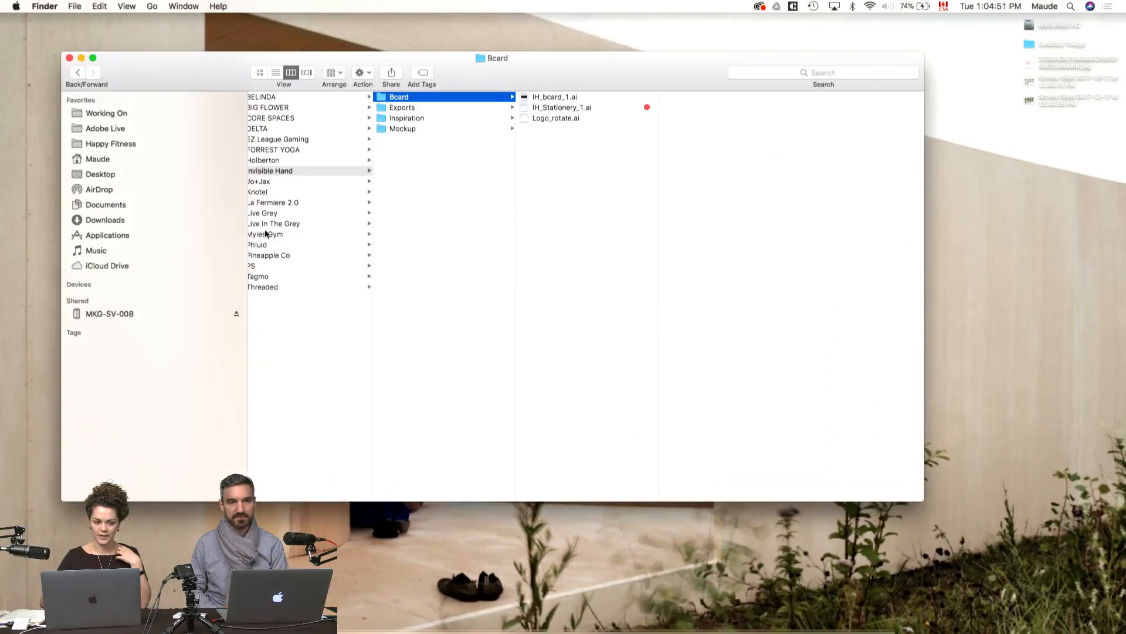
Step: Open the Adobe Live folder and preview the BON-Petit-guide-de-petit-coach-HF V2 document
left_click(134, 145)
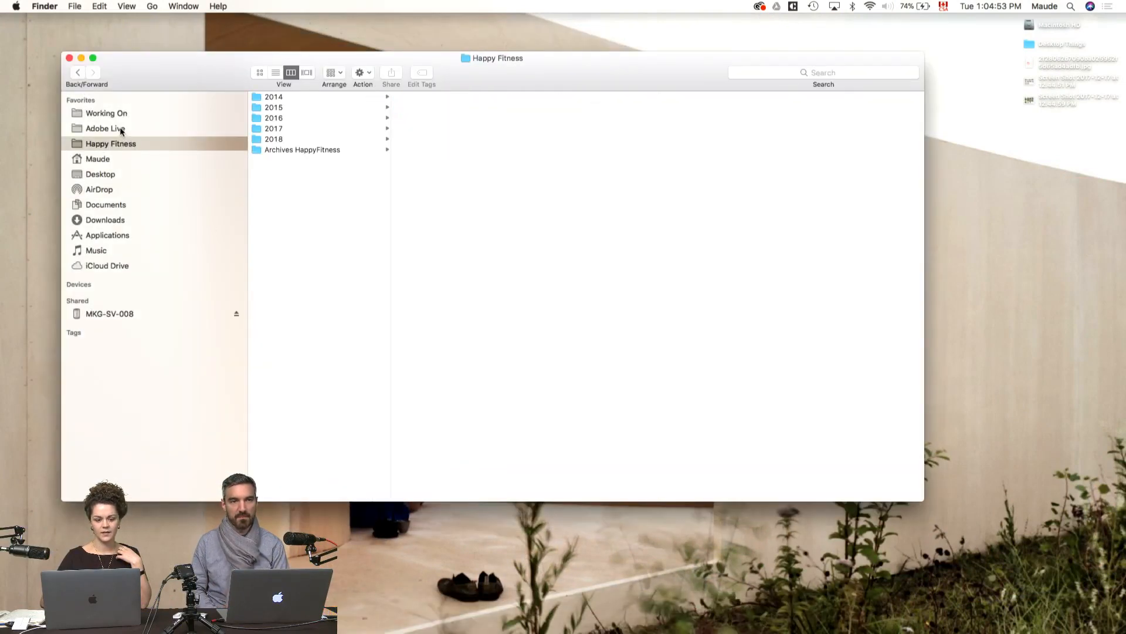
left_click(122, 129)
left_click(283, 97)
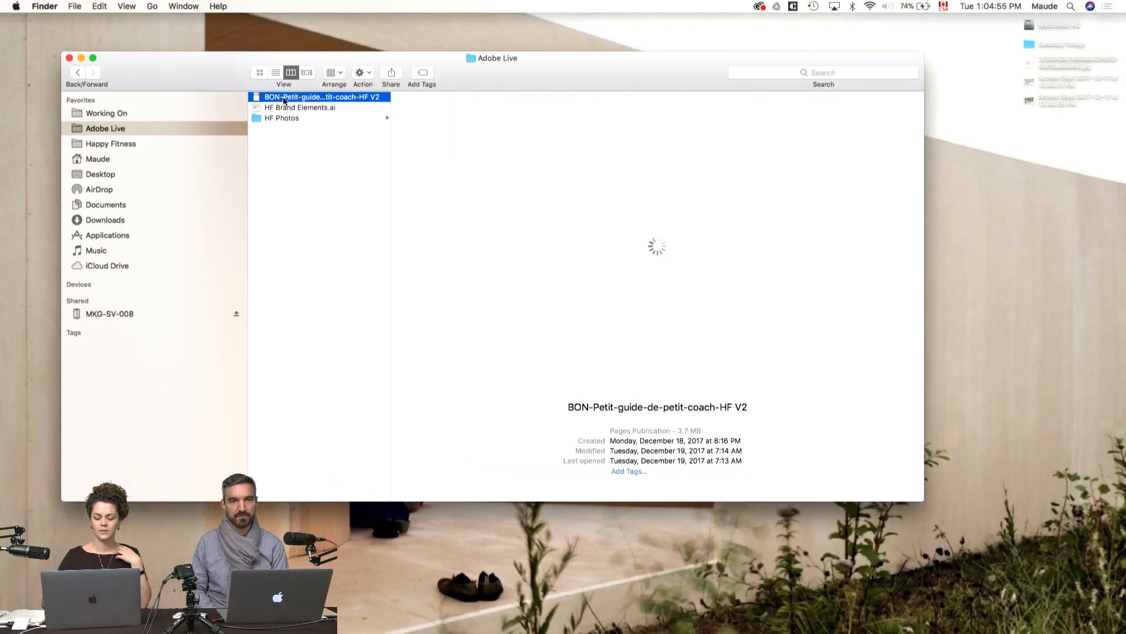
key("space")
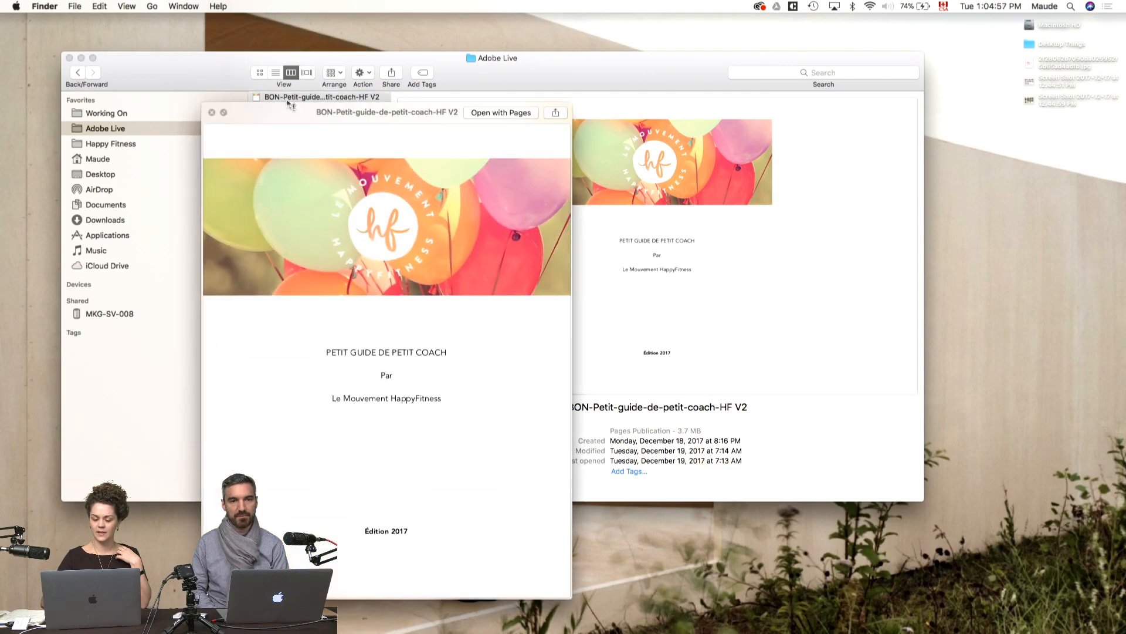
Step: Read through the coach guide's text sections and photos in the preview, and close it
scroll(369, 188, "down", 5)
scroll(370, 185, "down", 10)
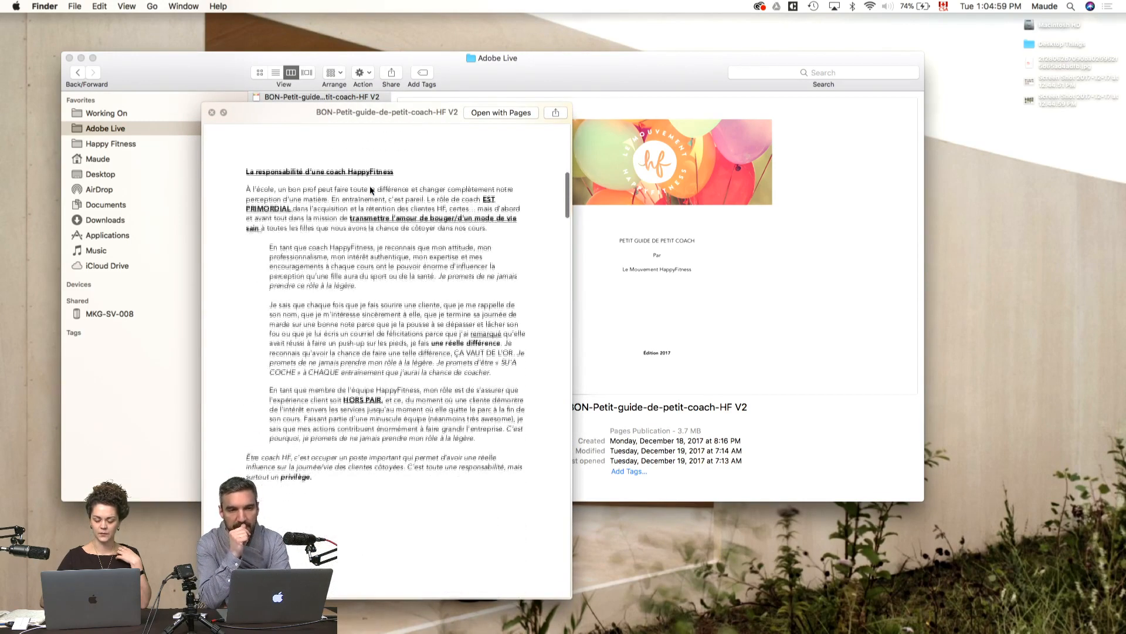
scroll(370, 187, "down", 10)
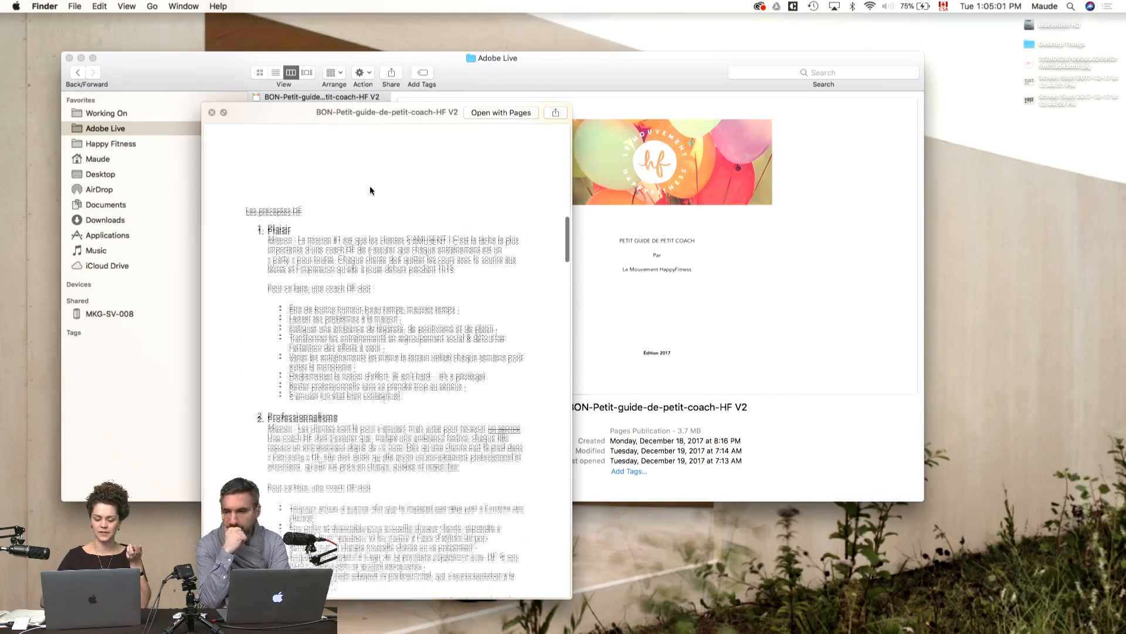
scroll(369, 186, "down", 1)
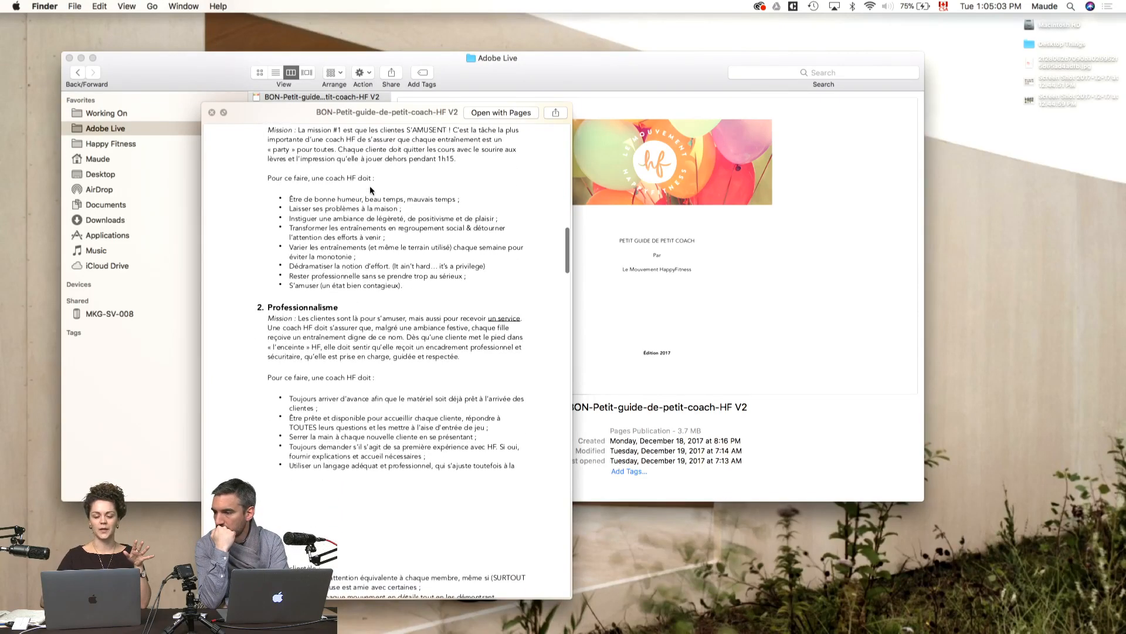
scroll(369, 190, "down", 10)
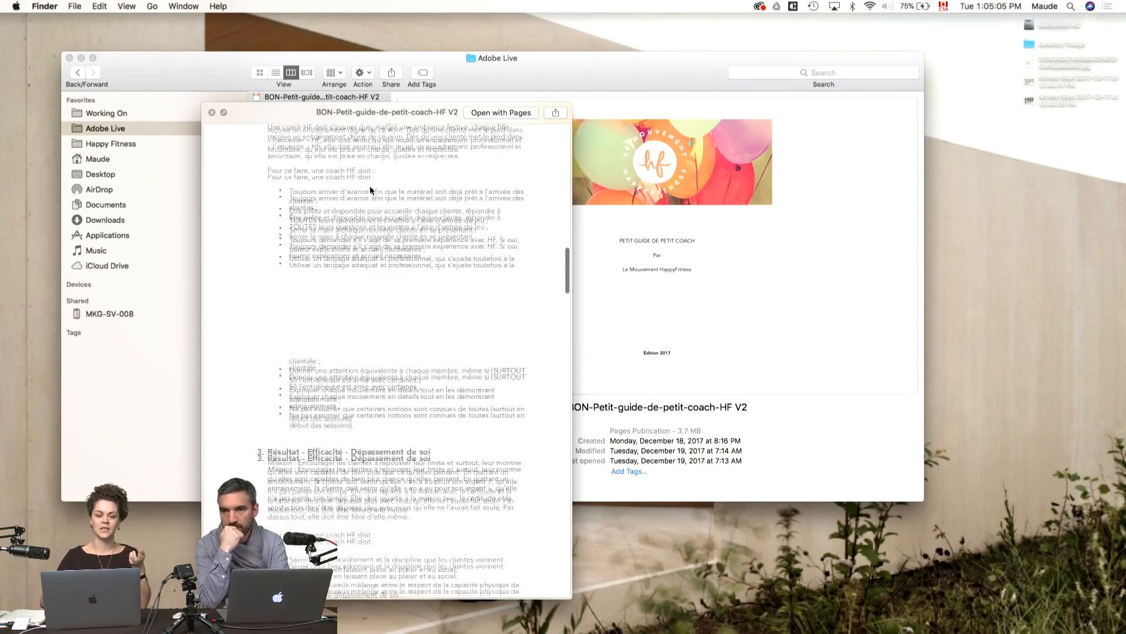
scroll(370, 190, "down", 10)
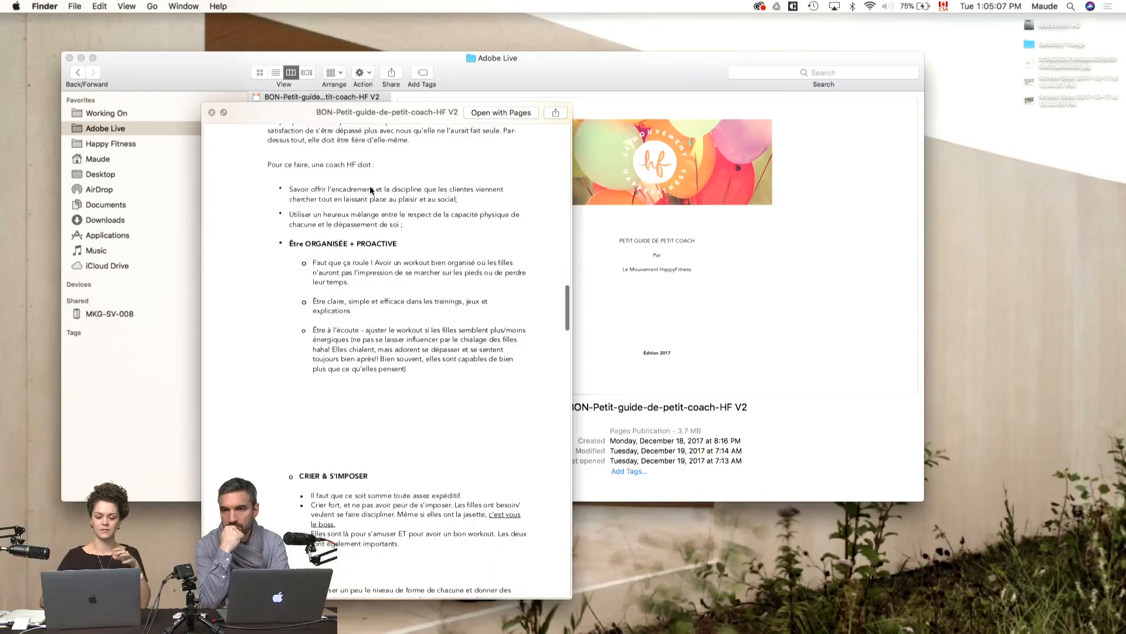
scroll(369, 187, "down", 10)
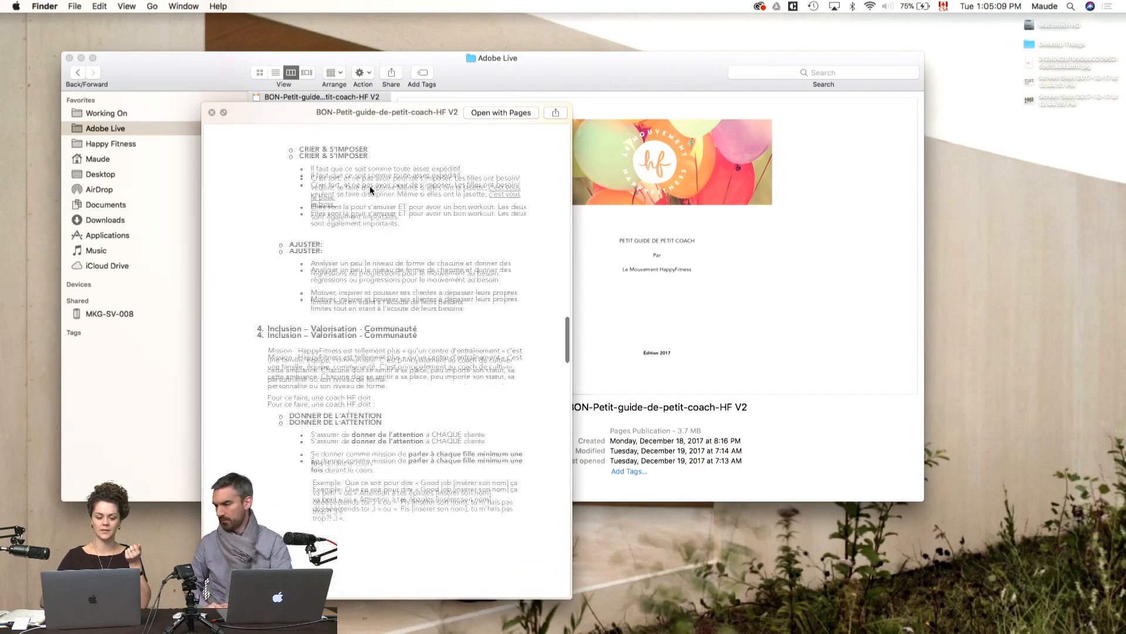
scroll(457, 326, "down", 15)
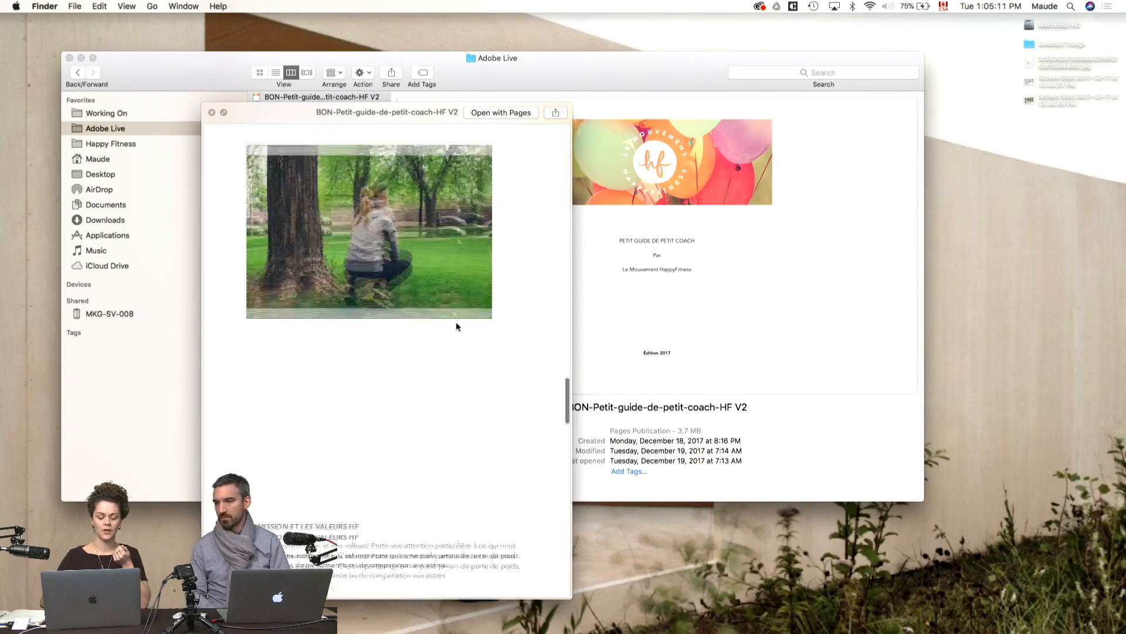
key("space")
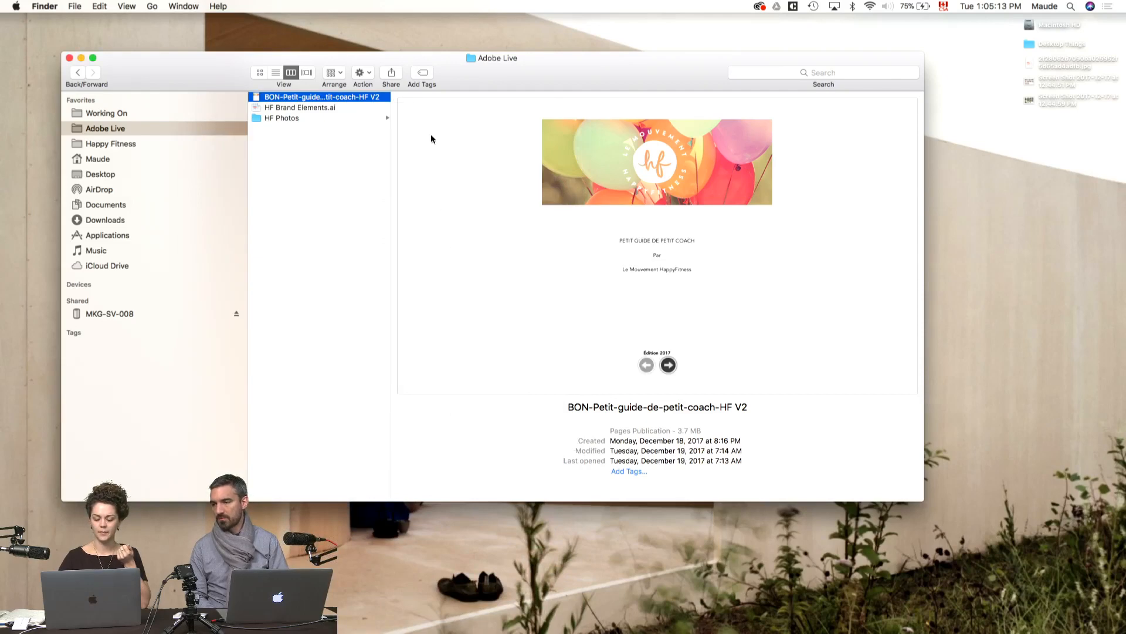
Step: Open the HF Brand Elements.ai file in Illustrator
key("Down")
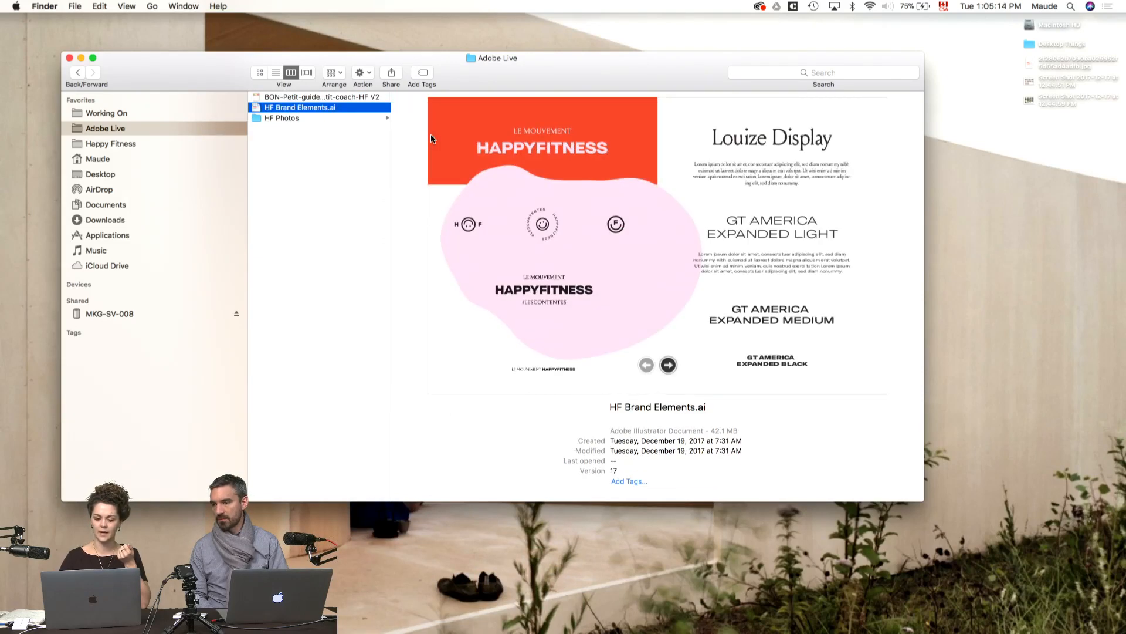
double_click(344, 110)
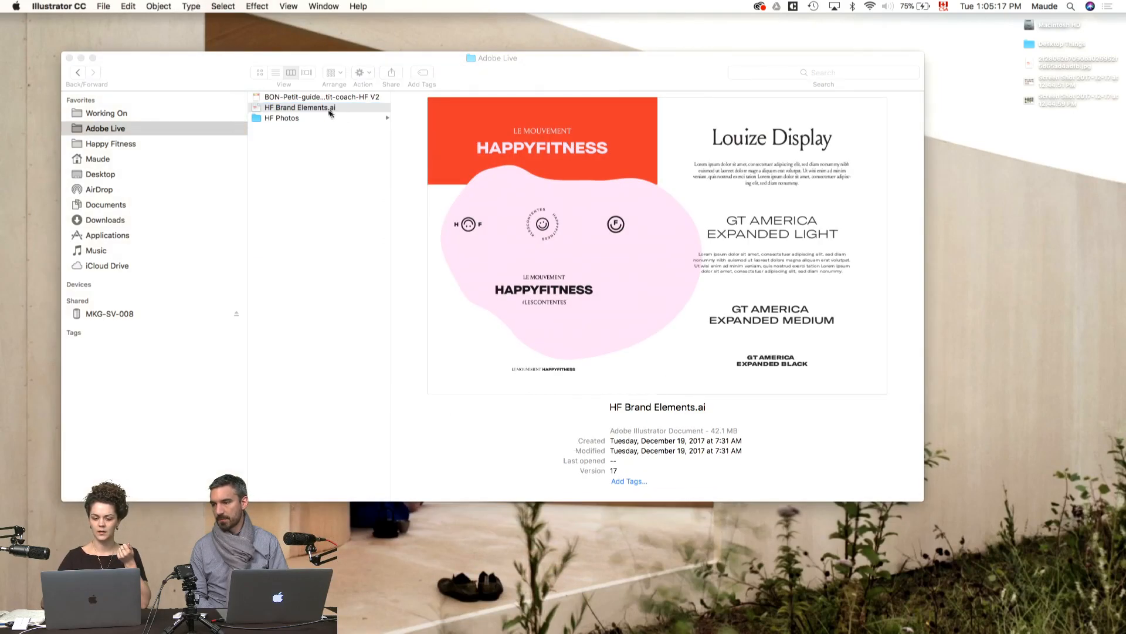
mouse_move(444, 632)
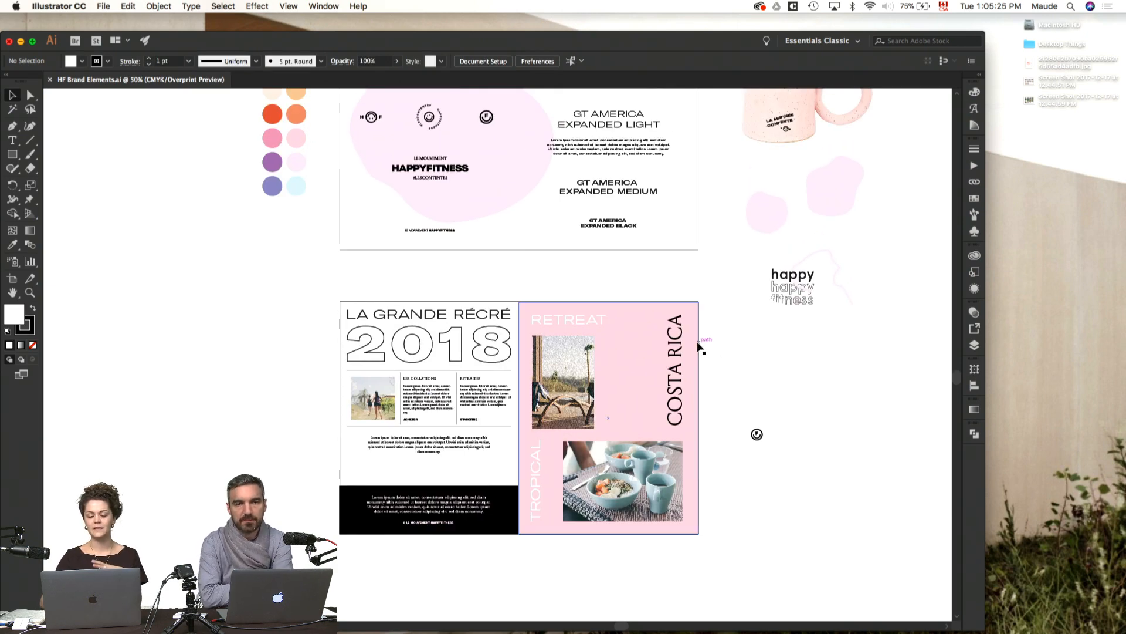
Step: Examine the logos, colour palette, typefaces and the sample La Grande Récré 2018 layout in the brand elements file
scroll(698, 342, "up", 4)
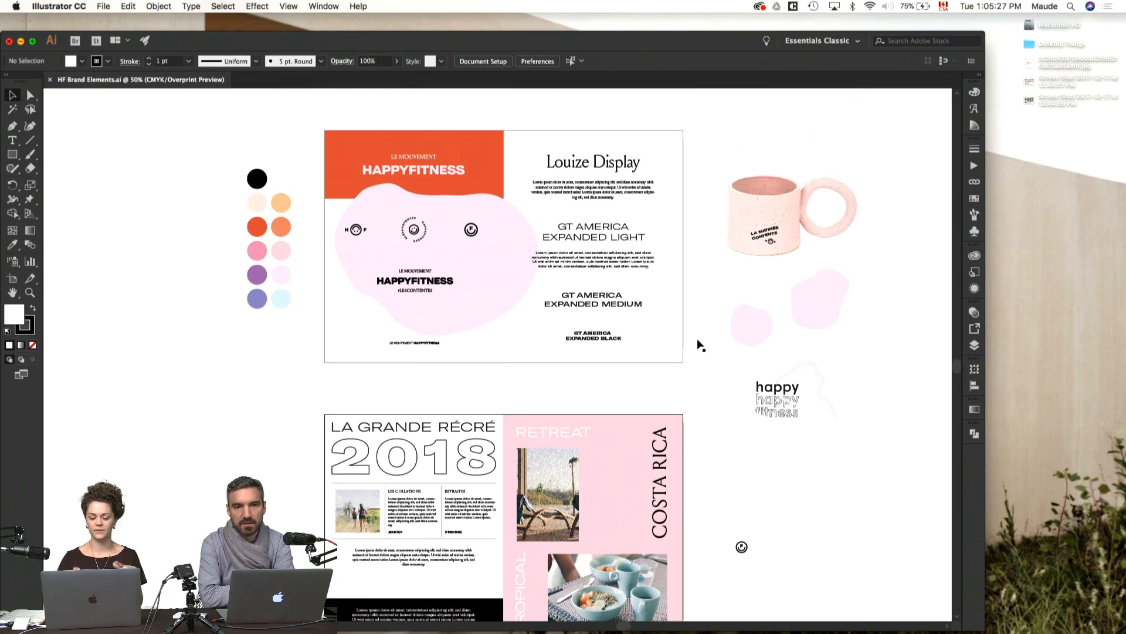
scroll(698, 343, "down", 2)
scroll(693, 340, "up", 1)
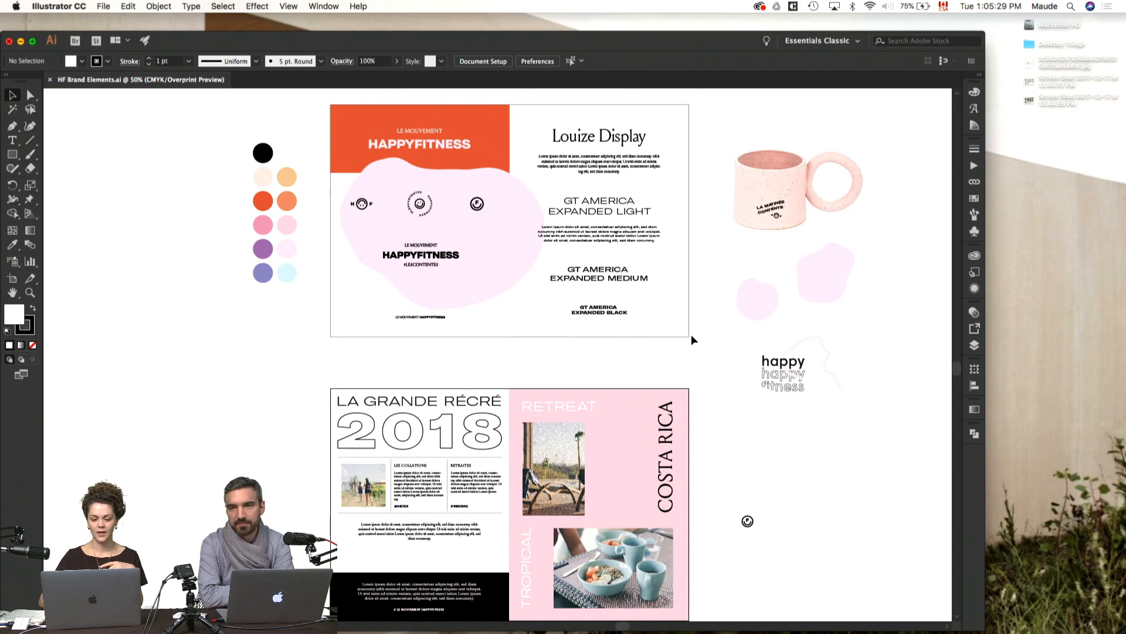
key("z")
left_click_drag(328, 95, 703, 350)
key("v")
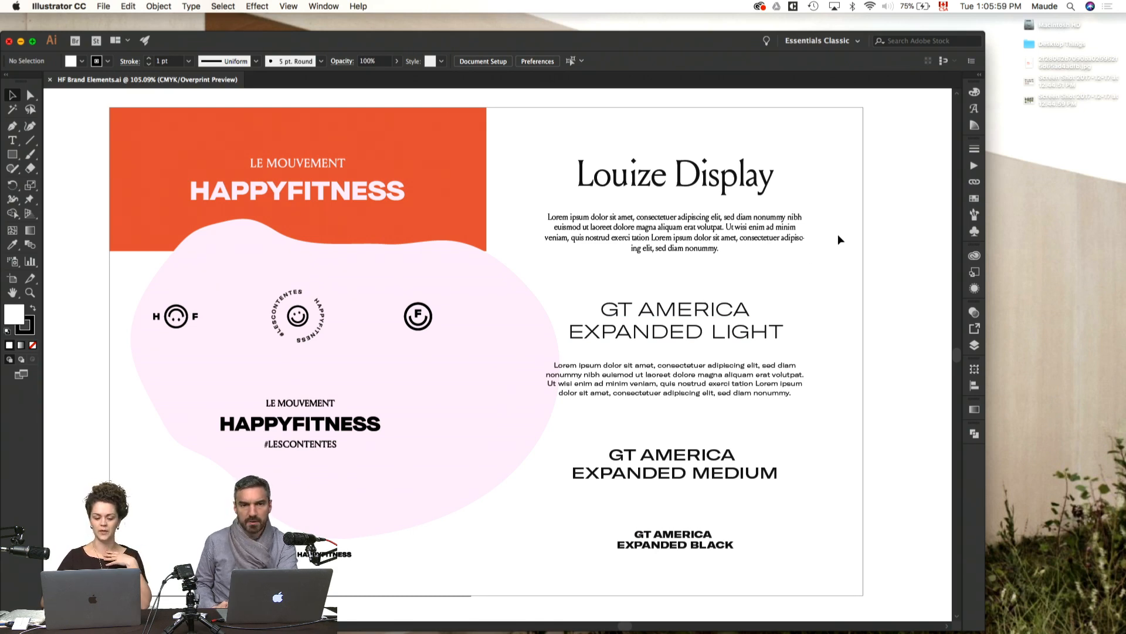
scroll(840, 239, "down", 5)
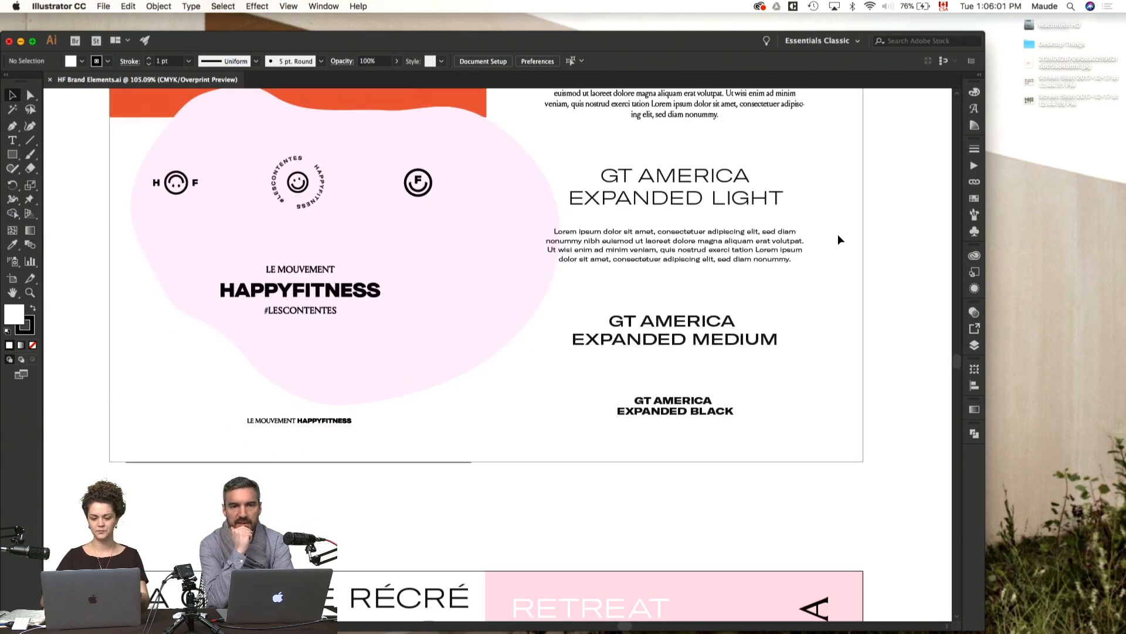
scroll(688, 159, "up", 4)
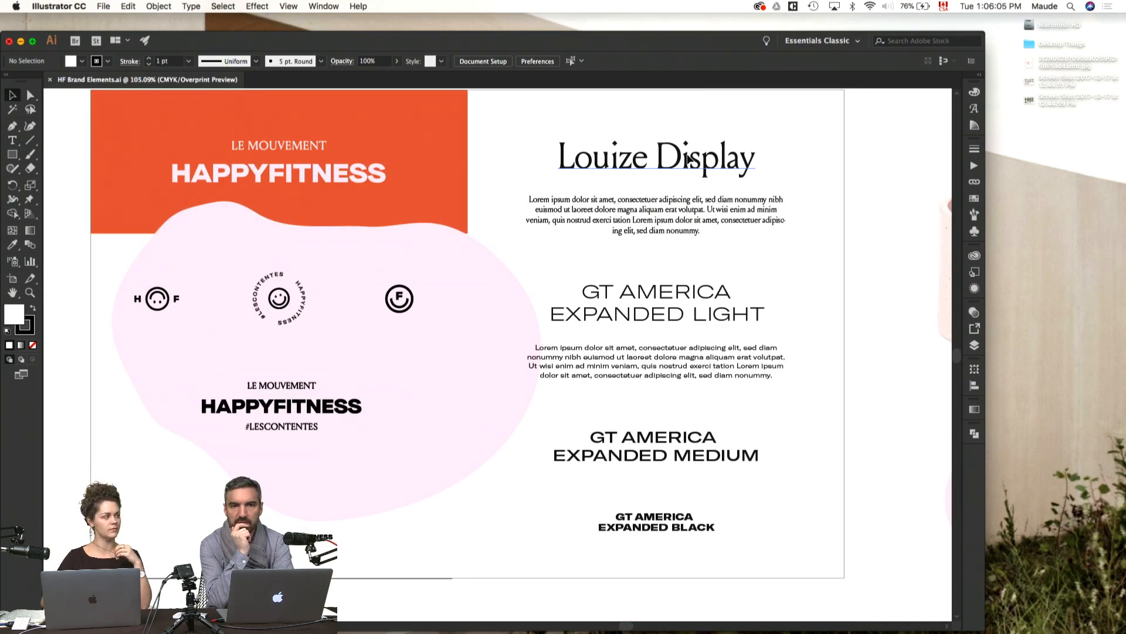
scroll(689, 159, "down", 12)
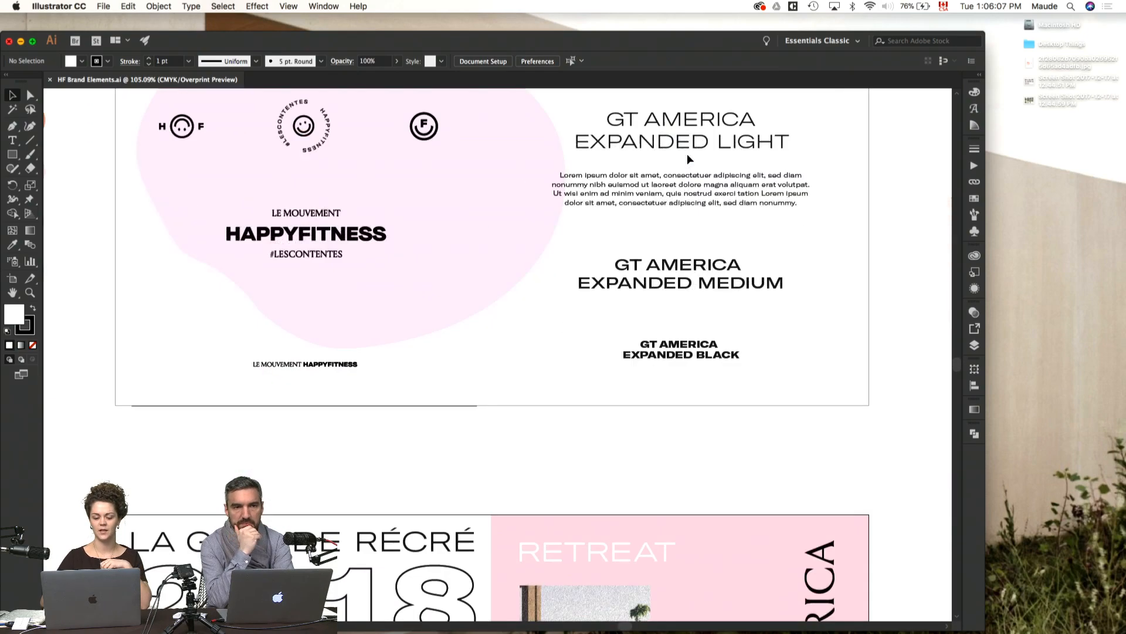
scroll(688, 159, "down", 7)
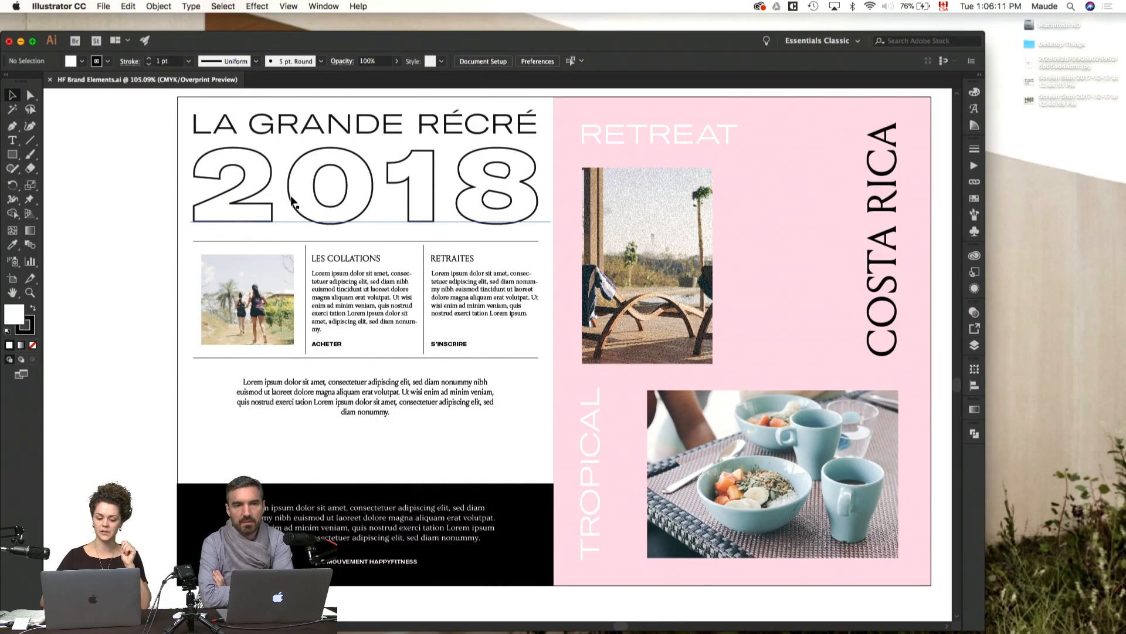
scroll(293, 202, "down", 3)
scroll(292, 201, "up", 5)
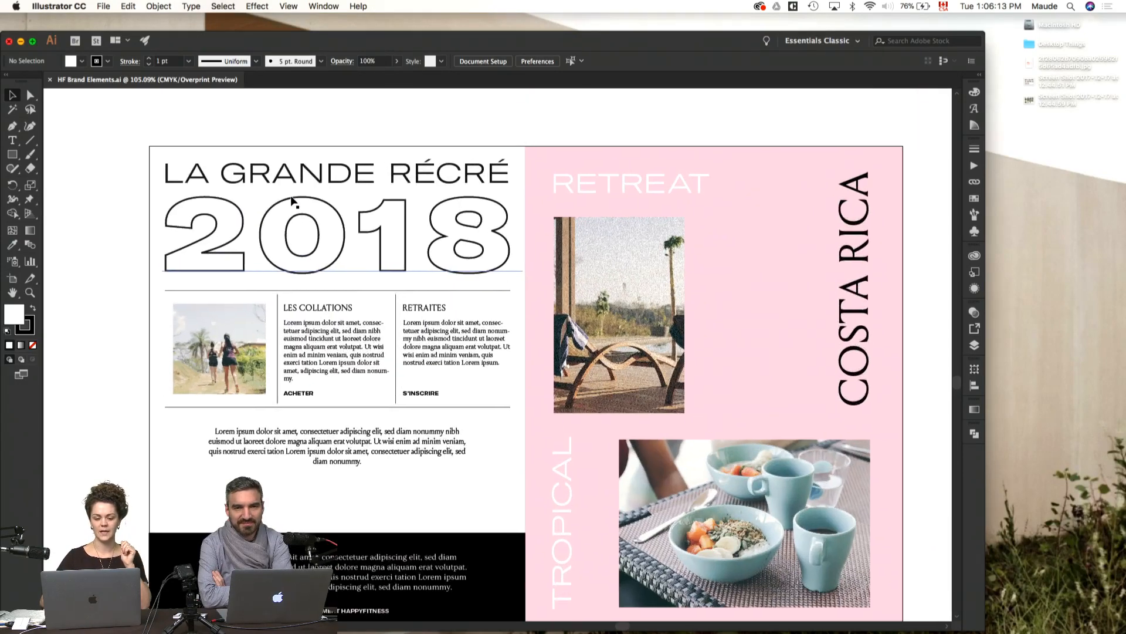
Step: Switch to InDesign and start a new document 6.5 in wide and 8.5 in high
left_click(427, 611)
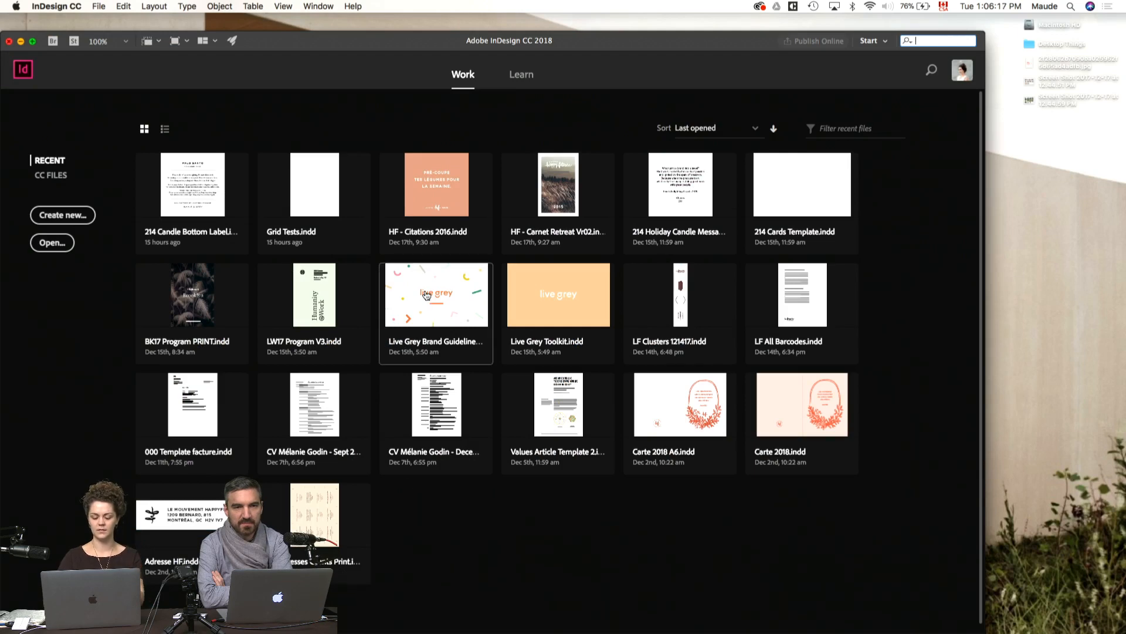
key("super+n")
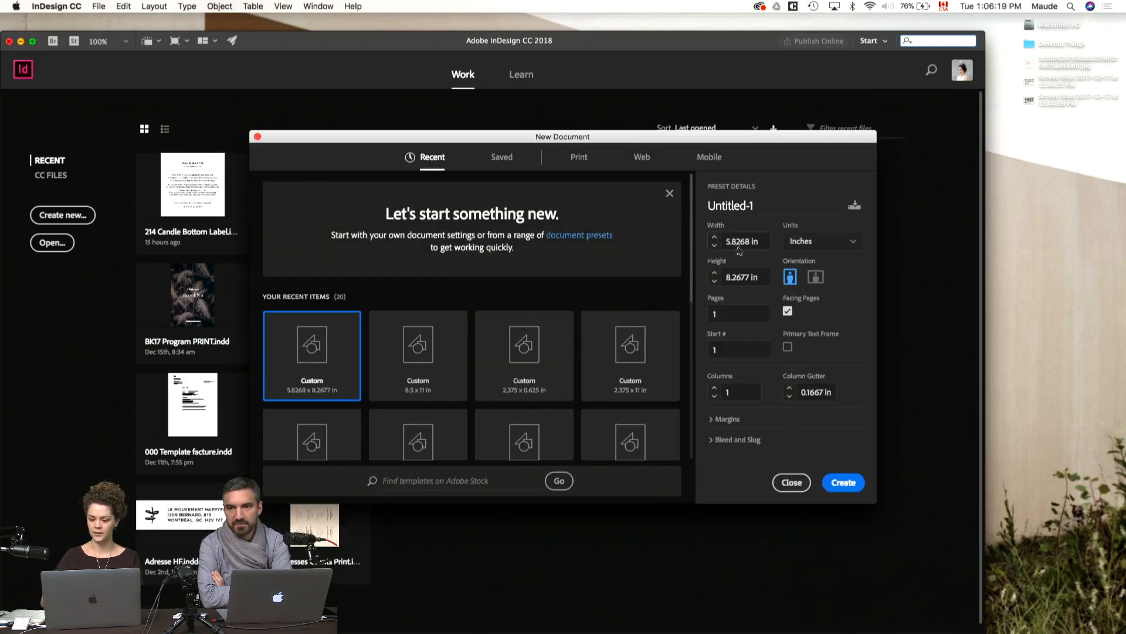
left_click(747, 243)
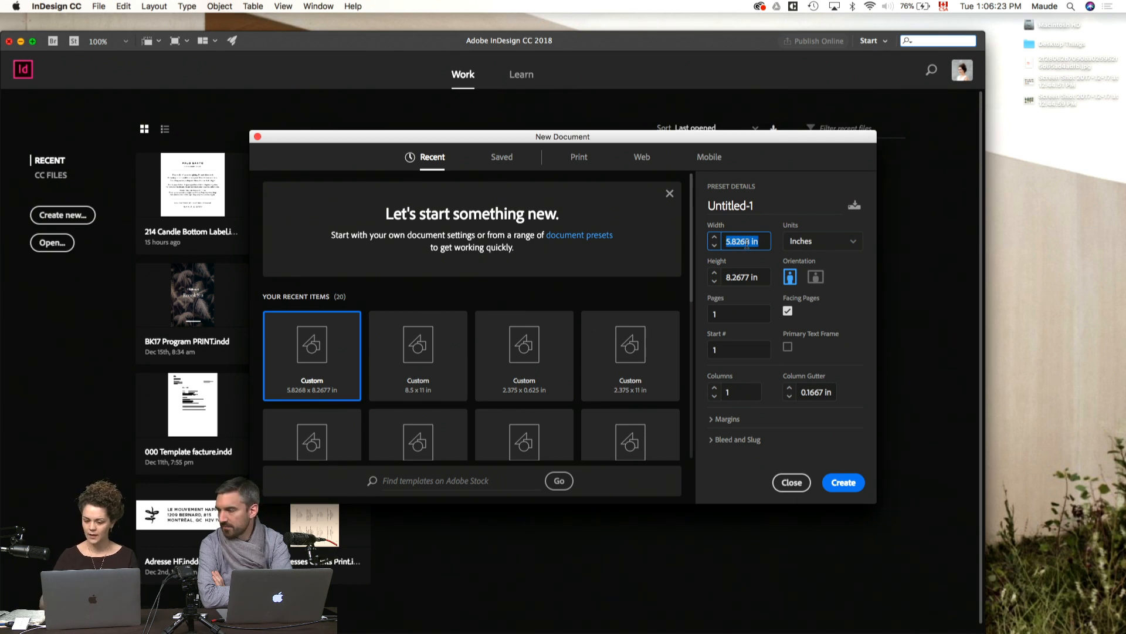
type("6.5")
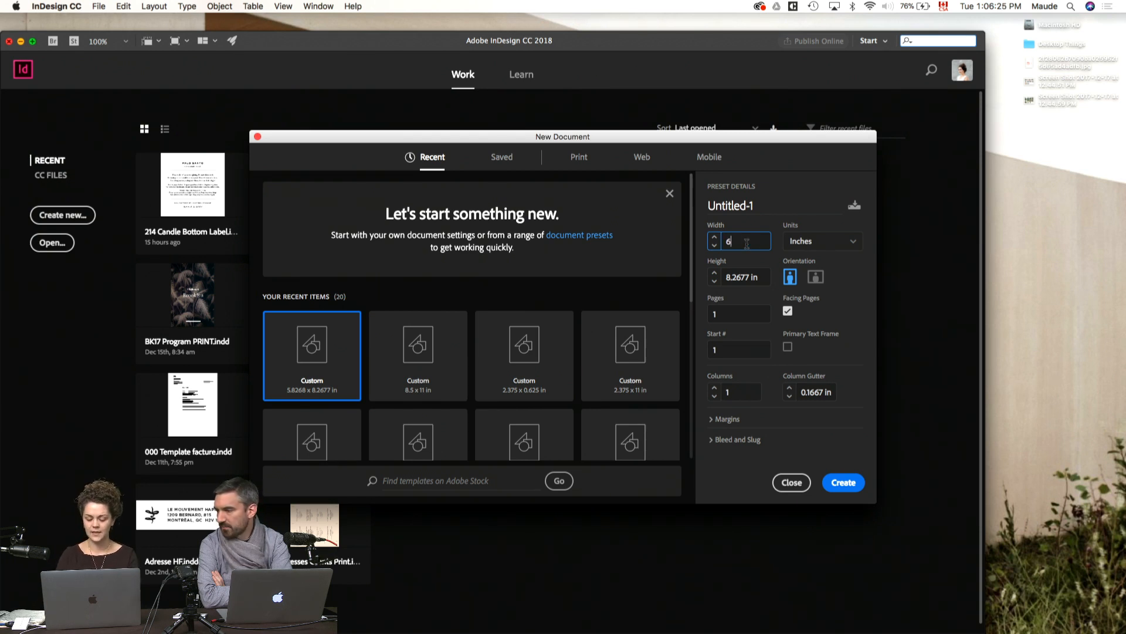
left_click(748, 273)
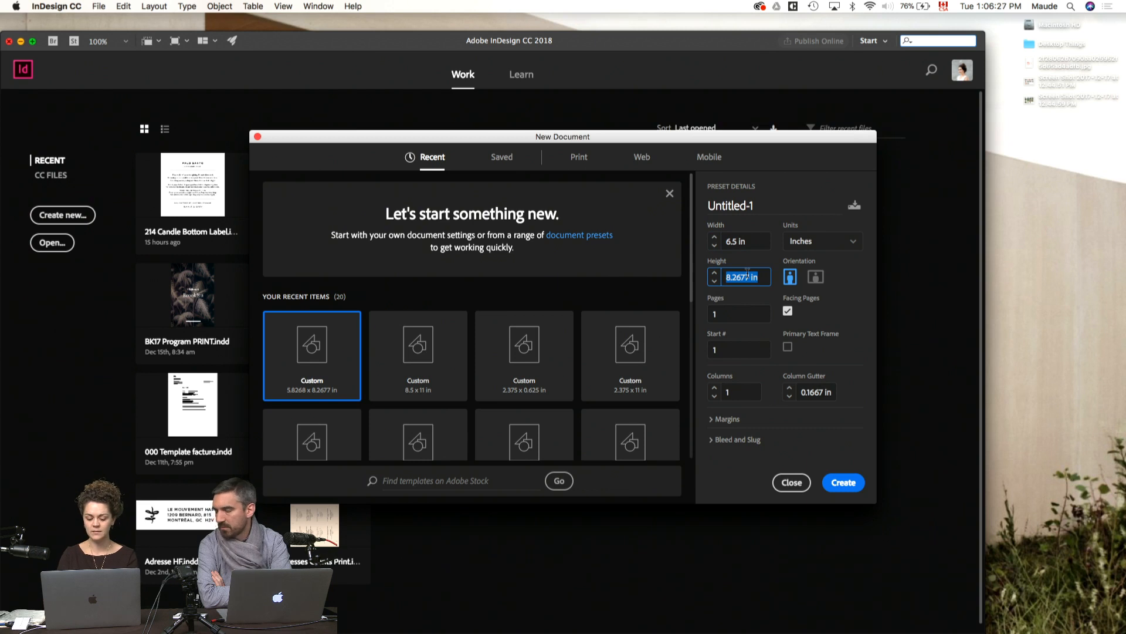
type("8.5")
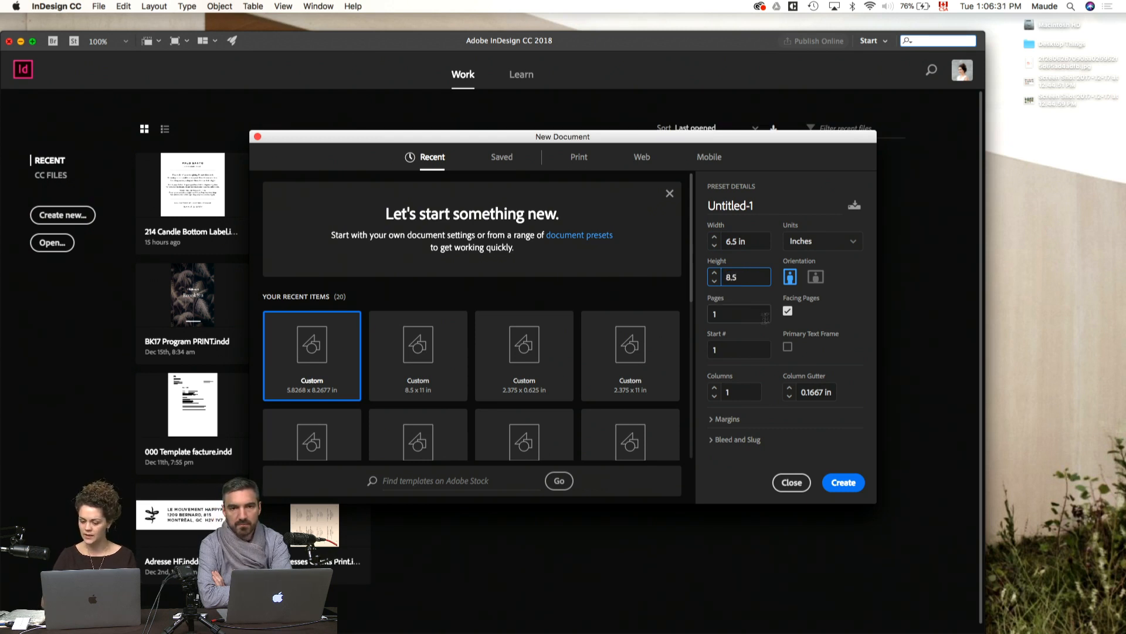
Step: Unlink the new document's margins and set the top margin to 0.5 in and the bottom margin to 1.5 in
left_click(726, 420)
scroll(722, 414, "down", 2)
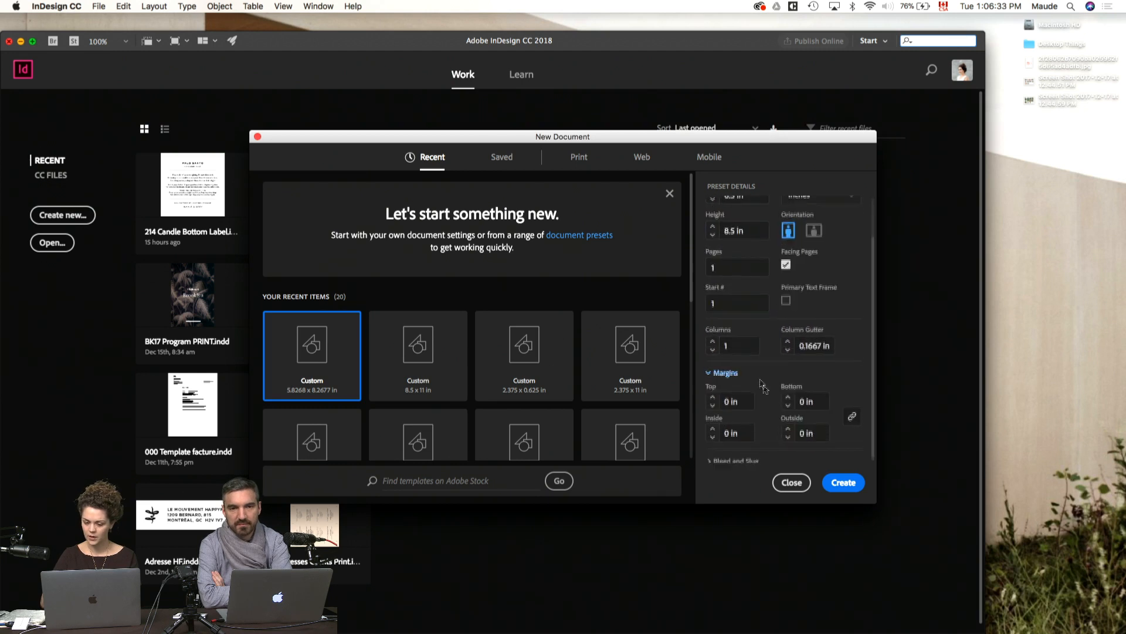
left_click(714, 401)
left_click(714, 400)
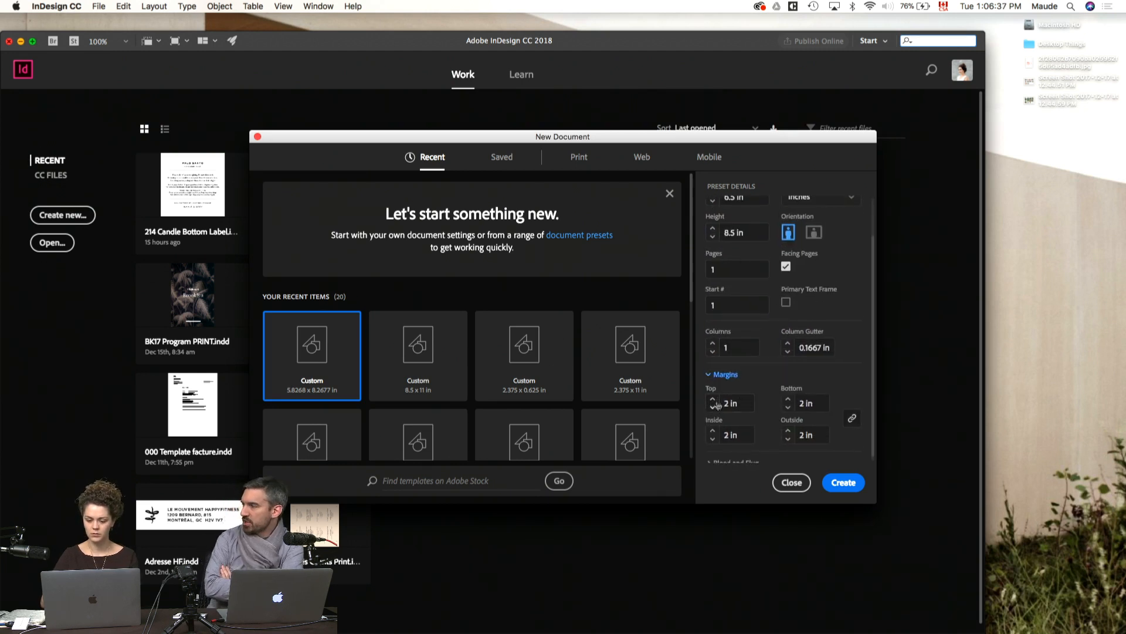
left_click(855, 421)
left_click(713, 408)
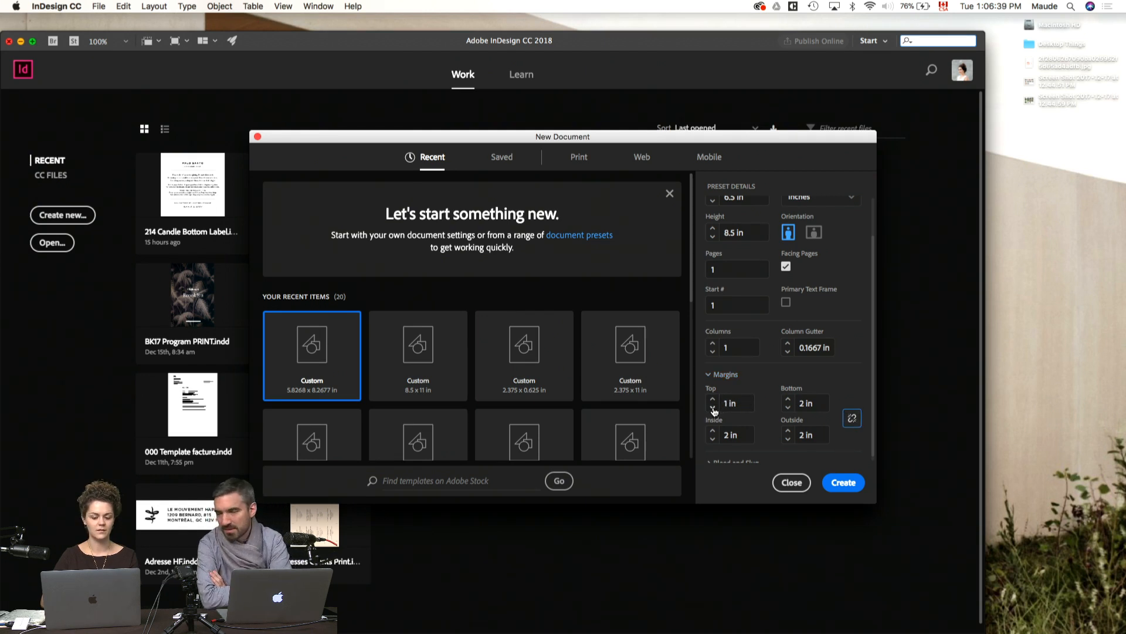
left_click(713, 408)
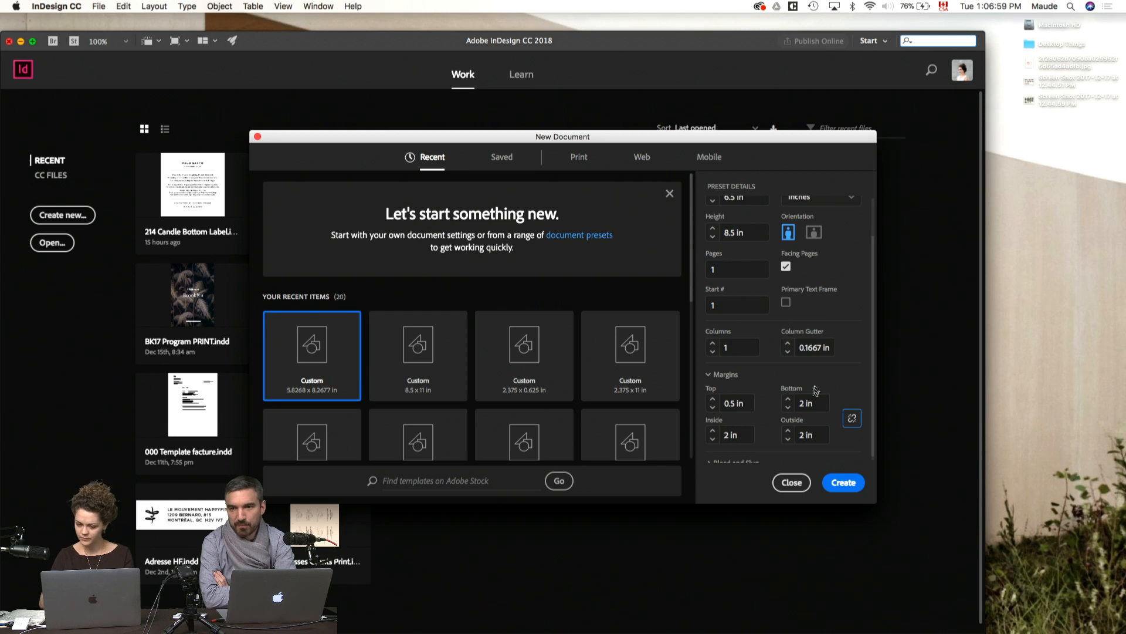
left_click(788, 407)
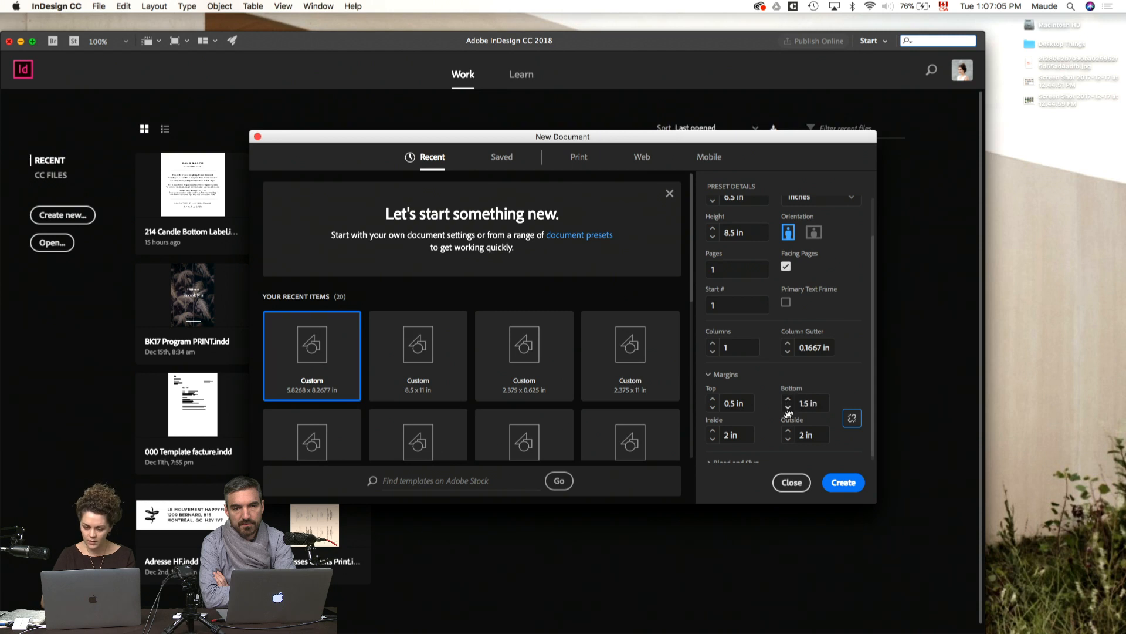
Step: Set the inside margin to 1 in and the outside margin to 0.75 in
left_click(739, 436)
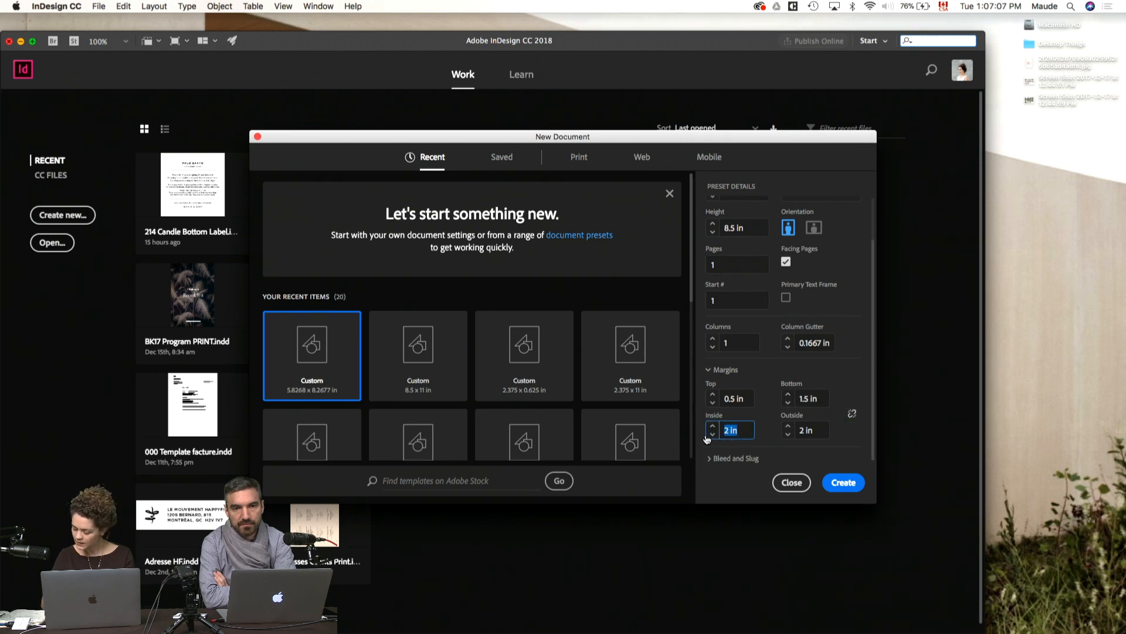
type("1")
key("Tab")
type(".")
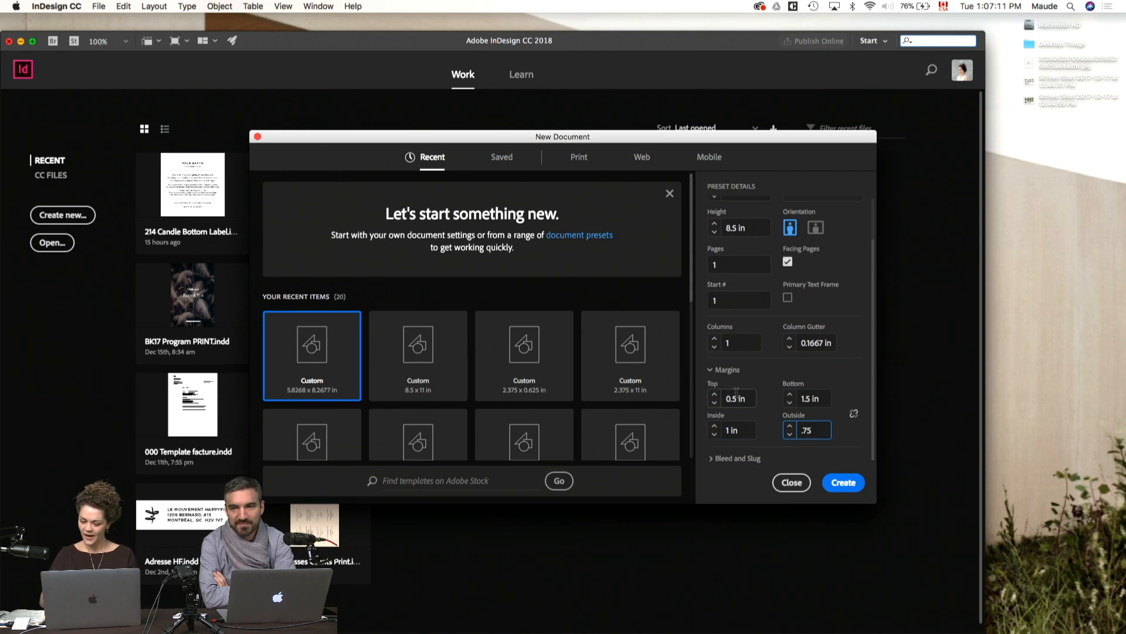
Step: Create the document, enlarge the workspace window and add two more pages after page 1
left_click(846, 475)
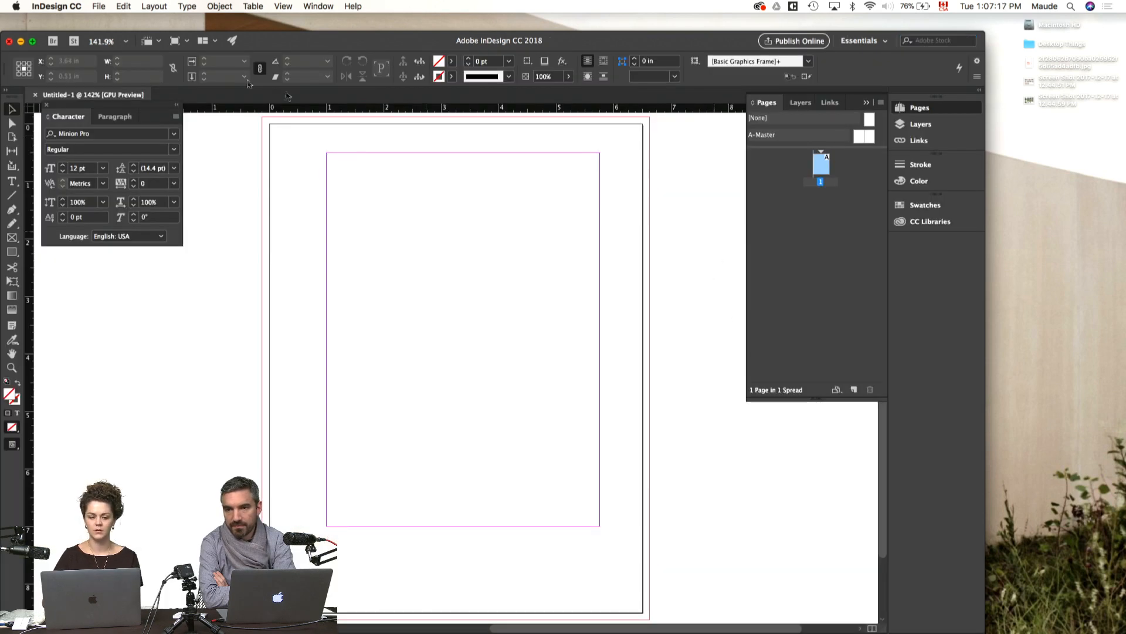
left_click(32, 41)
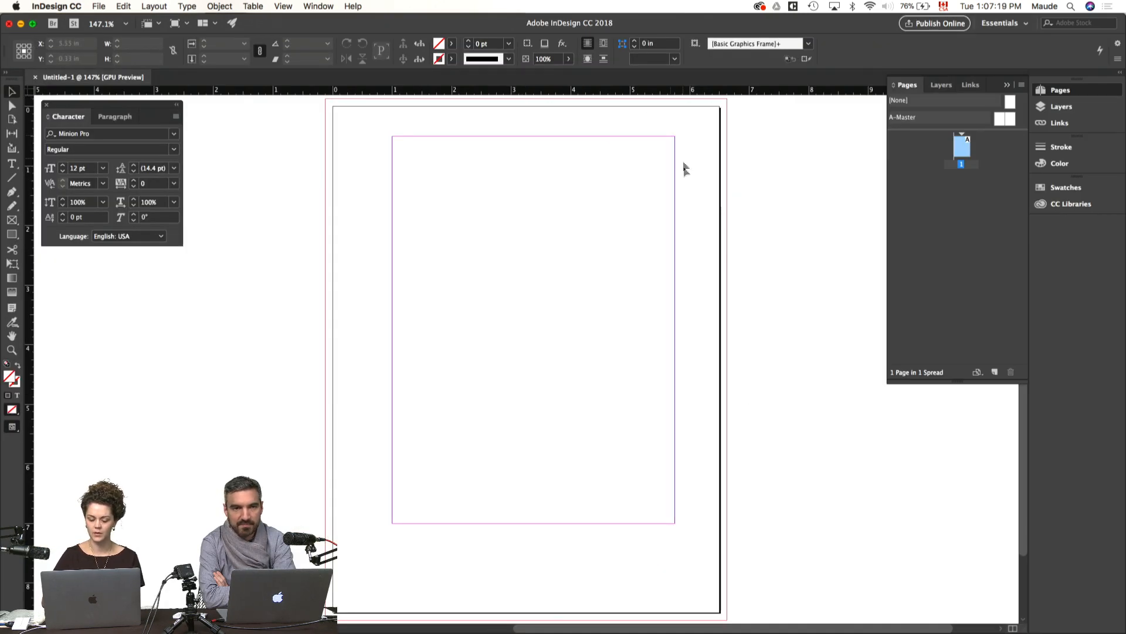
key("super+minus")
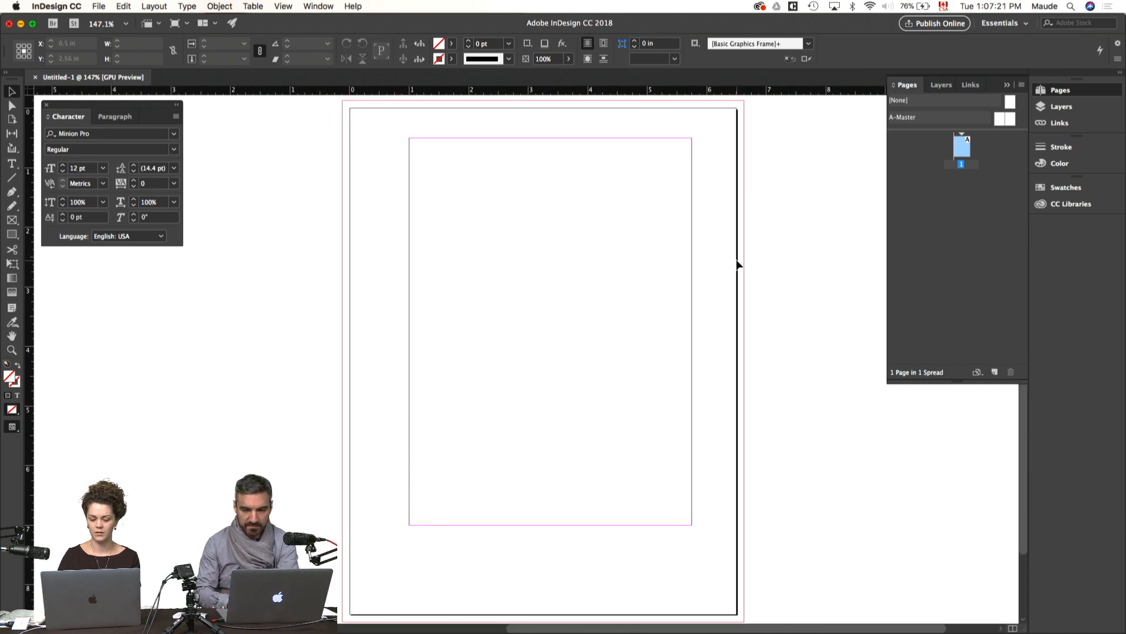
key("super+minus")
key("super+minus")
key("super+shift+p")
key("super+shift+p")
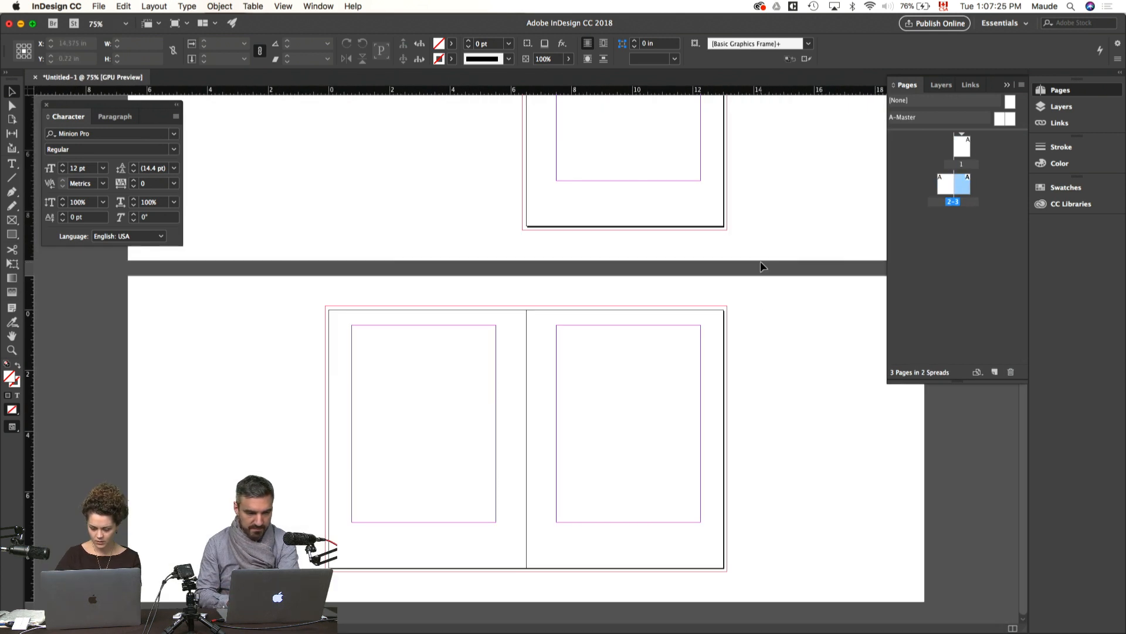
Step: On the A-Master spread, draw a 4.75 × 6.5 in text frame filling the margin area of the right-hand page
key("super+equal")
scroll(762, 265, "up", 10)
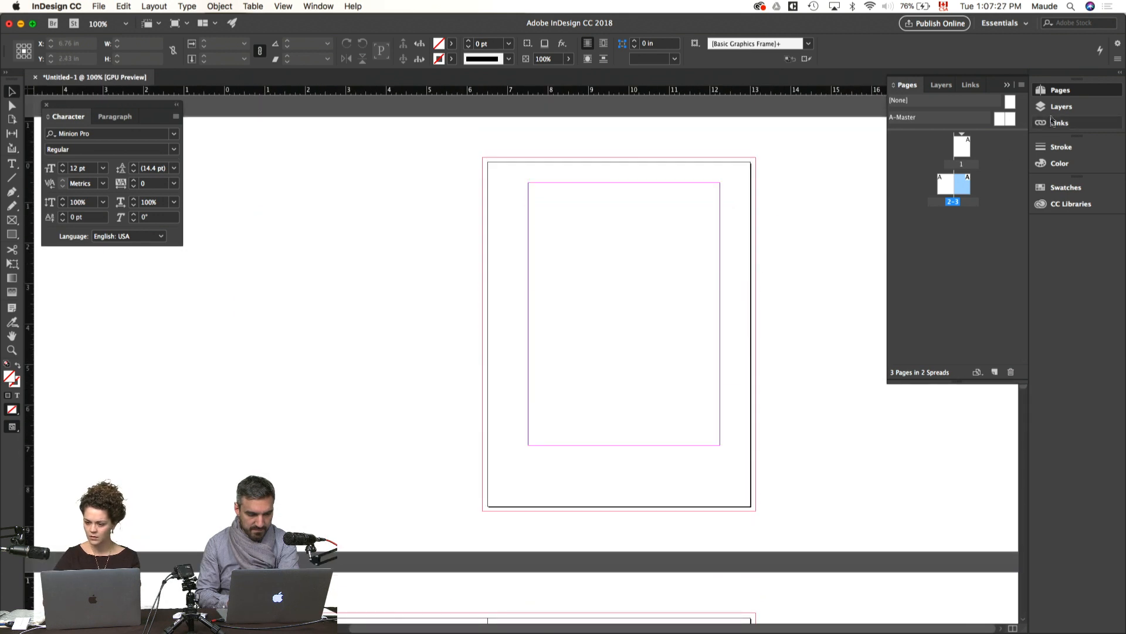
double_click(1010, 119)
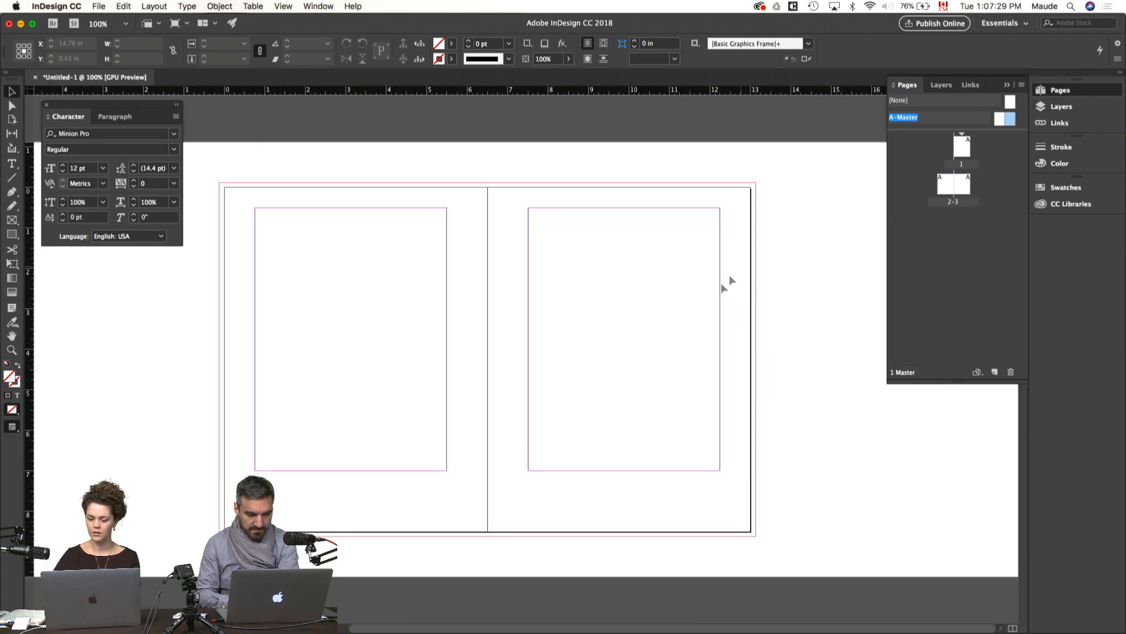
key("t")
left_click_drag(528, 208, 721, 468)
key("Escape")
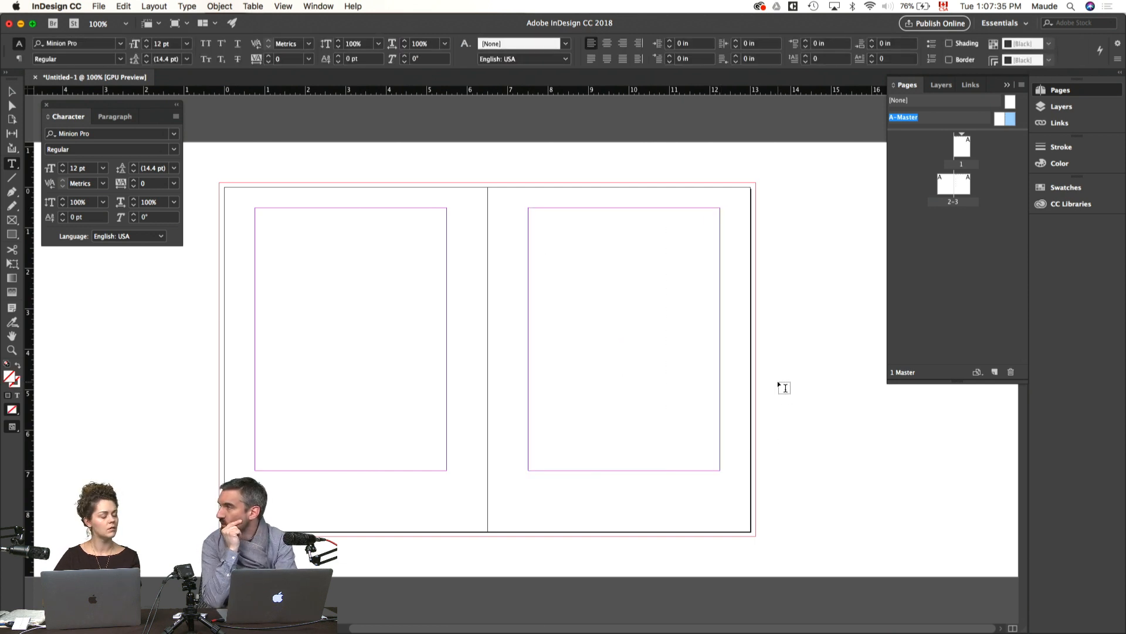
Step: Divide the master page's text frame into 7 columns with a 0.1875 in gutter
left_click(764, 324)
left_click(676, 353)
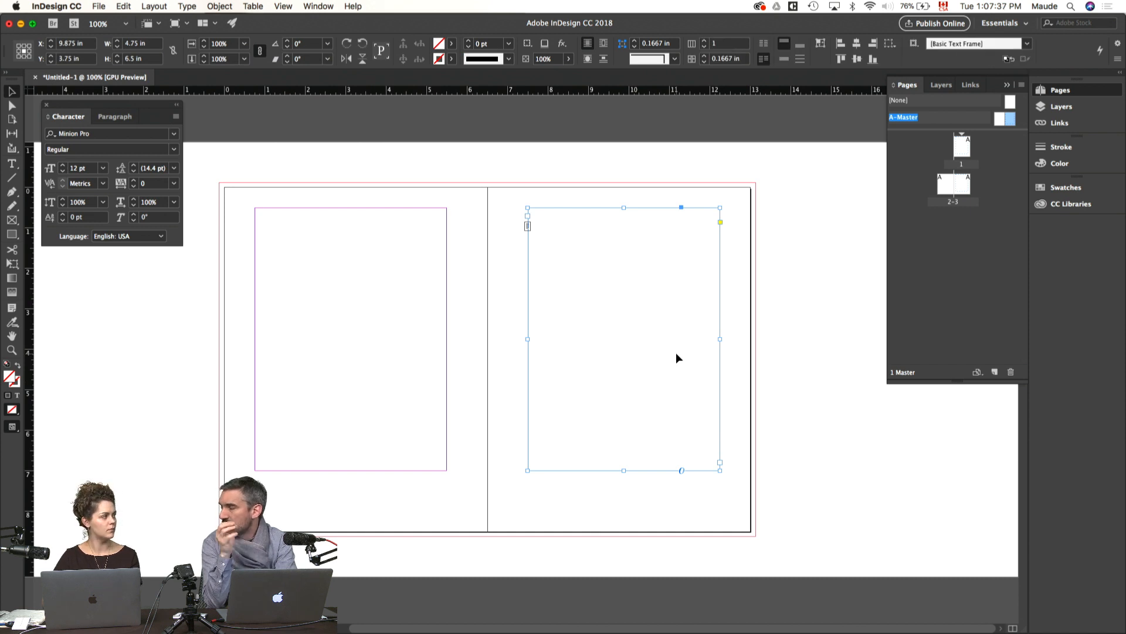
left_click(706, 42)
left_click(706, 42)
left_click(706, 43)
left_click(706, 43)
left_click(706, 42)
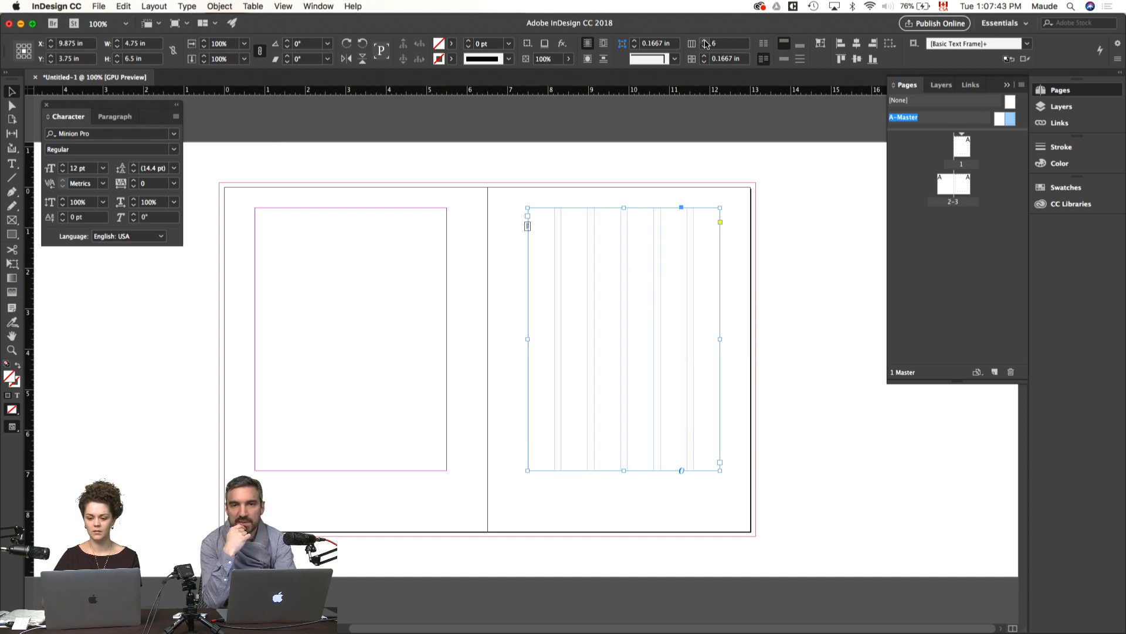
left_click(706, 42)
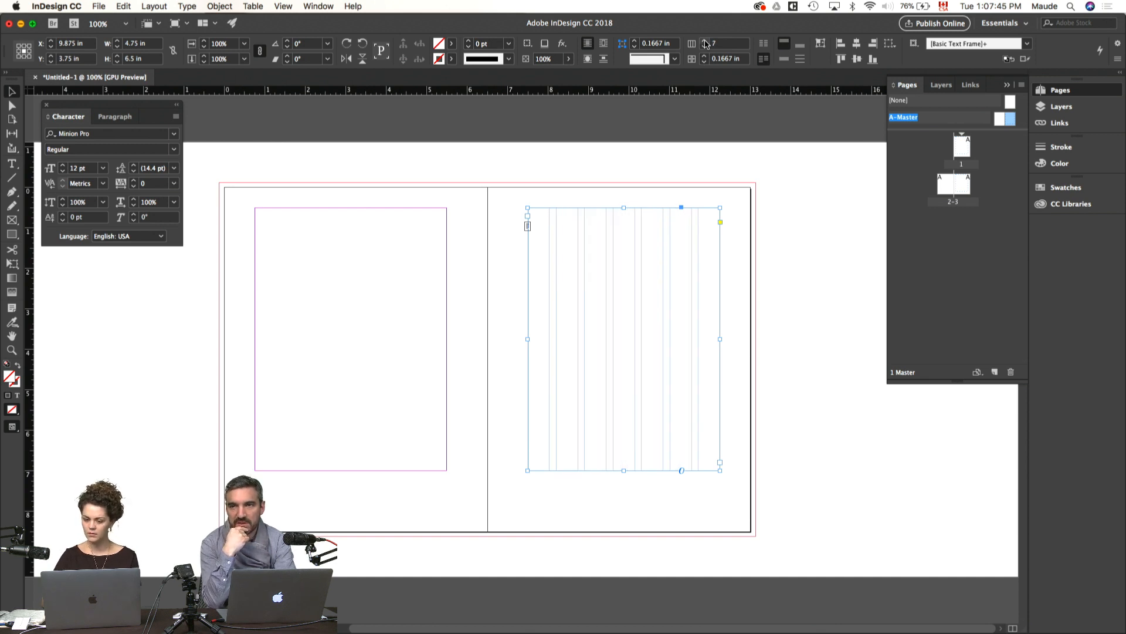
Step: Duplicate the seven-column text frame into the margin area of the left-hand master page
left_click(791, 267)
left_click_drag(667, 332, 393, 317)
left_click(802, 306)
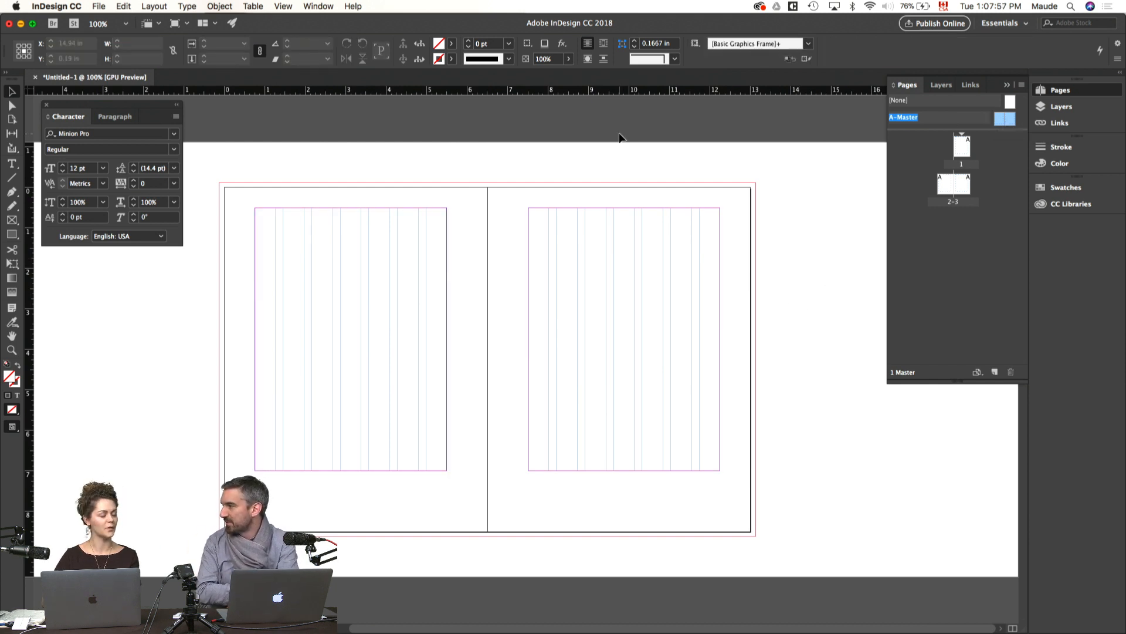
Step: Change the A-Master bottom margin to 1.25 in
left_click(99, 6)
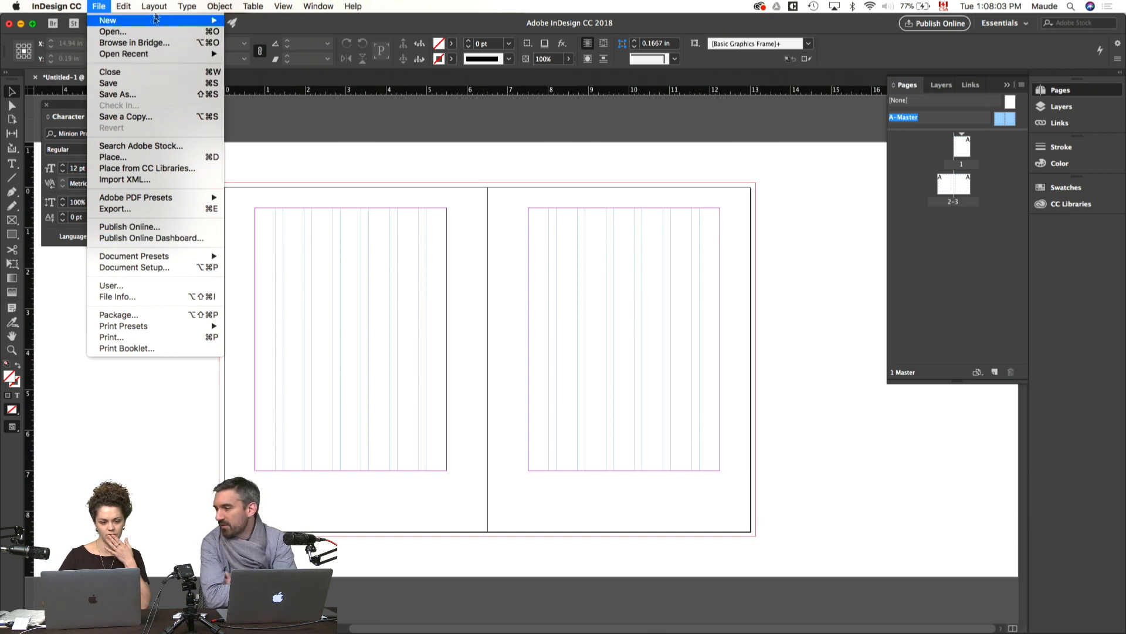
mouse_move(154, 6)
left_click(173, 33)
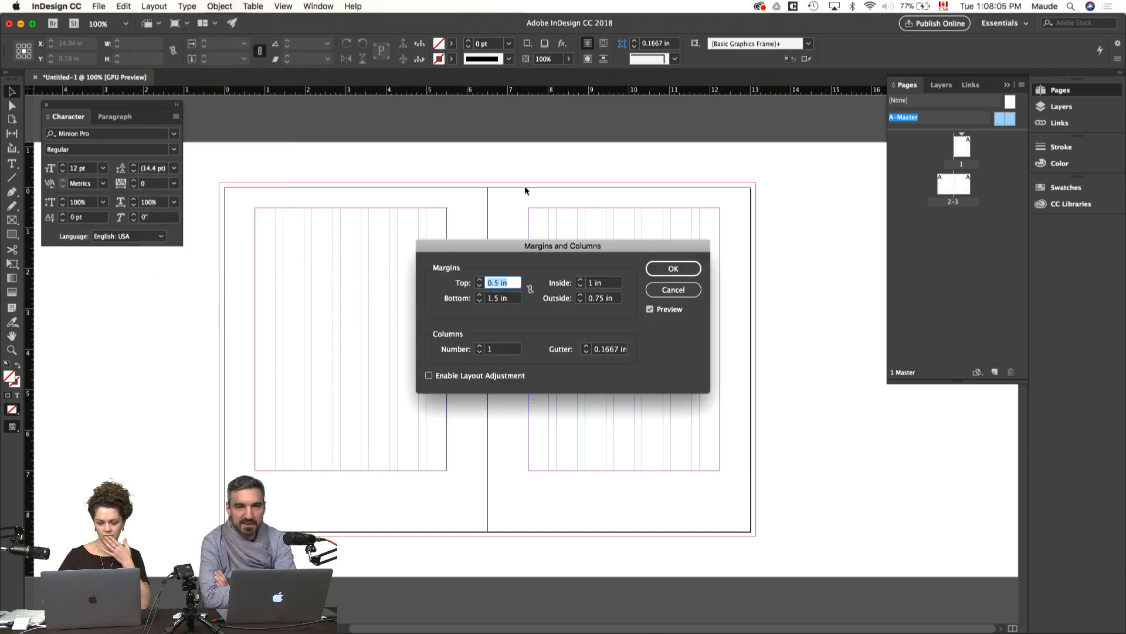
left_click(497, 299)
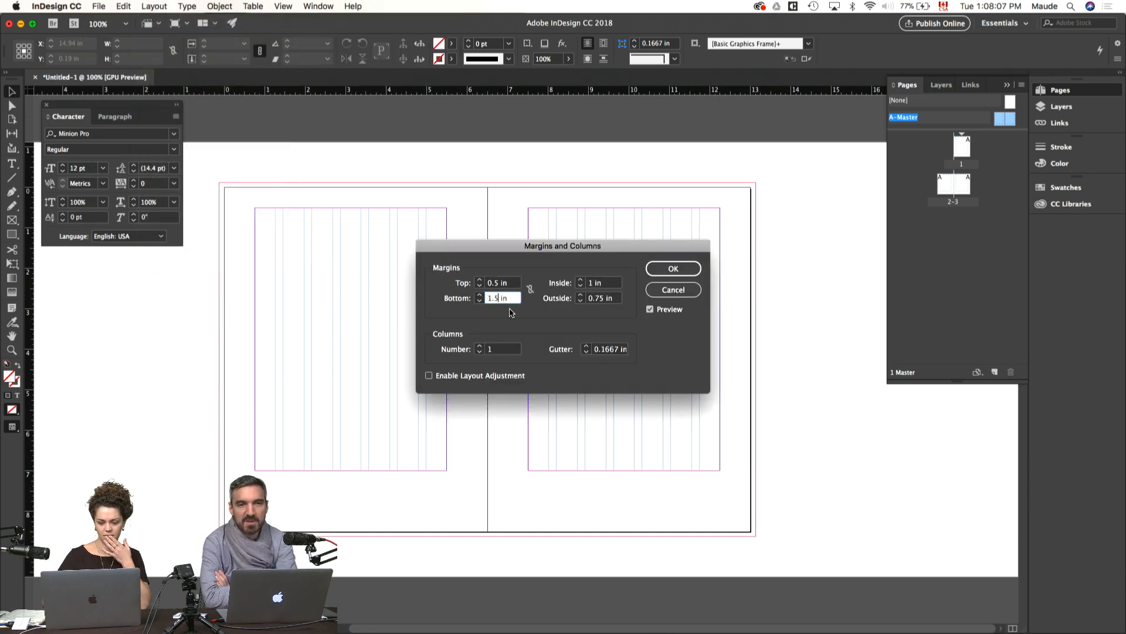
left_click(497, 298)
type("2")
key("Return")
Step: Stretch both master text frames down to the new bottom margin, 6.75 in high, and return to page 1
left_click_drag(793, 423, 439, 480)
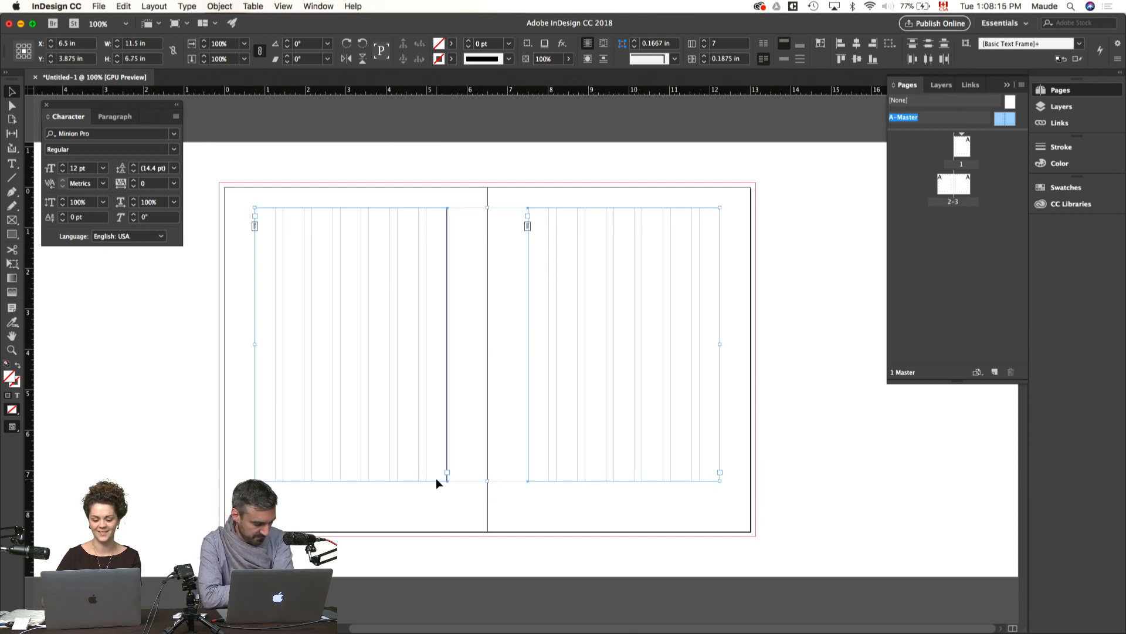
left_click(841, 237)
double_click(963, 157)
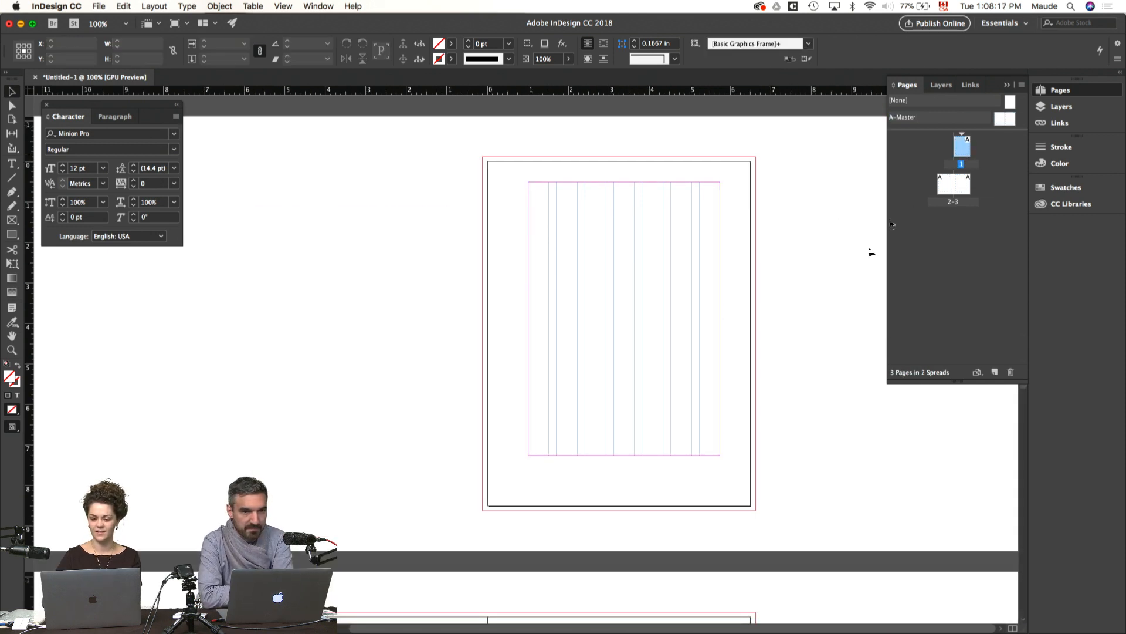
Step: Switch to Finder and open the BON-Petit-guide-de-petit-coach-HF V2 file in Pages
mouse_move(345, 598)
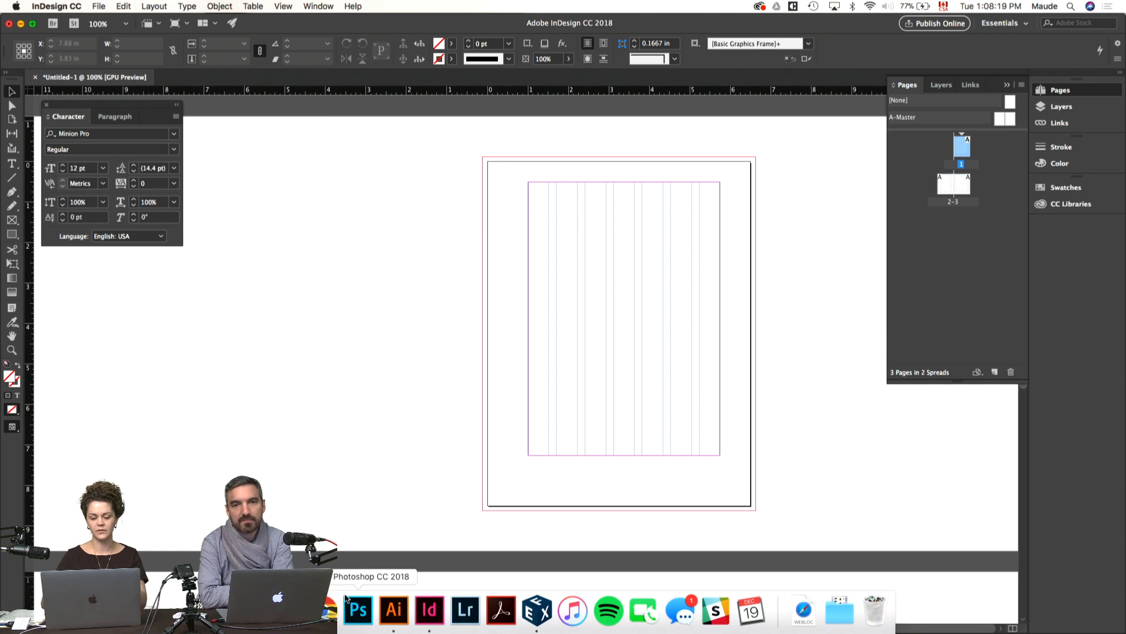
left_click(329, 609)
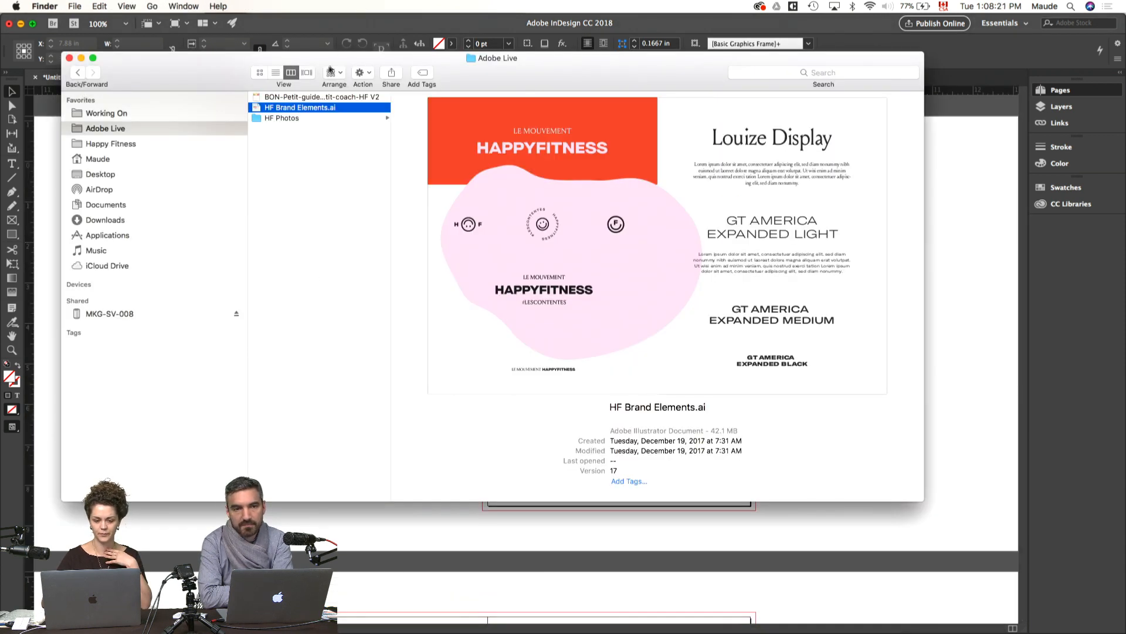
left_click(327, 97)
double_click(326, 98)
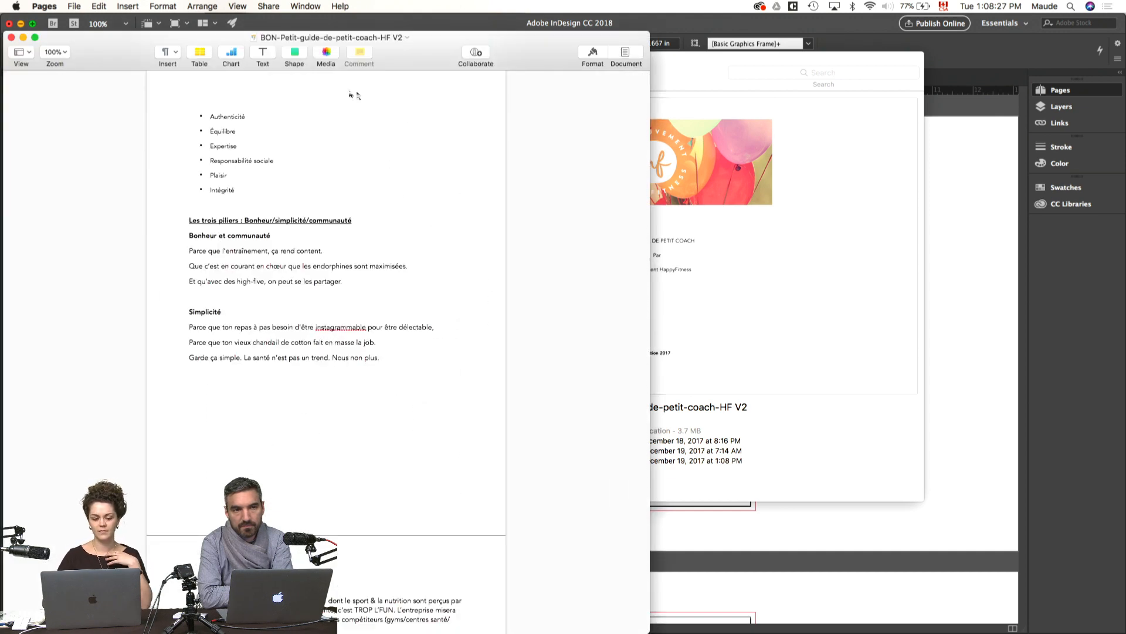
Step: Find the "La responsabilité d'une coach HappyFitness" section in the guide and copy its heading and text
scroll(478, 230, "up", 1)
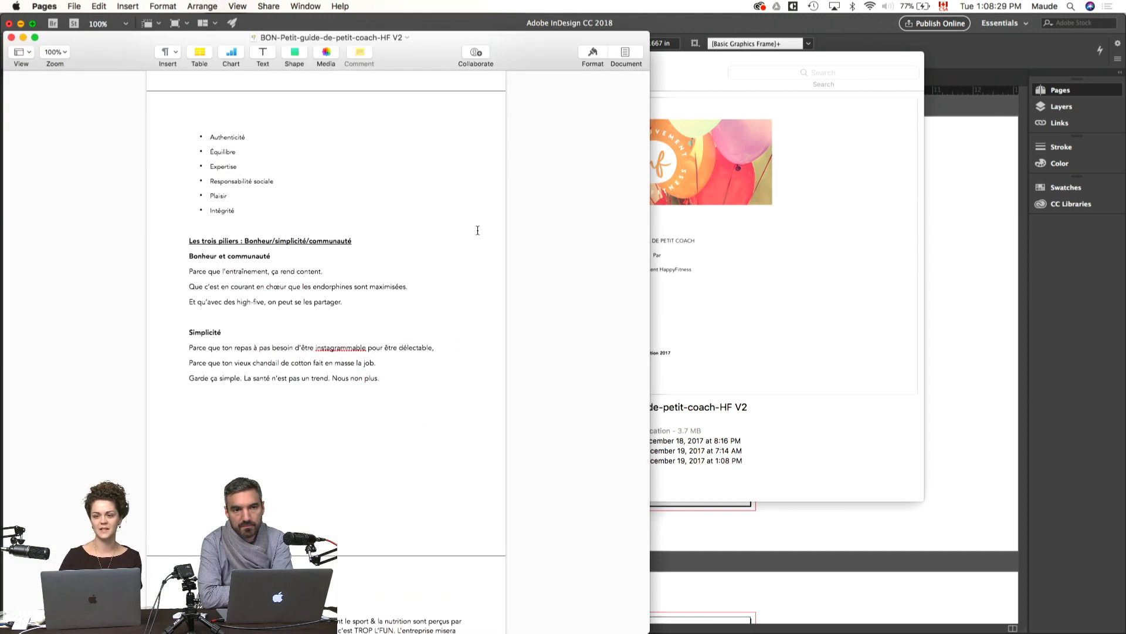
scroll(477, 230, "up", 15)
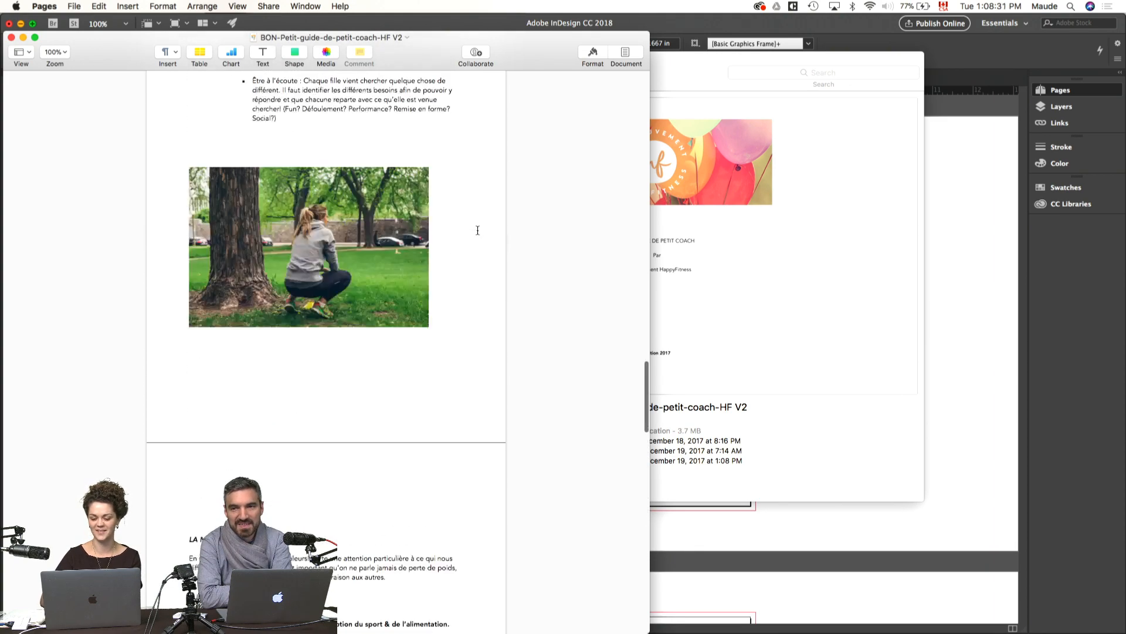
scroll(477, 233, "down", 2)
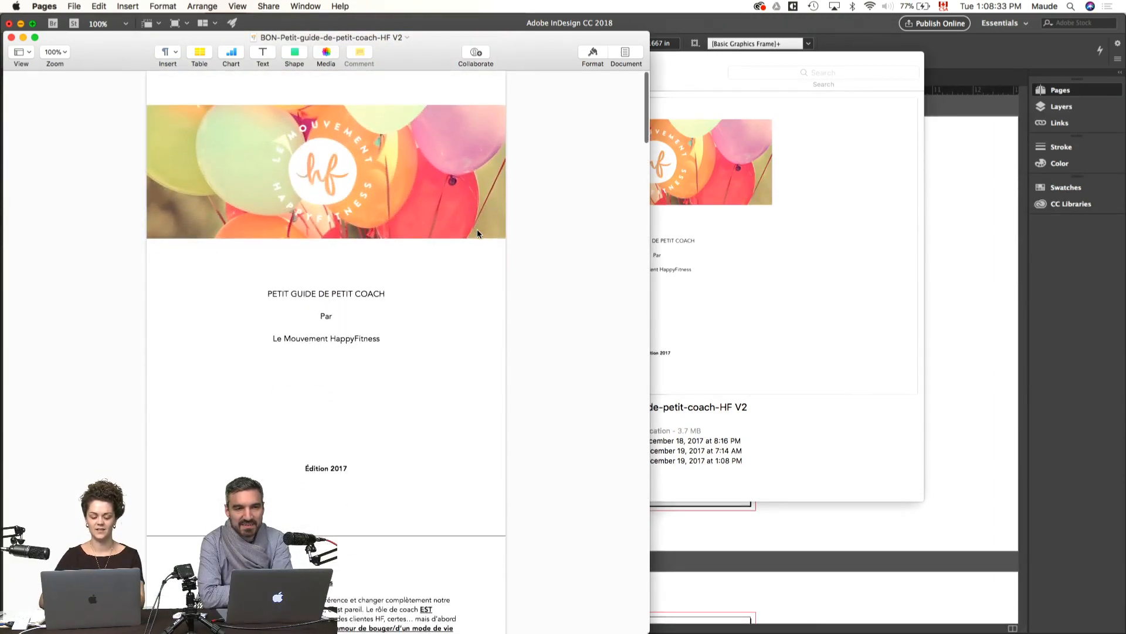
scroll(388, 300, "down", 6)
scroll(389, 301, "down", 6)
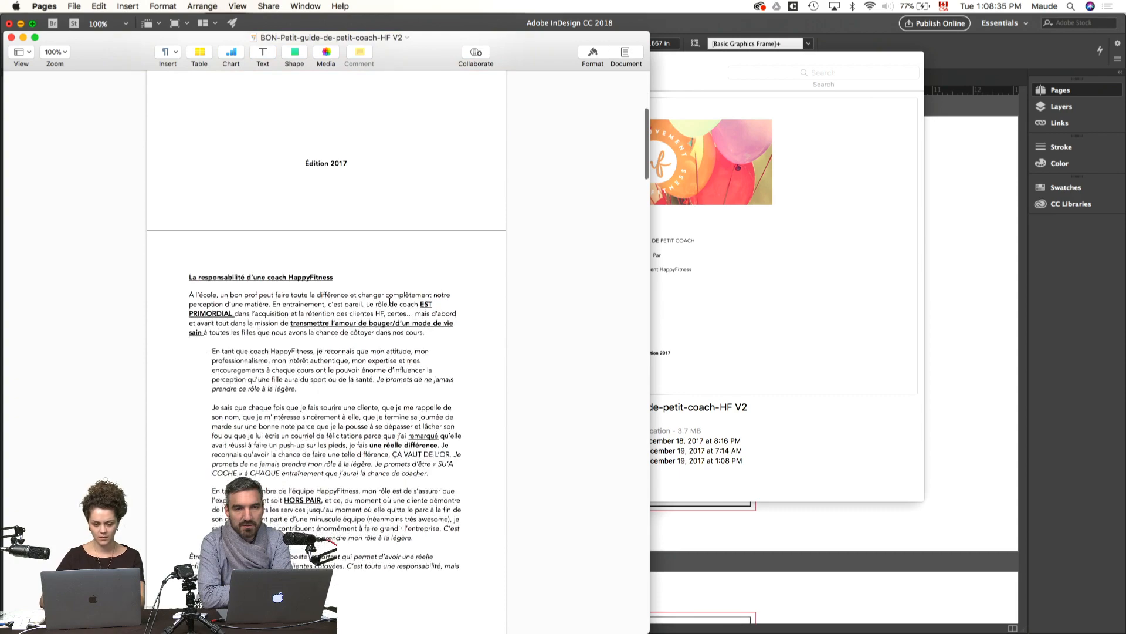
scroll(213, 221, "down", 2)
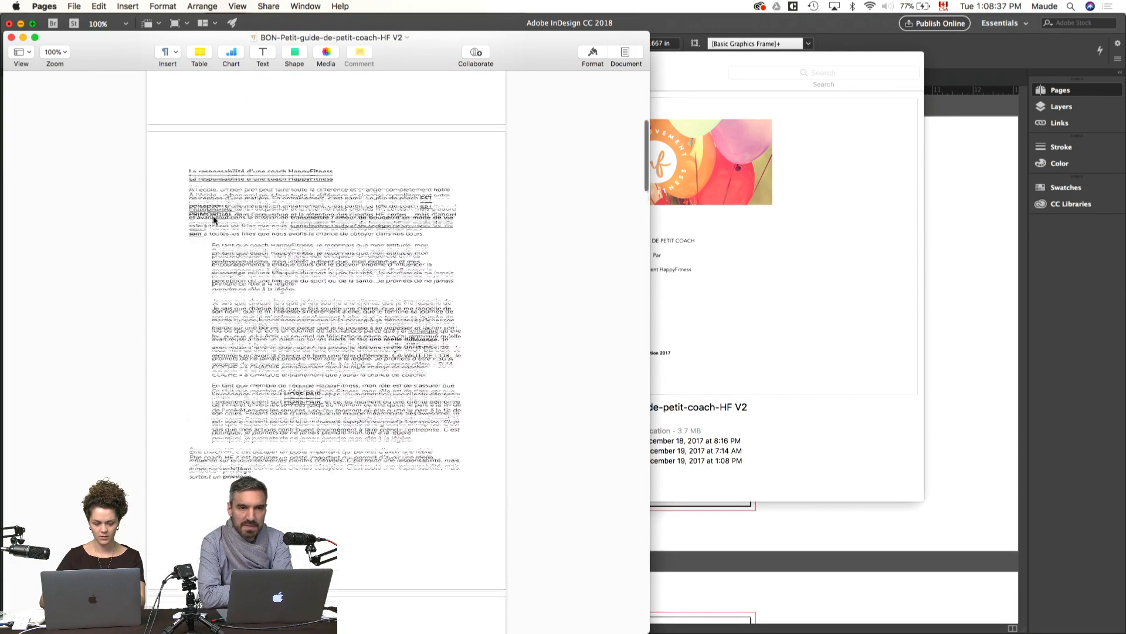
left_click_drag(184, 183, 411, 483)
key("super+c")
Step: Return to InDesign and paste the copied section into a new text frame on the pasteboard beside pages 2-3
left_click(962, 370)
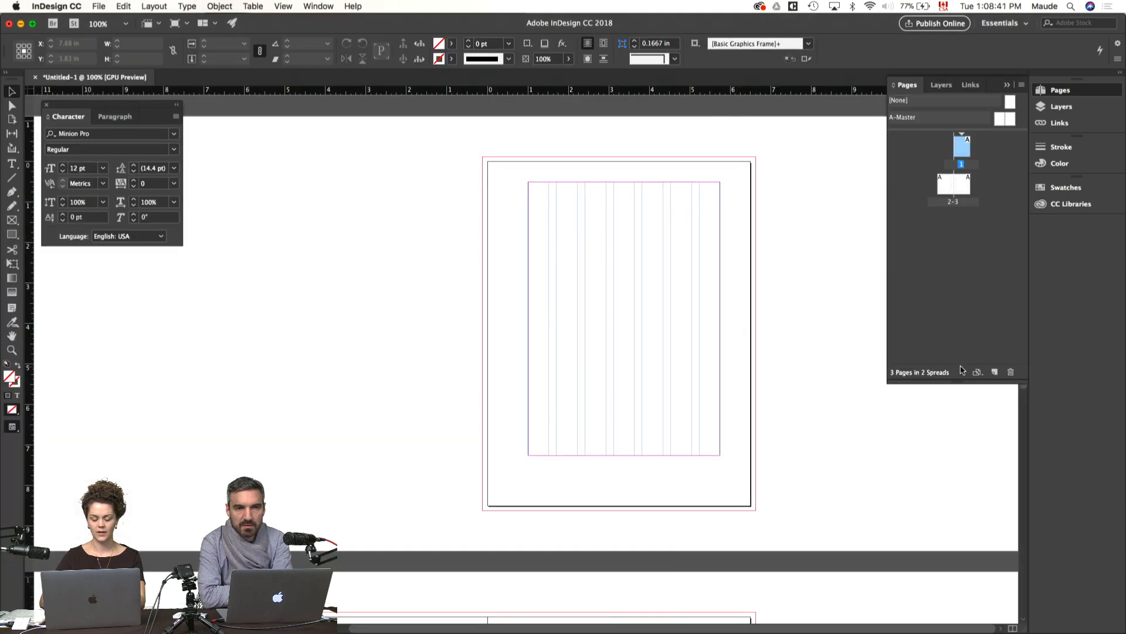
scroll(645, 319, "down", 10)
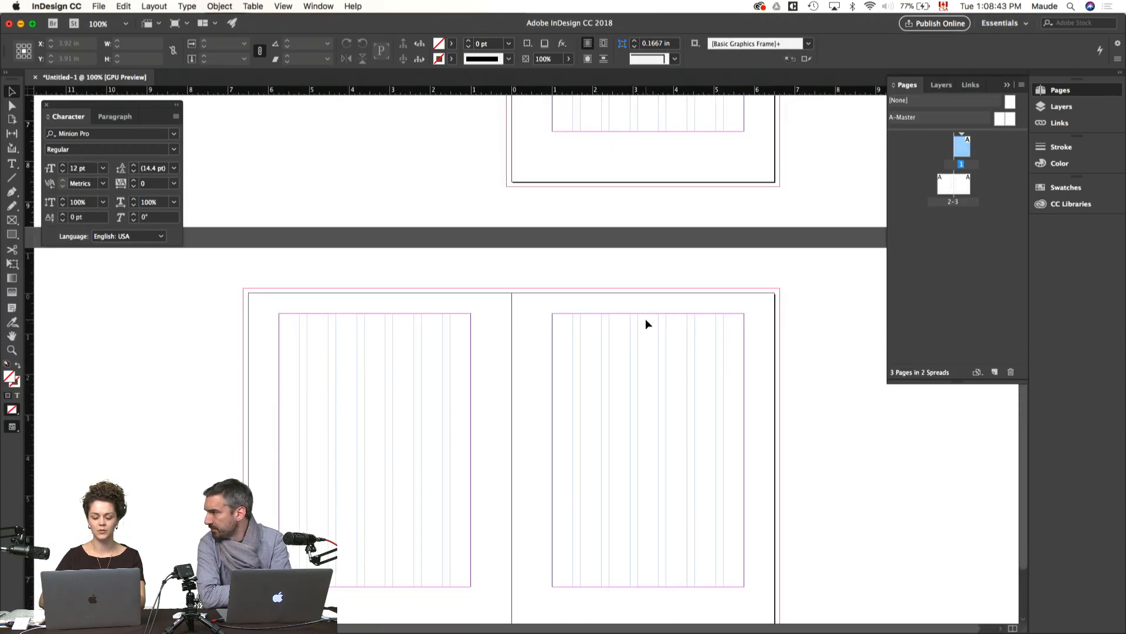
key("t")
left_click_drag(68, 262, 268, 521)
key("super+v")
key("Escape")
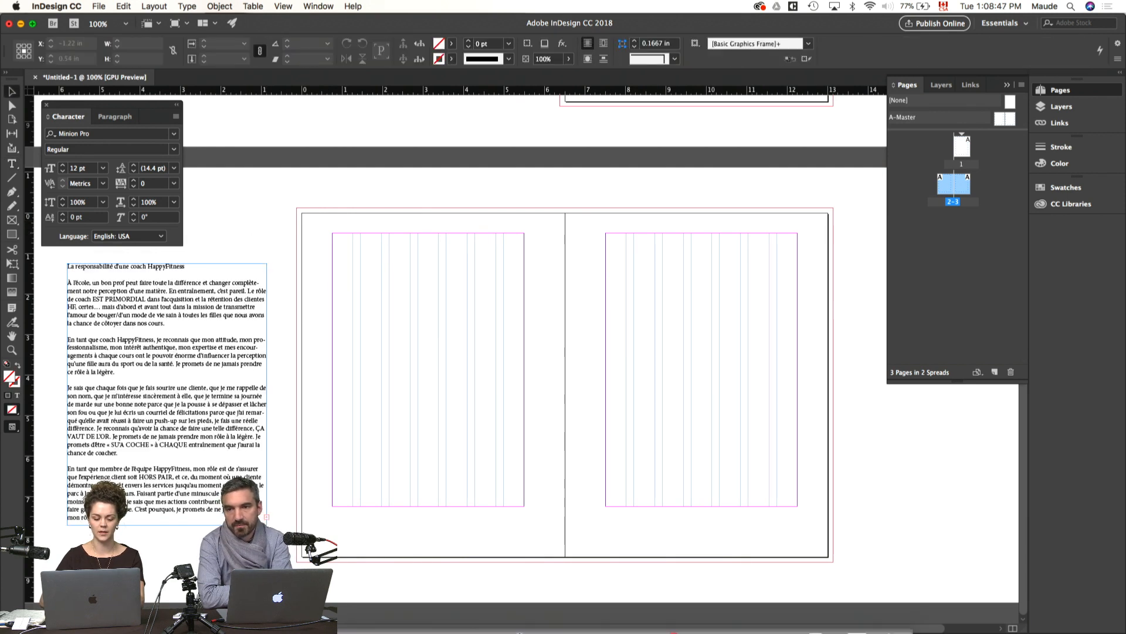
Step: Switch to Chrome and examine the typography, colour and layout references on the HF 2018 Pinterest board
mouse_move(829, 631)
left_click(822, 611)
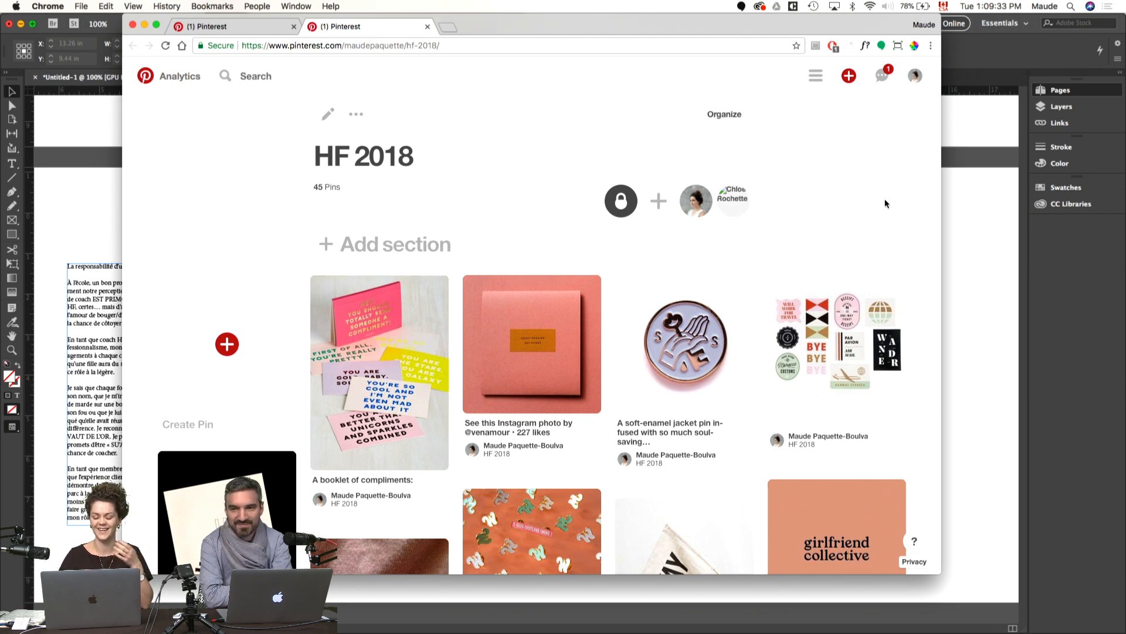
scroll(910, 248, "down", 3)
left_click_drag(940, 573, 1053, 594)
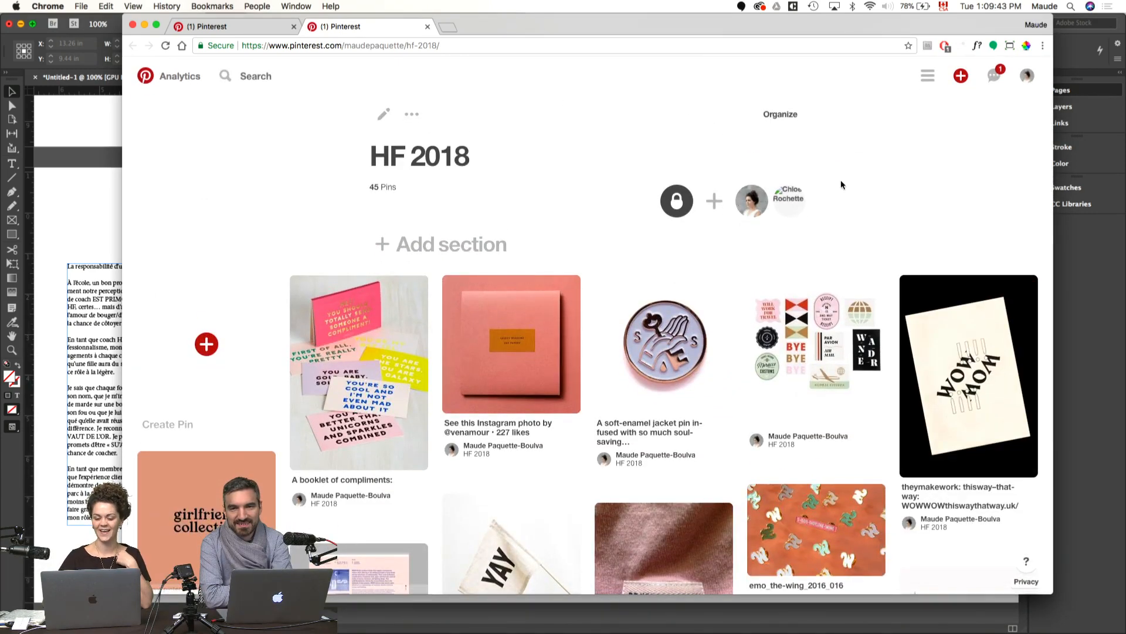
scroll(840, 180, "down", 3)
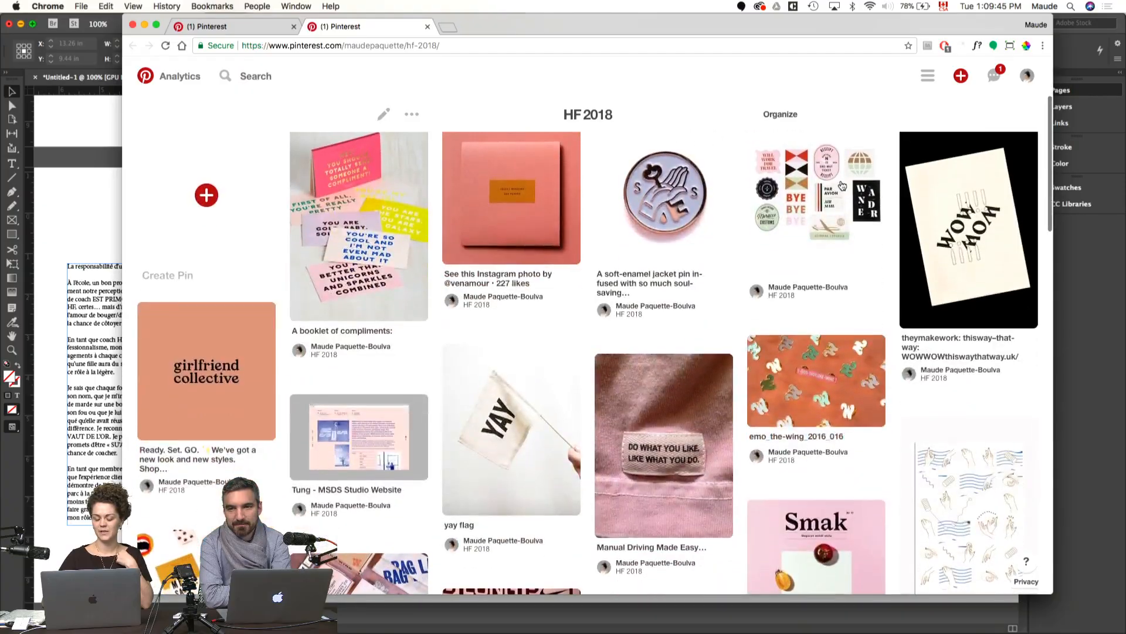
scroll(840, 179, "down", 10)
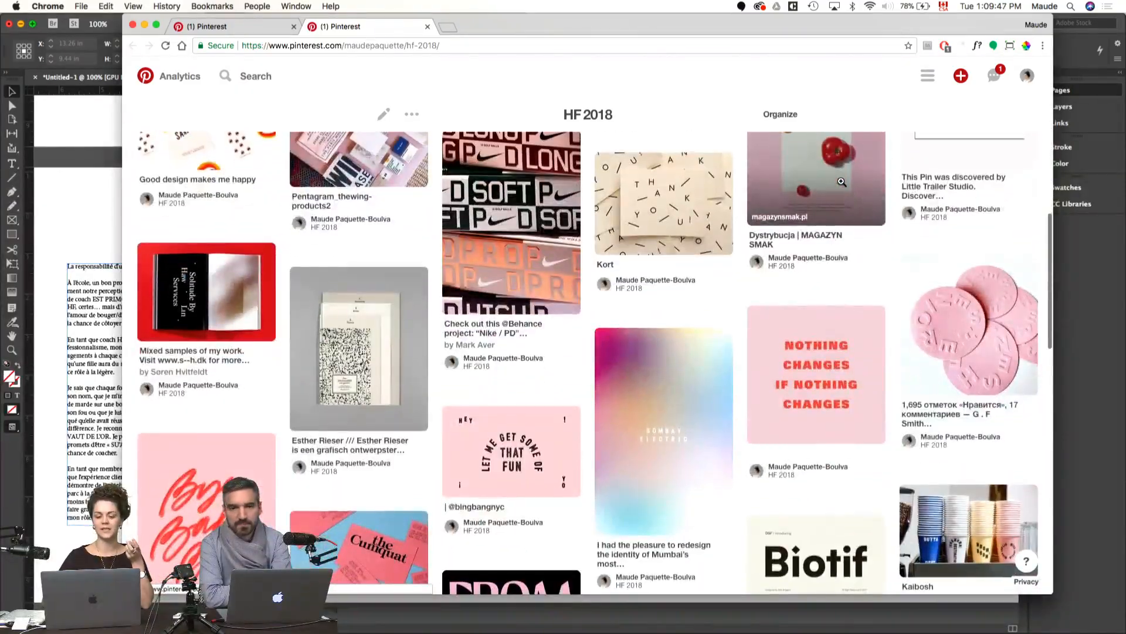
scroll(842, 182, "down", 4)
scroll(842, 182, "down", 10)
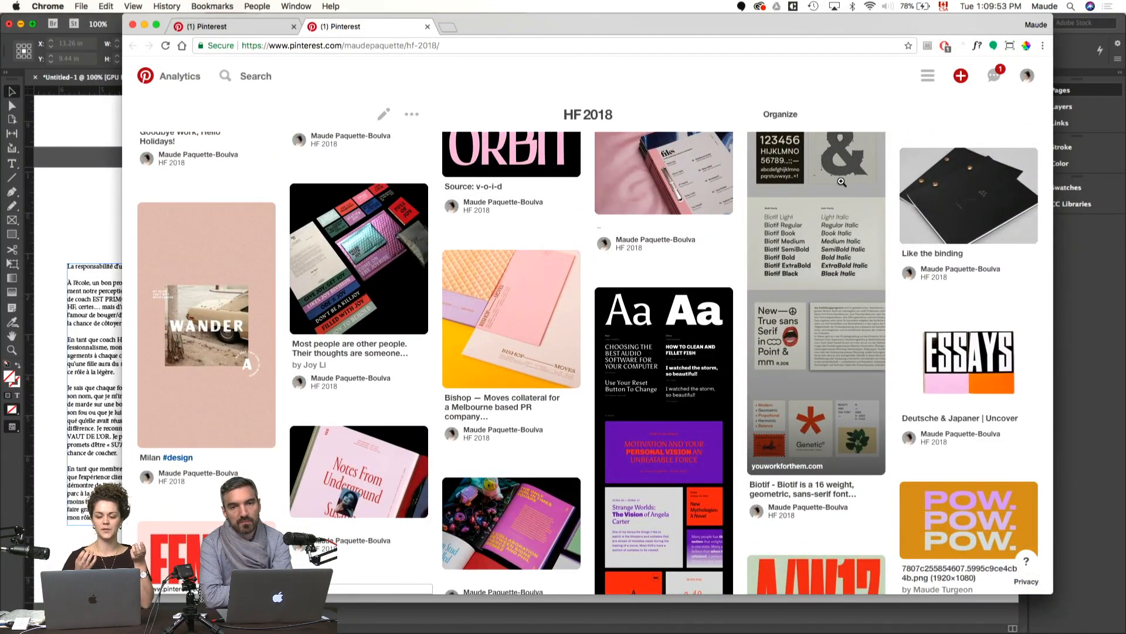
scroll(842, 182, "down", 2)
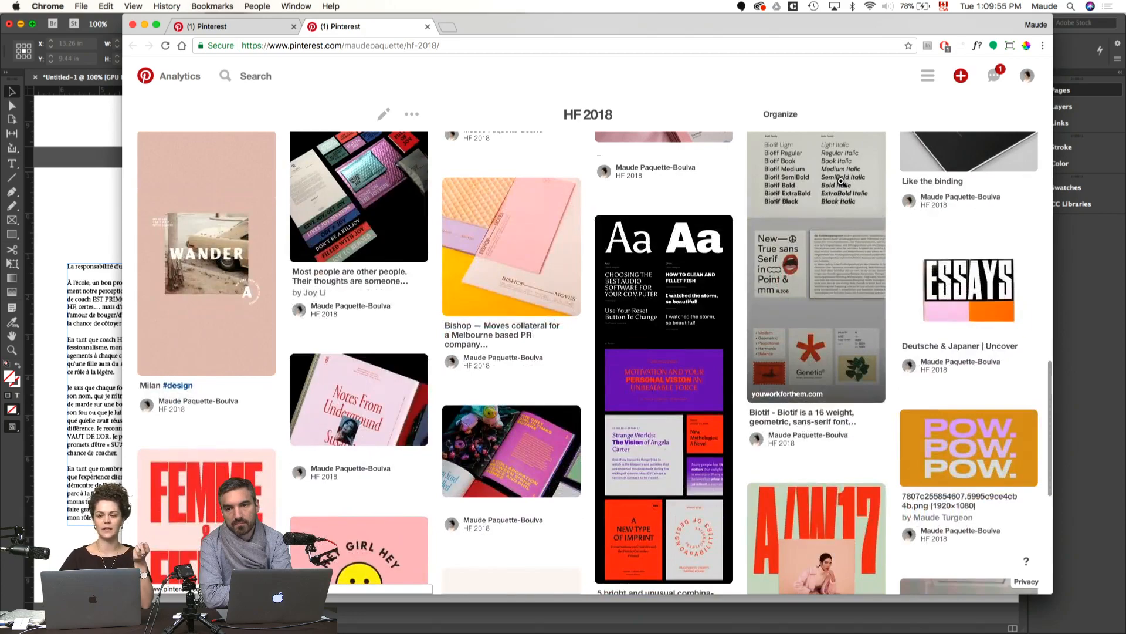
scroll(842, 181, "down", 4)
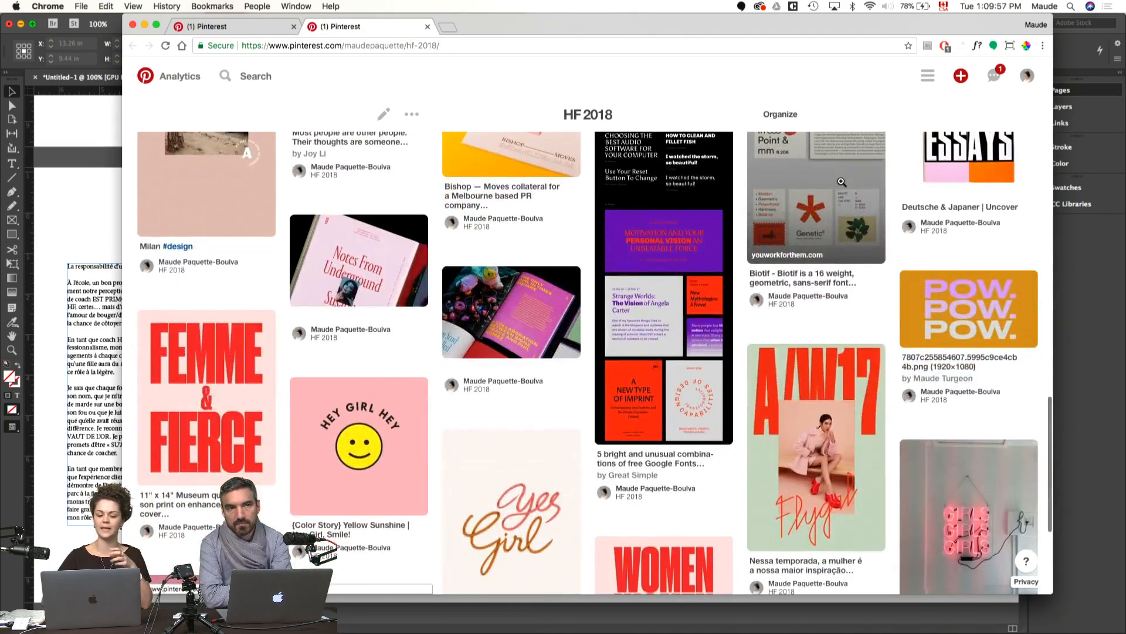
scroll(841, 182, "down", 2)
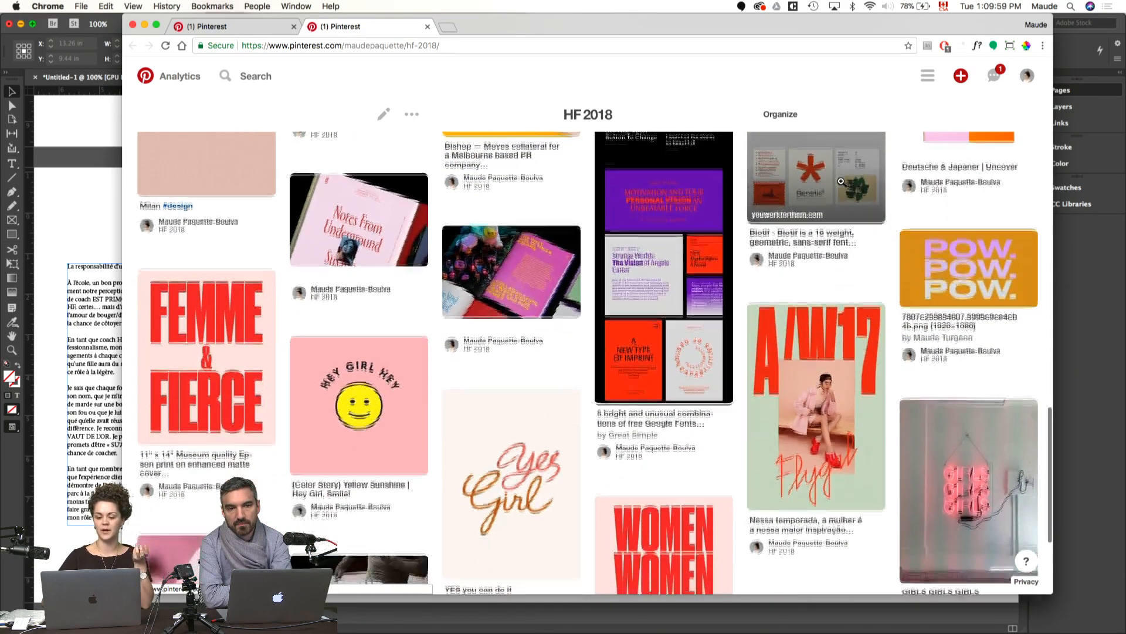
Step: Examine the poster, lettering and packaging pins at the end of the HF 2018 board, working back to its first pins
scroll(842, 182, "down", 5)
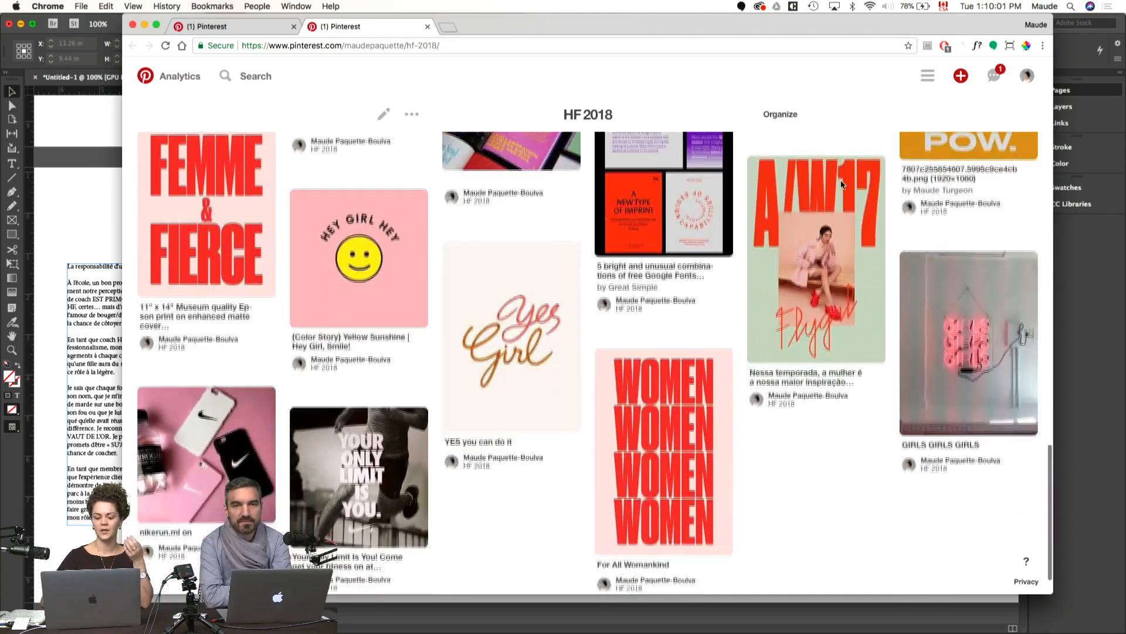
scroll(842, 186, "down", 1)
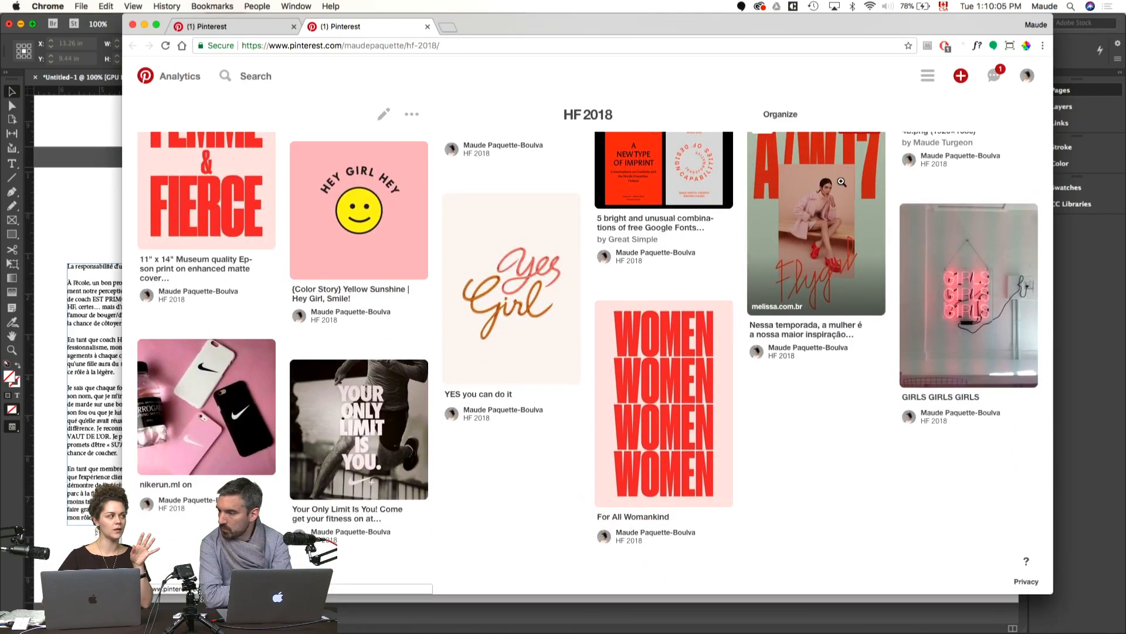
scroll(842, 182, "up", 5)
scroll(842, 182, "down", 5)
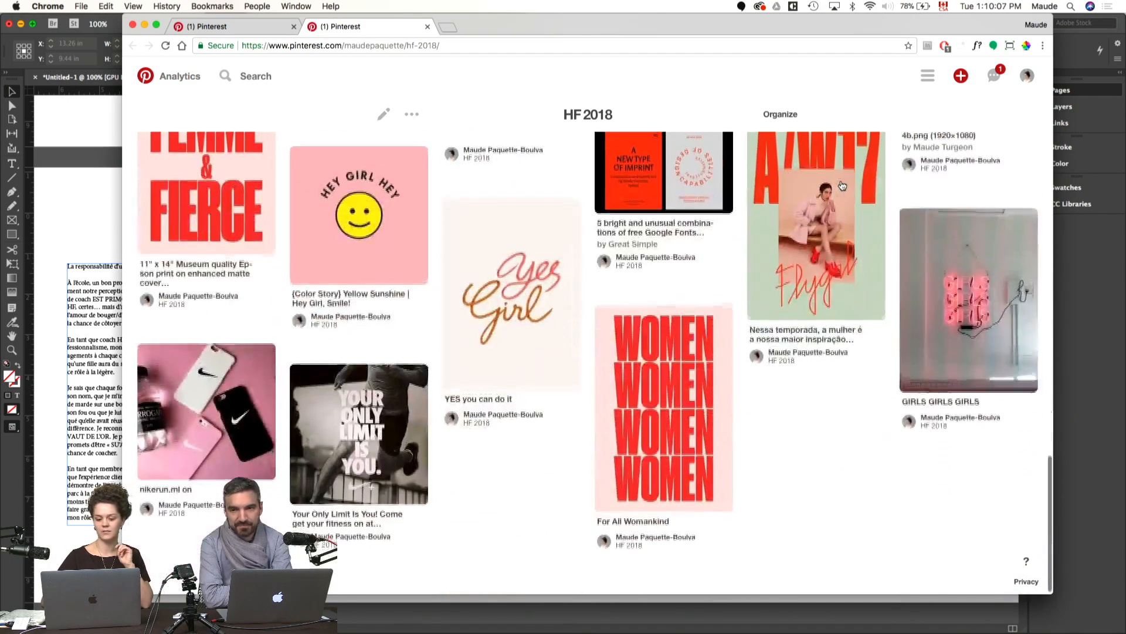
scroll(842, 181, "down", 1)
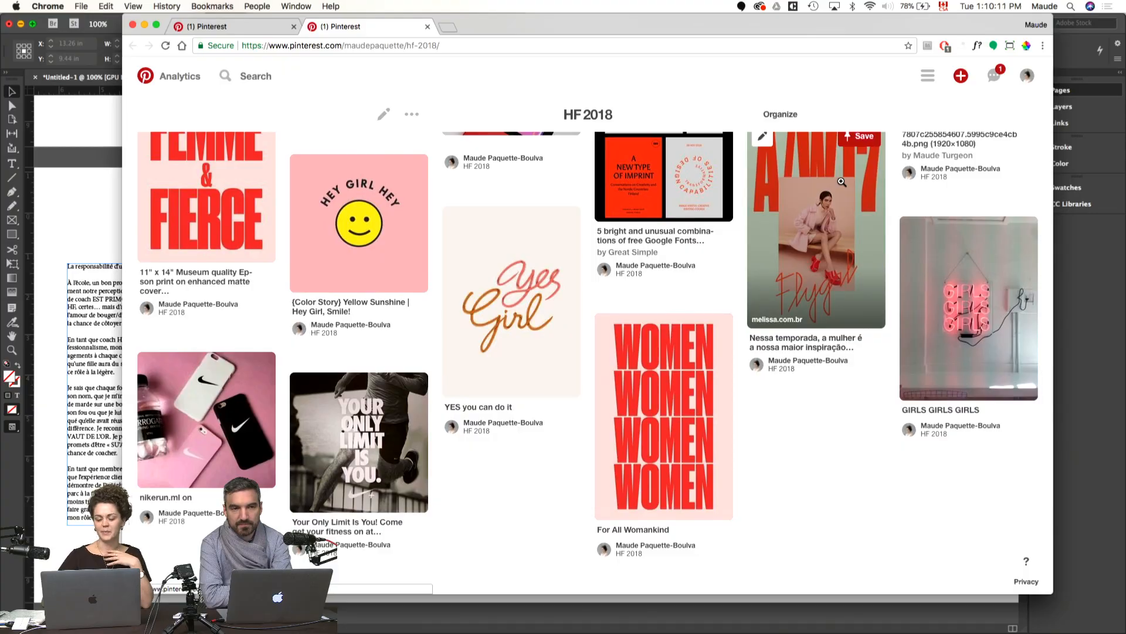
scroll(829, 321, "up", 10)
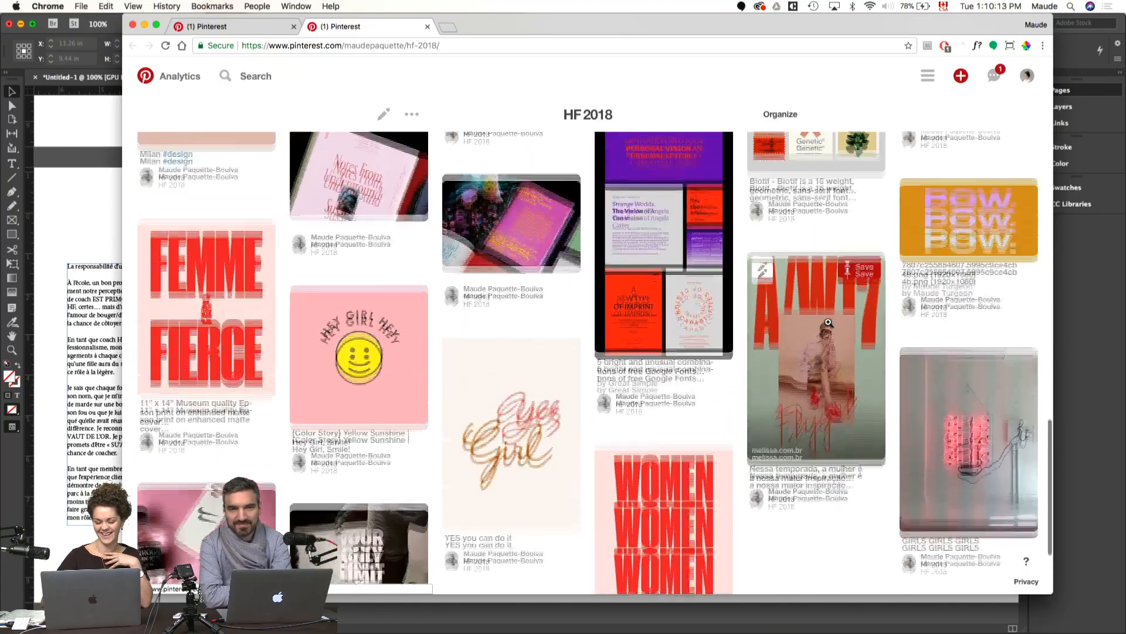
scroll(828, 321, "up", 10)
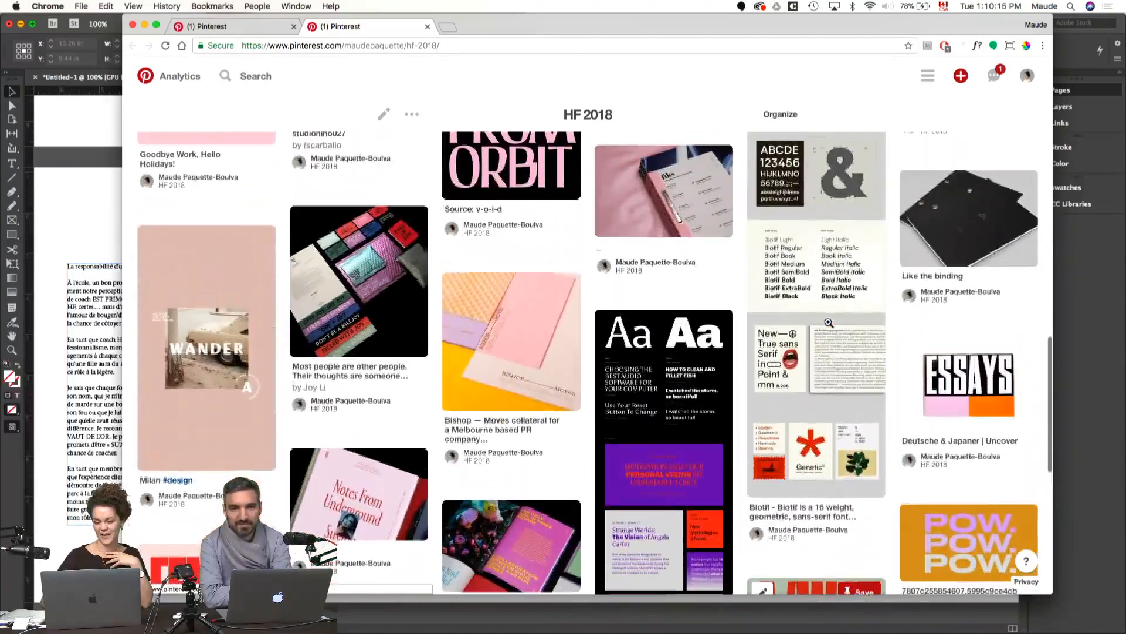
scroll(829, 326, "up", 7)
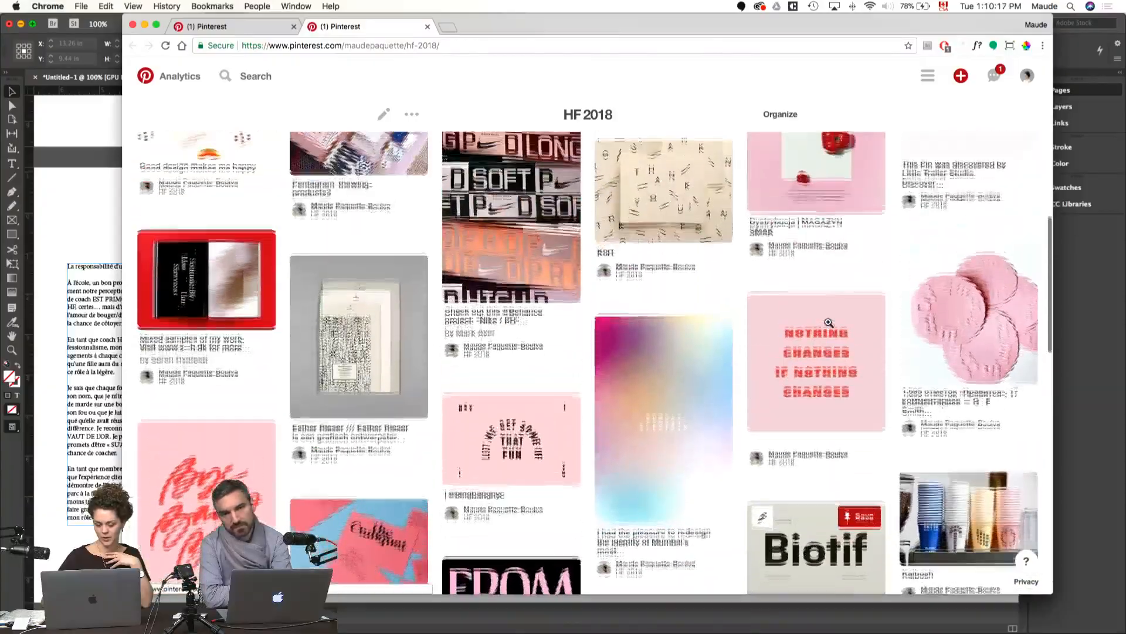
scroll(829, 322, "up", 8)
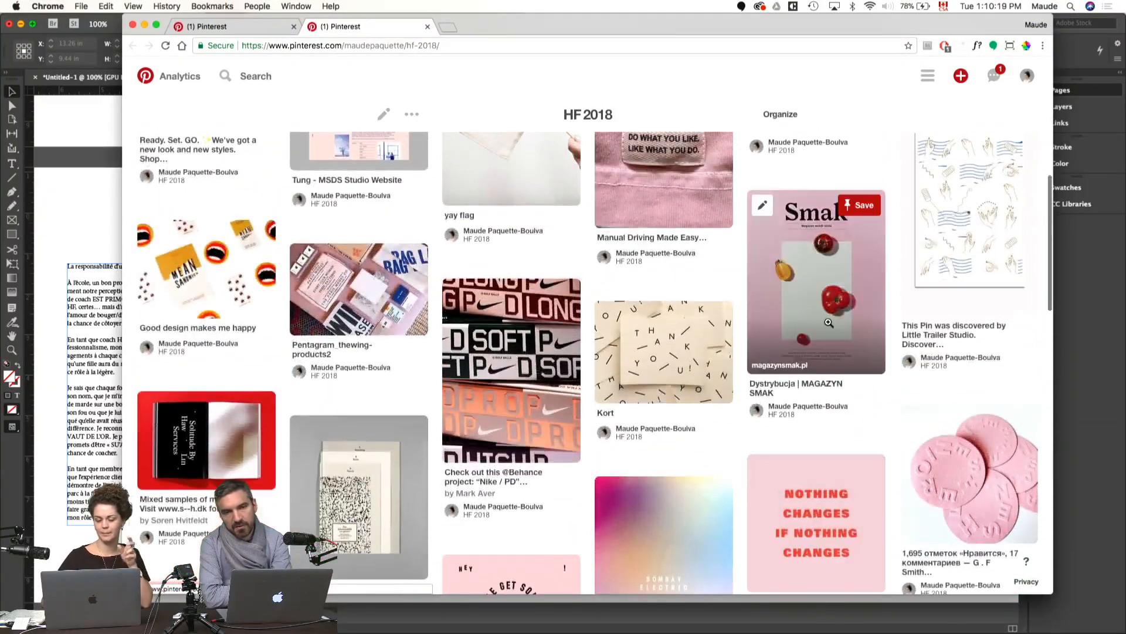
scroll(779, 308, "up", 7)
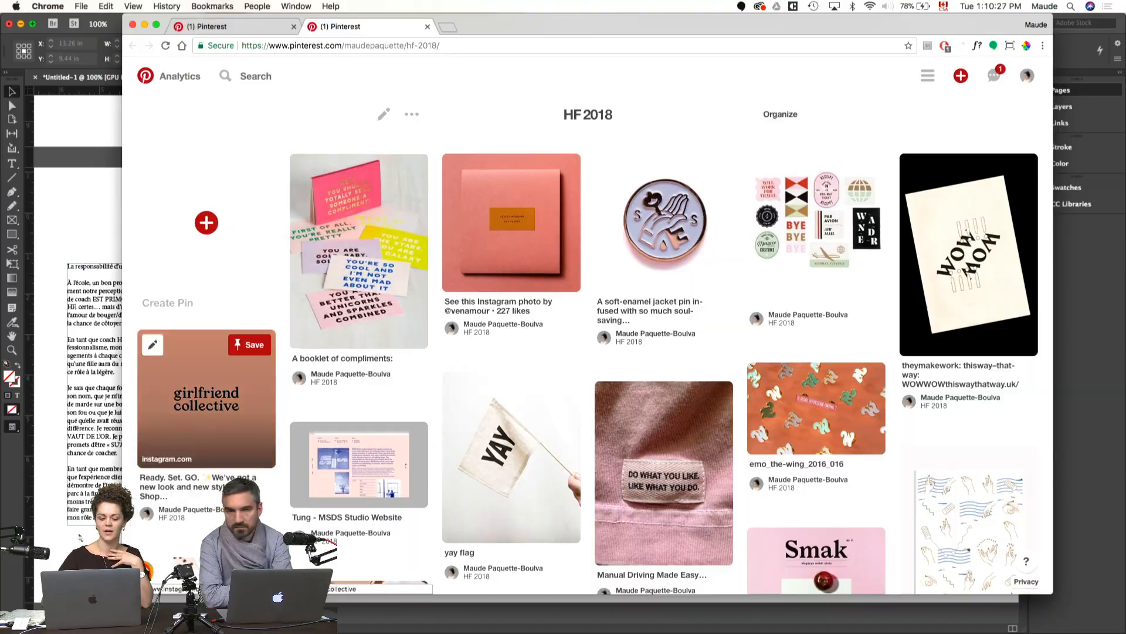
Step: Preview the two desktop screenshots of photo selections, enlarging the preview to examine both, and return to the Pinterest board
mouse_move(1, 632)
left_click_drag(1058, 134, 1047, 88)
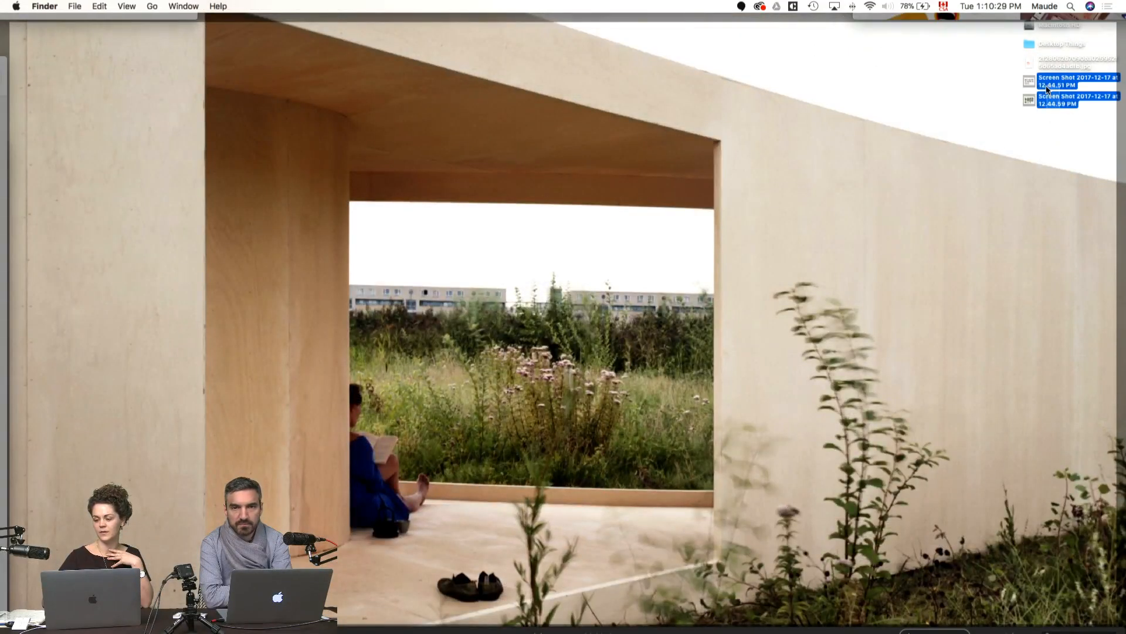
key("space")
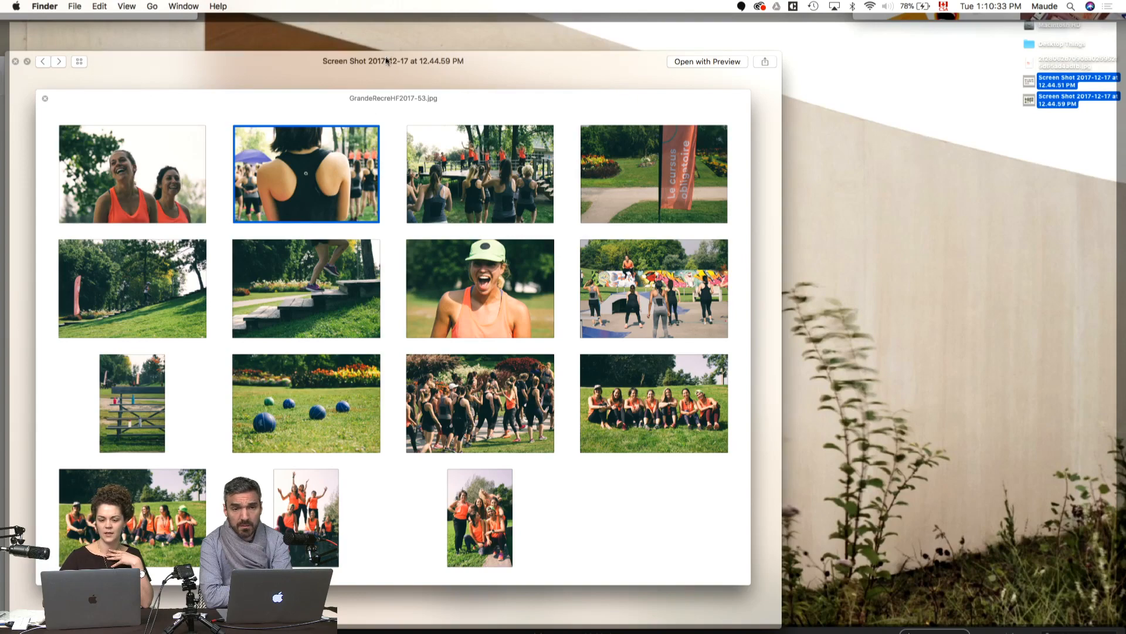
left_click_drag(384, 59, 502, 51)
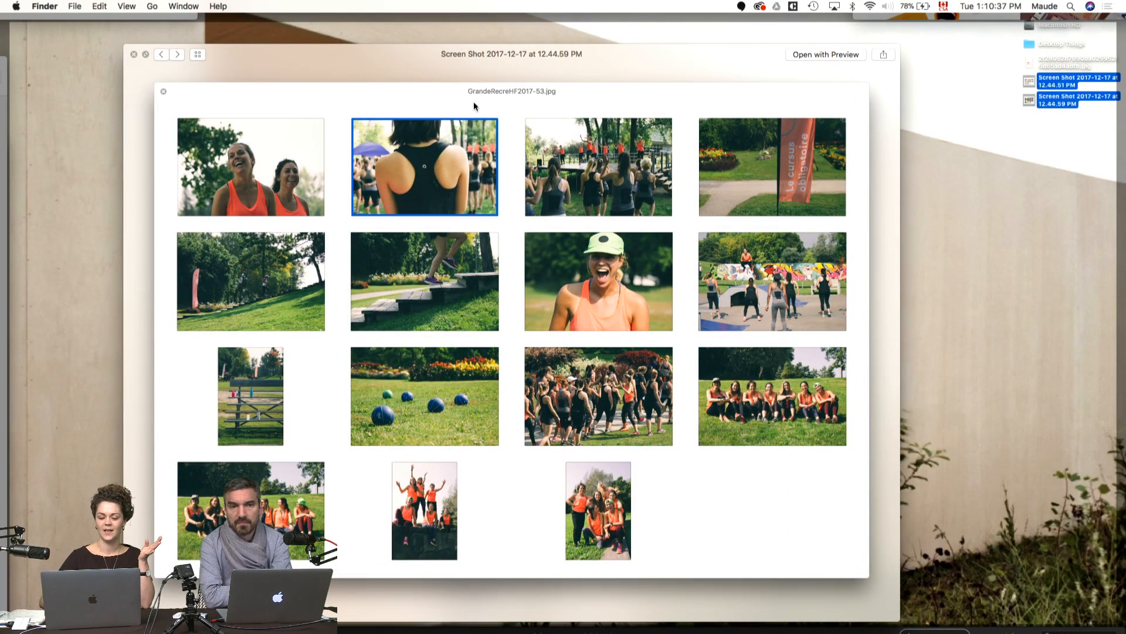
left_click_drag(899, 205, 1094, 206)
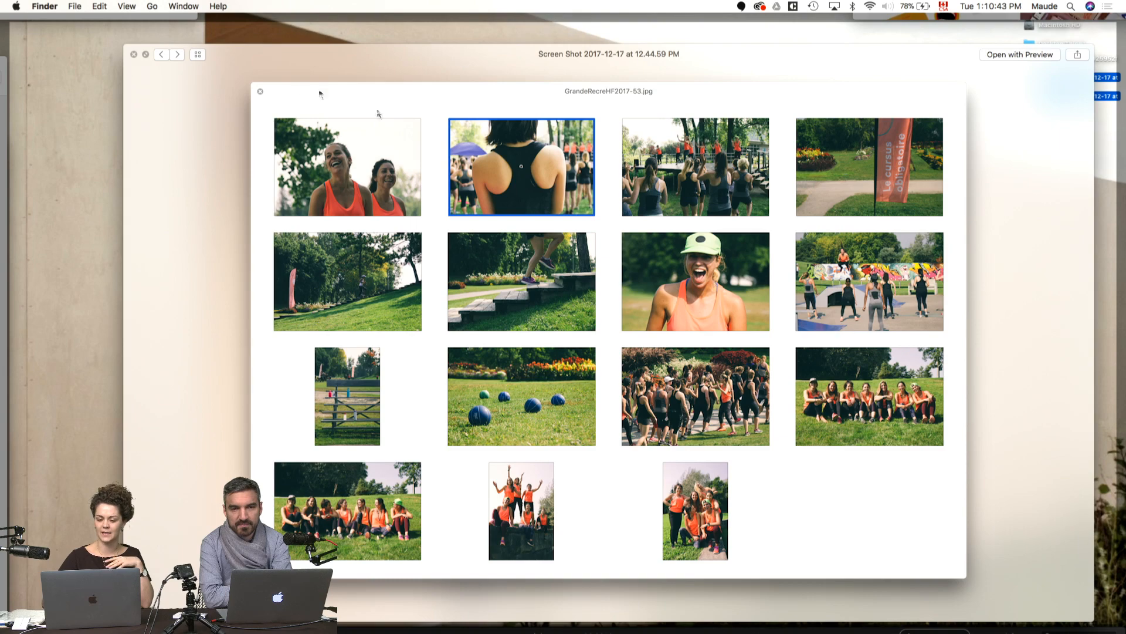
left_click(178, 55)
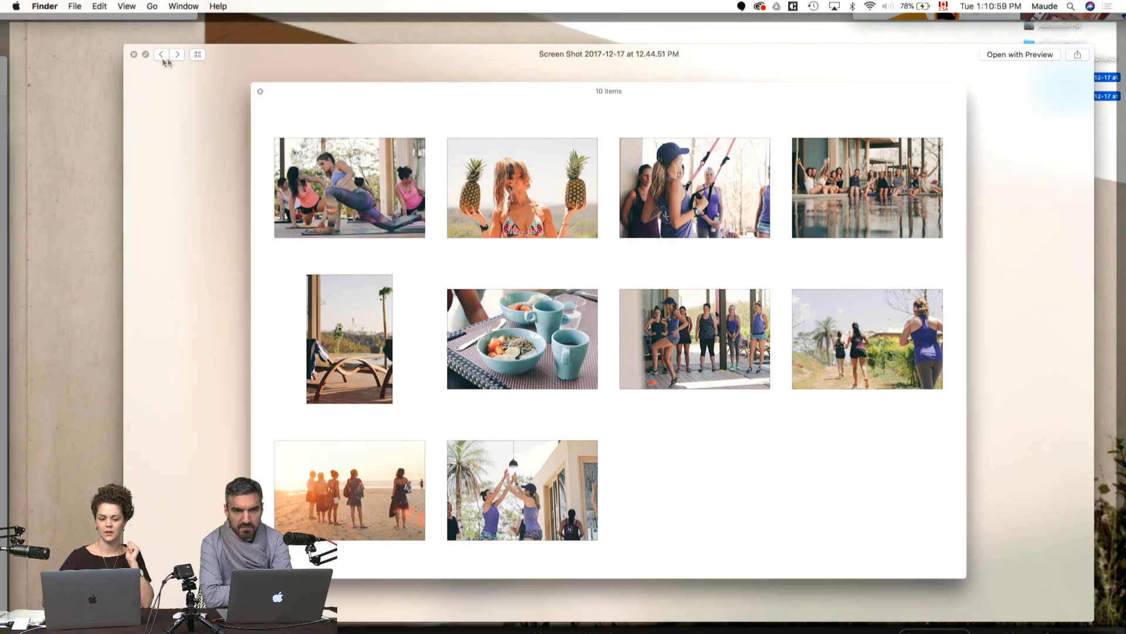
left_click(134, 54)
key("F11")
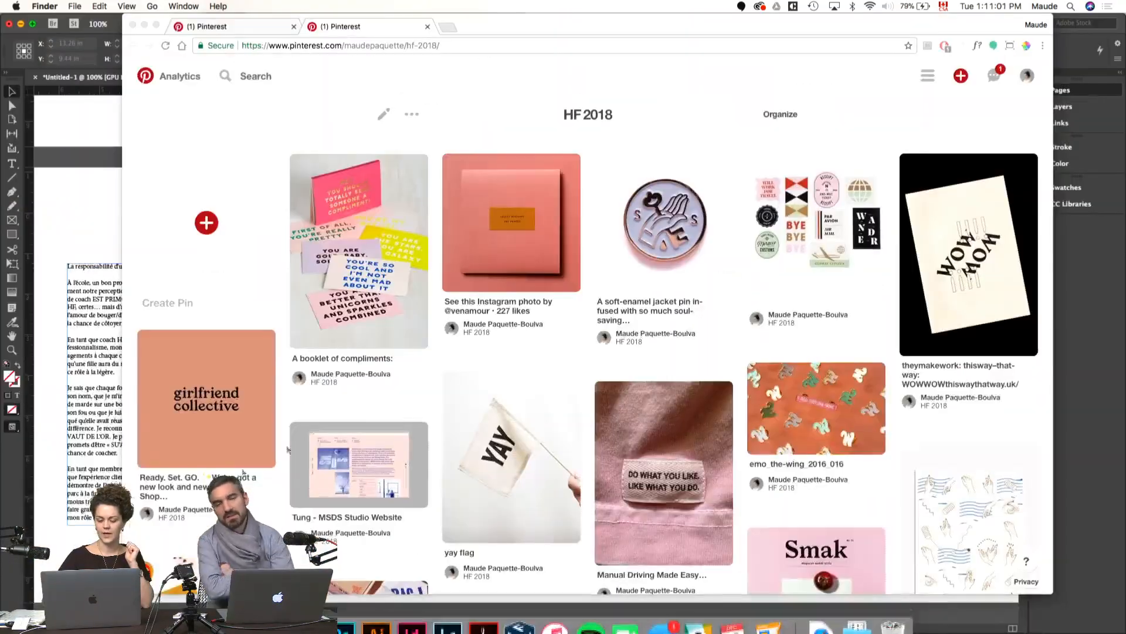
Step: Review the board's bold typography and pink and red pins once more and close the extra Pinterest tab
scroll(456, 340, "down", 11)
scroll(456, 343, "down", 6)
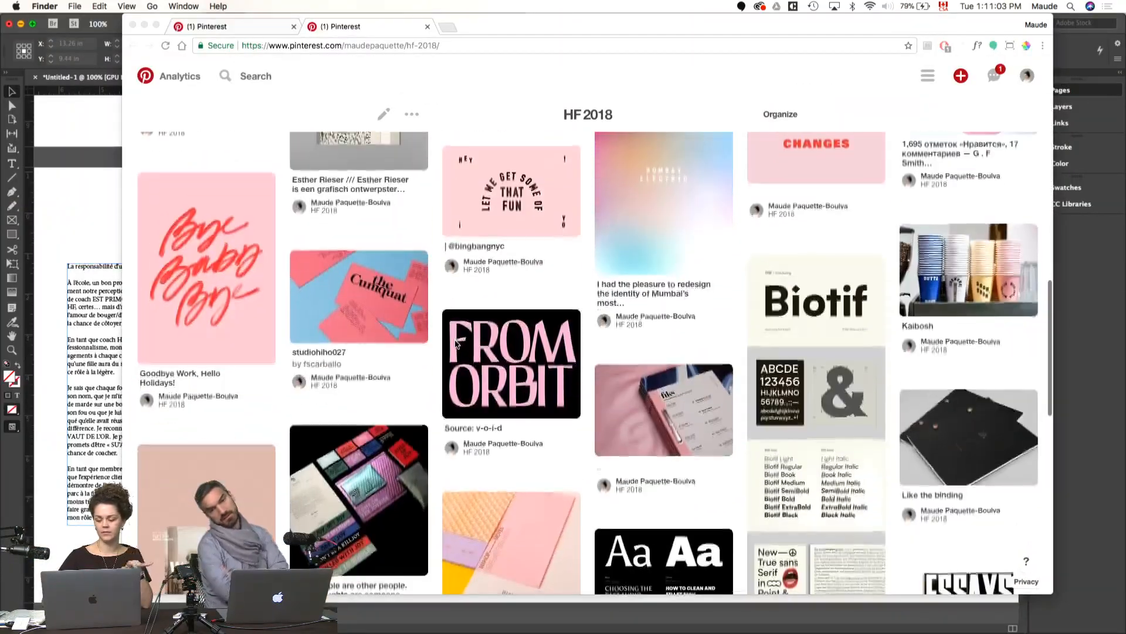
scroll(455, 339, "down", 5)
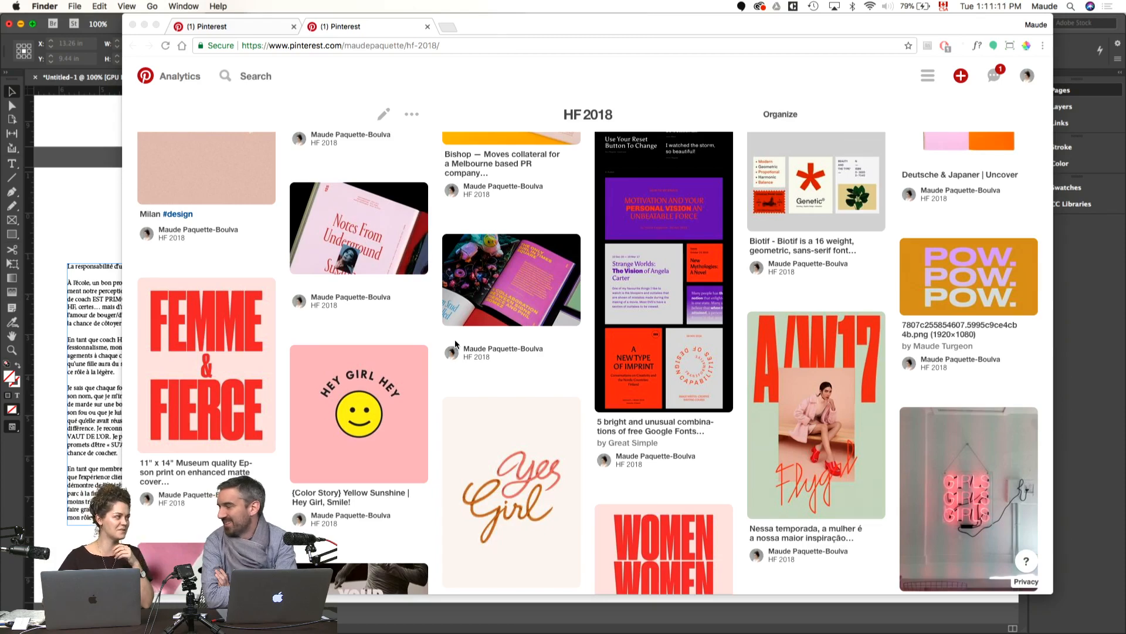
scroll(455, 340, "down", 4)
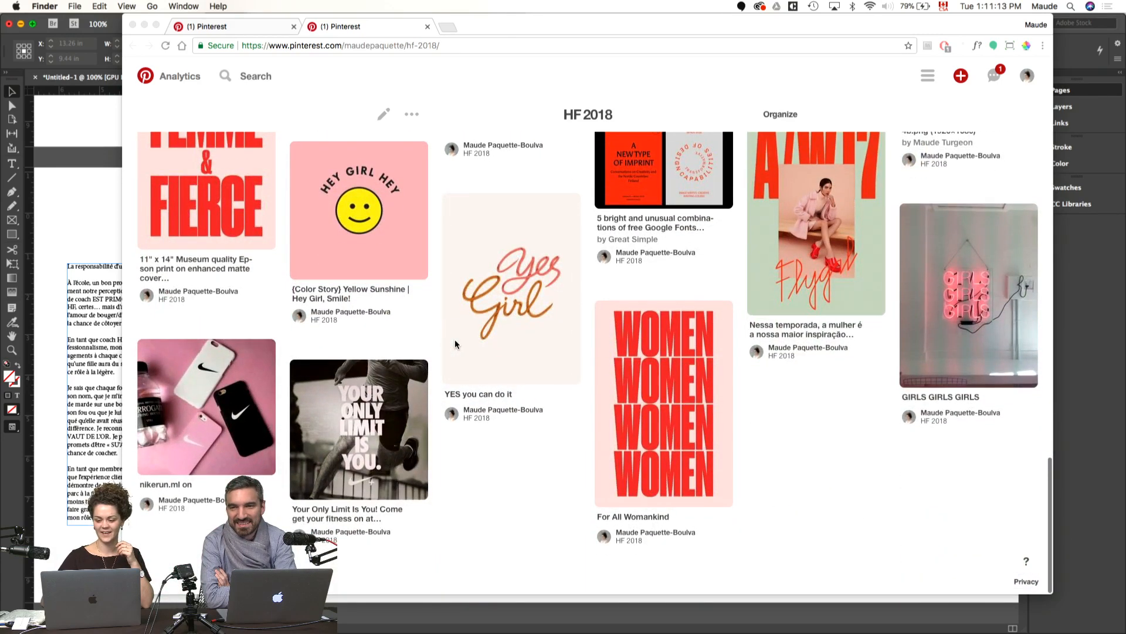
scroll(456, 341, "up", 4)
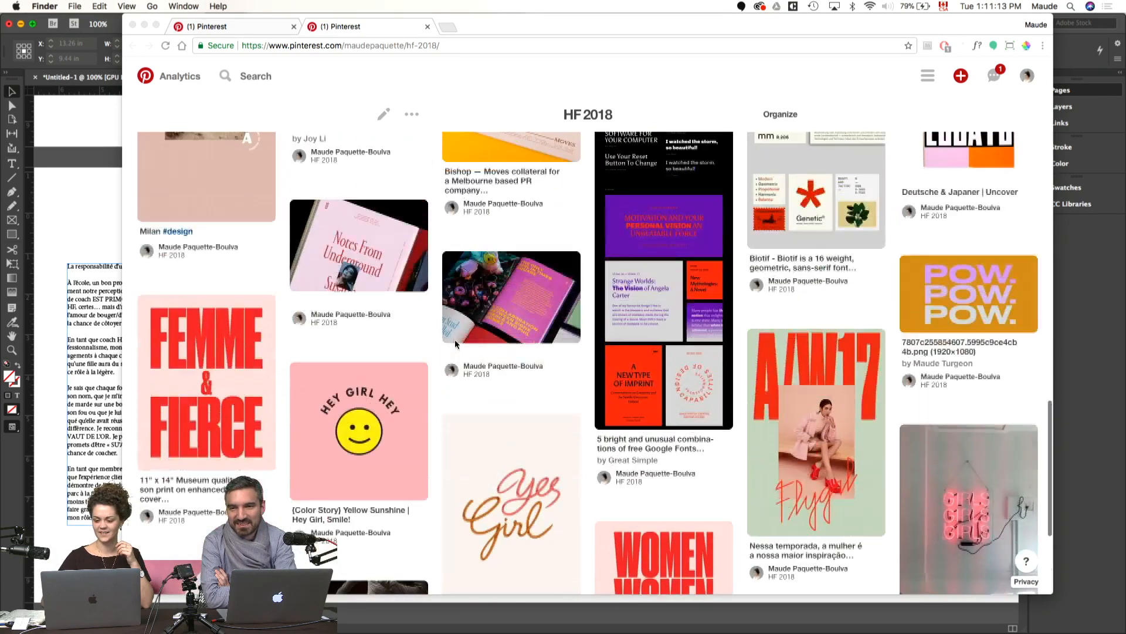
left_click(294, 27)
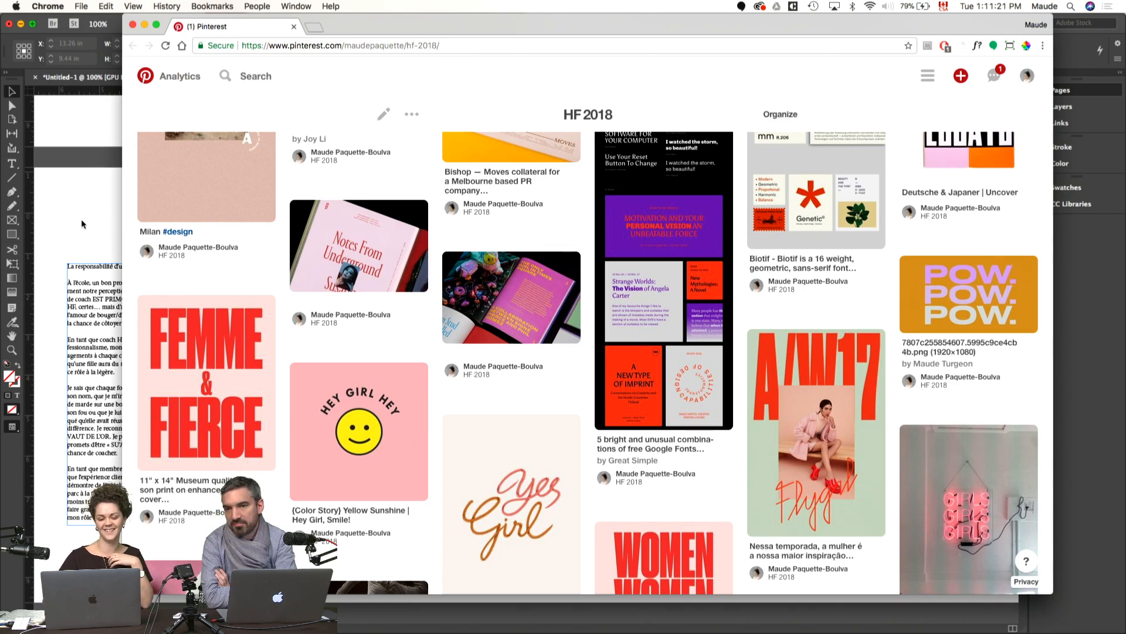
Step: Return to InDesign and fit the pasted text frame to the margins of page 2, making it 4.75 × 6.75 in
left_click(83, 203)
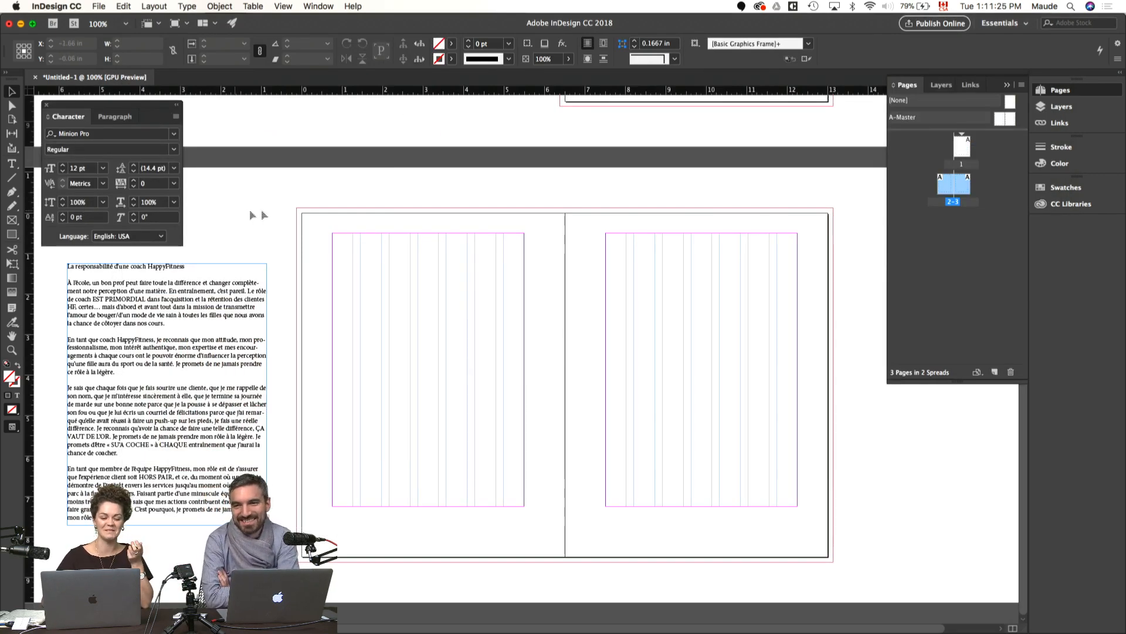
left_click_drag(135, 370, 401, 342)
key("super+equal")
left_click_drag(422, 318, 420, 319)
mouse_move(643, 526)
left_mouse_down()
mouse_move(644, 548)
mouse_move(640, 537)
left_mouse_up()
Step: Set the font of the page 2 text frame to Warnock Pro Light
key("super+t")
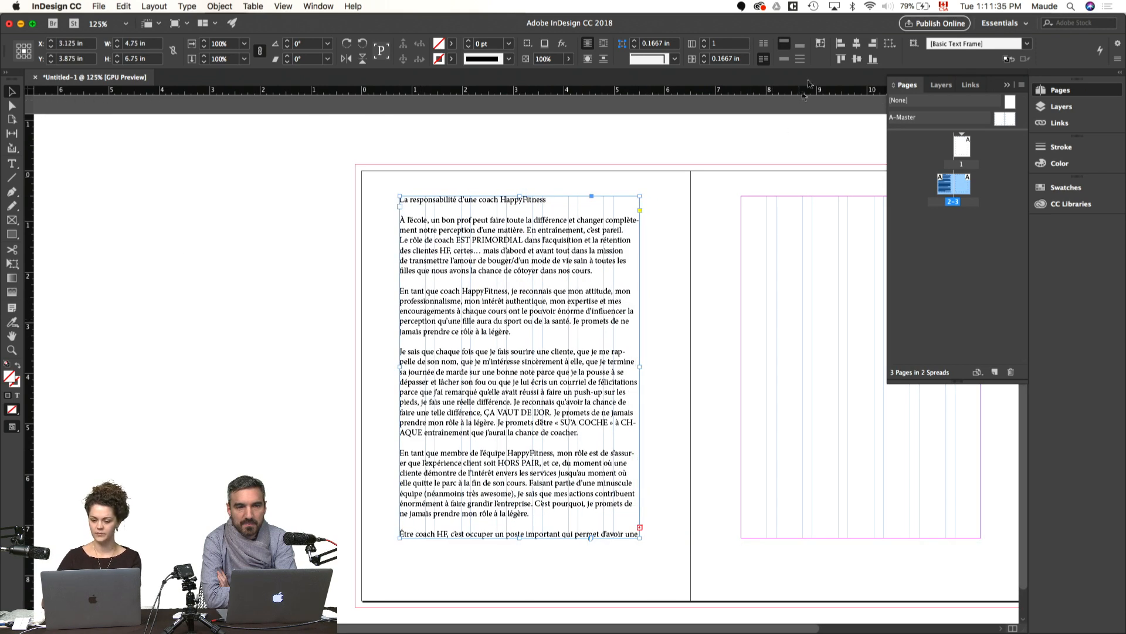
key("super+t")
left_click(174, 133)
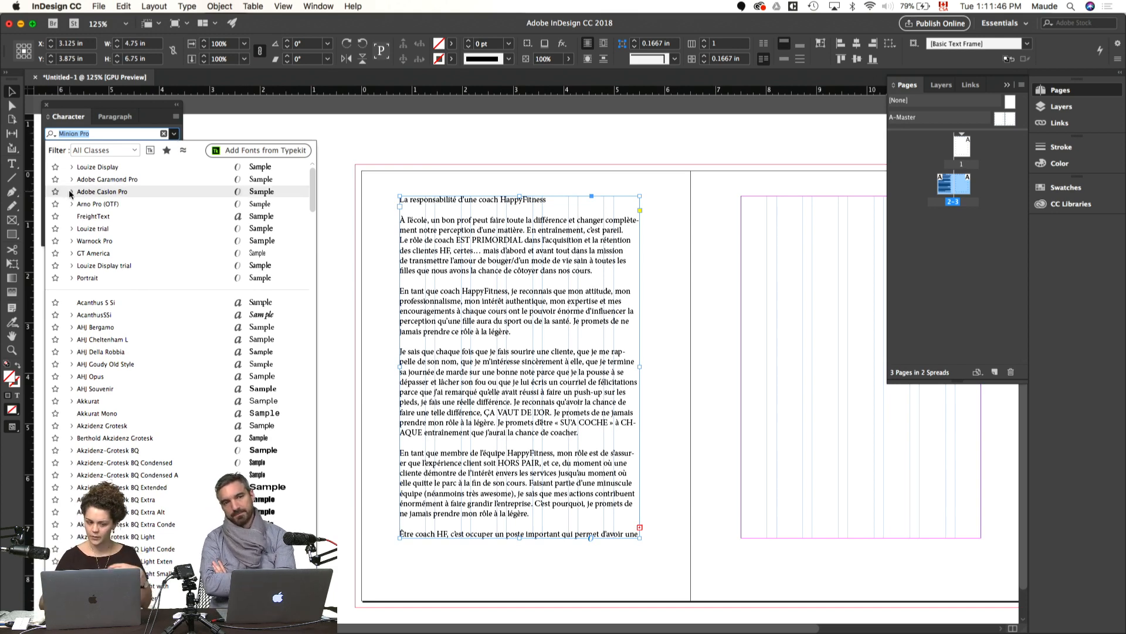
type("warn")
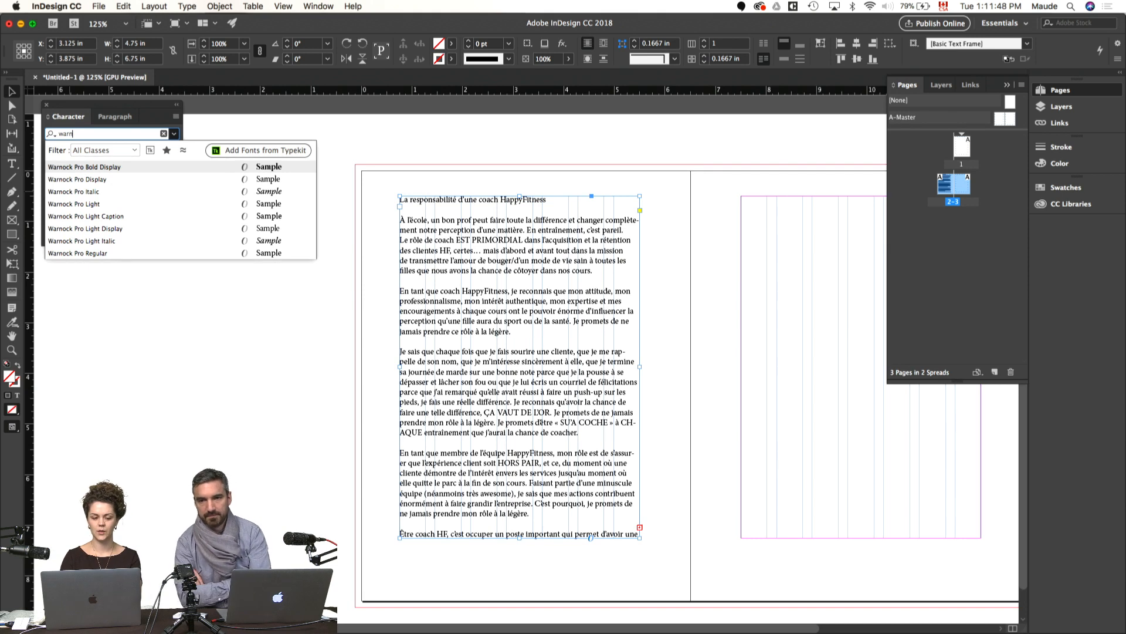
left_click(109, 207)
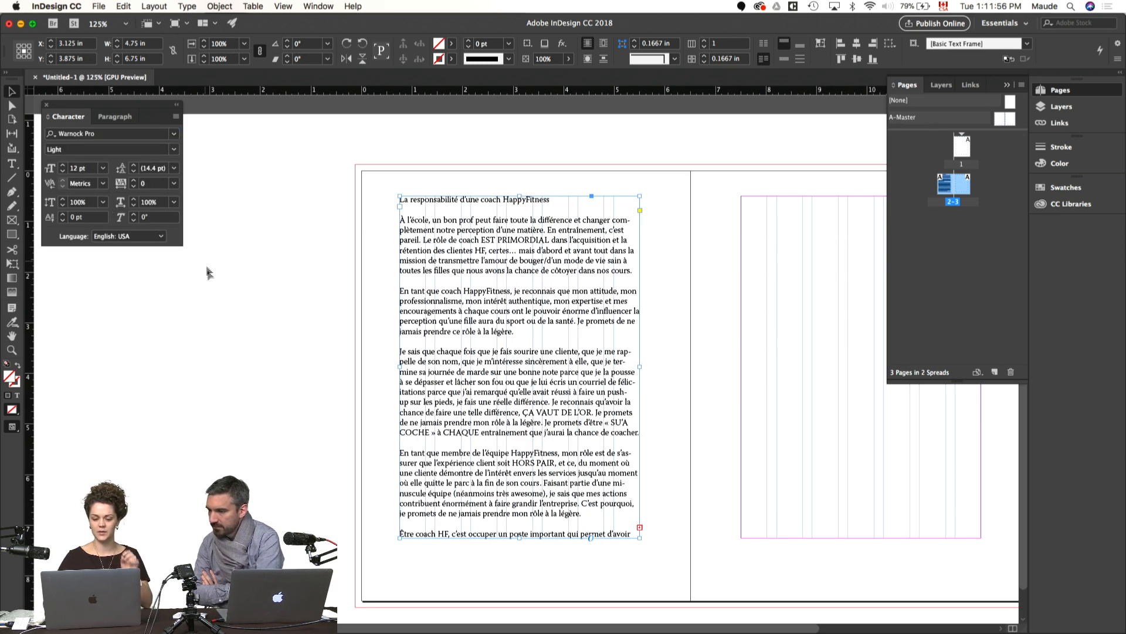
Step: Reduce the frame's text size to 9 pt and set its leading to 12 pt
left_click(63, 170)
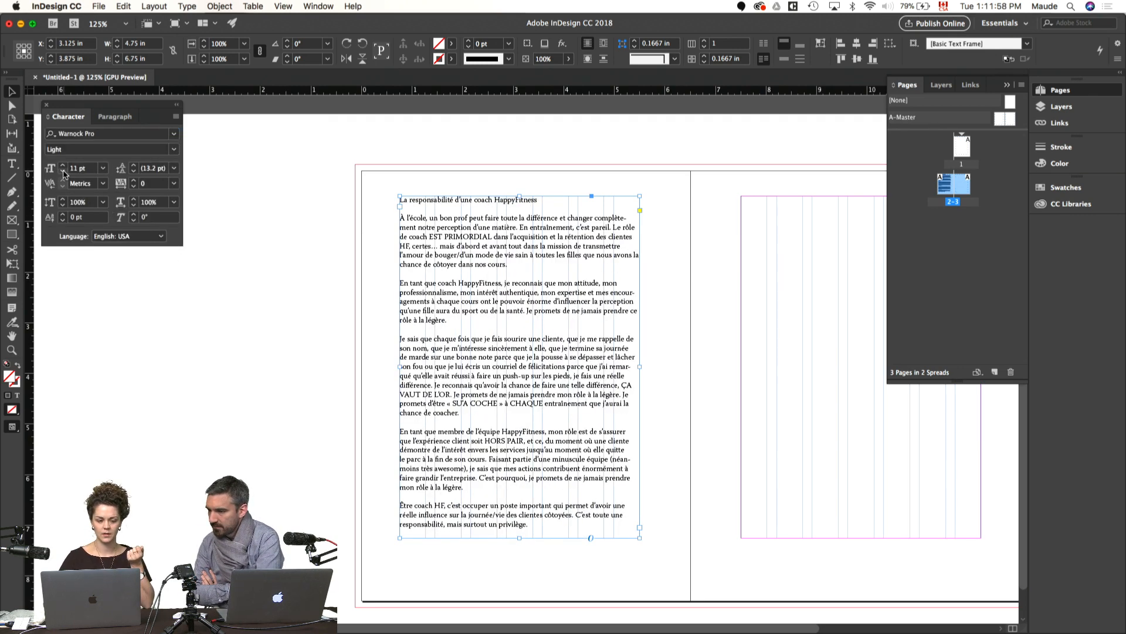
left_click(63, 171)
left_click(63, 170)
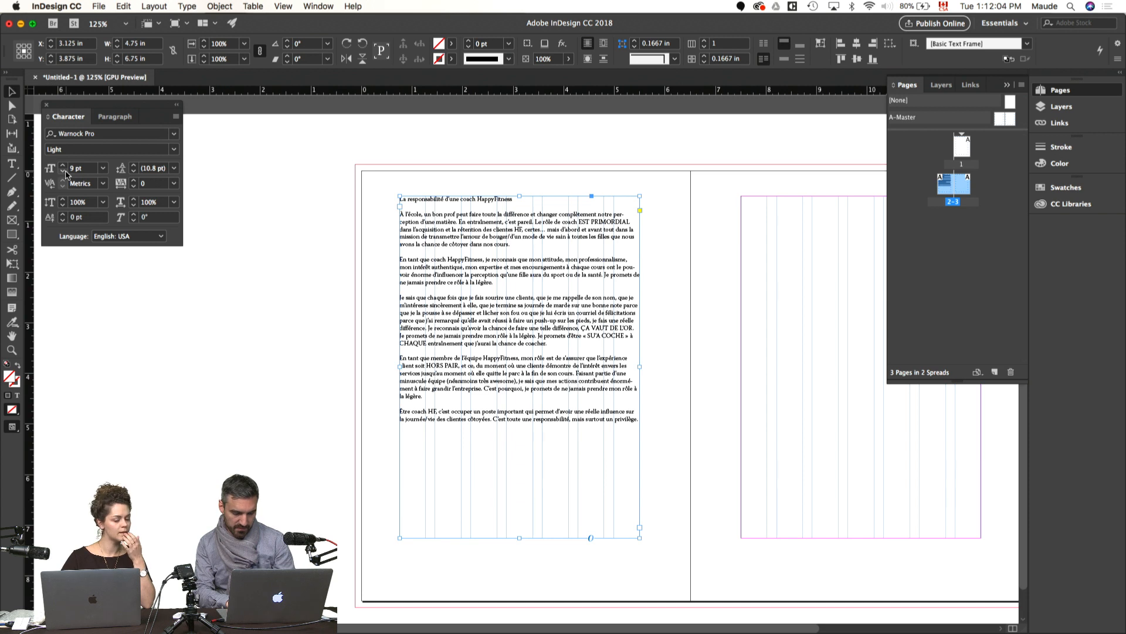
left_click(133, 166)
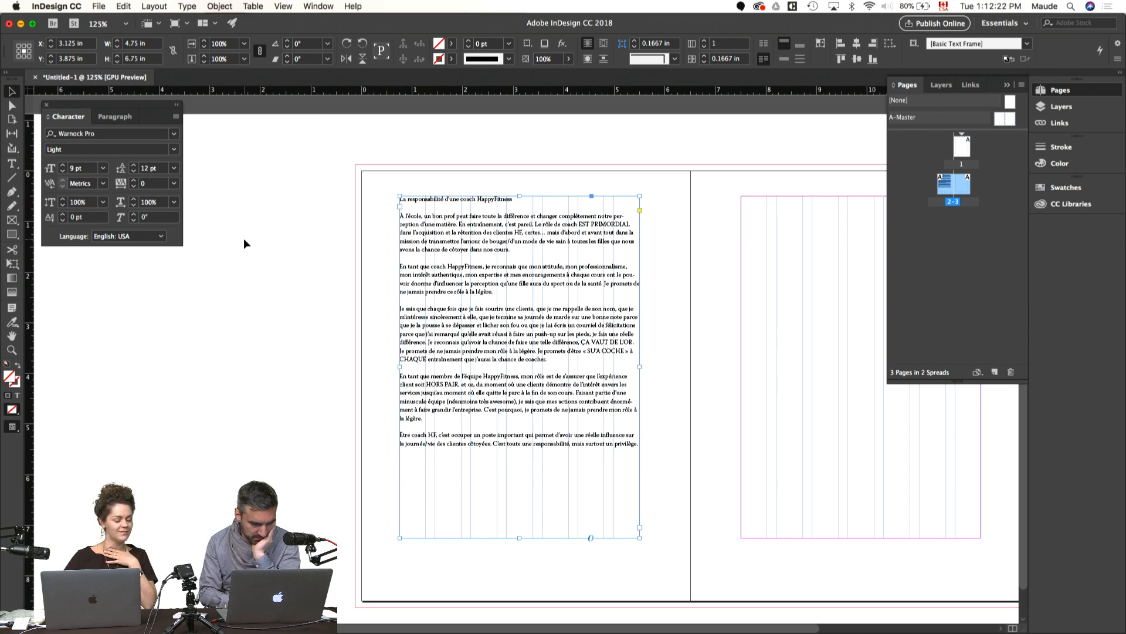
Step: Place the text cursor in the body text and change the workspace from Essentials to Typography
left_click(273, 305)
double_click(507, 333)
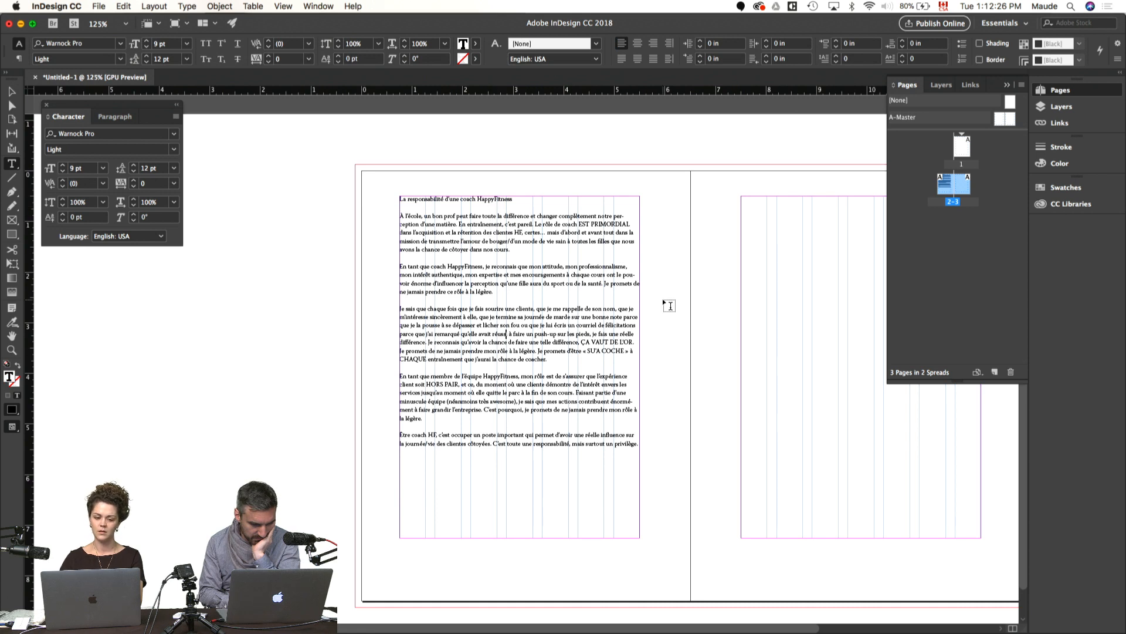
left_click(555, 302)
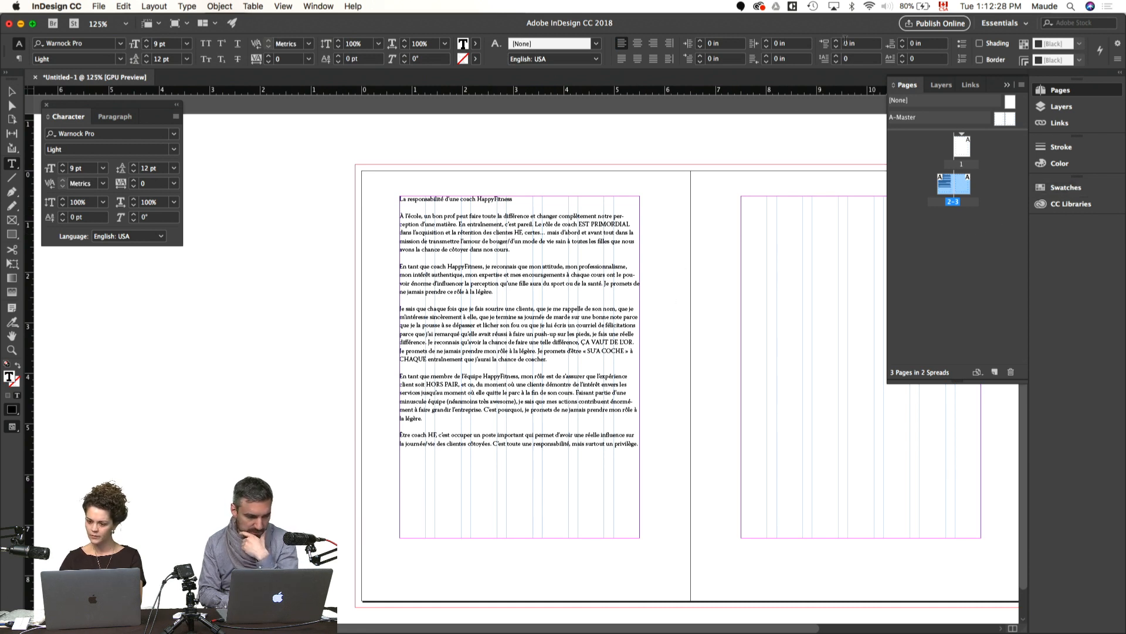
left_click(1004, 24)
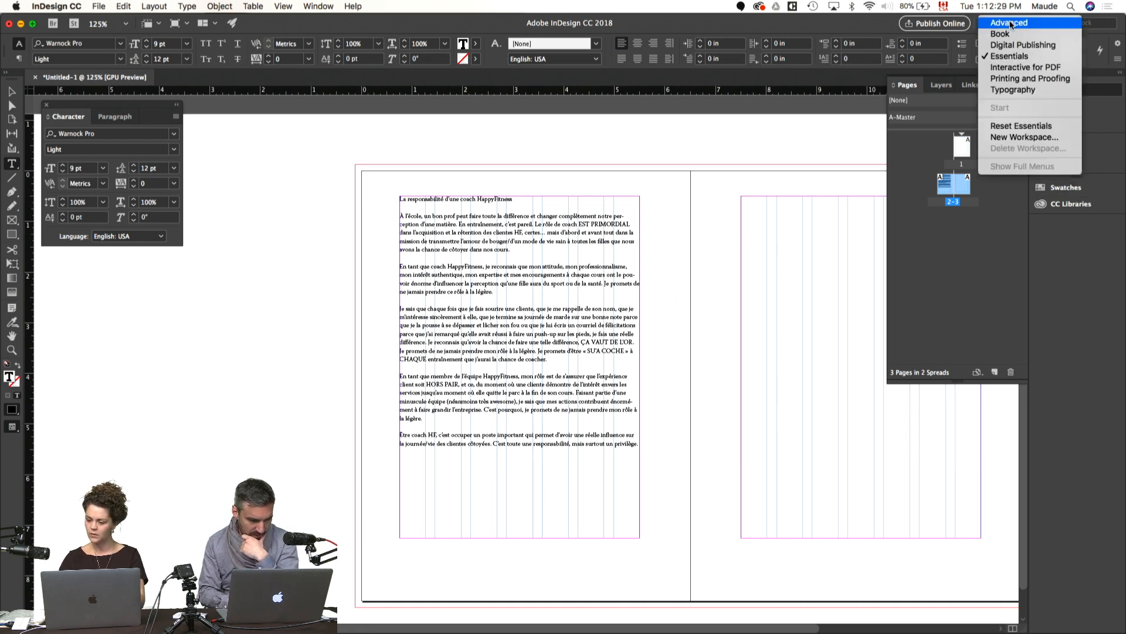
left_click(1018, 89)
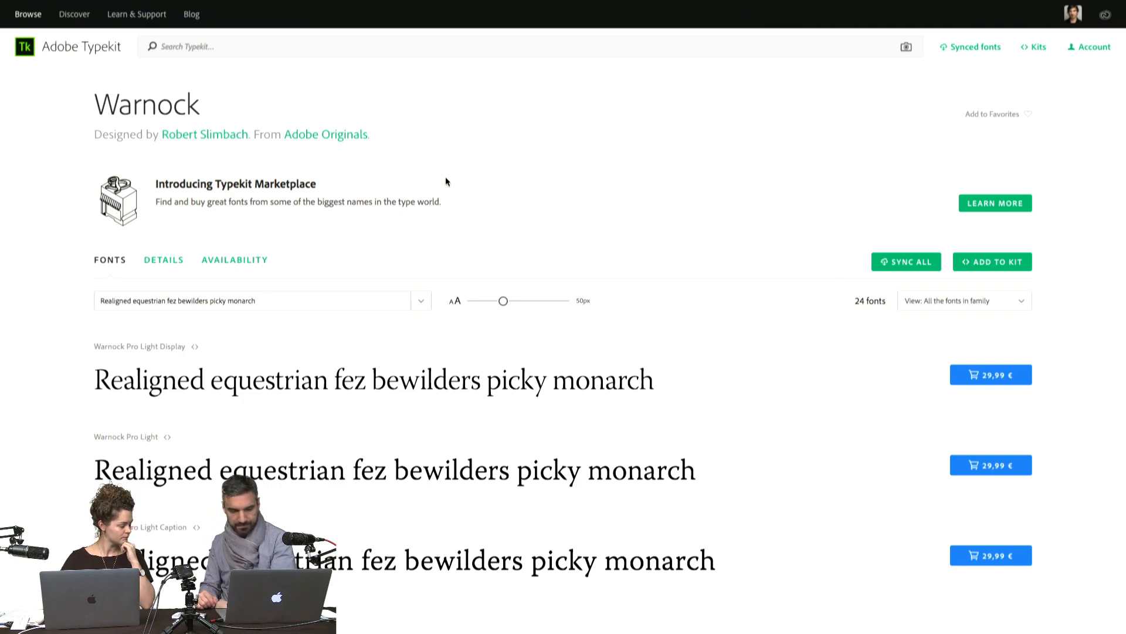
Step: Look through the styles of the Warnock font family on Adobe Typekit
scroll(65, 283, "down", 15)
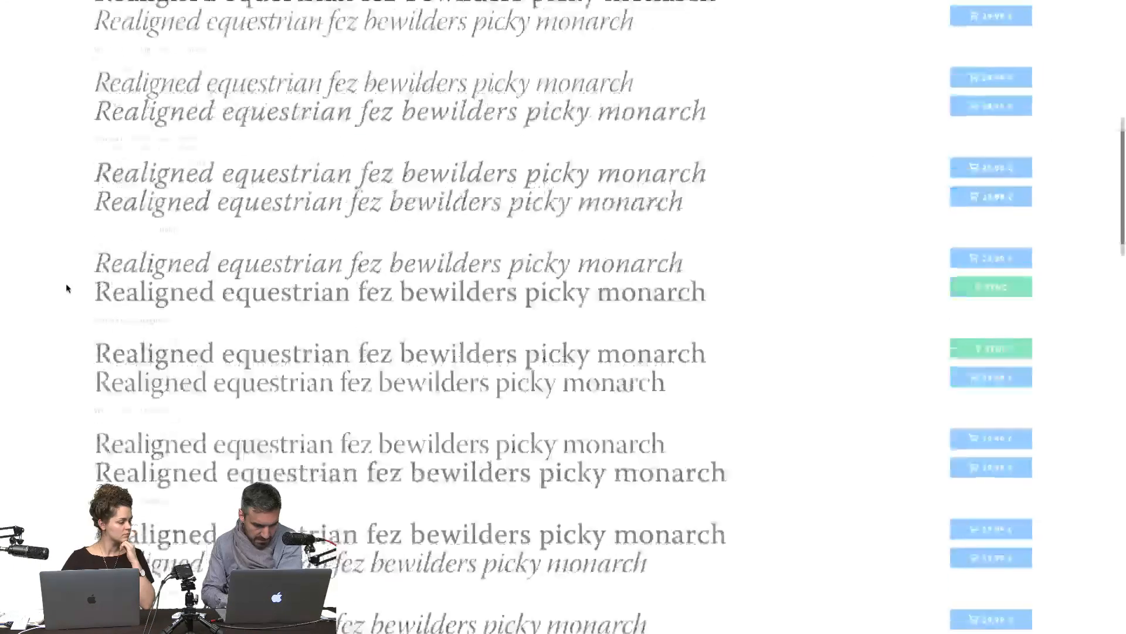
scroll(66, 282, "down", 10)
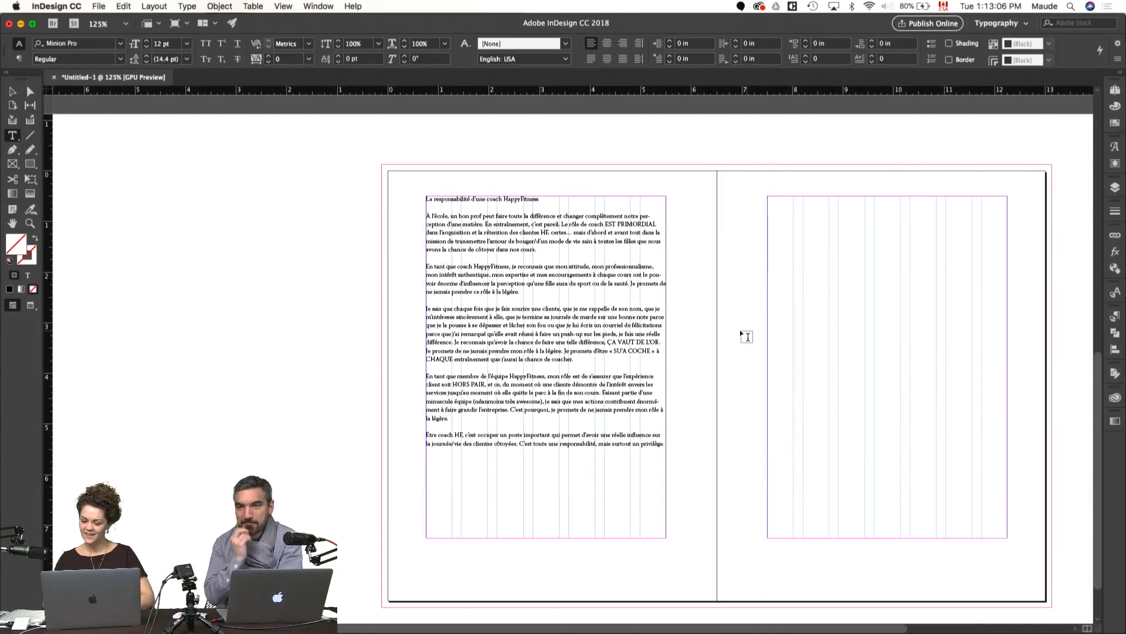
Step: Create a new paragraph style from the formatting of the body text
left_click(634, 320)
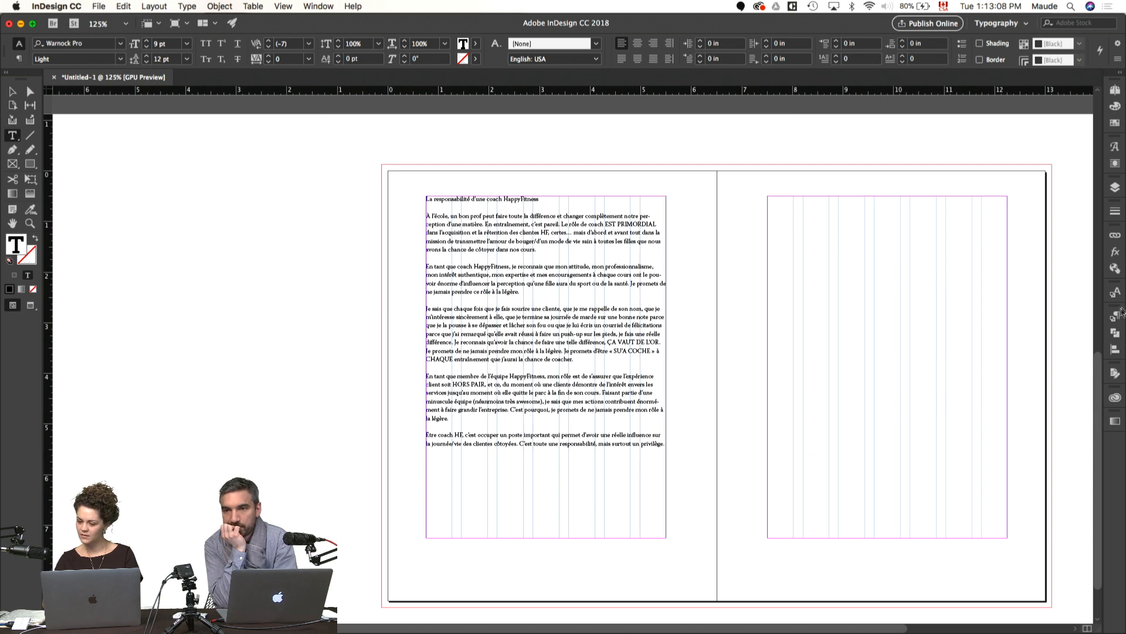
left_click(1116, 317)
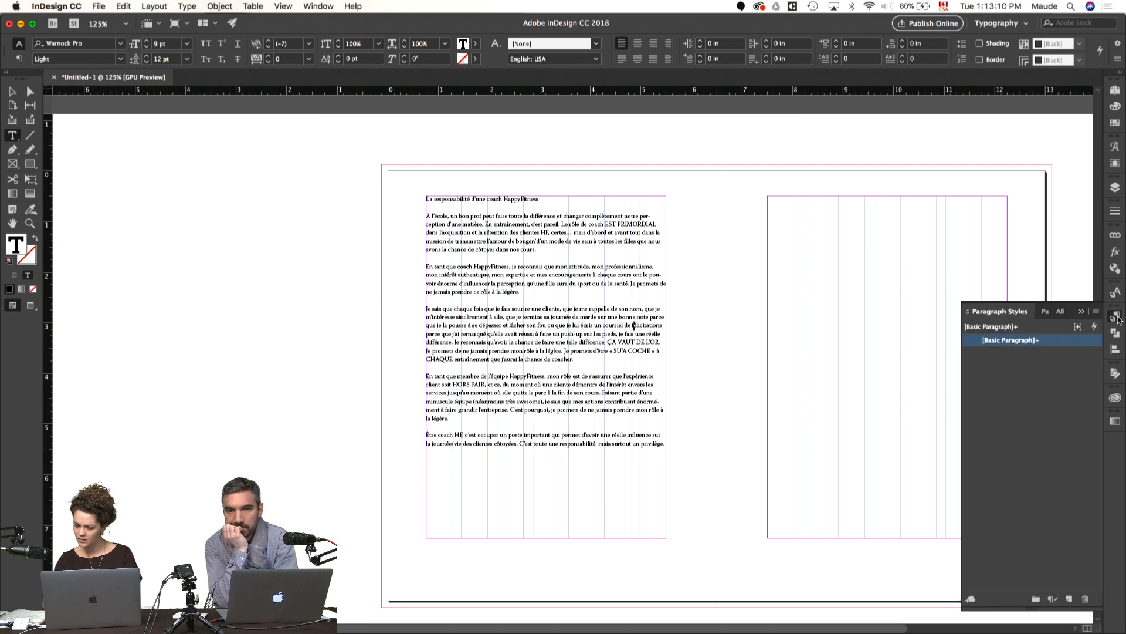
left_click(1115, 292)
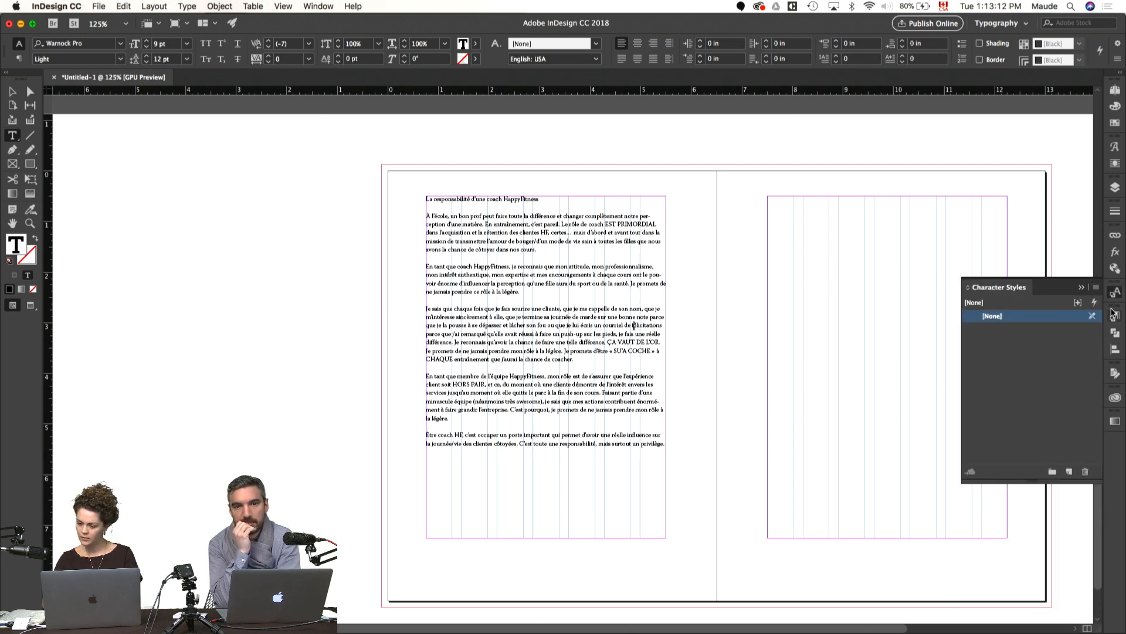
left_click(1114, 316)
left_click(1069, 599)
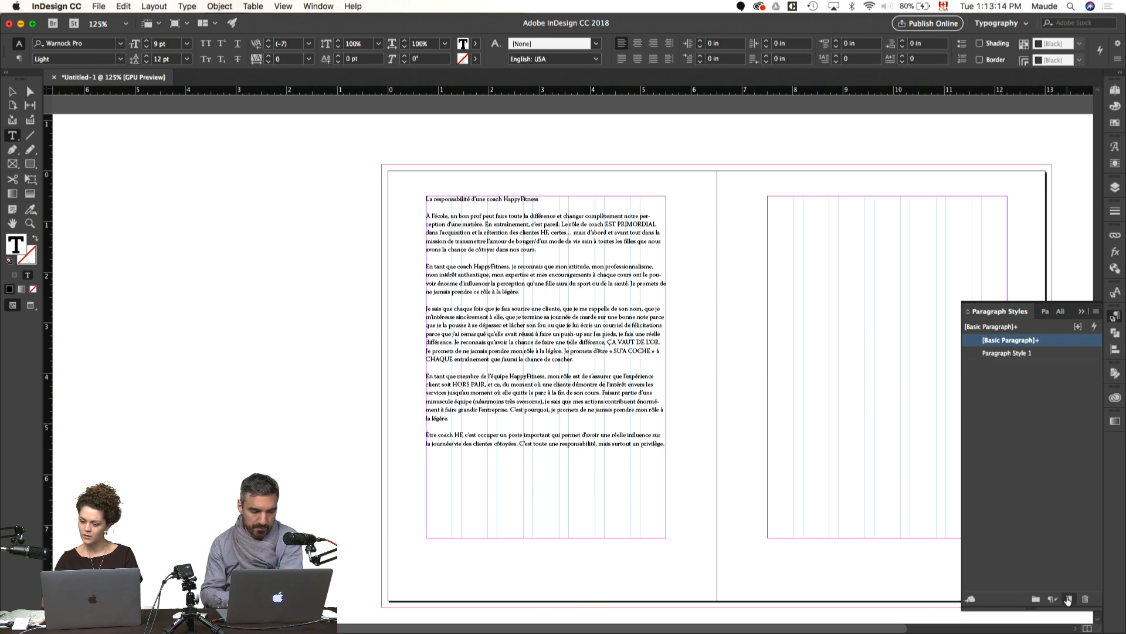
Step: Apply the new paragraph style to the body text and rename it Paragraphs
double_click(1007, 353)
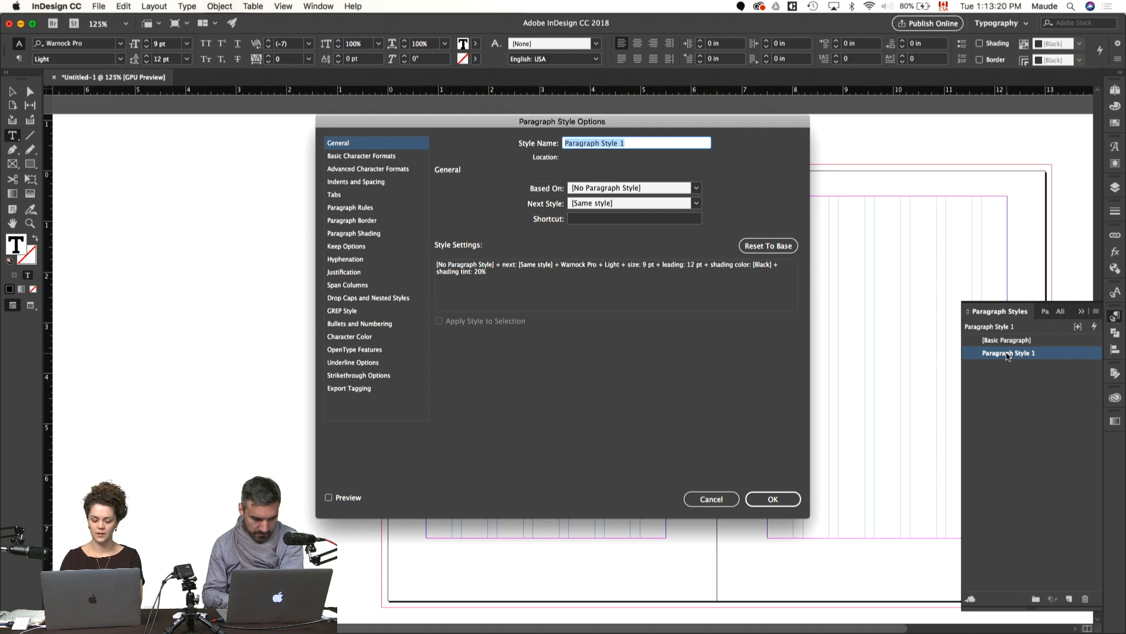
type("Parap")
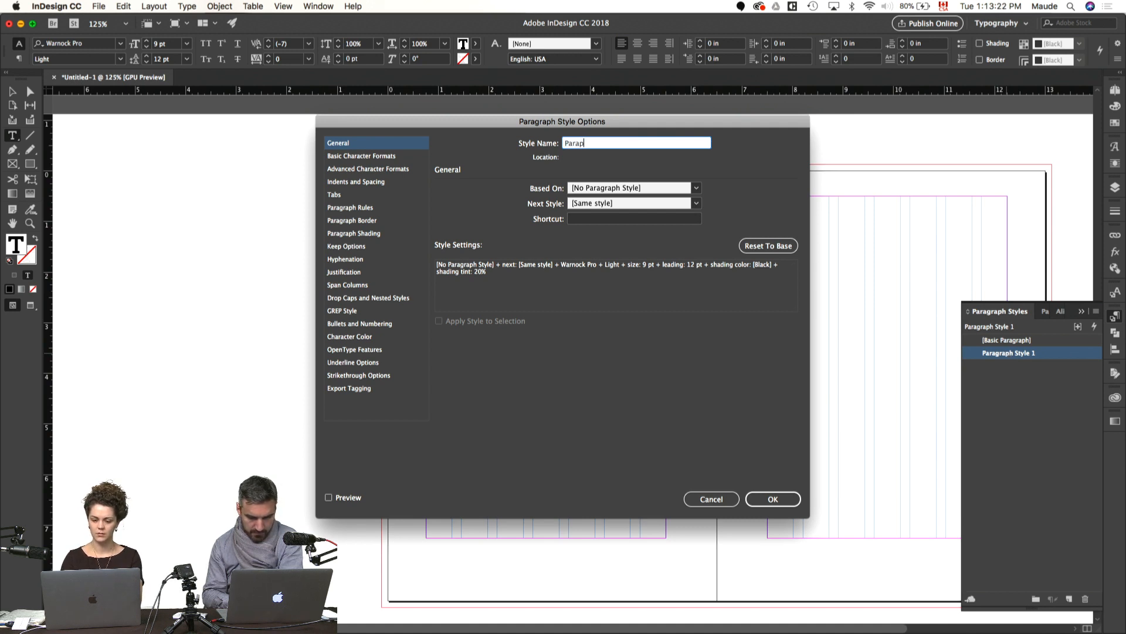
key("BackSpace")
type("graph C")
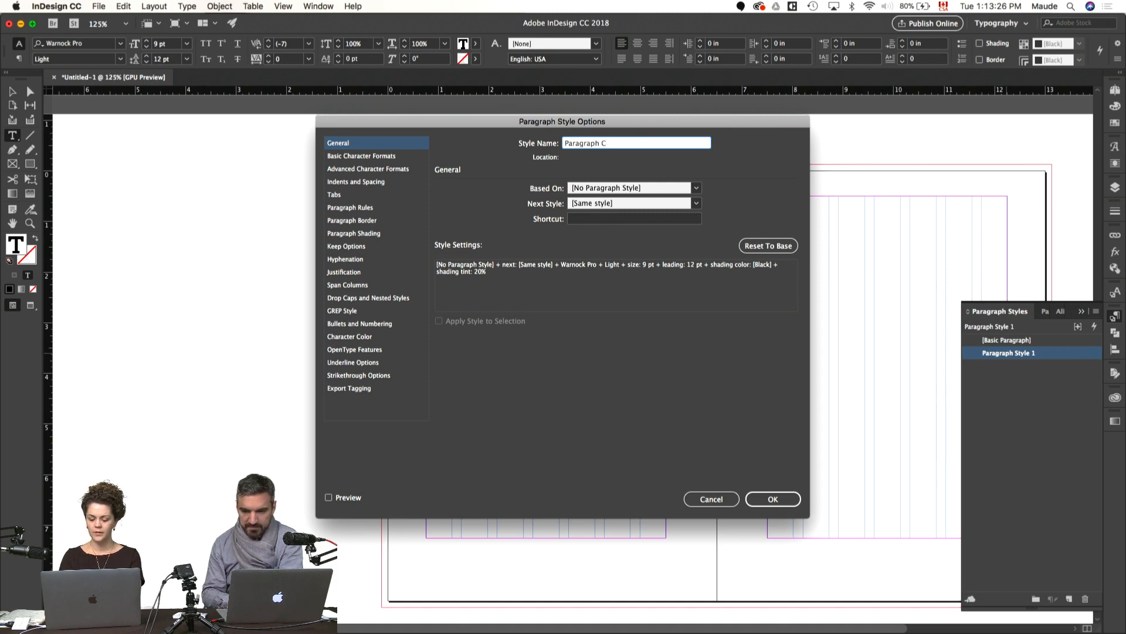
key("BackSpace")
key("BackSpace")
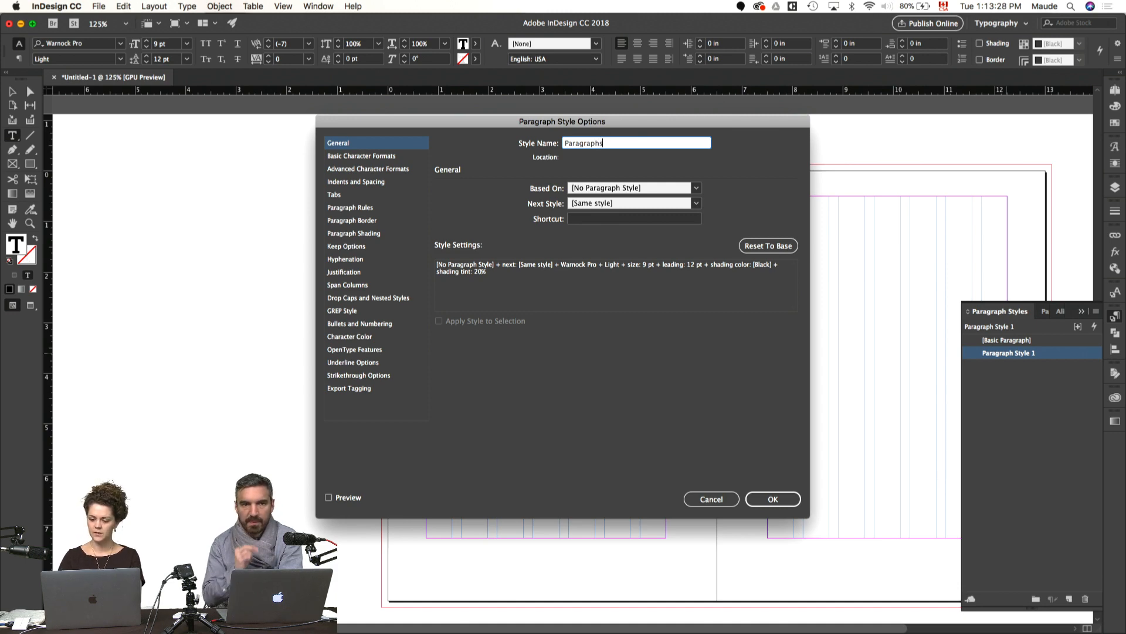
type("s")
key("Return")
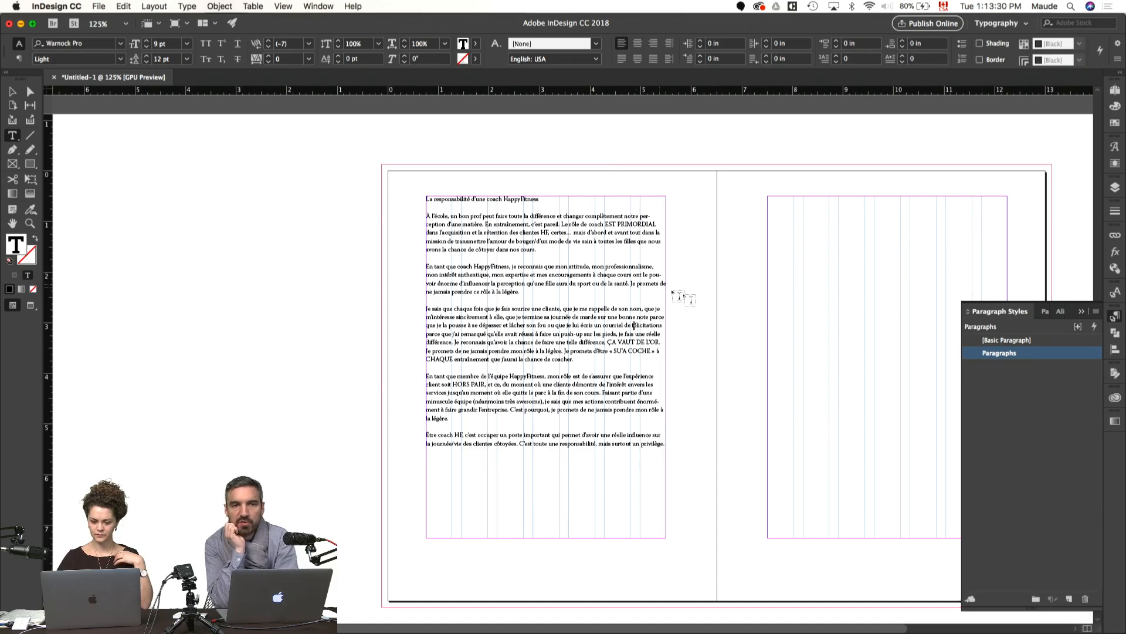
Step: Cut the heading line "La responsabilité d'une coach HappyFitness" from the body text and remove the empty line it leaves
left_click(707, 325)
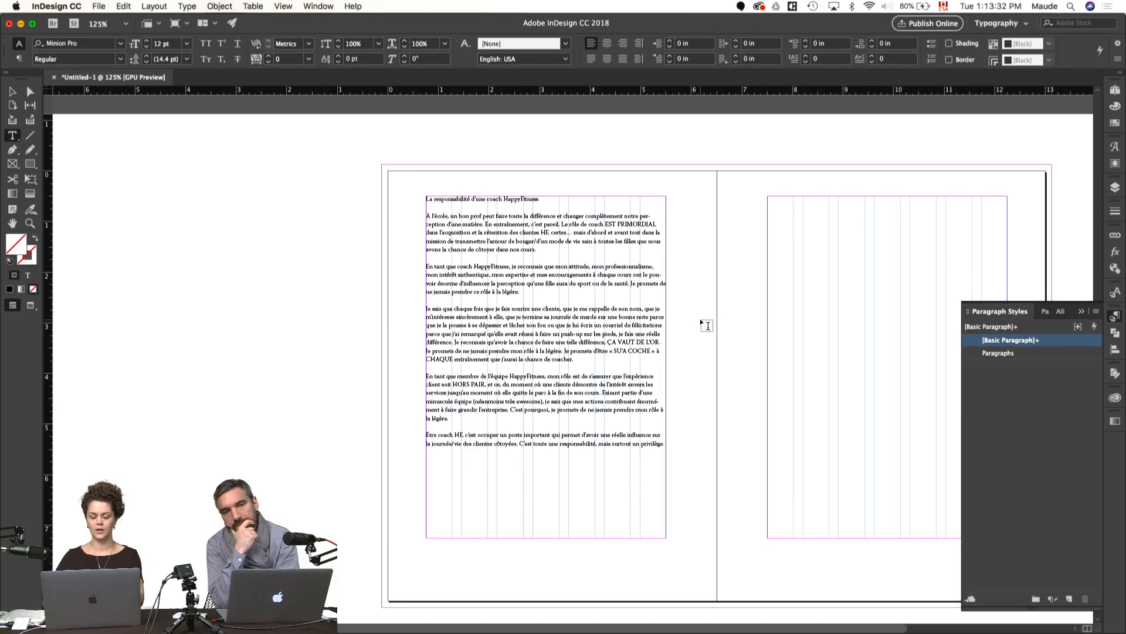
scroll(708, 326, "right", 1)
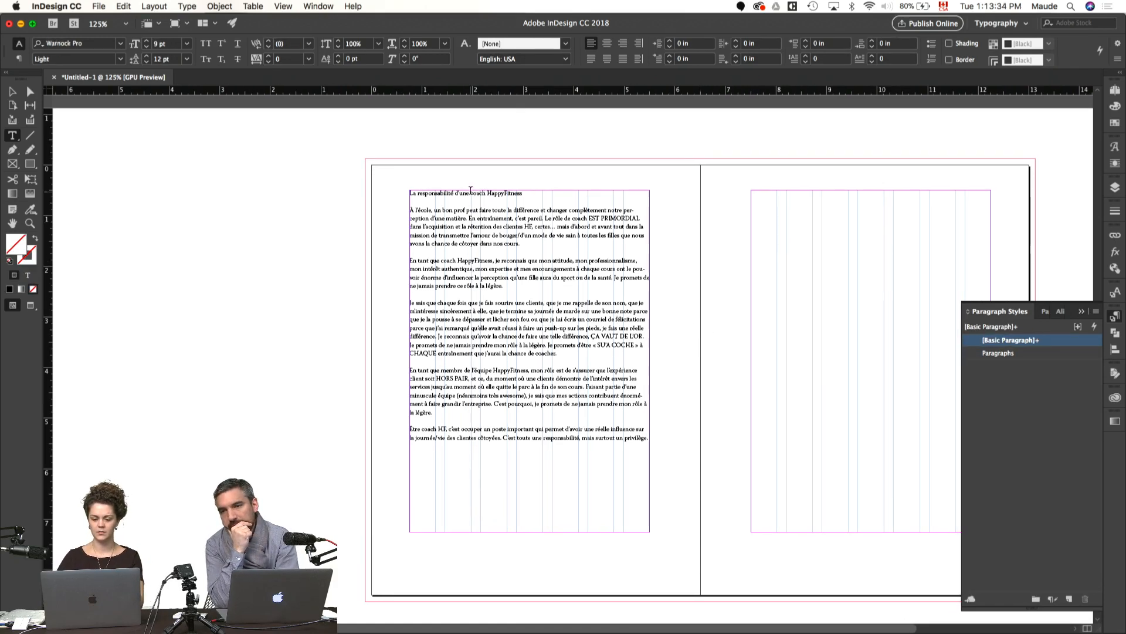
triple_click(472, 194)
key("super+c")
key("BackSpace")
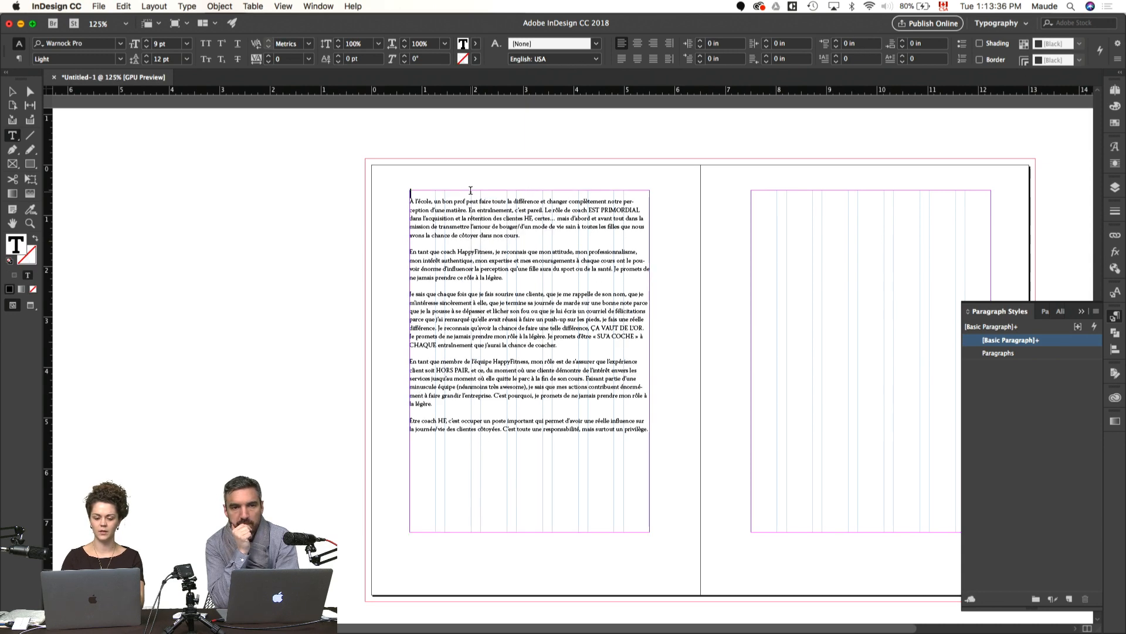
key("Delete")
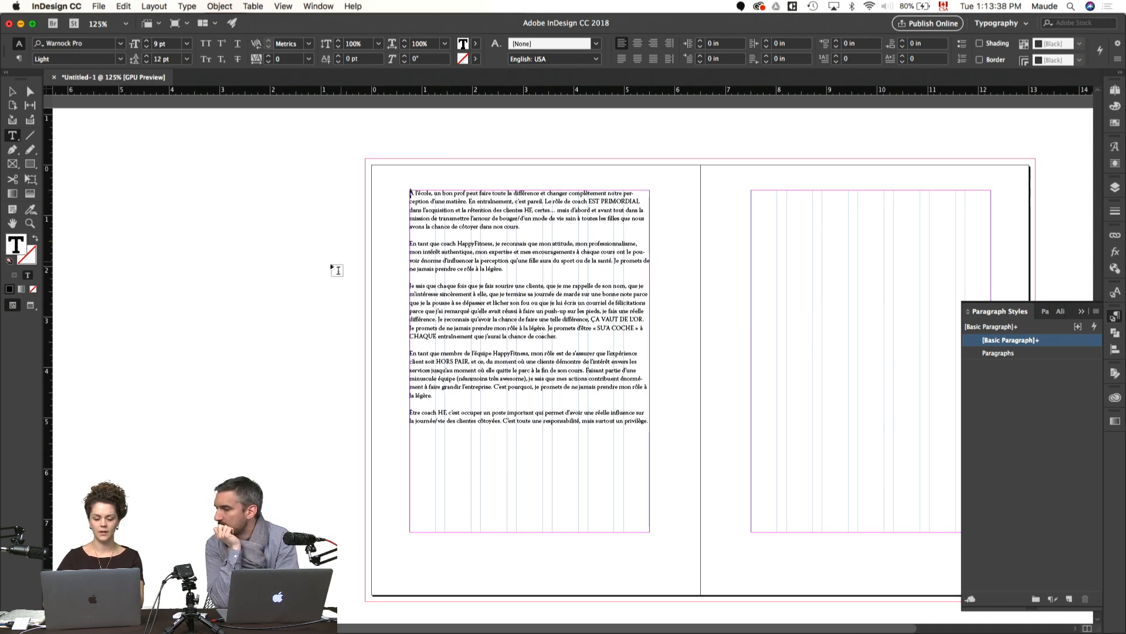
Step: Draw a text frame about 5 in wide on the pasteboard beside the spread and paste the heading into it
left_click(346, 301, "super")
scroll(298, 320, "right", 5)
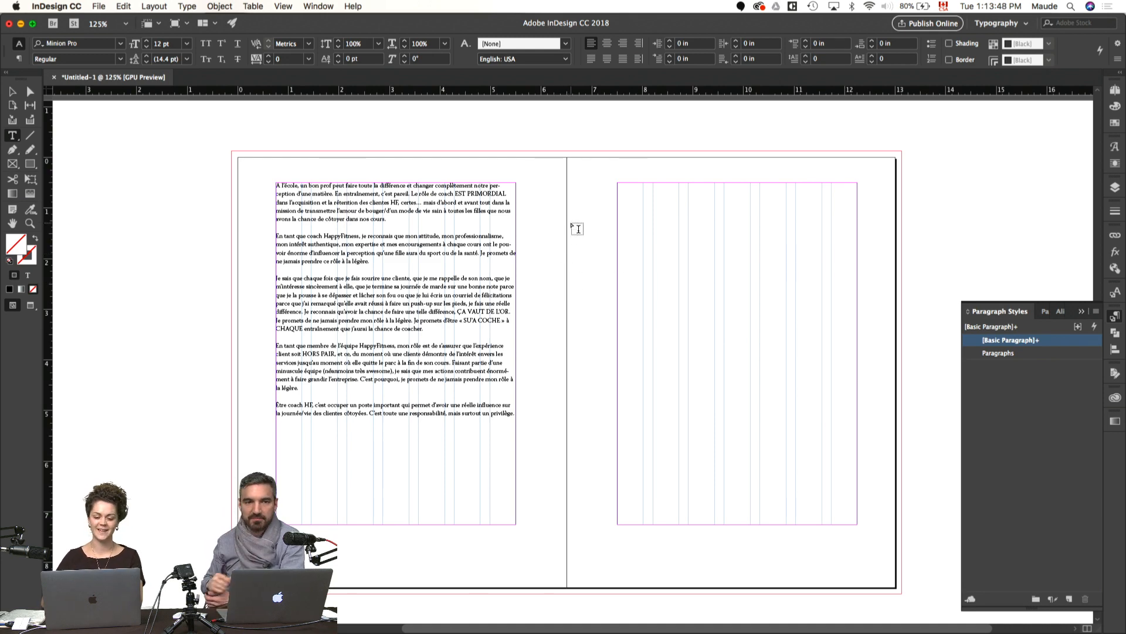
scroll(350, 166, "left", 5)
scroll(350, 166, "up", 2)
left_click_drag(101, 212, 353, 399)
key("super+v")
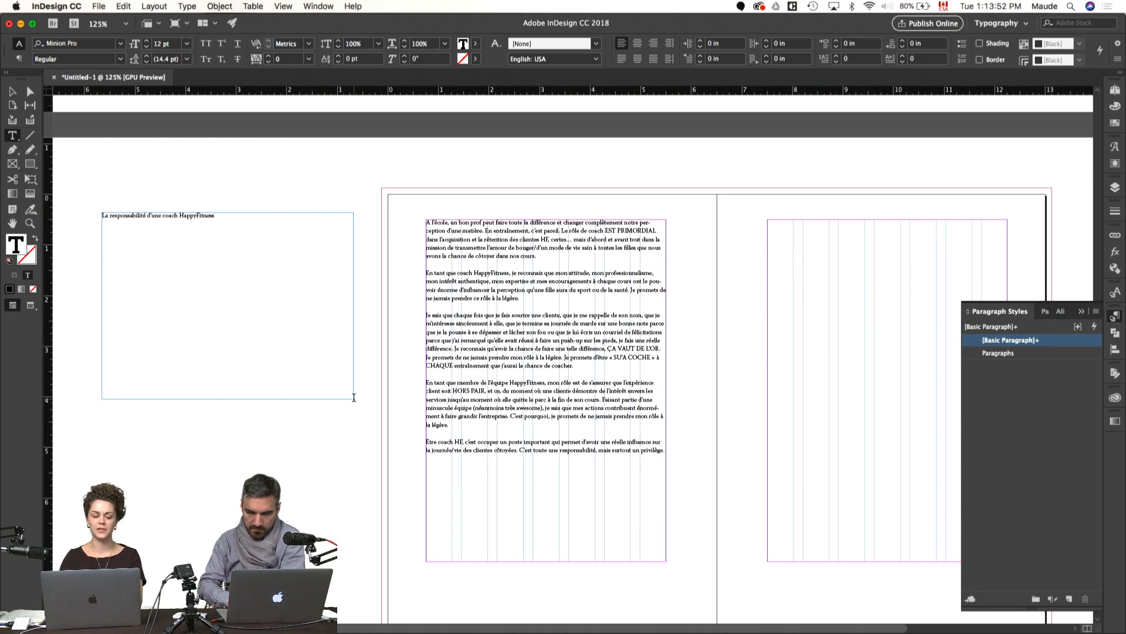
Step: Set the font of the whole pasted heading to Louize Display Regular
key("super+a")
key("super+t")
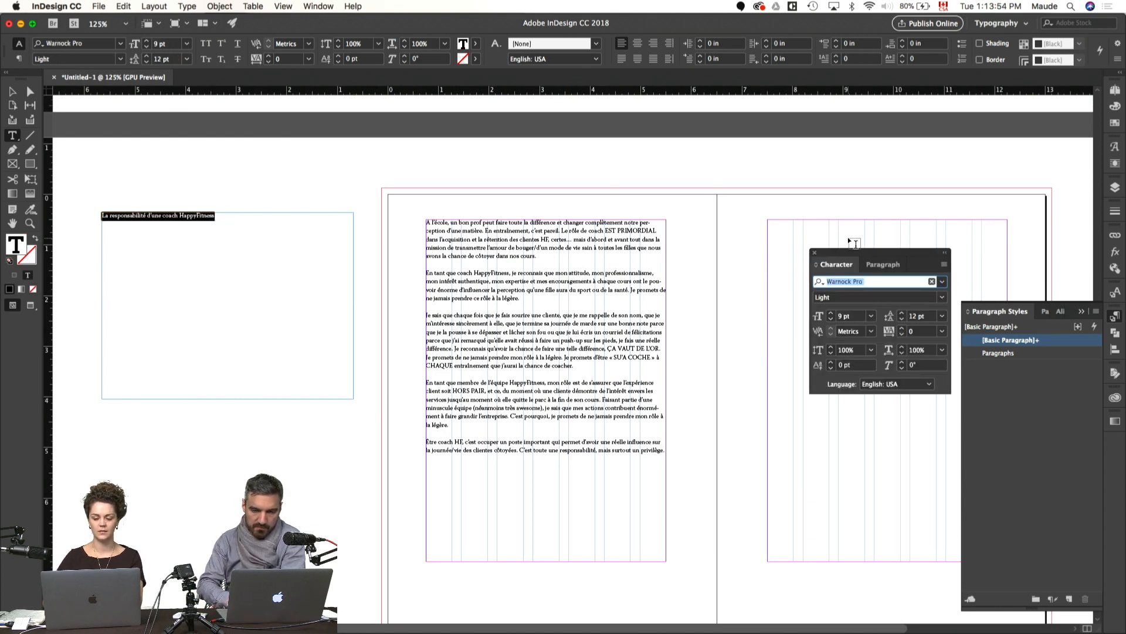
type("Louize")
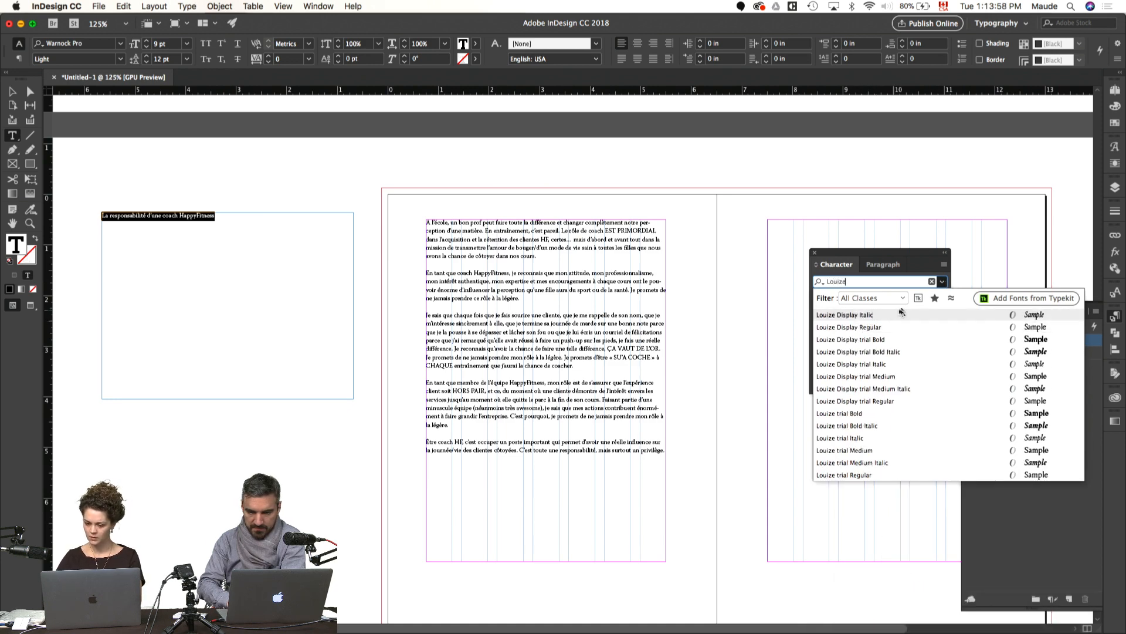
left_click(876, 328)
Step: Set the heading's text size to 30 pt and its leading to 36 pt
left_click(832, 316)
left_click(832, 315)
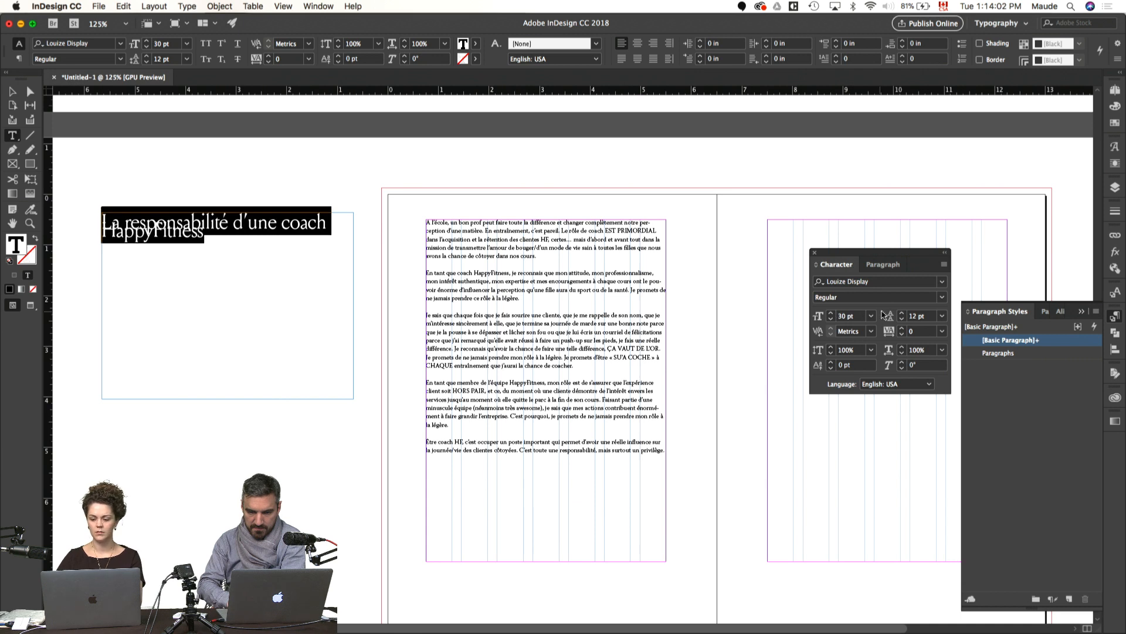
left_click(903, 313, "shift")
left_click(903, 313, "shift")
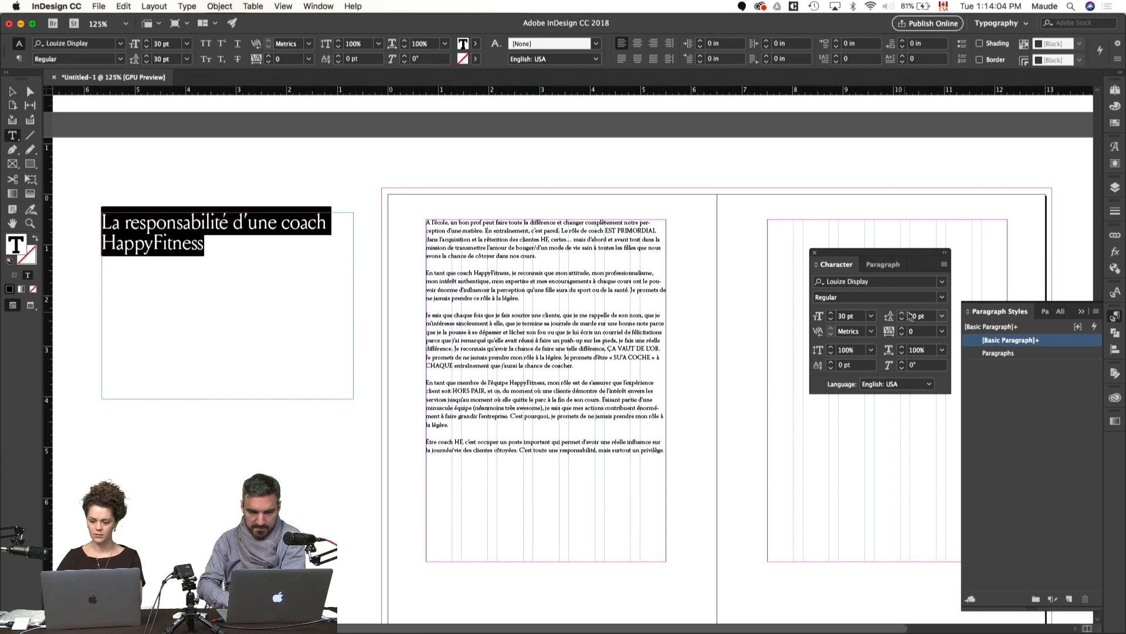
left_click(927, 319)
triple_click(927, 320)
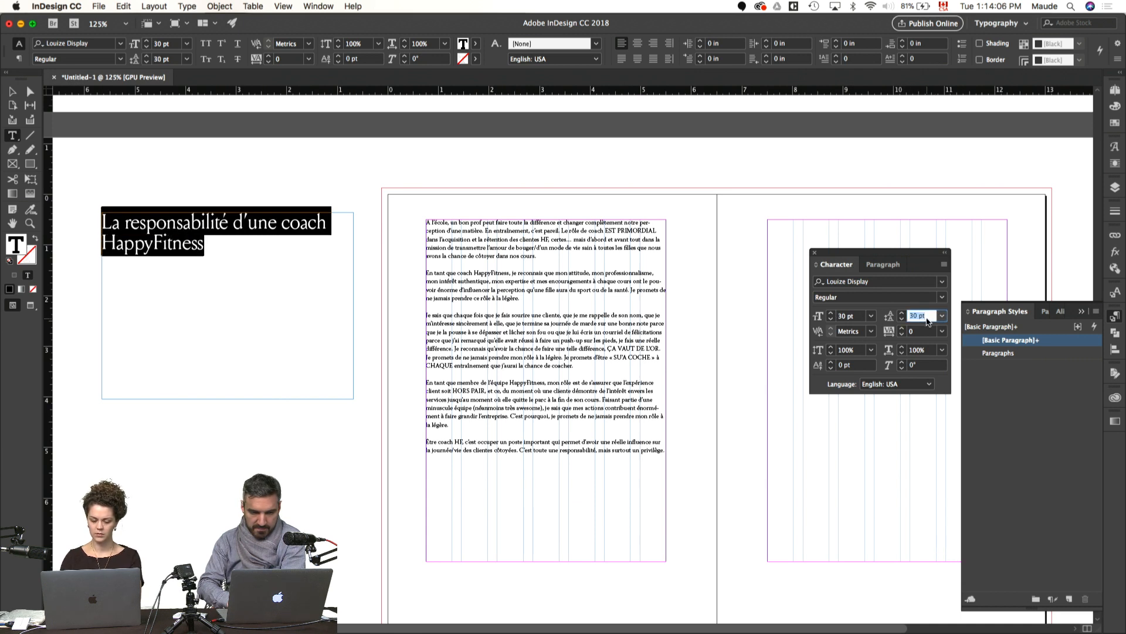
type("36")
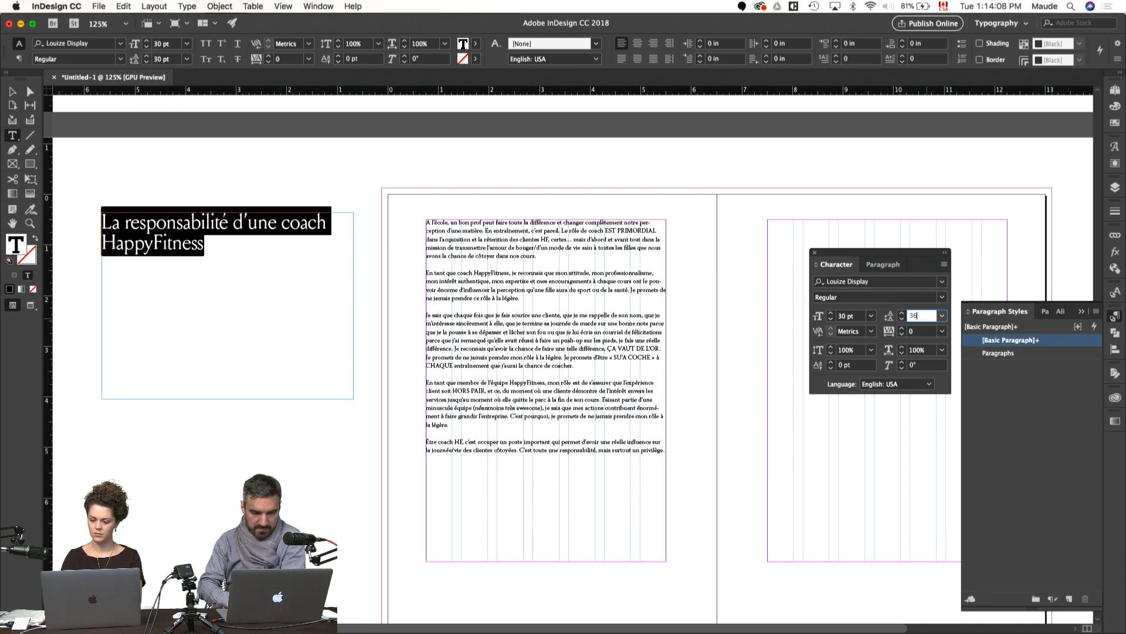
key("Return")
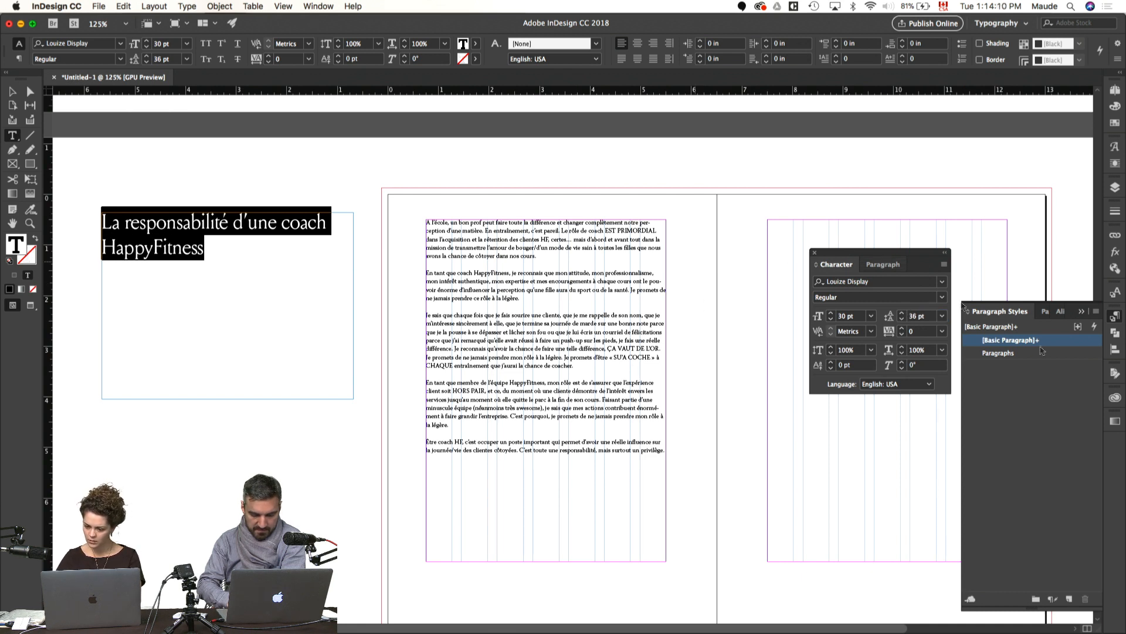
Step: Create a paragraph style from the heading, name it T1 and apply it to the heading
left_click(1069, 598)
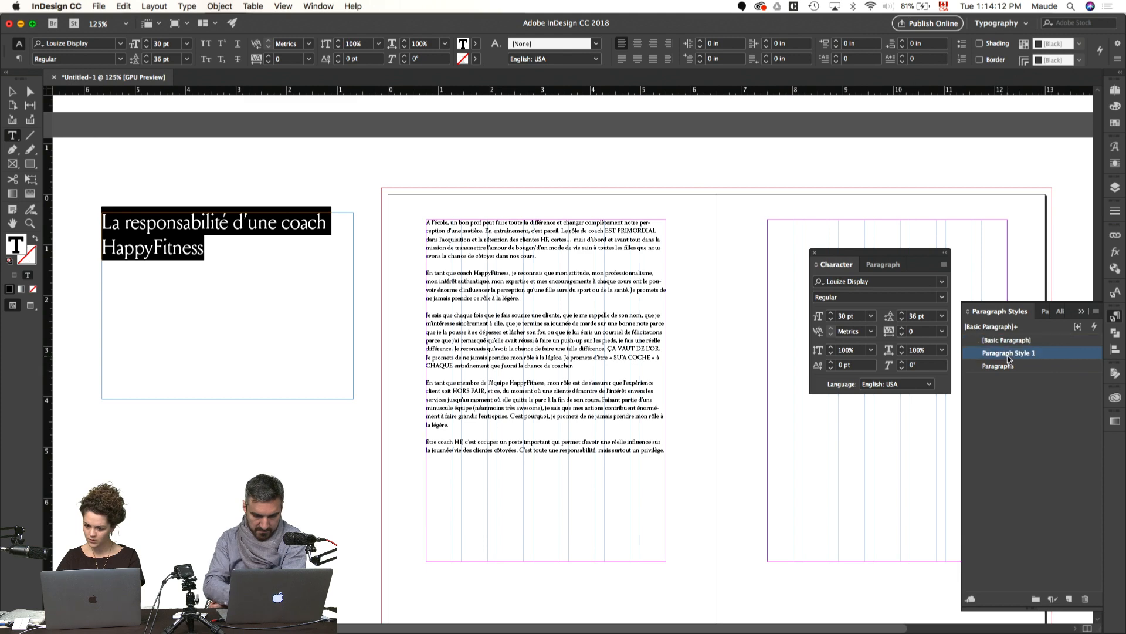
double_click(1007, 353)
type("T1")
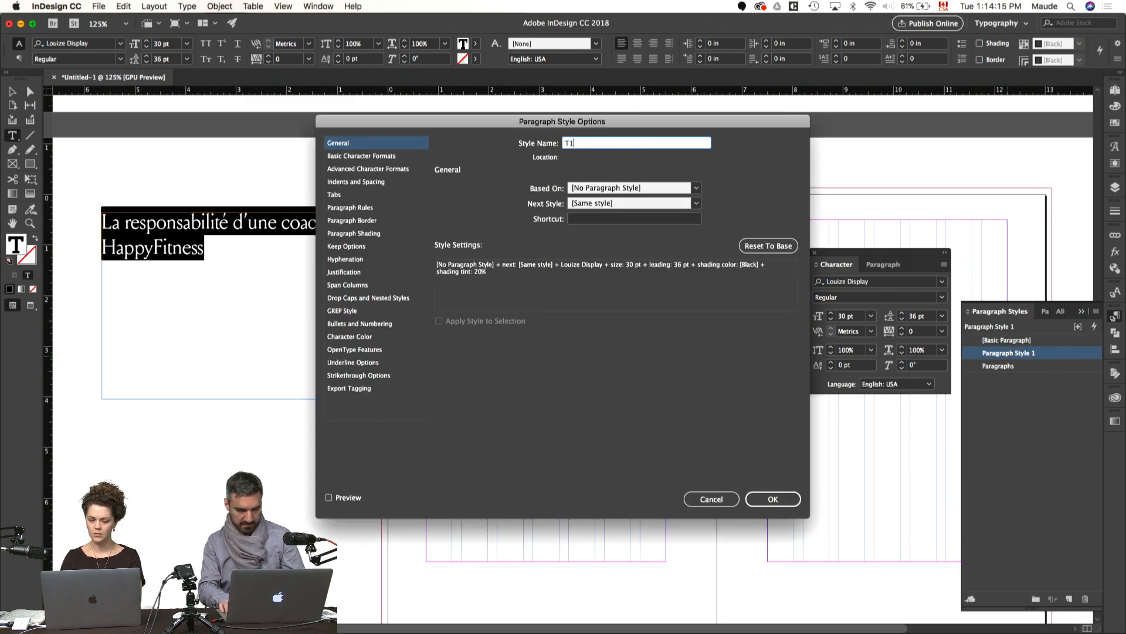
key("Return")
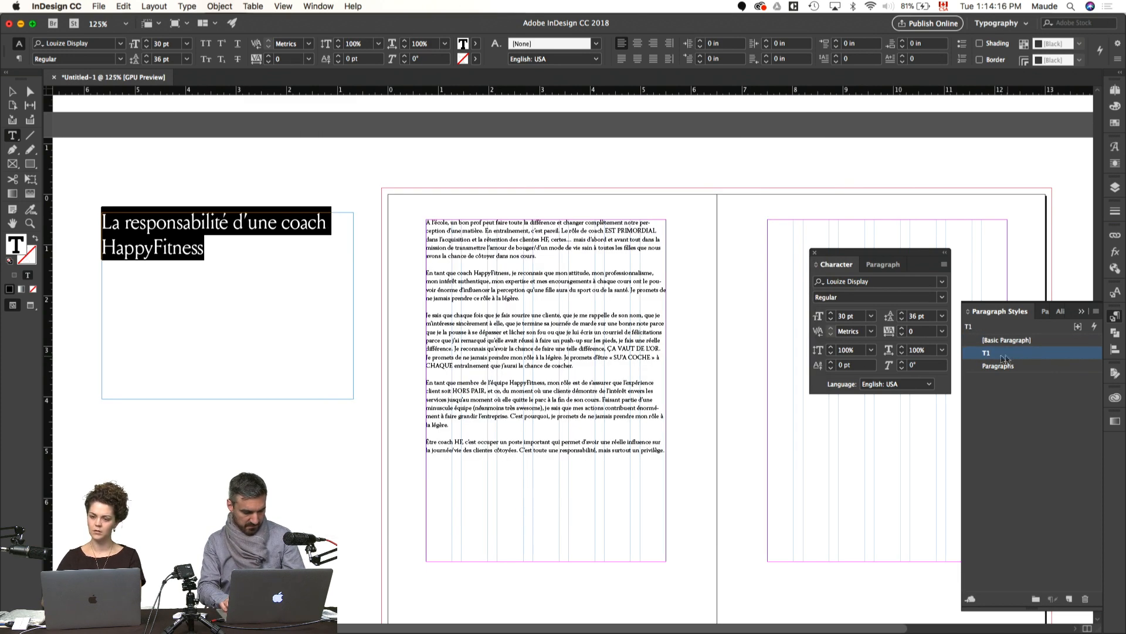
Step: Move the body text frame lower on its page and make it narrower
left_click(734, 365)
key("v")
left_click_drag(542, 305, 541, 340)
left_click_drag(667, 426, 591, 403)
double_click(591, 403)
key("super+a")
key("BackSpace")
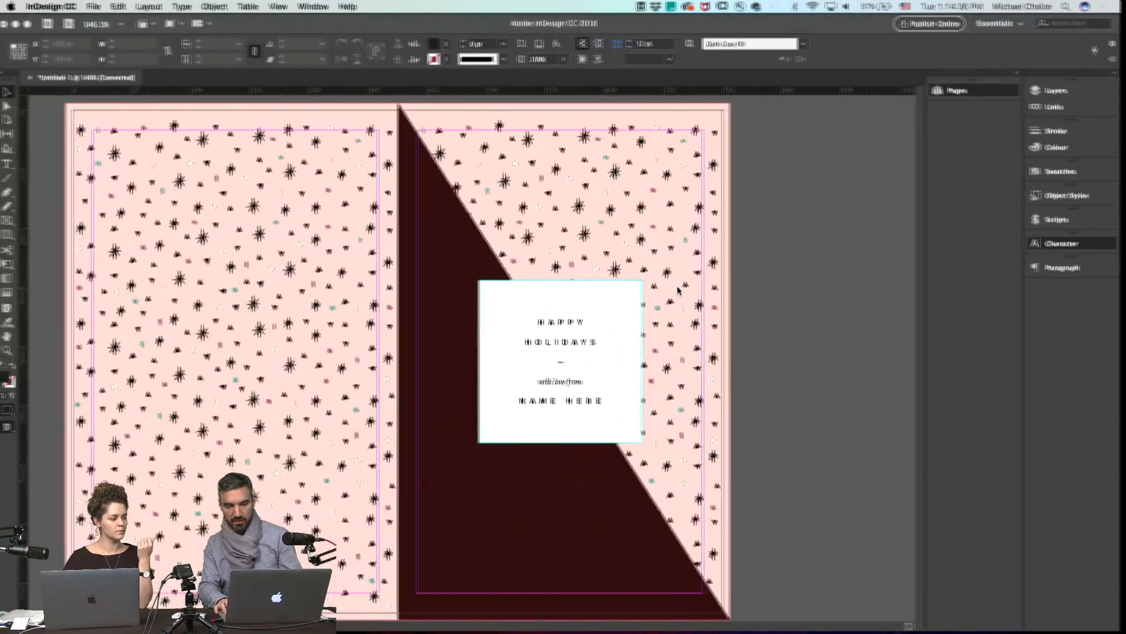
Step: Publish the holiday card document online as an update of the existing document "My entry for the contest" and confirm replacing its link
scroll(635, 362, "down", 2)
scroll(635, 362, "left", 1)
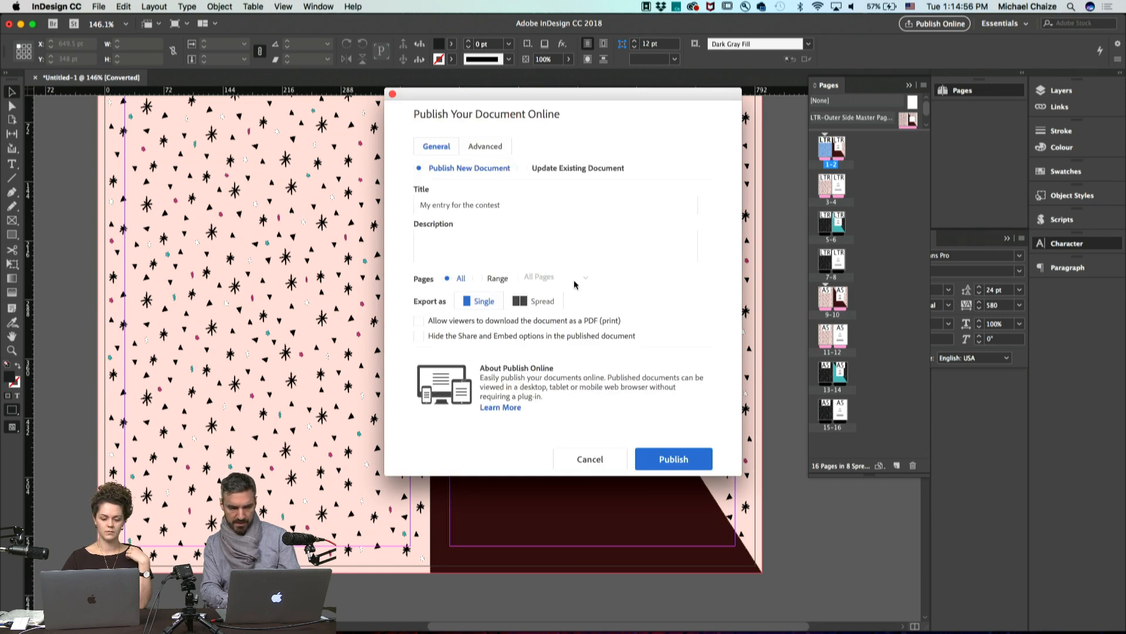
left_click(530, 168)
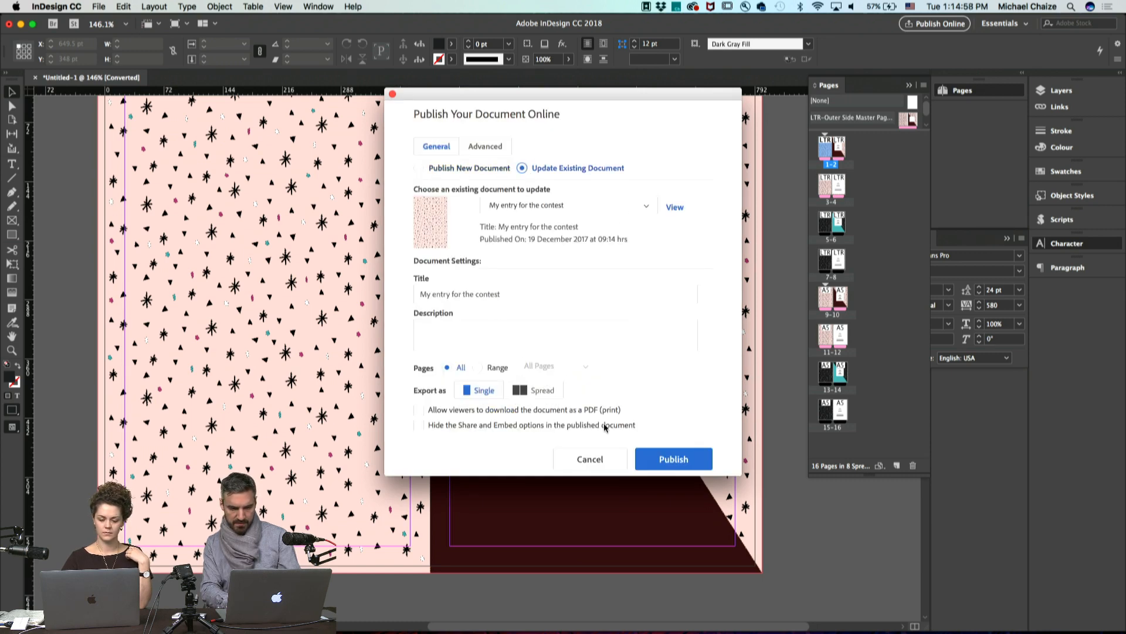
left_click(664, 457)
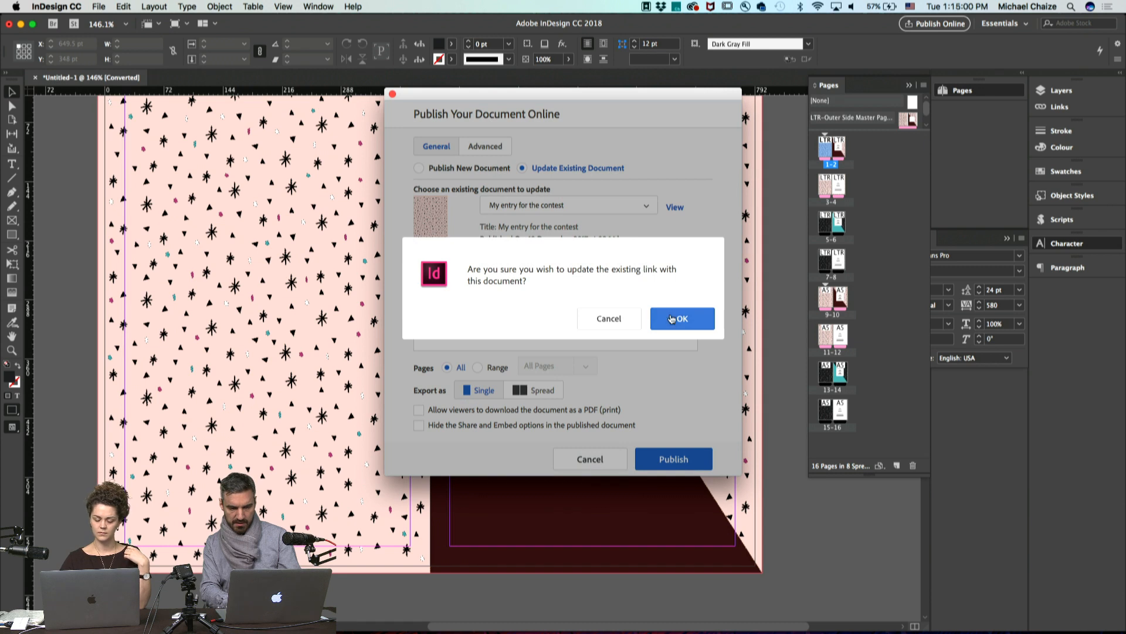
left_click(669, 320)
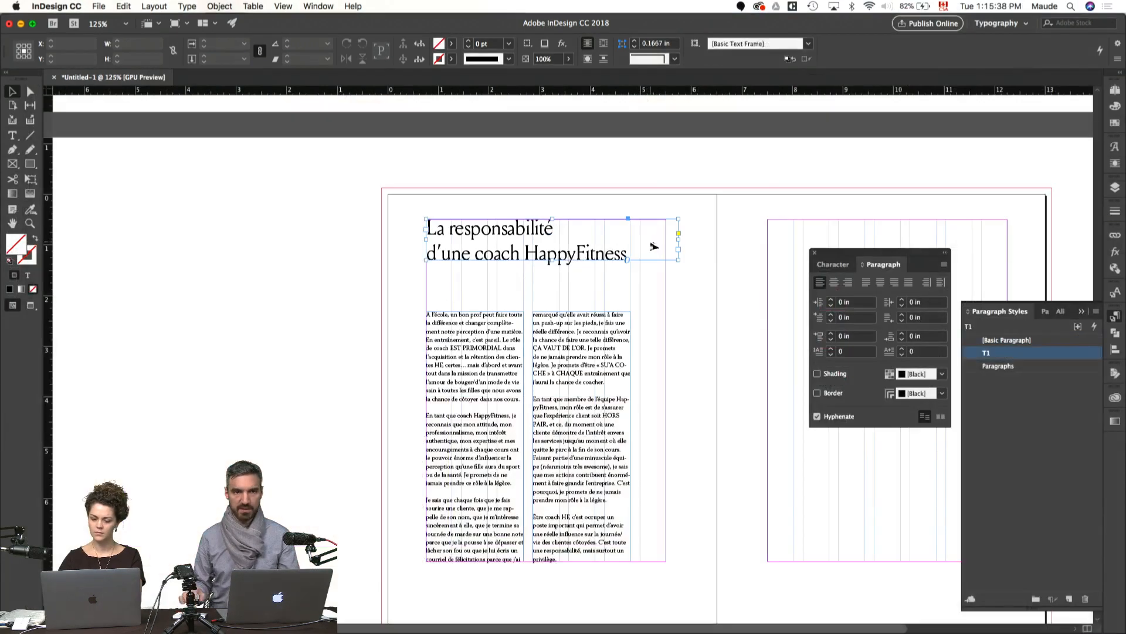
Step: Narrow the heading's text frame to the outer edge of the second body column and preview the spread without guides
left_click_drag(679, 240, 630, 238)
left_click(686, 304)
key("w")
left_click_drag(711, 367, 508, 290)
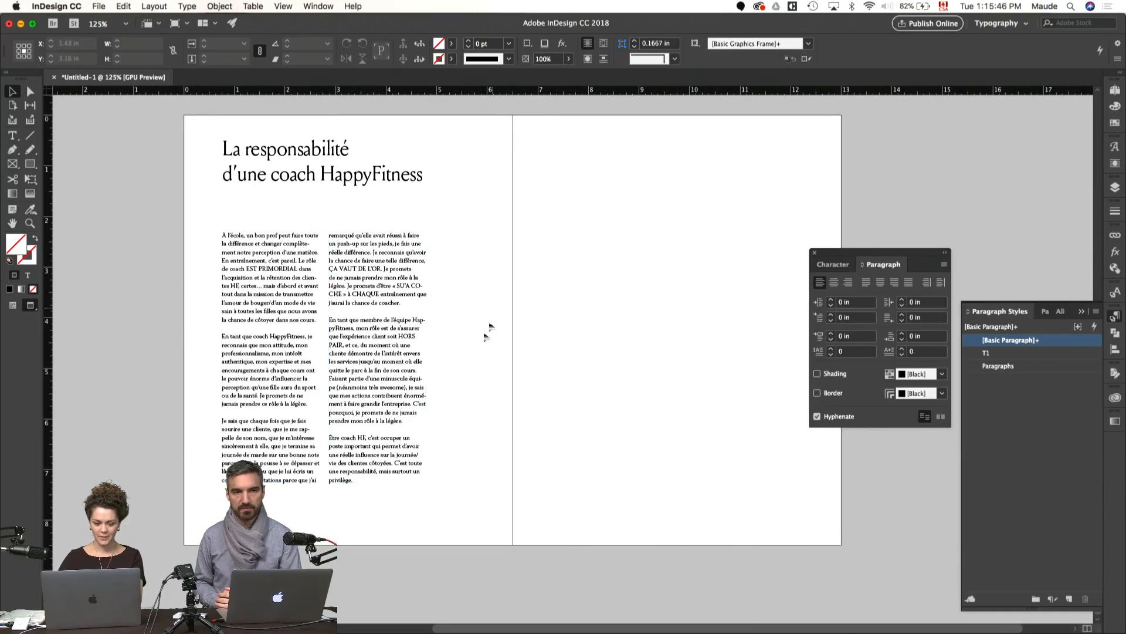
scroll(493, 311, "left", 5)
scroll(492, 311, "up", 1)
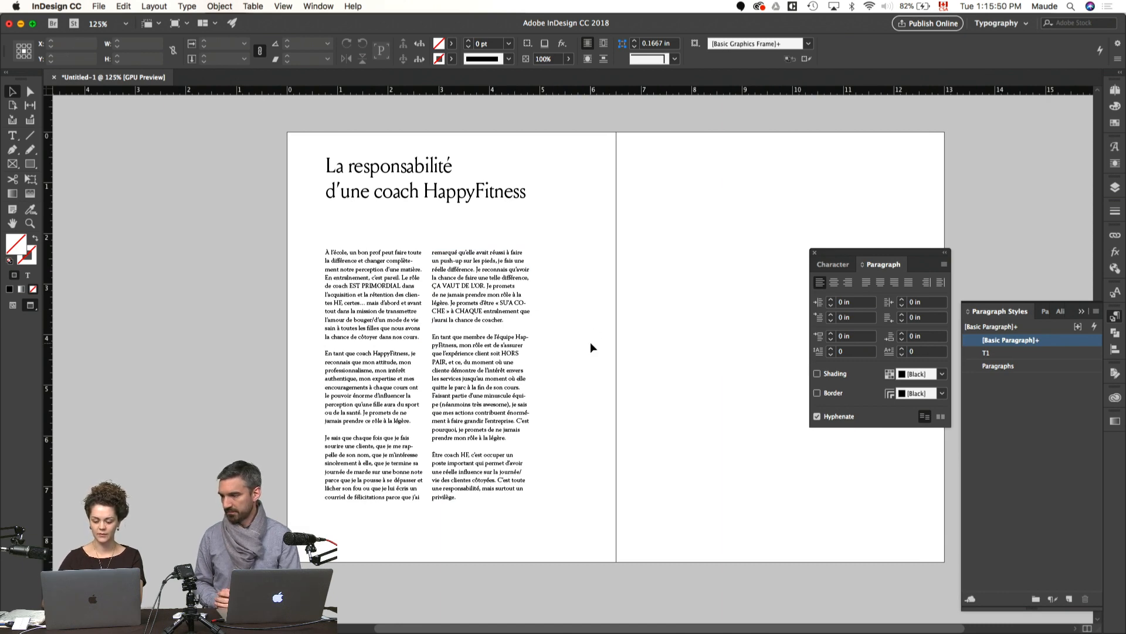
Step: Reduce all of the body text in the two threaded columns to 8 pt
key("super+equal")
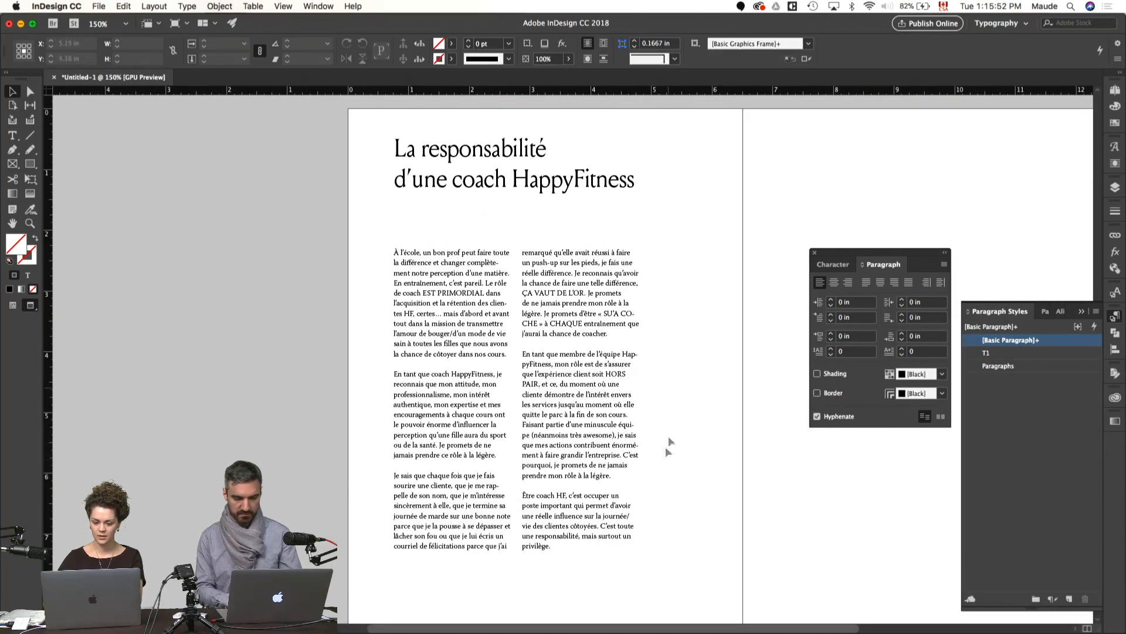
double_click(480, 322)
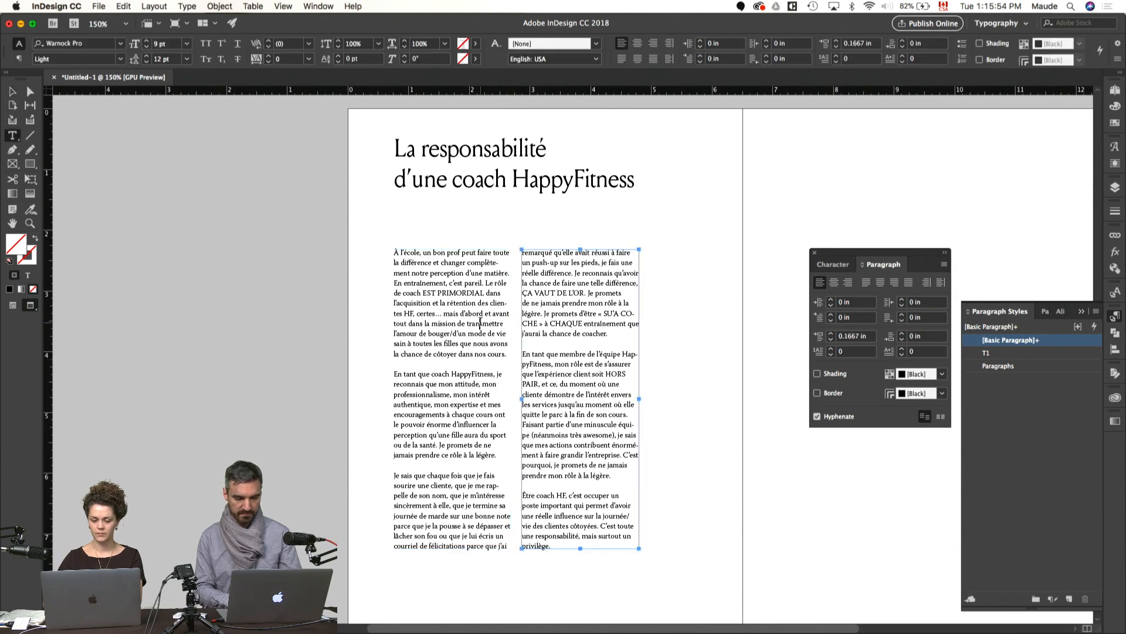
key("super+a")
key("super+t")
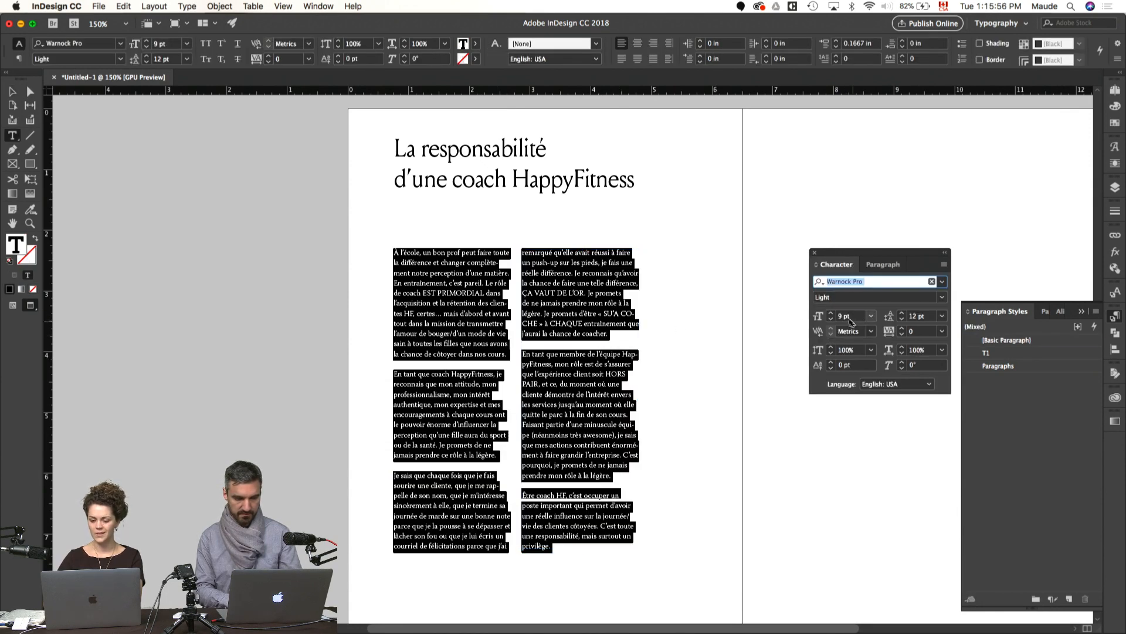
left_click(831, 319)
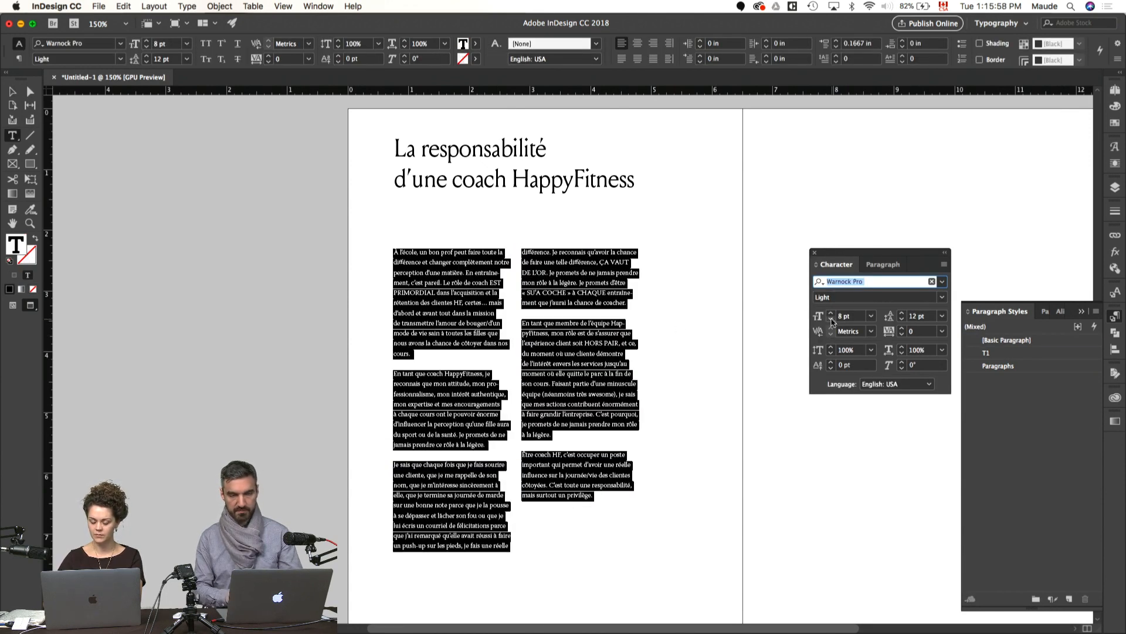
key("Escape")
key("Escape")
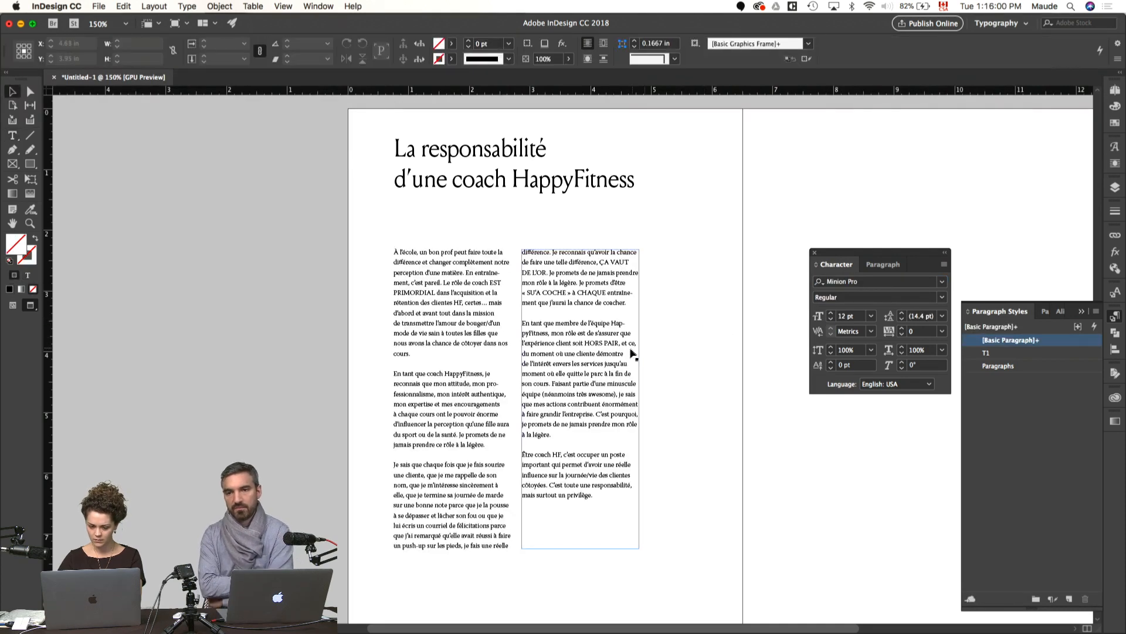
Step: Show the guides and lower the top edges of both body text frames together to free space beneath the heading
key("w")
double_click(441, 303)
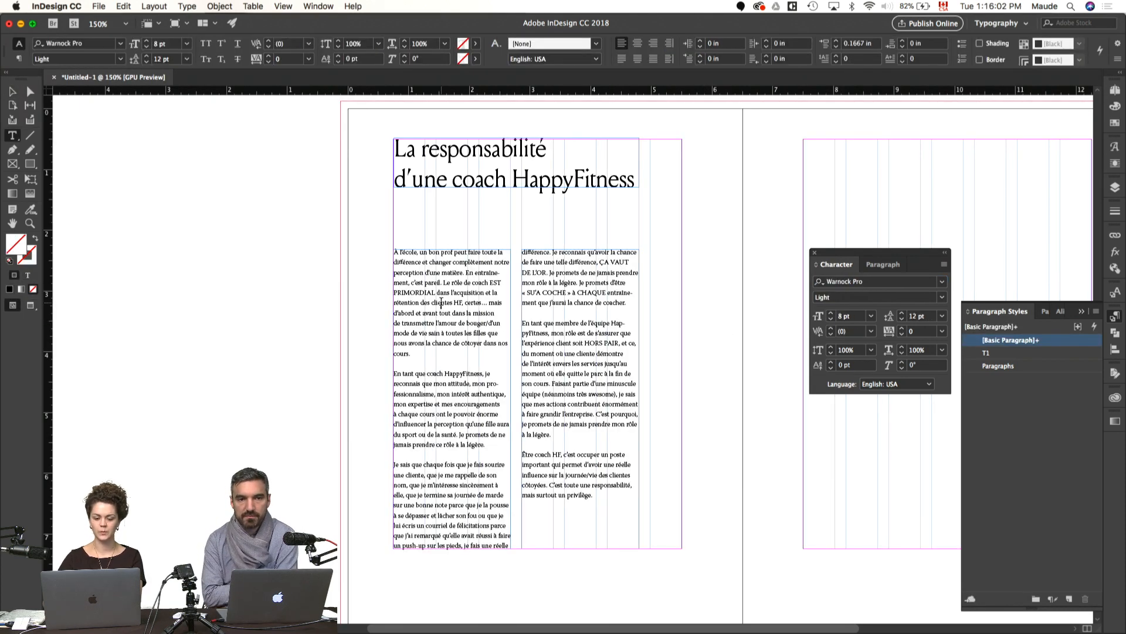
triple_click(441, 303)
left_click_drag(415, 355, 379, 273)
left_click(359, 309)
key("v")
left_click_drag(478, 225, 554, 289)
left_click_drag(516, 250, 518, 306)
left_click(514, 259)
Step: Create a text frame about 4.04 by 1.2 in between heading and body, and flow the story through it ahead of the two columns
key("t")
left_click_drag(393, 214, 641, 287)
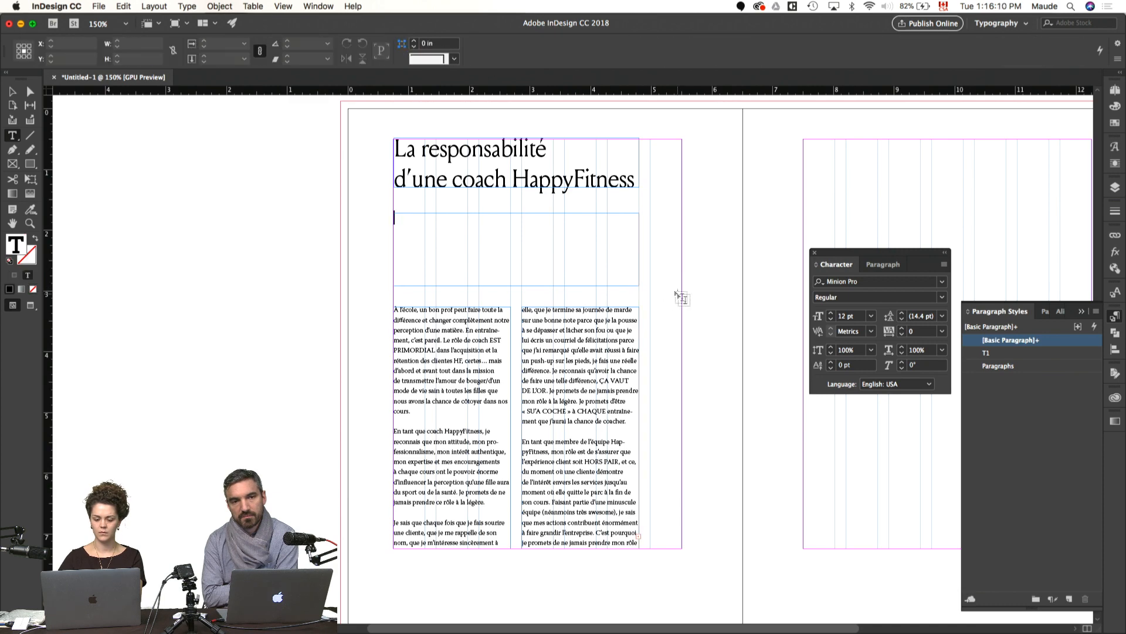
key("Escape")
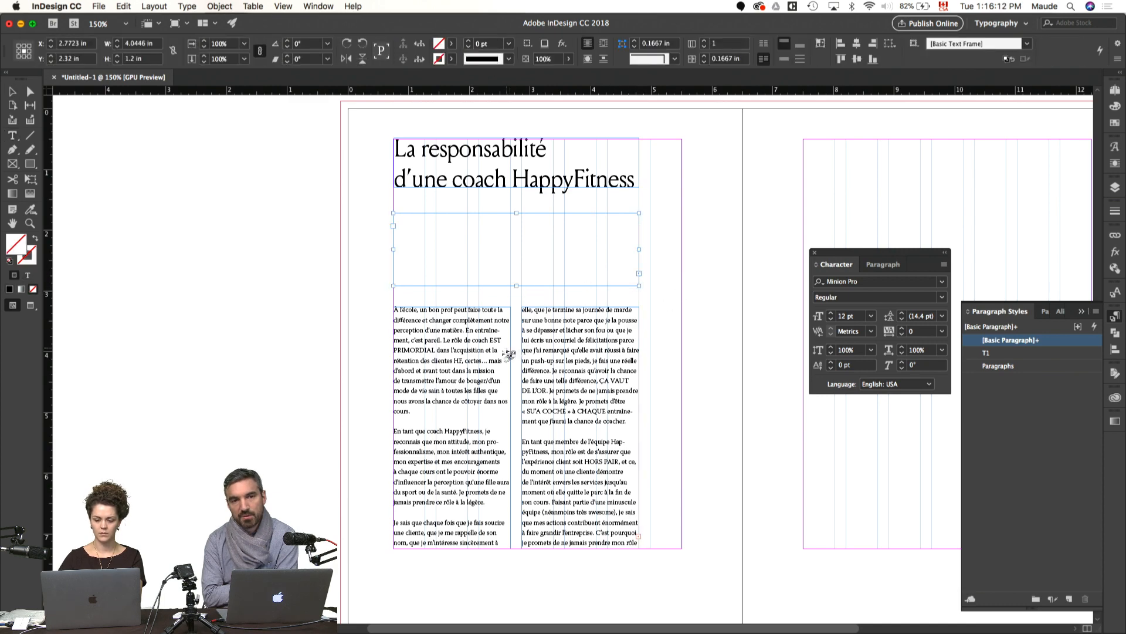
left_click(514, 353)
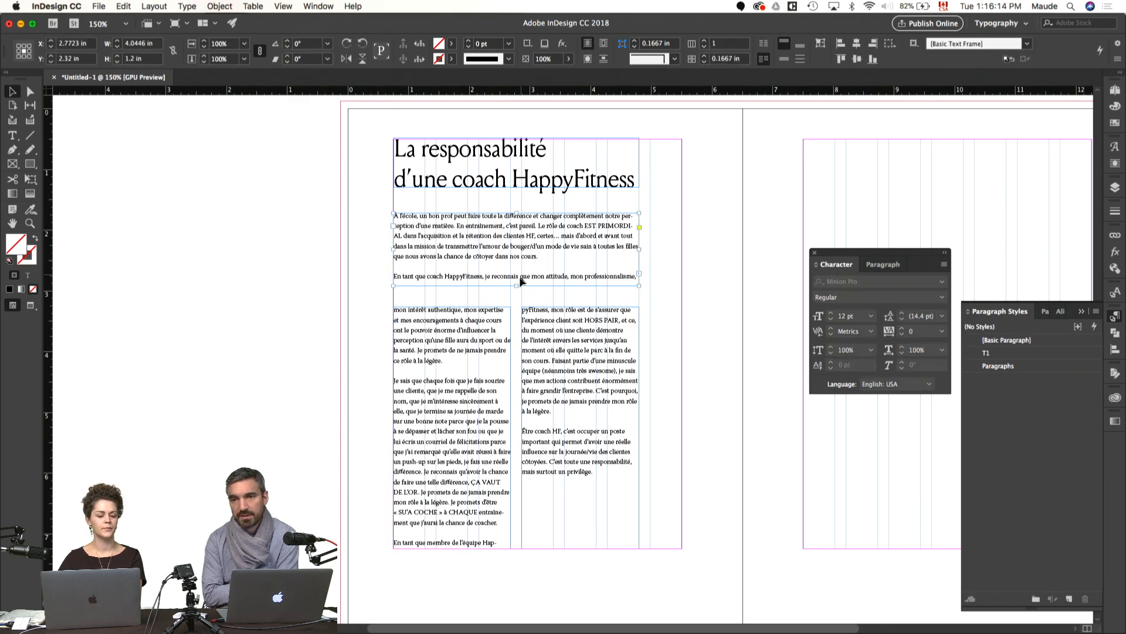
Step: Shorten the introductory text frame to about 0.94 in high so it holds only the first paragraph
left_click_drag(516, 286, 515, 270)
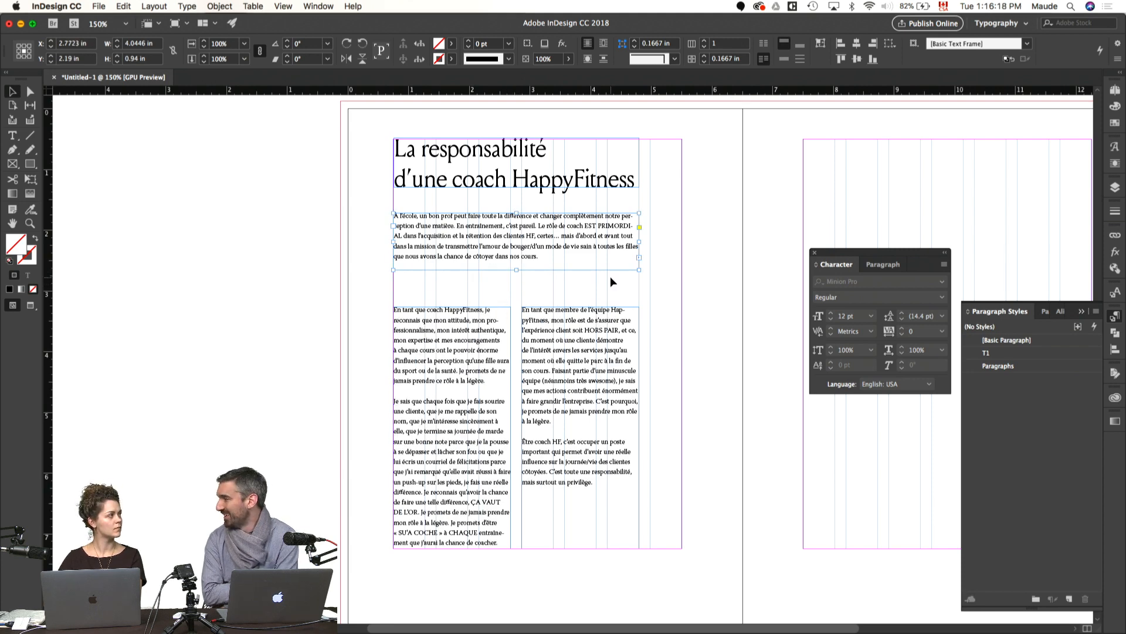
left_click(680, 301)
left_click_drag(704, 259, 477, 282)
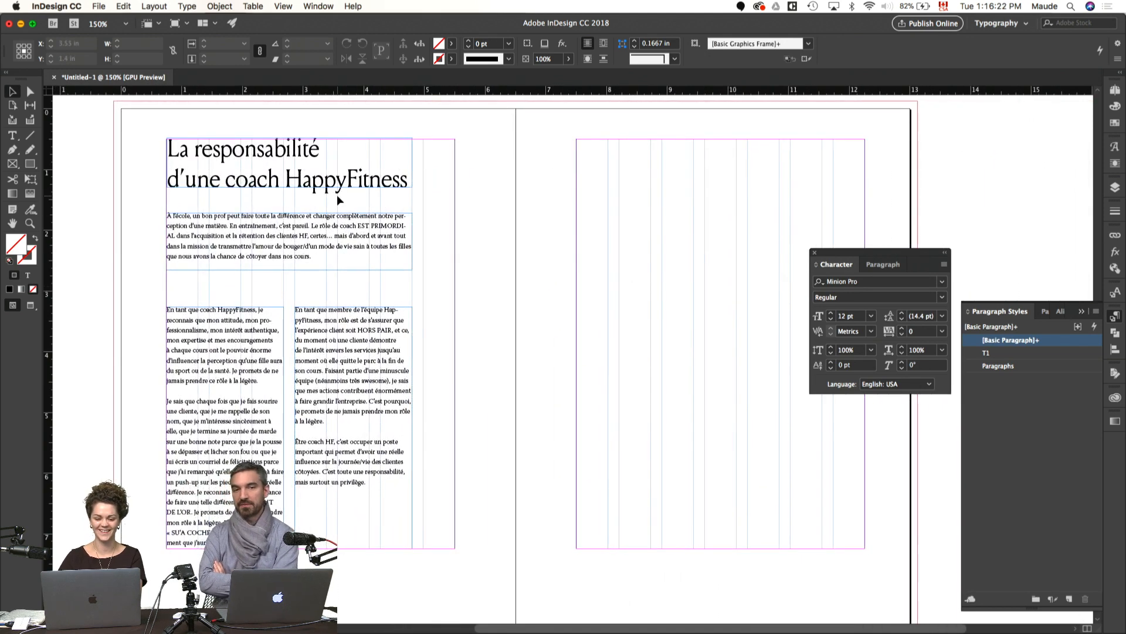
Step: Nudge the heading frame to X 2.7673 in, Y 0.905 in to align its letters optically with the text below
left_click(360, 176)
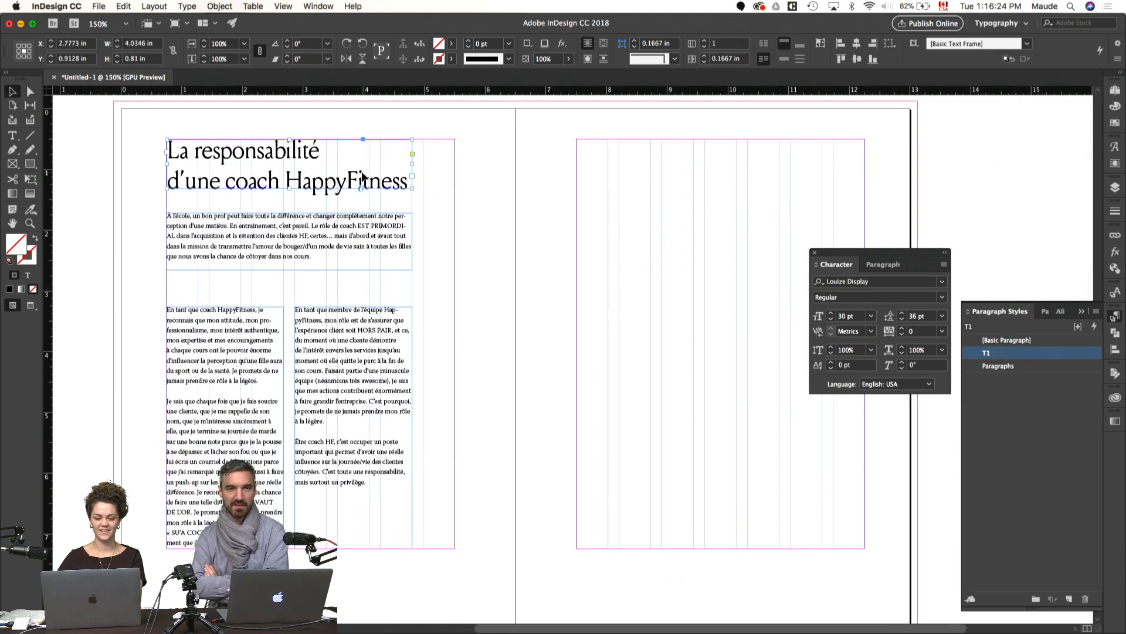
left_click(479, 188)
key("z")
left_click_drag(170, 116, 257, 182)
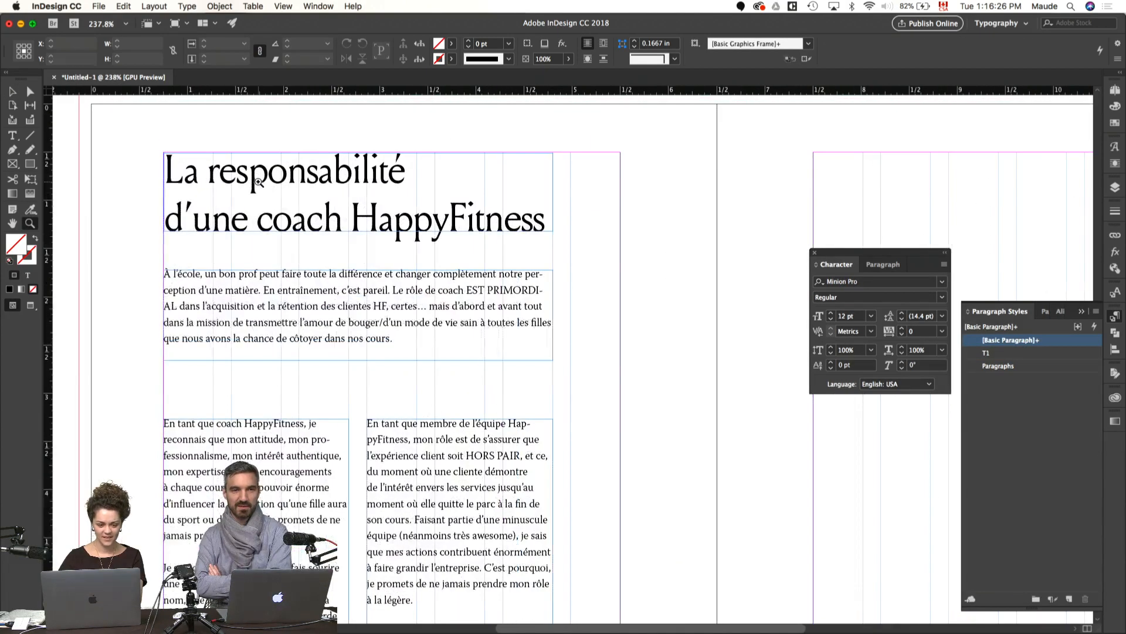
left_click_drag(147, 150, 285, 251)
key("v")
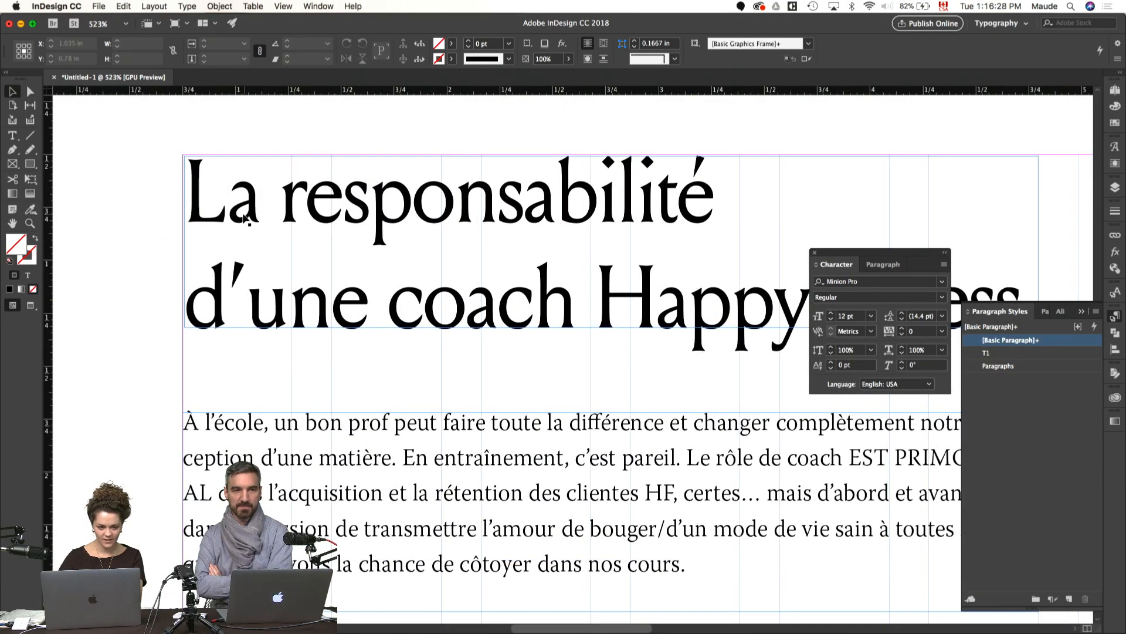
left_click(245, 217)
key("super+0")
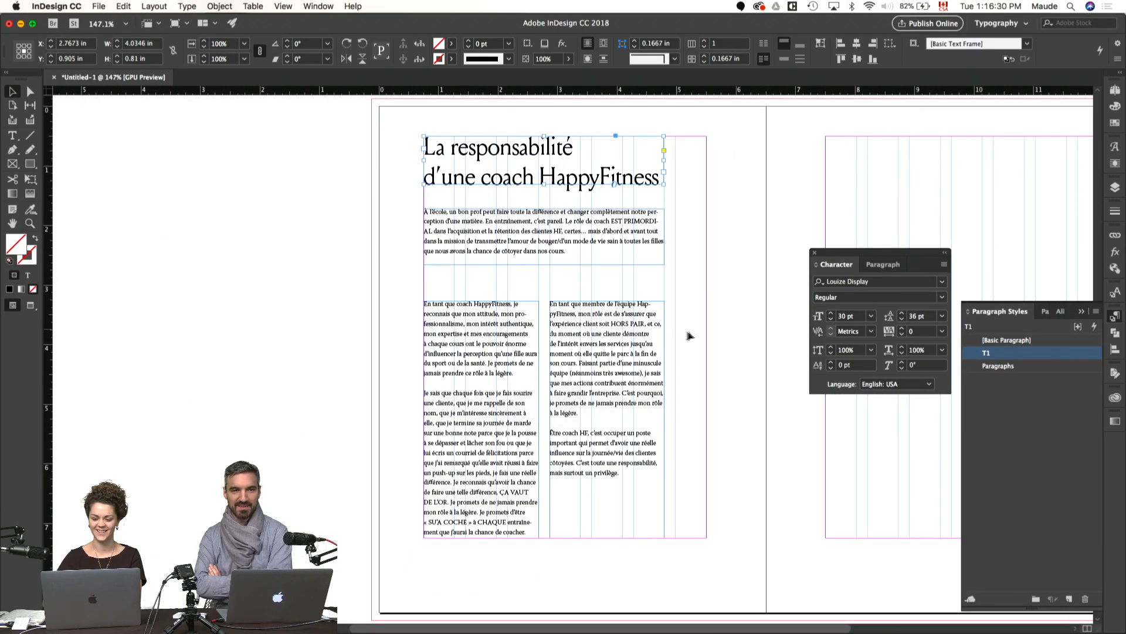
Step: Make the introductory text frame taller and set its first paragraph to 10 pt
key("super+equal")
key("super+equal")
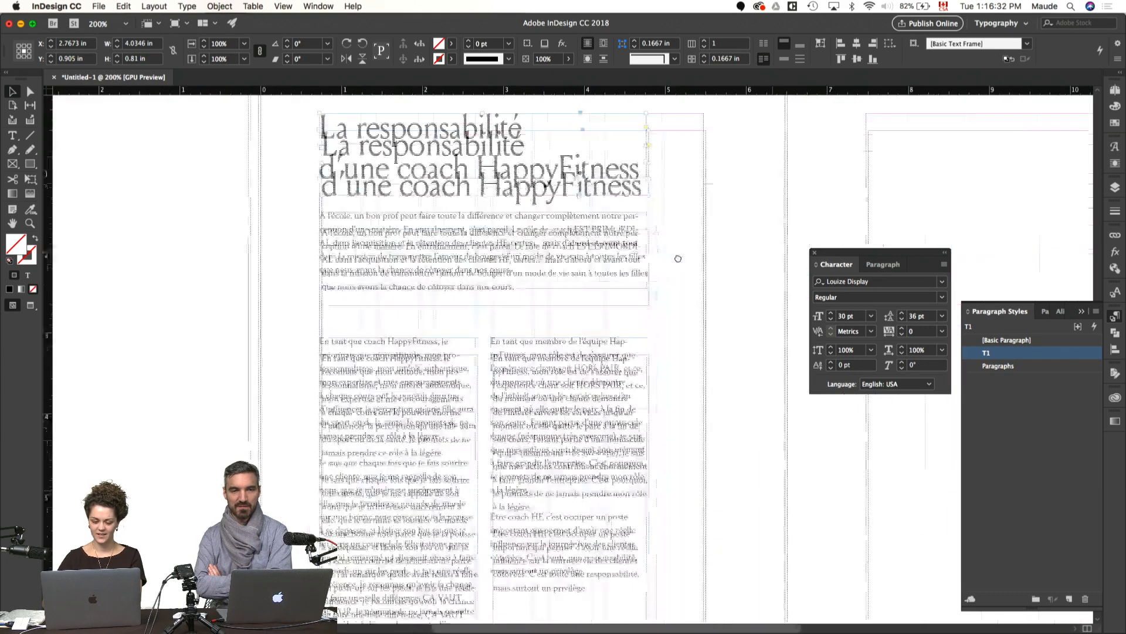
double_click(551, 238)
triple_click(482, 238)
double_click(482, 237)
double_click(482, 238)
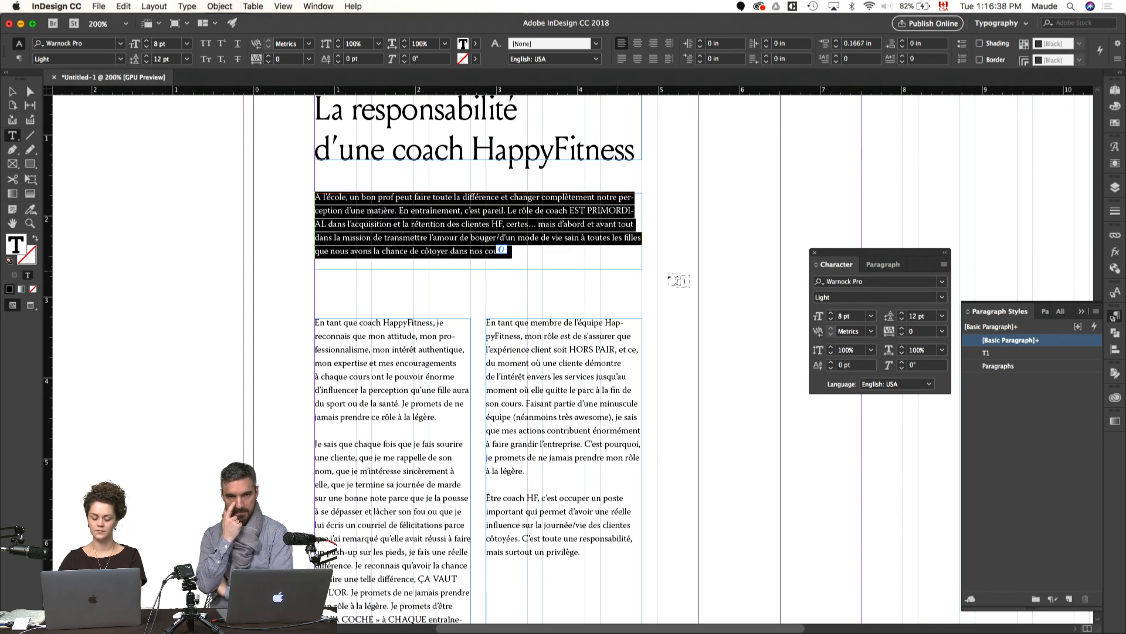
left_click(660, 272, "super")
left_click(529, 265)
left_click_drag(477, 269, 478, 297)
double_click(495, 251)
triple_click(512, 253)
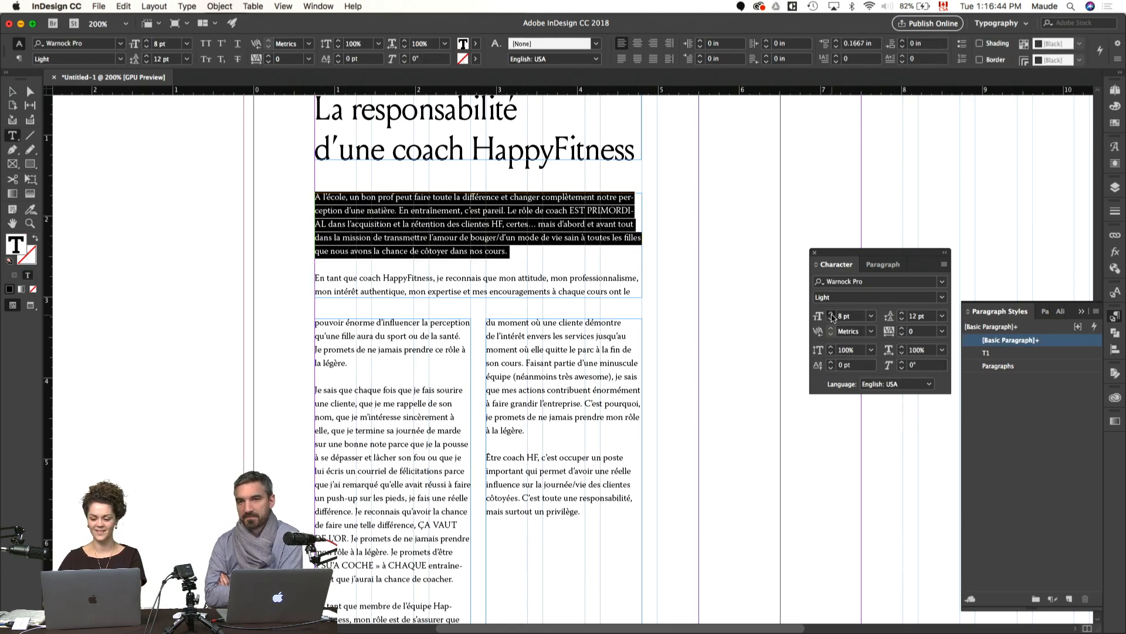
left_click(831, 313)
left_click(831, 313)
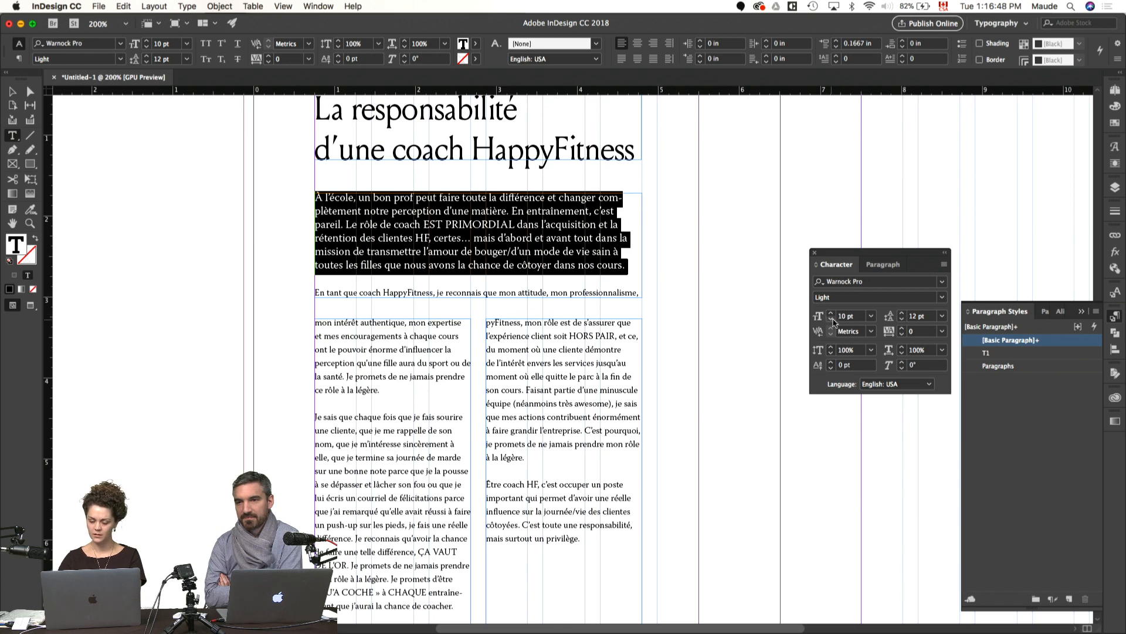
Step: Shorten the introductory frame to about 1.11 in high so the second paragraph starts in the body columns
left_click(782, 334)
key("v")
left_click(442, 265)
left_click_drag(479, 298, 478, 283)
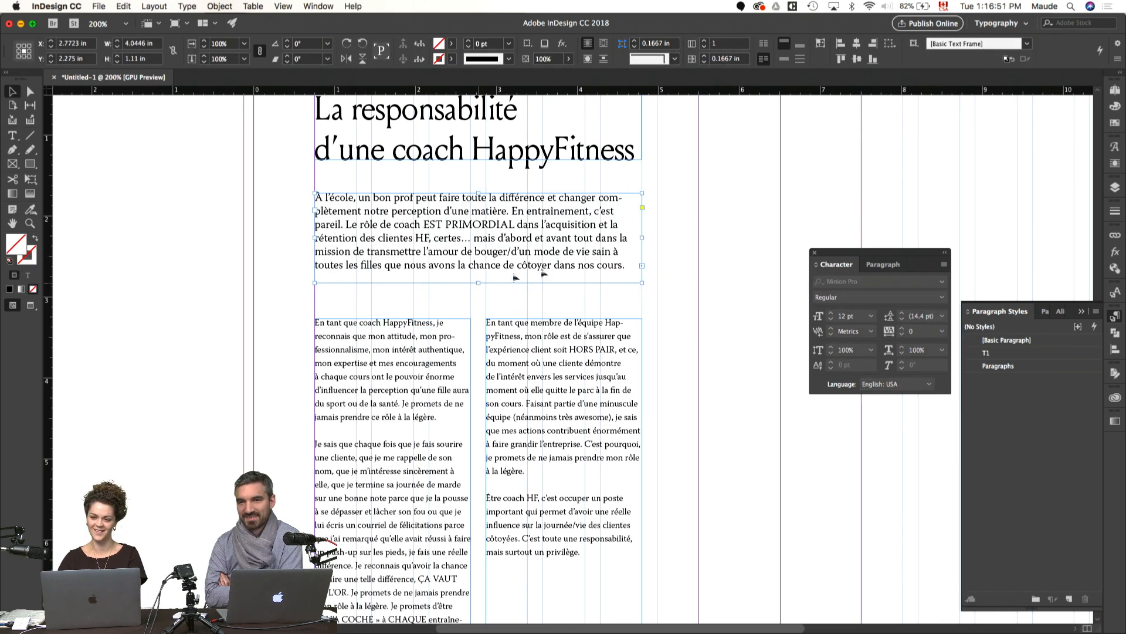
left_click(684, 288)
scroll(685, 287, "down", 3)
scroll(685, 288, "right", 1)
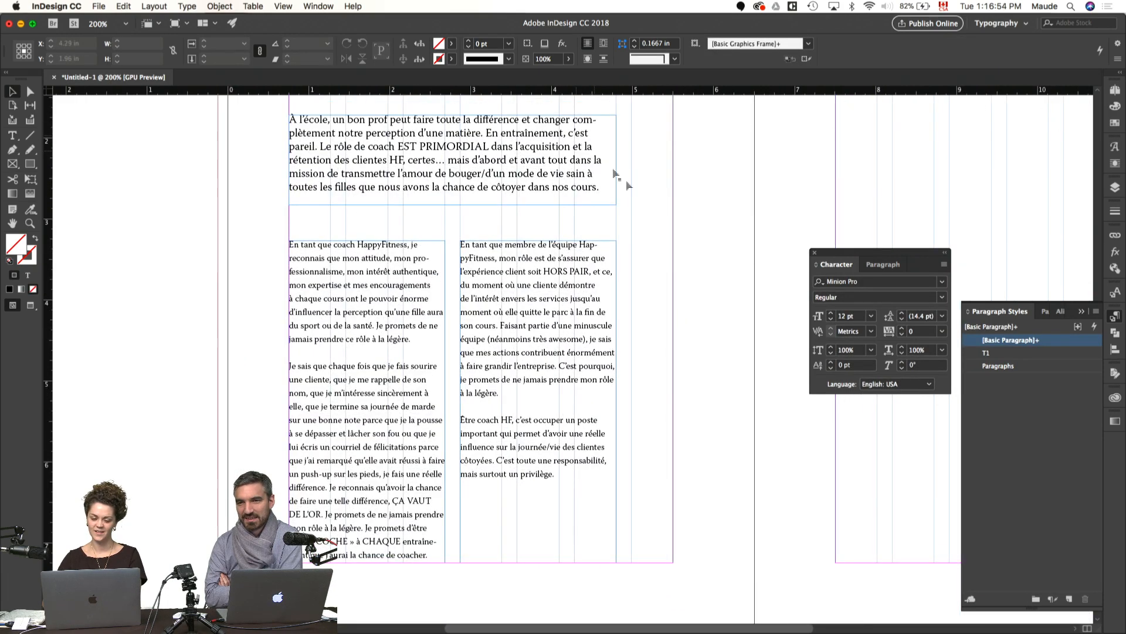
scroll(659, 210, "up", 3)
scroll(660, 210, "right", 1)
key("super+alt+0")
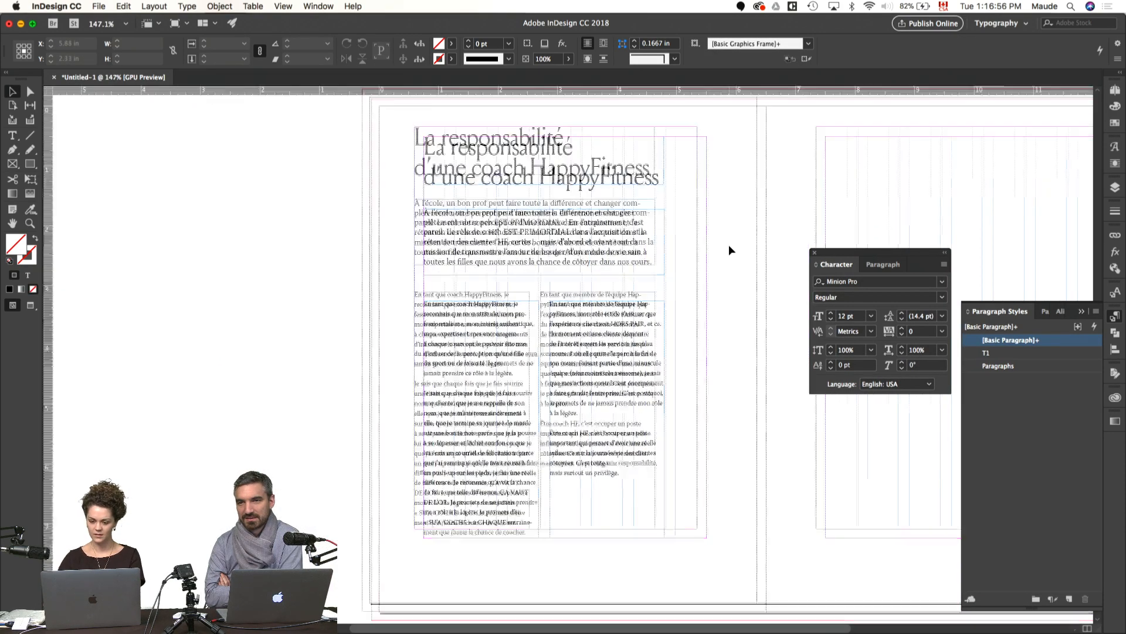
Step: Fit the introductory frame to its text and move it down to just above the body columns
left_click(396, 251)
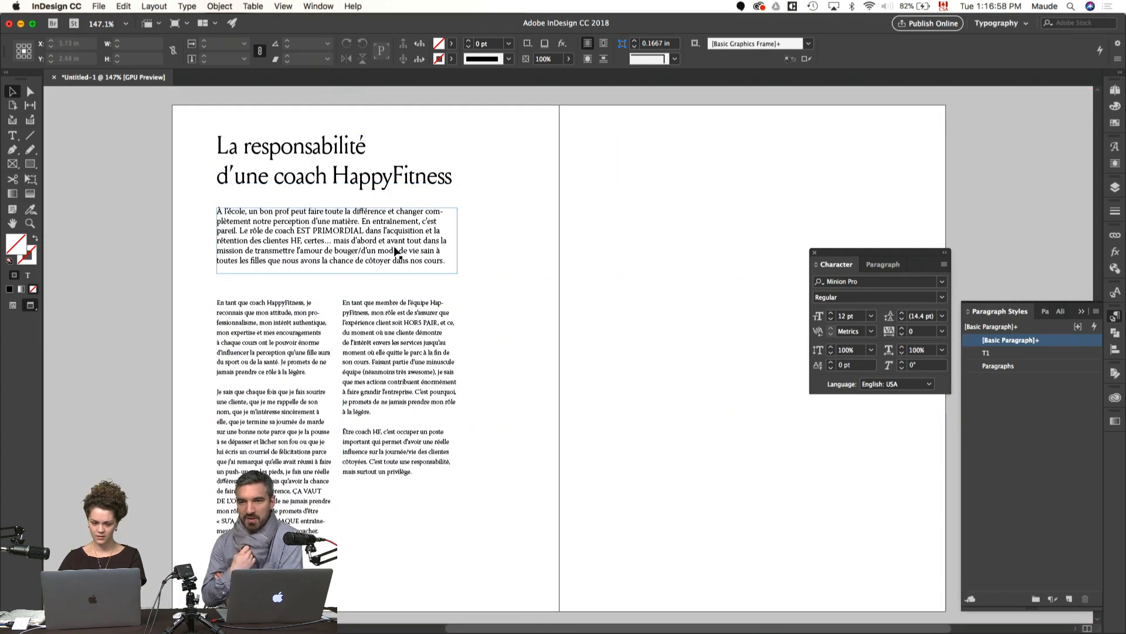
key("super+alt+c")
left_click_drag(389, 235, 389, 256)
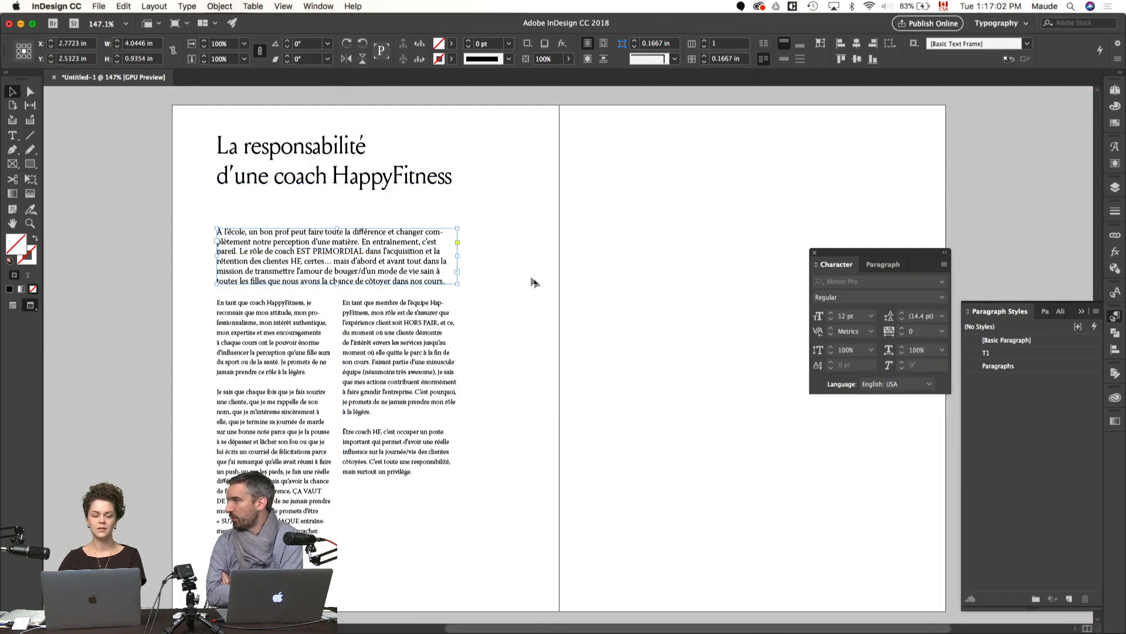
left_click(541, 289)
left_click_drag(551, 334, 477, 323)
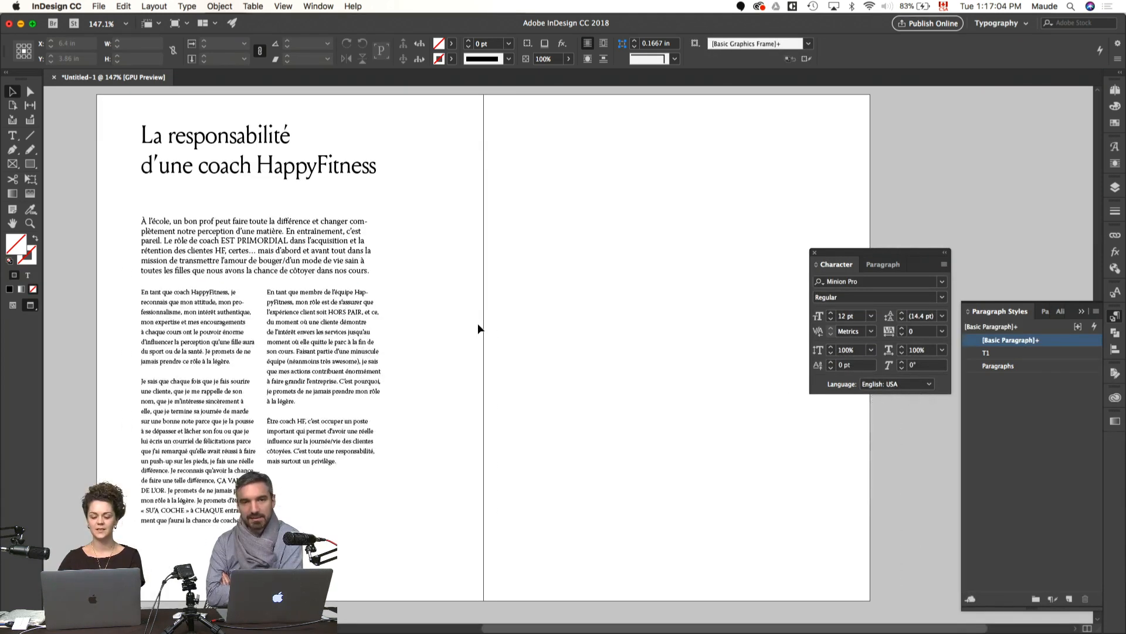
Step: Draw a 6.625 by 8.75 in rectangle covering the whole empty page out to the bleed
key("super+t")
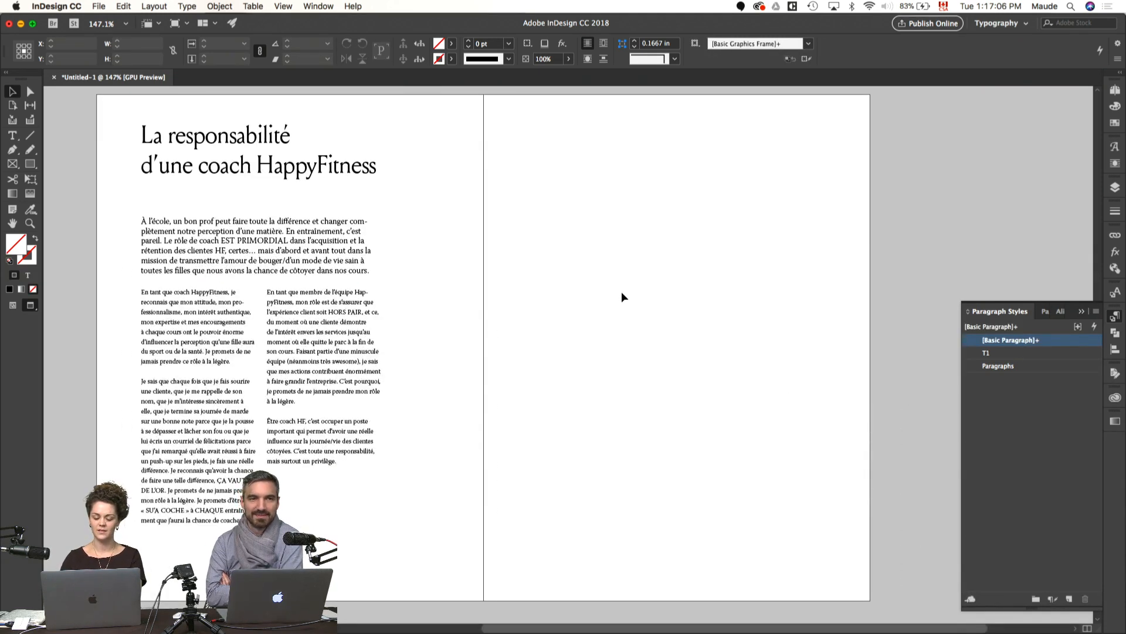
key("w")
key("m")
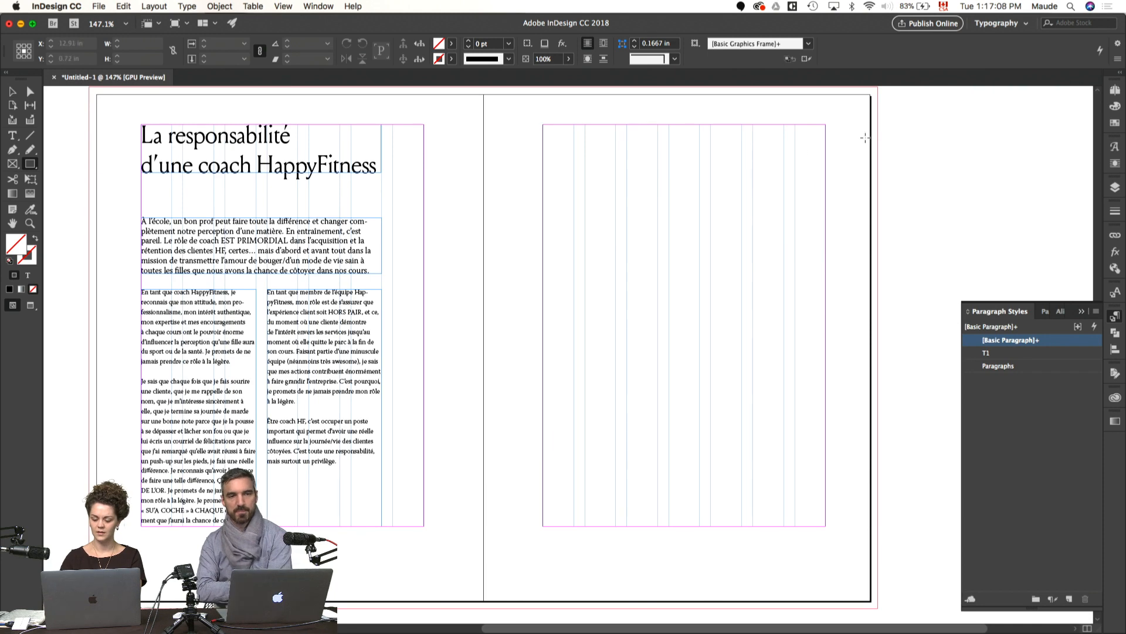
scroll(866, 137, "right", 4)
mouse_move(774, 91)
left_mouse_down()
mouse_move(499, 411)
mouse_move(377, 596)
mouse_move(373, 544)
left_mouse_up()
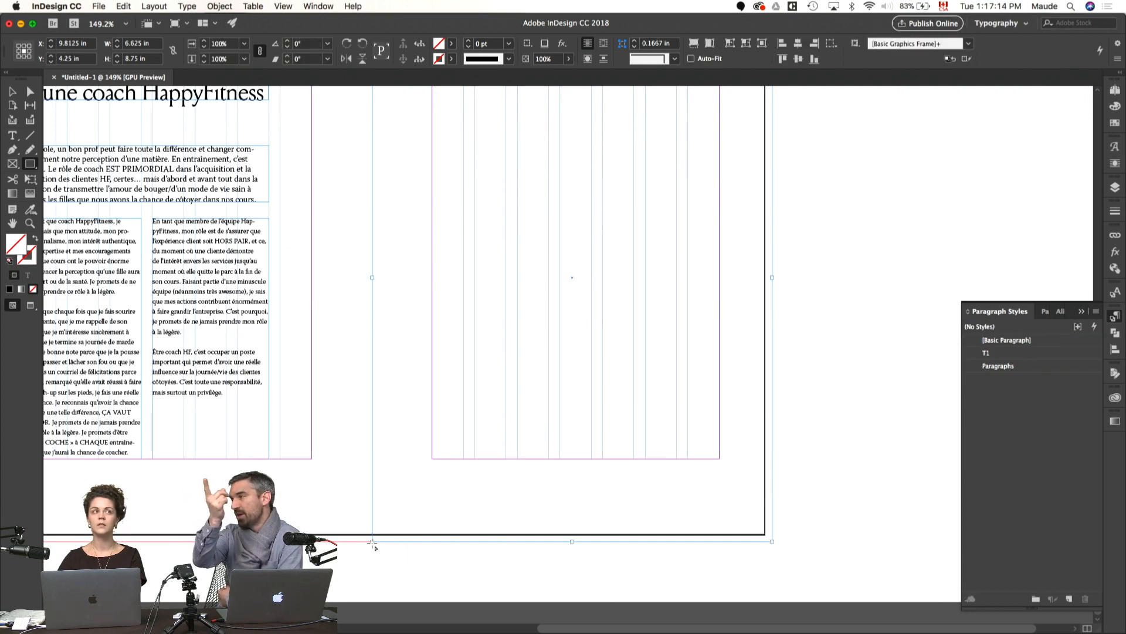
key("v")
left_click(803, 325)
left_click_drag(691, 322, 827, 390)
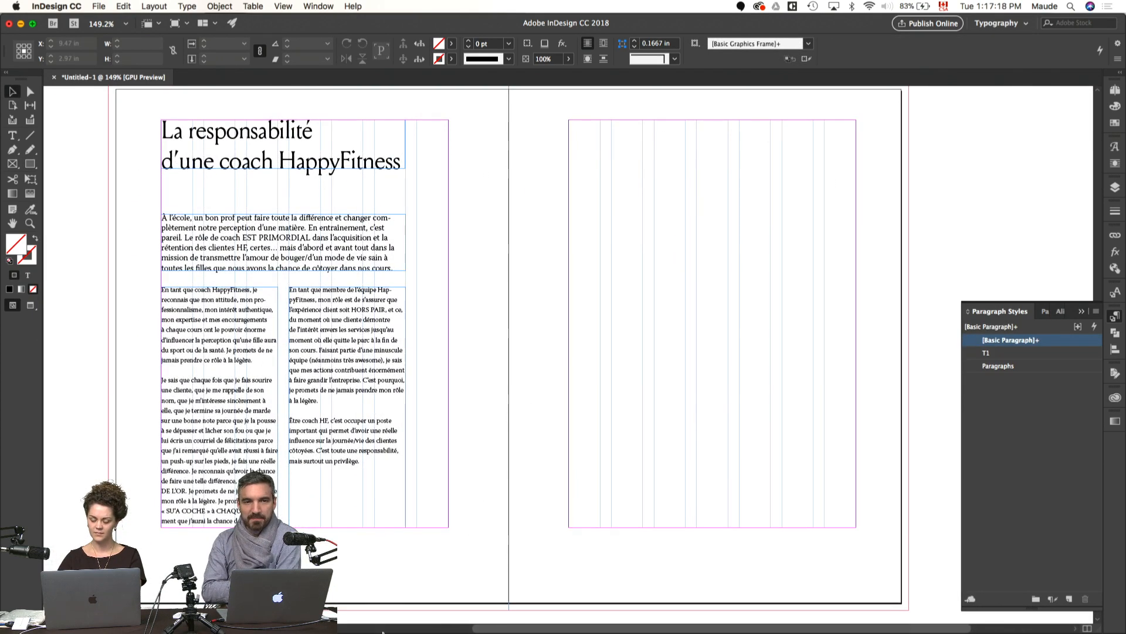
Step: Switch to Illustrator, review the colour palette and logos in HF Brand Elements.ai, and return to the empty page in InDesign
mouse_move(370, 616)
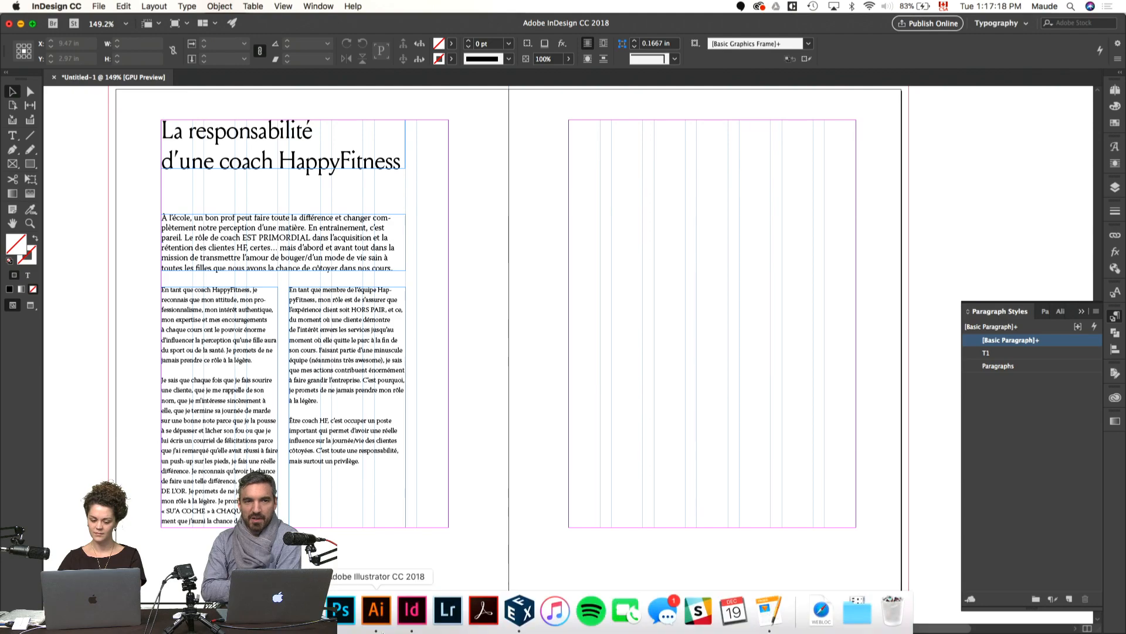
left_click(376, 612)
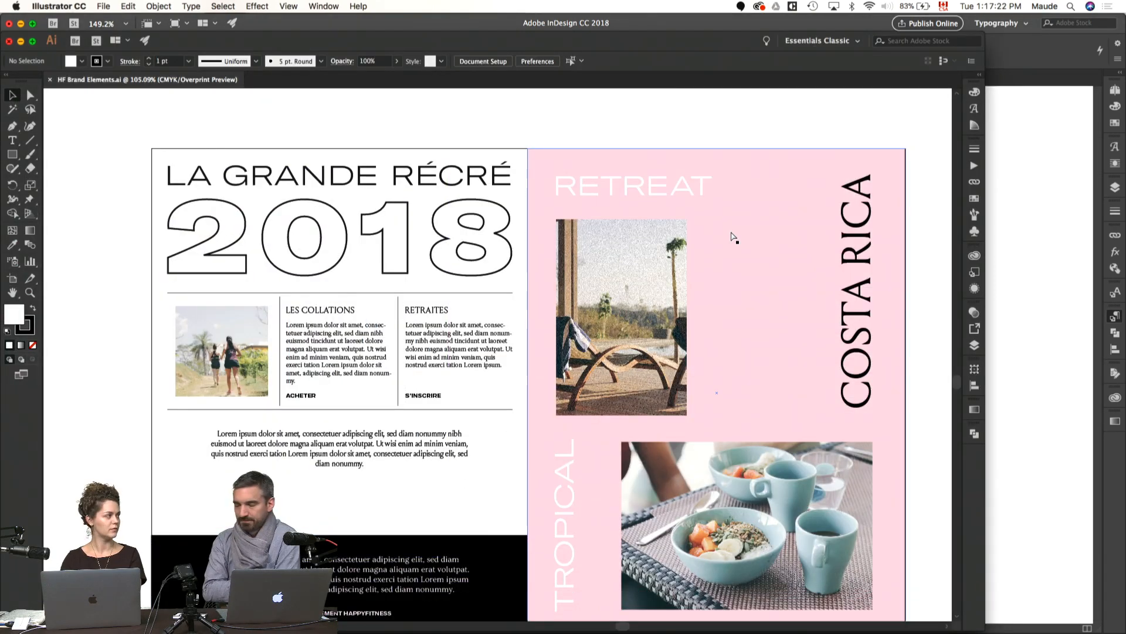
scroll(733, 238, "up", 10)
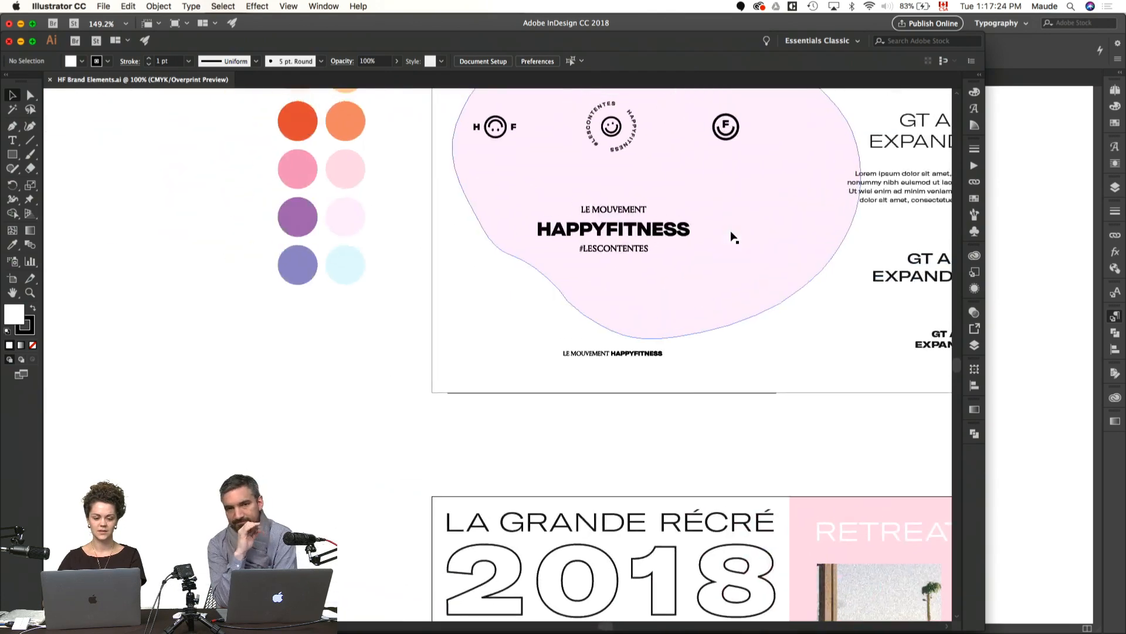
left_click_drag(385, 166, 253, 483)
left_click(254, 482)
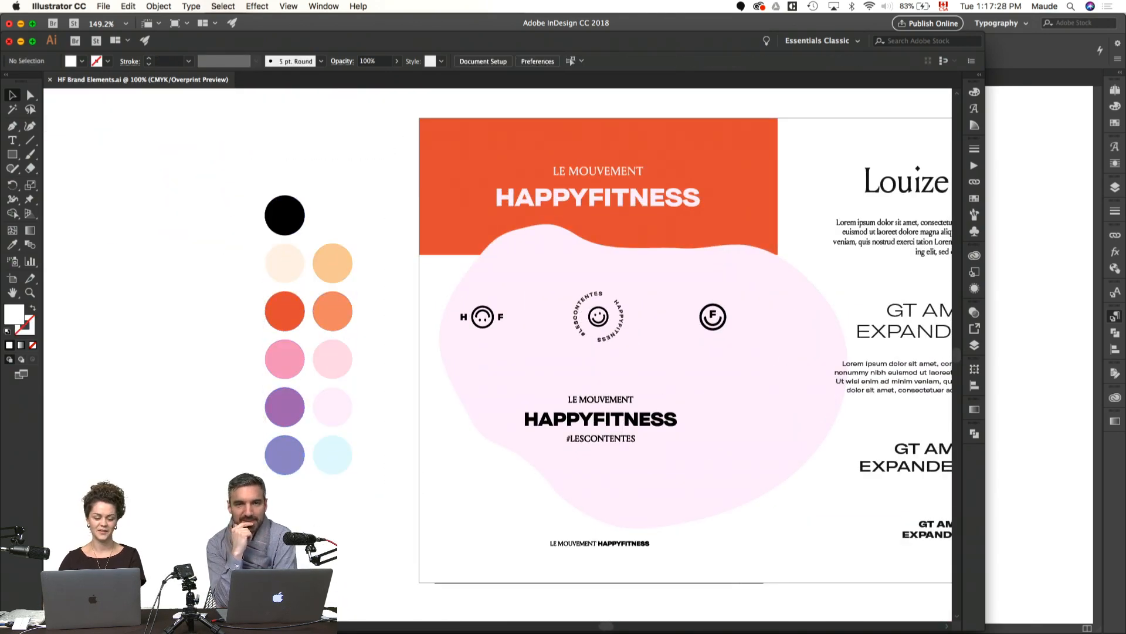
key("super+Tab")
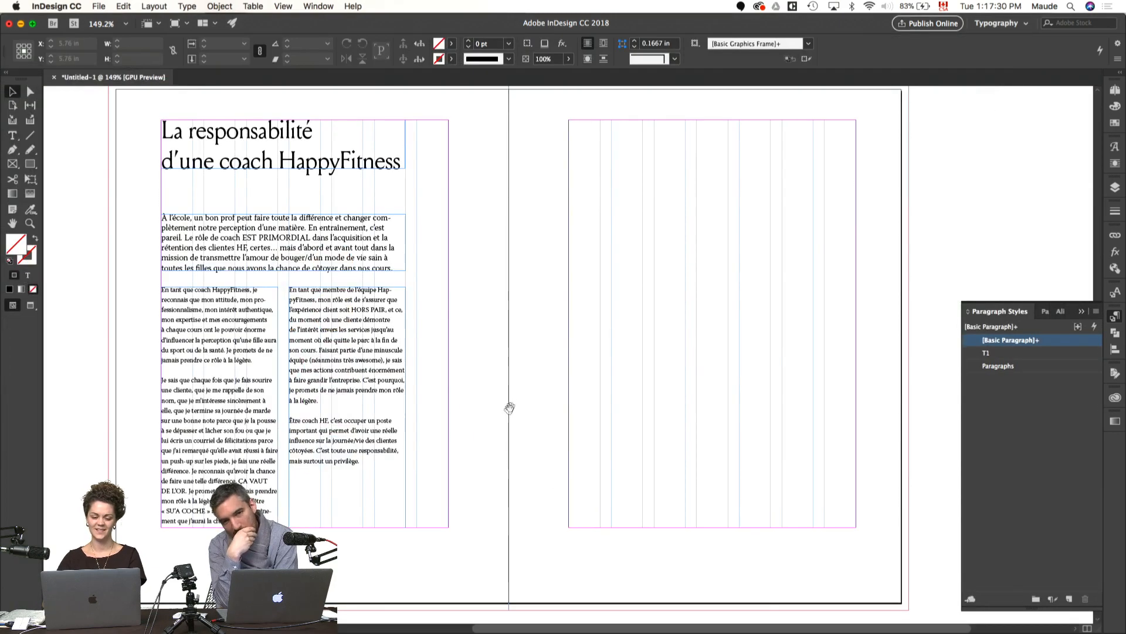
left_click_drag(289, 427, 268, 396)
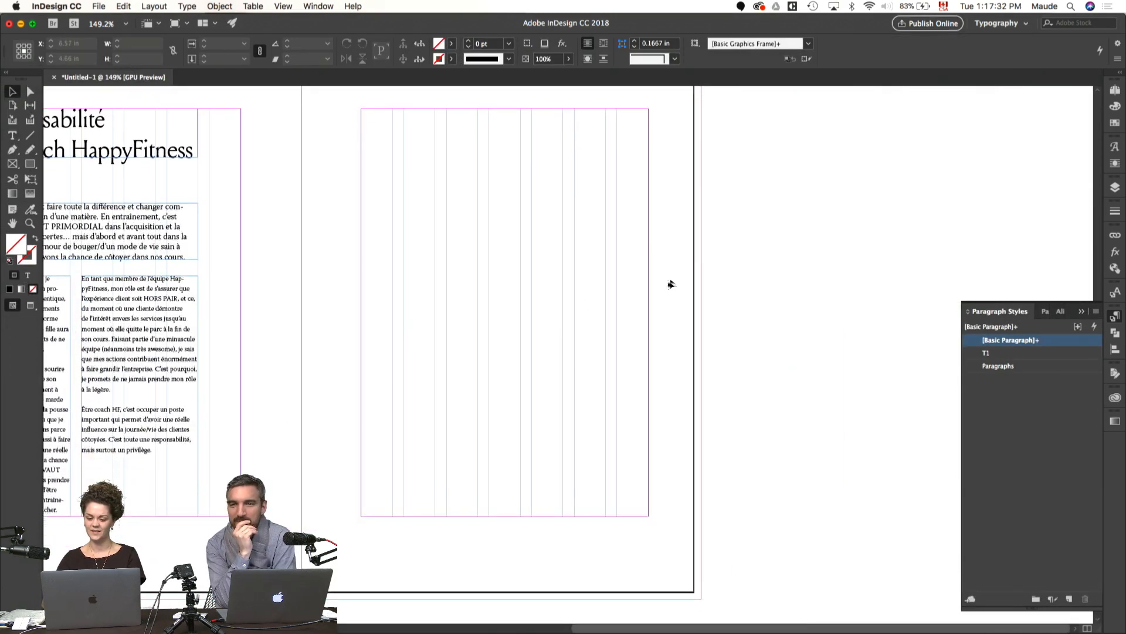
Step: Paste the brand colour circles, preview them on the empty page, and move them onto the pasteboard beside it
key("super+v")
left_click(1114, 123)
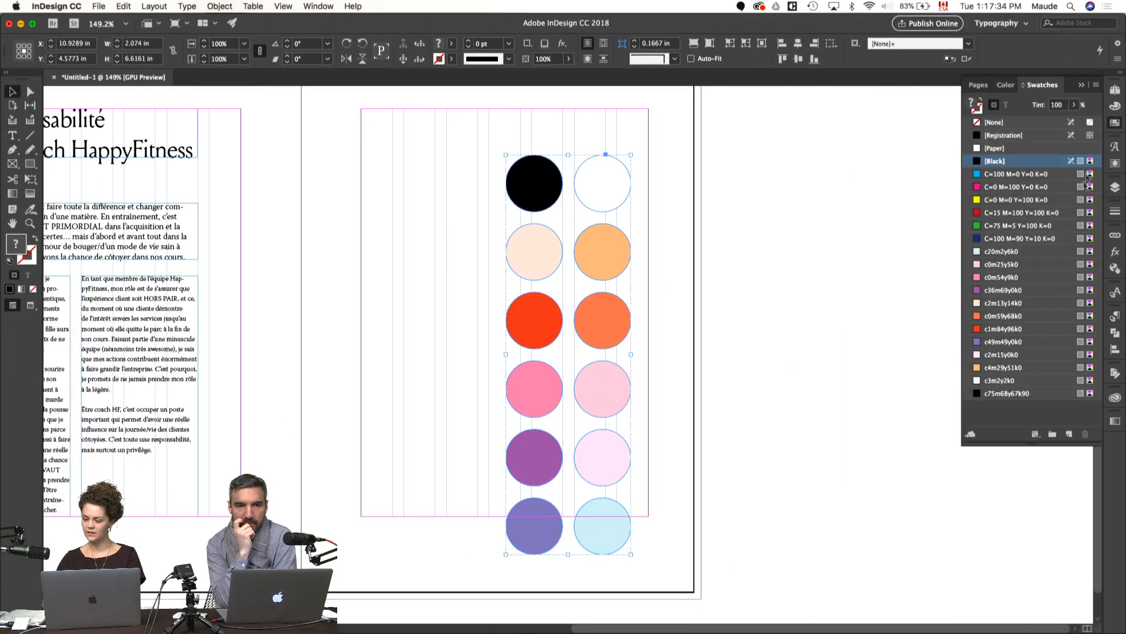
left_click(793, 291)
left_click(609, 197)
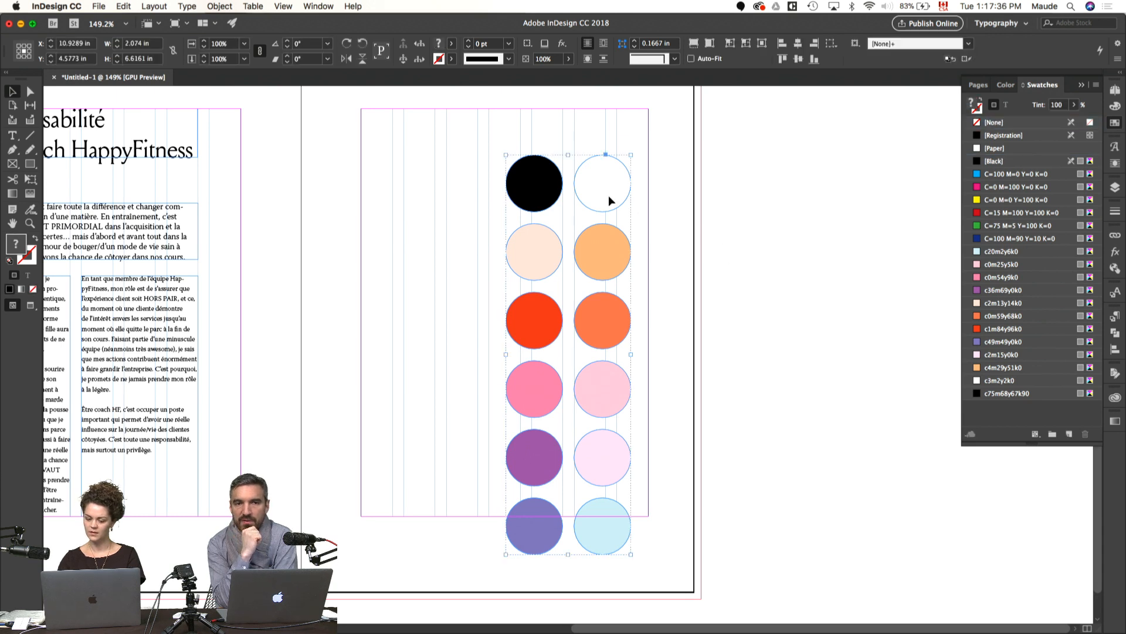
key("w")
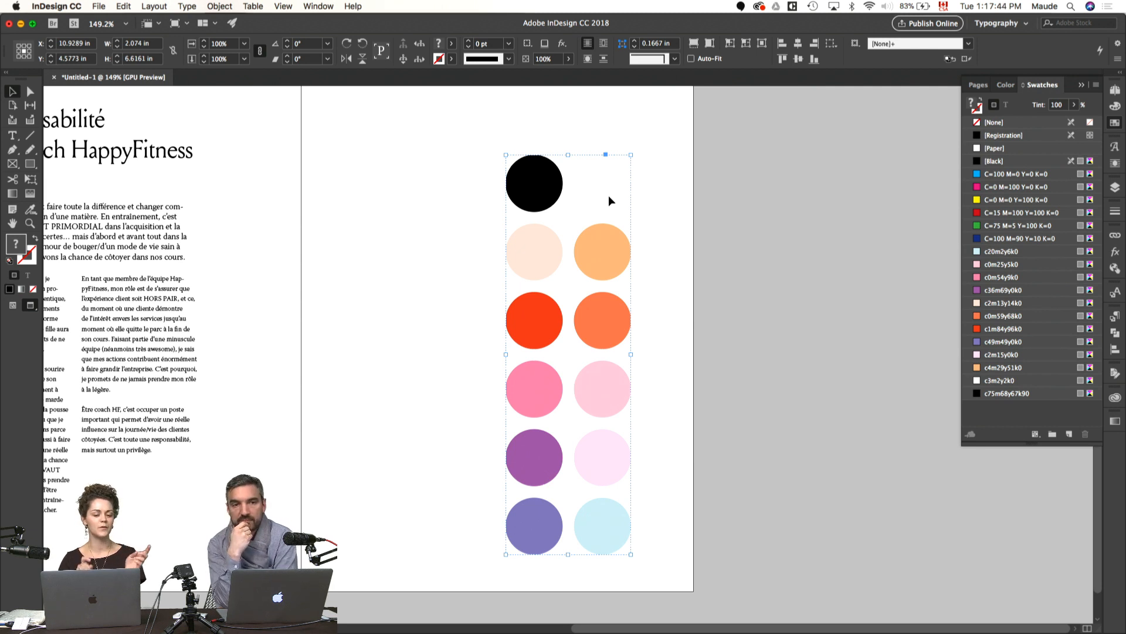
left_click(734, 365)
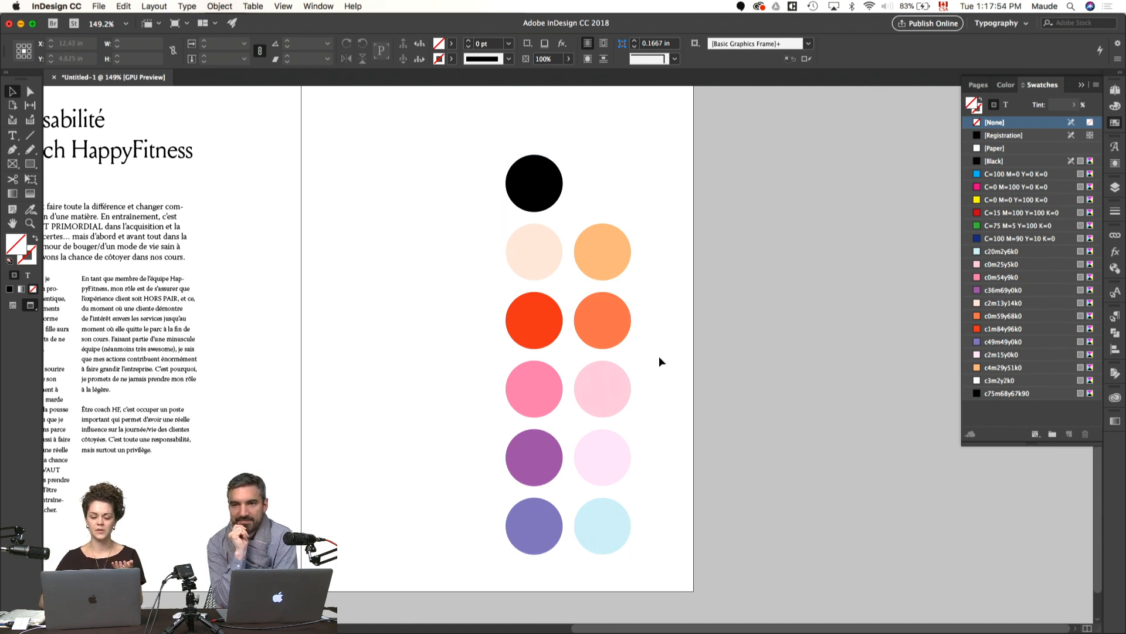
left_click_drag(613, 322, 833, 294)
key("w")
scroll(880, 248, "up", 2)
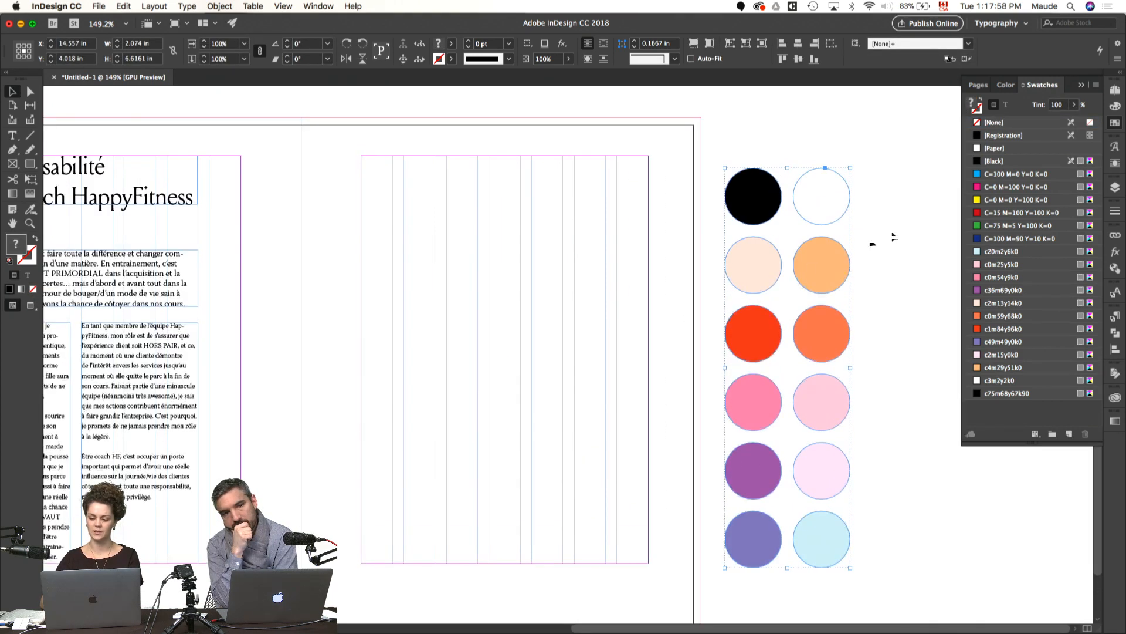
Step: Delete the six default colour swatches, from C=100 M=0 Y=0 K=0 to C=100 M=90 Y=10 K=0, replacing them with [Black]
left_click(945, 249)
left_click(1033, 238)
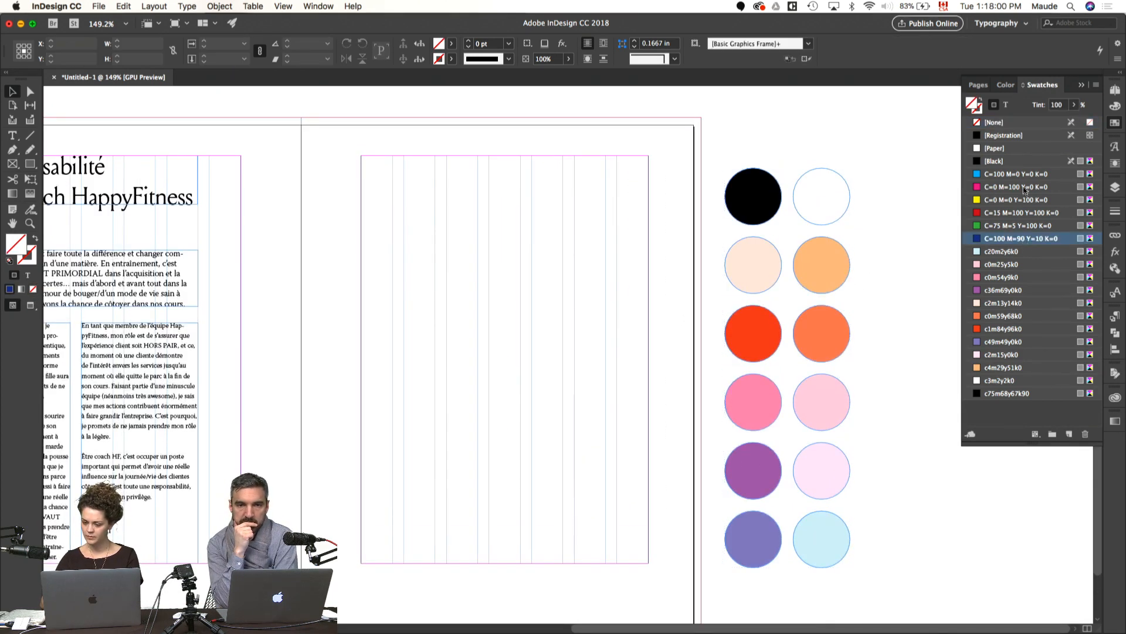
left_click(1024, 173, "shift")
left_click(1086, 434)
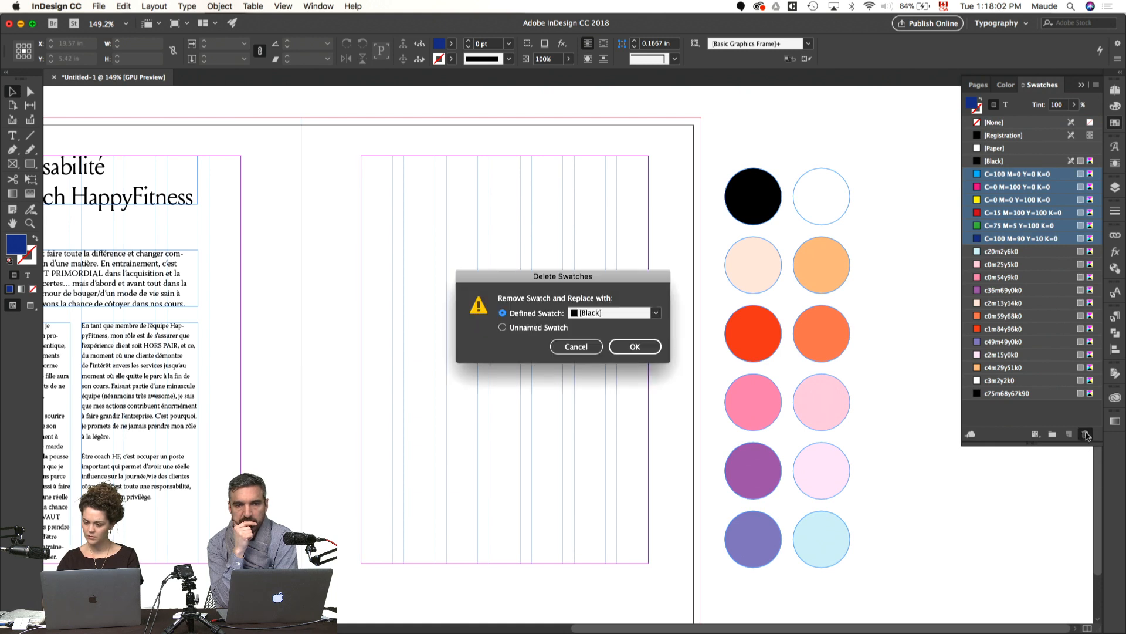
key("Return")
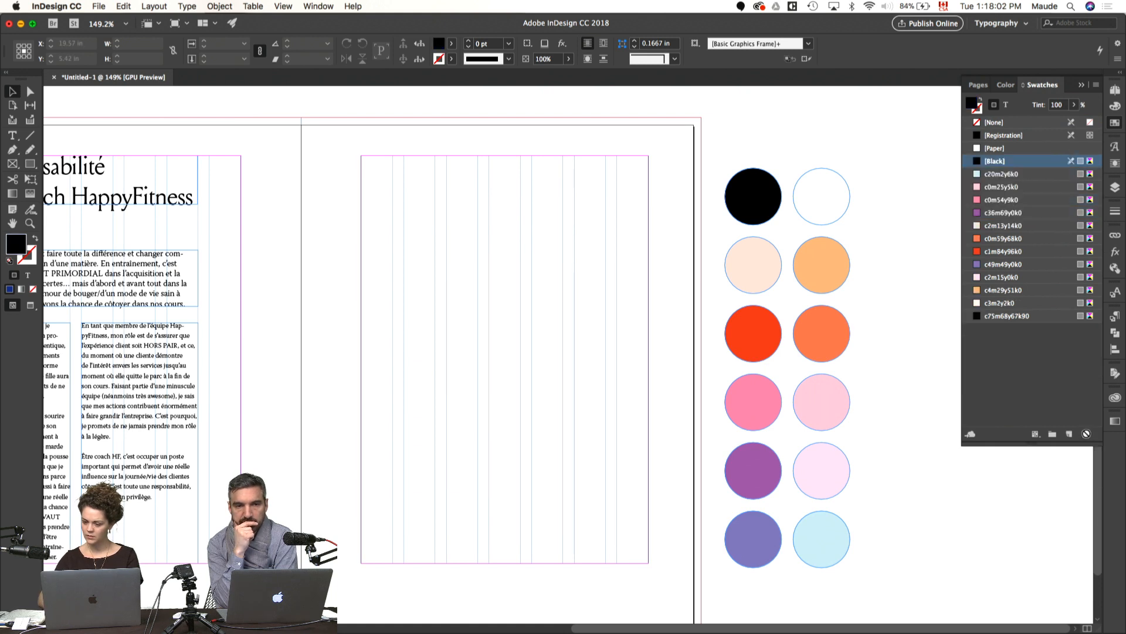
Step: Rename all the imported brand swatches by their colour values, keeping them as CMYK process colours
left_click(1035, 316)
left_click(1033, 175, "shift")
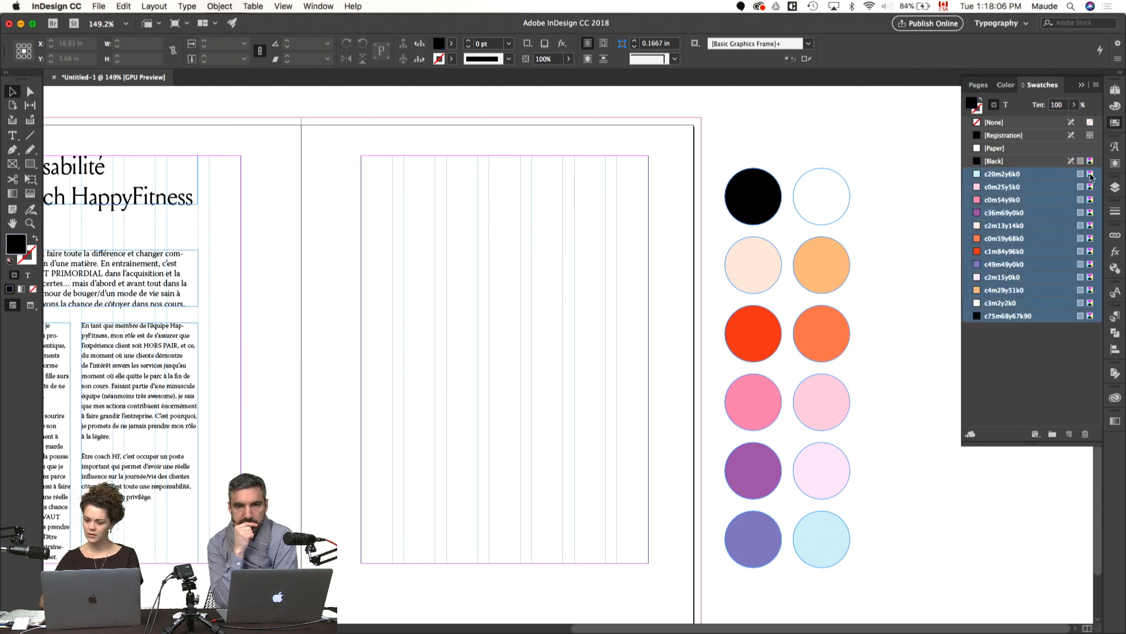
double_click(1090, 176)
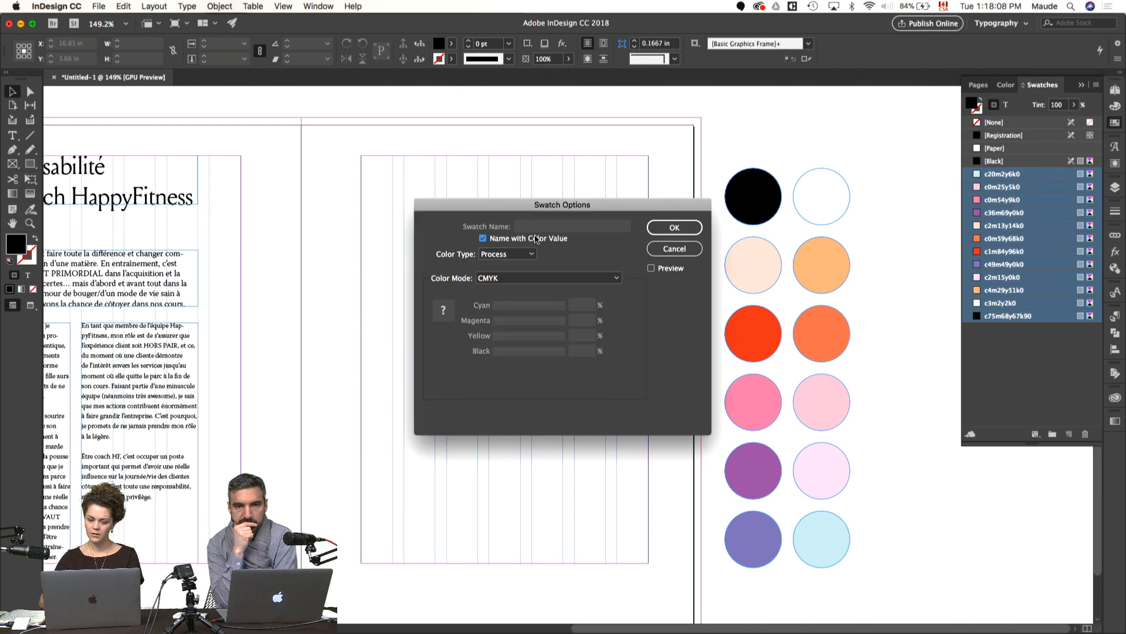
left_click(676, 229)
Step: Delete the group of brand colour circles from the pasteboard
left_click_drag(874, 170, 738, 554)
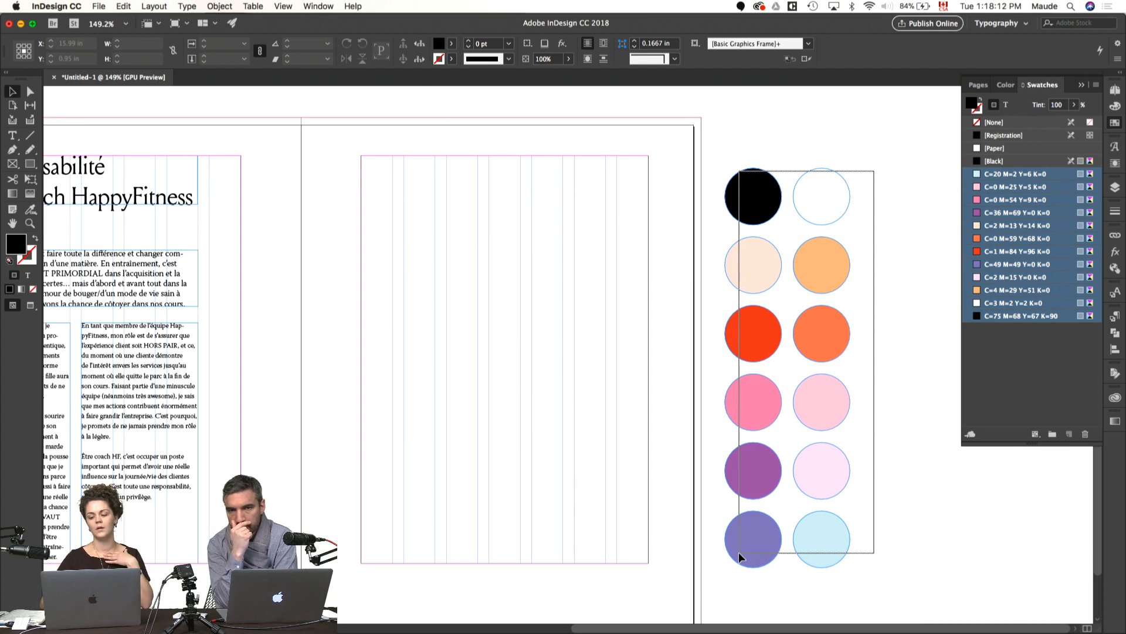
left_click_drag(738, 552, 739, 552)
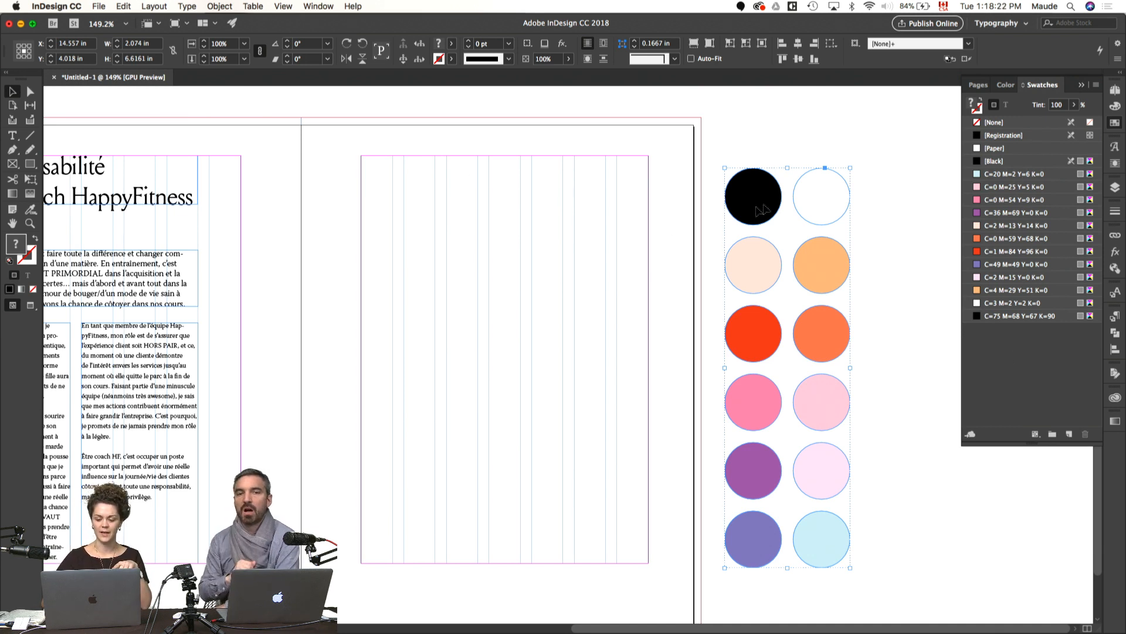
key("BackSpace")
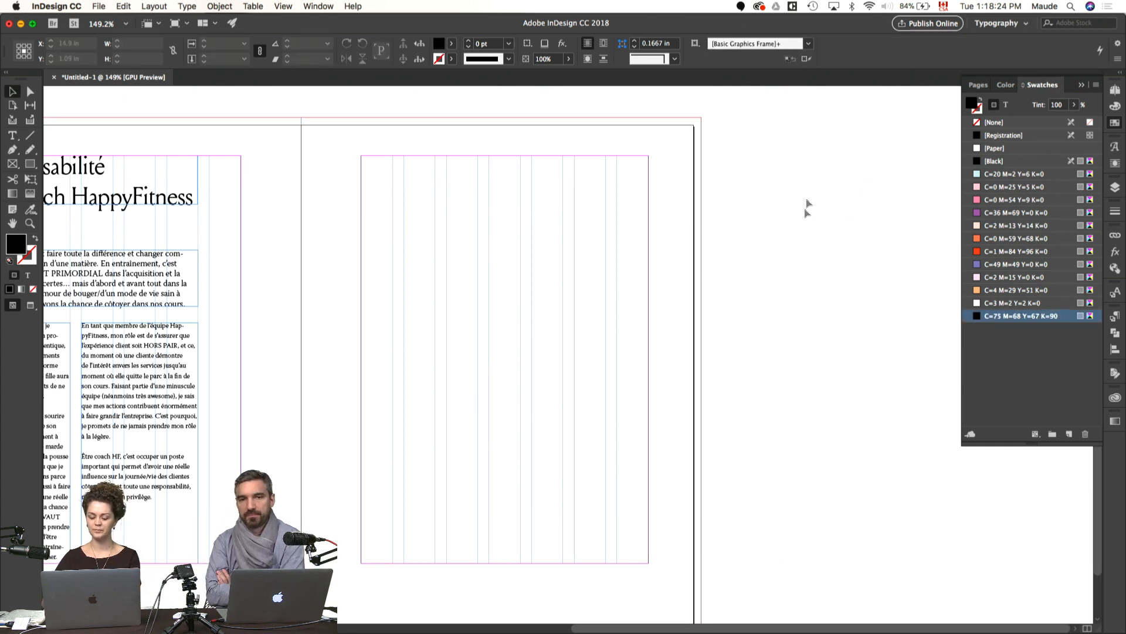
Step: Fill the full-page rectangle on the empty page with the C=3 M=2 Y=2 K=0 swatch
left_click_drag(770, 221, 652, 252)
left_click(1014, 302)
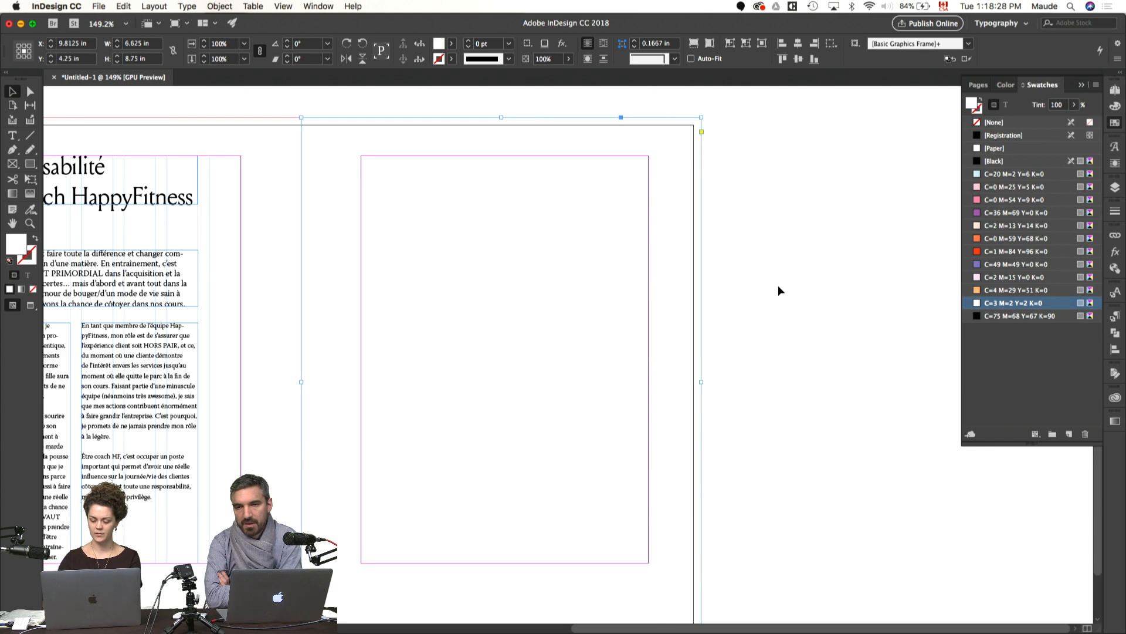
key("super+minus")
key("space")
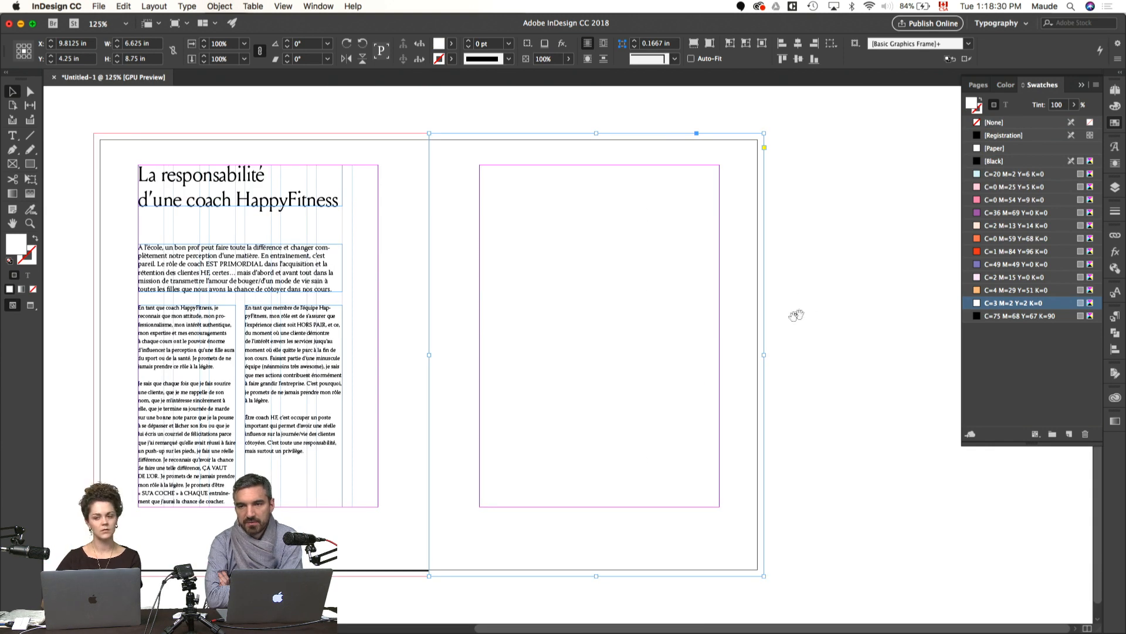
left_click_drag(791, 320, 843, 320)
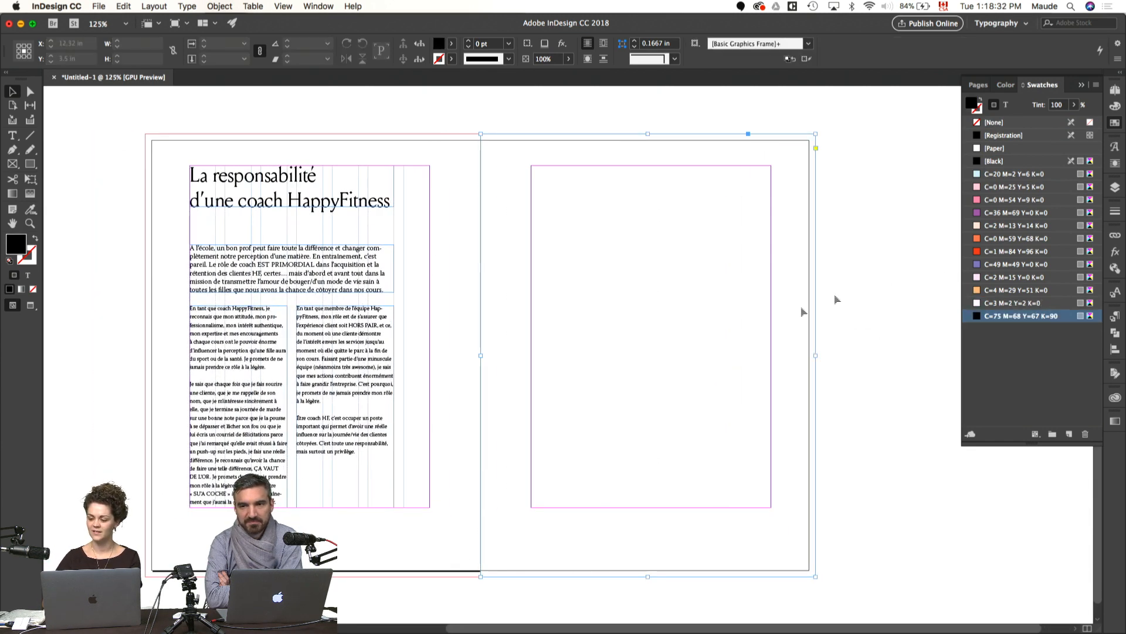
Step: Set the full-page rectangle's blending mode to Multiply so the column guides show through
left_click(1115, 252)
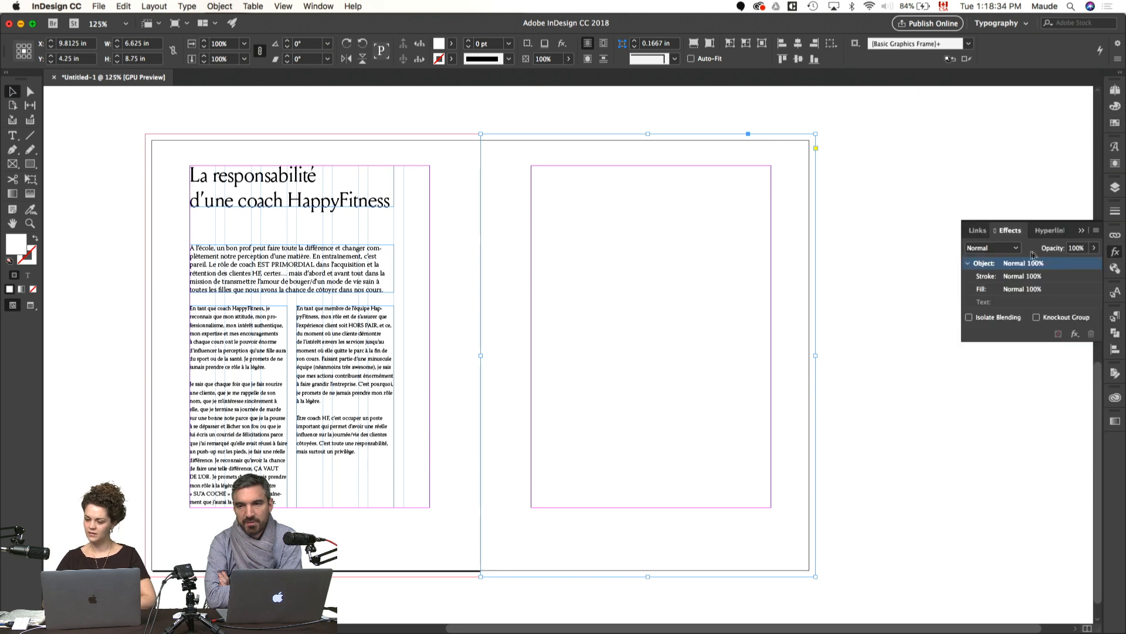
left_click(1011, 250)
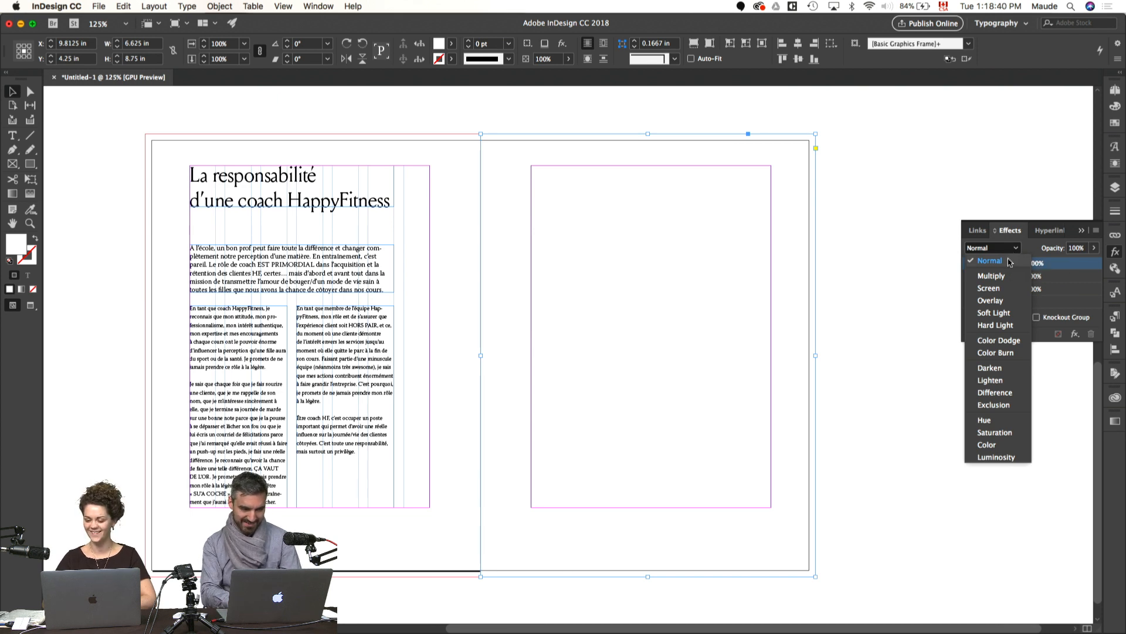
left_click(998, 275)
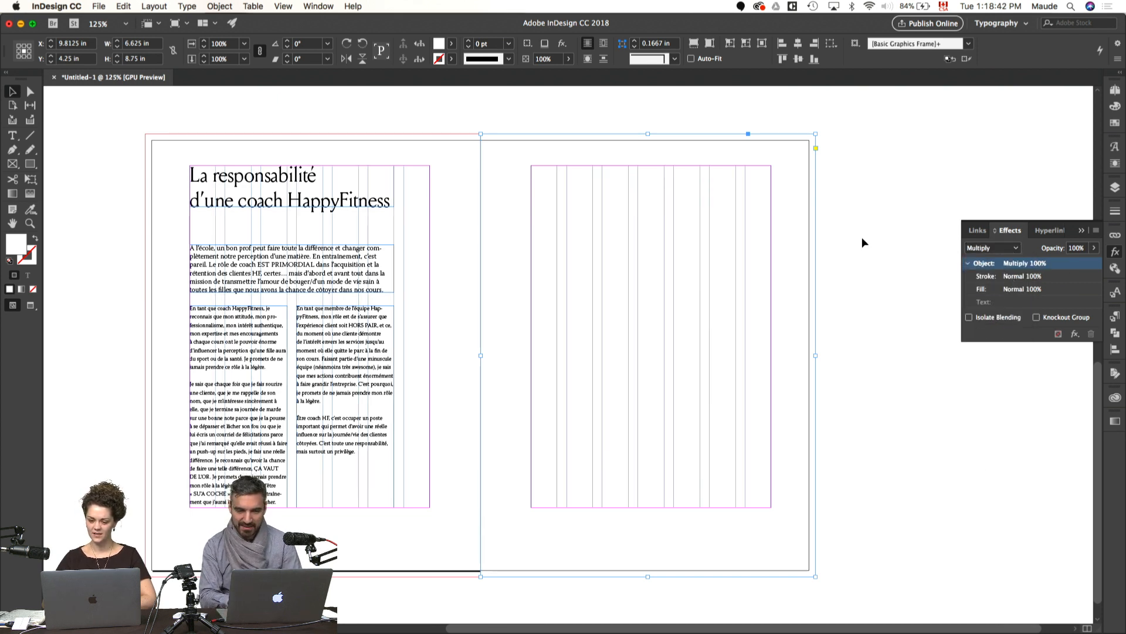
Step: Duplicate the tinted rectangle onto the text page, aligned to its bleed, and send the copy to the back
left_click(862, 238)
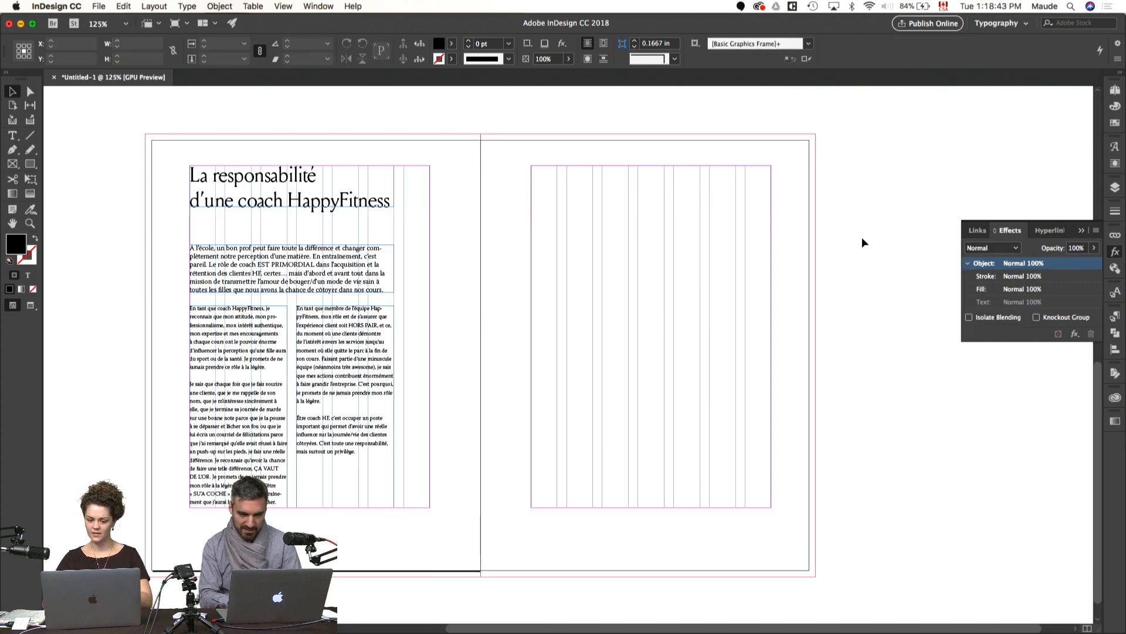
left_click(303, 147)
left_click(221, 6)
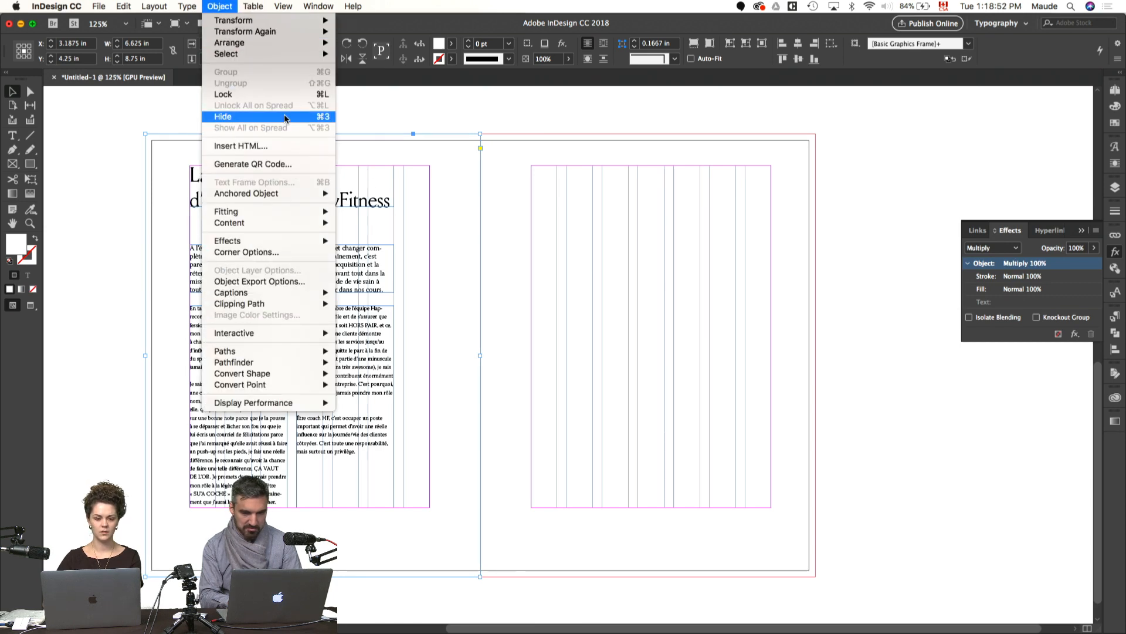
mouse_move(282, 42)
left_click(375, 76)
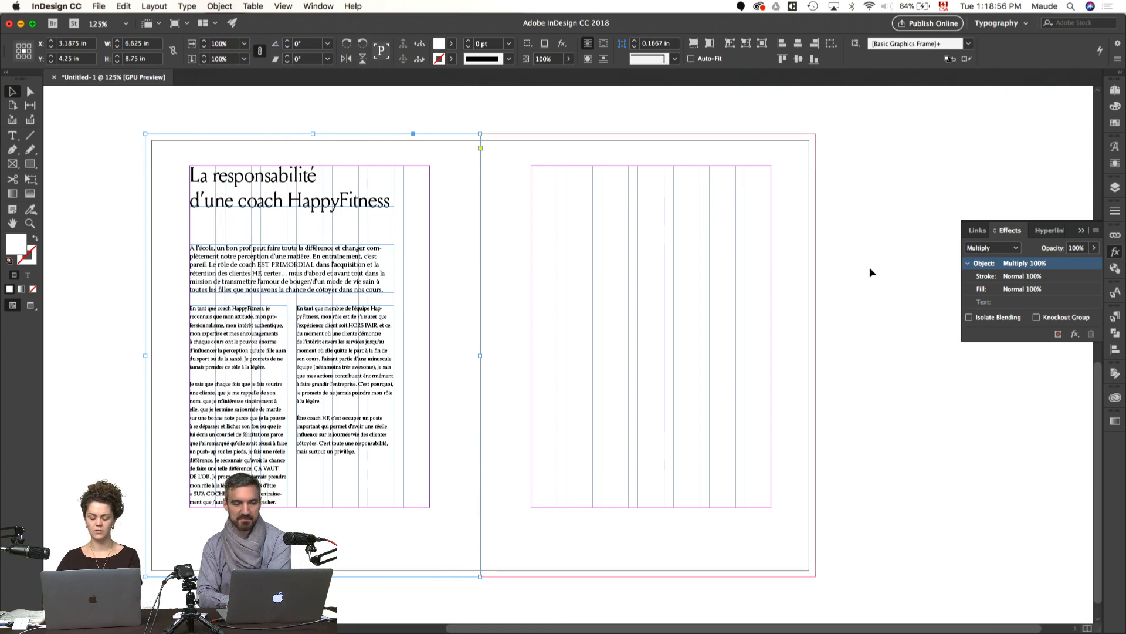
Step: Preview the spread without guides and examine the introduction and body text up close
key("w")
key("w")
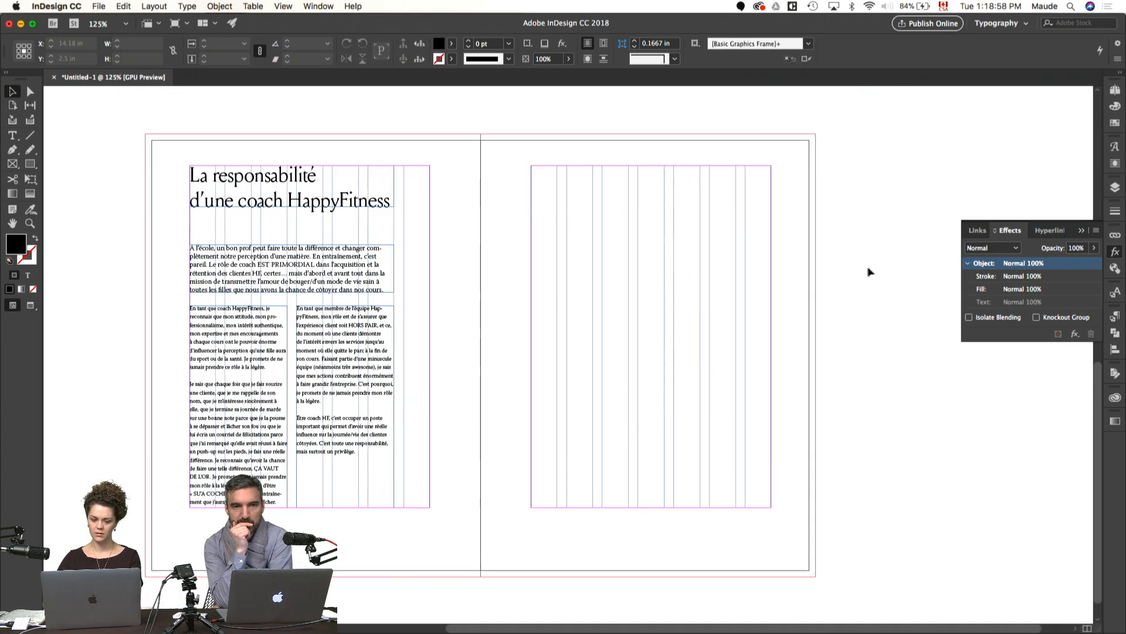
key("w")
scroll(850, 271, "down", 1)
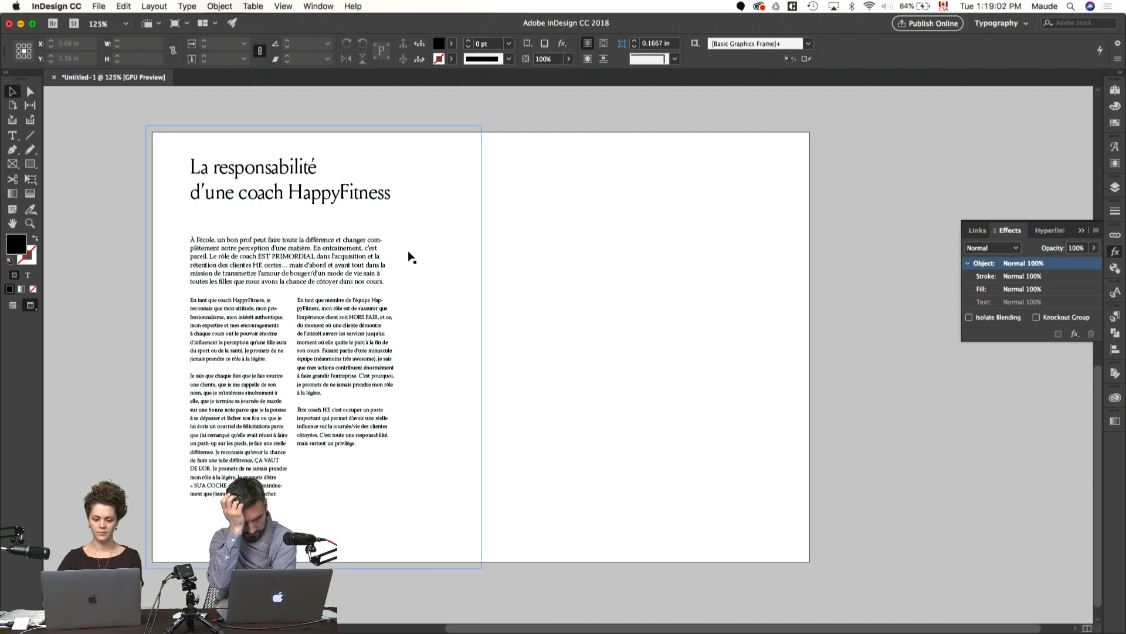
key("super+equal")
key("super+equal")
left_click_drag(261, 313, 551, 331)
double_click(451, 230)
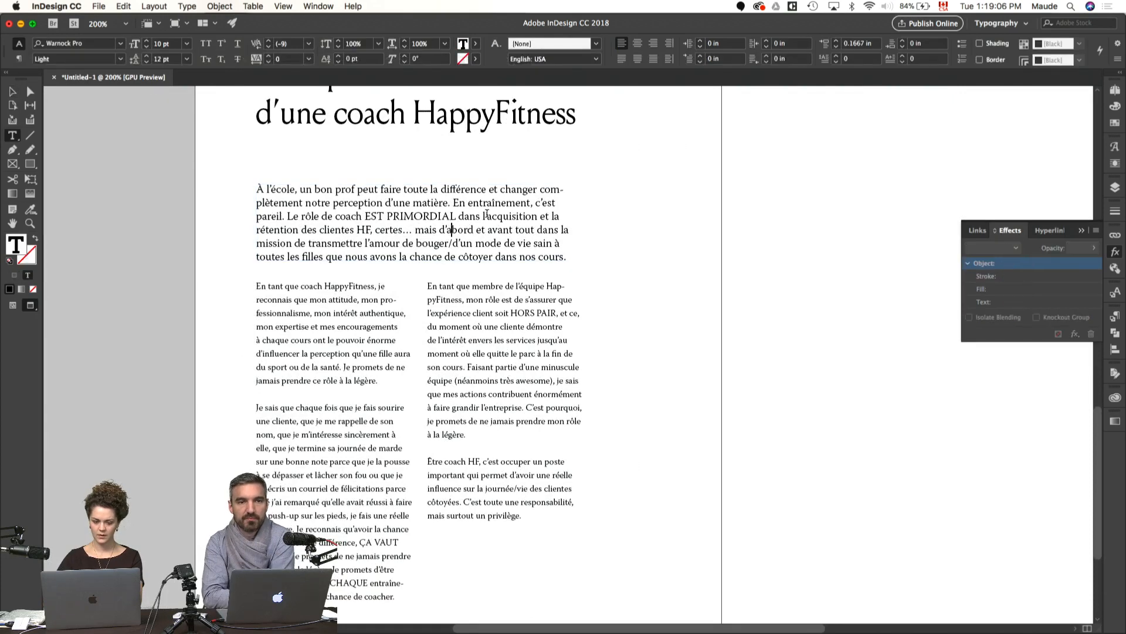
key("super+a")
left_click(33, 209)
left_click_drag(34, 209, 68, 231)
Step: Select the whole threaded story and apply the first body paragraph's formatting to it with the Eyedropper, including the introduction
key("t")
left_click(305, 229)
key("super+a")
left_click(33, 209)
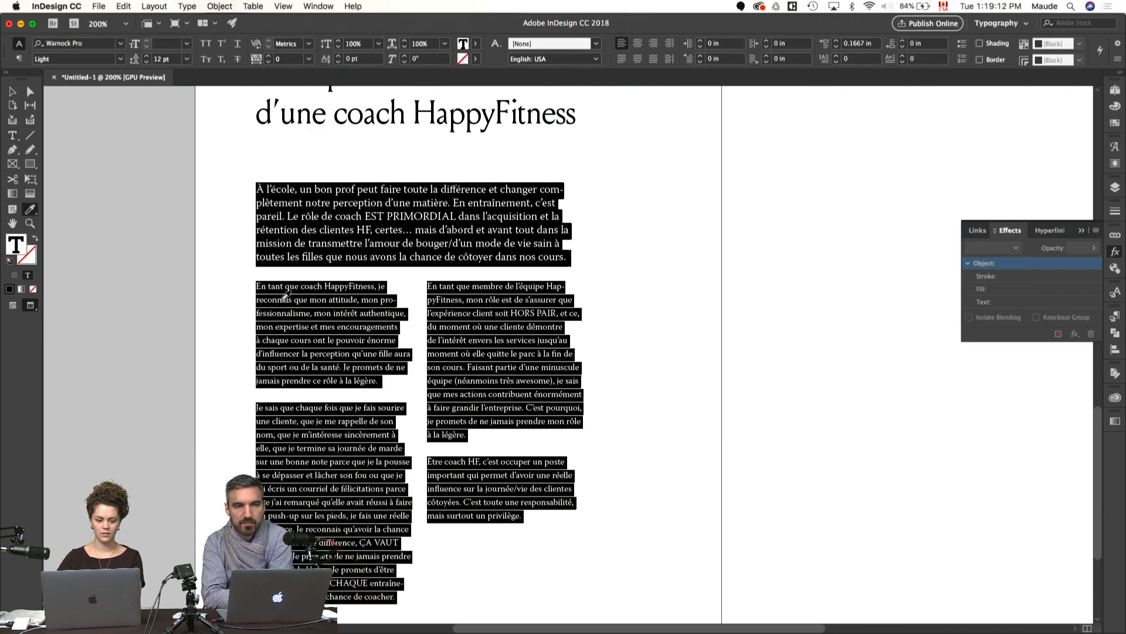
left_click(276, 296)
key("v")
left_click(133, 298)
scroll(132, 298, "down", 5)
scroll(133, 298, "up", 4)
Step: Switch to Pages and review the emphasis used in the "La responsabilité d'une coach HappyFitness" section of the source document
key("super+Tab")
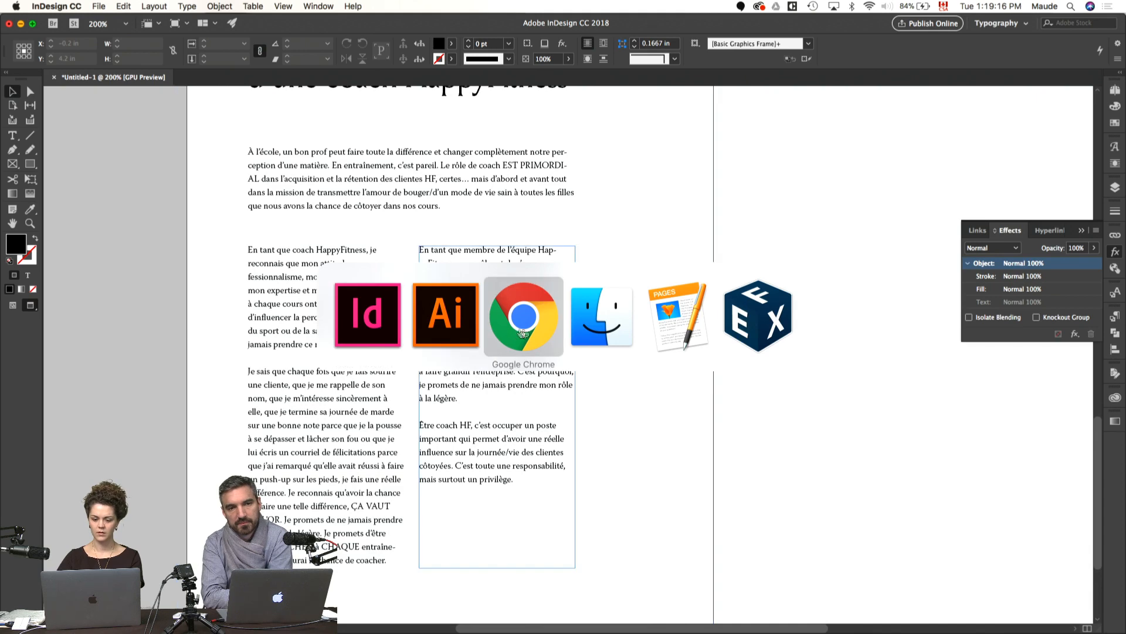
left_click(679, 323)
left_click(375, 344)
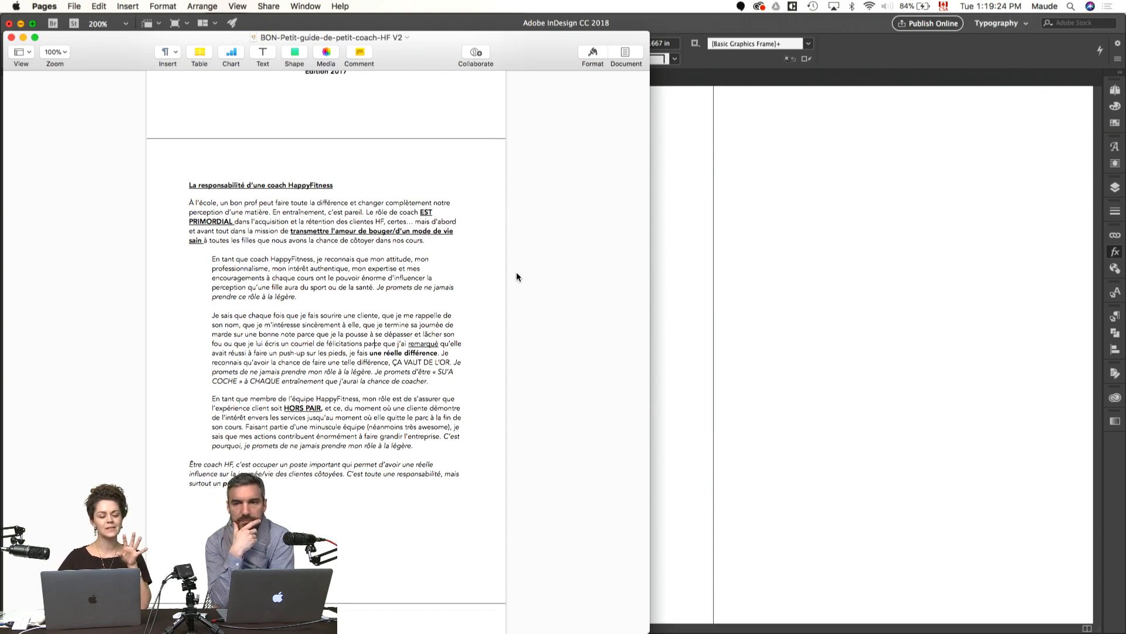
scroll(517, 273, "up", 2)
scroll(516, 272, "down", 8)
Step: Review the headings, numbered sections and bullet levels in "Les préceptes HF", and return to the responsibility section
scroll(516, 277, "down", 8)
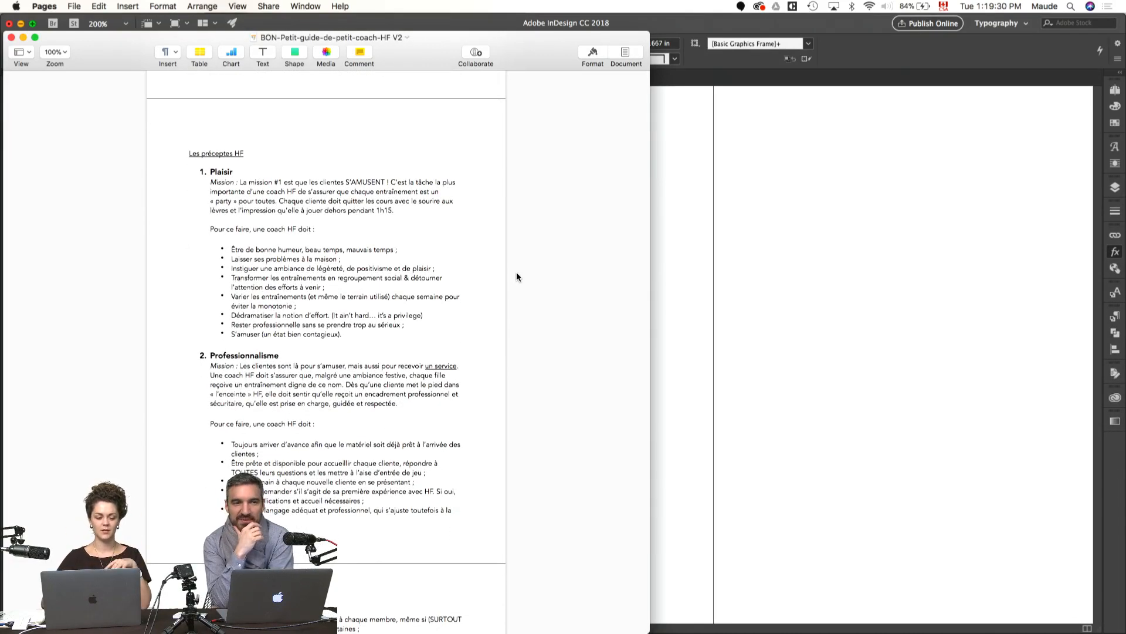
scroll(516, 277, "down", 3)
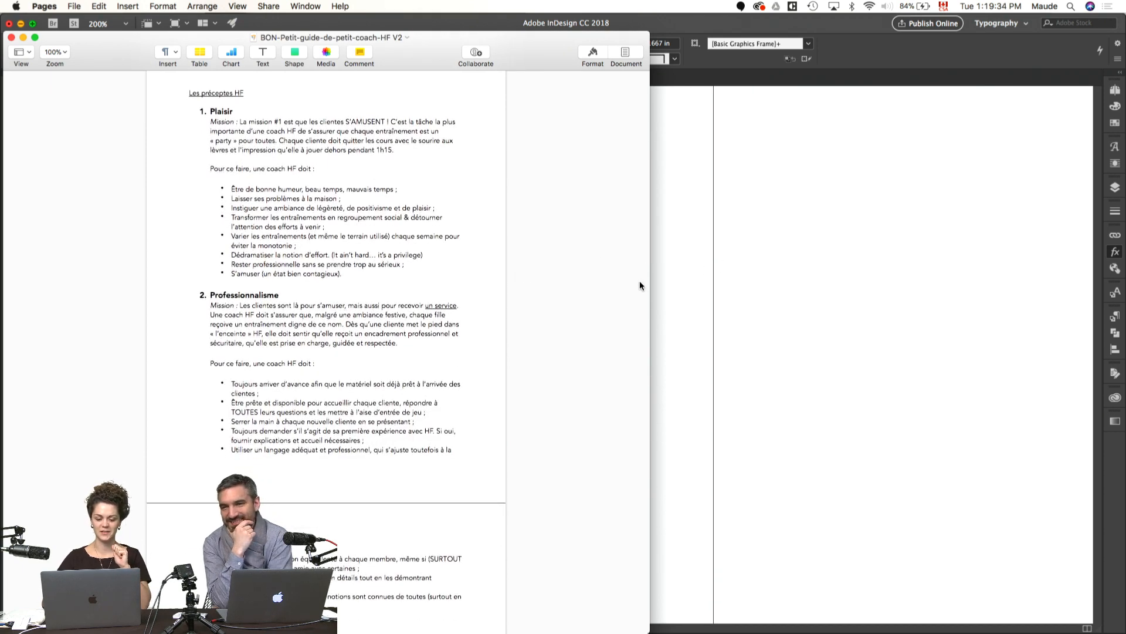
scroll(554, 268, "down", 1)
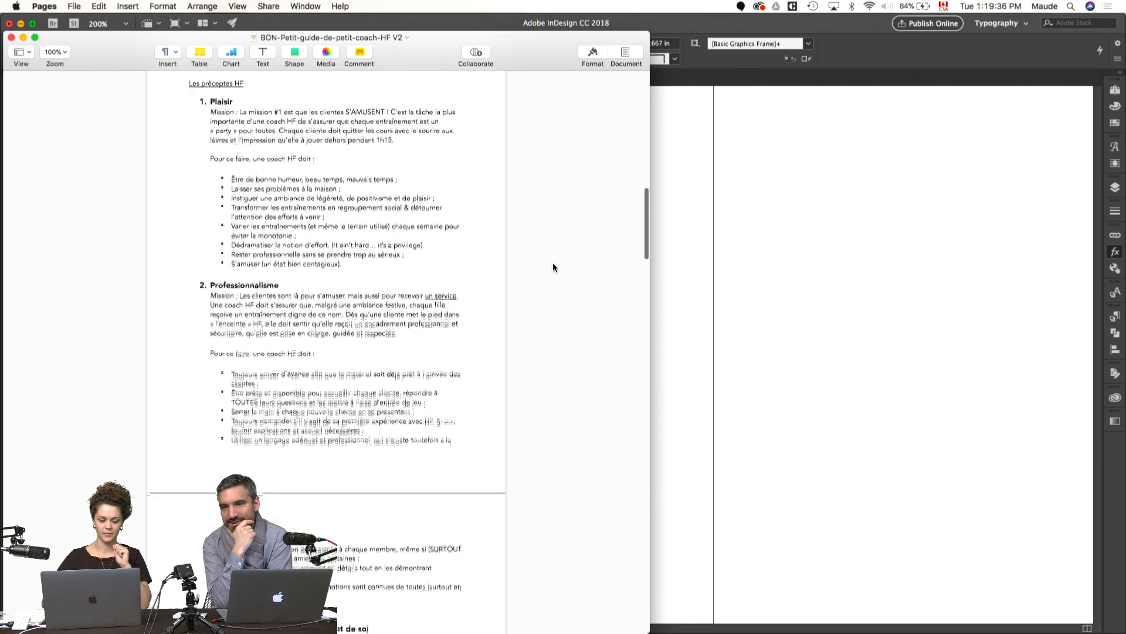
scroll(276, 279, "down", 8)
scroll(271, 278, "down", 20)
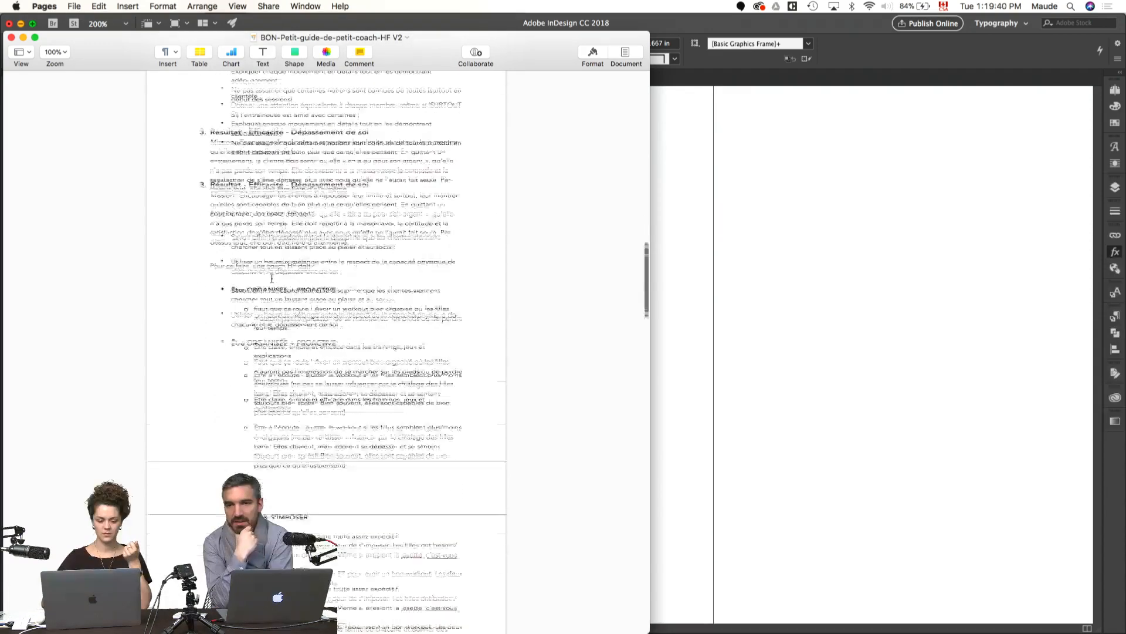
scroll(271, 279, "down", 15)
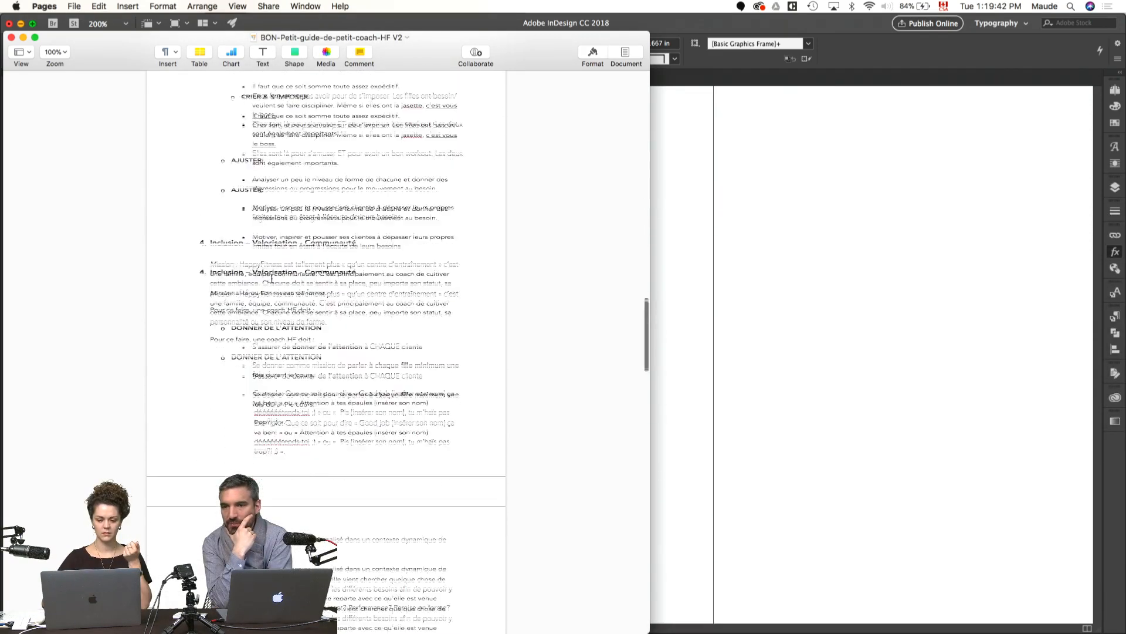
scroll(272, 278, "down", 5)
scroll(271, 277, "up", 20)
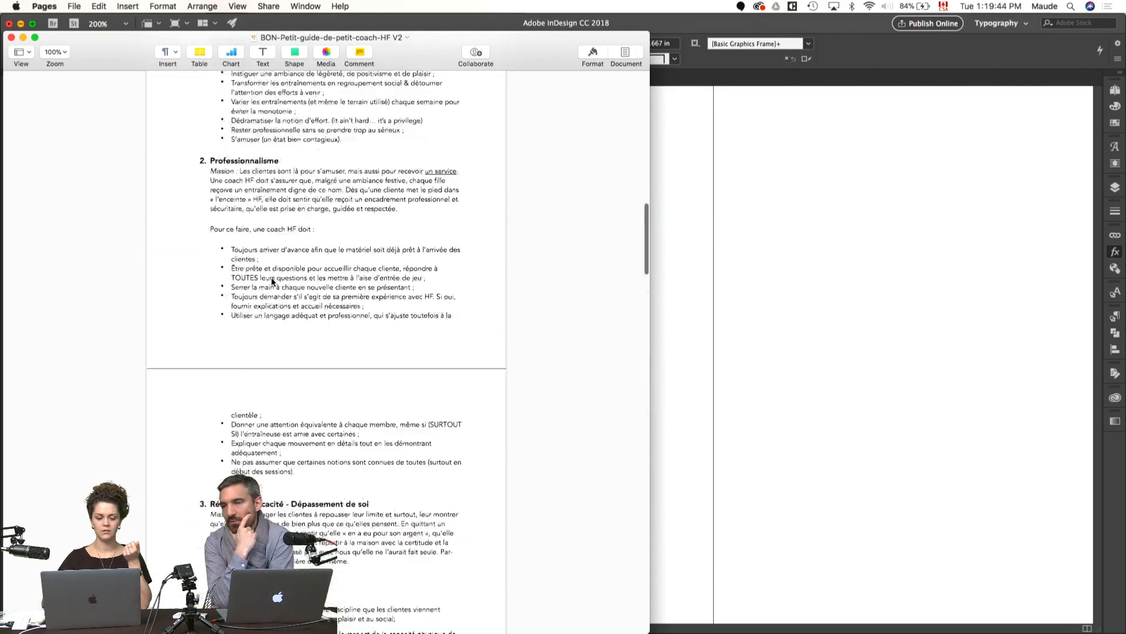
scroll(271, 277, "up", 3)
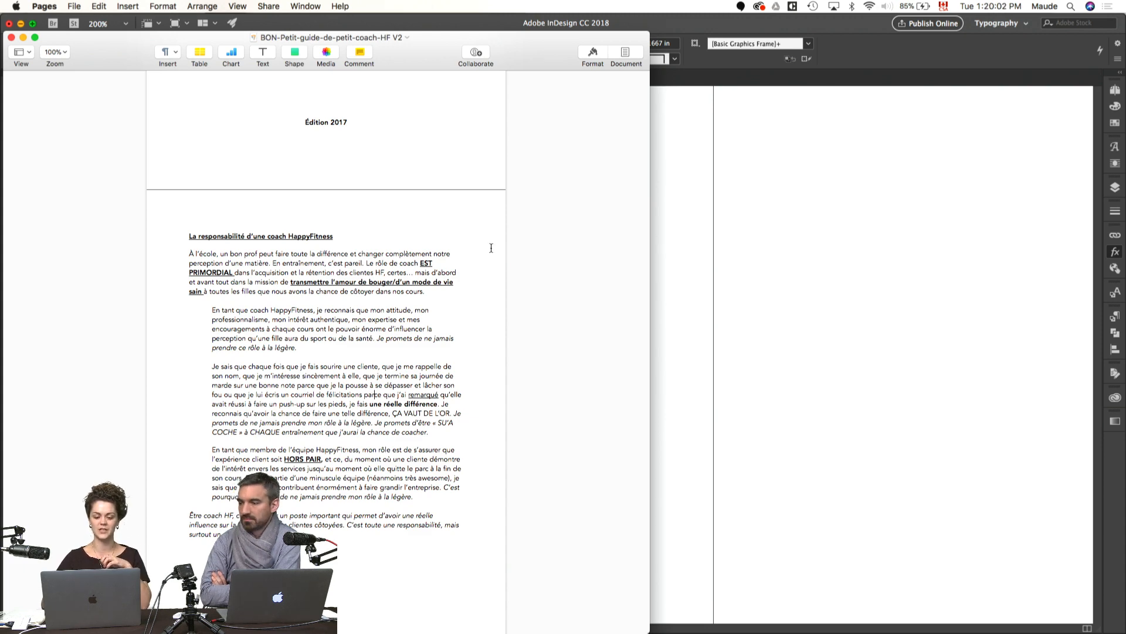
Step: Switch back to InDesign, show the guides again and check the whole spread against the Pages source document
left_click(721, 273)
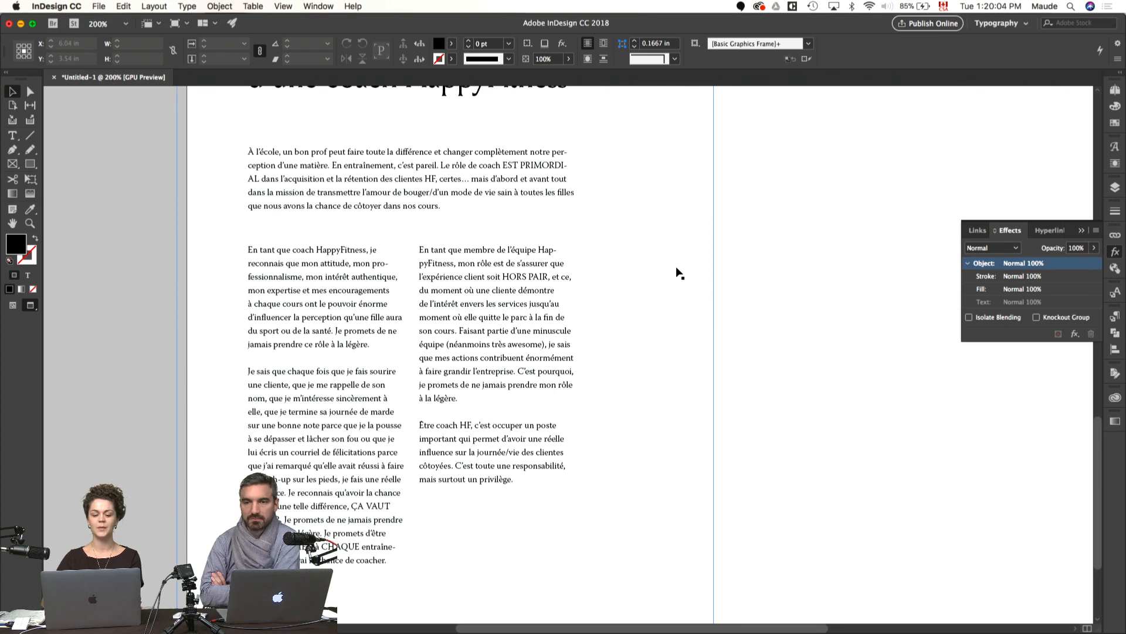
left_click(494, 290)
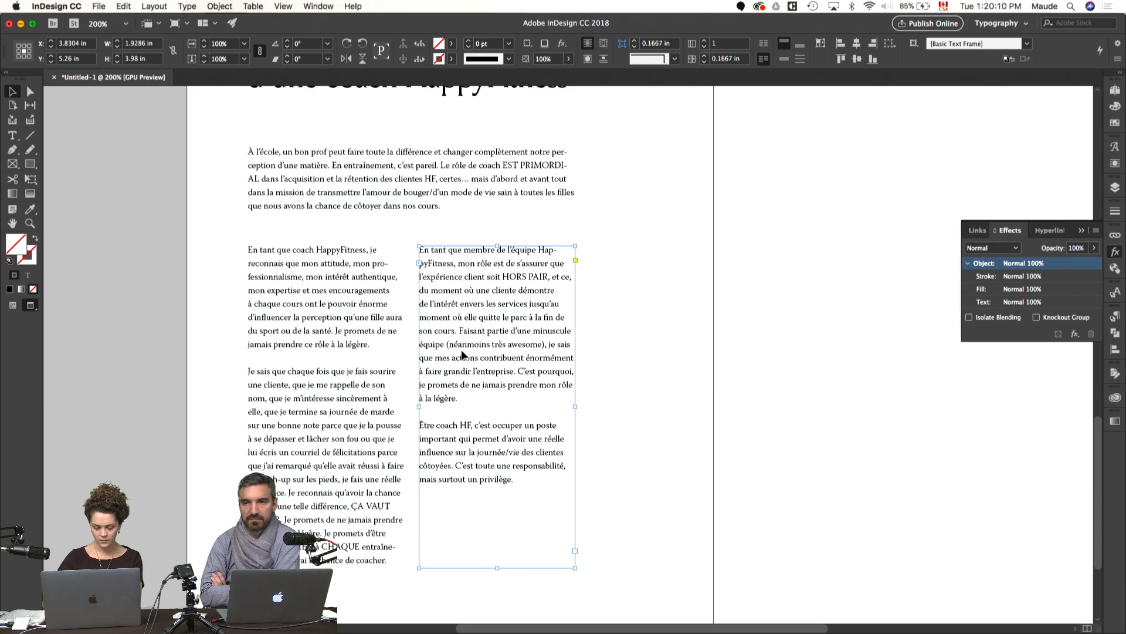
key("w")
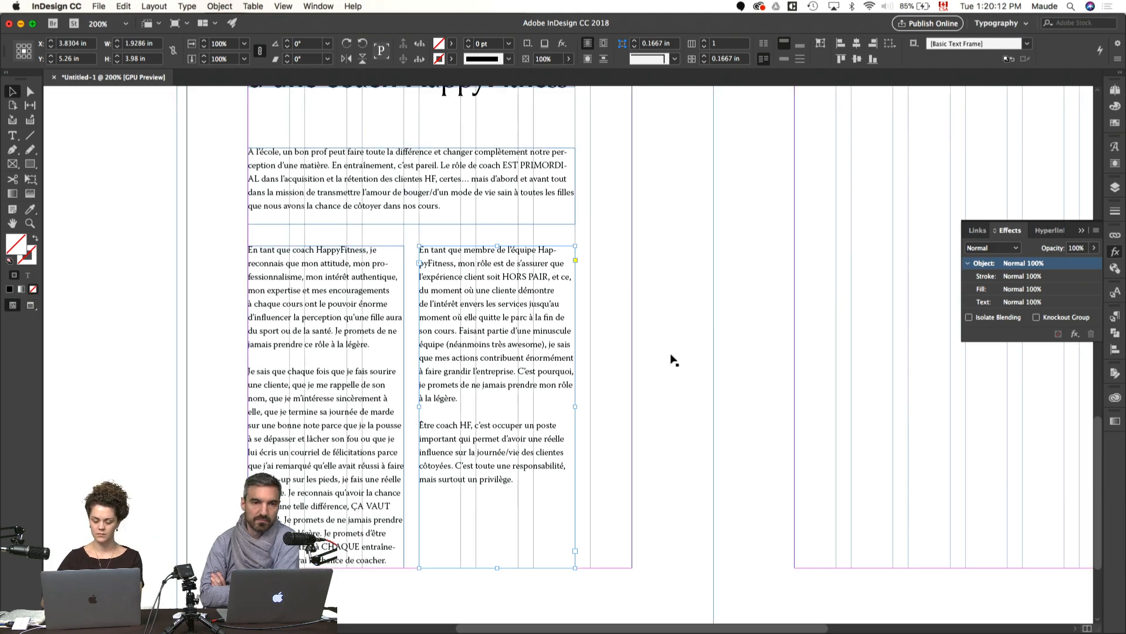
left_click_drag(673, 360, 609, 379)
key("super+0")
key("super+Tab")
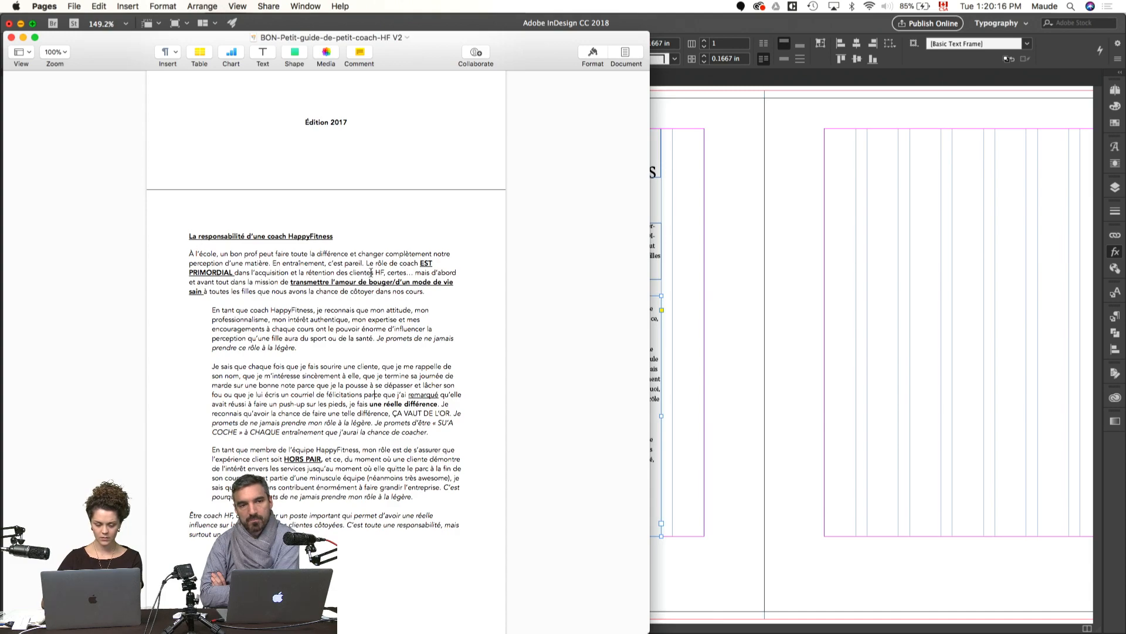
key("super+Tab")
Step: Move the introduction frame and both body text frames together to the matching position on the right page, leaving the title behind
left_click_drag(648, 284, 357, 271)
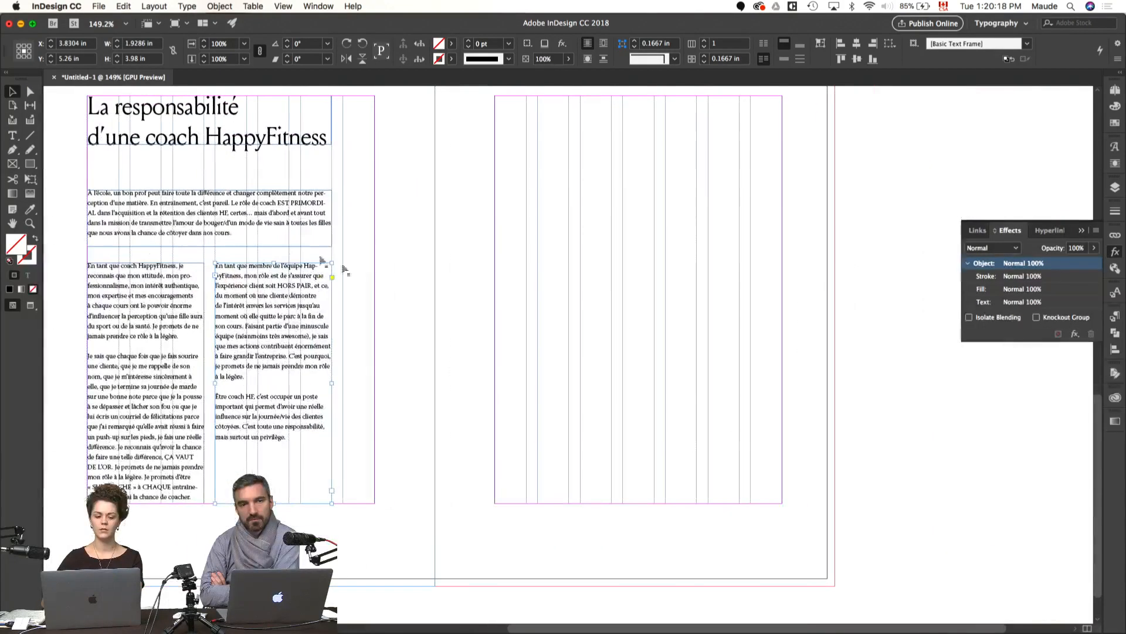
left_click_drag(272, 336, 590, 357)
key("super+z")
left_click(253, 227, "shift")
left_click(161, 324, "shift")
left_click_drag(160, 312, 569, 350)
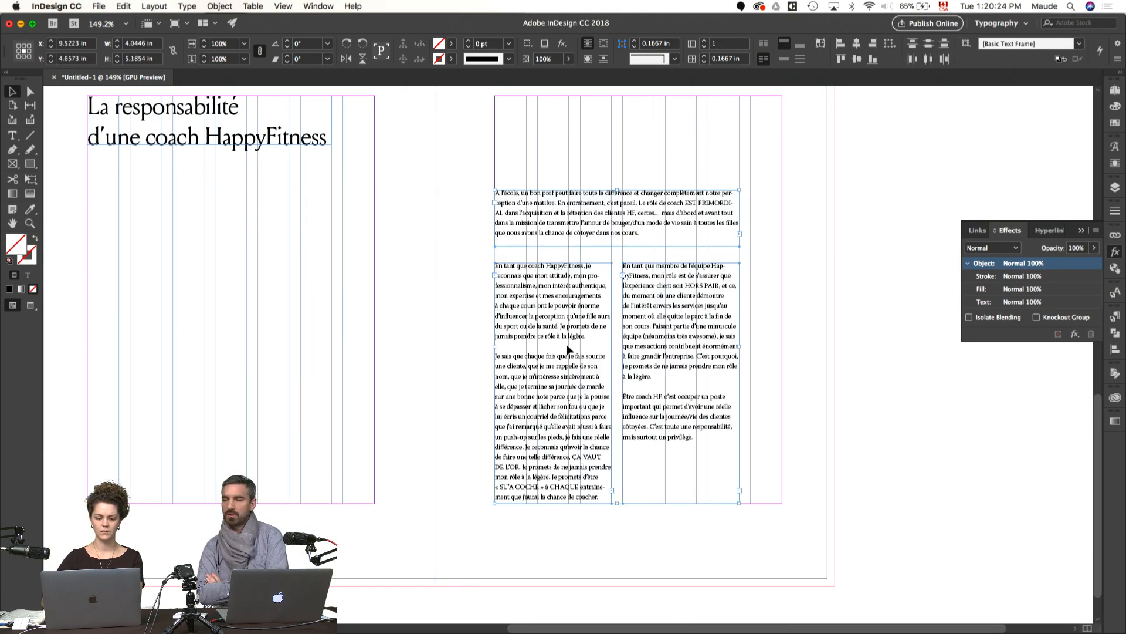
Step: Extend the title frame downward to a height of 2.77 in on the left page
left_click_drag(378, 335, 473, 365)
left_click(415, 156)
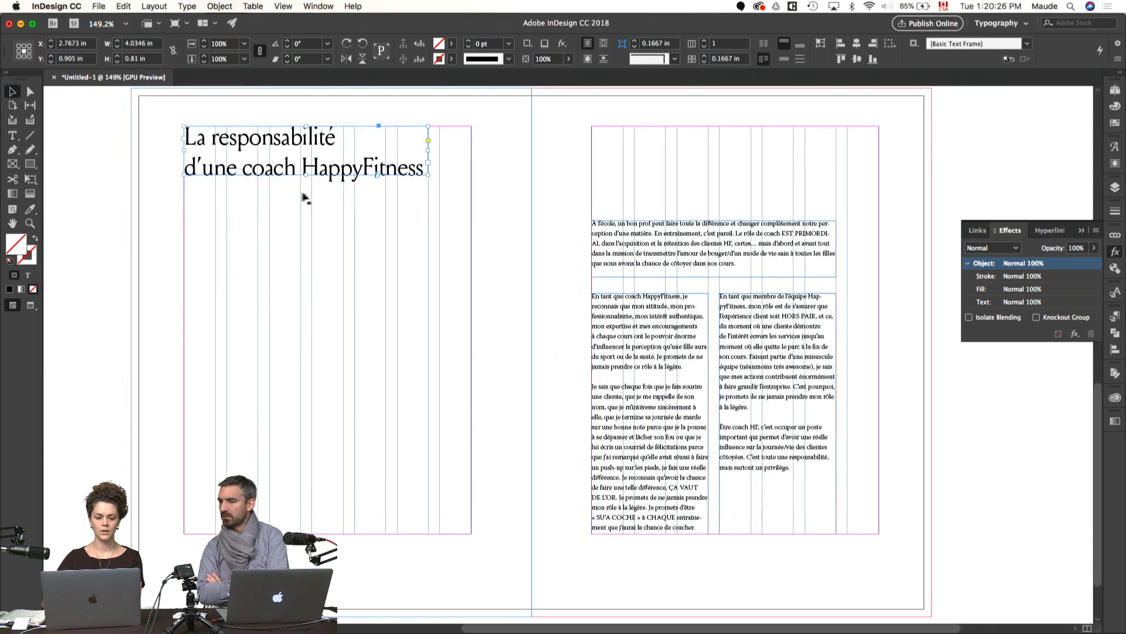
left_click_drag(305, 175, 306, 293)
Step: Switch to Pages and examine how the introduction, indented body paragraphs and closing paragraph are separated
key("super+Tab")
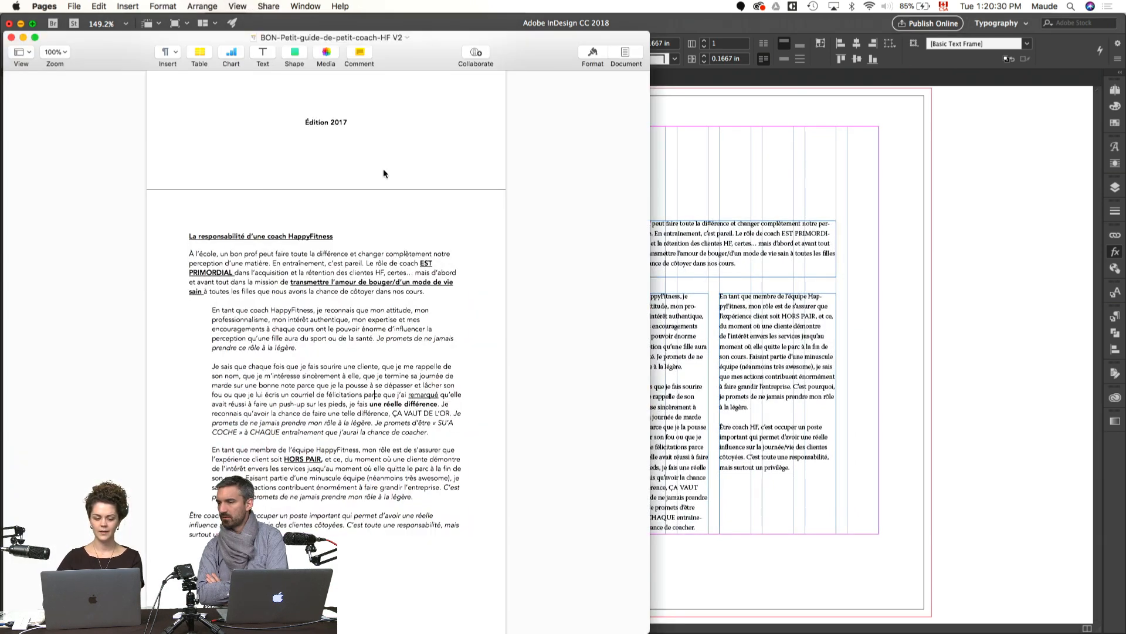
left_click_drag(207, 307, 415, 495)
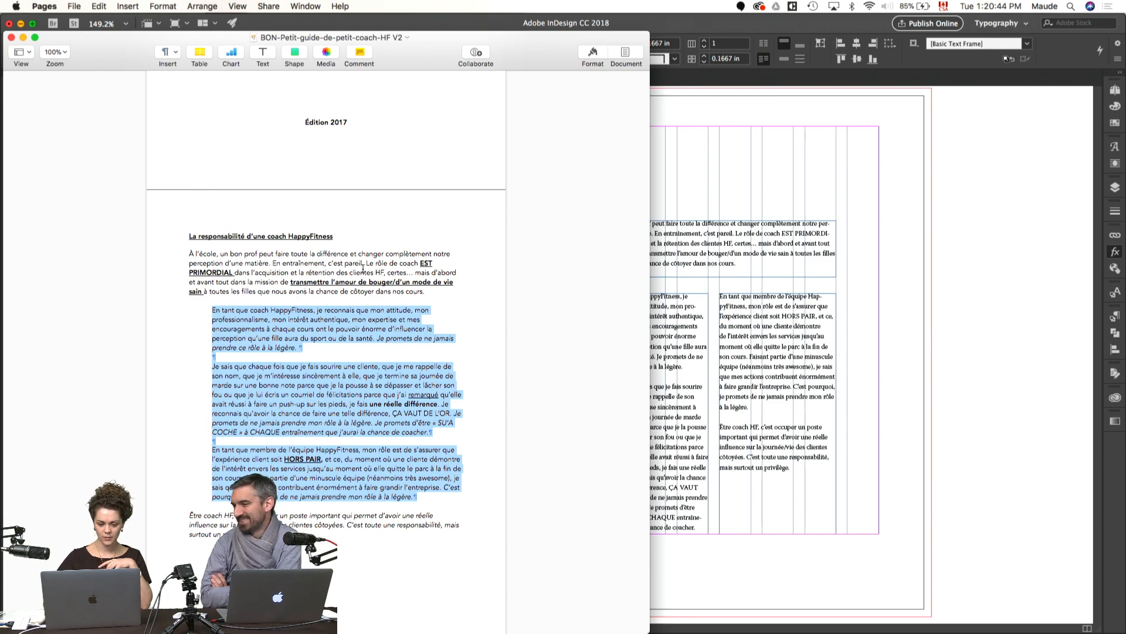
left_click(293, 265)
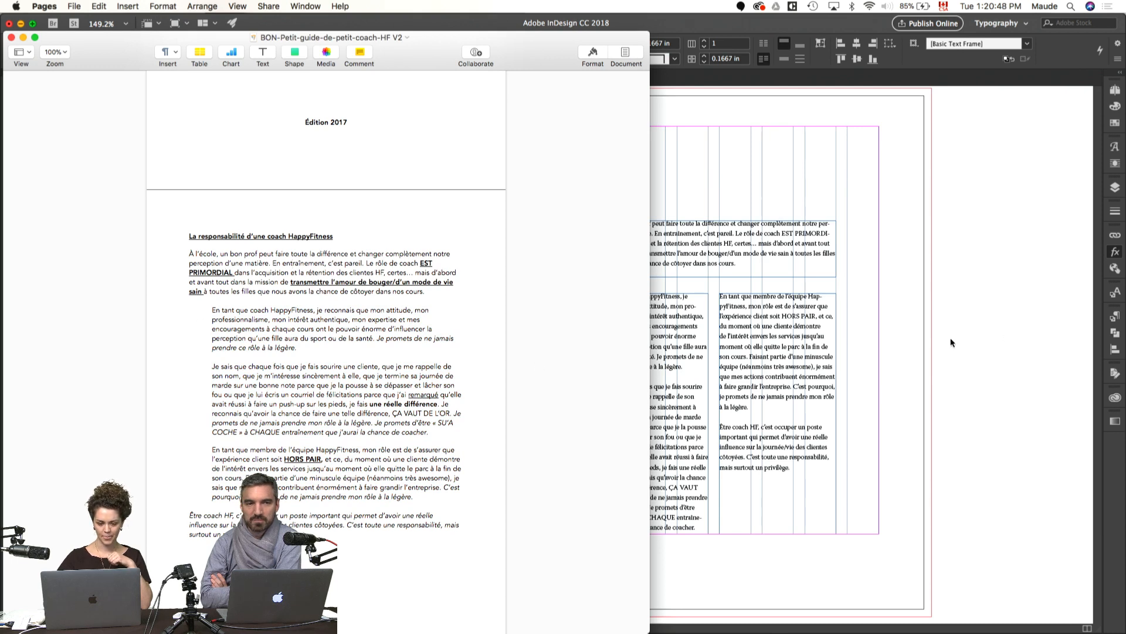
left_click_drag(258, 534, 178, 514)
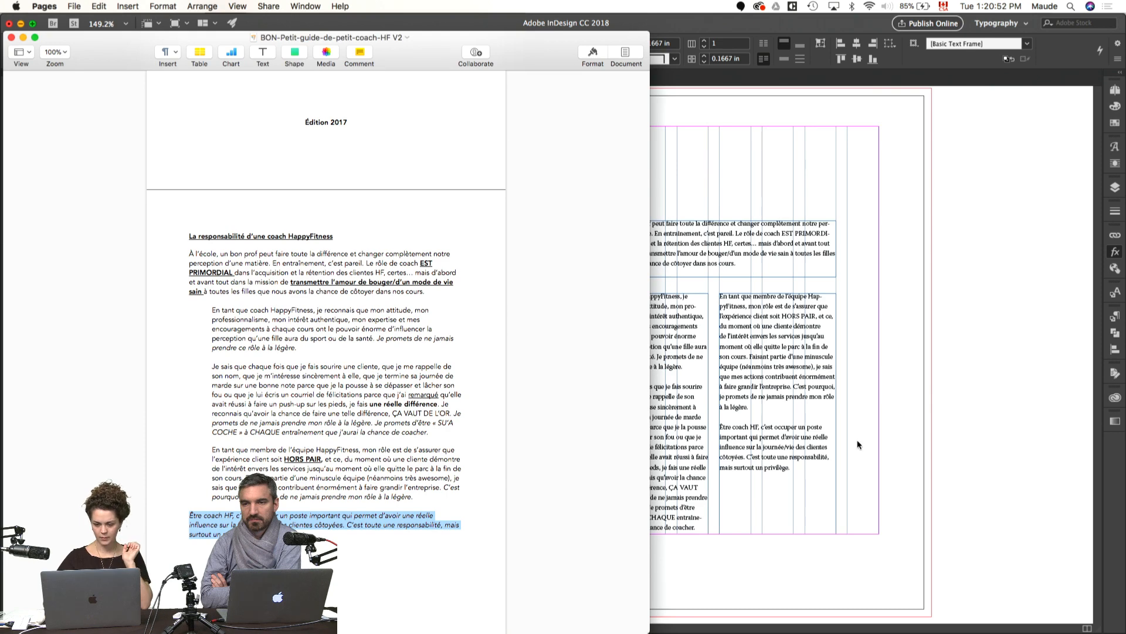
Step: Return to InDesign and fit the title frame to its text
left_click(947, 382)
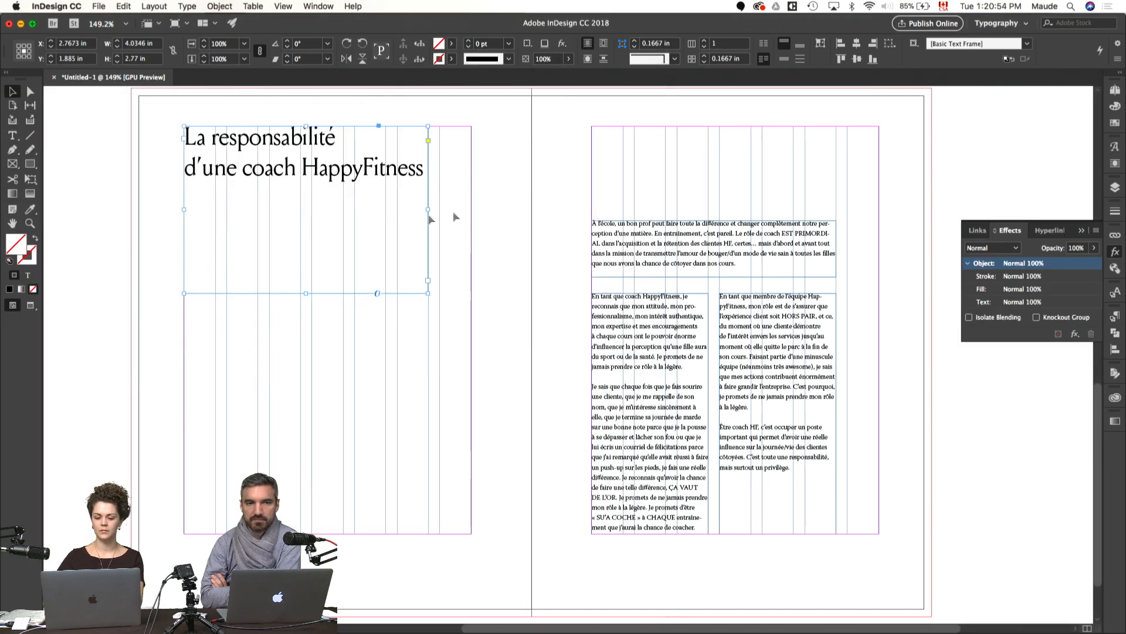
double_click(409, 205)
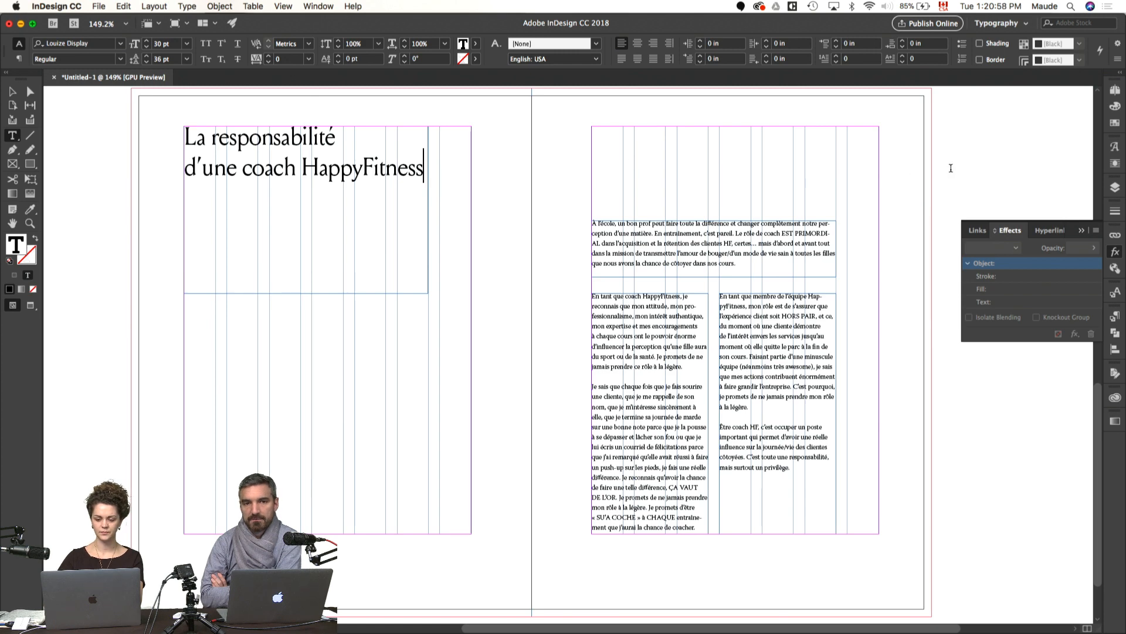
left_click(993, 170)
key("v")
left_click(333, 248)
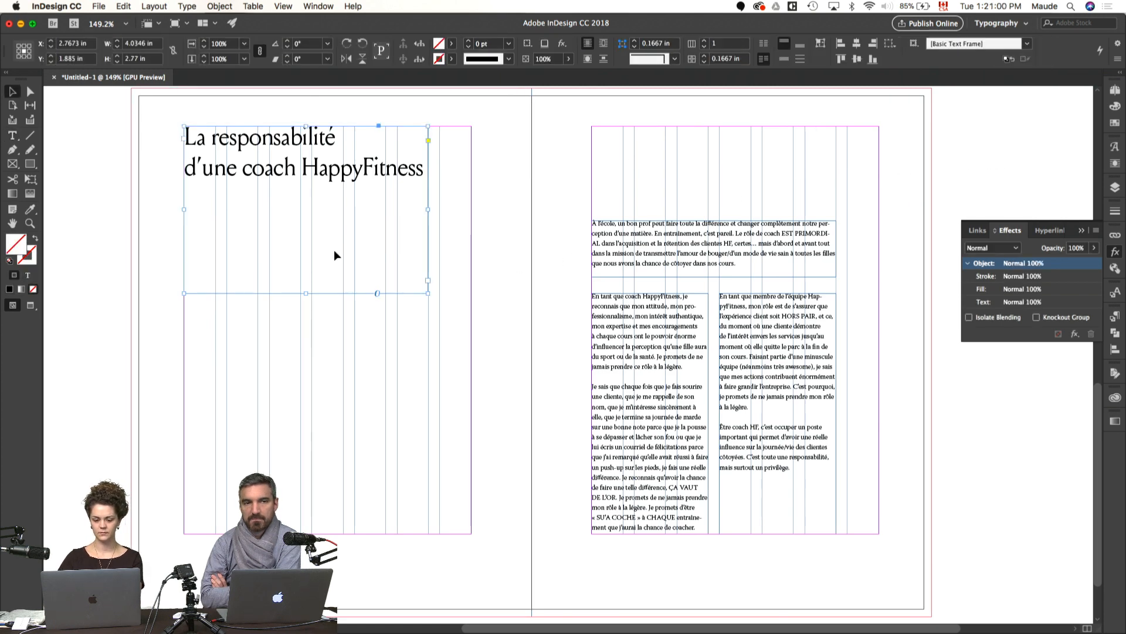
key("super+alt+c")
Step: Undo the accidental move on the spread and lock the background frames of both pages
left_click_drag(656, 249, 271, 244)
key("super+z")
left_click_drag(540, 119, 536, 245)
left_click(503, 231, "shift")
key("super+l")
Step: Place a separate copy of the introduction below the title on the left page and extend its frame to the bottom margin
left_click_drag(556, 390, 555, 251)
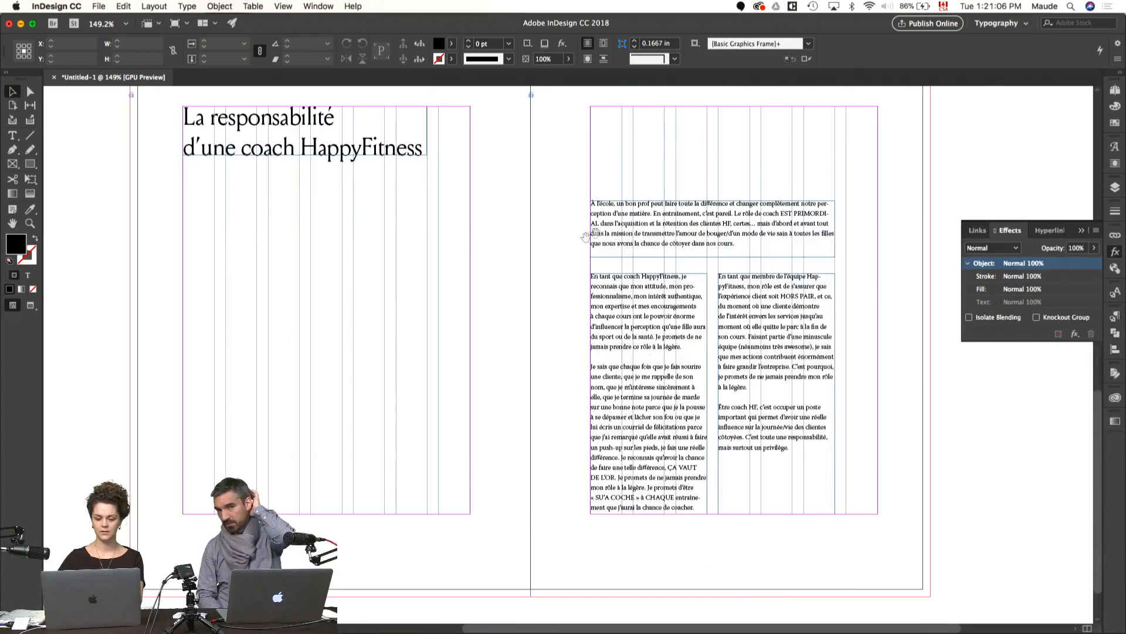
left_click_drag(641, 229, 234, 237)
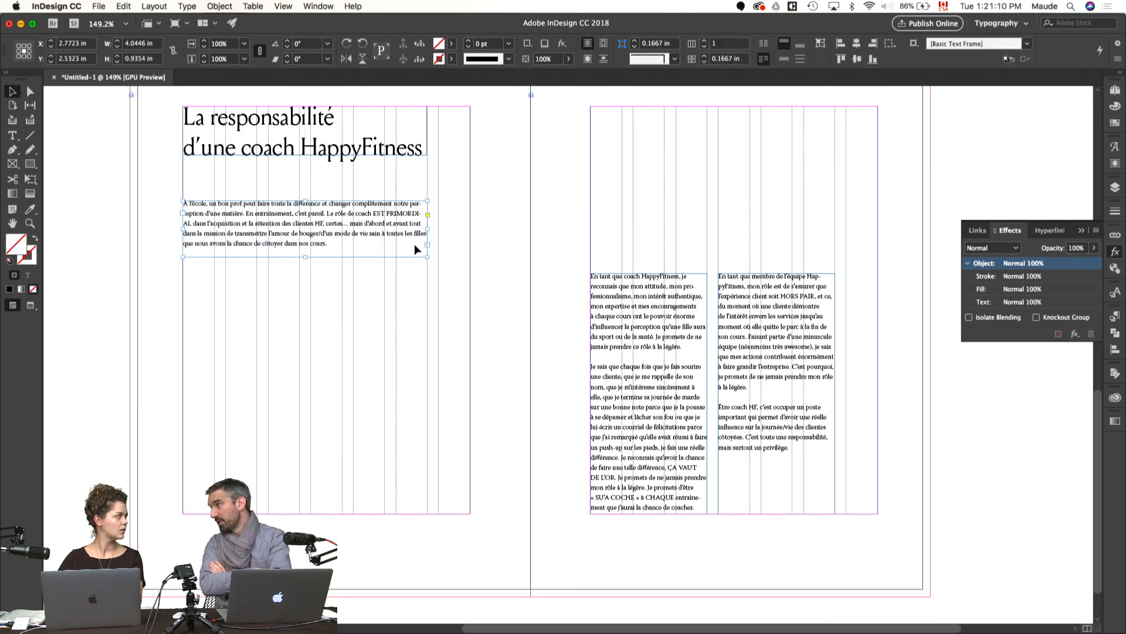
key("super+z")
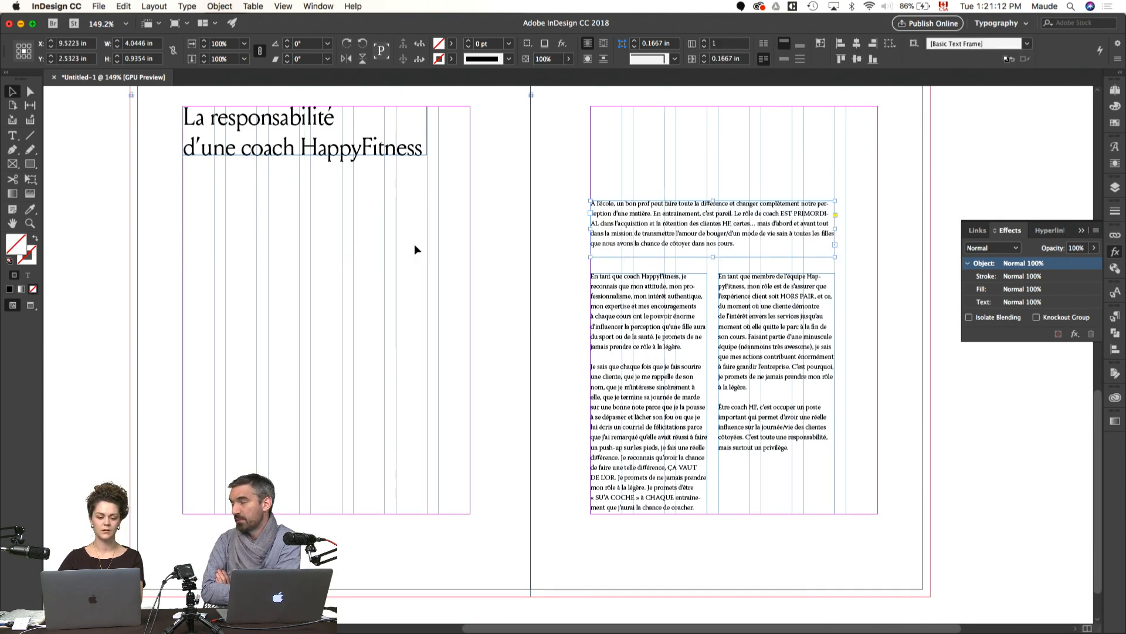
key("super+v")
left_click_drag(470, 347, 210, 245)
left_click_drag(305, 273, 310, 514)
Step: Set the copied introduction's leading to 18 pt and its font size to 18 pt
key("super+t")
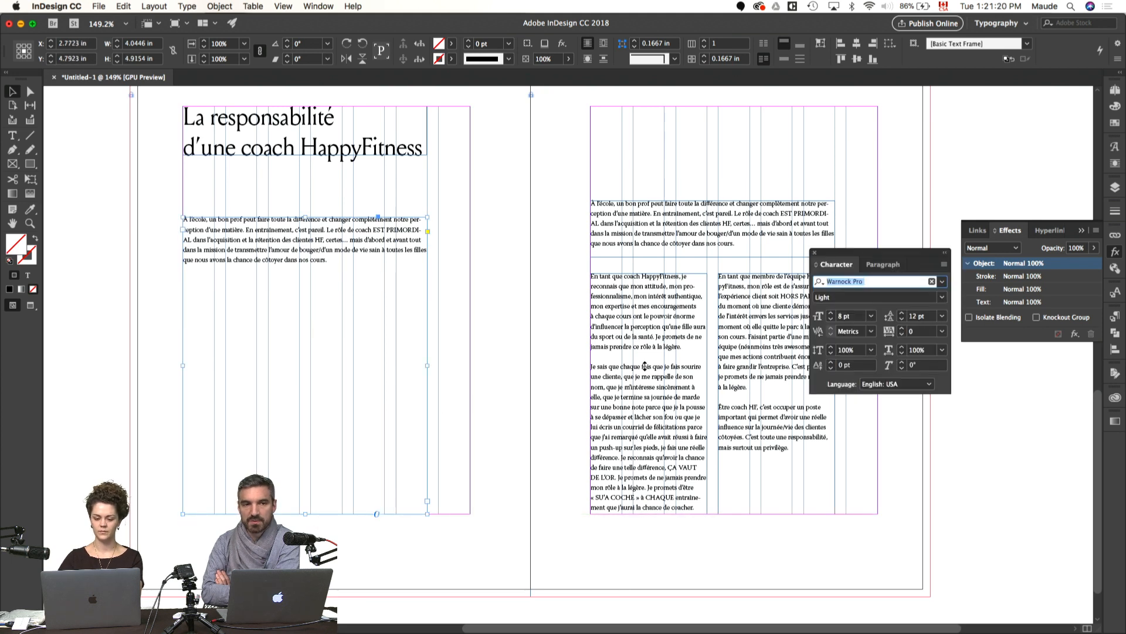
left_click(914, 317)
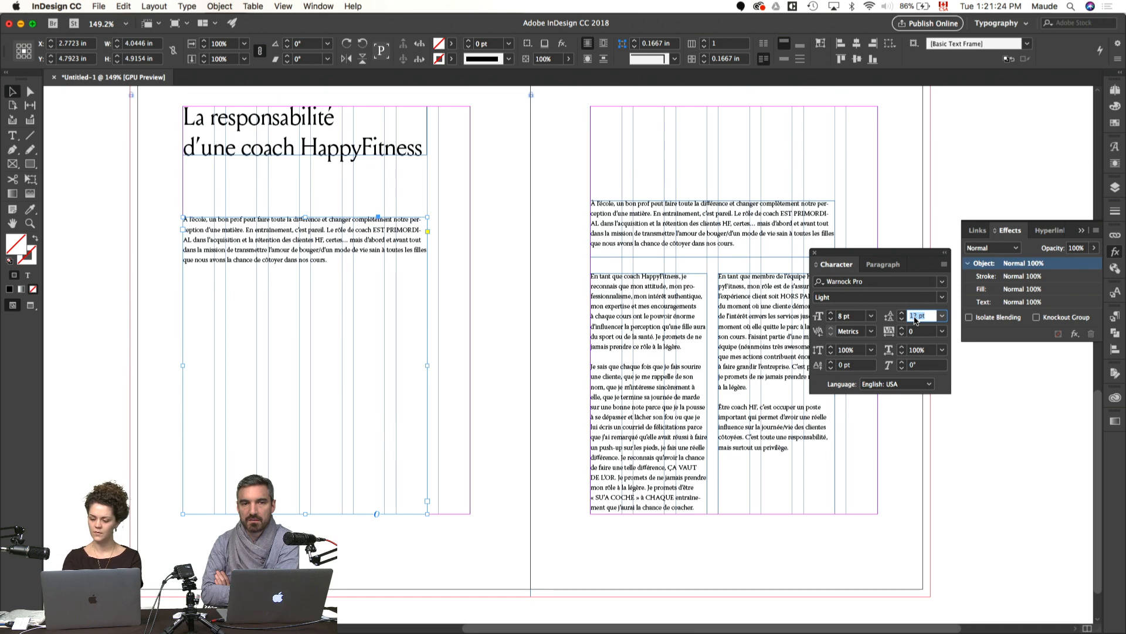
type("18")
key("Return")
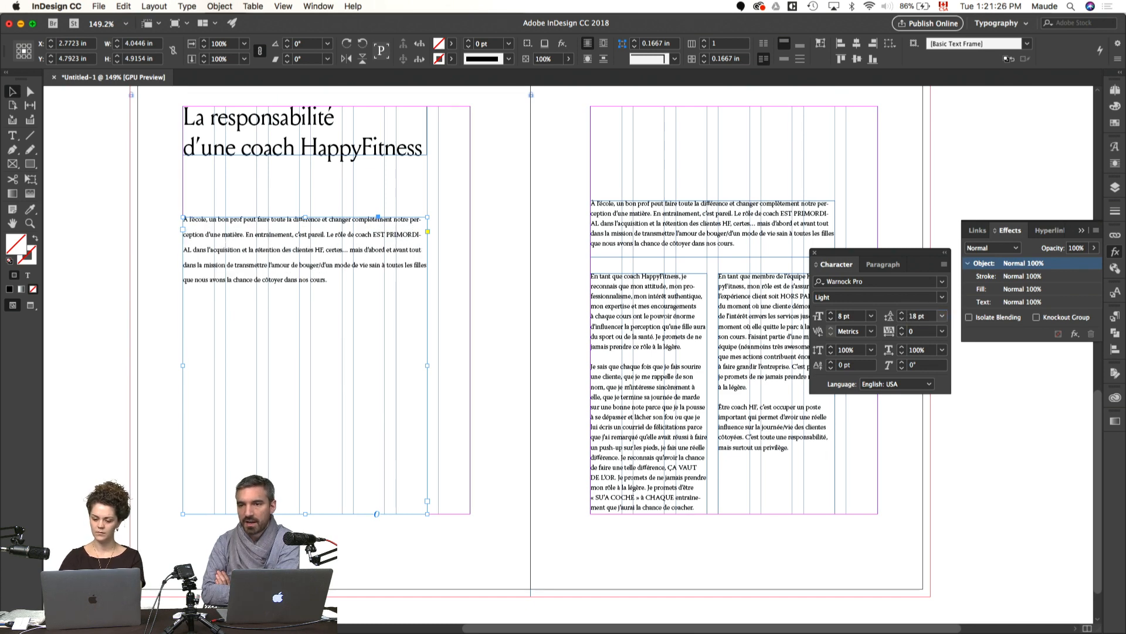
left_click(831, 314)
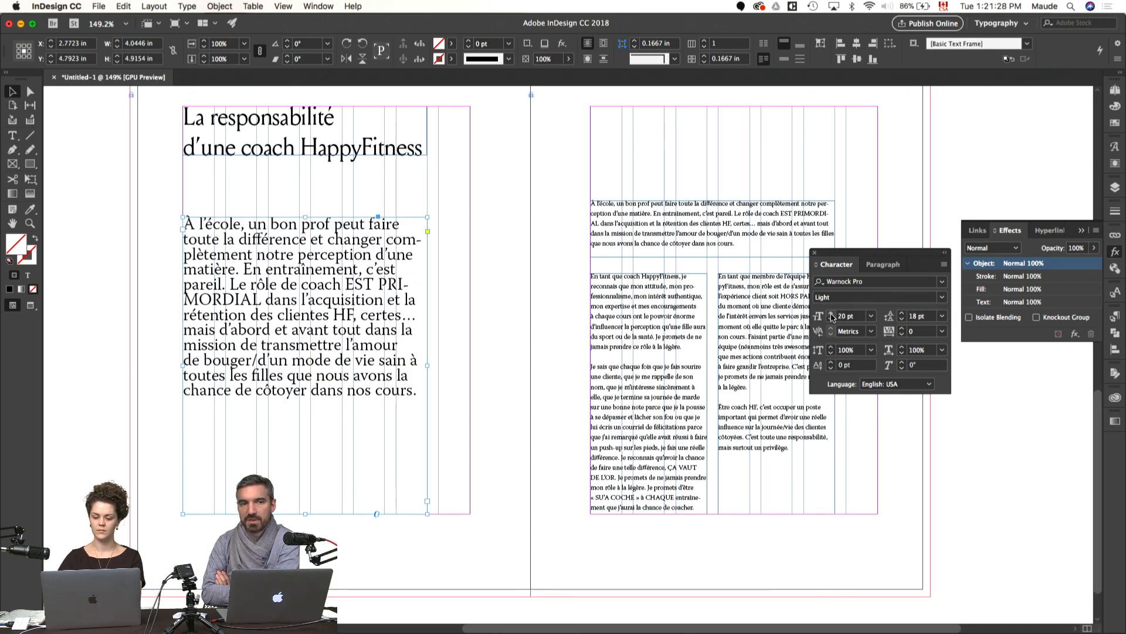
left_click(830, 321)
left_click(830, 321)
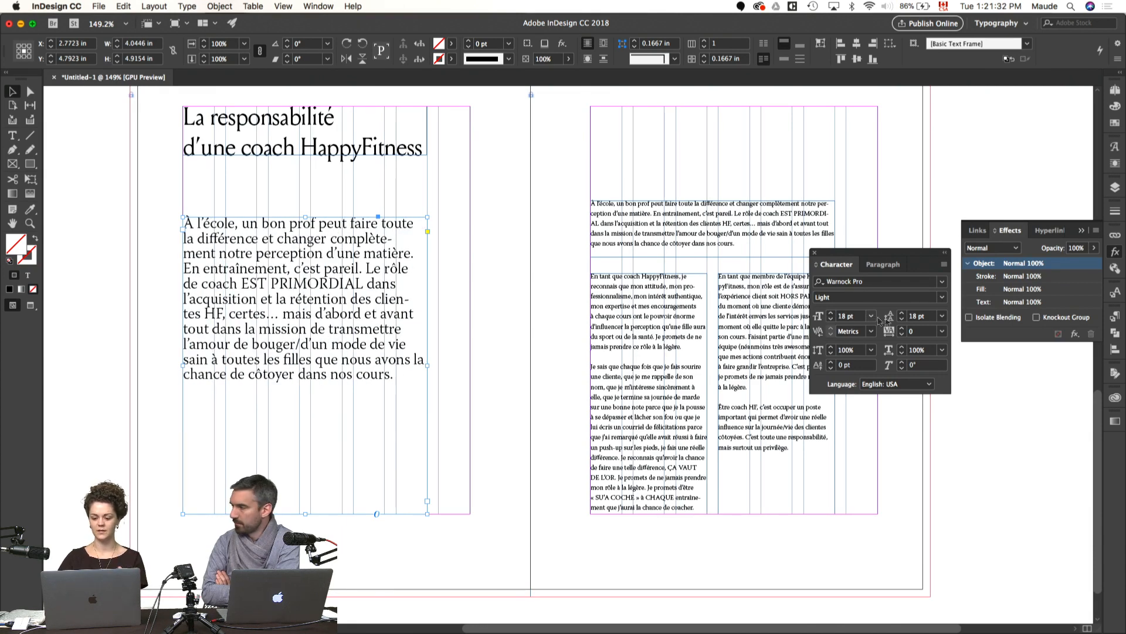
Step: Set the left-page introduction's leading to 24 pt and try a font size of 17 pt before restoring 18 pt
left_click_drag(927, 319, 892, 320)
type("2")
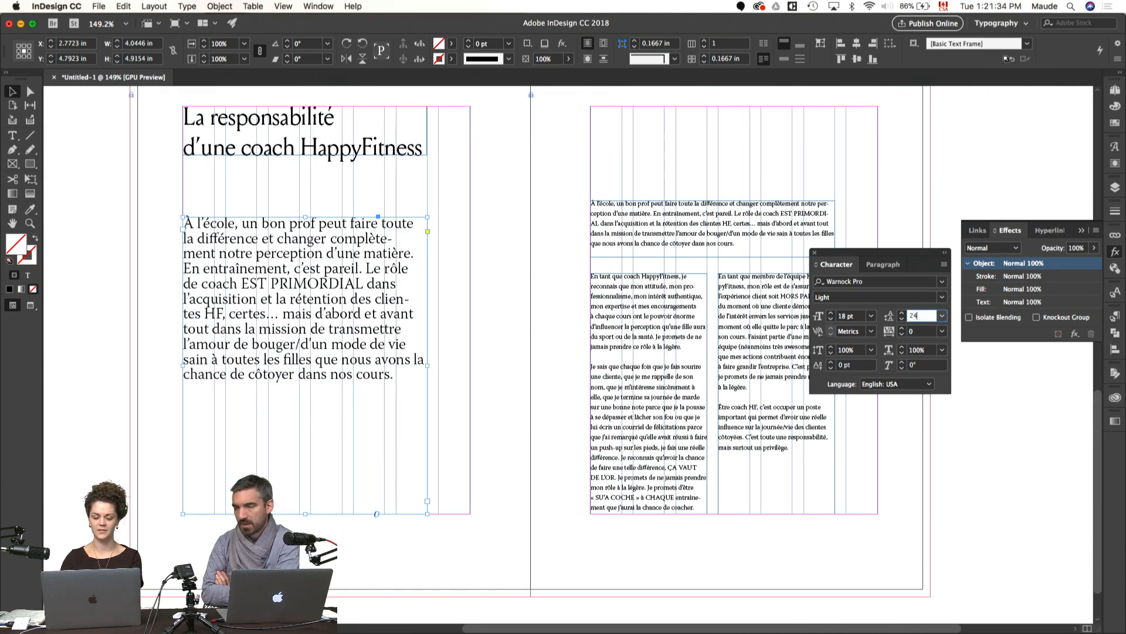
type("4")
key("Return")
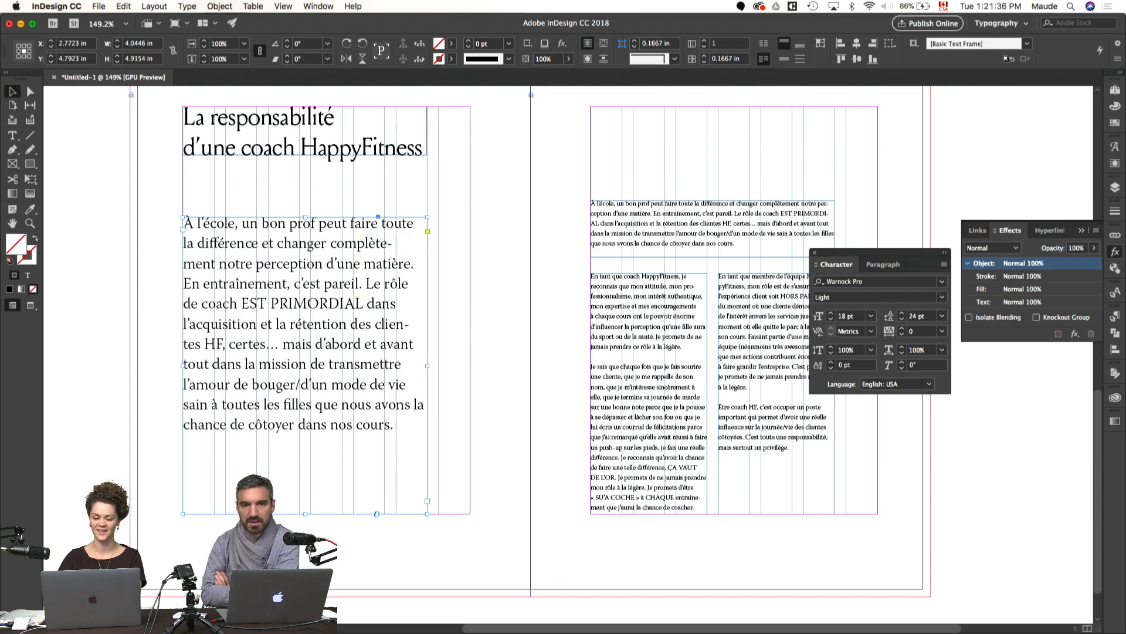
left_click(832, 320)
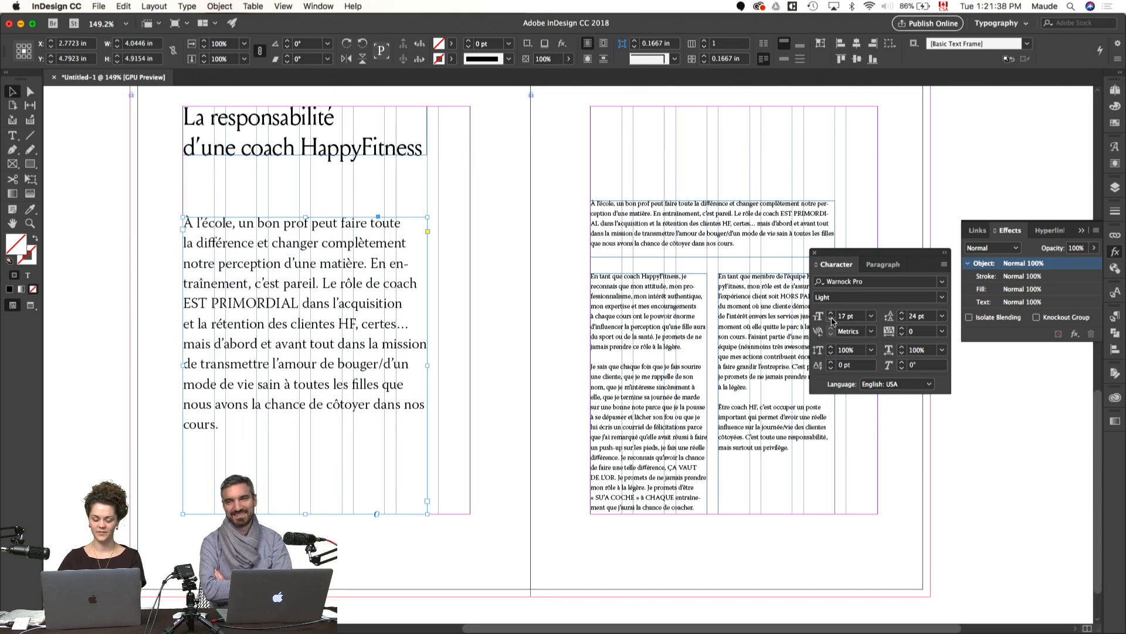
left_click(833, 313)
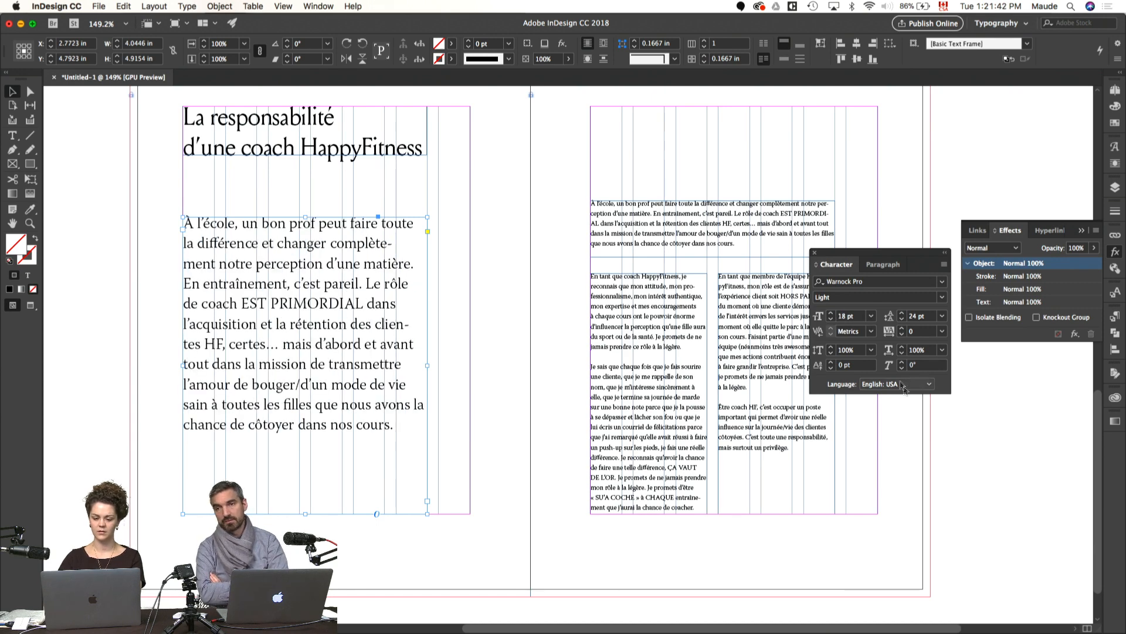
Step: Remove the empty last line from the enlarged introduction and fit its frame to the text
key("super+t")
left_click(975, 419)
left_click_drag(942, 408, 960, 445)
left_click(346, 384)
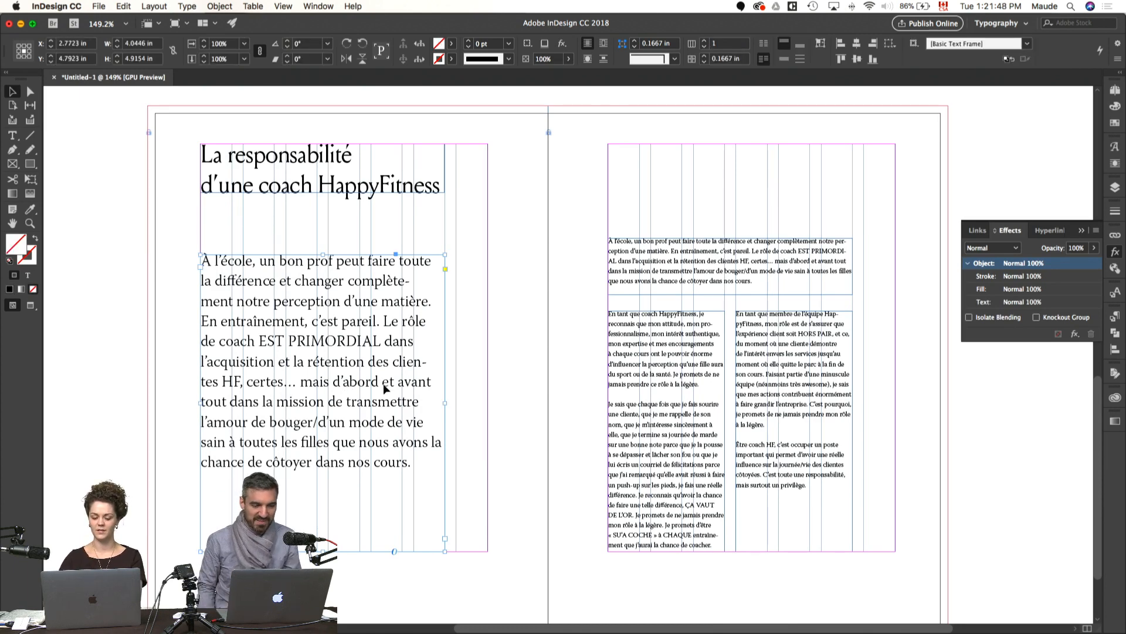
key("w")
key("super+alt+c")
key("w")
double_click(366, 482)
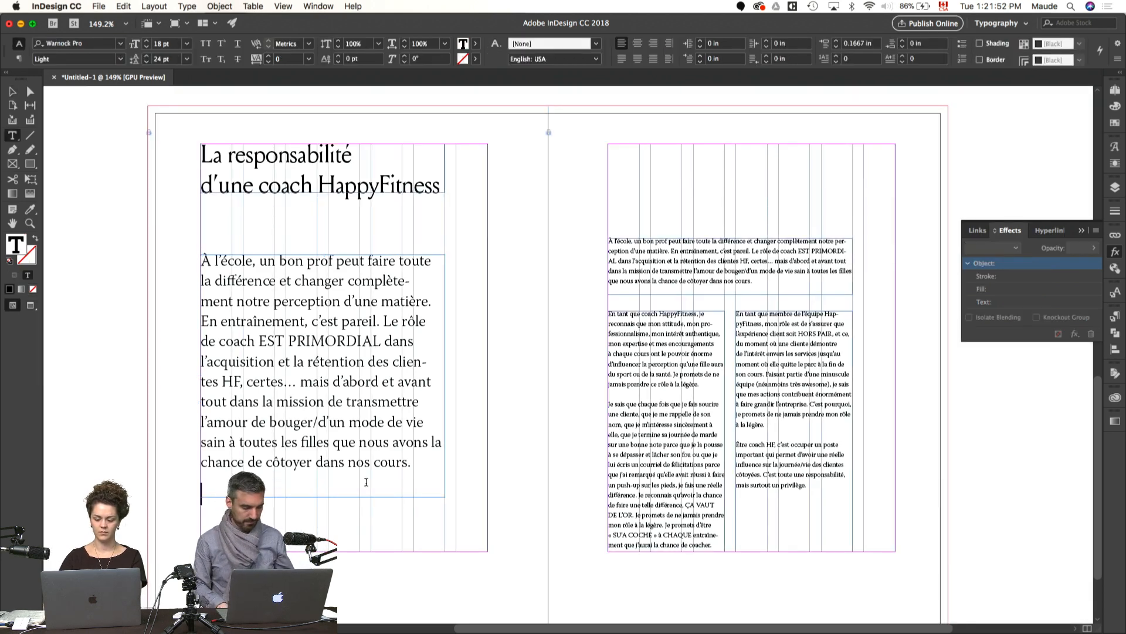
key("Escape")
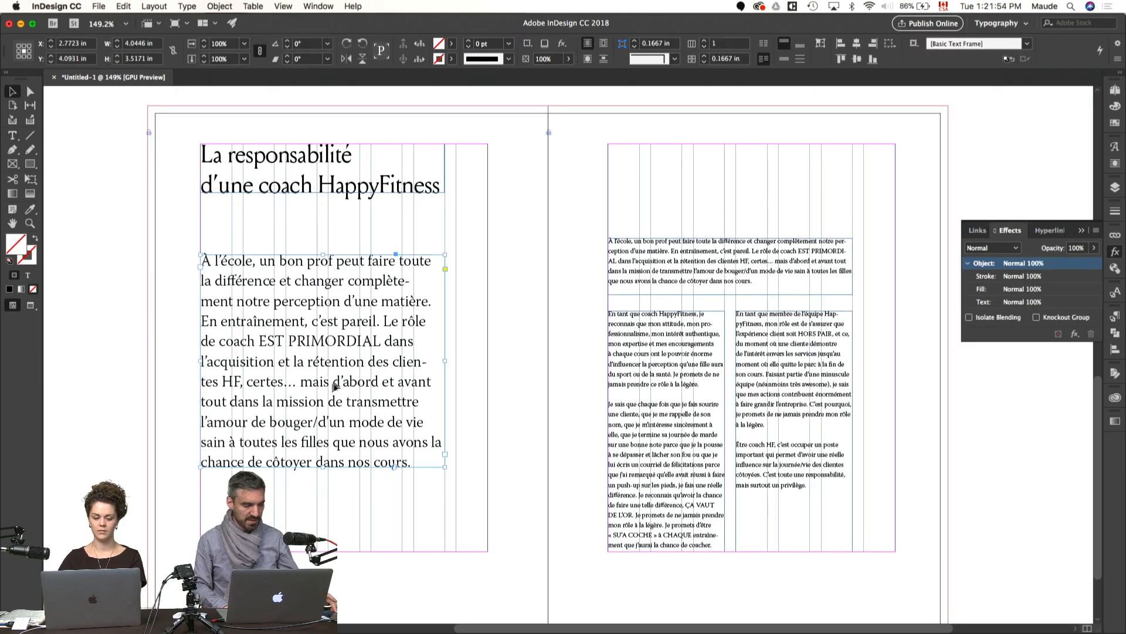
Step: Preview the spread without guides and move the enlarged introduction down to rest on the left page's bottom margin
key("w")
key("w")
left_click_drag(384, 404, 380, 486)
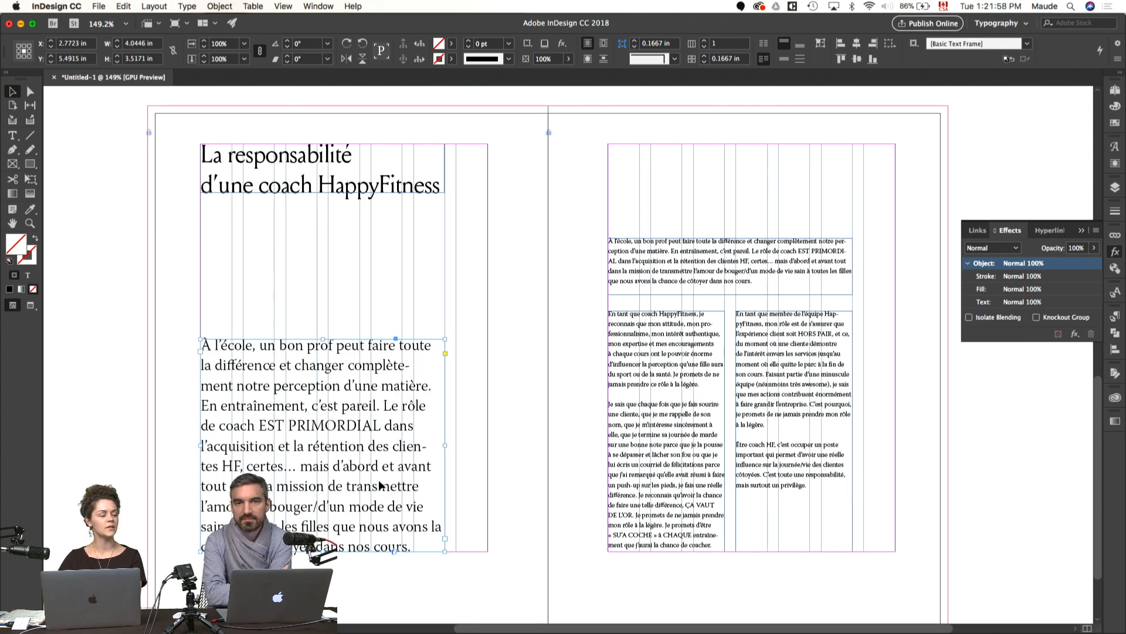
left_click(945, 433)
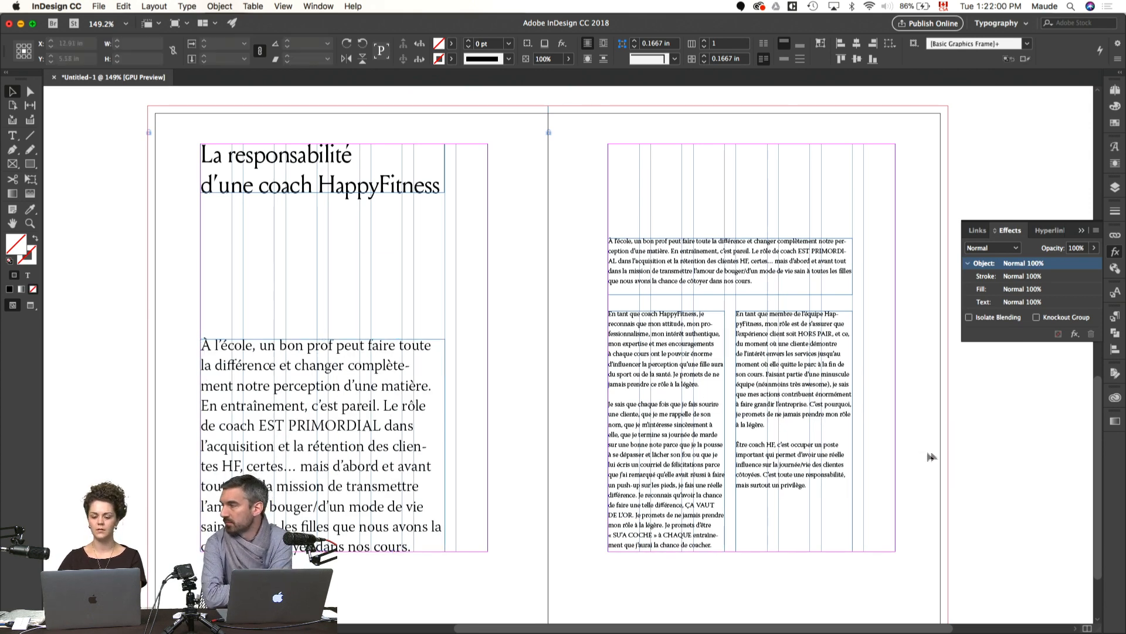
Step: Delete the small introduction paragraph from the threaded story on the right page and remove its empty-width frame above the body columns
key("w")
double_click(717, 262)
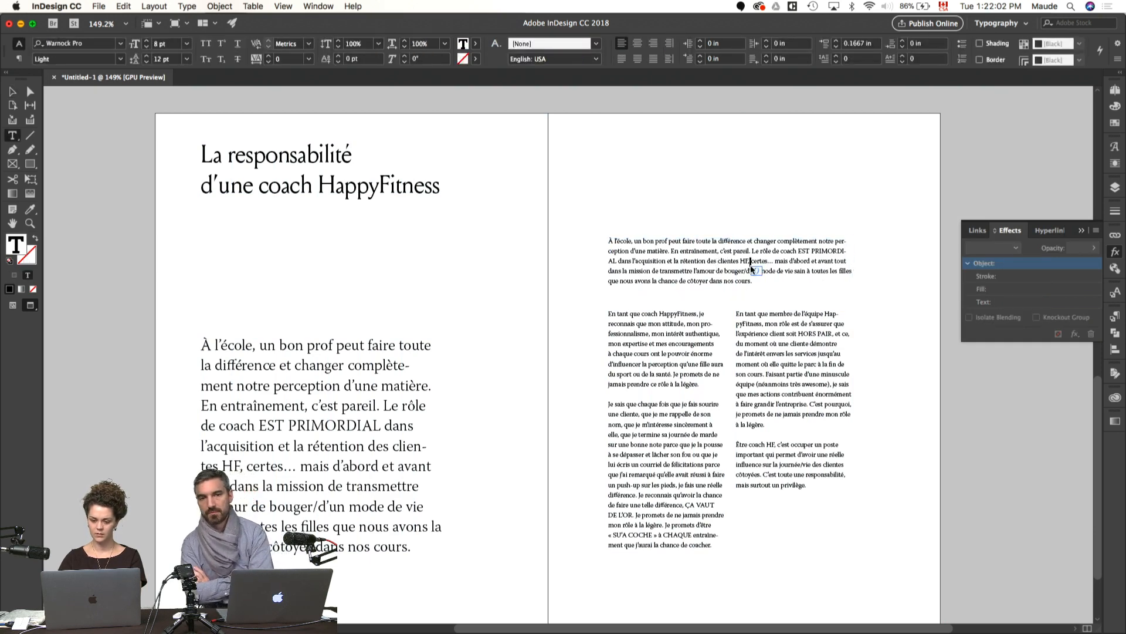
left_click_drag(766, 281, 585, 229)
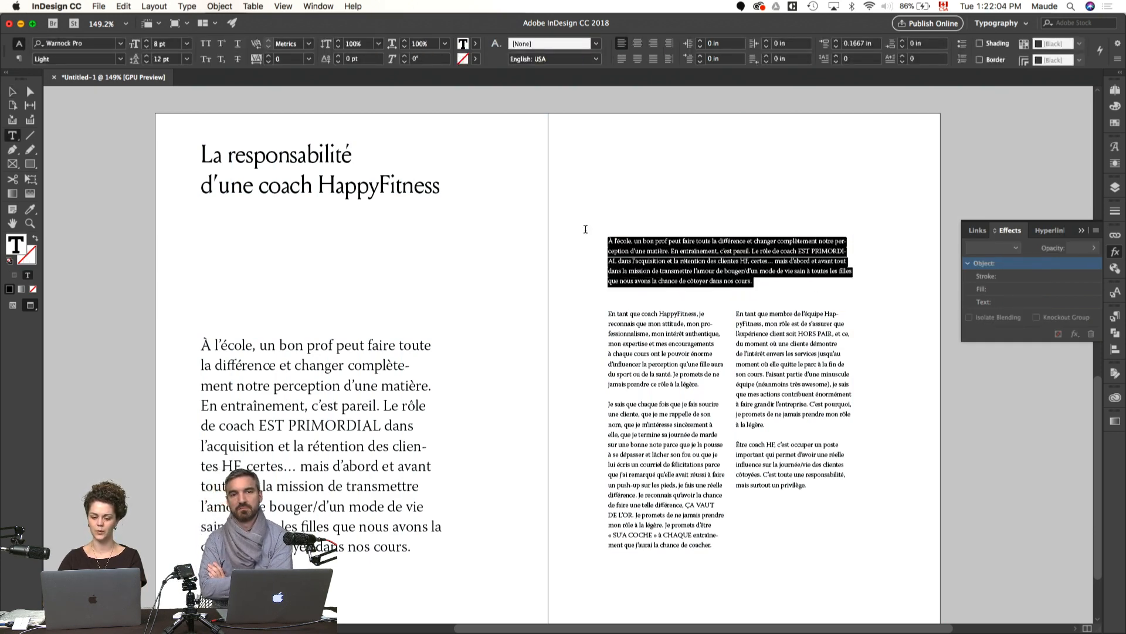
key("BackSpace")
key("Escape")
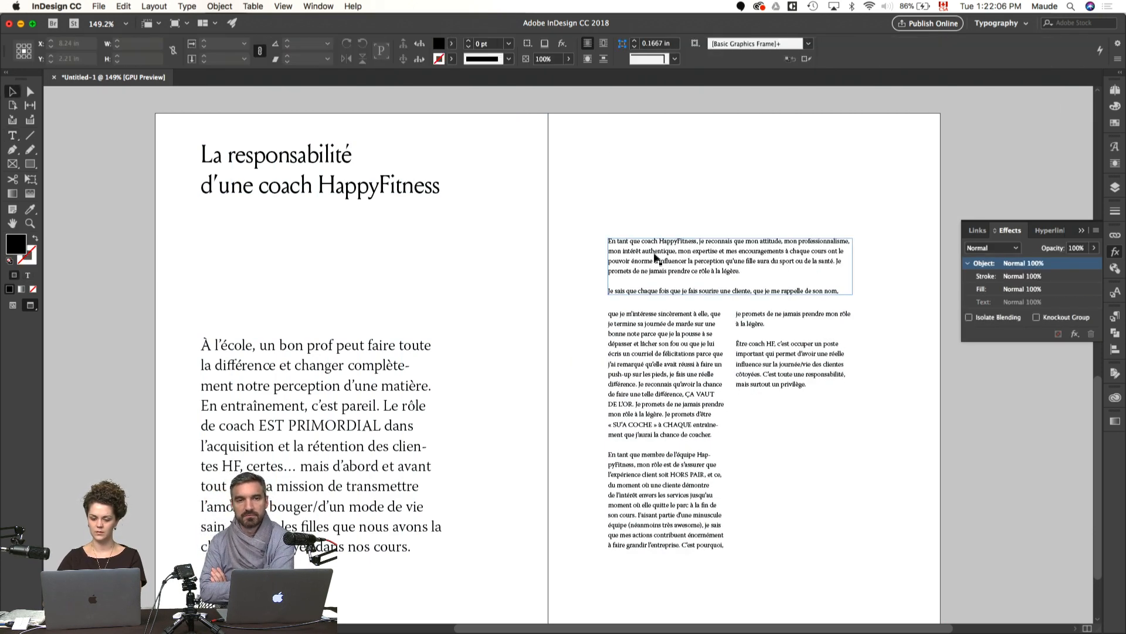
key("BackSpace")
Step: Replace the two narrow body columns with one frame about 3.34 in wide and 6.75 in high, spanning the right page's top and bottom margins
key("w")
left_click_drag(710, 380, 796, 213)
left_click(785, 462)
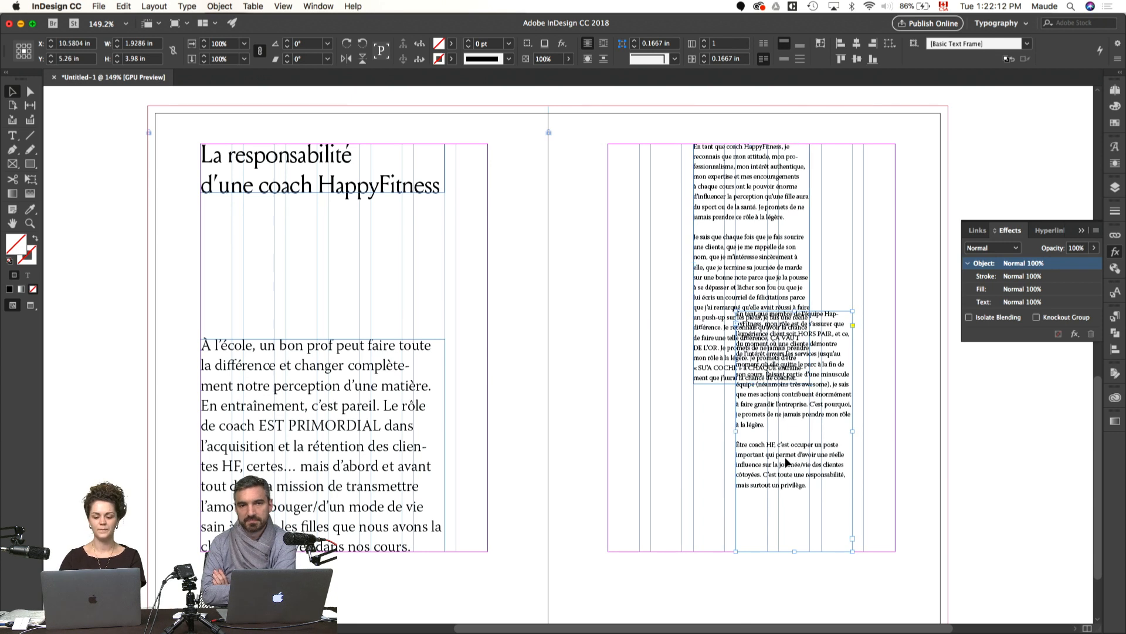
key("Delete")
left_click(805, 378)
left_click_drag(811, 382, 895, 551)
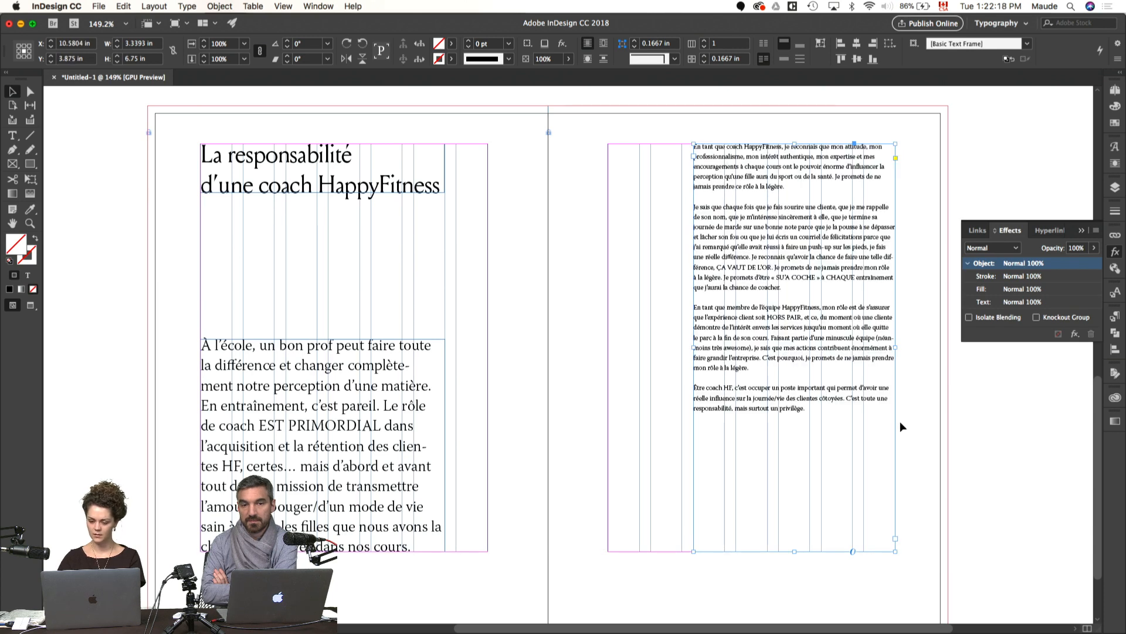
Step: Cut the closing paragraph beginning "Être coach HF" from the body frame and fit the frame to the remaining text
double_click(766, 404)
left_click_drag(823, 423, 663, 381)
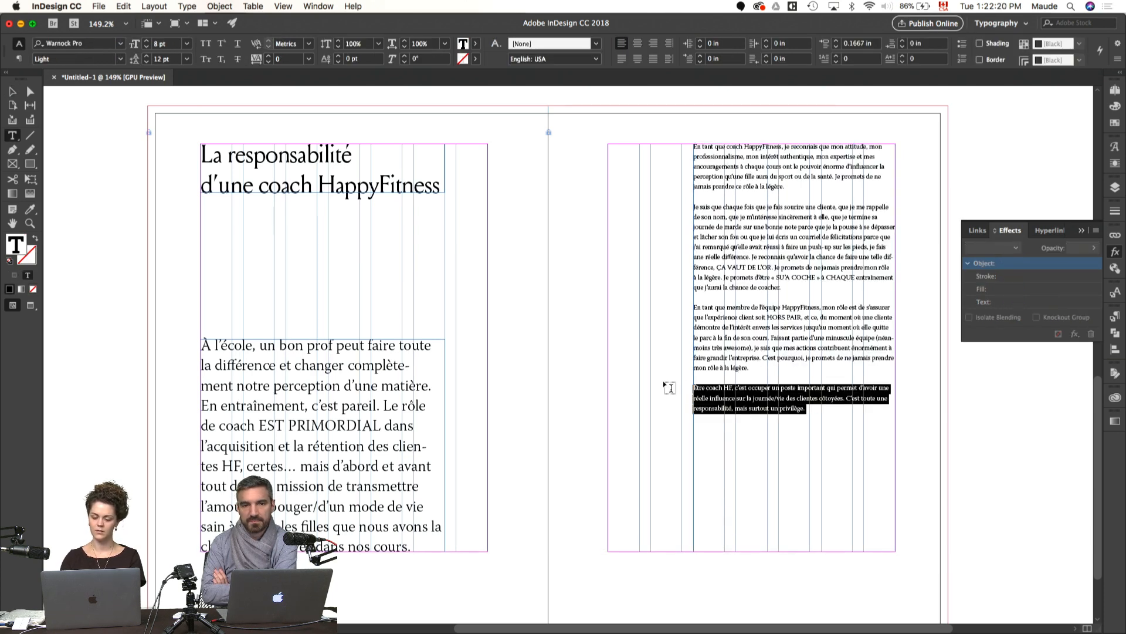
key("BackSpace")
left_click(921, 483)
key("Escape")
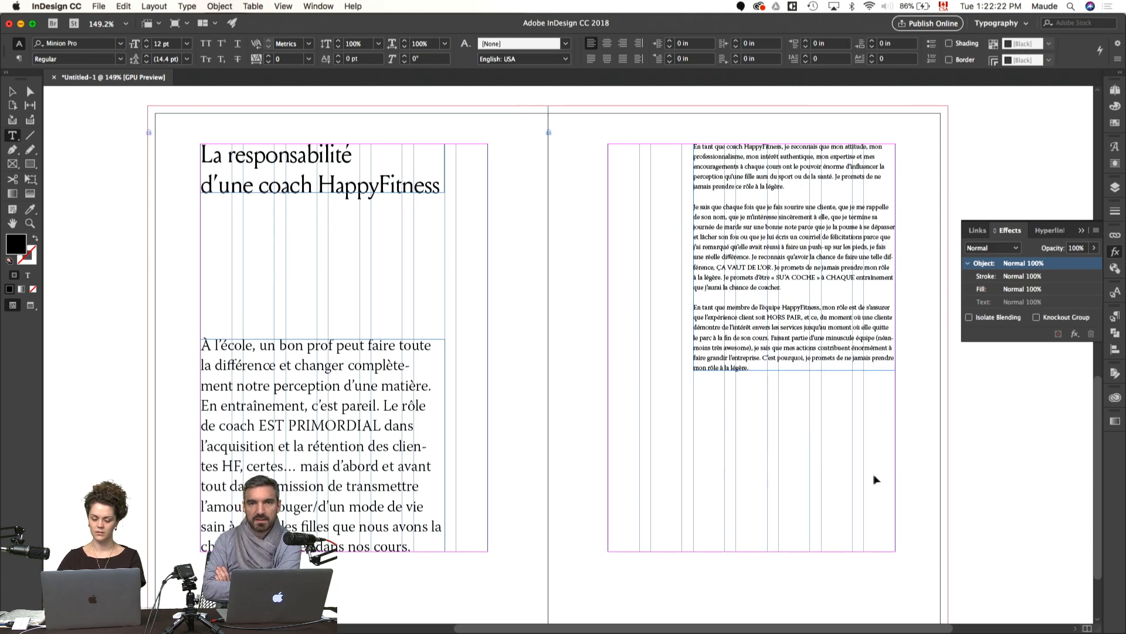
Step: Paste the closing paragraph into its own fitted frame about 3.34 in wide, aligned under the body text and resting on the bottom margin
key("super+v")
left_click_drag(551, 319, 734, 500)
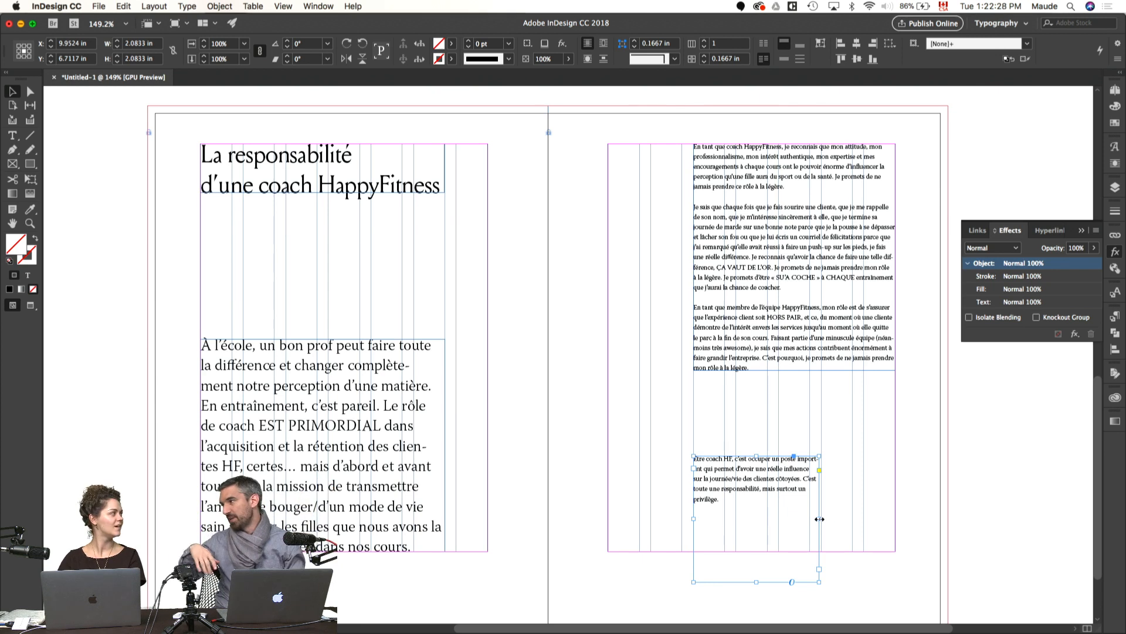
left_click_drag(820, 518, 896, 520)
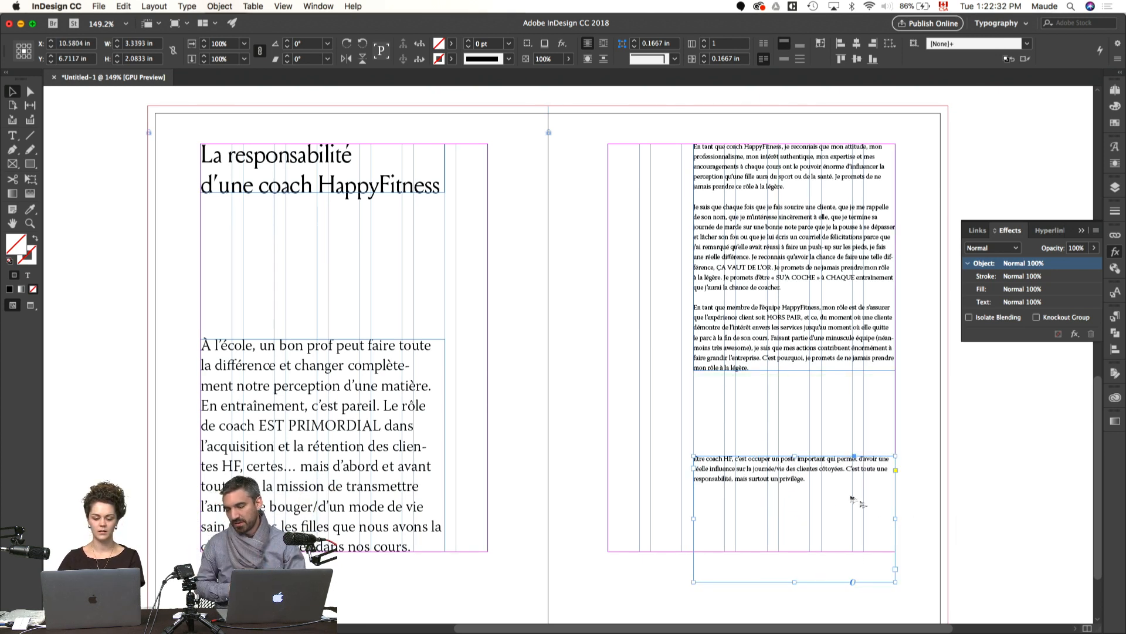
key("super+alt+c")
left_click_drag(772, 479, 774, 533)
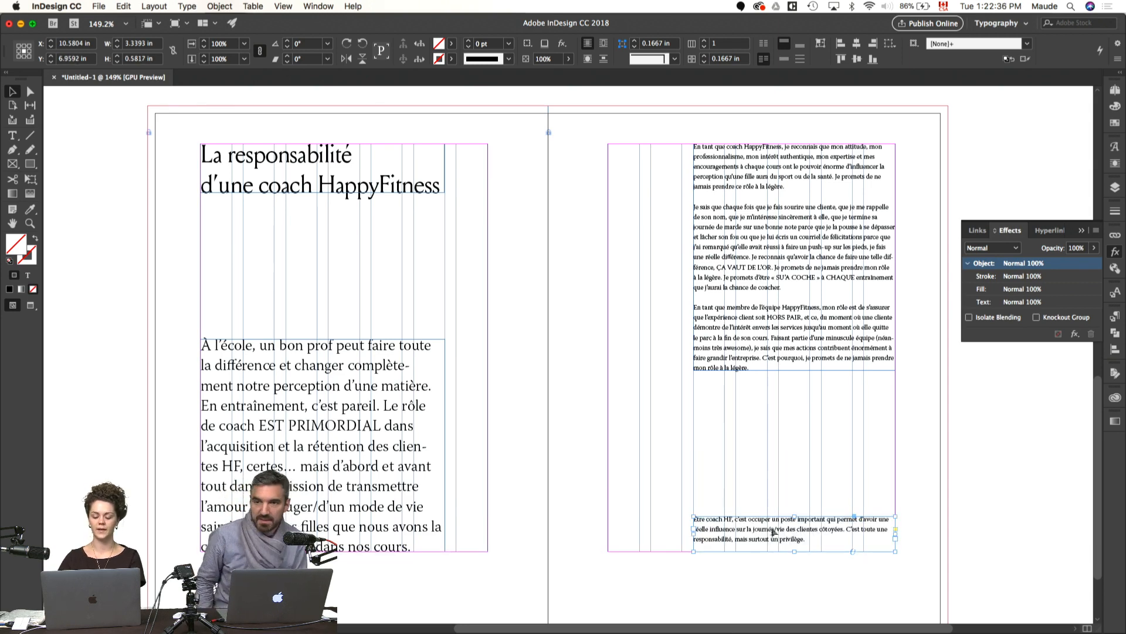
Step: Preview the spread without guides and collapse the Effects panel to check the new arrangement
key("t")
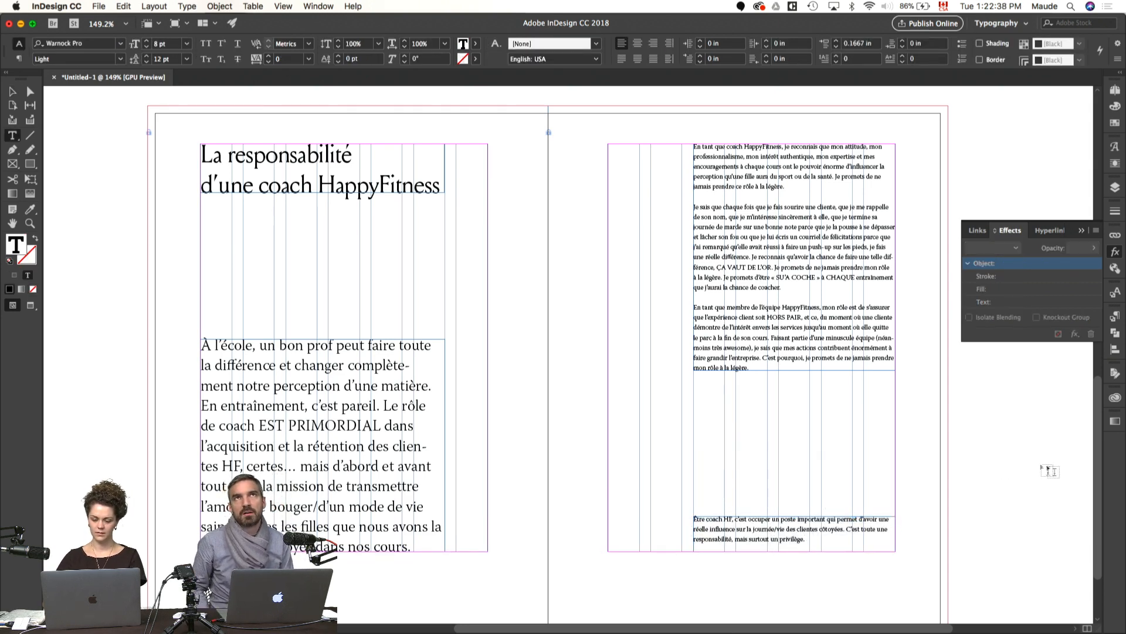
key("Escape")
left_click(1004, 467)
key("w")
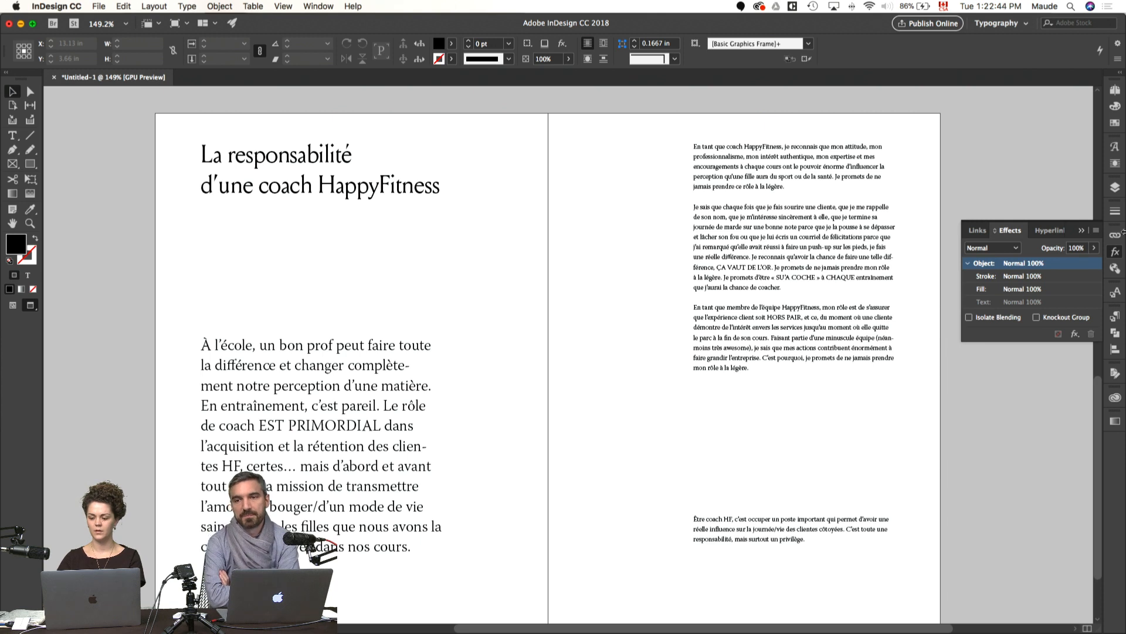
left_click(1115, 251)
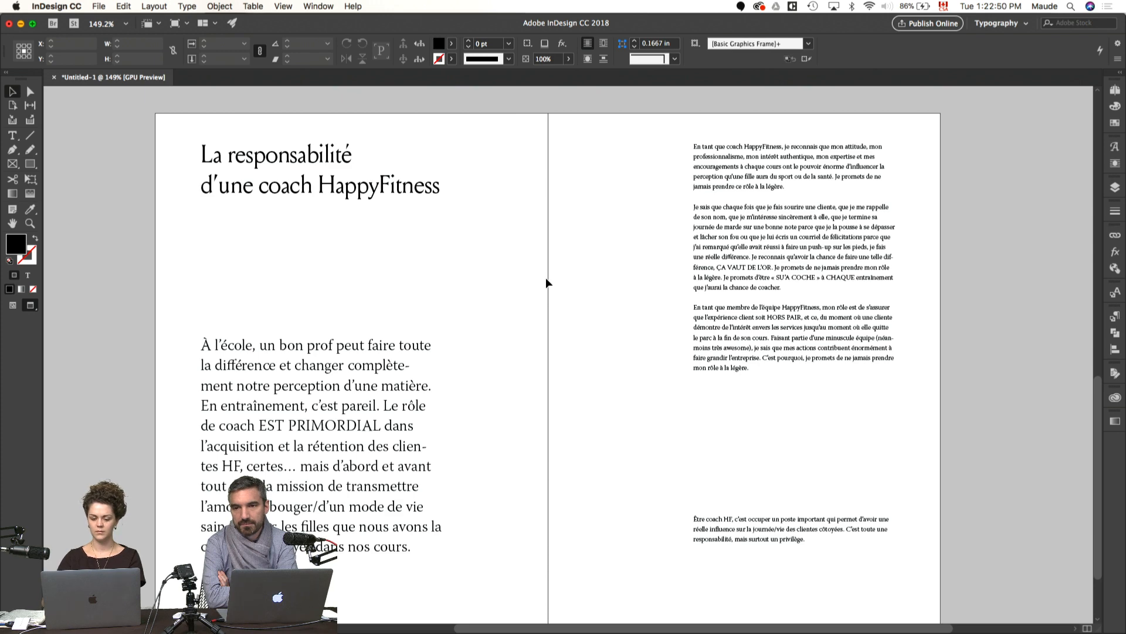
scroll(546, 279, "down", 1)
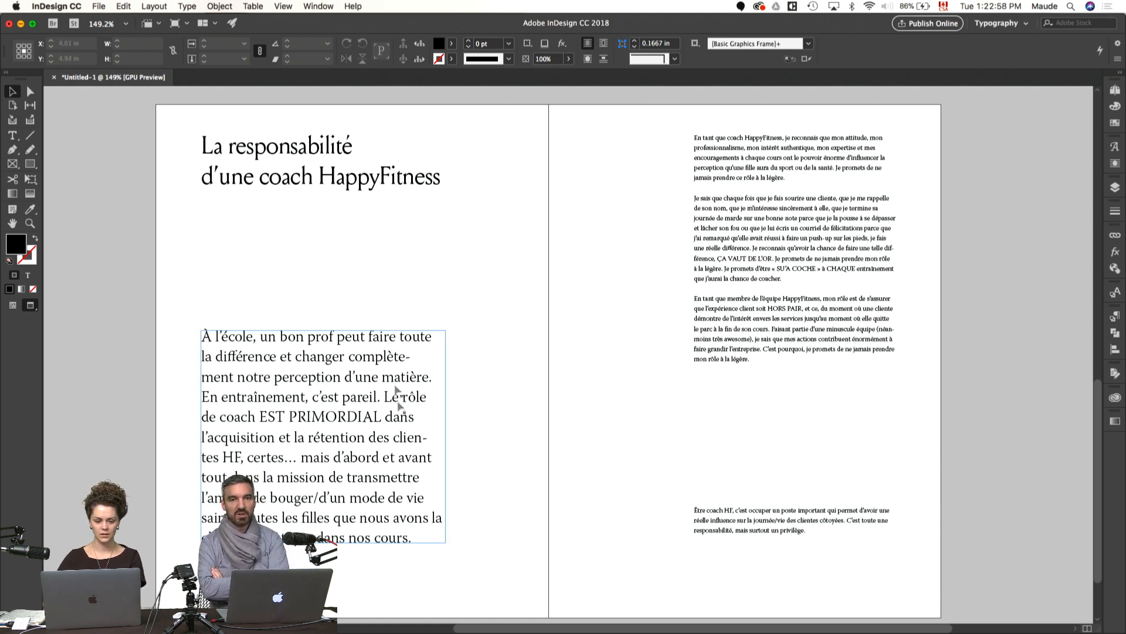
Step: Show the guides, extend the title frame to about 2.25 in high, and set its text to 40 pt with 48 pt leading
left_click(319, 184)
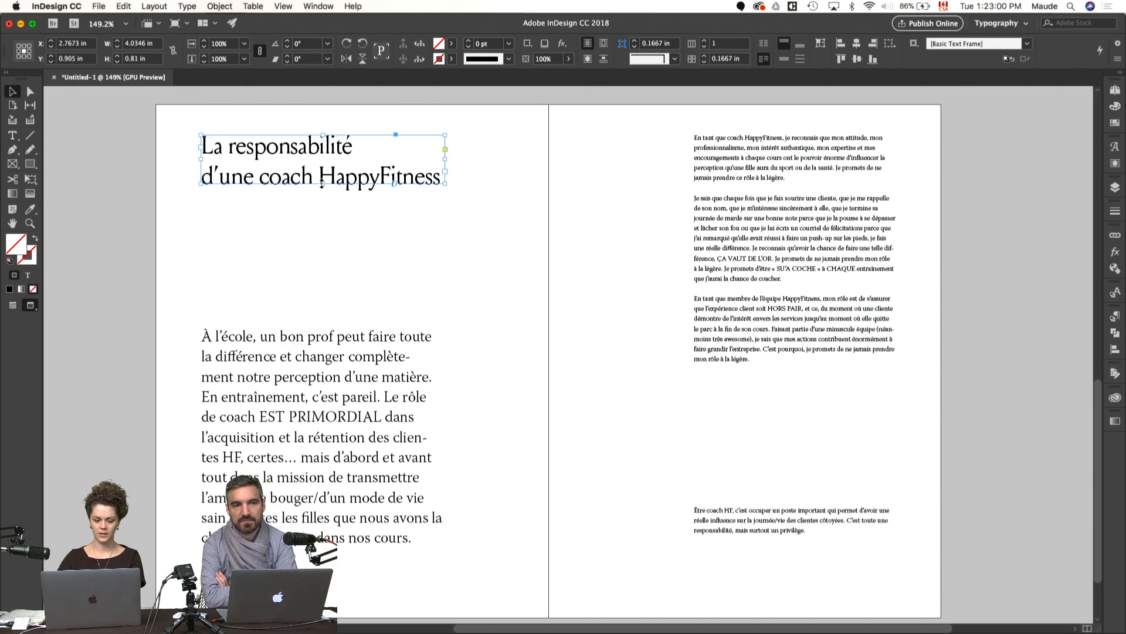
key("w")
left_click_drag(321, 184, 332, 270)
key("super+t")
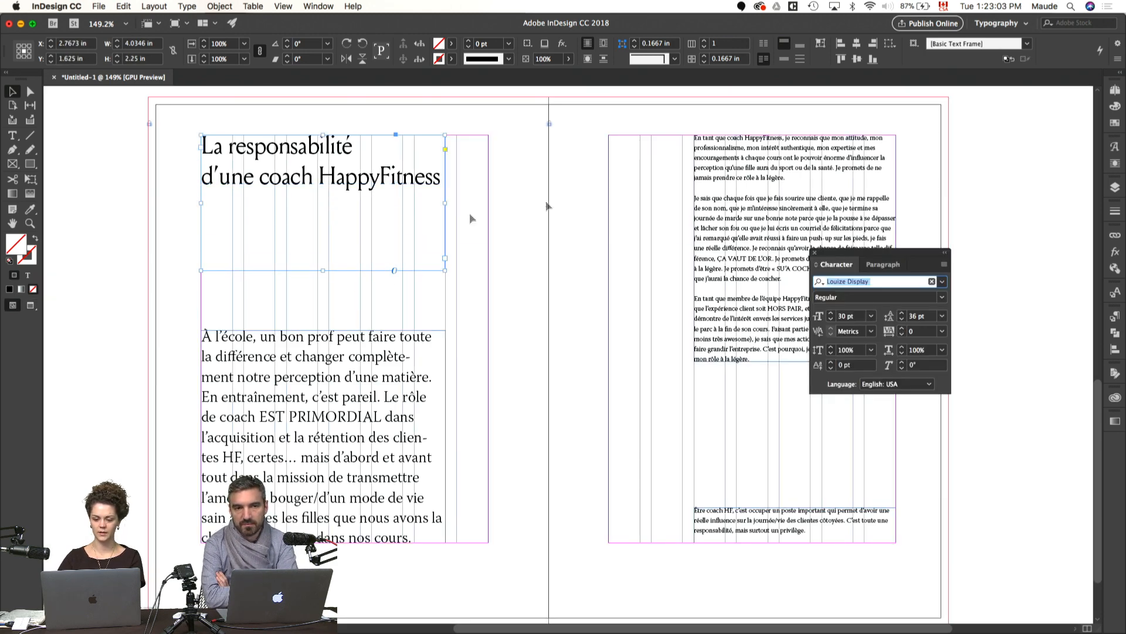
left_click(831, 314, "shift")
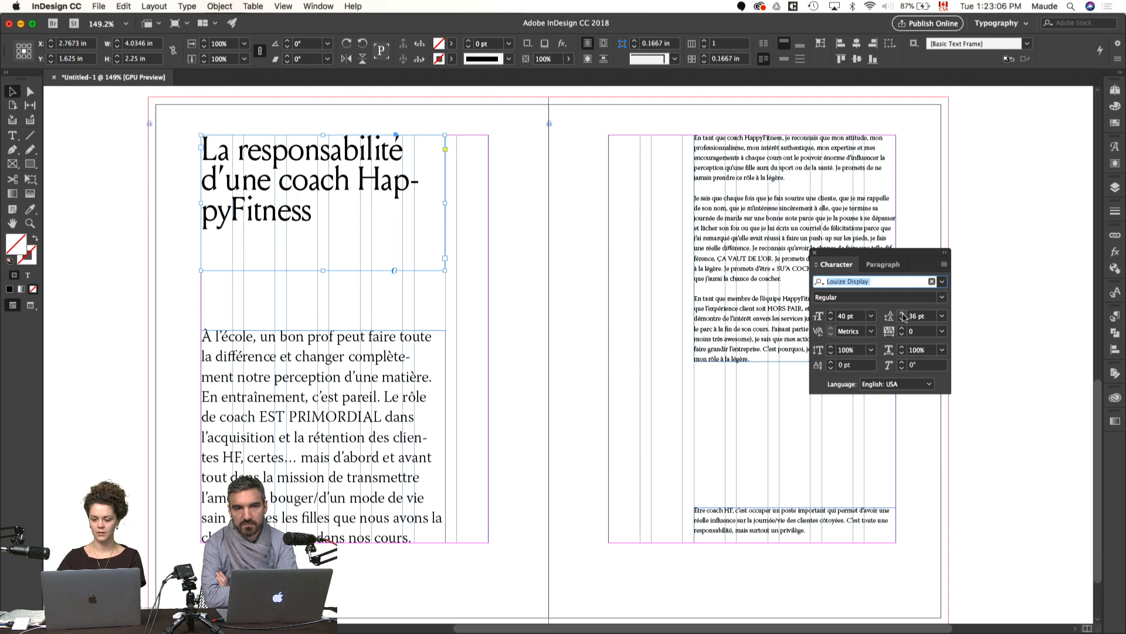
left_click(927, 316)
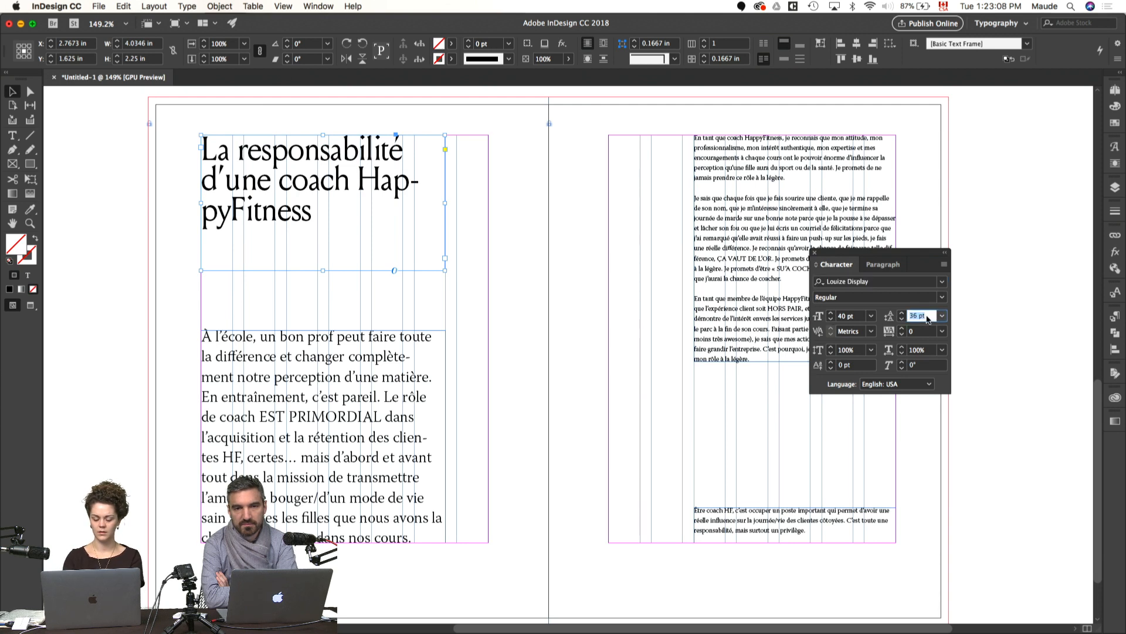
type("48")
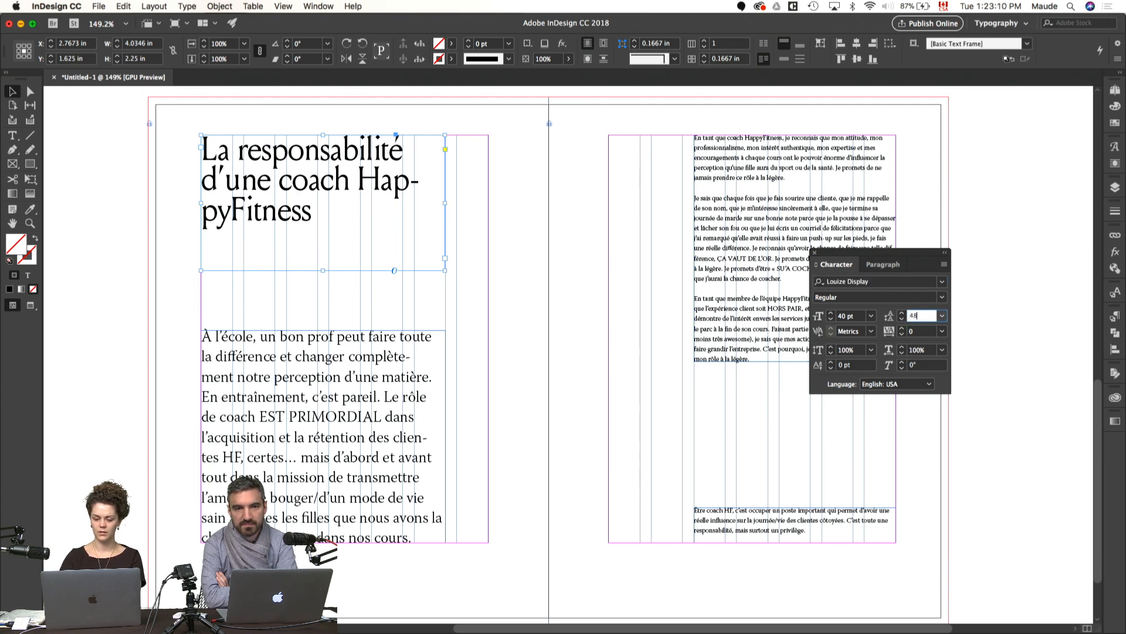
key("Return")
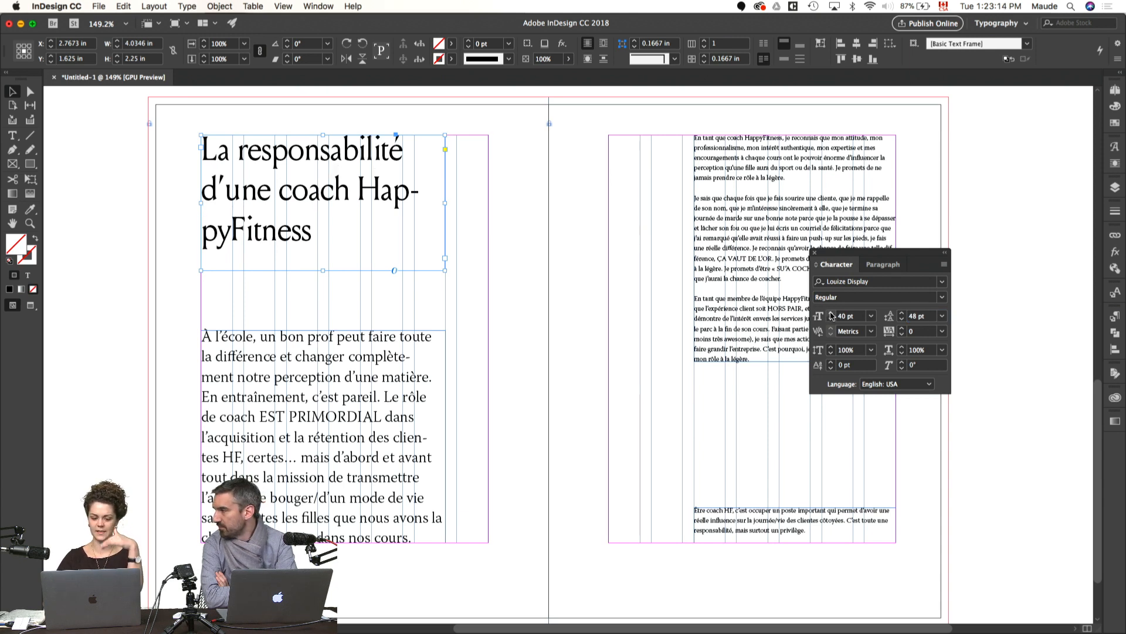
Step: Turn off hyphenation for the title and enlarge its text slightly while keeping it on three lines
left_click(883, 264)
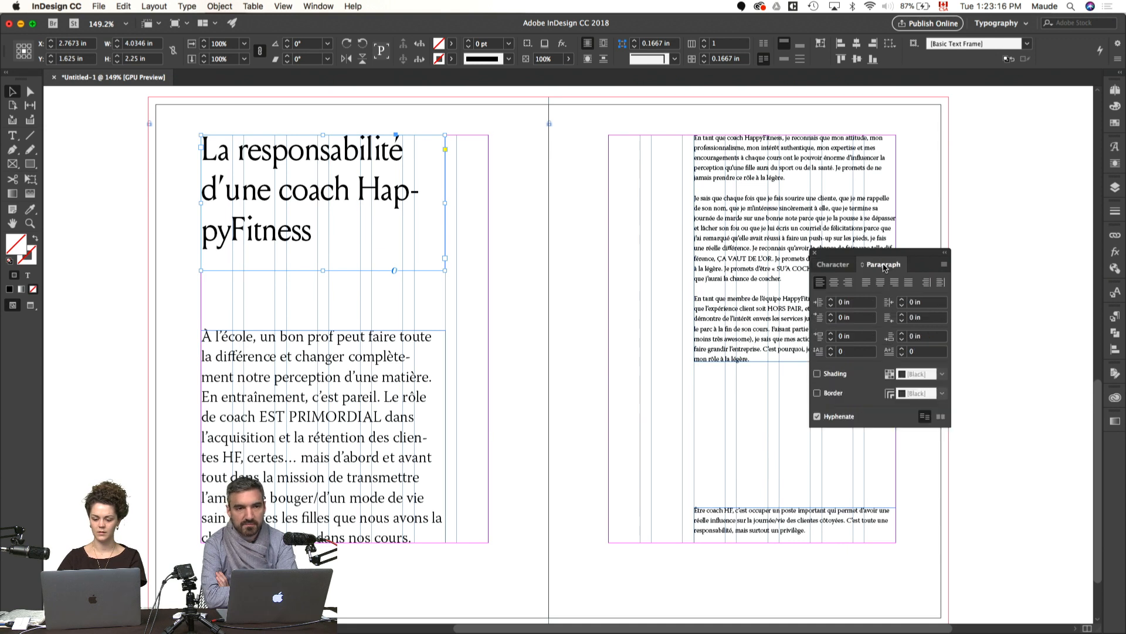
left_click(818, 417)
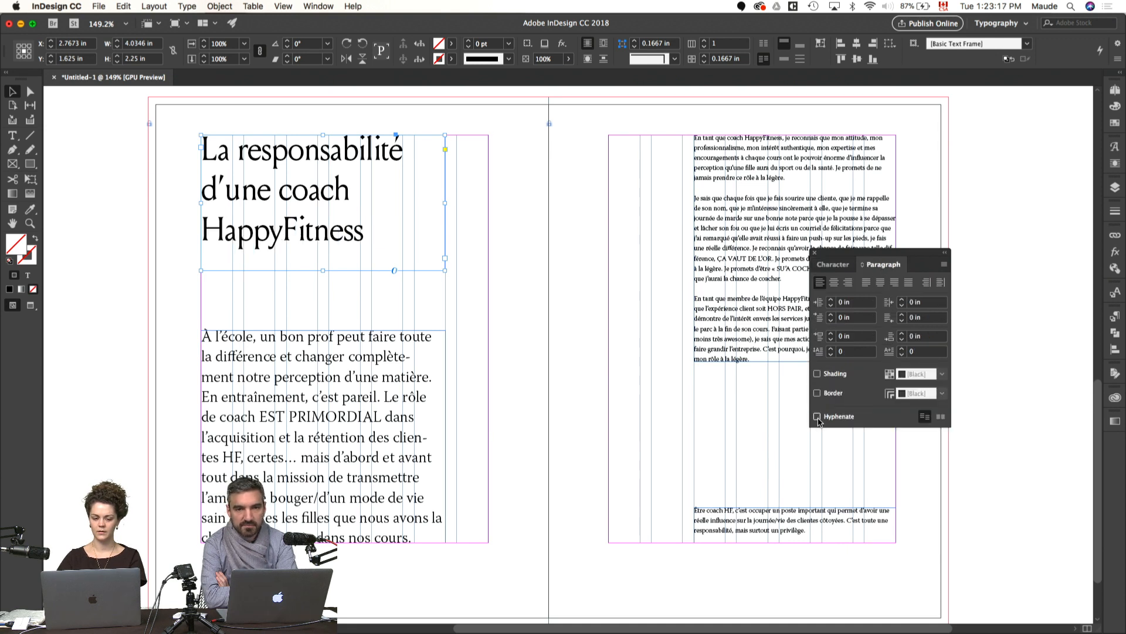
left_click(831, 264)
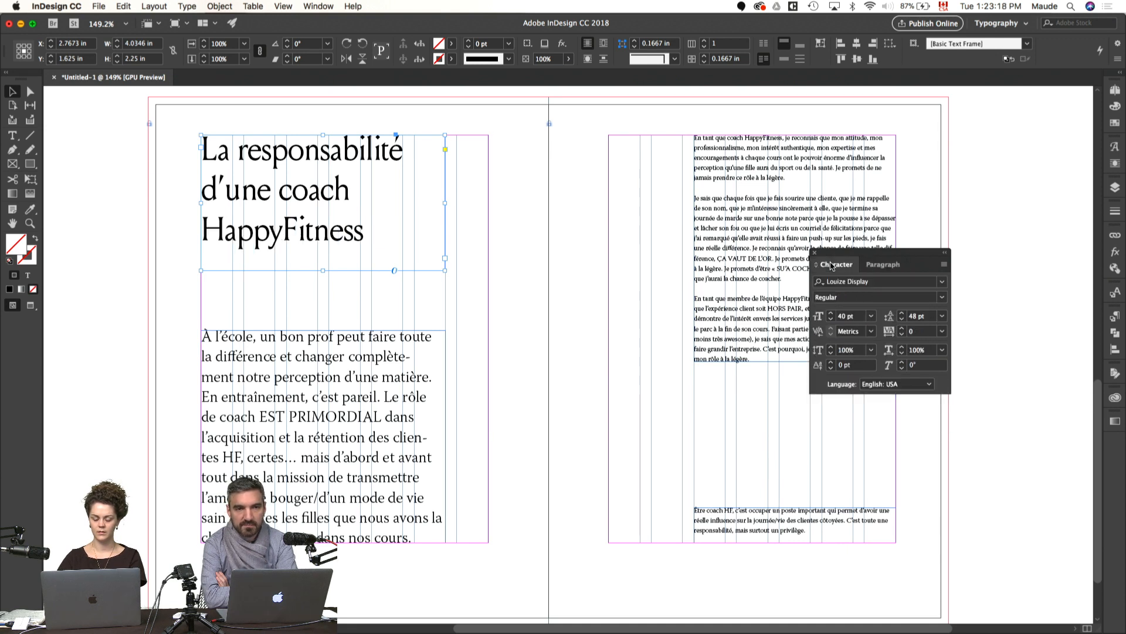
left_click(831, 316)
left_click(831, 315)
left_click(831, 315)
left_click(831, 316)
Step: Set the language of all text in the right page's main body frame to French: Canadian
left_click(997, 180)
double_click(774, 214)
key("super+a")
left_click(595, 59)
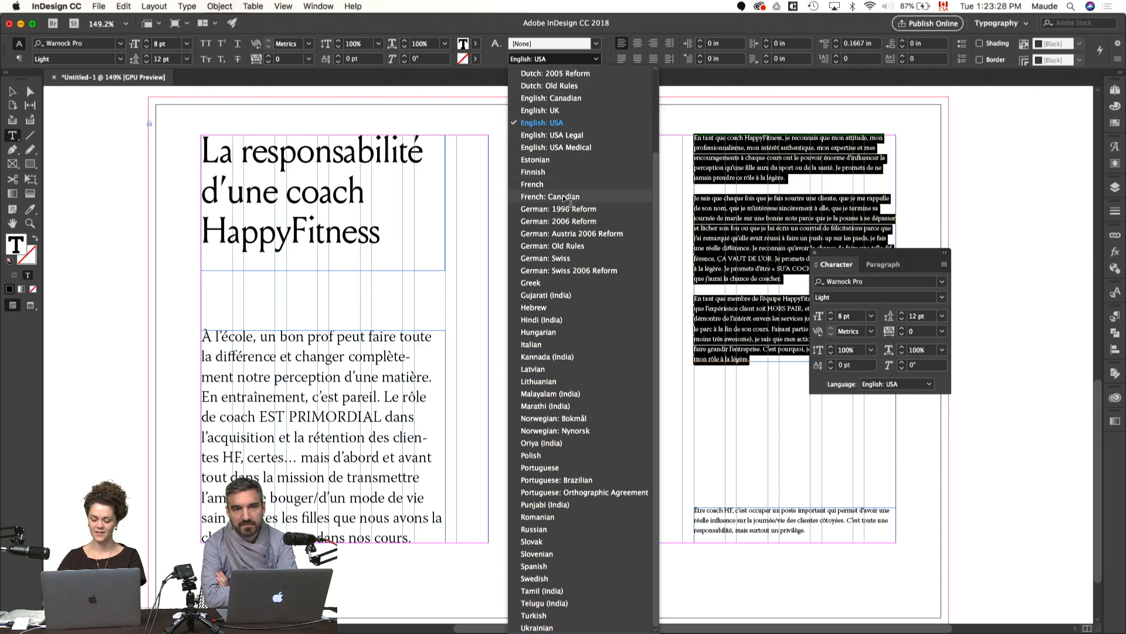
left_click(564, 197)
Step: Set the language of the whole left-page introduction to French: Canadian and deselect the text
left_click(397, 368)
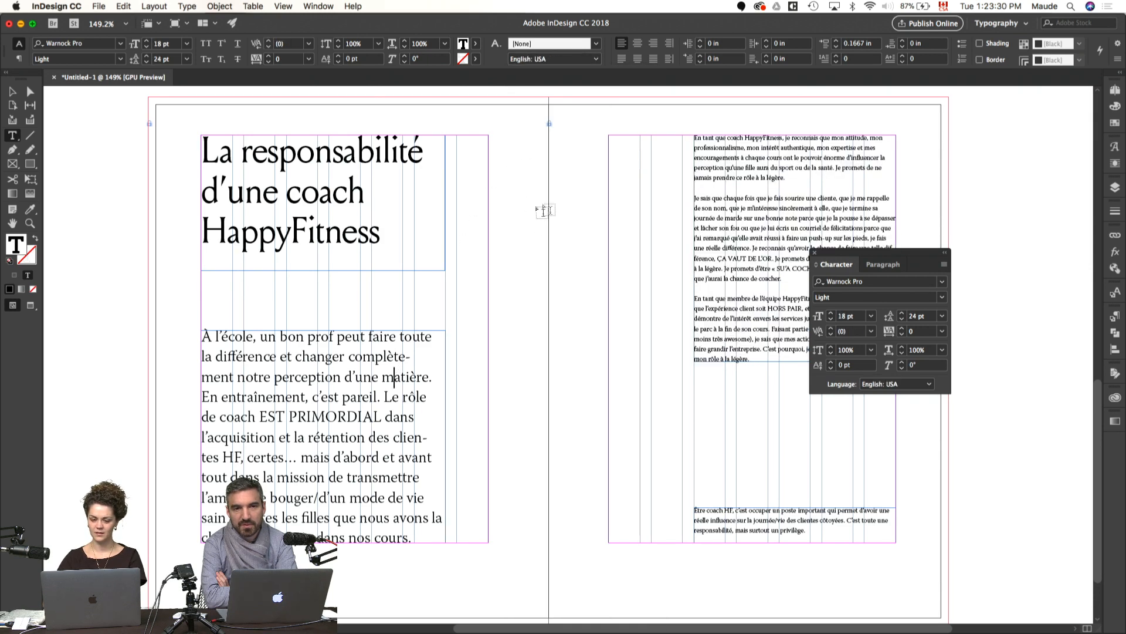
key("super+a")
left_click(580, 60)
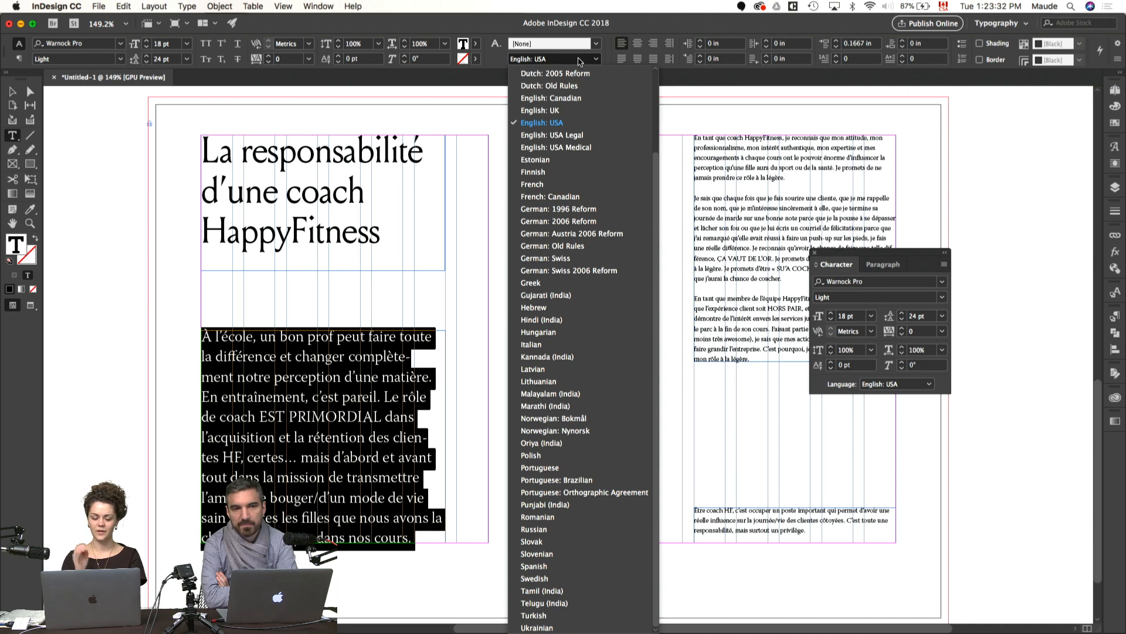
key("f")
key("r")
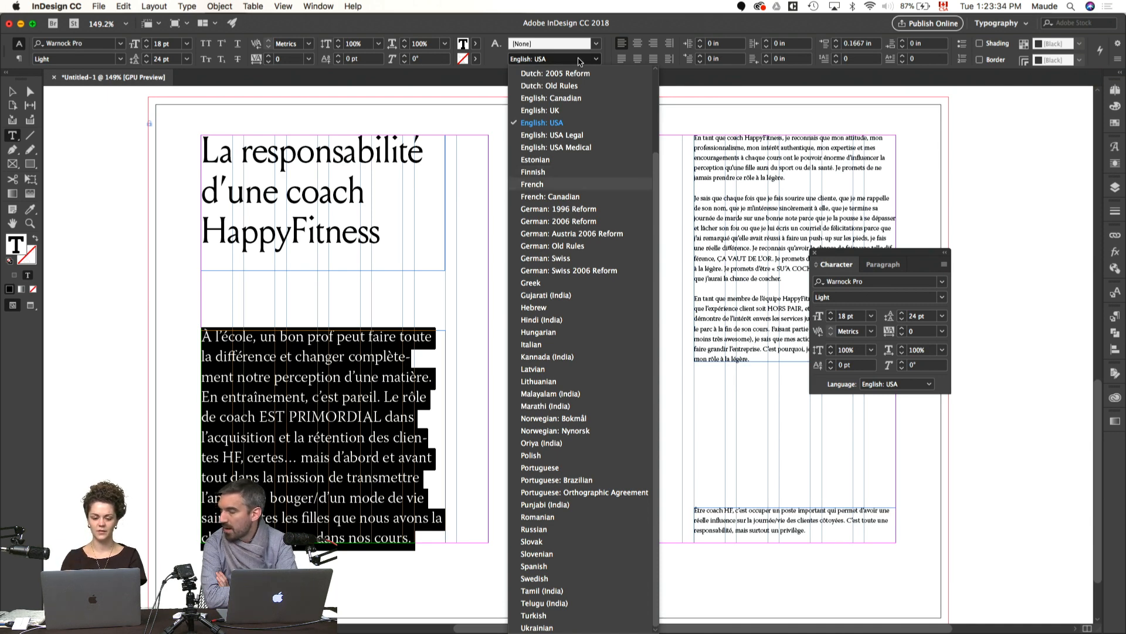
left_click(558, 197)
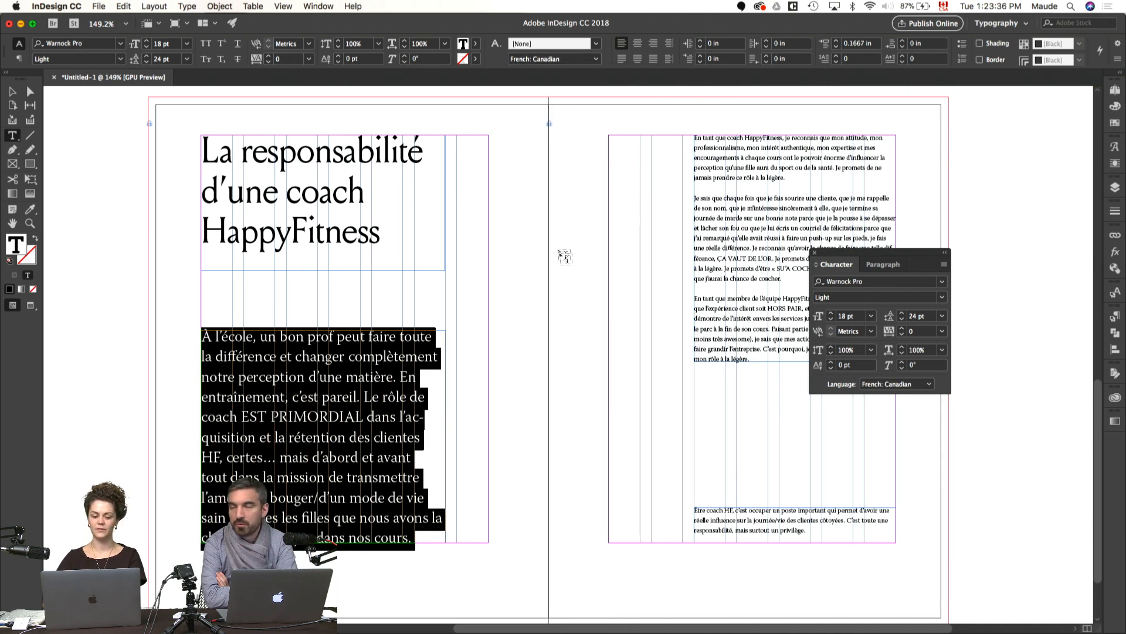
key("super+shift+a")
key("v")
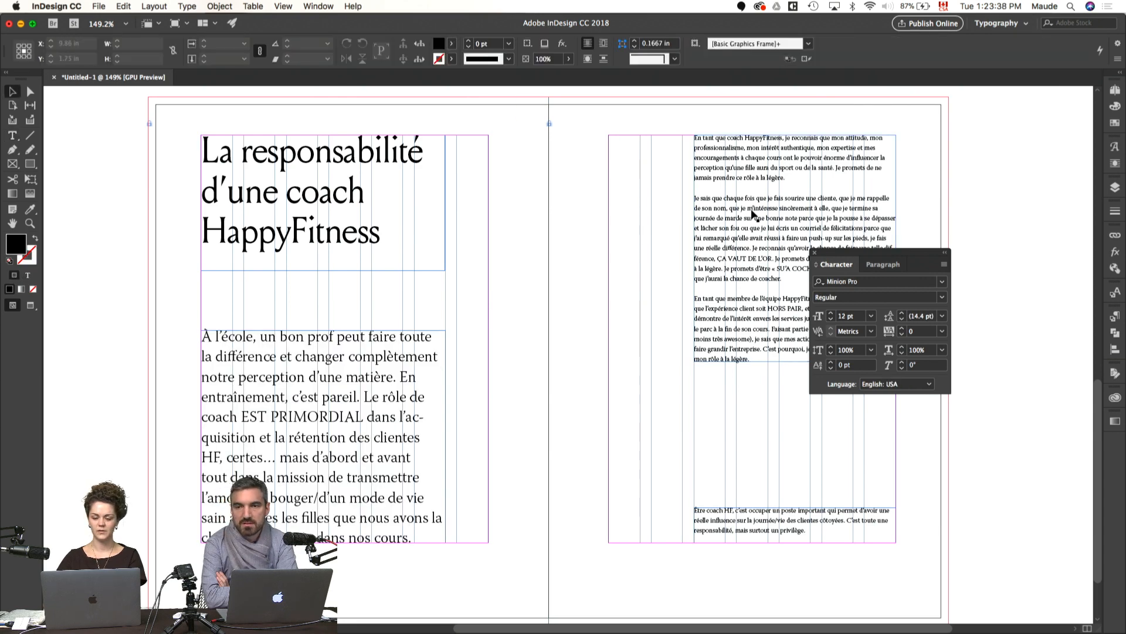
Step: Set the body text's hyphenation to words of at least 6 letters, 3 after first, 3 before last, excluding capitalized words and column breaks
key("t")
left_click_drag(898, 257, 1036, 99)
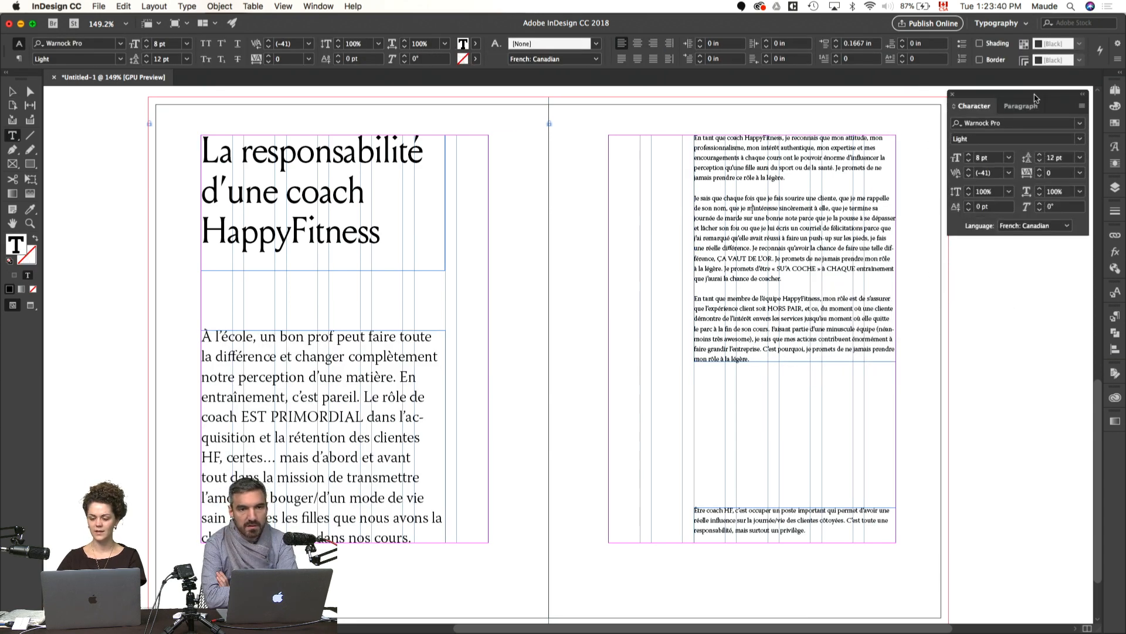
key("super+a")
left_click(1021, 106)
left_click(1081, 105)
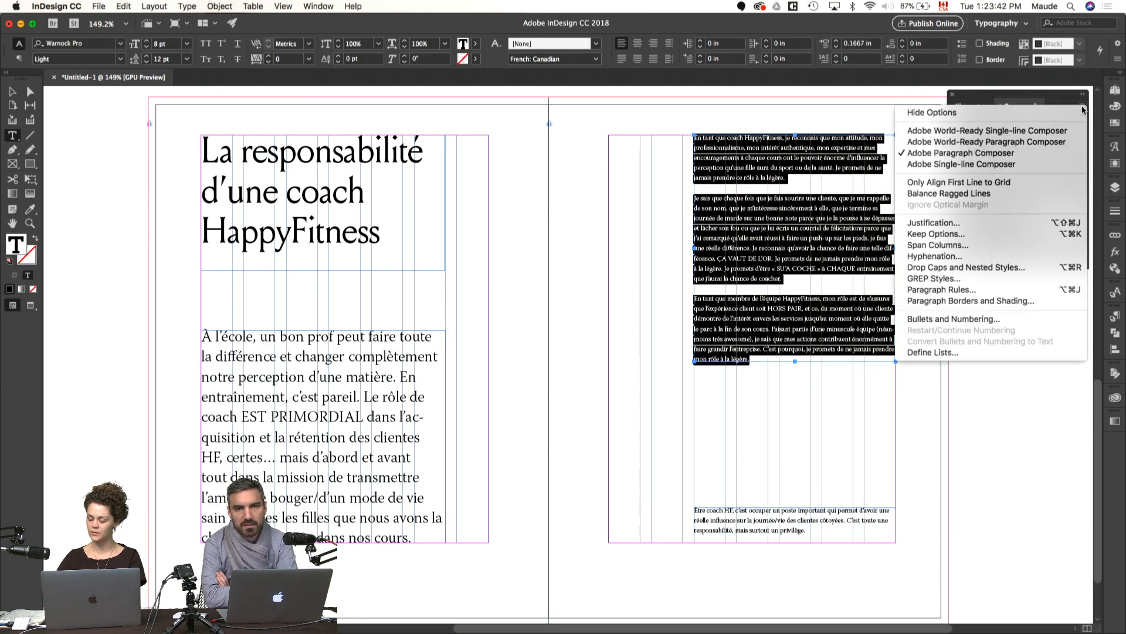
left_click(937, 257)
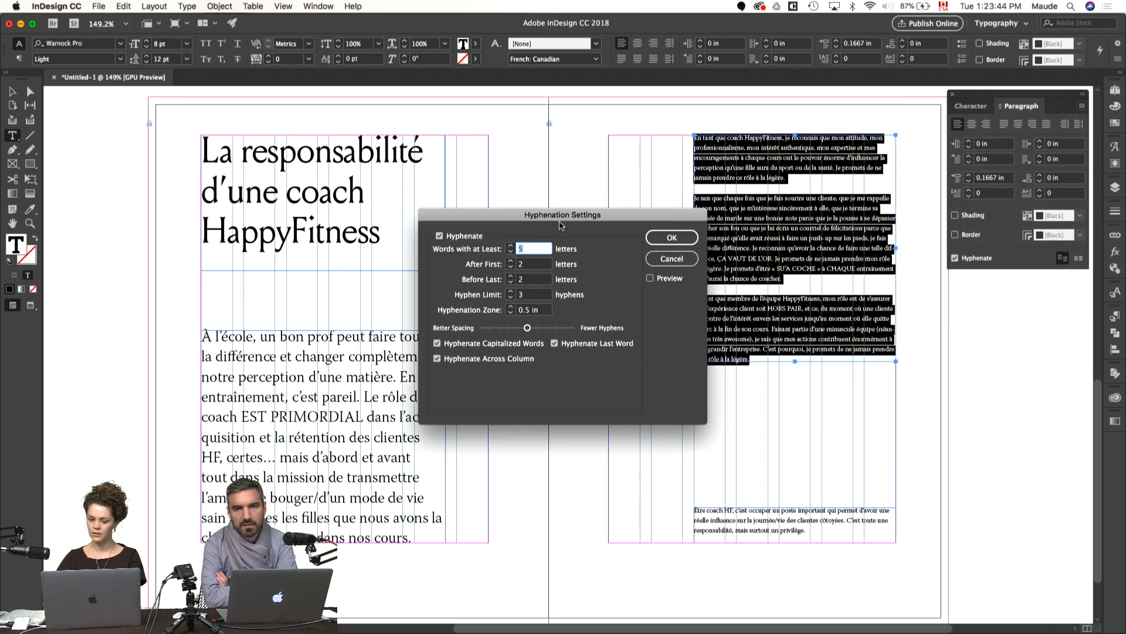
left_click(510, 247)
left_click(511, 262)
left_click(511, 277)
left_click(437, 343)
left_click(437, 359)
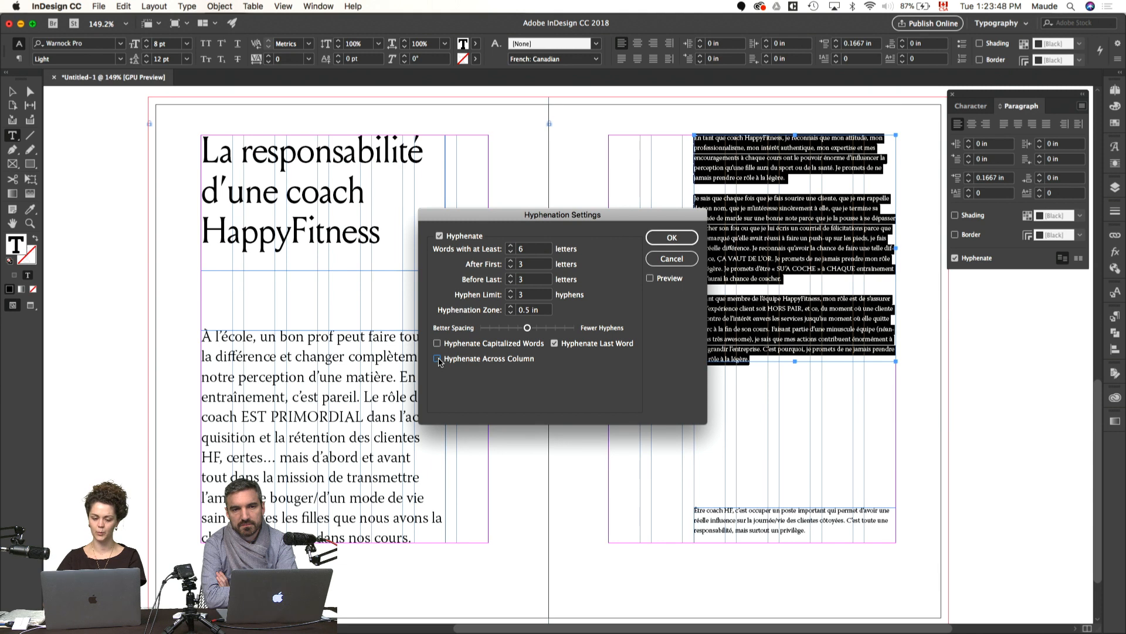
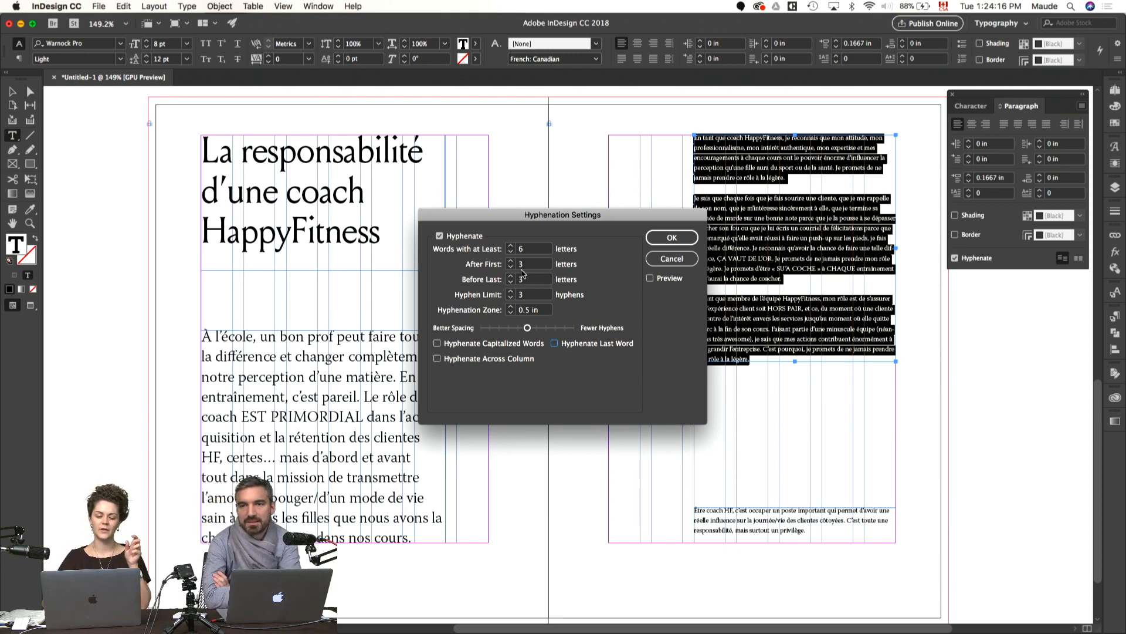
Step: Confirm the hyphenation settings and create a paragraph style named P1 from the selected body text
left_click(680, 240)
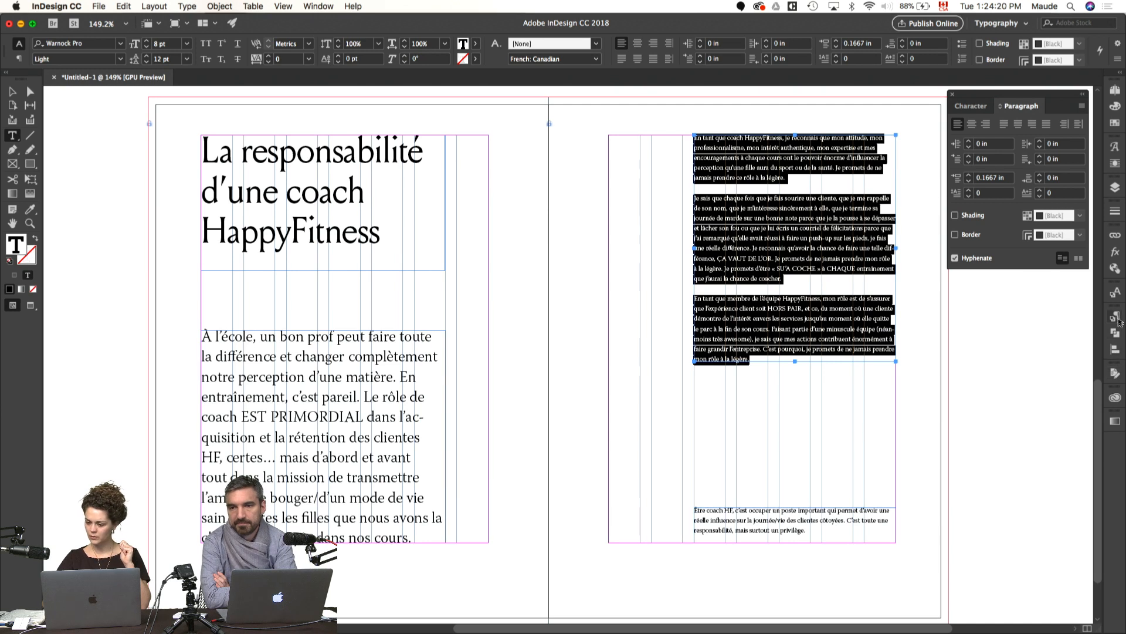
left_click(1116, 294)
left_click(1116, 315)
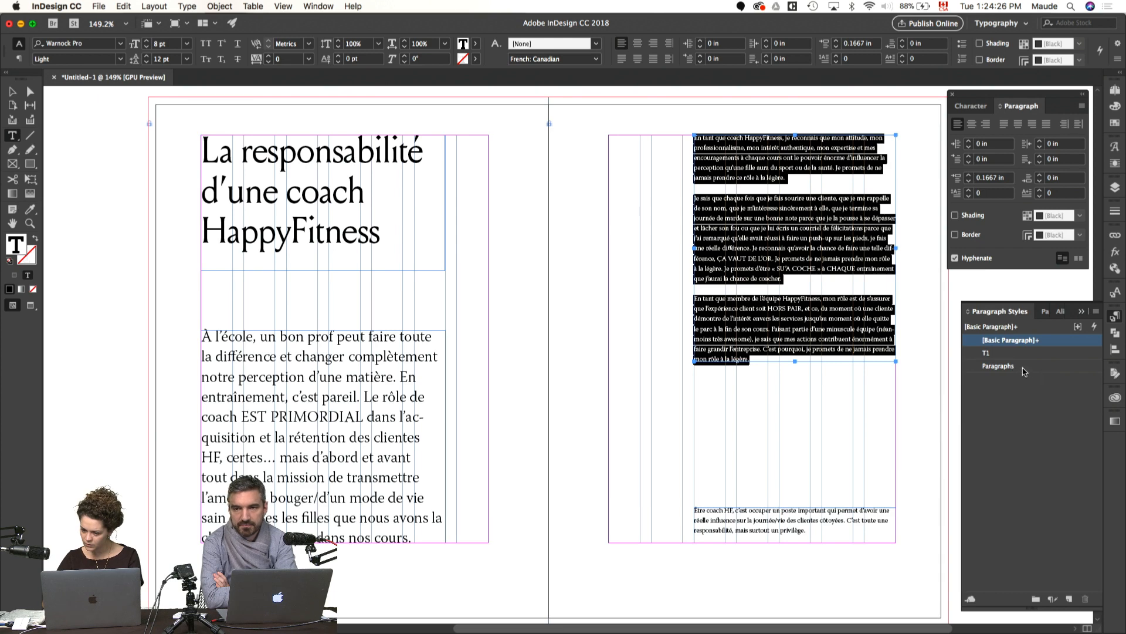
left_click(999, 366)
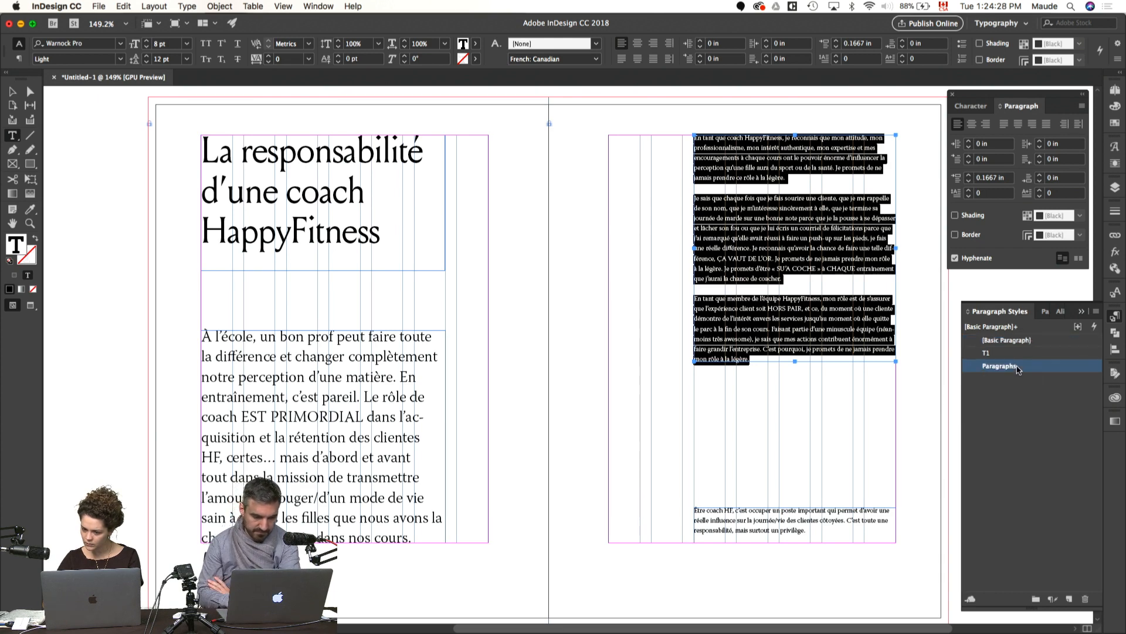
key("super+z")
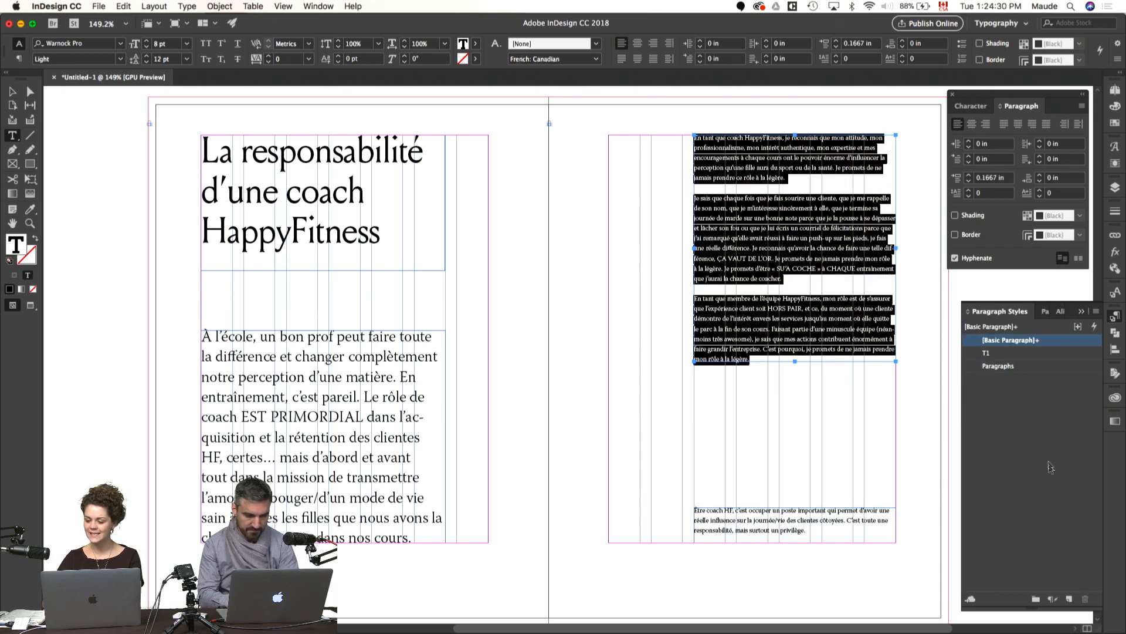
left_click(1069, 599)
double_click(1009, 353)
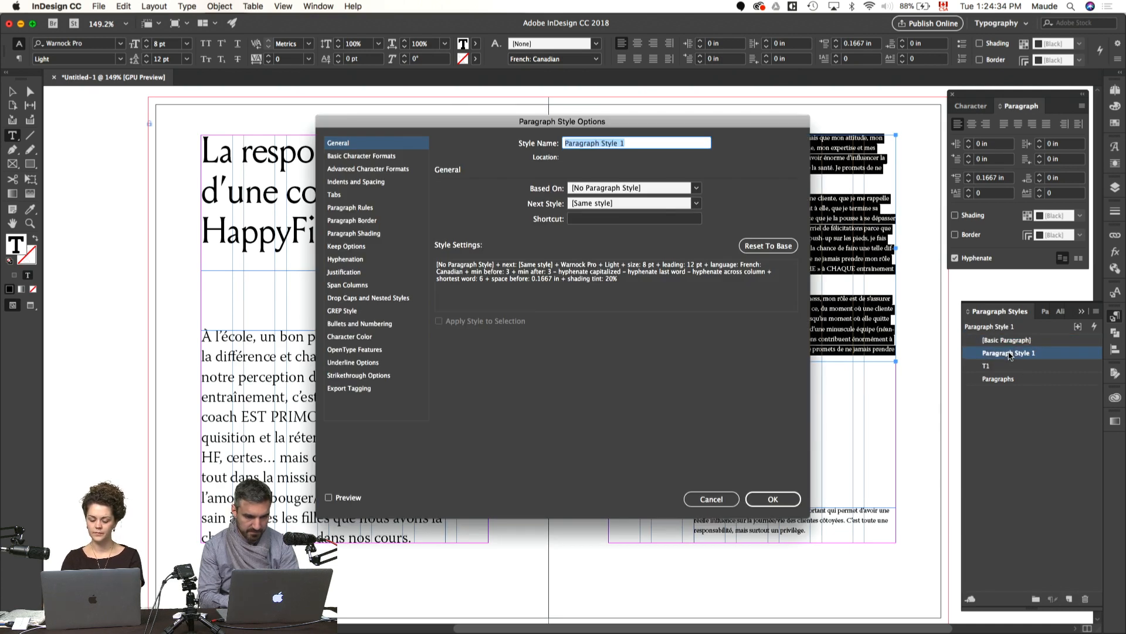
type("P1")
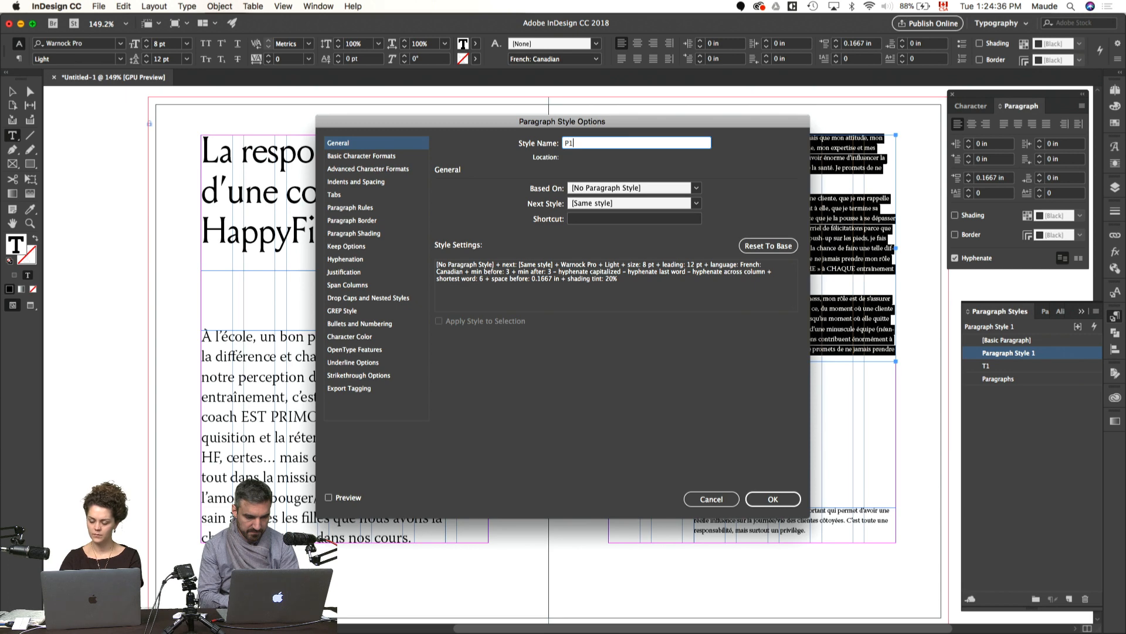
key("Return")
Step: Deselect the body text and delete the unused Paragraphs style
left_click(938, 414)
left_click(1012, 381)
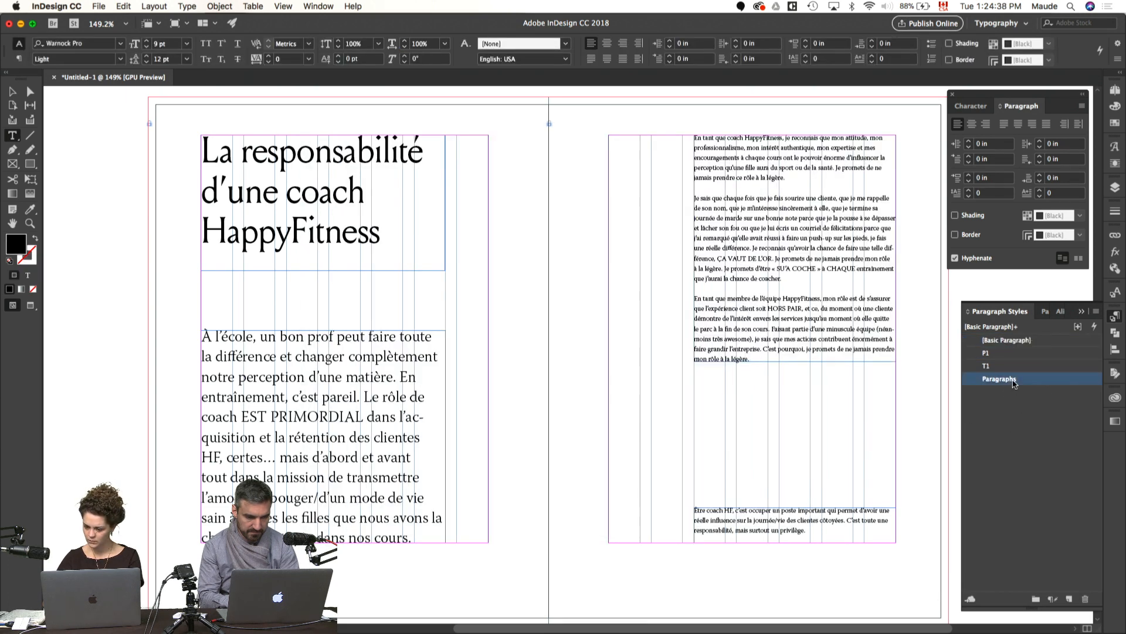
left_click(1086, 599)
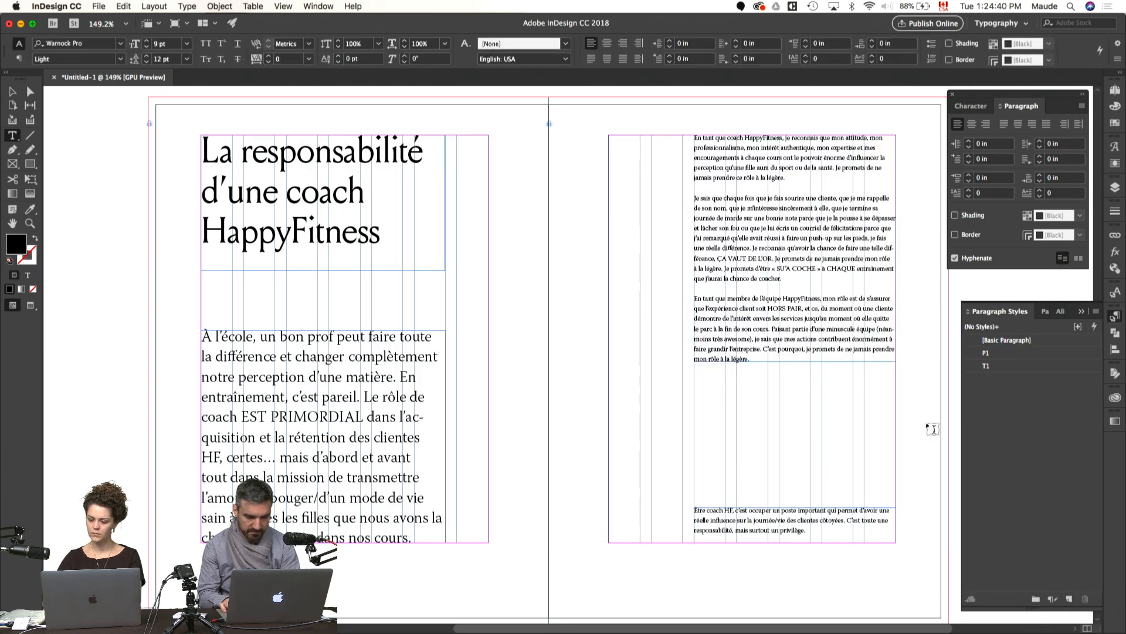
Step: Redefine the T1 paragraph style to match the title's current formatting
key("Escape")
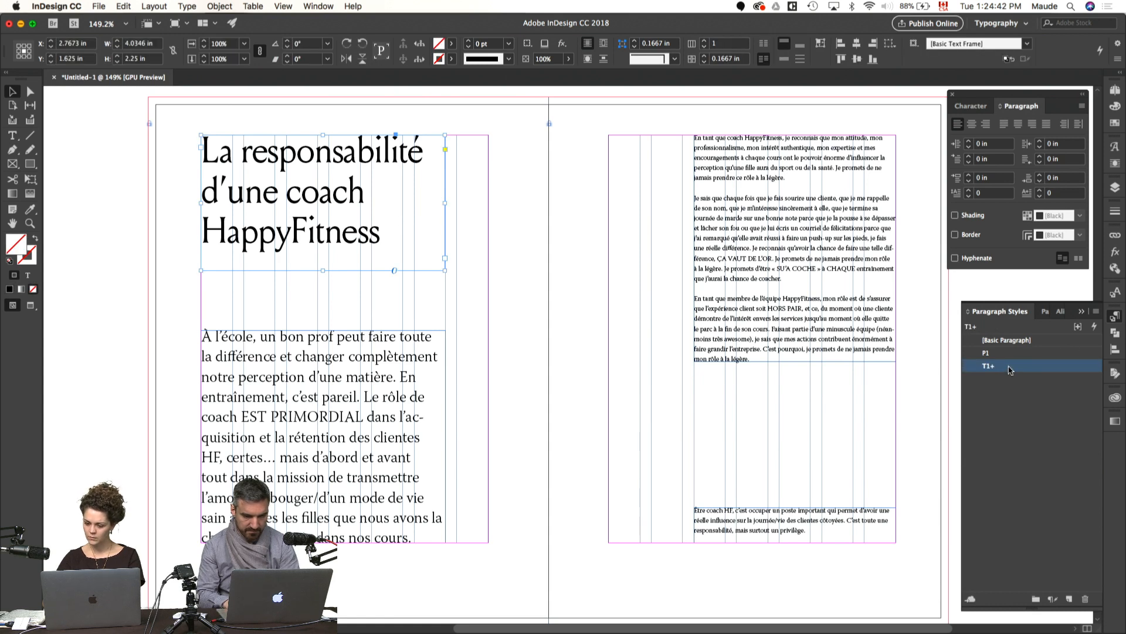
right_click(1008, 367)
left_click(939, 411)
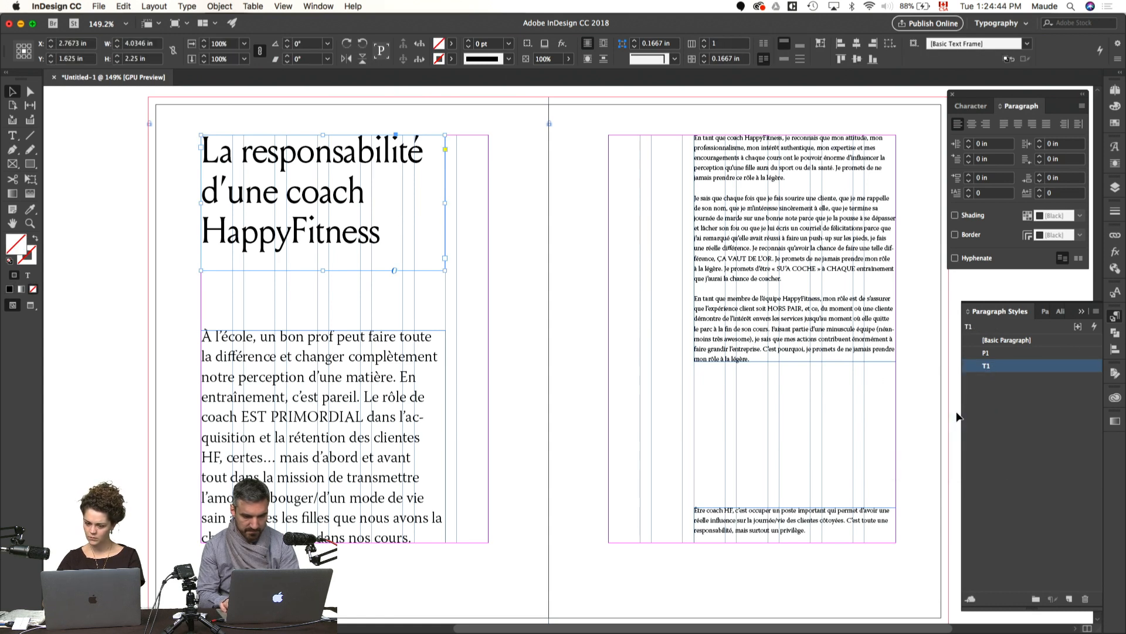
Step: Turn off hyphenation for the whole introduction on the left page
left_click(376, 402)
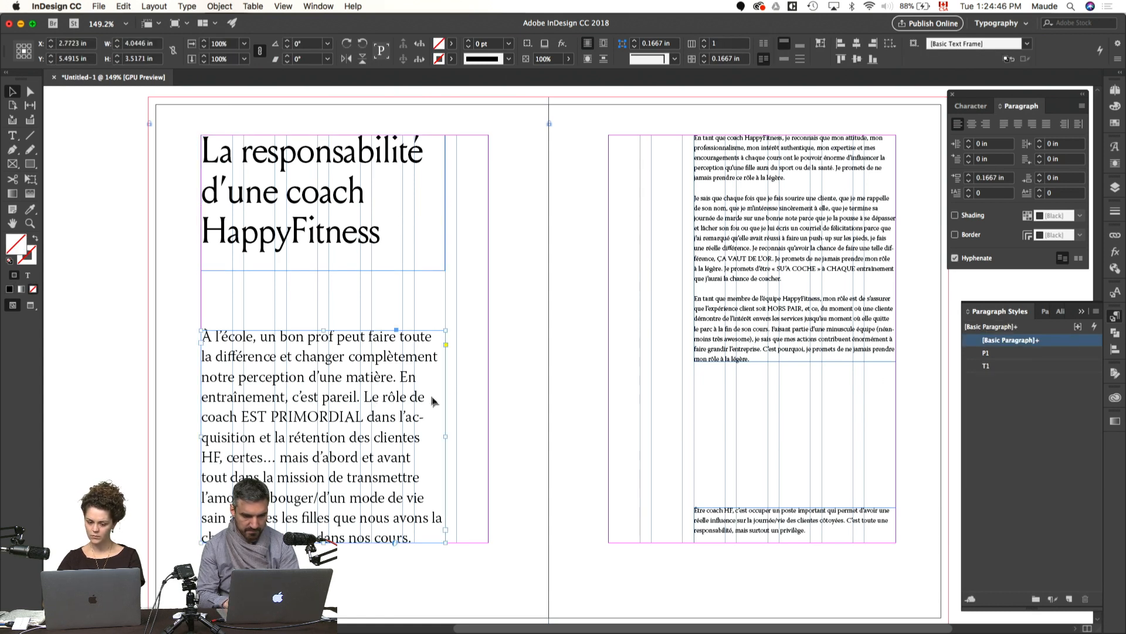
double_click(412, 422)
key("super+a")
left_click(966, 263)
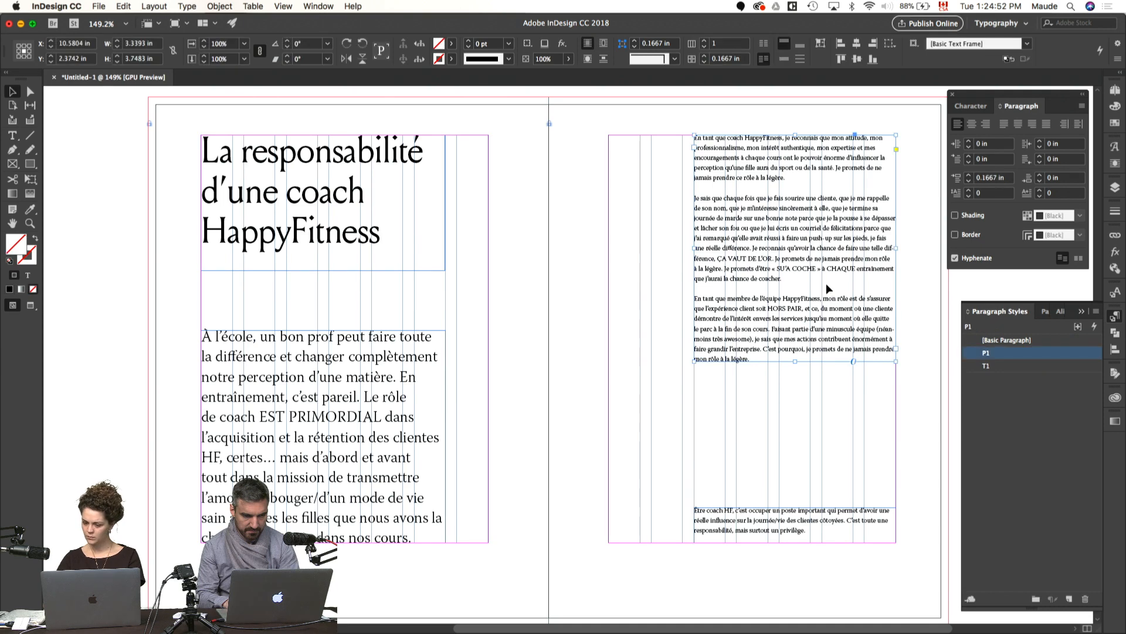
Step: Apply the P1 paragraph style to the closing paragraph at the foot of the right page and deselect it
double_click(791, 530)
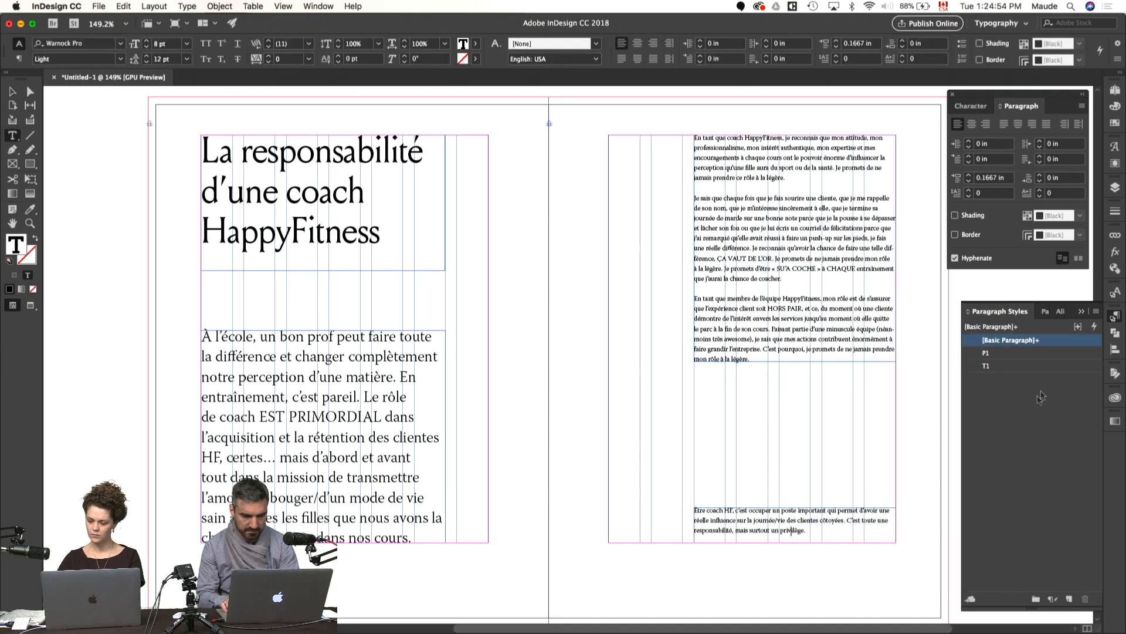
key("super+a")
left_click(997, 353)
left_click(741, 464, "super")
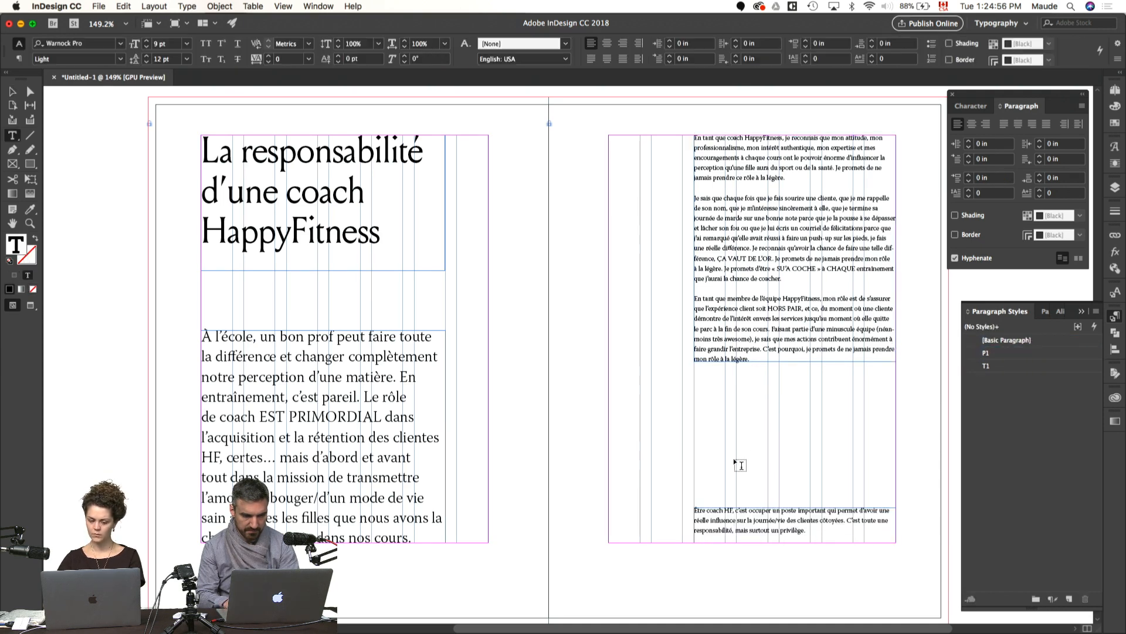
Step: Preview the spread without guides and review the overall layout at a reduced zoom of 75%
key("v")
key("w")
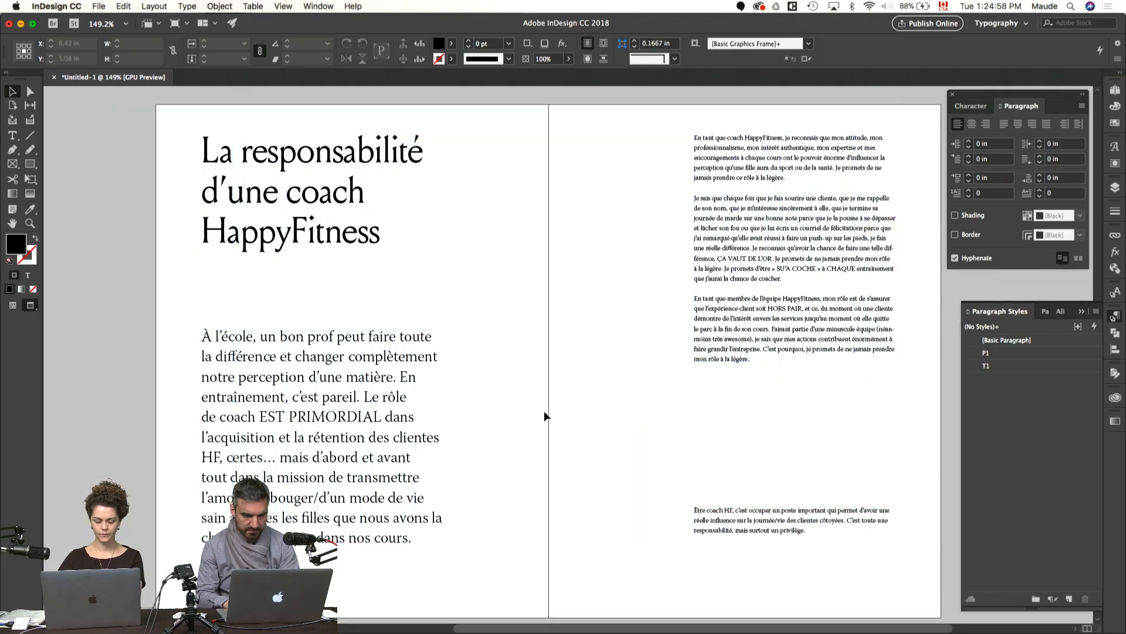
key("super+minus")
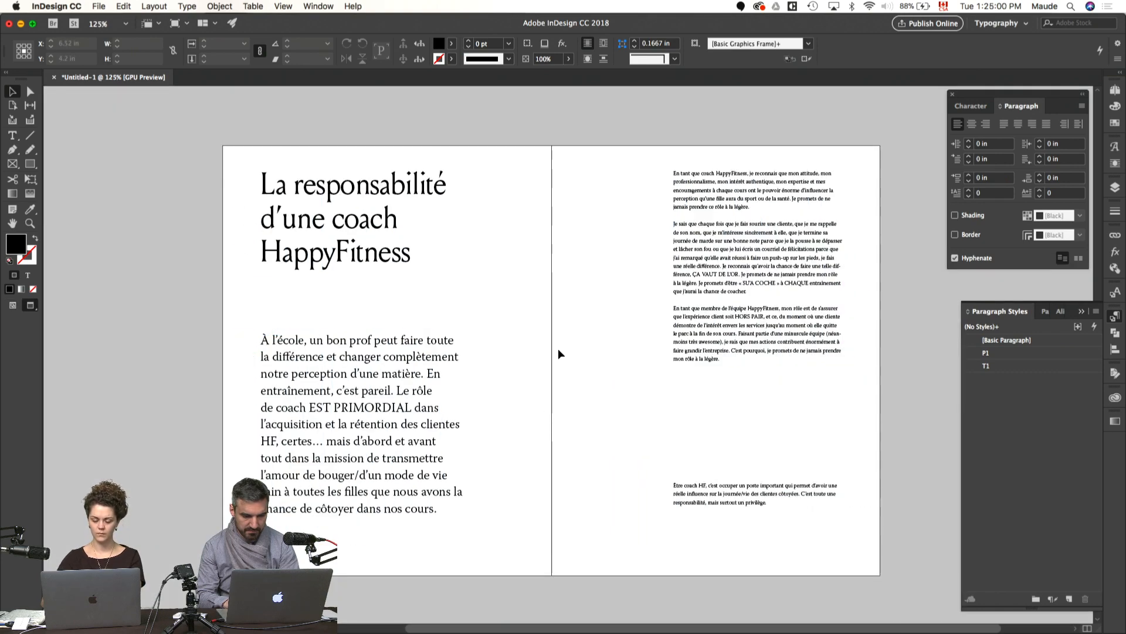
scroll(558, 348, "down", 1)
scroll(558, 349, "right", 1)
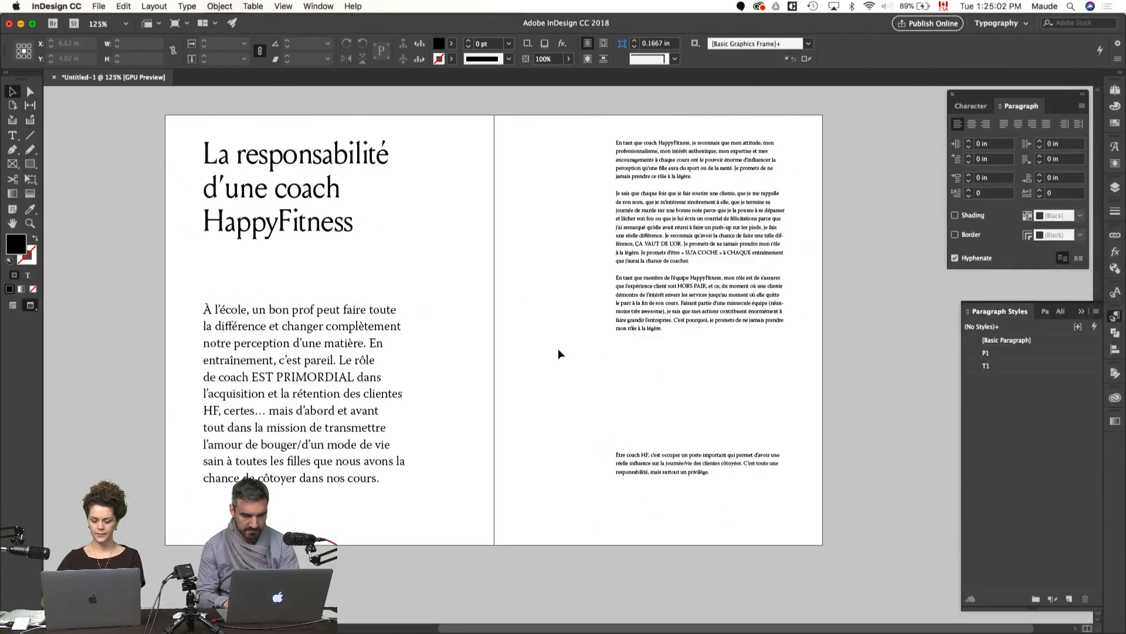
key("super+minus")
key("super+minus")
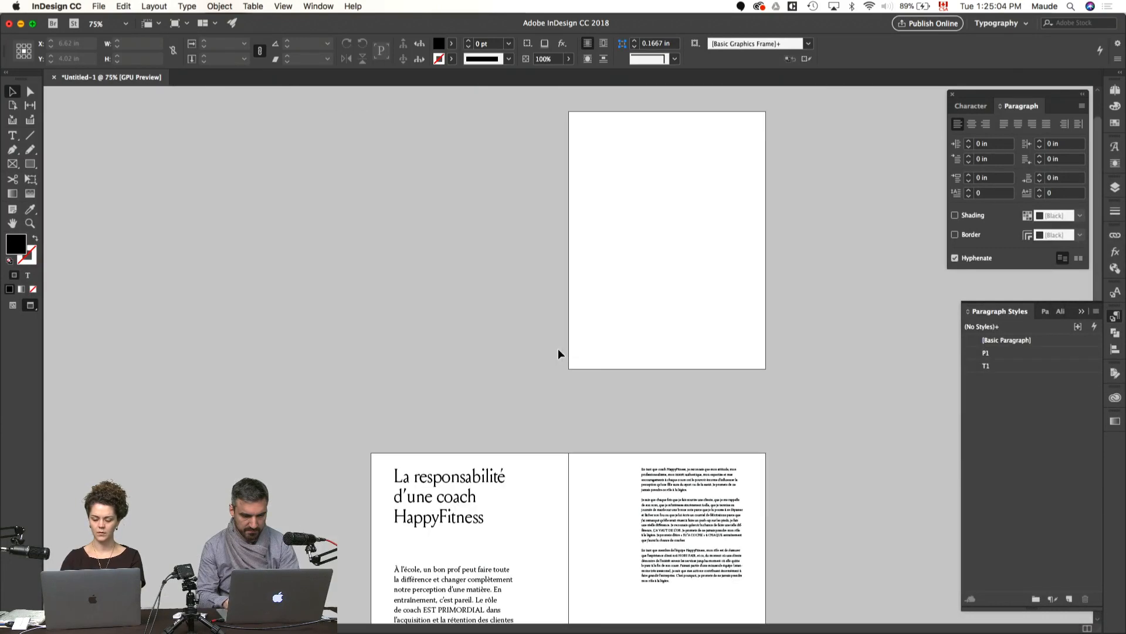
scroll(558, 349, "down", 4)
scroll(558, 348, "up", 2)
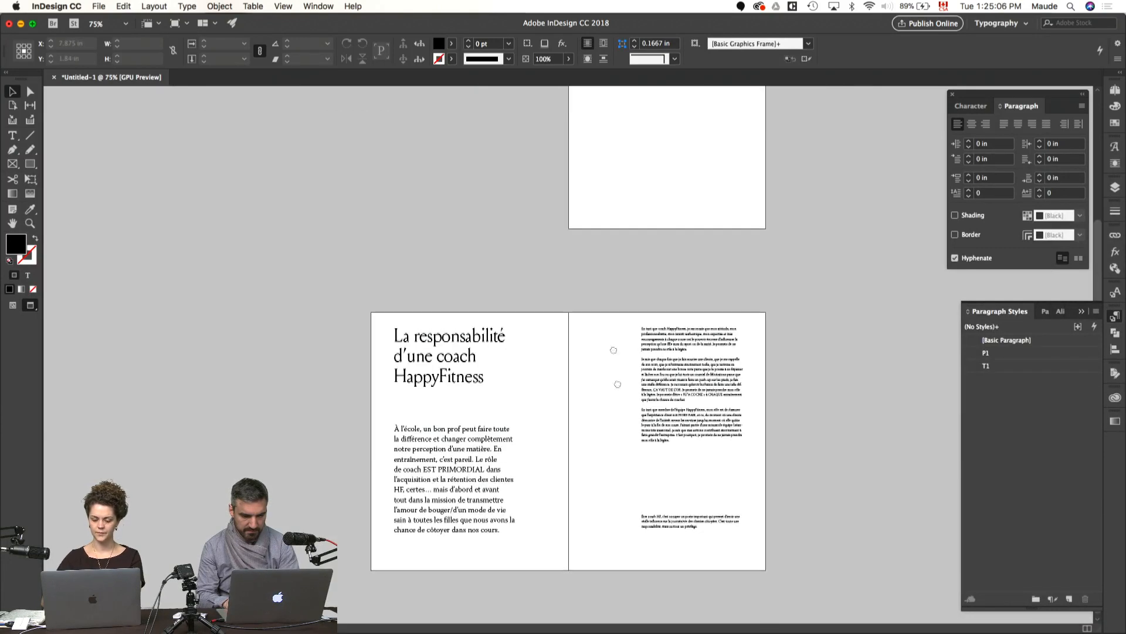
scroll(595, 512, "down", 2)
Step: Undo the page insertion between the title page and the body text page
key("super+z")
key("super+z")
key("super+z")
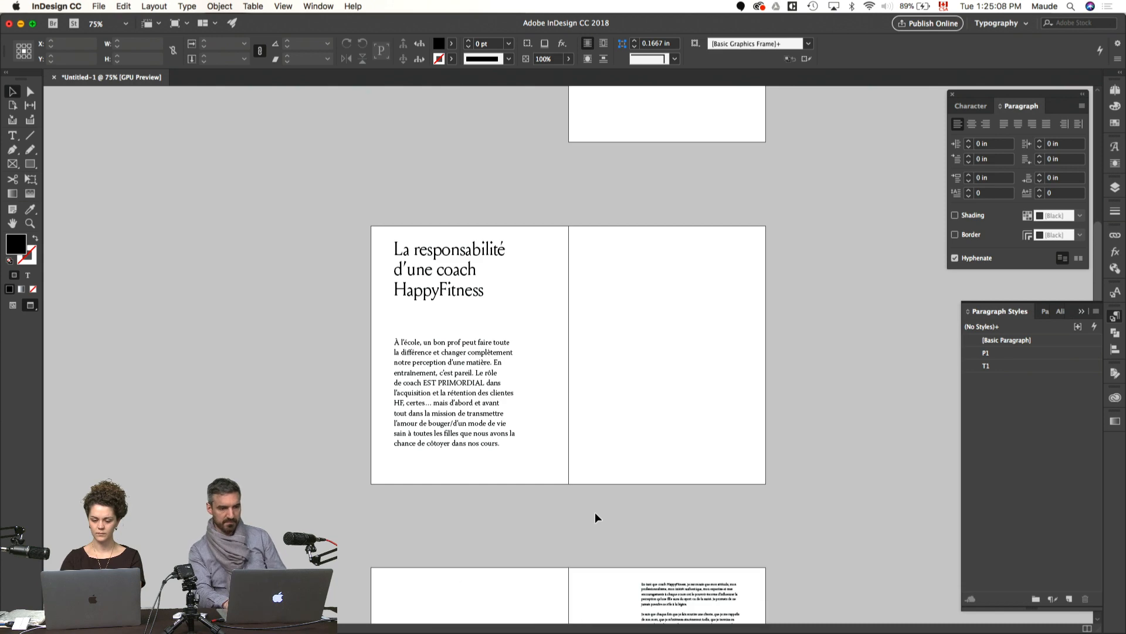
Step: Insert additional blank pages into the document
left_click(226, 5)
left_click(206, 5)
left_click(207, 5)
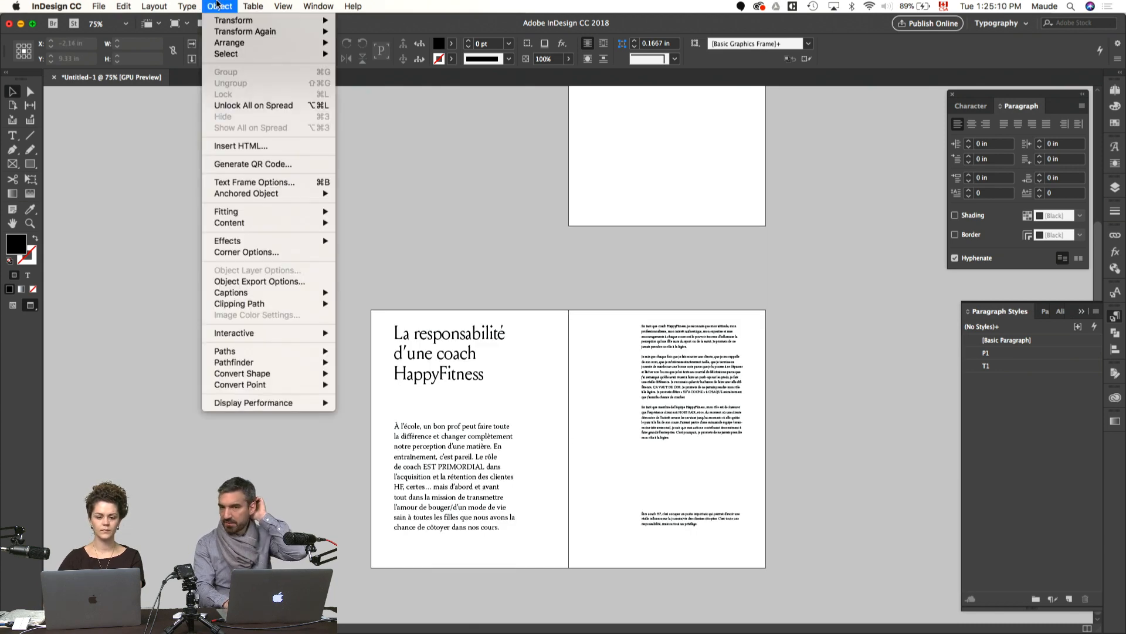
mouse_move(193, 3)
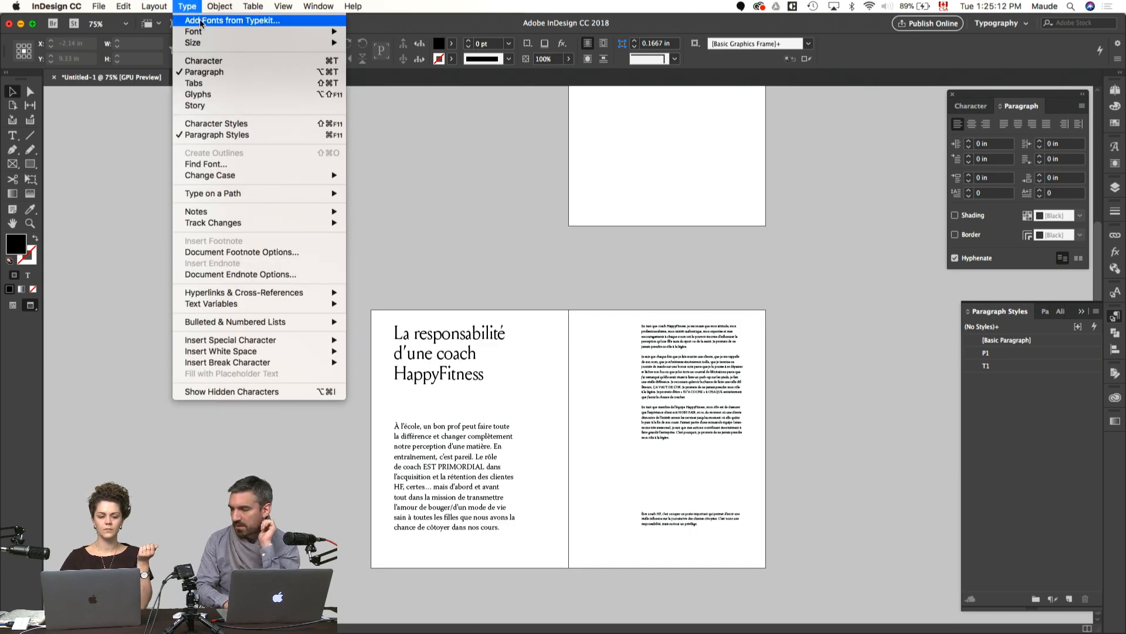
mouse_move(155, 5)
mouse_move(258, 20)
left_click(332, 35)
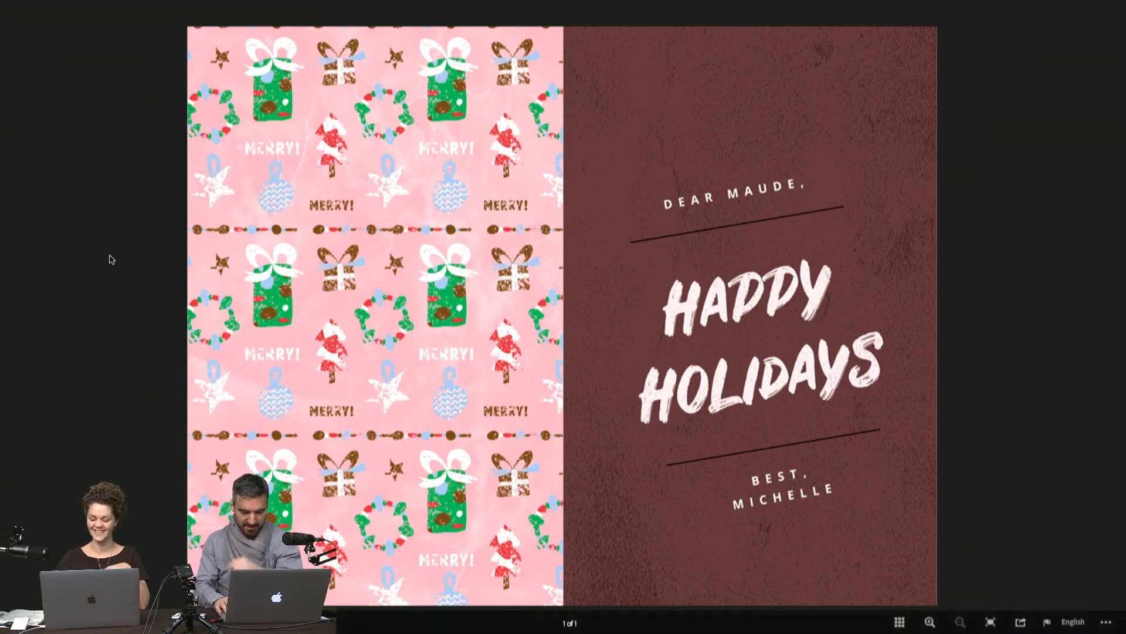
key("ctrl+Tab")
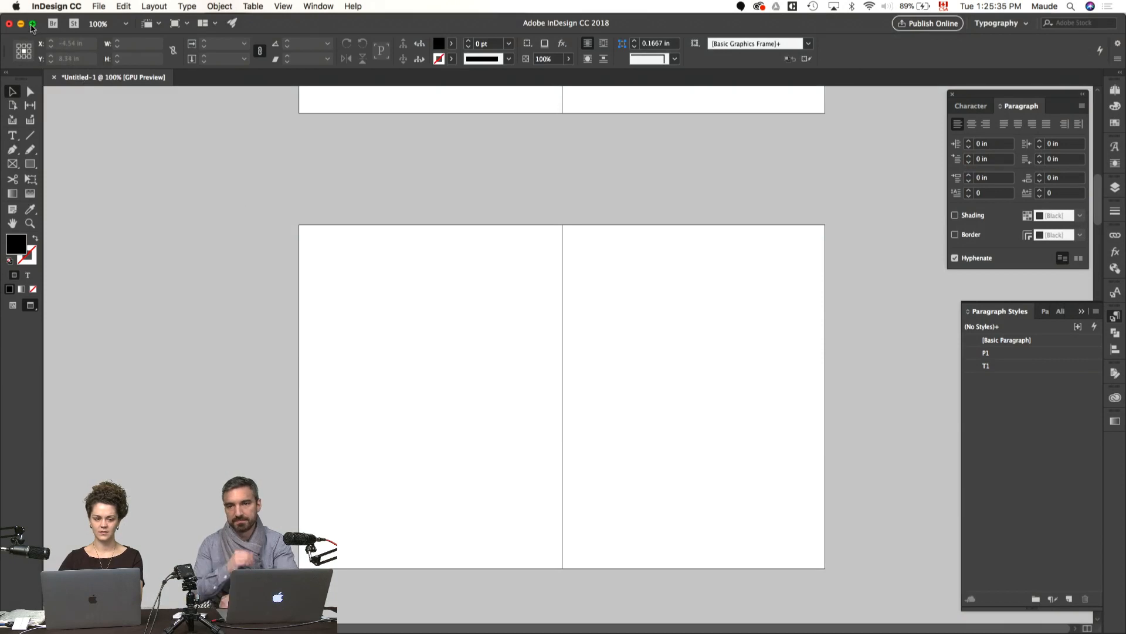
Step: Consult the HF 2018 Pinterest board in Chrome, and open the HF Photos folder in Finder
left_click(33, 24)
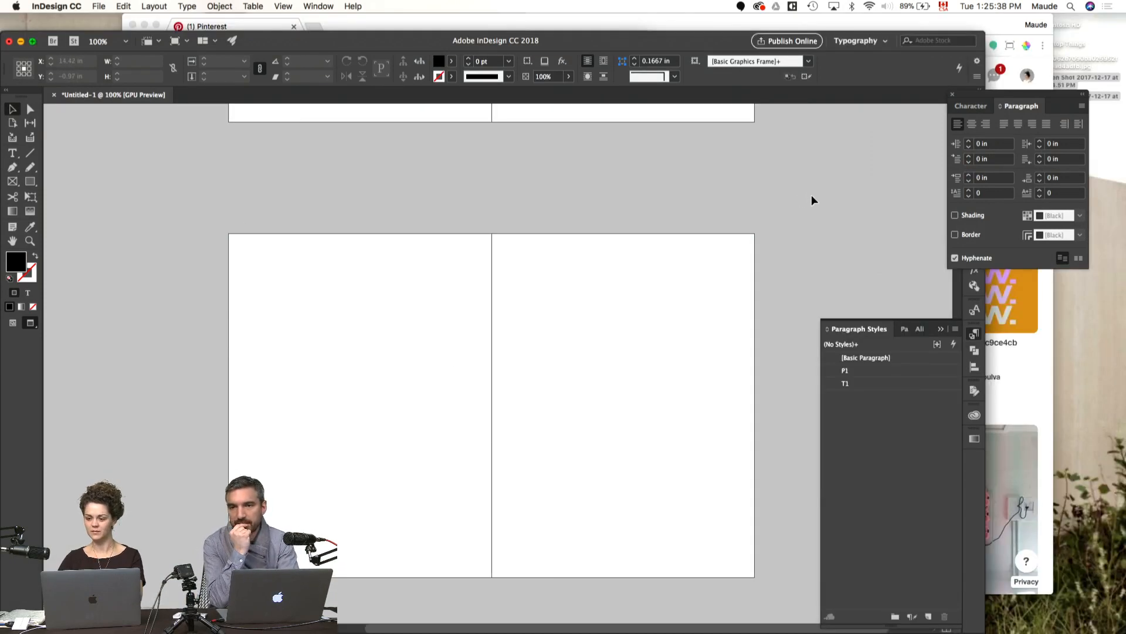
left_click(1021, 318)
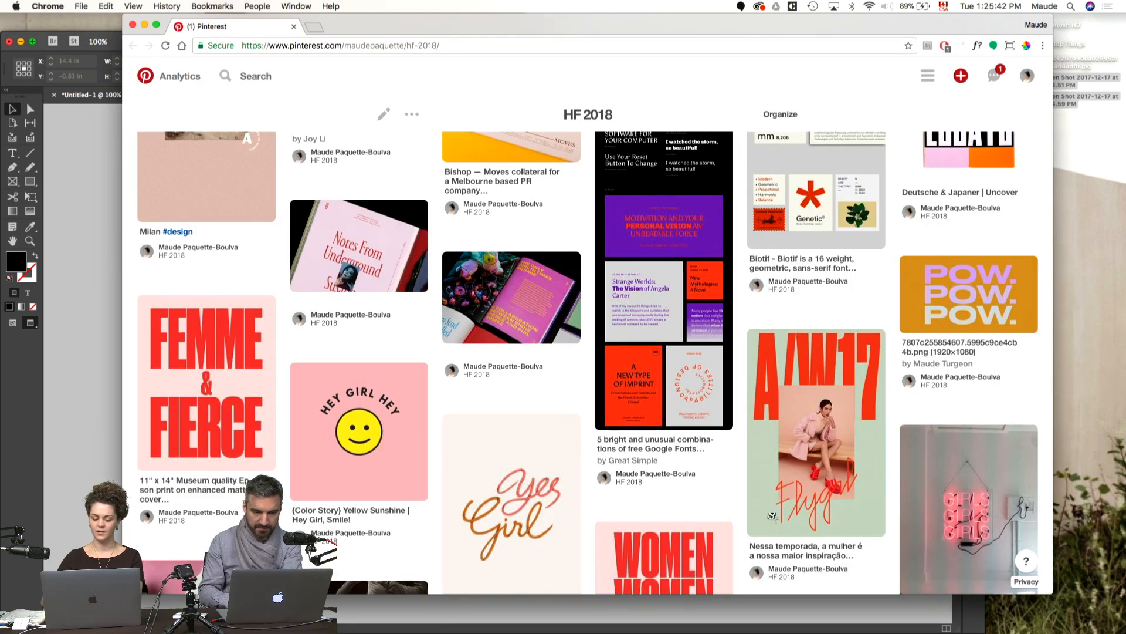
key("super+Tab")
key("super+Tab")
key("super+Tab")
key("super+Tab")
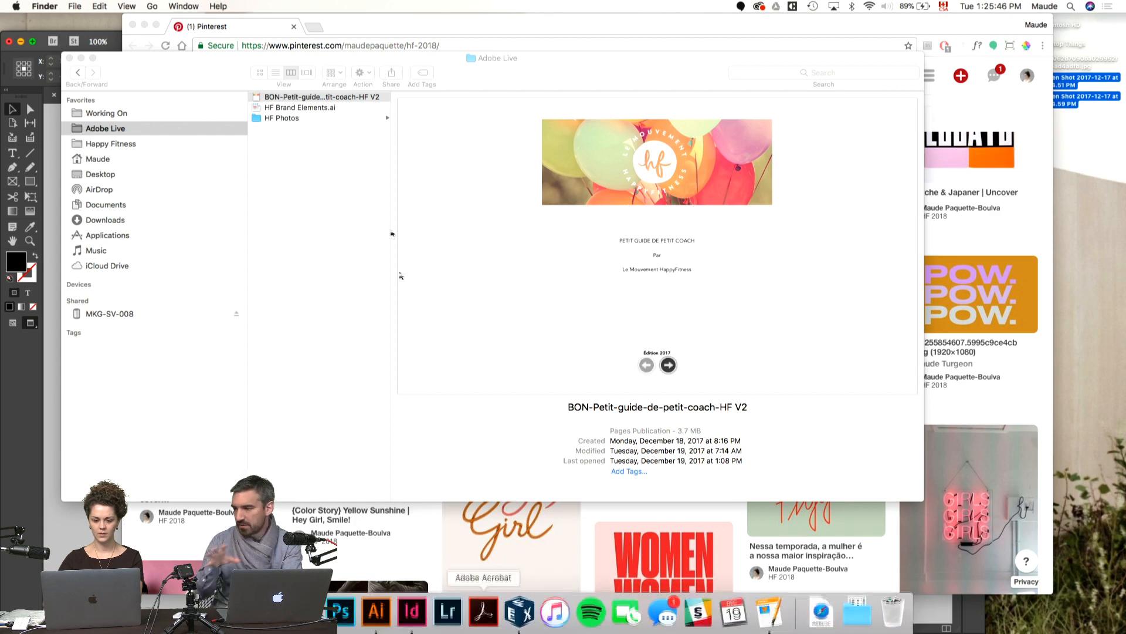
left_click(347, 123)
left_click(346, 120)
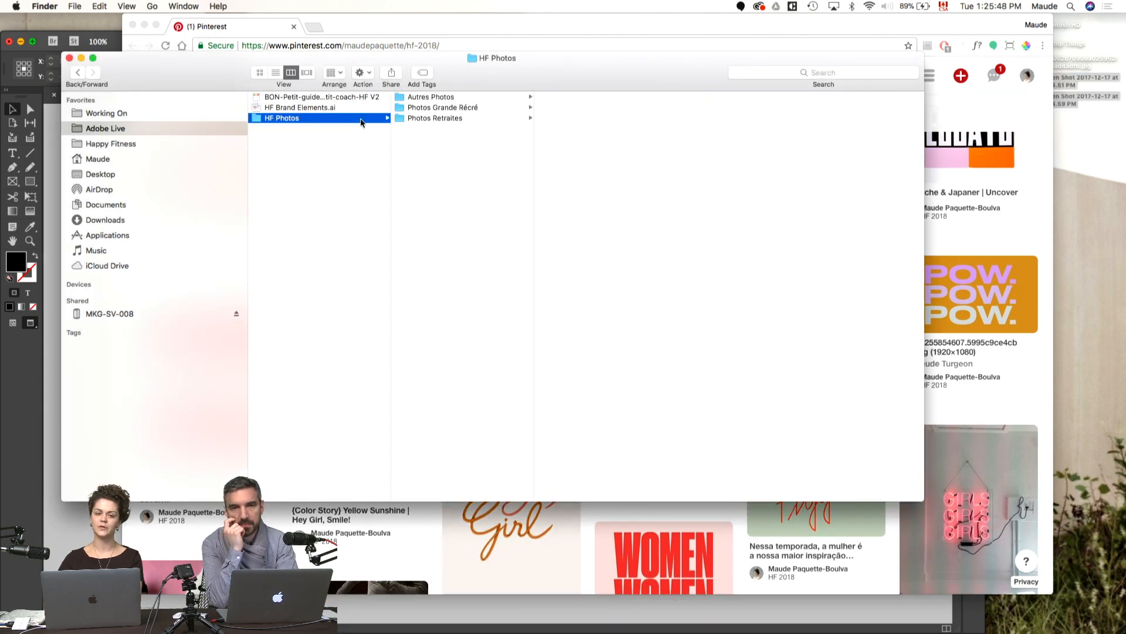
Step: Switch to Illustrator and copy the pale pink Le Mouvement HappyFitness logo from HF Brand Elements.ai
left_click(378, 613)
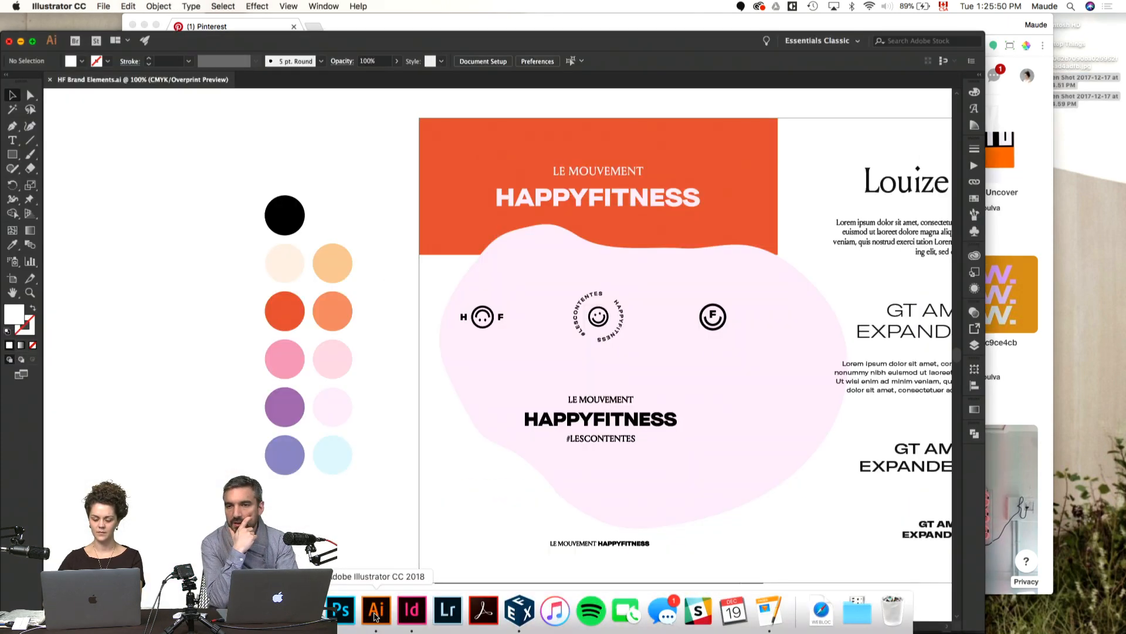
scroll(514, 304, "right", 1)
scroll(514, 304, "right", 3)
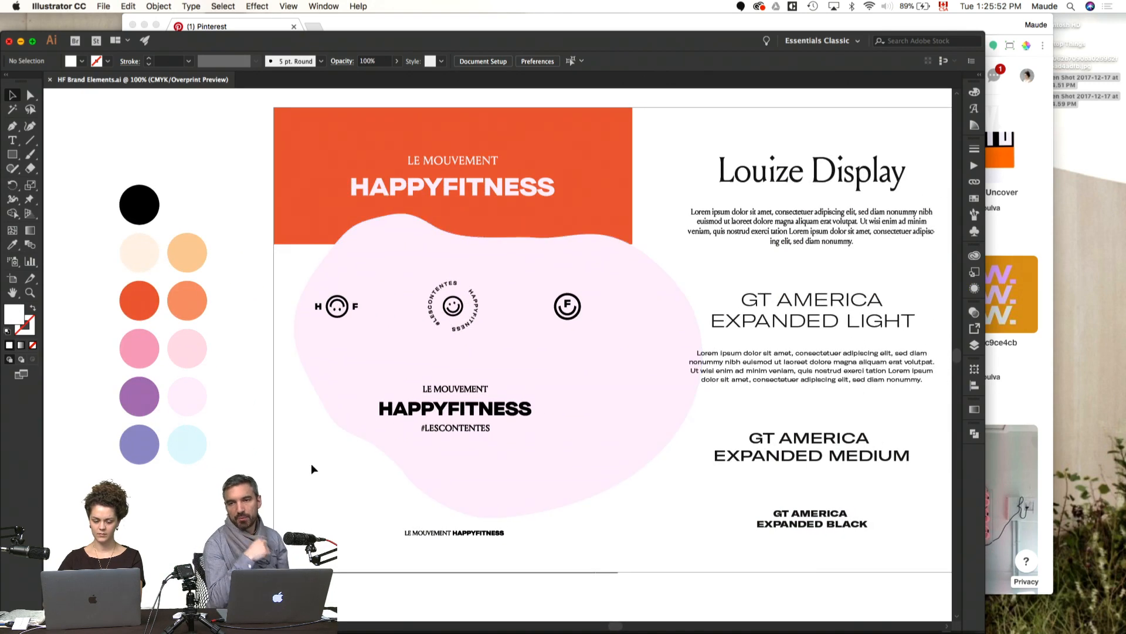
left_click(488, 191)
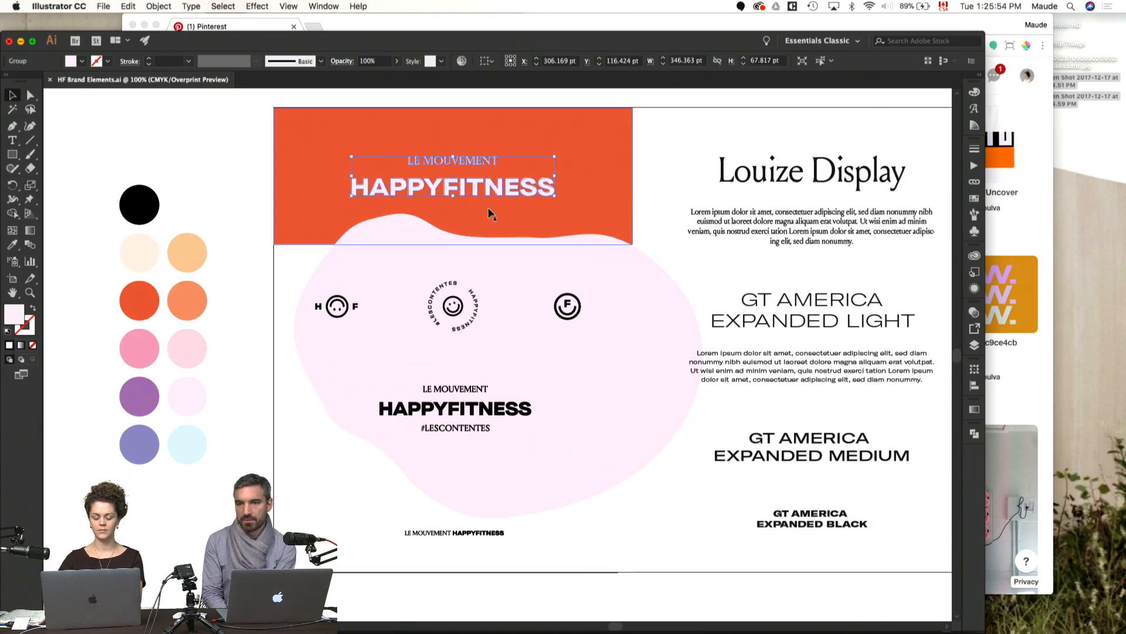
Step: Return to InDesign, paste the copied logo onto the cover page, deselect it and leave preview mode
key("super+Tab")
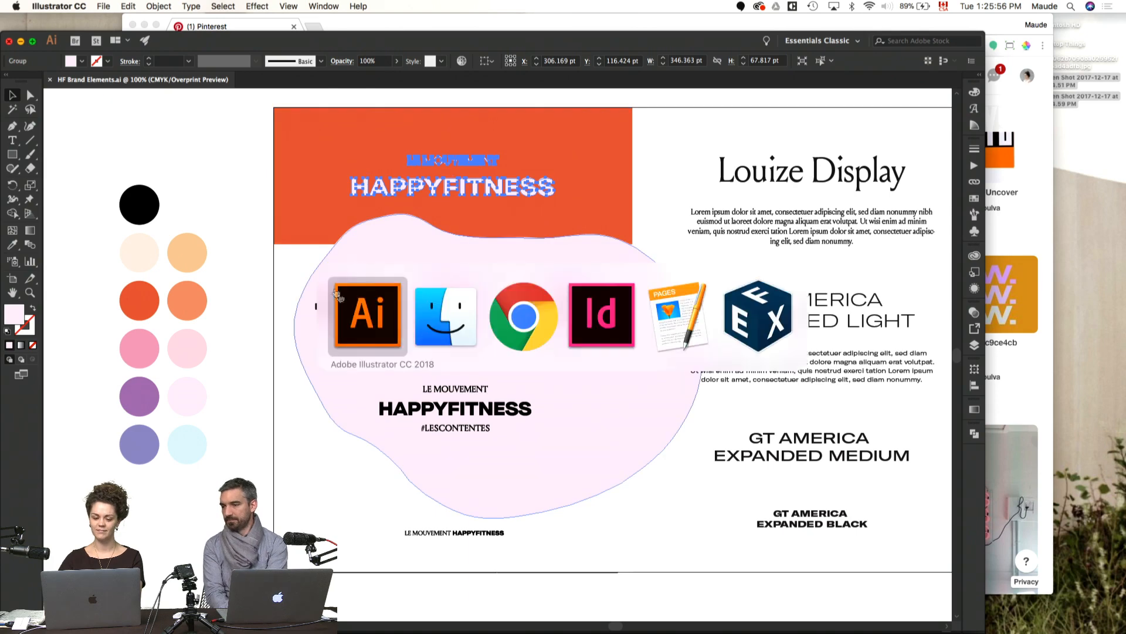
left_click(610, 309)
scroll(610, 304, "up", 14)
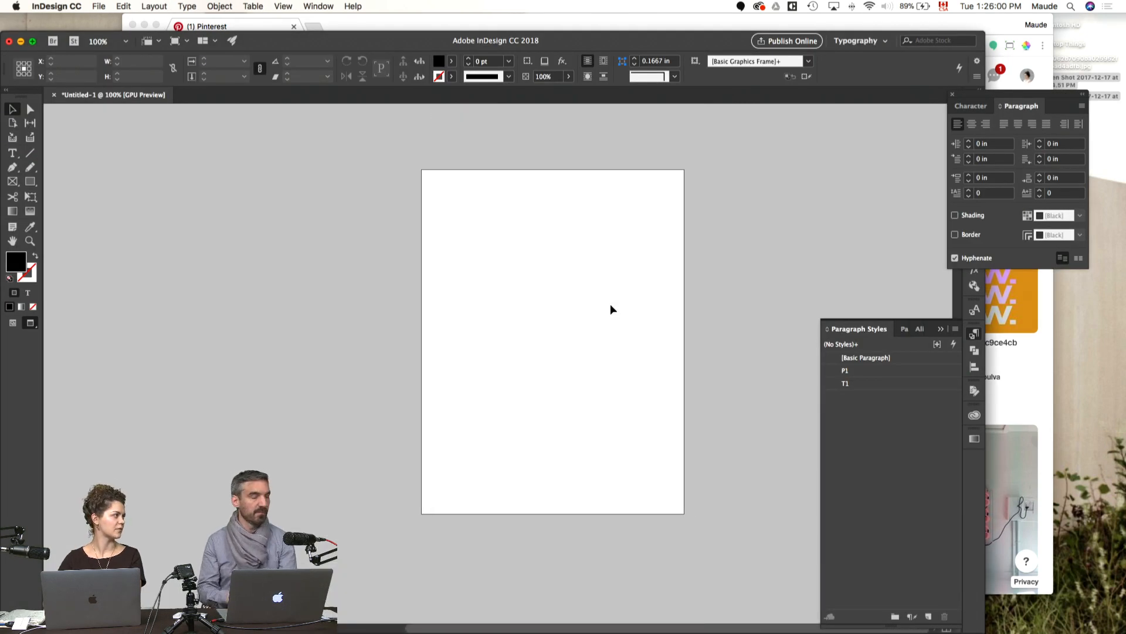
key("super+v")
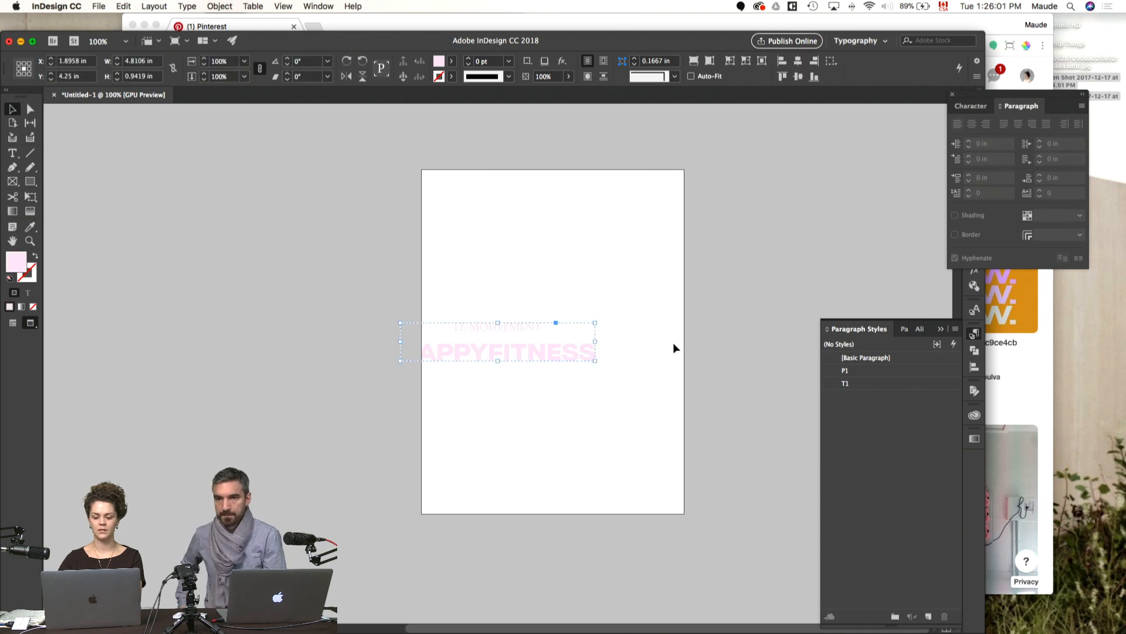
left_click(659, 298)
key("w")
Step: Copy the black H smiley F logo from the brand elements in Illustrator and paste it onto the InDesign cover page
key("super+Tab")
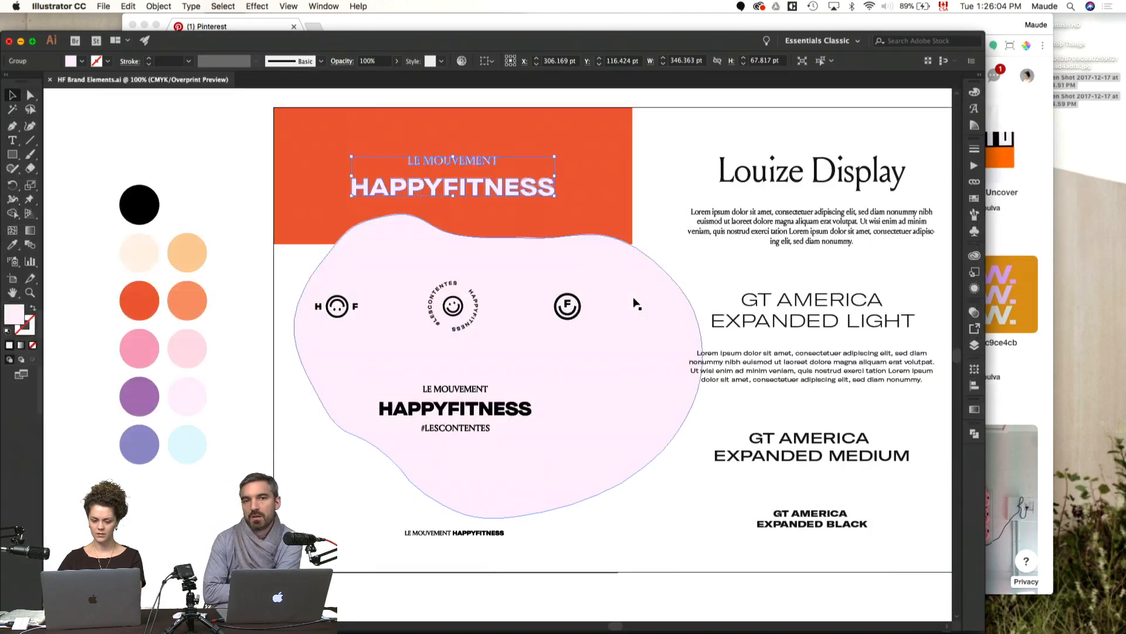
left_click(340, 306)
key("super+c")
key("super+Tab")
key("super+v")
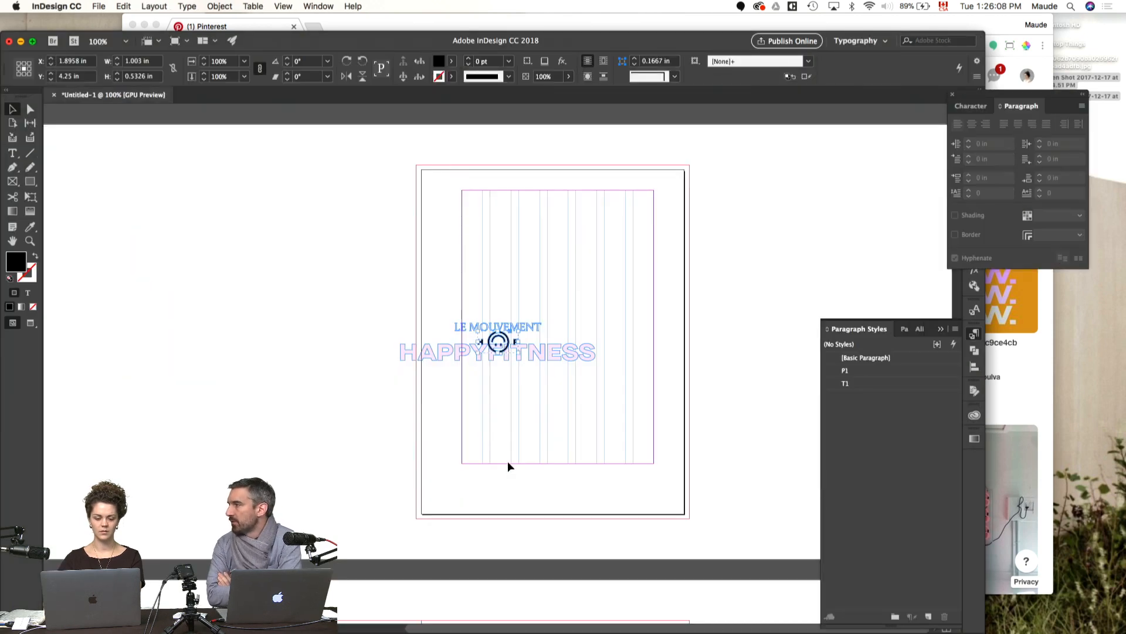
Step: Copy the circular #LESCONTENTES HAPPYFITNESS smiley badge from Illustrator and paste it onto the InDesign cover page
key("super+Tab")
left_click(469, 322)
key("super+c")
key("super+Tab")
key("super+v")
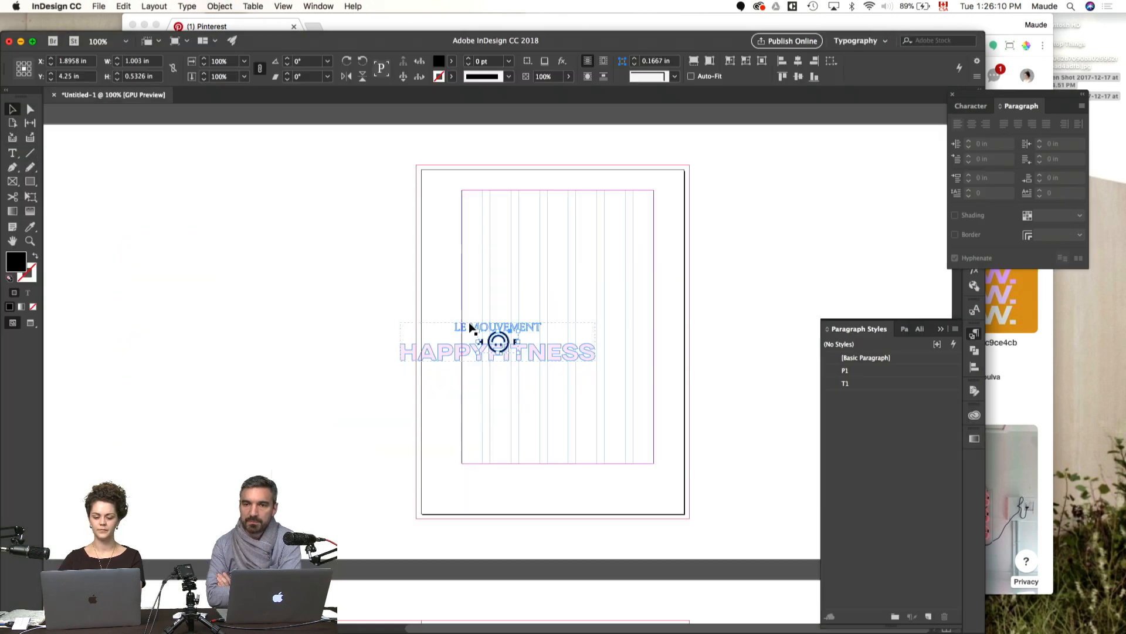
Step: Copy the round F smiley icon from Illustrator and paste it onto the InDesign cover page
key("super+Tab")
left_click(573, 315)
key("super+Tab")
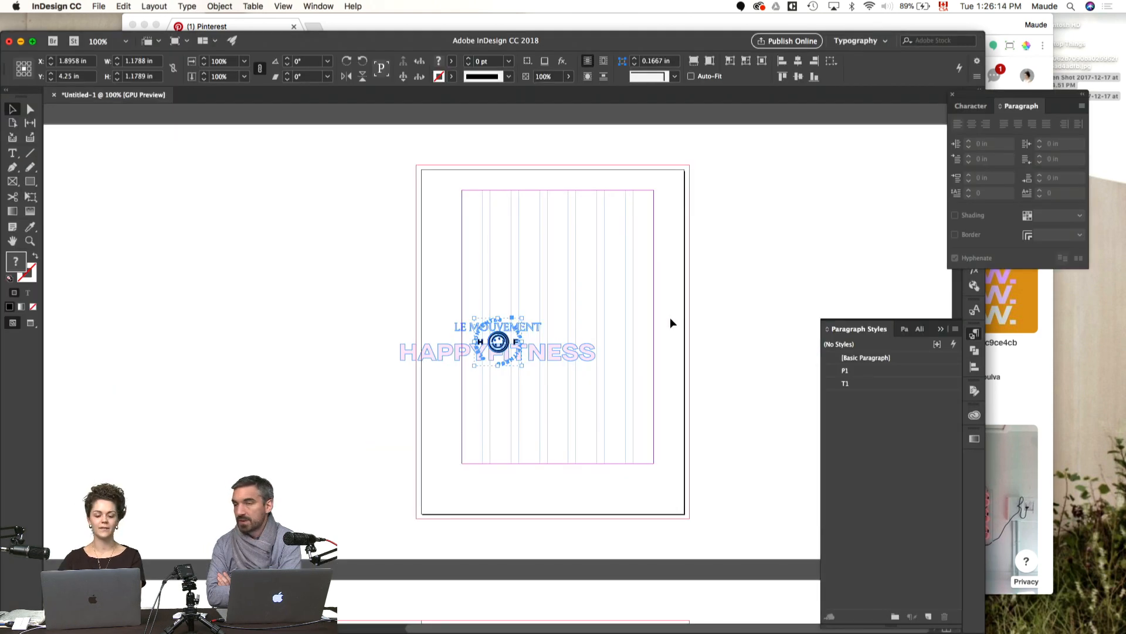
key("super+v")
Step: Copy the stacked black Le Mouvement HappyFitness #LesContentes logo from Illustrator and paste it onto the InDesign cover page
key("super+Tab")
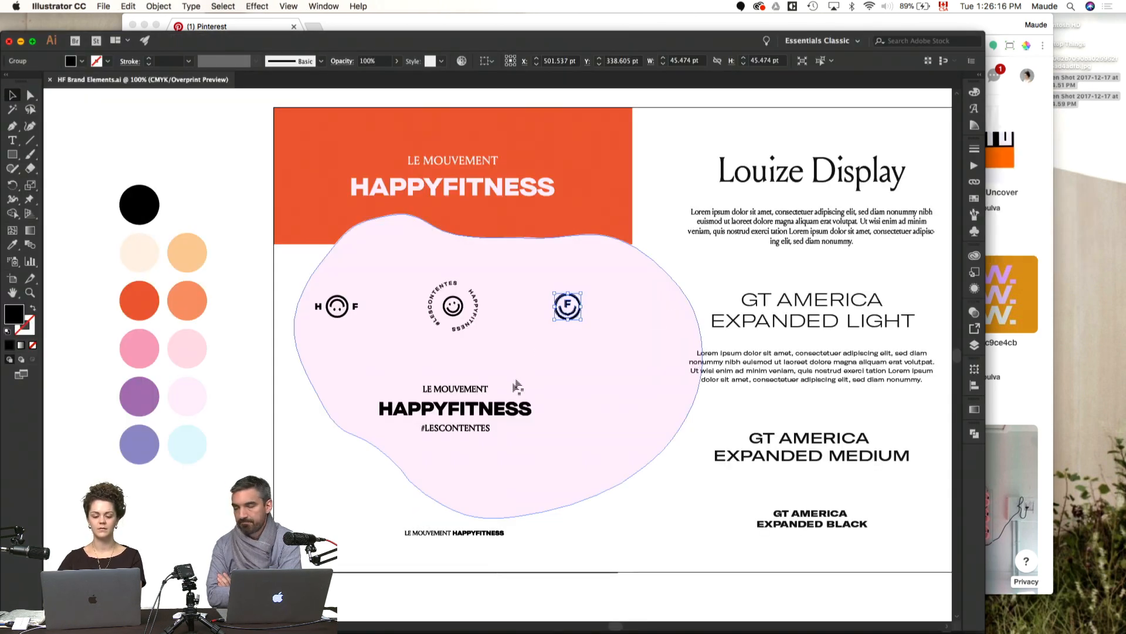
left_click(491, 409)
key("super+c")
key("super+Tab")
key("super+v")
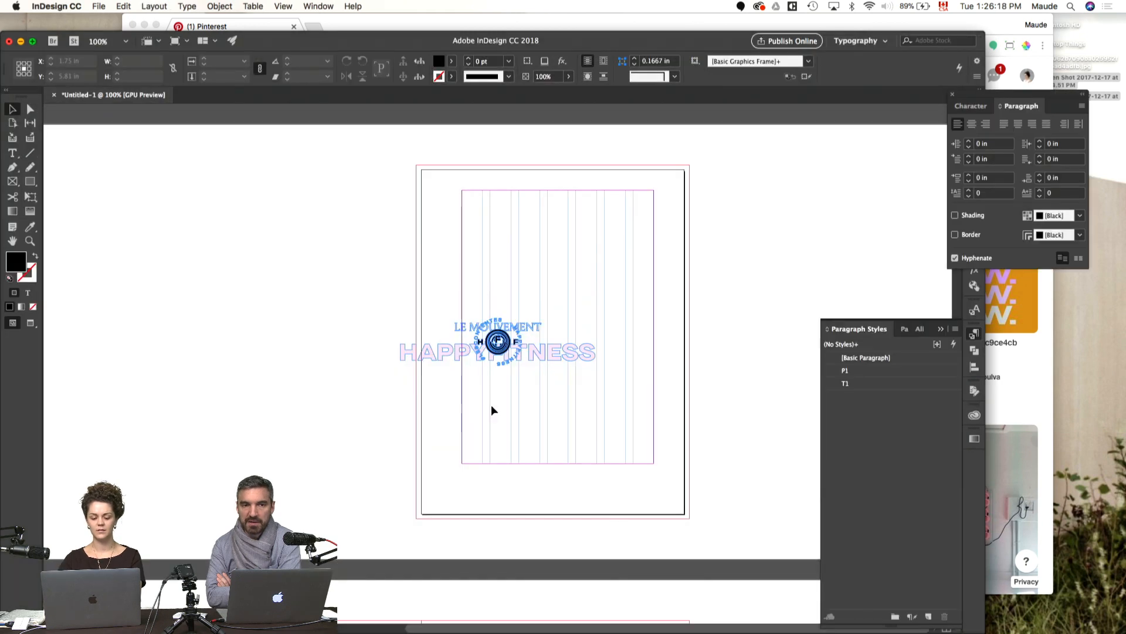
Step: Copy the small one-line Le Mouvement HappyFitness logo from Illustrator and paste it onto the InDesign cover page
key("super+Tab")
left_click(484, 534)
key("super+c")
key("super+Tab")
key("super+v")
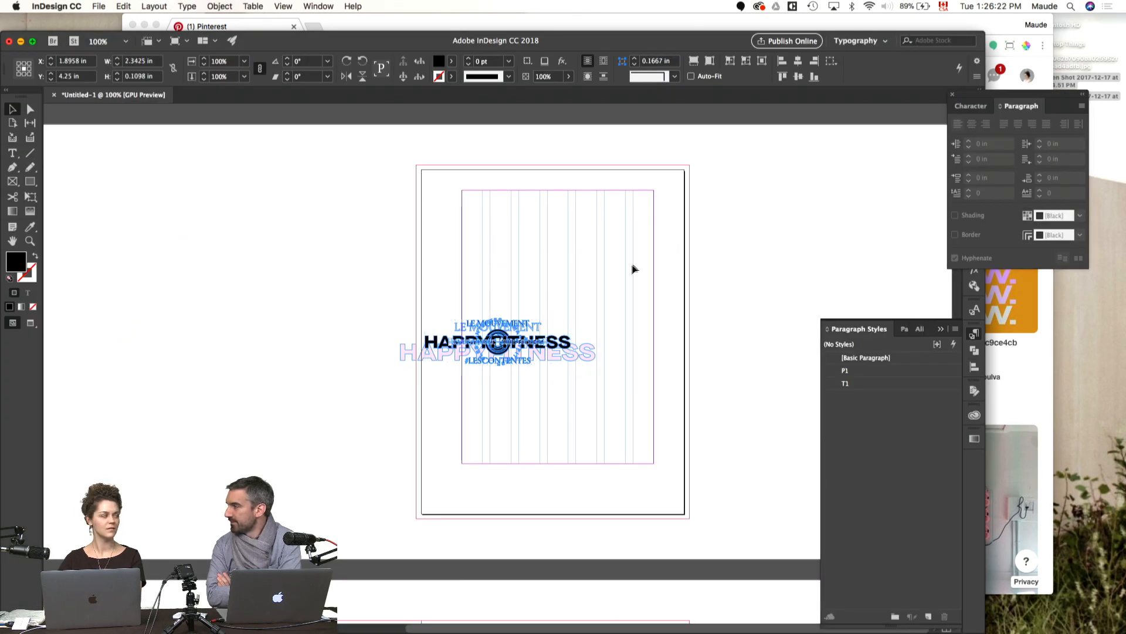
Step: Move all the pasted logos off the cover page and spread them apart on the pasteboard beside it
left_click(629, 265)
left_click_drag(528, 340, 282, 470)
left_click_drag(531, 342, 241, 310)
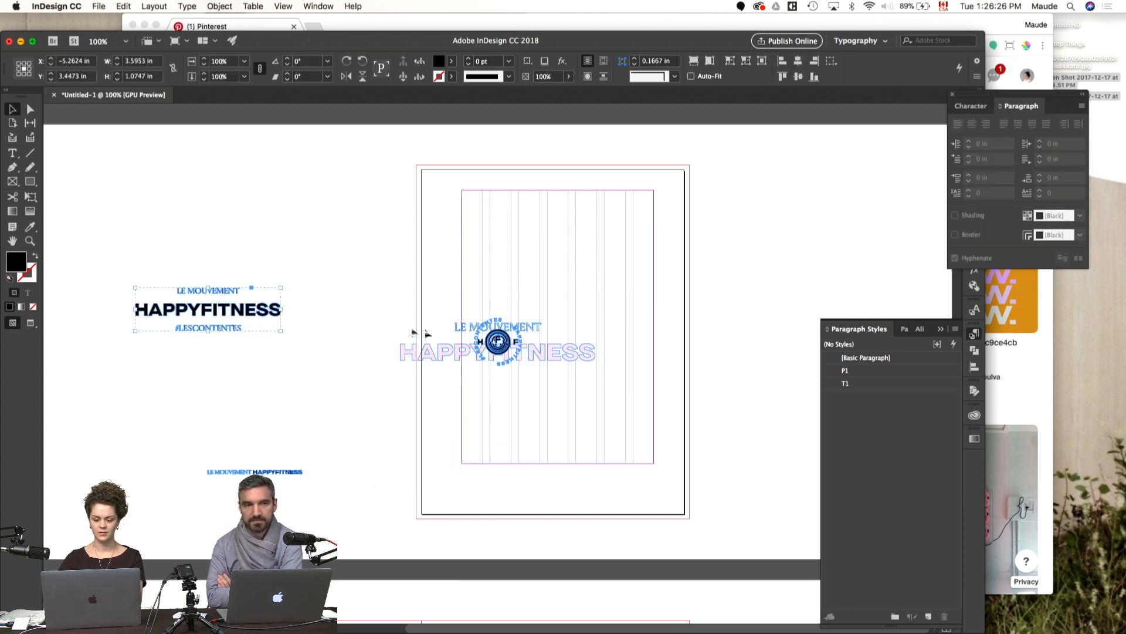
left_click_drag(502, 340, 316, 217)
left_click_drag(501, 345, 258, 390)
left_click_drag(442, 352, 138, 409)
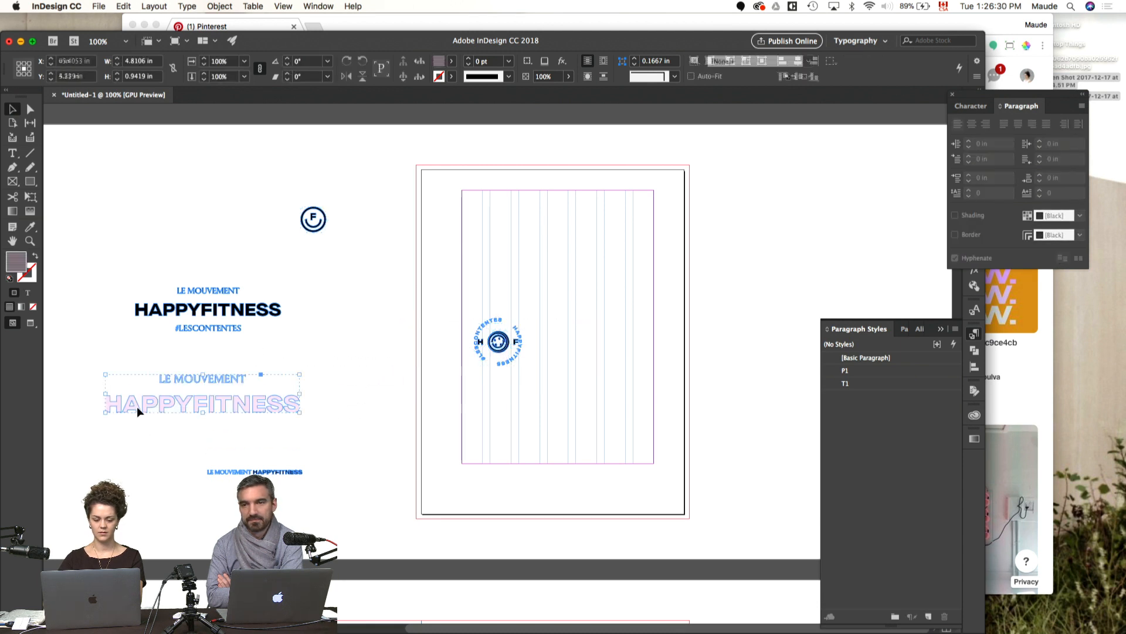
left_click(397, 392)
left_click_drag(503, 346, 360, 292)
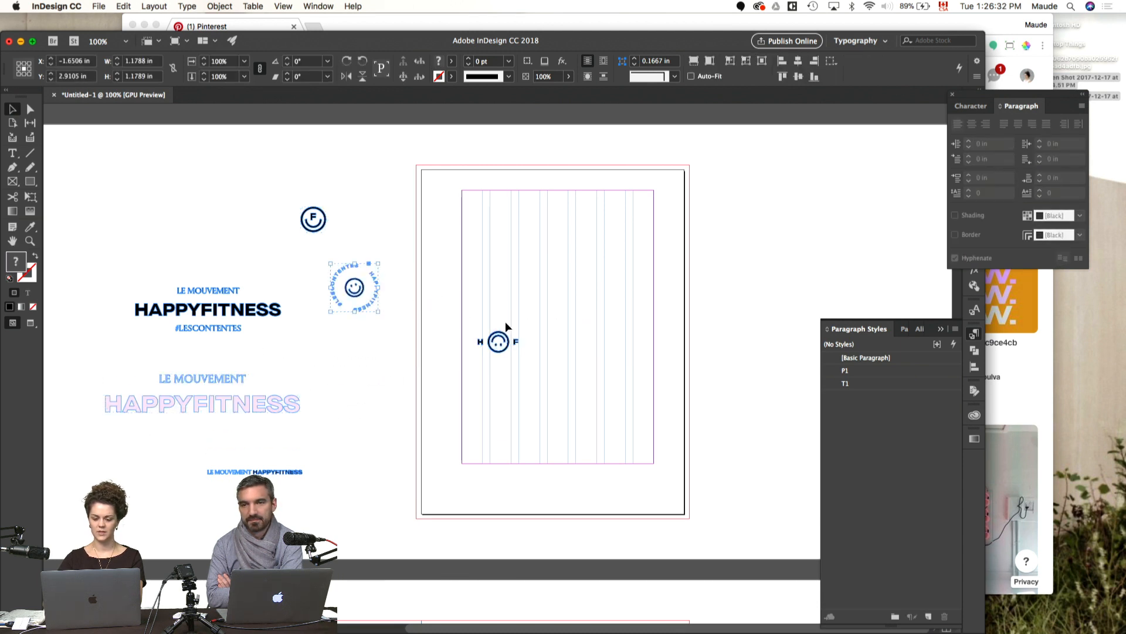
left_click_drag(508, 341, 355, 358)
left_click(372, 448)
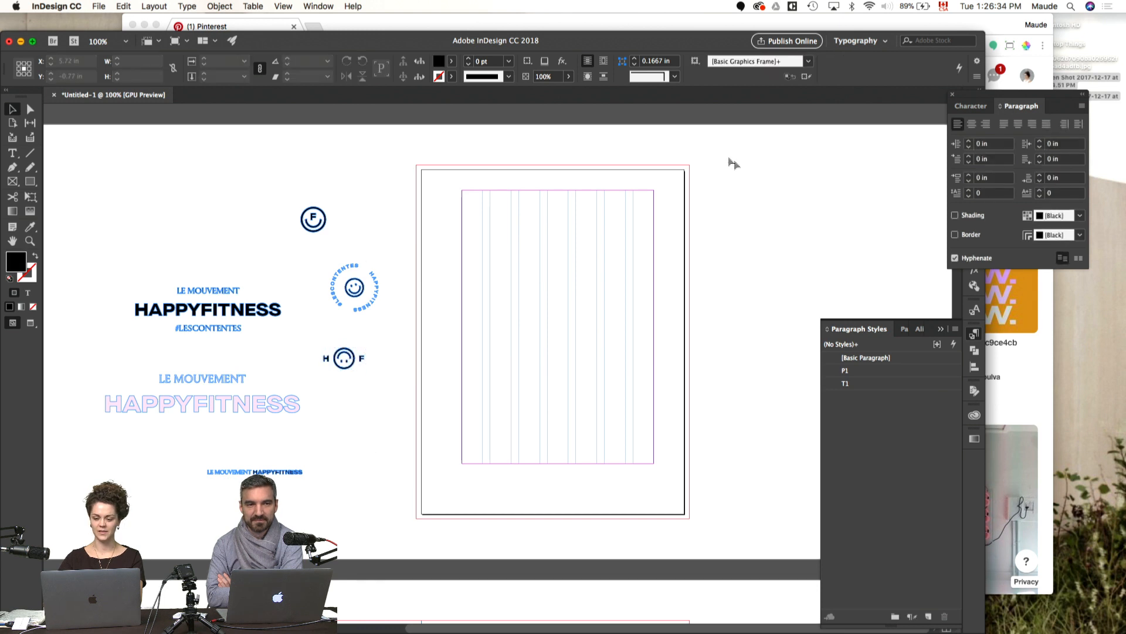
Step: Delete the swatches from C=75 M=68 Y=67 K=90 through c70m67y64k74, replacing them with [Black]
key("super+t")
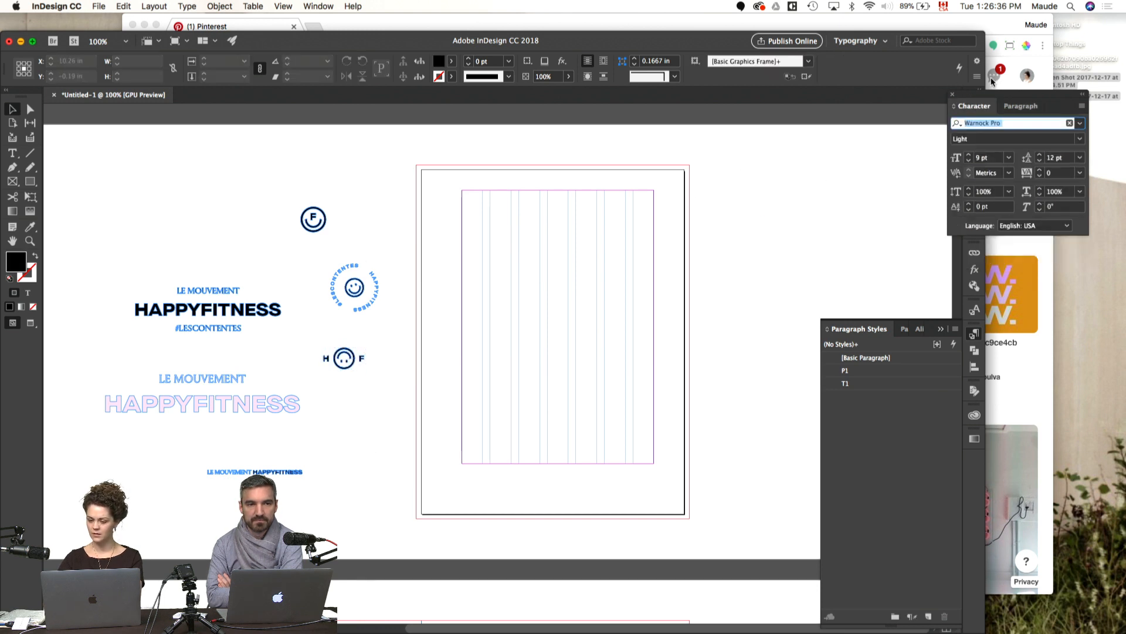
key("super+t")
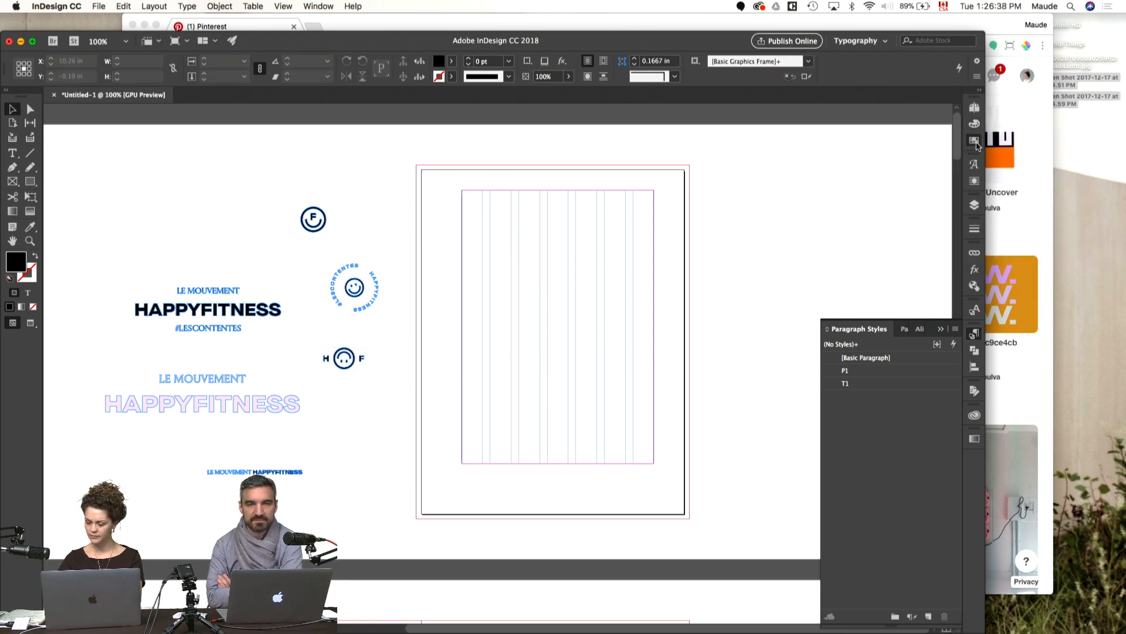
left_click(975, 140)
left_click(860, 373)
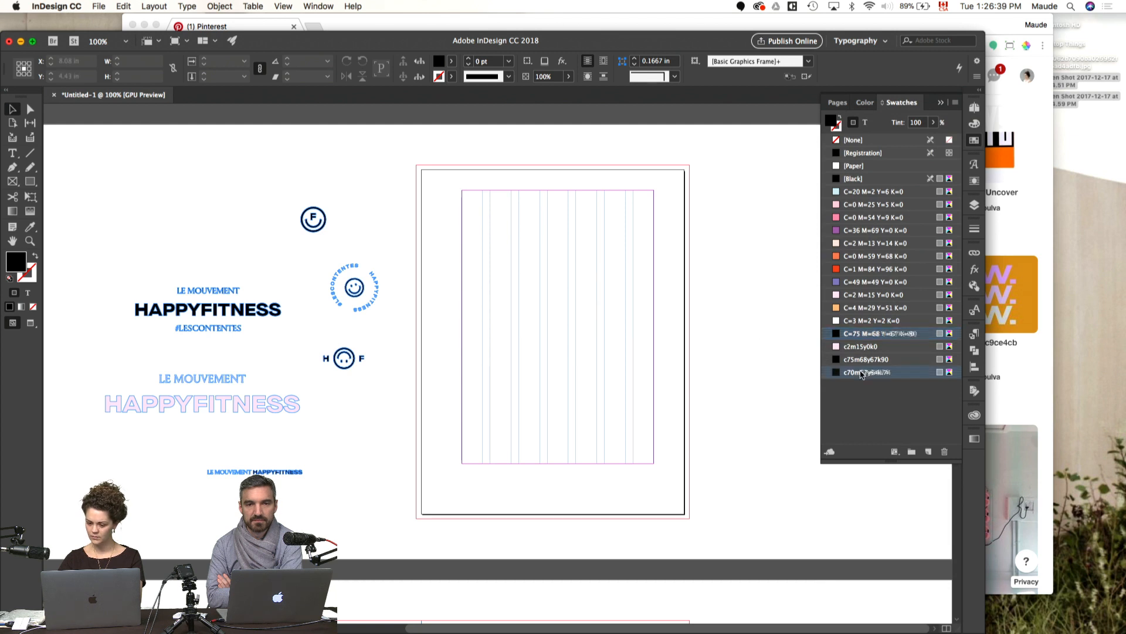
left_click(877, 334, "shift")
left_click(945, 449)
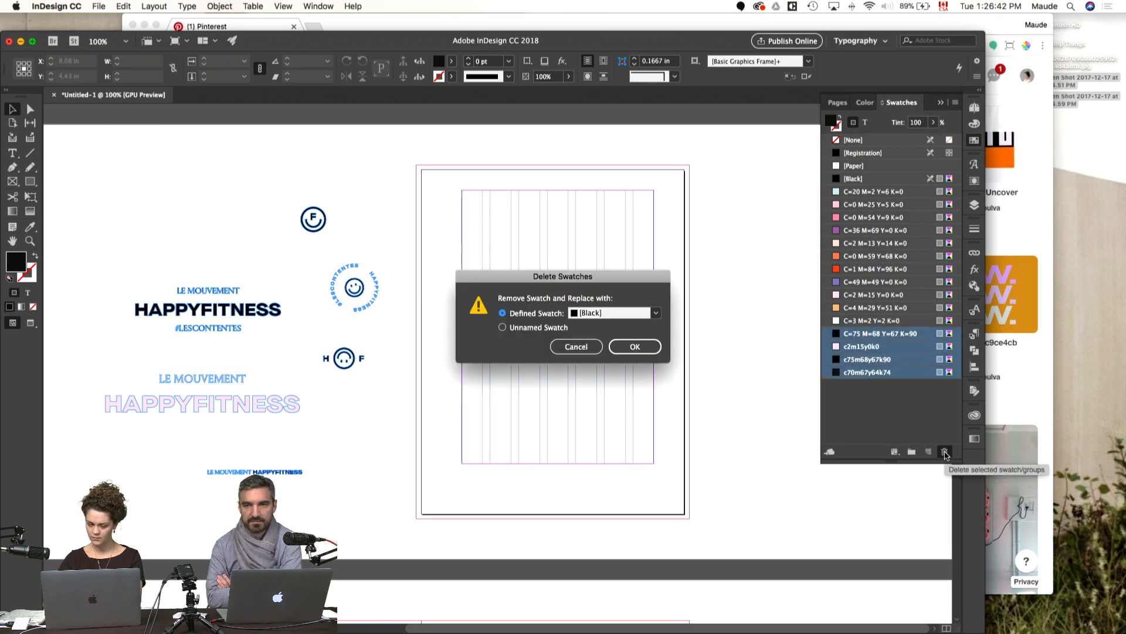
left_click(635, 347)
key("w")
key("w")
Step: Copy the pale pink blob from Illustrator into InDesign, and move it from the cover to the blank spread below
key("super+Tab")
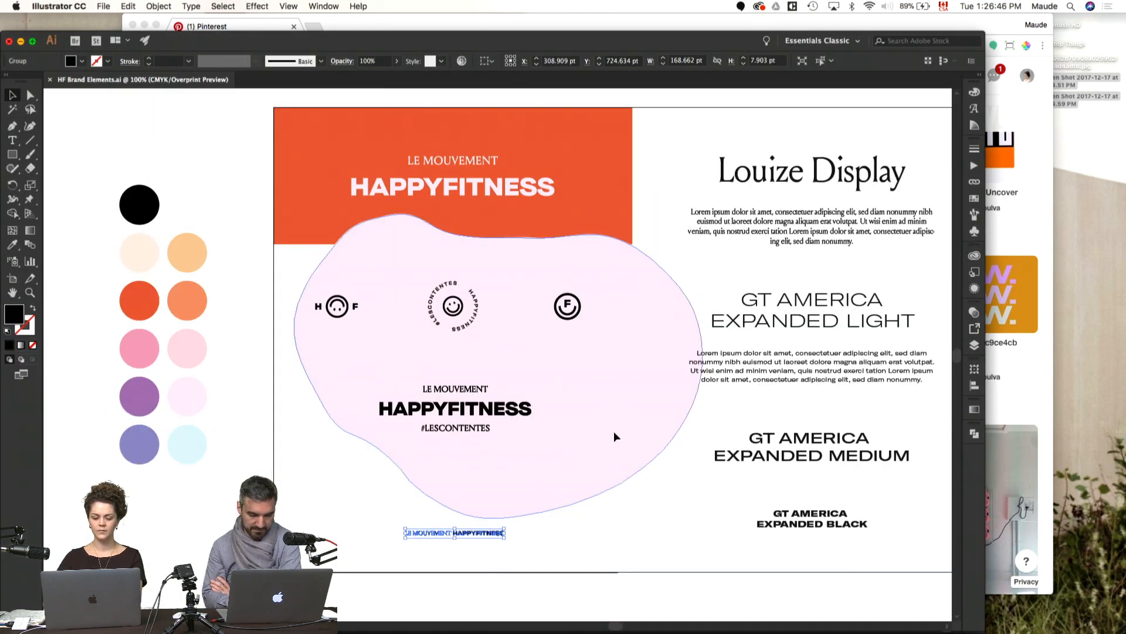
key("super+Tab")
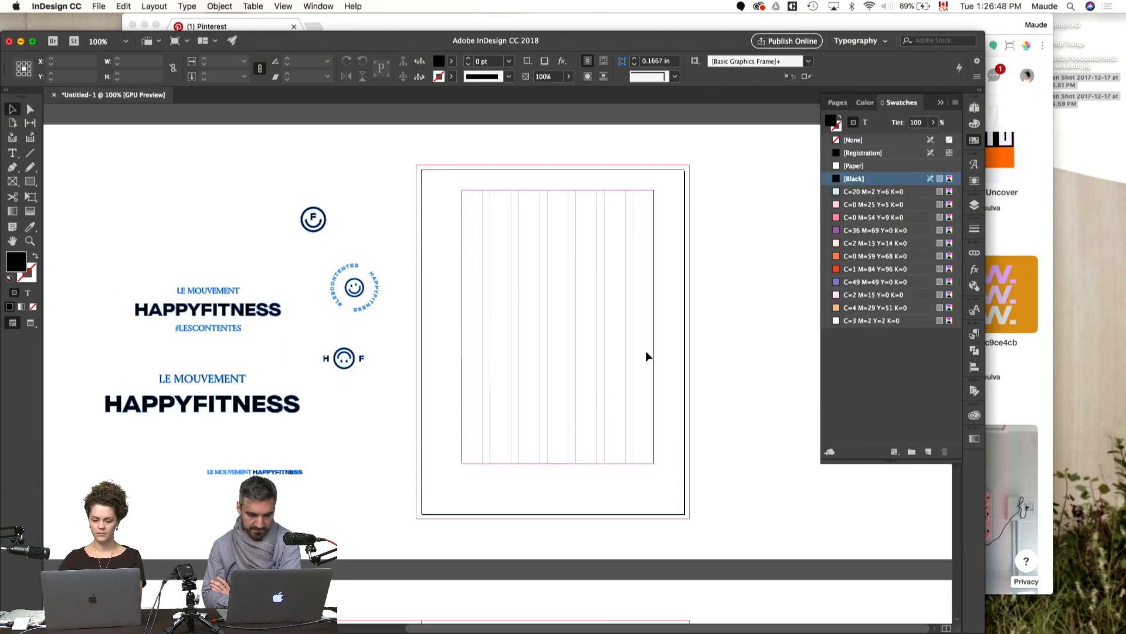
key("super+v")
scroll(619, 289, "down", 3)
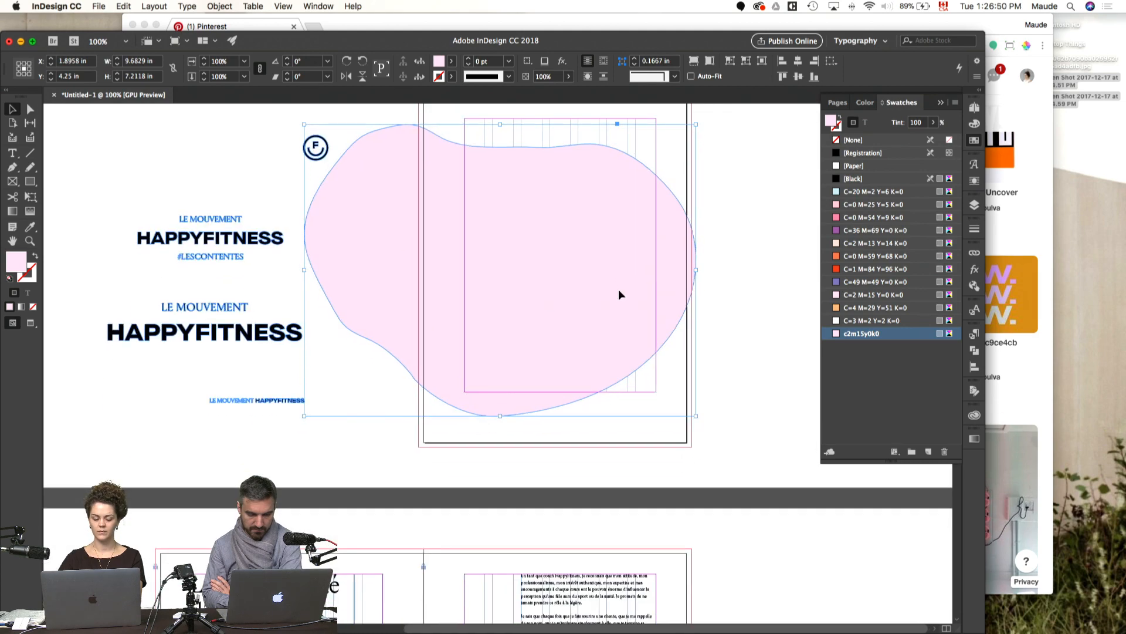
key("super+x")
scroll(619, 291, "down", 15)
key("super+v")
Step: Scale the pink blob to about 7.99 × 5.95 in and position it across the spine of the blank spread
left_click(753, 403)
left_click(581, 311)
key("s")
left_click_drag(620, 215, 599, 244)
key("v")
left_click_drag(578, 316, 510, 354)
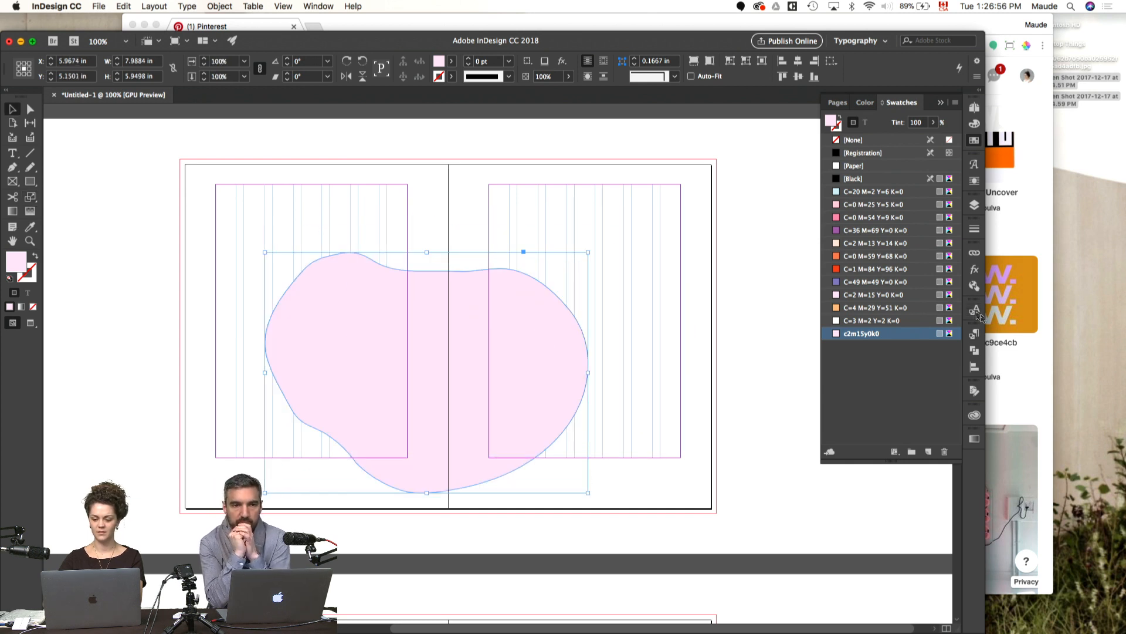
Step: Set the pink blob's blending mode to Screen and deselect it
left_click(974, 271)
left_click(851, 265)
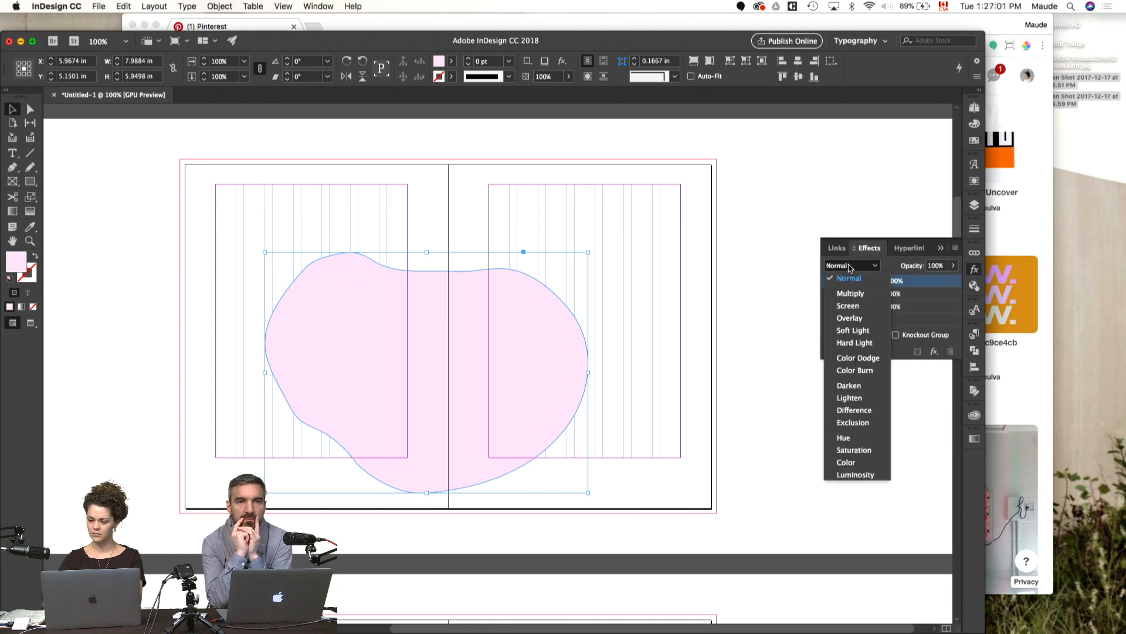
left_click(858, 304)
left_click(684, 322)
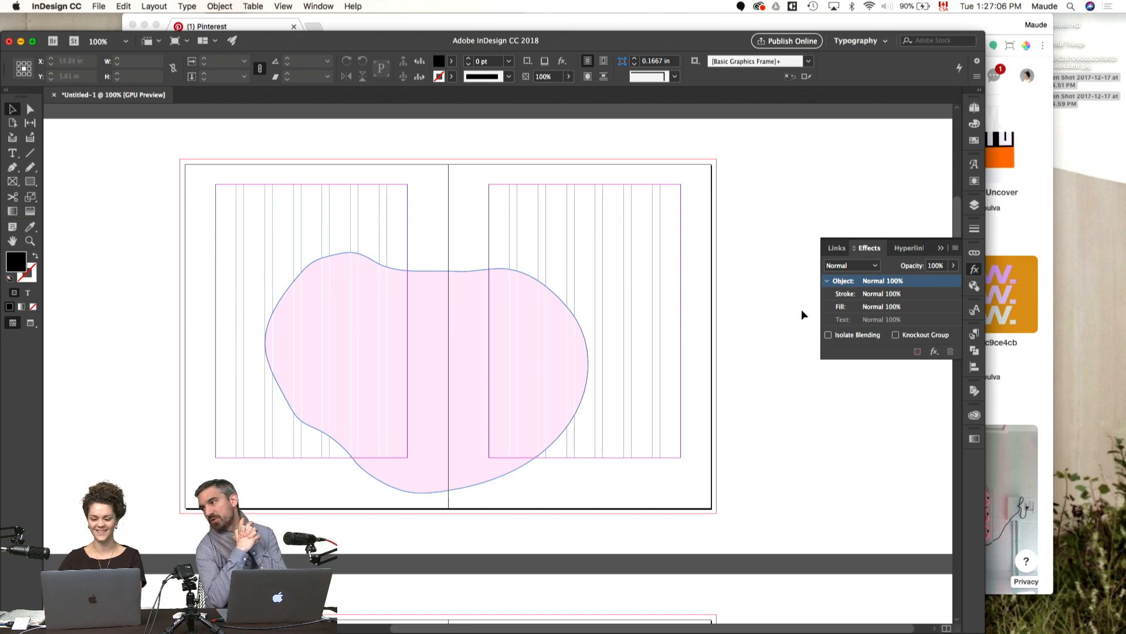
Step: Switch to Illustrator and paint a freehand blob outline with the Paintbrush in the empty area beside the color circles
key("super+Tab")
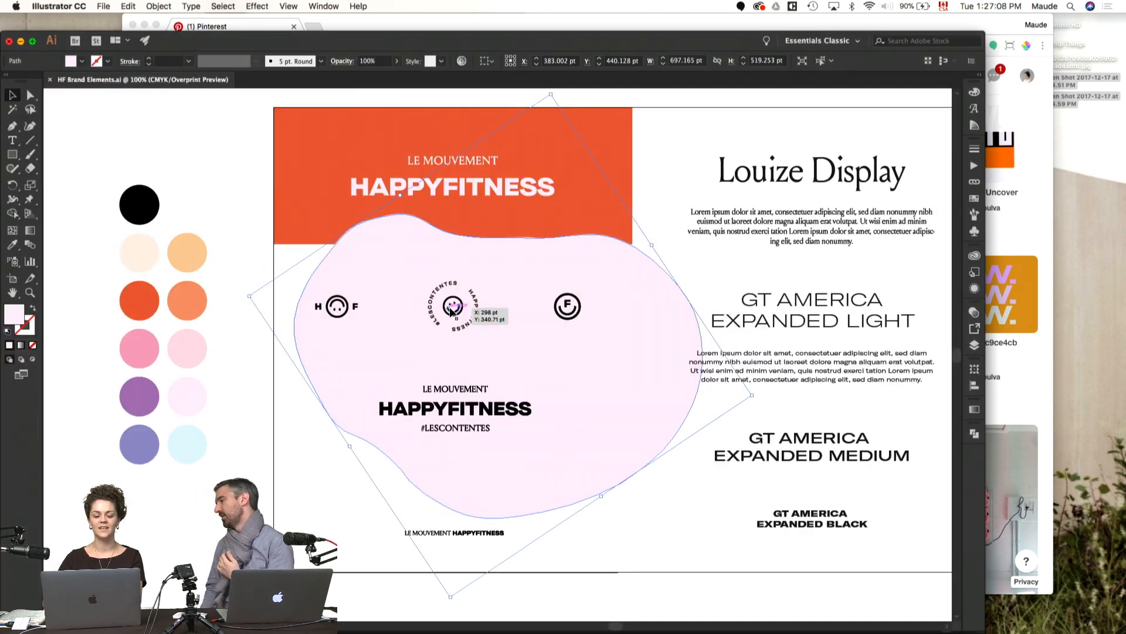
left_click(633, 517)
key("super+minus")
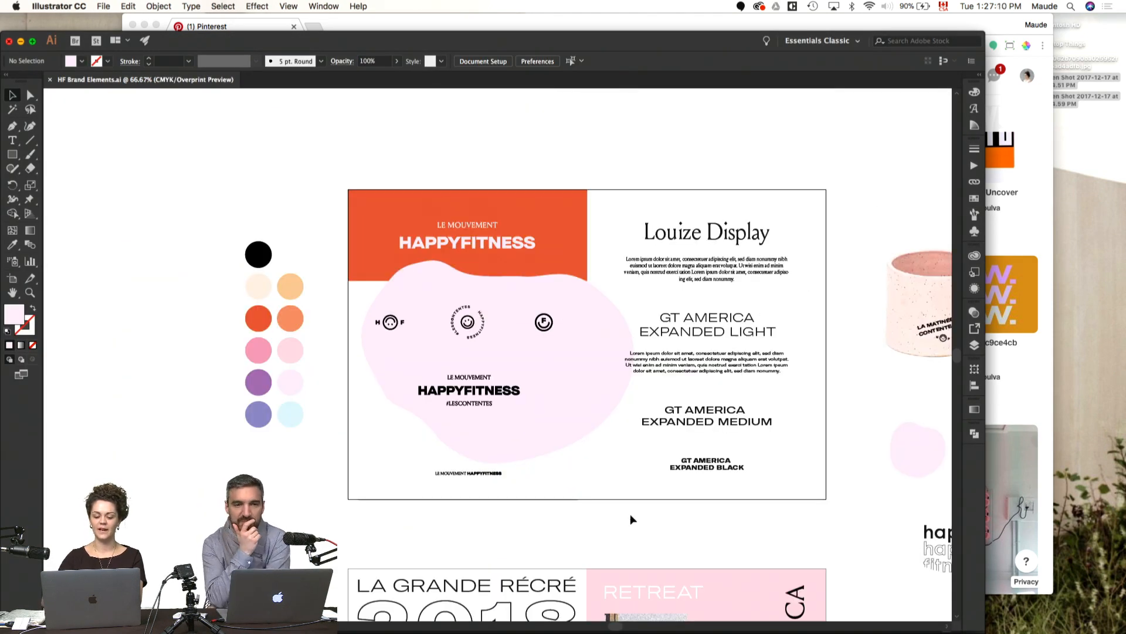
scroll(465, 460, "left", 3)
key("p")
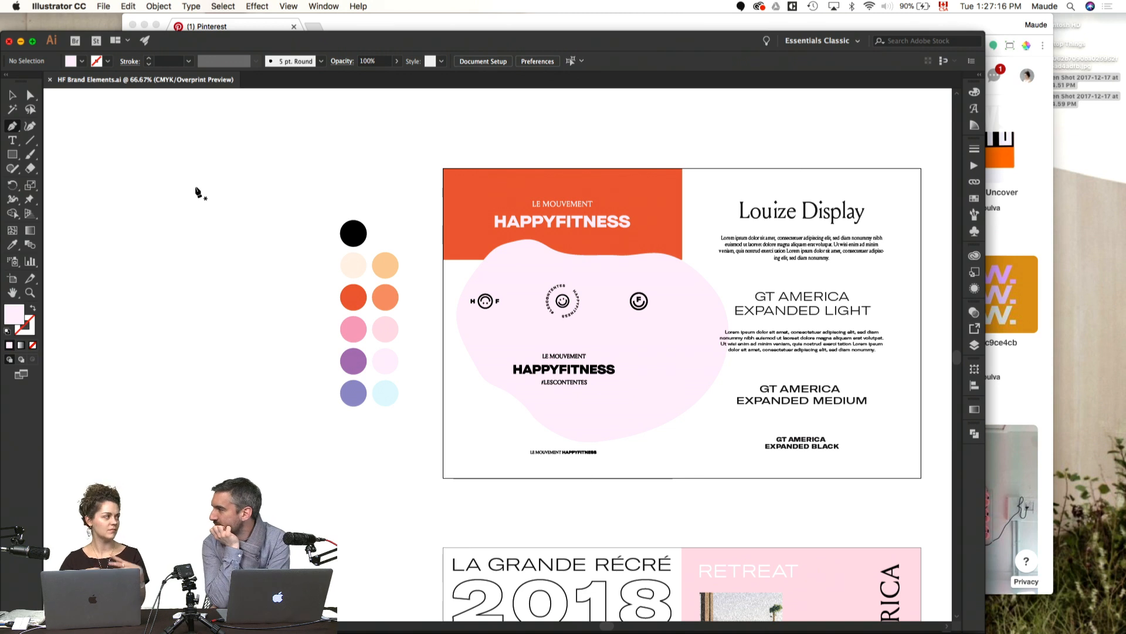
key("b")
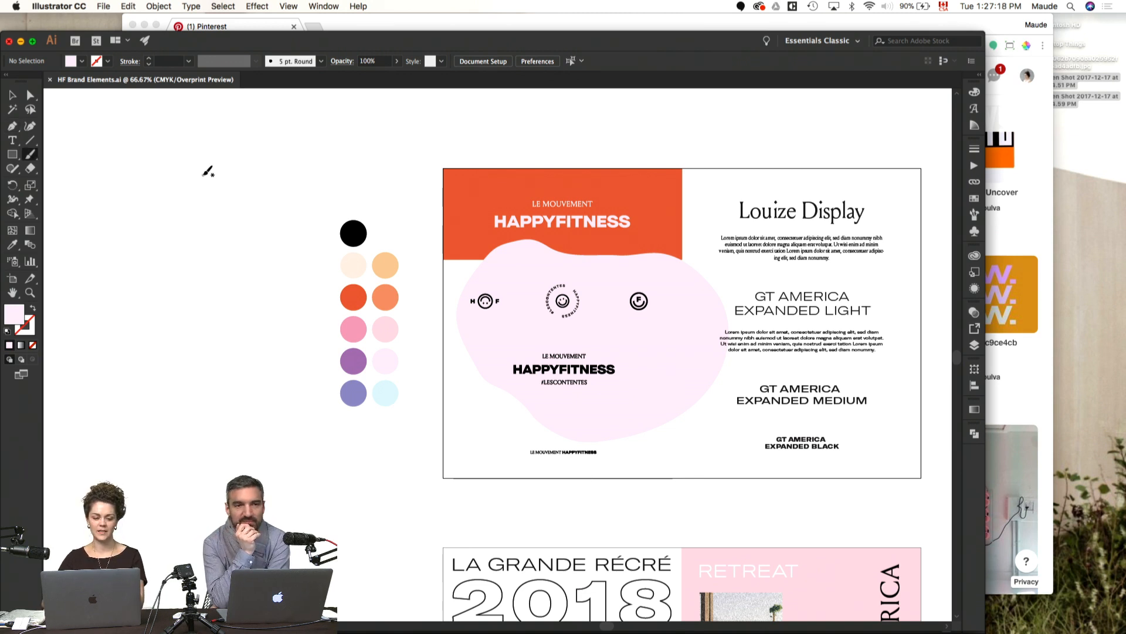
mouse_move(218, 160)
left_mouse_down()
mouse_move(155, 175)
mouse_move(94, 277)
mouse_move(104, 306)
mouse_move(197, 335)
left_mouse_up()
left_click_drag(259, 263, 279, 211)
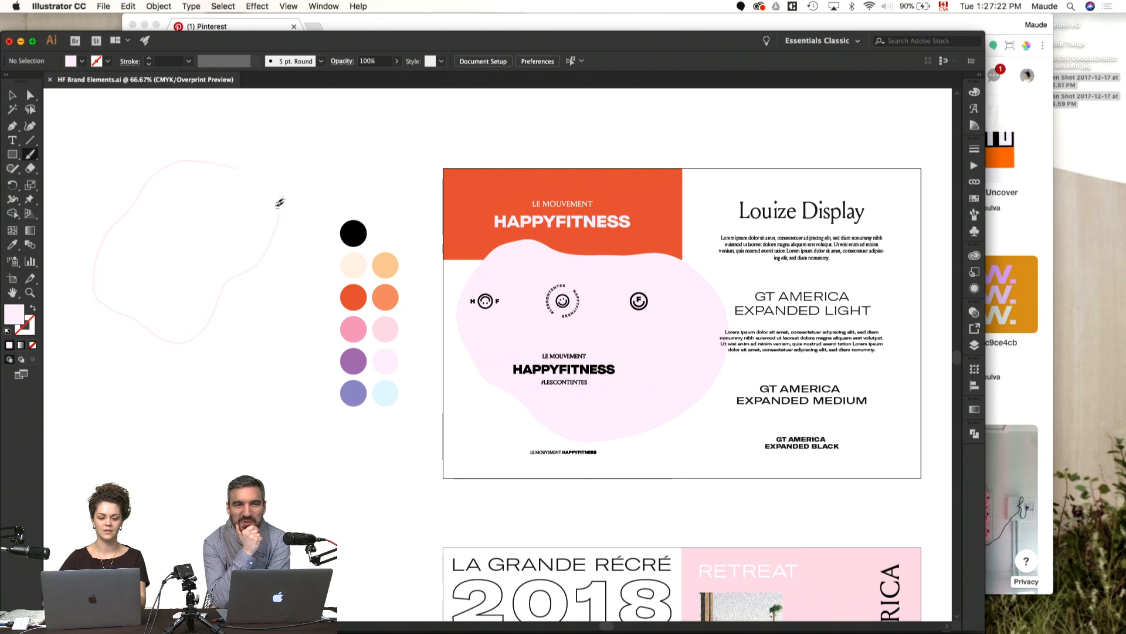
Step: Select the two open endpoints of the blob outline and average them to one point to close the shape
left_click_drag(253, 171, 233, 185)
key("a")
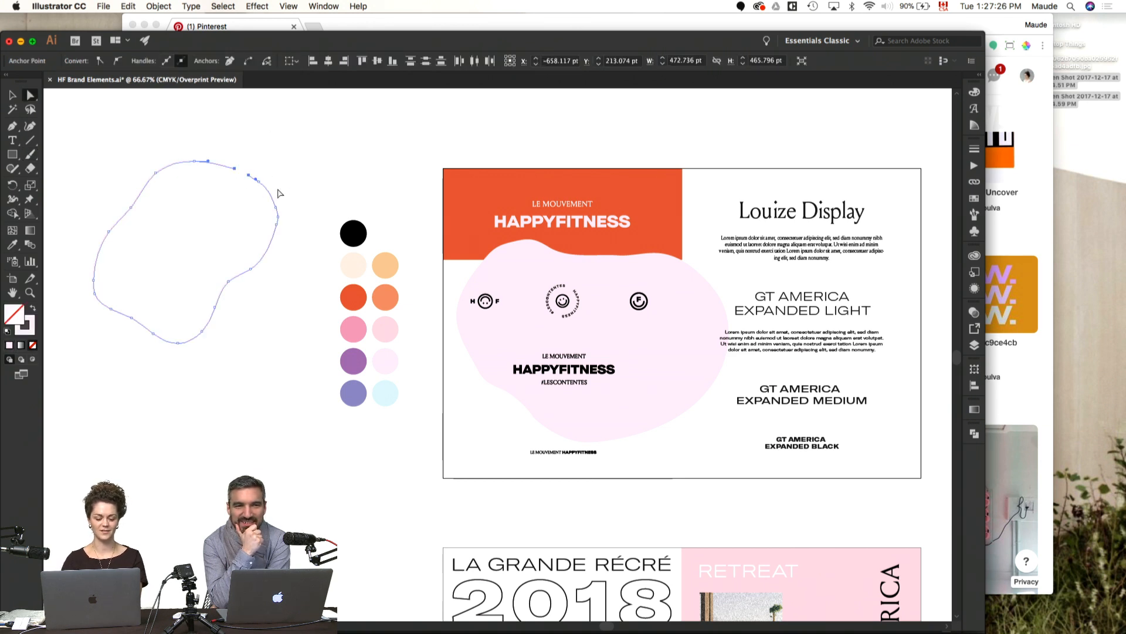
key("alt+super+j")
key("Return")
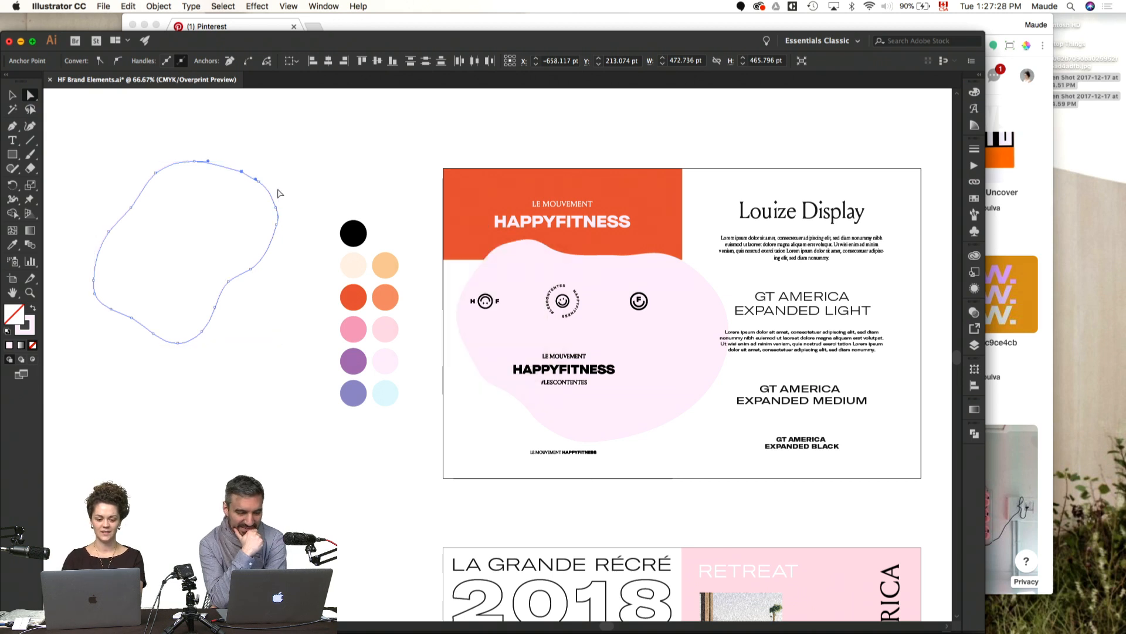
left_click(295, 185)
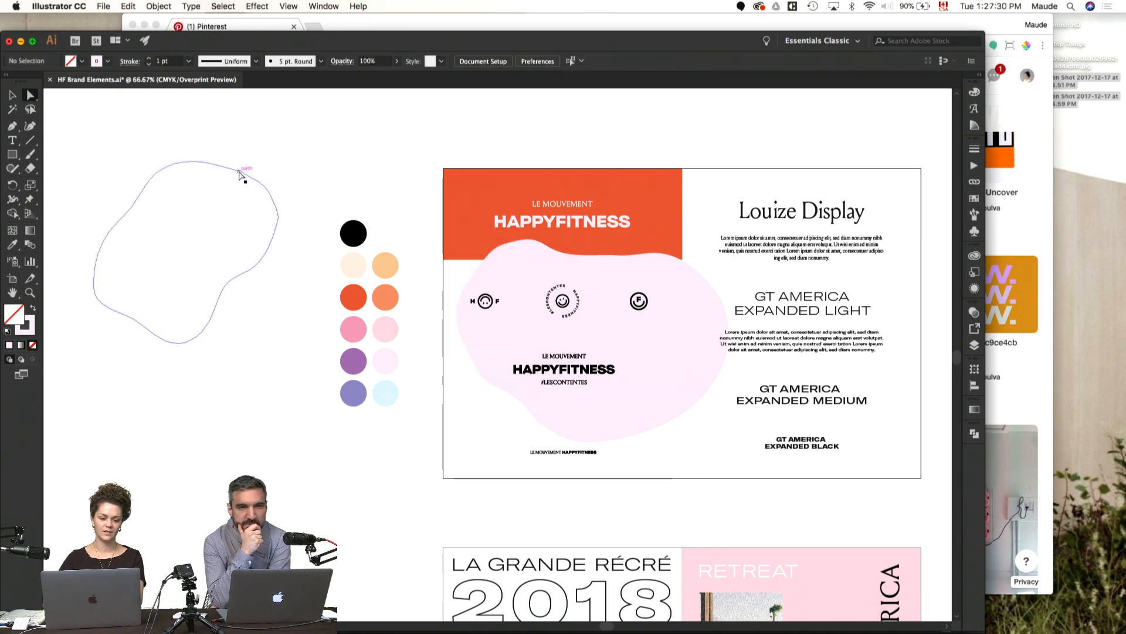
Step: Convert the corner anchor where the blob outline's ends meet into a smooth curve point
left_click(239, 173)
key("p")
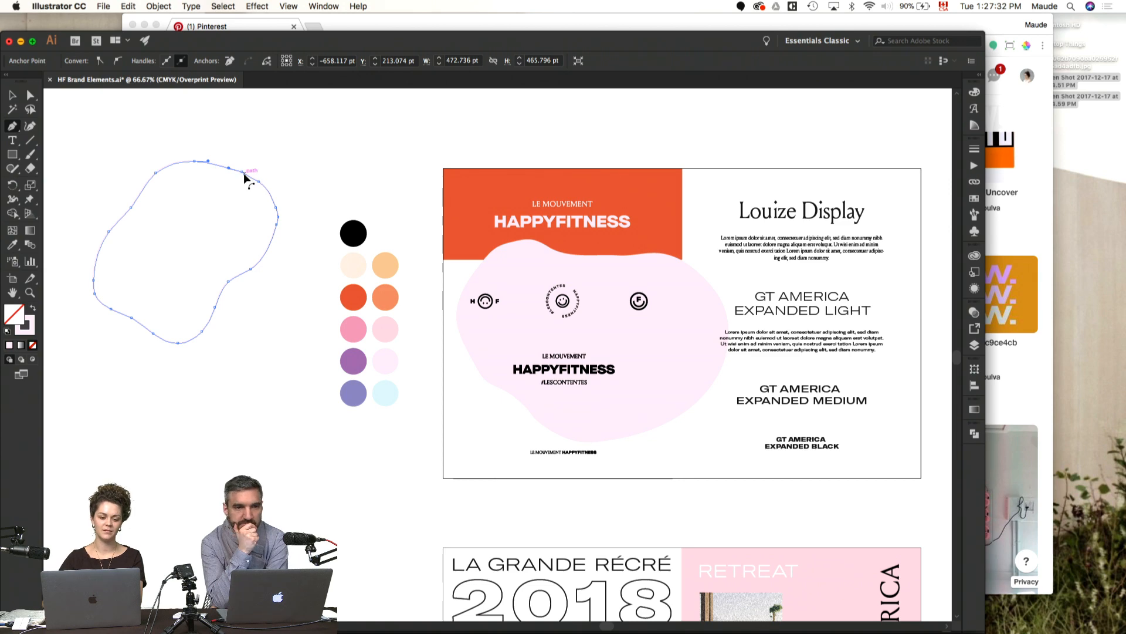
key("z")
left_click_drag(227, 154, 269, 188)
key("a")
left_click(411, 387)
key("p")
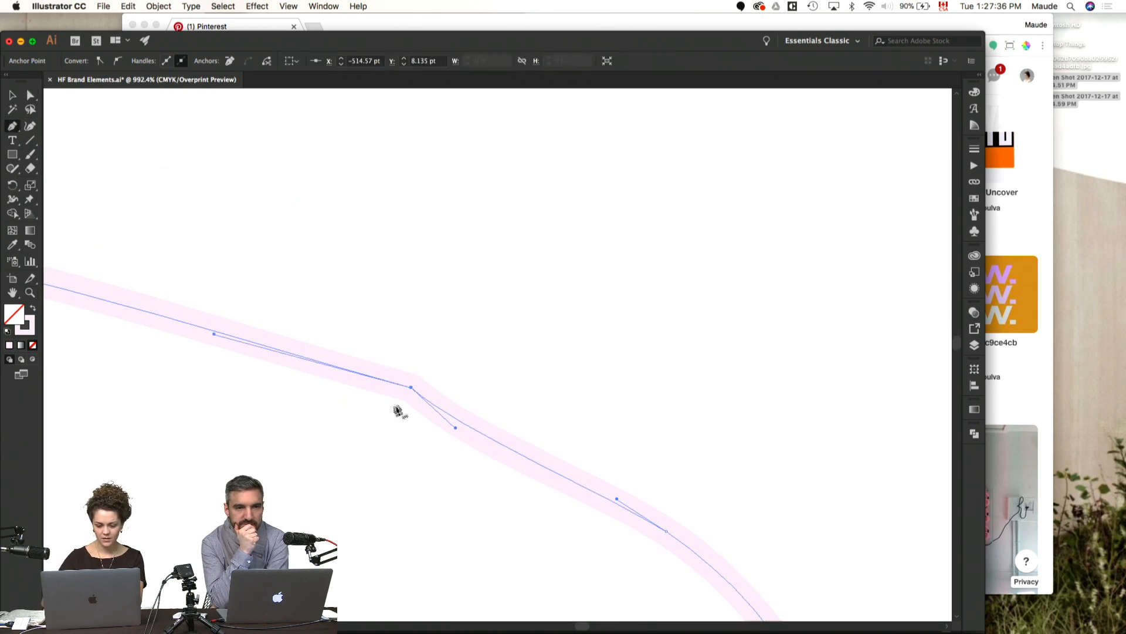
left_click_drag(411, 387, 235, 316)
key("super+minus")
key("super+minus")
key("super+minus")
key("super+minus")
key("super+minus")
key("super+minus")
key("super+minus")
key("super+minus")
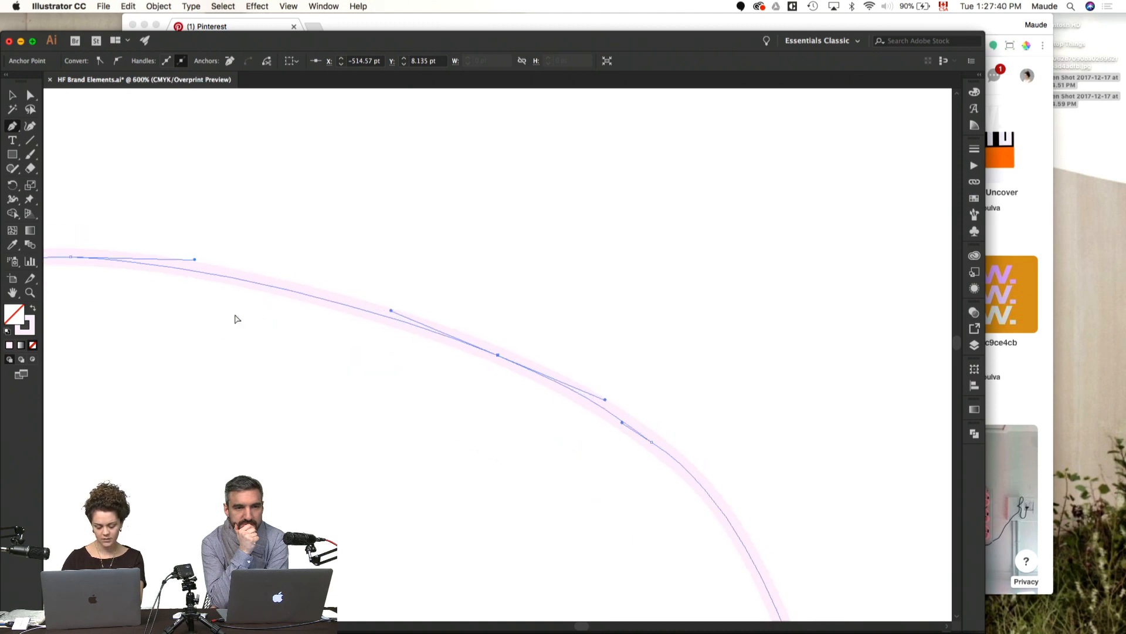
Step: Refine the anchor points and curve handles along the blob outline's upper edge, then deselect the path
left_click_drag(440, 427, 375, 309)
key("a")
left_click_drag(292, 188, 396, 281)
left_click_drag(375, 217, 401, 221)
left_click_drag(501, 184, 379, 326)
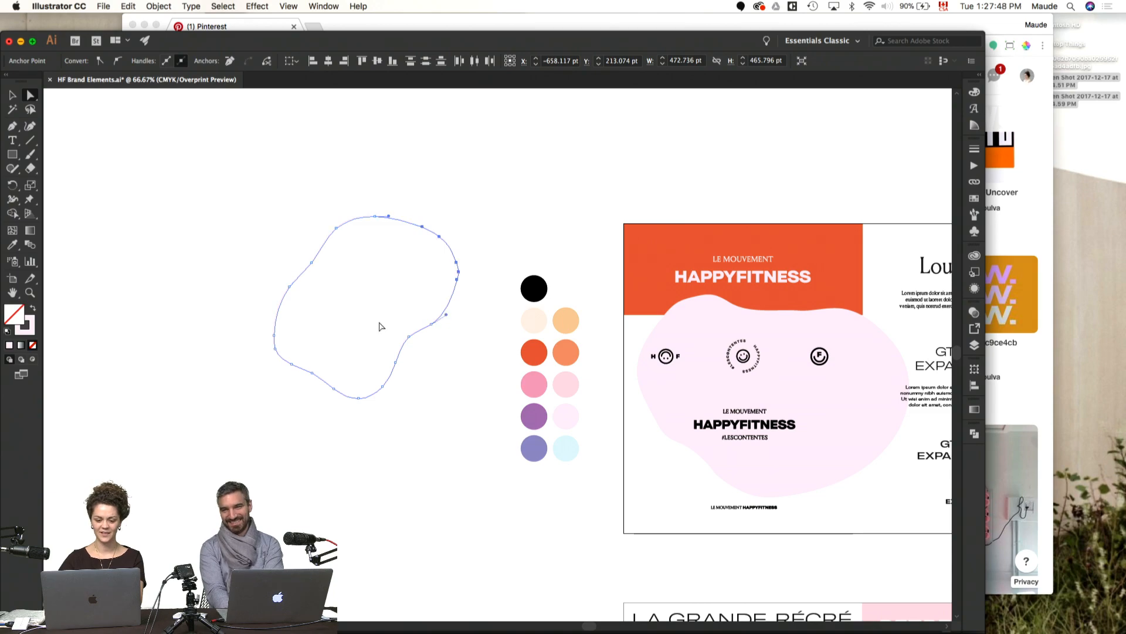
left_click(516, 227)
Step: Examine the pink mug mockup and the small blob shapes beside the brand artboard
left_click_drag(605, 316, 246, 241)
left_click_drag(328, 258, 116, 263)
left_click_drag(745, 455, 779, 447)
key("v")
left_click(766, 325)
left_click_drag(724, 187, 667, 250)
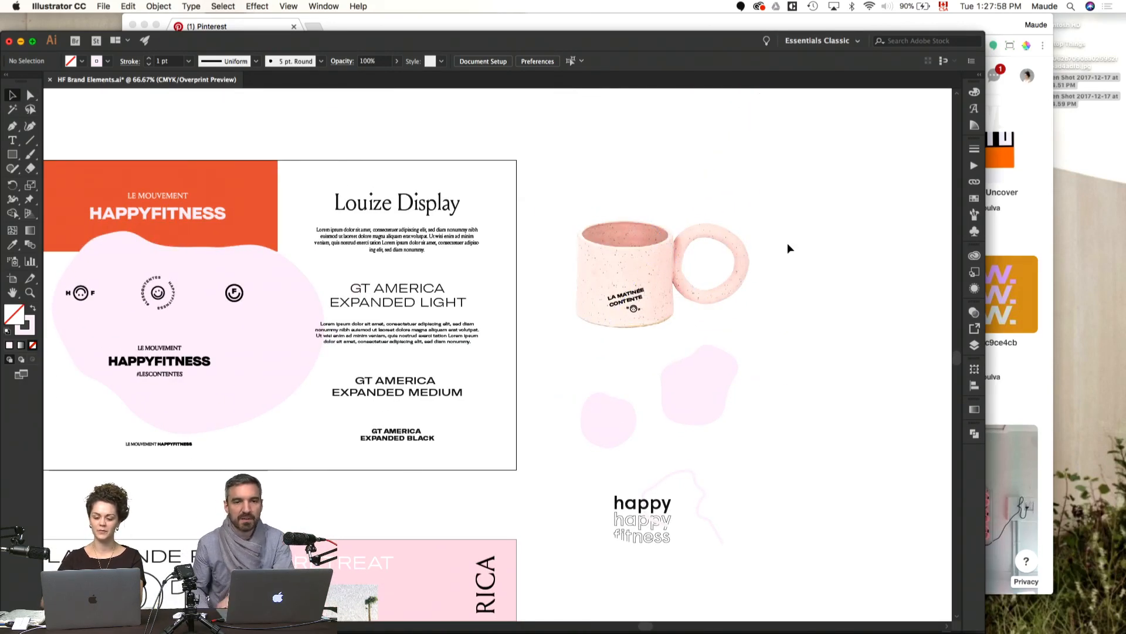
scroll(771, 240, "up", 5)
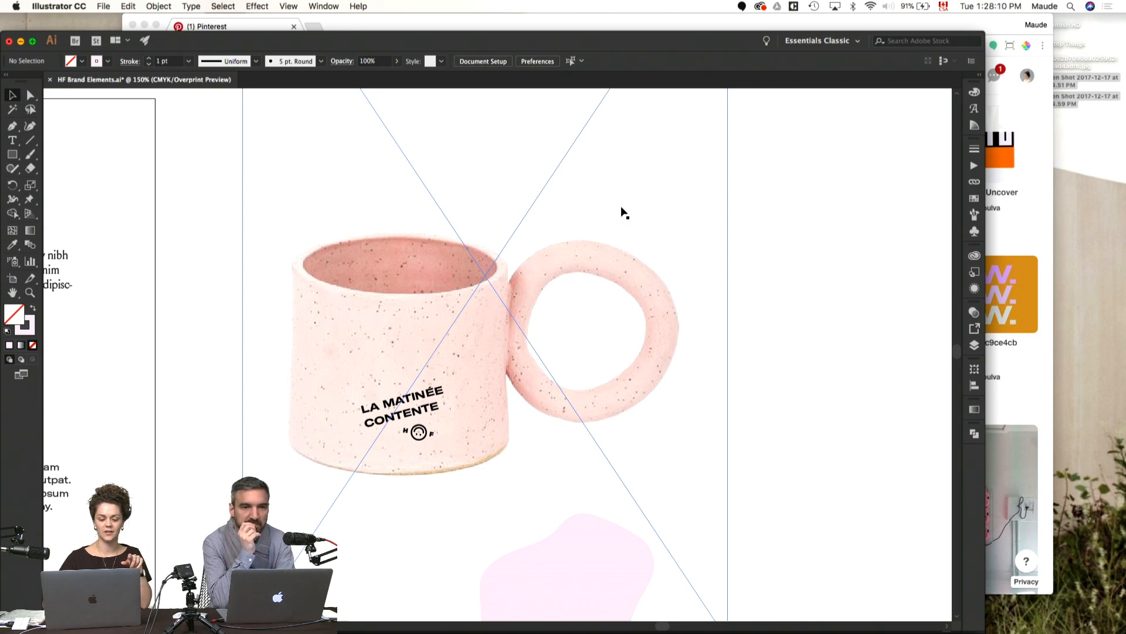
Step: Switch to Chrome and load the HappyFitness Squarespace website in a new tab
key("super+Tab")
left_click(316, 28)
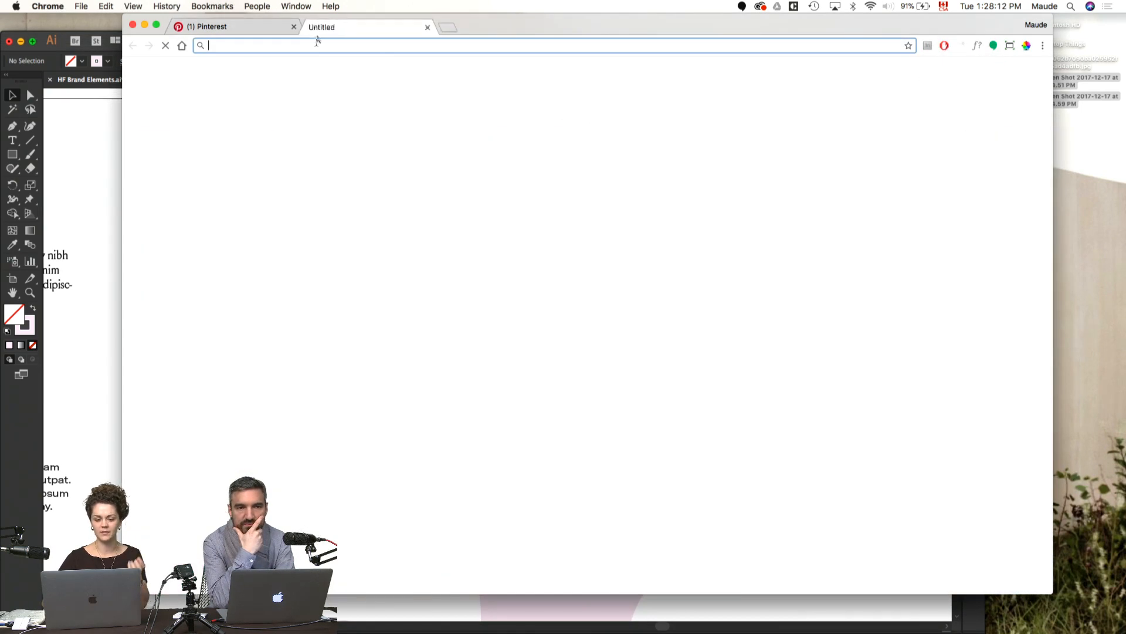
type("happyfitness.squarespace.com/#motdaccueil")
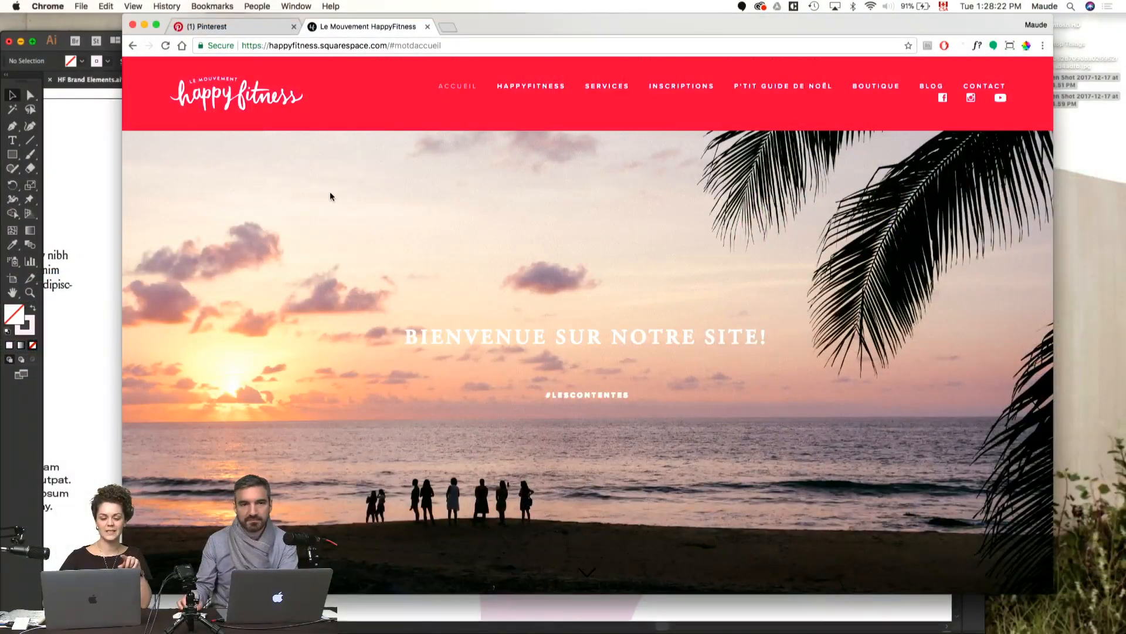
Step: Review the HappyFitness homepage down to the footer with its round hf logo, and go back to the page's start
scroll(330, 192, "down", 10)
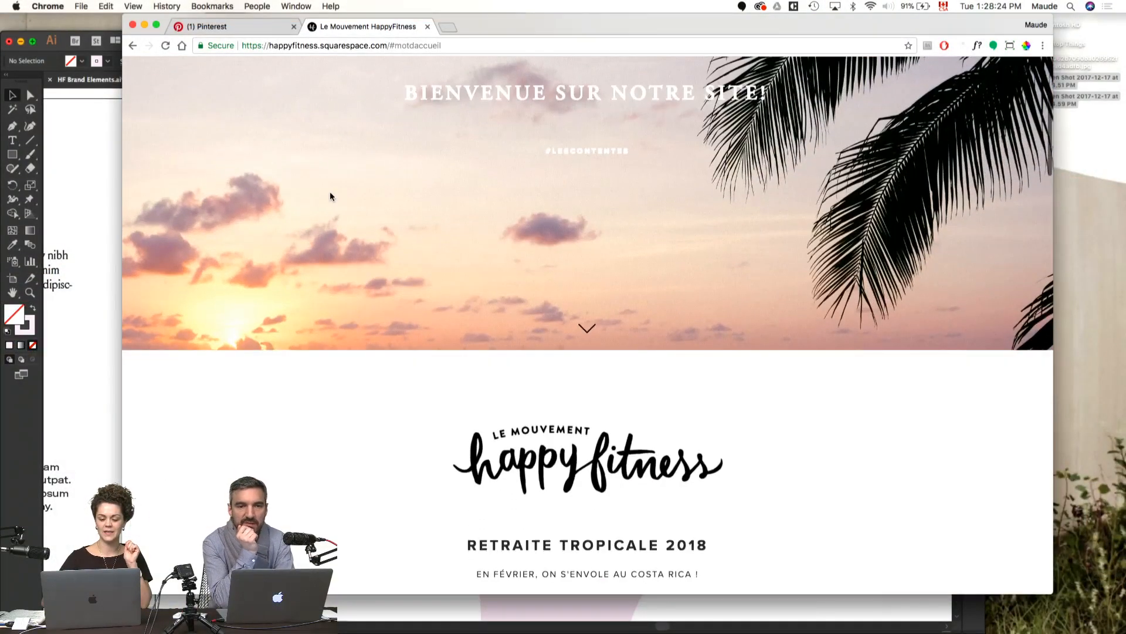
scroll(377, 215, "down", 5)
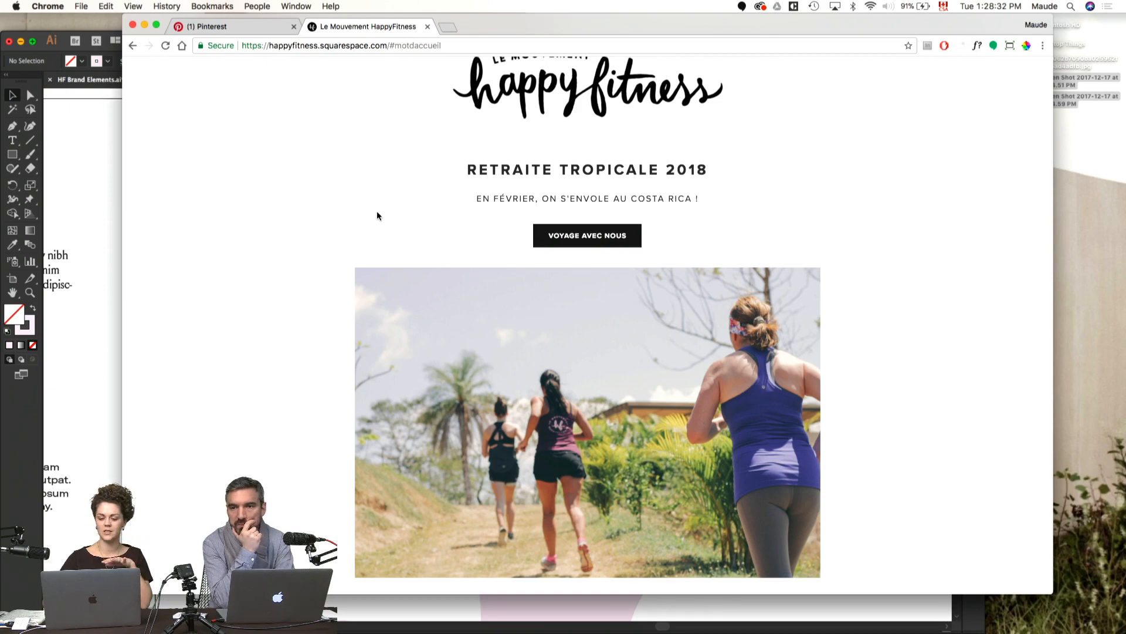
scroll(377, 216, "down", 8)
scroll(378, 217, "down", 10)
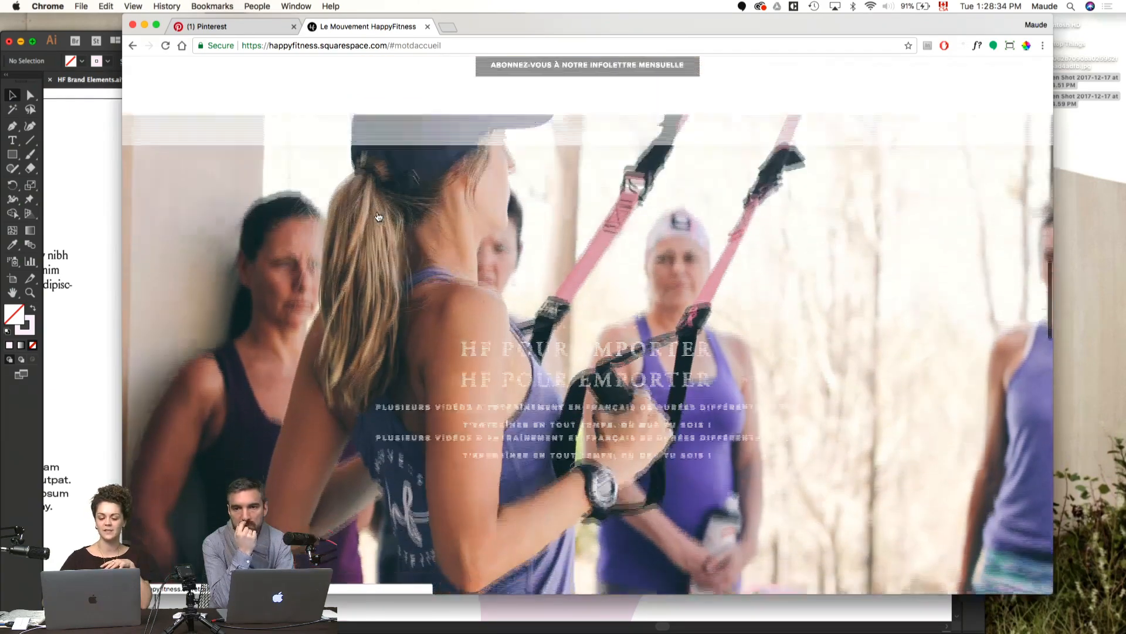
scroll(377, 214, "down", 10)
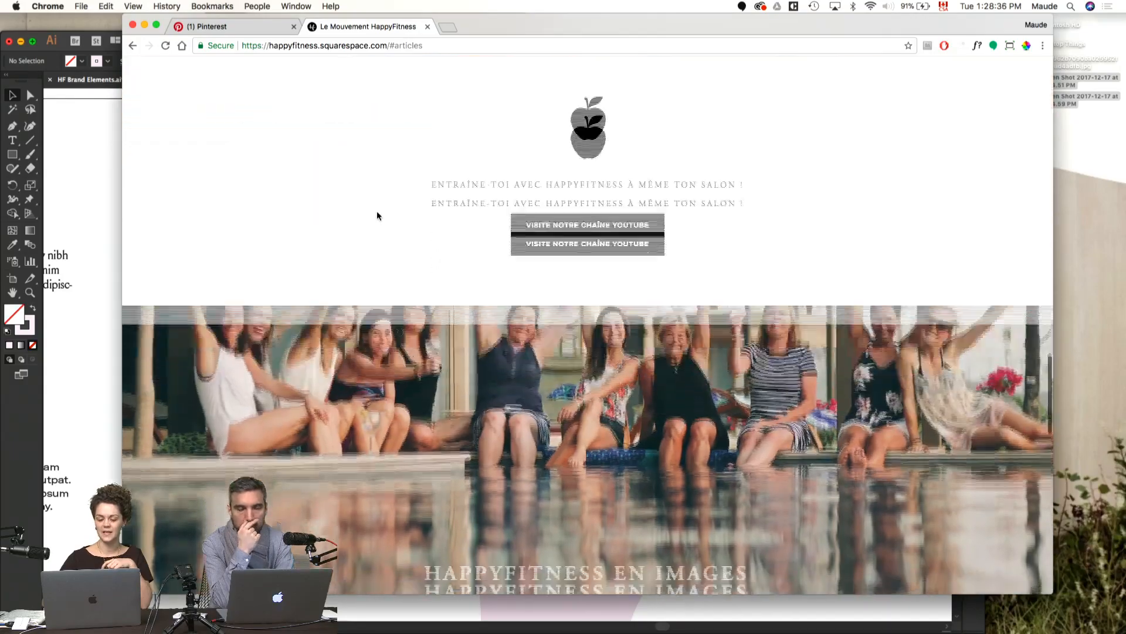
scroll(377, 215, "down", 4)
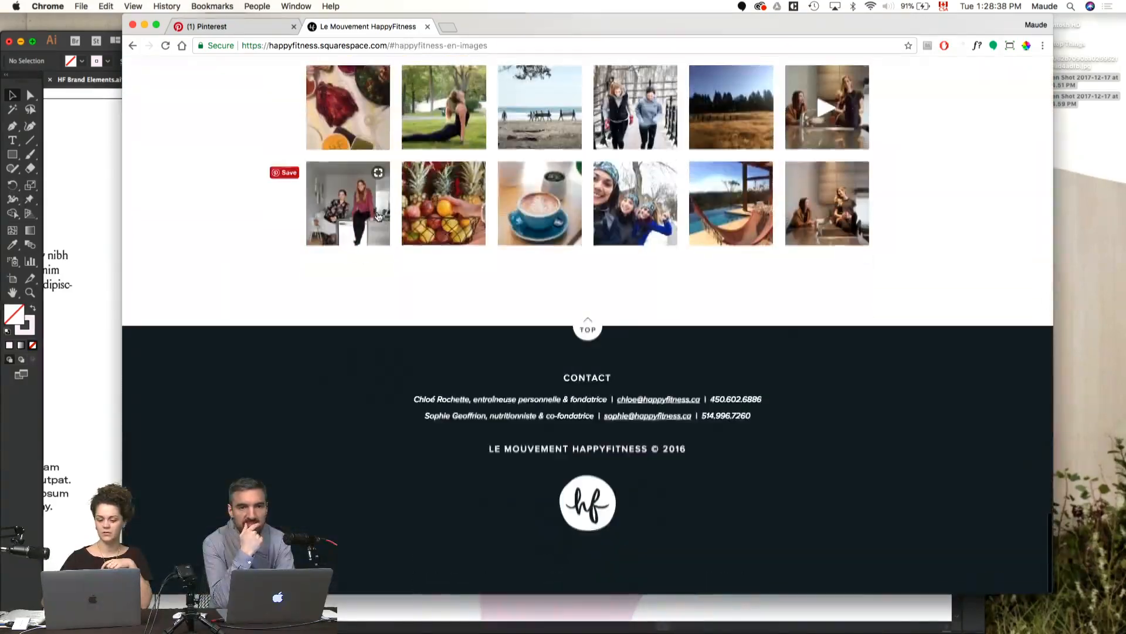
scroll(378, 216, "up", 20)
scroll(380, 217, "down", 20)
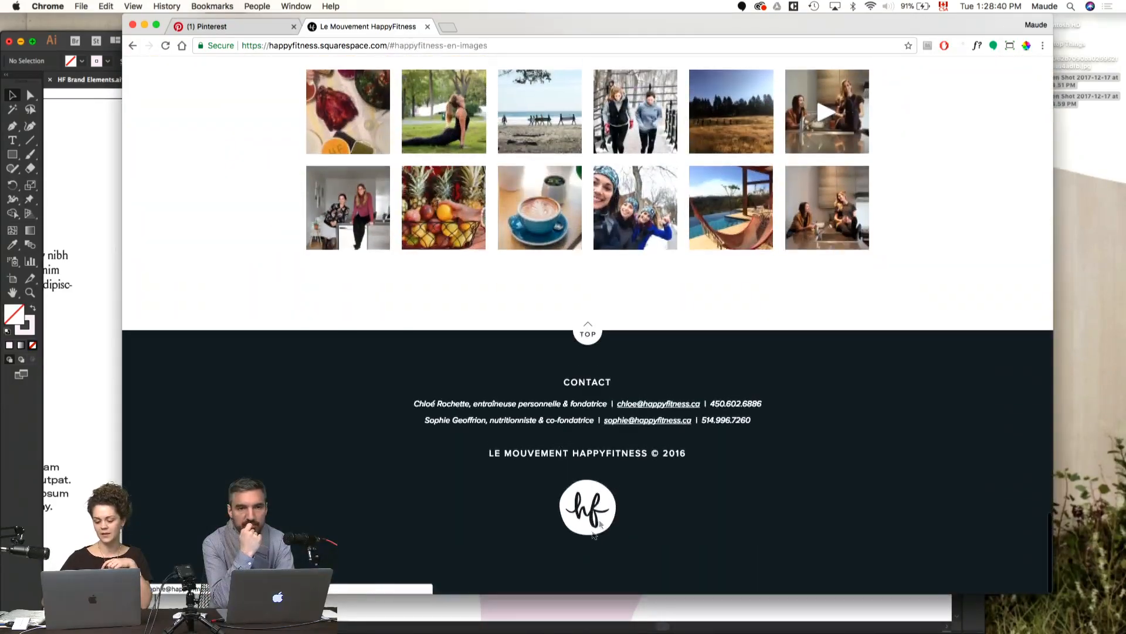
left_click(586, 515)
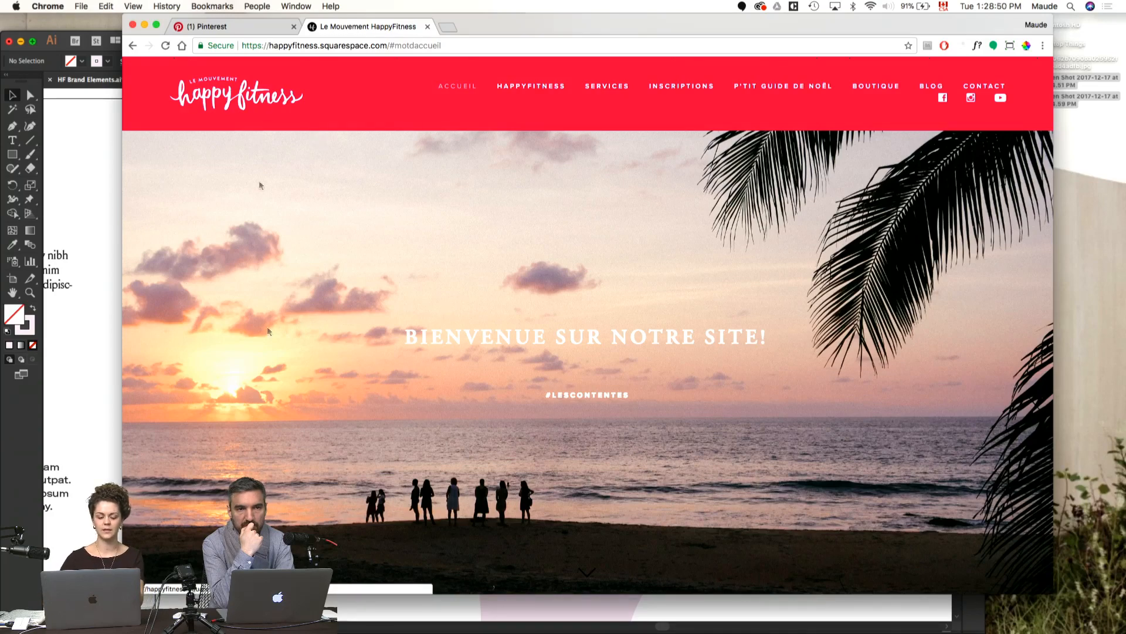
Step: Switch to Finder, find Carte 2018 A6.pdf in the Happy Fitness 2017 HF Noël folder, preview it and close the window
left_click(232, 613)
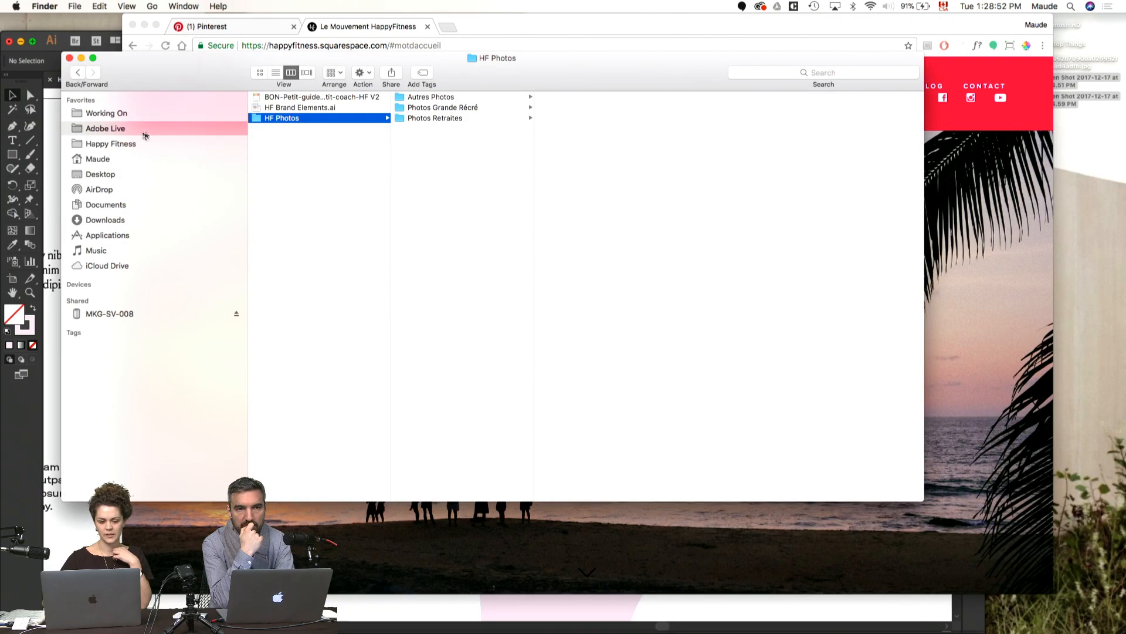
left_click(128, 144)
left_click(280, 129)
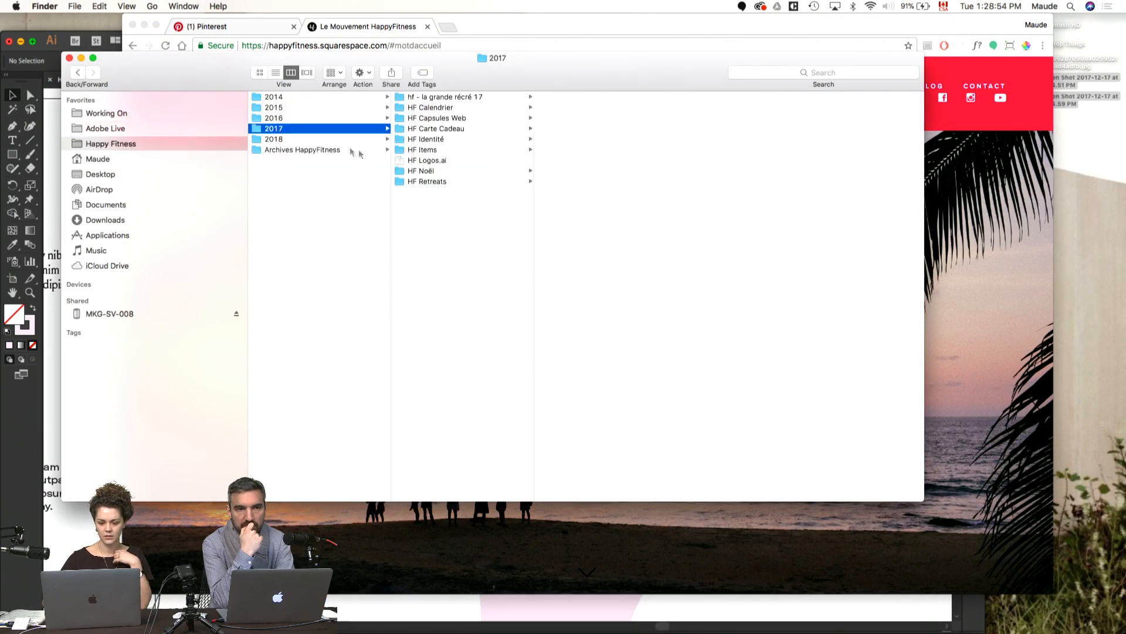
left_click(430, 171)
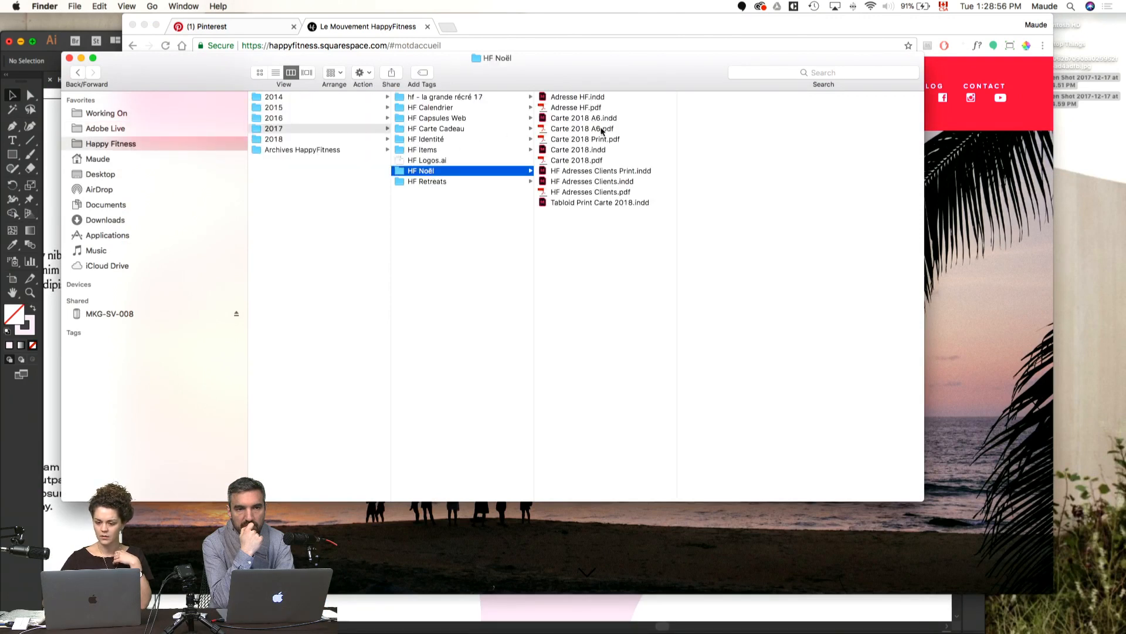
left_click(600, 129)
key("space")
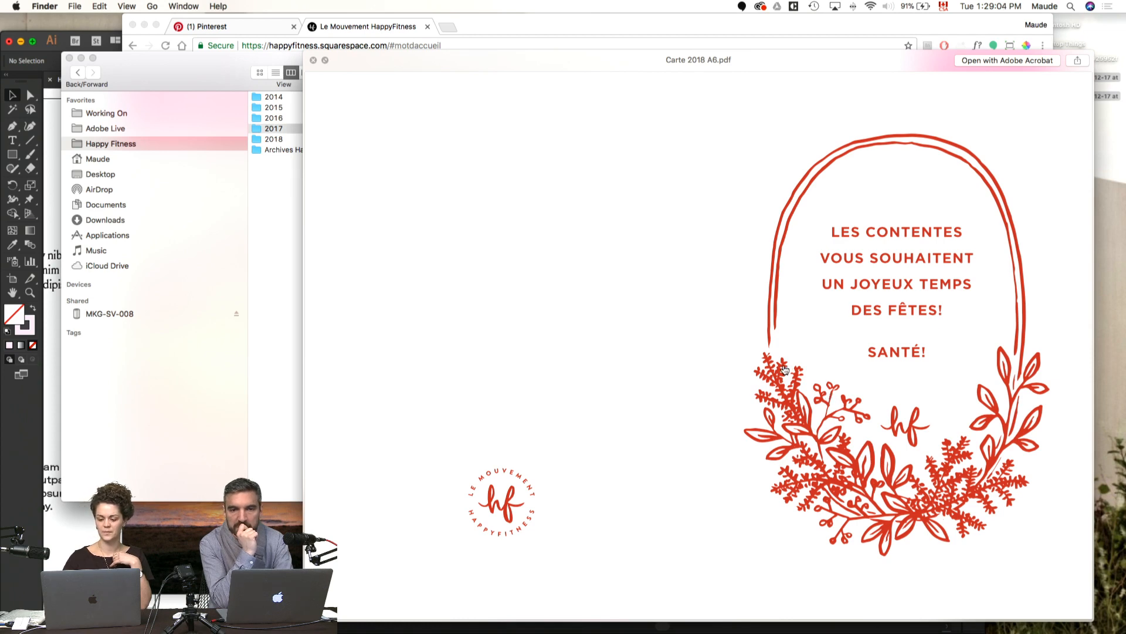
key("space")
key("space")
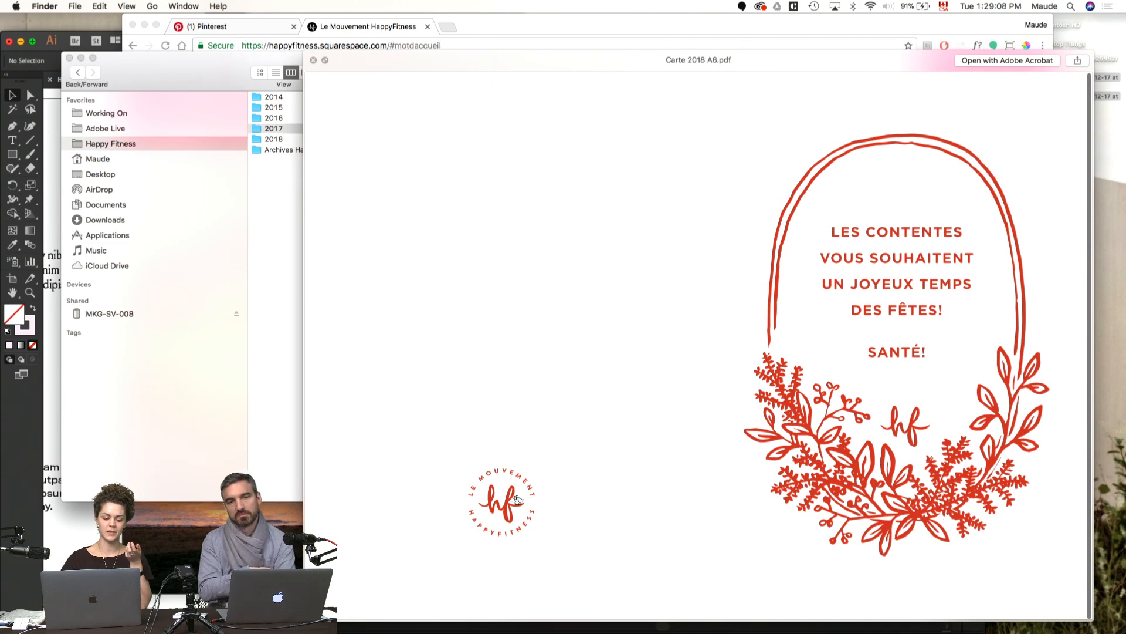
key("space")
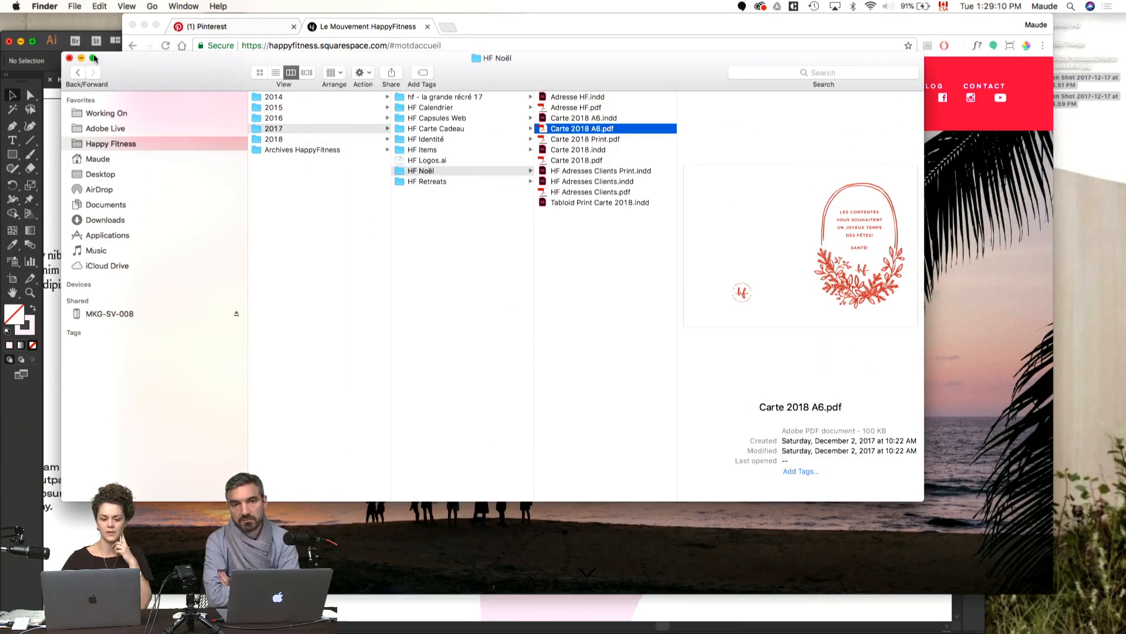
left_click(69, 57)
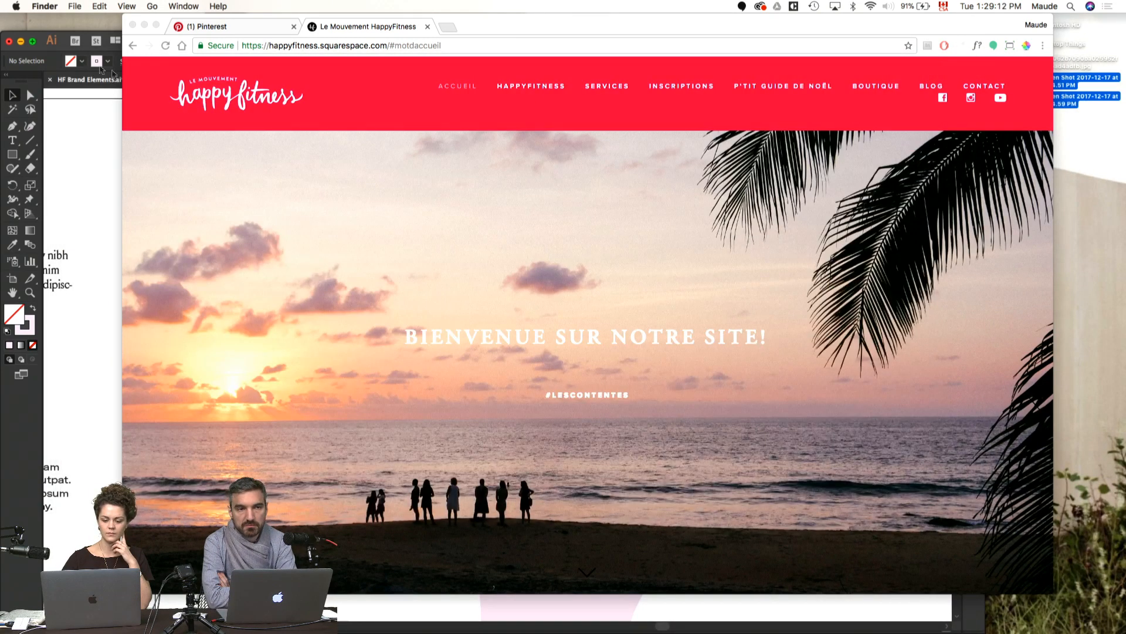
Step: Revisit the HF 2018 Pinterest board, and switch to Illustrator to review the brand artboard, mug mockup and blob shapes
left_click(461, 347)
left_click(232, 31)
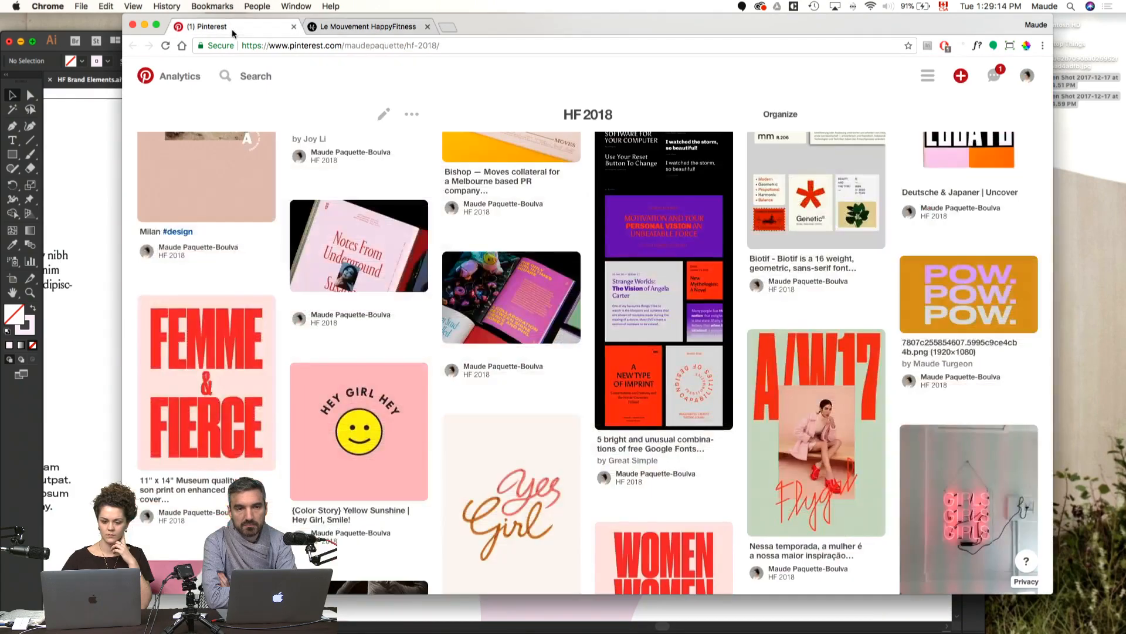
left_click(115, 321)
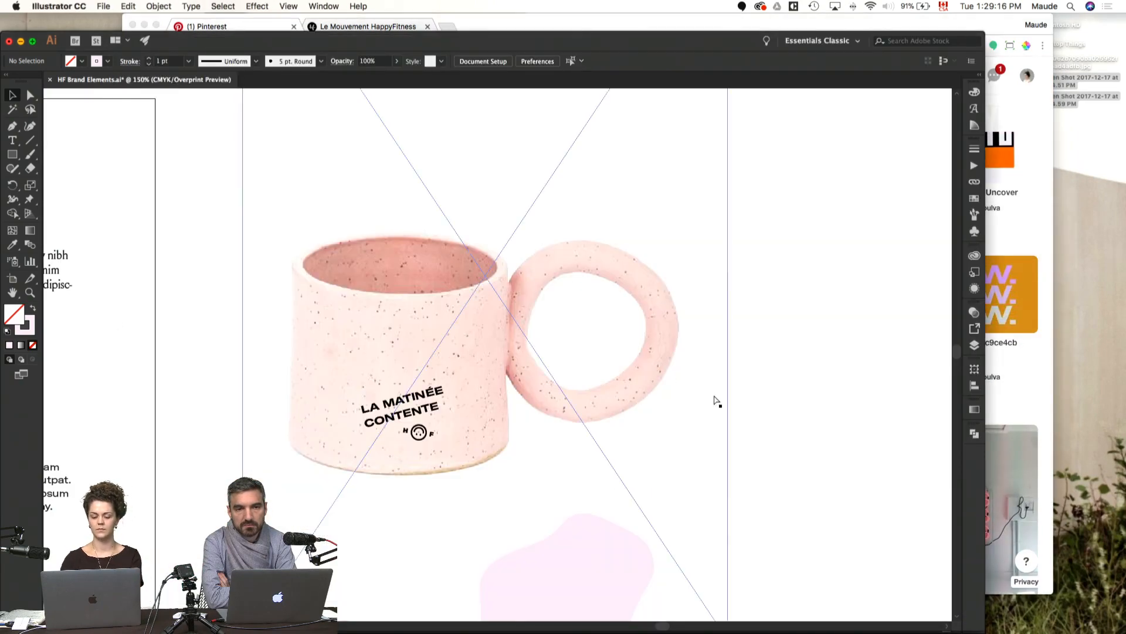
key("super+minus")
key("super+minus")
left_click_drag(417, 430, 757, 237)
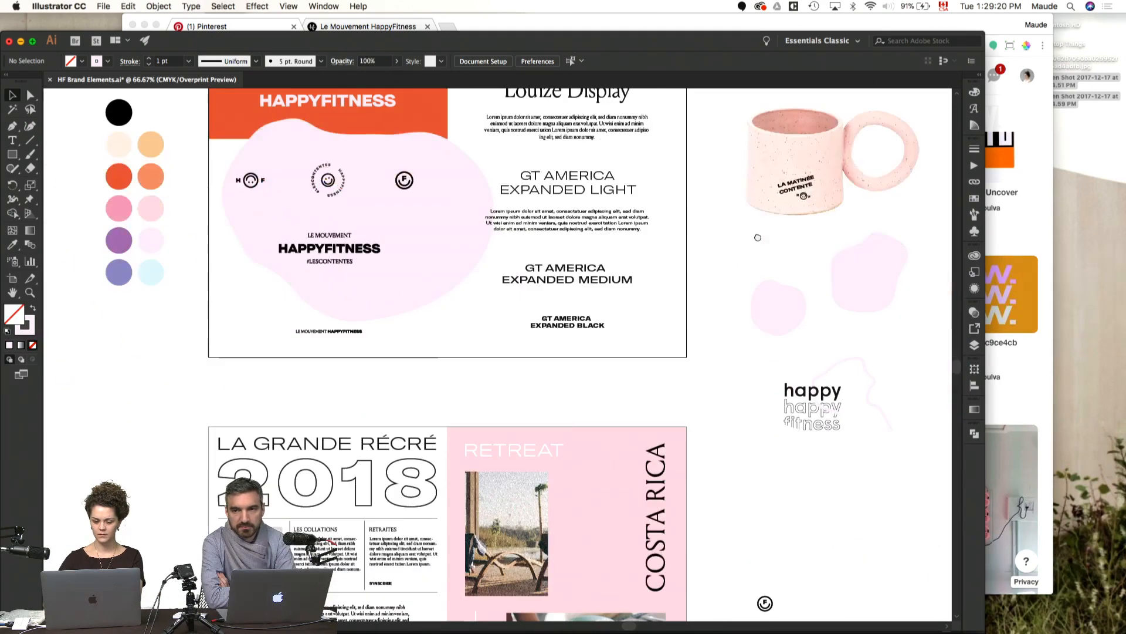
left_click_drag(566, 413, 448, 477)
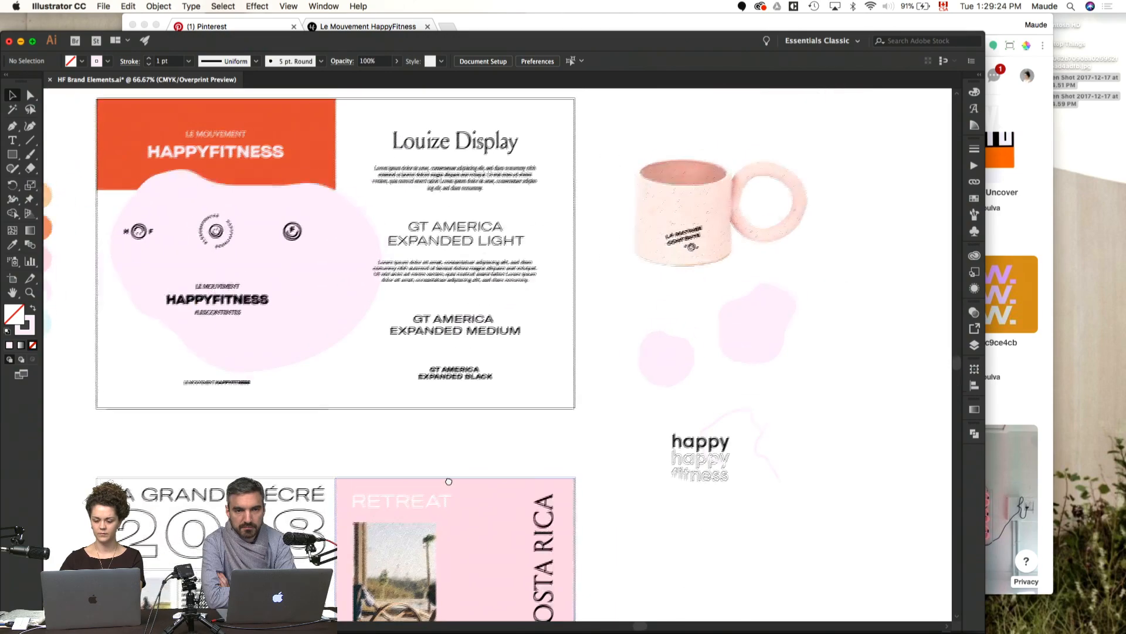
Step: Switch to InDesign, rotate the pink blob to about -22°, reposition it over the spread's gutter and preview the spread without guides
key("super+Tab")
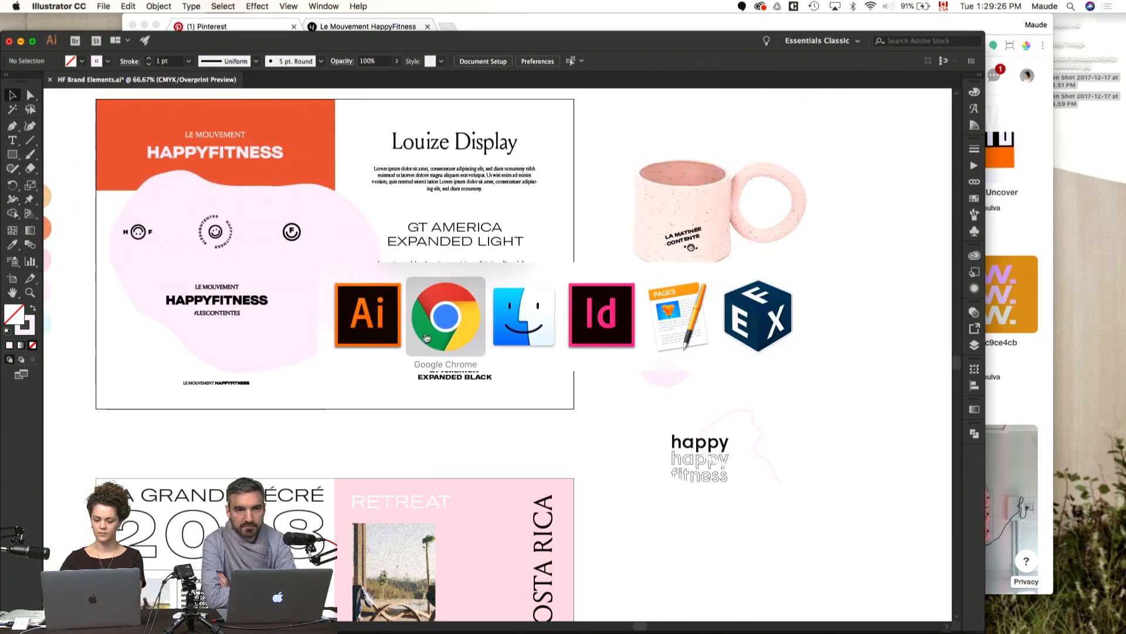
left_click(608, 332)
left_click(536, 352)
key("r")
left_click_drag(587, 340, 581, 389)
left_click_drag(599, 239, 568, 264)
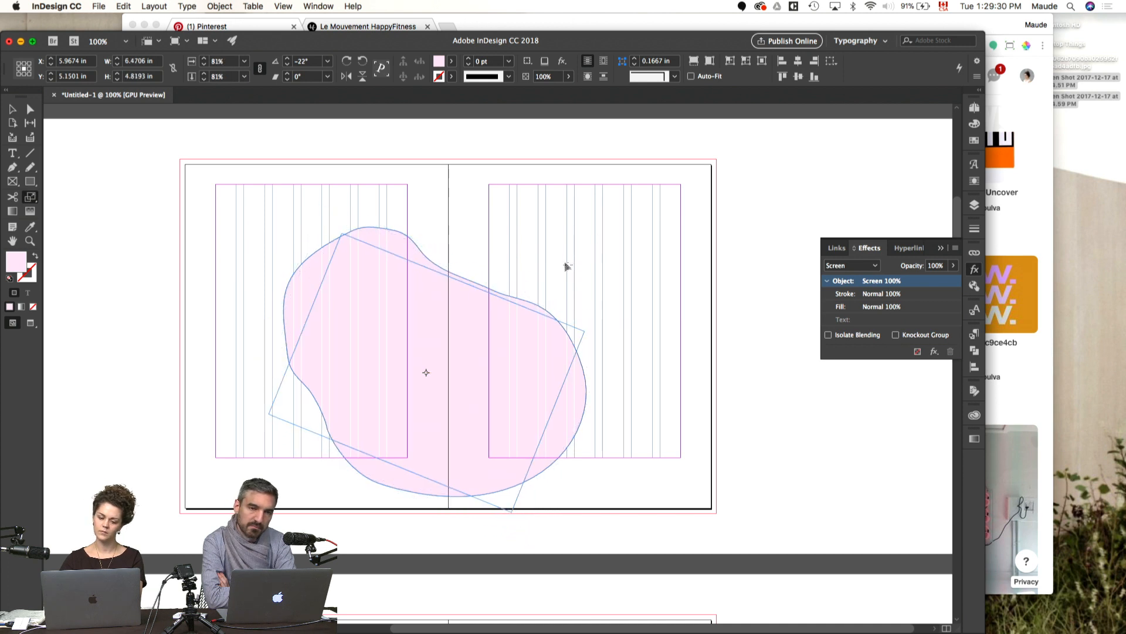
key("v")
left_click_drag(505, 379, 447, 417)
left_click(588, 408)
key("w")
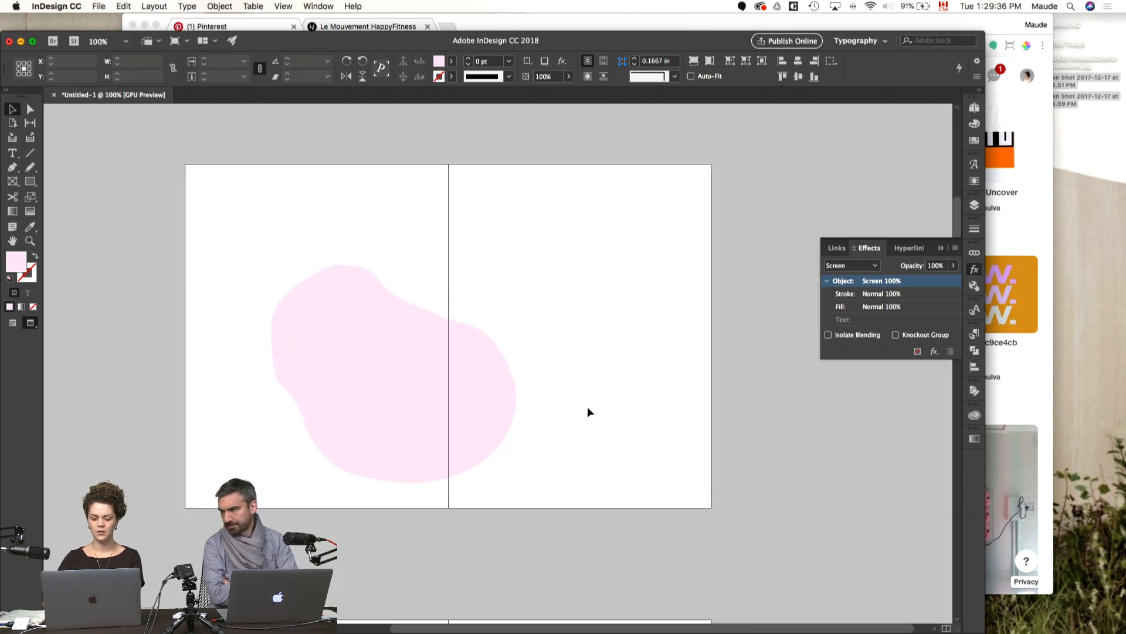
Step: Enlarge the pink blob slightly with the Free Transform tool, keeping it across the gutter, and show the layout guides again
left_click(485, 387)
key("e")
left_click_drag(558, 354, 568, 297)
key("v")
left_click(625, 354)
key("space")
left_click_drag(548, 392, 596, 371)
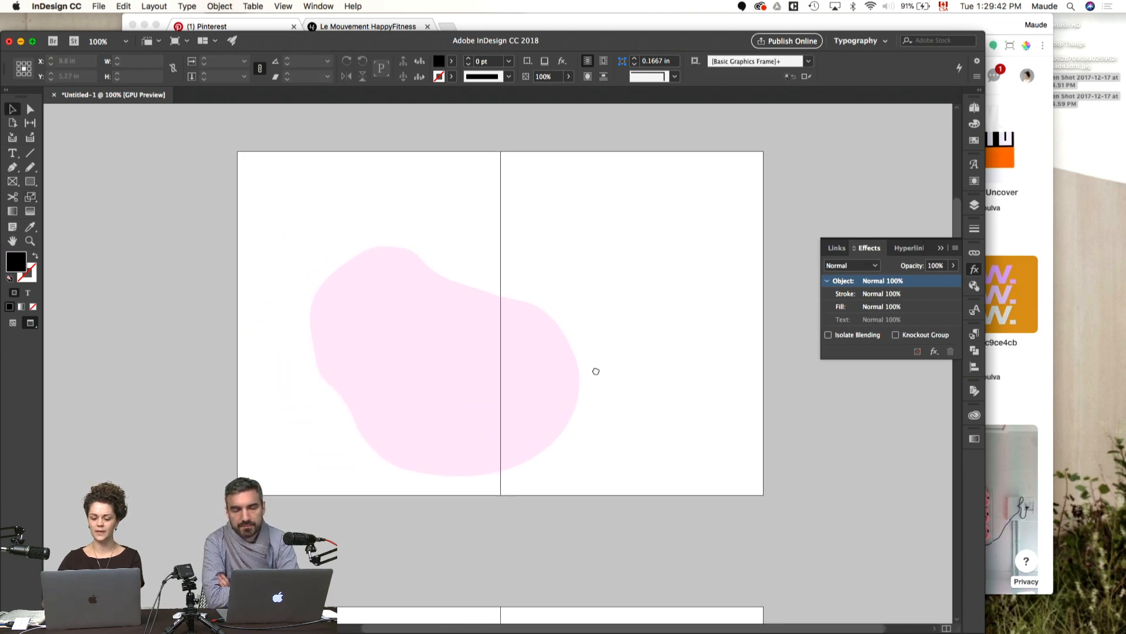
left_click(544, 369)
left_click(660, 375)
key("w")
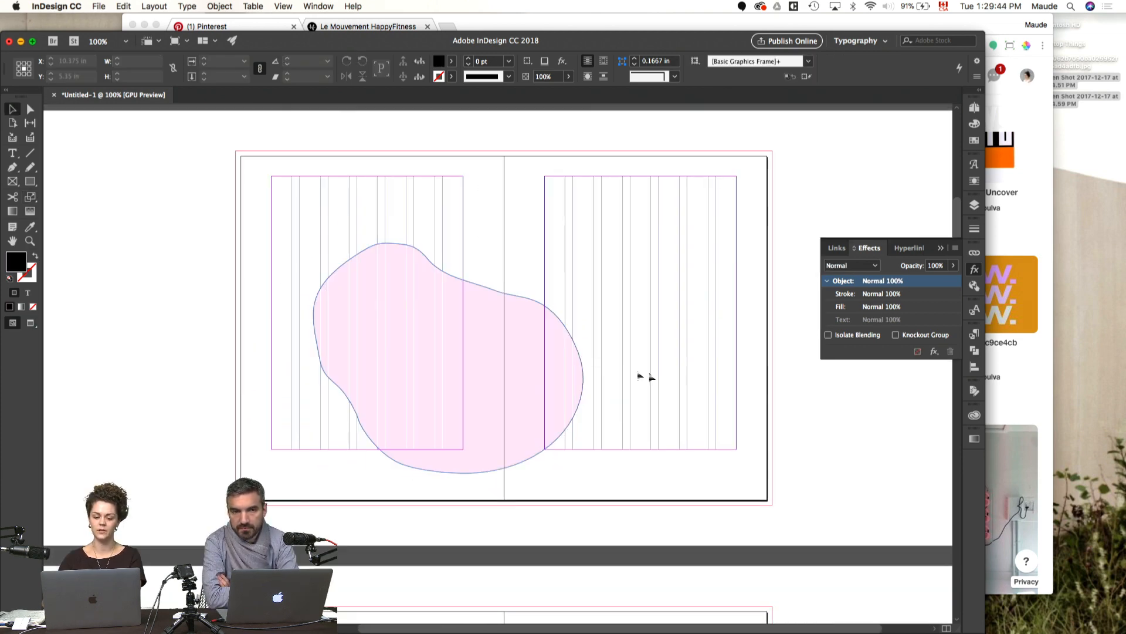
Step: Draw a text frame about 3.34 by 5.52 in on the left page and fill it with placeholder text
key("super+equal")
key("space")
left_click_drag(502, 368, 495, 367)
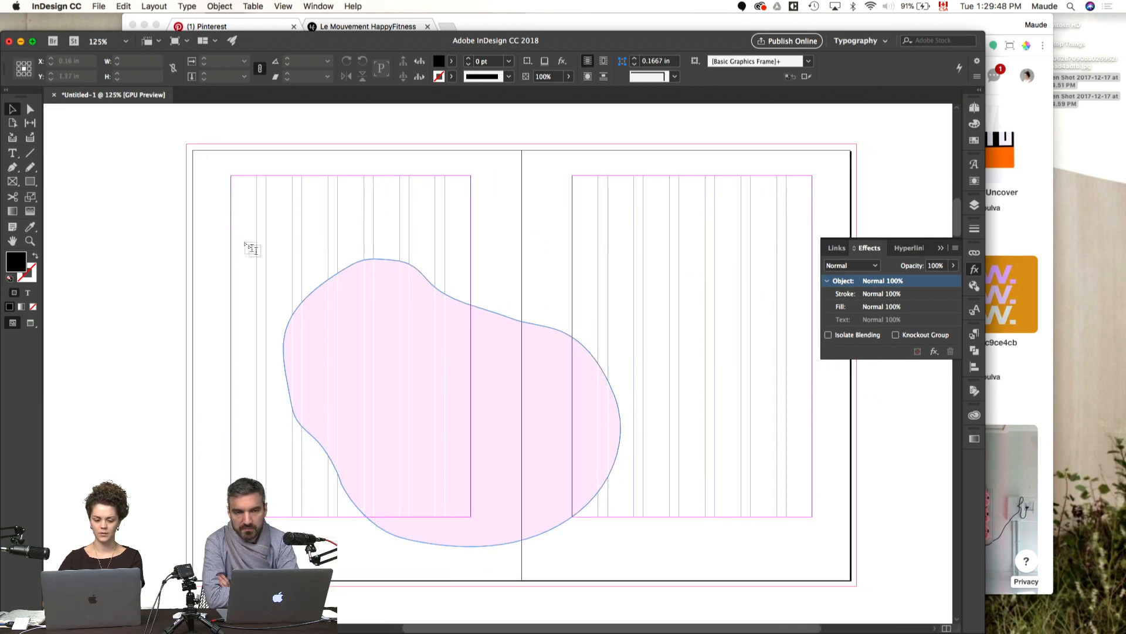
key("t")
left_click_drag(231, 237, 400, 516)
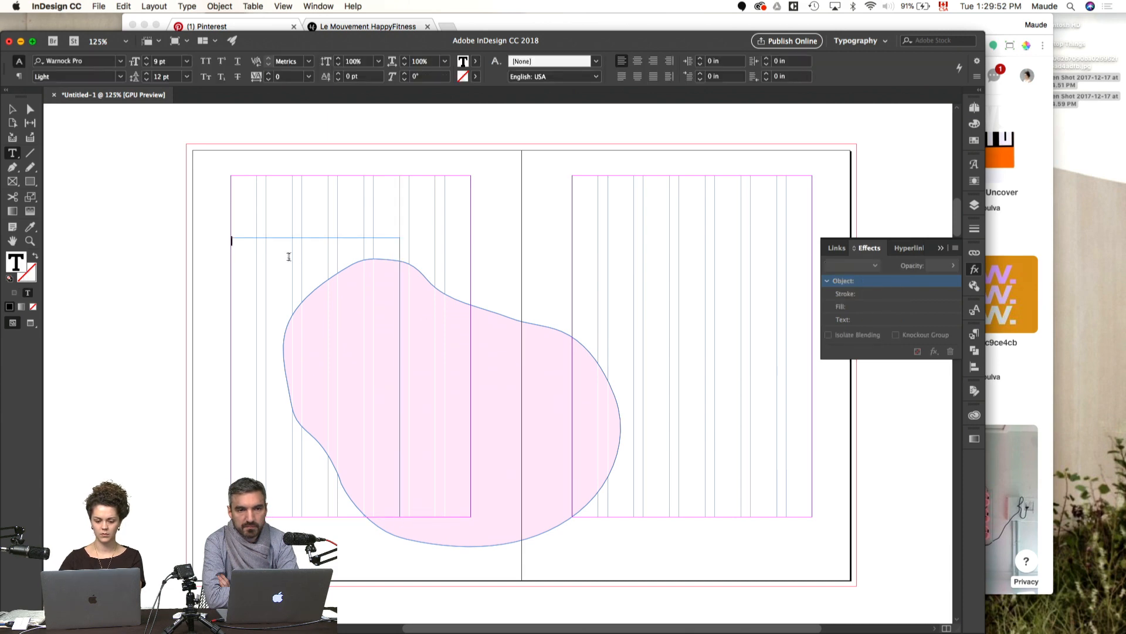
right_click(292, 256)
left_click(346, 496)
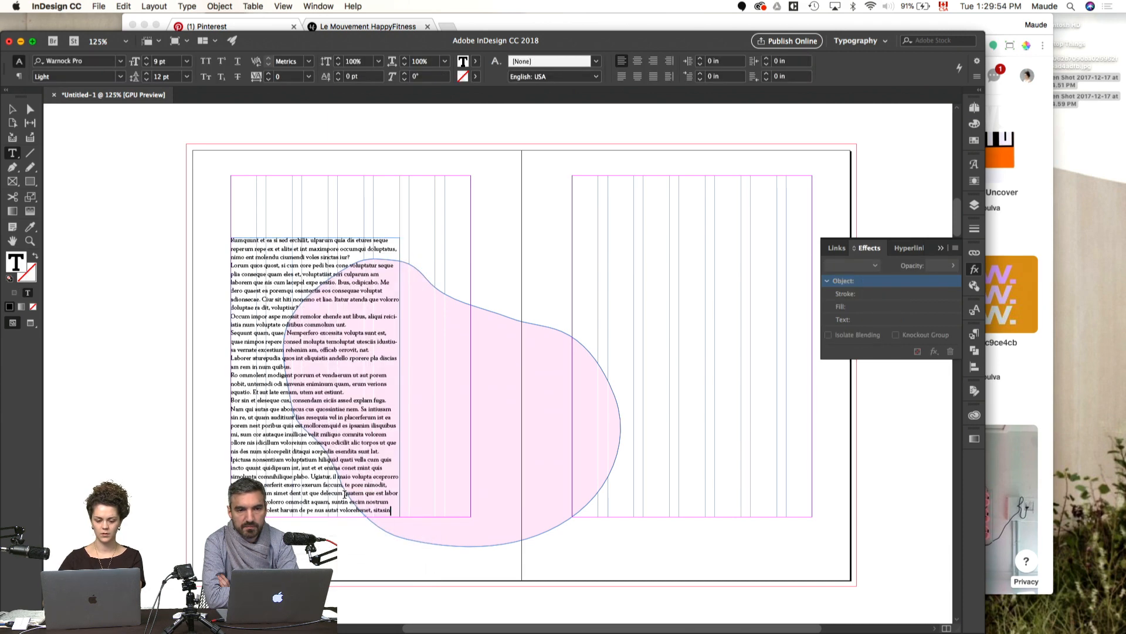
Step: Apply the P1 paragraph style to the whole placeholder text frame
key("Escape")
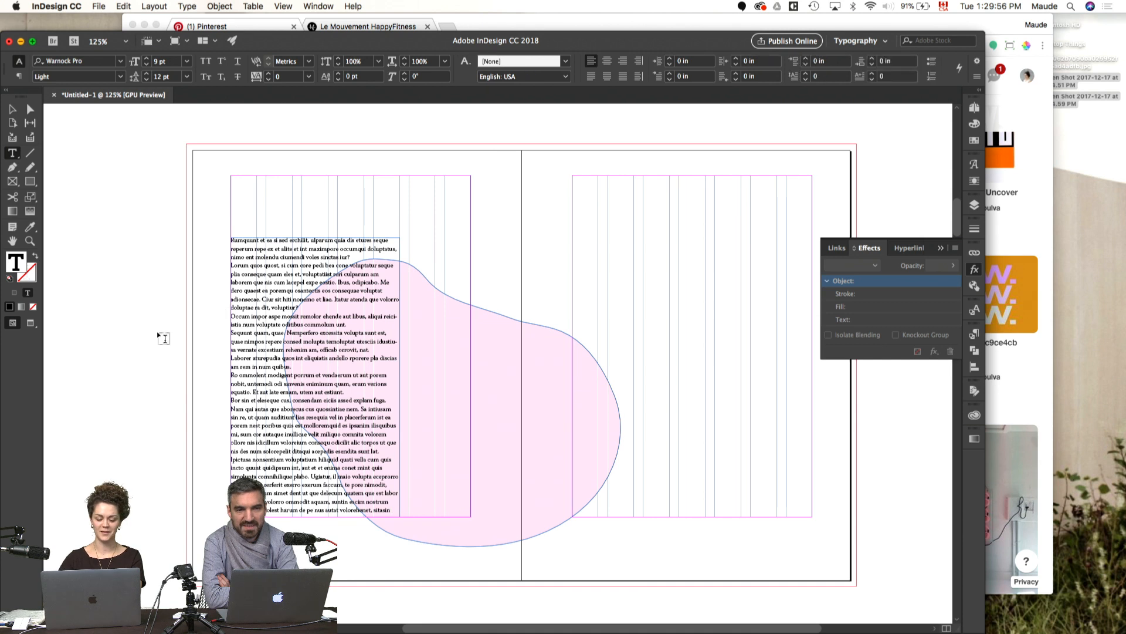
left_click(281, 319)
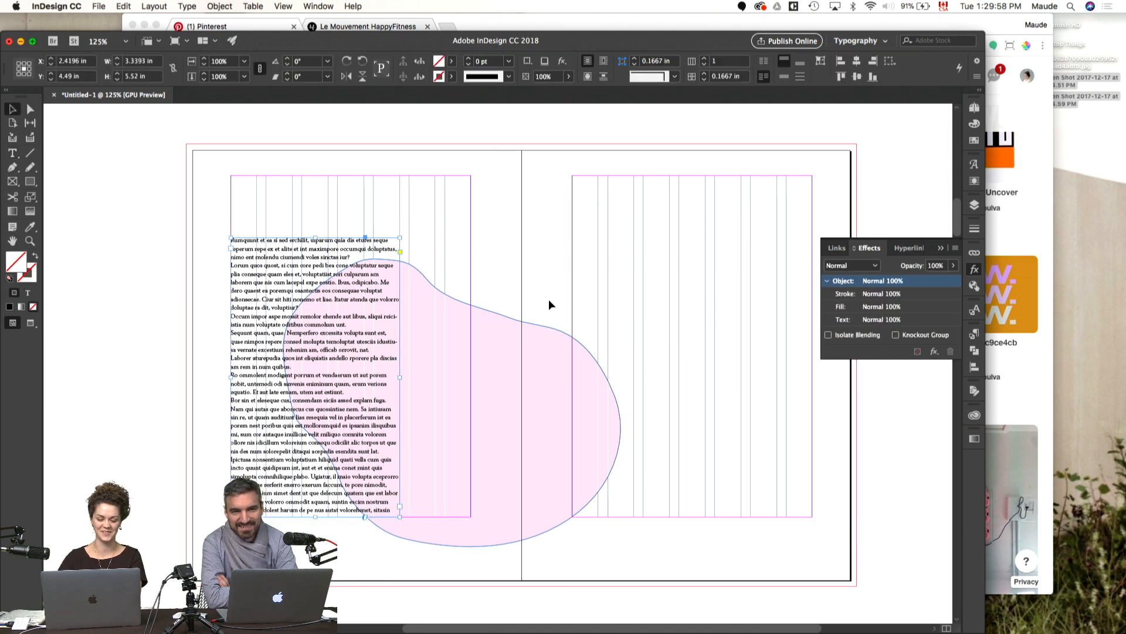
left_click(976, 333)
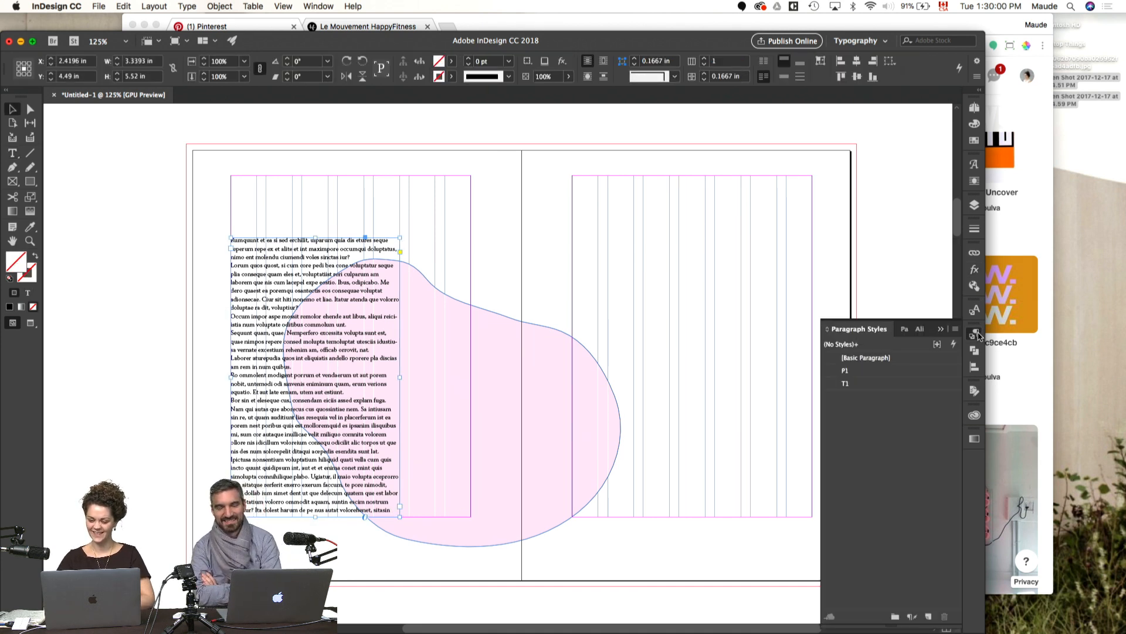
left_click(846, 372)
Step: Merge short placeholder paragraphs on the left page into longer ones by deleting the paragraph breaks between them
double_click(260, 274)
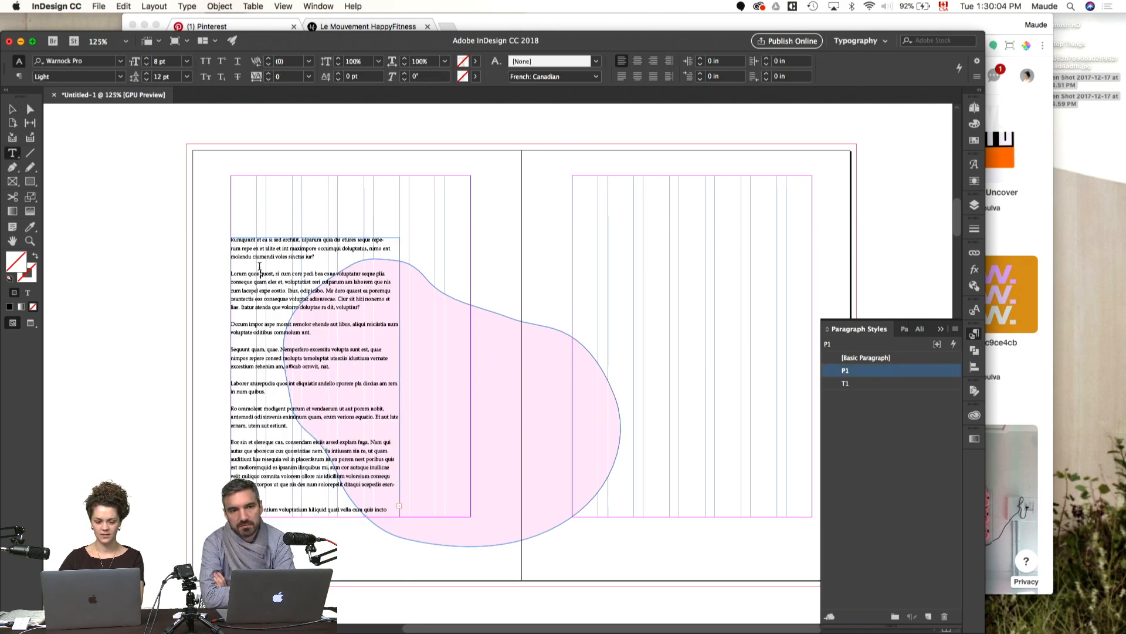
key("Delete")
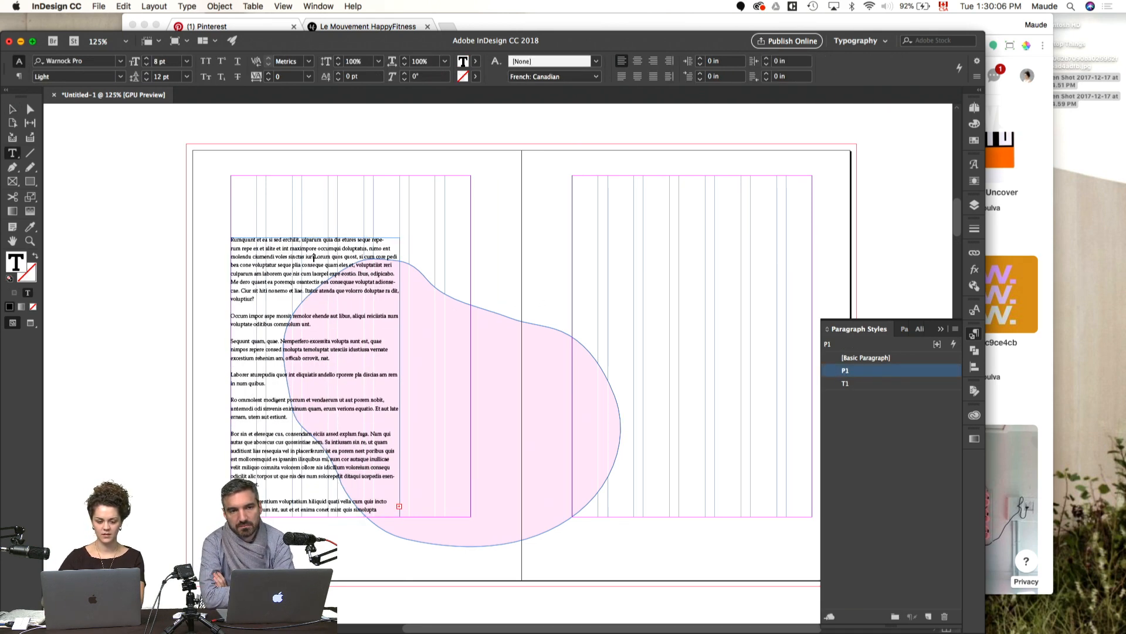
left_click(320, 325)
key("Delete")
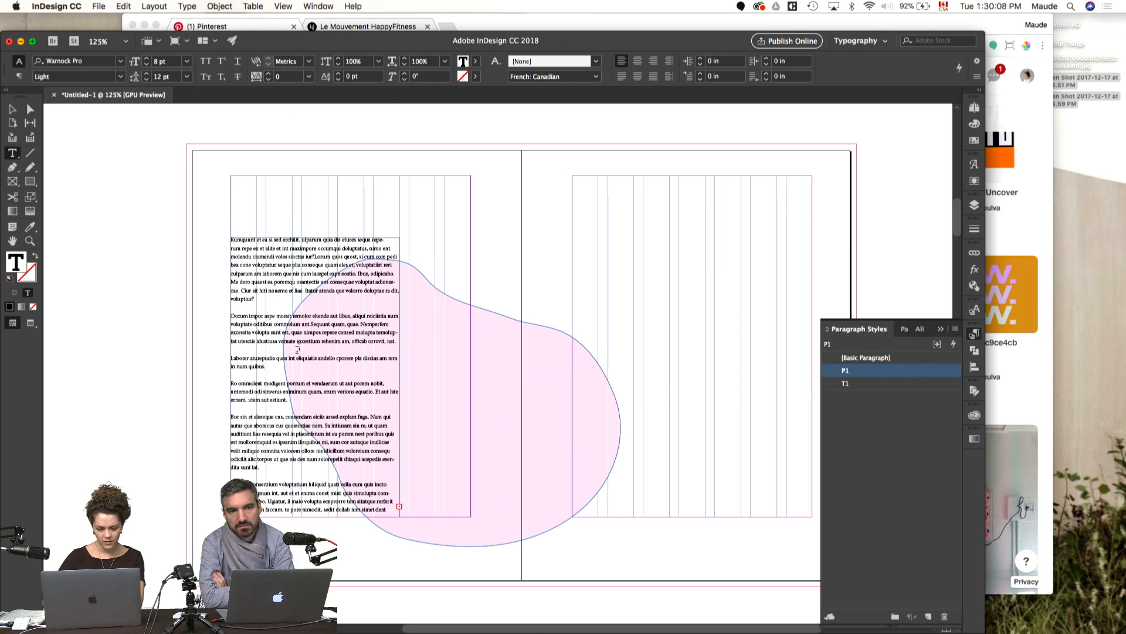
left_click(276, 365)
key("Delete")
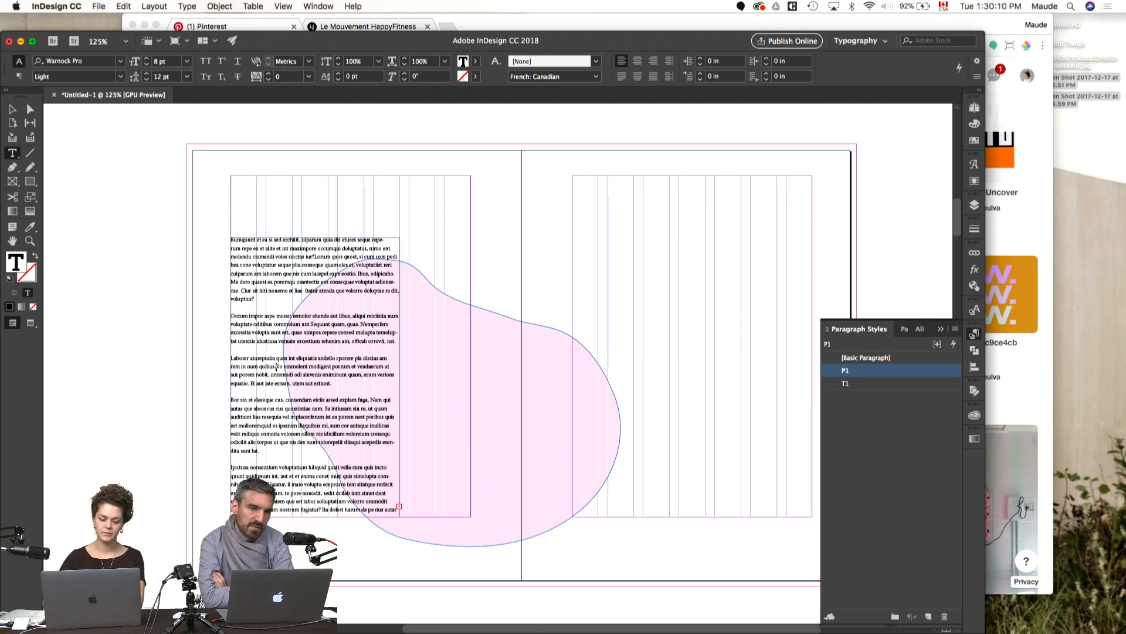
Step: Merge the paragraph starting "Bor sin et eleseque cus" into the one above it and preview the spread without guides
left_click(337, 382)
key("Delete")
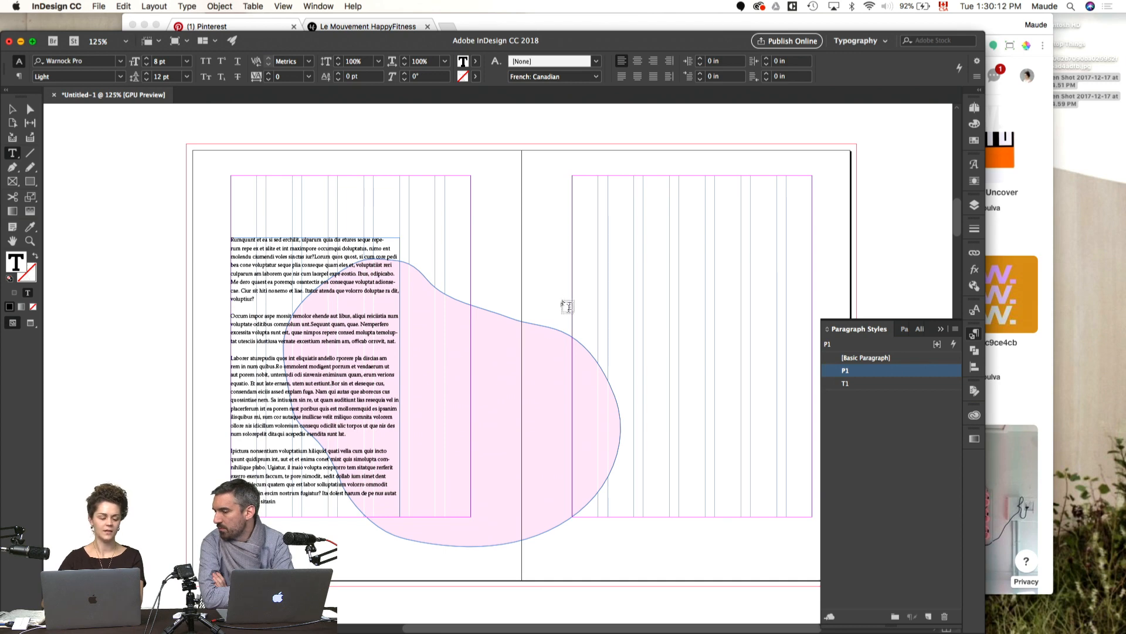
key("Escape")
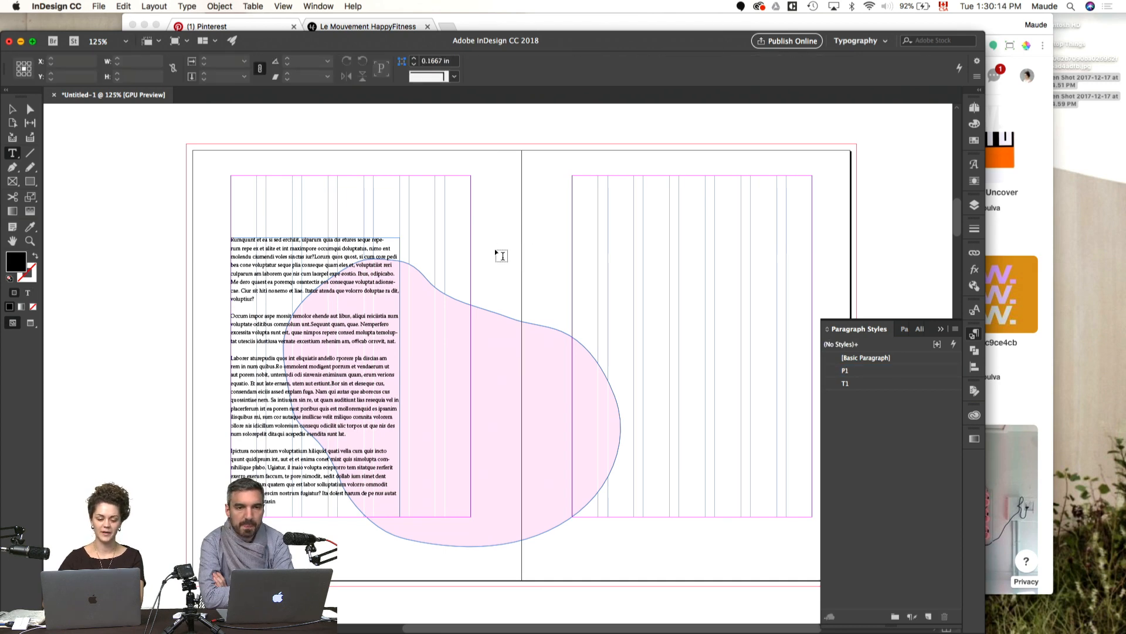
key("w")
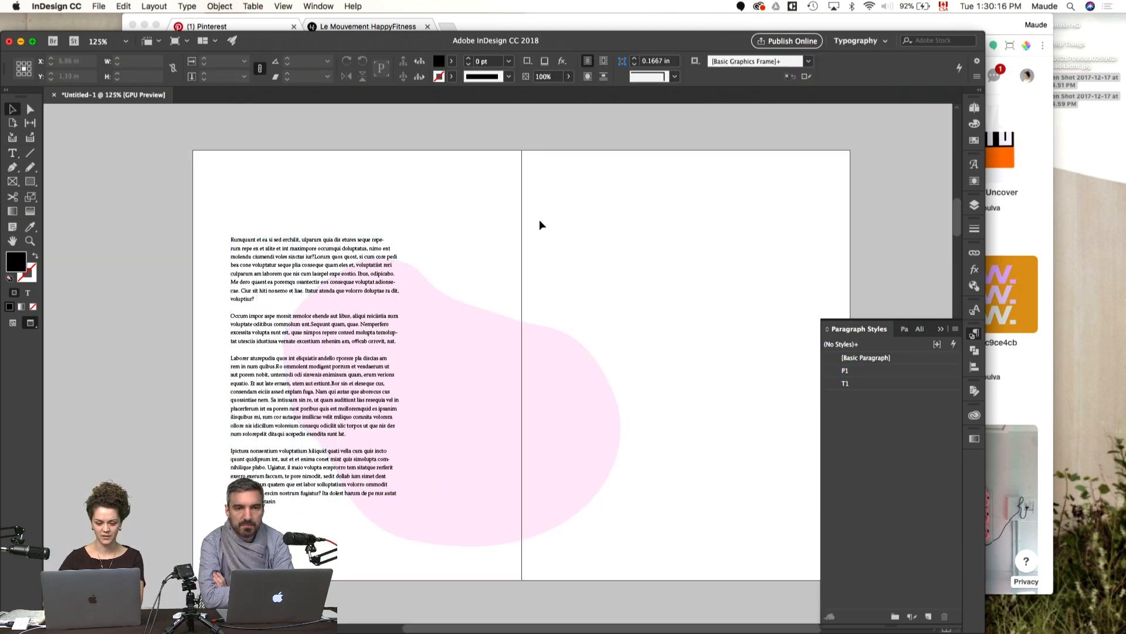
Step: Lower the top edge of the left-page text frame, shortening it to about 5.25 in high while keeping its base on the bottom margin
key("w")
left_click(293, 310)
left_click_drag(294, 311, 294, 324)
left_click(576, 219)
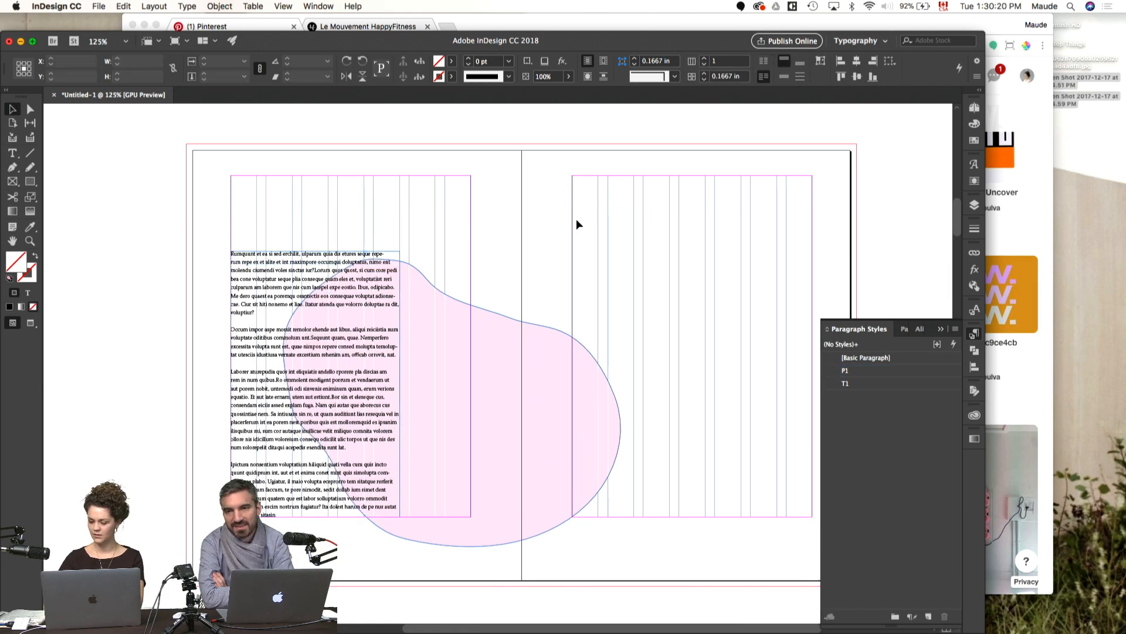
Step: Rotate the pink blob slightly counterclockwise while previewing the spread without guides
key("w")
scroll(576, 219, "up", 10)
scroll(577, 220, "down", 6)
scroll(577, 220, "down", 4)
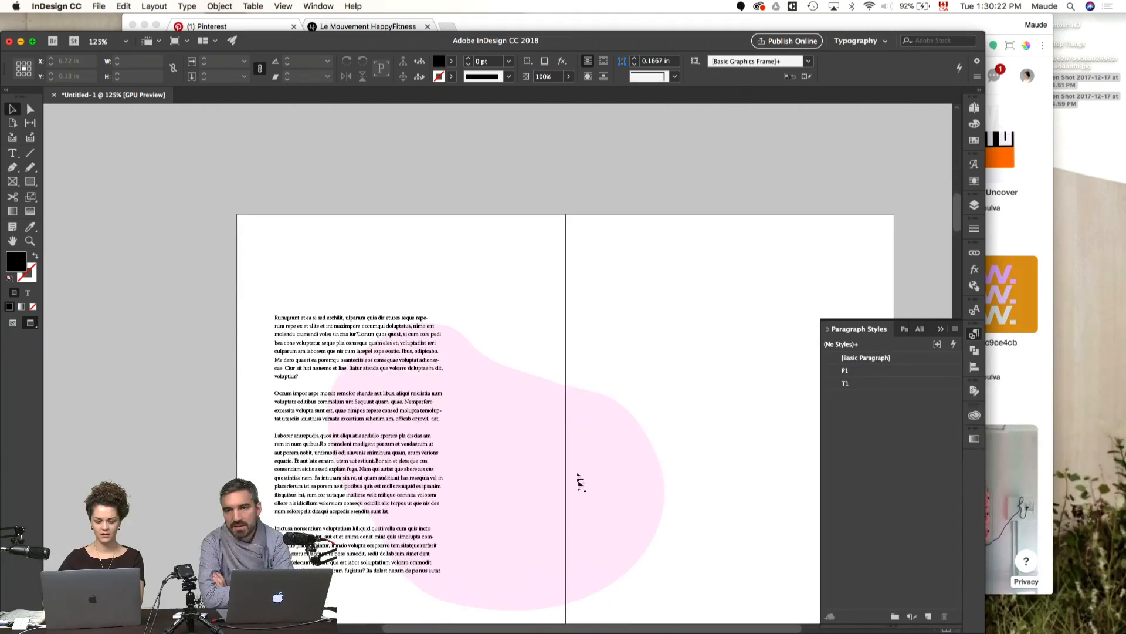
left_click(577, 460)
key("r")
left_click_drag(652, 492, 656, 467)
key("v")
left_click(692, 330)
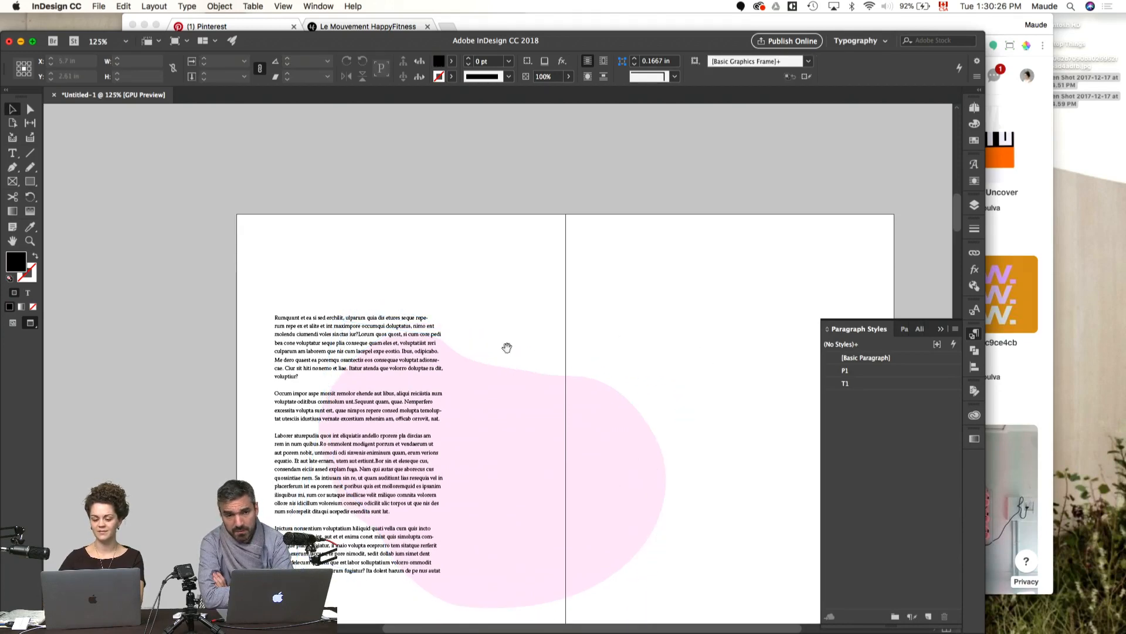
Step: Narrow the left-page text frame to about 1.93 in wide and duplicate it as a second column beside it, aligned to the column guides
left_click_drag(508, 347, 521, 282)
left_click(427, 274)
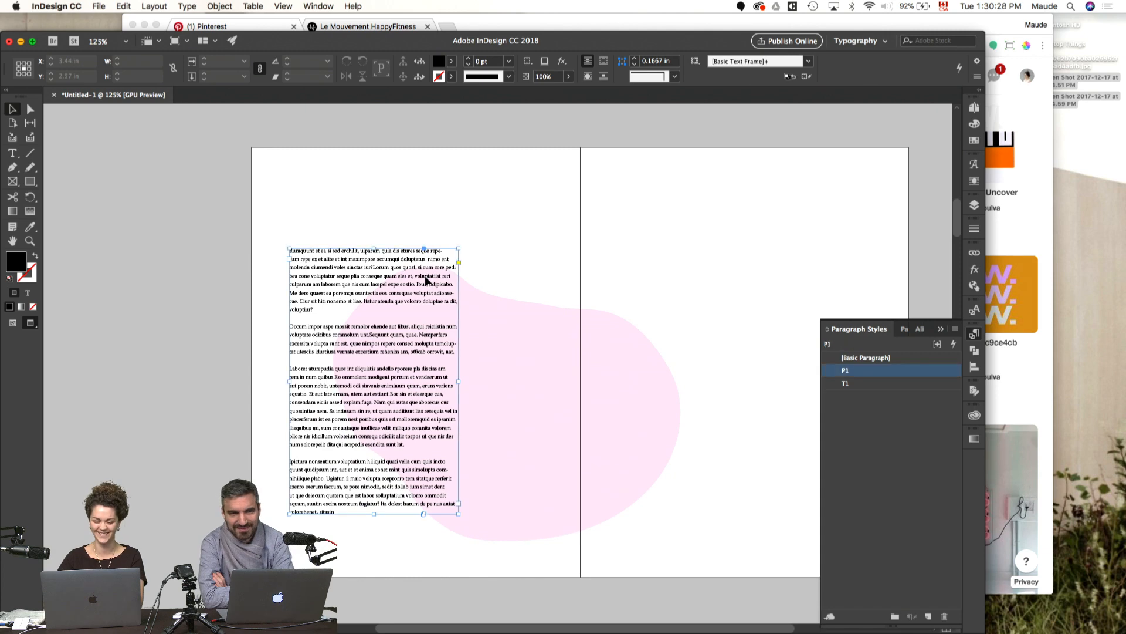
left_click(663, 229)
left_click_drag(664, 229, 551, 240)
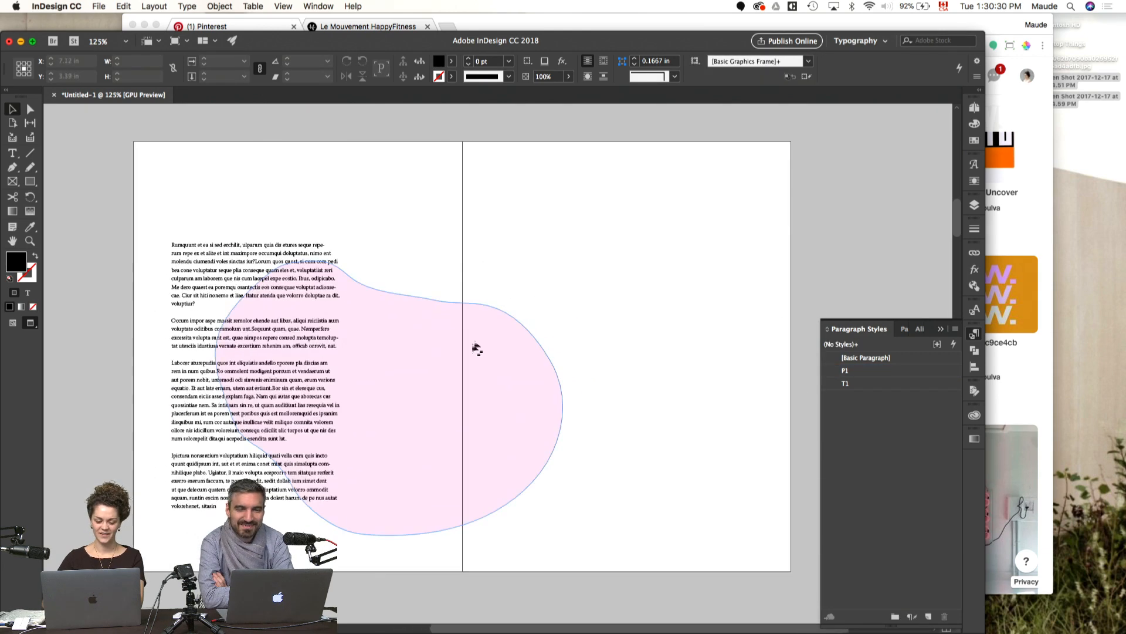
left_click(291, 374)
key("w")
left_click_drag(341, 375, 306, 380)
double_click(306, 380)
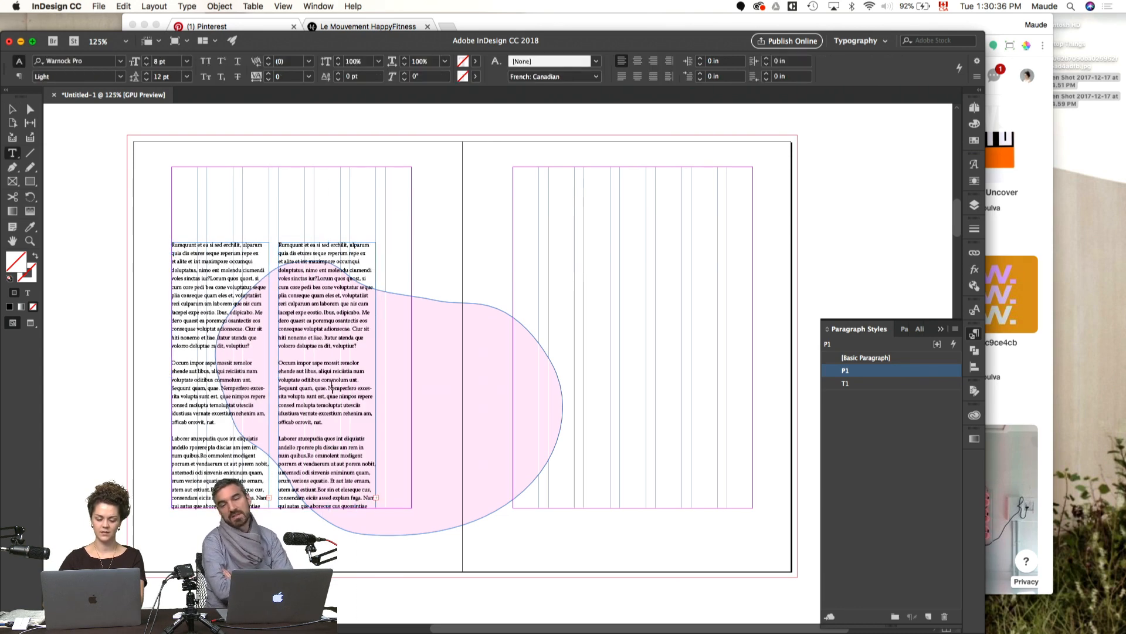
Step: Empty the duplicated second-column frame and thread the first column's overset text into it
key("super+a")
key("BackSpace")
left_click(423, 274)
key("v")
left_click(233, 450)
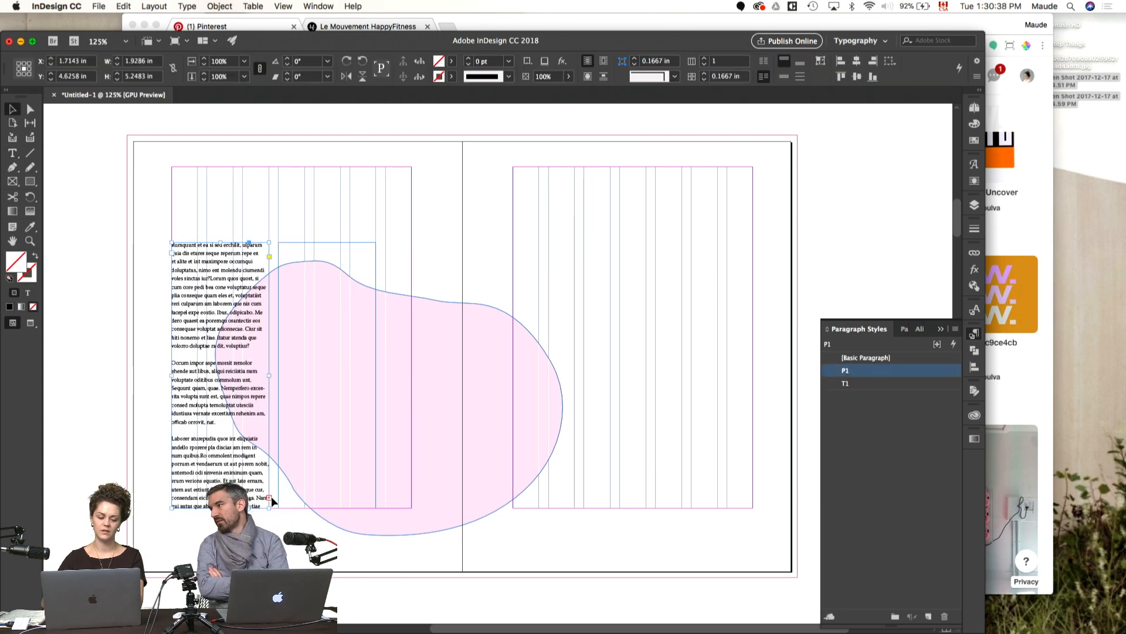
left_click(270, 497)
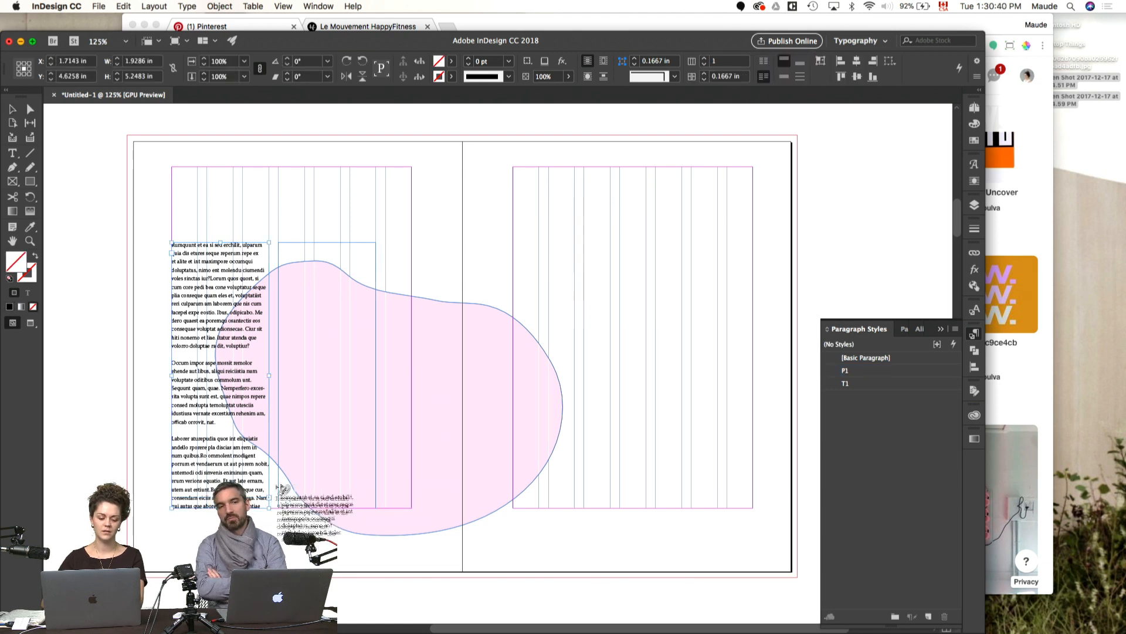
left_click(323, 254)
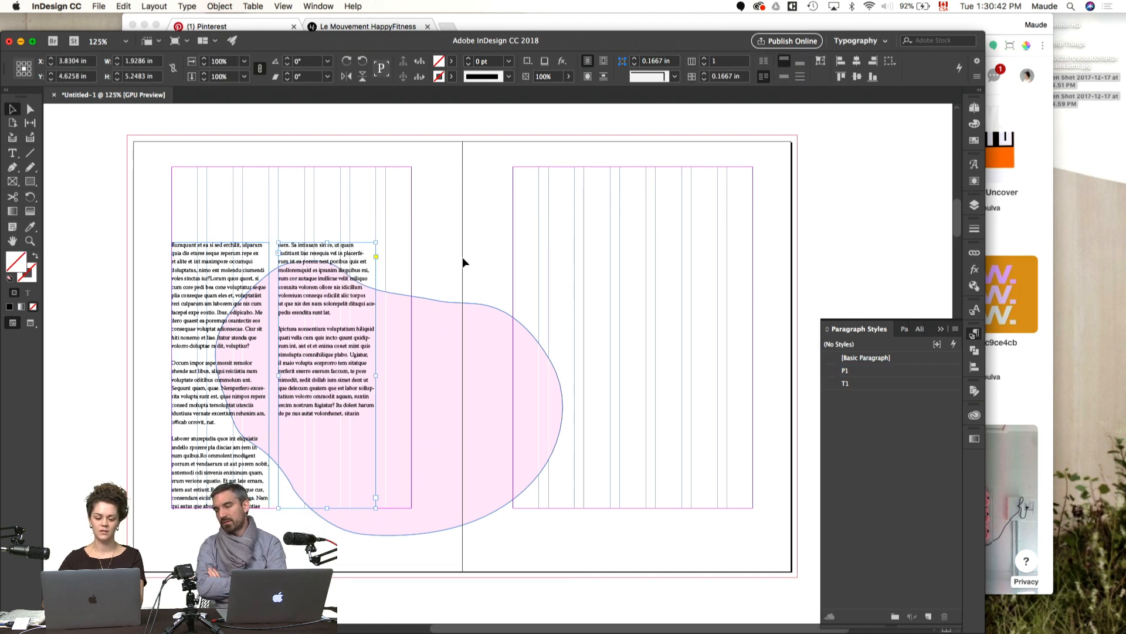
Step: Widen the second text column to the inner margin and fill the space below its last paragraph with placeholder text
left_click_drag(376, 375, 412, 376)
double_click(399, 354)
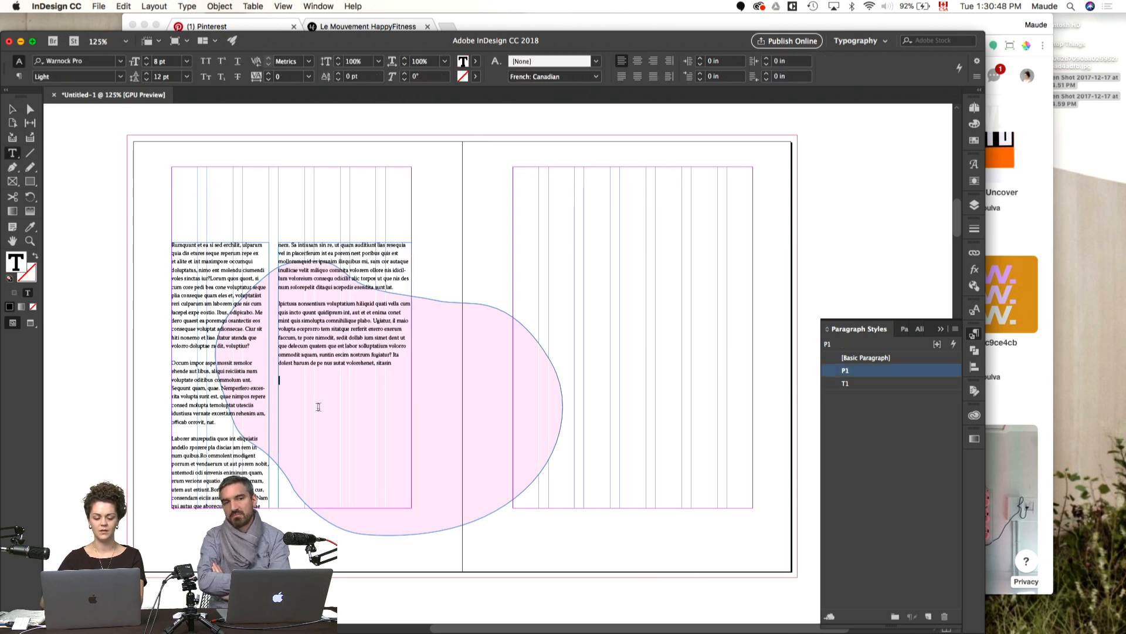
right_click(318, 388)
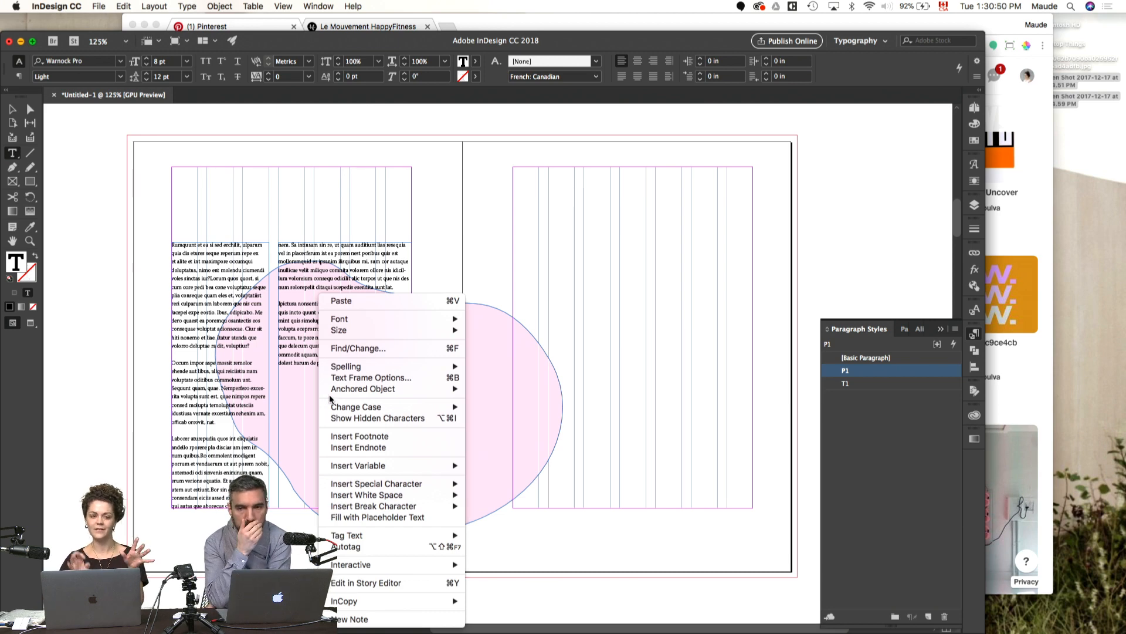
left_click(447, 517)
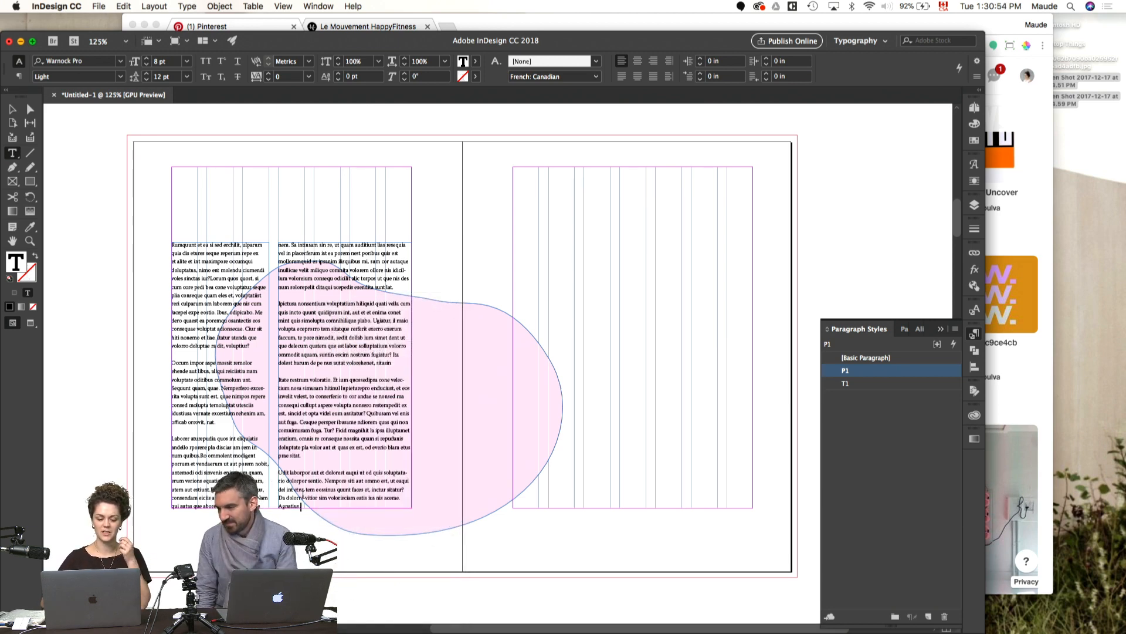
key("Escape")
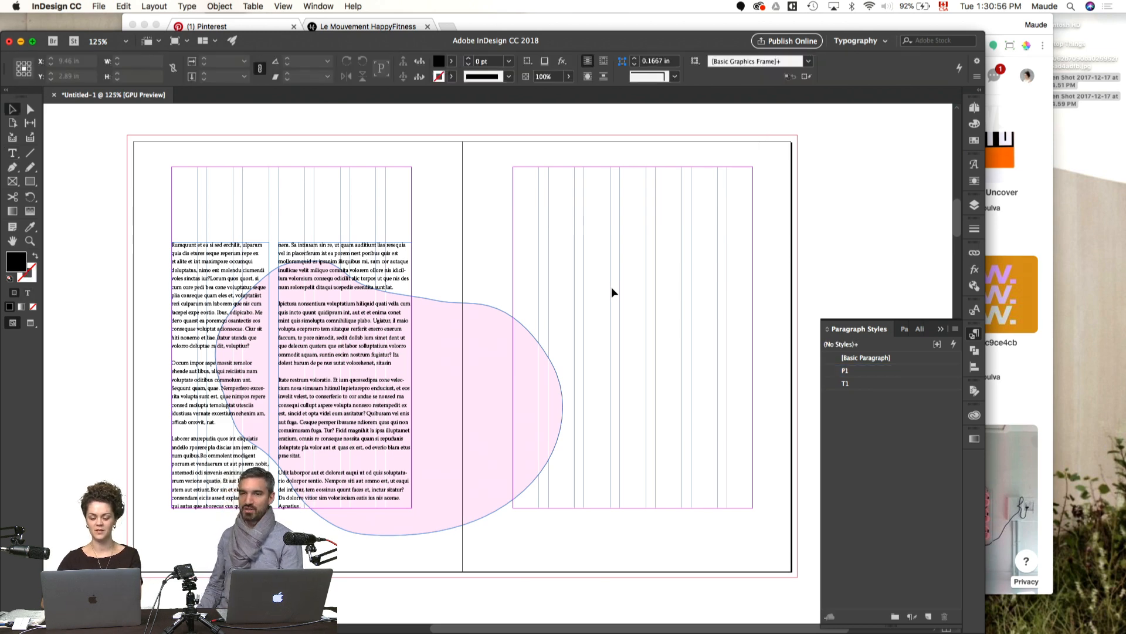
Step: Draw a wavy diagonal path with the Pen tool from the left page's top bleed edge to the right page's outer bleed edge
key("w")
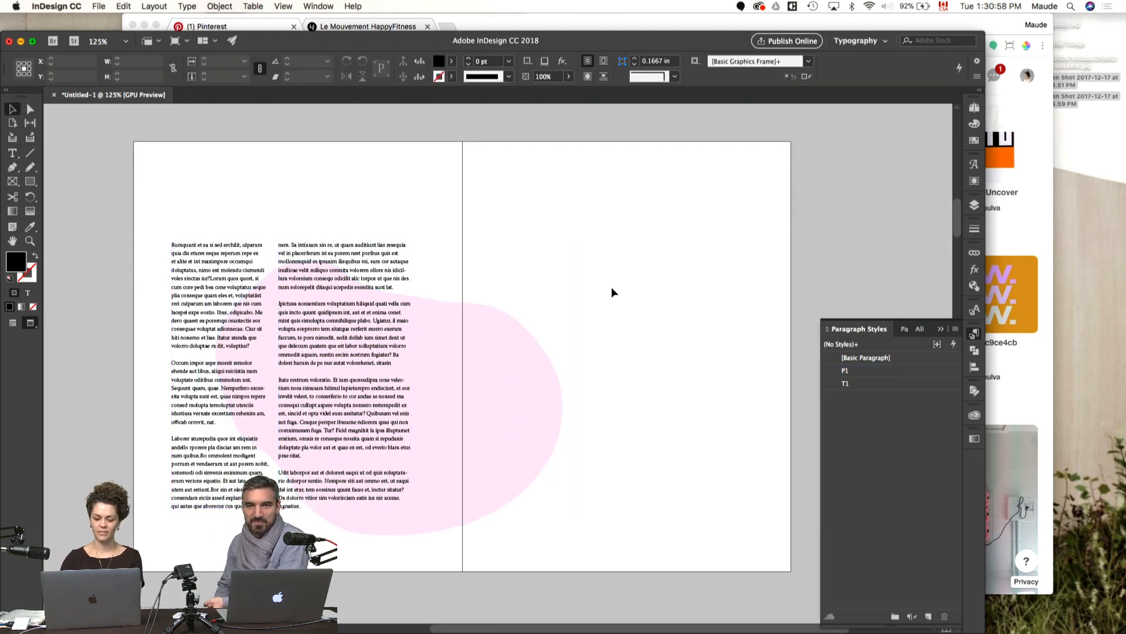
key("p")
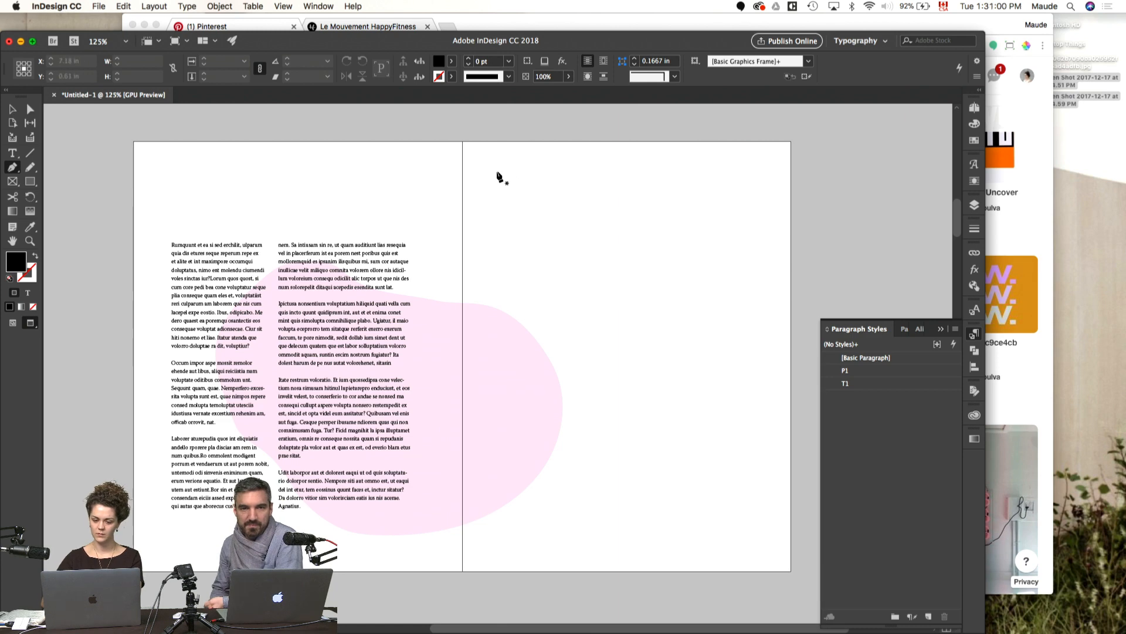
key("w")
left_click_drag(328, 136, 327, 149)
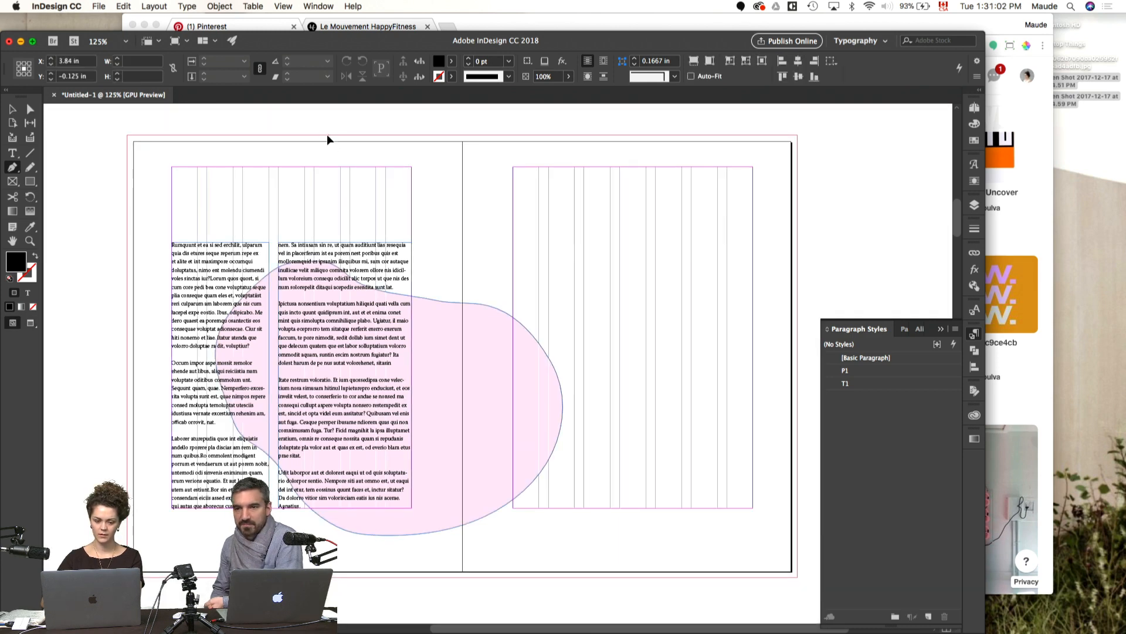
left_click_drag(380, 200, 517, 276)
left_click_drag(550, 403, 640, 506)
left_click_drag(696, 541, 758, 560)
left_click(798, 506)
left_click(805, 459, "super")
key("Tab")
key("Tab")
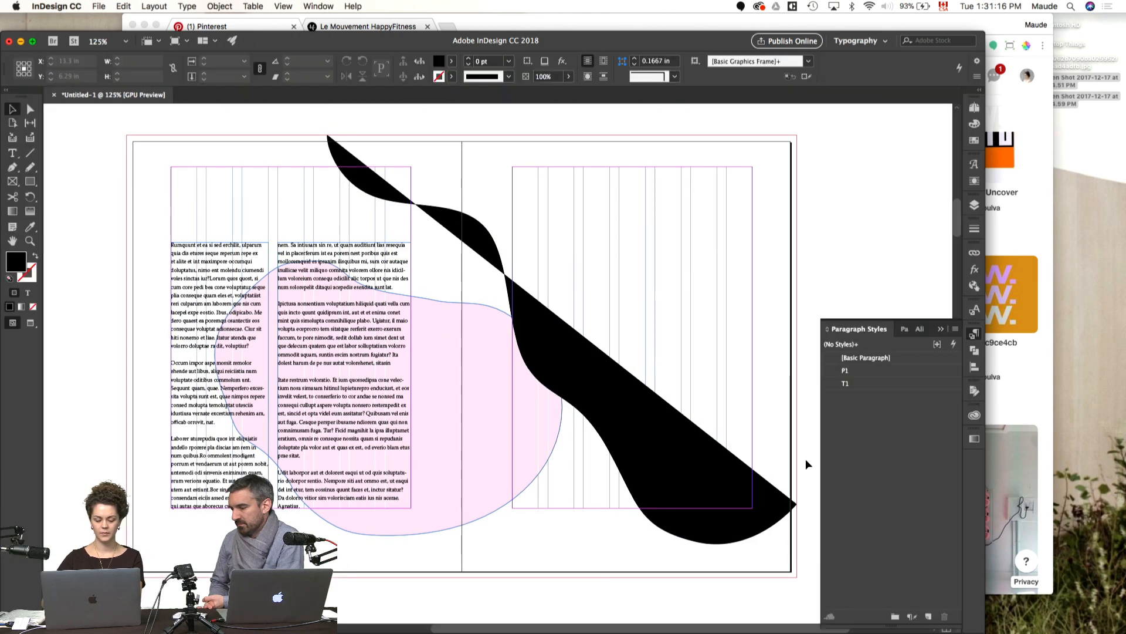
Step: Compare the spread in the Normal, Preview, Bleed and Presentation screen modes
key("w")
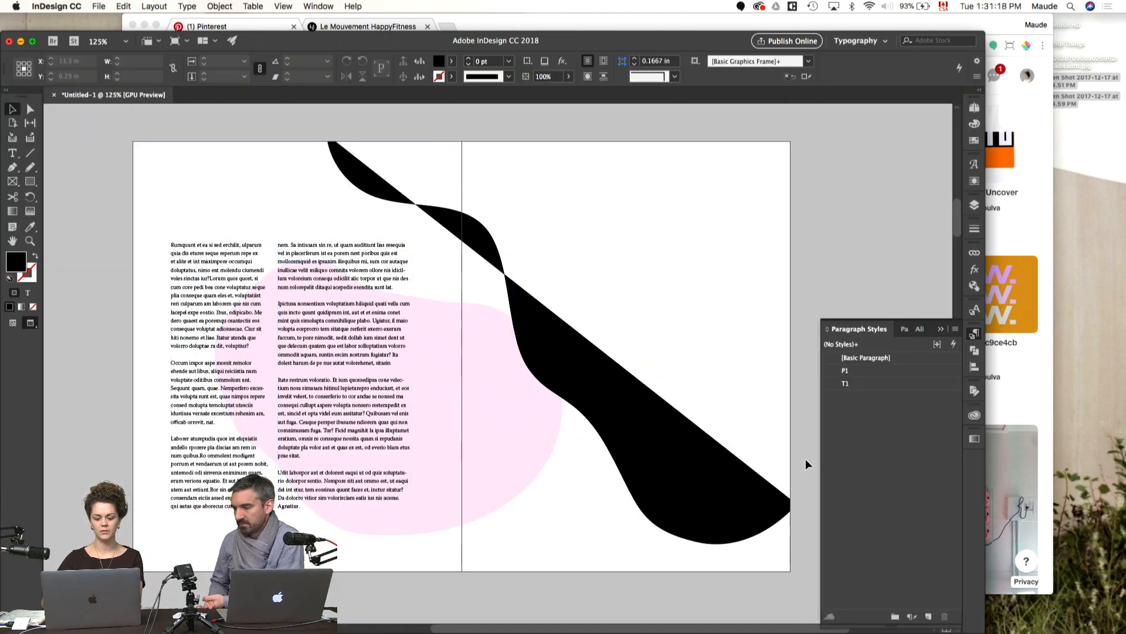
key("w")
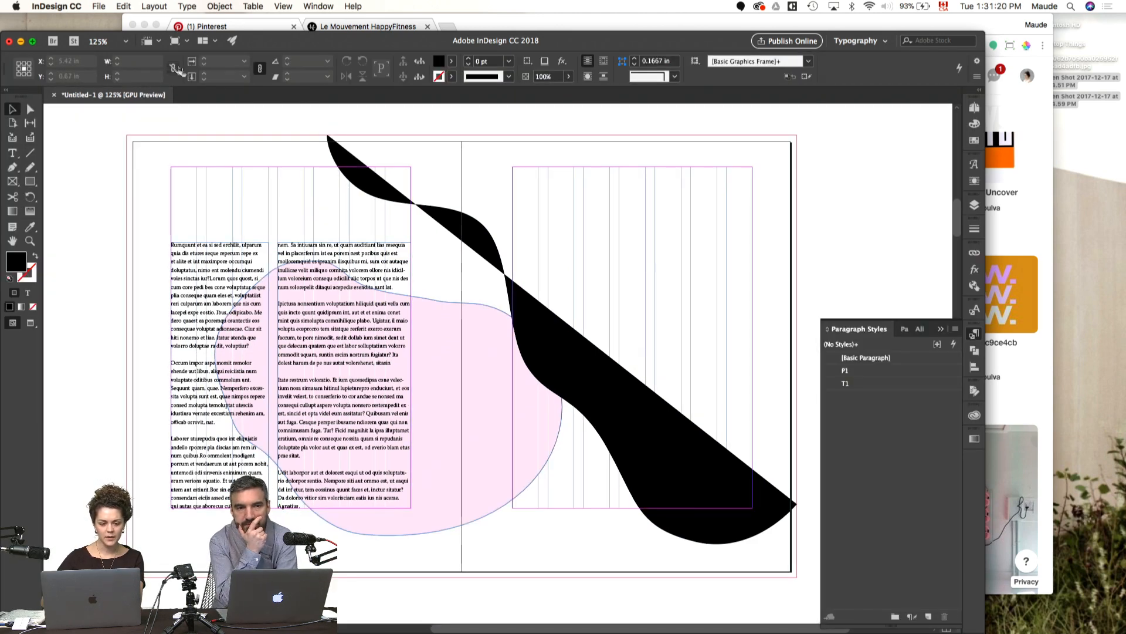
left_click(188, 43)
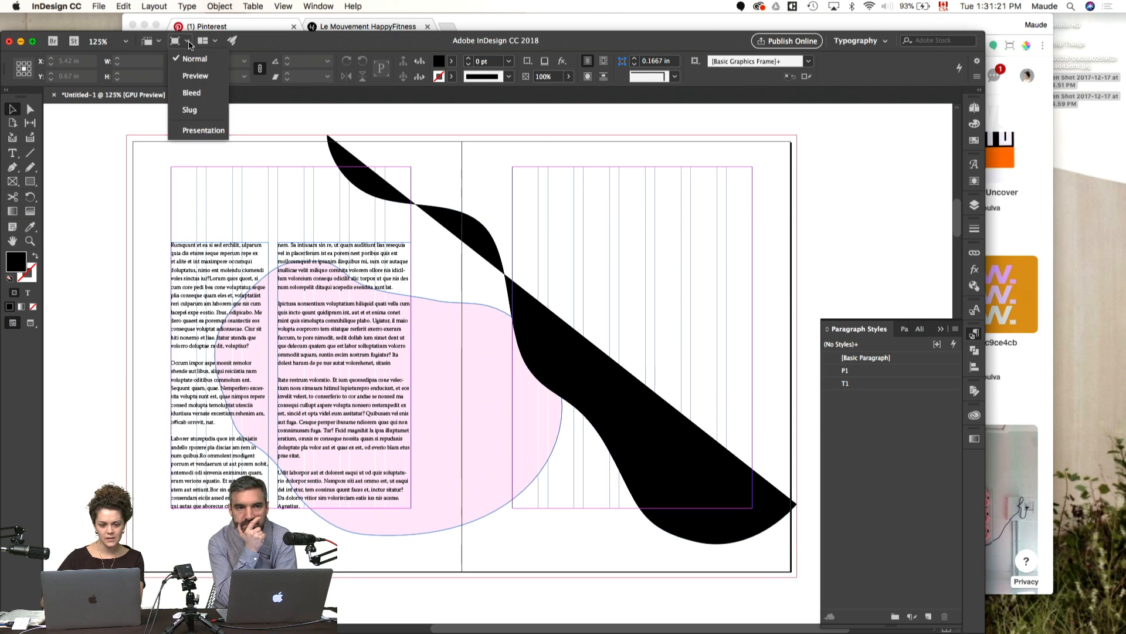
left_click(194, 76)
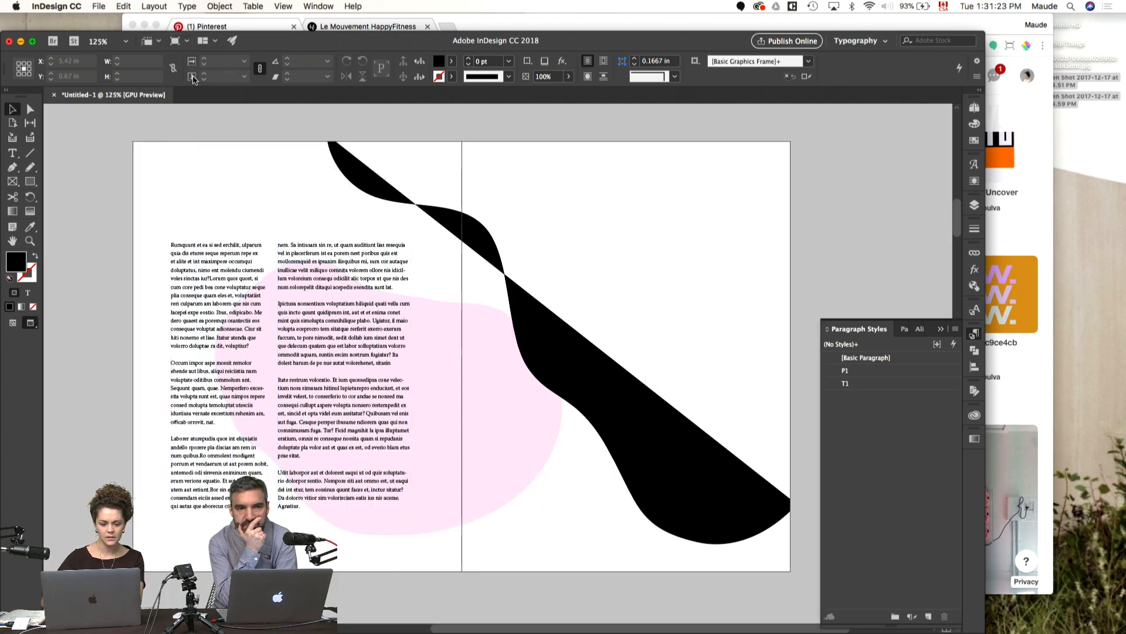
left_click(181, 45)
left_click(191, 93)
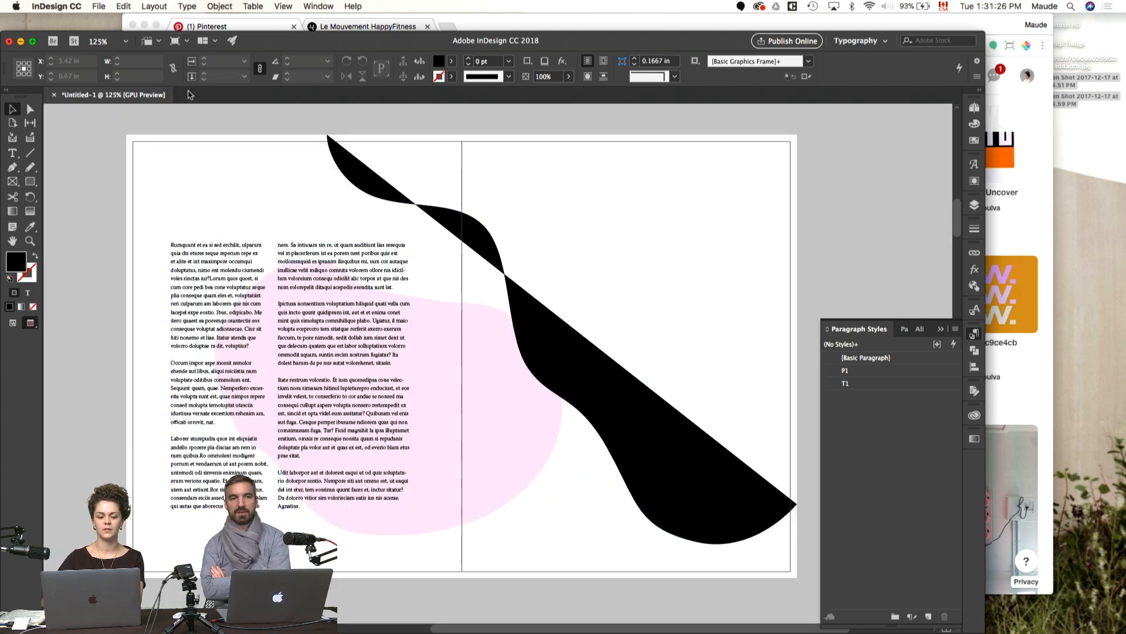
left_click(180, 42)
left_click(188, 68)
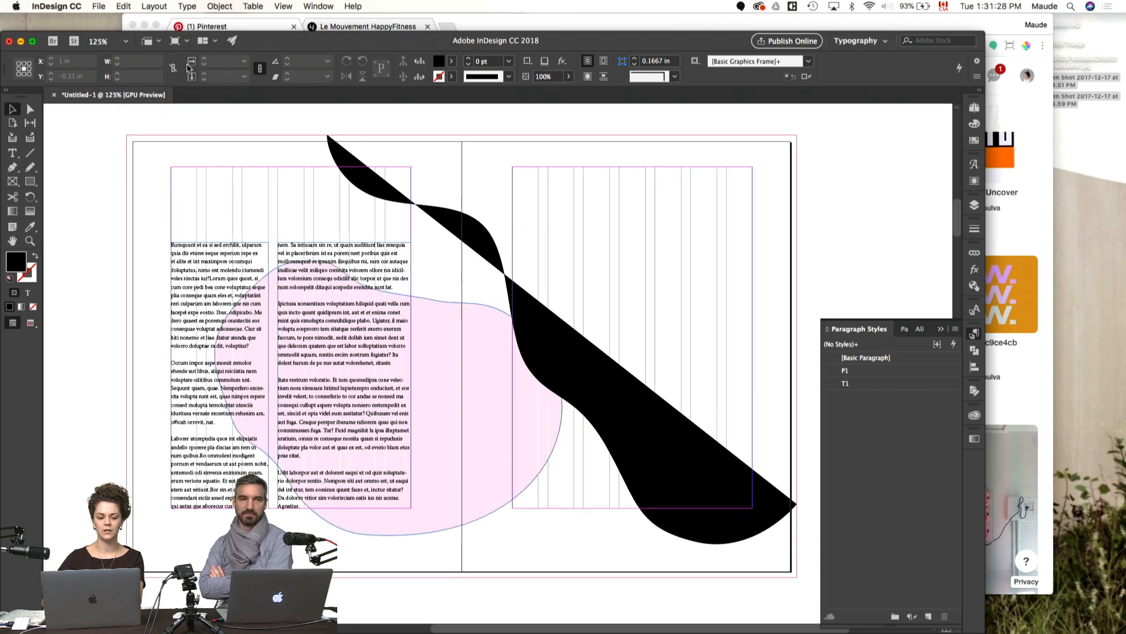
key("w")
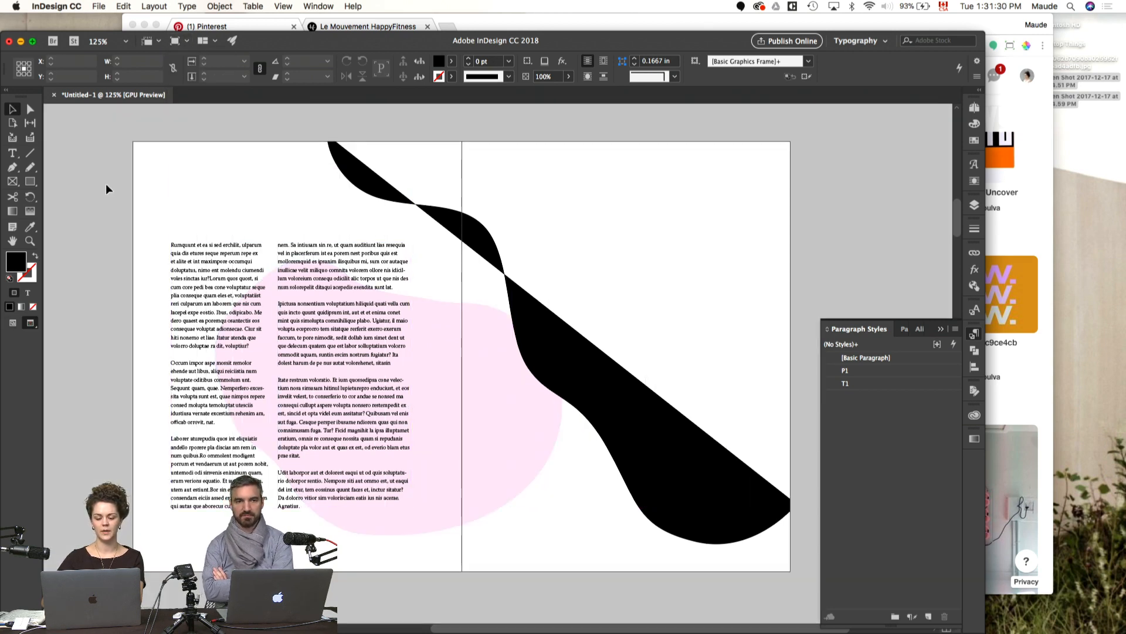
key("shift+w")
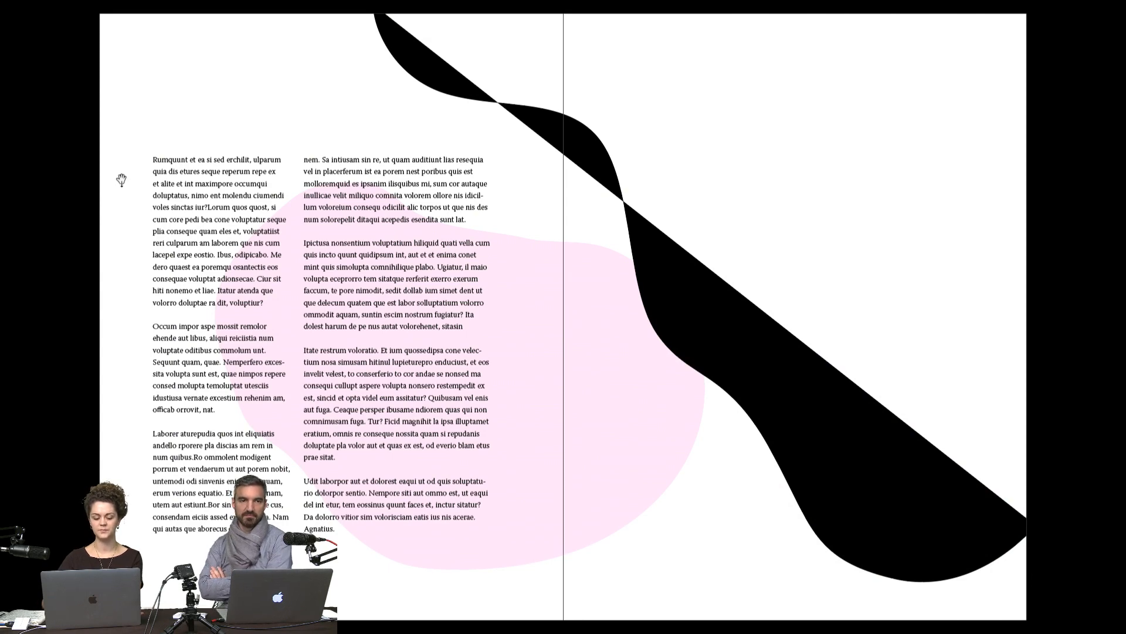
key("Escape")
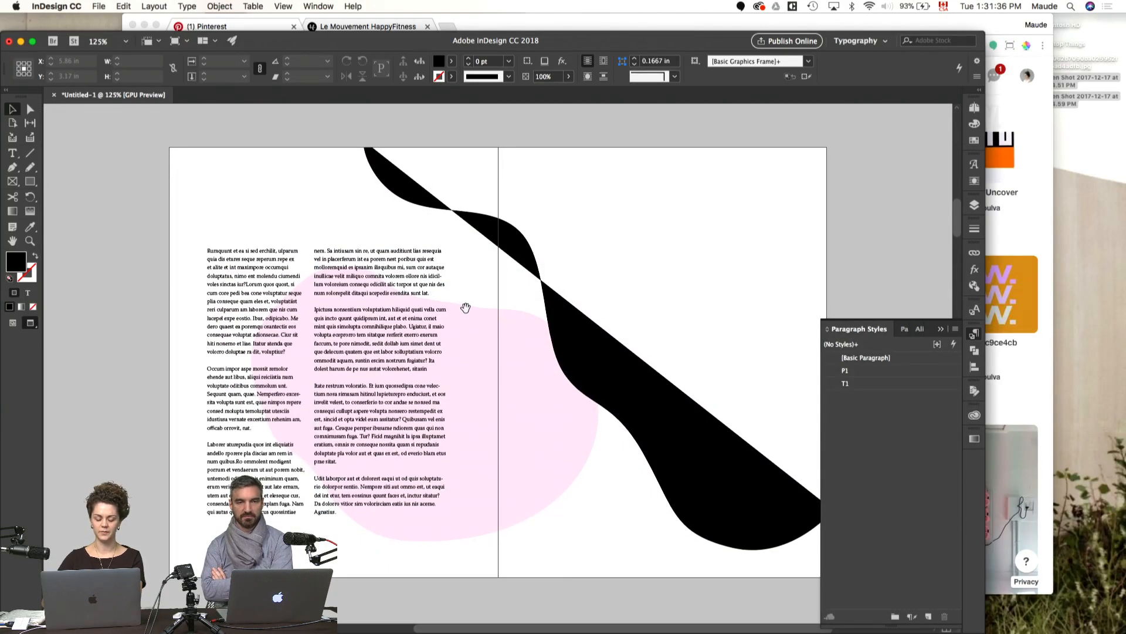
Step: Continue the wavy path from its top end through the upper outer bleed corner and close it at its lower end
key("w")
scroll(487, 302, "right", 5)
key("p")
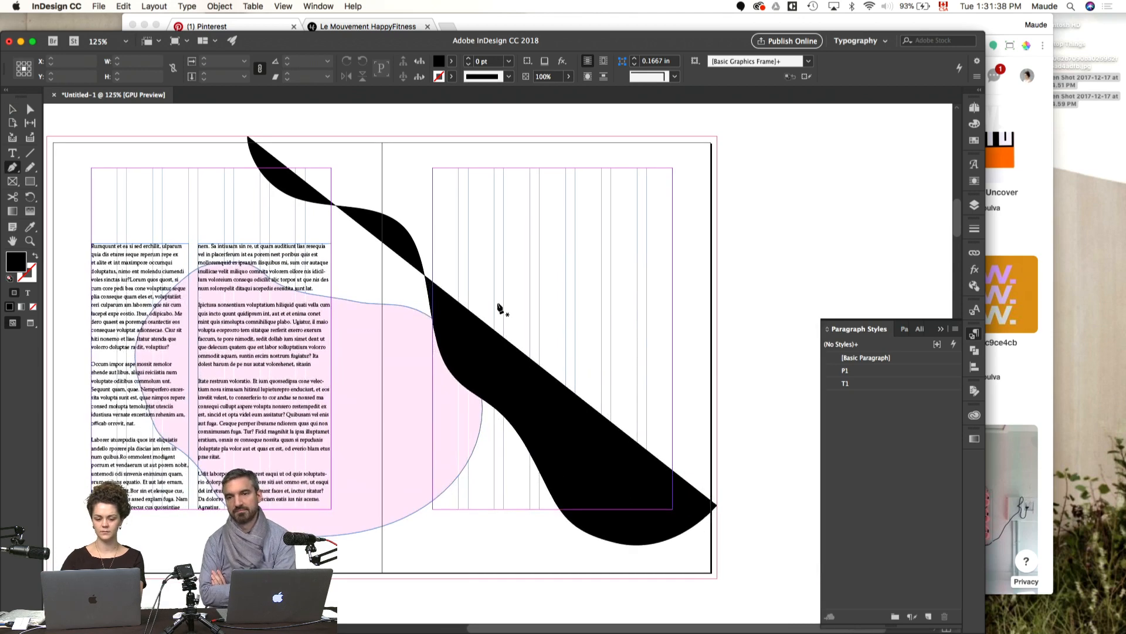
left_click(250, 141)
left_click(718, 138)
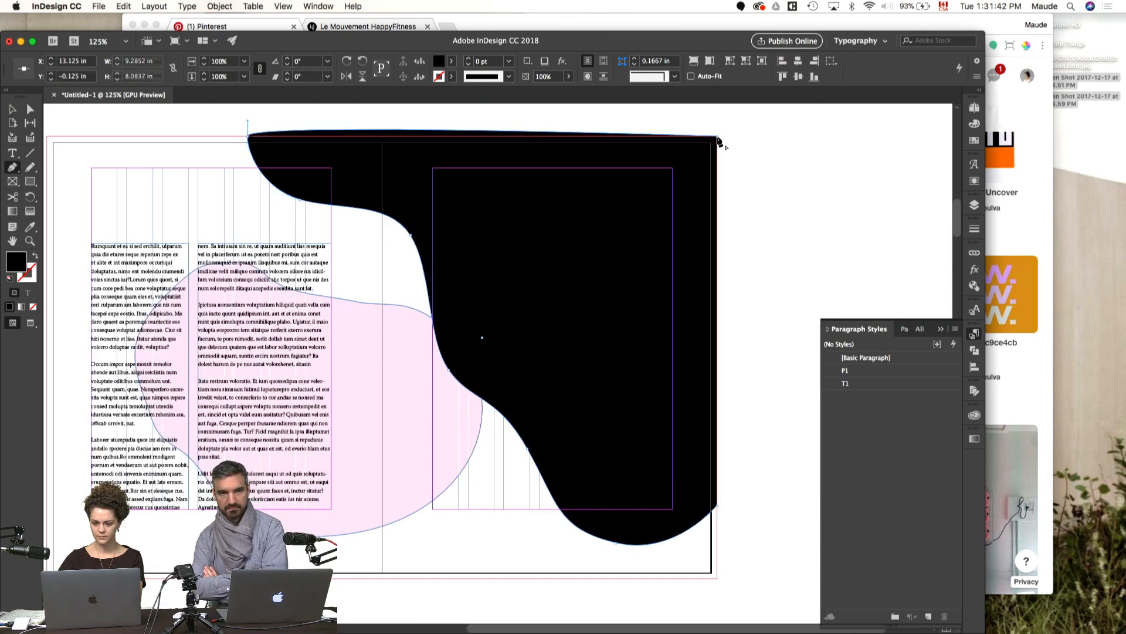
left_click(720, 506)
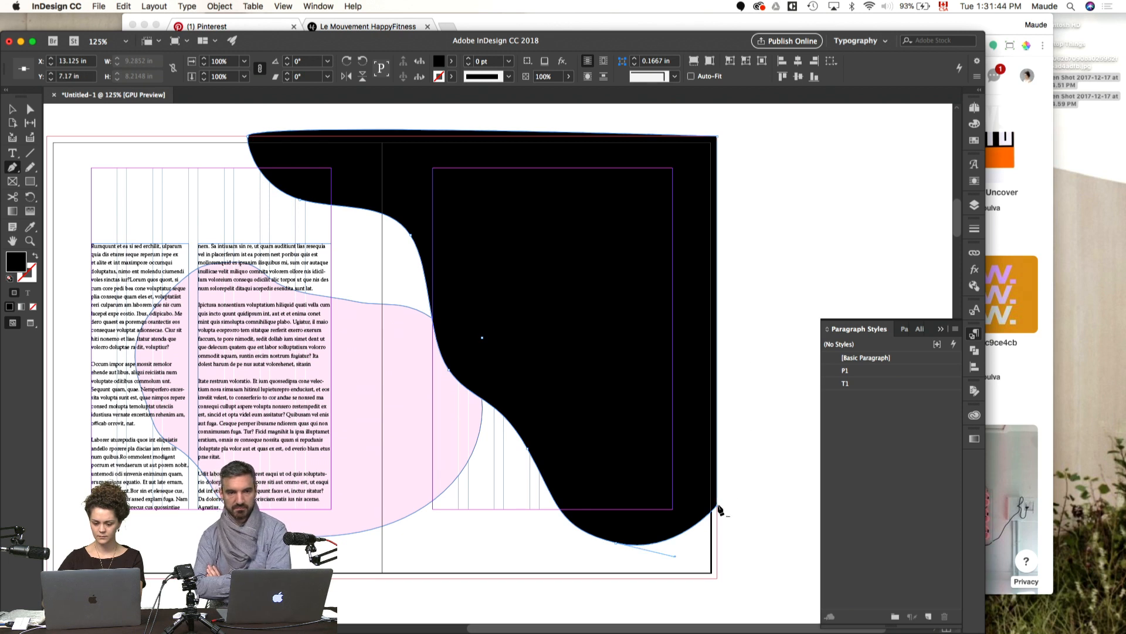
Step: Straighten the black shape's top edge along the bleed line by retracting the curve handle of its first anchor point
key("a")
left_click(250, 137)
left_click_drag(248, 121, 249, 137)
key("v")
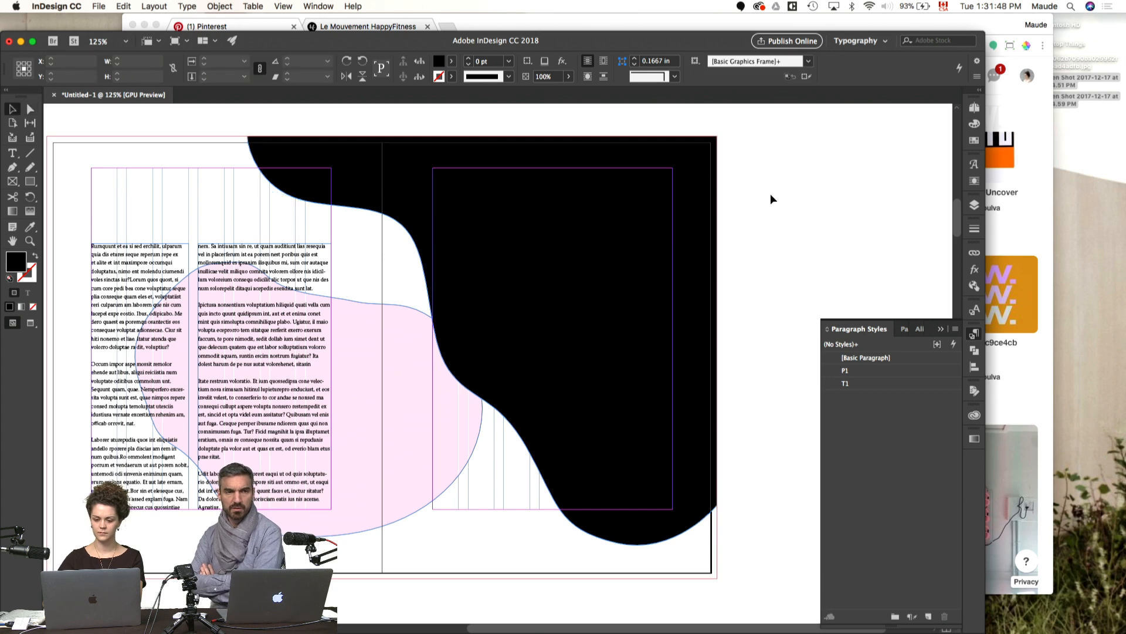
Step: Send the black wavy shape to the back of the spread's stacking order, with the guides hidden
key("w")
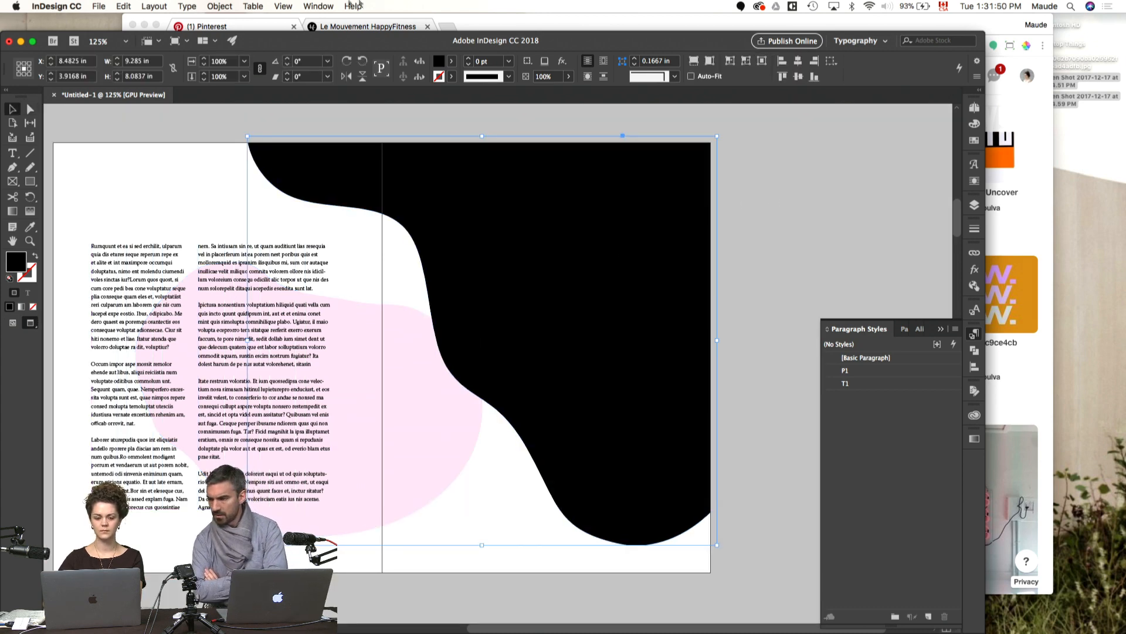
left_click(257, 6)
mouse_move(220, 6)
mouse_move(269, 43)
left_click(373, 68)
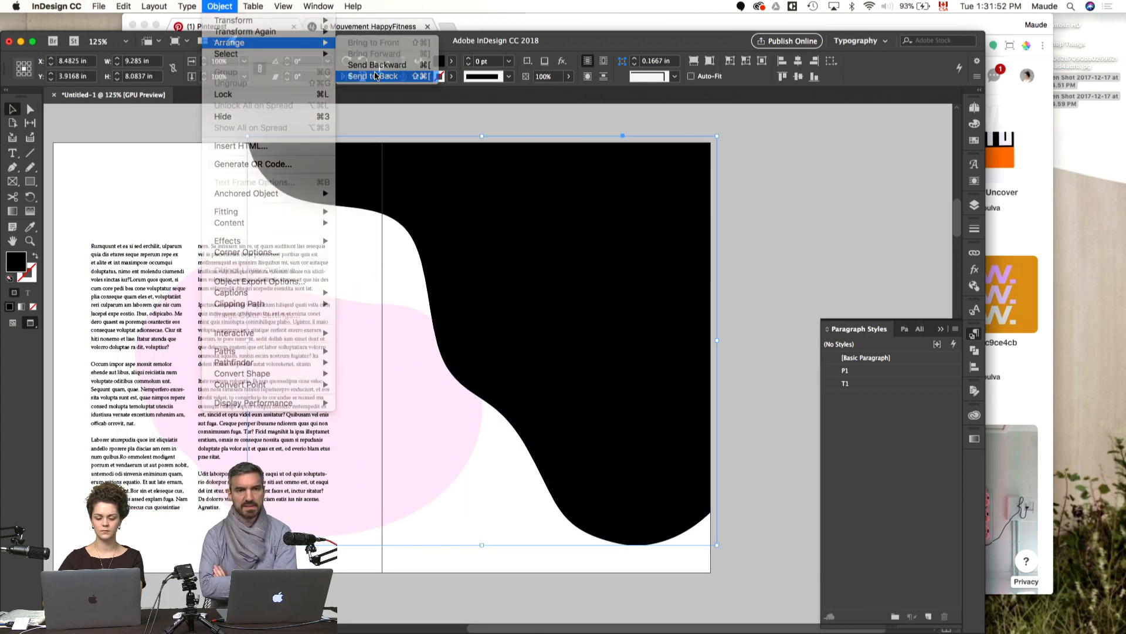
Step: Move the pink blob across the spread so that it overlaps the black wavy shape on the facing page
left_click(758, 227)
left_click(480, 445)
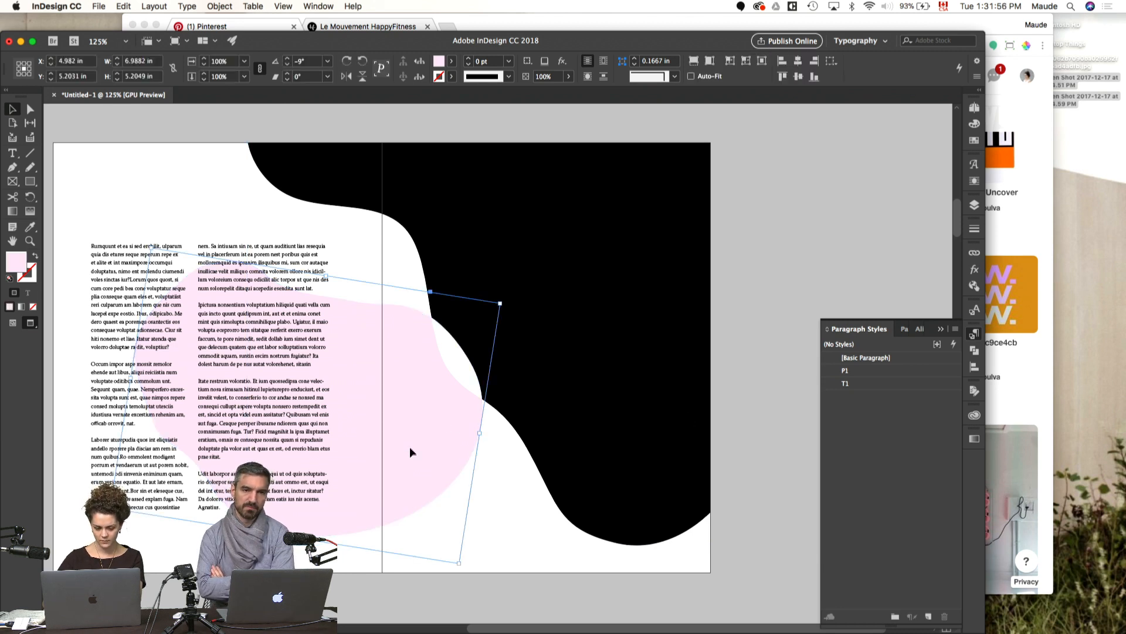
left_click_drag(413, 451, 496, 432)
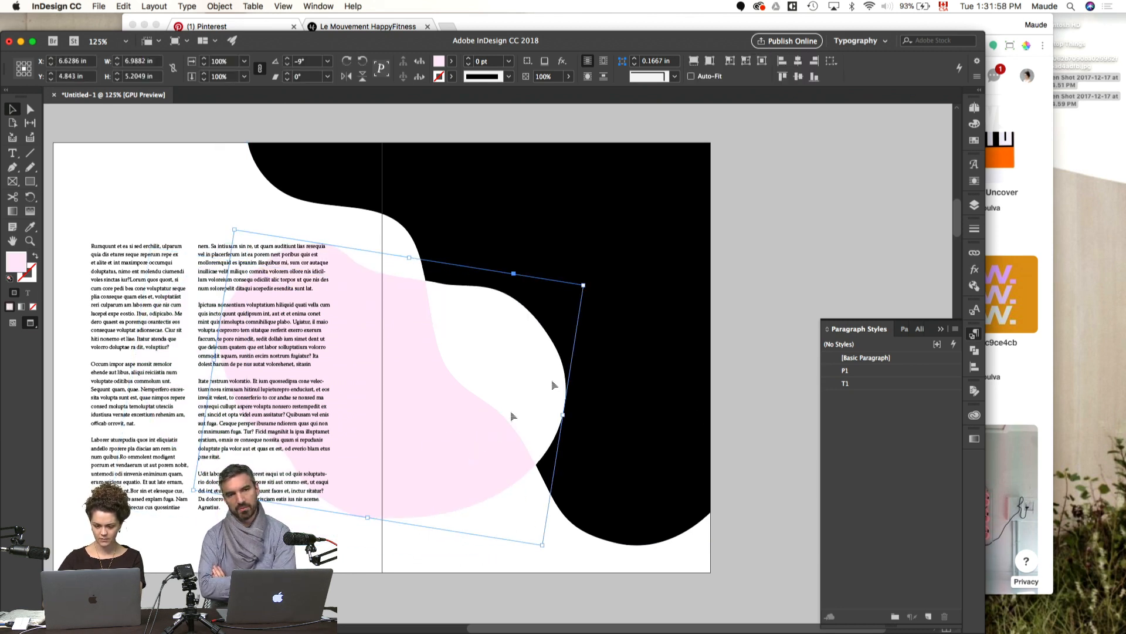
left_click(844, 304)
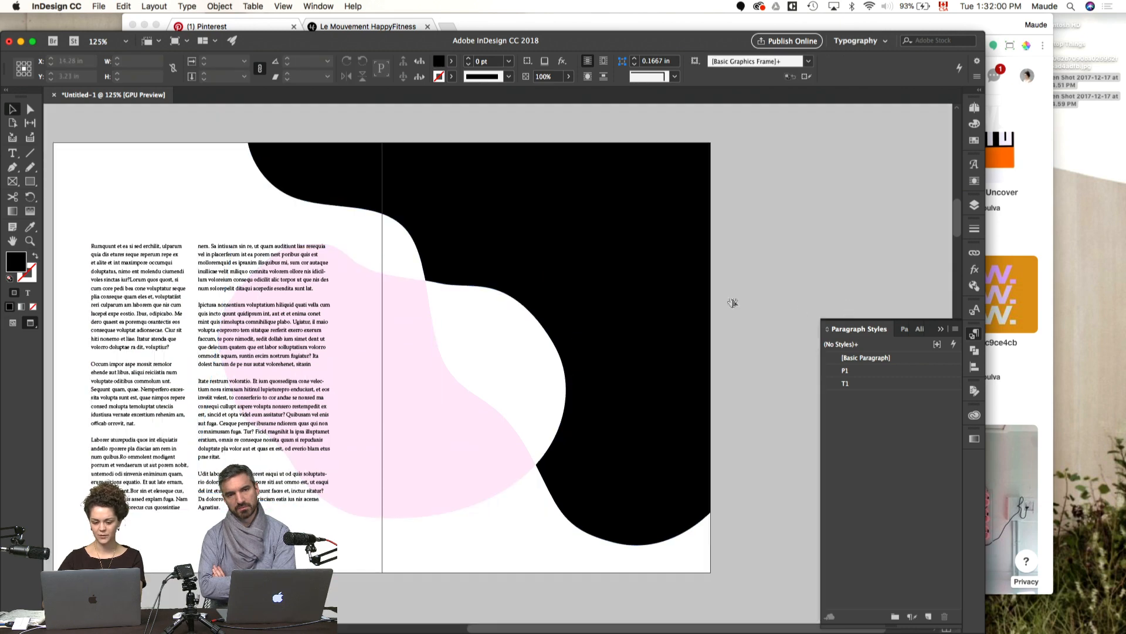
Step: Set the pink blob's blend mode to Normal after trying Multiply
scroll(750, 307, "down", 2)
scroll(750, 307, "left", 3)
left_click(607, 379)
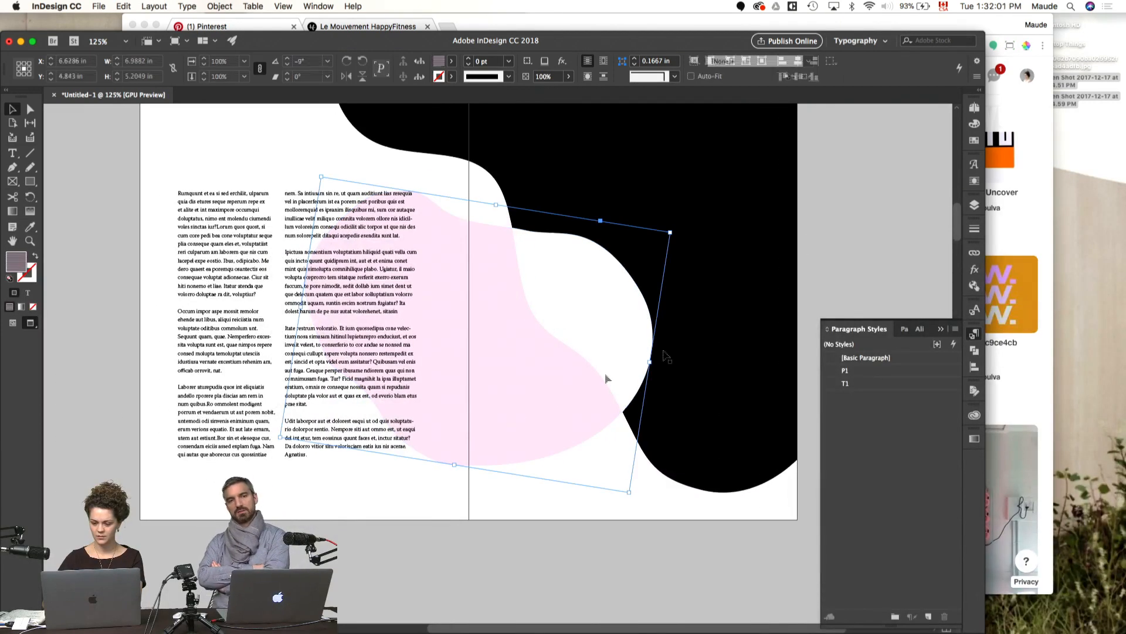
left_click(974, 270)
left_click(851, 266)
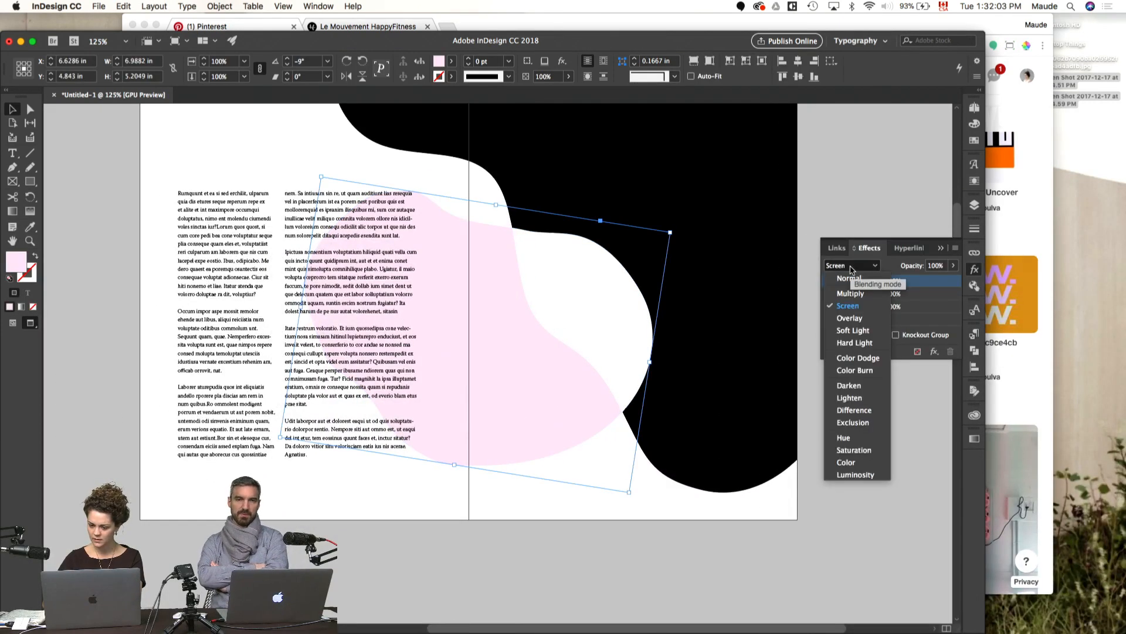
left_click(851, 293)
left_click(850, 266)
left_click(849, 278)
left_click(850, 156)
key("w")
left_click_drag(839, 173, 775, 251)
key("w")
Step: Fill the black wavy shape with the purple swatch C=49 M=49 Y=0 K=0
left_click(629, 375)
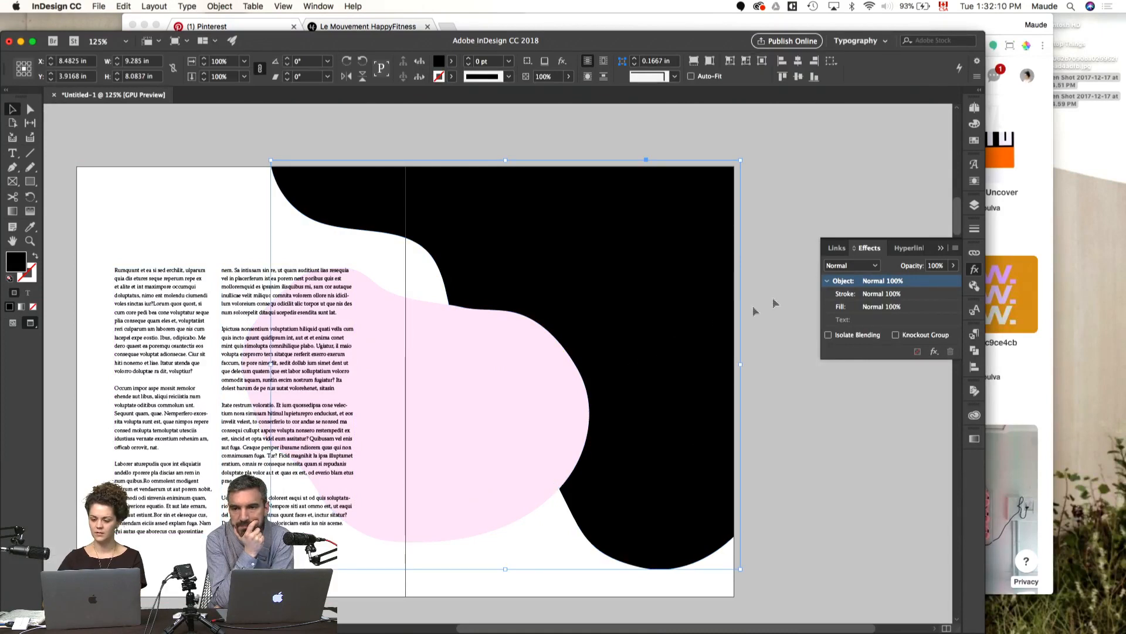
left_click(974, 139)
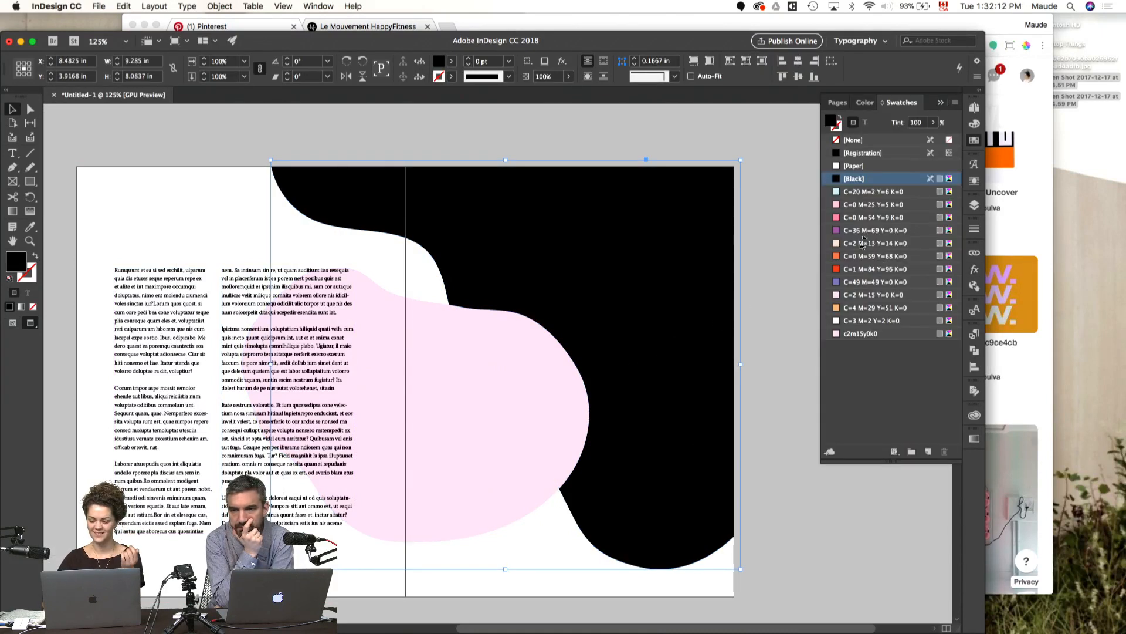
left_click(852, 284)
left_click(854, 295)
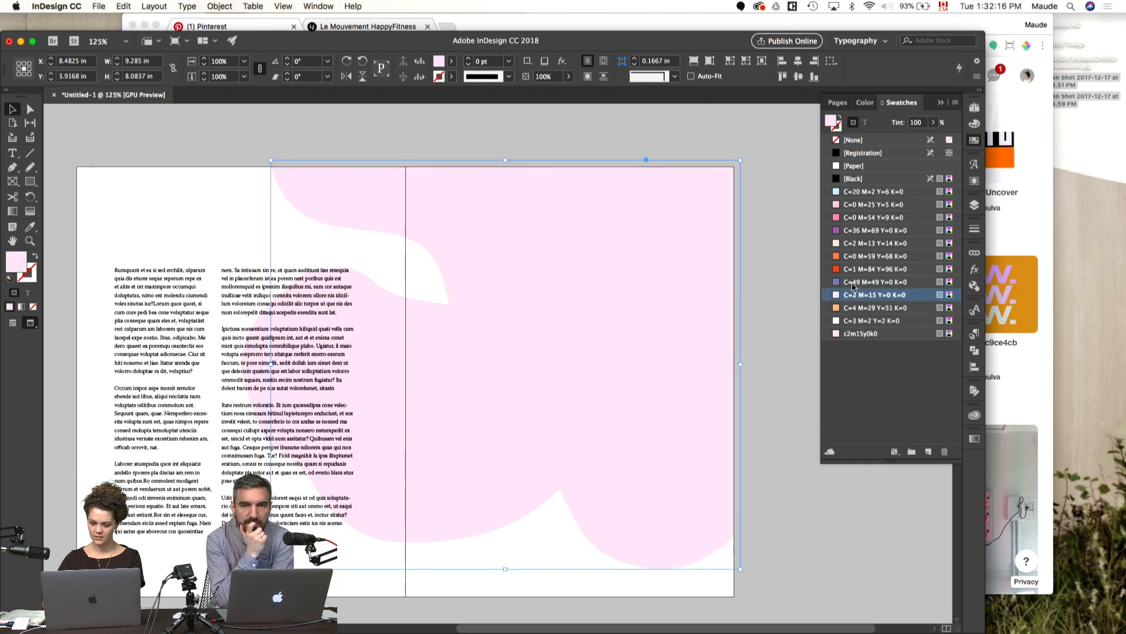
left_click(854, 283)
left_click(760, 365)
left_click_drag(760, 365, 798, 347)
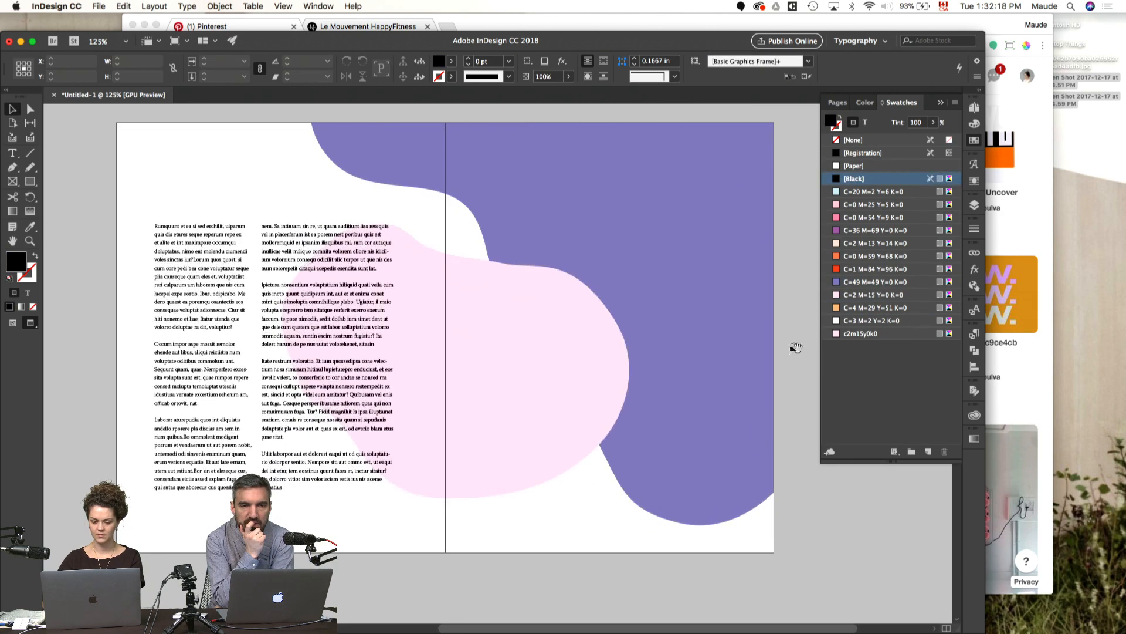
Step: Scale the pink blob down and place it lower on the spread, clear of most of the purple shape
left_click(485, 392)
key("s")
left_click_drag(551, 359, 452, 422)
key("v")
left_click(779, 457)
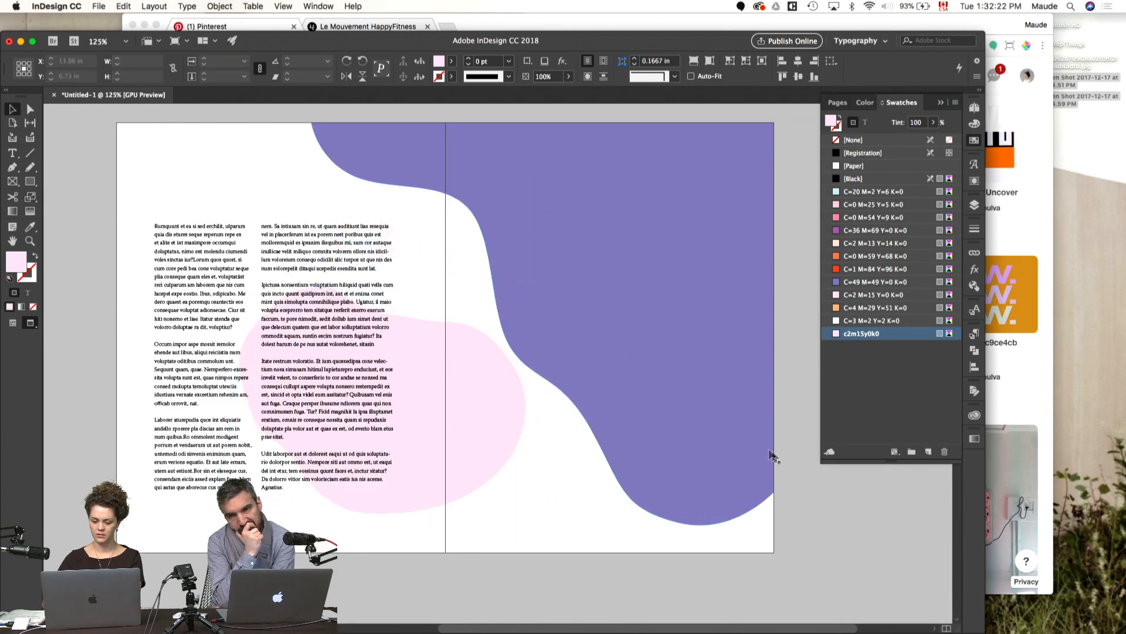
Step: Reshape the purple shape's lower edge by moving its curve anchor points upward with Direct Selection
left_click(730, 478)
key("a")
left_click_drag(591, 498, 669, 455)
left_click_drag(591, 429, 587, 383)
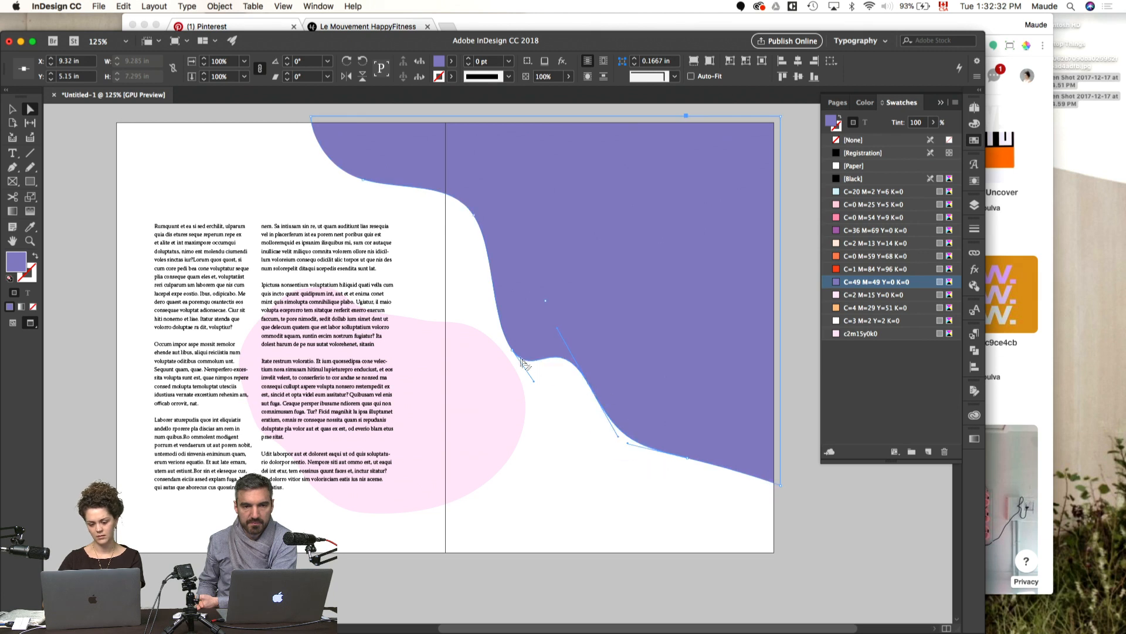
left_click_drag(513, 354, 500, 327)
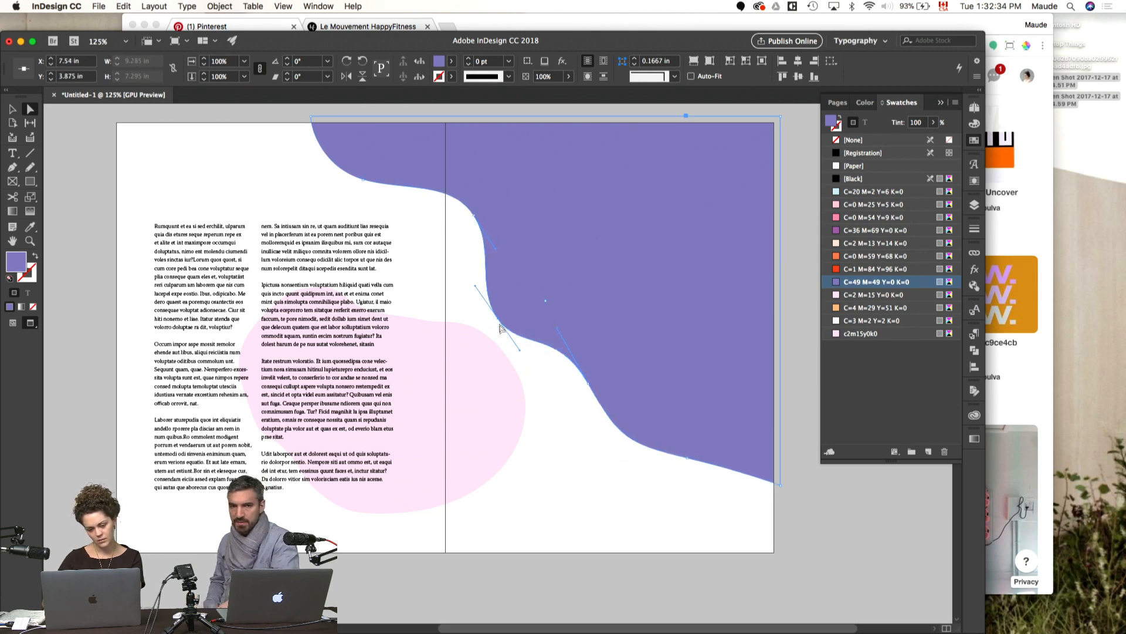
Step: Refine the curve of the purple shape's lower edge near the outer page side by adjusting its anchor point and handles
left_click(583, 453)
left_click_drag(740, 511, 803, 474)
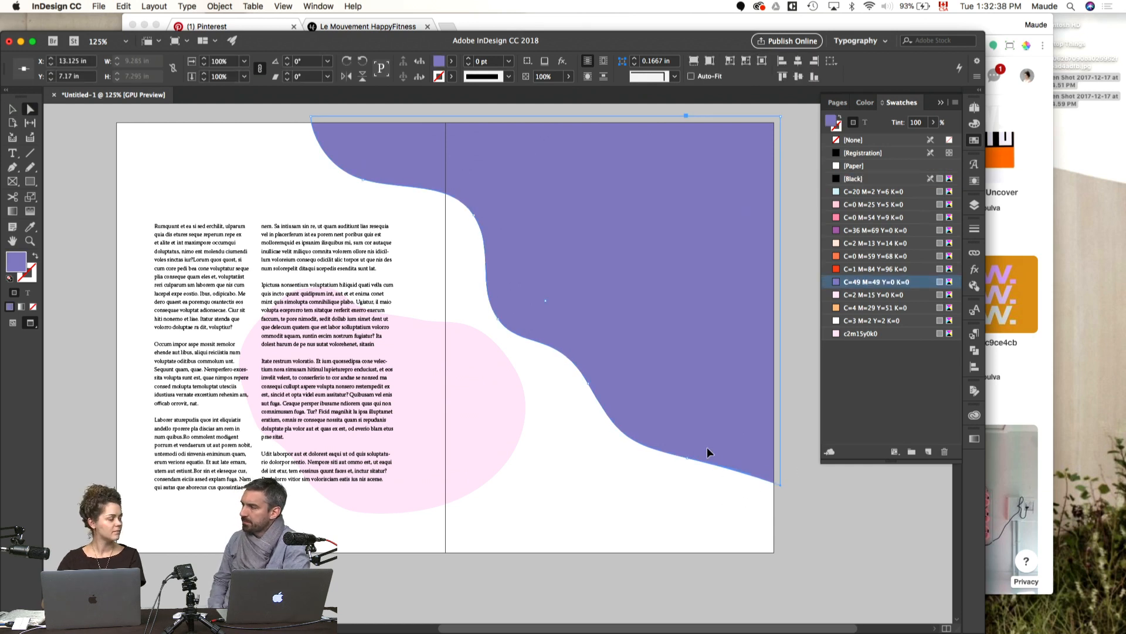
left_click_drag(748, 478, 649, 460)
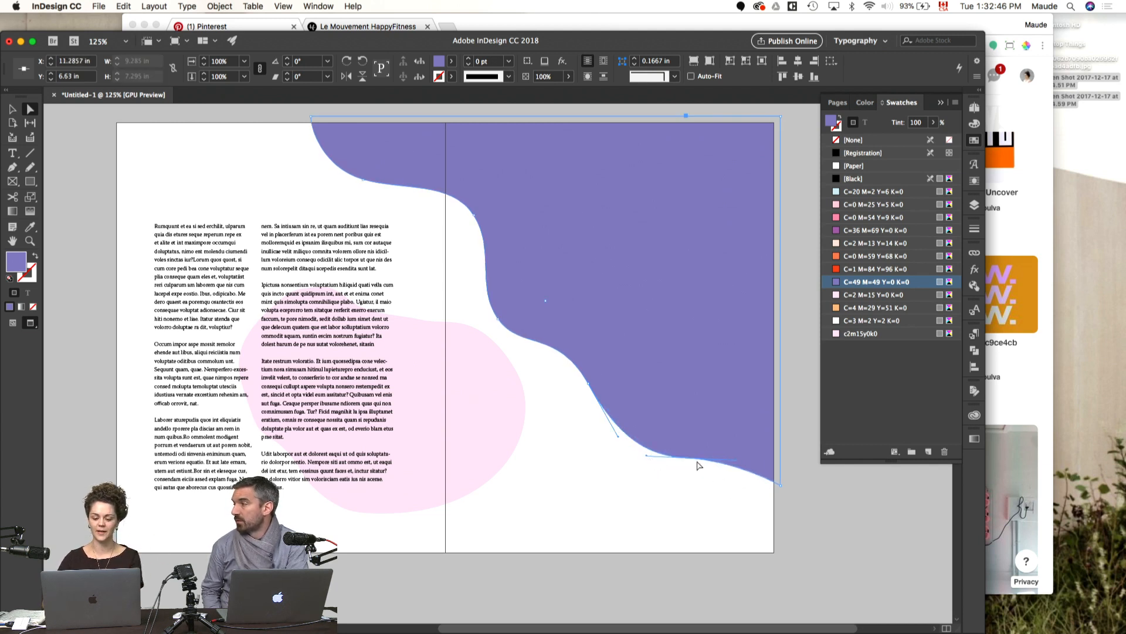
left_click_drag(689, 465, 695, 441)
key("v")
left_click(667, 500)
left_click_drag(596, 491, 623, 500)
Step: Switch to Pages to skim the coach guide's source text, then return to InDesign and check the neighbouring spread
key("super+Tab")
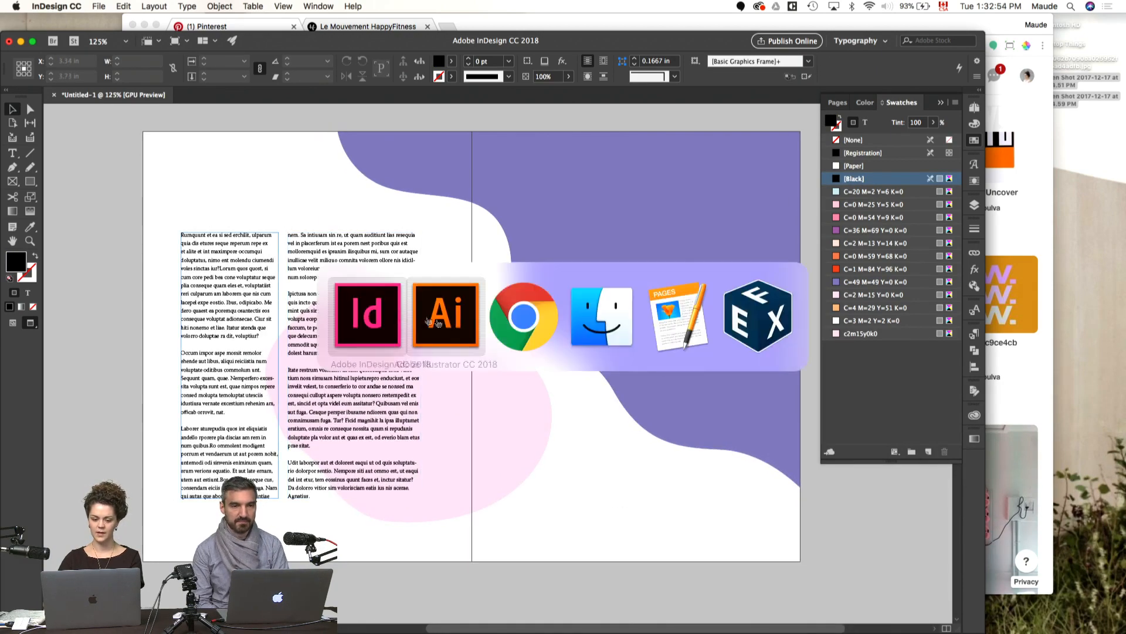
left_click(672, 327)
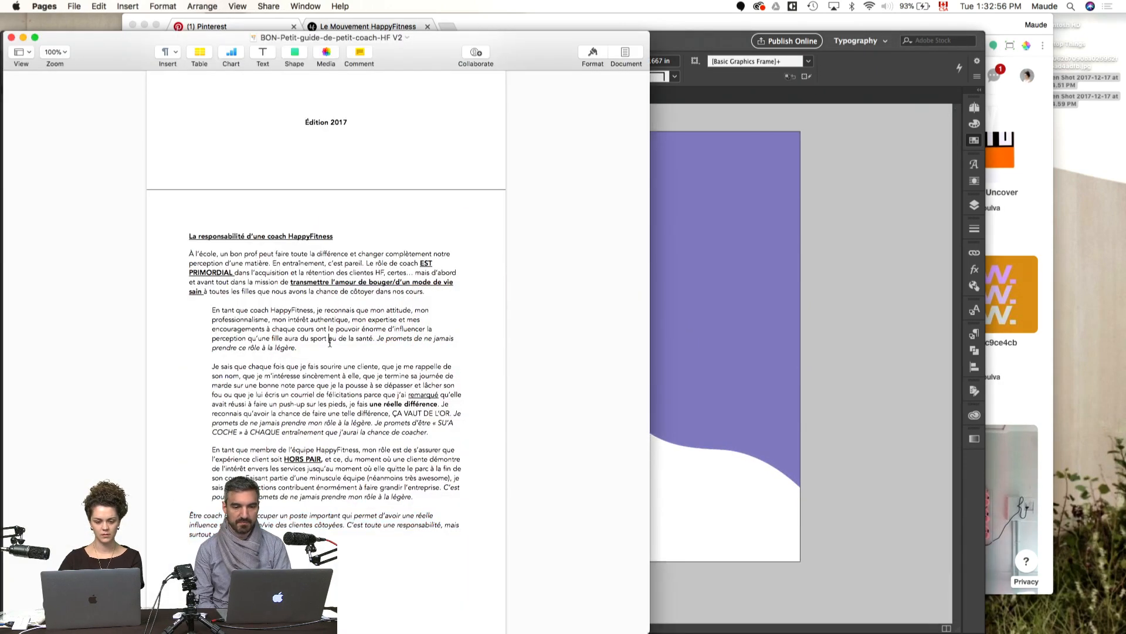
scroll(330, 342, "down", 10)
scroll(330, 343, "down", 15)
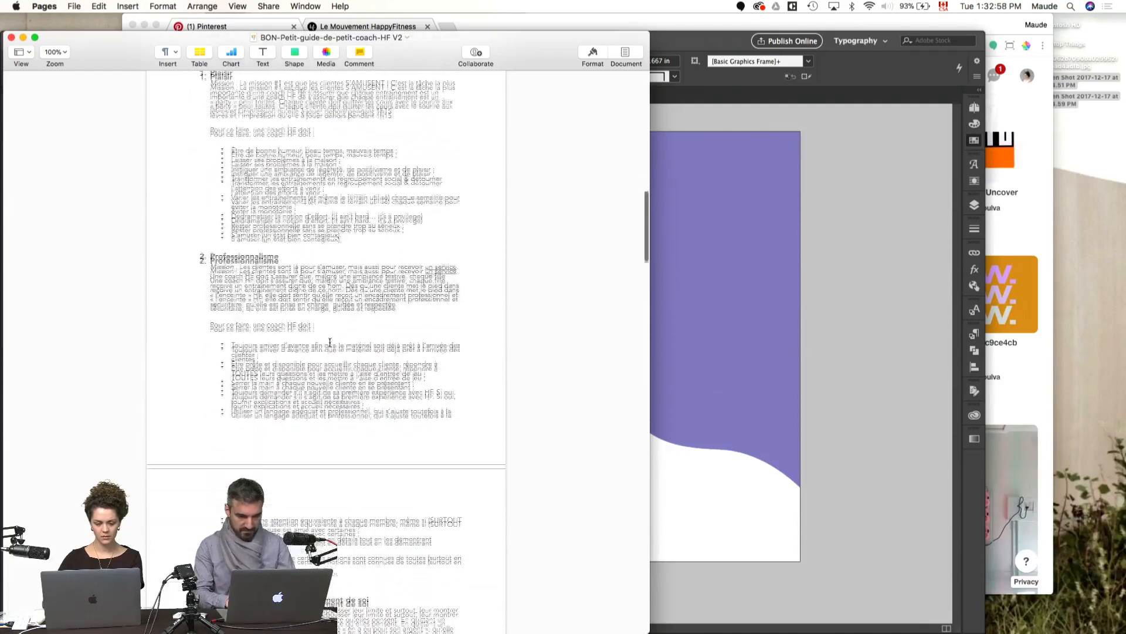
scroll(330, 343, "down", 15)
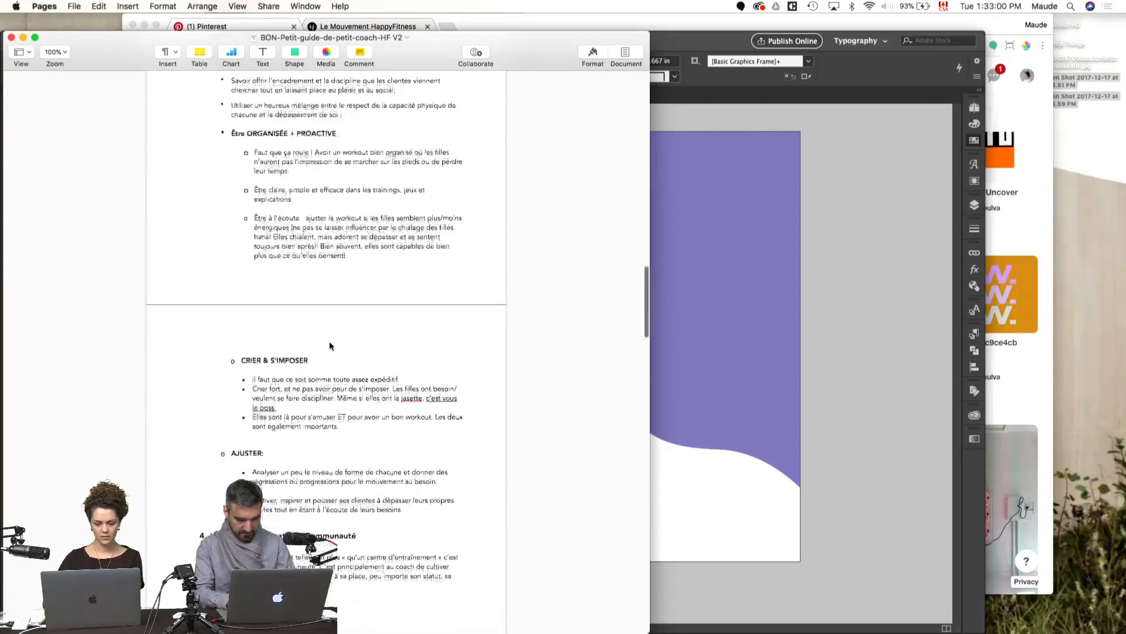
left_click(689, 530)
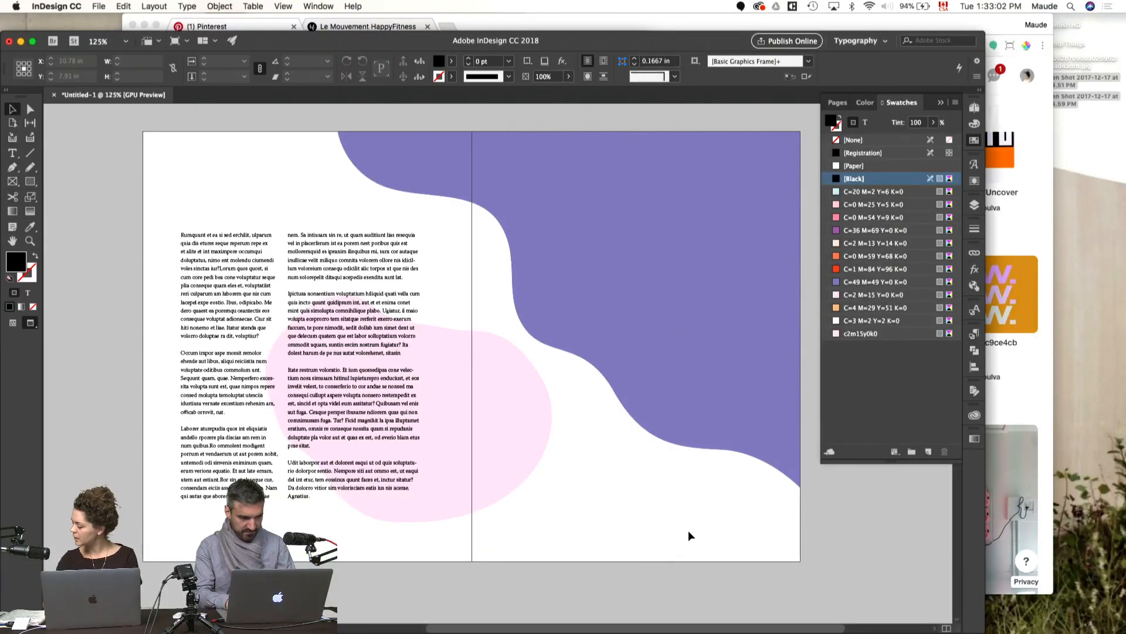
scroll(688, 529, "up", 10)
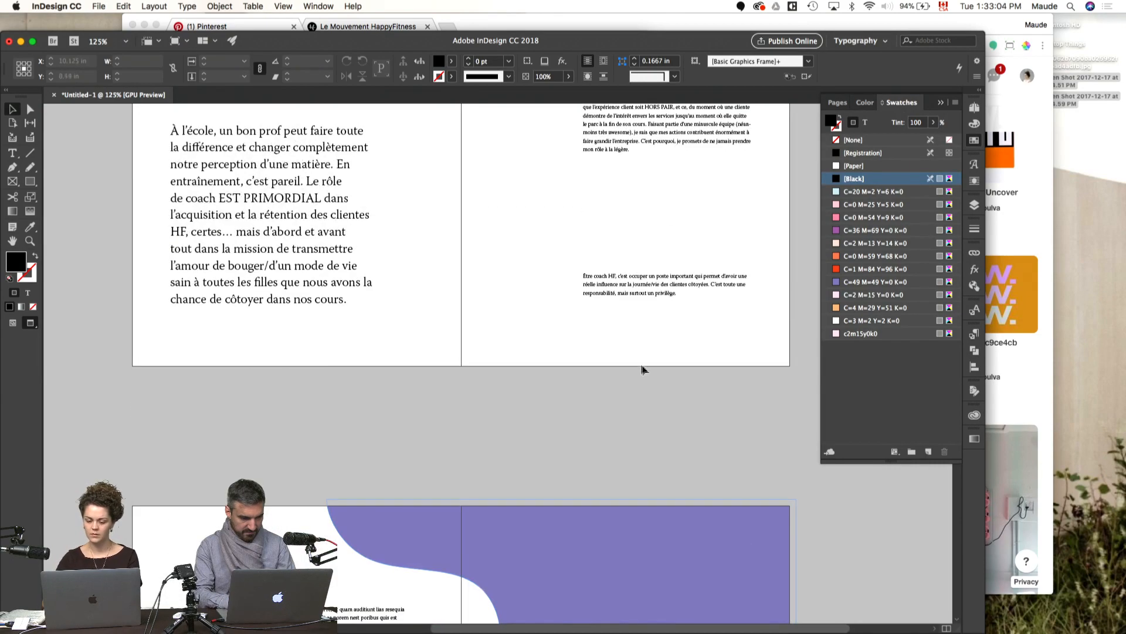
scroll(640, 366, "down", 10)
scroll(638, 362, "up", 2)
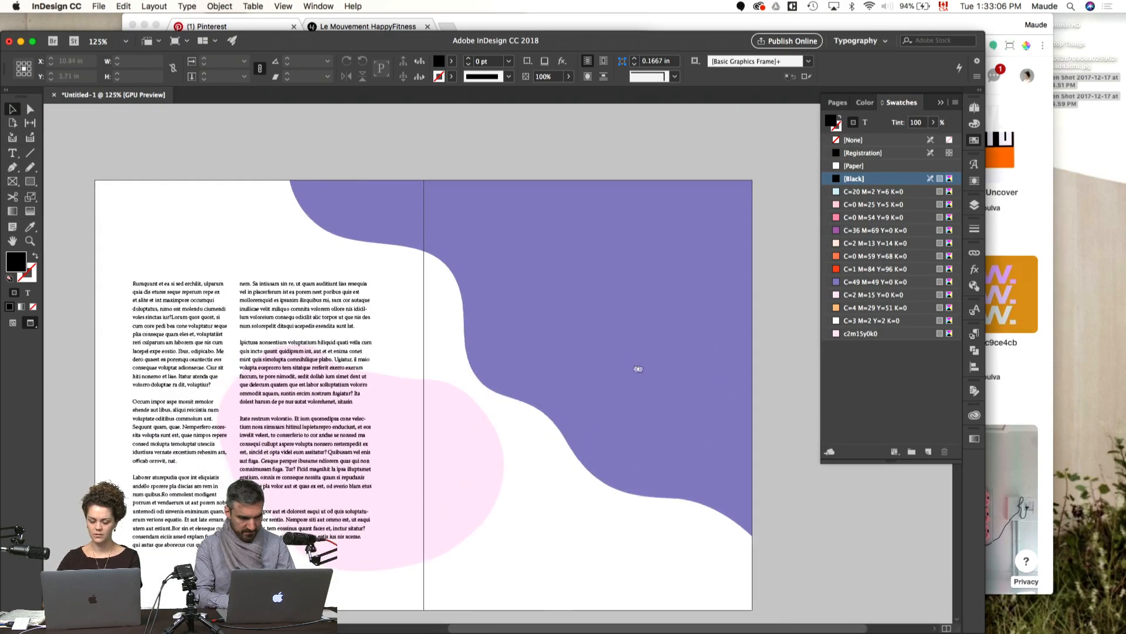
Step: Return to Normal screen mode and draw a tall, narrow text frame on the pasteboard beside the purple page
left_click_drag(639, 367, 546, 367)
key("w")
key("t")
left_click_drag(678, 226, 768, 519)
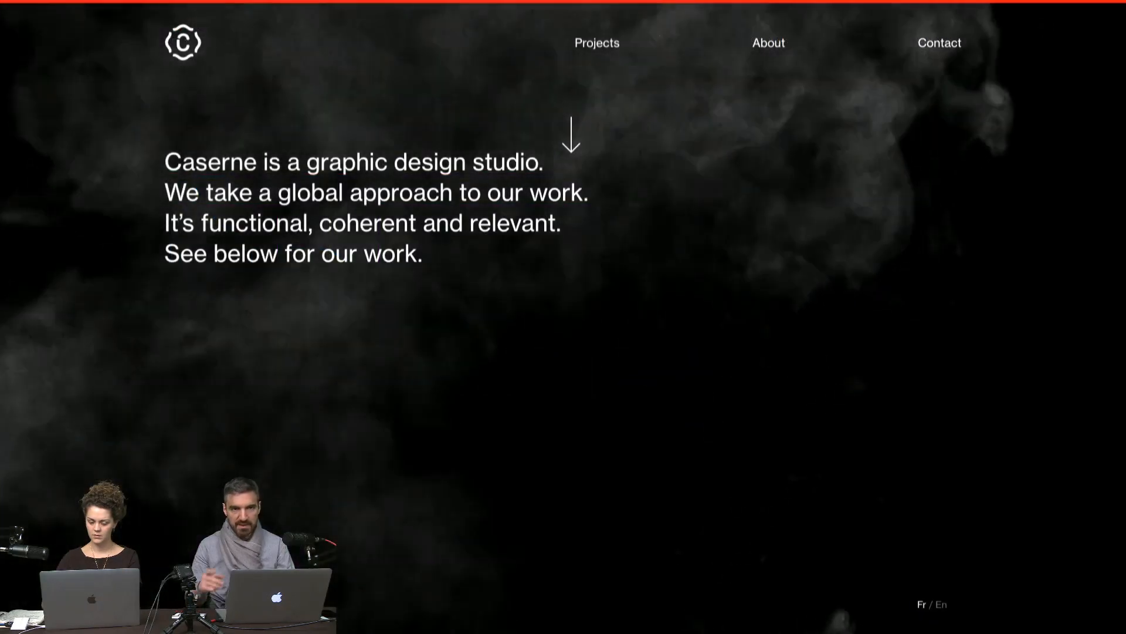
Step: Look through the project portfolio on the Caserne studio website
left_click(569, 210)
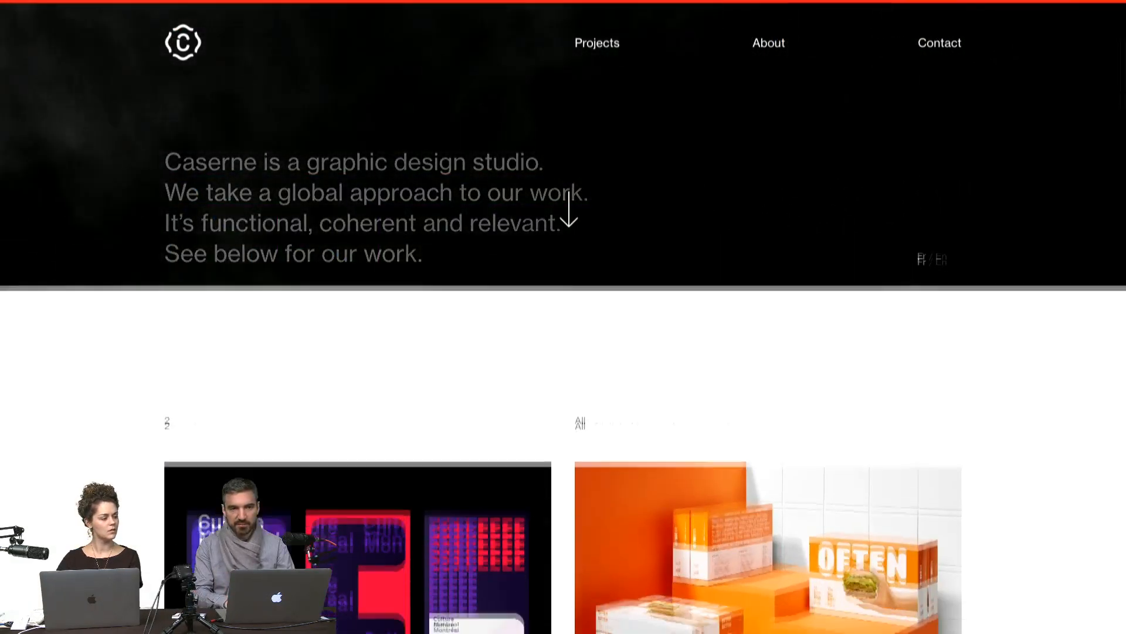
scroll(579, 214, "down", 20)
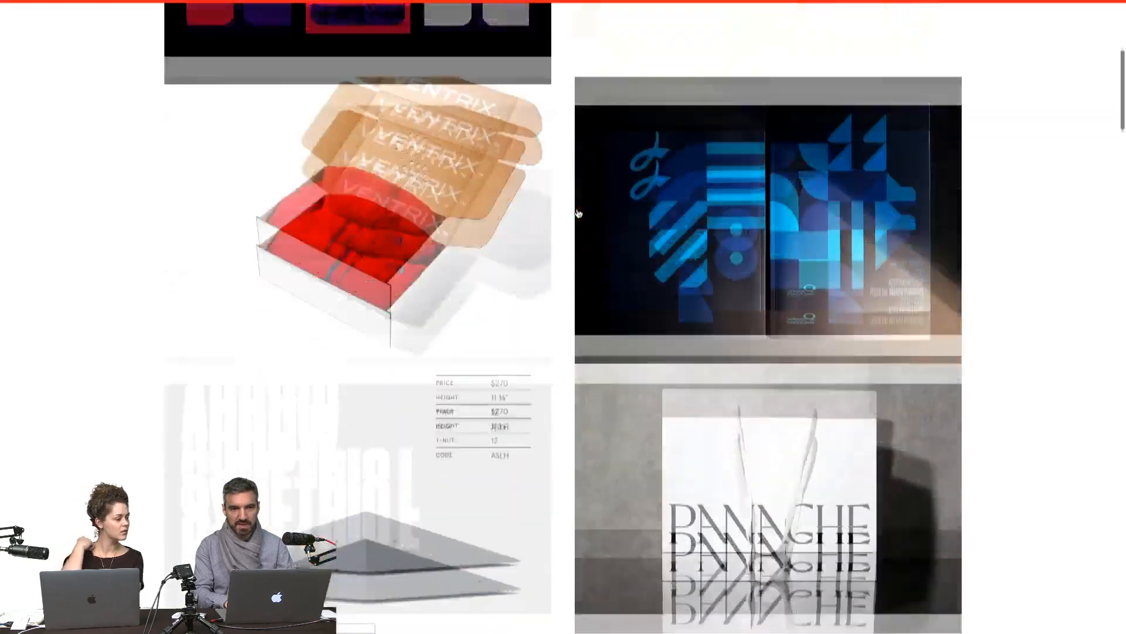
scroll(579, 214, "down", 10)
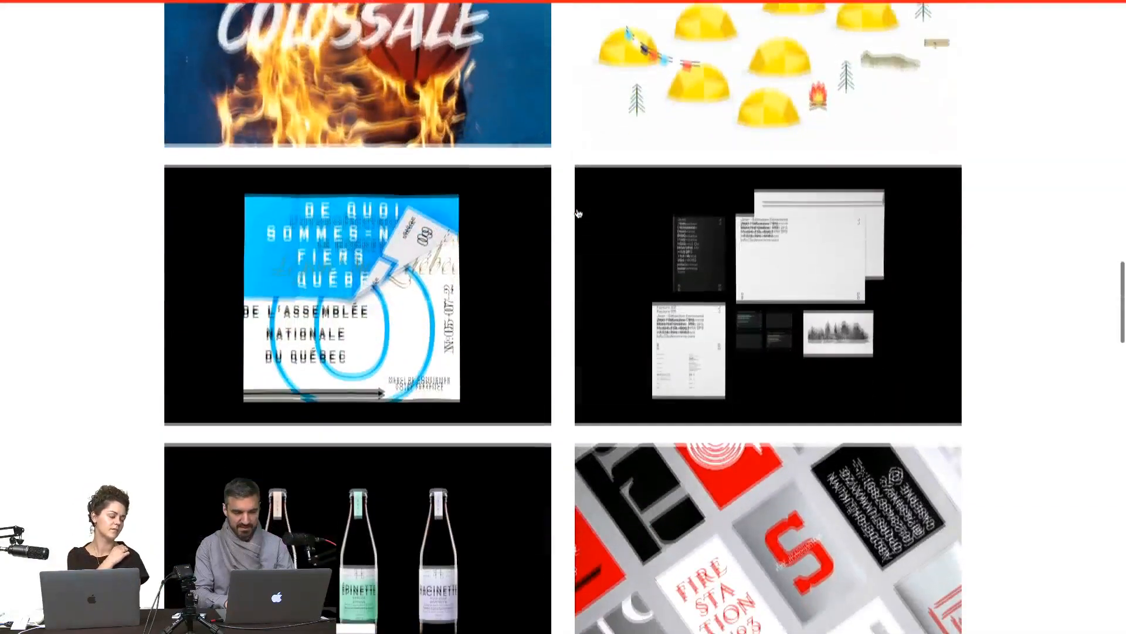
scroll(579, 214, "up", 20)
Step: Examine the layout of the Caserne website's About page, including its service lists and studio photos
left_click(772, 47)
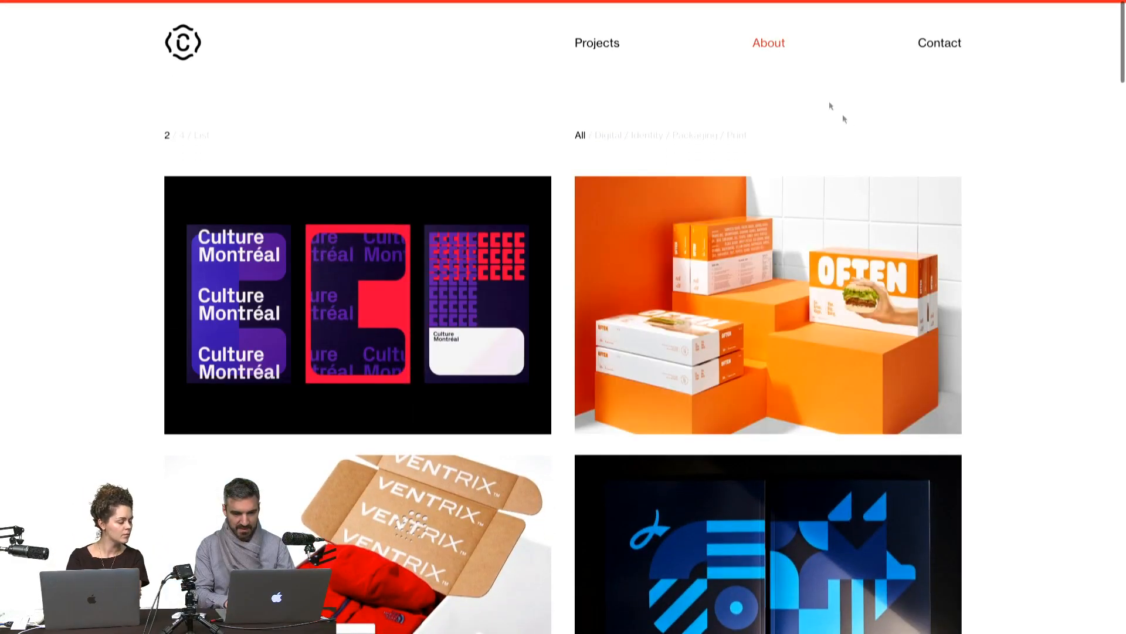
scroll(998, 289, "down", 10)
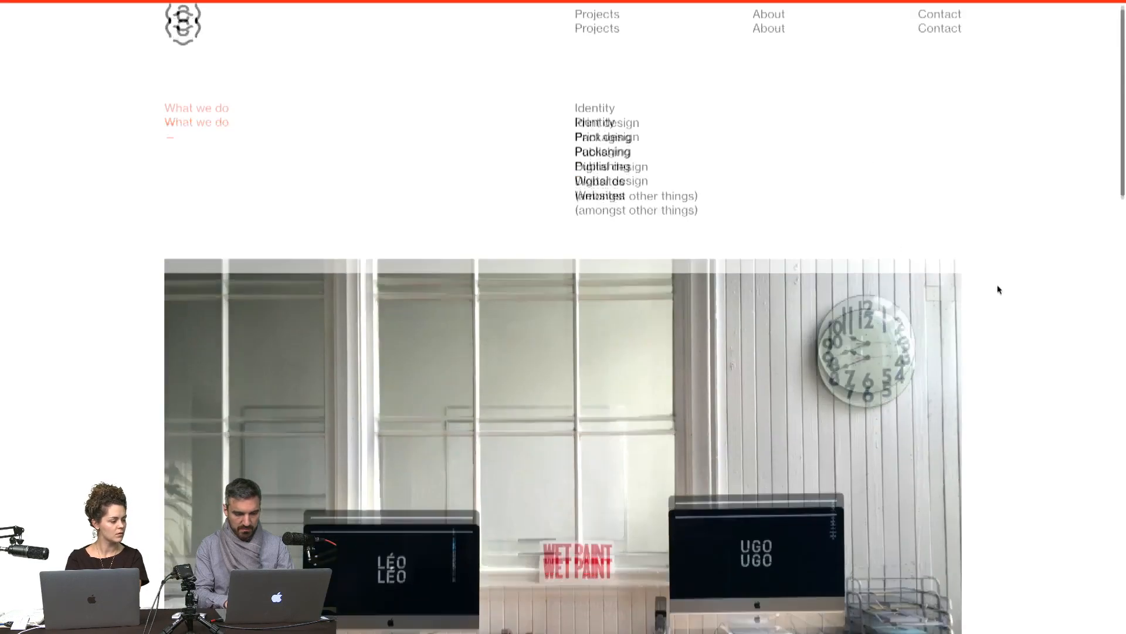
scroll(998, 289, "down", 12)
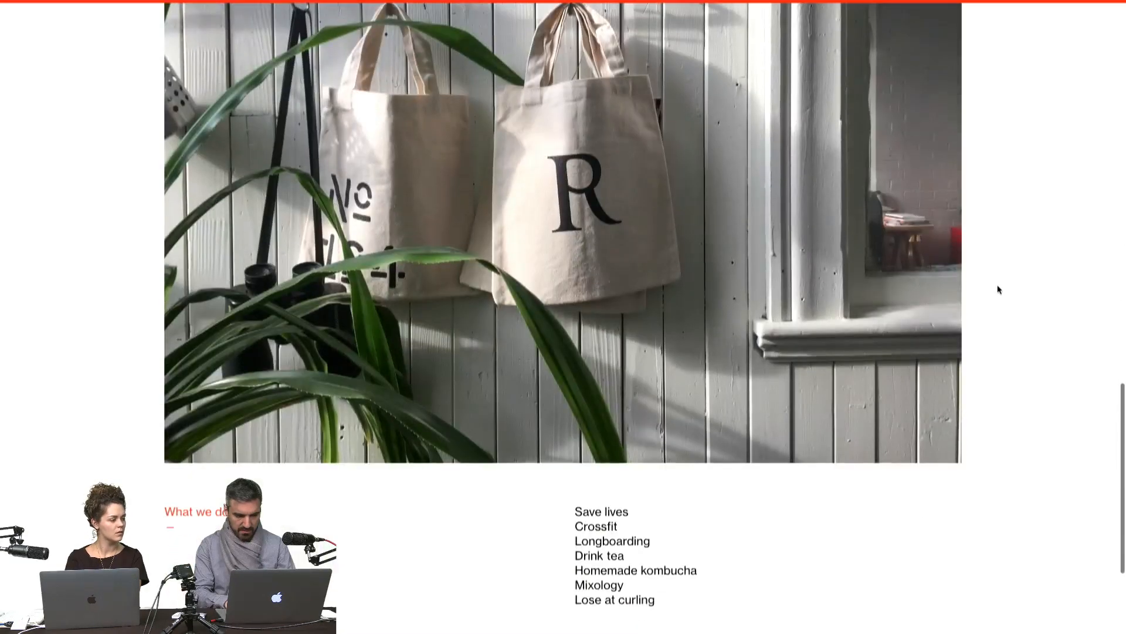
scroll(998, 289, "up", 20)
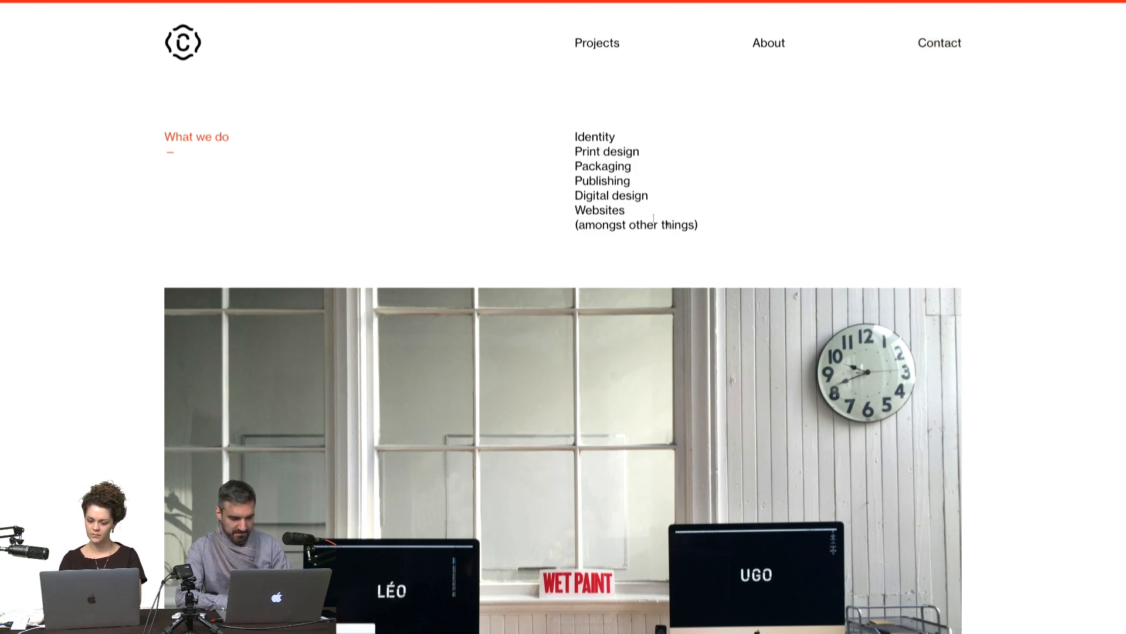
scroll(625, 269, "down", 15)
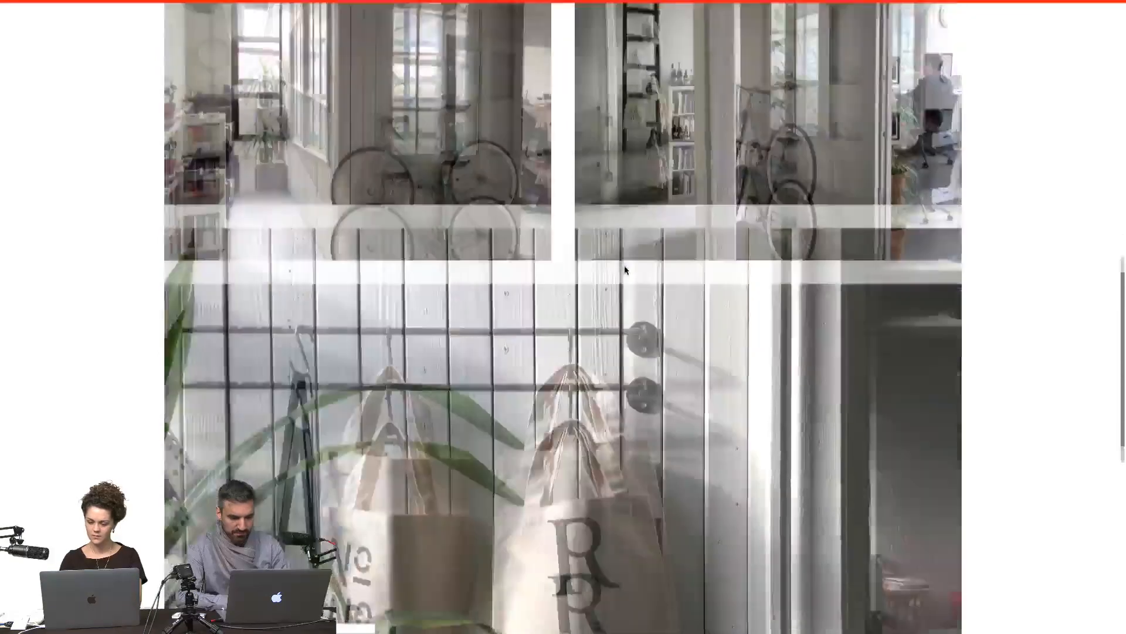
scroll(624, 265, "up", 15)
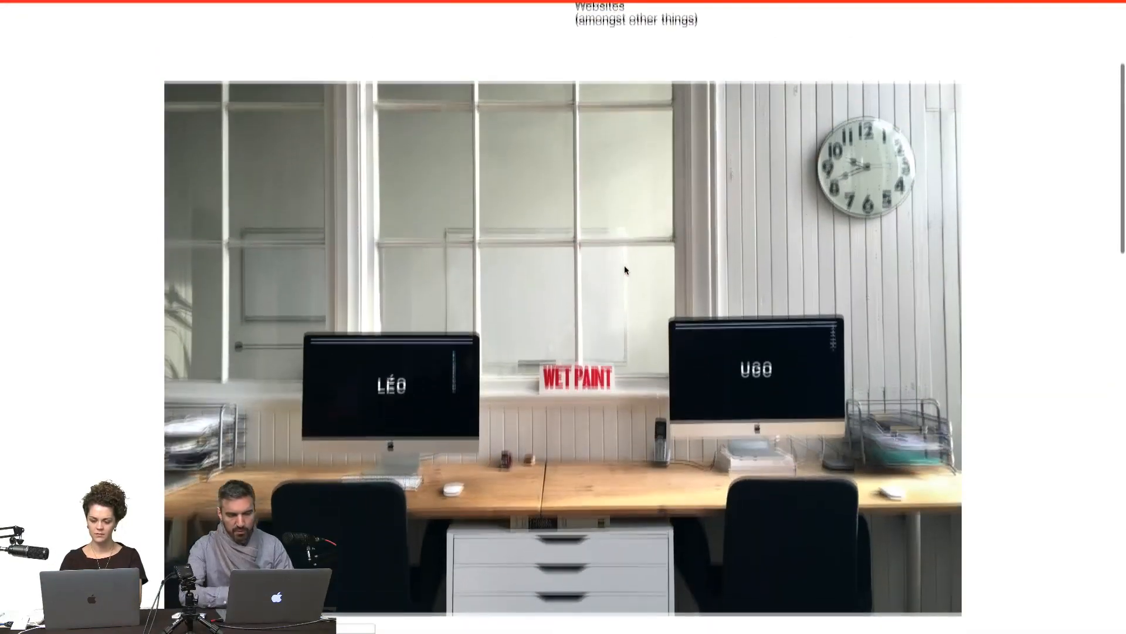
scroll(624, 265, "down", 2)
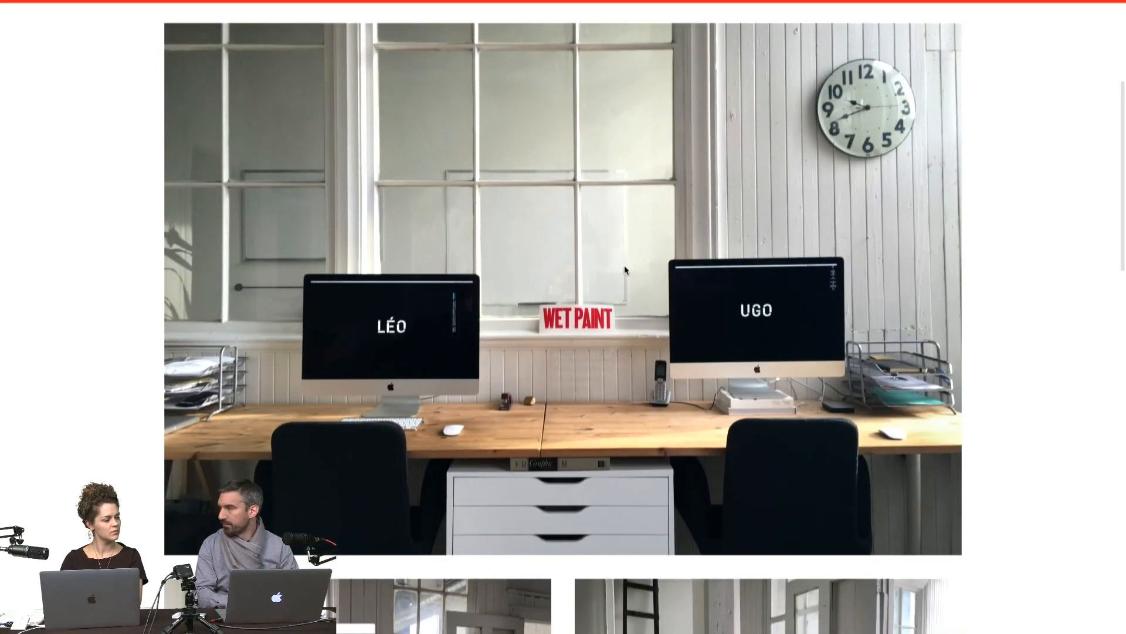
scroll(730, 314, "up", 6)
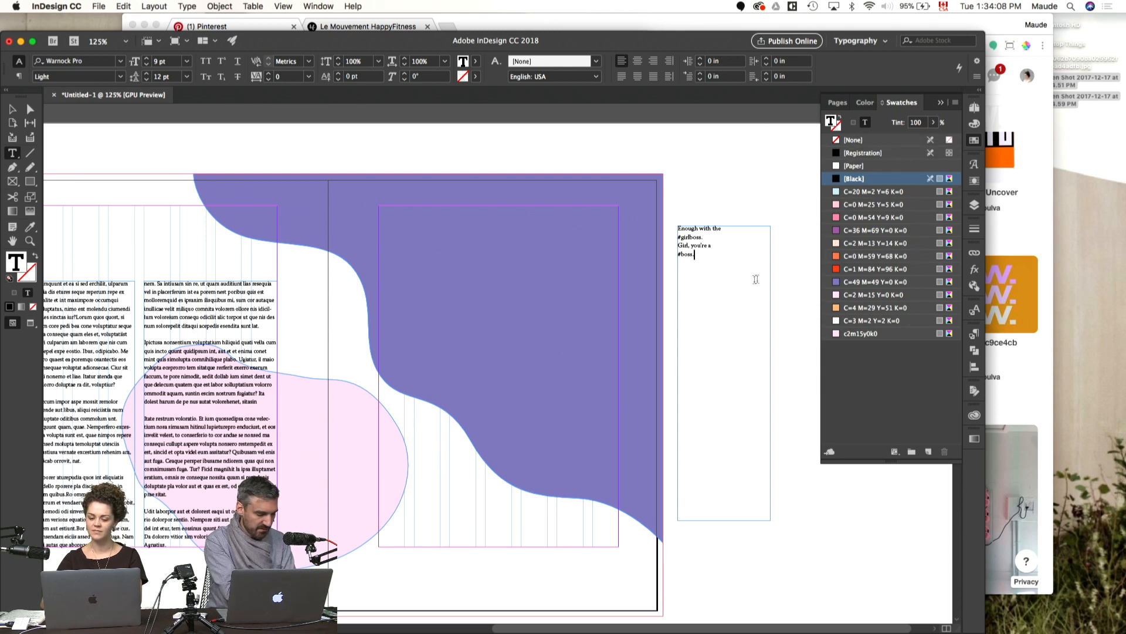
Step: Set all of the pasteboard quote's text to the Louize Display font
left_click(737, 282)
key("super+a")
key("super+t")
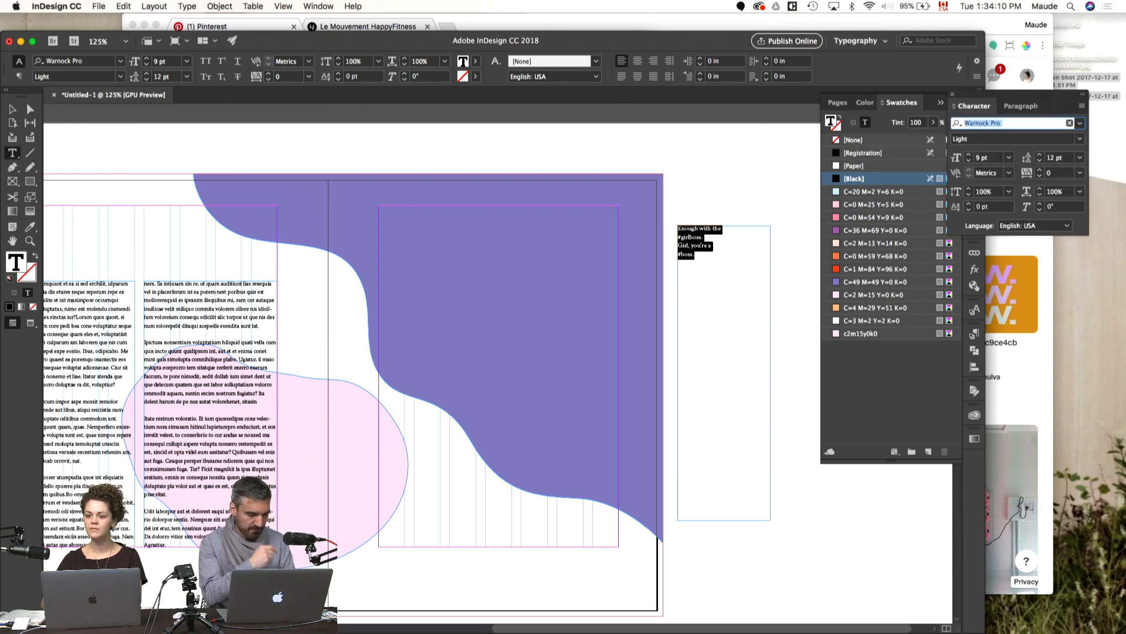
left_click(1081, 123)
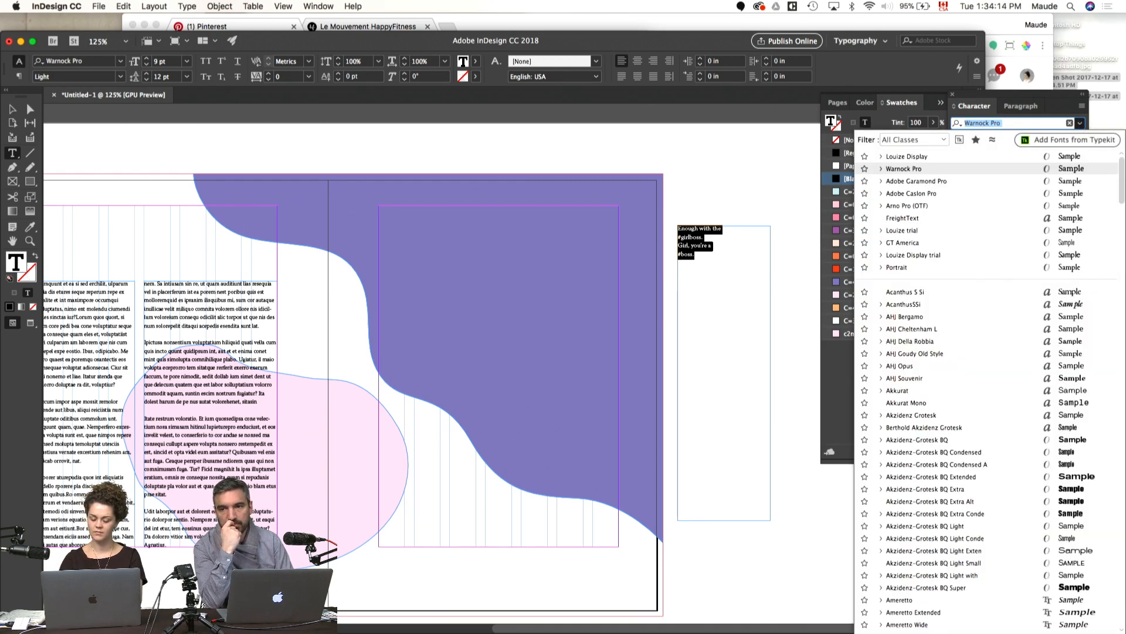
type("gt")
key("Escape")
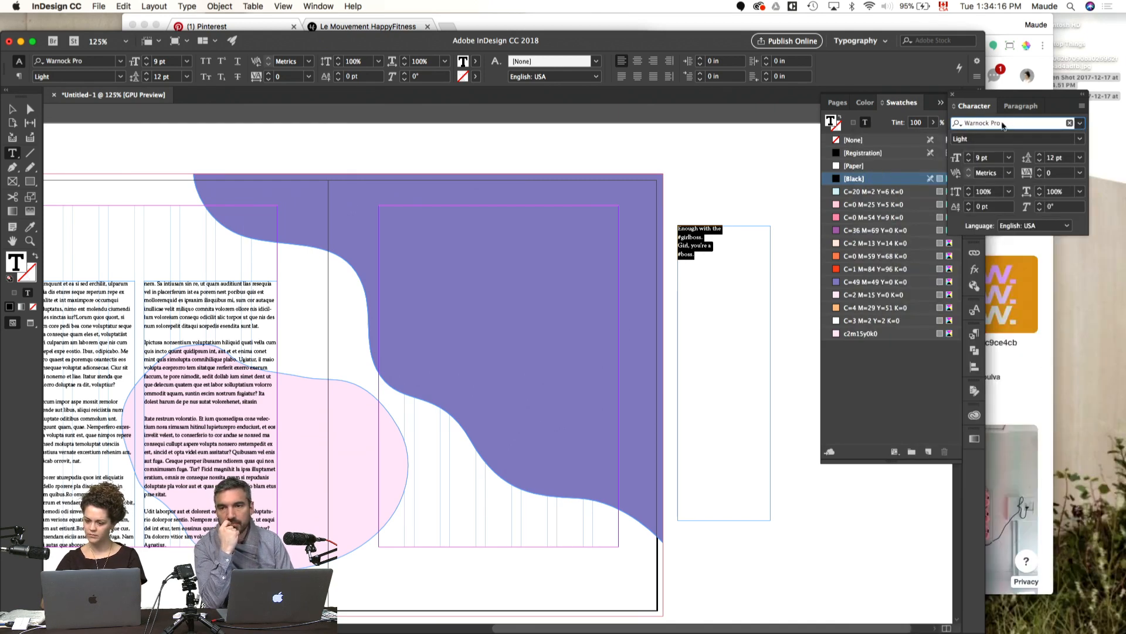
left_click(1002, 125)
type("louize")
key("Down")
key("Return")
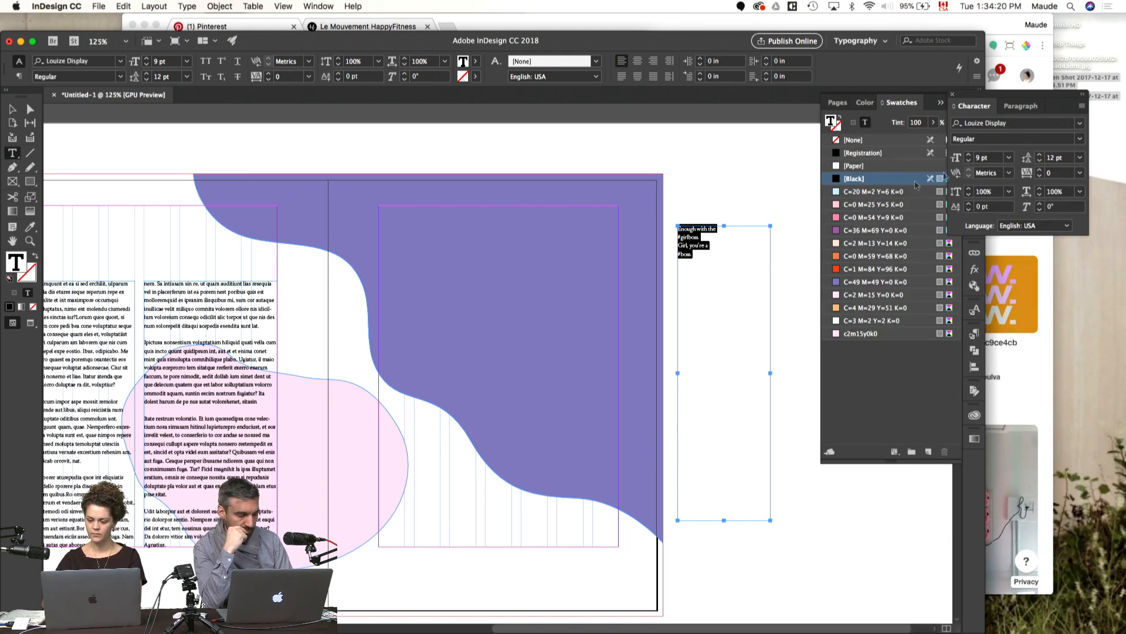
Step: Enlarge the quote to 40 pt and move its text frame onto the purple page
left_click(970, 156, "shift")
left_click(970, 156, "shift")
left_click(970, 156, "shift")
left_click(970, 156, "shift")
key("Escape")
left_click_drag(719, 323, 454, 350)
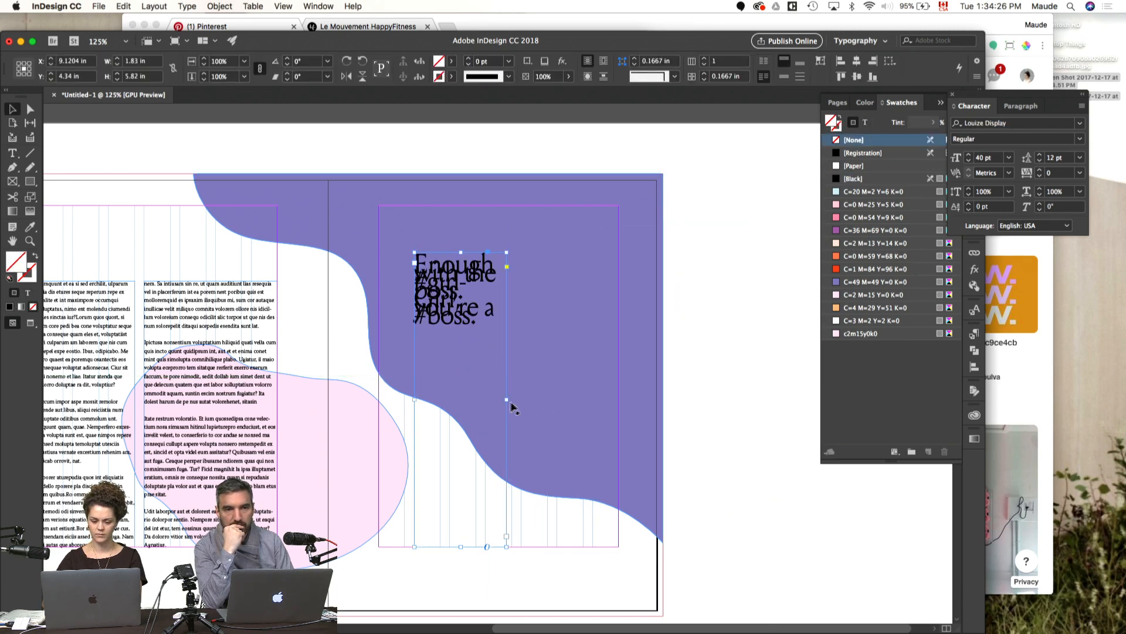
Step: Widen the quote's frame and set all its text to 60 pt leading and 50 pt size
left_click_drag(510, 400, 582, 415)
double_click(509, 272)
key("super+a")
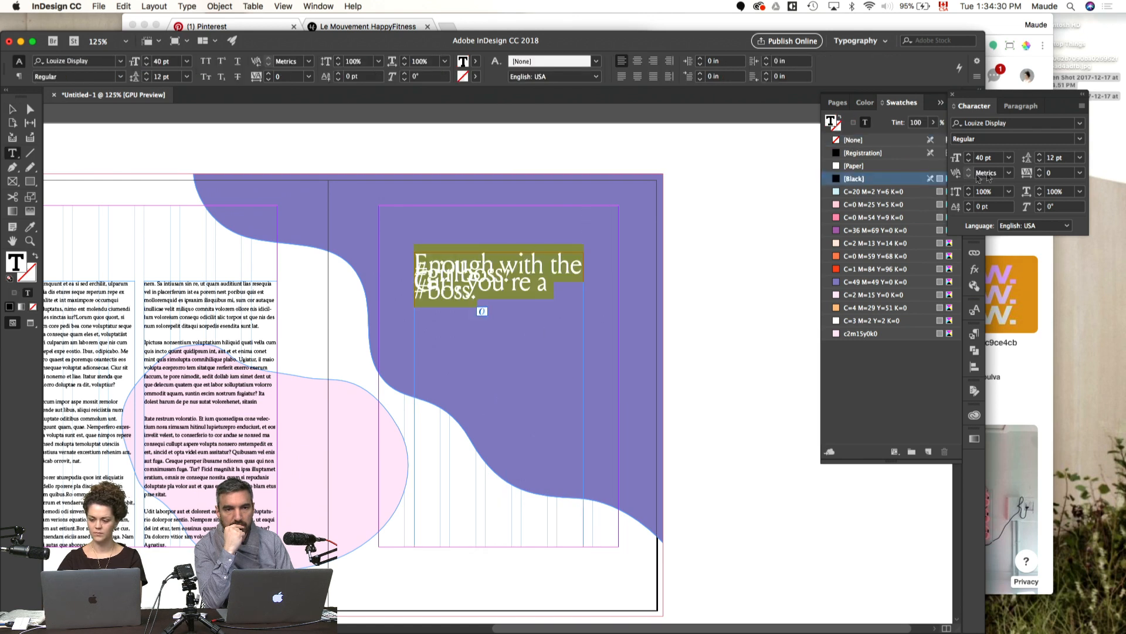
left_click_drag(1039, 155, 1039, 156)
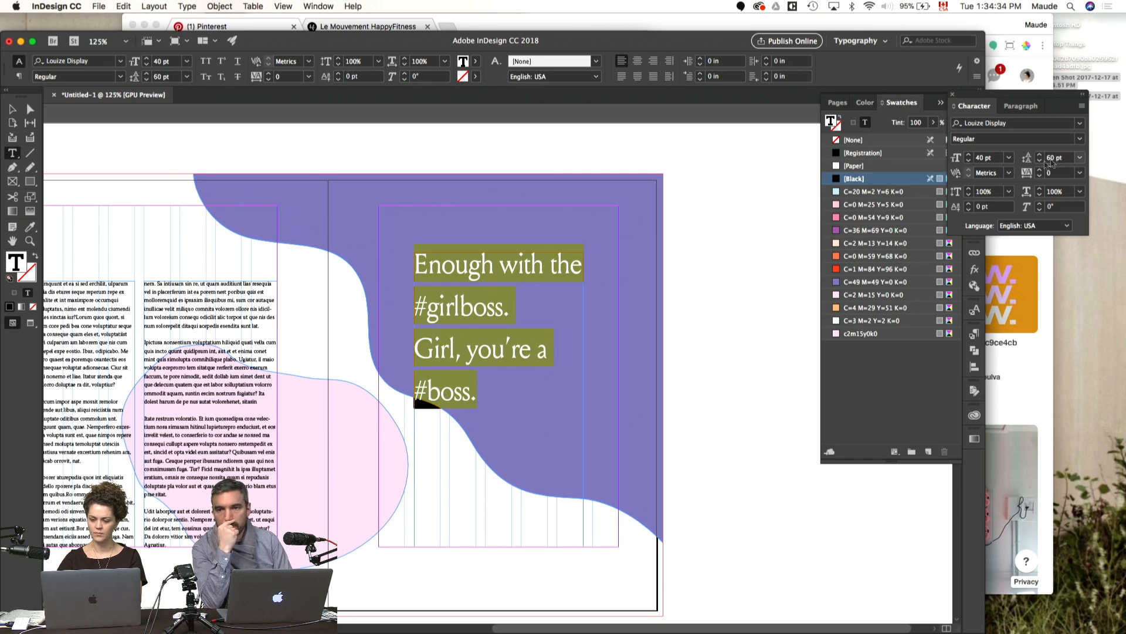
left_click(969, 155)
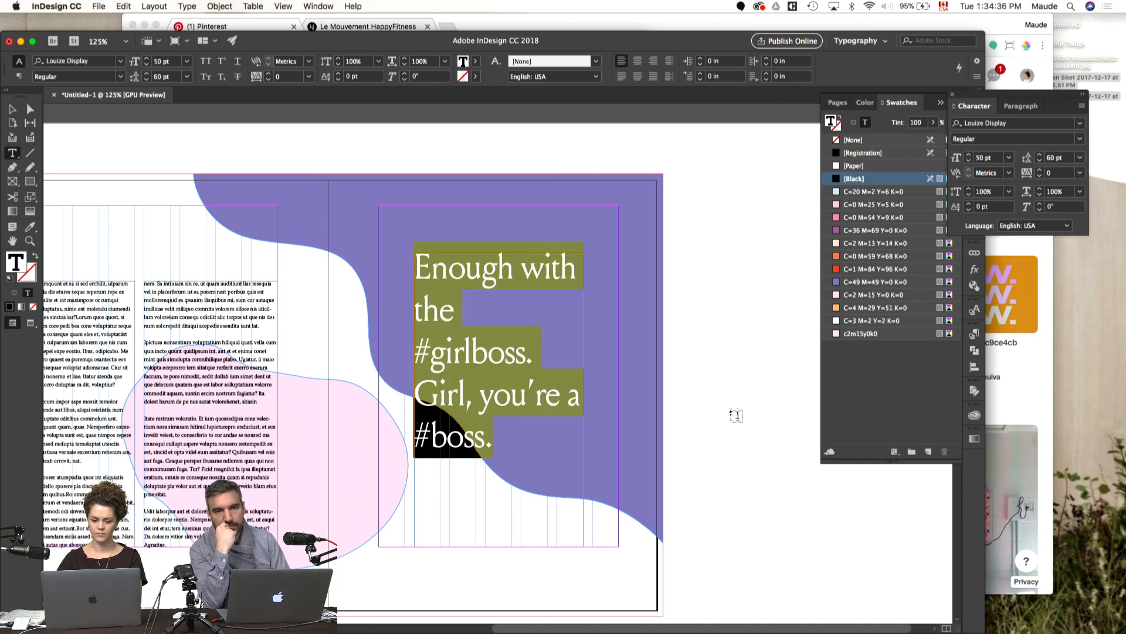
Step: Stretch the quote's frame to the full 4.75 in margin width and centre its text
key("Escape")
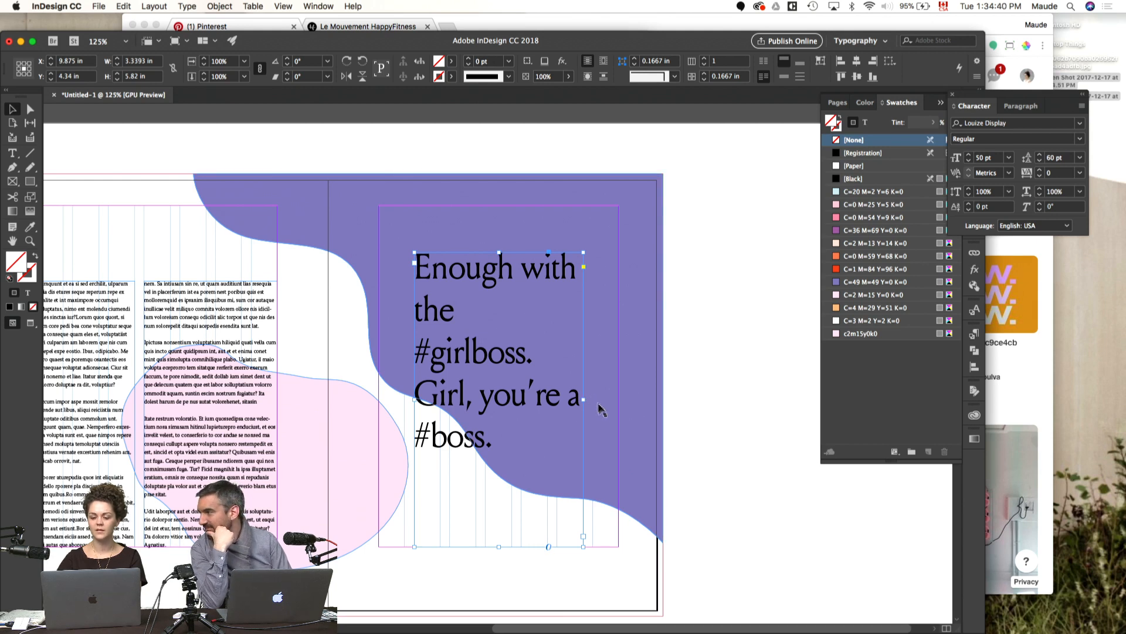
left_click_drag(584, 400, 618, 400)
key("super+shift+c")
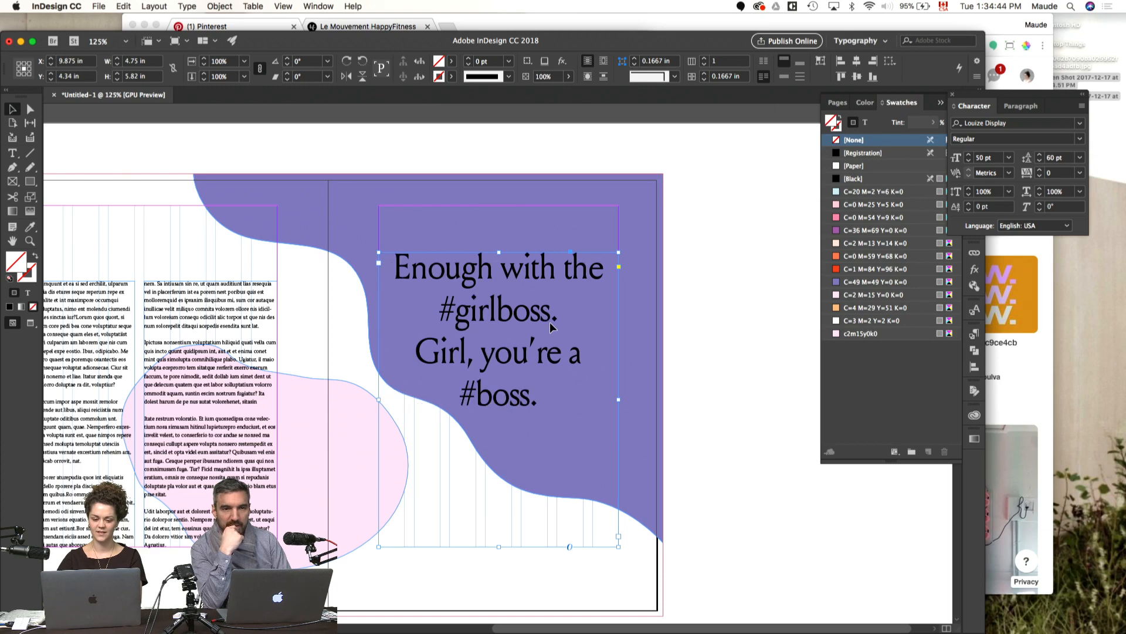
Step: Set the space before the quote's paragraphs to 0.5 in
double_click(534, 318)
key("super+a")
left_click(1027, 108)
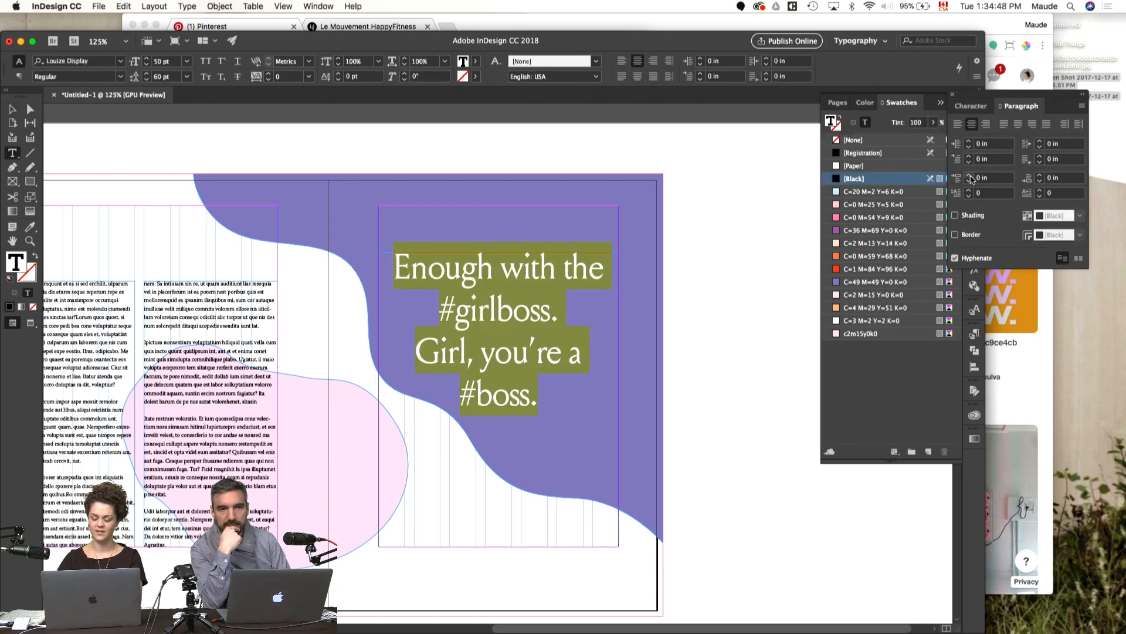
left_click(970, 175)
left_click(970, 176)
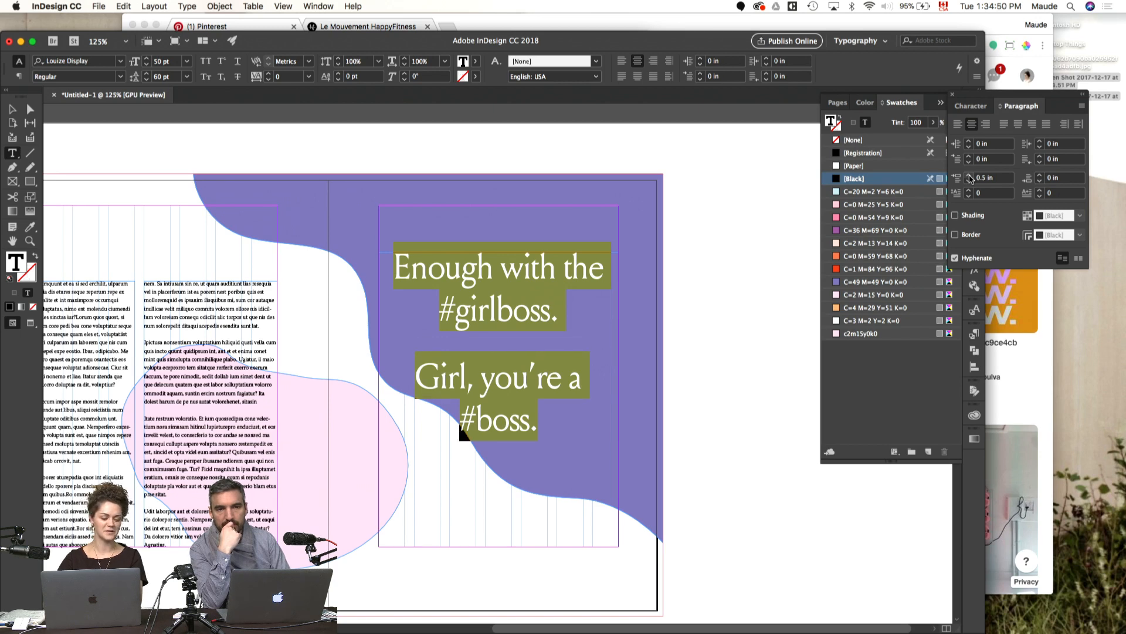
left_click(723, 356)
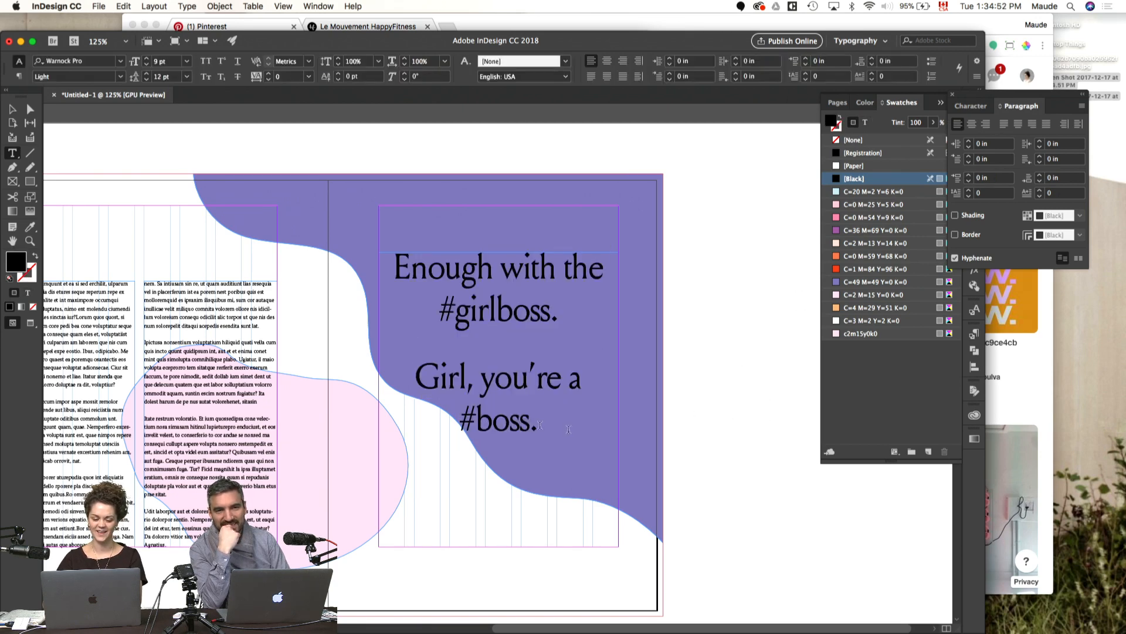
Step: Change the word "boss" on the quote's last line to GT America Expanded Medium
left_click_drag(480, 424, 531, 426)
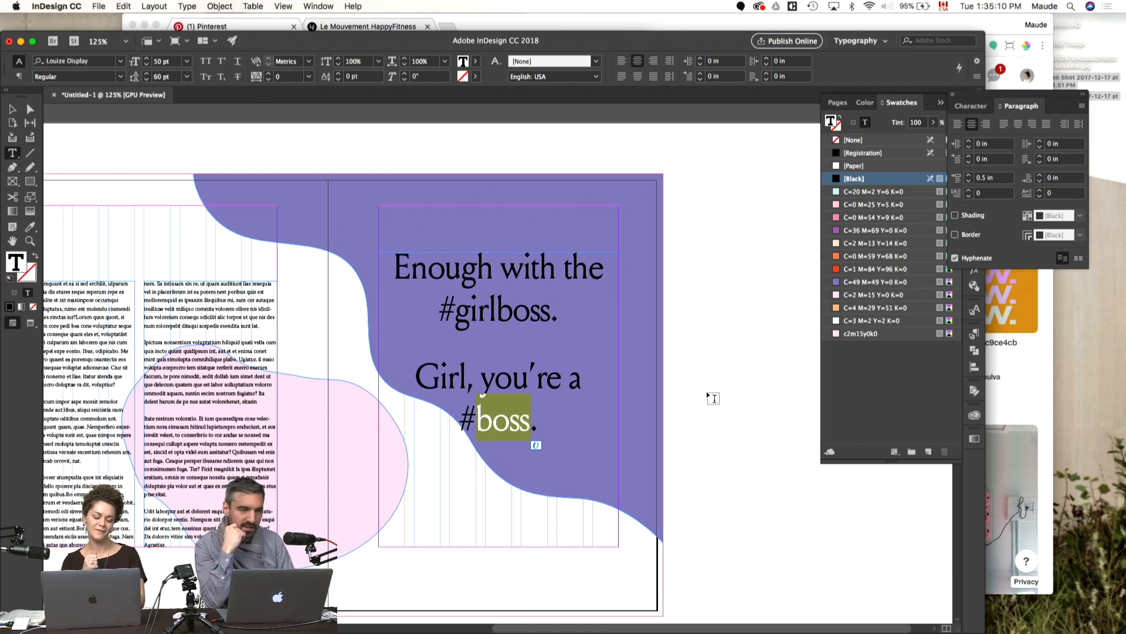
key("super+t")
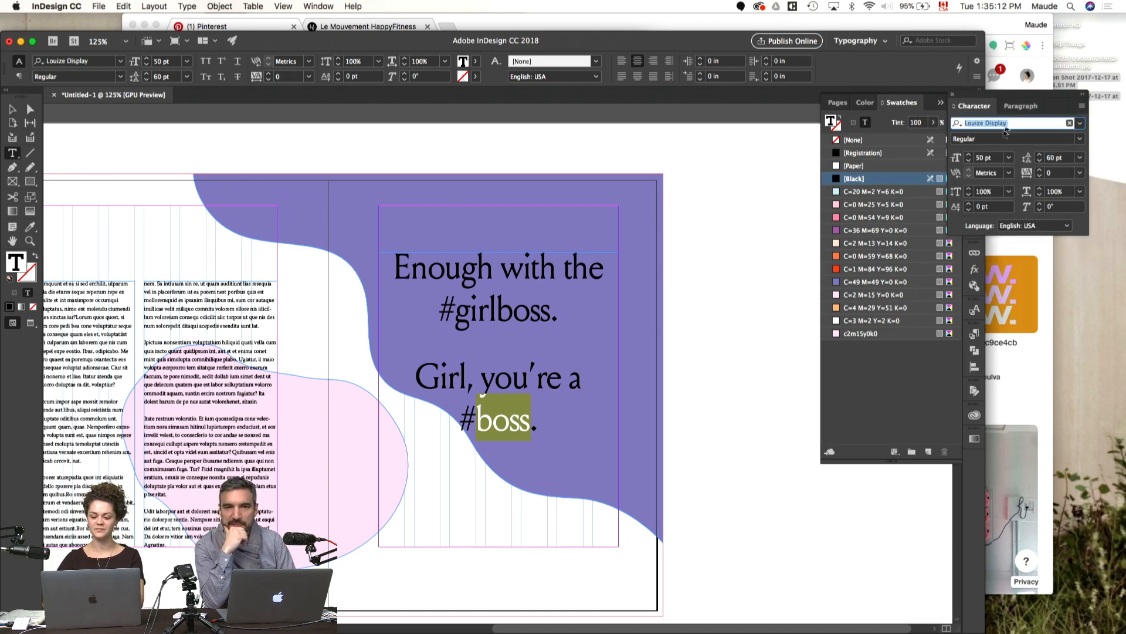
left_click(1085, 123)
type("gt am")
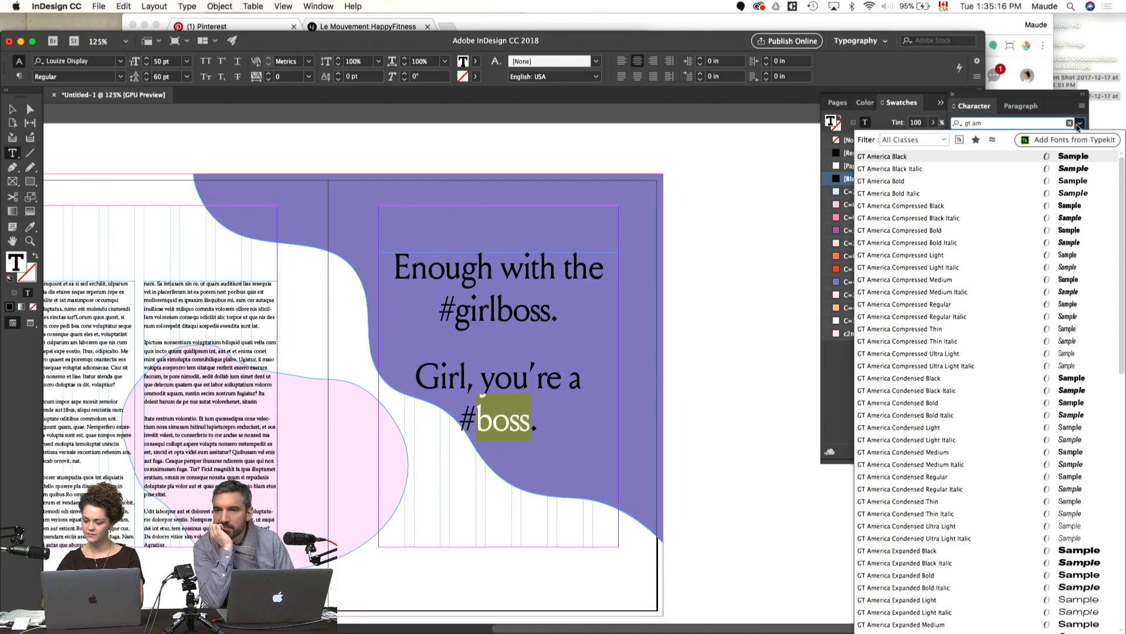
scroll(1066, 284, "down", 10)
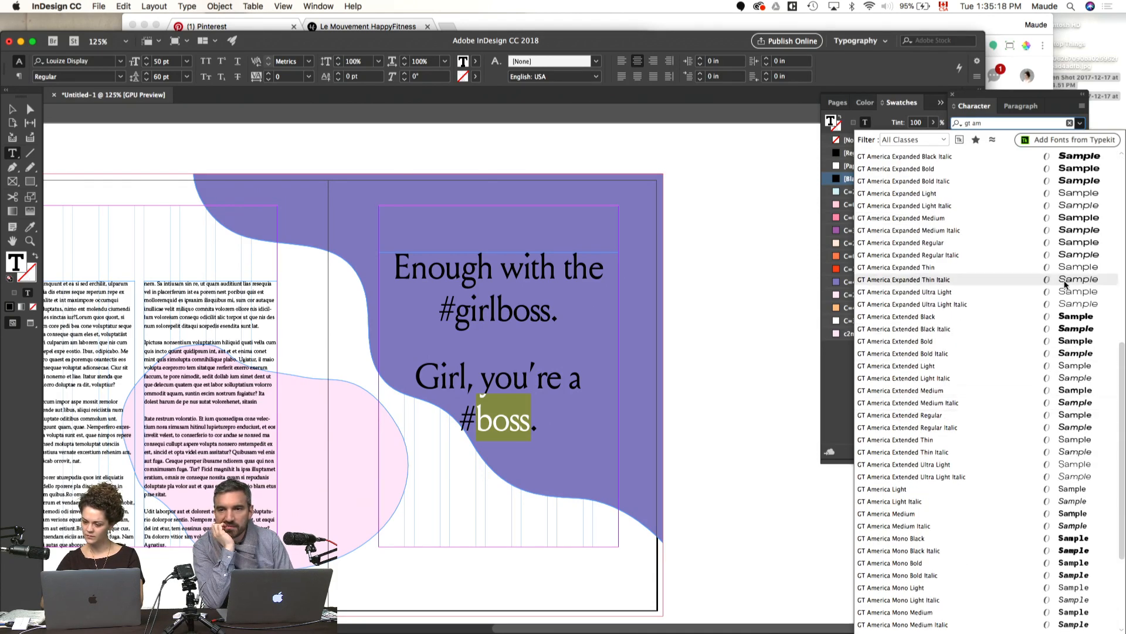
left_click(1037, 221)
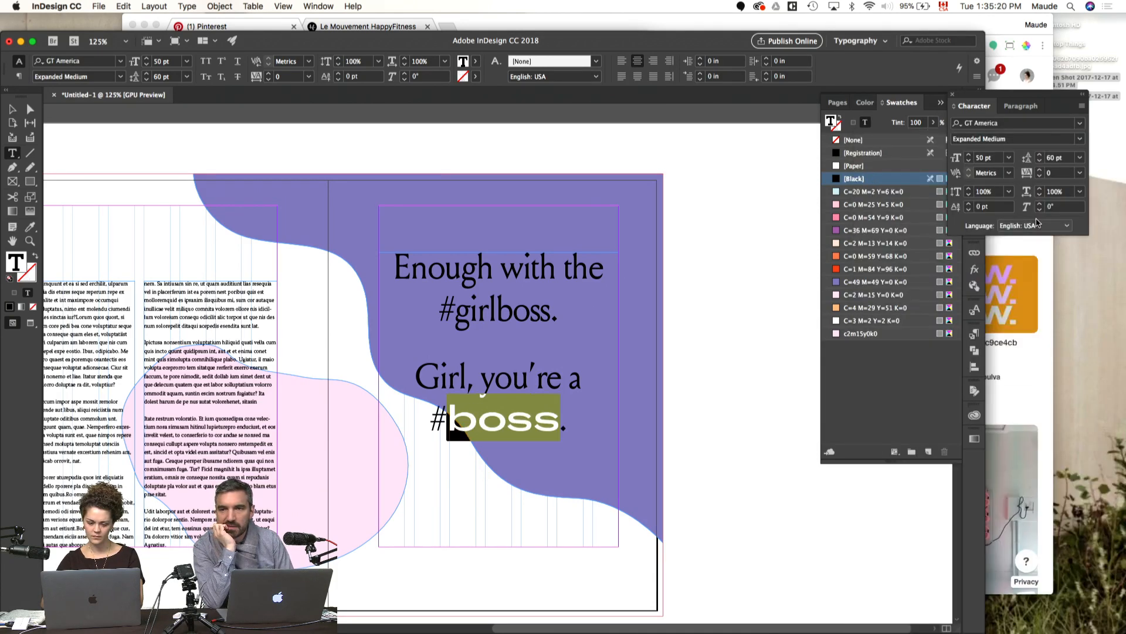
left_click(706, 378)
Step: Fit the quote's frame to its text and centre it vertically between the purple page's margins
key("v")
key("w")
left_click_drag(618, 436, 762, 396)
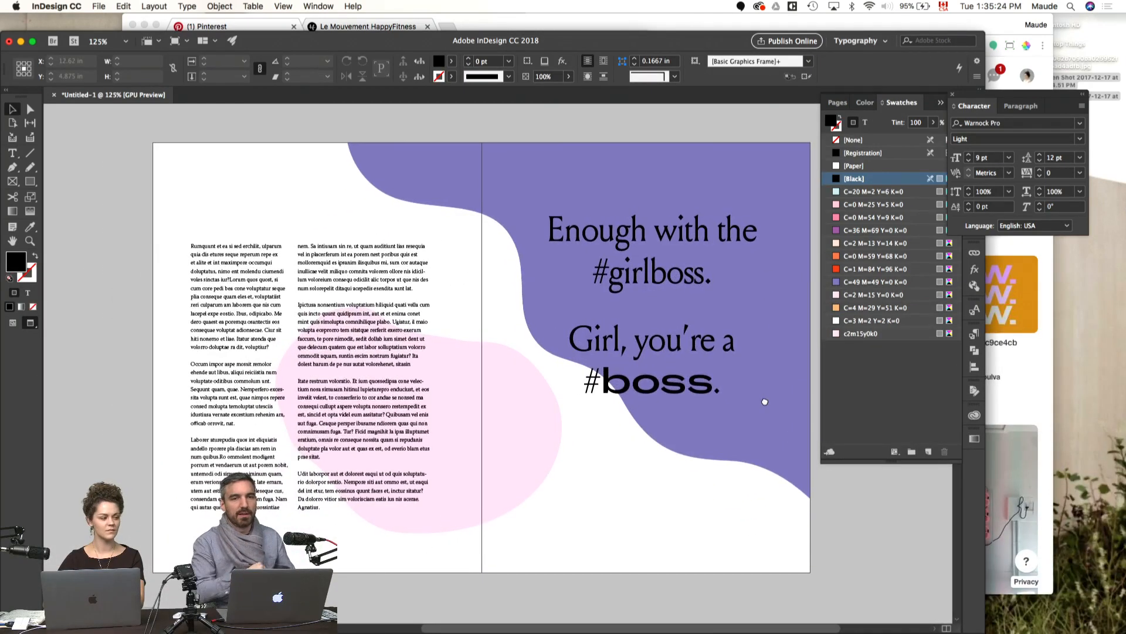
left_click(652, 341)
key("super+alt+c")
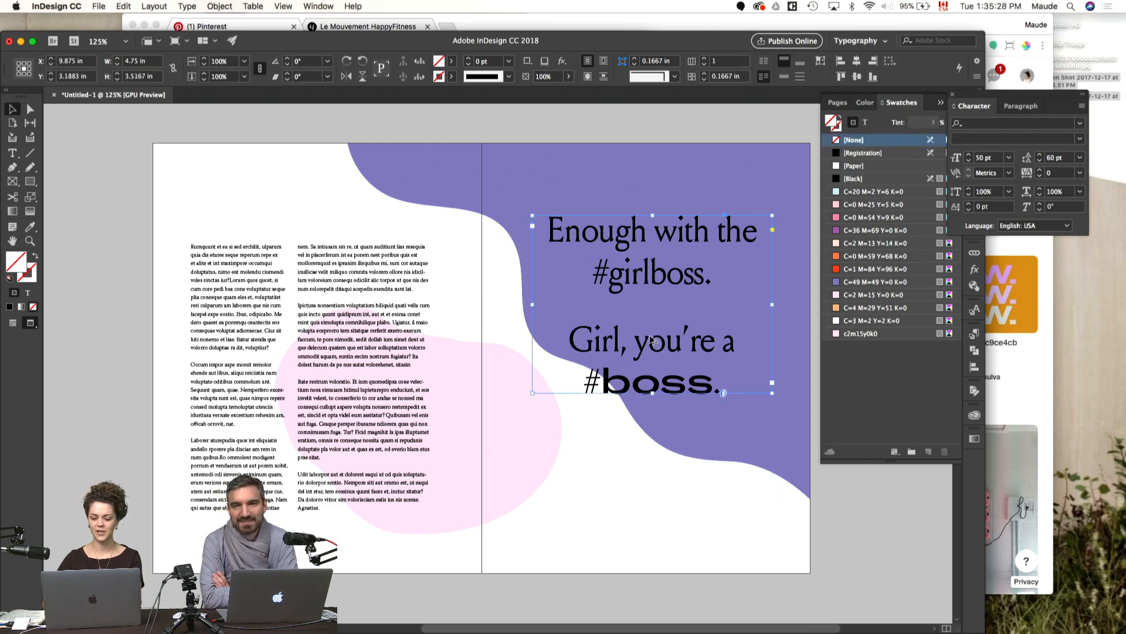
key("w")
left_click_drag(667, 276, 666, 310)
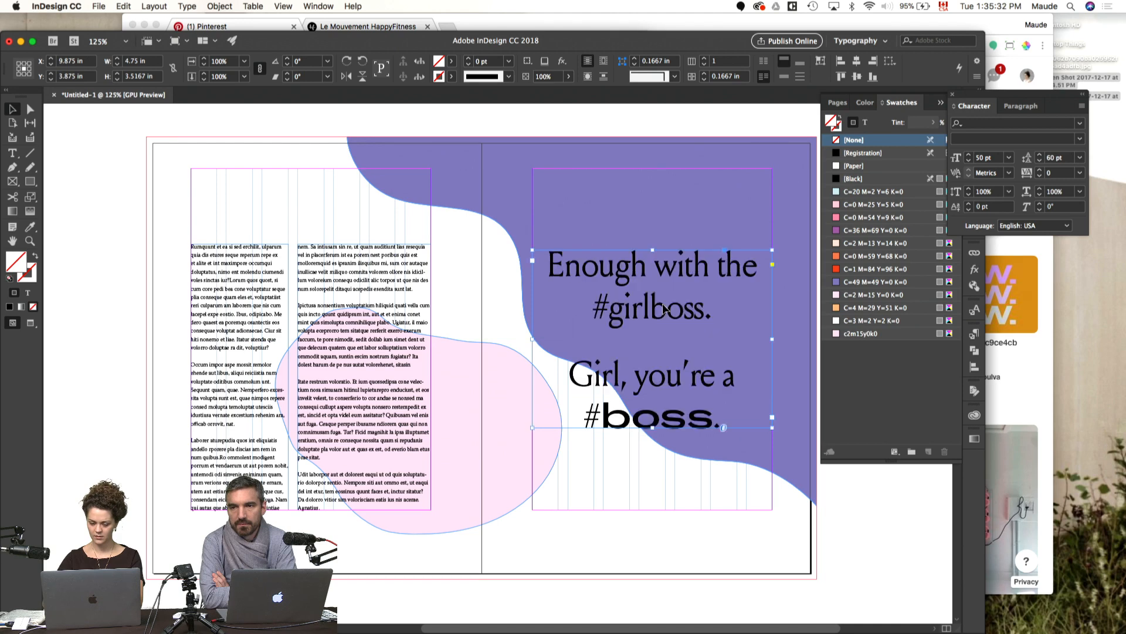
key("w")
Step: Try light pink and orange swatches on the quote's text and settle on C=3 M=2 Y=2 K=0
left_click(865, 122)
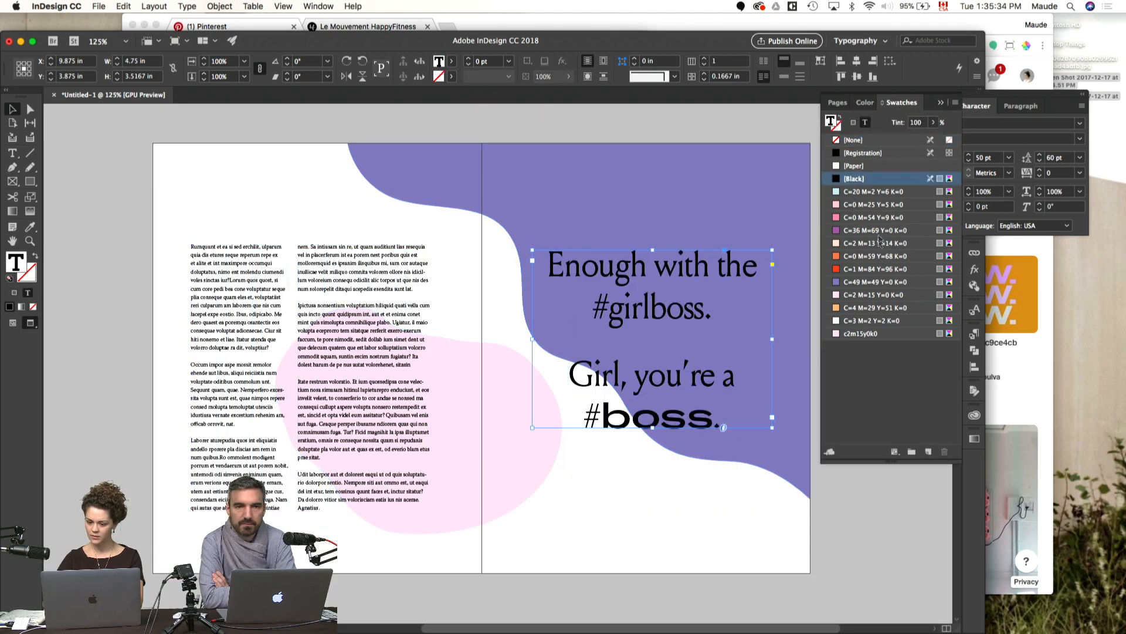
left_click(850, 295)
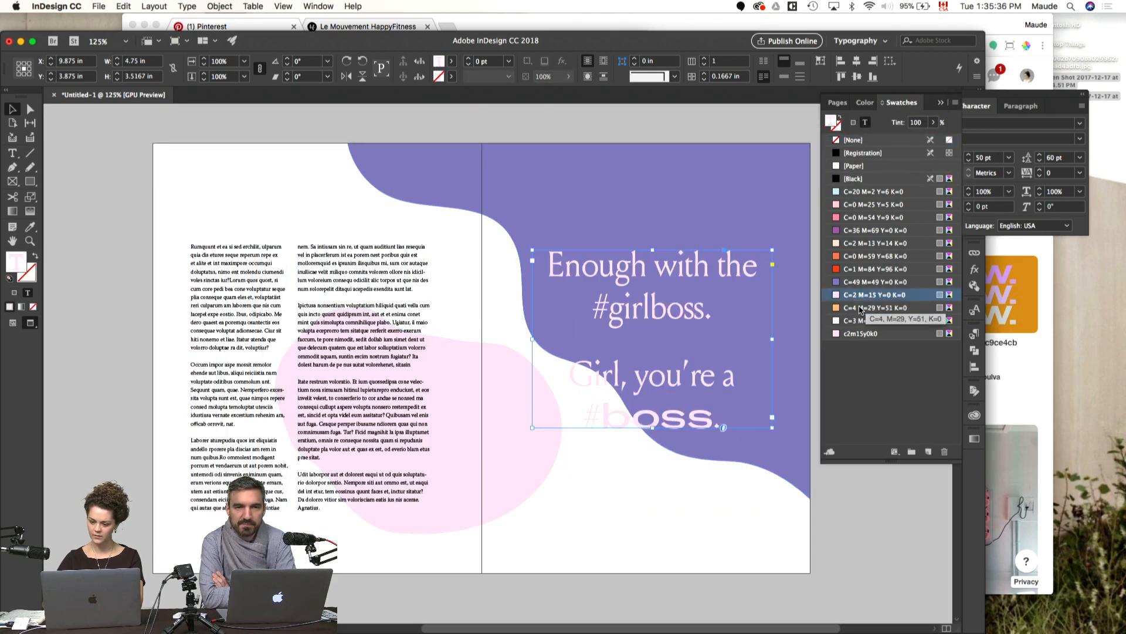
left_click(860, 309)
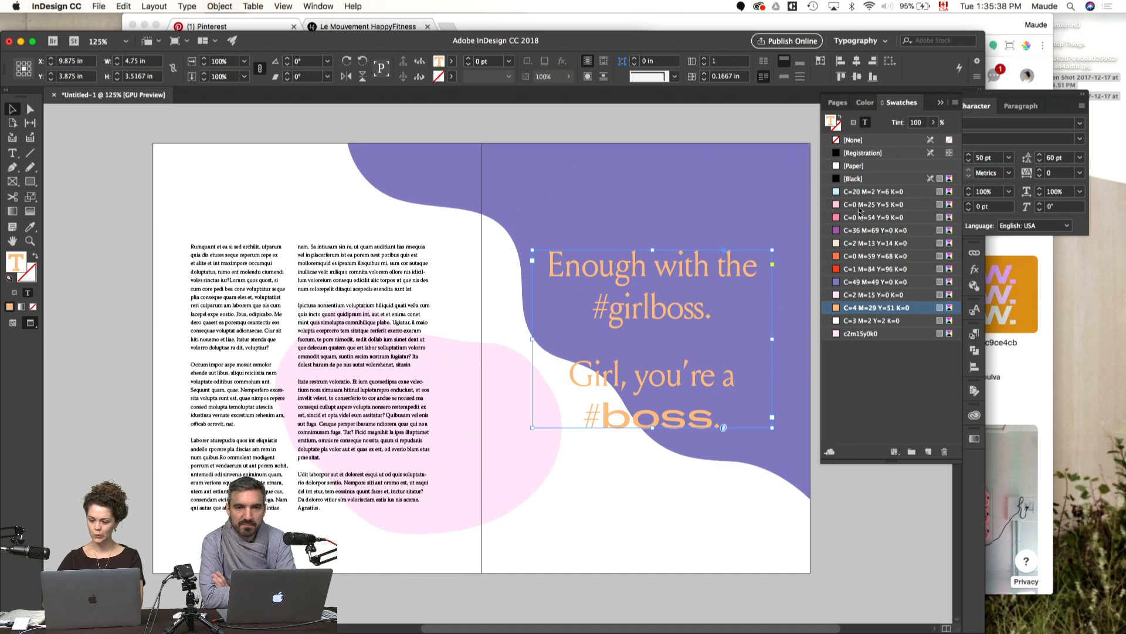
left_click(858, 321)
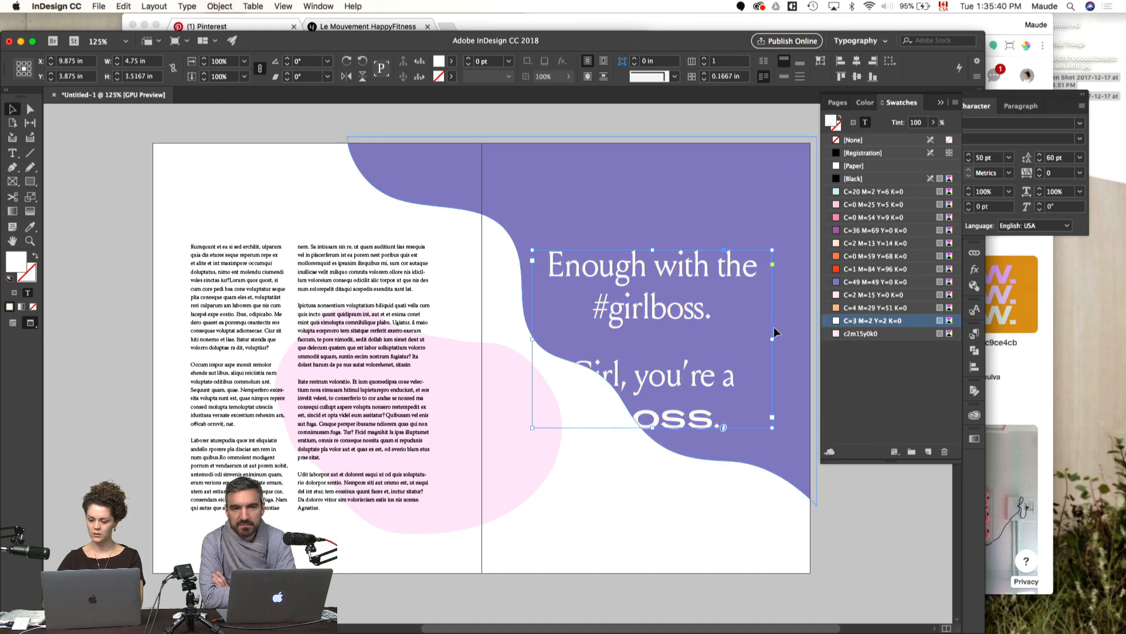
Step: Move the quote's frame up to the purple page's top margin and preview the spread
key("w")
left_click_drag(694, 282, 686, 197)
key("w")
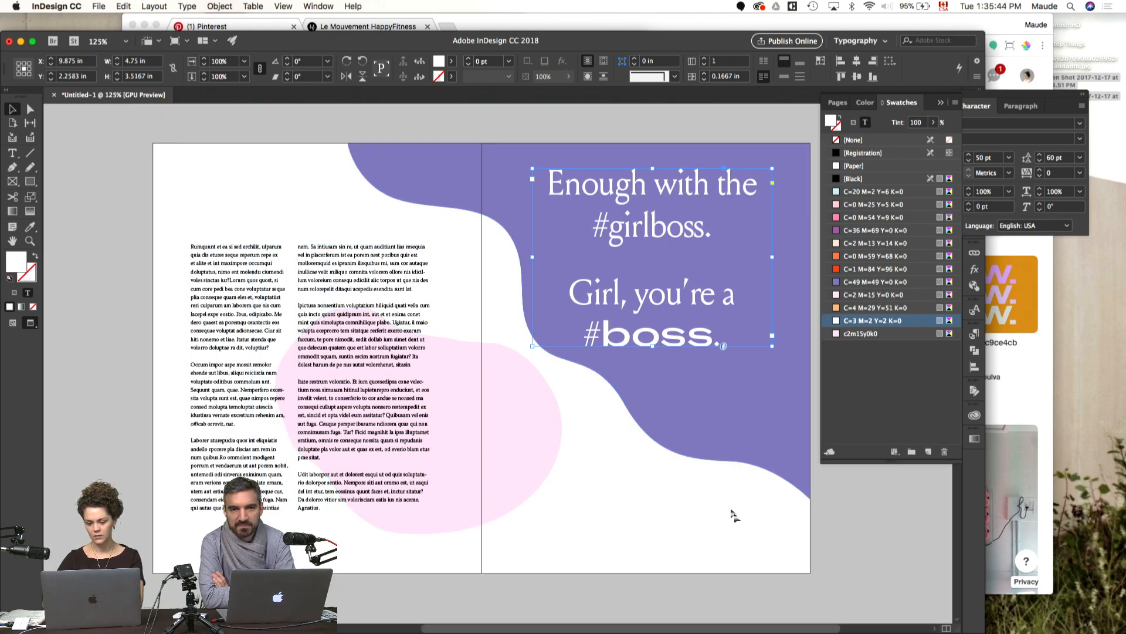
Step: Enlarge the purple shape towards its lower-left to about 10.38 by 8.16 in and preview the spread
key("w")
left_click(701, 437)
left_click_drag(347, 504, 292, 549)
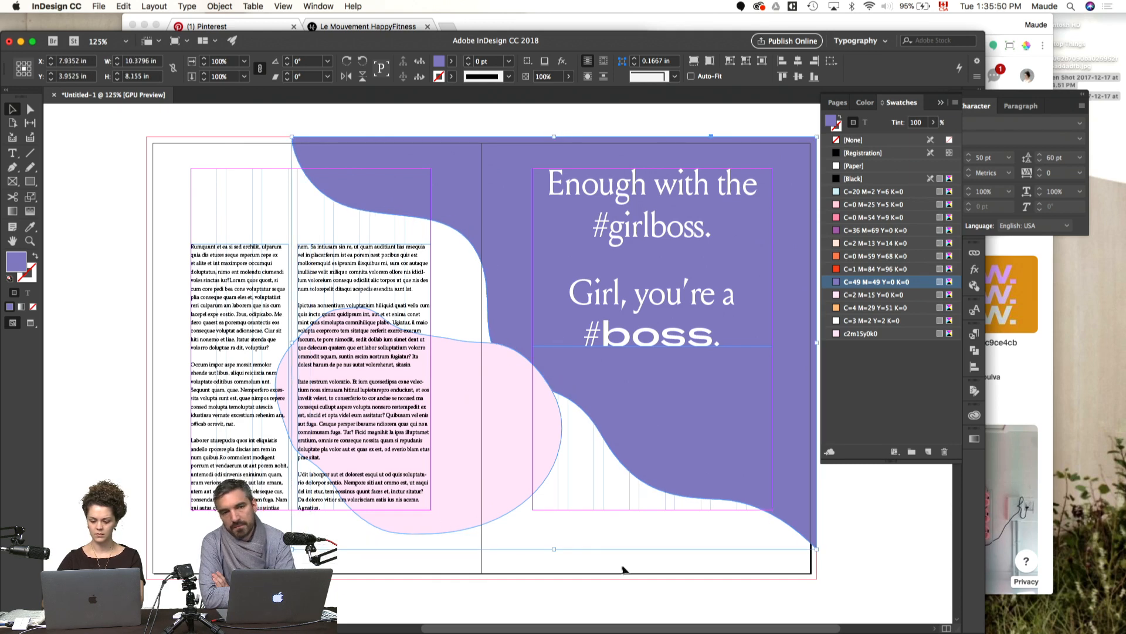
left_click(631, 599)
key("w")
left_click(695, 297)
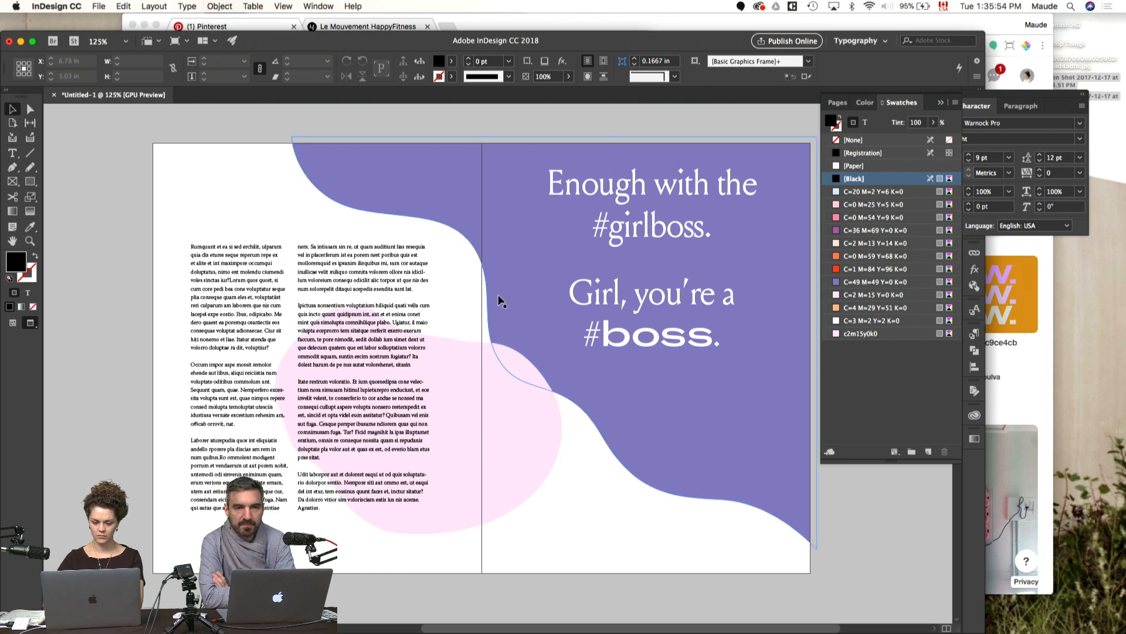
Step: Move the pink shape left and slightly down behind the body text, and preview the spread
key("w")
left_click_drag(493, 456, 448, 470)
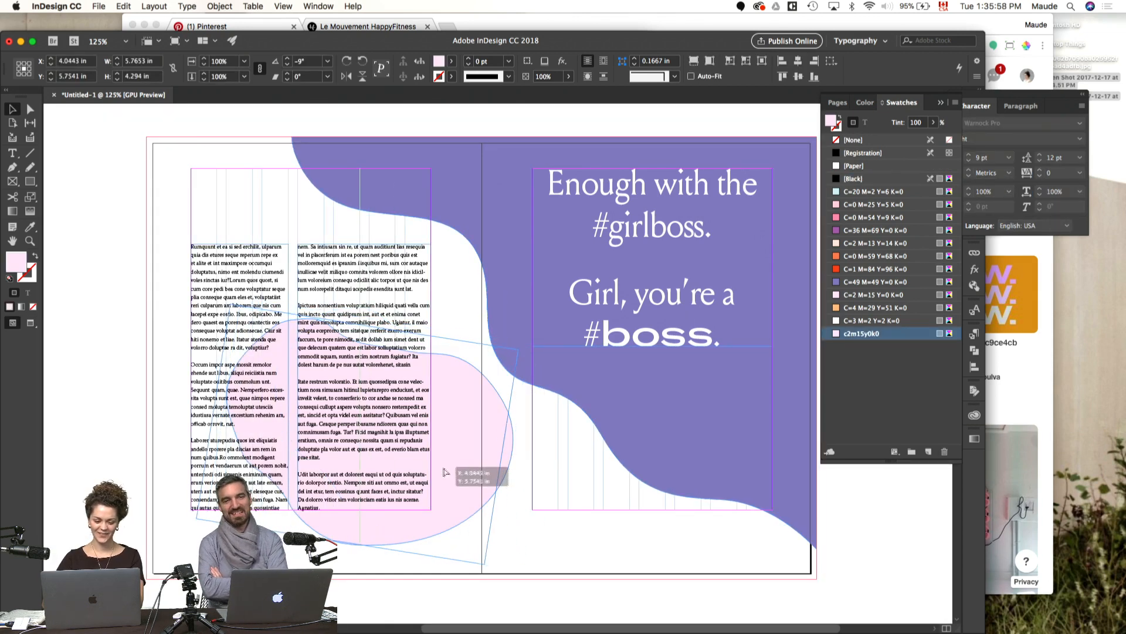
left_click(548, 529)
key("w")
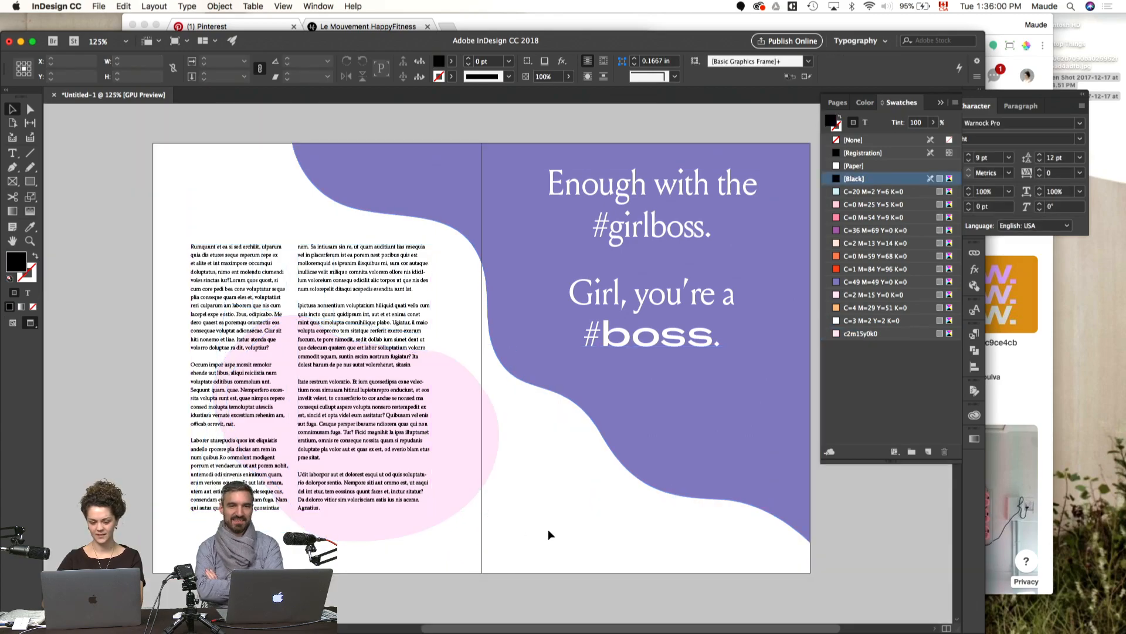
Step: Copy the circular smiley logo from the cover's pasteboard onto the quote page, at about X 9.5 in, Y 6.66 in on the purple shape's lower edge
scroll(548, 529, "up", 5)
scroll(548, 529, "up", 15)
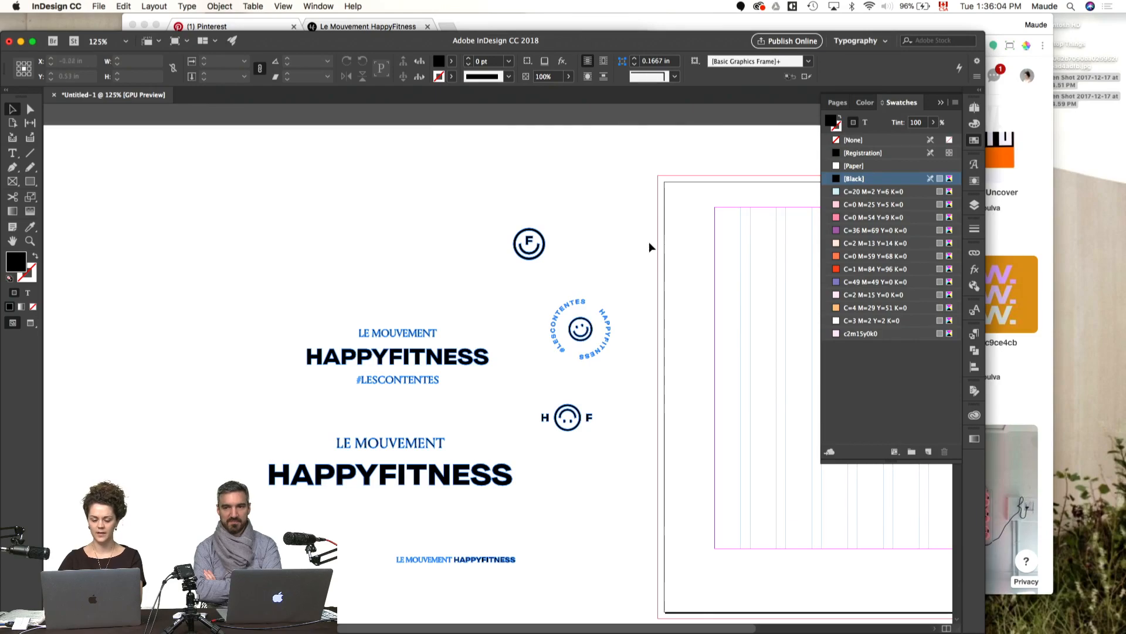
scroll(649, 243, "down", 3)
left_click(581, 232)
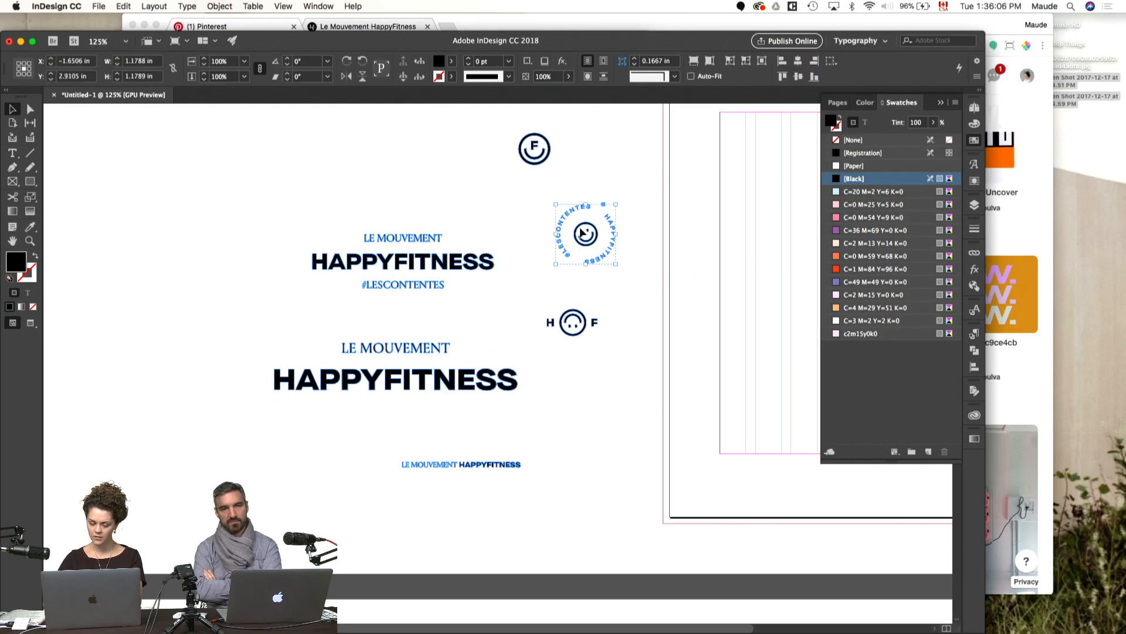
scroll(581, 233, "down", 20)
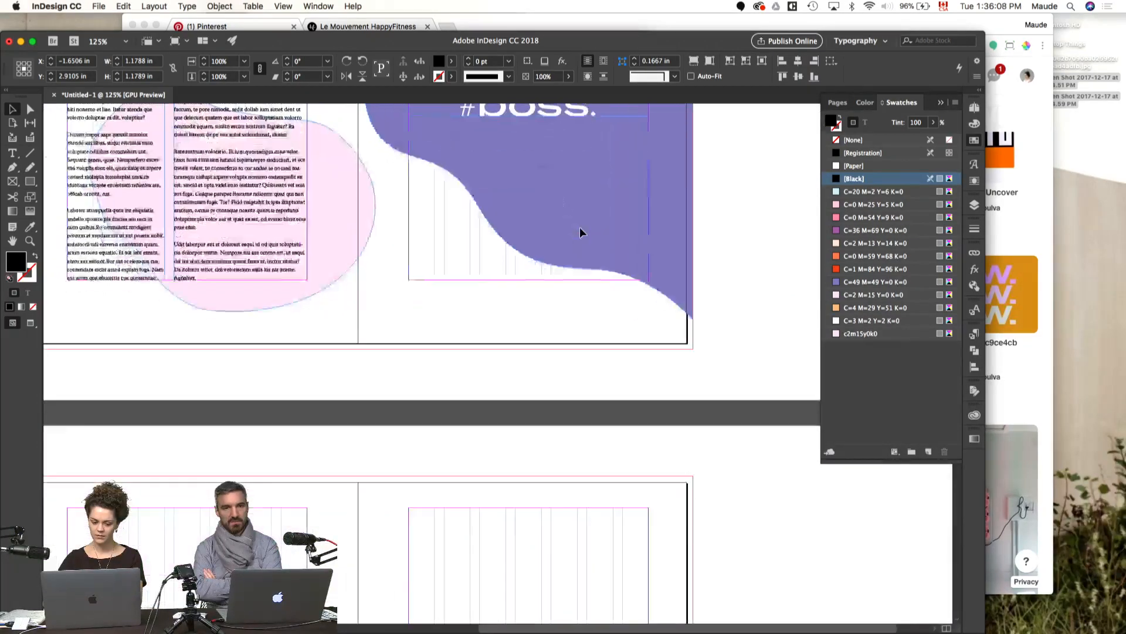
scroll(579, 233, "up", 5)
key("cmd+v")
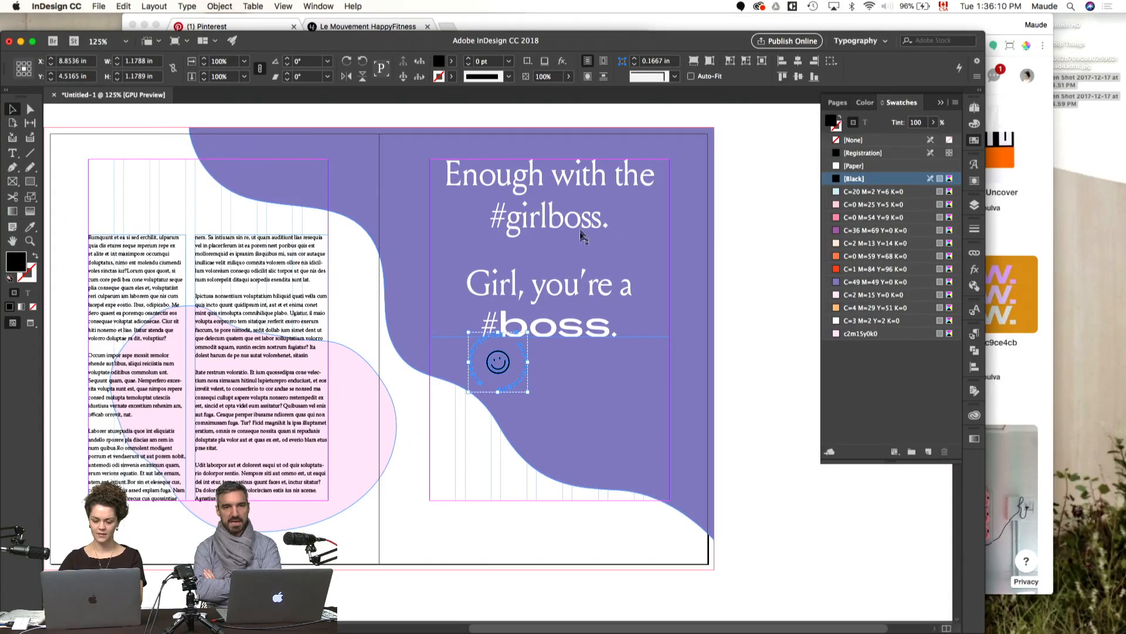
left_click_drag(505, 375, 538, 485)
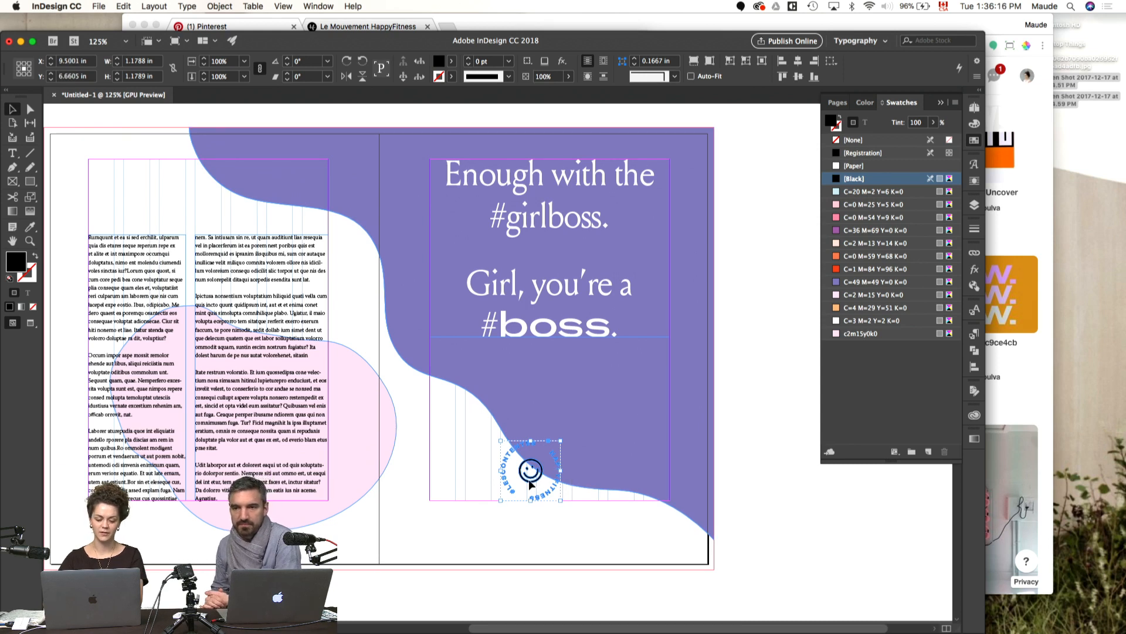
Step: Enlarge the circular smiley logo to about 1.42 in and place it around X 9.87 in, Y 6.54 in
left_click_drag(532, 484, 585, 470)
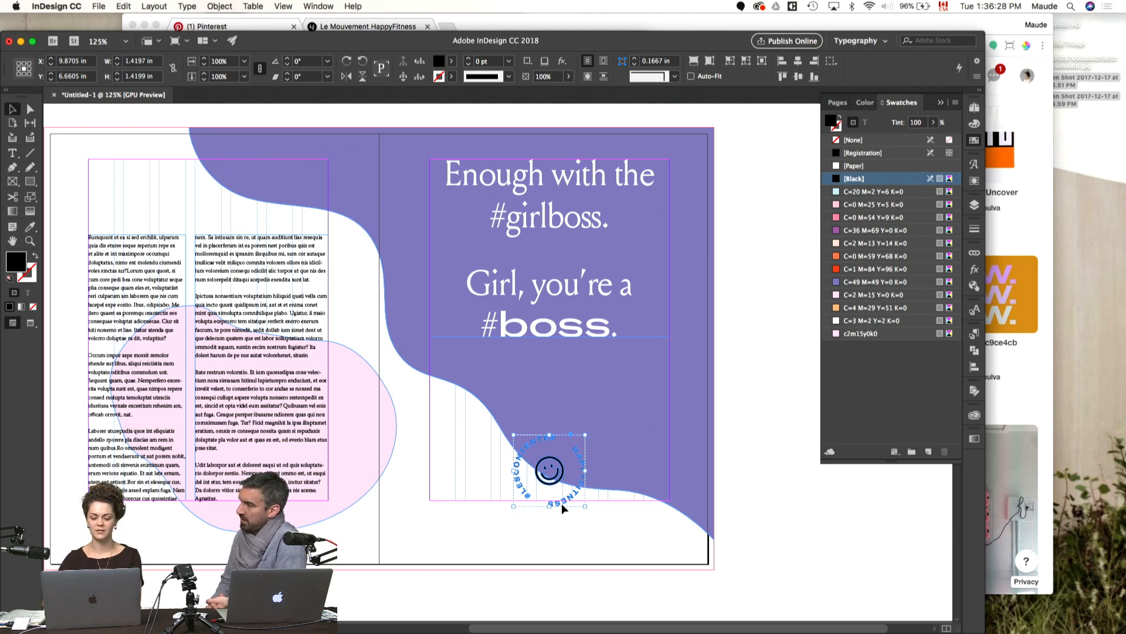
left_click_drag(562, 504, 561, 501)
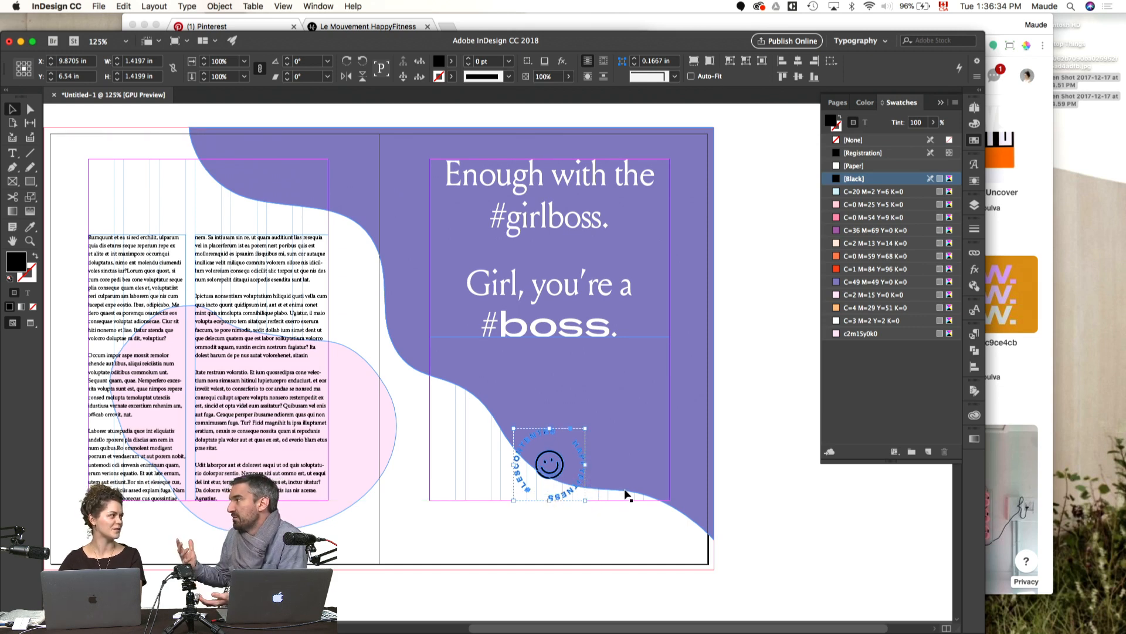
left_click(788, 423)
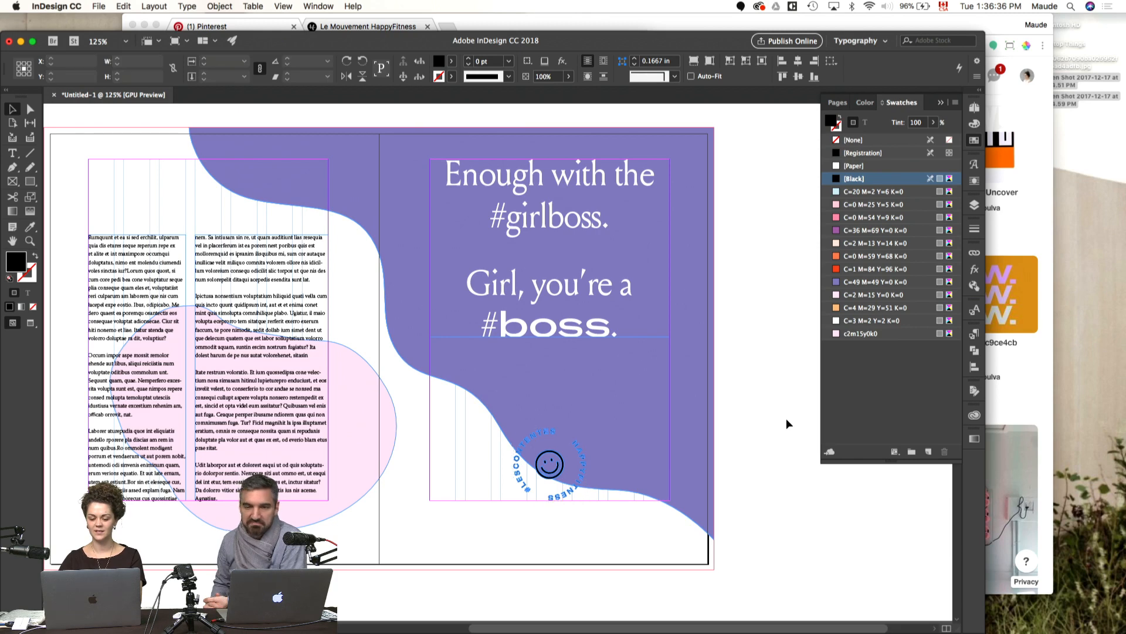
Step: Fill the circular smiley logo with the pale pink swatch C=2 M=15 Y=0 K=0 and preview the spread
left_click(569, 493)
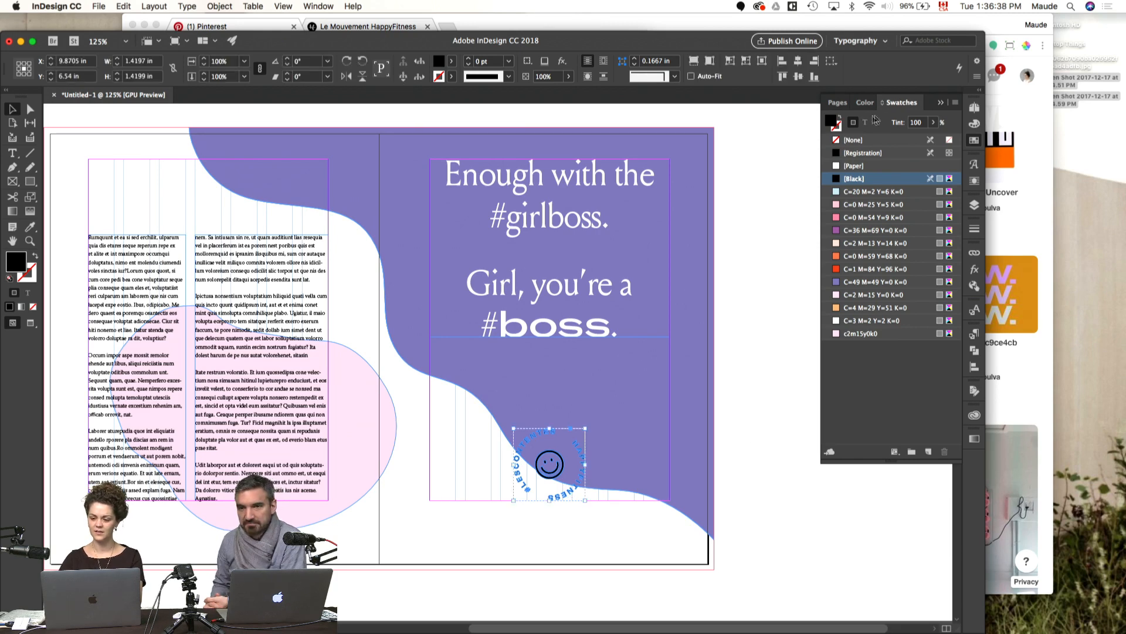
key("w")
left_click(874, 295)
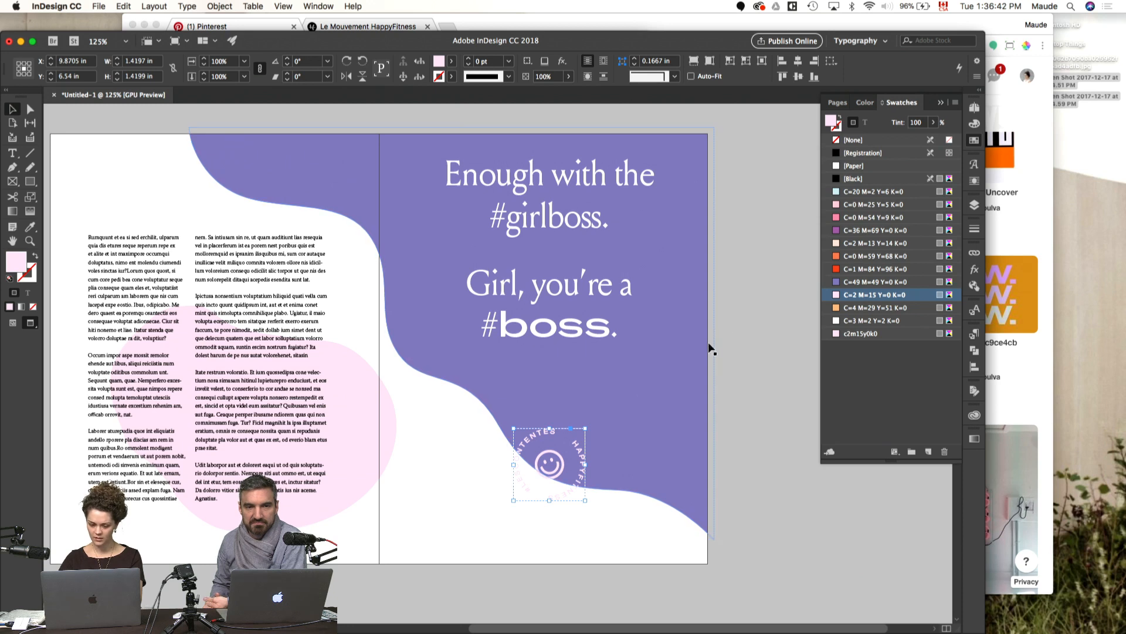
Step: Scale the smiley logo down to about 1.14 in around X 9.87 in, Y 6.80 in, and check it up close
key("s")
left_click_drag(687, 350, 661, 374)
key("v")
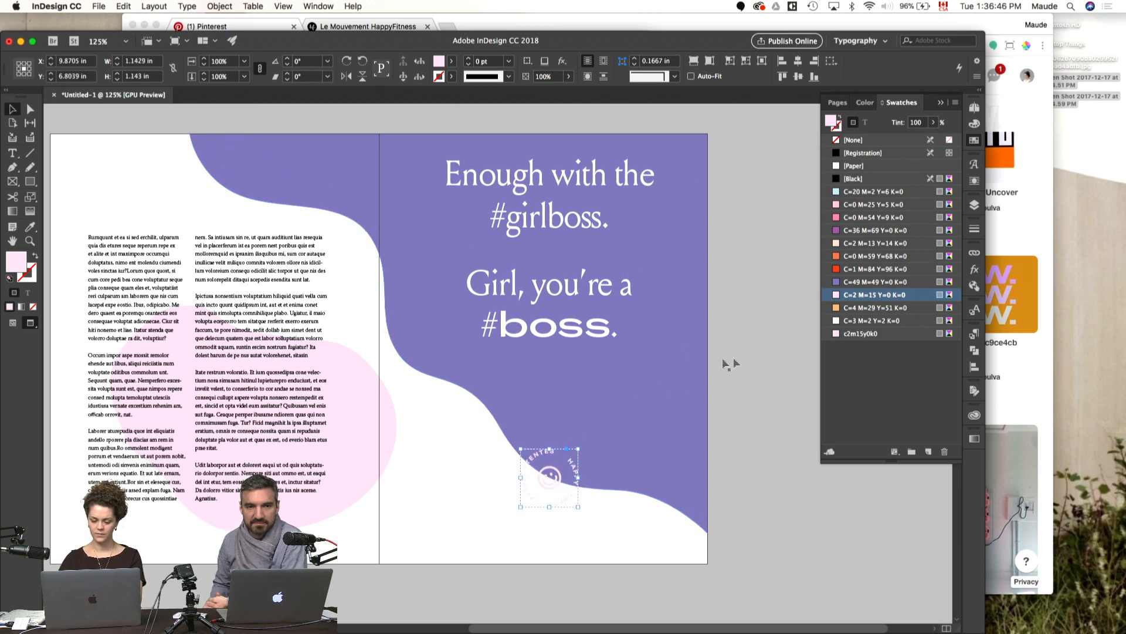
left_click(772, 386)
left_click_drag(706, 448, 735, 373)
key("super+equal")
key("super+equal")
key("super+equal")
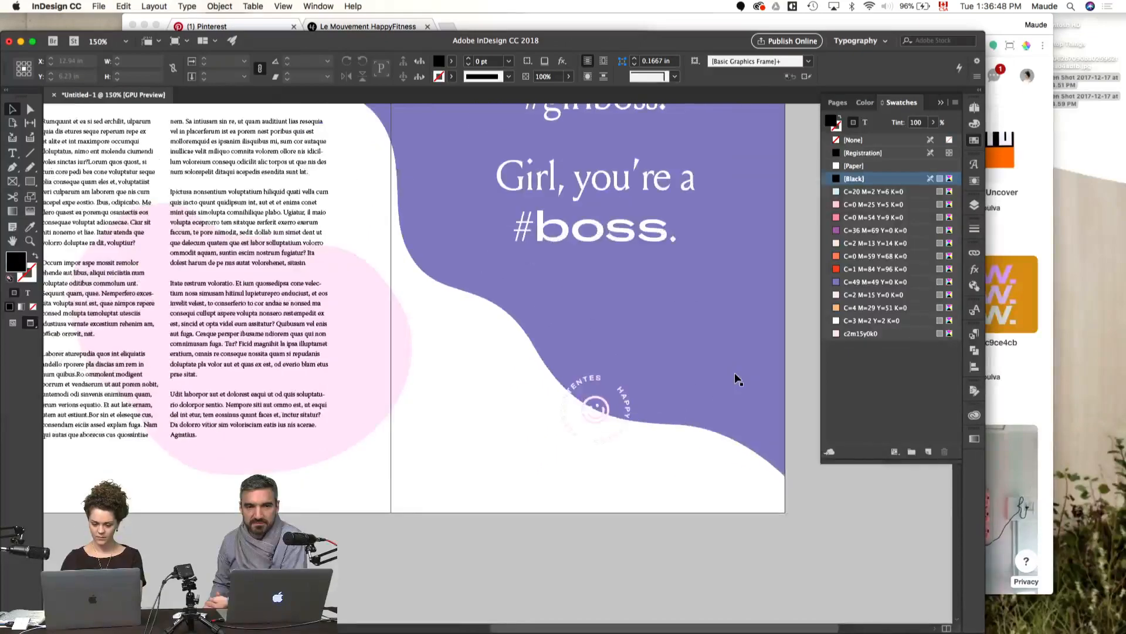
left_click(684, 455)
key("super+0")
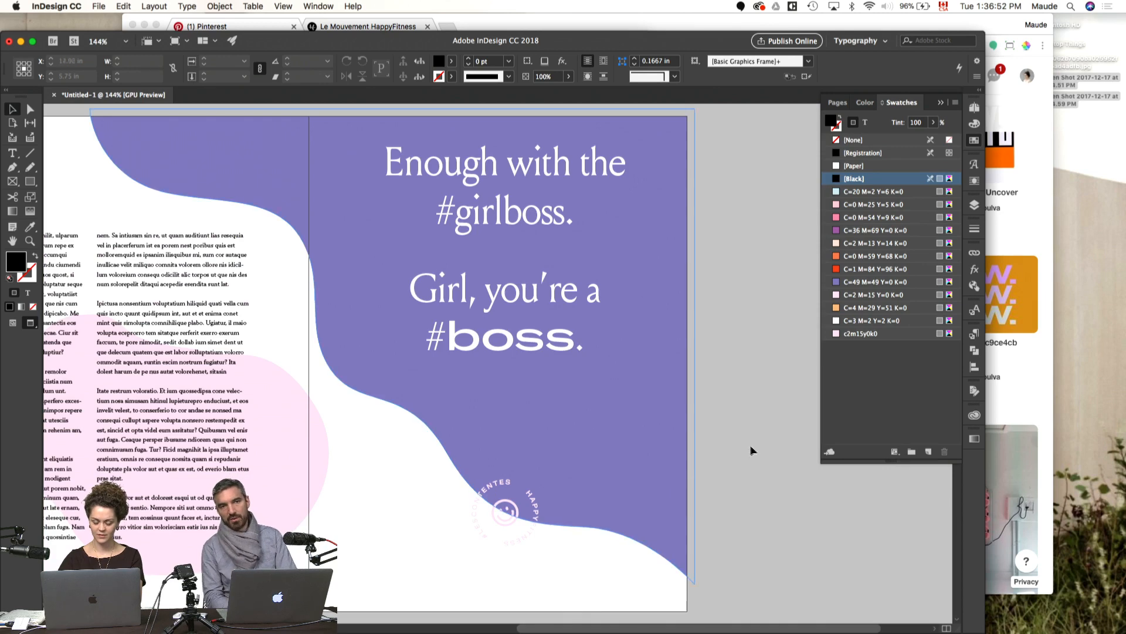
Step: Lower the quote's text frame on the purple page to about Y 2.87 in and preview the spread
key("w")
left_click_drag(534, 307, 533, 335)
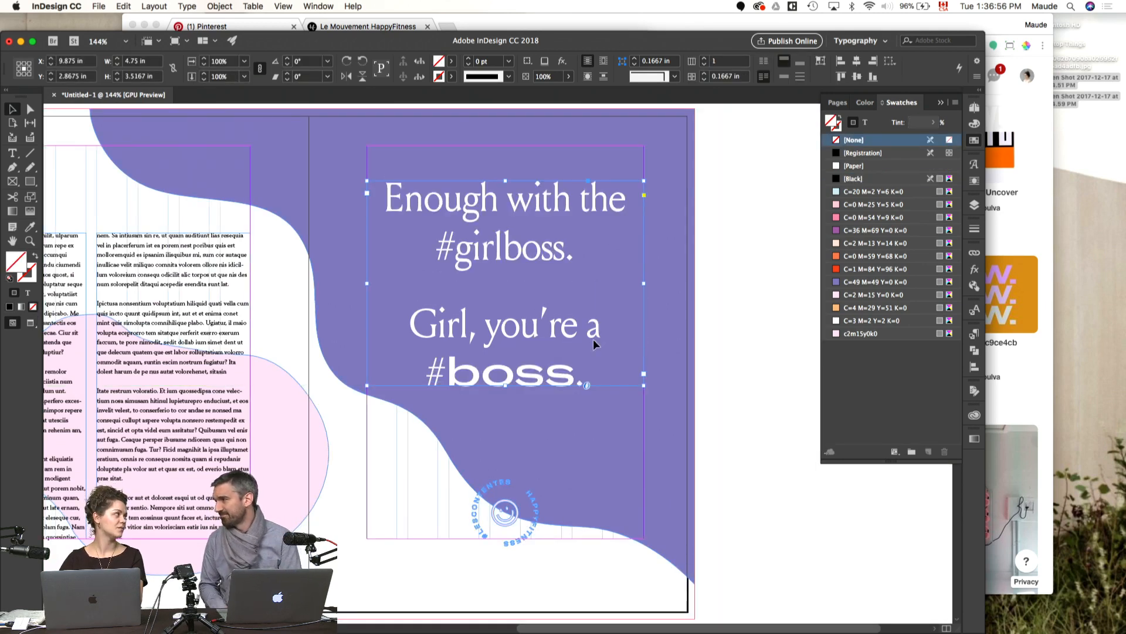
left_click(747, 346)
key("w")
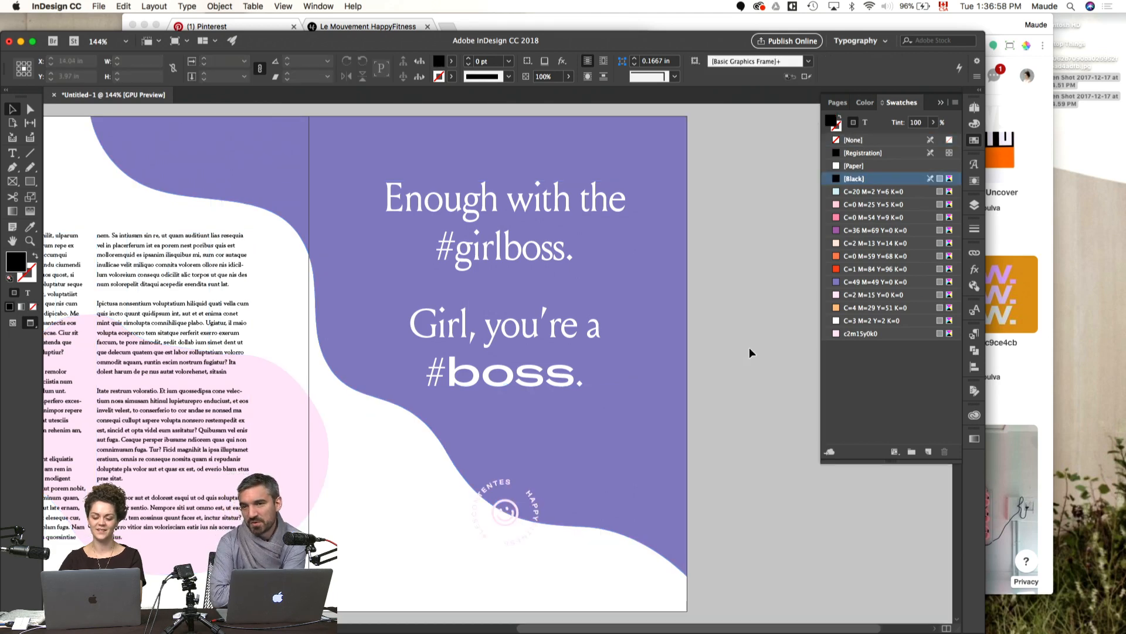
left_click_drag(528, 439, 669, 439)
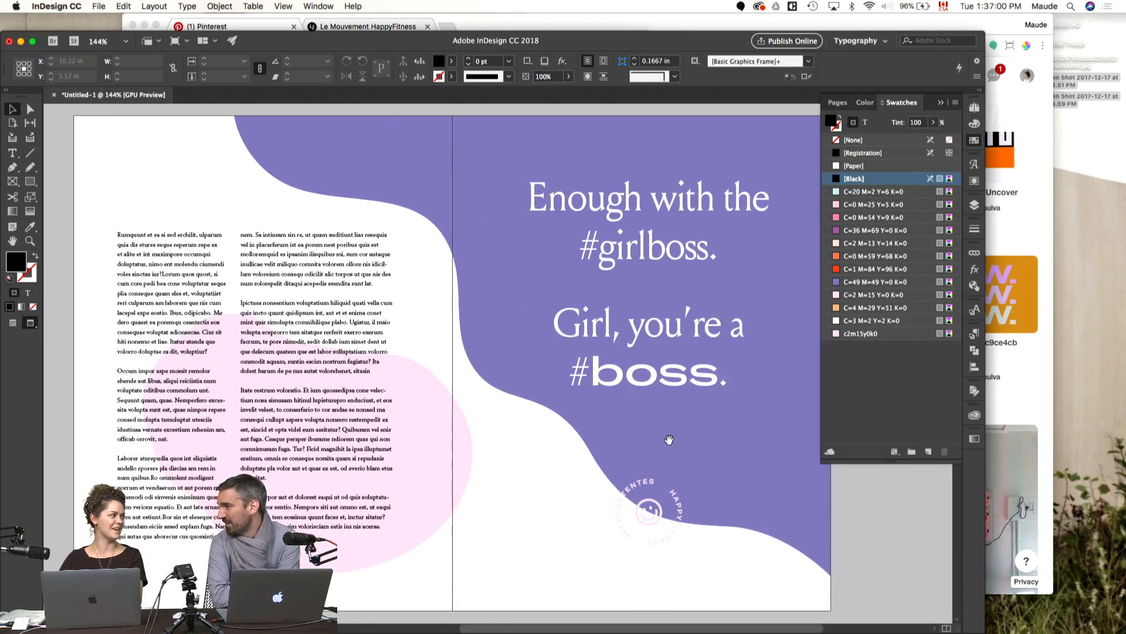
left_click(663, 390)
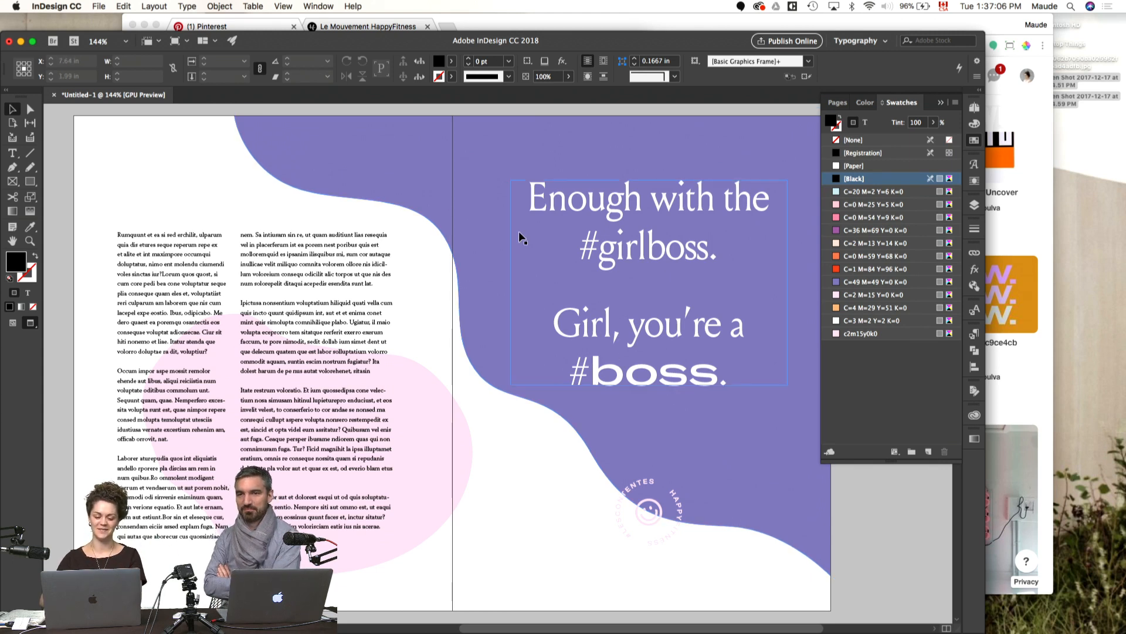
Step: Slightly adjust the purple shape's curved edge near the spine with the Direct Selection tool
key("a")
left_click(460, 314)
left_click(474, 368)
left_click_drag(474, 369, 480, 364)
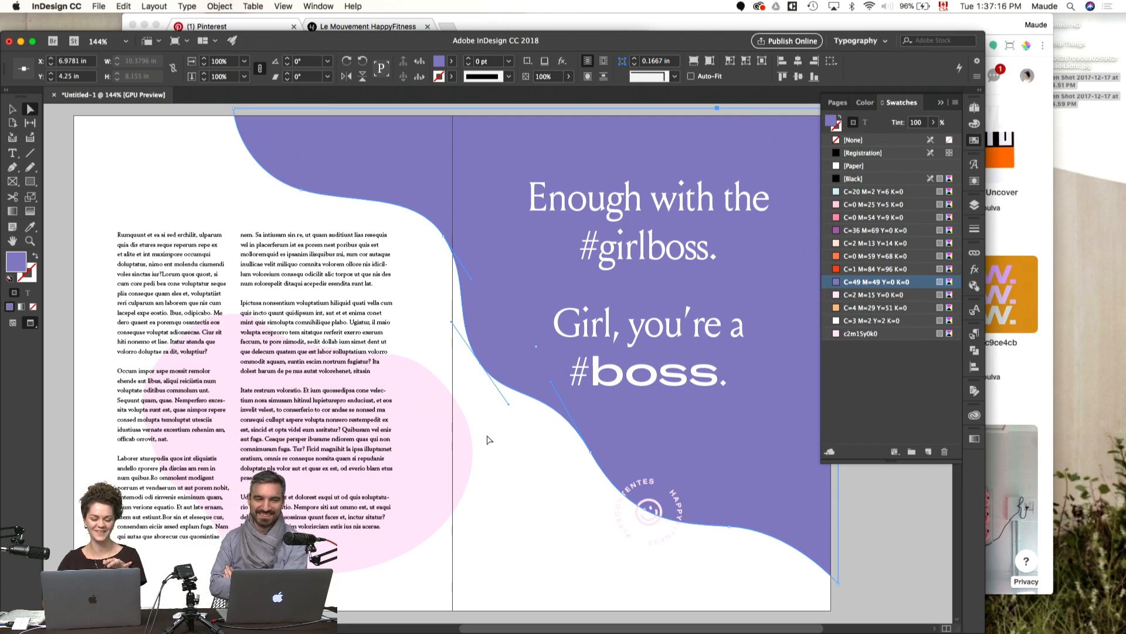
left_click(505, 453)
left_click_drag(504, 453, 558, 427)
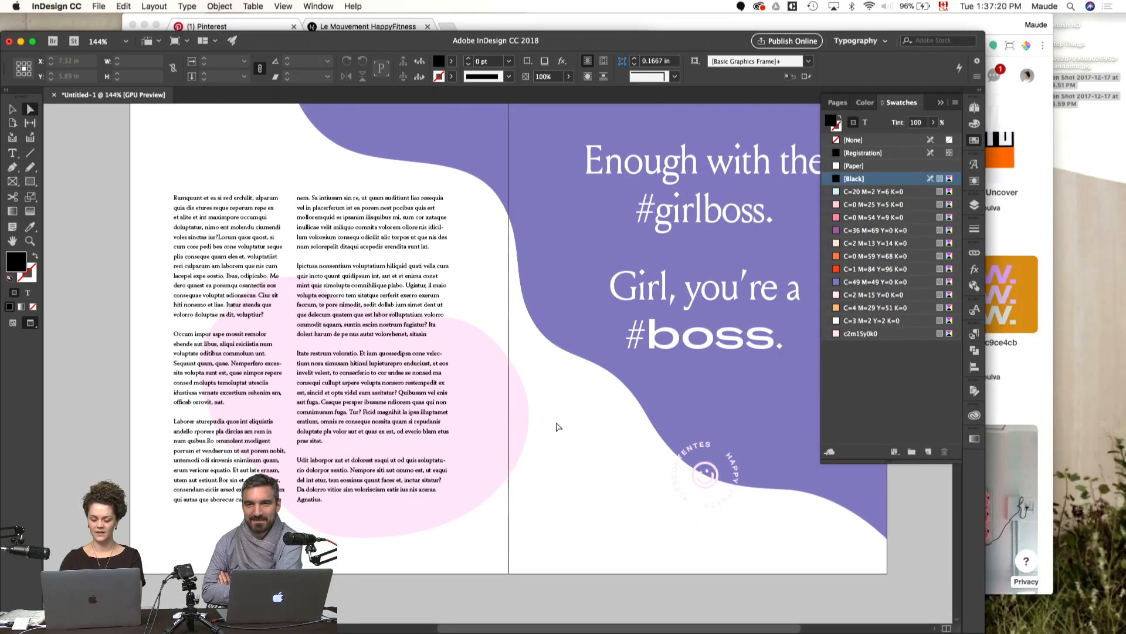
Step: Draw a text frame over the outer columns of the blank spread's right page, from top to bottom margin
key("super+minus")
scroll(558, 427, "down", 15)
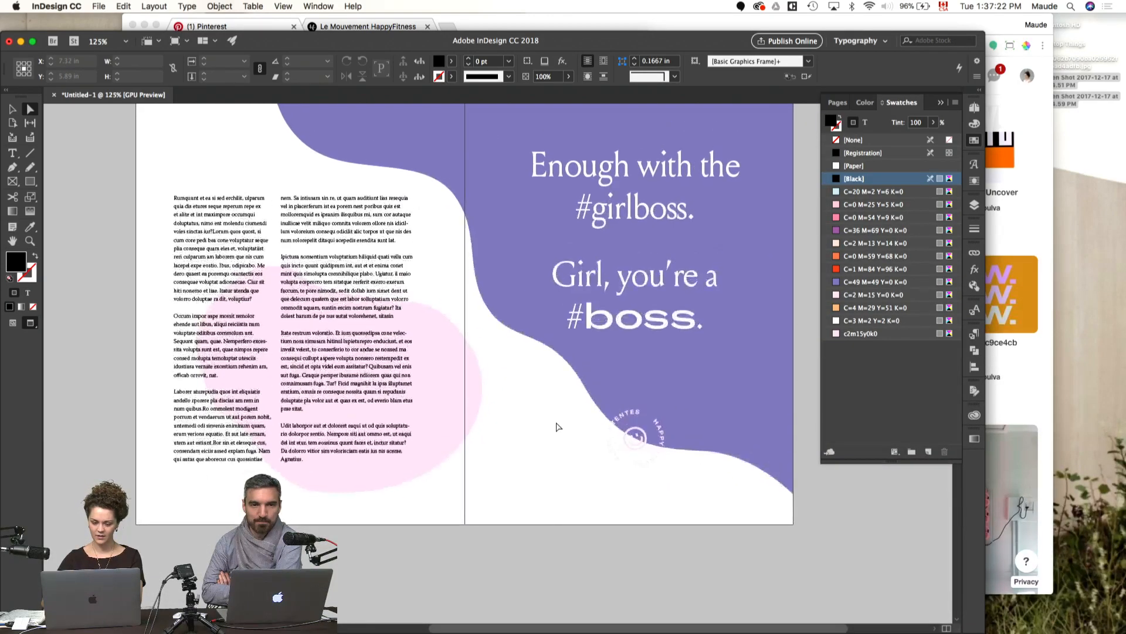
scroll(558, 427, "up", 5)
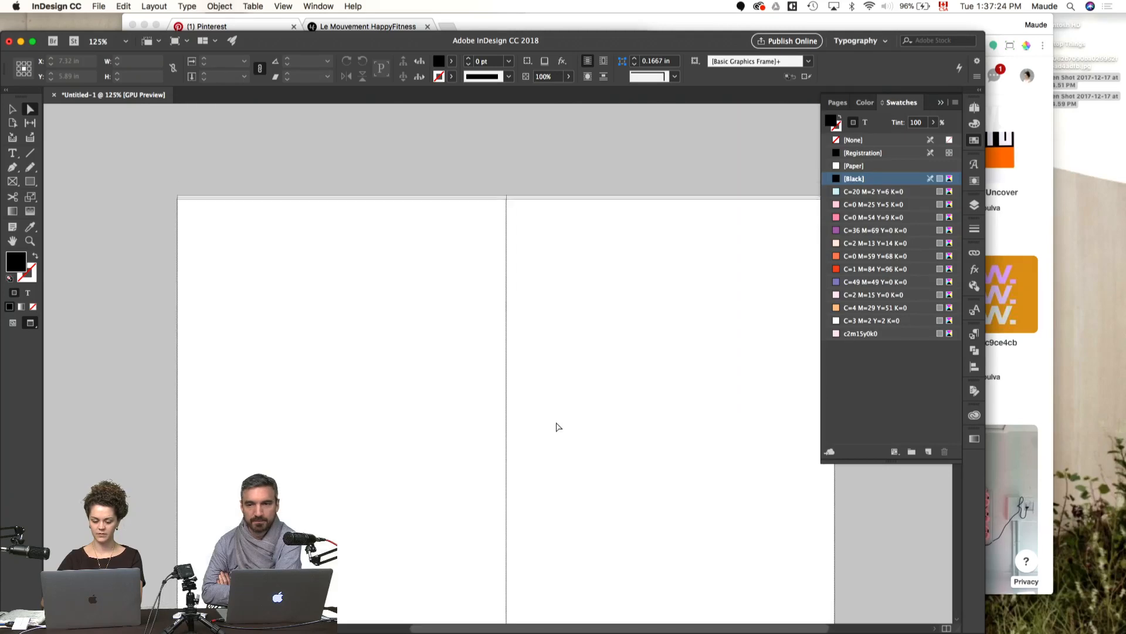
key("t")
left_click_drag(658, 398, 518, 386)
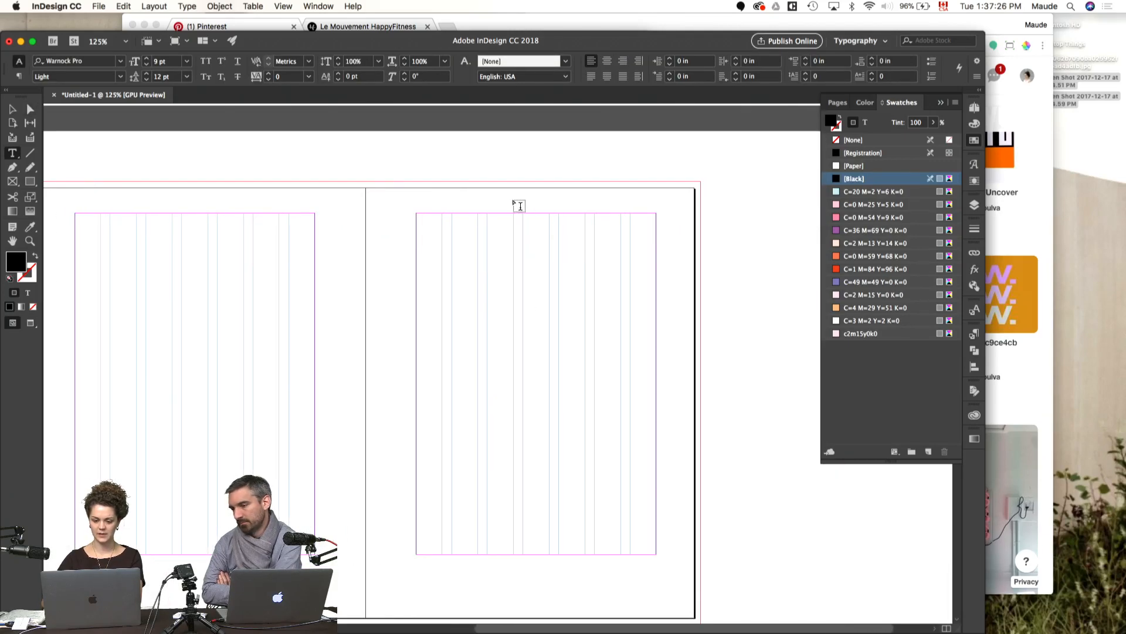
left_click_drag(523, 214, 656, 554)
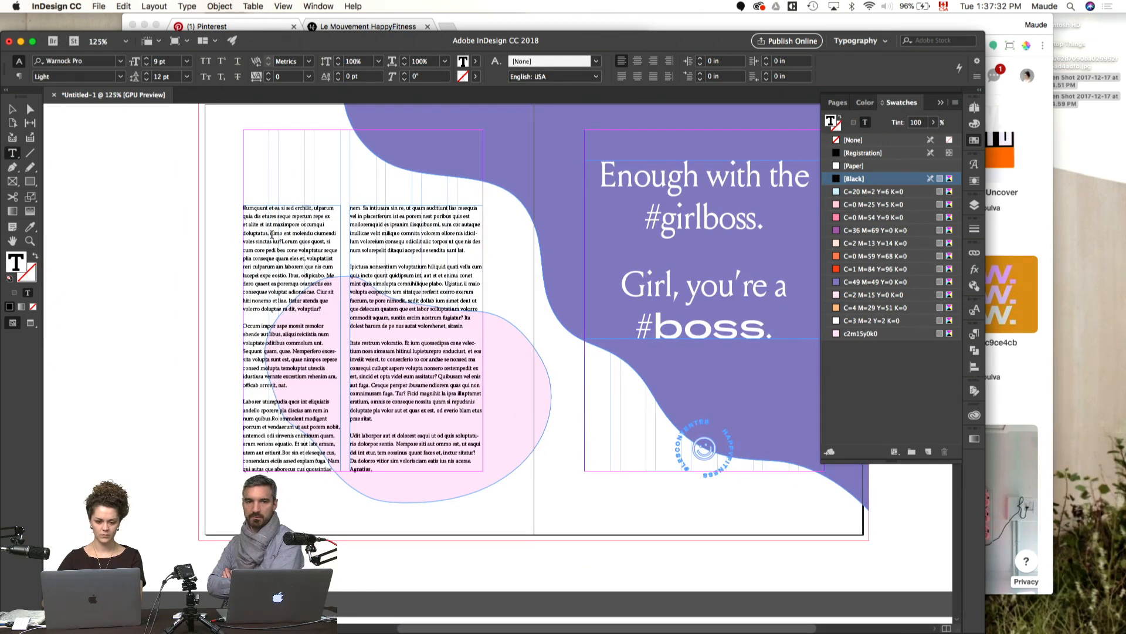
Step: Copy the body text from the quote spread into the new text frame and preview the spread
key("super+a")
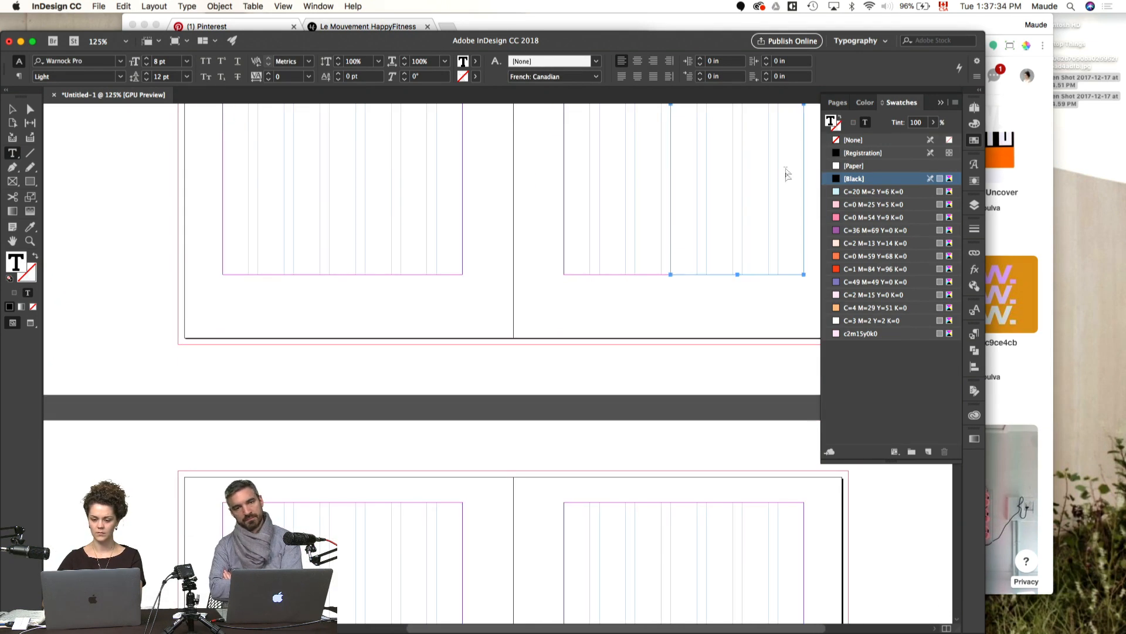
key("super+v")
scroll(699, 279, "up", 10)
scroll(698, 279, "right", 2)
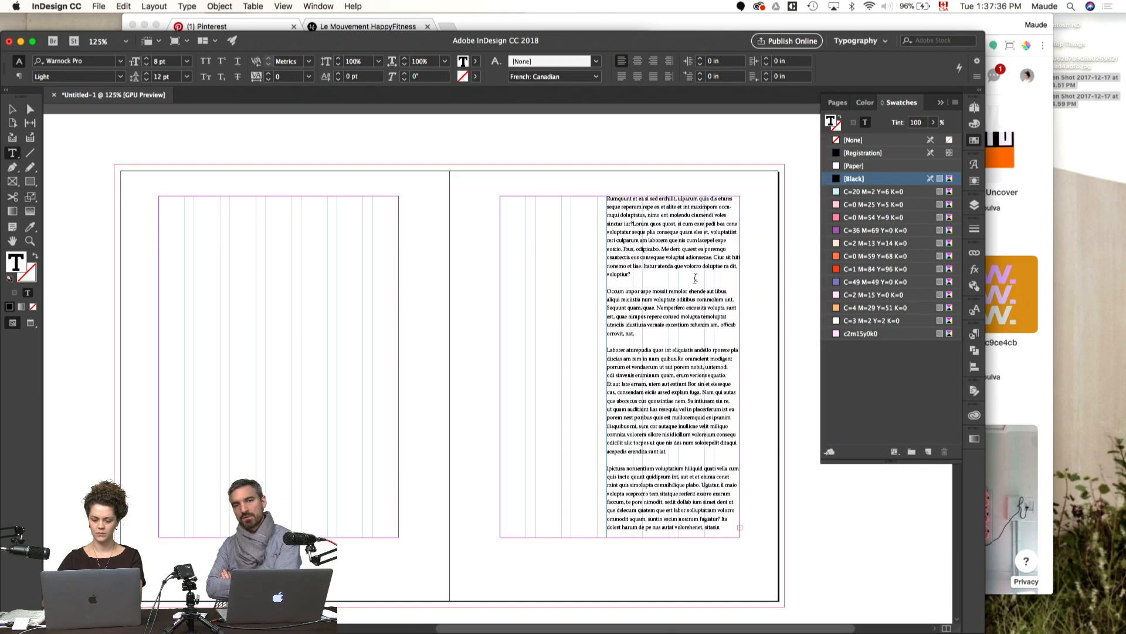
key("Escape")
left_click(819, 519)
key("w")
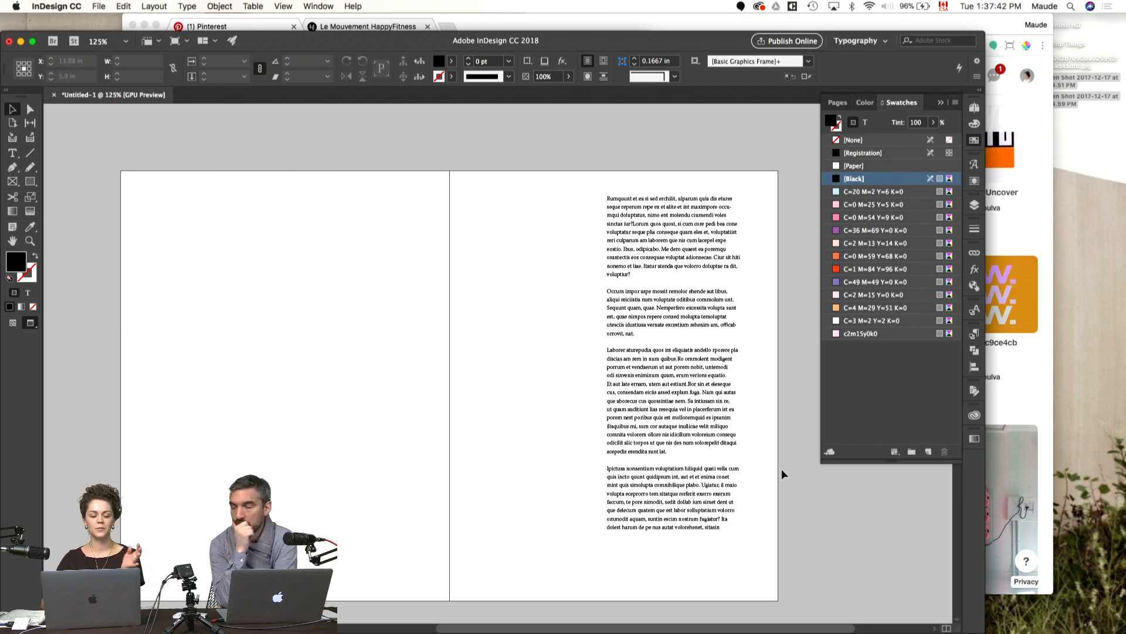
Step: Widen the body text frame toward the spine to about 3.34 in
left_click(636, 352)
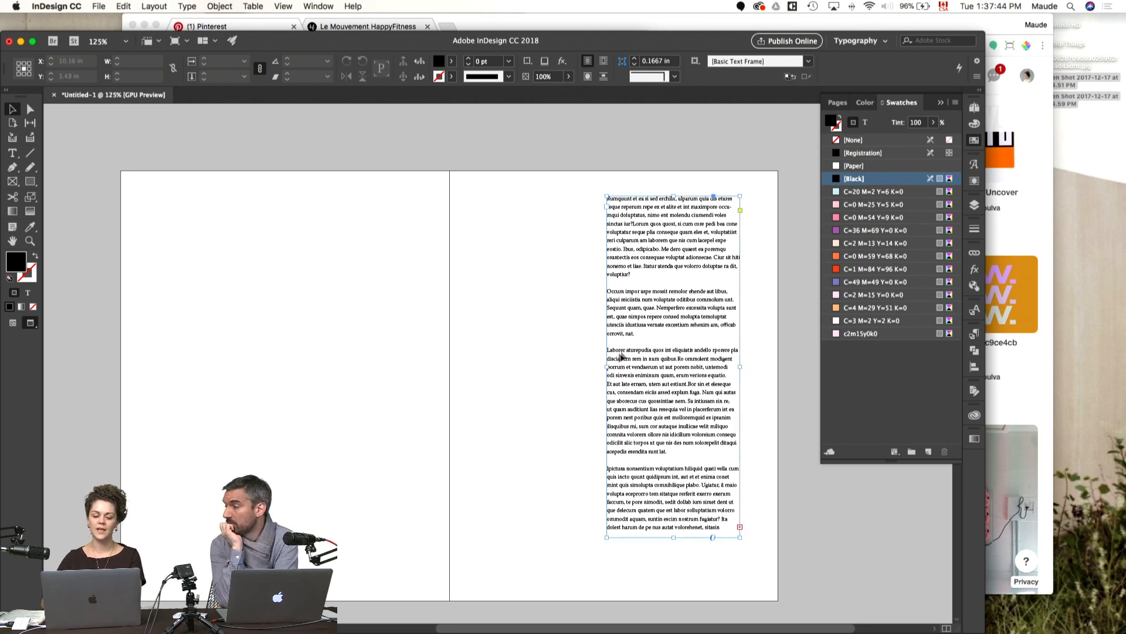
key("w")
left_click_drag(605, 367, 572, 366)
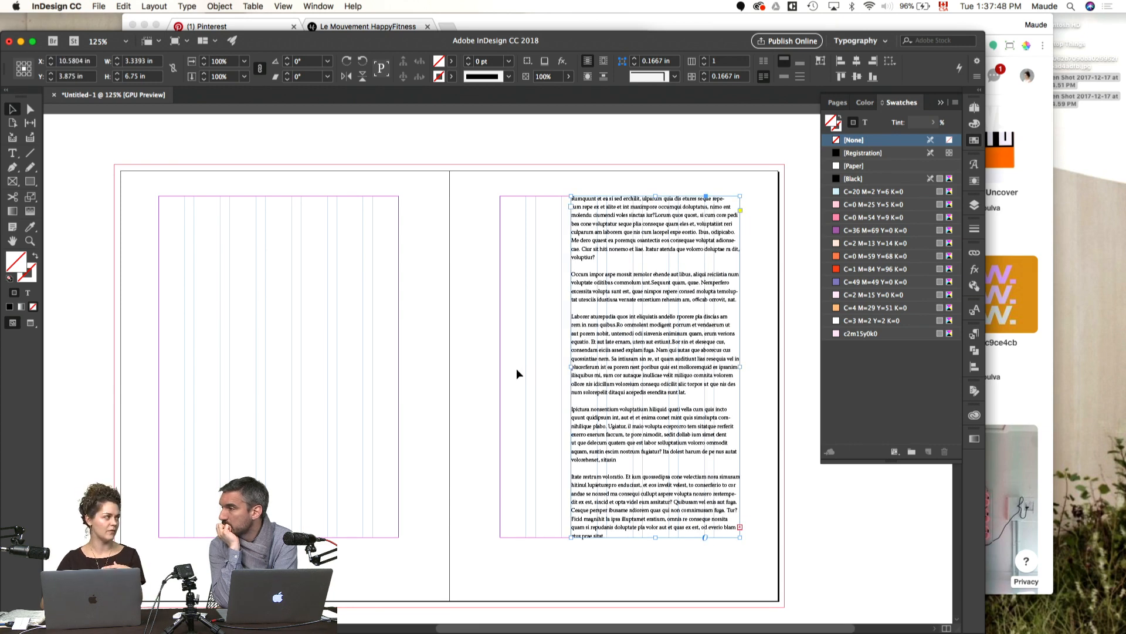
Step: Join the first two body text paragraphs by removing the blank line between them
double_click(608, 255)
key("Delete")
key("Delete")
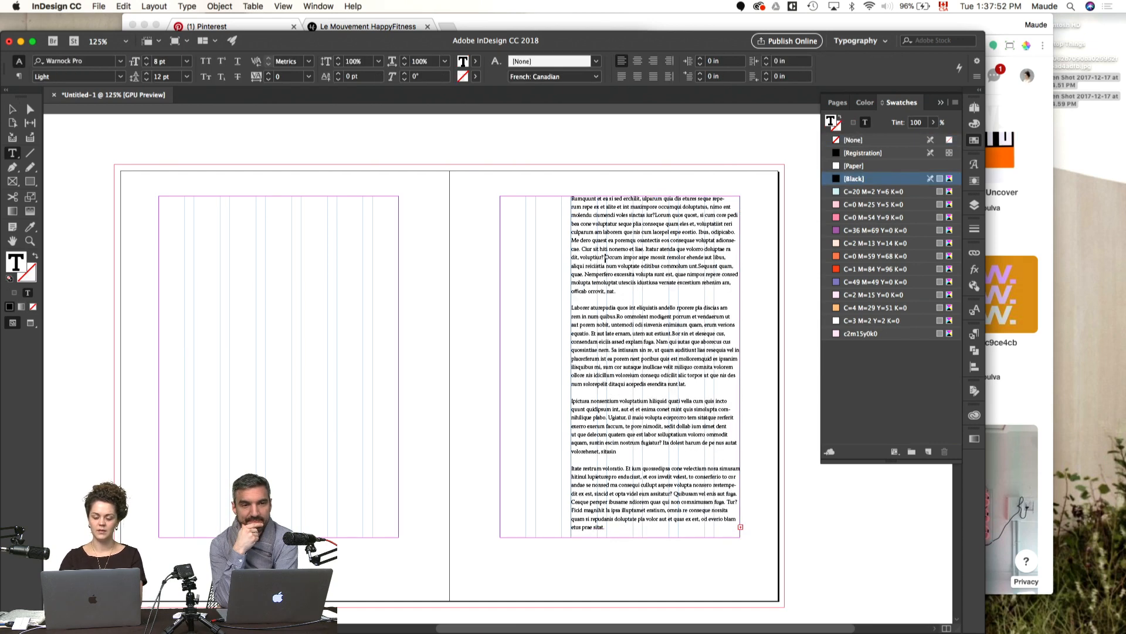
key("Escape")
left_click(453, 337)
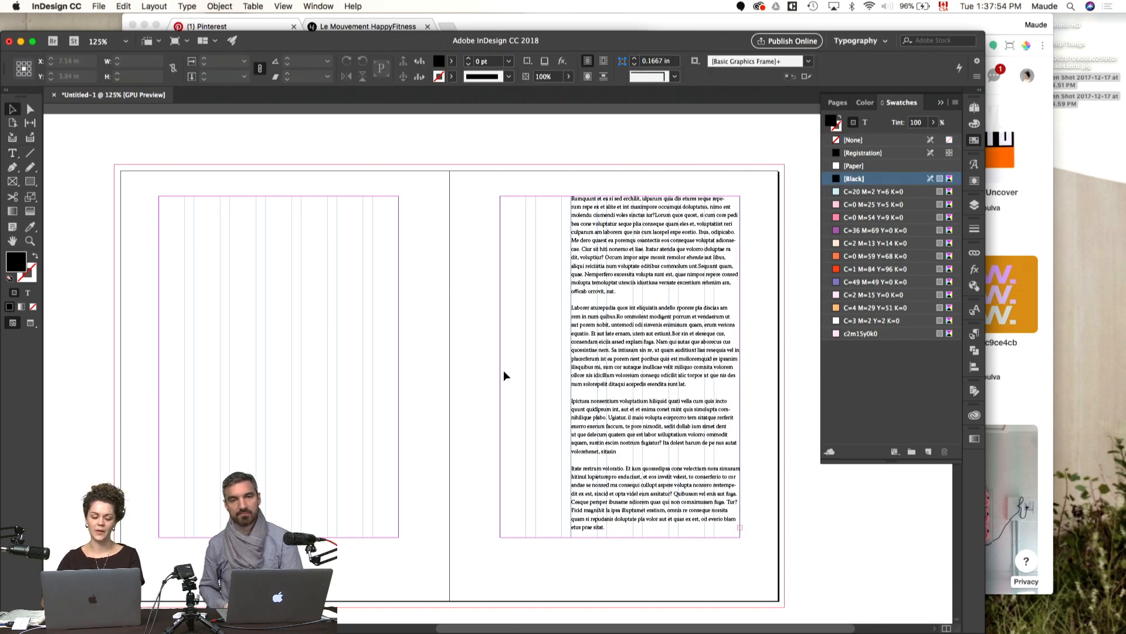
Step: Lengthen the body text frame to the page's bottom edge, 8 in tall, to expose the overset text
scroll(504, 371, "down", 2)
left_click(674, 453)
key("w")
key("w")
left_click_drag(656, 472, 660, 538)
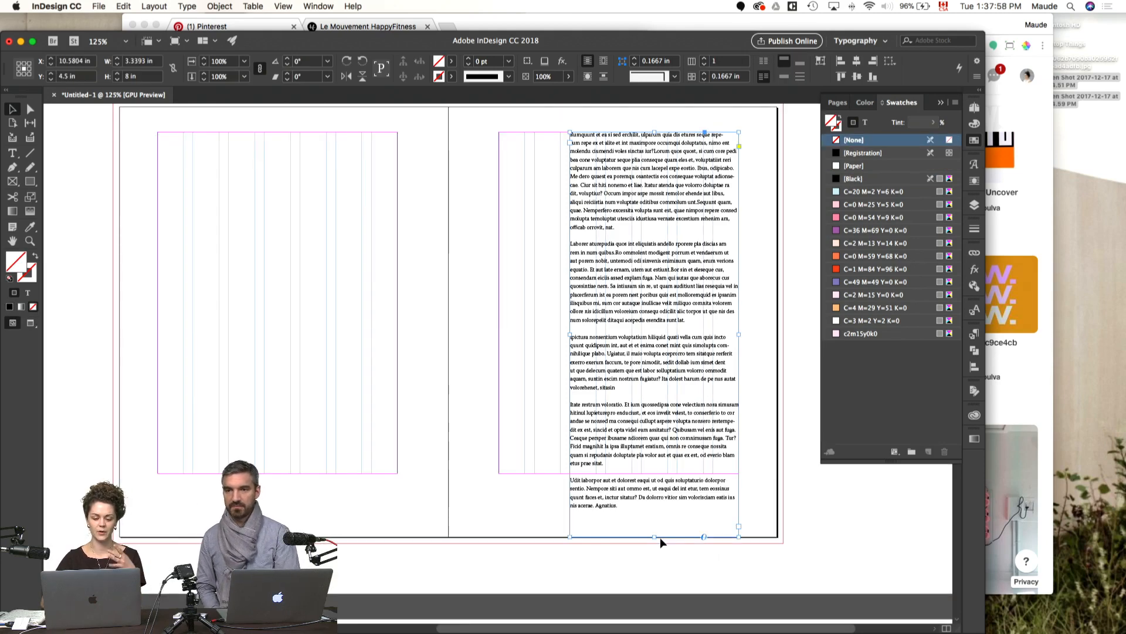
Step: Delete the last body paragraph, shorten the text frame to 6.75 in at the bottom margin, and preview the spread
double_click(626, 513)
key("shift+Up")
key("shift+Up")
key("shift+Up")
key("shift+Up")
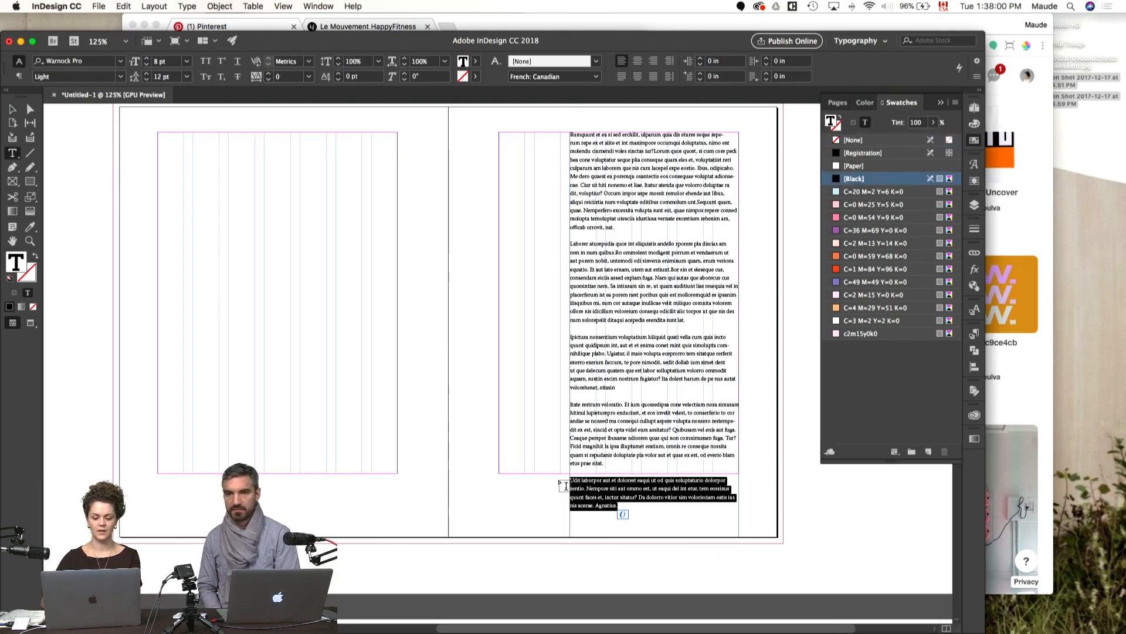
key("BackSpace")
key("Escape")
left_click_drag(656, 537, 654, 473)
left_click_drag(370, 406, 409, 450)
key("w")
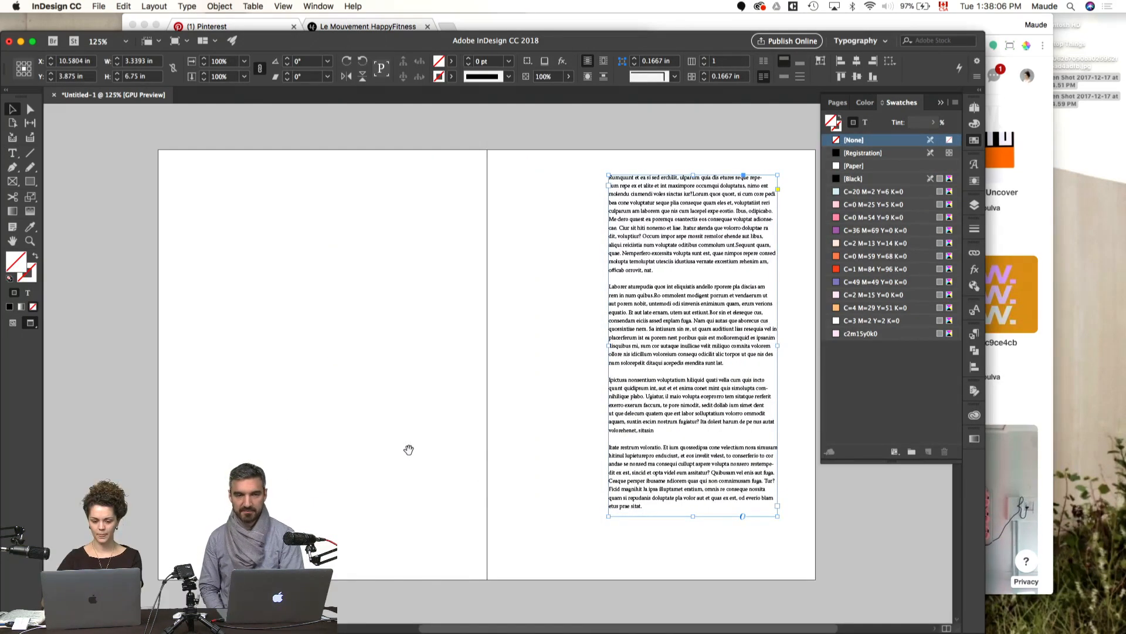
Step: Draw a 6.625 by 8.75 in rectangle covering the whole left page out to its bleed
key("w")
key("m")
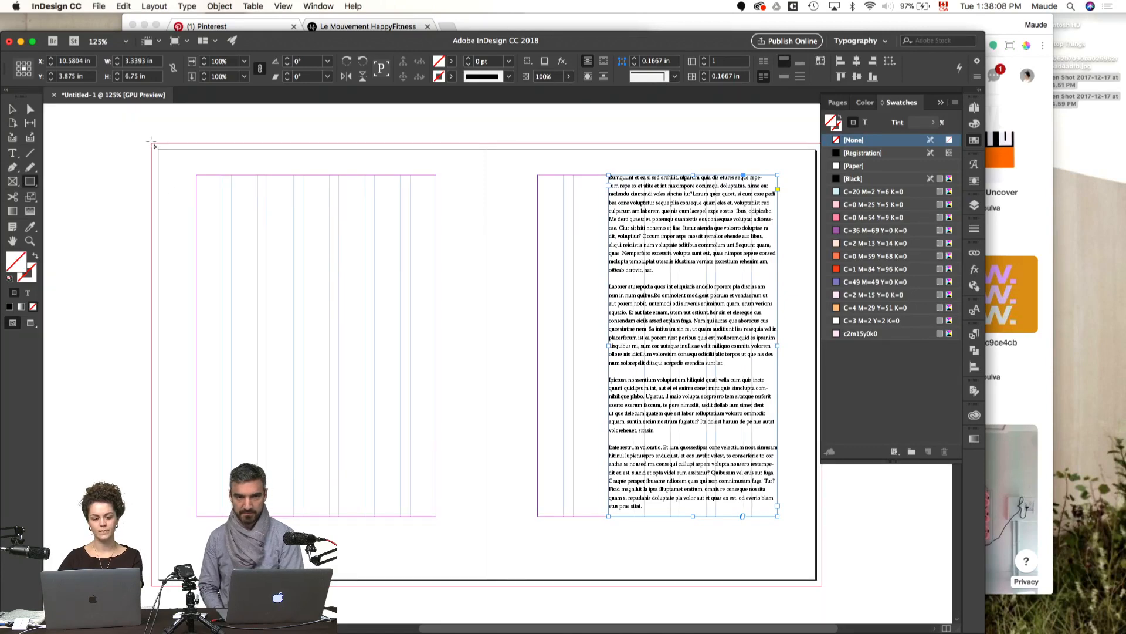
left_click_drag(152, 144, 489, 587)
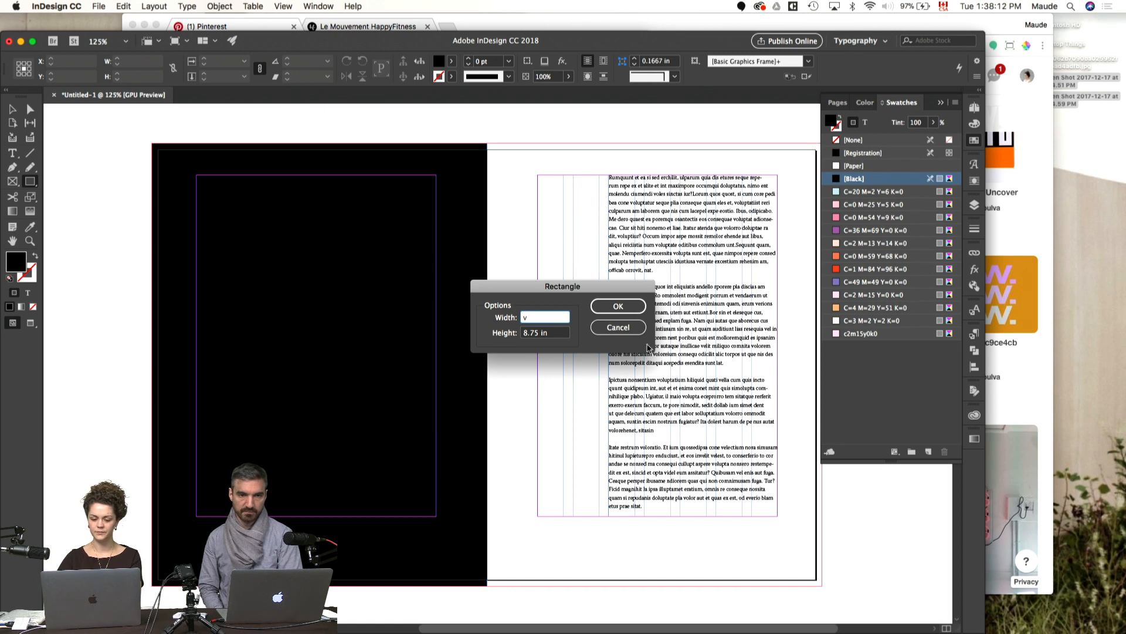
key("Return")
key("Escape")
key("Escape")
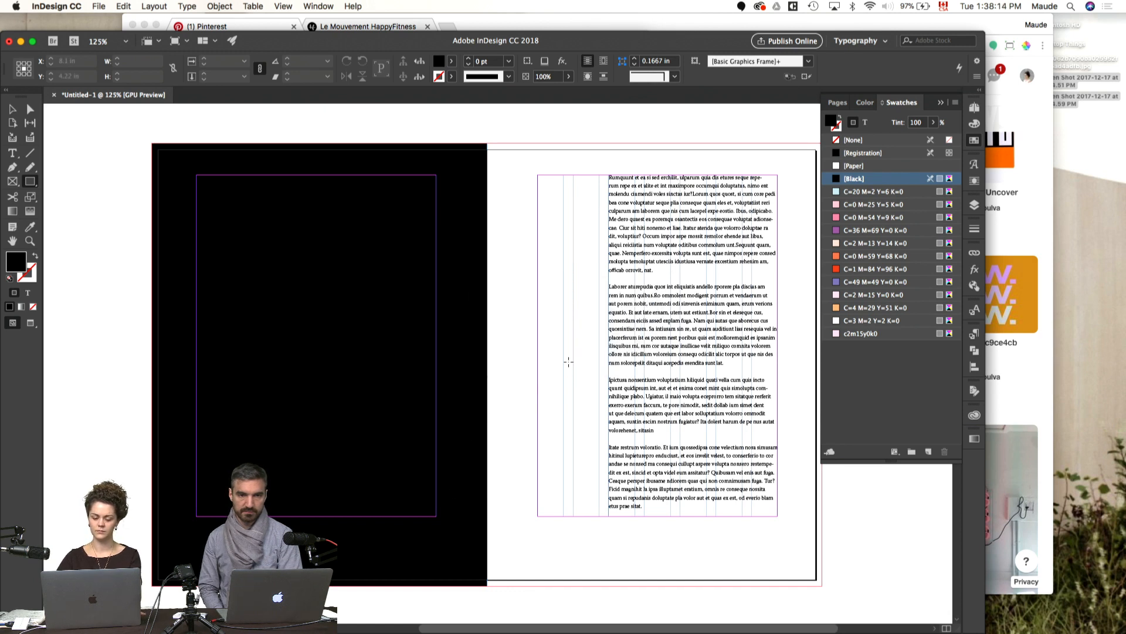
key("v")
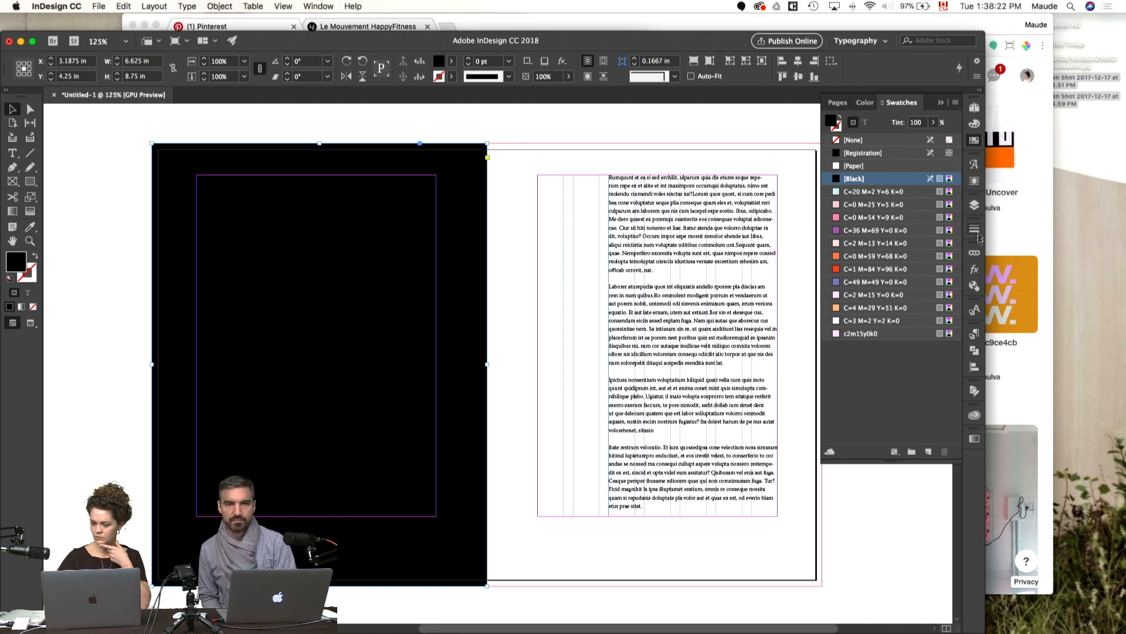
Step: Fill the left-page rectangle with a linear gradient and float the gradient settings beside it
left_click(974, 446)
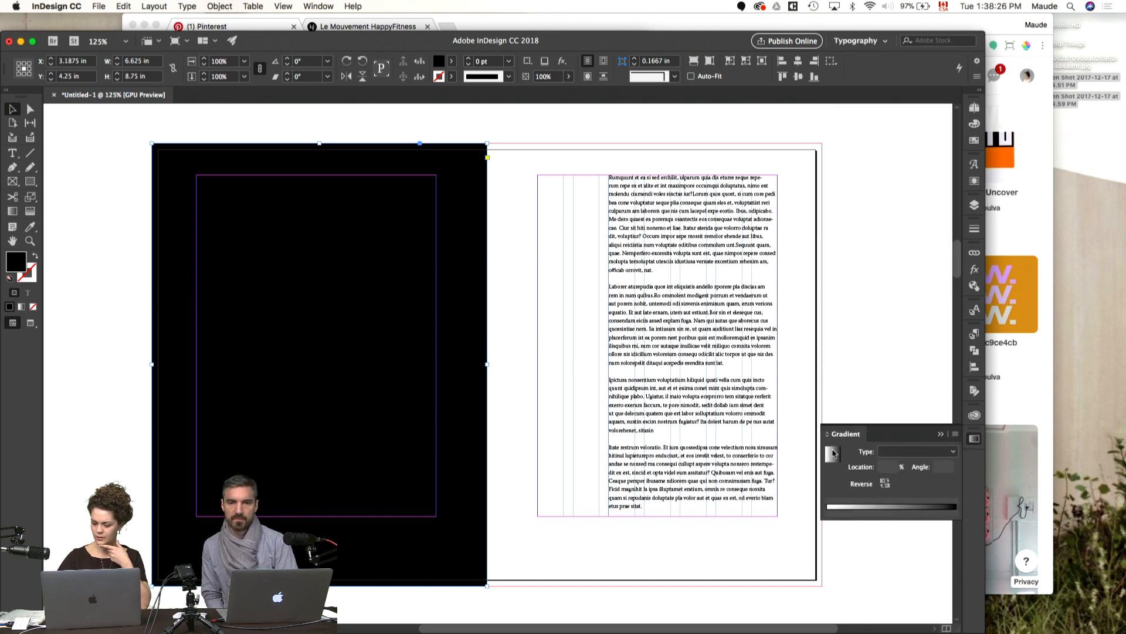
left_click(832, 453)
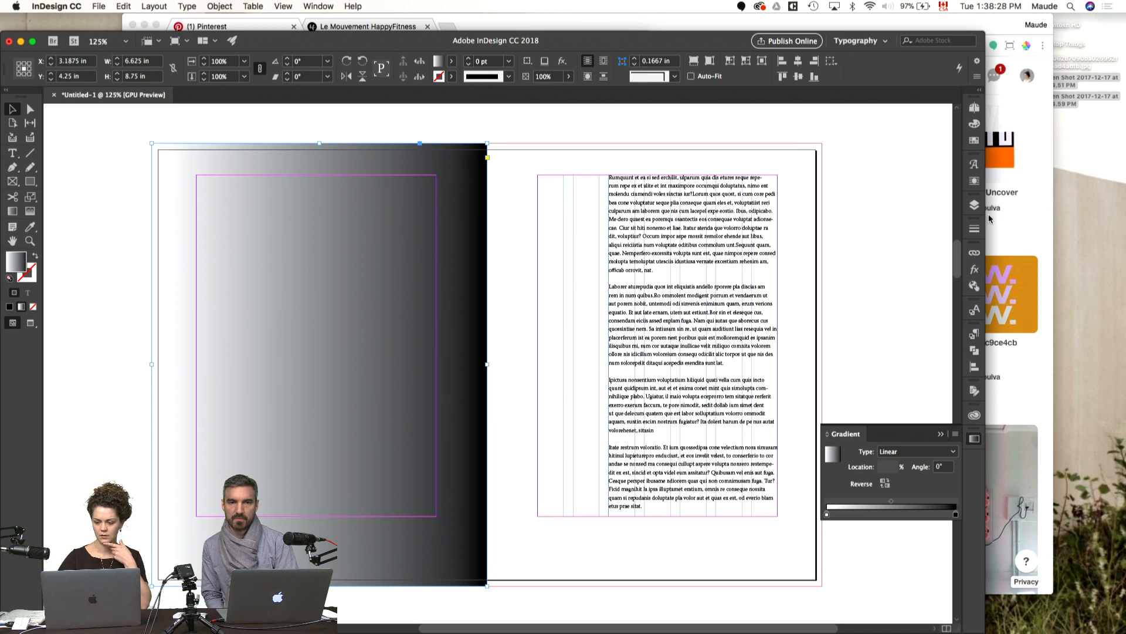
left_click_drag(846, 433, 765, 383)
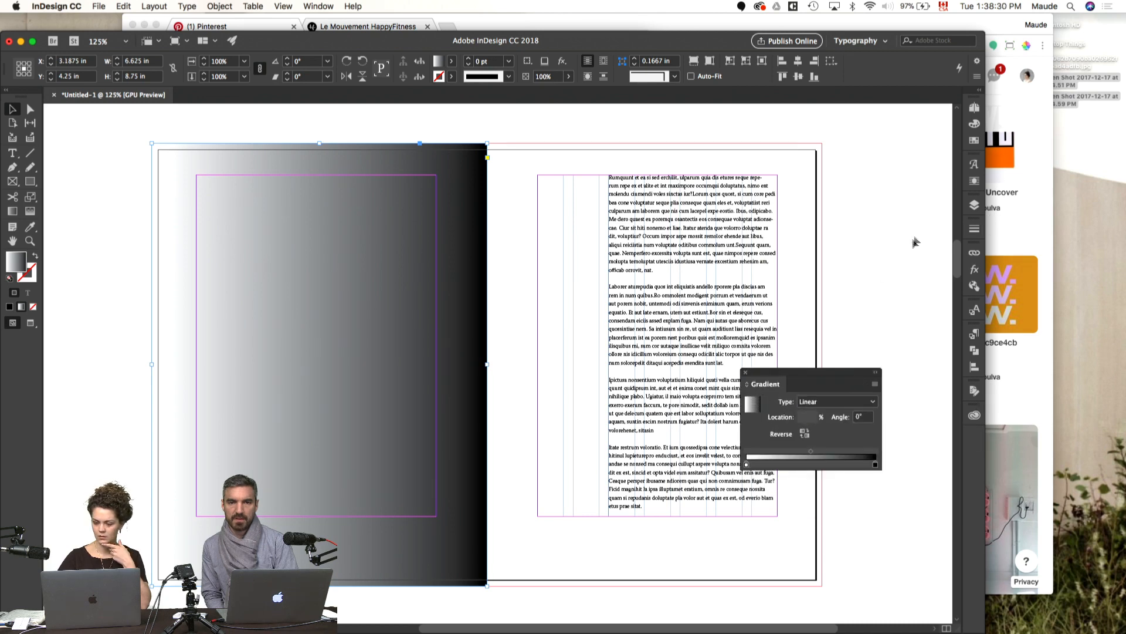
Step: Colour the left-page rectangle's gradient from swatch C=0 M=59 Y=68 K=0 to swatch C=1 M=84 Y=96 K=0
left_click(975, 141)
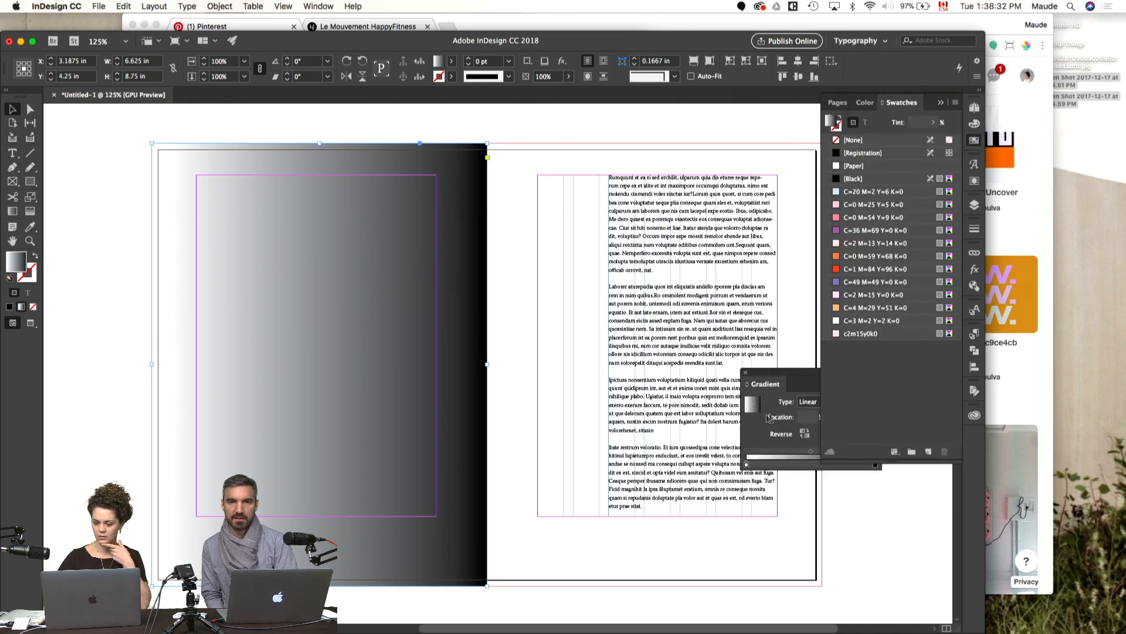
left_click_drag(766, 376, 698, 466)
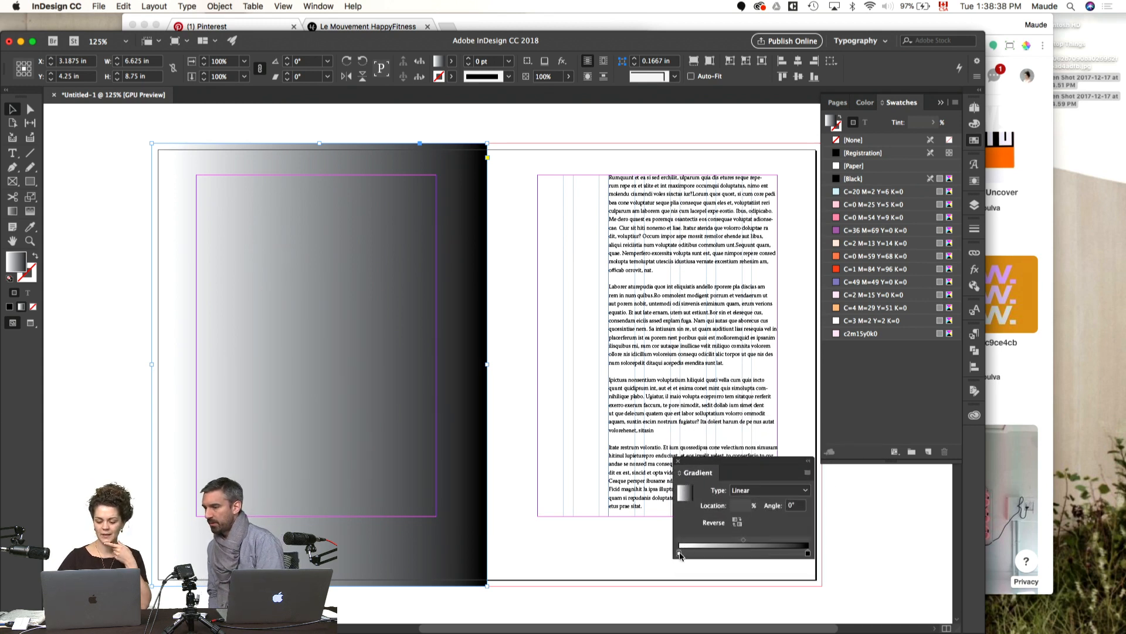
left_click(680, 553)
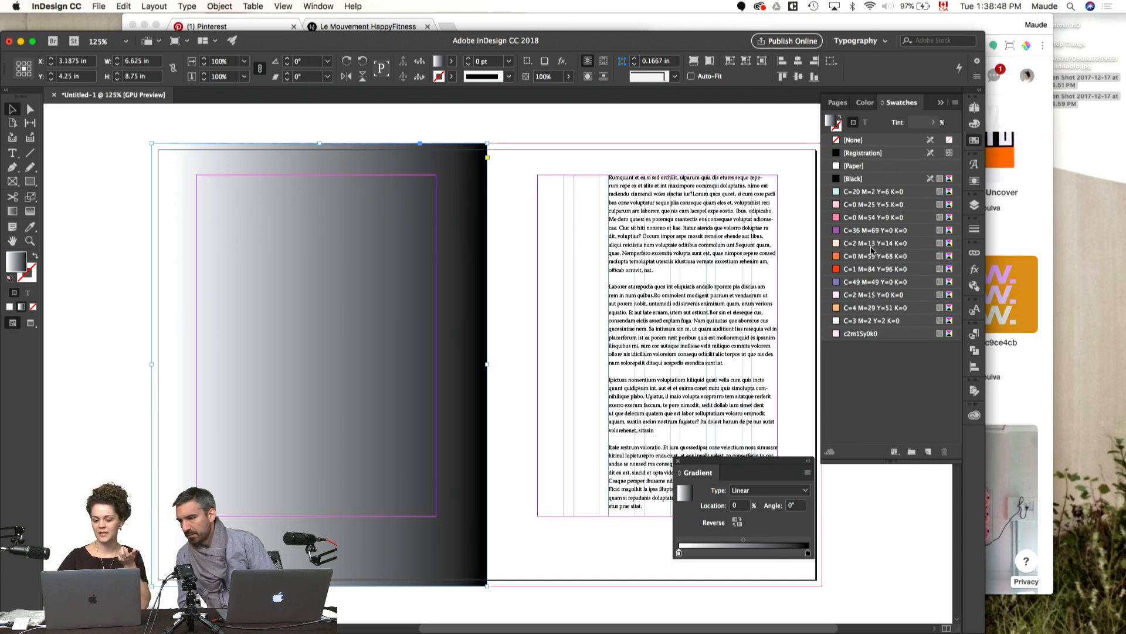
left_click_drag(852, 258, 680, 553)
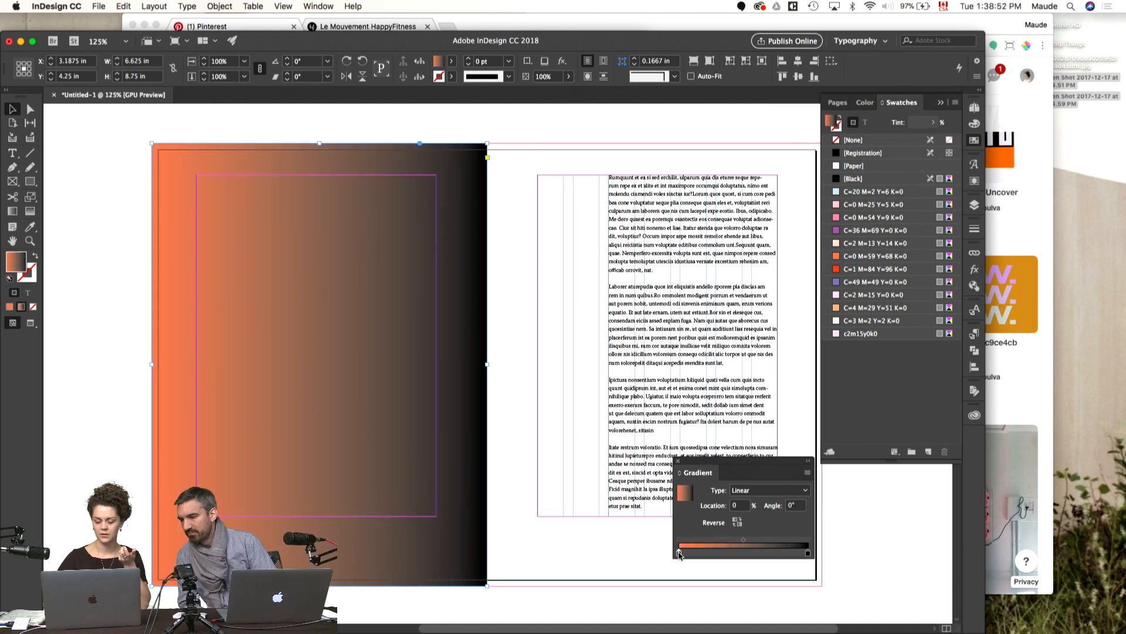
left_click_drag(868, 269, 809, 554)
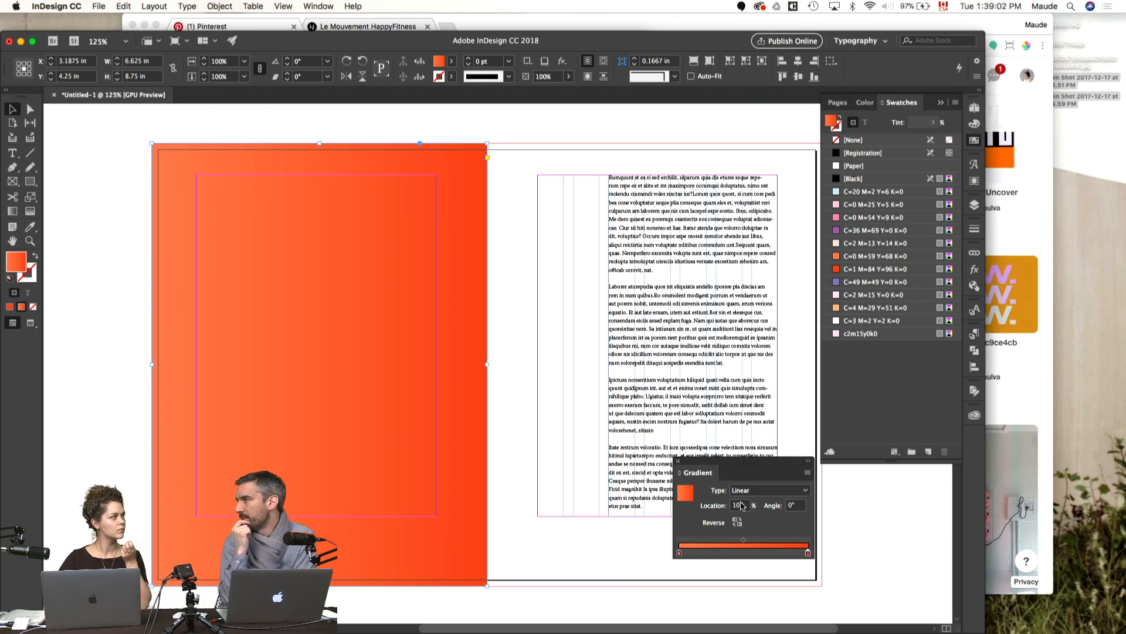
Step: Set the rectangle's gradient angle to 90°
double_click(740, 505)
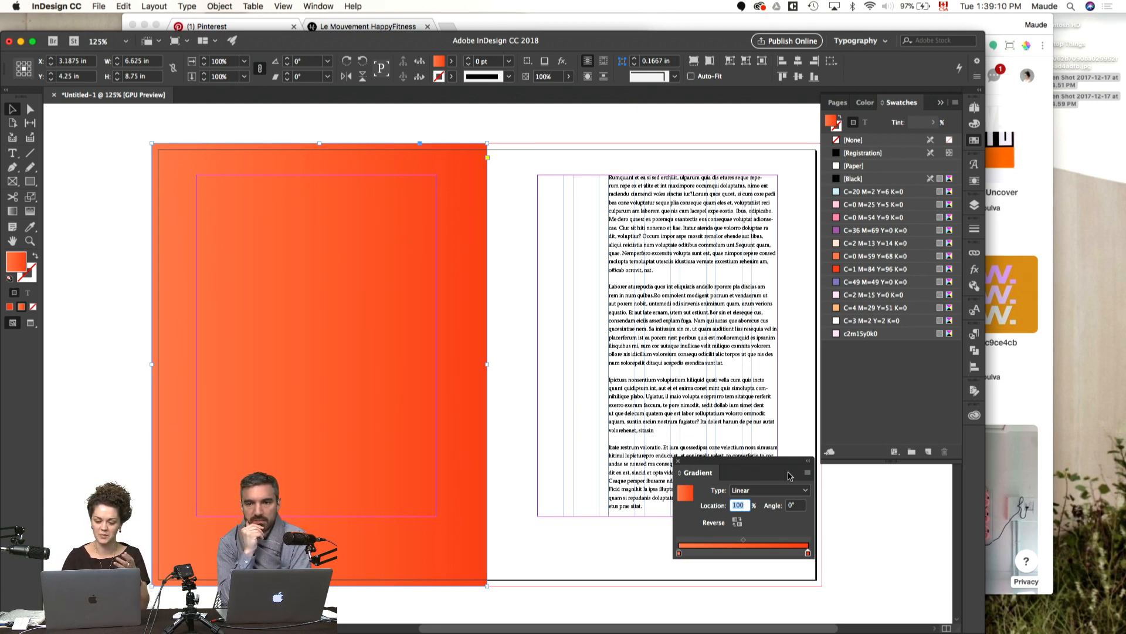
left_click(799, 506)
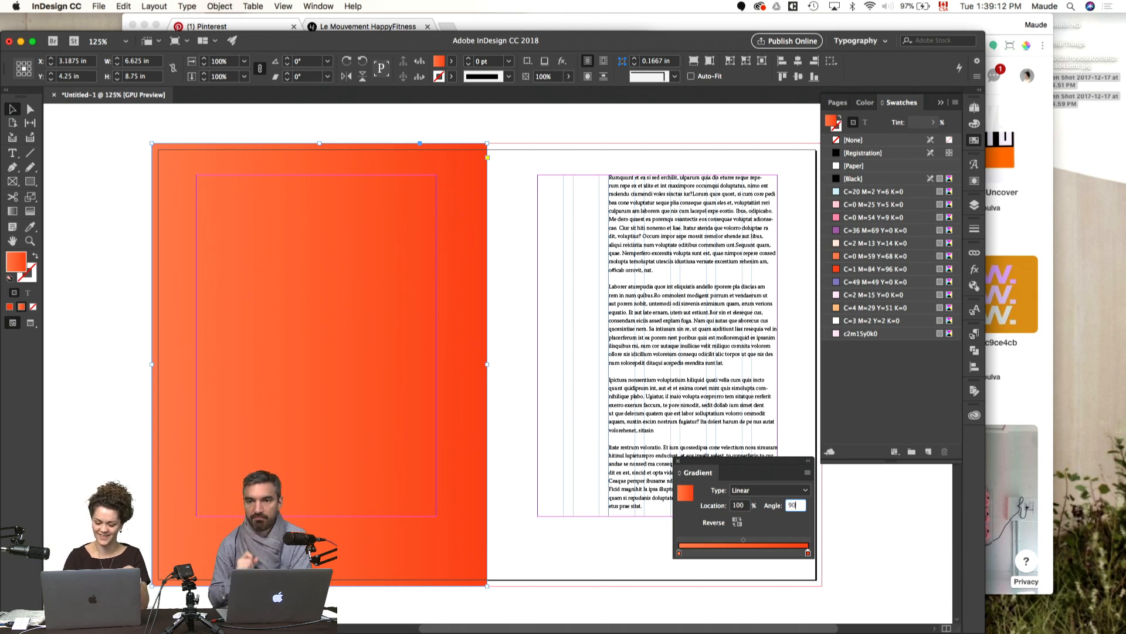
key("Return")
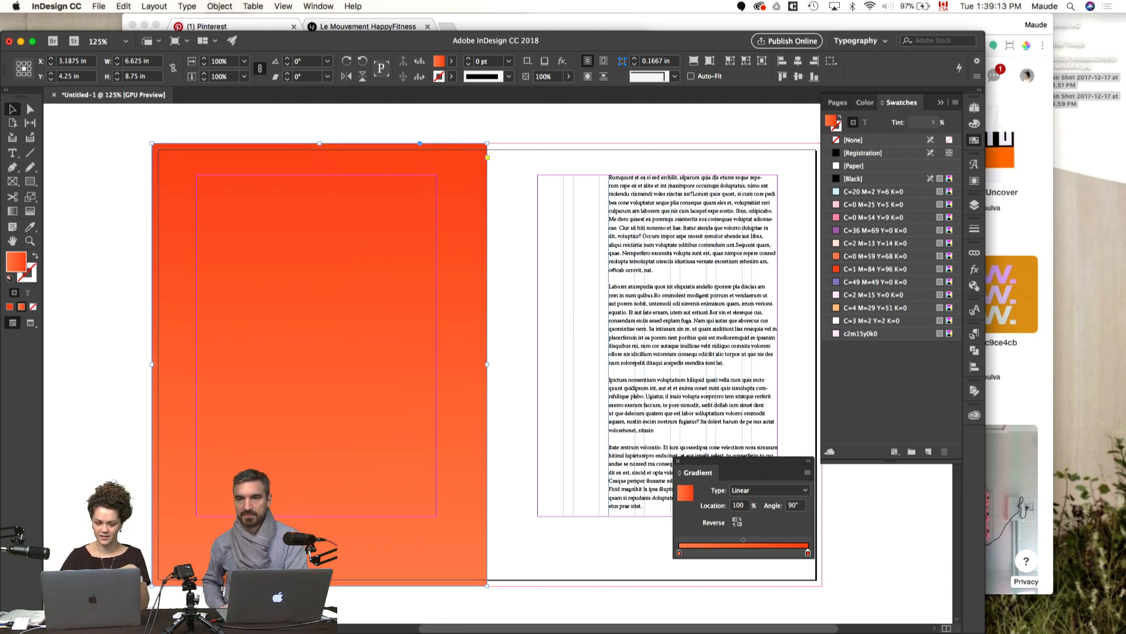
Step: Try swatch C=4 M=29 Y=51 K=0 as the gradient's starting colour and undo it
left_click(679, 553)
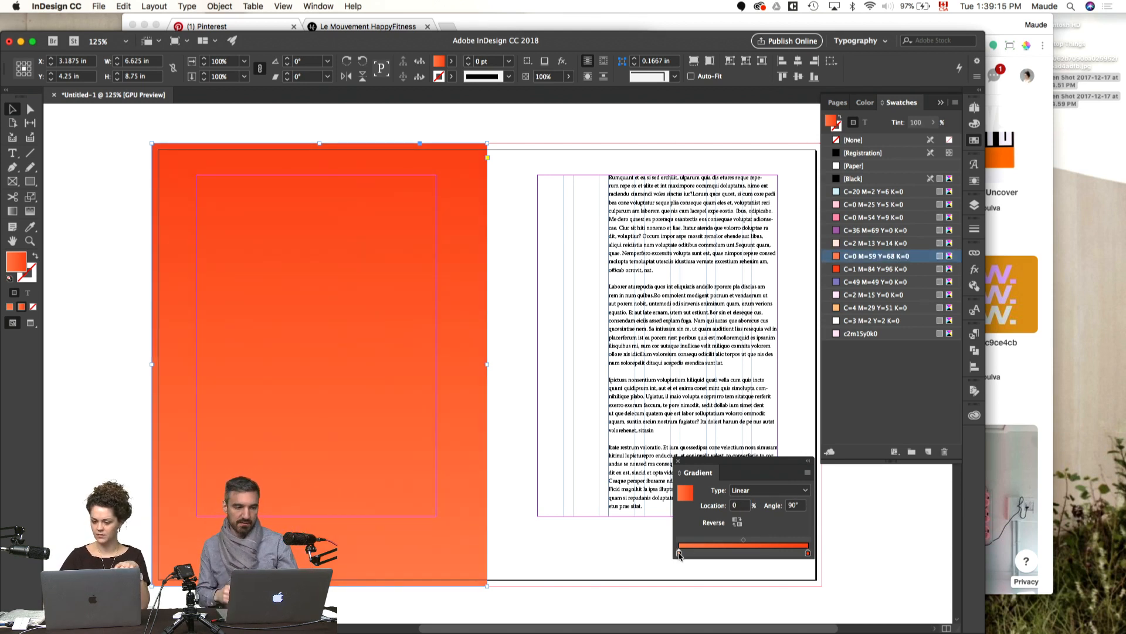
left_click(861, 309)
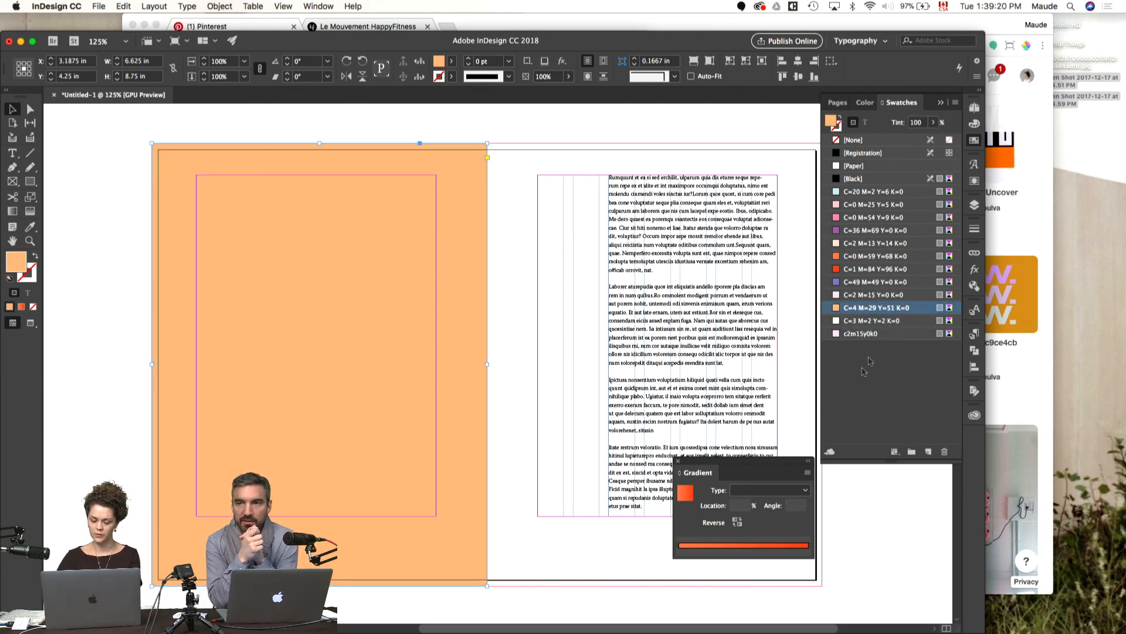
key("super+z")
left_click_drag(847, 311, 680, 554)
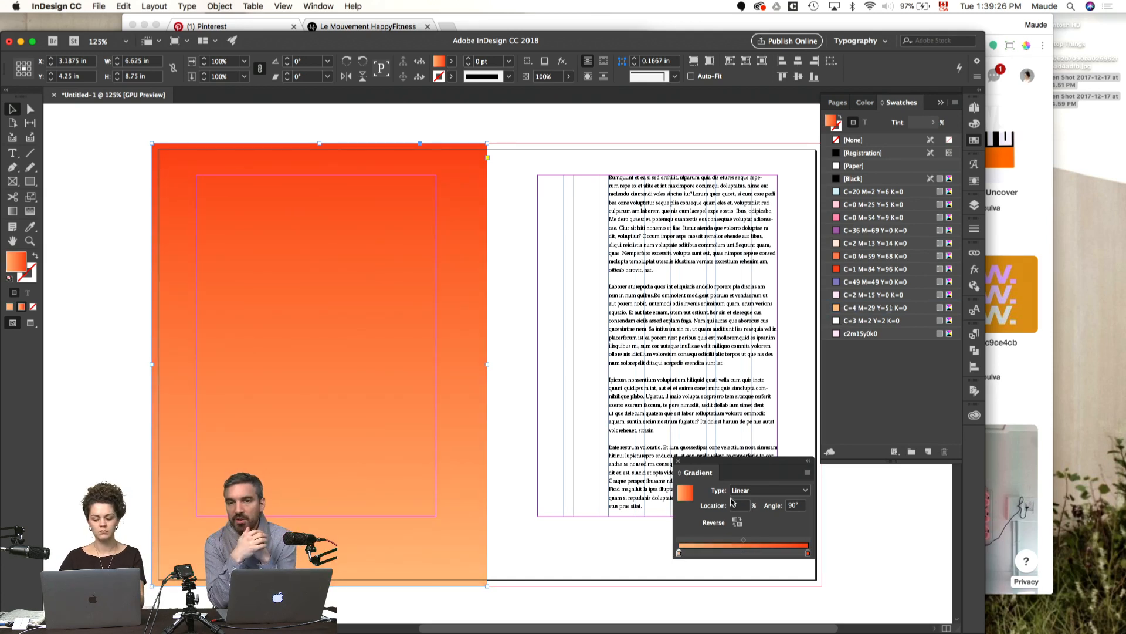
key("super+z")
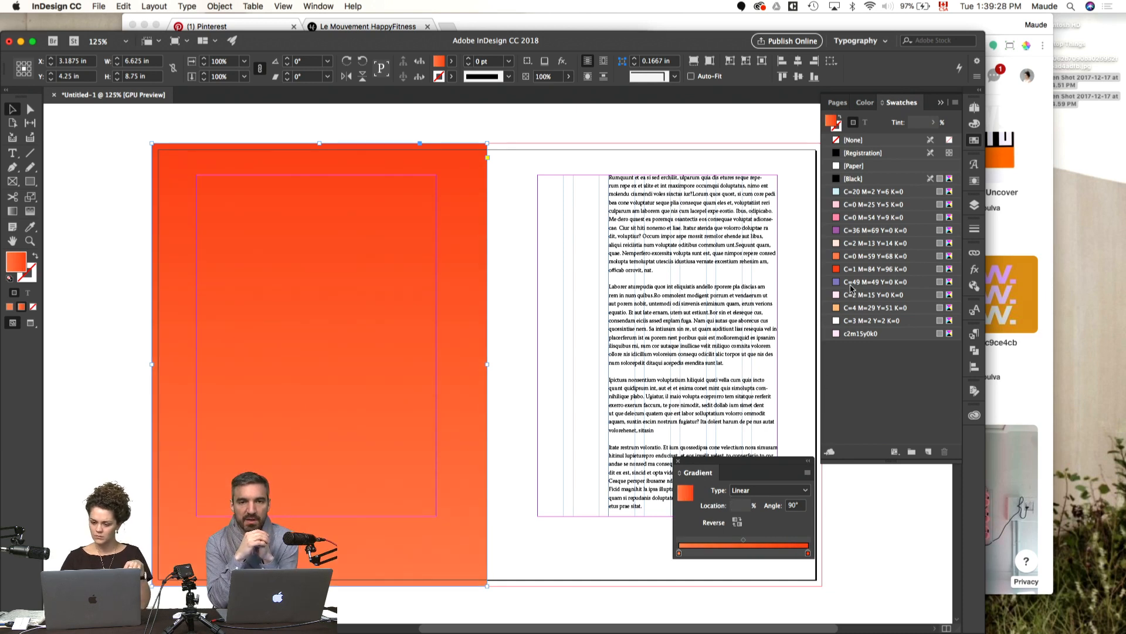
Step: Change the gradient's end colour to the pale pink swatch C=0 M=25 Y=5 K=0
left_click(839, 205)
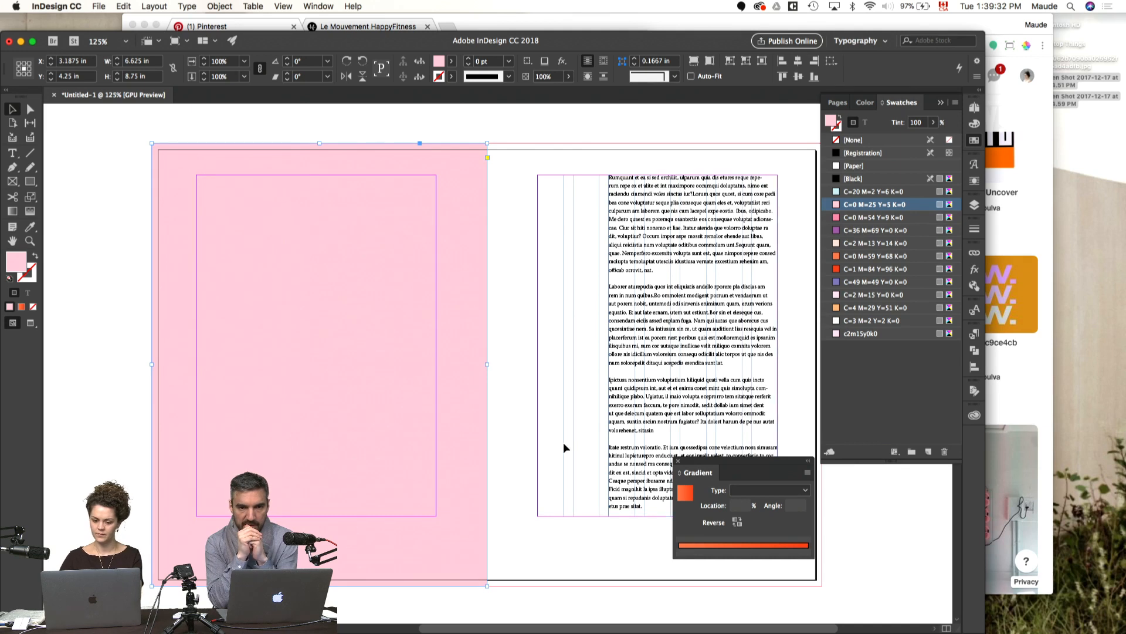
key("super+z")
left_click_drag(844, 205, 809, 554)
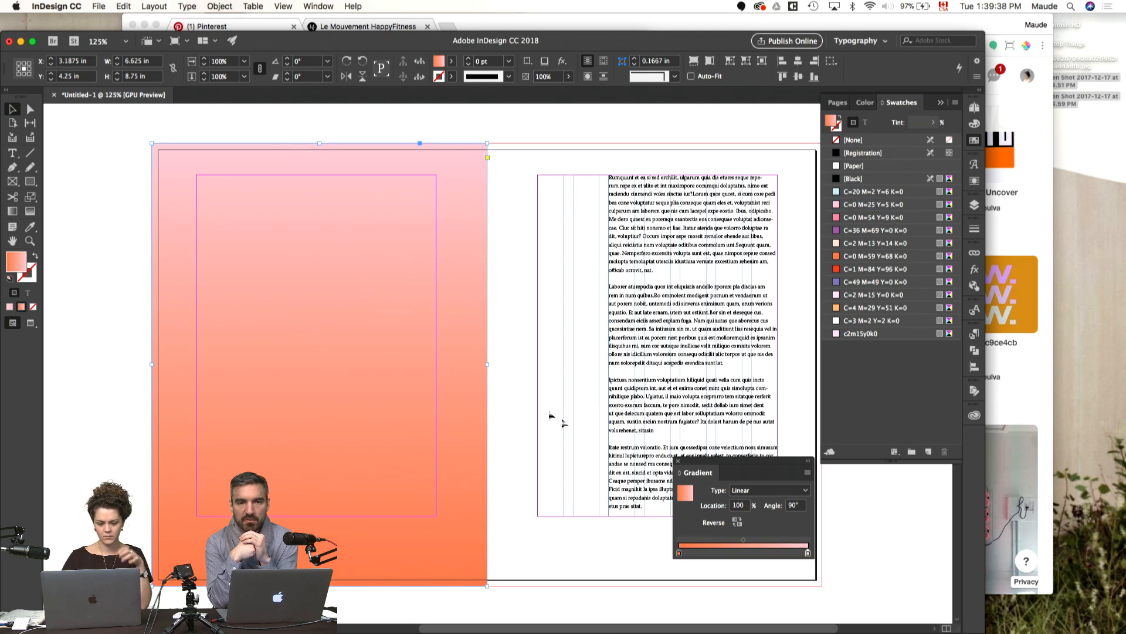
Step: Set the left-page gradient rectangle's blending mode to Multiply
left_click(535, 381)
left_click(469, 340)
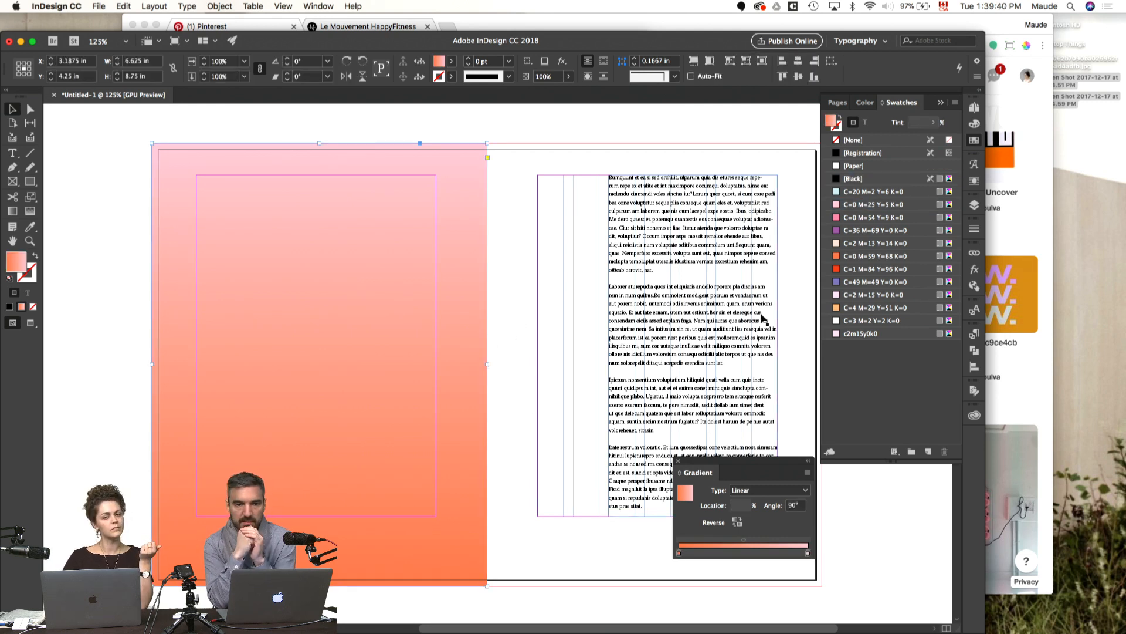
left_click(975, 271)
left_click(851, 265)
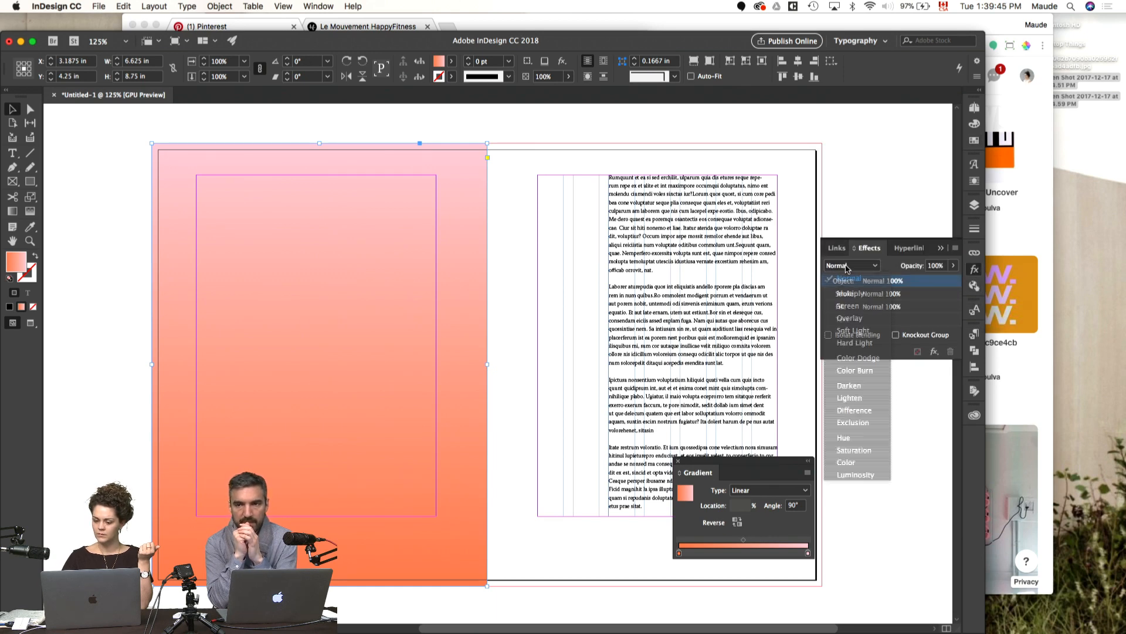
left_click(849, 293)
left_click(840, 168)
key("w")
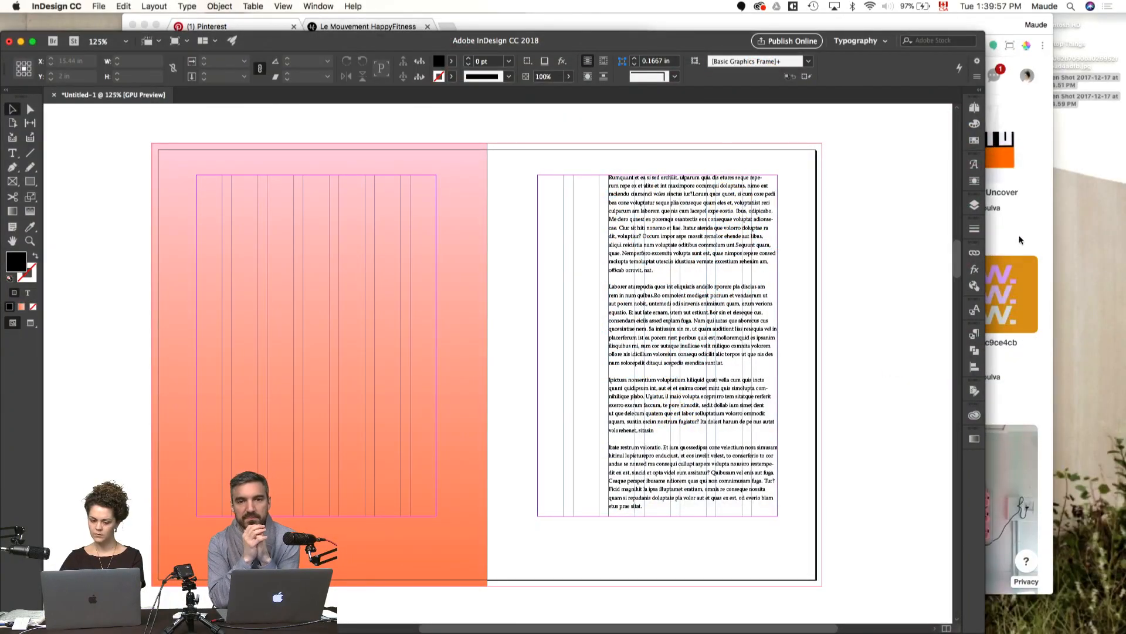
Step: Copy the extra quote "L'entraînement, ça rend content." from the end of the Pages coach guide and return to the InDesign layout
key("super+Tab")
left_click(464, 304)
scroll(463, 301, "down", 10)
scroll(463, 301, "down", 15)
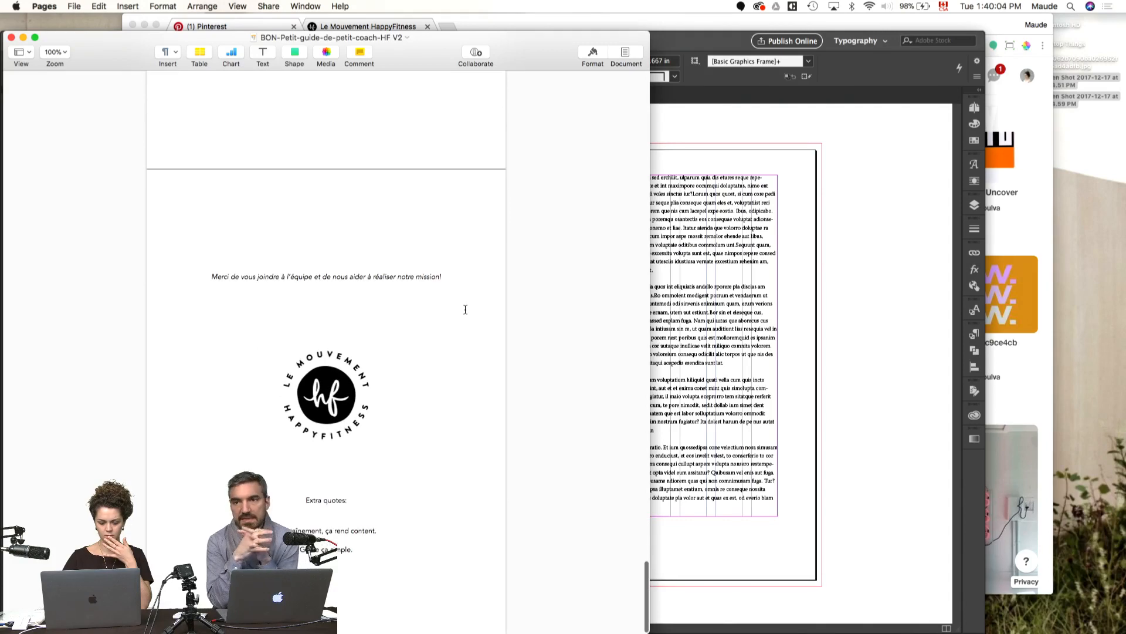
left_click_drag(377, 531, 282, 532)
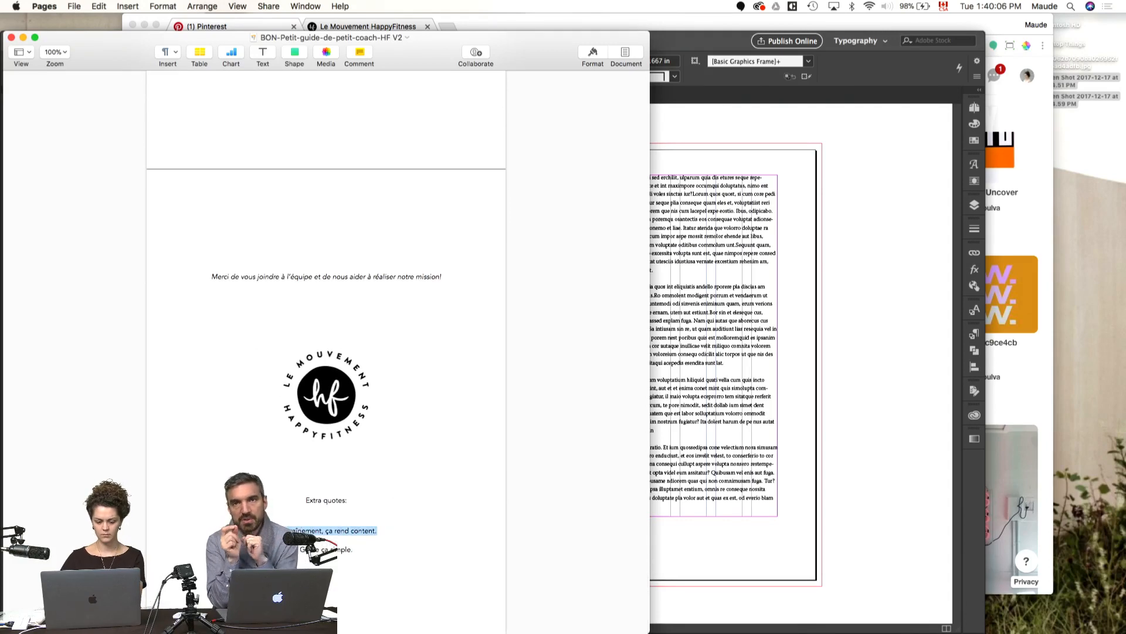
left_click(865, 365)
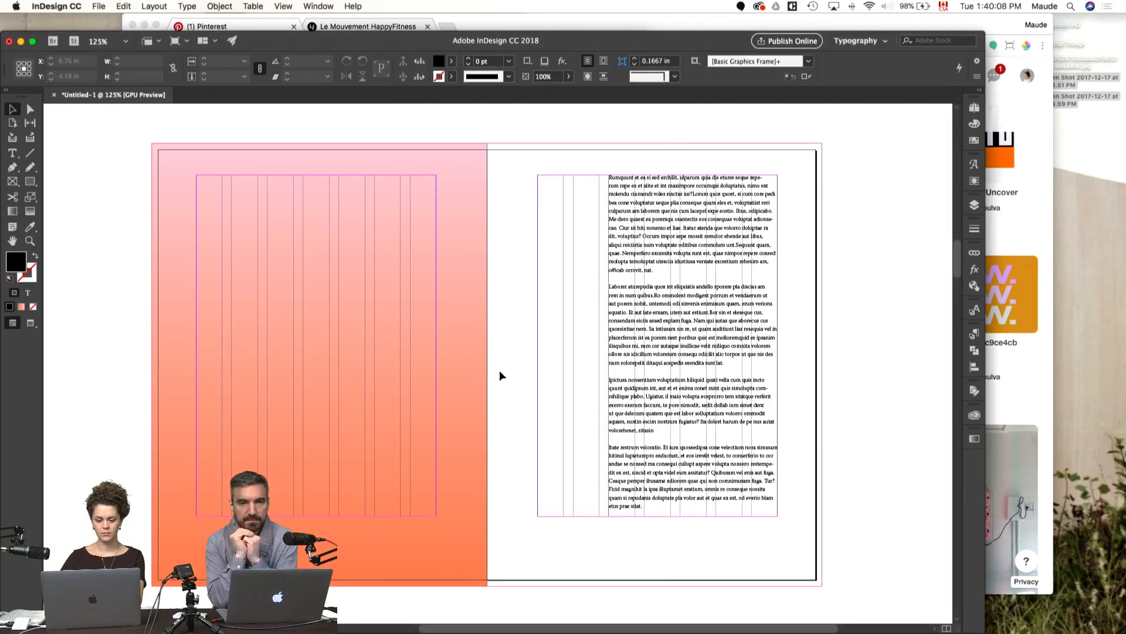
Step: Duplicate the body text frame onto the pasteboard beside the gradient page and replace its text with the copied quote
left_click_drag(530, 356, 751, 359)
left_click_drag(874, 288, 234, 329)
double_click(255, 328)
key("super+a")
type("L'entraînement, ça rend content.")
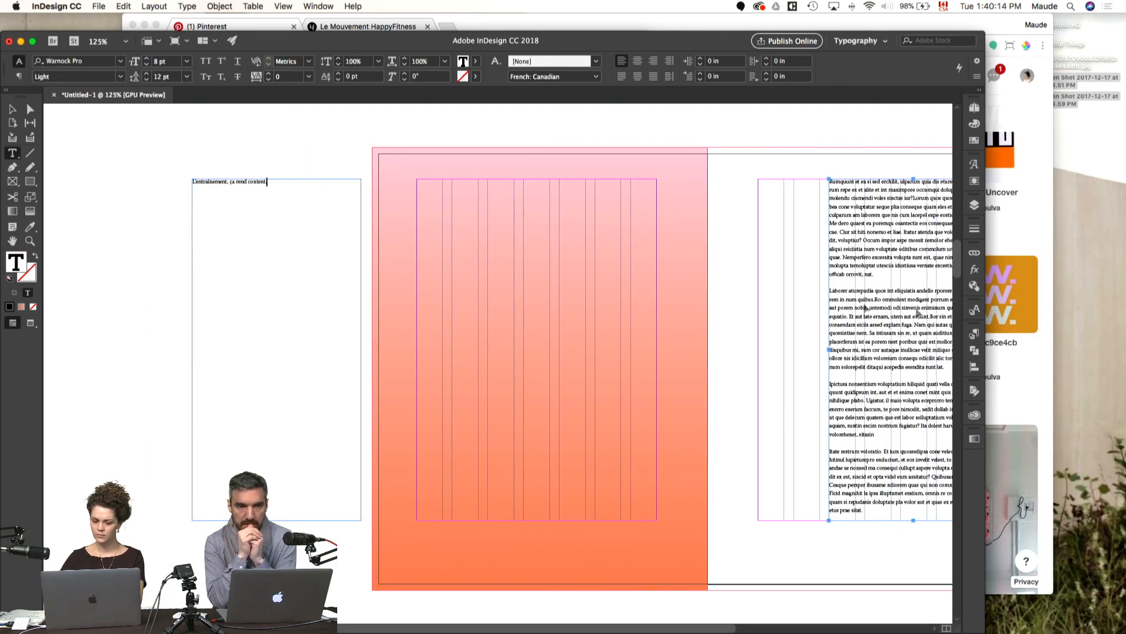
Step: Select the whole quote on the pasteboard and open the list of fonts for it
key("super+a")
key("super+t")
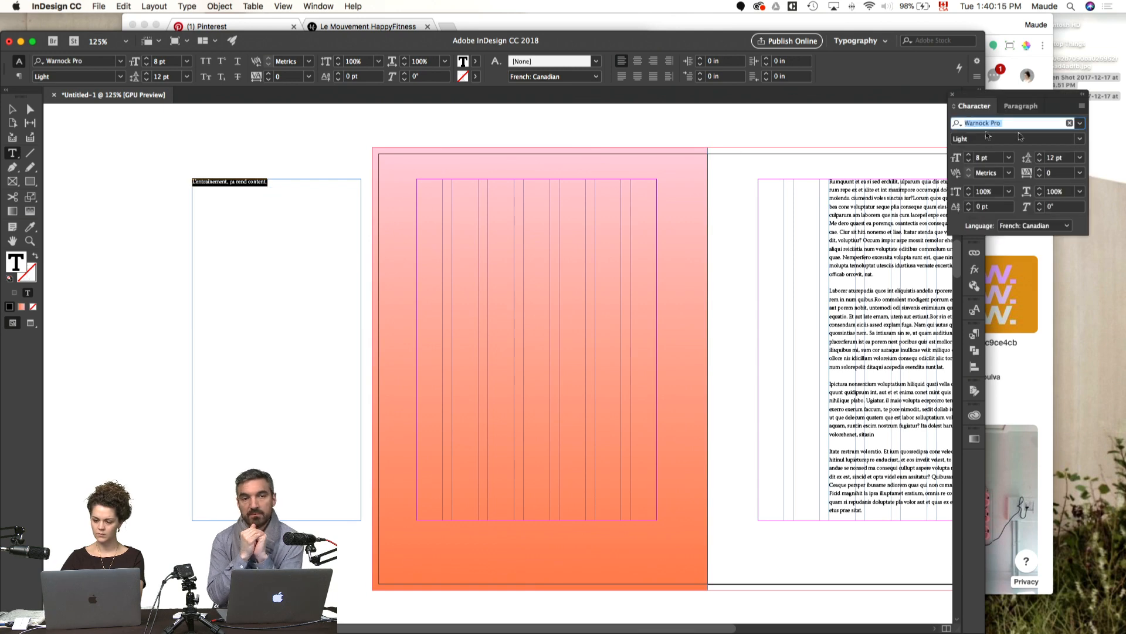
left_click(1081, 123)
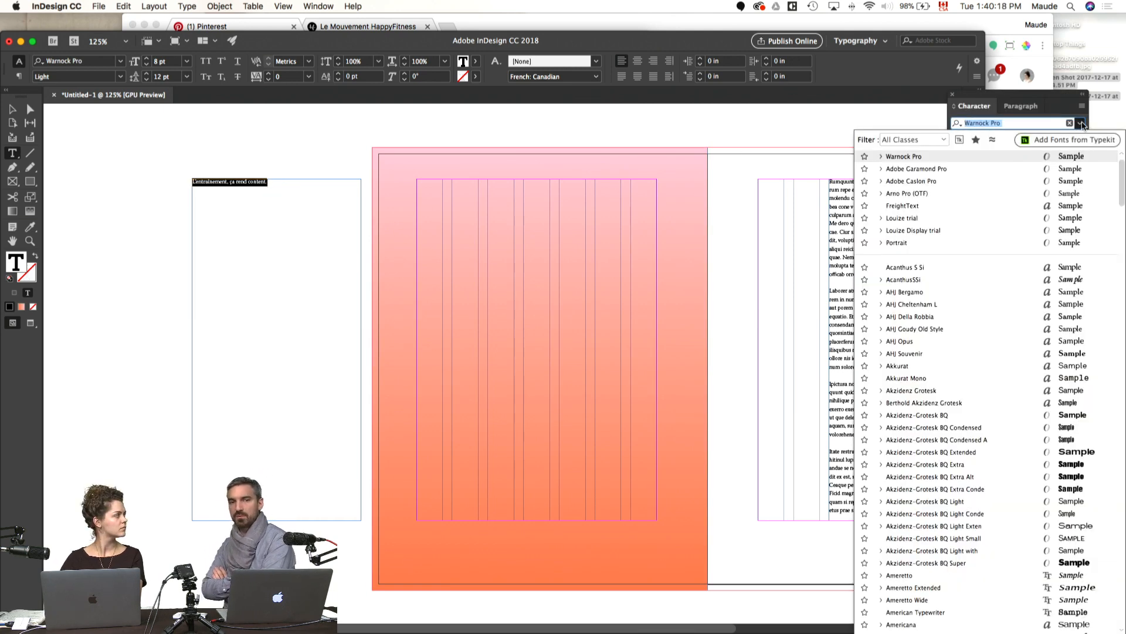
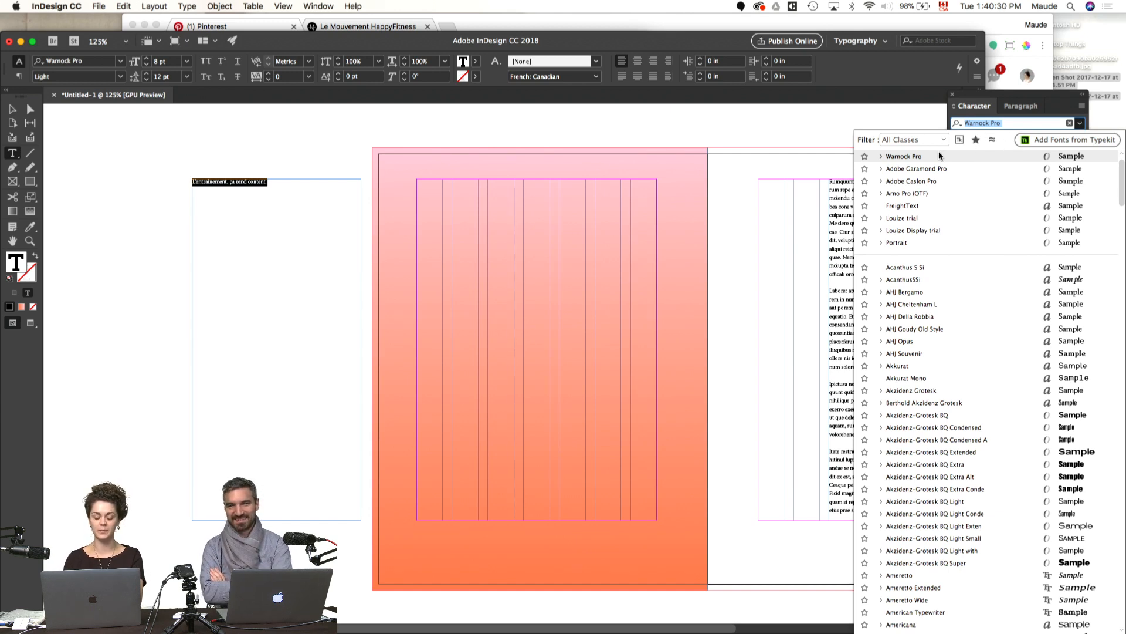
Step: Set the selected quote in GT America Expanded Bold at 30 pt
type("gt")
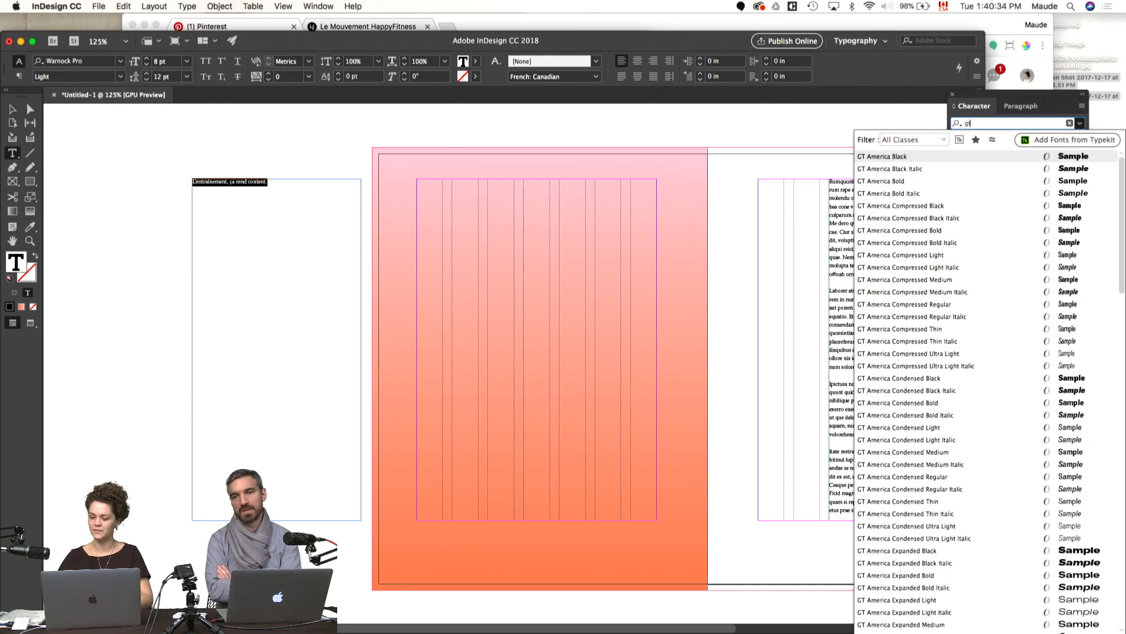
scroll(980, 291, "down", 5)
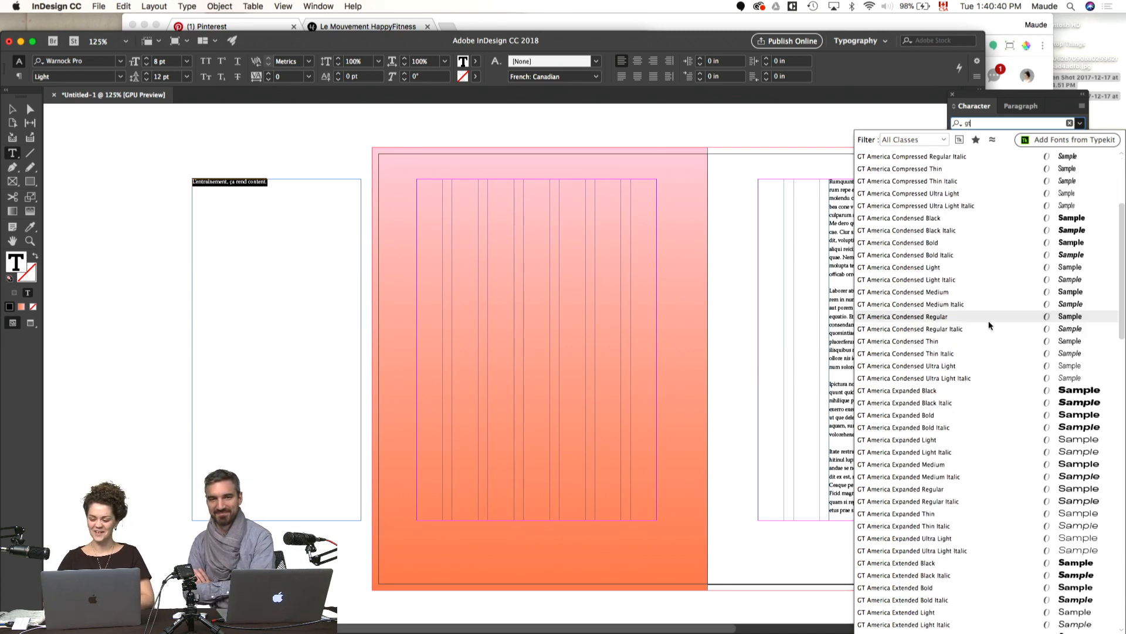
left_click(930, 417)
left_click(969, 156, "shift")
left_click(968, 155, "shift")
left_click(968, 156, "shift")
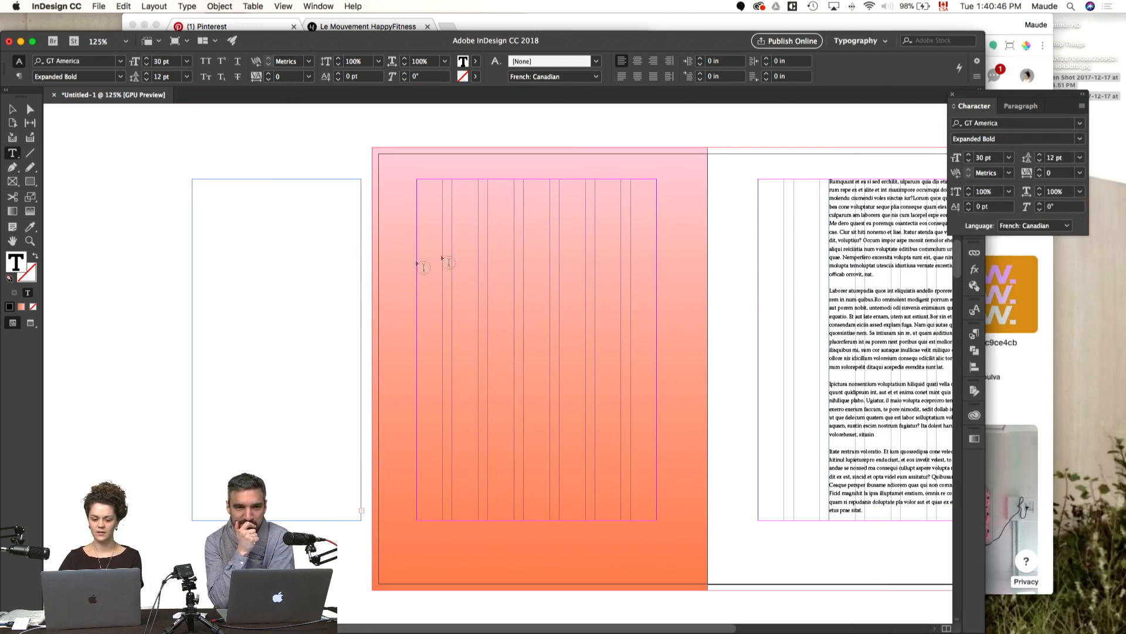
Step: Resize the quote's frame to 6.93 in wide by 4.6 in high and set the quote's leading to 30 pt
key("Escape")
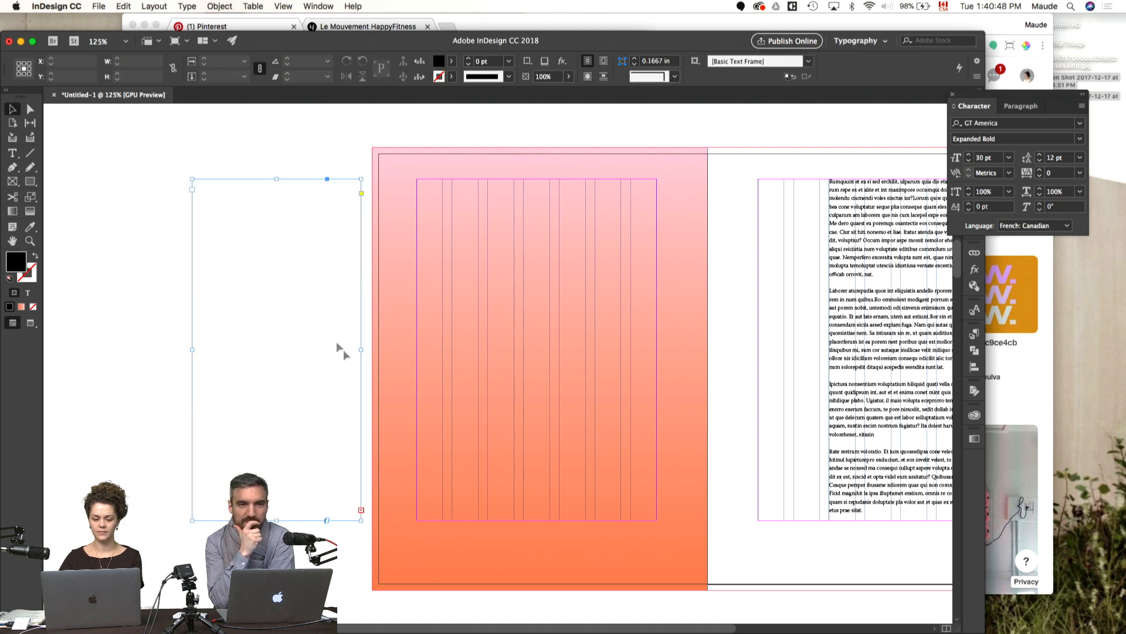
left_click_drag(362, 520, 544, 412)
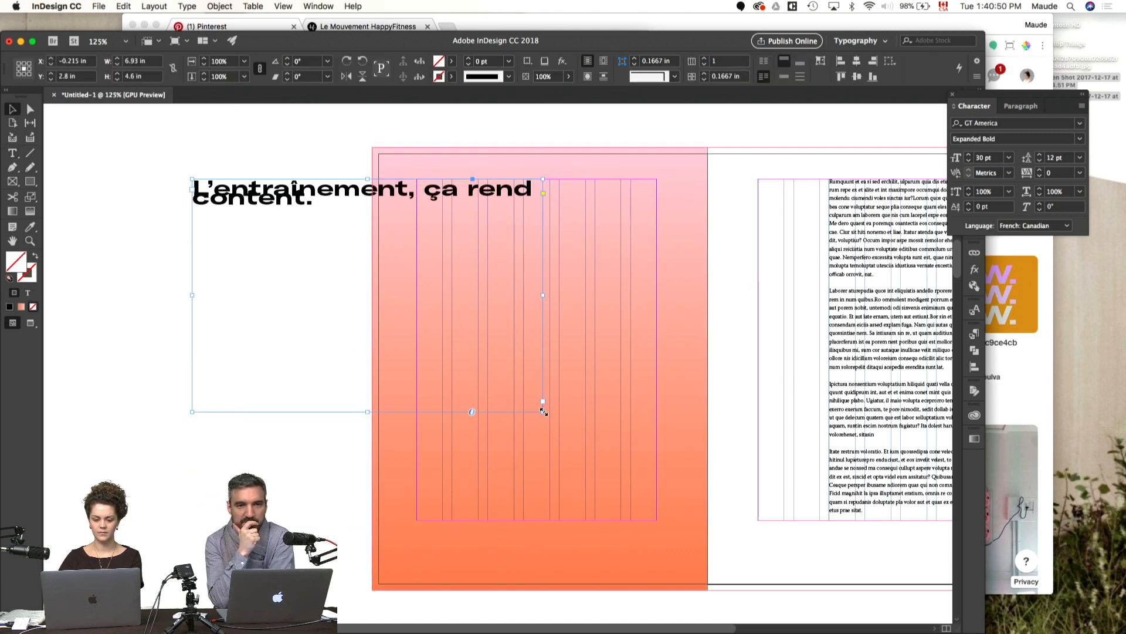
double_click(495, 221)
key("super+a")
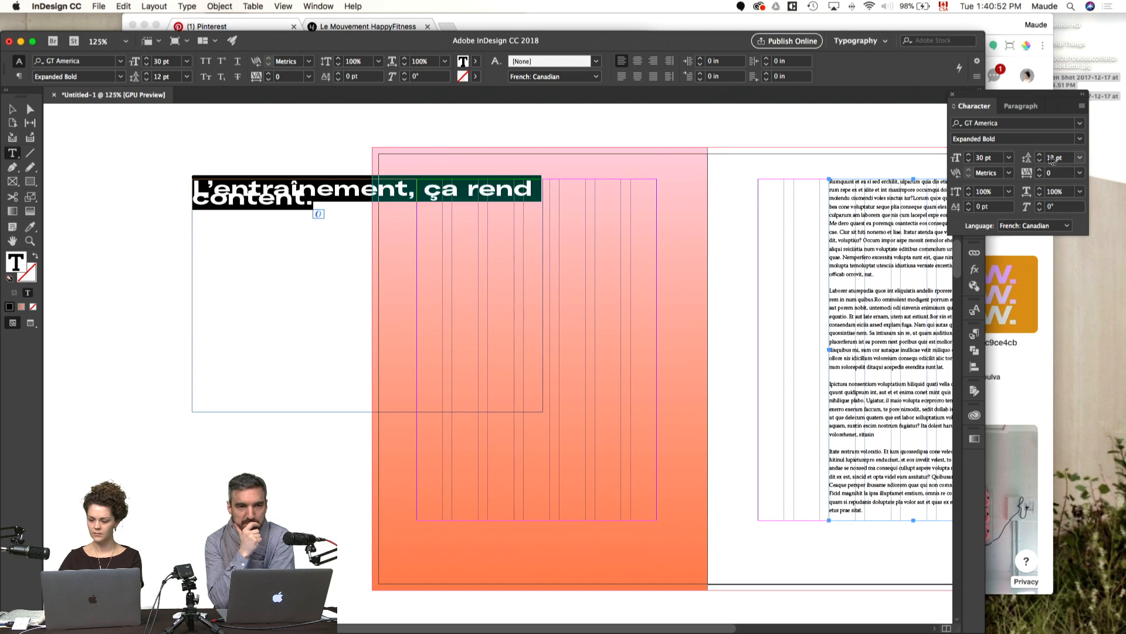
left_click(1040, 155, "shift")
left_click(1040, 155, "shift")
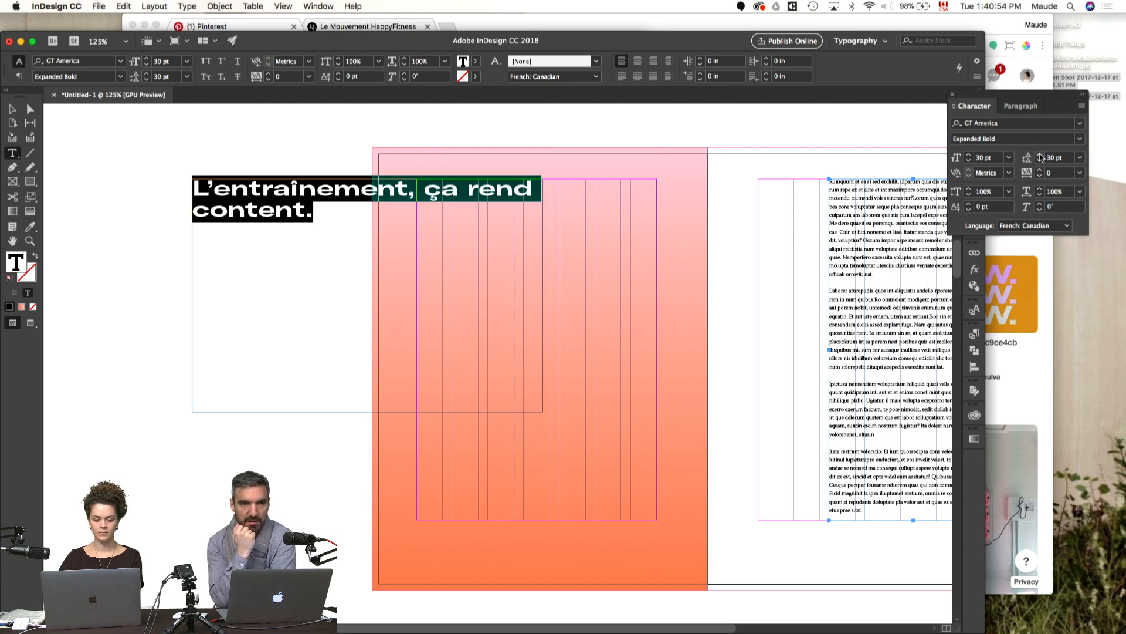
Step: Break the quote onto a second line before "ça" and move its frame down, partly over the gradient page
left_click(427, 188)
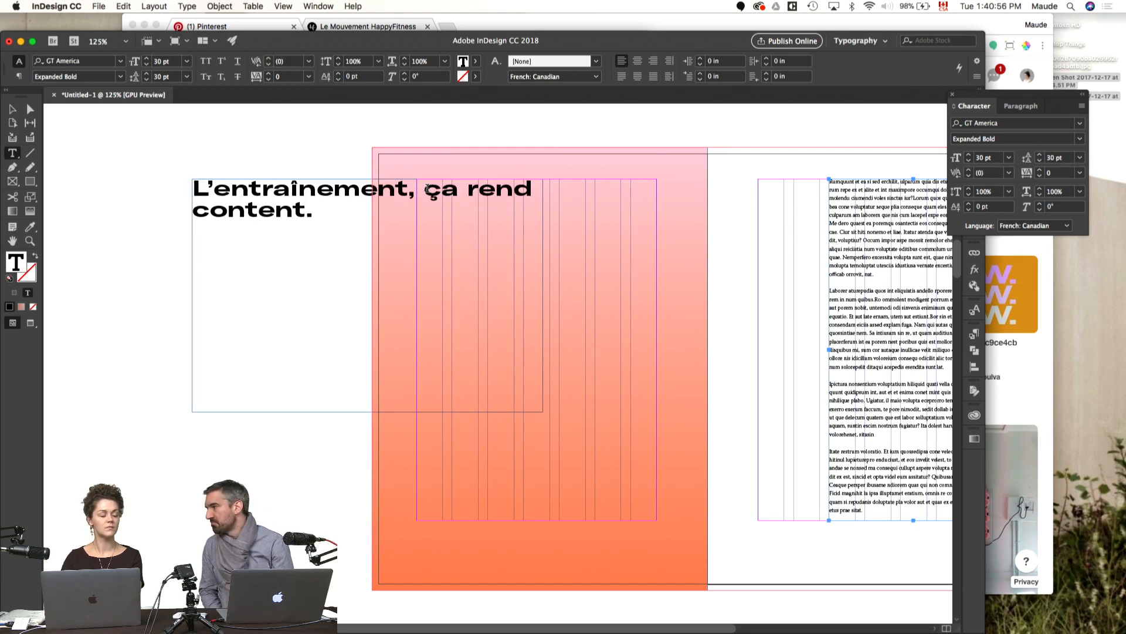
key("shift+Return")
left_click(108, 244)
key("v")
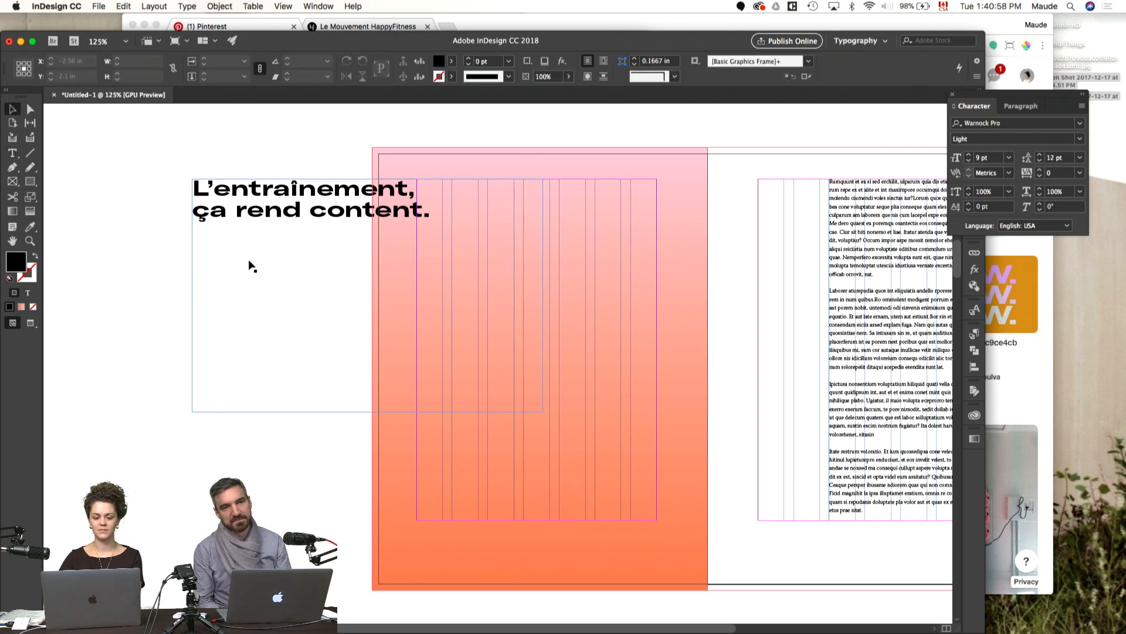
left_click_drag(252, 265, 324, 390)
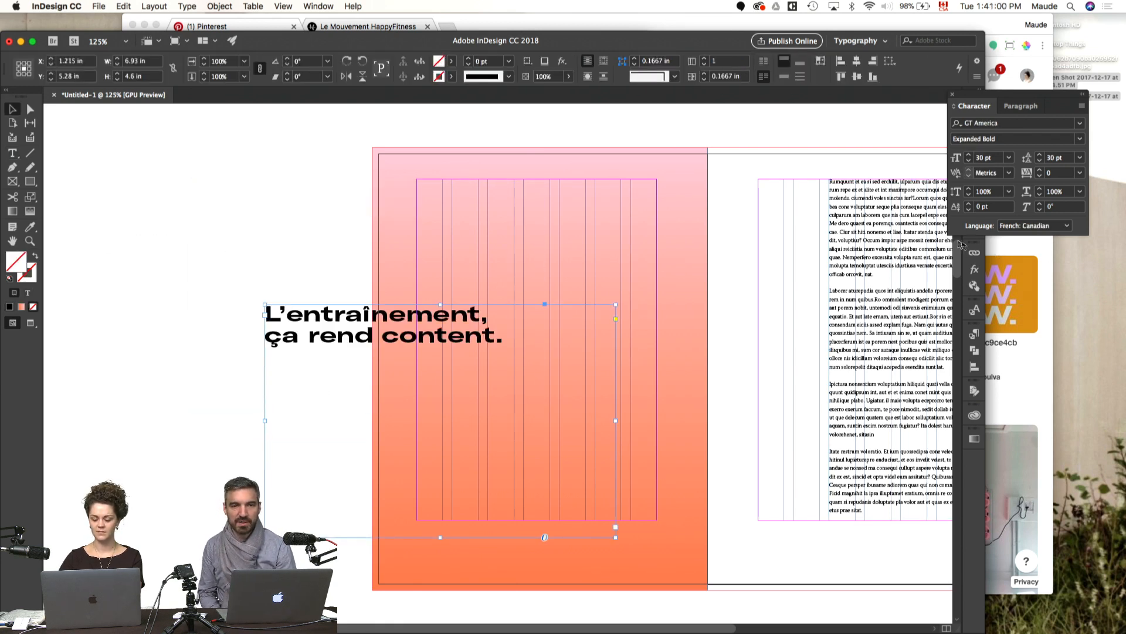
Step: Format the quote as centred all-caps text and fit its frame to the content
key("super+shift+k")
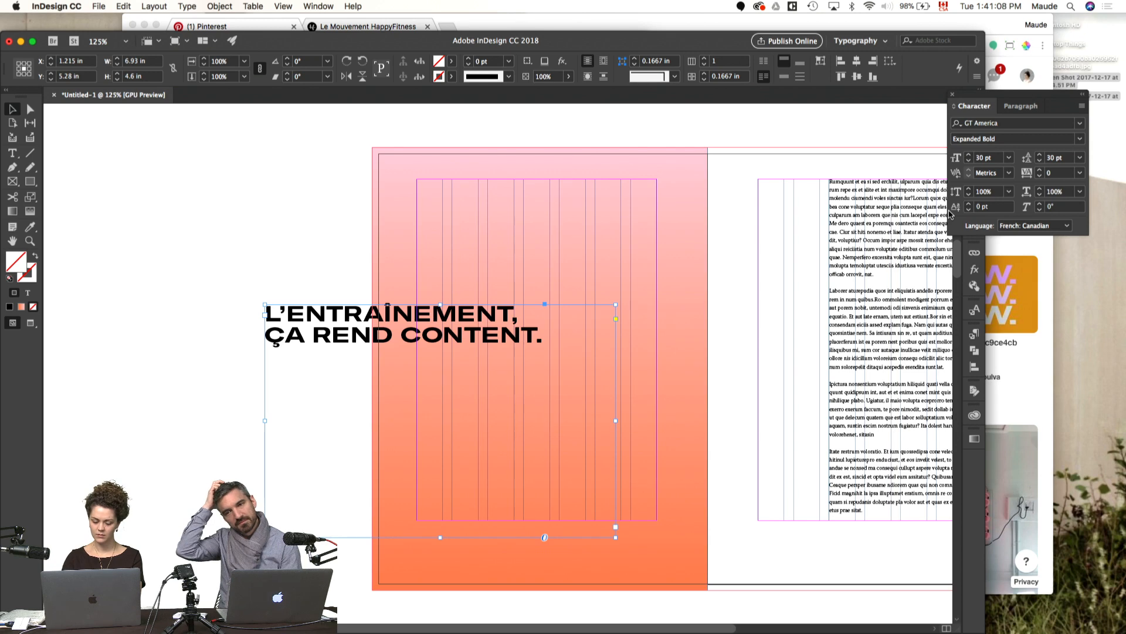
key("super+shift+c")
key("super+alt+c")
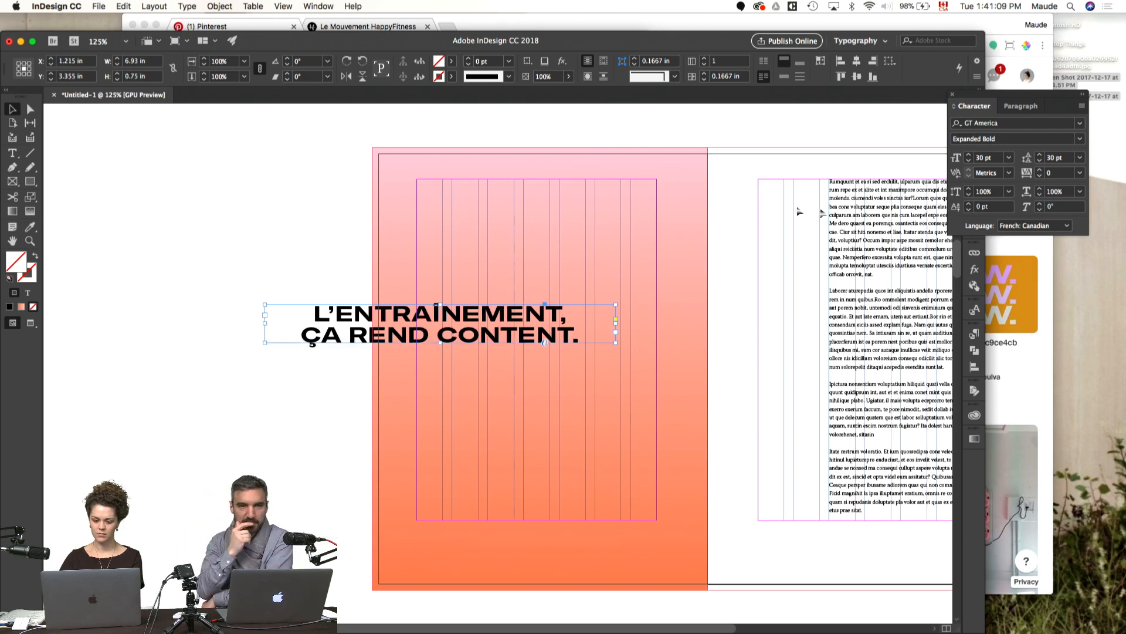
Step: Rotate the quote frame 90° so the text reads vertically
left_click(288, 246)
left_click(306, 334)
key("r")
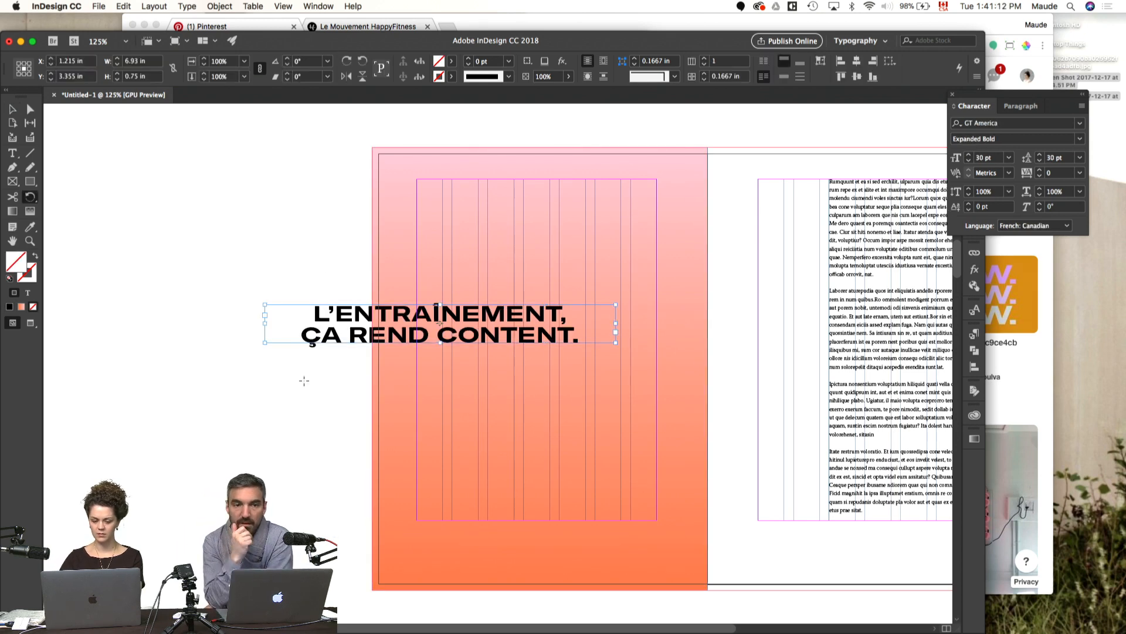
left_click_drag(307, 388, 483, 441)
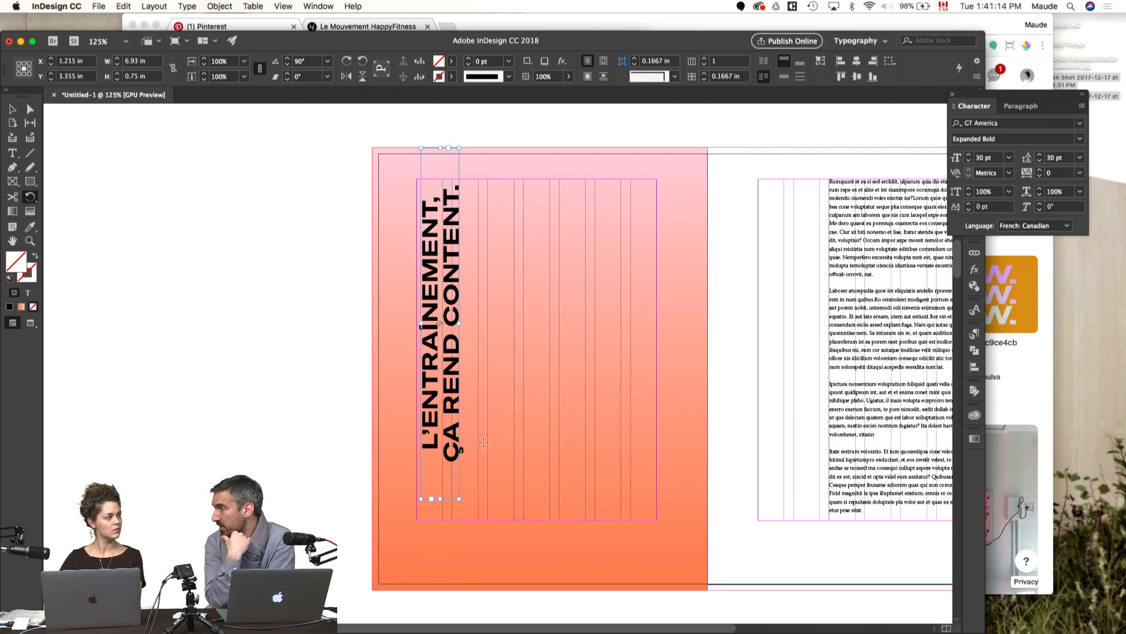
Step: Place the rotated quote in the middle of the gradient page, resize its frame to 6.75 by 1.9286 in, and preview the page
key("v")
left_click_drag(446, 369, 515, 398)
left_click_drag(526, 354, 585, 363)
left_click_drag(536, 530, 535, 520)
key("w")
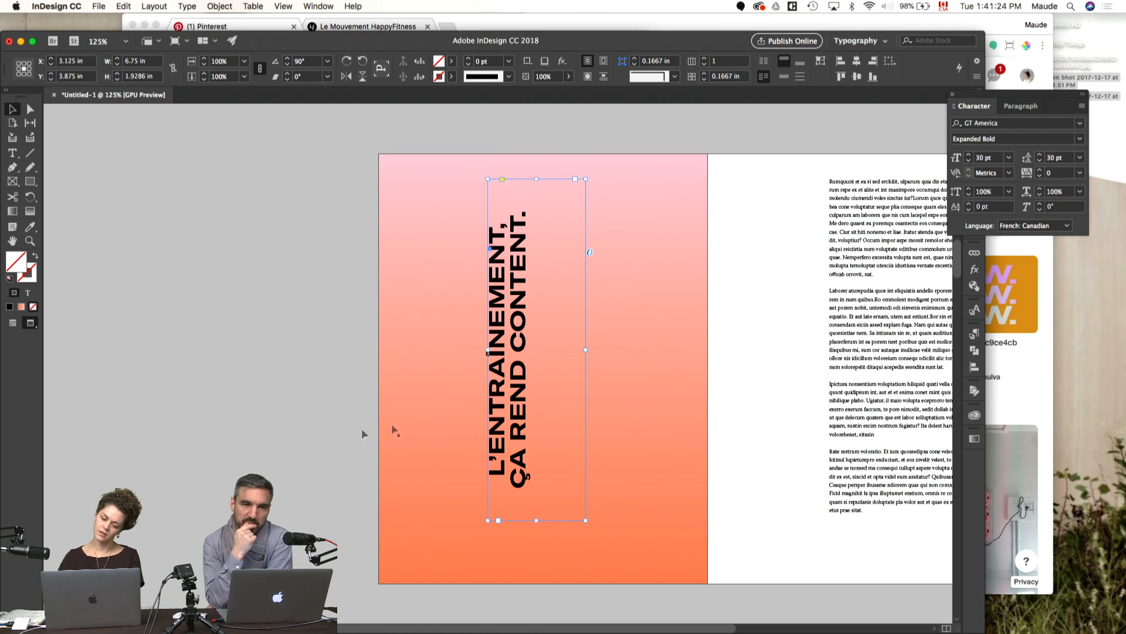
Step: Set the quote frame's vertical justification to Center in the Text Frame Options
right_click(509, 386)
left_click(505, 384)
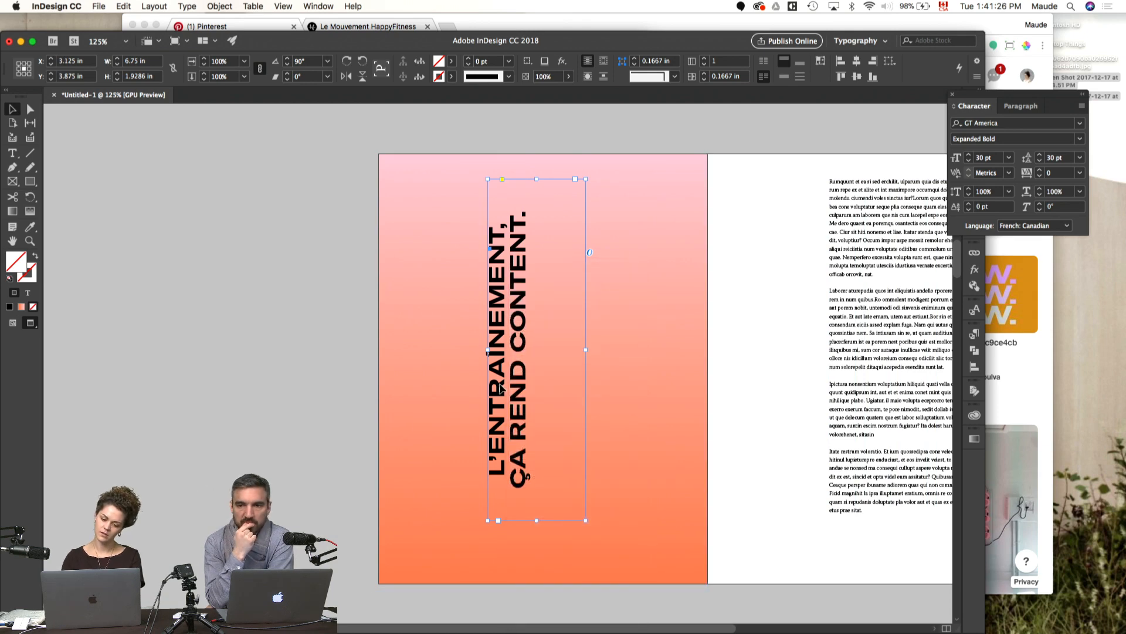
key("super+b")
left_click(619, 374)
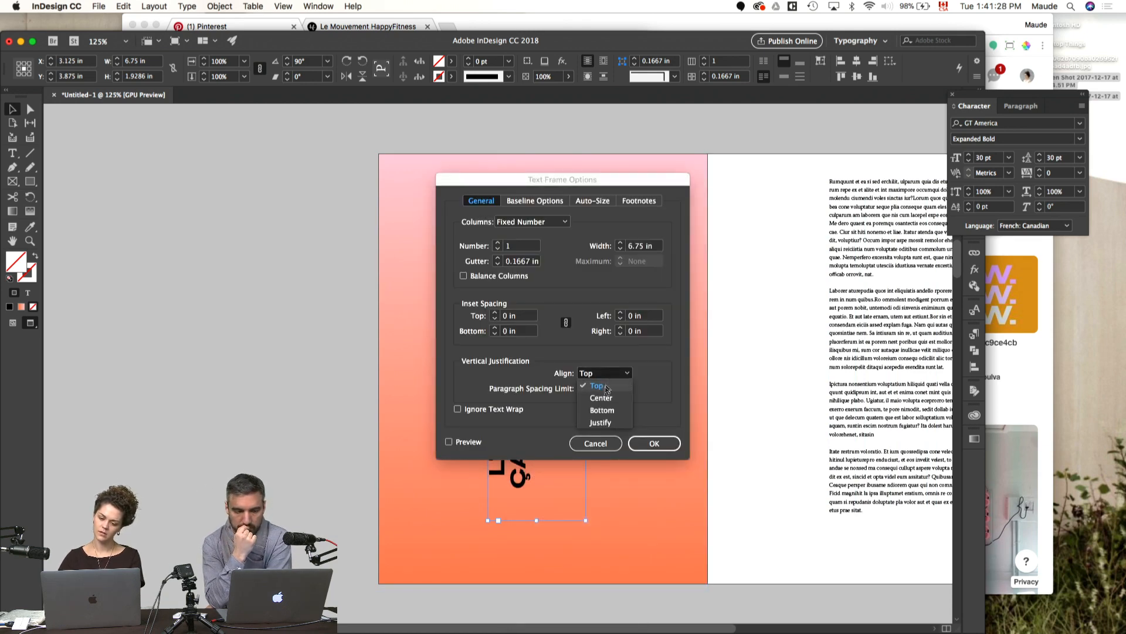
left_click(605, 398)
left_click(651, 444)
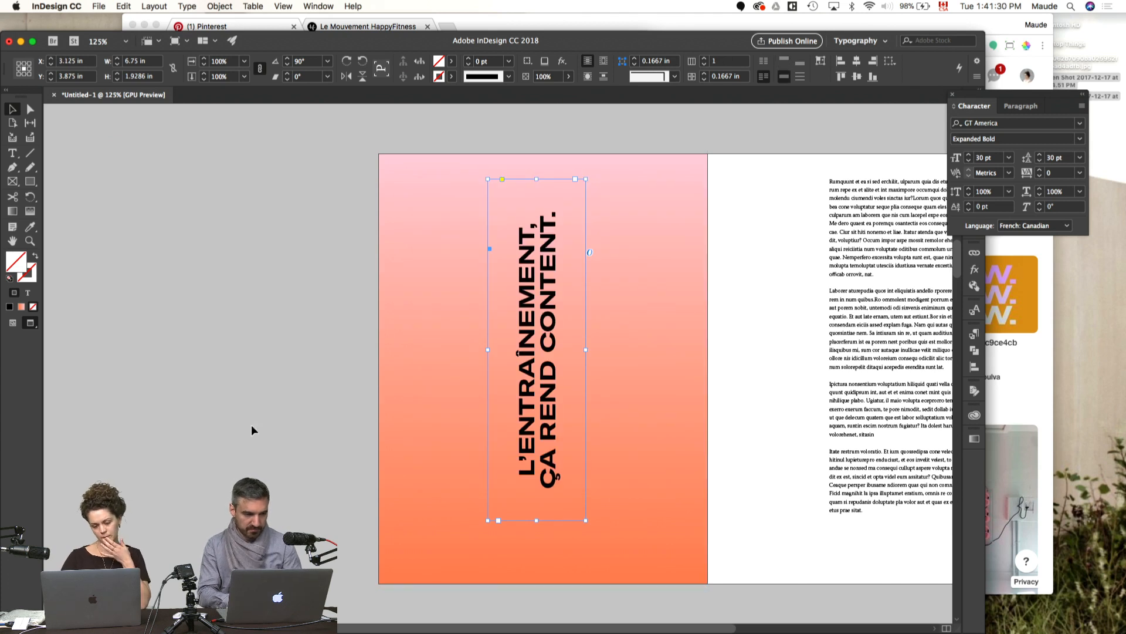
Step: Return to the normal view and send the gradient rectangle to the back, behind the quote
key("w")
left_click(555, 501)
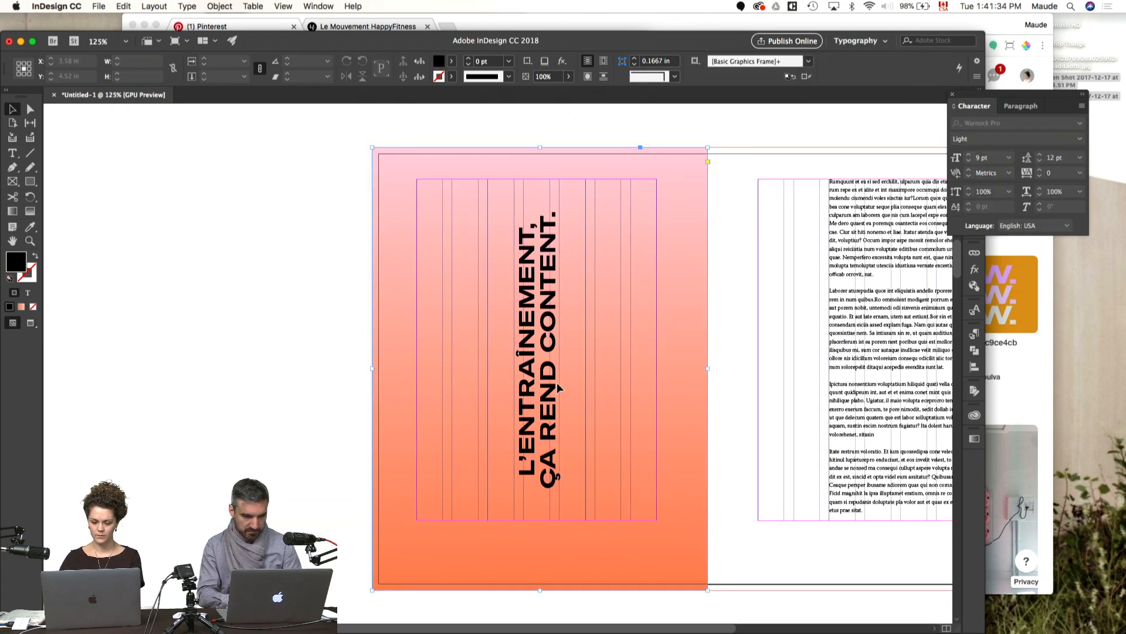
left_click(284, 6)
mouse_move(220, 6)
mouse_move(239, 40)
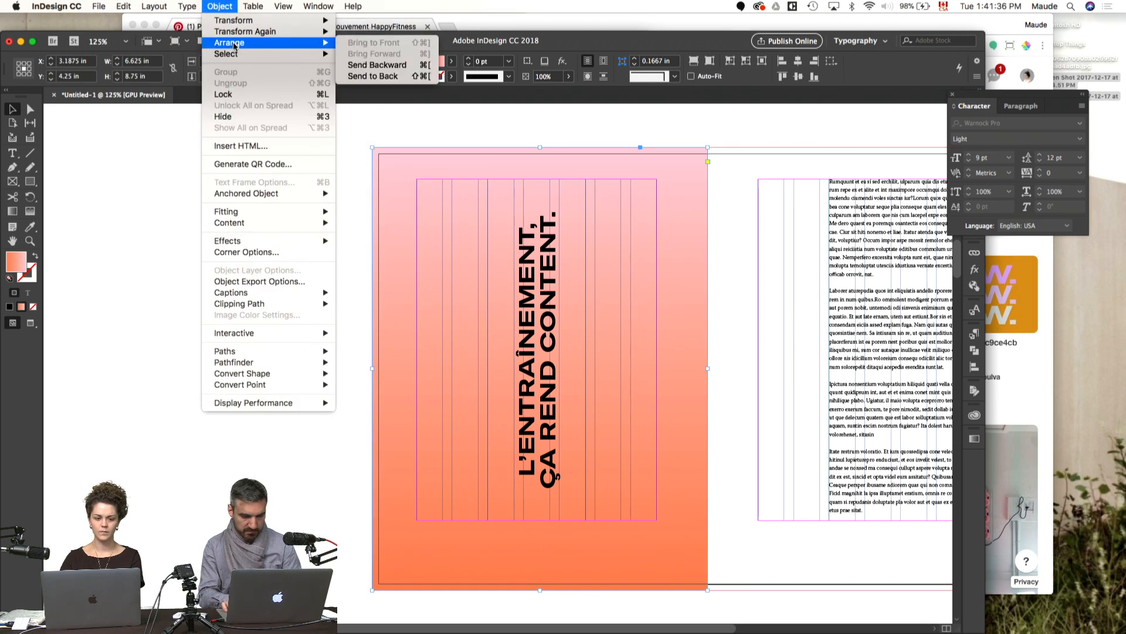
left_click(380, 76)
left_click(546, 428)
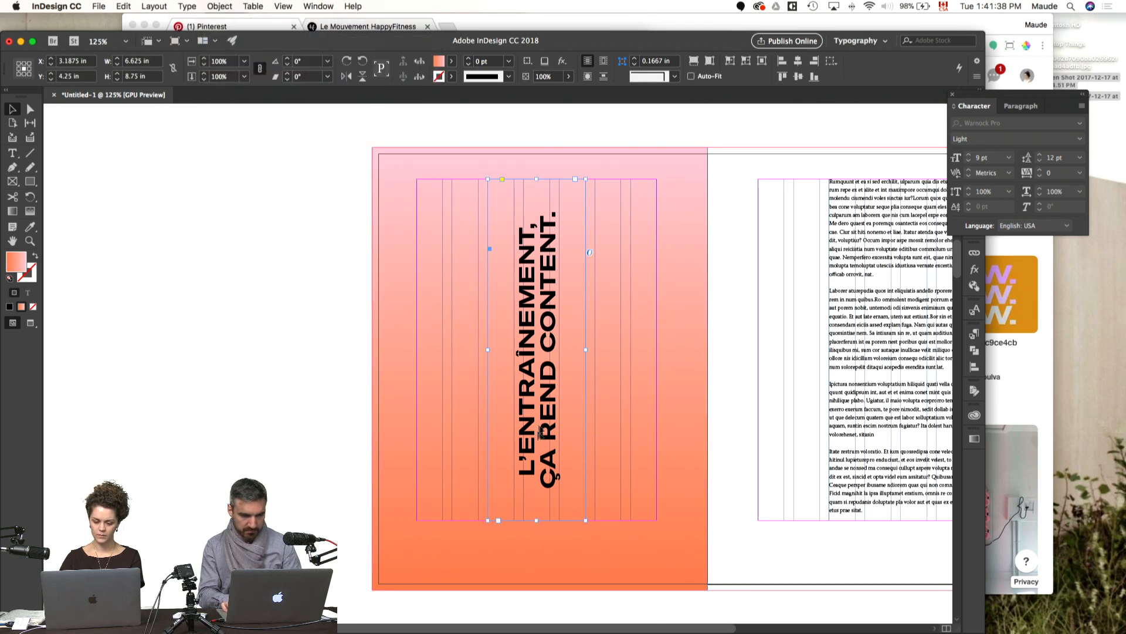
left_click(365, 565)
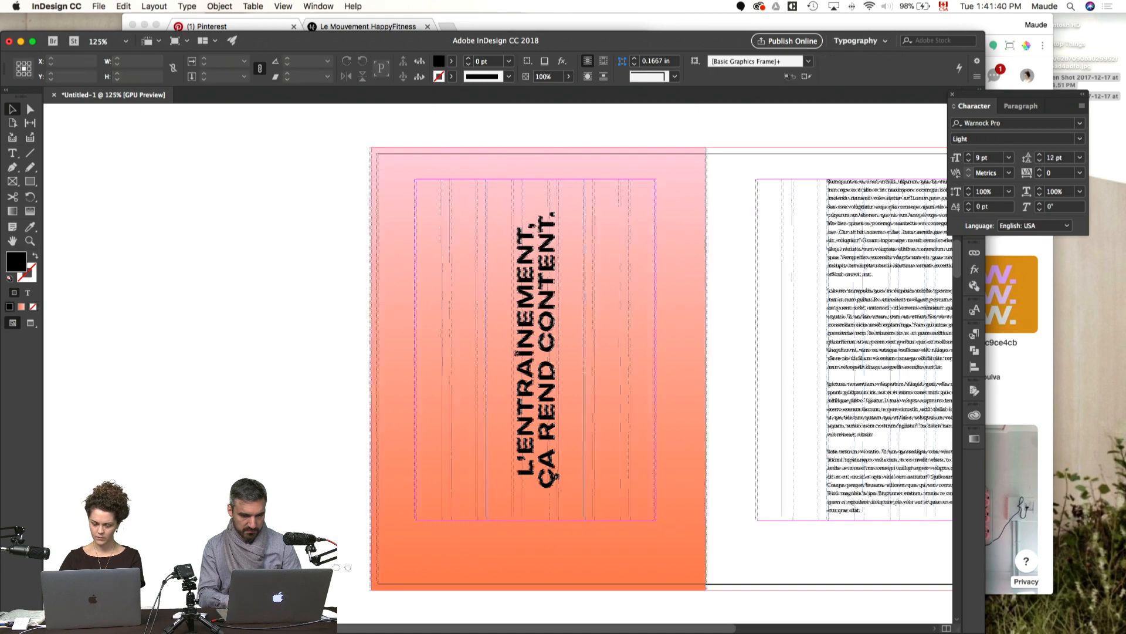
Step: Close the floating character settings, enlarge the document window, and open the A-Master spread for editing
scroll(364, 565, "right", 5)
key("super+t")
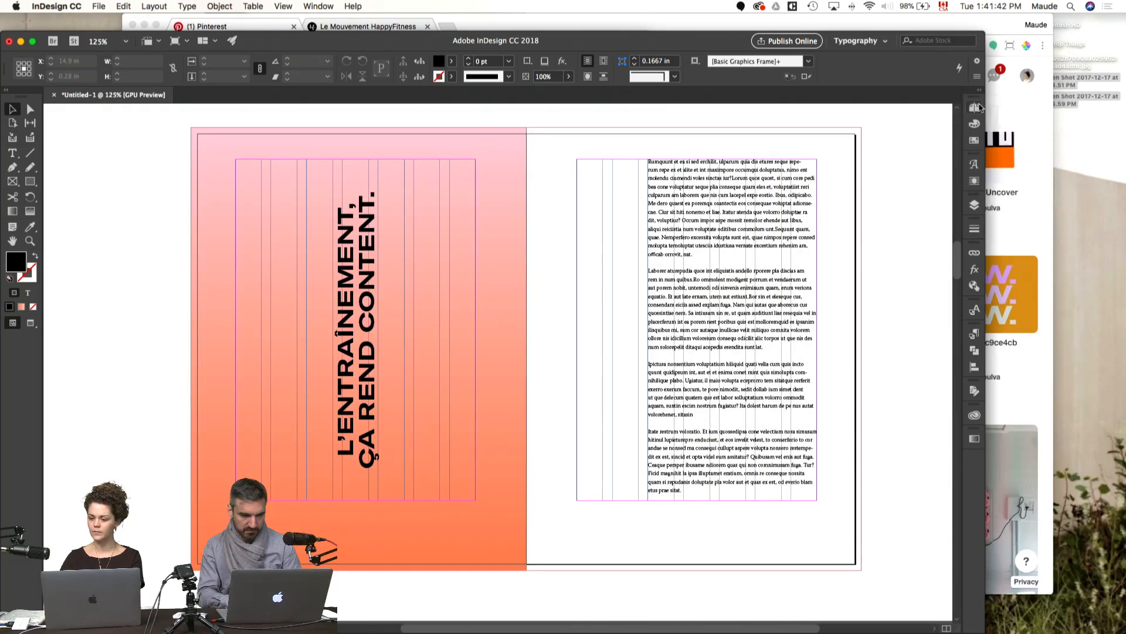
left_click(32, 42)
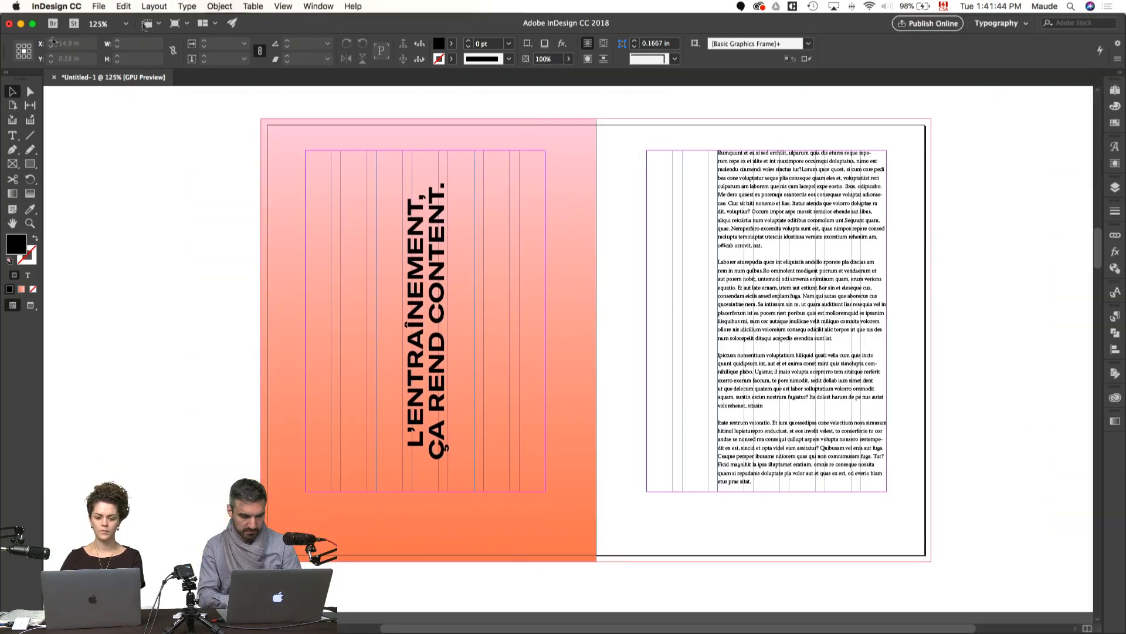
left_click(1115, 89)
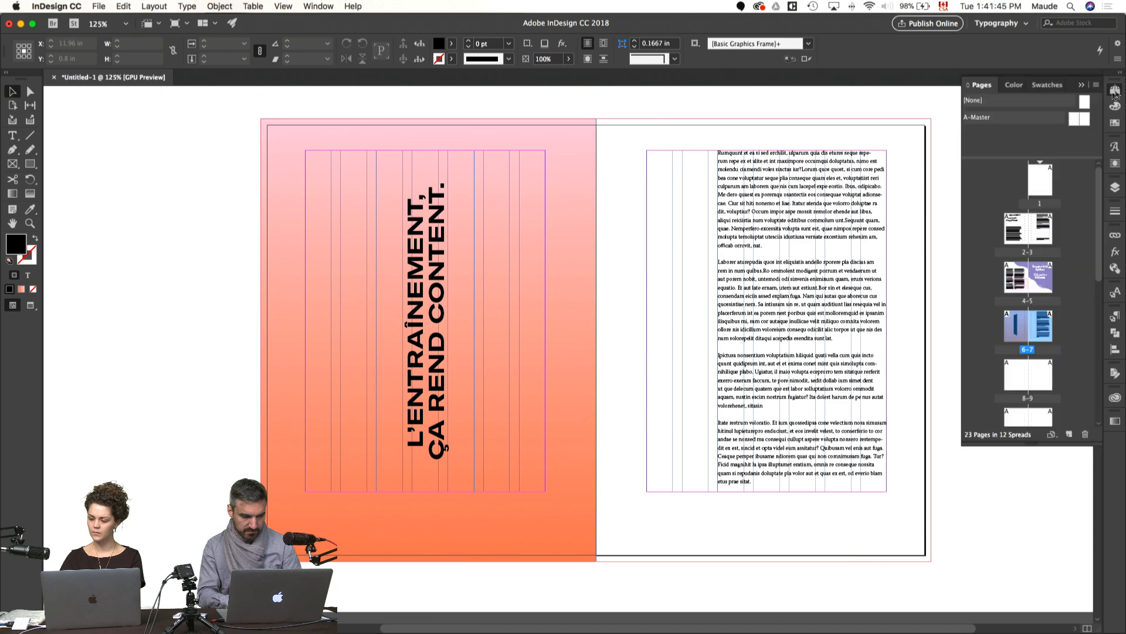
double_click(1074, 124)
Step: Lock the column text frames on both pages of the master spread
left_click(730, 446)
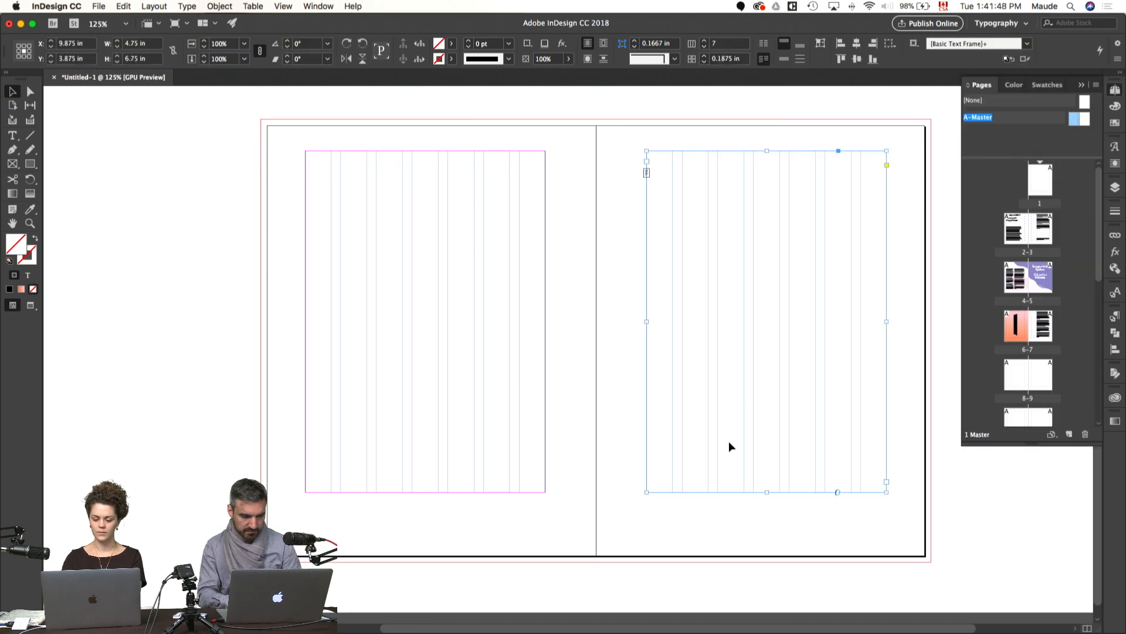
key("super+equal")
left_click_drag(373, 541, 558, 528)
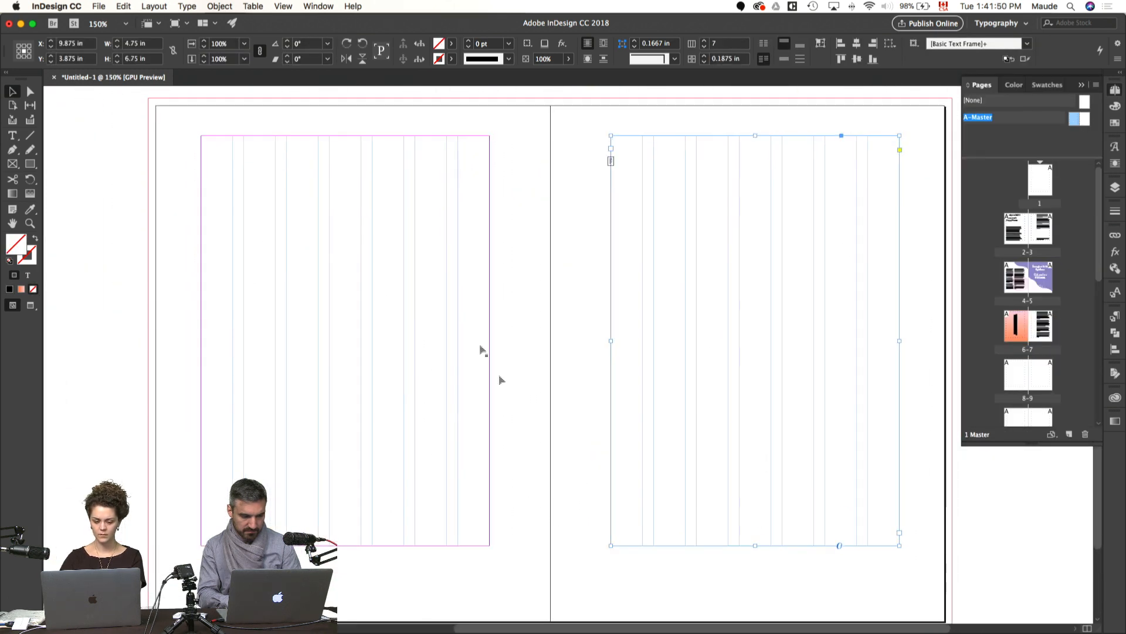
left_click_drag(157, 290, 744, 320)
key("super+l")
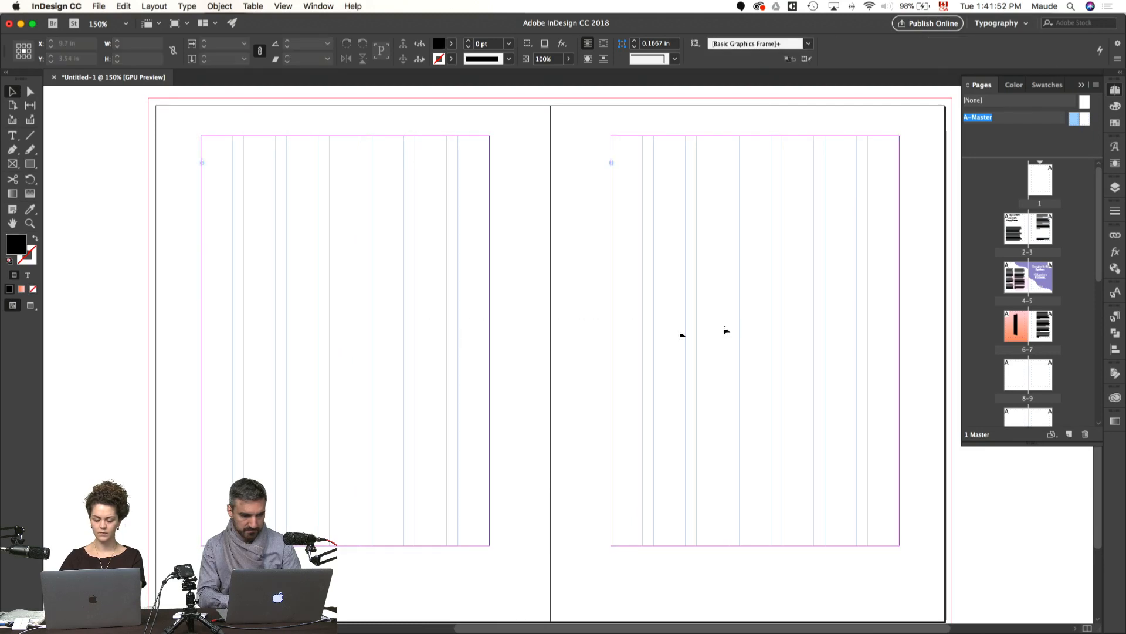
Step: Draw a wide text frame across the left master page and rotate it 90°
key("t")
left_click_drag(187, 235, 566, 384)
left_click(572, 462, "super")
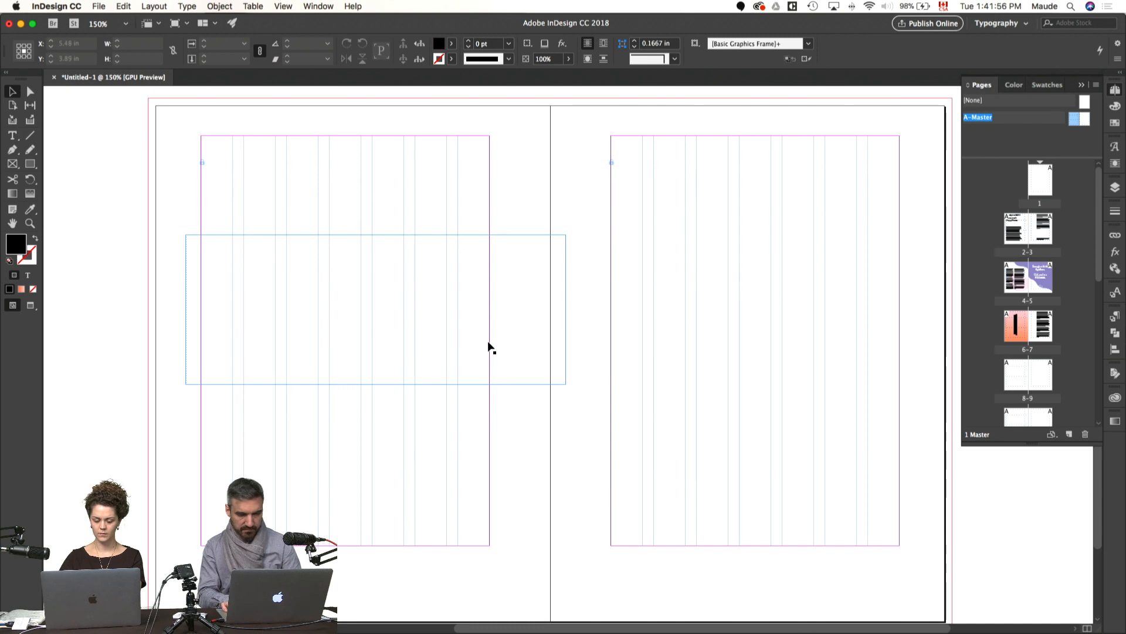
left_click(489, 347)
key("r")
left_click_drag(295, 443, 529, 420)
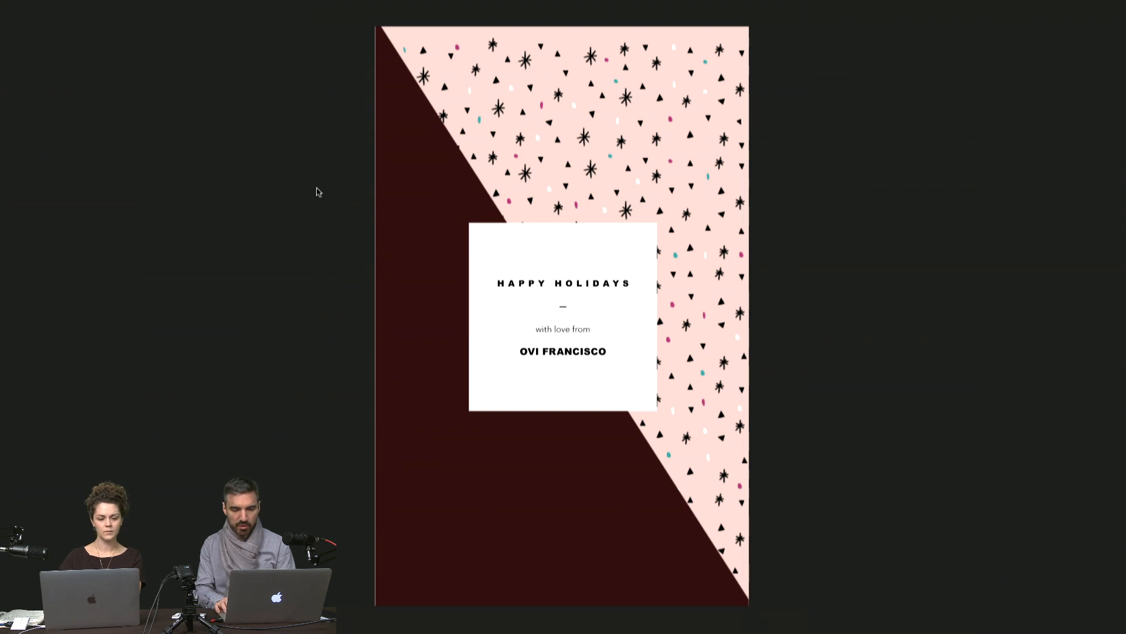
key("Right")
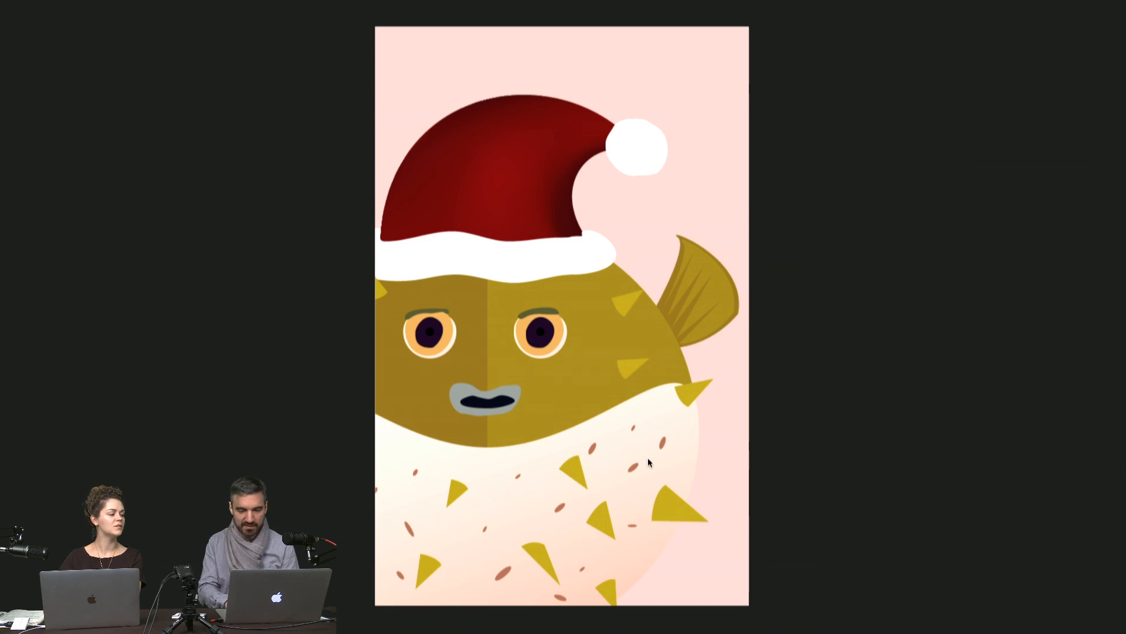
key("Right")
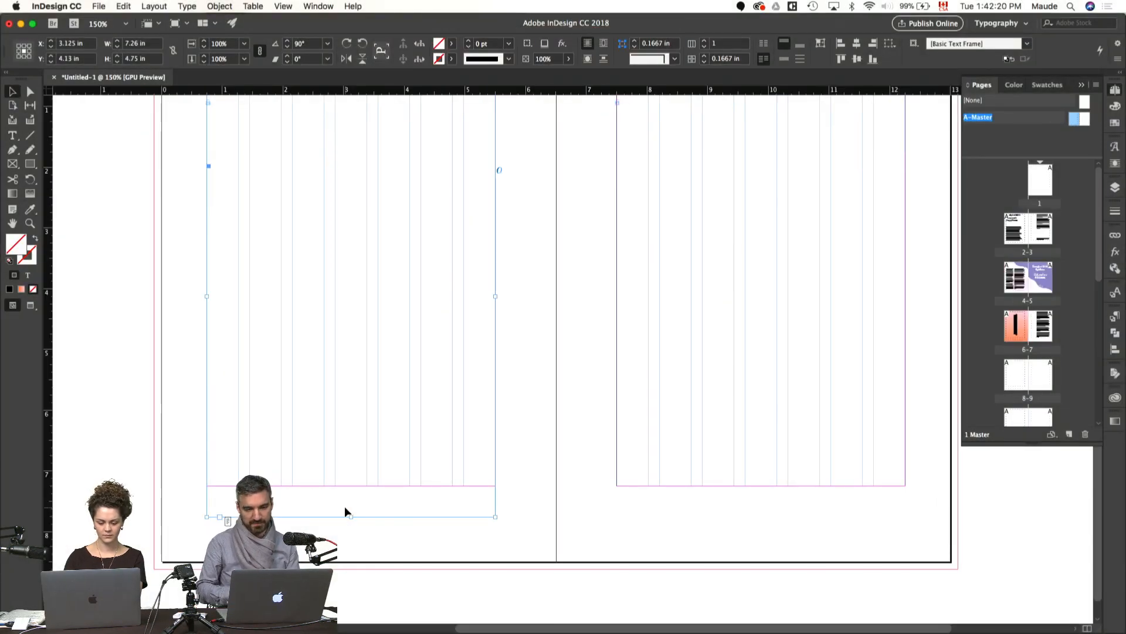
Step: Set the rotated master-page frame's gutter to 0 in and its number of columns to 5
key("super+alt+equal")
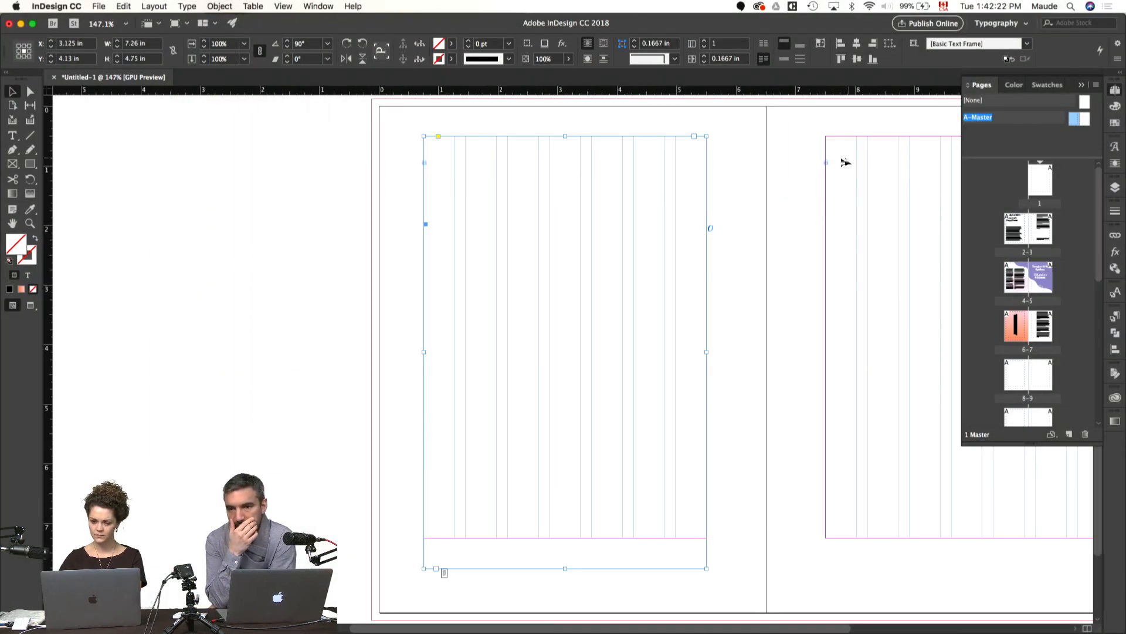
left_click(704, 61)
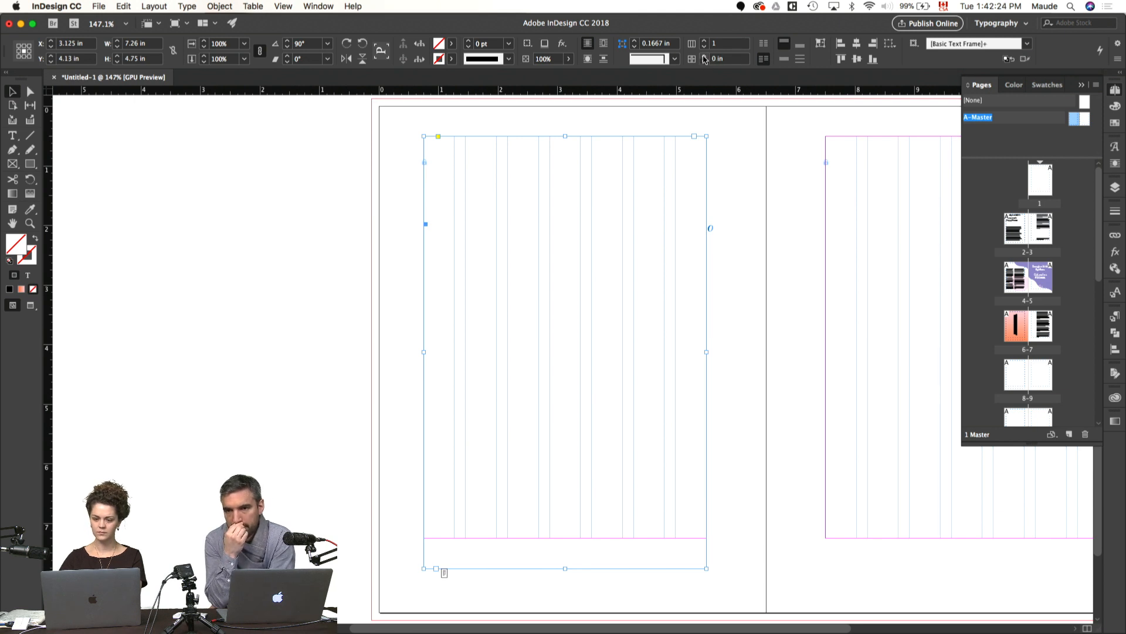
left_click(705, 40)
left_click(706, 41)
left_click(706, 41)
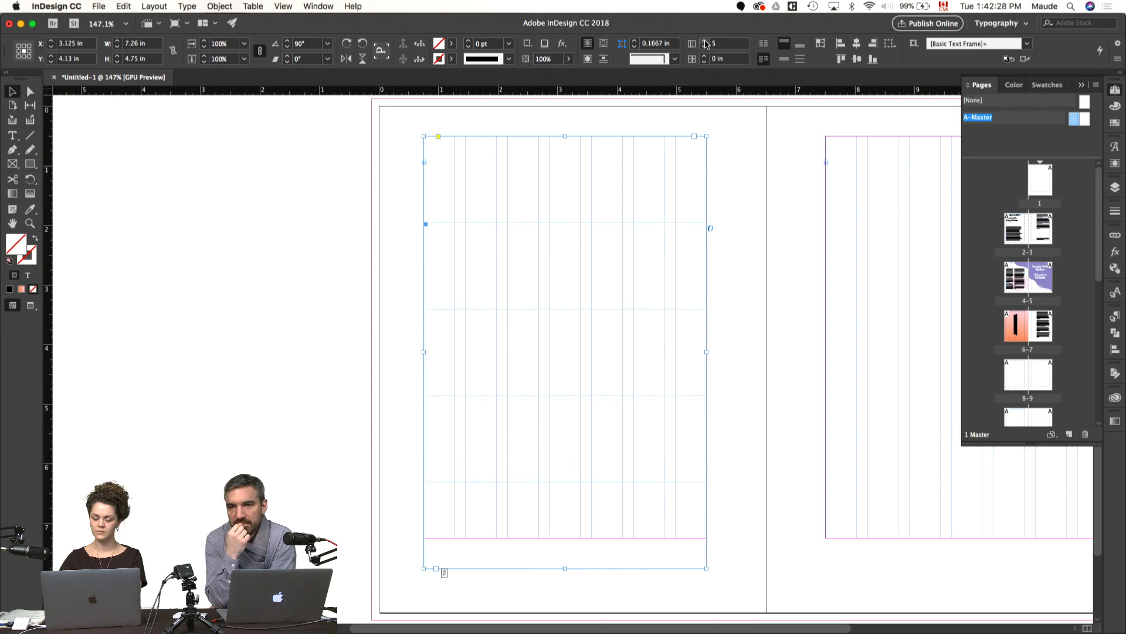
Step: Stretch the rotated row frame on the left master page to 6.625 in, spanning from the outer bleed edge to the spine
left_click(706, 41)
scroll(786, 315, "right", 4)
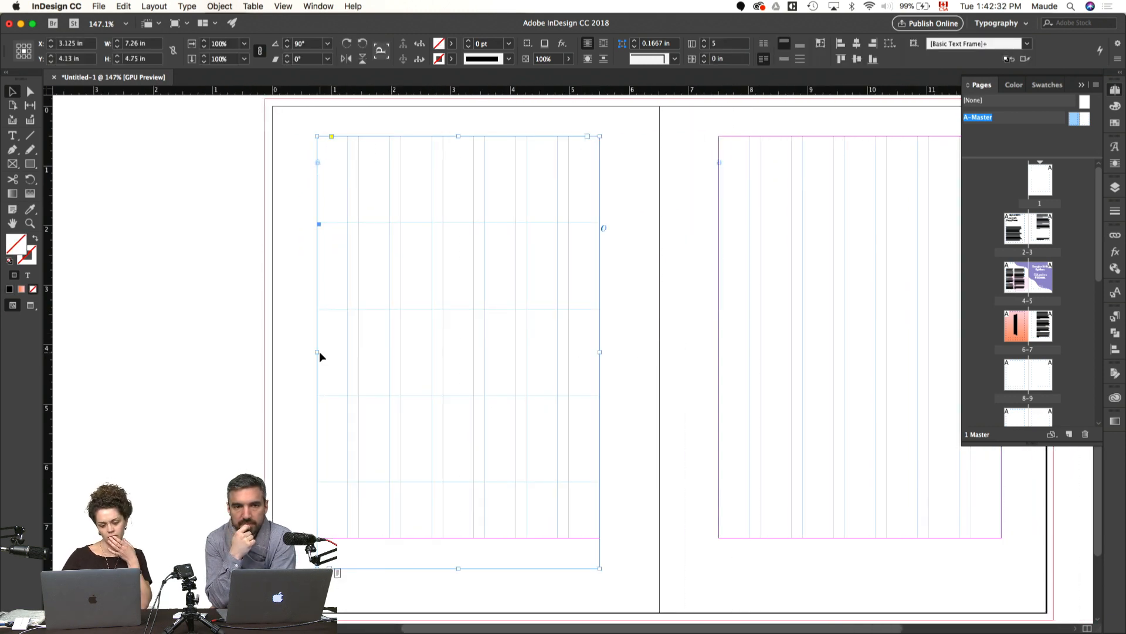
left_click_drag(317, 352, 265, 352)
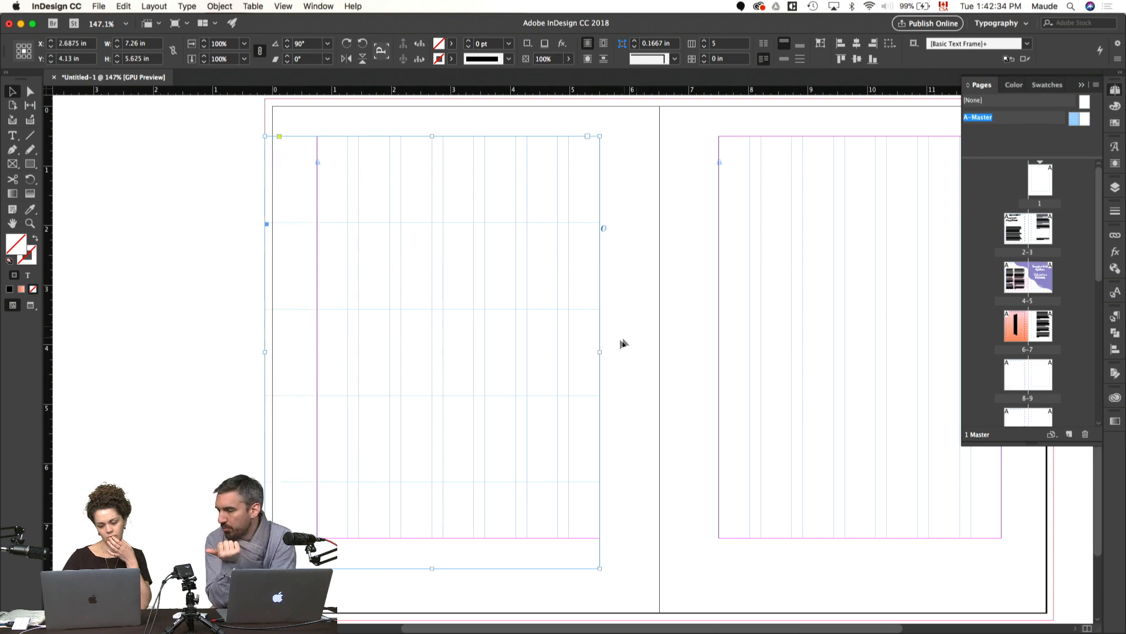
left_click_drag(600, 351, 659, 352)
Step: Review spreads 4–5, 6–7 and 2–3 in preview mode to compare how their text and quotes are positioned
double_click(1007, 290)
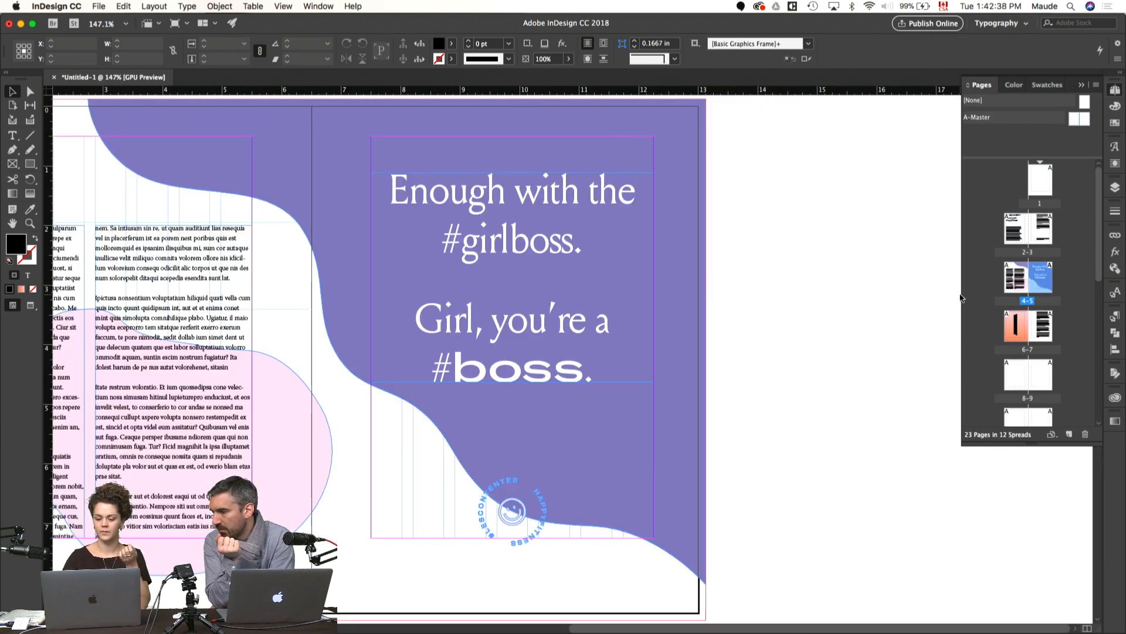
key("super+alt+0")
key("w")
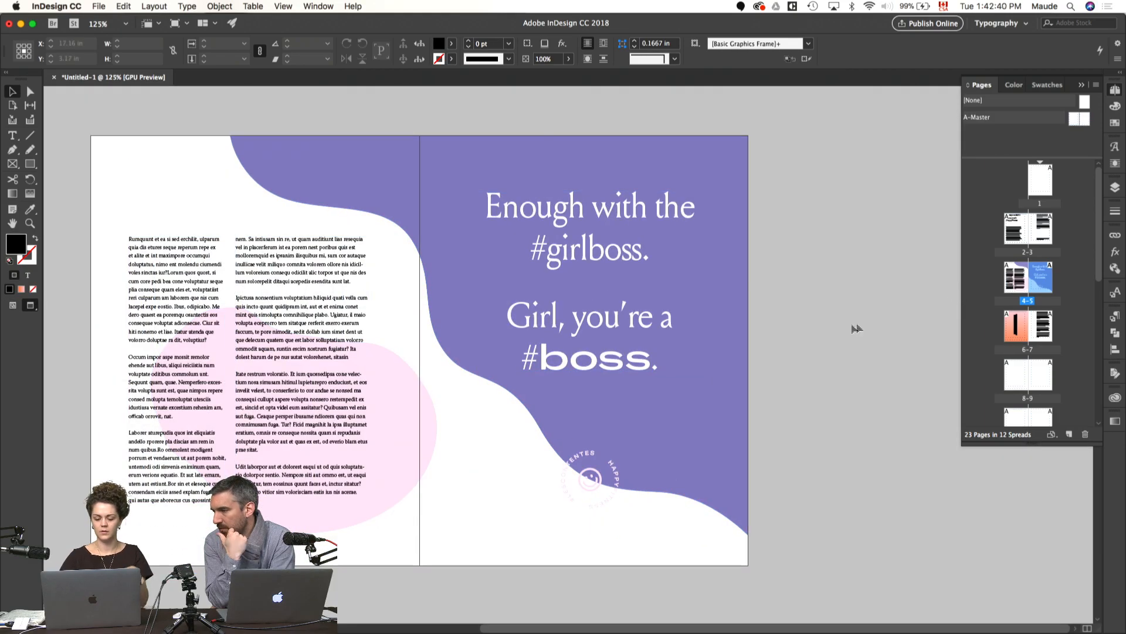
scroll(851, 315, "left", 2)
scroll(850, 316, "up", 5)
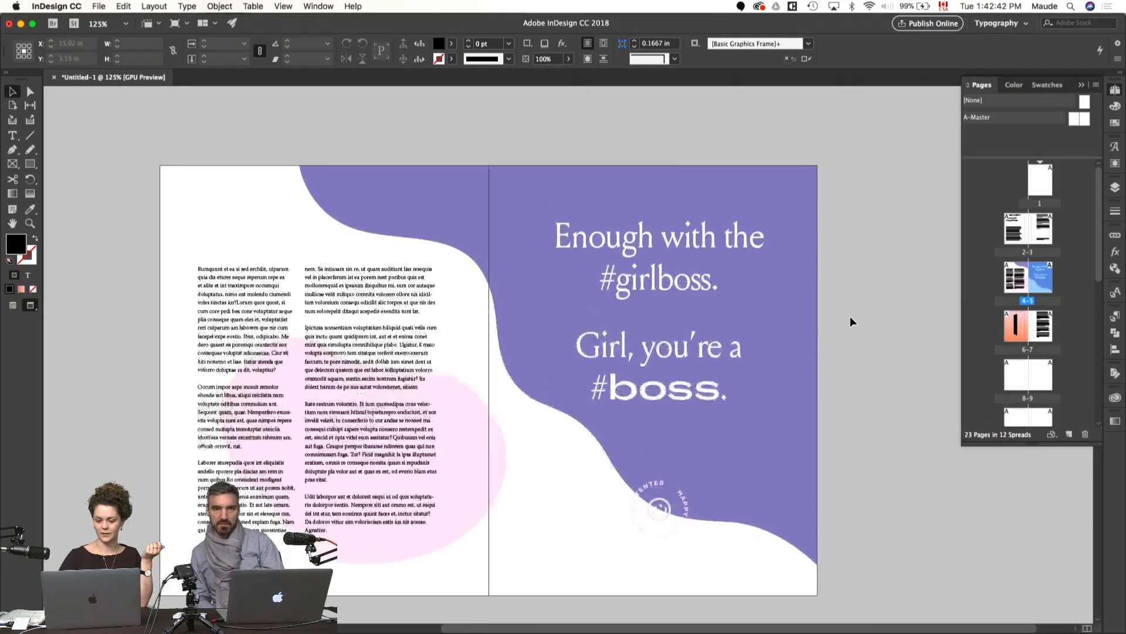
scroll(850, 322, "down", 3)
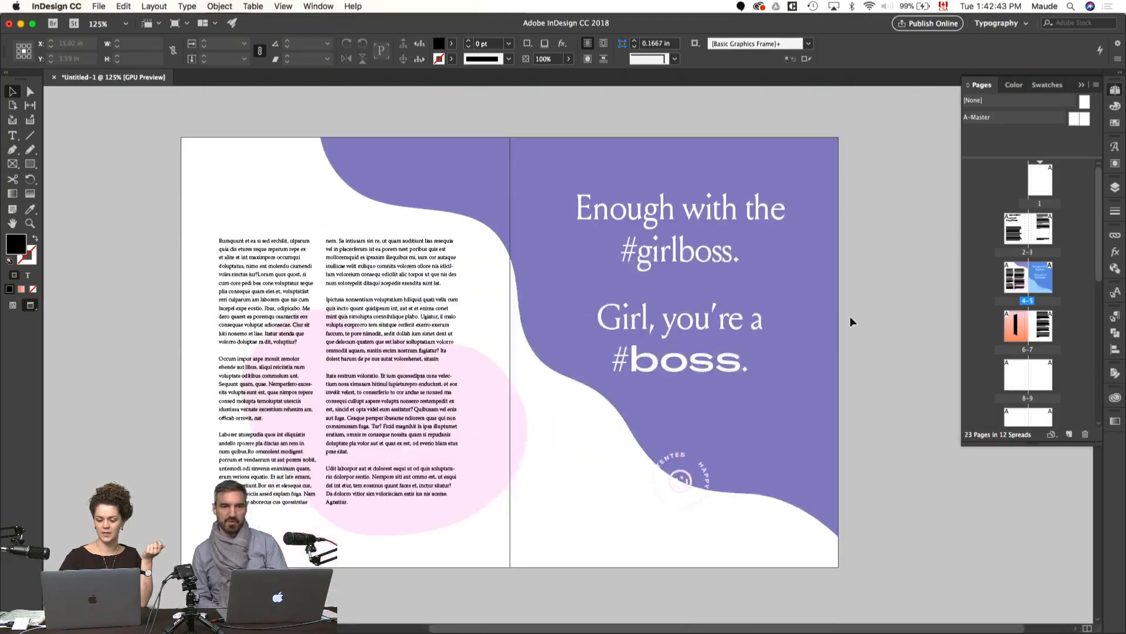
double_click(1030, 332)
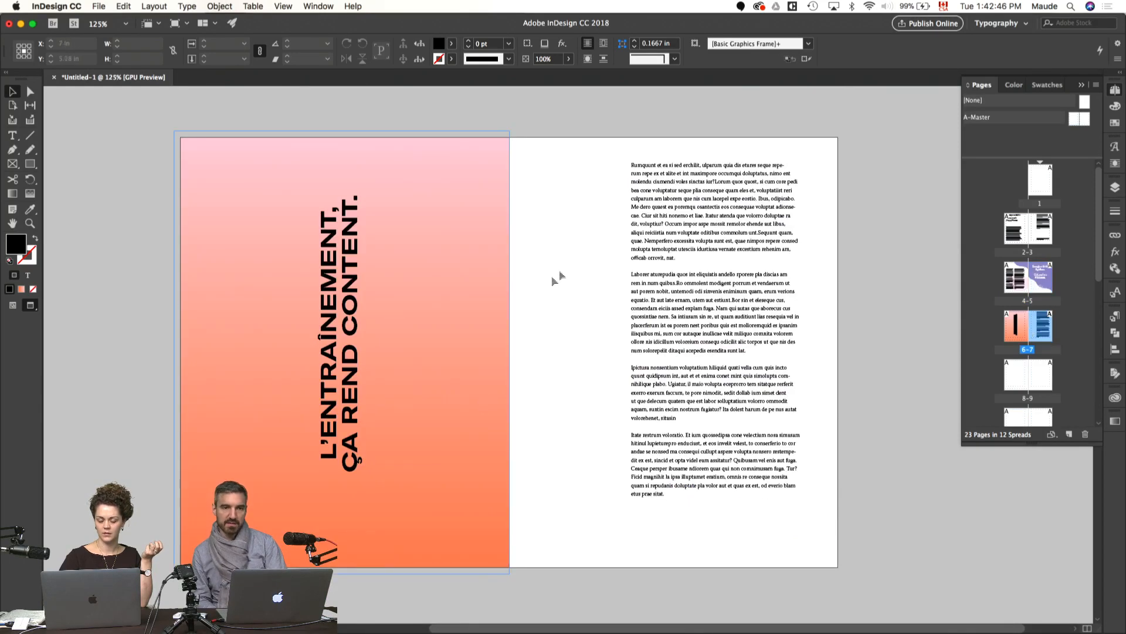
double_click(1033, 273)
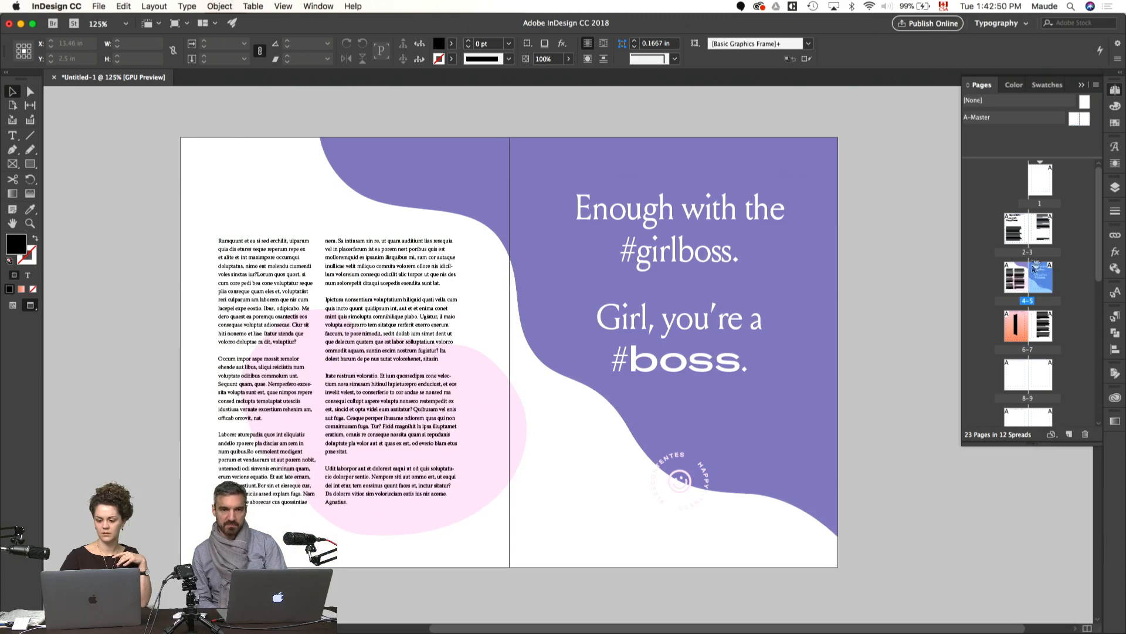
double_click(1028, 233)
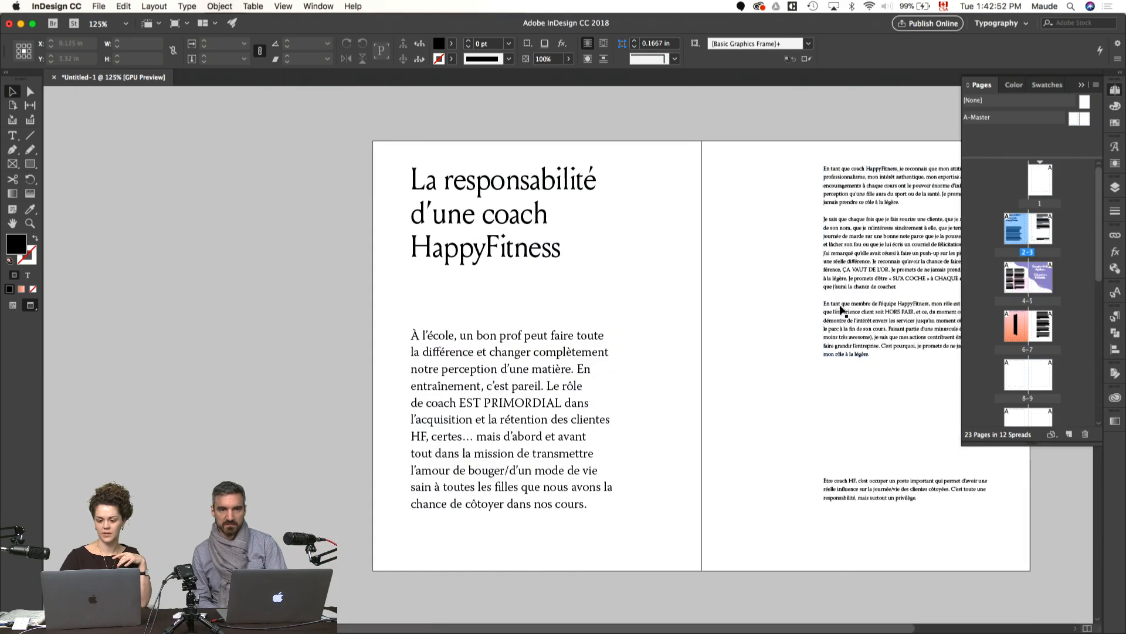
scroll(842, 309, "right", 3)
scroll(842, 310, "down", 2)
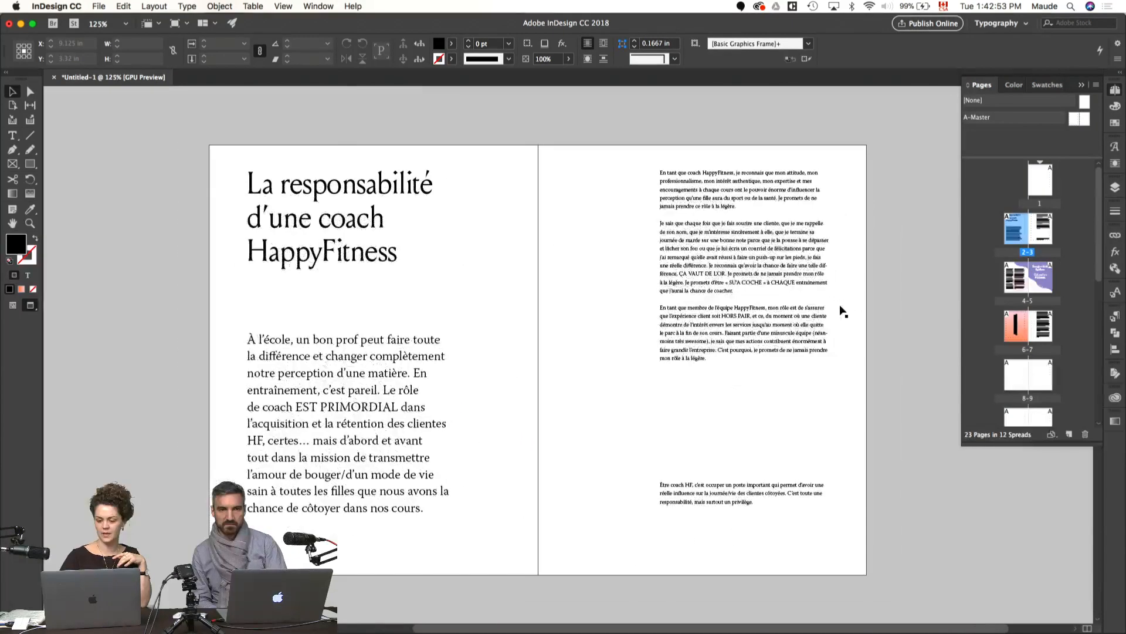
Step: Return to the A-Master spread, show the rulers, and add a horizontal guide across it at about 8 in, below the bottom margin
double_click(1072, 120)
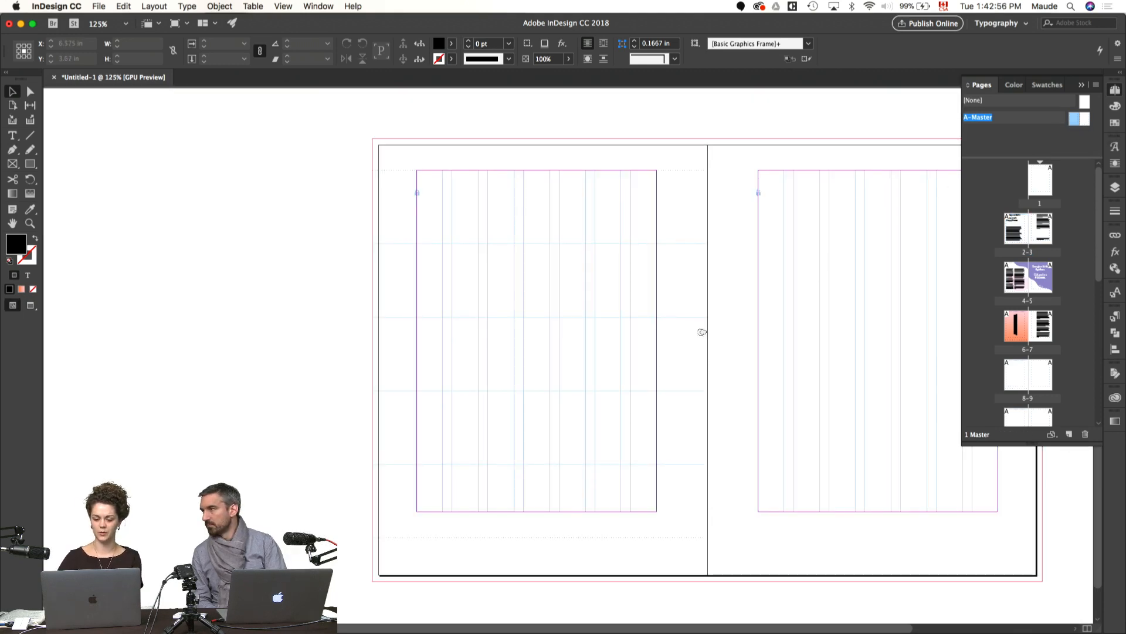
left_click_drag(704, 331, 584, 330)
left_click(548, 329)
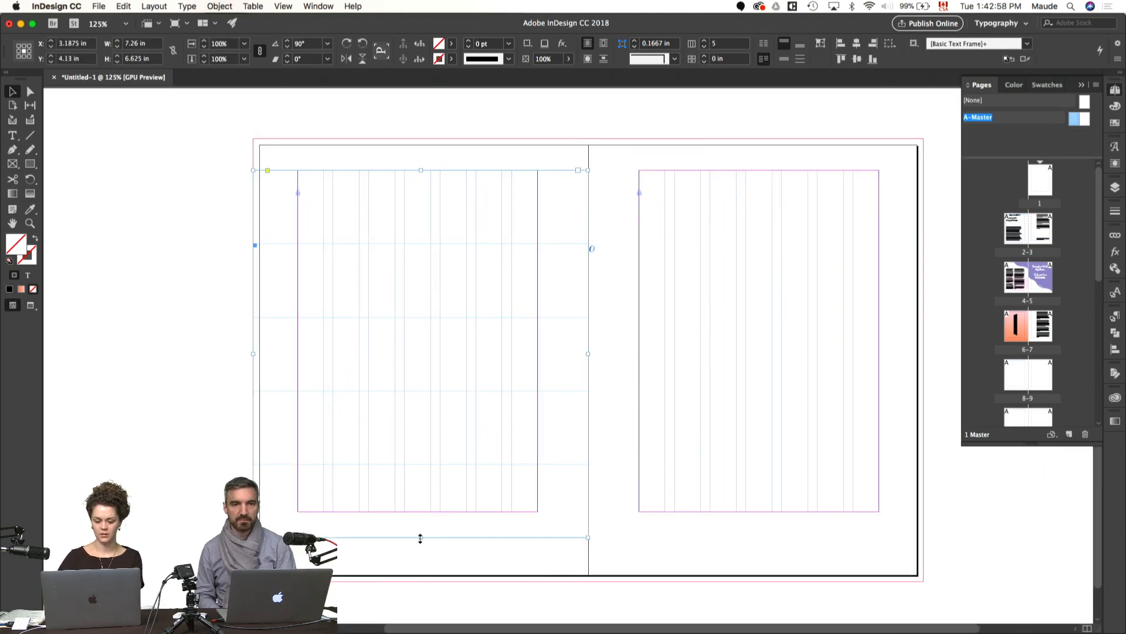
key("z")
left_click(363, 524)
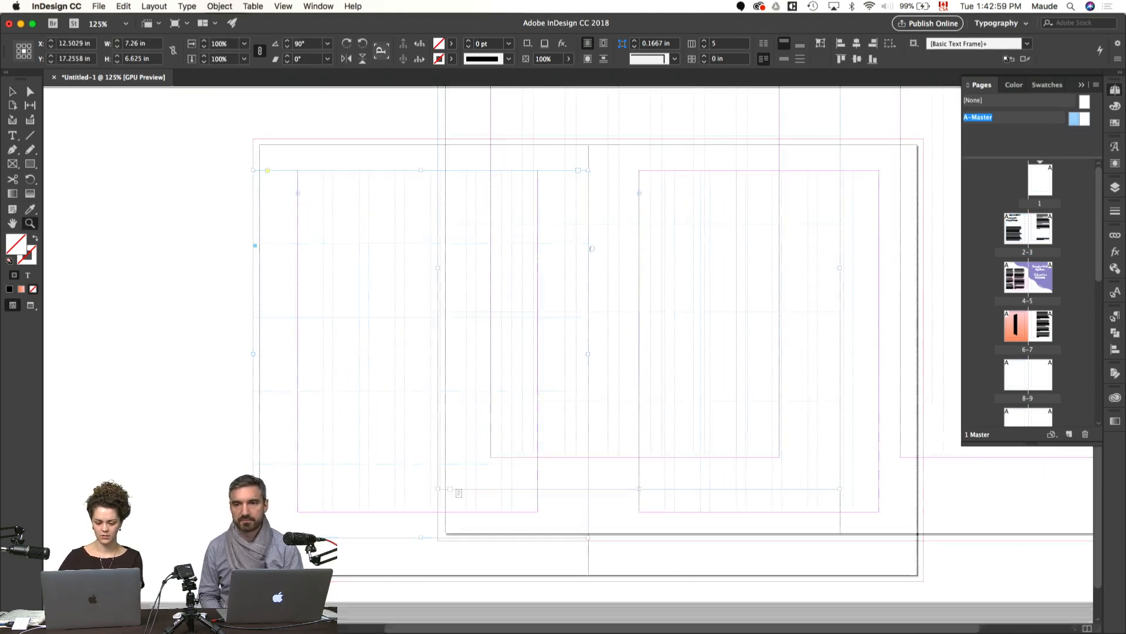
left_click(437, 507)
scroll(456, 512, "right", 5)
key("super+r")
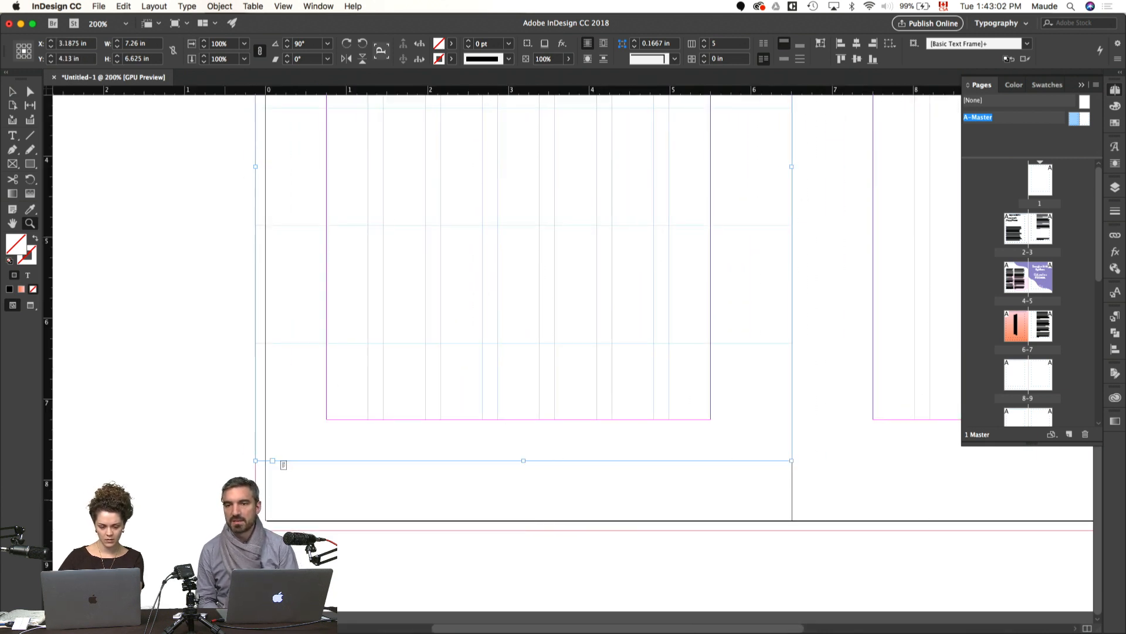
left_click_drag(376, 91, 197, 480)
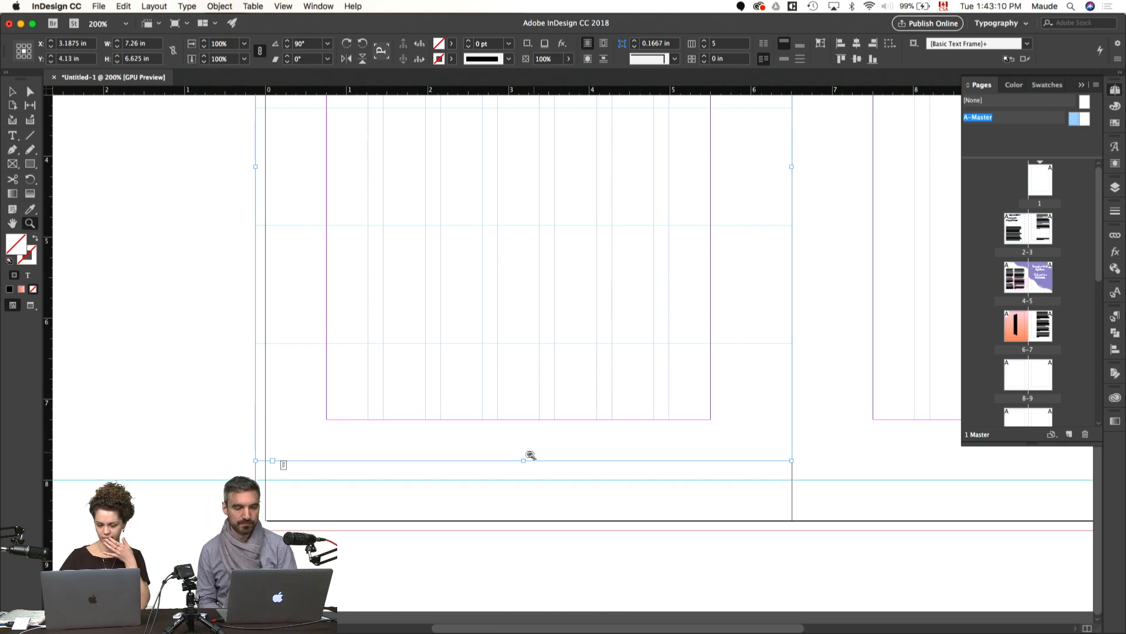
Step: Extend the row frame's bottom edge down to the horizontal guide, making the frame 7.5 in tall
key("v")
left_click_drag(523, 461, 523, 479)
key("super+0")
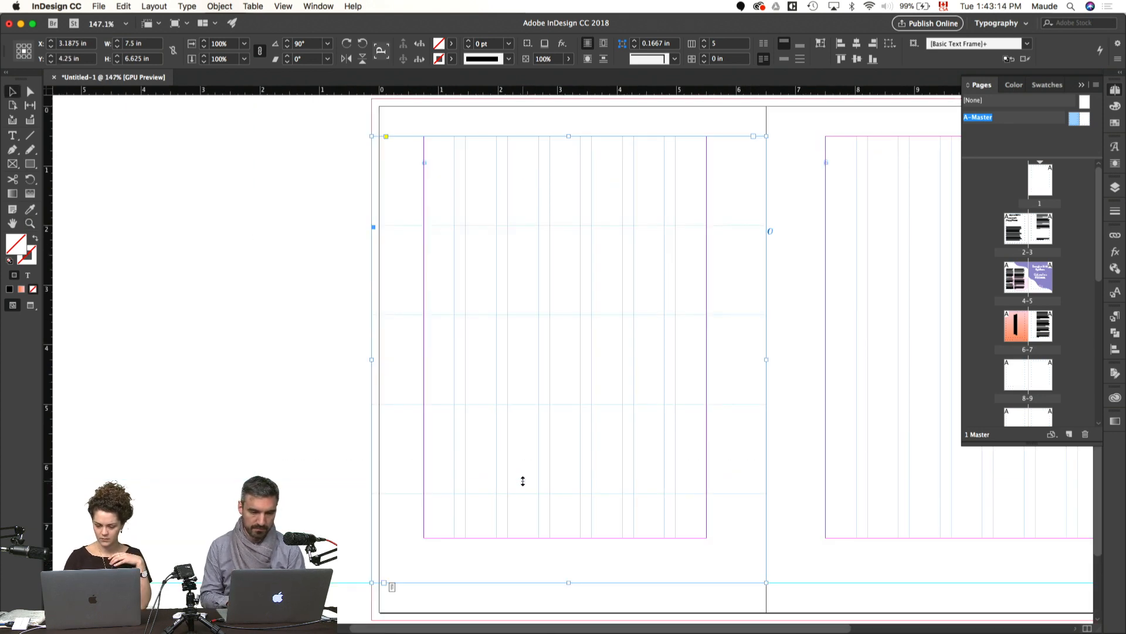
scroll(522, 480, "right", 3)
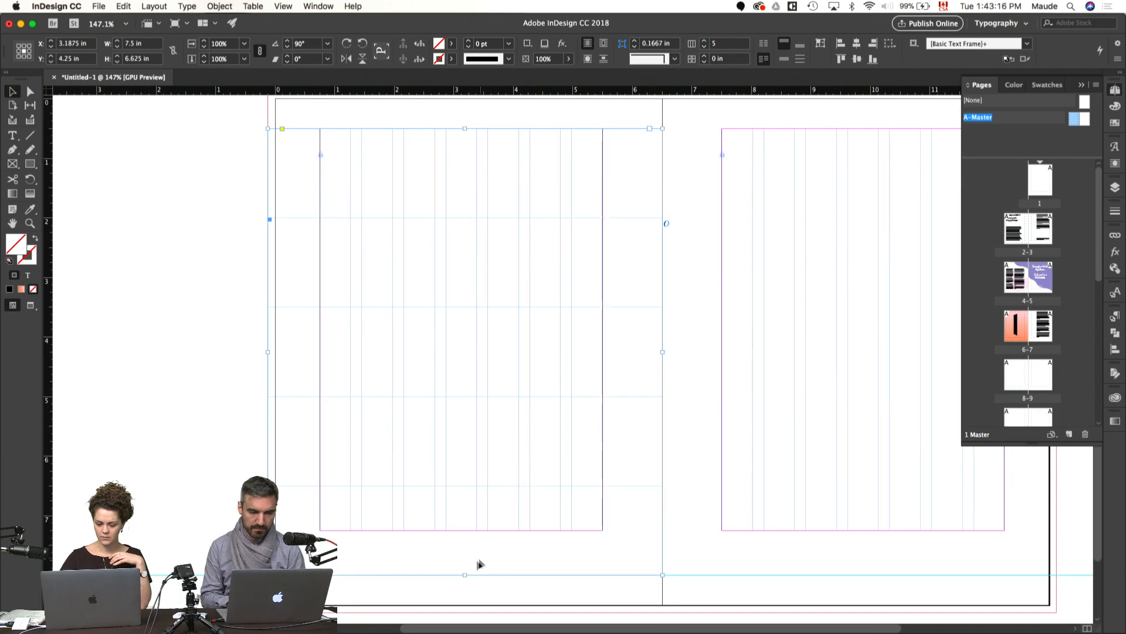
mouse_move(464, 575)
left_mouse_down()
mouse_move(459, 606)
mouse_move(460, 526)
mouse_move(459, 577)
left_mouse_up()
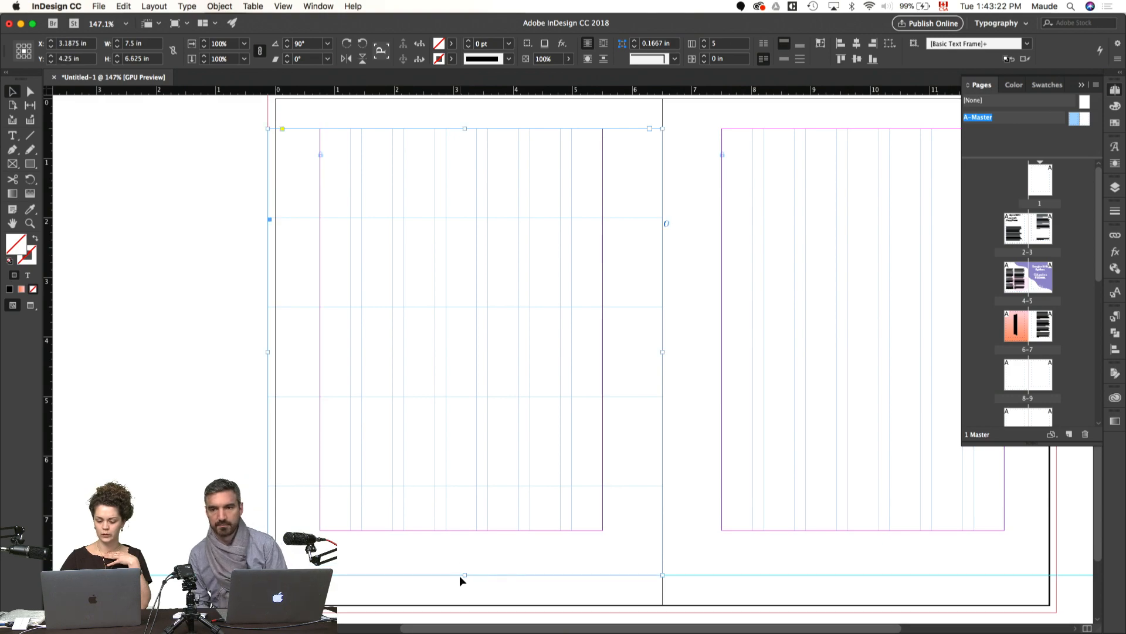
scroll(459, 575, "right", 5)
scroll(460, 575, "up", 2)
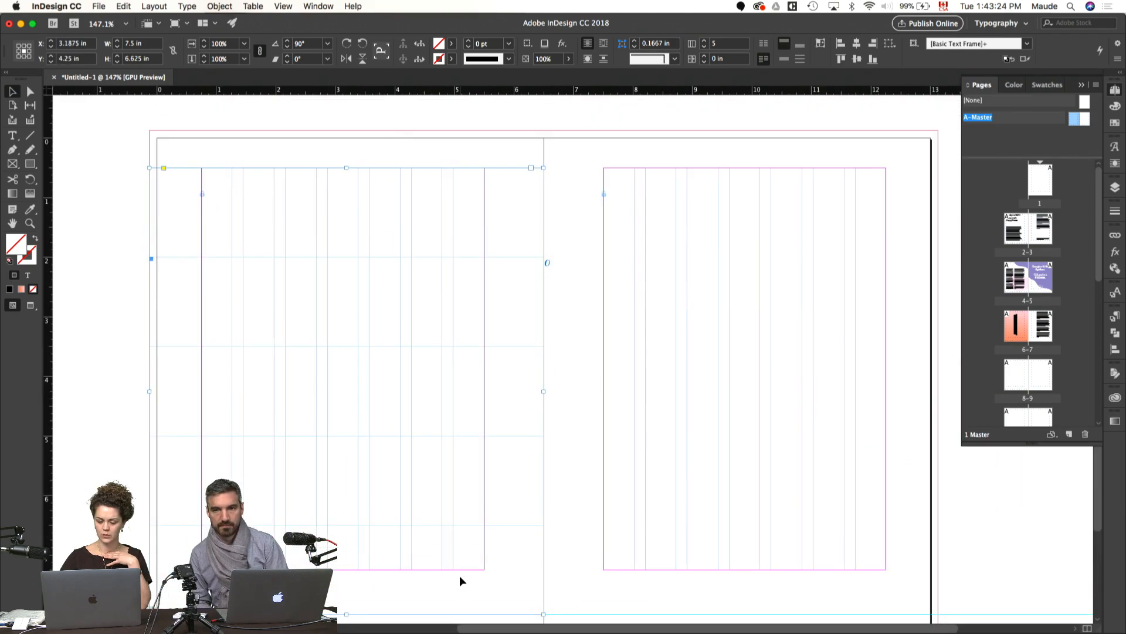
key("super+minus")
scroll(459, 576, "right", 5)
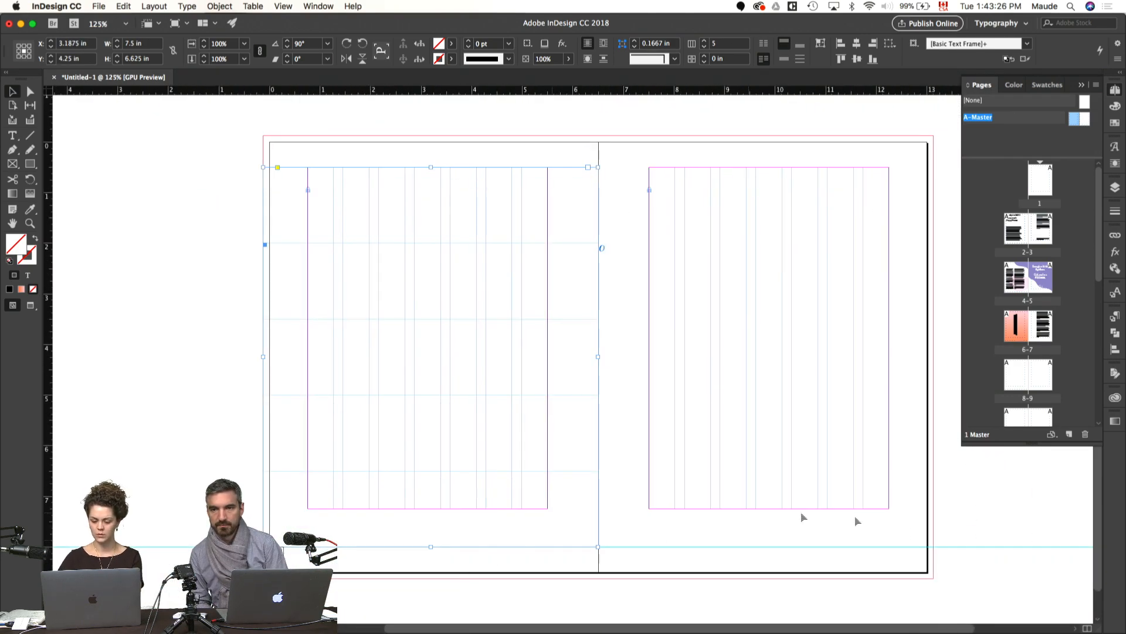
Step: Add vertical guides near the outer page edges of the master spread, at about 0.25 in and 12.75 in
left_click(958, 509)
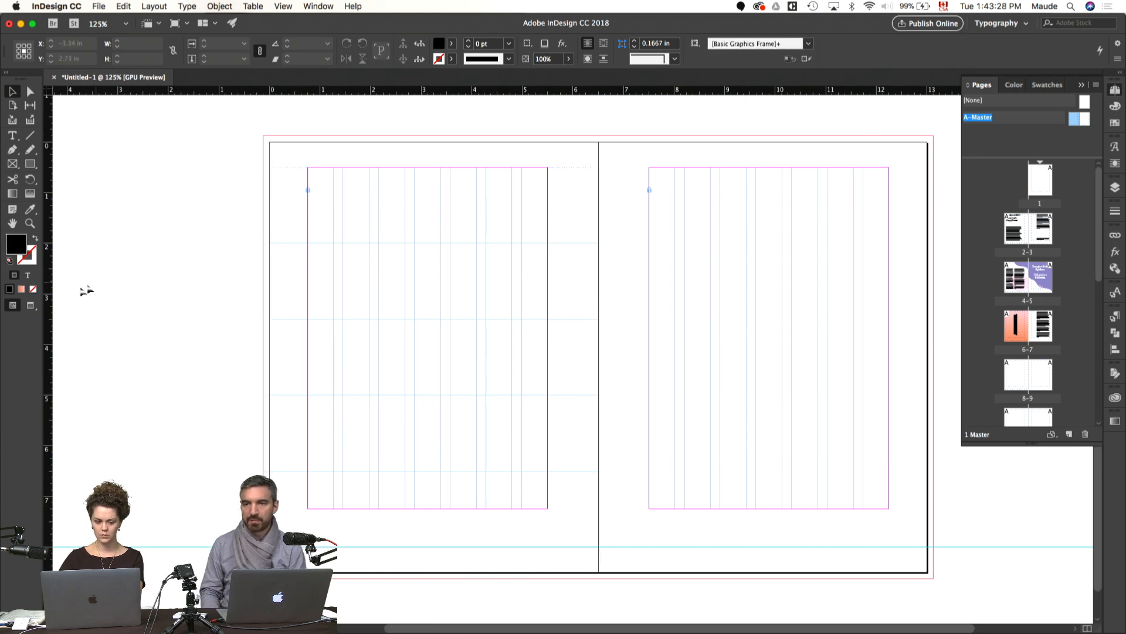
left_click_drag(49, 307, 282, 160)
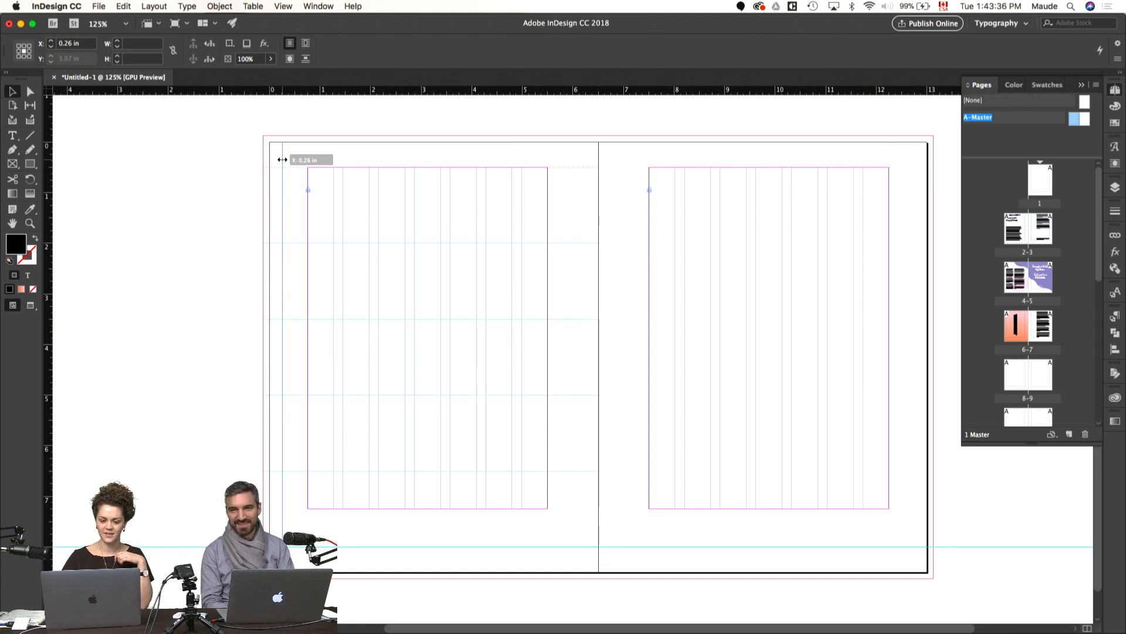
left_click_drag(282, 159, 282, 160)
left_click(199, 181)
scroll(199, 181, "right", 1)
left_click_drag(46, 187, 886, 159)
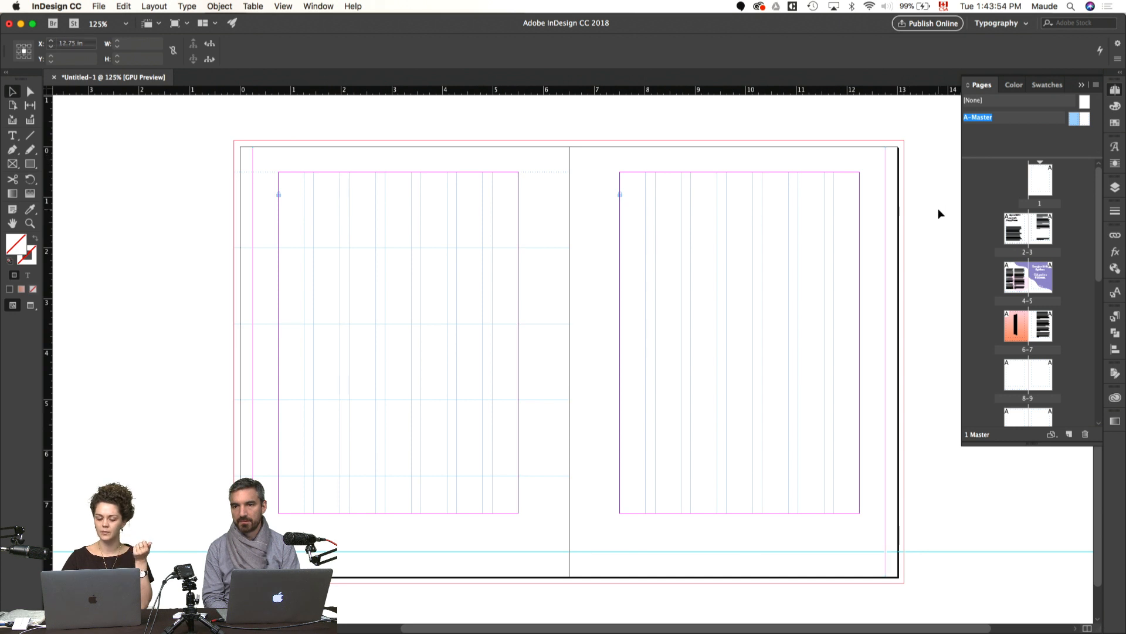
left_click(900, 209)
Step: Widen the row frame across both master pages to 13.25 in and raise its bottom edge to the bottom margin, 6.75 in tall
scroll(900, 209, "down", 2)
scroll(900, 210, "right", 2)
left_click(466, 284)
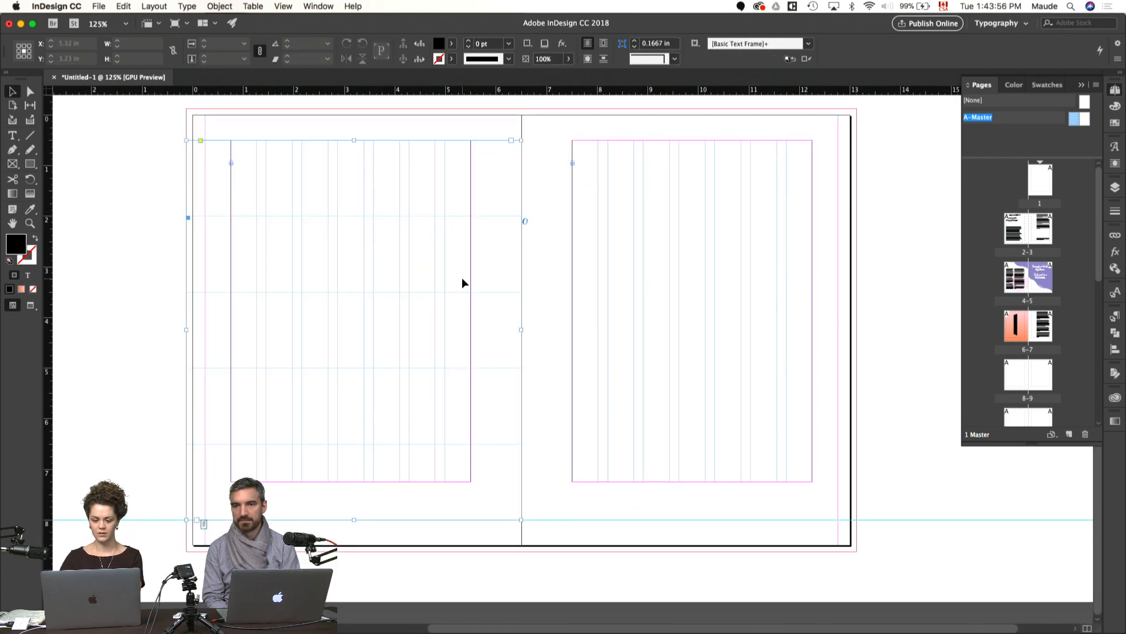
left_click_drag(520, 330, 858, 322)
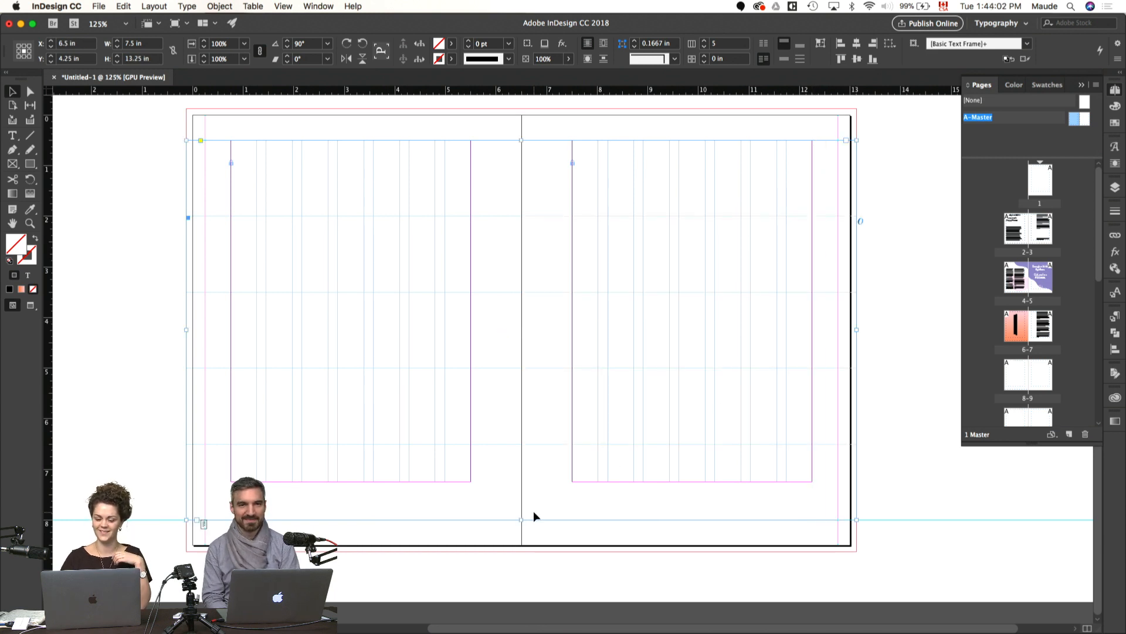
left_click_drag(521, 519, 521, 481)
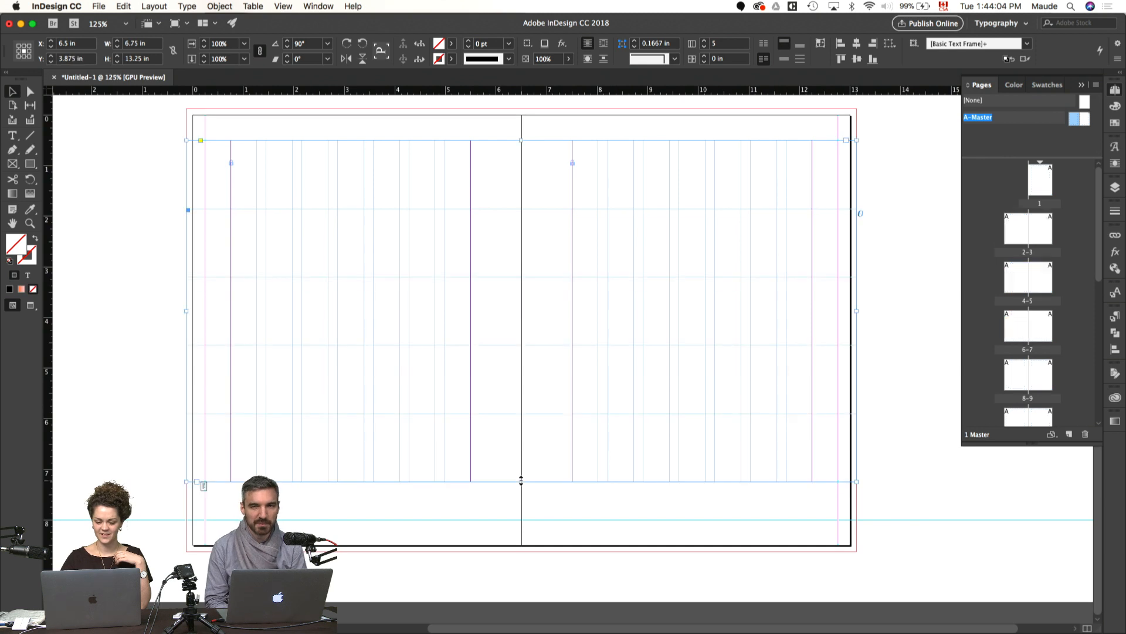
left_click(943, 499)
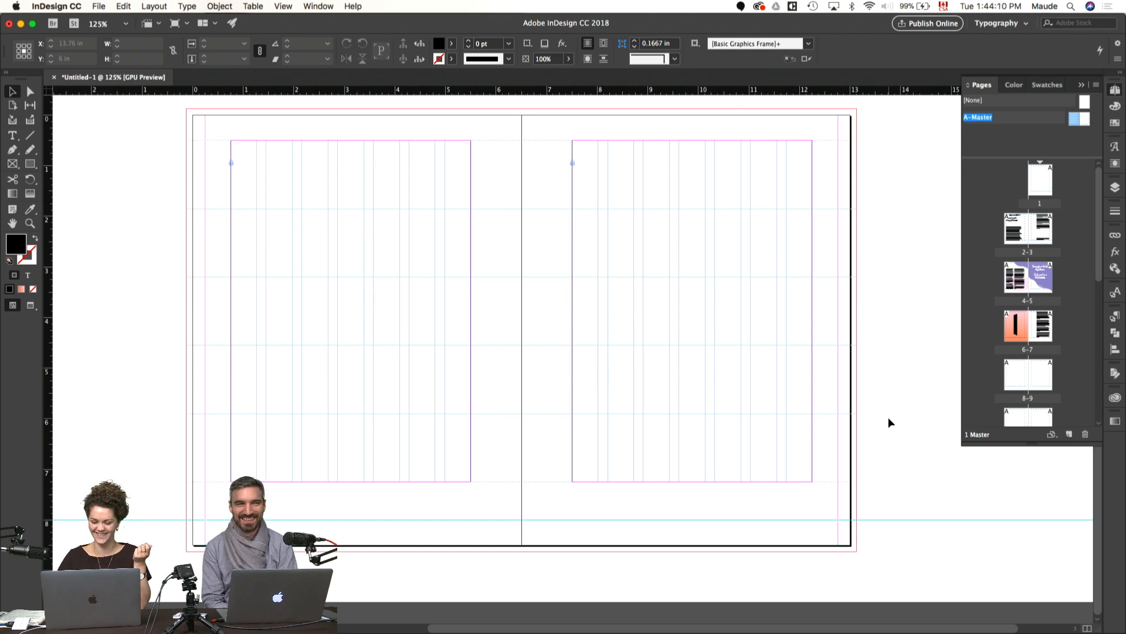
Step: Lock the full-spread row frame on the master and inspect its alignment with the bottom margin of the first page
left_click(764, 295)
key("BackSpace")
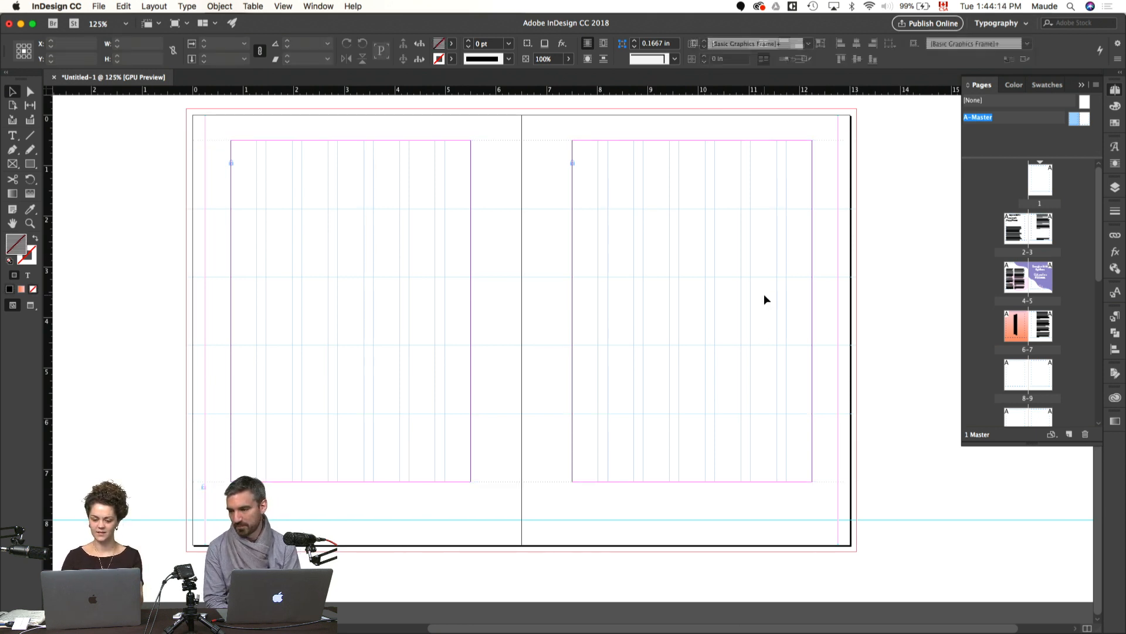
key("super+equal")
key("super+equal")
left_click_drag(417, 399, 691, 251)
key("super+equal")
left_click_drag(589, 303, 632, 296)
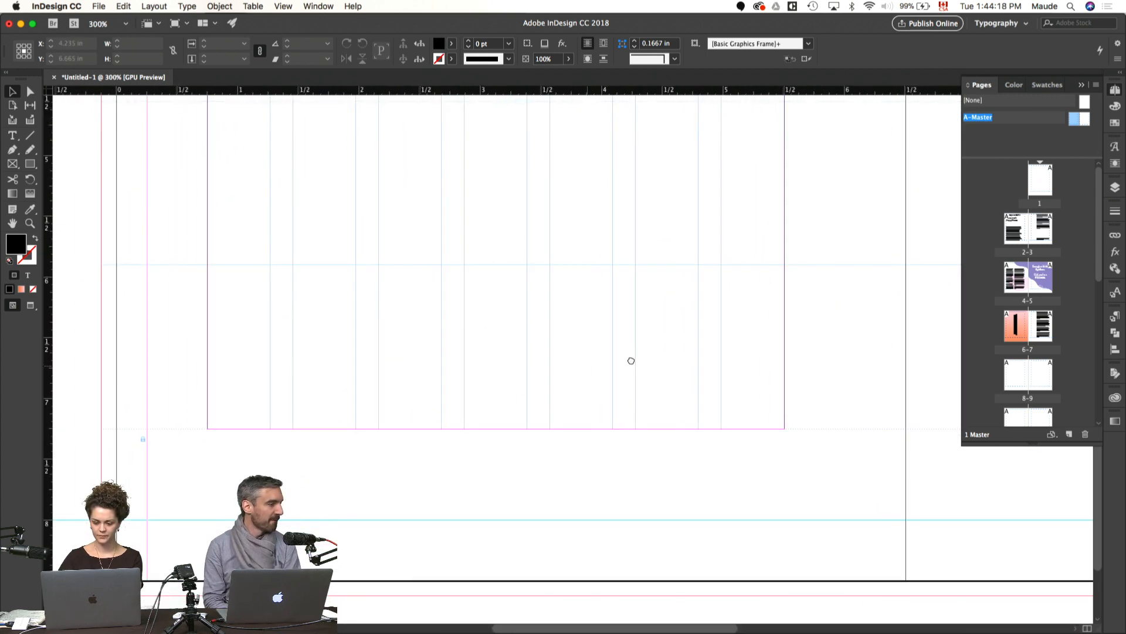
Step: Unlock all frames on the master spread and lock only the full-spread row frame
key("super+0")
key("super+z")
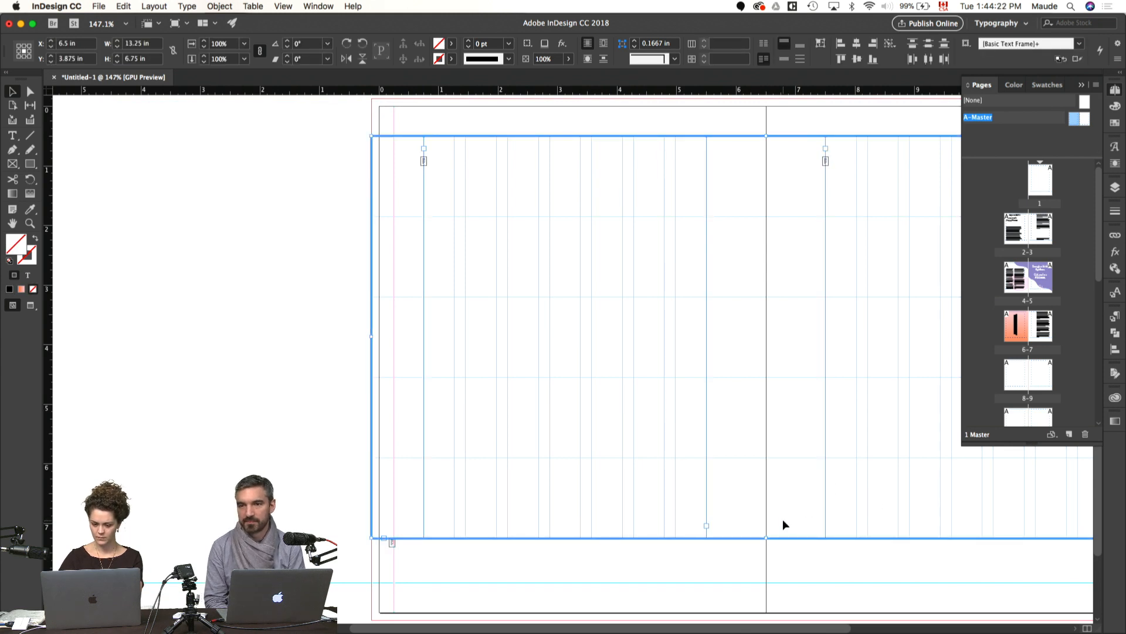
left_click(156, 457)
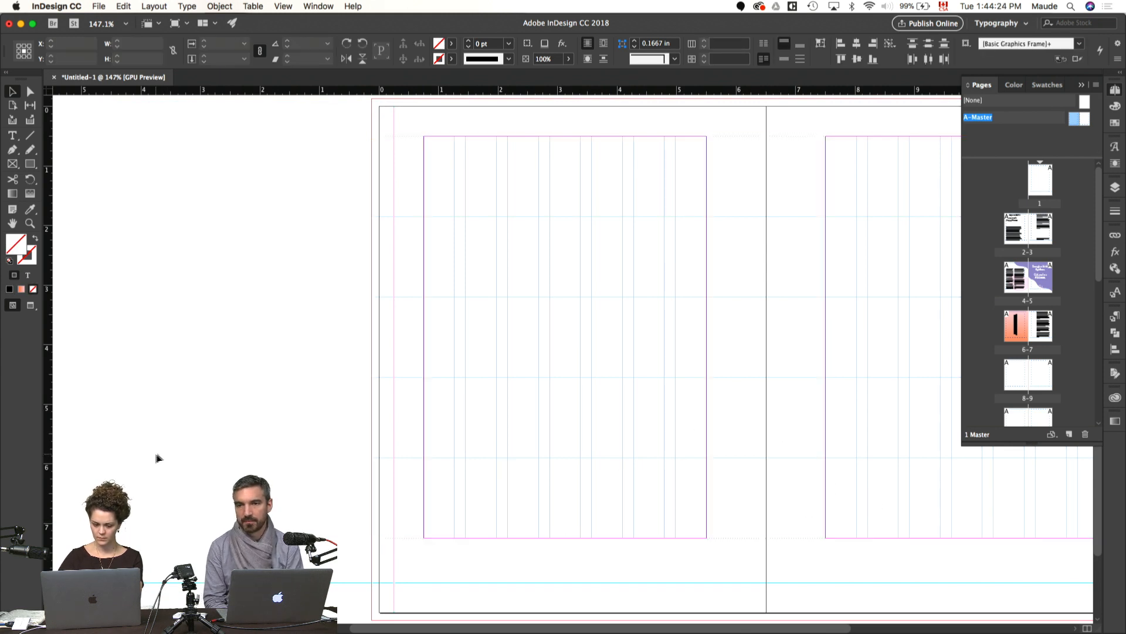
left_click(771, 428)
key("super+l")
Step: Extend both seven-column text frames down to the horizontal guide below the margin, making them 7.5 in tall, and inspect their lower edges
left_click(878, 509)
key("super+a")
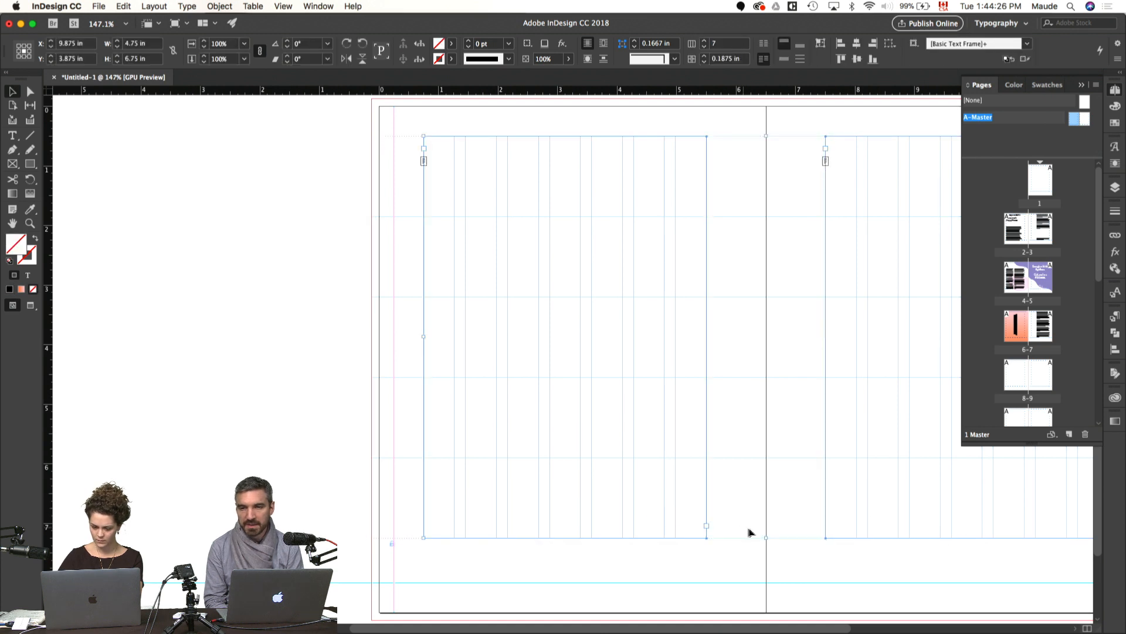
left_click_drag(767, 539, 756, 583)
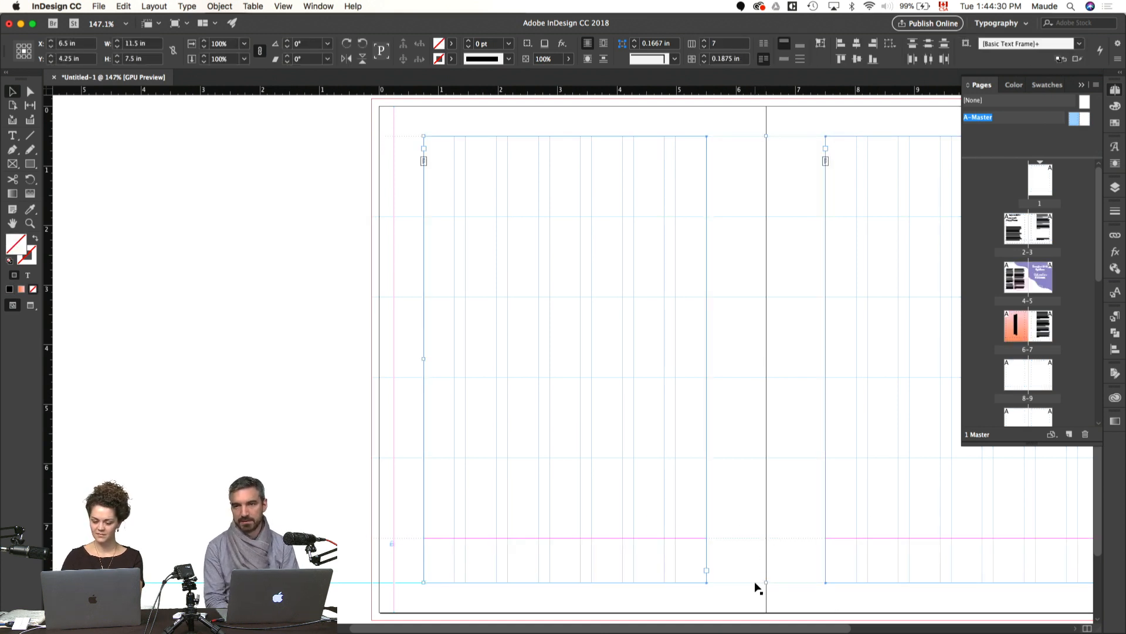
key("super+shift+a")
left_click_drag(656, 560, 609, 453)
key("super+equal")
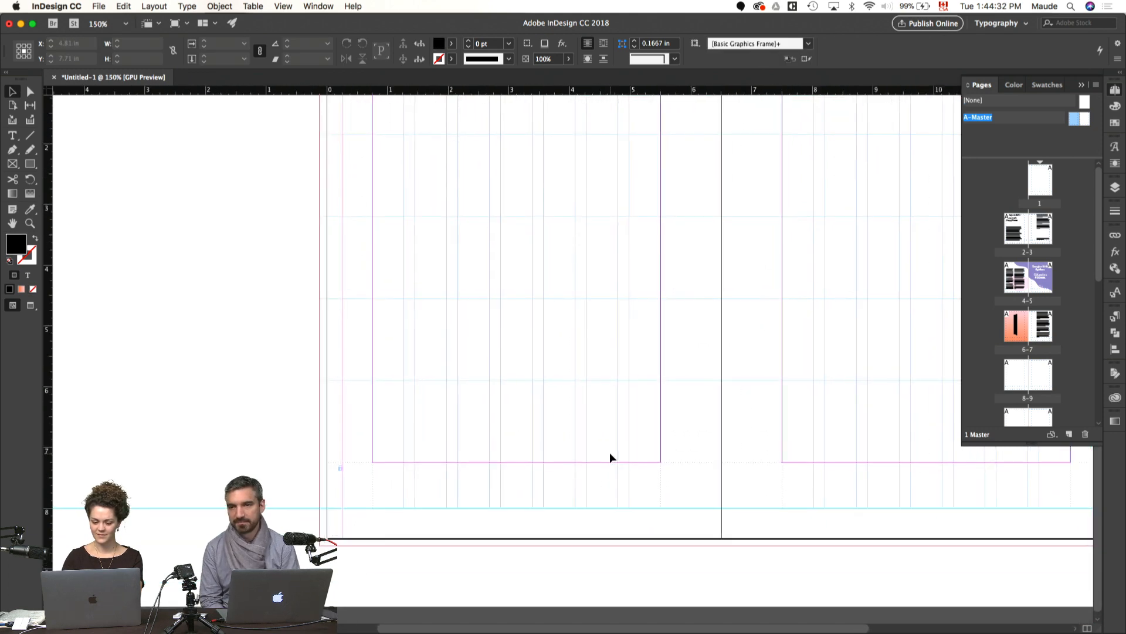
key("super+equal")
key("super+equal")
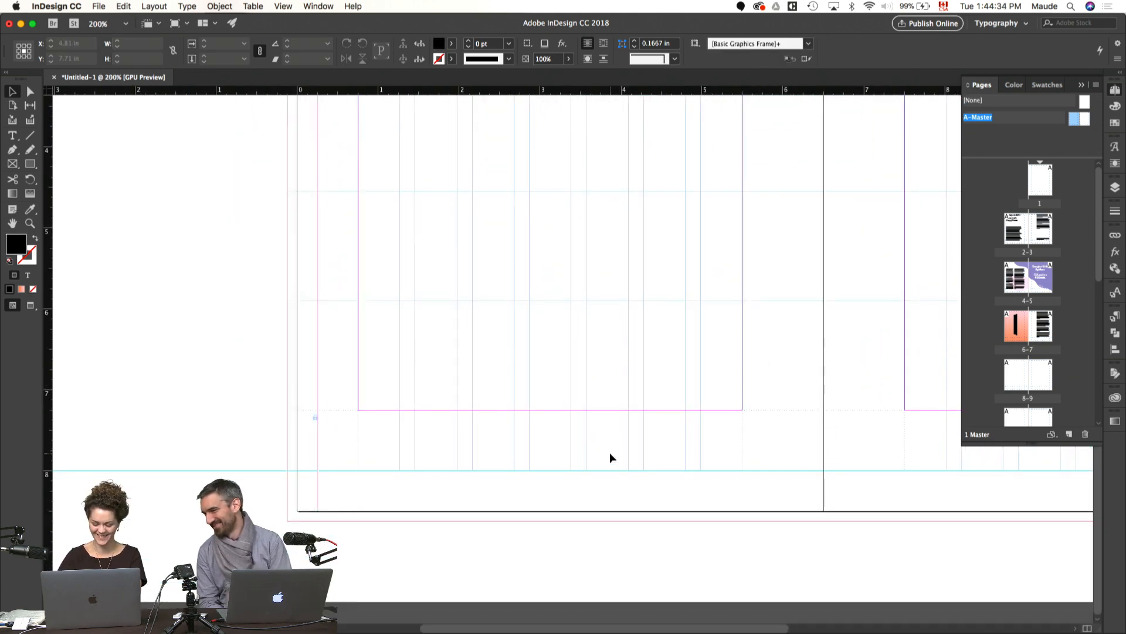
Step: Add a text frame across the columns in the left master page's bottom margin and insert a current page number marker
scroll(587, 486, "left", 2)
scroll(586, 487, "up", 1)
key("t")
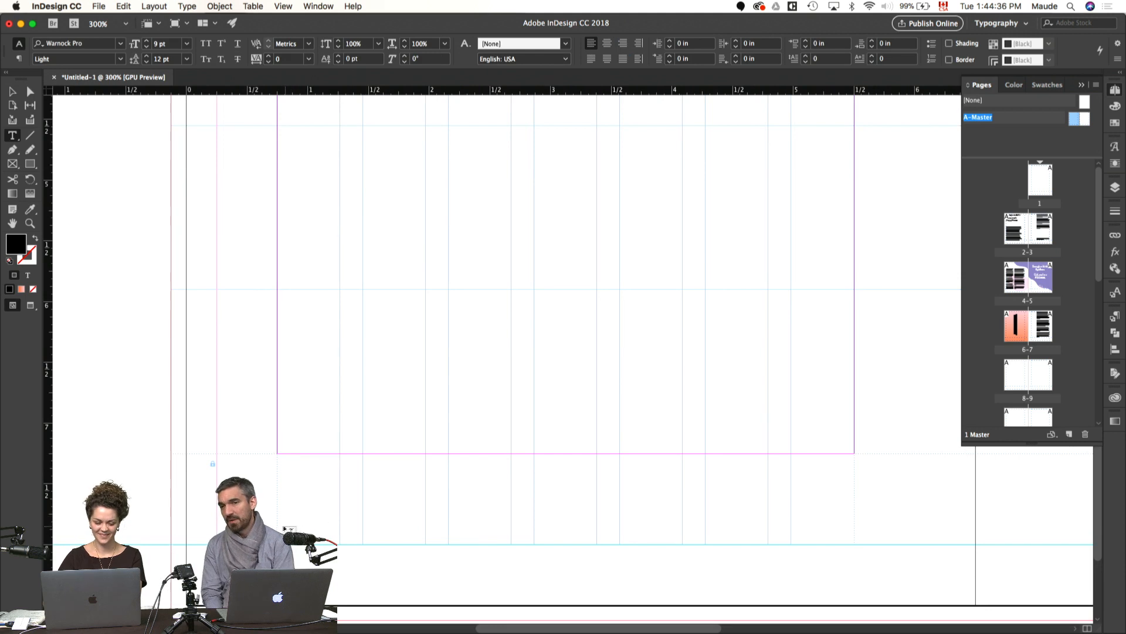
left_click_drag(278, 523, 854, 544)
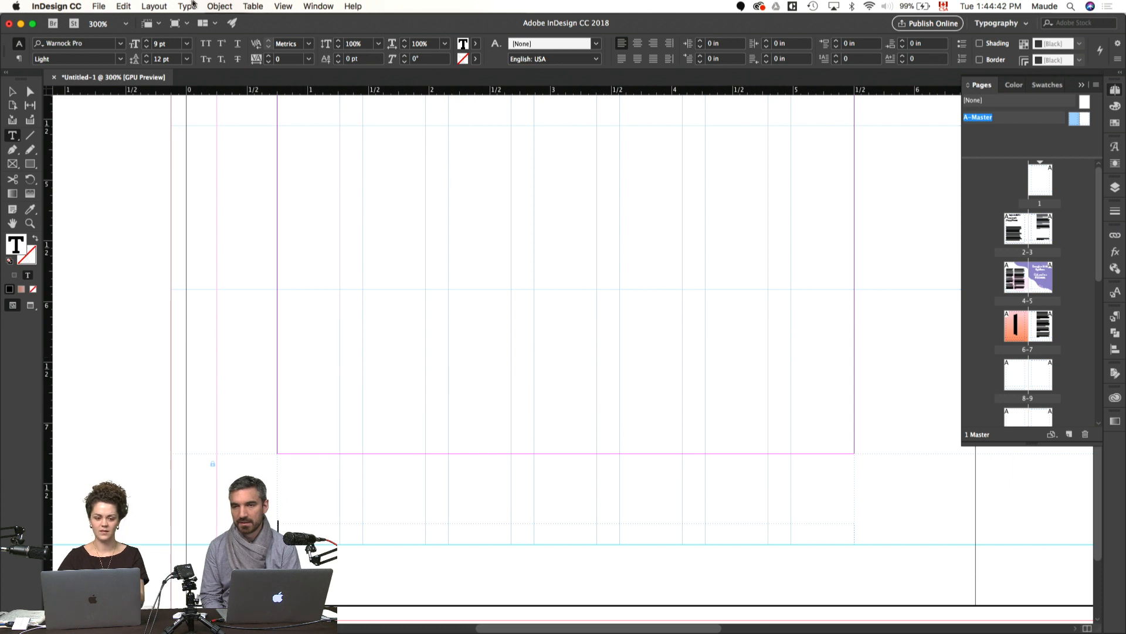
left_click(197, 5)
mouse_move(164, 3)
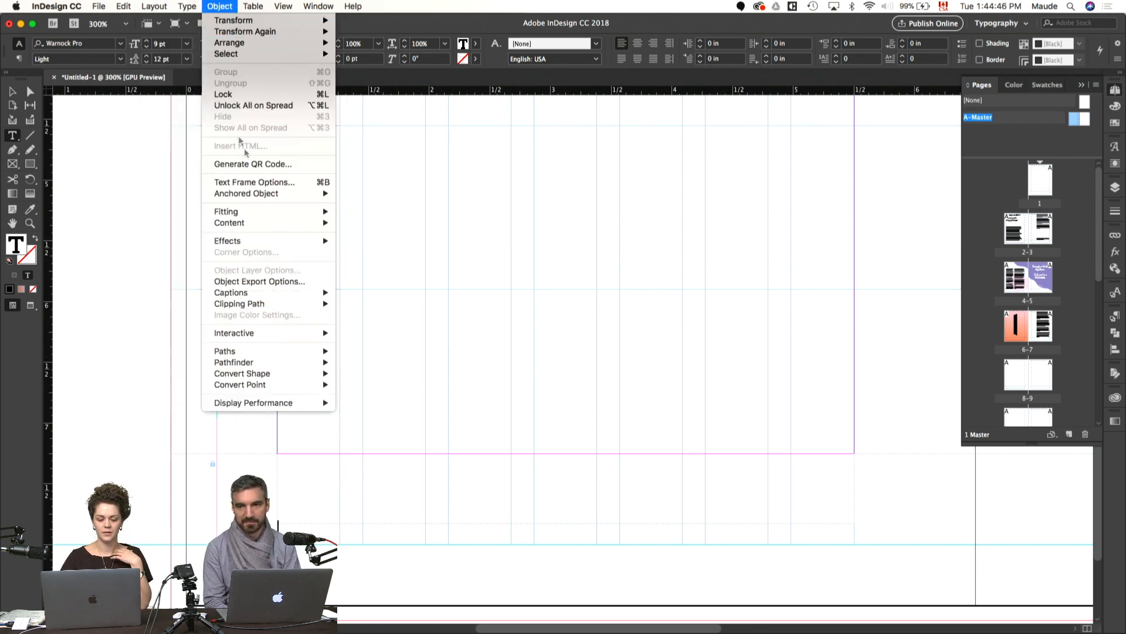
mouse_move(291, 338)
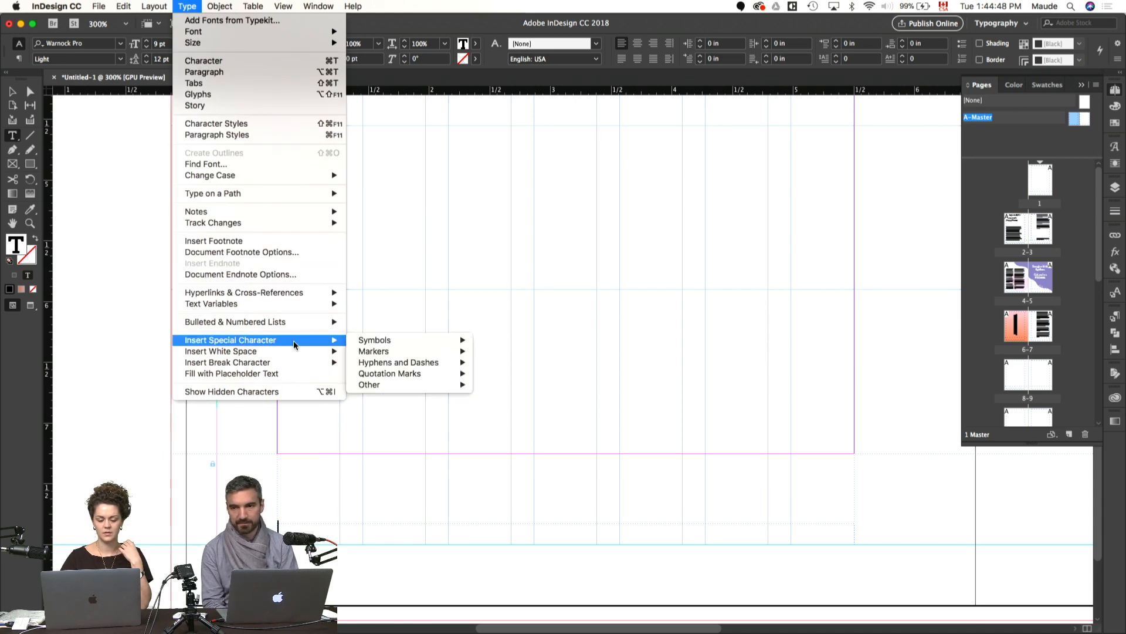
mouse_move(382, 342)
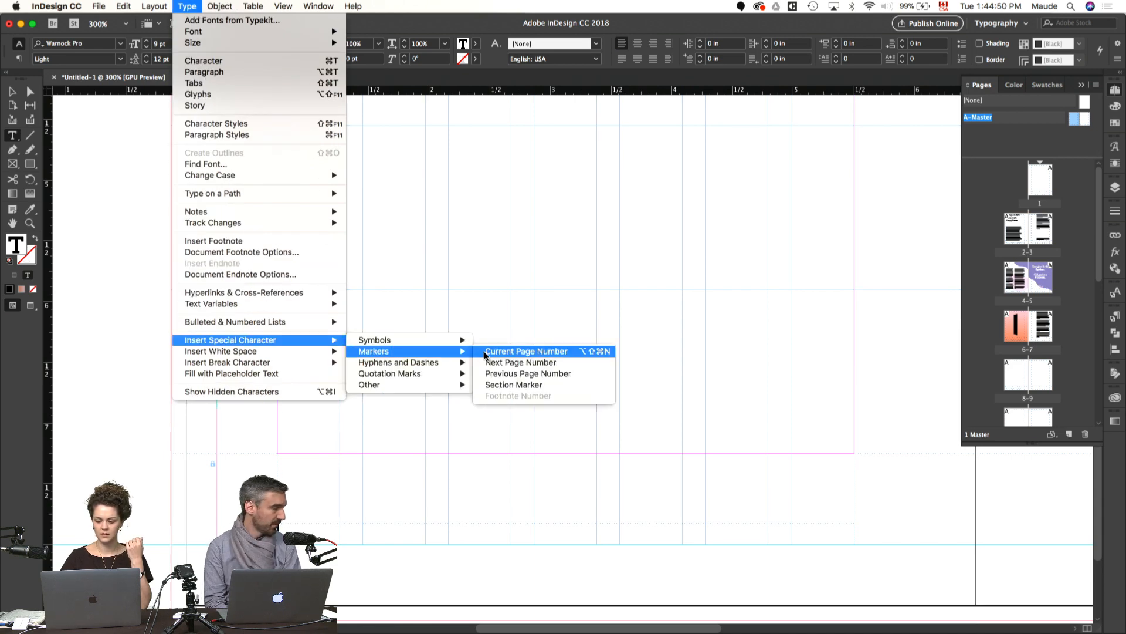
left_click(485, 352)
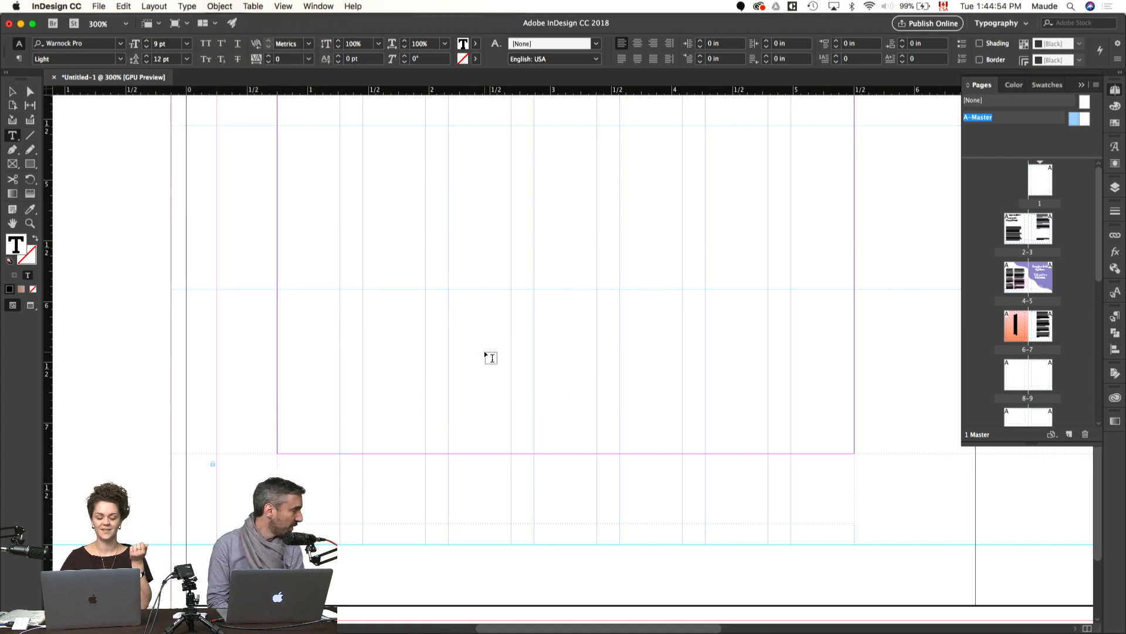
Step: Set the page number marker to GT America Expanded Bold at 8 pt
key("super+t")
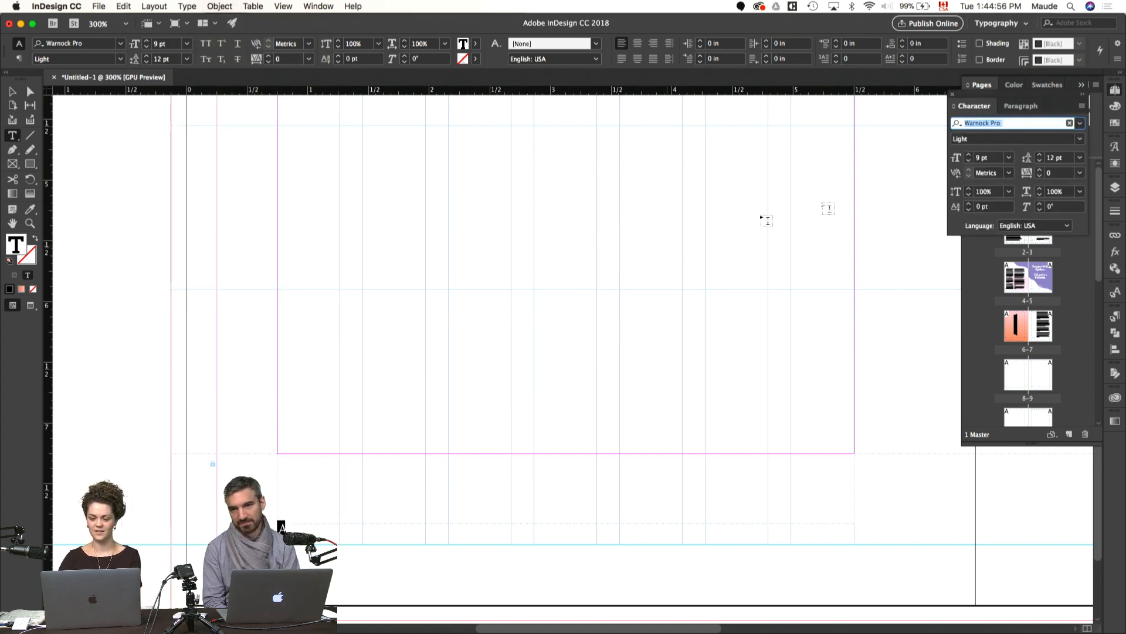
type("gt")
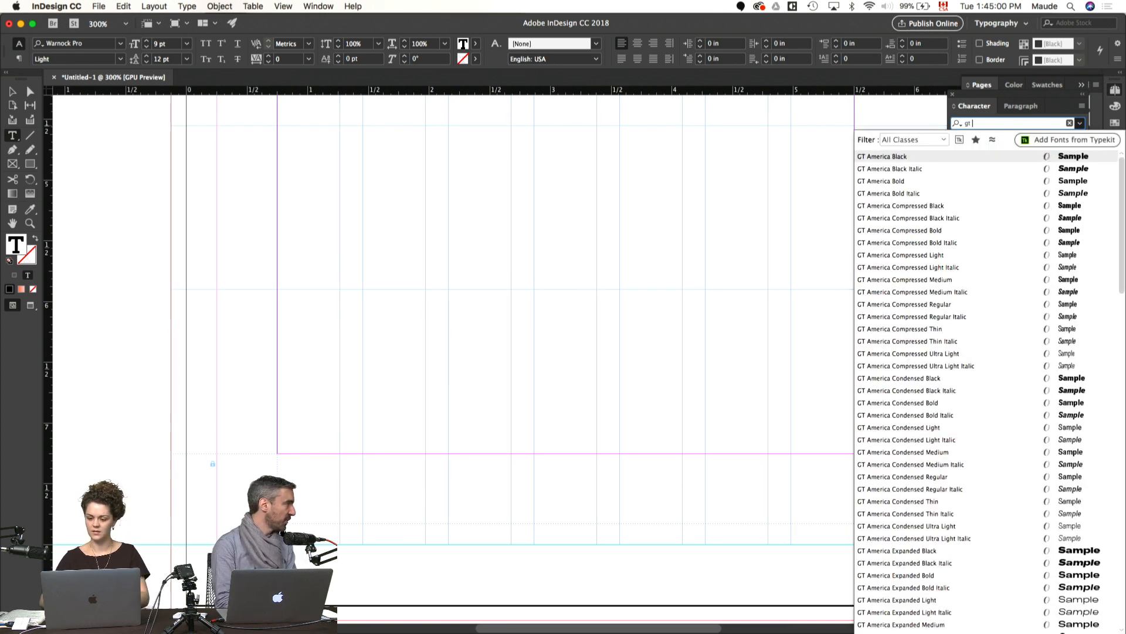
scroll(1007, 197, "down", 3)
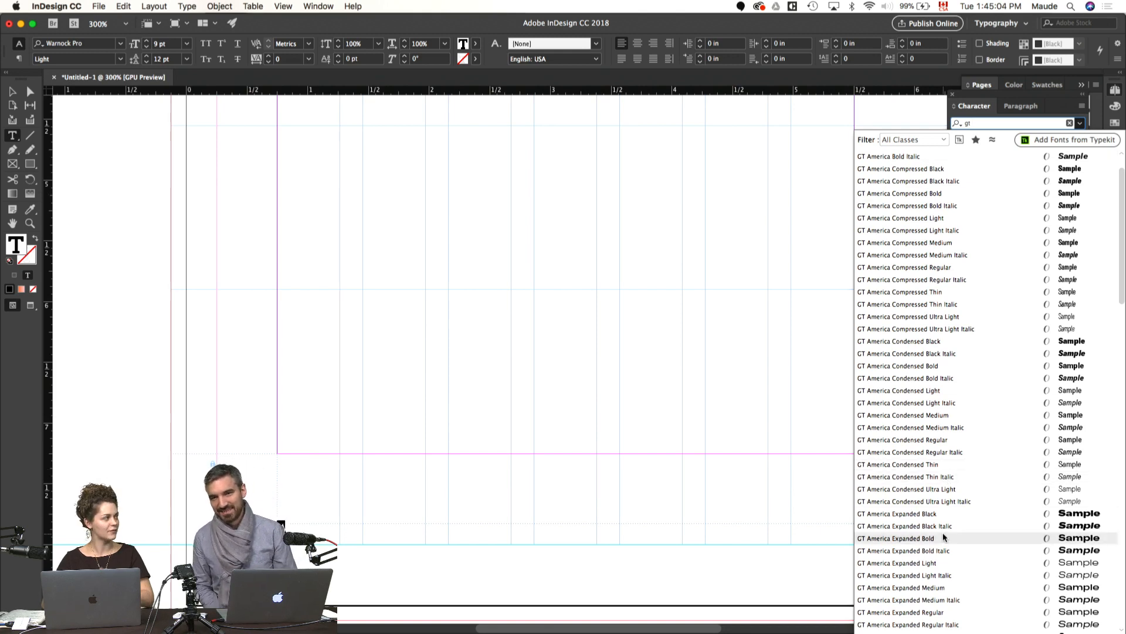
left_click(944, 538)
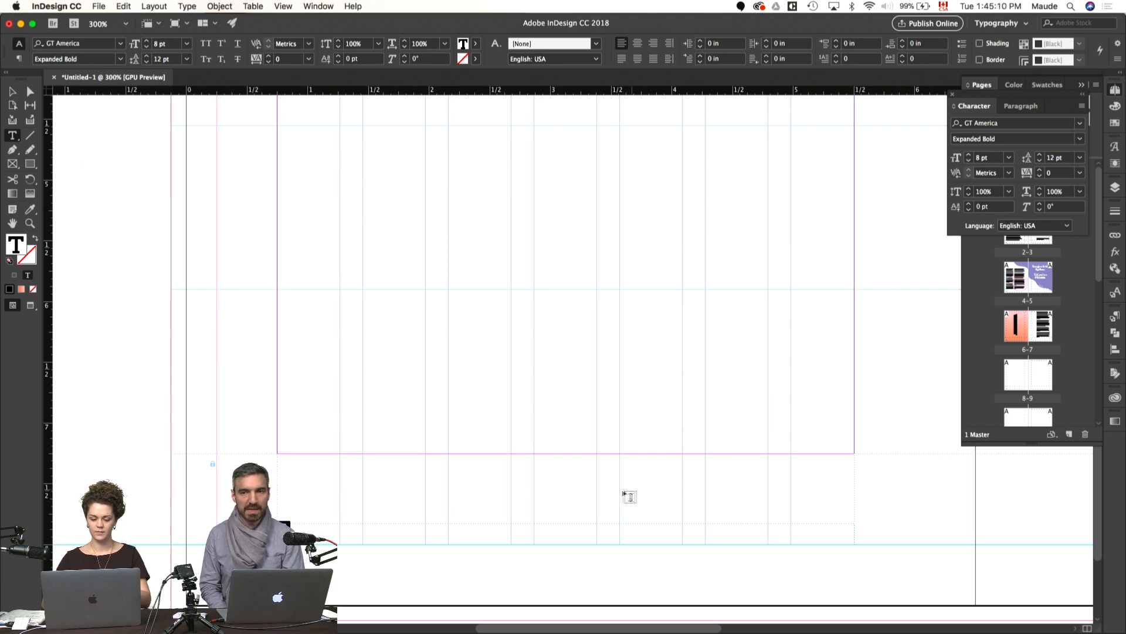
Step: Reduce the page number frame to 0.0889 in tall, resting on the lower guide, and narrow it to two columns, about 1.22 in wide
left_click(616, 496)
key("v")
left_click(552, 524)
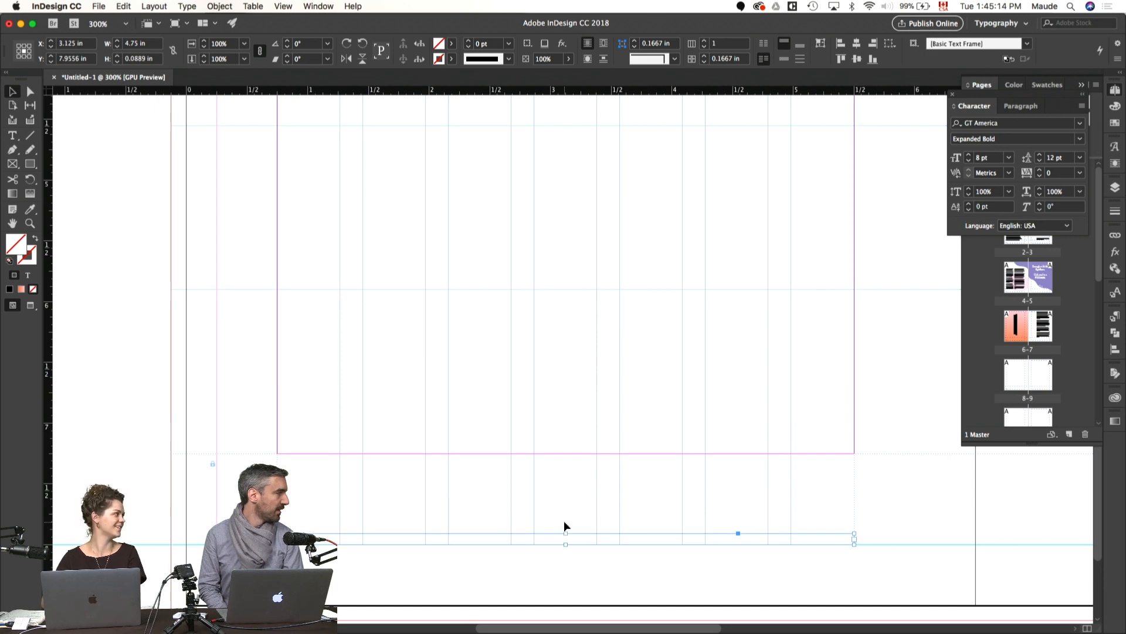
key("super+equal")
left_click_drag(839, 475, 799, 502)
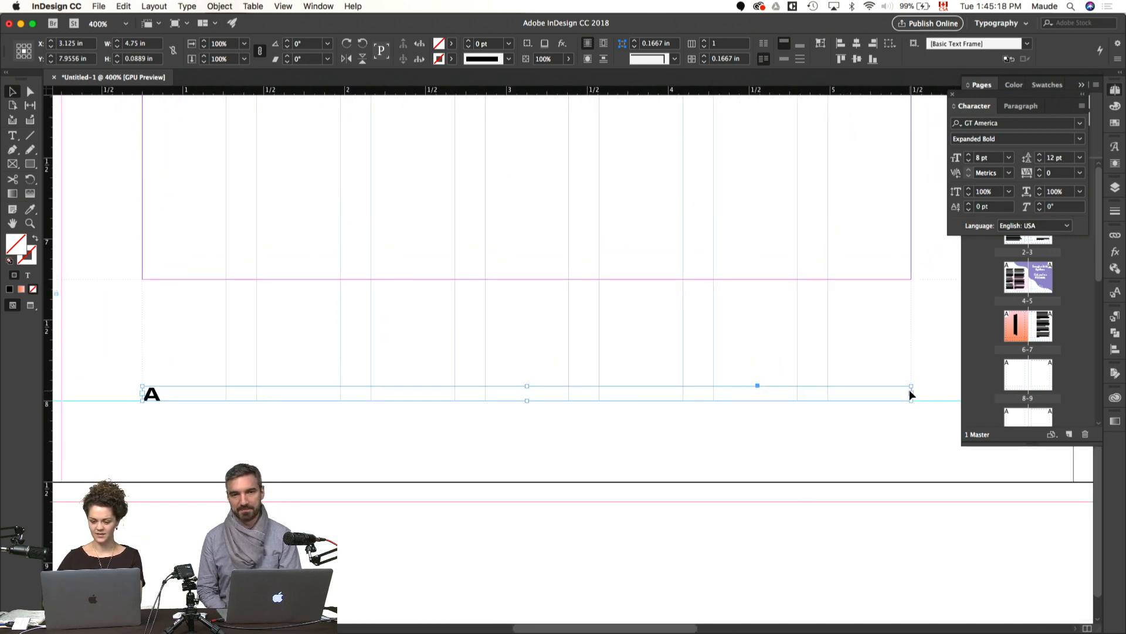
left_click_drag(911, 392, 340, 392)
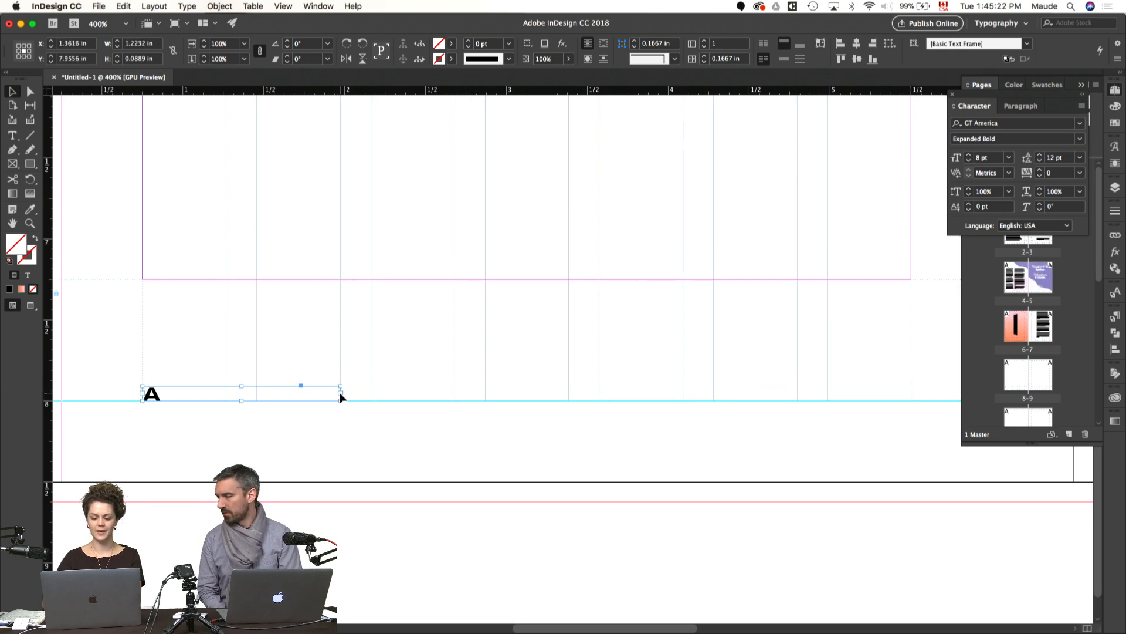
left_click(308, 420)
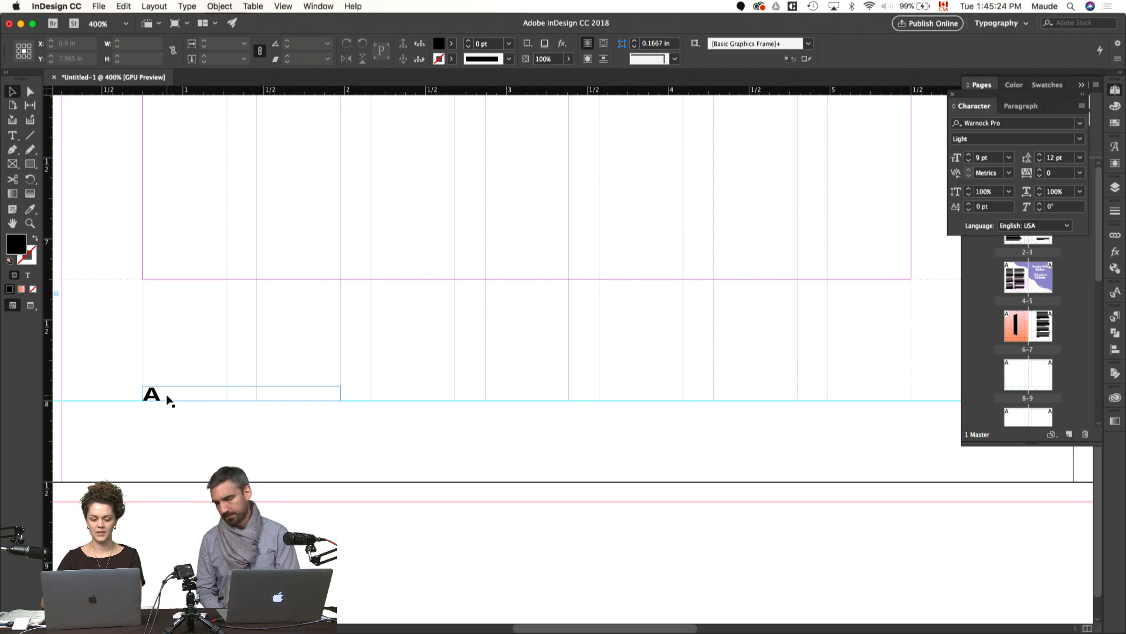
Step: Duplicate the page number frame to the fourth column and widen the copy to the page's inner margin, about 2.63 in wide
left_click_drag(170, 396, 508, 442)
key("super+0")
key("super+equal")
key("super+equal")
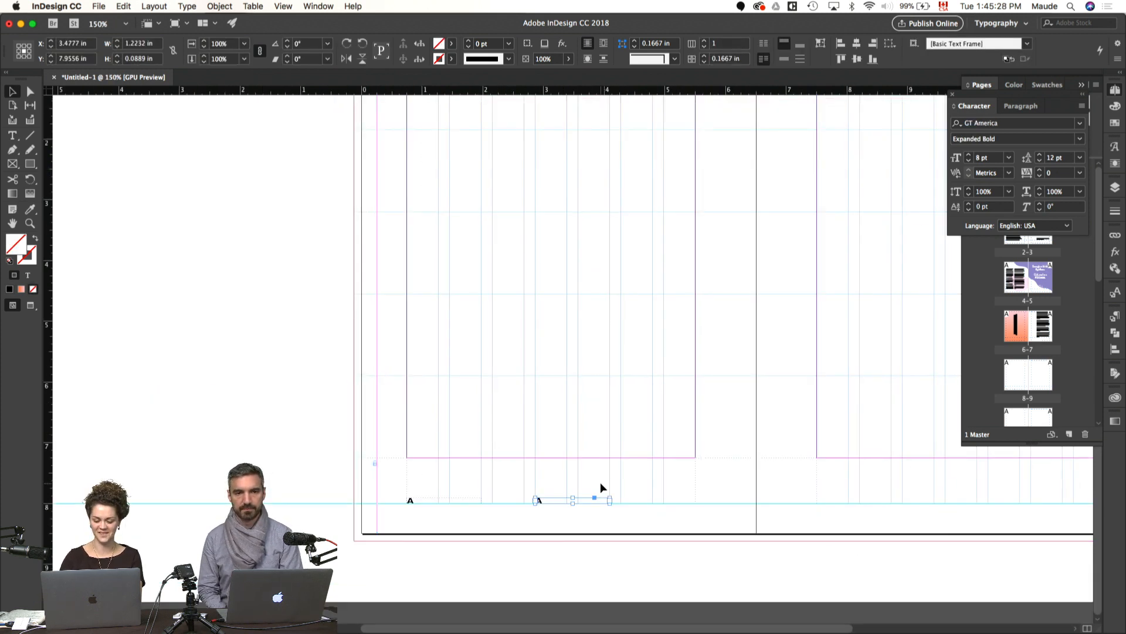
left_click_drag(624, 467, 737, 468)
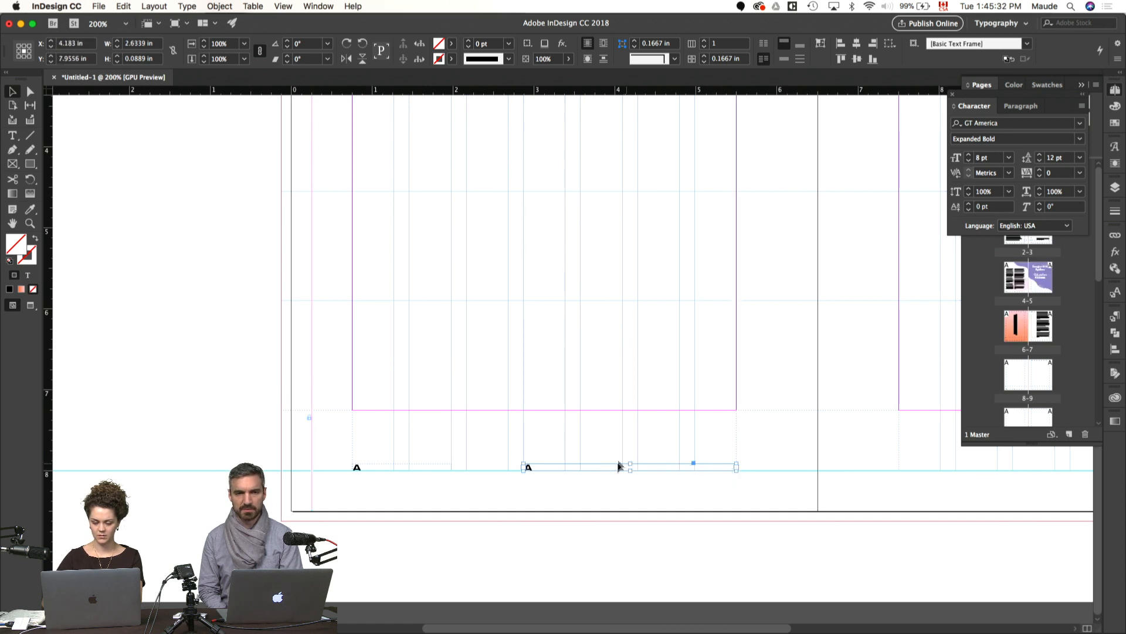
Step: Replace the marker in the duplicated frame with the text "section title" and preview the page without guides
double_click(581, 468)
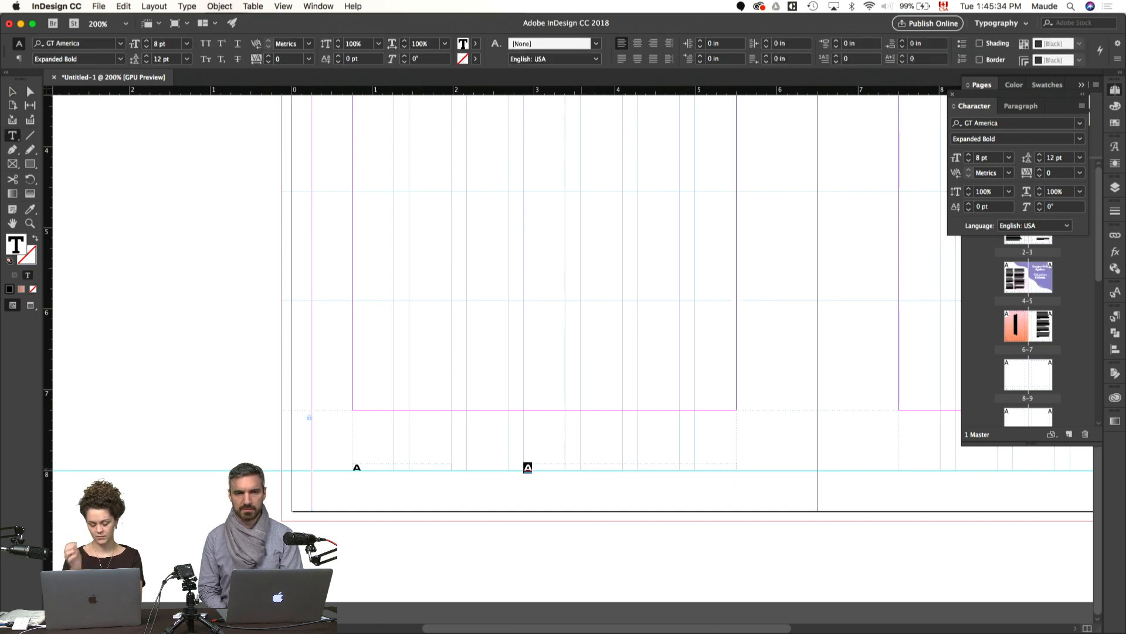
type("section title")
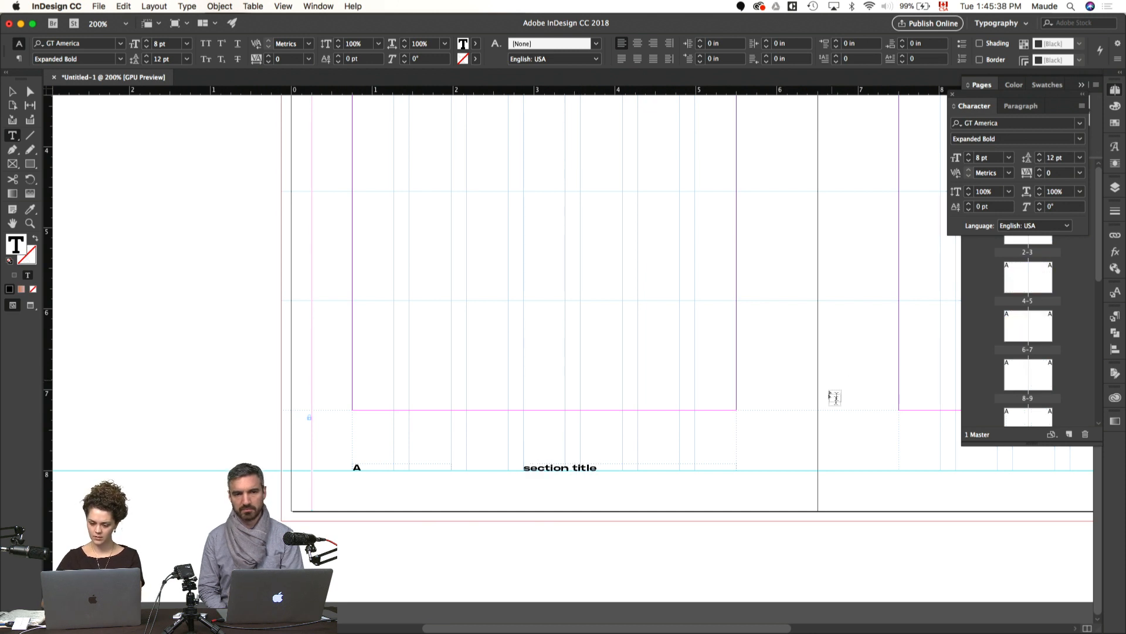
key("Escape")
key("w")
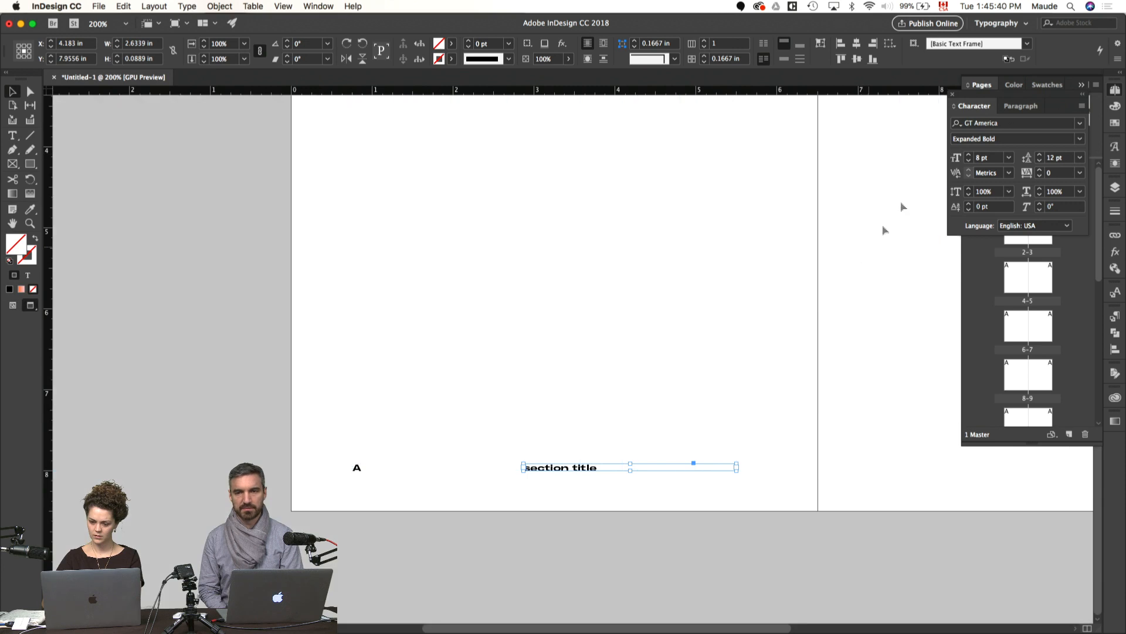
Step: Set the section title to the GT America Expanded Regular style in all caps
left_click(970, 139)
key("Down")
key("Down")
key("Up")
key("Up")
key("Up")
key("Up")
key("Up")
key("Up")
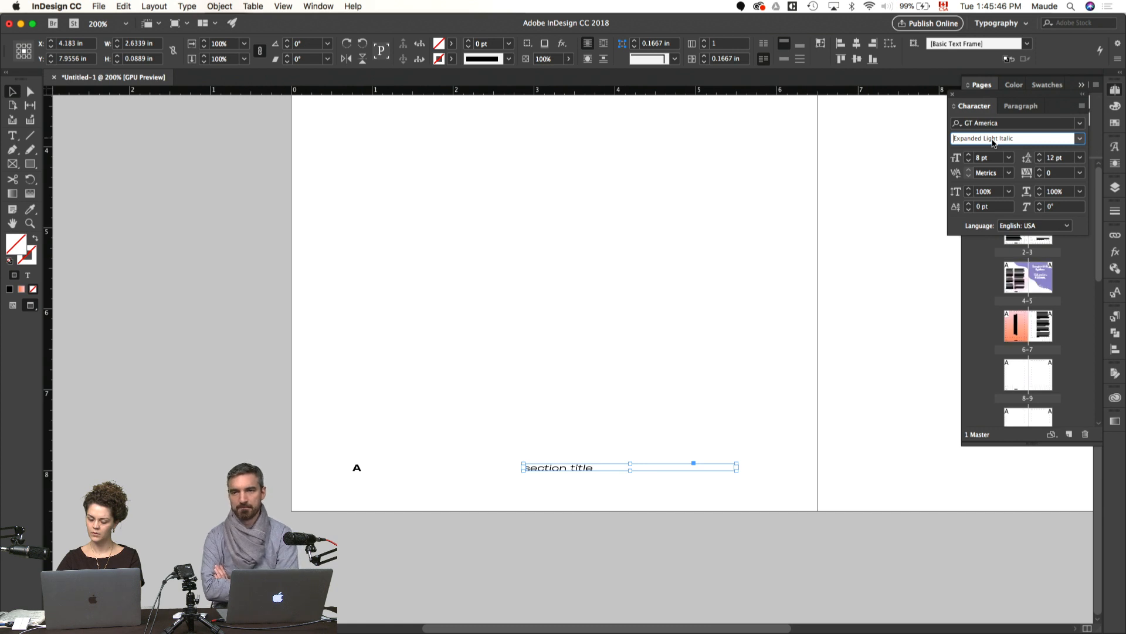
key("Down")
key("super+shift+k")
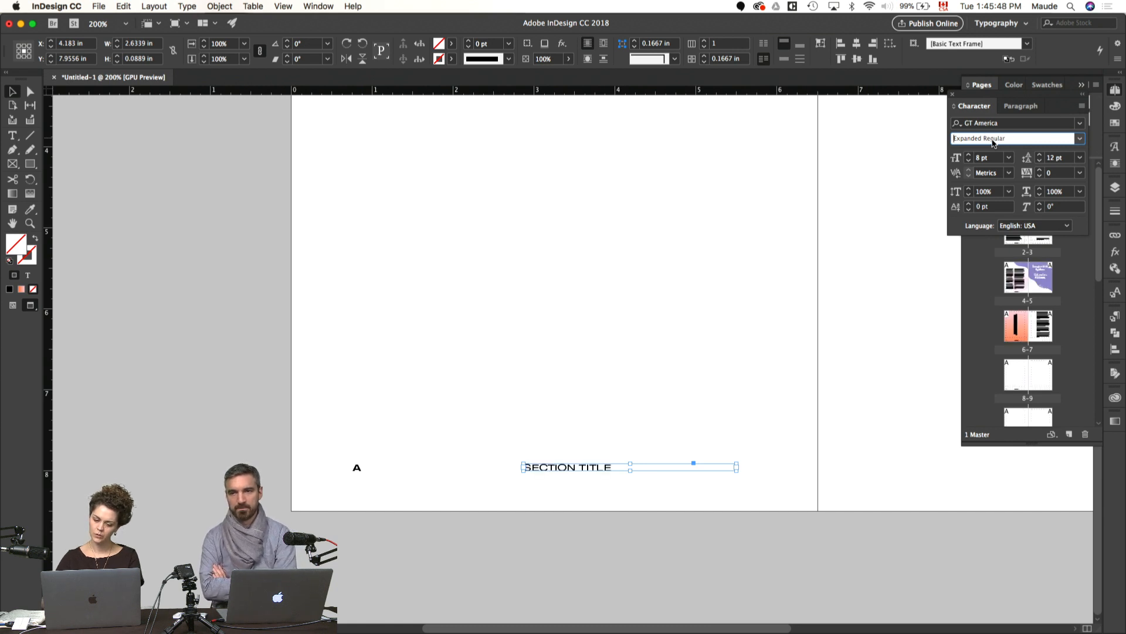
key("Return")
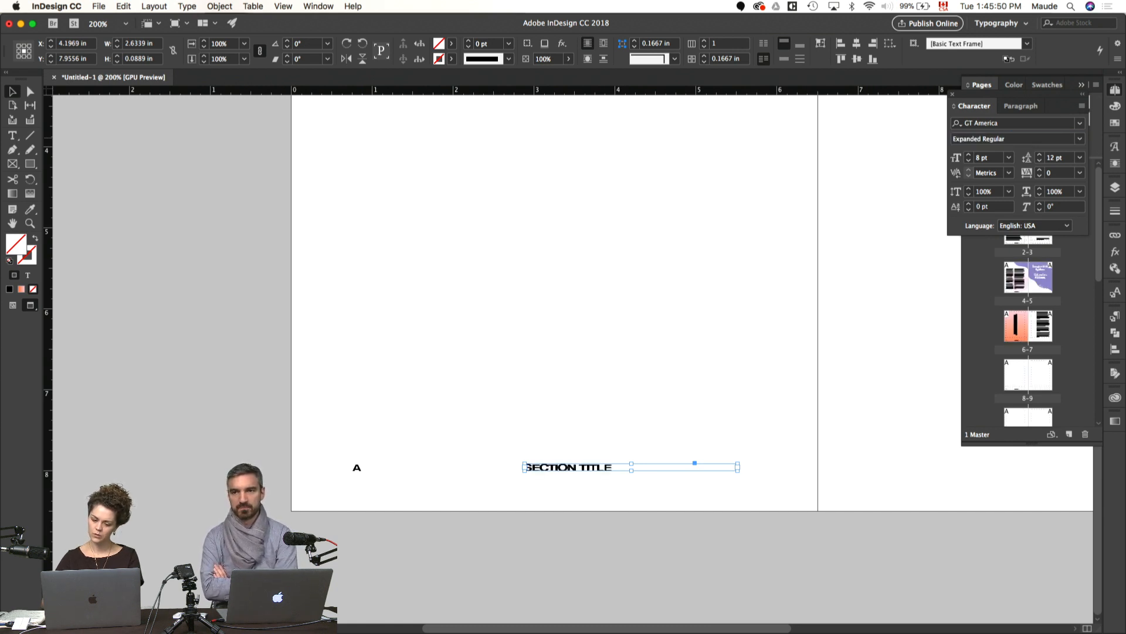
Step: Set the section title's tracking to 20 and its size to 7 pt
key("super+equal")
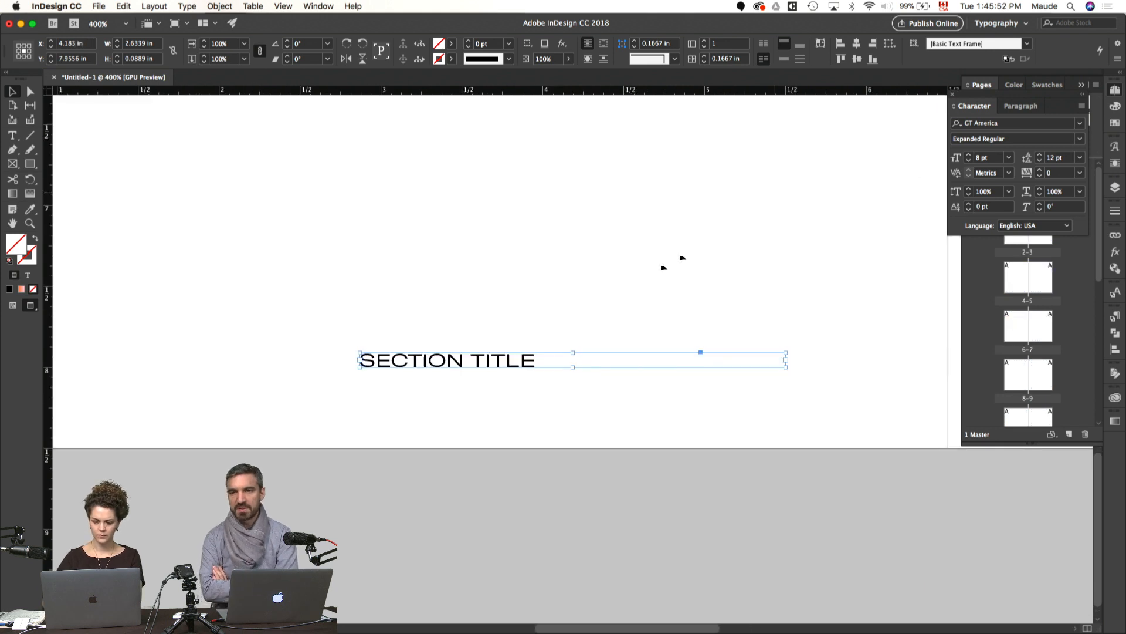
double_click(608, 359)
key("super+a")
key("alt+Right")
left_click(600, 398)
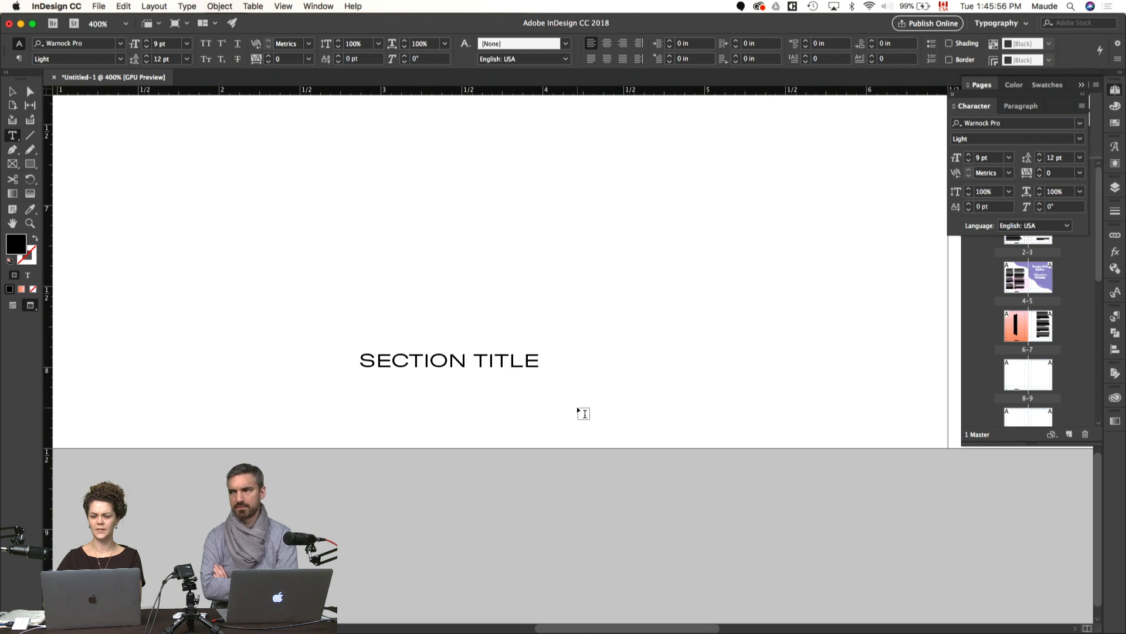
left_click(540, 360)
key("Escape")
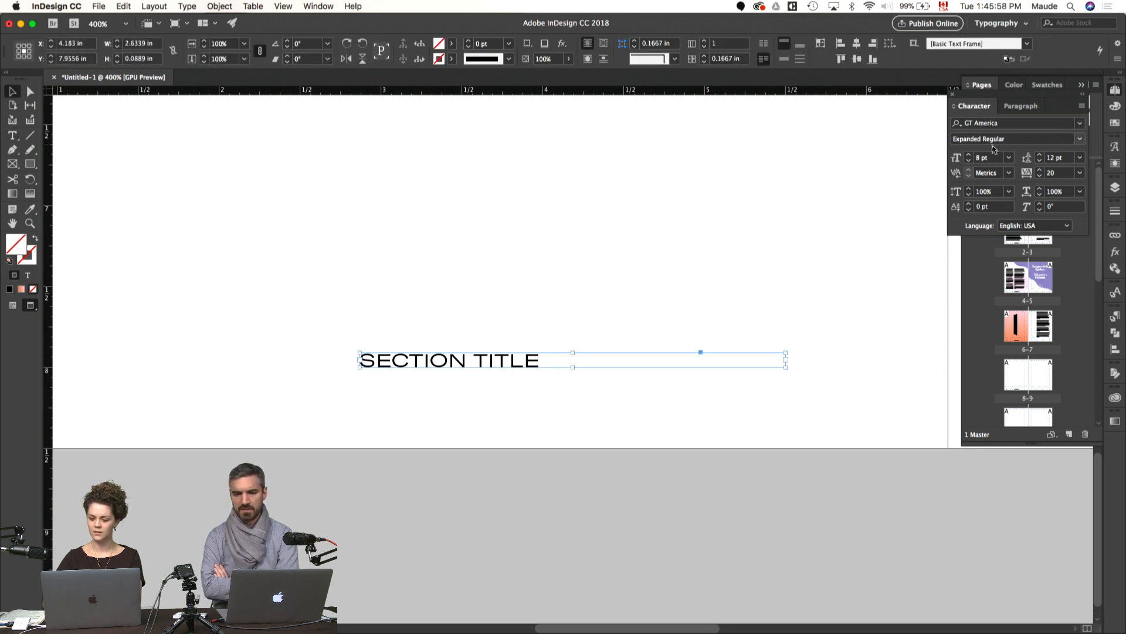
left_click(970, 164)
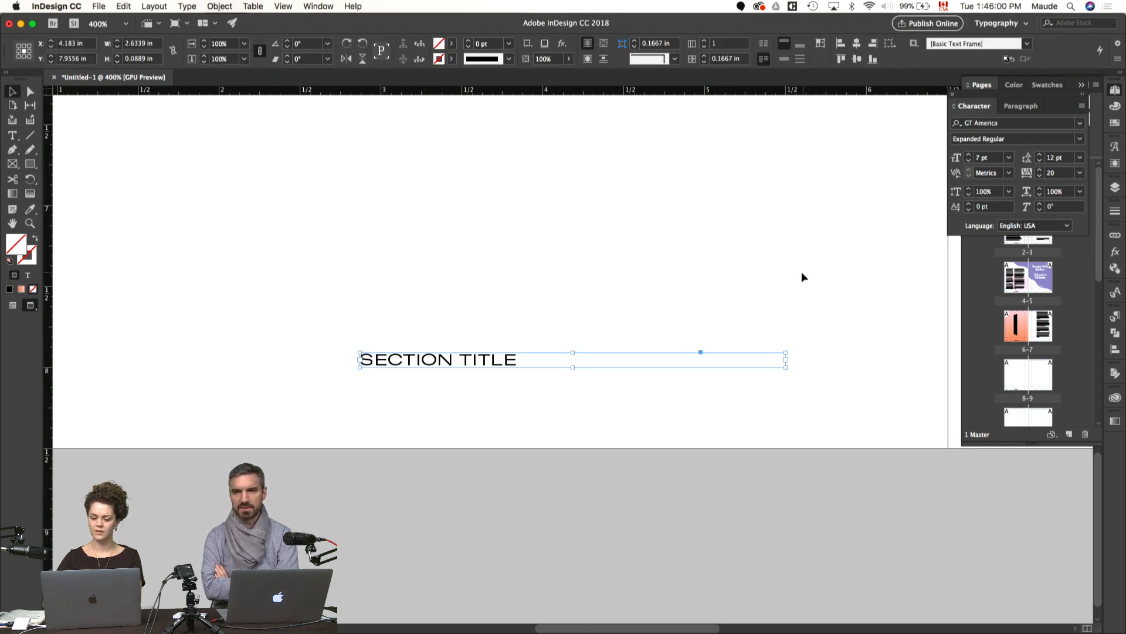
Step: Copy the page number frame to the last two columns of the right-hand master page and right-align its text
left_click(801, 273)
key("super+0")
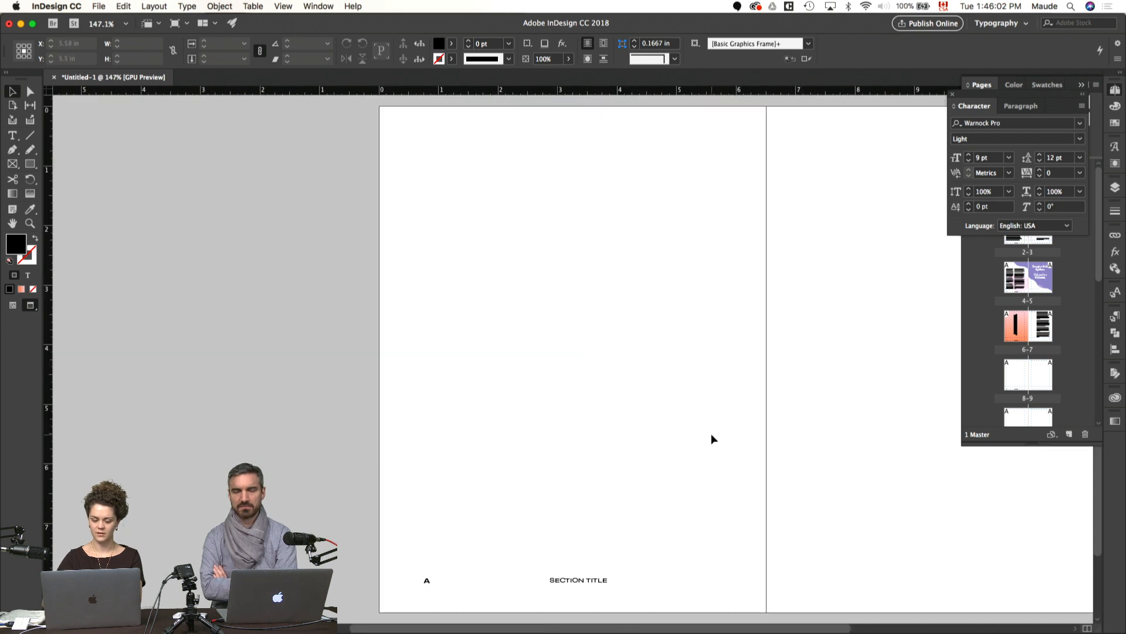
left_click_drag(715, 456, 706, 447)
left_click_drag(681, 495, 478, 443)
key("w")
key("w")
key("w")
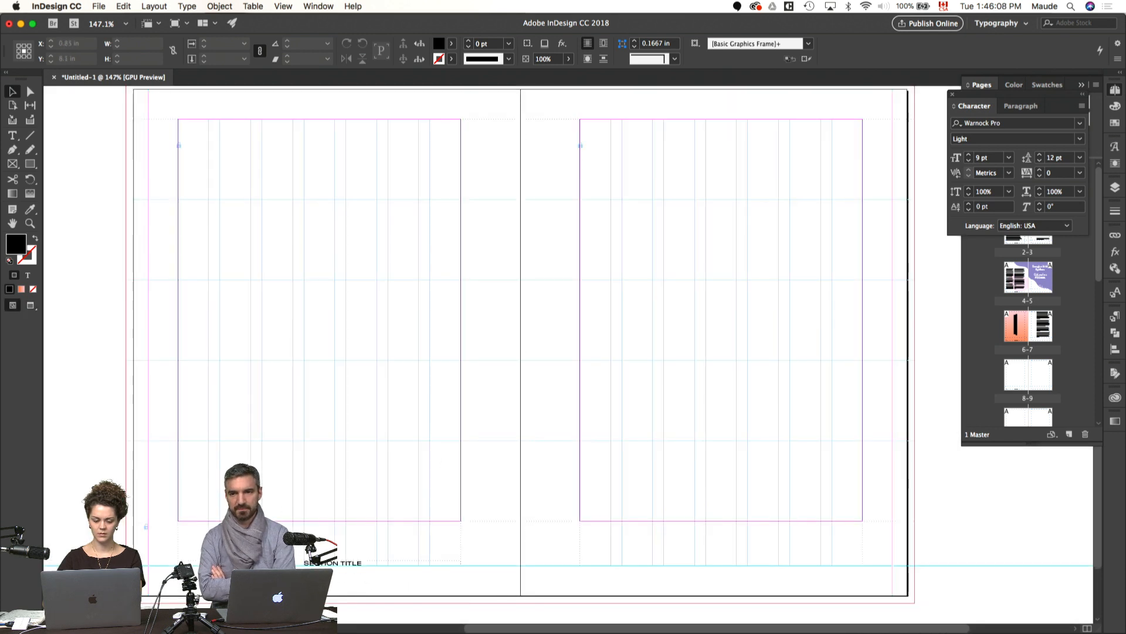
left_click_drag(188, 562, 801, 609)
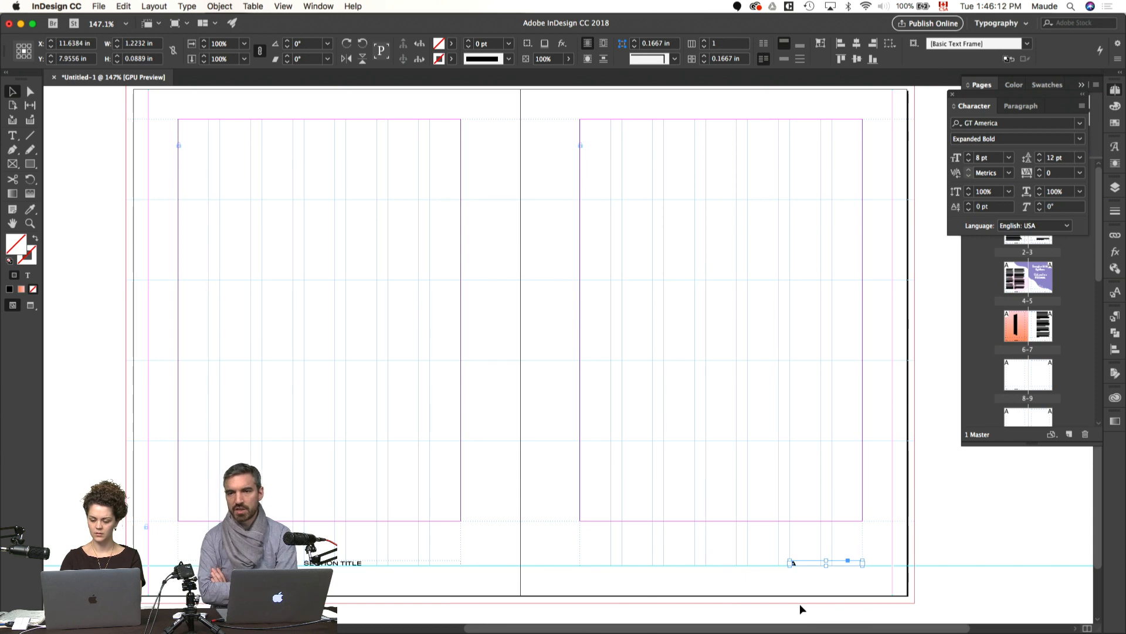
left_click(967, 558)
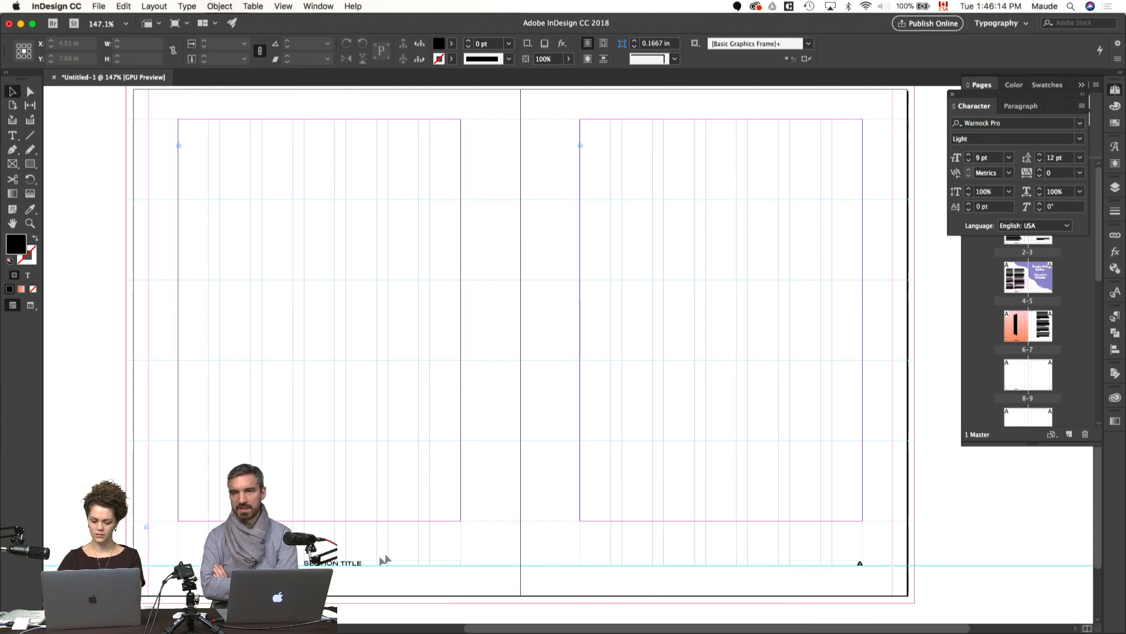
Step: Copy the section title frame to the right-hand master page, starting at its second column, and preview the spread without guides
left_click_drag(353, 567, 626, 572)
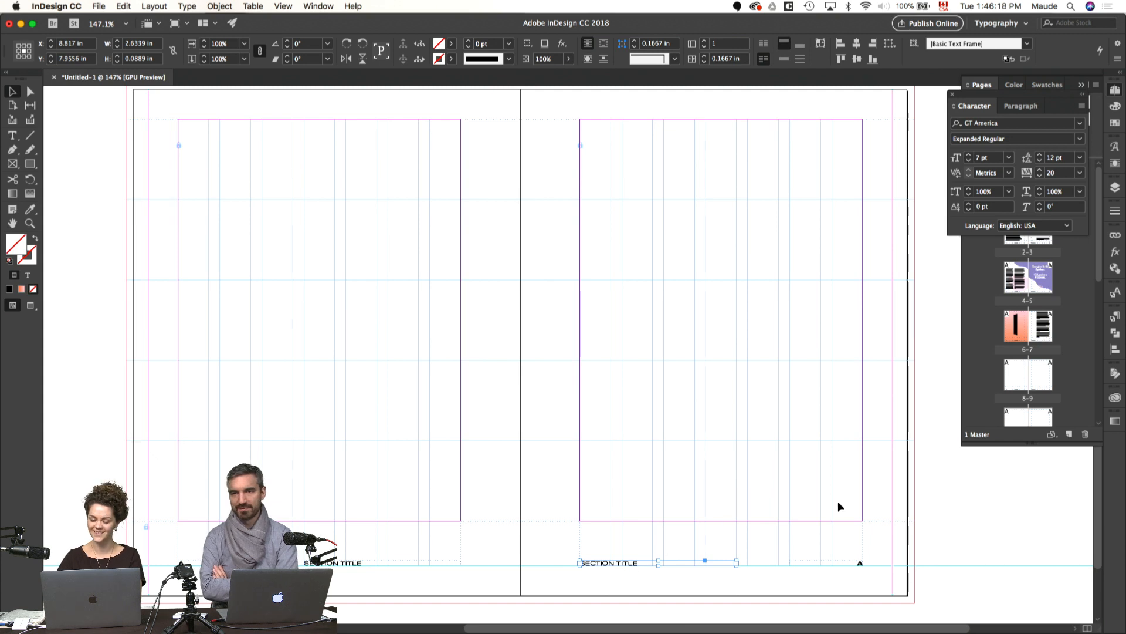
left_click_drag(634, 568, 674, 567)
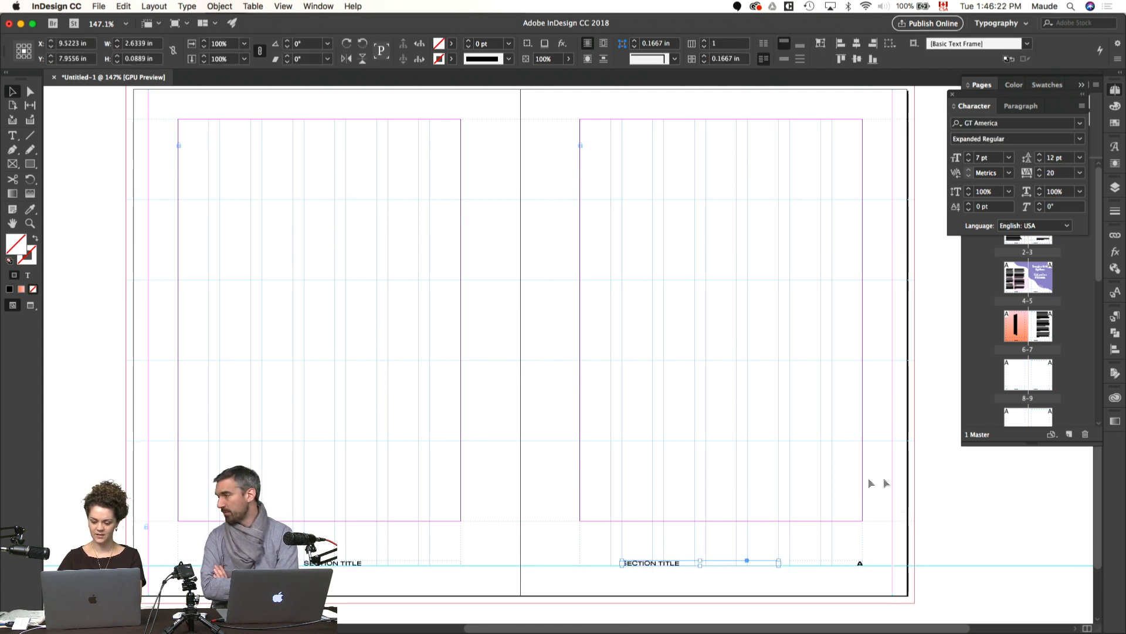
left_click(947, 498)
key("w")
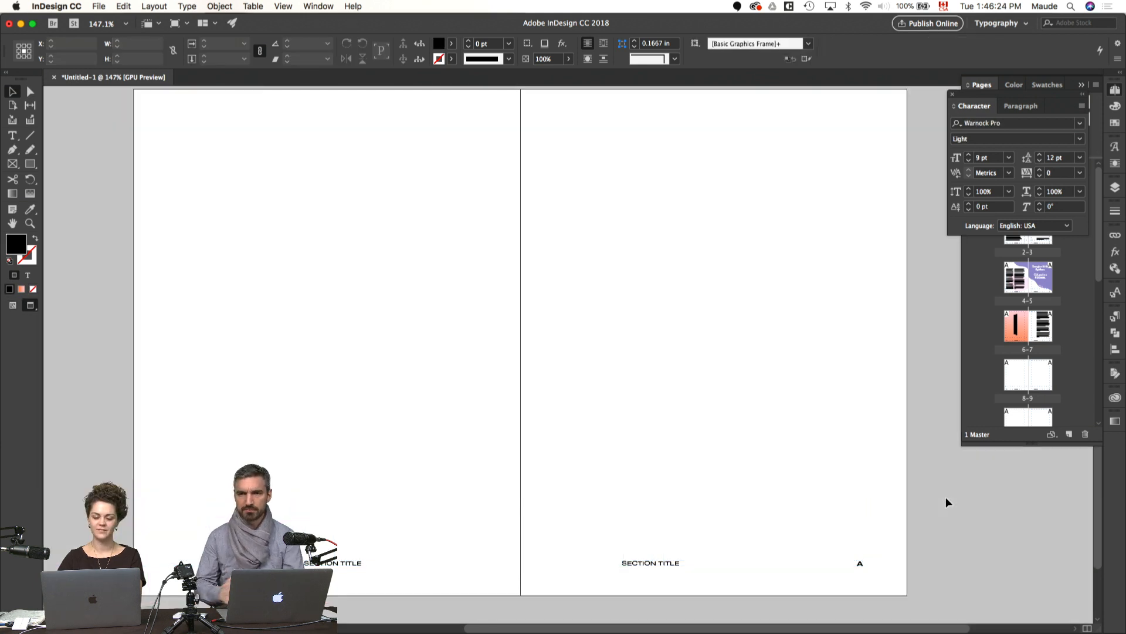
left_click_drag(940, 509, 931, 511)
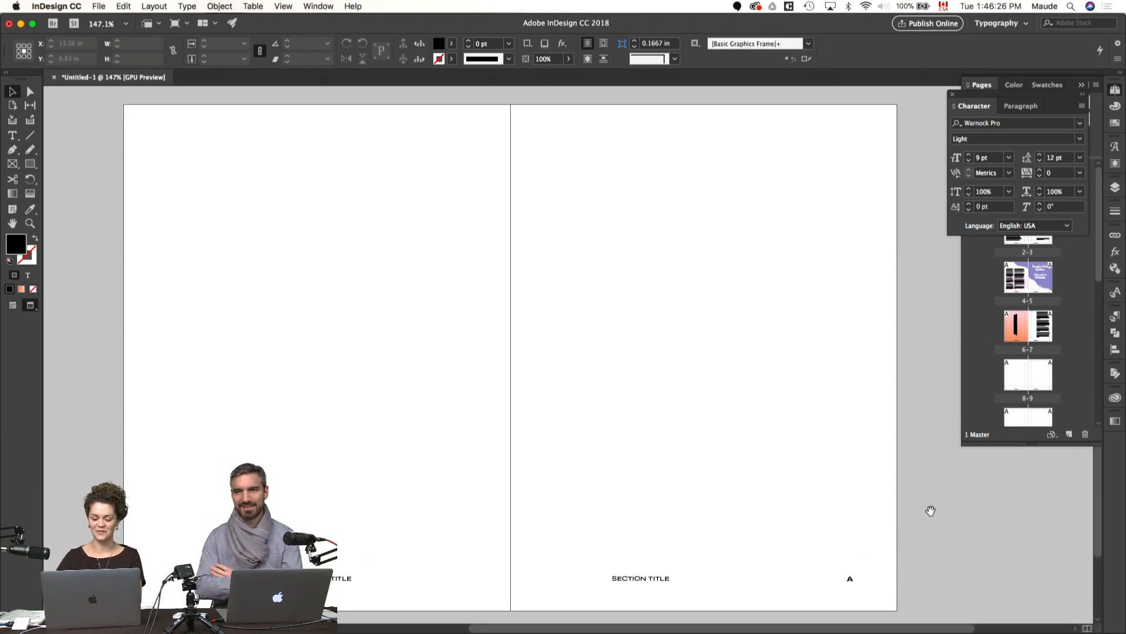
key("super+t")
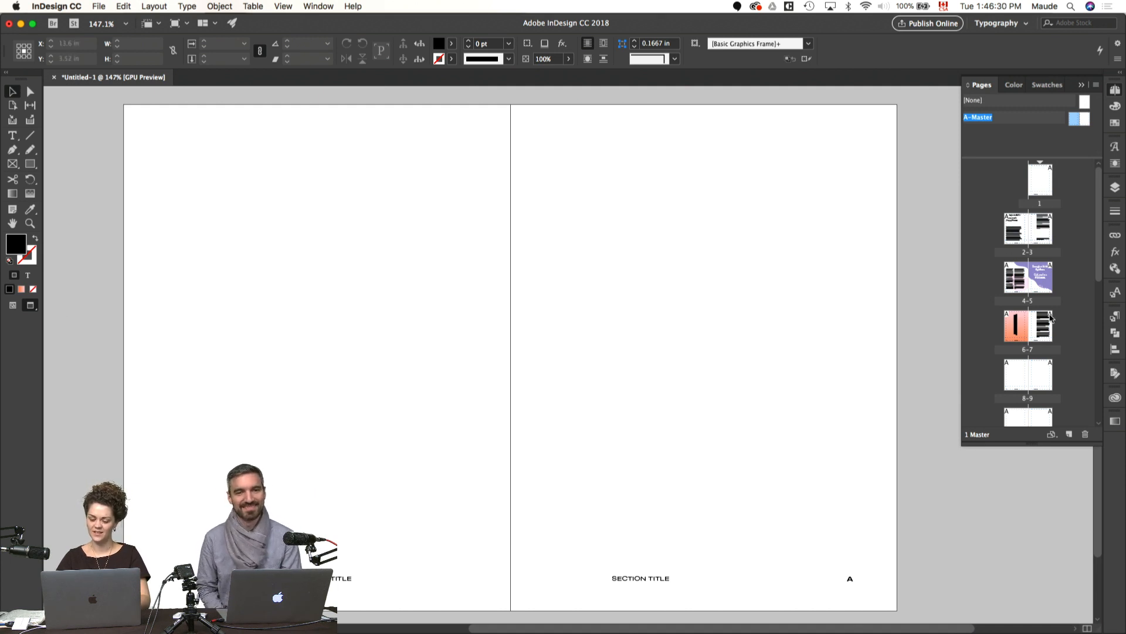
Step: Check the footers on pages 6–7 and move all page numbers and section titles on the master spread down to Y 8.0444 in
double_click(1012, 342)
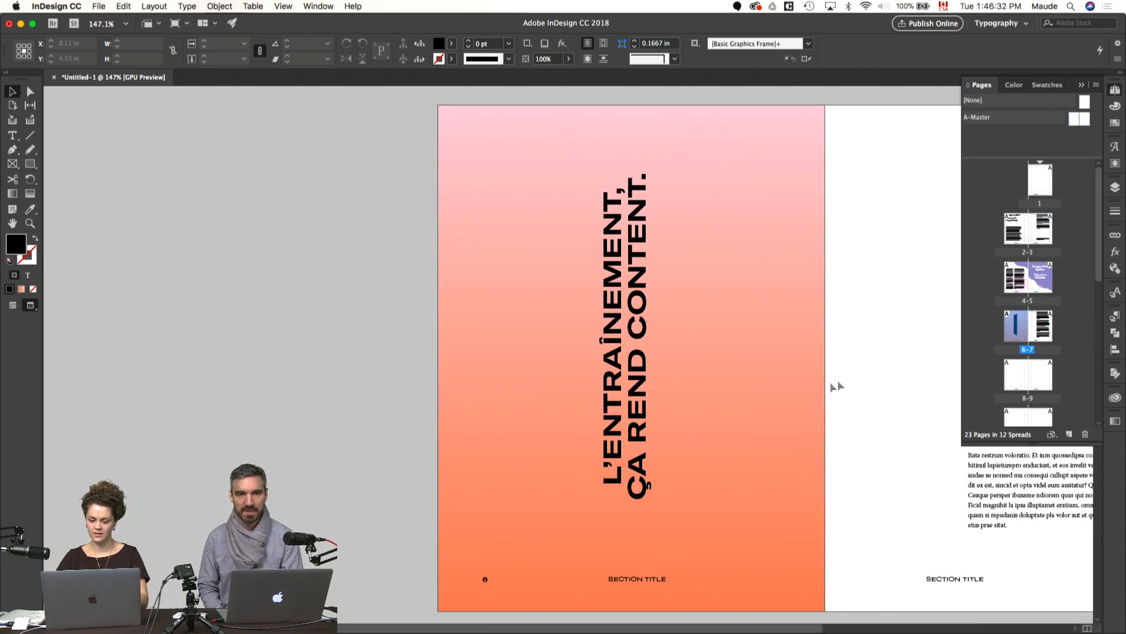
double_click(1077, 119)
left_click_drag(719, 473, 792, 466)
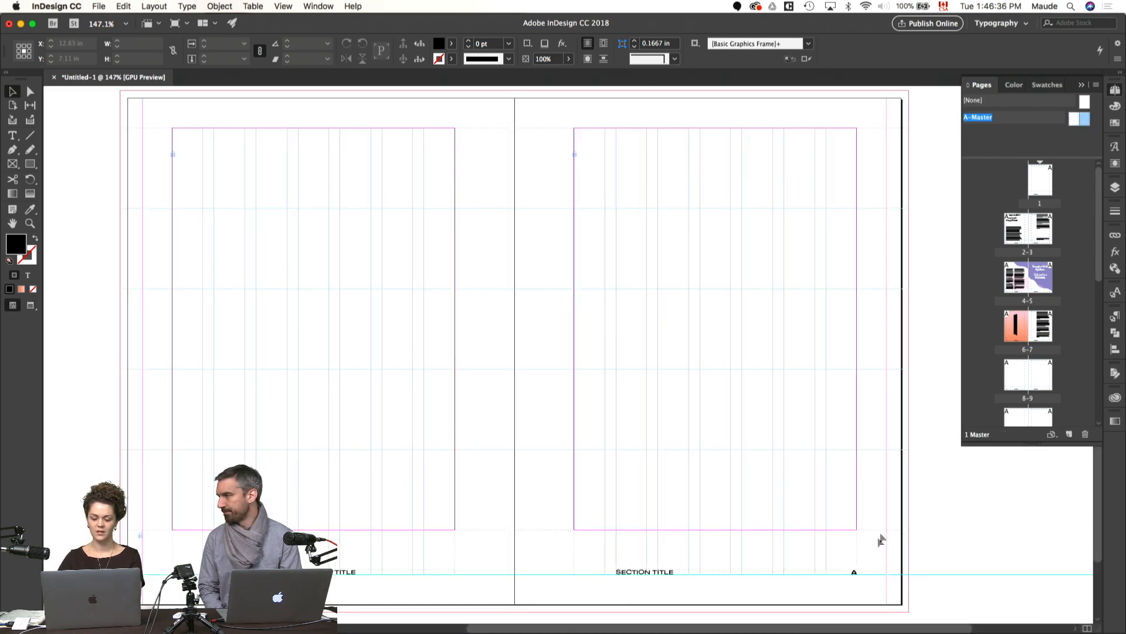
left_click_drag(861, 585, 366, 567)
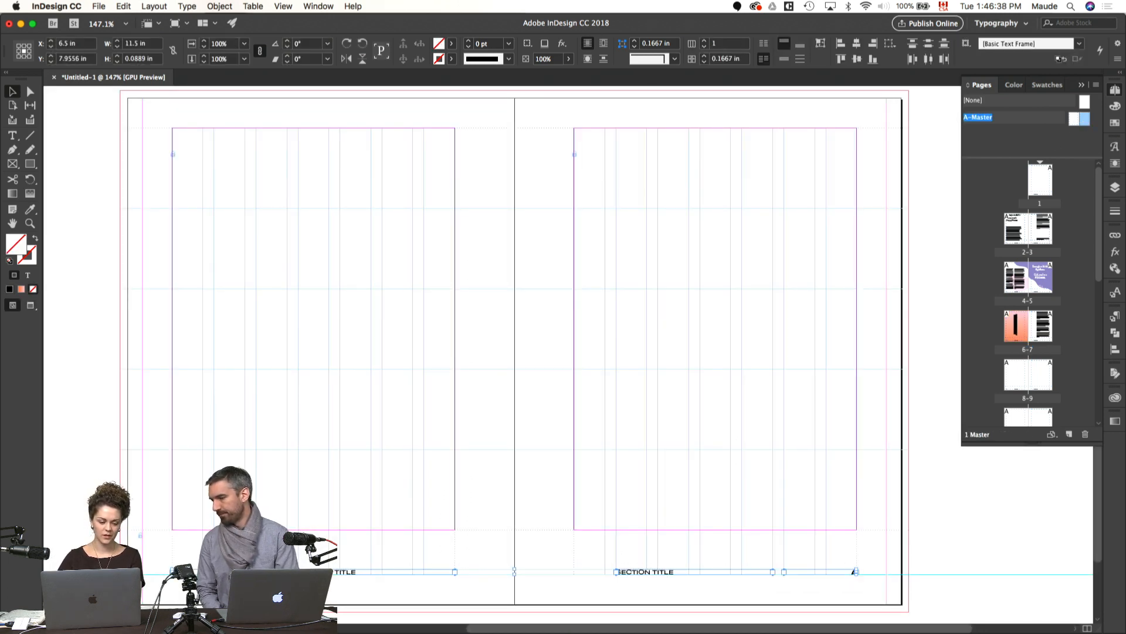
left_click_drag(854, 572, 853, 578)
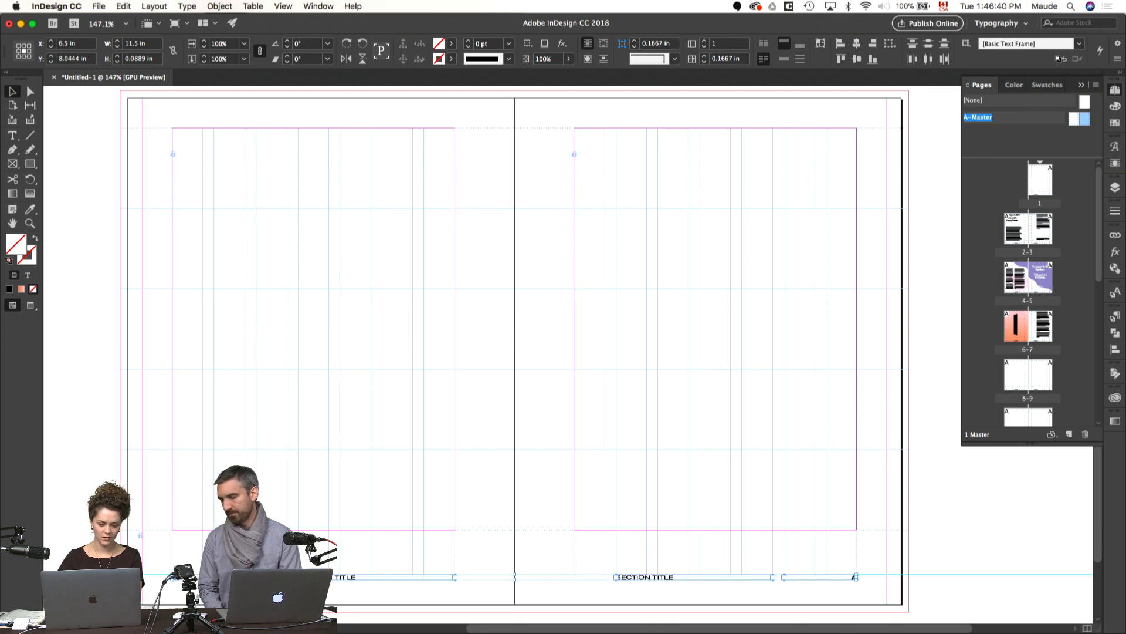
key("super+shift+a")
key("w")
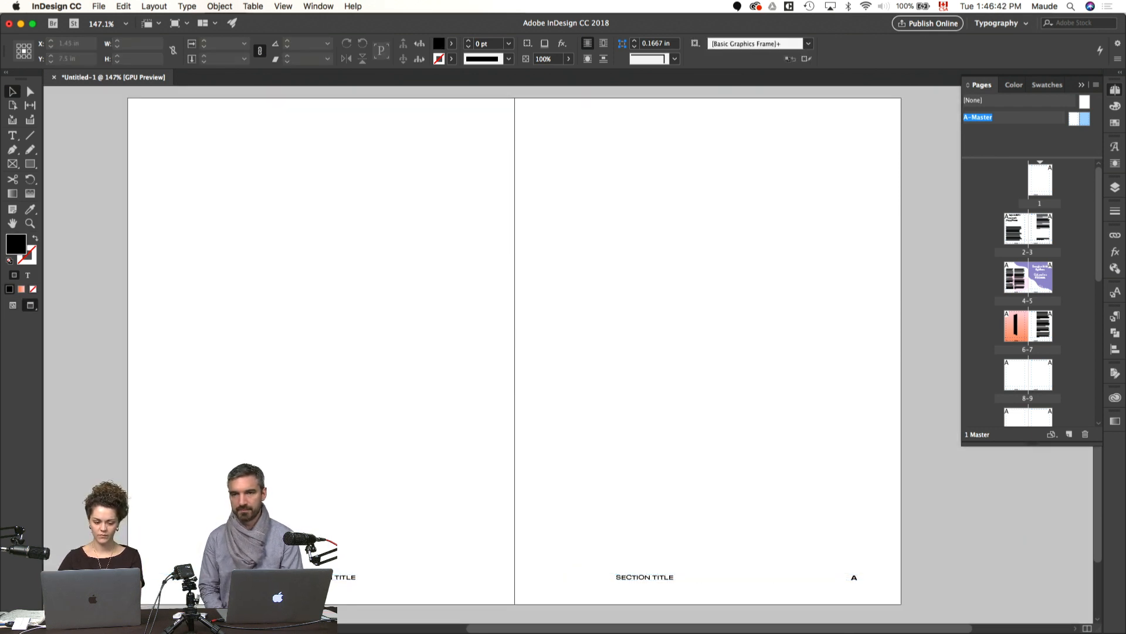
Step: Try moving the page numbers on the master spread outward to the vertical guides in the outer margins
key("w")
left_click(149, 581)
left_click_drag(154, 582, 154, 582)
left_click(701, 554)
left_click_drag(848, 582, 877, 584)
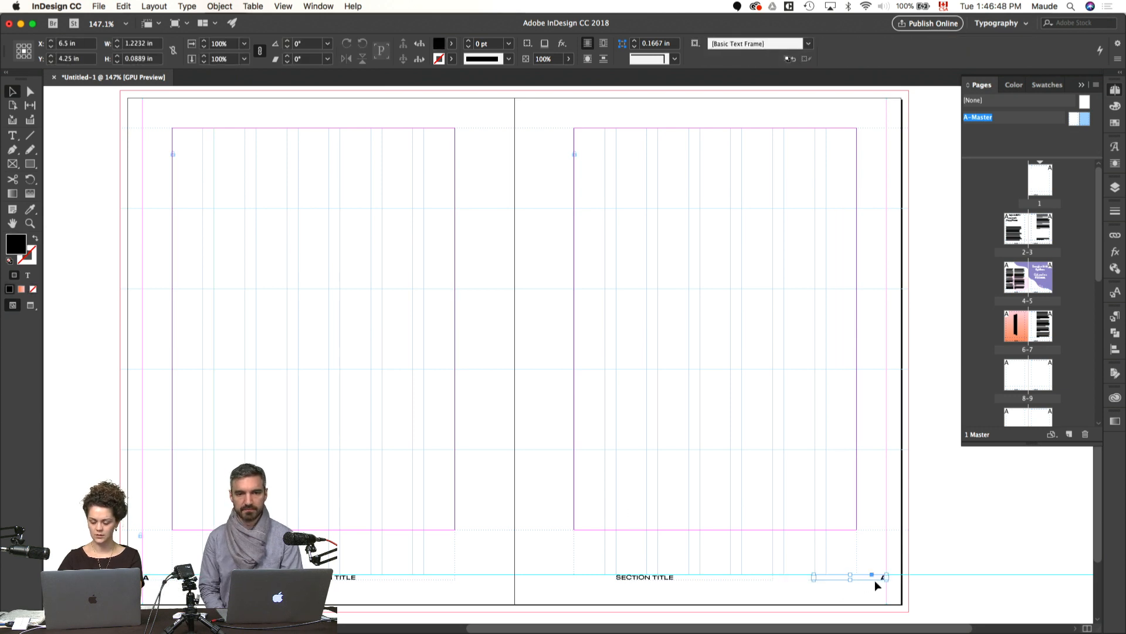
left_click(991, 524)
key("w")
key("super+z")
key("w")
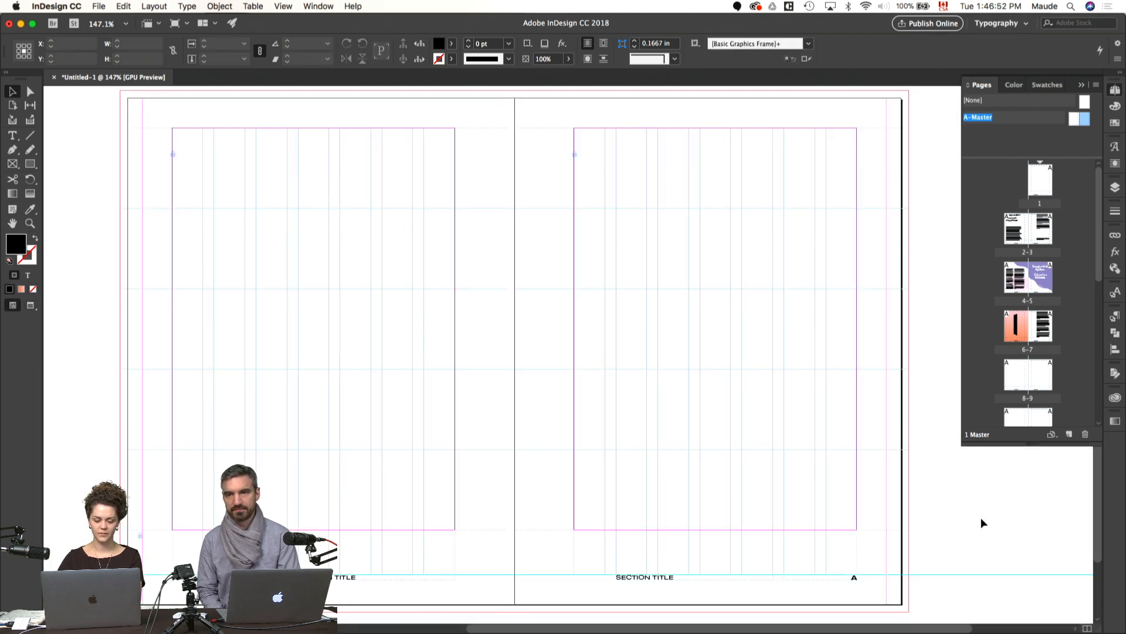
key("w")
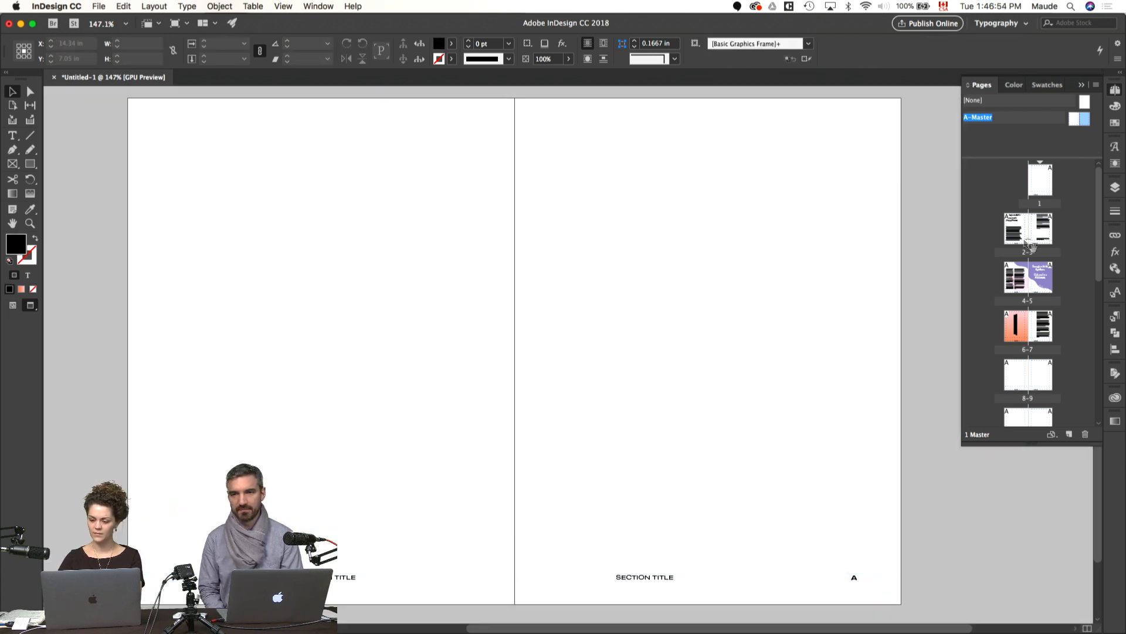
Step: Extend the frame of the closing paragraph on page 3 upward, starting it well above its current text
double_click(1021, 239)
left_click_drag(812, 324, 477, 337)
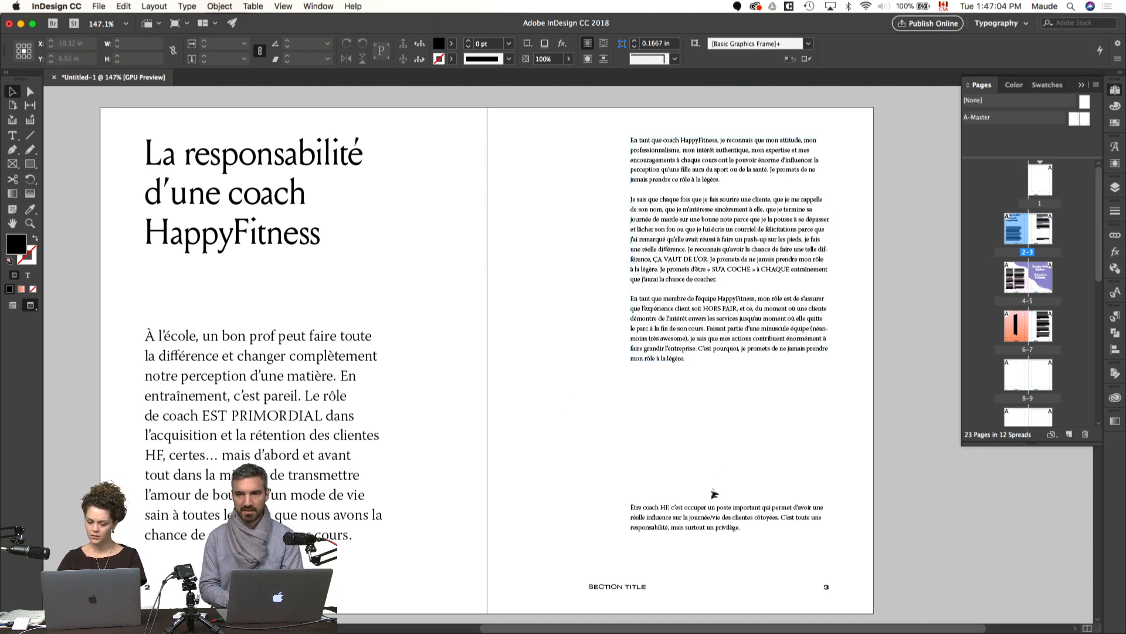
left_click(697, 520)
left_click_drag(729, 505, 730, 420)
Step: Match the closing paragraph's text to the large introductory paragraph on page 2, at 18 pt with 24 pt leading
double_click(717, 484)
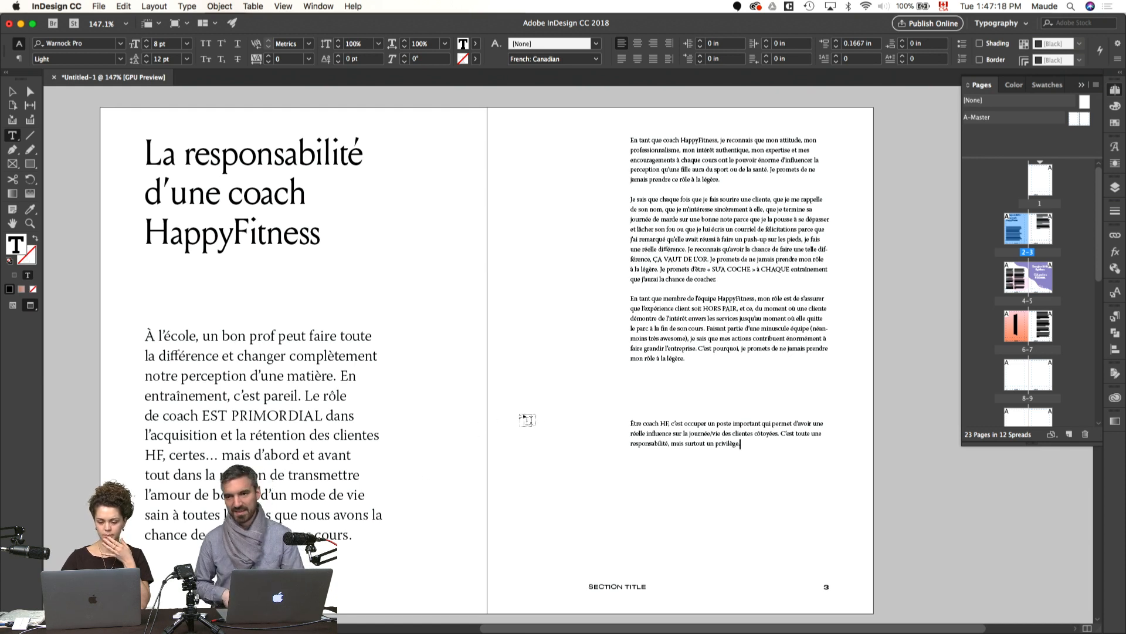
left_click(690, 433)
key("super+a")
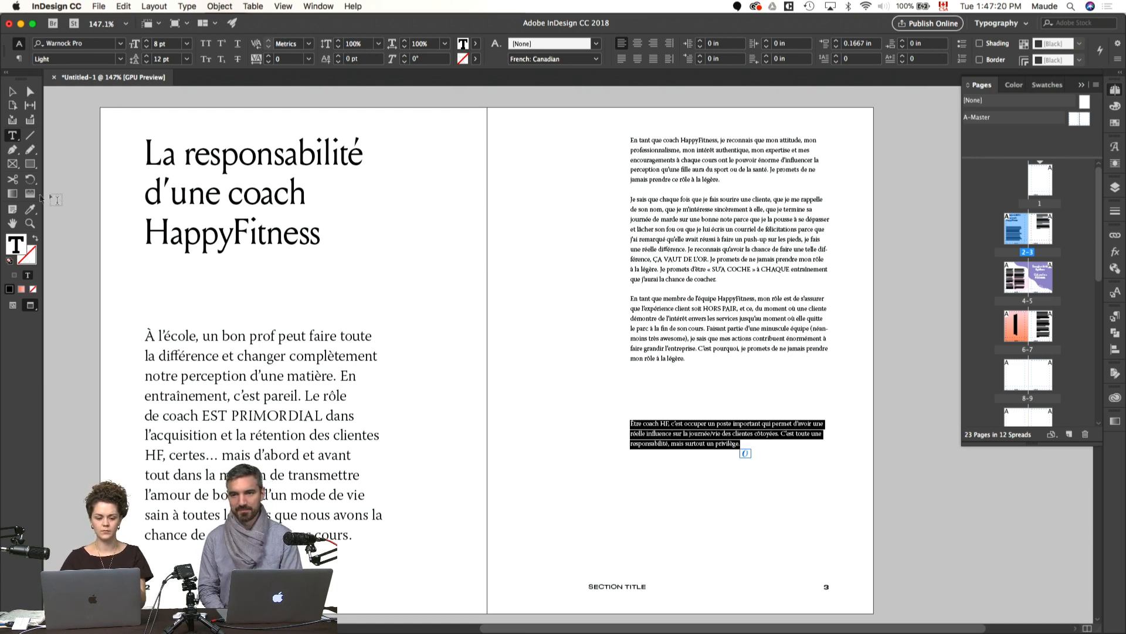
left_click(32, 211)
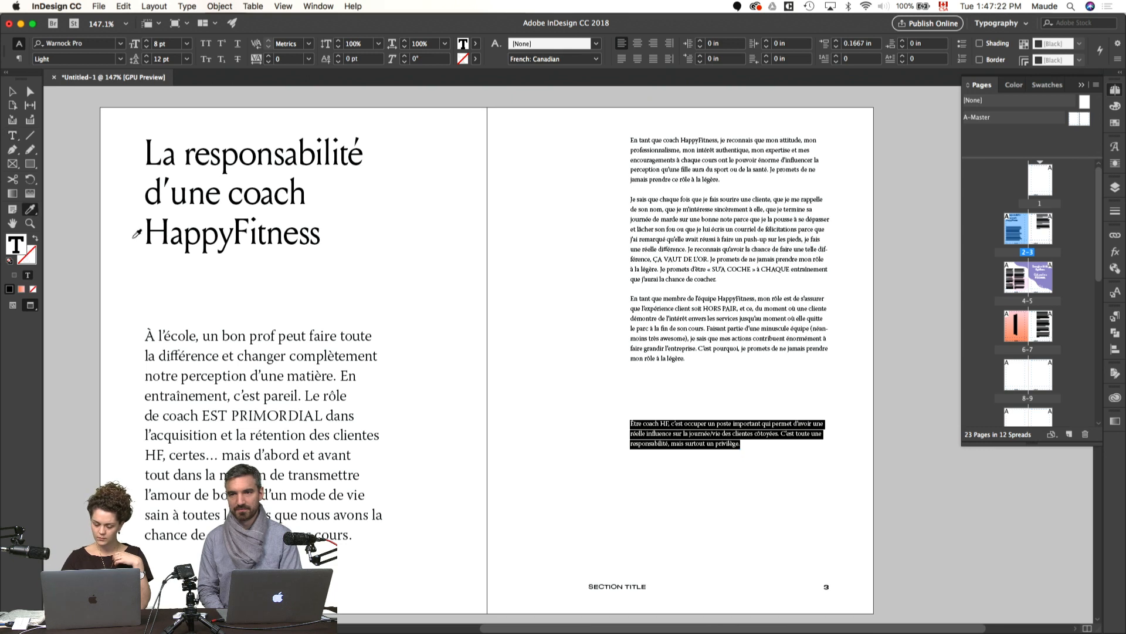
left_click(312, 358)
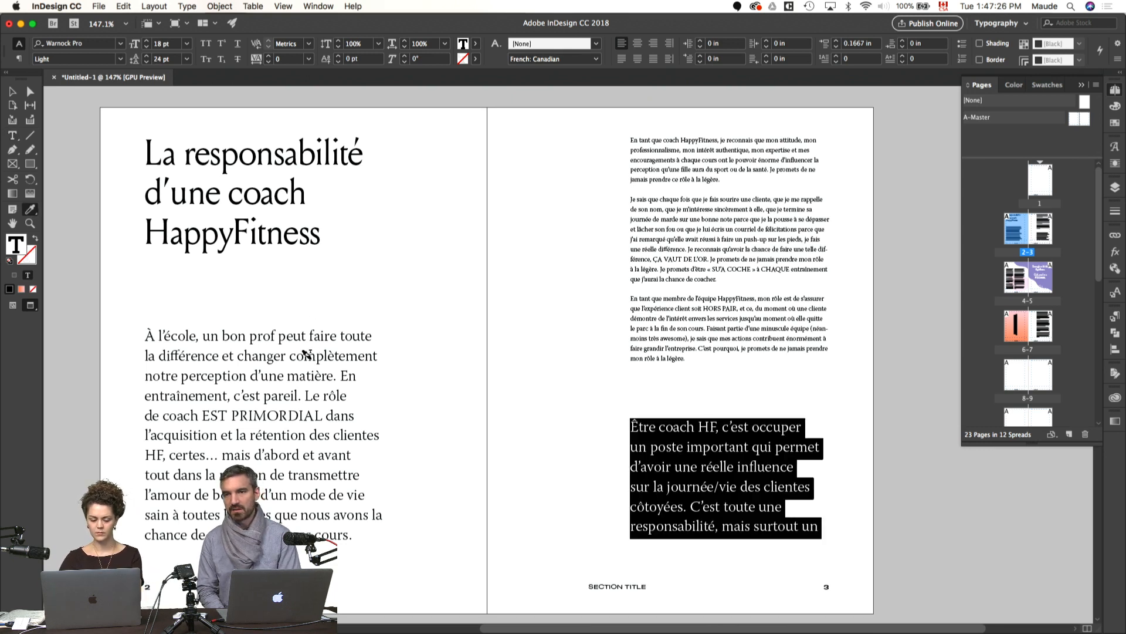
Step: Widen the closing paragraph's frame to 4.75 in so it spans the full text area of page 3
key("v")
left_click(545, 457)
left_click(633, 478)
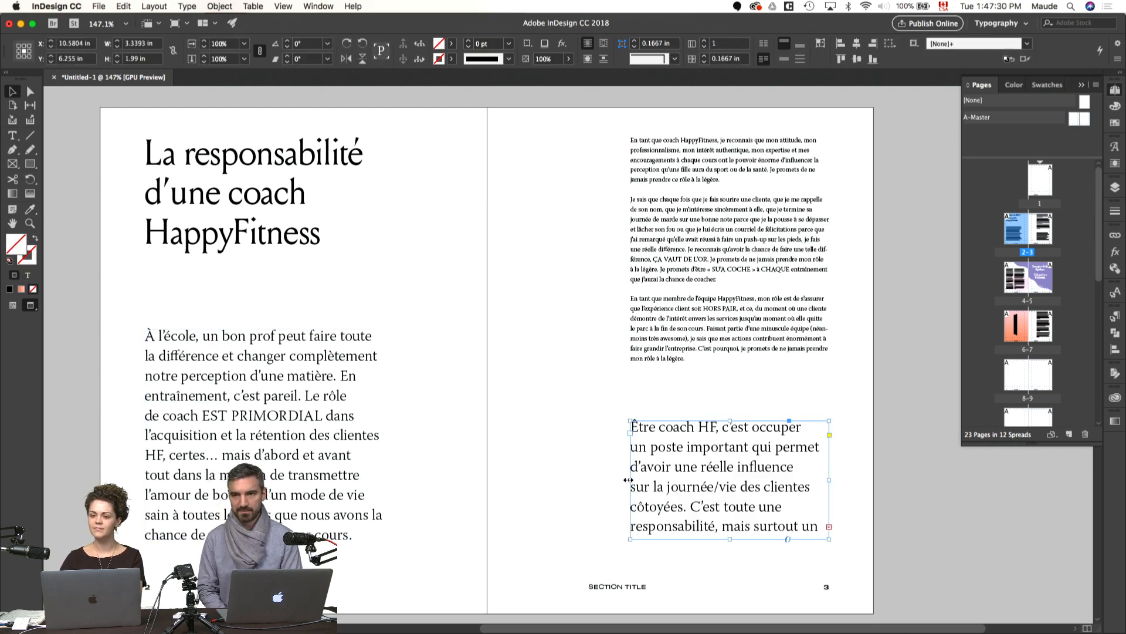
key("w")
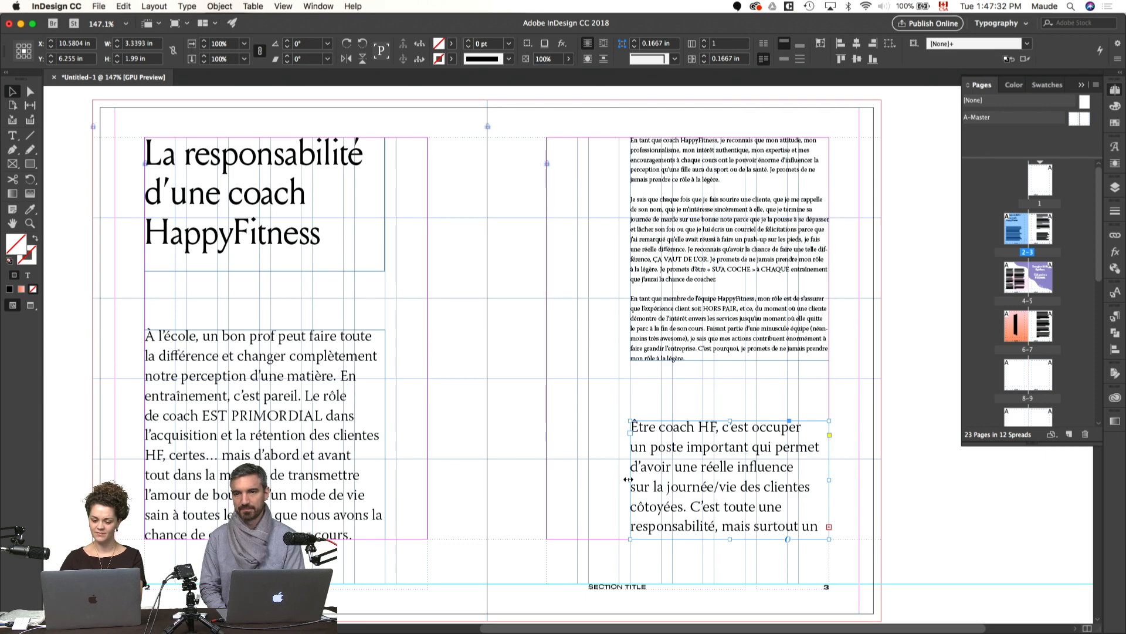
left_click_drag(628, 479, 546, 480)
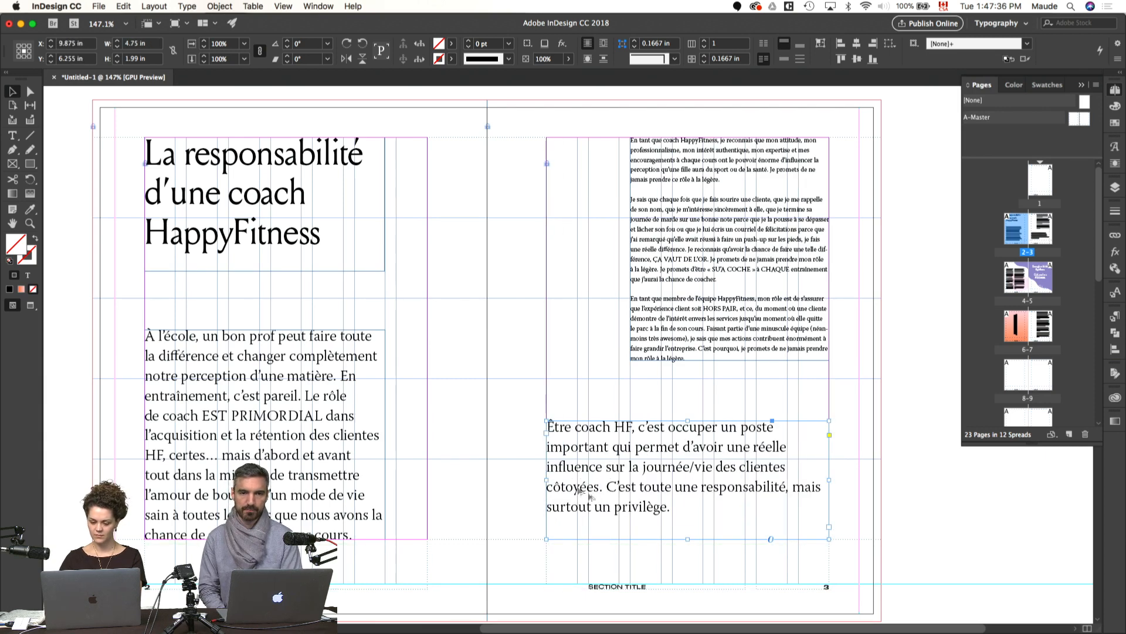
key("w")
left_click(846, 457)
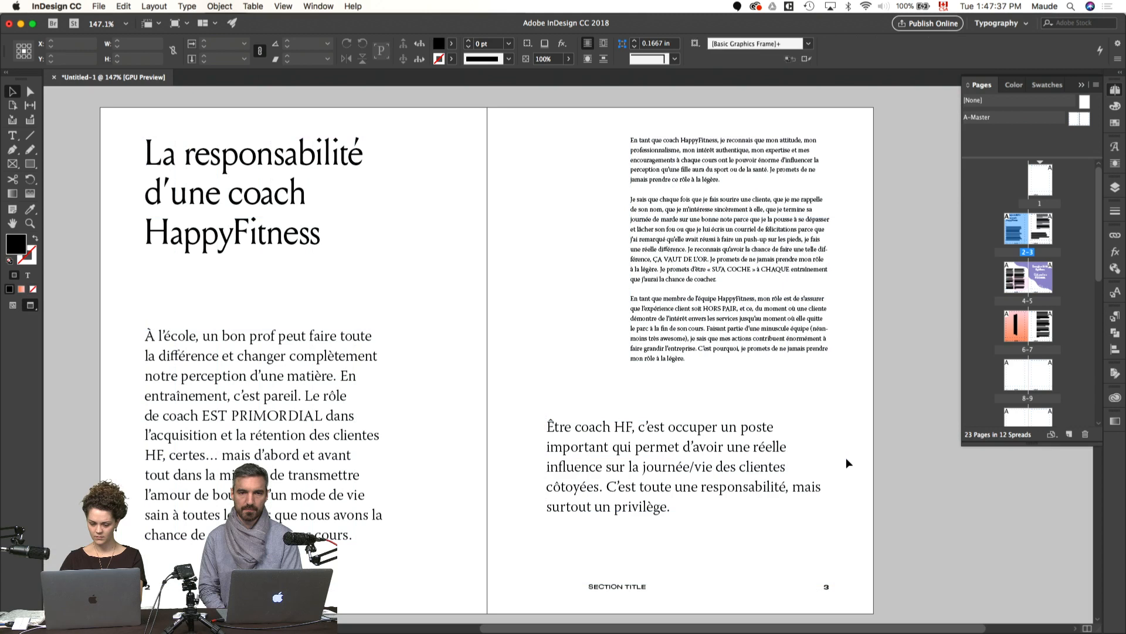
double_click(657, 473)
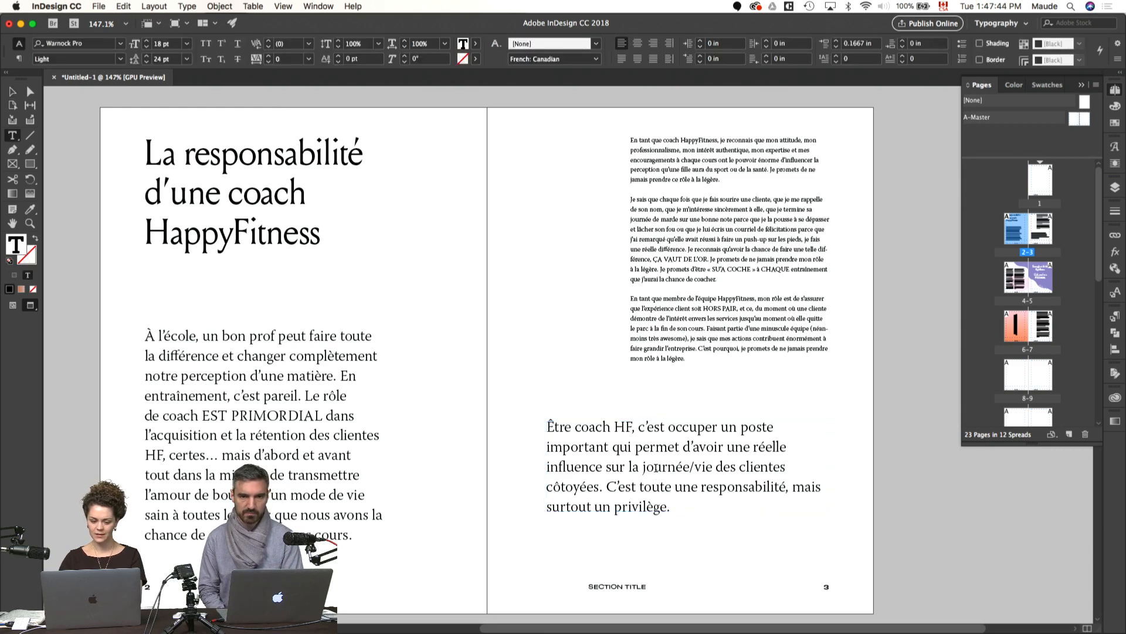
key("Escape")
left_click(469, 411)
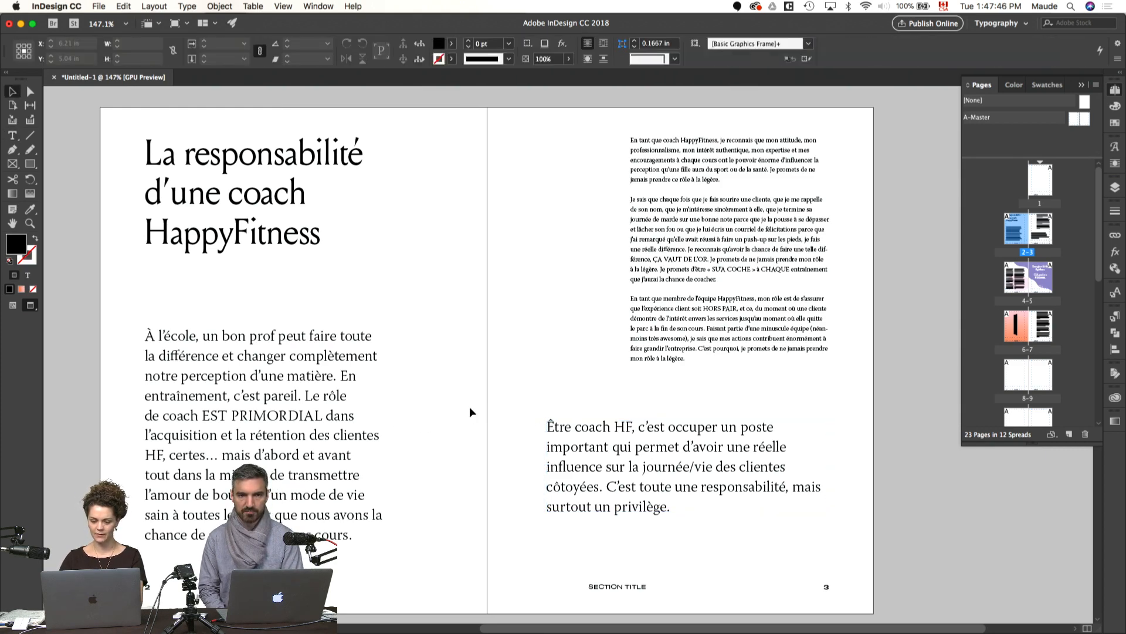
Step: Set both large paragraphs on pages 2–3 to 16 pt with 20 pt leading
left_click(375, 381)
left_click(711, 494, "shift")
key("super+t")
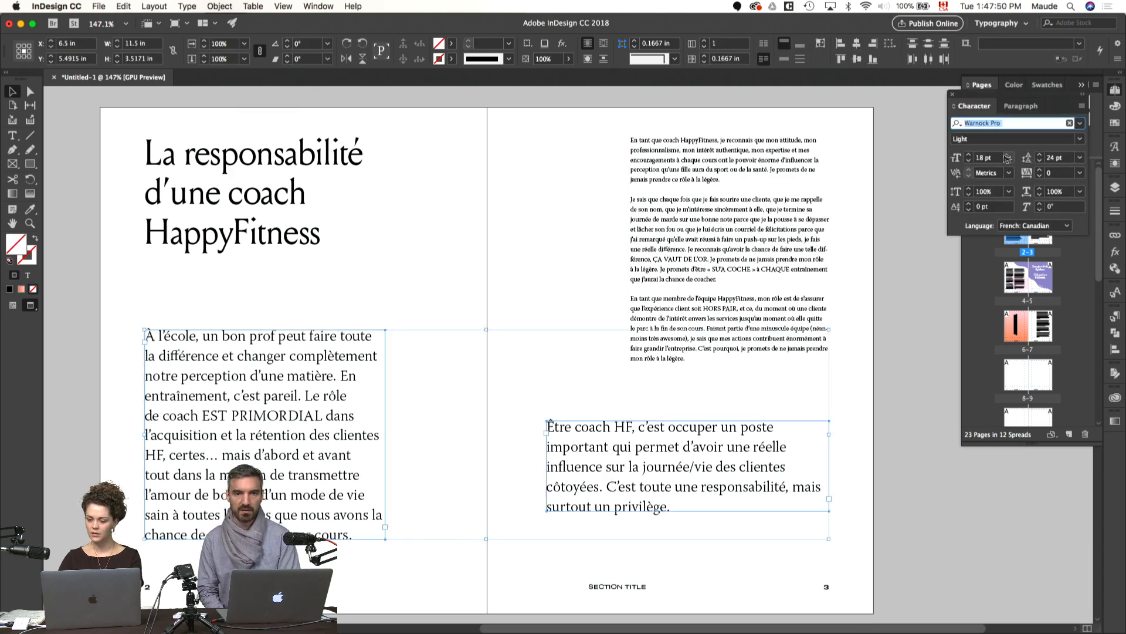
left_click(969, 161)
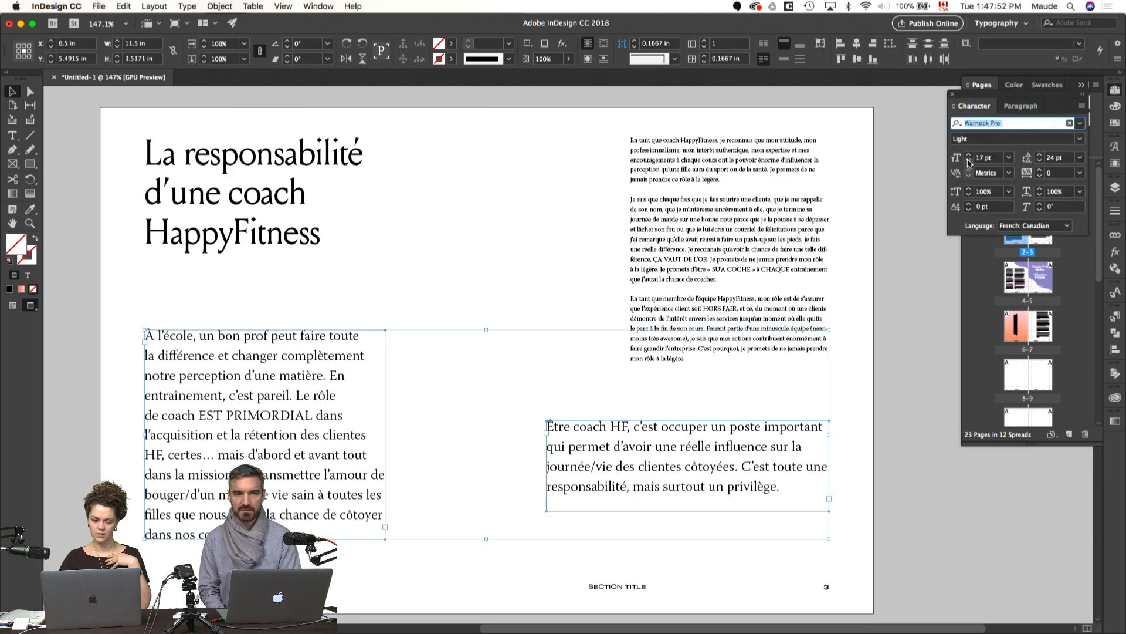
left_click(968, 162)
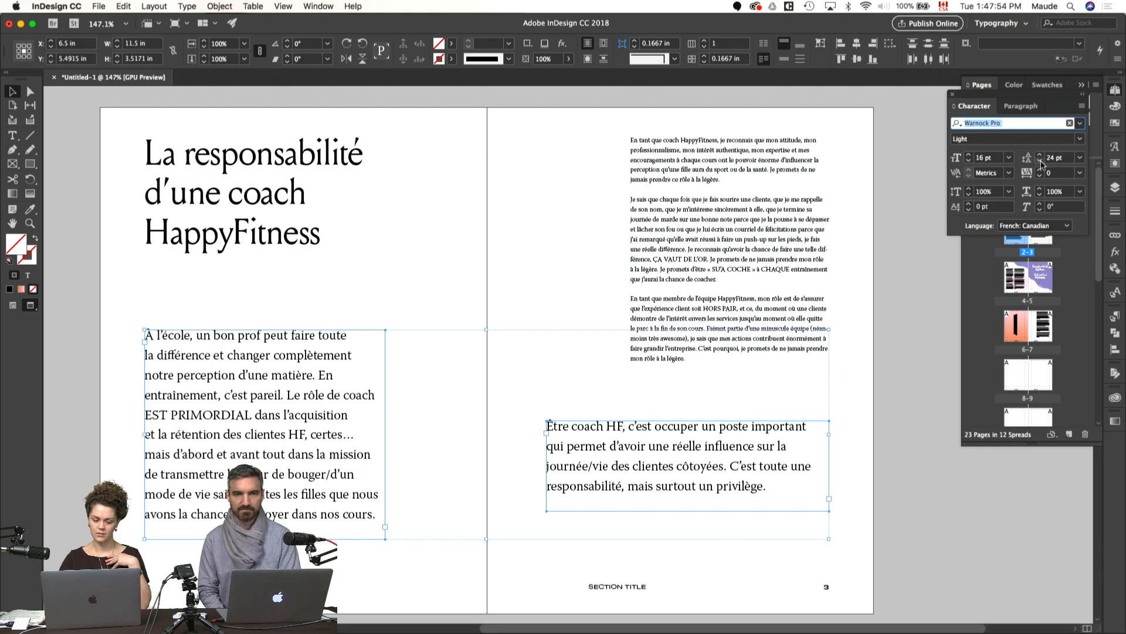
left_click(1041, 162)
left_click(1041, 162)
left_click(1041, 162)
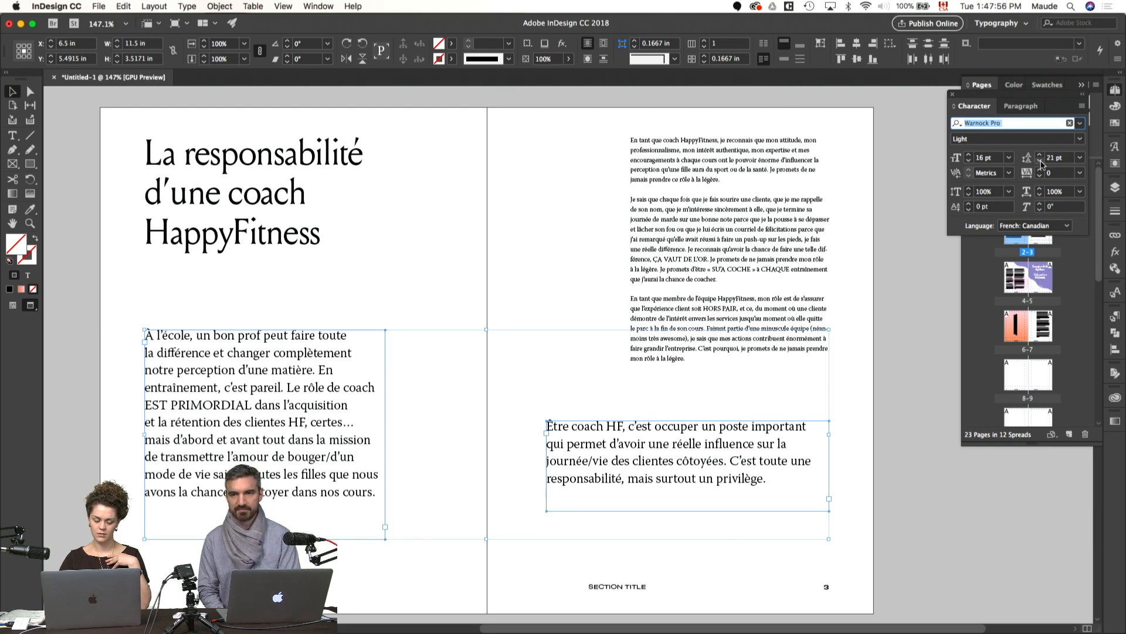
left_click(1041, 162)
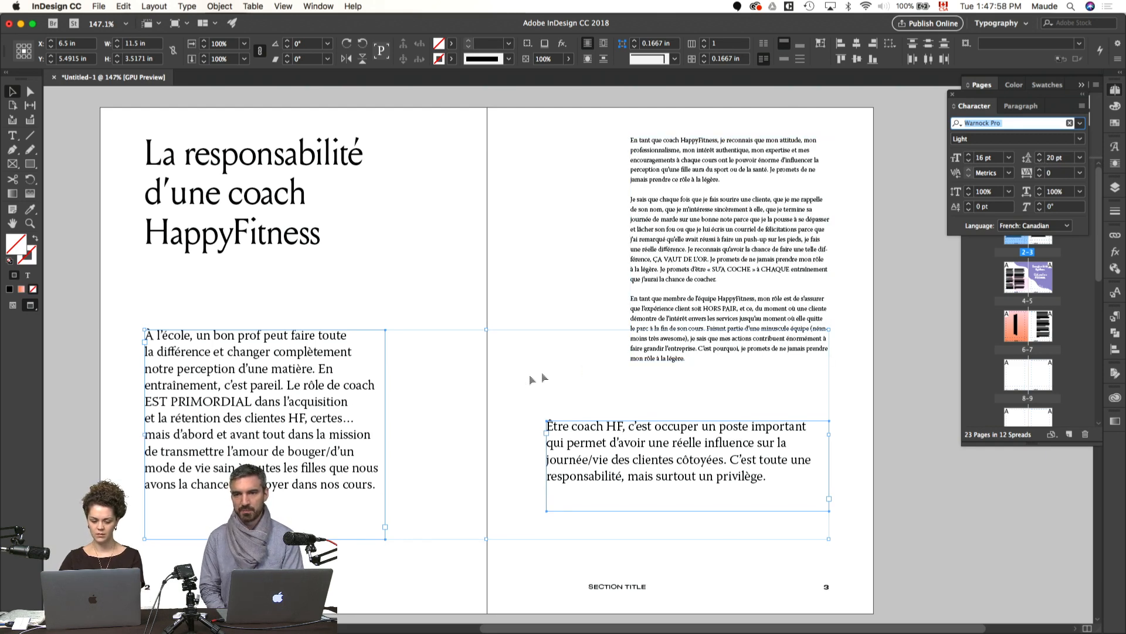
Step: Set both large paragraphs on pages 2–3 to 14 pt with 18 pt leading
left_click(487, 398)
left_click(586, 467)
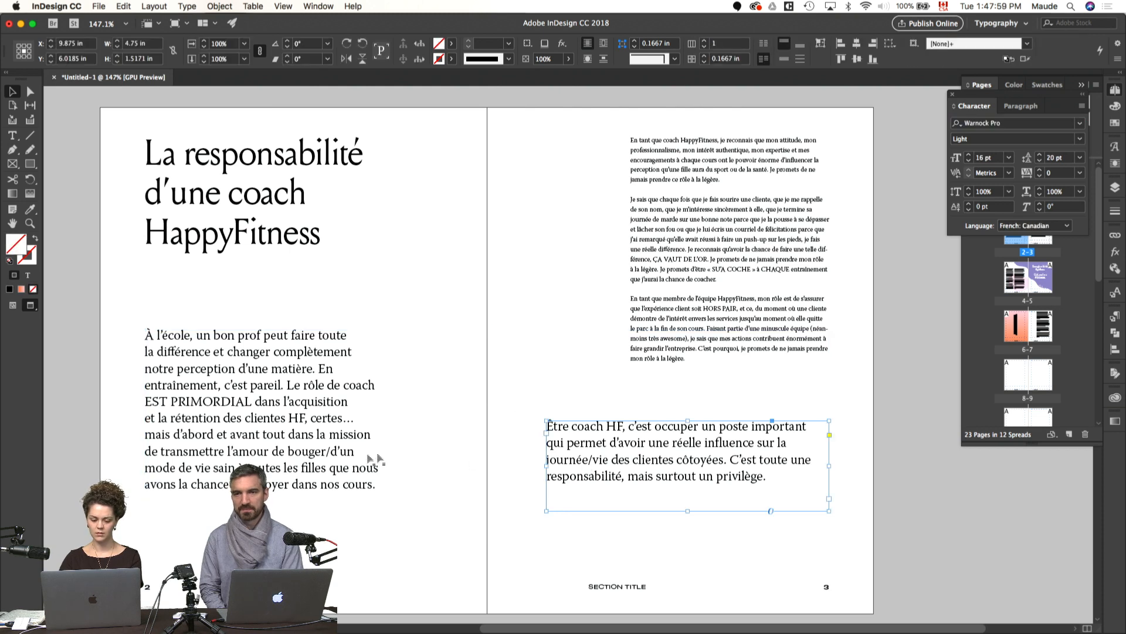
left_click(329, 460)
left_click(564, 465, "shift")
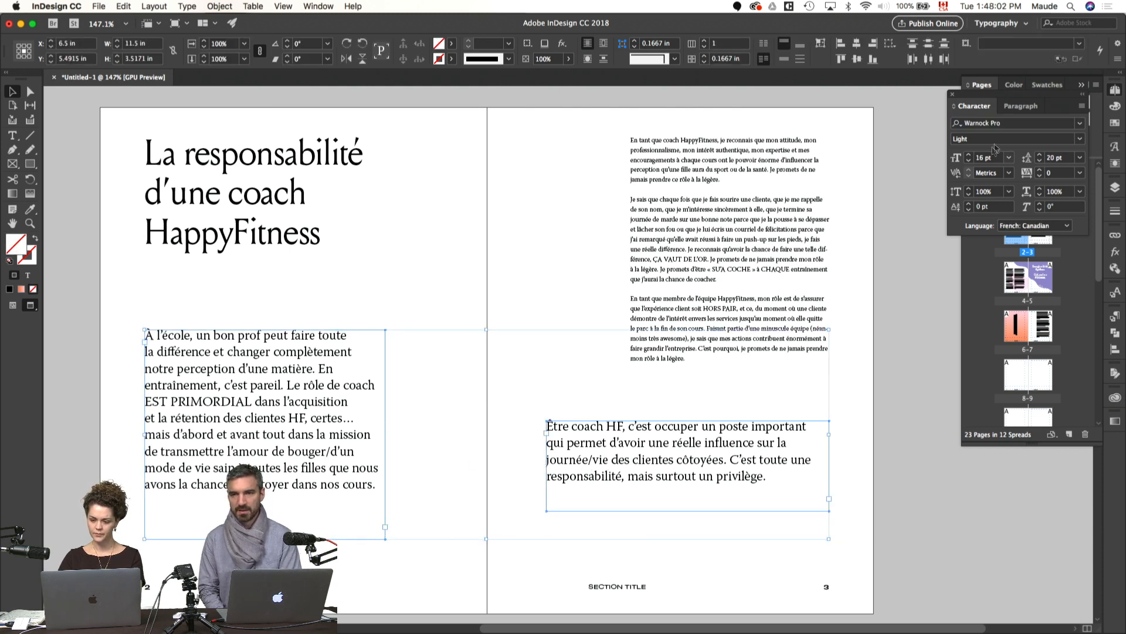
left_click(969, 164)
left_click(968, 163)
left_click(1042, 161)
left_click(1042, 161)
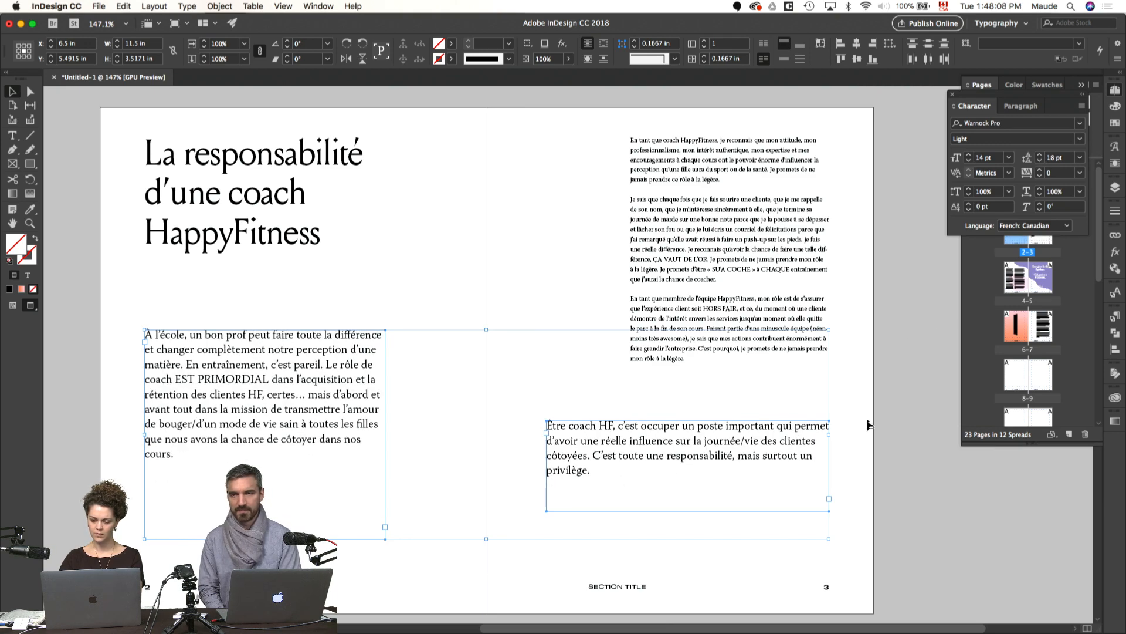
Step: Narrow both large paragraph frames to the column guides, 3.3393 in wide, and fit their heights to the text
left_click(920, 427)
key("w")
left_click_drag(386, 435, 398, 436)
left_click_drag(399, 436, 346, 437)
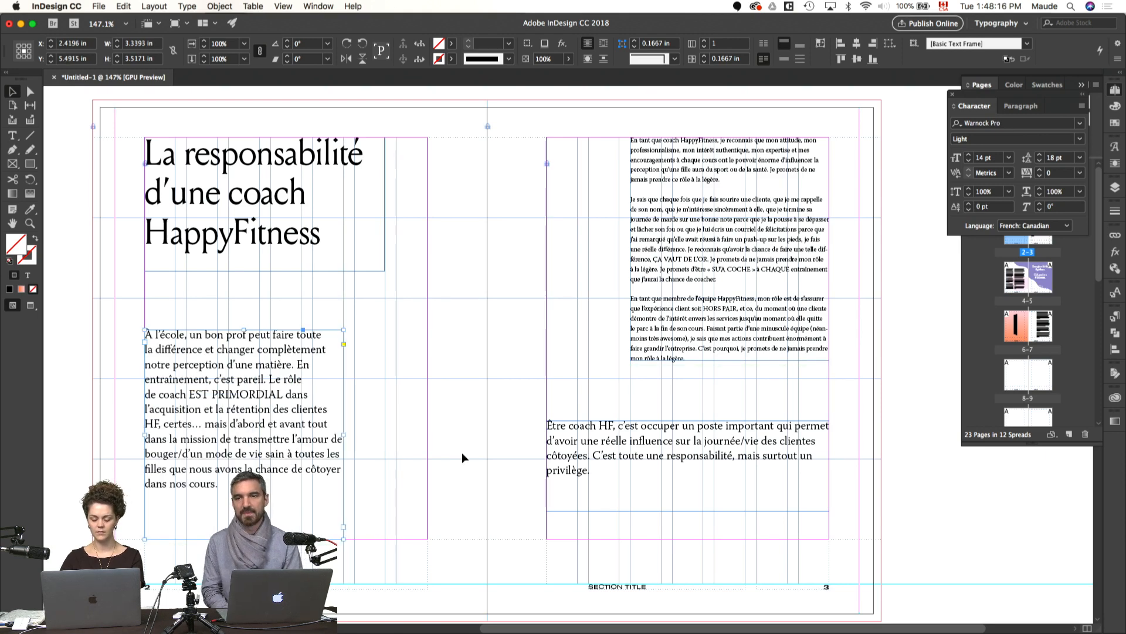
left_click(645, 475)
left_click_drag(546, 511, 628, 540)
key("super+alt+c")
left_click(317, 457)
key("super+alt+c")
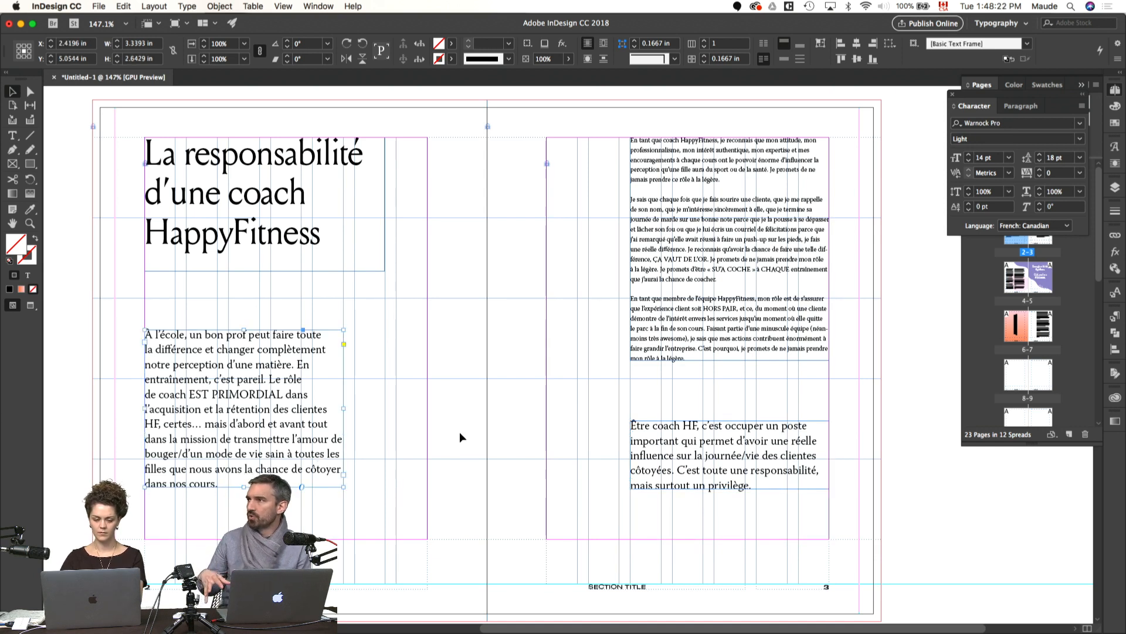
Step: Lower the introductory paragraph on page 2 and the closing paragraph on page 3 so each starts at the next row guide
left_click(461, 437)
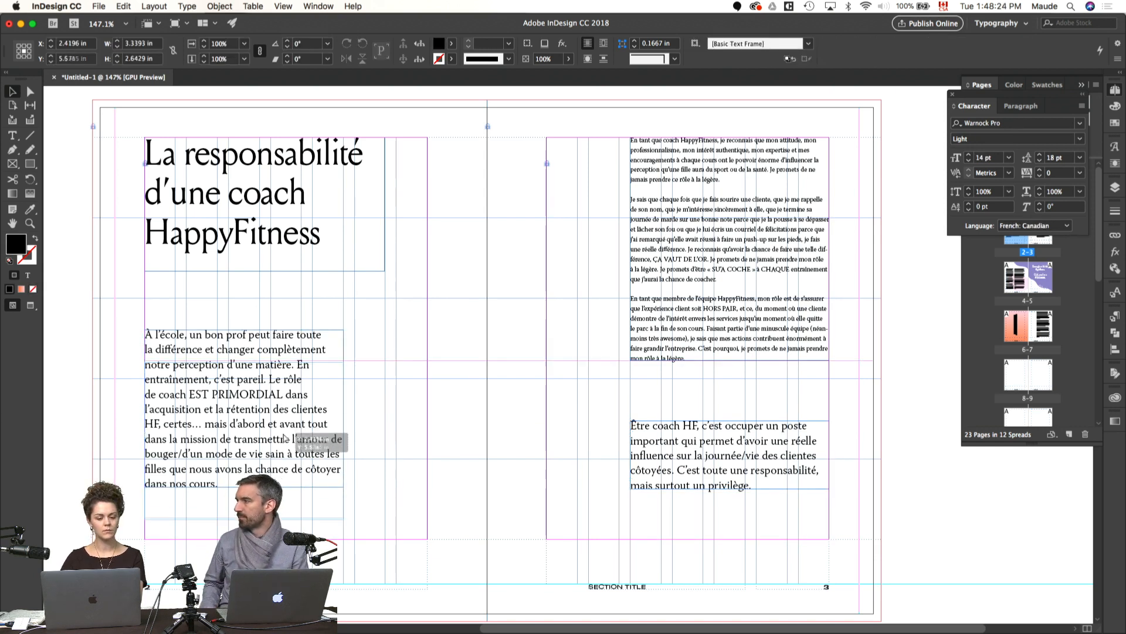
left_click_drag(280, 404, 279, 453)
left_click(450, 461)
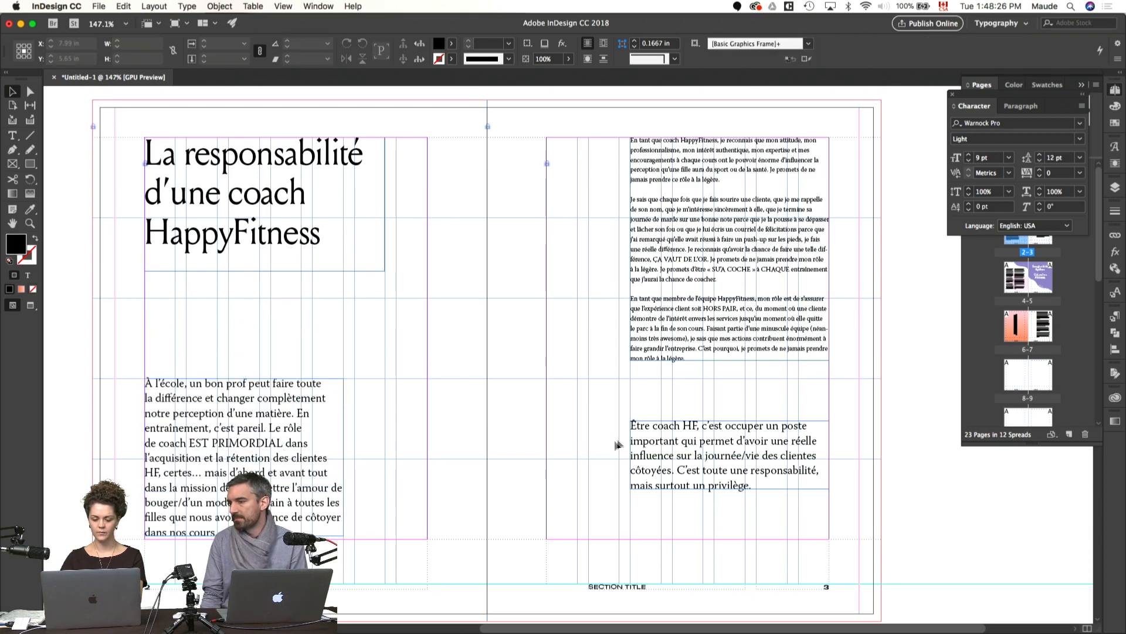
left_click_drag(648, 436, 331, 530)
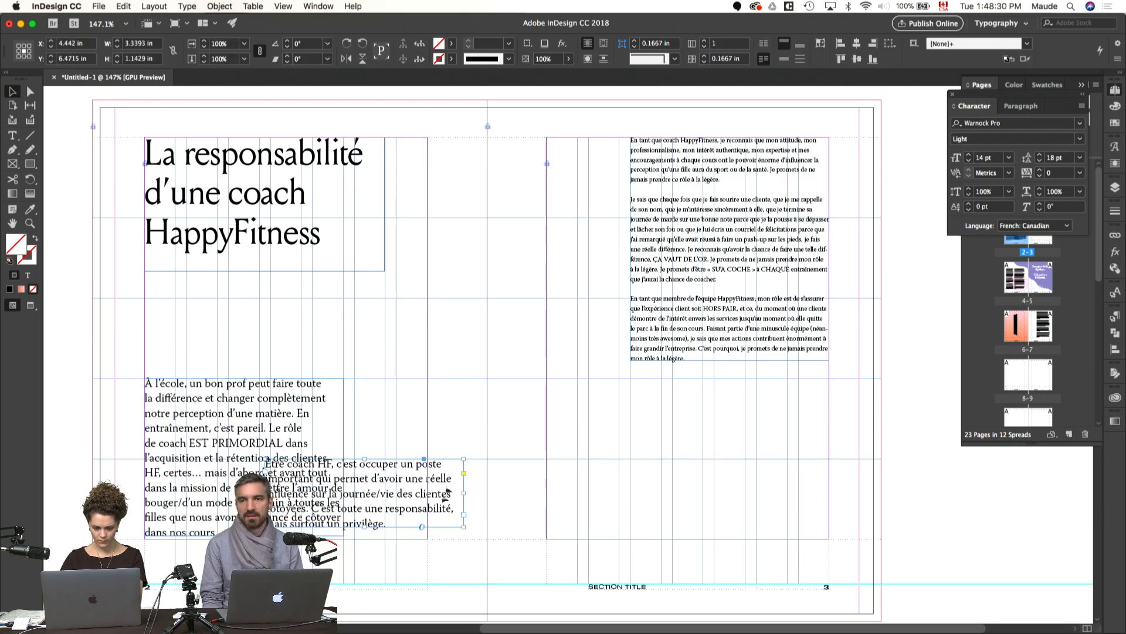
key("super+z")
scroll(500, 492, "left", 3)
scroll(500, 491, "down", 2)
left_click_drag(364, 493, 364, 492)
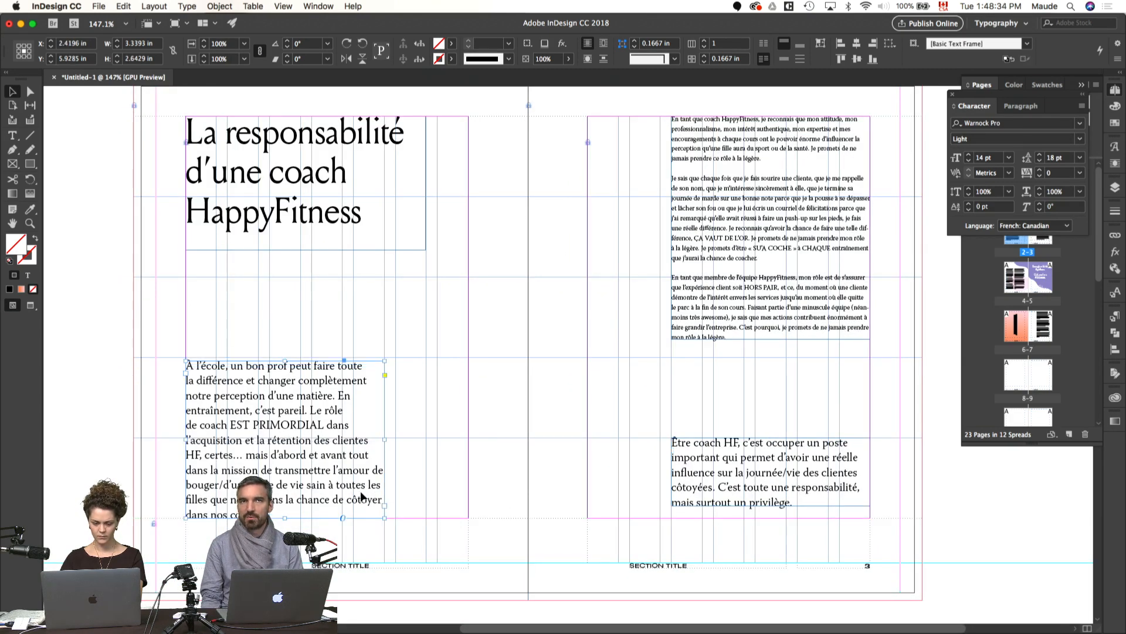
Step: Move the closing paragraph beside the introductory paragraph on page 2 and raise it to Y 6.3742 in so their lines of text align
key("super+equal")
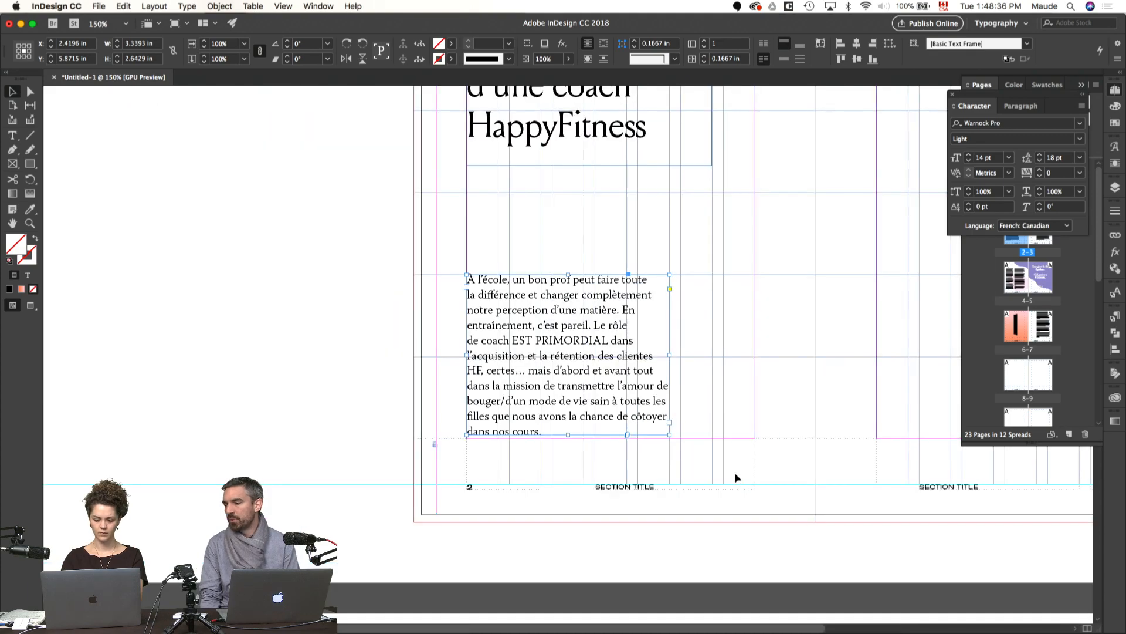
scroll(736, 478, "right", 5)
left_click_drag(843, 421, 497, 420)
key("super+equal")
key("super+equal")
key("super+equal")
key("Up")
key("Up")
key("Up")
key("Up")
key("Up")
key("Up")
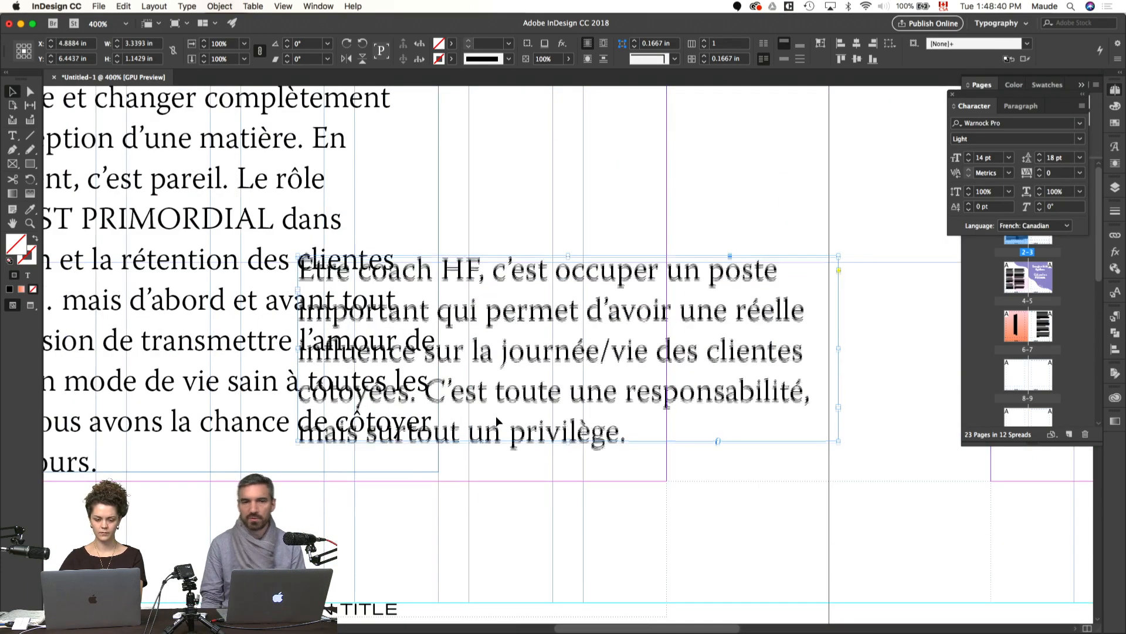
key("Up")
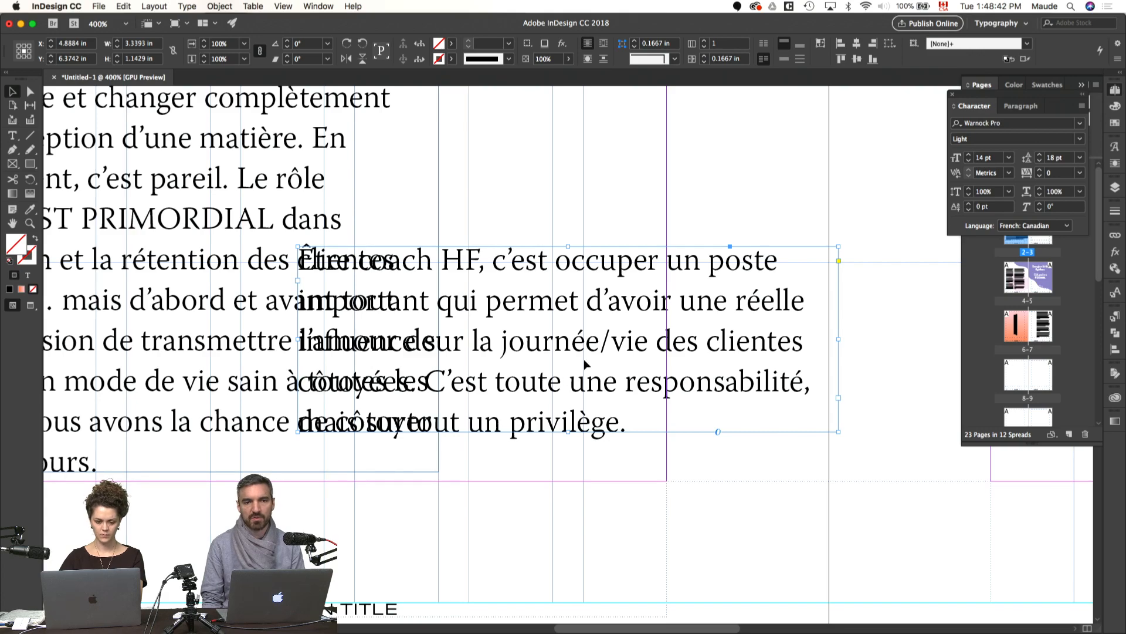
Step: Return the closing paragraph to its column on page 3, at X 10.5804 in, keeping its aligned height
key("super+0")
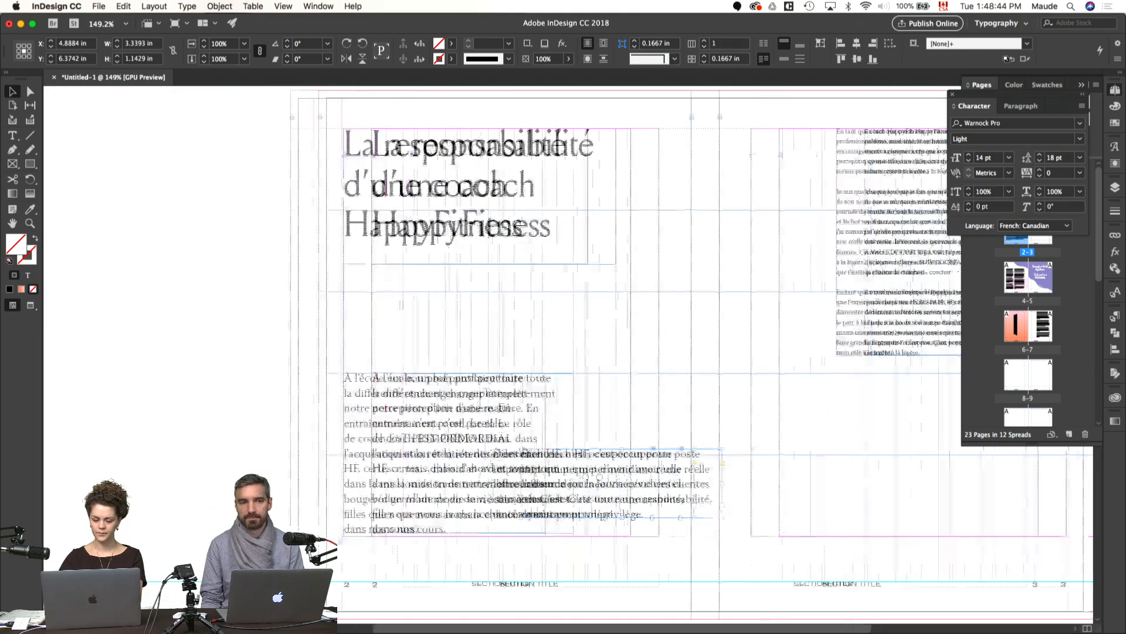
left_click_drag(468, 493, 808, 494)
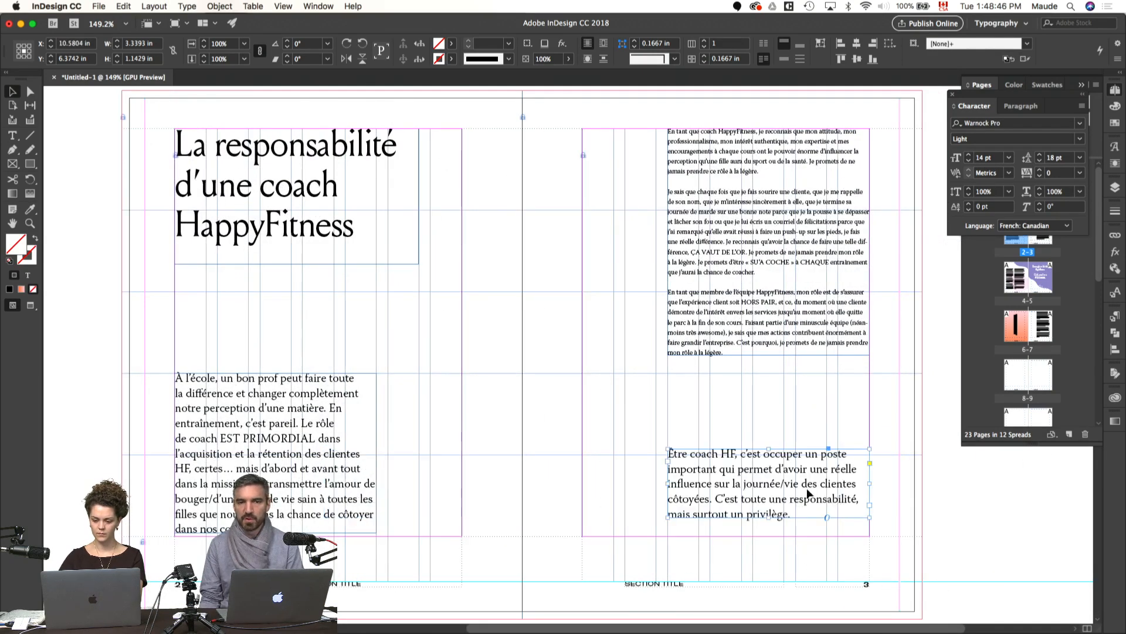
left_click(555, 460)
Step: Preview pages 2–3 and 4–5 without guides and frame edges
key("w")
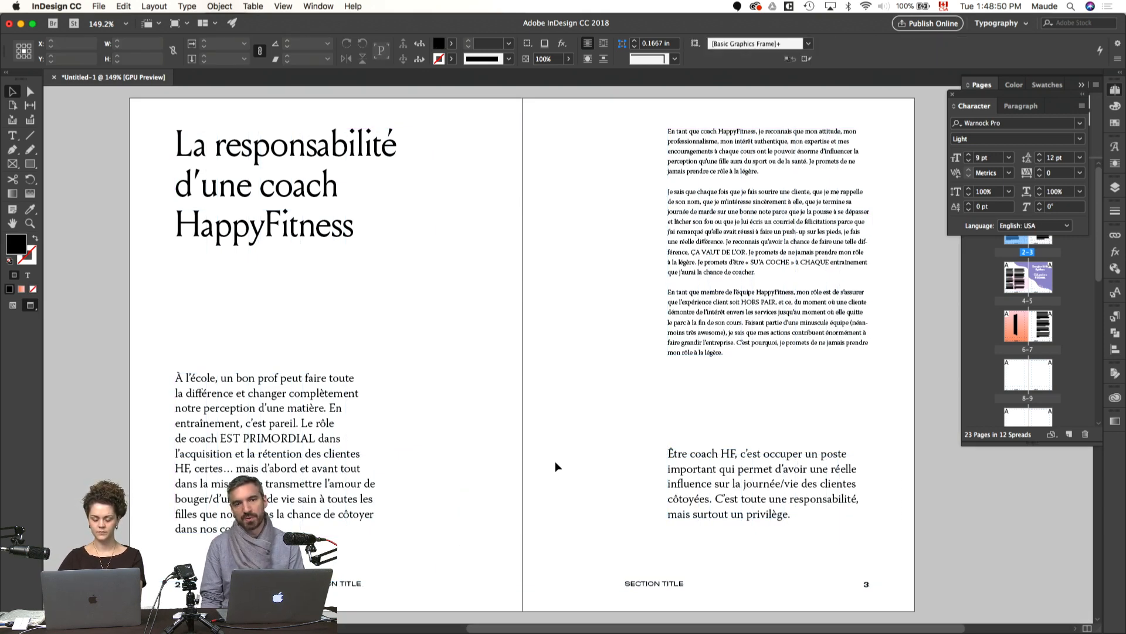
key("m")
key("w")
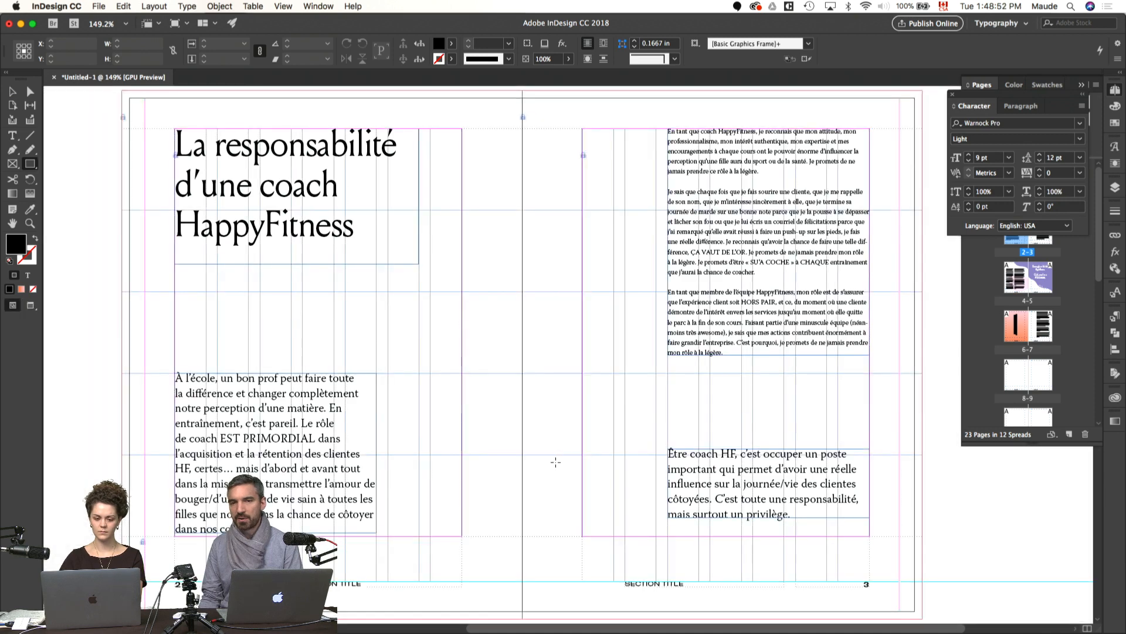
key("super+minus")
key("w")
key("v")
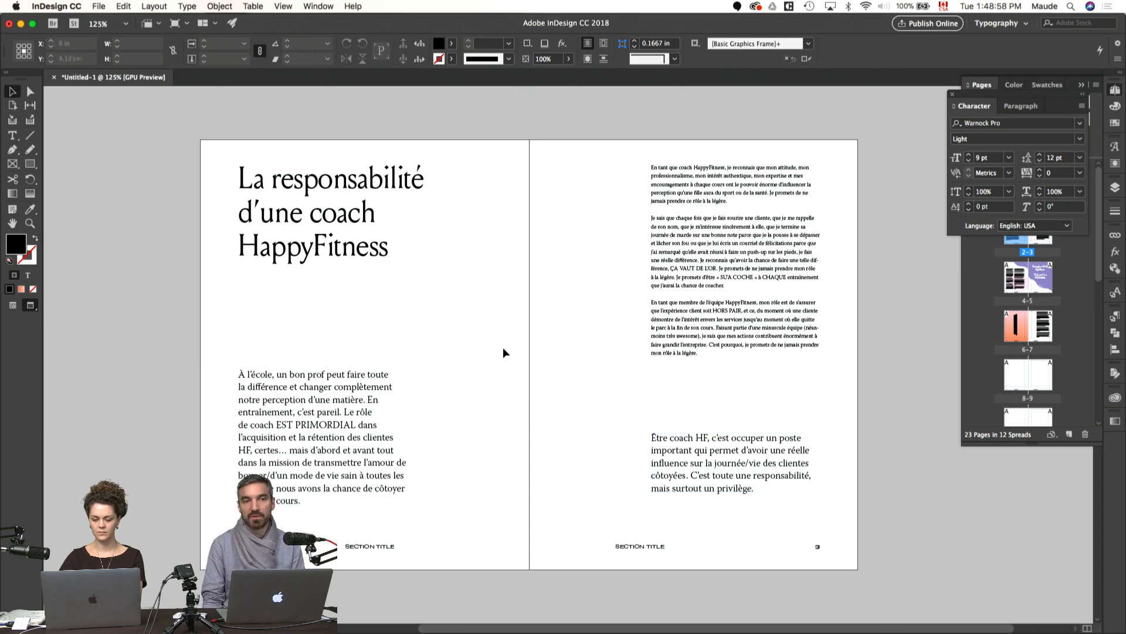
scroll(503, 352, "down", 10)
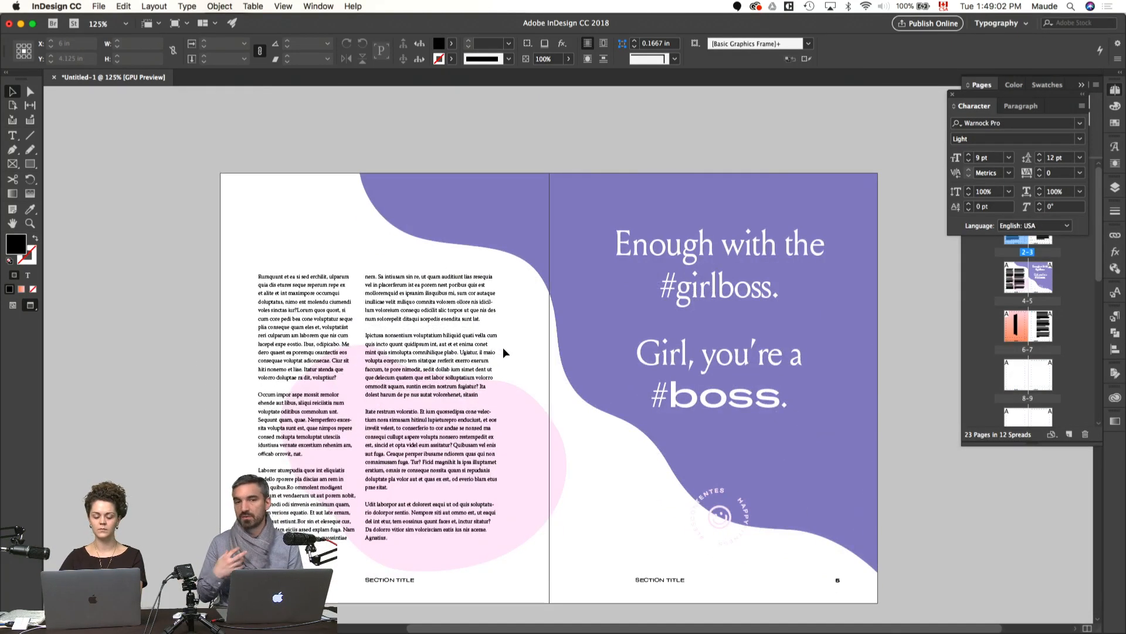
key("w")
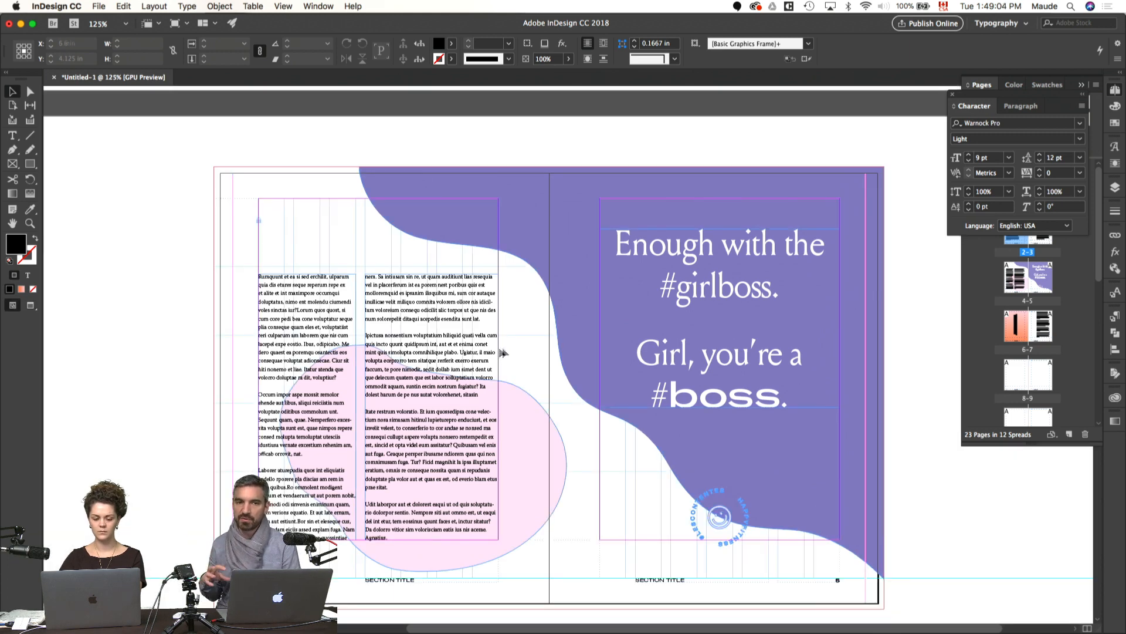
Step: Switch to Pages and copy the manuscript text from the heading "Les préceptes HF" through the "Être à l'écoute" bullet
key("super+Tab")
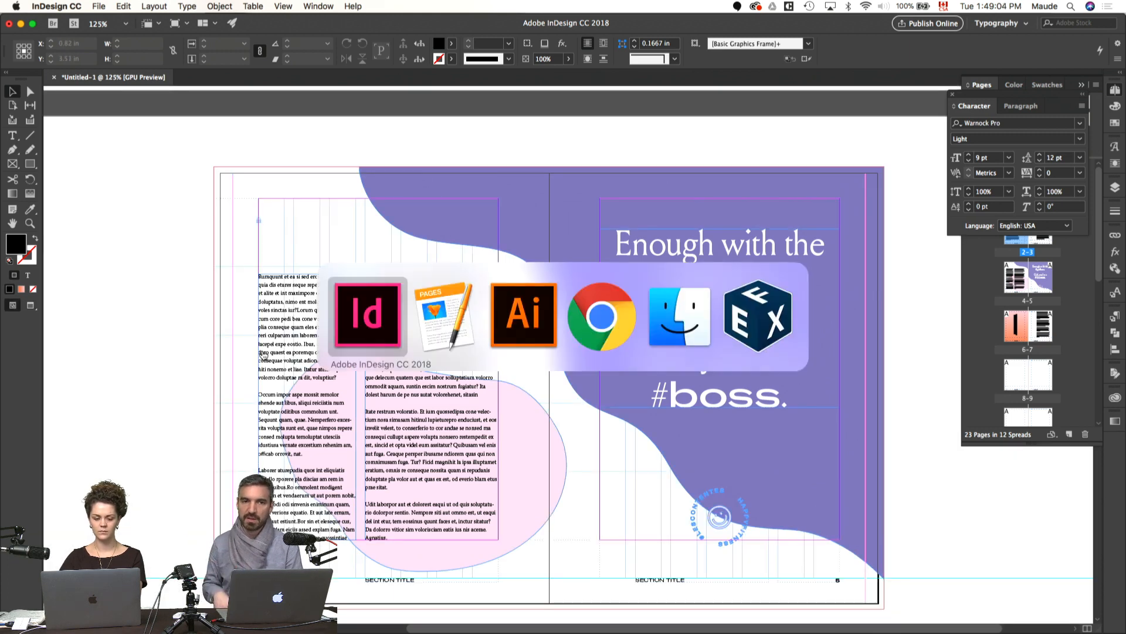
left_click(462, 315)
scroll(353, 352, "up", 10)
scroll(353, 352, "up", 10)
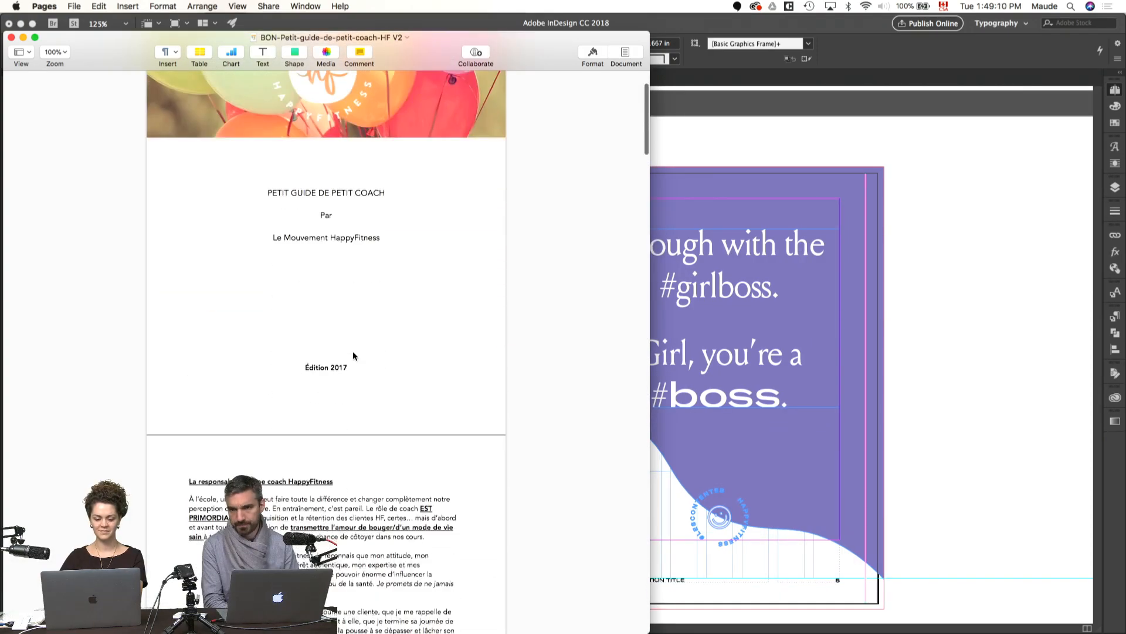
scroll(353, 352, "down", 8)
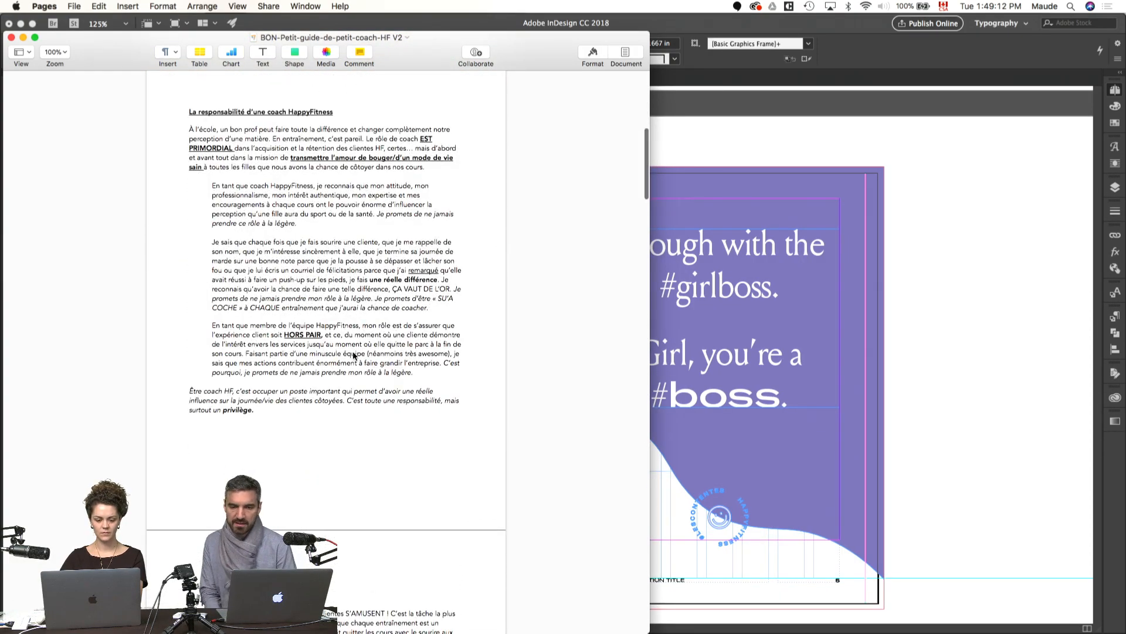
scroll(354, 355, "down", 6)
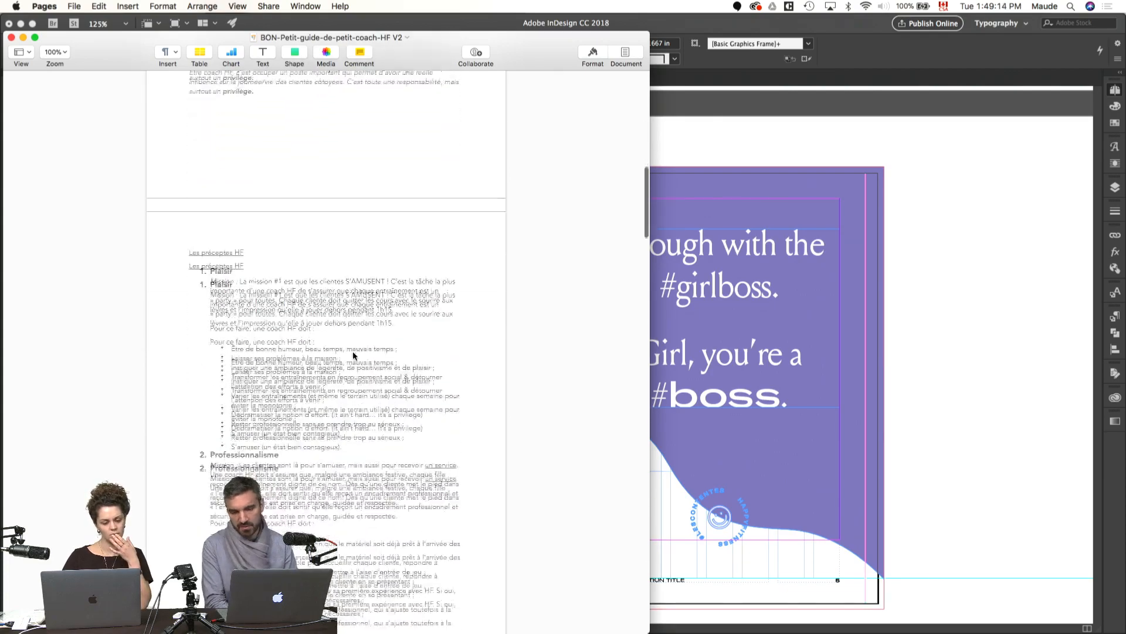
scroll(353, 351, "down", 2)
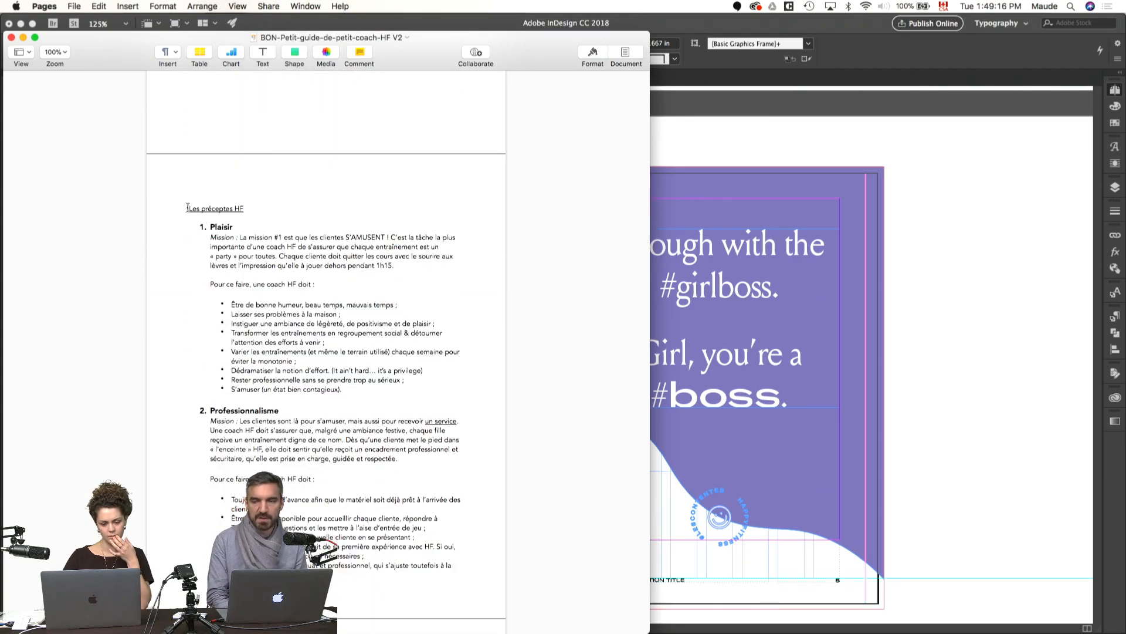
left_click_drag(186, 208, 304, 264)
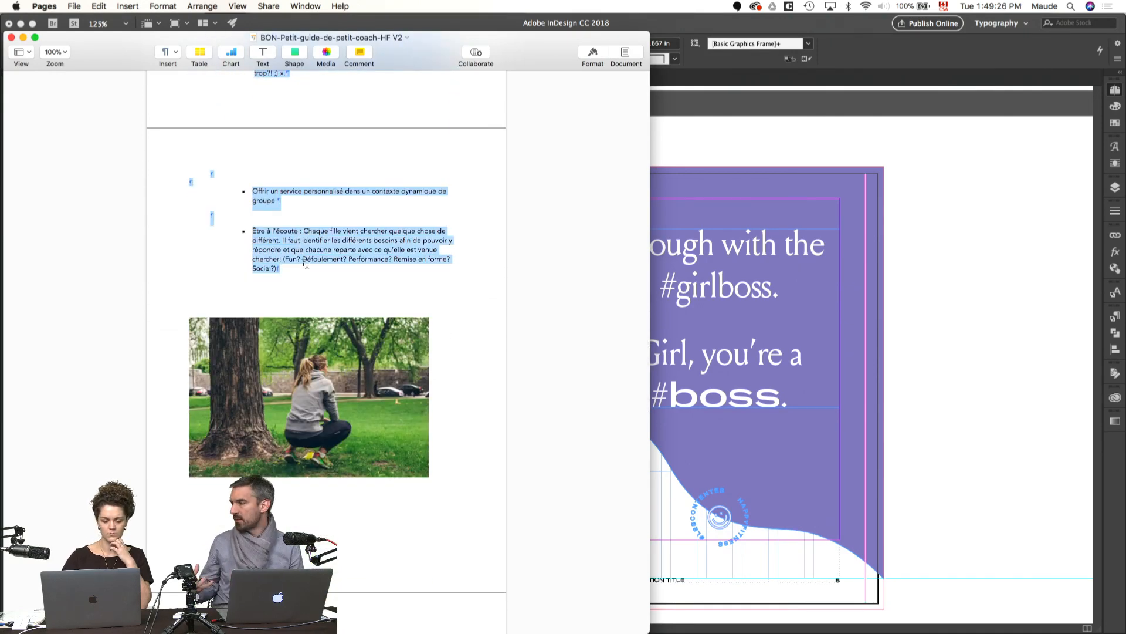
Step: Back in InDesign, paste the copied text into a new frame about 5.18 × 7.92 in on the pasteboard beside page 4
left_click(916, 332)
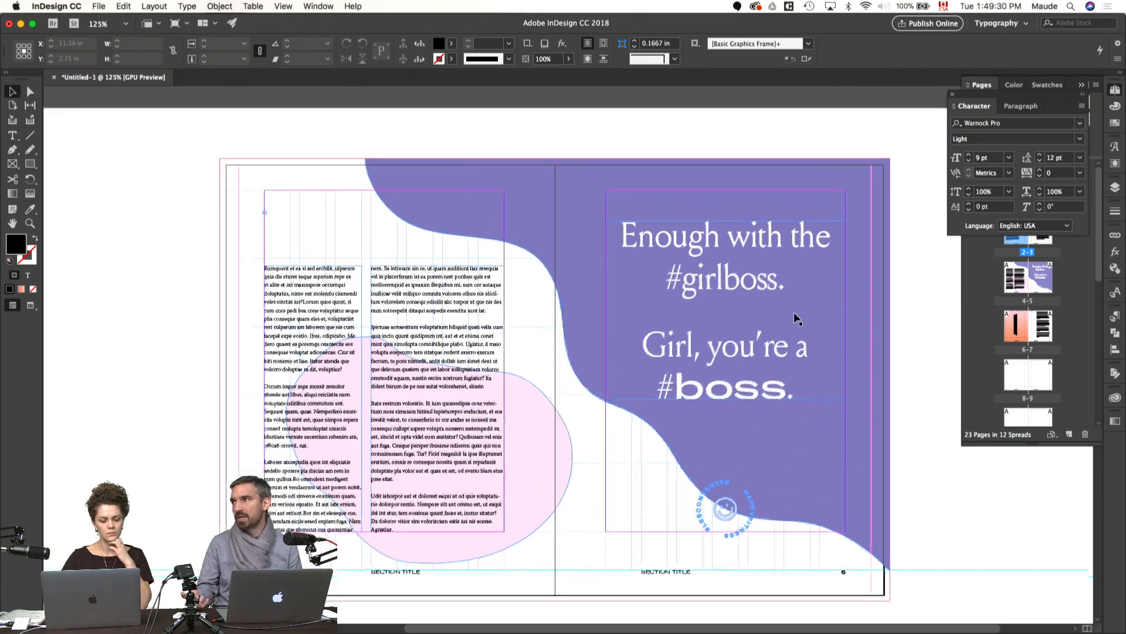
scroll(796, 318, "left", 5)
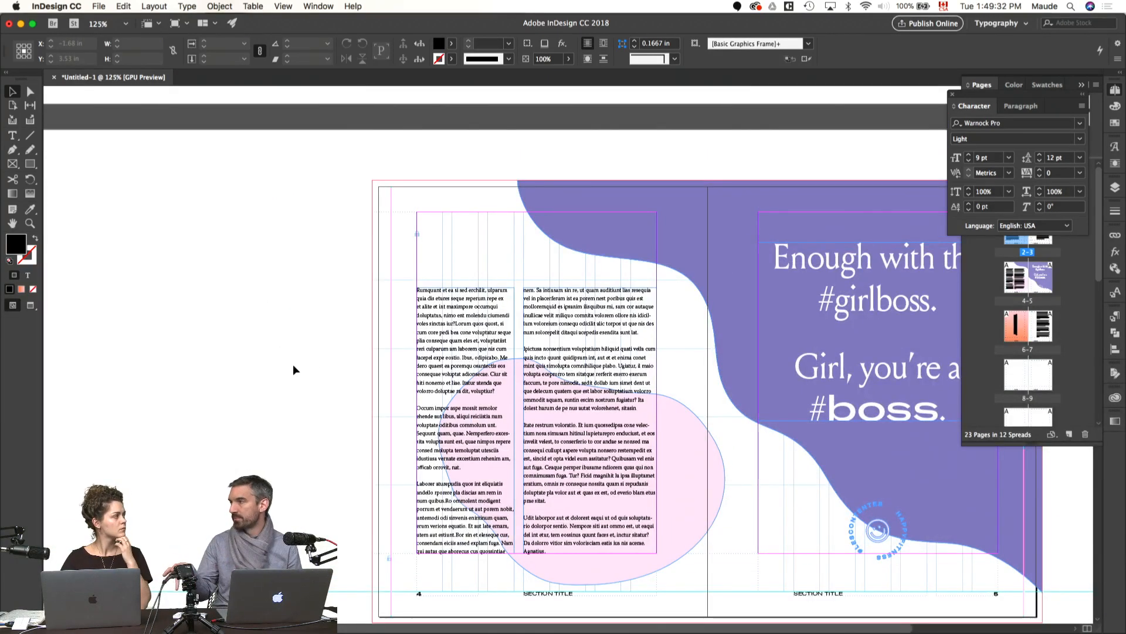
scroll(282, 370, "down", 2)
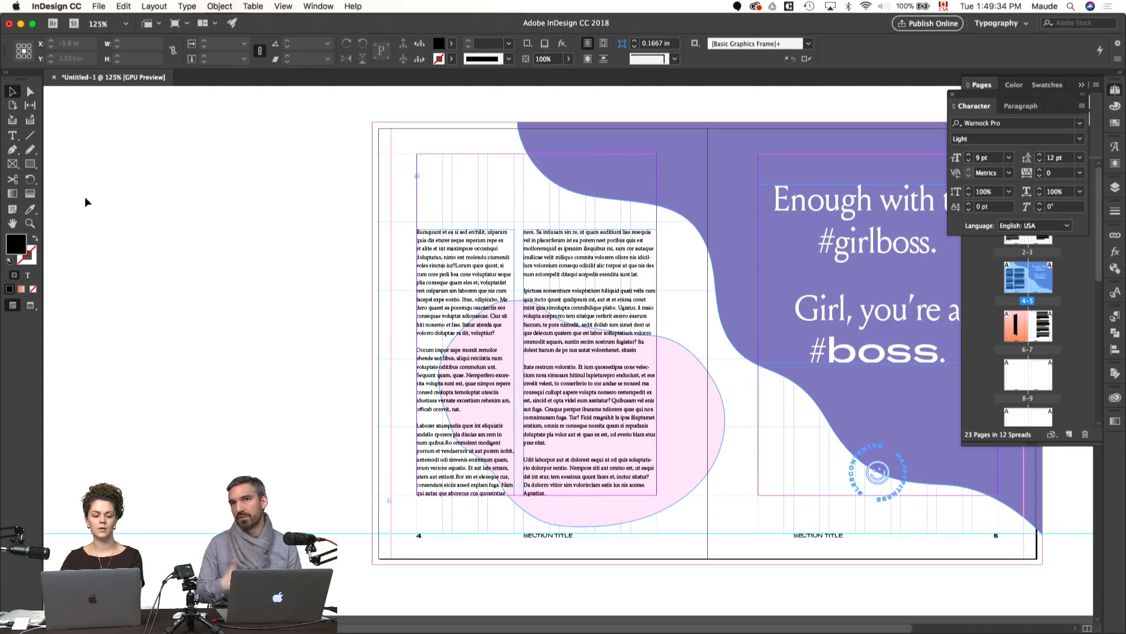
key("t")
left_click_drag(90, 124, 352, 524)
key("super+v")
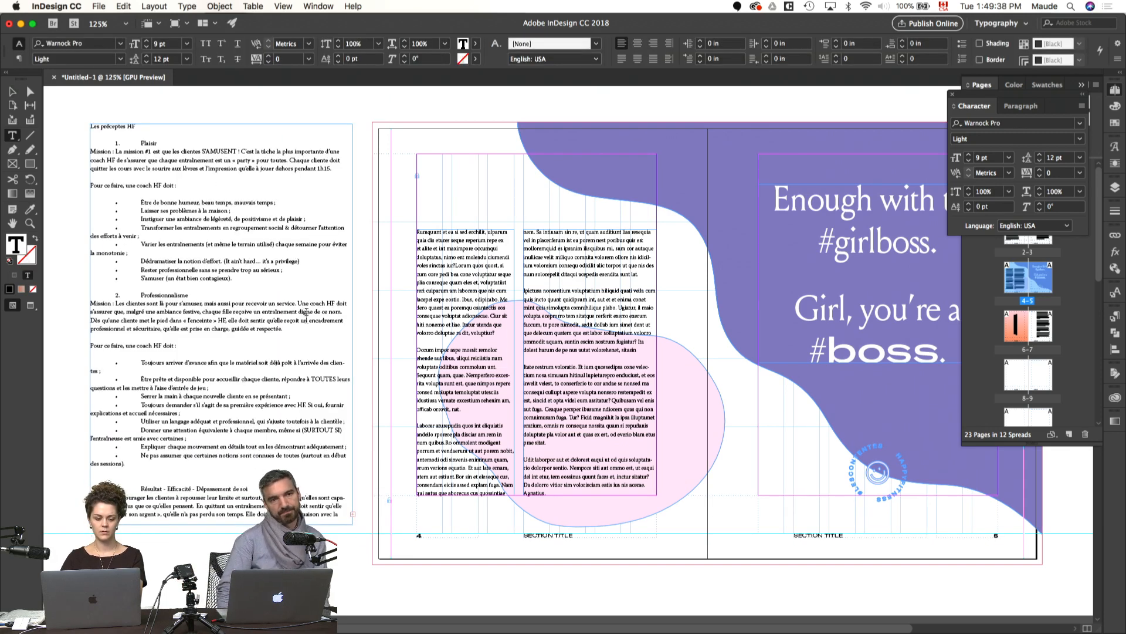
key("Escape")
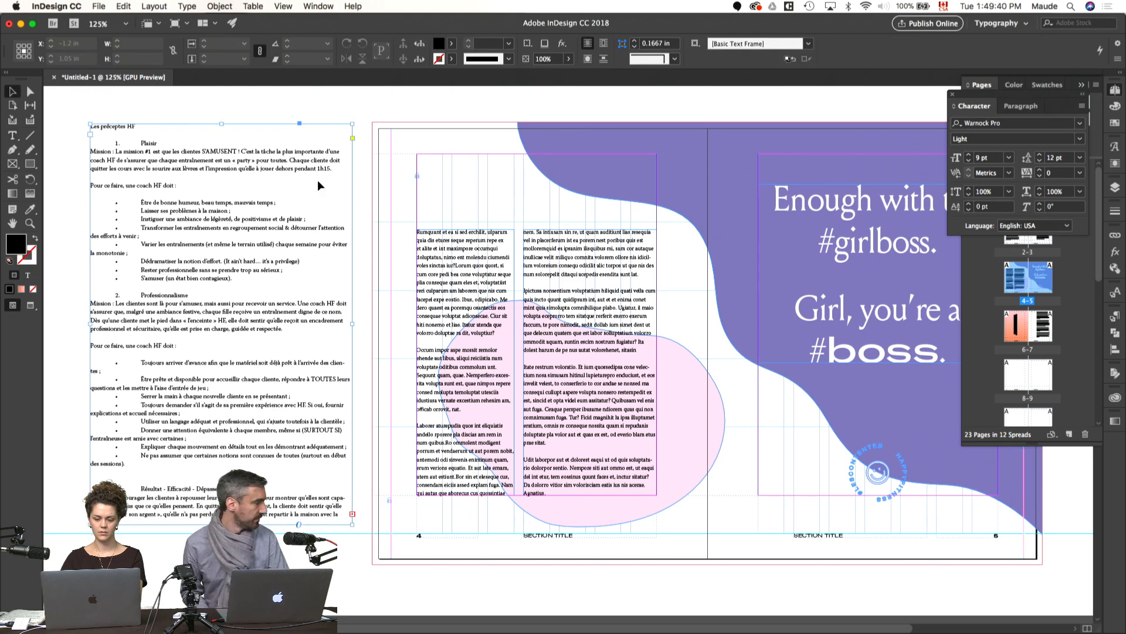
Step: Apply the P1 paragraph style to the pasted text and delete the empty line below its heading
left_click(1115, 316)
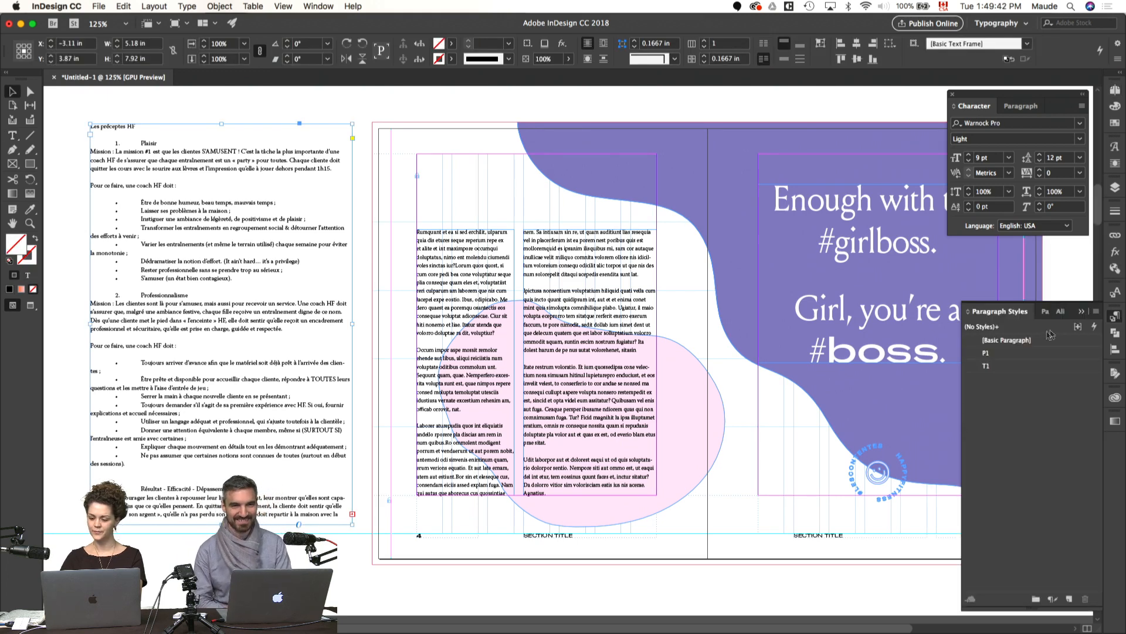
left_click(988, 354)
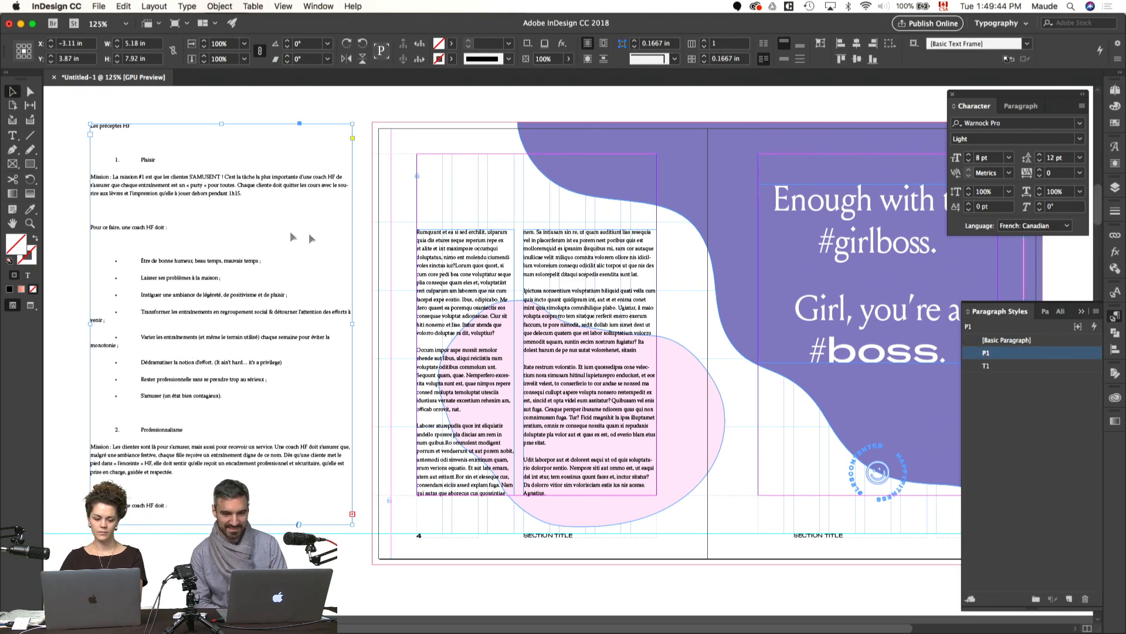
key("super+equal")
key("super+equal")
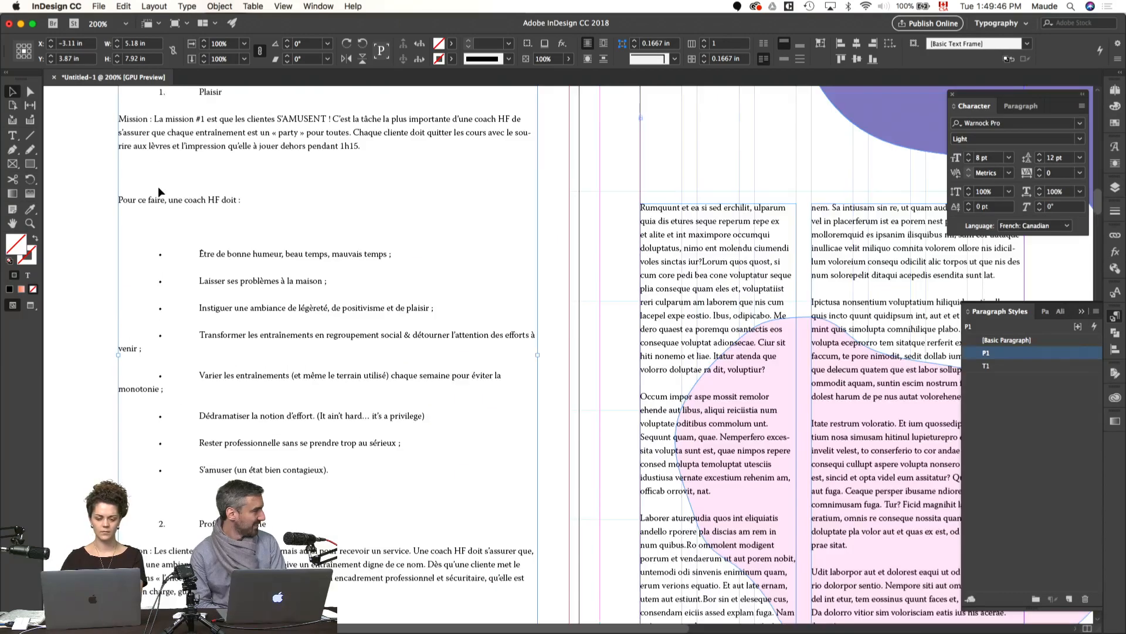
double_click(199, 382)
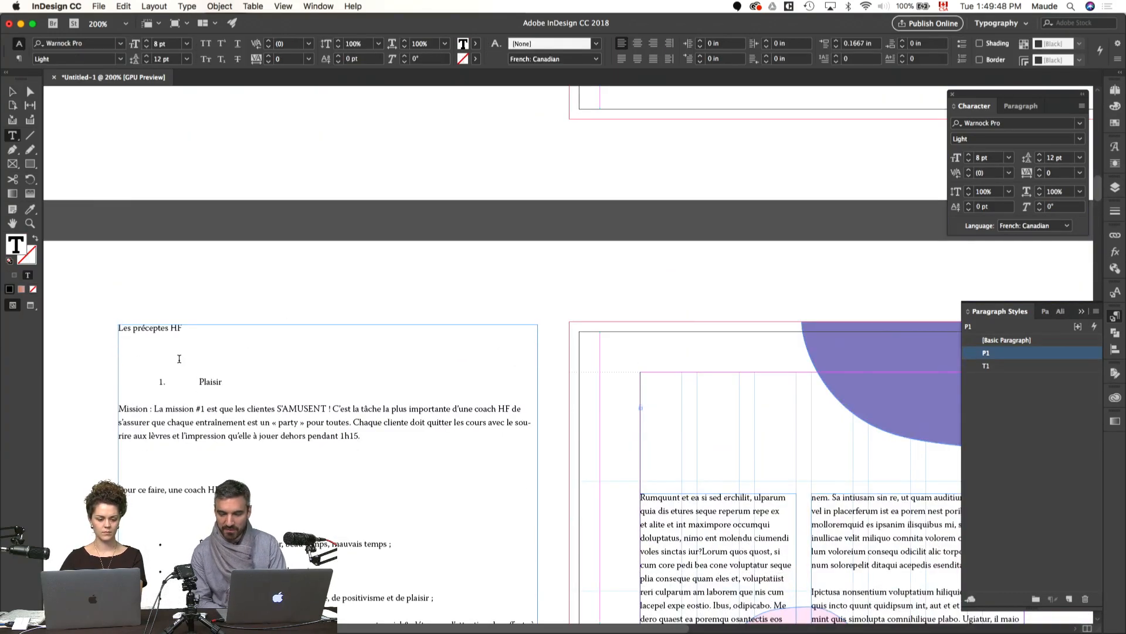
key("BackSpace")
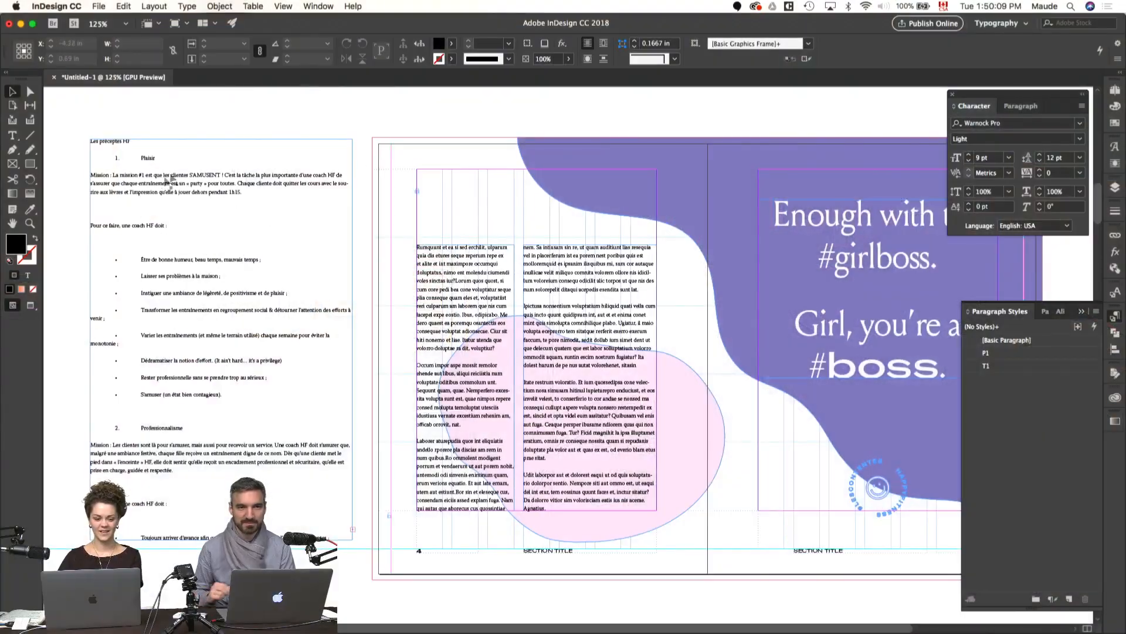
Step: Copy the title frame from page 2 and paste it in the same position on page 4
scroll(486, 185, "up", 1)
scroll(486, 185, "up", 10)
left_click(466, 260)
scroll(466, 272, "down", 9)
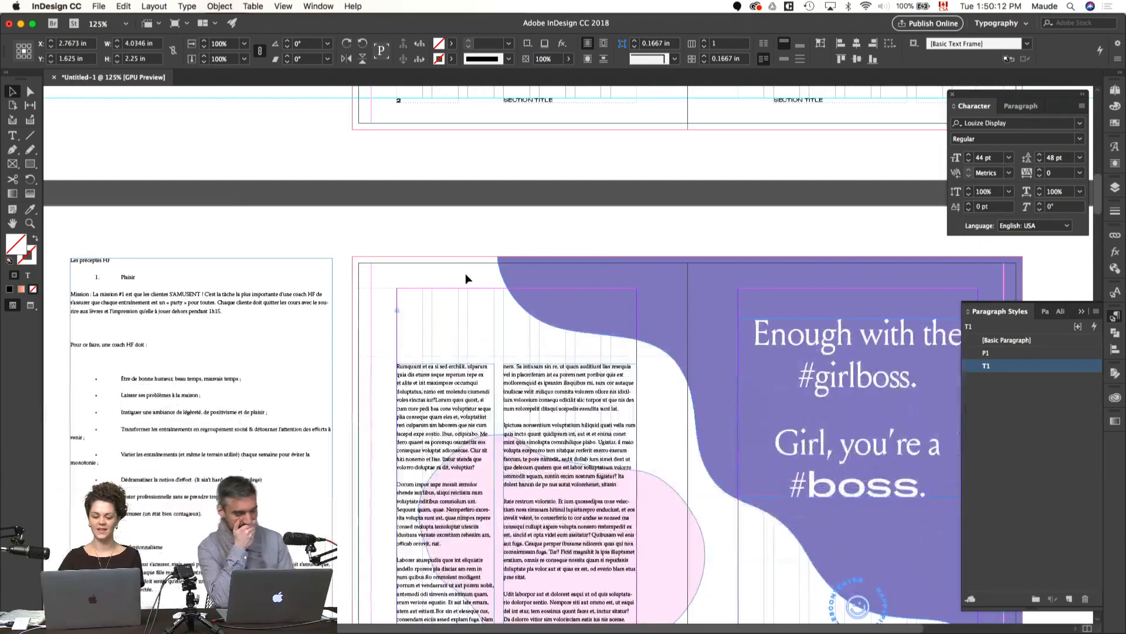
left_click(361, 364)
key("alt+shift+super+v")
scroll(361, 364, "down", 3)
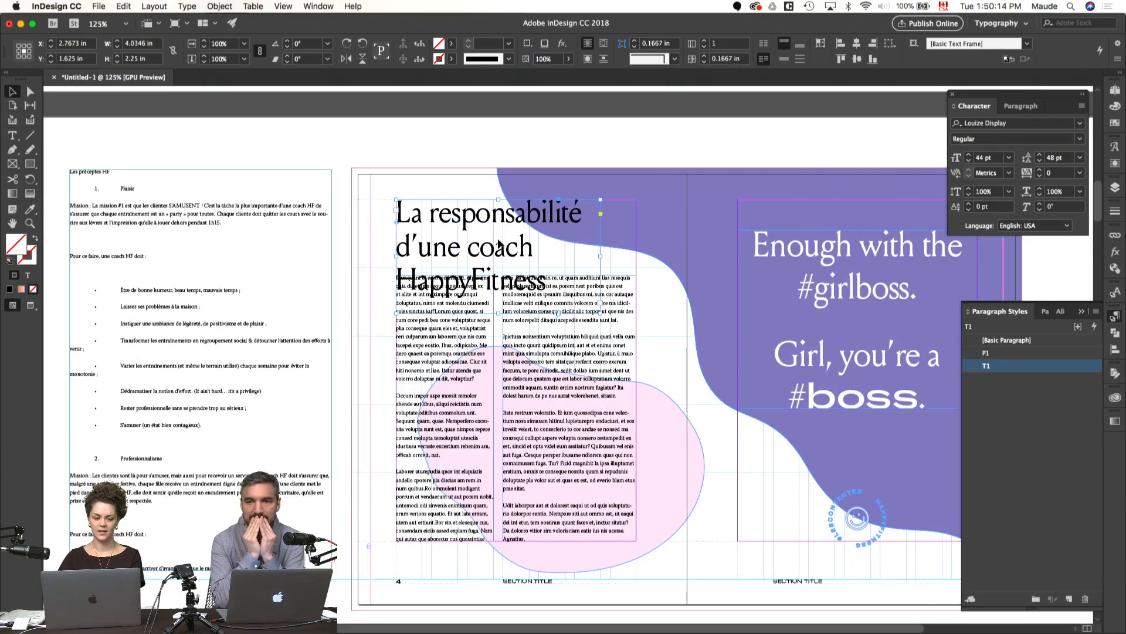
Step: Replace the text of the page 4 title with "Les préceptes HF" and fit the frame to its content
double_click(499, 245)
key("super+a")
type("Les précep")
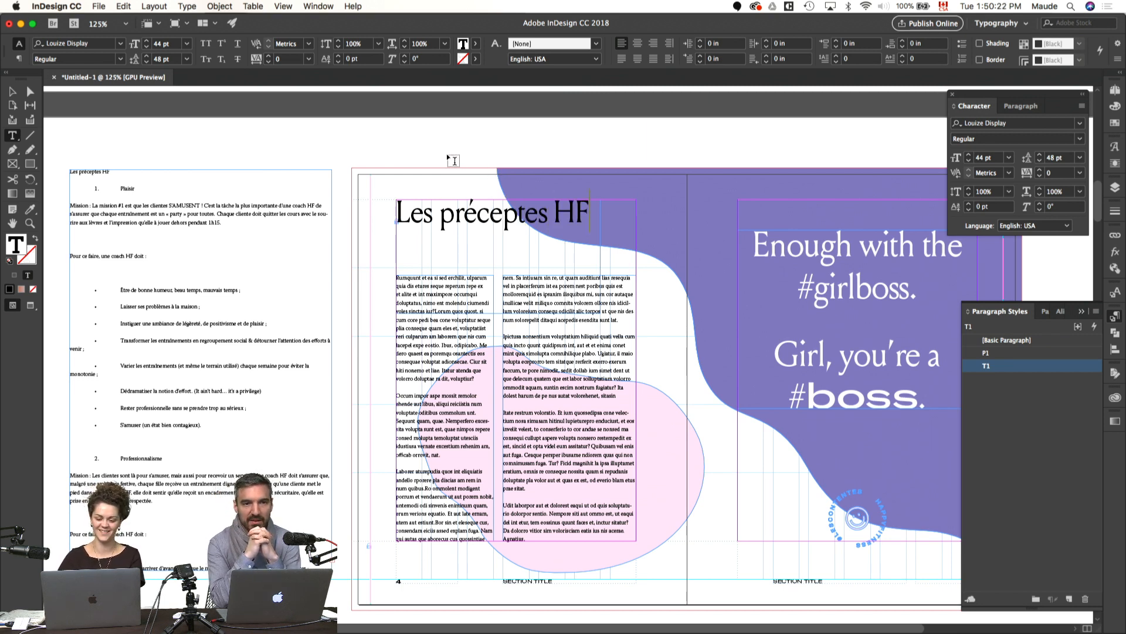
key("Escape")
key("super+alt+c")
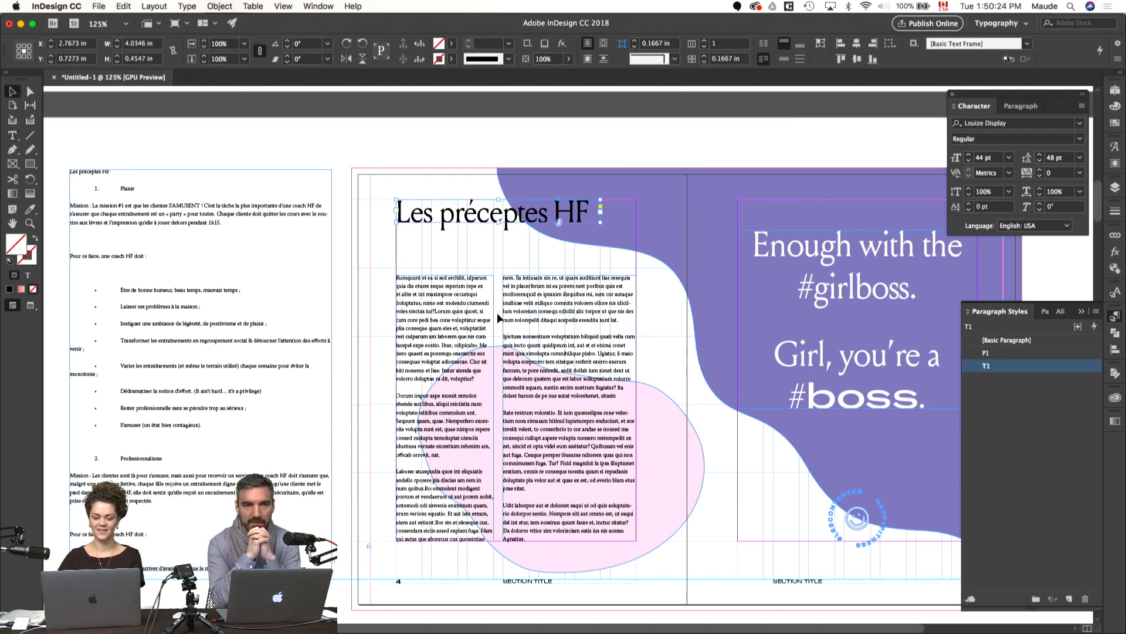
Step: Delete the "Les préceptes HF" heading line from the text frame on the pasteboard
double_click(203, 223)
triple_click(88, 169)
key("BackSpace")
left_click(270, 140, "super")
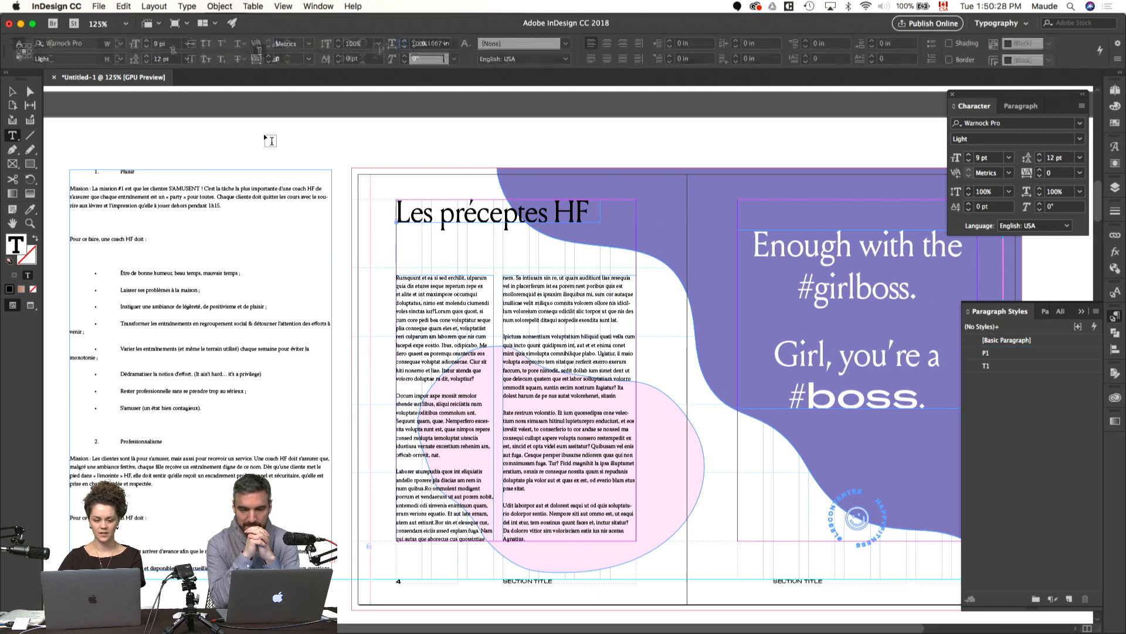
scroll(270, 141, "down", 2)
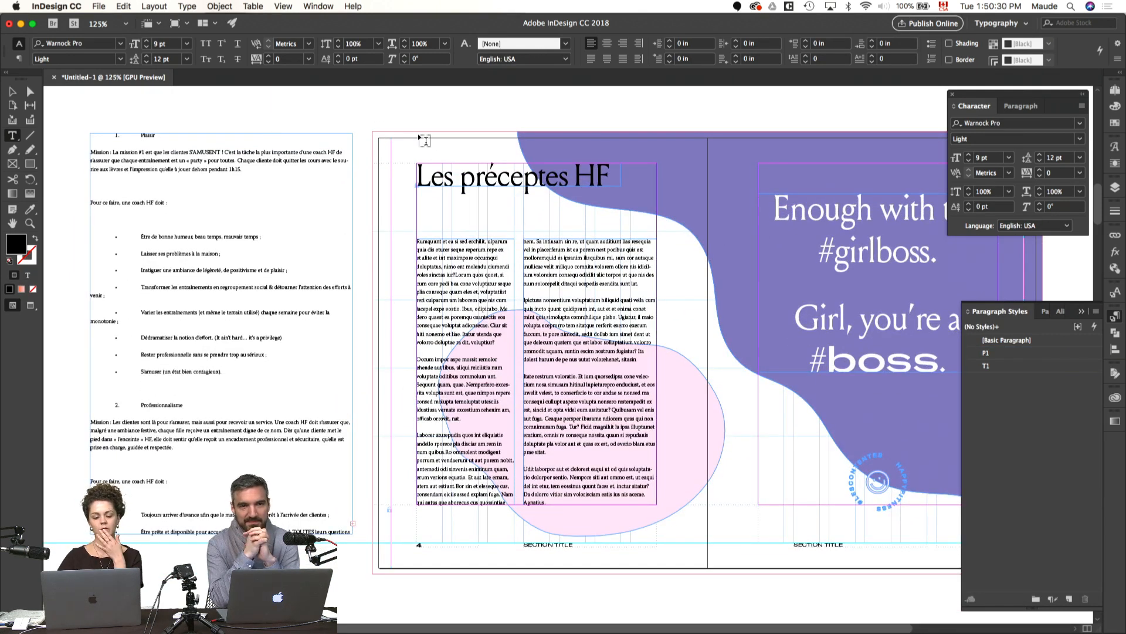
Step: Duplicate the pages 4–5 spread after pages 6–7, and delete the two-column placeholder text from the original page 4
key("v")
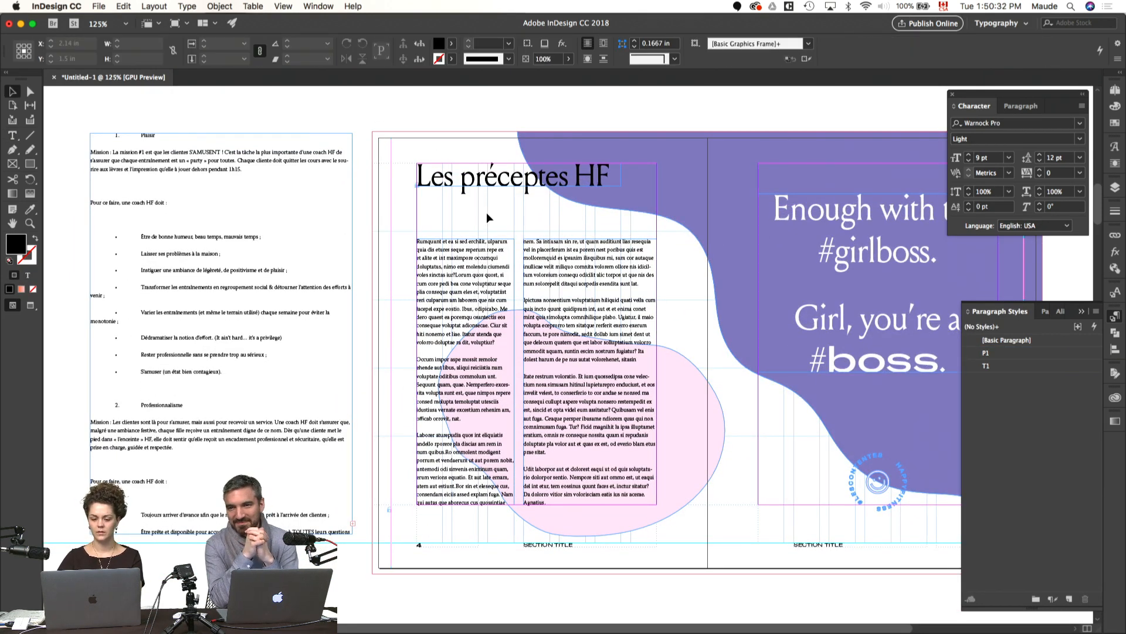
left_click(1116, 89)
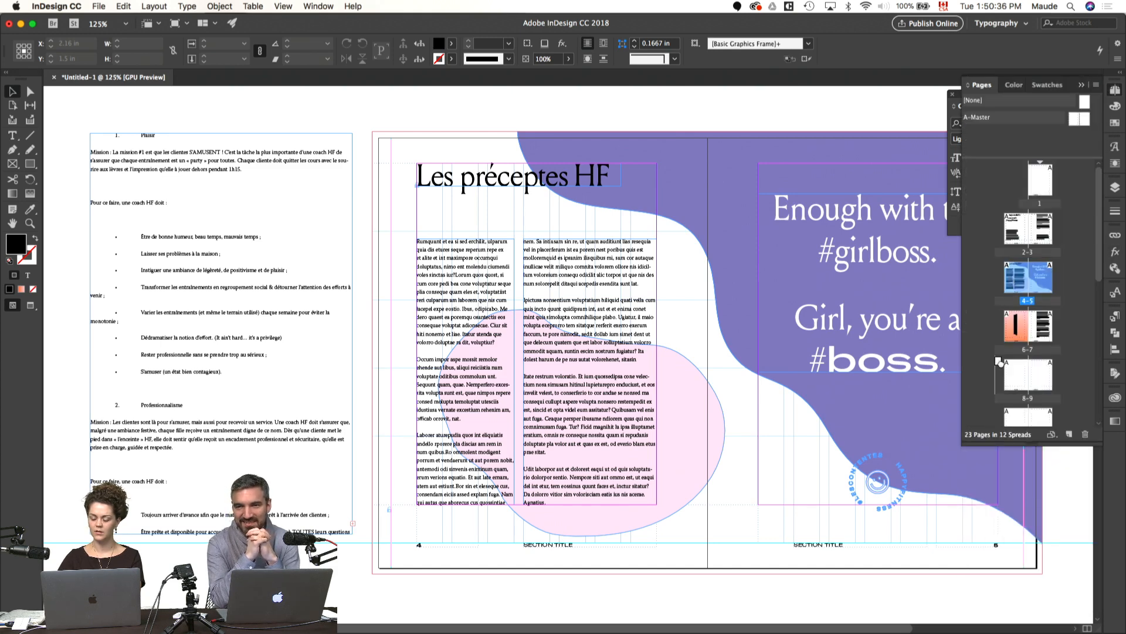
left_click_drag(999, 362, 1002, 365)
double_click(1015, 271)
left_click(463, 282)
key("Delete")
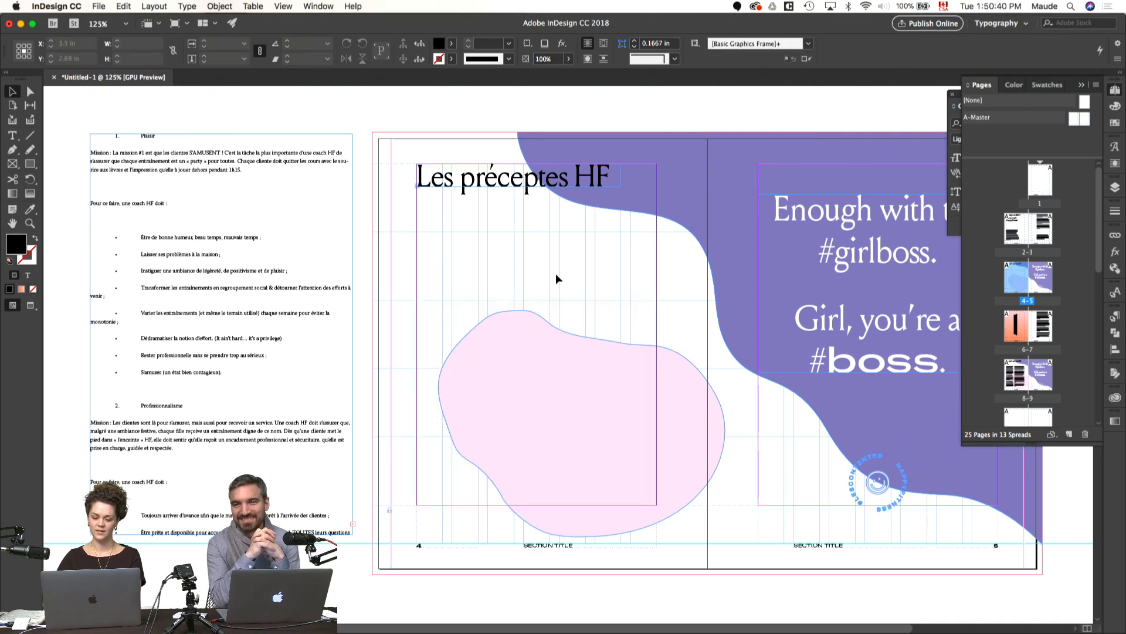
Step: Move the "Les préceptes HF" title lower on page 4, above the pink shape, and check the spread in preview
key("w")
left_click_drag(536, 276, 508, 284)
key("w")
left_click_drag(478, 187, 478, 256)
left_click(559, 311)
key("w")
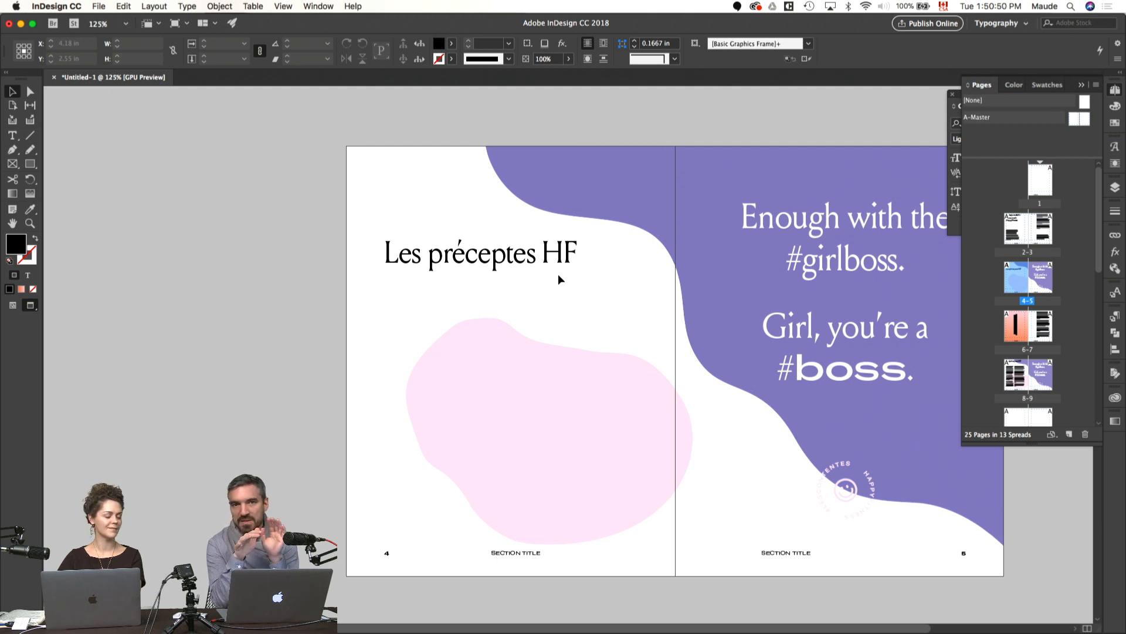
left_click(818, 243)
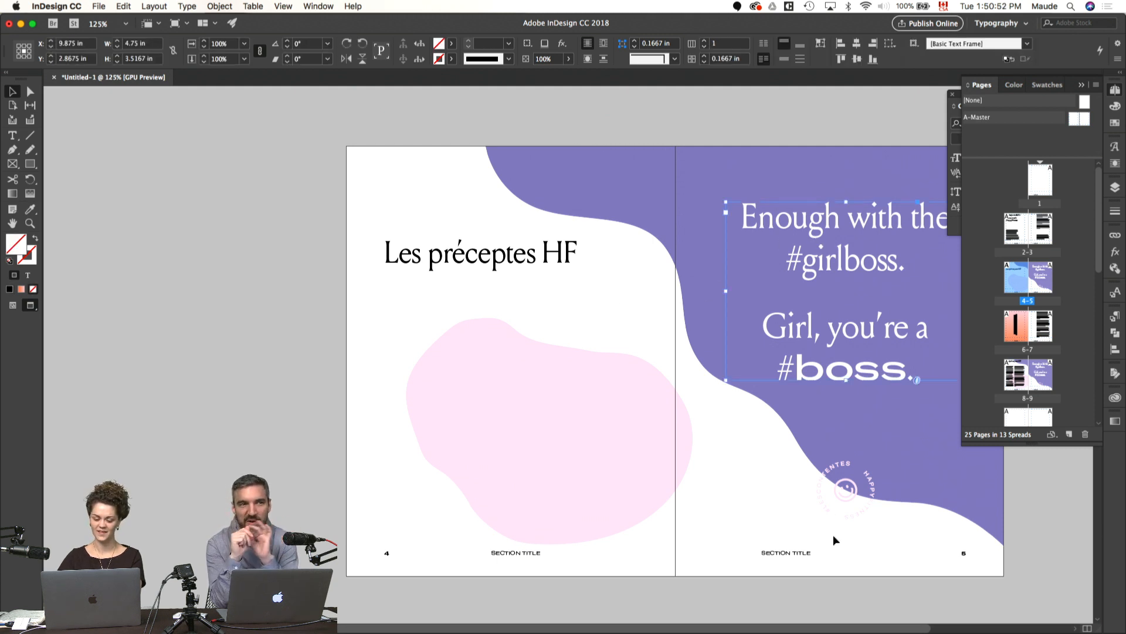
left_click(613, 270)
key("w")
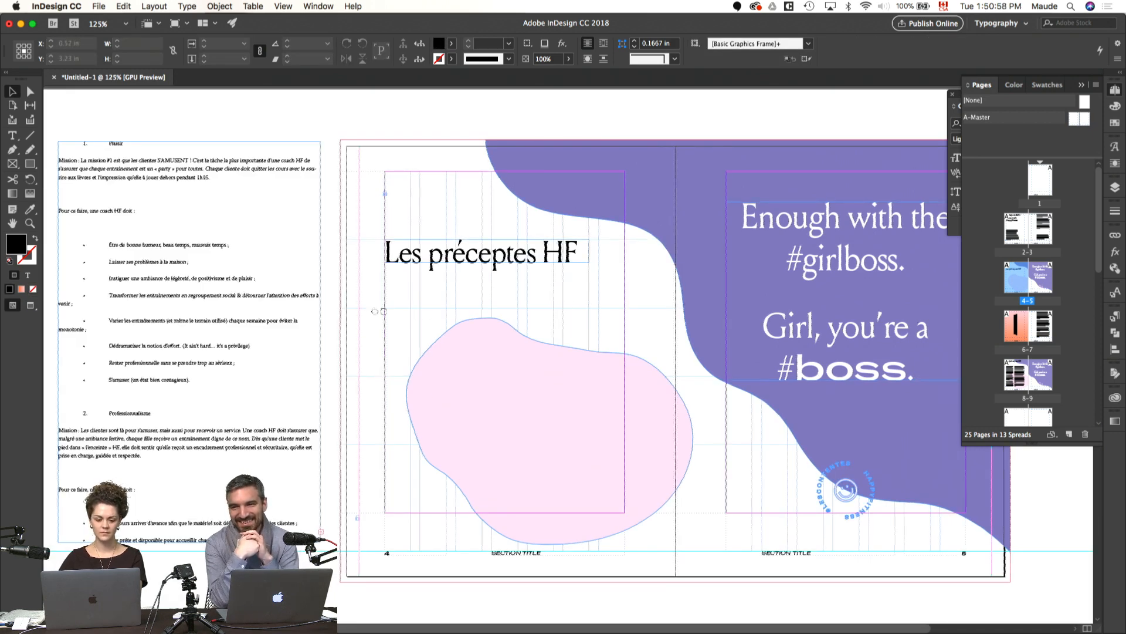
Step: Duplicate the white #girlboss quote text frame from page 5 onto page 4, over the pink shape
scroll(370, 311, "left", 2)
key("t")
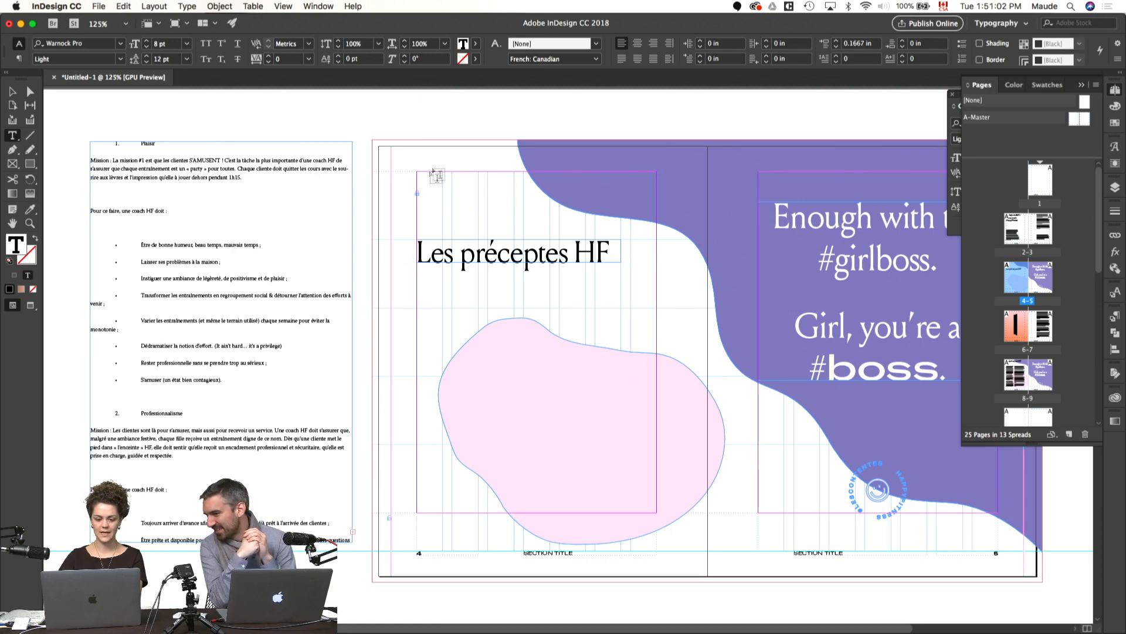
key("v")
left_click(585, 332)
Step: Replace the text of the copied quote frame on page 4 with the numbered heading of the first precept, "Plaisir"
double_click(585, 331)
left_click(683, 428)
key("super+shift+Up")
key("super+shift+Up")
key("super+shift+Up")
key("super+shift+Up")
key("BackSpace")
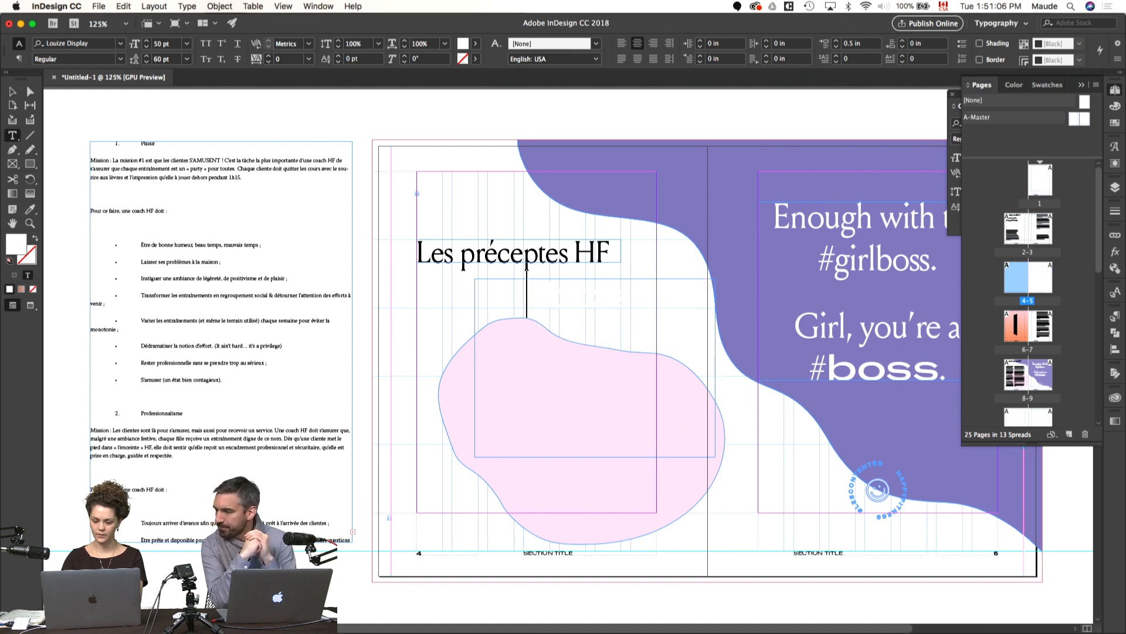
key("super+a")
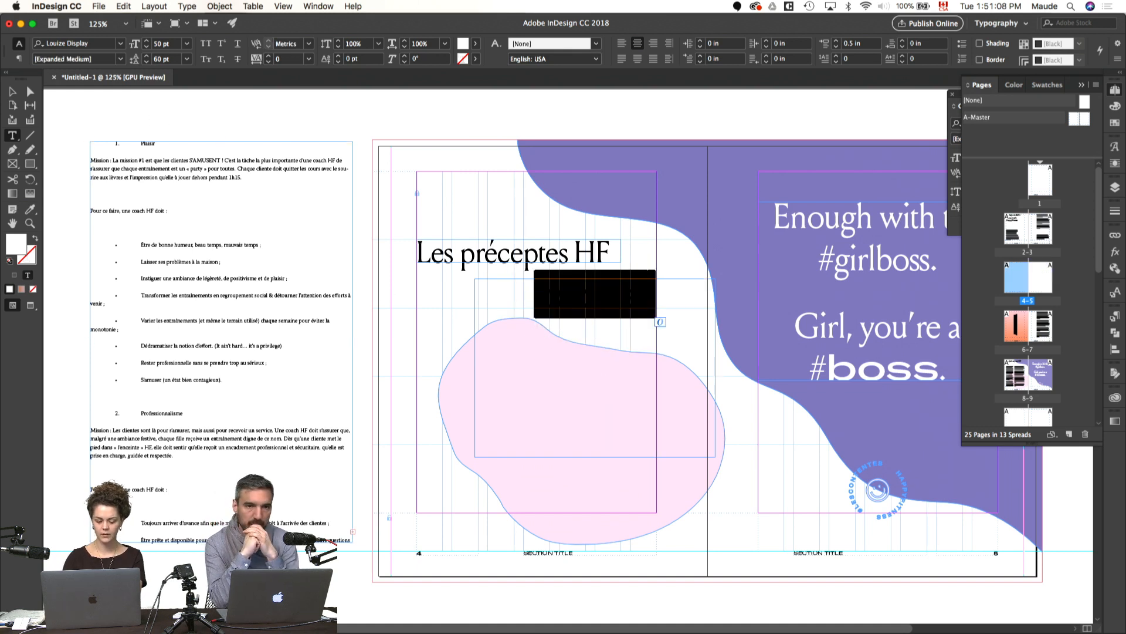
type("1. Pla")
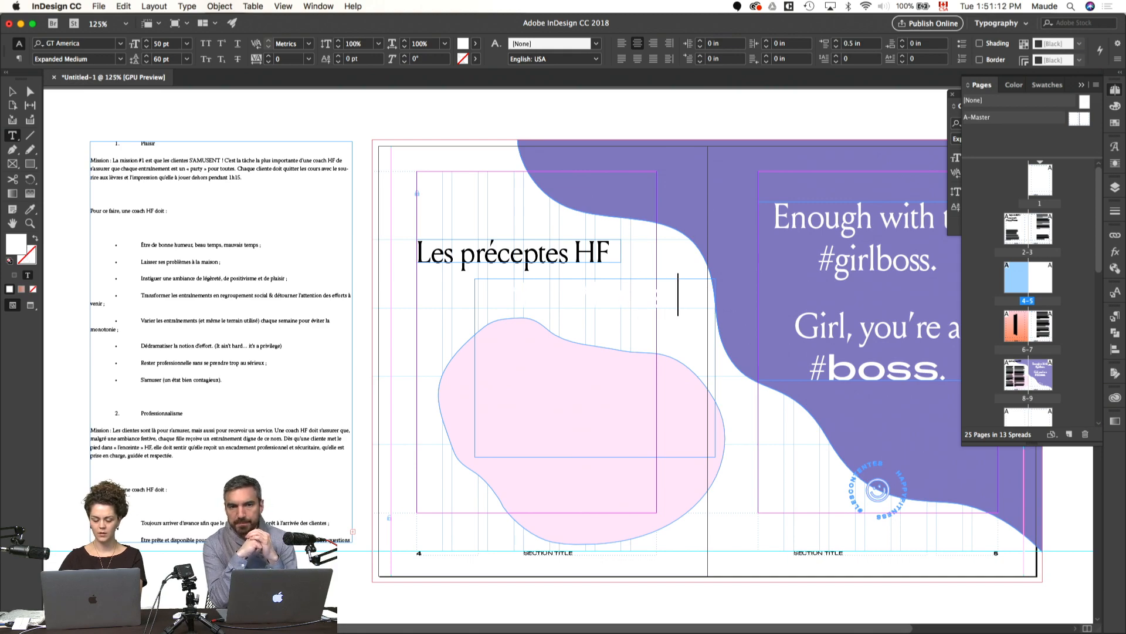
key("Escape")
Step: Switch to the manuscript in Pages and examine the numbered precepts under "Les préceptes HF"
key("super+Tab")
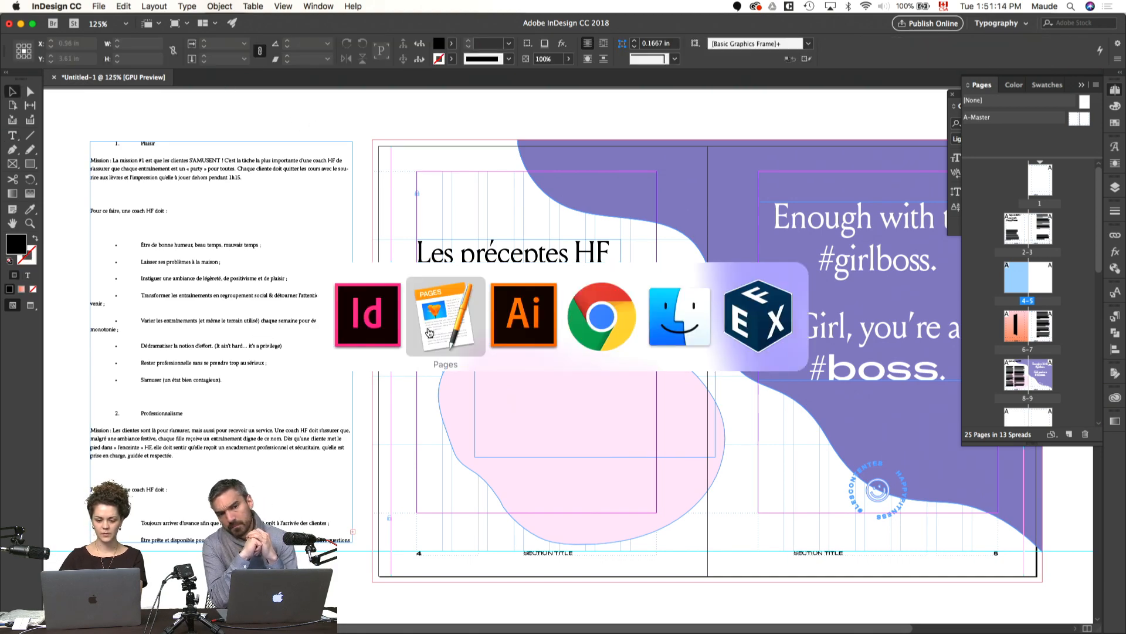
scroll(381, 339, "up", 20)
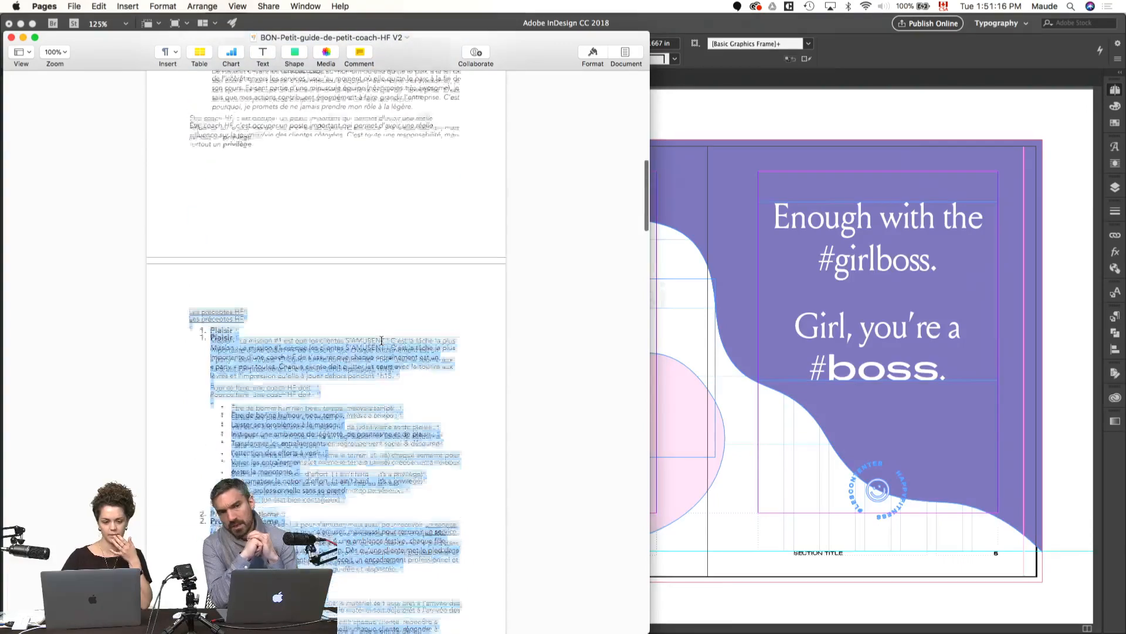
left_click(239, 296)
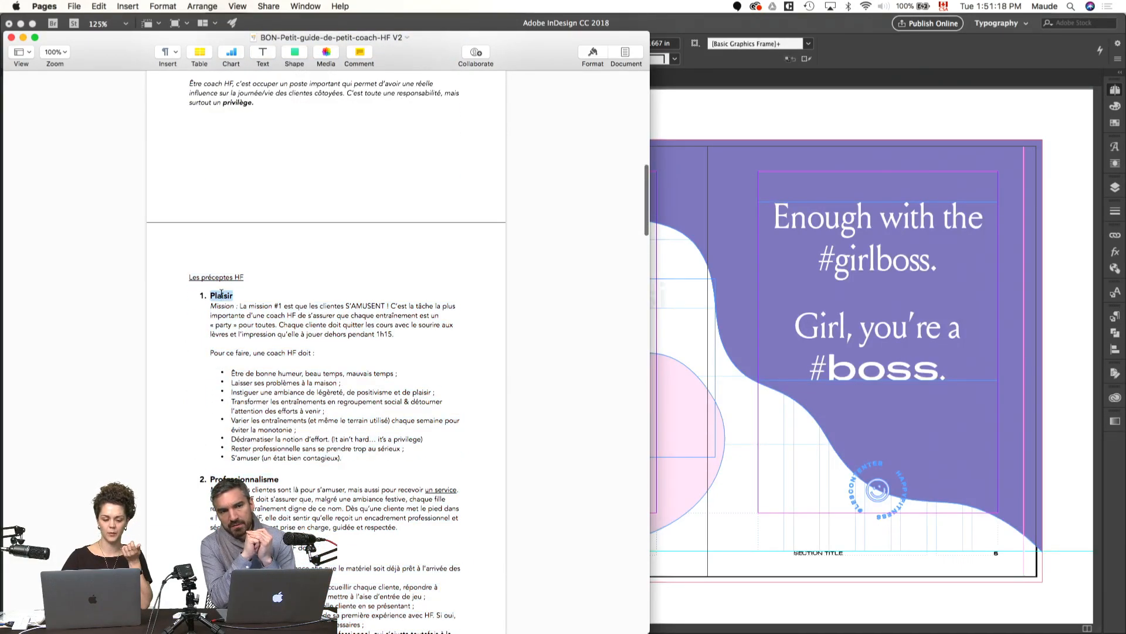
scroll(223, 299, "down", 4)
double_click(247, 377)
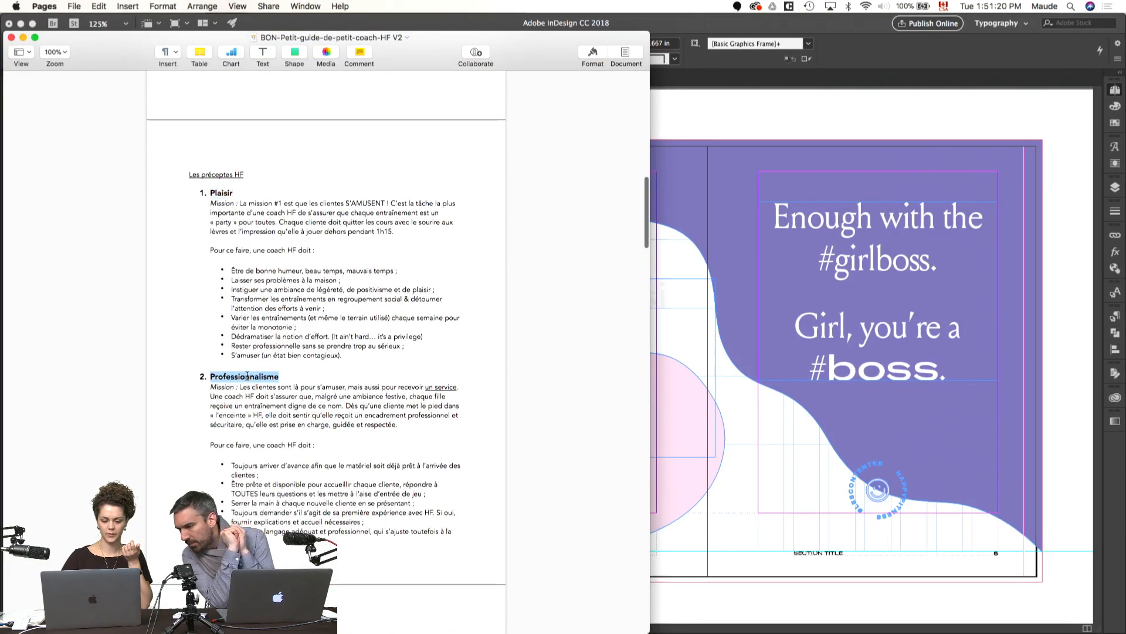
scroll(320, 339, "down", 4)
scroll(320, 339, "down", 4)
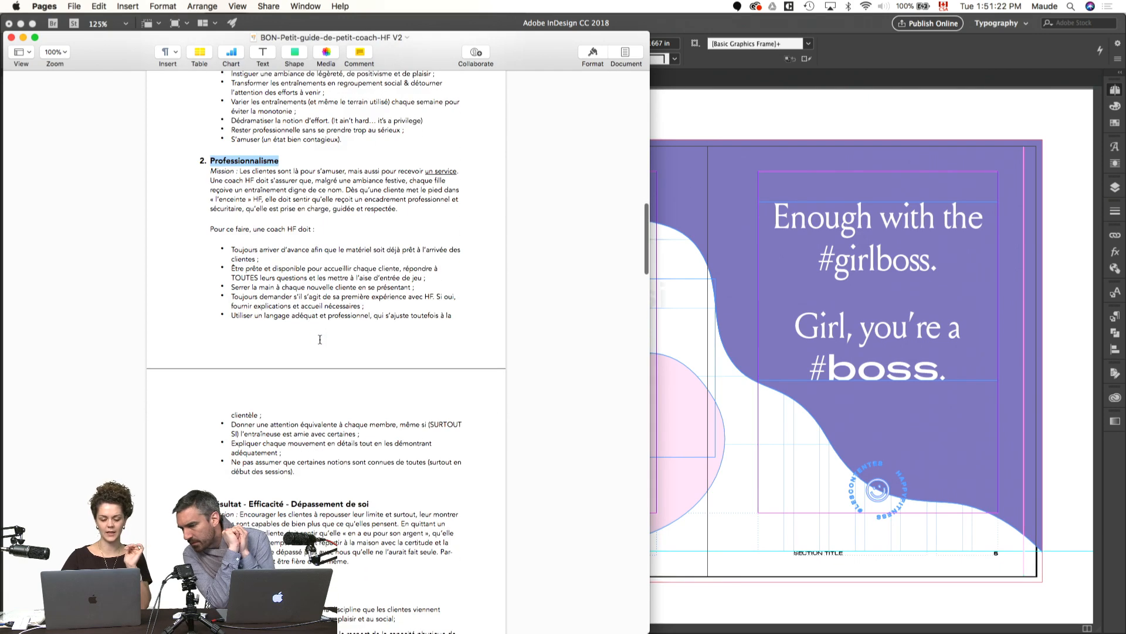
scroll(320, 339, "down", 2)
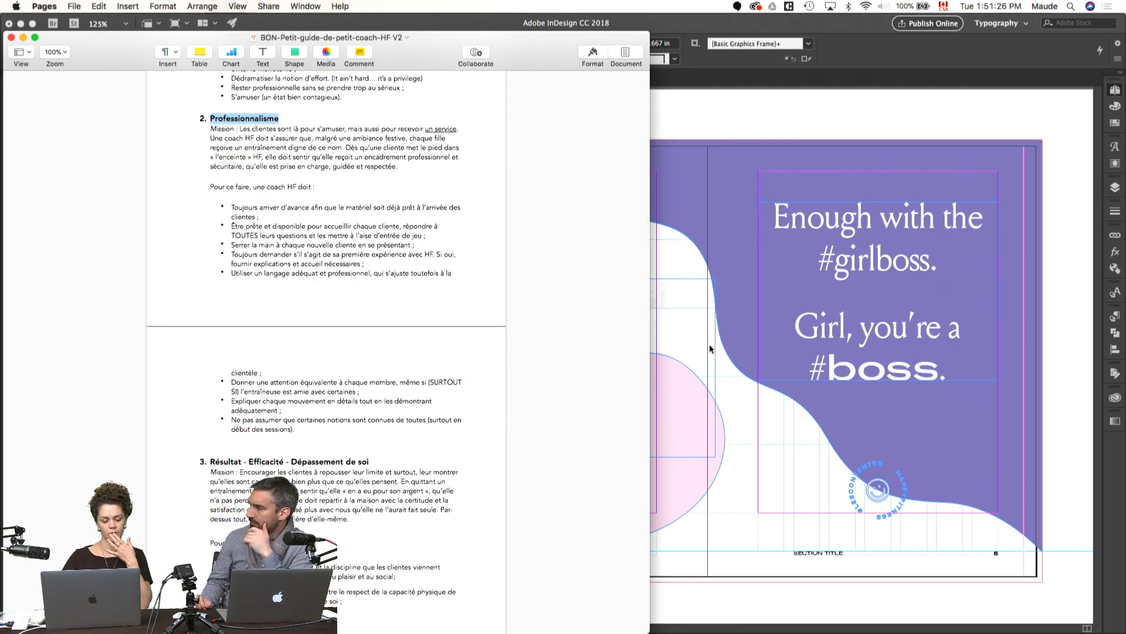
Step: Switch back to InDesign and move the "Les préceptes HF" title onto the pasteboard above page 4
left_click(738, 367)
left_click(589, 297)
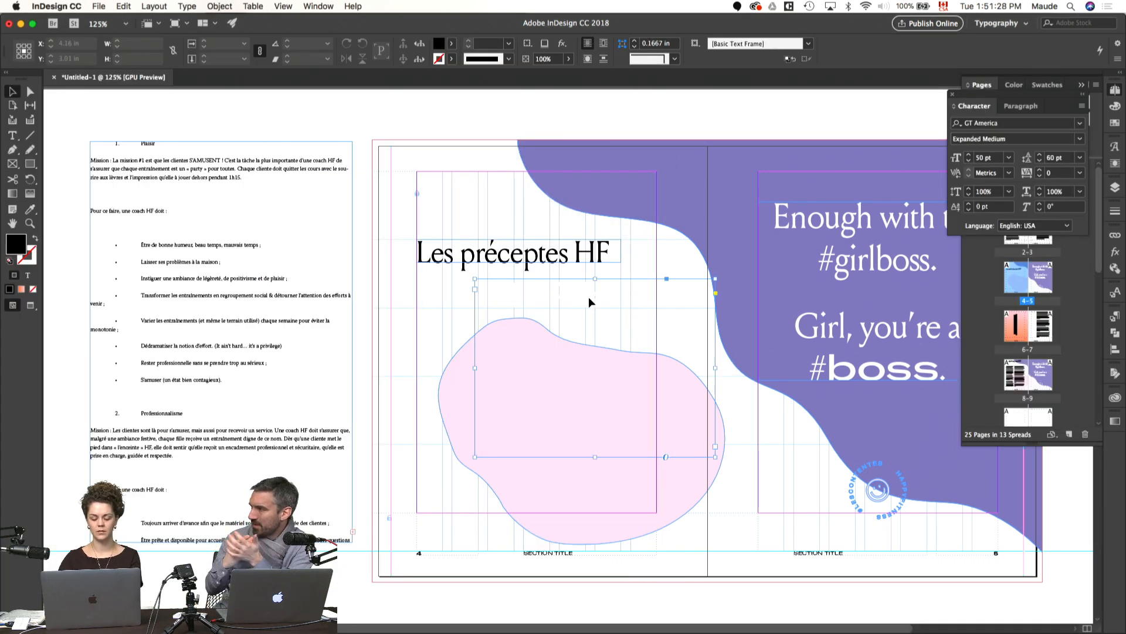
scroll(535, 258, "up", 2)
left_click_drag(525, 286, 488, 145)
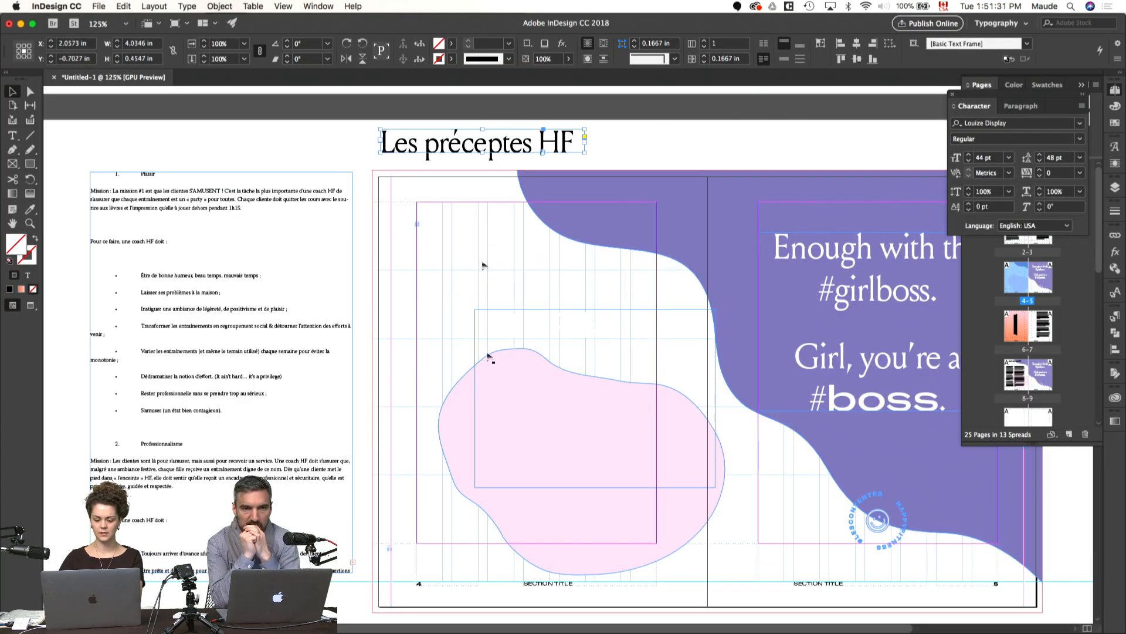
Step: Replace the "SECTION TITLE" footer text on page 4 with "LES PRÉCEPTES HF"
left_click(541, 583)
double_click(545, 582)
key("super+a")
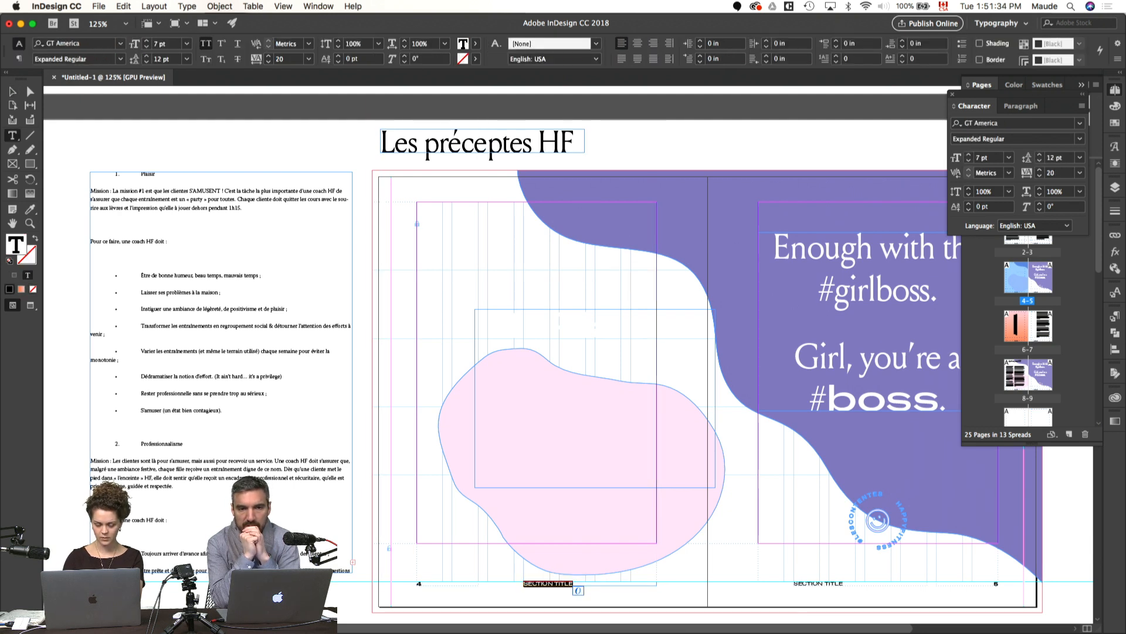
type("LES PRE")
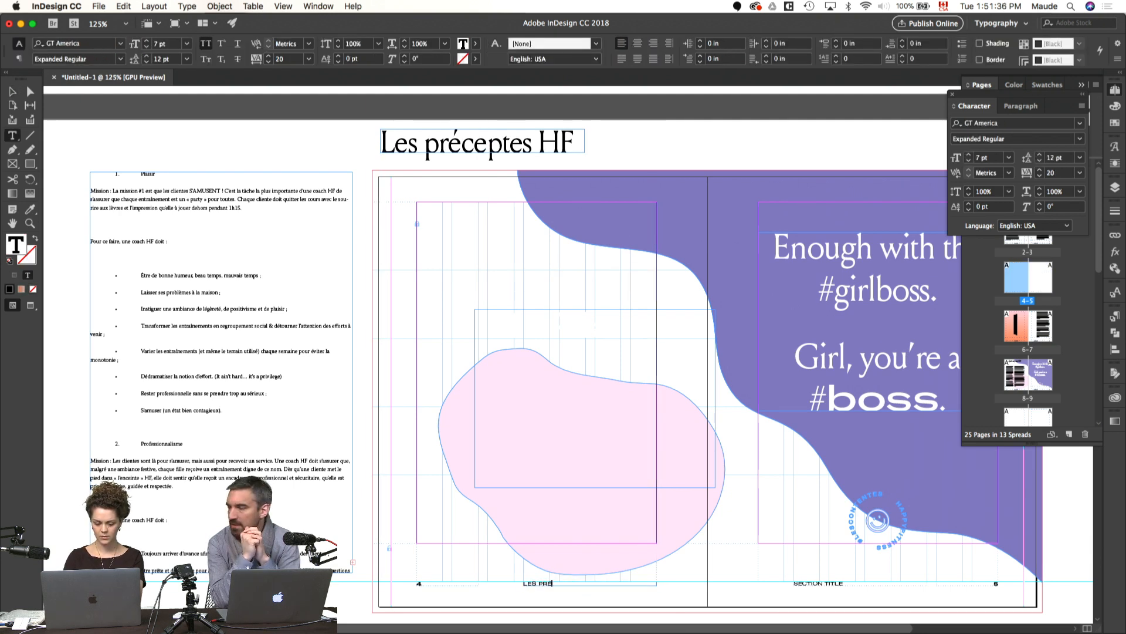
key("BackSpace")
type("ÉCEPTES HF")
key("Escape")
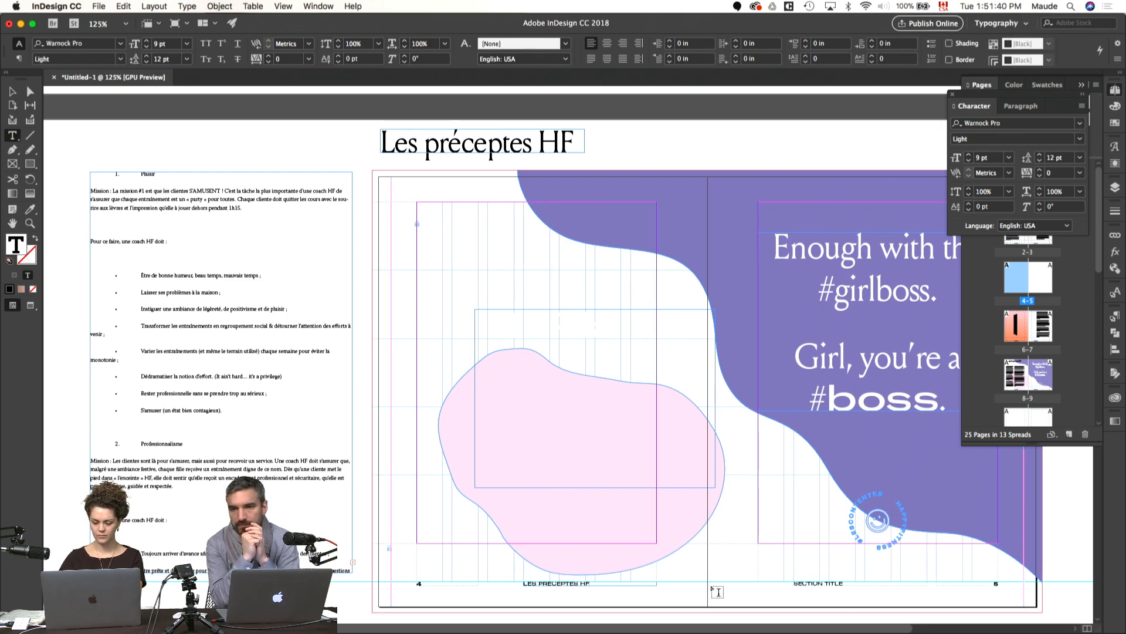
Step: Check the pages 4–5 spread in preview without guides and select the quote frame on page 5
key("w")
key("t")
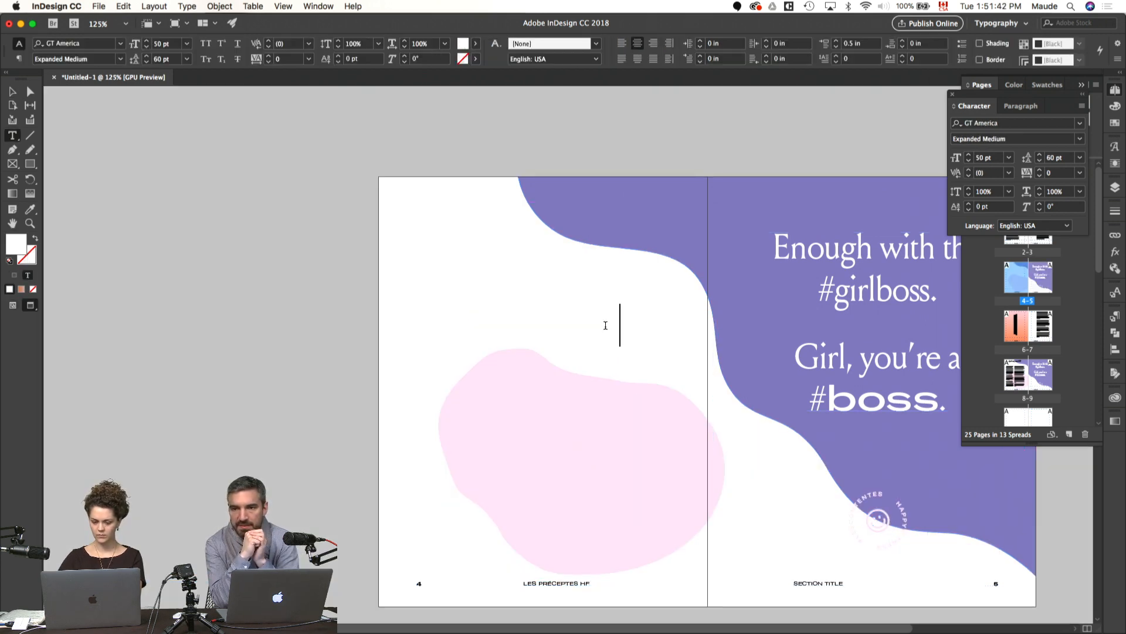
key("v")
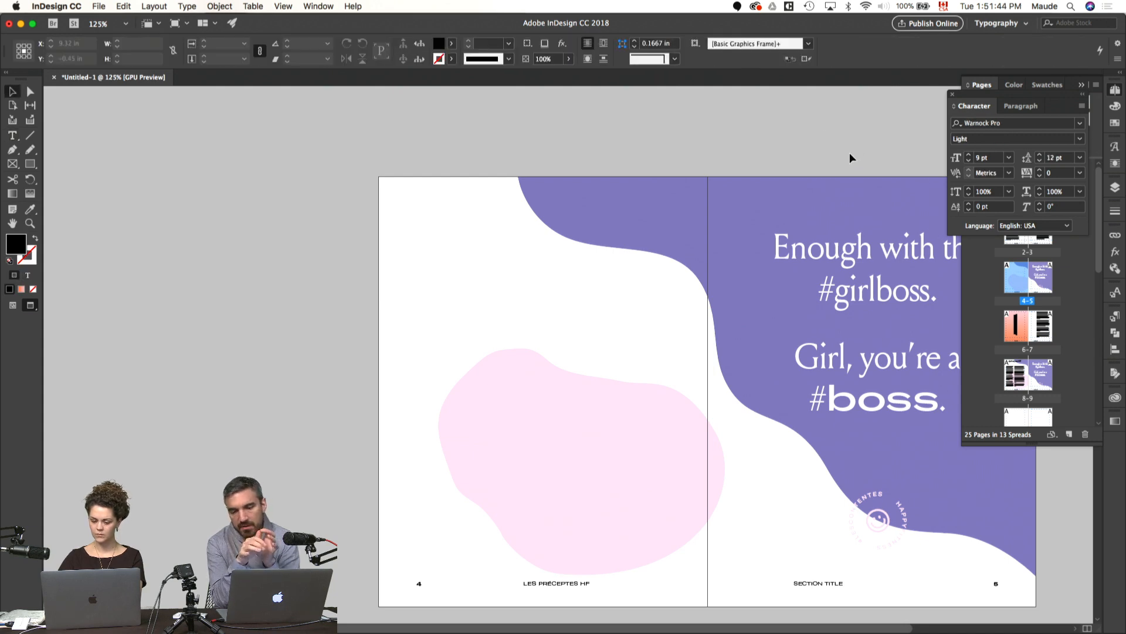
key("w")
scroll(882, 231, "right", 3)
scroll(883, 231, "down", 1)
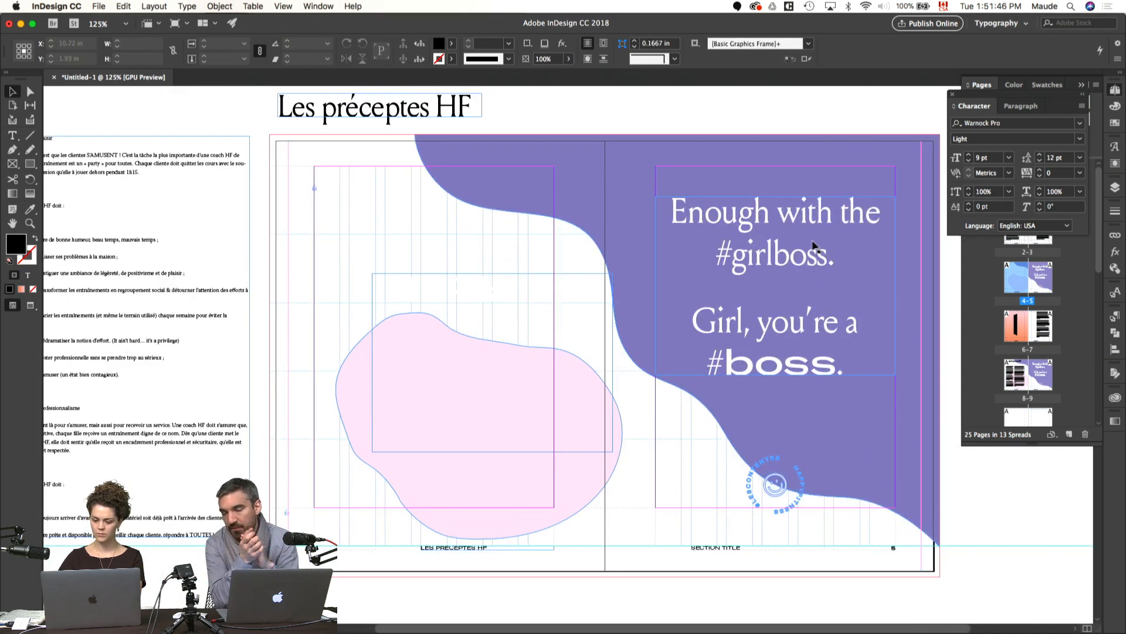
left_click(810, 245)
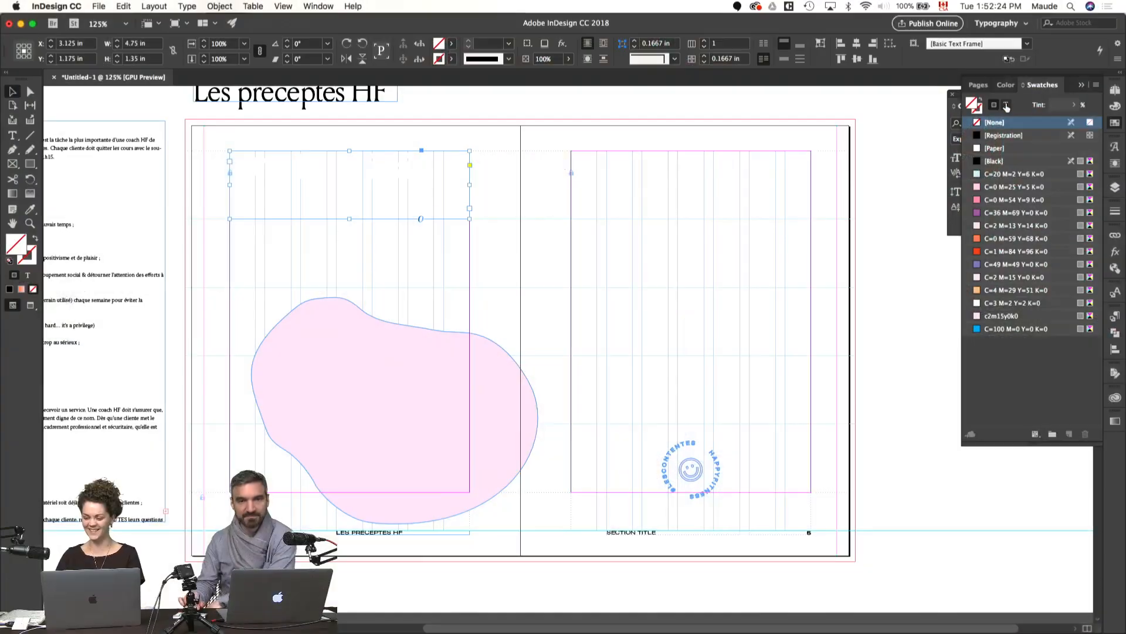
Step: Colour the "01 Plaisir" heading text with the orange swatch C=4 M=29 Y=51 K=0 after trying the pale pink c2m15y0k0
left_click(1007, 105)
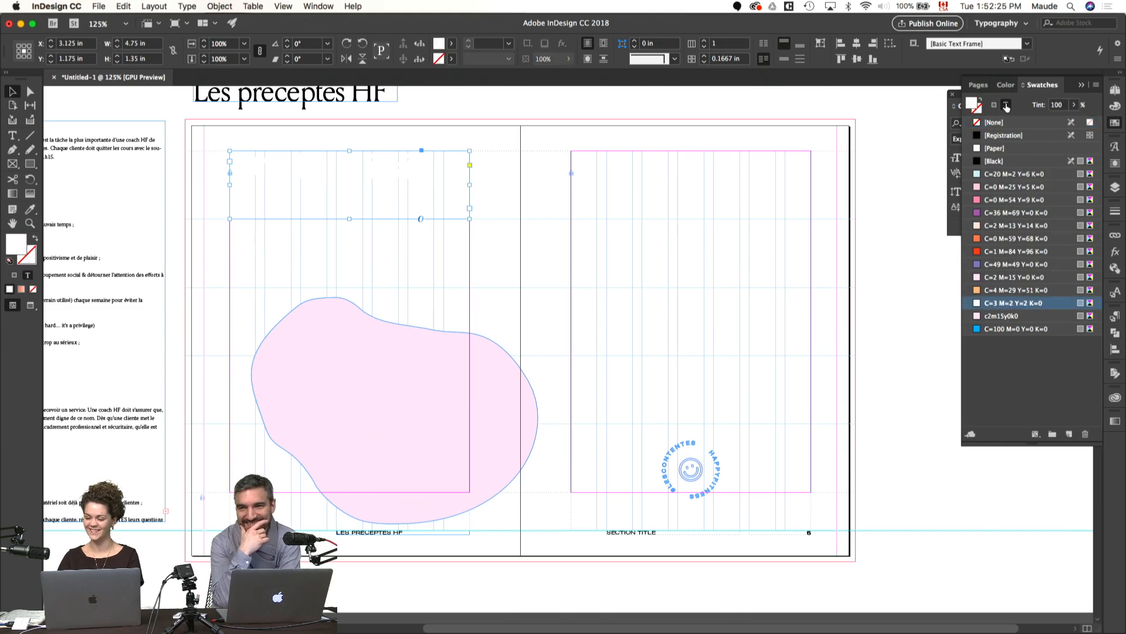
left_click(997, 317)
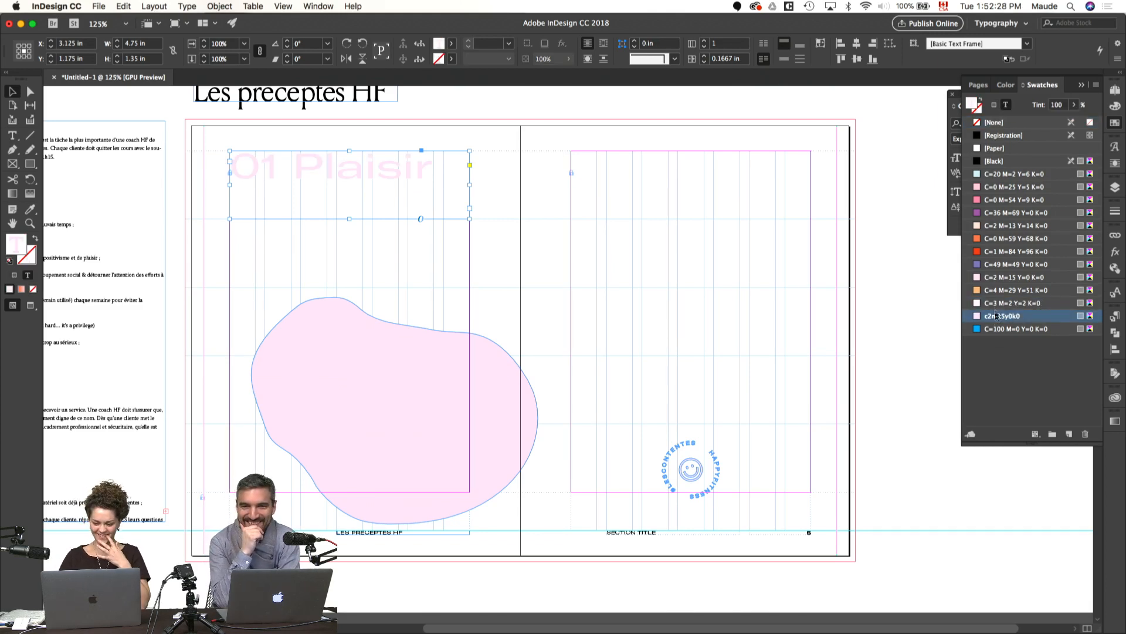
left_click(998, 289)
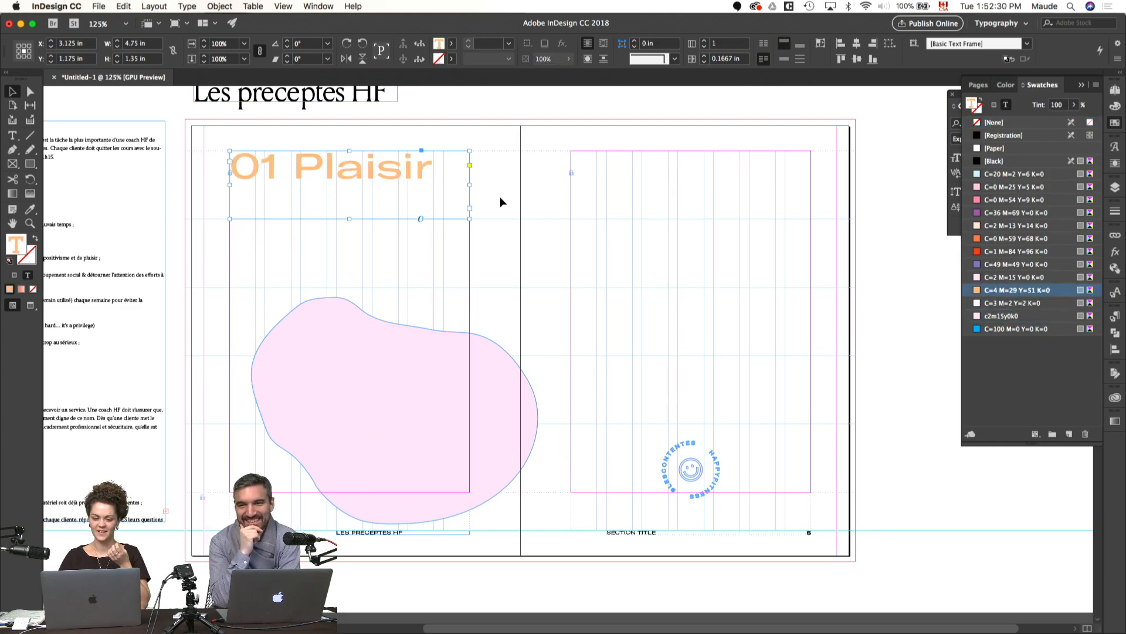
Step: Try setting the "01 Plaisir" heading in all caps while previewing the spread
key("w")
double_click(418, 173)
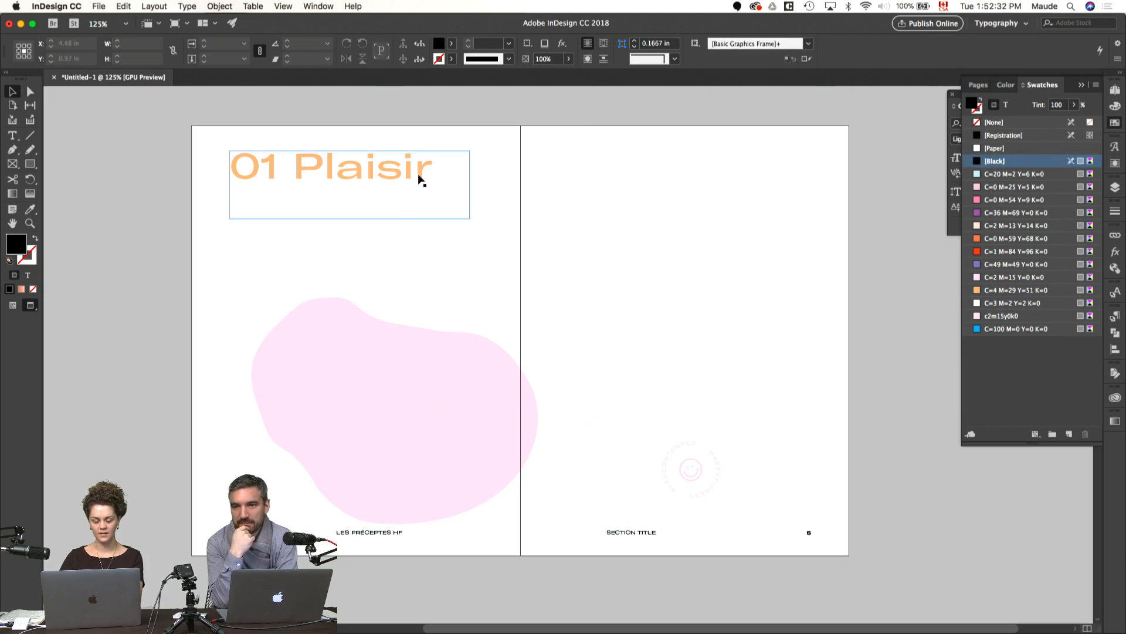
key("super+a")
key("super+shift+k")
key("super+shift+k")
left_click(543, 208)
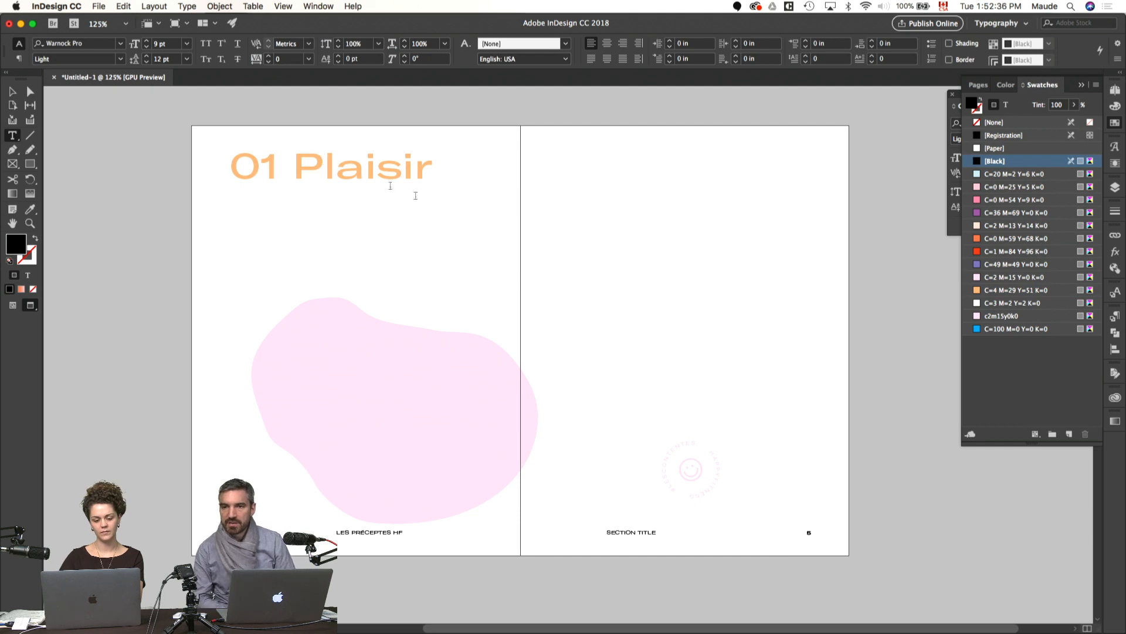
Step: Delete the pink organic shape from page 4 and show the guides and frame edges again
left_click(508, 242)
key("v")
left_click(480, 372)
key("Delete")
left_click_drag(455, 402, 563, 415)
key("w")
Step: Copy the "Mission" paragraph of the "Plaisir" precept from the manuscript frame on the pasteboard
left_click_drag(241, 271, 297, 275)
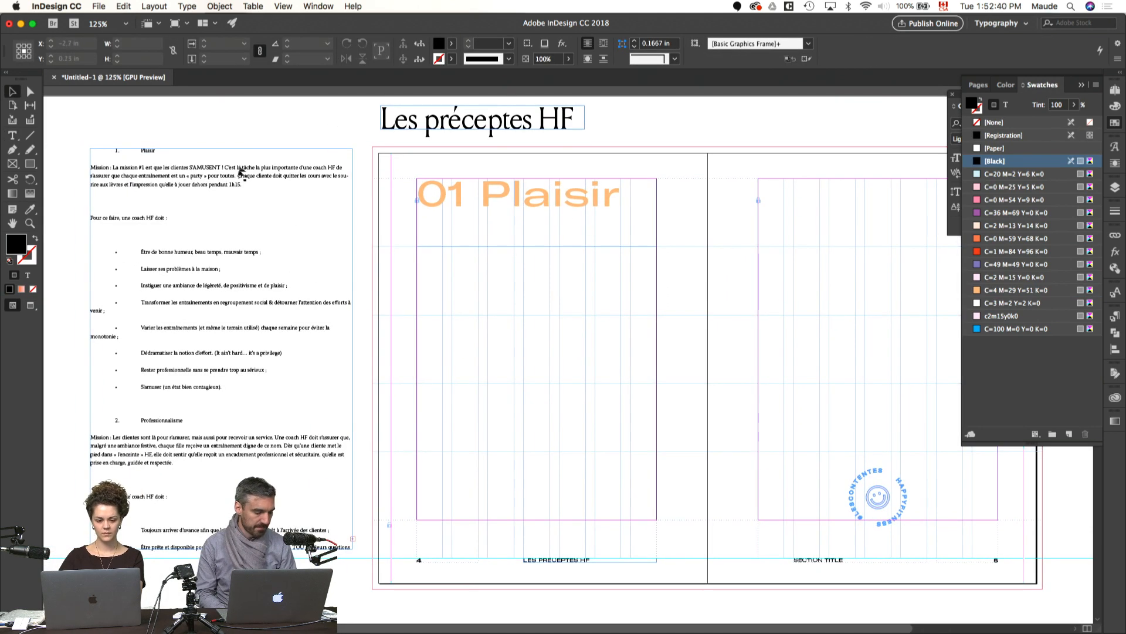
key("t")
left_click_drag(244, 185, 76, 170)
key("super+c")
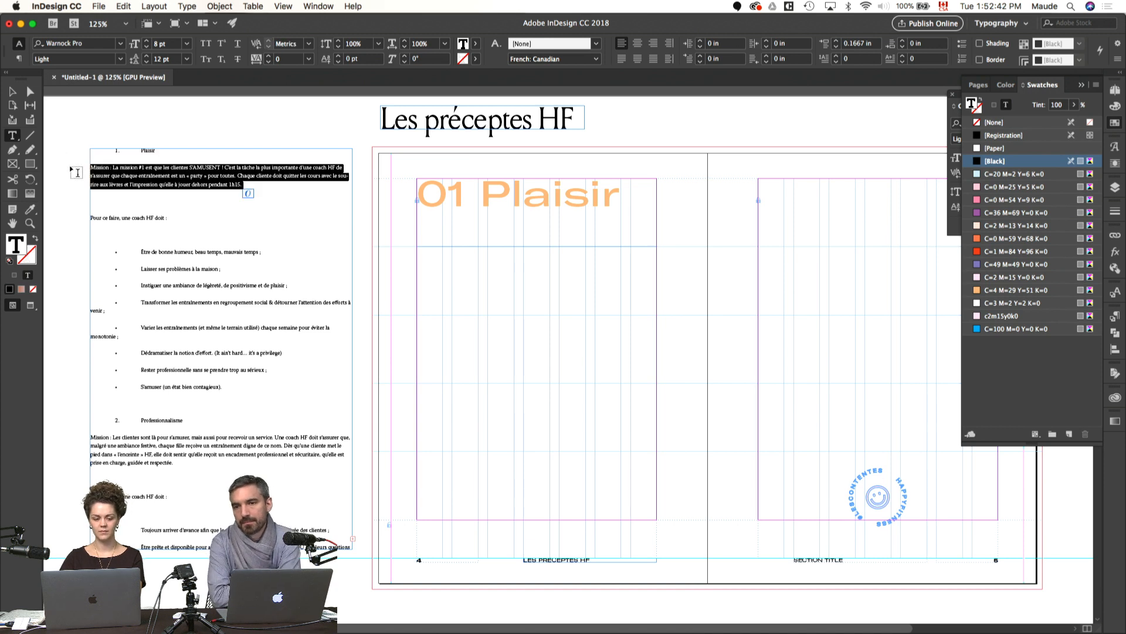
left_click(459, 319)
Step: Duplicate the "01 Plaisir" text frame lower on page 4 and replace its text with the copied "Mission" paragraph
left_click(417, 247)
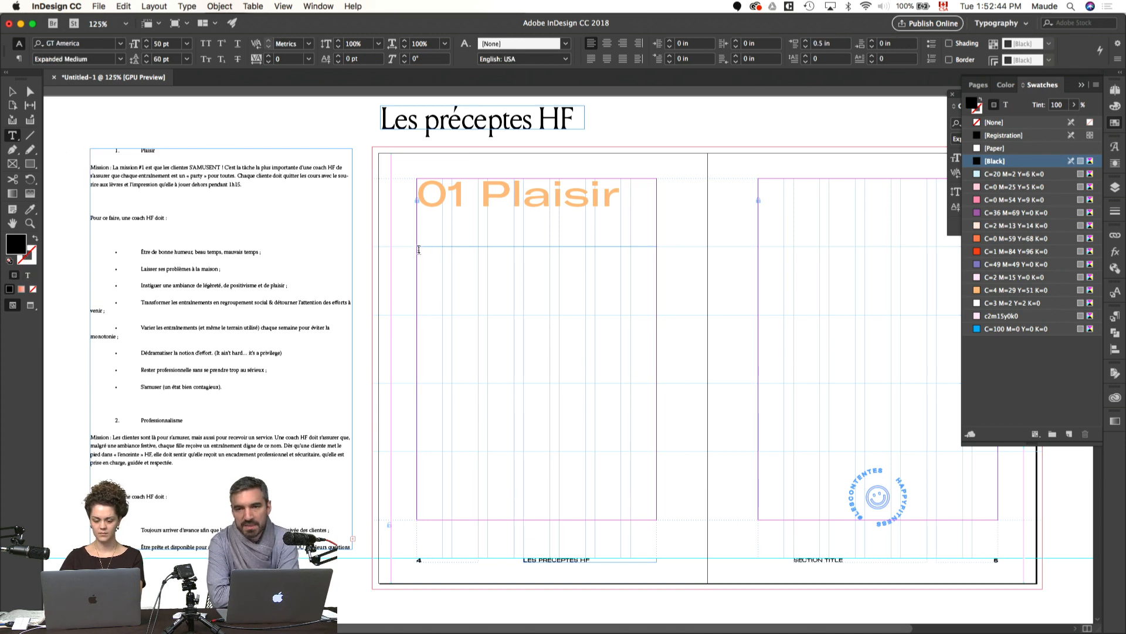
key("Escape")
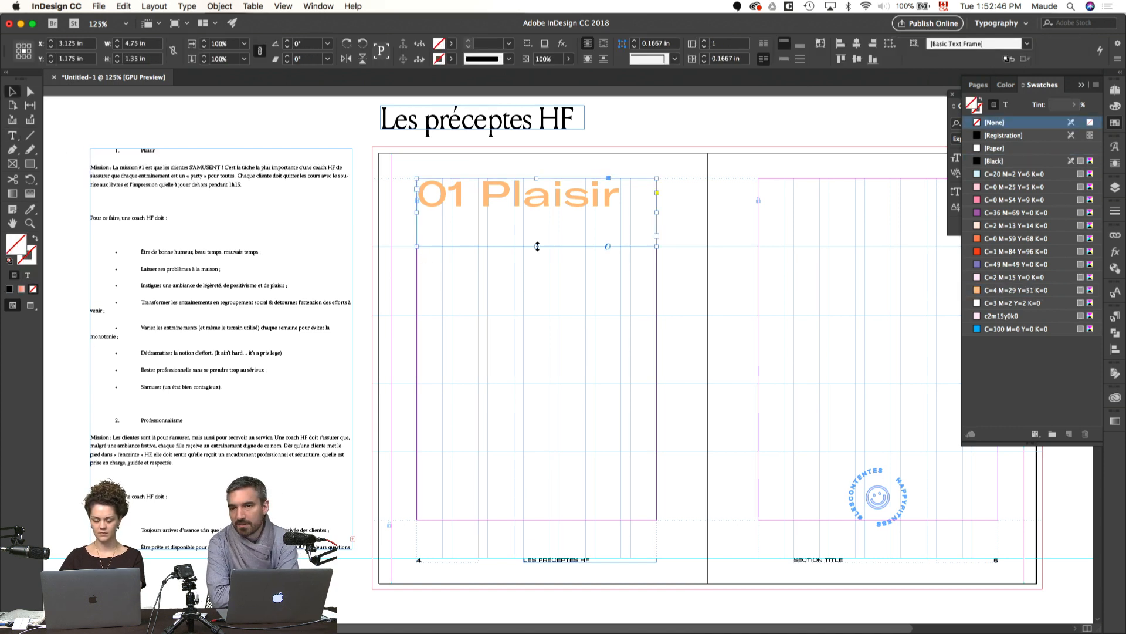
left_click_drag(533, 214, 537, 452)
double_click(557, 355)
key("super+a")
key("super+v")
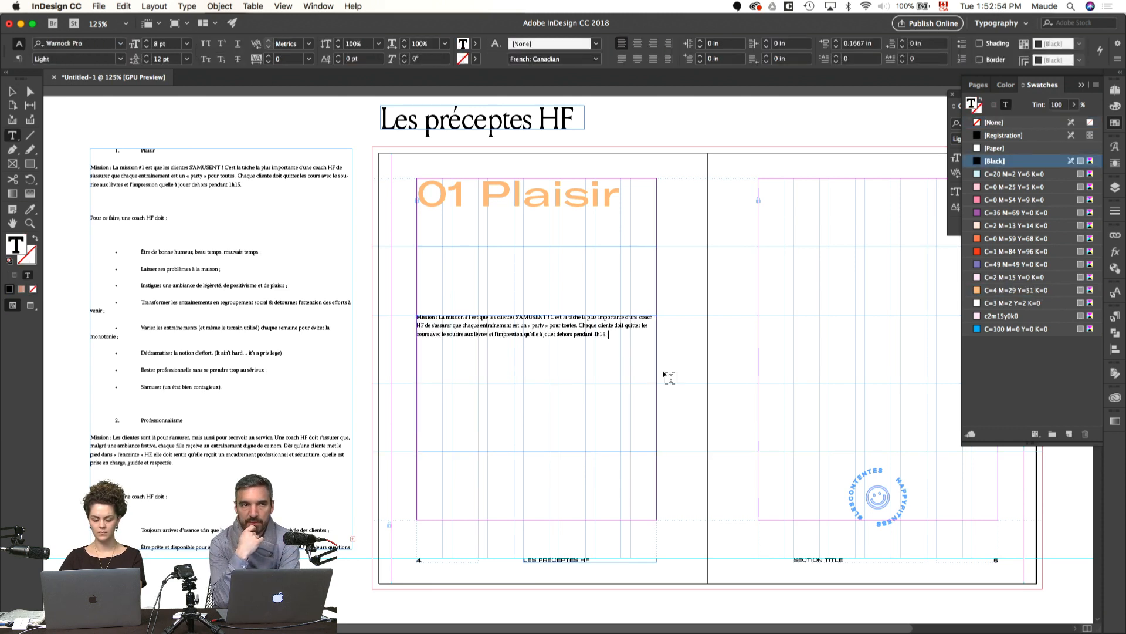
Step: Color the whole "Mission" paragraph on page 4 with C=4 M=29 Y=51 K=0 and set its font to Louize Display Regular
key("super+a")
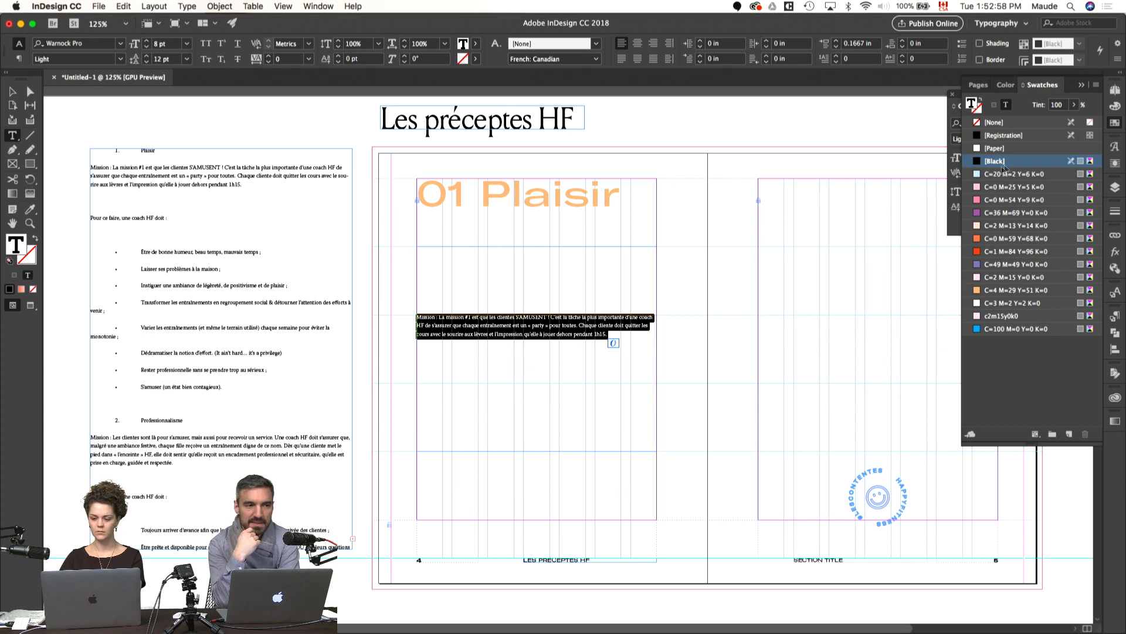
left_click(1000, 291)
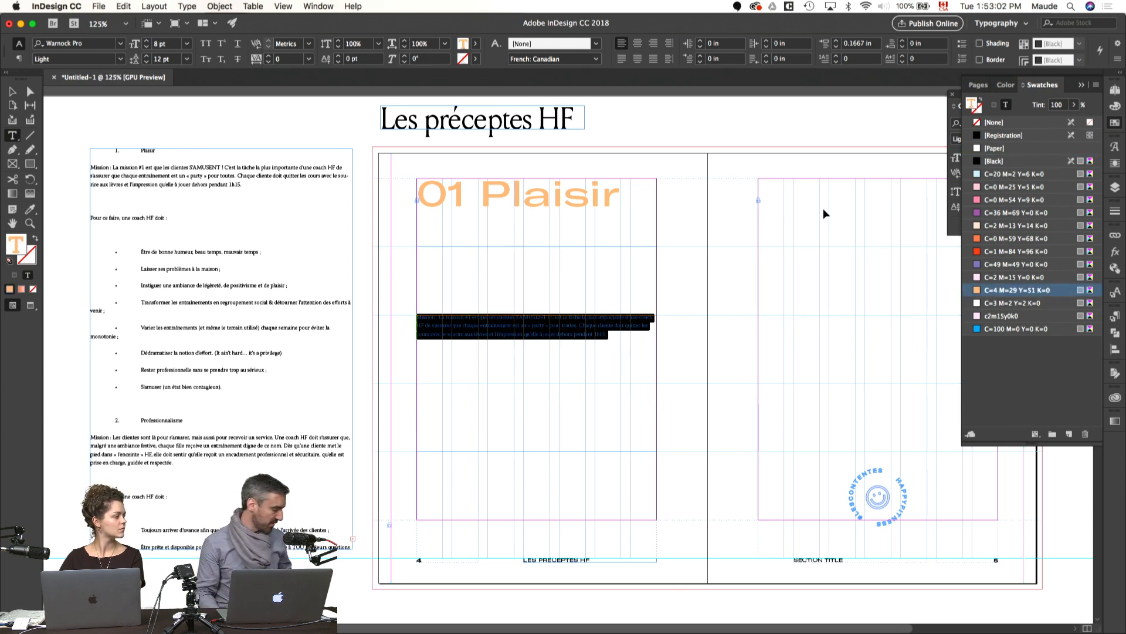
key("super+t")
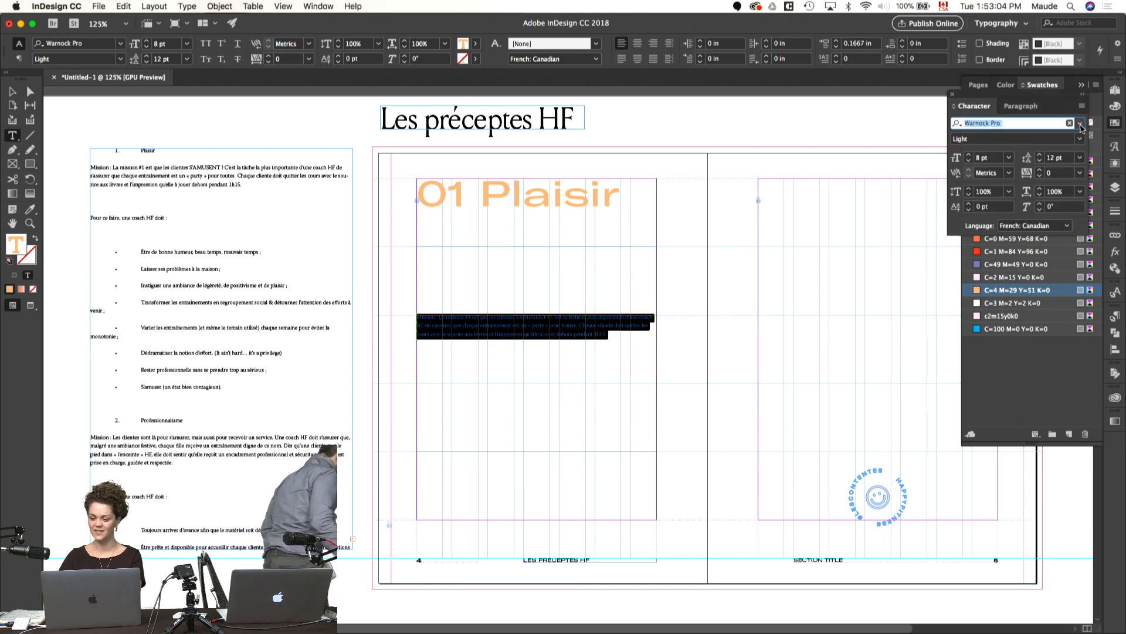
left_click(1081, 124)
type("loui")
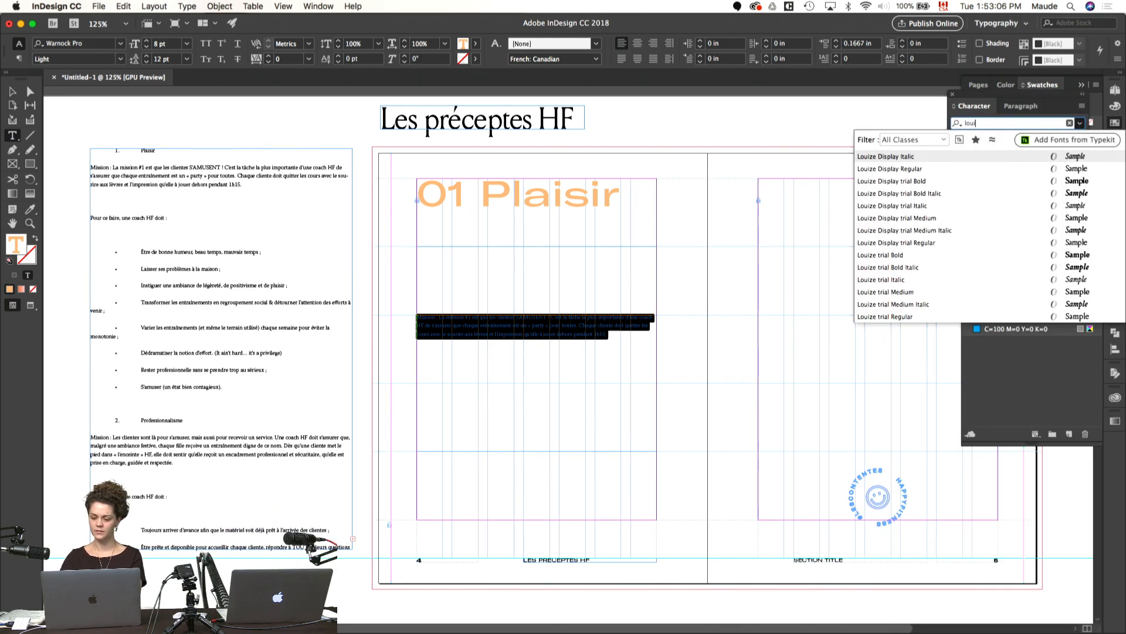
type("ze Display")
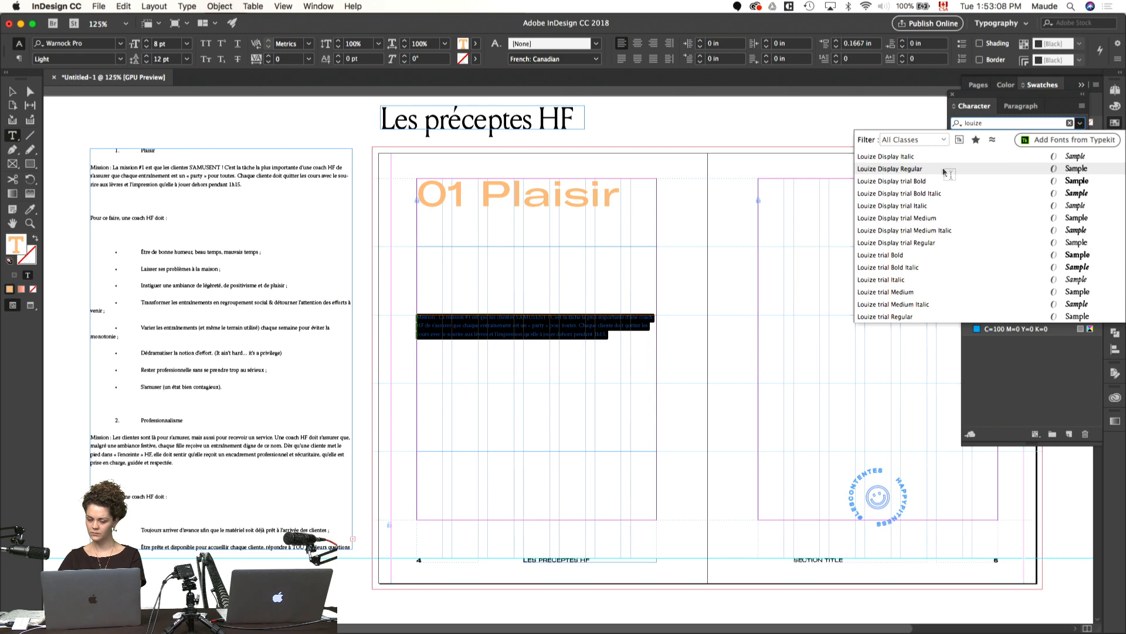
left_click(995, 169)
Step: Set the "Mission" paragraph's font size to 20 pt and its leading to 24 pt
left_click(969, 155)
left_click(969, 155)
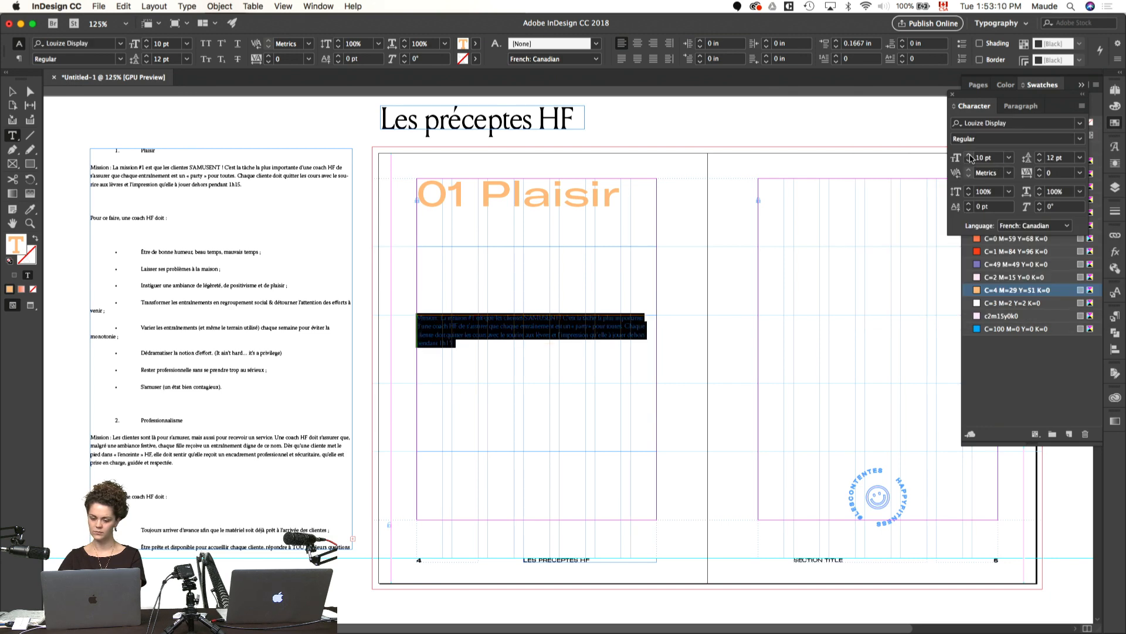
left_click(970, 155, "shift")
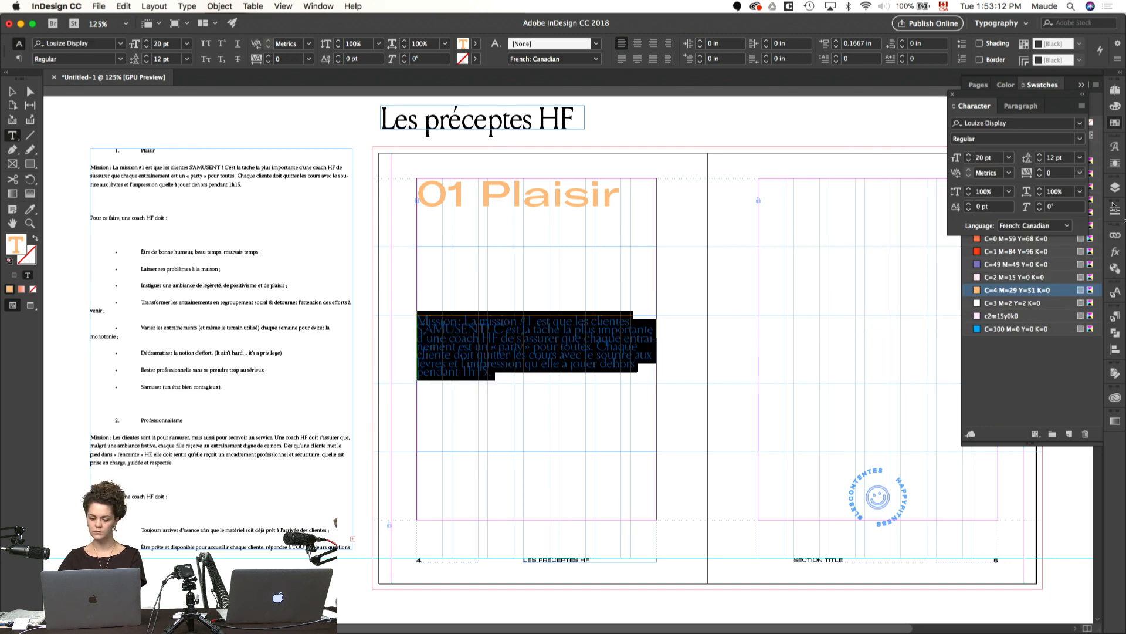
left_click(1048, 158)
type("24")
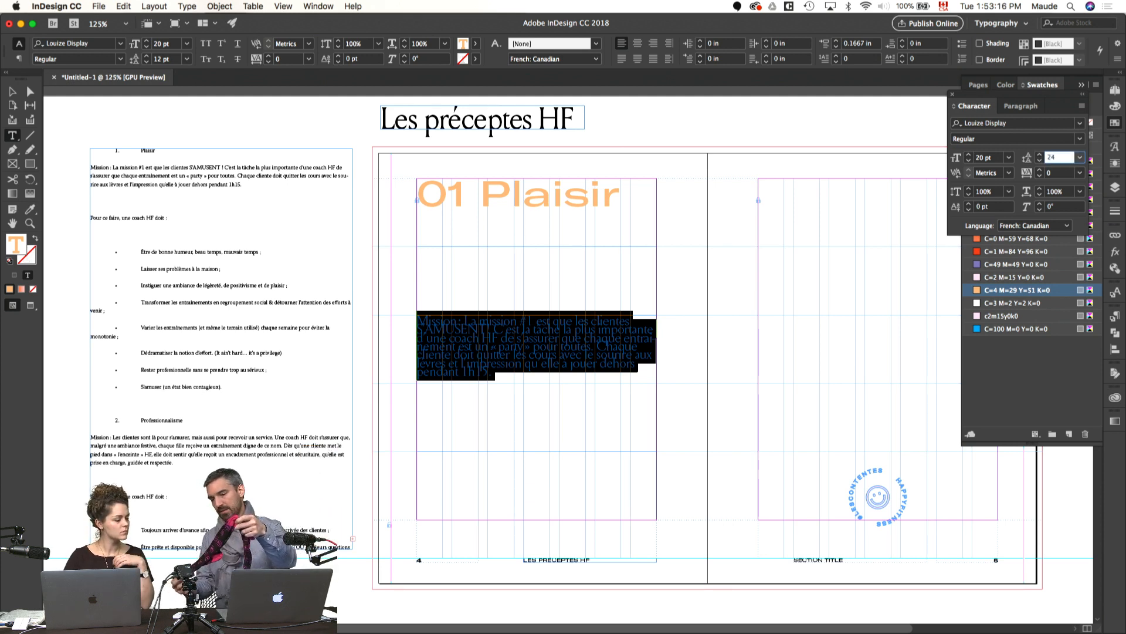
key("Return")
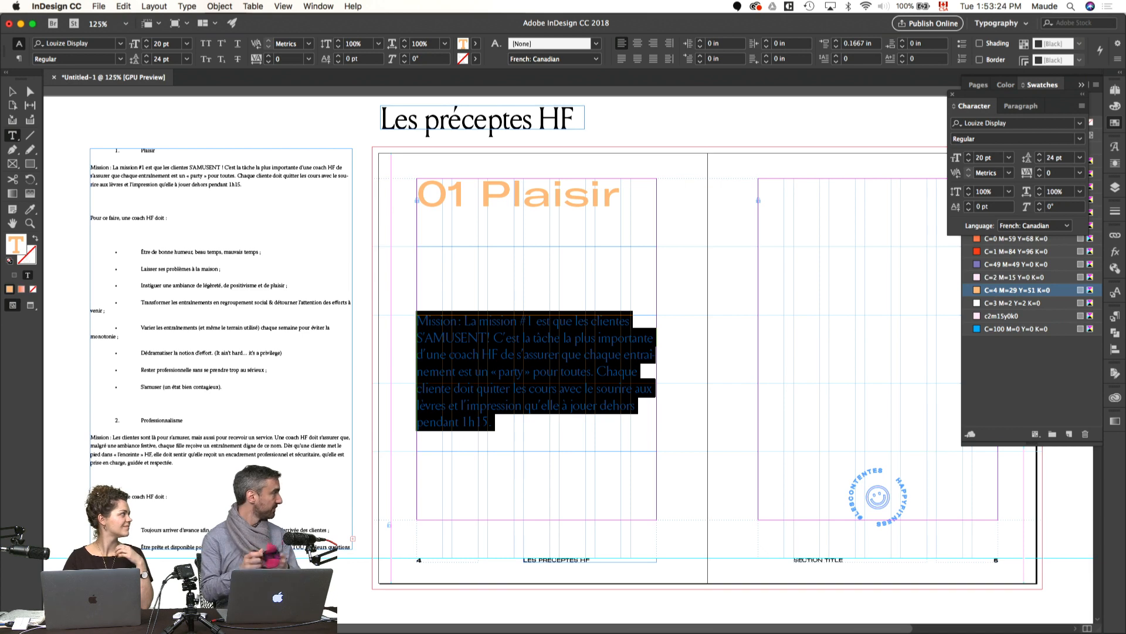
left_click(734, 315)
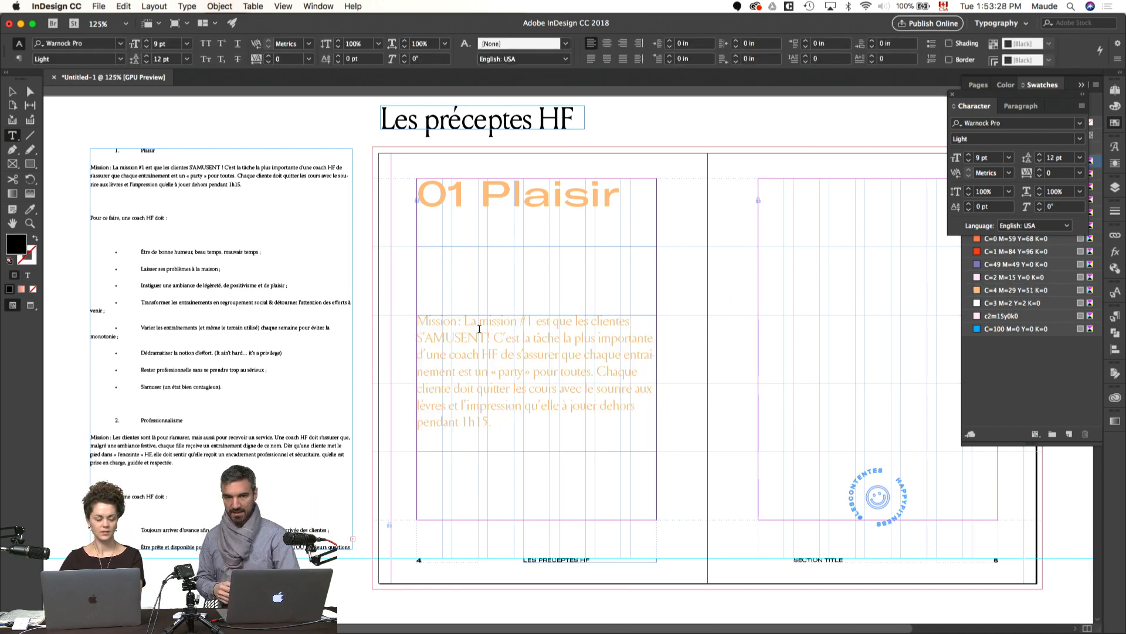
Step: Break "Mission" onto its own line above the paragraph text and remove the colon after it
left_click(467, 321)
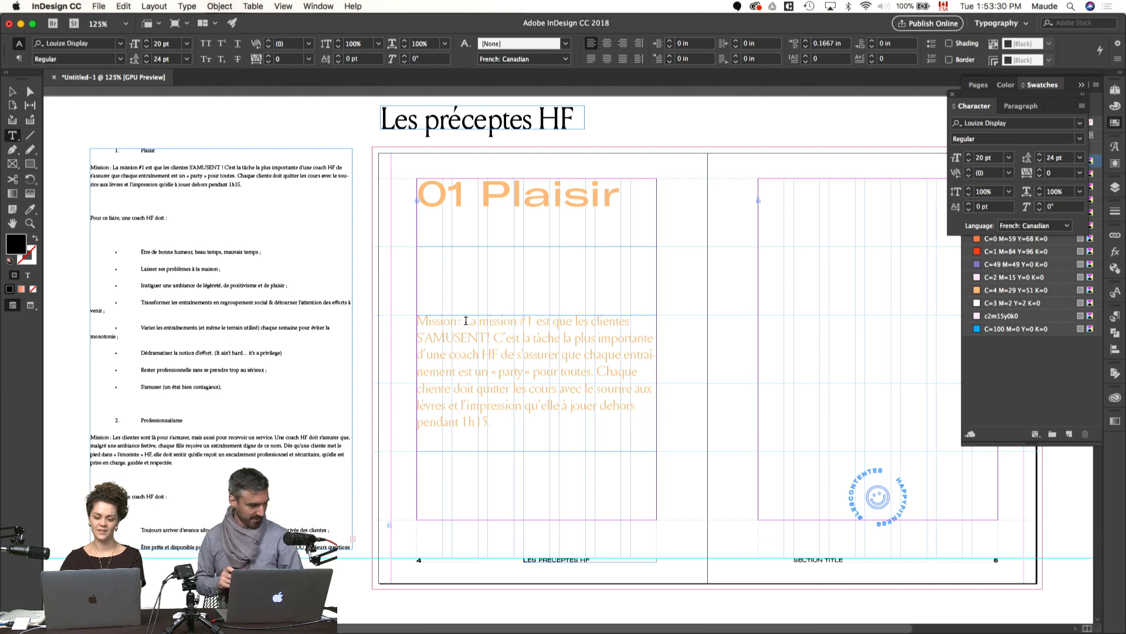
key("Return")
left_click(488, 321)
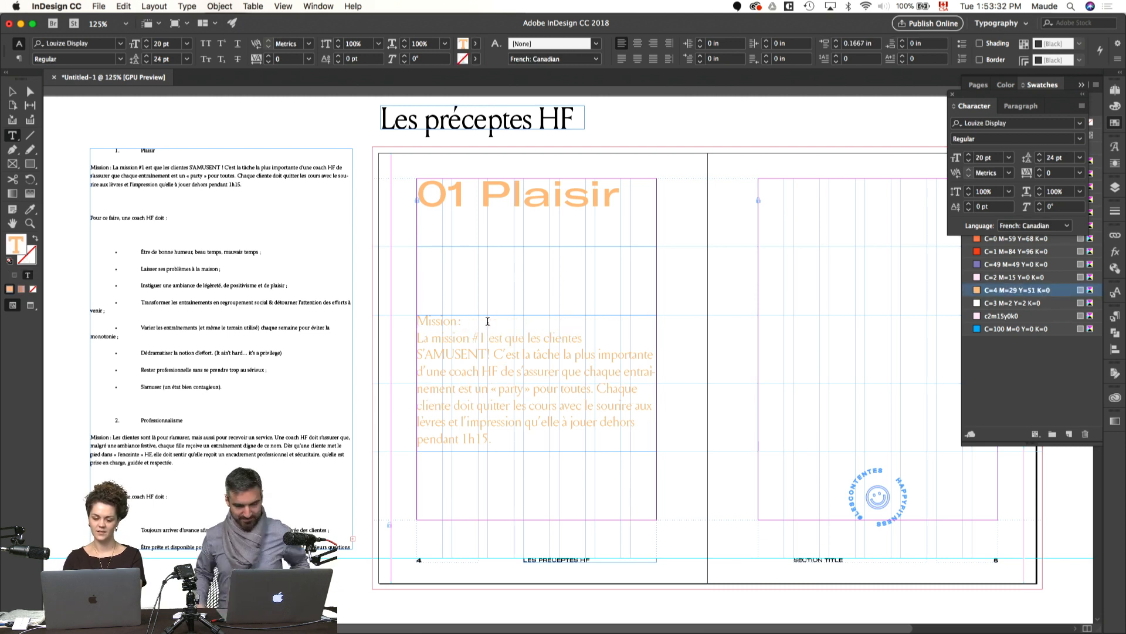
Step: Set the font of the word "Mission" to GT America Expanded Bold
left_click_drag(417, 321, 457, 321)
left_click(1012, 123)
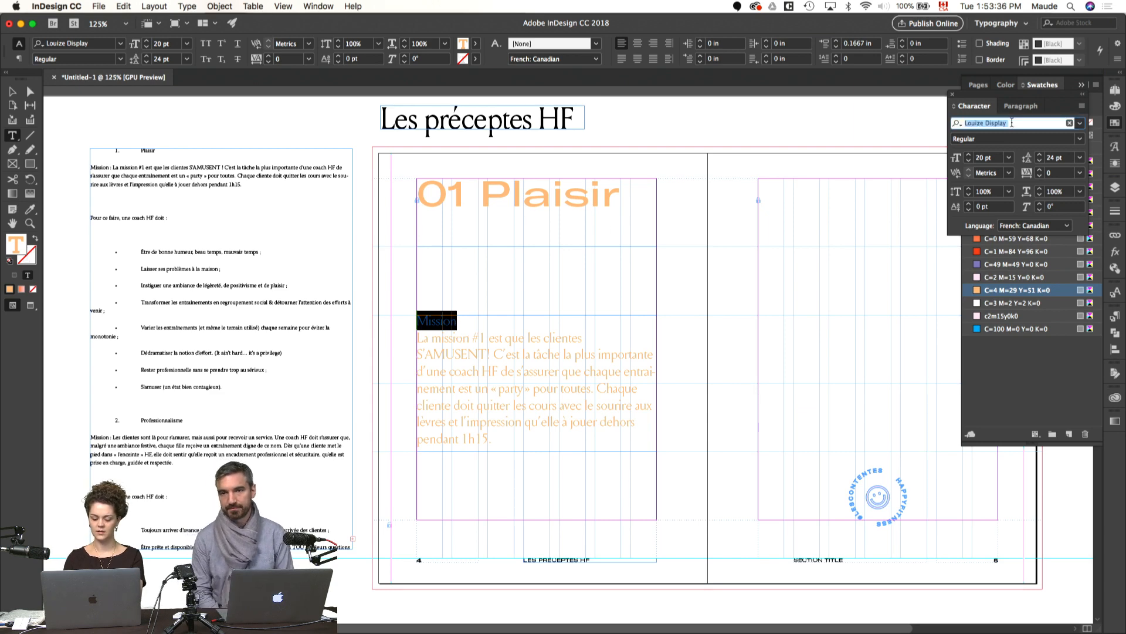
type("gt")
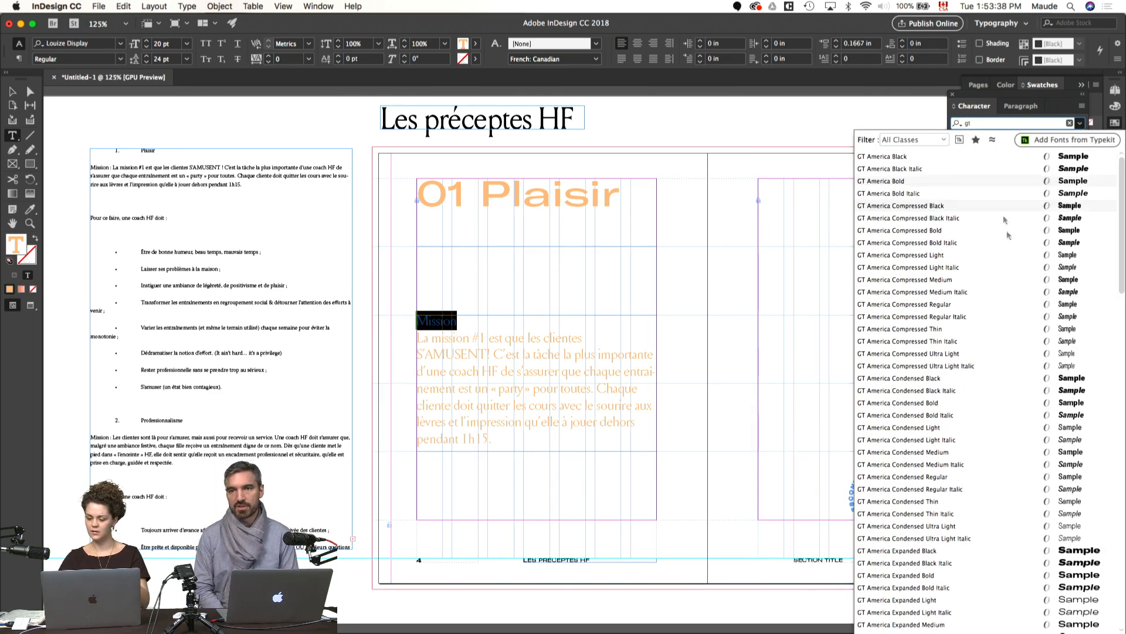
scroll(1056, 199, "down", 3)
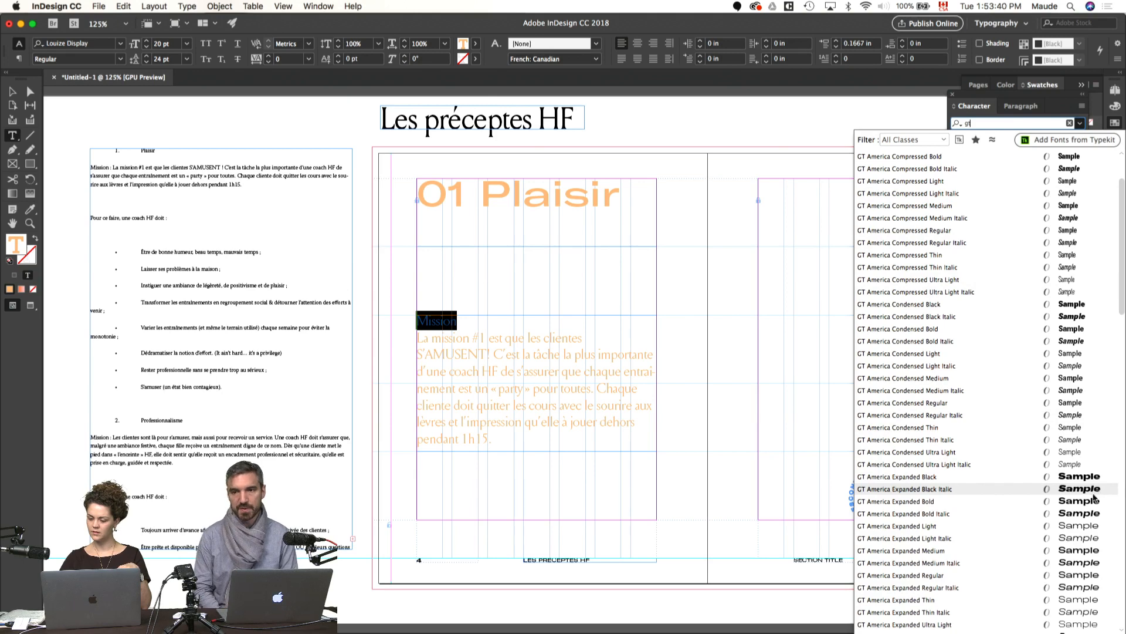
left_click(1090, 502)
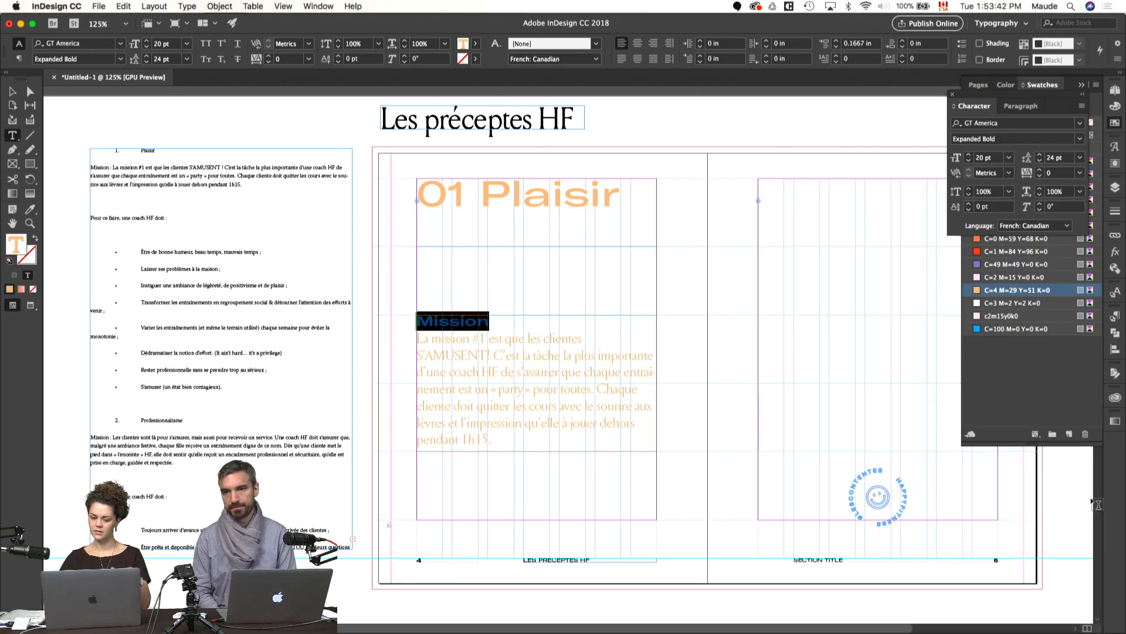
Step: Set the "Mission" heading in all caps at 18 pt with a tracking of 25
key("super+shift+k")
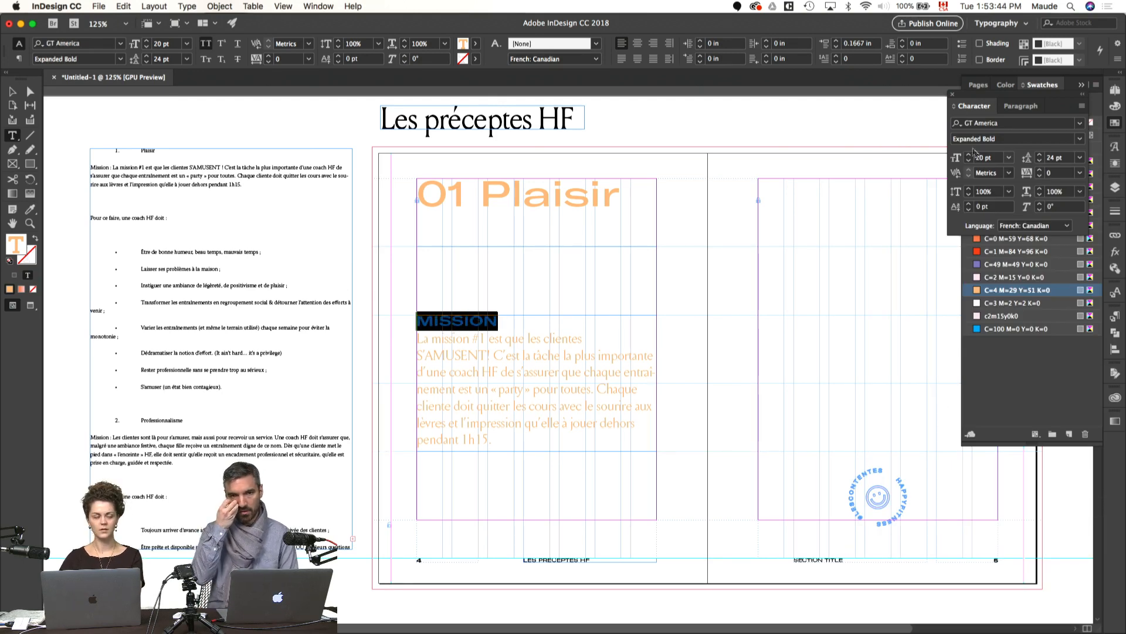
left_click(969, 162)
left_click(970, 163)
left_click(1040, 170)
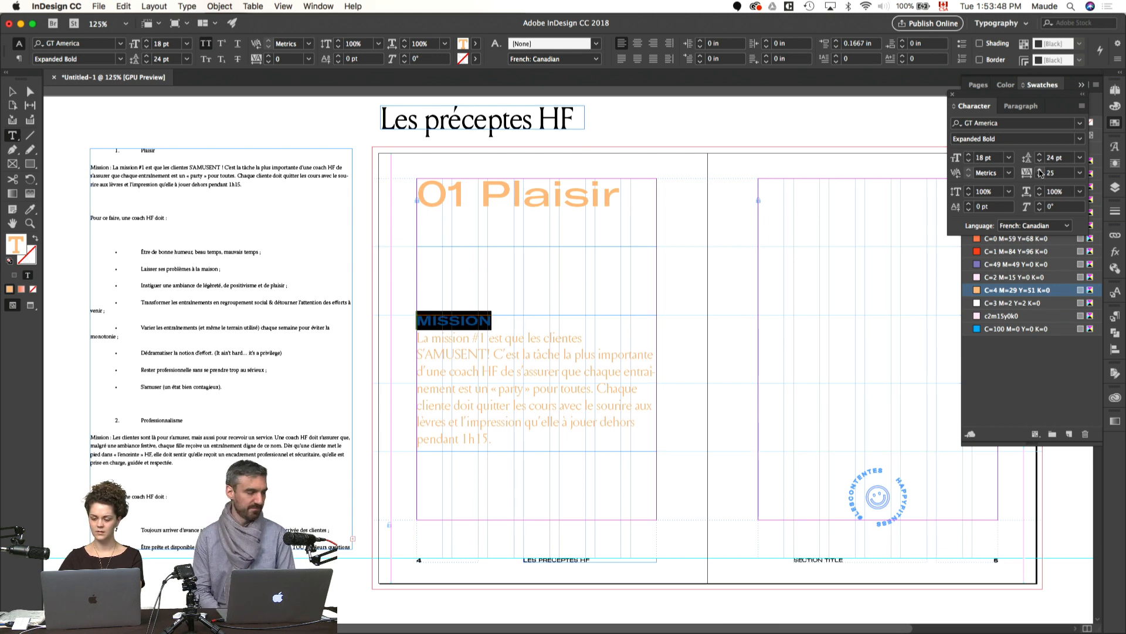
left_click(830, 277)
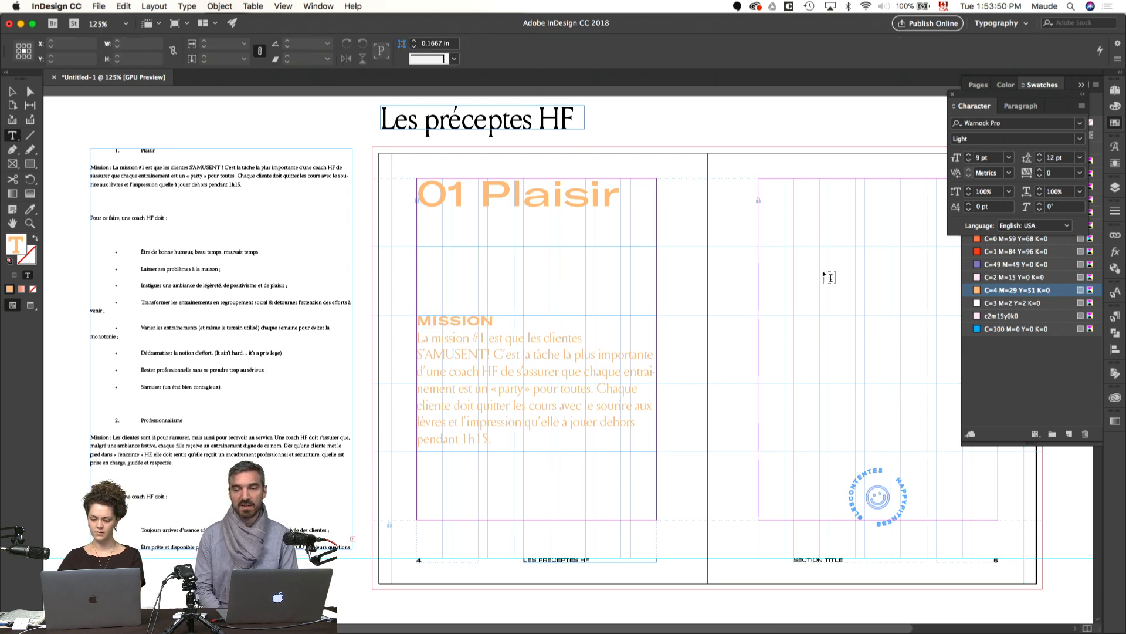
Step: Set the space before the "Mission" text to 24 pt in the paragraph settings
left_click(531, 336)
left_click(1022, 105)
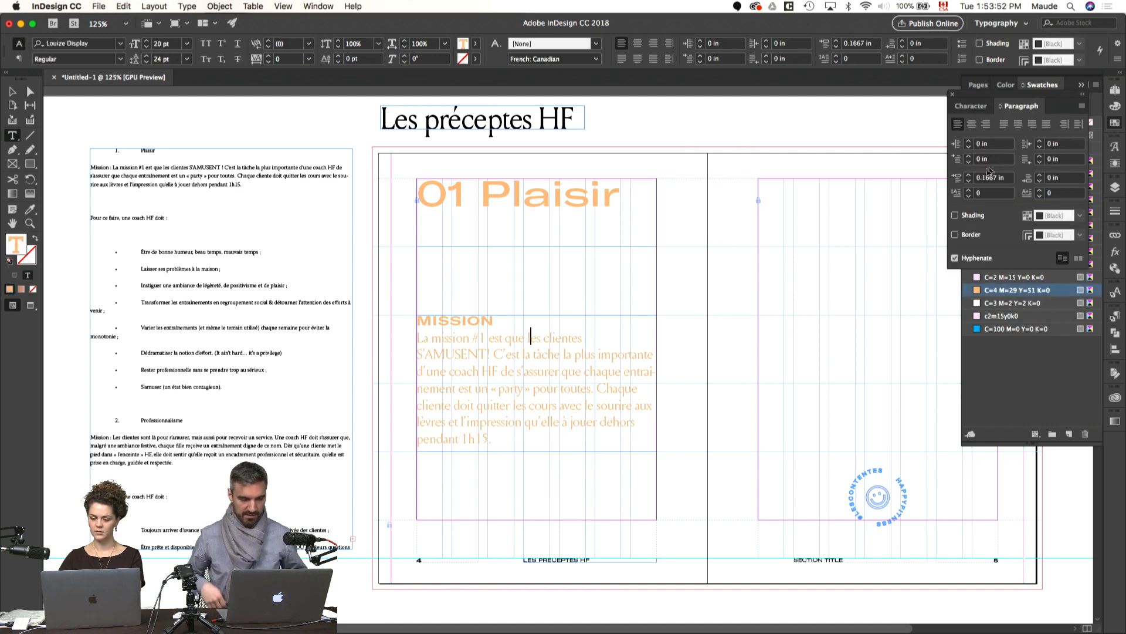
left_click(1004, 178)
type("24")
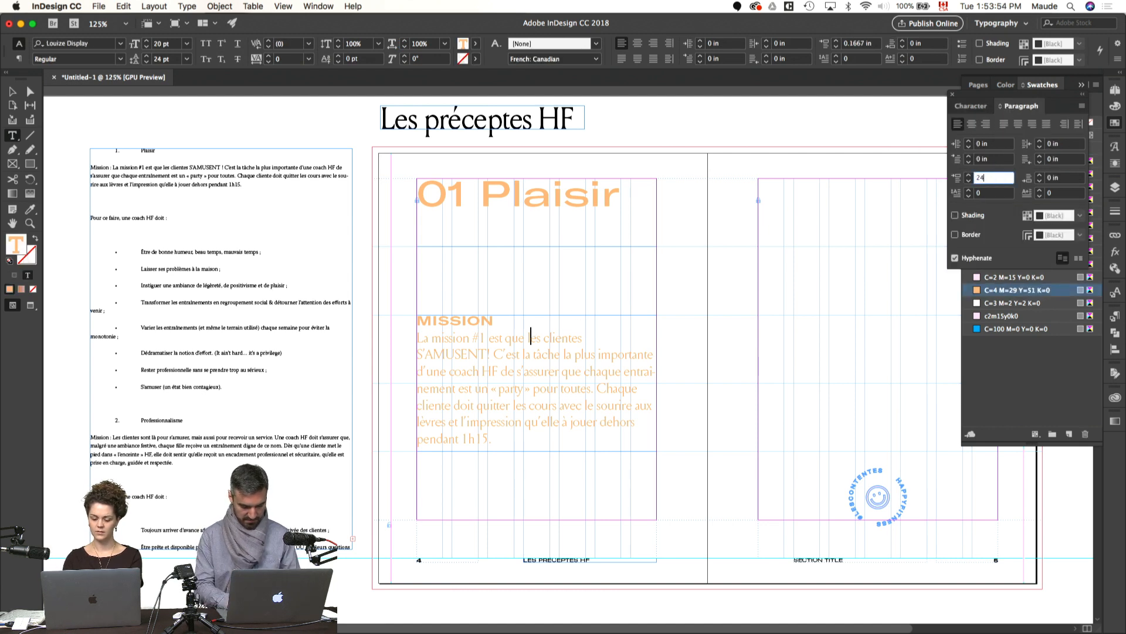
type(" pt")
key("Return")
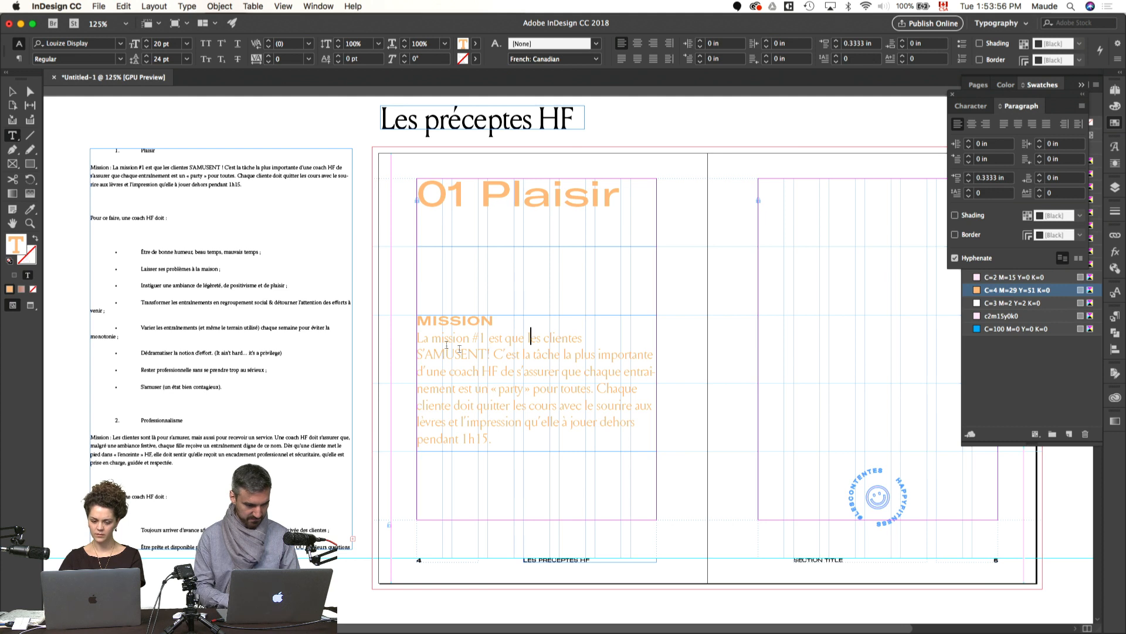
key("BackSpace")
key("Return")
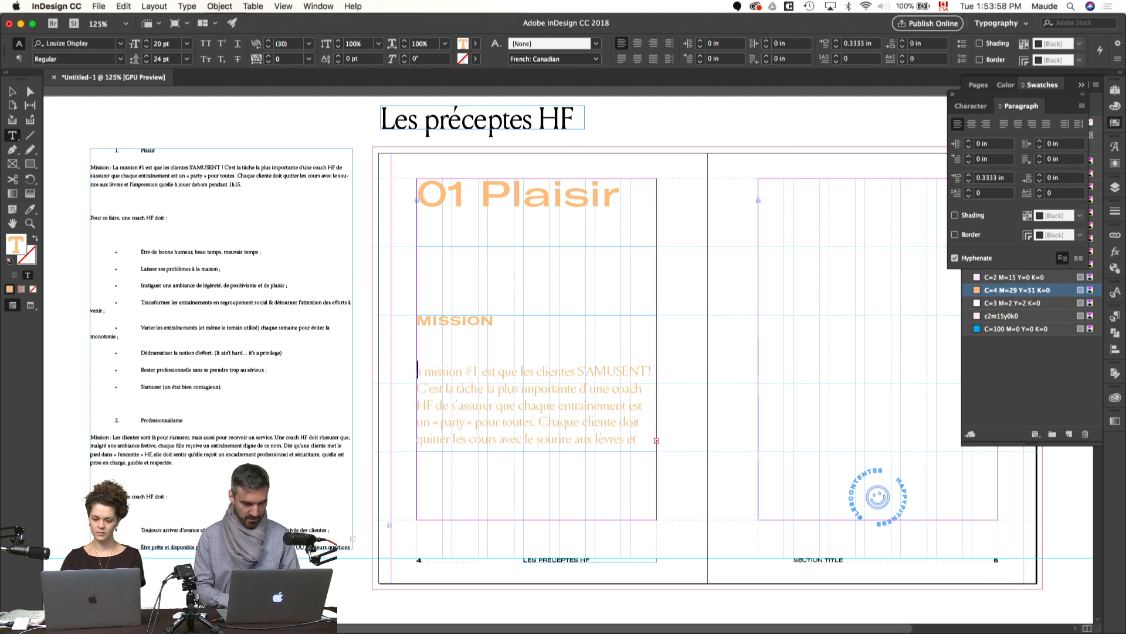
key("super+z")
key("super+z")
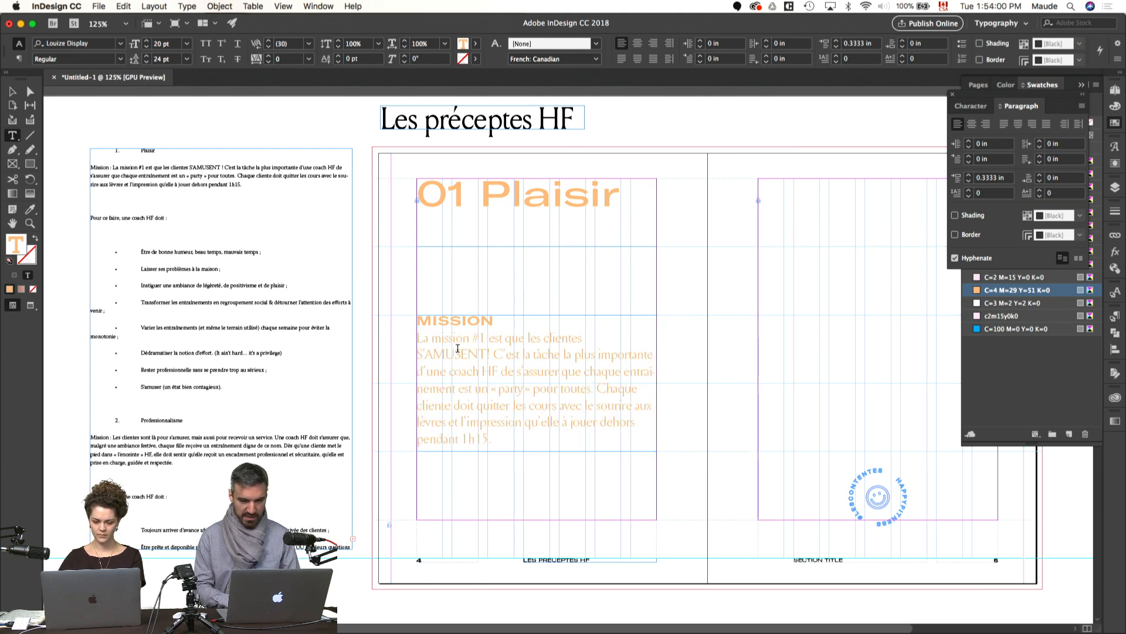
Step: Replace the line break after "MISSION" with a paragraph break and set the body paragraph's space before to 0.1667 in
key("BackSpace")
key("Return")
left_click(995, 179)
triple_click(995, 178)
type("24")
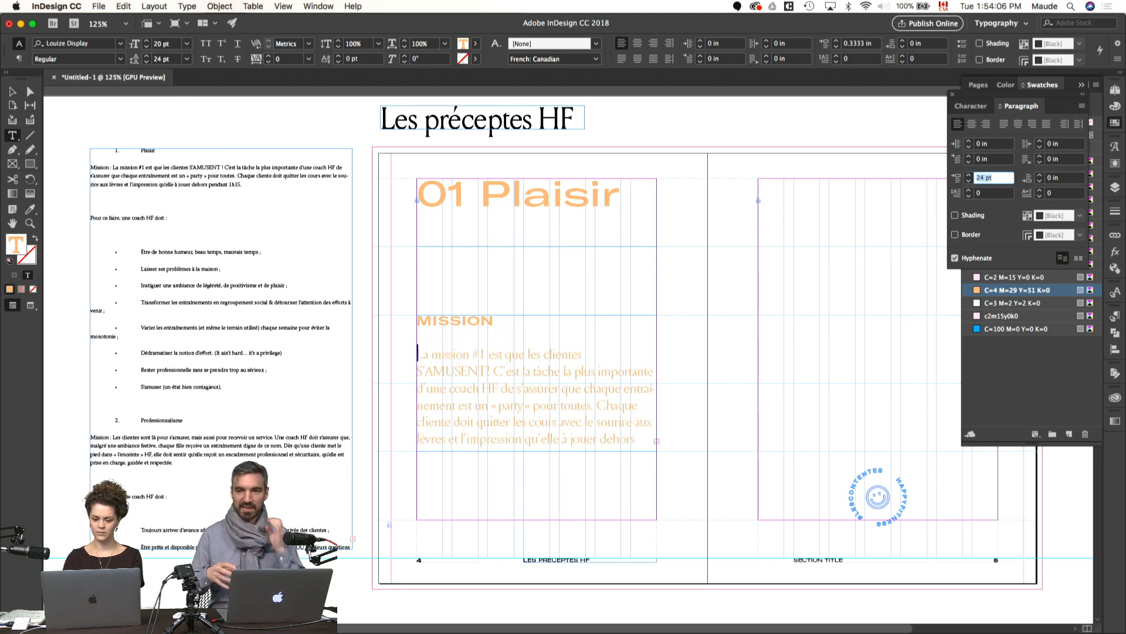
key("Return")
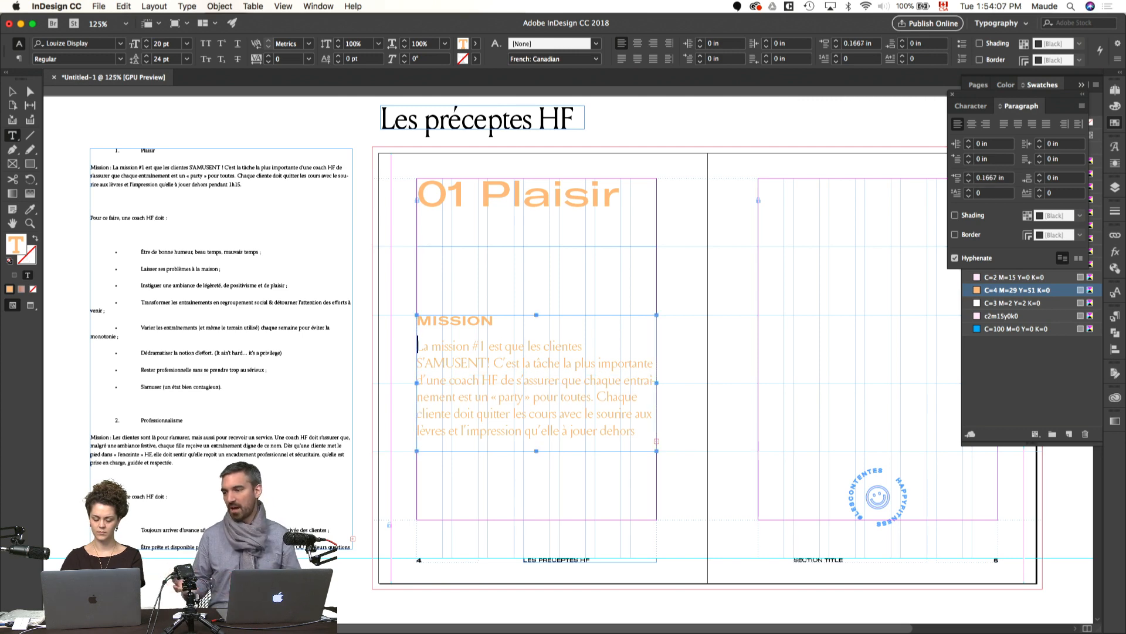
left_click(731, 349, "super")
Step: Narrow the "Mission" text frame to about 4.04 in wide and preview the spread without guides
key("v")
left_click(555, 401)
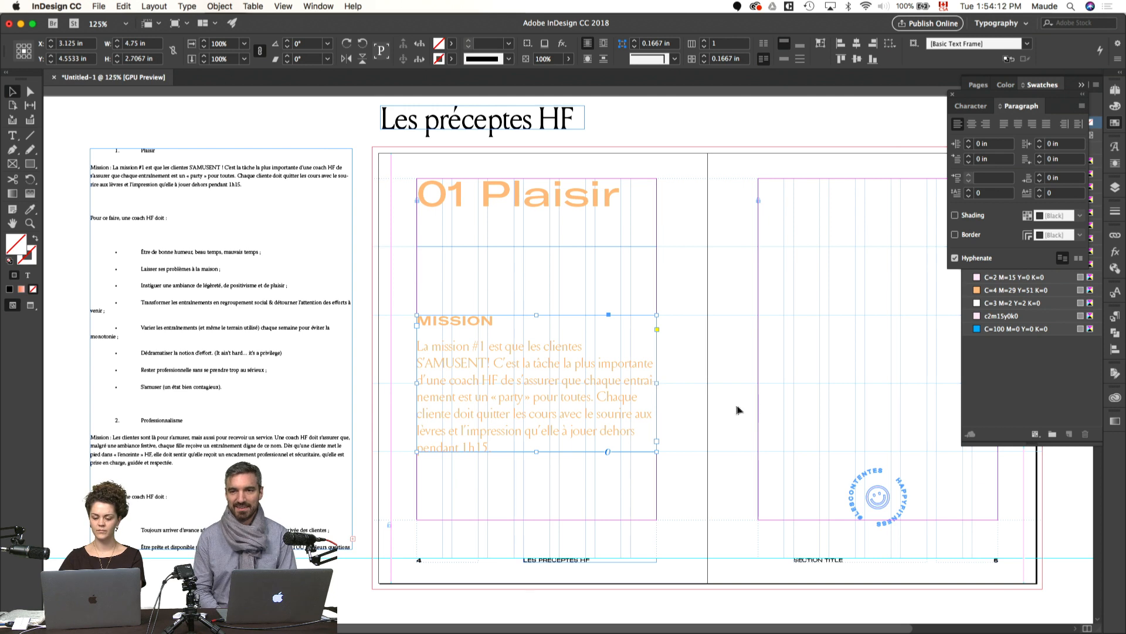
left_click_drag(657, 380, 621, 381)
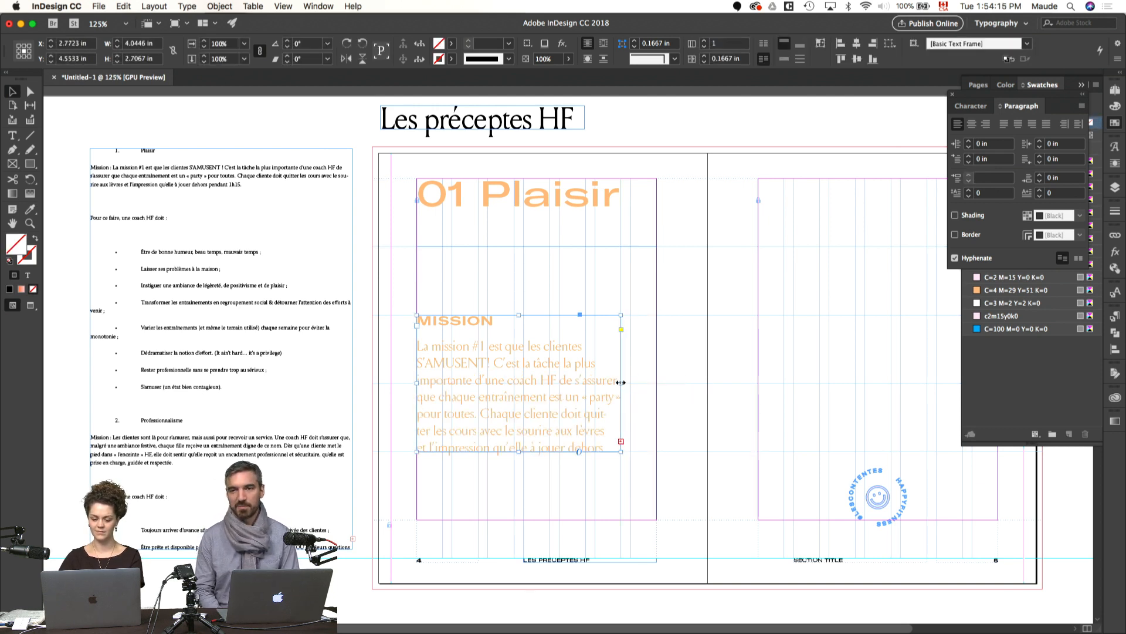
left_click(709, 397)
key("w")
left_click_drag(691, 398, 642, 405)
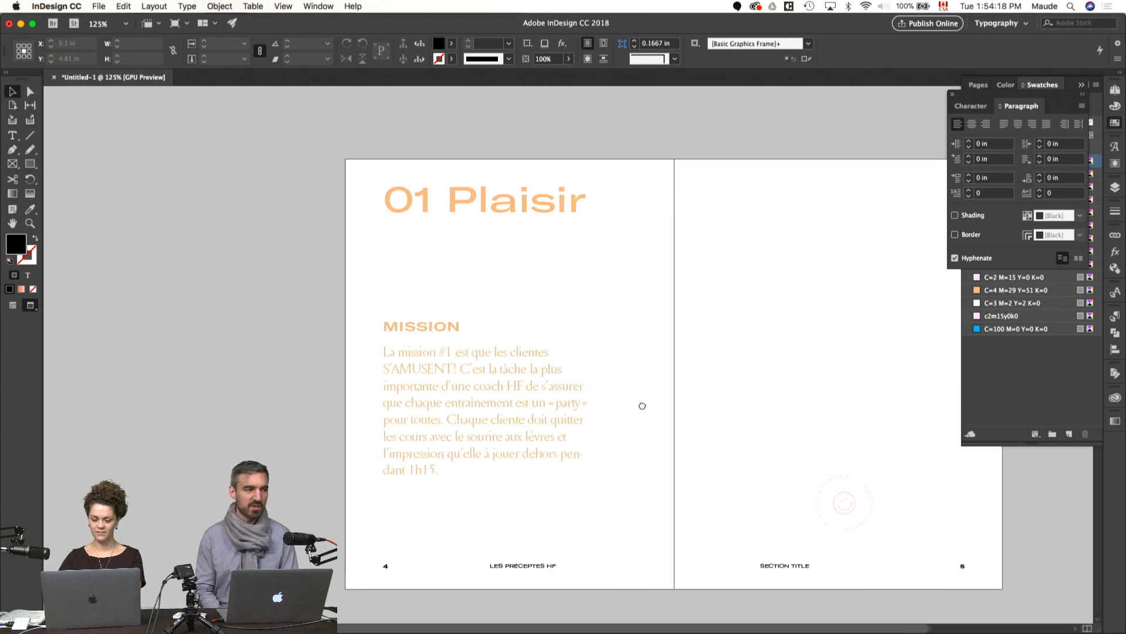
Step: Reduce the "MISSION" heading's font size to 12 pt
double_click(453, 327)
left_click_drag(453, 329, 345, 328)
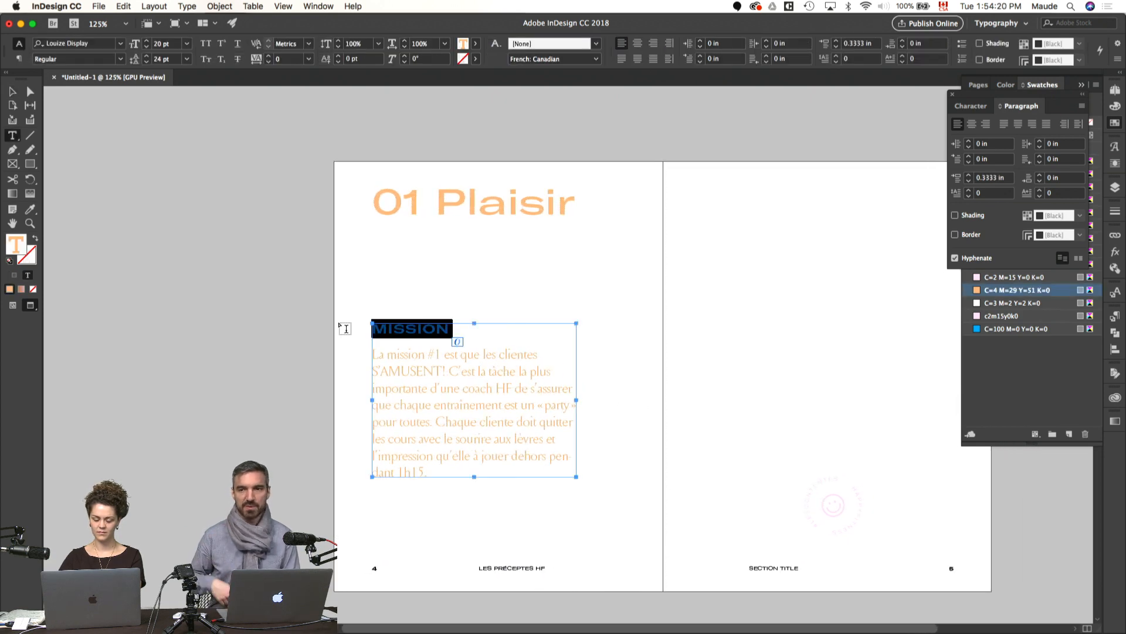
left_click(971, 105)
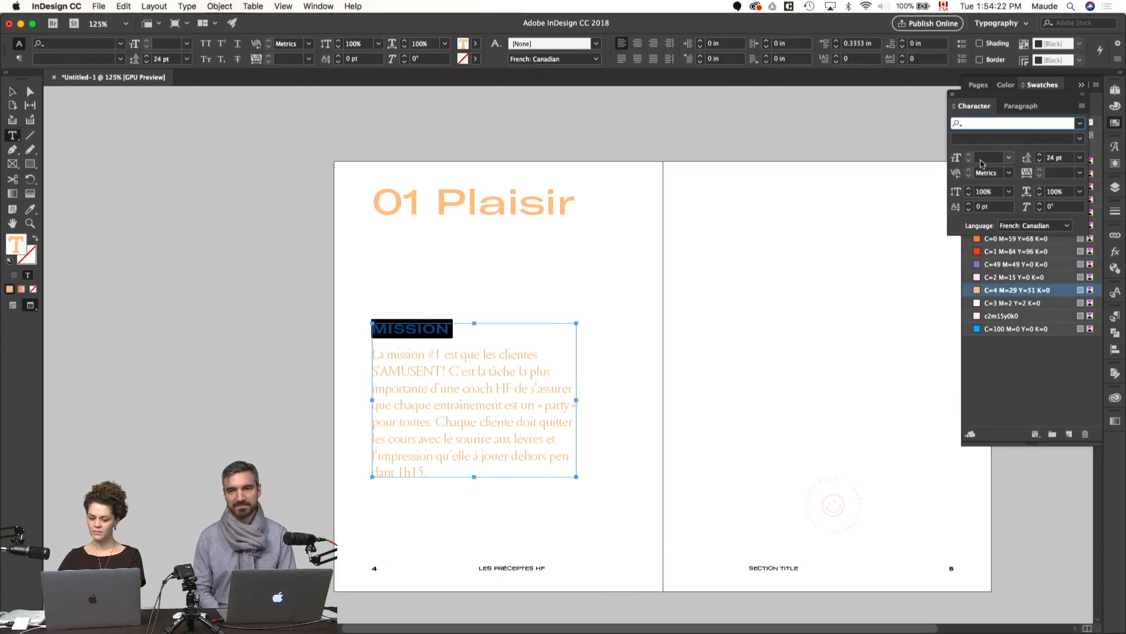
left_click(417, 328)
left_click_drag(457, 332, 336, 330)
left_click(984, 158)
type("12")
key("Return")
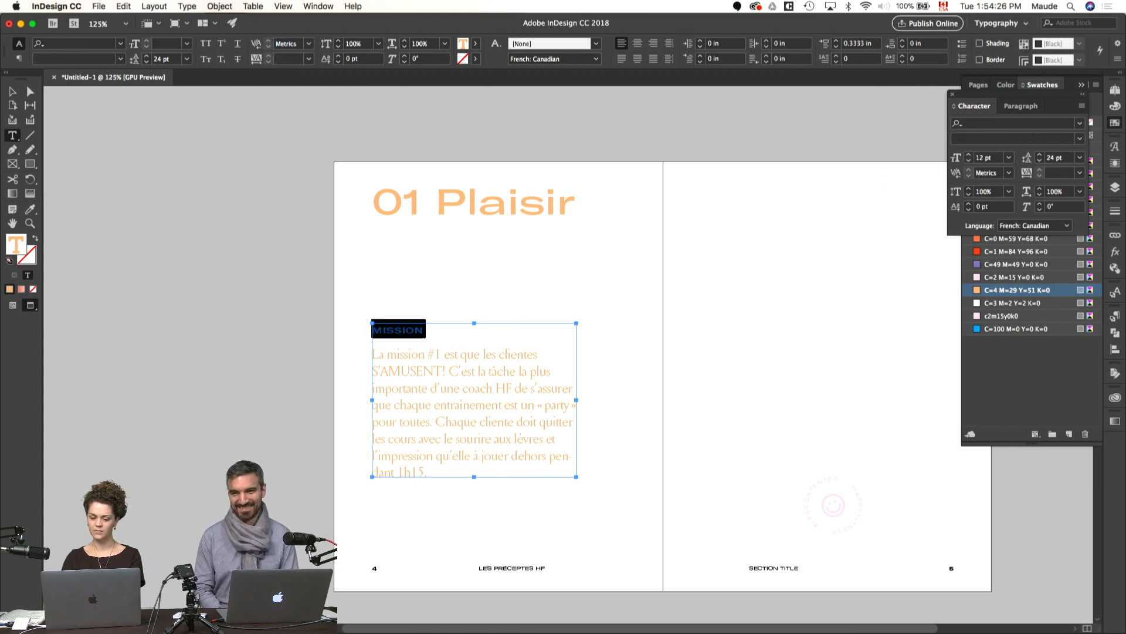
left_click(722, 357)
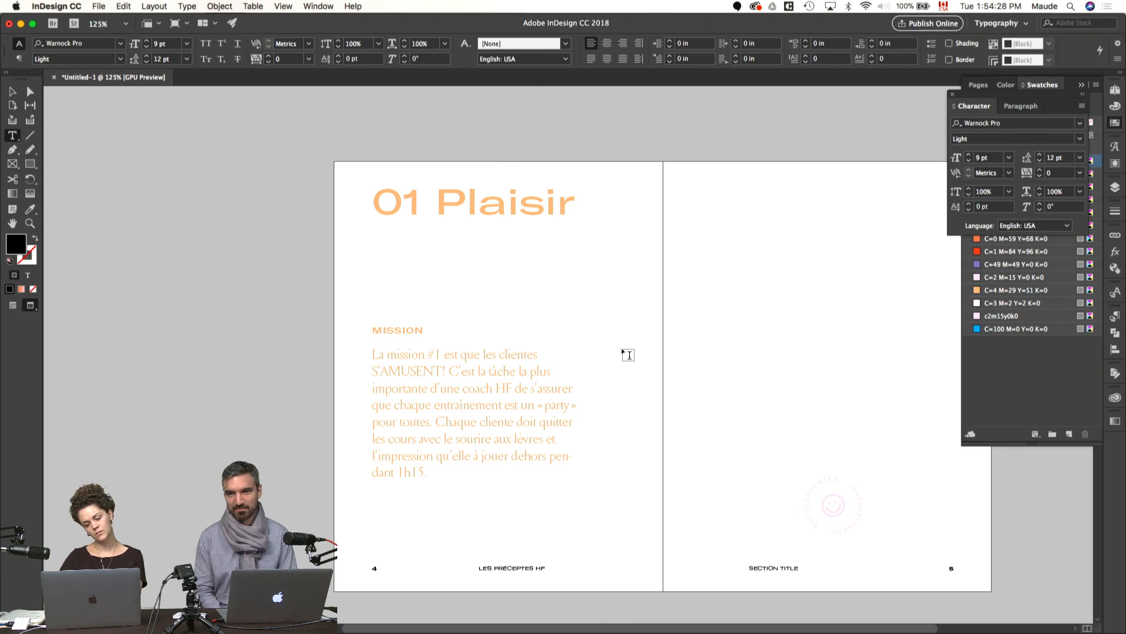
Step: Check the "Mission" text frame against the guides and frame edges, and return to the preview
key("v")
left_click(558, 381)
key("w")
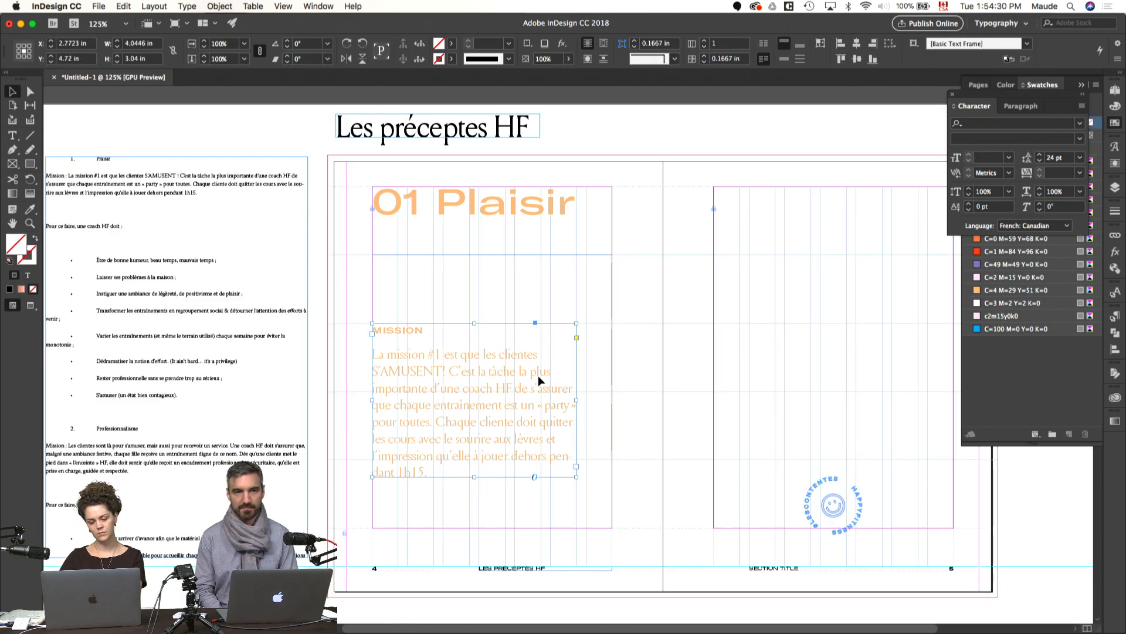
left_click(696, 440)
key("w")
Step: Apply the C=4 M=29 Y=51 K=0 swatch to the text of page 4's page number and "Les préceptes HF" footer
left_click(529, 570)
left_click(374, 569, "shift")
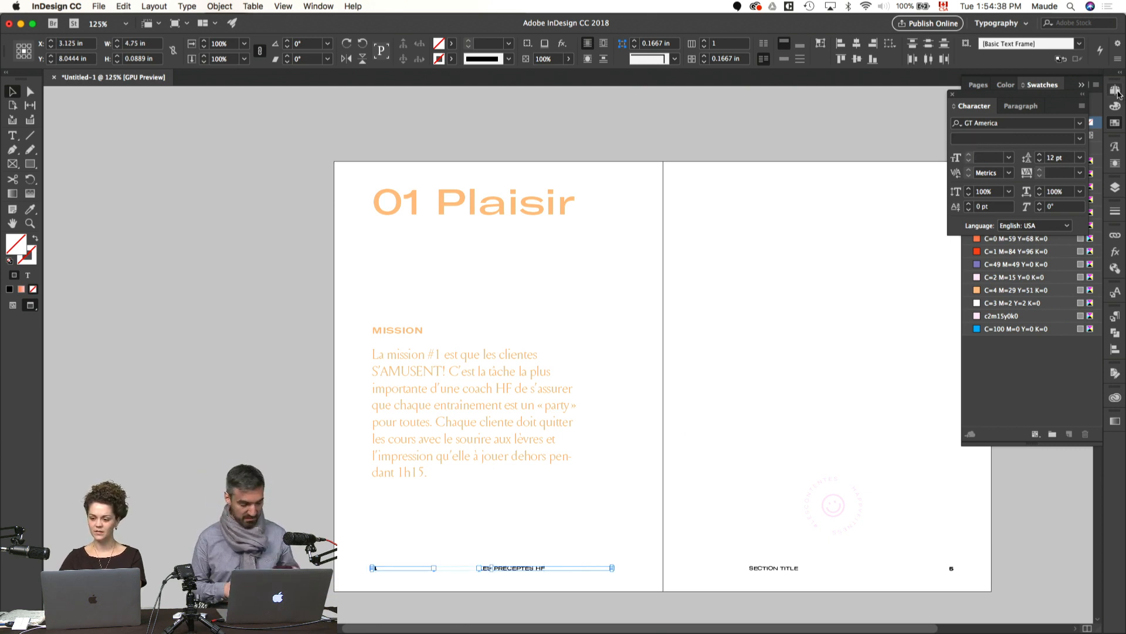
left_click(1117, 124)
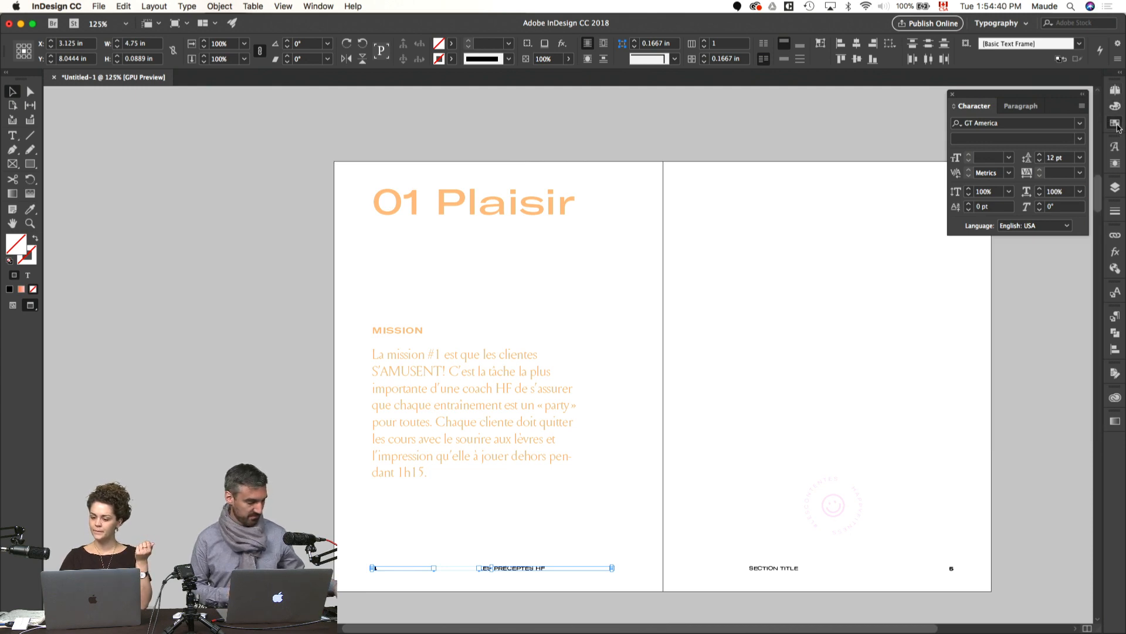
left_click(1117, 125)
left_click(1006, 105)
left_click(996, 290)
left_click(686, 382)
scroll(685, 382, "right", 3)
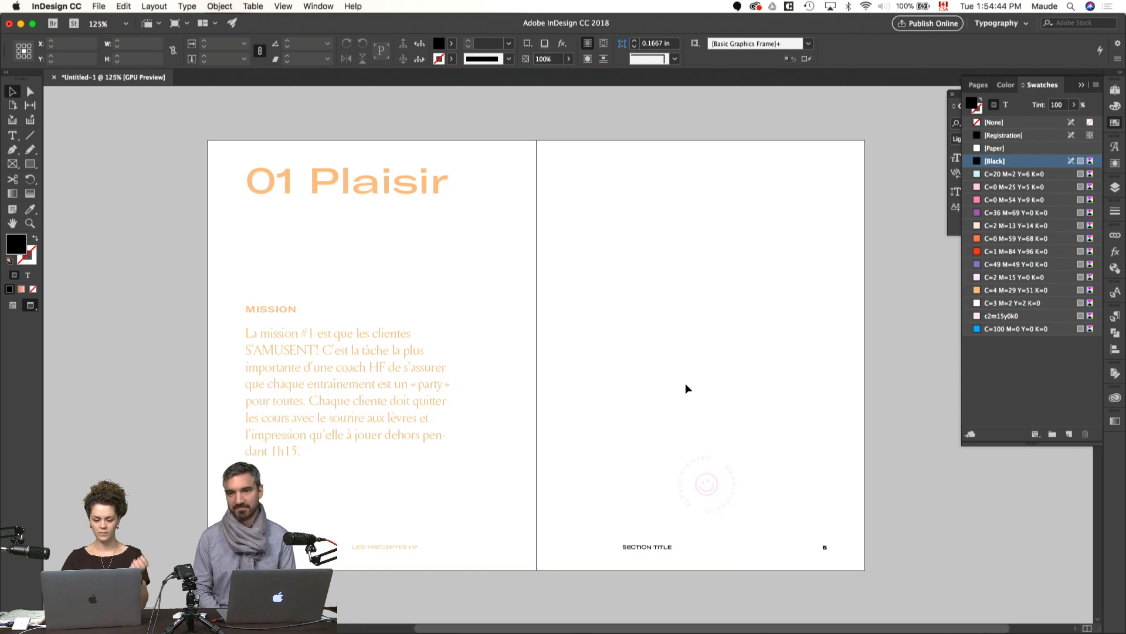
Step: Apply the C=4 M=29 Y=51 K=0 swatch to the text of page 5's "Section title" footer and page number
left_click(657, 548)
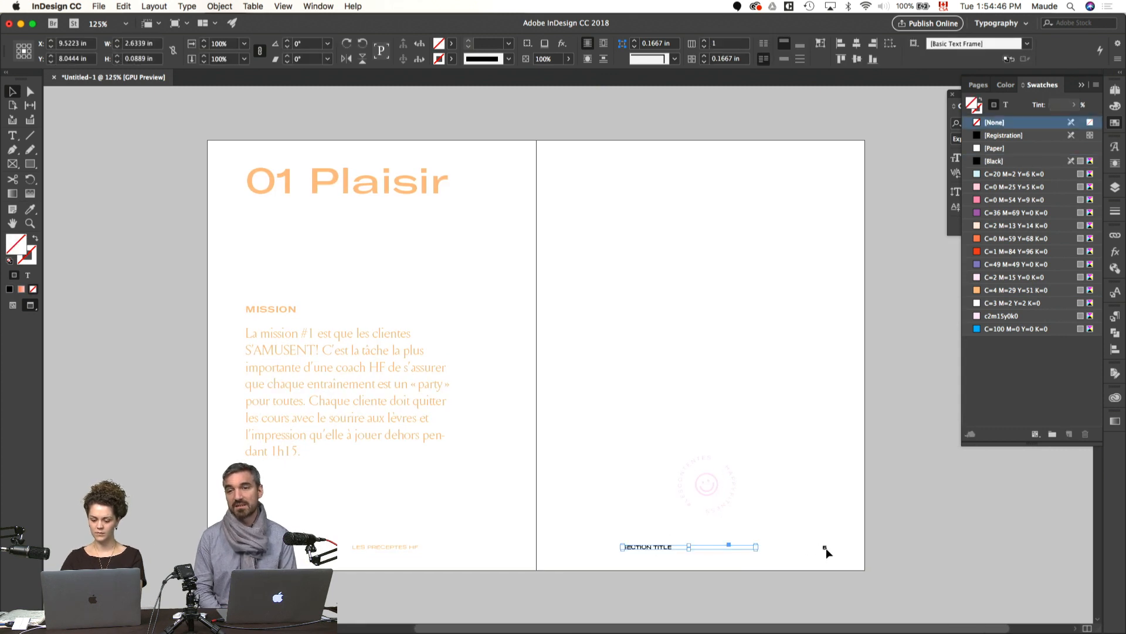
left_click(1006, 106)
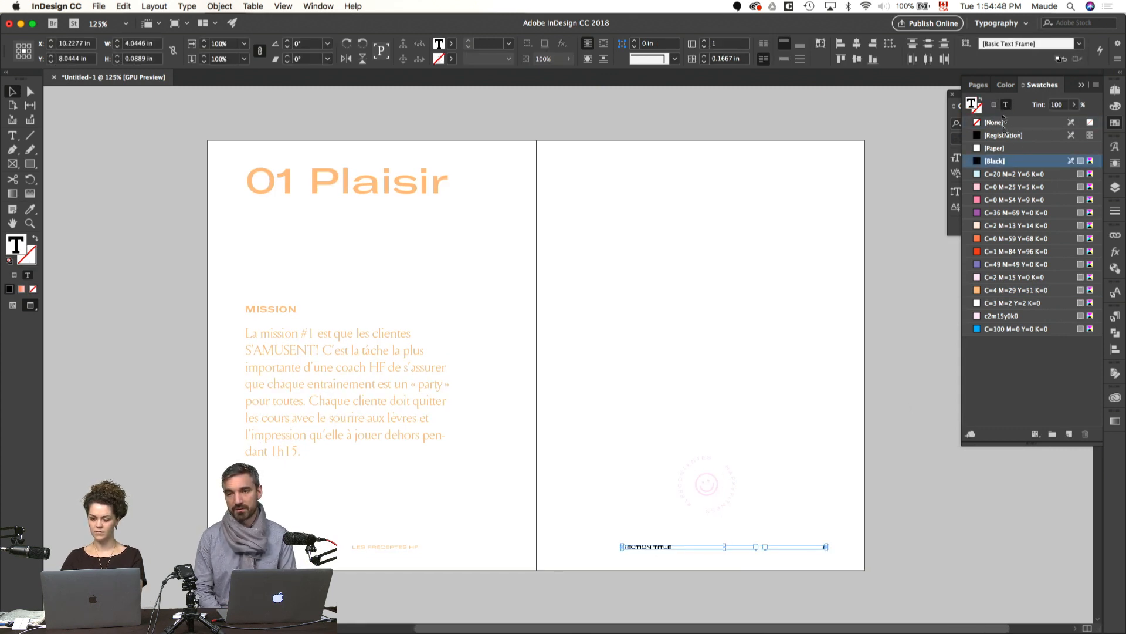
left_click(989, 290)
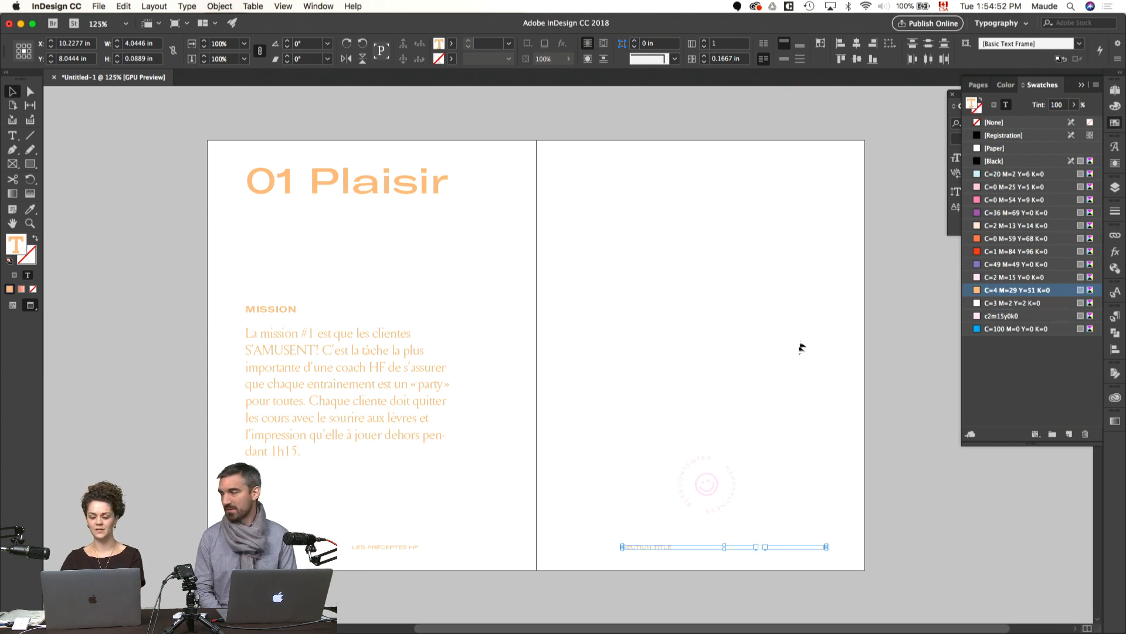
left_click(793, 374)
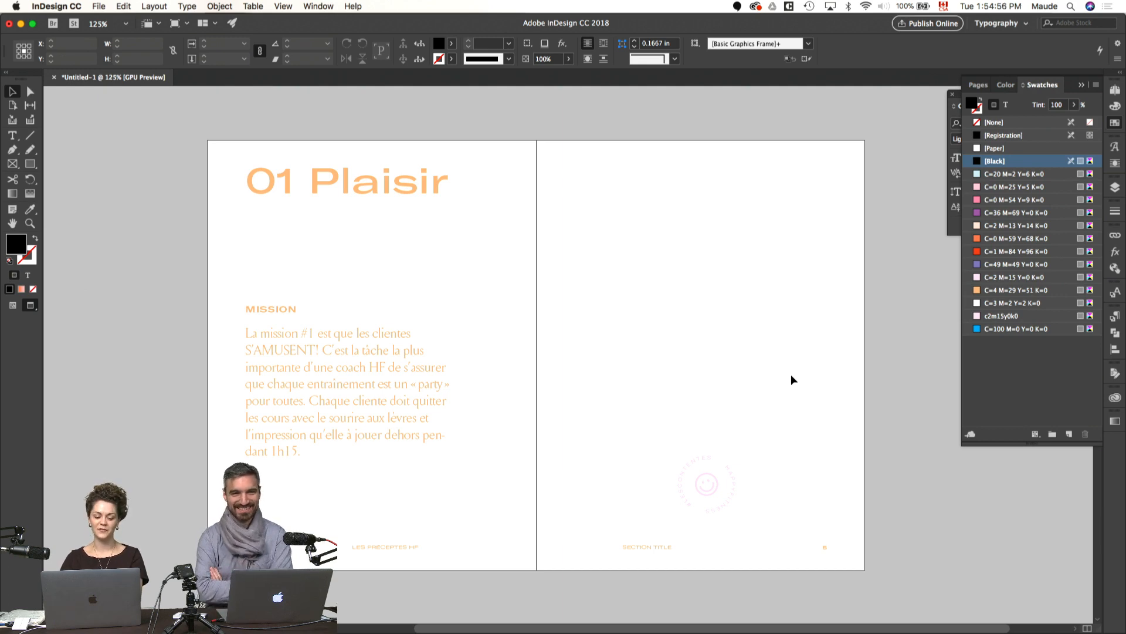
Step: Move the round HappyFitness smiley badge off page 5 onto the pasteboard beside the spread
key("w")
left_click_drag(758, 455, 698, 468)
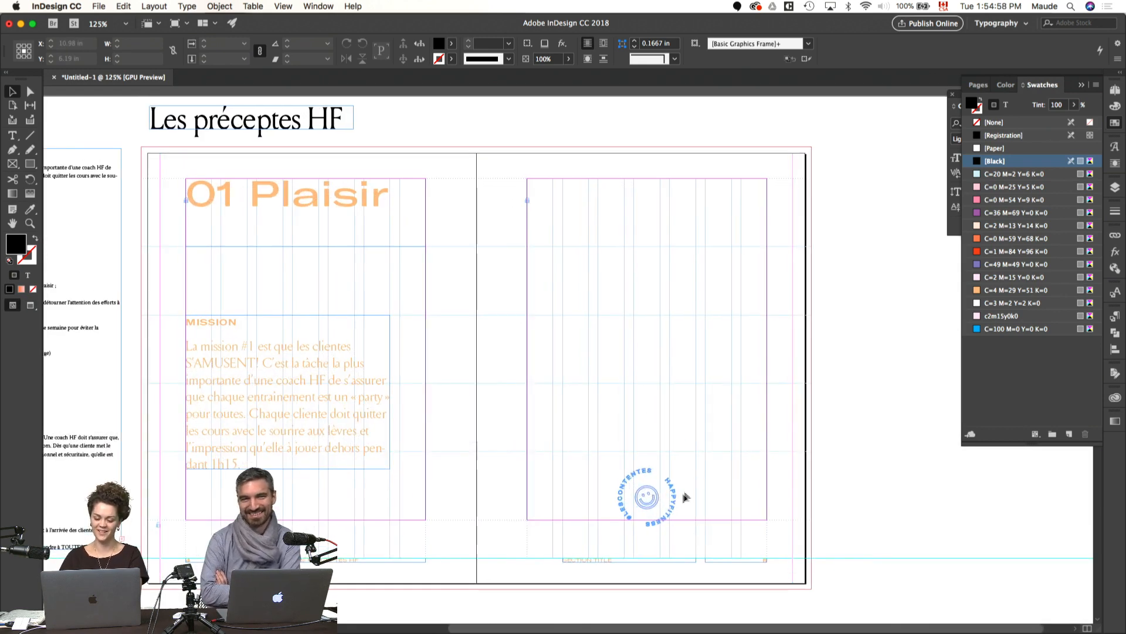
key("w")
left_click_drag(672, 516, 947, 519)
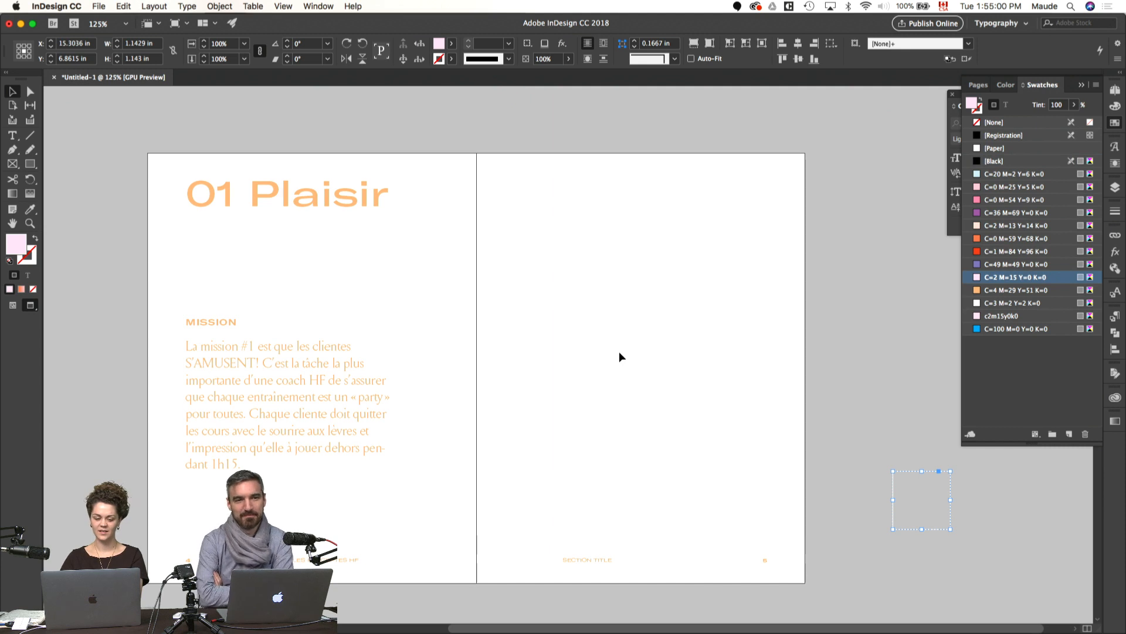
left_click(531, 298)
Step: Copy the text from "Pour ce faire, une coach HF doit :" through "S'amuser (un état bien contagieux)" in the pasteboard source frame
key("w")
key("w")
key("m")
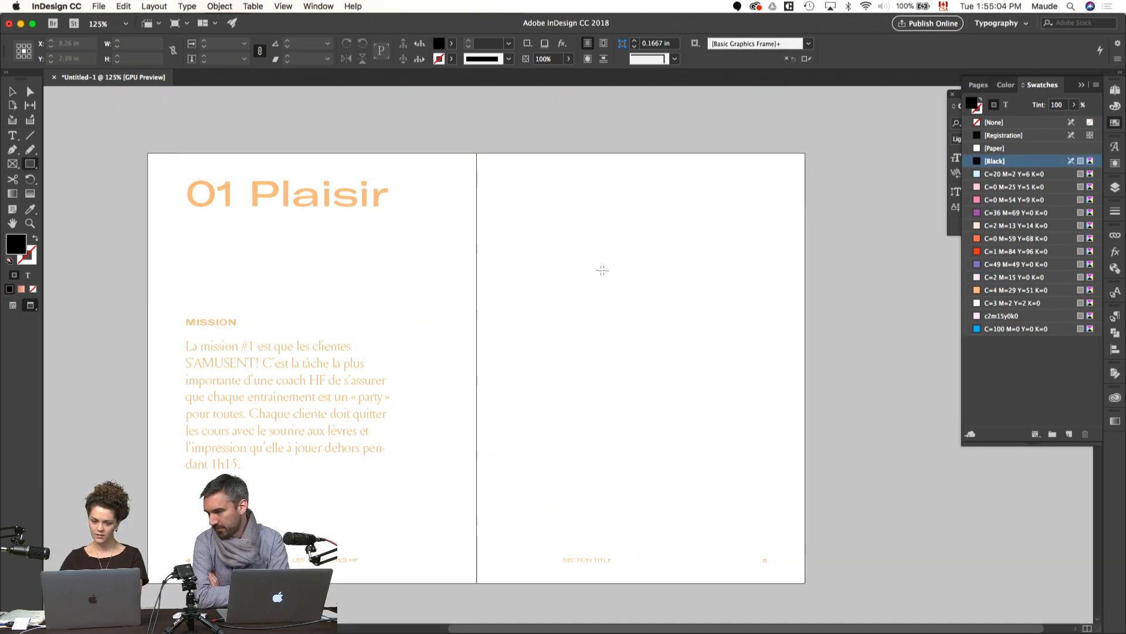
key("w")
left_click_drag(453, 309, 649, 314)
key("v")
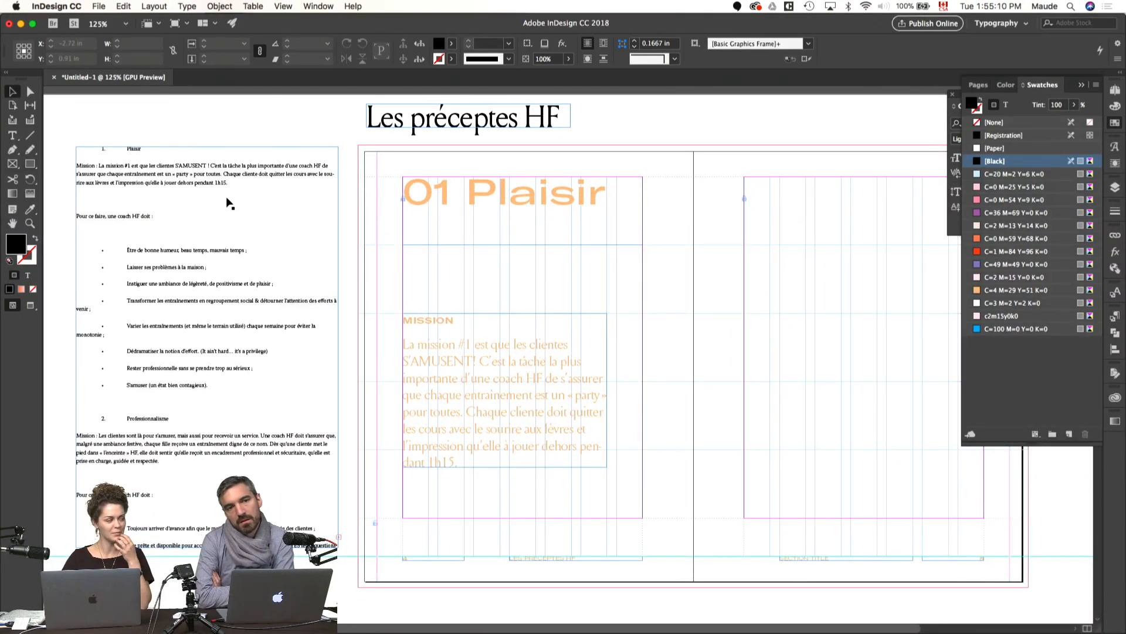
key("t")
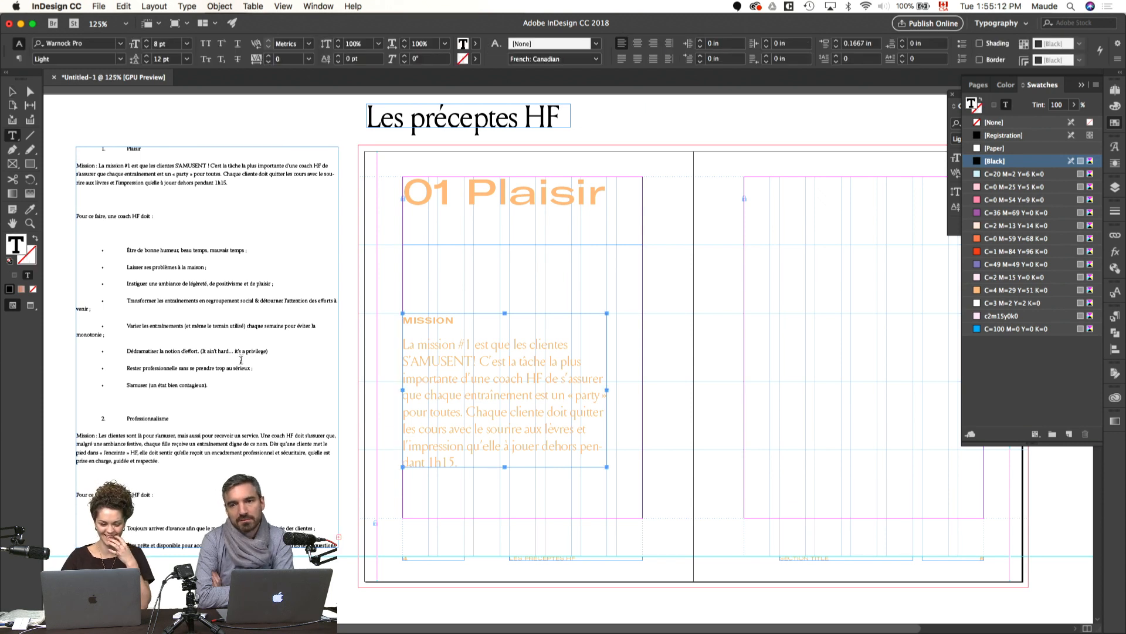
left_click_drag(215, 385, 65, 222)
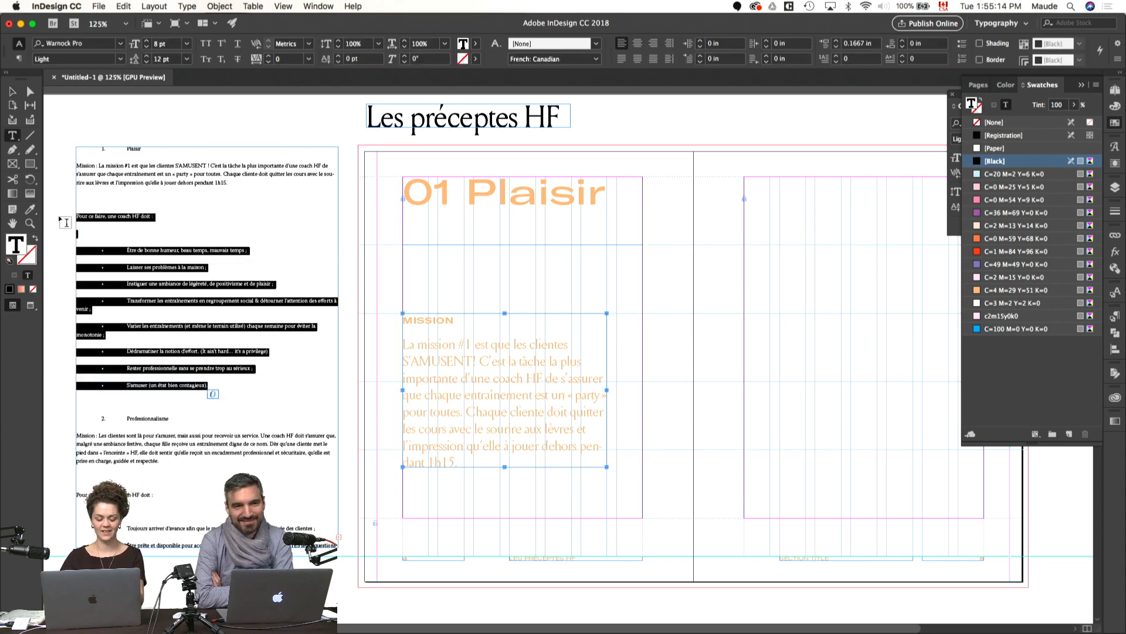
left_click(669, 334)
Step: Draw a text frame on page 5 from the third column guide to the outer margin and paste the copied list into it
scroll(669, 334, "right", 5)
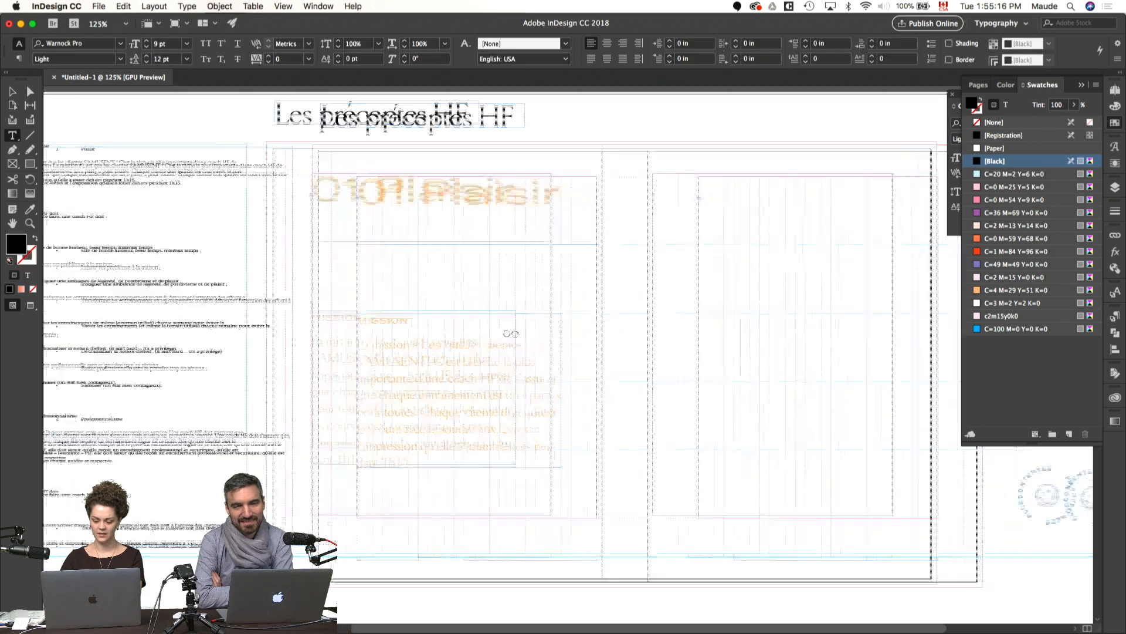
left_click_drag(633, 174, 805, 499)
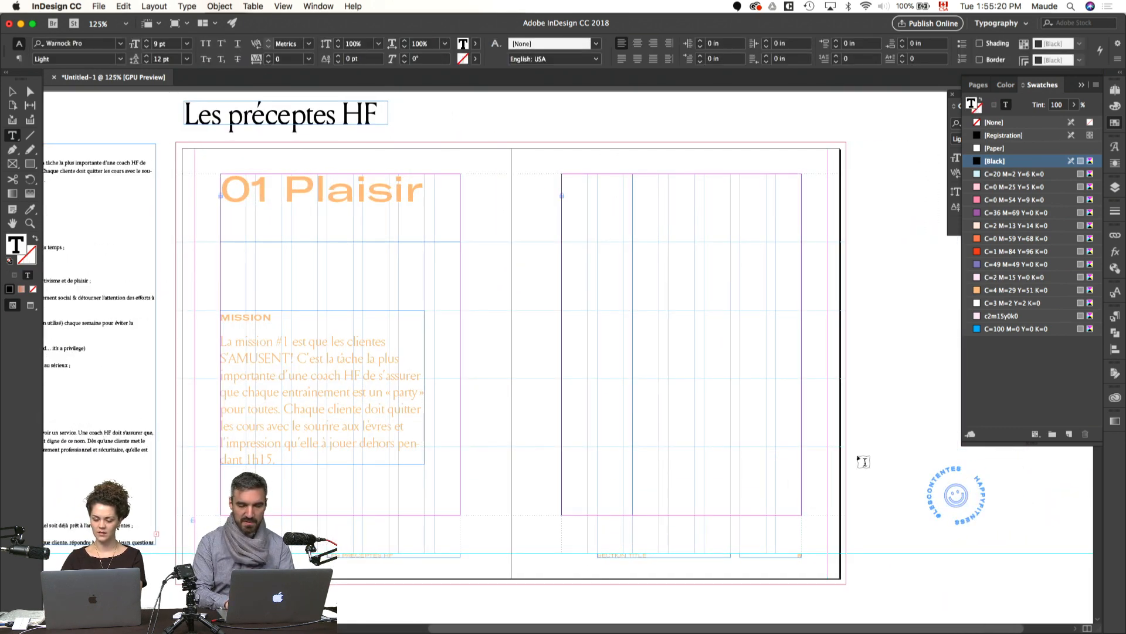
key("super+v")
key("Escape")
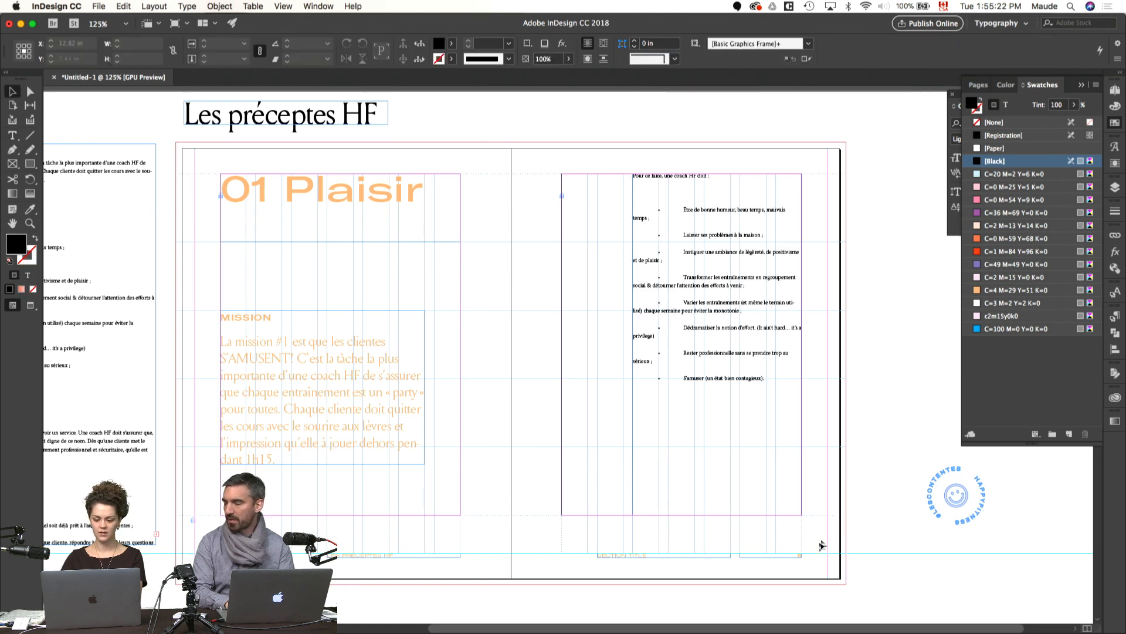
Step: Check page 5's footer frames against the new list frame and preview the spread without guides
left_click_drag(797, 572, 685, 544)
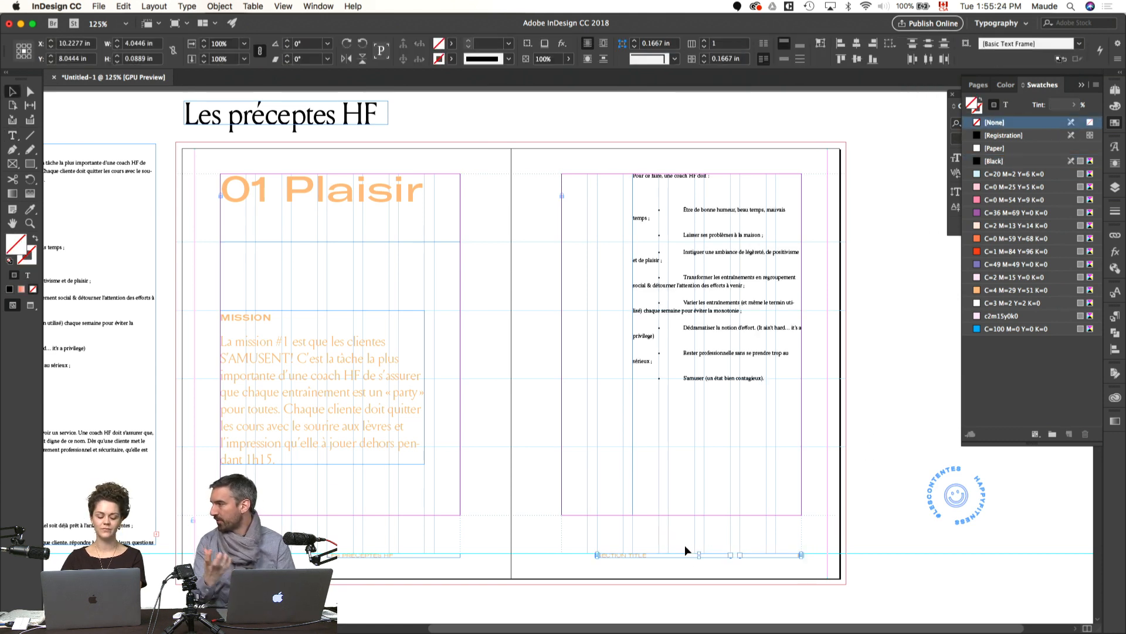
left_click_drag(812, 578, 766, 533)
key("super+2")
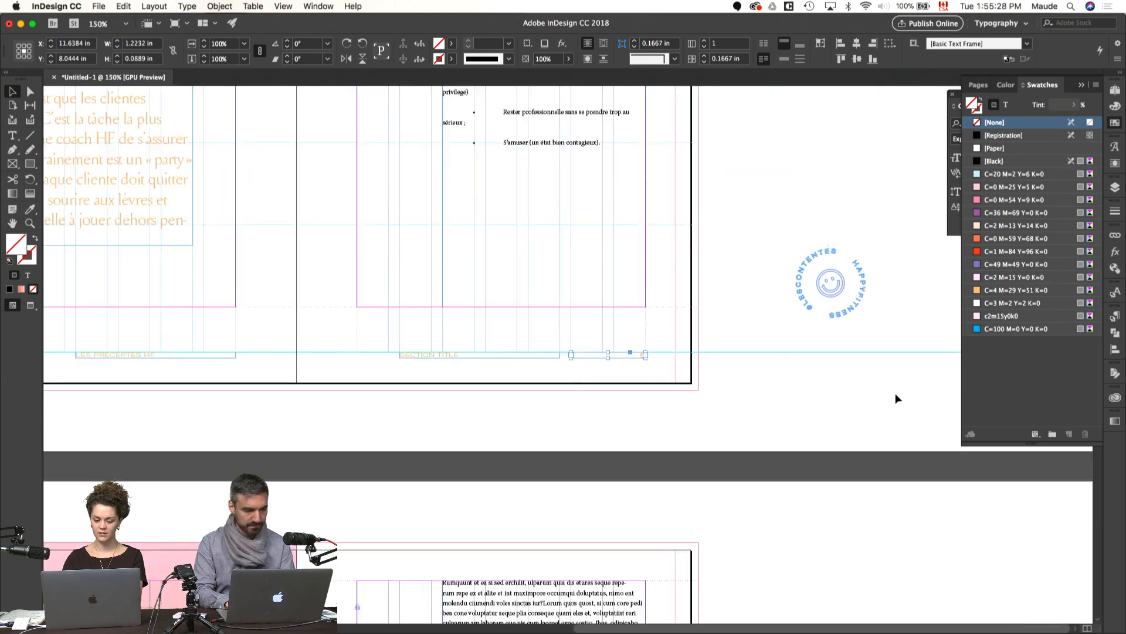
left_click(808, 427)
key("super+0")
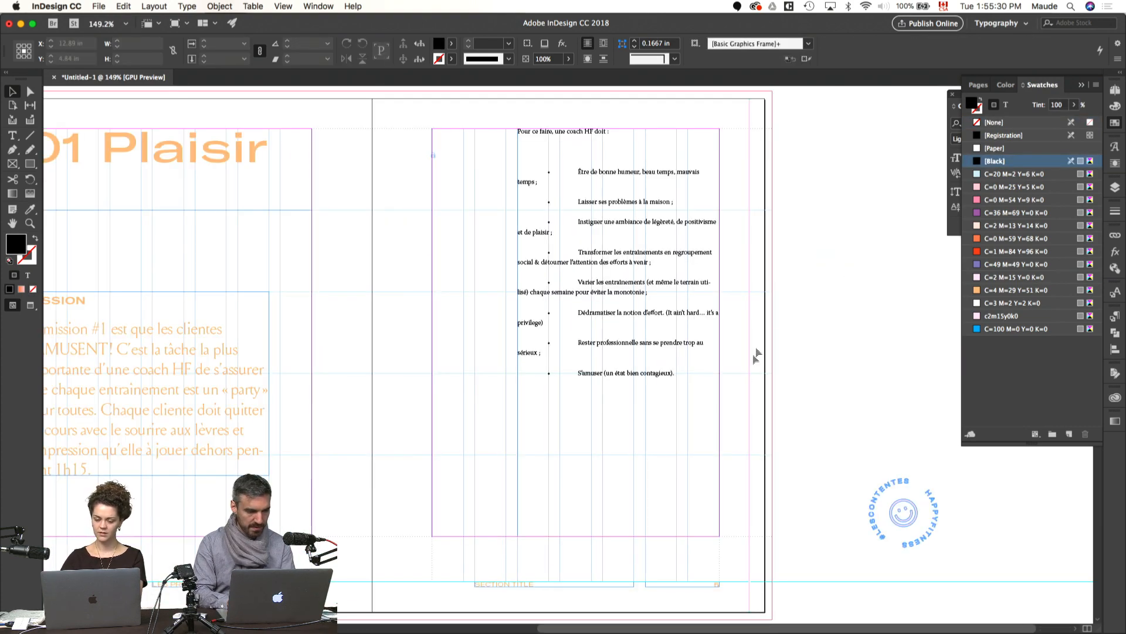
scroll(713, 323, "left", 5)
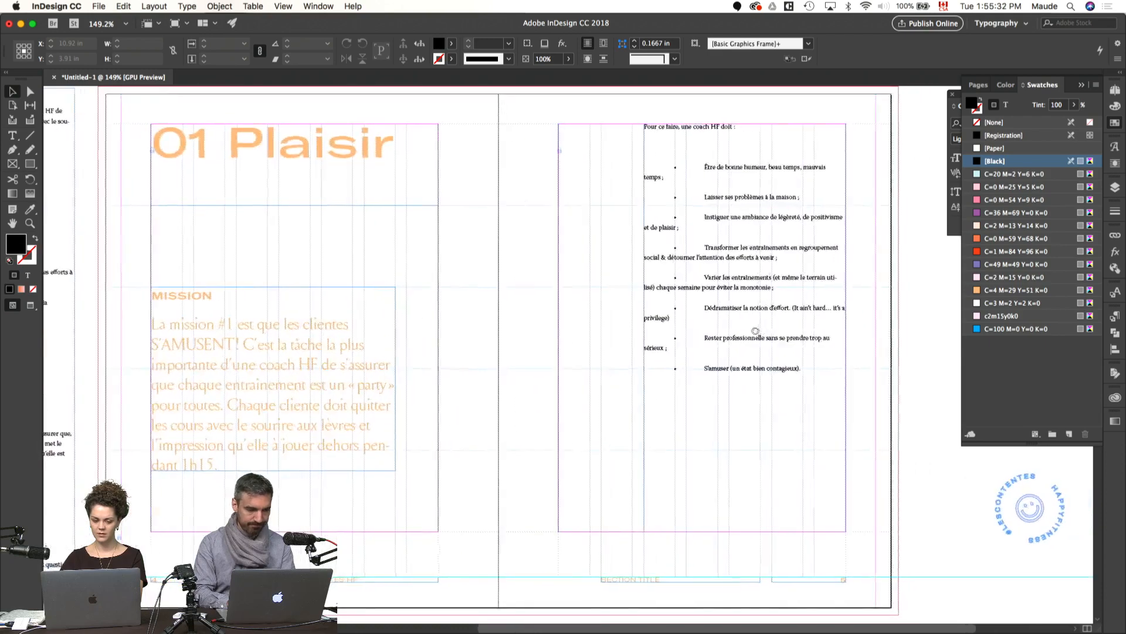
key("w")
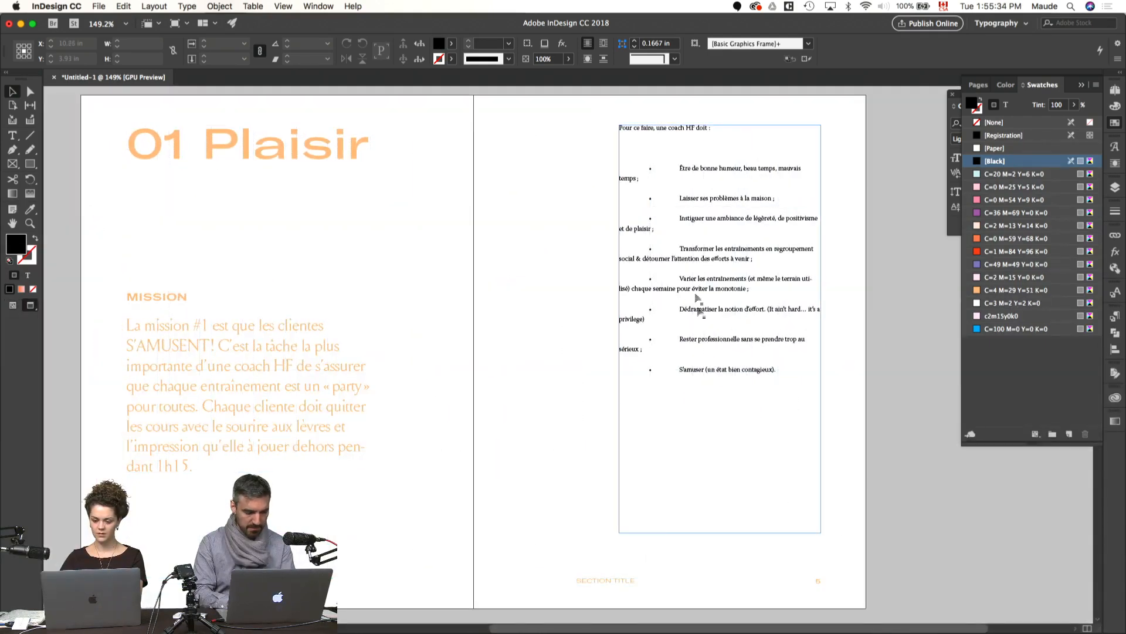
Step: Remove the bullet and tabs before "Être de bonne humeur, beau temps, mauvais temps" in the page 5 list
key("t")
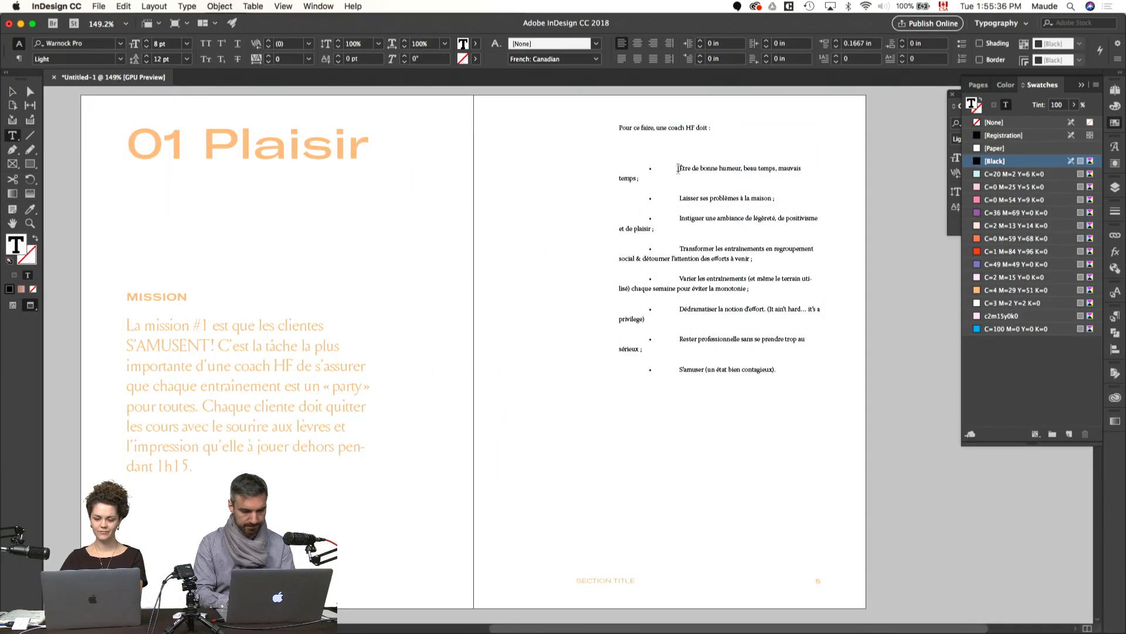
left_click(681, 169)
key("BackSpace")
key("BackSpace")
key("BackSpace")
Step: Enlarge the page 5 list to 200%, leave the preview and show hidden characters
key("super+equal")
left_click(808, 447, "super")
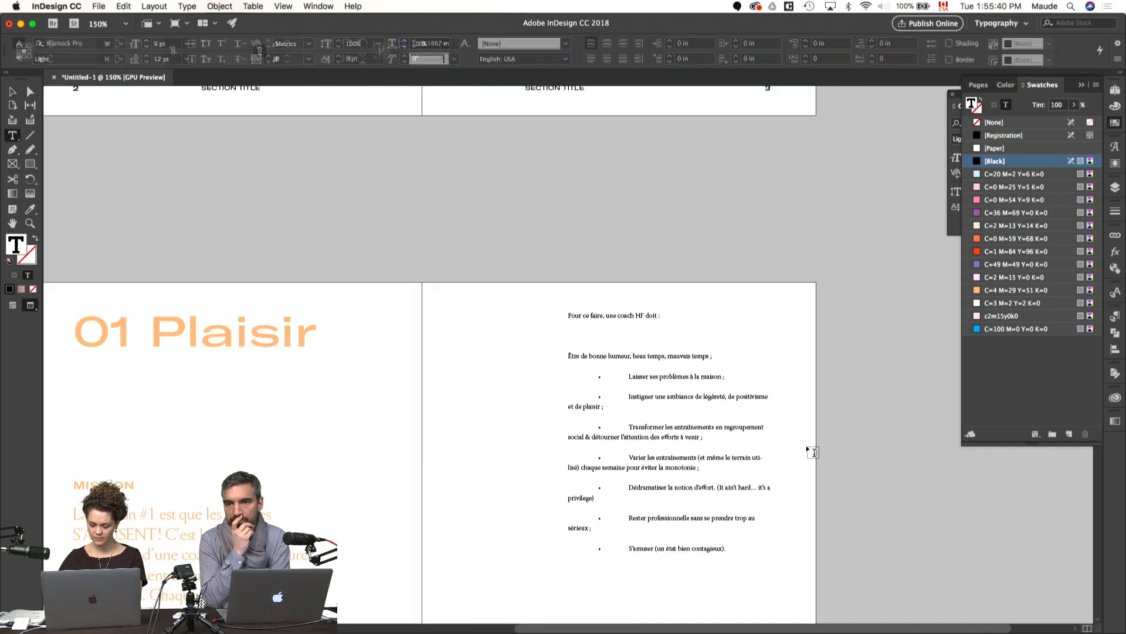
key("super+equal")
scroll(807, 447, "down", 4)
scroll(808, 447, "right", 2)
key("w")
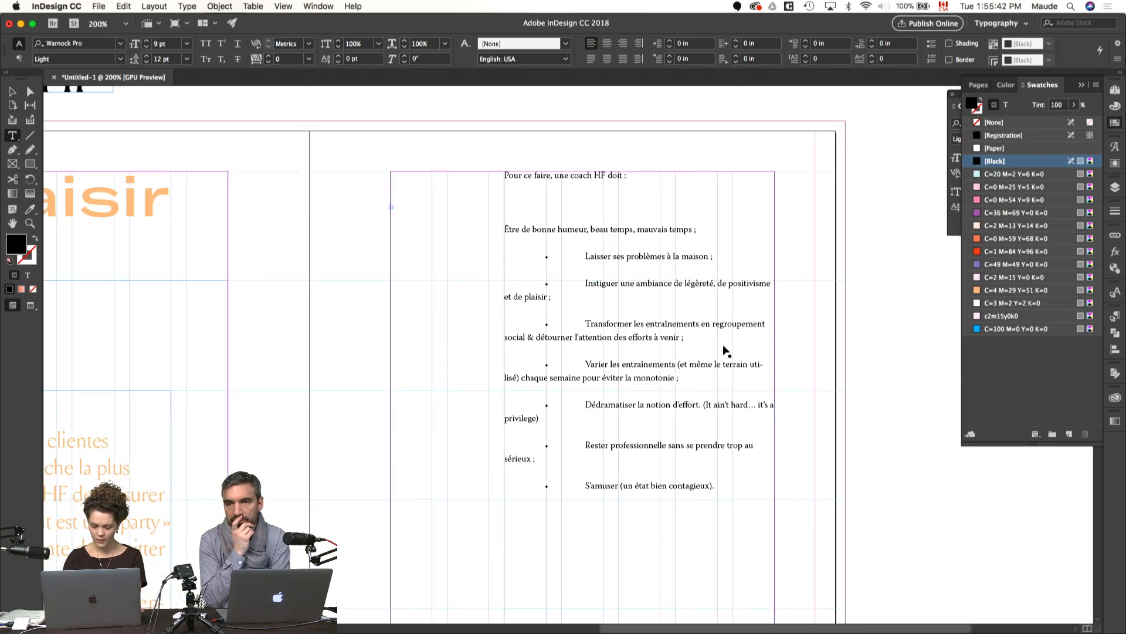
key("alt+super+i")
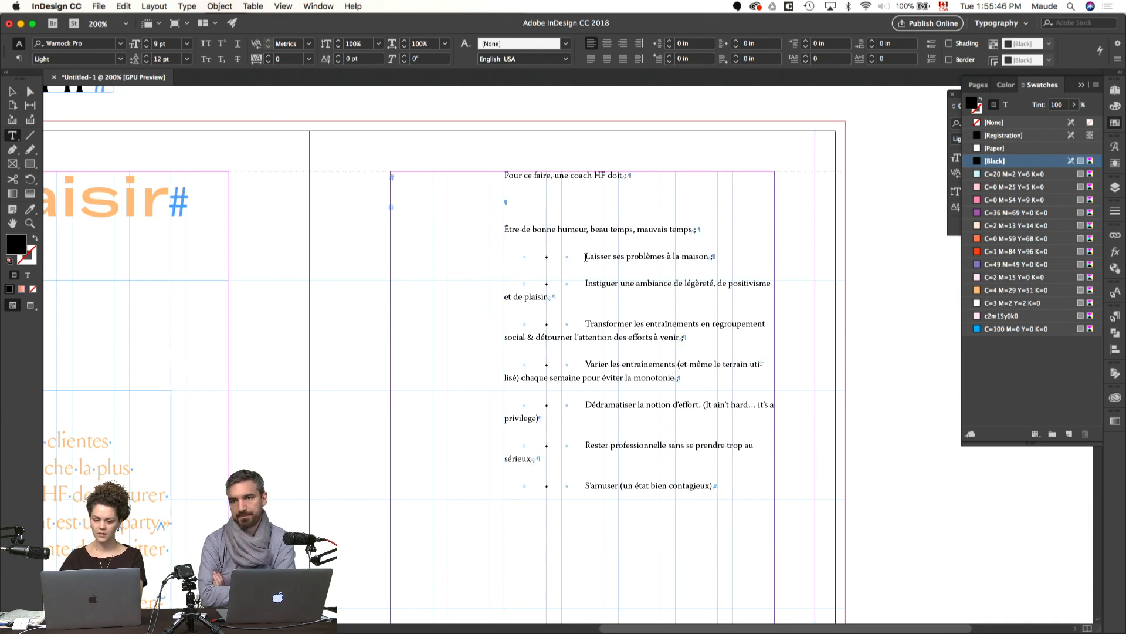
Step: Remove the bullets and tabs before the "Laisser ses problèmes", "Instiguer une ambiance" and "Transformer les entraînements" items
left_click_drag(586, 256, 502, 256)
key("BackSpace")
key("BackSpace")
left_click_drag(584, 283, 505, 282)
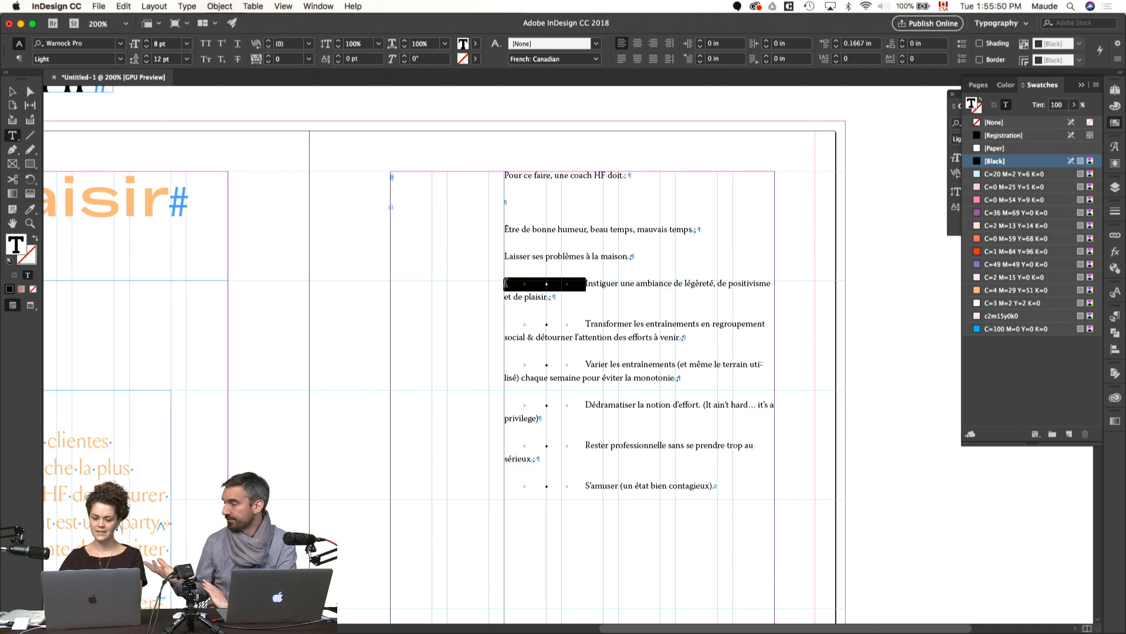
key("BackSpace")
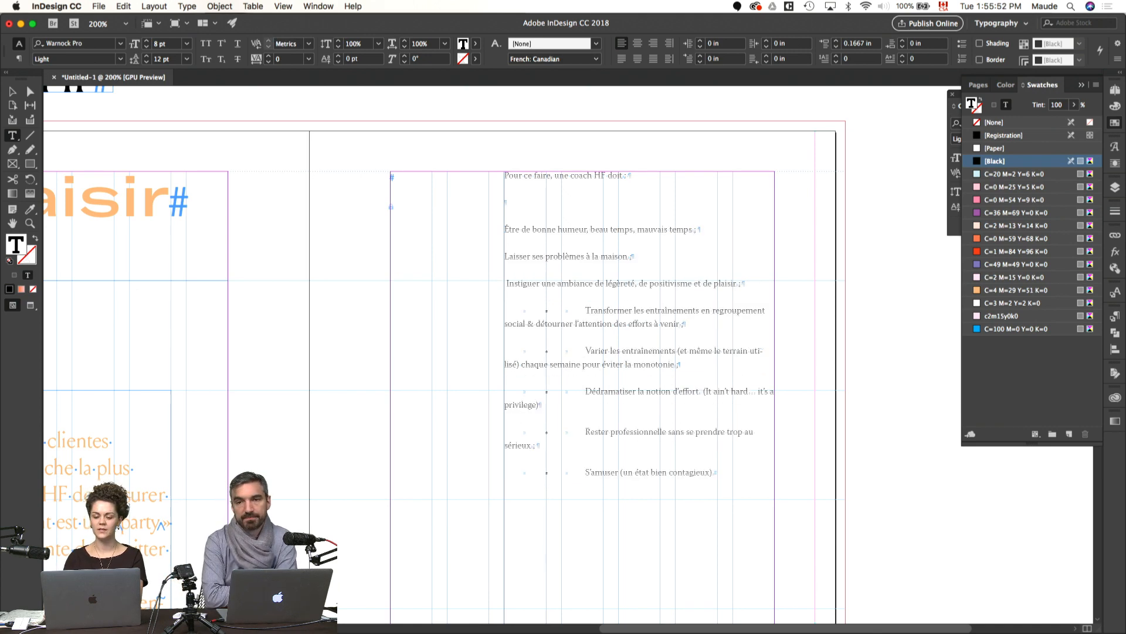
left_click_drag(586, 311, 506, 310)
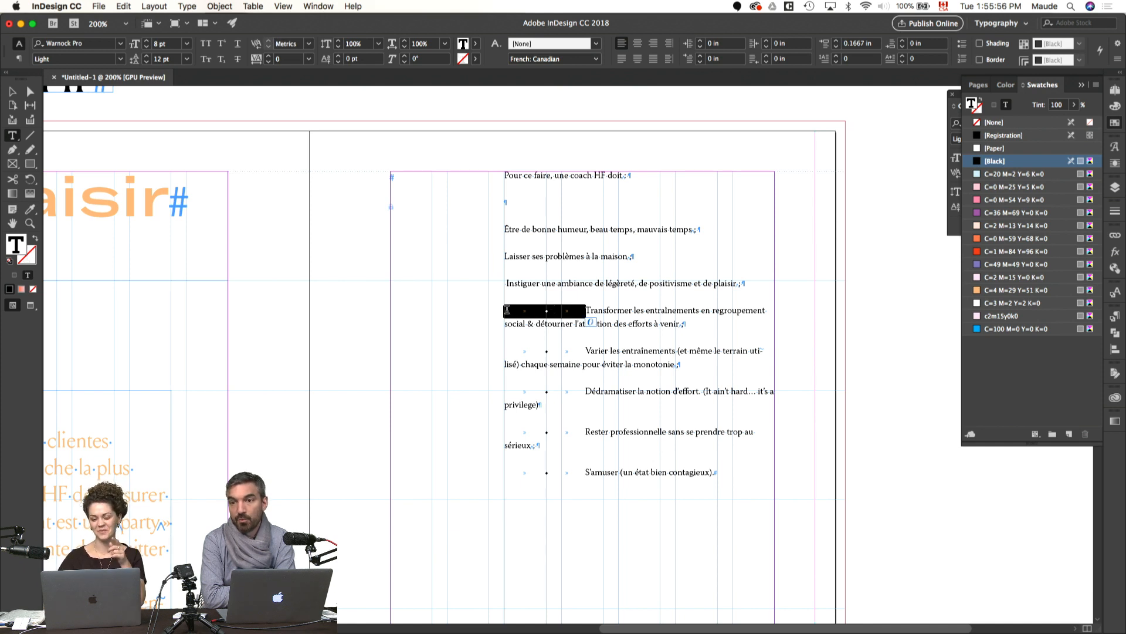
key("BackSpace")
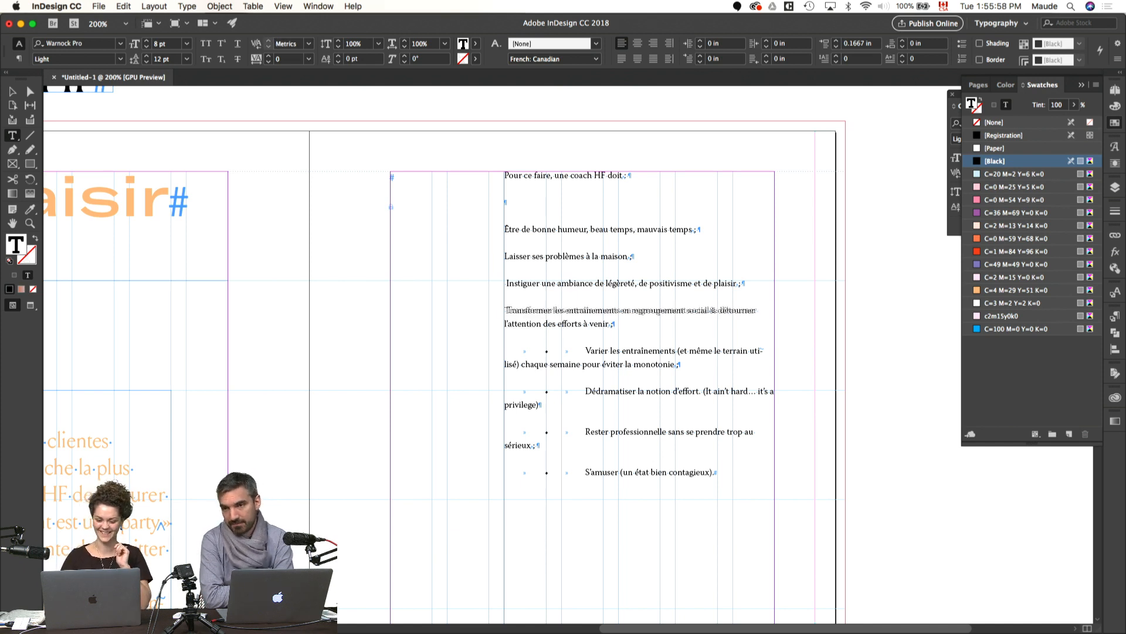
Step: Remove the bullets and tabs before the remaining "Varier", "Dédramatiser", "Rester professionnelle" and "S'amuser" items
left_click_drag(585, 351, 506, 351)
key("BackSpace")
key("BackSpace")
left_click_drag(585, 392, 506, 392)
key("BackSpace")
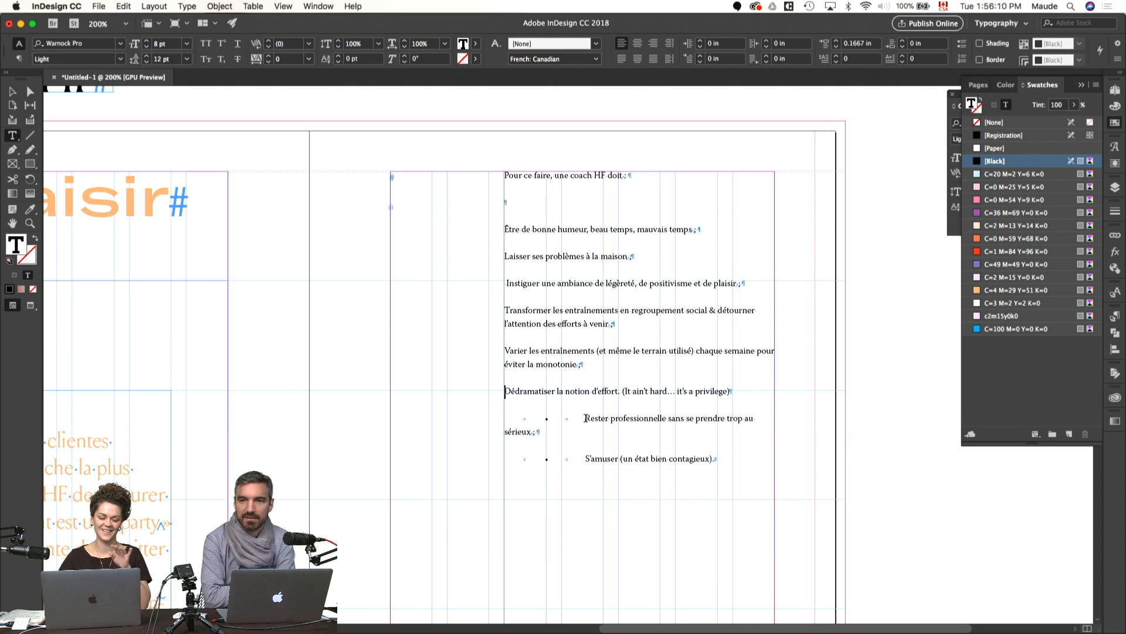
left_click_drag(585, 418, 506, 418)
key("BackSpace")
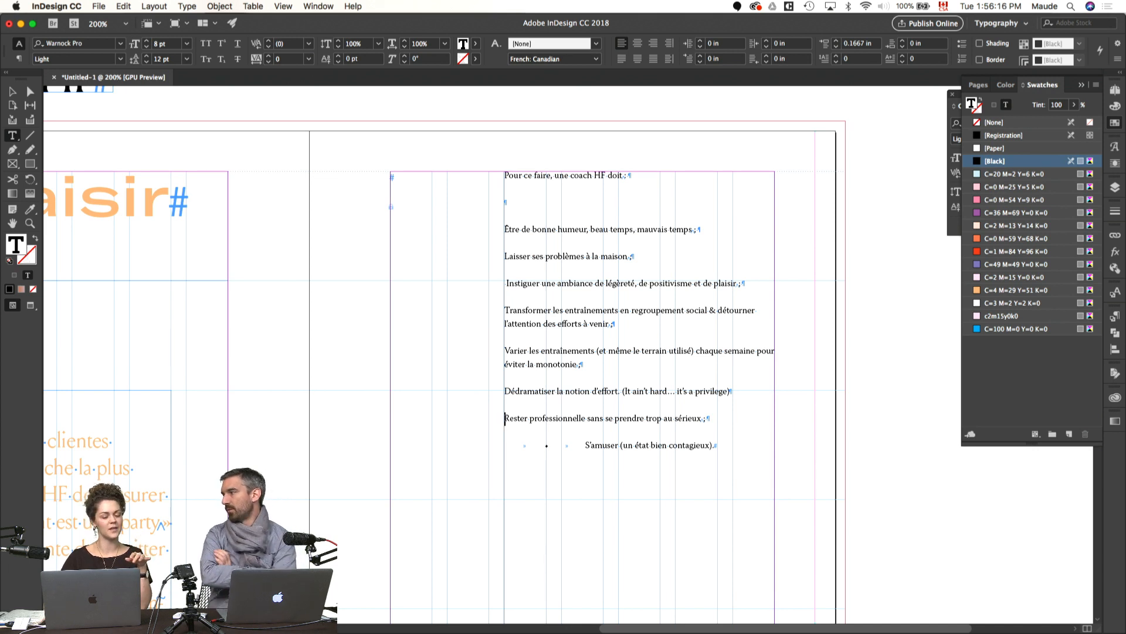
left_click_drag(584, 445, 506, 444)
key("BackSpace")
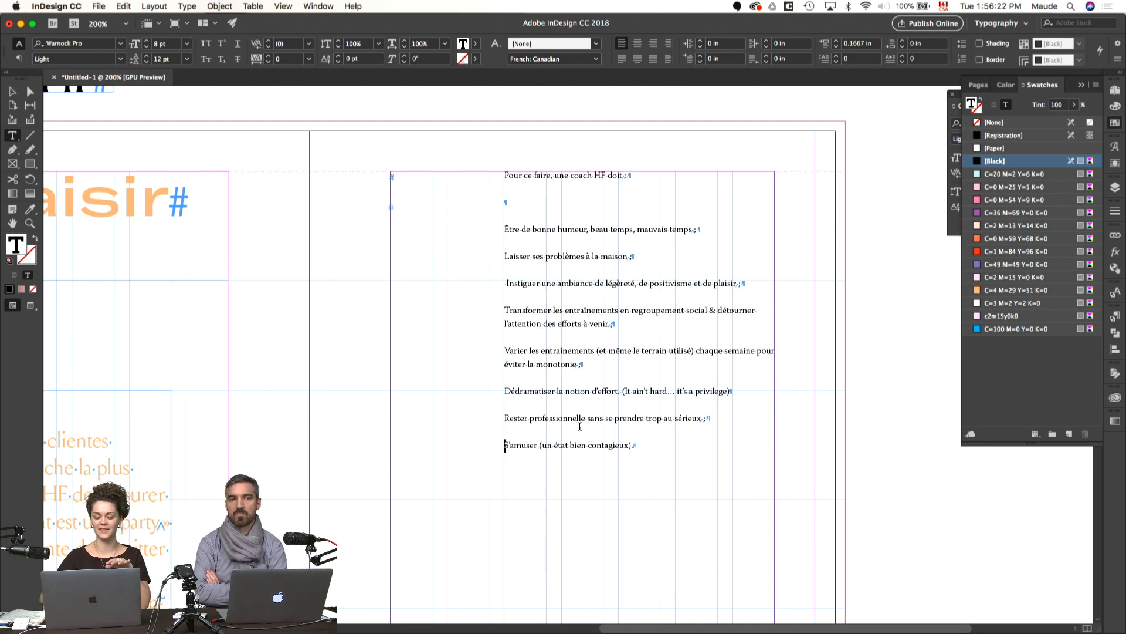
Step: Delete the empty paragraph and the "Pour ce faire, une coach HF doit" line above the items in the page 5 list frame
left_click(435, 429)
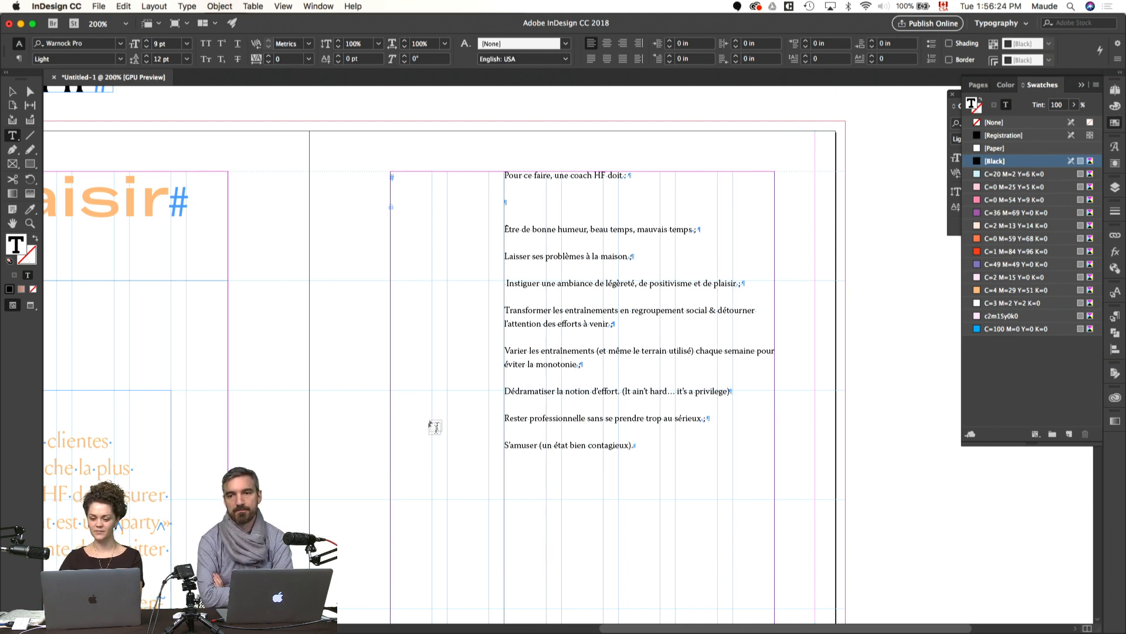
left_click(517, 200)
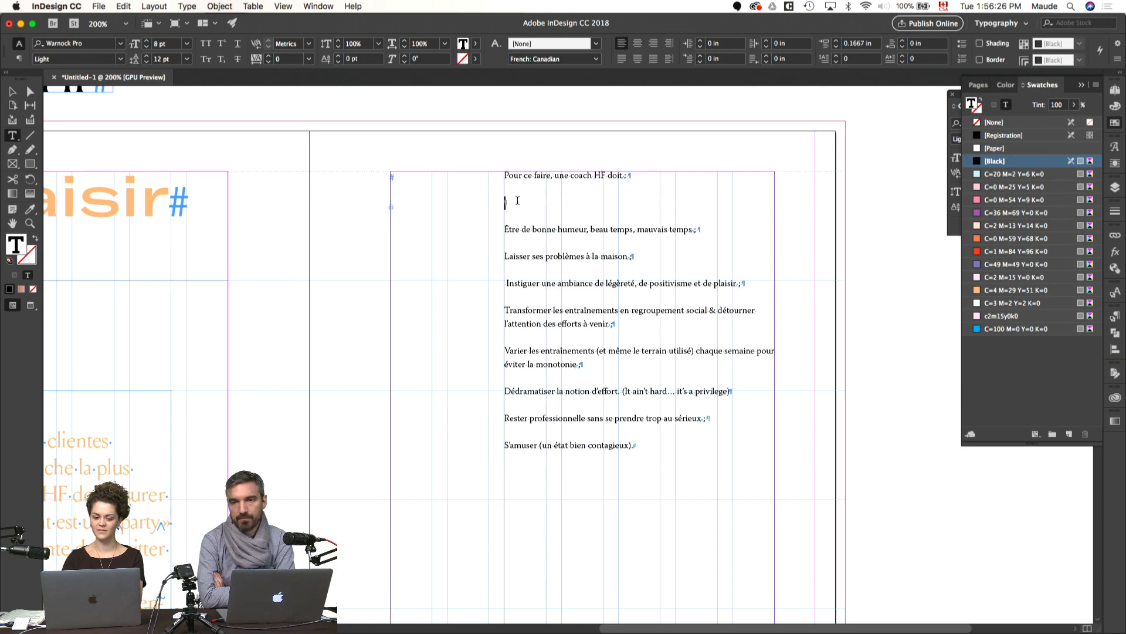
key("BackSpace")
left_click_drag(631, 175, 497, 167)
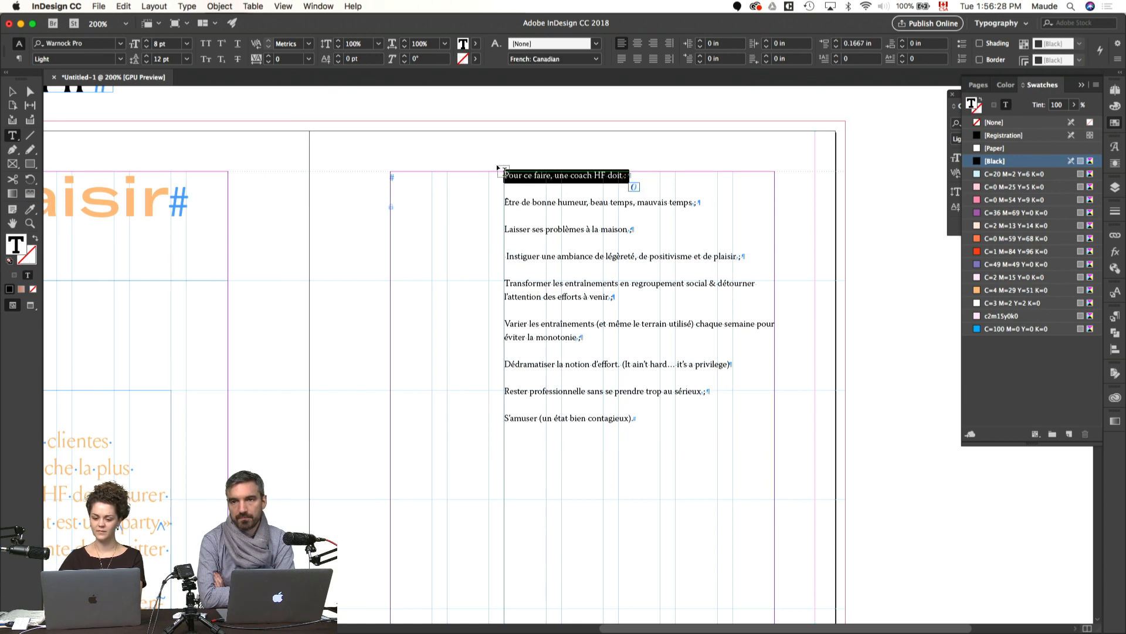
key("BackSpace")
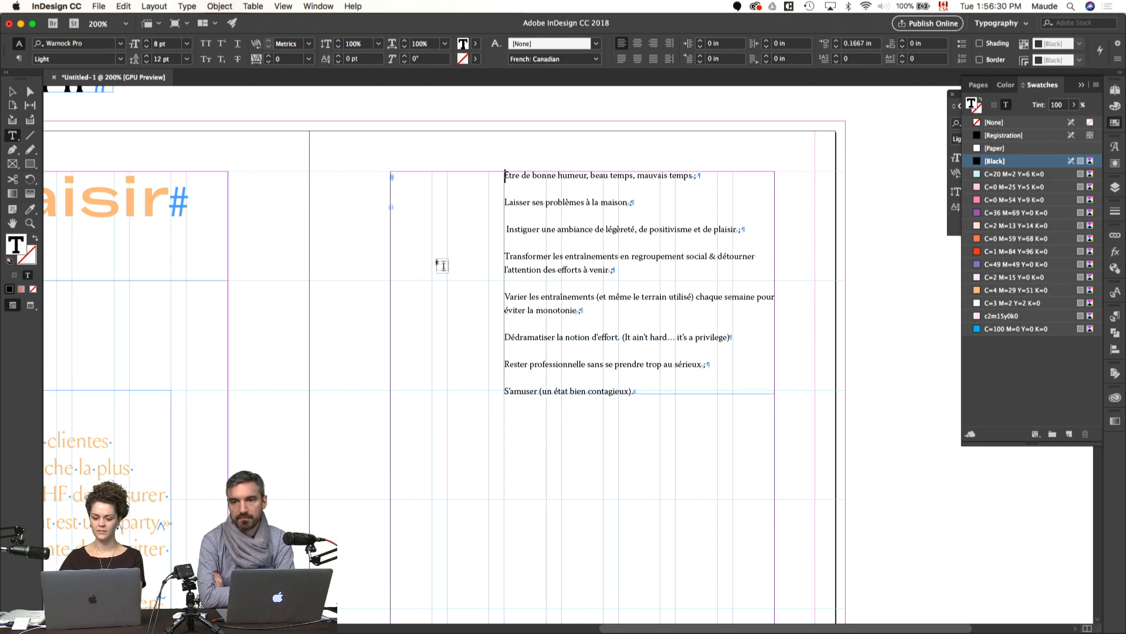
Step: Position the page 5 list frame lower on the page, below a separate text frame holding "Pour ce faire, une coach HF doit"
key("Escape")
key("super+0")
left_click_drag(589, 202, 585, 244)
left_click(613, 220)
double_click(583, 240)
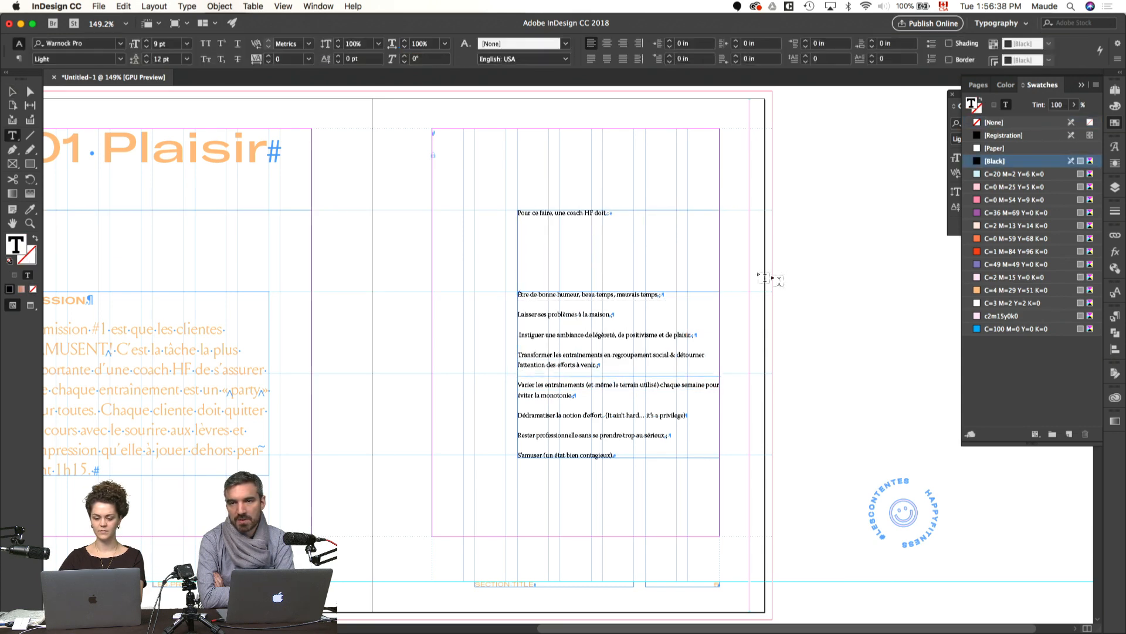
Step: Shorten the "Pour ce faire, une coach HF doit" text frame so its lower edge meets the top of the list frame
key("Escape")
left_click_drag(619, 375, 619, 292)
left_click(798, 273)
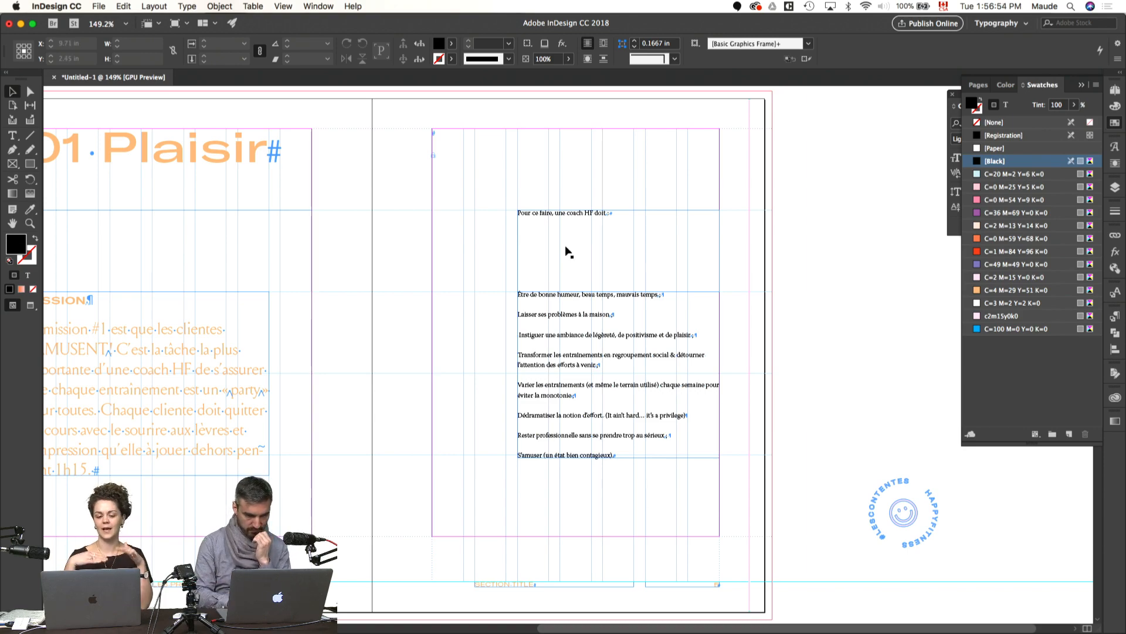
scroll(361, 288, "up", 4)
scroll(361, 287, "down", 5)
scroll(361, 288, "left", 3)
scroll(361, 288, "left", 4)
scroll(360, 287, "up", 1)
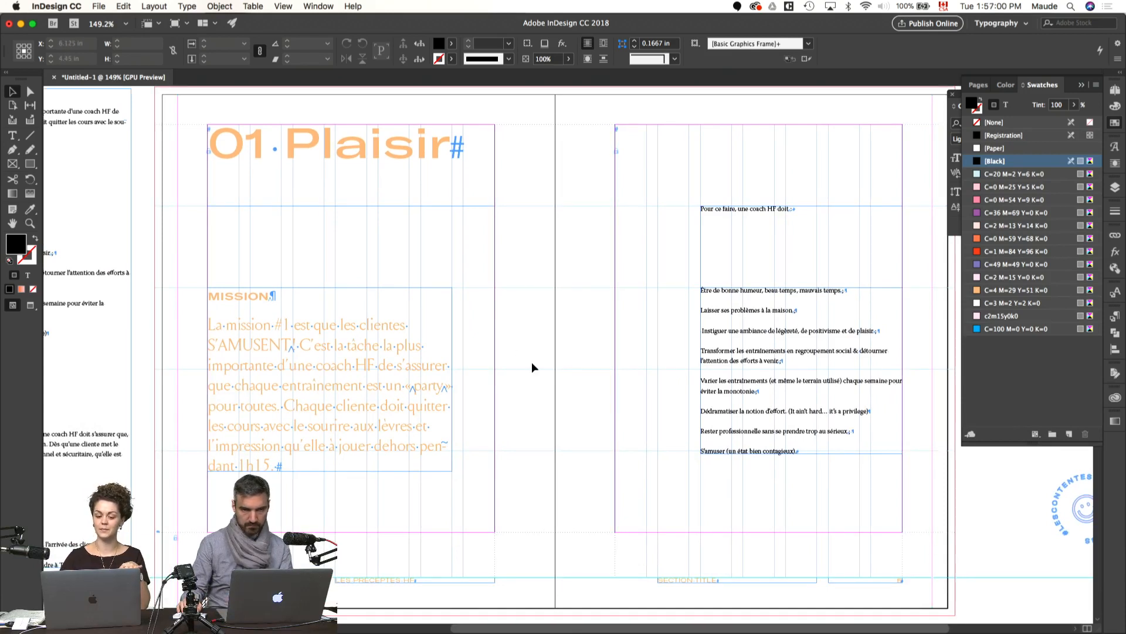
left_click(432, 461)
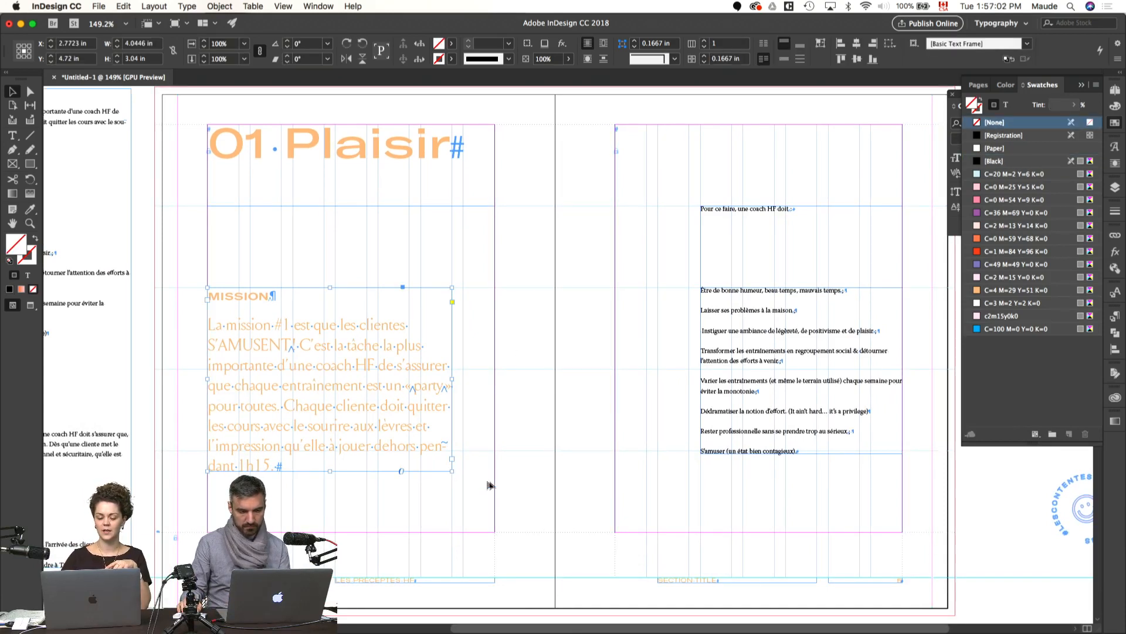
Step: Switch to Behance and examine the text hierarchy, columns and spread layouts in the Wine Book Design project
scroll(538, 465, "right", 3)
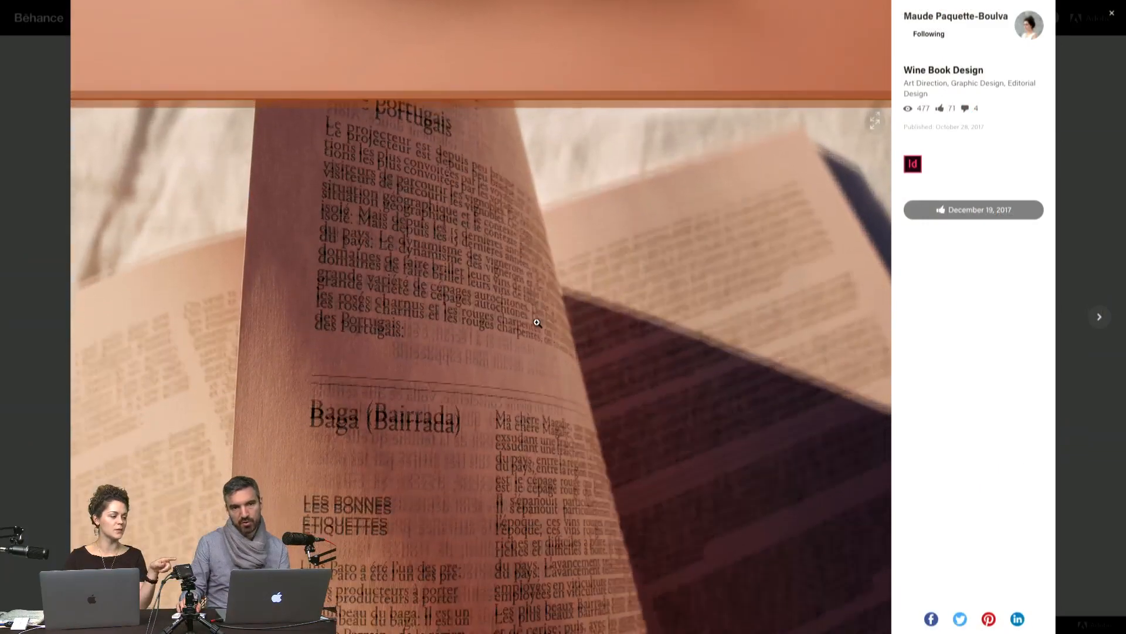
scroll(537, 322, "down", 2)
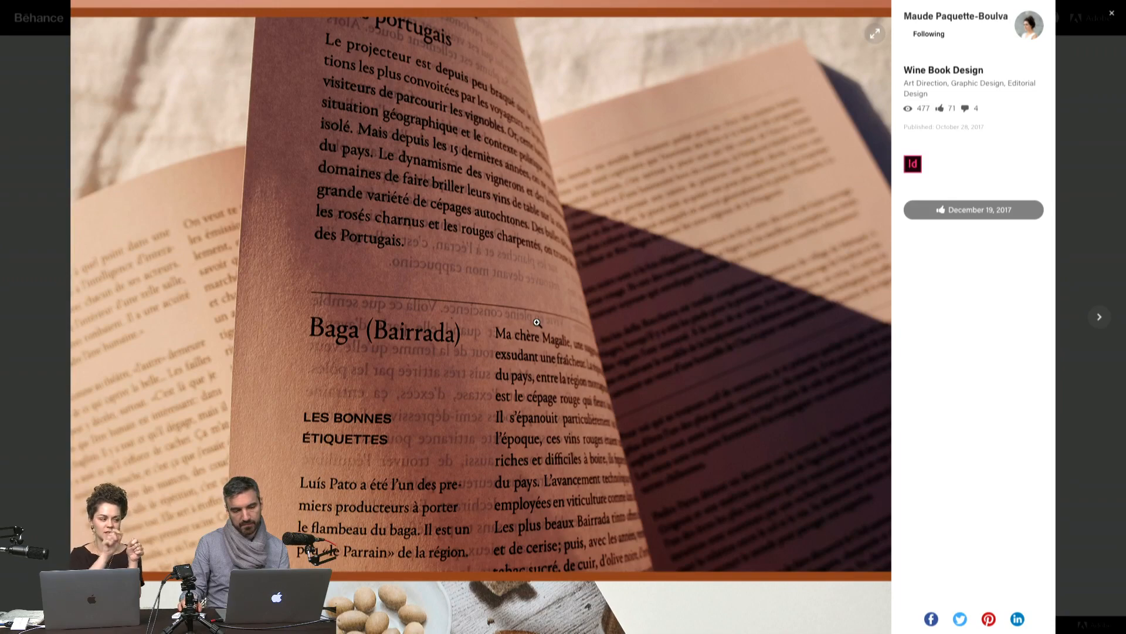
scroll(537, 322, "down", 4)
scroll(537, 322, "up", 5)
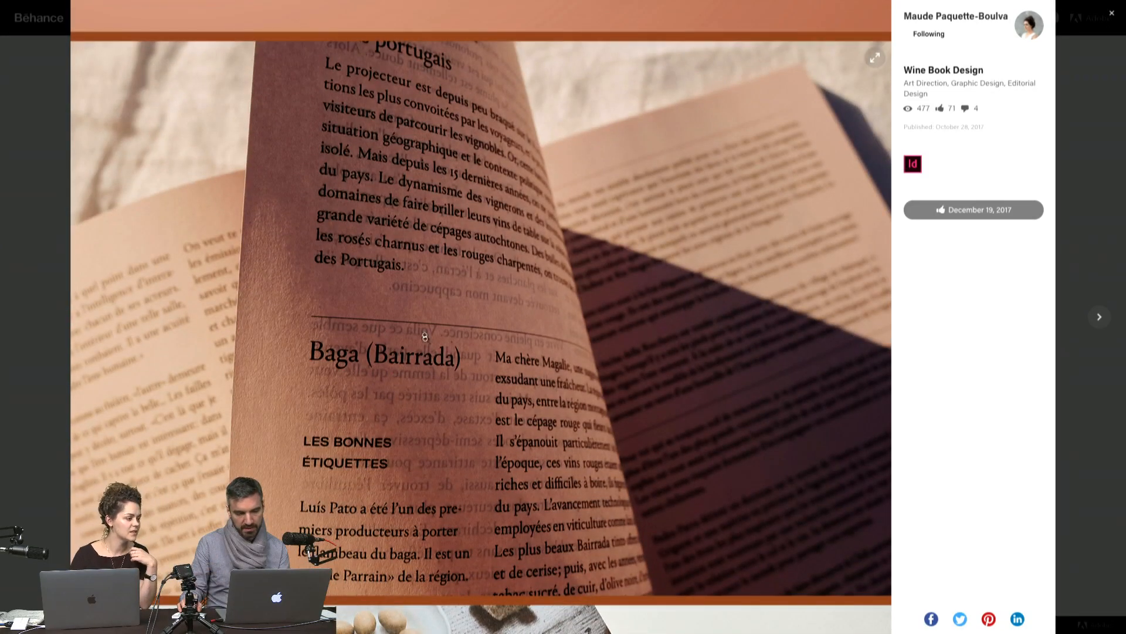
scroll(383, 408, "down", 2)
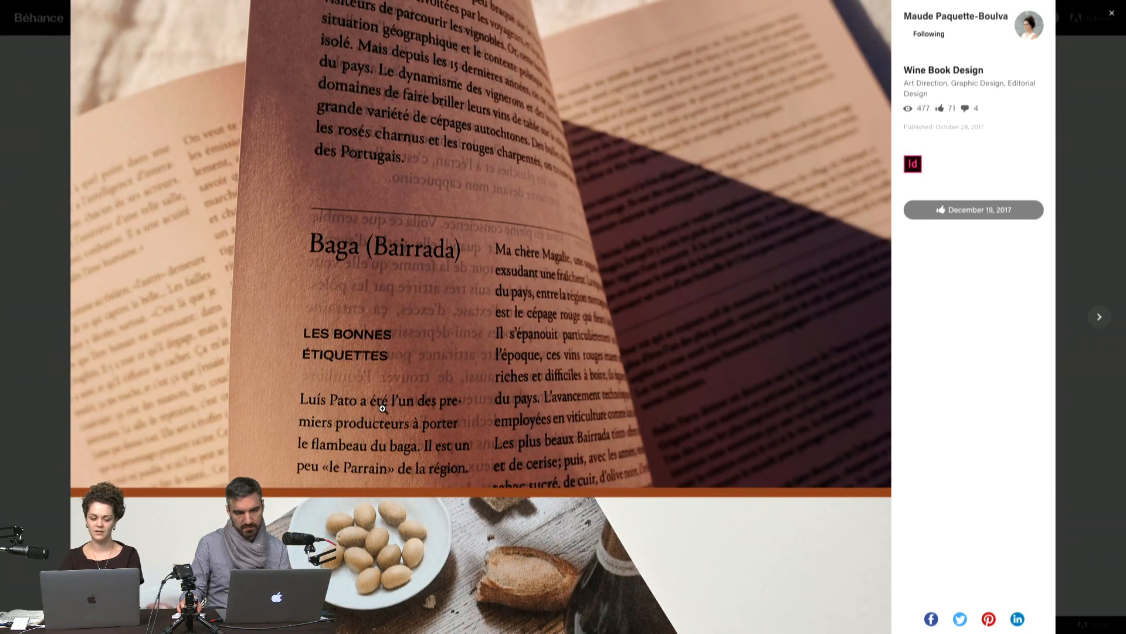
scroll(433, 354, "down", 10)
scroll(433, 354, "down", 14)
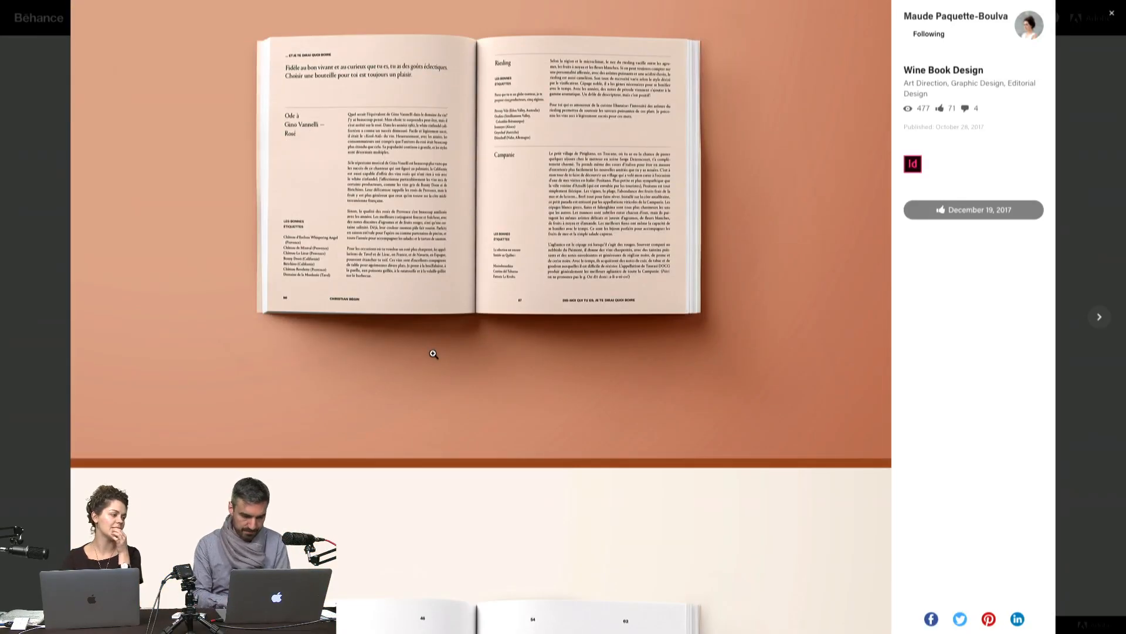
scroll(433, 354, "down", 15)
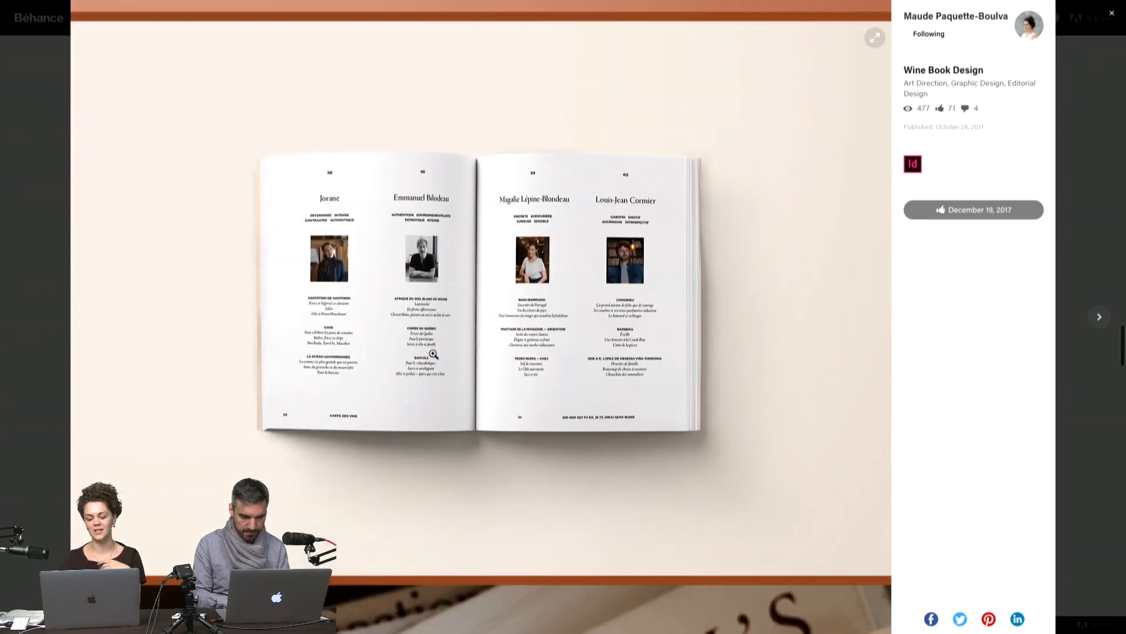
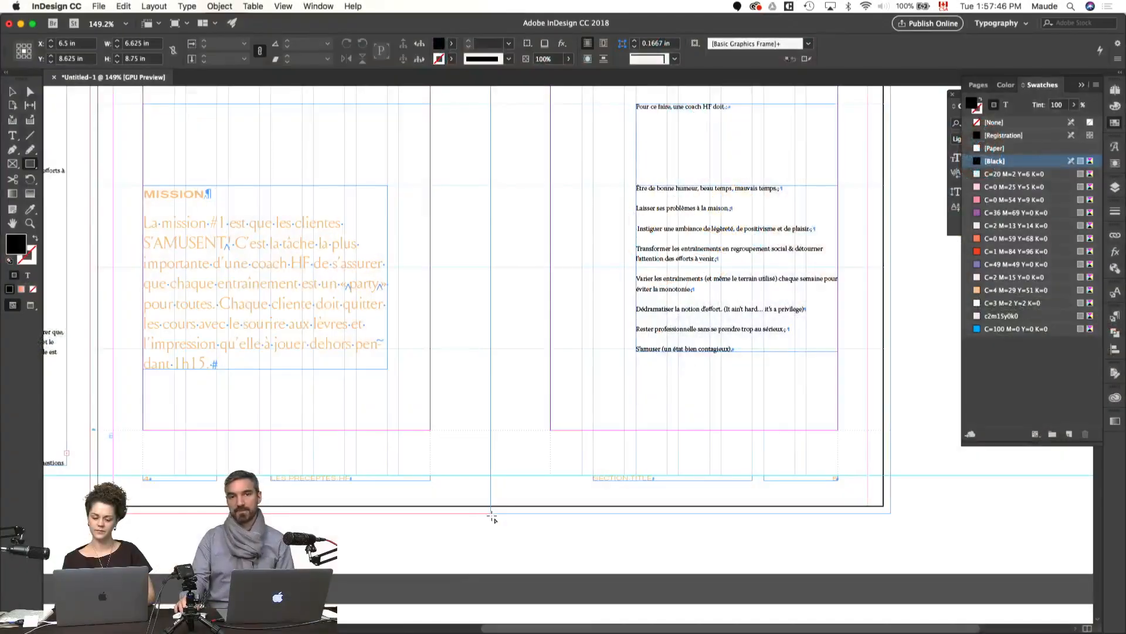
Step: Send the black rectangle covering the right page to the back and fill it with the C=4 M=29 Y=51 K=0 swatch
left_click_drag(493, 516, 493, 516)
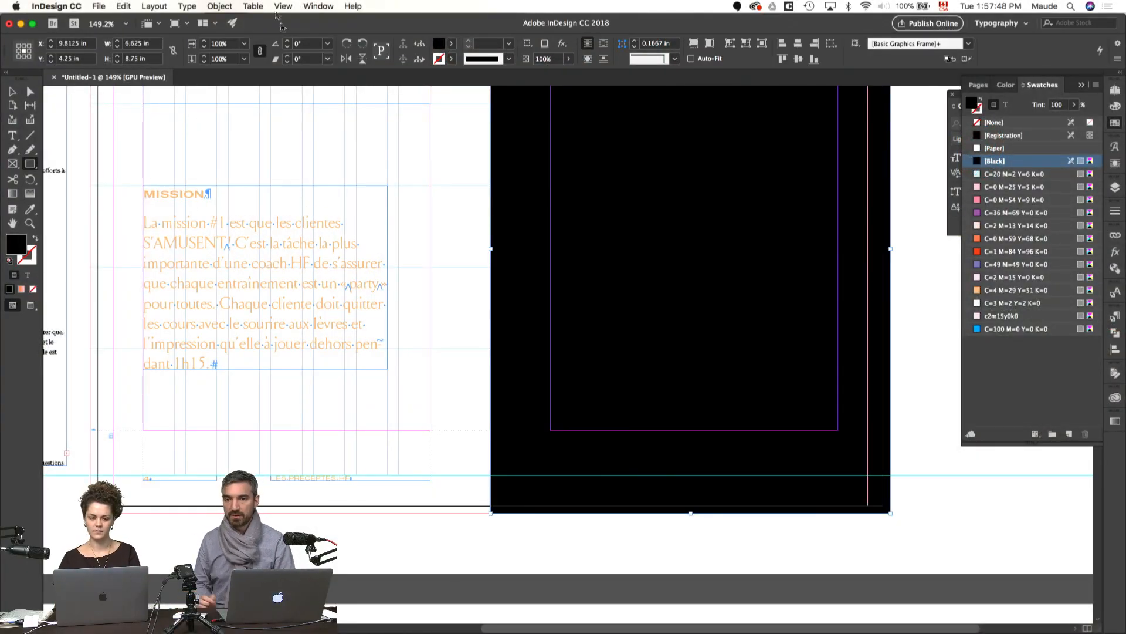
left_click(229, 5)
mouse_move(239, 43)
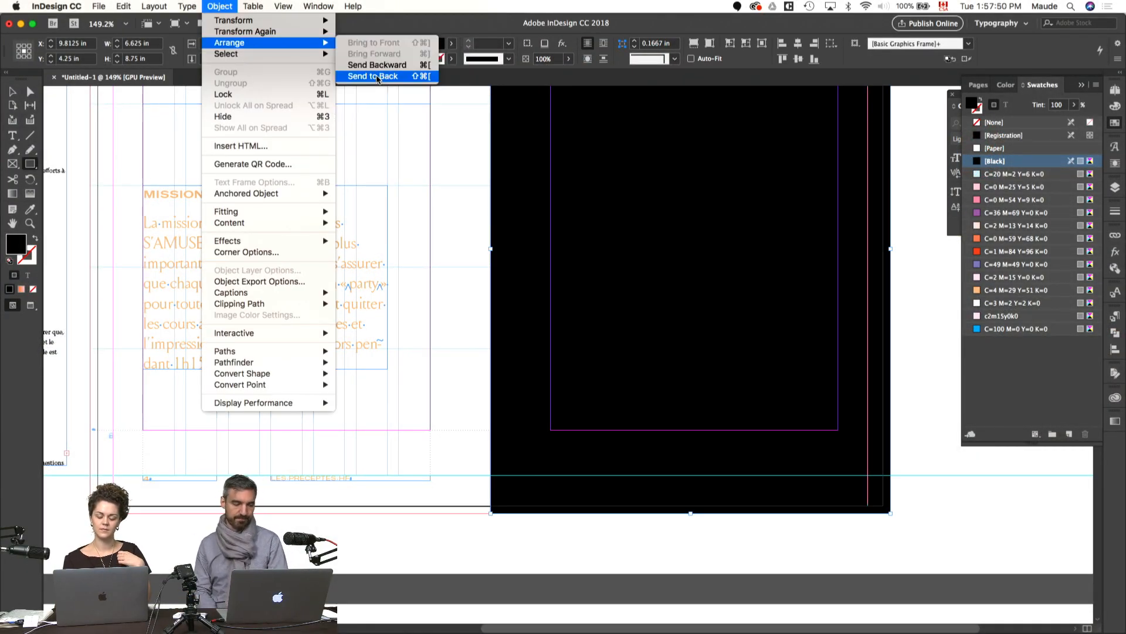
left_click(369, 76)
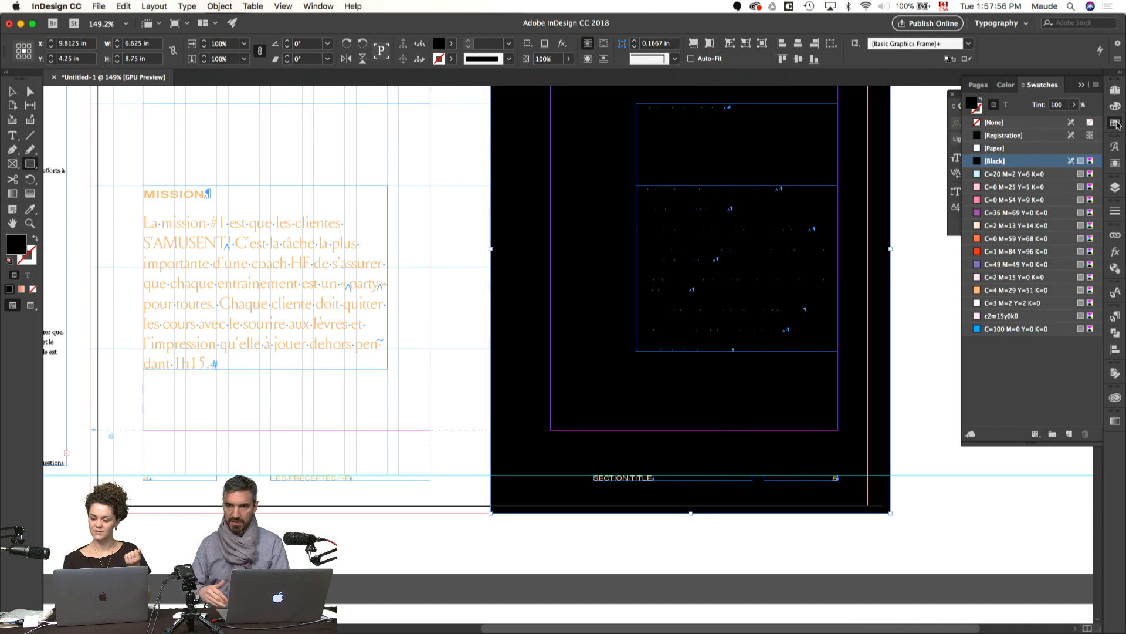
left_click(998, 290)
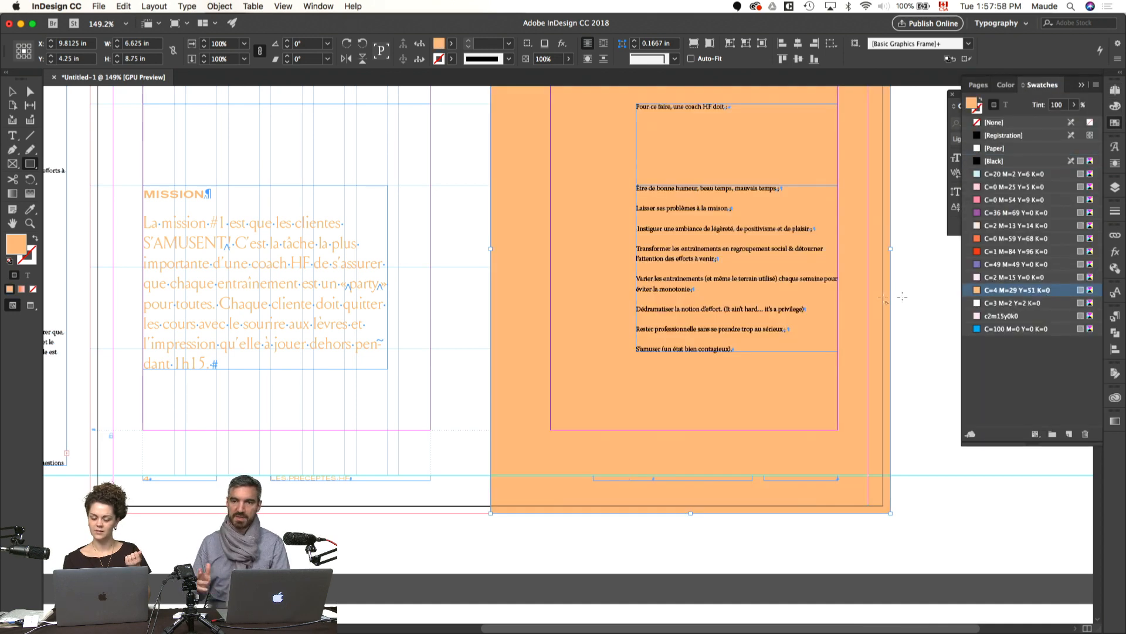
Step: Apply the Multiply blend mode to the orange background rectangle on the right page and lock it
scroll(845, 308, "up", 5)
scroll(845, 308, "right", 2)
key("v")
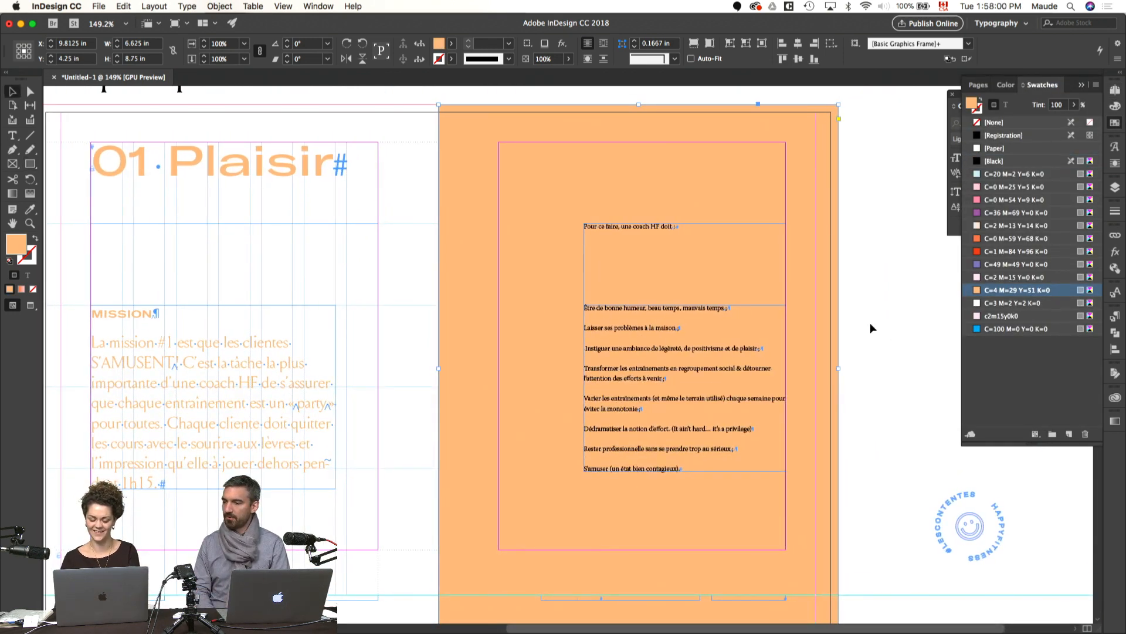
left_click(870, 326)
scroll(867, 326, "down", 1)
scroll(868, 326, "right", 1)
left_click(812, 316)
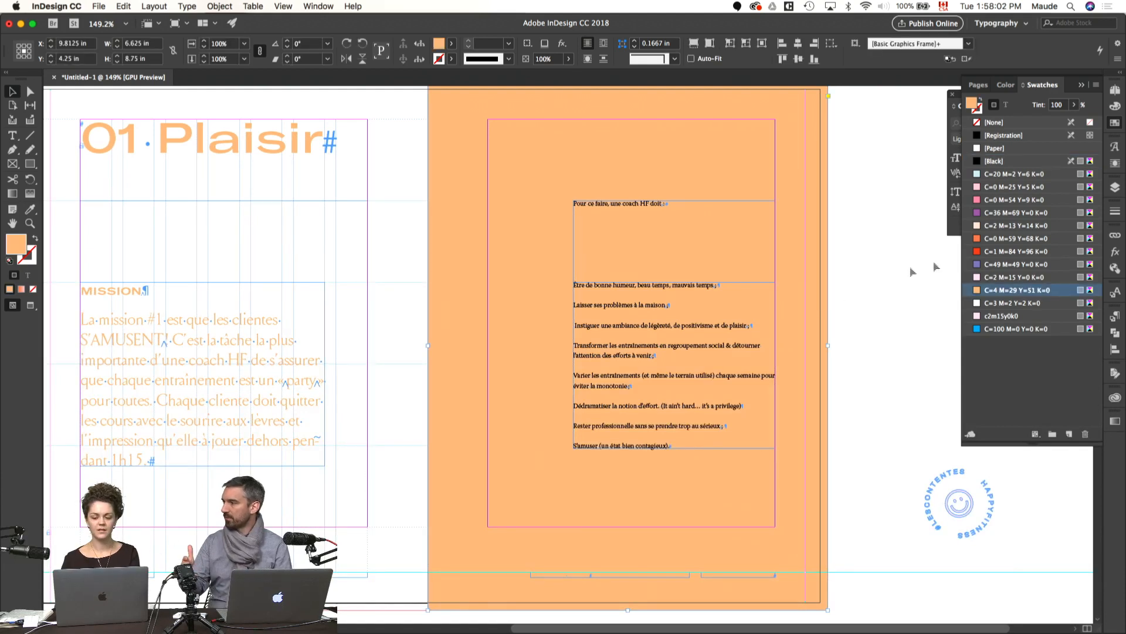
left_click(1116, 240)
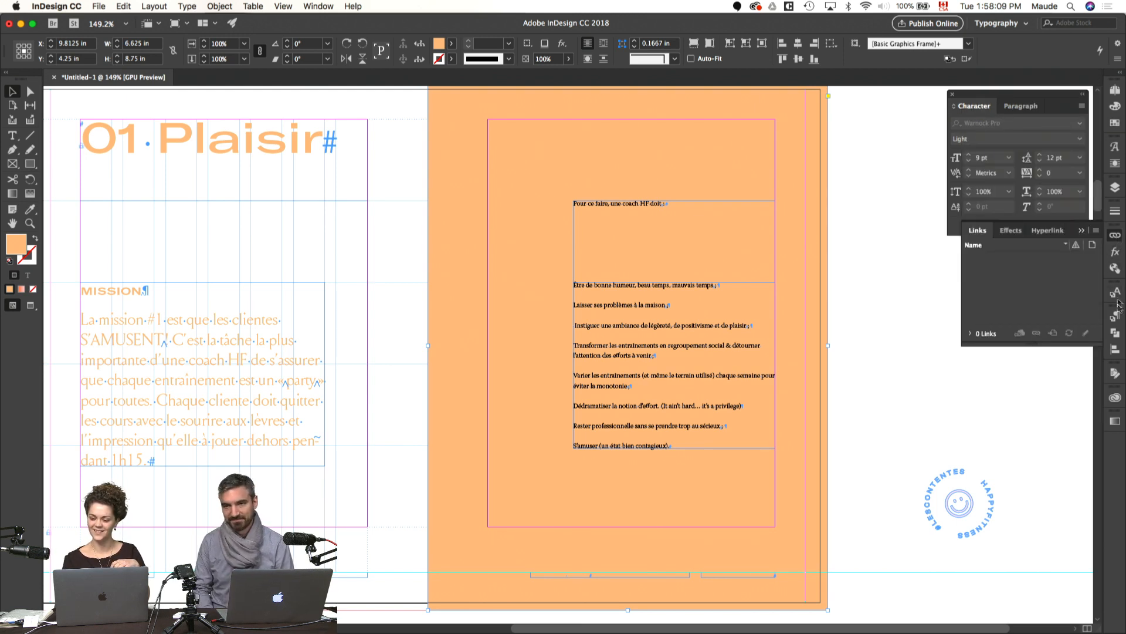
left_click(1115, 252)
left_click(996, 249)
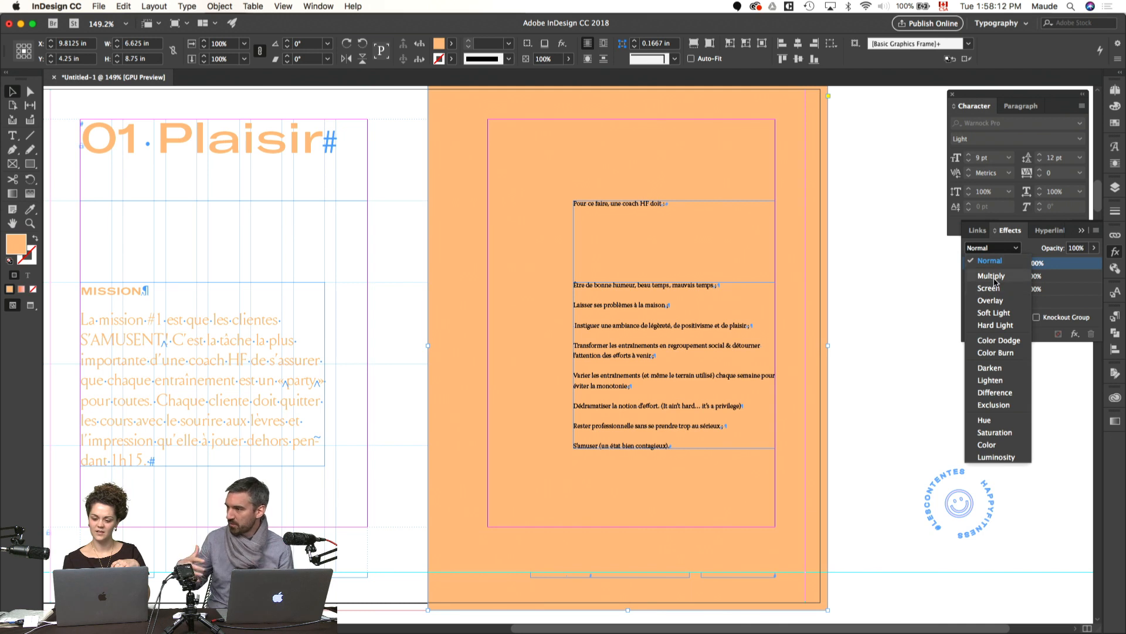
left_click(993, 276)
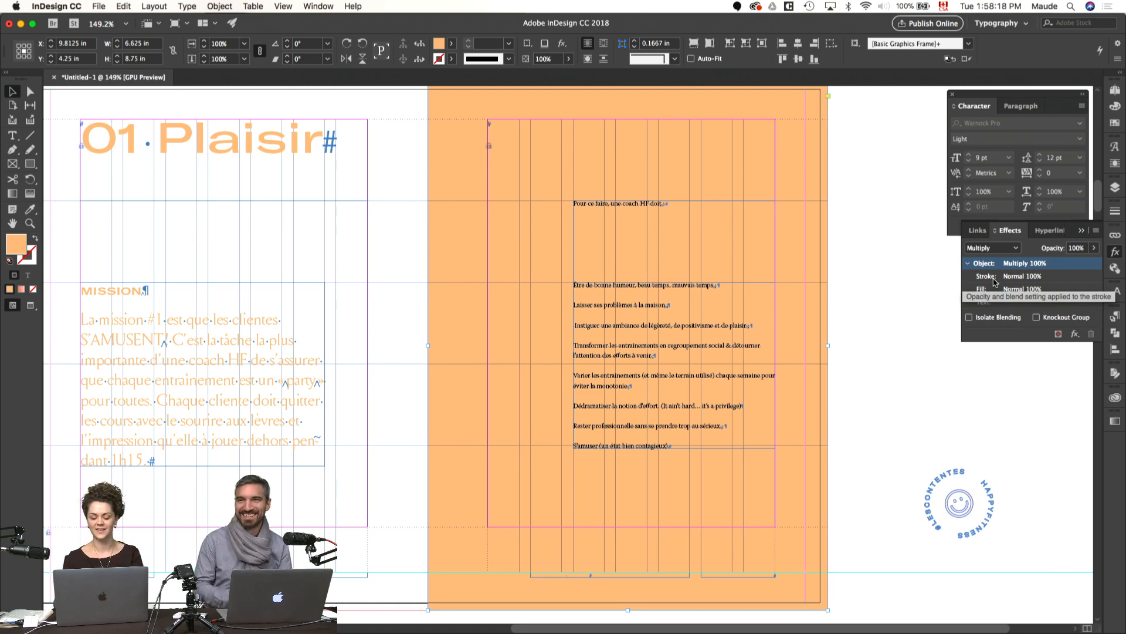
key("super+l")
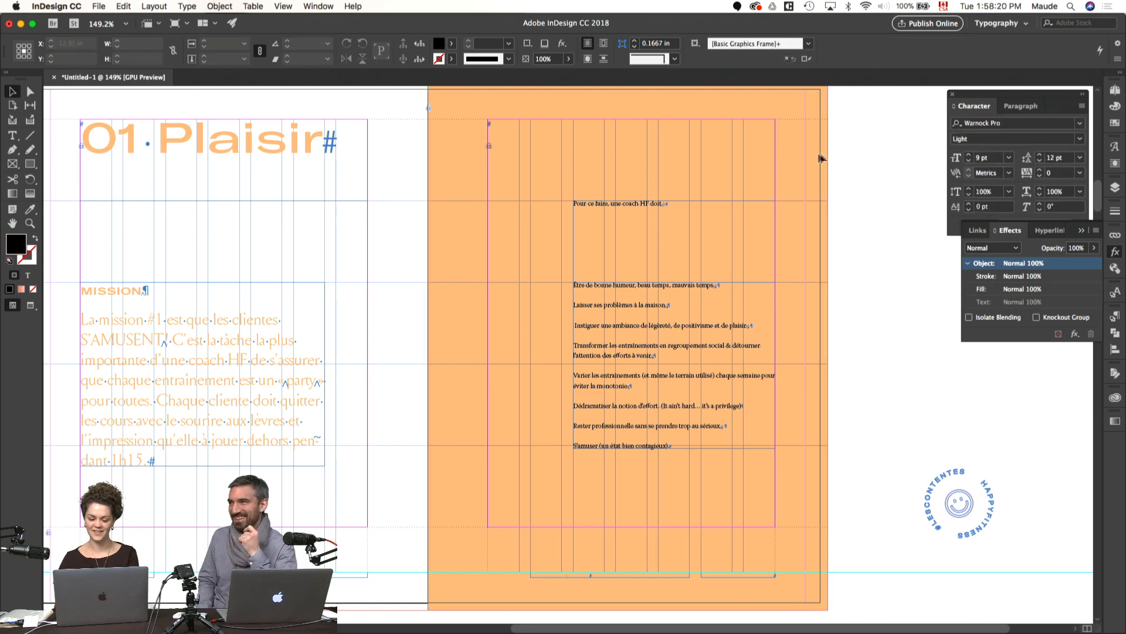
Step: Set the text colour of all text frames on the orange page to the Paper swatch
left_click_drag(851, 136, 512, 572)
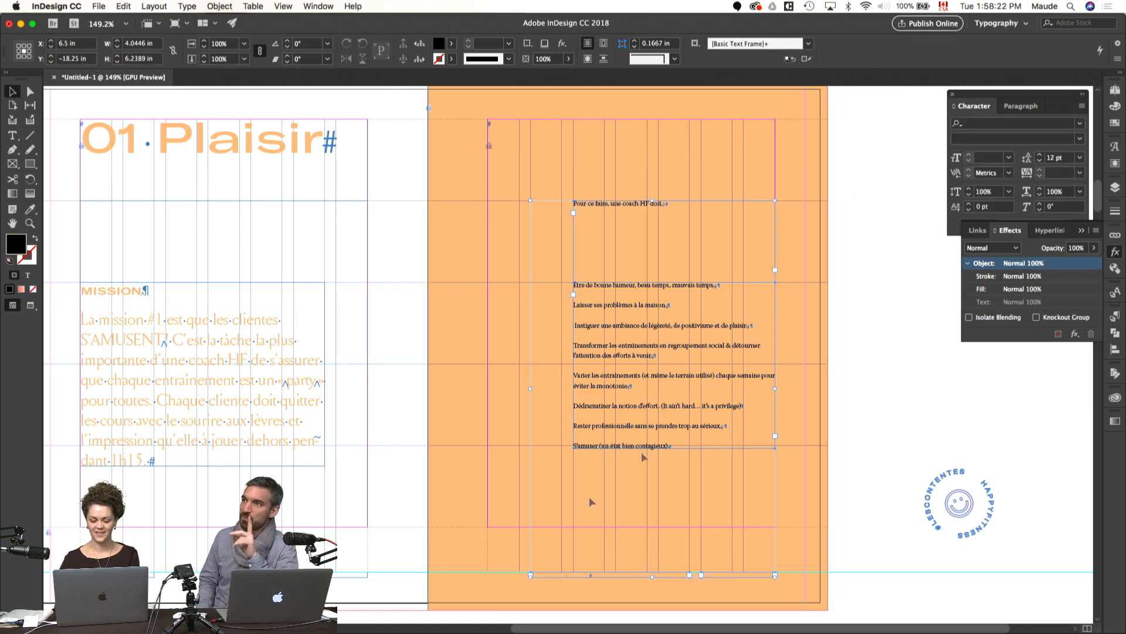
left_click(1115, 123)
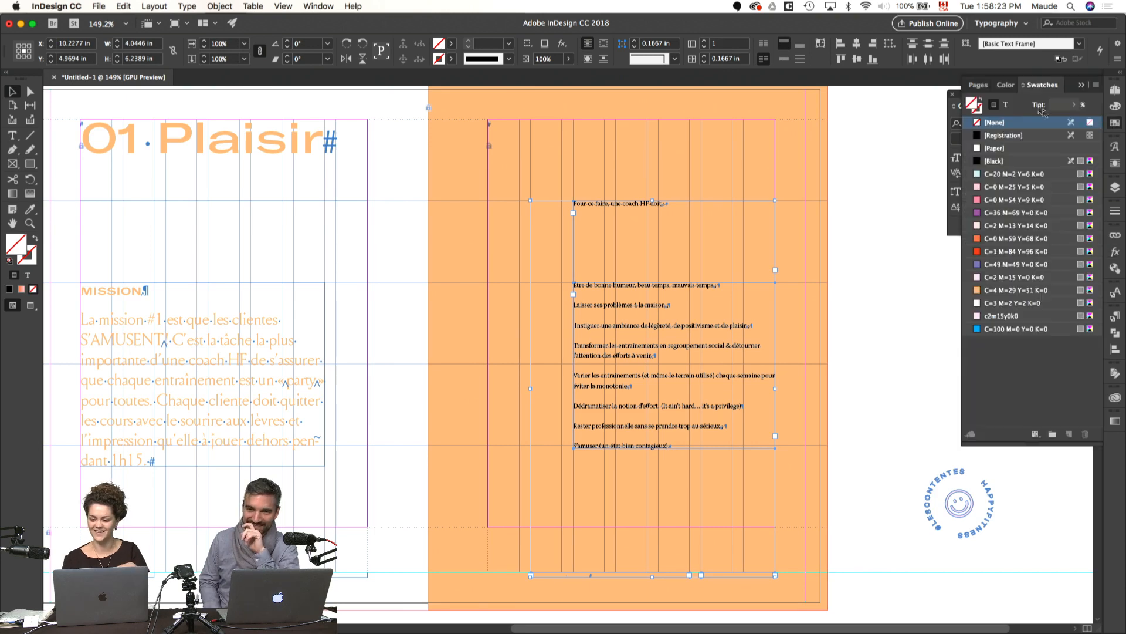
left_click(1006, 107)
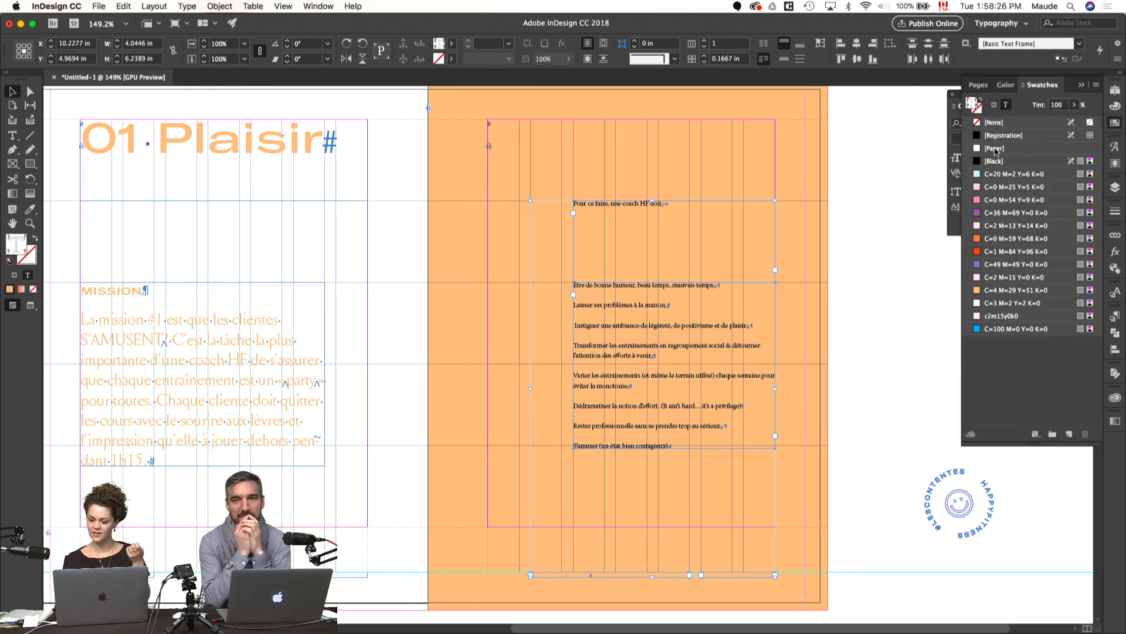
left_click(995, 148)
left_click(864, 255)
Step: Copy the MISSION heading's text formatting onto the whole list on the orange page and recolour the list text to Paper
key("w")
scroll(848, 304, "left", 2)
double_click(744, 327)
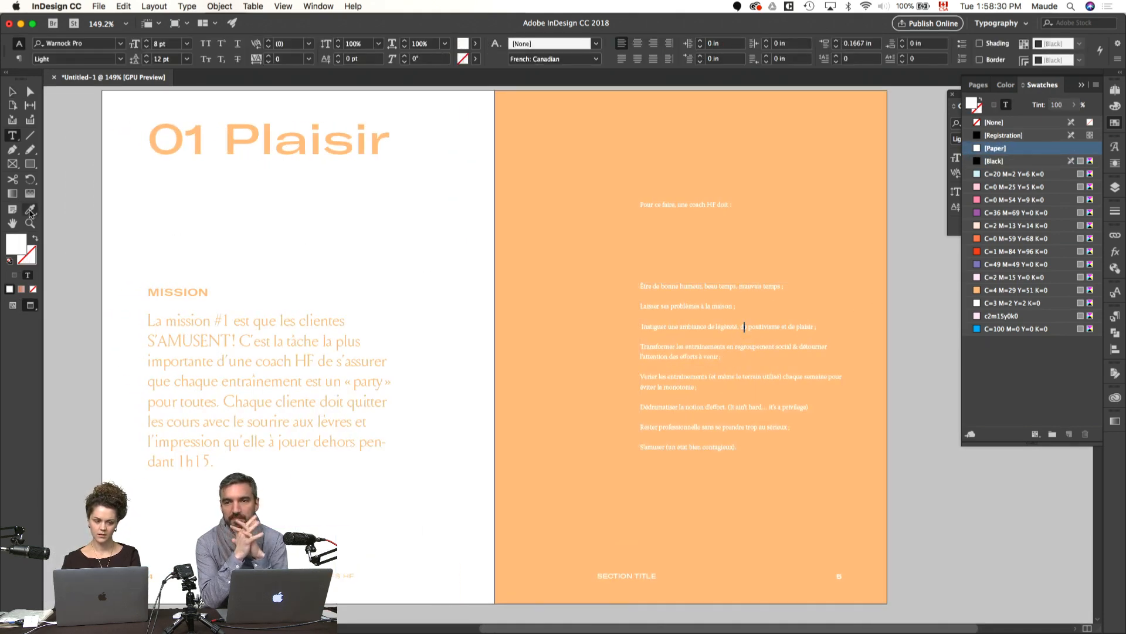
key("super+a")
left_click(29, 210)
left_click(163, 285)
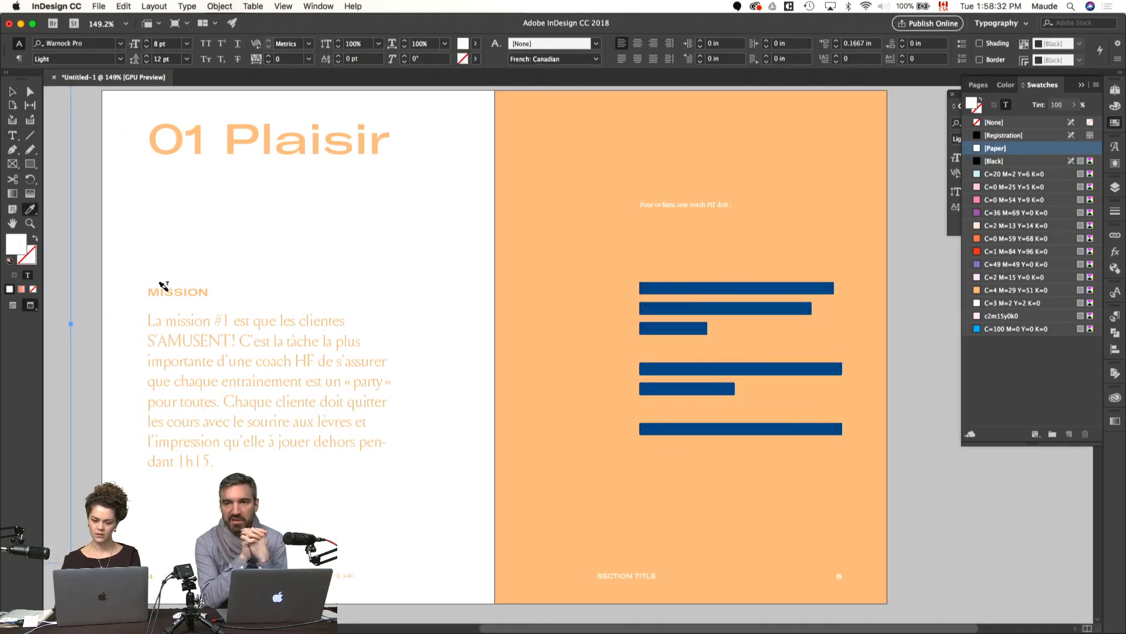
left_click(995, 149)
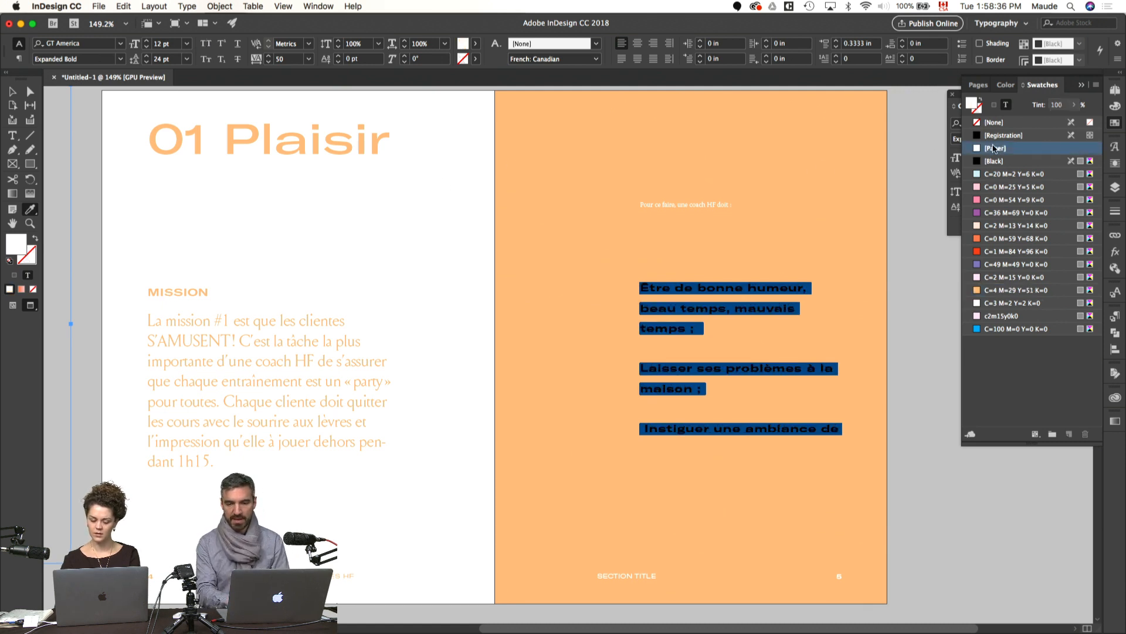
Step: Set the list text's tracking to 0 and its leading to 16 pt
key("super+t")
left_click(1040, 178)
left_click(1040, 178)
key("super+t")
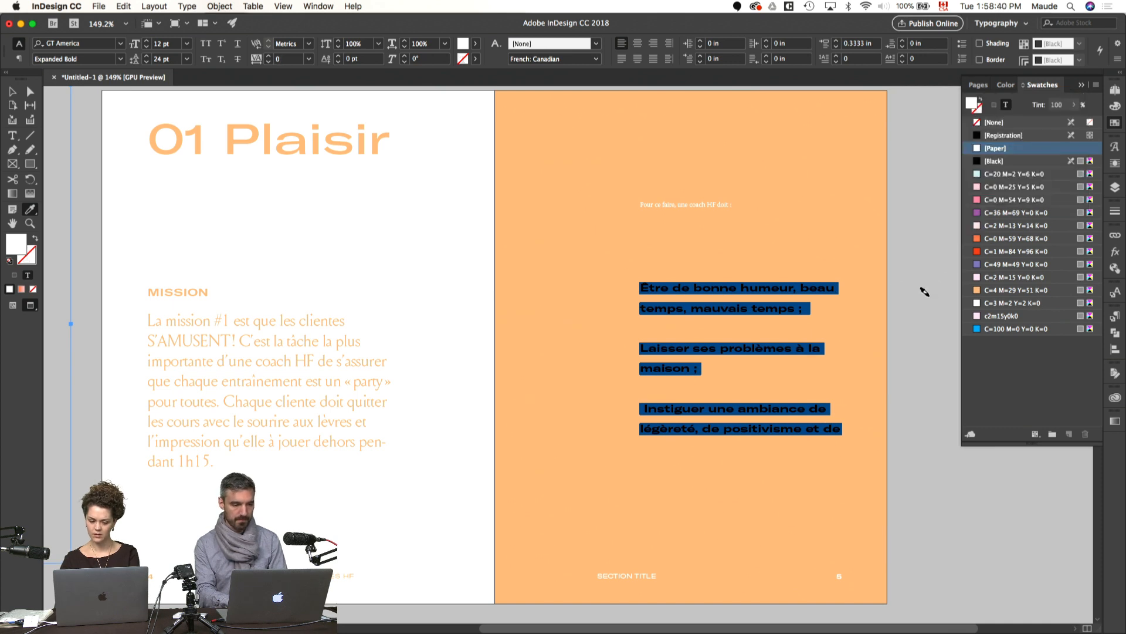
key("Escape")
key("super+t")
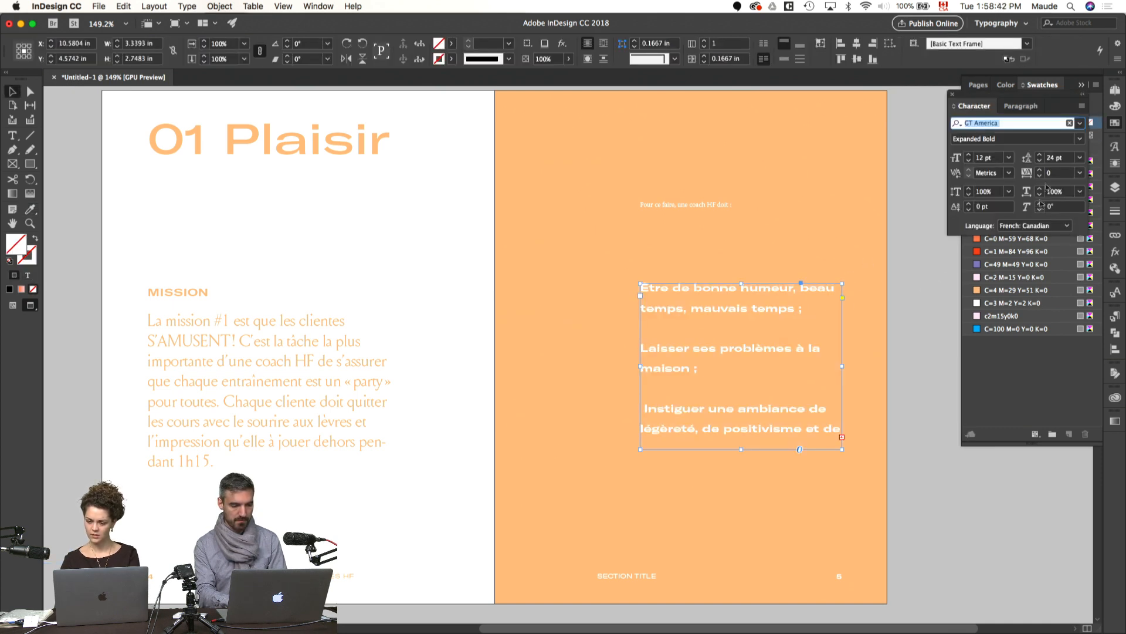
left_click(1055, 158)
type("16")
key("Return")
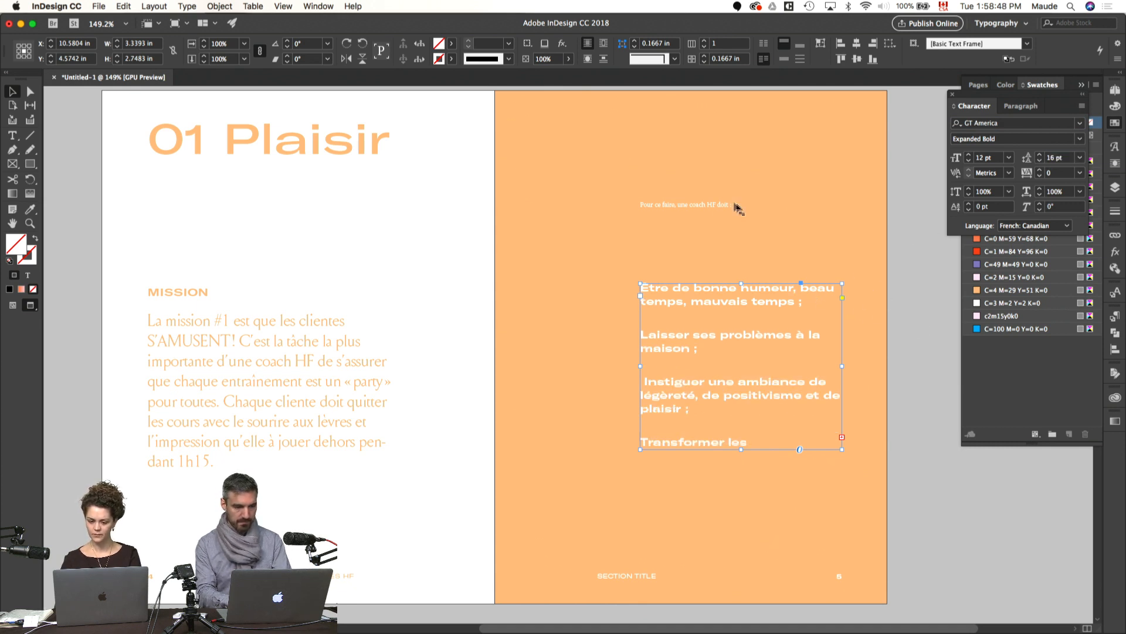
Step: Move the "Pour ce faire, une coach HF doit" text frame off the orange page onto the pasteboard
key("w")
left_click(701, 215)
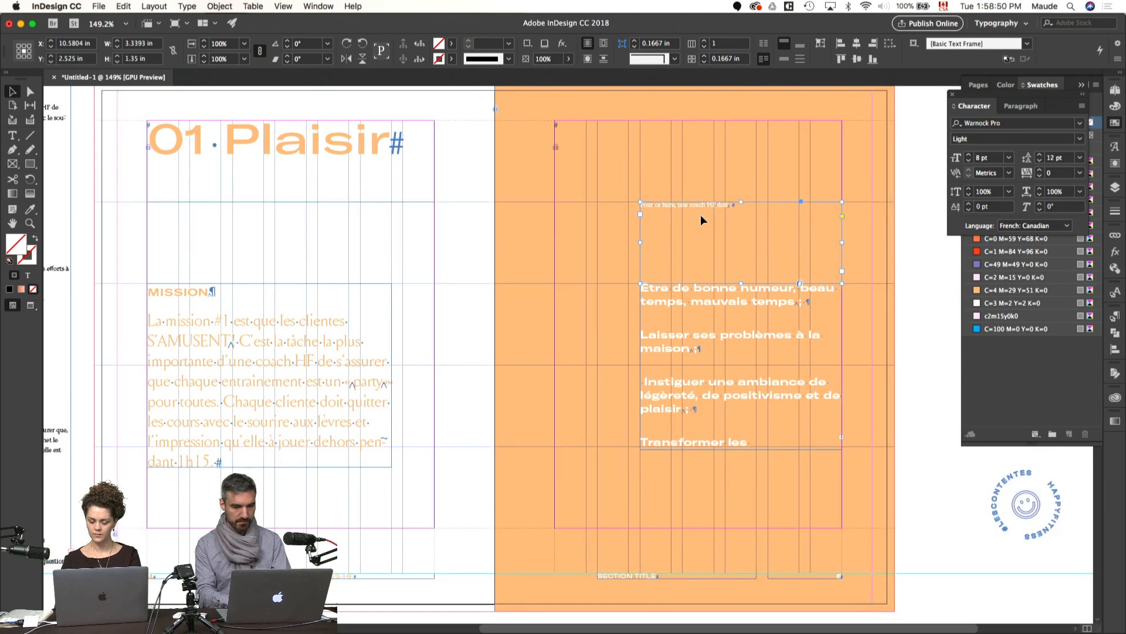
left_click_drag(699, 215, 950, 280)
Step: Fit the list's text frame to its content and move it slightly higher on the orange page
left_click(773, 294)
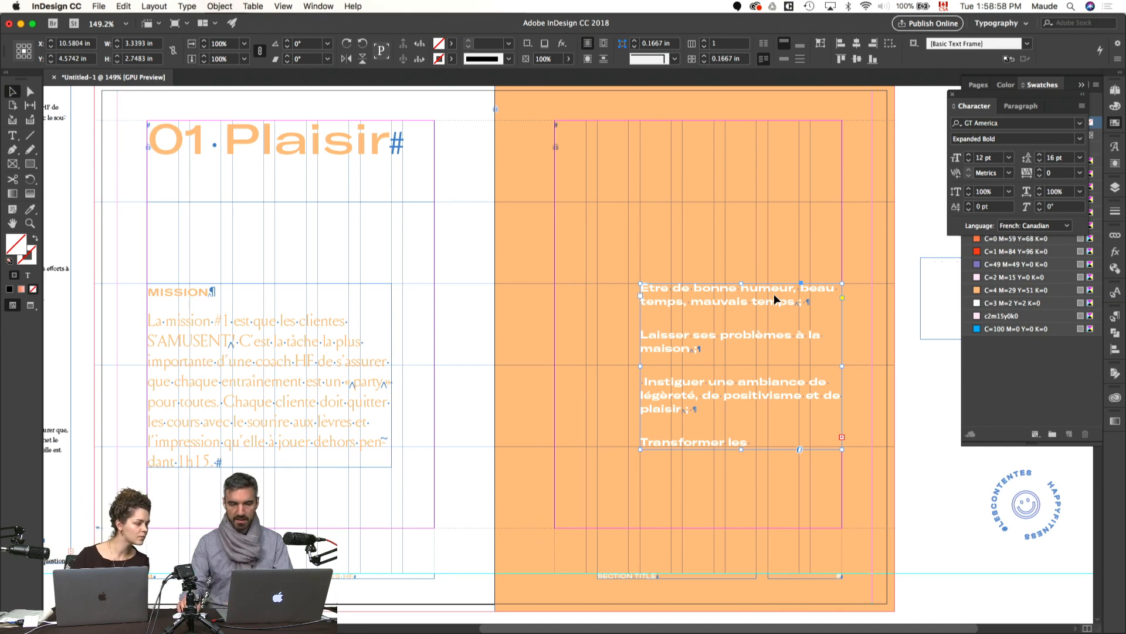
key("alt+super+c")
left_click_drag(731, 345, 725, 306)
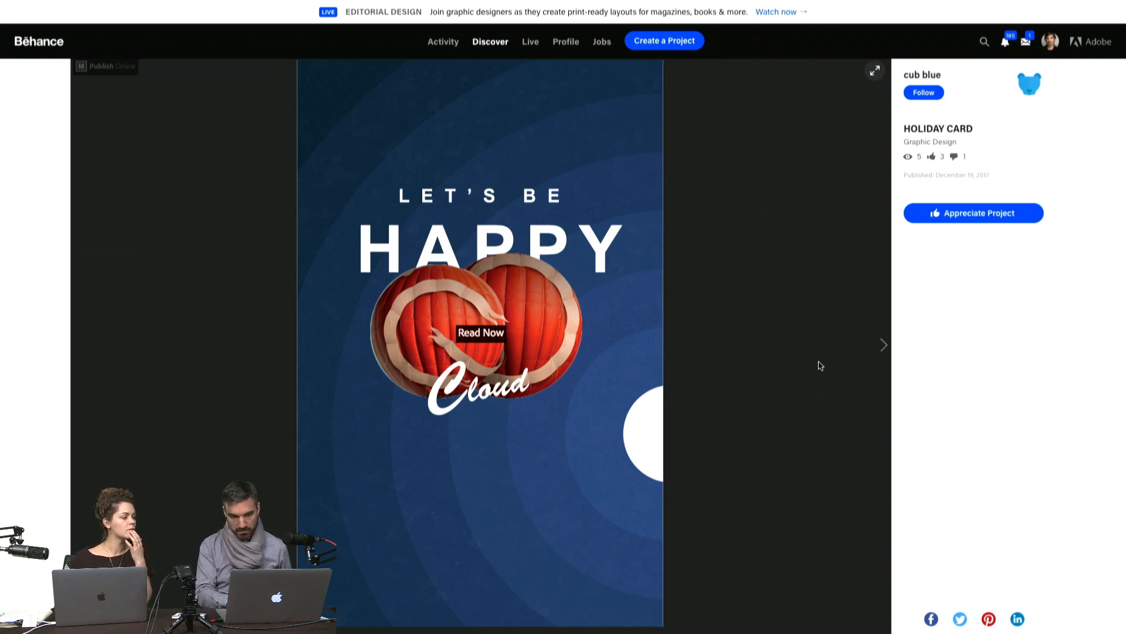
Step: View the HOLIDAY CARD project on Behance in full screen and page back and forth through it
left_click(884, 346)
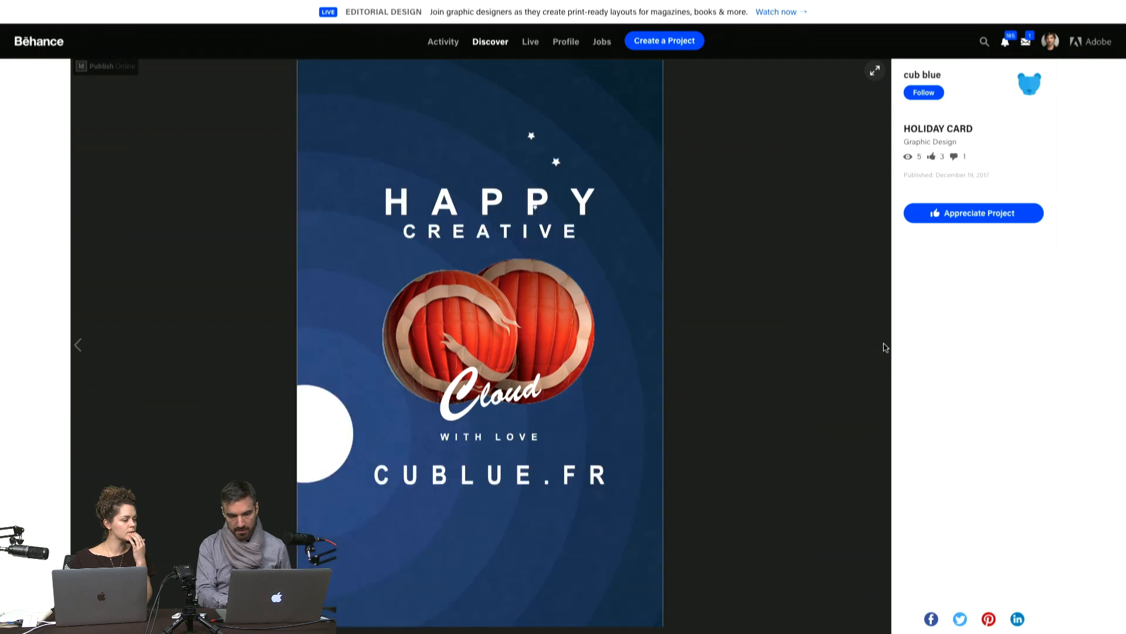
left_click(360, 379)
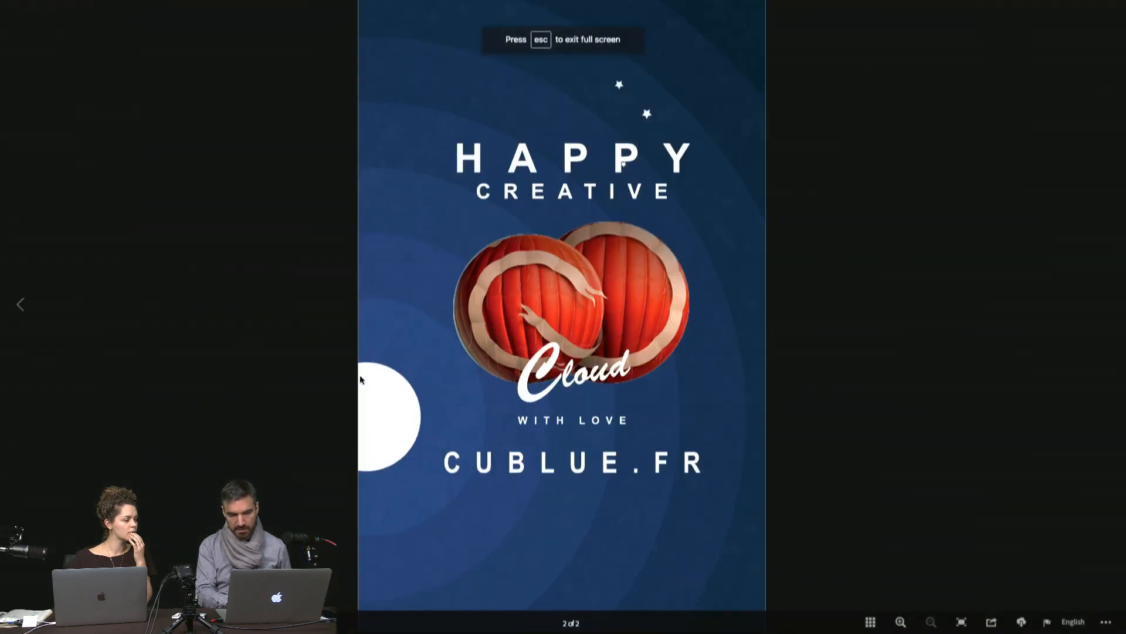
left_click(18, 306)
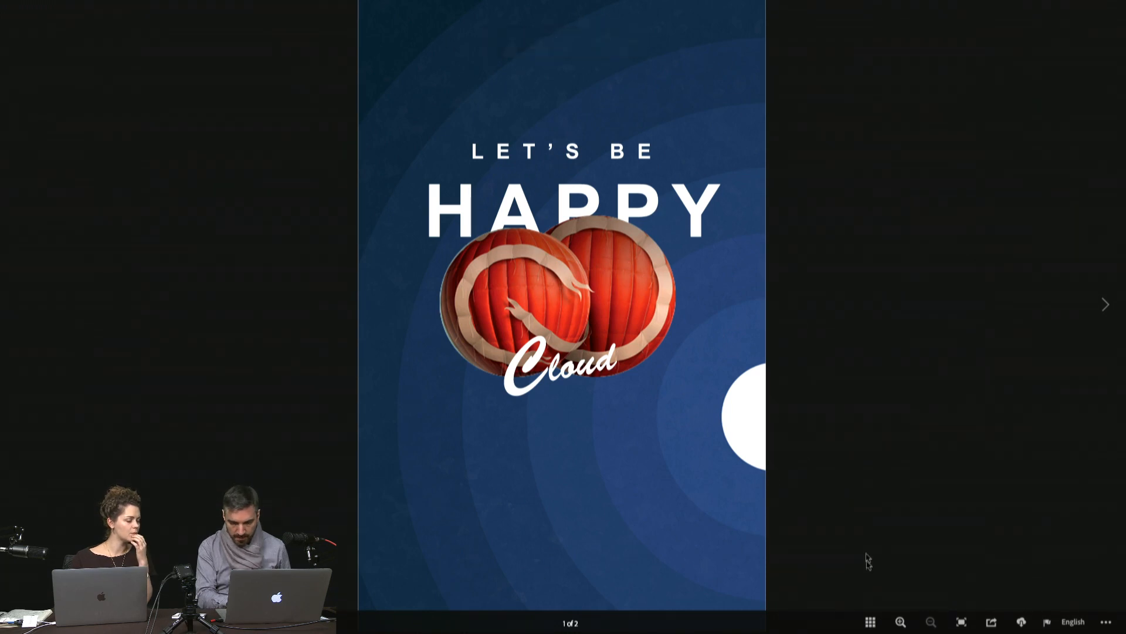
left_click(871, 623)
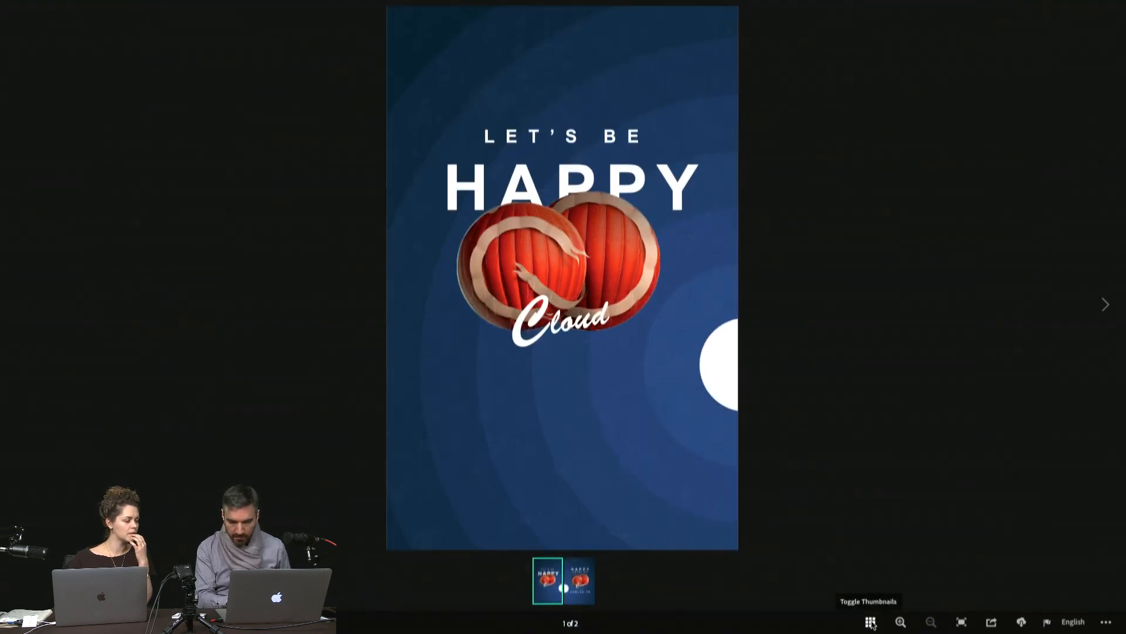
left_click(871, 624)
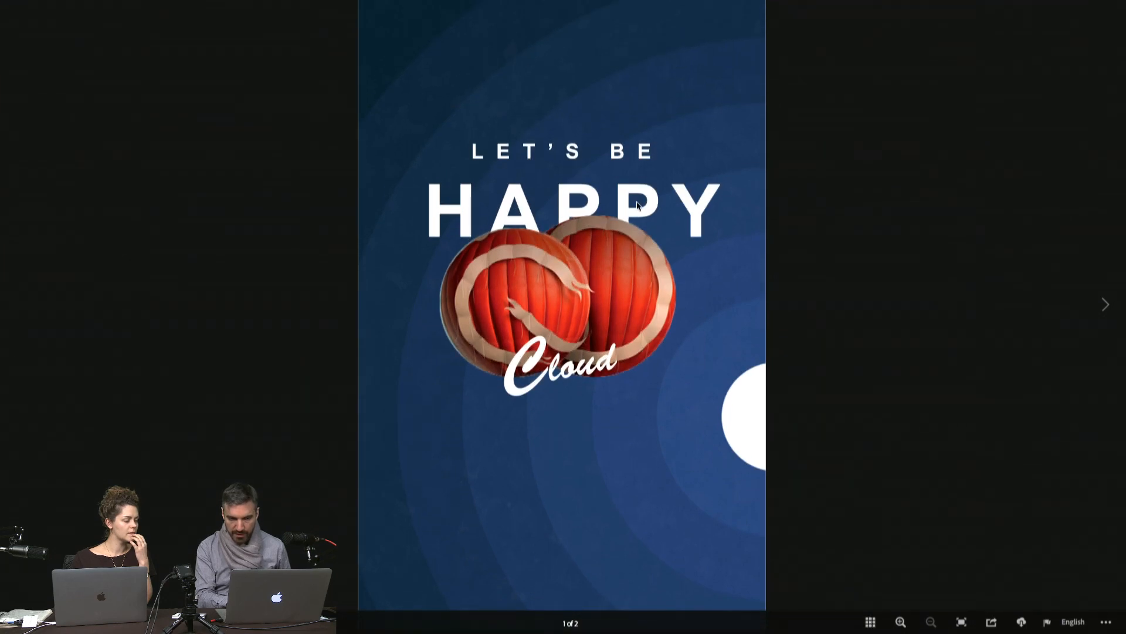
left_click(1106, 307)
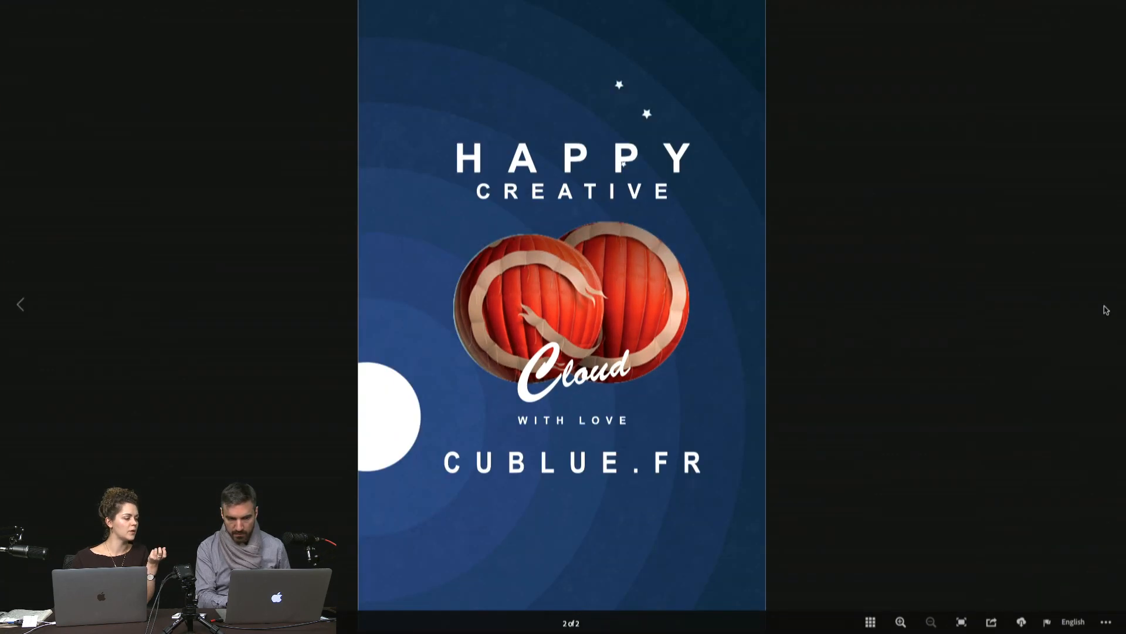
left_click(20, 300)
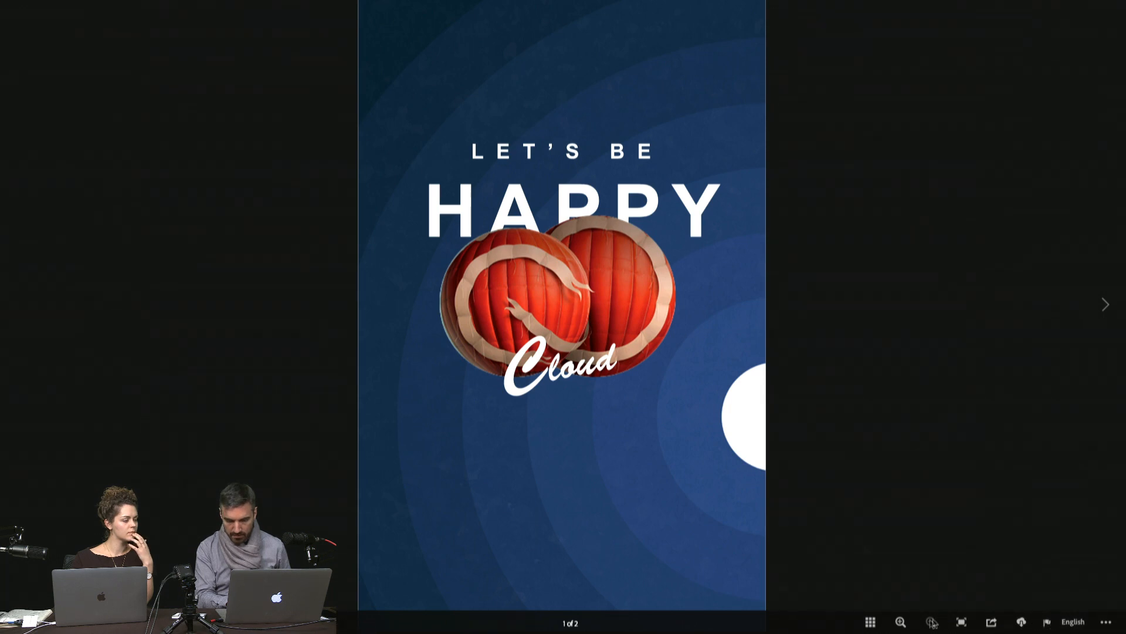
Step: Check the holiday card viewer's page thumbnails and additional options, and exit full screen
left_click(870, 623)
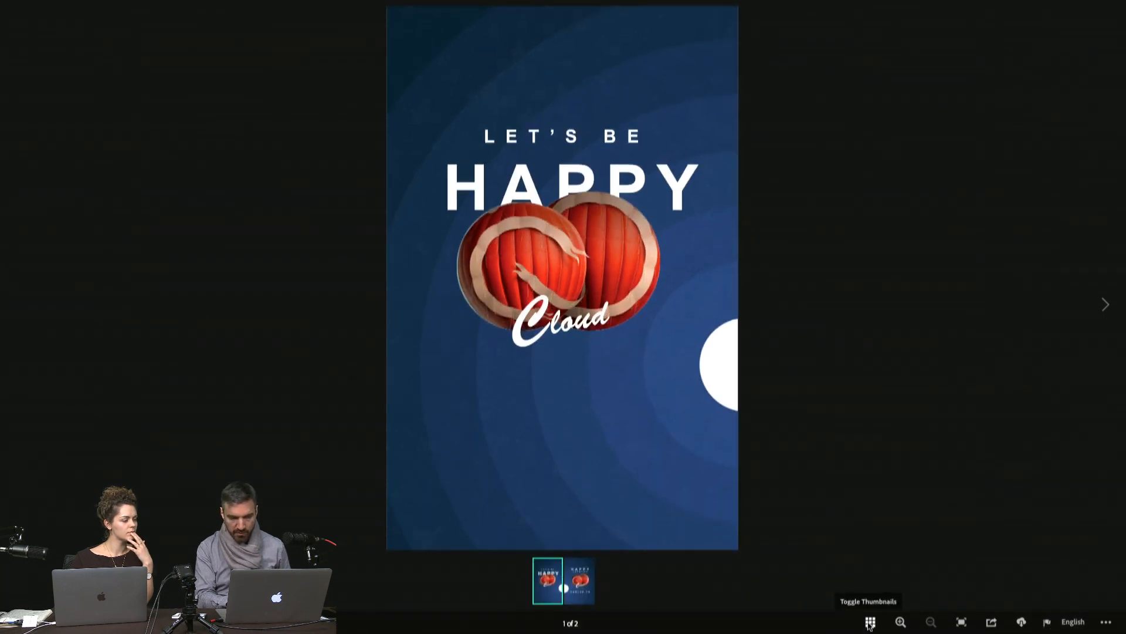
left_click(870, 624)
left_click(1107, 623)
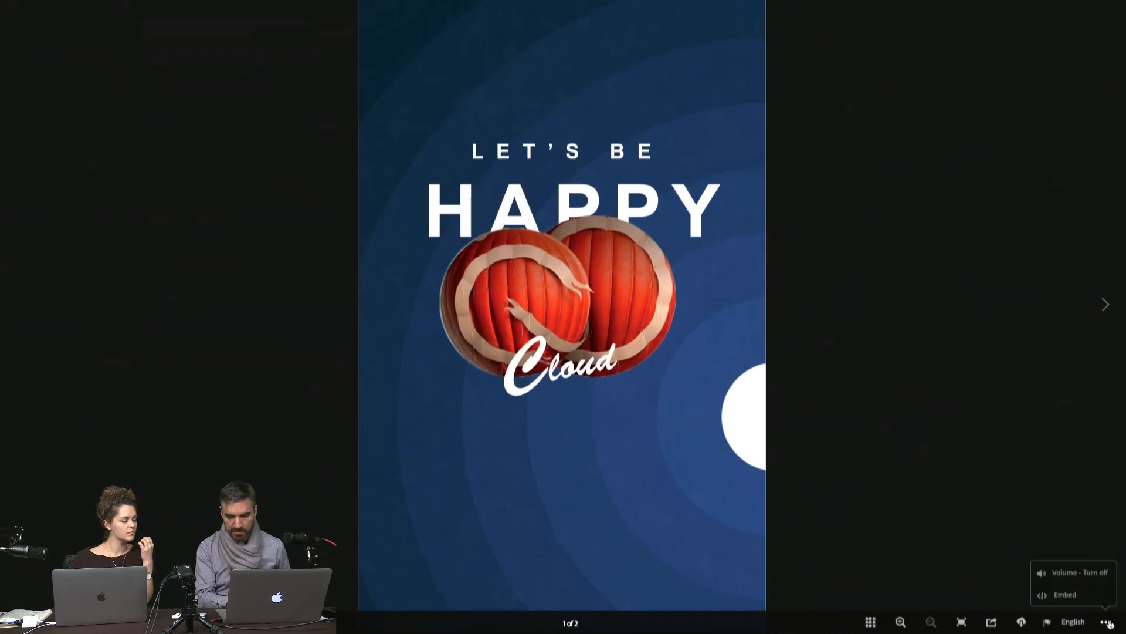
left_click(1109, 623)
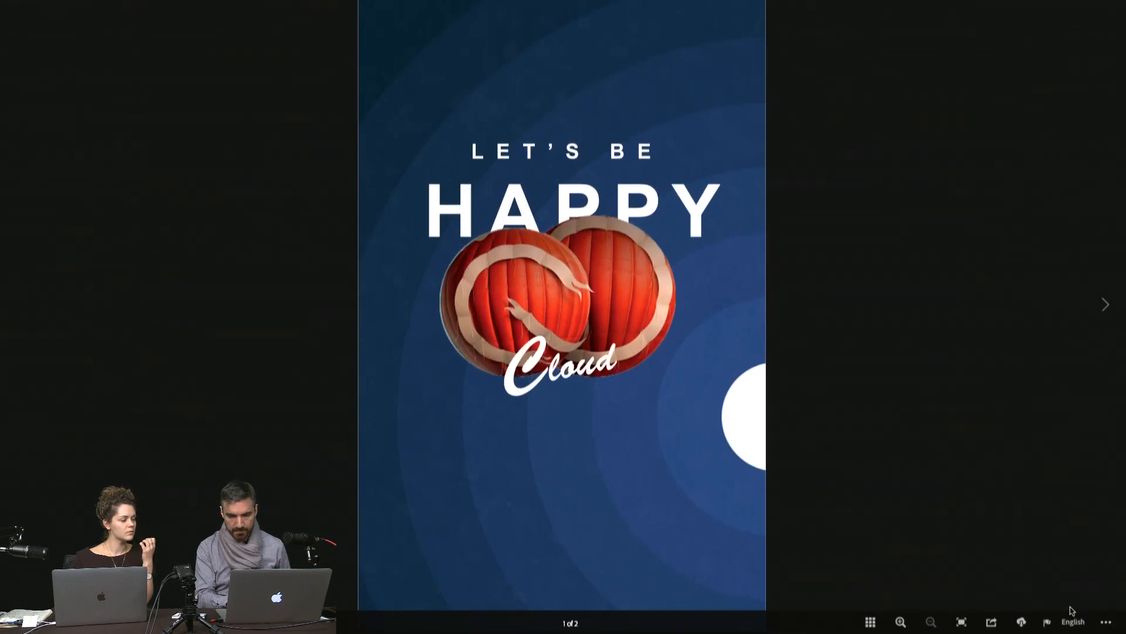
left_click(1105, 623)
left_click(1104, 623)
key("Escape")
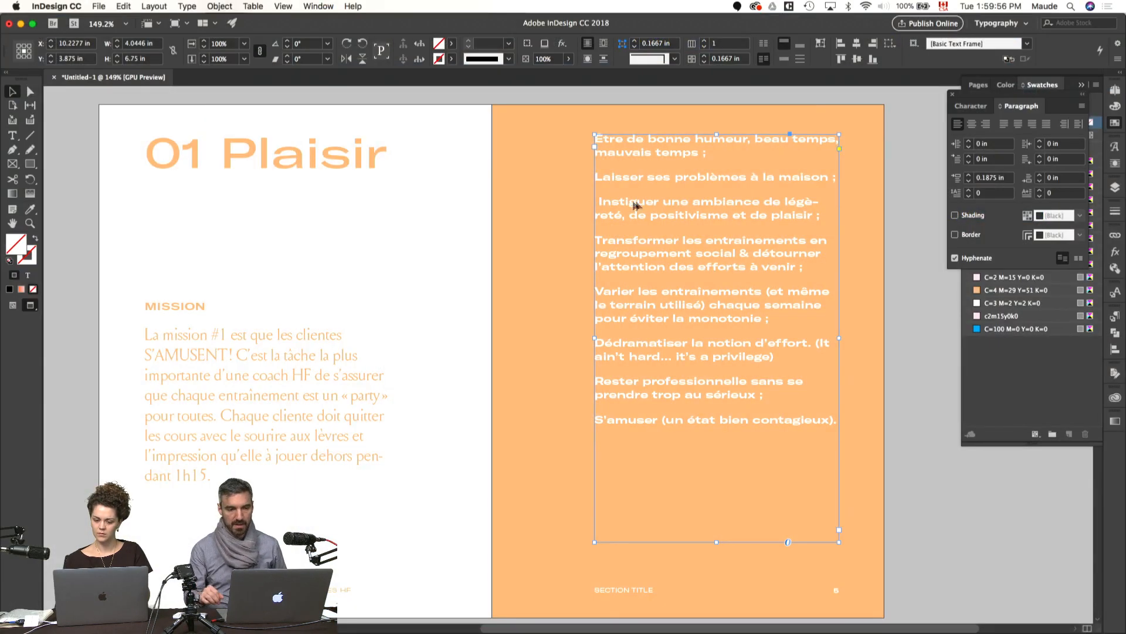
Step: In the InDesign layout, delete the extra space before "Instiguer" in the third list item
left_click(607, 197)
left_click_drag(601, 201, 595, 201)
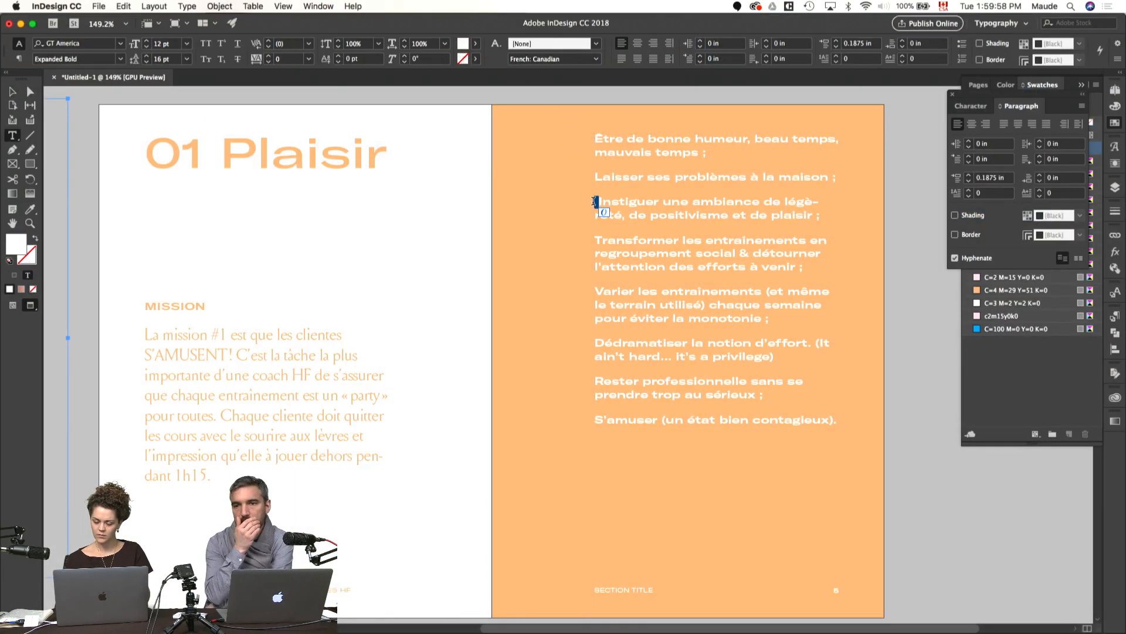
key("BackSpace")
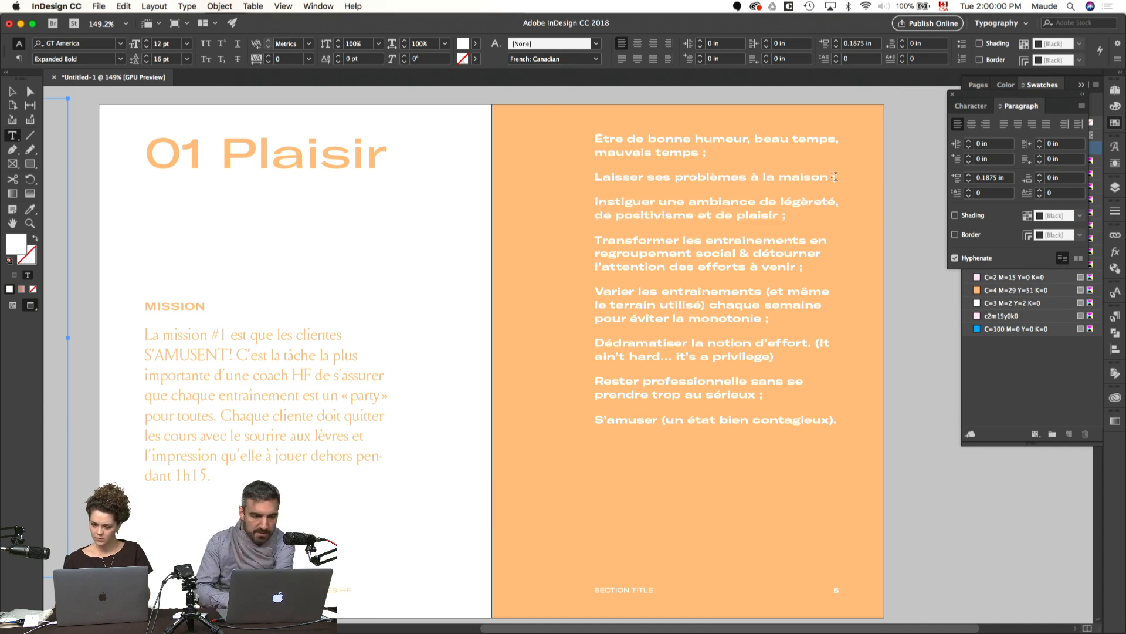
Step: Delete the semicolons ending the first three list items on the orange page
left_click_drag(839, 177, 828, 177)
key("BackSpace")
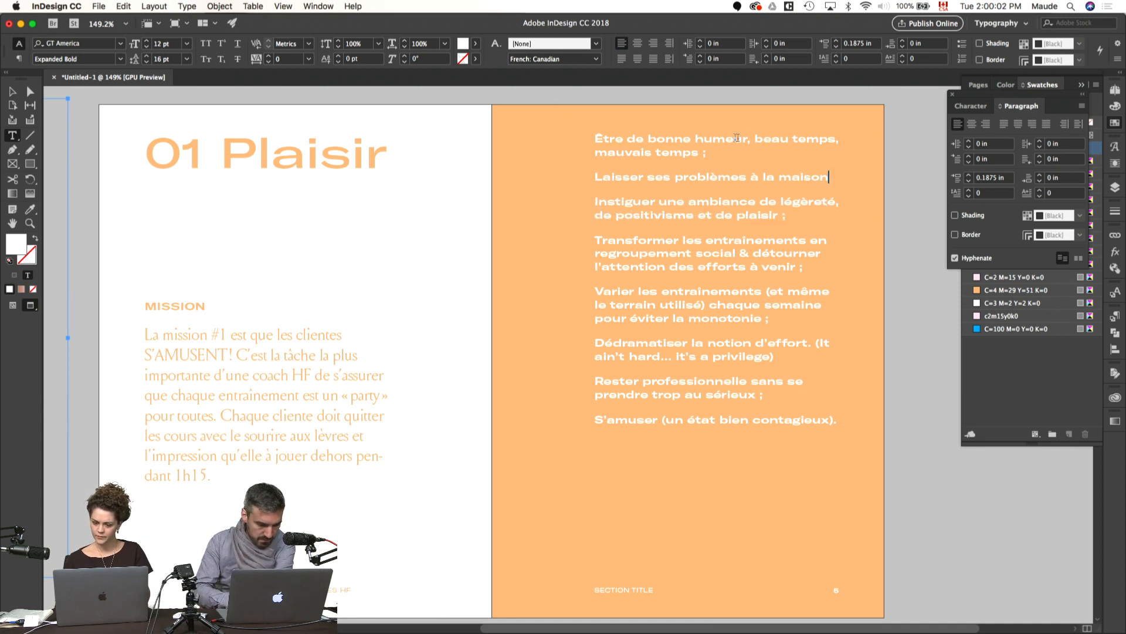
left_click_drag(716, 152, 712, 152)
key("BackSpace")
key("BackSpace")
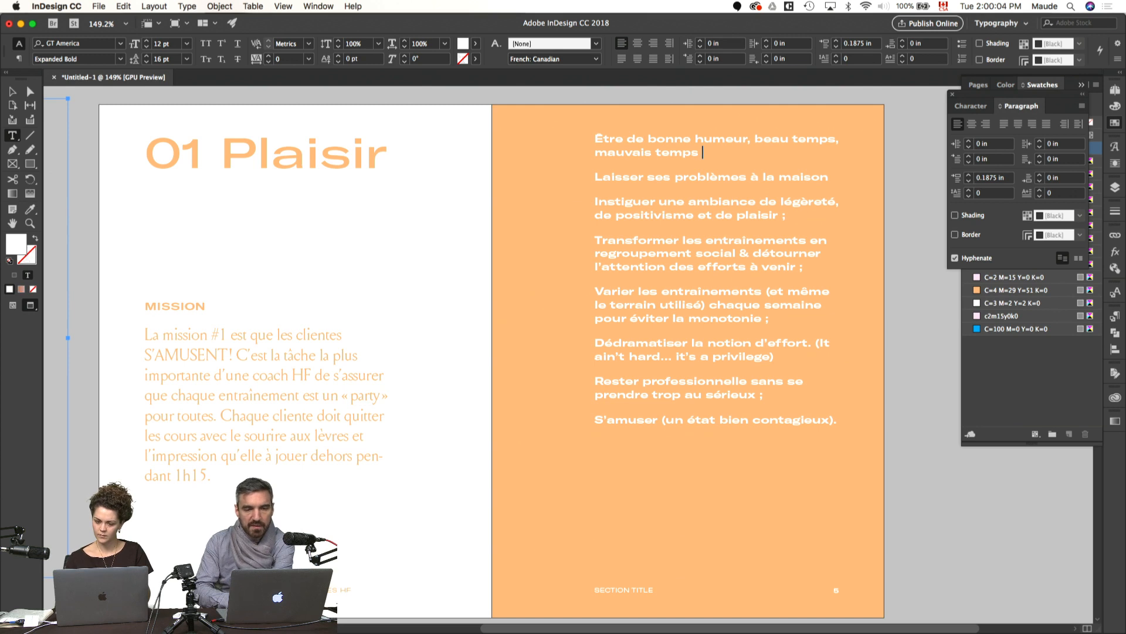
left_click(792, 217)
key("BackSpace")
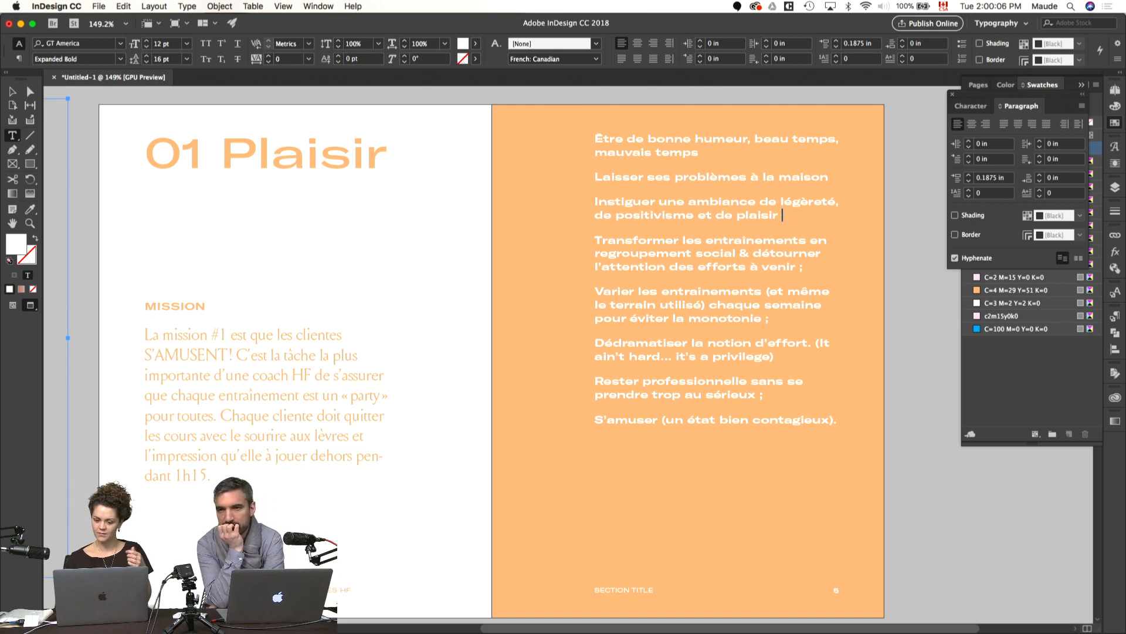
Step: Delete the semicolons and preceding spaces after "venir", "monotonie" and "sérieux" in the remaining list items
left_click(806, 267)
key("BackSpace")
key("BackSpace")
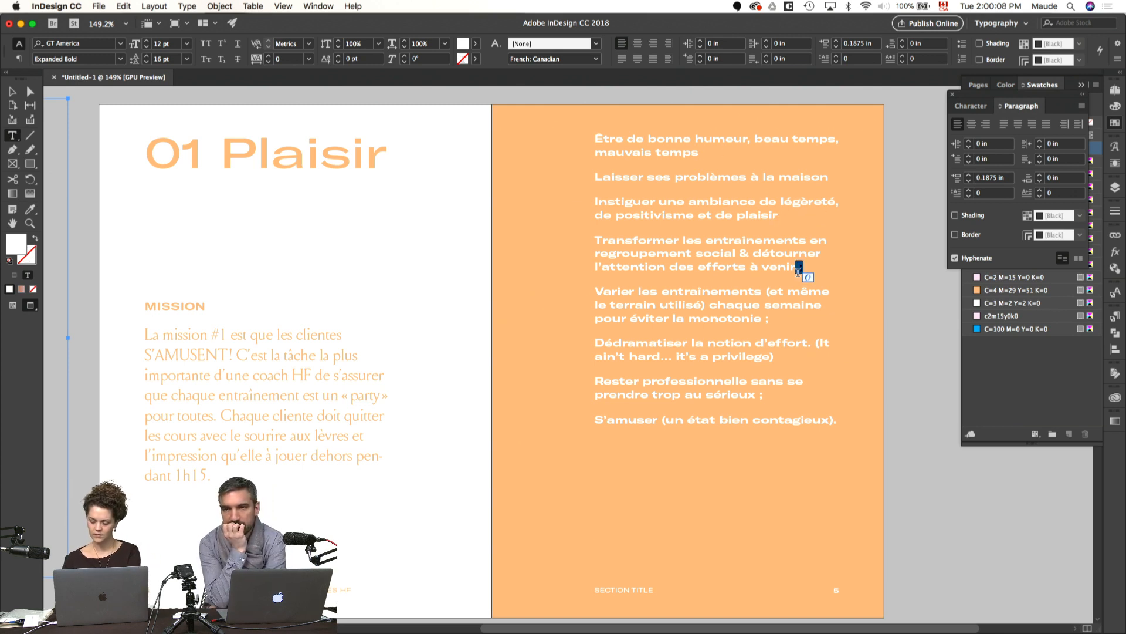
left_click(774, 319)
key("BackSpace")
key("BackSpace")
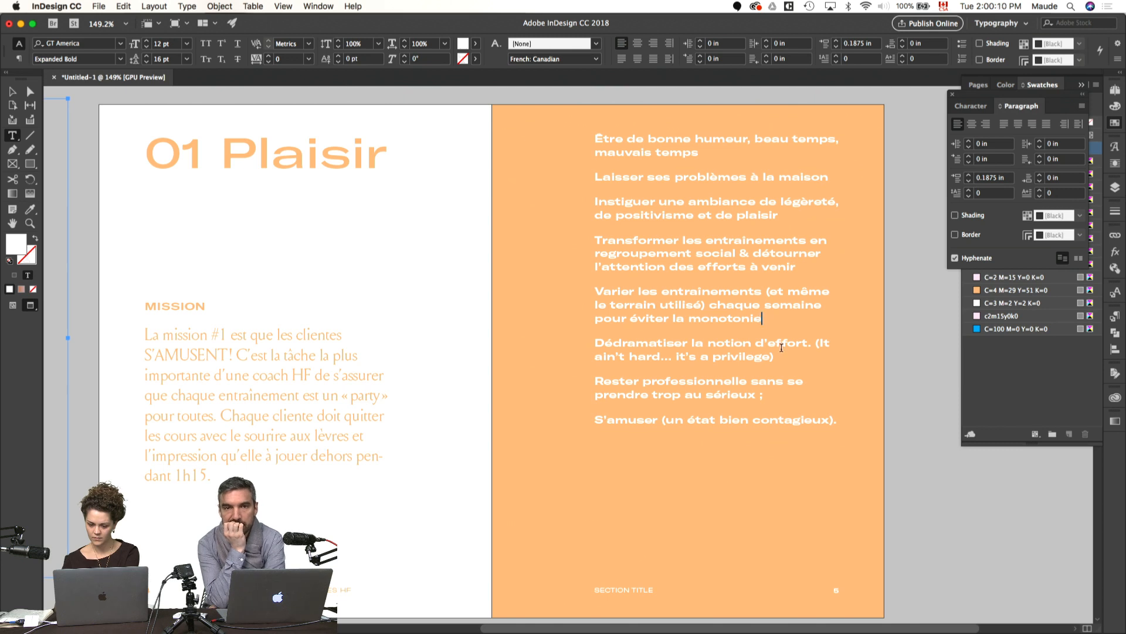
left_click_drag(768, 395, 757, 396)
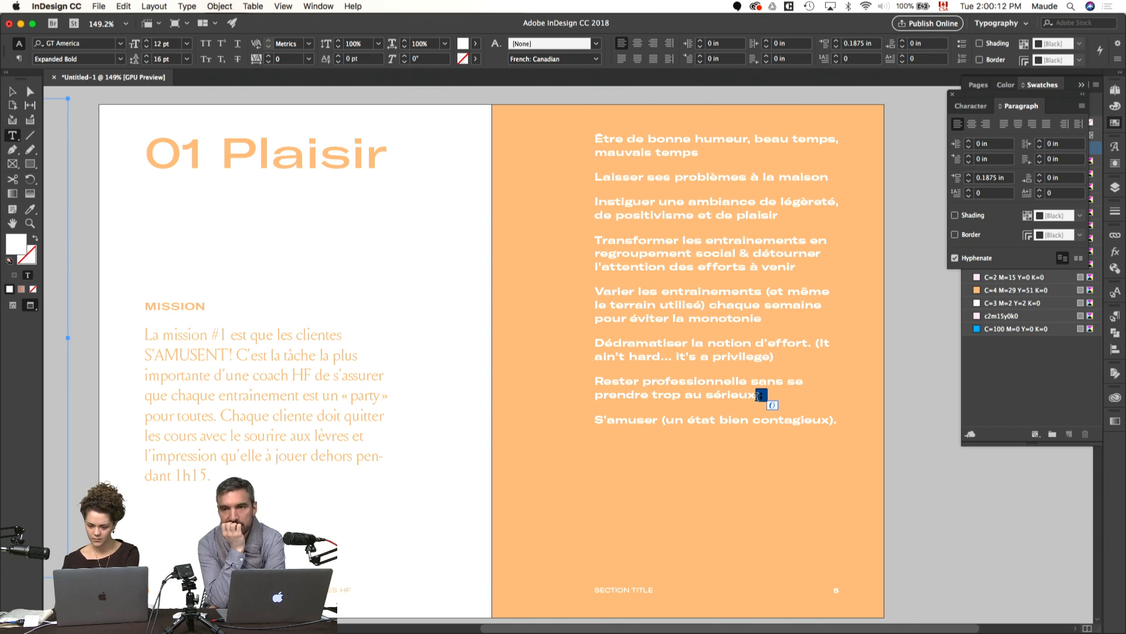
key("BackSpace")
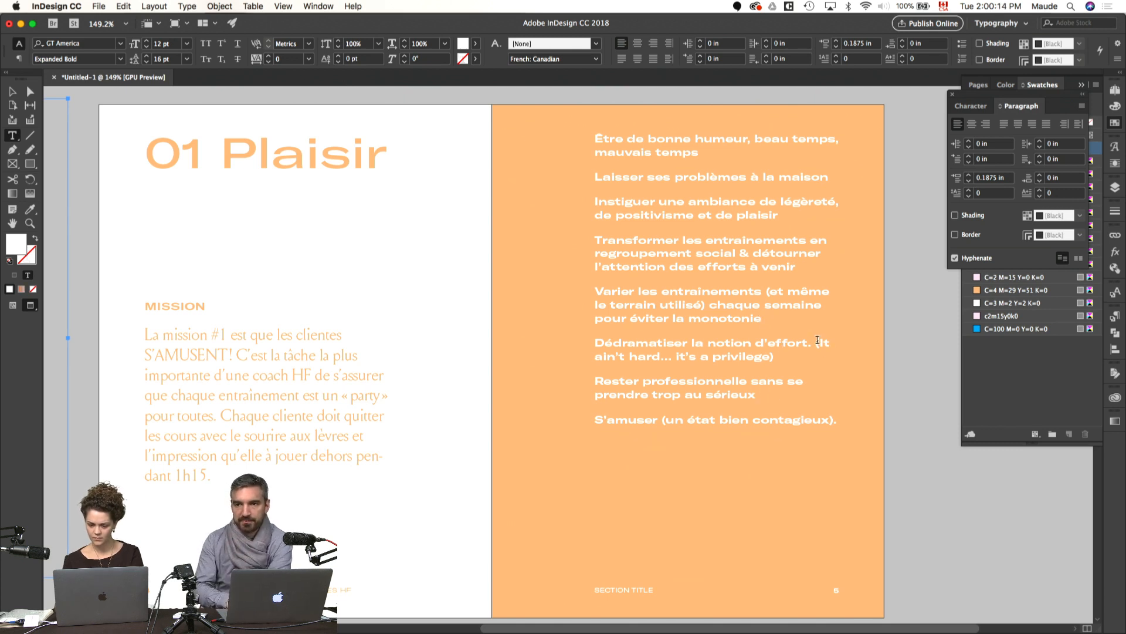
Step: Insert a line break before "(It ain't hard... it's a privilege)" and end the first seven list items with periods
left_click(816, 342)
key("shift+Return")
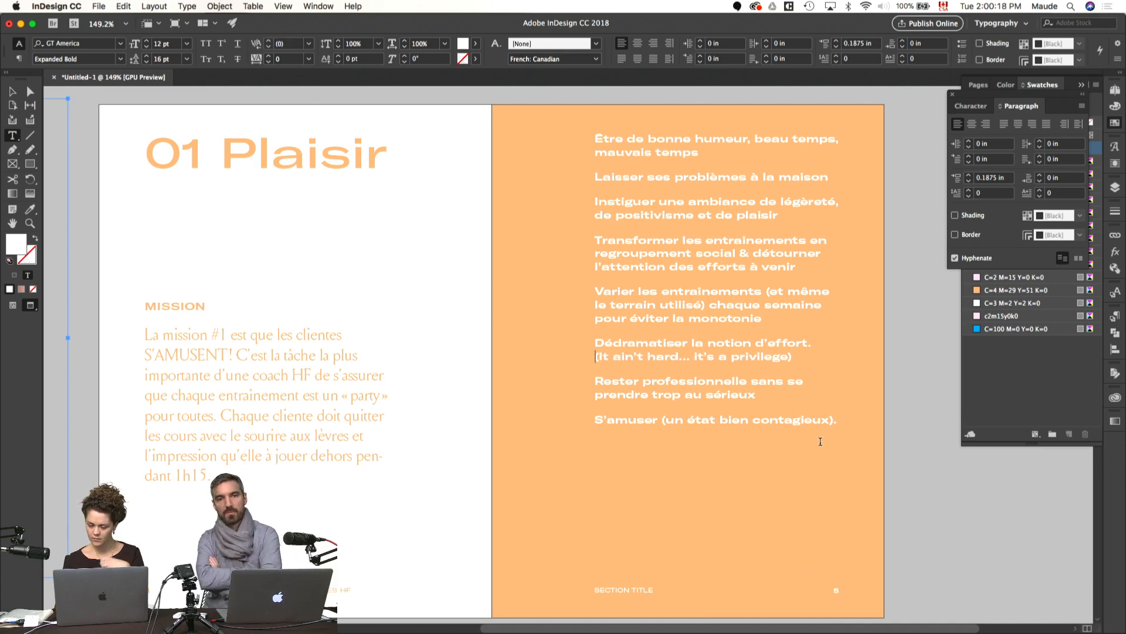
left_click(771, 395)
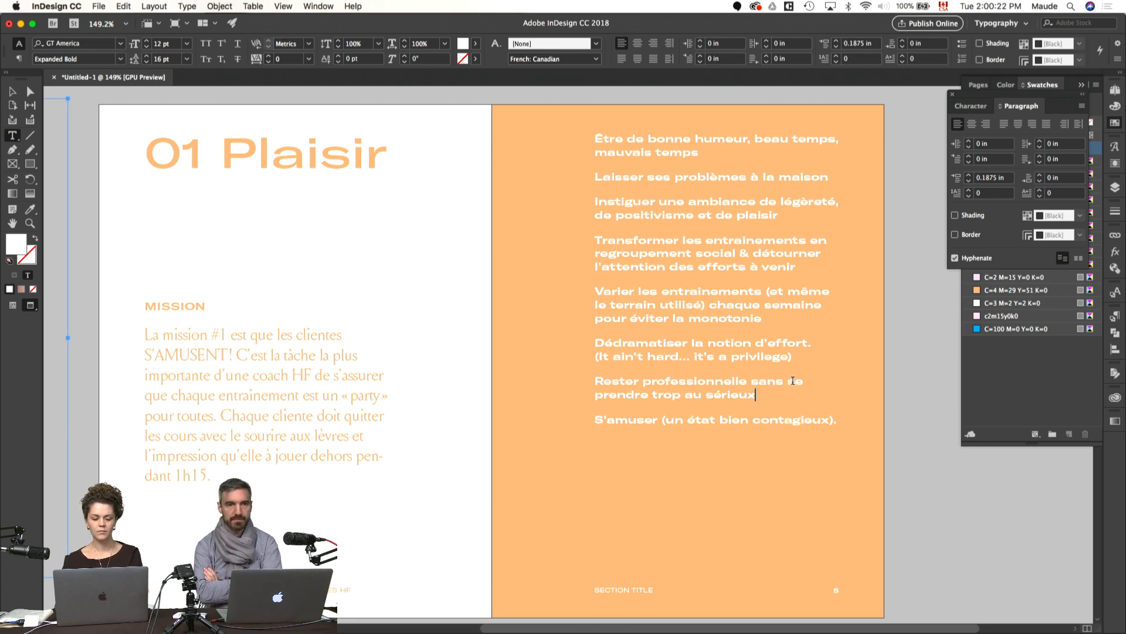
left_click(798, 356)
type("..")
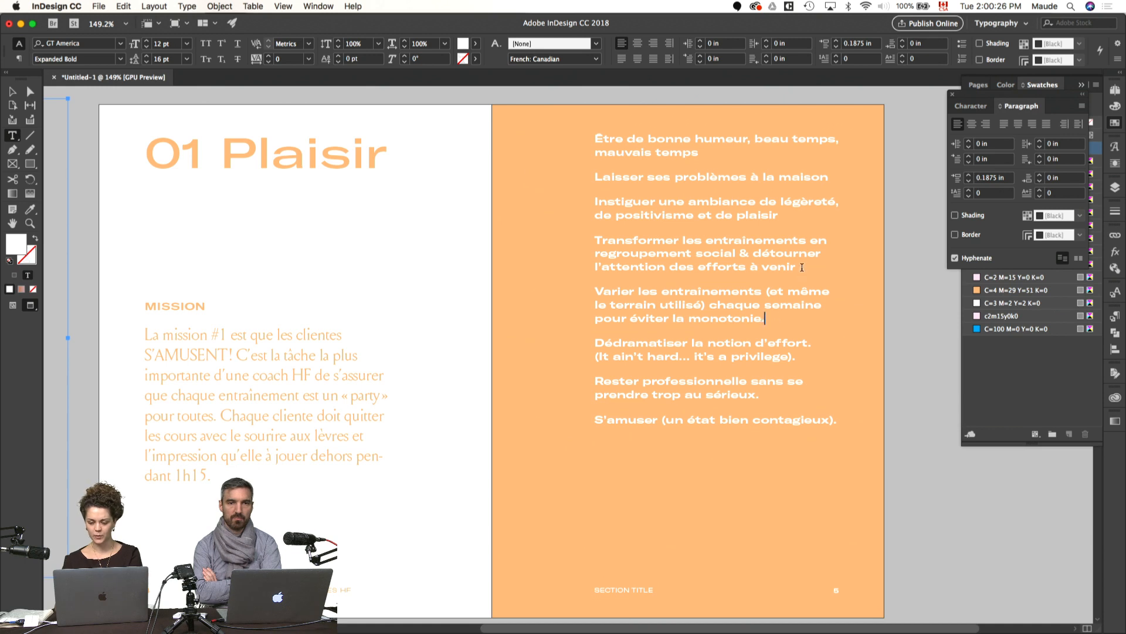
type("..")
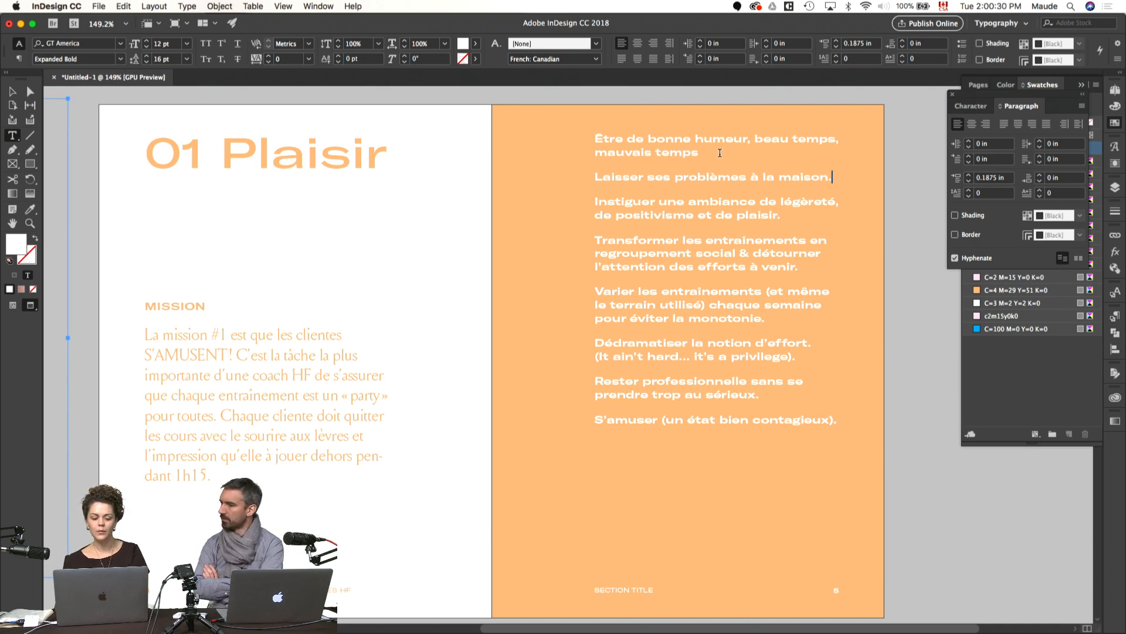
type(".")
left_click(457, 215)
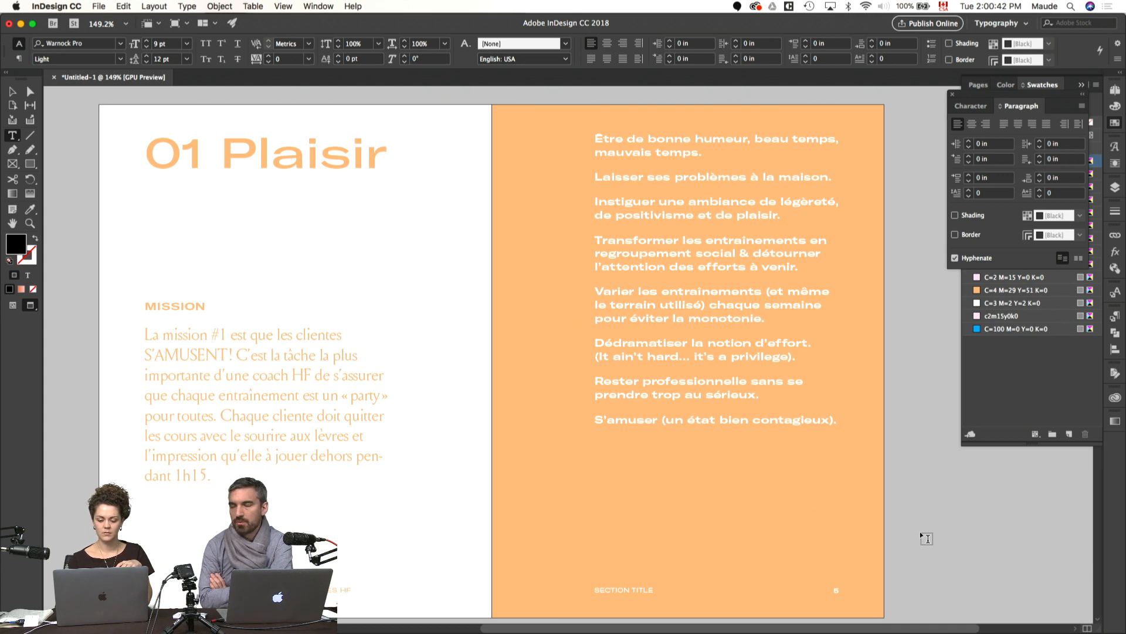
key("Escape")
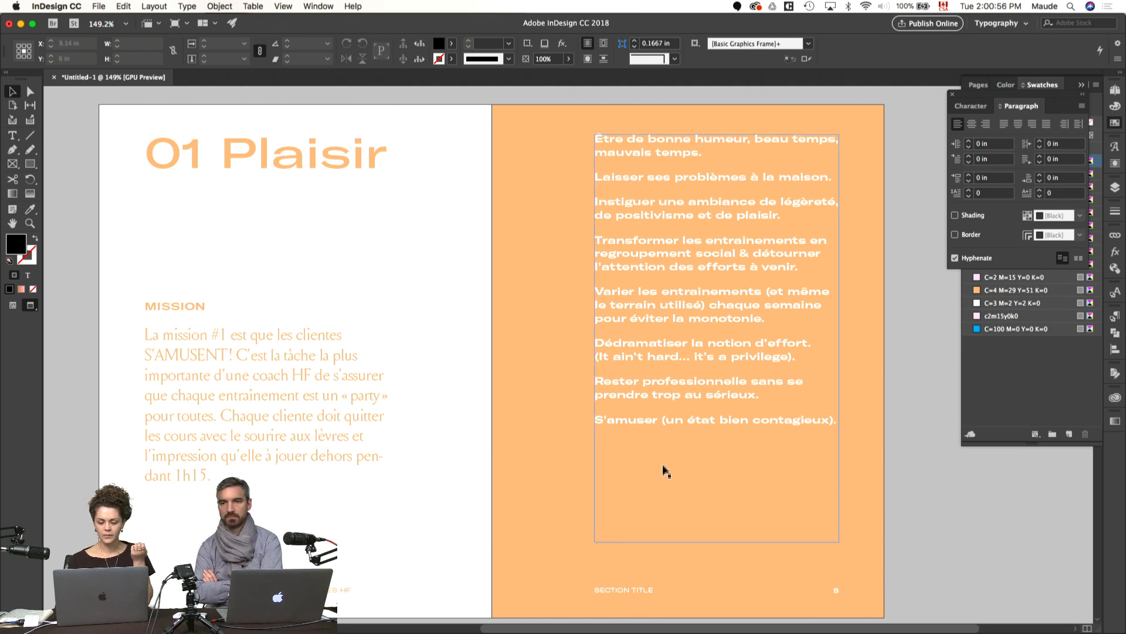
Step: Set the list text's font style to GT America Expanded Medium
left_click(675, 314)
left_click(971, 106)
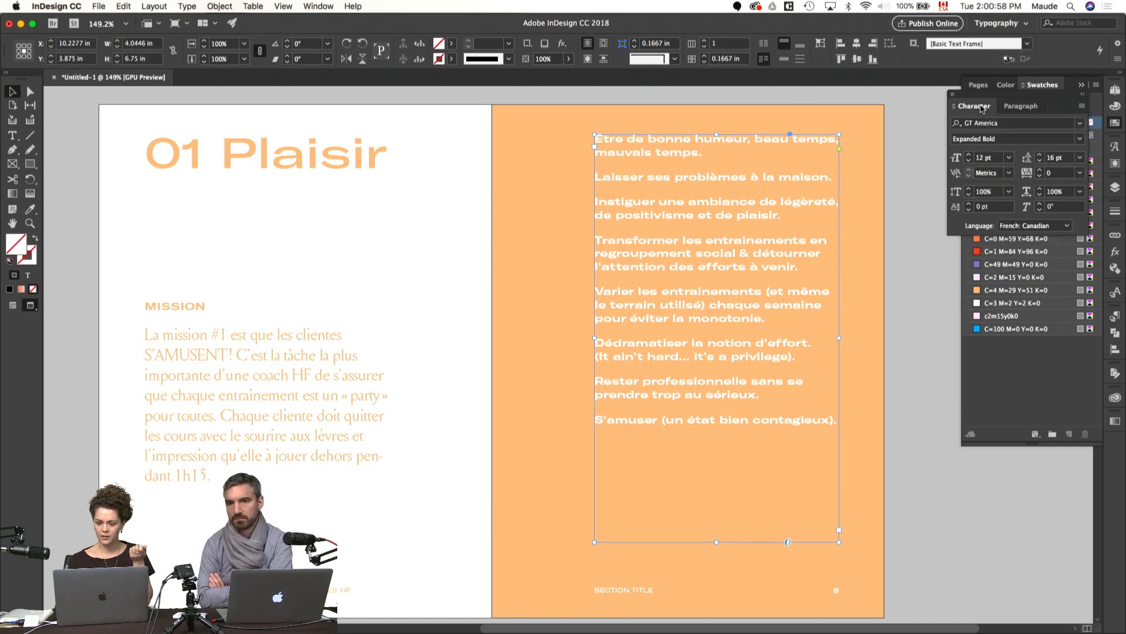
left_click(975, 140)
key("Up")
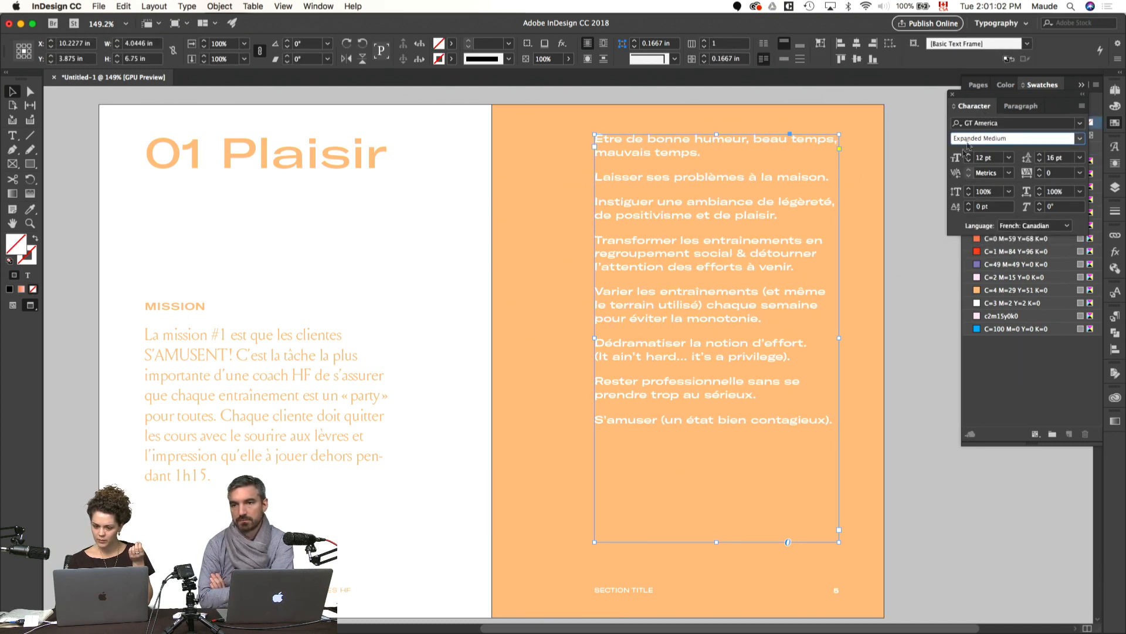
left_click(914, 282)
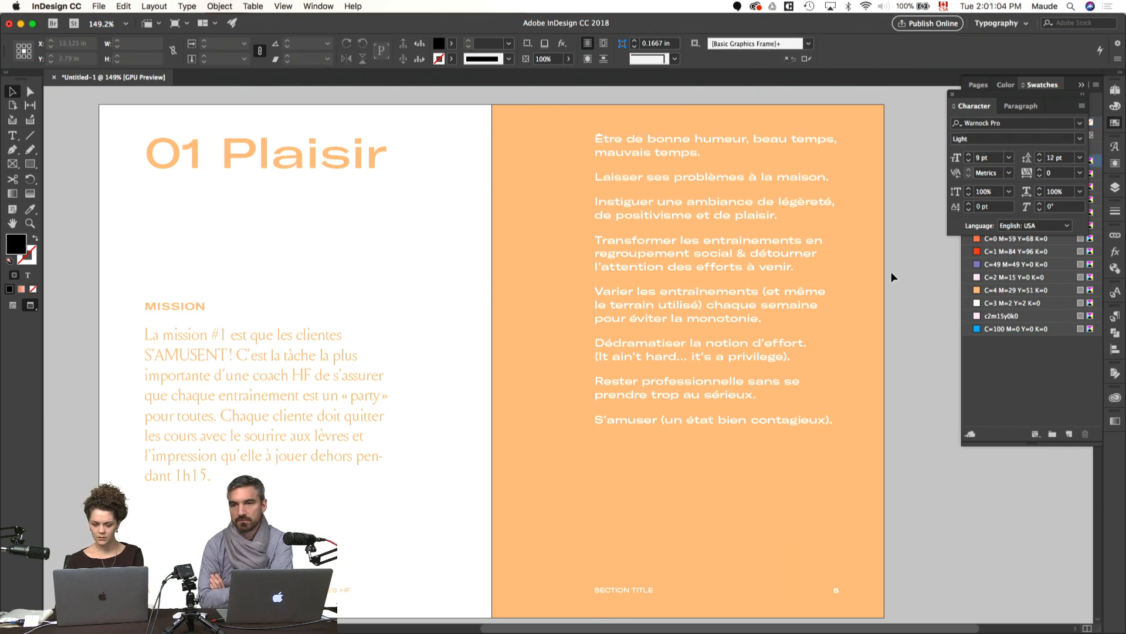
Step: Try all caps on the list text, then return it to normal case
scroll(889, 274, "down", 1)
left_click(764, 276)
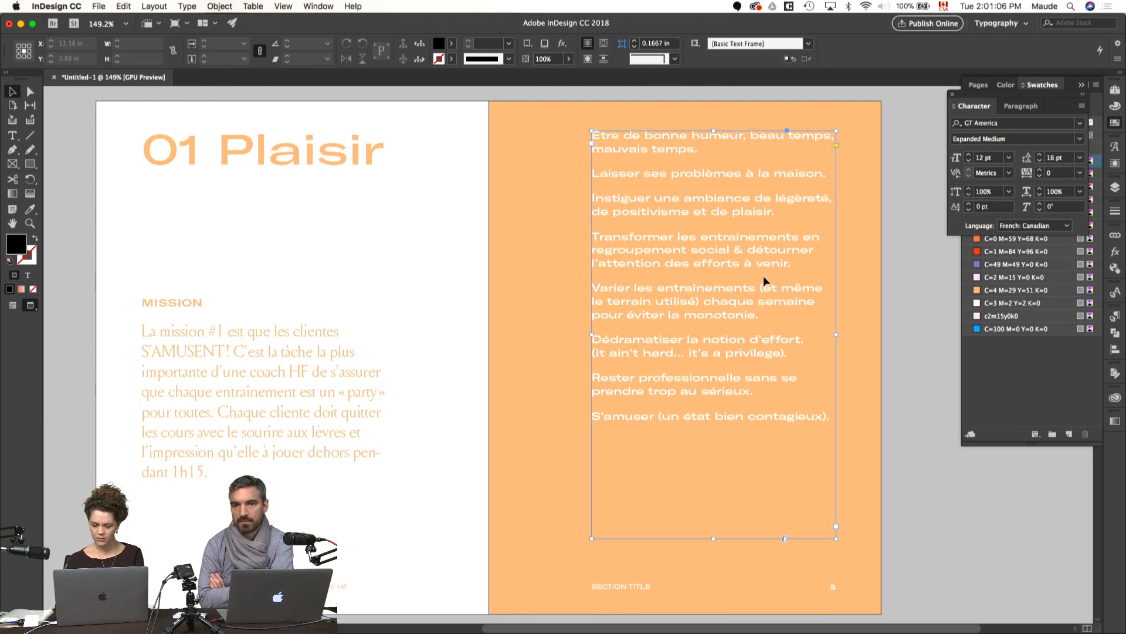
key("super+shift+k")
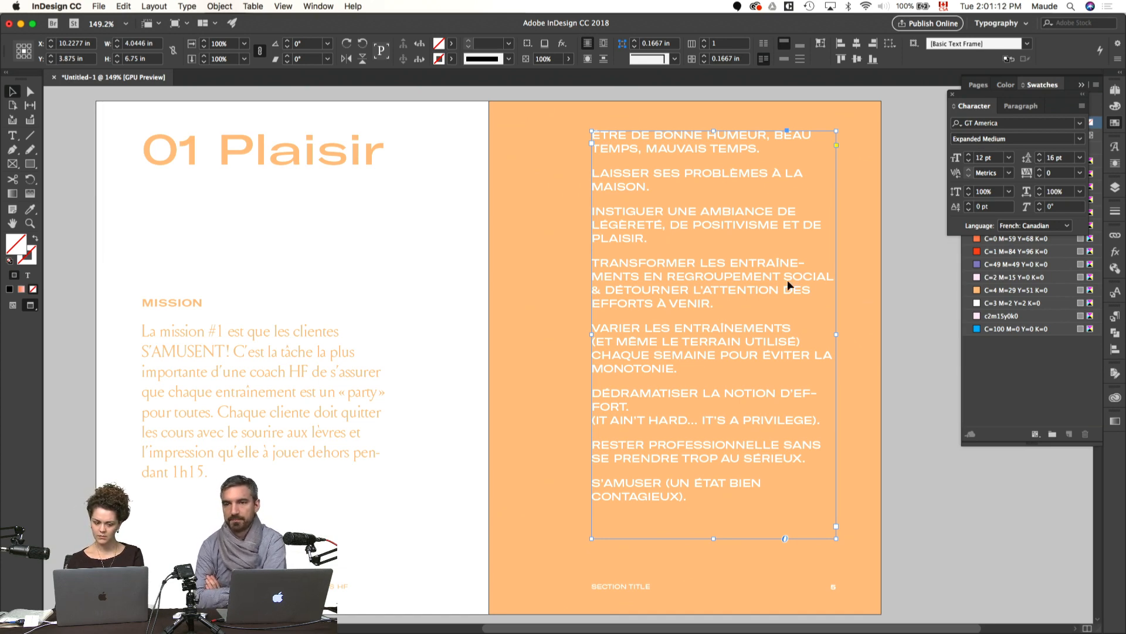
key("super+shift+k")
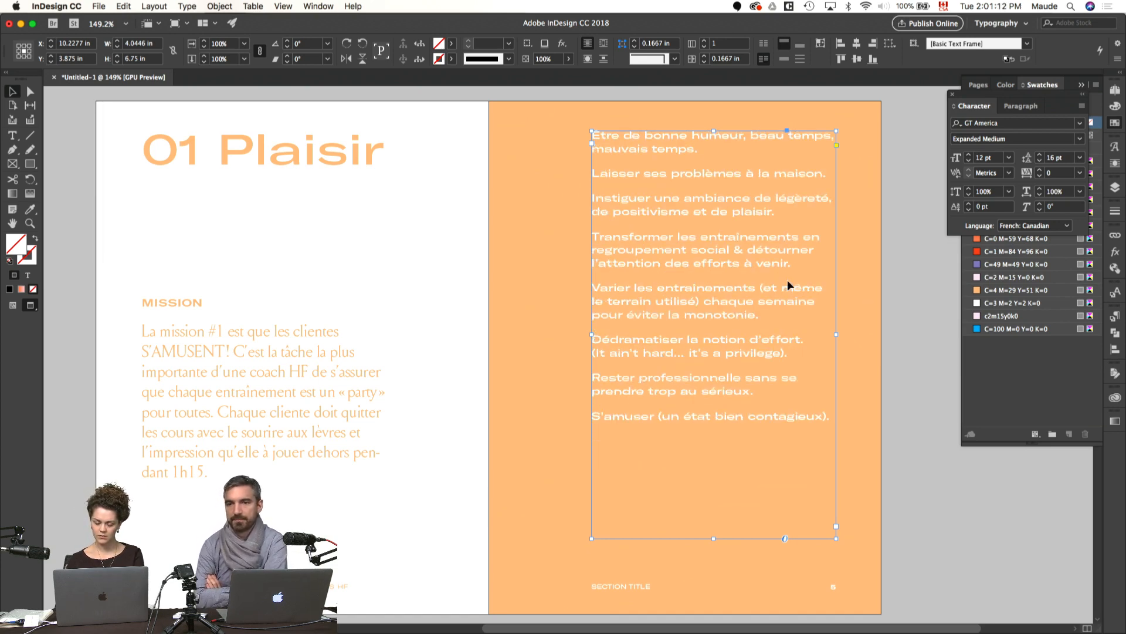
Step: Copy the mission paragraph's type style onto the whole list with the Eyedropper and colour the text [Paper]
double_click(700, 249)
key("super+a")
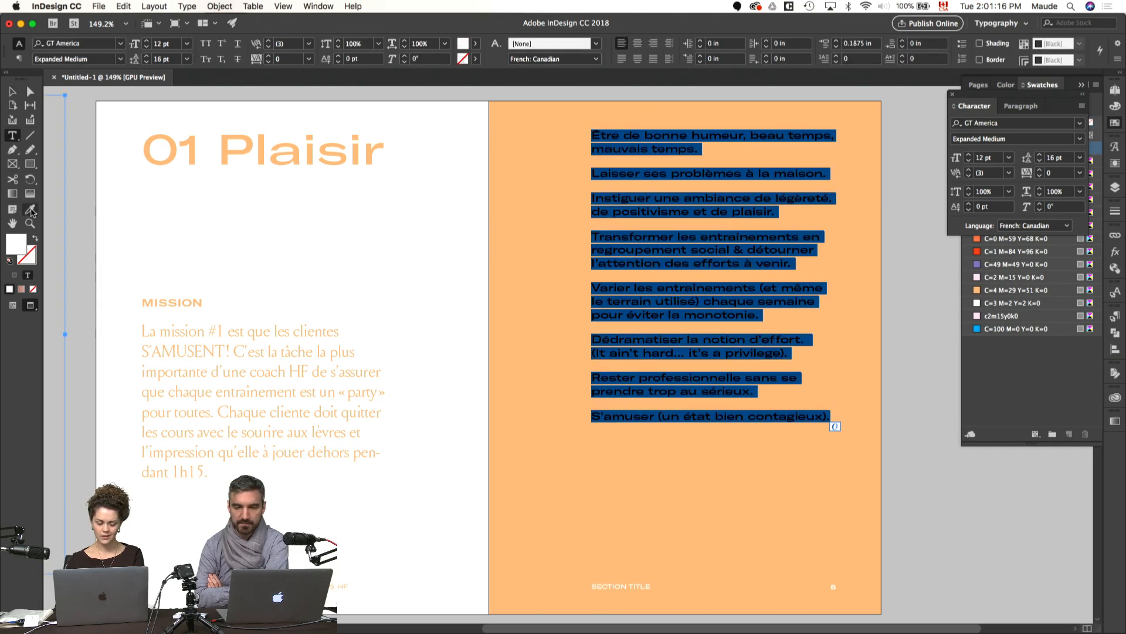
left_click(30, 210)
left_click(247, 348)
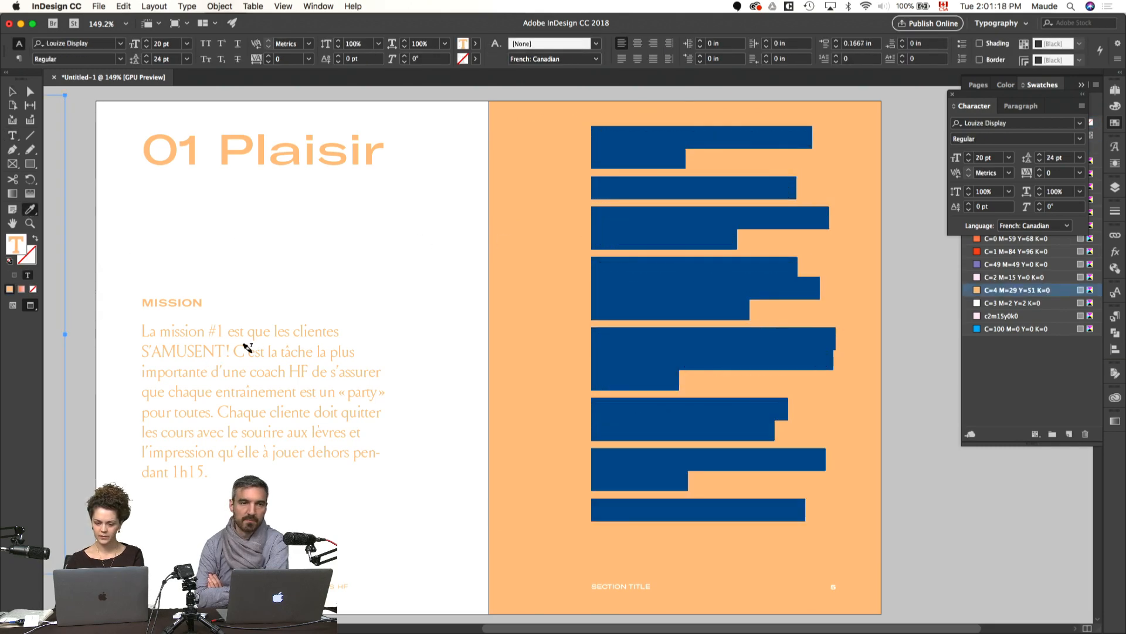
left_click(1018, 415)
left_click(993, 149)
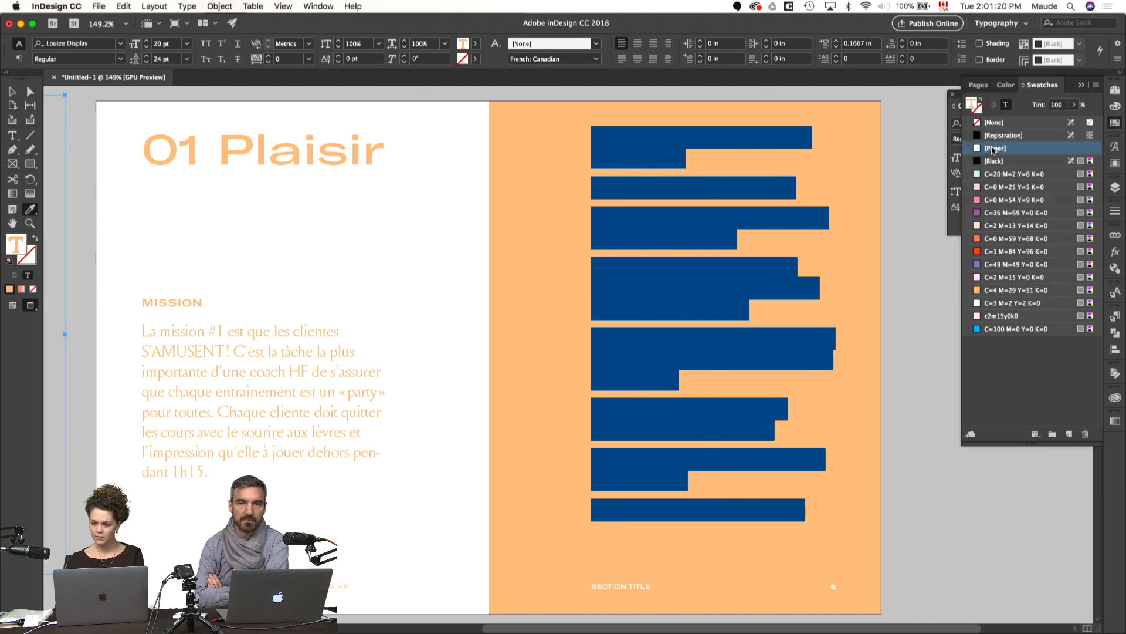
key("Escape")
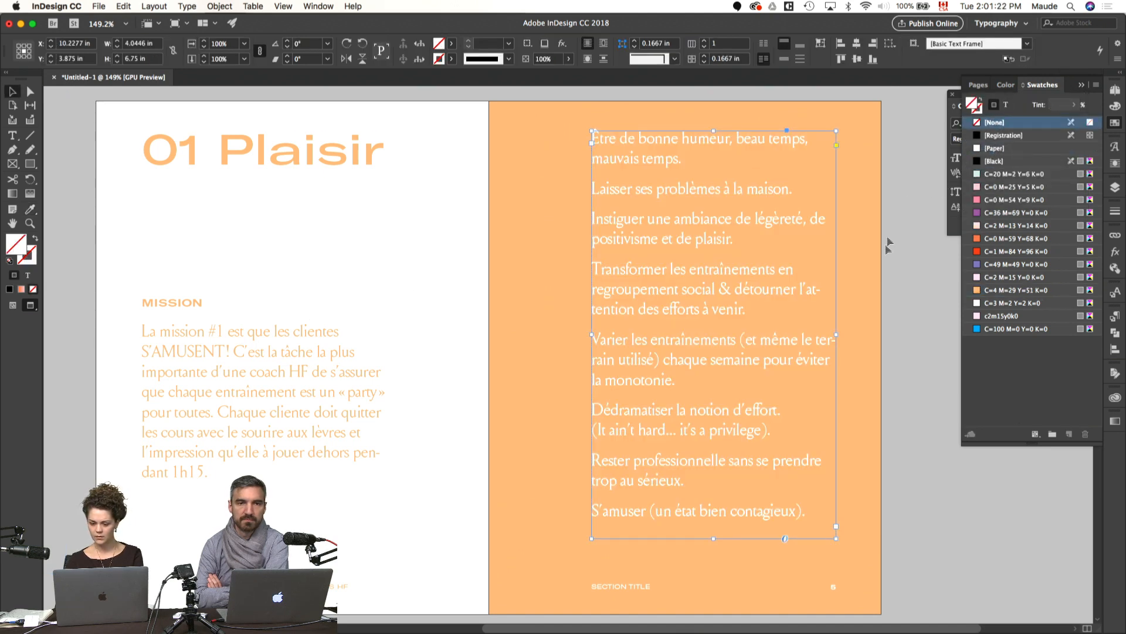
left_click(885, 293)
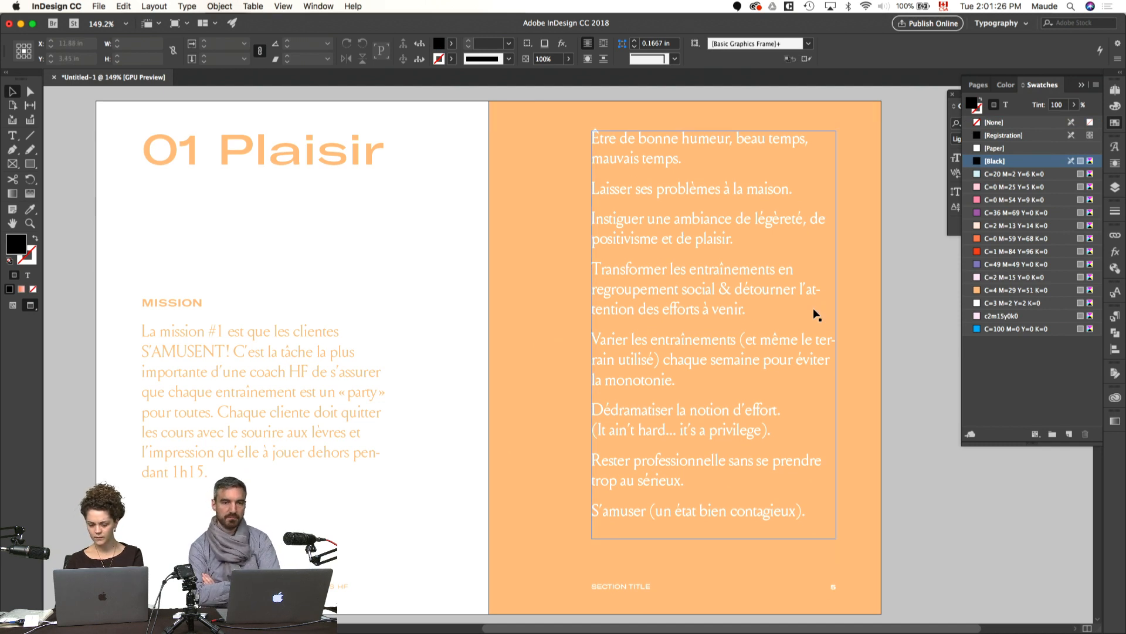
Step: Insert a line break before "de positivisme" in the third item and turn off hyphenation for the whole list
double_click(815, 217)
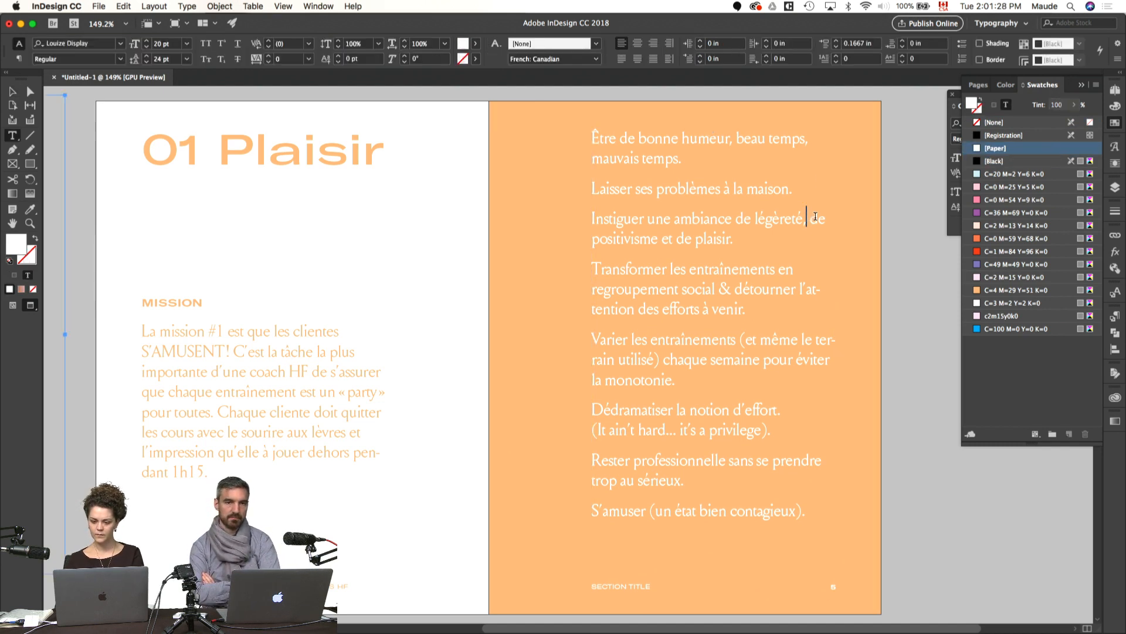
key("shift+Return")
left_click(788, 295)
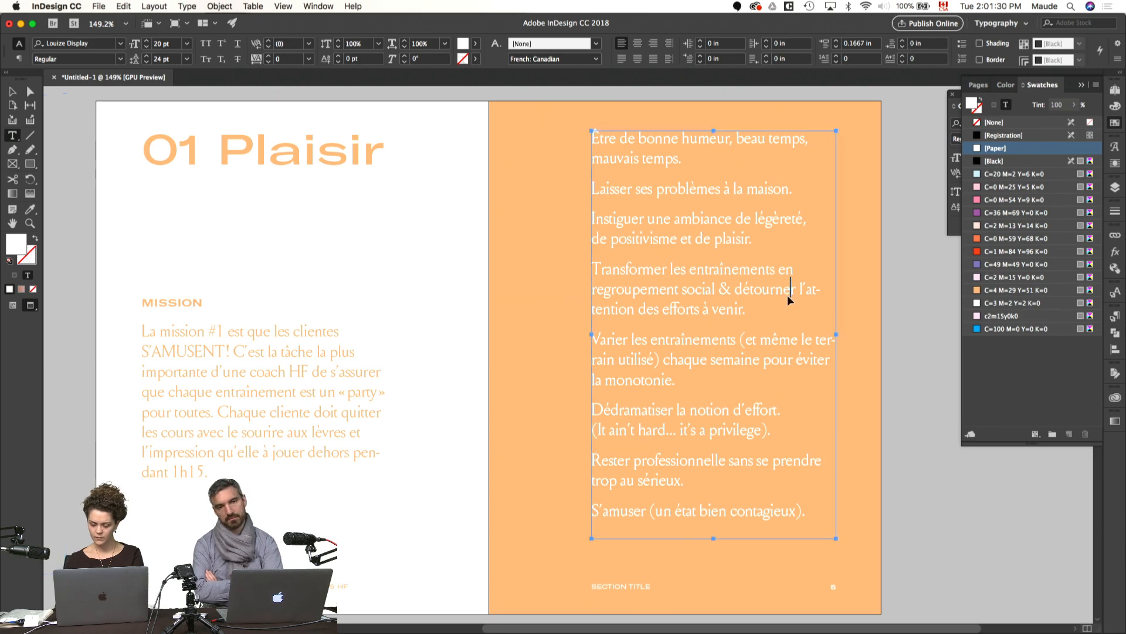
key("super+a")
key("super+alt+t")
left_click(956, 258)
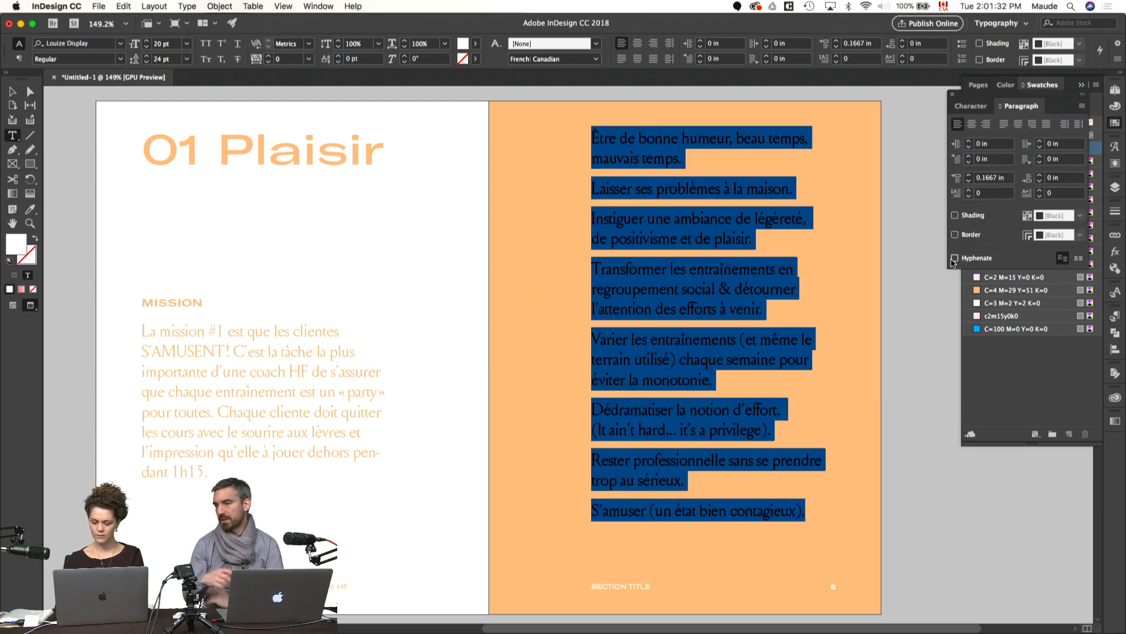
left_click(910, 355)
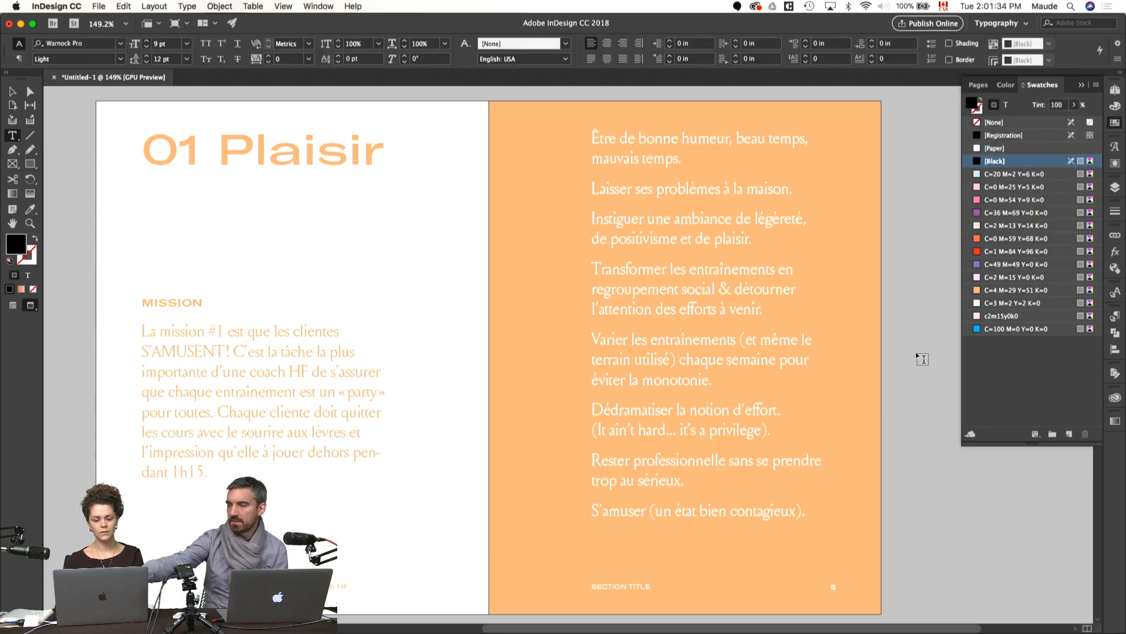
Step: Compare the spread in preview and with its guides, frames and hidden characters shown
key("v")
key("w")
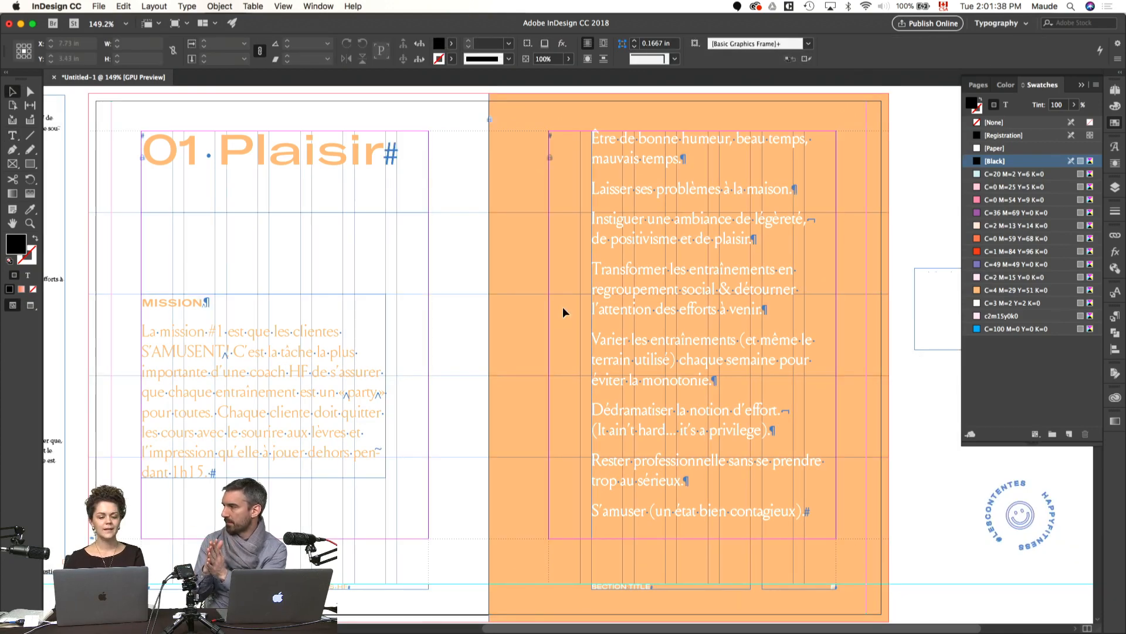
key("w")
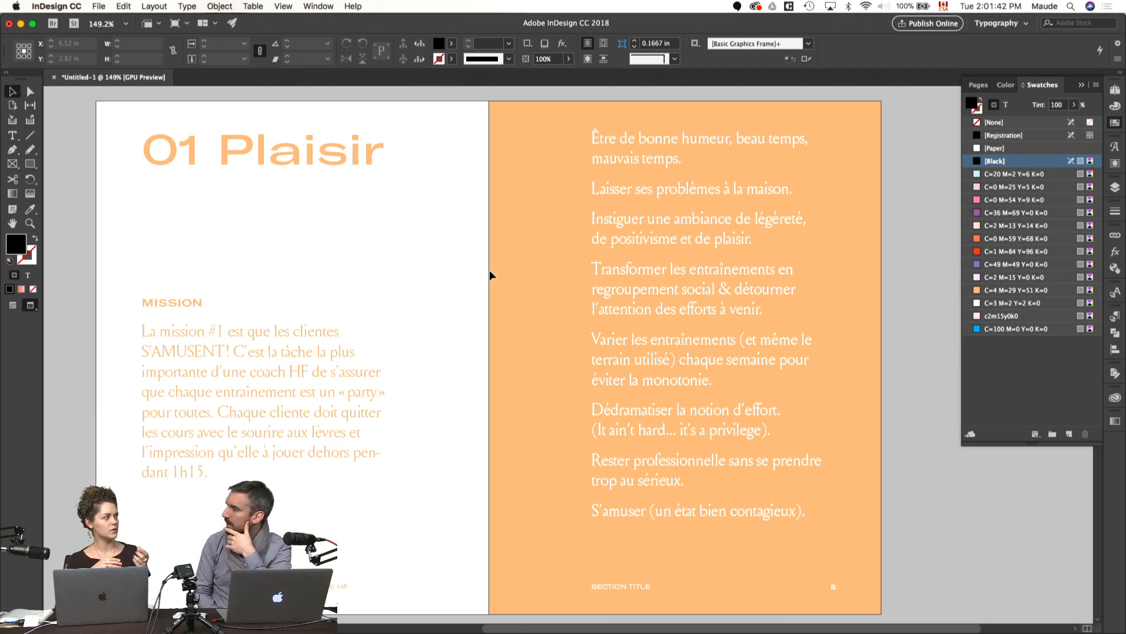
key("w")
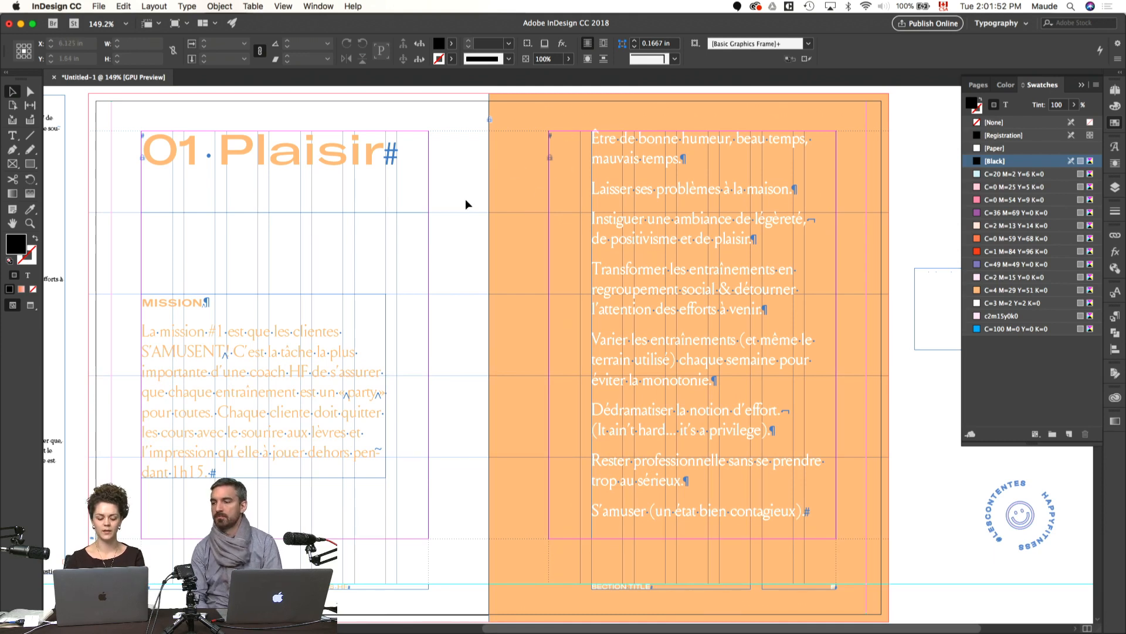
key("w")
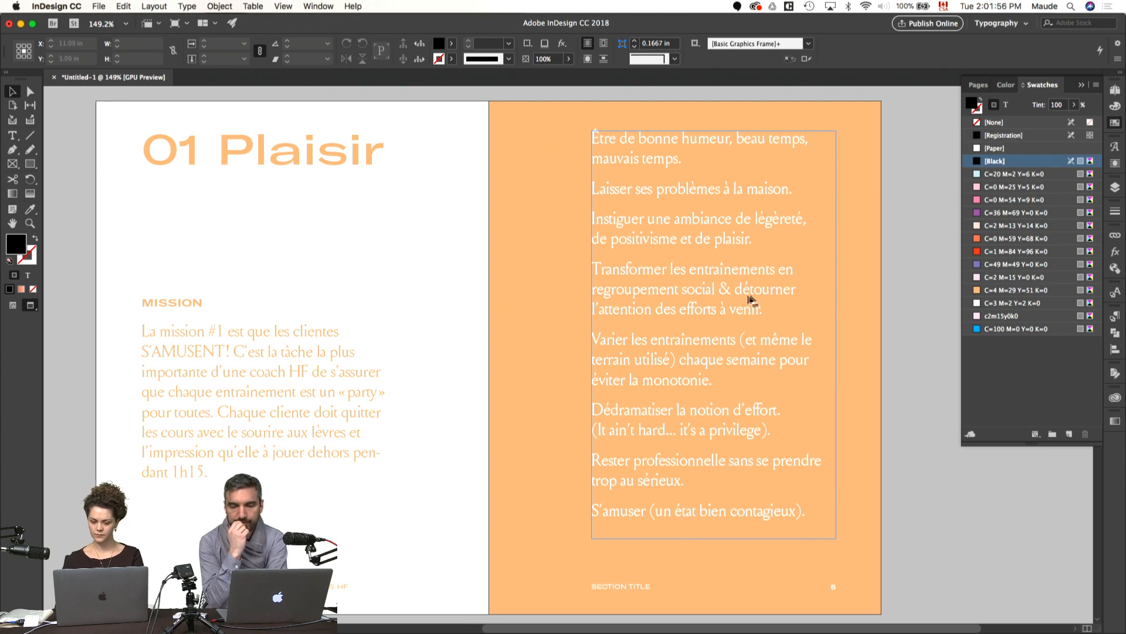
Step: Copy the MISSION heading's type style onto the pasteboard heading "Pour ce faire, une coach HF doit :" with the Eyedropper and colour it [Paper]
key("w")
key("t")
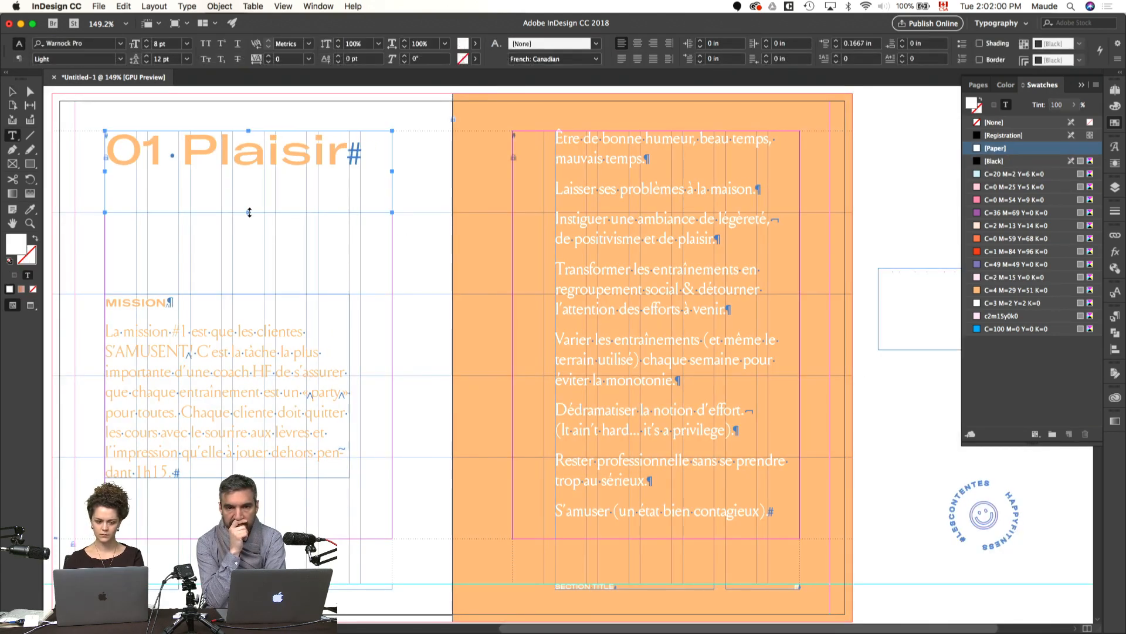
key("i")
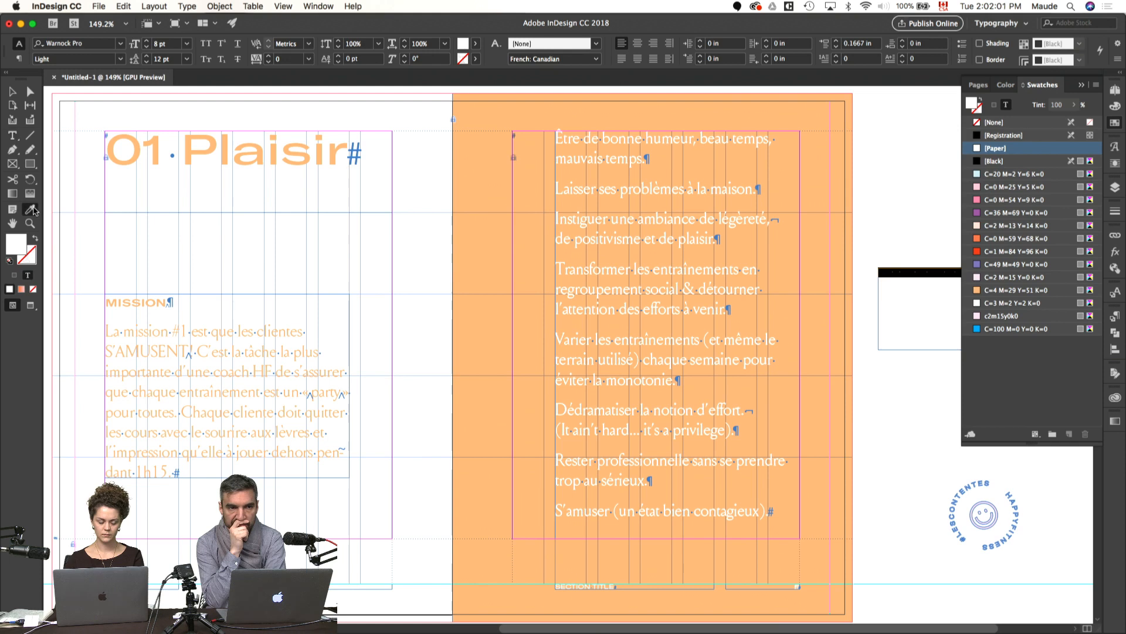
left_click(123, 302)
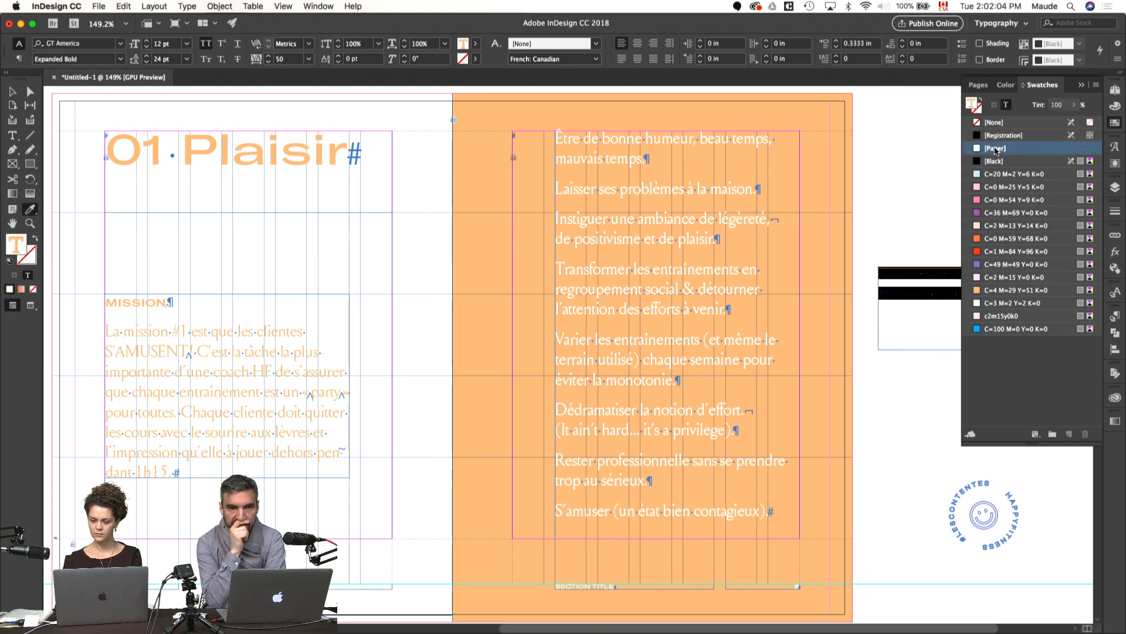
Step: Move the "POUR CE FAIRE" heading from the pasteboard onto the orange page and view the spread in preview
key("v")
left_click_drag(913, 294, 468, 524)
key("w")
left_click(698, 422)
key("super+shift+a")
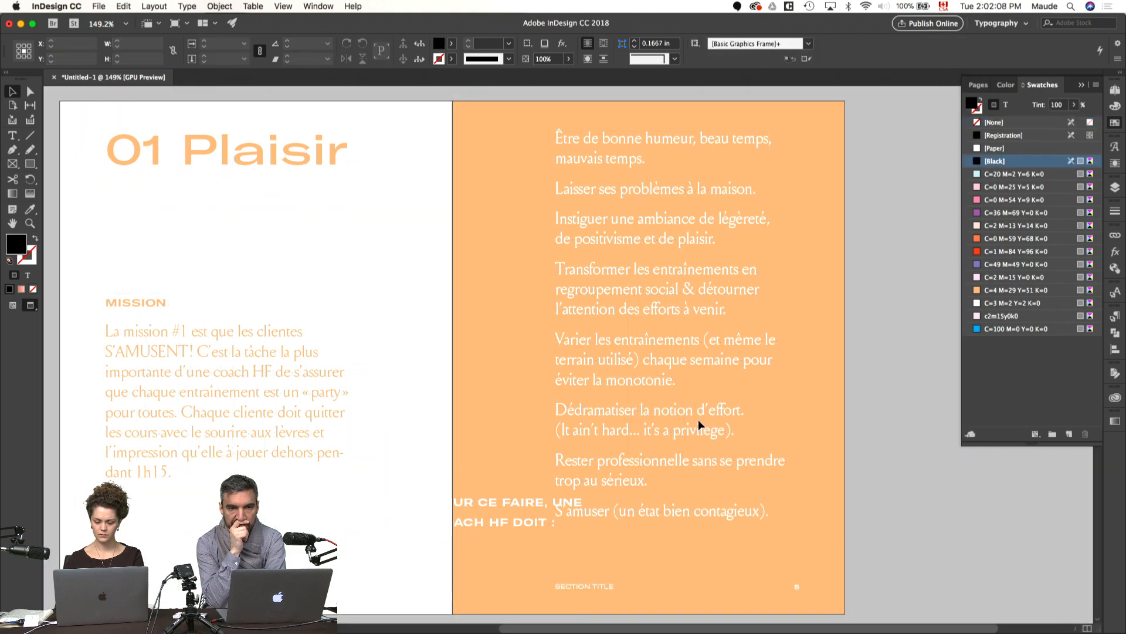
left_click_drag(542, 505, 591, 475)
Step: Insert a line break before "UNE" in the white heading so it splits after "POUR CE FAIRE,"
double_click(548, 492)
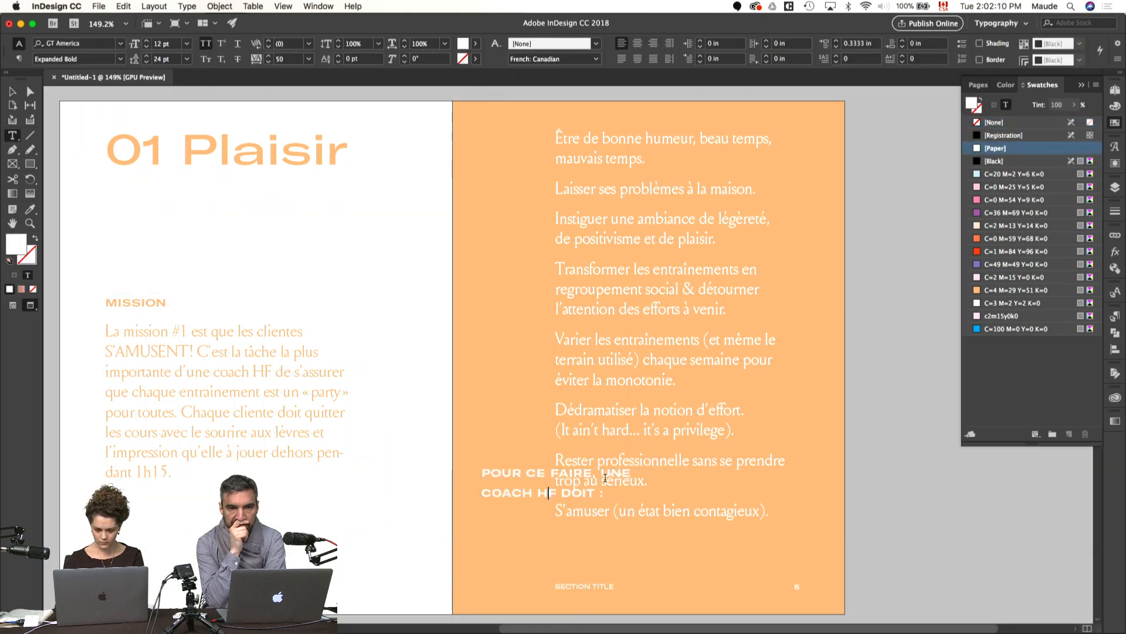
left_click(602, 473)
key("shift+Return")
Step: Set the leading of the whole "POUR CE FAIRE" heading to 16 pt
key("super+a")
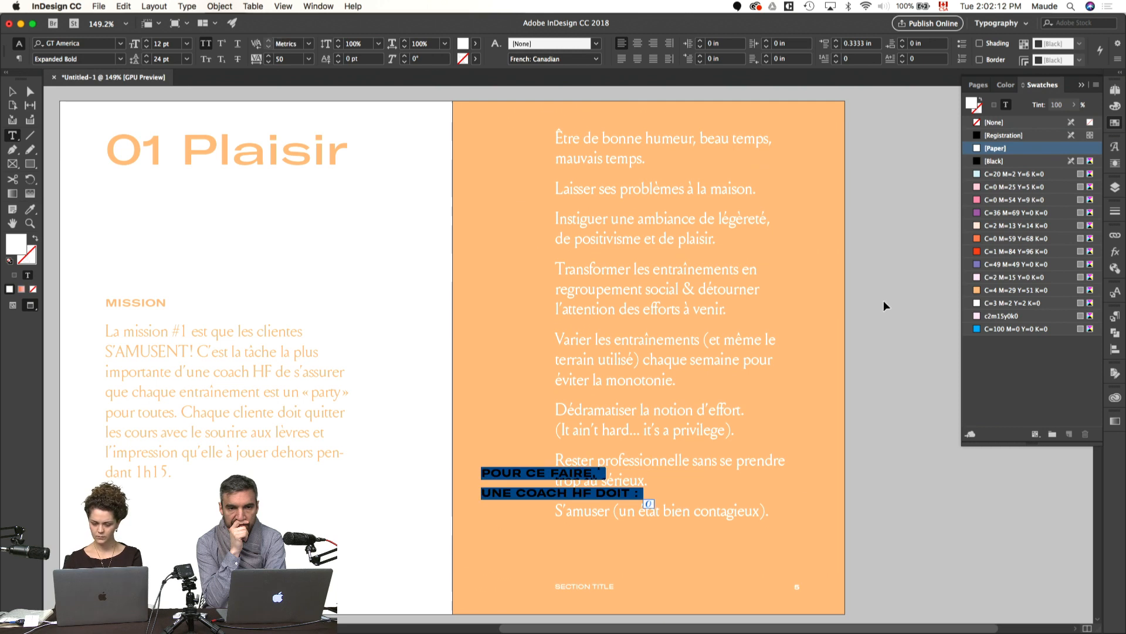
key("super+t")
key("Tab")
key("Tab")
key("Tab")
type("16")
key("Return")
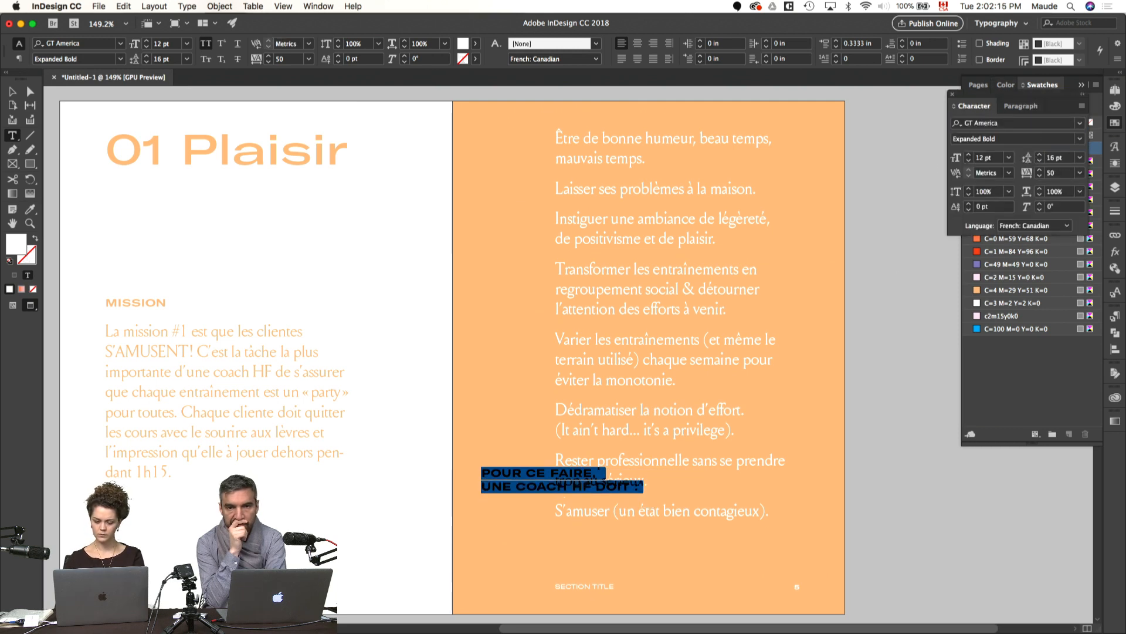
left_click(891, 387)
Step: Fit the heading's frame to its content and place it at the top inner corner of the orange page's margins
key("v")
left_click(540, 475)
key("alt+super+c")
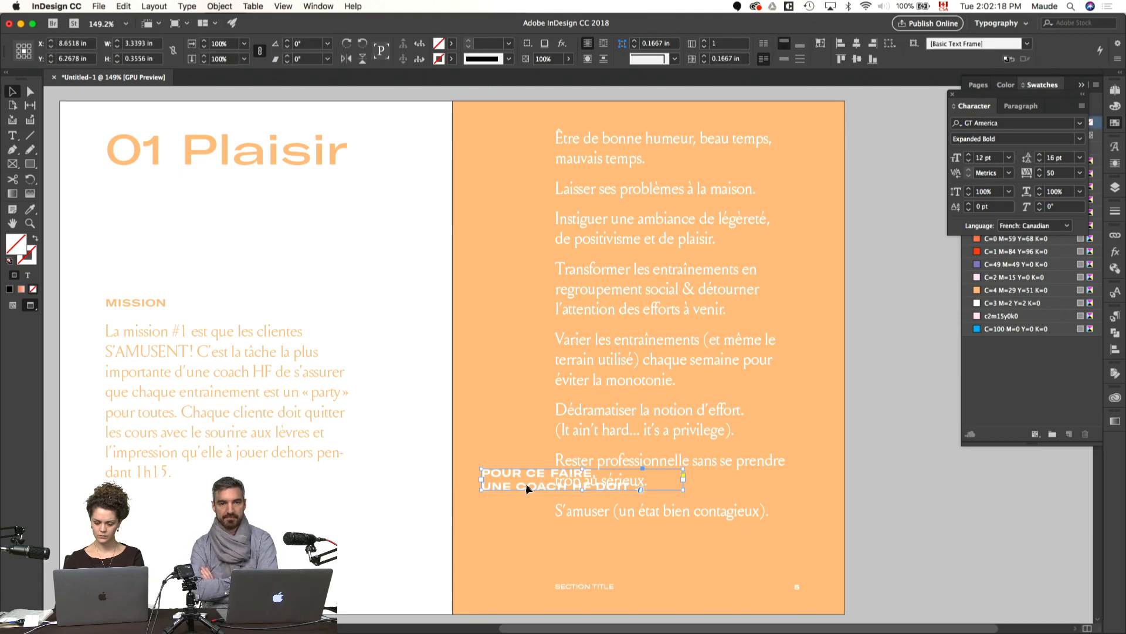
left_click(681, 446)
left_click(906, 402)
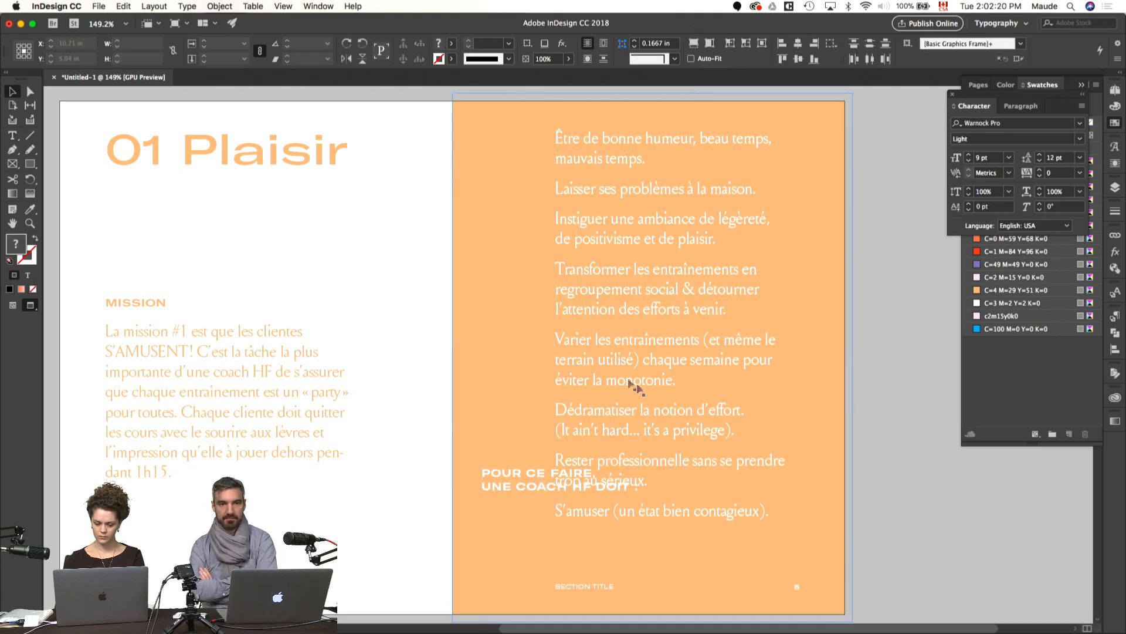
key("w")
left_click_drag(521, 476, 550, 141)
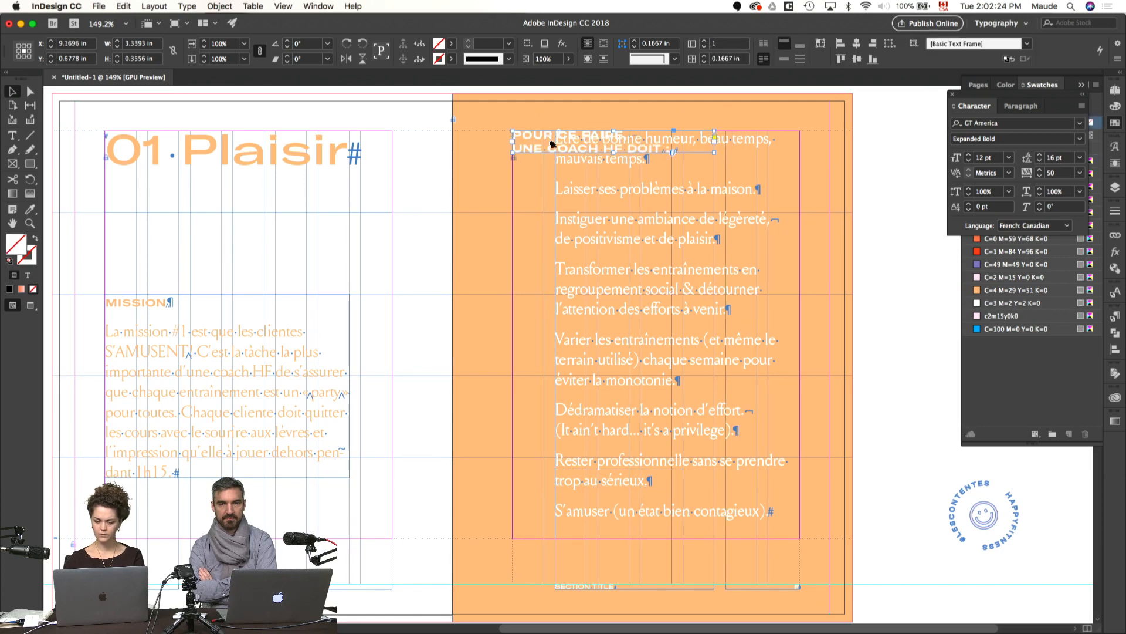
Step: Try to widen the list's text frame out to the orange page's inner margin
left_click(589, 226)
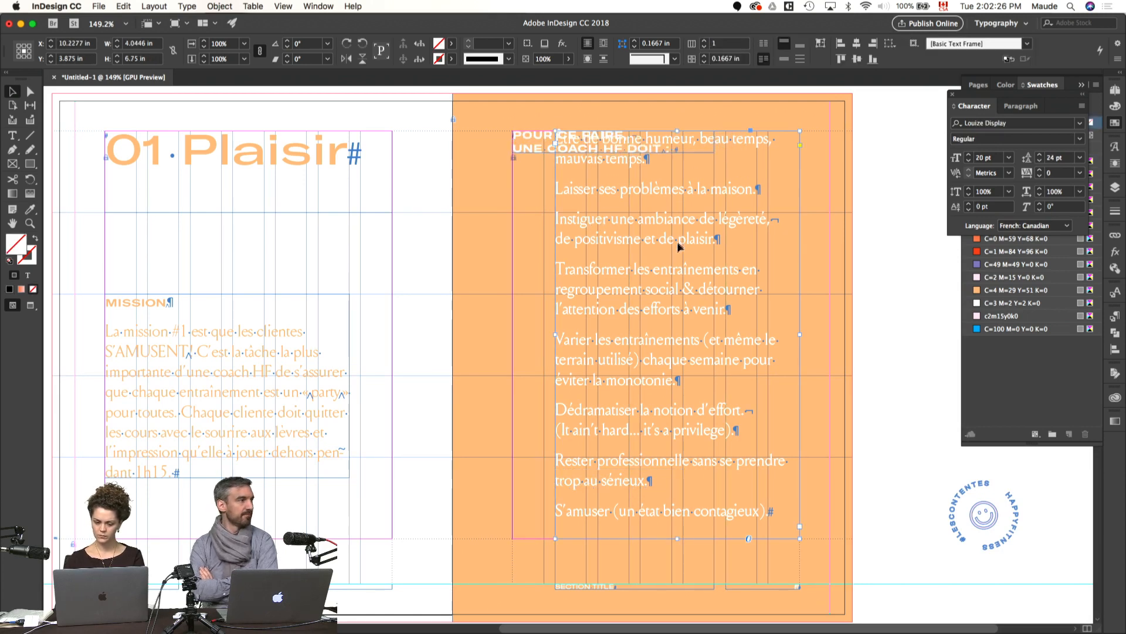
left_click_drag(555, 334, 514, 334)
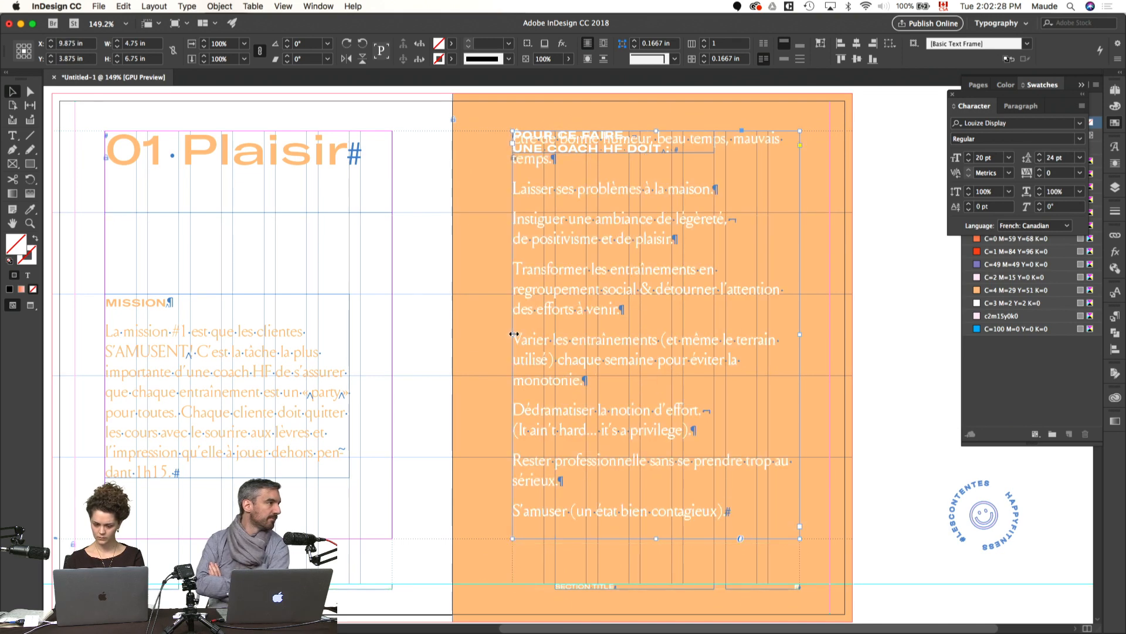
key("super+z")
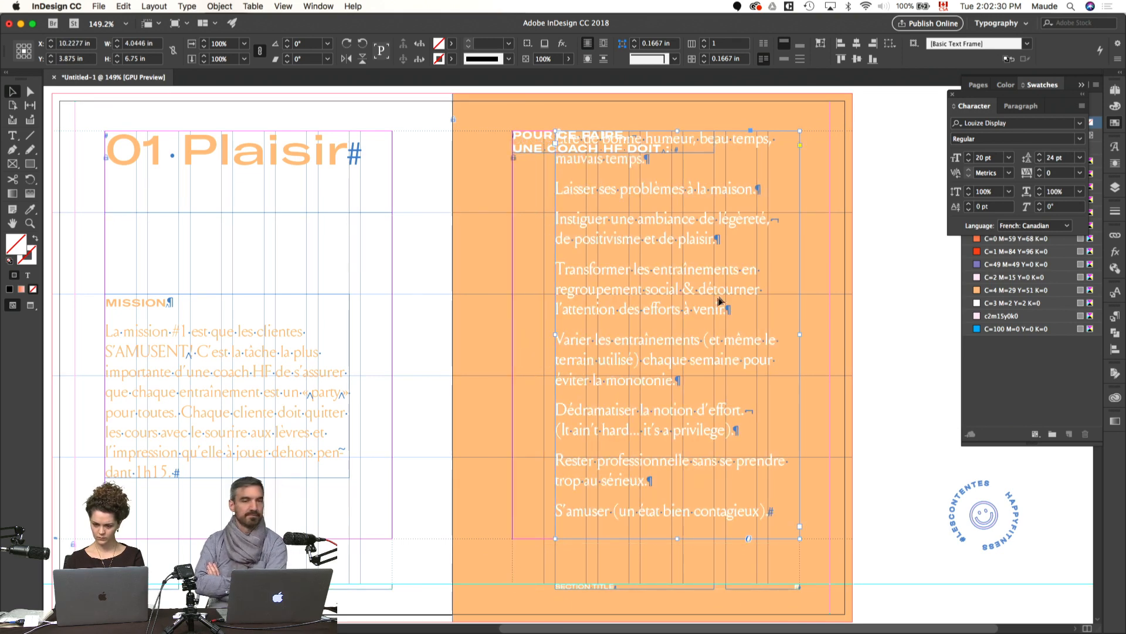
Step: Set the whole list text to 18 pt type with 20 pt leading
double_click(768, 298)
key("super+a")
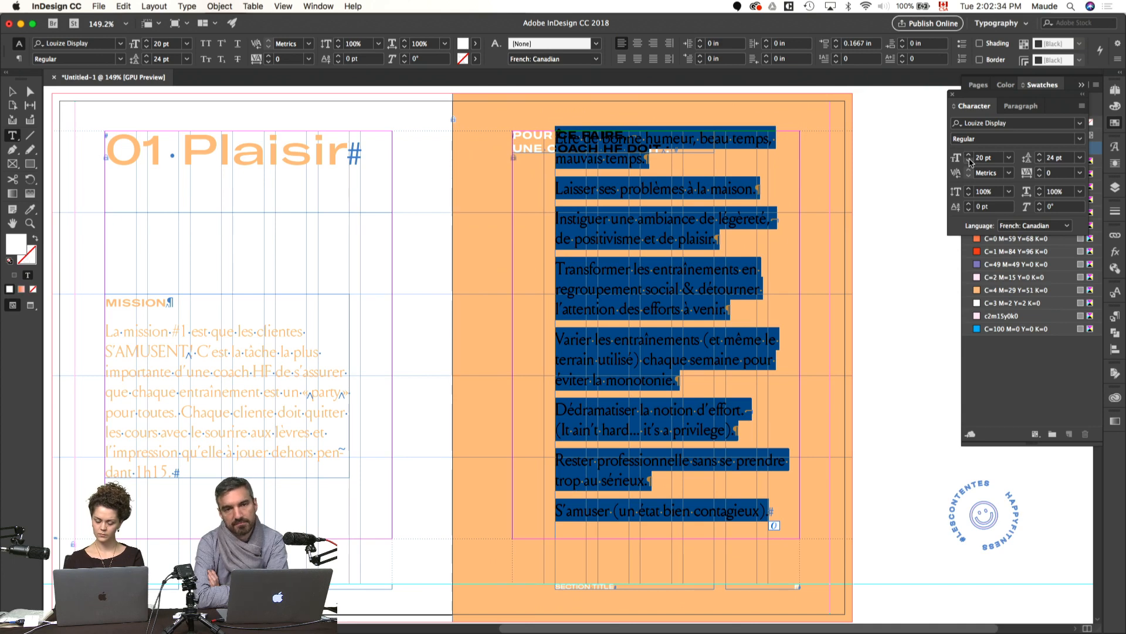
left_click(969, 161)
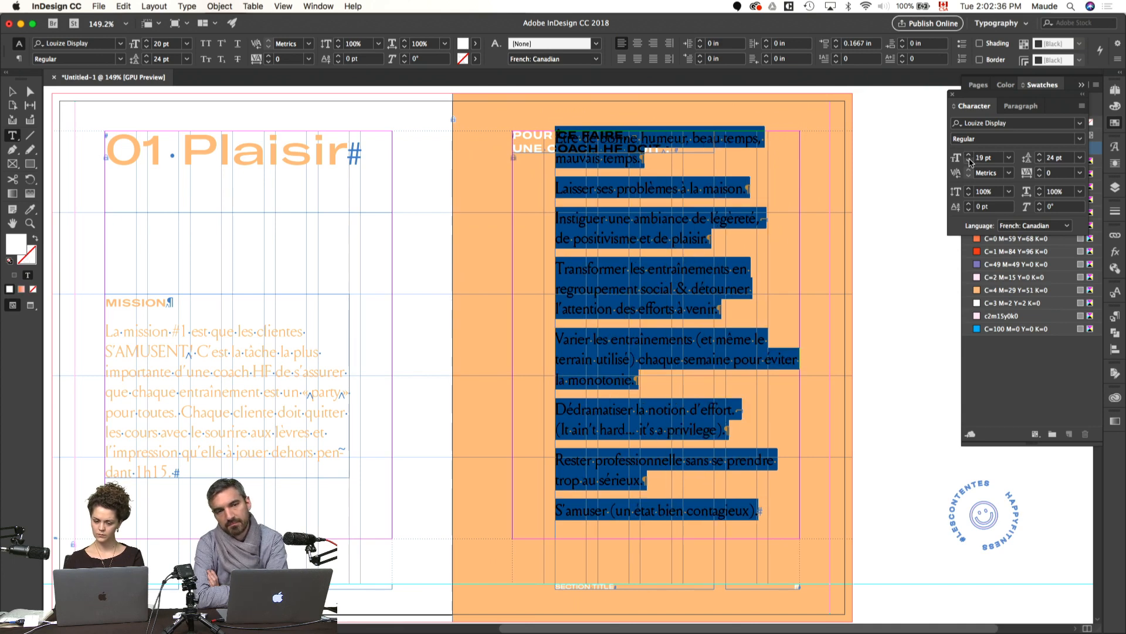
left_click(969, 161)
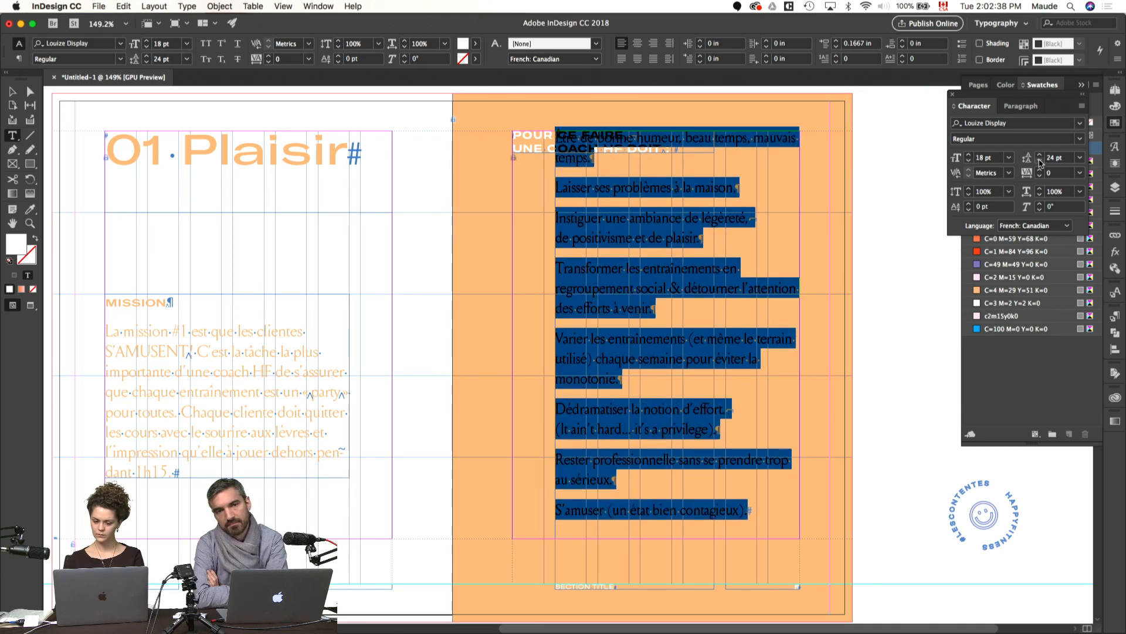
left_click(1039, 161)
left_click(913, 264, "super")
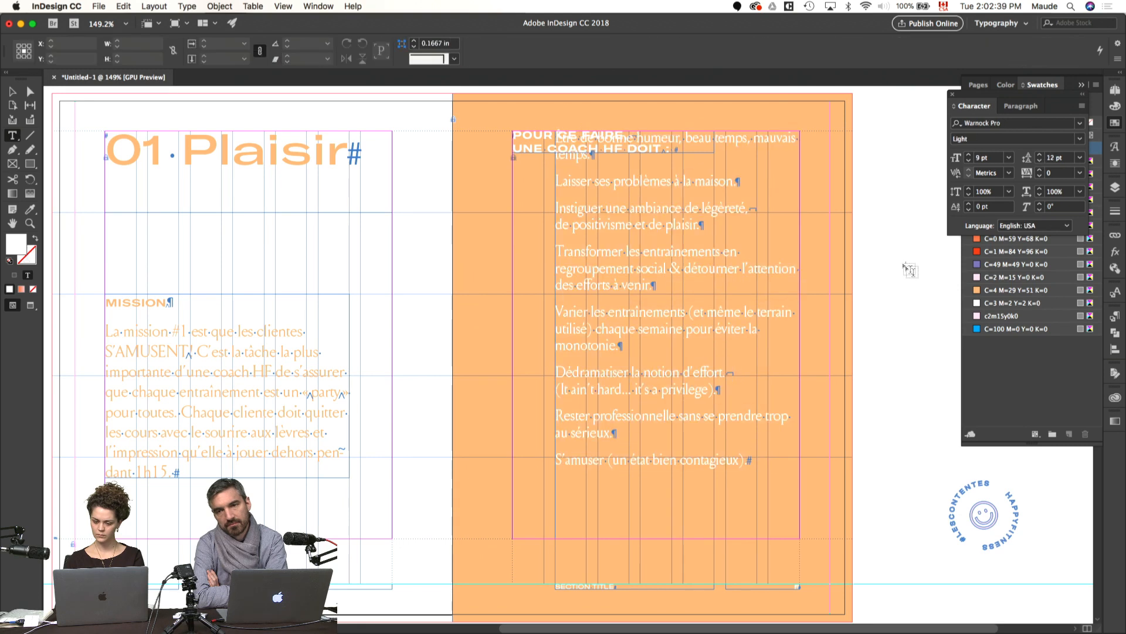
Step: Fit the list frame to its text and move it down to the first row guide below the heading
left_click(731, 277)
left_click_drag(695, 285, 698, 309)
key("w")
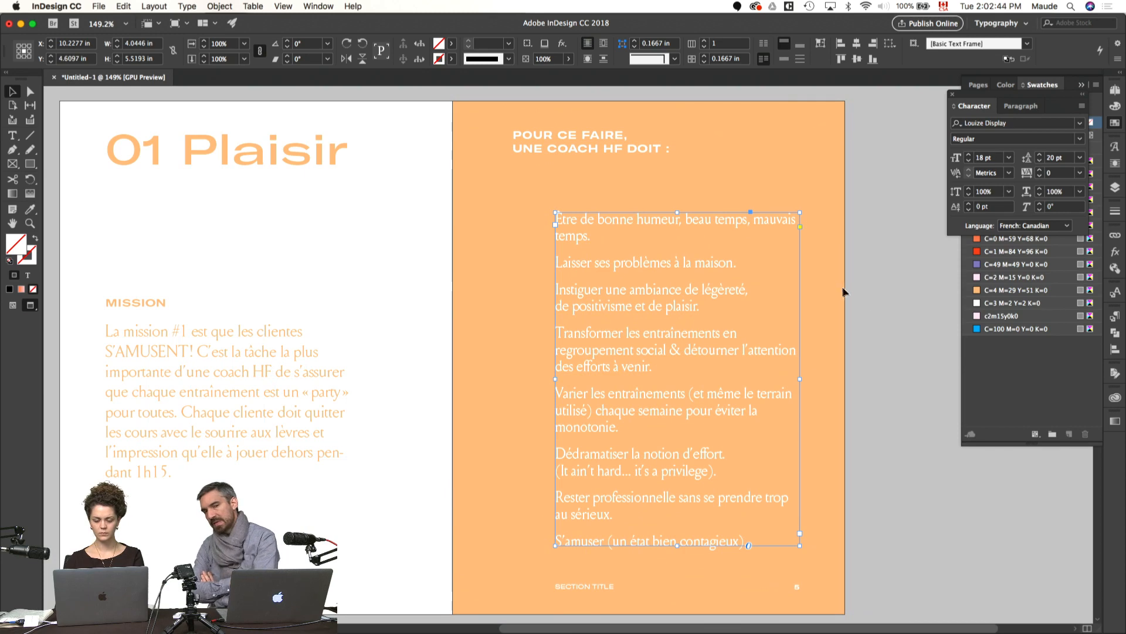
Step: Widen the list frame to the inner margin, 4.75 in wide, fit its height to the text and check the spread in preview
key("w")
left_click_drag(539, 379, 513, 380)
key("super+alt+c")
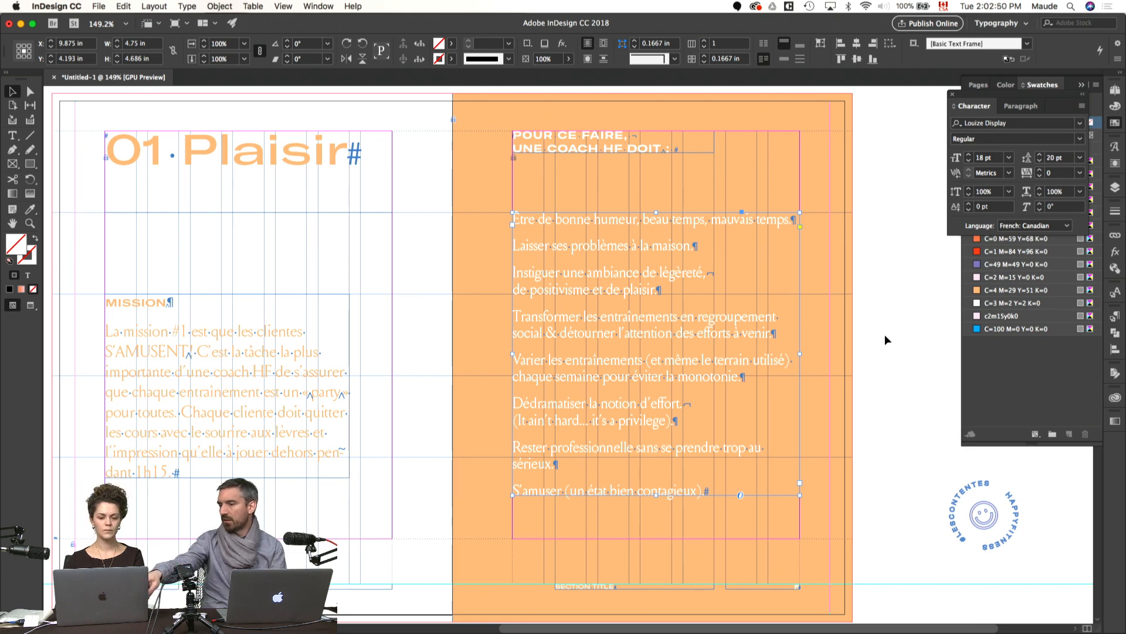
left_click(884, 339)
key("w")
scroll(884, 339, "left", 1)
scroll(758, 354, "left", 3)
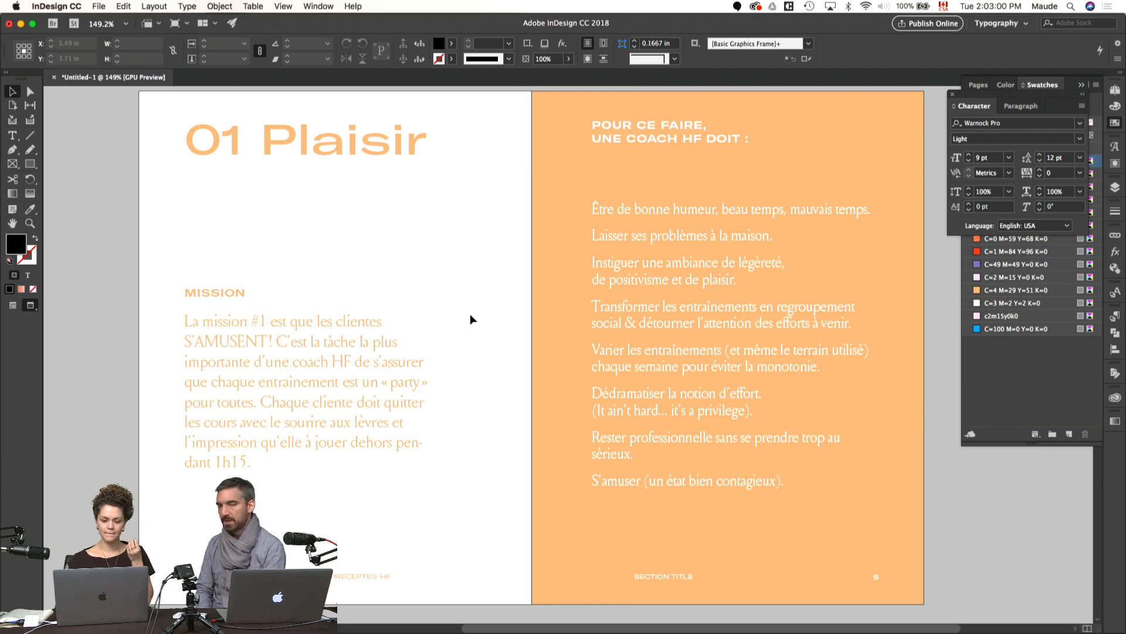
Step: Apply the P1 paragraph style without overrides to the whole list and raise its type size to 12 pt
scroll(581, 325, "right", 2)
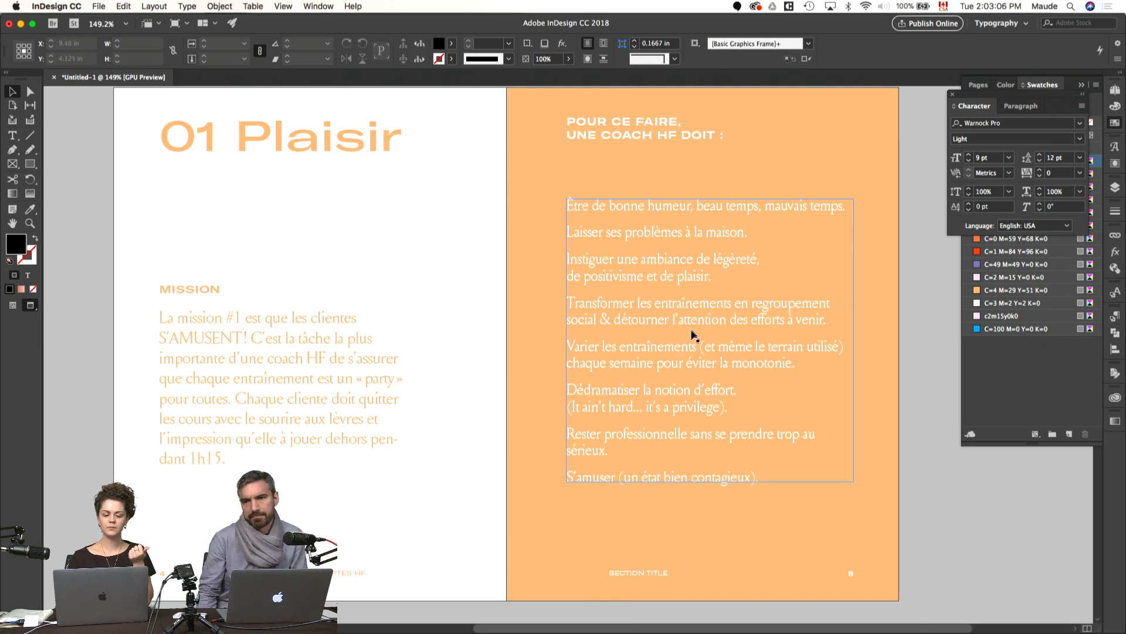
double_click(662, 347)
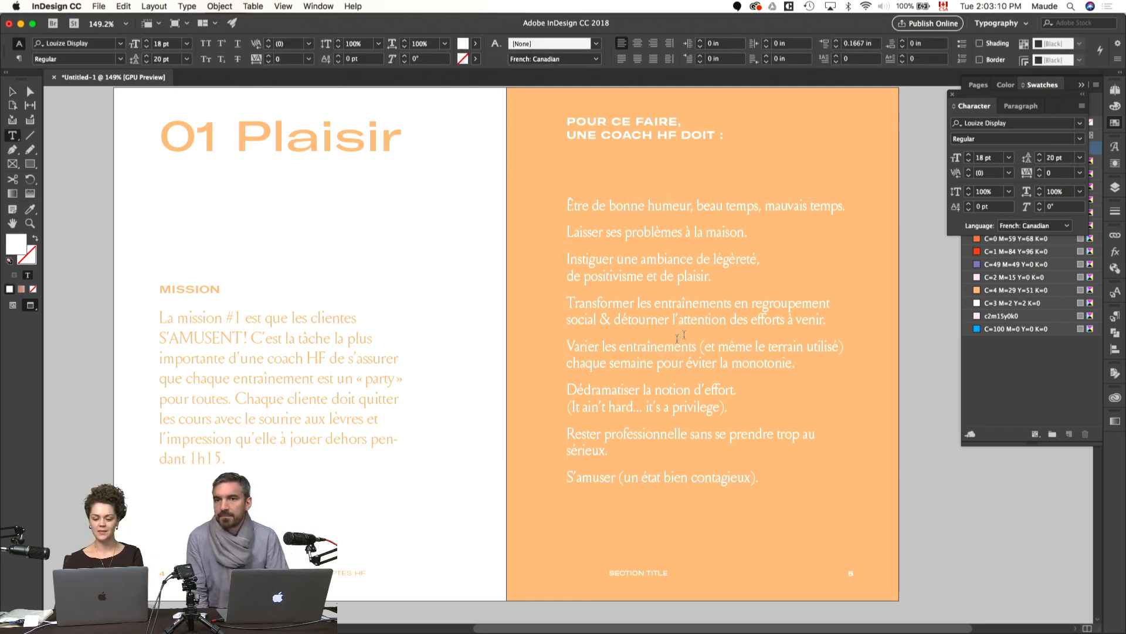
key("Escape")
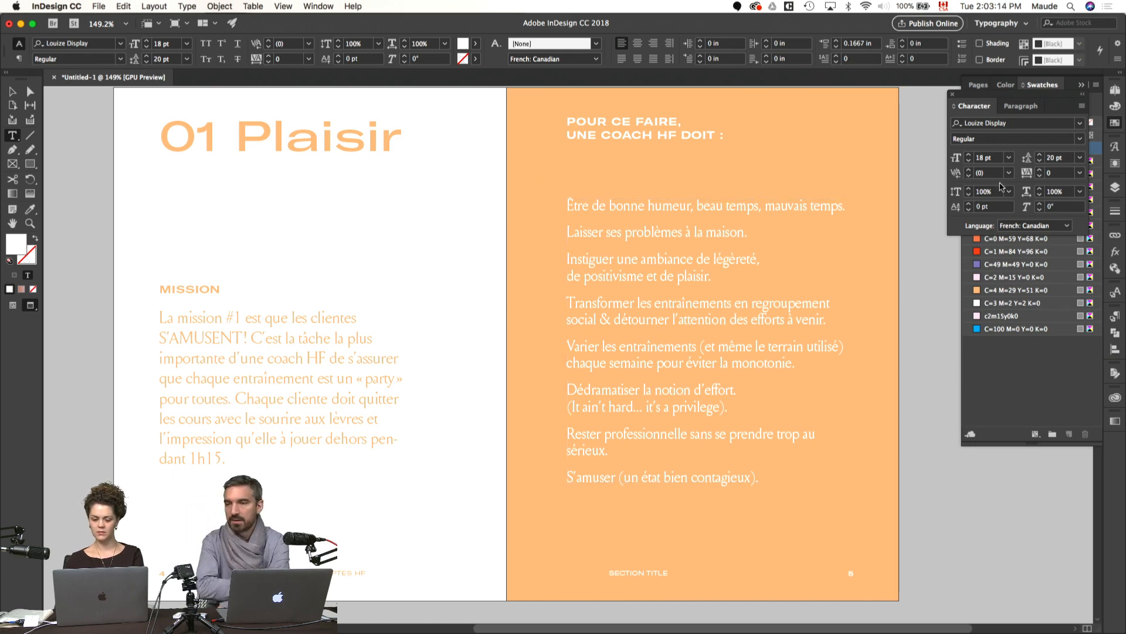
key("super+a")
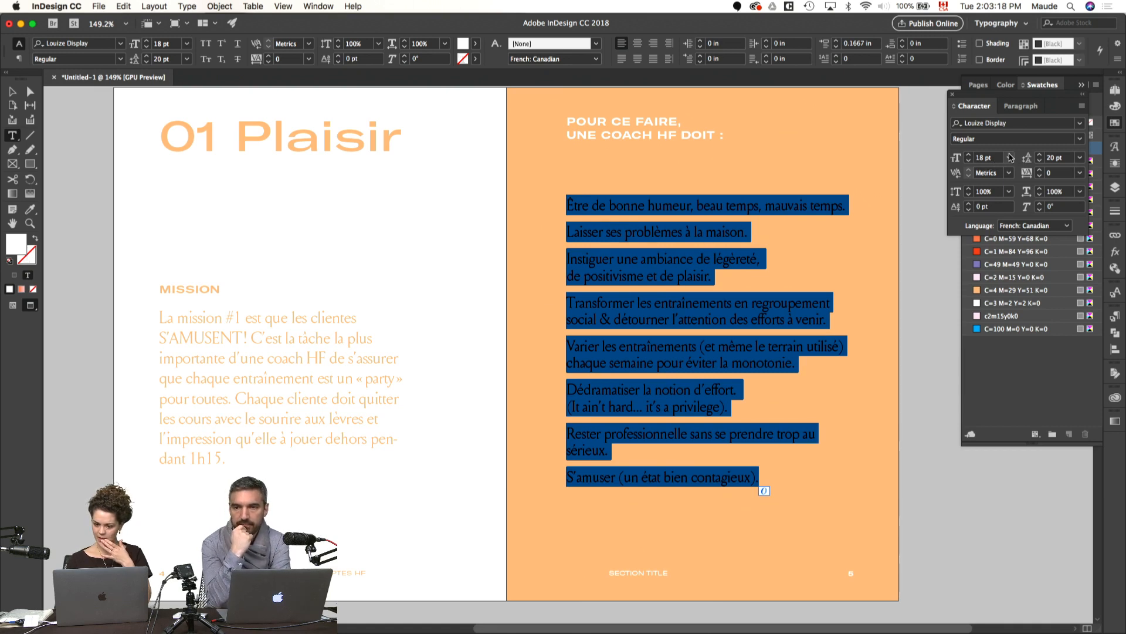
left_click(1015, 123)
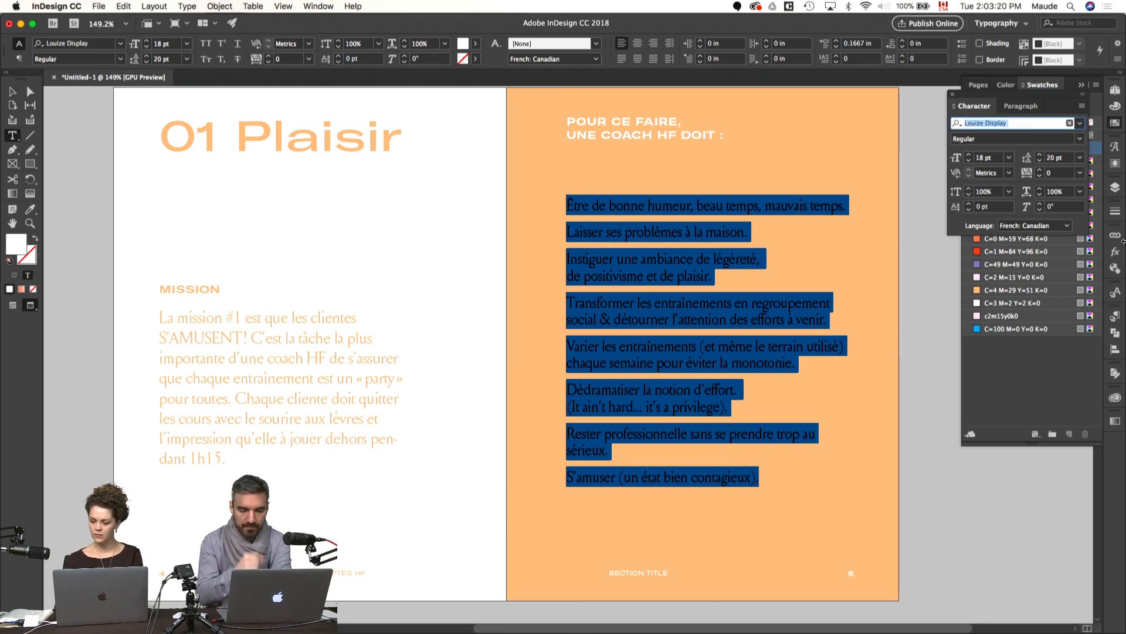
left_click(1115, 316)
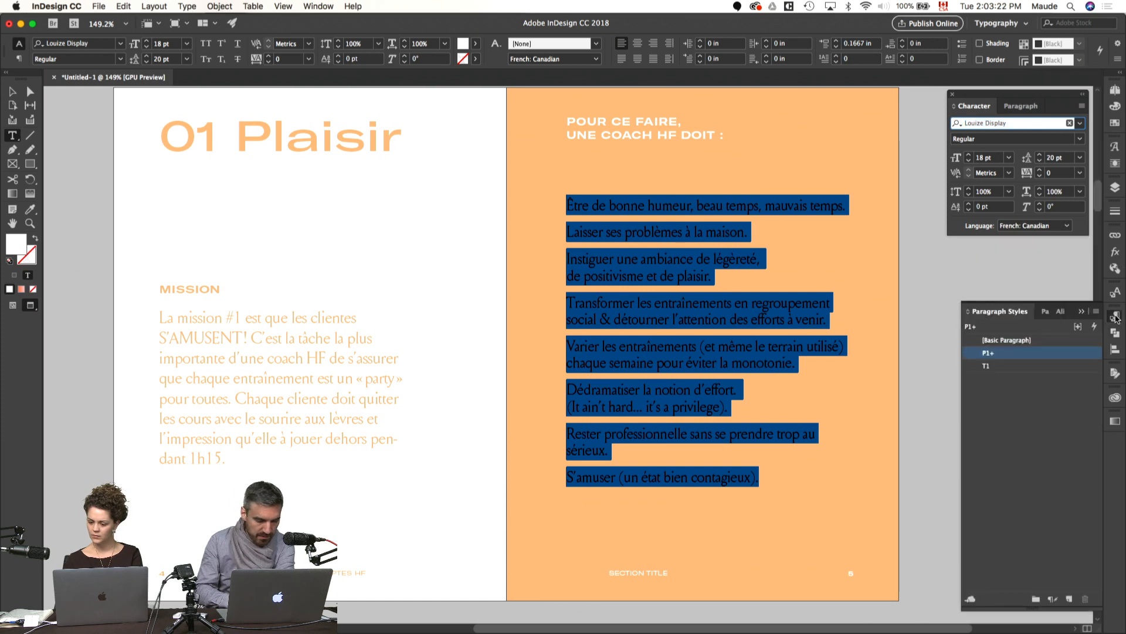
left_click(988, 353, "alt")
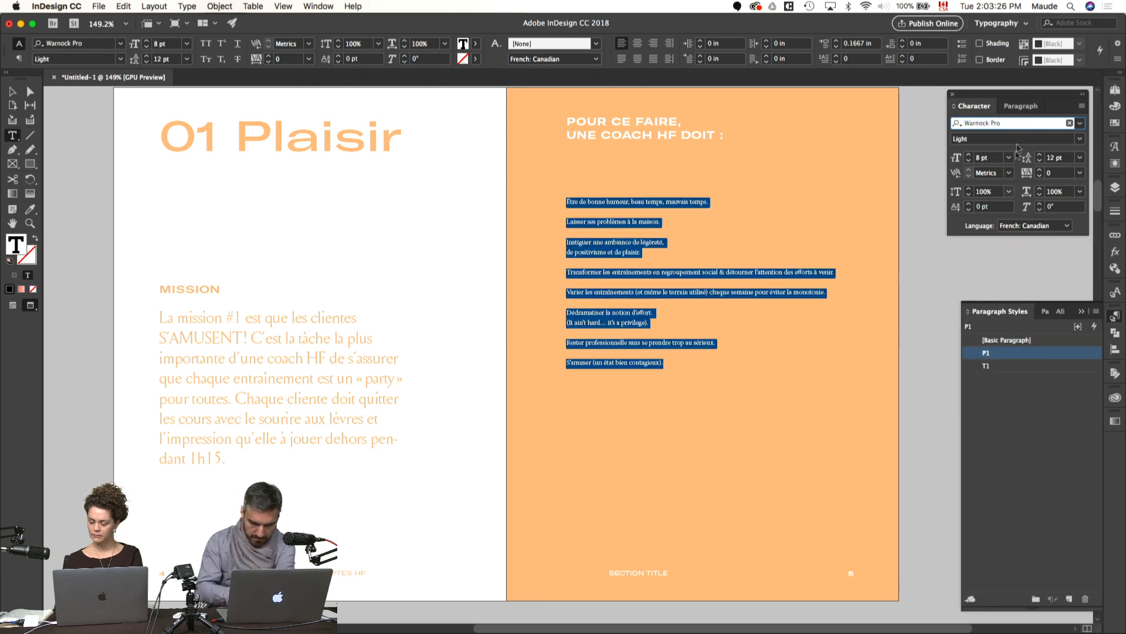
left_click(969, 156)
left_click(969, 156)
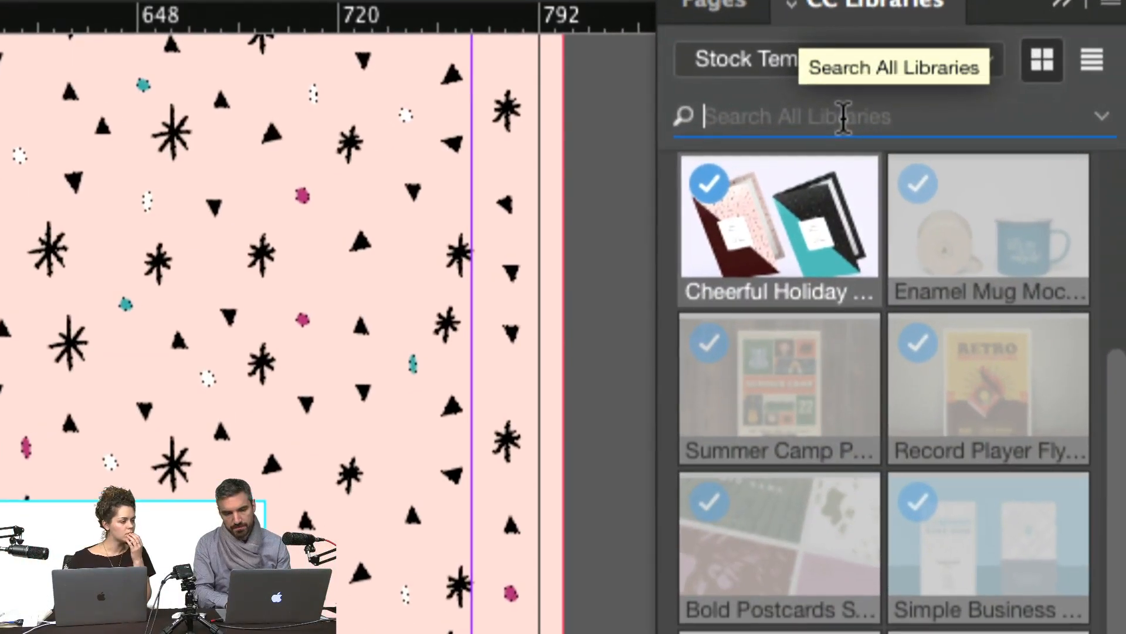
Step: In the holiday card document, search Adobe Stock for "christmas tree lights" and place the Christmas tree photo with gold blurred light from the results
left_click(1092, 124)
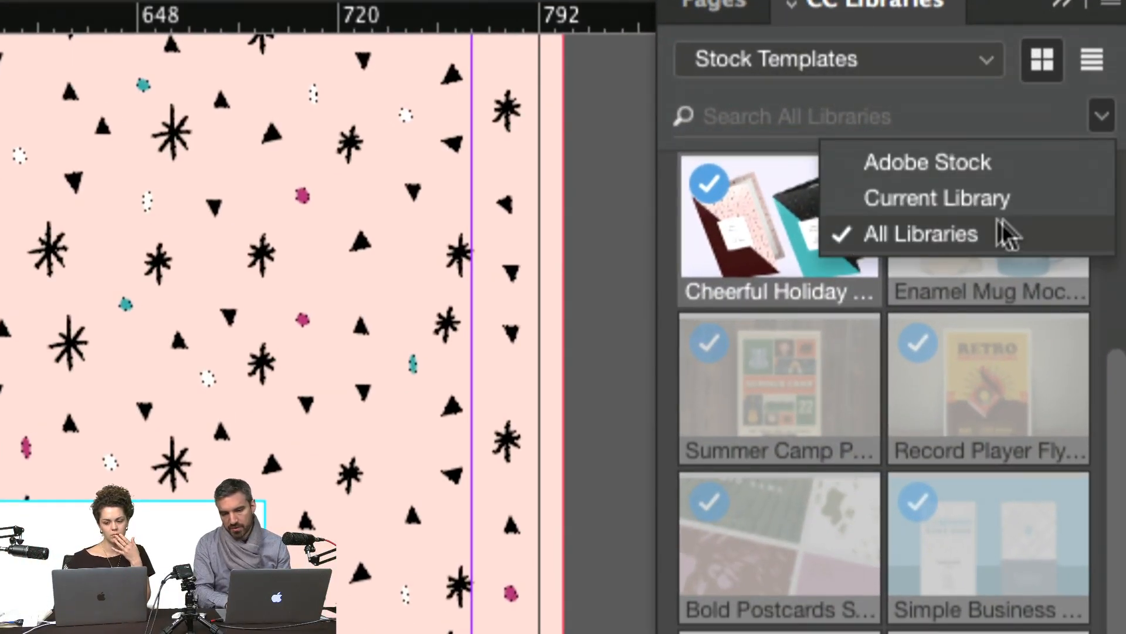
left_click(976, 176)
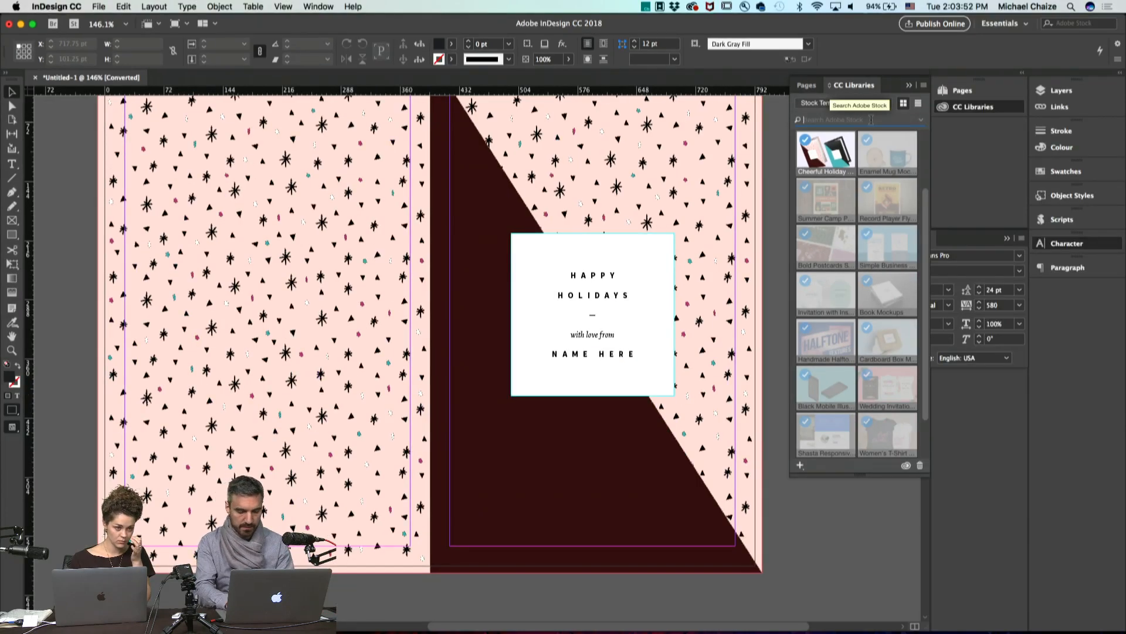
type("christmas tree")
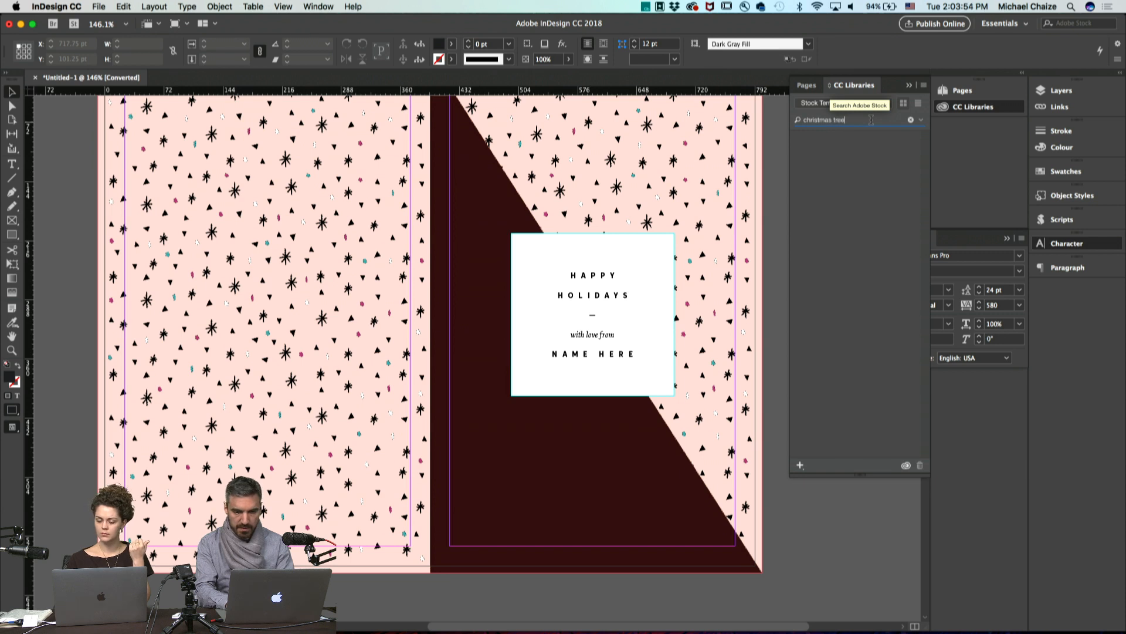
type(" lights")
key("Return")
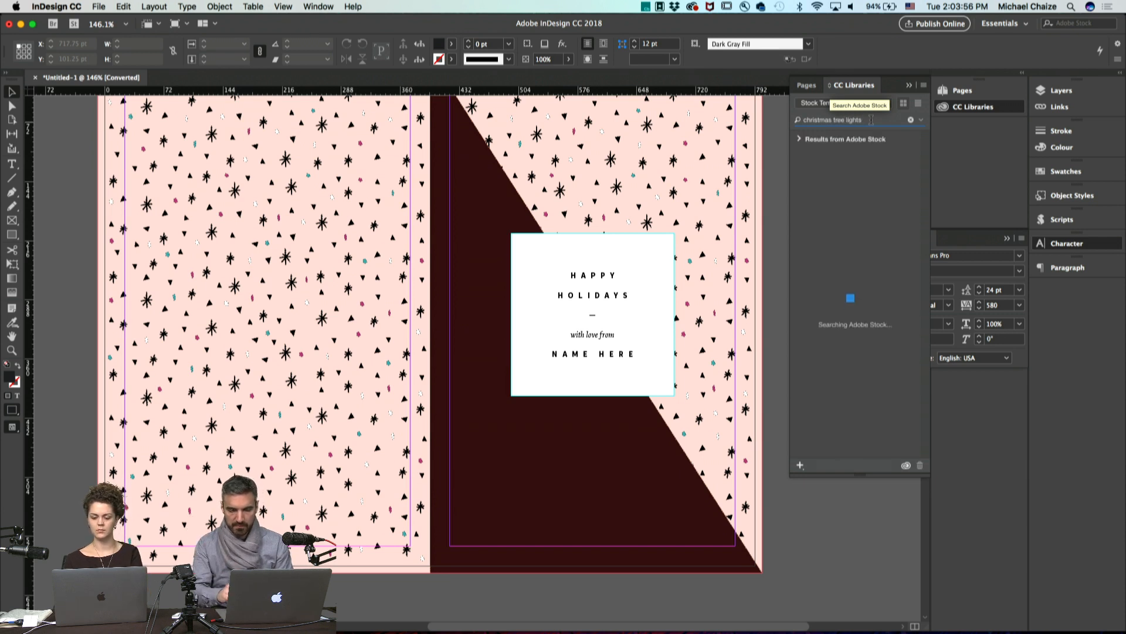
scroll(864, 204, "down", 5)
scroll(863, 203, "down", 5)
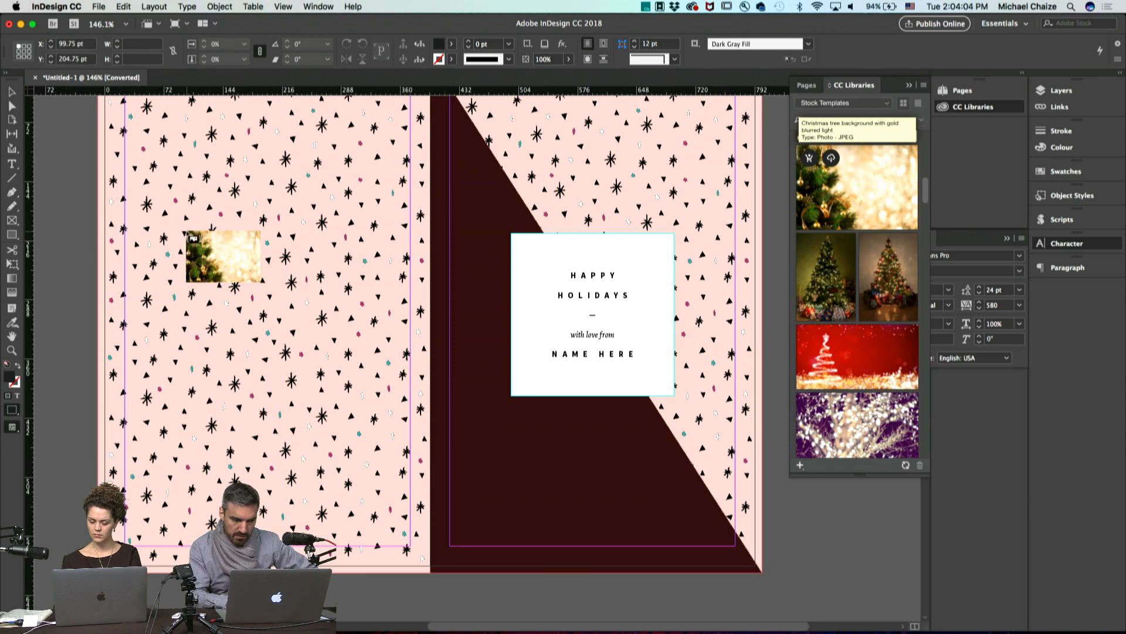
left_click(599, 313)
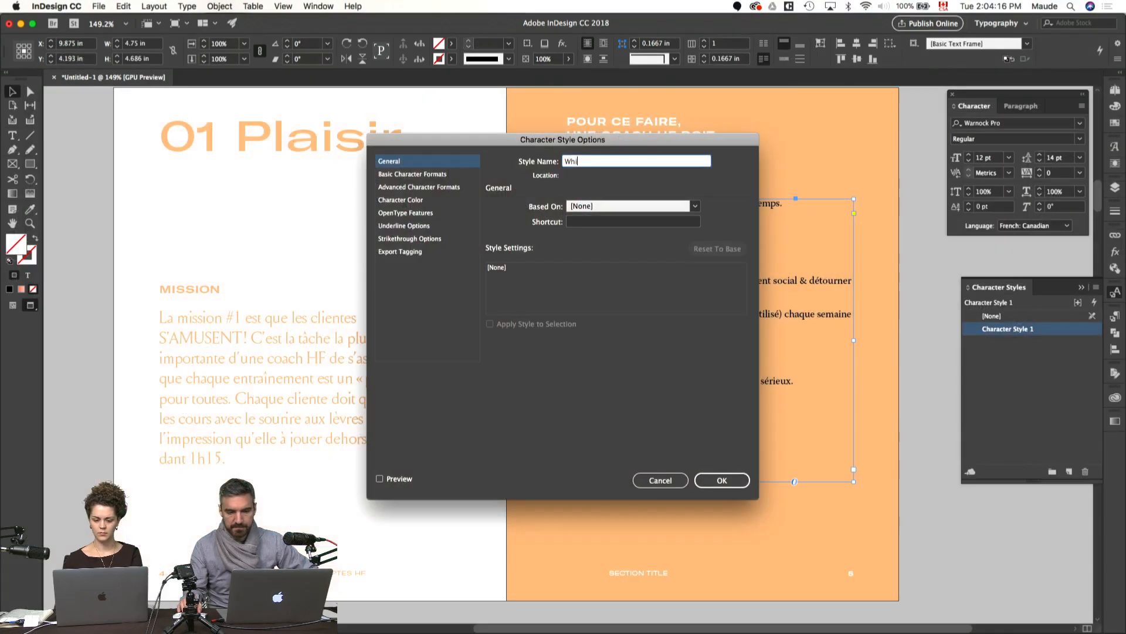
Step: Back in the booklet document, name the new character style "White"
key("Return")
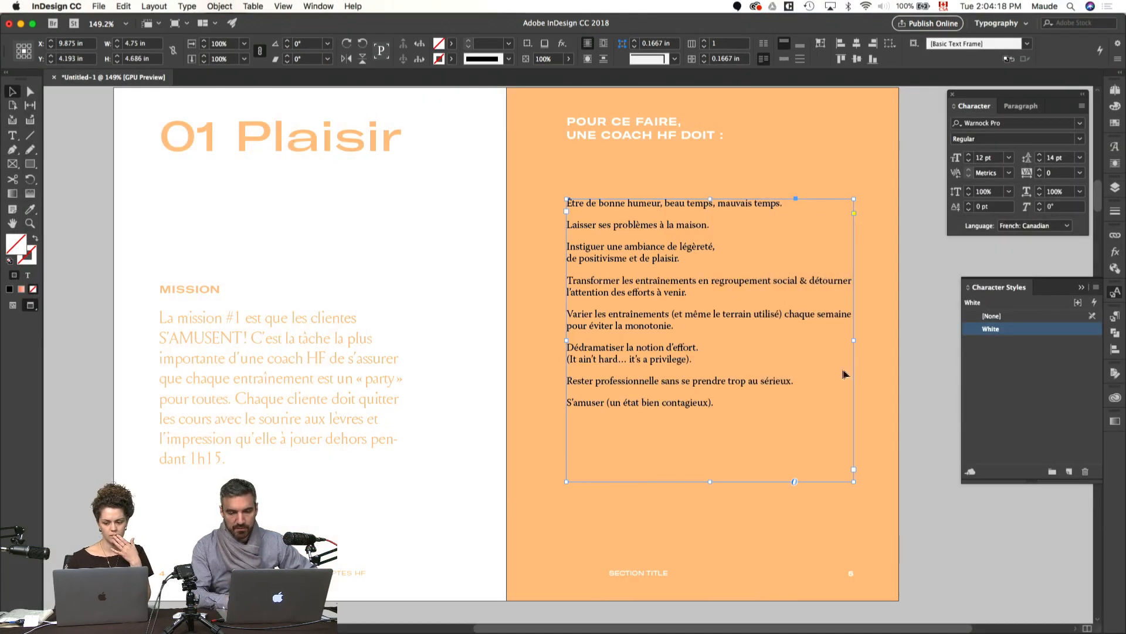
Step: Set the White character style's character colour to [Paper]
double_click(996, 329)
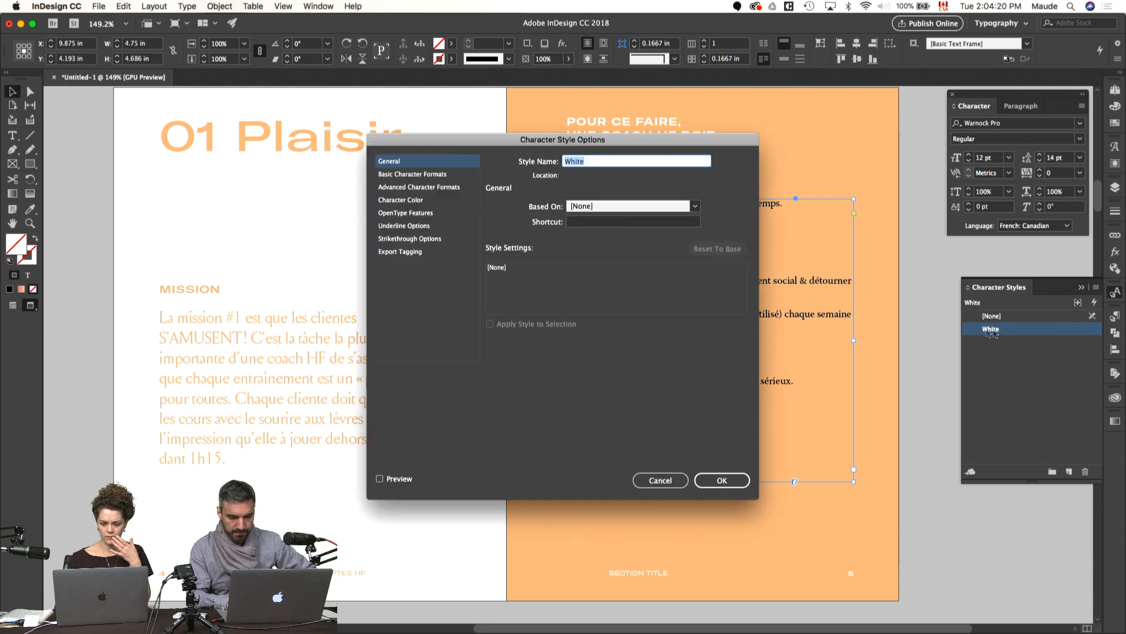
left_click(437, 175)
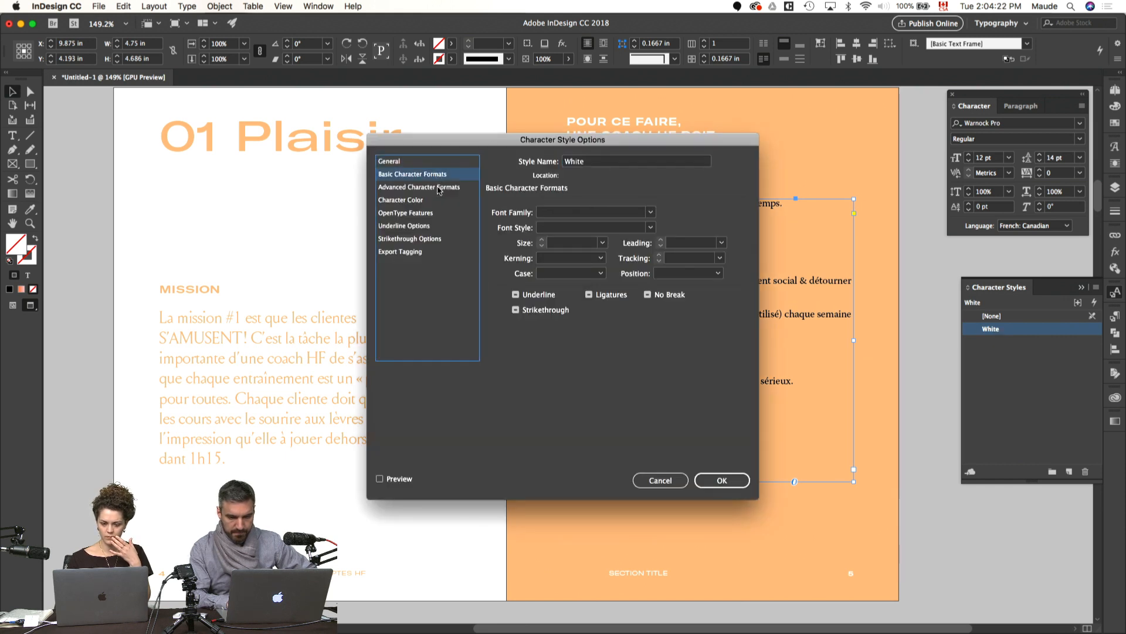
left_click(438, 188)
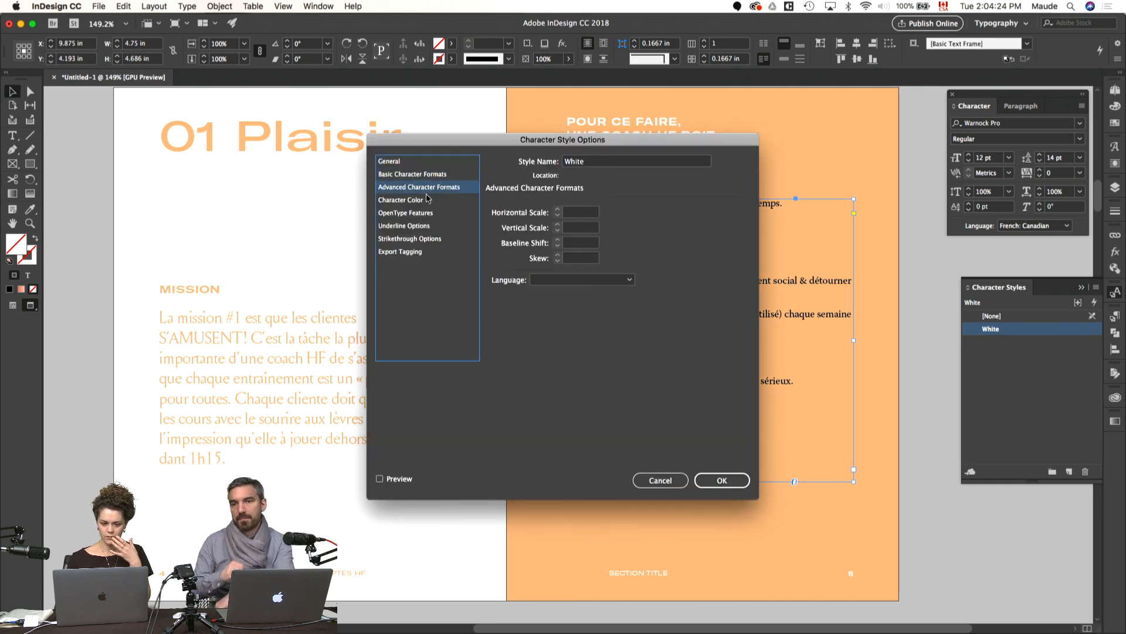
left_click(430, 200)
left_click(592, 238)
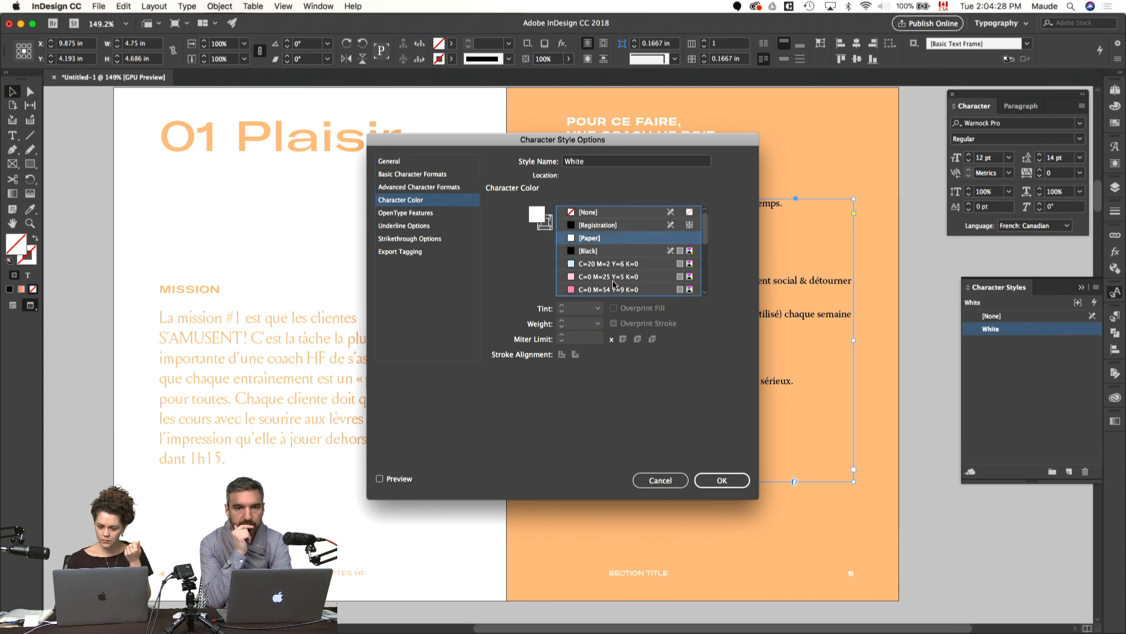
left_click(725, 481)
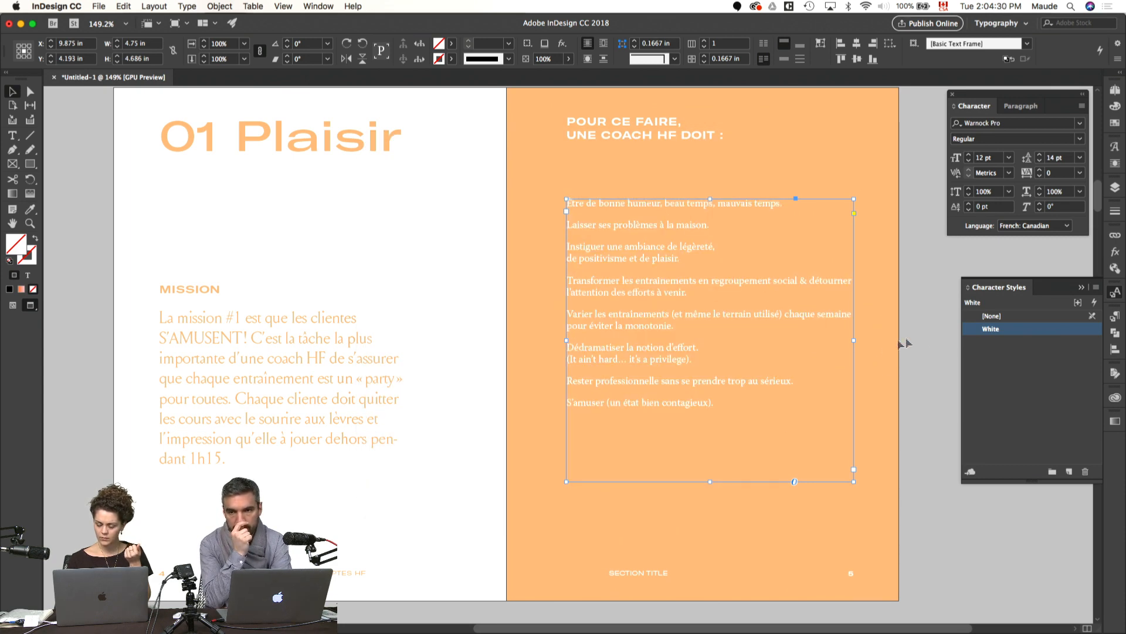
Step: Narrow the list frame to 4.0446 in from its inner edge, fit its height to the text and return to preview
left_click(1116, 317)
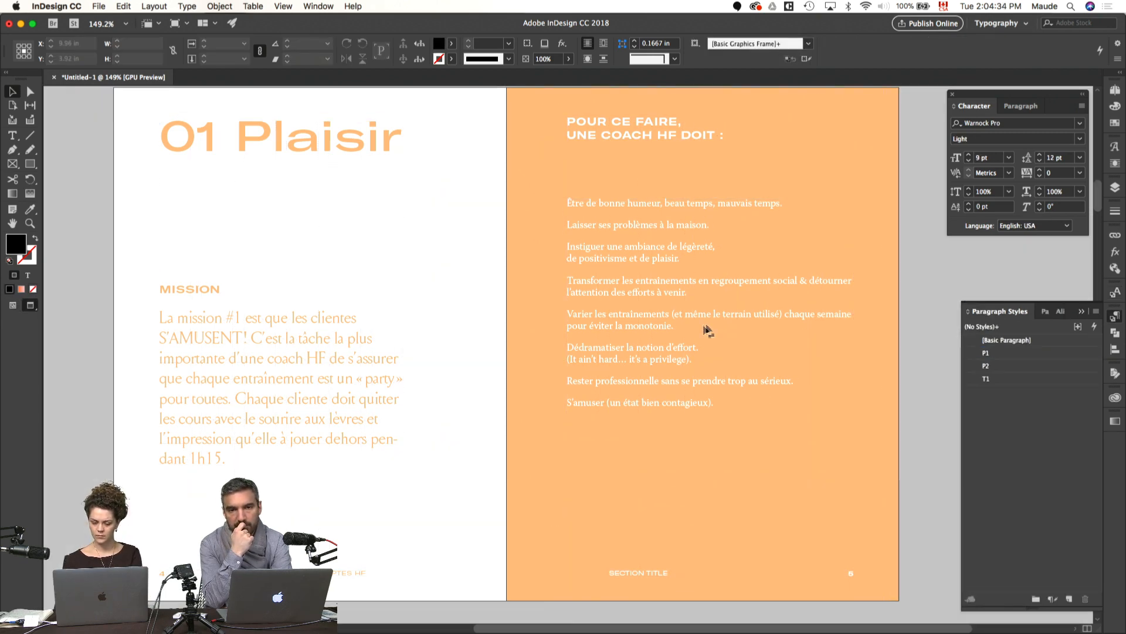
key("w")
left_click_drag(568, 342, 609, 340)
key("super+alt+c")
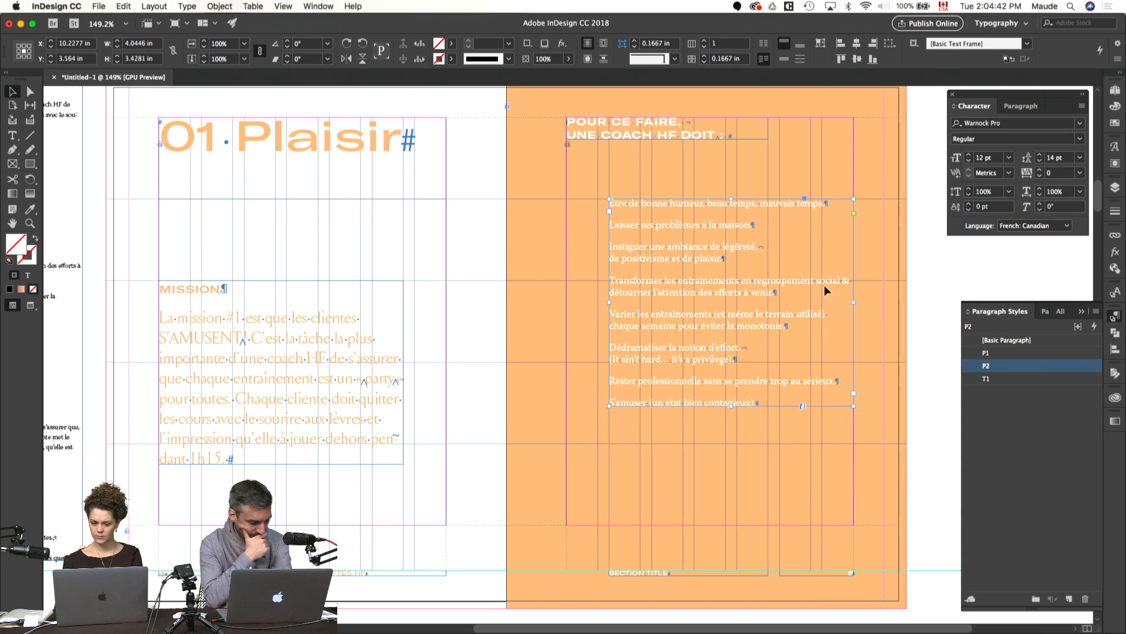
key("w")
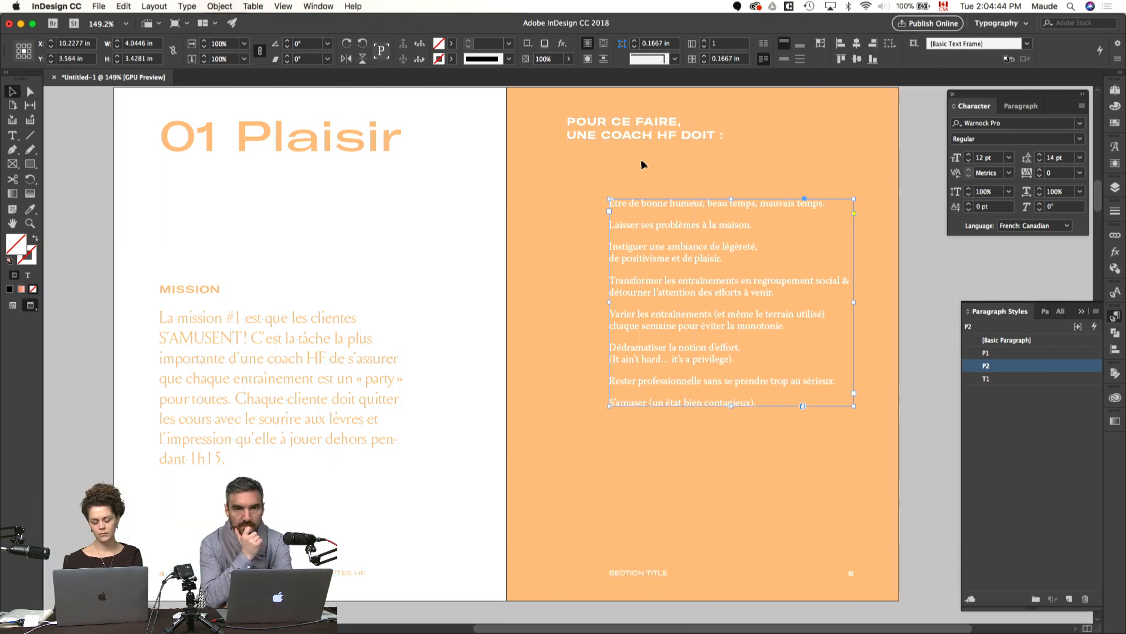
Step: Move the "POUR CE FAIRE, UNE COACH HF DOIT :" heading to align with the list's starting edge and check it in preview
key("w")
left_click_drag(626, 132, 668, 128)
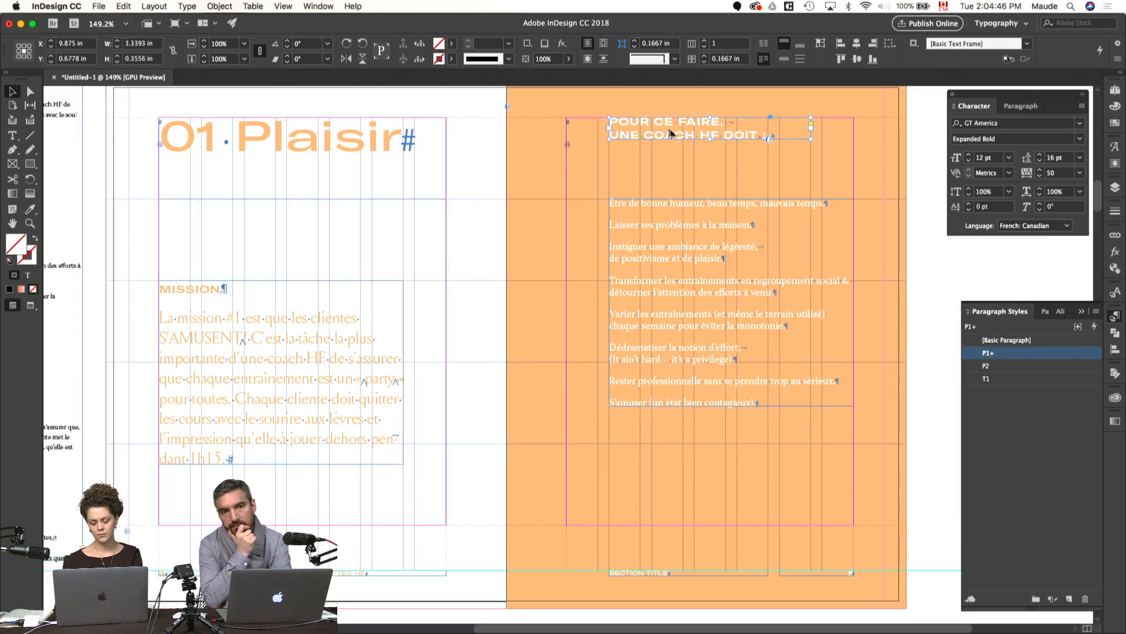
key("w")
left_click(728, 259)
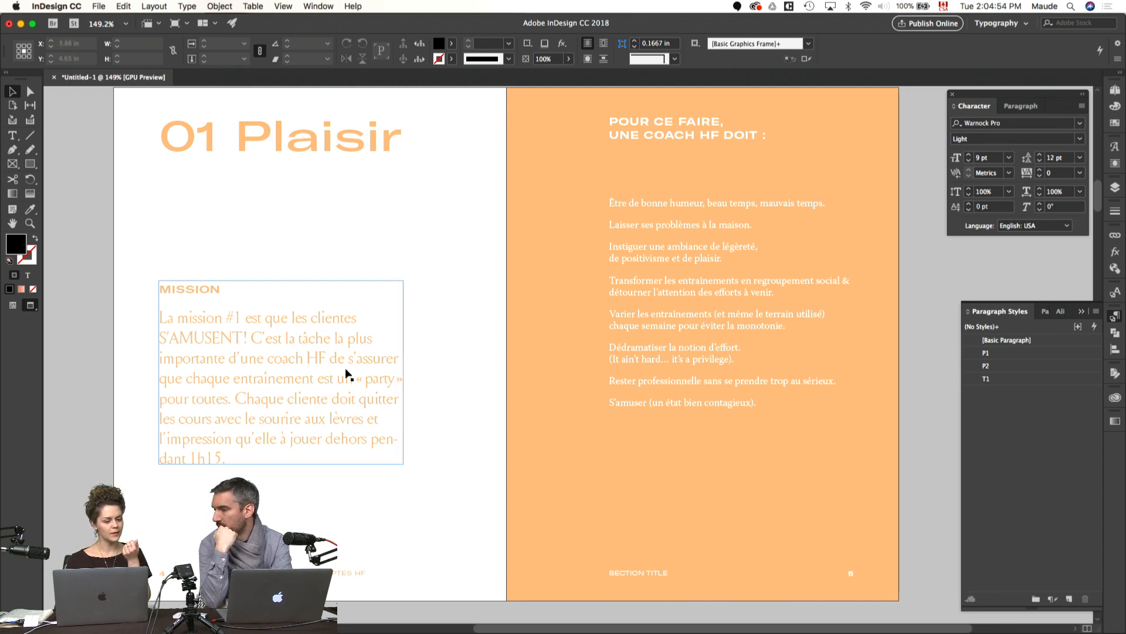
Step: Examine the Louize Display letterforms of the mission paragraph up close, selecting the letter "a" in "coach"
left_click(646, 323)
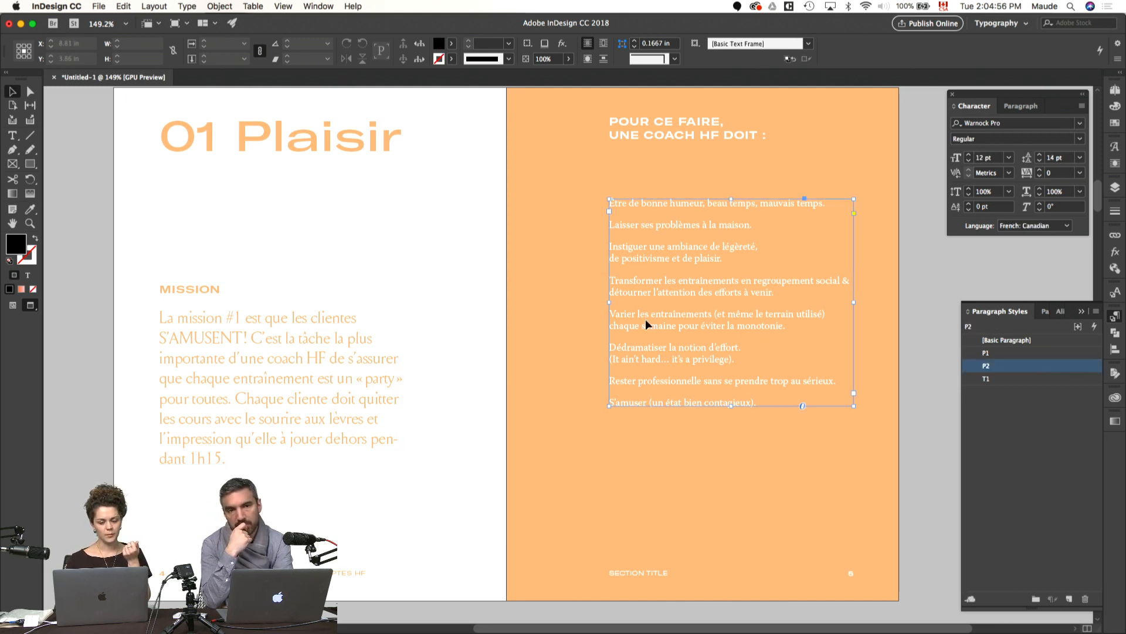
left_click(325, 361)
double_click(325, 361)
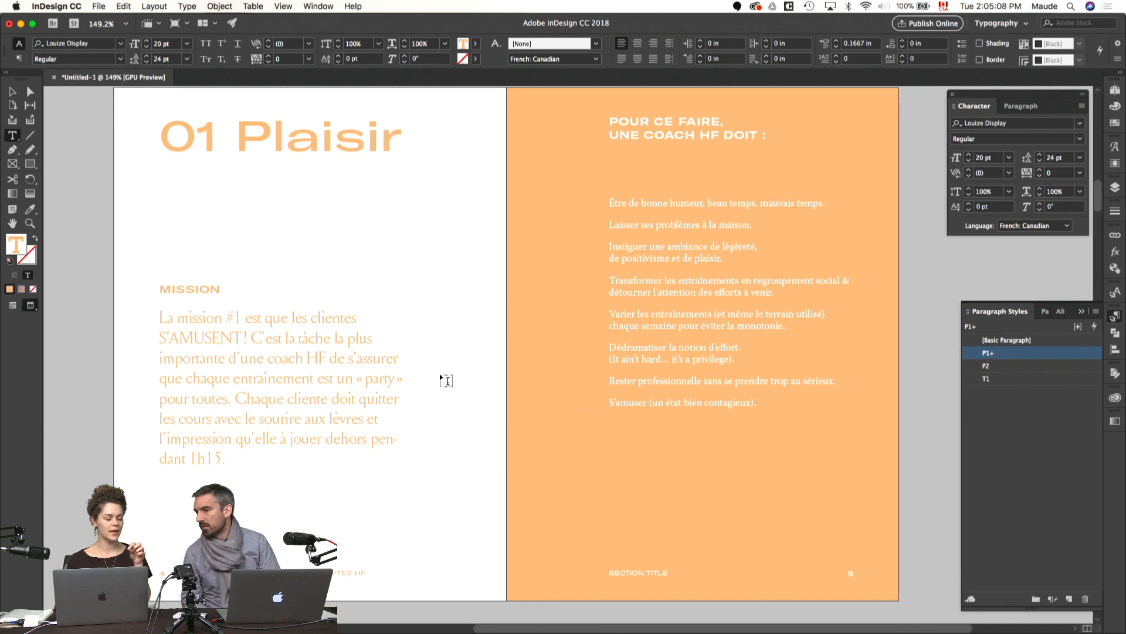
key("super+equal")
key("super+equal")
key("super+equal")
key("super+equal")
key("super+equal")
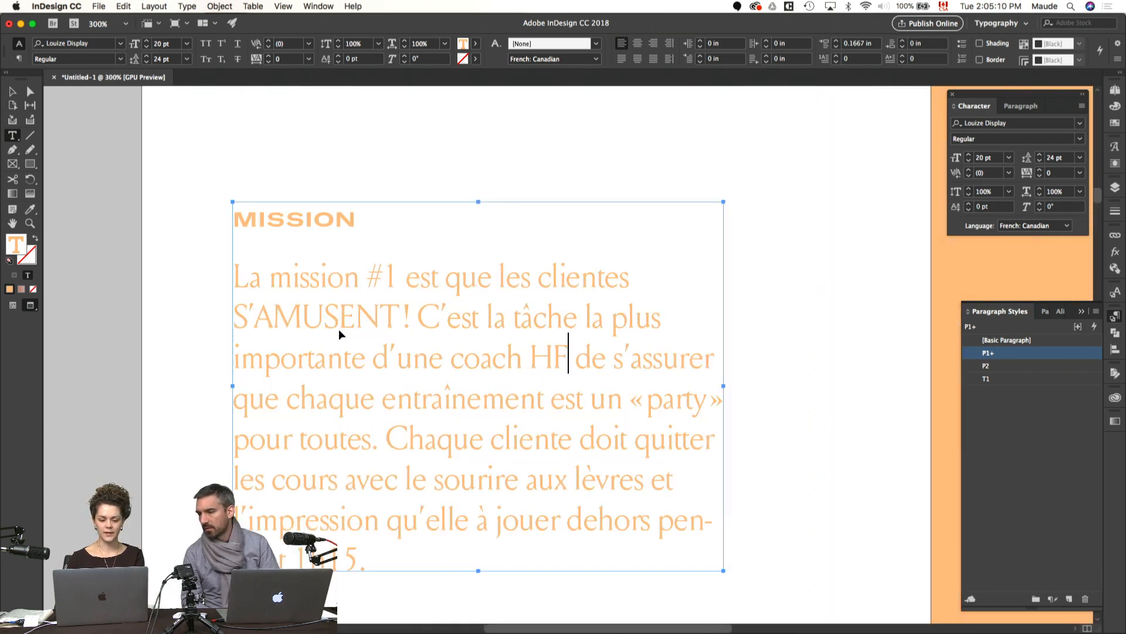
key("super+equal")
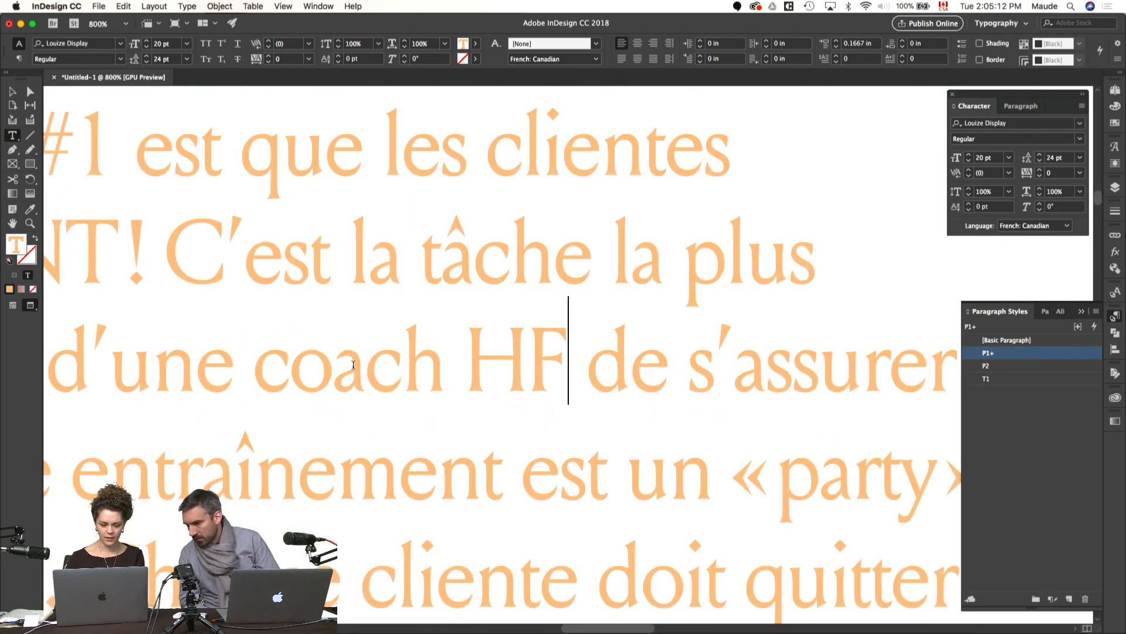
left_click_drag(333, 369, 366, 369)
left_click(551, 616)
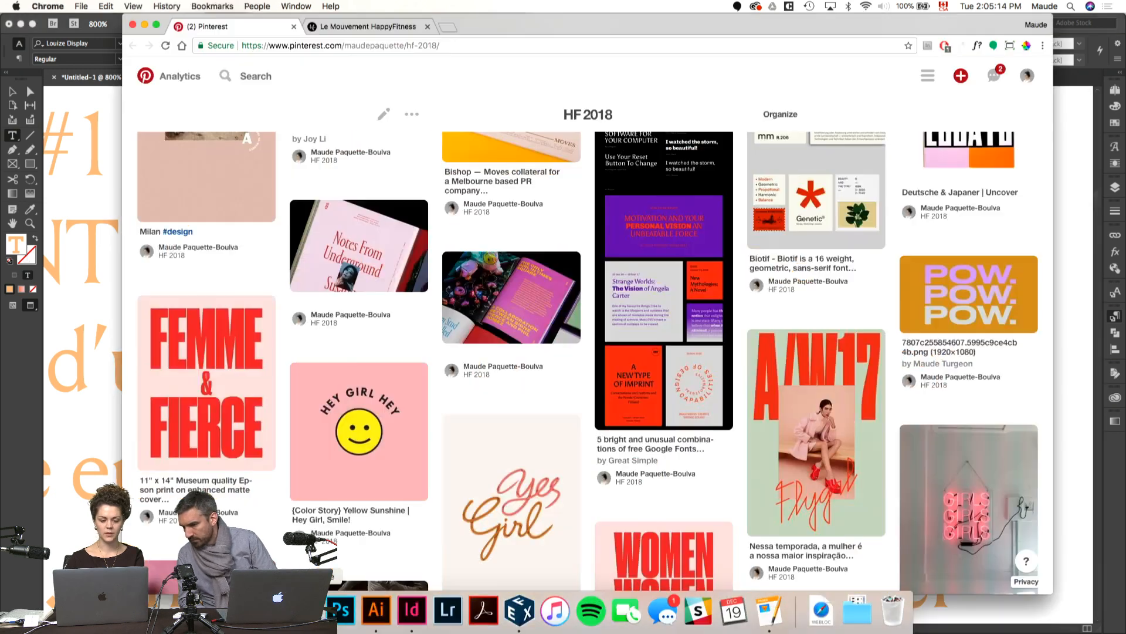
left_click(448, 28)
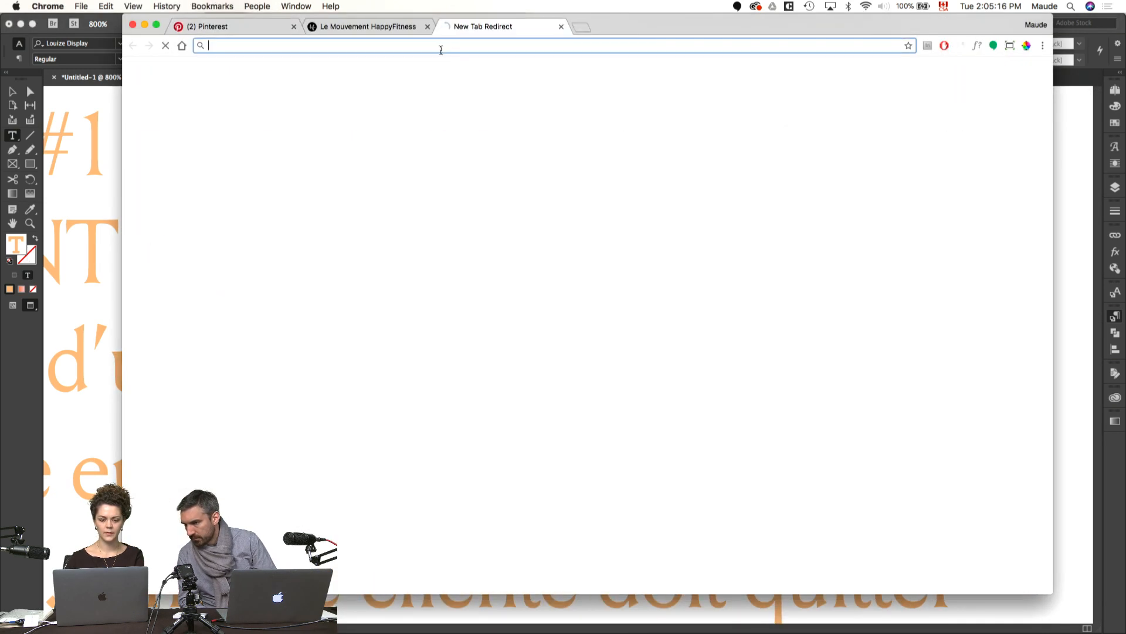
type("205")
key("Return")
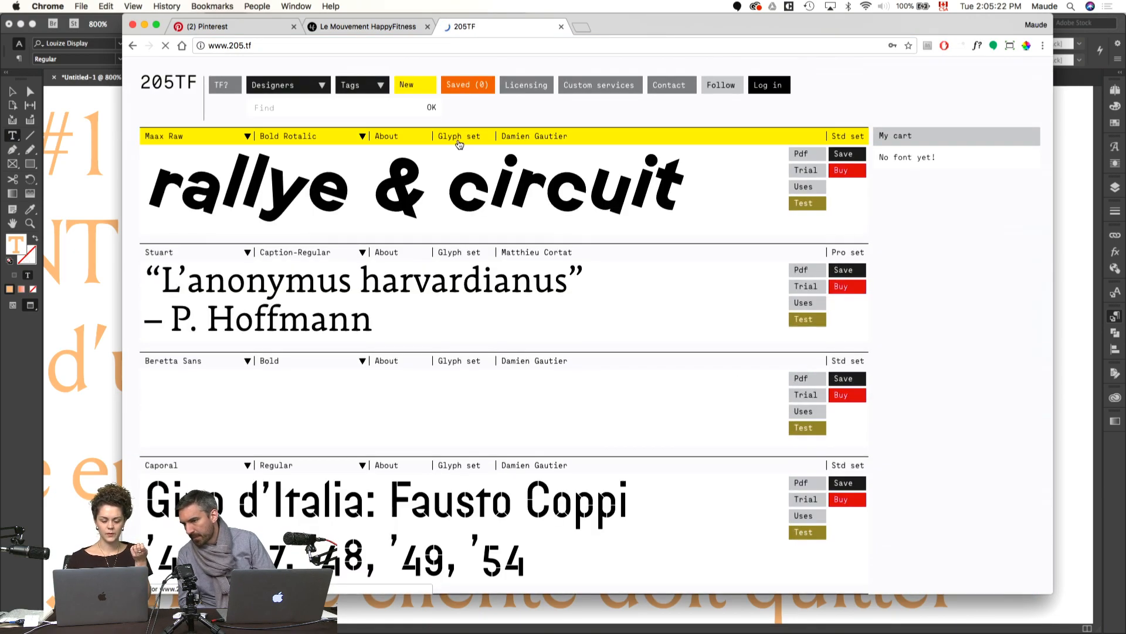
Step: Look through the foundry's typeface catalogue and examine the Louize and Louize Display specimens
scroll(459, 143, "down", 5)
scroll(459, 142, "down", 6)
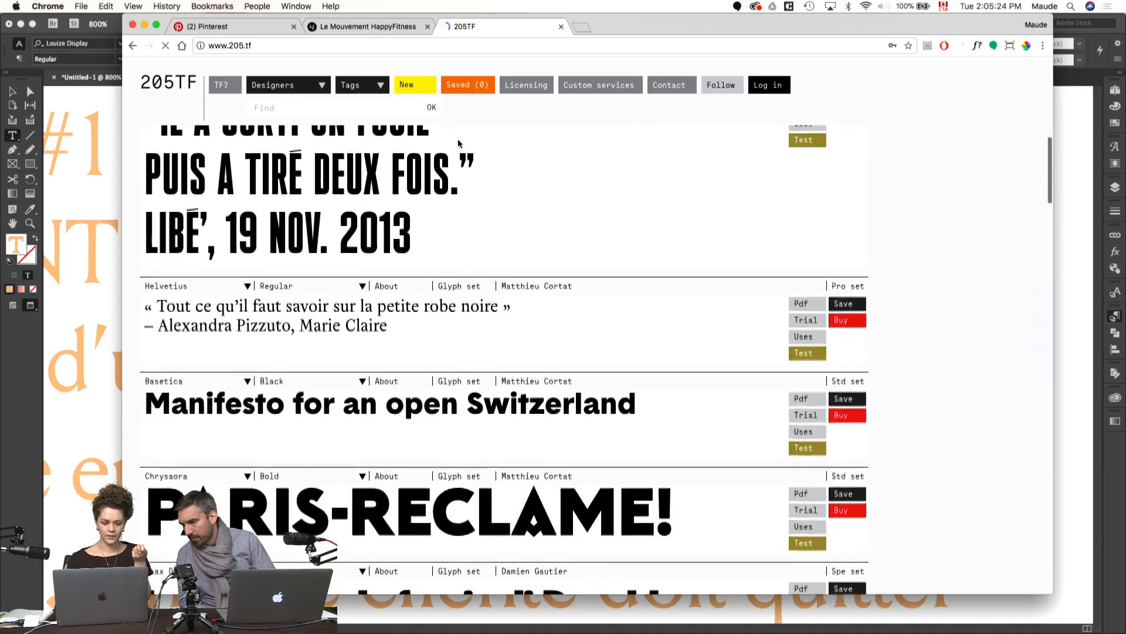
scroll(459, 143, "down", 5)
scroll(458, 142, "down", 15)
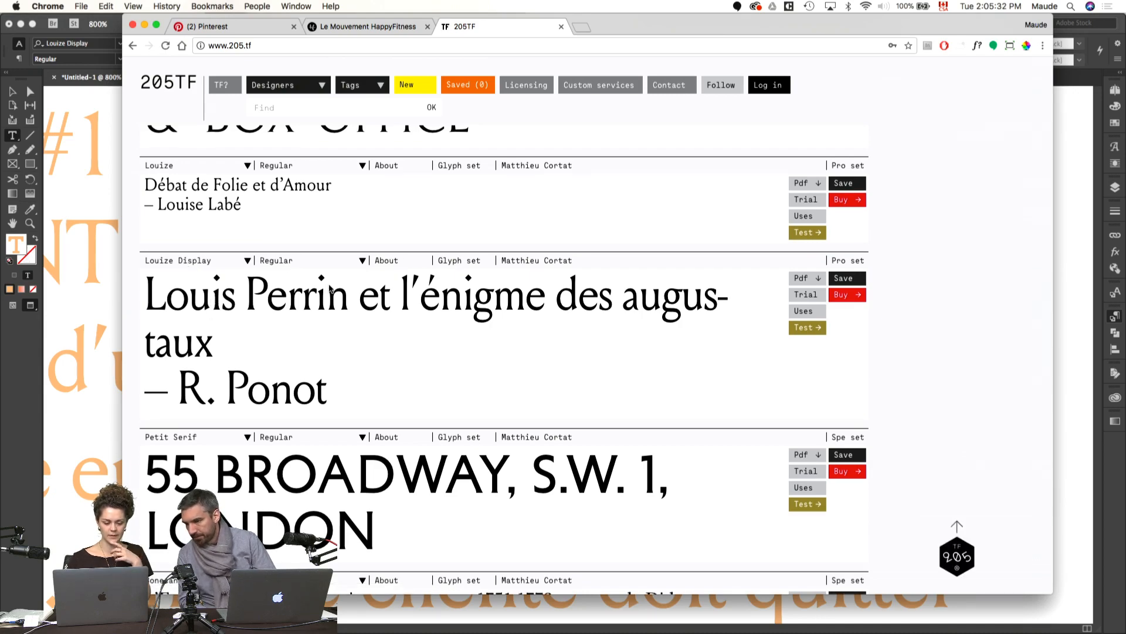
scroll(331, 290, "down", 15)
scroll(330, 288, "down", 15)
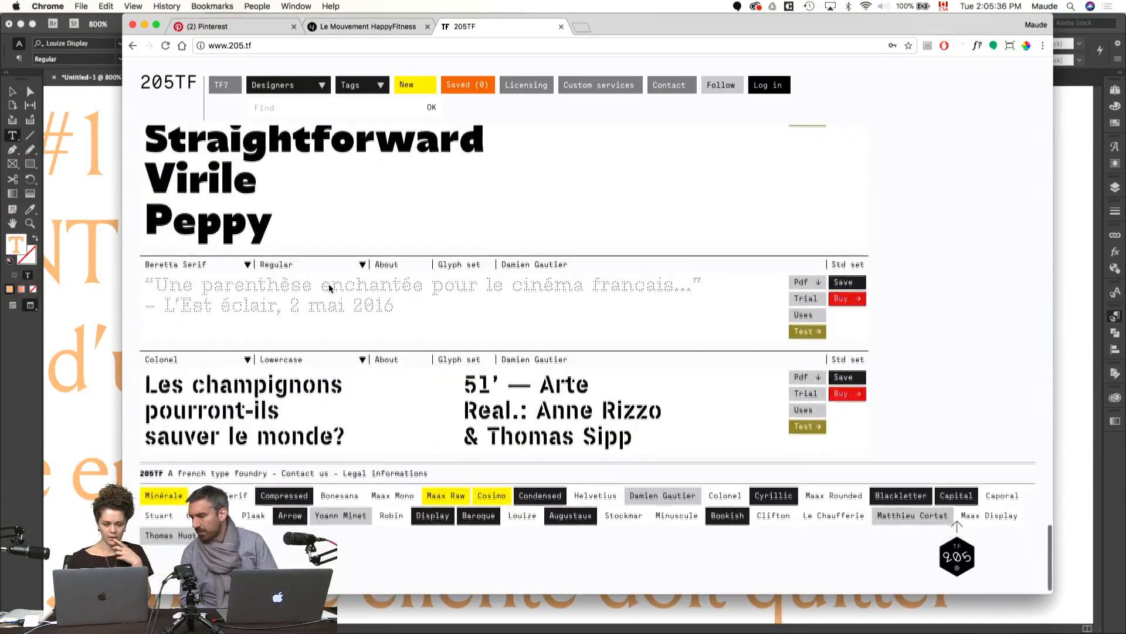
scroll(330, 288, "up", 15)
scroll(330, 289, "up", 4)
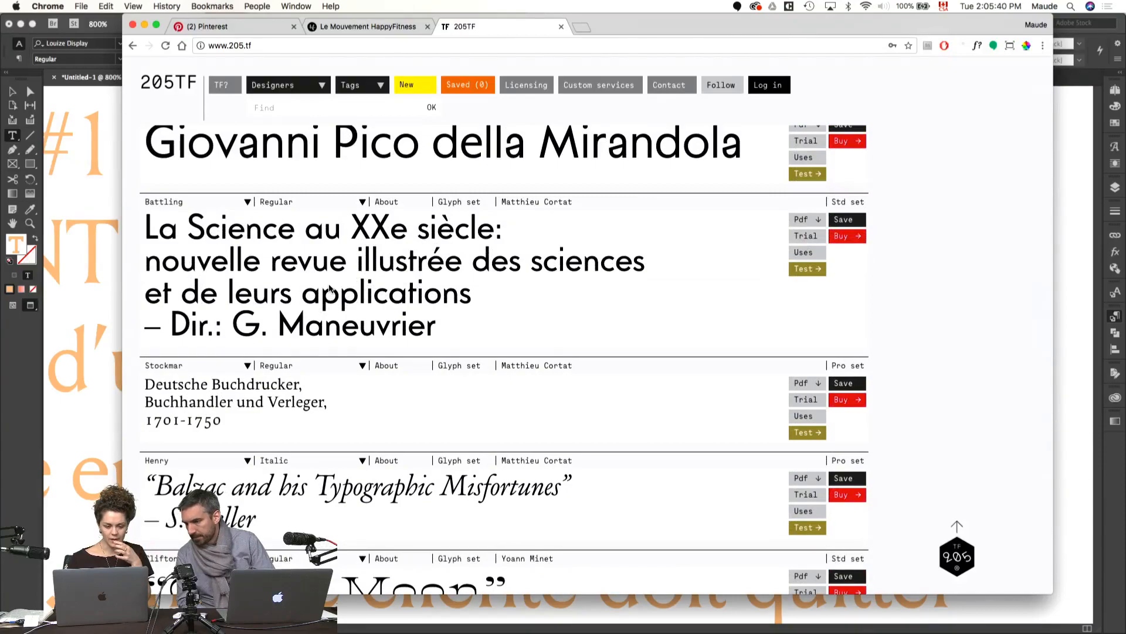
scroll(330, 289, "up", 12)
scroll(330, 289, "up", 5)
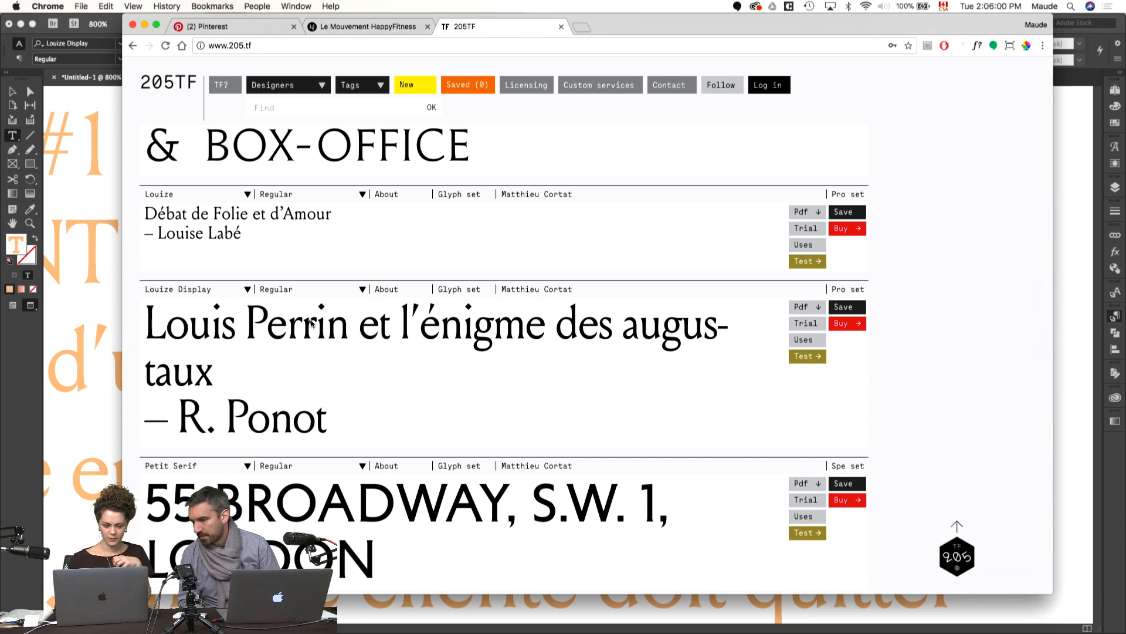
Step: Back in InDesign, deselect the mission text and insert line breaks before "& détourner" and before "mauvais temps" in the list
key("super+Tab")
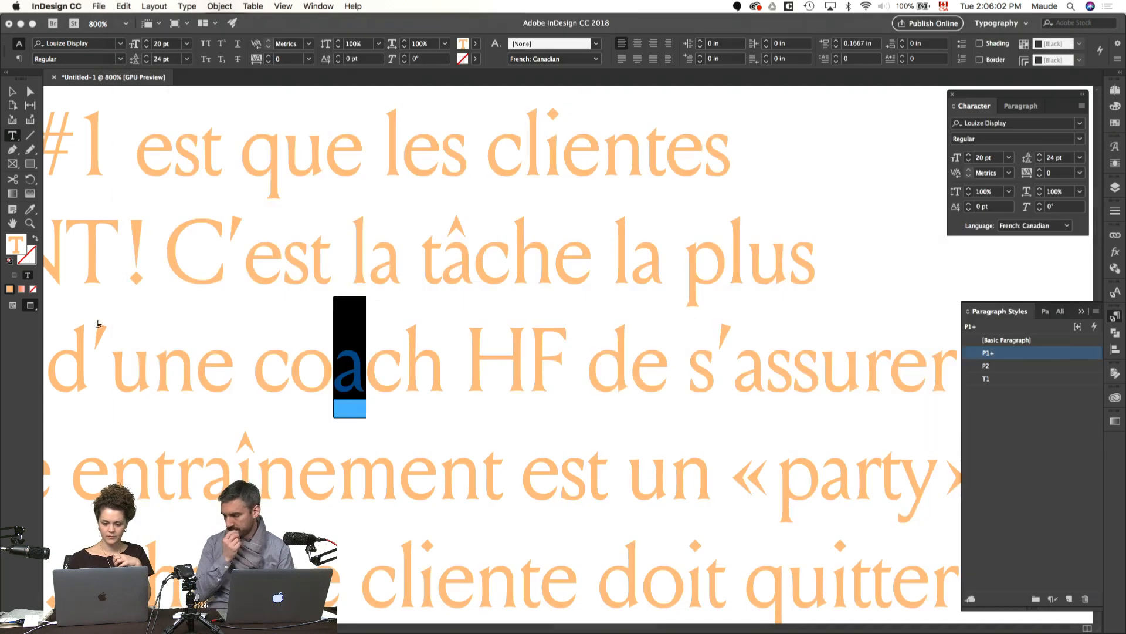
key("super+0")
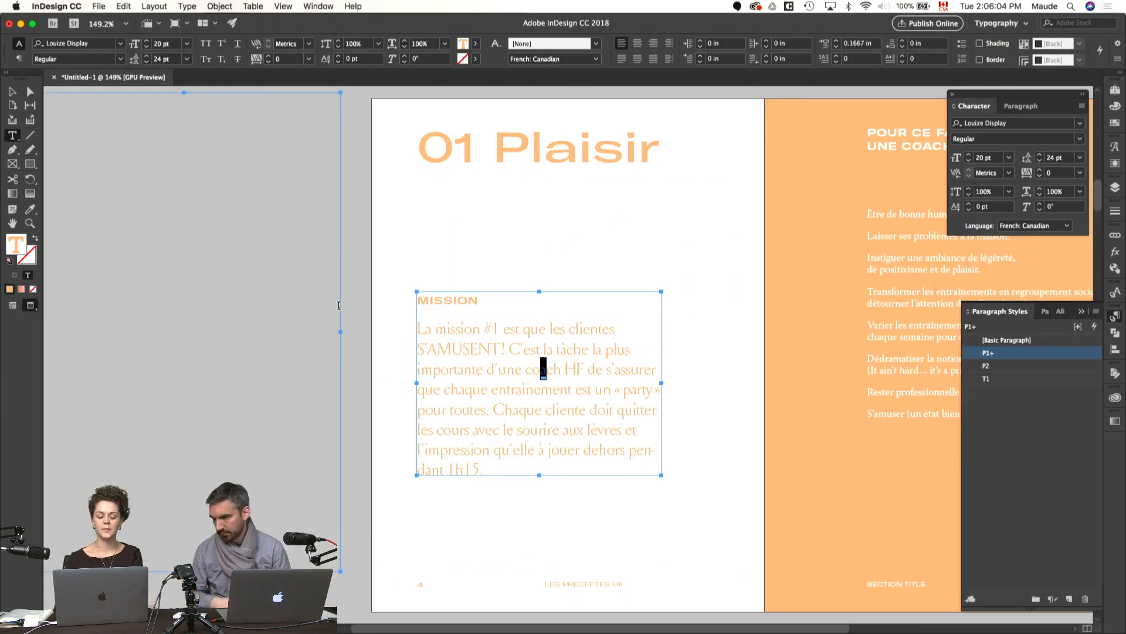
key("super+shift+a")
left_click_drag(734, 433, 519, 440)
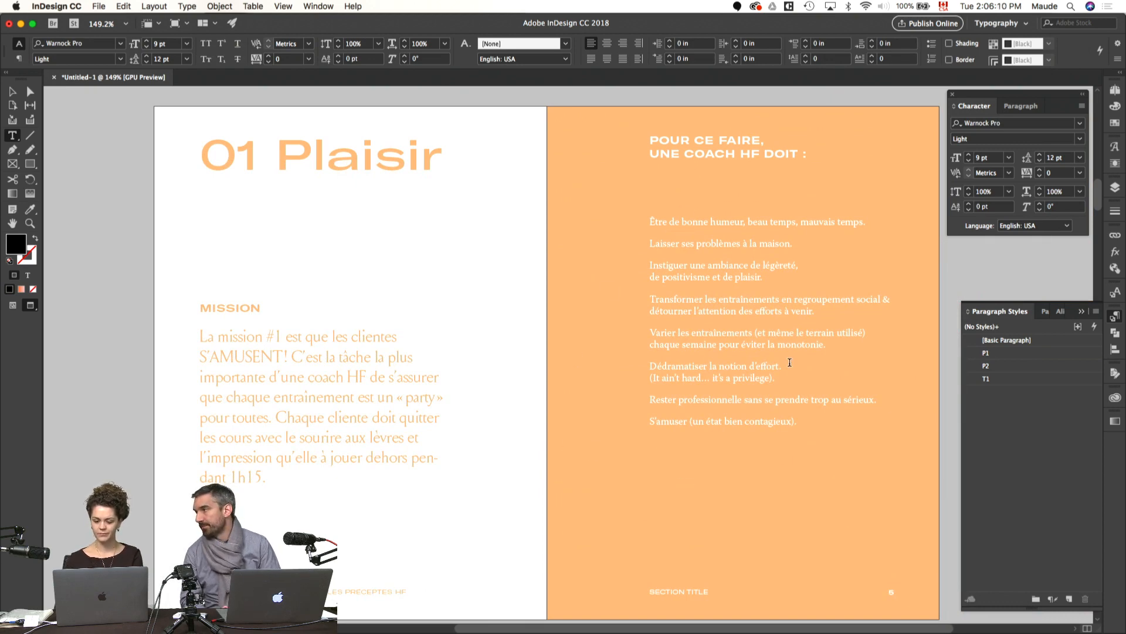
scroll(793, 365, "right", 5)
scroll(793, 365, "up", 2)
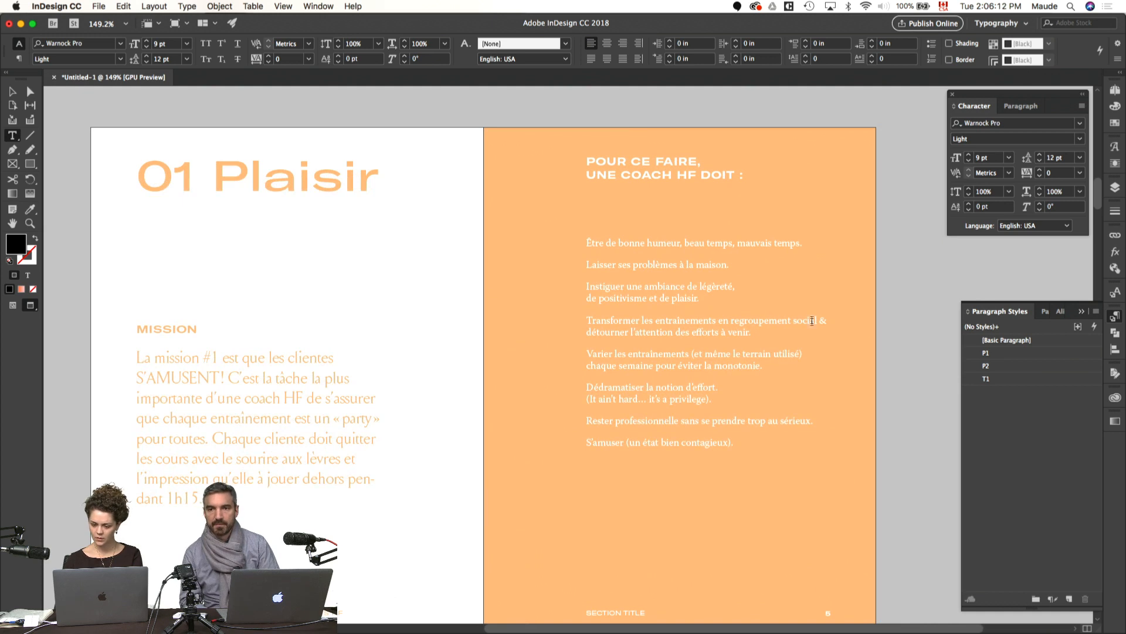
left_click(820, 321)
key("shift+Return")
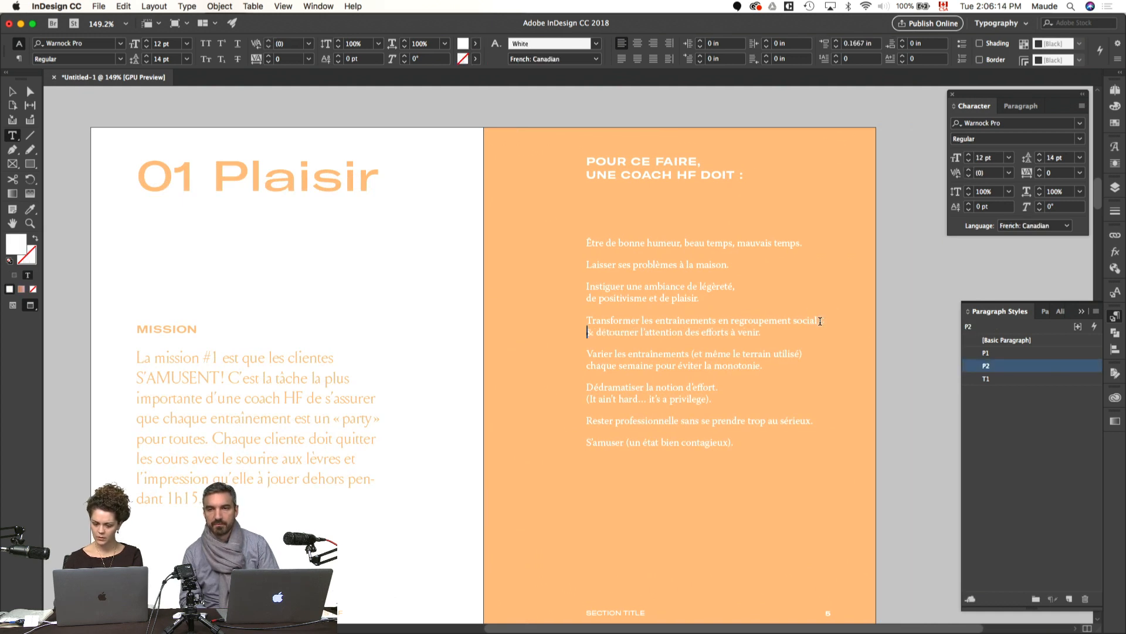
left_click(738, 242)
key("shift+Return")
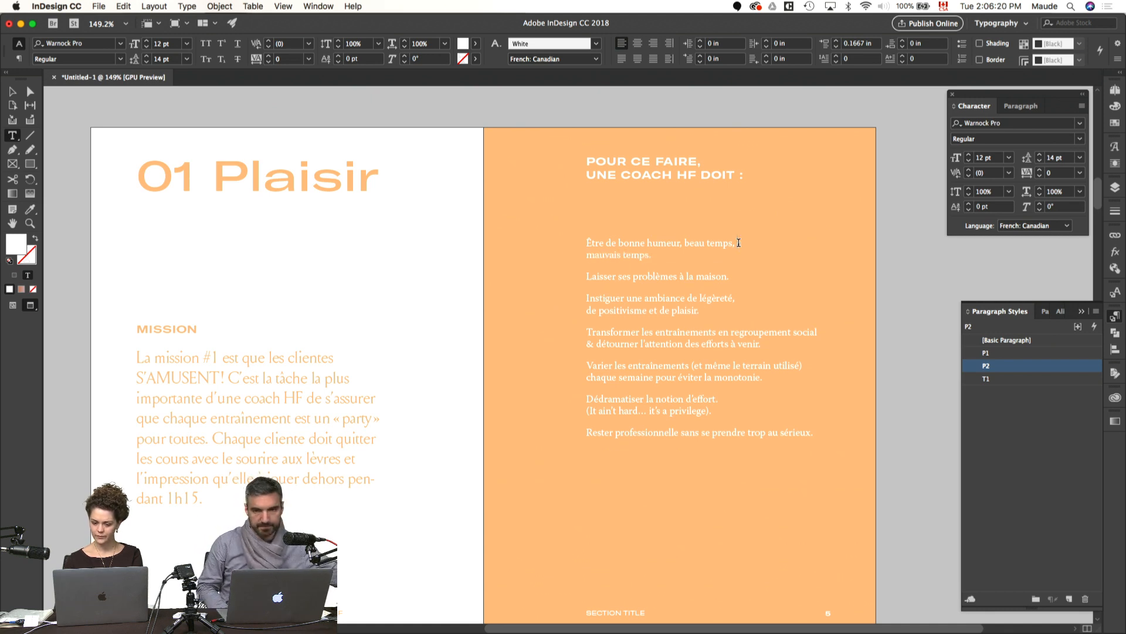
Step: Rework the "Transformer" item with line breaks after "entraînements" and "détourner", replacing the ampersand with "et"
left_click(719, 331)
key("shift+Return")
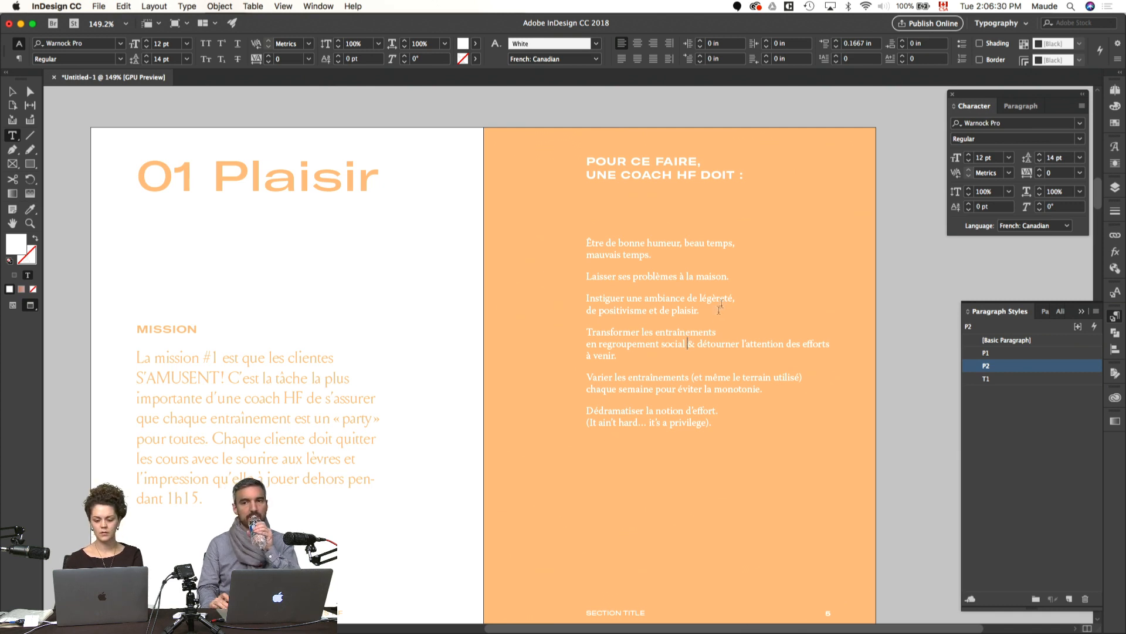
left_click(687, 340)
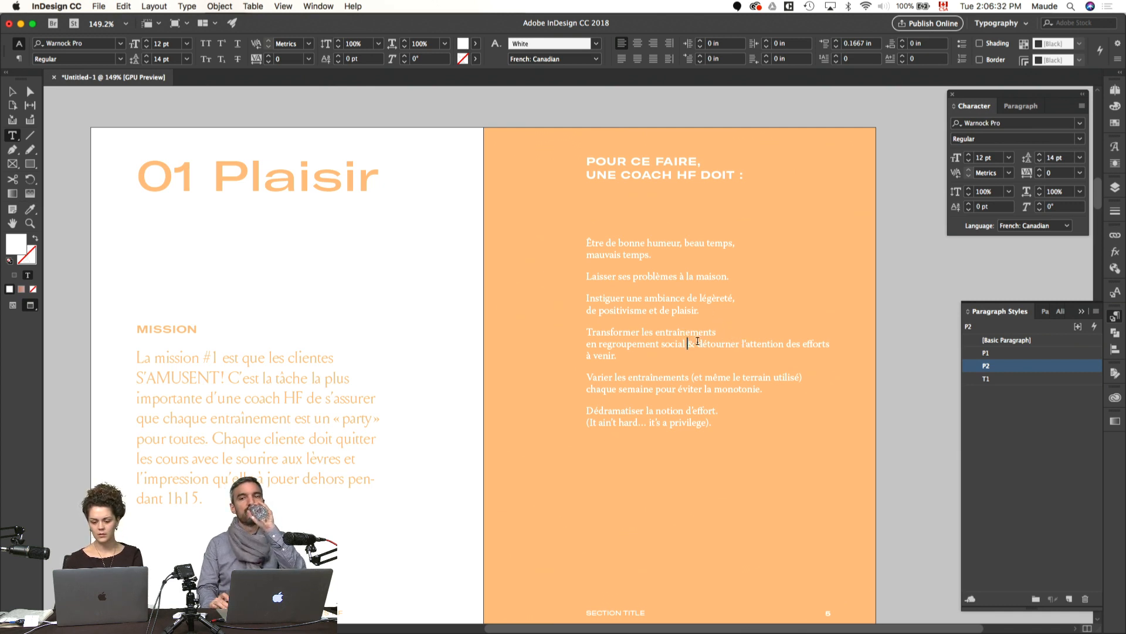
key("shift+Right")
type("et")
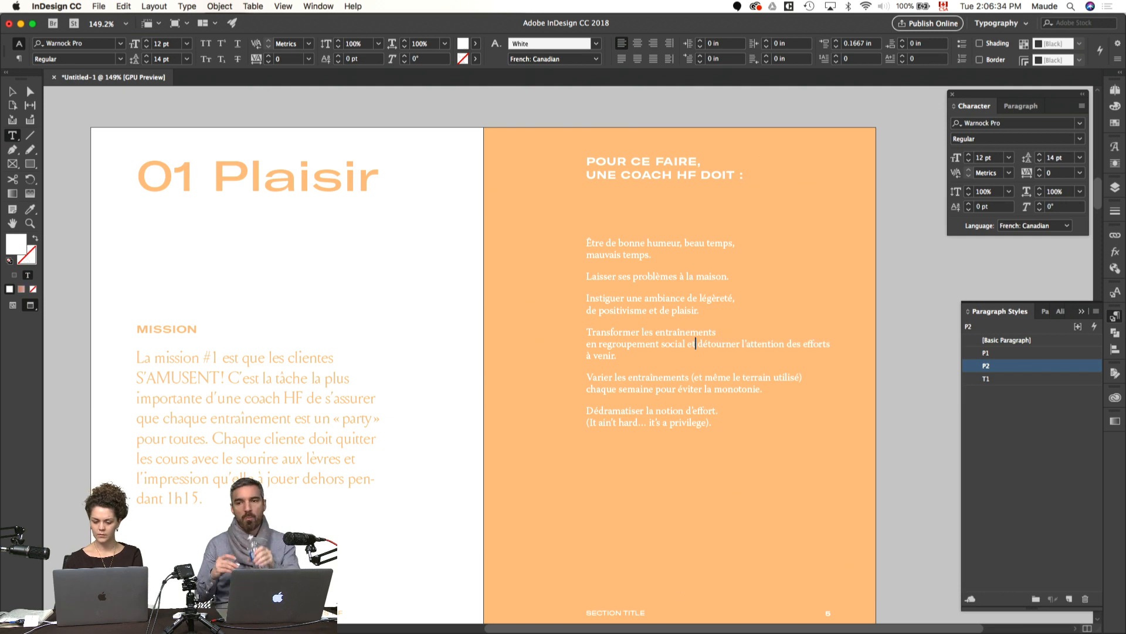
left_click(742, 344)
key("shift+Return")
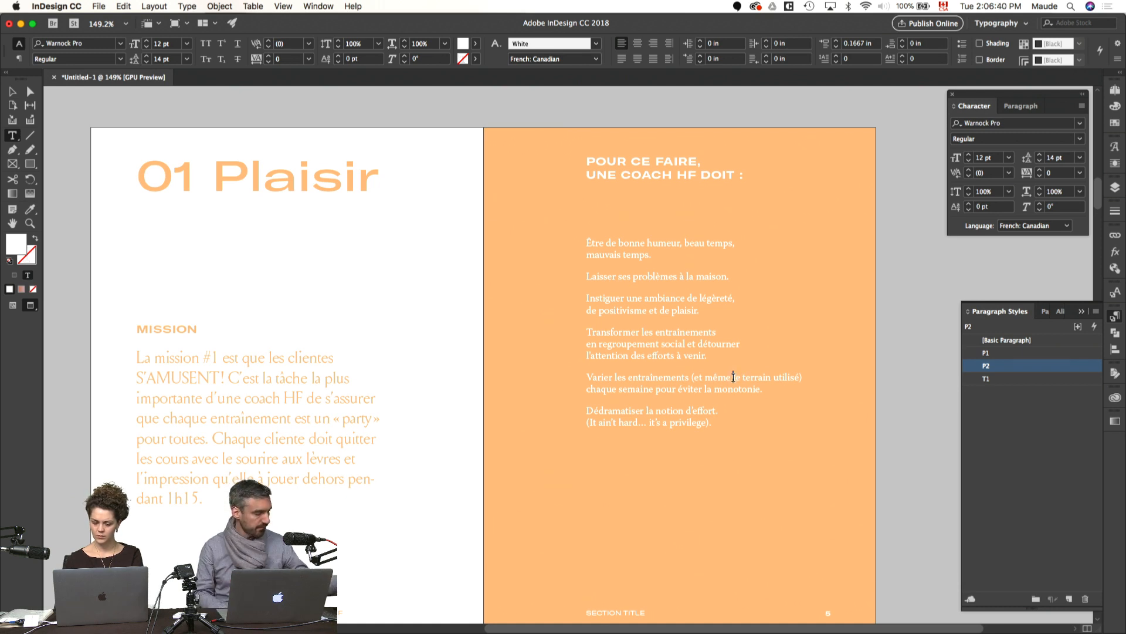
Step: Insert line breaks after "même" and after "semaine" in the "Varier les entraînements" item
left_click(733, 377)
key("shift+Return")
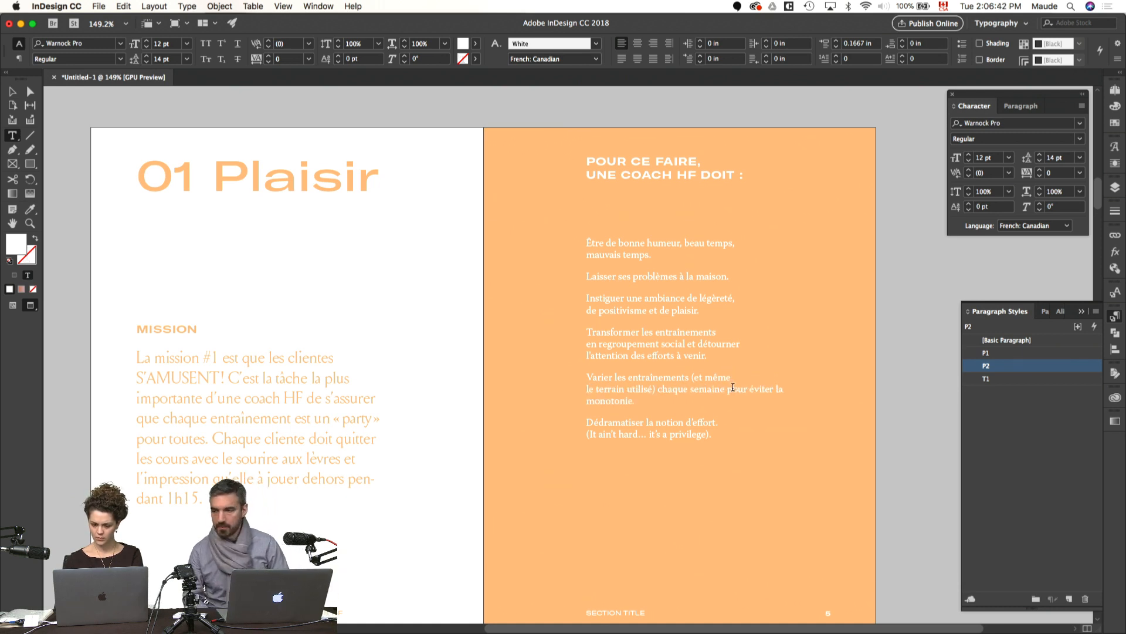
left_click(729, 389)
key("shift+Return")
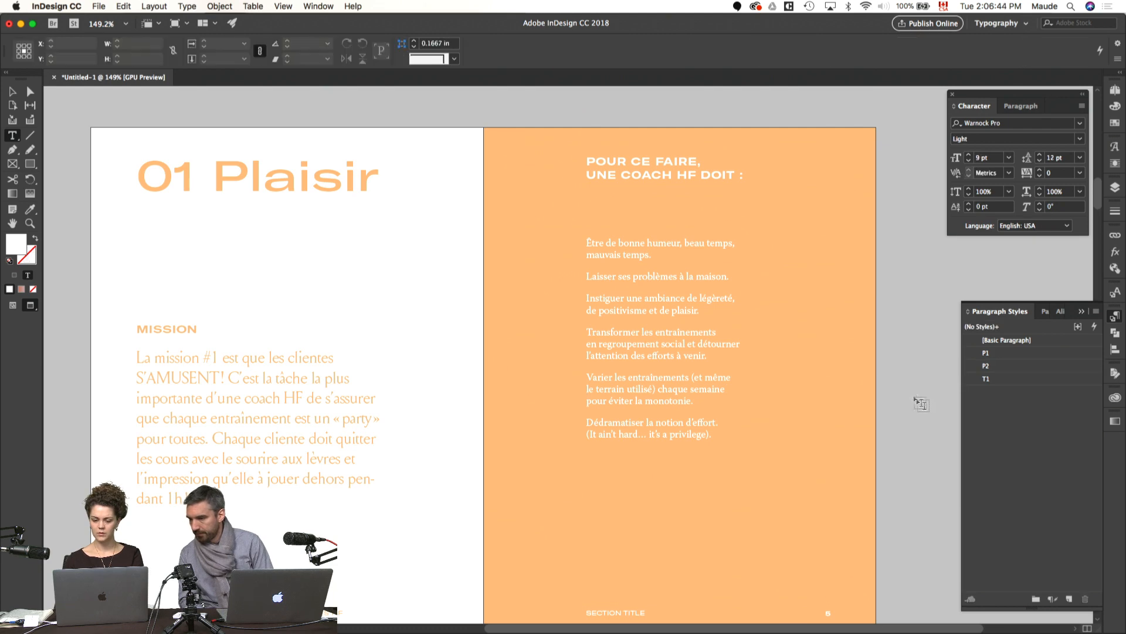
Step: Insert a line break after "sans" in the "Rester professionnelle" list item
key("Escape")
key("w")
key("super+alt+c")
double_click(741, 456)
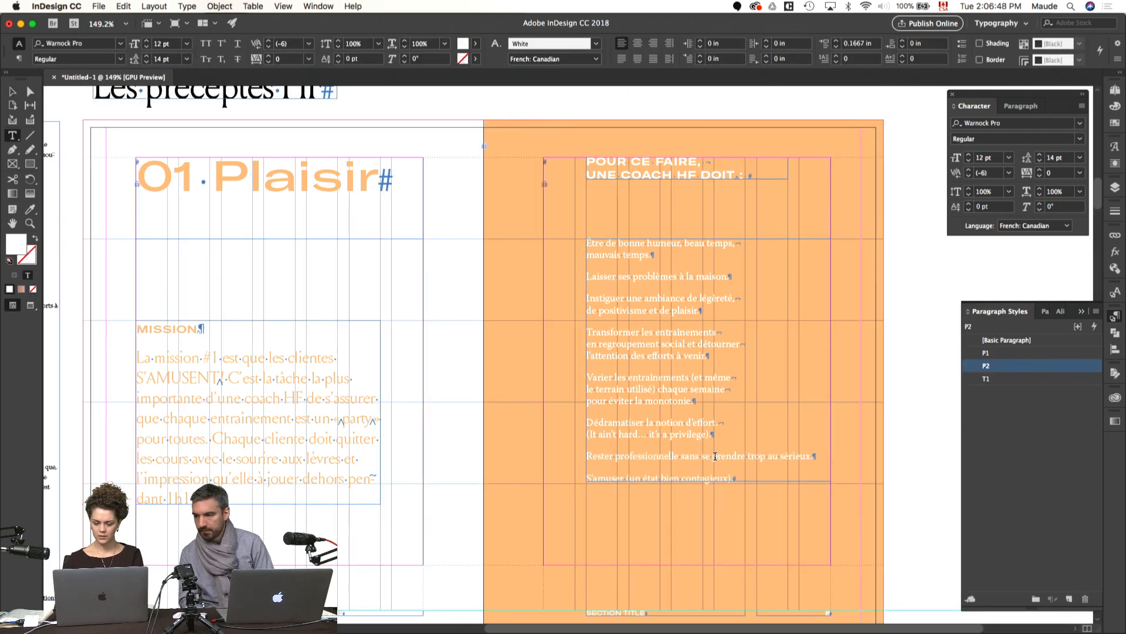
left_click(709, 456)
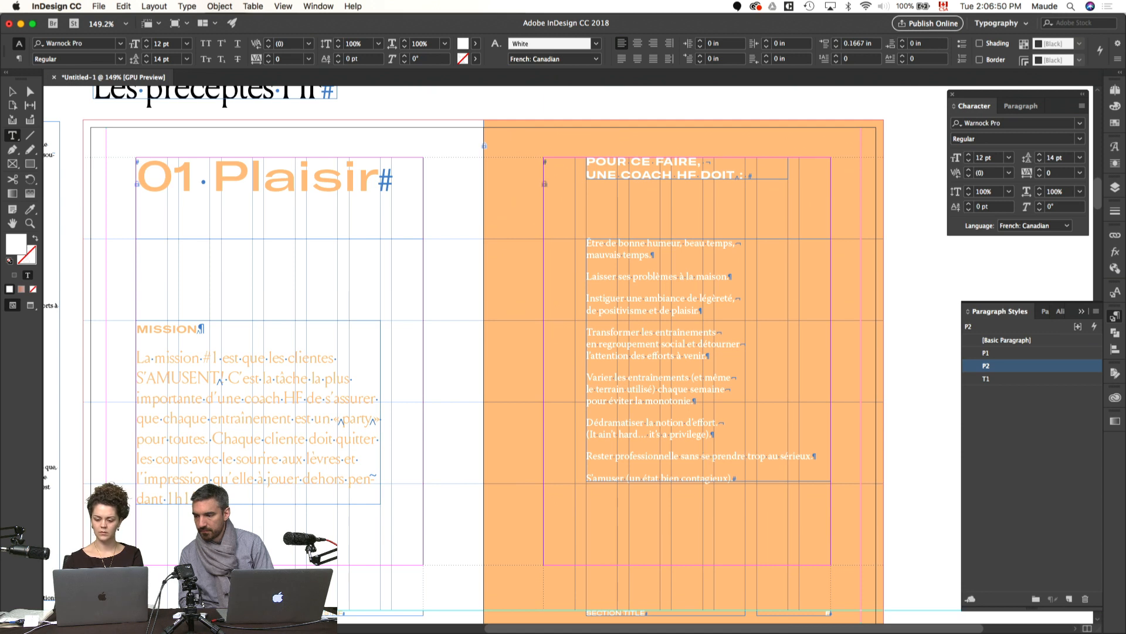
key("shift+Return")
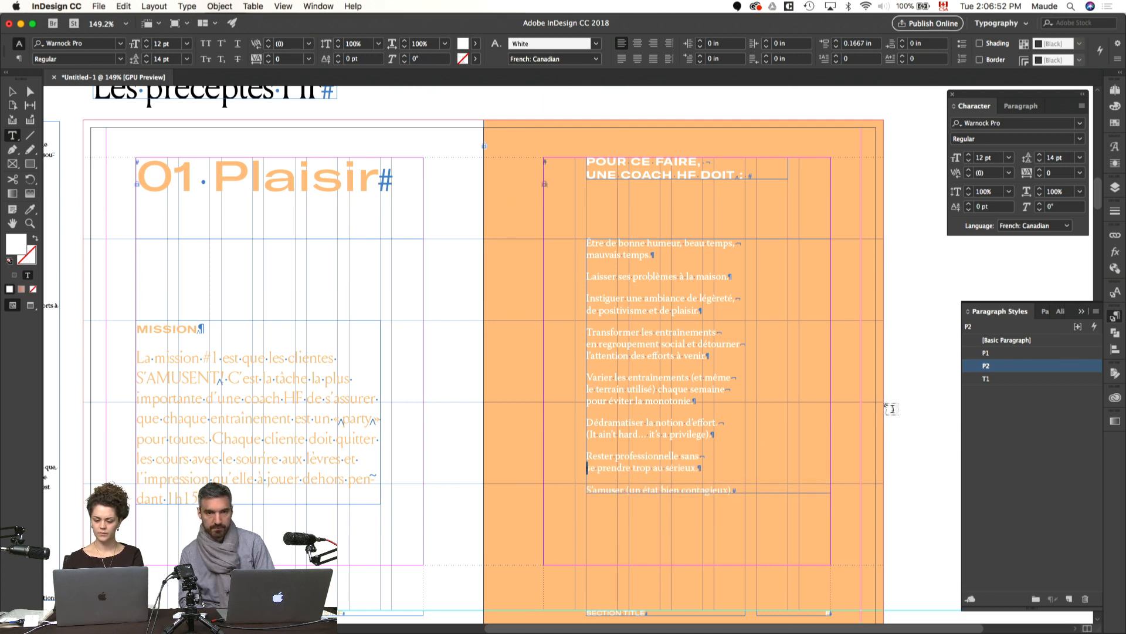
Step: Narrow the list and heading text frames to 2.6339 in wide, and tighten the space before the heading's colon
key("Escape")
left_click_drag(831, 367, 745, 368)
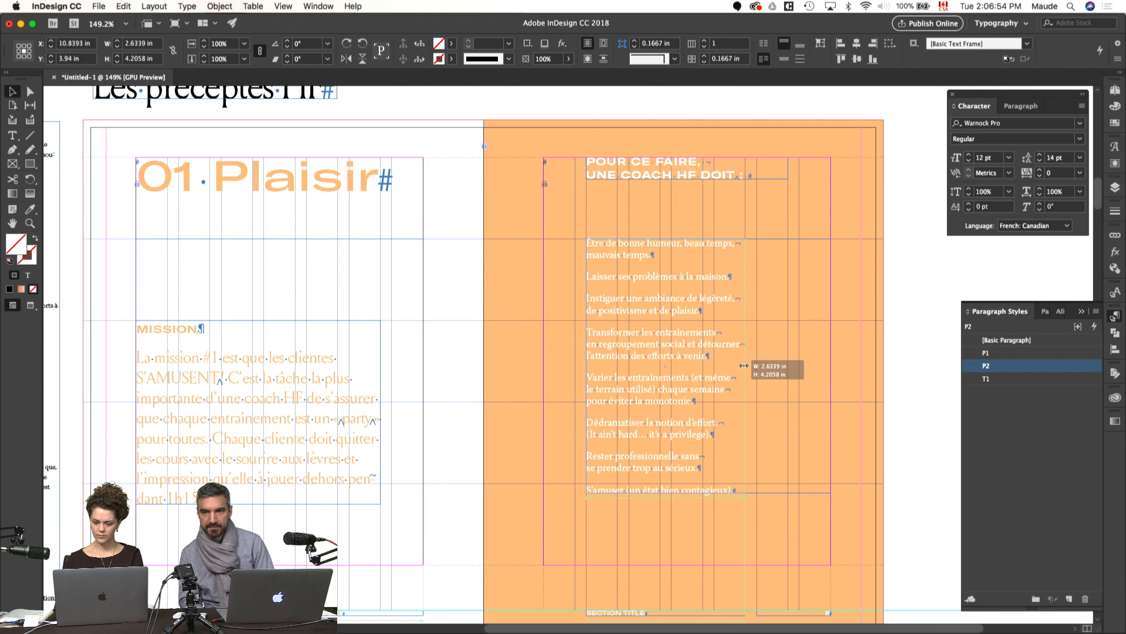
left_click(757, 171)
left_click_drag(787, 169, 745, 166)
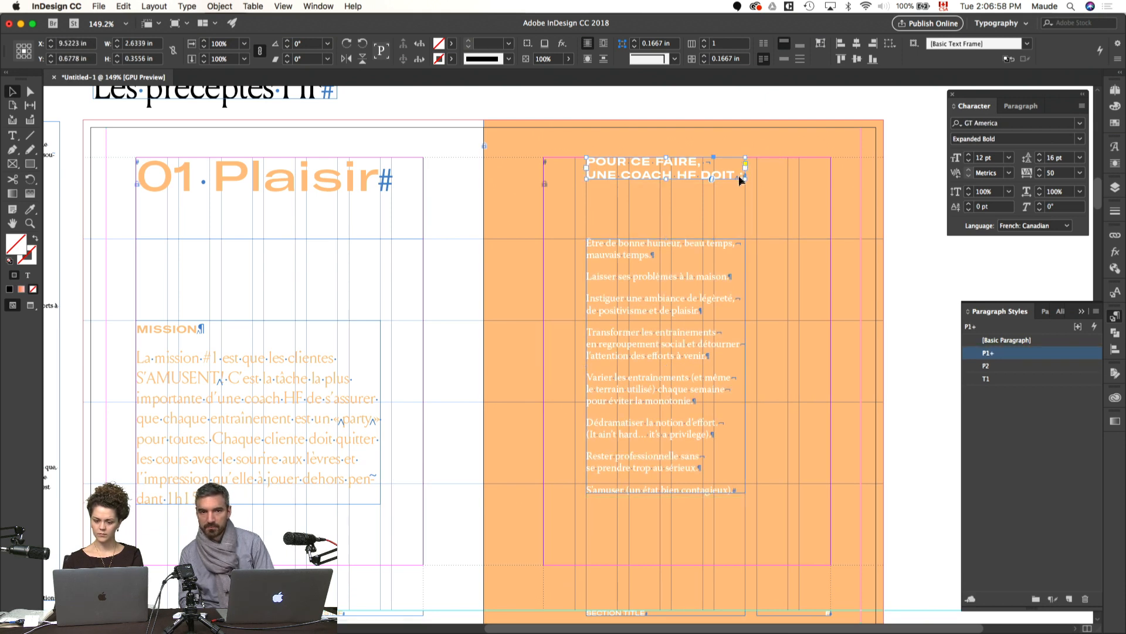
double_click(737, 175)
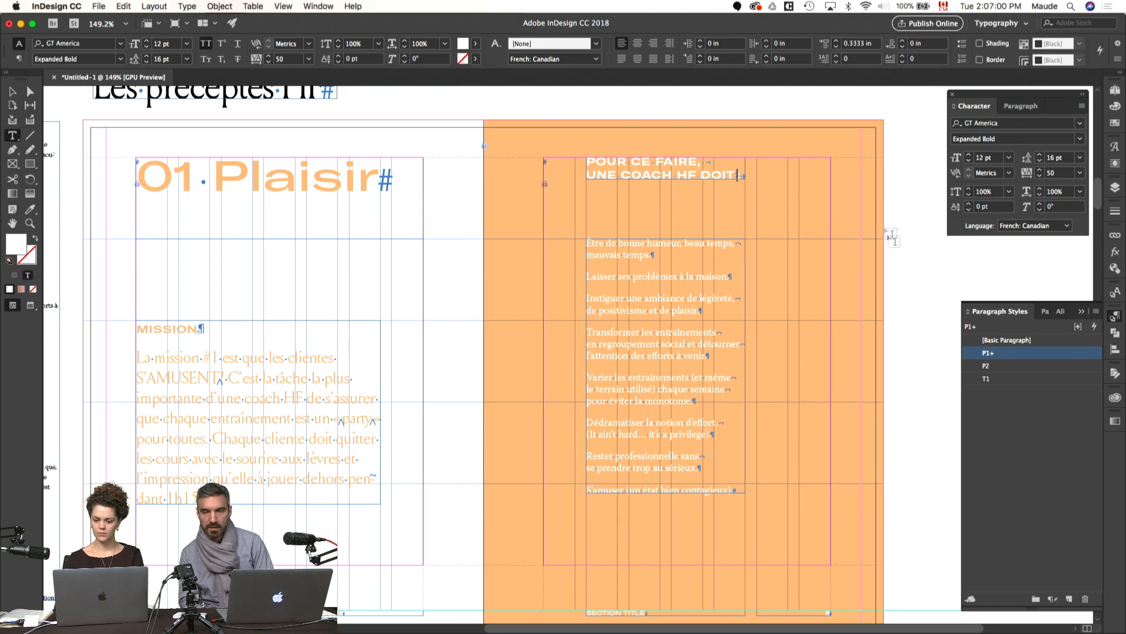
key("Escape")
Step: Move the heading and list frames together to the outer columns of the orange page and preview the spread
left_click(678, 273, "shift")
key("w")
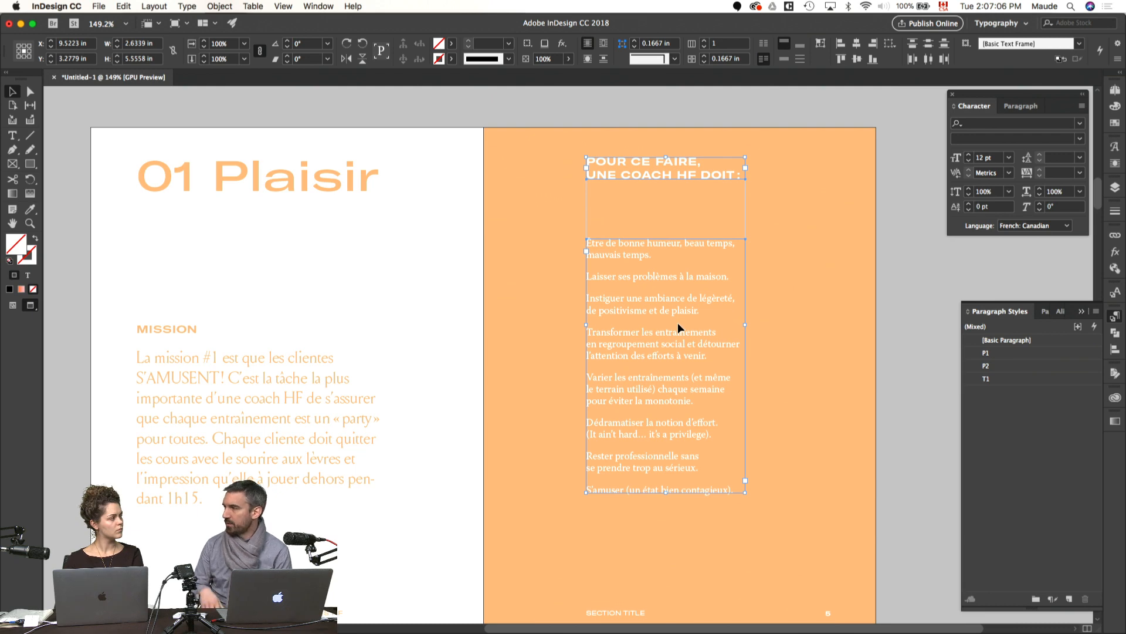
key("w")
left_click_drag(678, 323, 759, 339)
left_click(929, 264)
key("w")
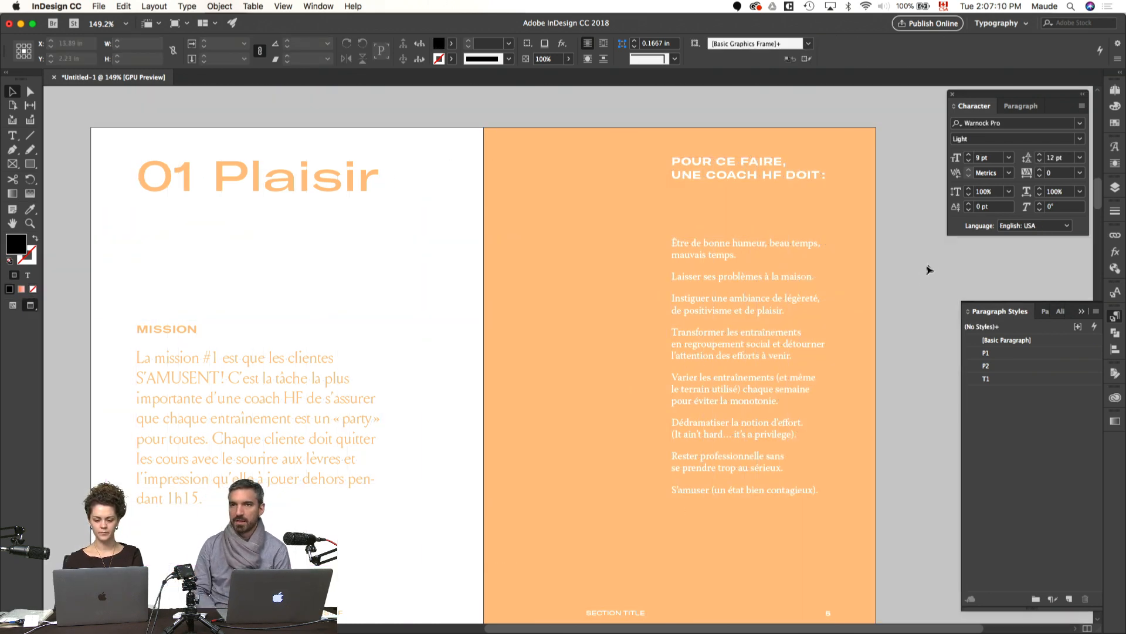
Step: Hide the paragraph styles and character settings to leave the spread unobstructed
left_click_drag(876, 340, 920, 295)
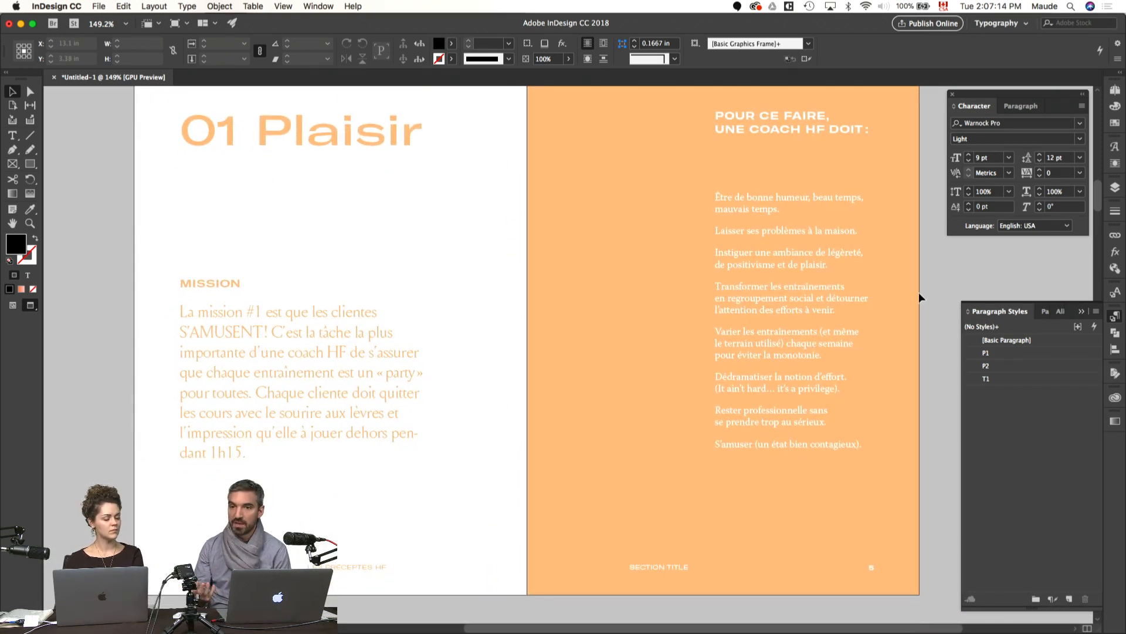
left_click_drag(825, 293, 819, 315)
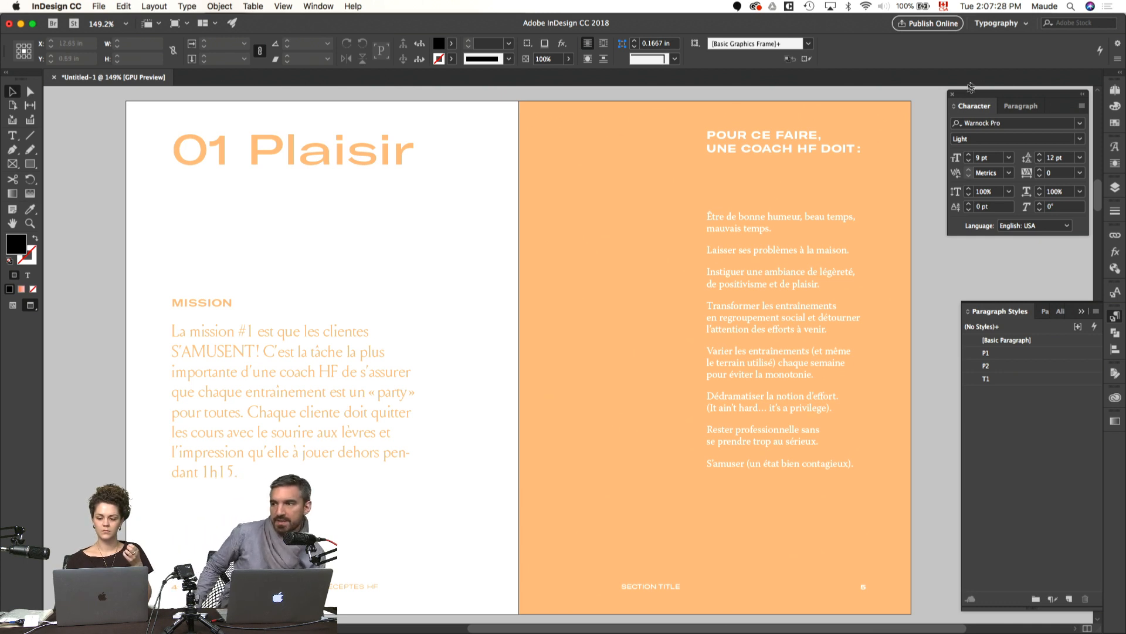
left_click(1115, 316)
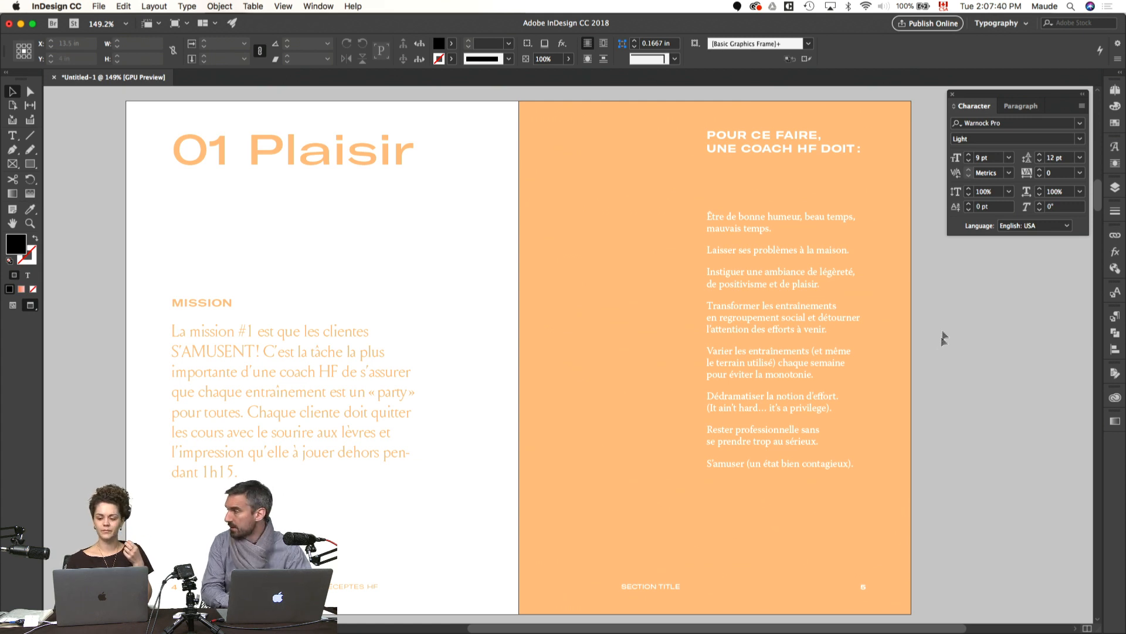
left_click(953, 96)
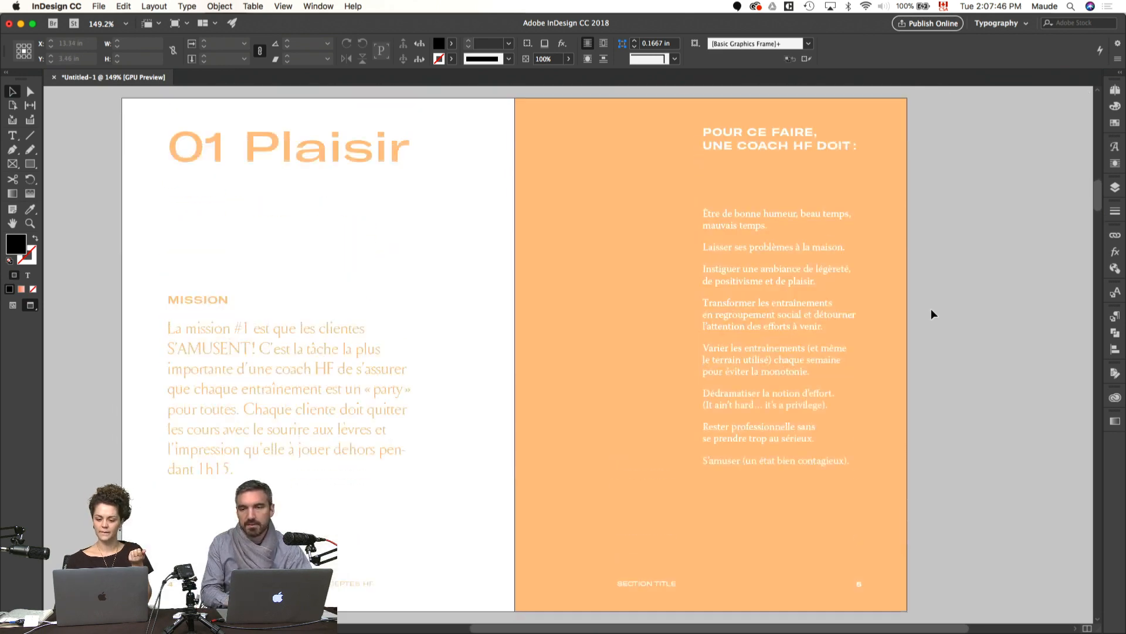
scroll(931, 309, "down", 2)
scroll(931, 309, "up", 3)
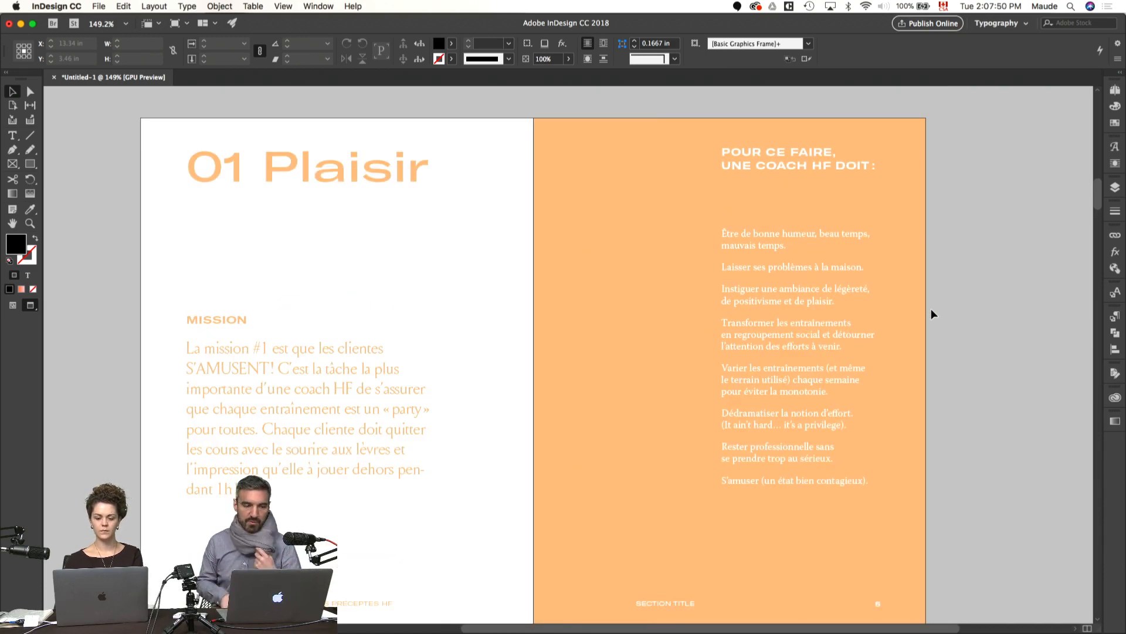
Step: Switch to Chrome, close the 205TF foundry page and view the HF 2018 Pinterest board
key("super+Tab")
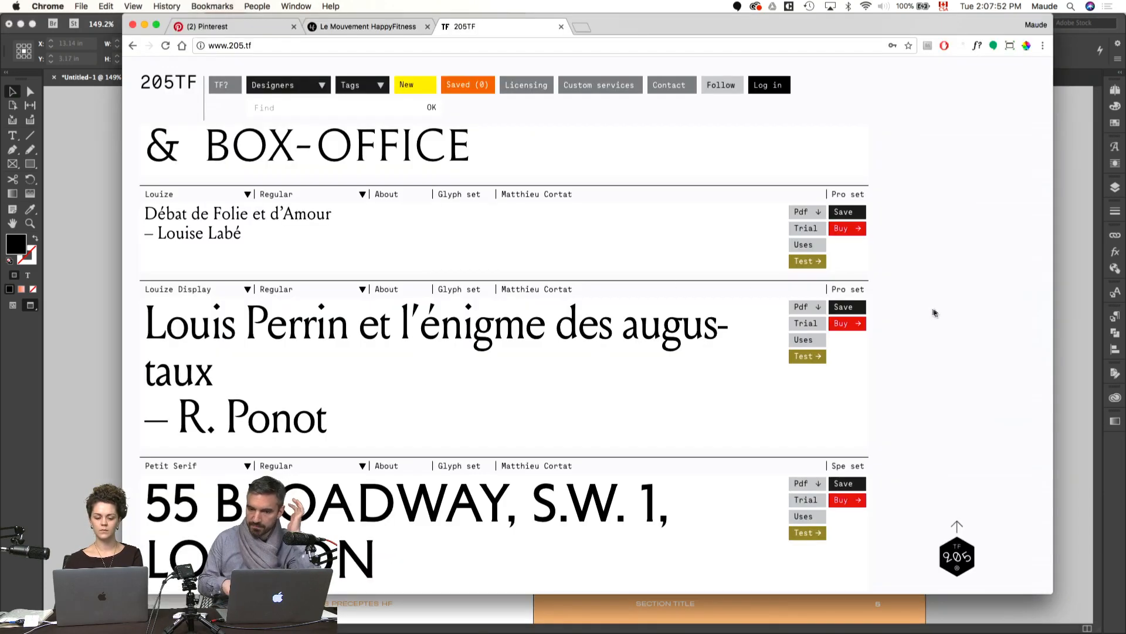
key("super+w")
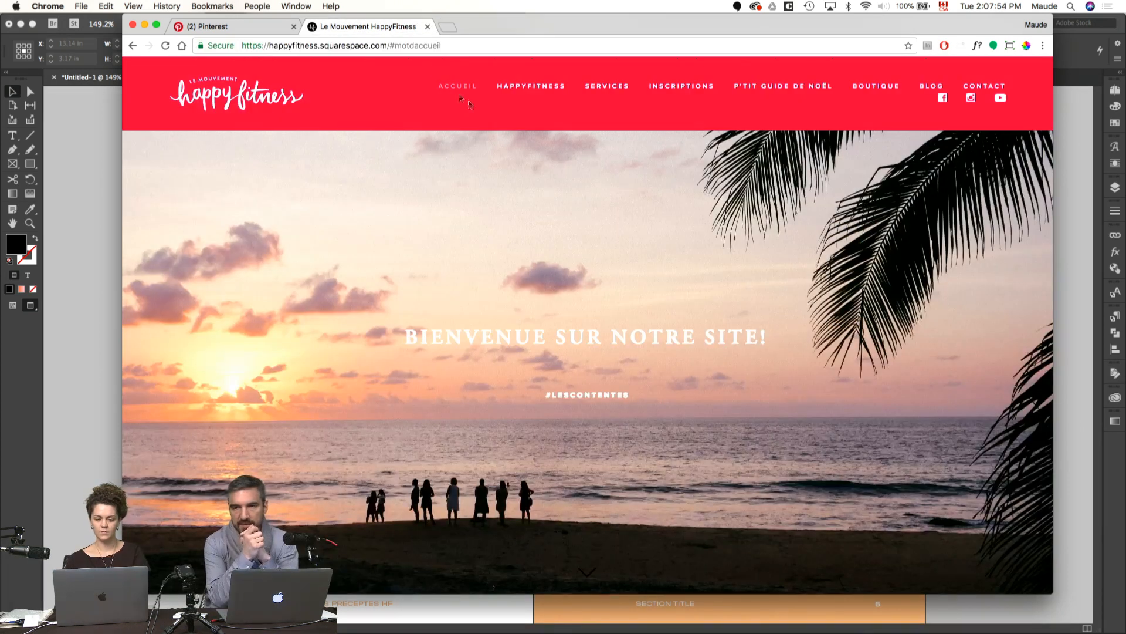
left_click(266, 30)
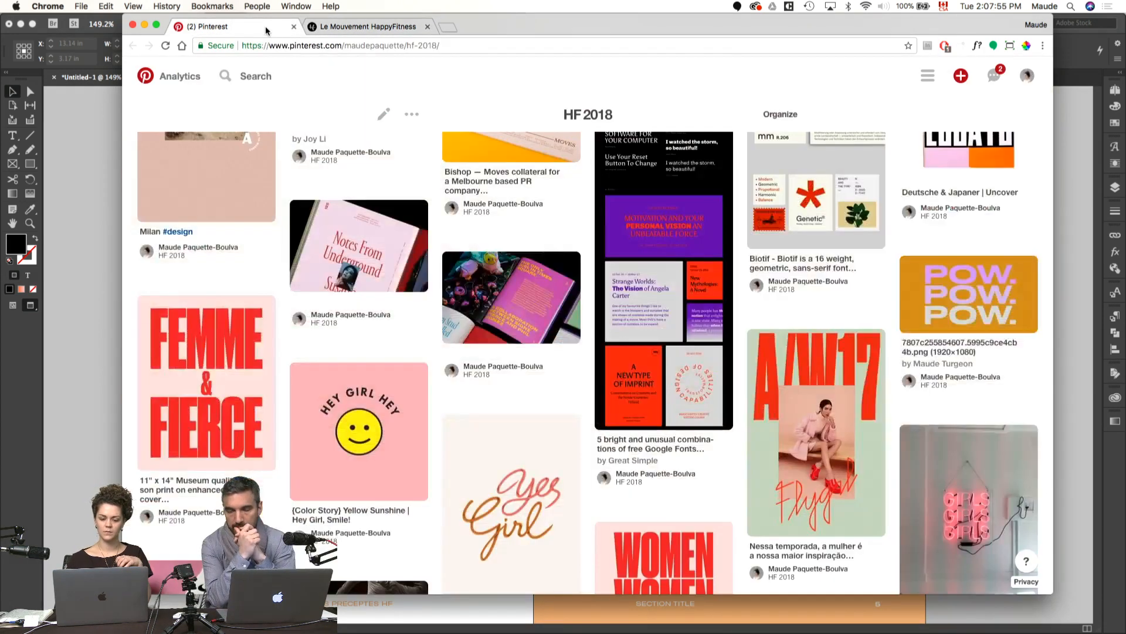
left_click(100, 258)
key("super+Tab")
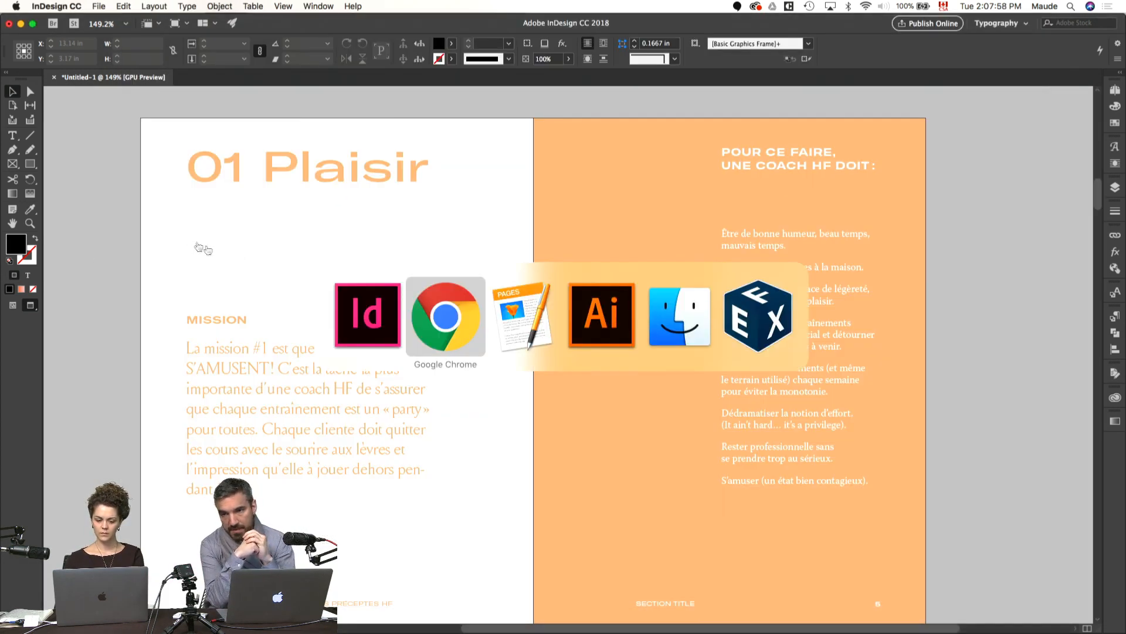
Step: Switch to the Pages document and read the source text of the Plaisir and Professionnalisme sections
key("super+Tab")
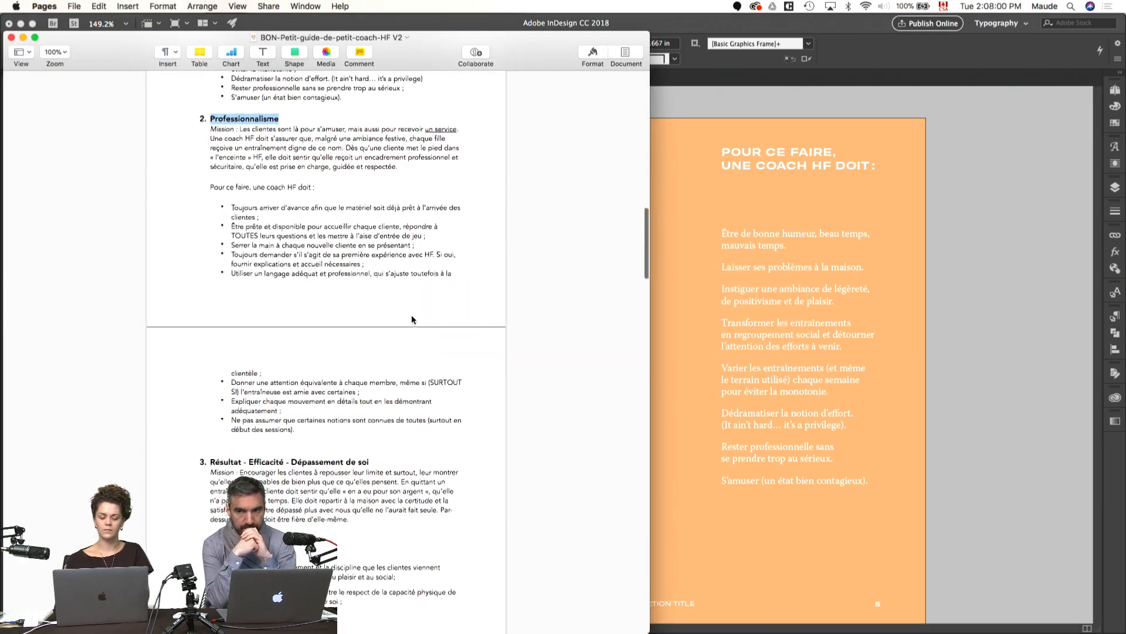
scroll(410, 314, "up", 10)
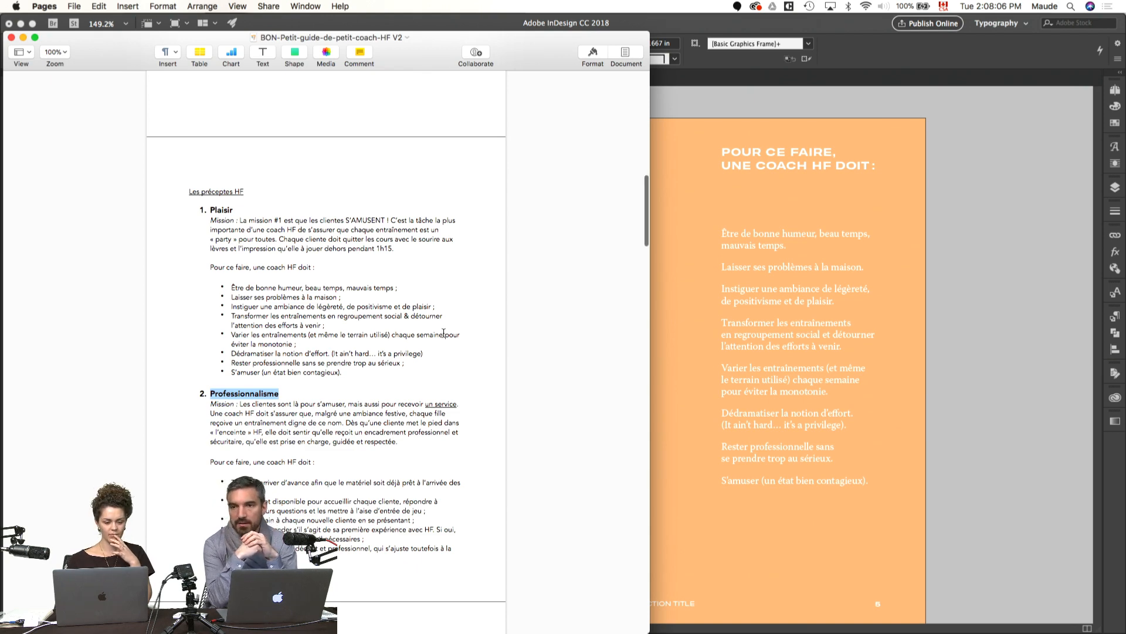
scroll(444, 333, "up", 1)
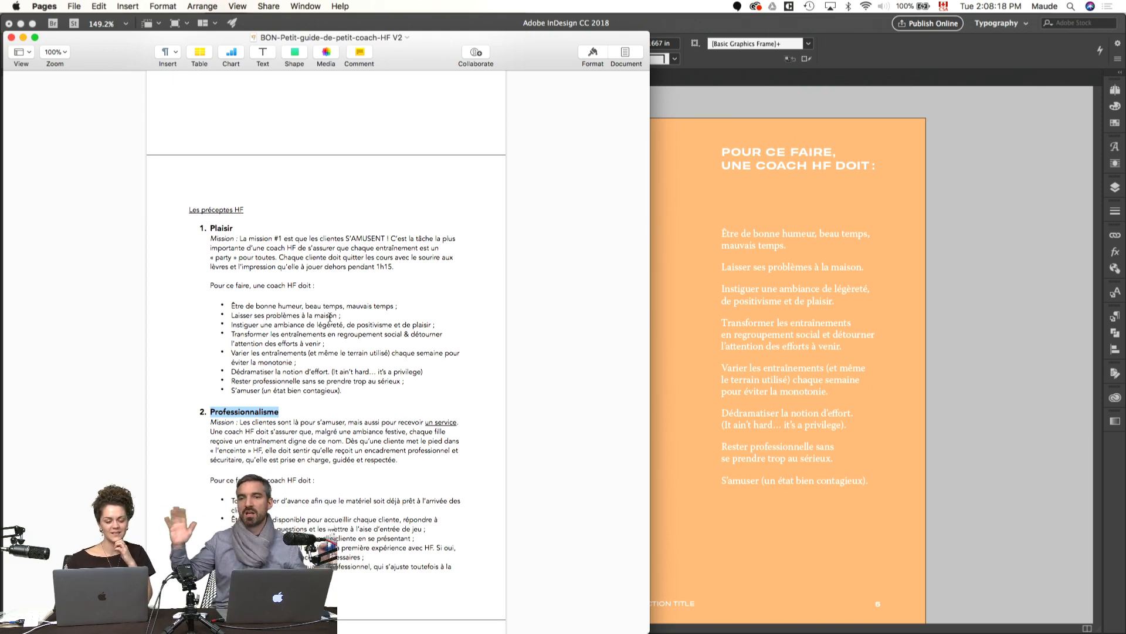
scroll(329, 318, "down", 2)
left_click(303, 261)
scroll(302, 261, "down", 2)
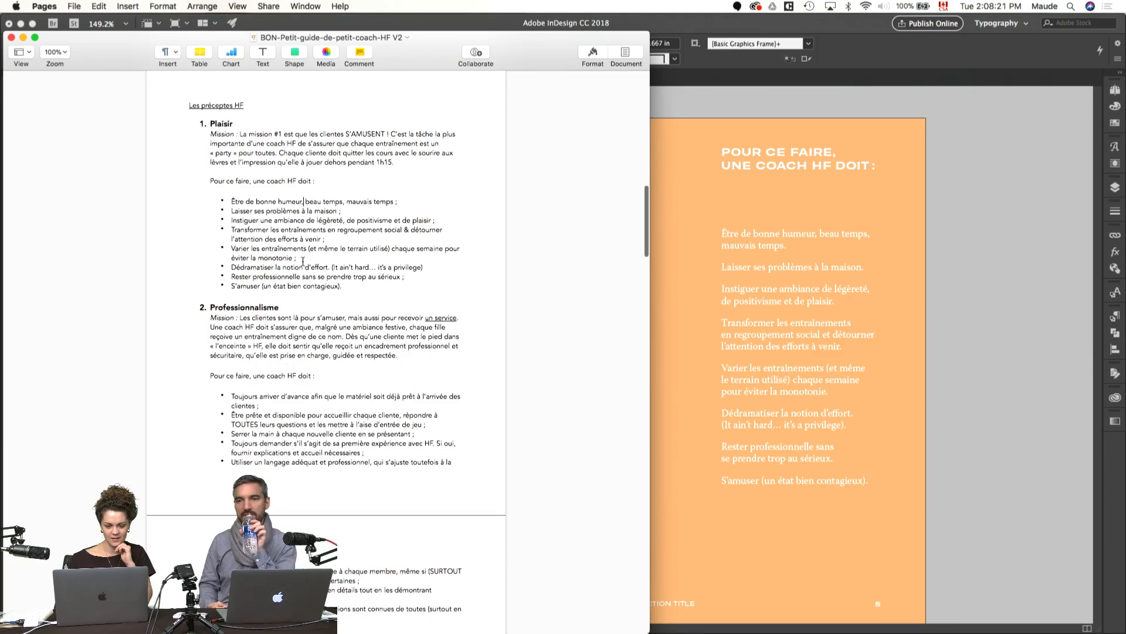
Step: Return to InDesign and bring up the page thumbnails, enlarging the list to show more spreads
left_click(958, 273)
scroll(948, 265, "down", 2)
scroll(948, 265, "up", 3)
scroll(949, 265, "down", 1)
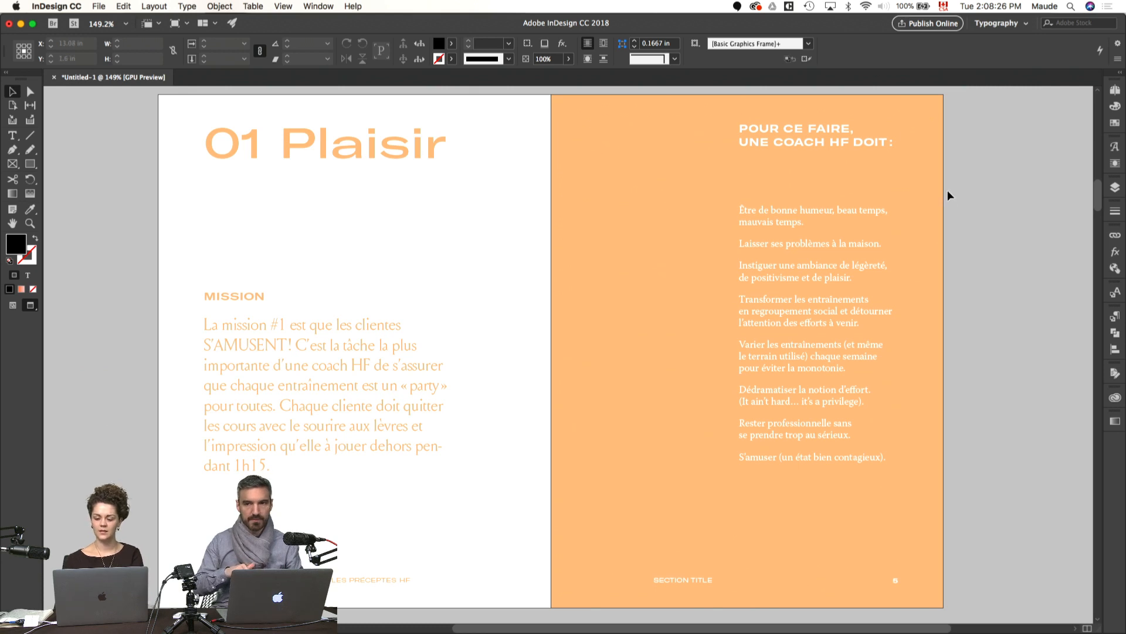
key("super+minus")
left_click(1115, 89)
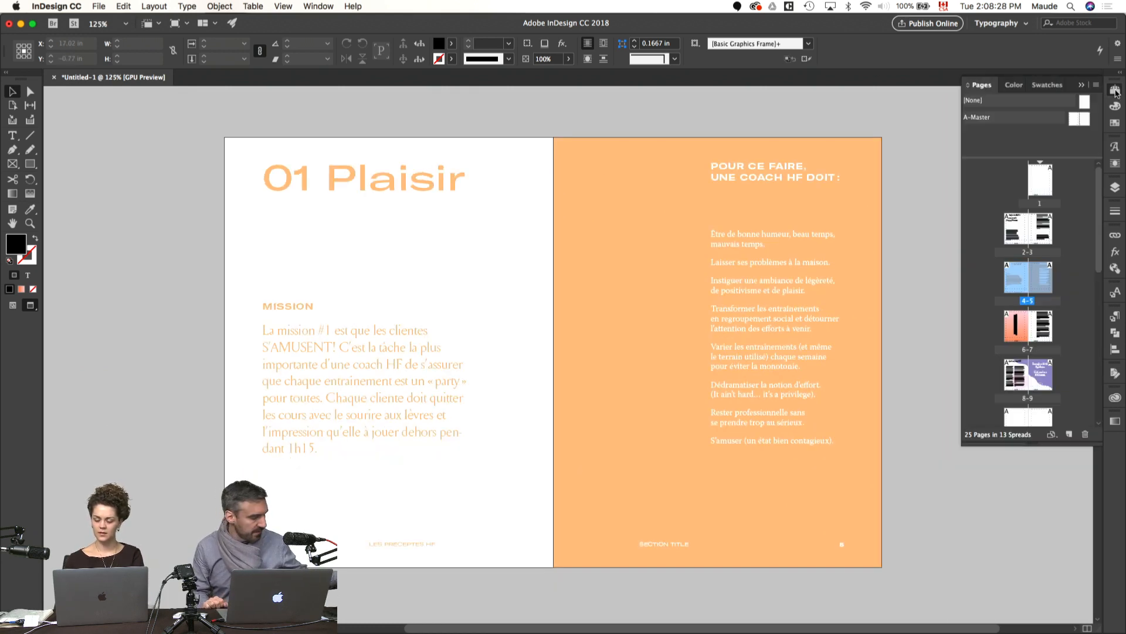
left_click_drag(1006, 446, 1006, 596)
Step: Move the blank spread 10–11 directly after spread 4–5
double_click(1016, 421)
key("w")
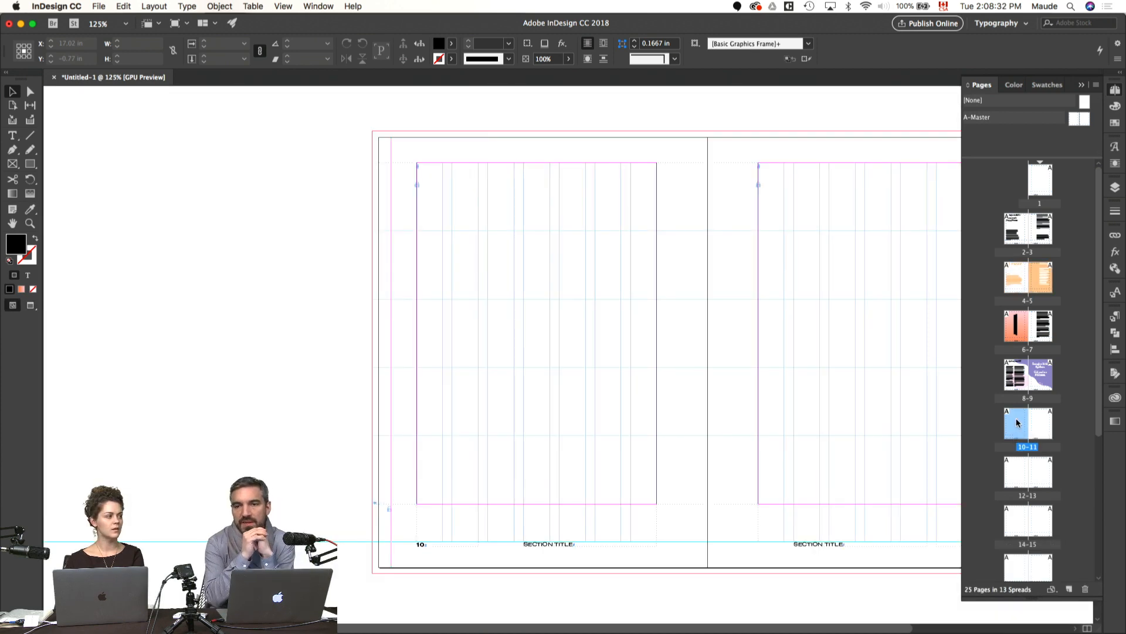
left_click_drag(838, 384, 736, 387)
left_click(1039, 428, "shift")
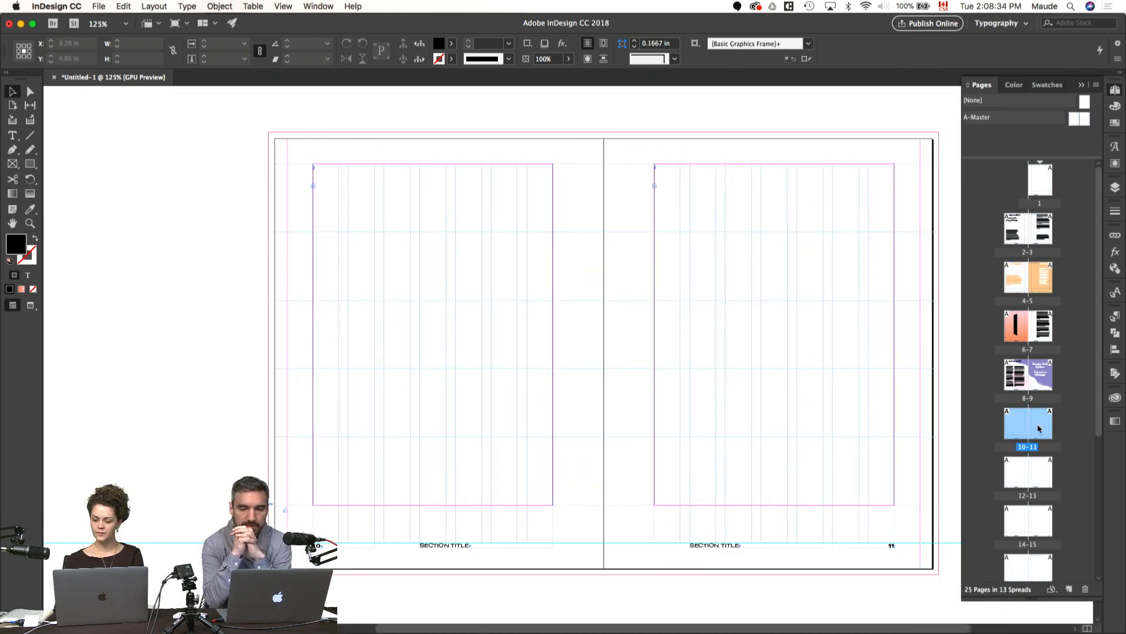
left_click_drag(1013, 429, 1002, 339)
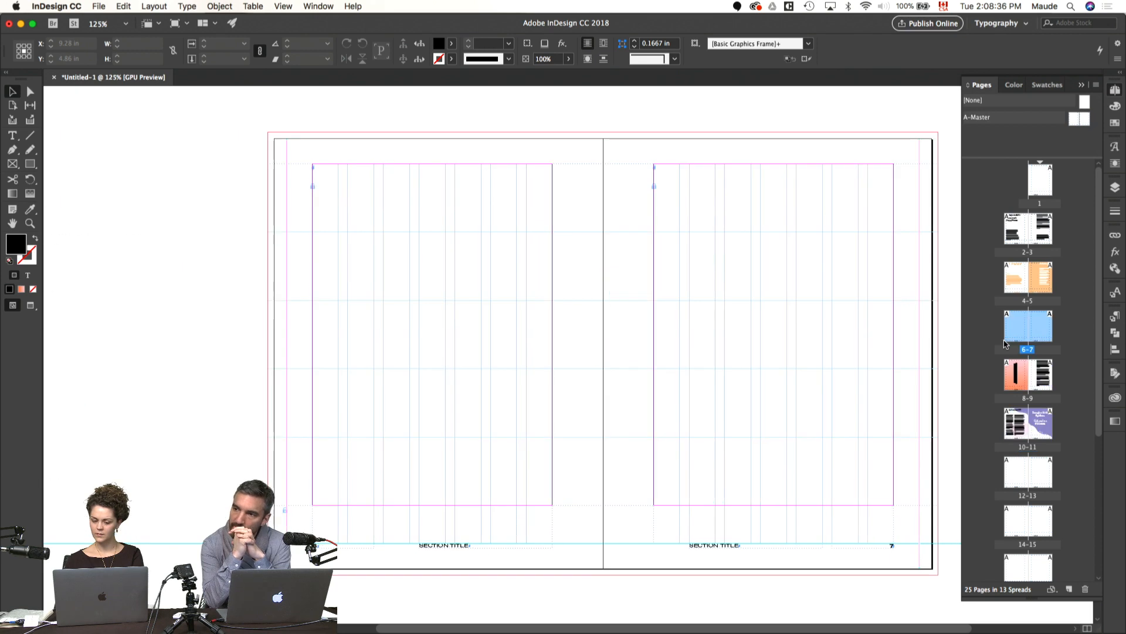
left_click_drag(830, 274, 778, 379)
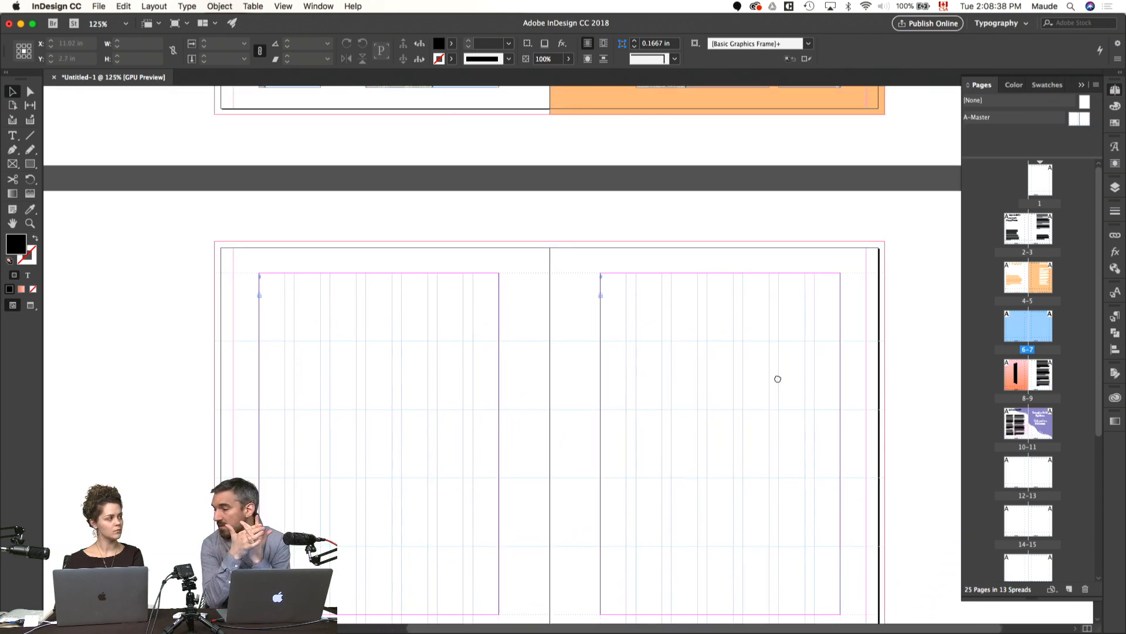
Step: Move the blank spread 12–13 directly after spread 6–7 and go to page 6
left_click(1023, 480)
left_click(1044, 480, "shift")
left_click_drag(1043, 480, 1002, 388)
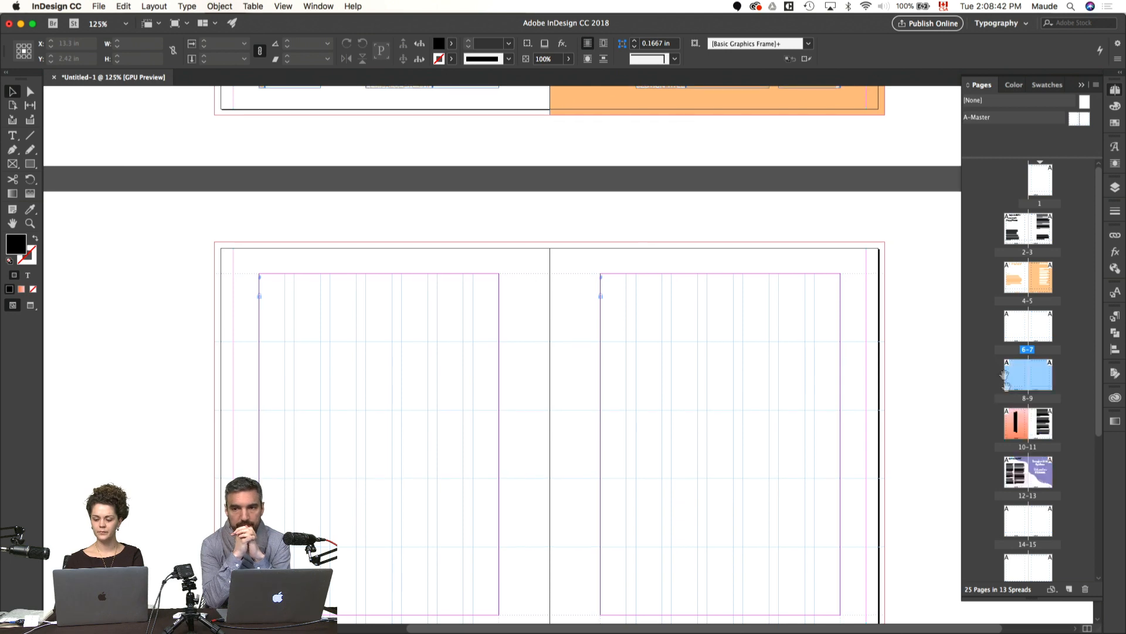
double_click(1027, 328)
left_click_drag(794, 307, 681, 278)
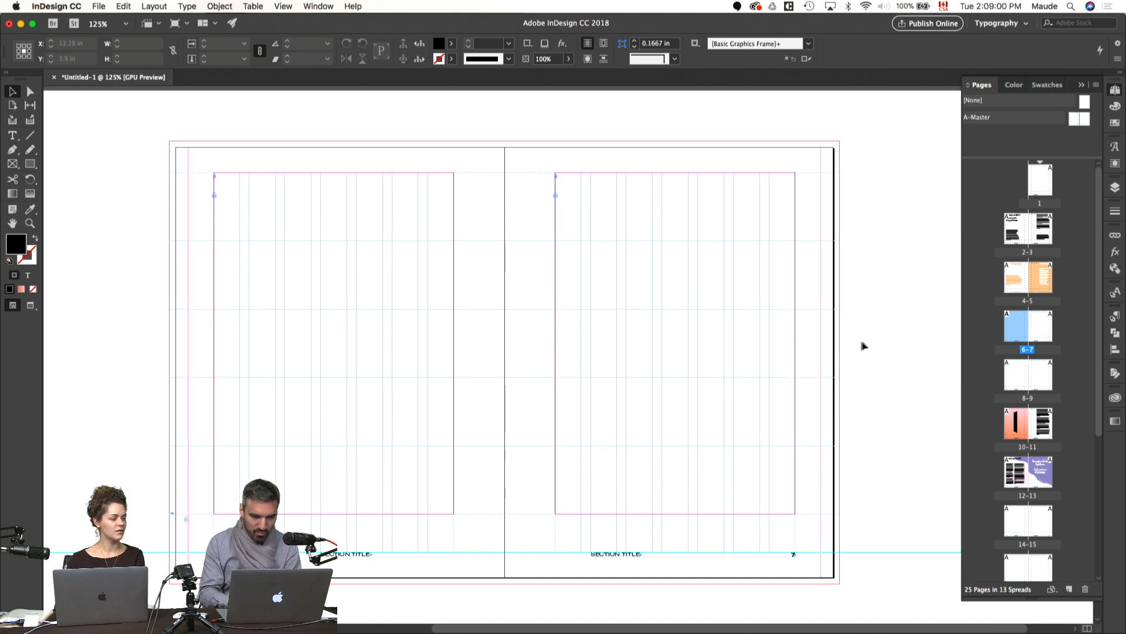
Step: Draw a 13.25 by 8.75 in rectangle covering the whole blank spread 6–7 out to the bleed
key("m")
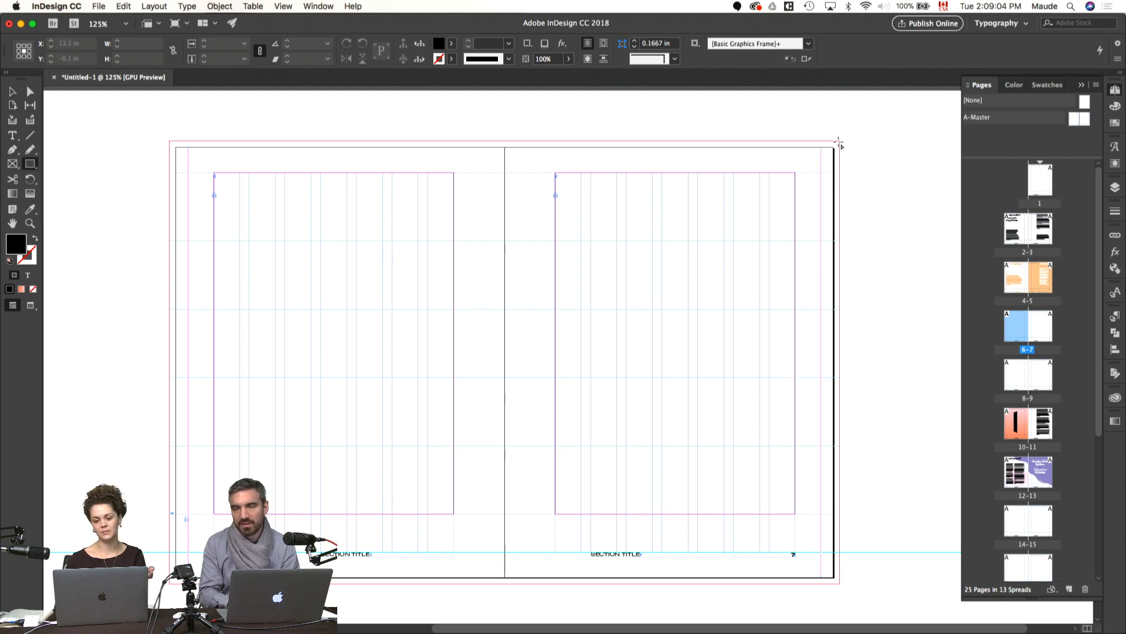
mouse_move(838, 143)
left_mouse_down()
mouse_move(752, 165)
mouse_move(175, 561)
mouse_move(169, 584)
left_mouse_up()
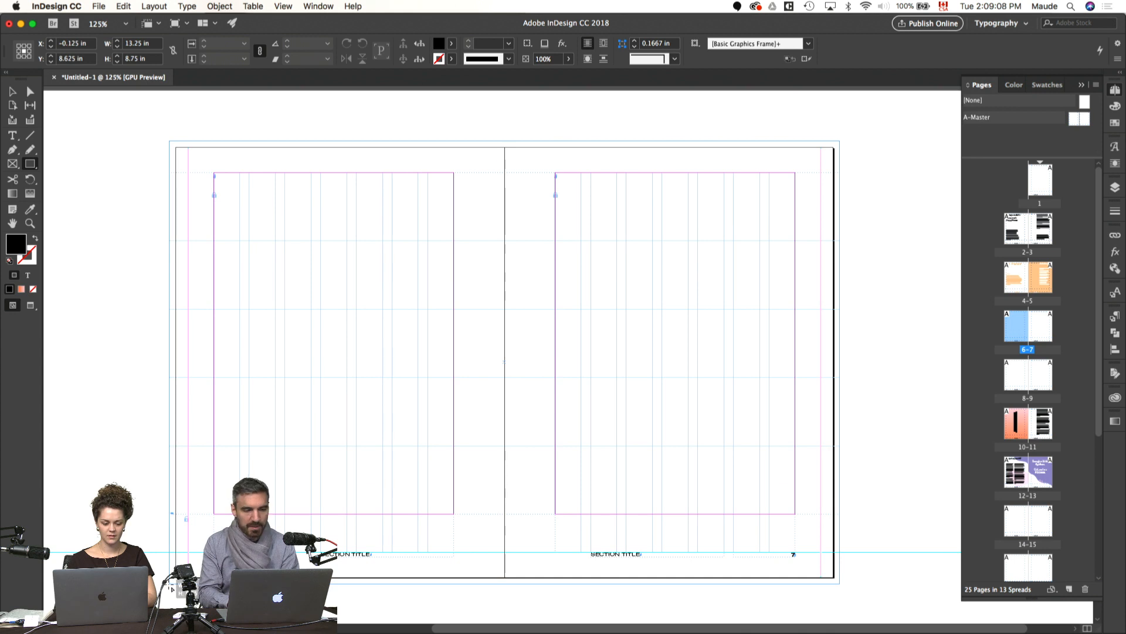
key("v")
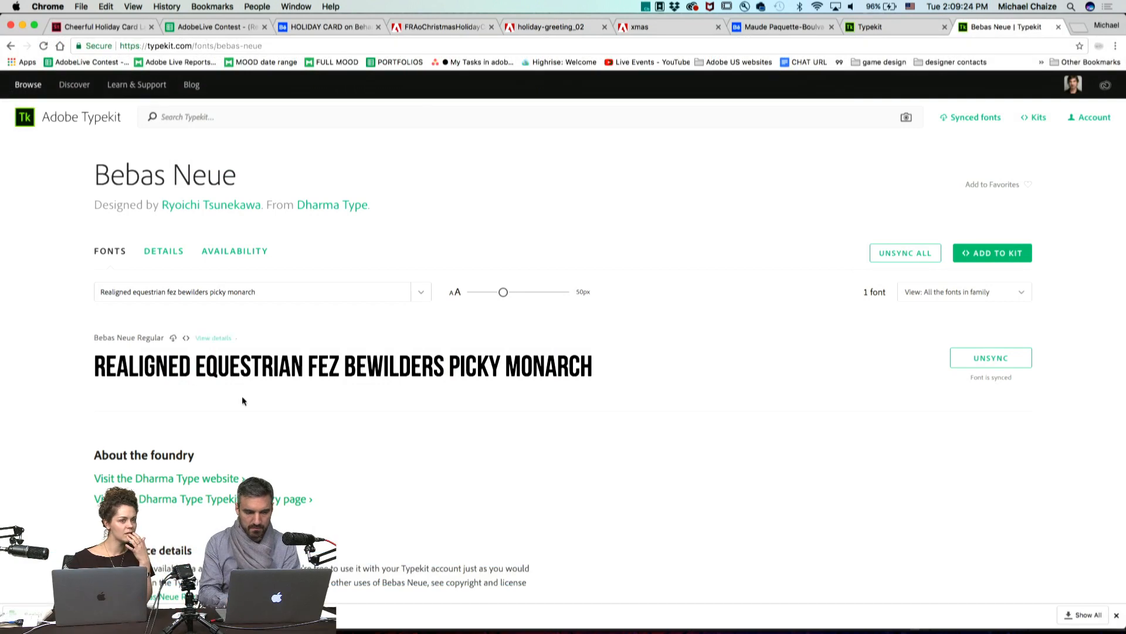
Step: Preview the Bebas Neue font on its Typekit page with the sample text "Bonjour été" to check the accented characters
scroll(592, 368, "down", 2)
scroll(591, 367, "up", 2)
left_click_drag(579, 366, 94, 357)
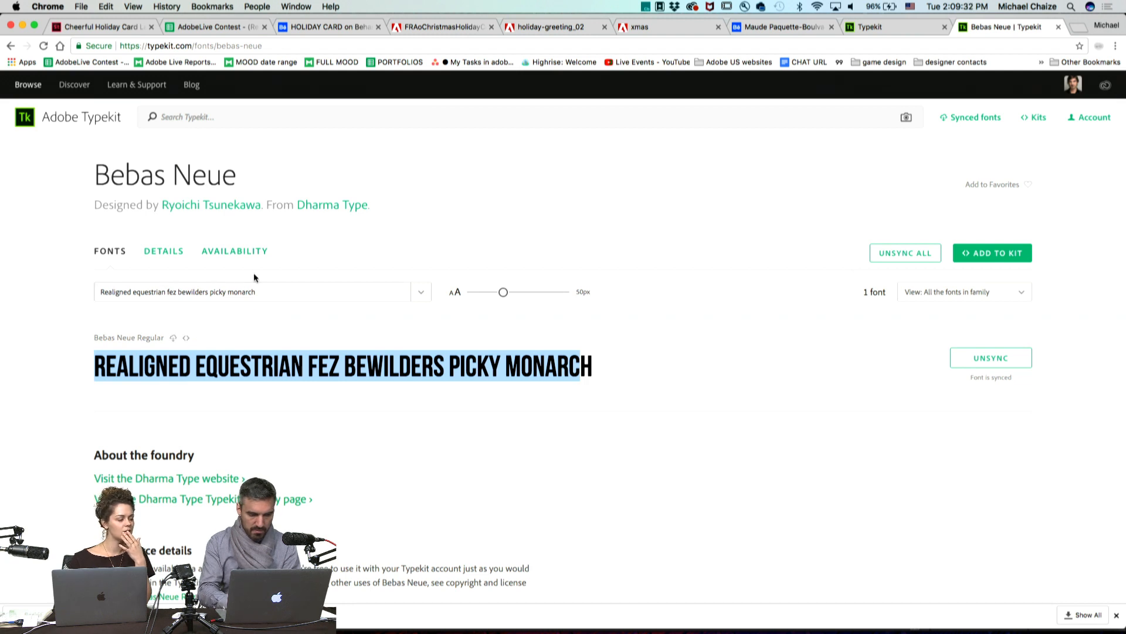
left_click(253, 291)
key("super+a")
type("Bonjo")
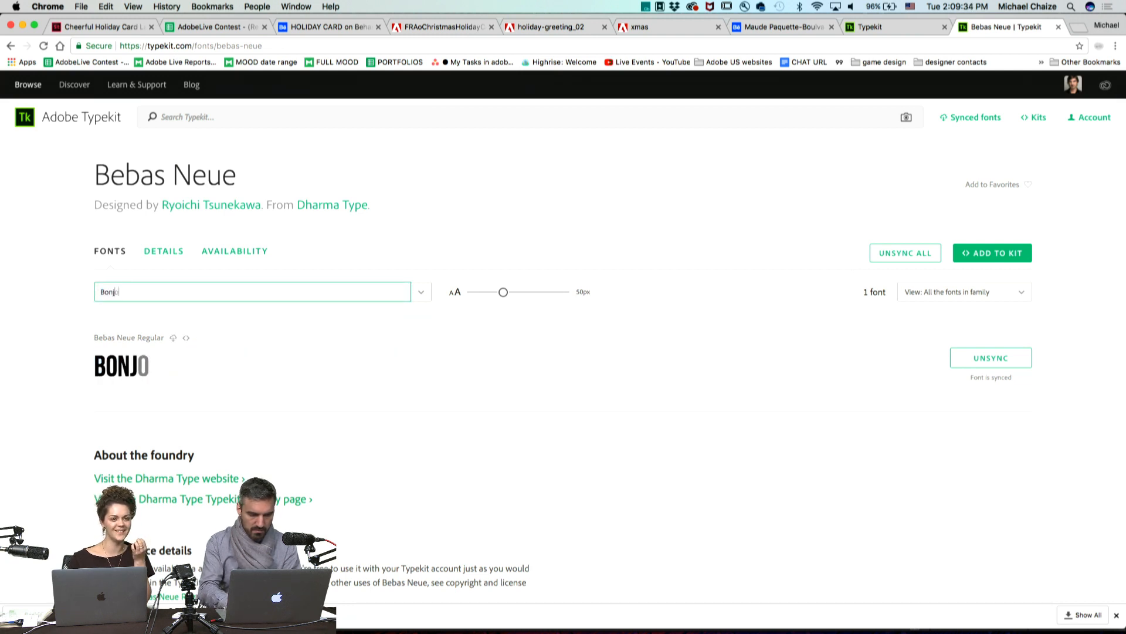
type("ur é")
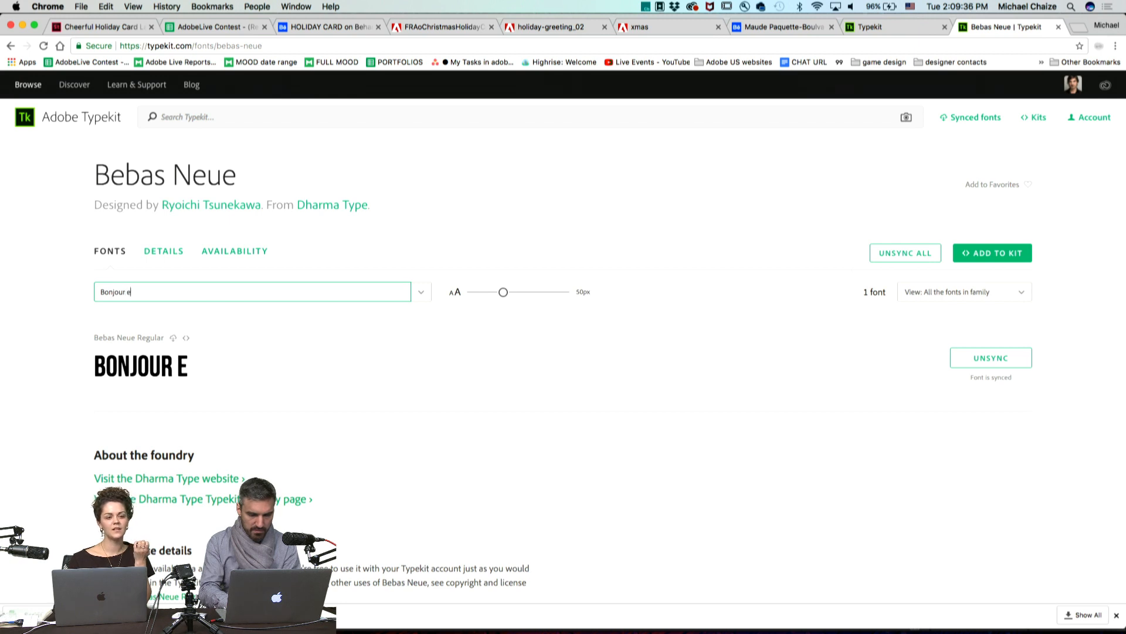
type("te")
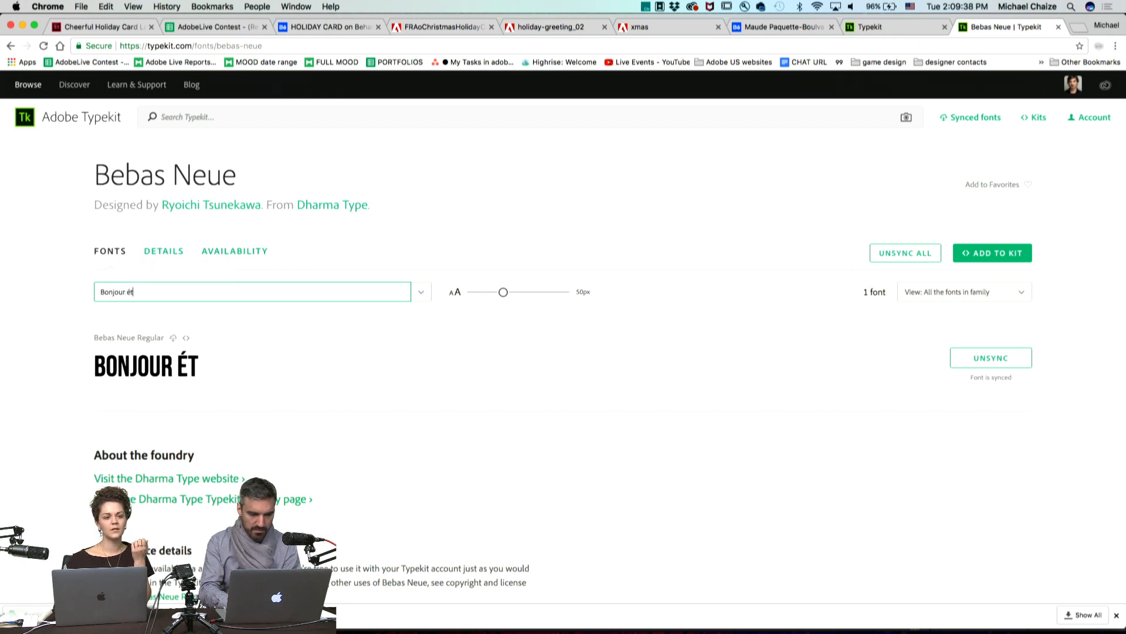
type("2")
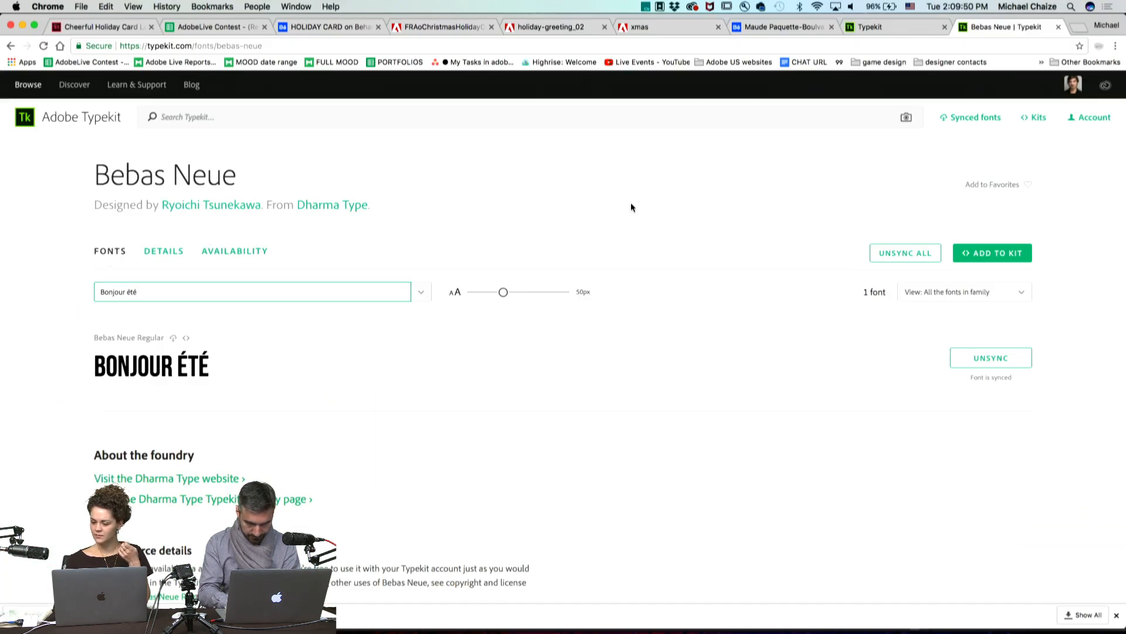
scroll(631, 207, "down", 5)
scroll(632, 208, "up", 5)
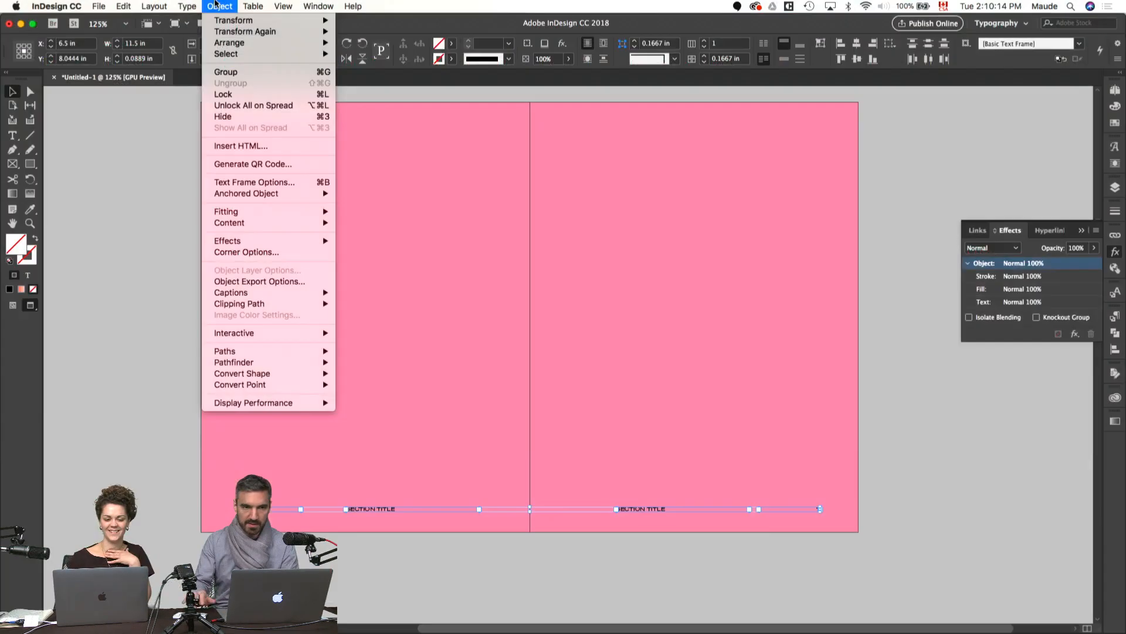
Step: In InDesign, bring the footer text frames on spread 6–7 in front of the pink rectangle and color their text Paper
mouse_move(229, 43)
left_click(357, 47)
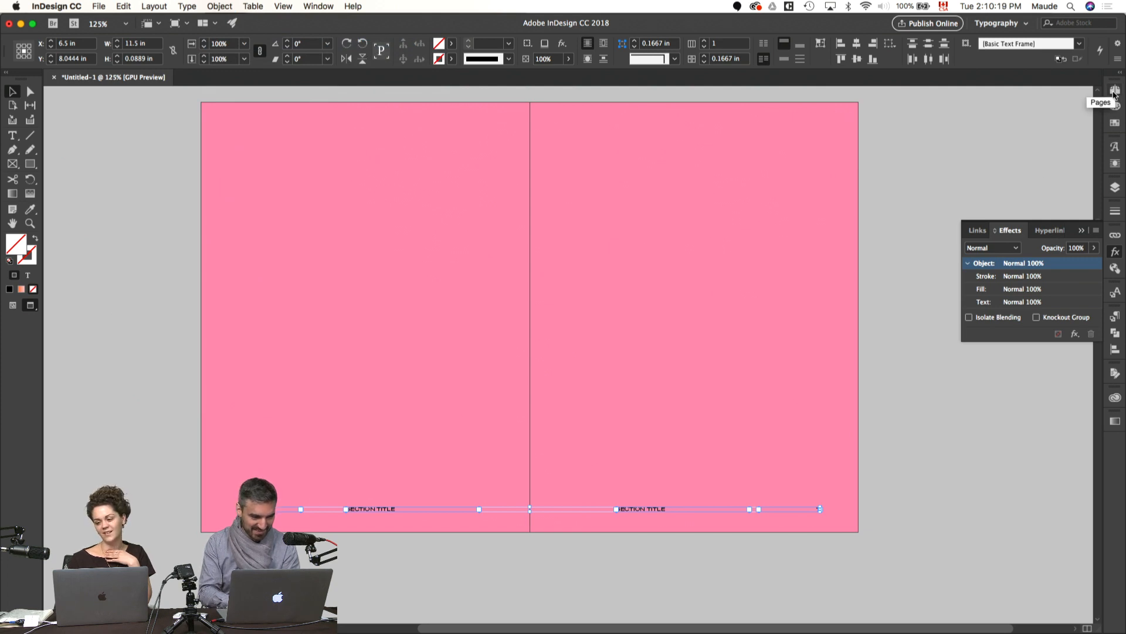
left_click(1114, 122)
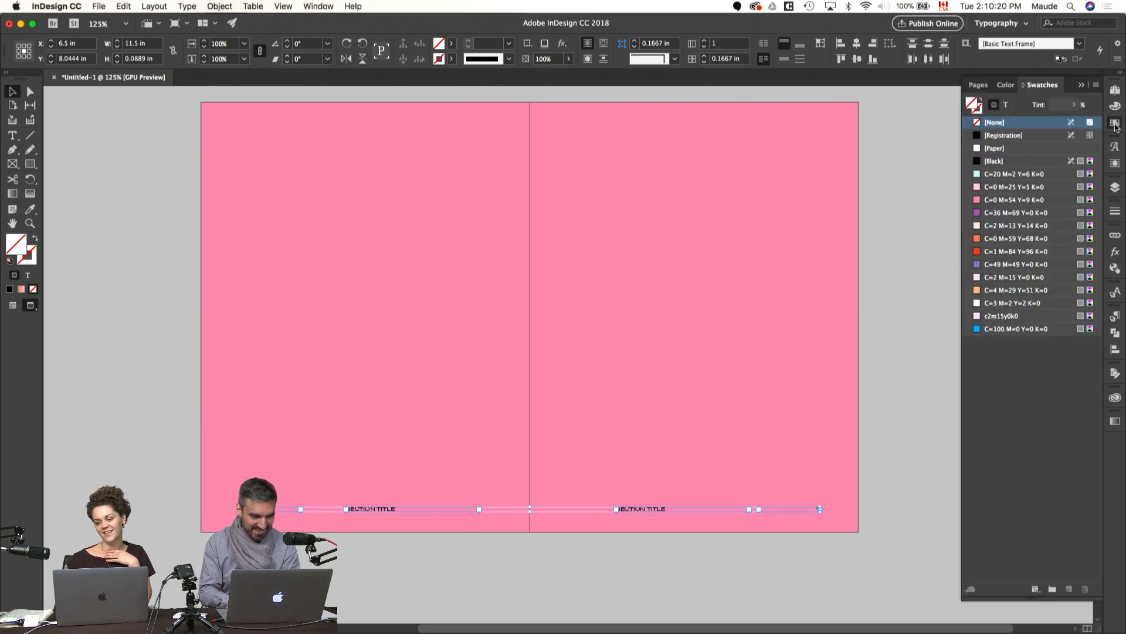
left_click(1007, 107)
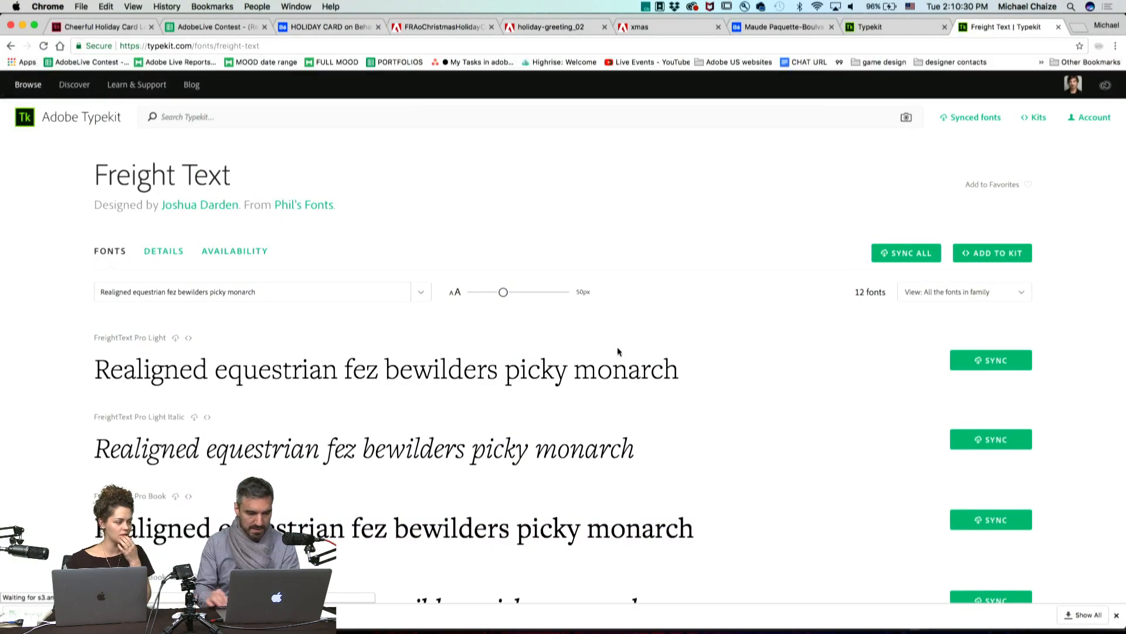
Step: Examine the weights and italics of the Freight Text family on its Typekit page
scroll(617, 347, "down", 5)
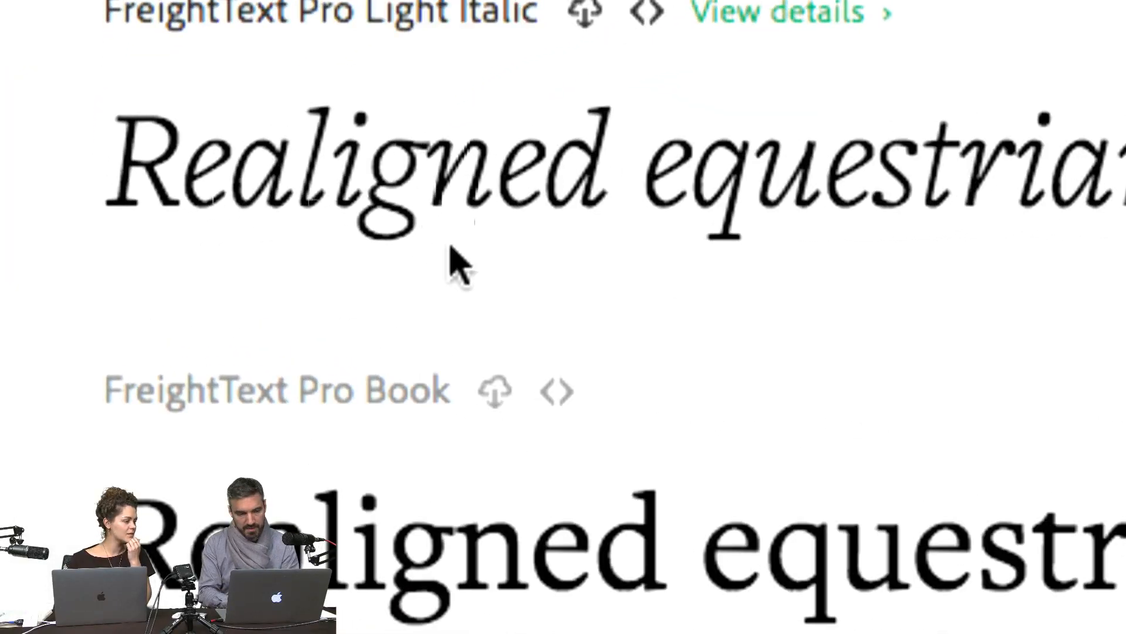
scroll(55, 350, "down", 1)
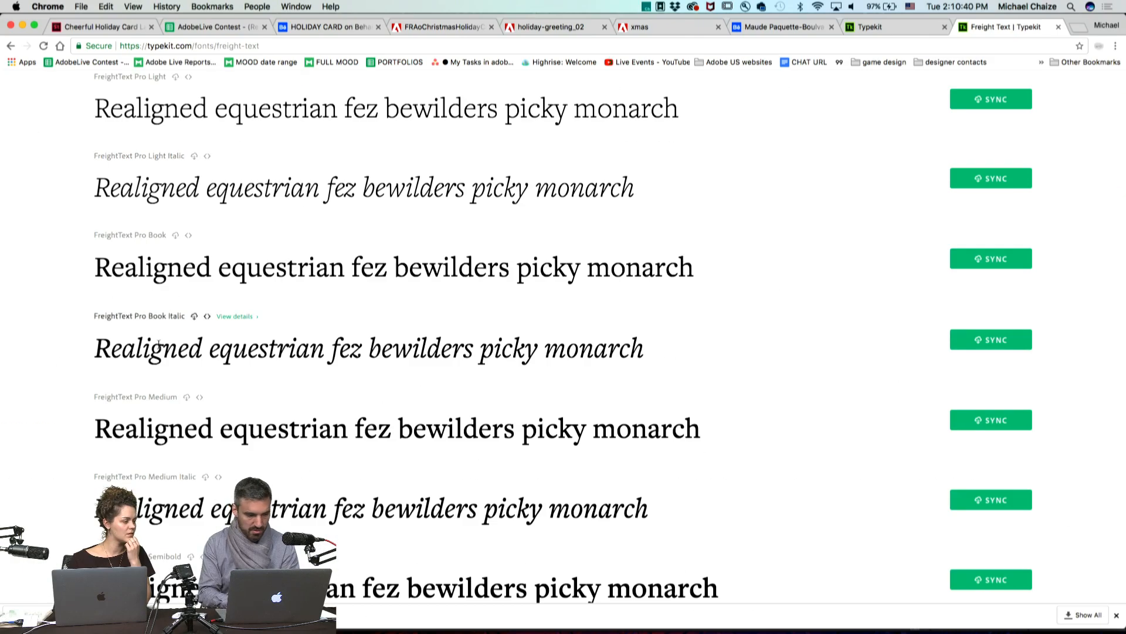
scroll(273, 292, "down", 7)
scroll(158, 345, "down", 3)
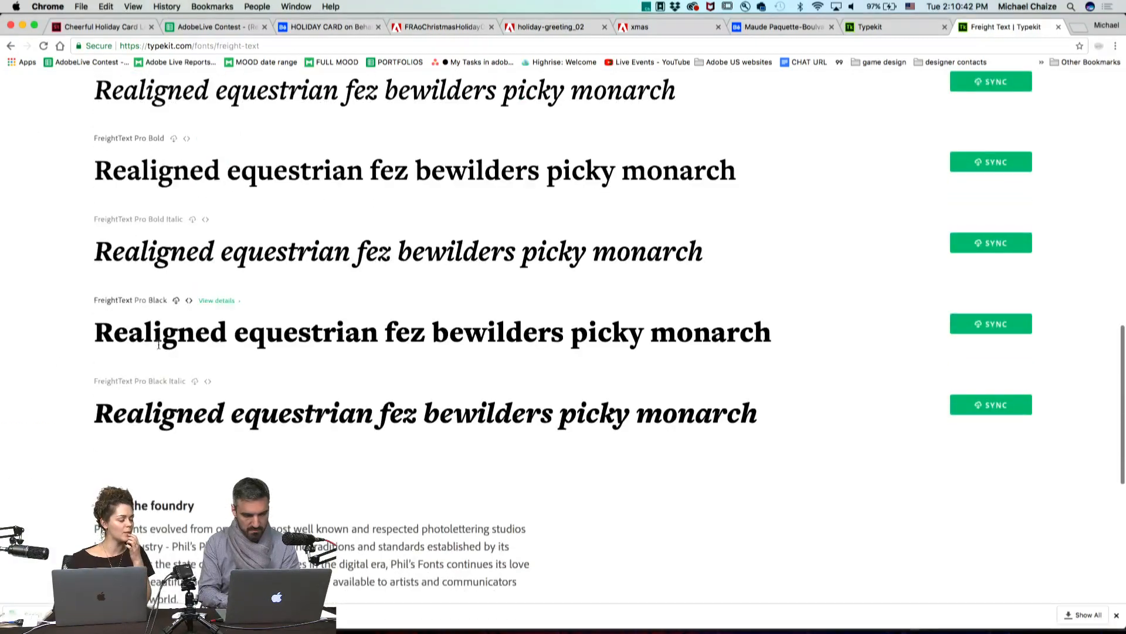
scroll(282, 428, "up", 10)
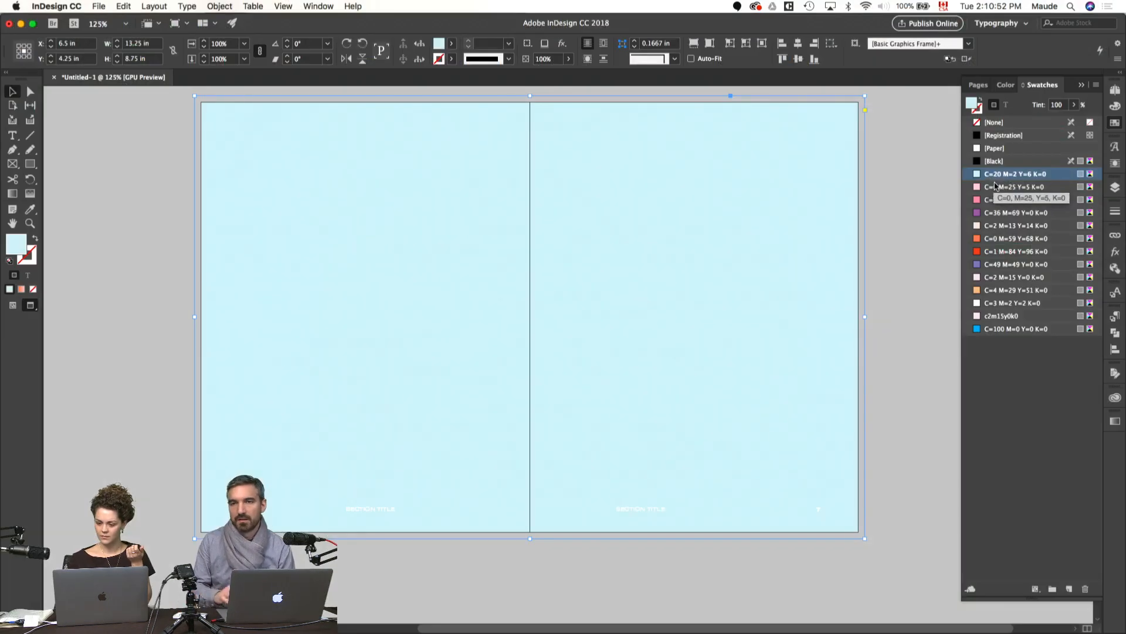
Step: Try pink, purple and orange fills on the spread 6–7 rectangle in InDesign, settling on the C=1 M=84 Y=96 K=0 swatch
left_click(996, 187)
left_click(991, 213)
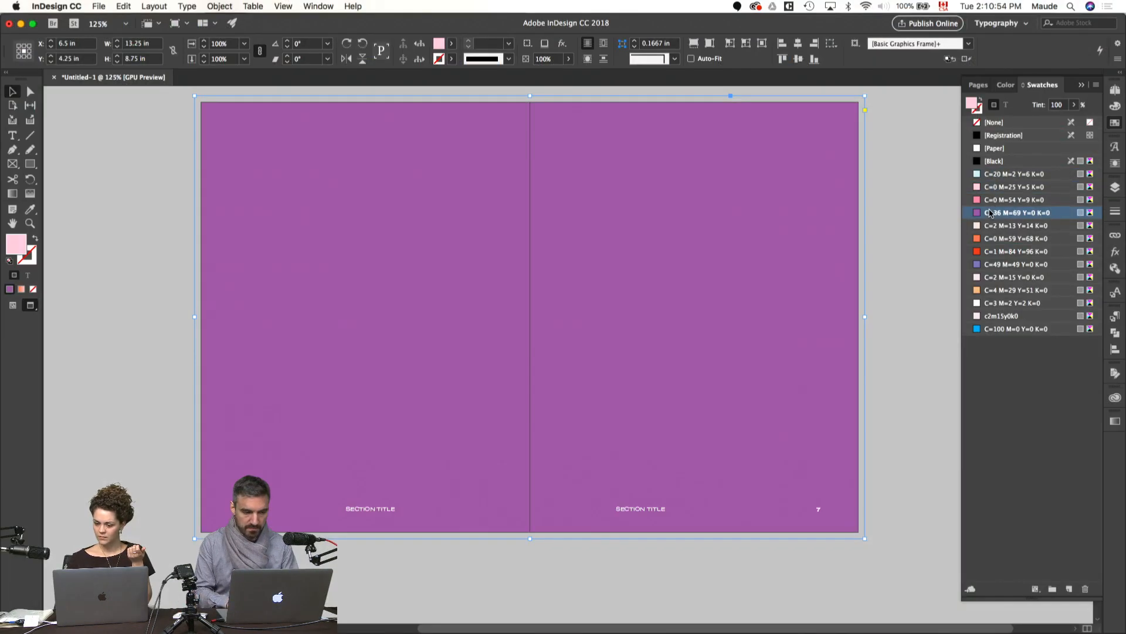
left_click(991, 239)
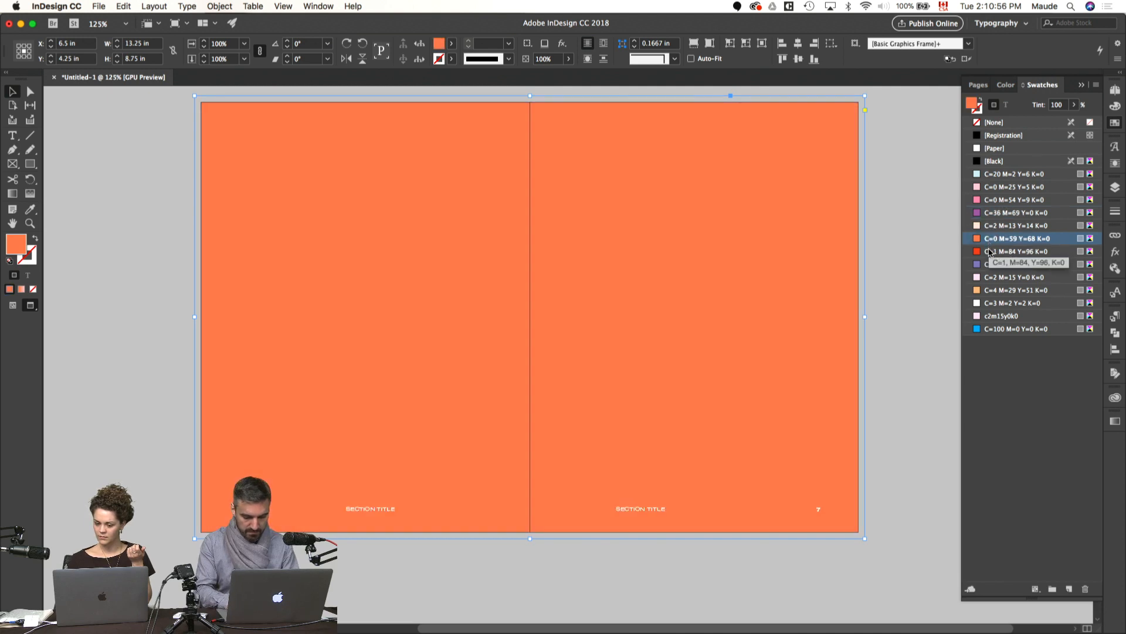
left_click(990, 252)
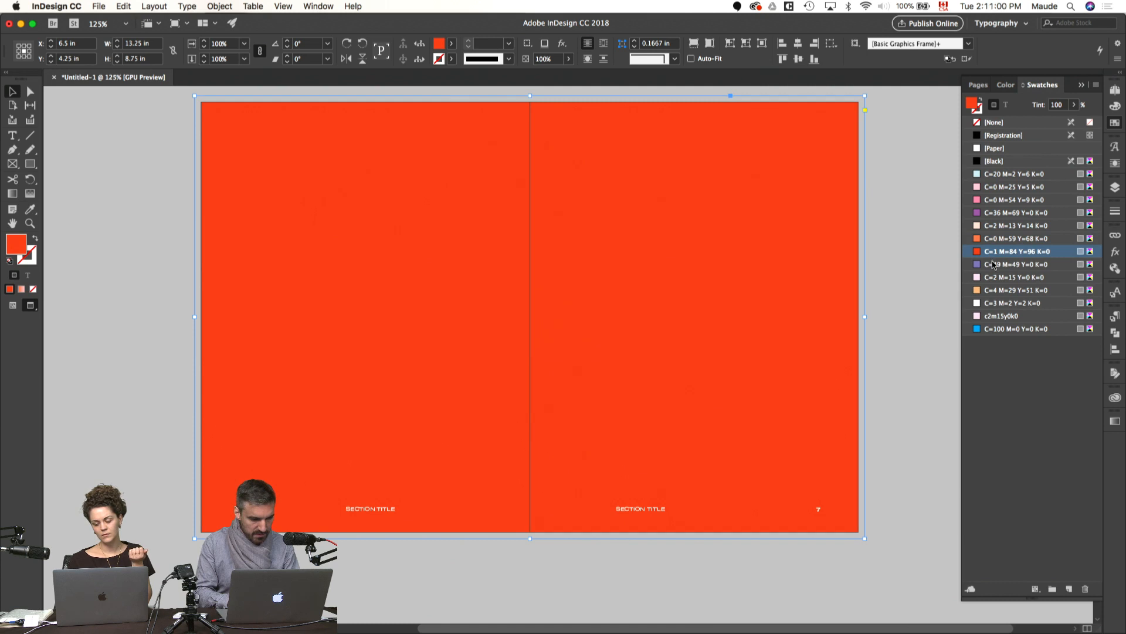
Step: Try the c2m15y0k0 and C=100 M=0 Y=0 K=0 swatches as the rectangle's fill
left_click(992, 317)
left_click(995, 329)
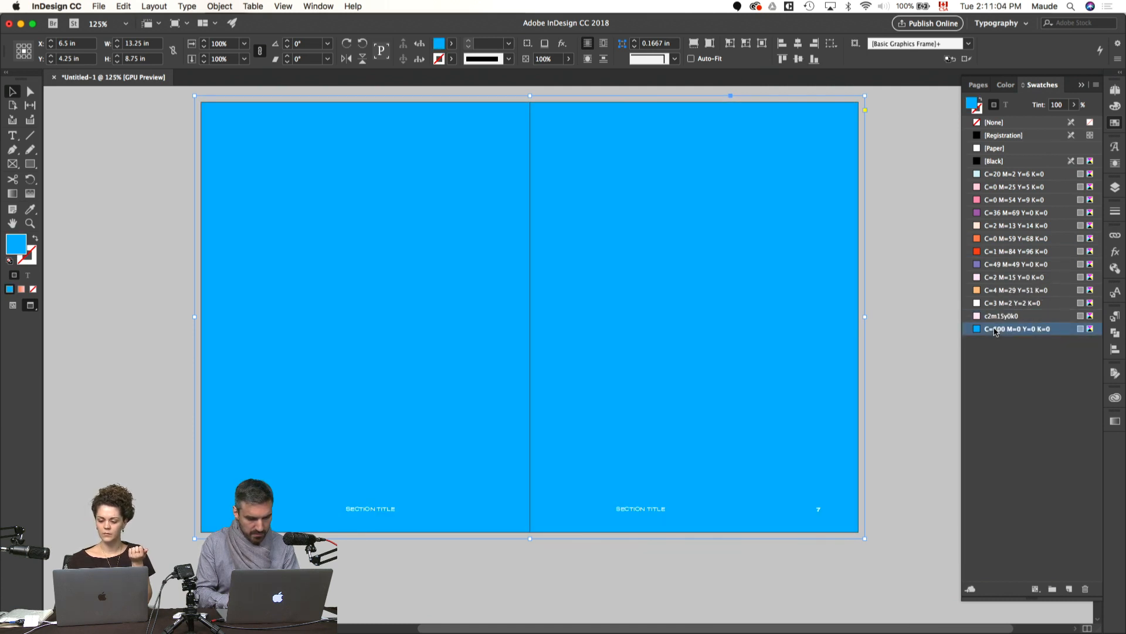
left_click(995, 318)
left_click(995, 330)
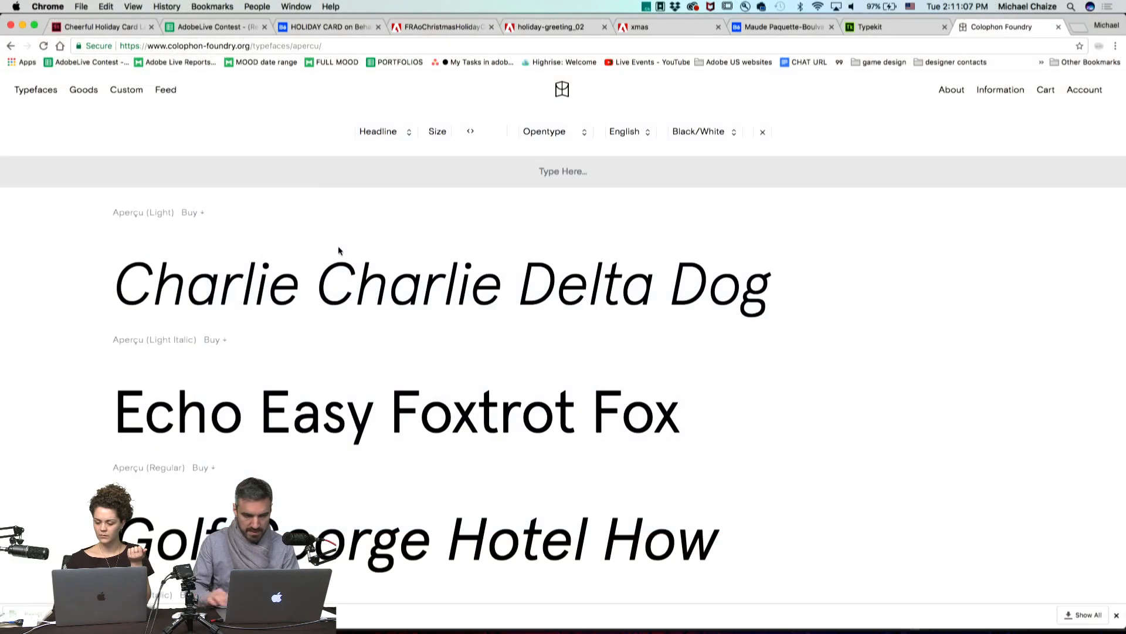
Step: Examine the styles of the Aperçu typeface on the Colophon Foundry website
scroll(338, 250, "up", 7)
scroll(338, 245, "down", 4)
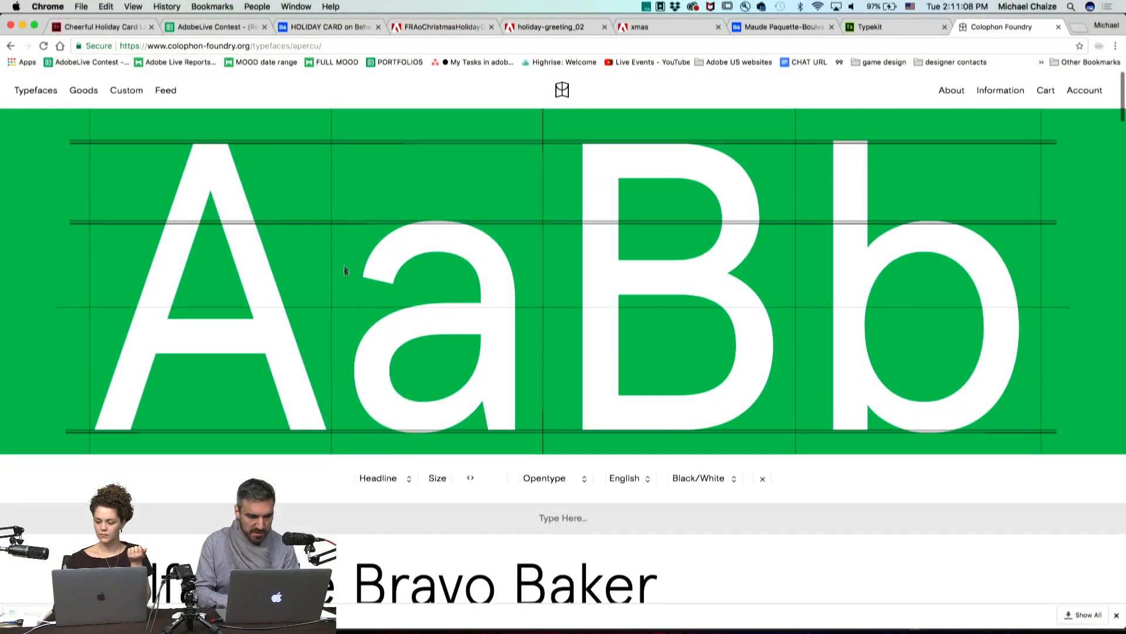
scroll(348, 298, "down", 6)
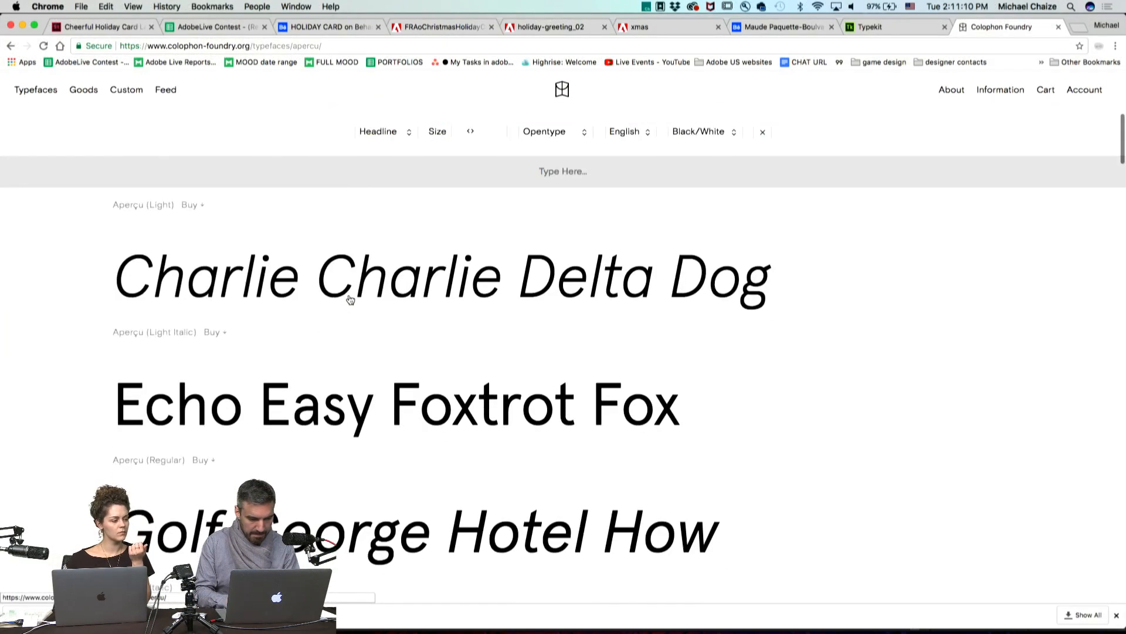
scroll(322, 352, "down", 9)
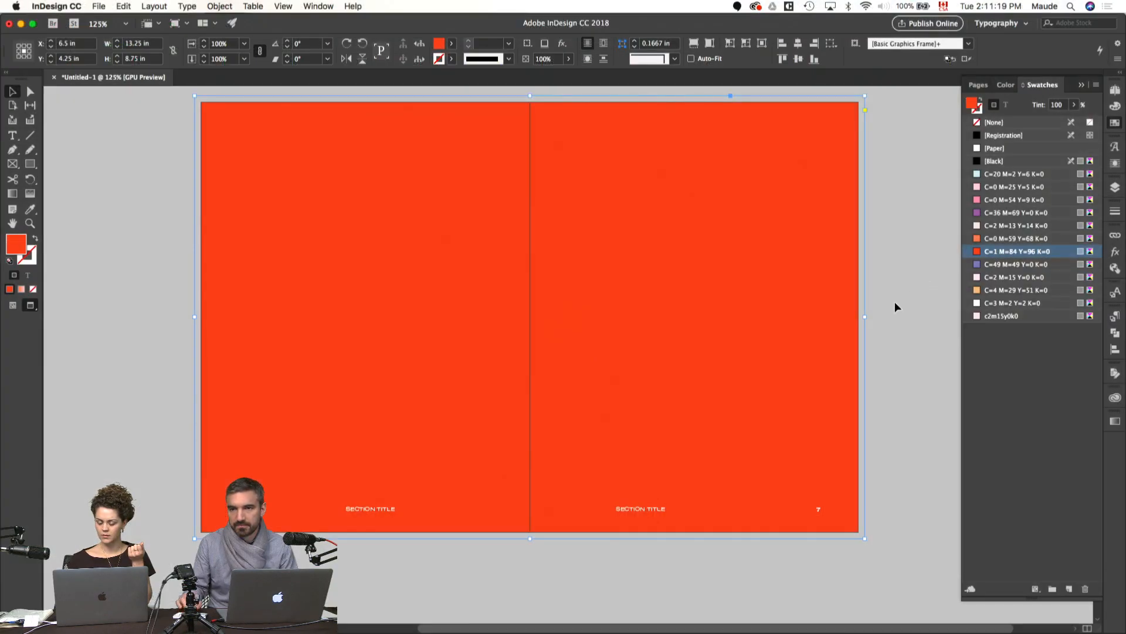
Step: Switch to the coach guide in Pages, select the last extra quote at its end, and return to the InDesign spread
left_click(896, 302)
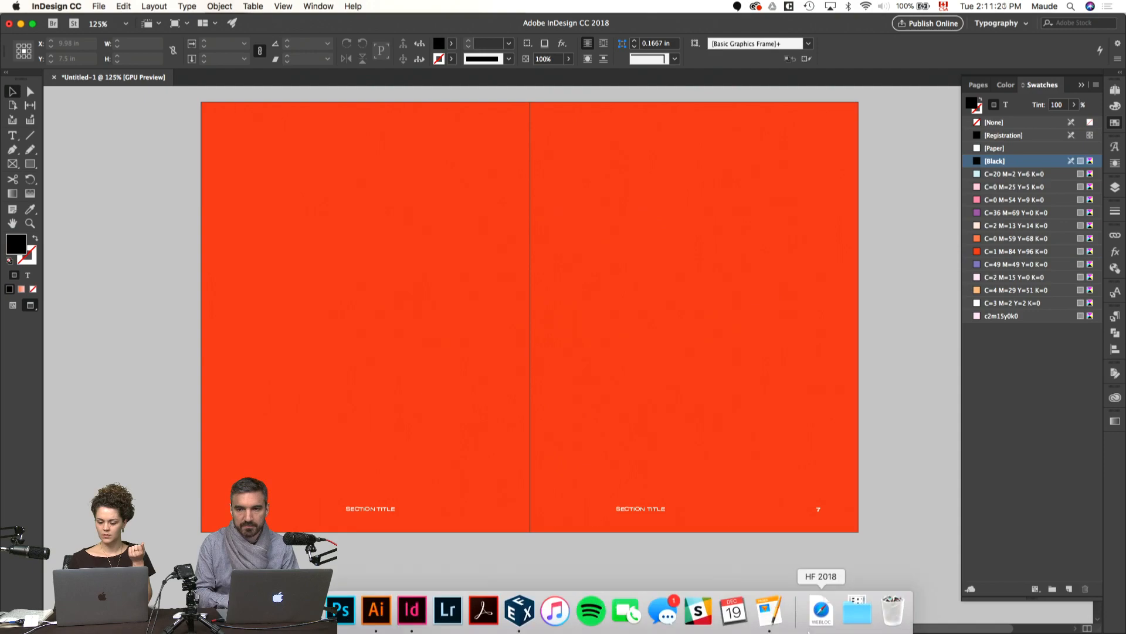
left_click(770, 613)
scroll(359, 442, "down", 5)
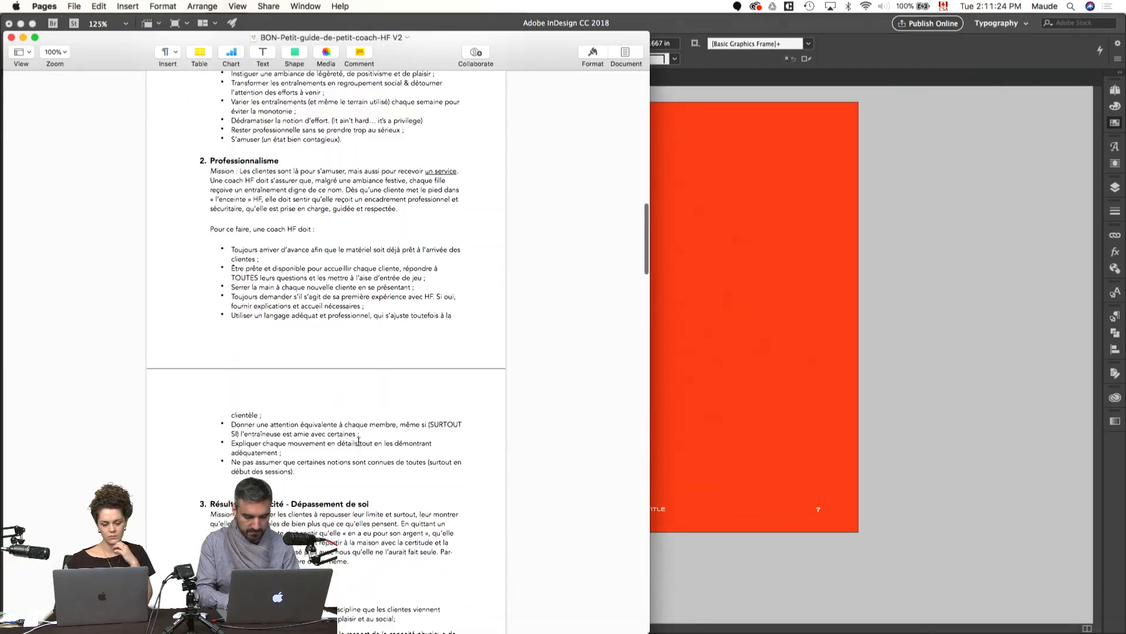
scroll(359, 442, "down", 10)
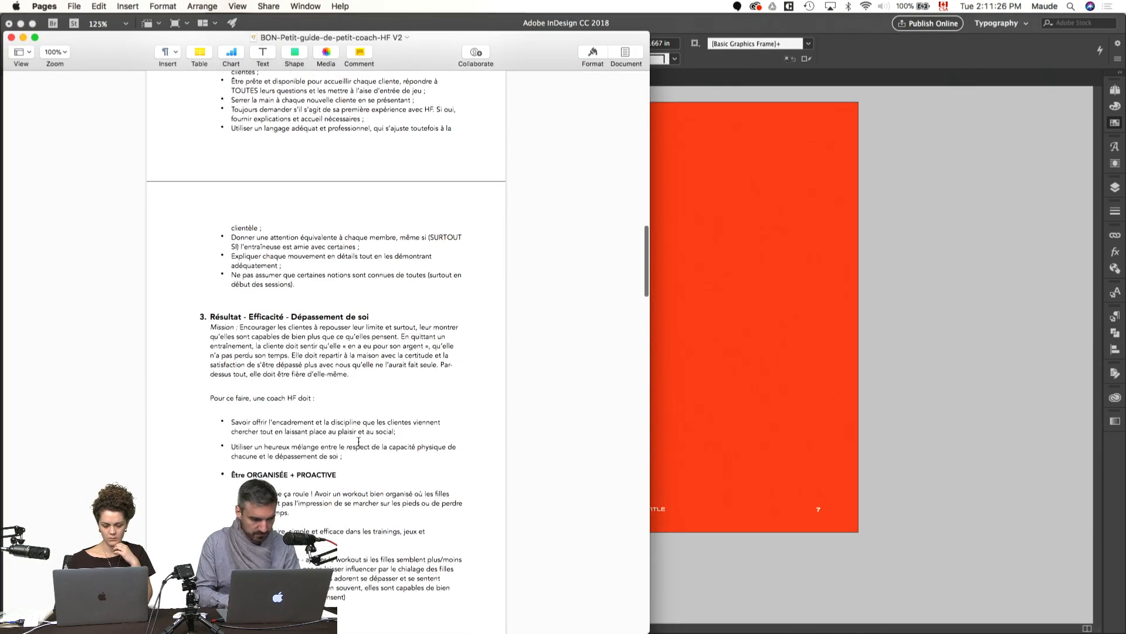
scroll(358, 441, "down", 20)
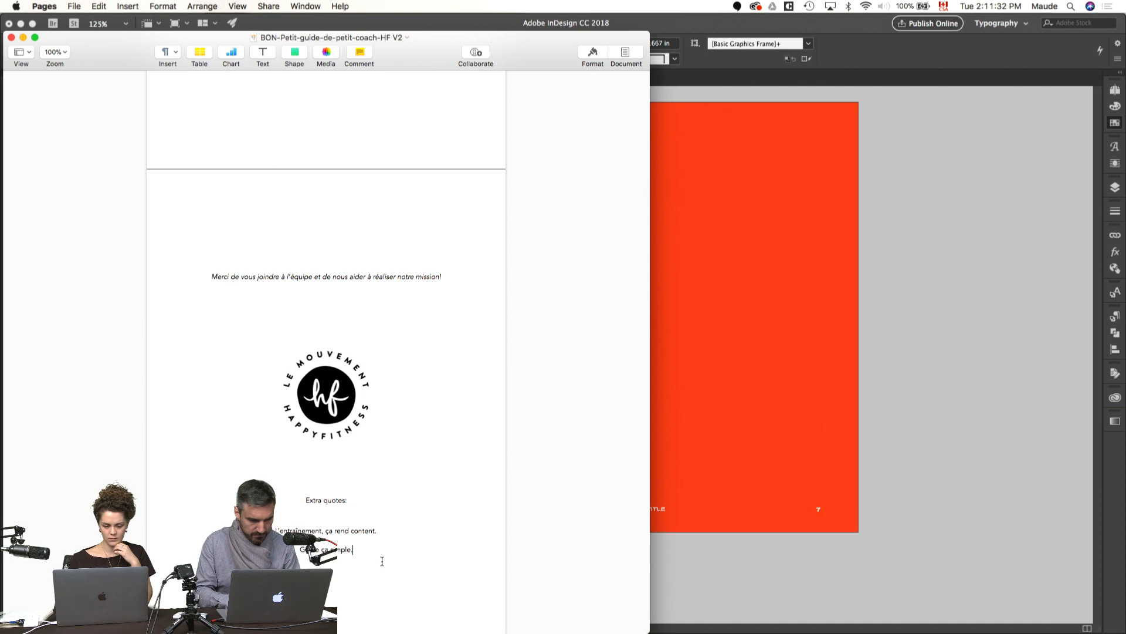
left_click_drag(370, 550, 299, 550)
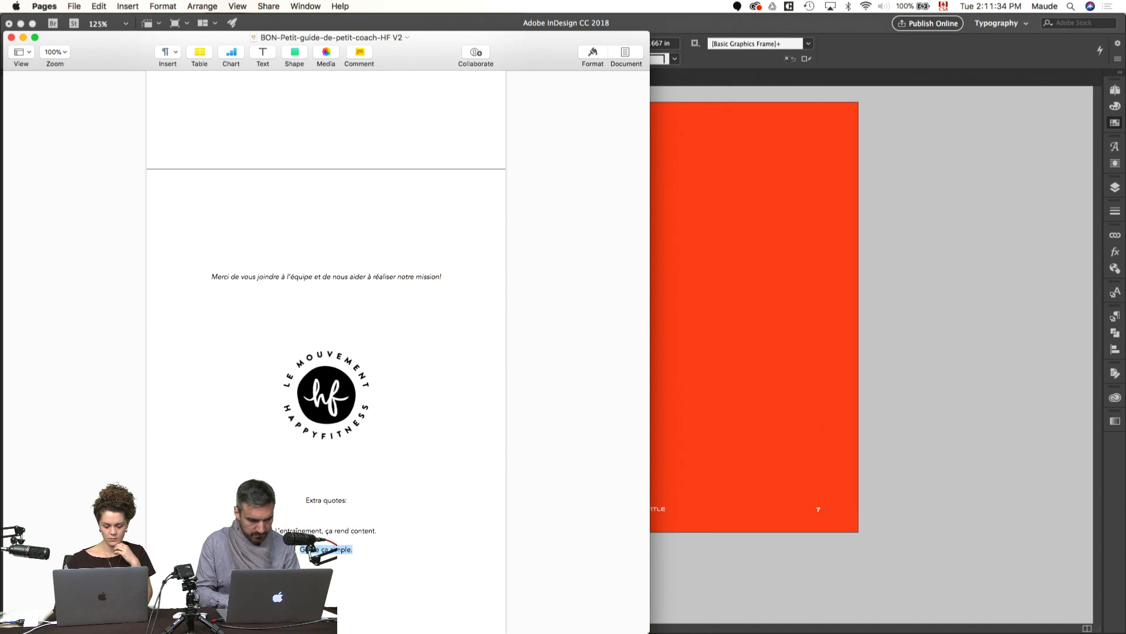
left_click(758, 593)
left_click(833, 338)
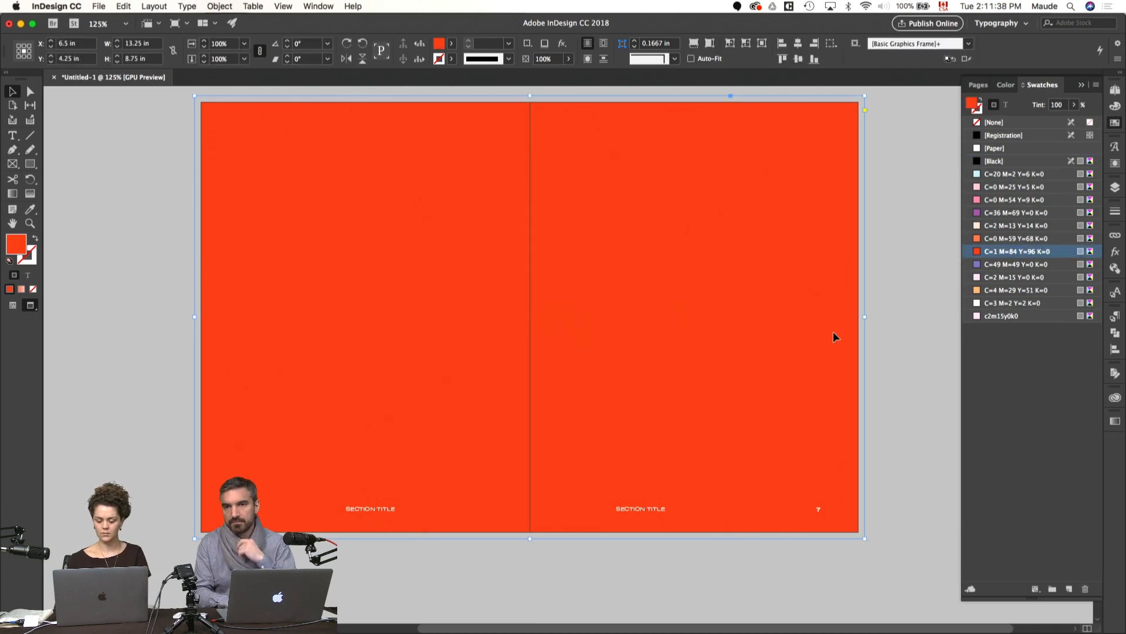
left_click(868, 376)
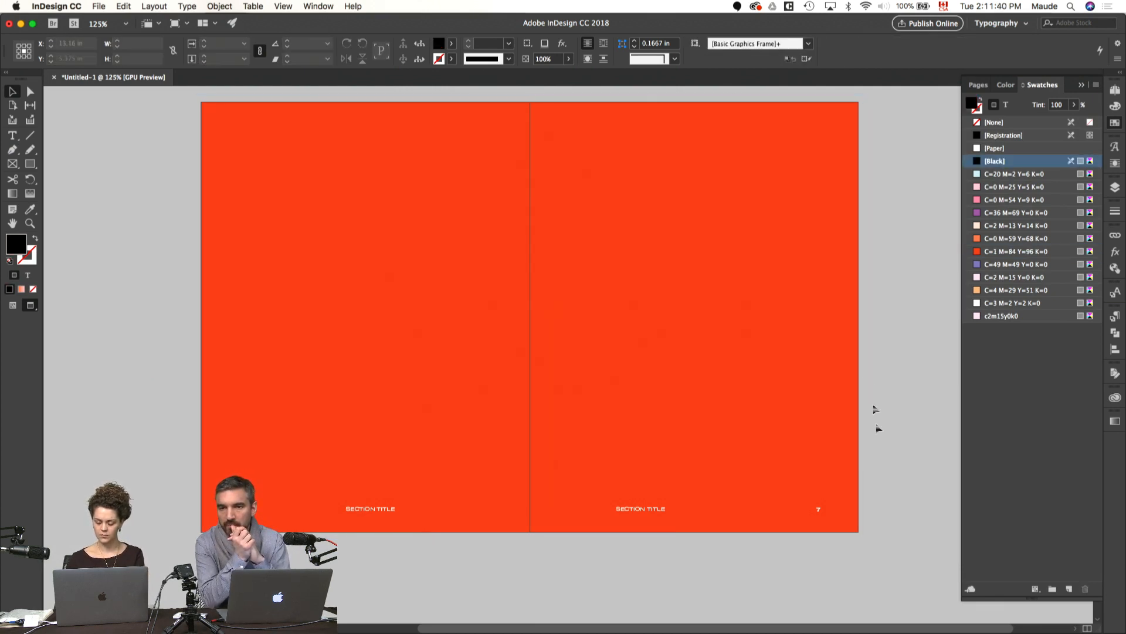
Step: Compare light swatches on the footer text of spread 6–7 and set its text color to C=0 M=25 Y=5 K=0
left_click_drag(237, 519, 233, 520)
left_click(1006, 105)
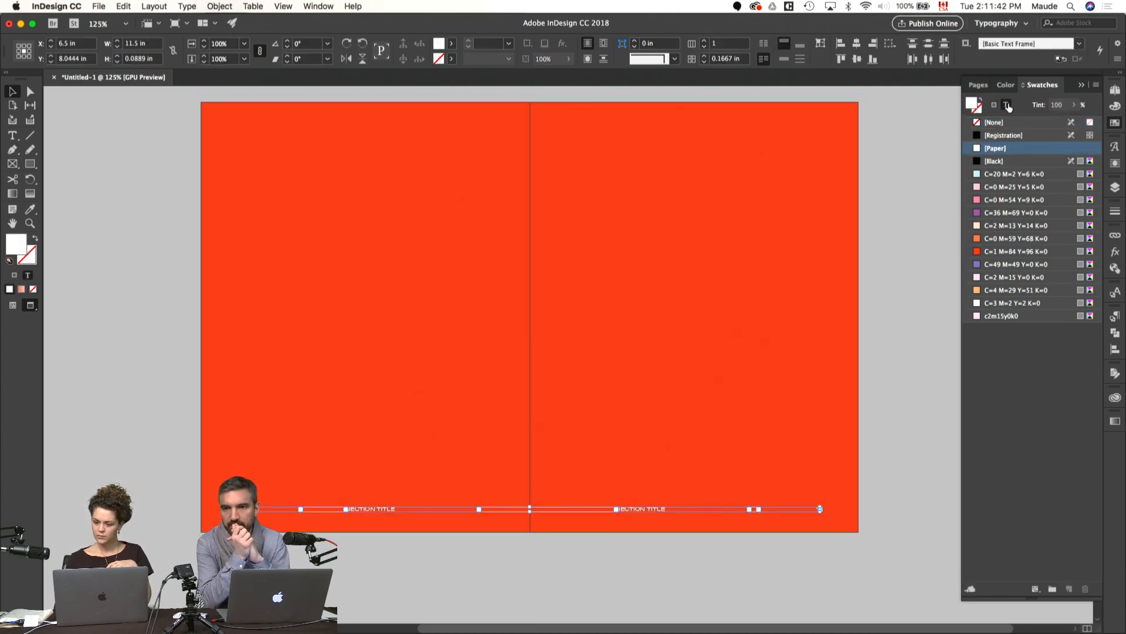
left_click(998, 187)
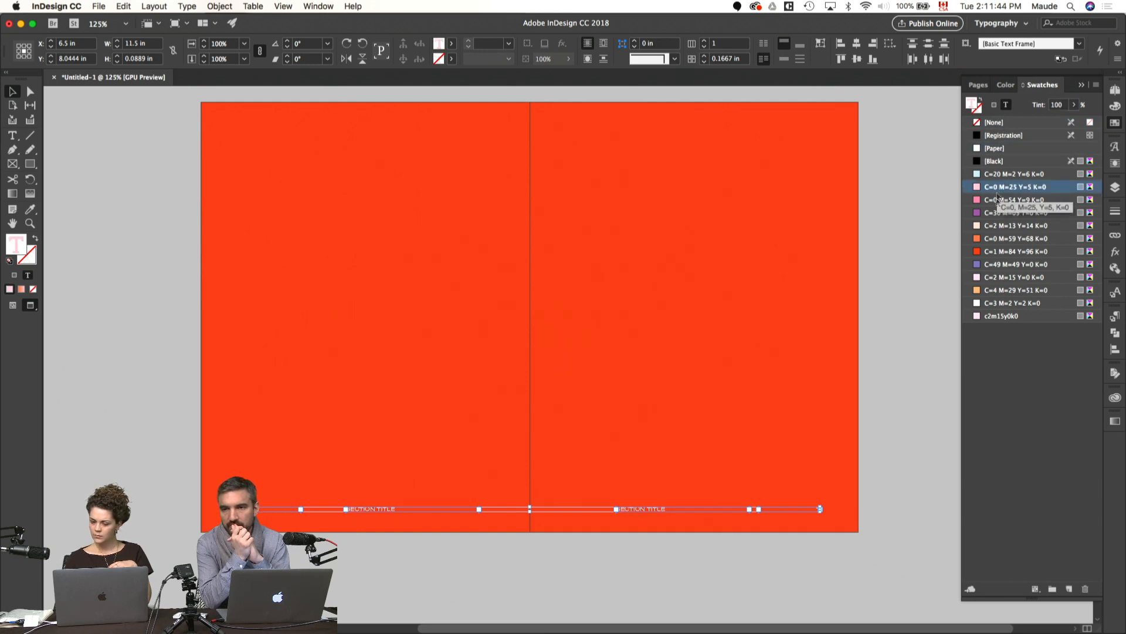
left_click(992, 226)
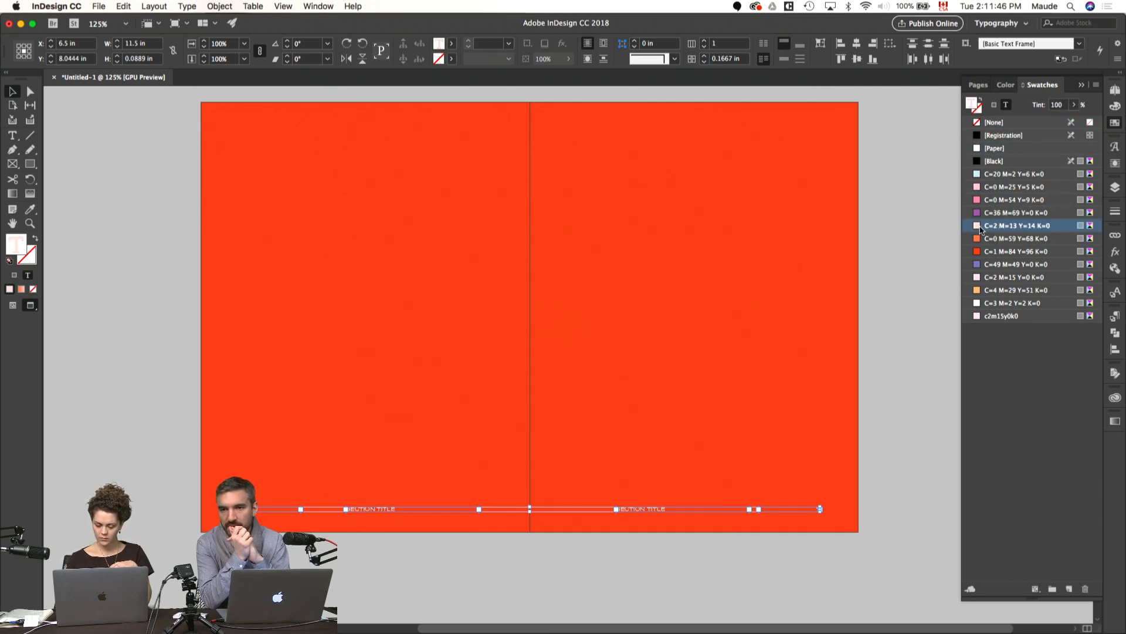
key("super+equal")
key("super+equal")
key("super+equal")
key("super+equal")
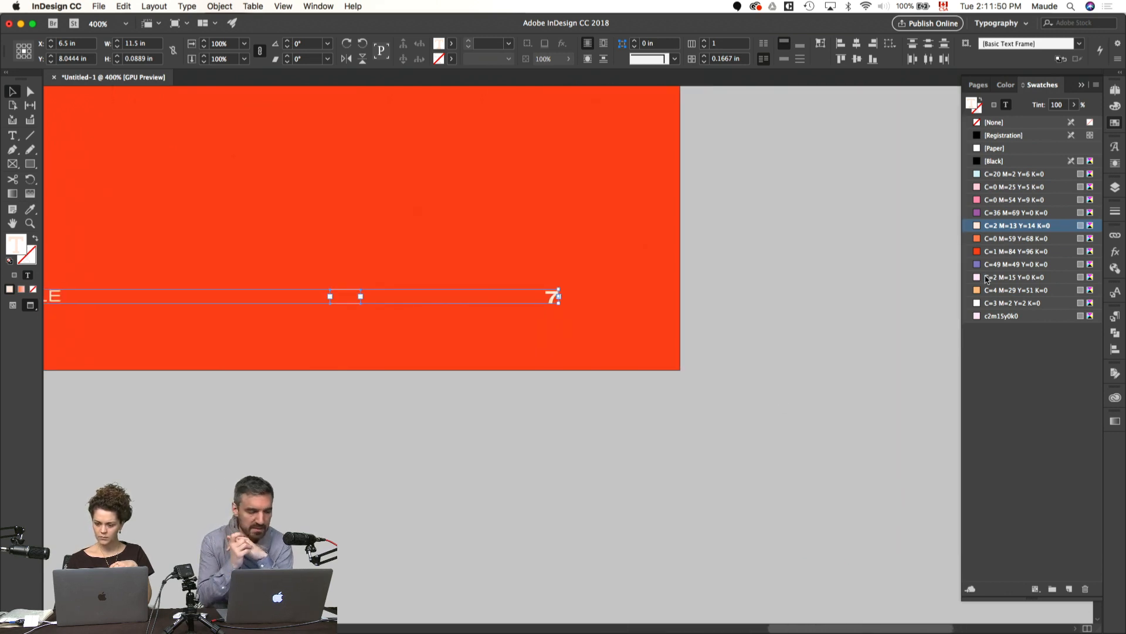
left_click(986, 187)
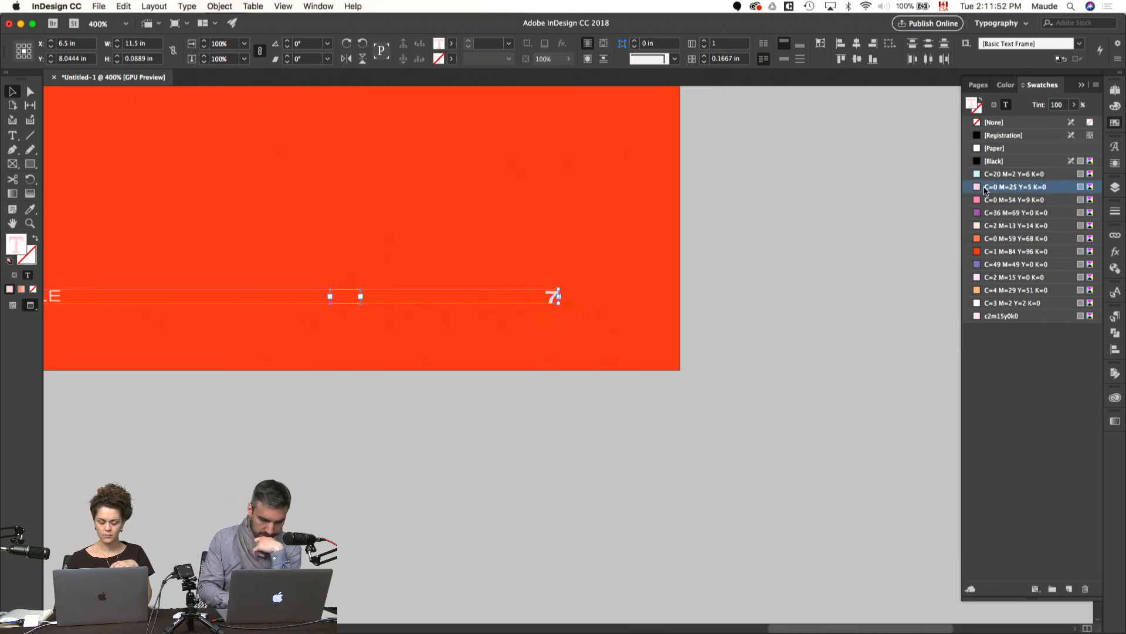
key("super+minus")
key("super+minus")
key("super+minus")
key("super+minus")
left_click(696, 240)
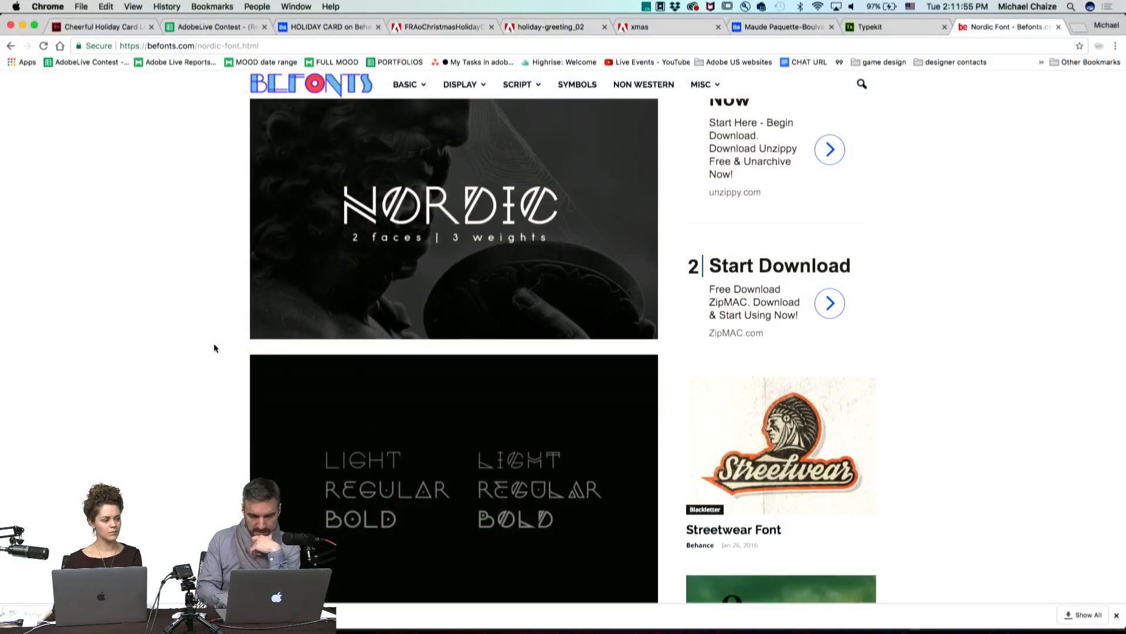
Step: Examine the Nordic font's samples and description on the Befonts website
scroll(214, 346, "down", 5)
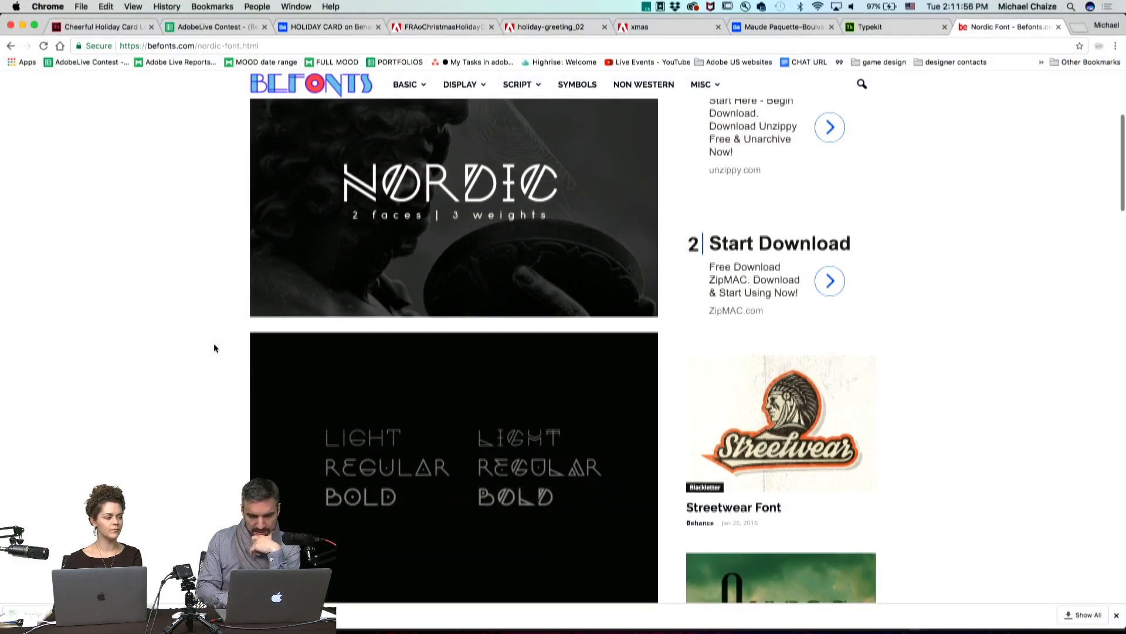
scroll(352, 330, "down", 5)
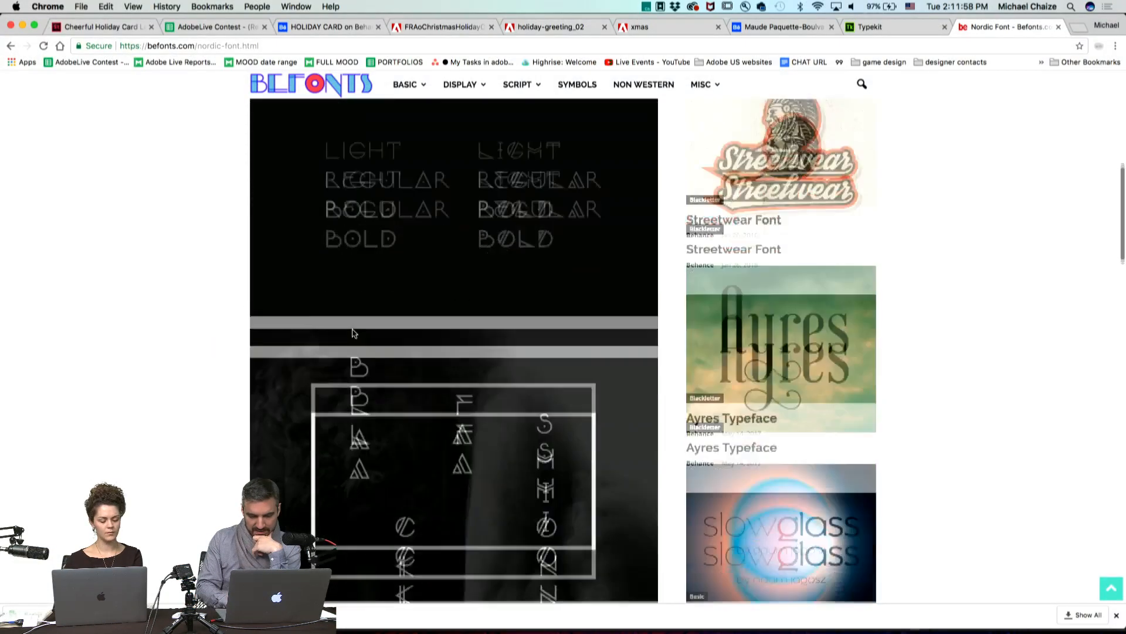
scroll(352, 333, "down", 5)
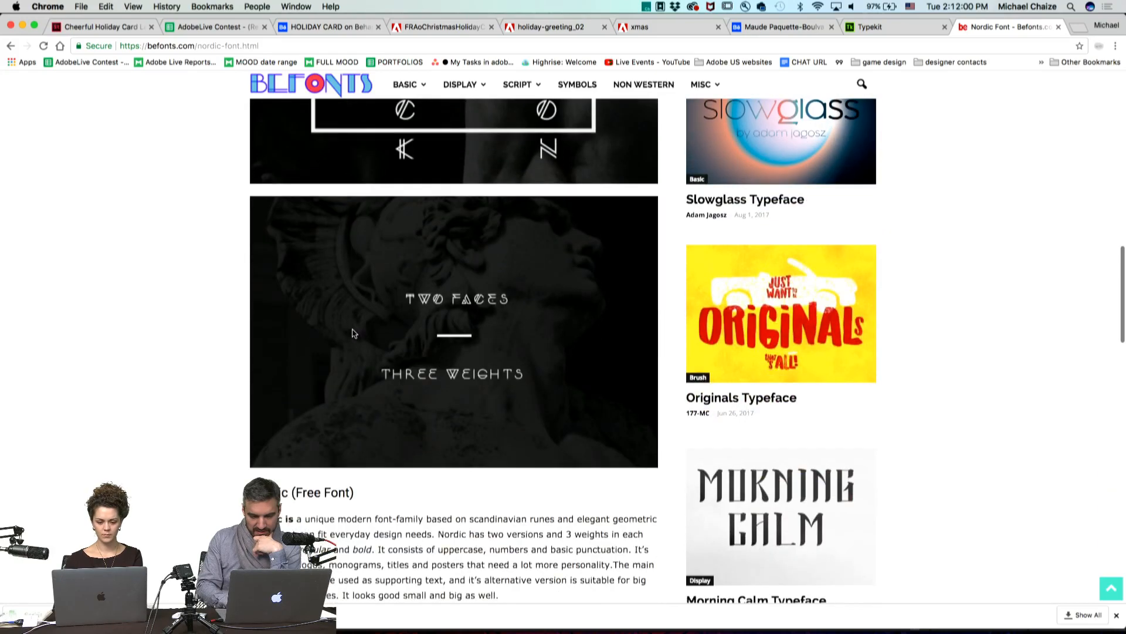
Step: Review the weight and poster samples of the Nordic font once more on its Befonts page
scroll(352, 334, "down", 1)
scroll(352, 333, "up", 8)
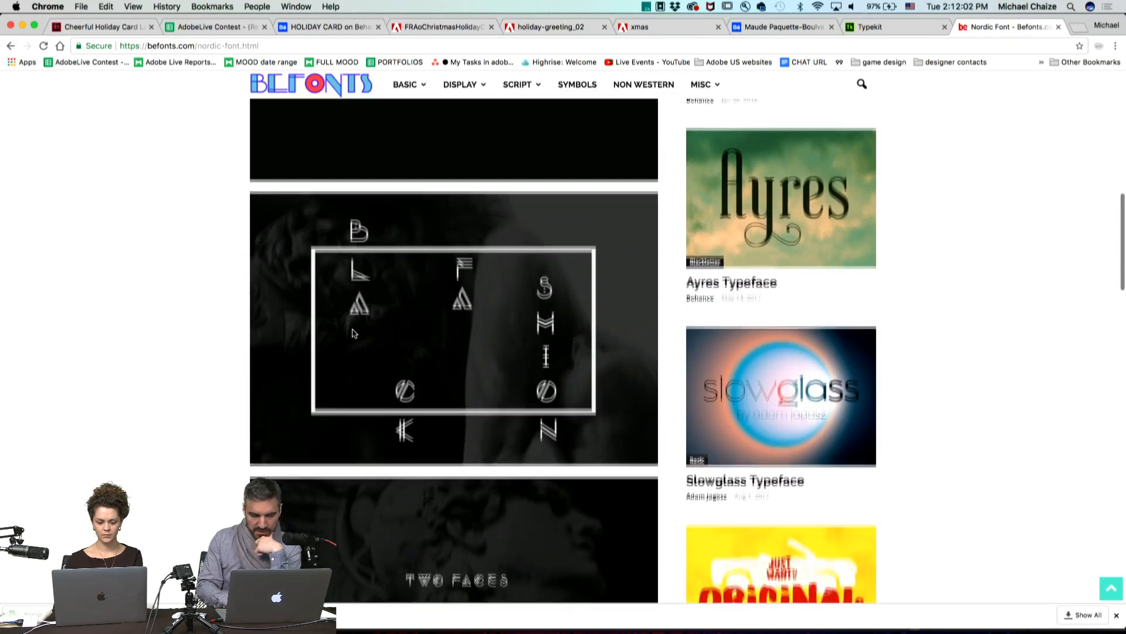
scroll(352, 333, "up", 3)
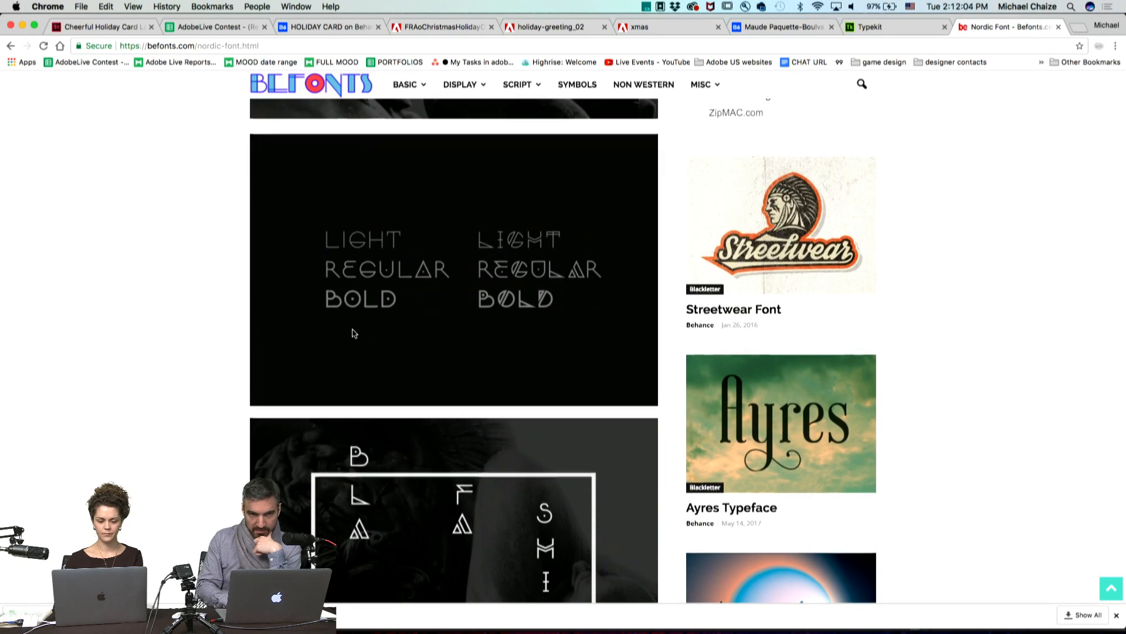
scroll(354, 333, "up", 2)
scroll(352, 334, "up", 2)
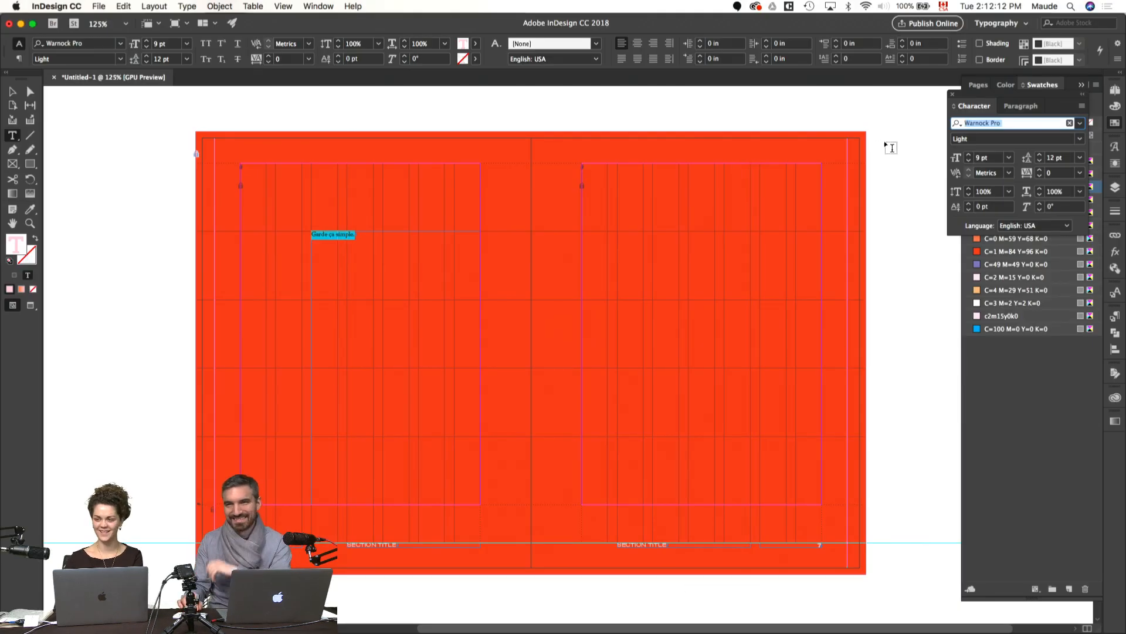
Step: Set the selected quote's font to Louize Display Regular and open its font size for editing
left_click(1080, 124)
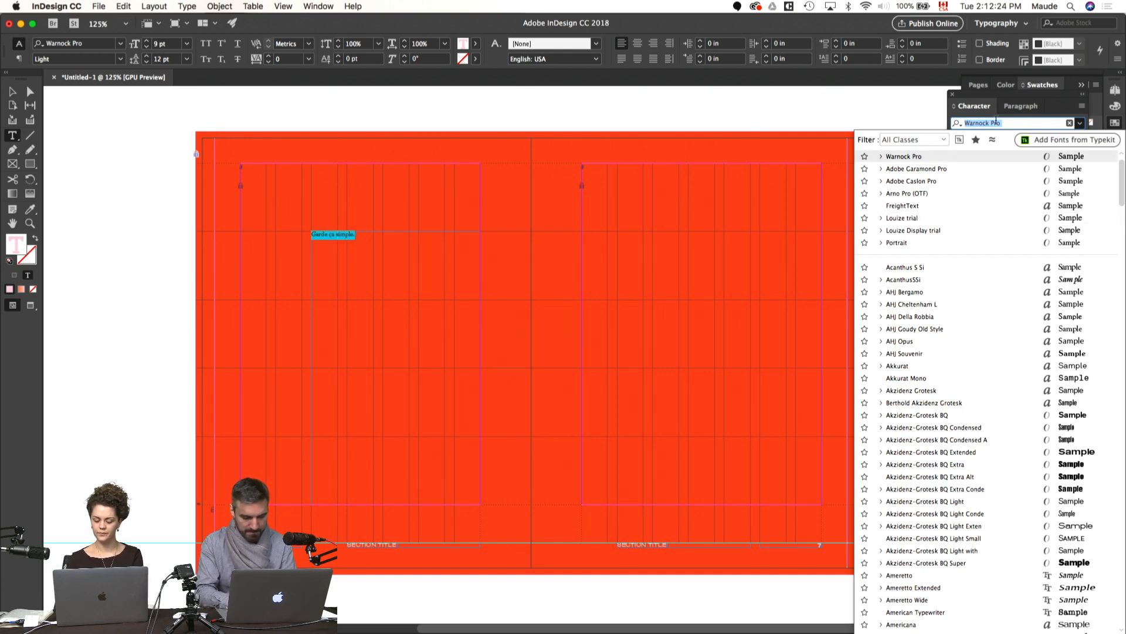
type("loui")
left_click(904, 169)
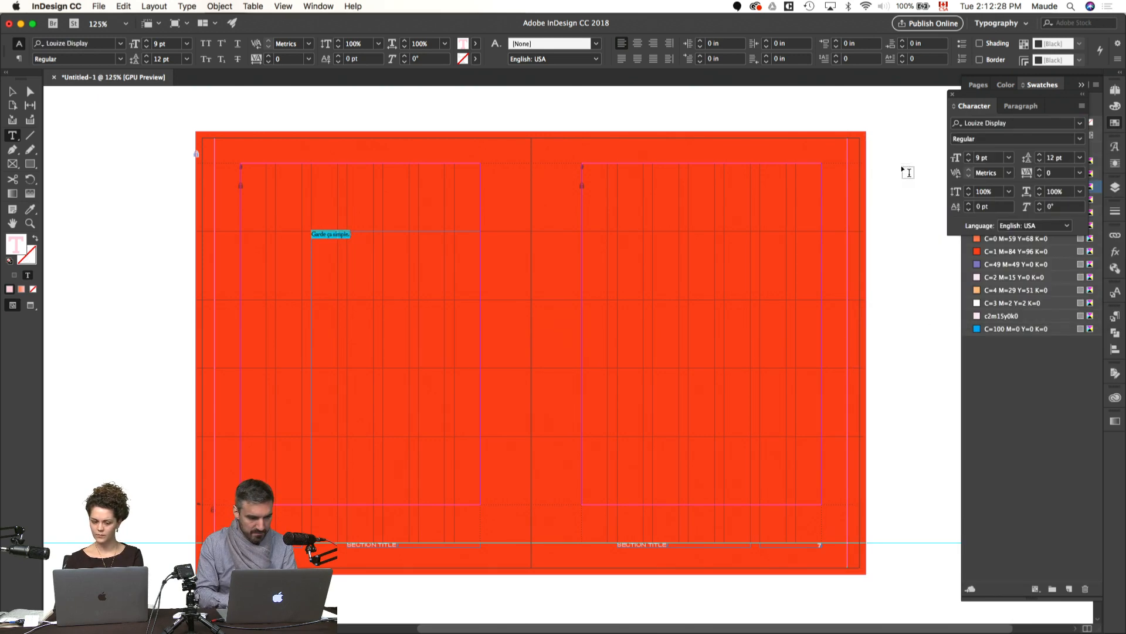
left_click_drag(992, 159, 933, 162)
key("super+space")
type("60")
key("Return")
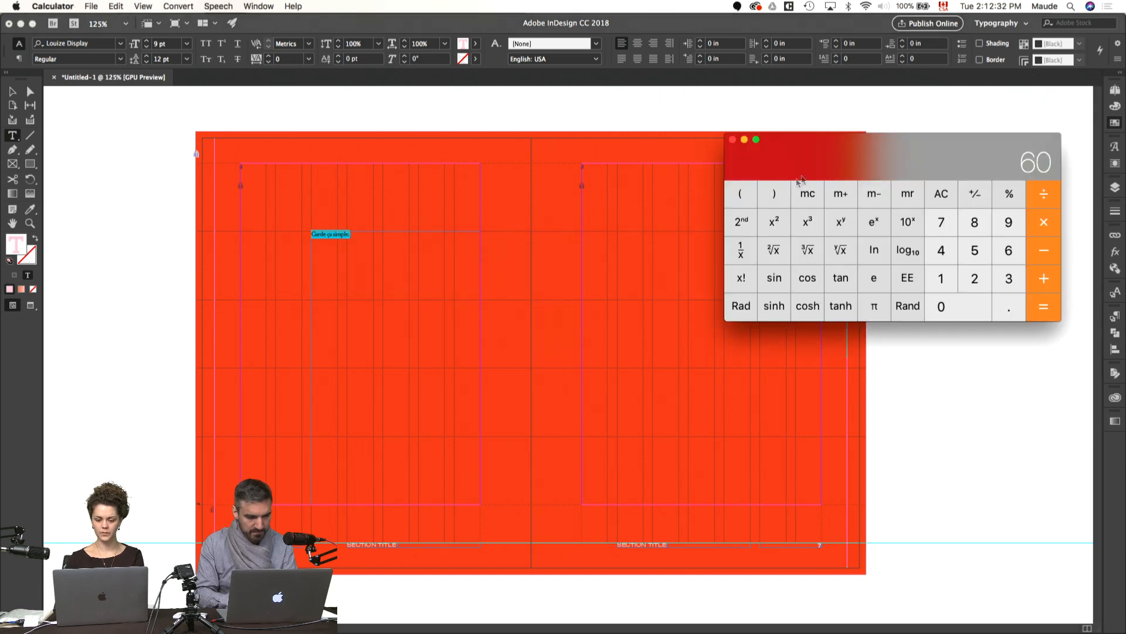
left_click(732, 139)
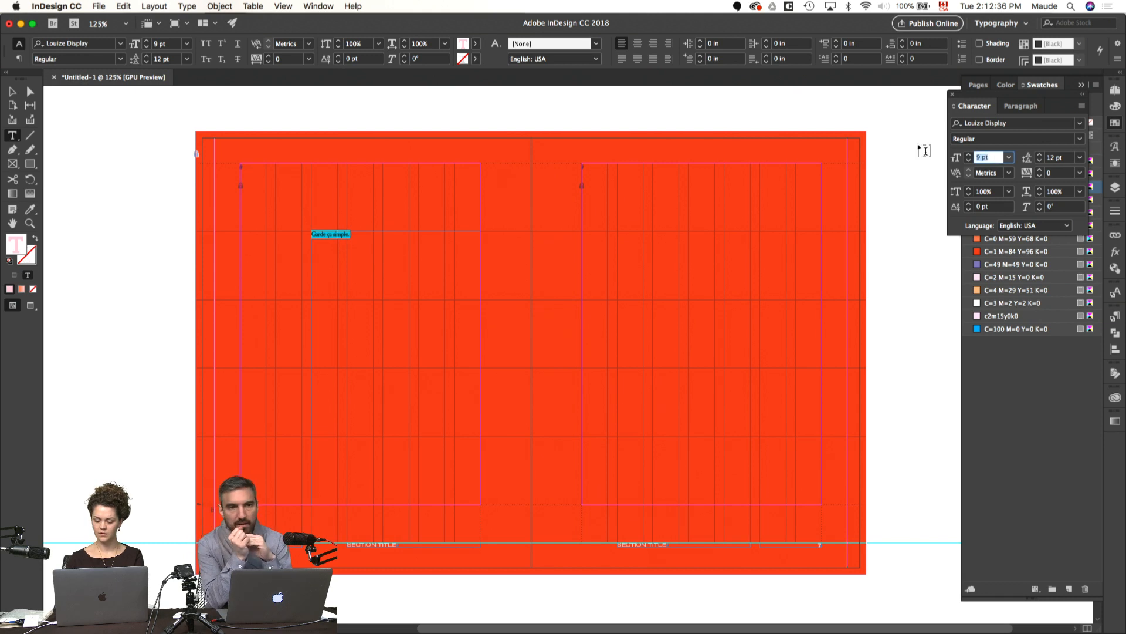
Step: Set the quote "Garde ça simple." to 60 pt size with 60 pt leading and leave text editing
type("60")
key("Return")
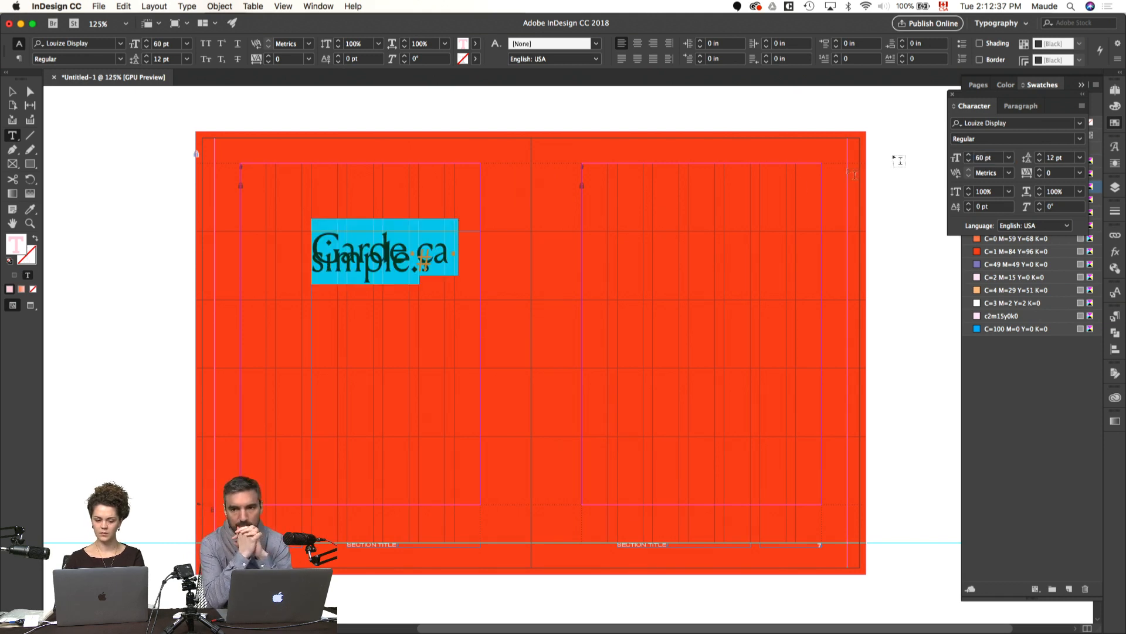
left_click(1056, 159)
type("60")
key("Return")
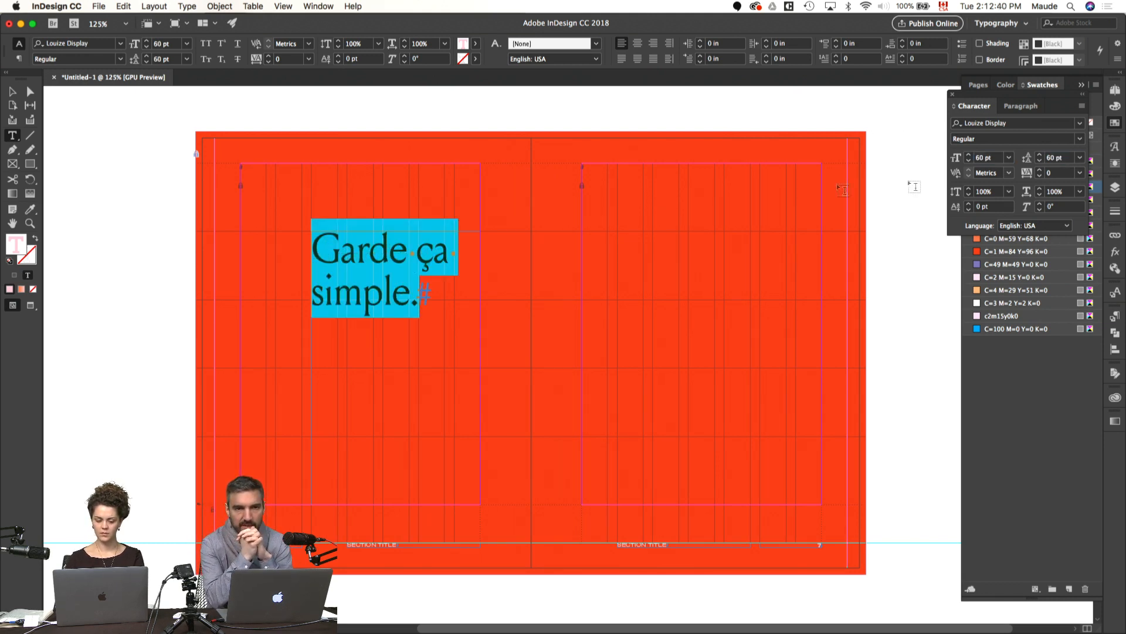
left_click(649, 125)
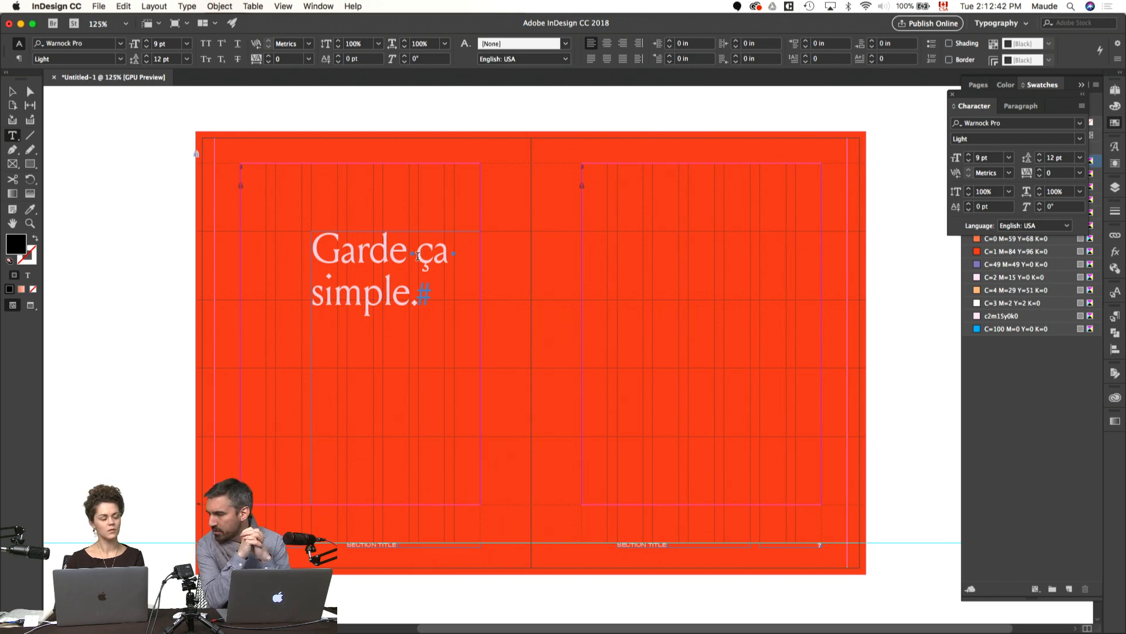
key("Escape")
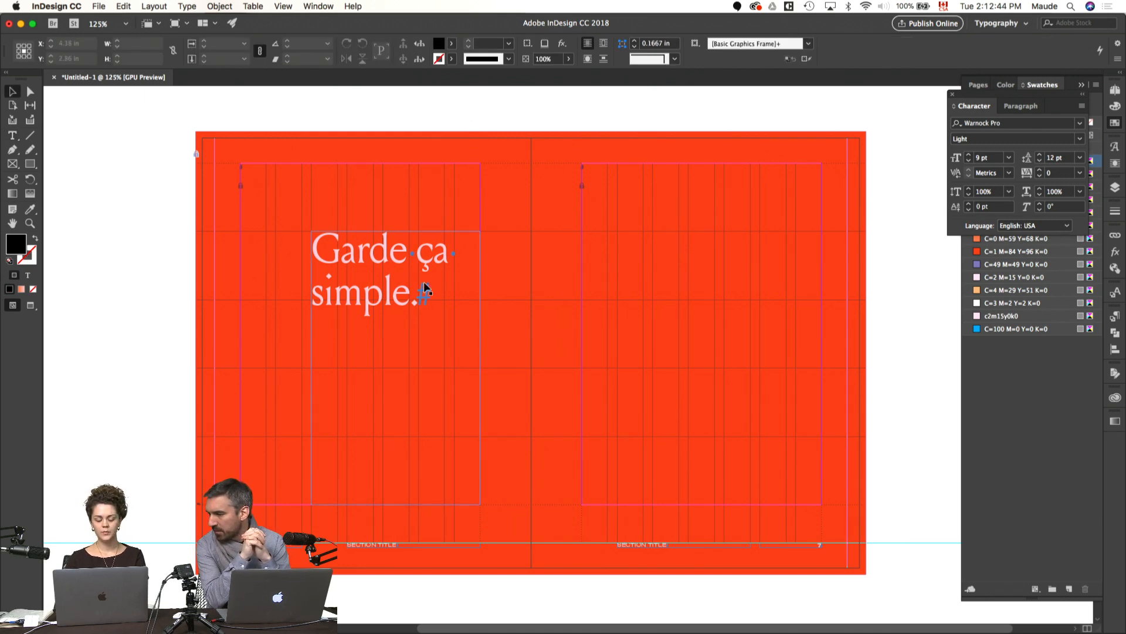
Step: Move the quote's frame to the upper-left margin corner of page 6 and enlarge it to fill the margins, 4.75 by 6.75 in
left_click_drag(394, 315, 323, 247)
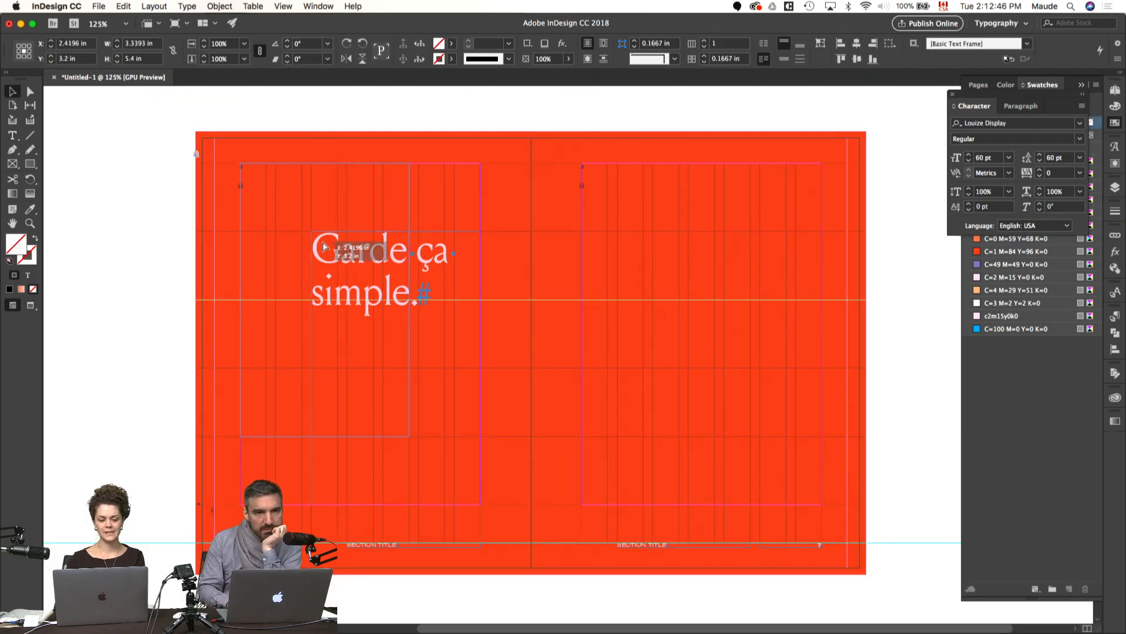
left_click_drag(409, 300, 480, 309)
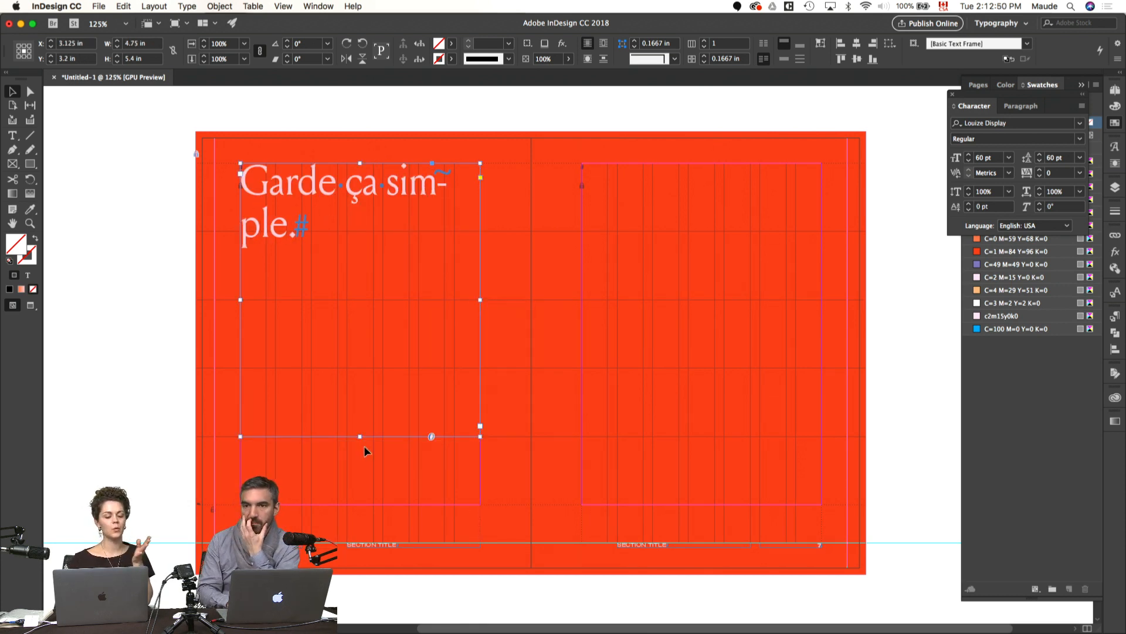
left_click_drag(360, 437, 361, 505)
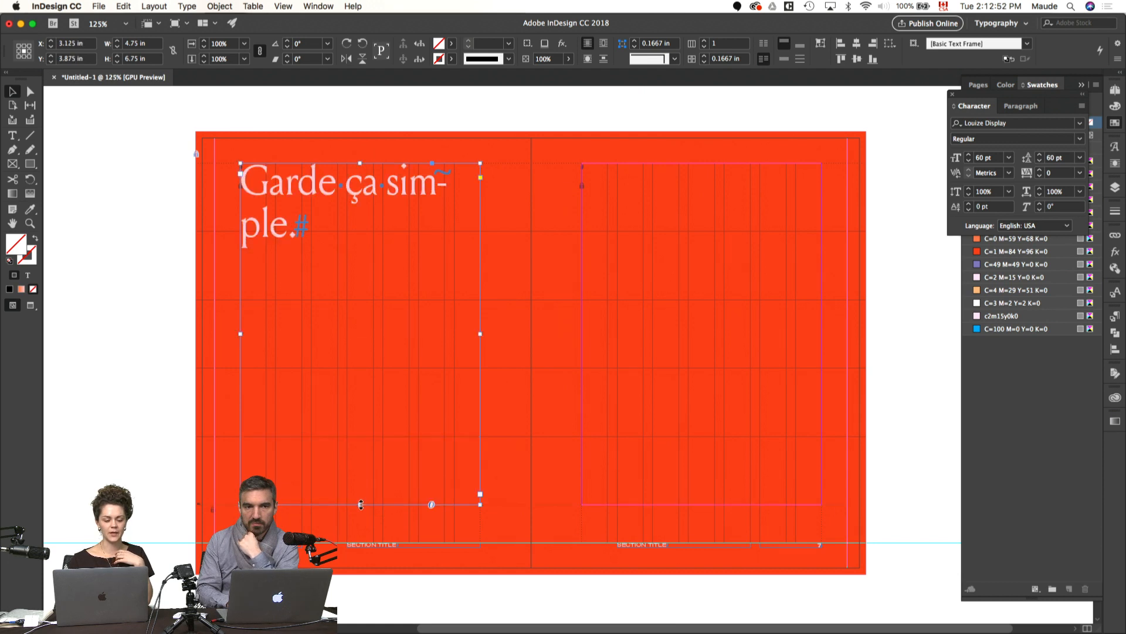
Step: Insert a forced line break before "simple." in the quote and center all of its text
double_click(393, 199)
left_click(386, 188)
key("shift+Return")
key("super+a")
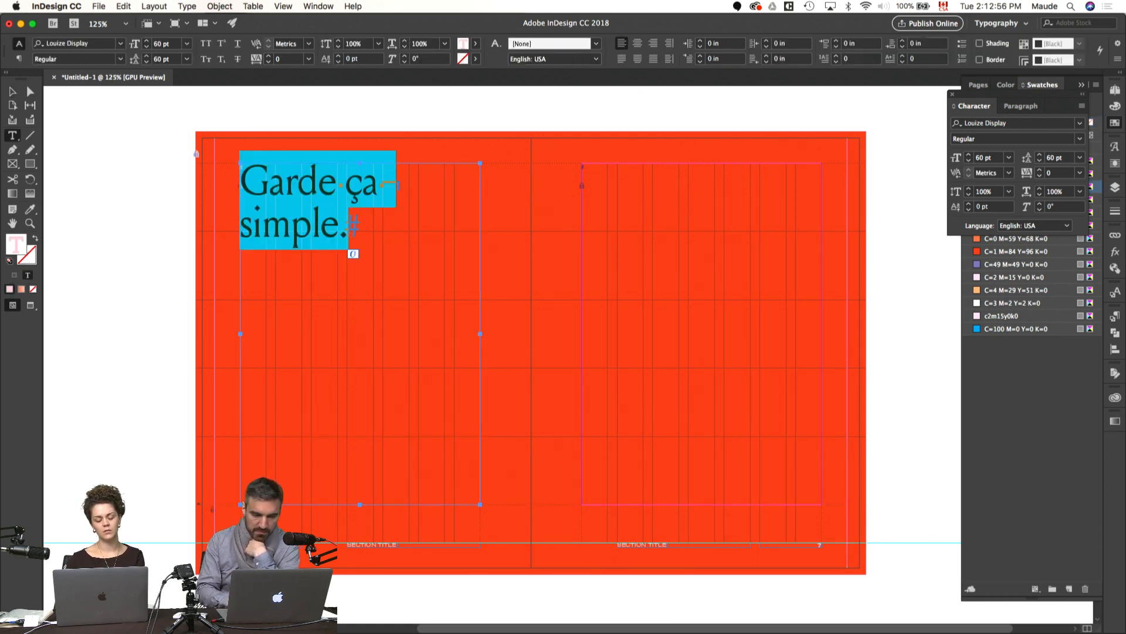
key("super+shift+c")
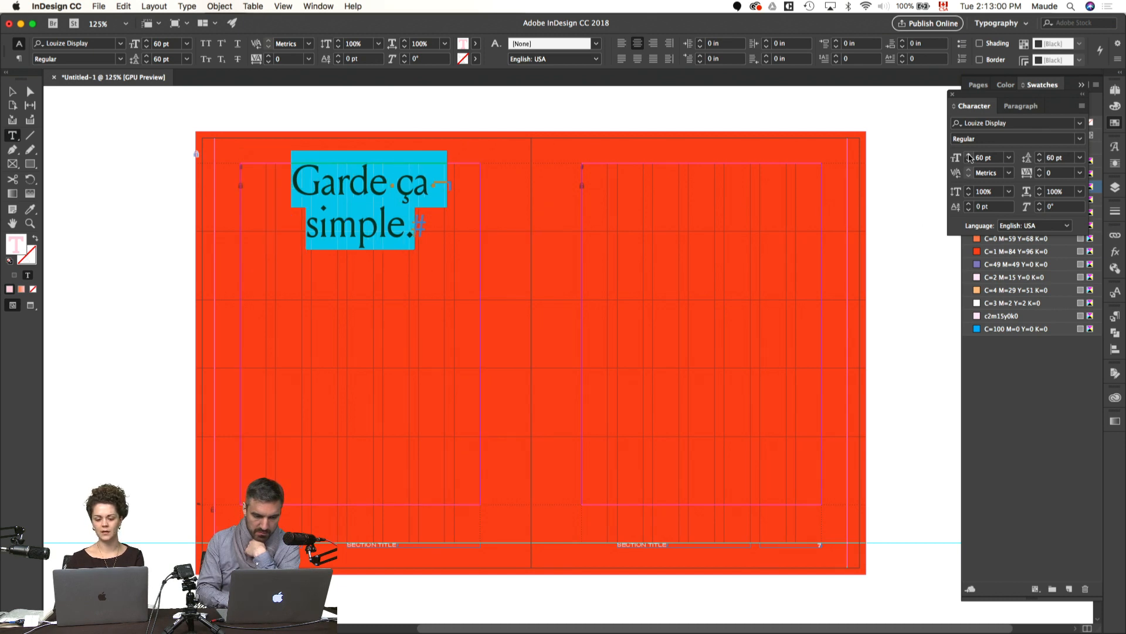
Step: Increase the quote's font size and leading to 80 pt each
left_click(969, 155, "shift")
left_click(970, 155, "shift")
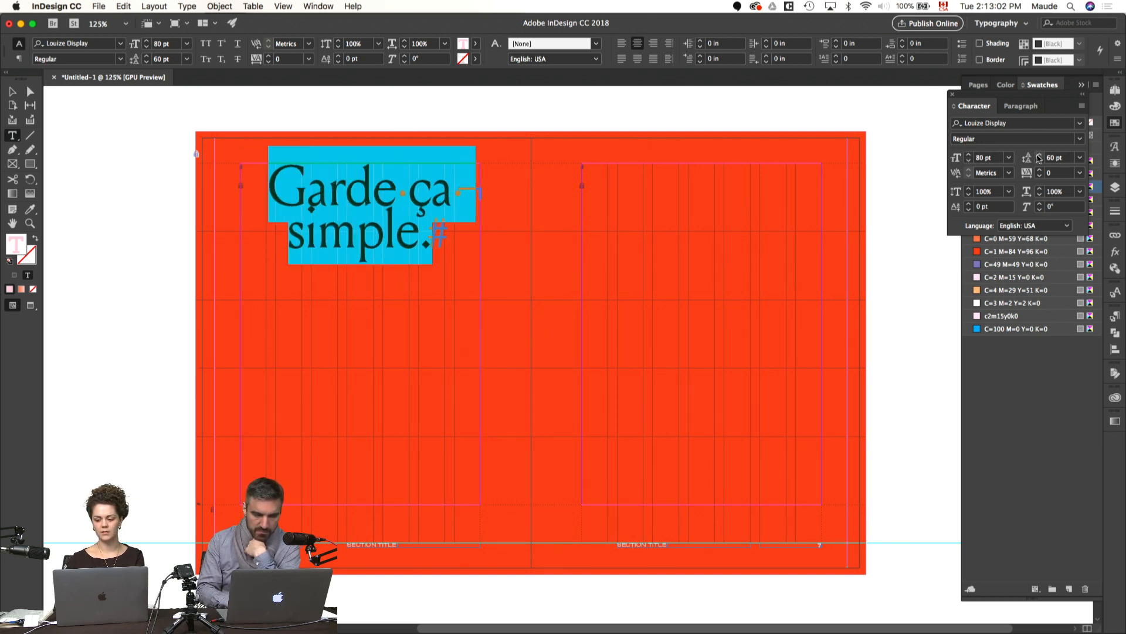
left_click(1039, 155, "shift")
left_click(1039, 155, "shift")
left_click(911, 244)
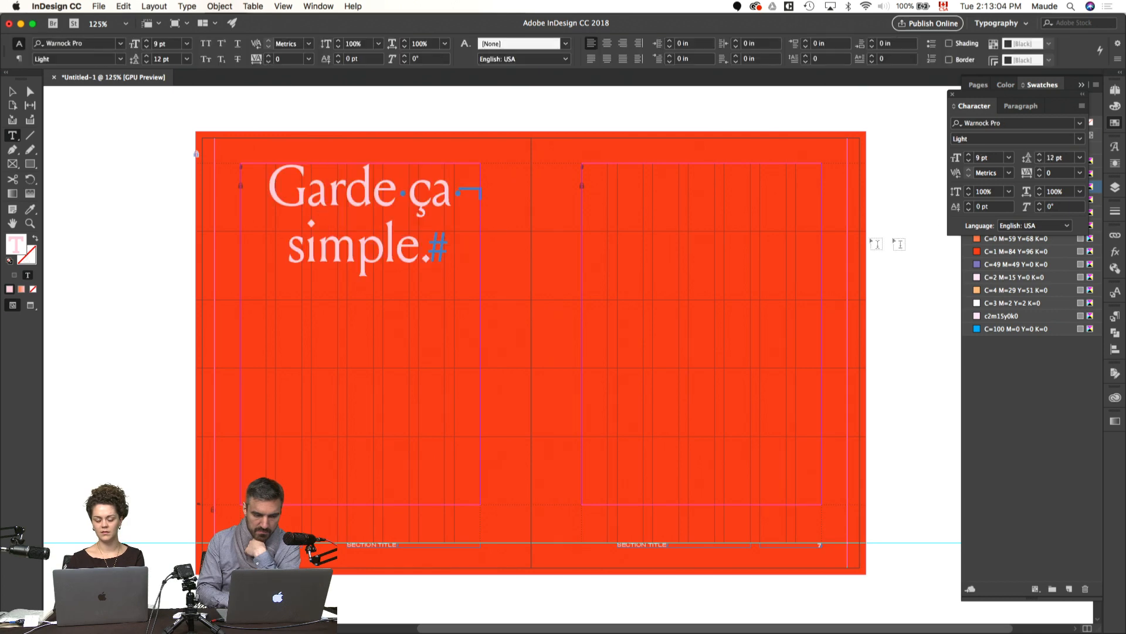
Step: Reduce the quote's frame to about 1.94 in high, with its top two grid rows below the top margin, and preview the spread
key("v")
left_click(374, 234)
key("w")
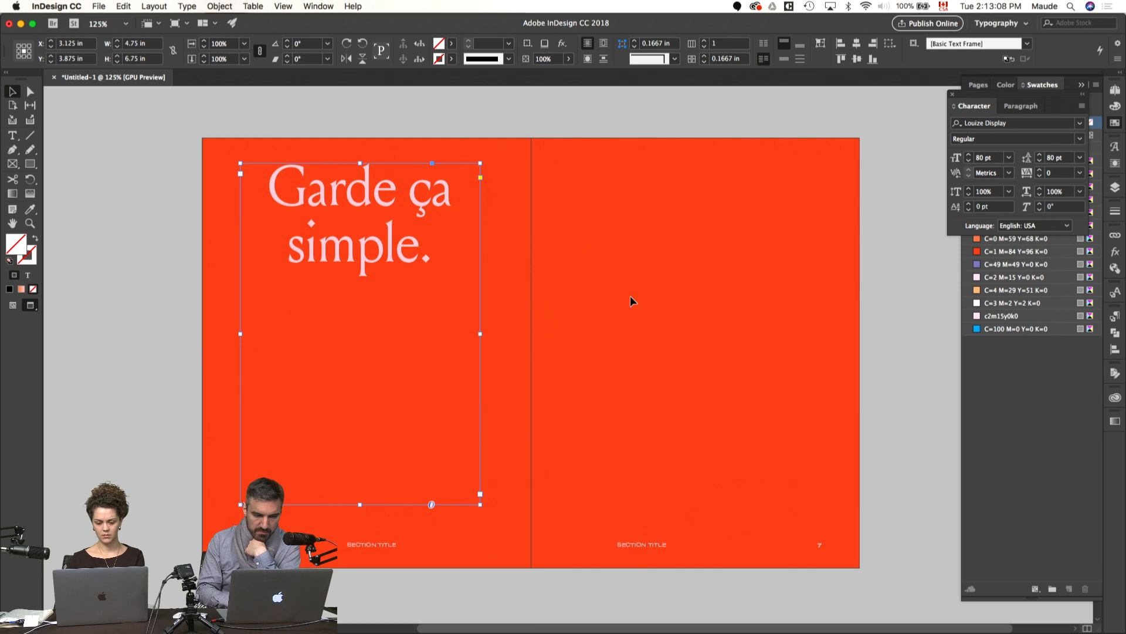
key("w")
left_click_drag(360, 163, 378, 300)
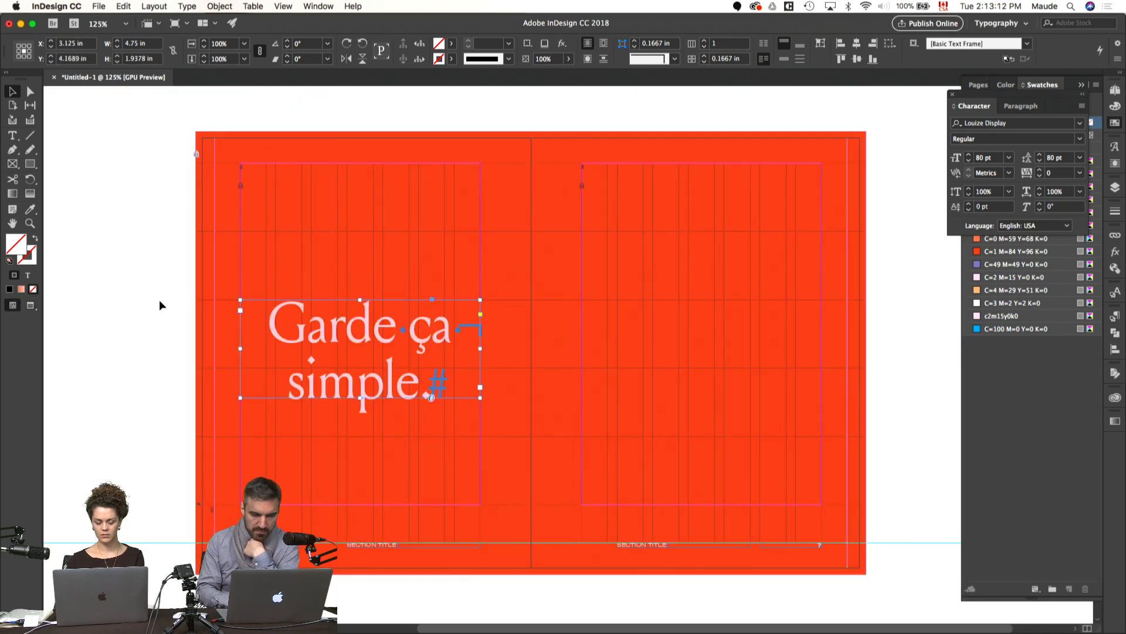
left_click(159, 300)
key("w")
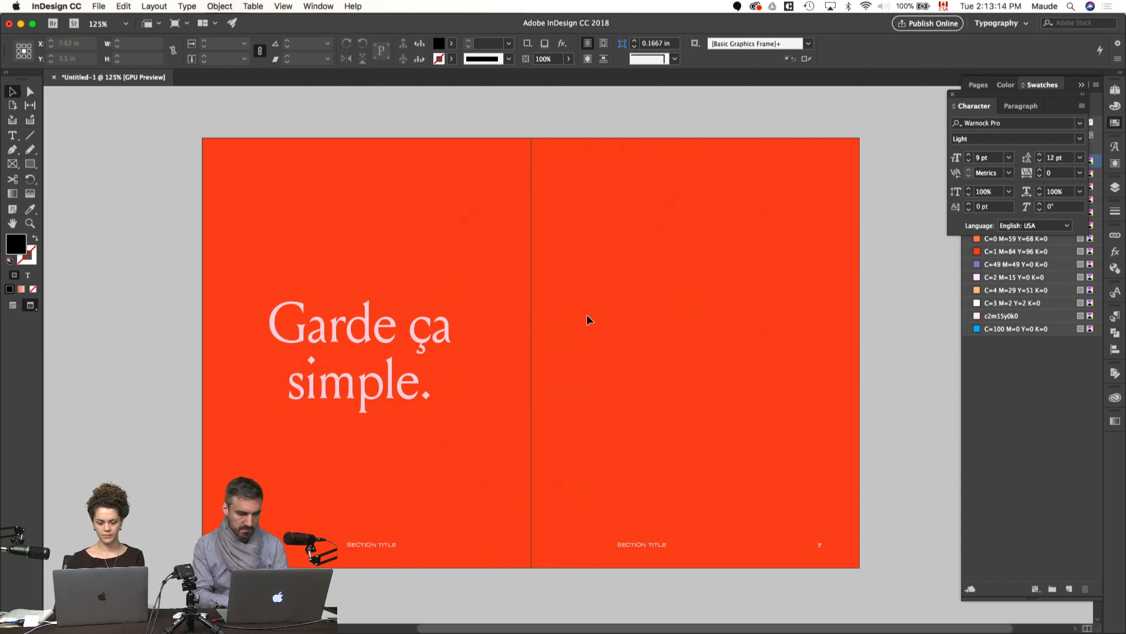
Step: Delete the SECTION TITLE footers from both pages of the spread
left_click(392, 545)
left_click(642, 545, "shift")
key("Delete")
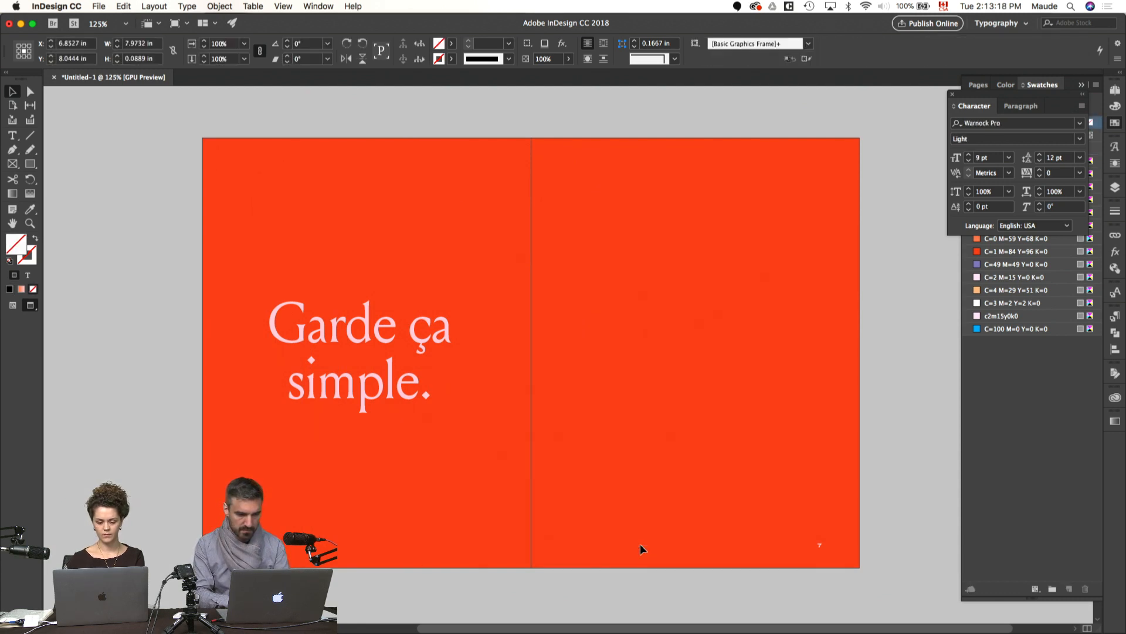
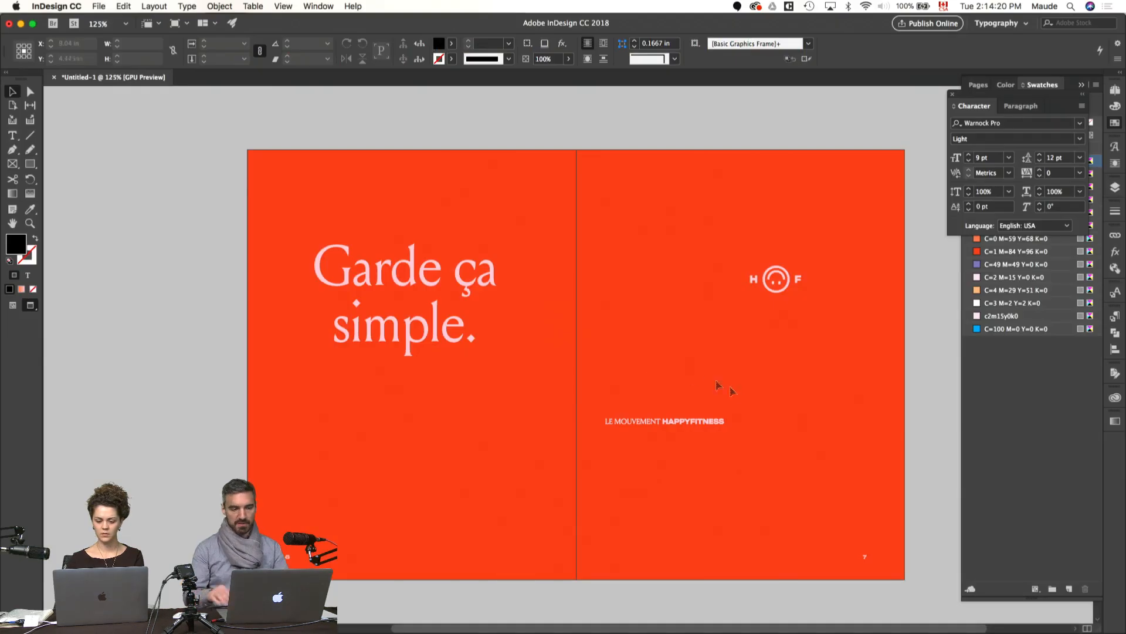
Step: Try the LE MOUVEMENT HAPPYFITNESS tagline centered below the quote on page 6 and preview the spread
key("w")
left_click_drag(717, 428, 458, 460)
key("w")
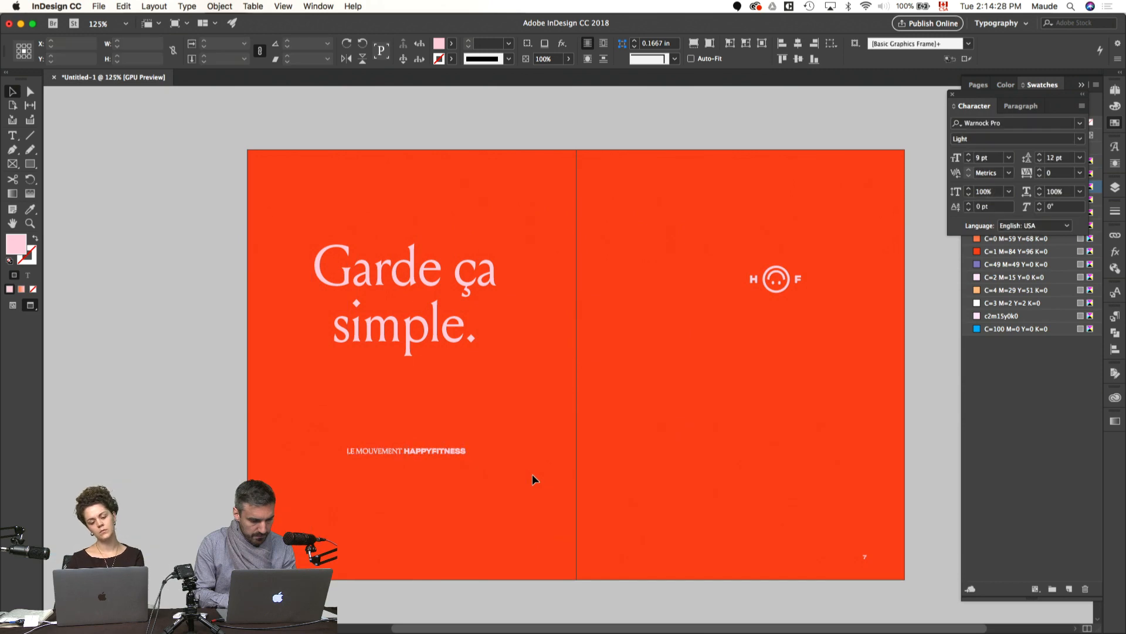
left_click(532, 474)
Step: Move the LE MOUVEMENT HAPPYFITNESS tagline off page 6 onto the pasteboard beside it
key("w")
left_click(460, 452)
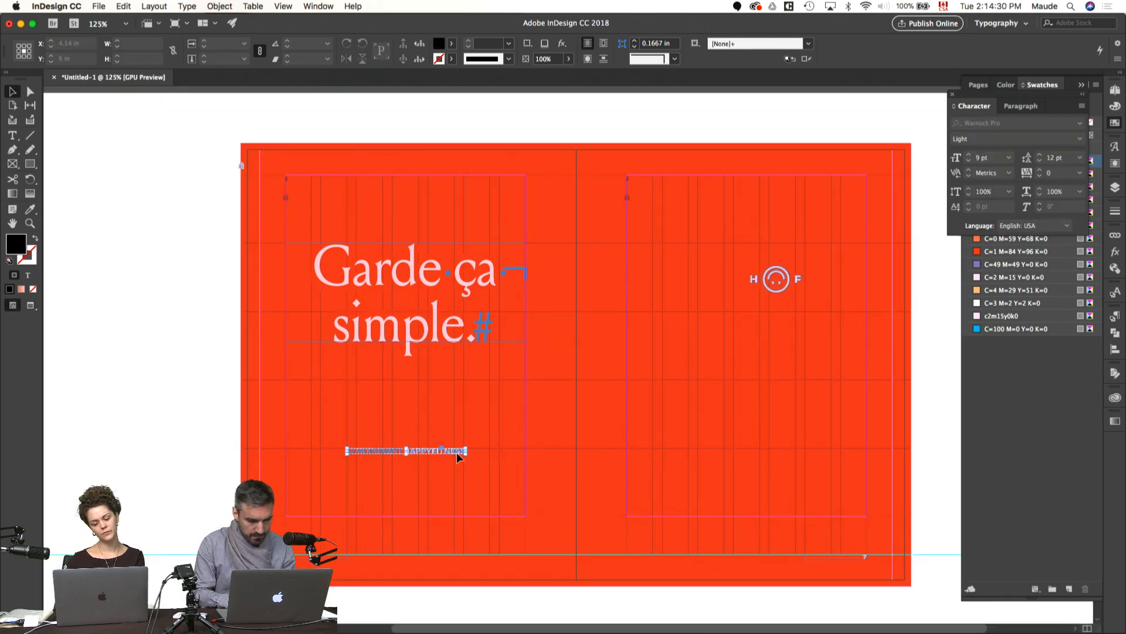
left_click_drag(459, 453, 177, 457)
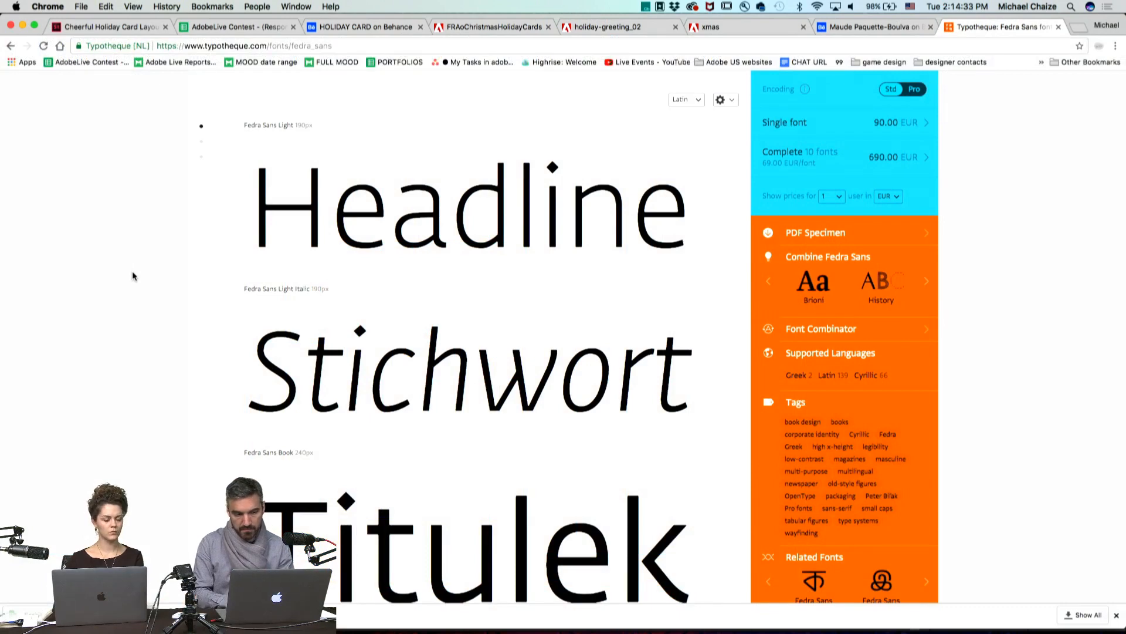
Step: Look through the Fedra Sans type samples on the Typotheque page in Chrome
scroll(133, 277, "down", 5)
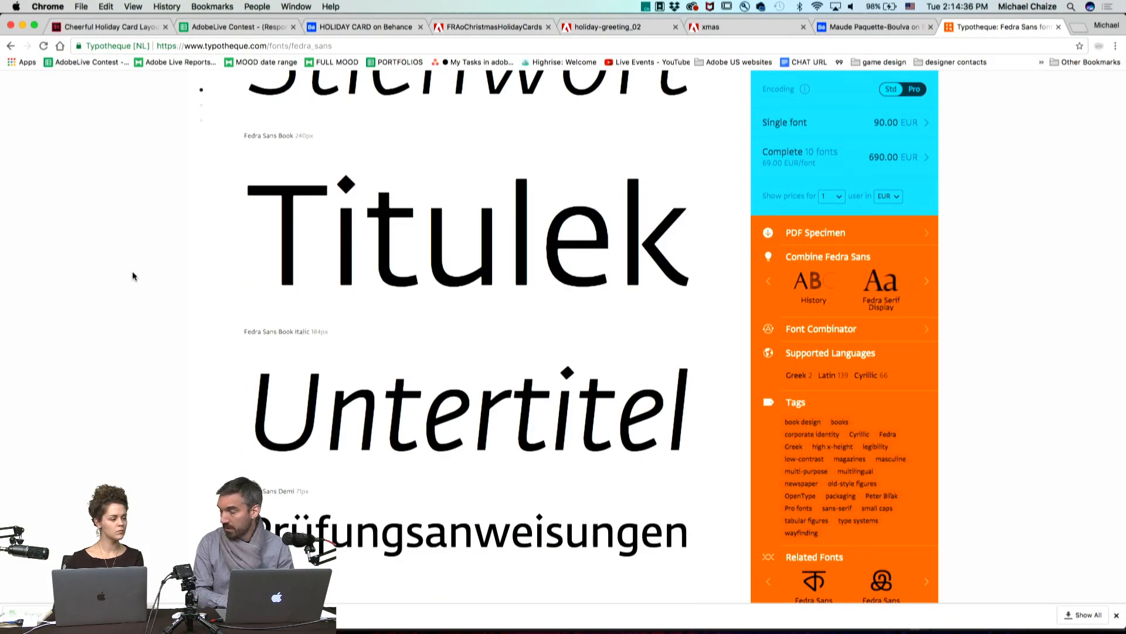
scroll(132, 277, "down", 1)
mouse_move(342, 169)
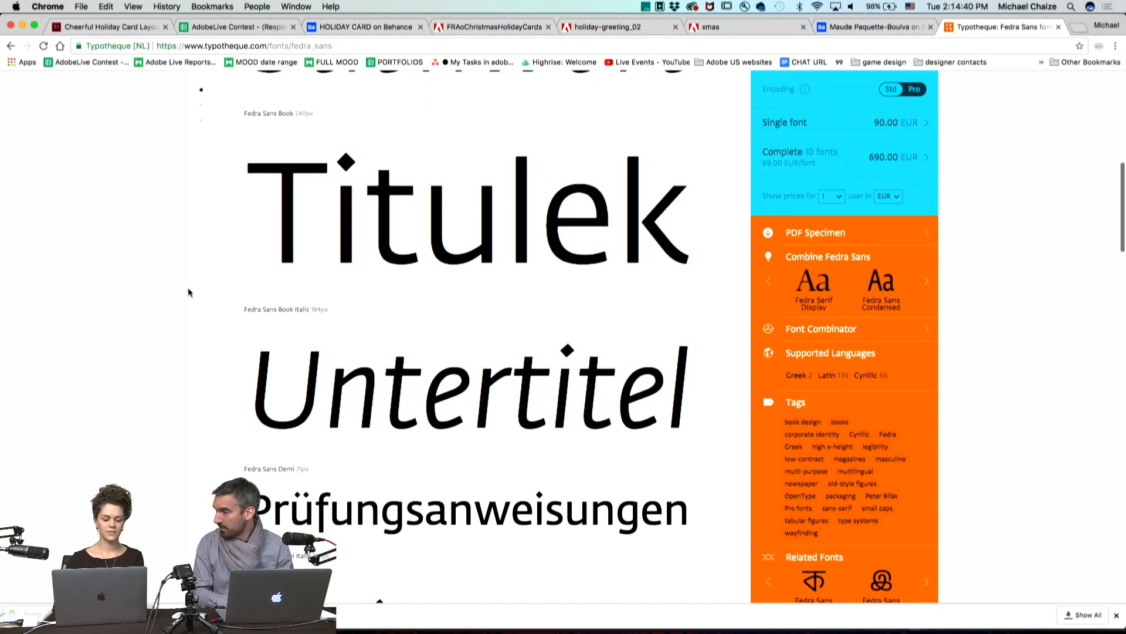
scroll(187, 290, "down", 6)
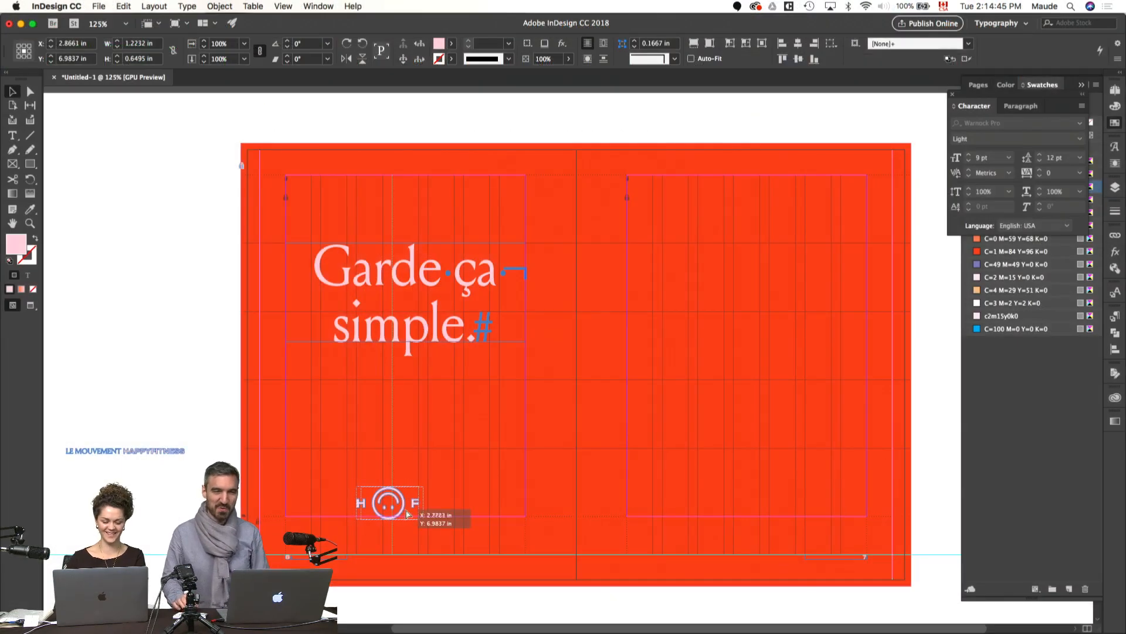
Step: Place the HF smiley logo centered below the quote on page 6 and scale it down slightly
left_click_drag(408, 514, 415, 458)
left_click(498, 464)
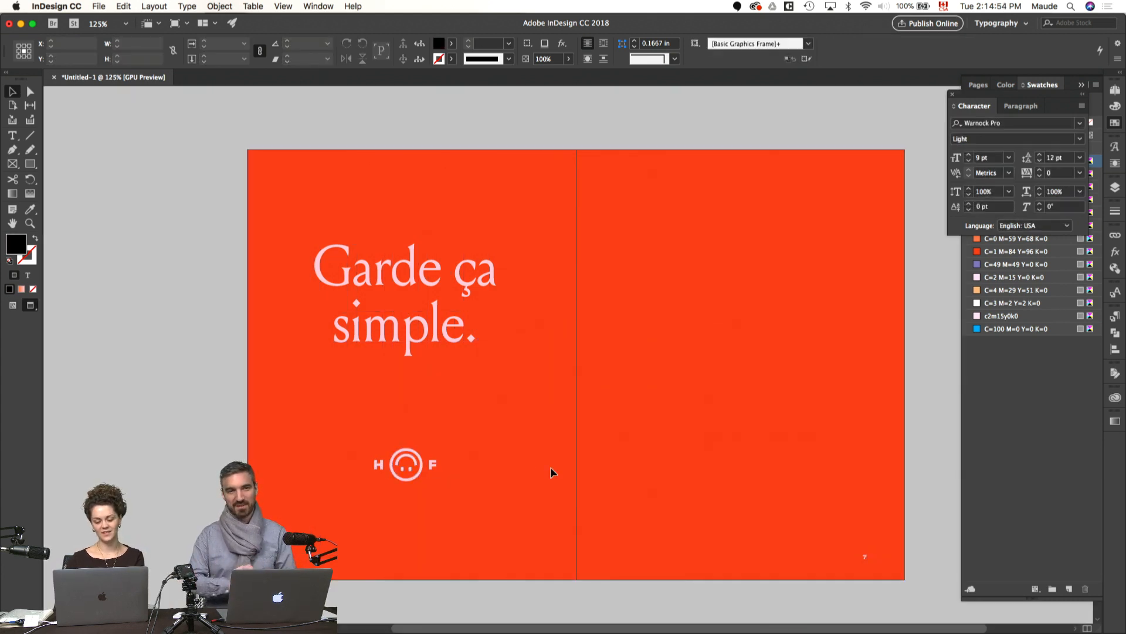
left_click(433, 463)
key("w")
left_click_drag(496, 397, 484, 405)
key("v")
left_click(471, 485)
left_click(429, 470)
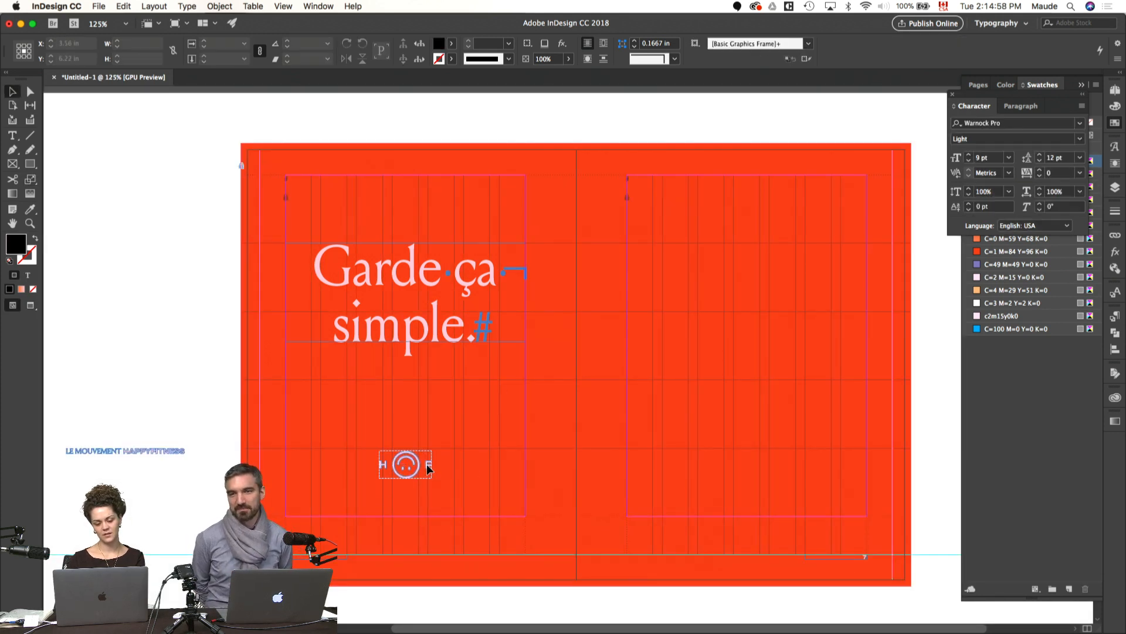
Step: Rotate the HF smiley logo 16° counterclockwise
key("r")
mouse_move(440, 516)
left_mouse_down()
mouse_move(450, 499)
mouse_move(438, 515)
left_mouse_up()
key("v")
left_click(469, 451)
key("w")
key("w")
Step: Move the tilted HF logo to the lower right of page 6, just inside the margin, and preview the spread
left_click_drag(418, 476, 511, 473)
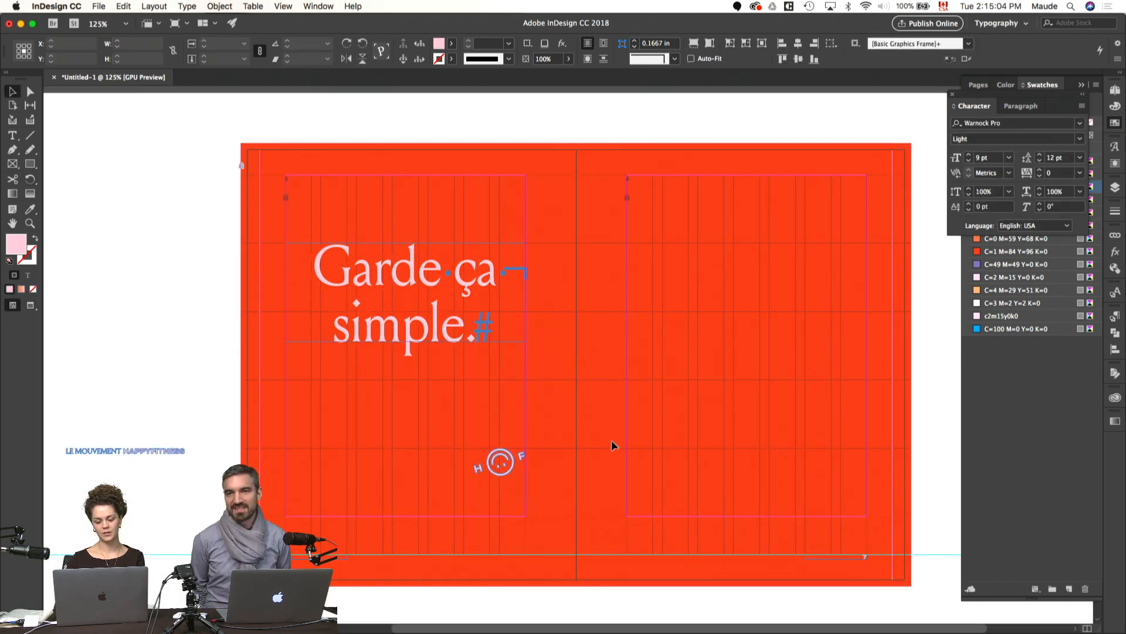
left_click(611, 441)
key("w")
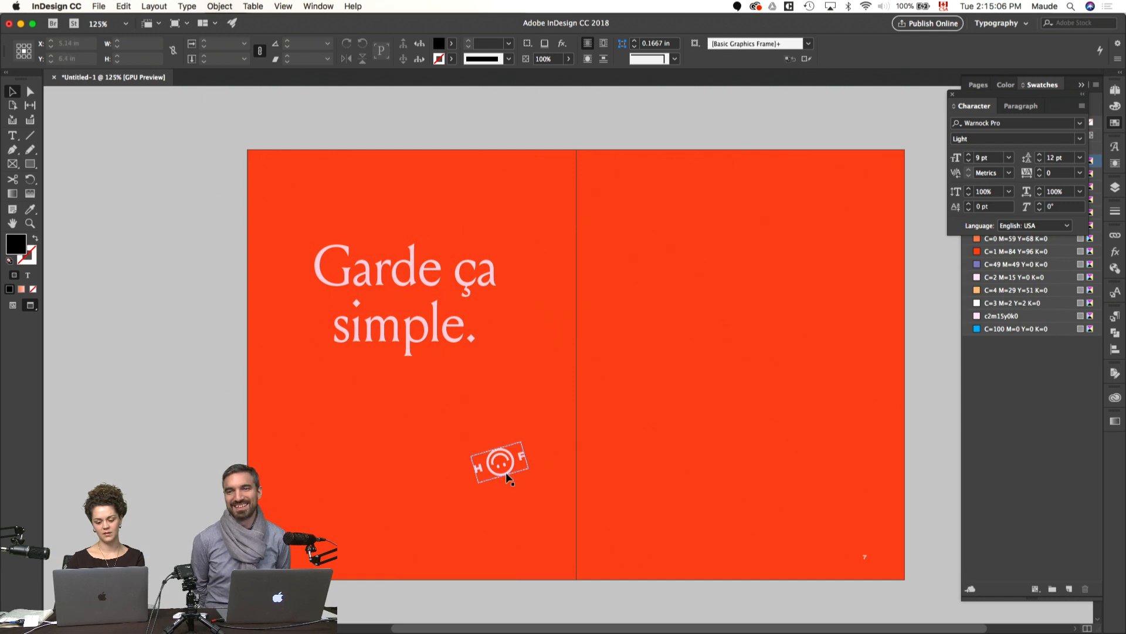
key("w")
left_click_drag(507, 475, 502, 489)
left_click(606, 455)
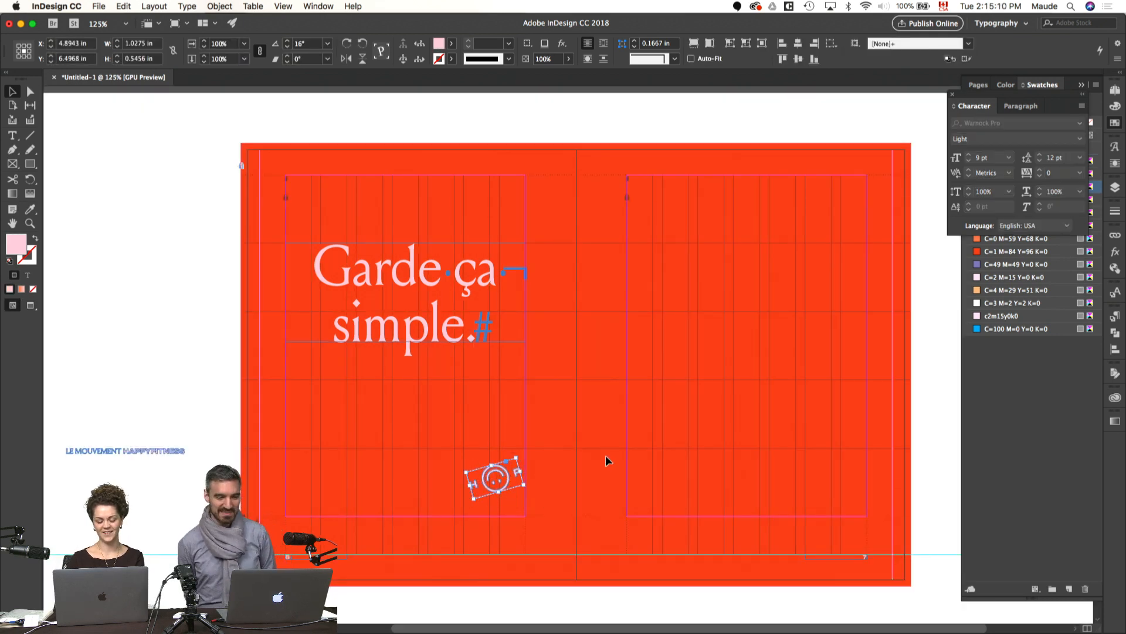
key("w")
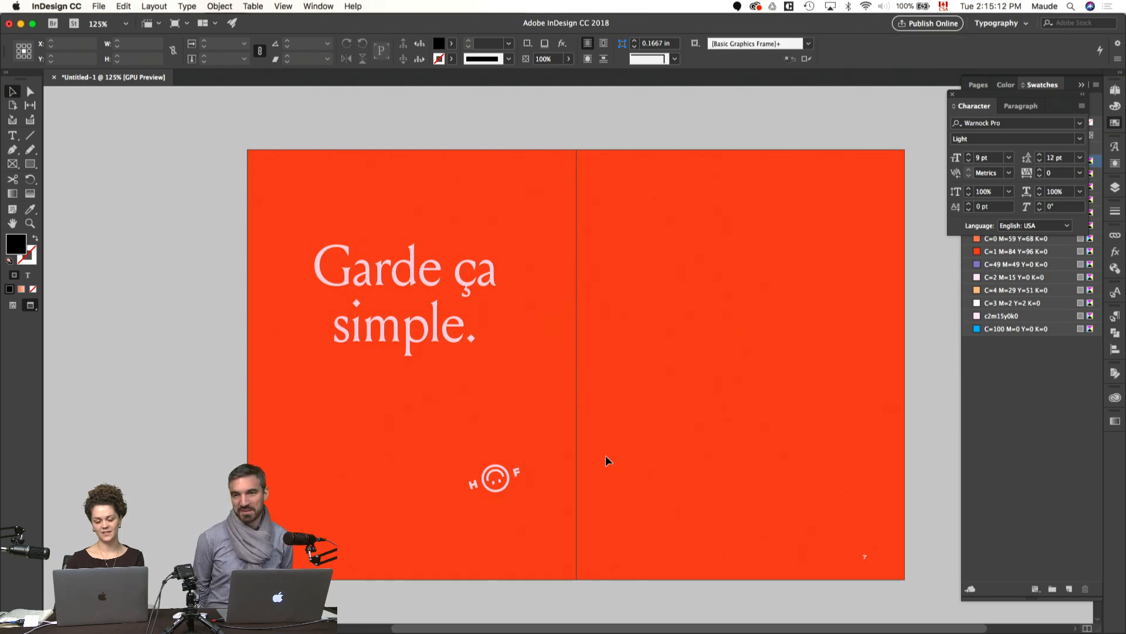
Step: Move the quote's frame down until its lower edge meets the next grid line, and preview the spread
key("w")
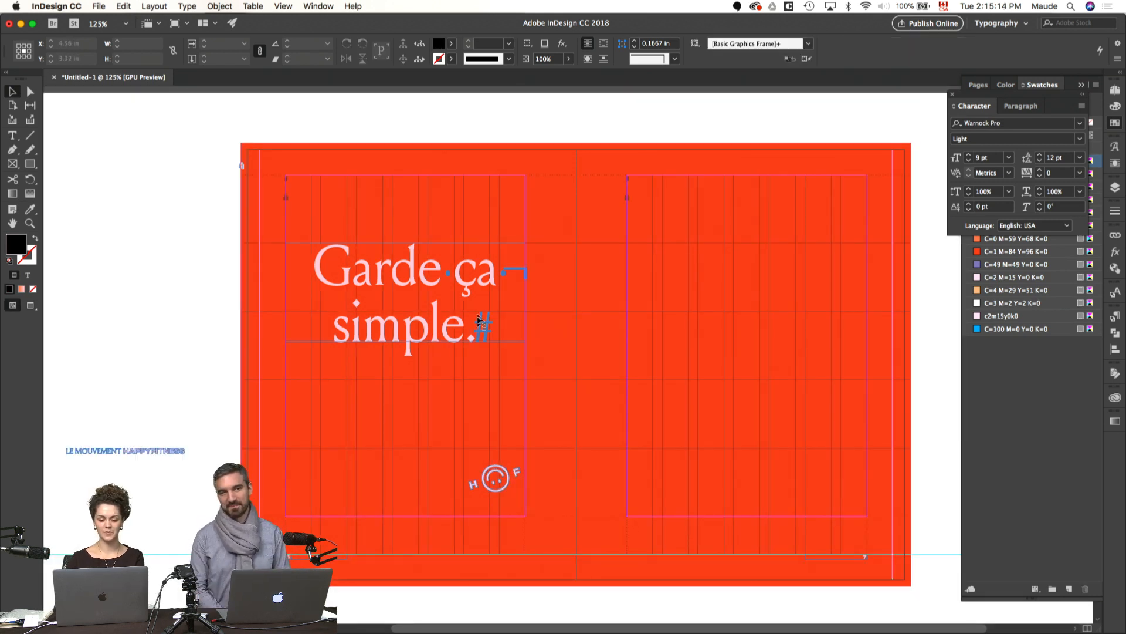
left_click_drag(485, 278, 489, 317)
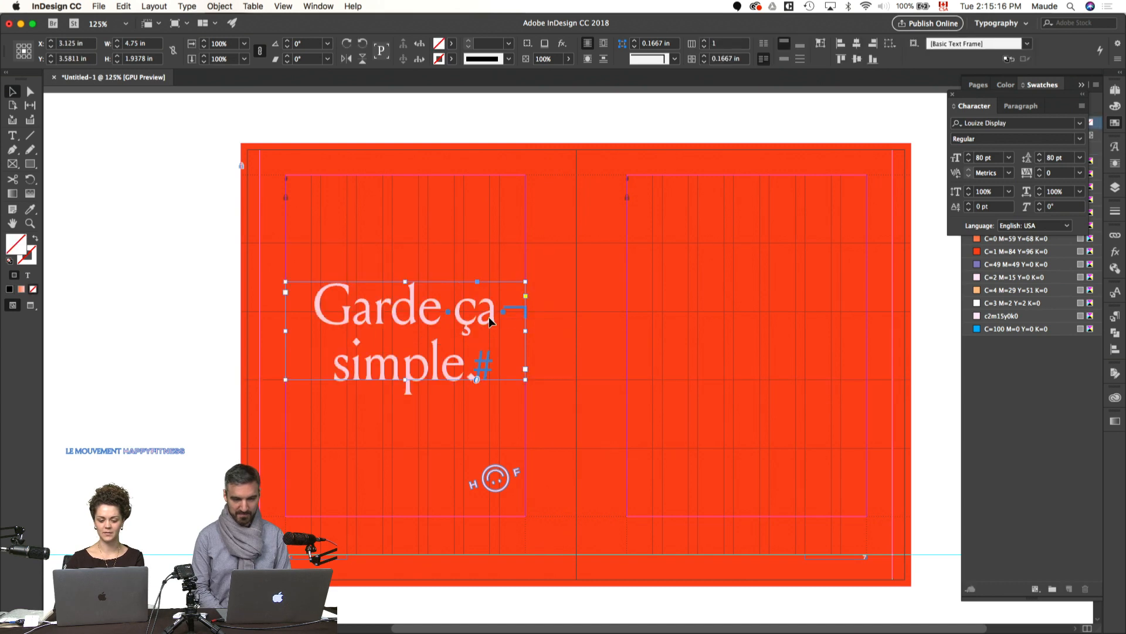
left_click(582, 350)
key("w")
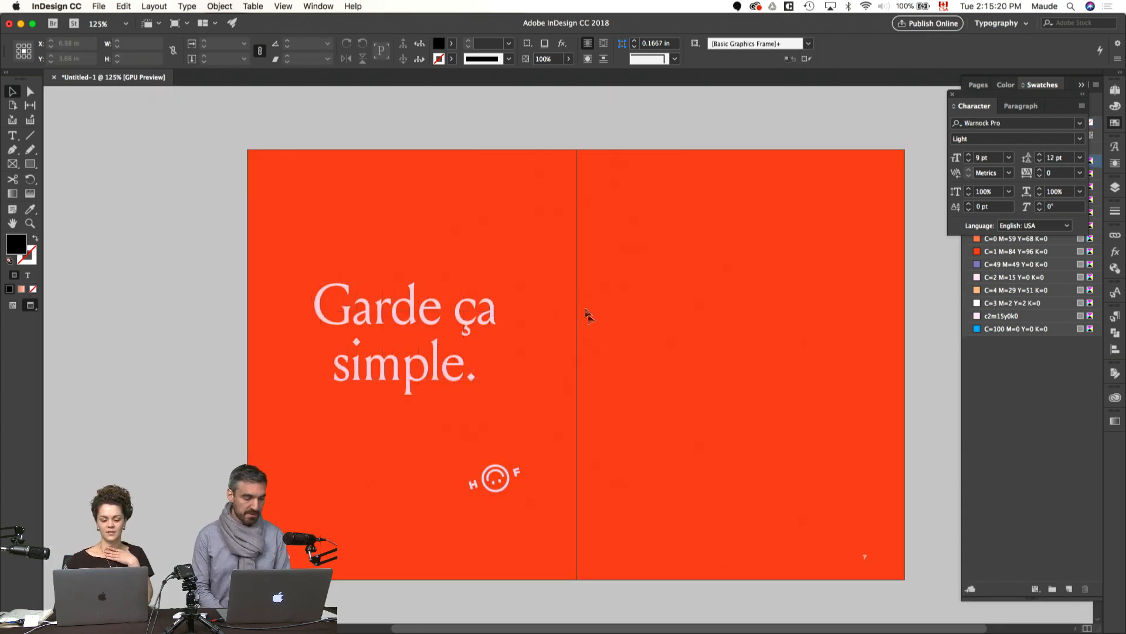
Step: Align the quote's text to the left
left_click(464, 321)
key("super+shift+l")
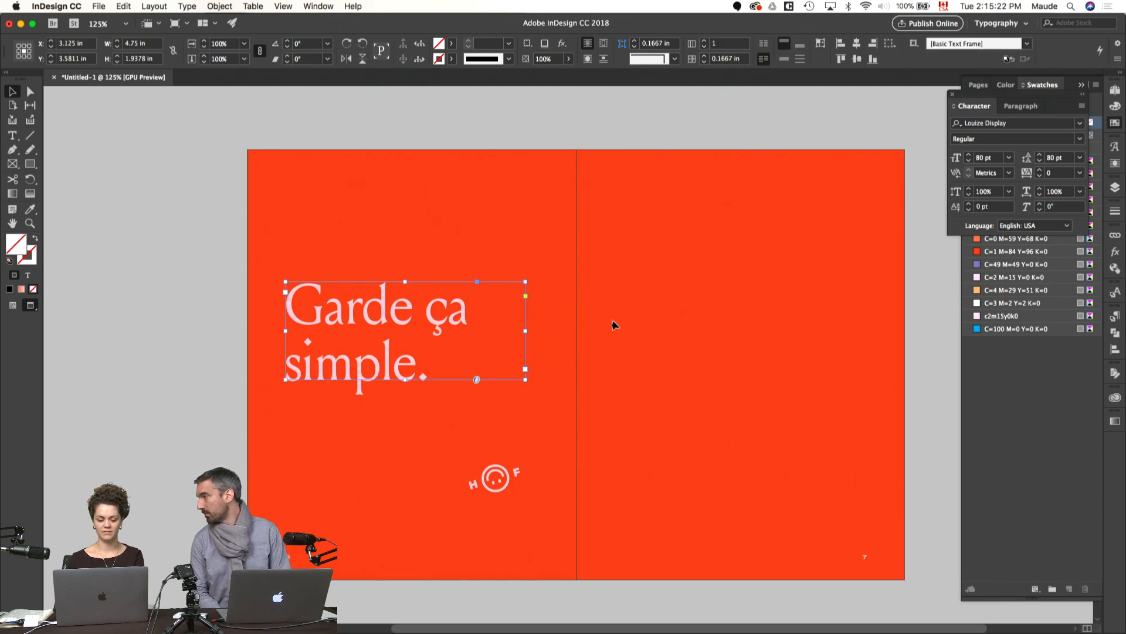
left_click(607, 314)
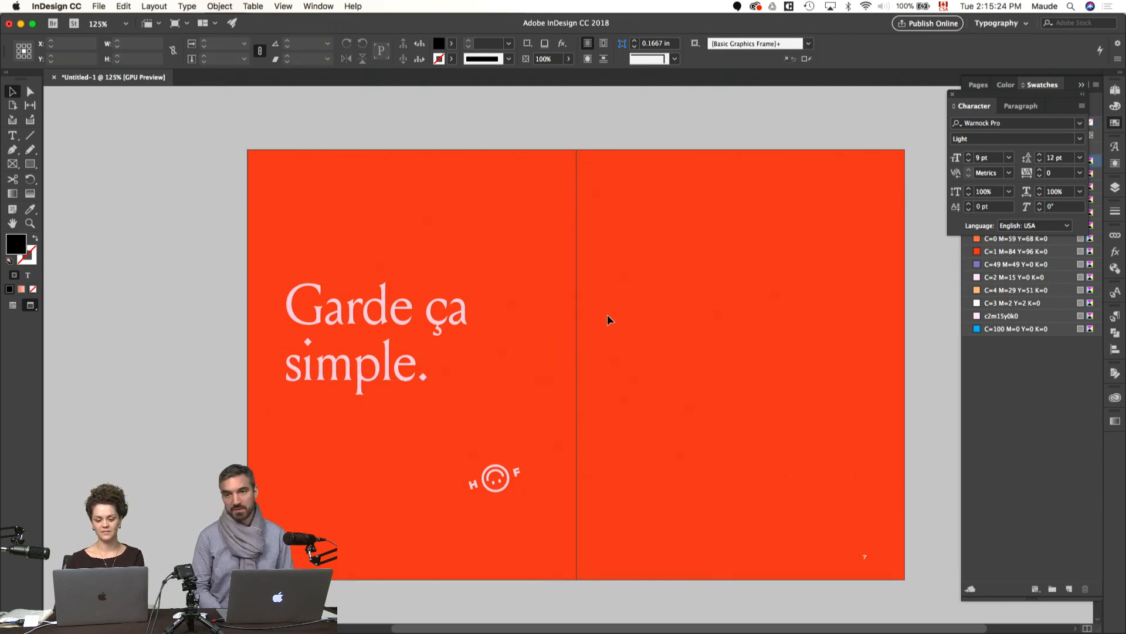
Step: Move the quote's frame back up so its top edge sits on the first grid line below the margin, and preview
key("w")
left_click_drag(394, 323, 393, 284)
key("w")
left_click(639, 348)
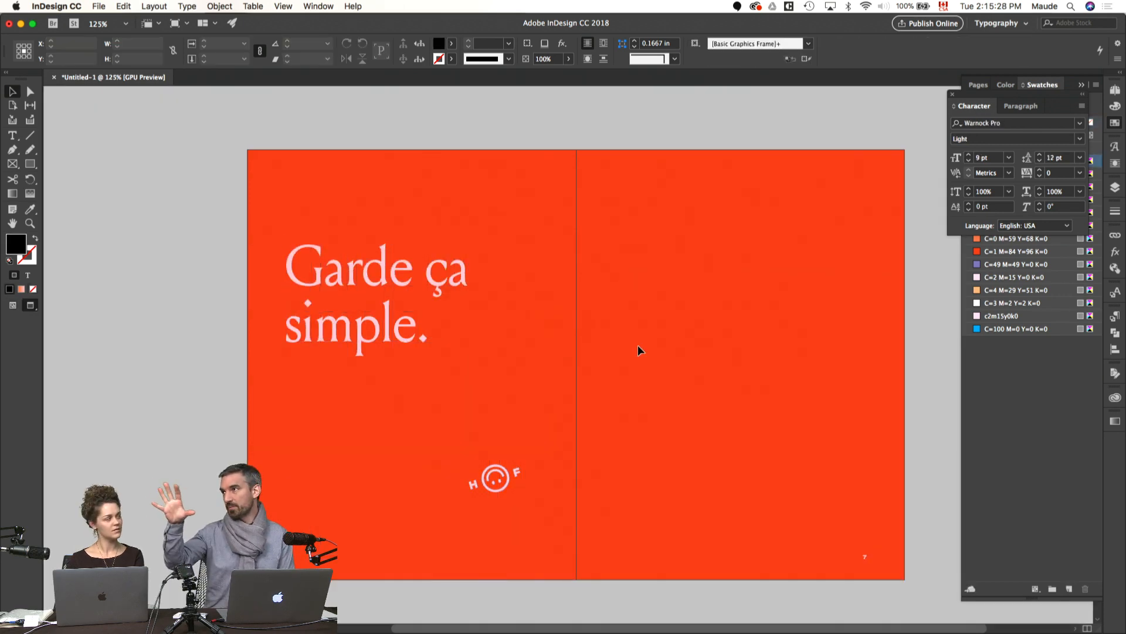
Step: Lower the HF logo to about X 4.74 in, Y 6.94 in, close to page 6's bottom margin, and preview
key("w")
left_click_drag(509, 469, 502, 498)
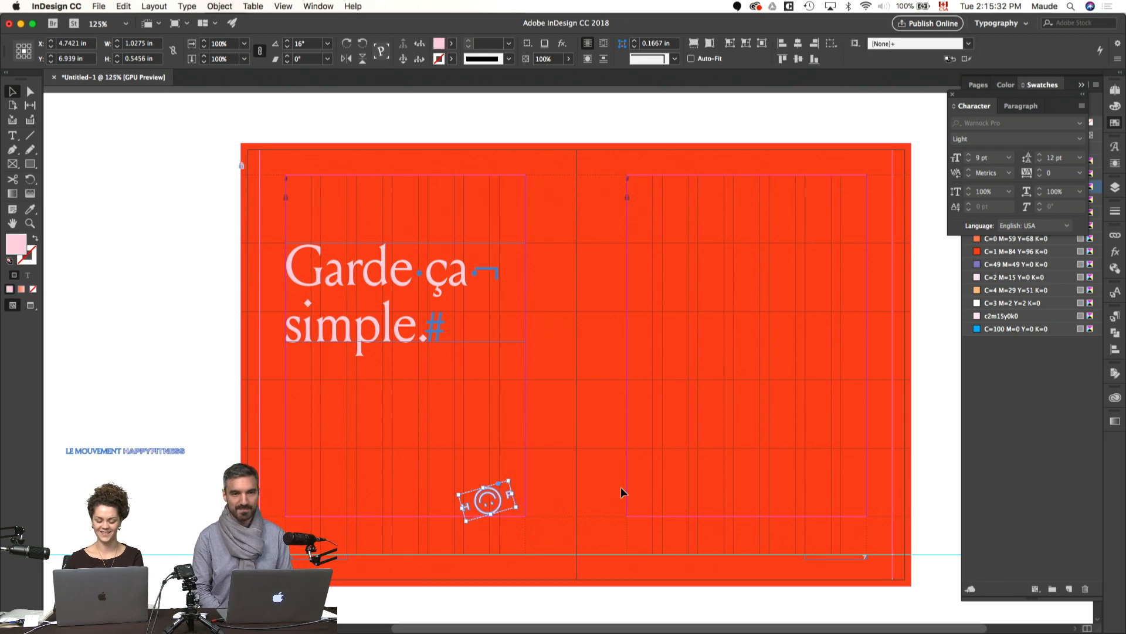
left_click(621, 490)
key("w")
Step: Close the floating character settings and show the document's page thumbnails
left_click_drag(652, 455, 554, 451)
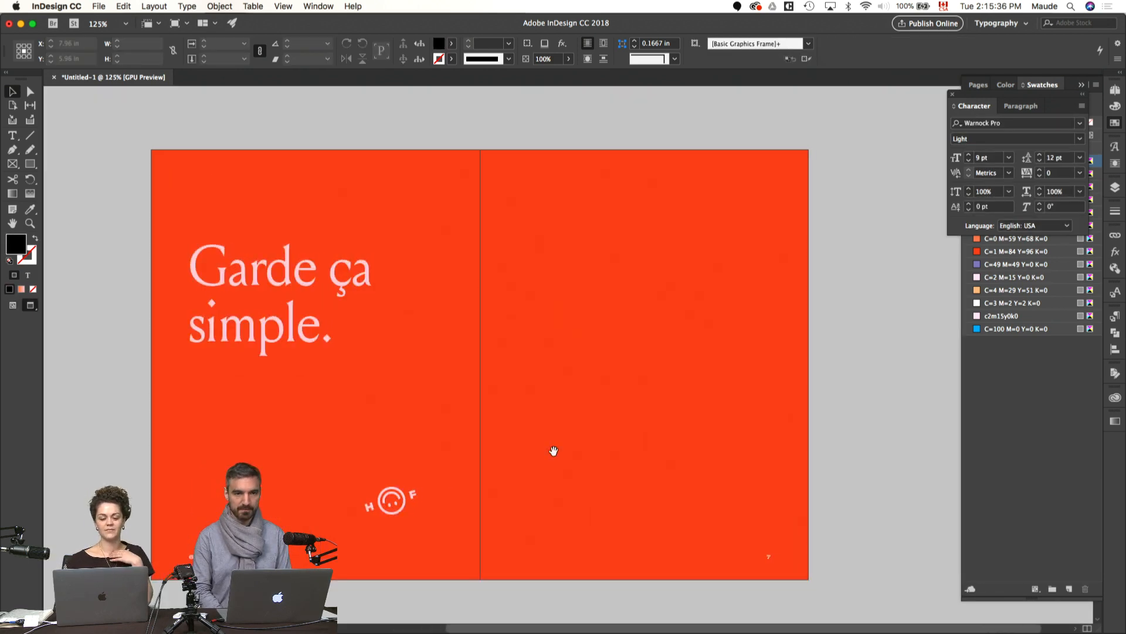
scroll(554, 451, "up", 4)
scroll(554, 451, "up", 10)
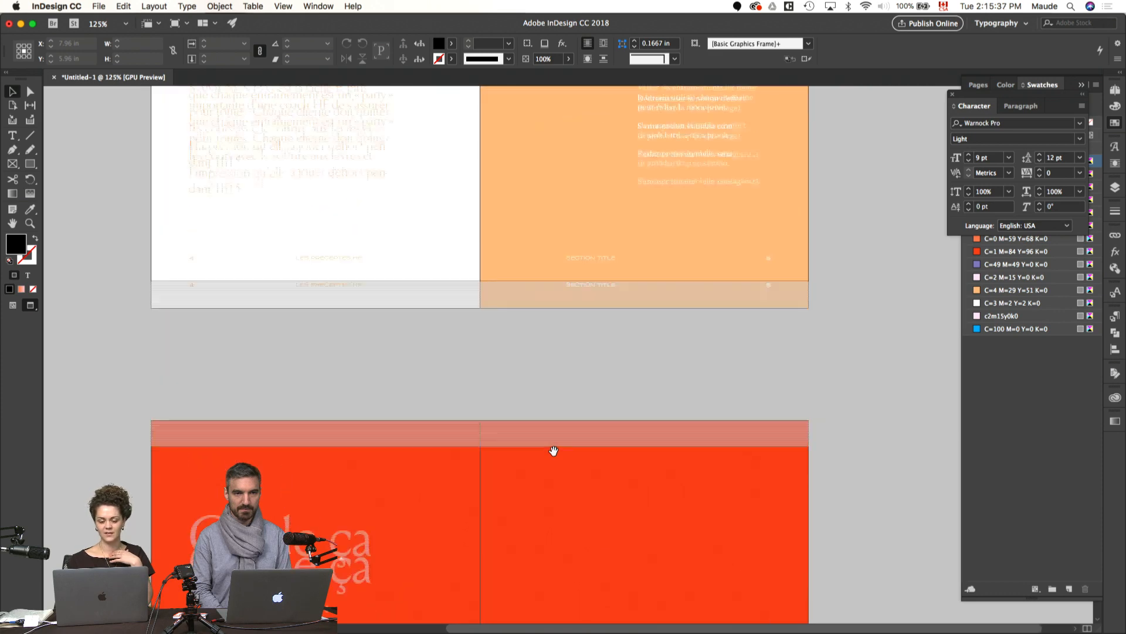
scroll(554, 451, "down", 6)
scroll(554, 451, "down", 10)
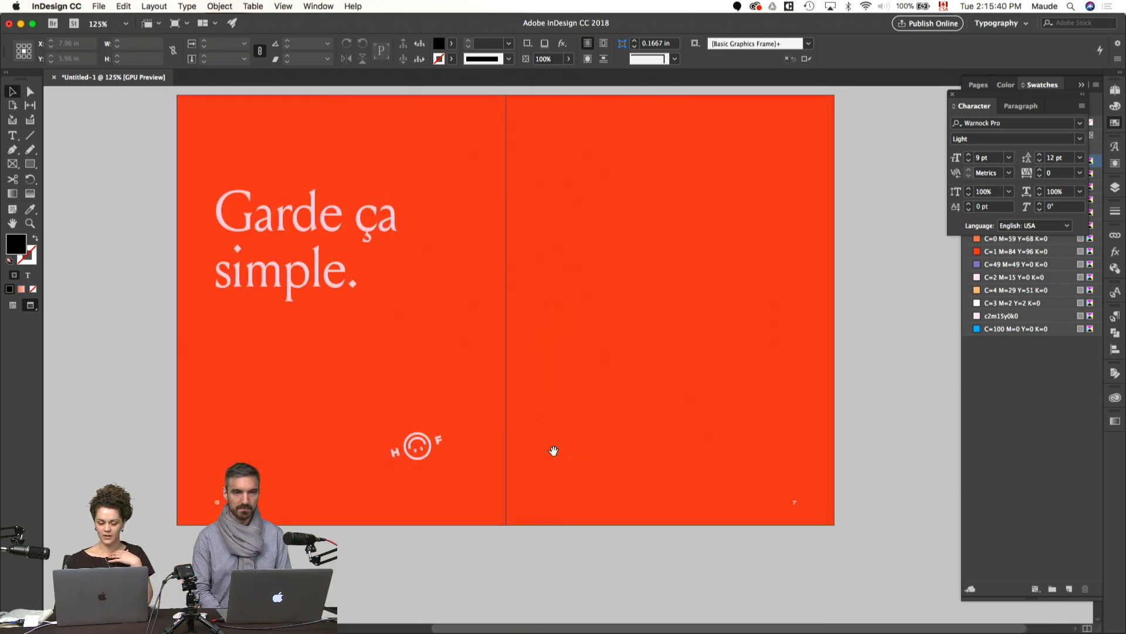
left_click(953, 96)
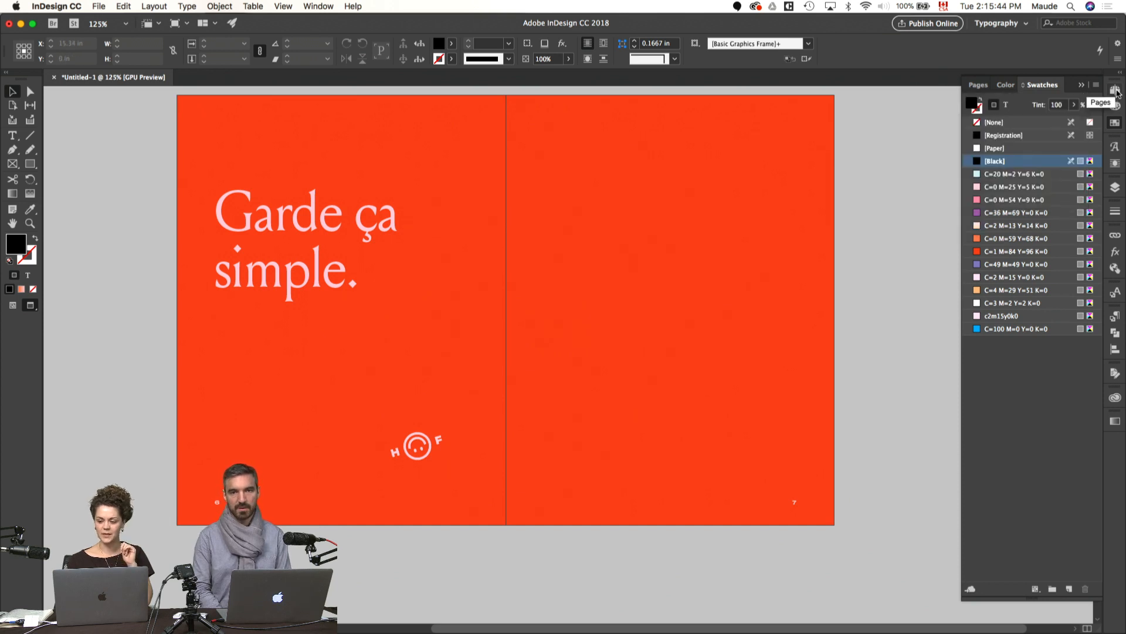
left_click(1115, 90)
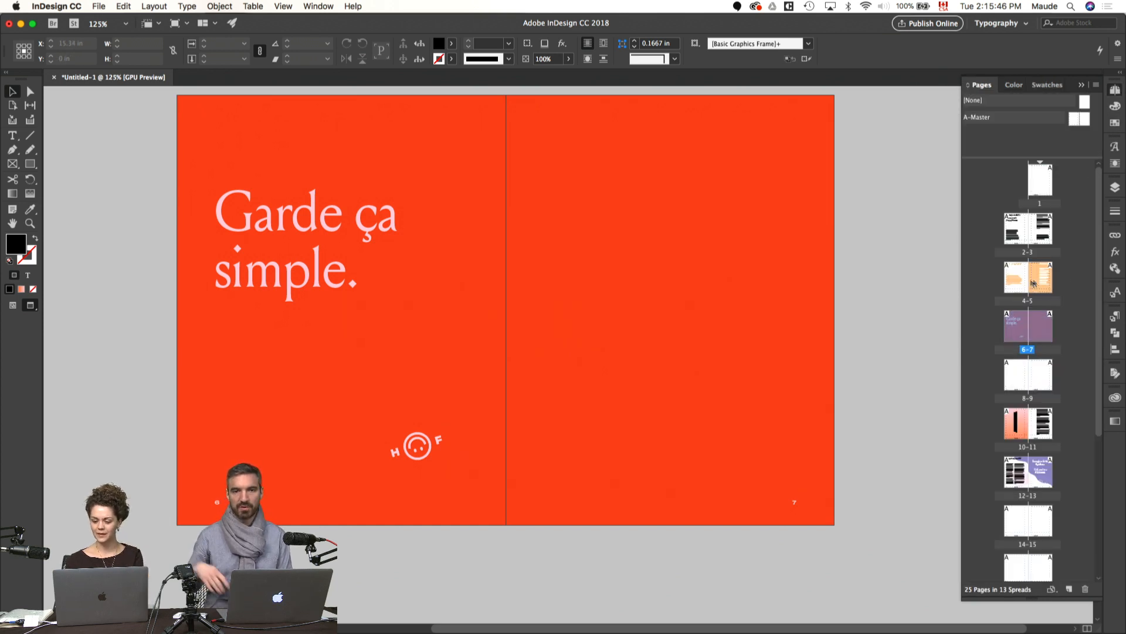
Step: Review the layouts of spreads 2–3, 4–5 and 6–7 in preview, comparing their headings, text blocks and colors
scroll(854, 303, "up", 3)
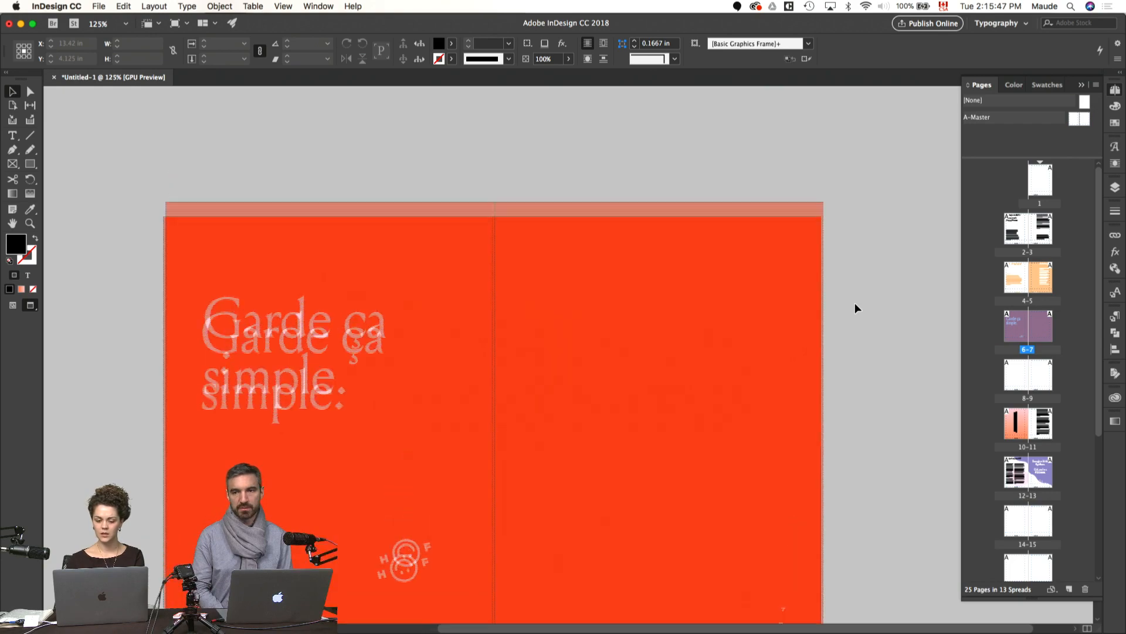
key("super+minus")
scroll(854, 303, "up", 10)
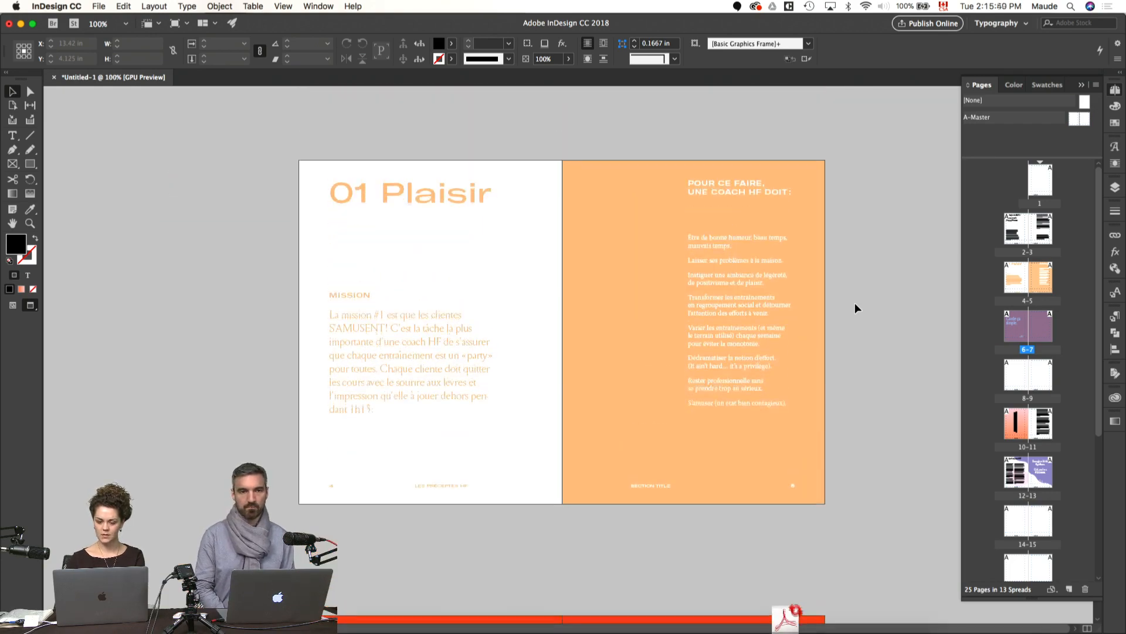
scroll(854, 303, "up", 5)
scroll(854, 303, "down", 2)
key("super+equal")
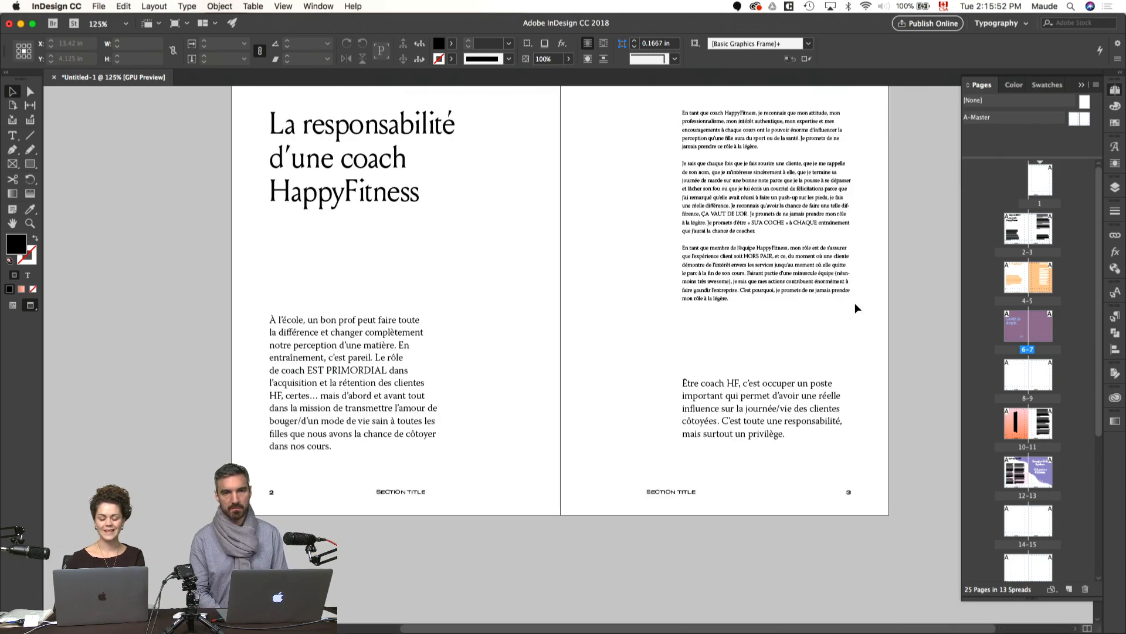
scroll(854, 303, "up", 1)
scroll(855, 304, "down", 1)
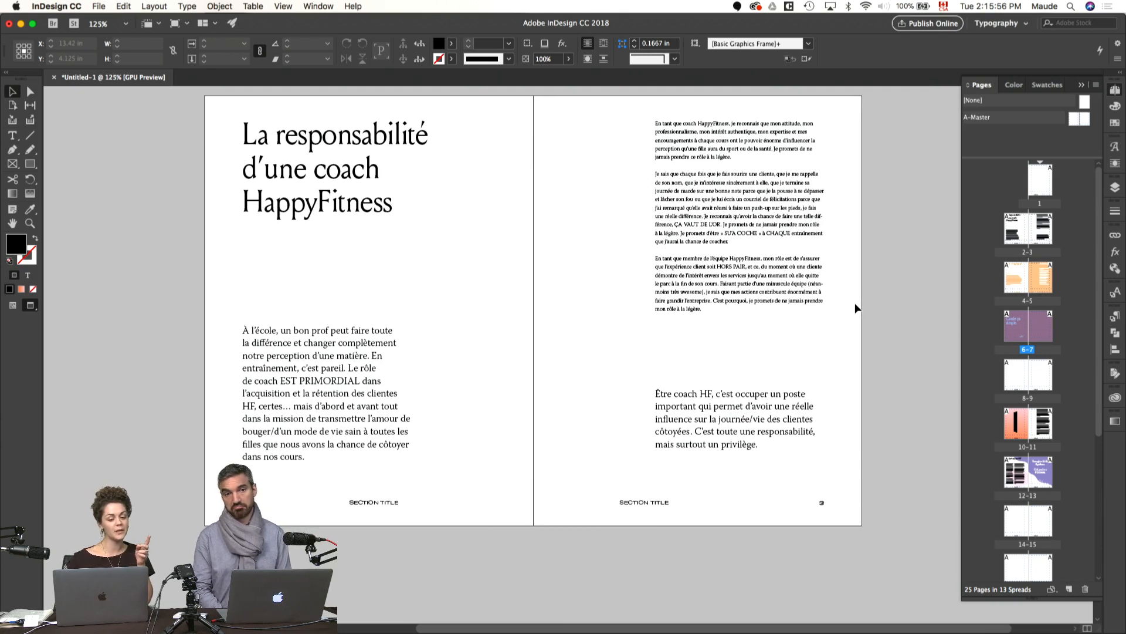
scroll(855, 309, "down", 2)
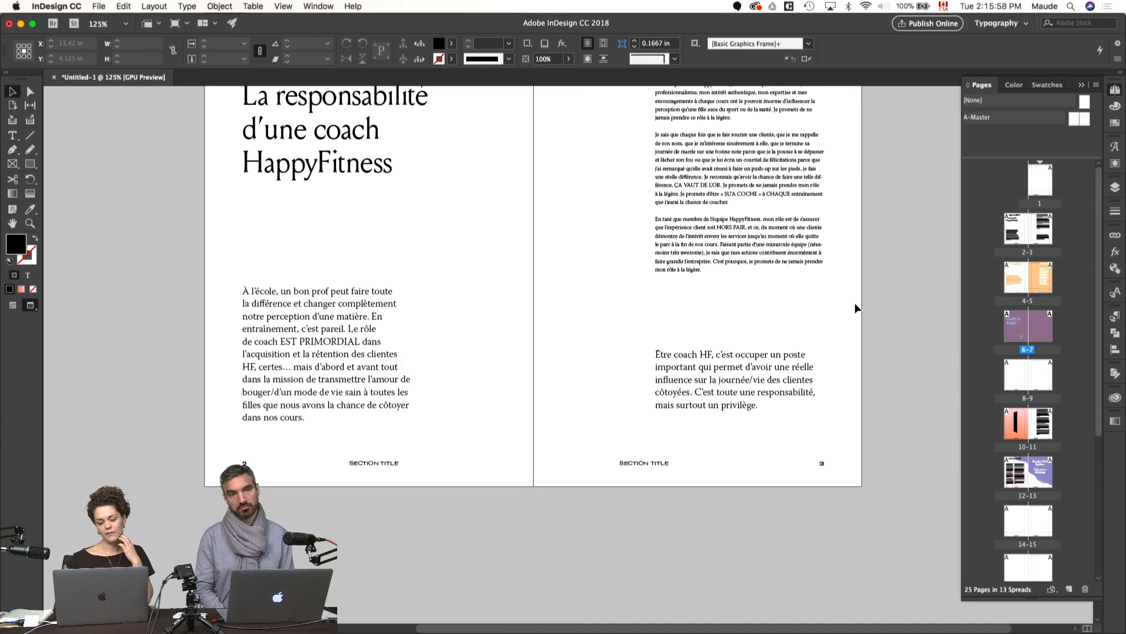
scroll(855, 309, "down", 10)
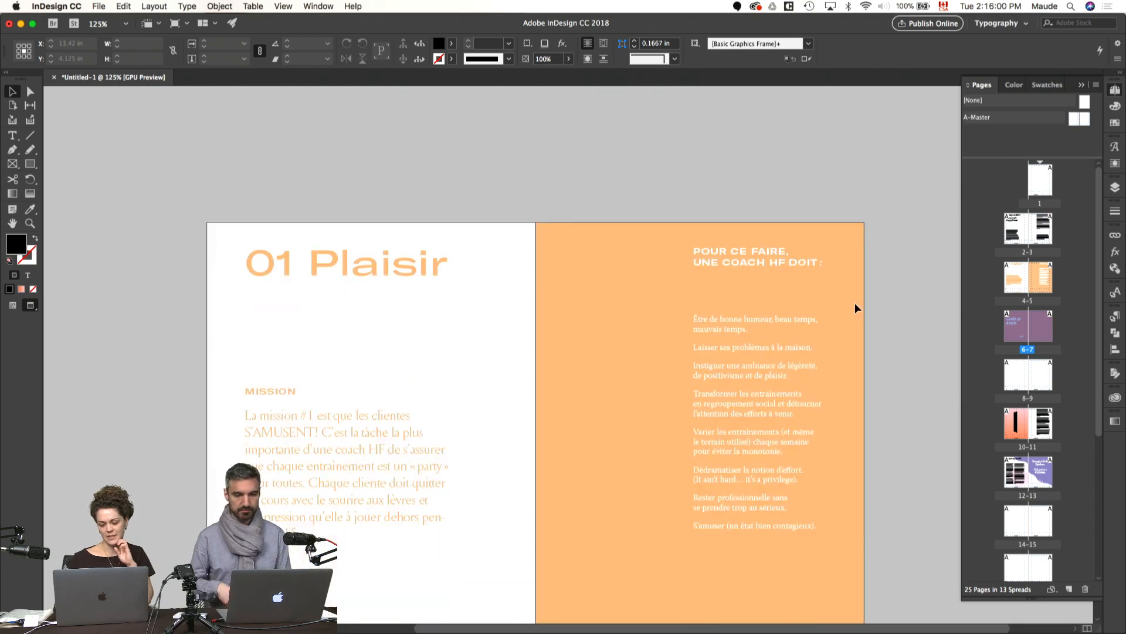
scroll(855, 305, "down", 2)
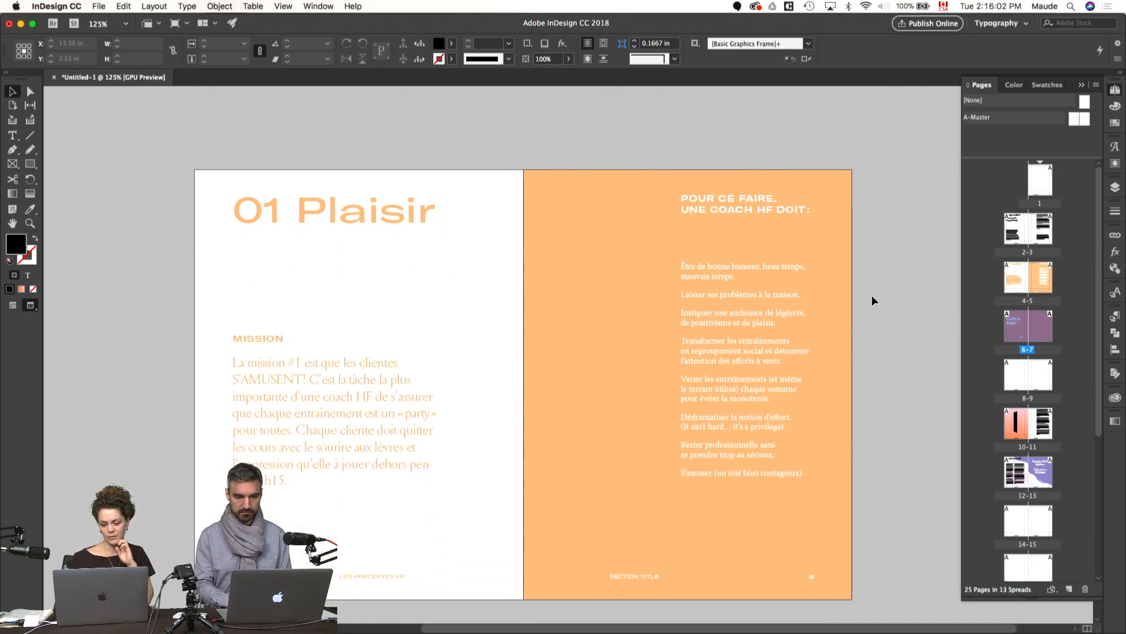
scroll(872, 296, "down", 2)
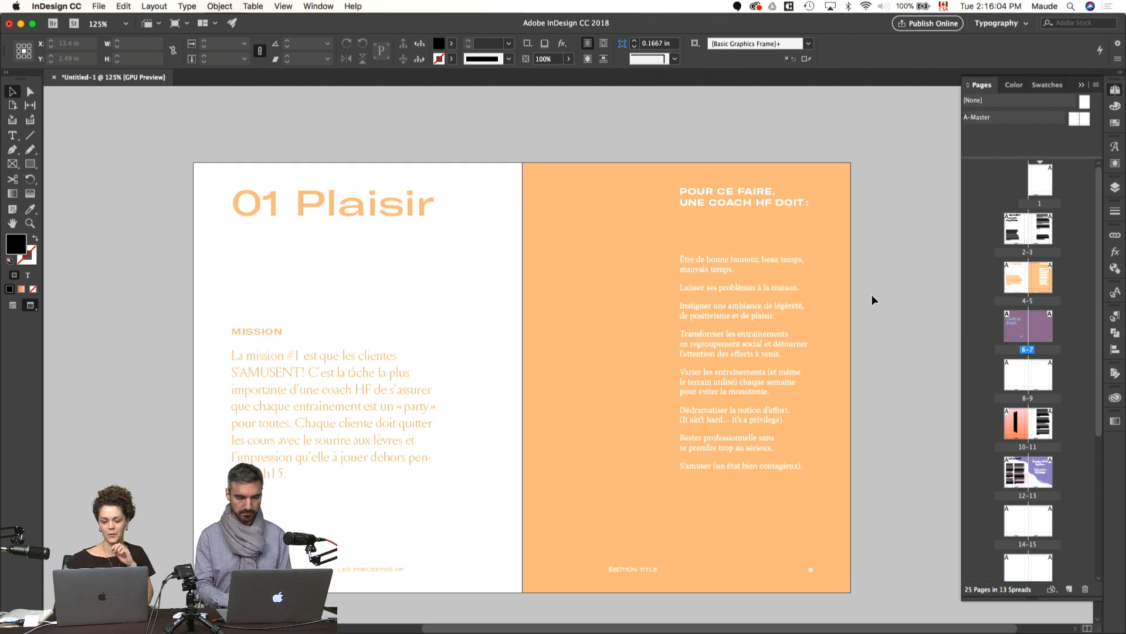
scroll(872, 294, "down", 3)
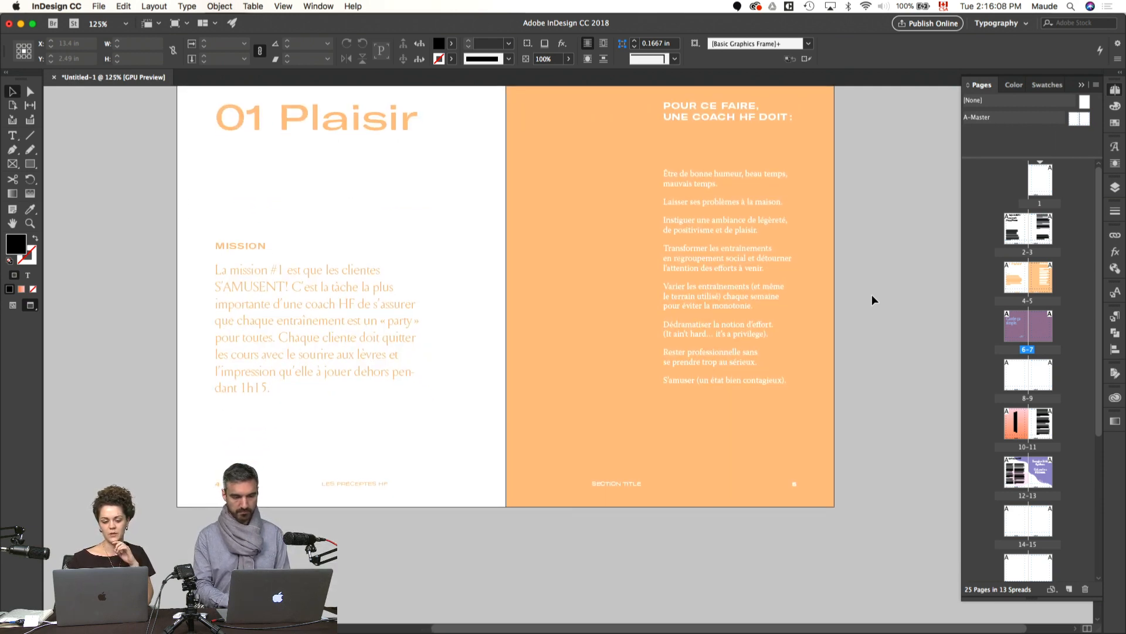
scroll(872, 294, "down", 15)
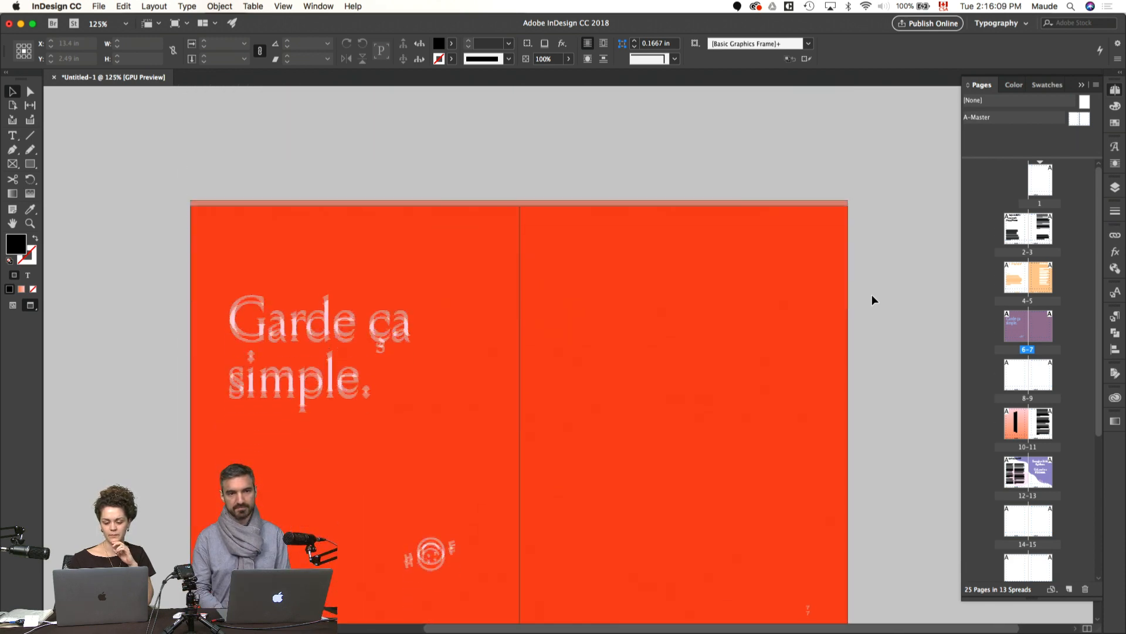
scroll(872, 295, "down", 1)
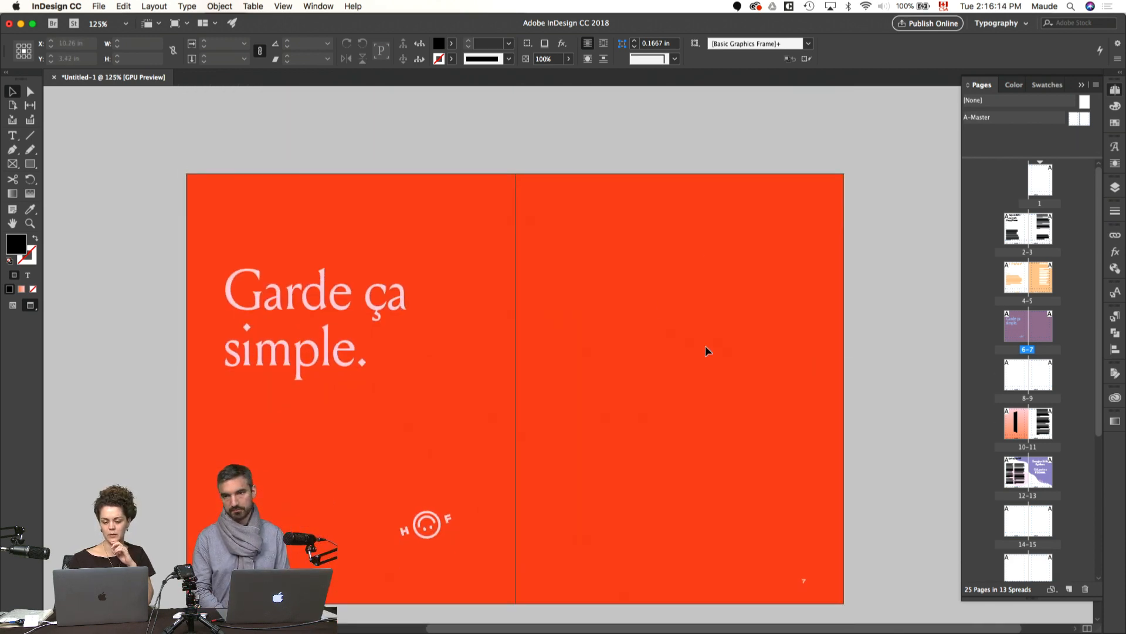
Step: Review spreads 10–11 and 12–13 in preview, checking the rotated heading, text columns and wavy purple background
scroll(705, 346, "down", 20)
scroll(705, 346, "down", 10)
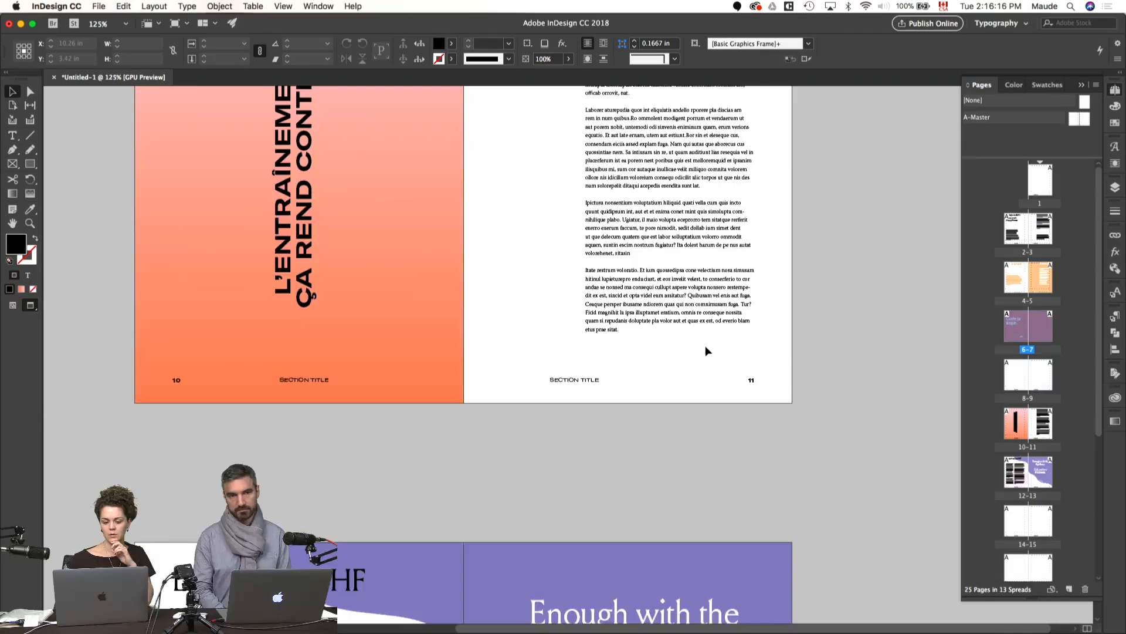
scroll(705, 346, "up", 6)
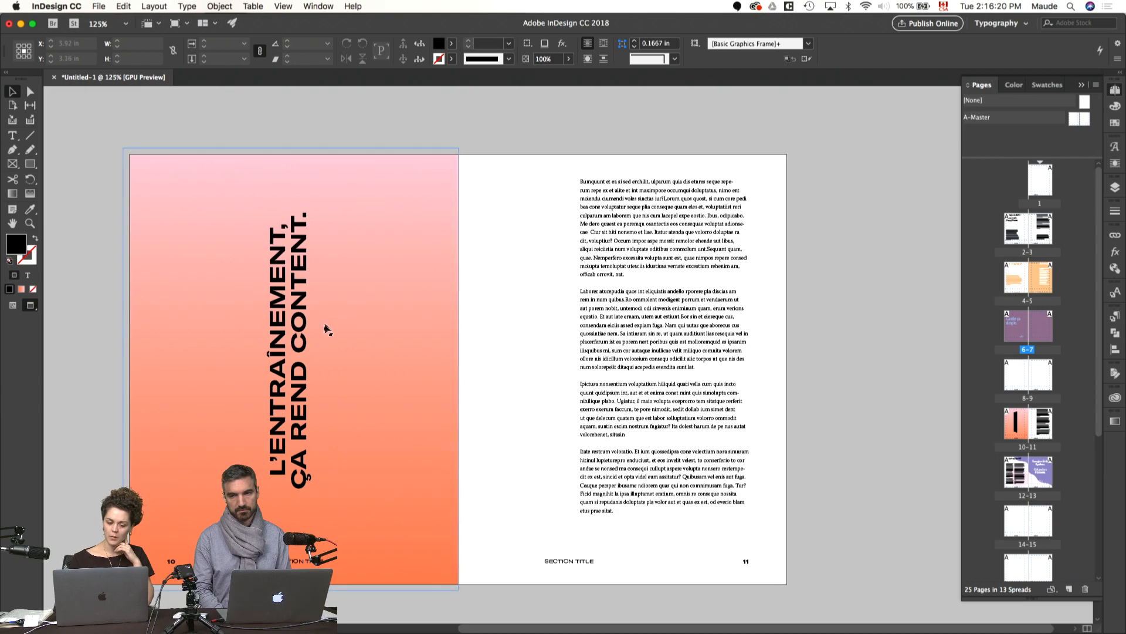
scroll(311, 331, "left", 1)
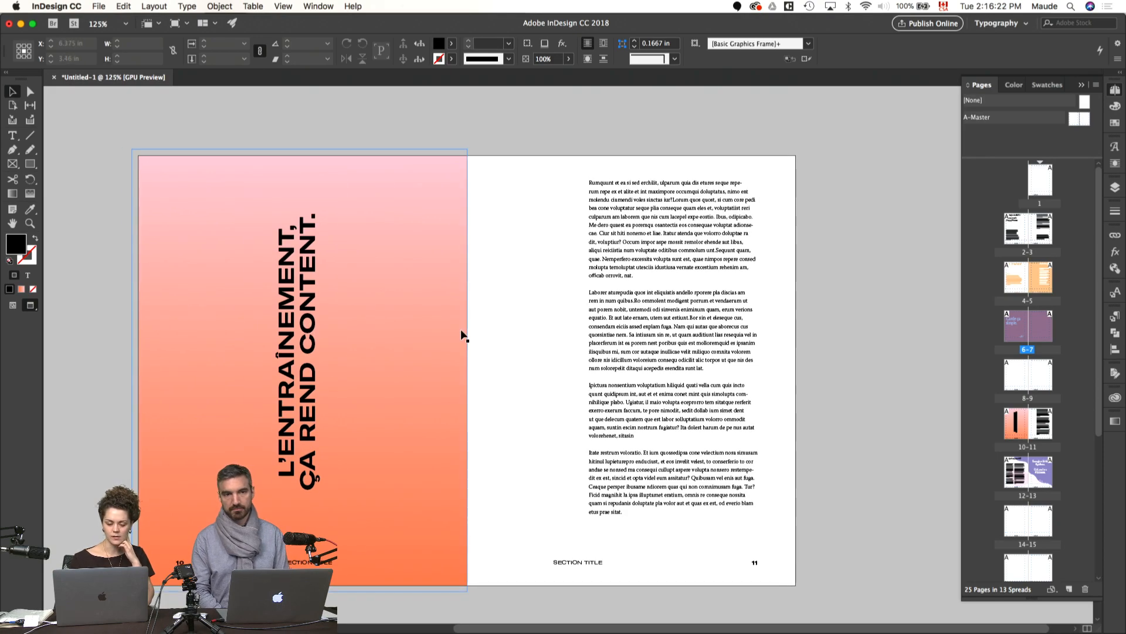
scroll(461, 334, "down", 1)
scroll(461, 335, "left", 1)
scroll(463, 336, "down", 10)
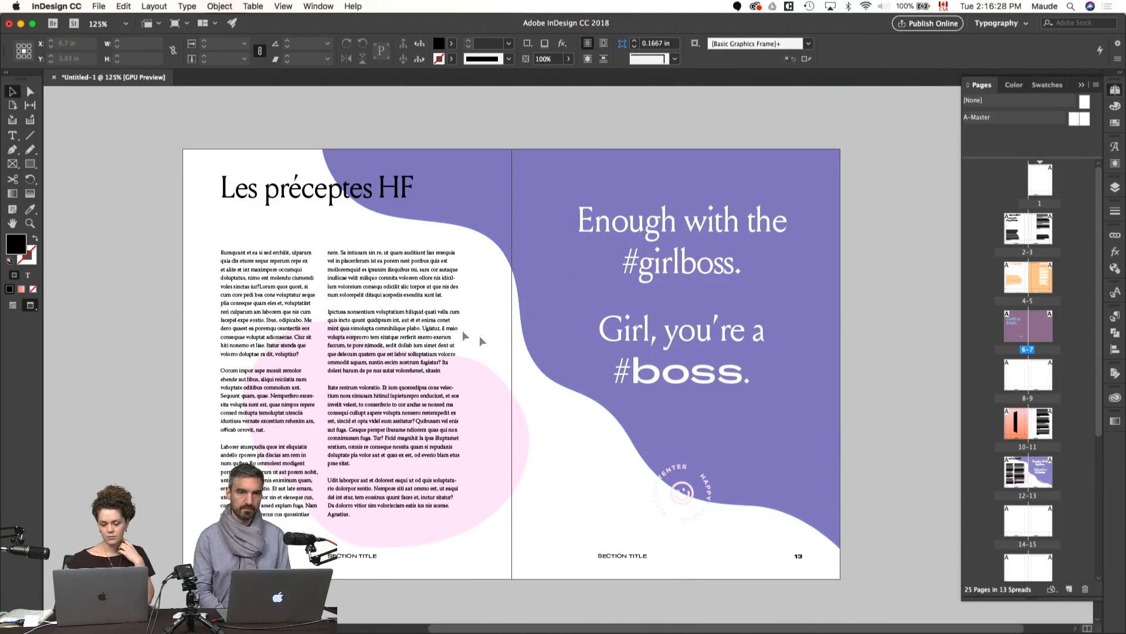
Step: Move the two body text frames from page 12 to the same position on page 14, and preview spread 12–13
key("w")
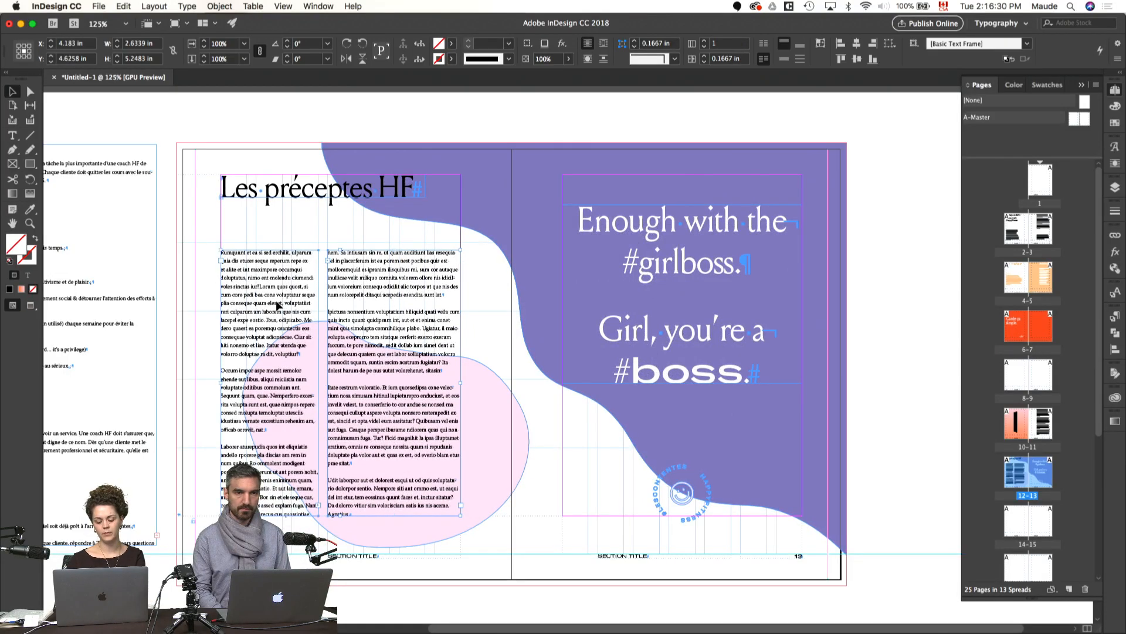
scroll(278, 306, "down", 3)
scroll(278, 306, "down", 6)
left_click(331, 395)
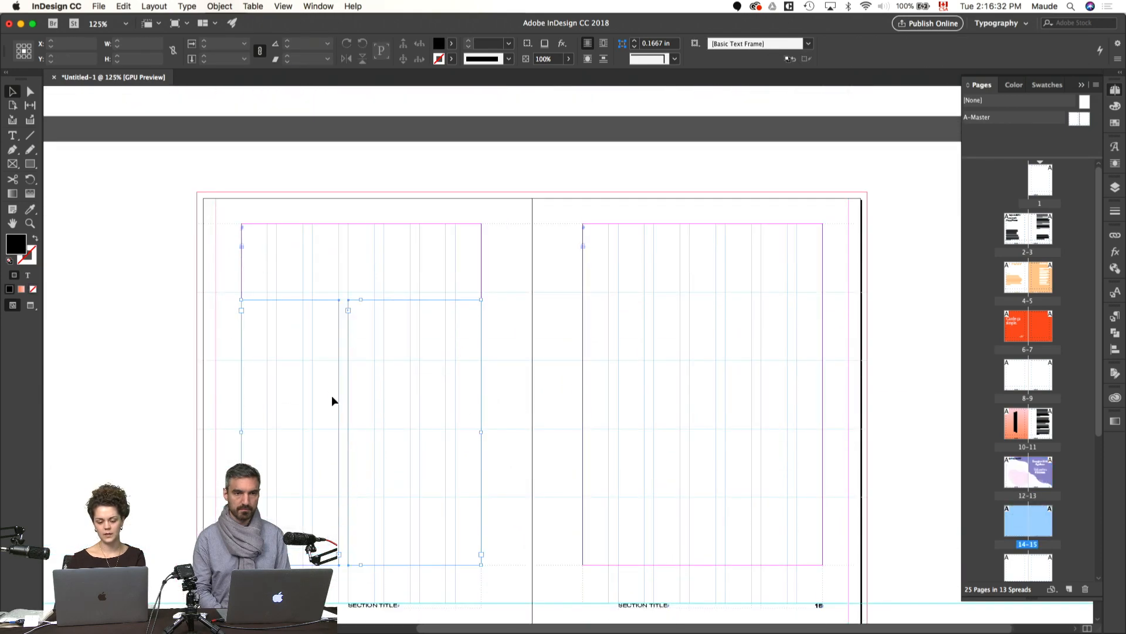
key("alt+shift+super+v")
scroll(411, 389, "up", 7)
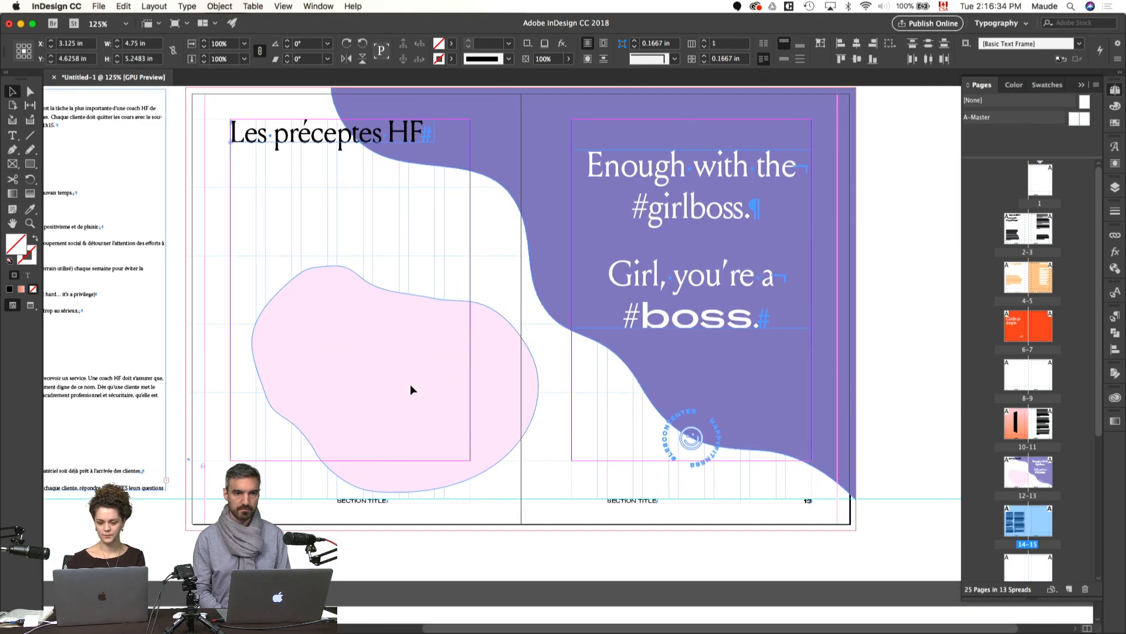
key("w")
scroll(486, 364, "up", 1)
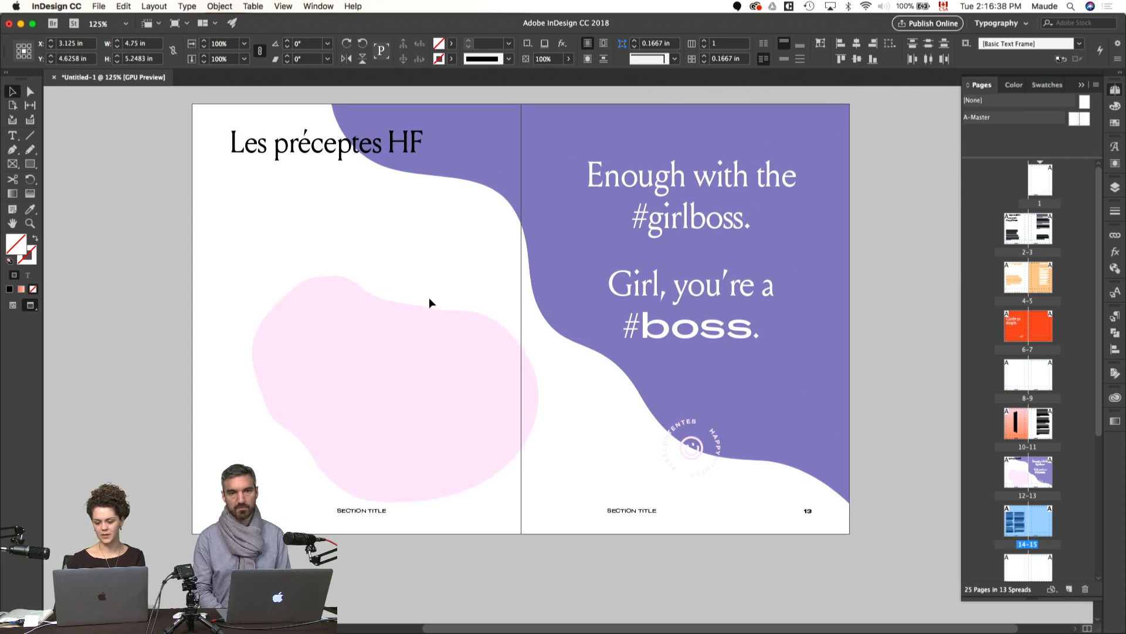
Step: Shift the pale pink blob on page 12 slightly up and right, to about X 4.13 in, Y 5.41 in, and preview
left_click(420, 357)
left_click_drag(419, 357, 428, 342)
left_click(435, 248)
key("w")
key("w")
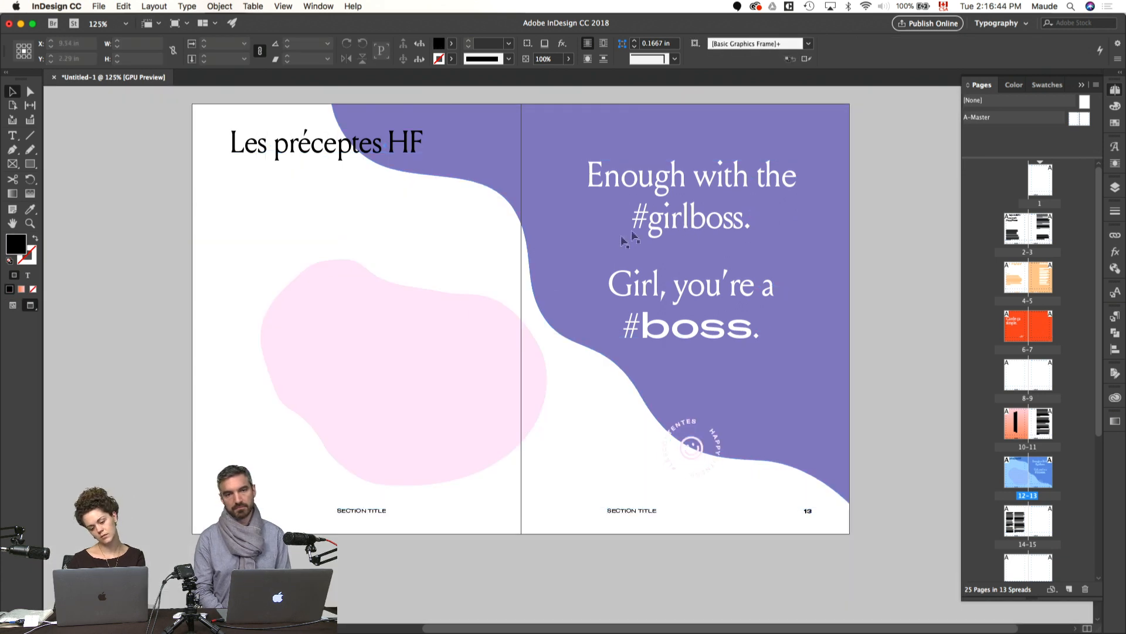
Step: Cut the pale pink blob from page 12 and paste it on page 15 at about X 9.71 in, Y 4.50 in
left_click(498, 364)
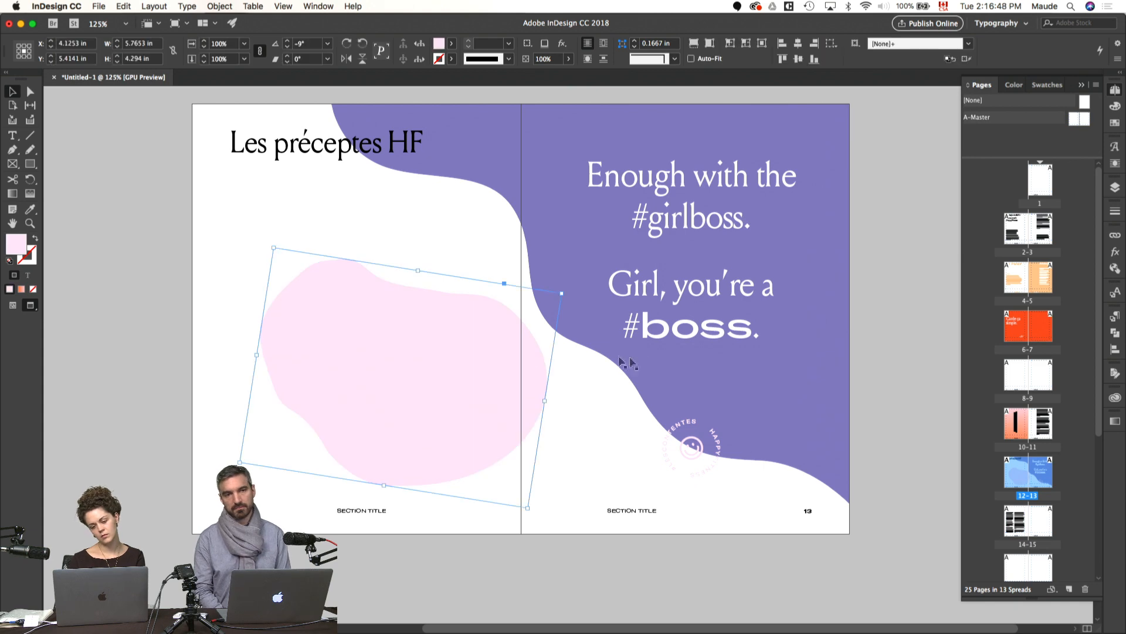
key("super+x")
scroll(455, 354, "down", 10)
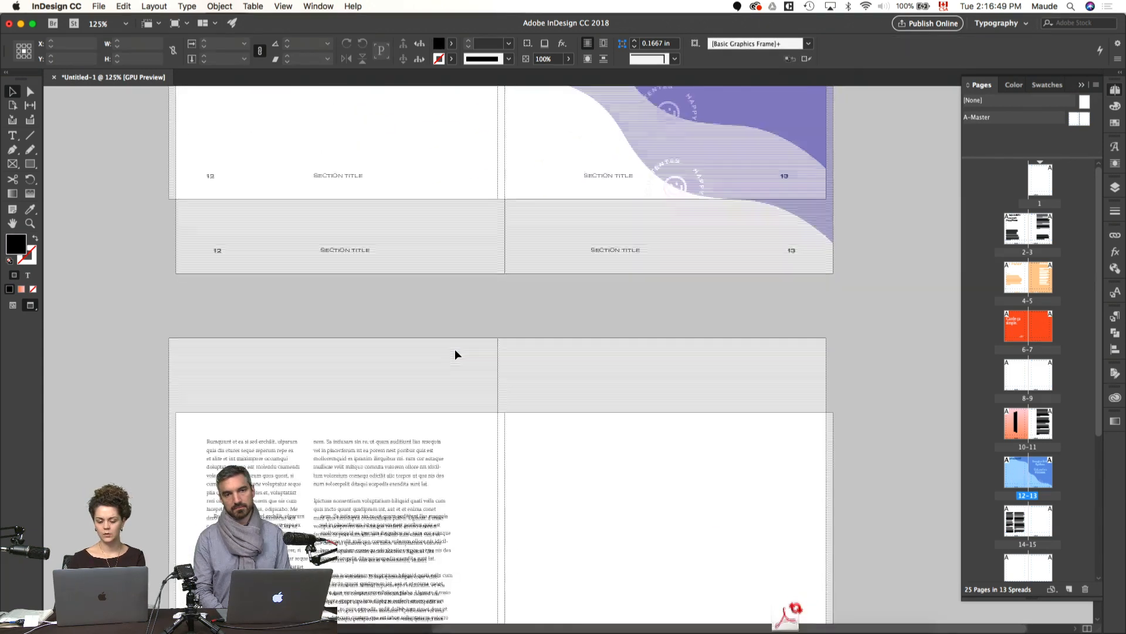
key("super+v")
left_click_drag(581, 390, 623, 428)
scroll(623, 427, "up", 8)
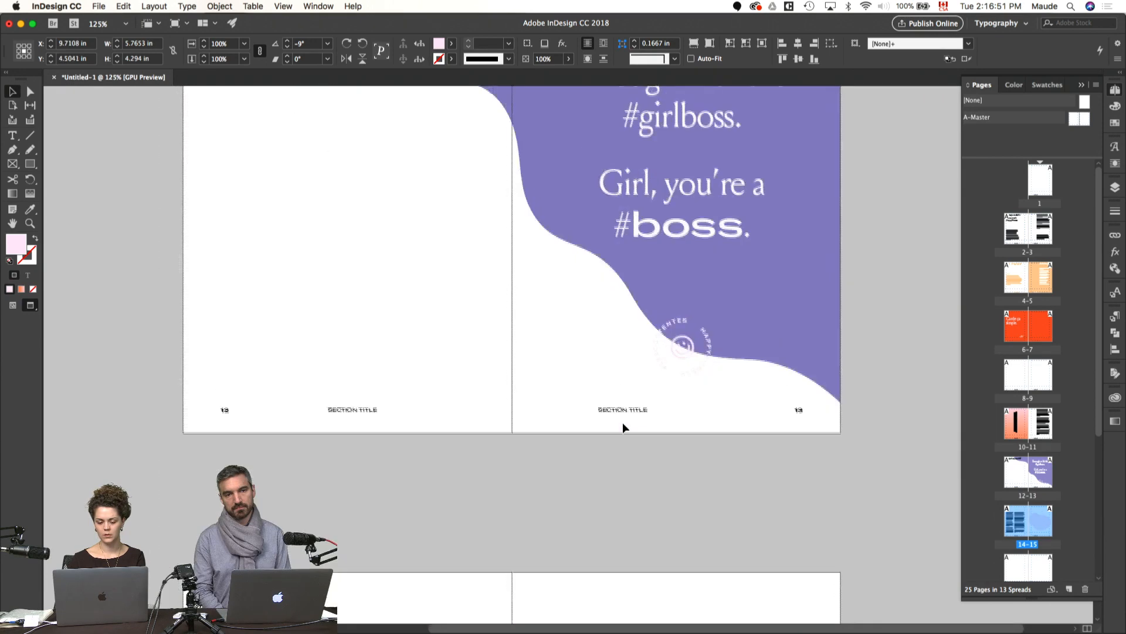
Step: Move the "Les préceptes HF" title onto the pasteboard above page 12 and the #girlboss quote onto page 12 at X 3.125 in, Y 4.9583 in
left_click_drag(360, 192, 362, 117)
key("w")
key("w")
left_click_drag(723, 262, 380, 368)
key("w")
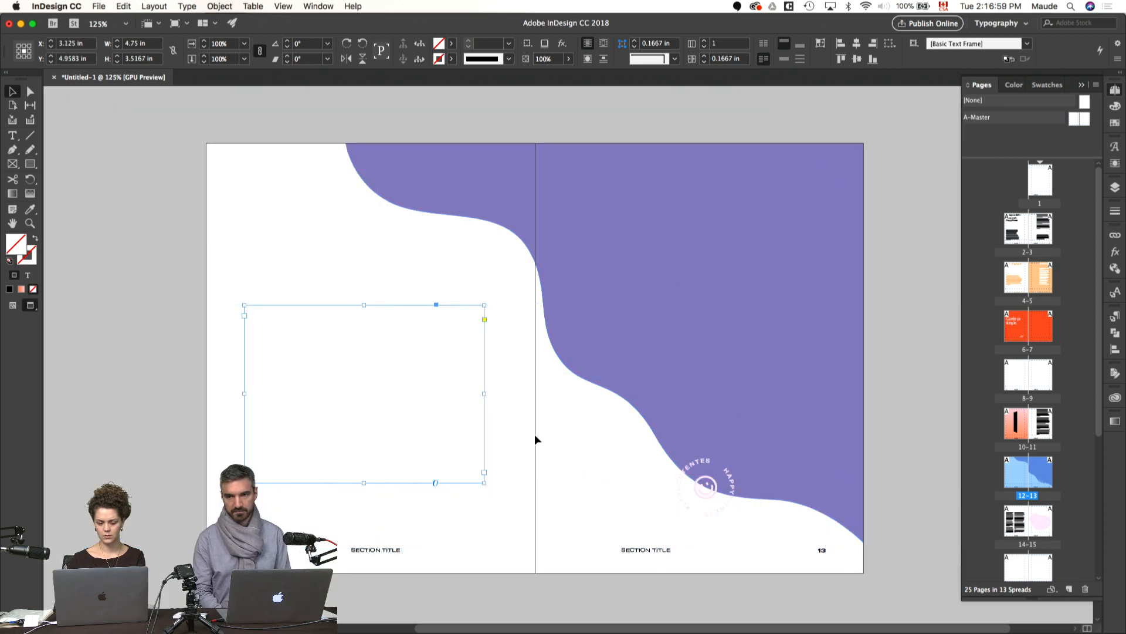
Step: Color the #girlboss quote's text with the pale pink c2m15y0k0 swatch
left_click(1115, 122)
left_click(1008, 104)
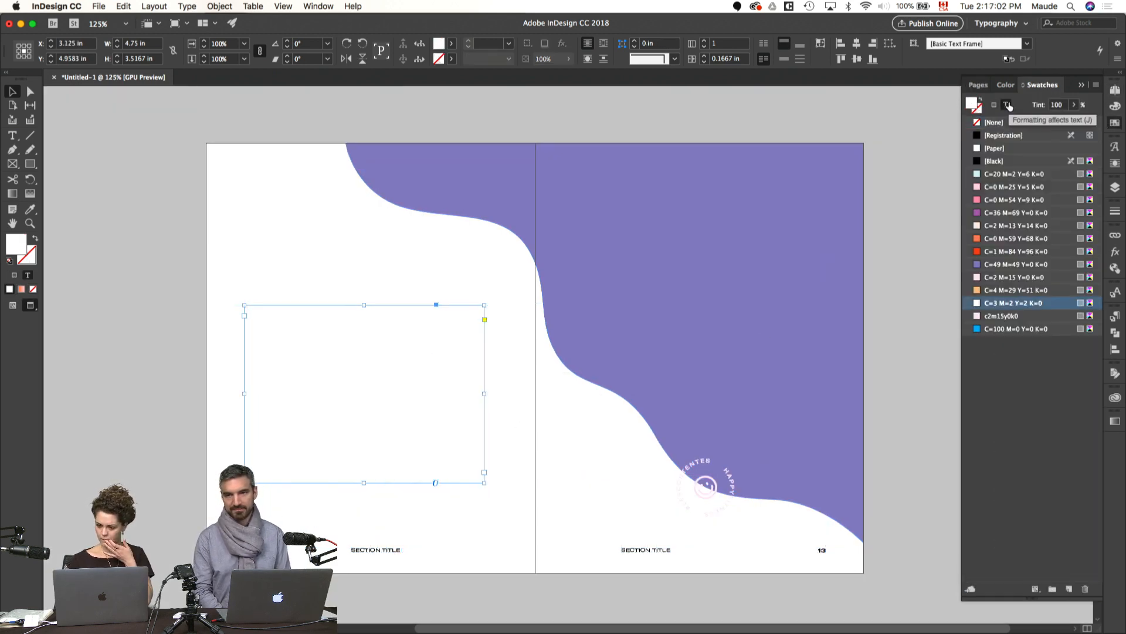
left_click(985, 316)
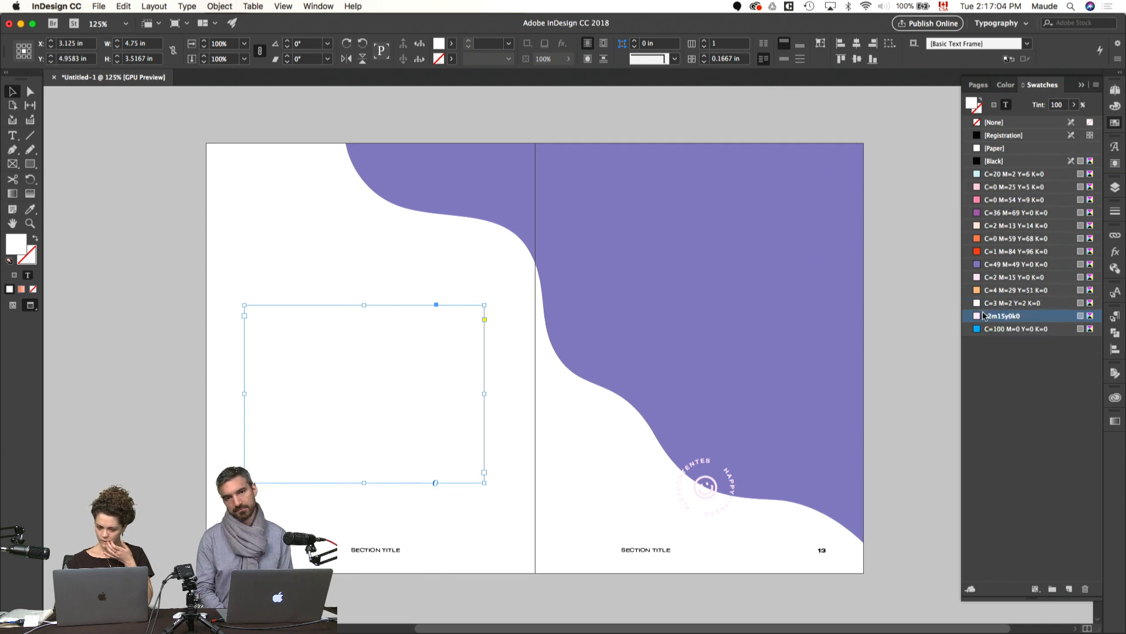
left_click(913, 330)
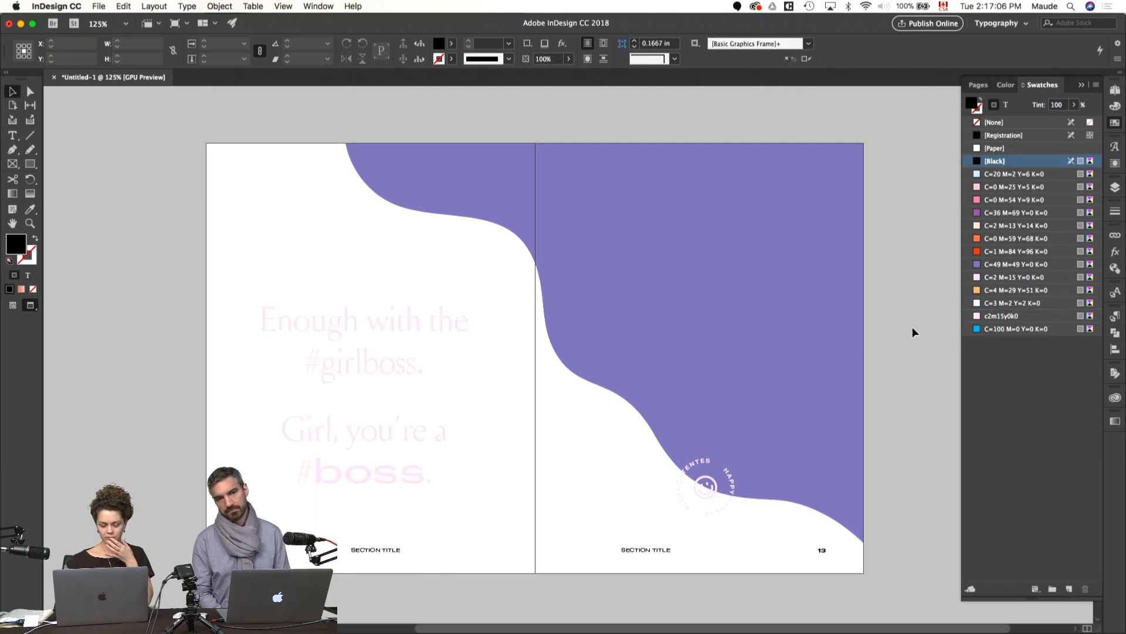
Step: Undo a trial enlargement of the purple wave and shrink it slightly toward the spread's upper-right corner
left_click(682, 360)
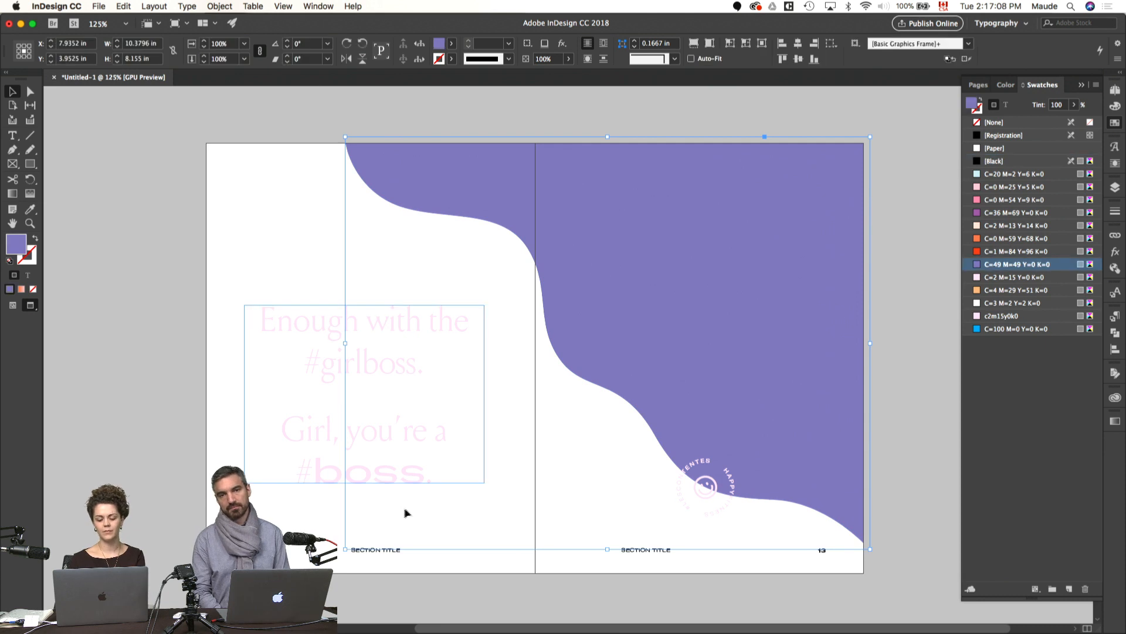
left_click_drag(345, 549, 277, 601)
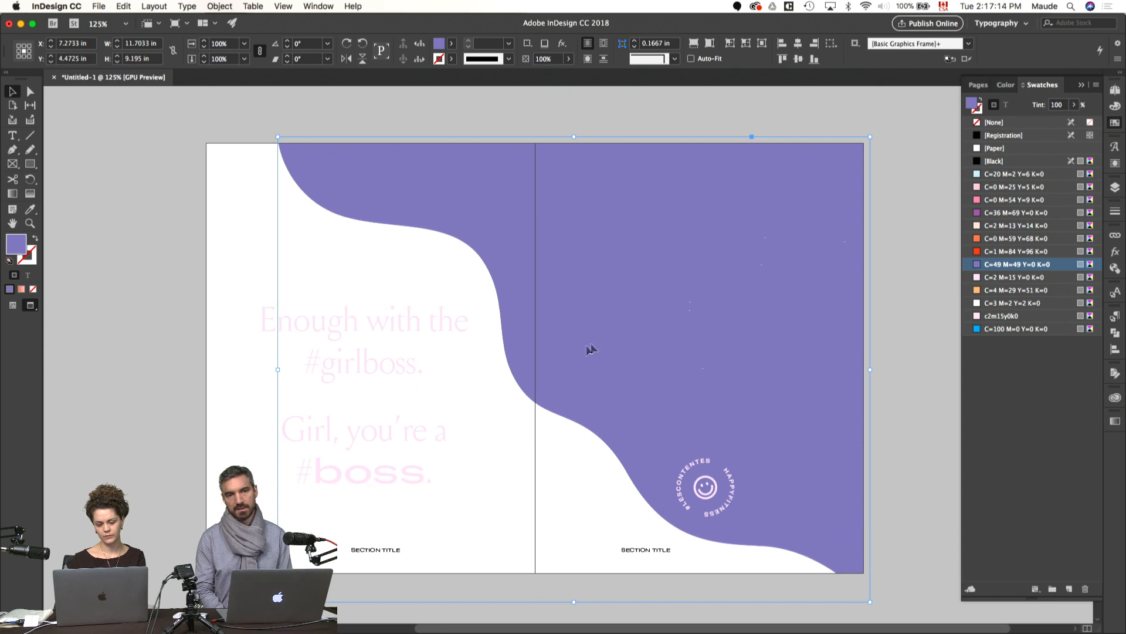
key("super+z")
left_click(547, 437)
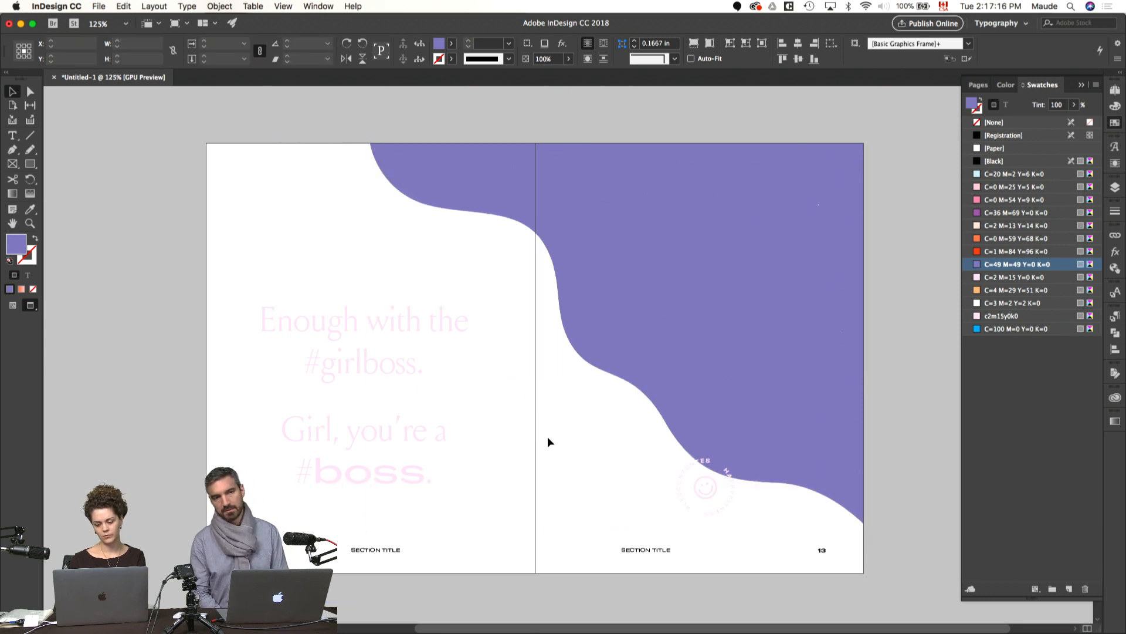
Step: Nudge the round smiley badge on page 13 slightly down, to about X 9.87 in, Y 6.82 in
left_click(704, 513)
left_click(711, 495)
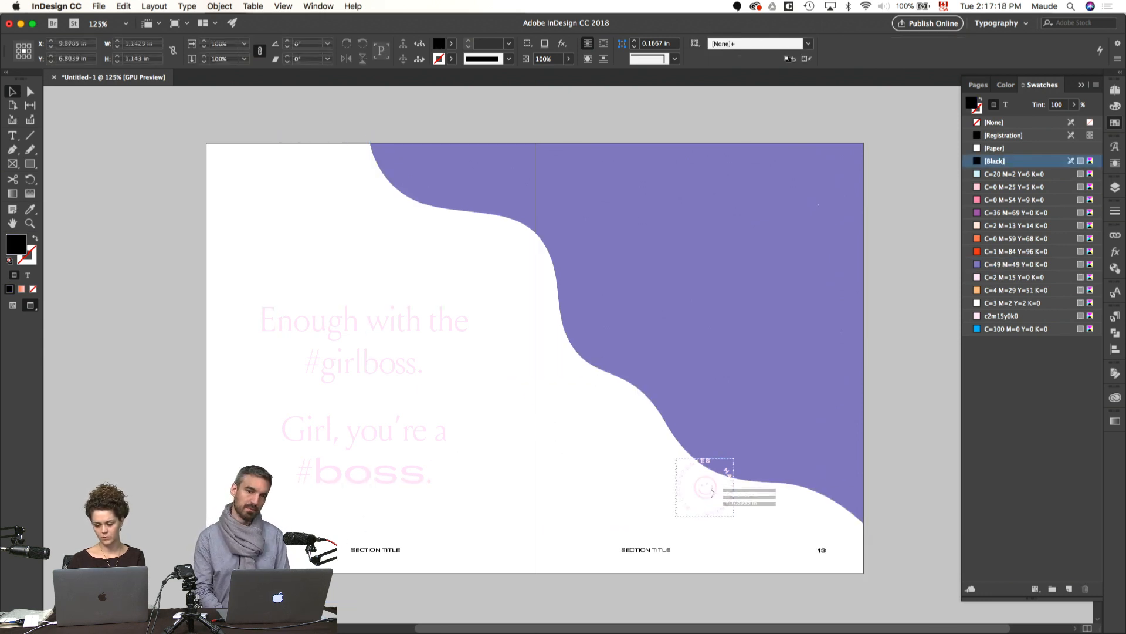
key("shift+Down")
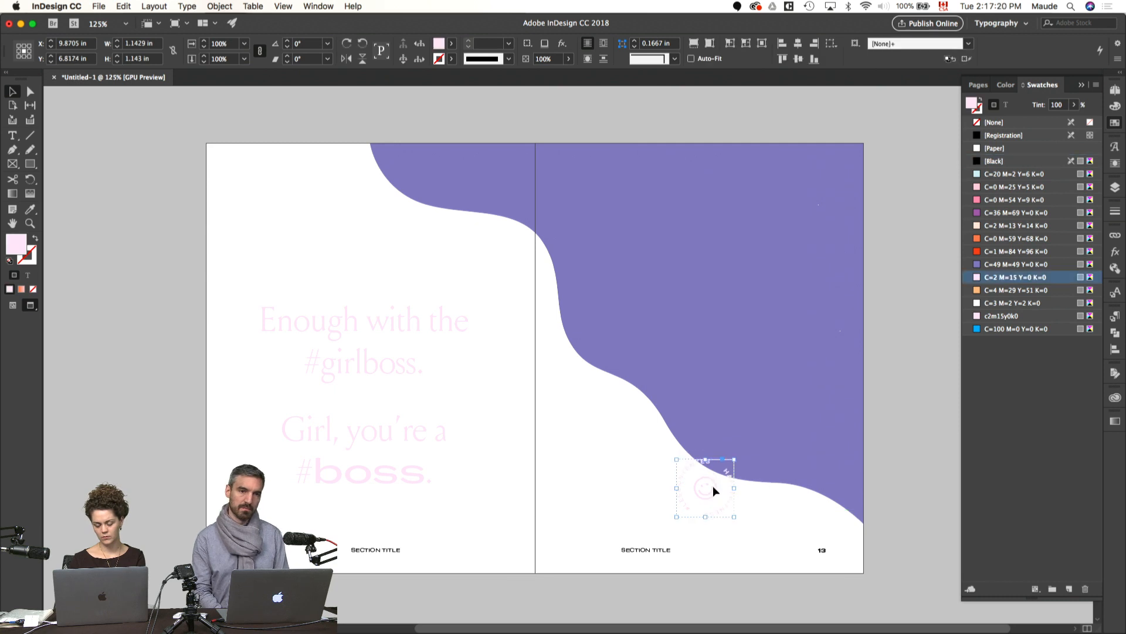
left_click(607, 463)
Step: Raise the #girlboss quote on page 12 to about Y 4.49 in, keeping X at 3.125 in, and preview the spread
key("w")
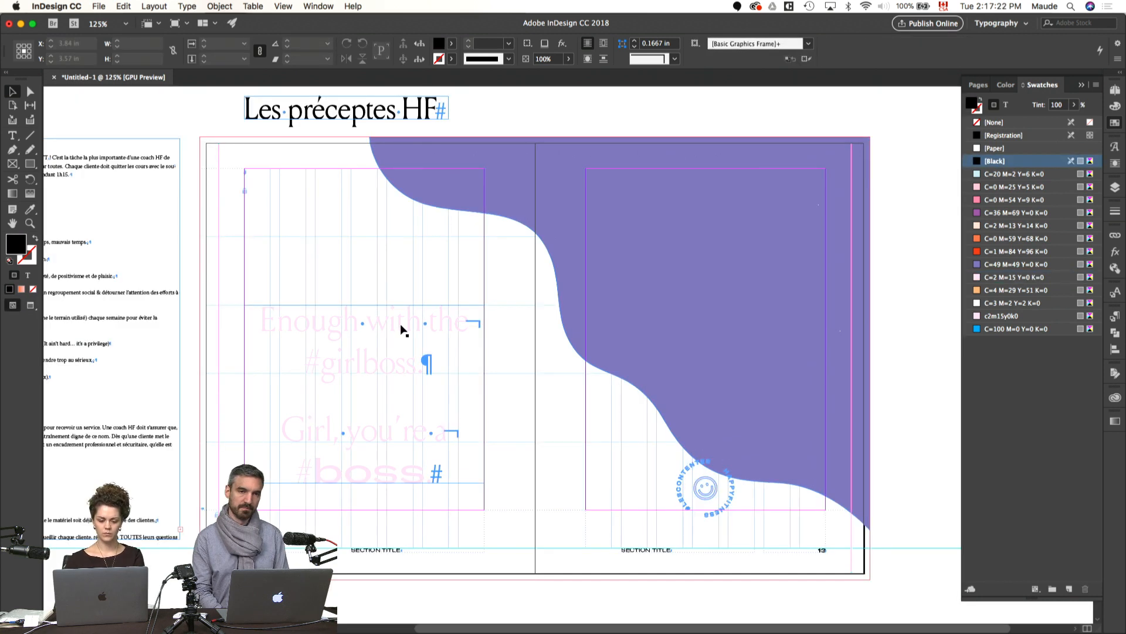
left_click_drag(403, 327, 403, 303)
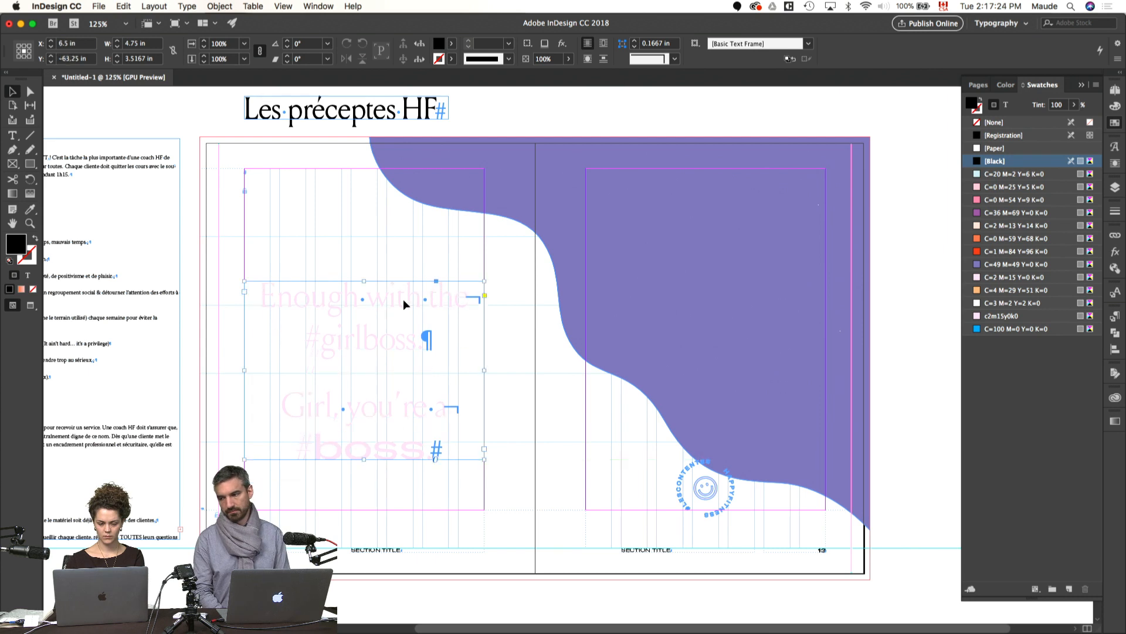
key("w")
left_click(553, 435)
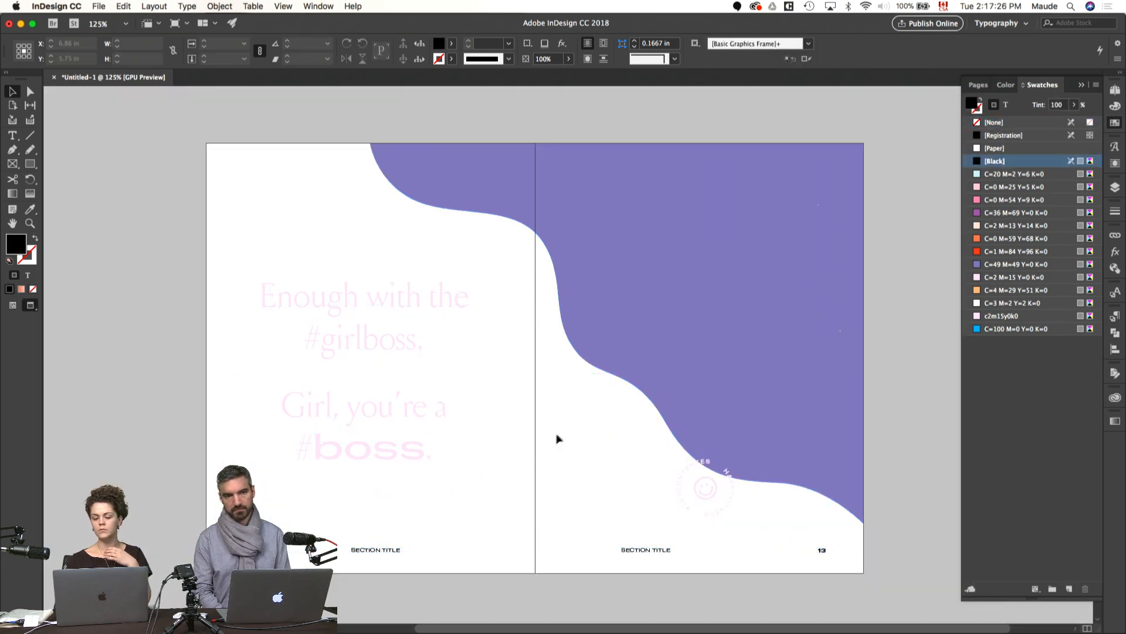
scroll(561, 433, "up", 1)
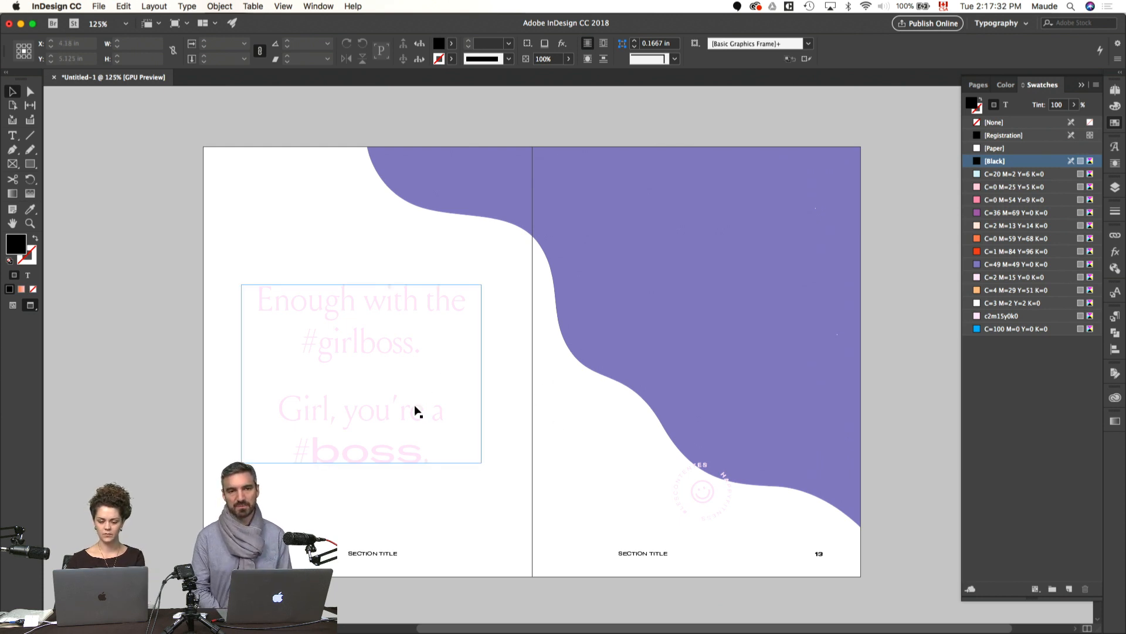
Step: Try the light orange, pink, pale pink, coral and red swatches on the #girlboss quote's text, and settle on [Black]
left_click(418, 411)
left_click(1006, 105)
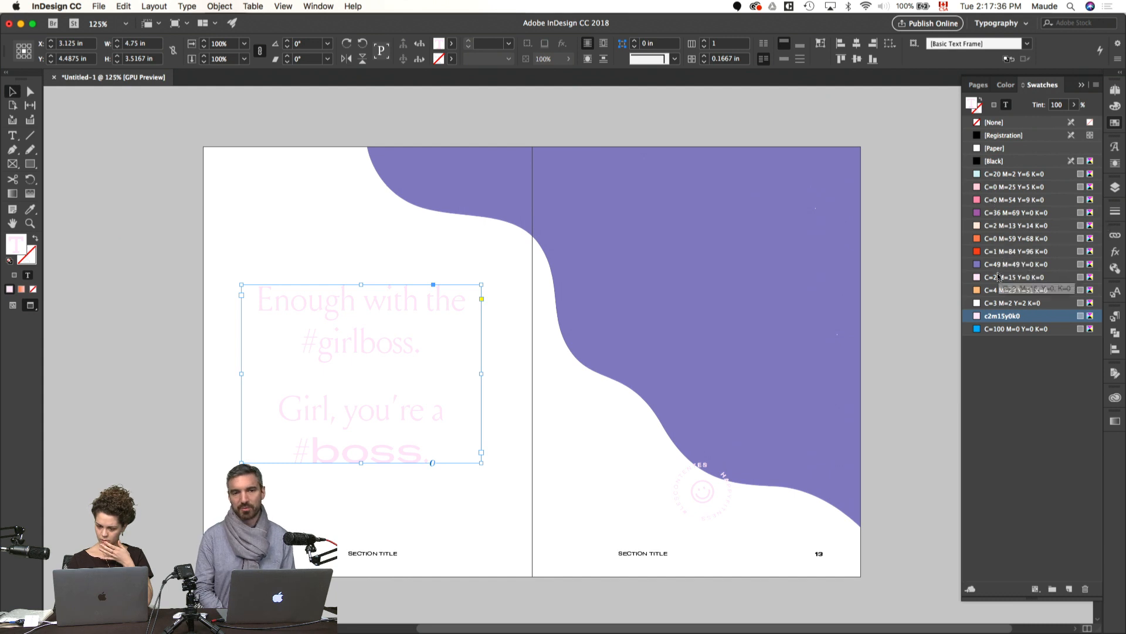
left_click(994, 290)
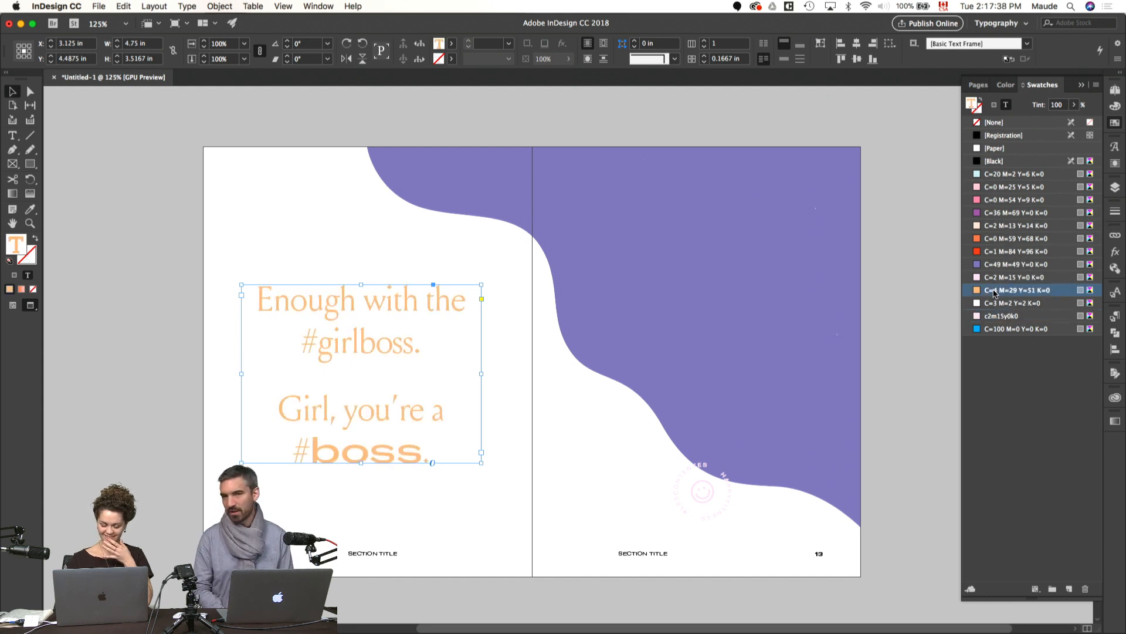
left_click(991, 212)
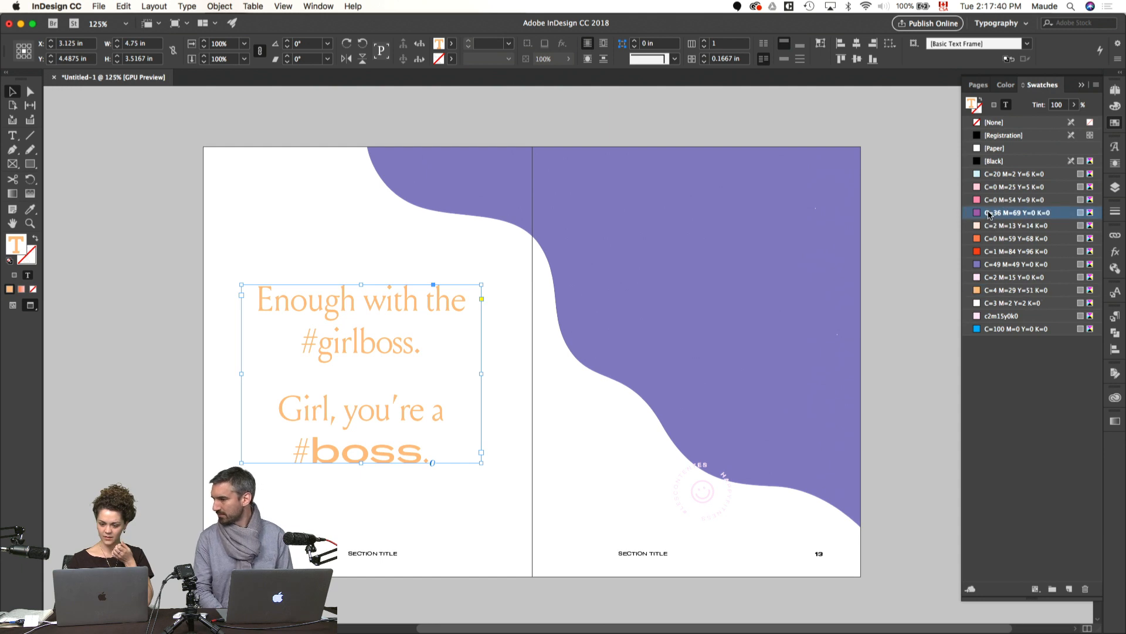
left_click(991, 200)
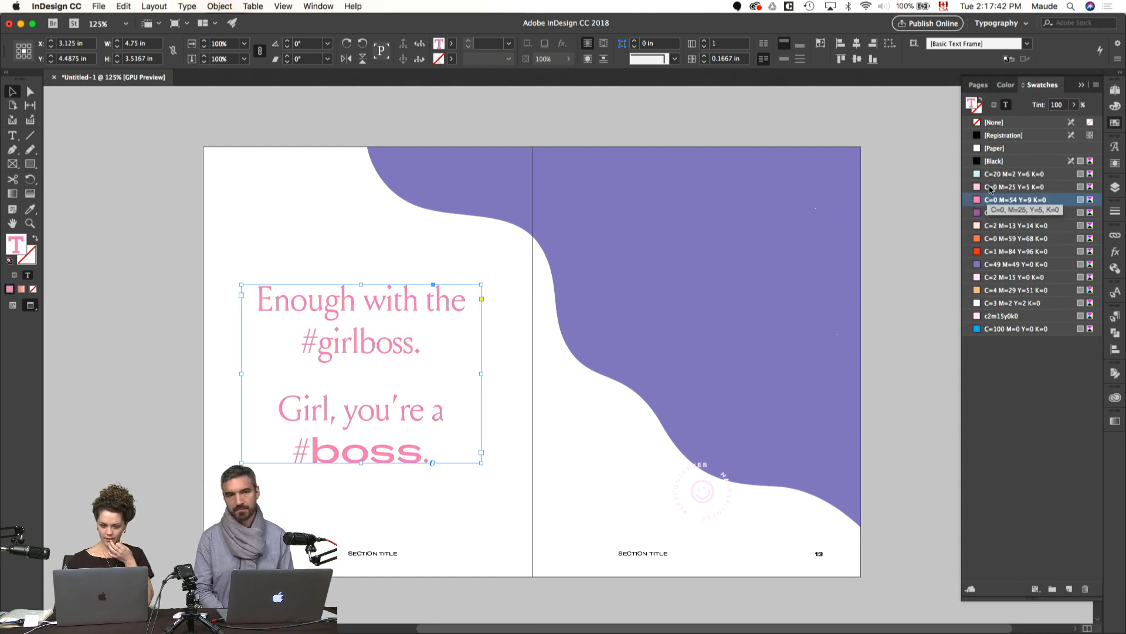
left_click(991, 188)
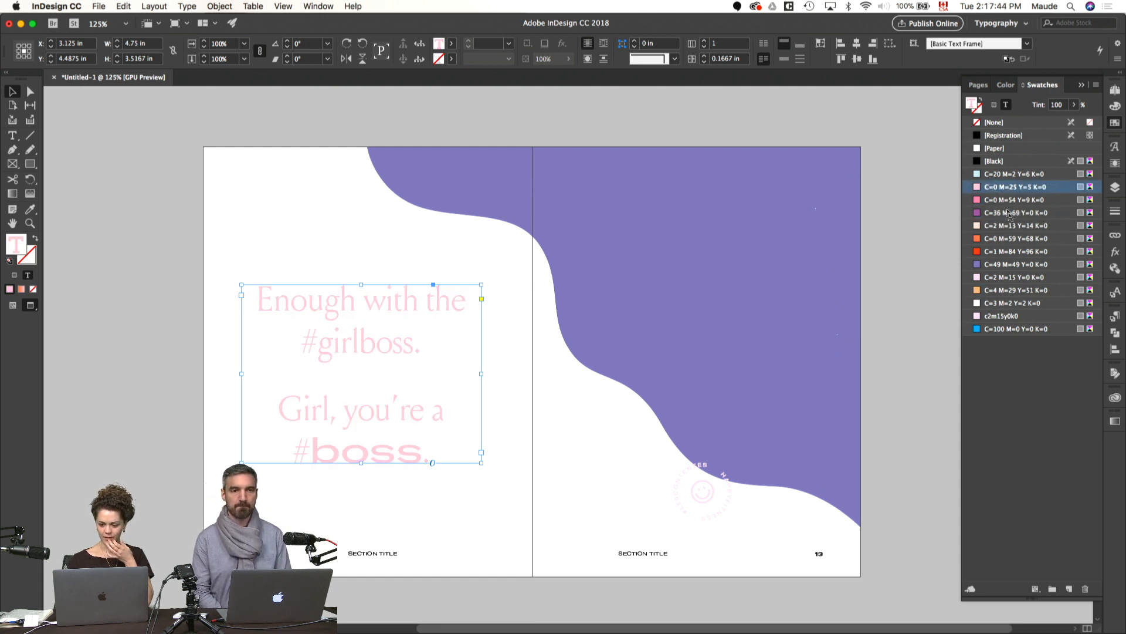
left_click(995, 239)
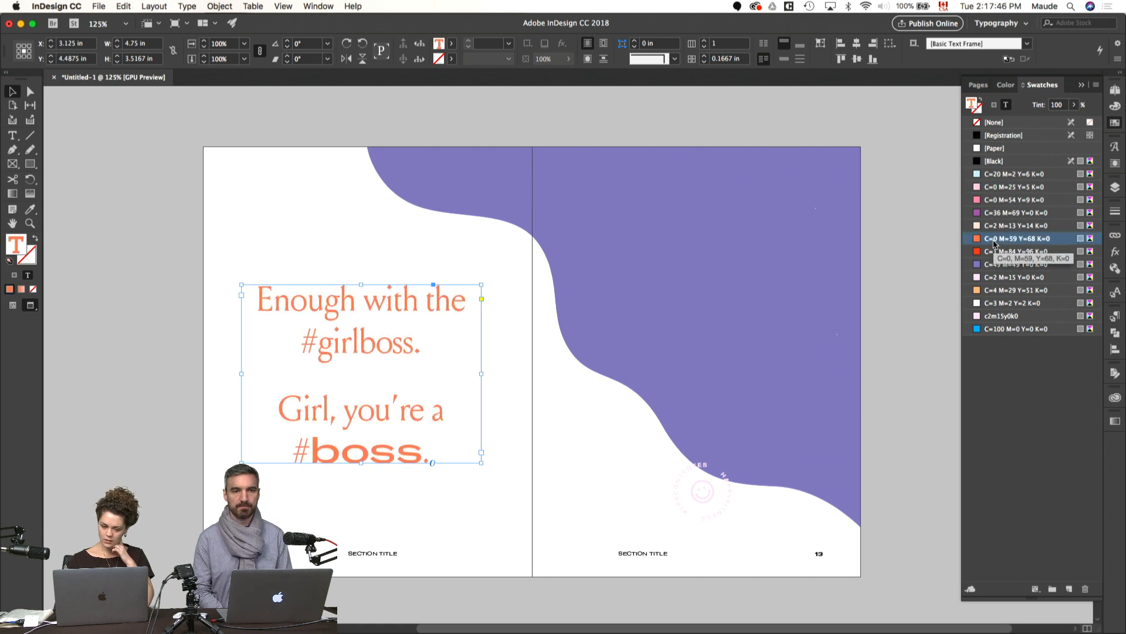
left_click(991, 249)
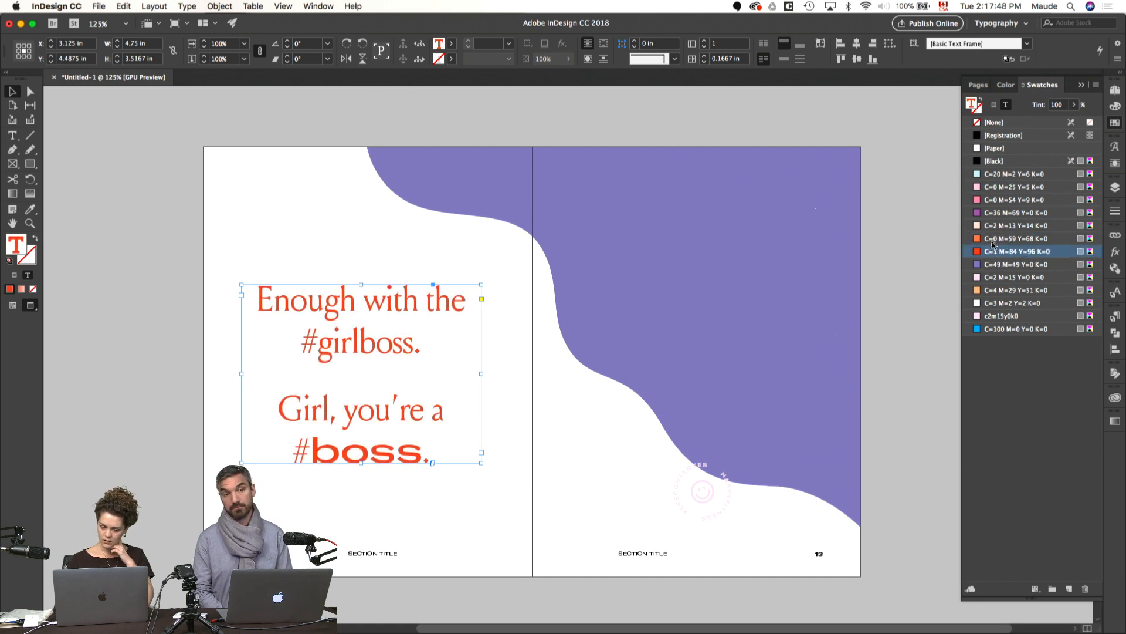
left_click(992, 239)
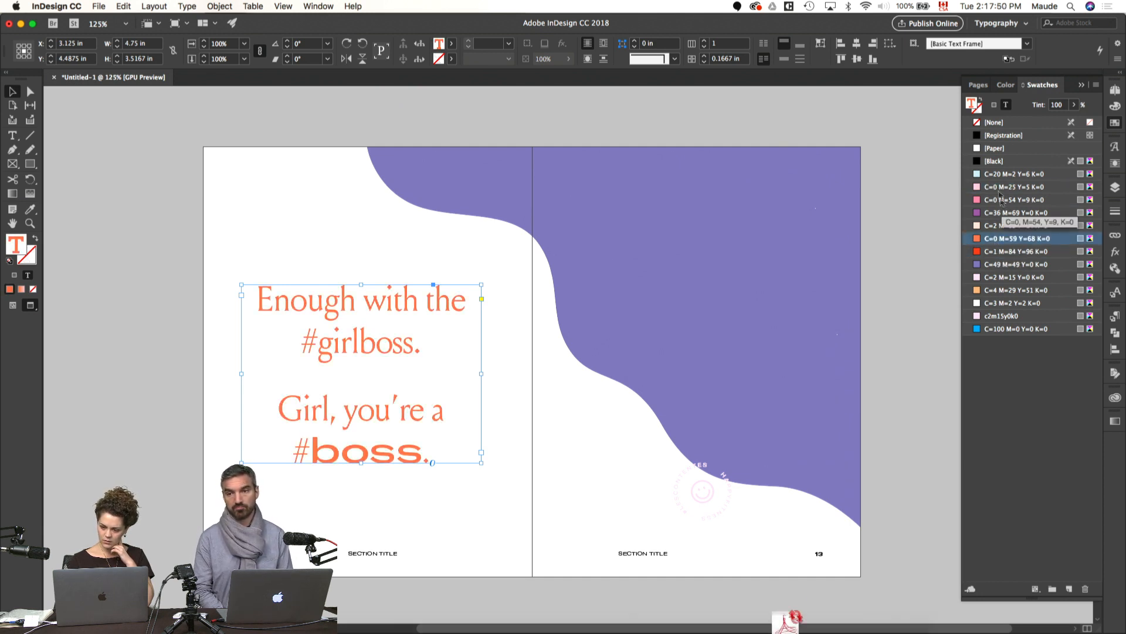
left_click(993, 162)
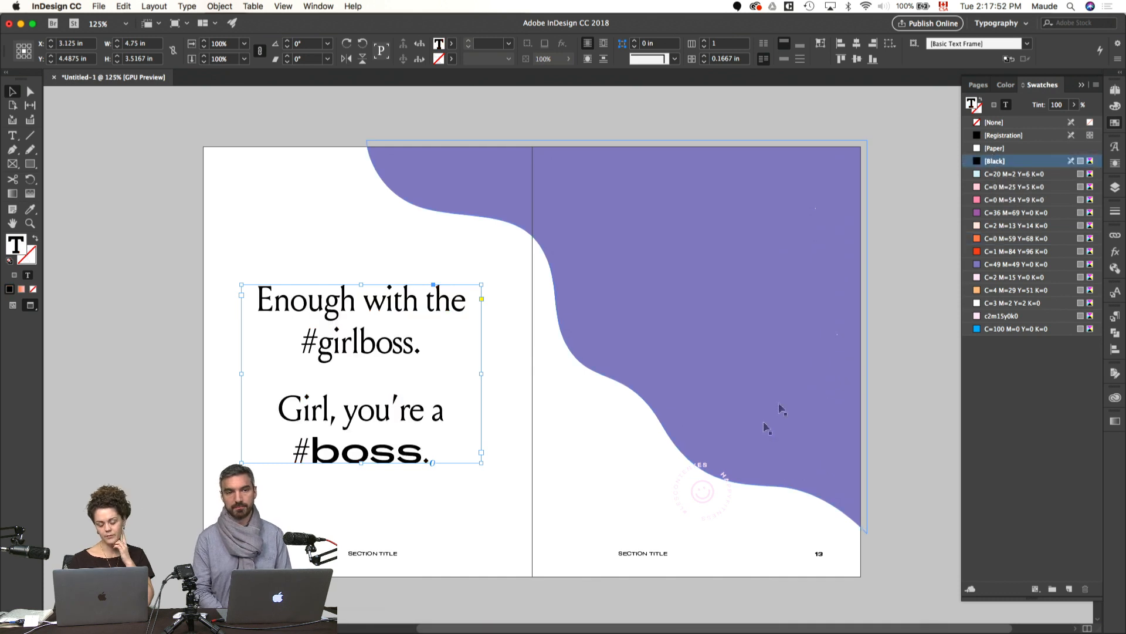
left_click(626, 485)
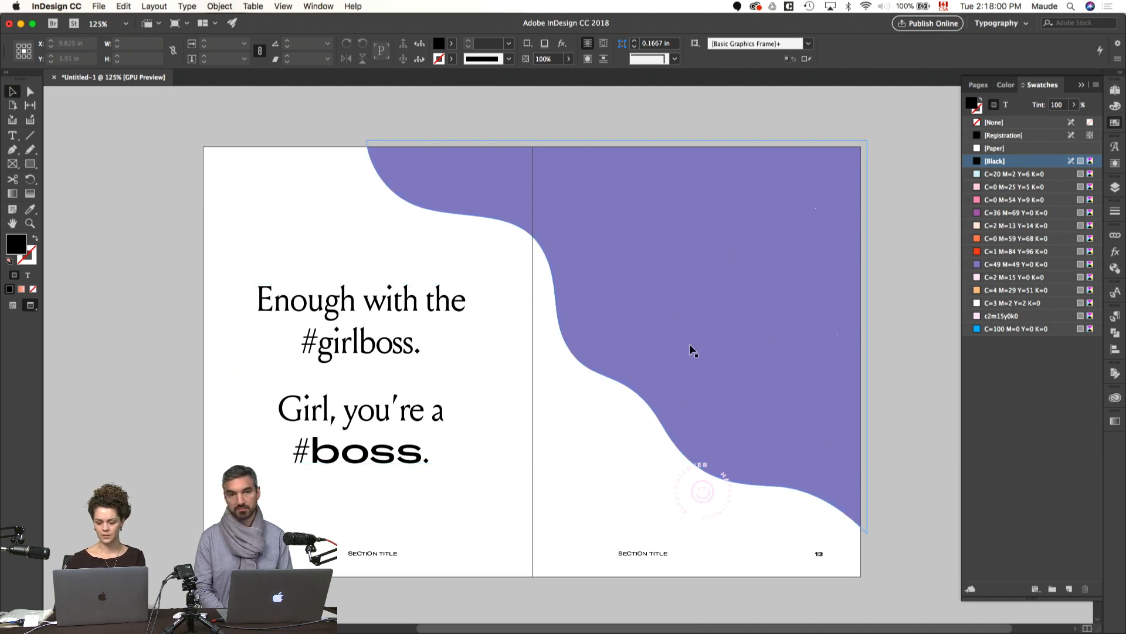
Step: Delete the first precept's text from the pasteboard text frame so it starts at the Professionalisme heading
scroll(608, 467, "left", 3)
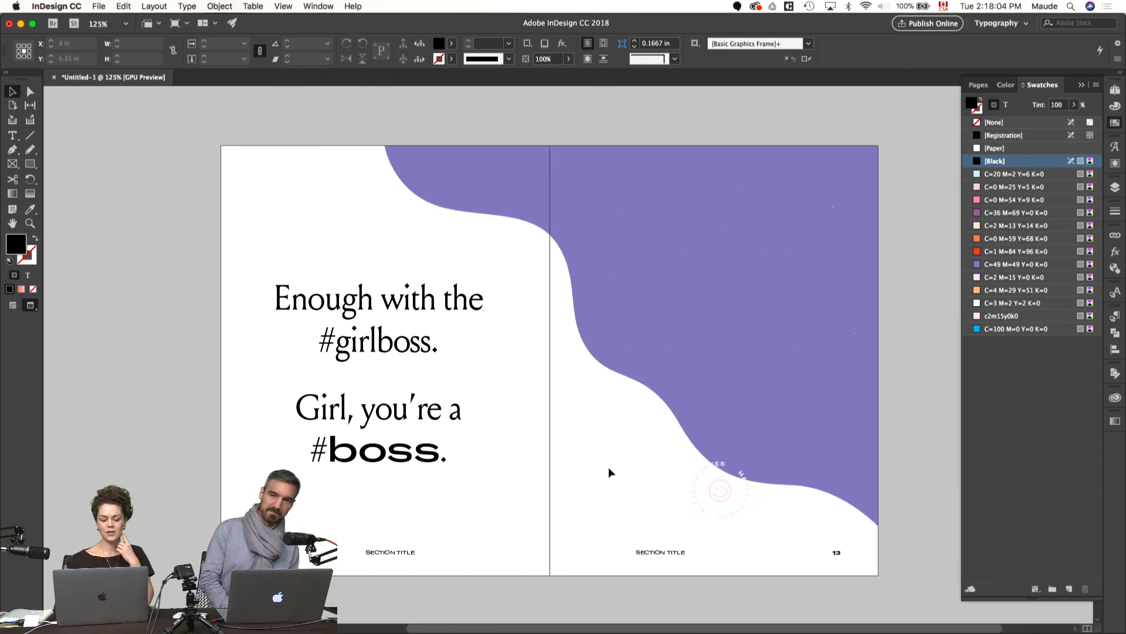
scroll(608, 467, "left", 3)
scroll(608, 466, "up", 4)
key("w")
scroll(608, 466, "left", 3)
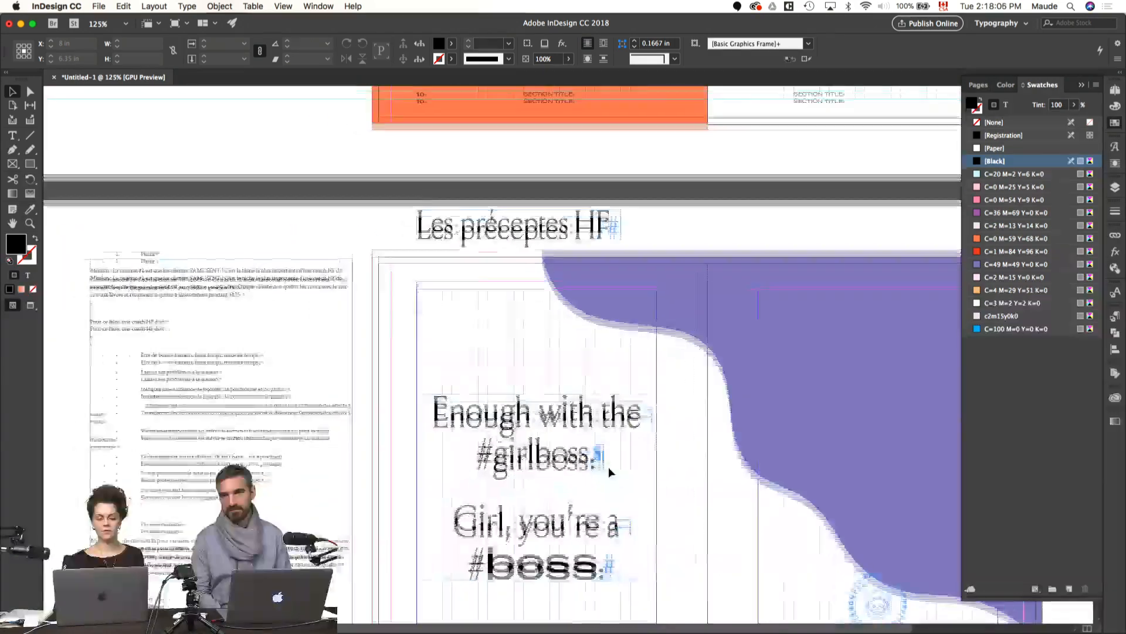
scroll(608, 466, "down", 3)
double_click(300, 340)
left_click_drag(250, 427, 67, 189)
key("BackSpace")
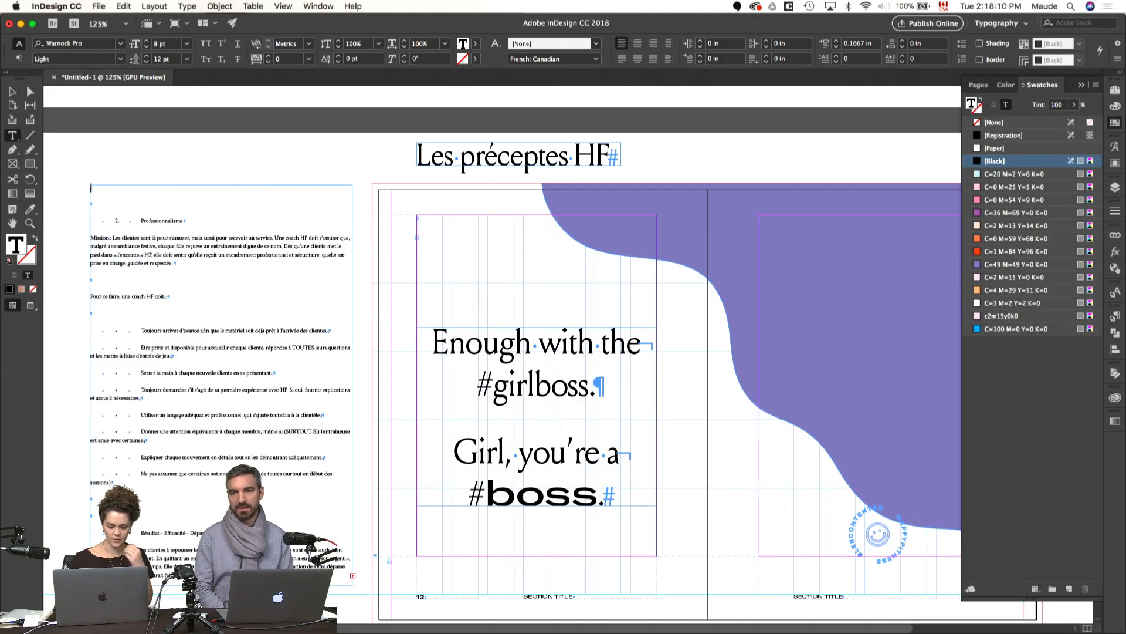
key("BackSpace")
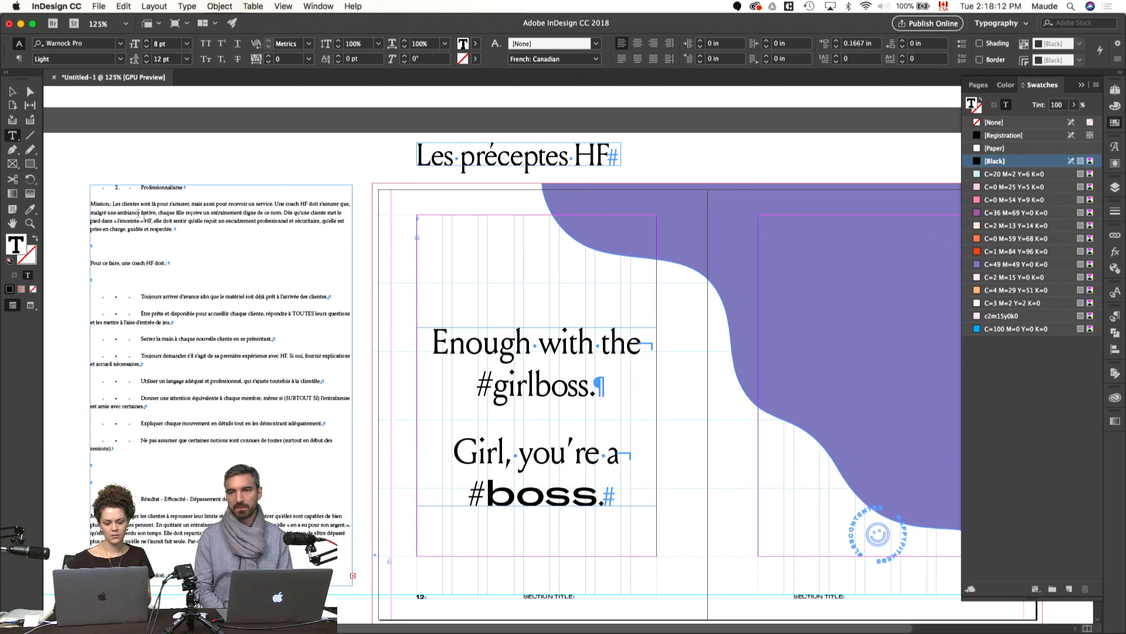
Step: Replace the tabbed list number before the Professionalisme heading with 02
left_click(140, 296)
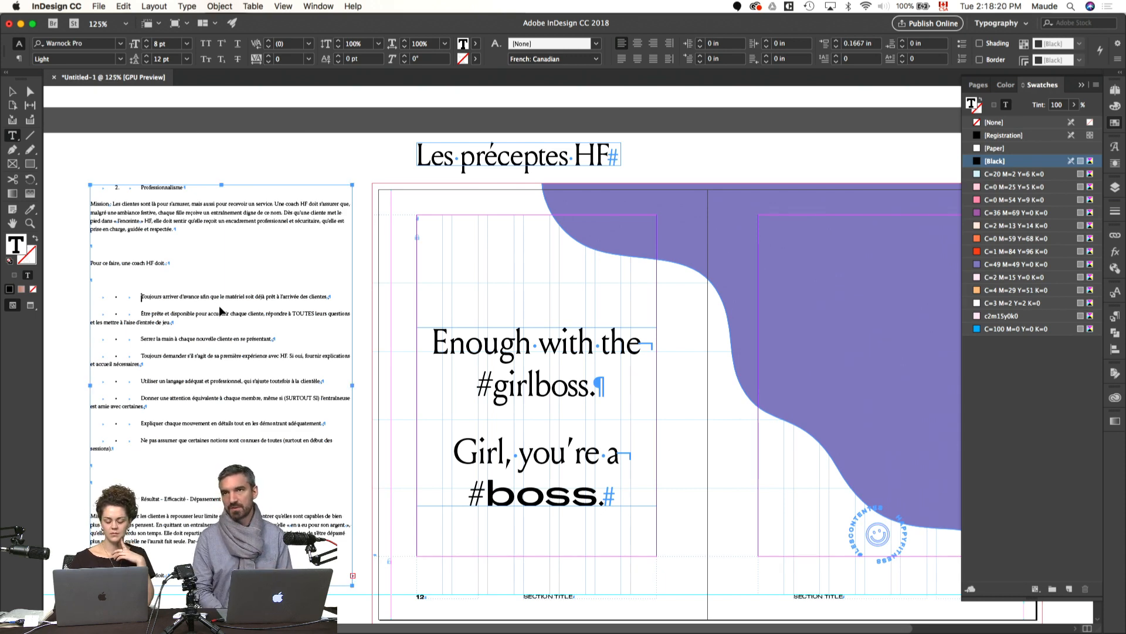
key("super+equal")
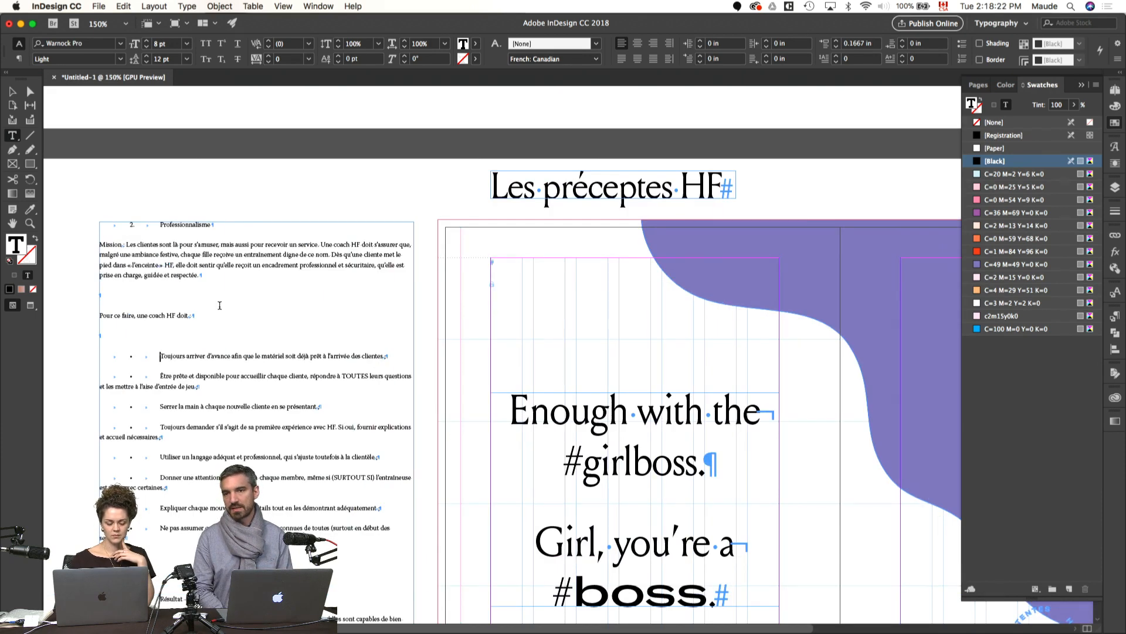
scroll(219, 305, "down", 3)
left_click(159, 133)
key("BackSpace")
key("BackSpace")
key("BackSpace")
key("BackSpace")
type("02")
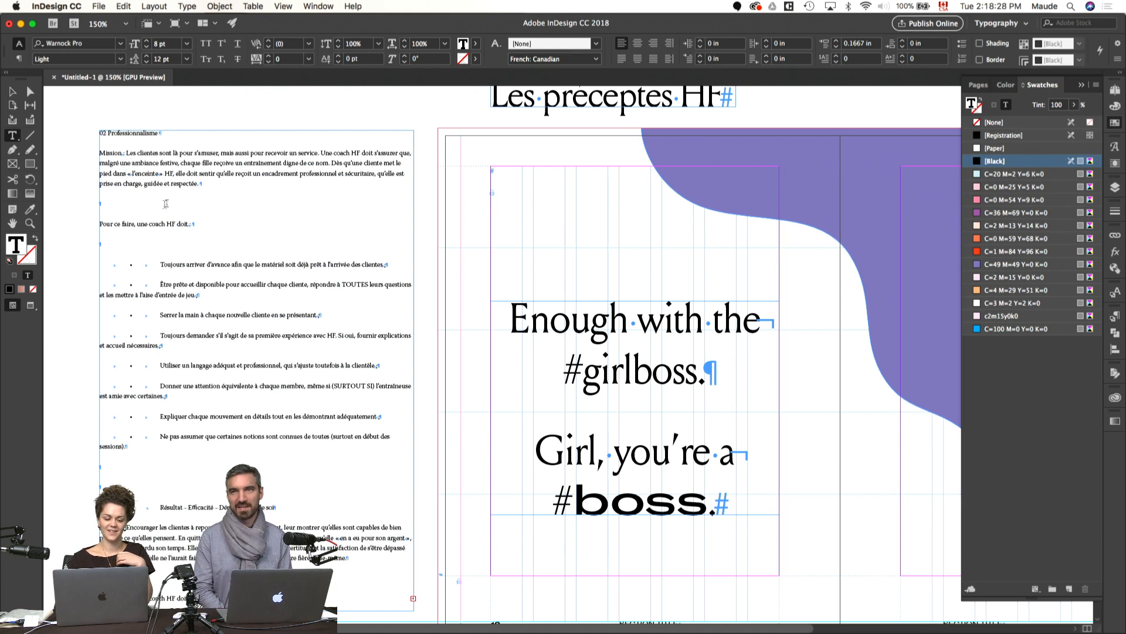
Step: Remove the bullets and tabs before the lines starting "Toujours arriver d'avance" and "Être prête et disponible"
key("BackSpace")
key("BackSpace")
key("BackSpace")
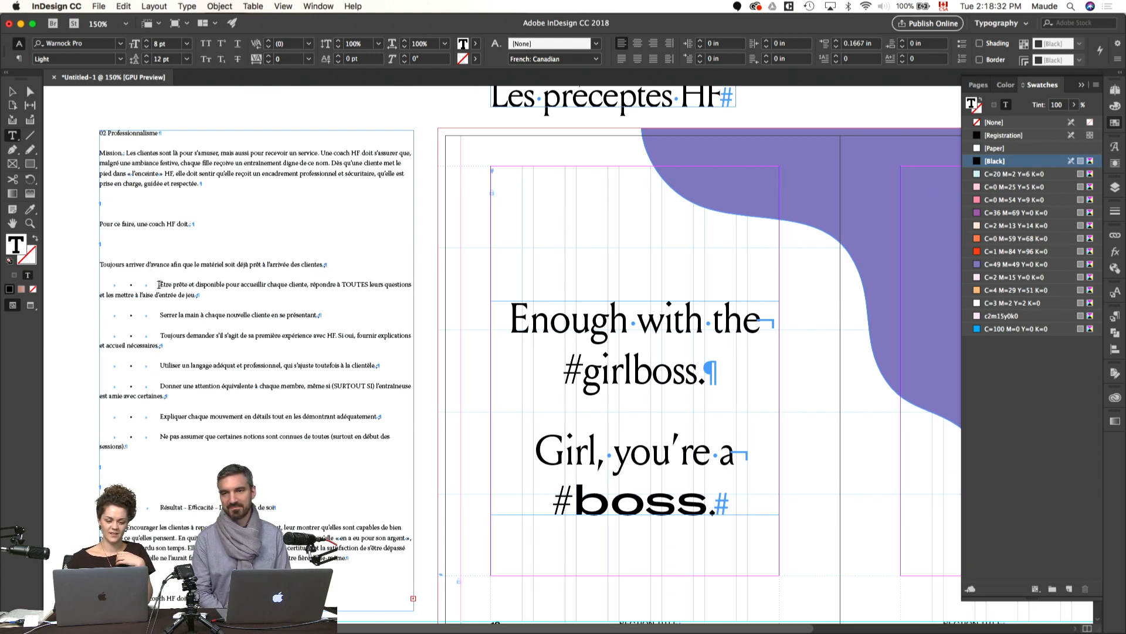
left_click(160, 284)
key("BackSpace")
key("BackSpace")
key("BackSpace")
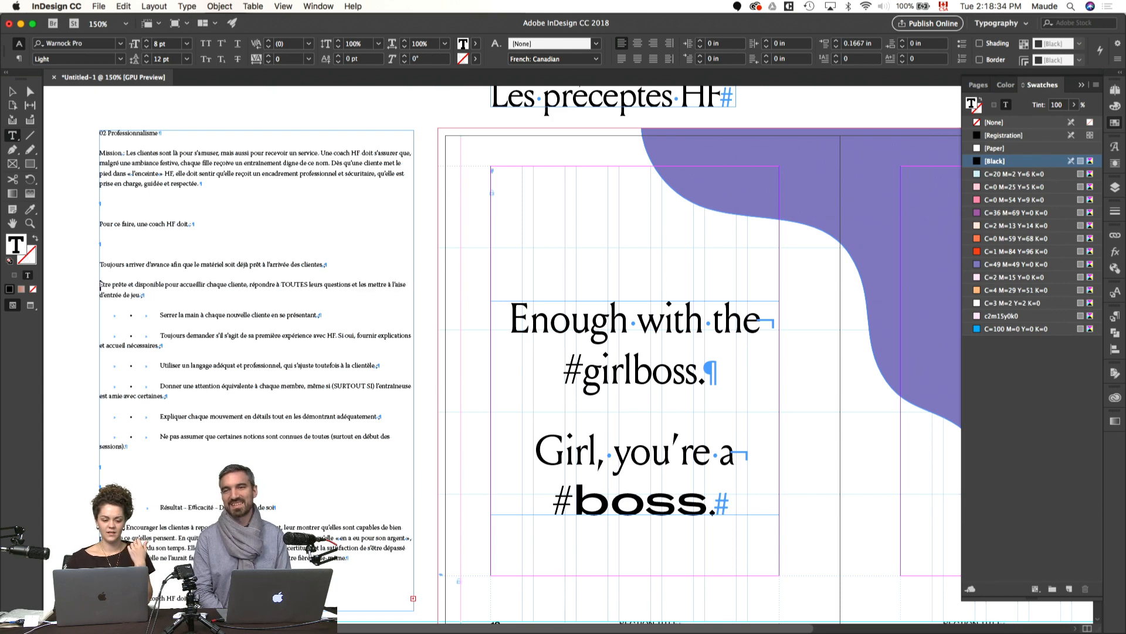
Step: Remove the bullets and tabs before the "Serrer la main", "Toujours demander" and "Utiliser un langage" lines
left_click_drag(159, 316, 116, 317)
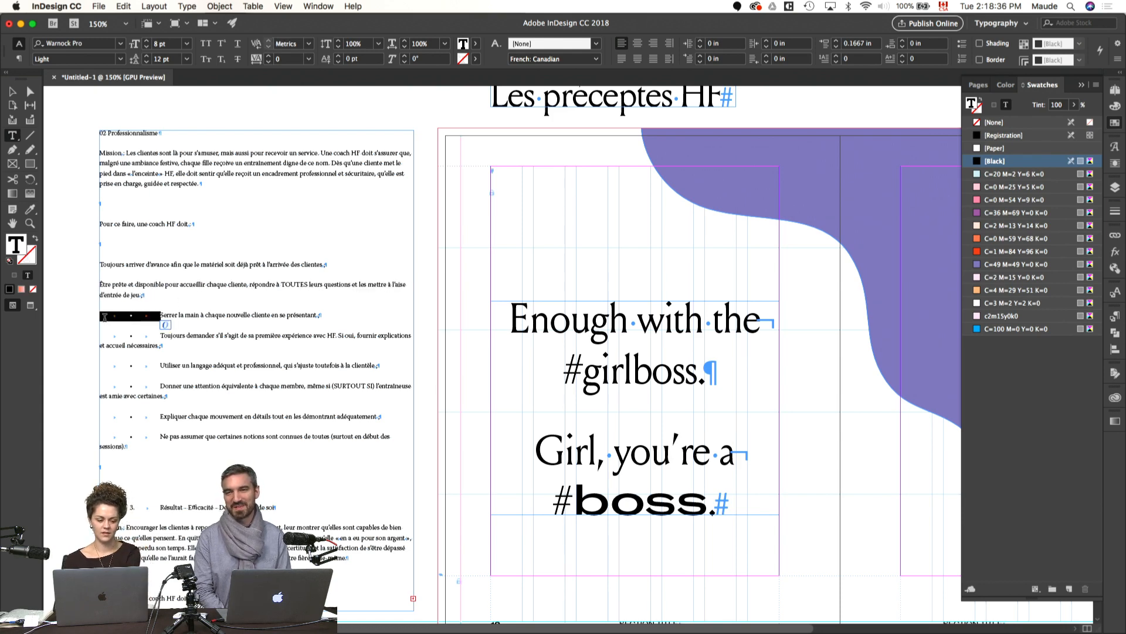
key("BackSpace")
key("BackSpace")
left_click_drag(159, 336, 100, 336)
key("BackSpace")
left_click_drag(160, 356, 129, 376)
key("BackSpace")
key("BackSpace")
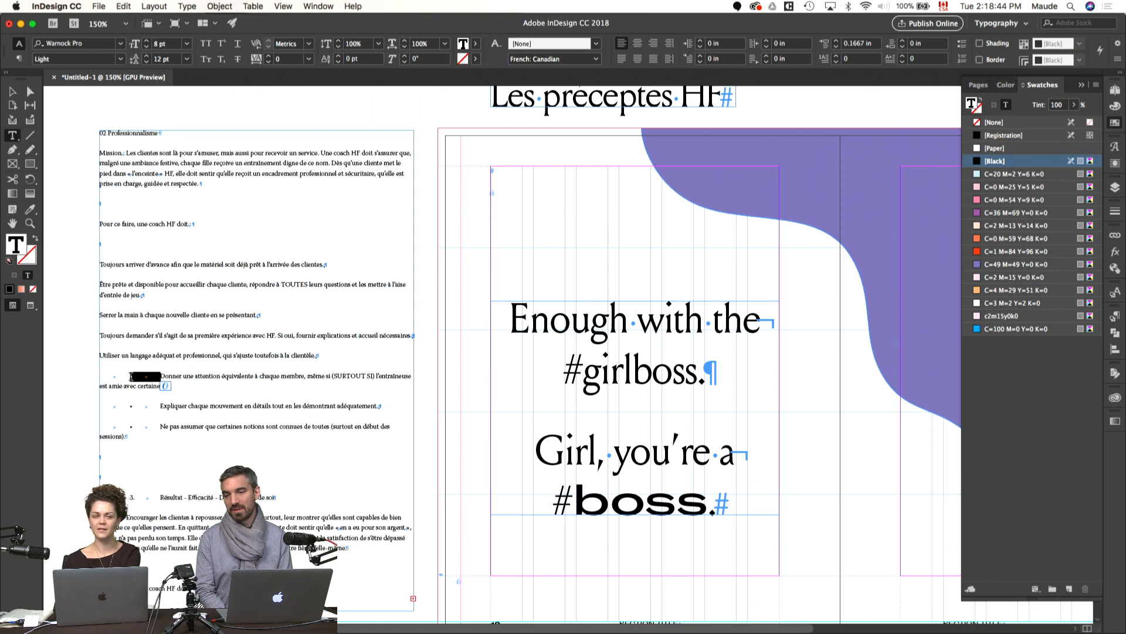
Step: Remove the bullets and tabs before the "Donner une attention", "Expliquer chaque mouvement" and "Ne pas assumer" lines
key("BackSpace")
key("BackSpace")
left_click_drag(157, 403, 130, 405)
key("BackSpace")
key("BackSpace")
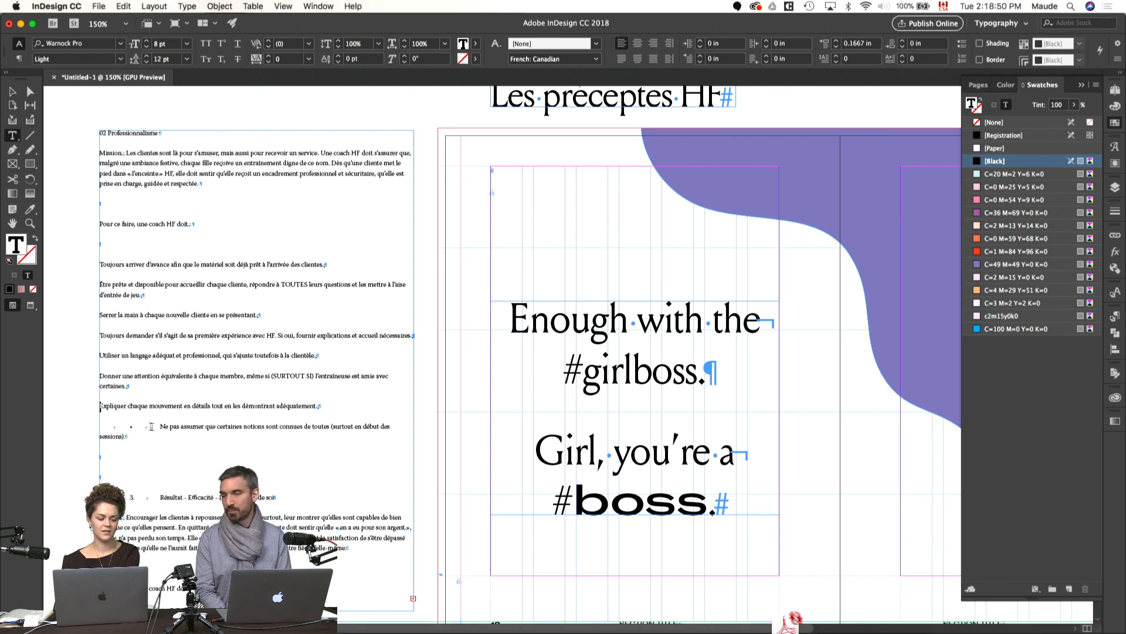
left_click_drag(160, 426, 128, 427)
key("BackSpace")
key("BackSpace")
key("BackSpace")
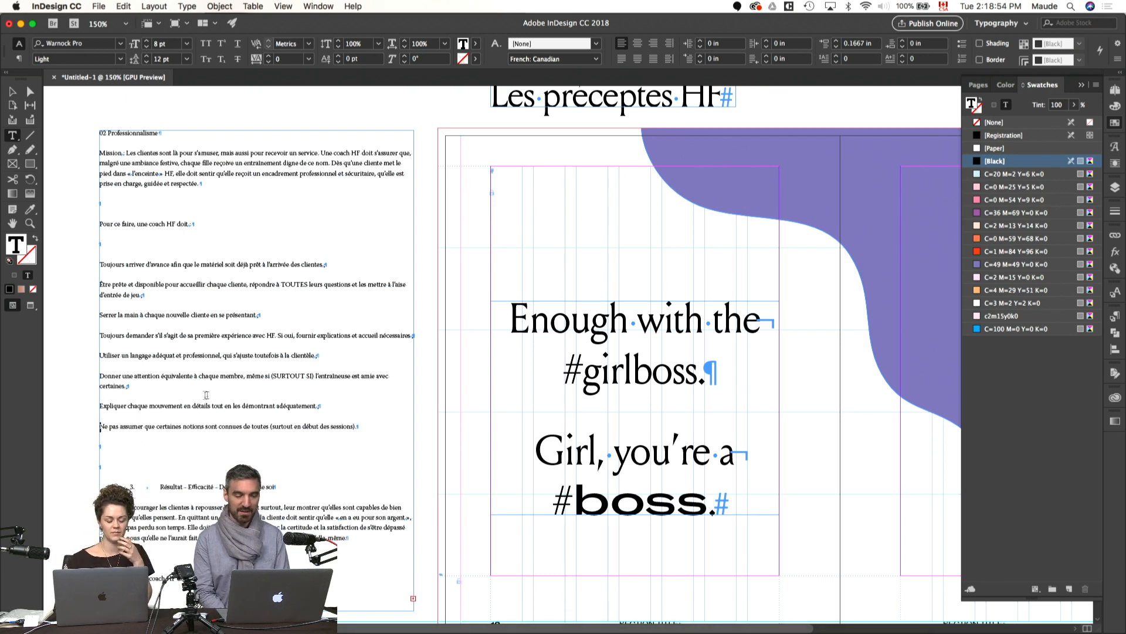
Step: Replace the tabbed list number before the "Résultat - Efficacité" heading with 03
scroll(152, 454, "down", 1)
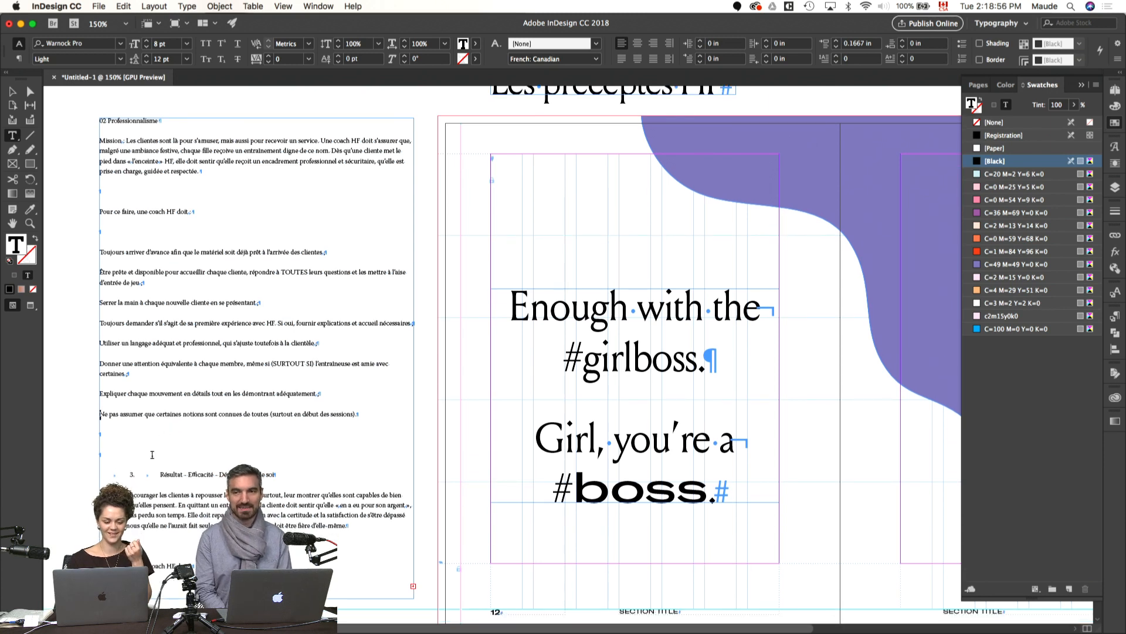
left_click_drag(160, 474, 101, 475)
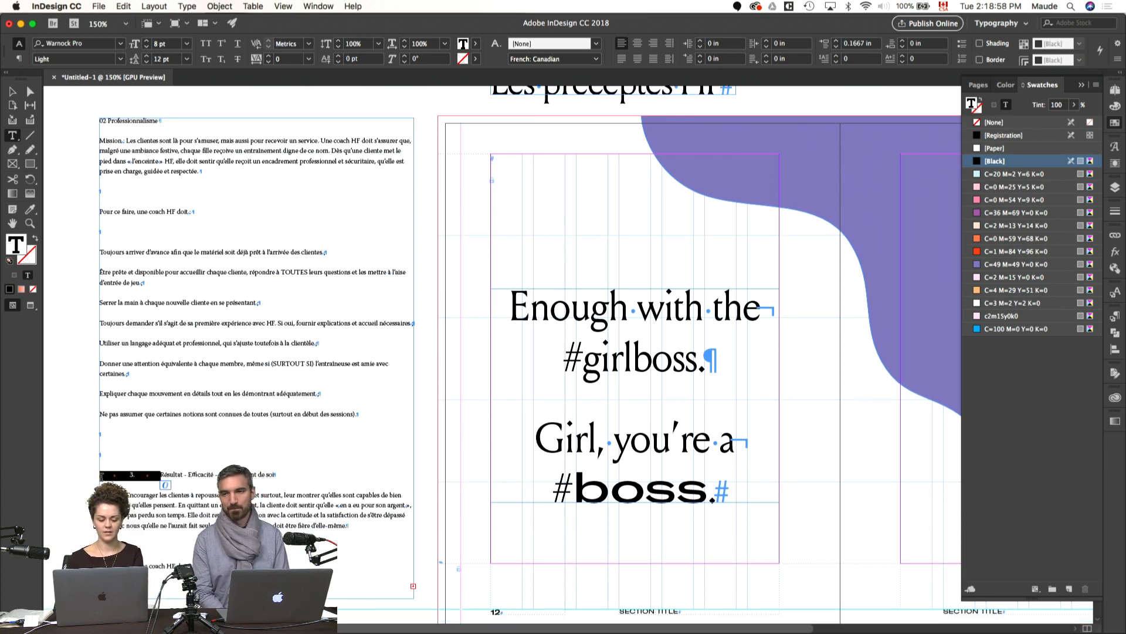
type("03")
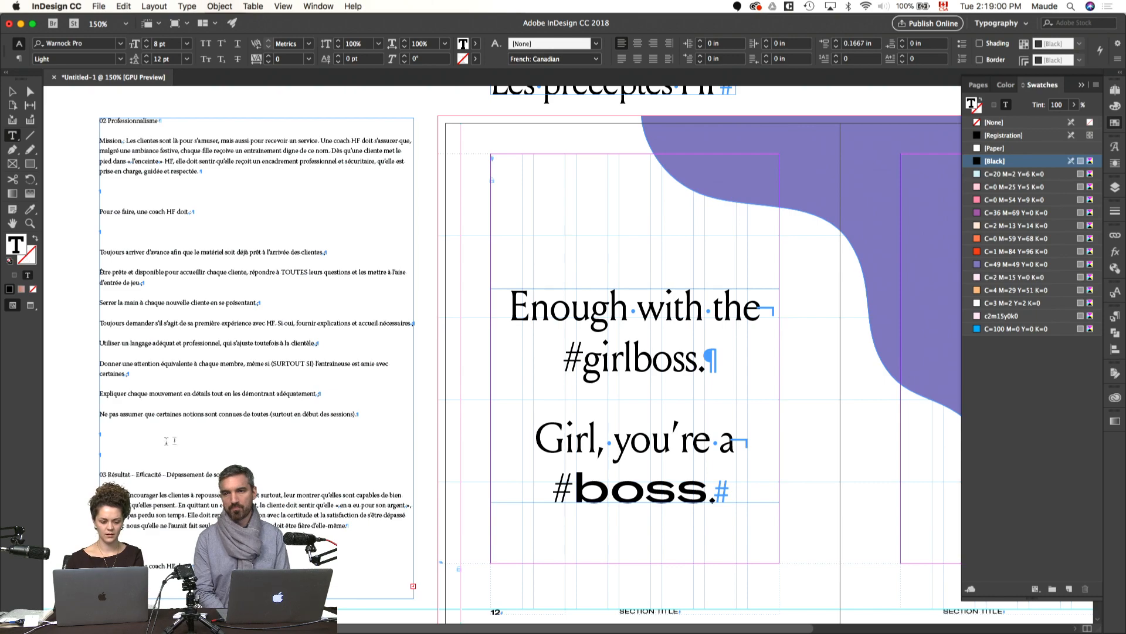
left_click(72, 445, "super")
key("super+minus")
key("super+minus")
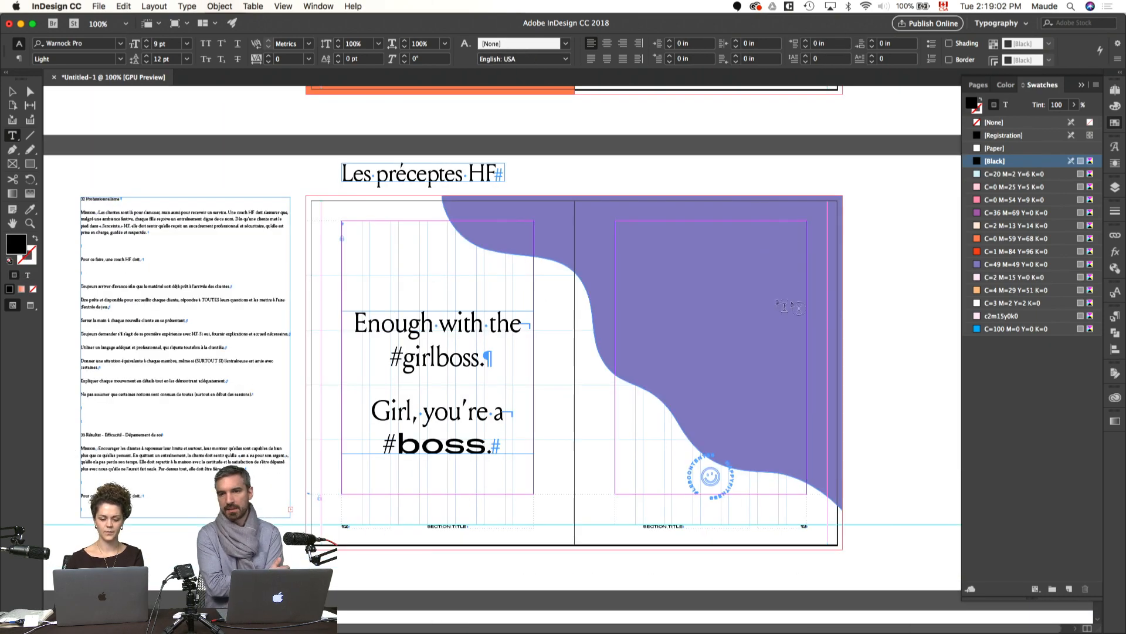
Step: Move the blank spread 16–17 to directly after spread 4–5
key("v")
scroll(860, 318, "down", 3)
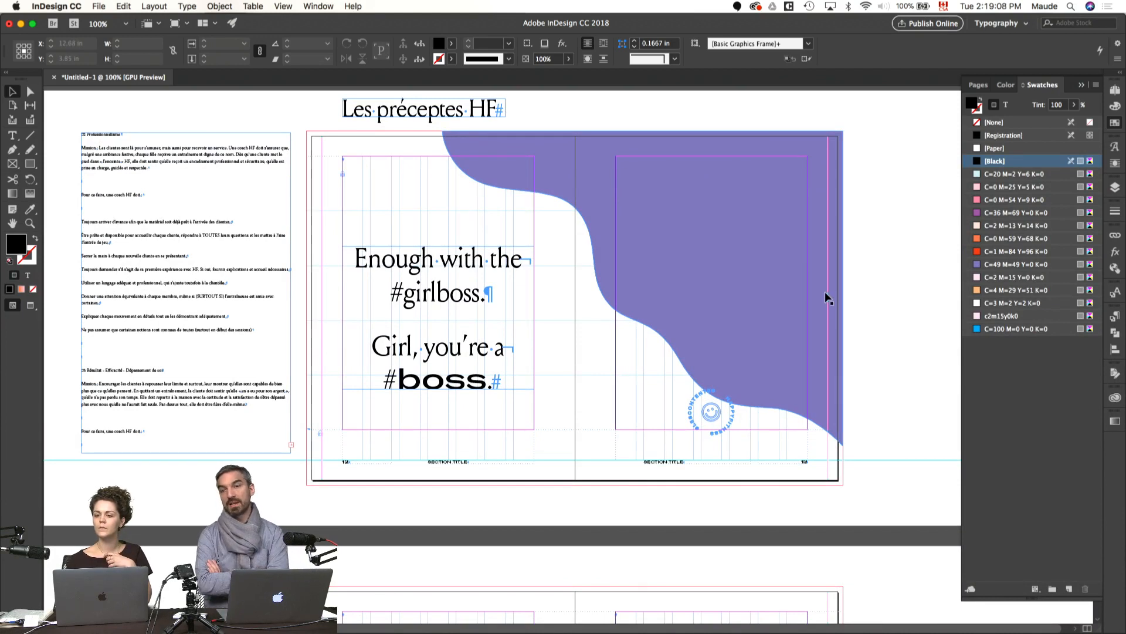
left_click_drag(228, 233, 225, 205)
scroll(243, 255, "down", 4)
scroll(243, 252, "down", 3)
scroll(244, 253, "up", 4)
scroll(333, 278, "down", 5)
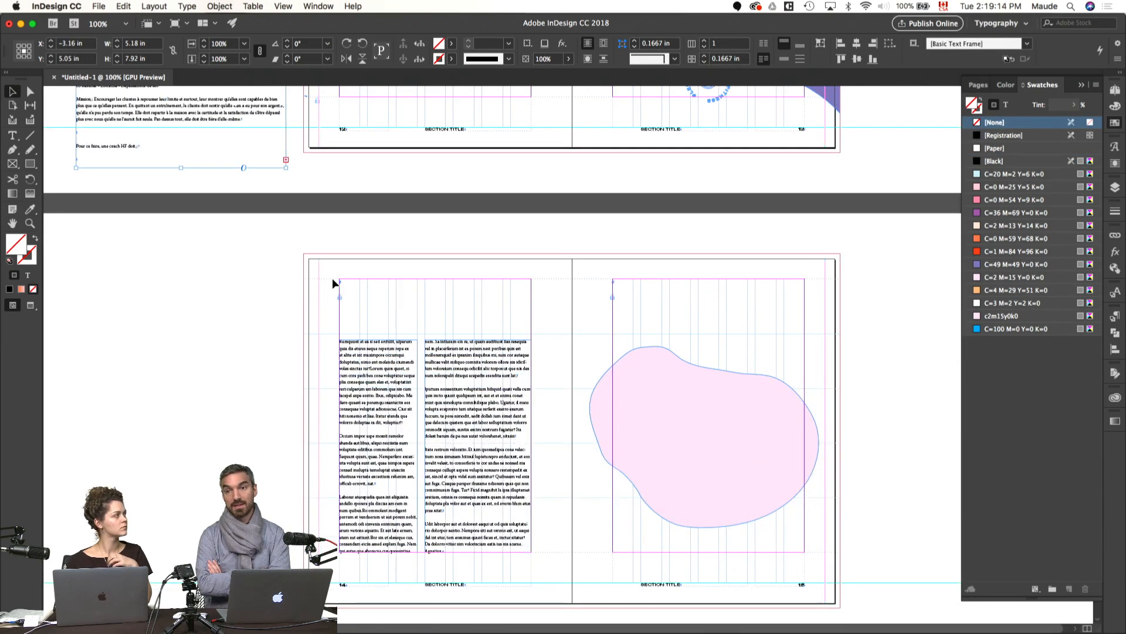
scroll(557, 289, "down", 7)
scroll(558, 289, "up", 5)
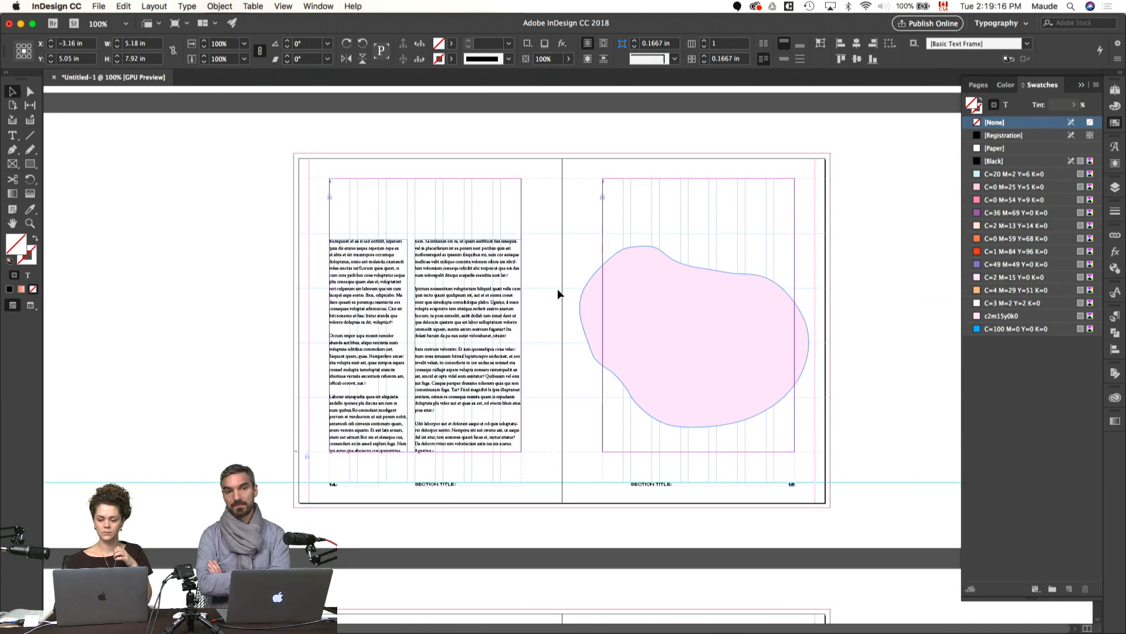
left_click(1117, 89)
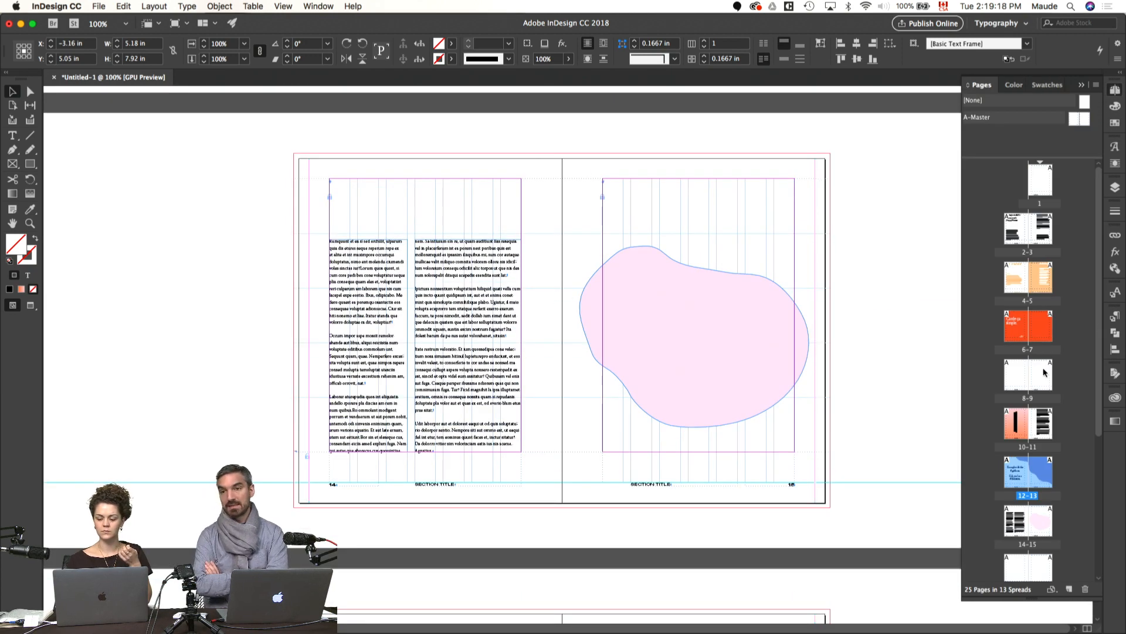
scroll(1048, 370, "down", 2)
left_click(1017, 516)
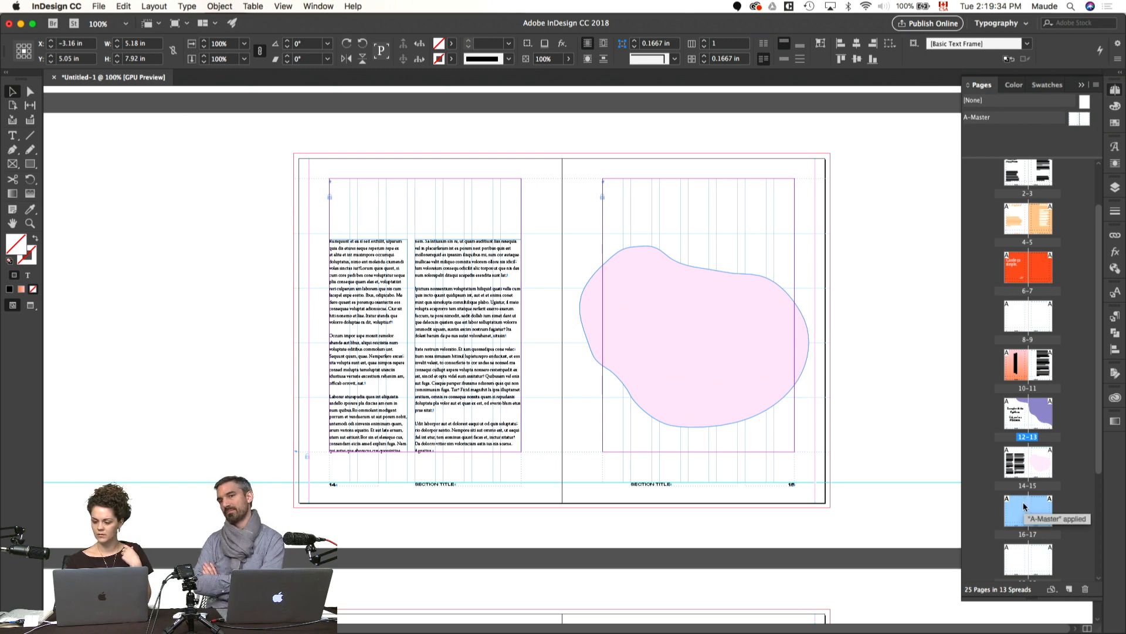
left_click_drag(1025, 506, 998, 277)
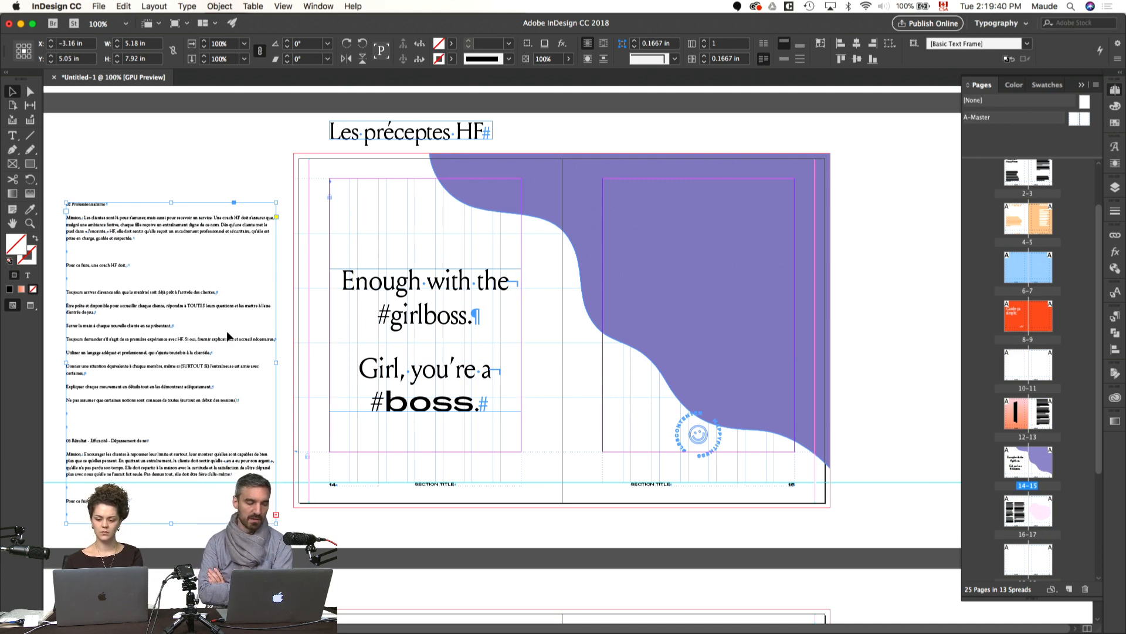
Step: Move the cleaned precepts text frame onto the pasteboard beside the blank spread 6–7, and preview the 01 Plaisir spread
key("Delete")
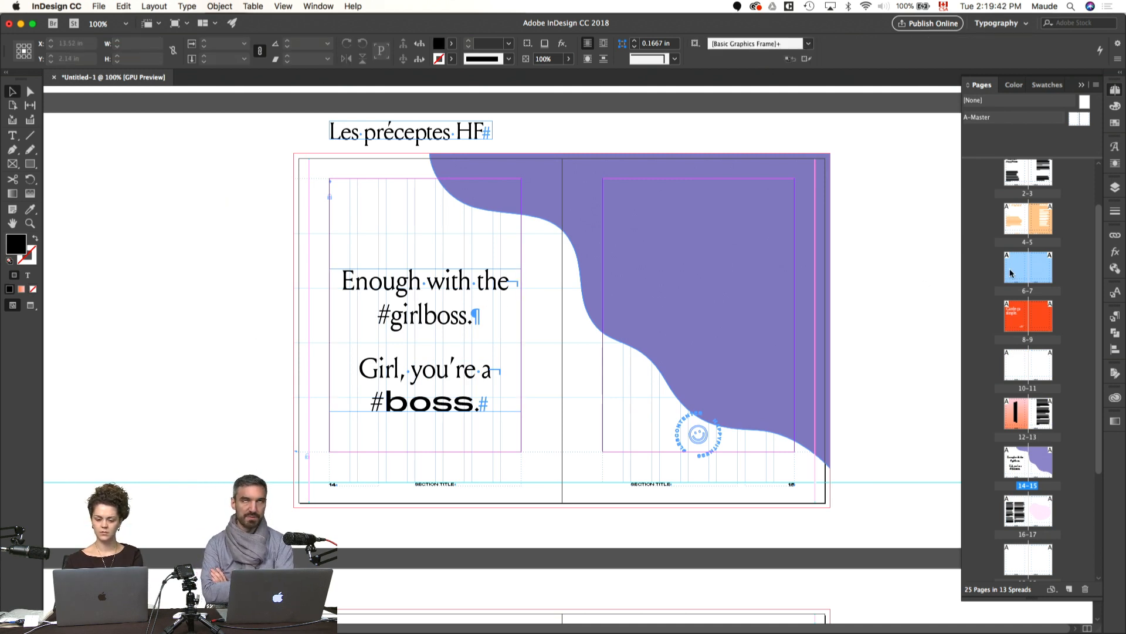
double_click(1011, 274)
key("cmd+v")
left_click_drag(455, 289, 179, 279)
scroll(383, 316, "up", 5)
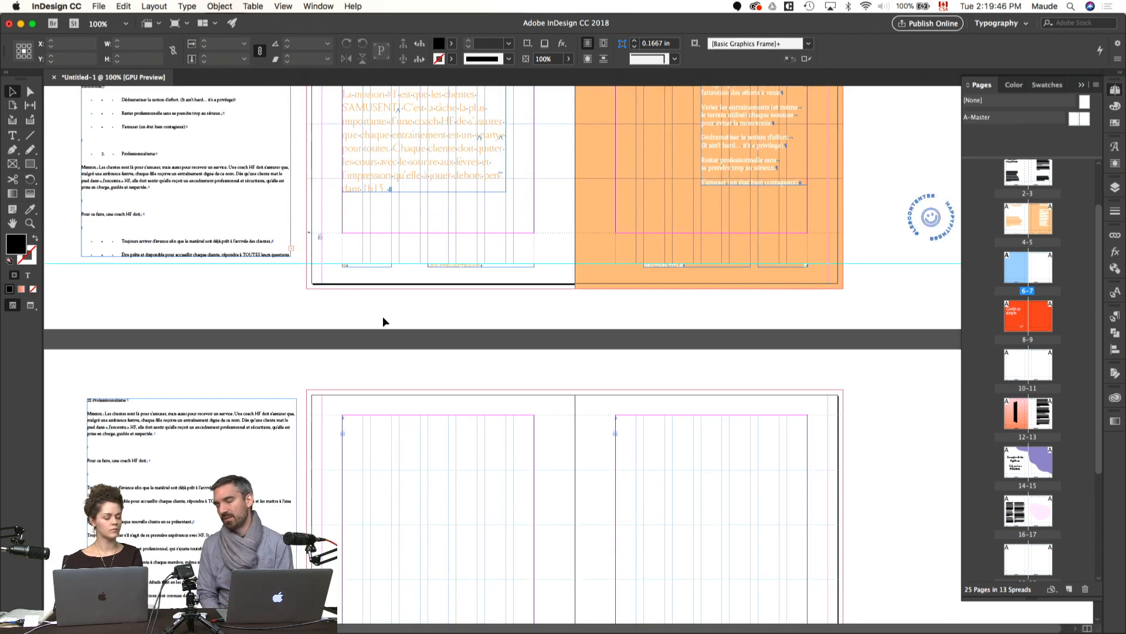
scroll(383, 321, "up", 5)
key("w")
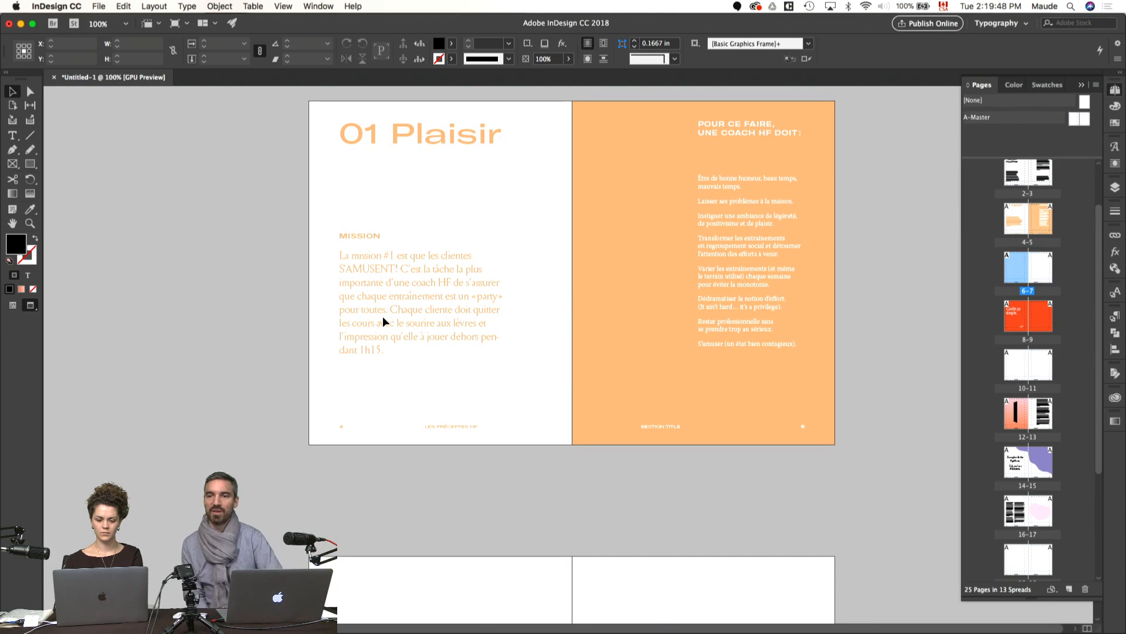
left_click(534, 205)
left_click_drag(322, 112, 817, 431)
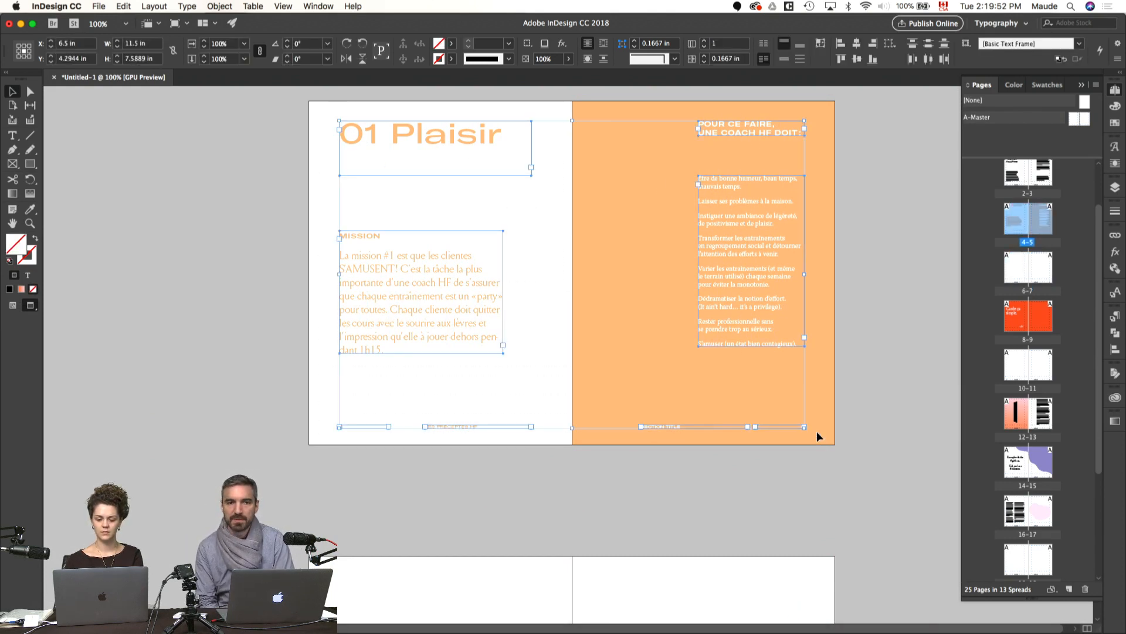
scroll(808, 420, "down", 2)
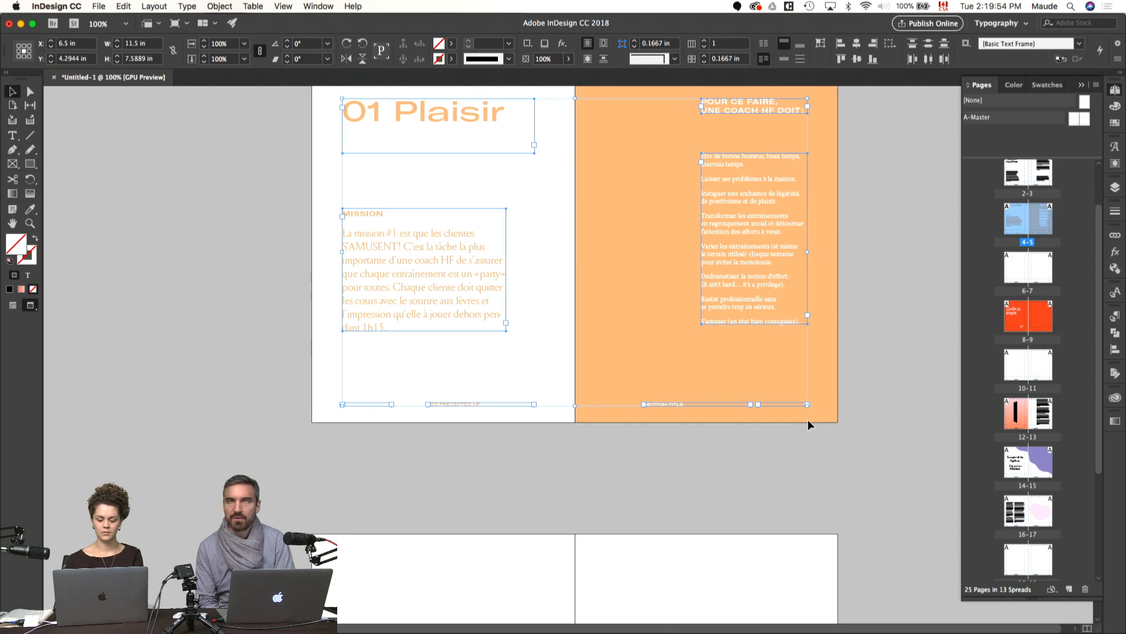
left_click(808, 420)
key("super+0")
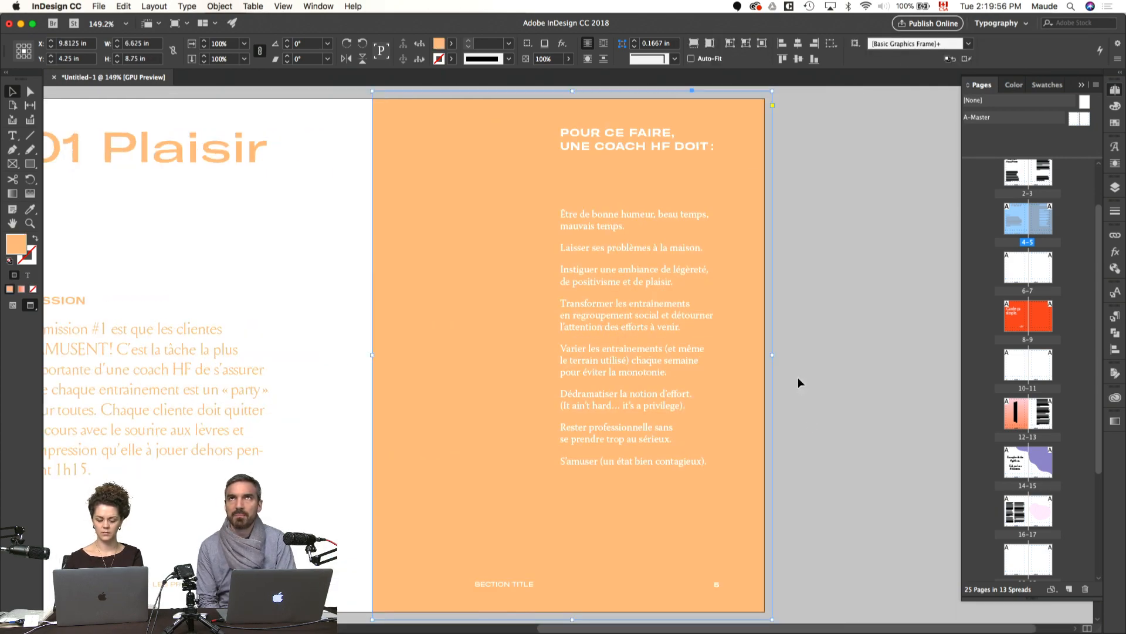
left_click(798, 378)
Step: Copy all content of the 01 Plaisir spread, including the orange page background
key("super+minus")
key("w")
left_click_drag(748, 350, 839, 336)
left_click_drag(868, 123, 229, 558)
scroll(309, 427, "down", 15)
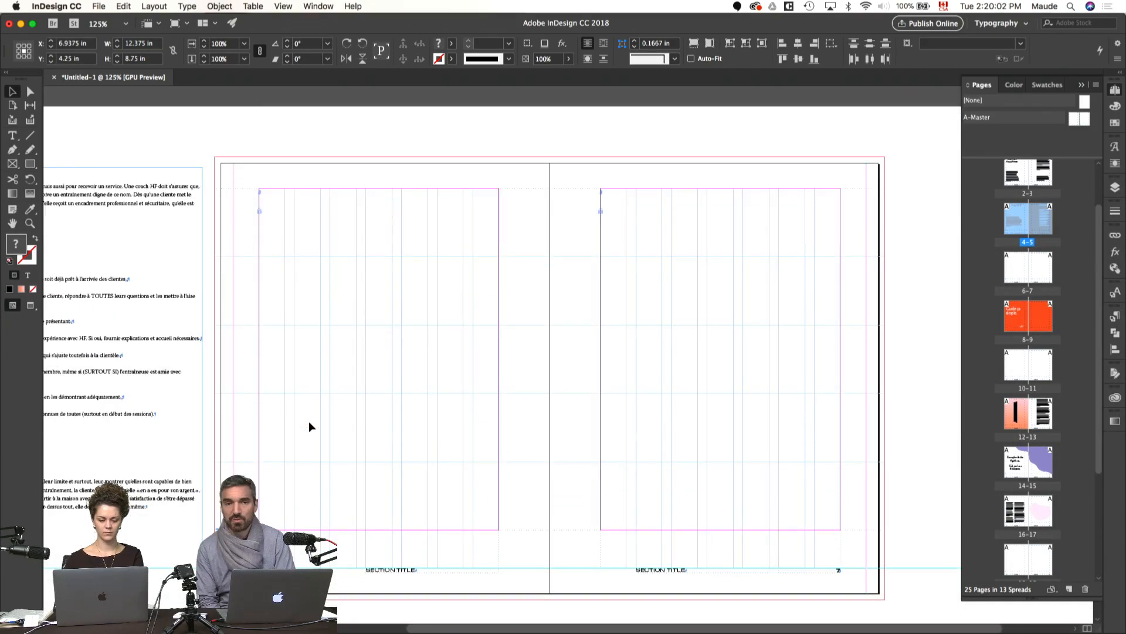
Step: Delete the placeholder footers and page numbers on spread 6–7 and paste the copied 01 Plaisir layout in place
left_click(310, 427)
left_click(365, 574)
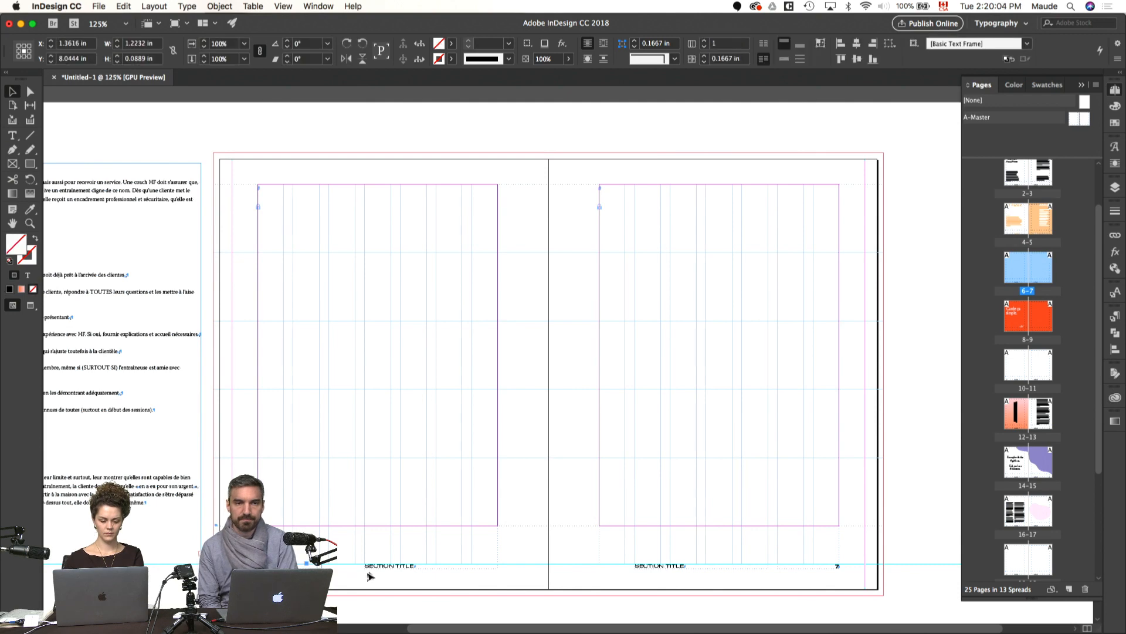
left_click(690, 565, "shift")
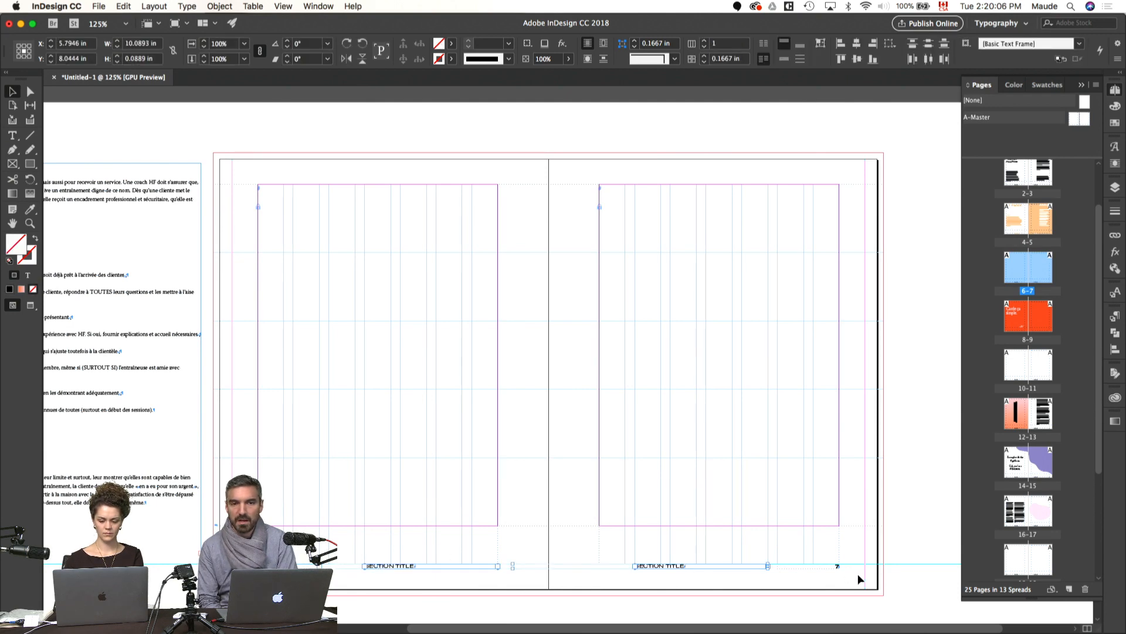
left_click(834, 566, "shift")
key("Delete")
key("alt+shift+super+v")
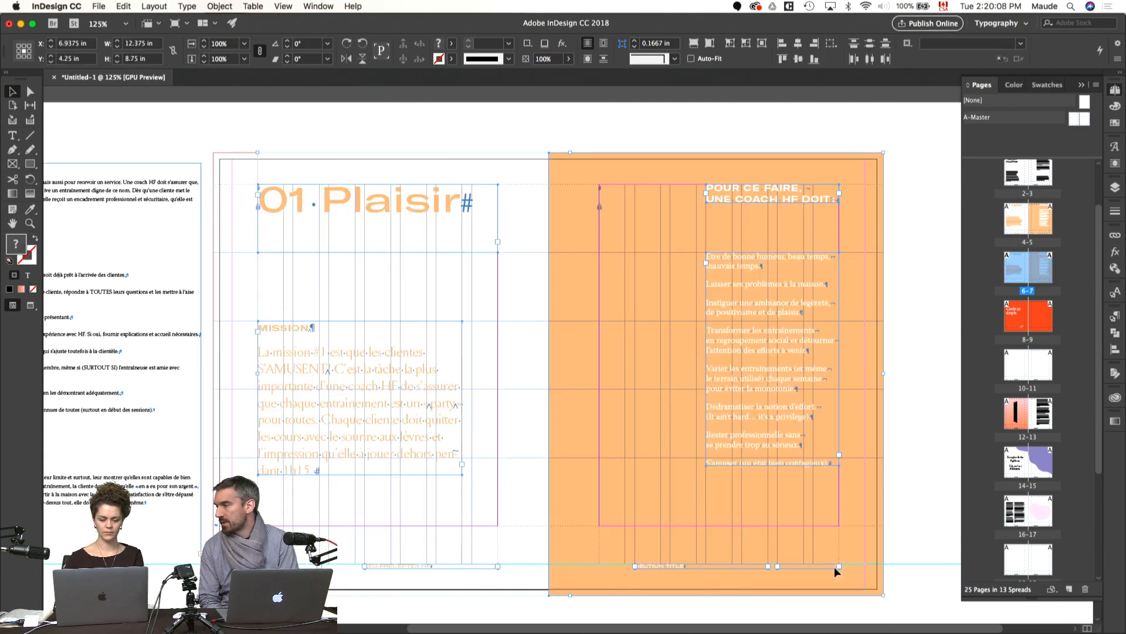
Step: Change the number in the pasted title on spread 6–7 from 01 to 02
left_click(922, 413)
key("w")
left_click_drag(557, 436, 685, 443)
key("w")
double_click(437, 206)
left_click_drag(435, 205, 423, 204)
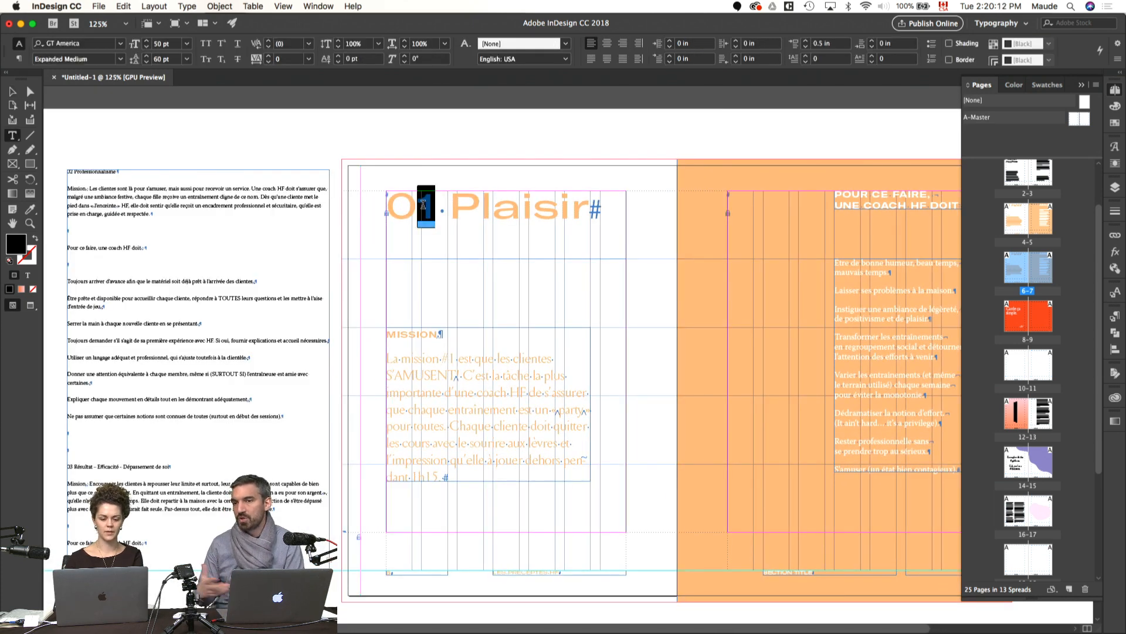
type("2")
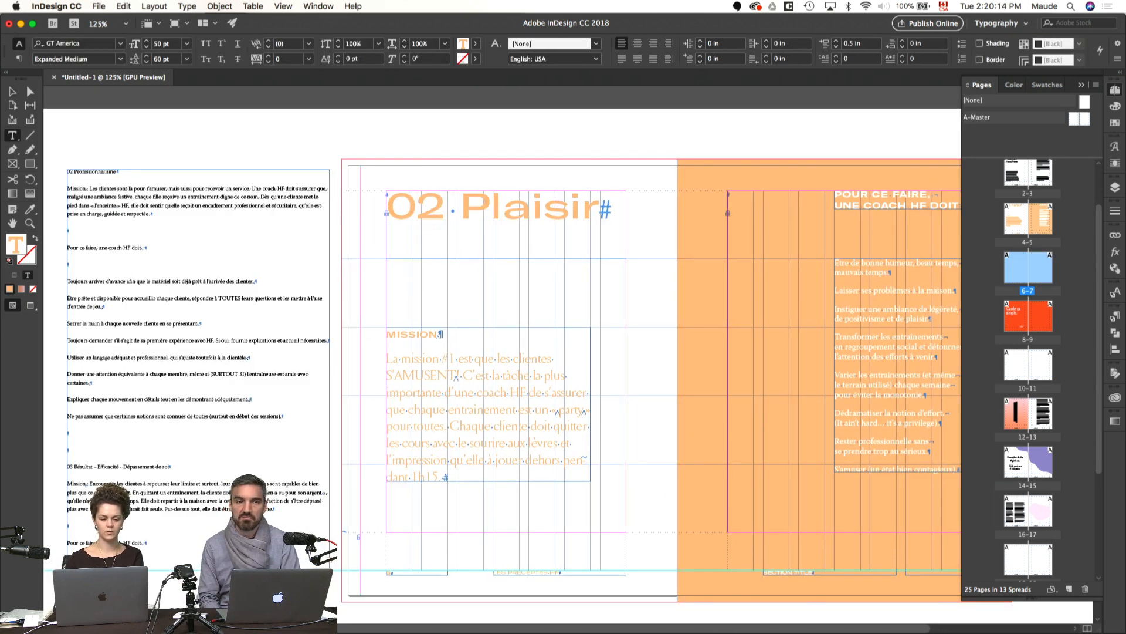
Step: Insert a forced line break after 02 in the page 6 title so Plaisir starts a second line, and preview the spread
double_click(443, 208)
left_click_drag(443, 208, 466, 231)
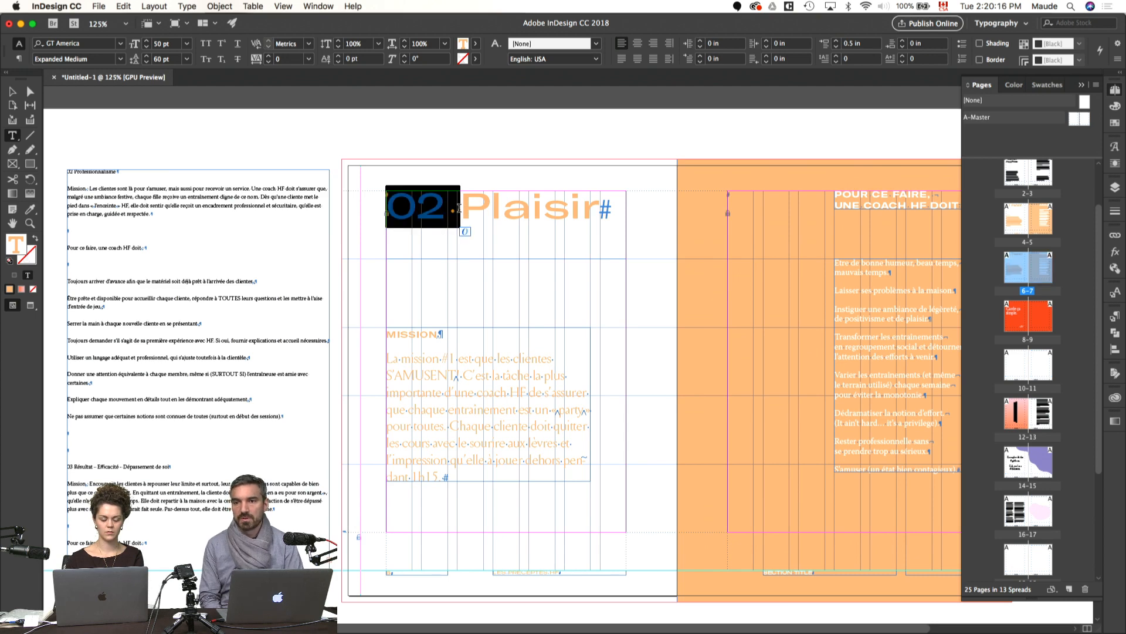
key("Right")
key("shift+Return")
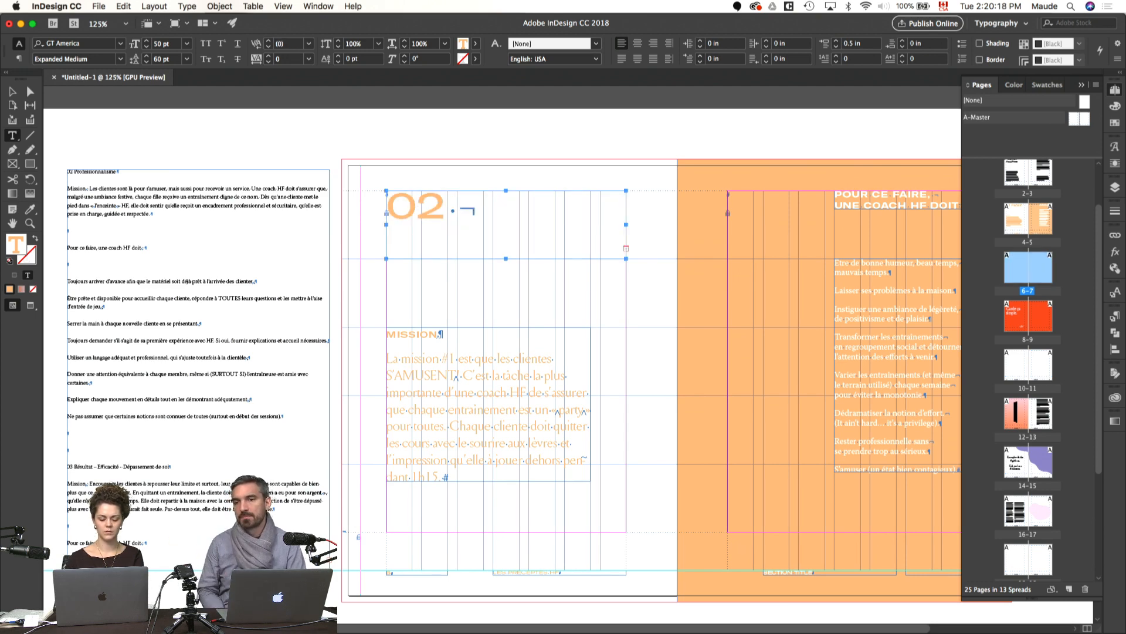
key("super+shift+a")
key("v")
key("w")
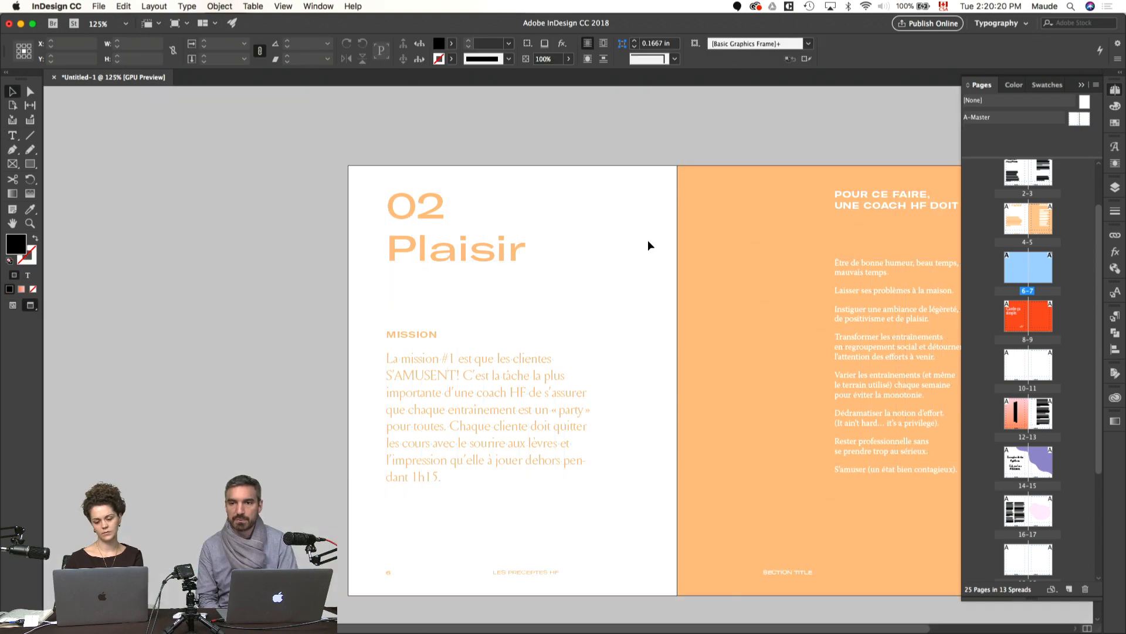
Step: Insert the same forced line break after 01 in the title of the 01 Plaisir spread
scroll(649, 244, "up", 8)
scroll(648, 245, "up", 3)
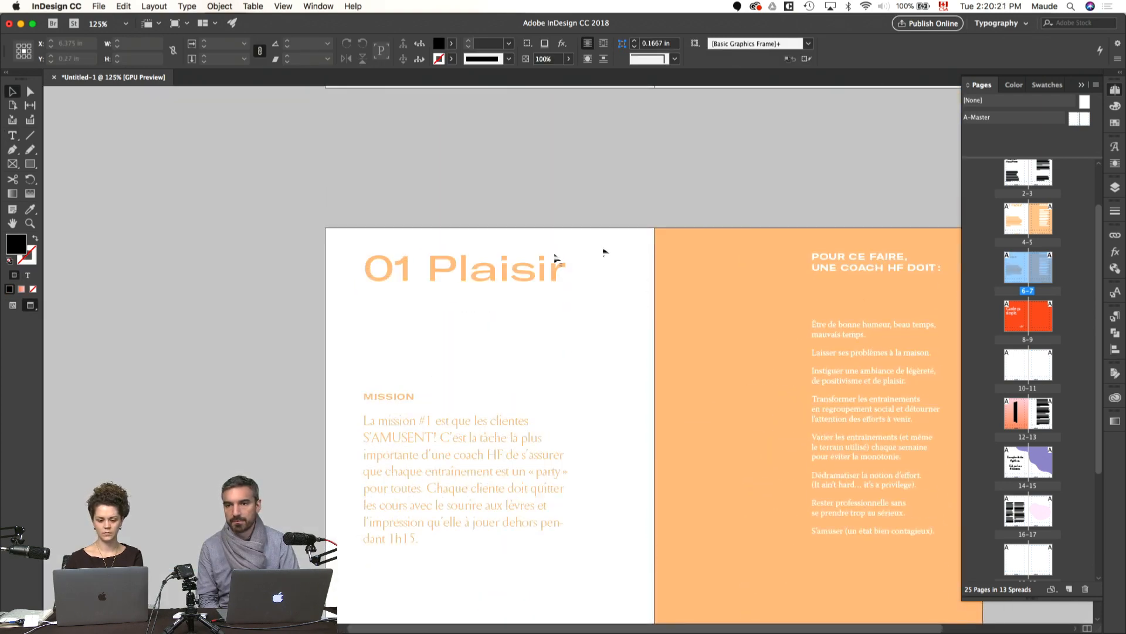
double_click(432, 269)
key("shift+Return")
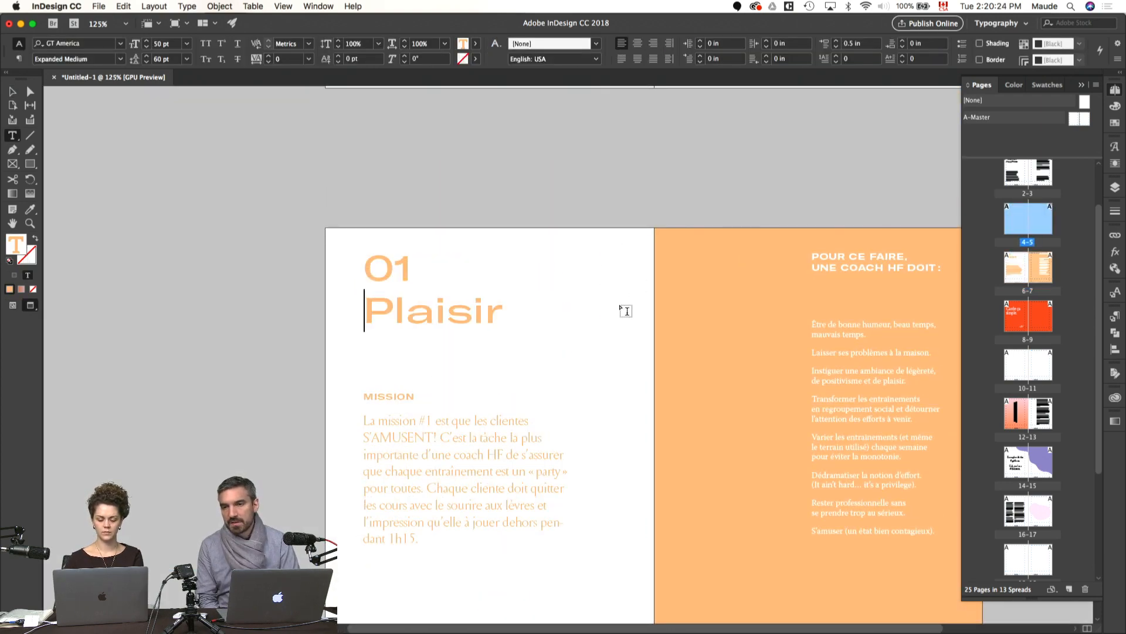
left_click(618, 307)
scroll(623, 311, "down", 2)
scroll(626, 310, "down", 1)
key("v")
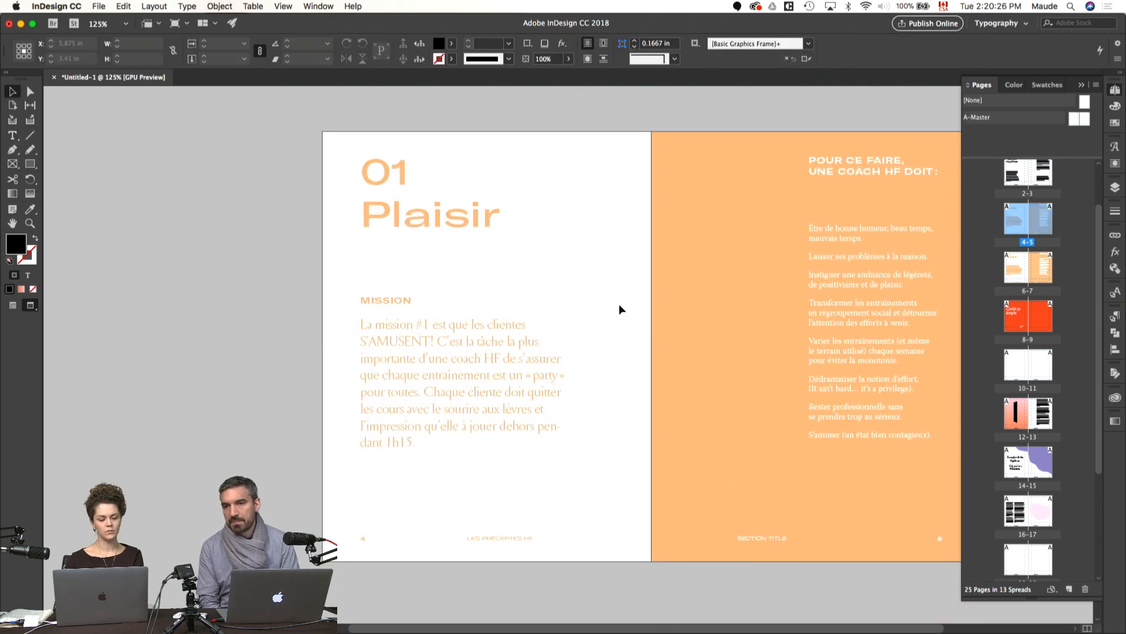
Step: Examine the 01 Plaisir spread and the spread on pages 2–3 to compare their typography and layout
left_click(365, 297)
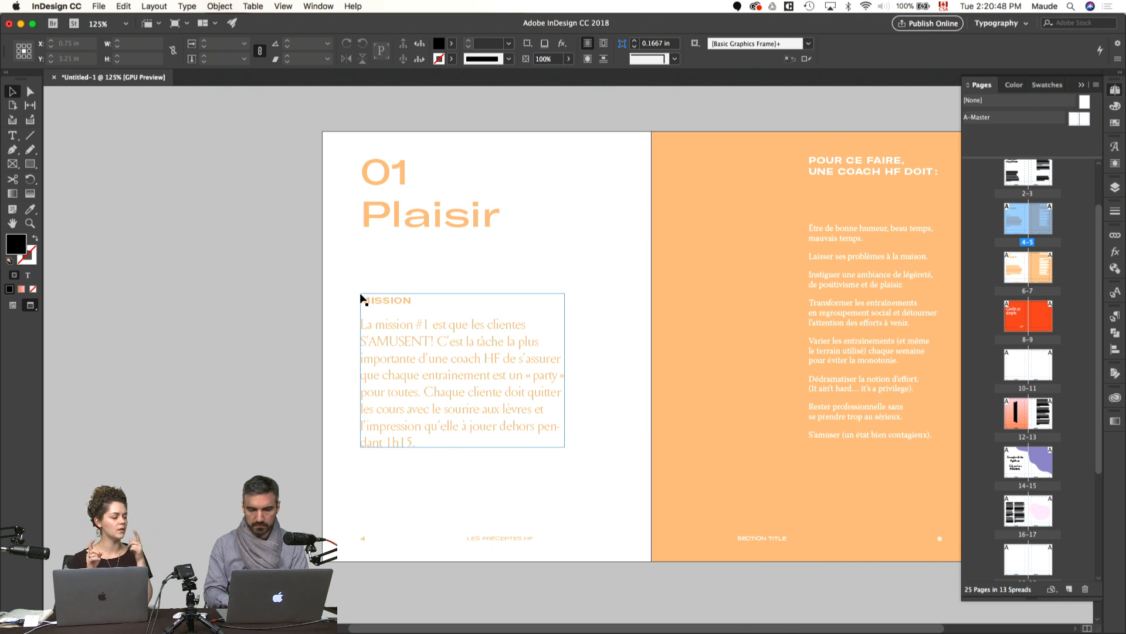
left_click(582, 338)
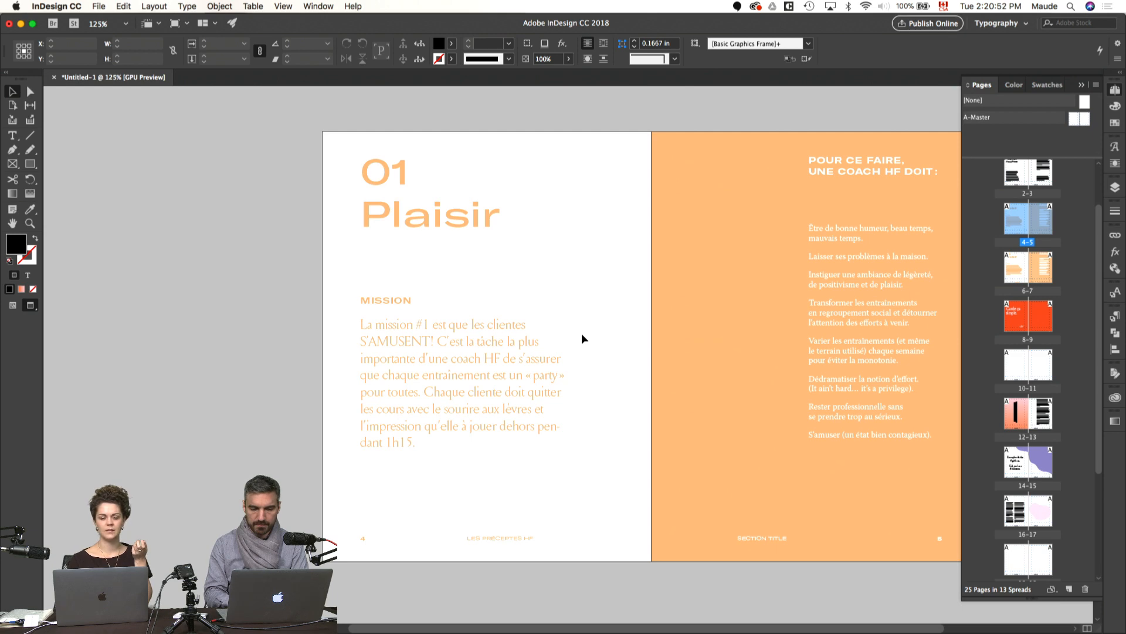
scroll(582, 334, "down", 3)
scroll(582, 335, "right", 2)
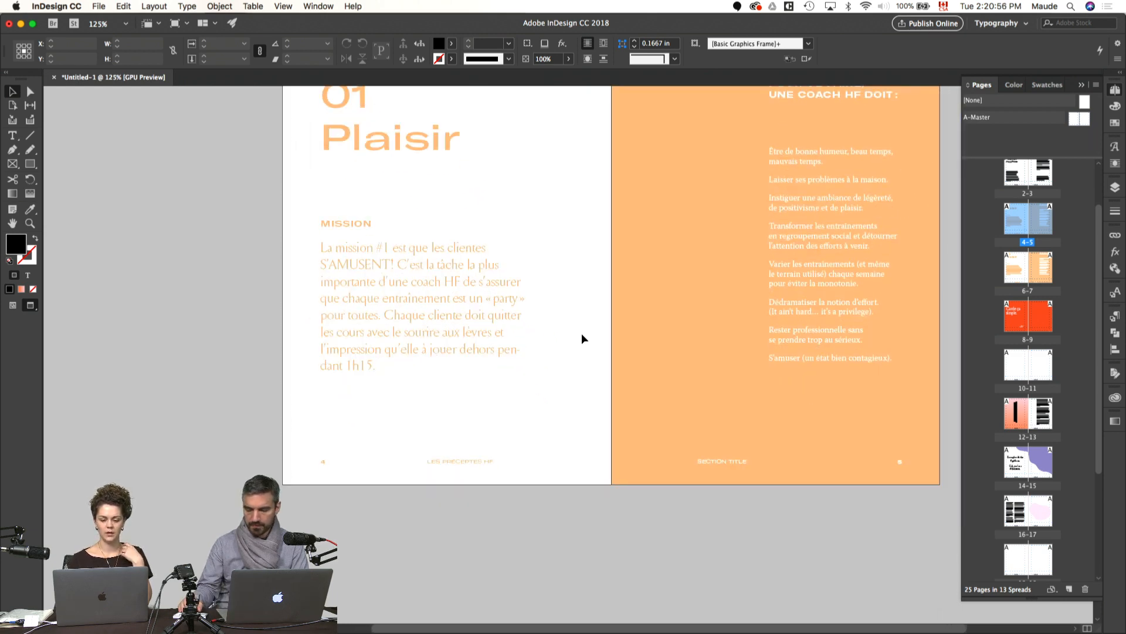
scroll(582, 334, "up", 1)
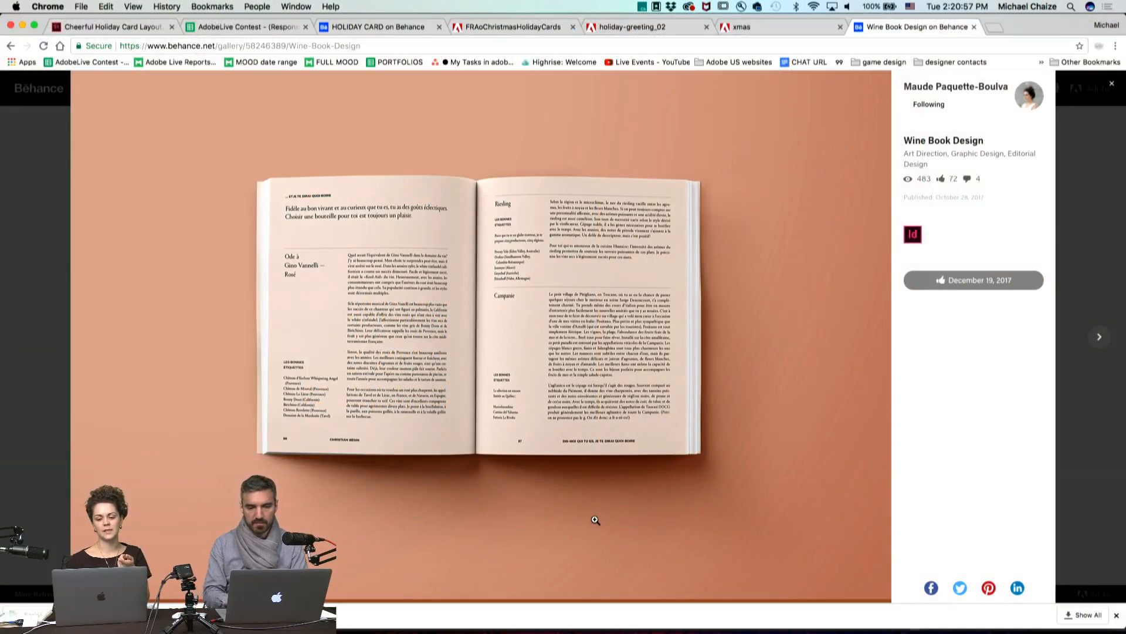
scroll(595, 520, "down", 10)
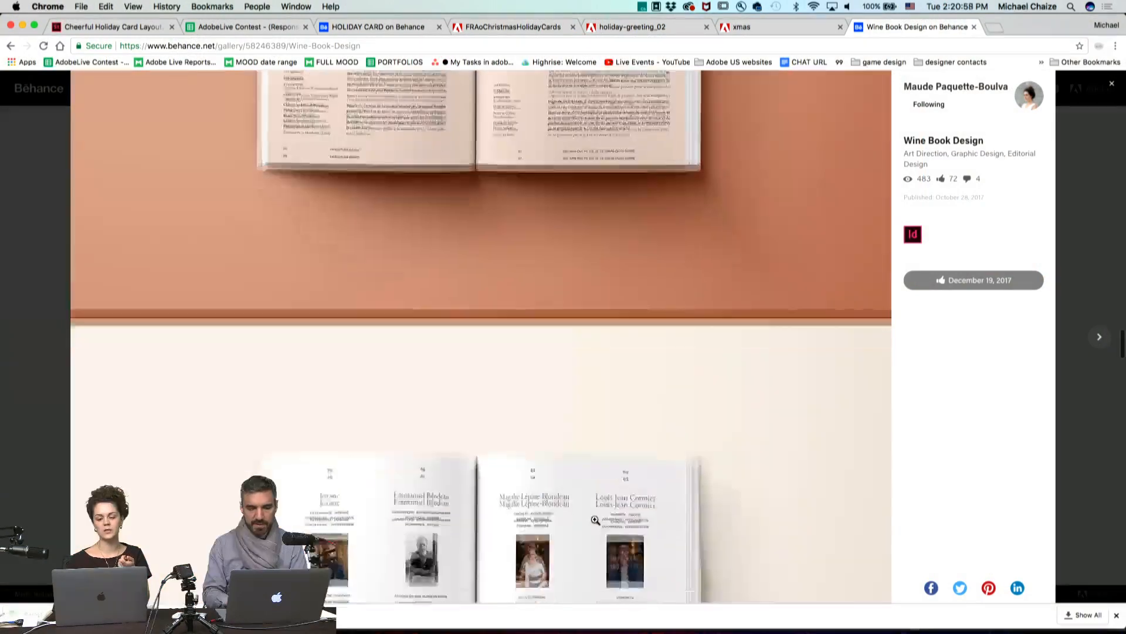
scroll(596, 520, "up", 2)
scroll(596, 520, "up", 5)
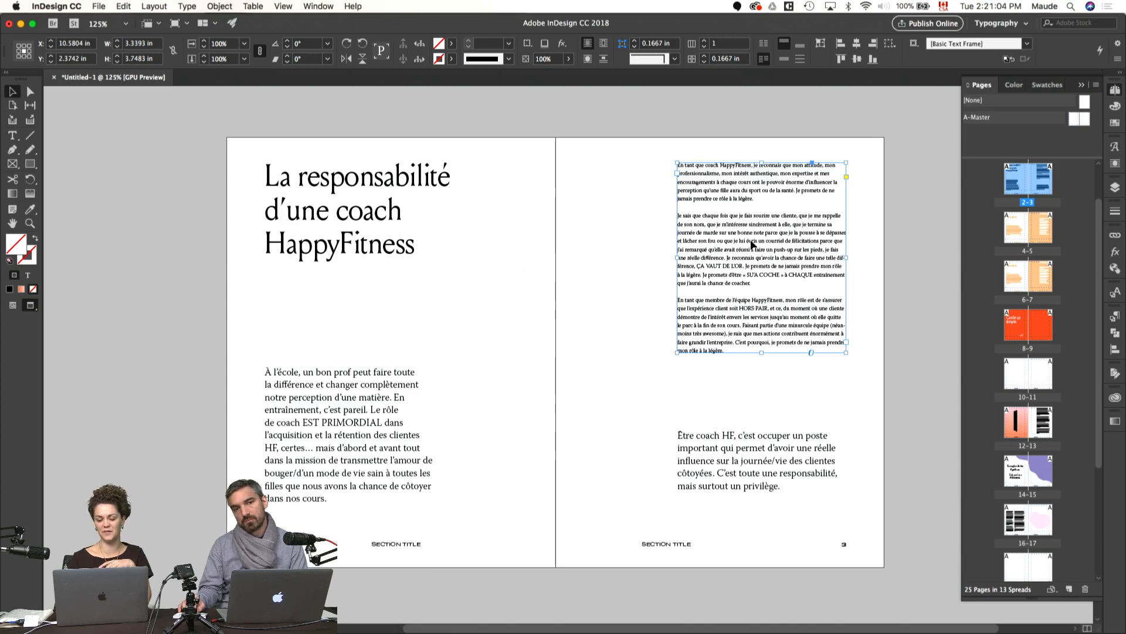
scroll(580, 263, "down", 3)
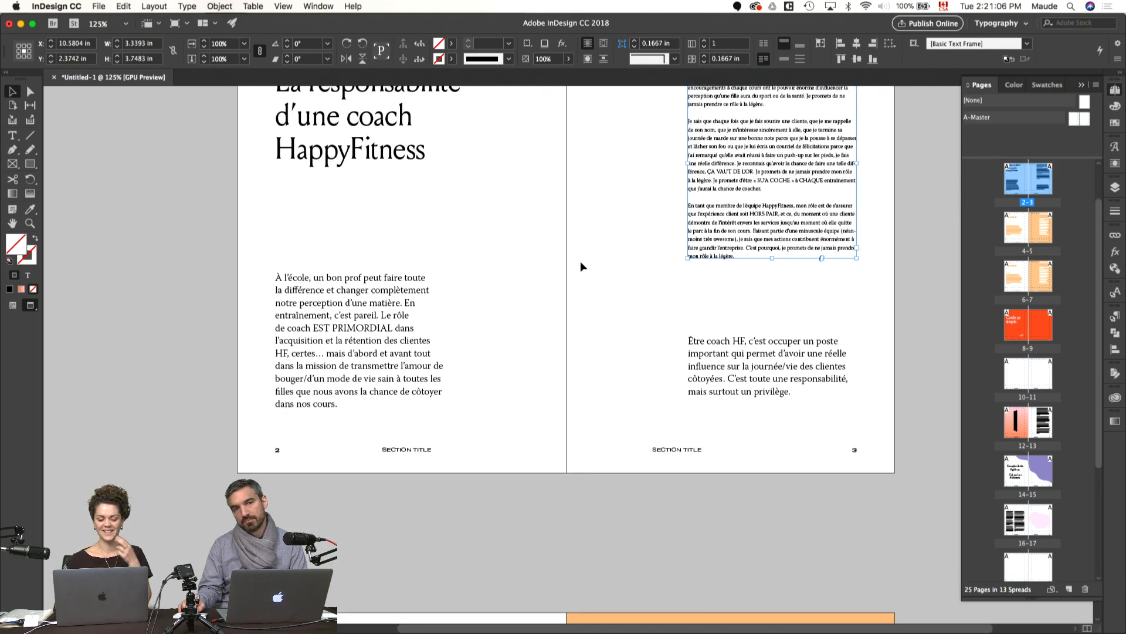
scroll(580, 261, "down", 15)
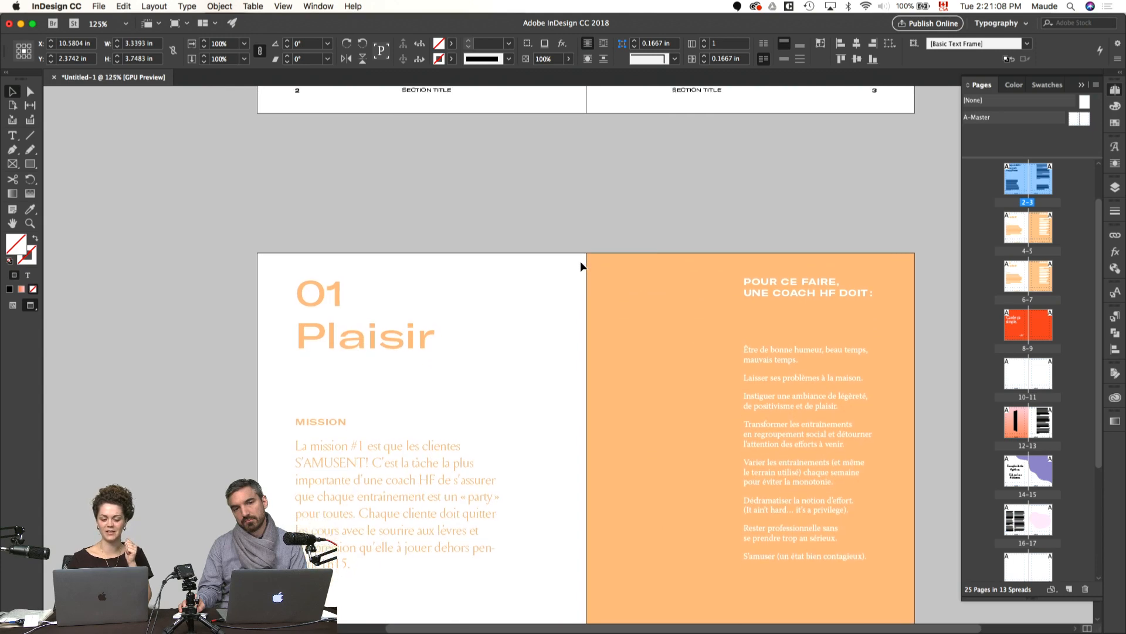
scroll(580, 262, "down", 2)
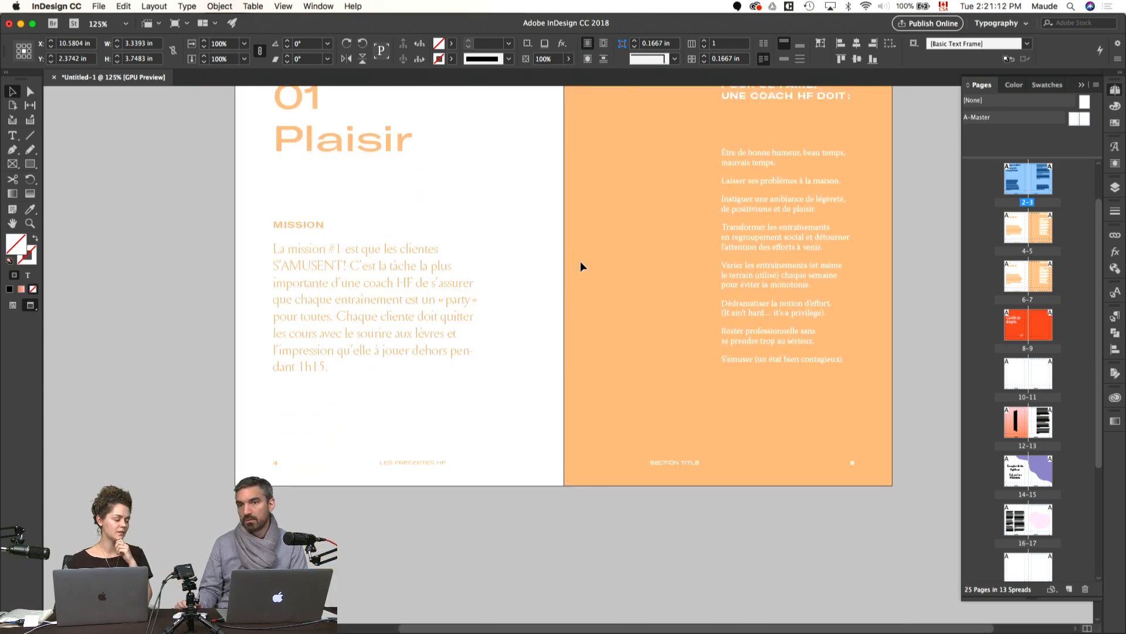
scroll(580, 262, "up", 2)
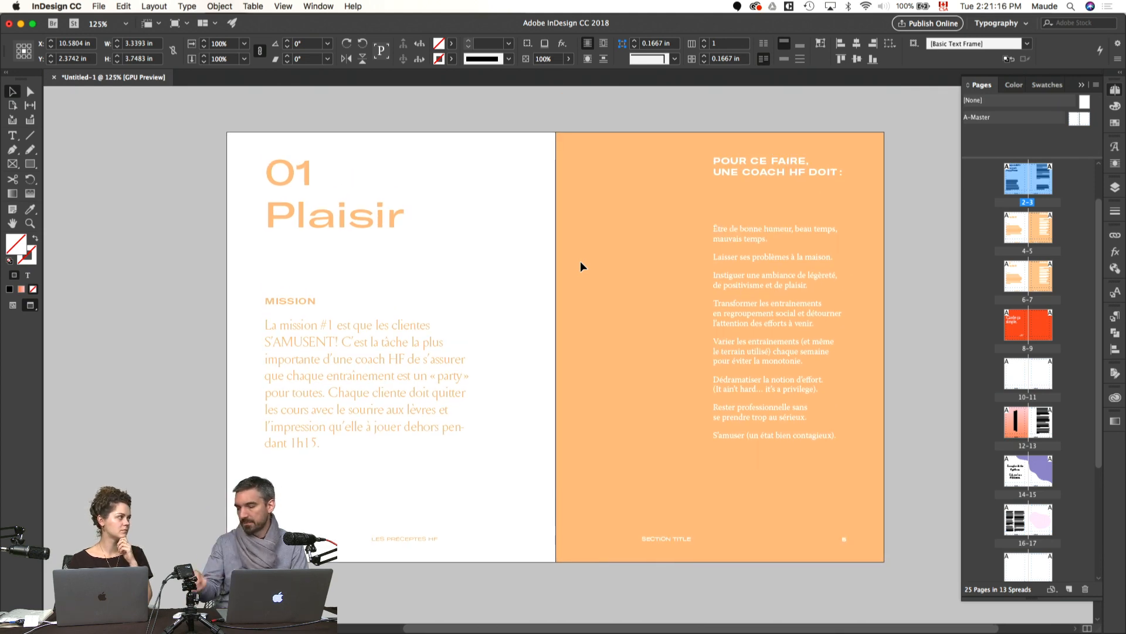
scroll(579, 262, "down", 5)
left_click_drag(580, 261, 610, 234)
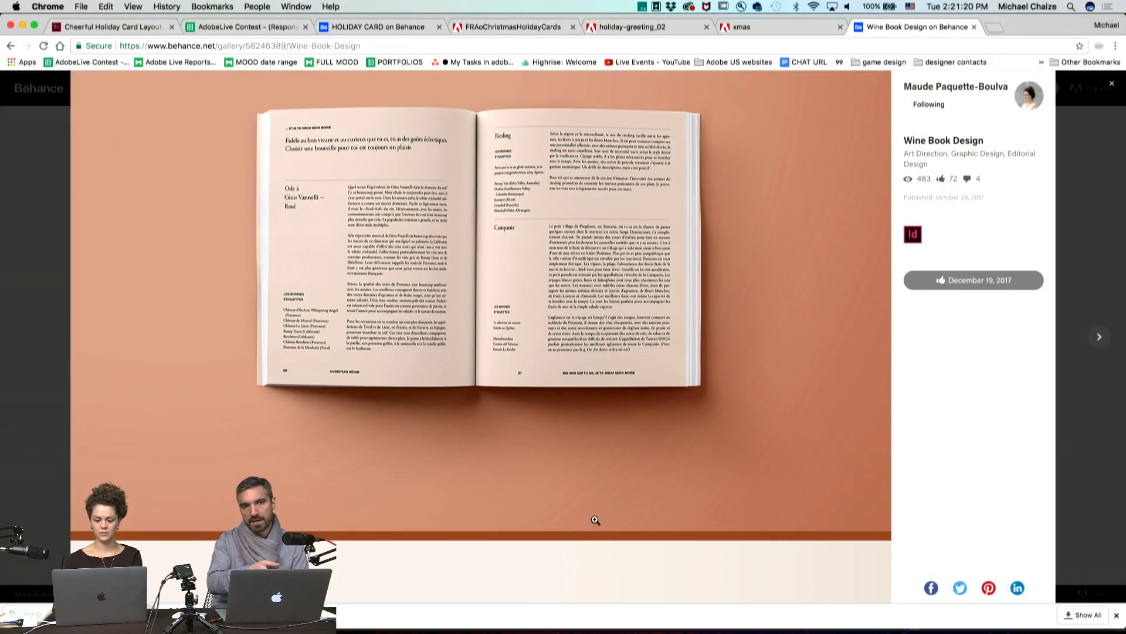
Step: Look through the book spreads and cover close-up in the Wine Book Design project on Behance
scroll(596, 520, "up", 1)
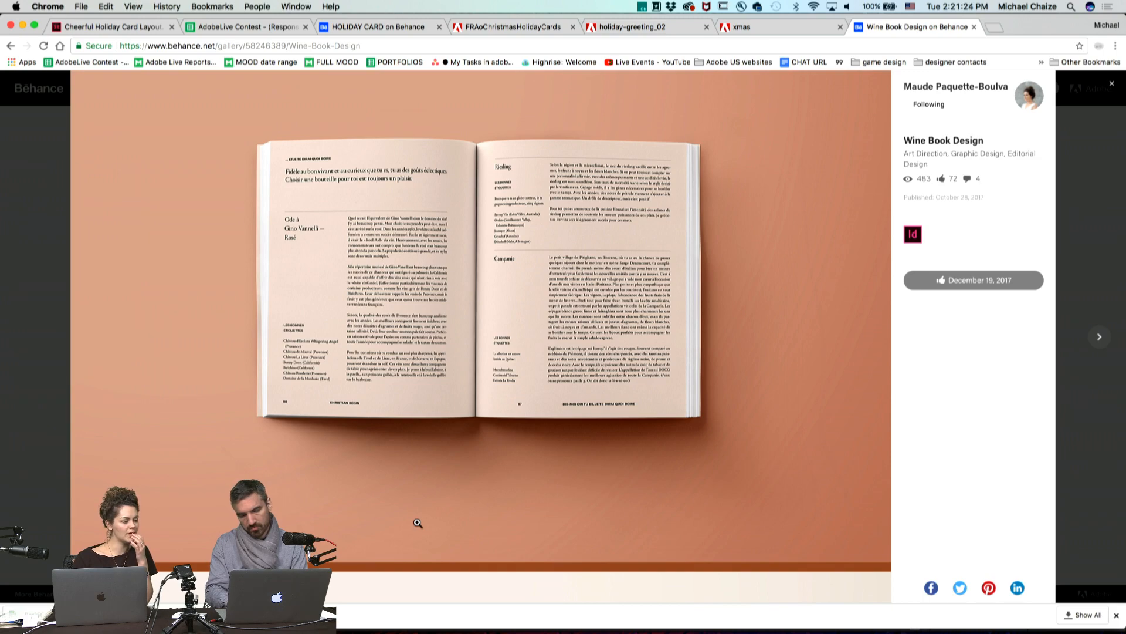
scroll(417, 523, "down", 8)
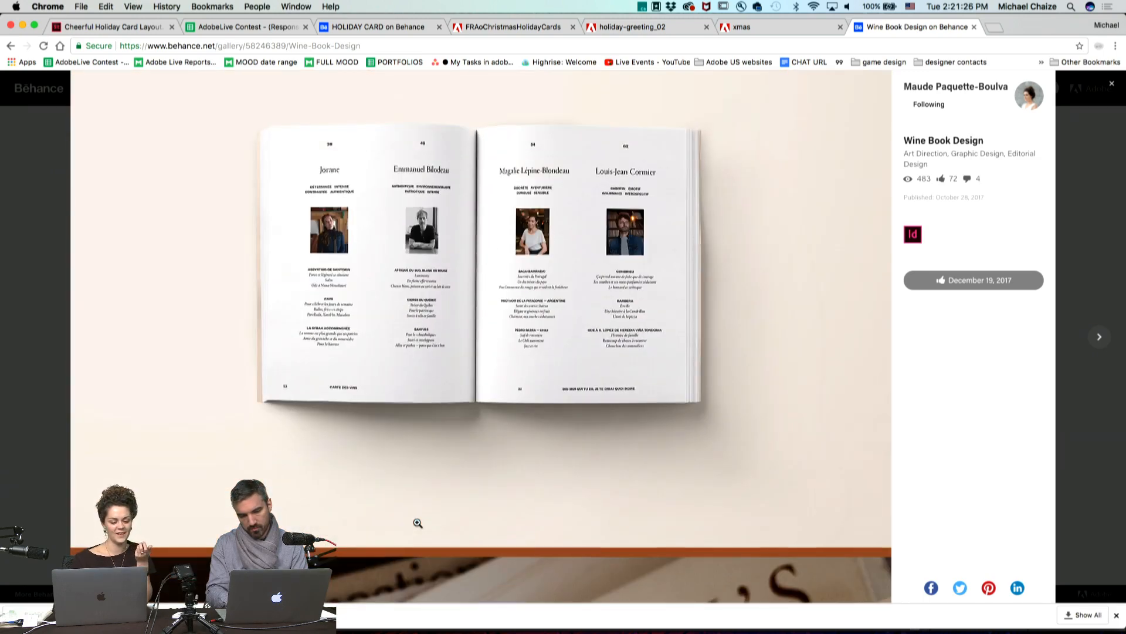
scroll(418, 523, "down", 10)
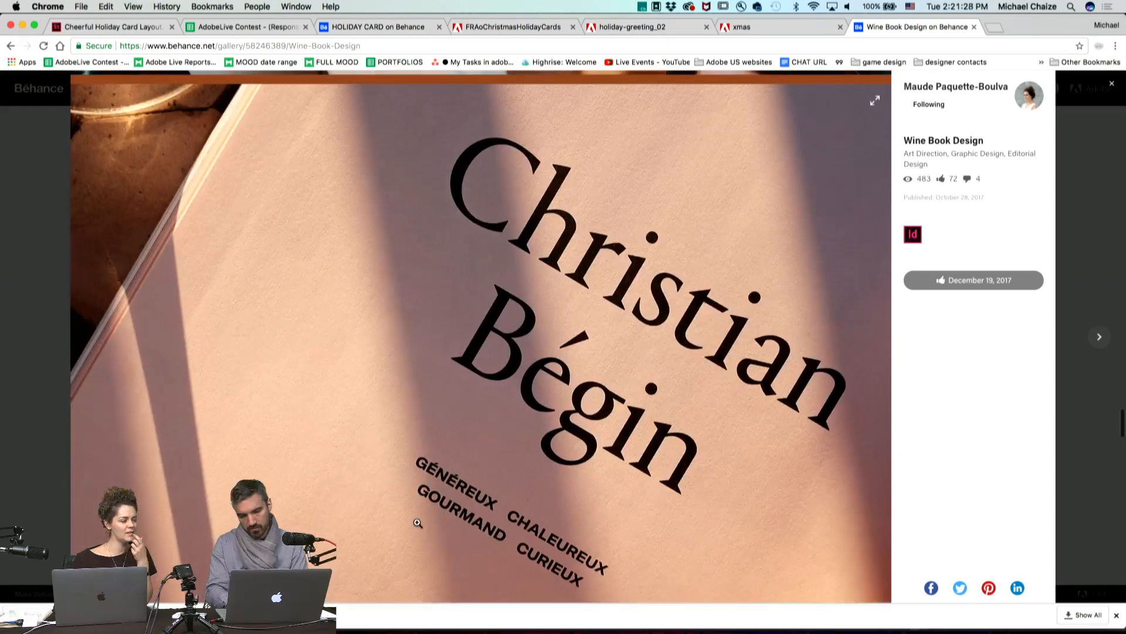
scroll(418, 523, "down", 10)
scroll(418, 522, "down", 5)
scroll(418, 522, "down", 7)
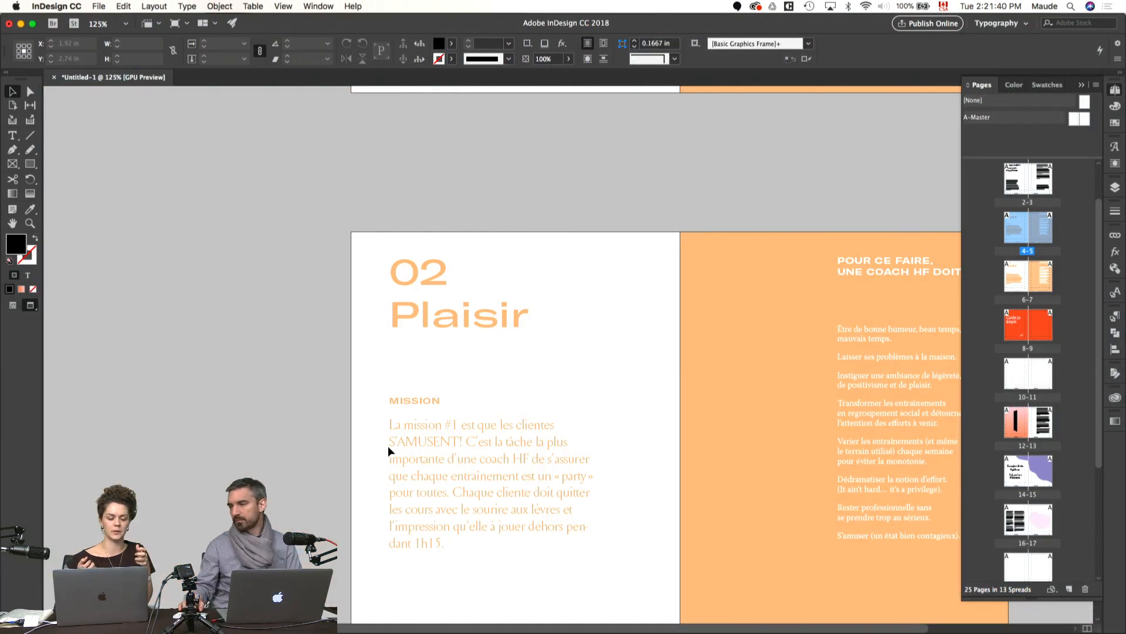
Step: Show the frames and guides on spread 6–7 and retype the title word Plaisir as Professi
scroll(389, 446, "down", 2)
scroll(388, 446, "left", 1)
key("w")
left_click_drag(346, 455, 395, 406)
double_click(183, 290)
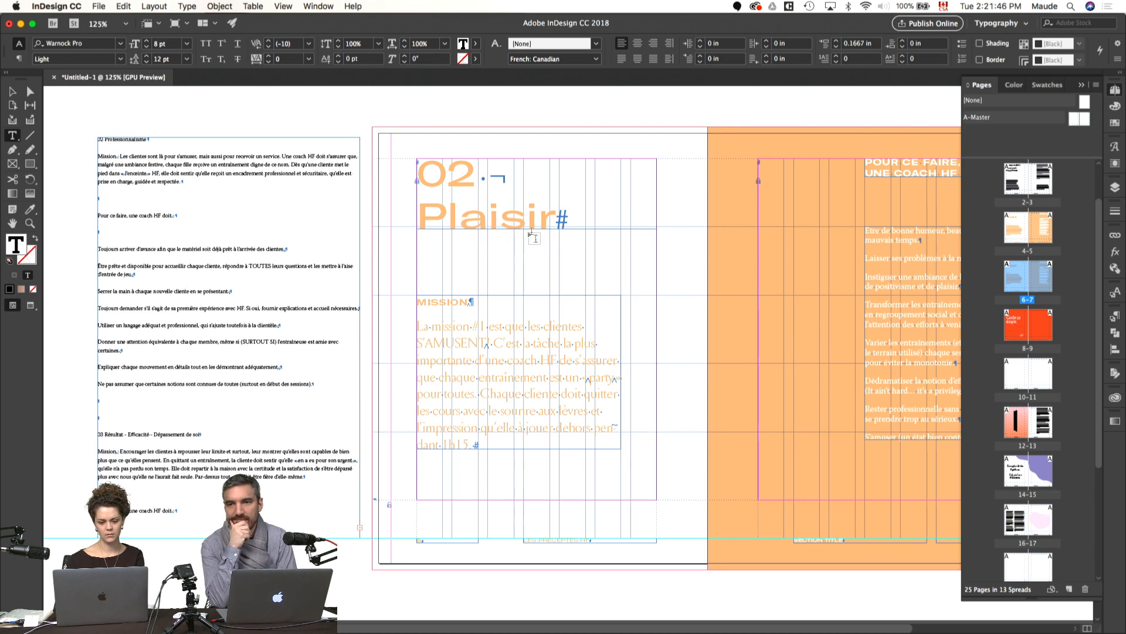
left_click_drag(556, 218, 450, 217)
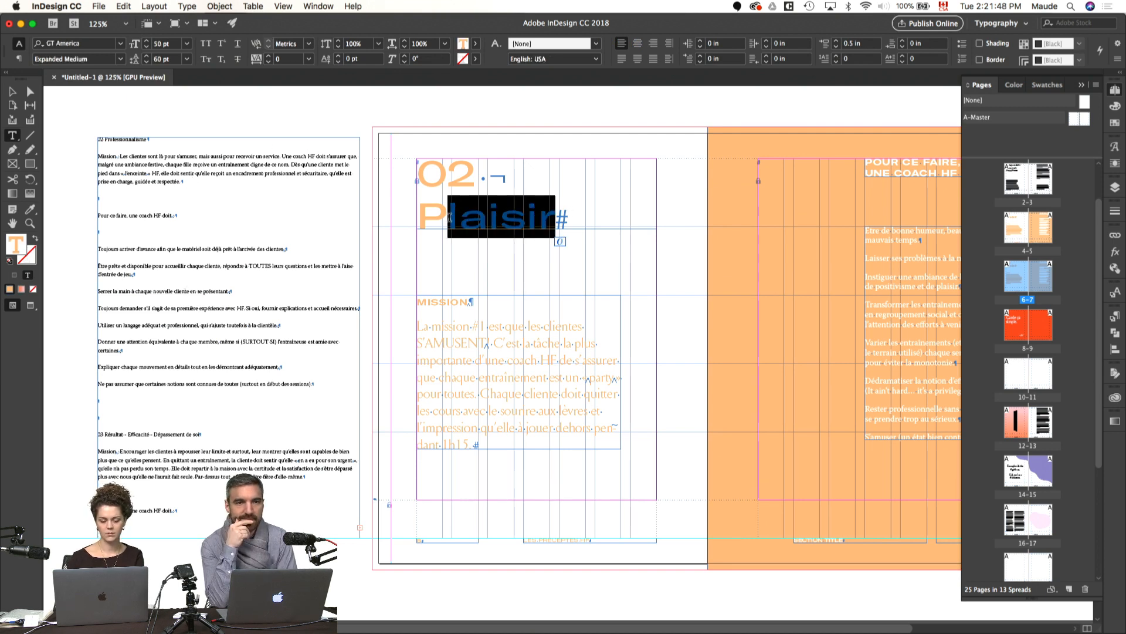
type("rofessi")
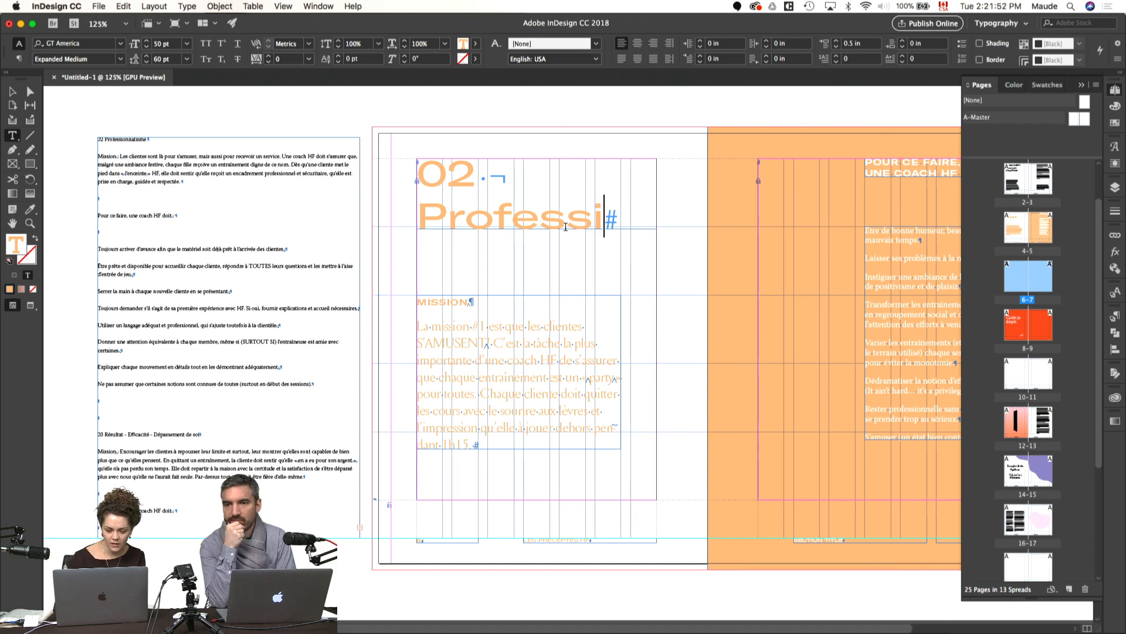
left_click(659, 269)
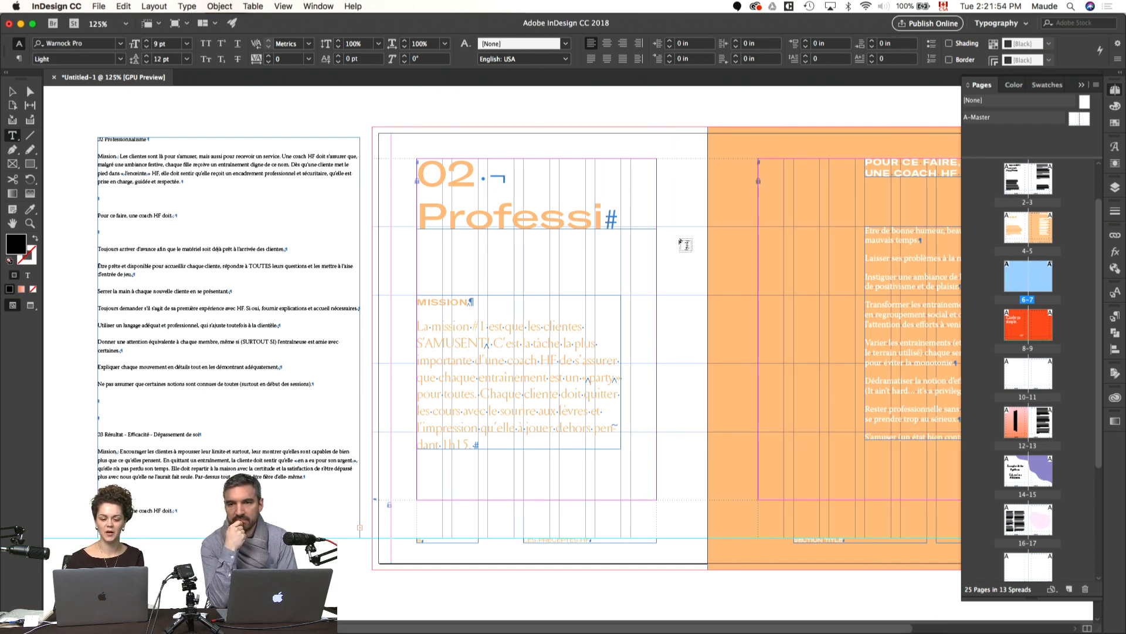
Step: Copy the spread title's text formatting onto the 02 Professionnalisme line in the pasteboard text with the Eyedropper tool
triple_click(128, 139)
left_click(30, 209)
left_click(471, 210)
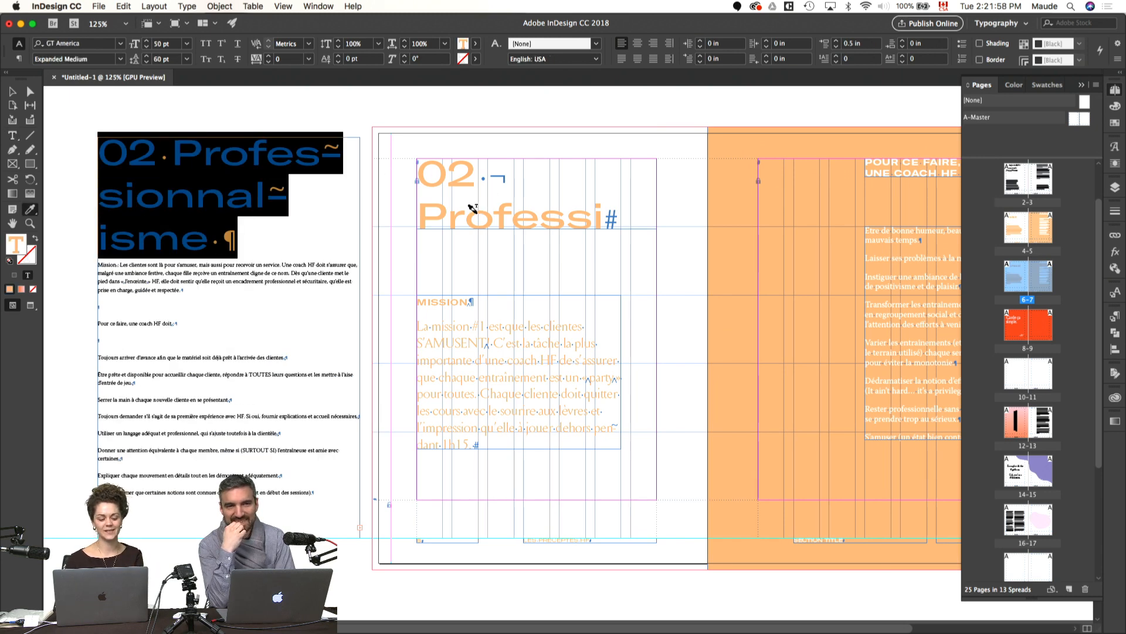
key("Escape")
key("t")
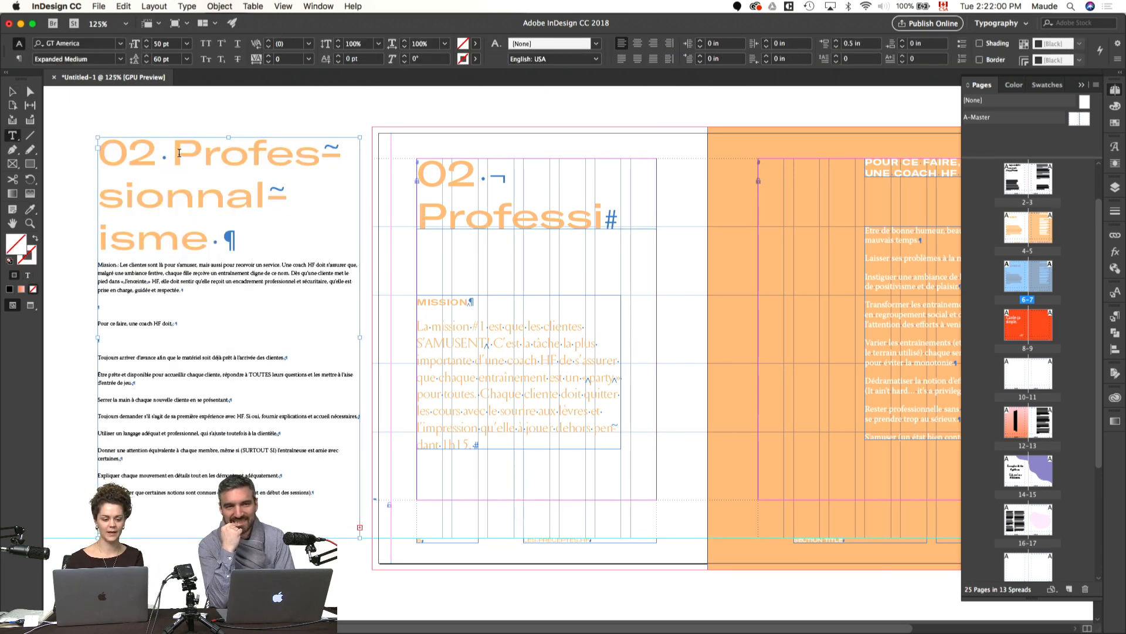
Step: Replace the word under 02 in the page 6 title with Professionnalisme copied from the pasteboard, fit its frame to the text, and preview
left_click_drag(172, 154, 210, 238)
key("cmd+c")
left_click_drag(418, 216, 624, 276)
key("cmd+v")
key("super+shift+a")
left_click(583, 217)
key("super+alt+c")
key("super+shift+a")
key("w")
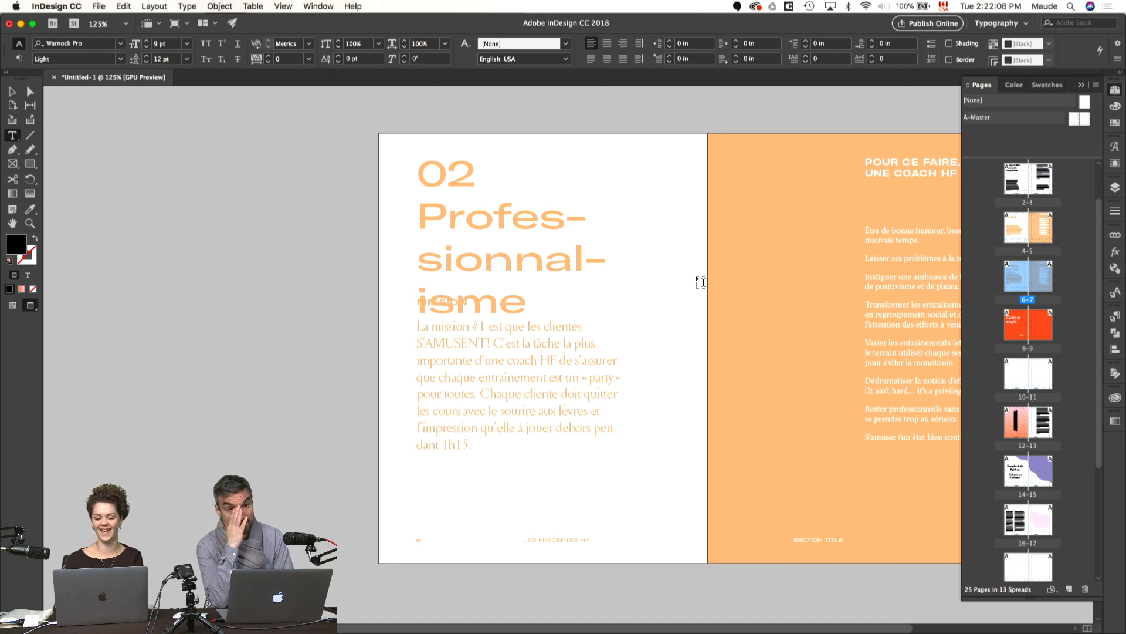
Step: Set the language of the title word Professionnalisme on page 6 to French: Canadian
mouse_move(533, 300)
left_mouse_down()
mouse_move(418, 224)
mouse_move(535, 305)
left_mouse_up()
left_click(451, 217)
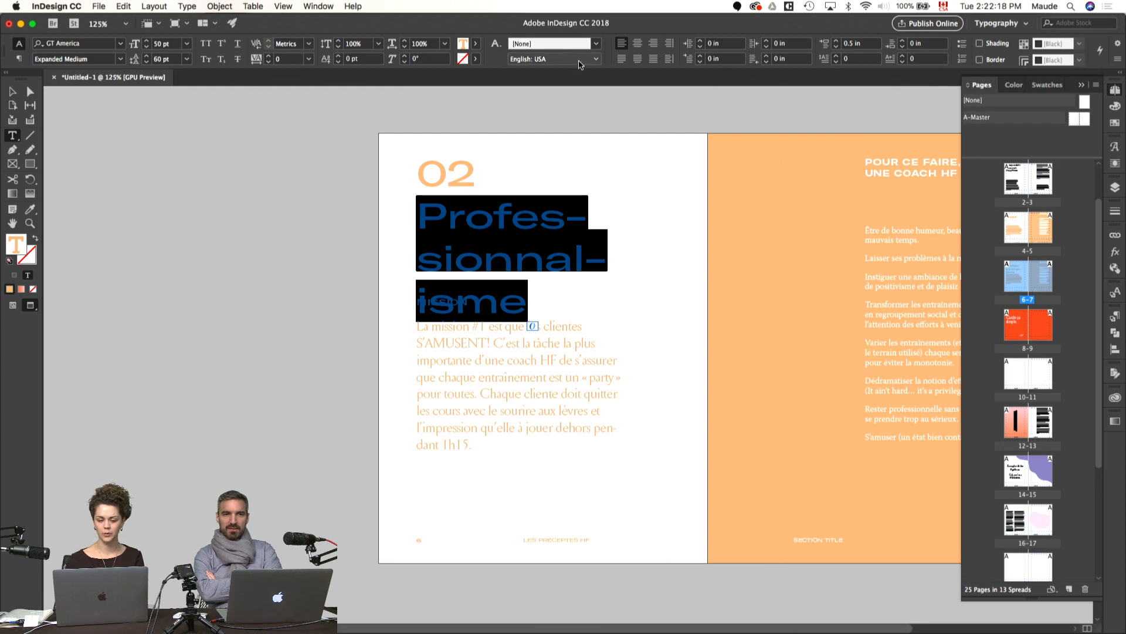
left_click(579, 60)
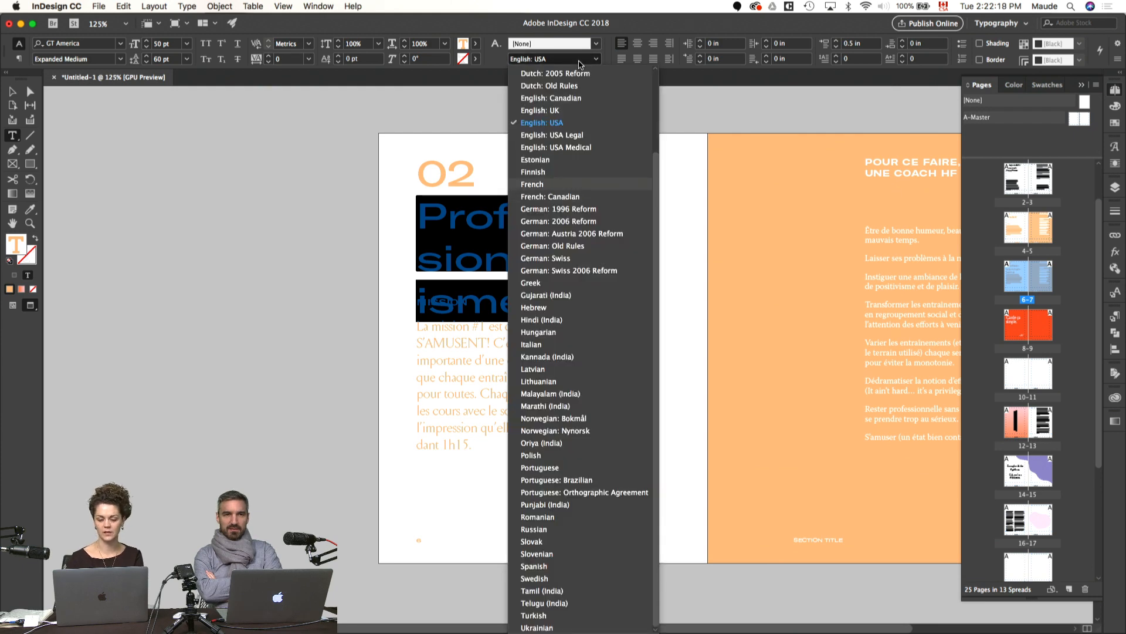
left_click(558, 196)
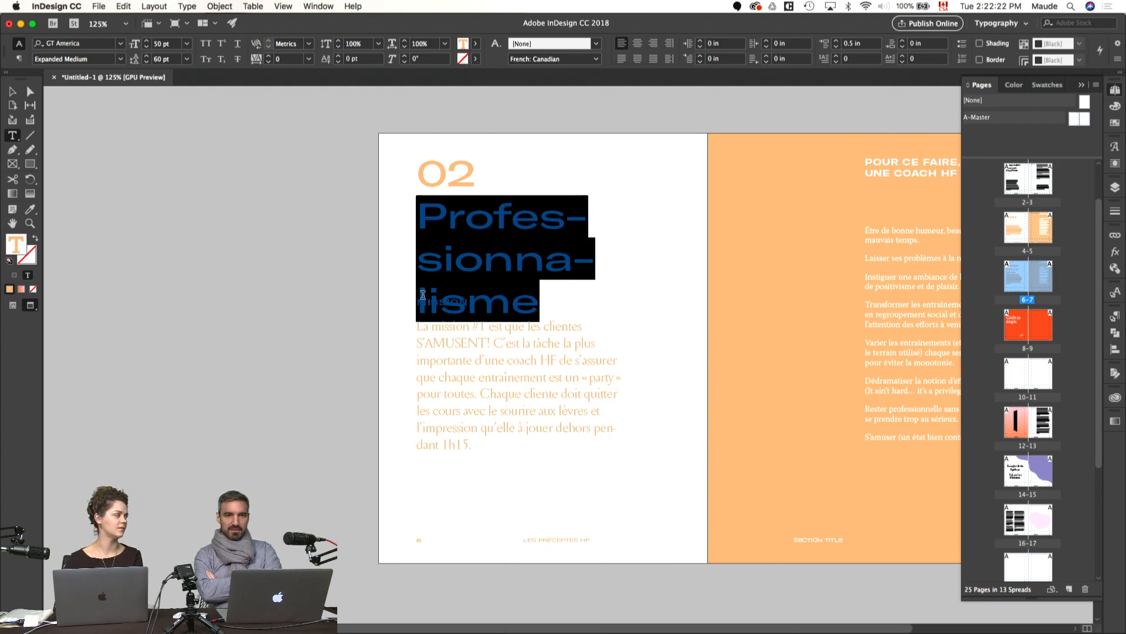
Step: Set the leading of the title word Professionnalisme to 50 pt and show the frames and guides again
key("super+t")
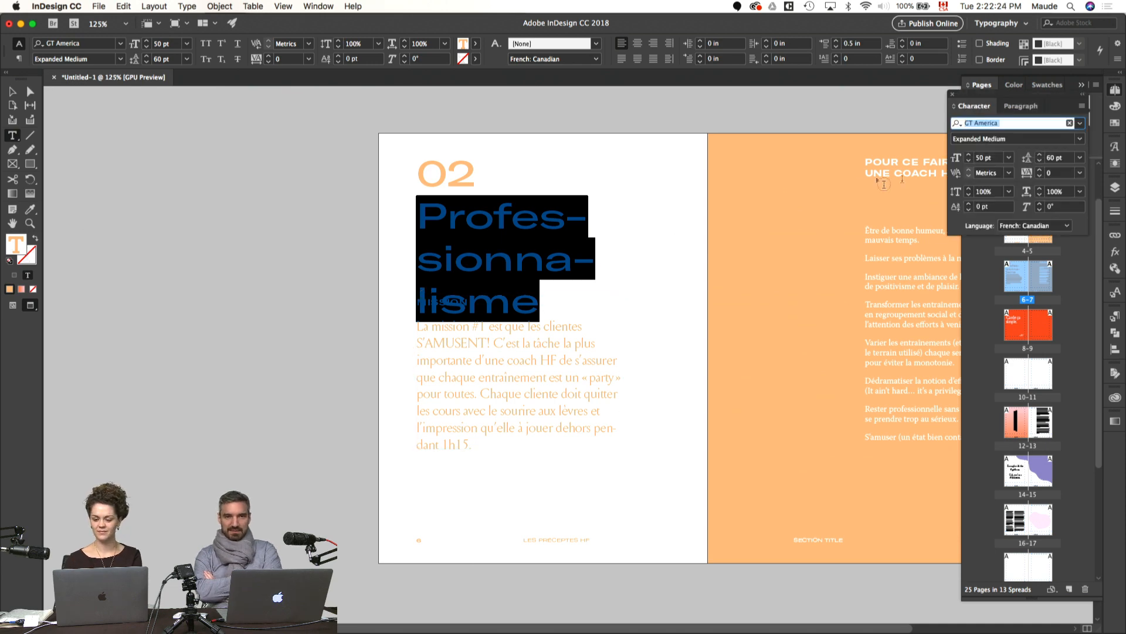
left_click(1039, 162)
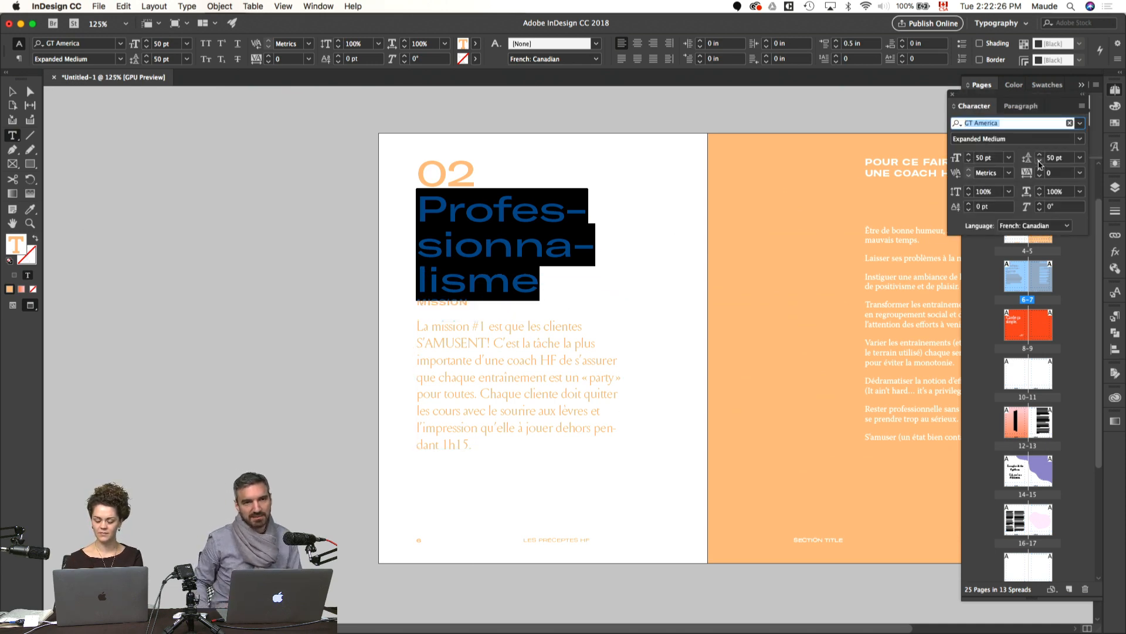
key("super+z")
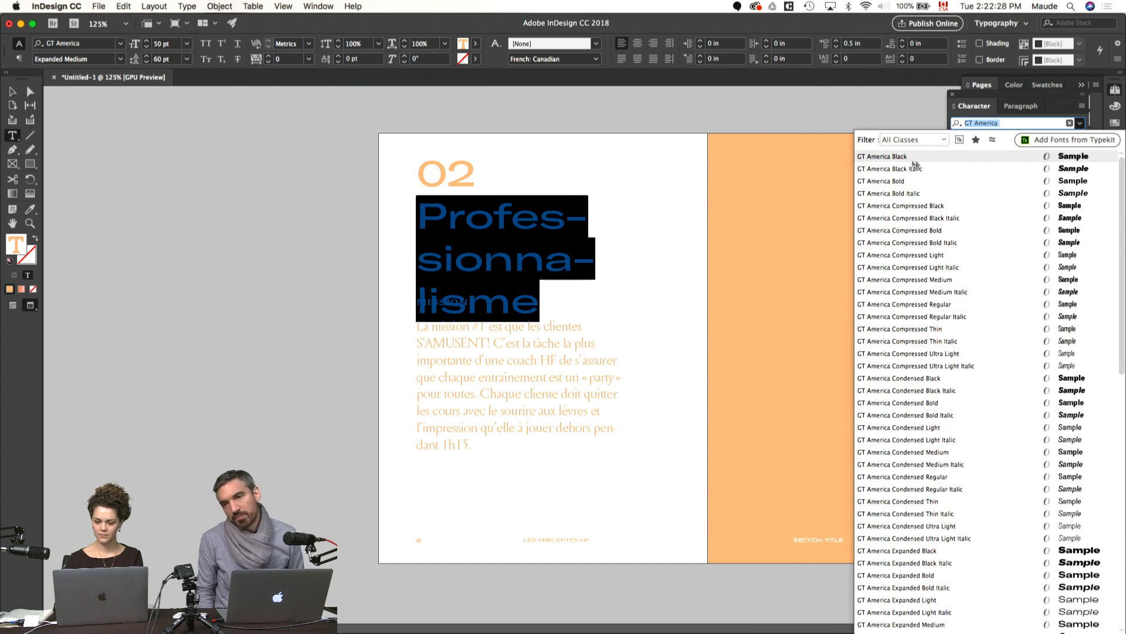
left_click(690, 219)
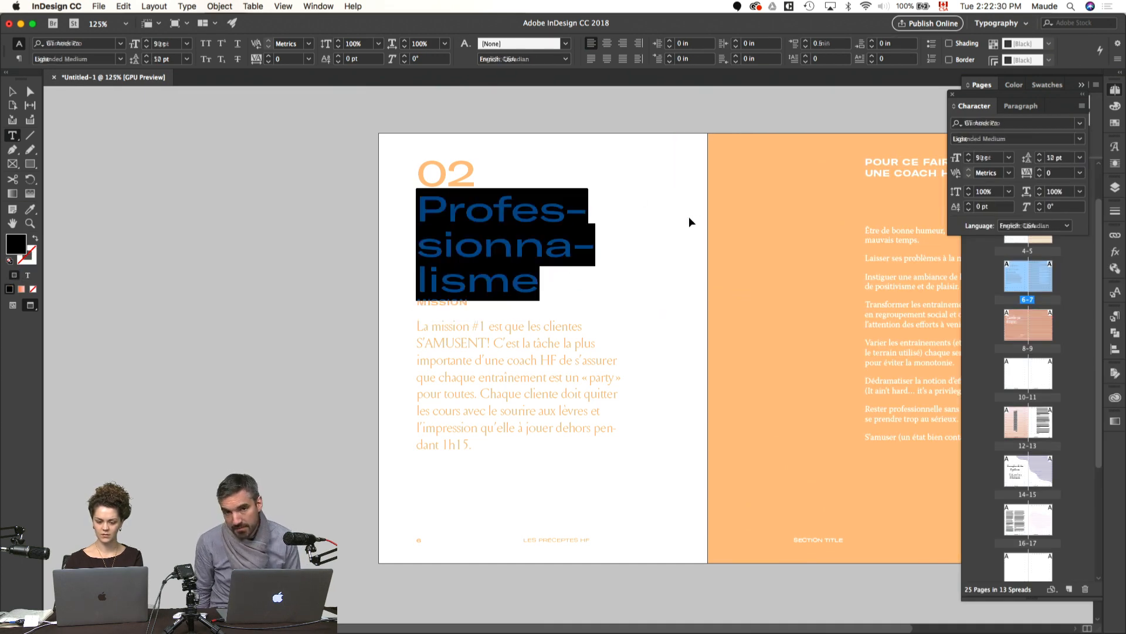
left_click(690, 218, "super")
key("v")
key("w")
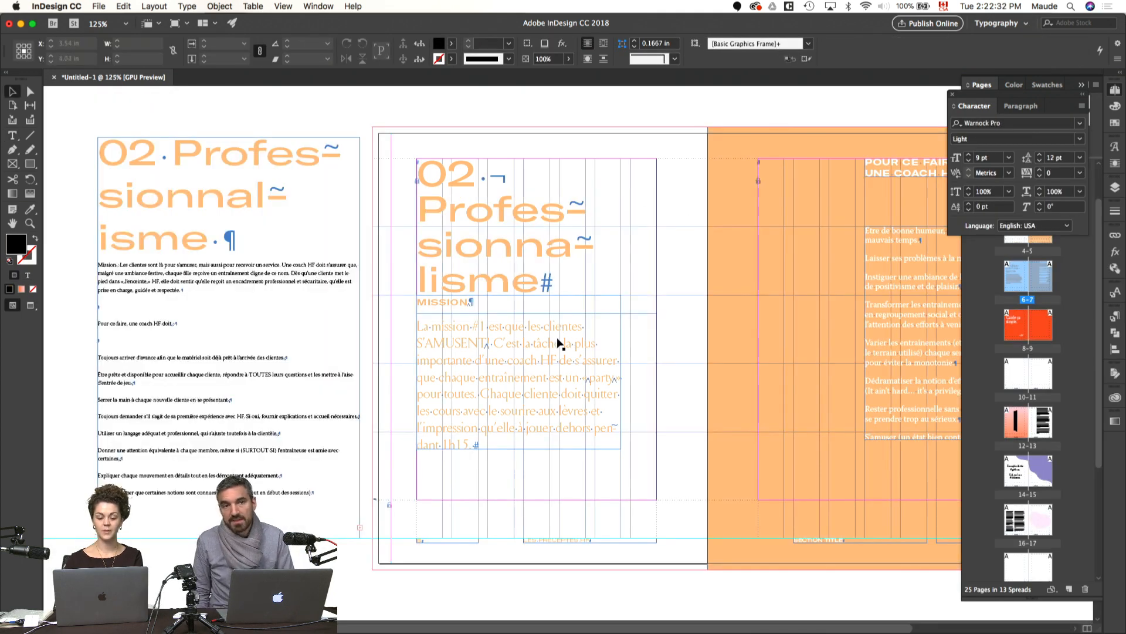
Step: Move the MISSION text frame on page 6 down to the bottom margin and preview the spread without guides
left_click(548, 310)
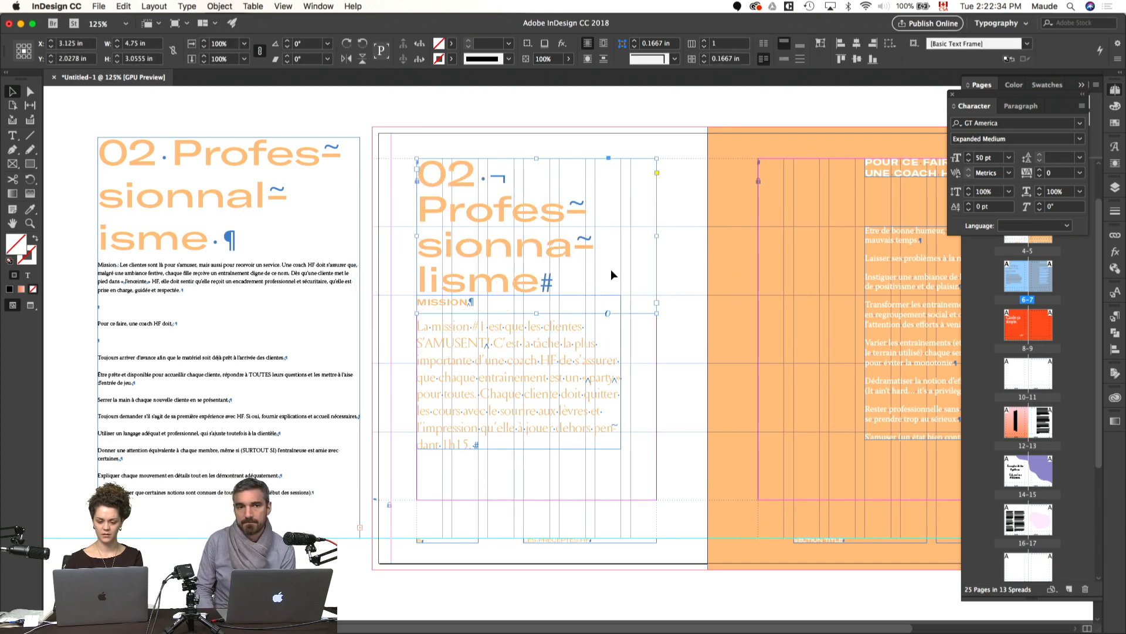
left_click_drag(576, 337, 578, 389)
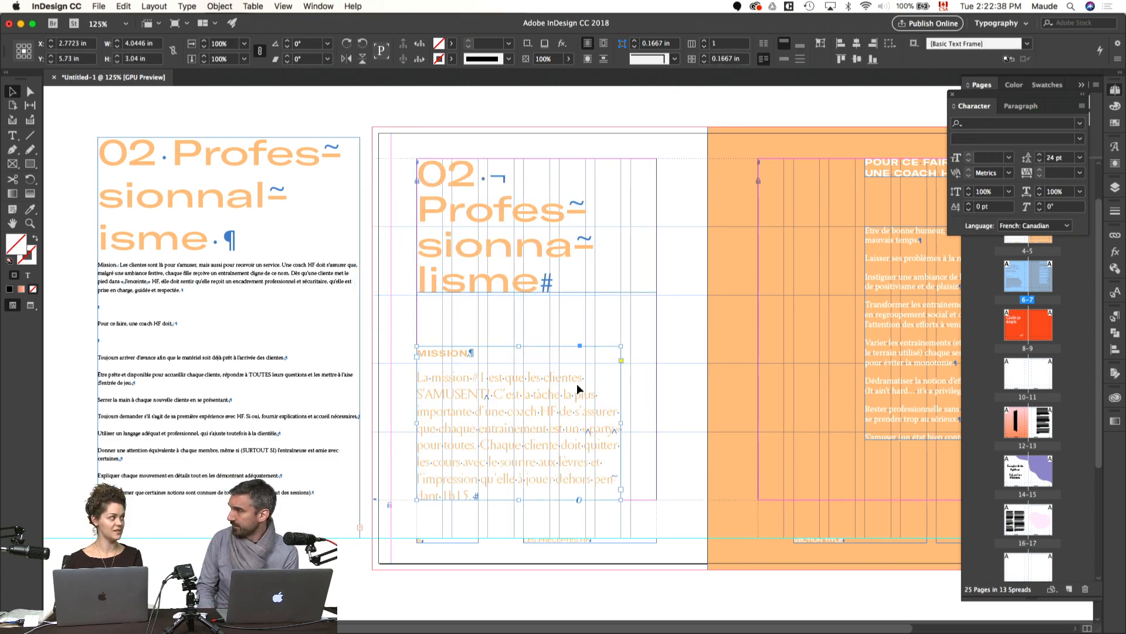
key("w")
left_click(664, 359)
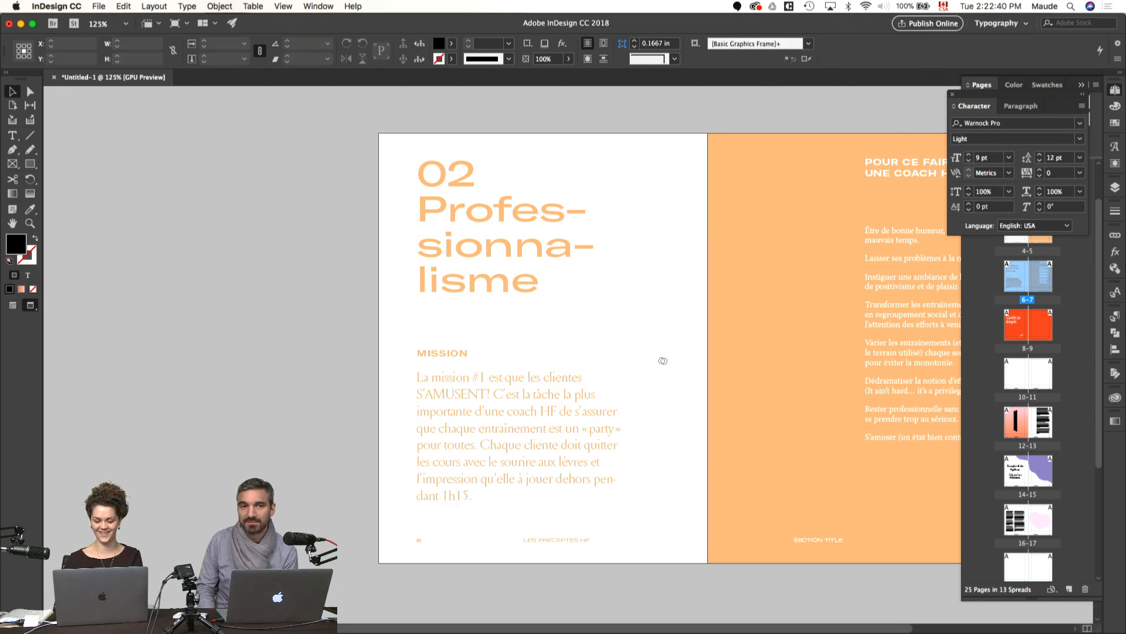
left_click_drag(664, 360, 629, 359)
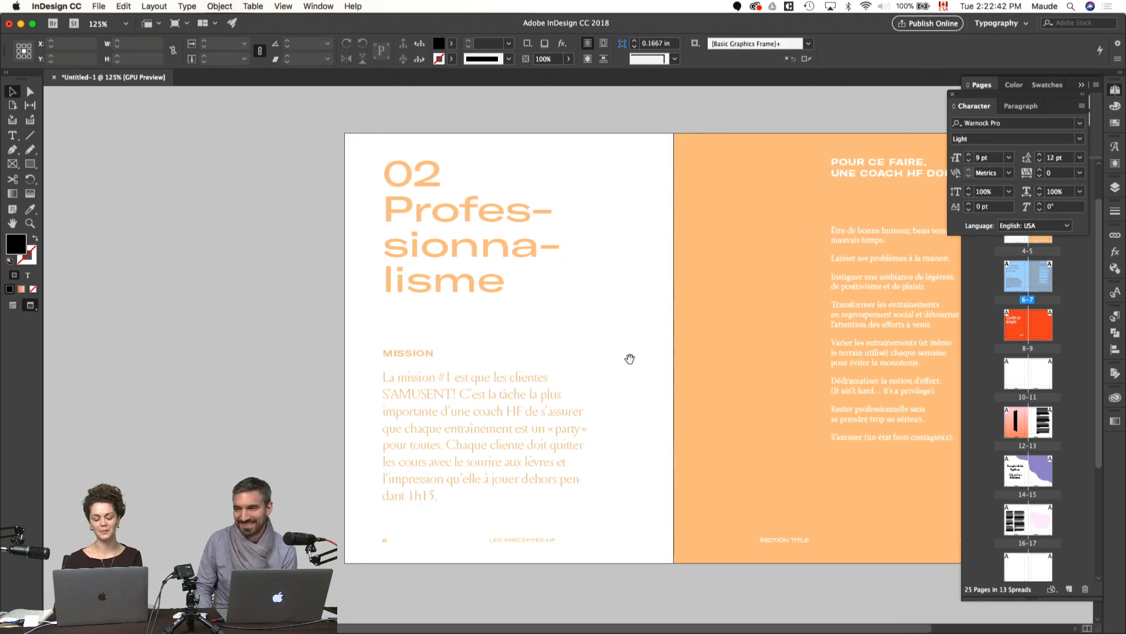
key("super+t")
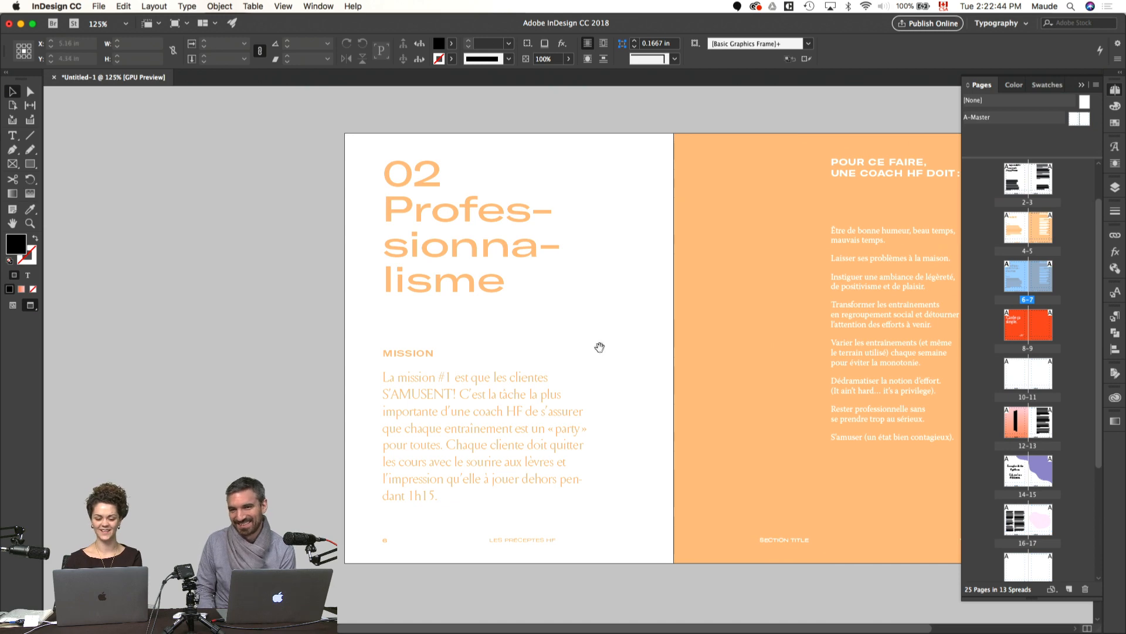
left_click_drag(603, 350, 648, 357)
Step: Try Louize Display Regular on the title word Professionnalisme on page 6, and undo the font change
left_click(580, 257)
double_click(547, 259)
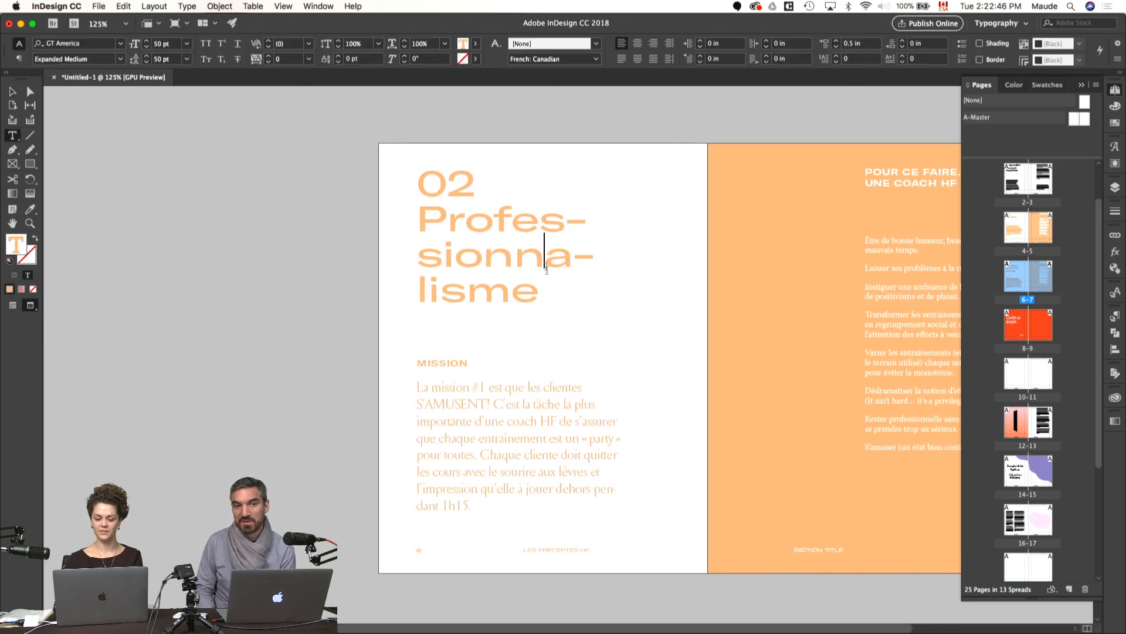
left_click_drag(557, 289, 403, 227)
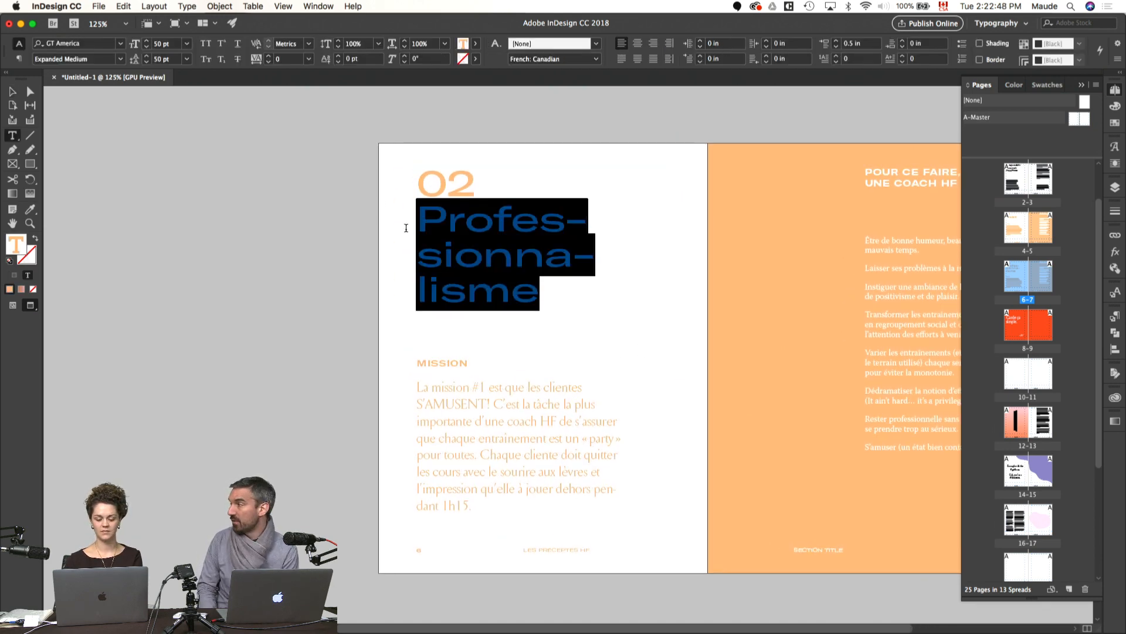
key("super+t")
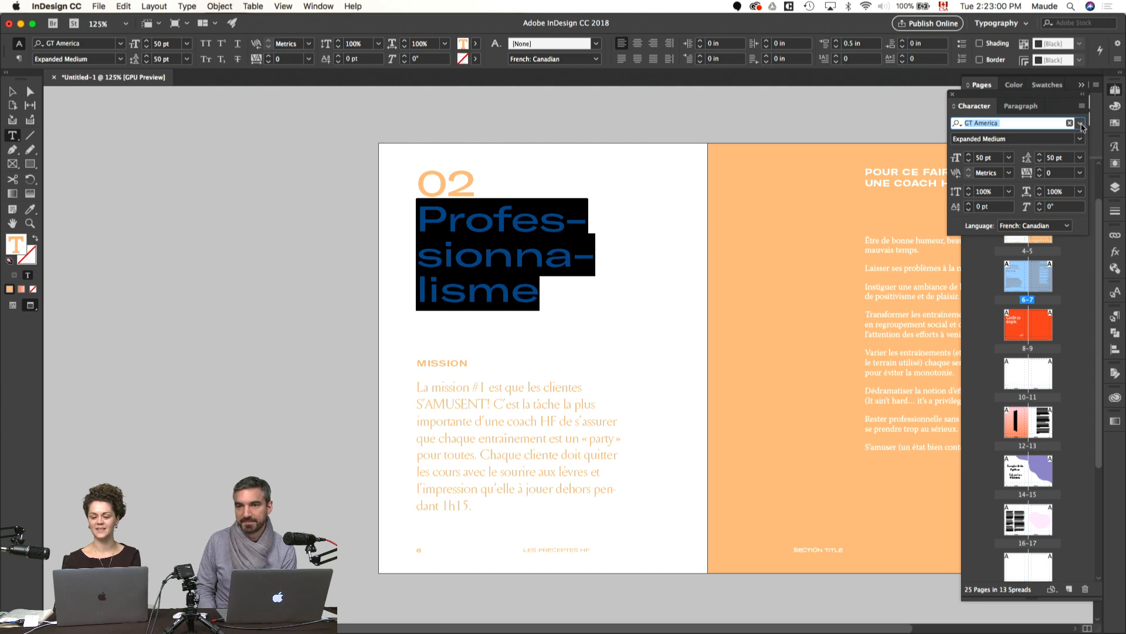
left_click(1081, 124)
type("Louize")
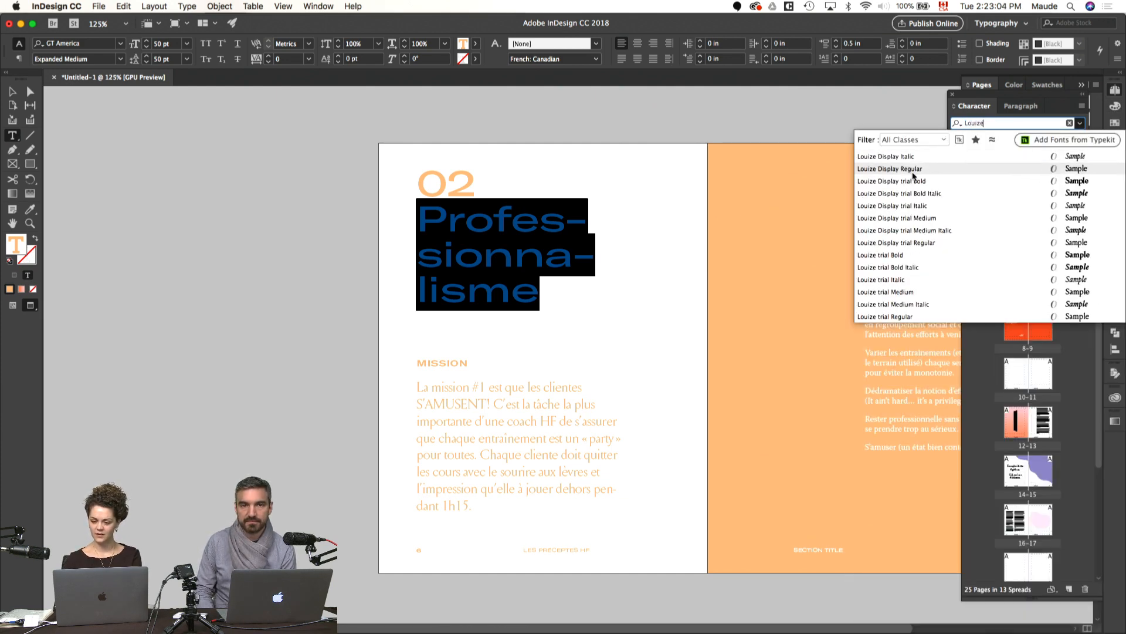
left_click(913, 171)
left_click(652, 287)
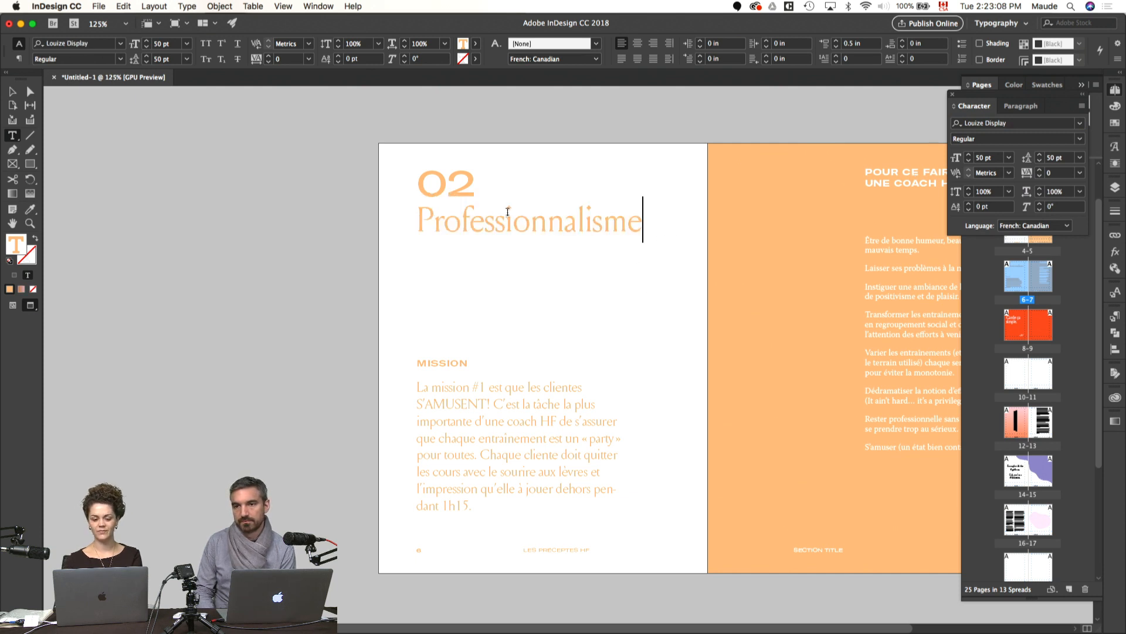
key("super+z")
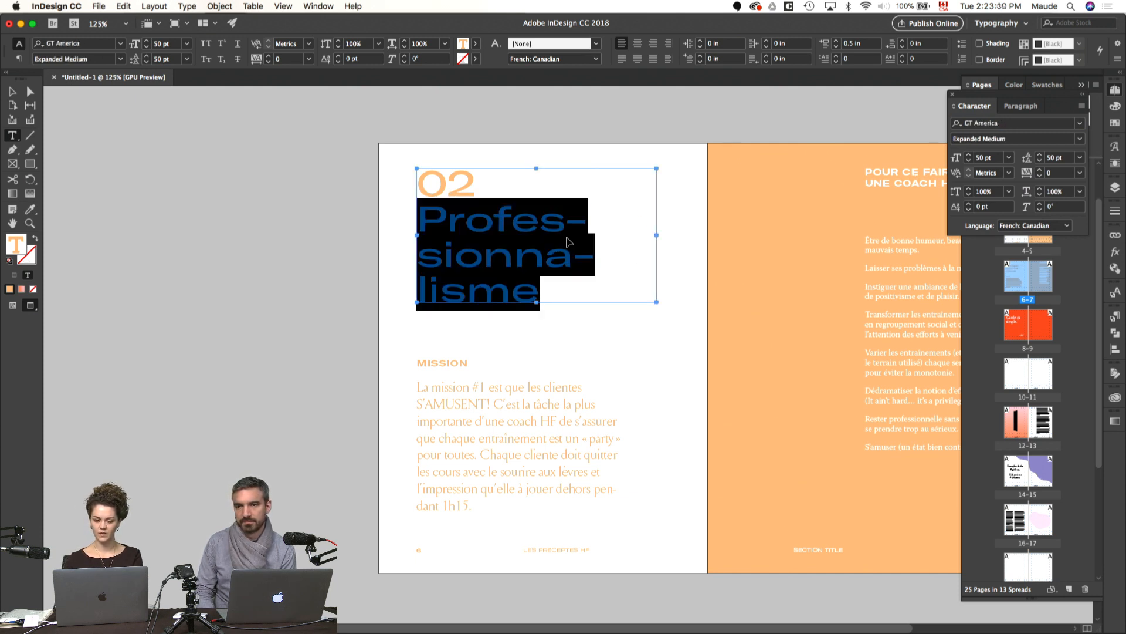
Step: Widen the page 6 title frame to about 8.77 in so Professionnalisme fits on one line, and move it toward the pasteboard
key("Escape")
key("w")
left_click_drag(659, 235, 860, 252)
key("super+alt+c")
left_click_drag(525, 224, 279, 184)
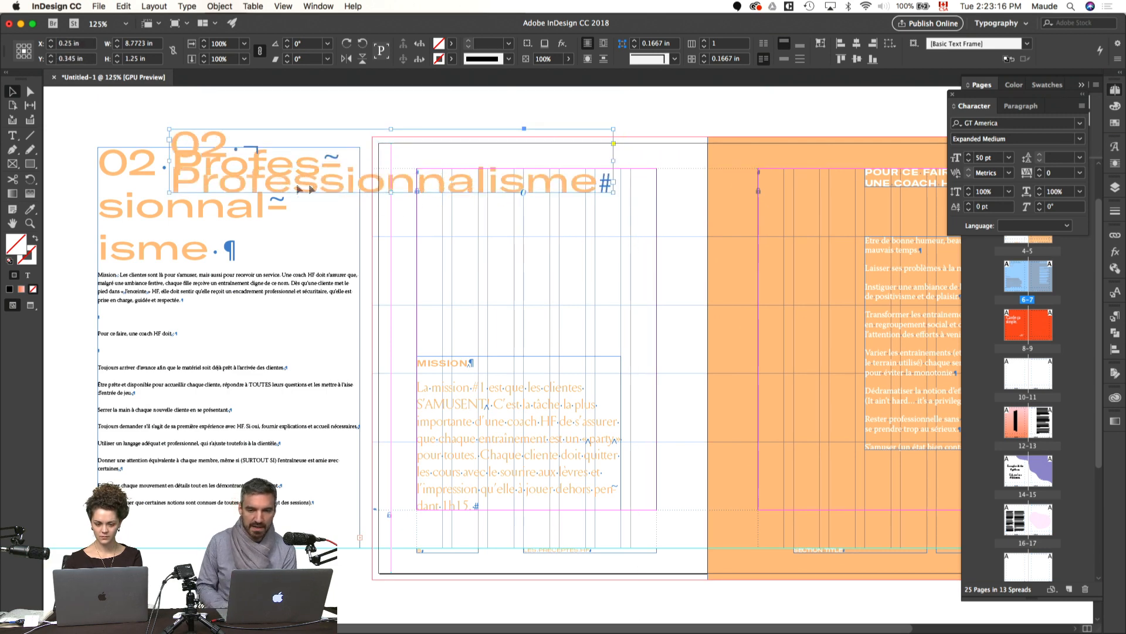
Step: Delete the 02 Professionnalisme heading from the pasteboard text
double_click(238, 235)
left_click_drag(229, 246, 70, 143)
key("BackSpace")
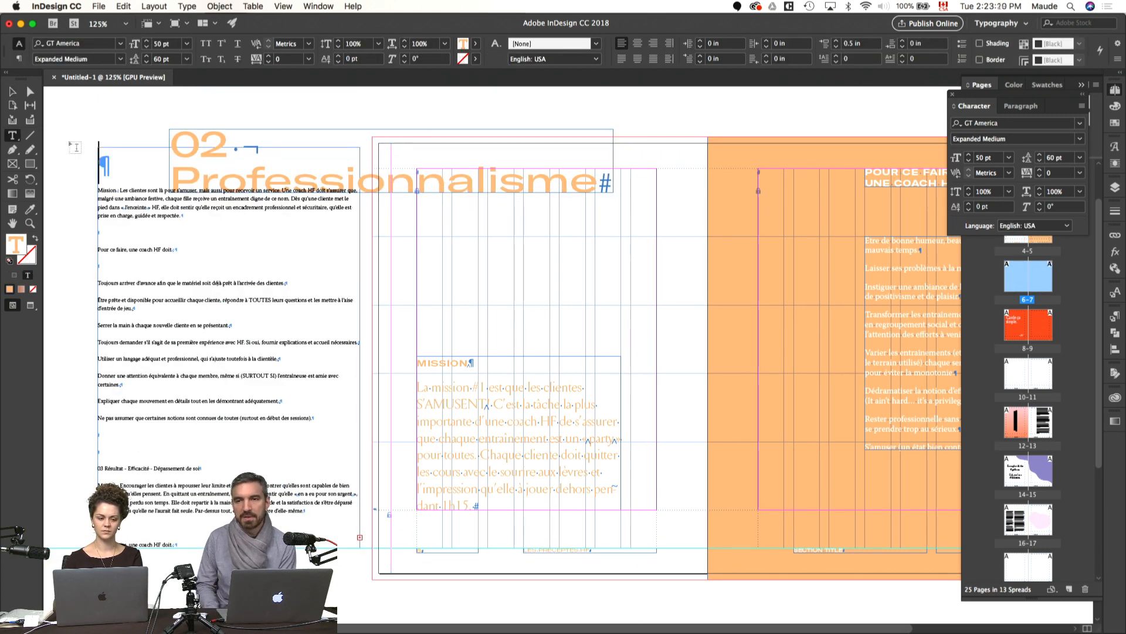
Step: Move the one-line title frame back over page 6, rotate it 90° to read vertically, and preview it
key("super+shift+a")
key("v")
left_click_drag(387, 185, 545, 263)
key("r")
left_click_drag(496, 375, 767, 419)
key("v")
key("w")
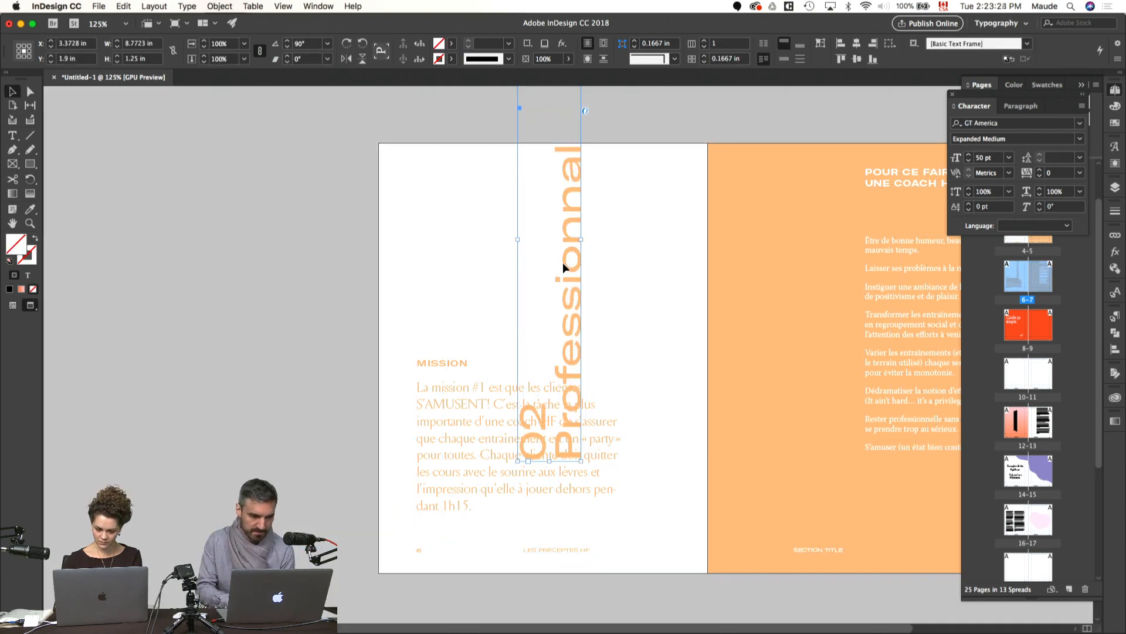
Step: Align the vertical title with page 6's inner text margin line at X 1.375 in, centre it vertically over the page, and preview
key("w")
left_click_drag(562, 260, 466, 394)
key("w")
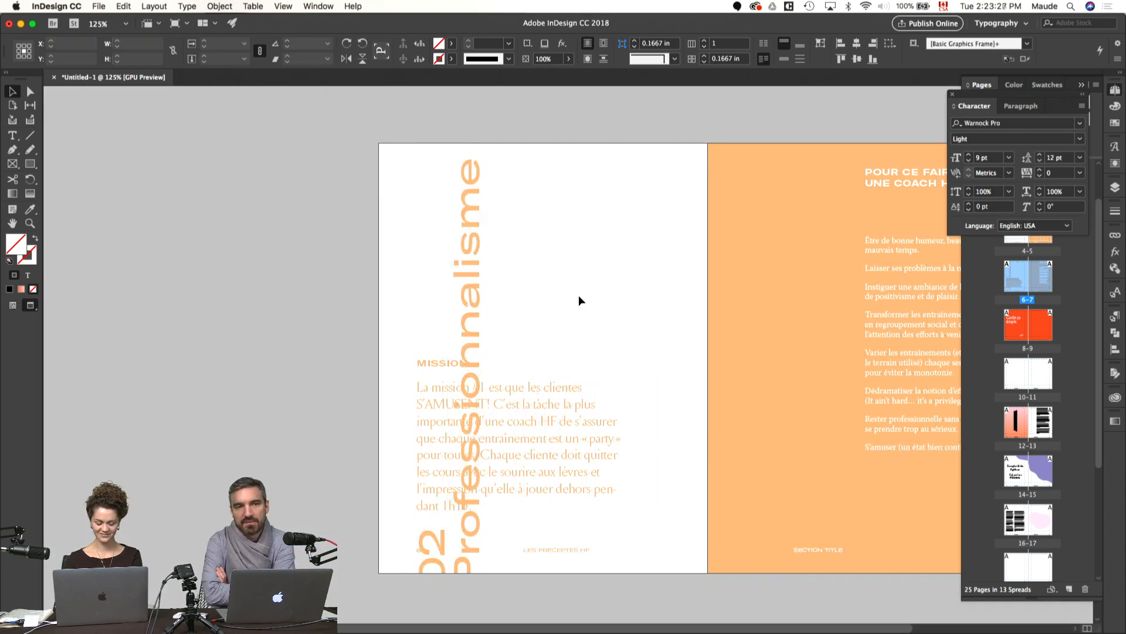
left_click(572, 311)
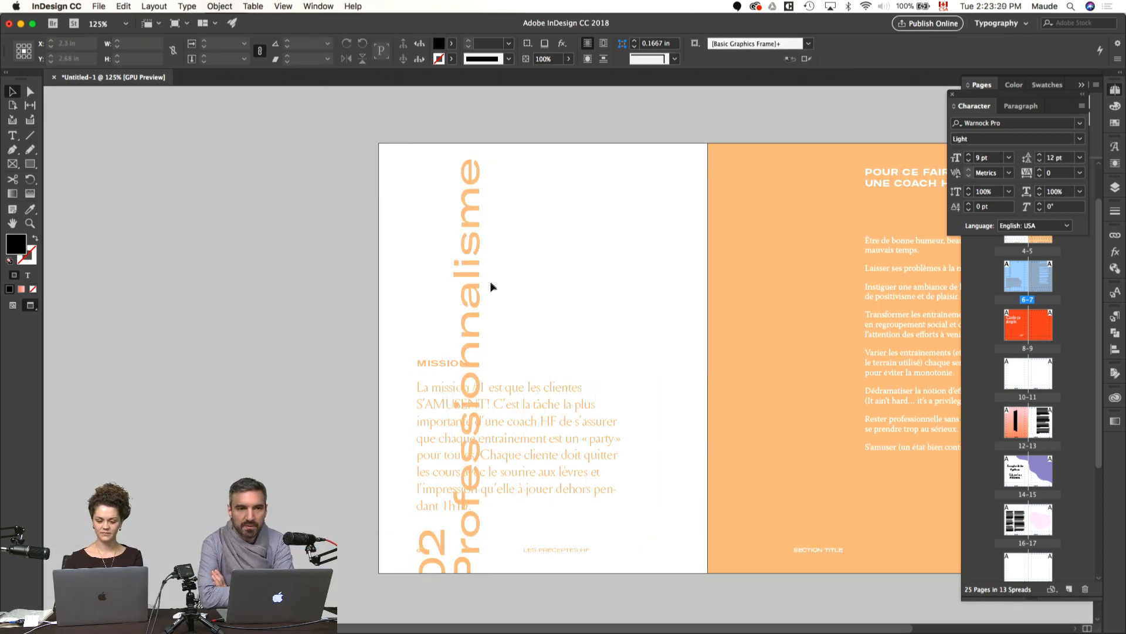
key("w")
left_click(476, 295)
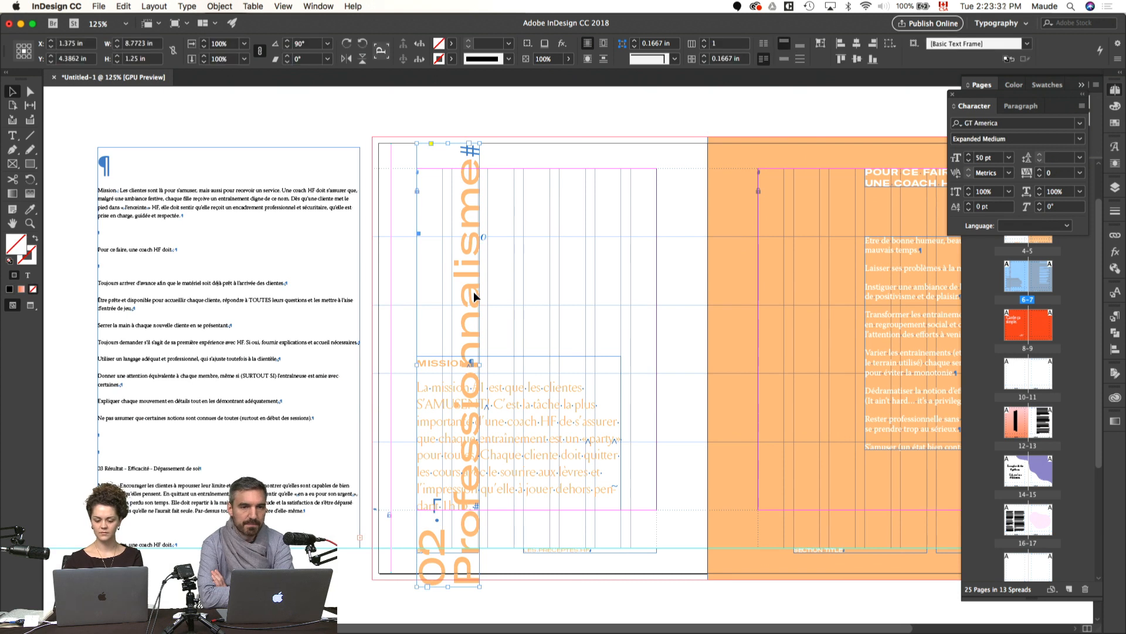
left_click_drag(473, 333, 474, 333)
key("w")
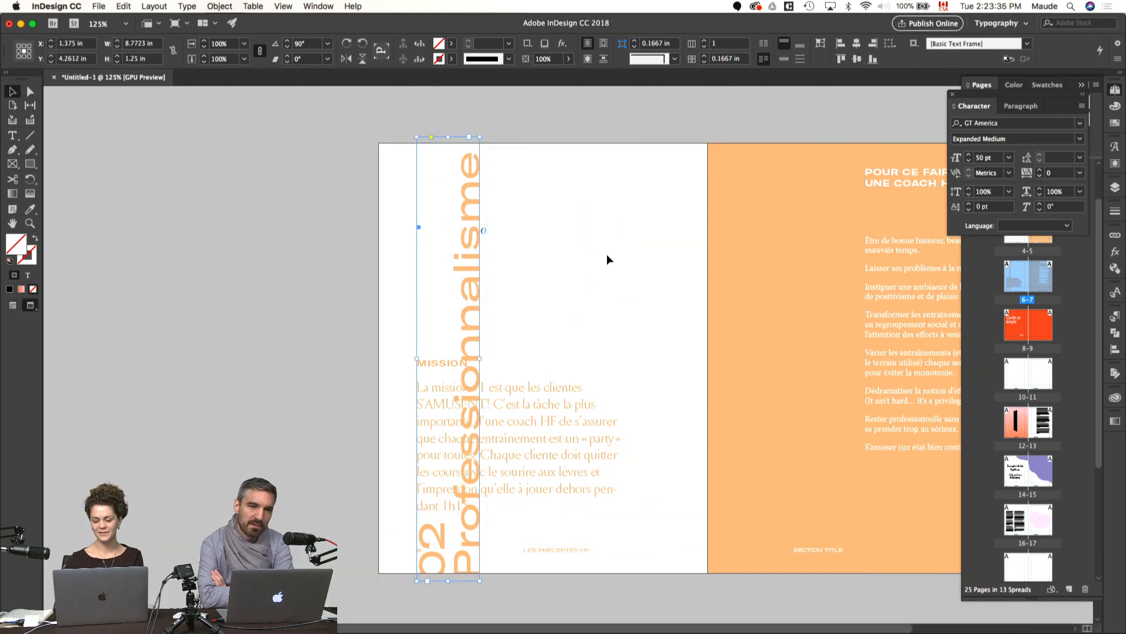
Step: Undo the title's rotation, moves and widening and the pasteboard heading deletion, back to the three-line title, and preview the spread
key("w")
key("super+z")
key("super+z")
key("super+z")
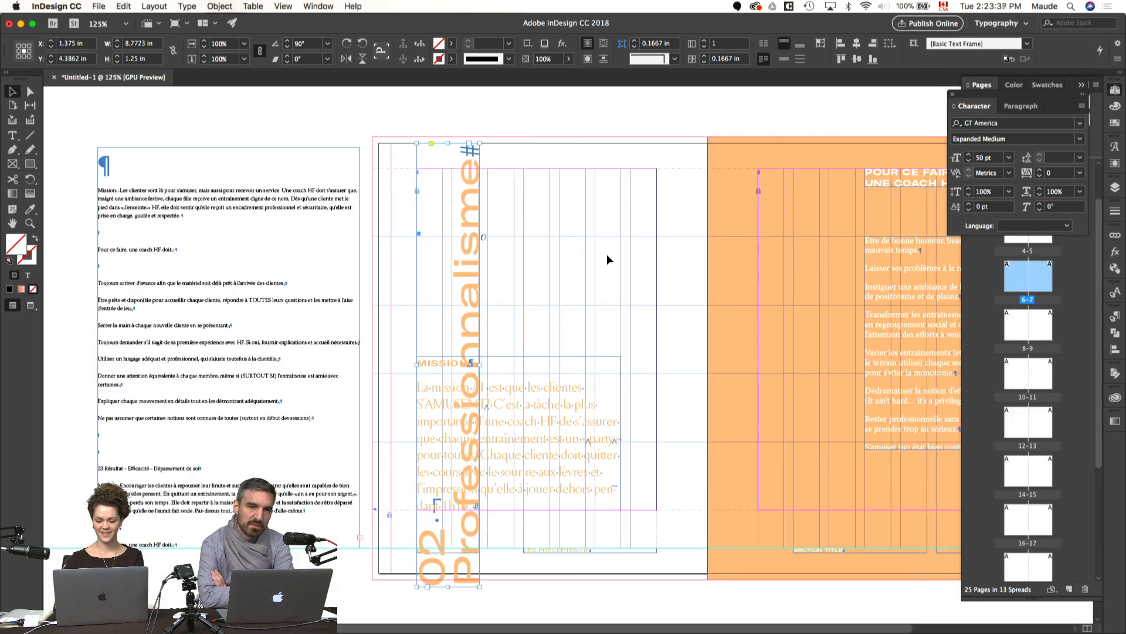
key("super+z")
key("super+z")
key("super+z")
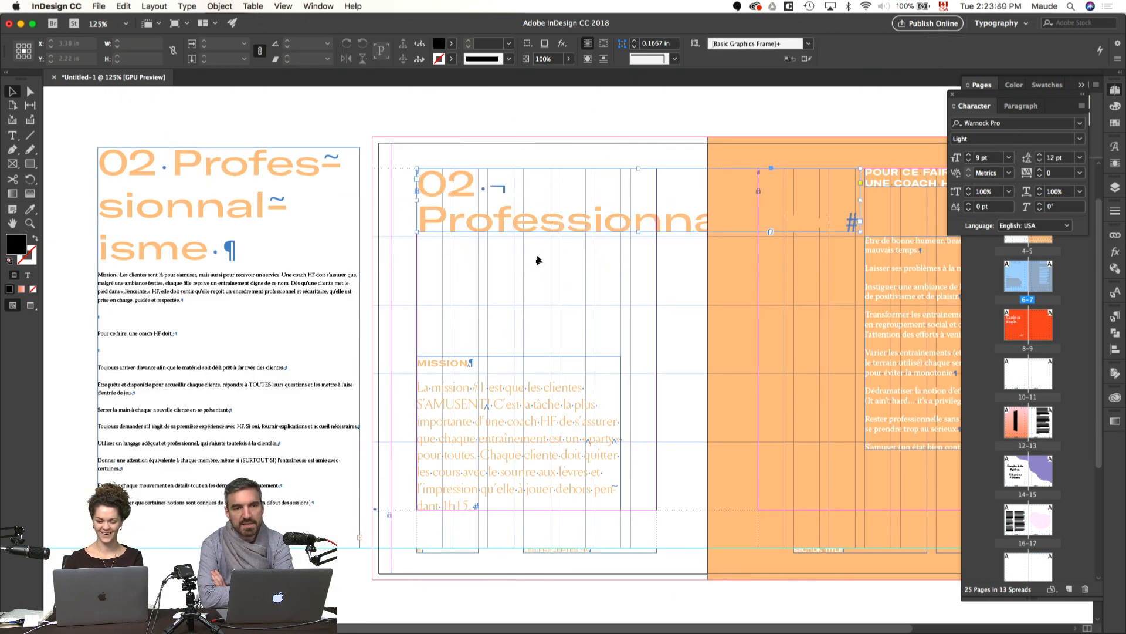
key("super+z")
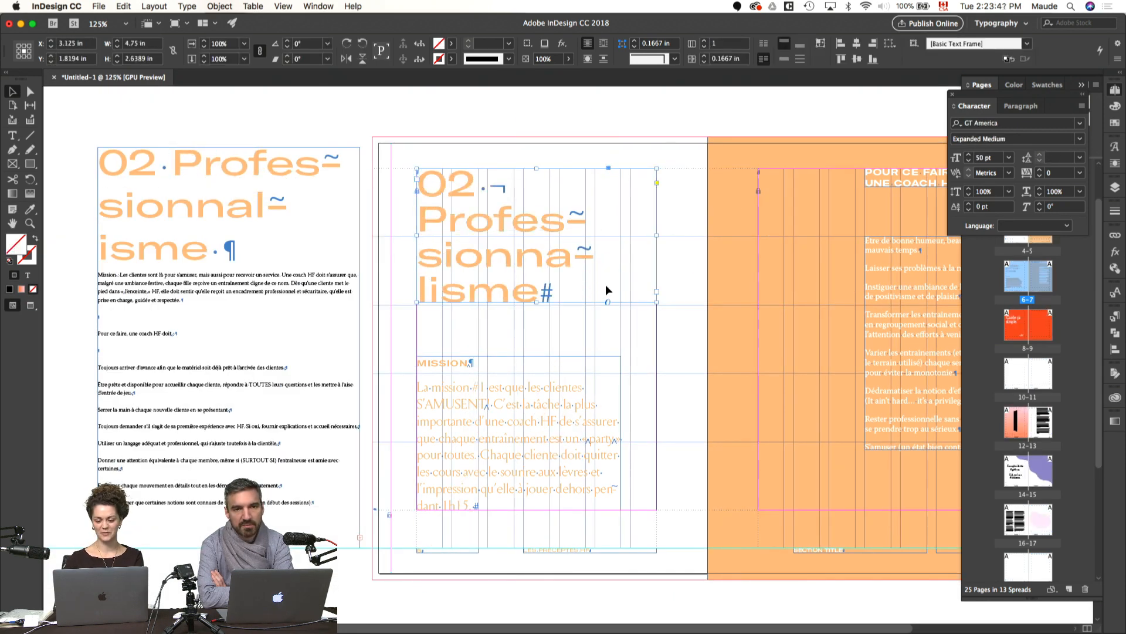
left_click(687, 204)
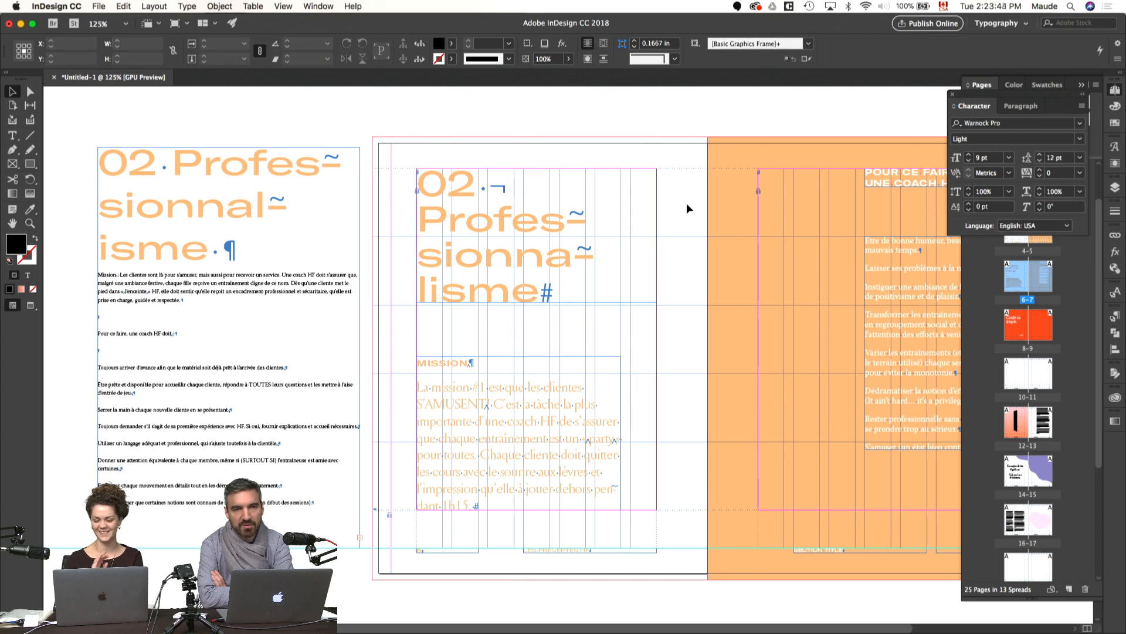
key("w")
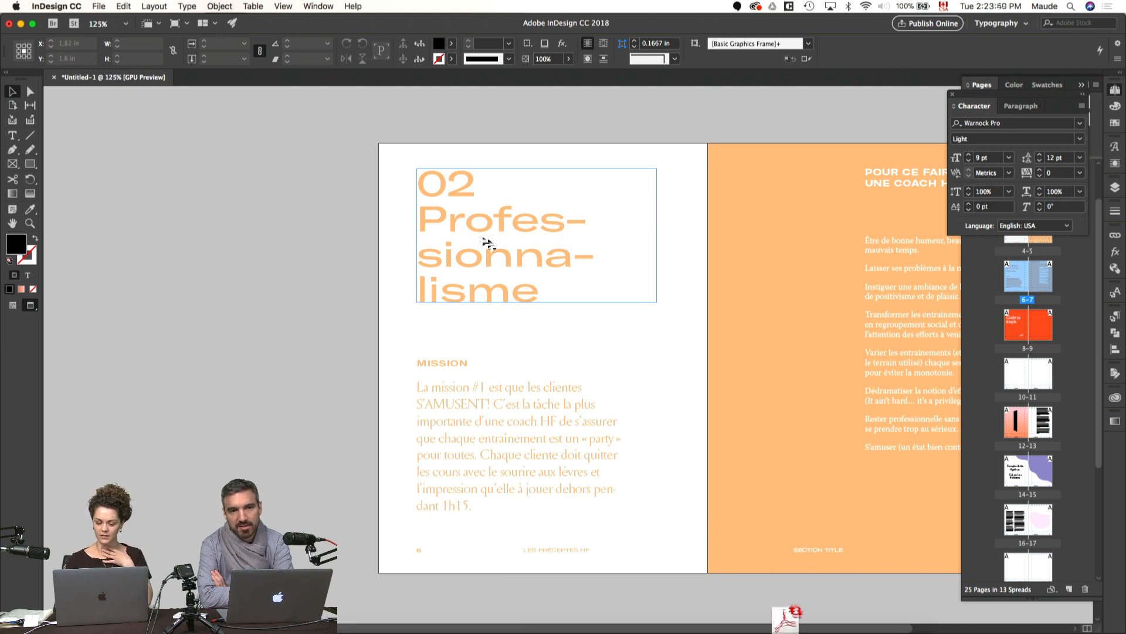
Step: Set the whole 02 Professionnalisme title on page 6 in Louize Display Regular and check it with and without guides
left_click(550, 265)
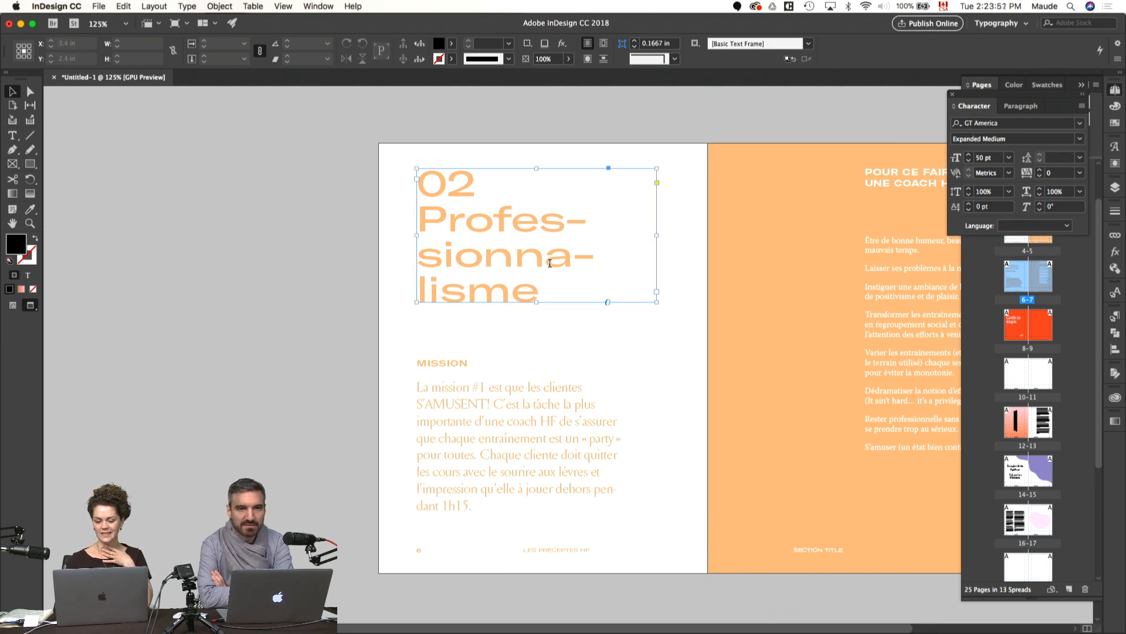
double_click(549, 263)
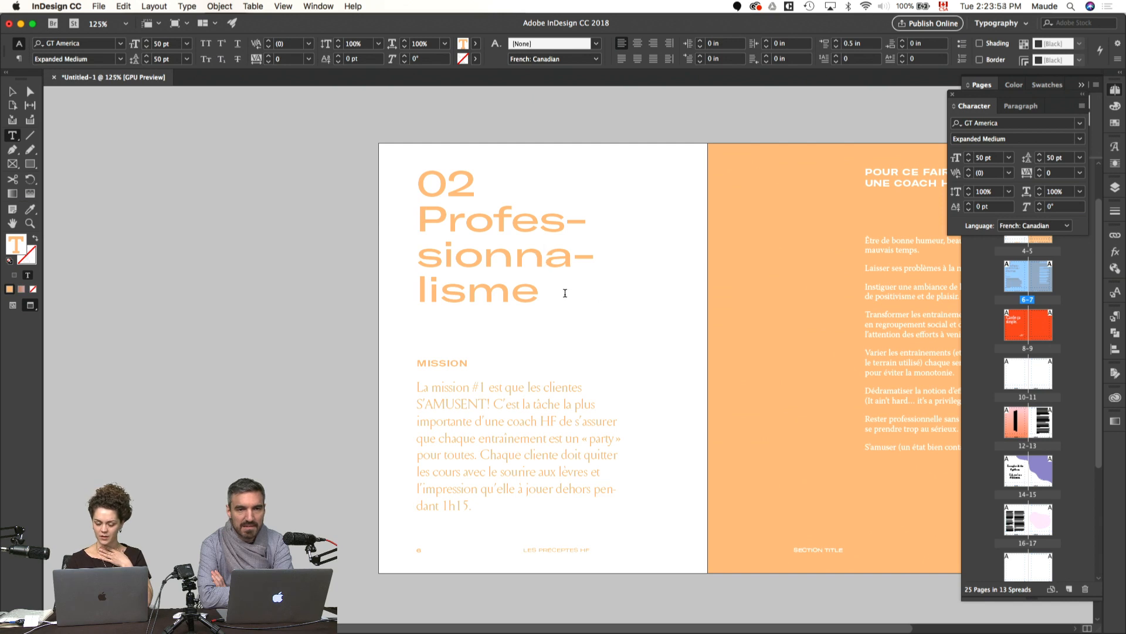
left_click_drag(573, 291, 411, 176)
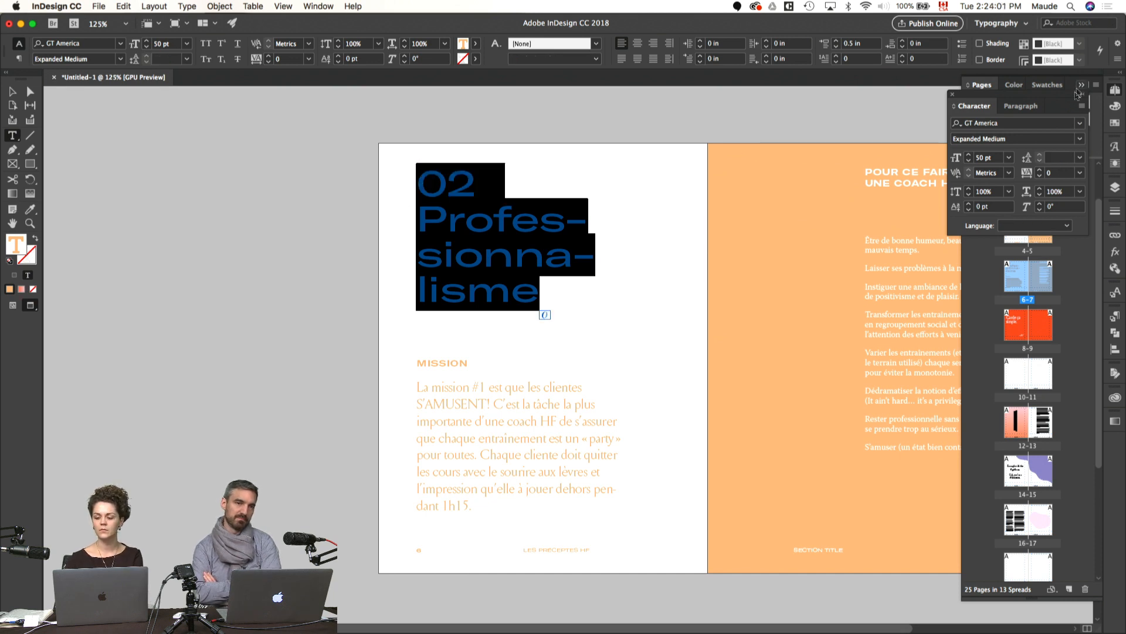
left_click(1079, 123)
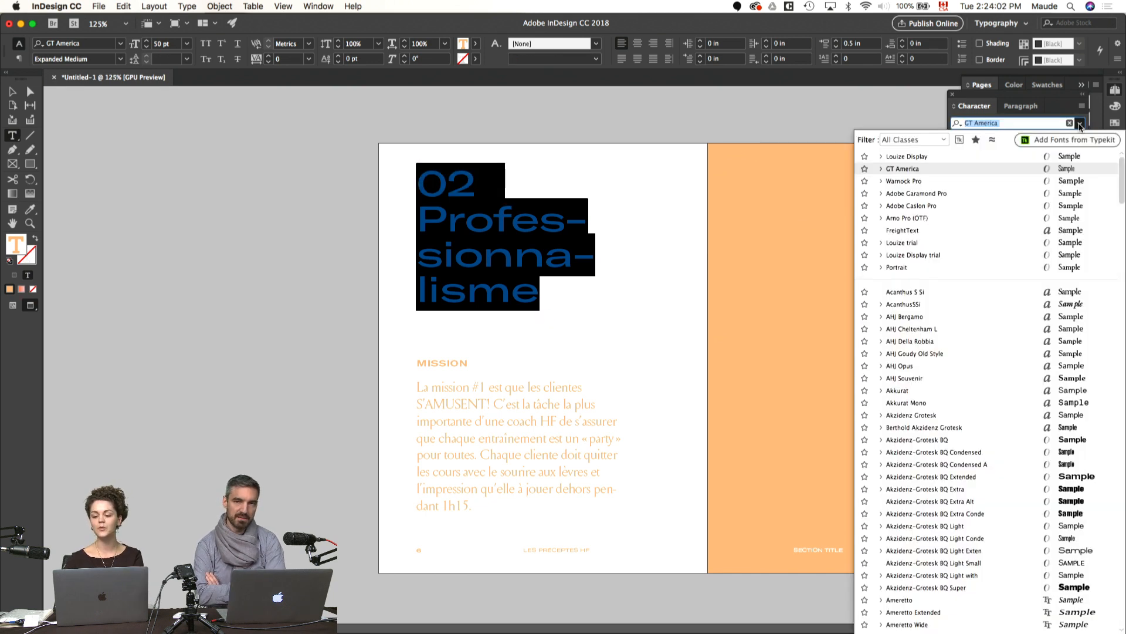
left_click(882, 157)
left_click(904, 169)
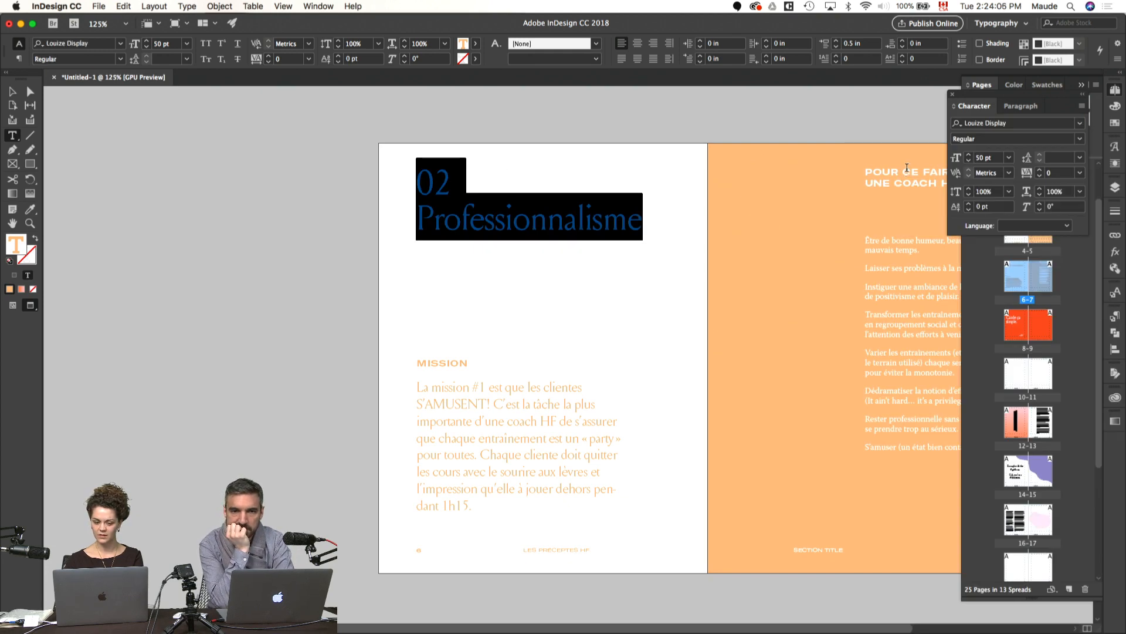
left_click(633, 283)
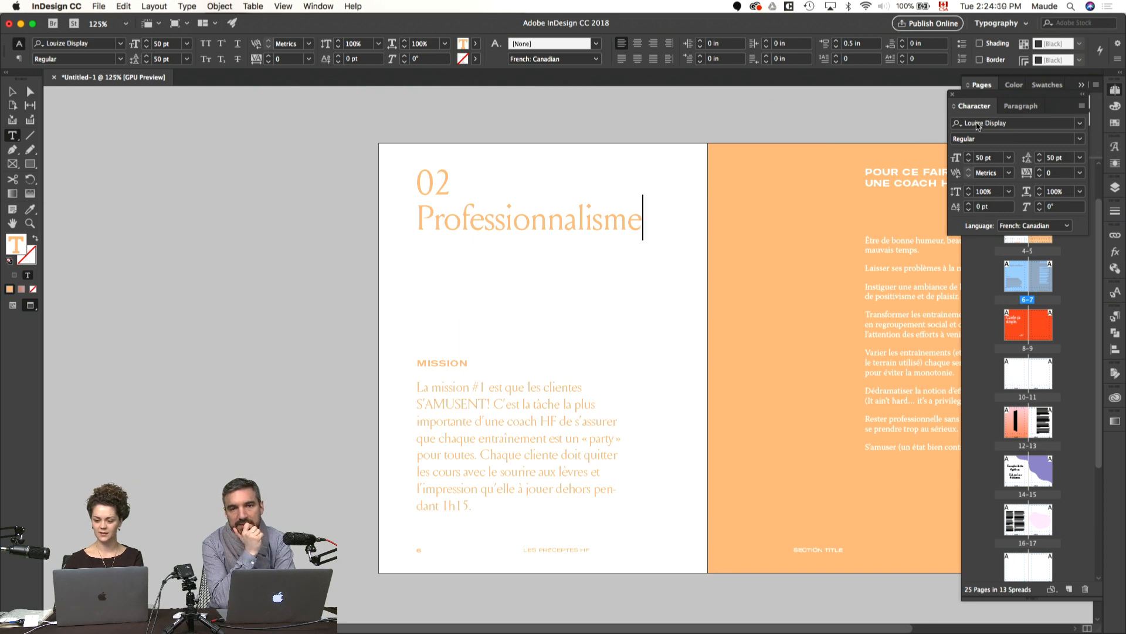
left_click(686, 280)
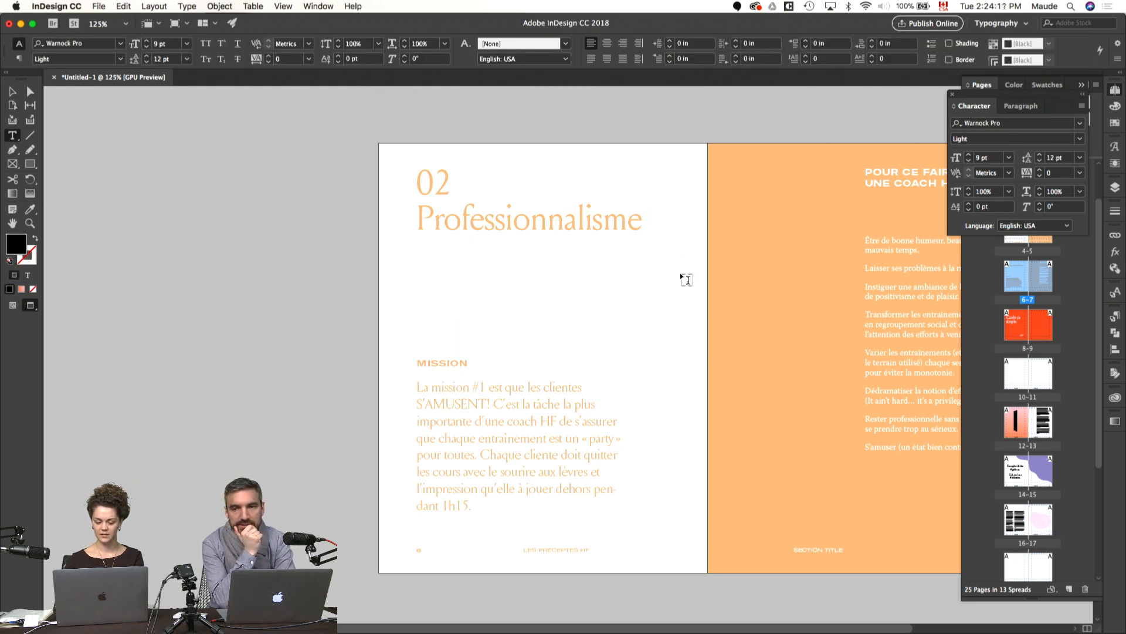
key("w")
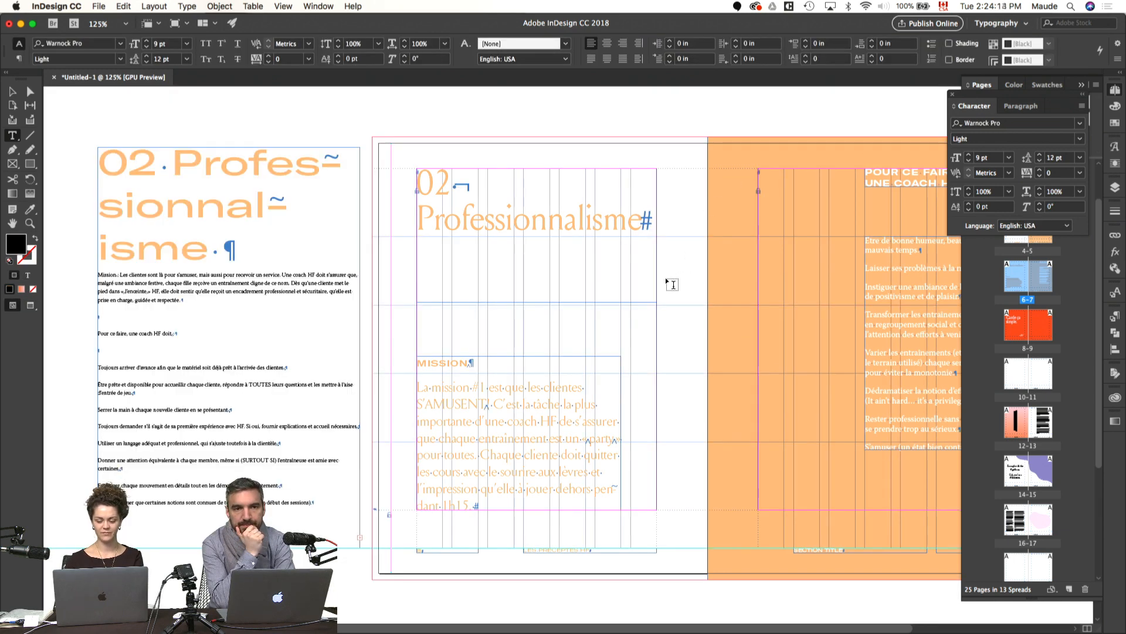
key("w")
Step: Try the italic style on the title word Professionnalisme, undo it, and show the frames and guides again
double_click(541, 228)
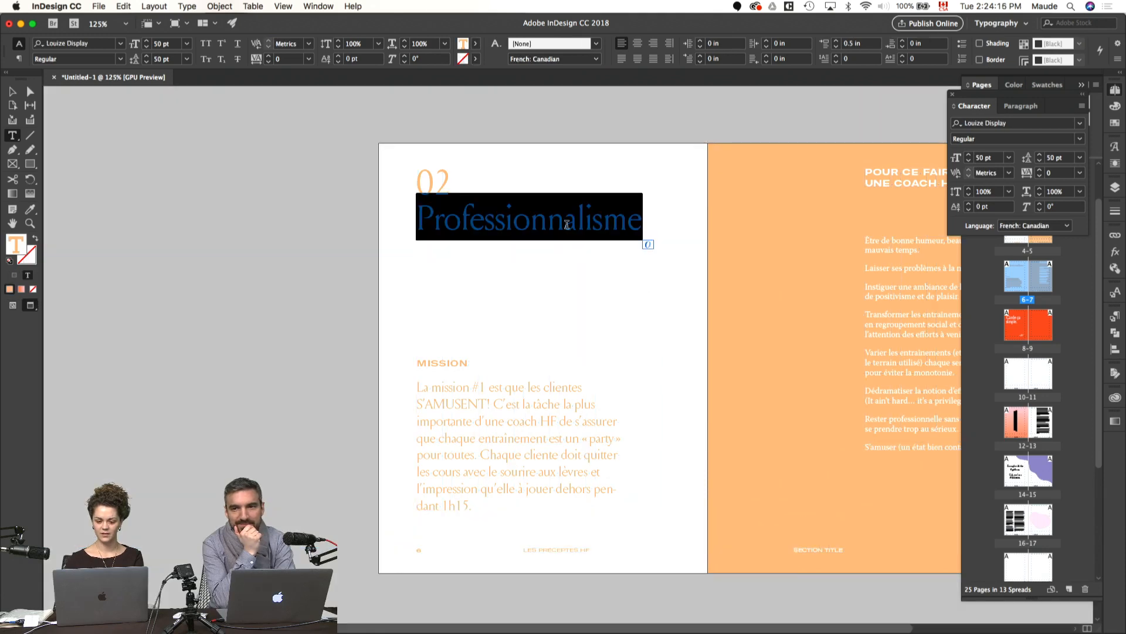
key("super+shift+i")
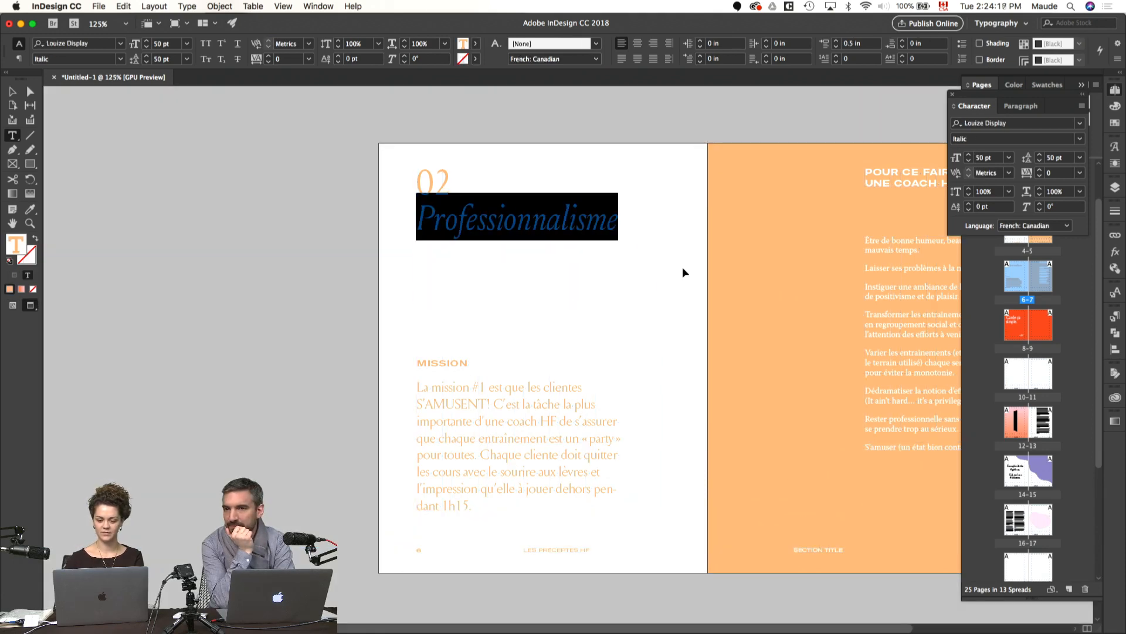
key("super+z")
left_click(695, 291)
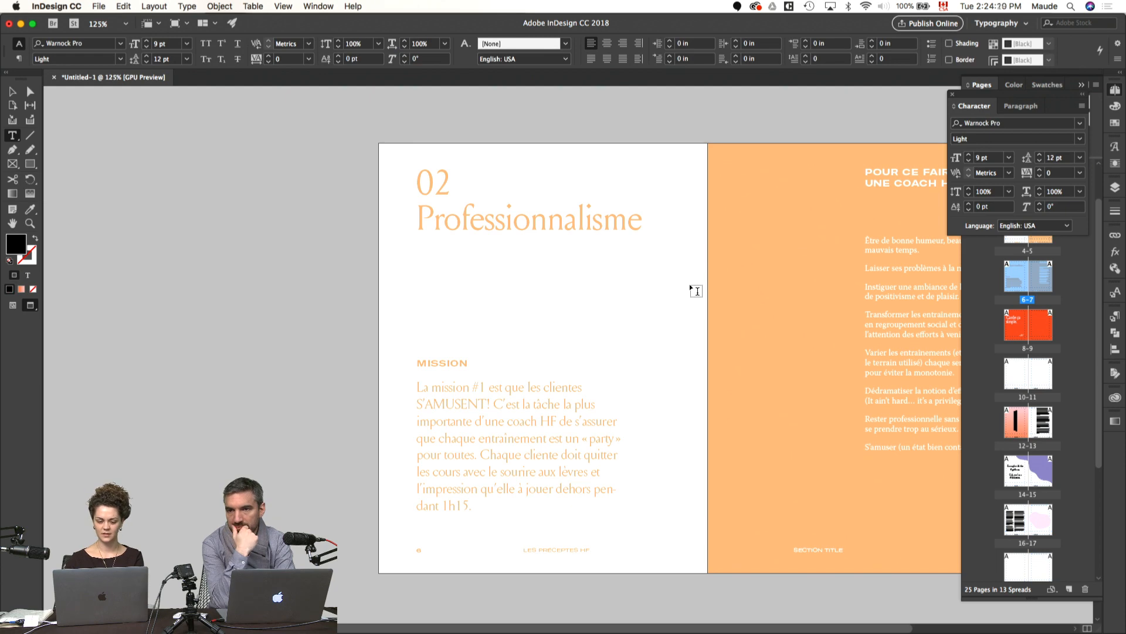
key("w")
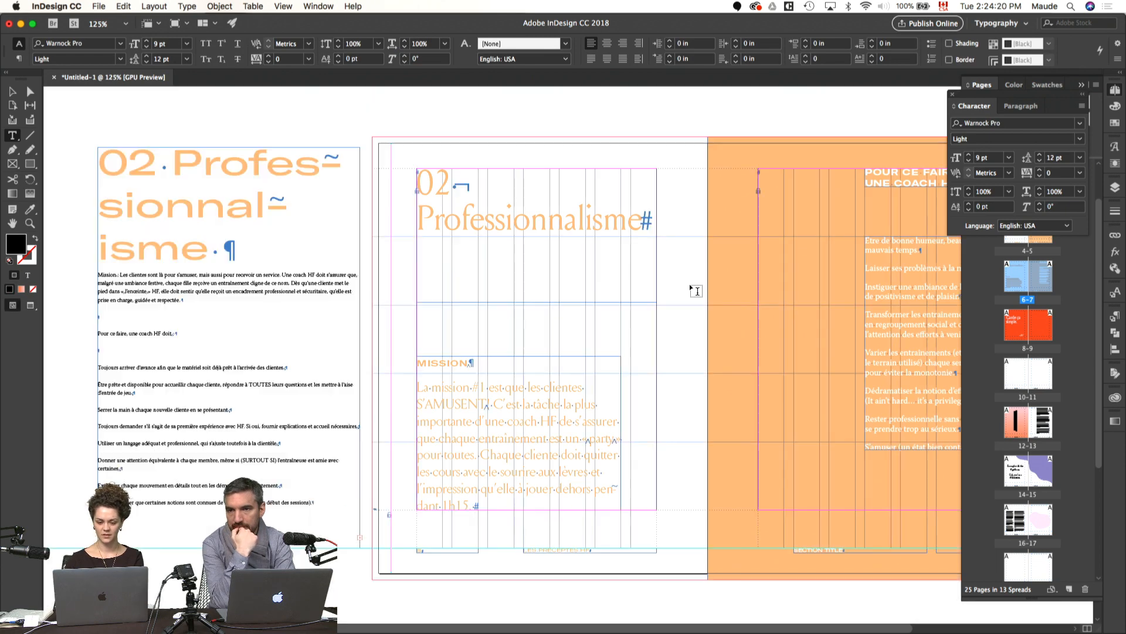
Step: Copy the 02 from the pasteboard heading into a new text frame about 1.88 × 0.94 in above page 6
double_click(440, 179)
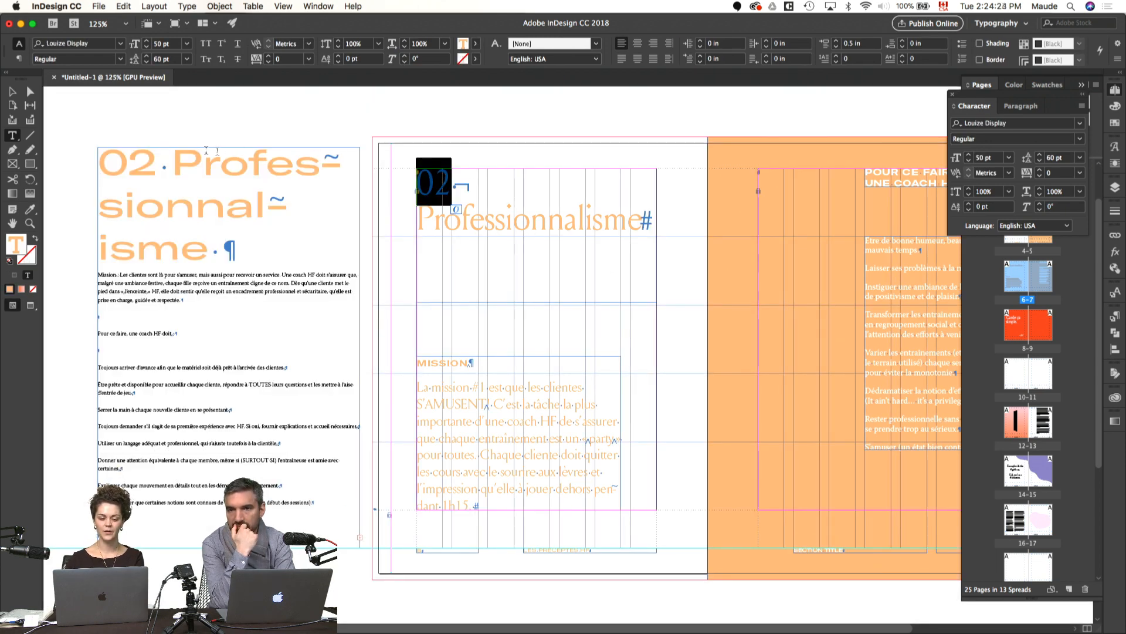
left_click_drag(161, 166, 99, 171)
key("cmd+c")
left_click(382, 118)
left_click_drag(352, 106, 447, 152)
key("cmd+v")
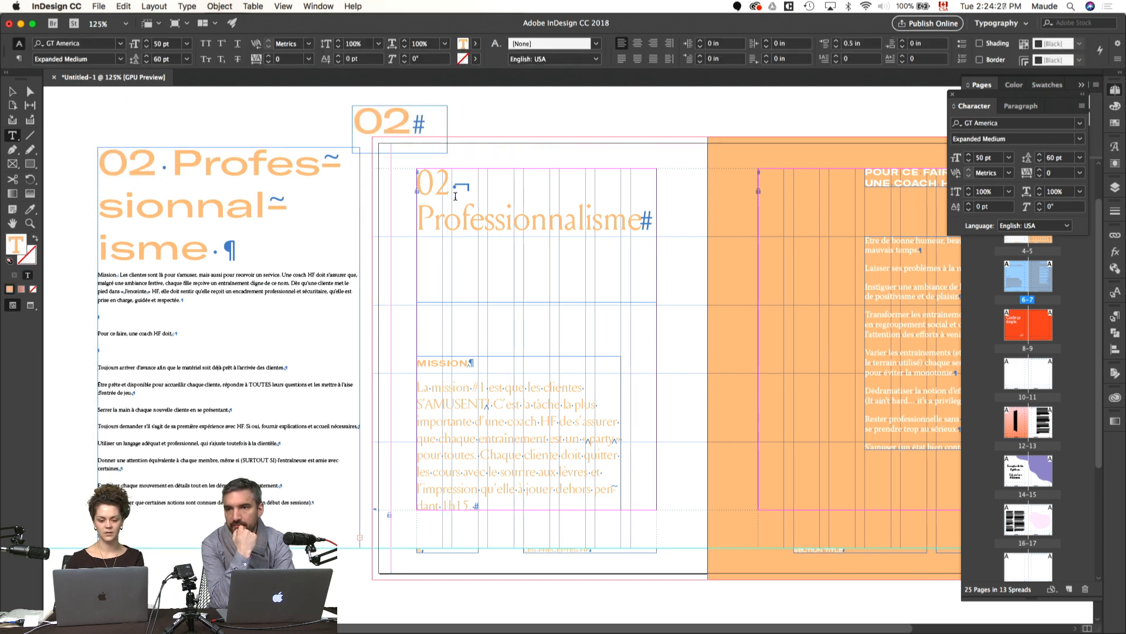
Step: Delete the 02 line from page 6's title and fit the frame to the word Professionnalisme
left_click_drag(481, 186, 371, 188)
key("Delete")
key("Delete")
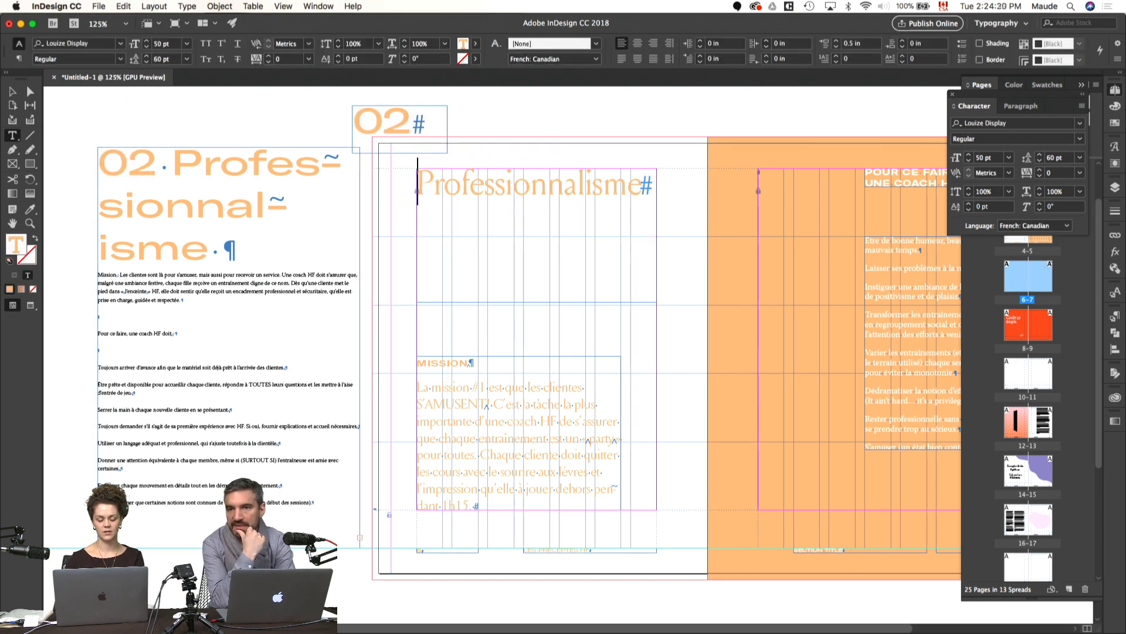
key("Escape")
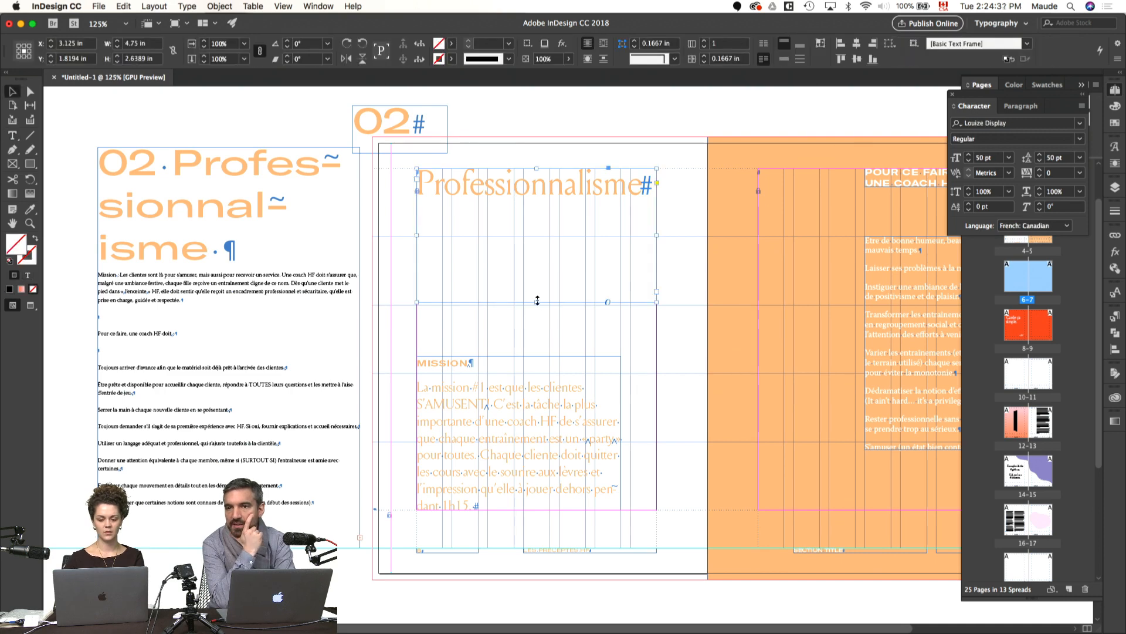
left_click(522, 240)
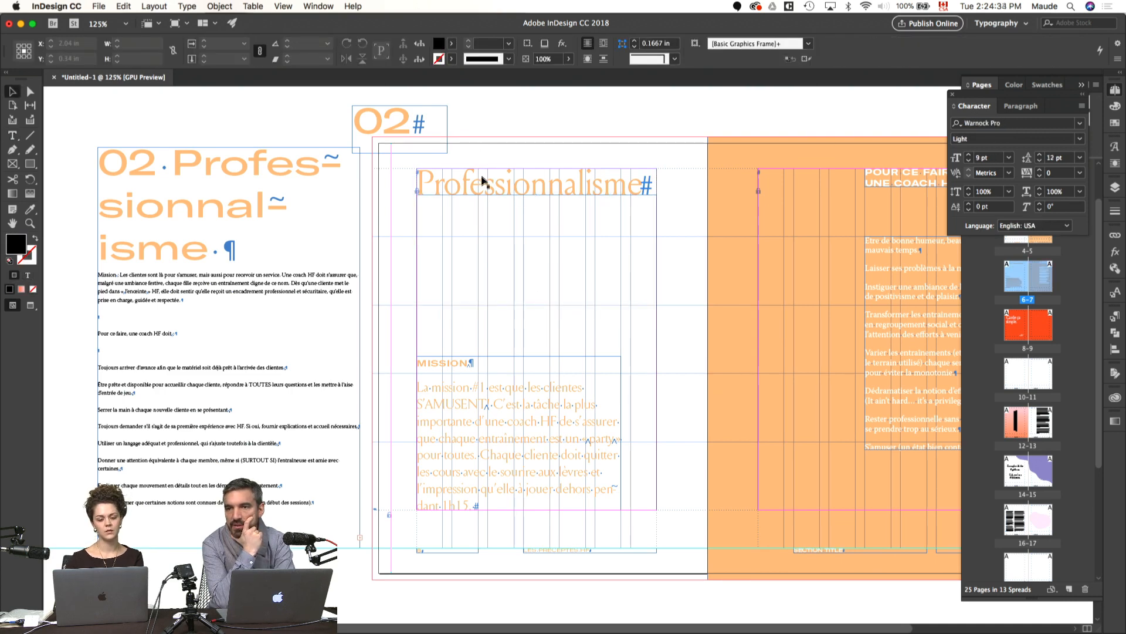
Step: Fit the 02 frame to its text and place it in page 6's upper-left margin corner, with Professionnalisme moved one grid row down
left_click(414, 138)
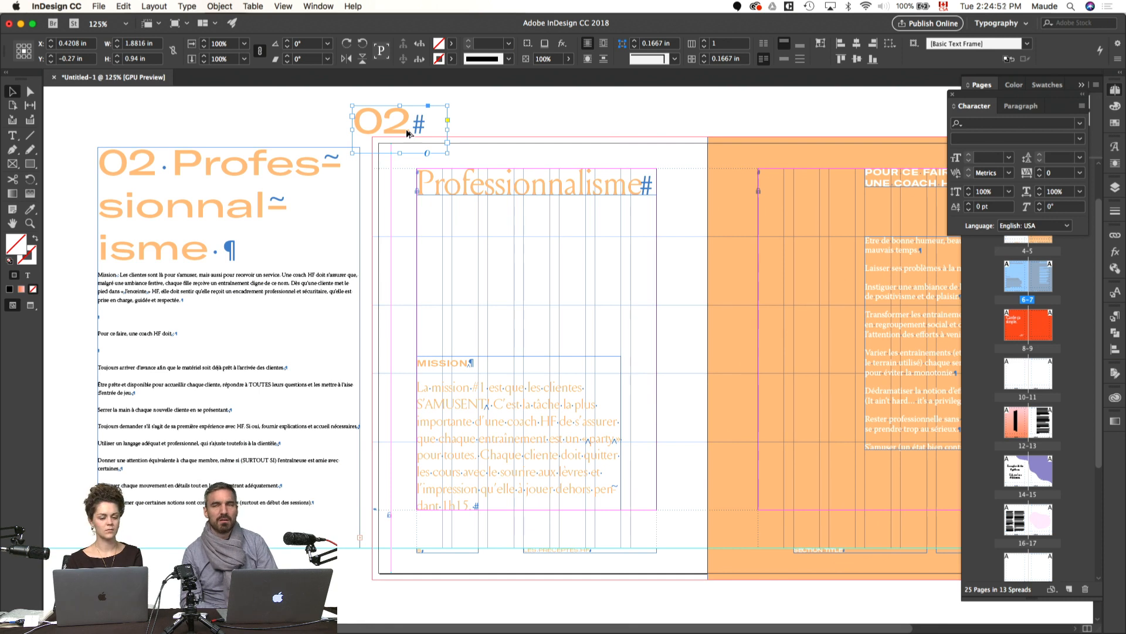
key("alt+super+c")
left_click_drag(449, 183, 446, 256)
left_click_drag(390, 122, 453, 183)
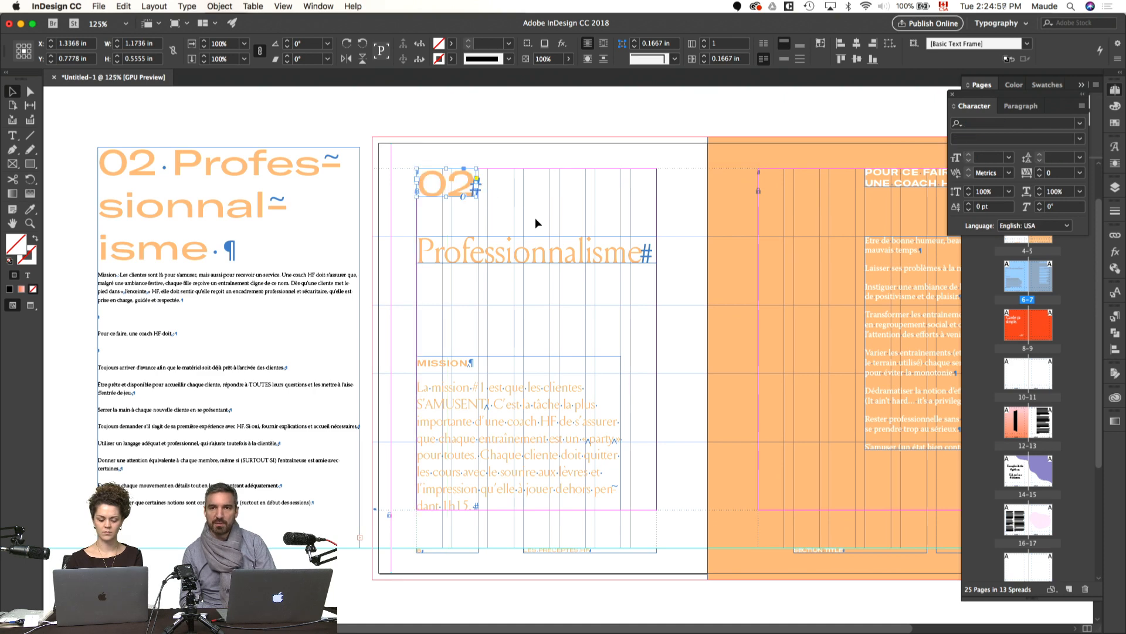
Step: Move Professionnalisme up to sit on the first row guide just below the 02, and preview the spread
left_click(536, 219)
key("w")
key("w")
left_click_drag(513, 251, 513, 230)
left_click(535, 176)
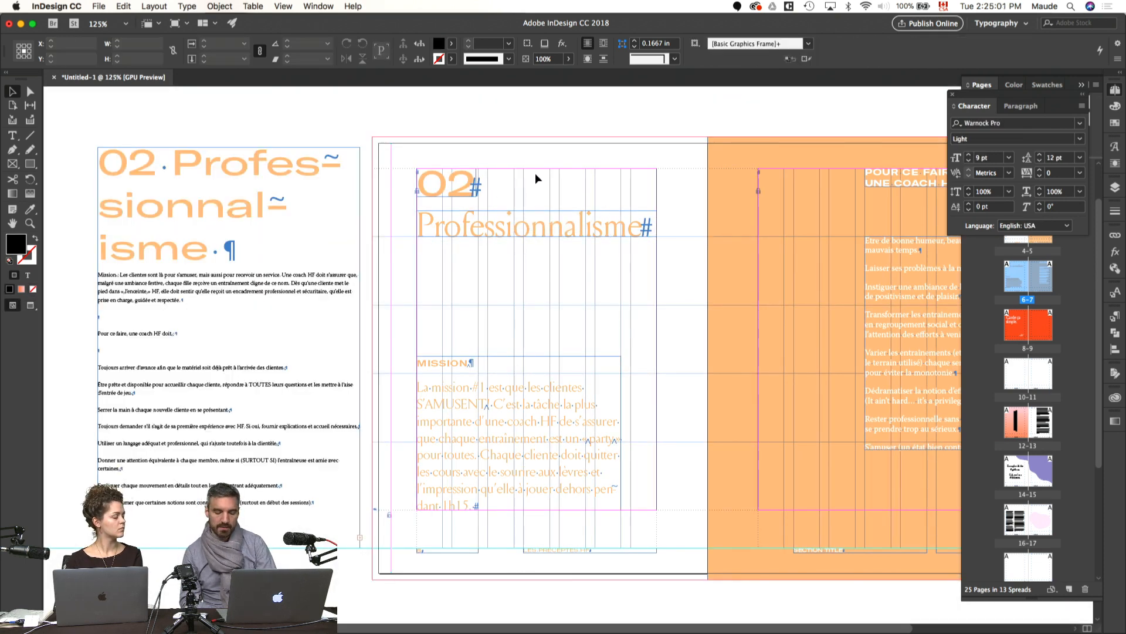
key("w")
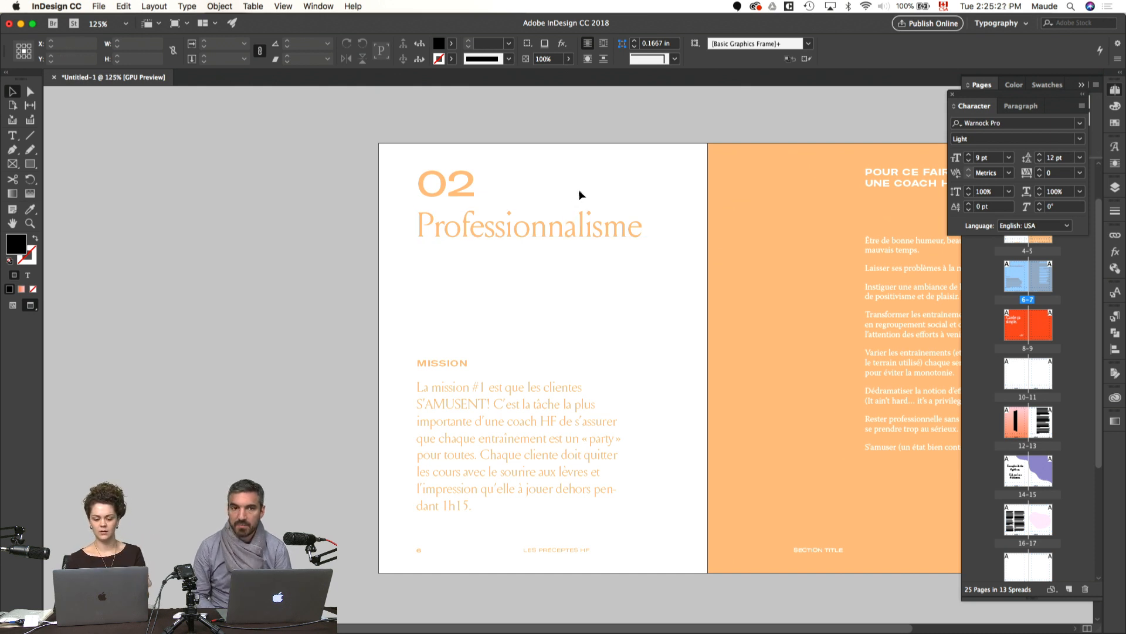
Step: Move the 02 off page 6 onto the pasteboard above, and delete the 02 Professionnalisme heading from the pasteboard text
key("w")
left_click_drag(464, 189, 443, 113)
double_click(248, 219)
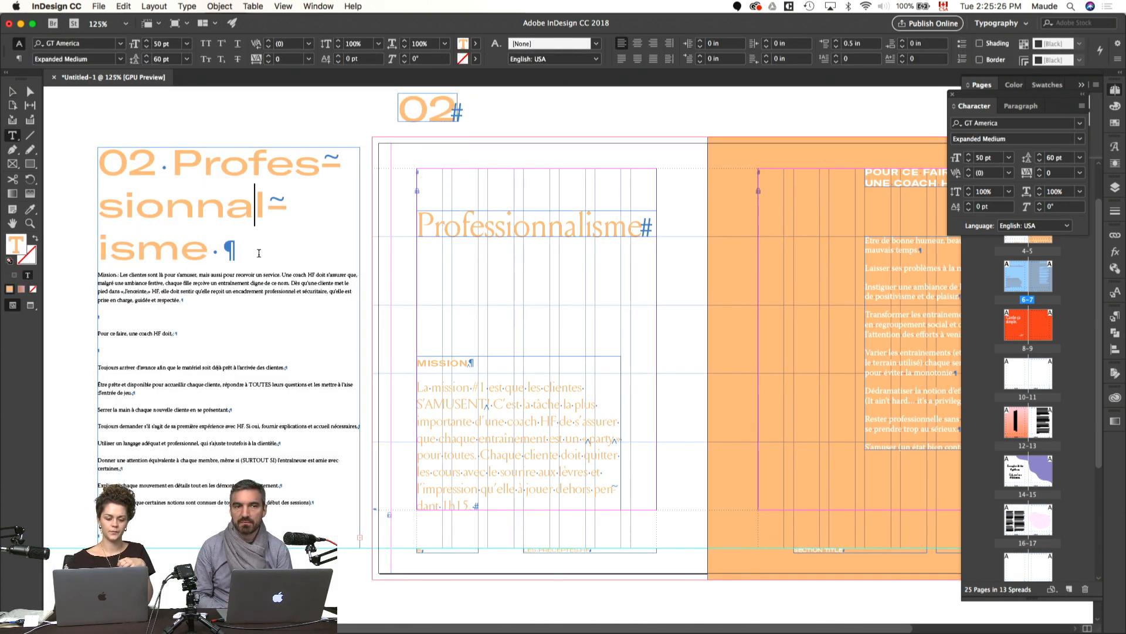
left_click_drag(258, 252, 79, 174)
key("BackSpace")
key("Delete")
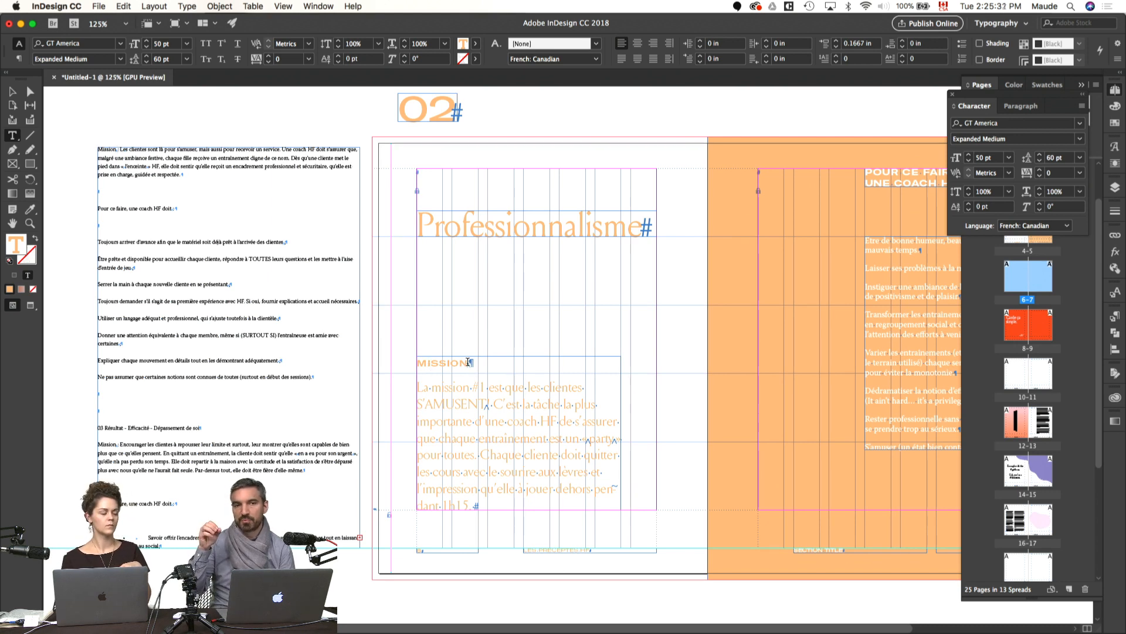
Step: Copy the formatting of page 6's body text, Louize Display Regular 20 pt with 24 pt leading, onto the pasteboard's Mission paragraph
triple_click(193, 165)
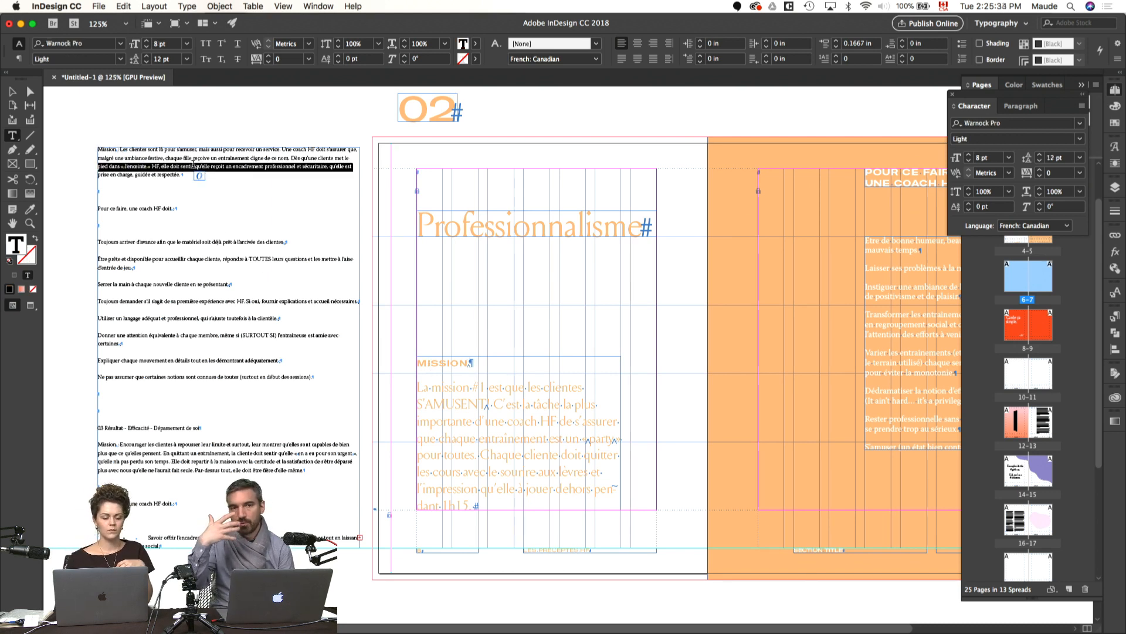
left_click(193, 165)
left_click(30, 209)
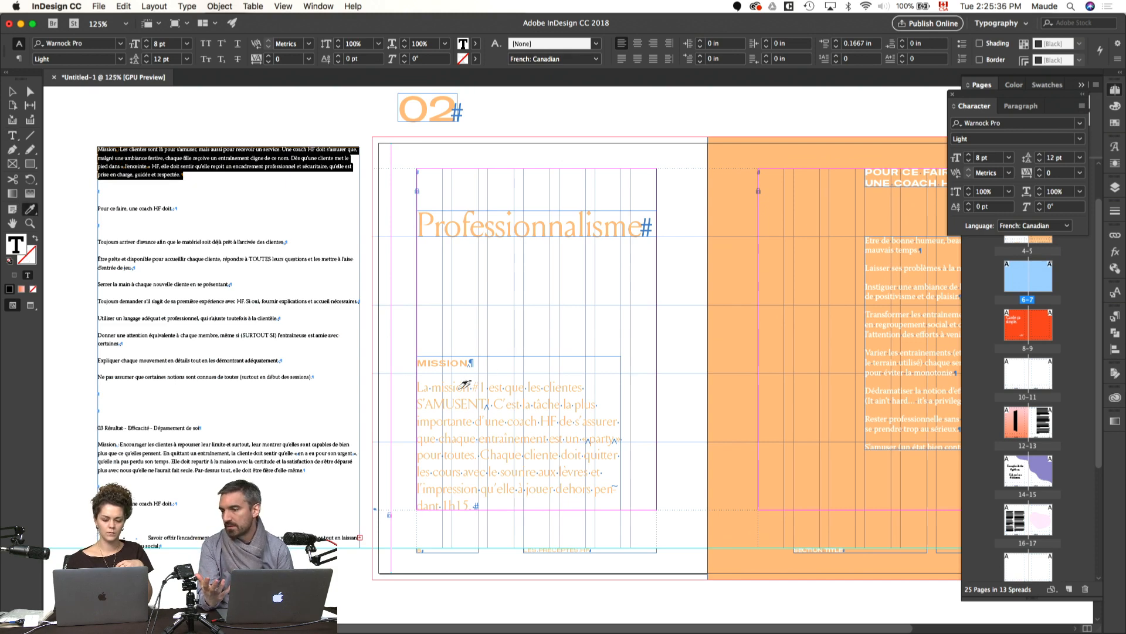
left_click(462, 389)
key("v")
Step: Replace page 6's body paragraph with the pasteboard text starting Les clientes sont là pour s'amuser, and fit the frame to it
double_click(210, 254)
left_click_drag(200, 272, 146, 158)
key("super+c")
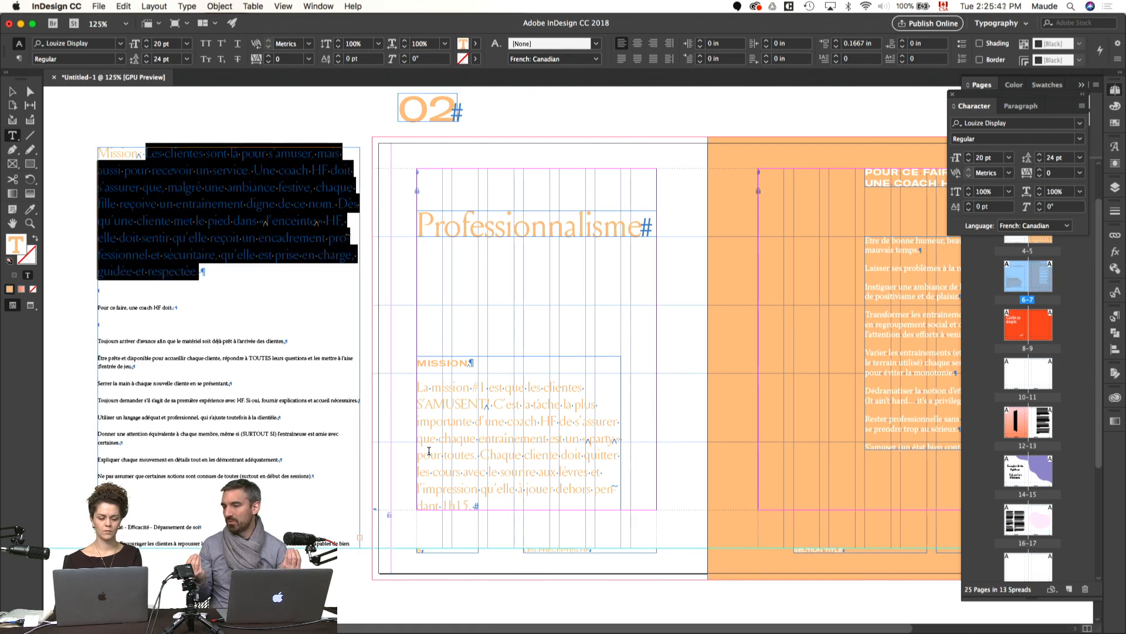
left_click(461, 455)
left_click_drag(491, 506, 399, 388)
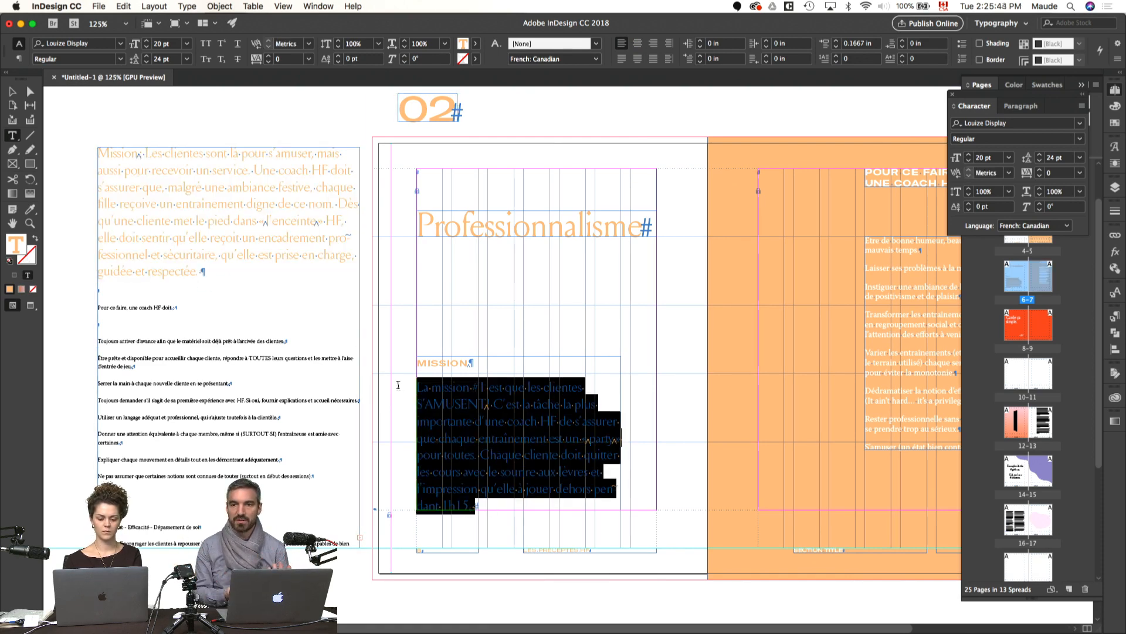
key("super+v")
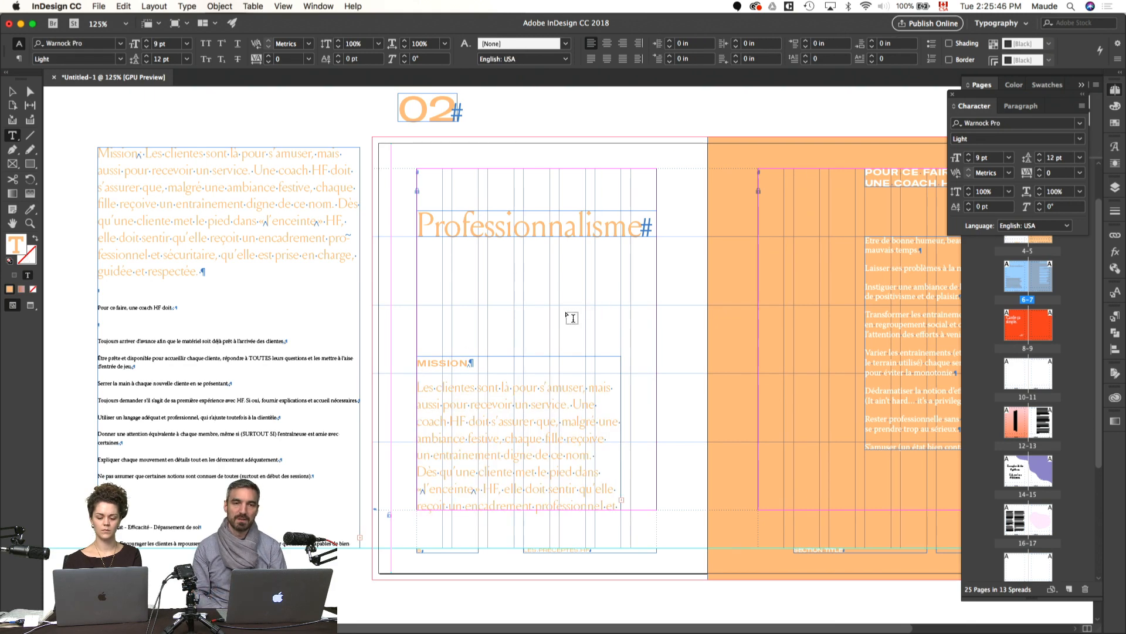
key("Escape")
key("alt+super+c")
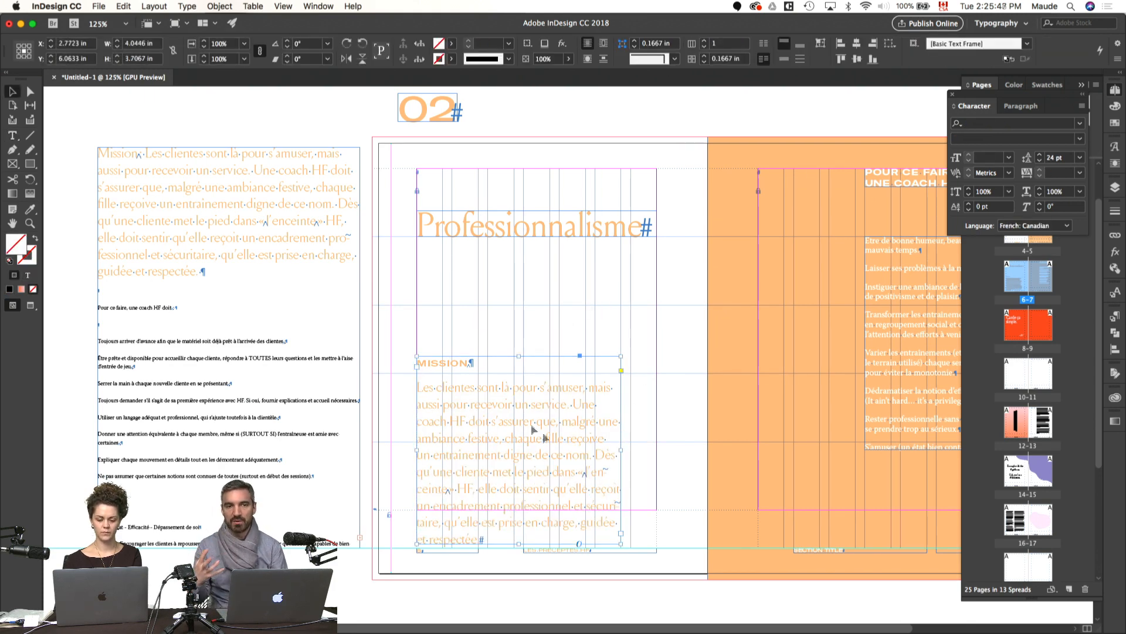
Step: Cut the MISSION heading and its line out of page 6's body text frame
double_click(456, 367)
double_click(457, 367)
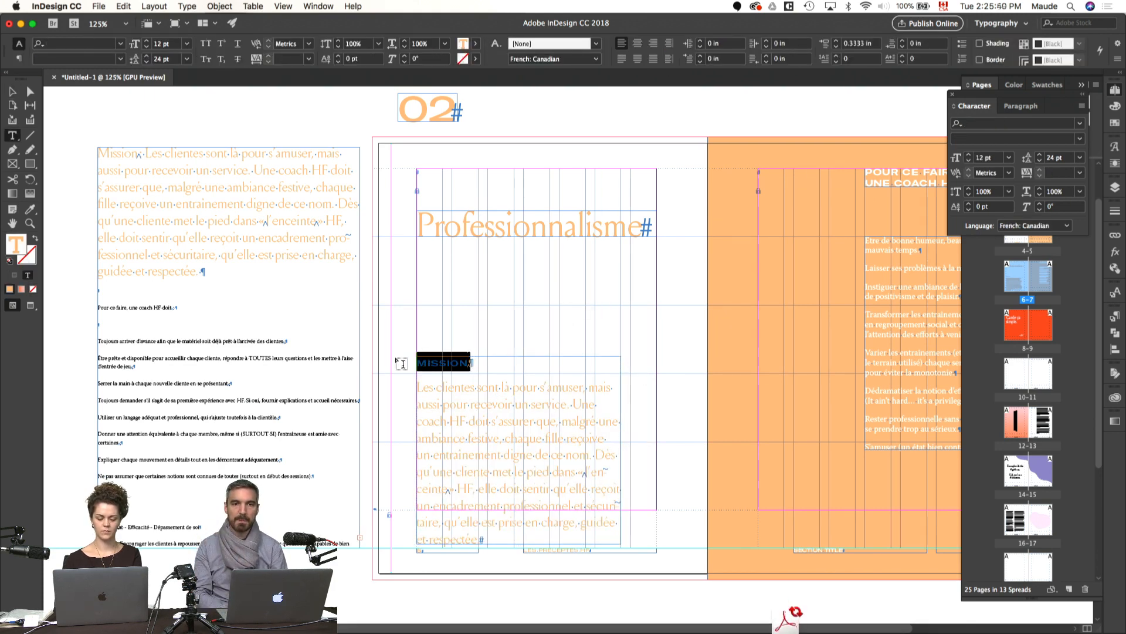
key("BackSpace")
key("Delete")
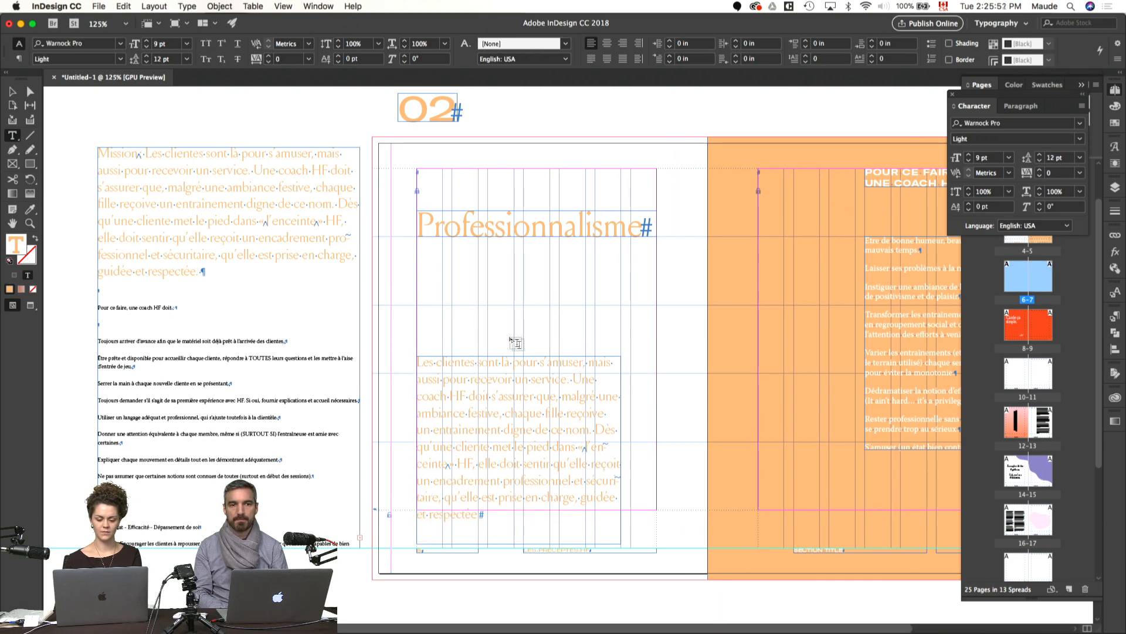
Step: Widen page 6's body text frame to 4.75 in, up to the opposite margin, and move it down to the lower margin
key("Escape")
left_click_drag(620, 452, 657, 455)
left_click_drag(578, 413, 577, 438)
Step: Paste the MISSION heading as its own frame and align it with page 6's outer margin and the second row guide
left_click(573, 322)
key("super+v")
key("w")
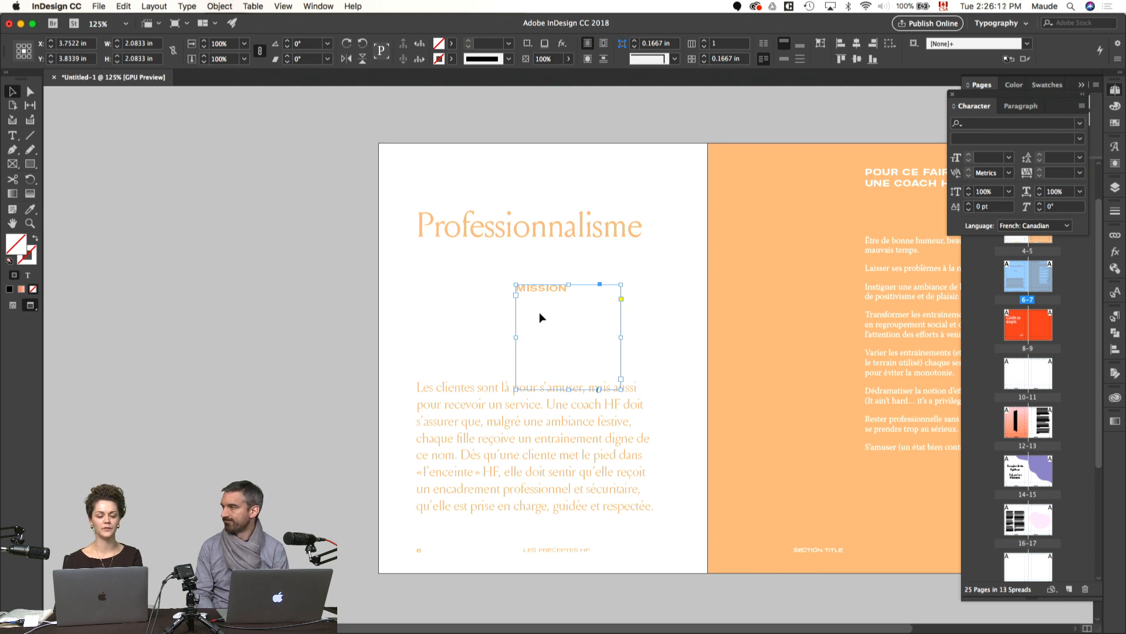
key("w")
left_click_drag(556, 321, 457, 348)
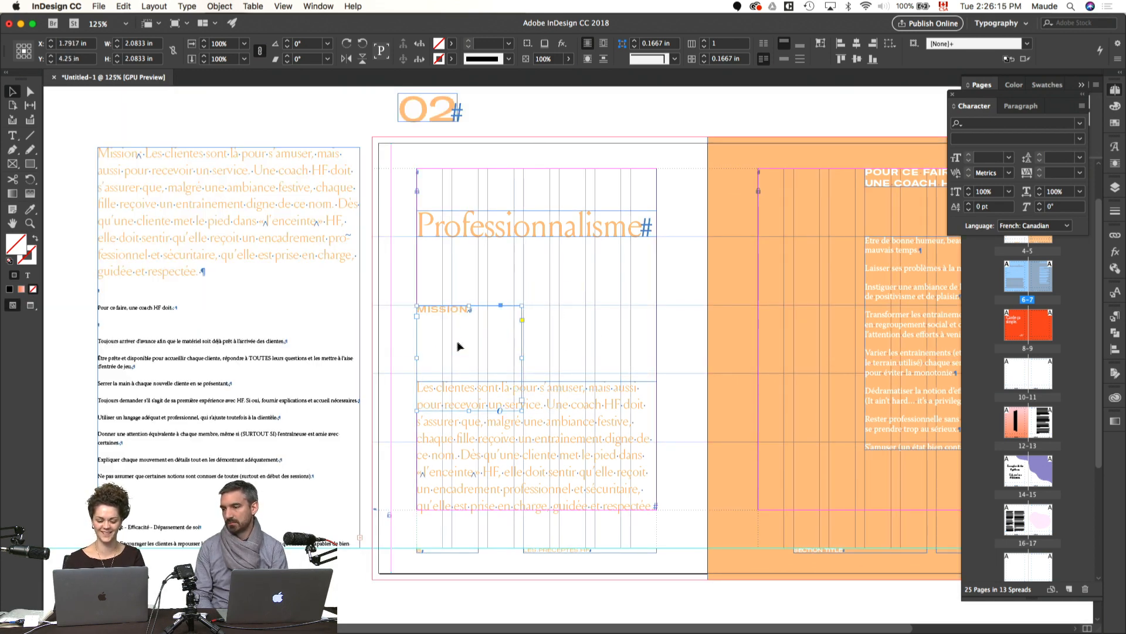
Step: Fit the MISSION frame's height to its text and check page 6 with and without guides
double_click(468, 409)
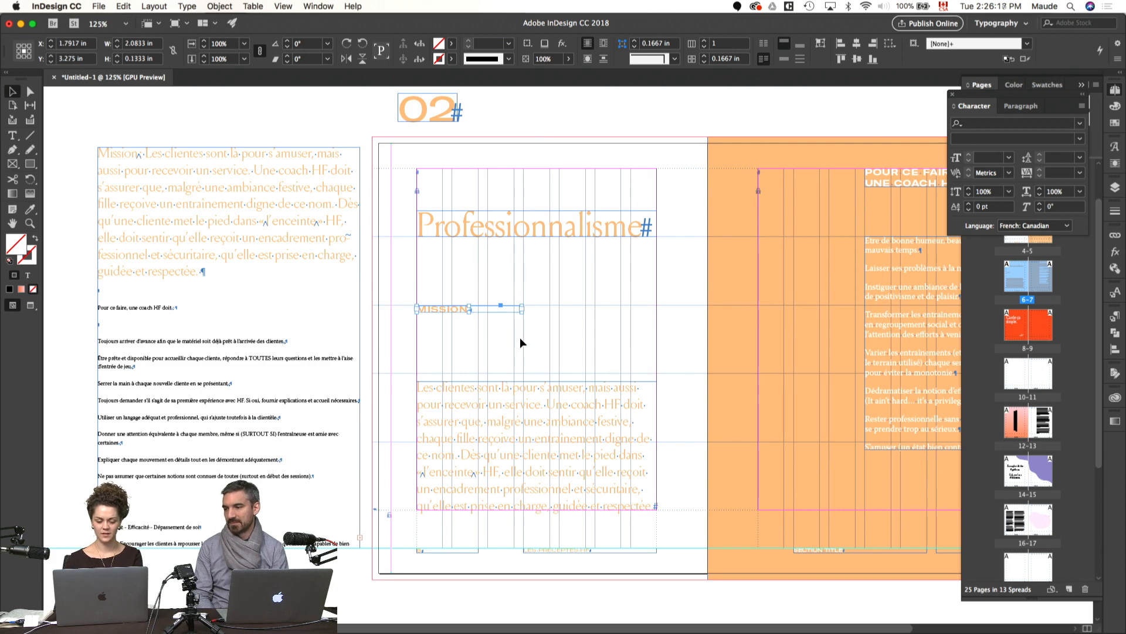
left_click(504, 324)
key("w")
left_click(453, 395)
key("w")
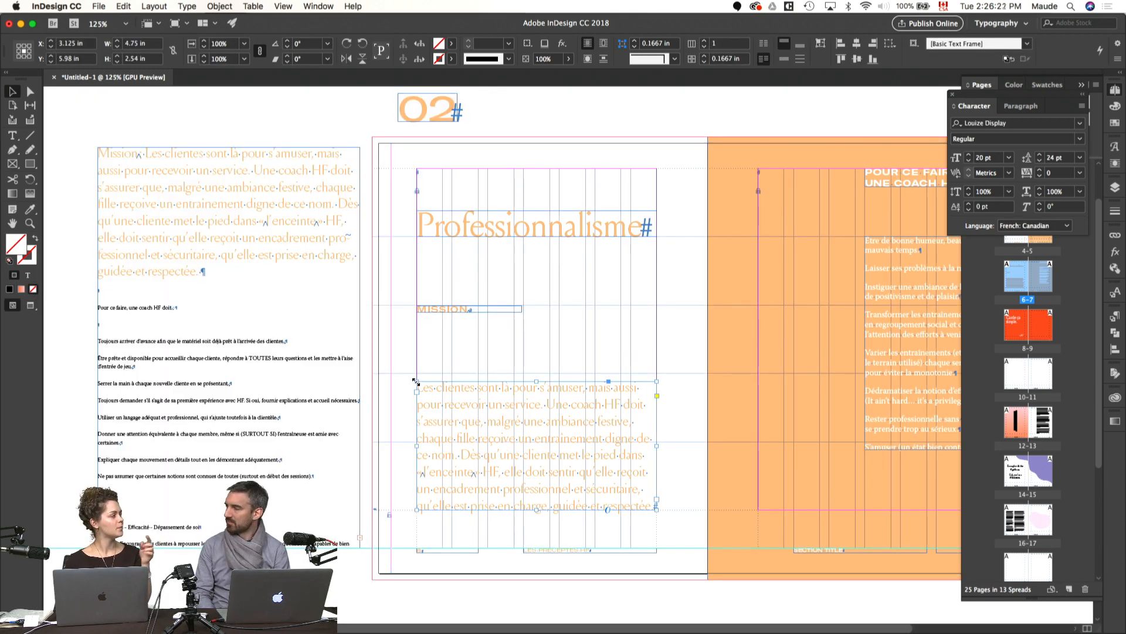
left_click(490, 344)
key("w")
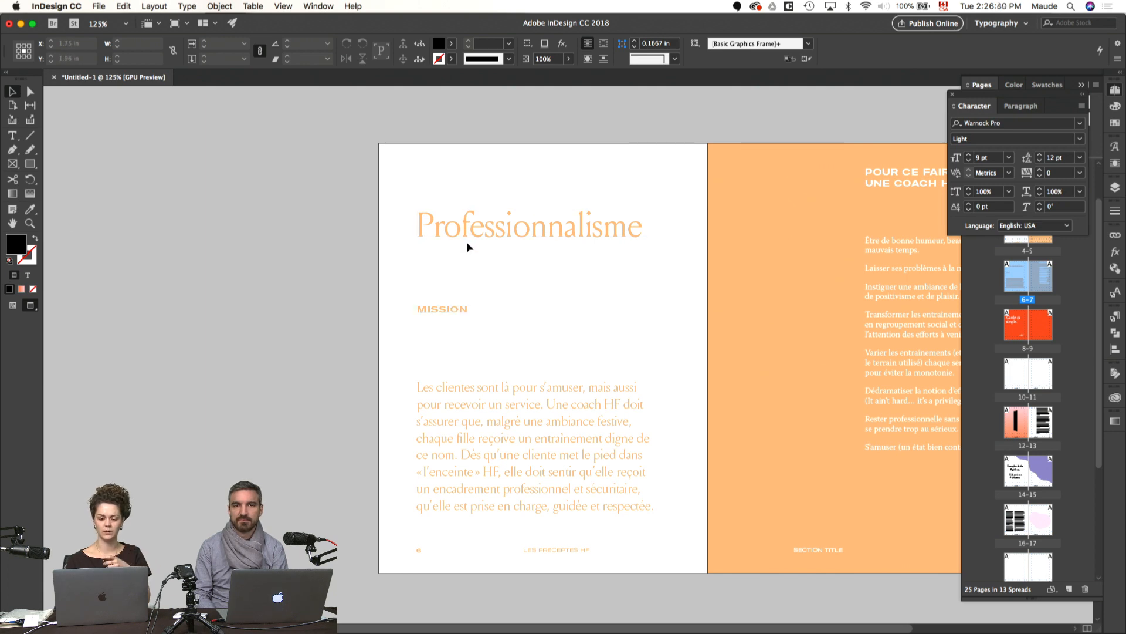
key("w")
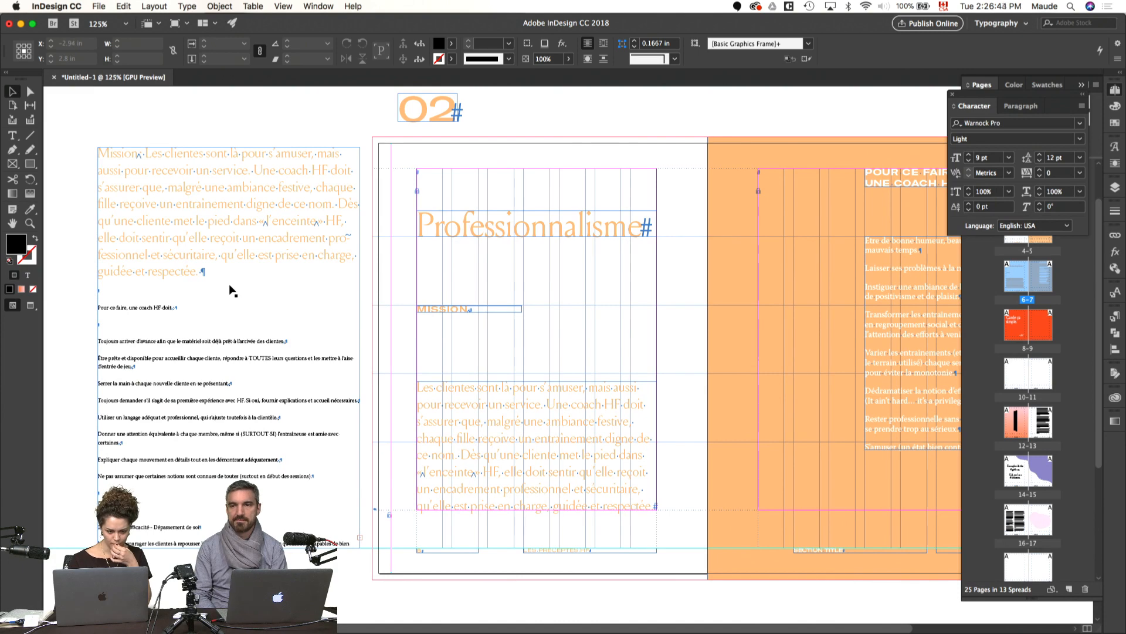
Step: Delete the orange Mission paragraph and the empty lines after it from the pasteboard text
scroll(230, 290, "right", 1)
double_click(266, 285)
left_click_drag(223, 271, 95, 151)
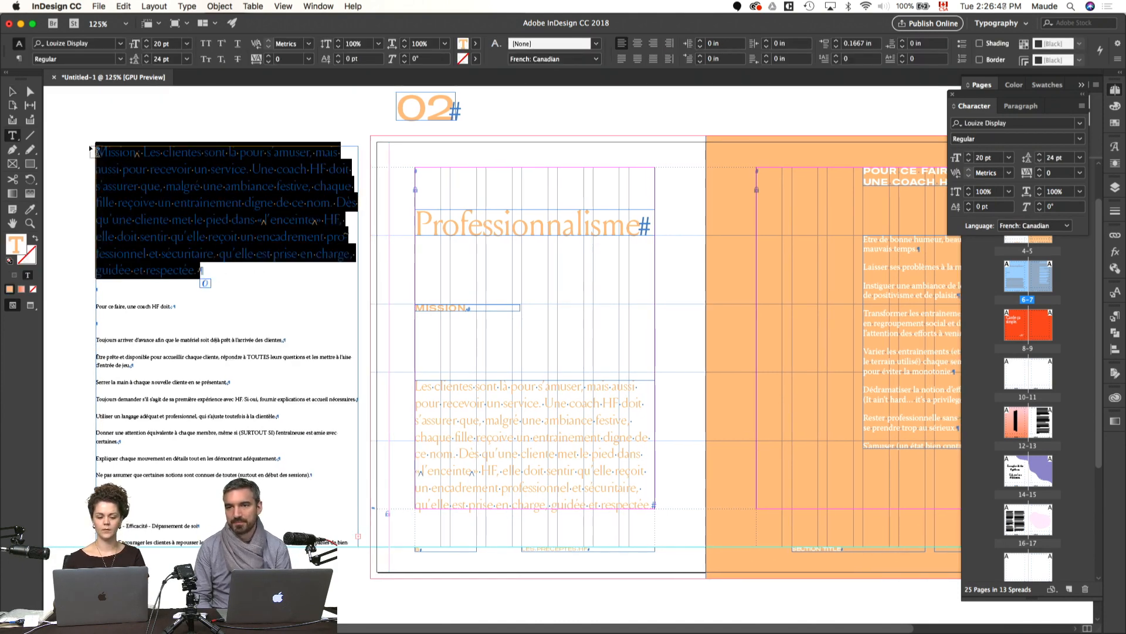
key("BackSpace")
key("BackSpace")
key("BackSpace")
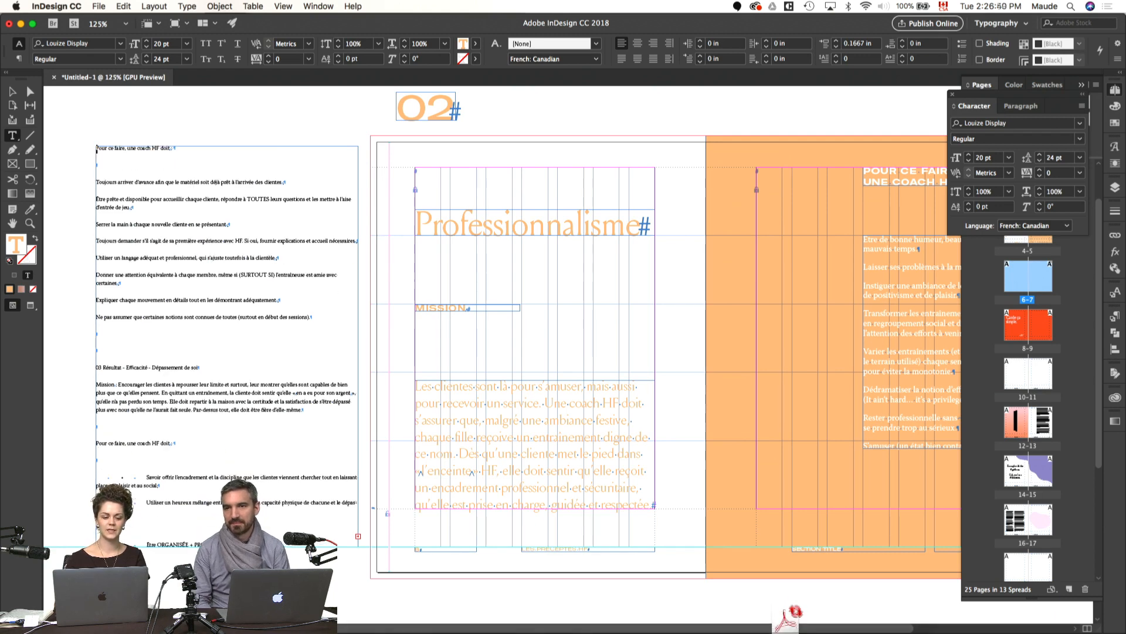
Step: Close the Character panel and collapse the Pages panel so that page 7 is uncovered
scroll(319, 183, "right", 1)
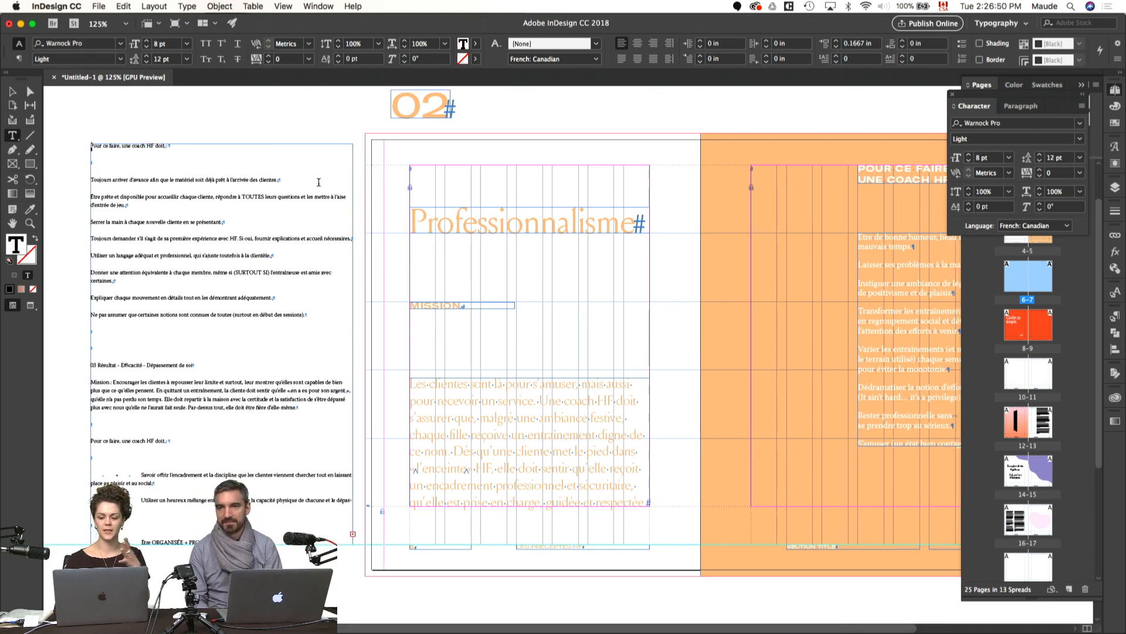
left_click(953, 94)
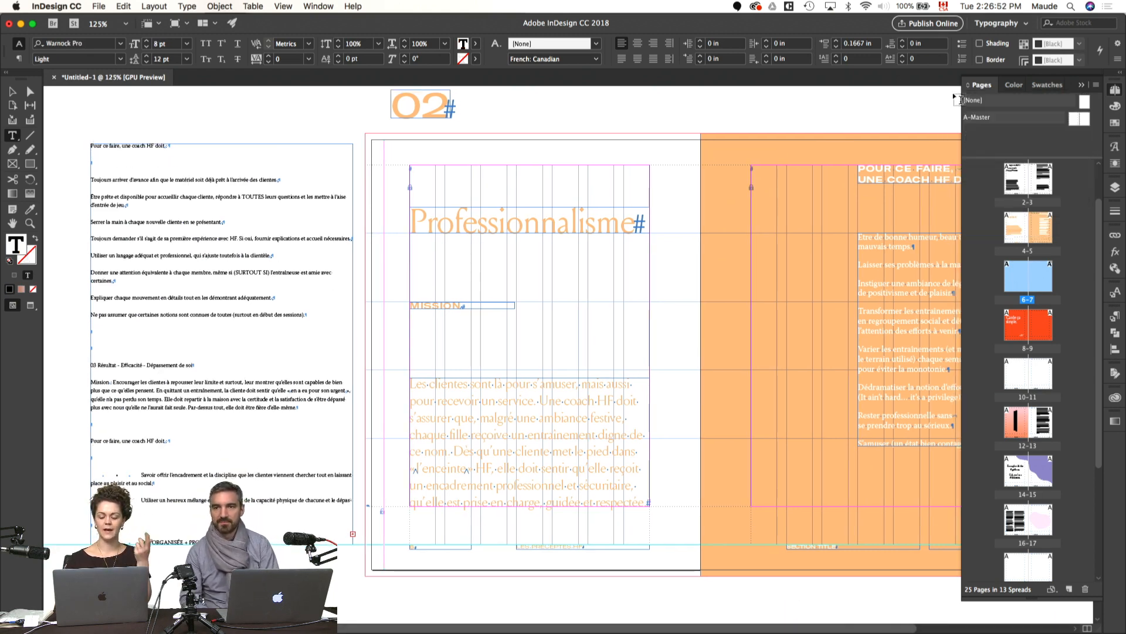
left_click(1117, 91)
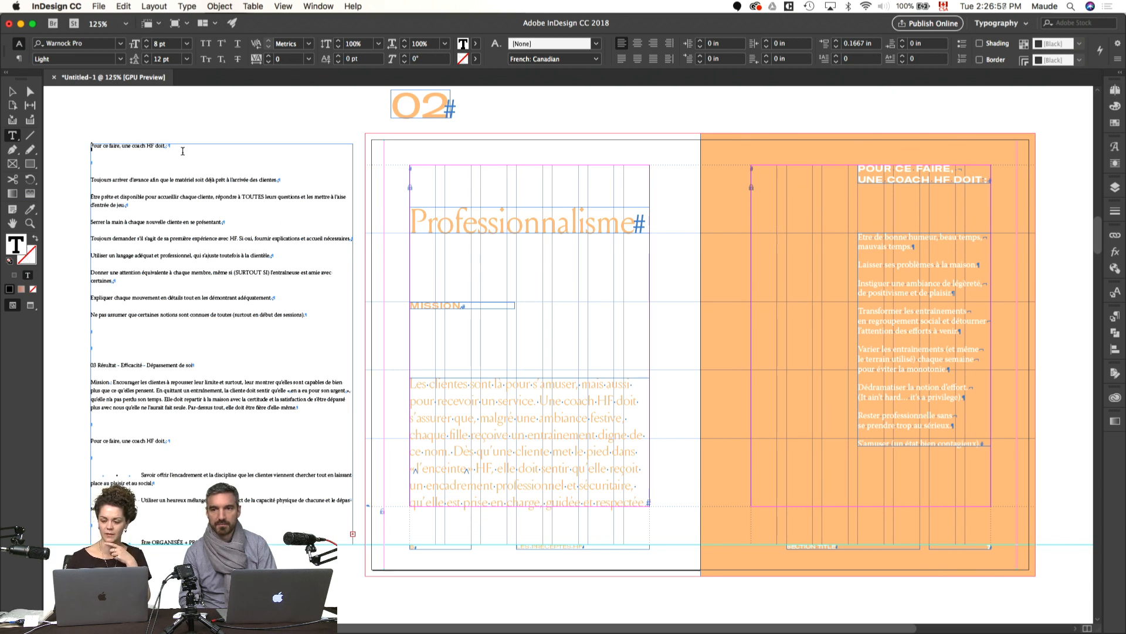
Step: Delete the line Pour ce faire, une coach HF doit and the empty lines below it from the pasteboard text
left_click_drag(97, 162, 77, 147)
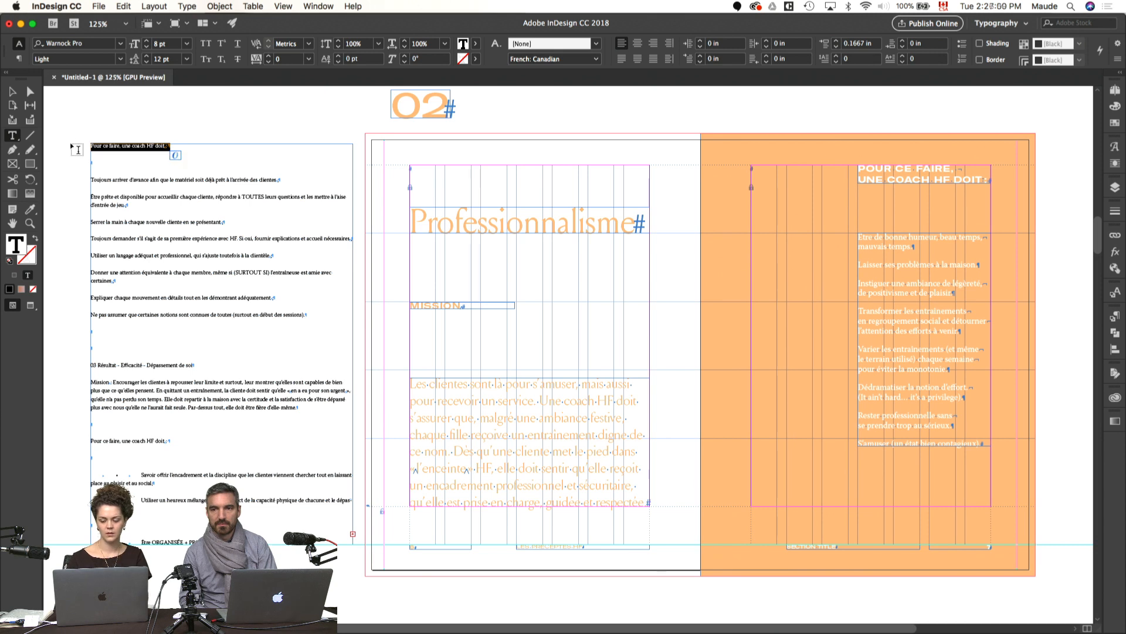
key("Delete")
key("Delete")
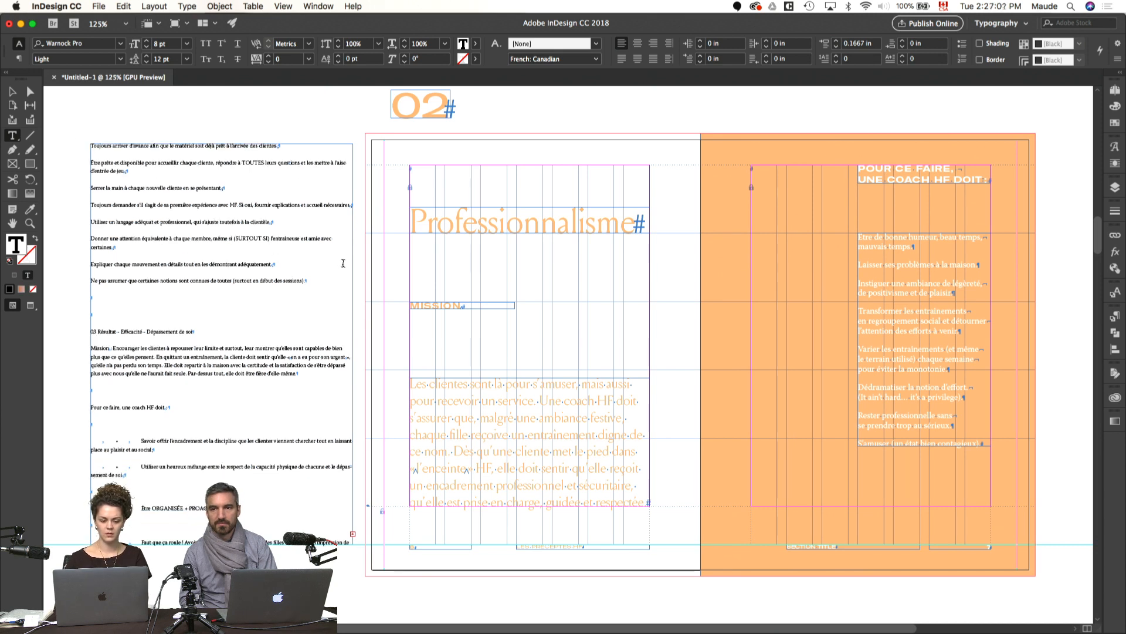
Step: Give the pasteboard's list of coach duties page 7's white 12 pt body formatting with 14 pt leading, and remove it from the pasteboard text
left_click_drag(315, 284, 89, 145)
left_click(30, 209)
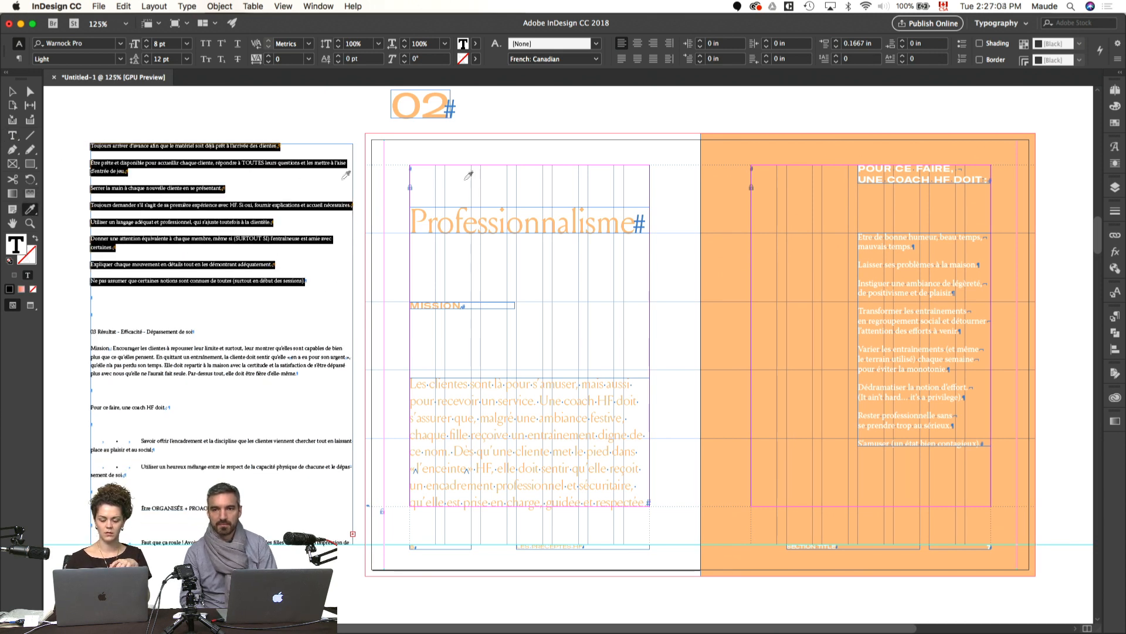
left_click(870, 243)
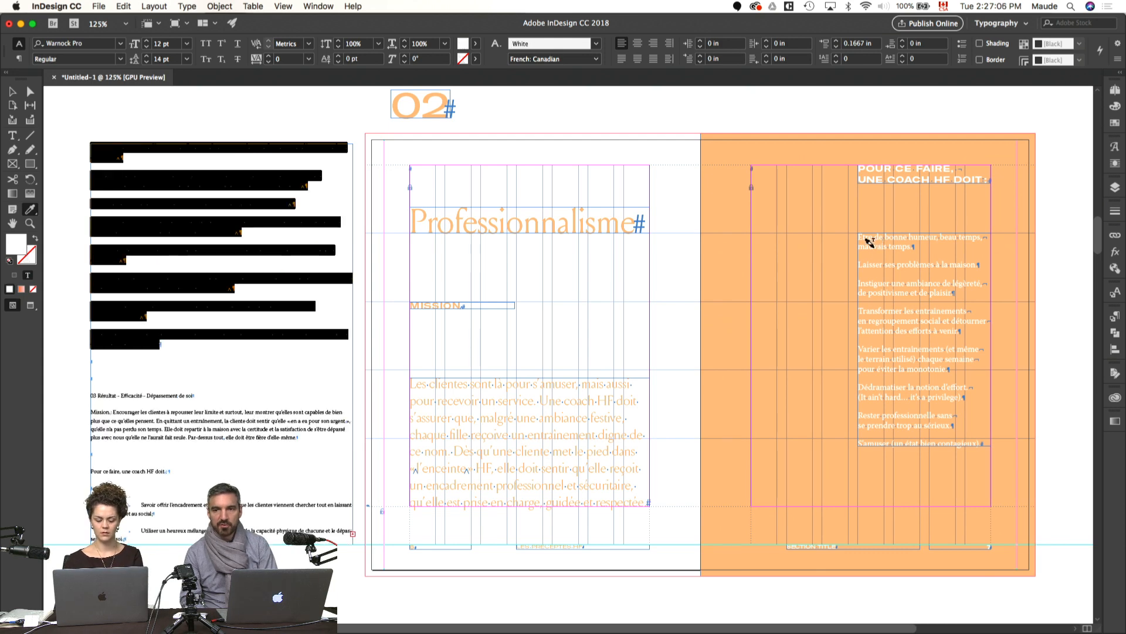
key("BackSpace")
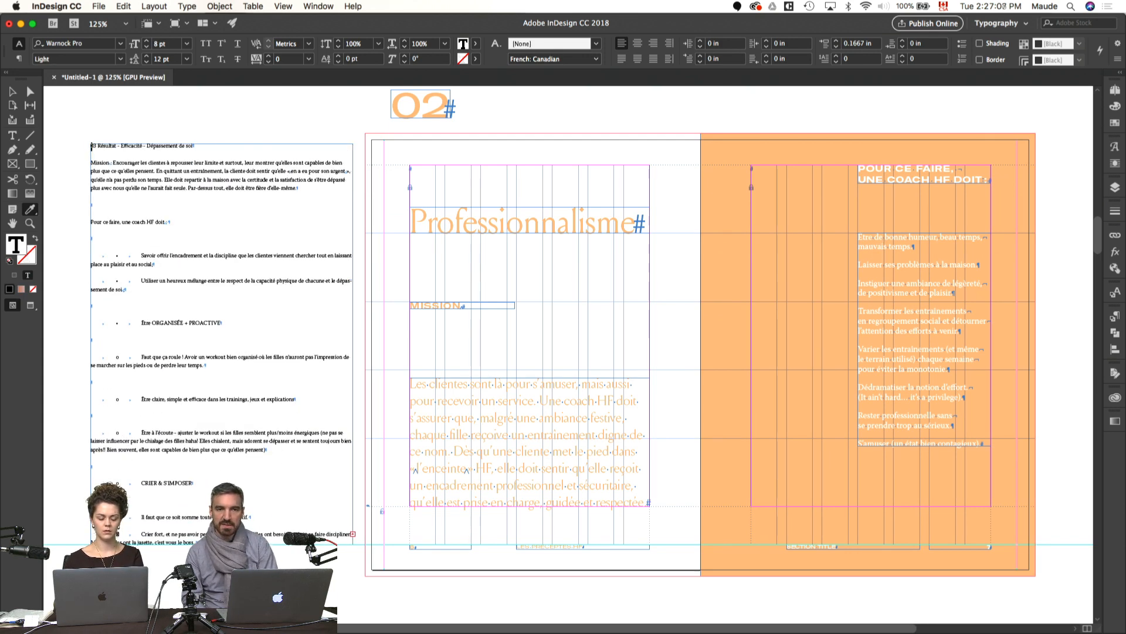
Step: Replace page 7's old list text under the heading with the coach duties cut from the pasteboard
key("Escape")
double_click(864, 299)
key("super+a")
key("super+v")
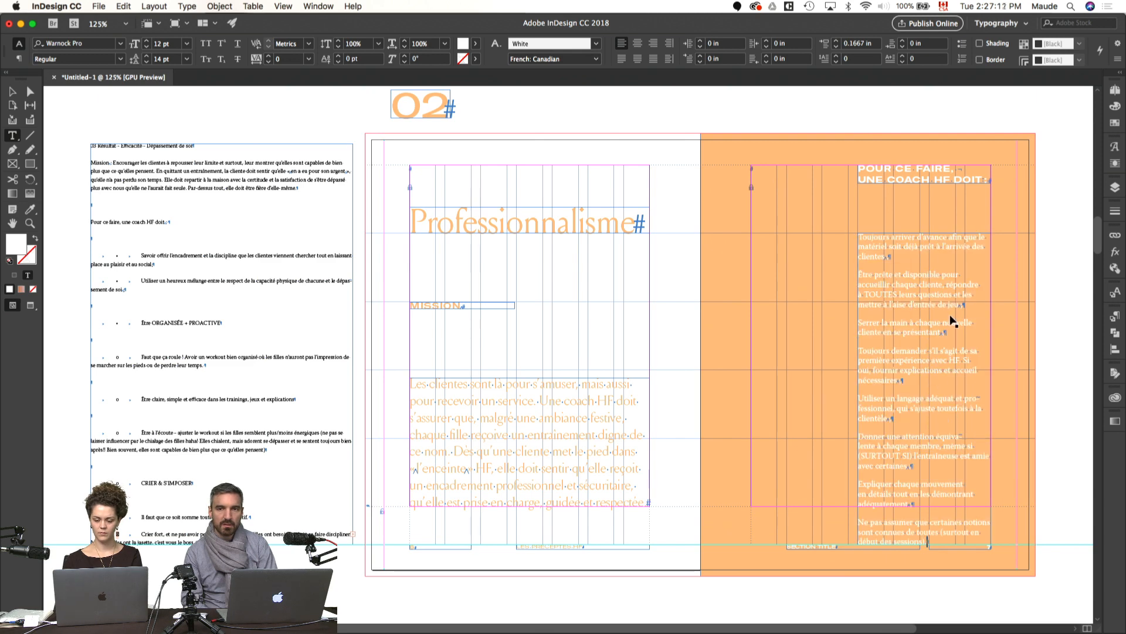
key("Escape")
Step: Widen page 7's duties frame leftward, fit it to its text, and extend and left-align the POUR CE FAIRE heading frame with it
scroll(906, 326, "right", 5)
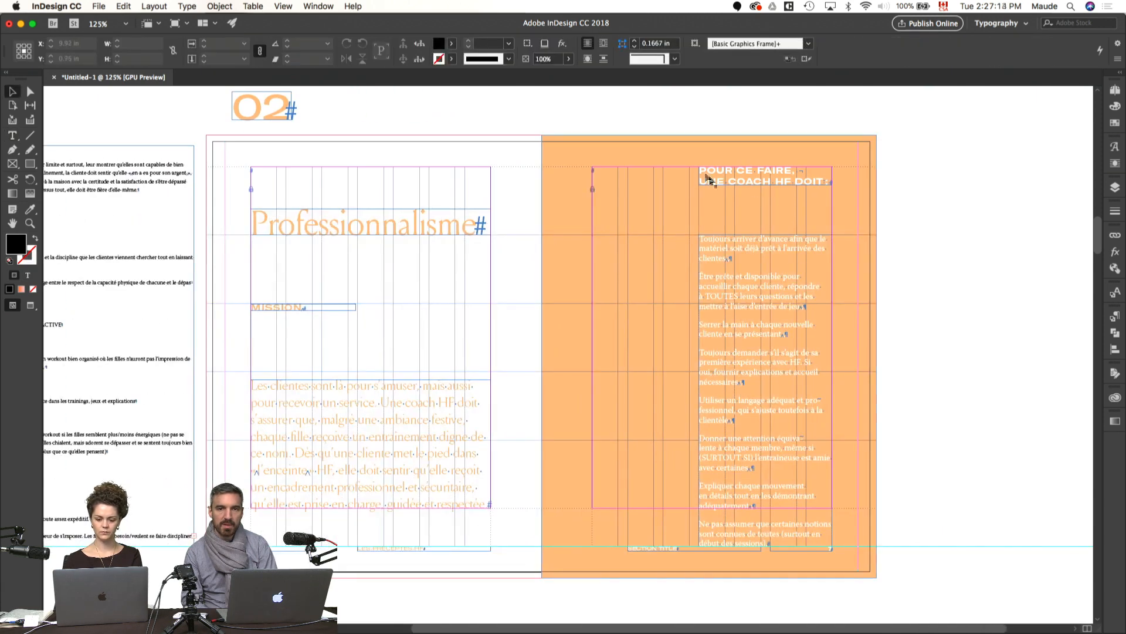
left_click(699, 178)
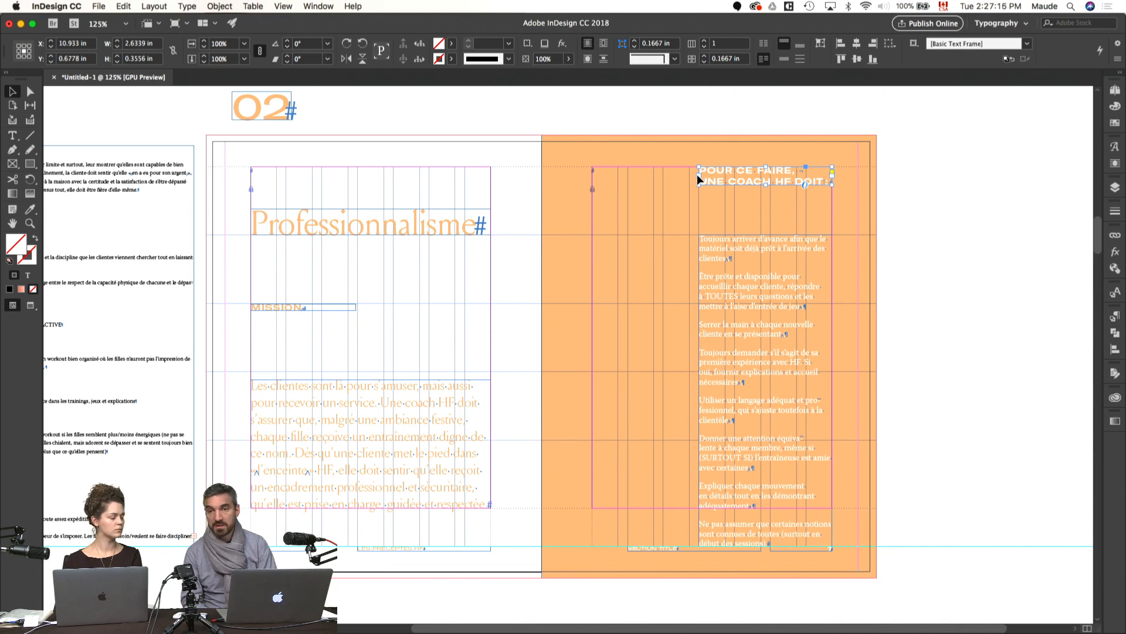
left_click_drag(699, 178, 663, 179)
left_click(704, 394)
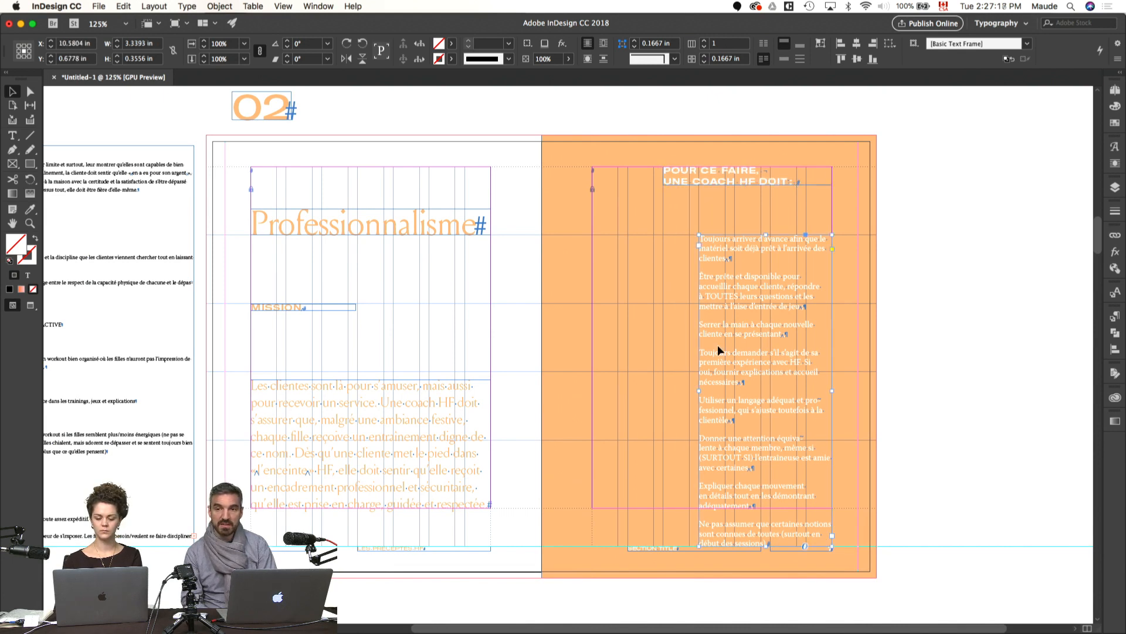
left_click_drag(700, 390, 628, 391)
key("super+alt+c")
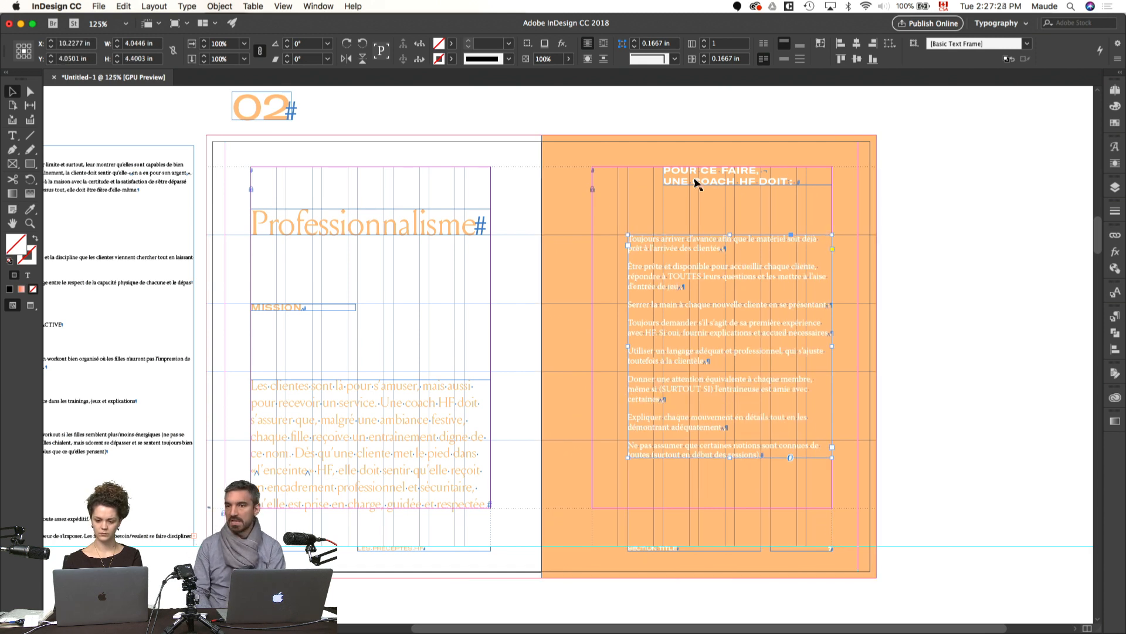
left_click_drag(694, 182, 658, 182)
left_click(911, 257)
key("w")
left_click_drag(609, 356, 777, 372)
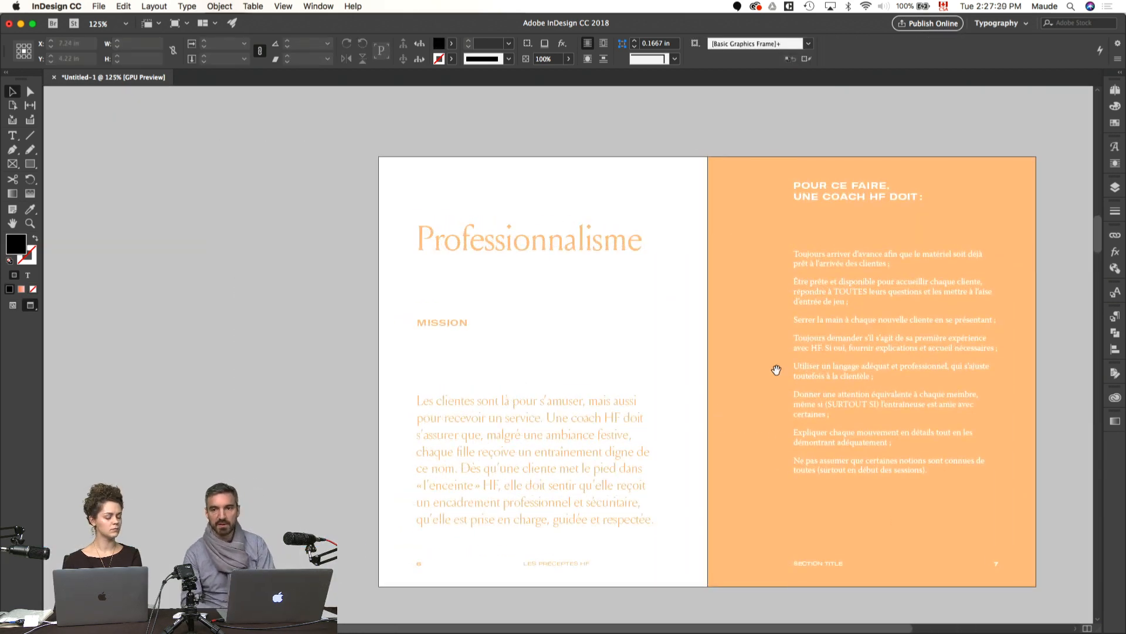
key("w")
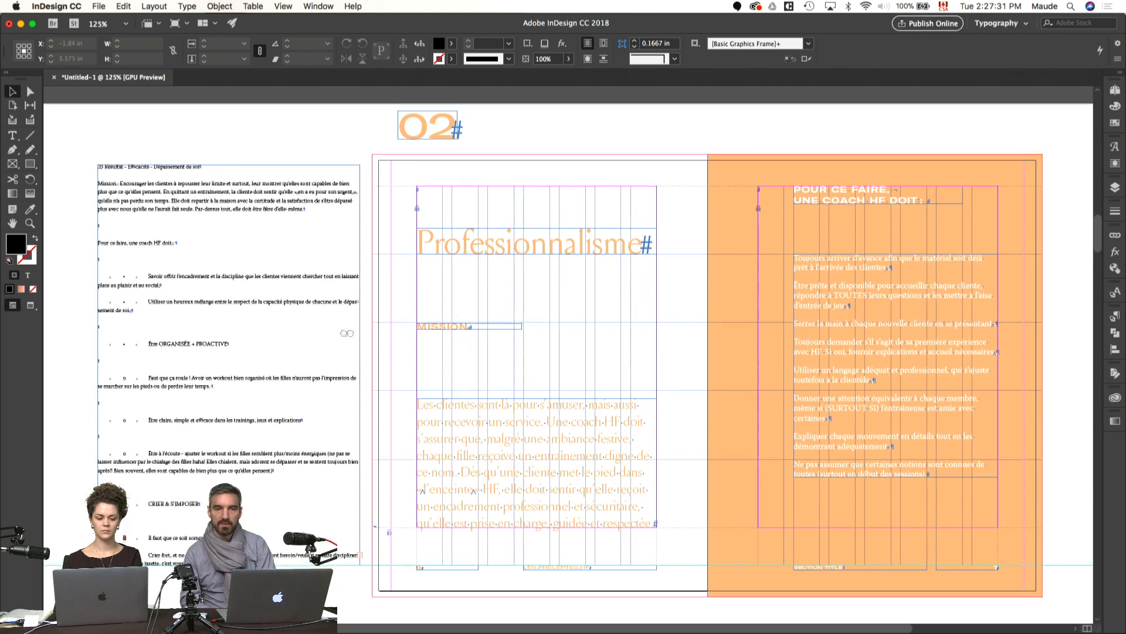
Step: Resize the pasteboard text frame to about 3.86 in wide and 6.46 in high, and shift it slightly down
double_click(297, 240)
left_click_drag(305, 209, 88, 173)
left_click(101, 228)
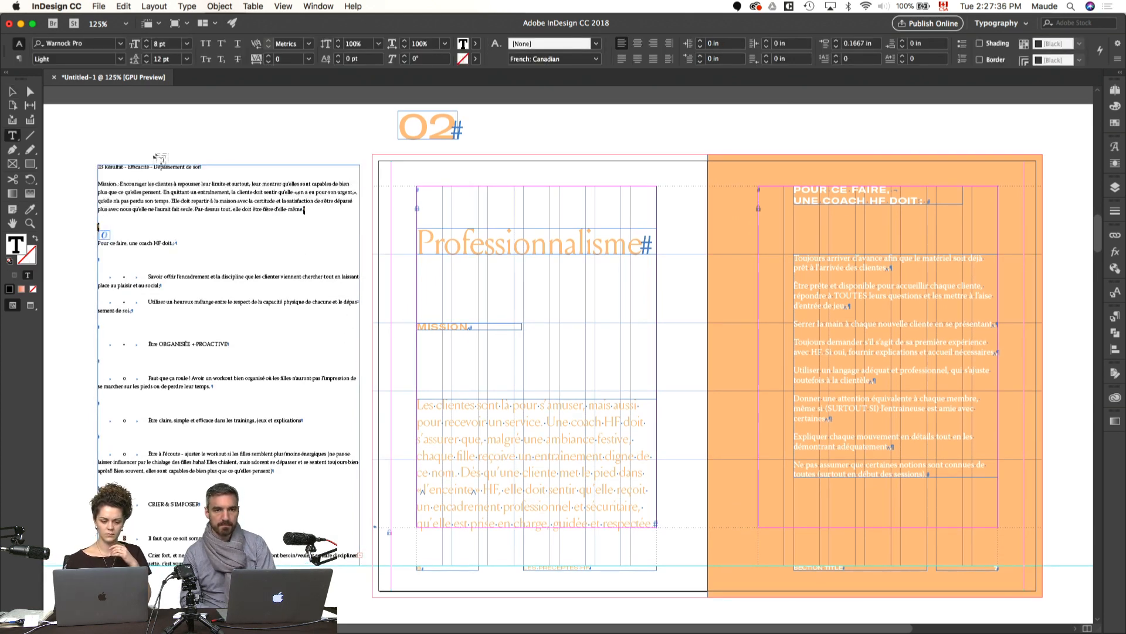
left_click(177, 144)
key("v")
left_click(243, 446)
left_click_drag(229, 566, 237, 491)
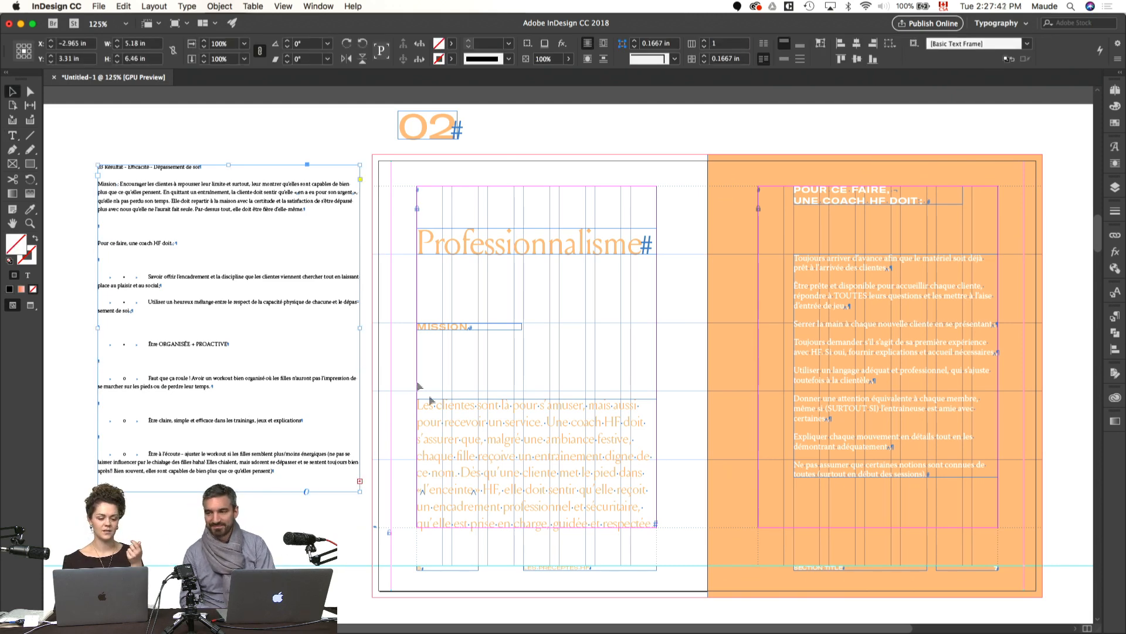
left_click_drag(360, 326, 306, 372)
left_click(305, 340)
Step: Review the Professionnalisme spread in preview without guides and frame edges
scroll(663, 328, "right", 5)
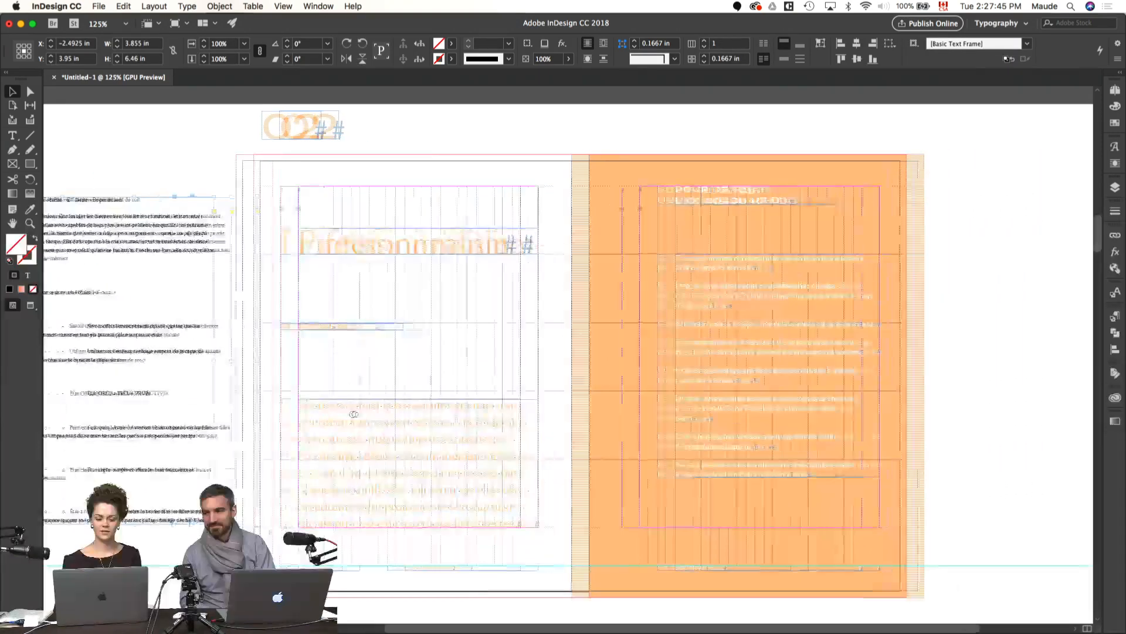
key("w")
scroll(938, 207, "down", 5)
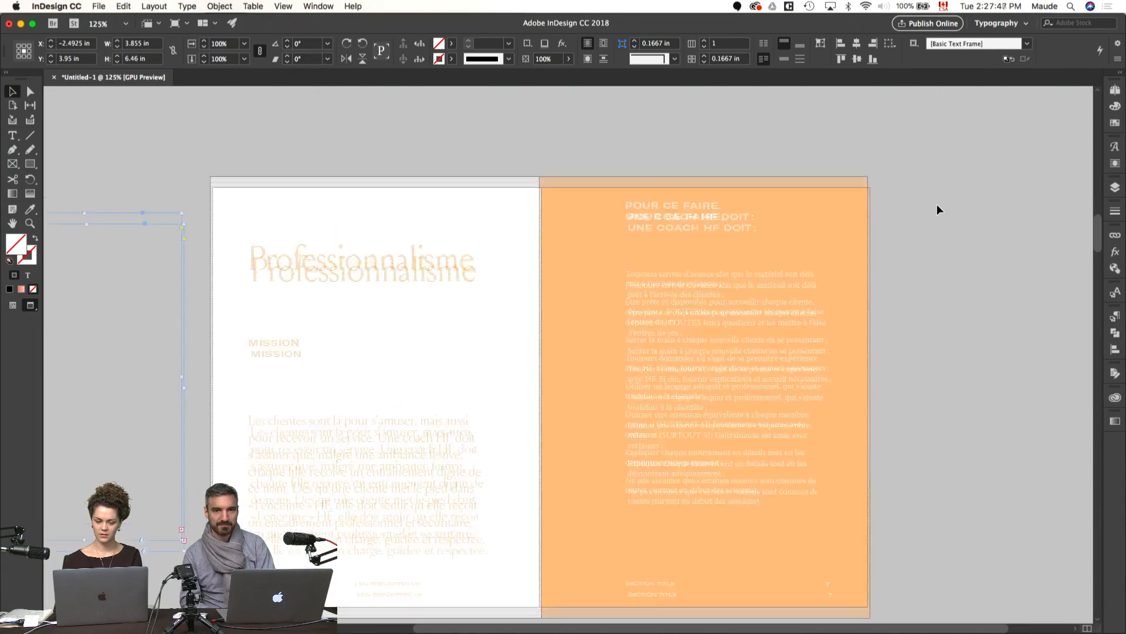
scroll(938, 207, "up", 5)
scroll(938, 207, "down", 3)
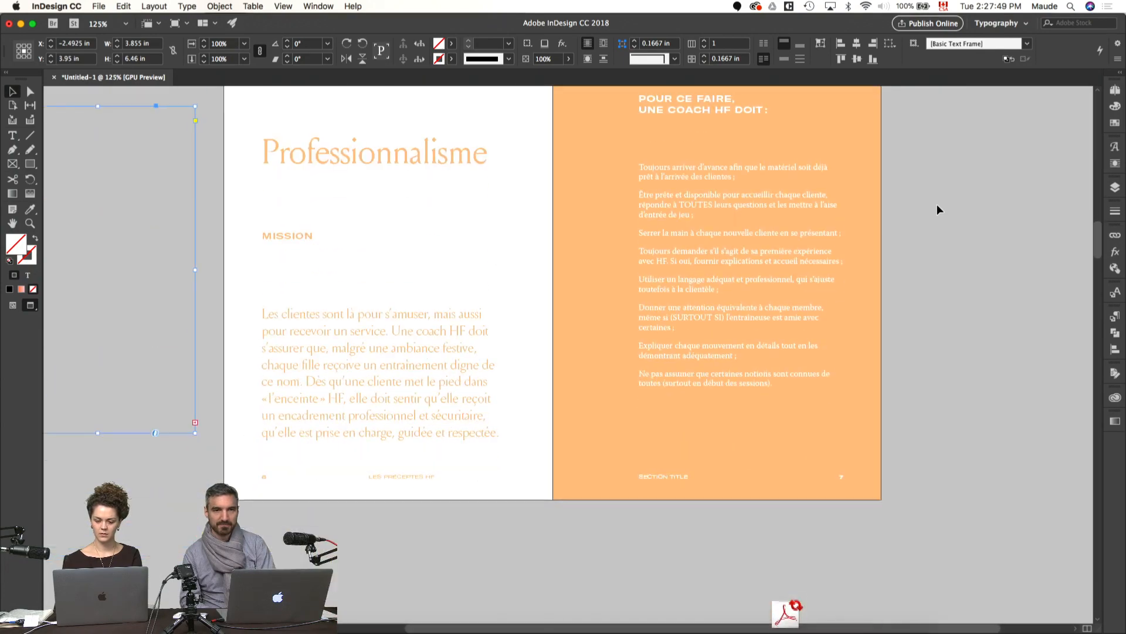
left_click(566, 213)
scroll(568, 235, "up", 2)
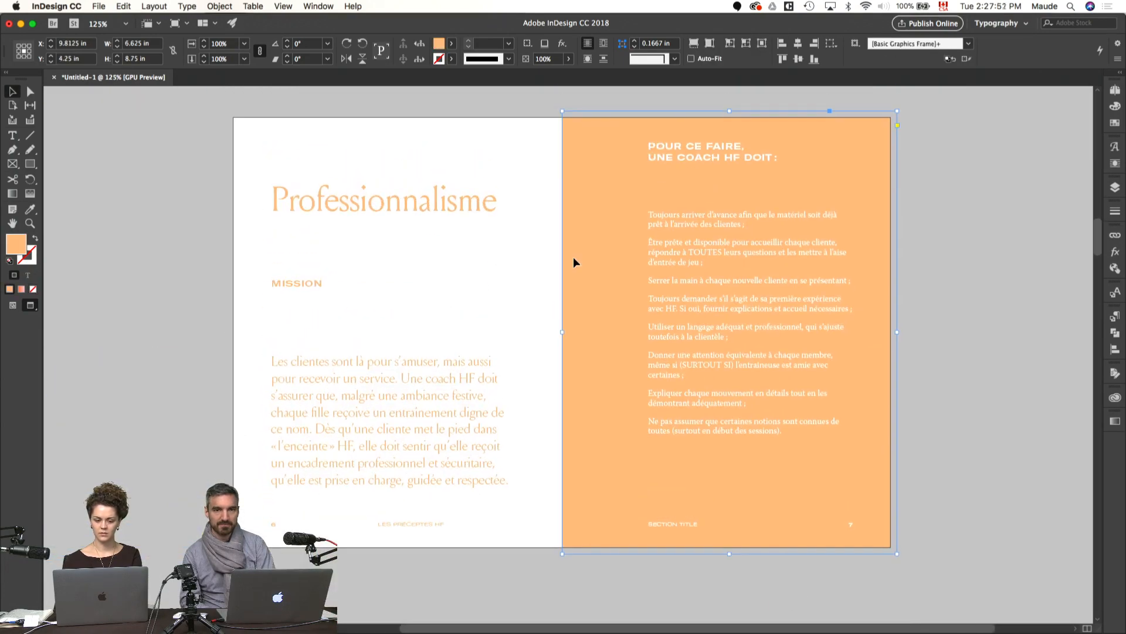
Step: Try to split the title Professionnalisme onto two lines with a hyphen after Profession
double_click(414, 200)
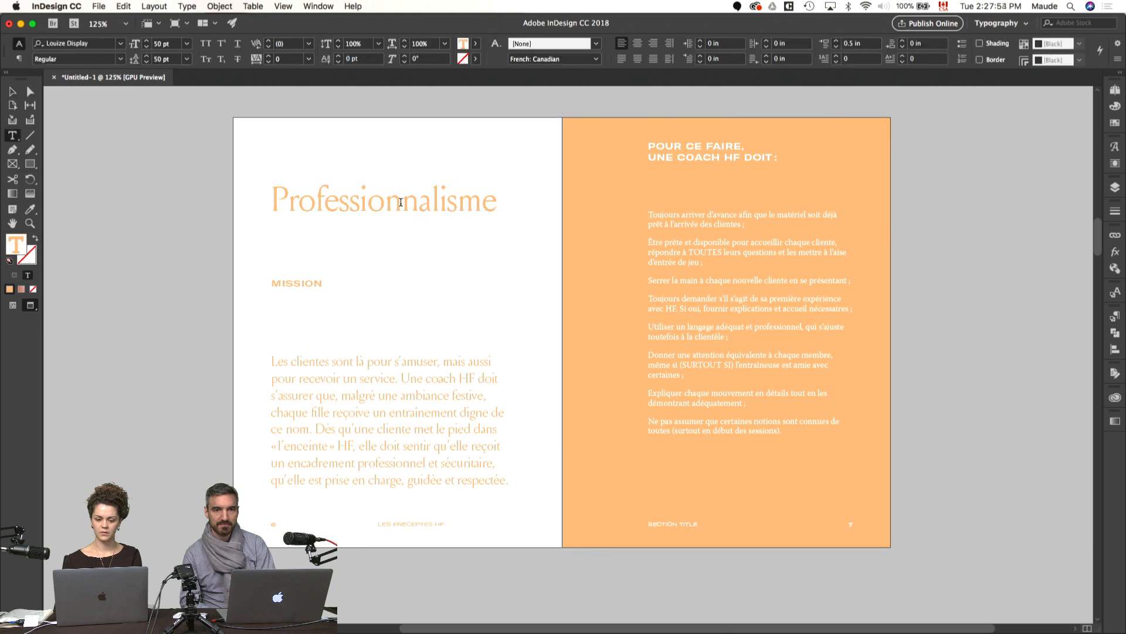
left_click(400, 202)
type("-")
key("shift+Return")
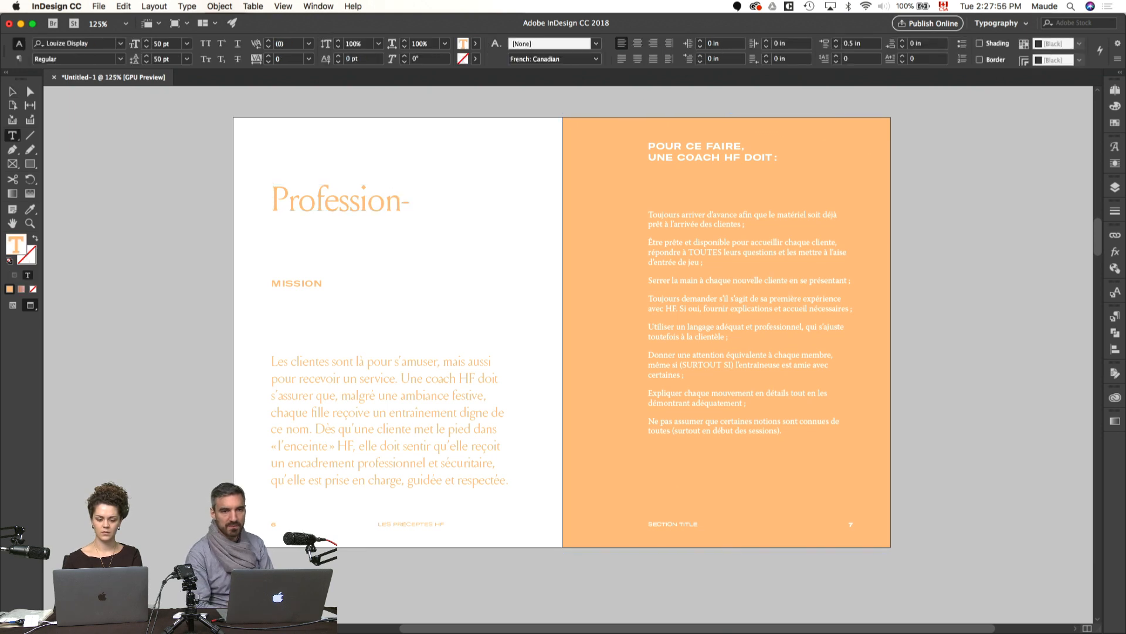
key("BackSpace")
key("BackSpace")
key("Escape")
left_click(526, 169)
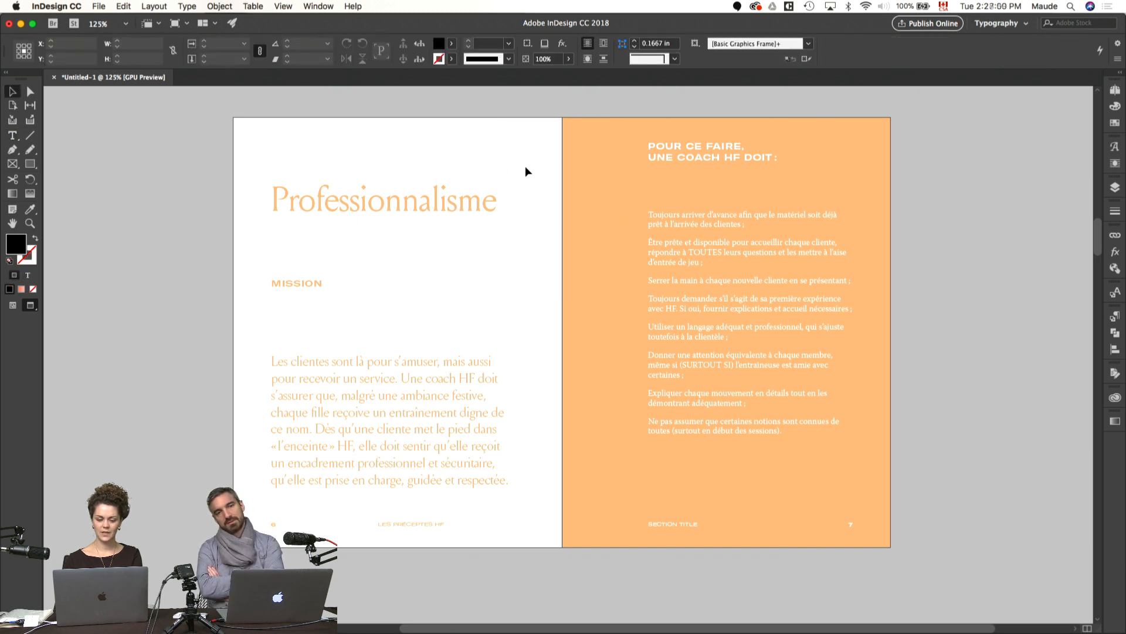
Step: Compare the Professionnalisme spread's layout with the 01 Plaisir spread in preview
scroll(525, 167, "up", 1)
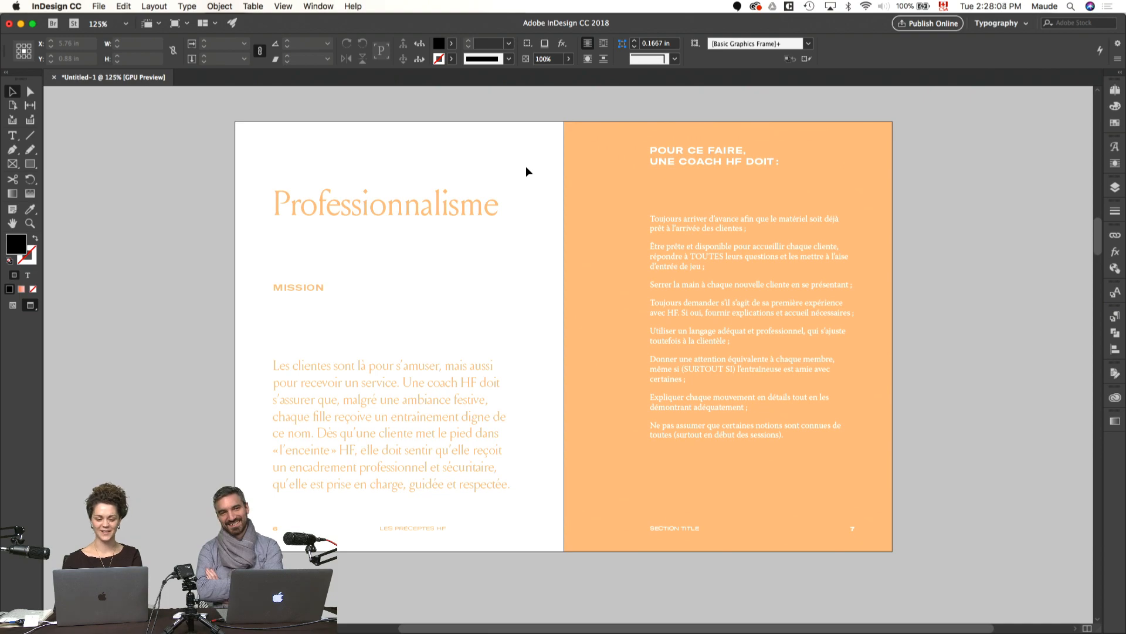
scroll(435, 226, "left", 3)
scroll(435, 226, "up", 2)
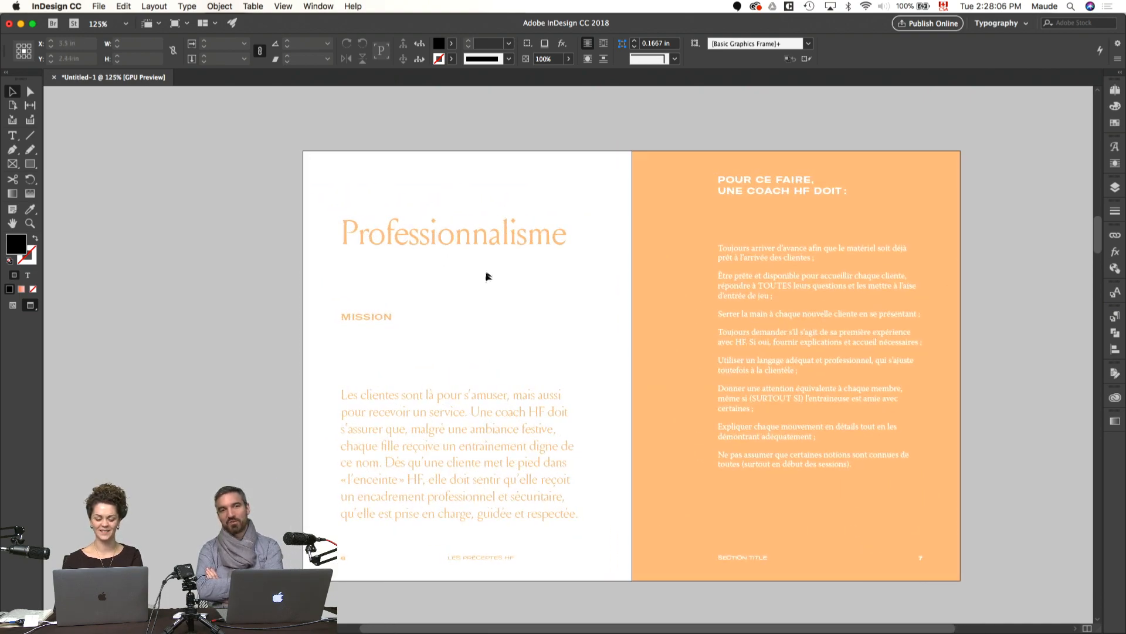
key("w")
scroll(395, 219, "right", 3)
scroll(396, 218, "down", 1)
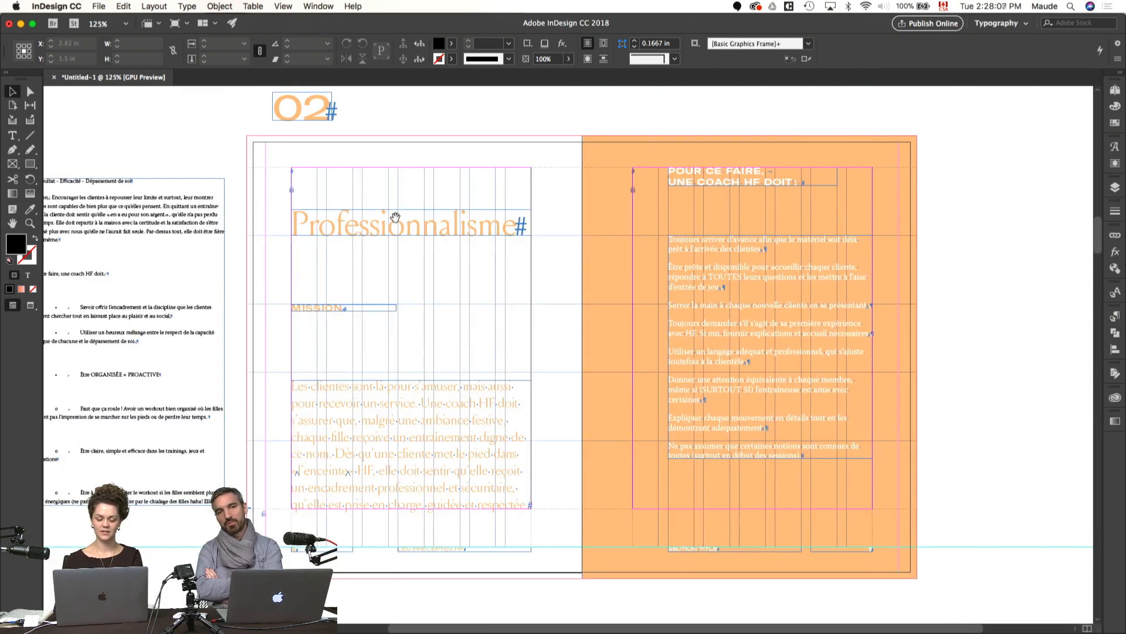
key("w")
scroll(539, 182, "up", 10)
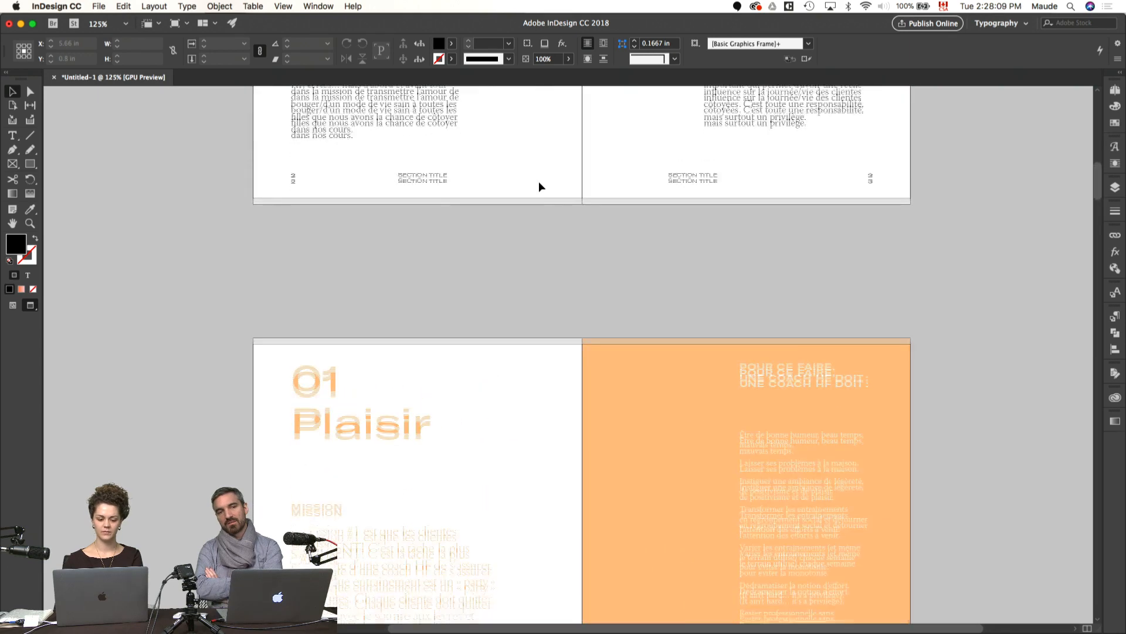
scroll(539, 182, "down", 4)
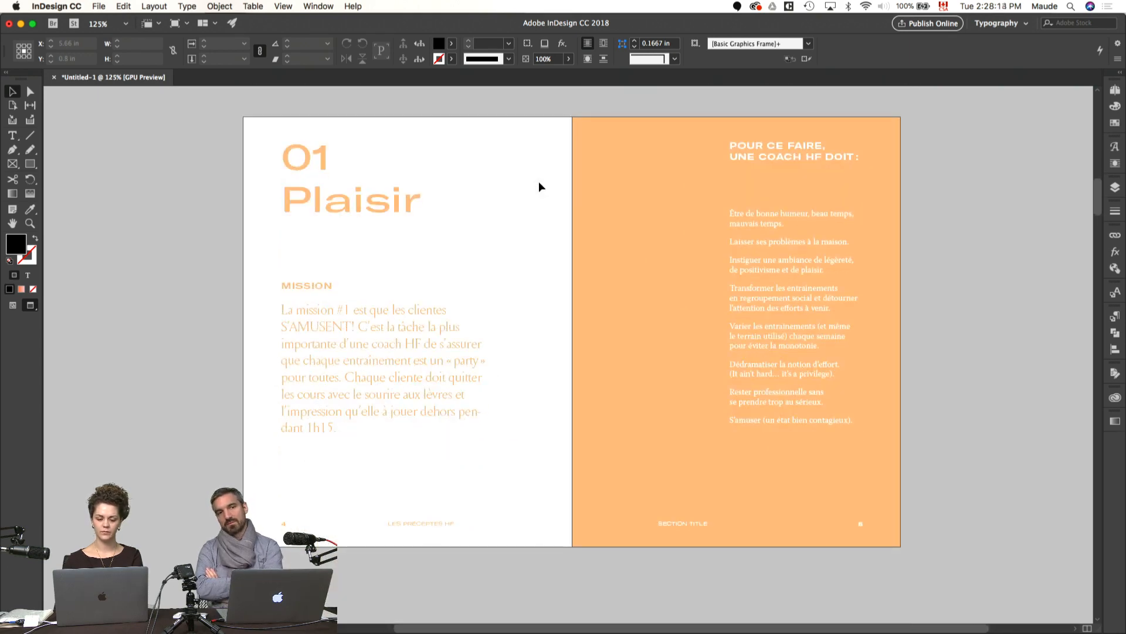
scroll(539, 182, "down", 1)
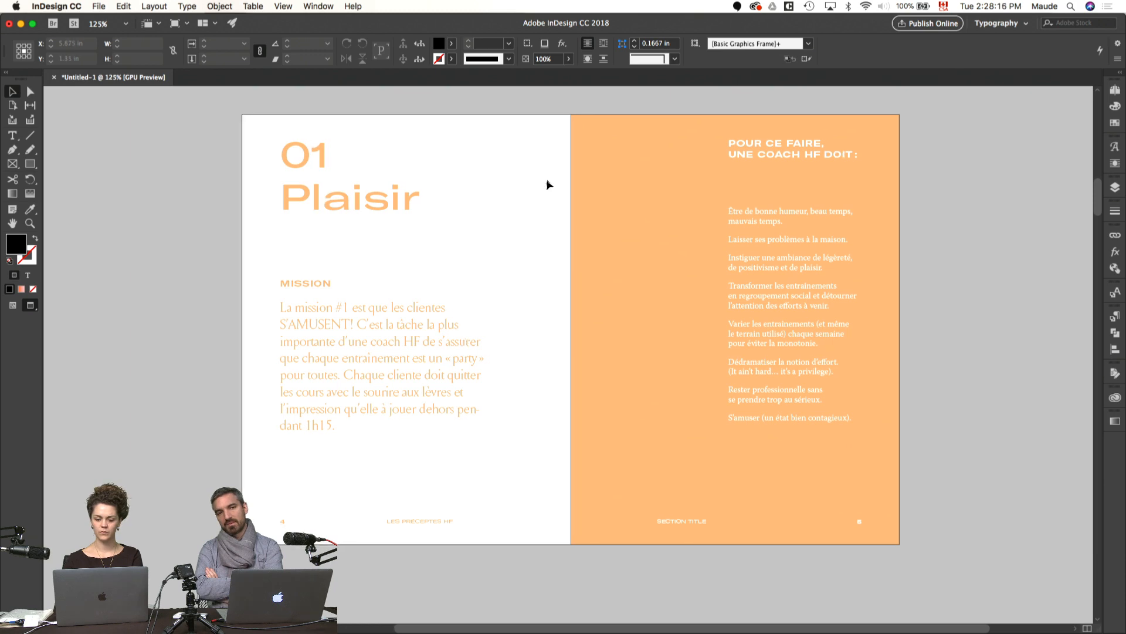
scroll(568, 175, "down", 5)
scroll(568, 179, "down", 8)
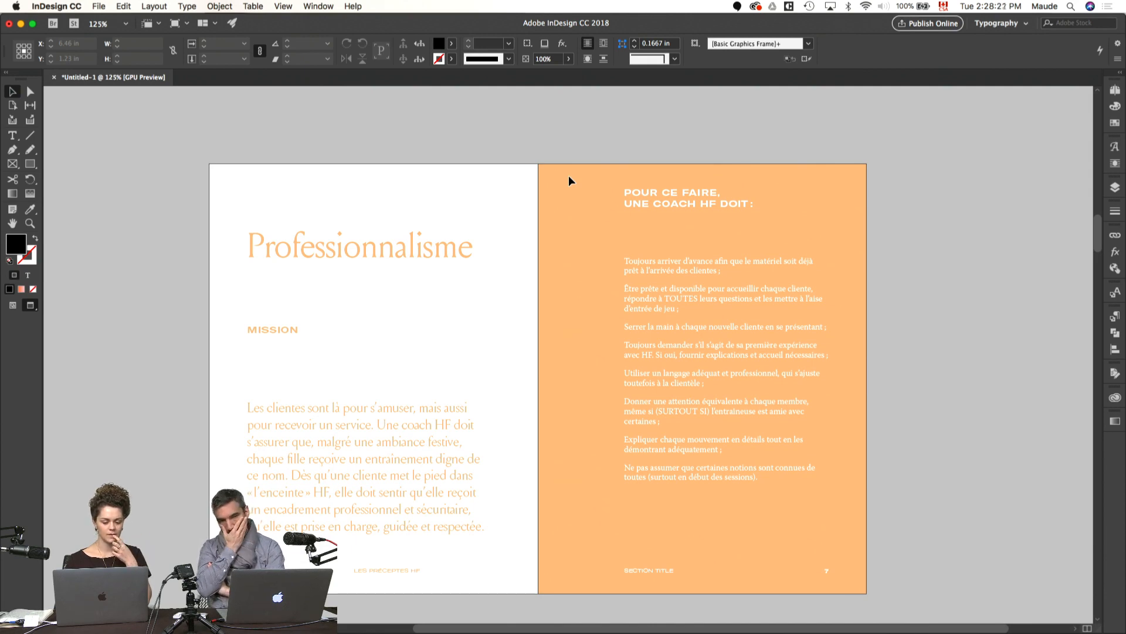
Step: Move page 6's MISSION label down to just above the mission paragraph and preview the spread
key("w")
left_click_drag(289, 332, 284, 386)
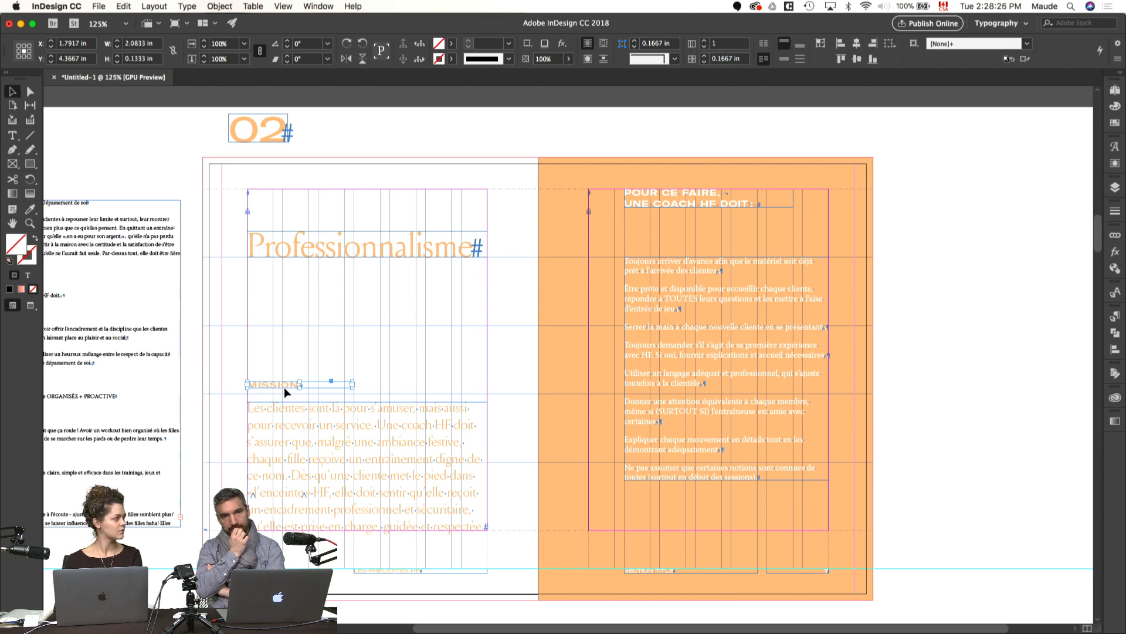
left_click(398, 339)
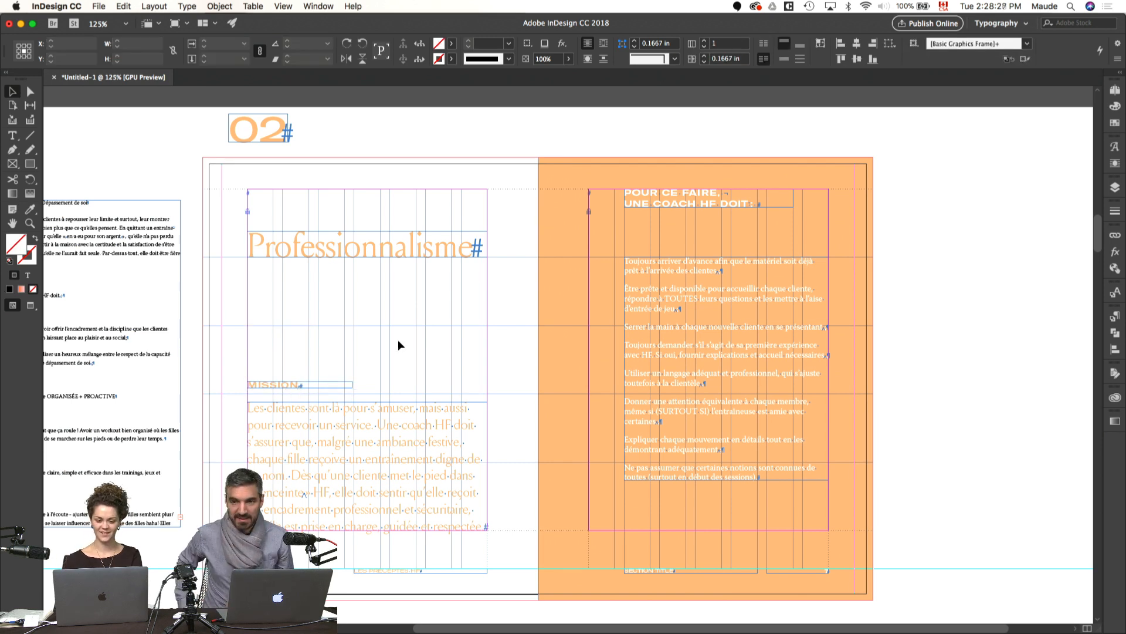
key("w")
left_click(561, 277)
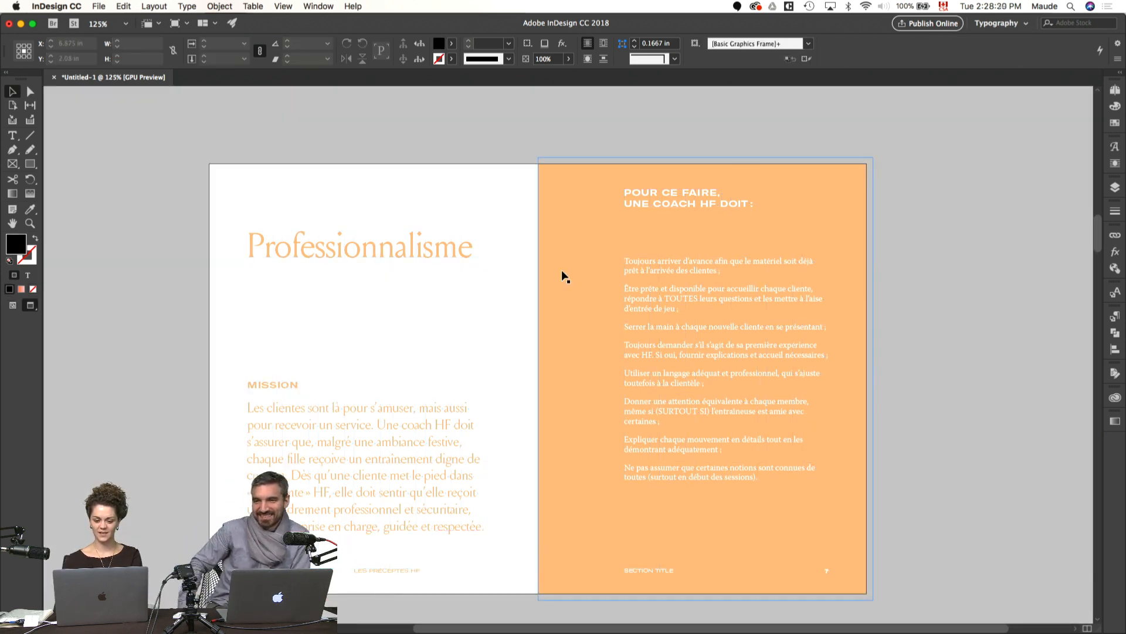
Step: Move the orange background rectangle from page 7 over to page 6
key("w")
key("w")
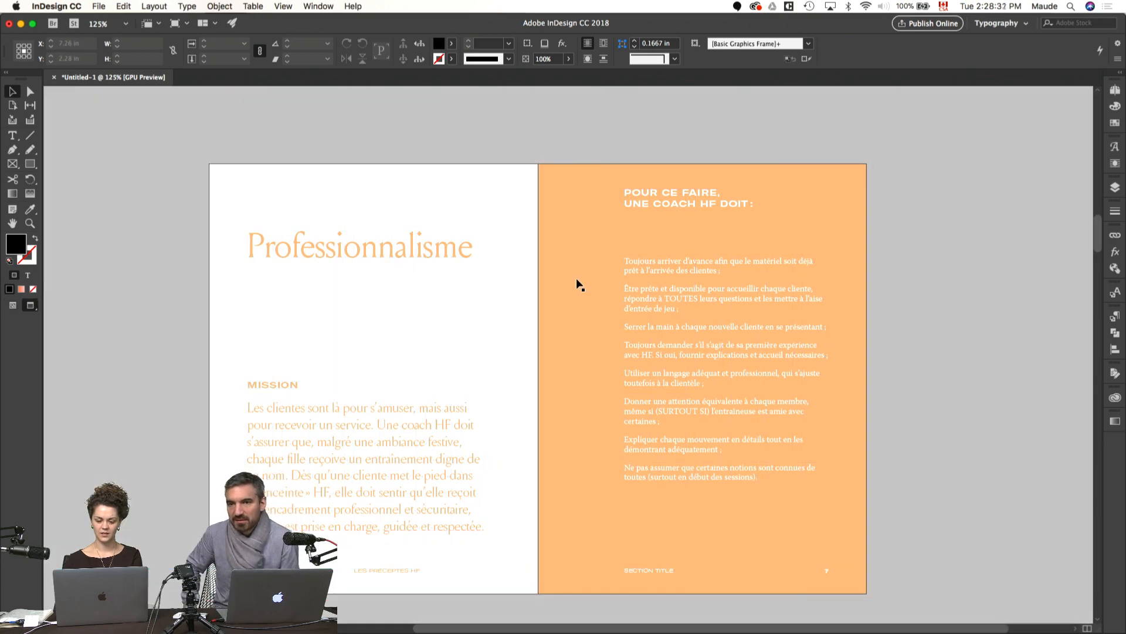
key("w")
left_click_drag(578, 281, 243, 244)
Step: Recolour page 6's title, MISSION label, mission paragraph and footer text with the Paper swatch, and preview the spread
left_click_drag(550, 179, 271, 564)
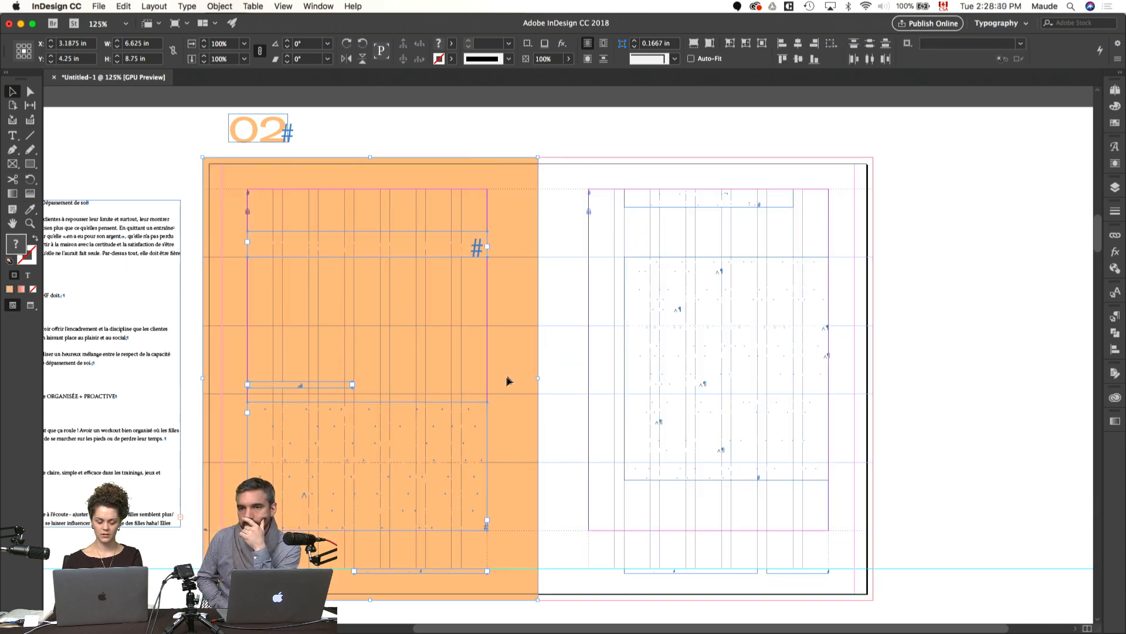
left_click(1115, 122)
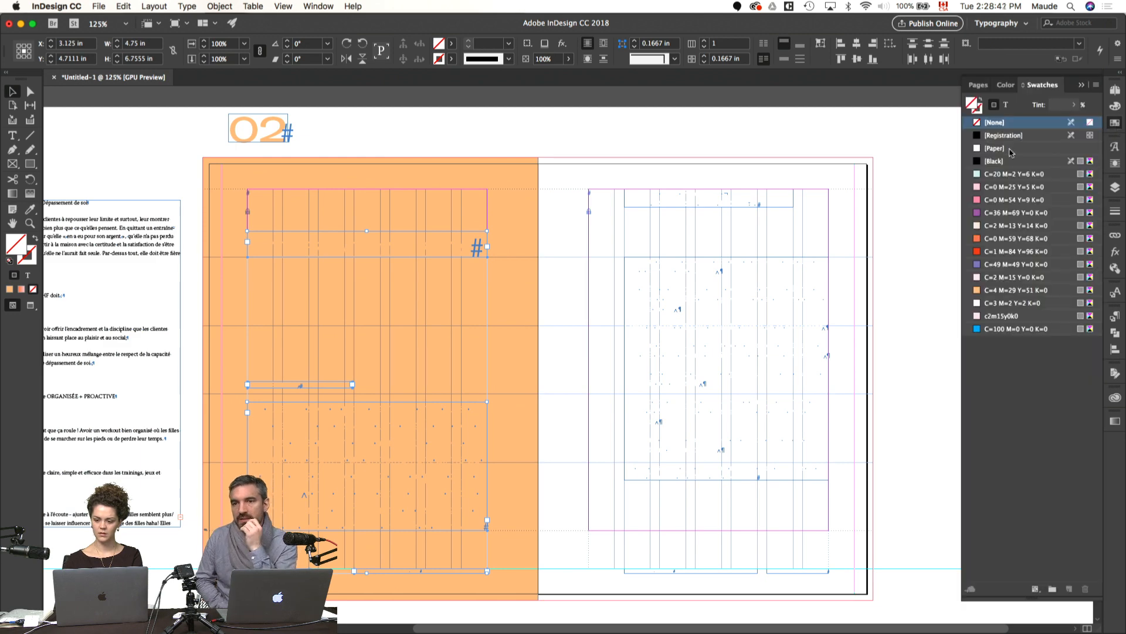
left_click(1006, 104)
left_click(1000, 148)
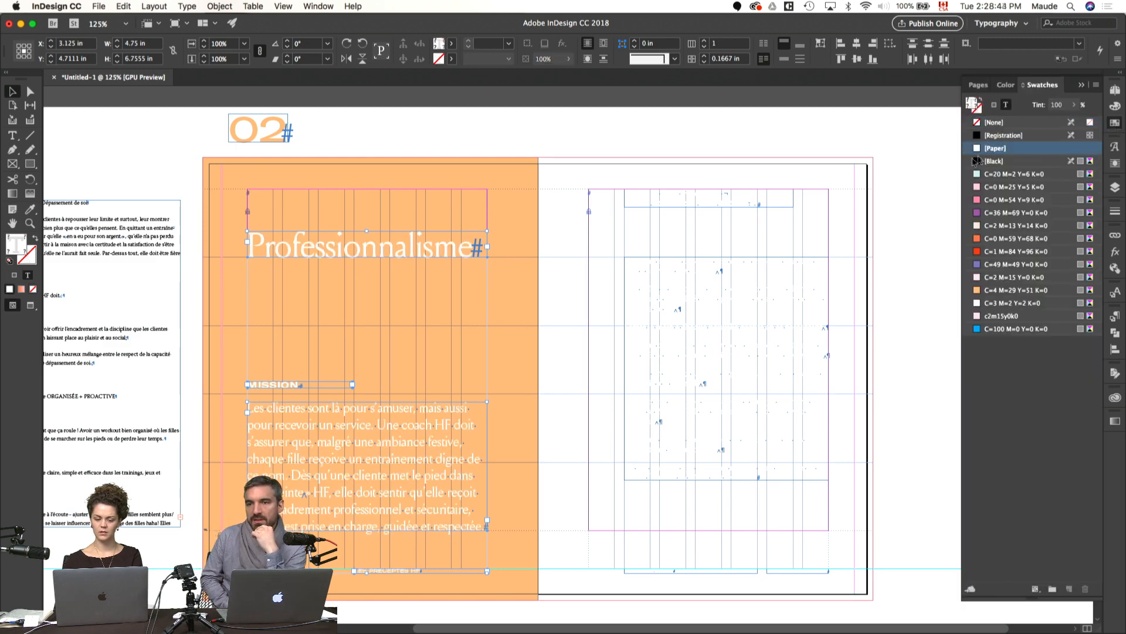
left_click(908, 207)
key("w")
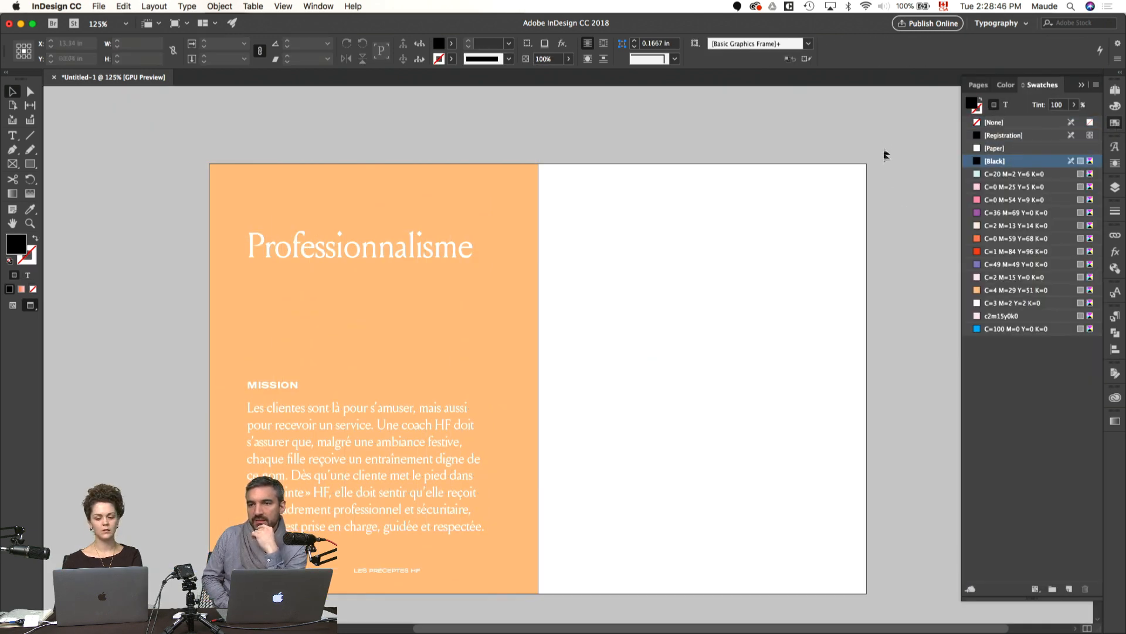
Step: Select all the text frames on page 7
left_click_drag(873, 157, 547, 600)
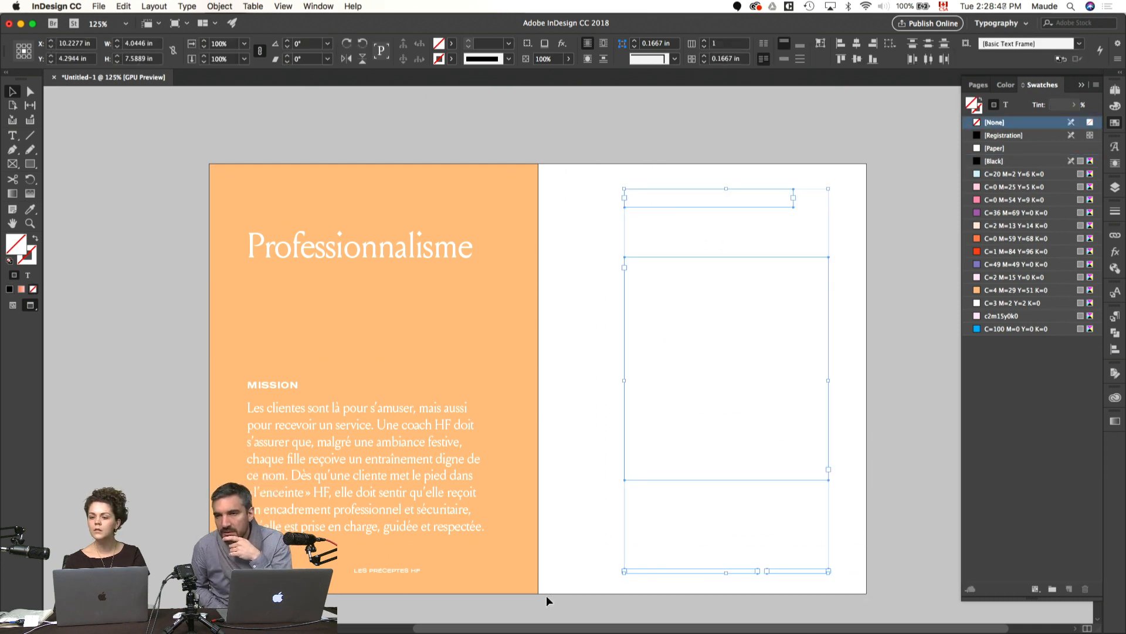
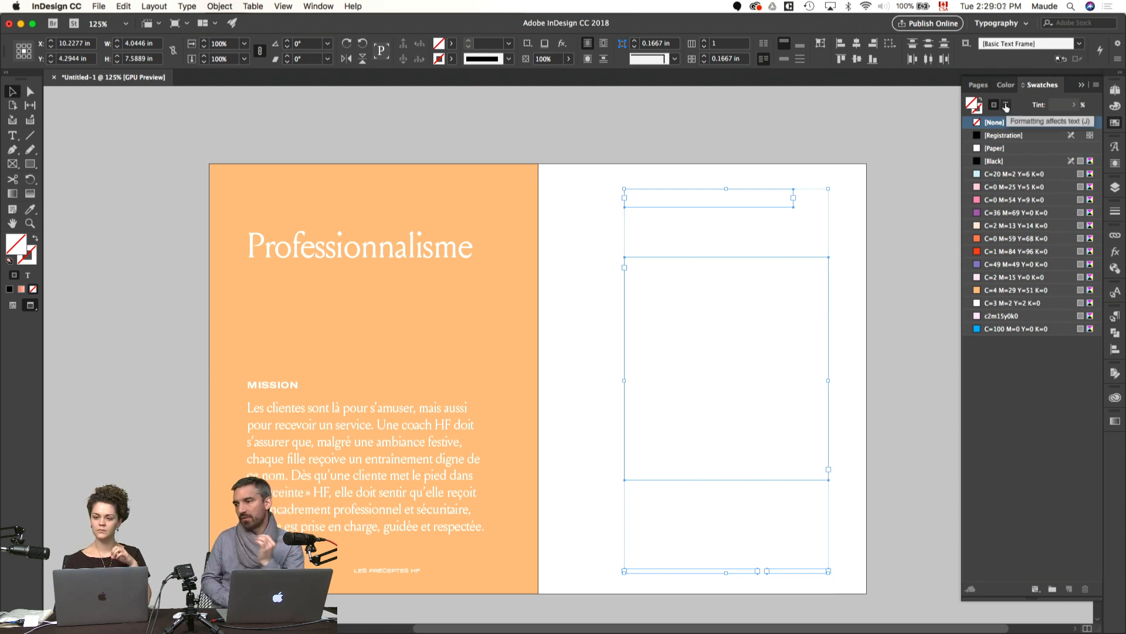
Step: Try the pink C=0 M=54 Y=9 K=0 swatch on page 7's text and page 6's background
left_click(1006, 106)
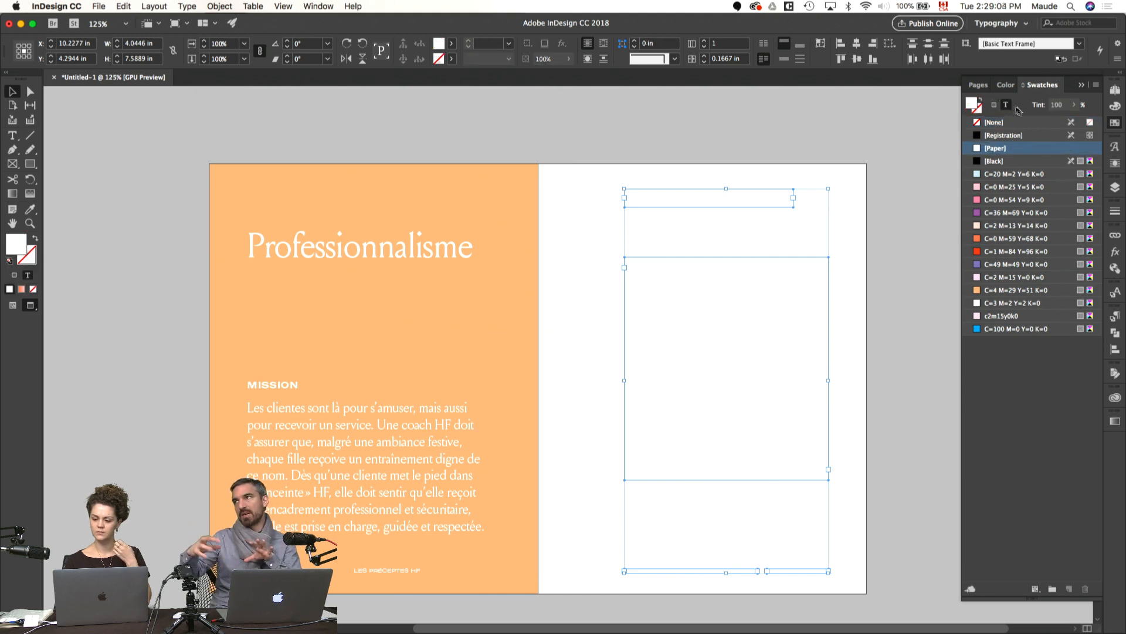
left_click(993, 200)
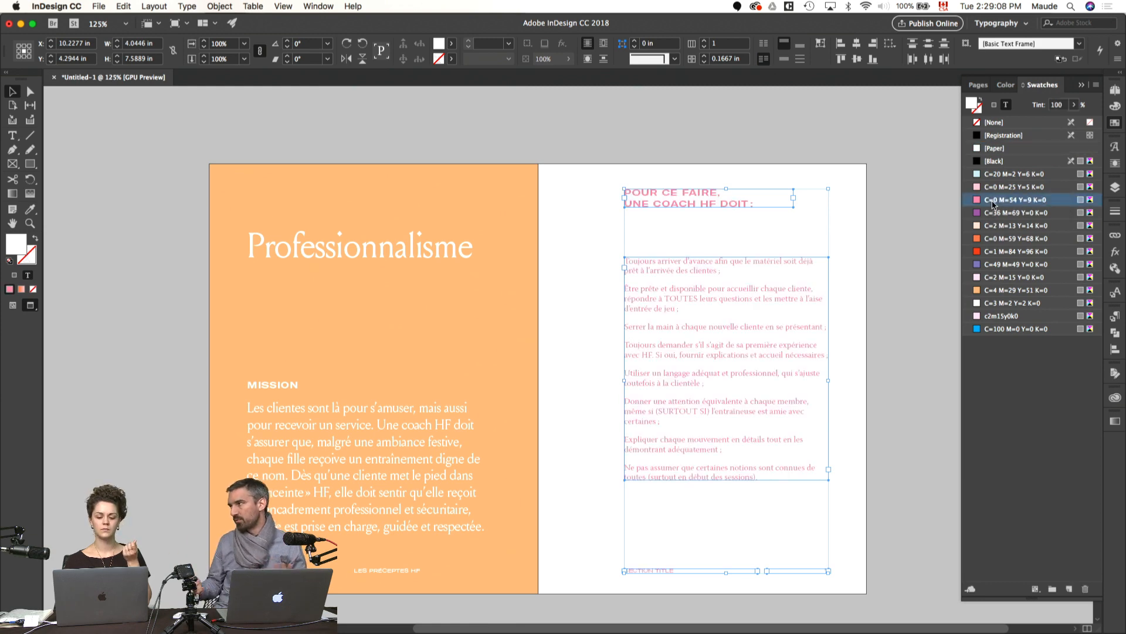
left_click(533, 244)
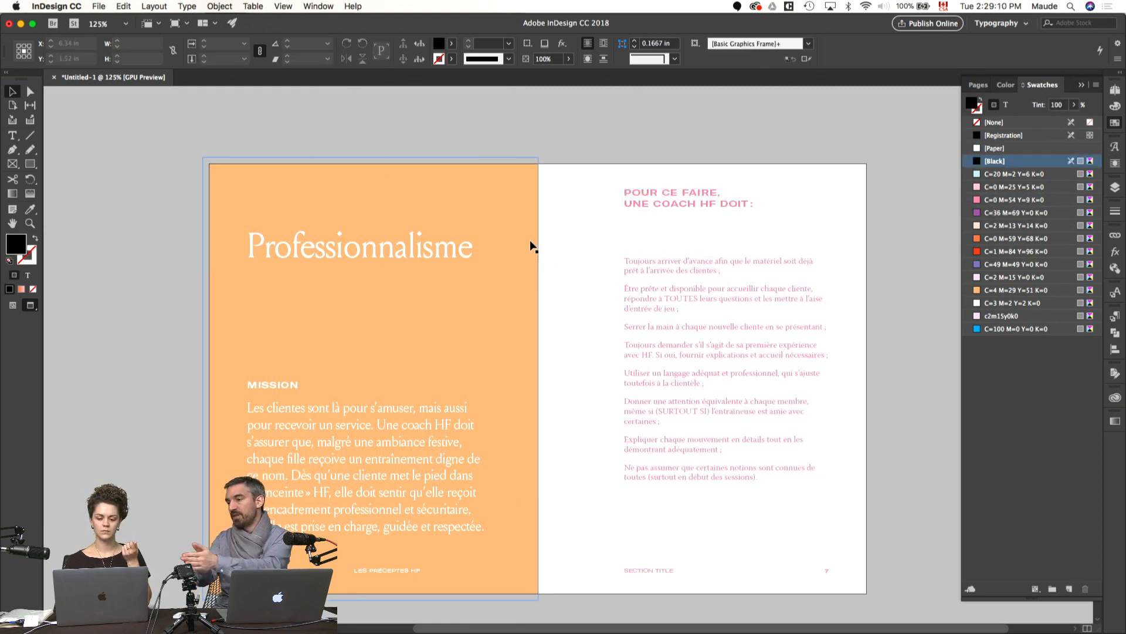
left_click(993, 200)
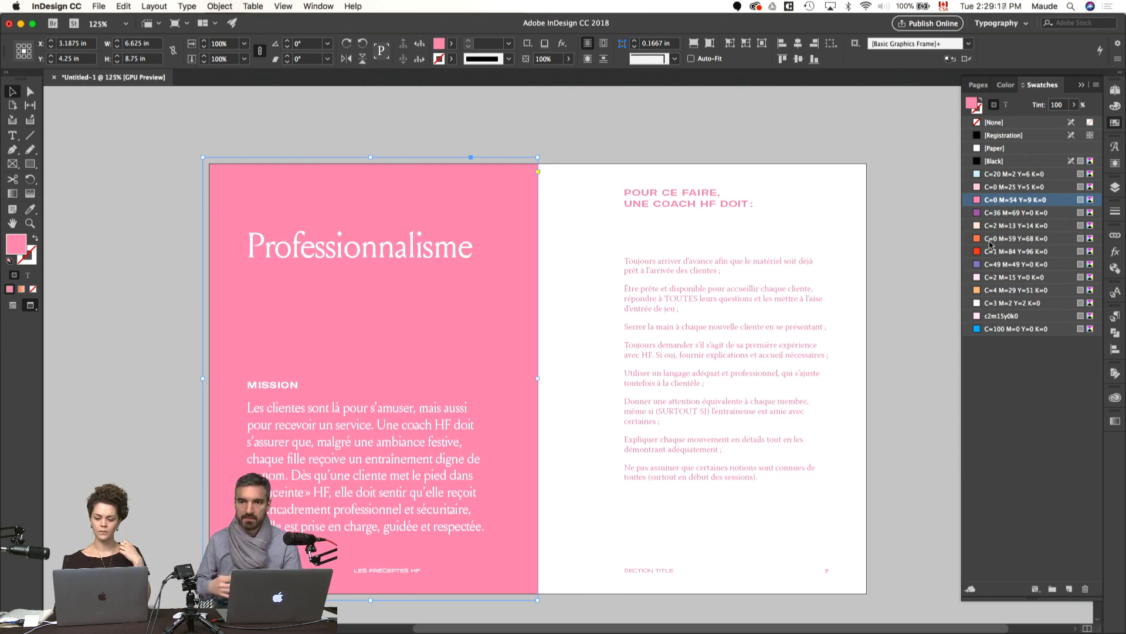
Step: Try the purple C=36 M=69 Y=0 K=0, light pink C=0 M=25 Y=5 K=0 and pink C=0 M=54 Y=9 K=0 swatches on page 6's background
scroll(920, 283, "up", 8)
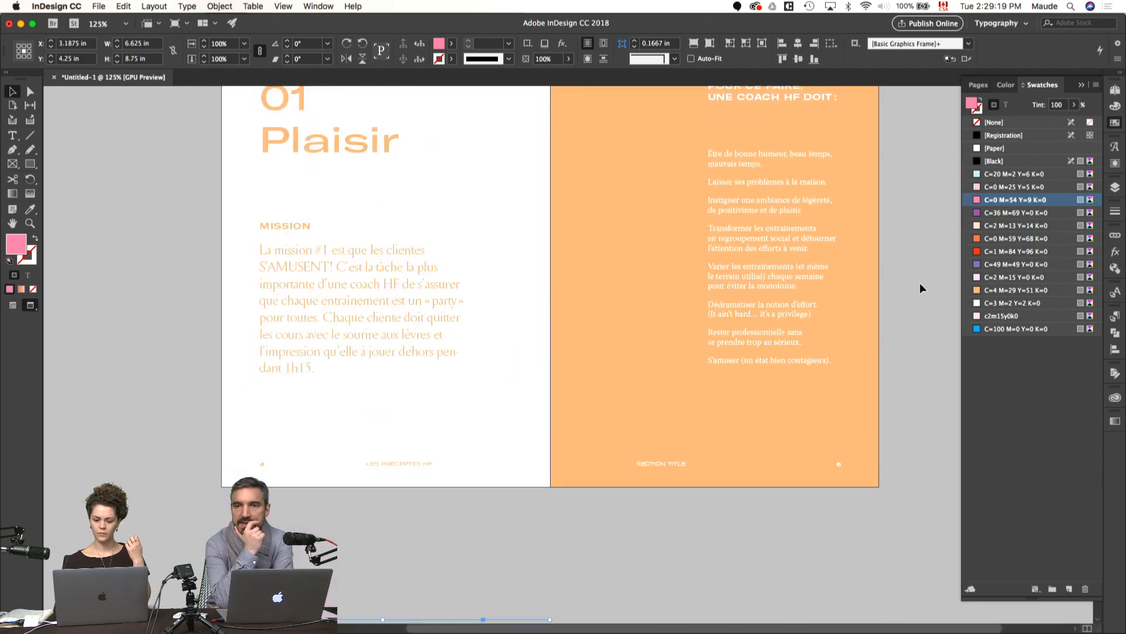
left_click(1014, 213)
scroll(899, 303, "down", 8)
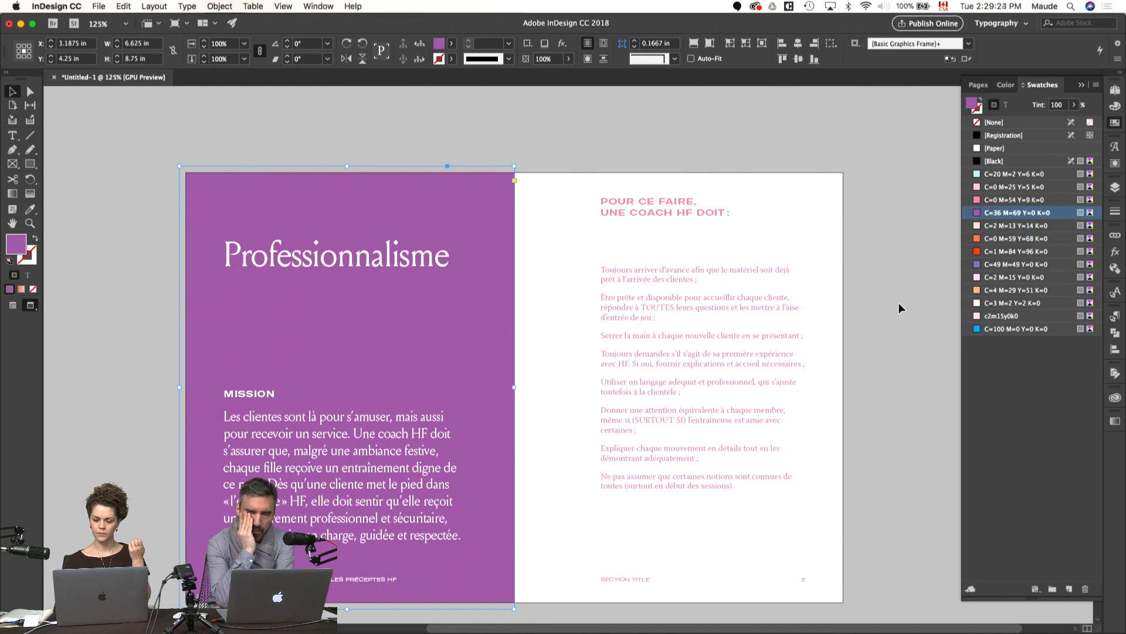
key("super+minus")
scroll(840, 329, "up", 2)
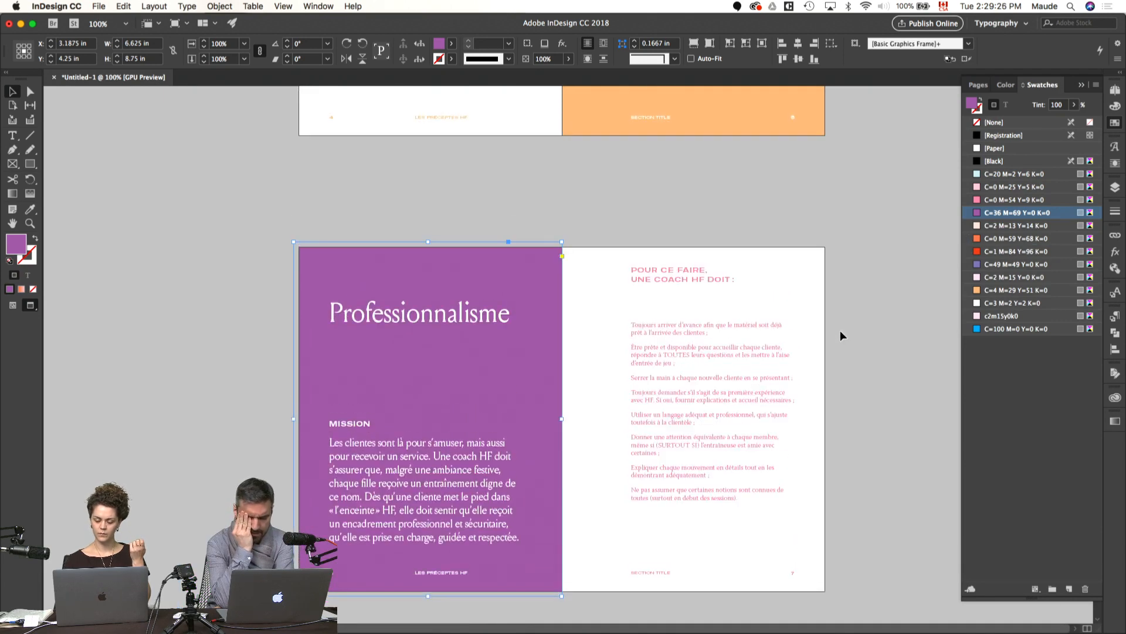
scroll(840, 330, "up", 4)
left_click(989, 187)
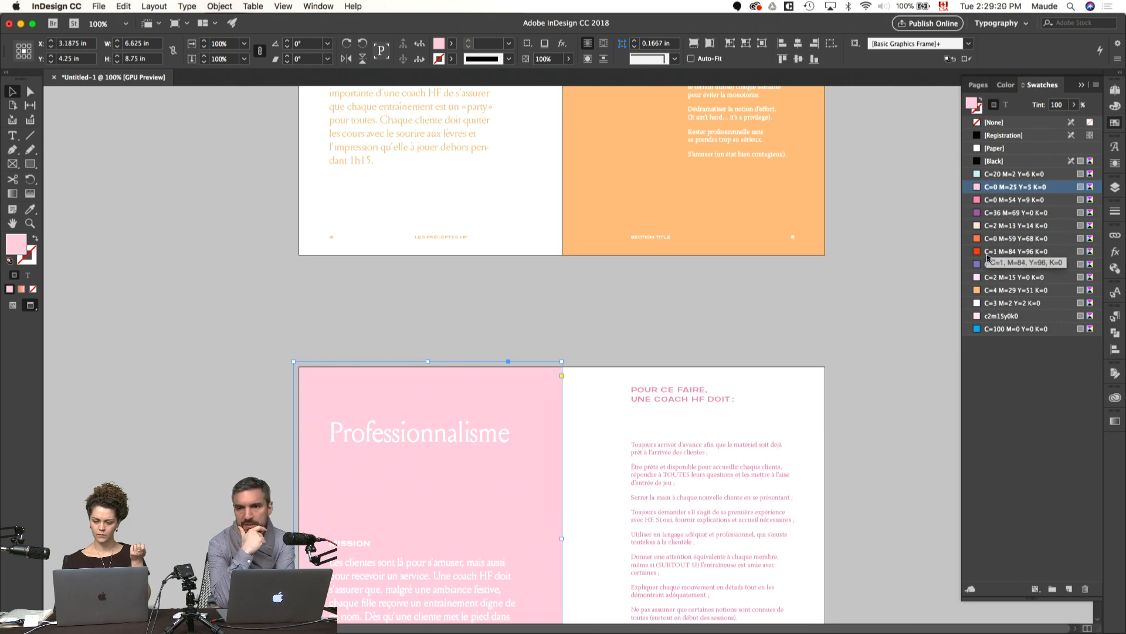
left_click(997, 200)
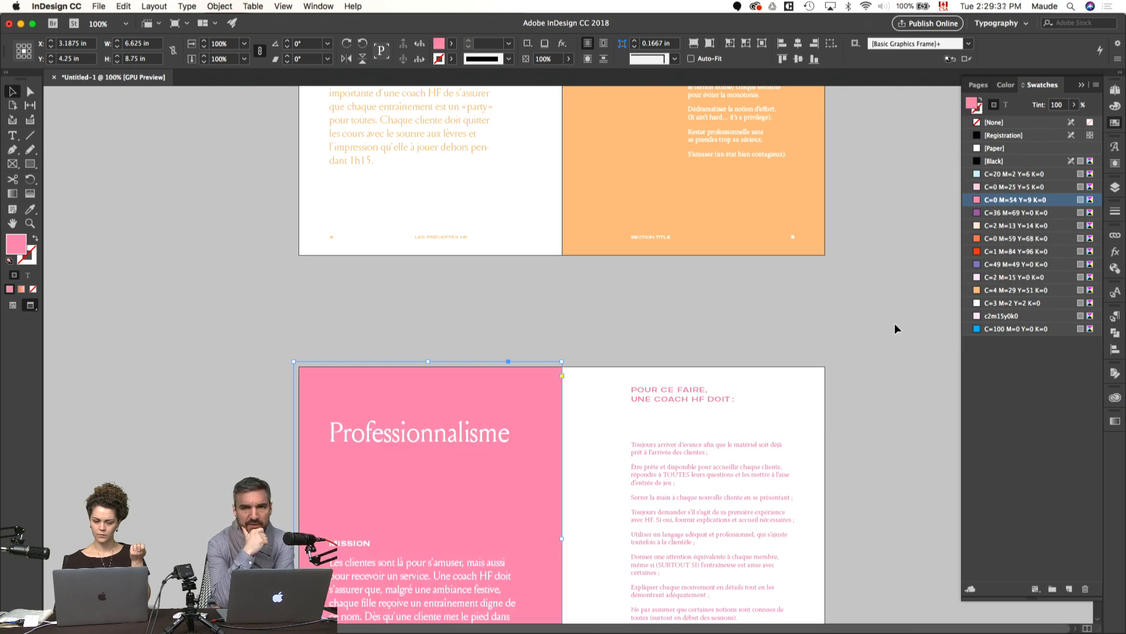
Step: Fill page 6's background with the orange C=4 M=29 Y=51 K=0 swatch and compare the spread with the Plaisir spread
scroll(895, 323, "up", 3)
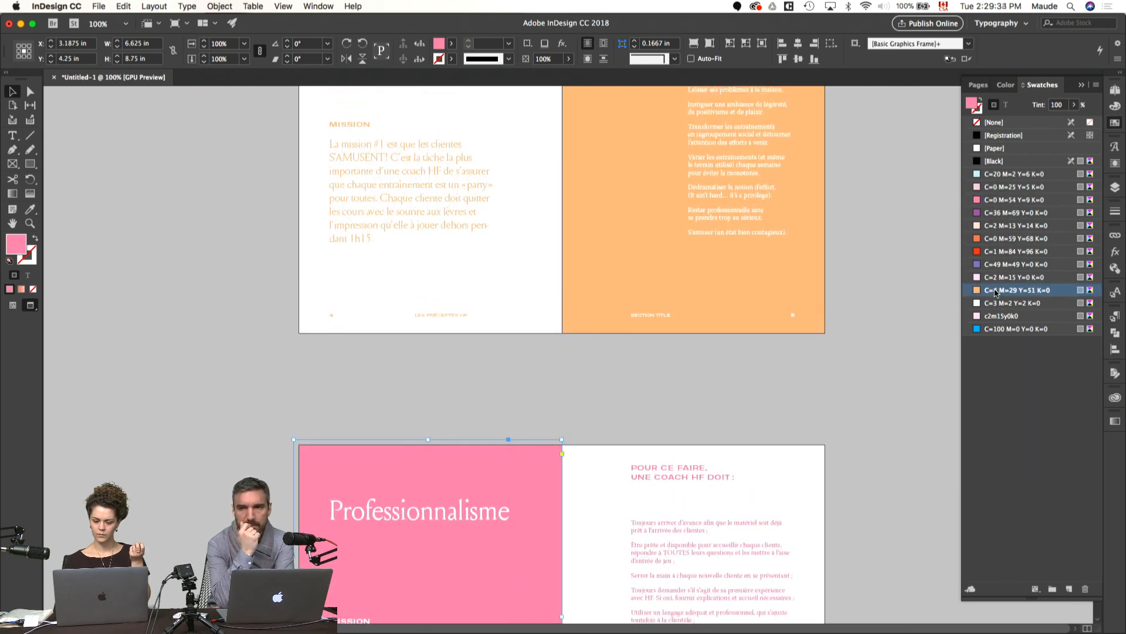
left_click(995, 291)
scroll(842, 330, "up", 5)
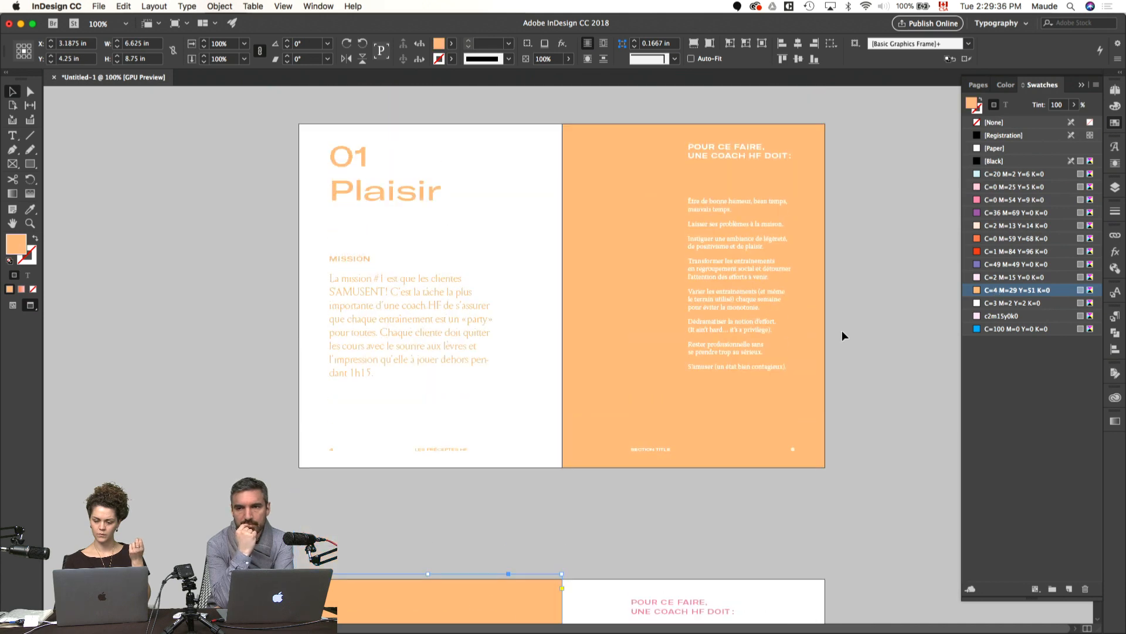
scroll(842, 330, "down", 5)
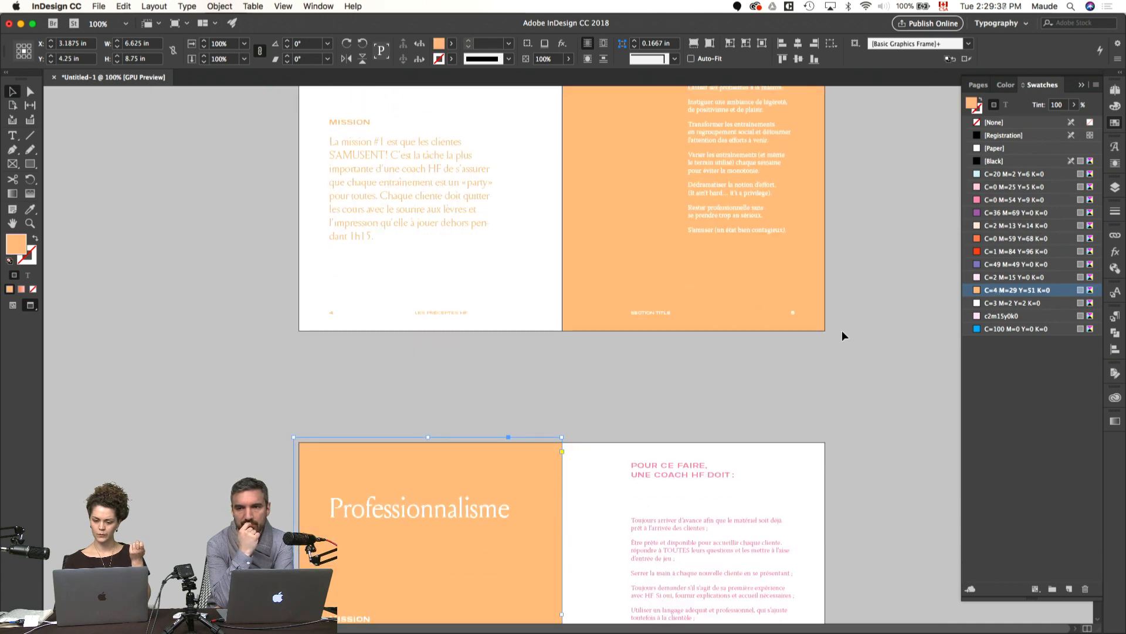
scroll(842, 332, "up", 4)
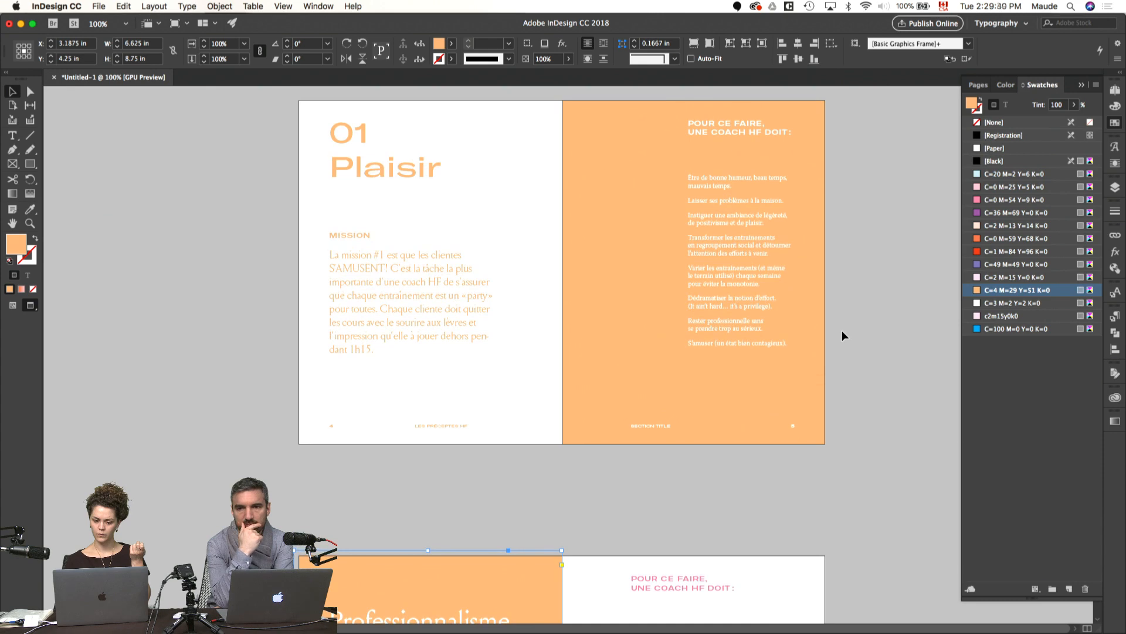
scroll(842, 331, "down", 12)
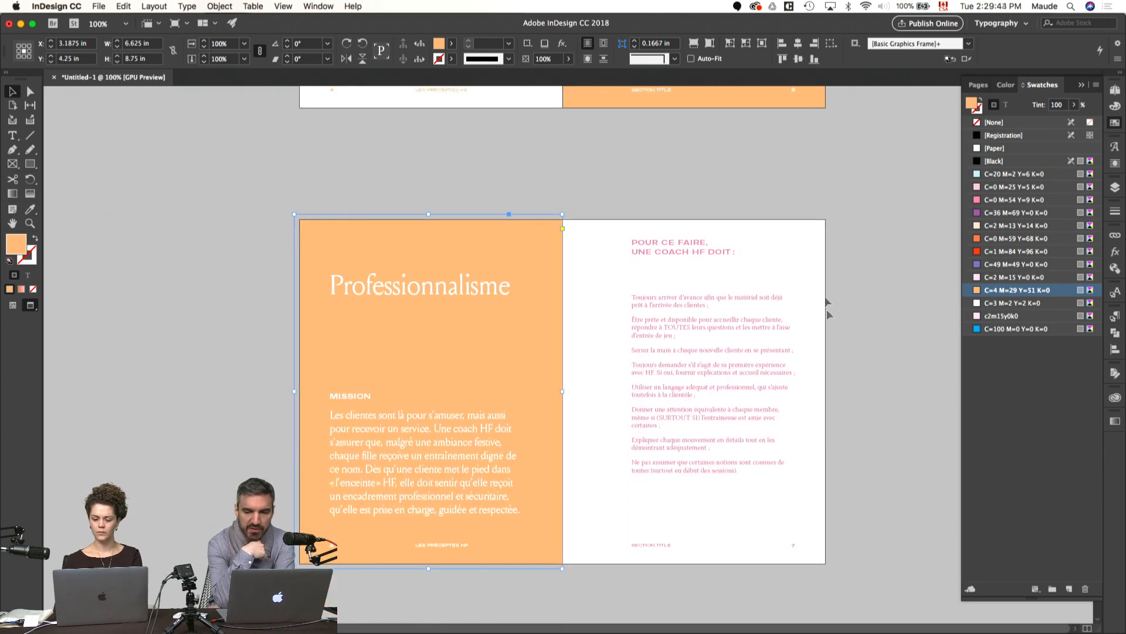
Step: Recolour all the text on page 7 with the orange C=4 M=29 Y=51 K=0 swatch
left_click_drag(816, 229, 593, 564)
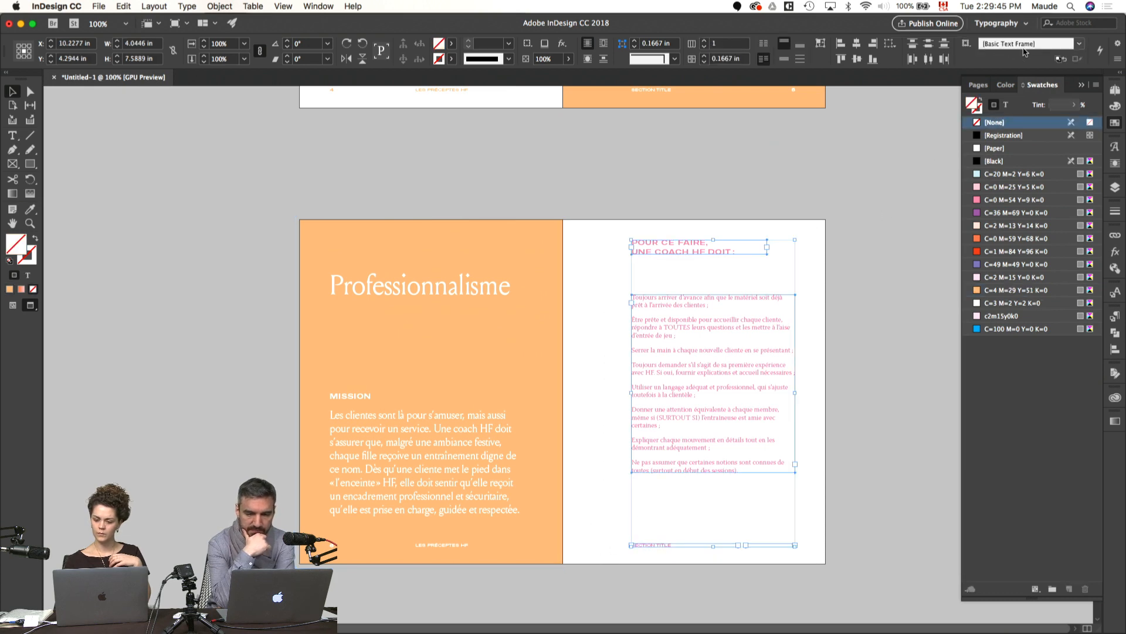
left_click(1006, 104)
left_click(992, 289)
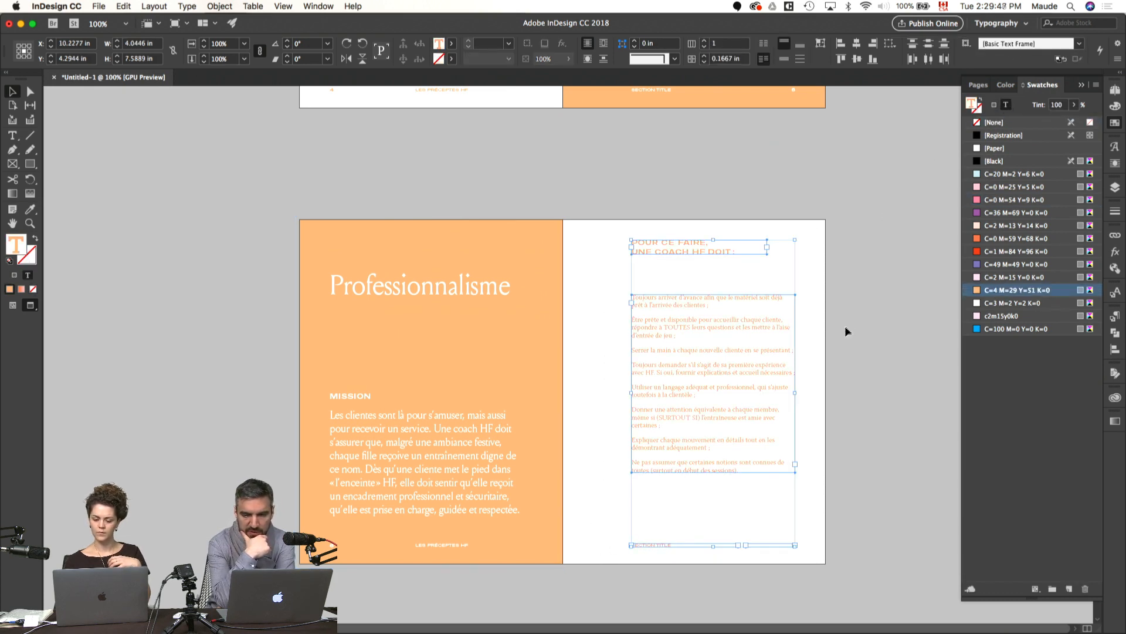
left_click(870, 330)
scroll(583, 326, "left", 1)
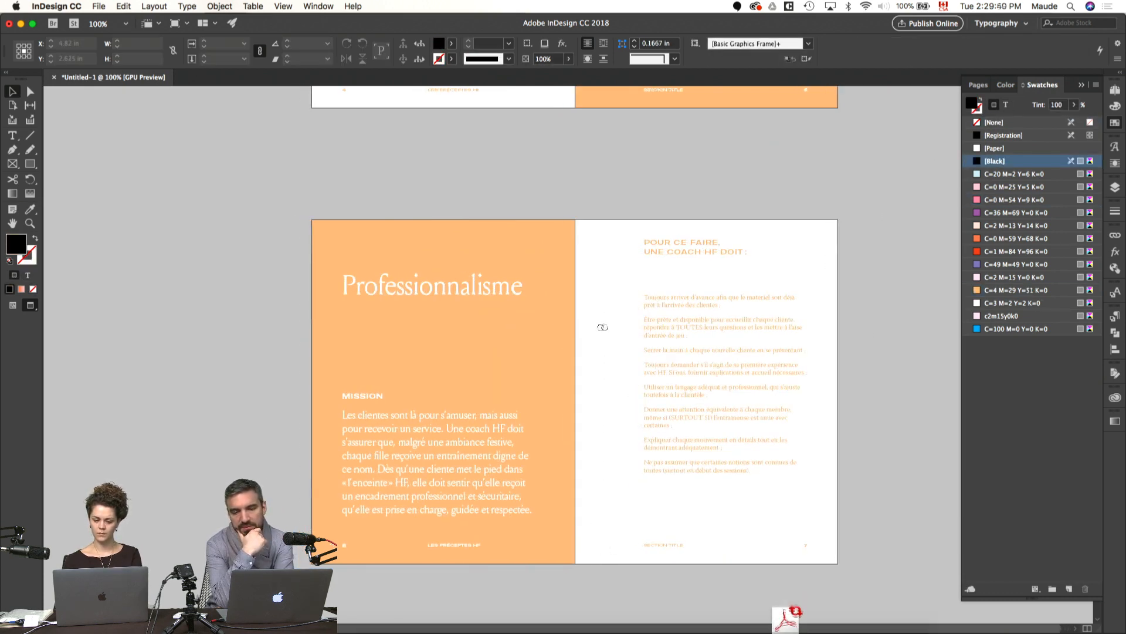
Step: Leave the preview and extend page 6's Professionnalisme title frame downward to a height of about 1.87 in
key("w")
left_click(451, 295)
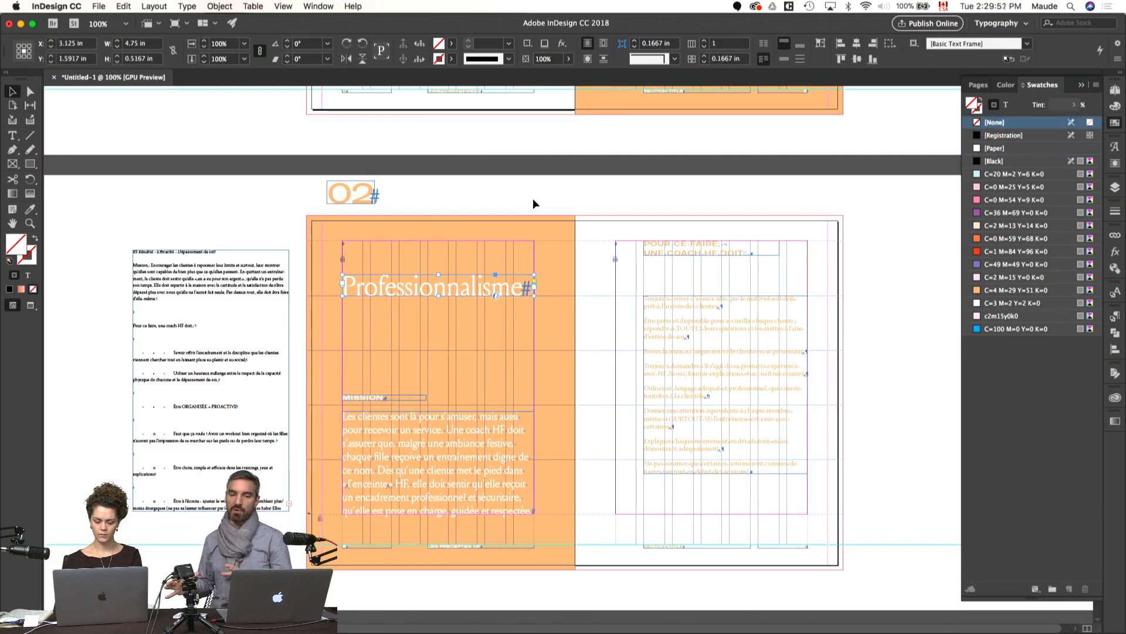
key("super+equal")
left_click(564, 239)
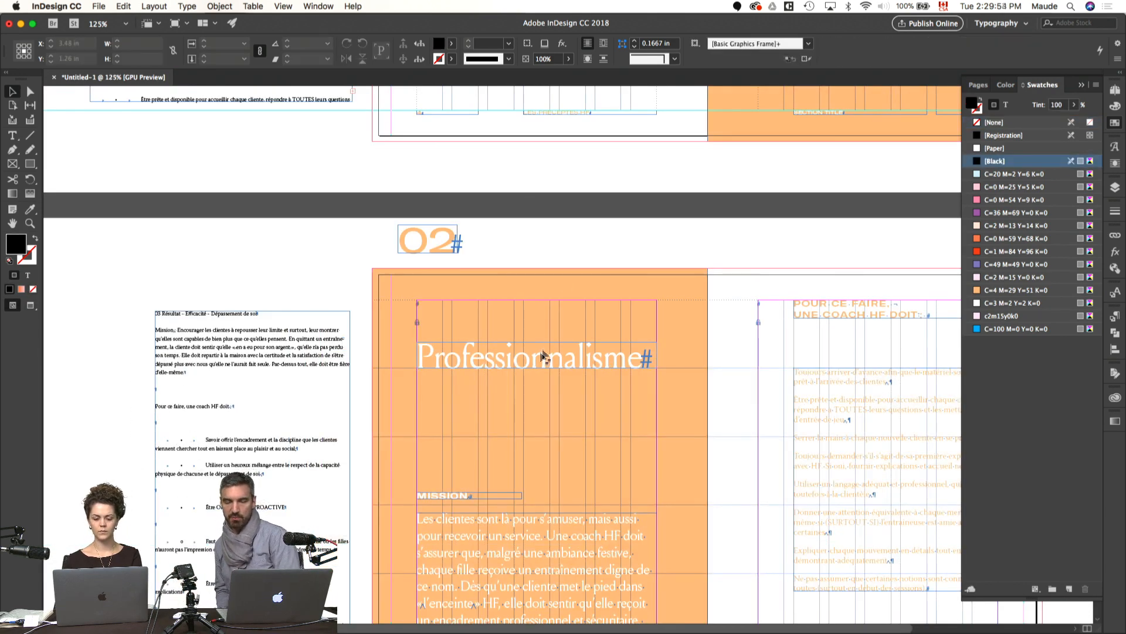
left_click(535, 367)
left_click_drag(537, 368, 536, 437)
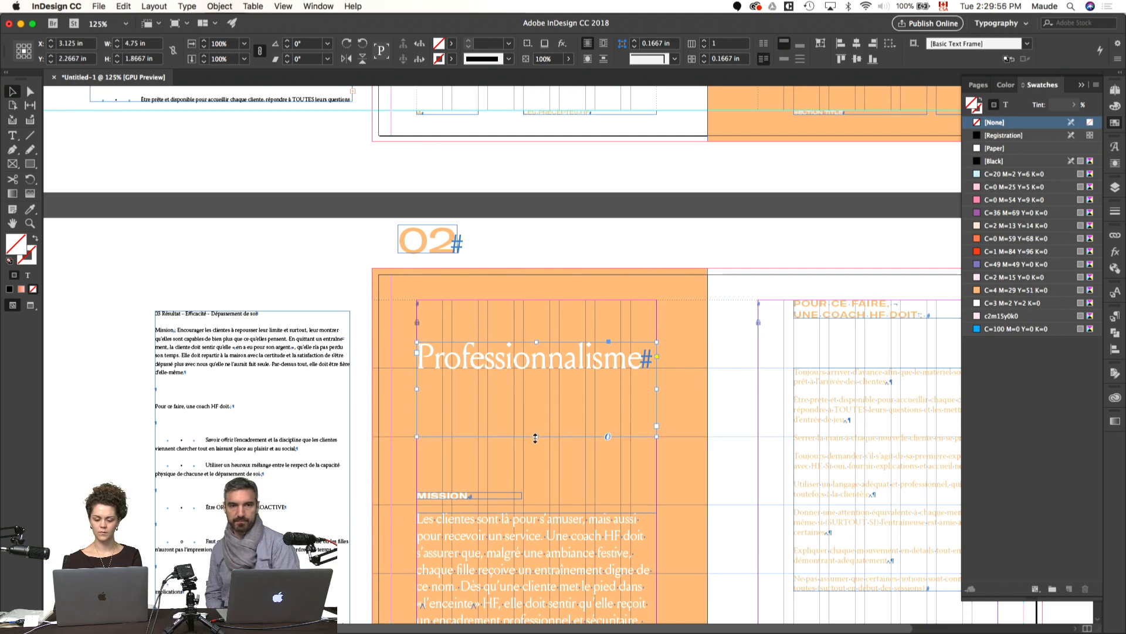
Step: Set the Professionnalisme title in GT America Expanded Bold
double_click(542, 354)
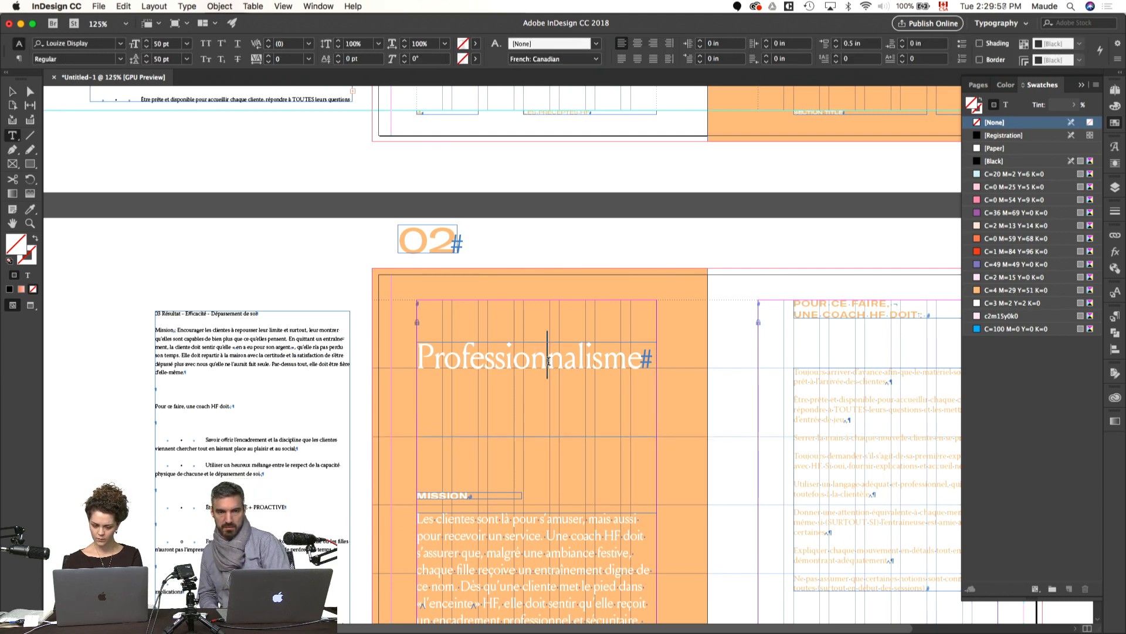
key("super+a")
key("super+t")
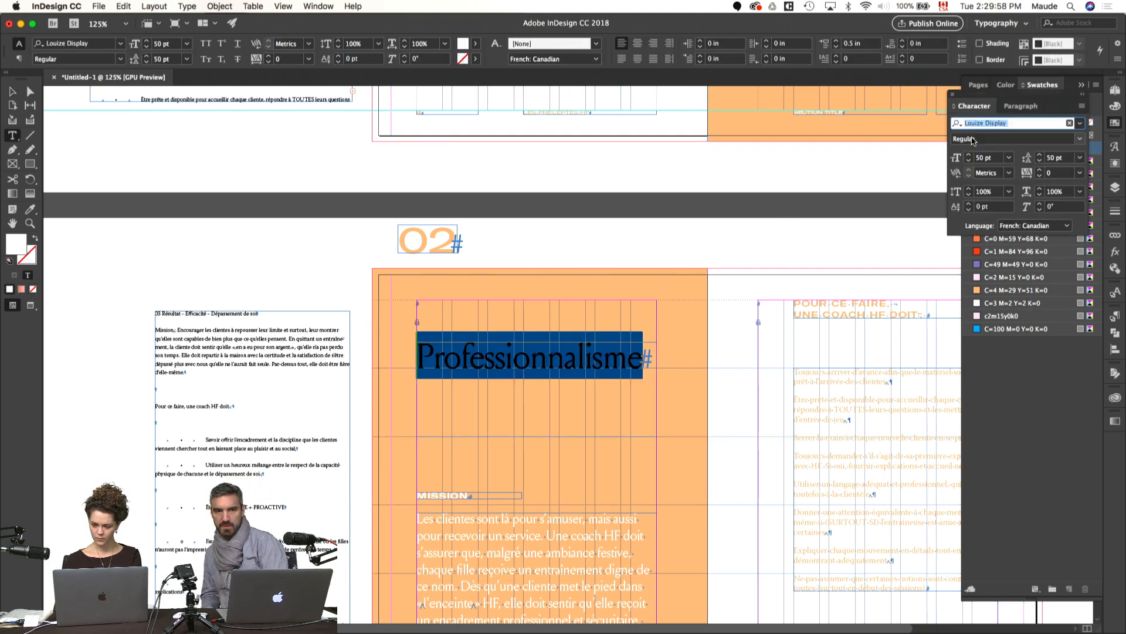
left_click(1079, 123)
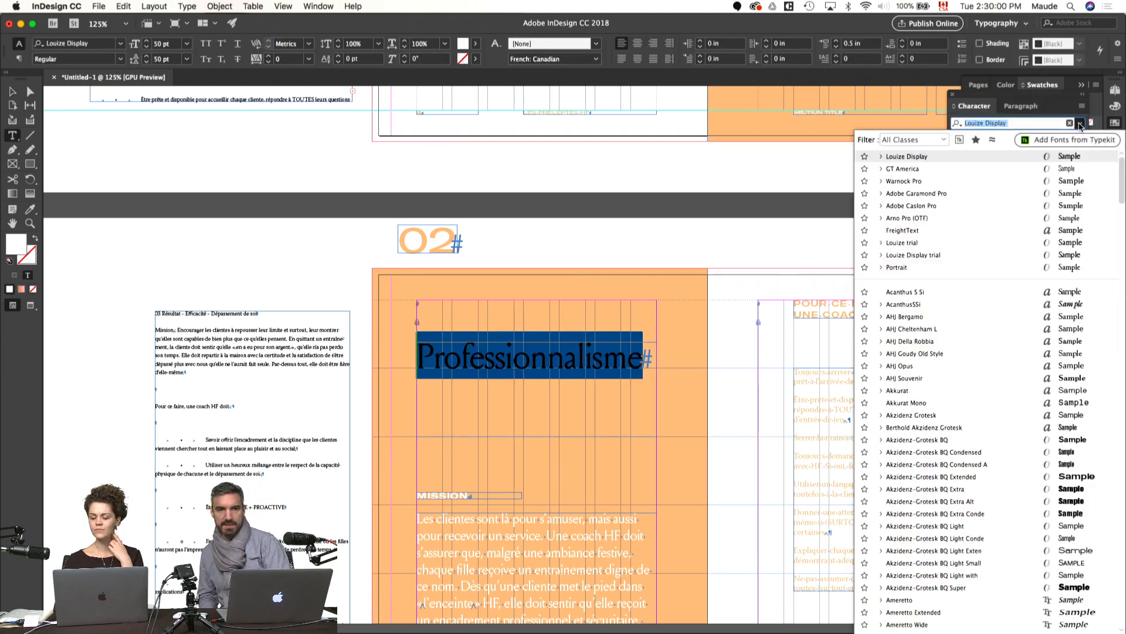
left_click(881, 170)
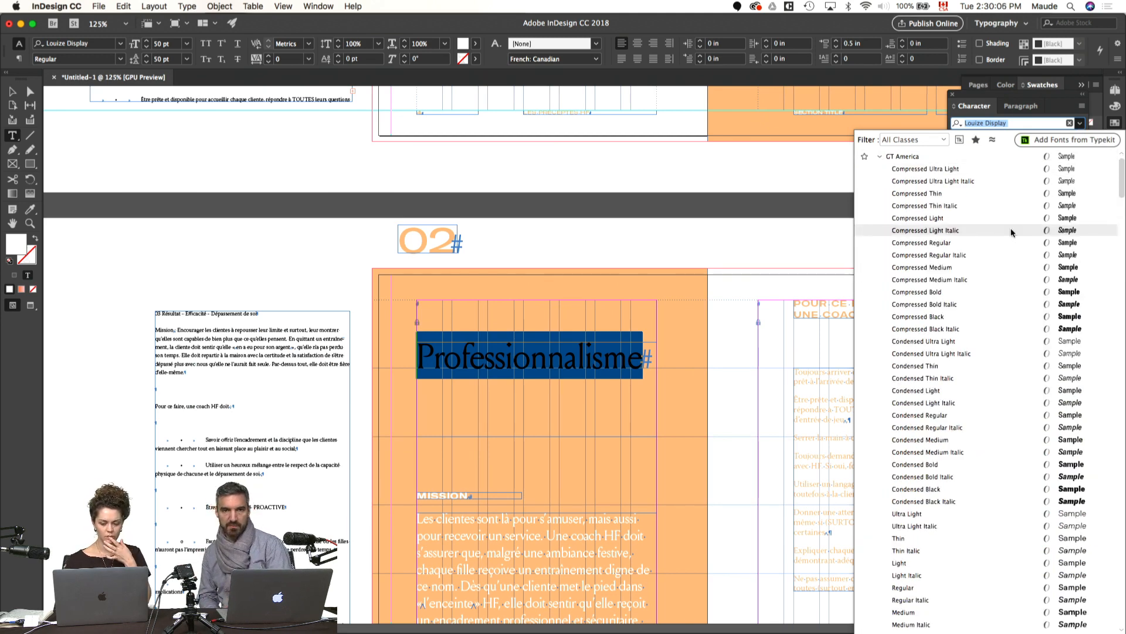
scroll(1032, 375, "down", 5)
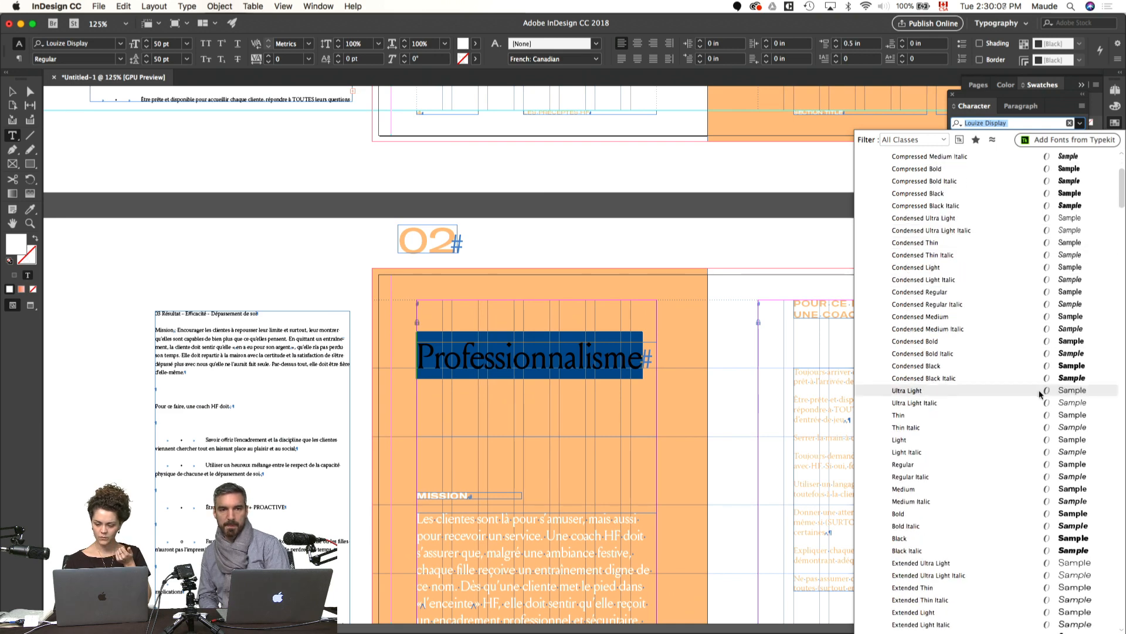
scroll(1040, 394, "down", 6)
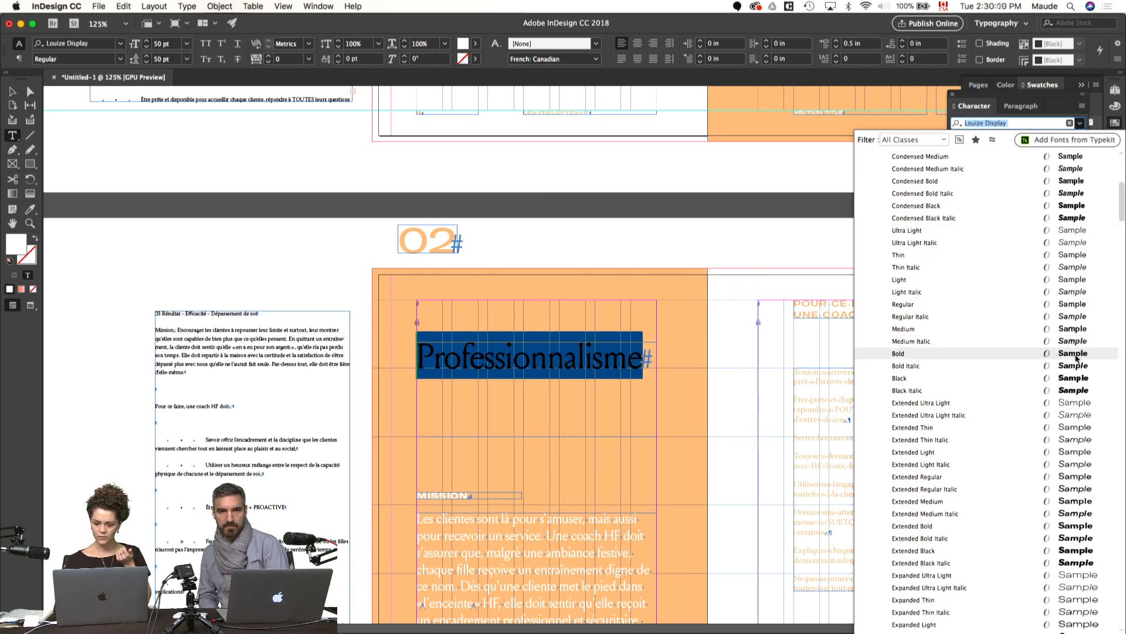
scroll(1071, 352, "down", 3)
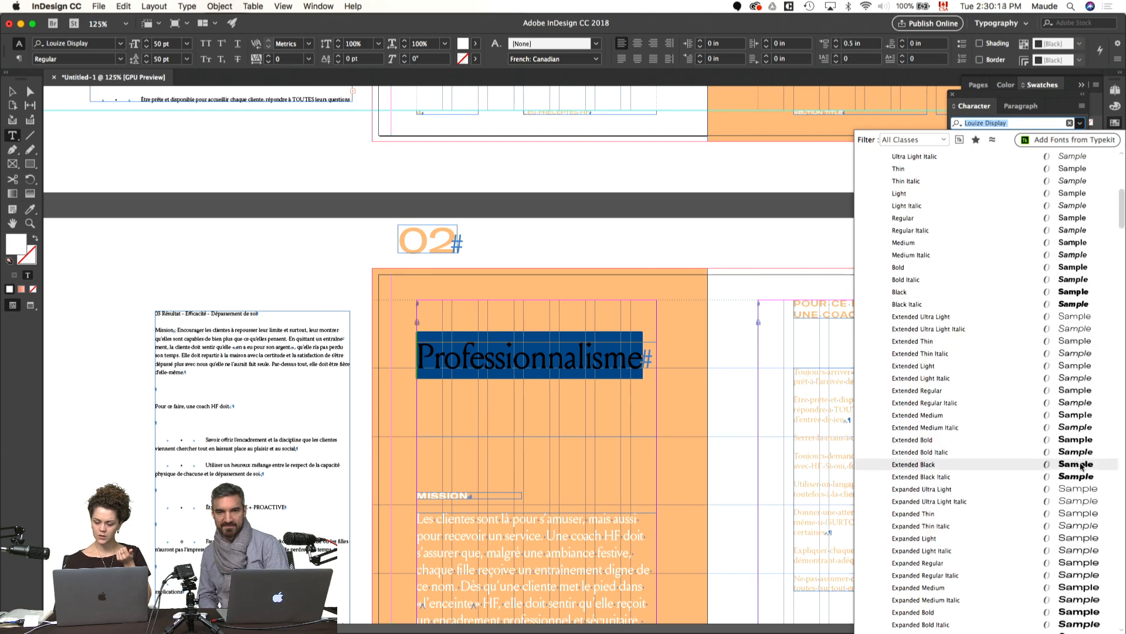
scroll(1081, 467, "down", 4)
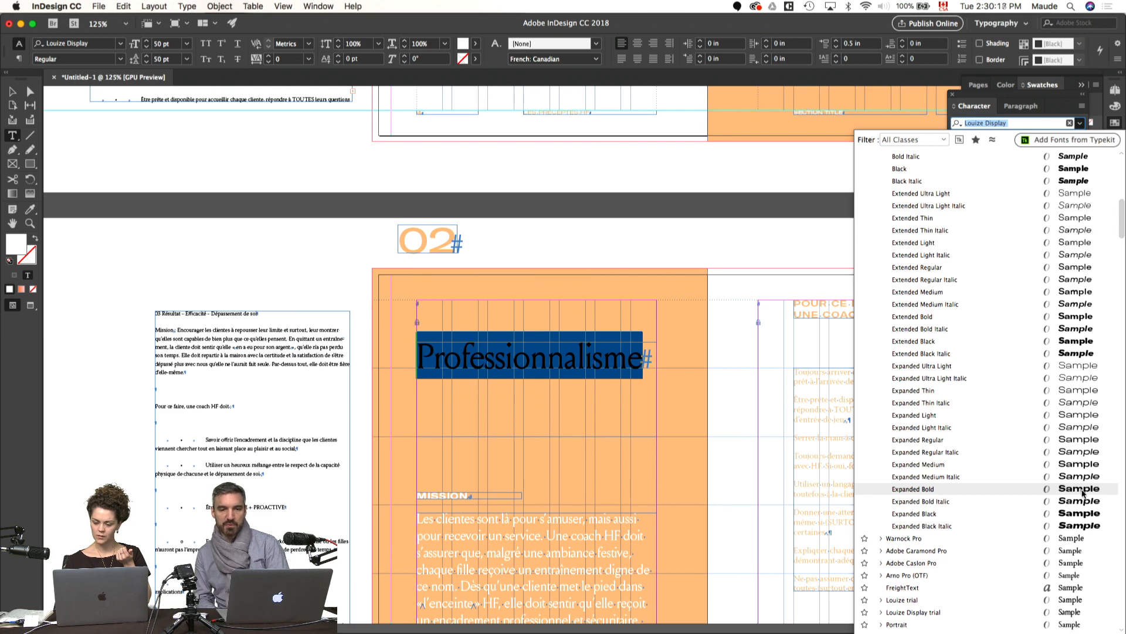
left_click(1082, 490)
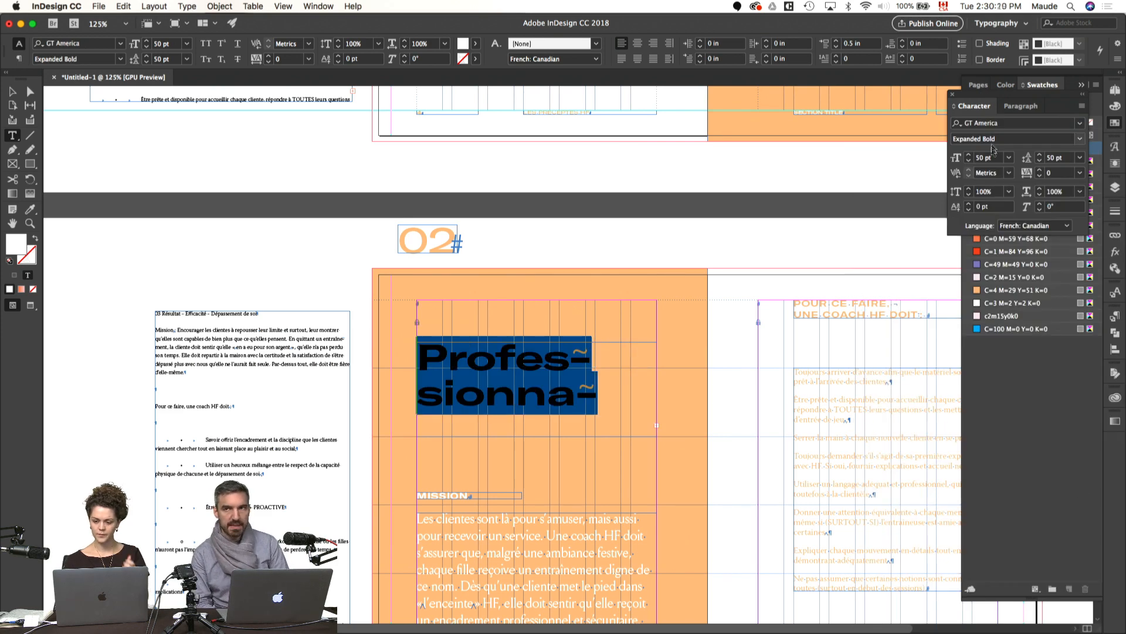
Step: Hyphenate the title as "Profession-" and "nalisme" on two lines and set its size to 40 pt
left_click(969, 160)
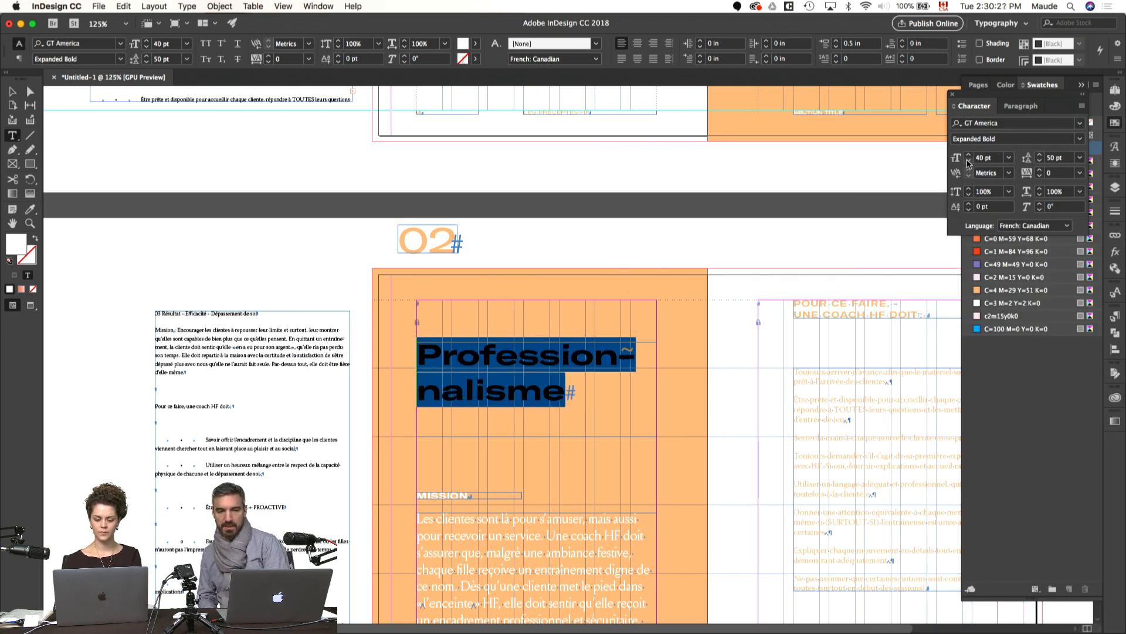
left_click(968, 160)
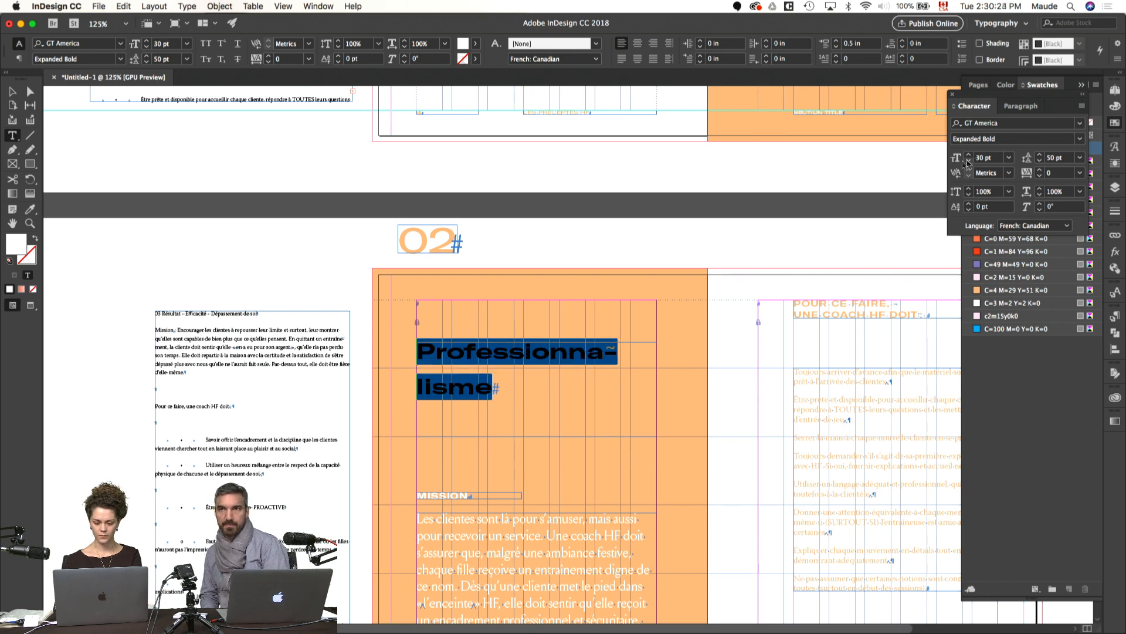
left_click(567, 350)
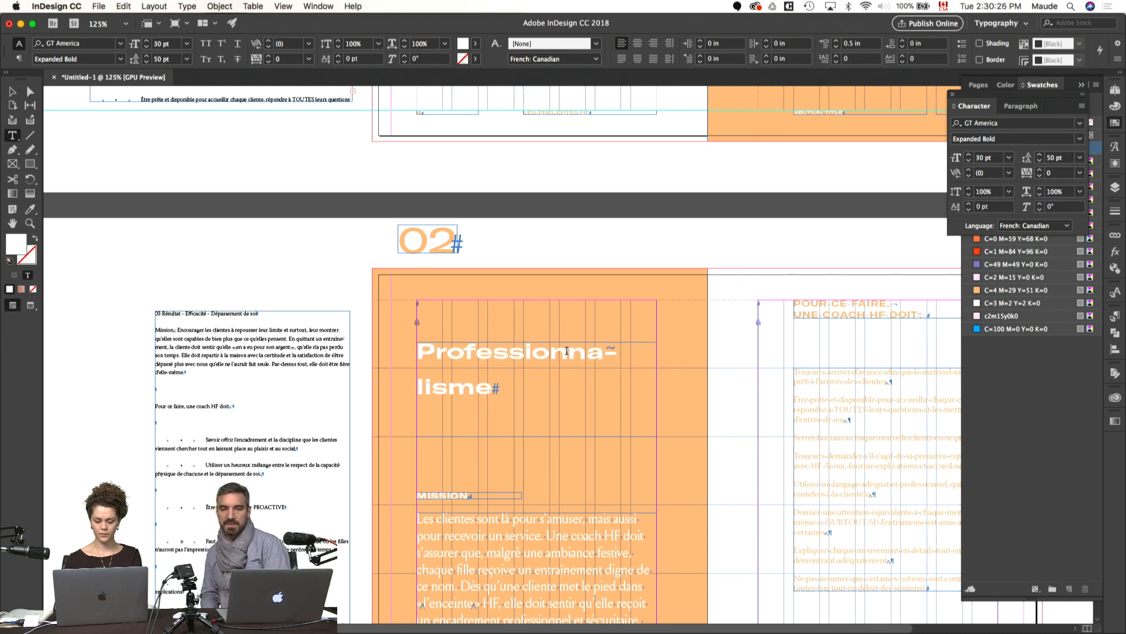
key("super+shift+minus")
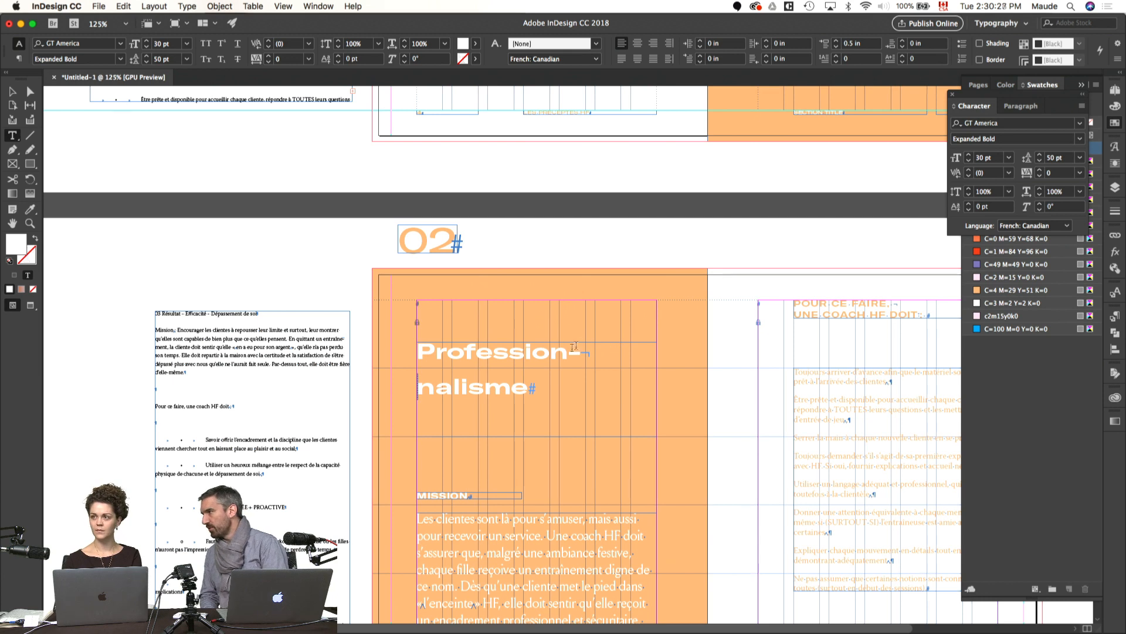
key("super+a")
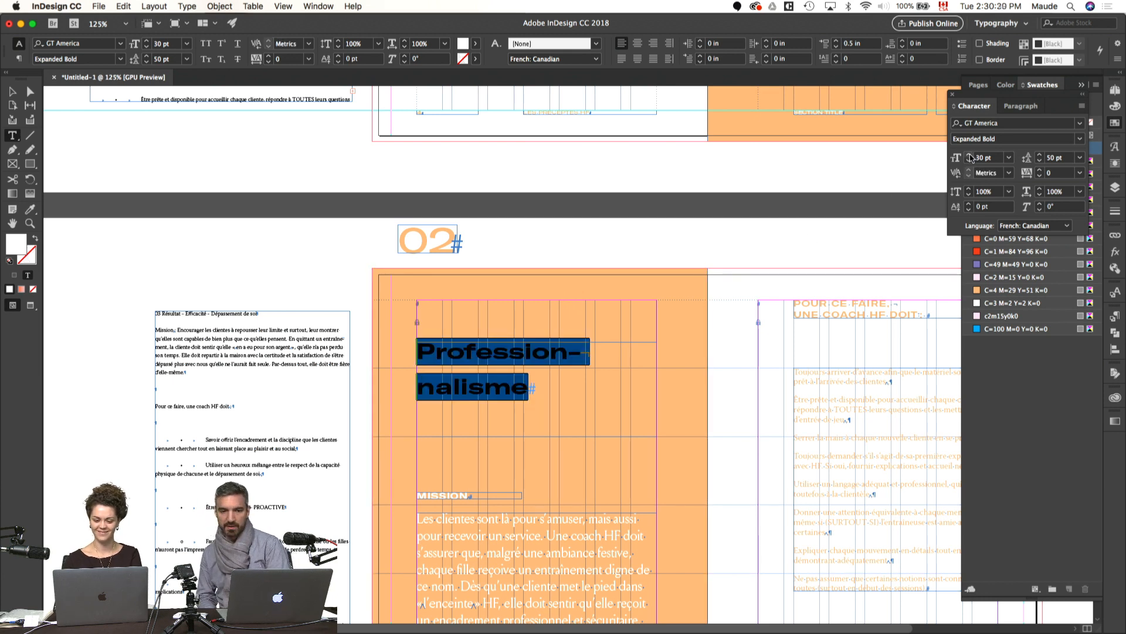
left_click(734, 251)
key("v")
left_click_drag(767, 339, 641, 264)
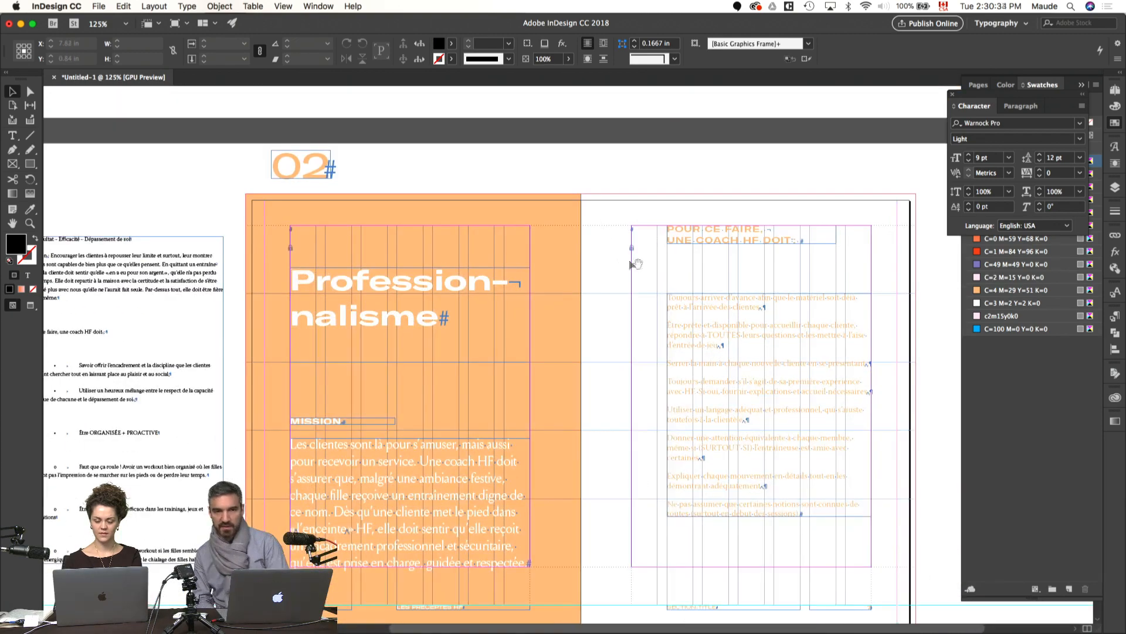
key("w")
left_click_drag(586, 324, 556, 291)
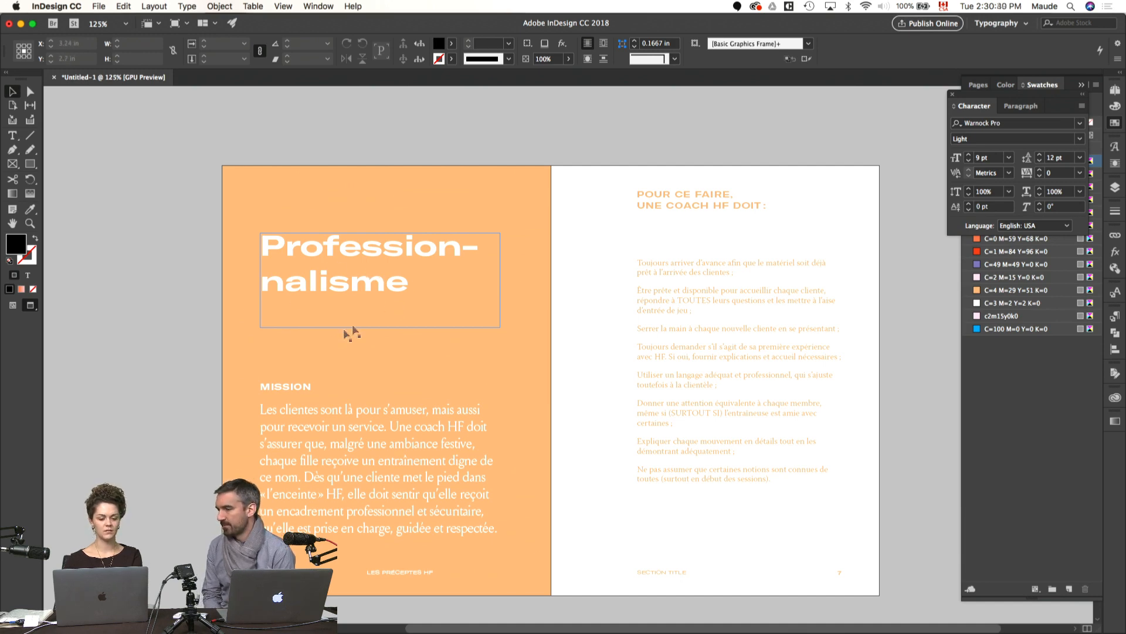
scroll(368, 325, "left", 2)
key("w")
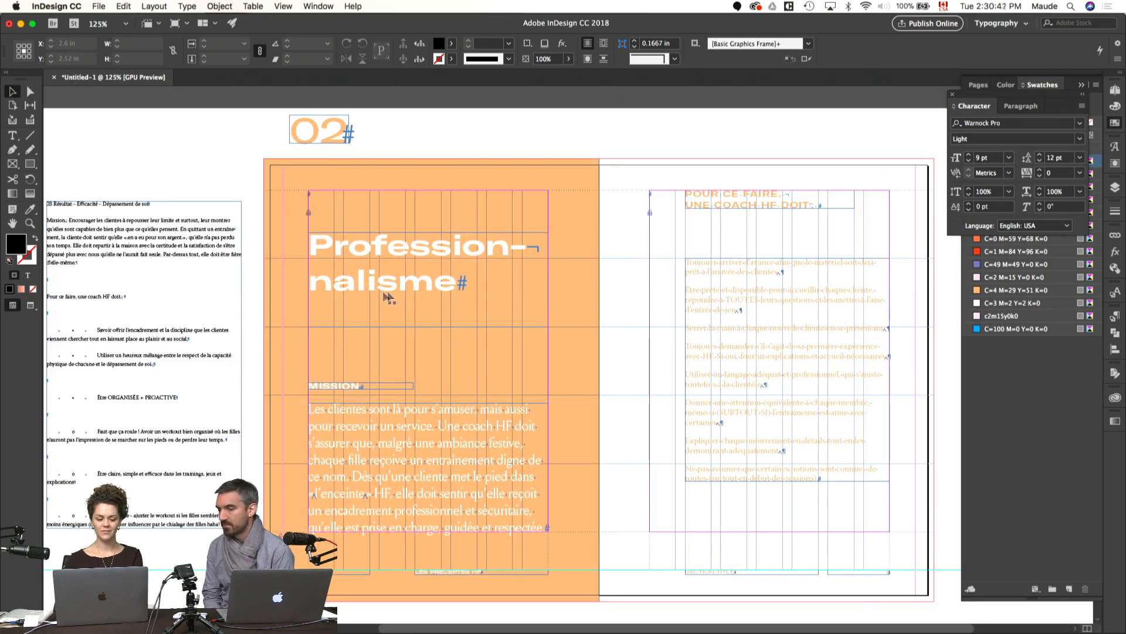
scroll(399, 298, "left", 2)
scroll(478, 292, "left", 2)
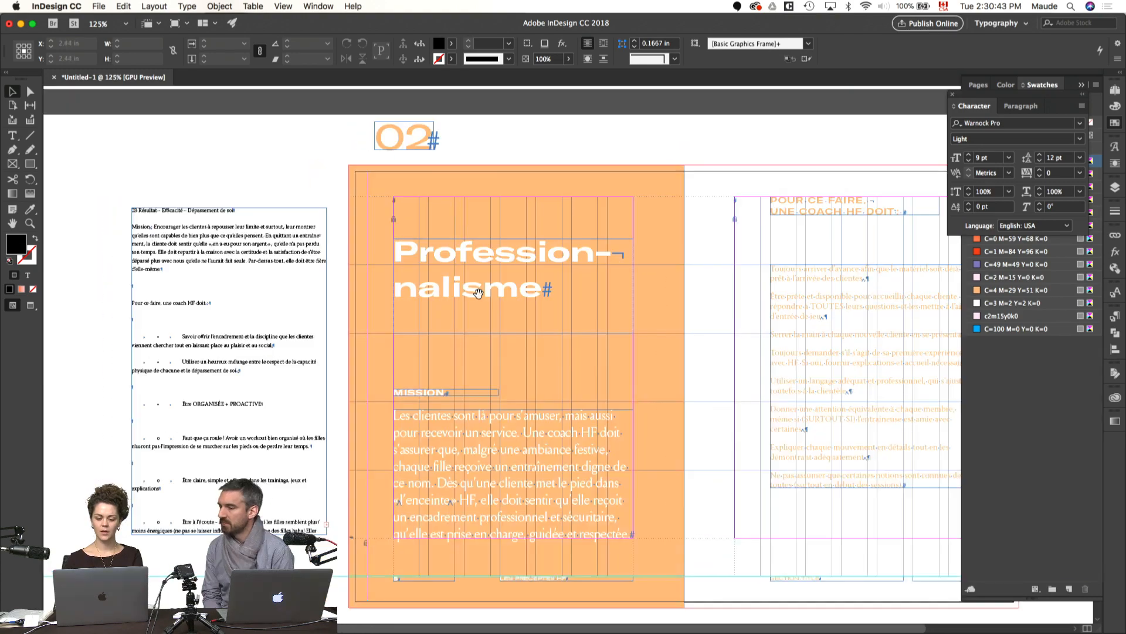
Step: Replace the typed hyphen and forced line break in the Professionnalisme title with a discretionary hyphen
left_click(469, 298)
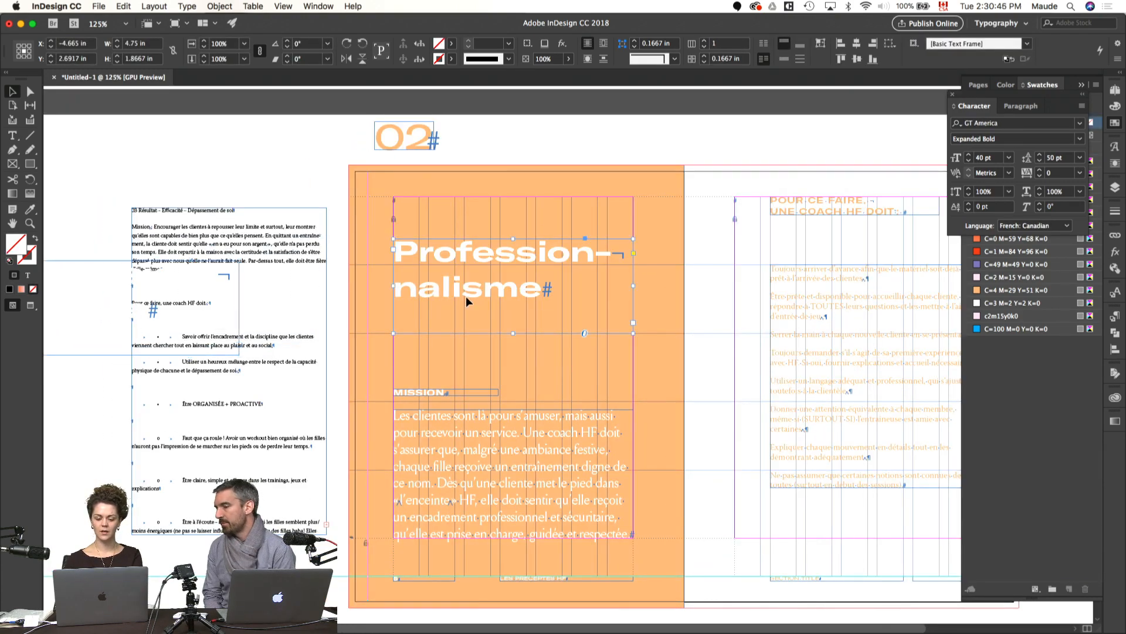
double_click(609, 256)
key("BackSpace")
key("BackSpace")
key("super+shift+minus")
key("Escape")
Step: Try a vertical one-line Professionnalisme title, with its frame widened, fitted to the text, rotated 90° and placed along page 6's left margin
left_click_drag(634, 286, 778, 303)
key("super+alt+c")
key("r")
left_click_drag(459, 381, 685, 403)
key("v")
key("w")
left_click_drag(568, 277, 404, 393)
key("w")
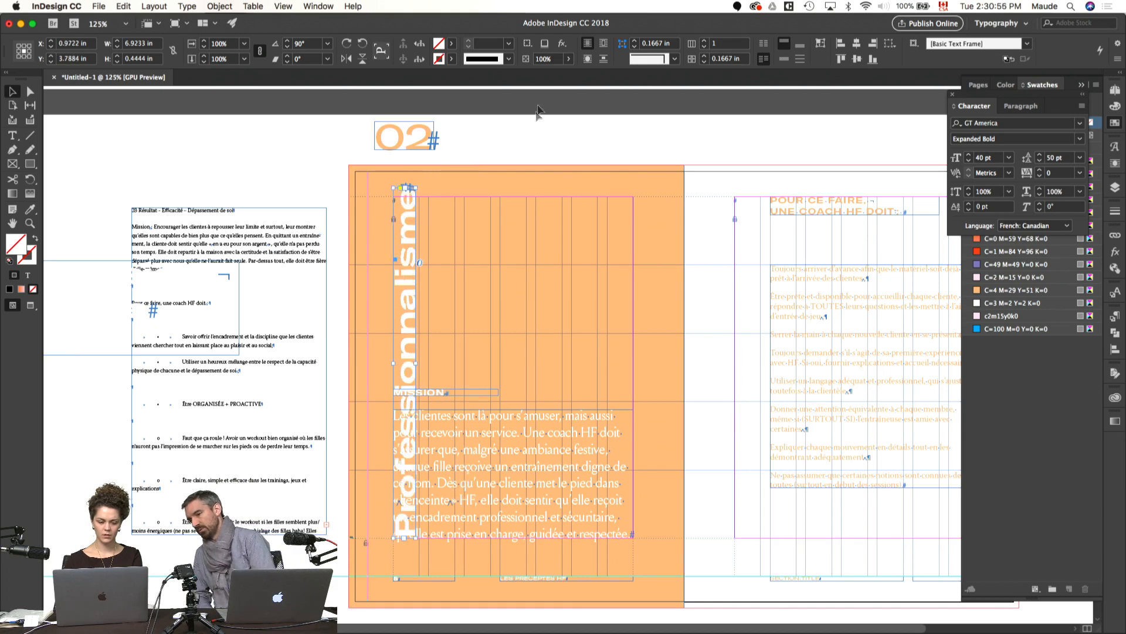
Step: Try moving the Mission heading and paragraph to the right, clear of the vertical title
key("w")
left_click_drag(460, 433, 435, 421)
key("super+z")
key("super+l")
left_click_drag(466, 328, 434, 422)
left_click_drag(435, 423, 608, 401)
left_click(508, 333)
left_click(409, 387)
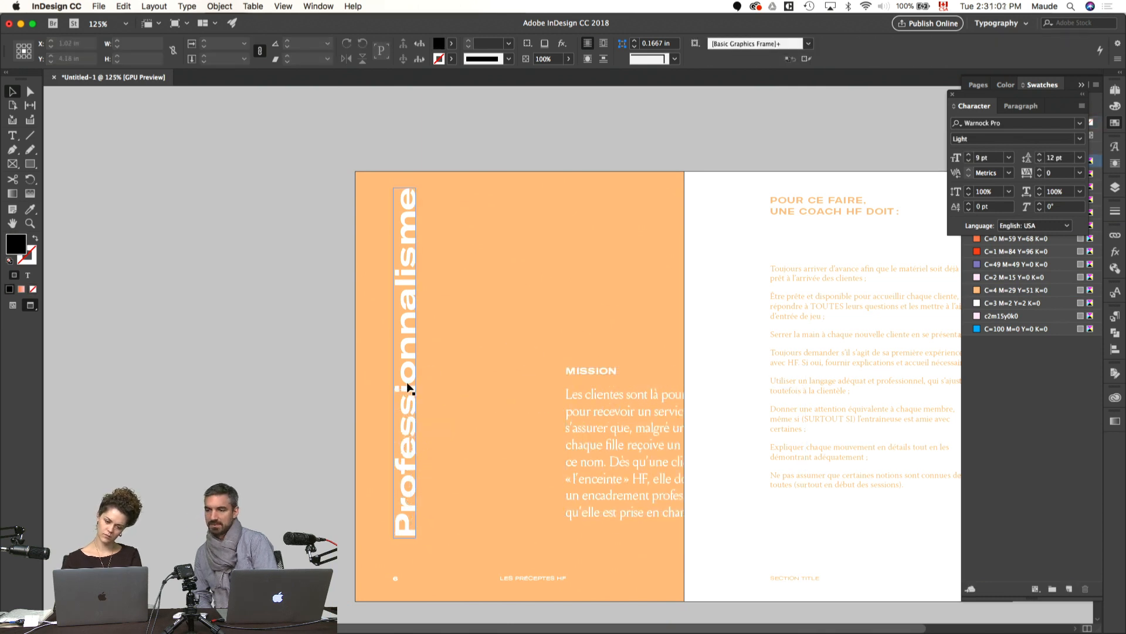
left_click(409, 387)
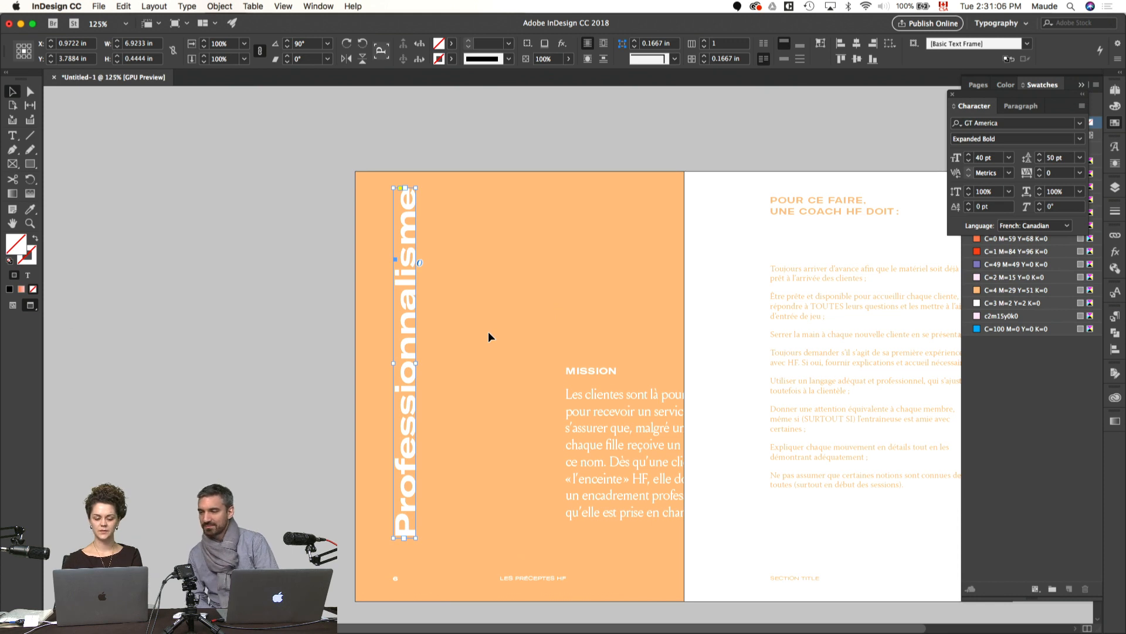
Step: Undo the Mission text move and the title's rotation and frame changes, back to the horizontal two-line title
key("super+z")
key("super+z")
key("super+z")
key("super+z")
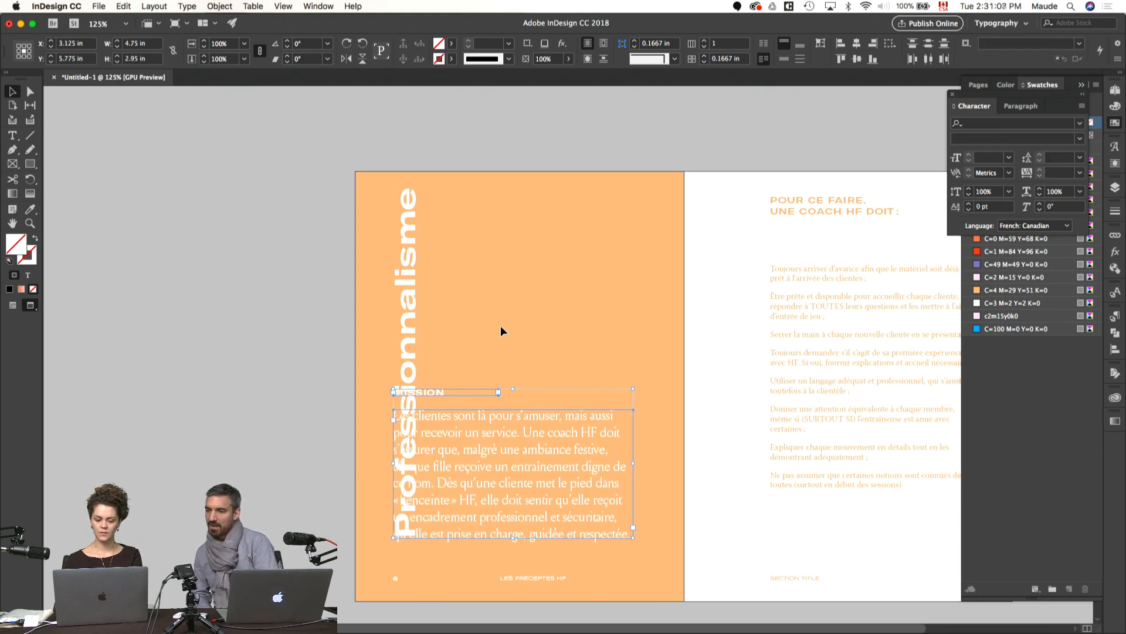
key("super+z")
key("super+z")
key("super+z")
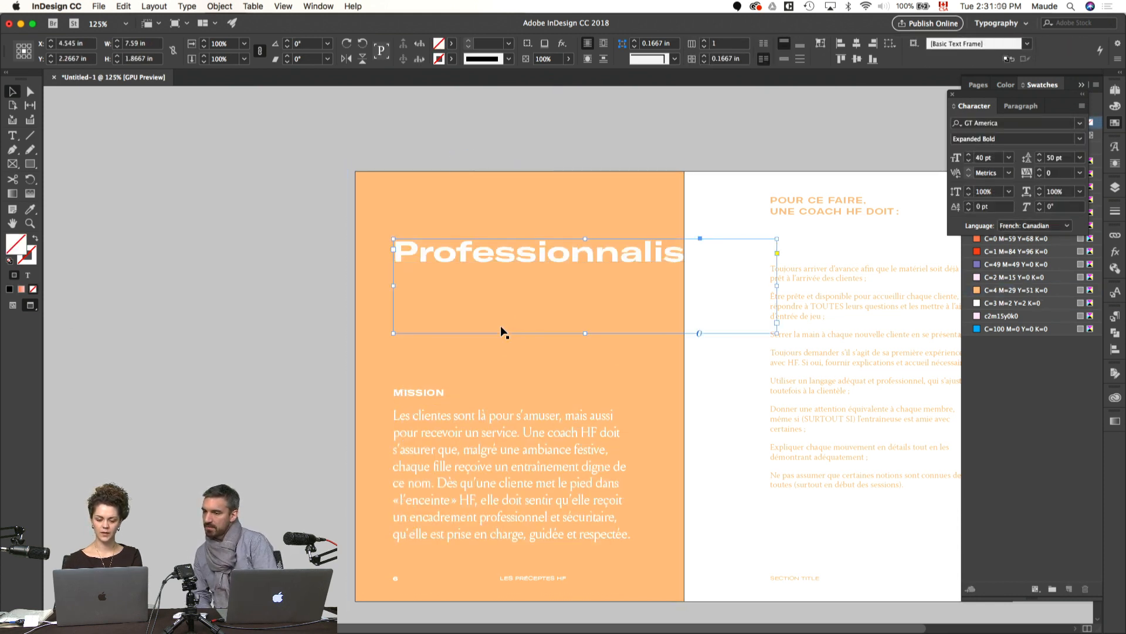
left_click(709, 254)
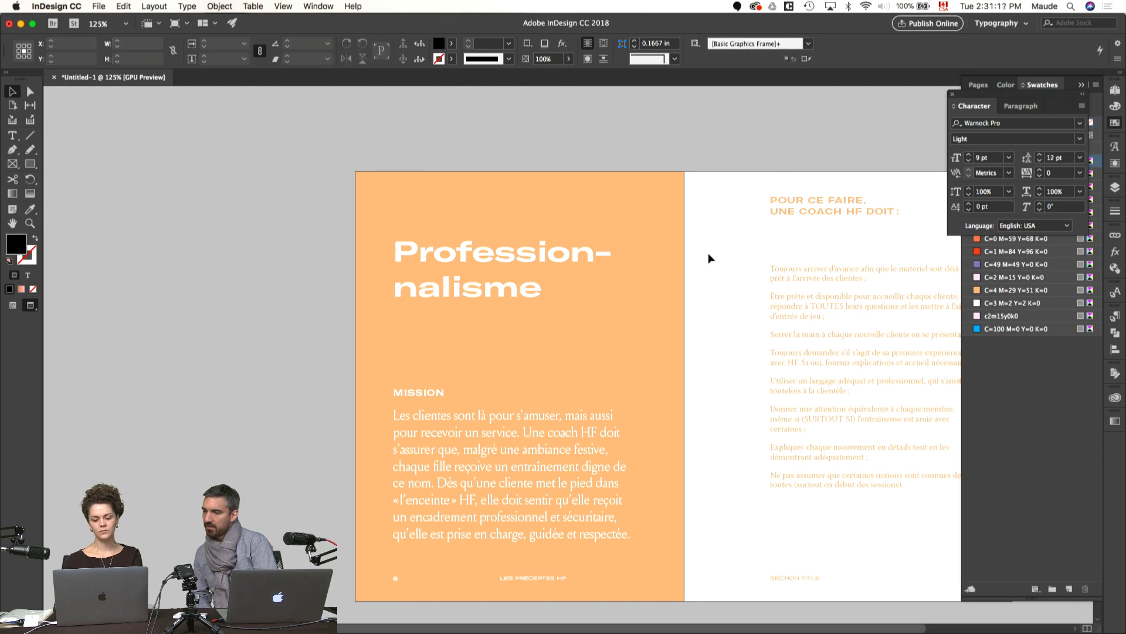
Step: Review the Professionnalisme spread with and without guides and compare its title with the Plaisir spread
left_click(543, 260)
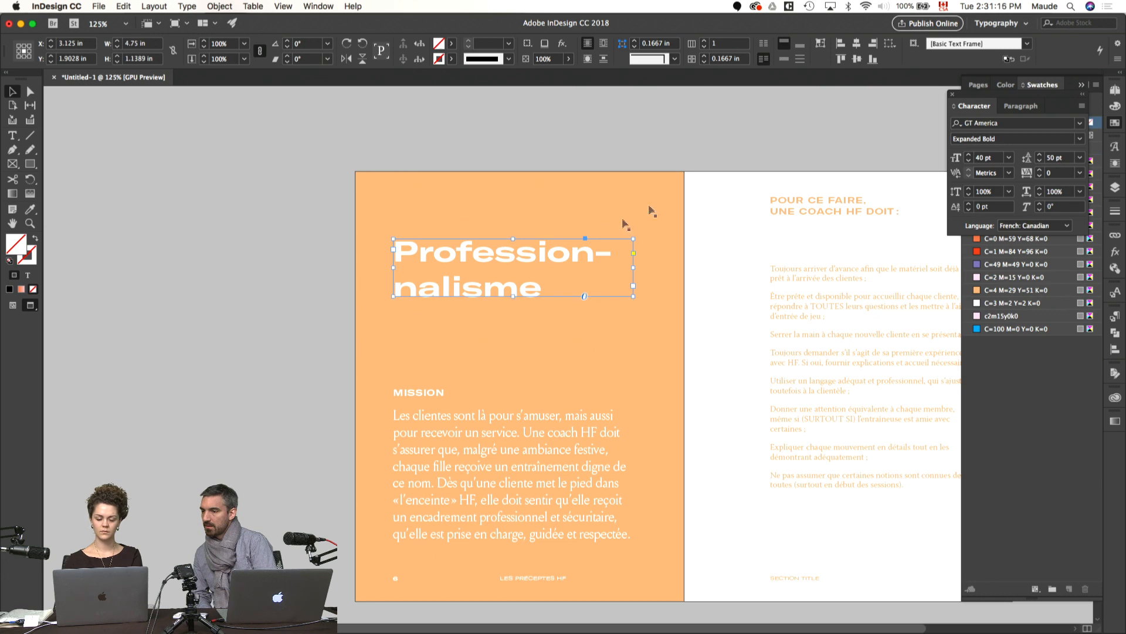
left_click(726, 238)
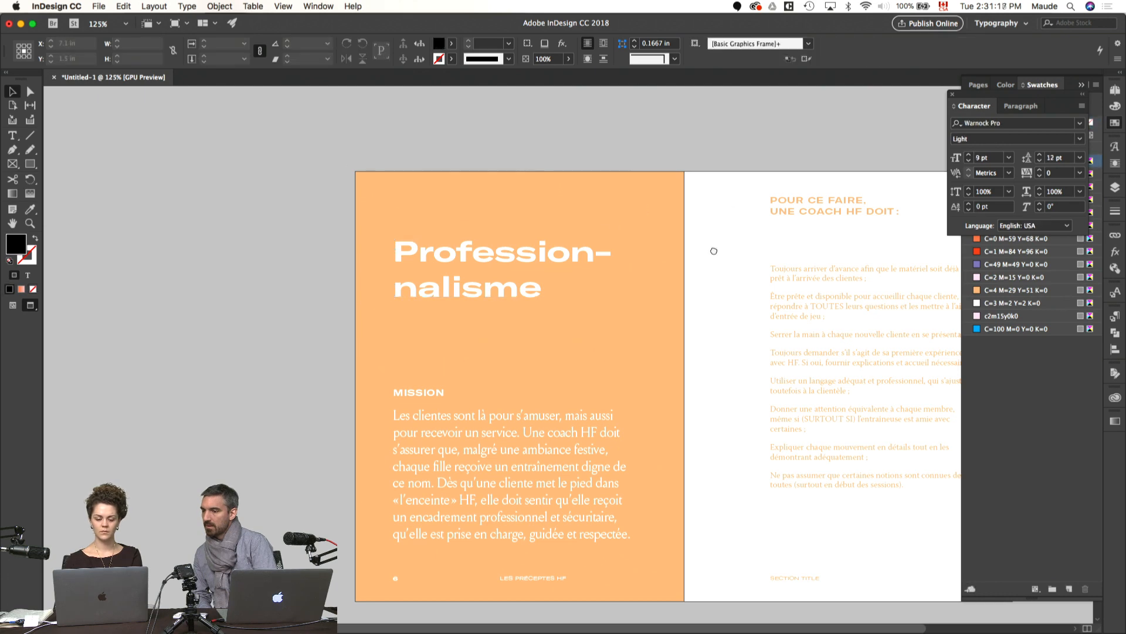
left_click_drag(713, 251, 614, 237)
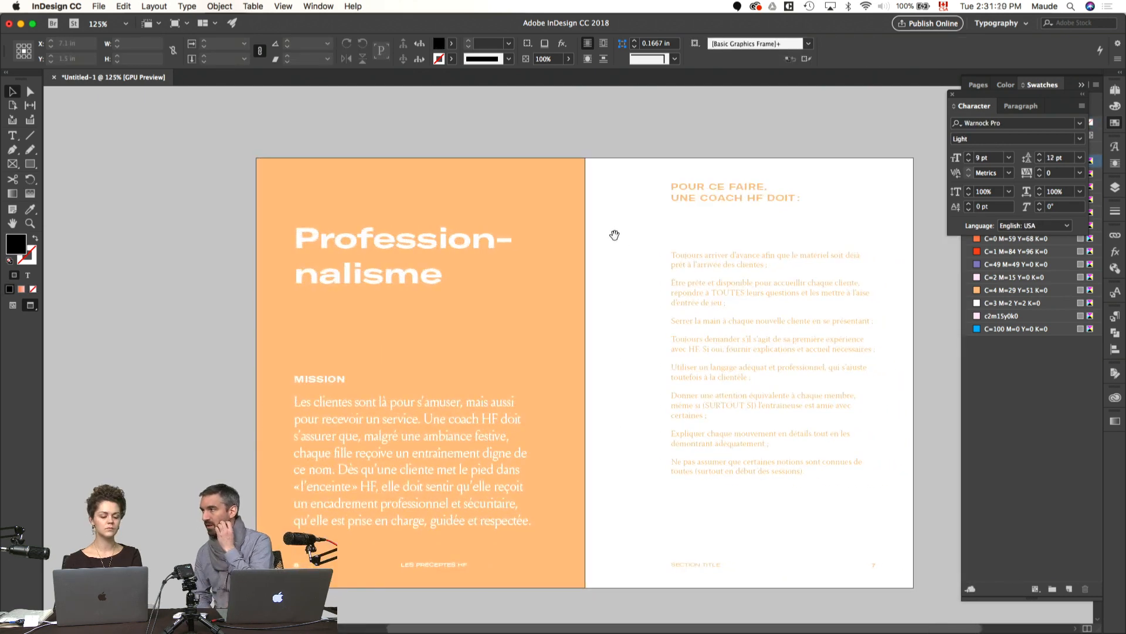
key("w")
left_click(338, 379)
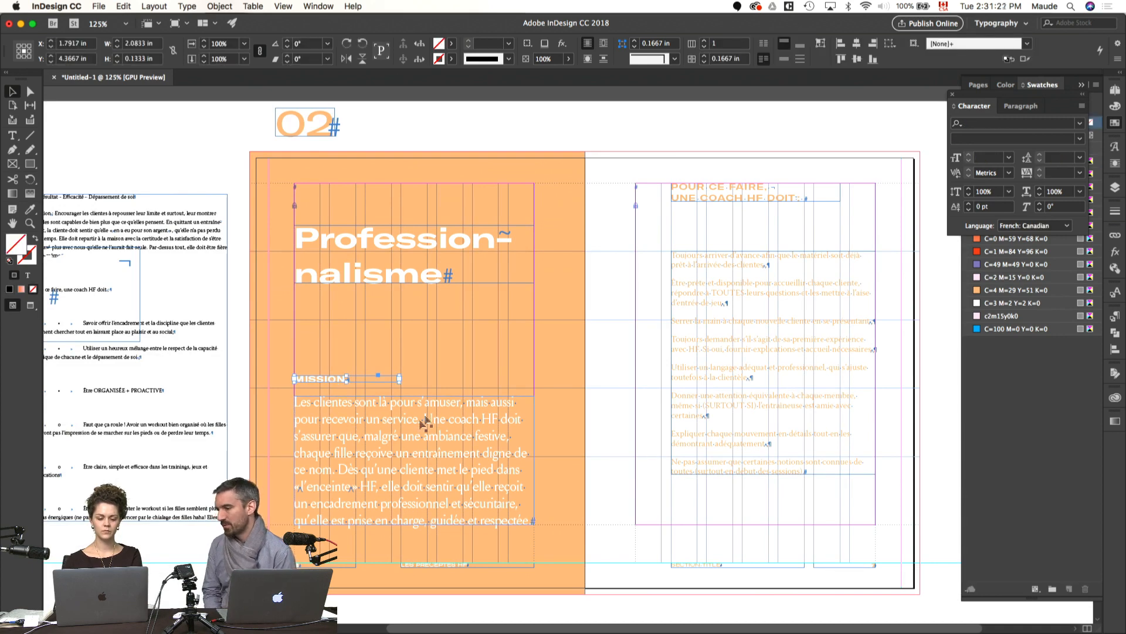
left_click(577, 273)
key("w")
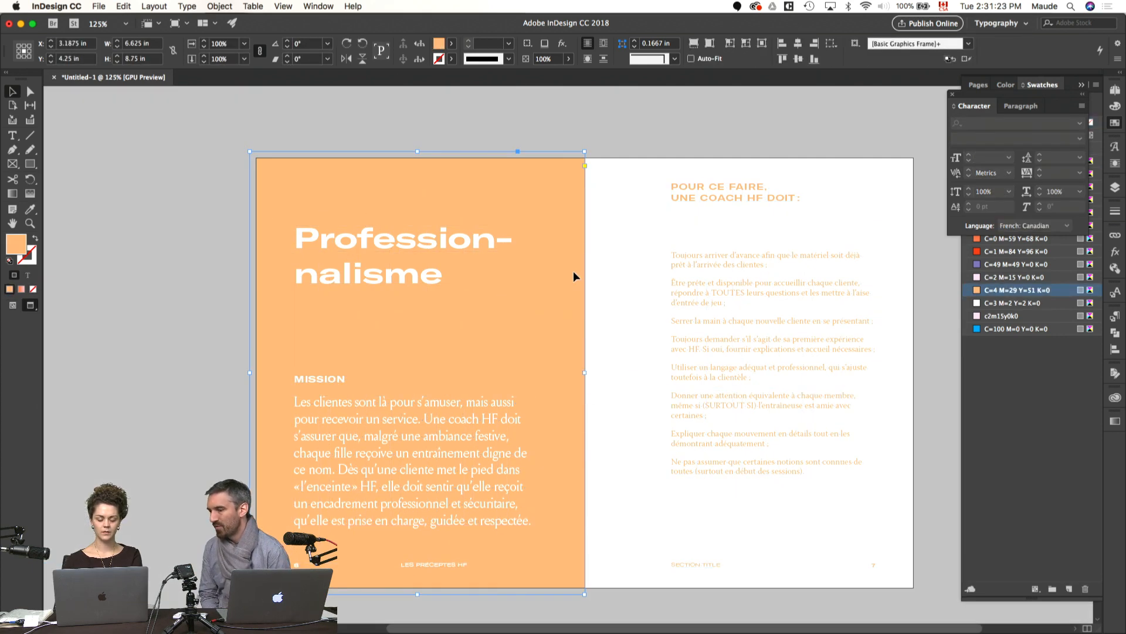
left_click(608, 213)
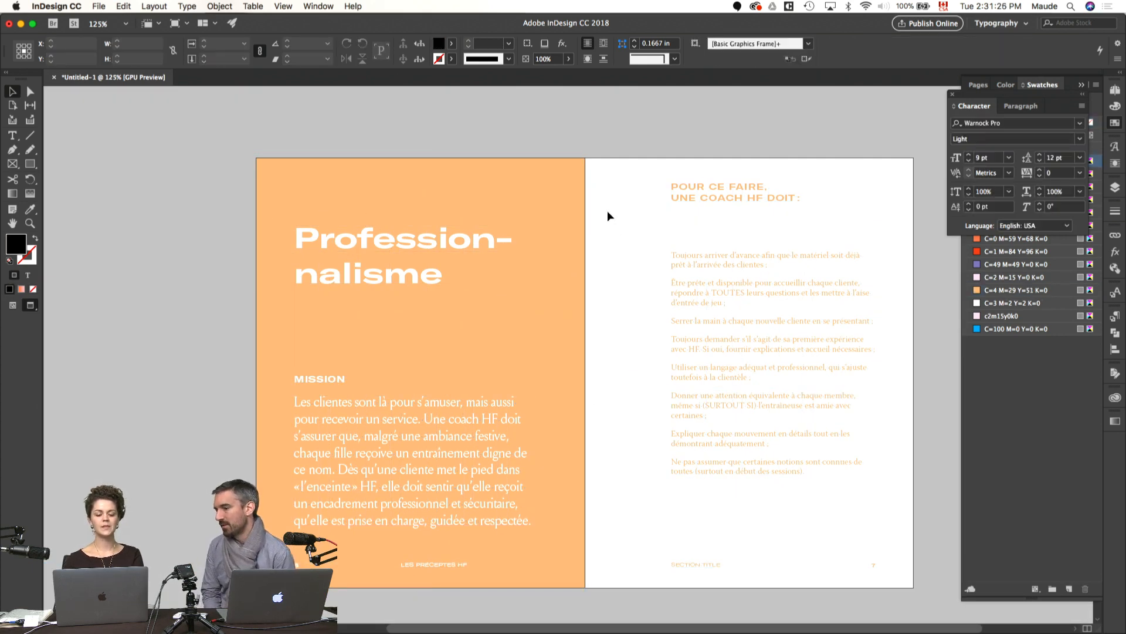
left_click(499, 258)
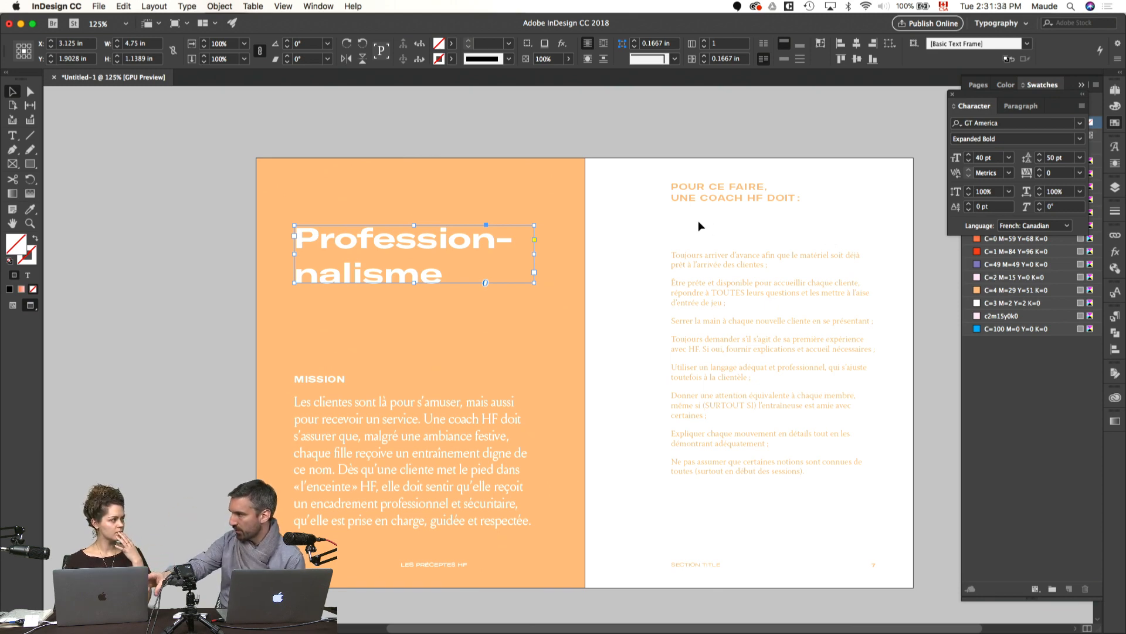
left_click(617, 240)
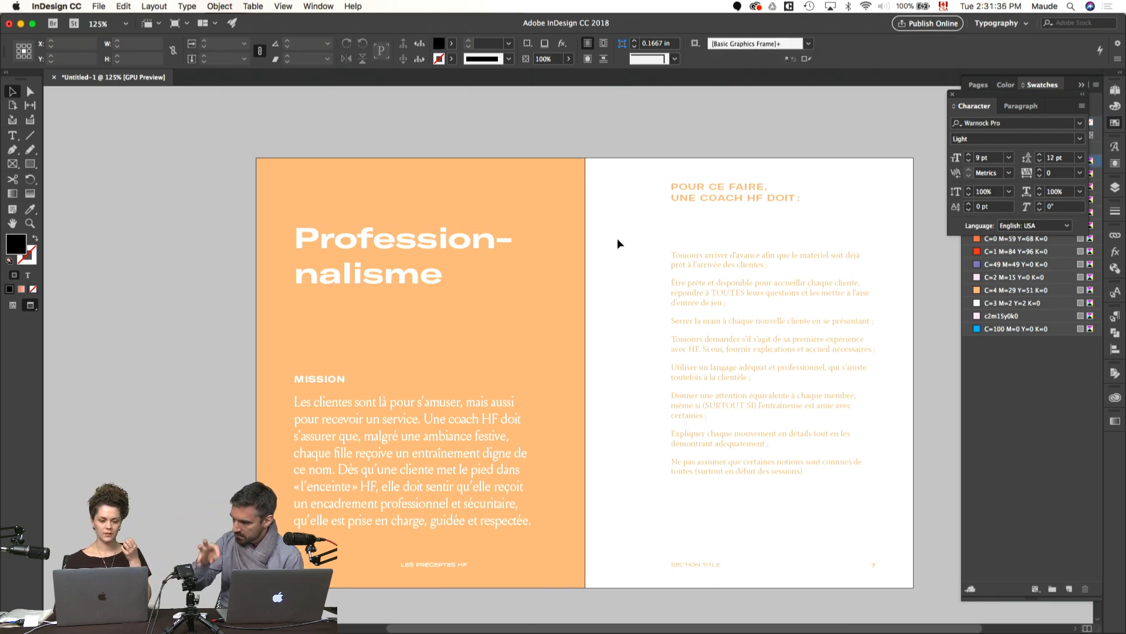
scroll(617, 239, "up", 2)
scroll(617, 238, "up", 10)
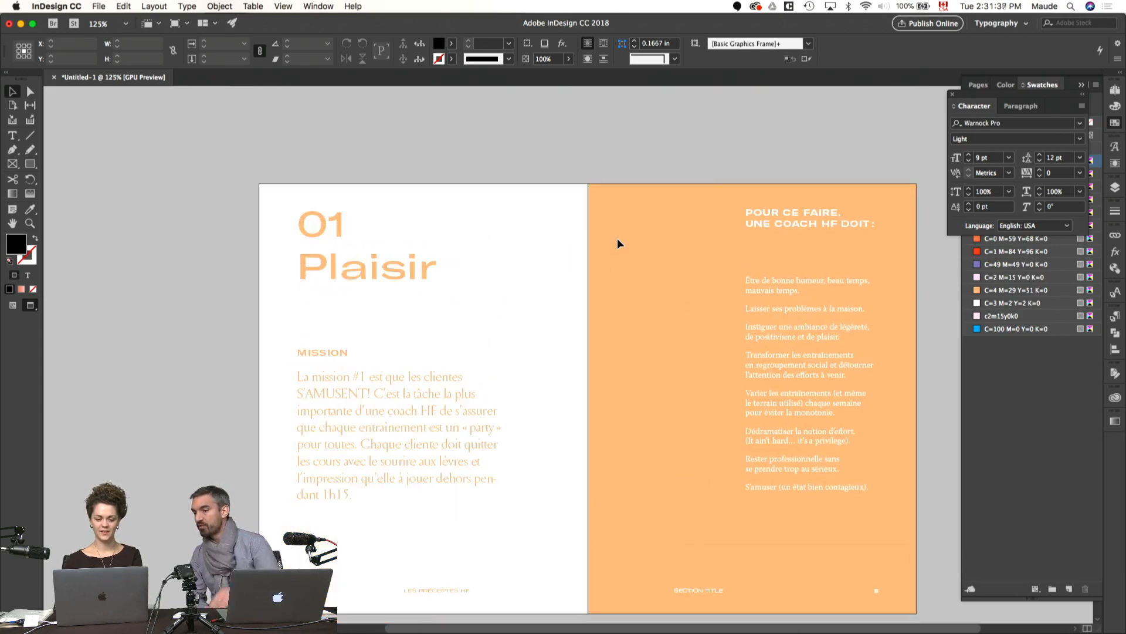
scroll(536, 223, "down", 8)
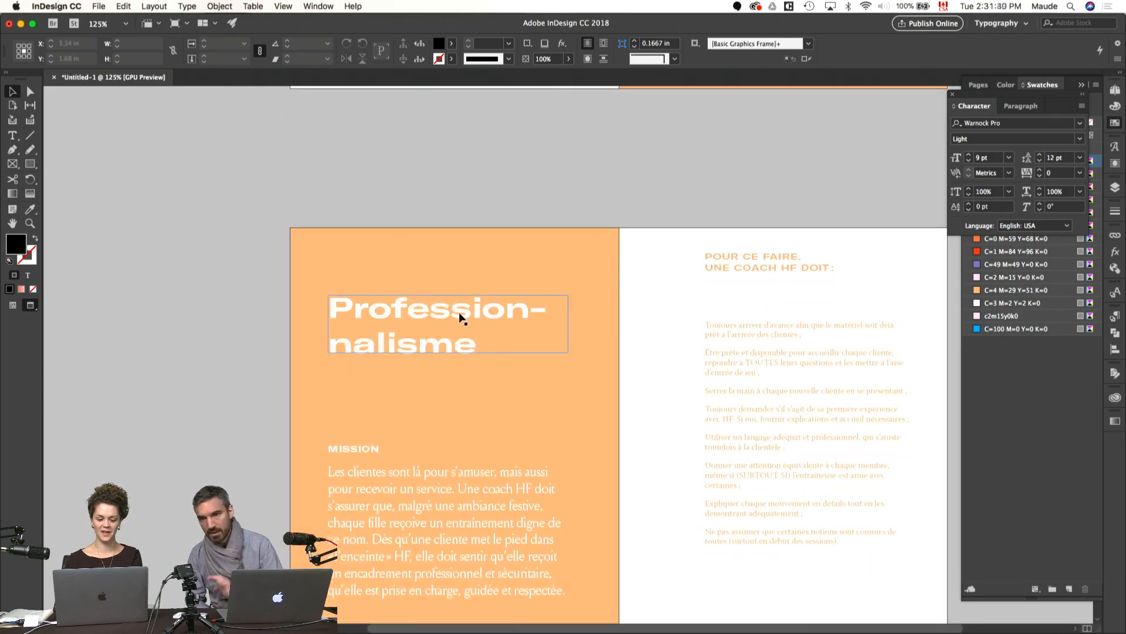
Step: Check the Professionnalisme title's character settings and set the whole "01 Plaisir" title to 40 pt
double_click(462, 312)
scroll(452, 276, "up", 10)
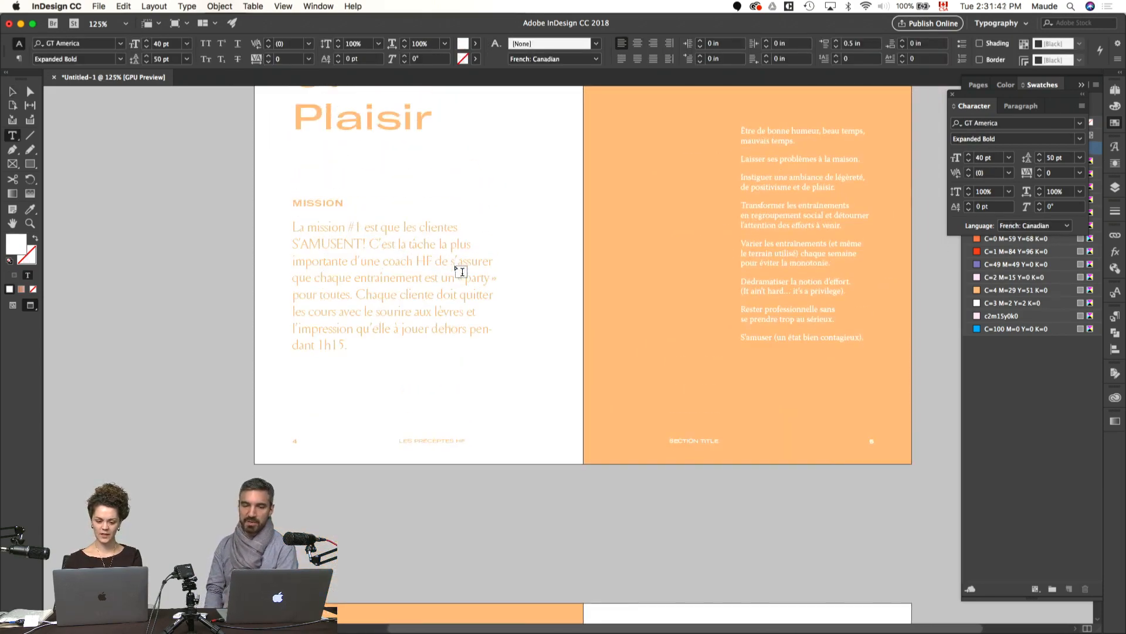
left_click(419, 265)
key("super+a")
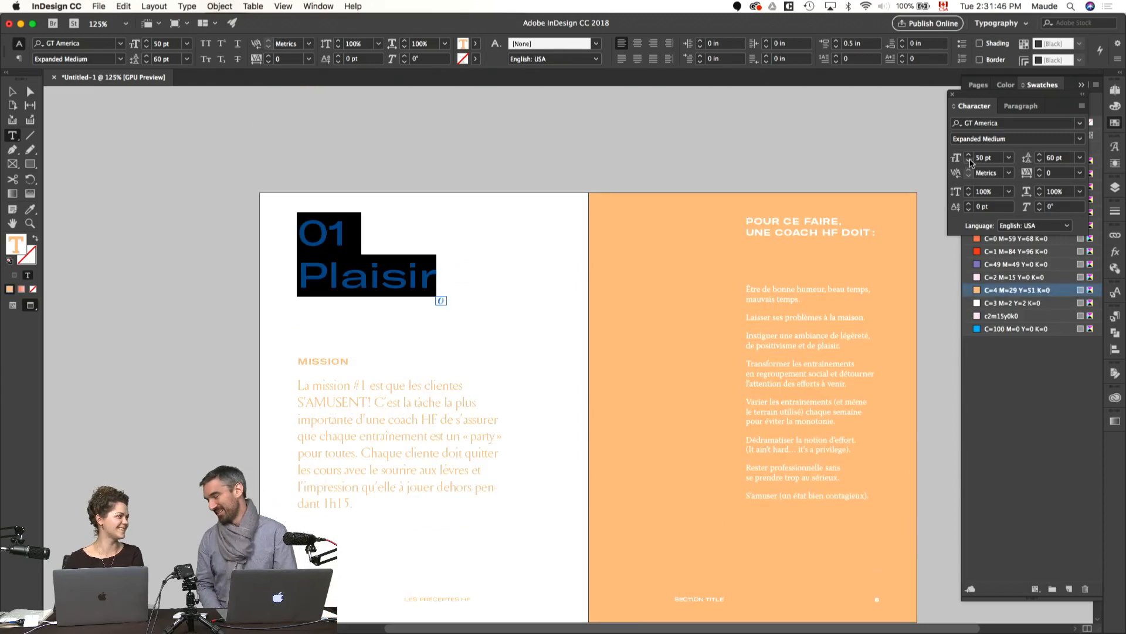
left_click(970, 160, "shift")
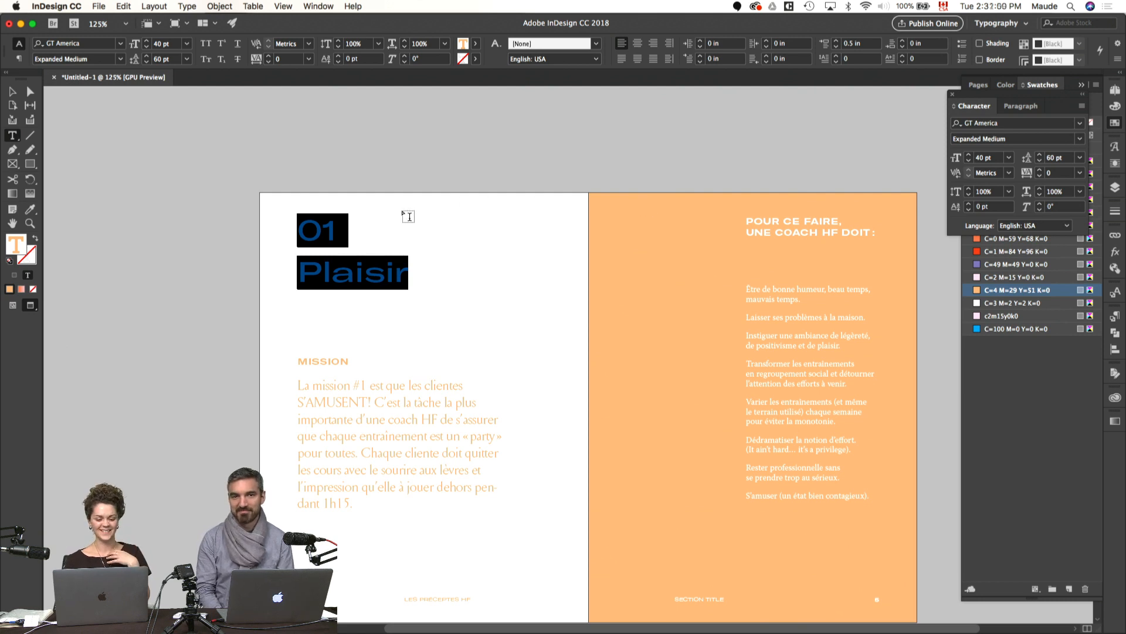
left_click(365, 224)
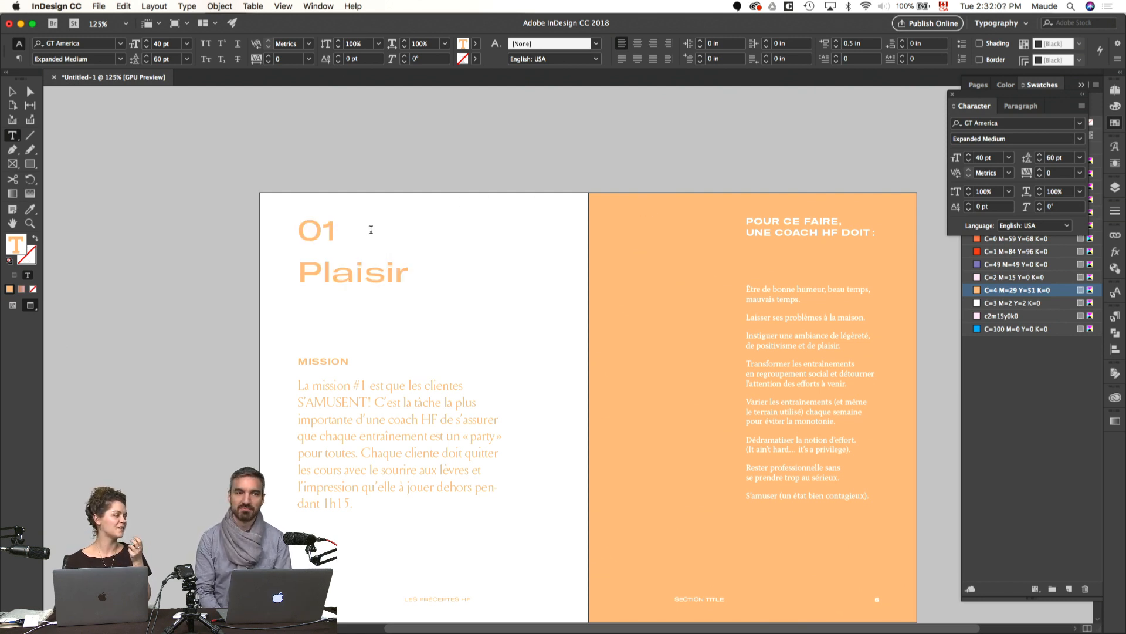
Step: Set the "01 Plaisir" title in GT America Expanded Bold
left_click_drag(444, 272, 287, 245)
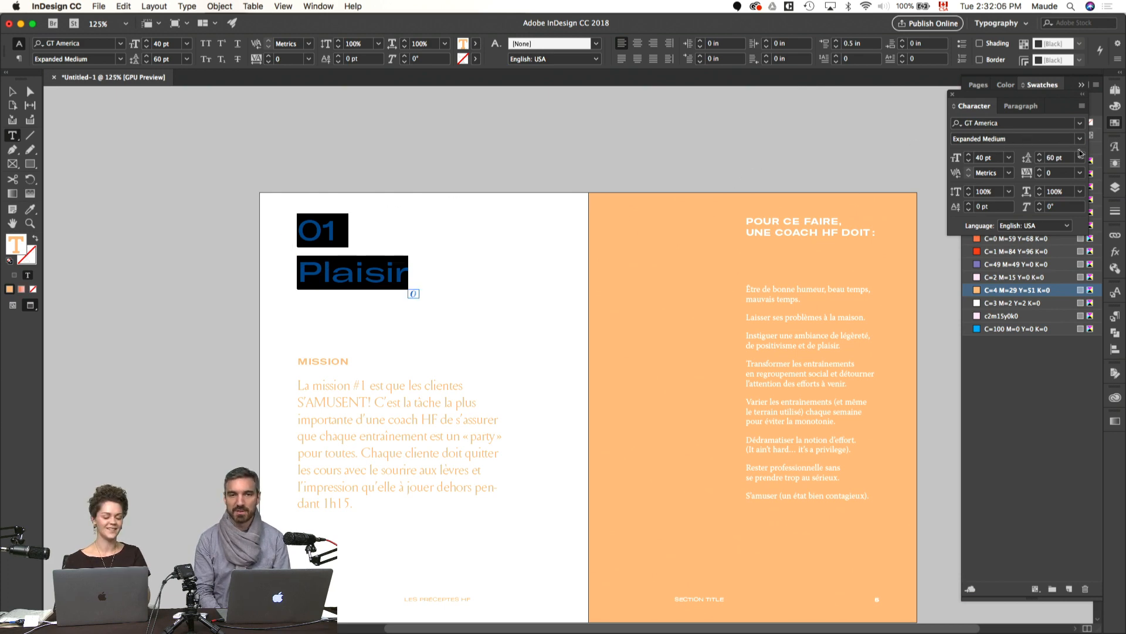
left_click(1079, 139)
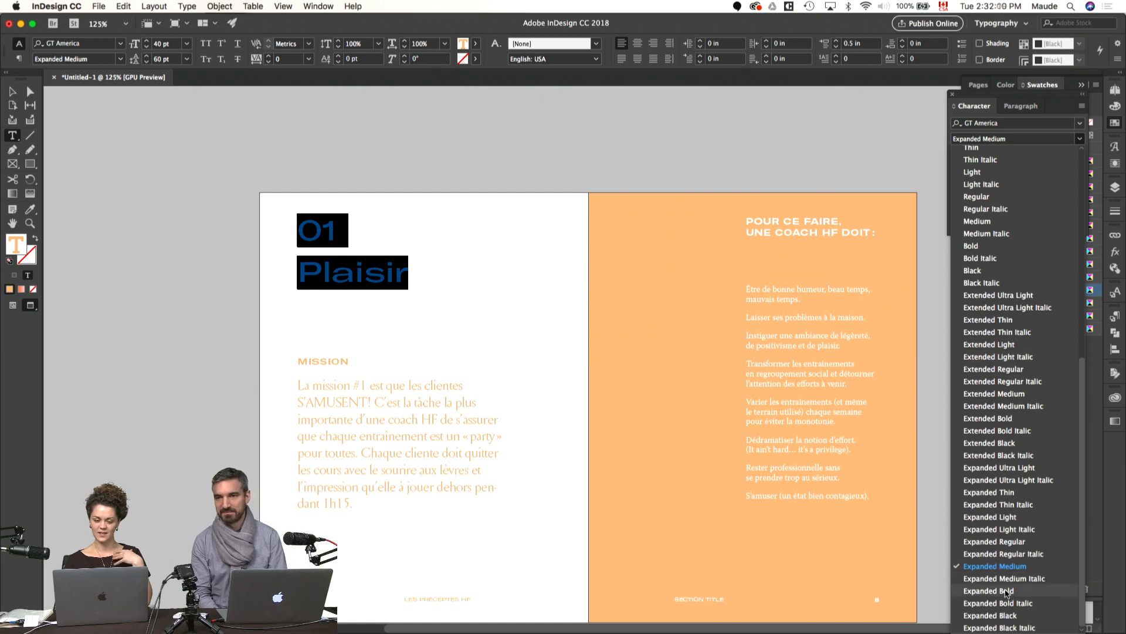
left_click(1006, 592)
left_click(623, 182)
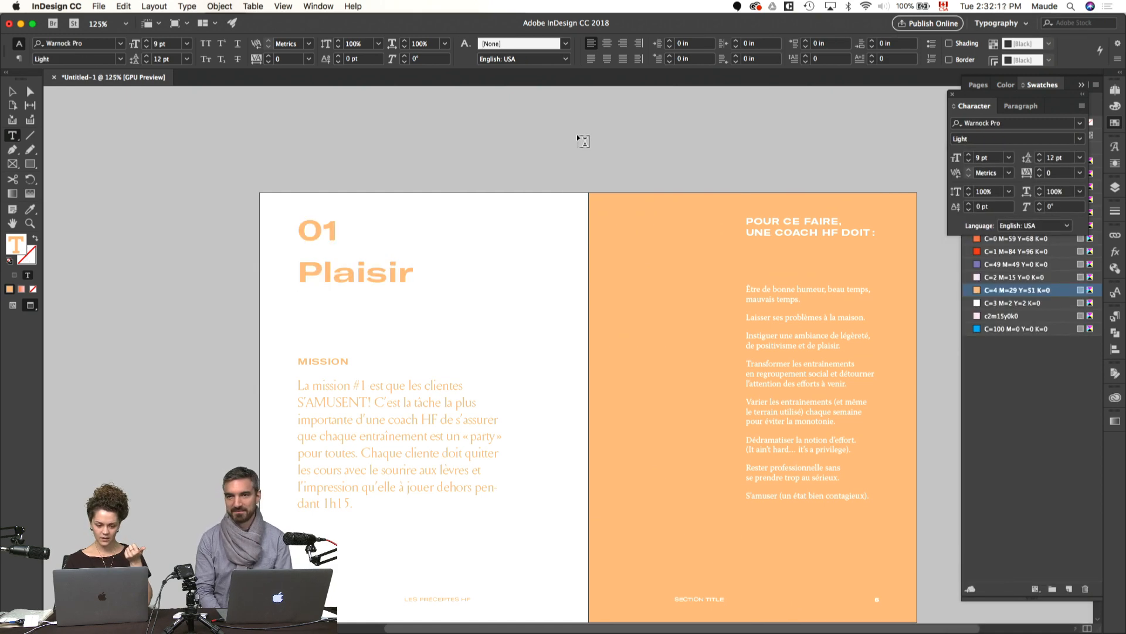
Step: Compare the character settings of the Professionnalisme title with those of the "01" on the Plaisir page
scroll(582, 140, "down", 3)
scroll(584, 141, "down", 5)
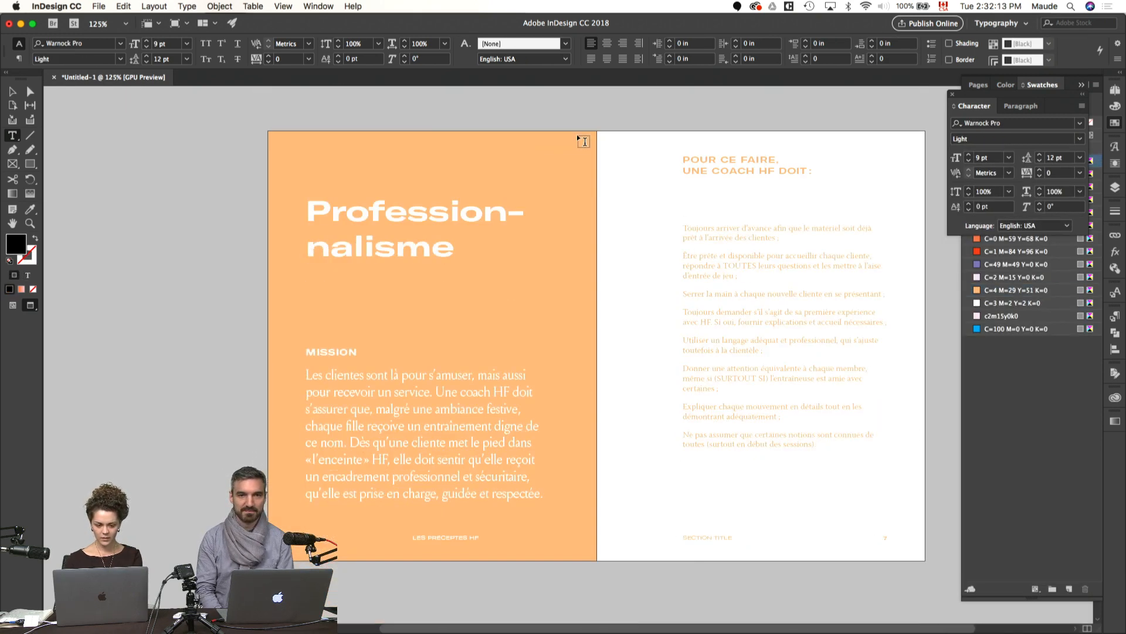
left_click(446, 225)
scroll(445, 224, "up", 5)
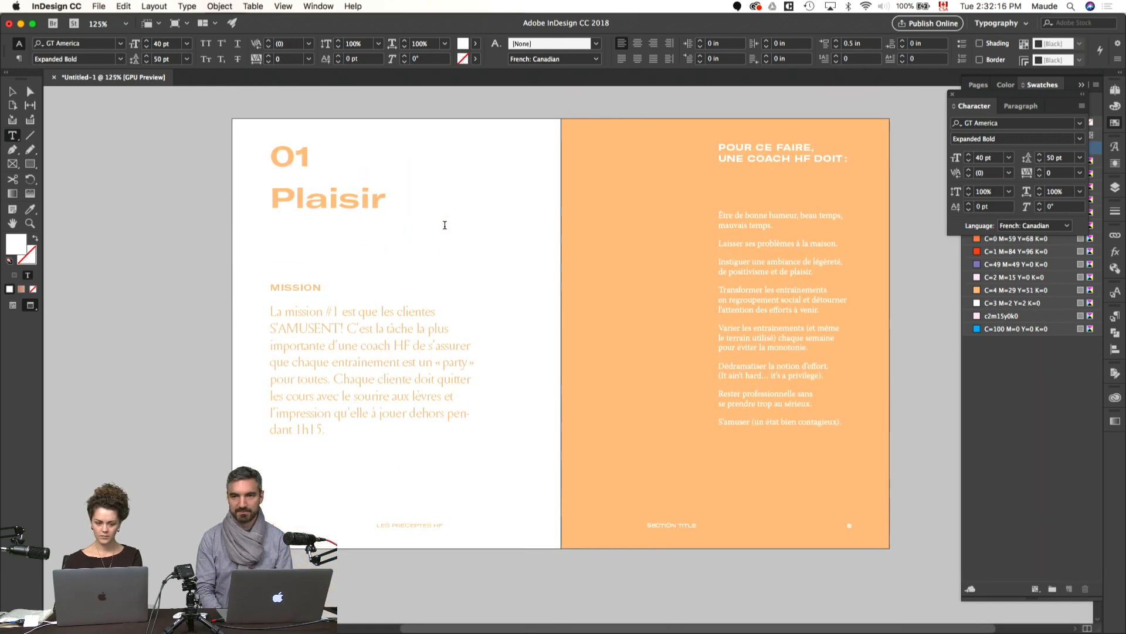
left_click_drag(315, 156, 268, 156)
scroll(262, 156, "down", 2)
scroll(263, 157, "down", 5)
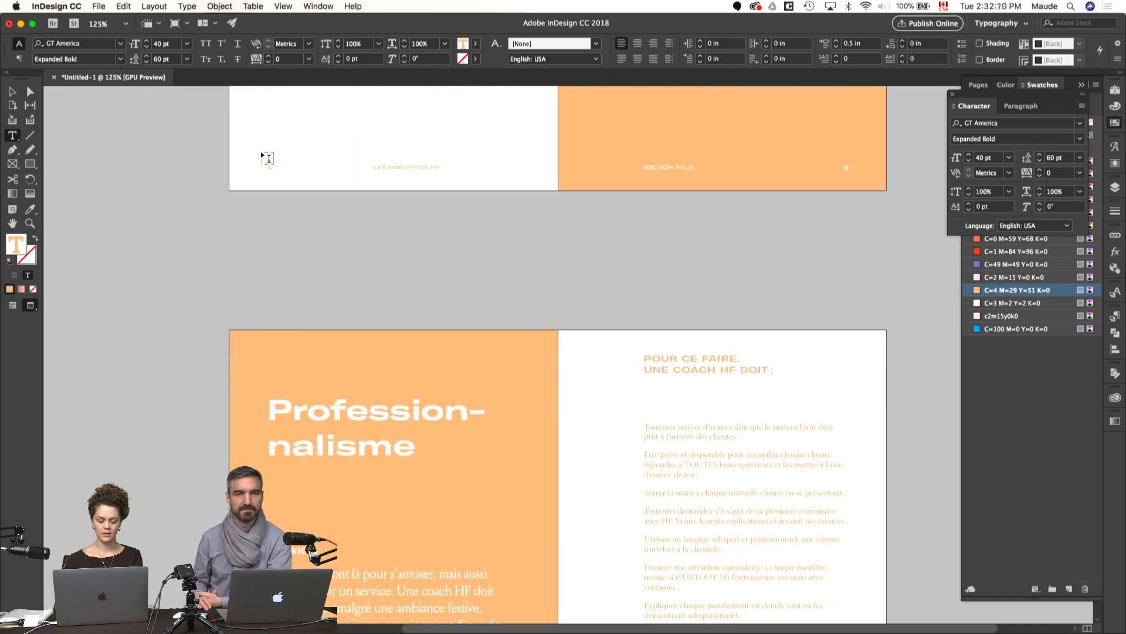
Step: Insert "02" on its own line above "Professionnalisme" inside the title frame on page 6
left_click(281, 413)
left_click_drag(292, 414, 268, 412)
key("Left")
type("0")
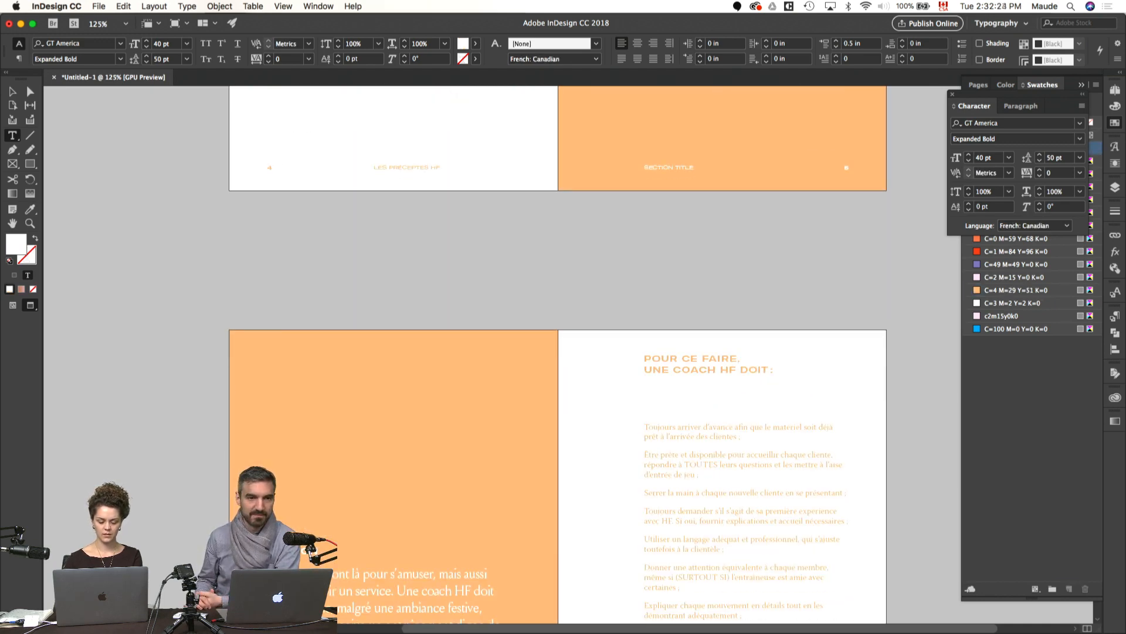
key("BackSpace")
left_click(315, 392)
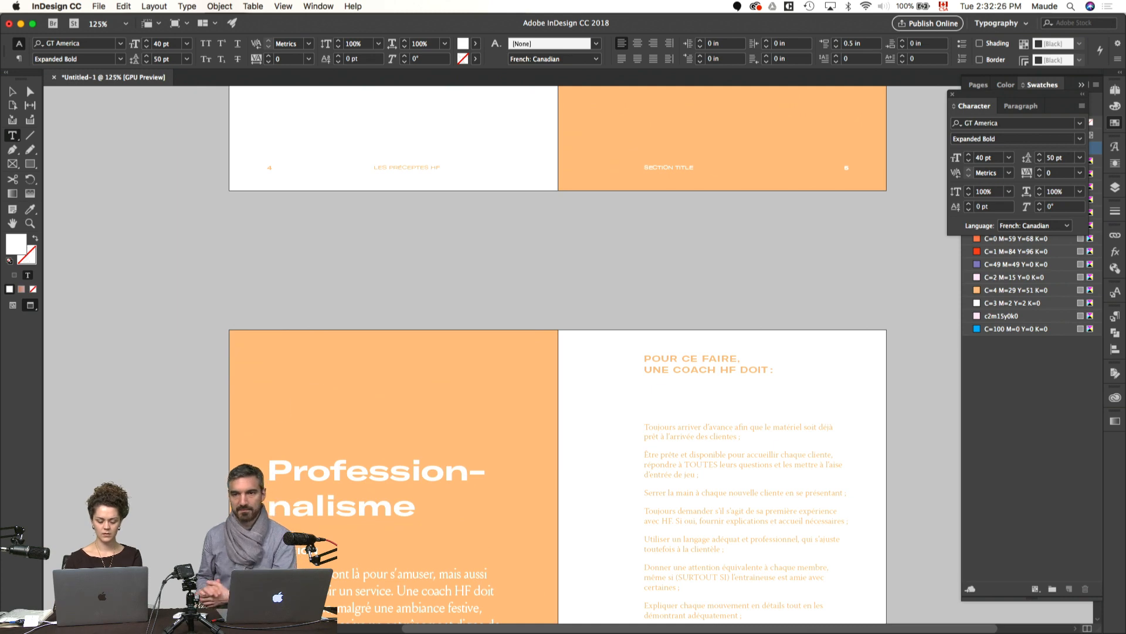
type("02")
key("Delete")
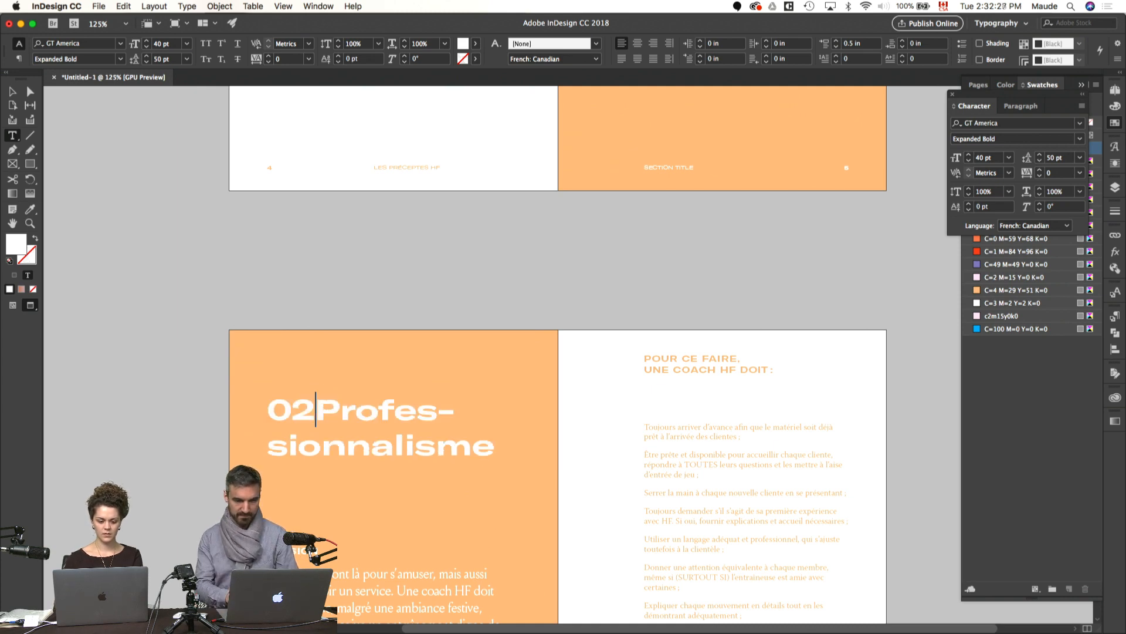
key("Return")
key("Escape")
Step: Move the "02 Professionnalisme" title frame up to page 6's top margin and preview the spread
left_click(405, 283)
key("w")
left_click_drag(352, 420, 346, 385)
left_click(520, 301)
key("w")
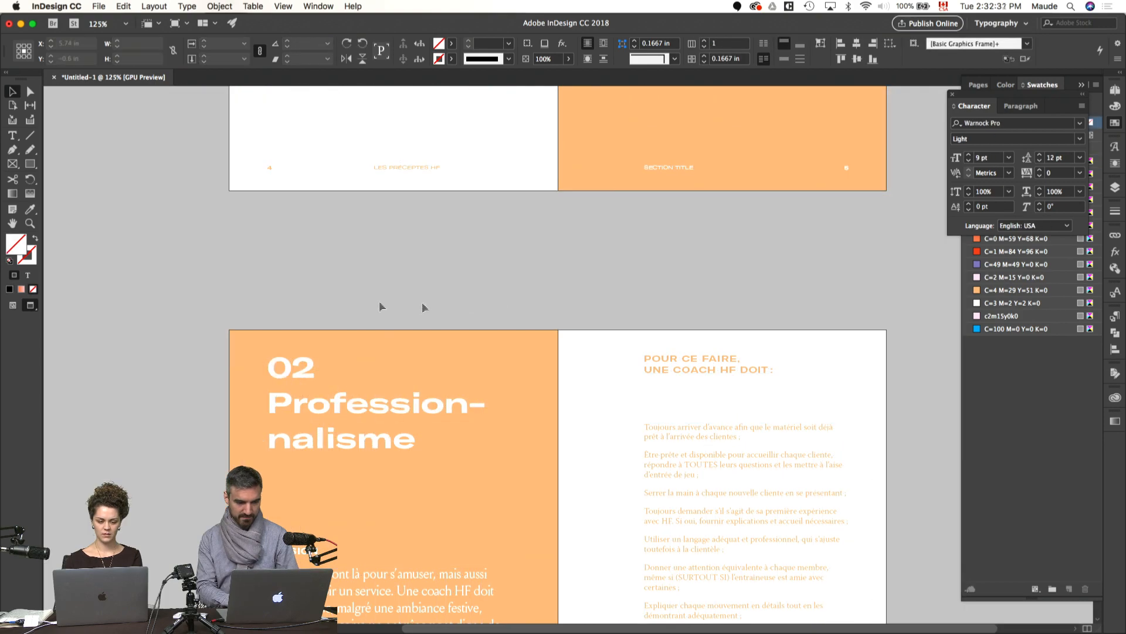
Step: Delete the loose "02" text frame from the pasteboard above page 6
left_click(277, 290)
key("Delete")
scroll(368, 360, "down", 8)
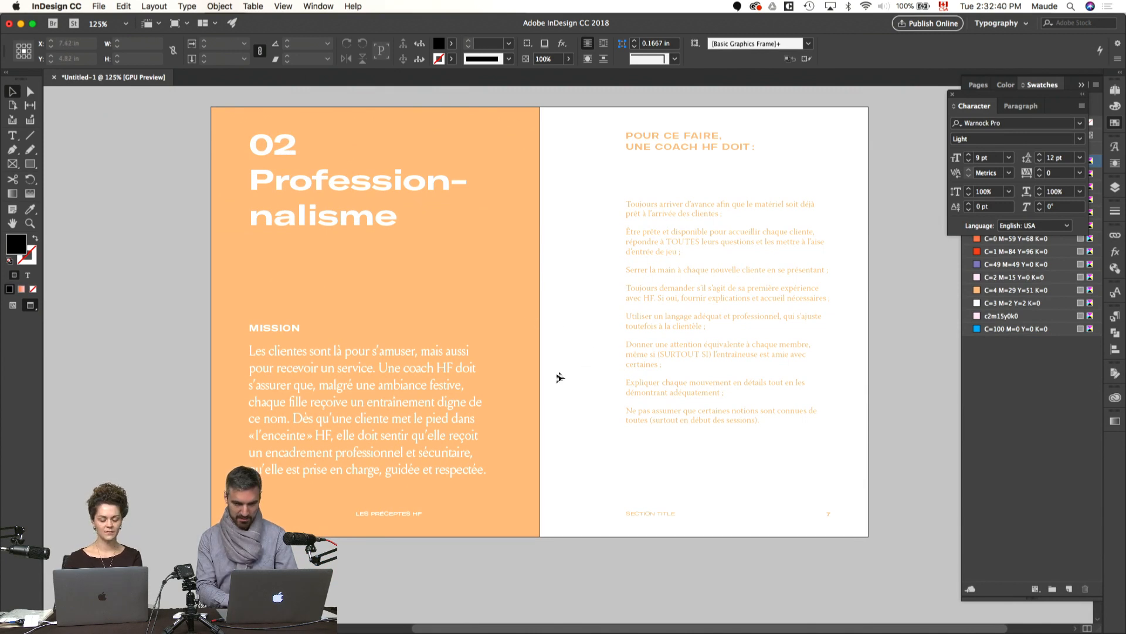
Step: Compare the title placement and layout of the Plaisir and Professionnalisme spreads, with and without guides
scroll(589, 331, "up", 15)
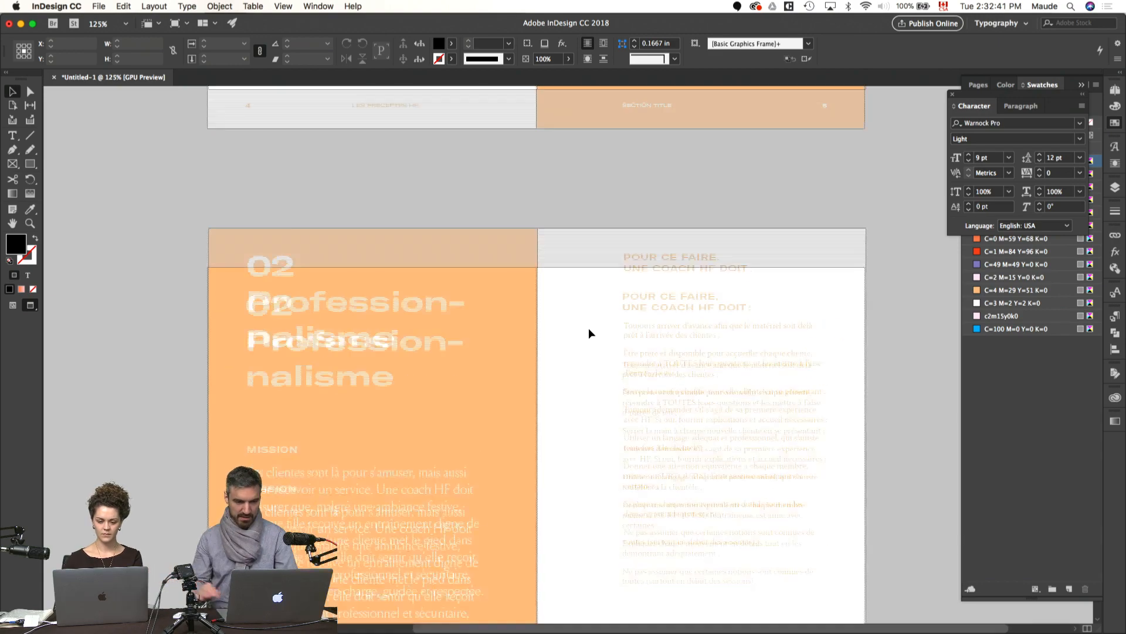
scroll(589, 332, "down", 14)
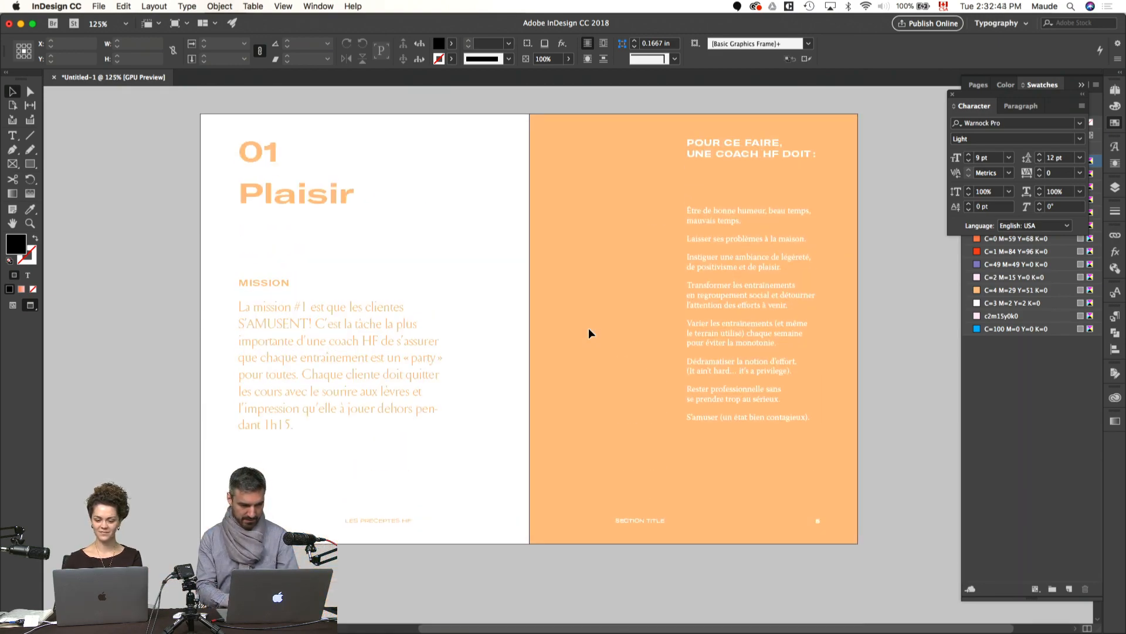
scroll(589, 333, "left", 2)
scroll(589, 332, "down", 15)
scroll(589, 332, "left", 4)
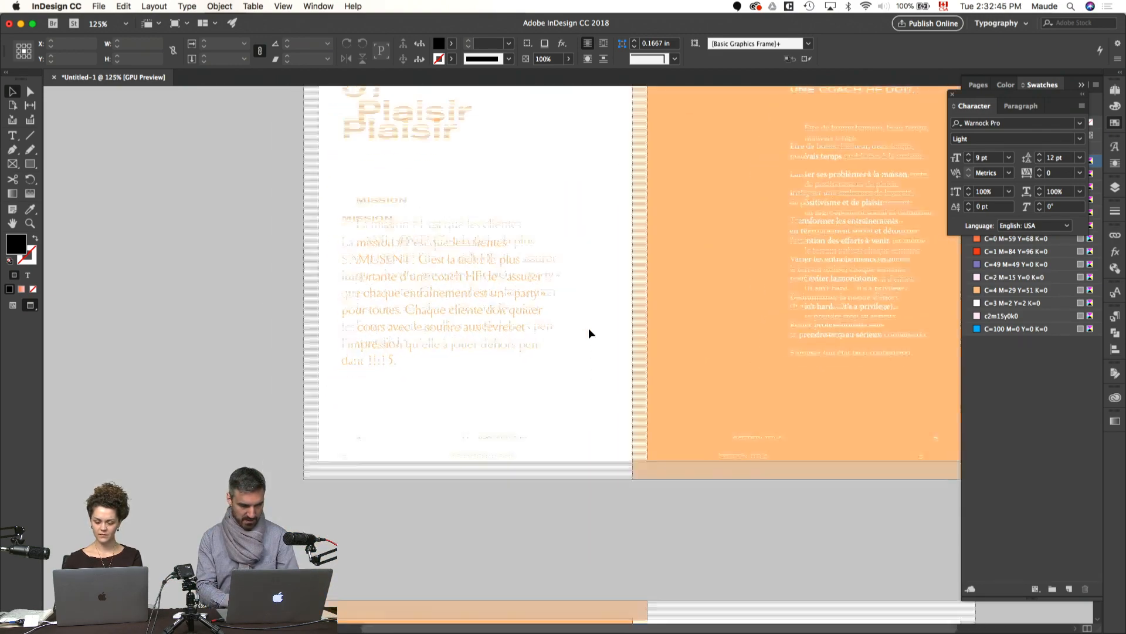
scroll(589, 331, "up", 14)
scroll(589, 332, "right", 2)
key("w")
left_click(383, 203)
left_click(324, 236)
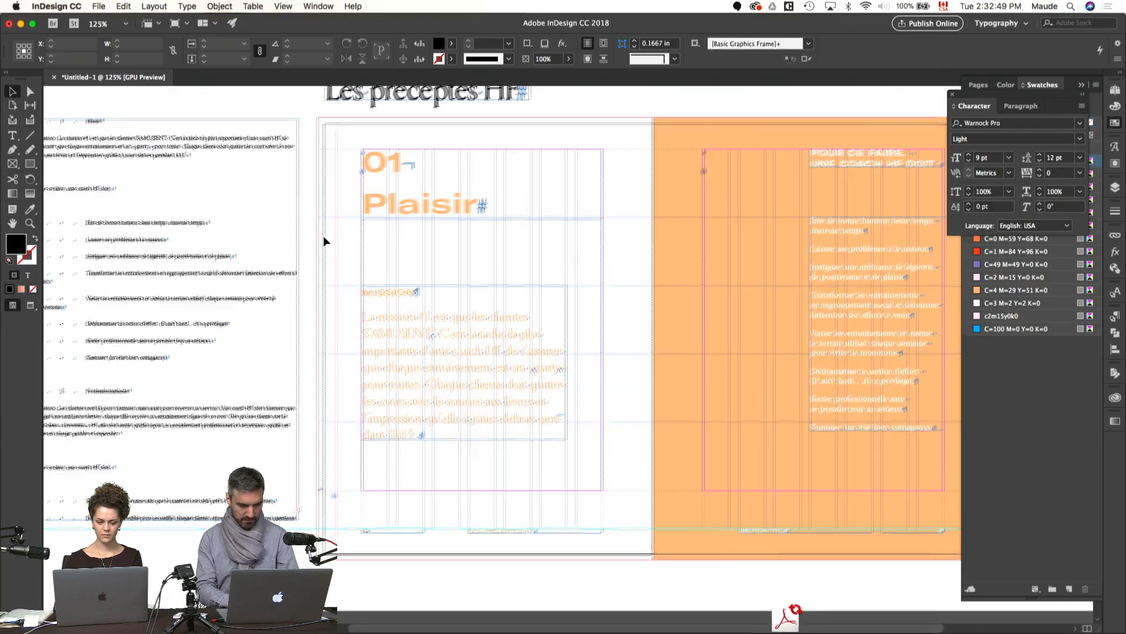
key("w")
scroll(323, 236, "up", 12)
scroll(323, 236, "right", 6)
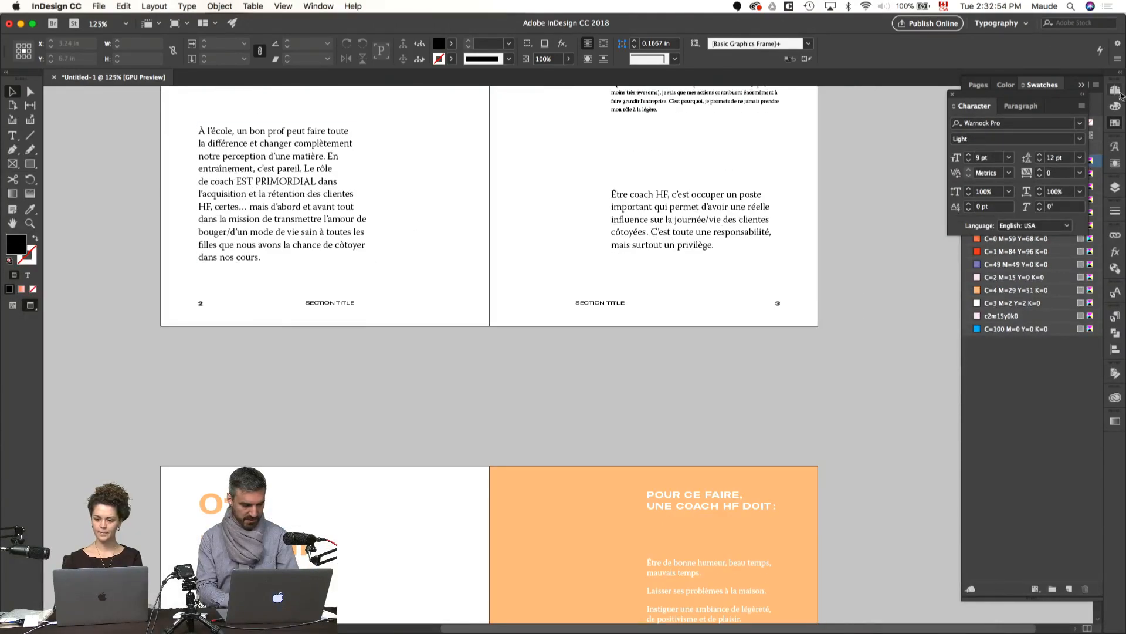
Step: Review the page thumbnails, then look through the spreads from pages 2–3 to the Professionnalisme spread
left_click(1116, 91)
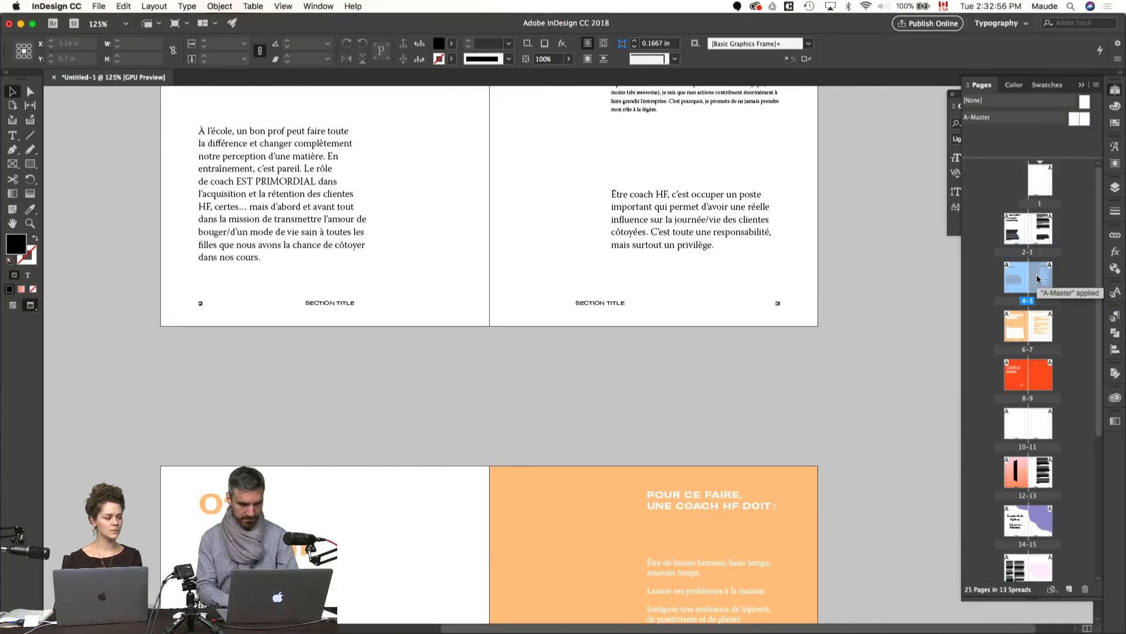
scroll(1037, 280, "down", 1)
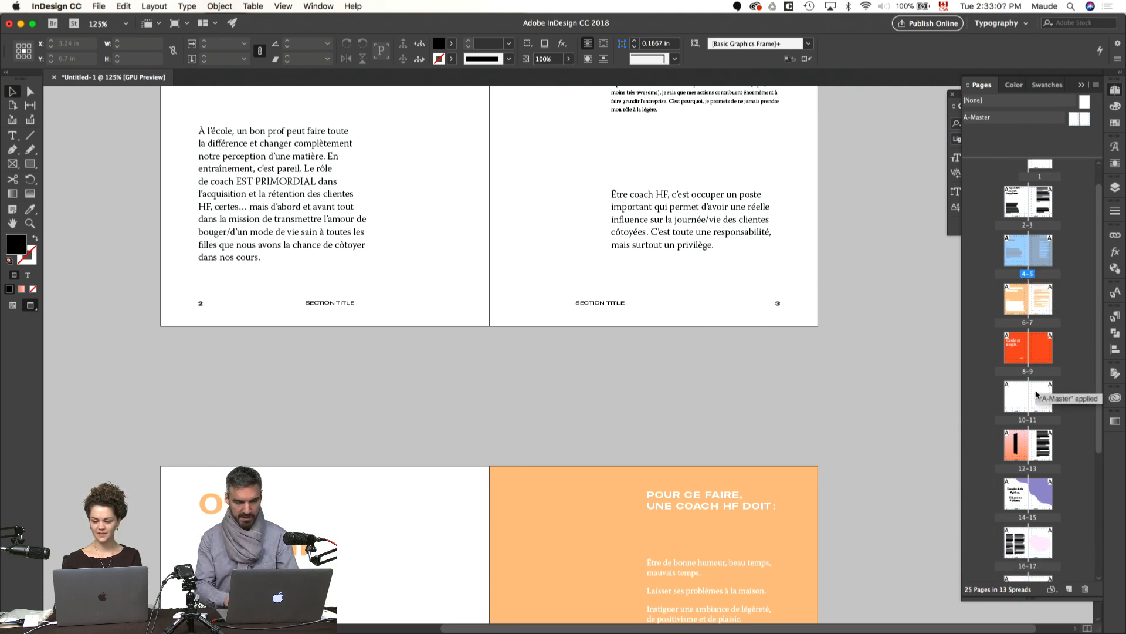
scroll(1036, 399, "up", 1)
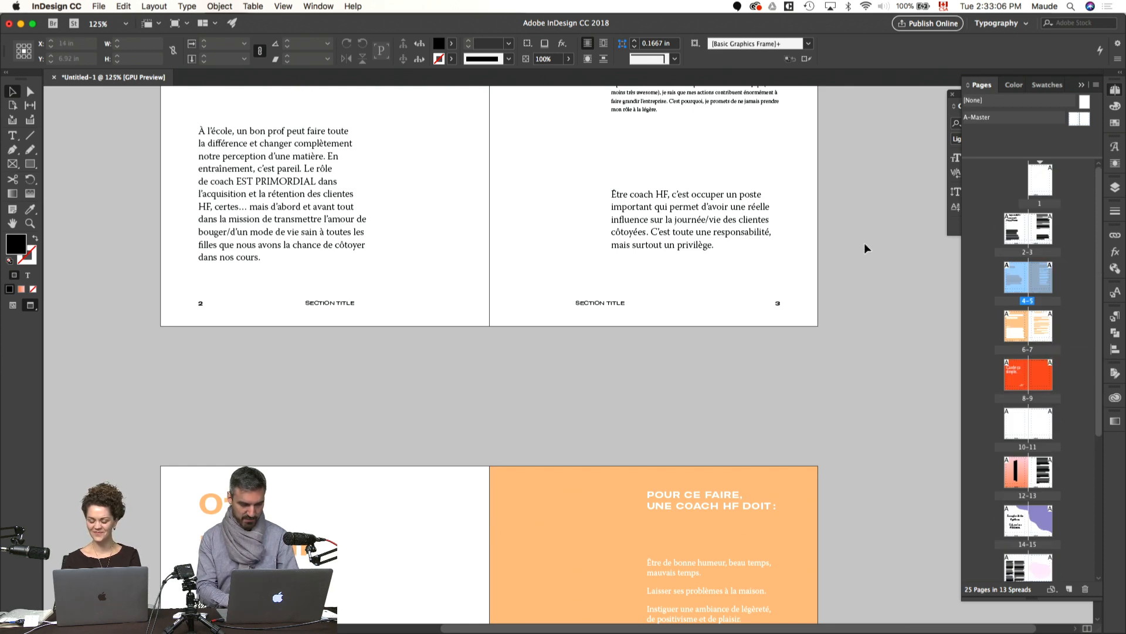
double_click(1034, 232)
scroll(864, 243, "down", 10)
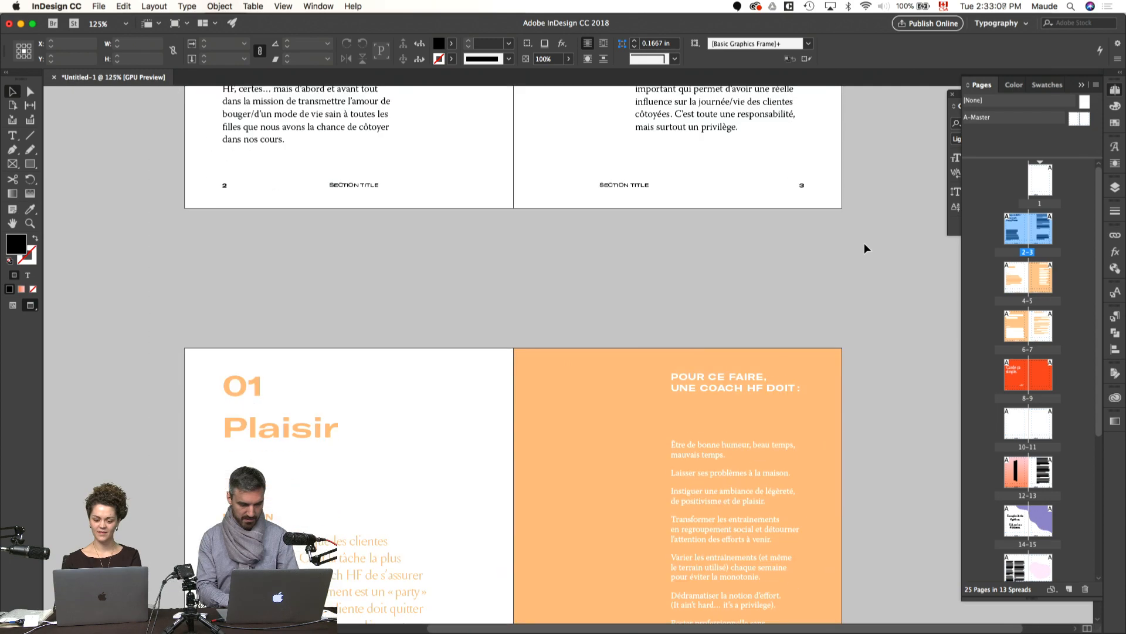
scroll(864, 243, "down", 10)
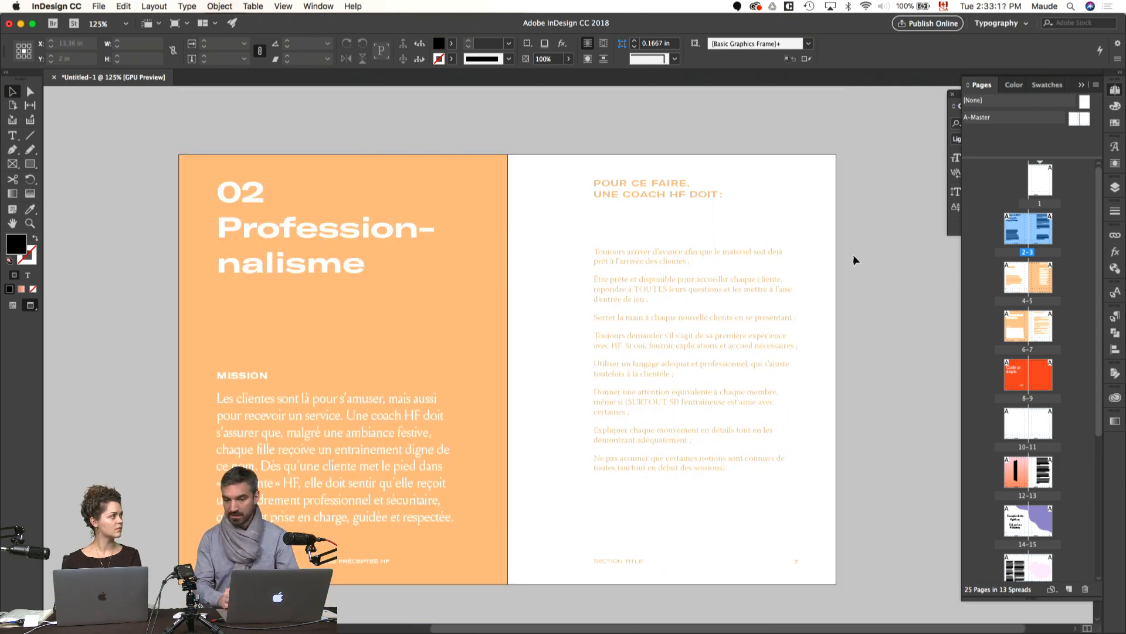
Step: Narrow the body text frame on page 7 by pulling its outer edge in to the next column guide, and preview the spread
key("w")
left_click(761, 352)
left_click_drag(799, 359, 763, 360)
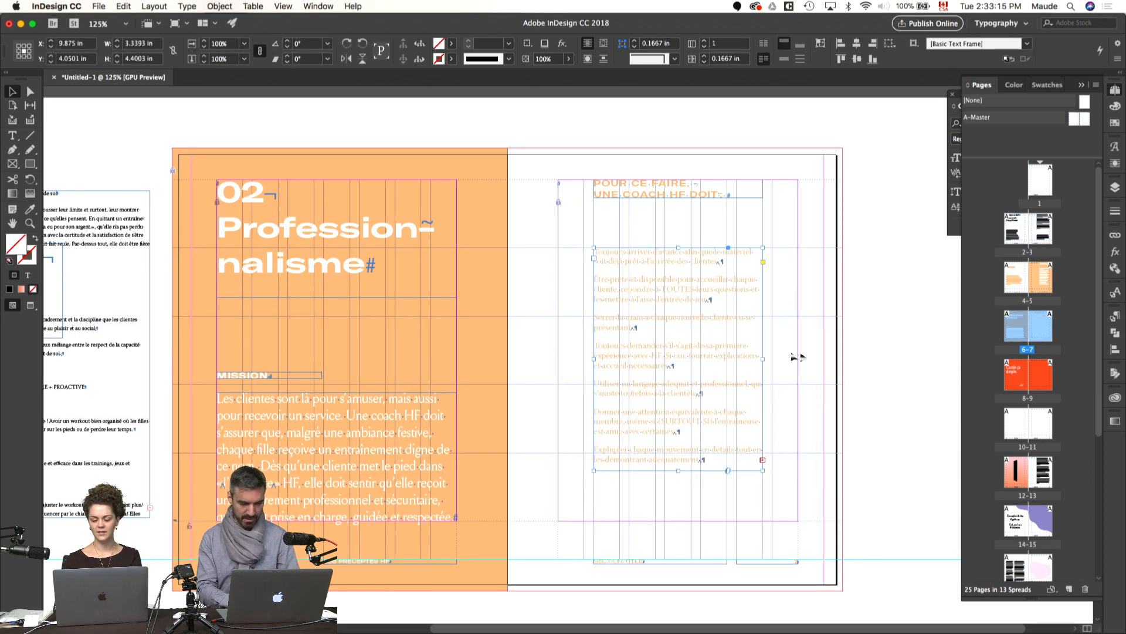
left_click(863, 373)
left_click_drag(863, 373, 772, 371)
key("w")
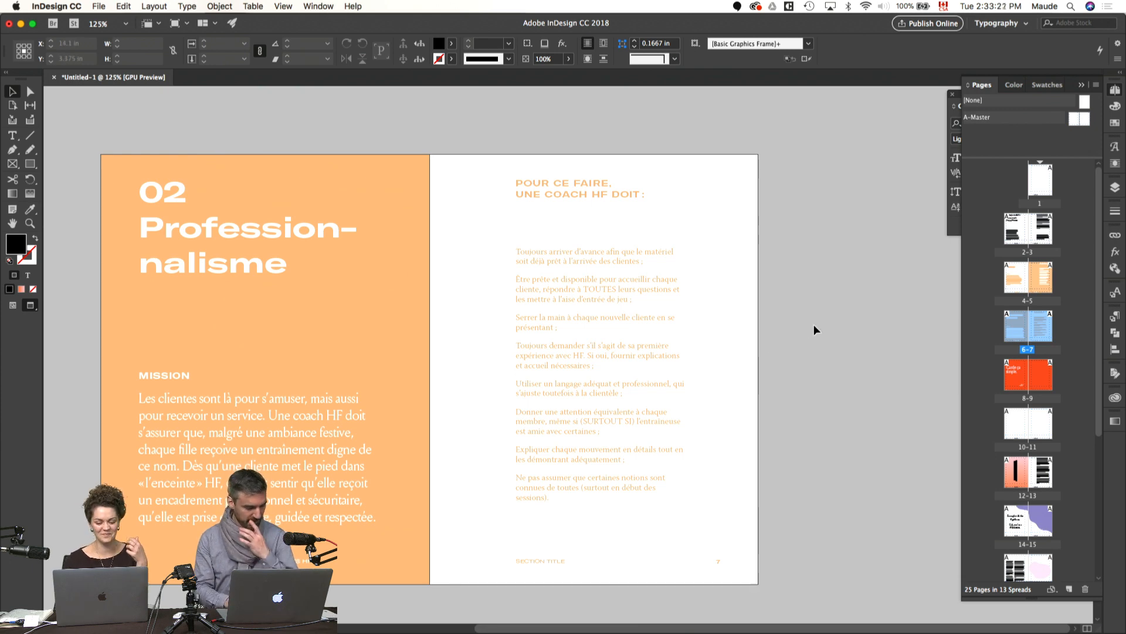
Step: Examine the rewrapped text on page 7 and the overall balance of the Professionnalisme spread in preview
scroll(814, 326, "left", 3)
scroll(814, 326, "down", 2)
scroll(815, 330, "left", 1)
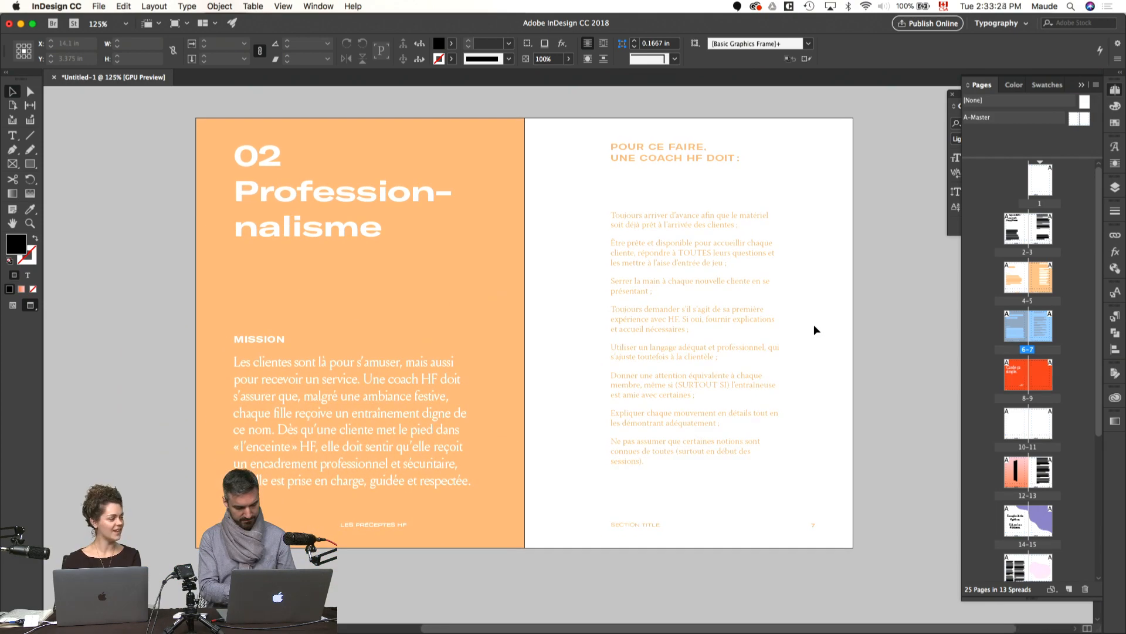
scroll(815, 325, "left", 3)
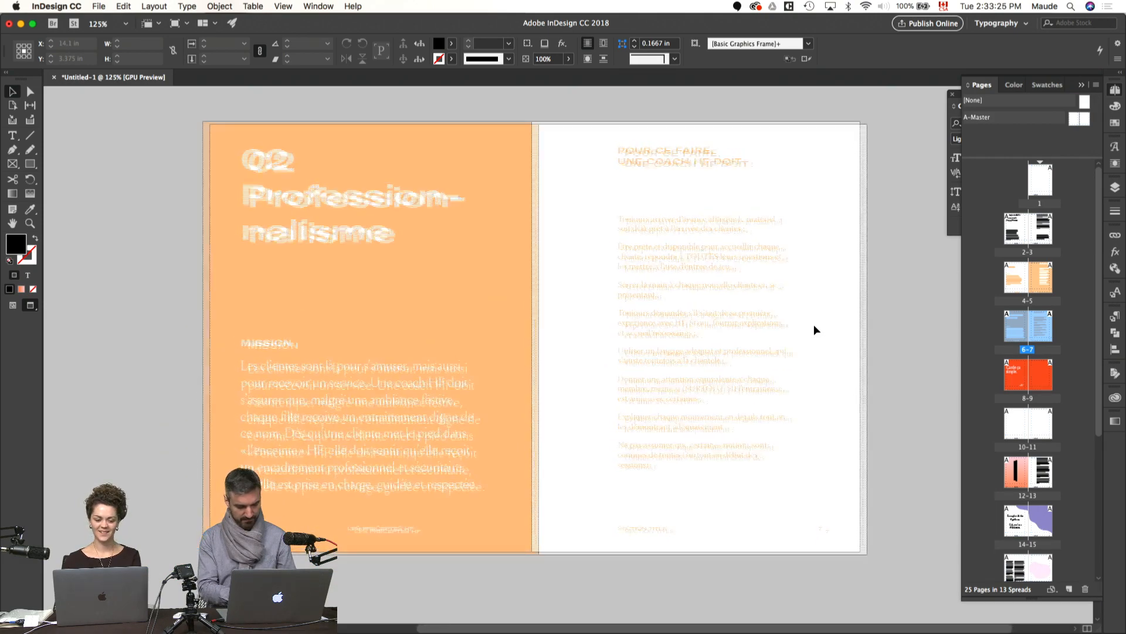
scroll(814, 325, "up", 2)
scroll(575, 284, "left", 3)
scroll(575, 280, "left", 2)
scroll(575, 280, "down", 1)
Step: Move the source text frame beside page 6 up the pasteboard and delete the loose frame overlapping it
key("w")
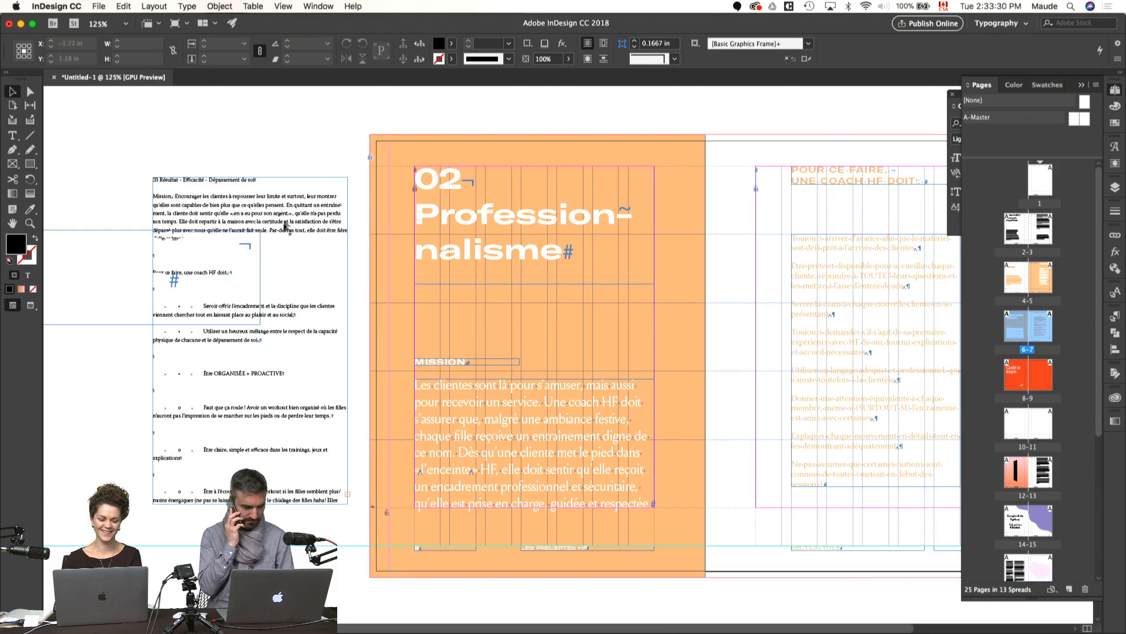
left_click_drag(281, 233, 289, 192)
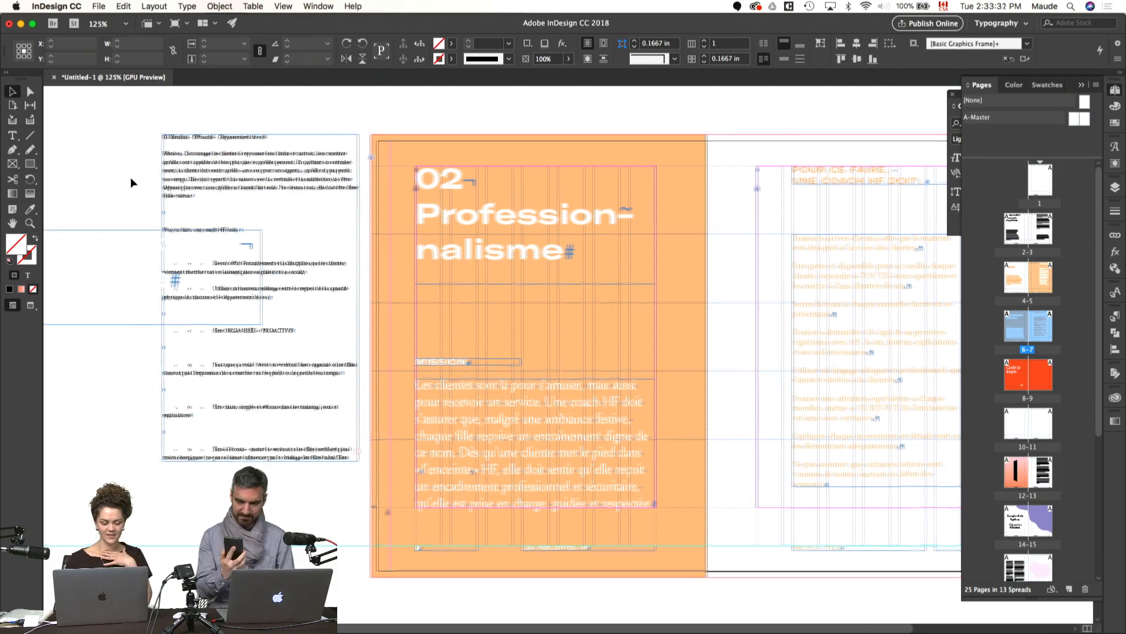
scroll(133, 181, "down", 2)
left_click_drag(105, 232, 467, 335)
key("Delete")
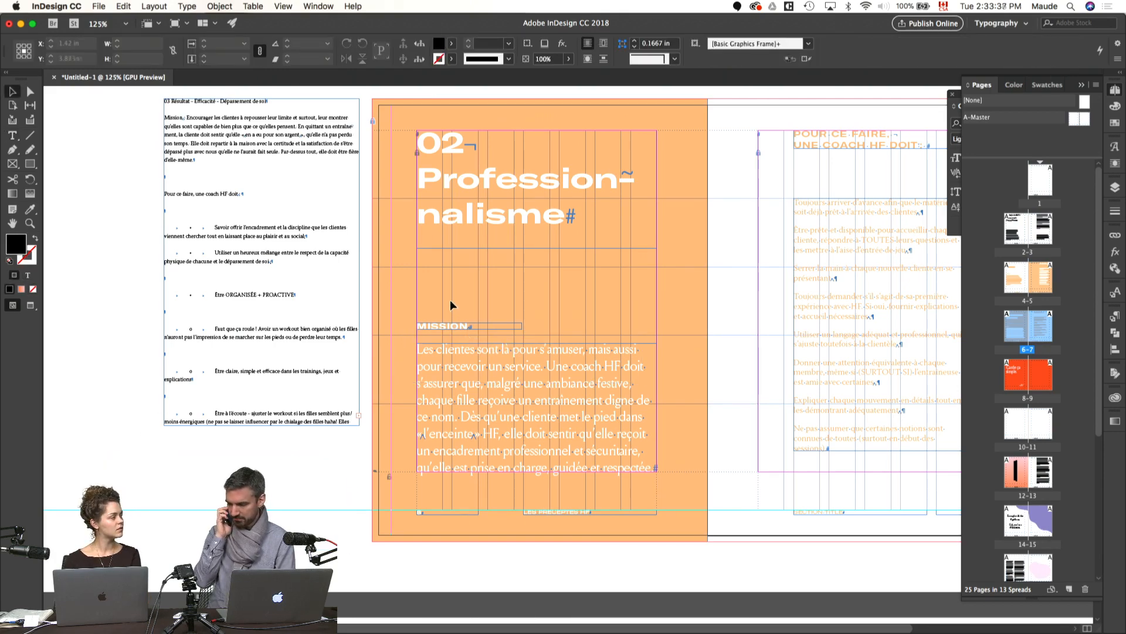
Step: Preview the Professionnalisme spread at 100% zoom
scroll(462, 306, "right", 3)
scroll(463, 306, "up", 1)
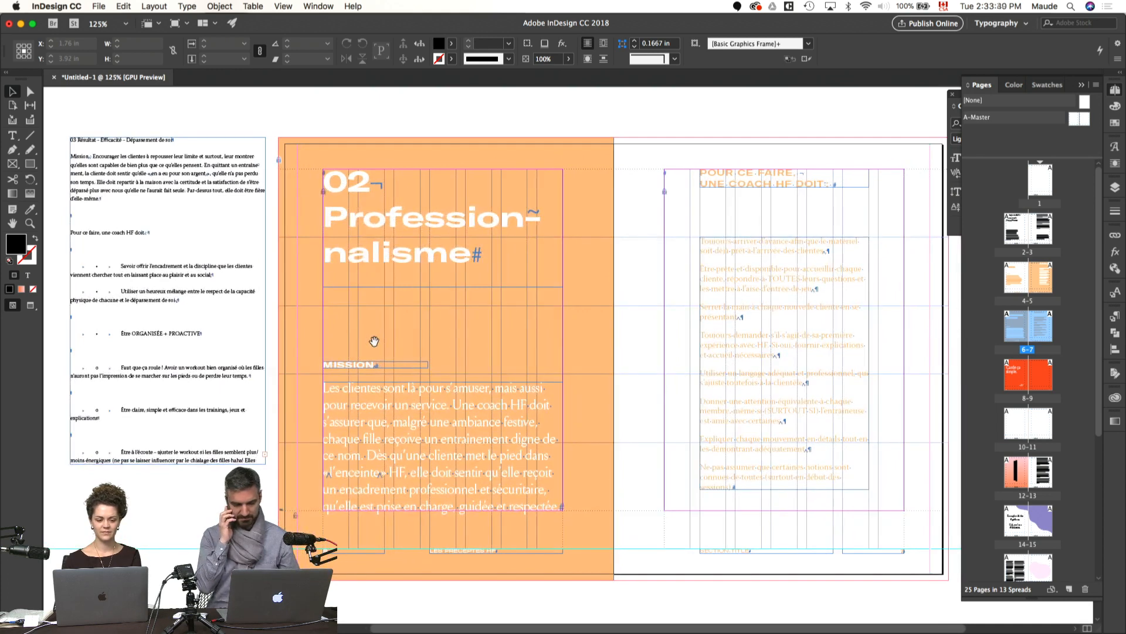
key("w")
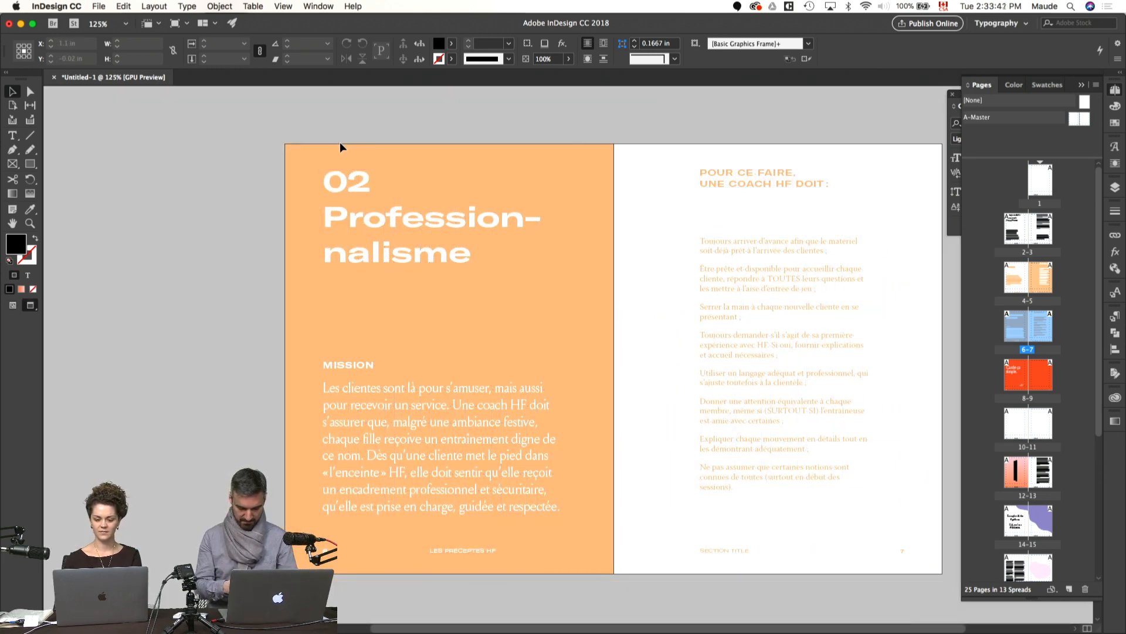
key("super+1")
Step: Duplicate the Plaisir spread (pages 4–5) and place the copy directly after pages 6–7
left_click(1115, 91)
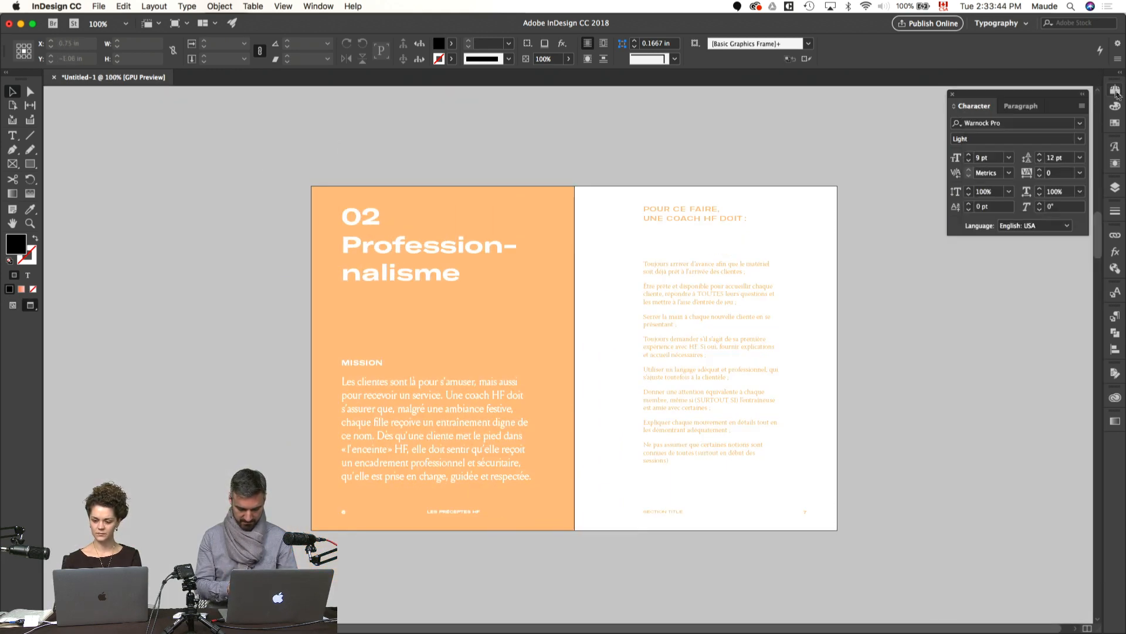
left_click(1115, 91)
scroll(1027, 306, "down", 1)
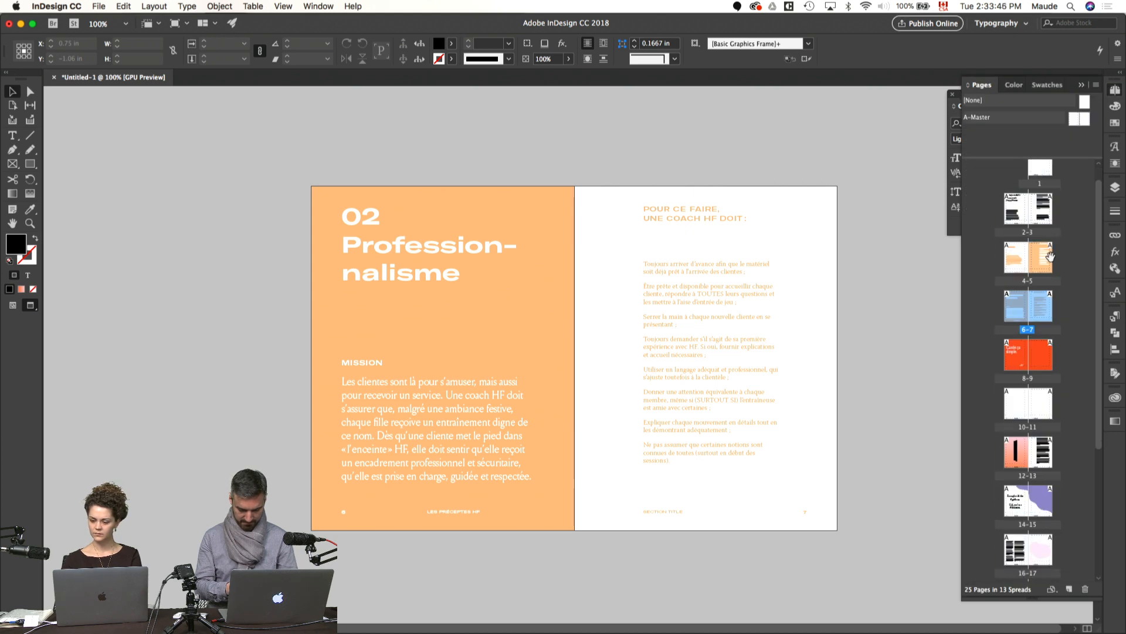
left_click_drag(1043, 269, 1057, 311)
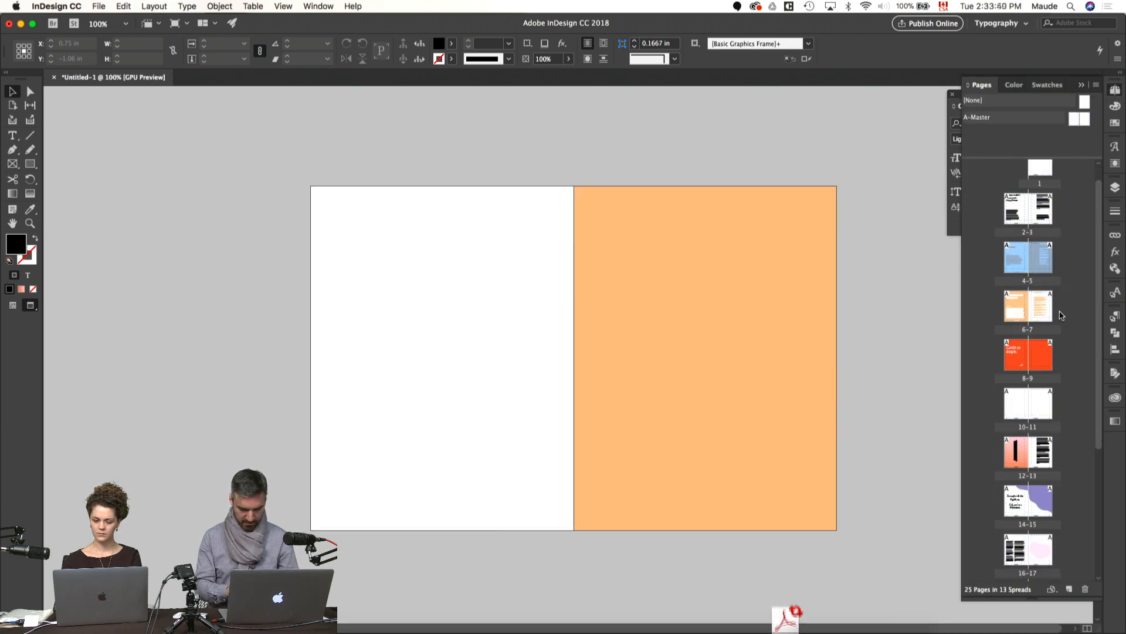
Step: Delete the Plaisir section from the source text on the pasteboard beside the duplicated spread
key("w")
left_click(399, 230)
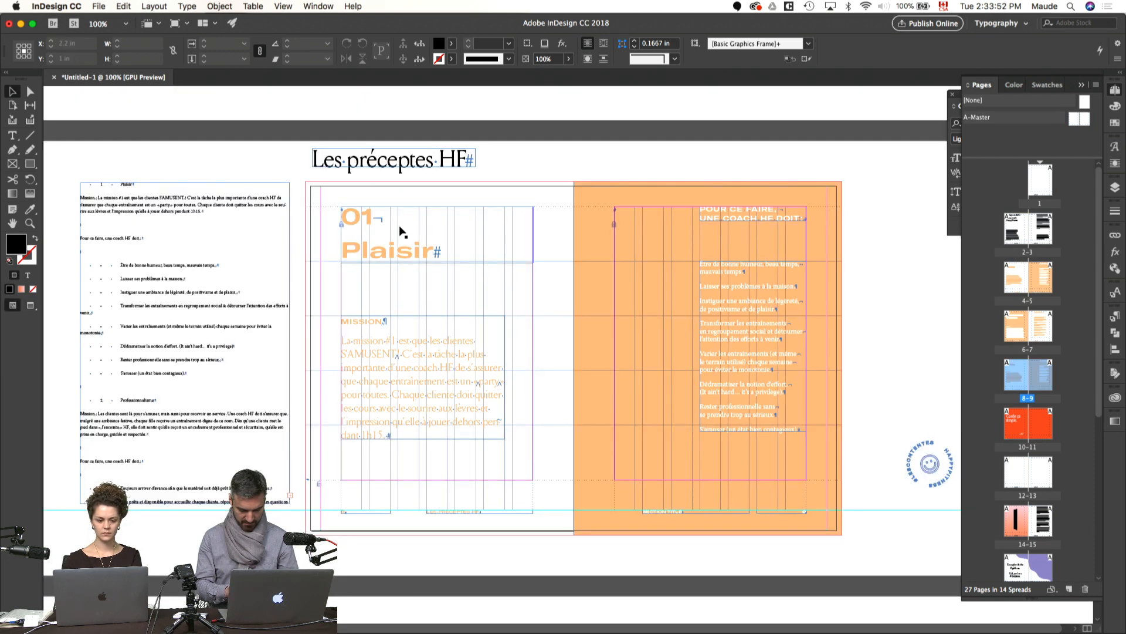
double_click(156, 205)
left_click_drag(220, 378, 56, 165)
key("BackSpace")
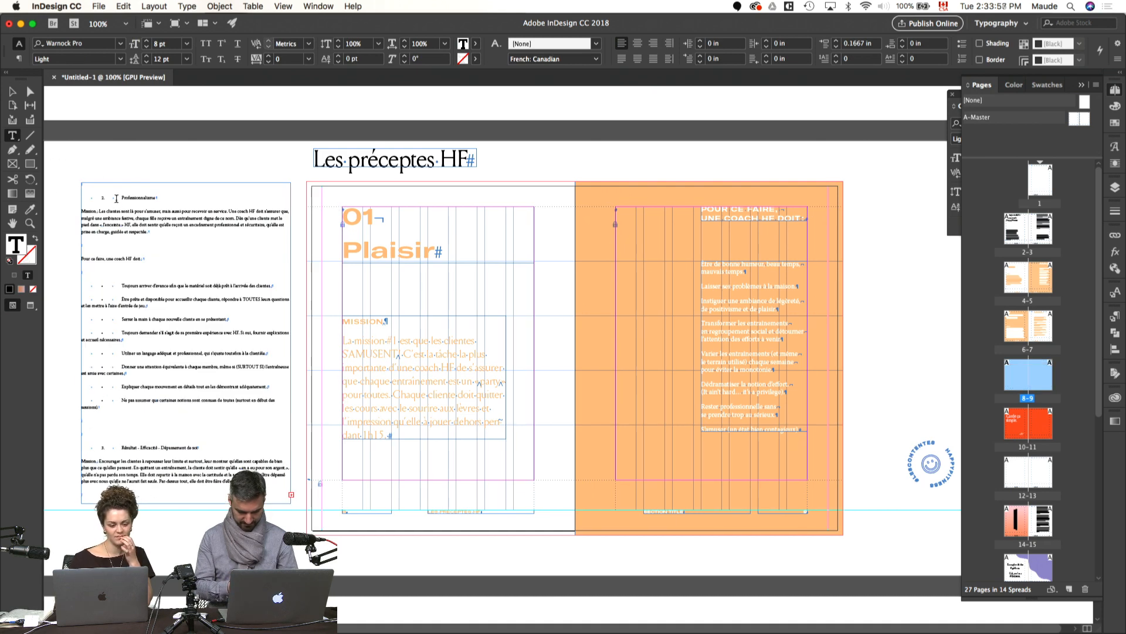
Step: Delete the Professionnalisme section and the leftover empty lines from the pasteboard source text
left_click_drag(127, 406, 66, 169)
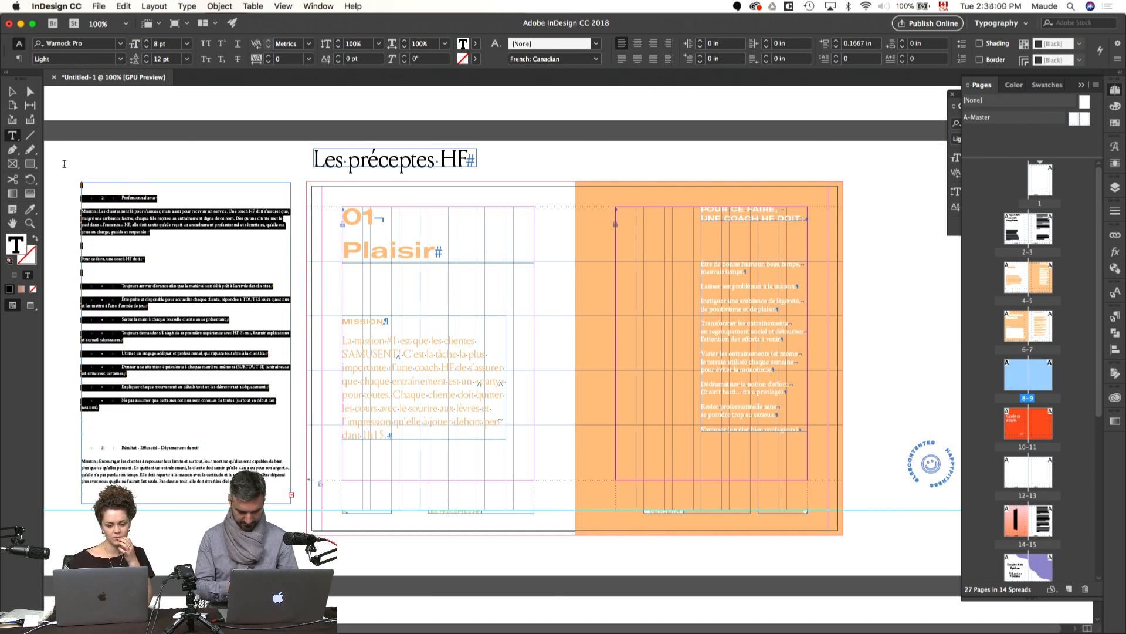
key("BackSpace")
key("Delete")
key("Delete")
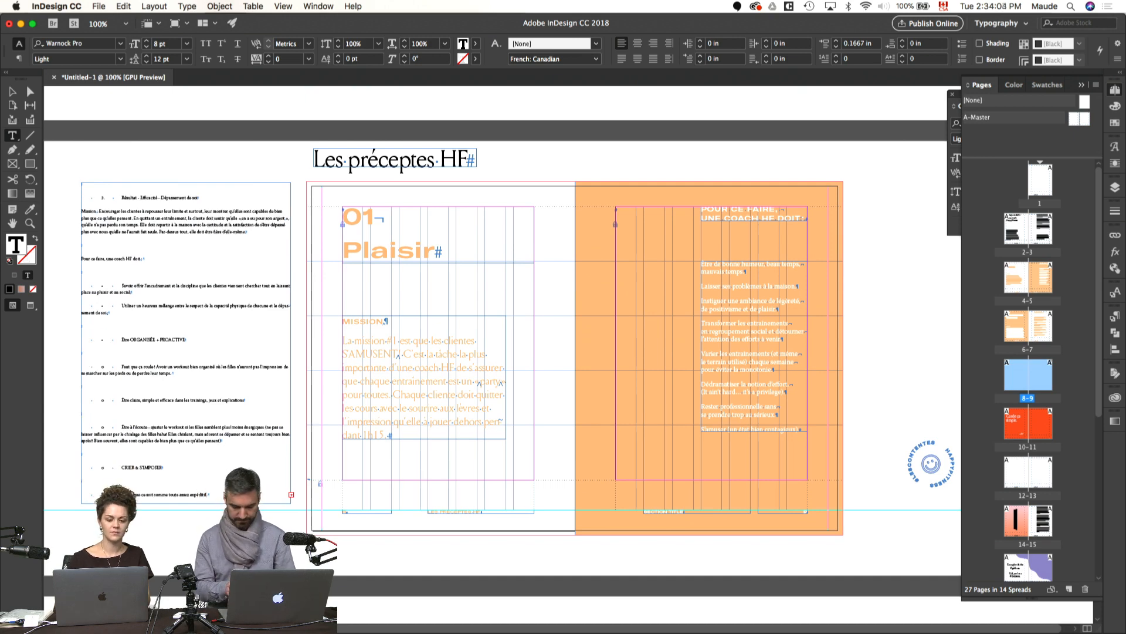
key("Delete")
Step: Change the title number on page 8 to "03" and remove the list number before "Résultat" in the pasteboard text
left_click_drag(379, 216, 365, 216)
type("3")
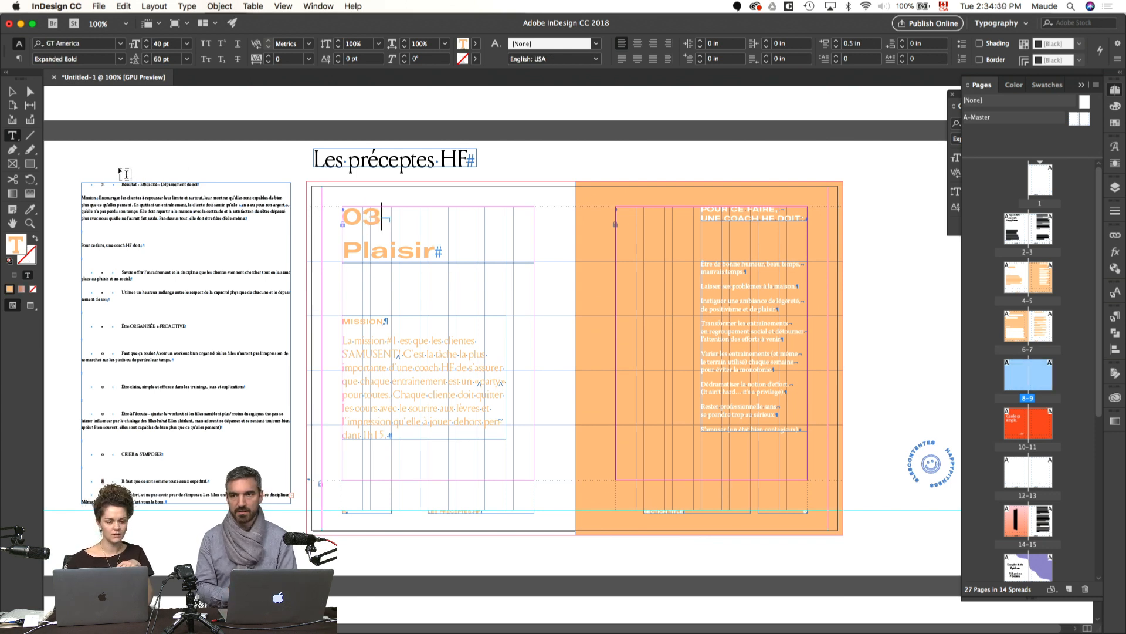
left_click_drag(121, 184, 81, 185)
key("BackSpace")
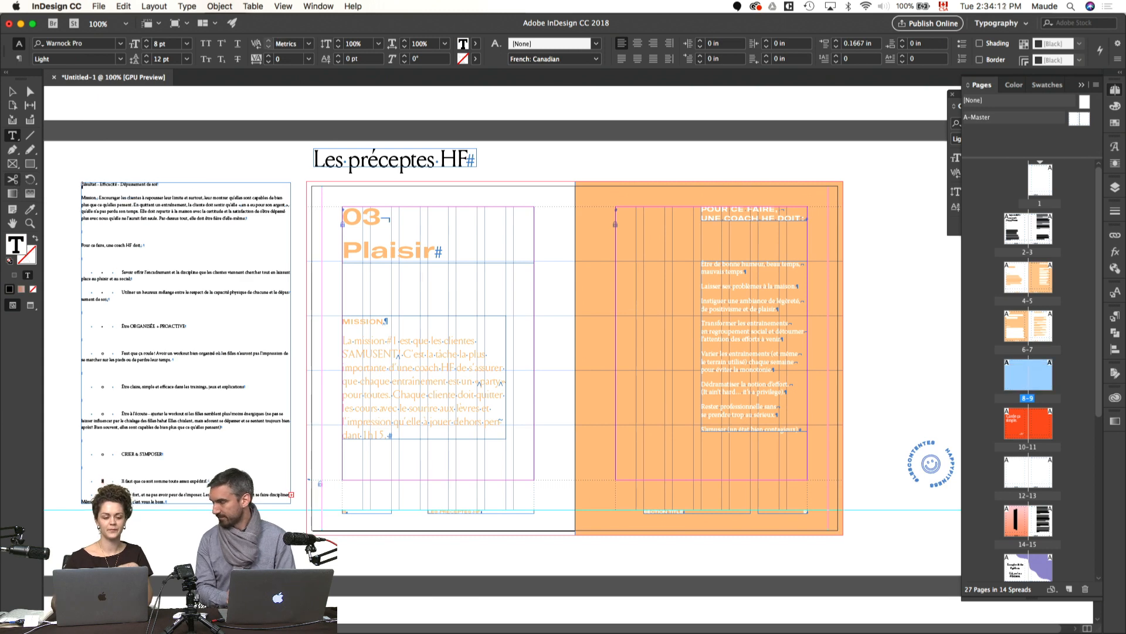
Step: Apply the Plaisir title's formatting to the "Résultat – Efficacité – Dépassement de soi" heading with the Eyedropper
triple_click(150, 185)
left_click(29, 209)
left_click(385, 241)
key("Escape")
Step: Insert forced line breaks before "Efficacité" and "Dépassement" in the pasteboard heading
key("t")
left_click(244, 192)
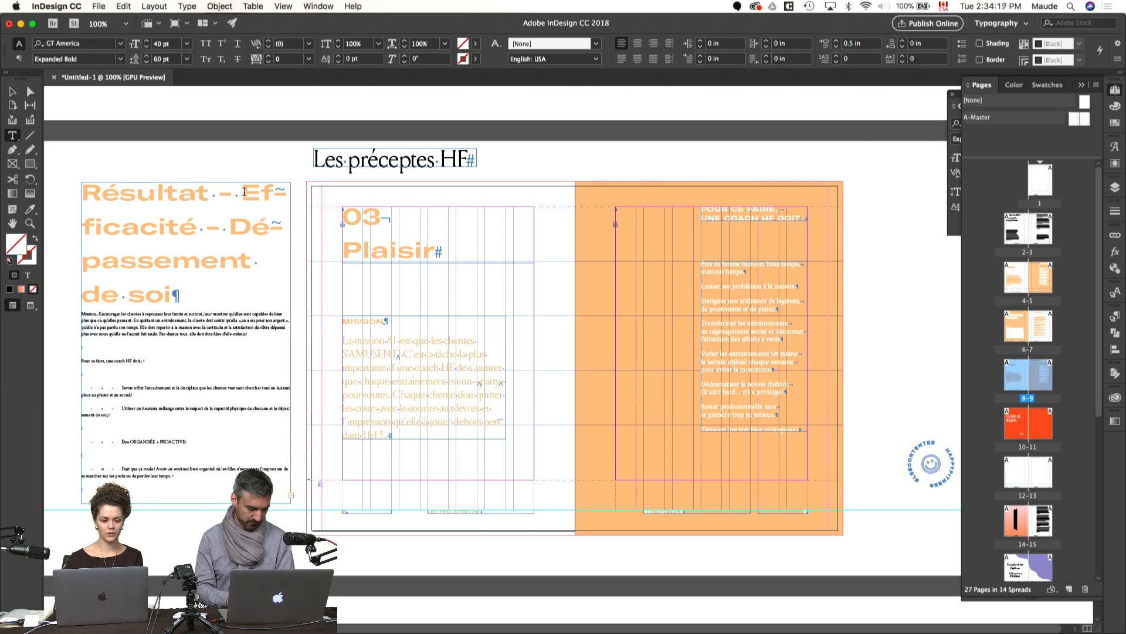
key("shift+Return")
left_click(107, 258)
key("shift+Return")
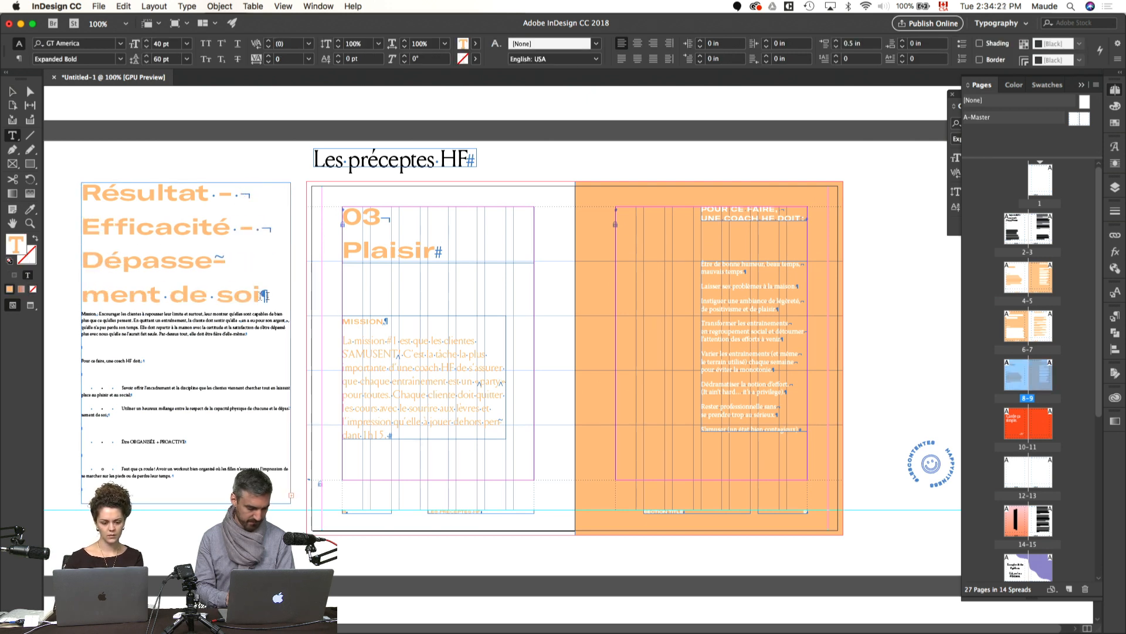
Step: Set the pasteboard heading's leading to 50 pt and add an empty paragraph after "Dépassement de soi"
left_click_drag(269, 297, 82, 191)
key("super+t")
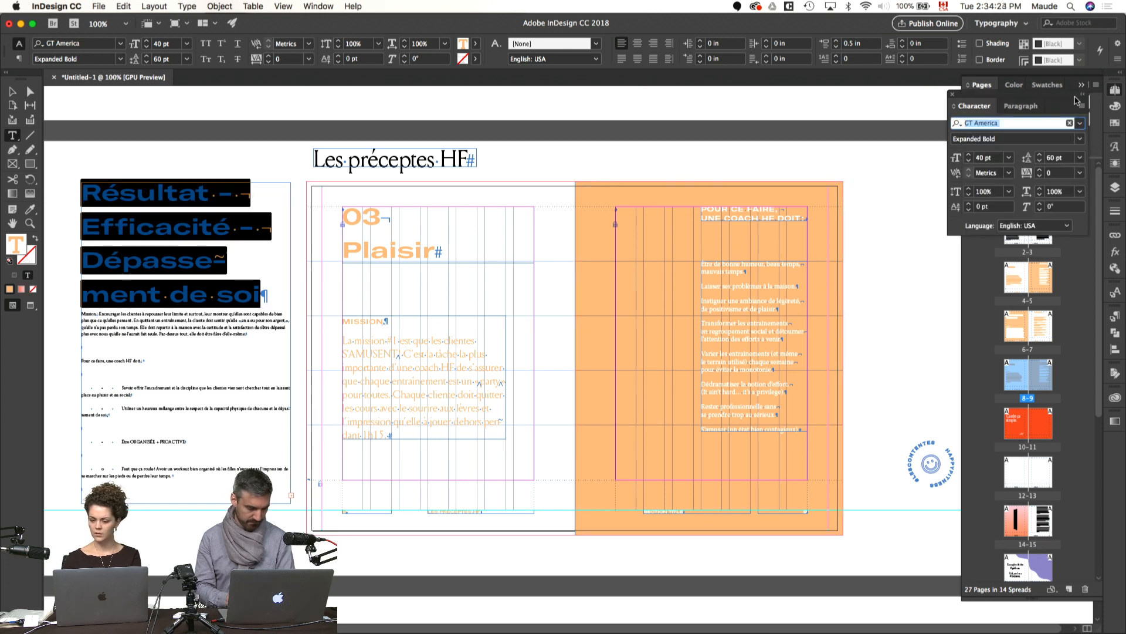
left_click(1040, 162, "shift")
left_click(270, 276)
key("Return")
Step: Replace the dashes after "Résultat" and "Efficacité" in the pasteboard heading with commas
left_click_drag(266, 275, 96, 194)
left_click(224, 197)
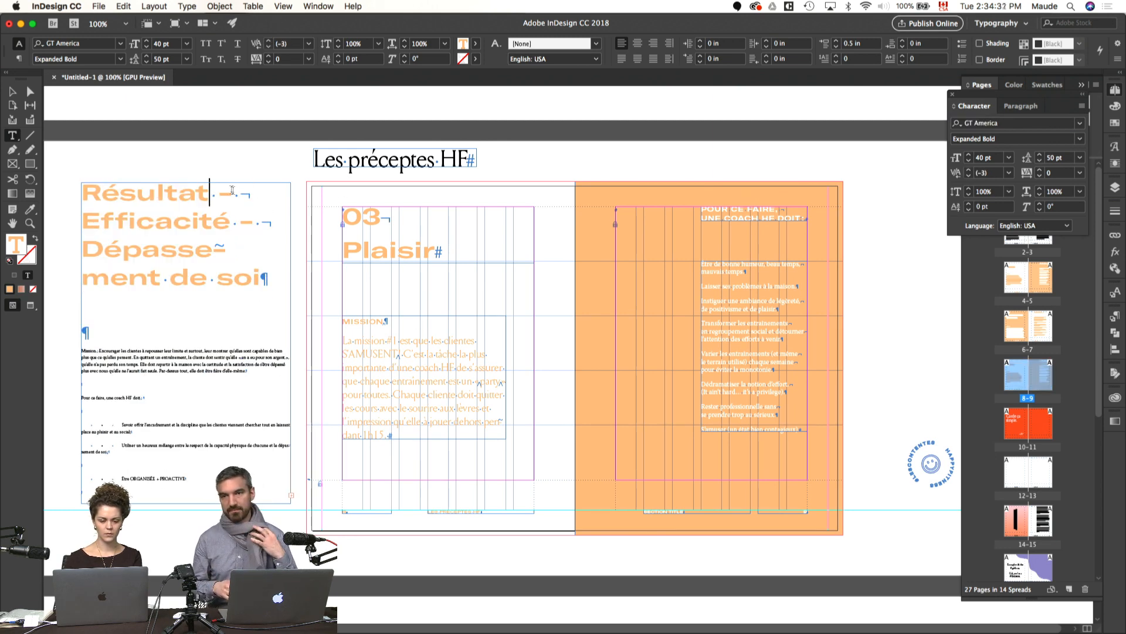
left_click_drag(242, 196, 211, 197)
type(",")
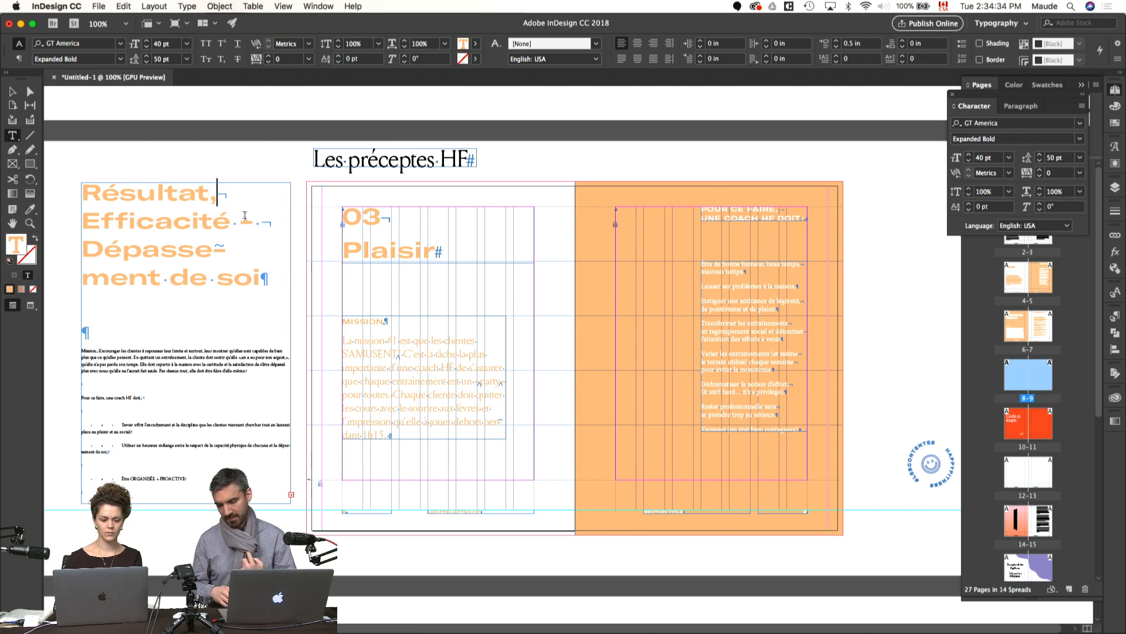
left_click_drag(260, 223, 231, 222)
type(",")
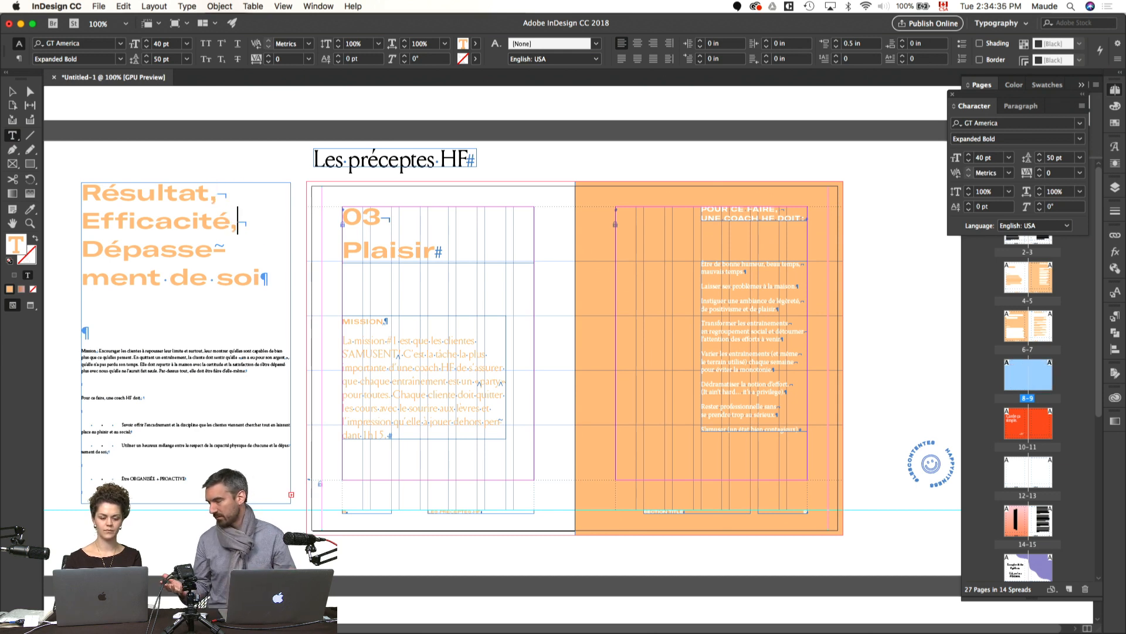
left_click(222, 171)
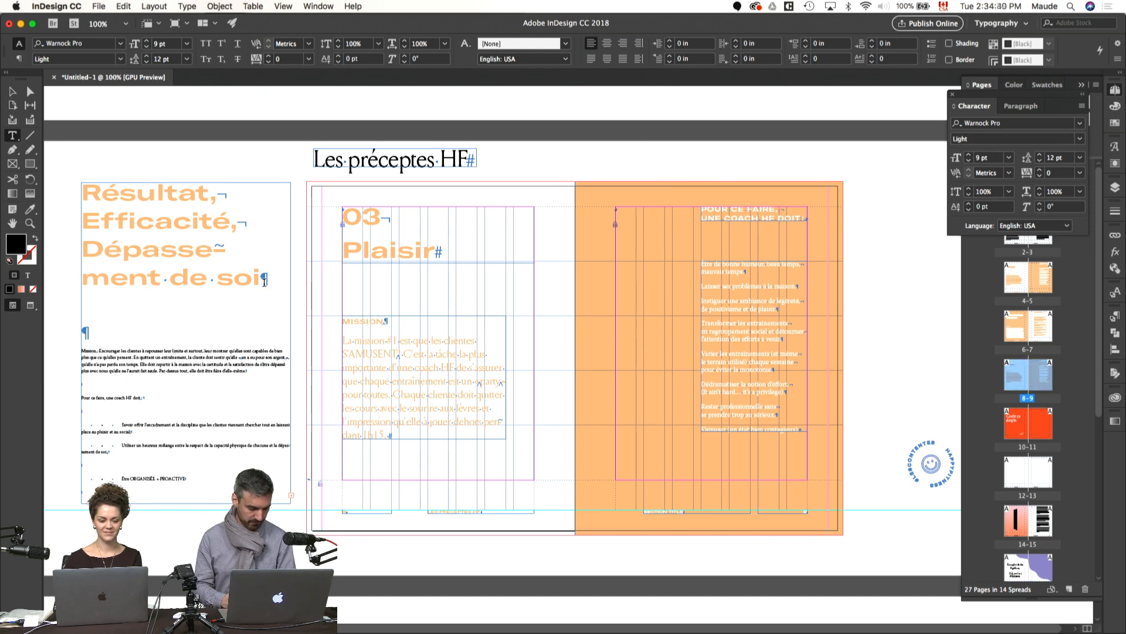
Step: Copy the "Résultat, Efficacité, Dépassement de soi" heading from the pasteboard over "Plaisir" in the spread title and fit the frame to its content
left_click_drag(260, 279, 81, 187)
key("super+c")
left_click(400, 252)
double_click(405, 251)
key("super+v")
key("alt+super+c")
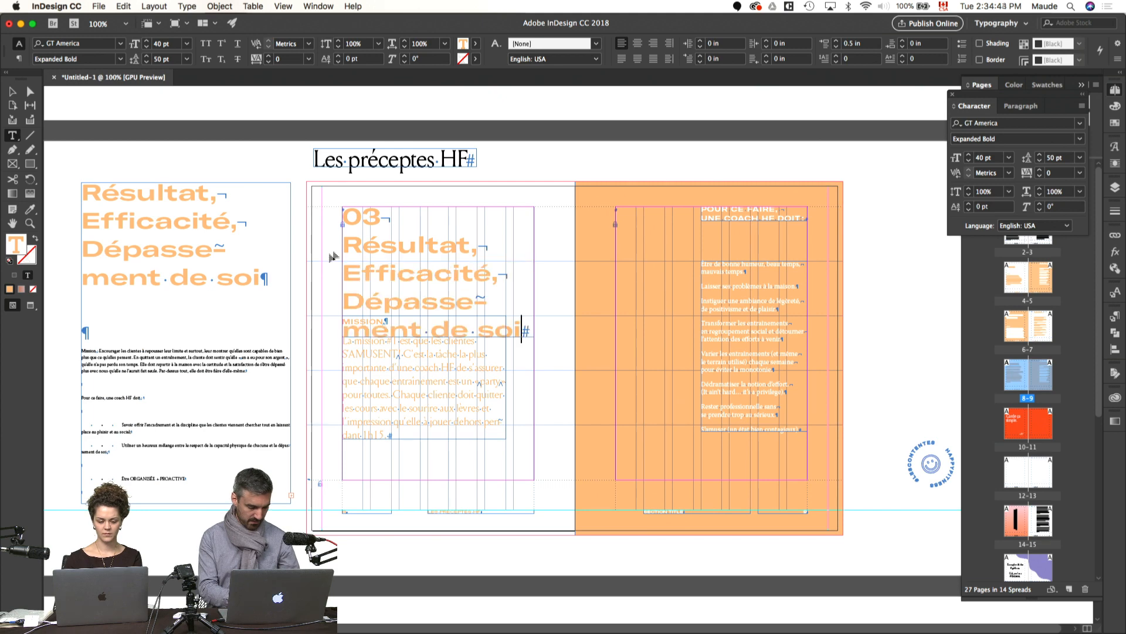
Step: Delete the copied heading and its empty paragraph from the start of the pasteboard text
left_click(229, 228)
left_click_drag(87, 331, 57, 179)
key("Delete")
key("Delete")
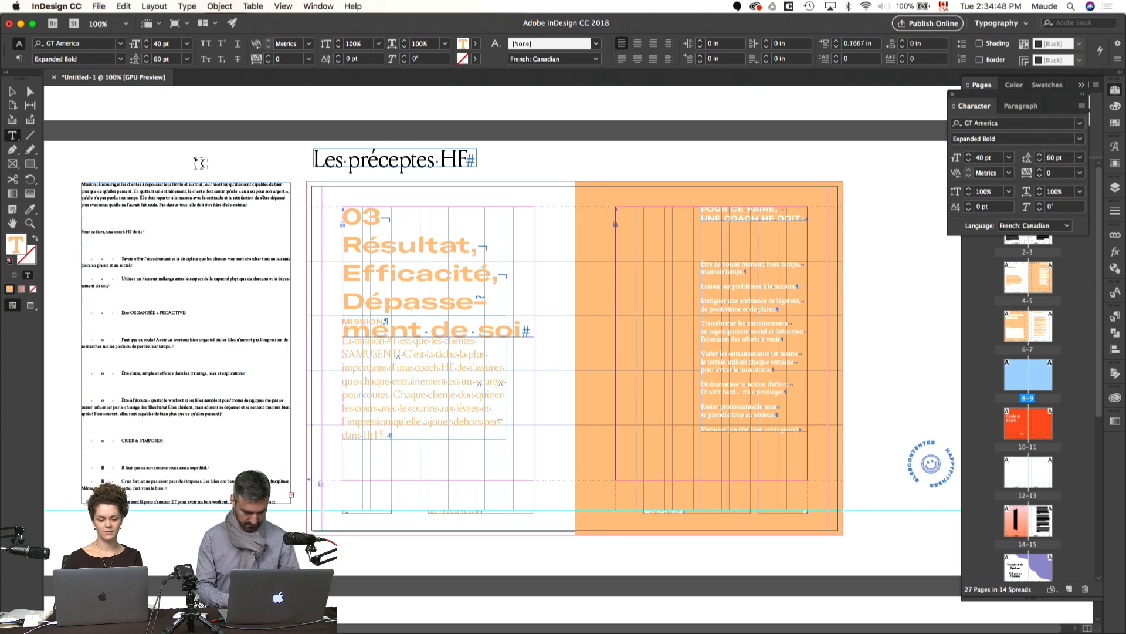
key("Escape")
Step: Move the mission text frame down so it sits clear below the enlarged title
left_click(412, 382)
key("w")
key("w")
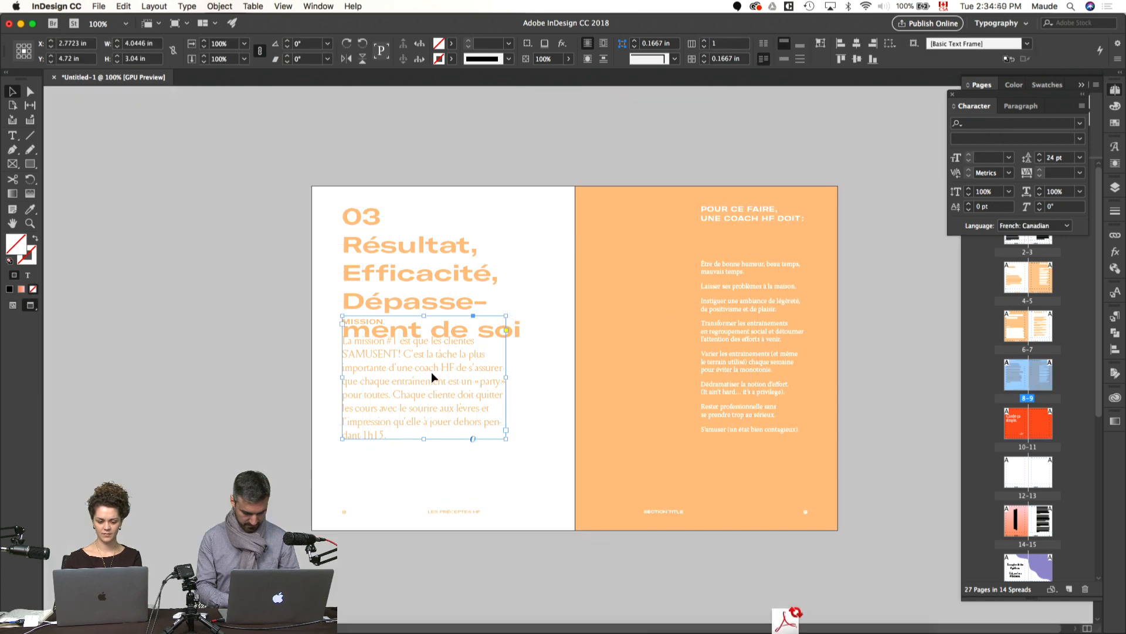
left_click_drag(412, 382, 433, 417)
key("w")
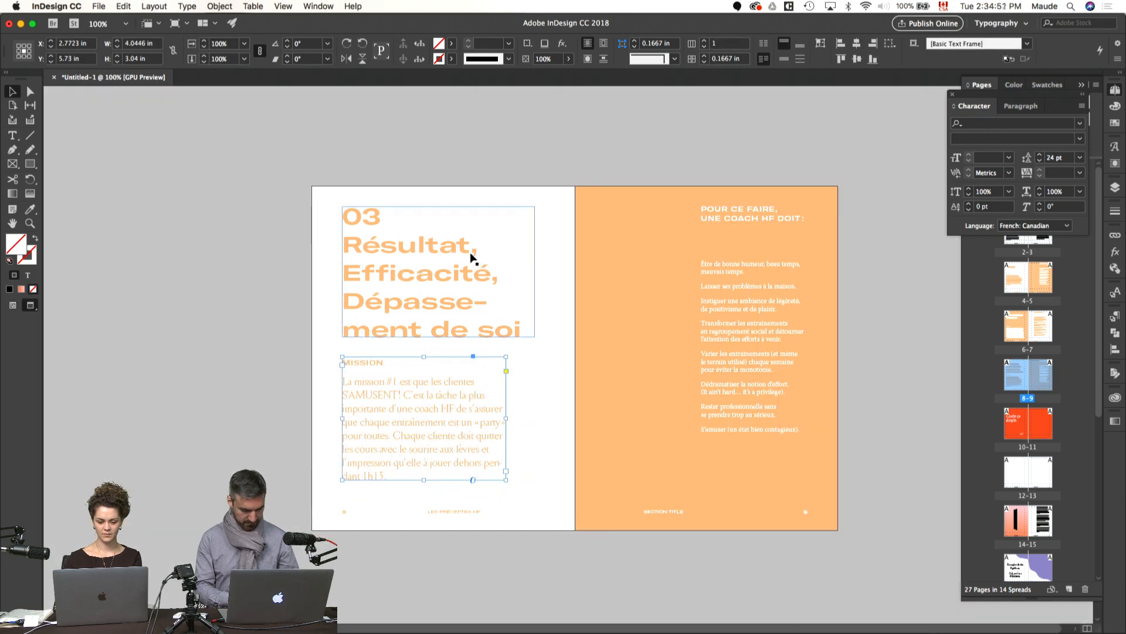
Step: Set the whole "03 Résultat, Efficacité, Dépassement de soi" title to a font size of 30 pt
double_click(477, 253)
key("super+a")
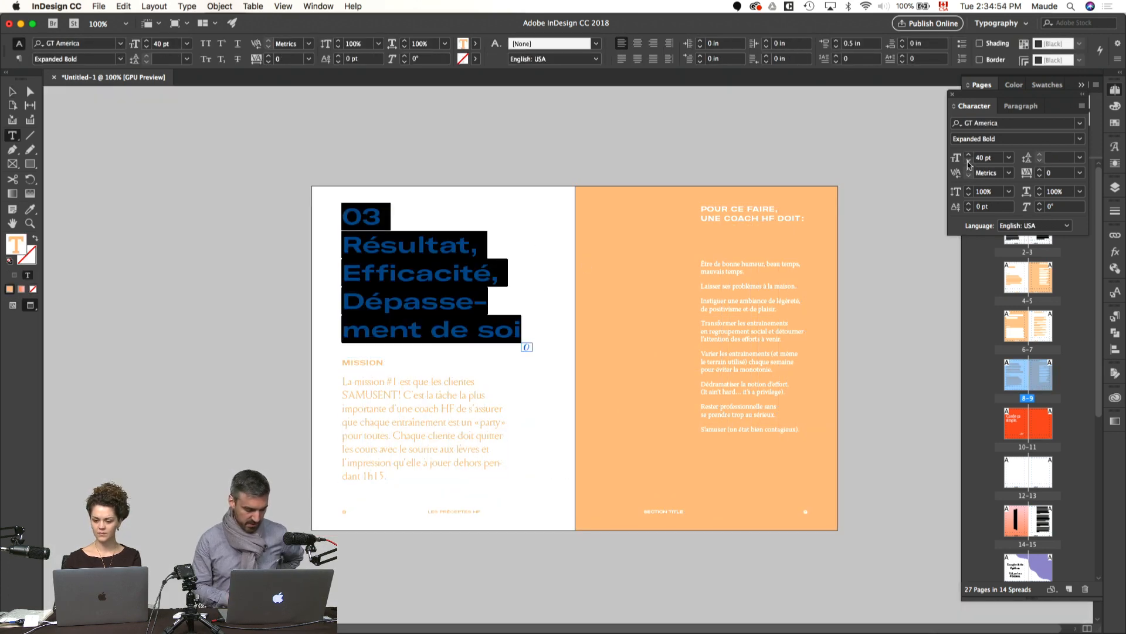
left_click(968, 163)
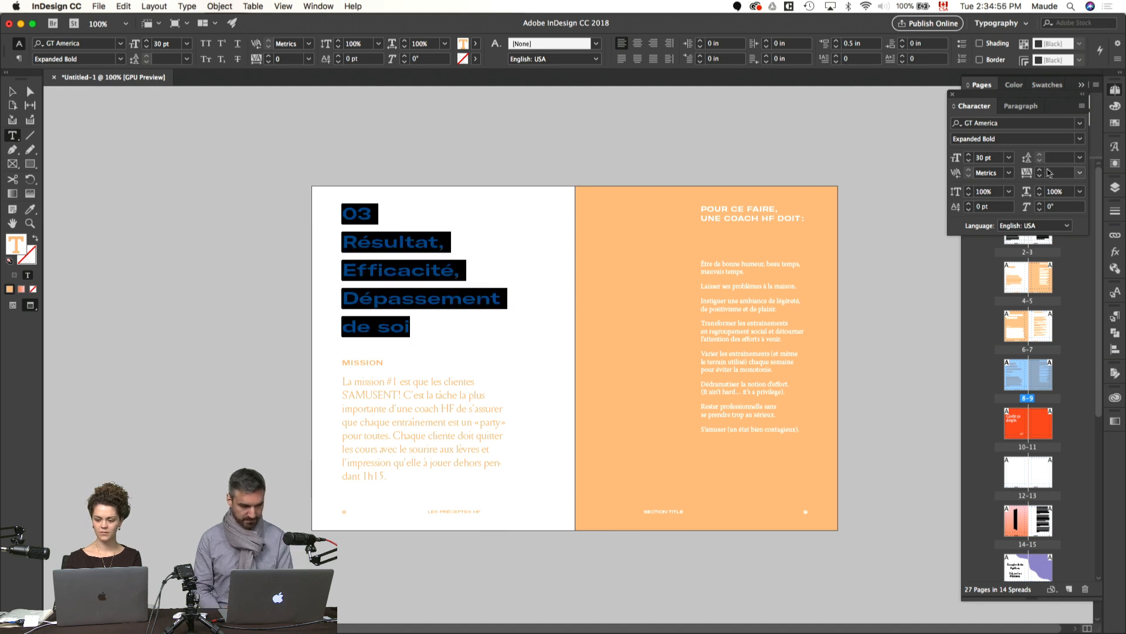
left_click(520, 268)
left_click(454, 270)
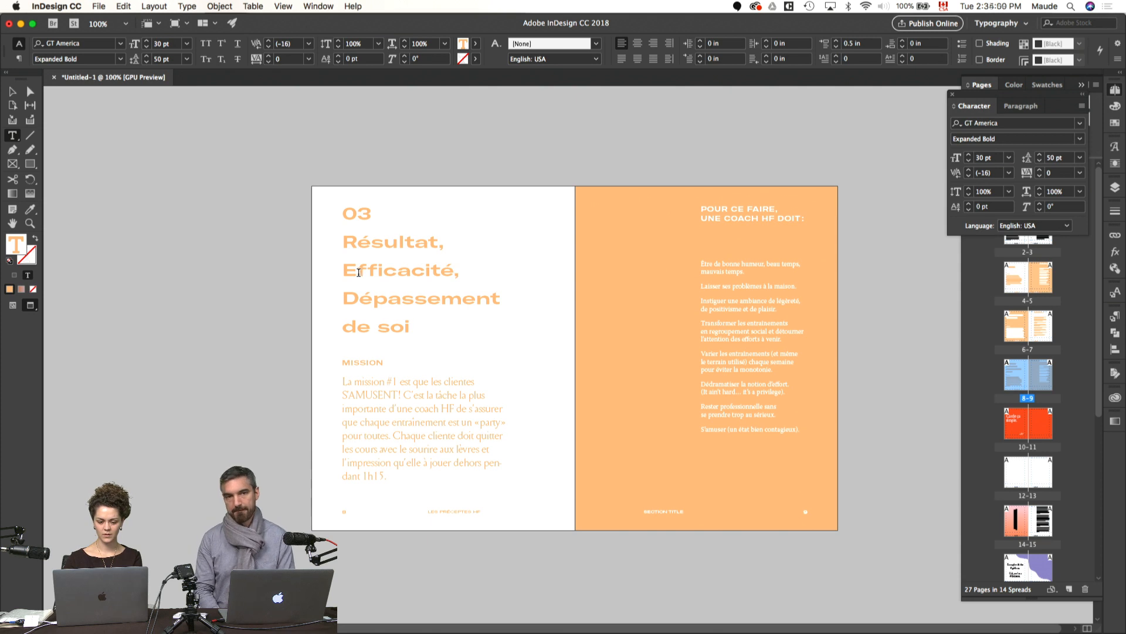
key("super+z")
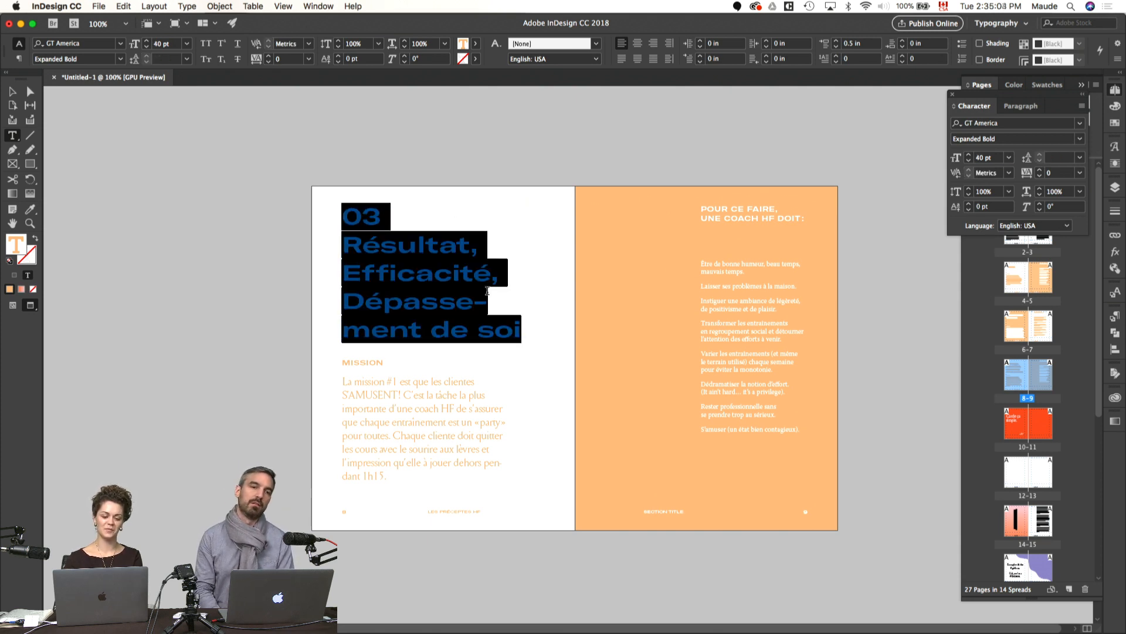
key("super+alt+shift+comma")
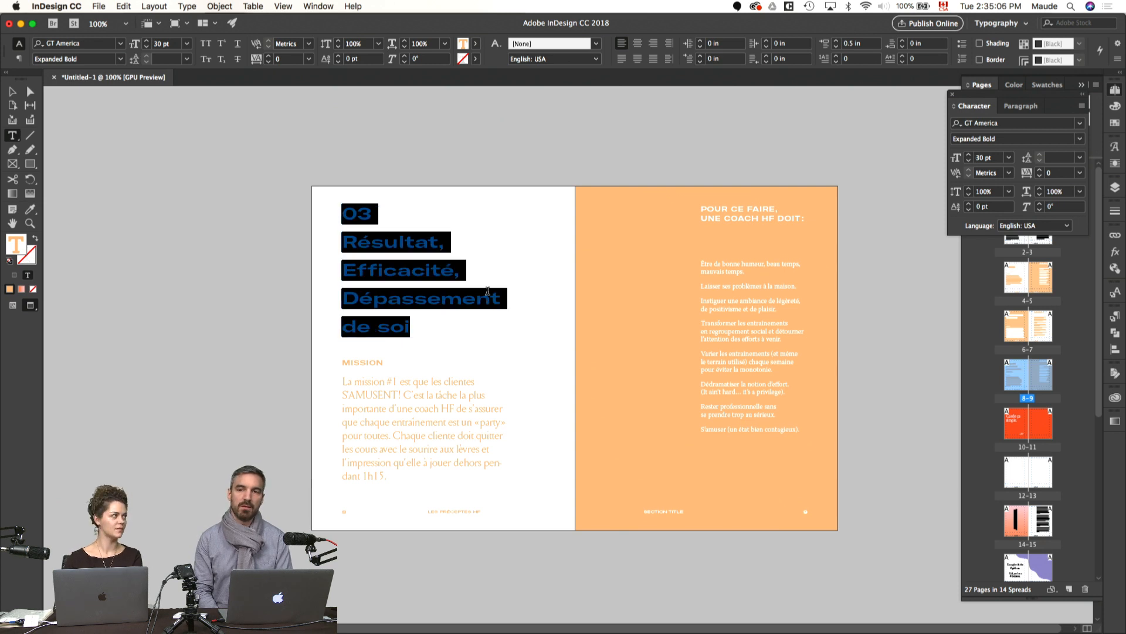
left_click(442, 273)
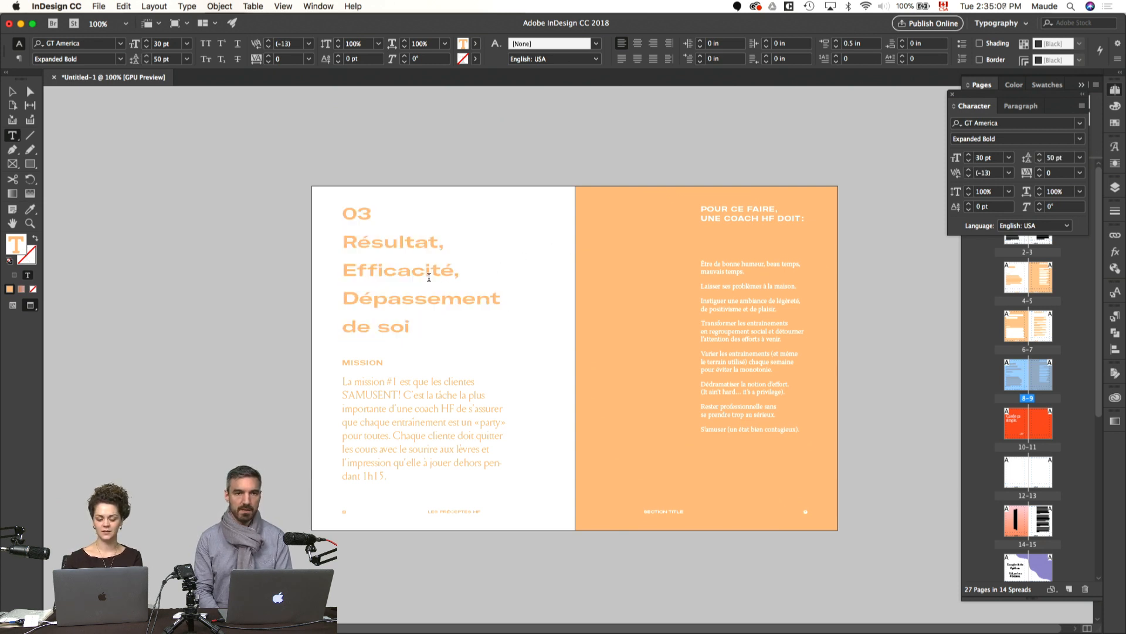
Step: Set the leading of the entire title to 30 pt
key("super+a")
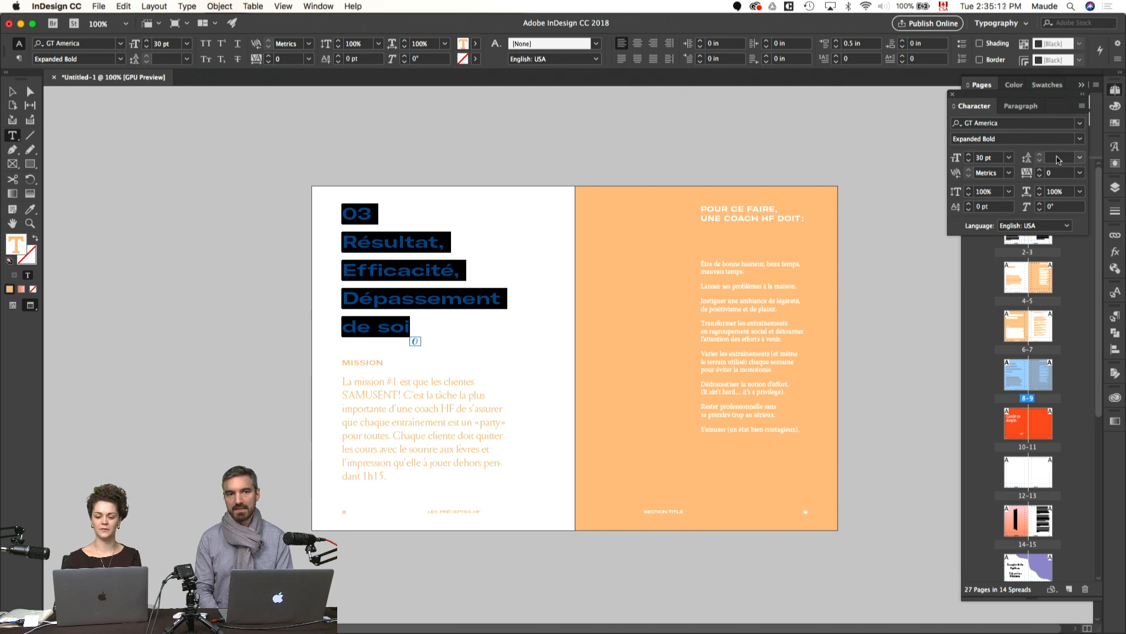
left_click(1058, 158)
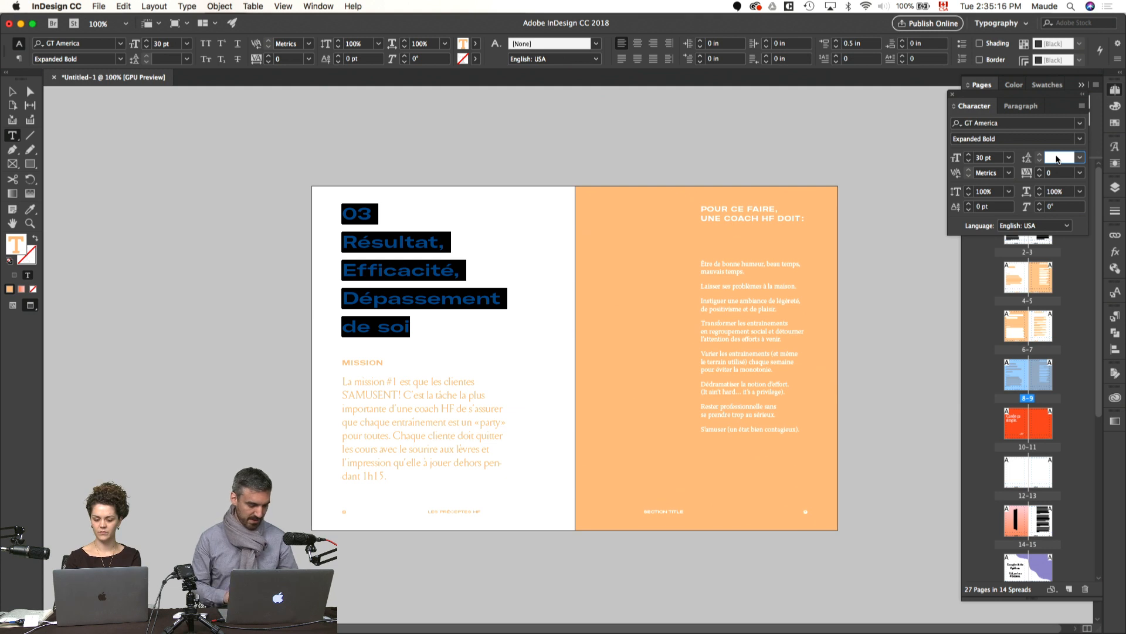
key("Return")
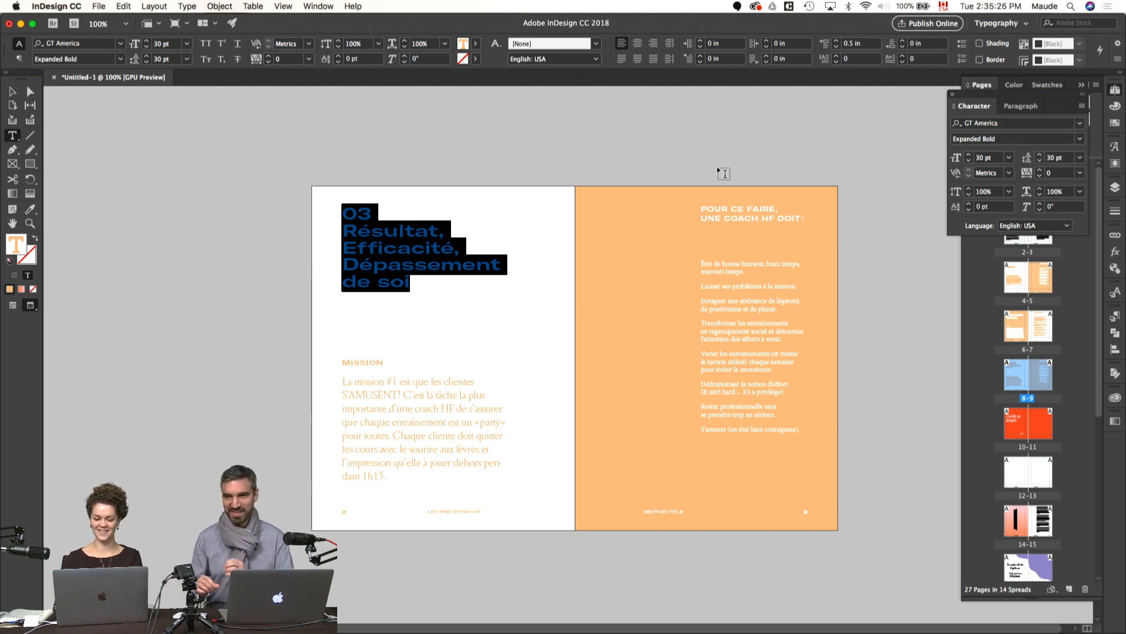
left_click(891, 304)
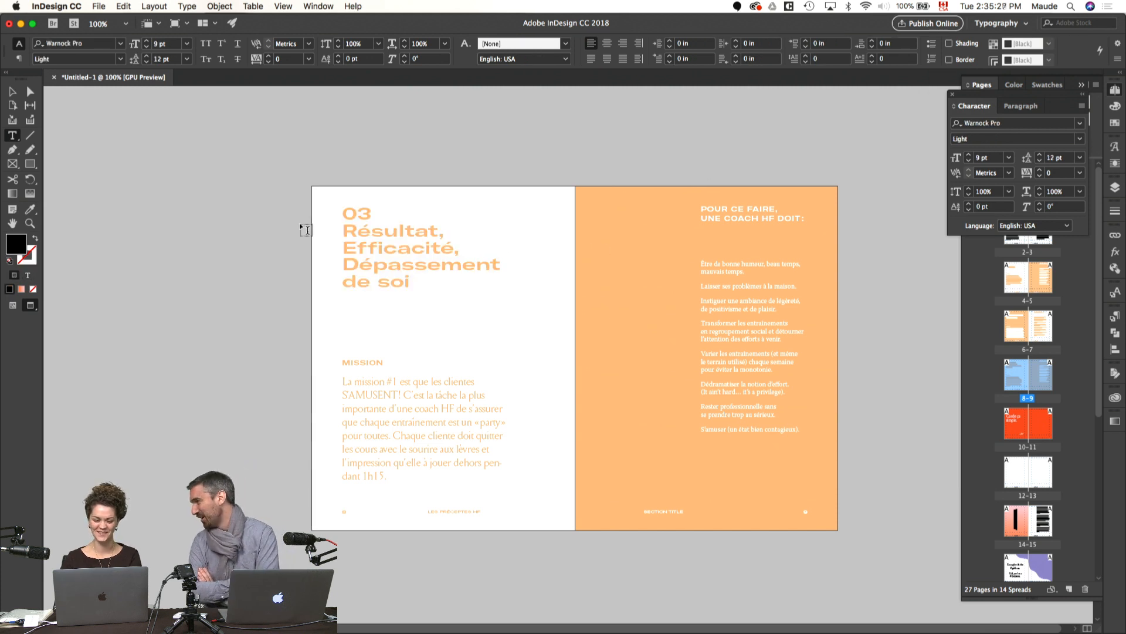
Step: Lowercase the initials of "efficacité" and "dépassement" in the title and force a line break before "de soi"
mouse_move(344, 255)
left_mouse_down()
mouse_move(355, 262)
mouse_move(344, 265)
left_mouse_up()
type("ent ")
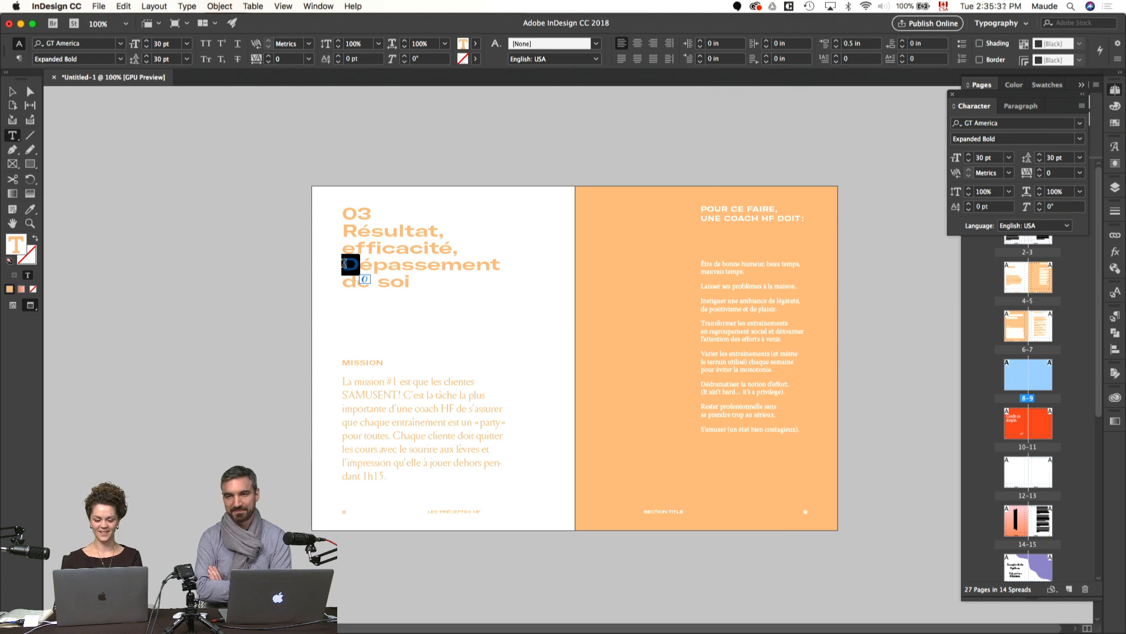
type("d")
left_click(503, 265)
key("shift+Return")
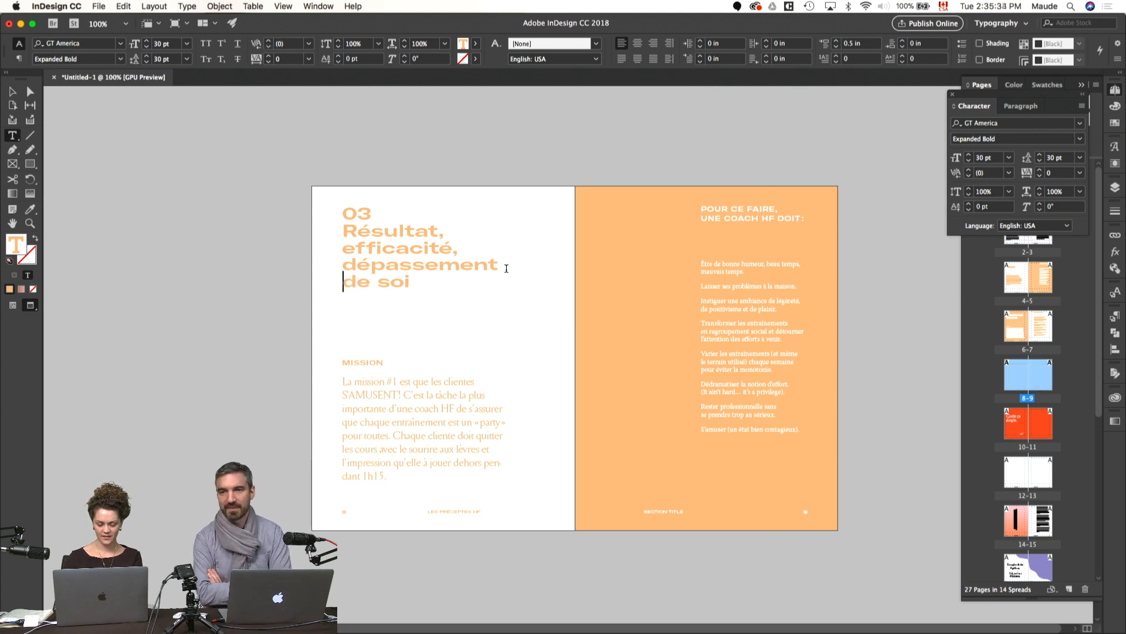
key("Escape")
Step: Set the leading of the entire title to 35 pt
key("super+a")
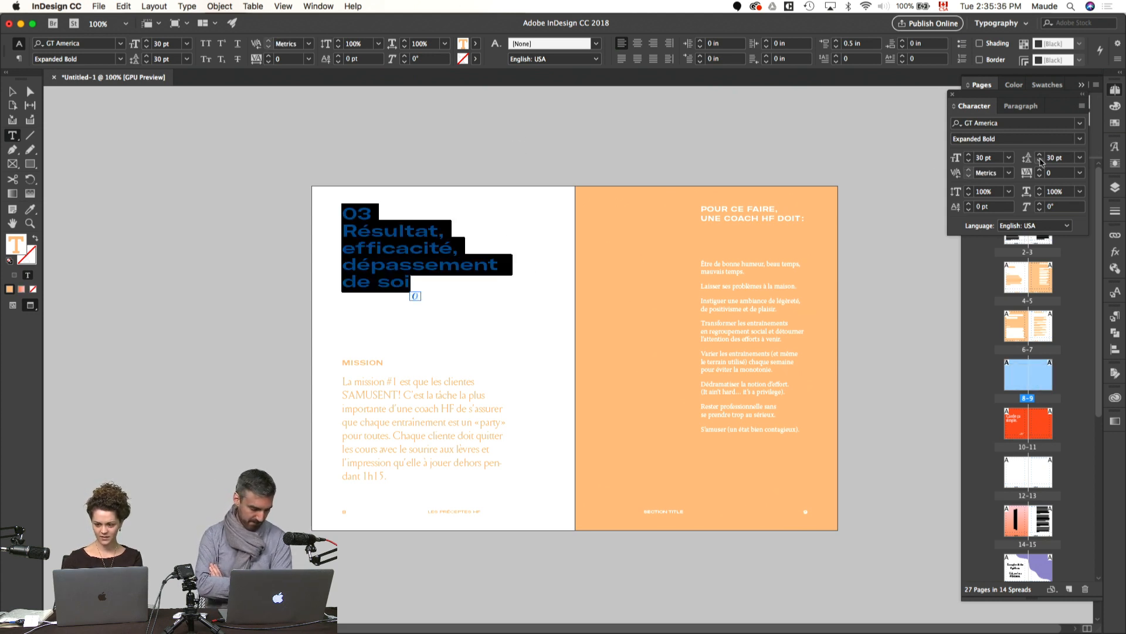
left_click(1039, 156)
left_click(1039, 156)
left_click(1040, 156)
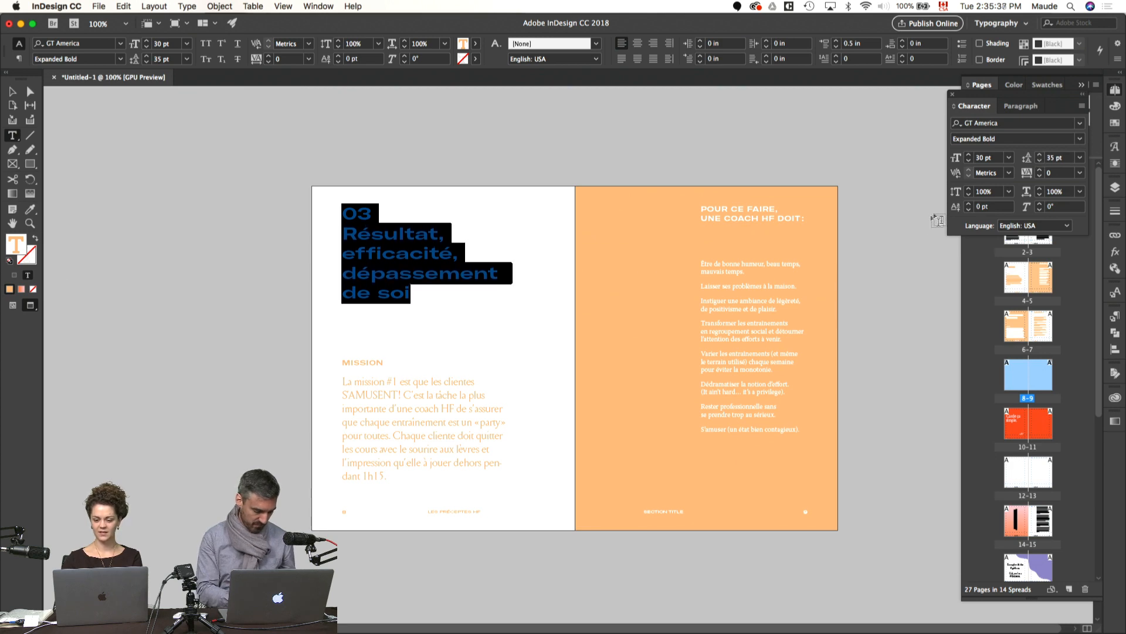
left_click(903, 247)
key("v")
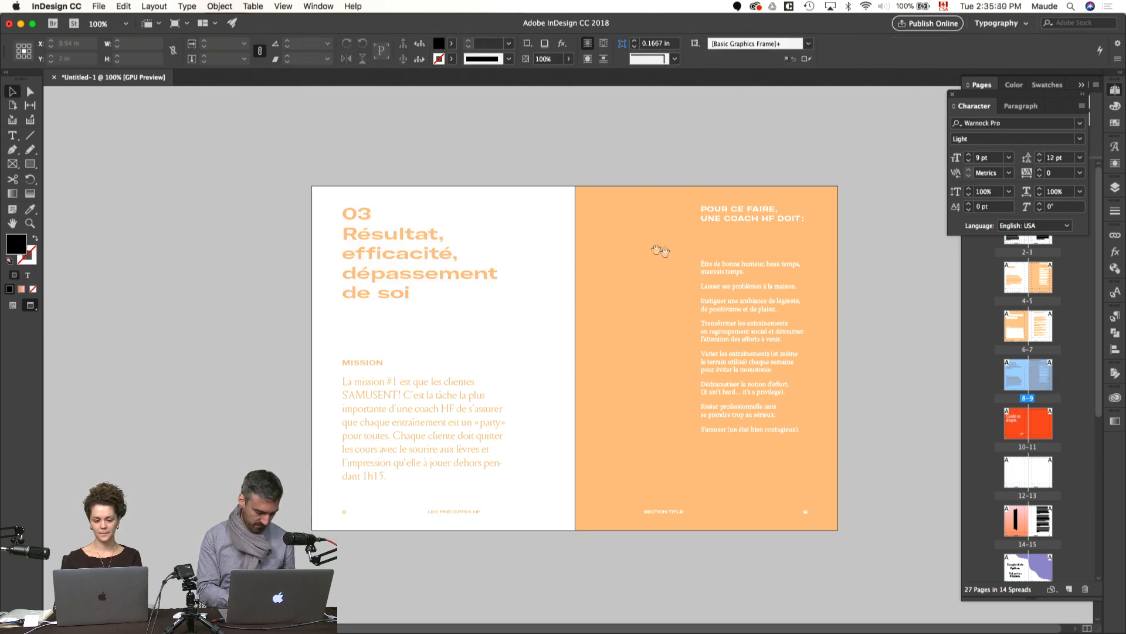
Step: Delete the "Mission:" label preceding "Encourager les clientes" in the pasteboard text
left_click_drag(681, 246, 643, 267)
key("super+=")
left_click_drag(563, 366, 556, 333)
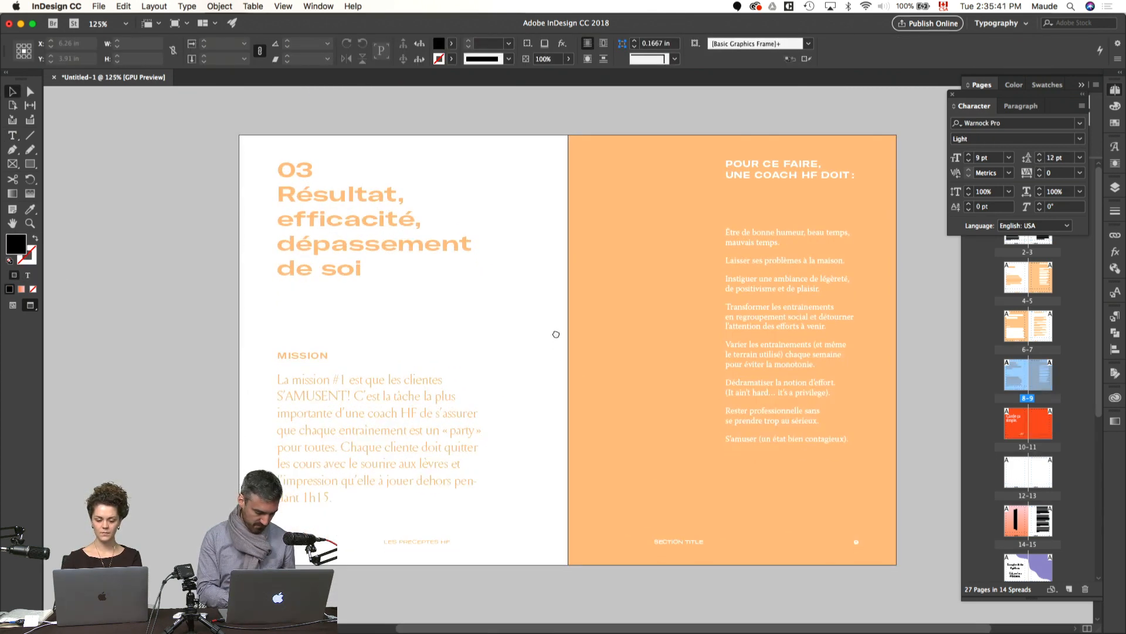
key("w")
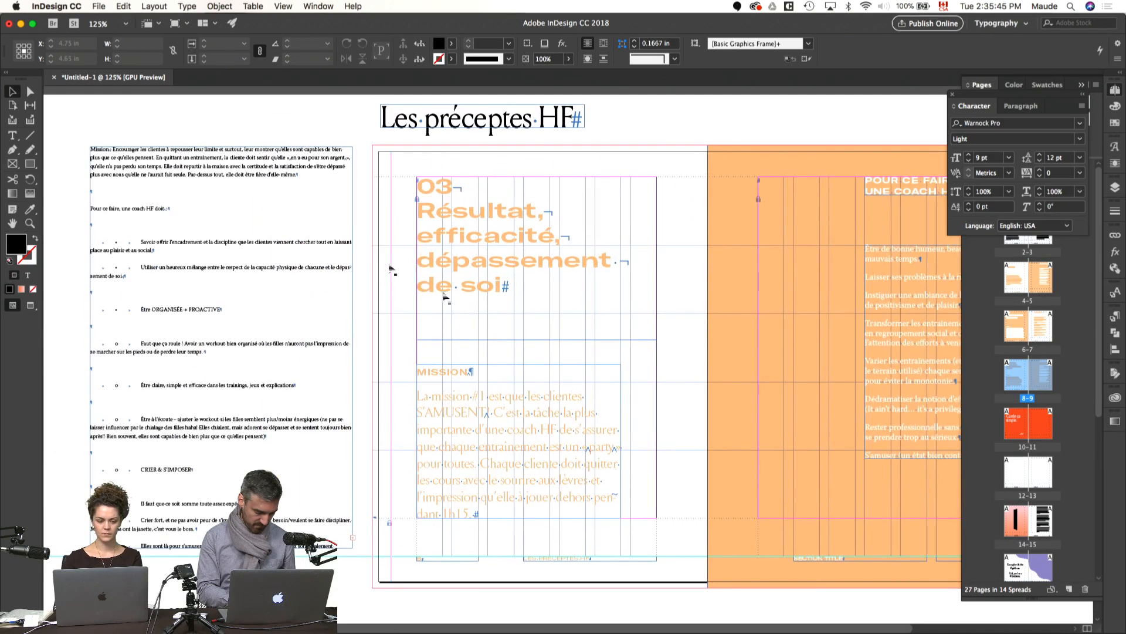
double_click(257, 212)
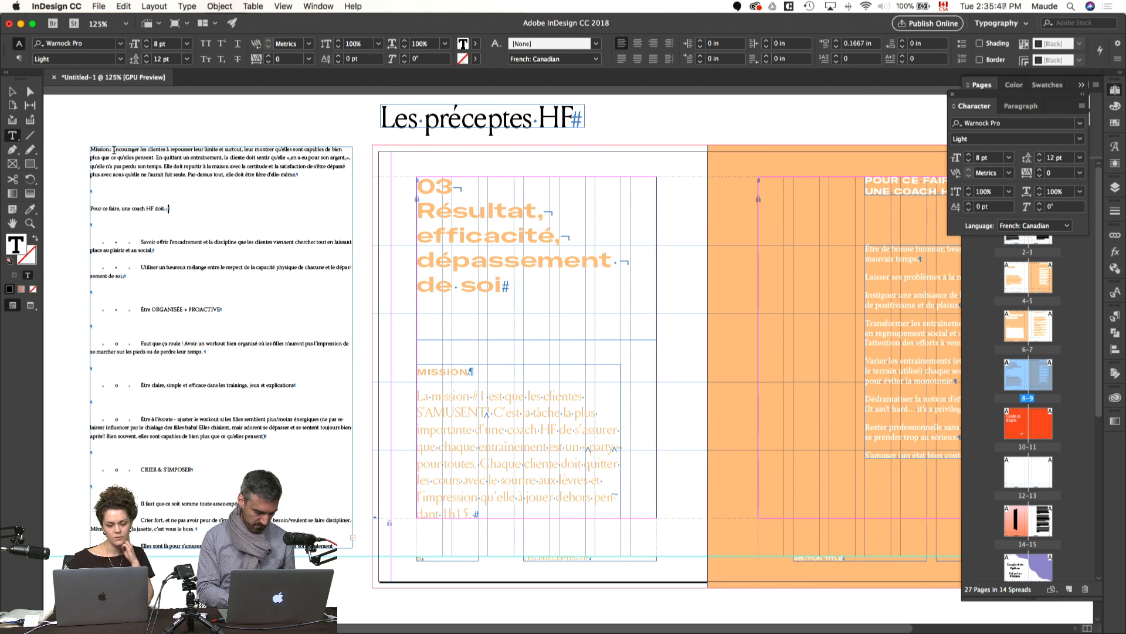
left_click_drag(113, 150, 91, 150)
key("BackSpace")
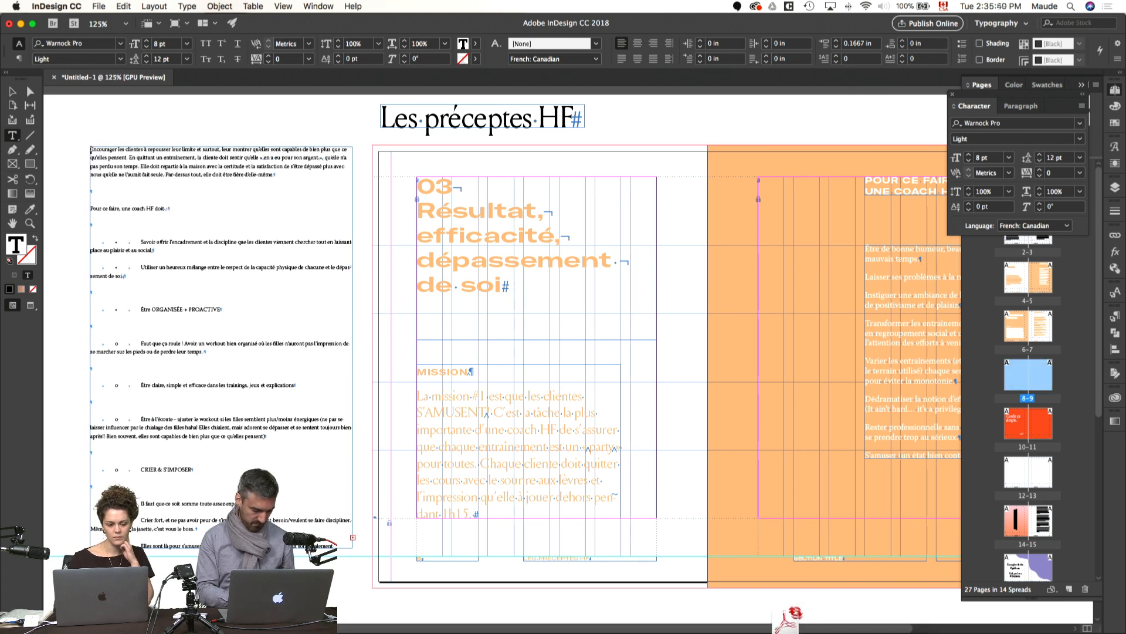
Step: Apply the spread's mission text formatting to the "Encourager les clientes" paragraph with the Eyedropper and cut it from the pasteboard
triple_click(175, 168)
left_click(30, 209)
left_click(501, 410)
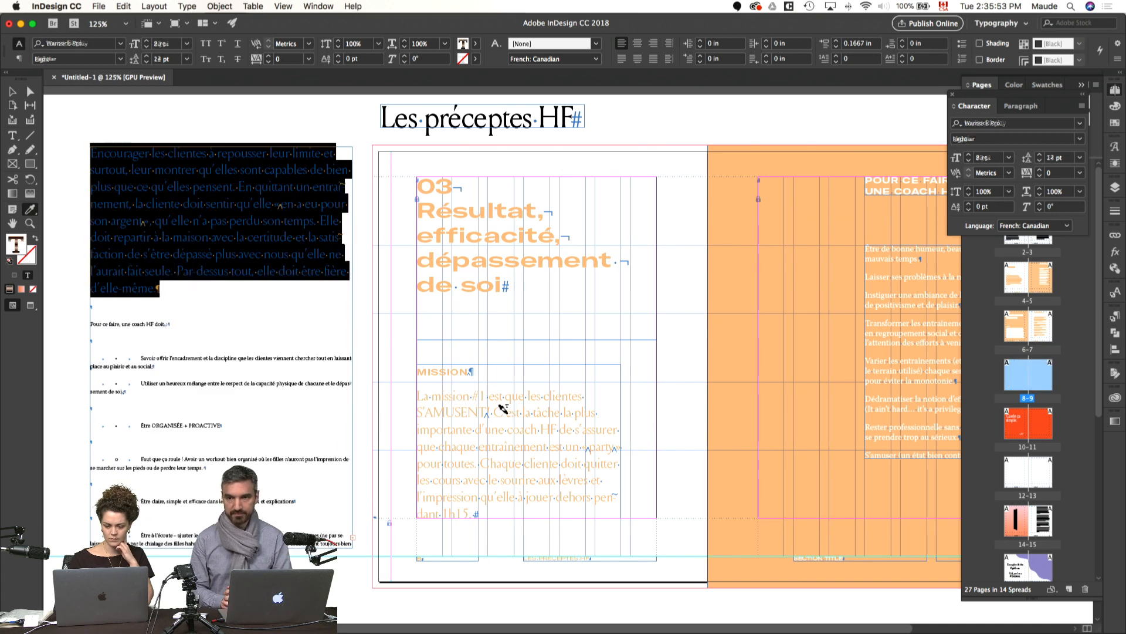
key("BackSpace")
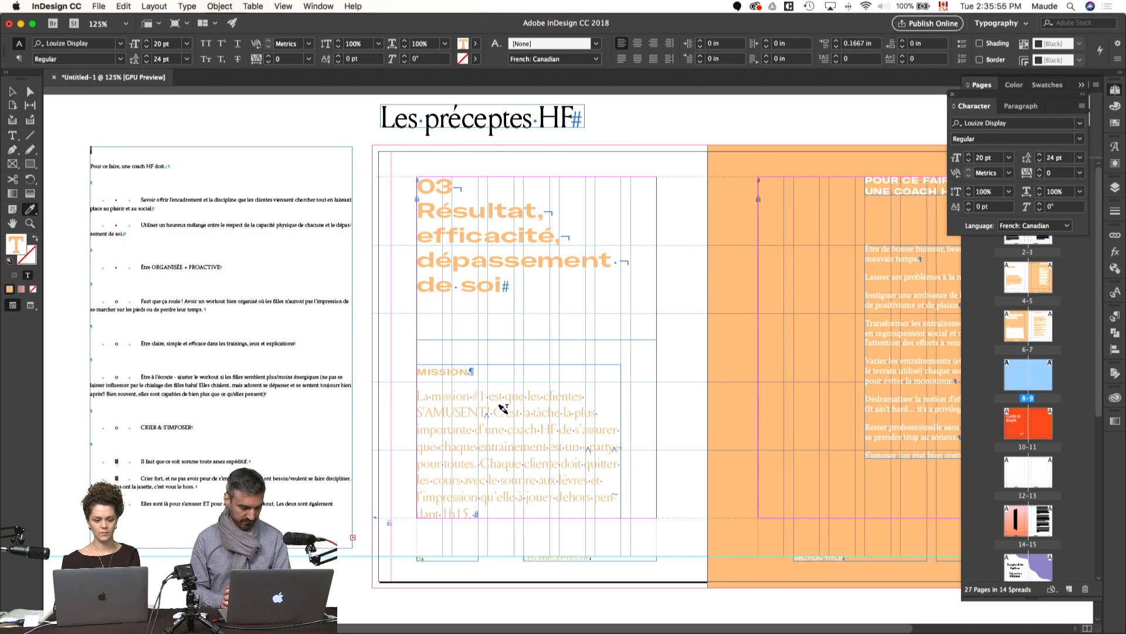
Step: Replace the old body text under the MISSION heading with the cut "Encourager les clientes" paragraph
double_click(504, 442)
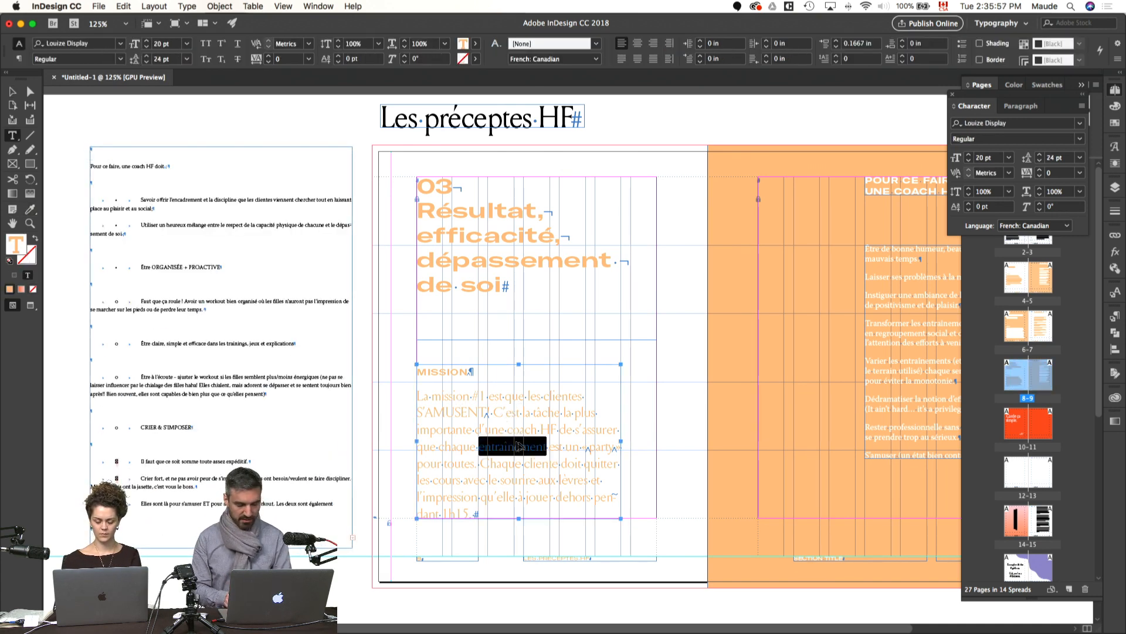
left_click_drag(493, 507, 390, 397)
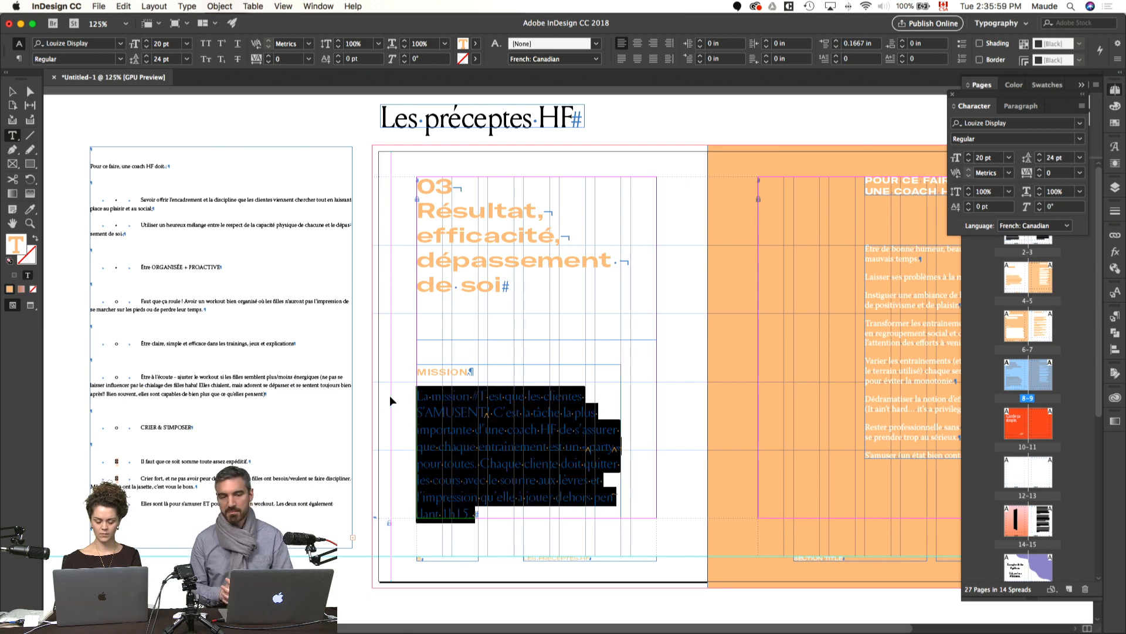
key("super+v")
scroll(563, 352, "down", 1)
scroll(564, 352, "right", 1)
scroll(299, 190, "right", 2)
key("w")
Step: Move the mission text frame up to just below the title and extend it down to the margin, 4.05 in high
left_click(427, 264)
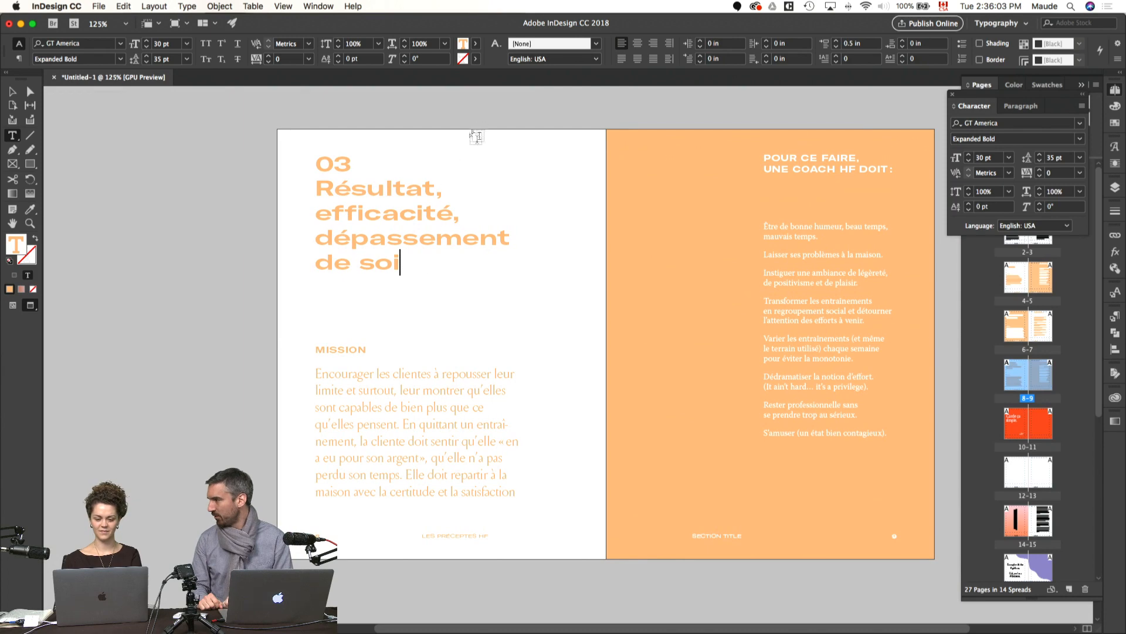
key("Escape")
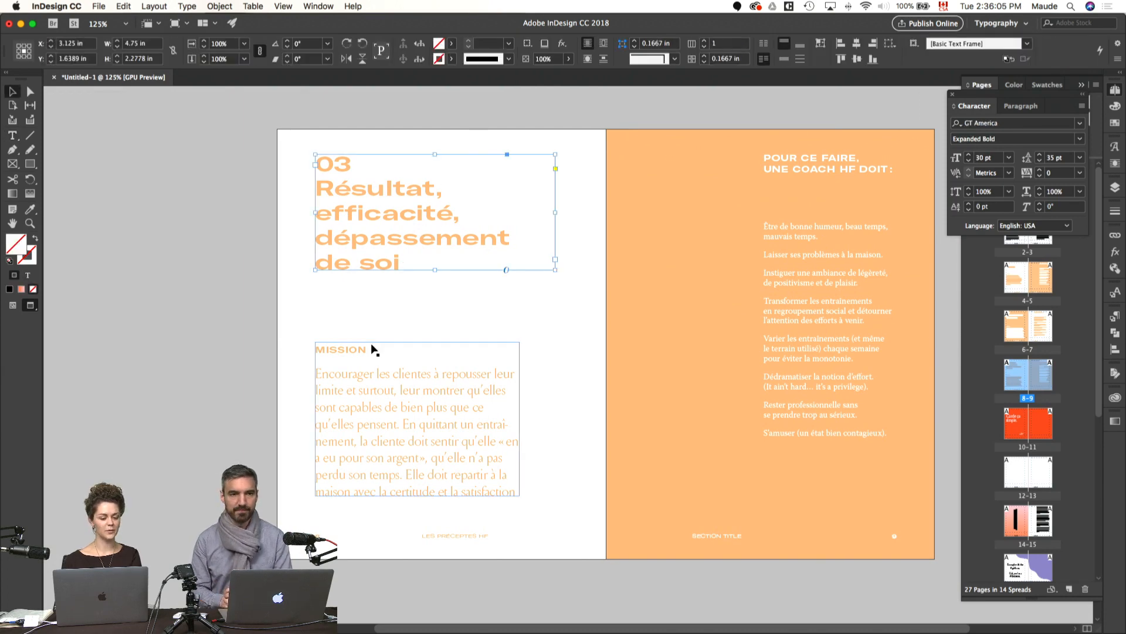
key("w")
left_click_drag(377, 375, 374, 332)
left_click(432, 440)
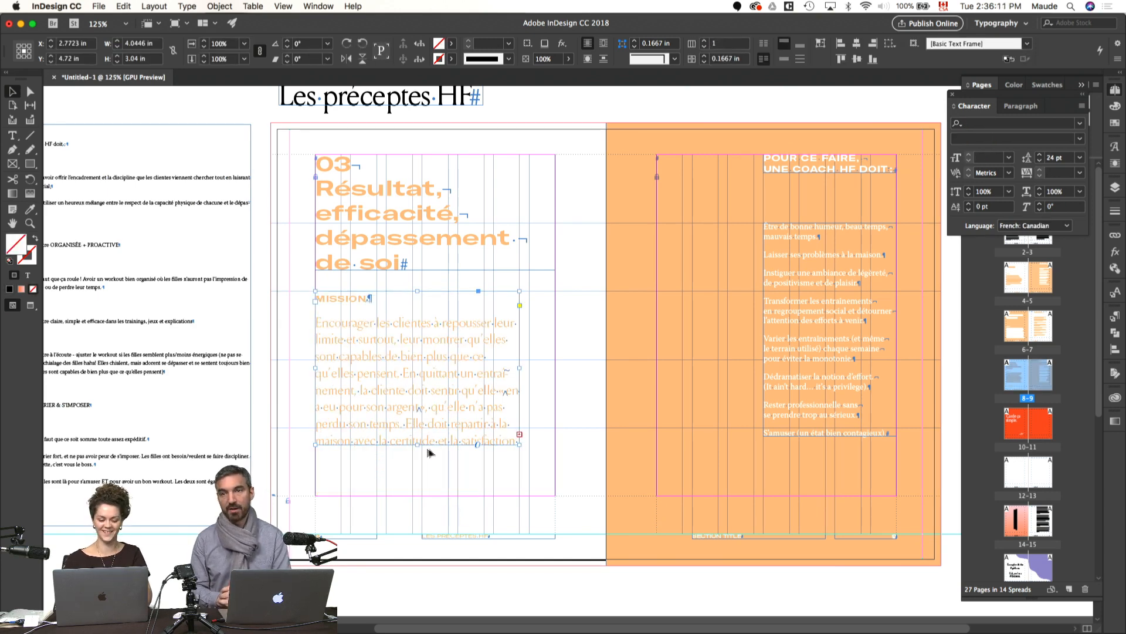
left_click_drag(418, 445, 410, 495)
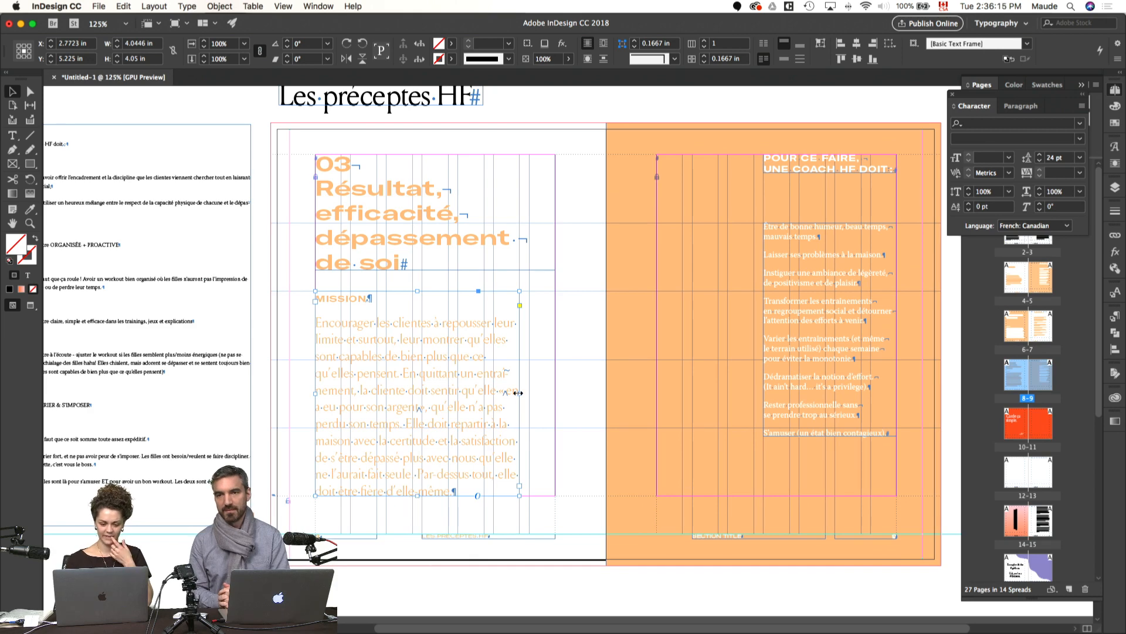
Step: Try widening the mission text frame to 4.75 in, matching the title frame
left_click_drag(519, 393, 554, 396)
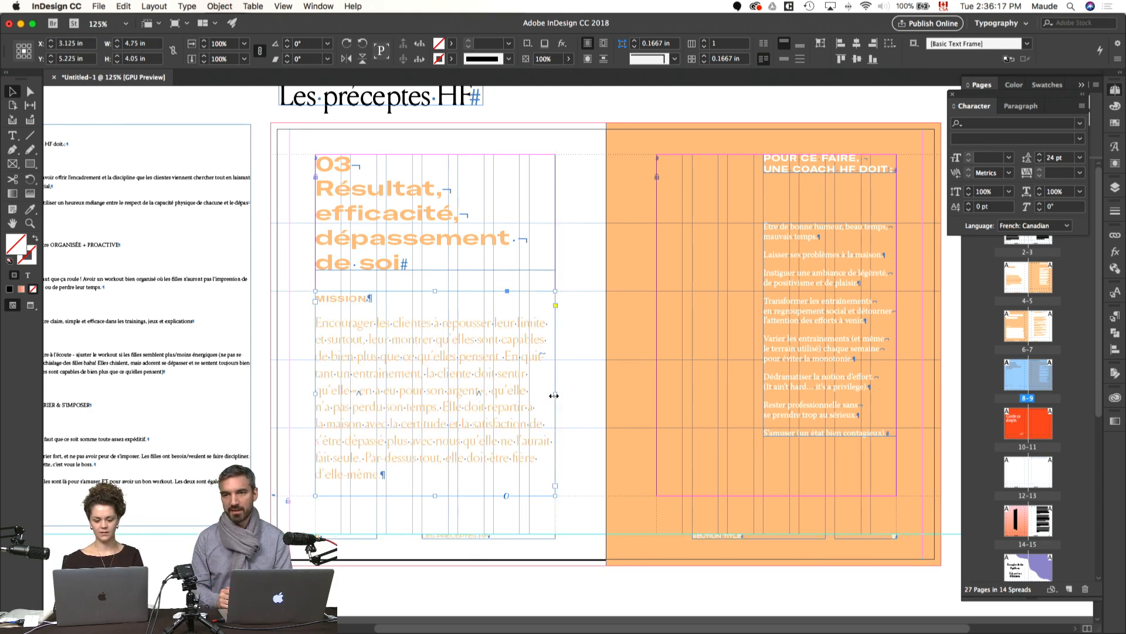
key("super+z")
left_click(575, 344)
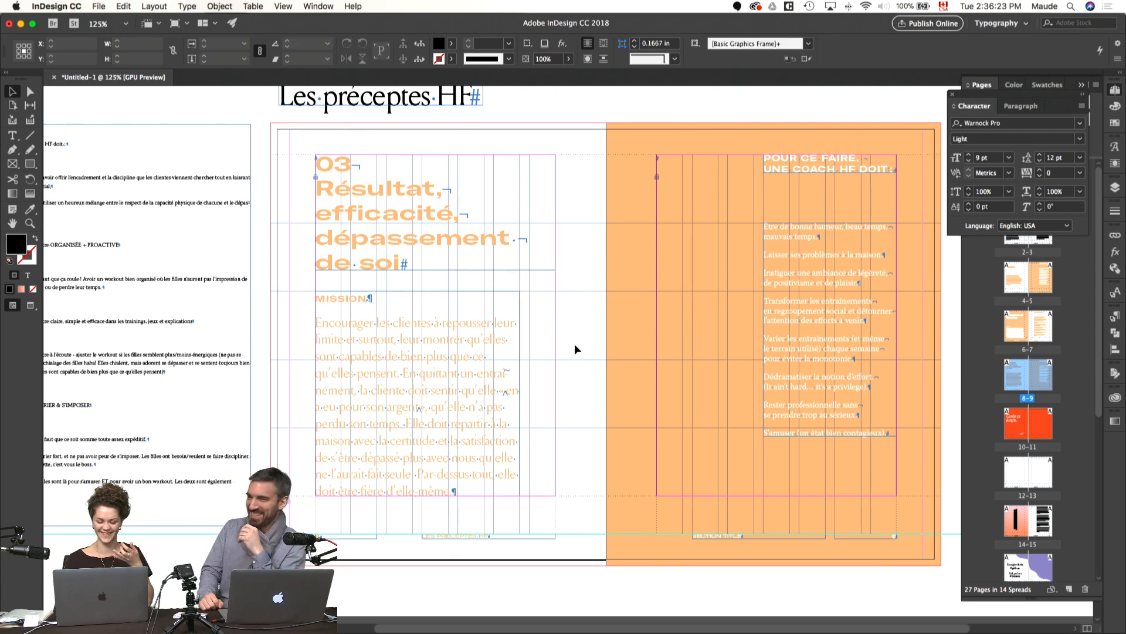
Step: Delete the MISSION heading line above the "Encourager les clientes" paragraph
double_click(359, 341)
triple_click(342, 297)
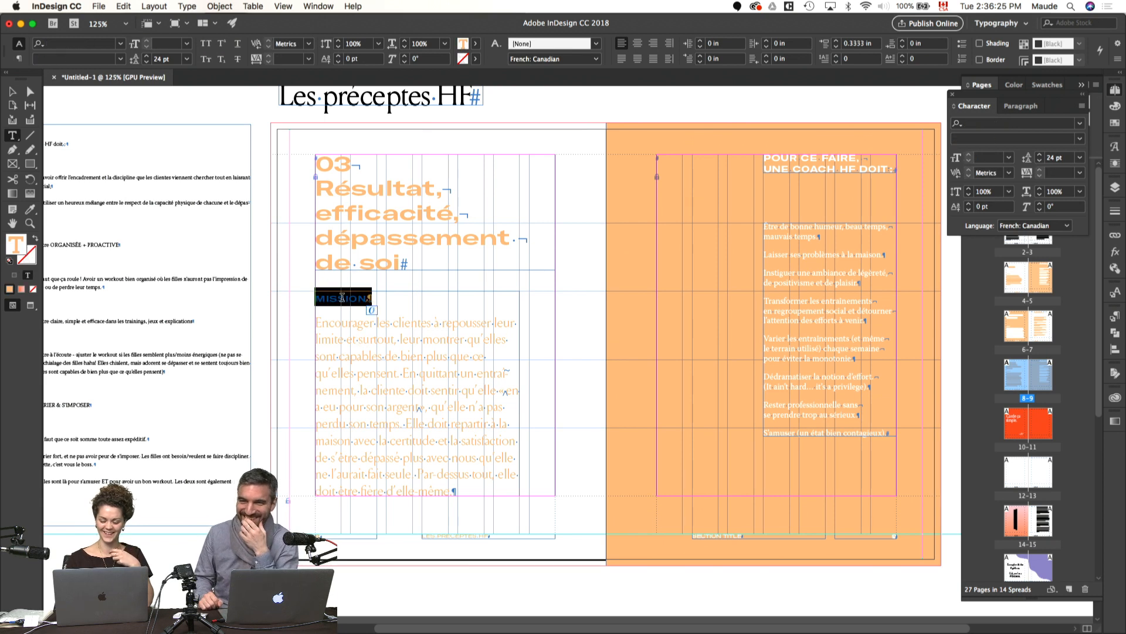
key("BackSpace")
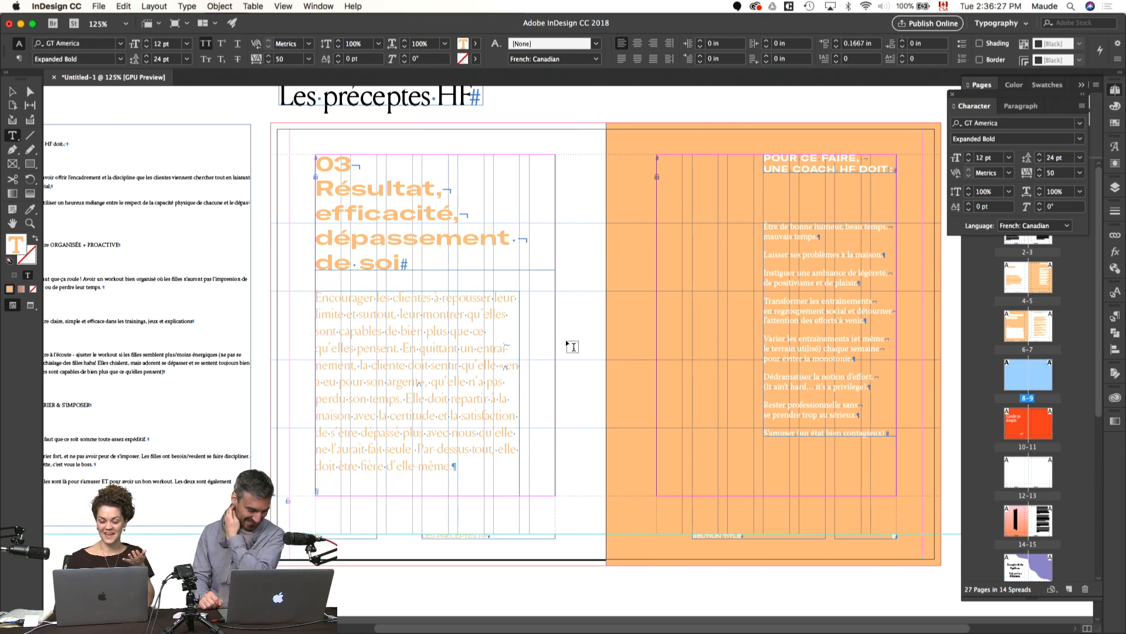
Step: Delete the empty paragraph at the end of the "Encourager les clientes" mission text
left_click(418, 470)
key("Down")
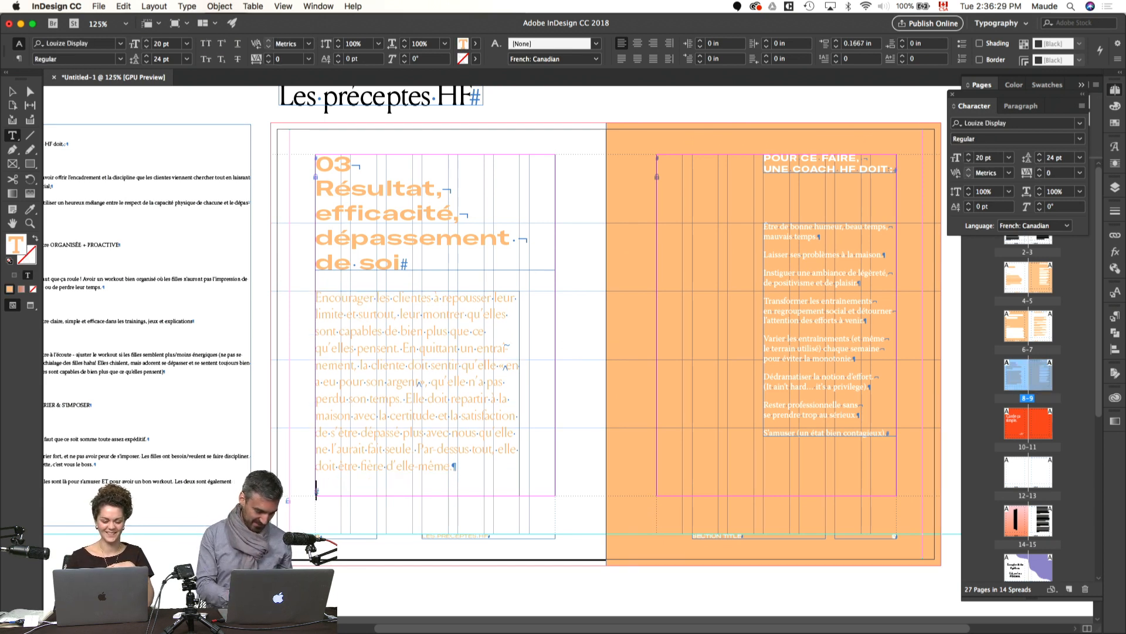
key("BackSpace")
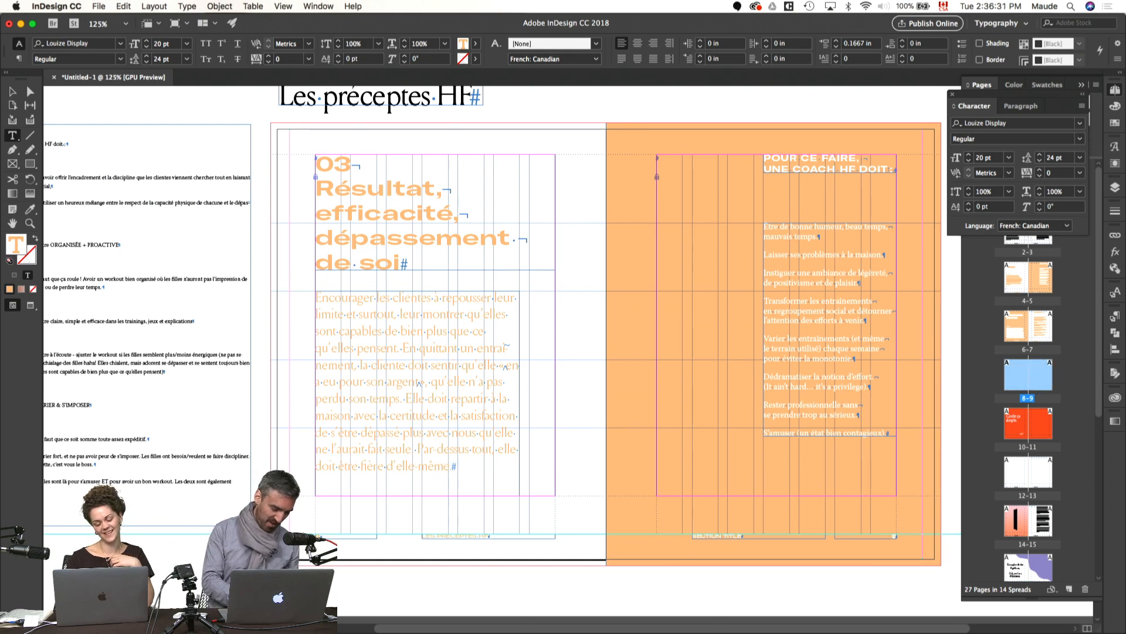
Step: Shrink the mission text frame to fit its text, 3.54 in high, and move it down to the page's lower margin
left_click(588, 446)
key("v")
left_click(420, 433)
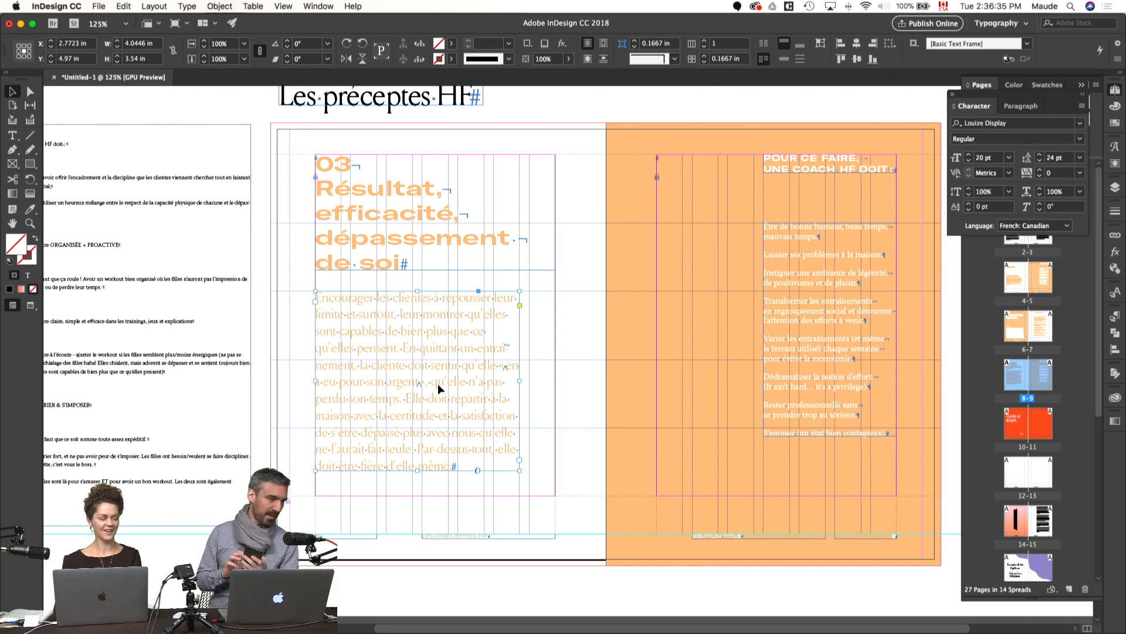
left_click(580, 385)
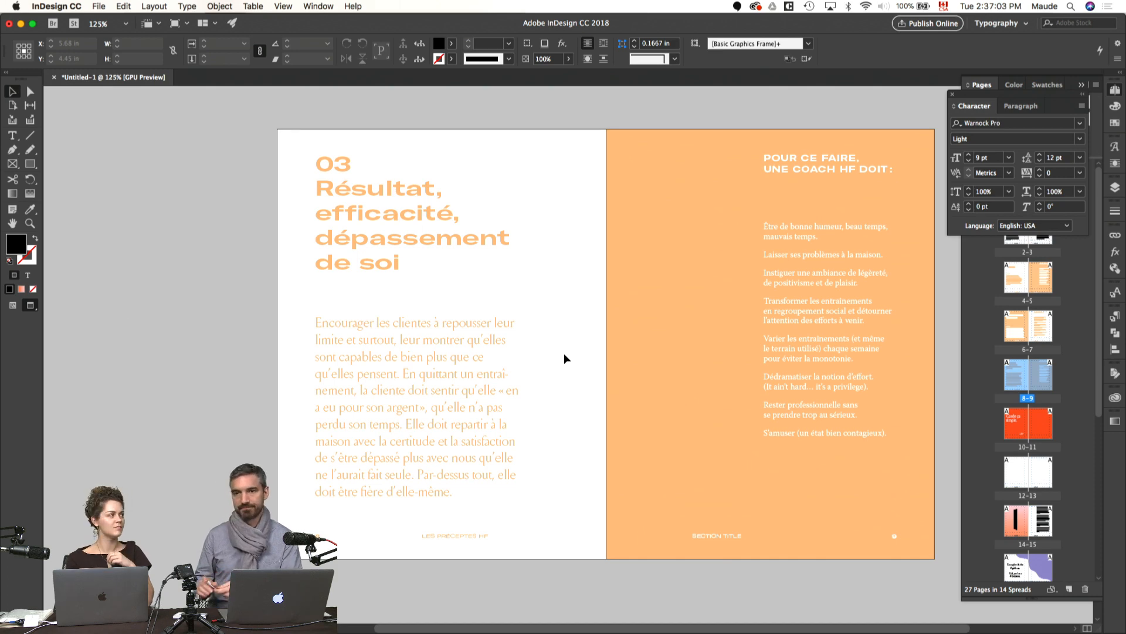
left_click_drag(581, 332, 490, 342)
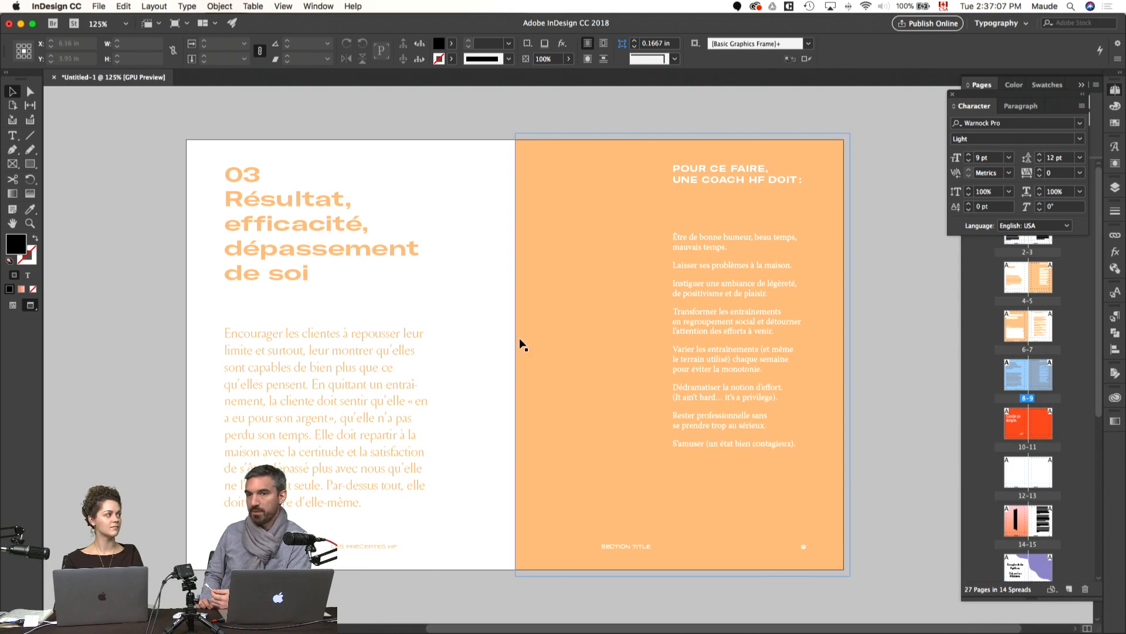
left_click(833, 300)
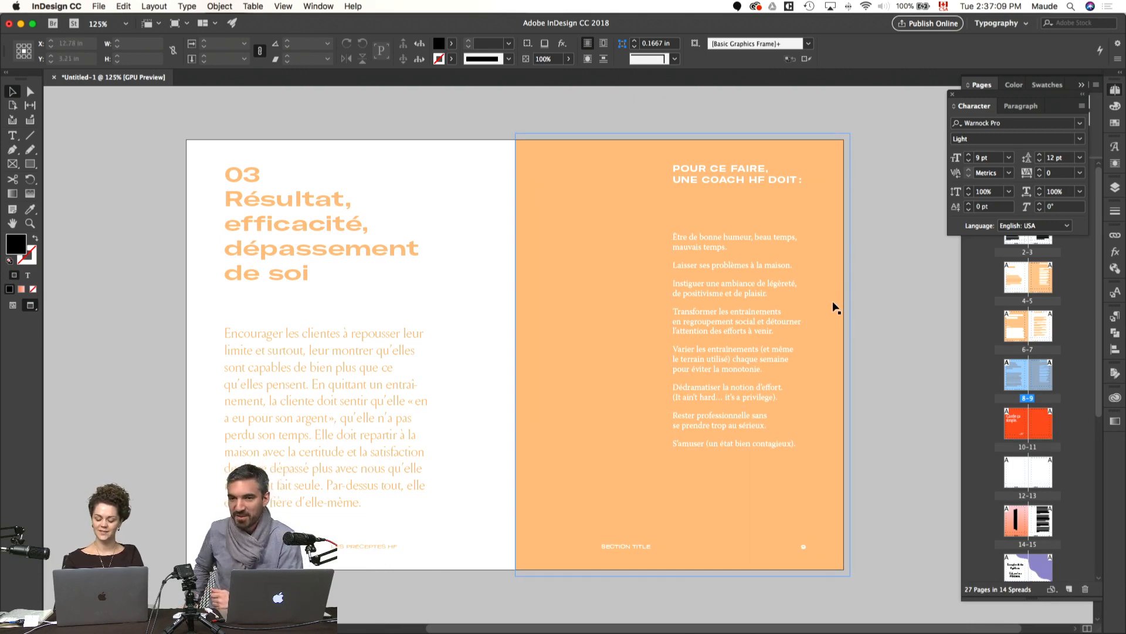
left_click(491, 150)
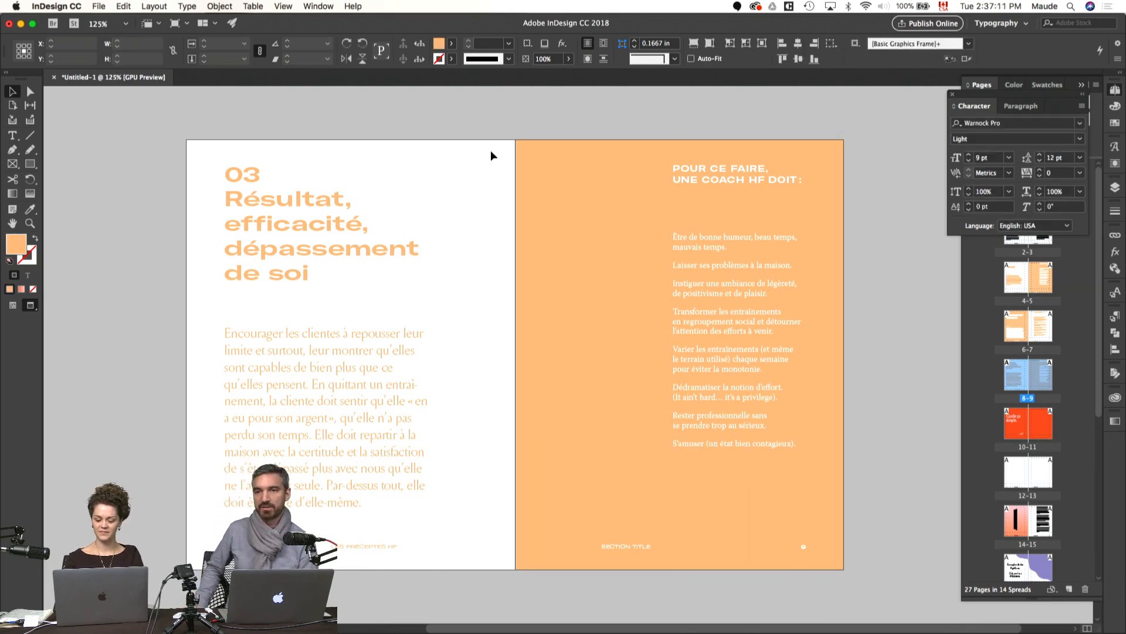
left_click(596, 200)
key("super+shift+a")
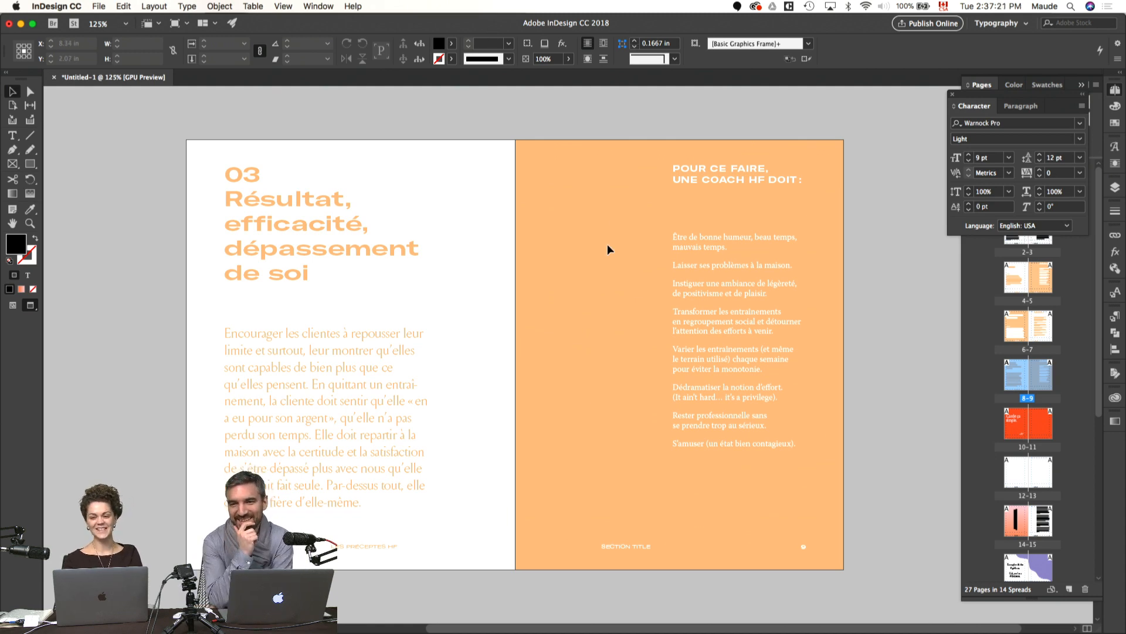
Step: Leave the preview display and delete the "Les préceptes HF" title lying on the pasteboard above the spread
key("w")
left_click_drag(607, 244, 727, 280)
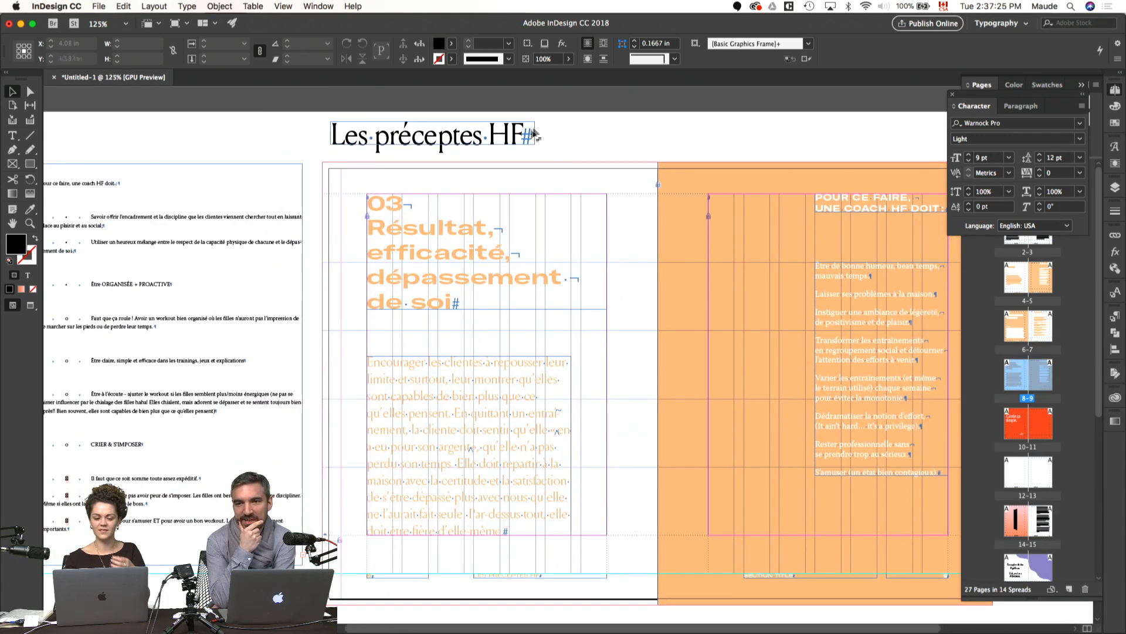
left_click(508, 141)
key("Delete")
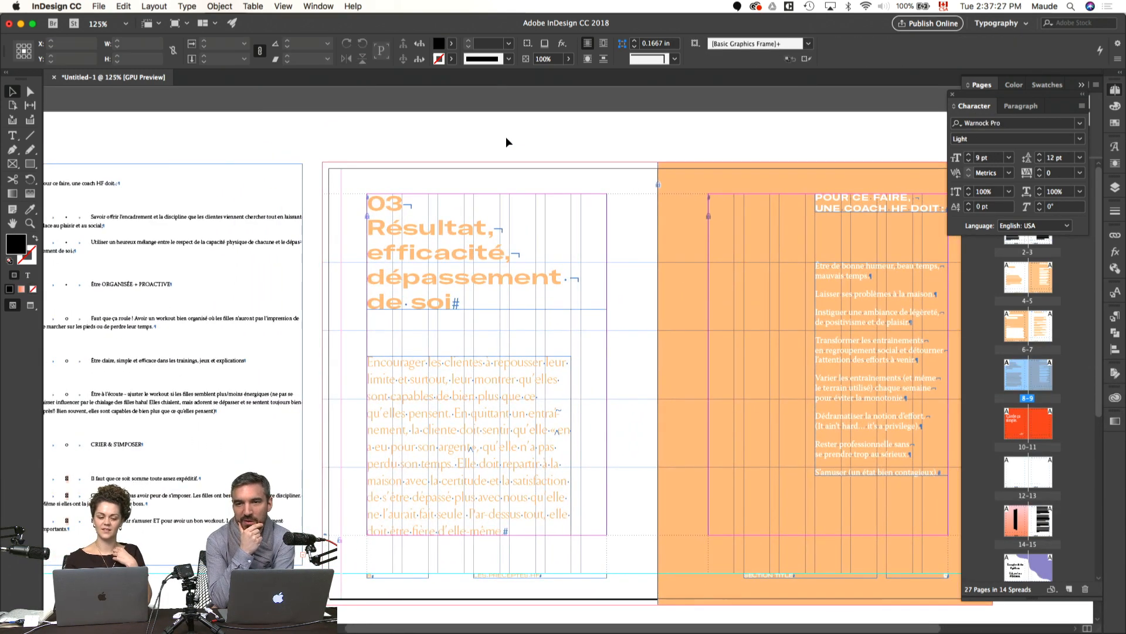
Step: Narrow the source text frame on the pasteboard beside the spread to 3.82 in wide
scroll(415, 201, "left", 2)
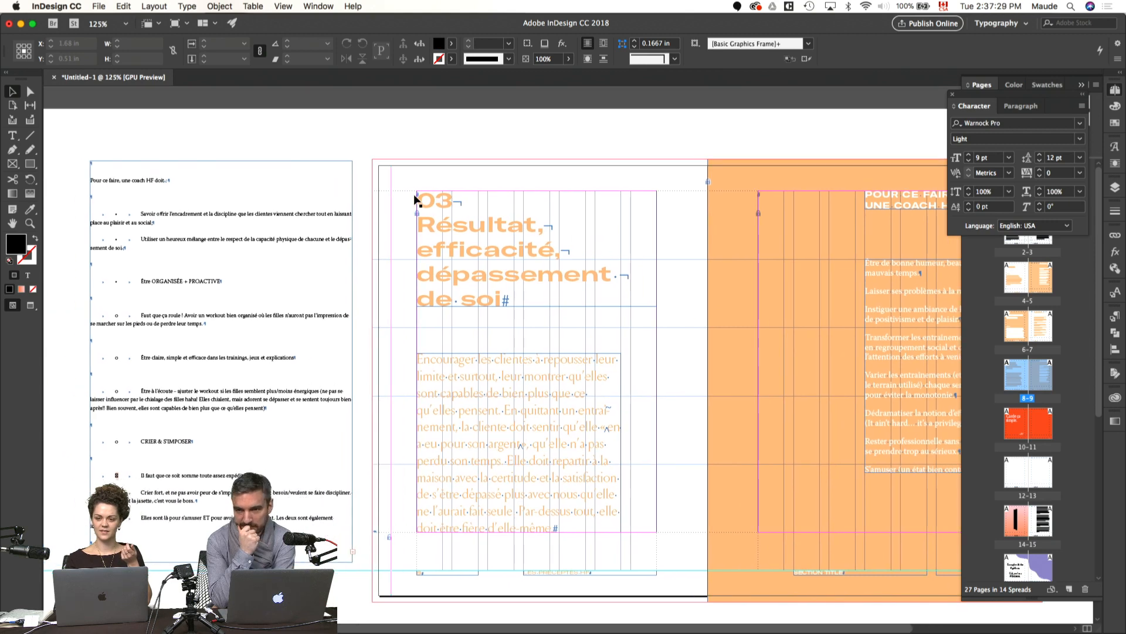
double_click(267, 214)
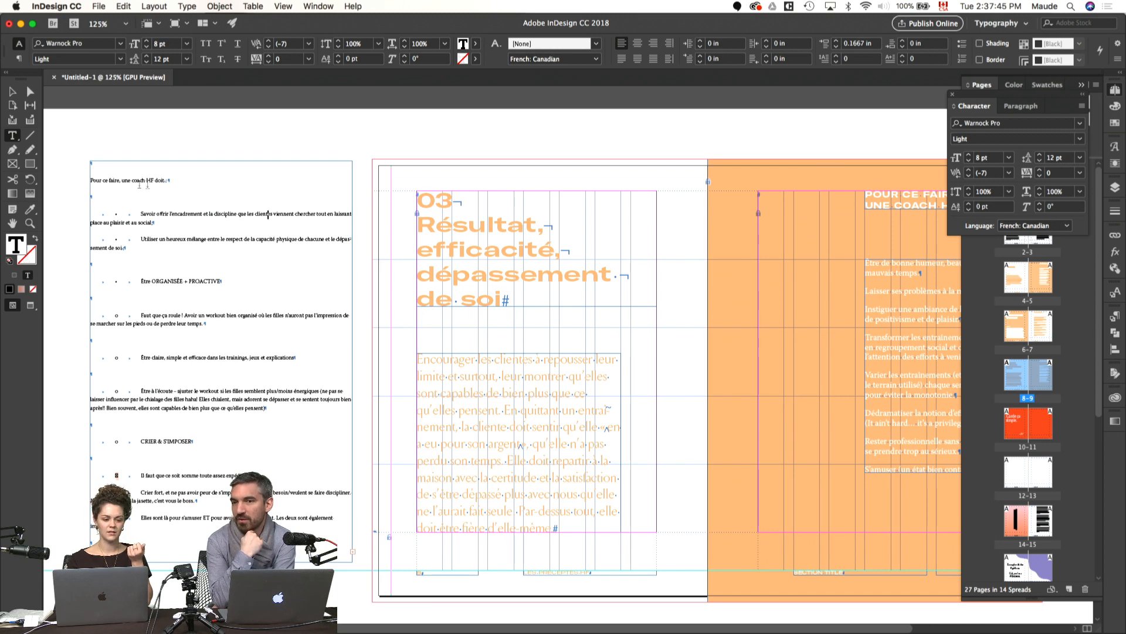
left_click(246, 144)
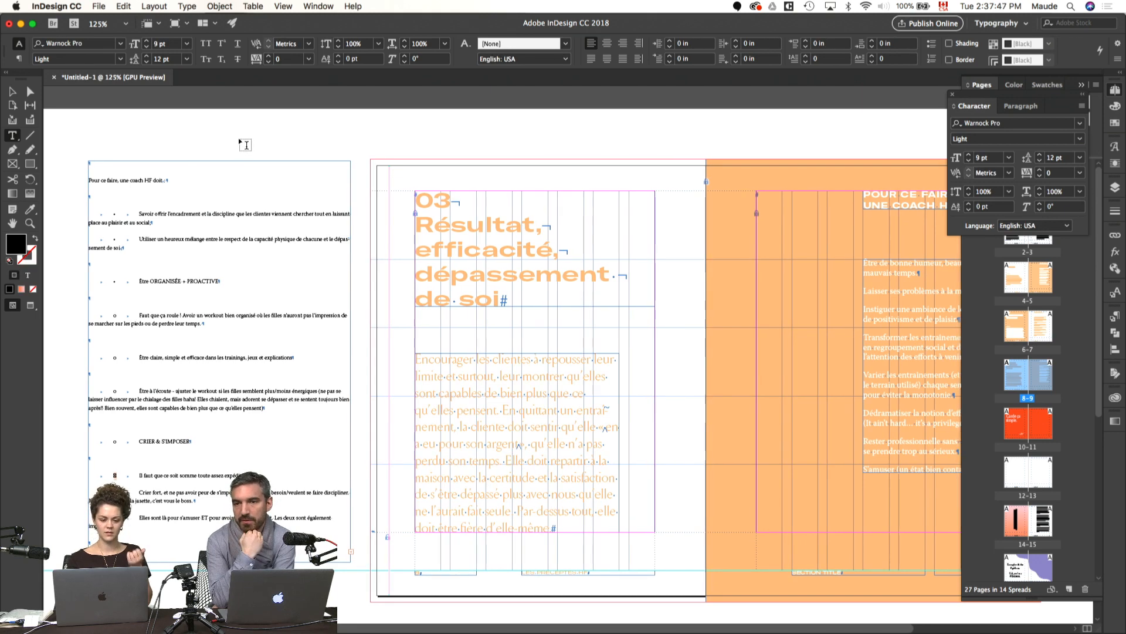
key("v")
left_click(351, 361)
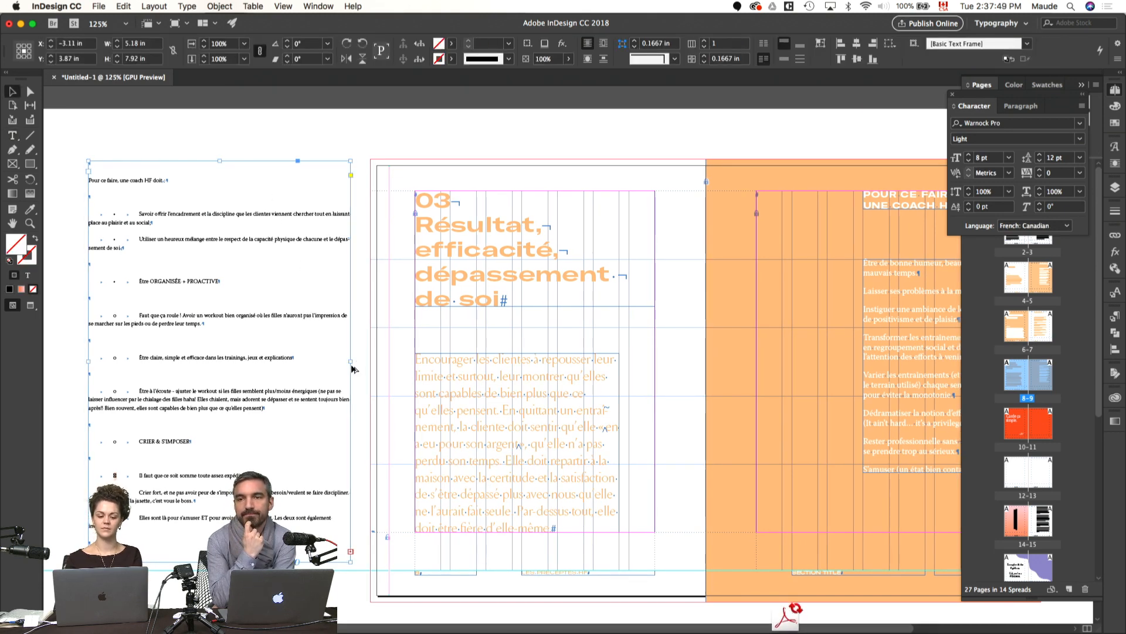
left_click_drag(351, 362, 300, 364)
left_click_drag(447, 368, 370, 349)
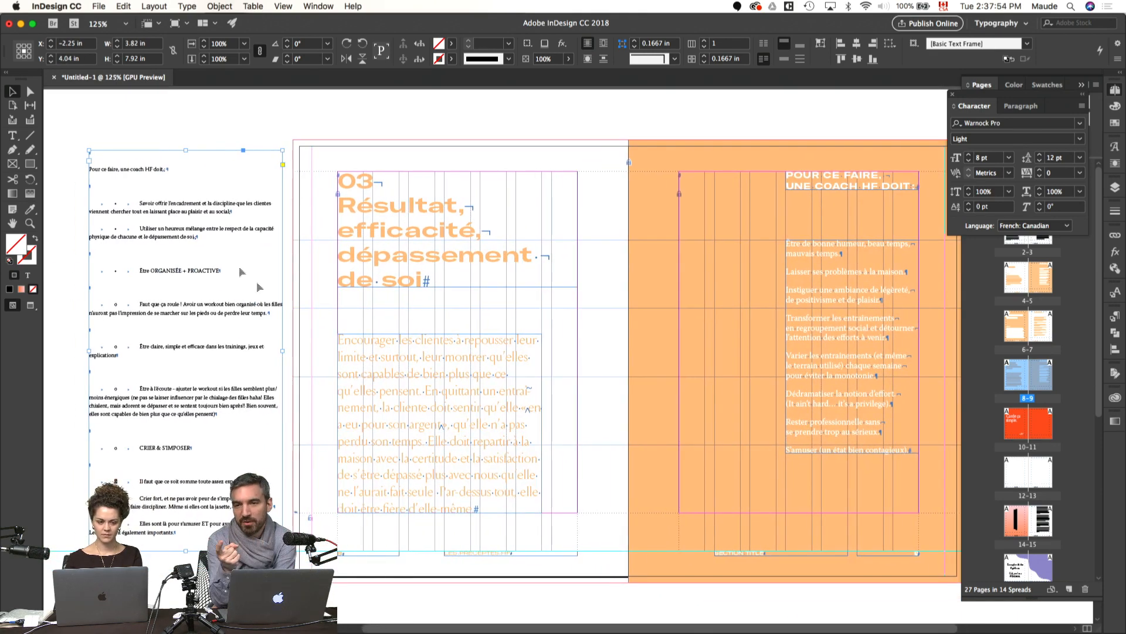
Step: Delete the "Pour ce faire, une coach HF doit" heading and the empty lines around it from the source text
double_click(193, 240)
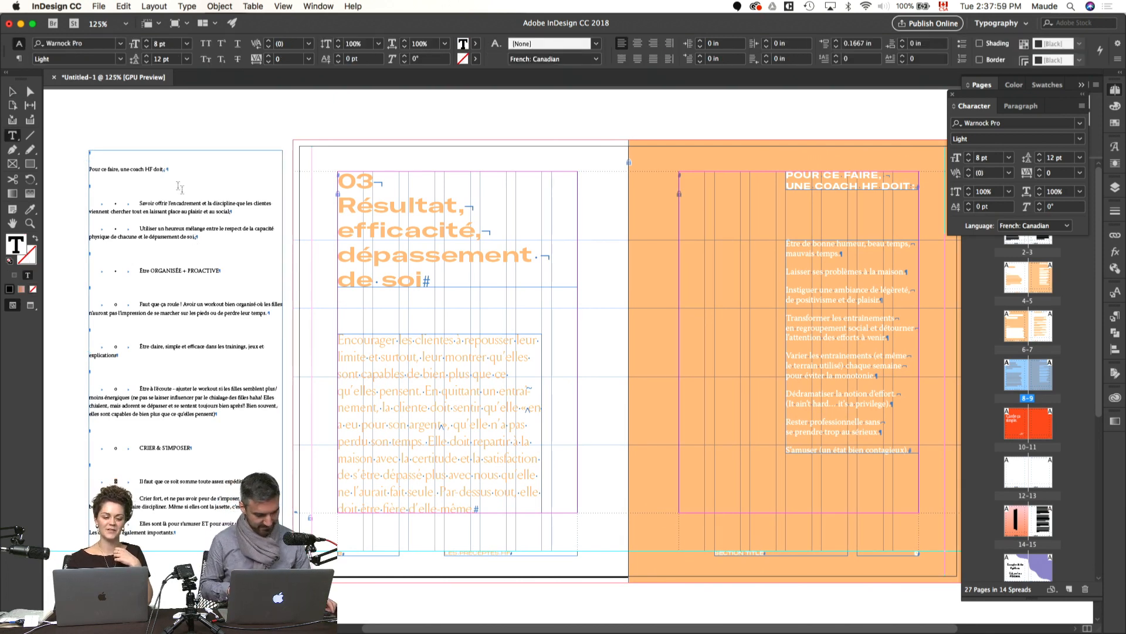
left_click(124, 156)
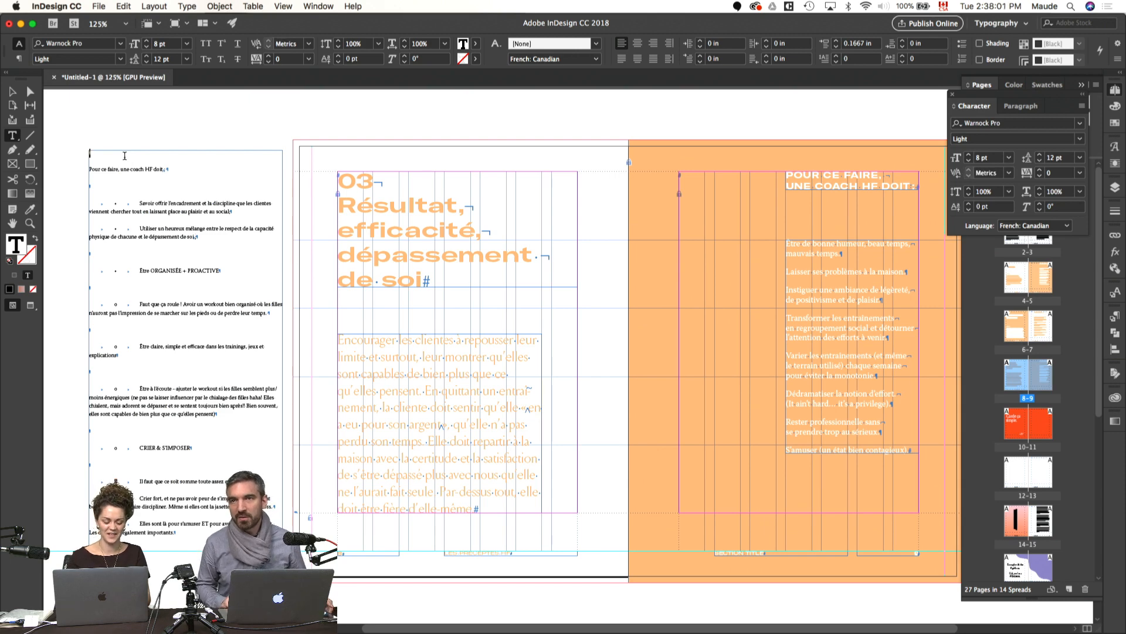
key("Delete")
key("shift+Down")
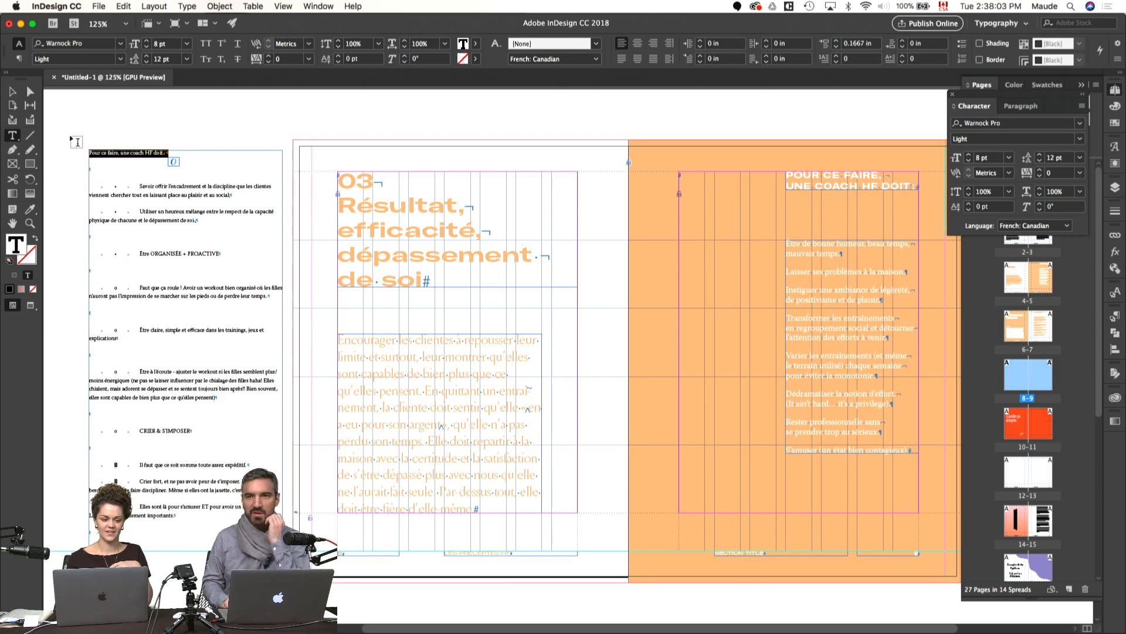
key("Delete")
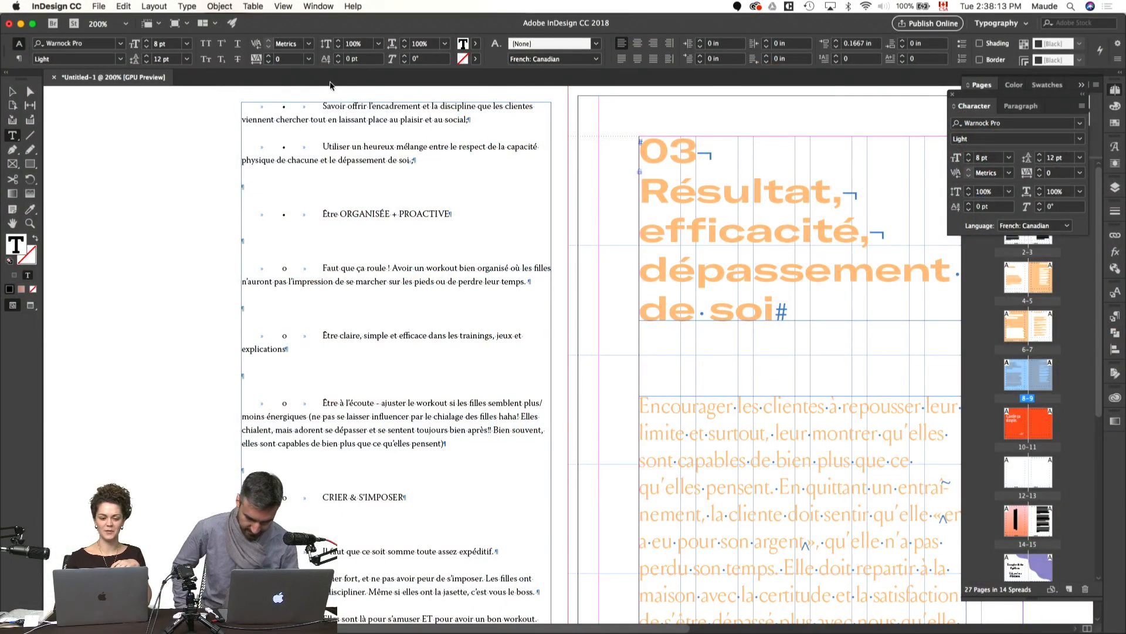
Step: Strip the bullets and tabs before the "Savoir offrir l'encadrement" and "Utiliser un heureux mélange" paragraphs
left_click_drag(322, 108, 243, 108)
key("BackSpace")
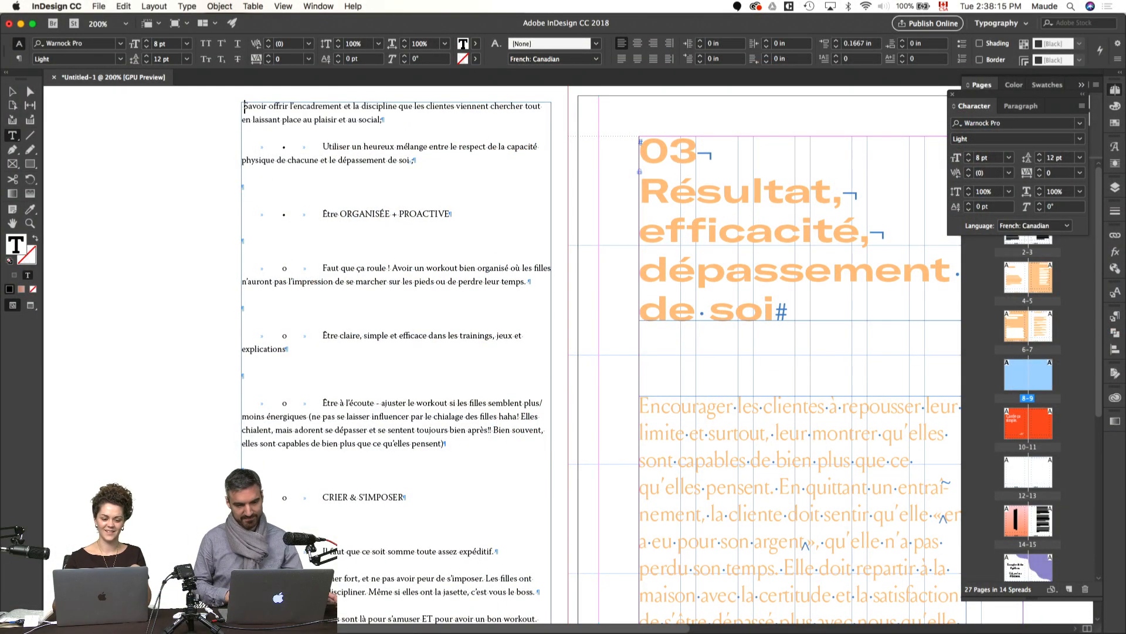
key("BackSpace")
left_click(242, 147)
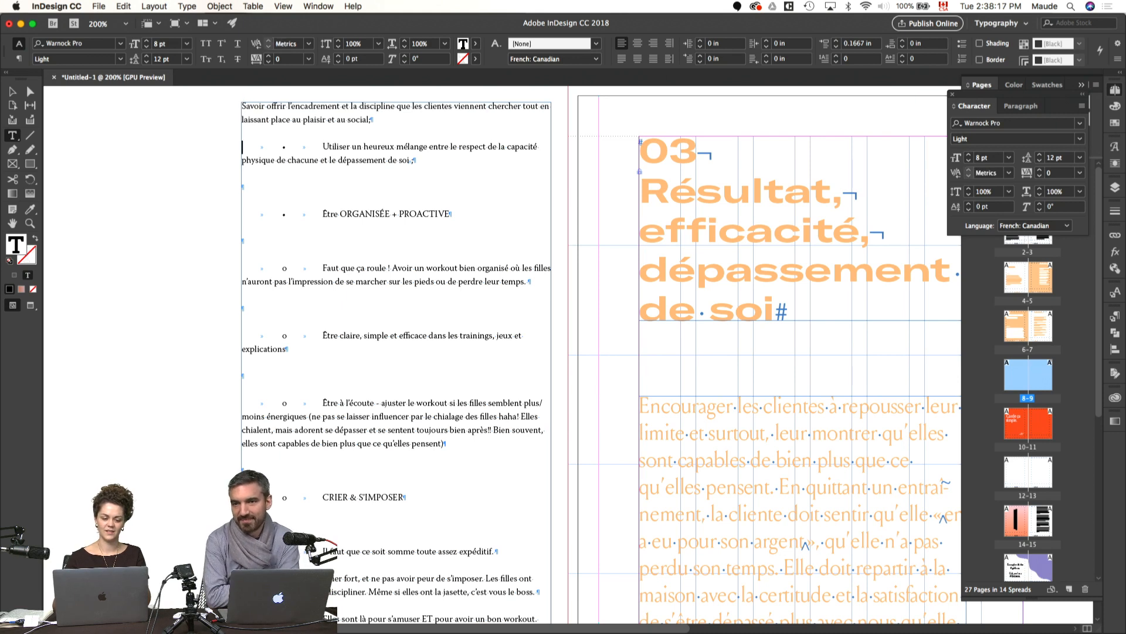
key("Delete")
key("Delete")
key("Delete")
key("Delete")
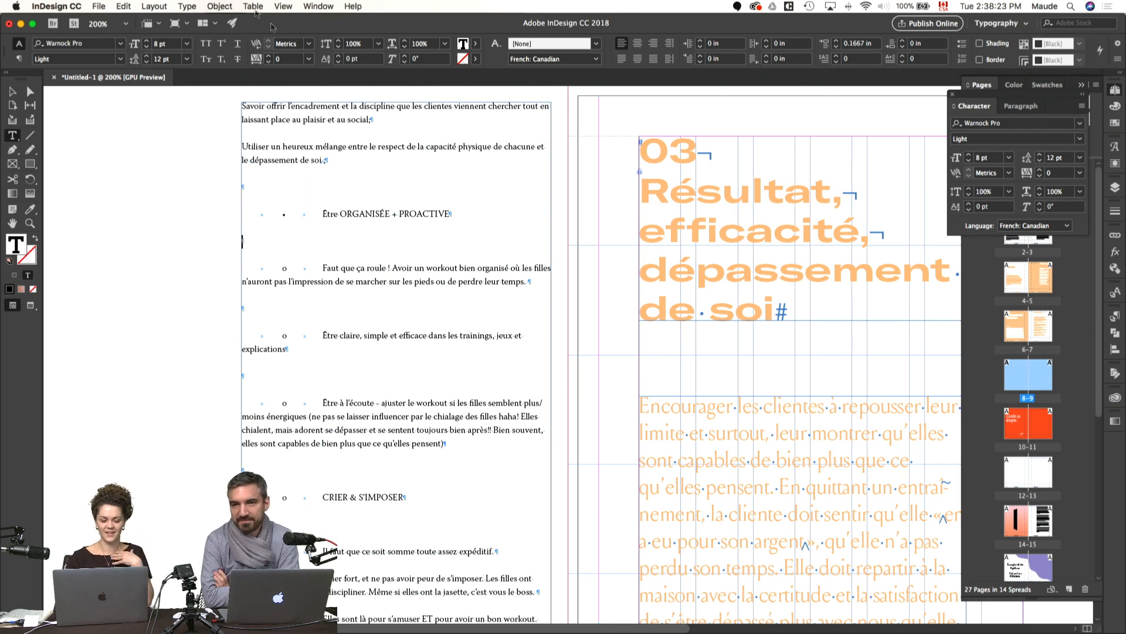
Step: Remove the bullets, tabs and empty lines before "Être ORGANISÉE + PROACTIVE", "Faut que ça roule" and "Être claire"
left_click_drag(322, 215, 241, 215)
key("BackSpace")
left_click_drag(322, 240, 226, 212)
key("BackSpace")
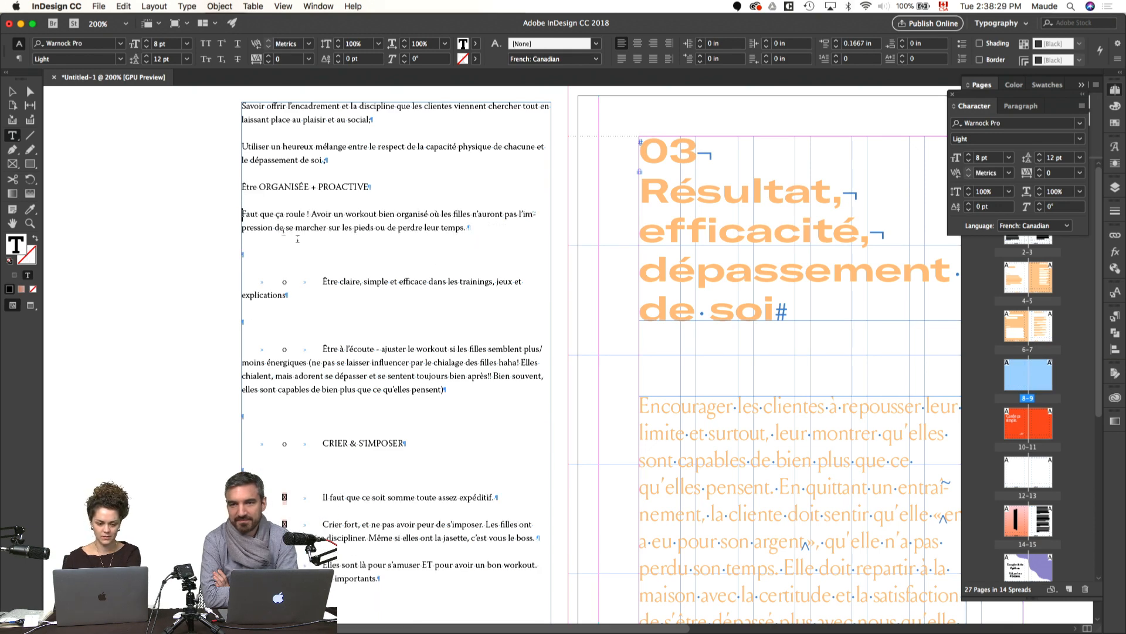
left_click_drag(322, 282, 244, 252)
key("BackSpace")
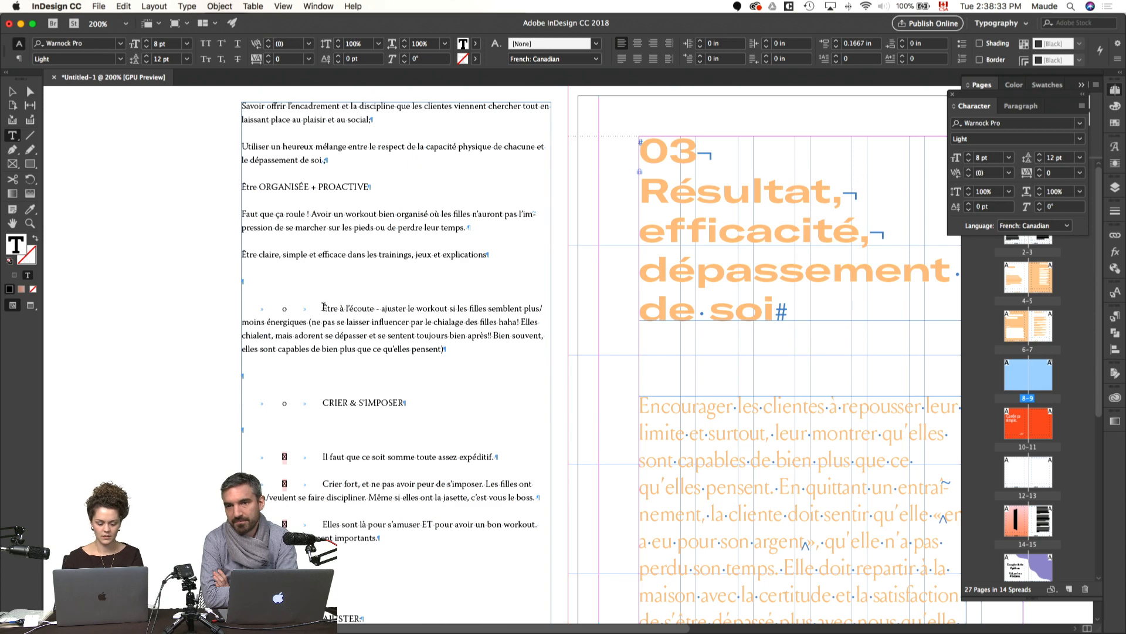
Step: Undo and redo the last bullet removals in the source text
key("super+z")
key("super+z")
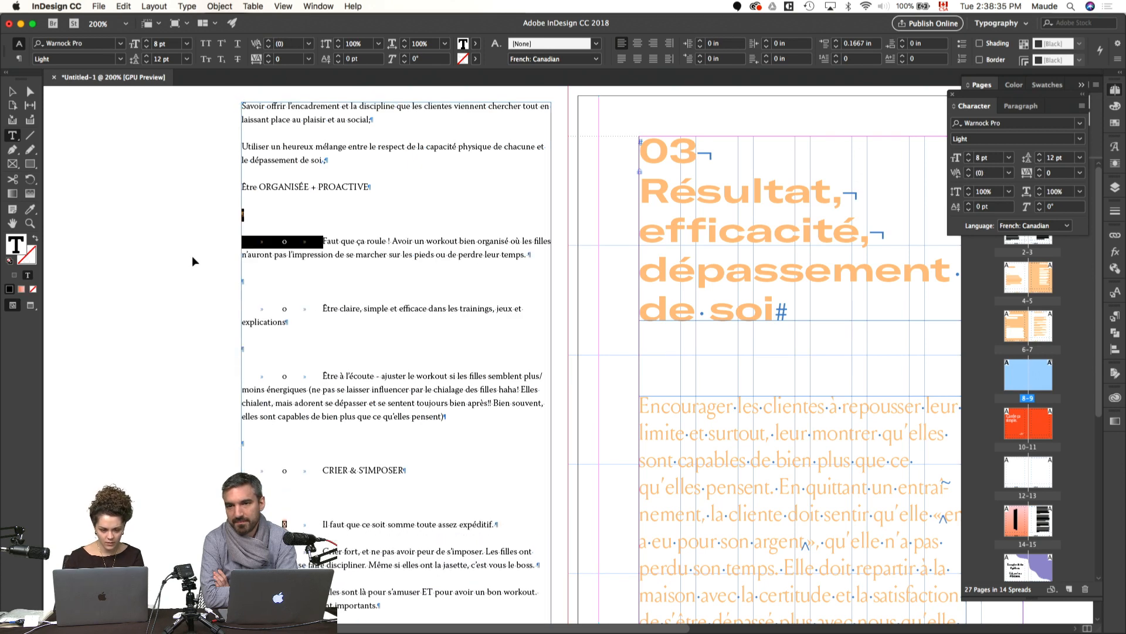
key("super+shift+z")
key("super+shift+z")
key("super+shift+z")
Step: Remove the bullets, tabs and empty lines before the "Être à l'écoute" and "CRIER & S'IMPOSER" paragraphs
left_click(322, 308)
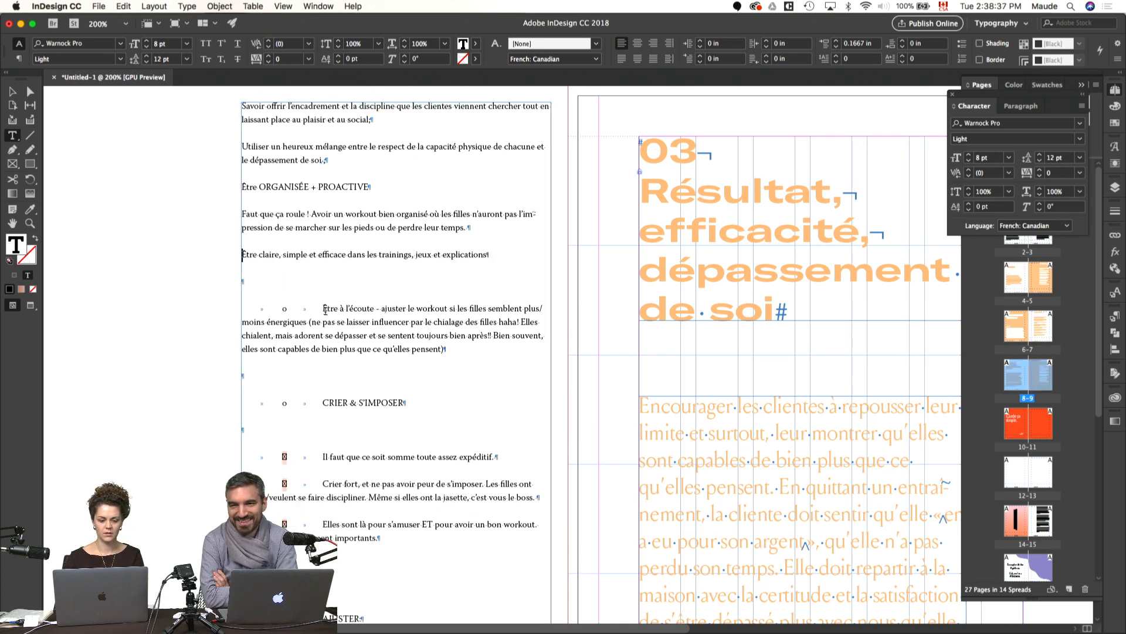
key("BackSpace")
key("BackSpace")
key("BackSpace")
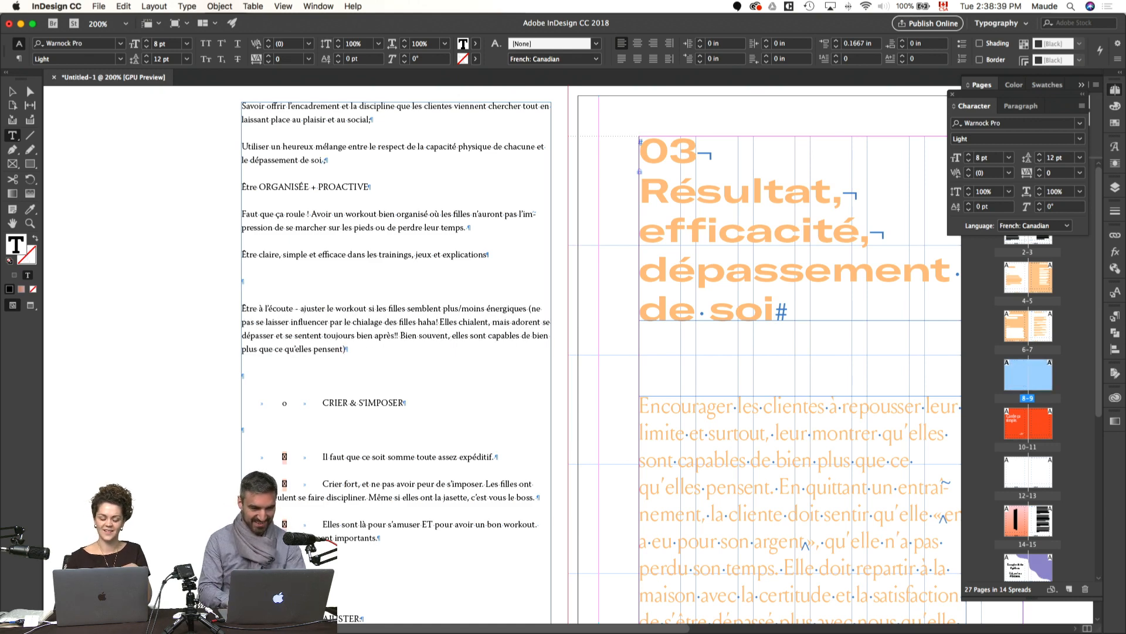
key("BackSpace")
left_click_drag(323, 376, 269, 373)
key("BackSpace")
key("BackSpace")
key("BackSpace")
Step: Strip the bullets, tabs and extra empty line before "Il faut que ce soit somme toute assez expéditif" and "Crier fort"
left_click(323, 404)
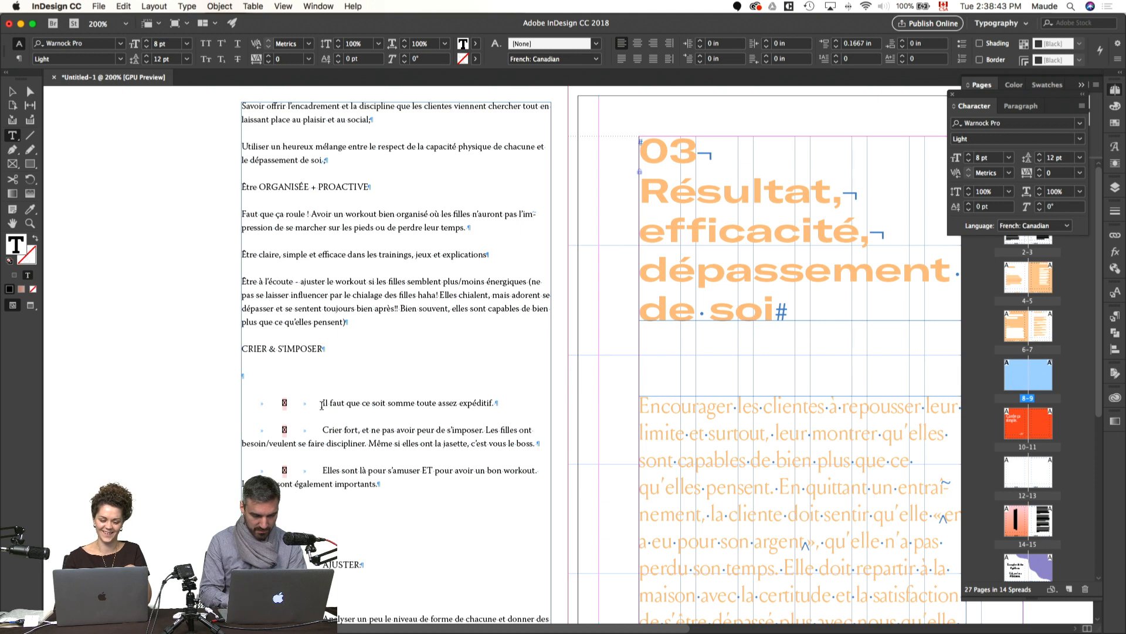
key("BackSpace")
key("BackSpace")
key("BackSpace")
key("BackSpace")
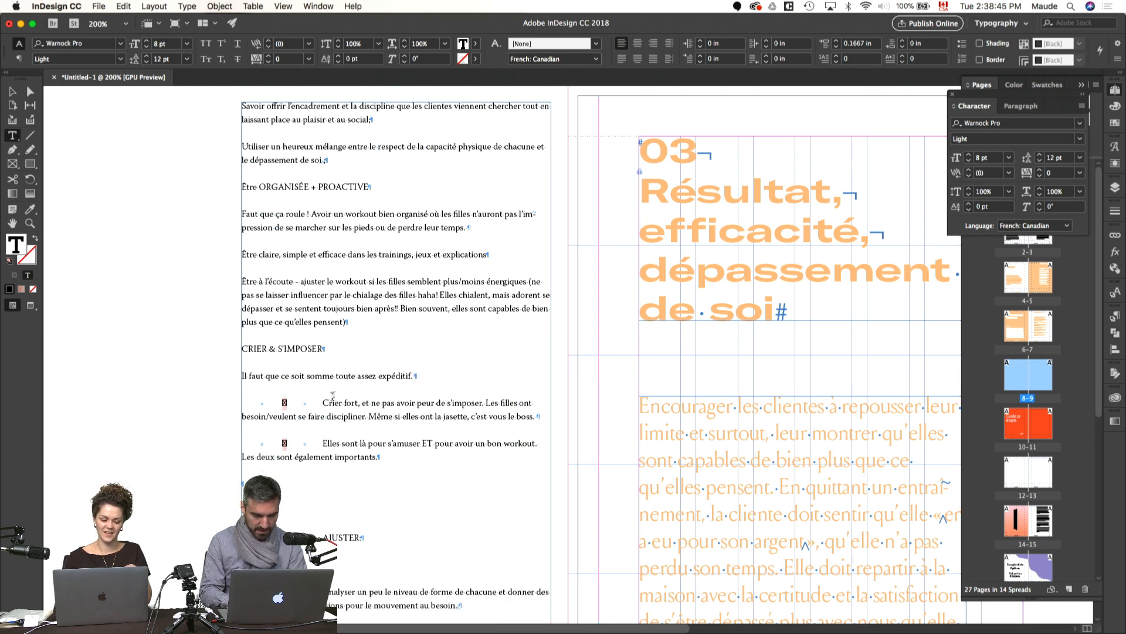
key("BackSpace")
key("BackSpace")
key("BackSpace")
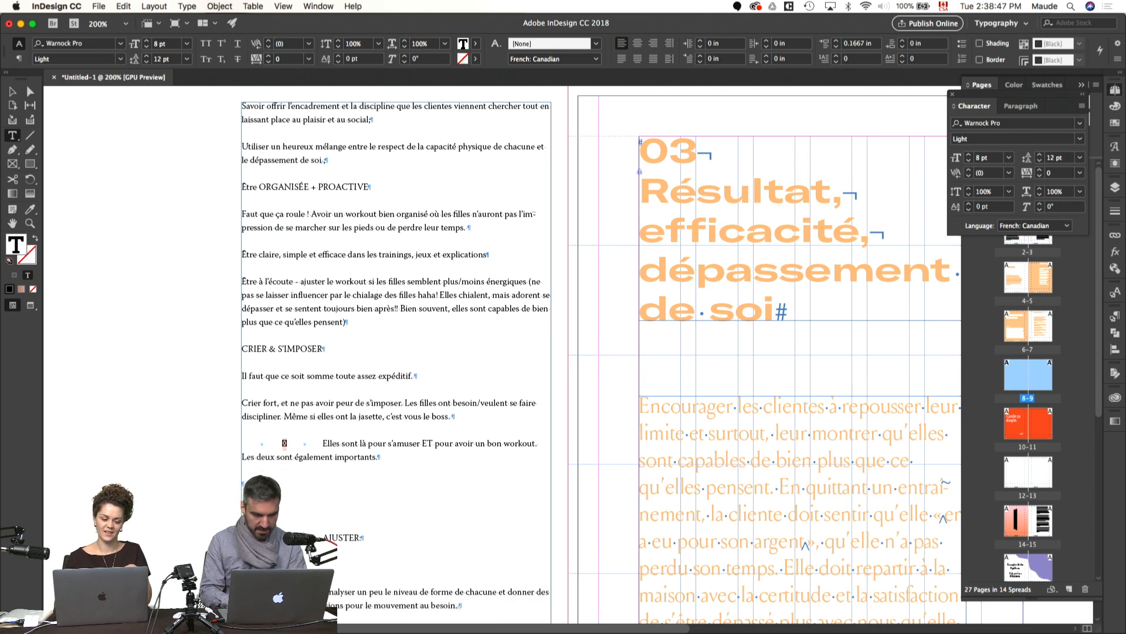
Step: Clear the bullets, tabs and extra empty line before the "Elles sont là pour s'amuser" and "AJUSTER" paragraphs
left_click(323, 444)
key("BackSpace")
key("BackSpace")
key("BackSpace")
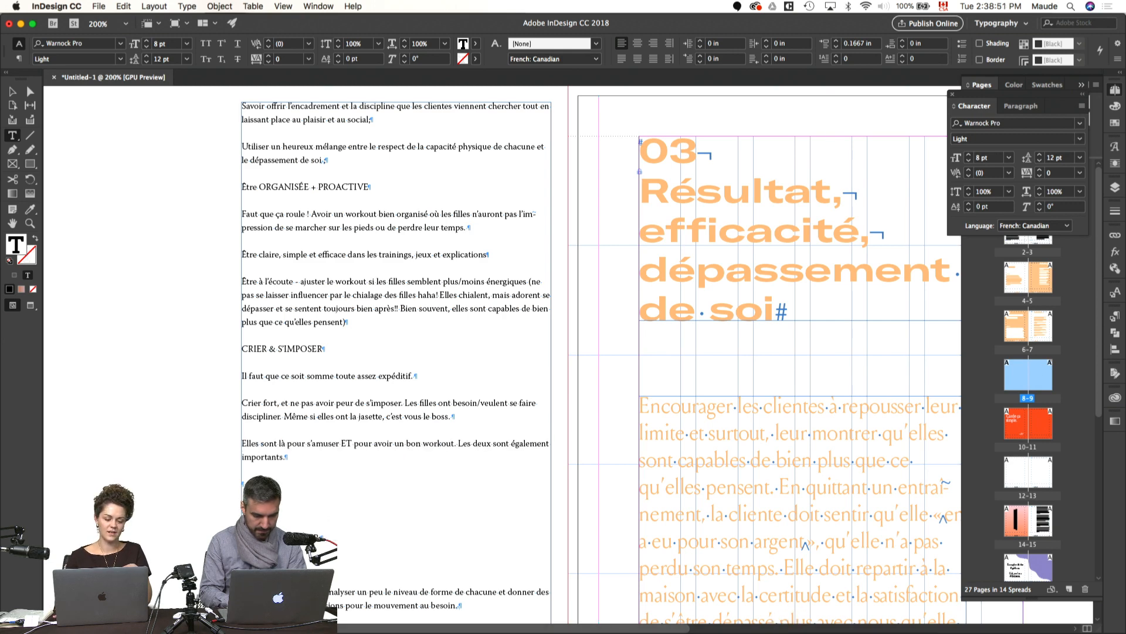
key("BackSpace")
key("BackSpace")
key("BackSpace")
key("BackSpace")
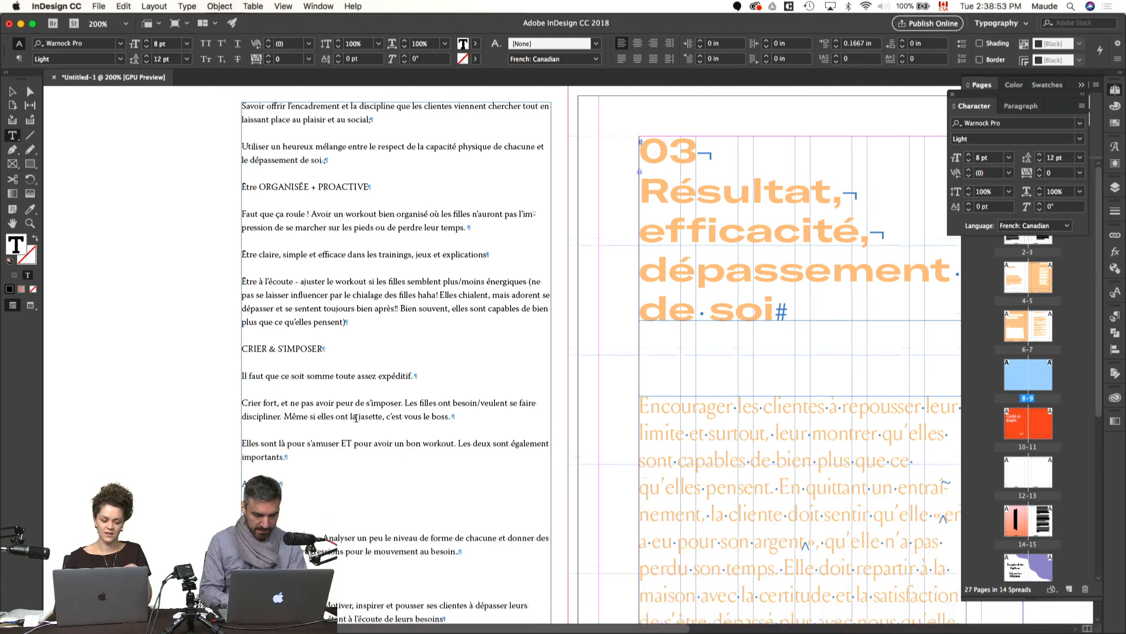
Step: Remove the bullets, tabs and empty lines before the "Analyser un peu le niveau de forme" and "Motiver, inspirer" paragraphs
scroll(356, 417, "down", 5)
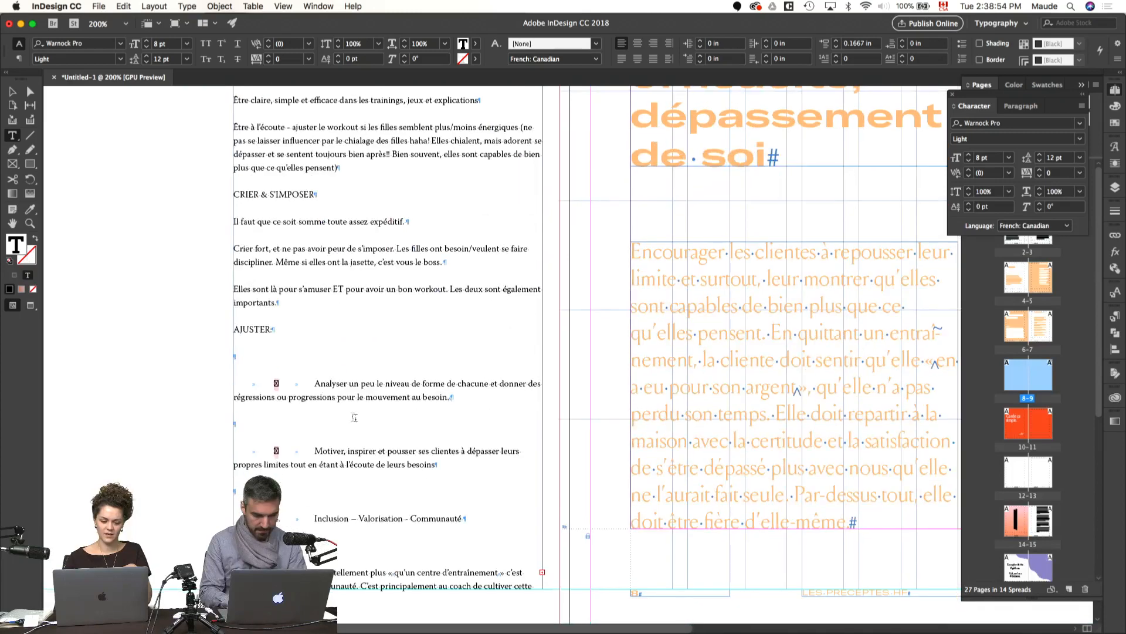
left_click(315, 383)
key("BackSpace")
key("BackSpace")
key("BackSpace")
key("BackSpace")
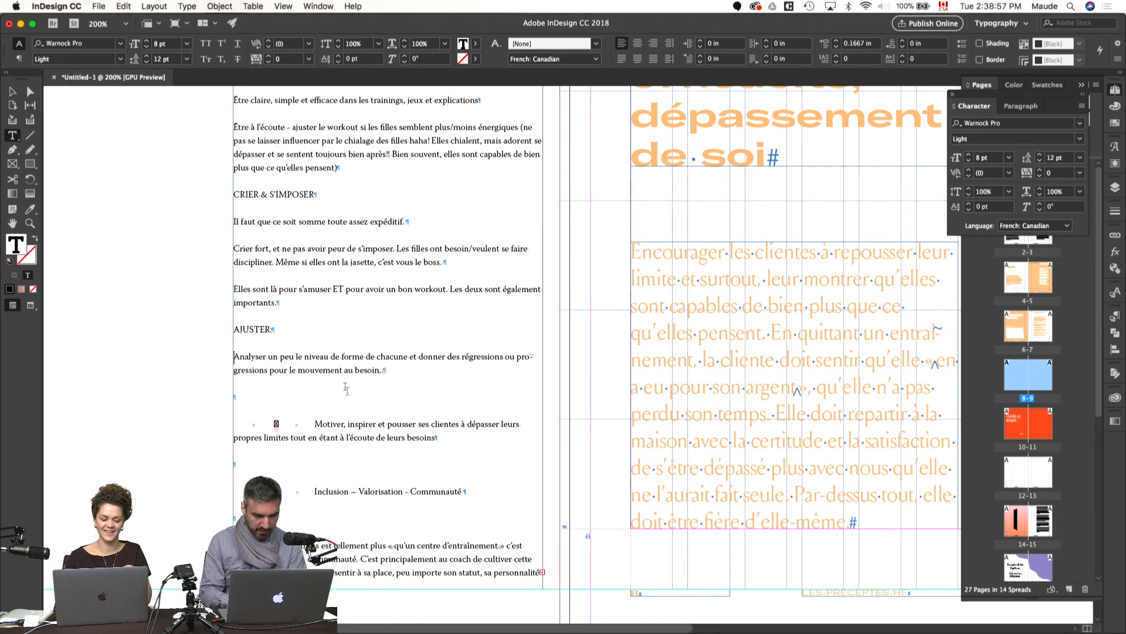
left_click(315, 423)
key("BackSpace")
key("BackSpace")
key("BackSpace")
key("BackSpace")
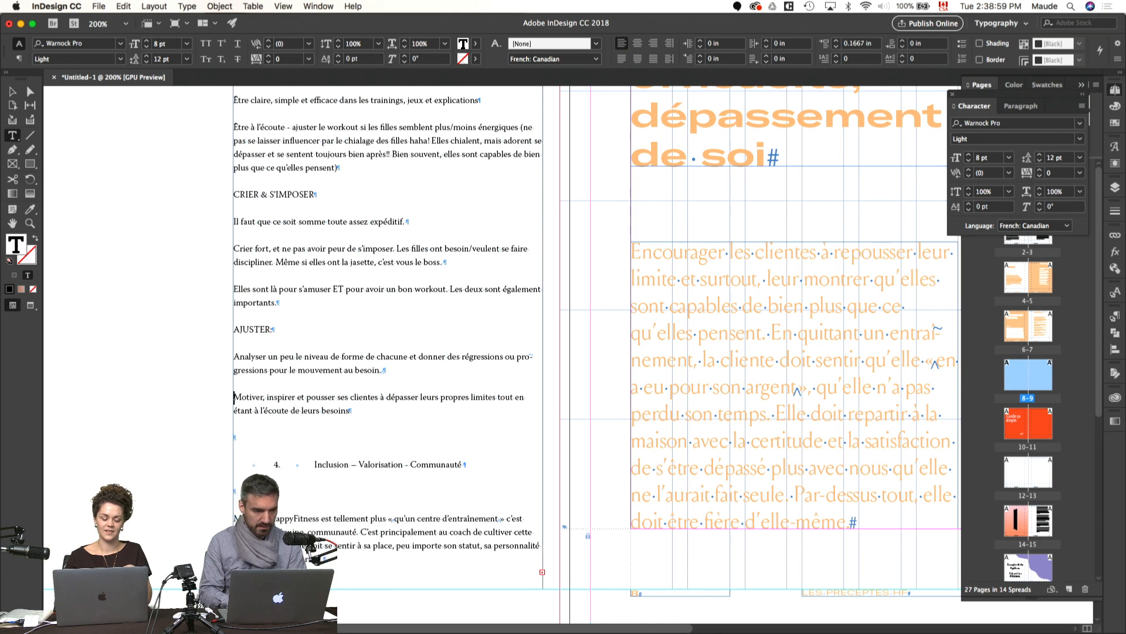
Step: Reformat the source heading as "4. Inclusion – Valorisation - Communauté" without tabs, and remove the empty line before its mission paragraph
left_click(315, 465)
key("BackSpace")
key("BackSpace")
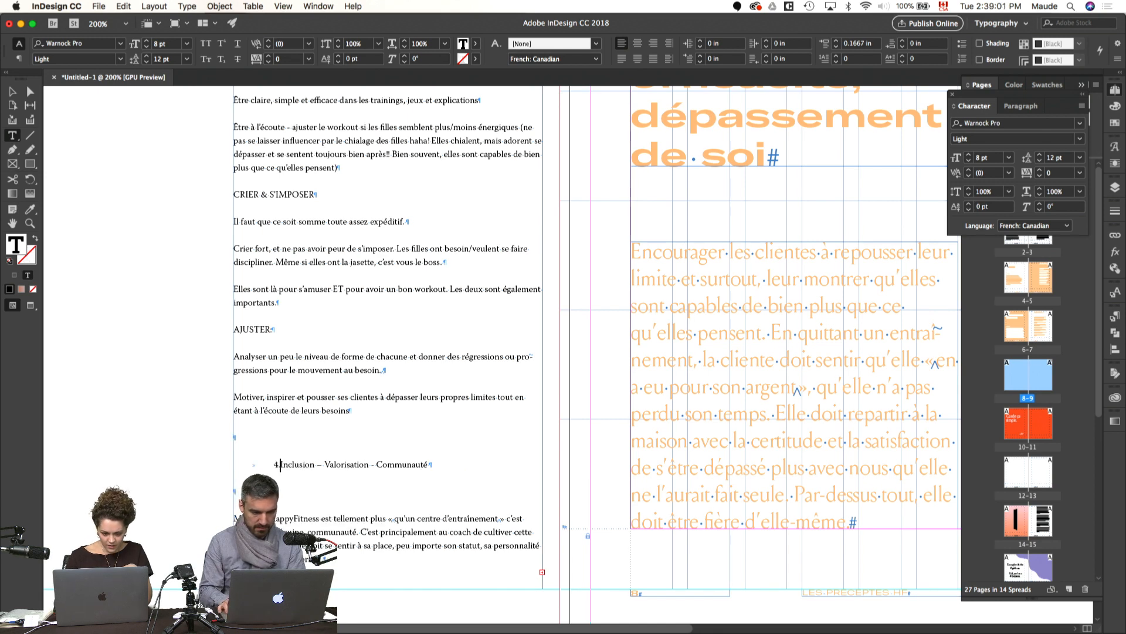
type(".")
key("Left")
key("BackSpace")
left_click(293, 494)
key("BackSpace")
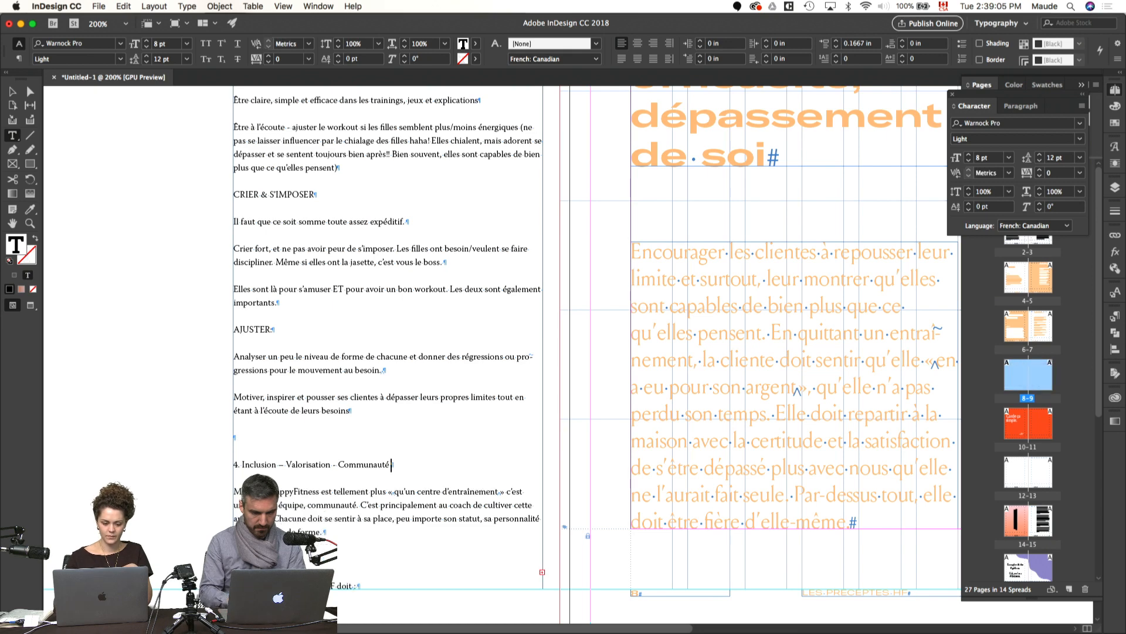
Step: Hide the Character and Pages panels so the whole precept 03 spread and its source text are in view
scroll(150, 471, "down", 3)
left_click(150, 471)
key("super+0")
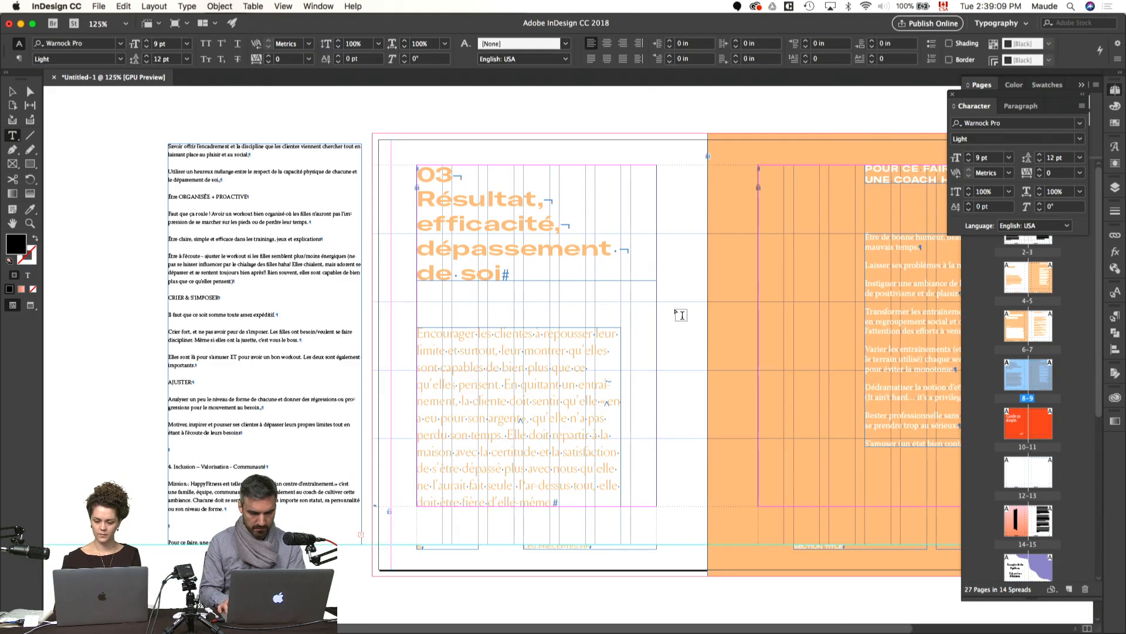
key("v")
key("super+minus")
left_click(1116, 92)
left_click(1117, 92)
key("super+t")
key("super+t")
left_click(1117, 91)
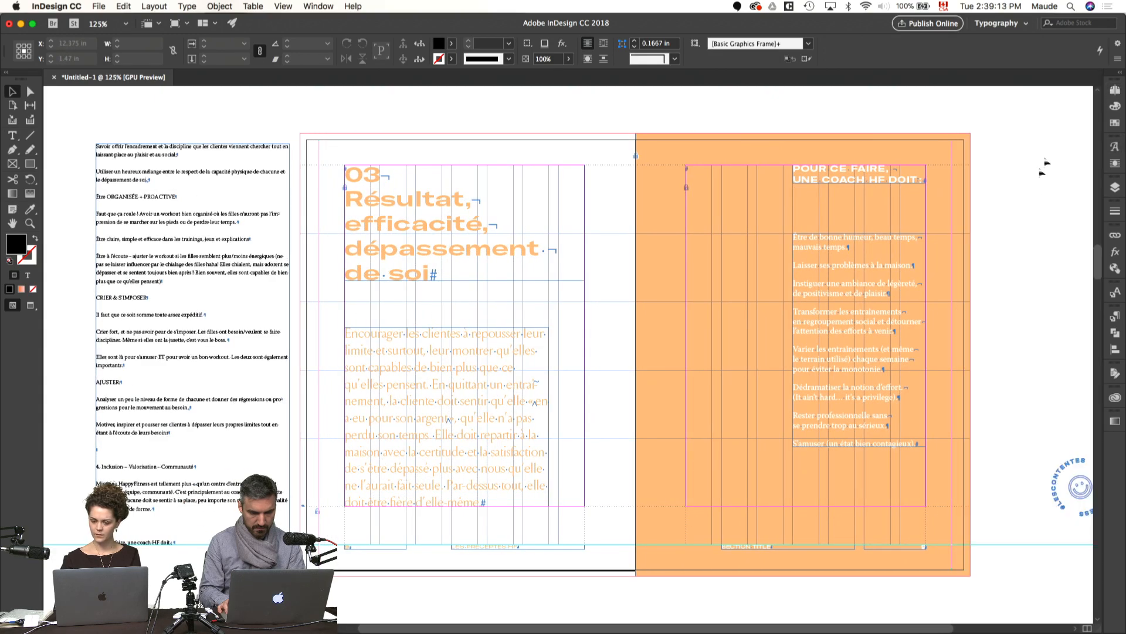
key("w")
key("w")
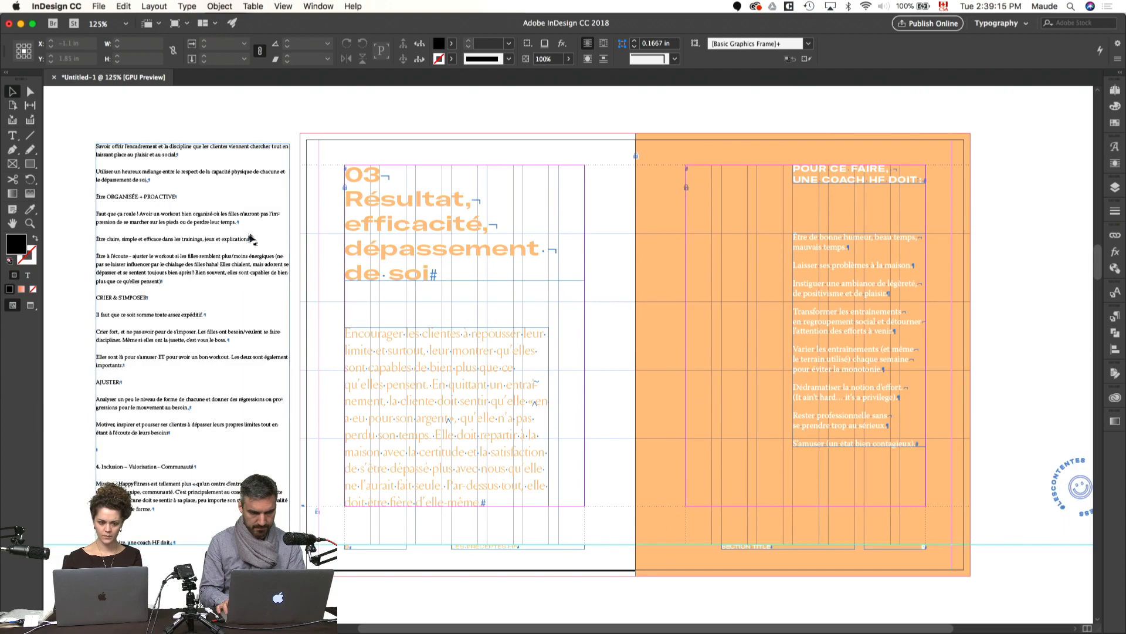
Step: Switch to Pages and look at the cover of the source document "BON-Petit-guide-de-petit-coach-HF V2"
mouse_move(359, 631)
left_click(755, 615)
scroll(391, 419, "up", 20)
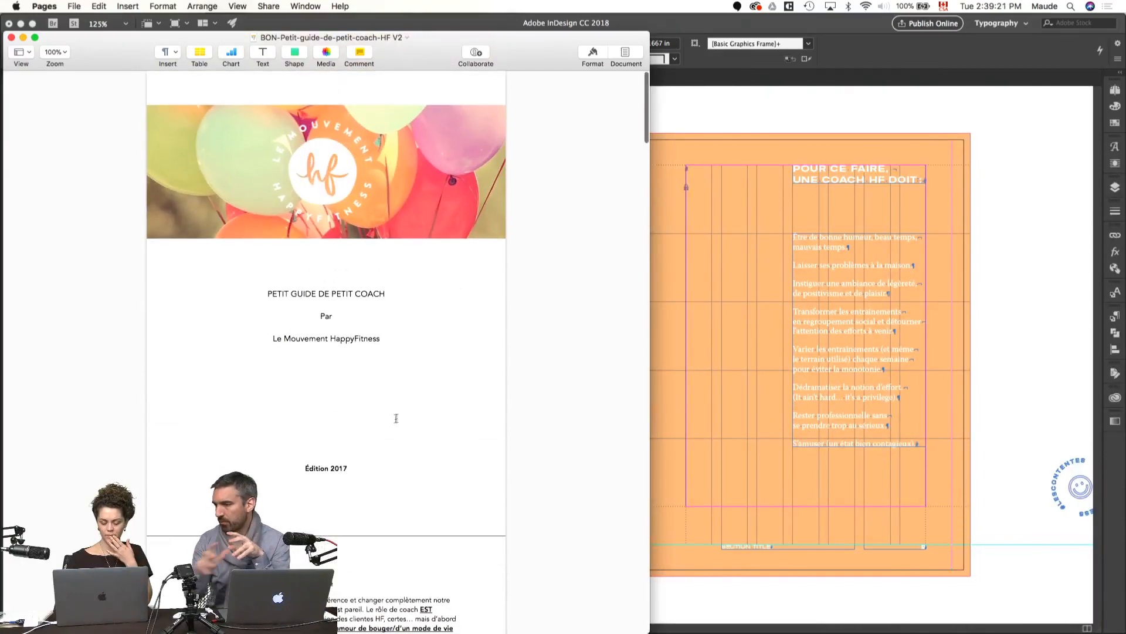
Step: Switch back to InDesign and review the precept spreads 01, 02 and 03 in preview mode
left_click(1017, 349)
key("w")
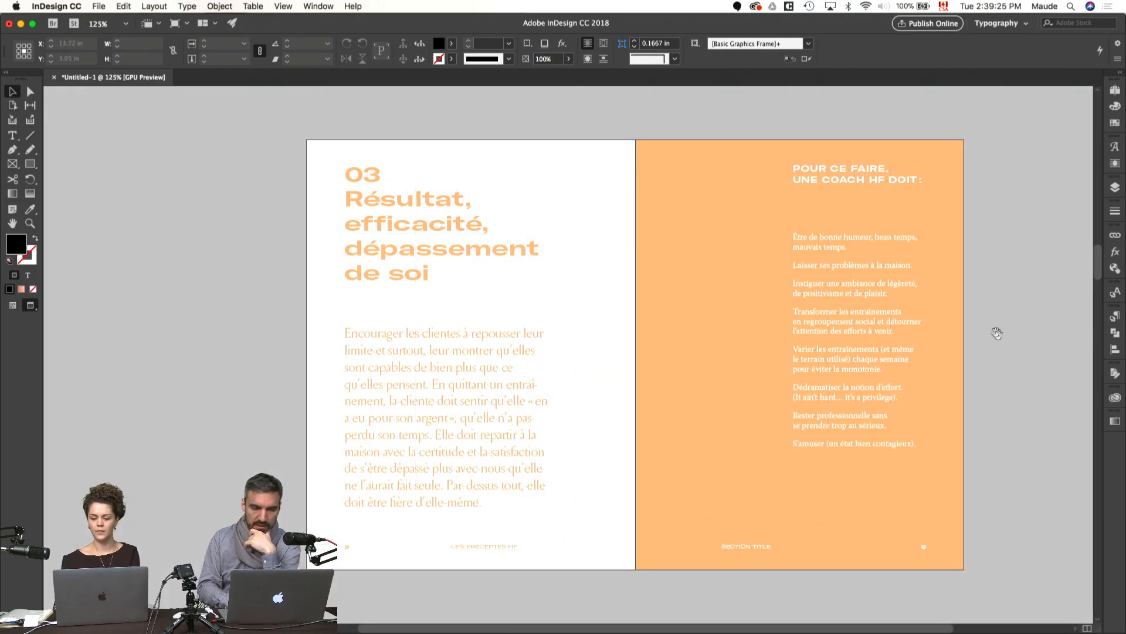
left_click_drag(1001, 334, 924, 329)
left_click(1116, 90)
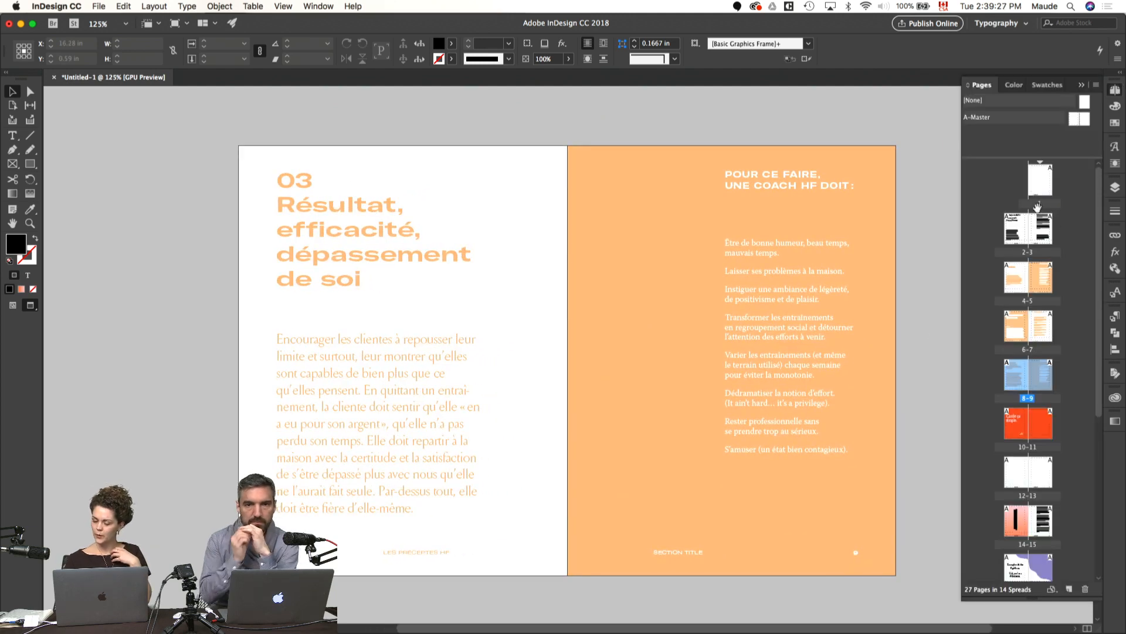
double_click(1021, 278)
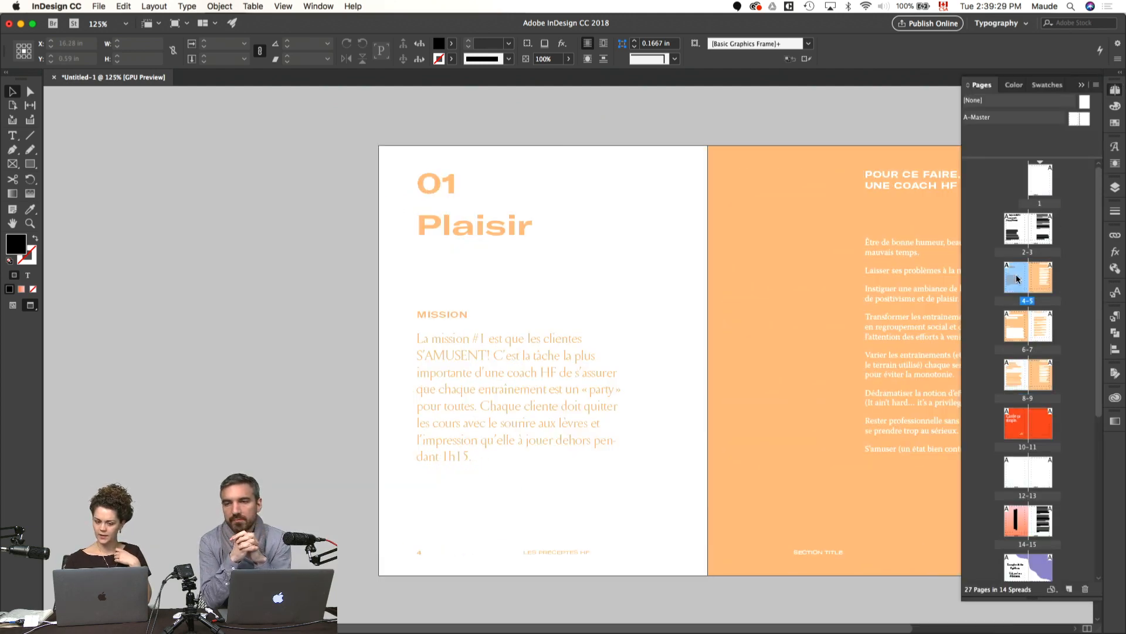
scroll(876, 285, "right", 4)
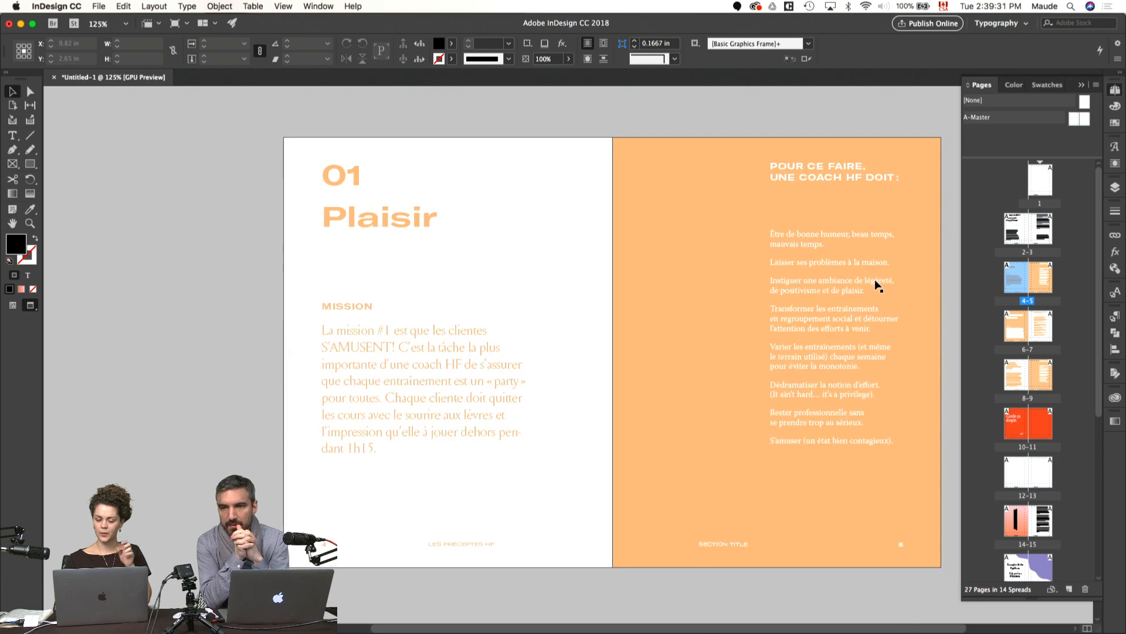
scroll(876, 285, "down", 10)
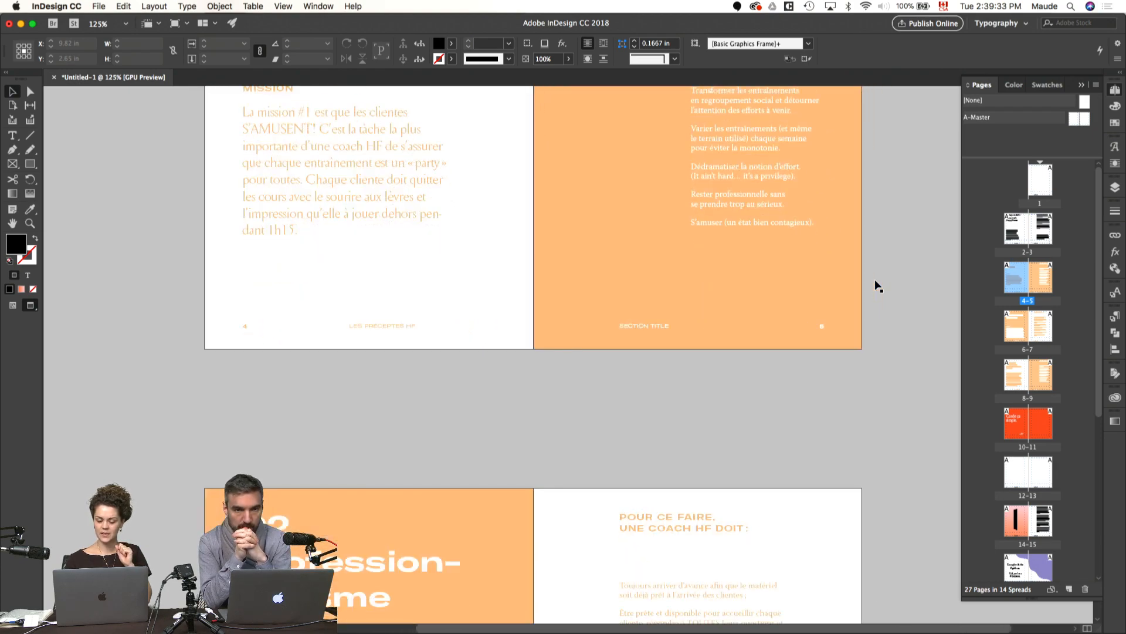
scroll(876, 286, "down", 8)
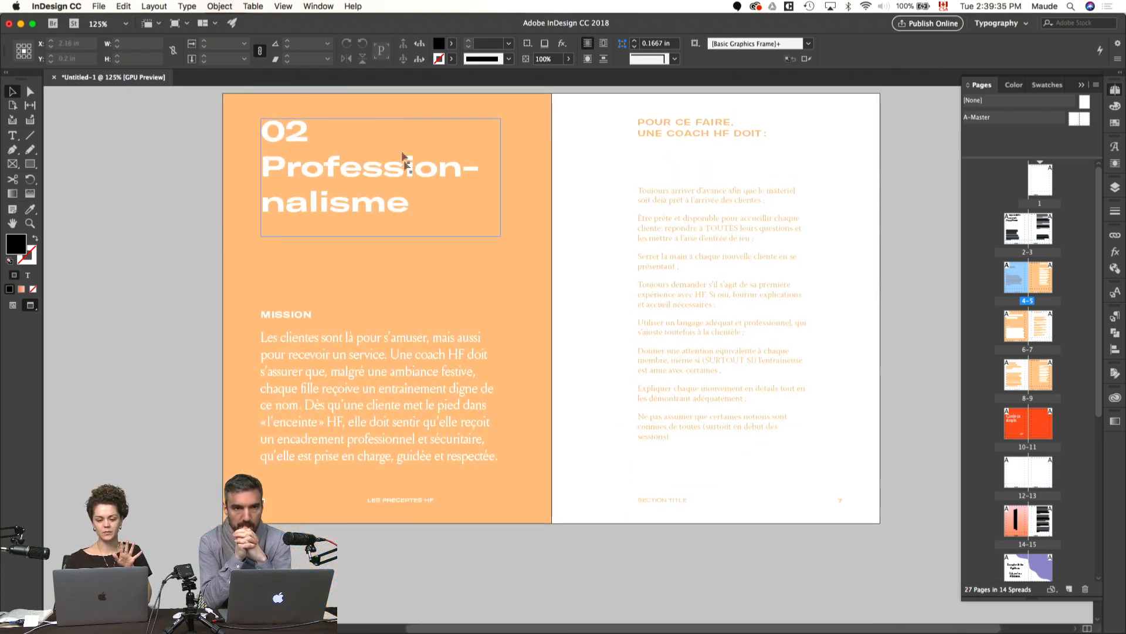
scroll(332, 167, "down", 13)
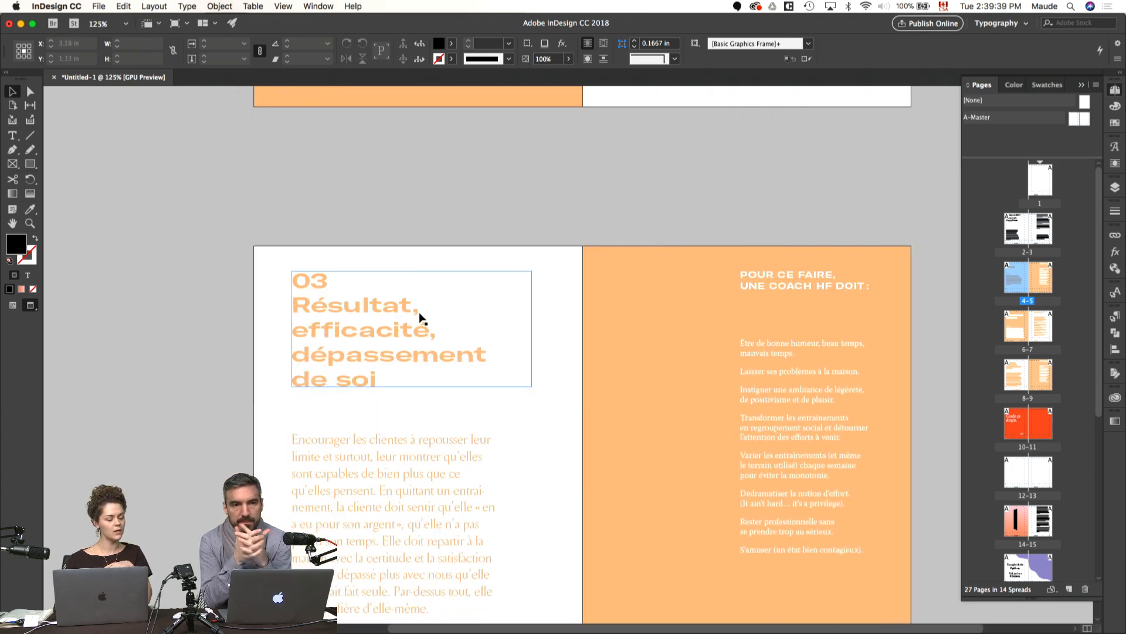
scroll(420, 319, "down", 1)
scroll(420, 318, "down", 2)
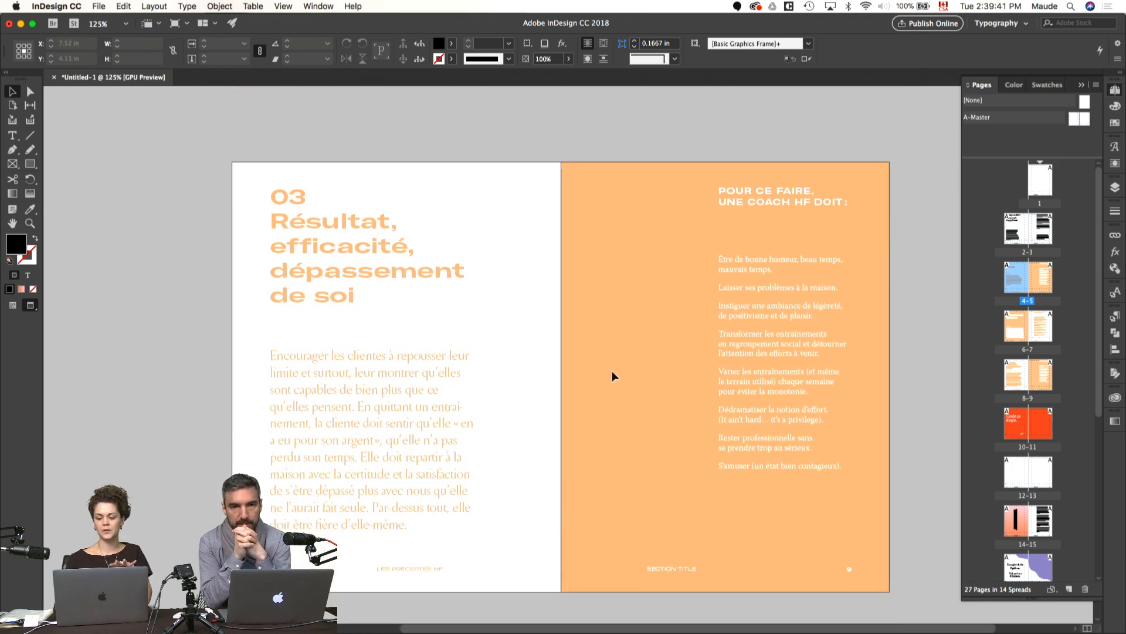
scroll(607, 346, "down", 3)
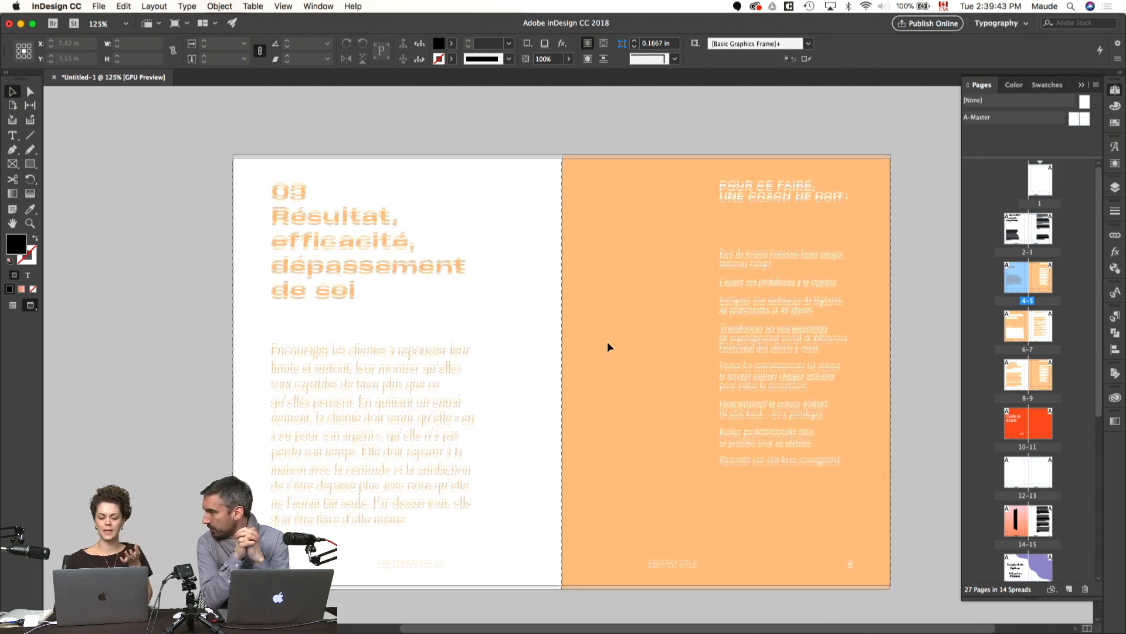
Step: Review the remaining booklet spreads from "Garde ça simple." on pages 10–11 through pages 20–21
scroll(608, 343, "down", 10)
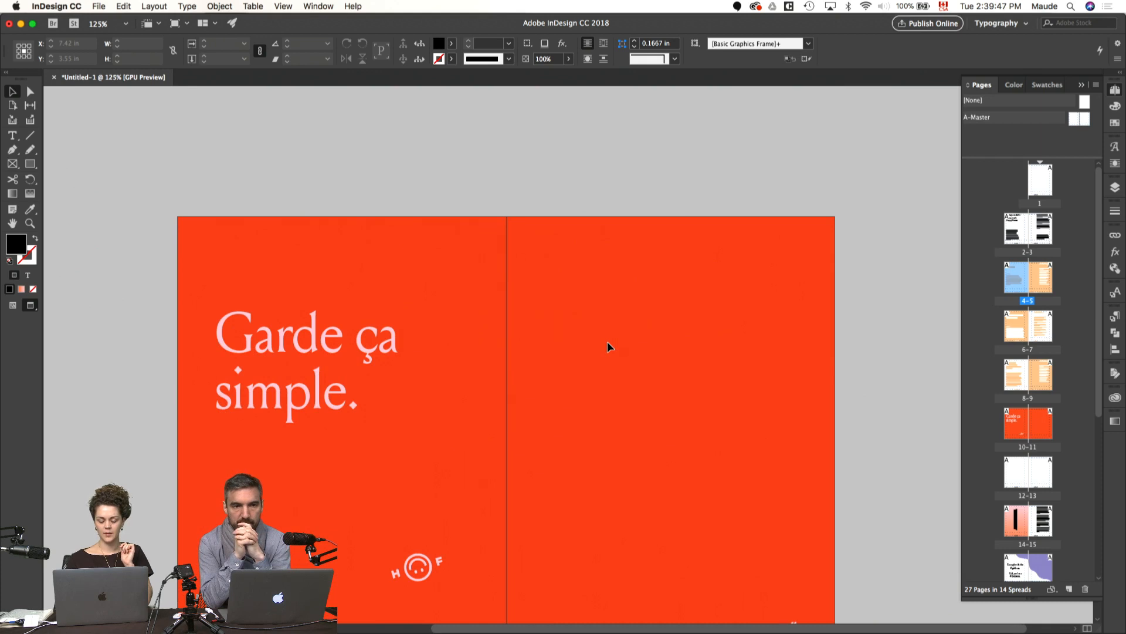
scroll(607, 346, "down", 3)
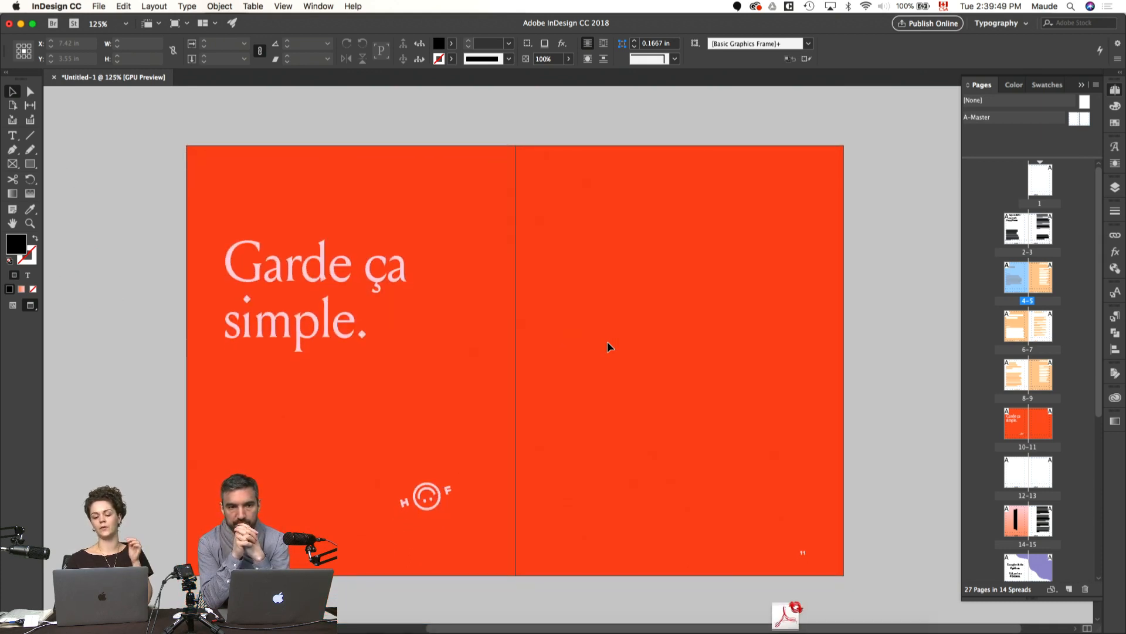
scroll(608, 346, "down", 3)
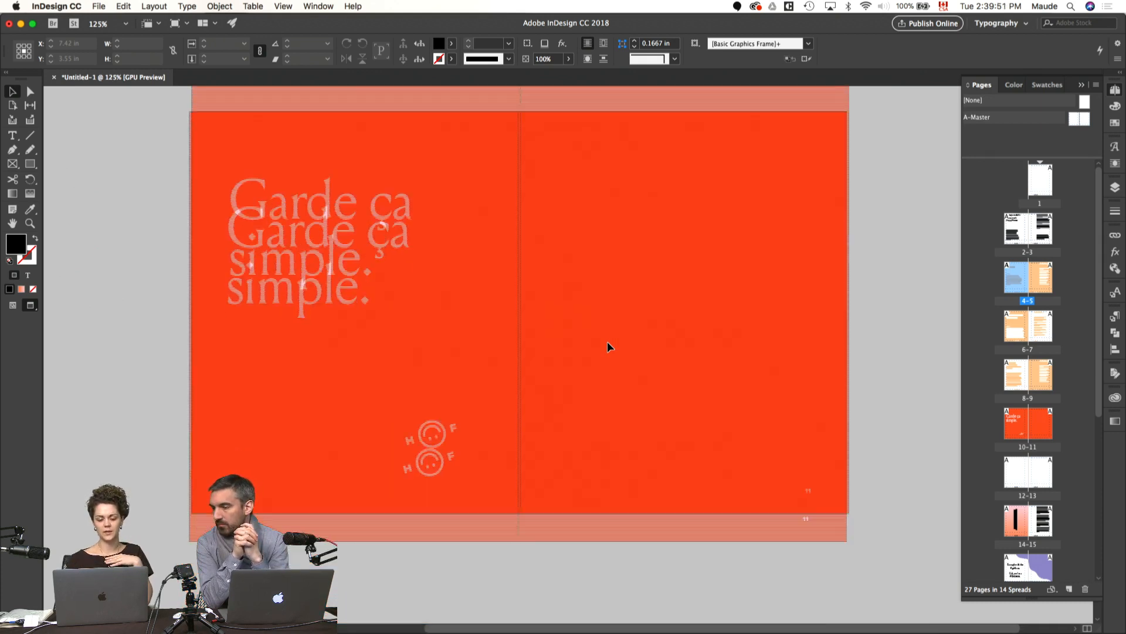
scroll(607, 346, "down", 15)
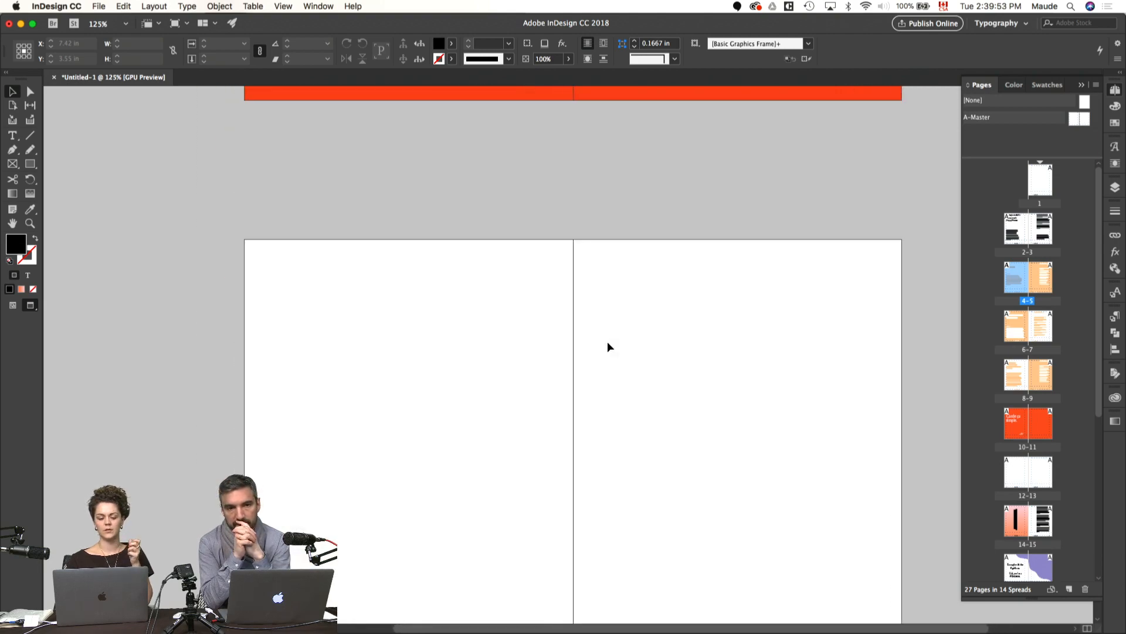
scroll(608, 347, "down", 2)
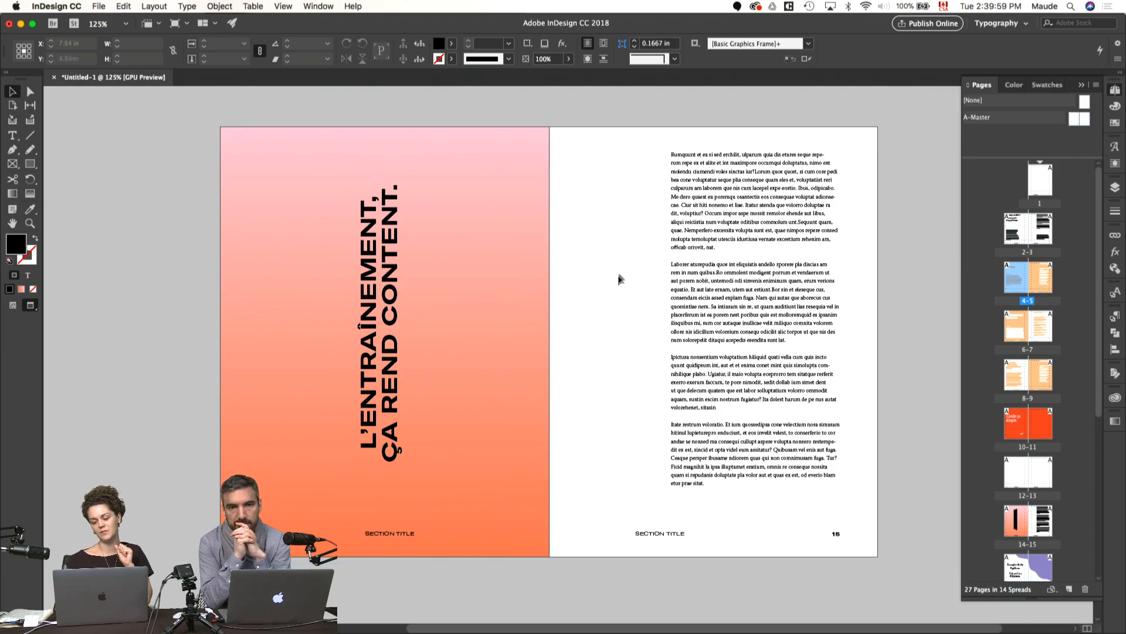
scroll(619, 270, "down", 4)
scroll(619, 270, "down", 15)
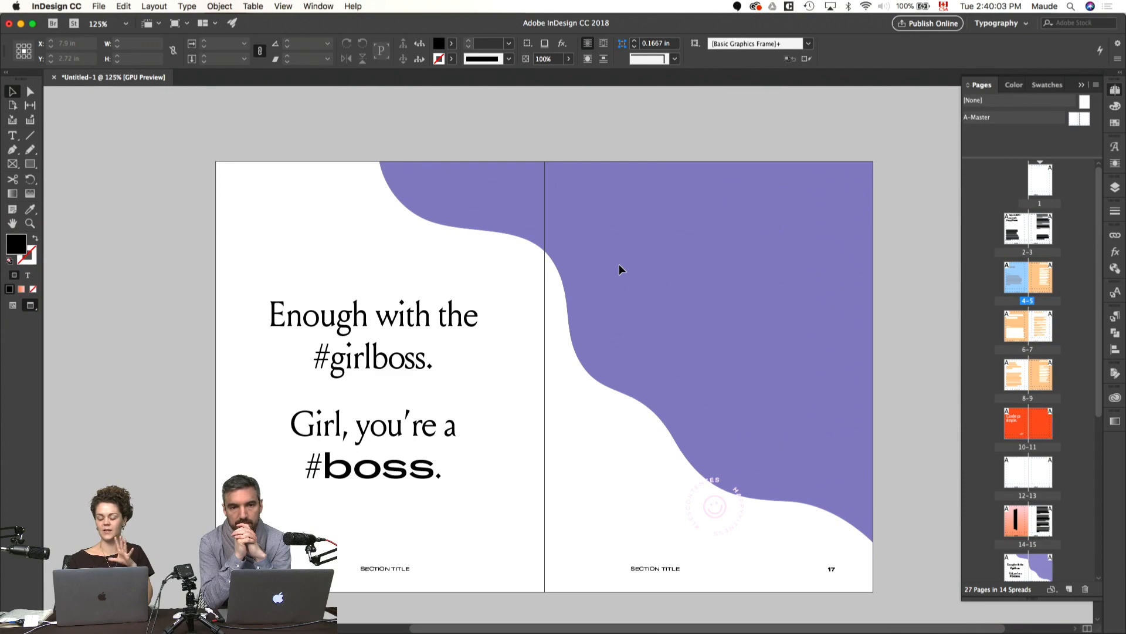
scroll(619, 270, "down", 1)
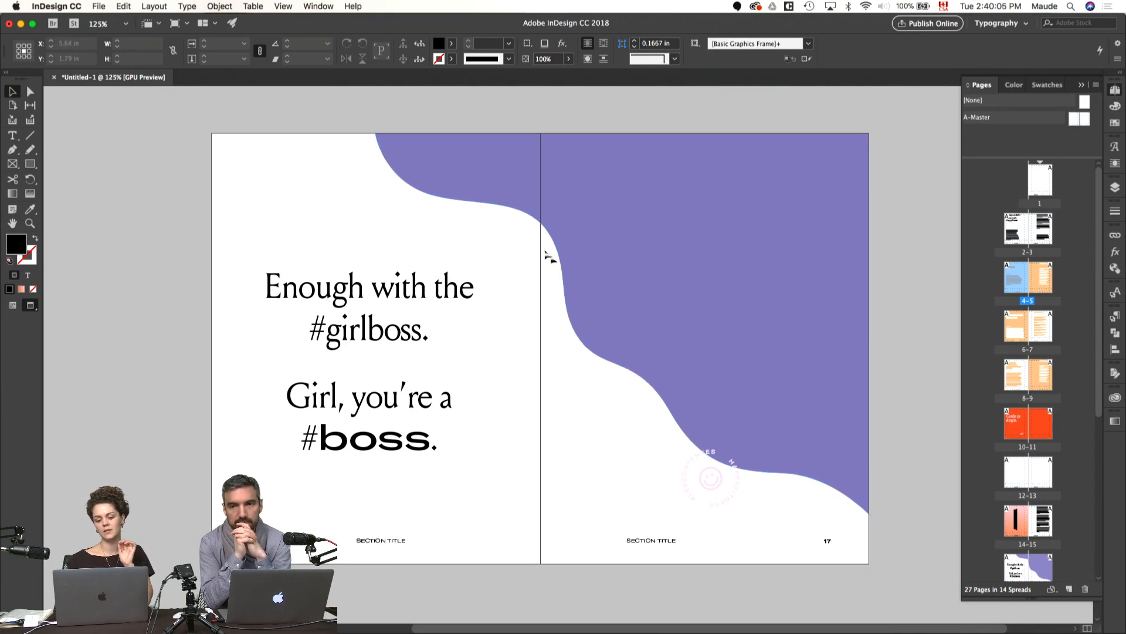
scroll(564, 269, "down", 16)
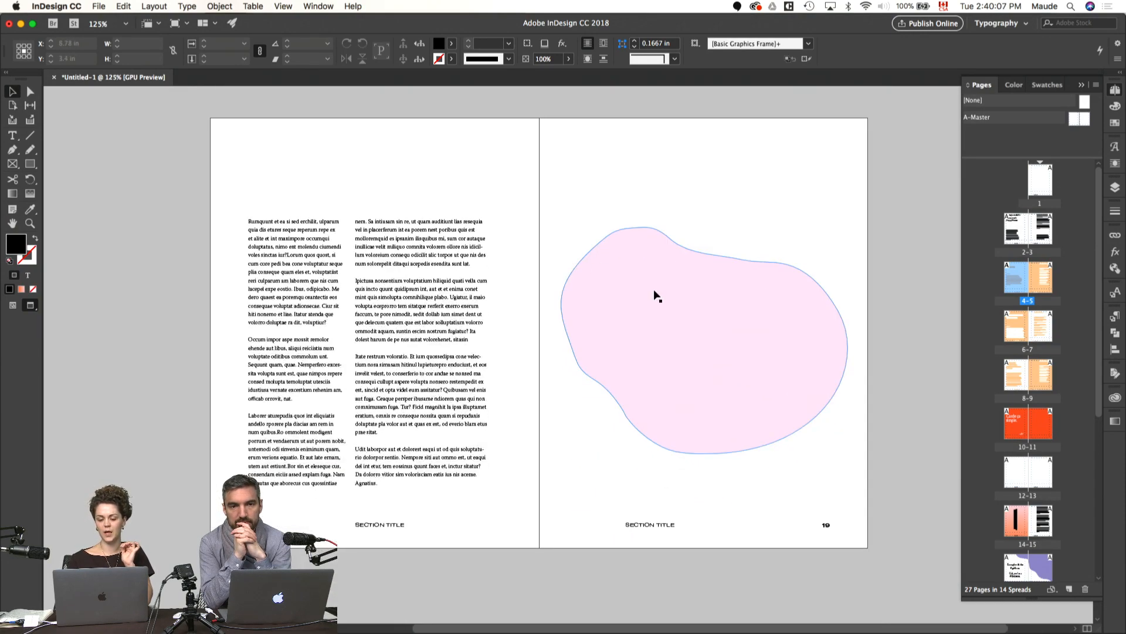
scroll(655, 295, "down", 10)
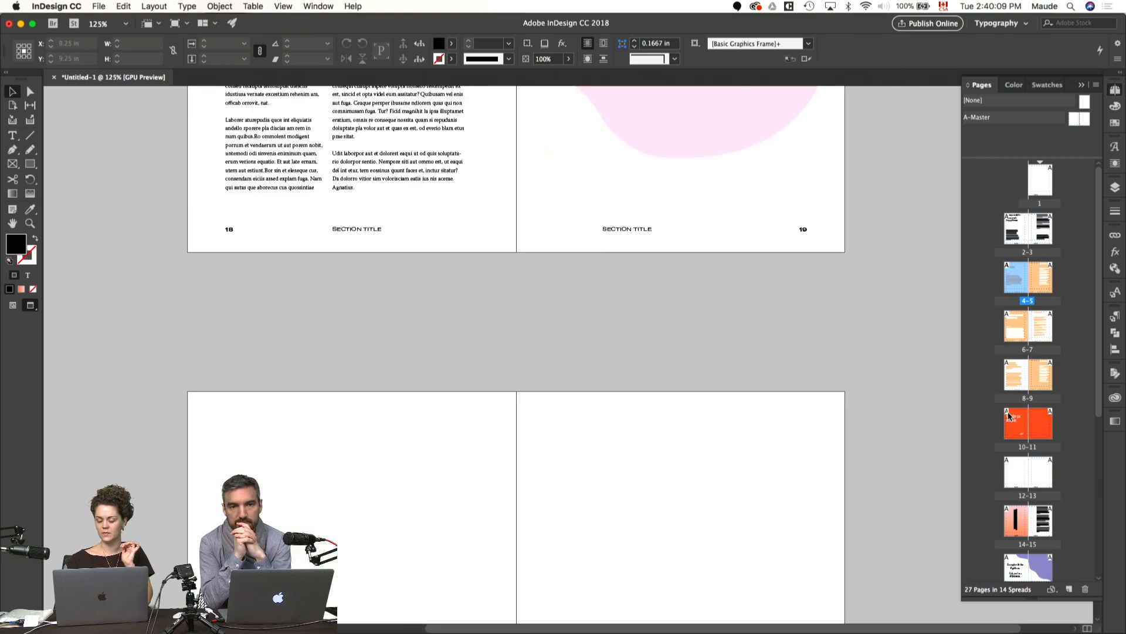
scroll(1008, 414, "down", 9)
Step: Leave preview mode and return to page 1 to view the HappyFitness logos on its pasteboard
scroll(1009, 414, "up", 5)
key("w")
scroll(770, 412, "up", 15)
scroll(768, 409, "up", 20)
scroll(769, 415, "up", 20)
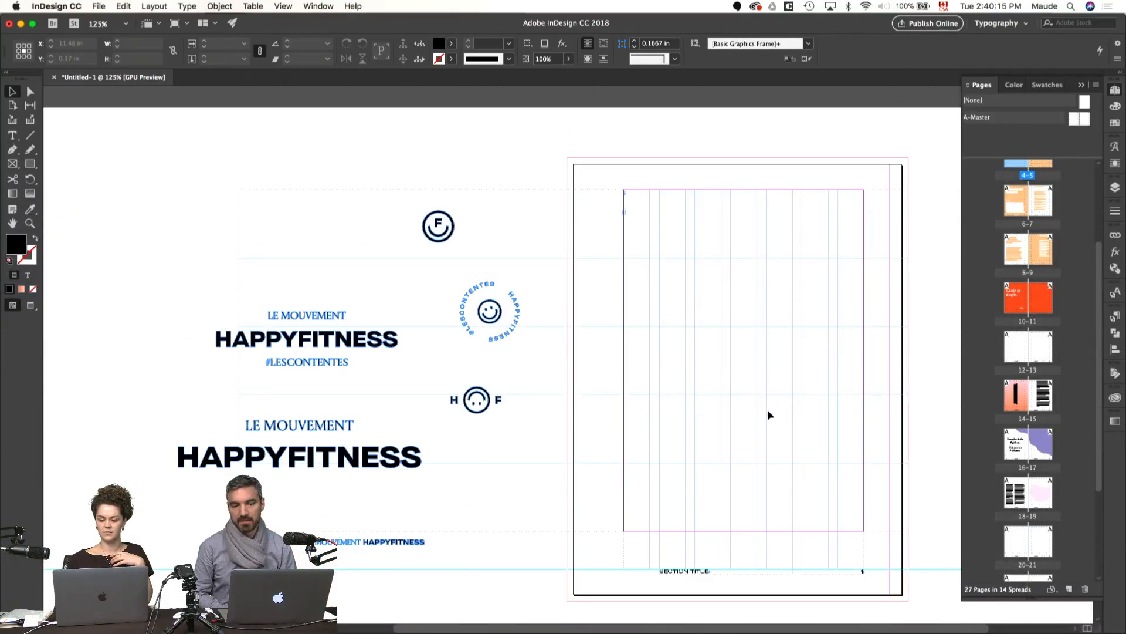
scroll(786, 406, "down", 2)
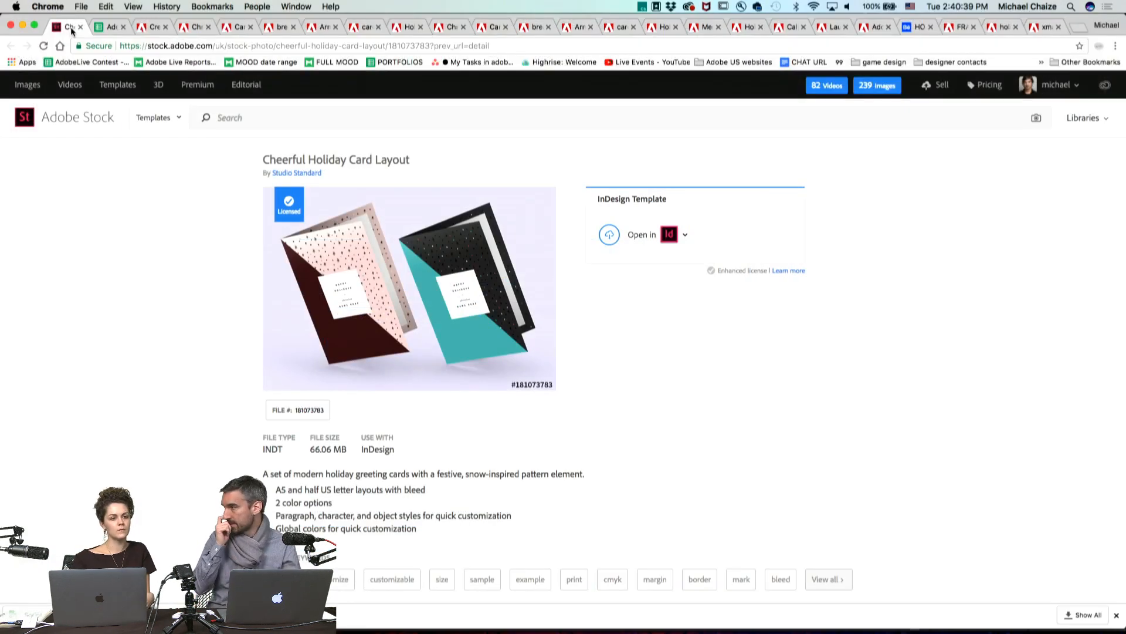
Step: Look at the holiday card template, then switch to Chrome and view the "Merry Christmas Adobe Live Team" card
key("super+Tab")
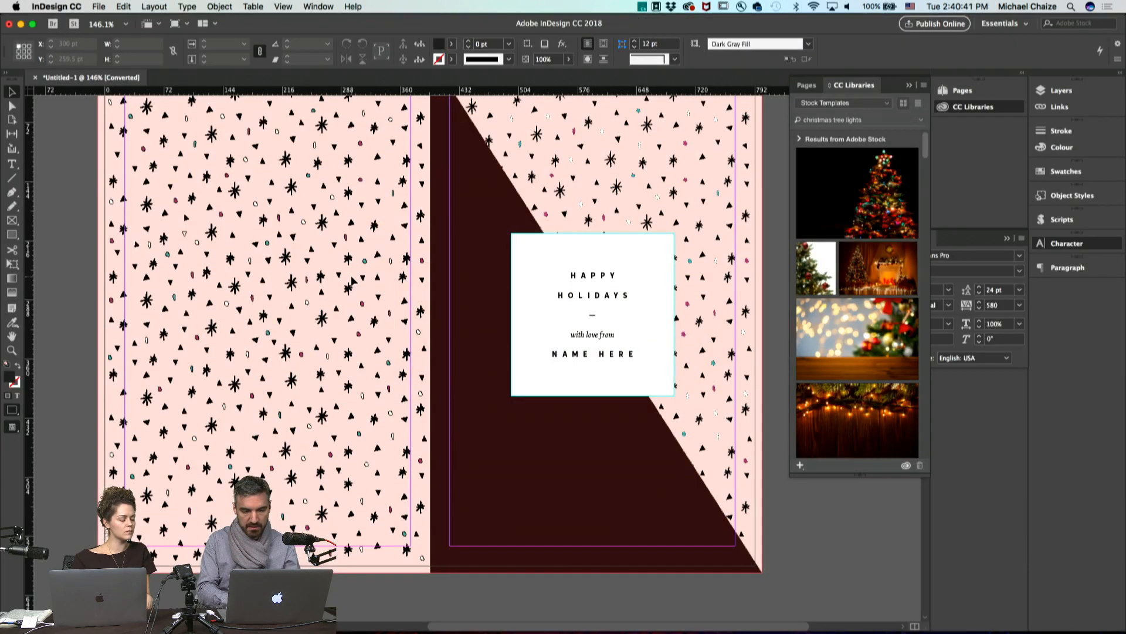
scroll(352, 281, "down", 1)
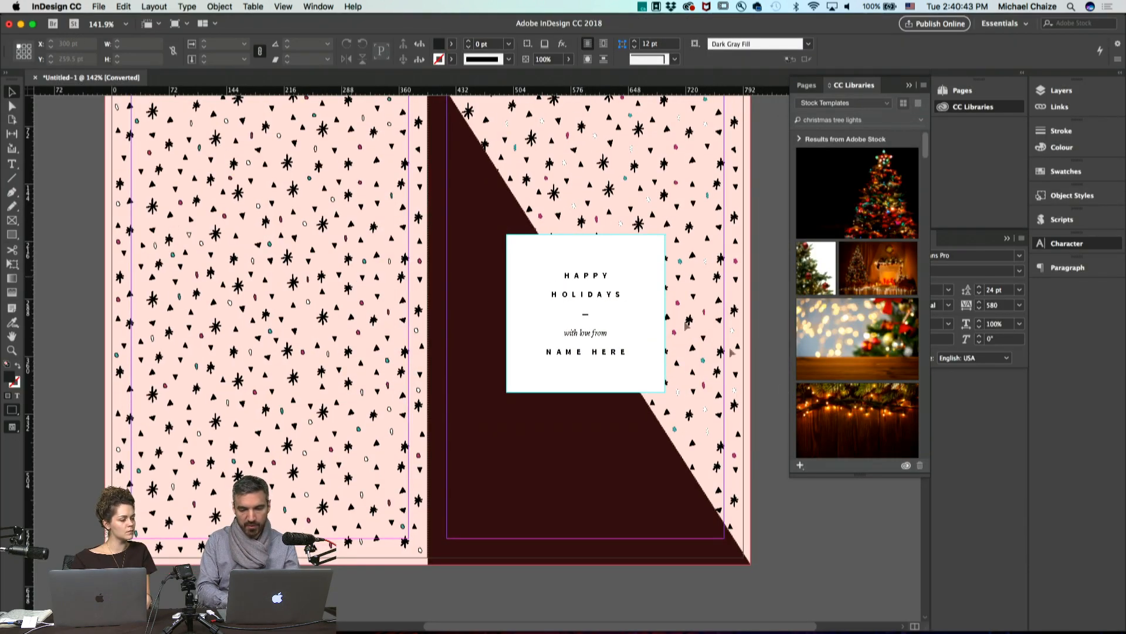
key("super+Tab")
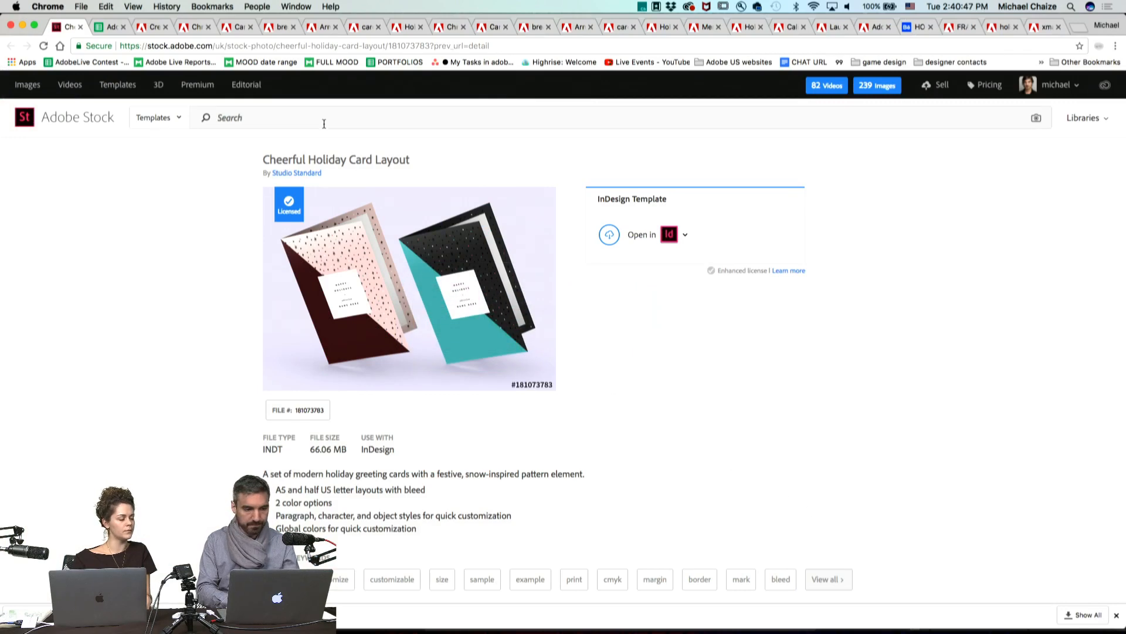
left_click(151, 26)
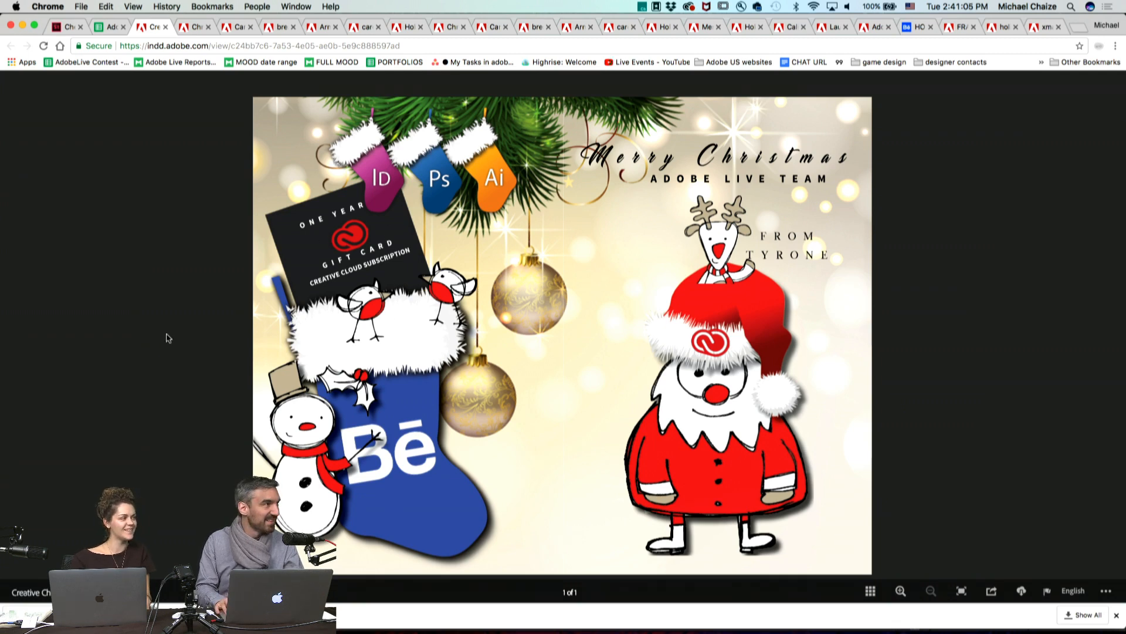
Step: Look through all pages of the reindeer-patterned holiday card and both pages of the magenta Card2 entry
key("ctrl+Tab")
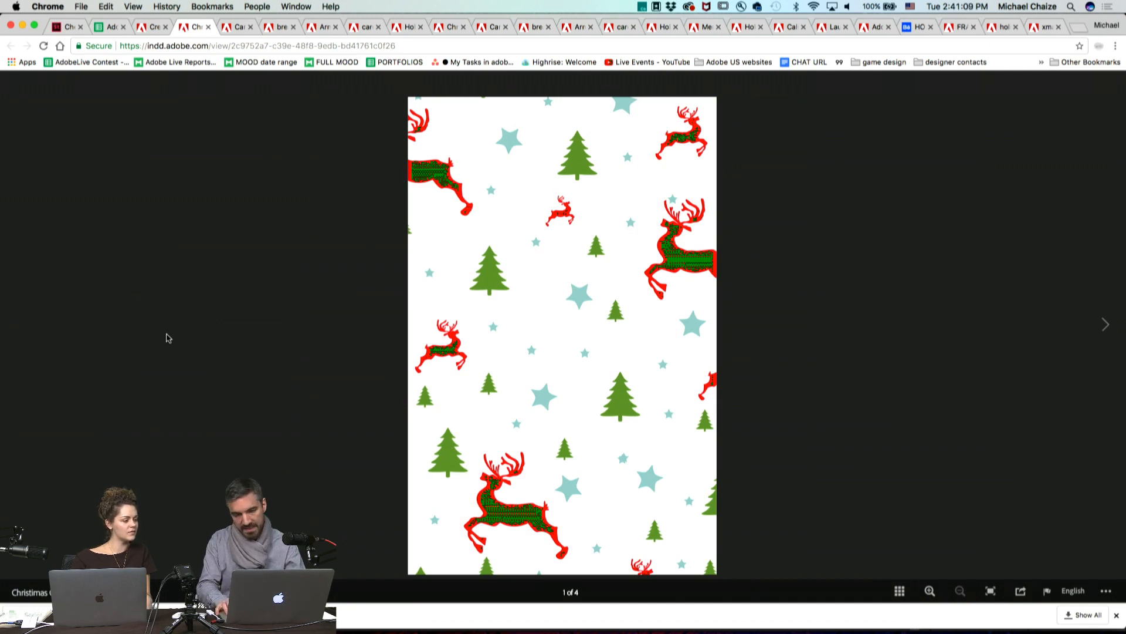
key("Right")
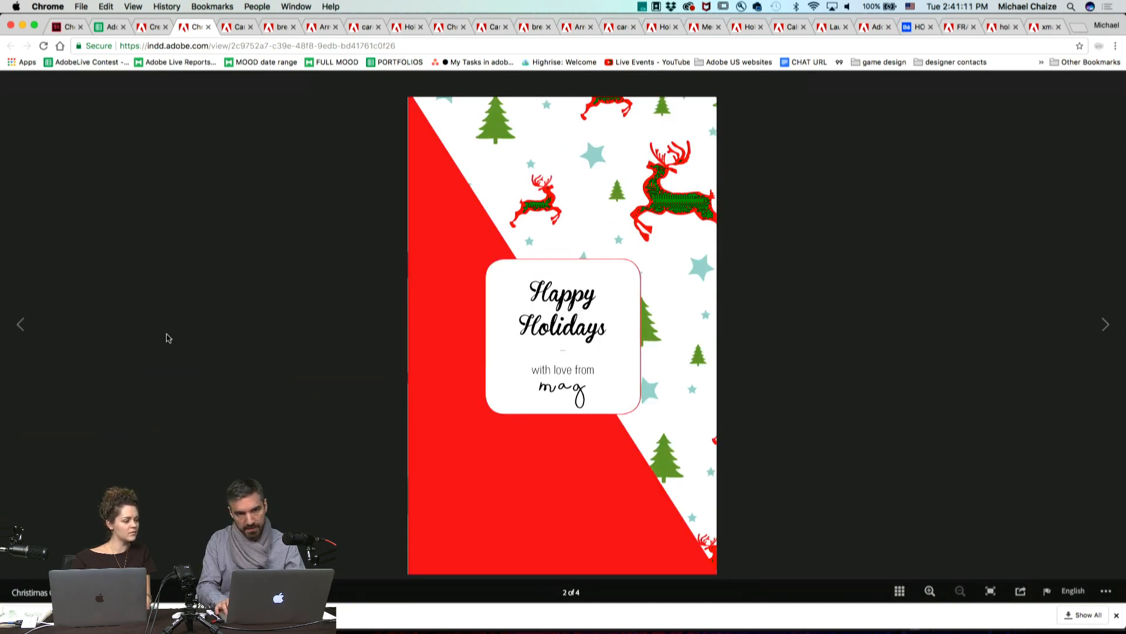
key("Right")
key("Right")
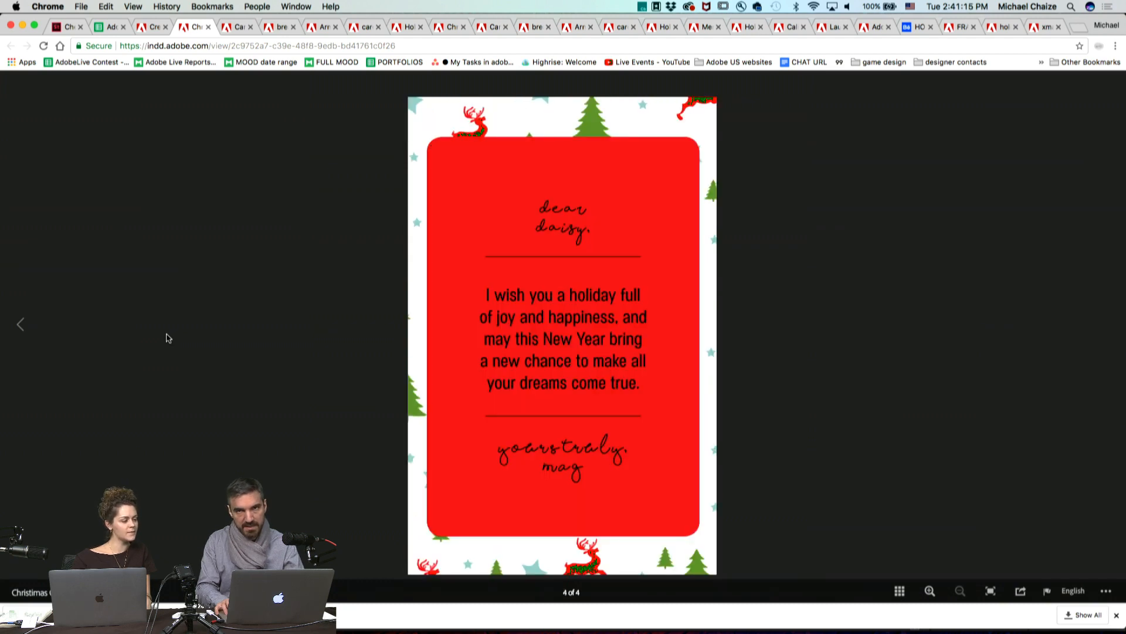
key("super+alt+Right")
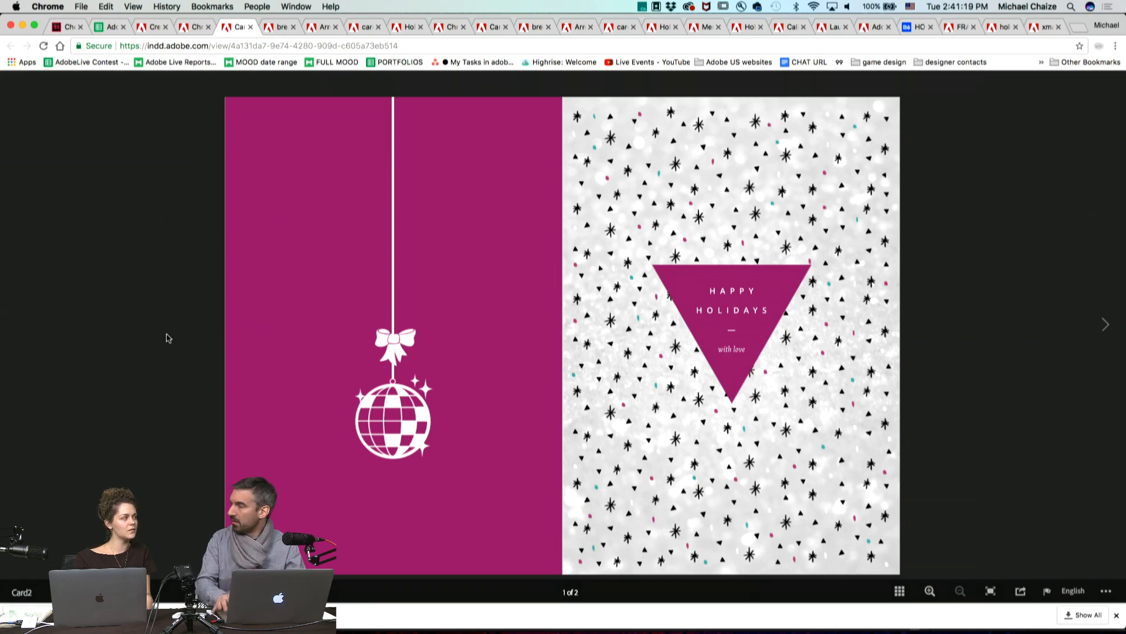
key("Right")
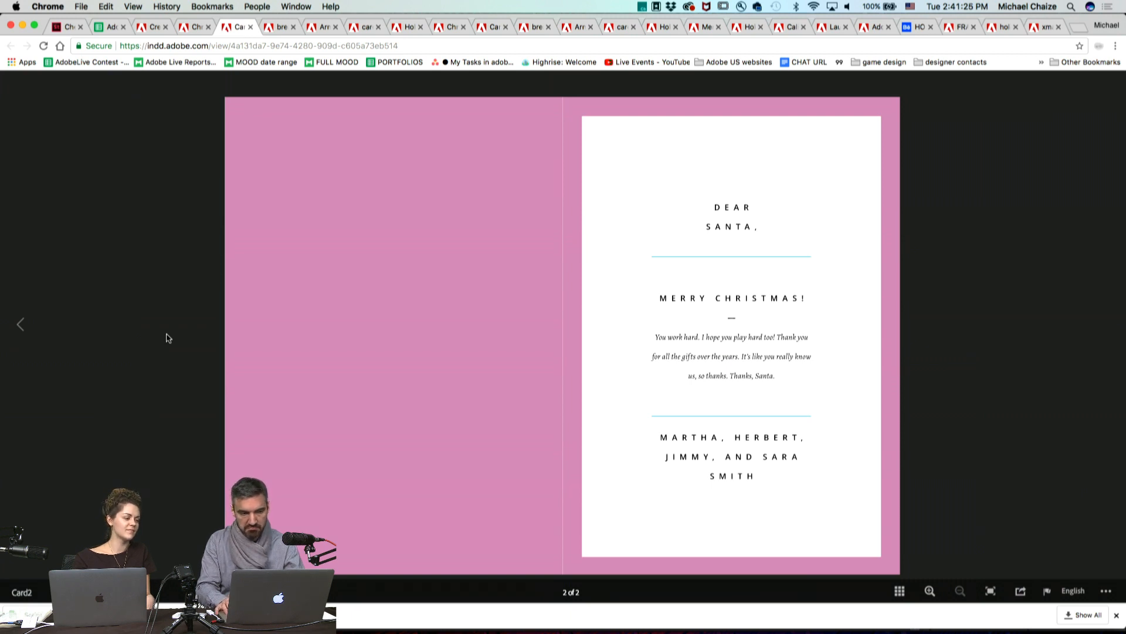
Step: Look at the snowy forest "HAPPY HOLIDAYS" card and both pages of the glitch-style Christmas card with Santa
key("ctrl+Tab")
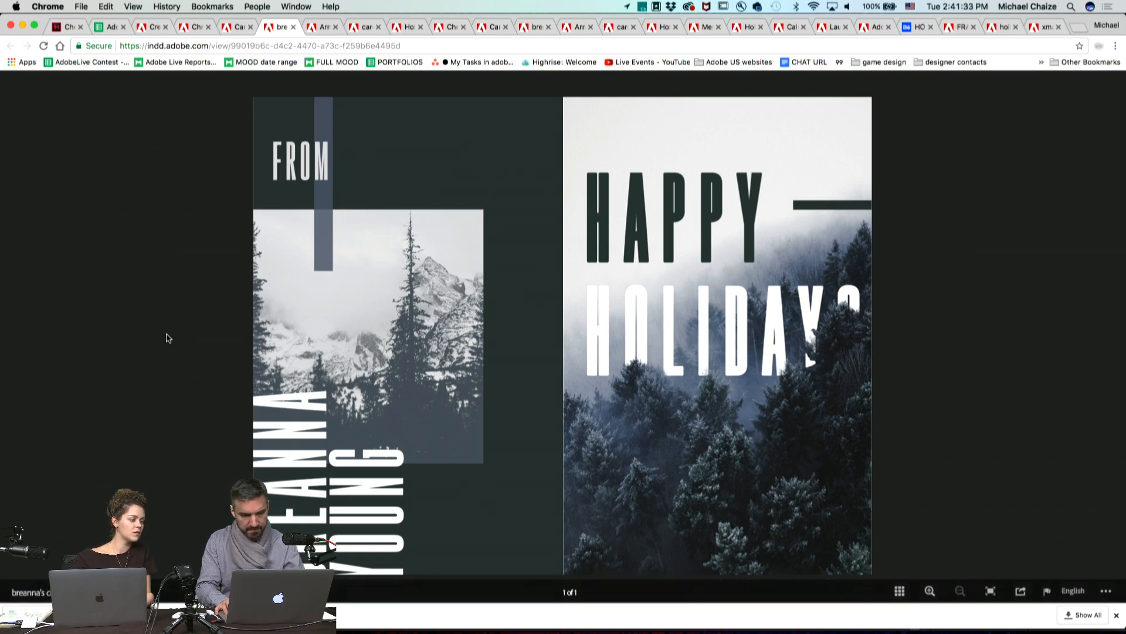
key("ctrl+Tab")
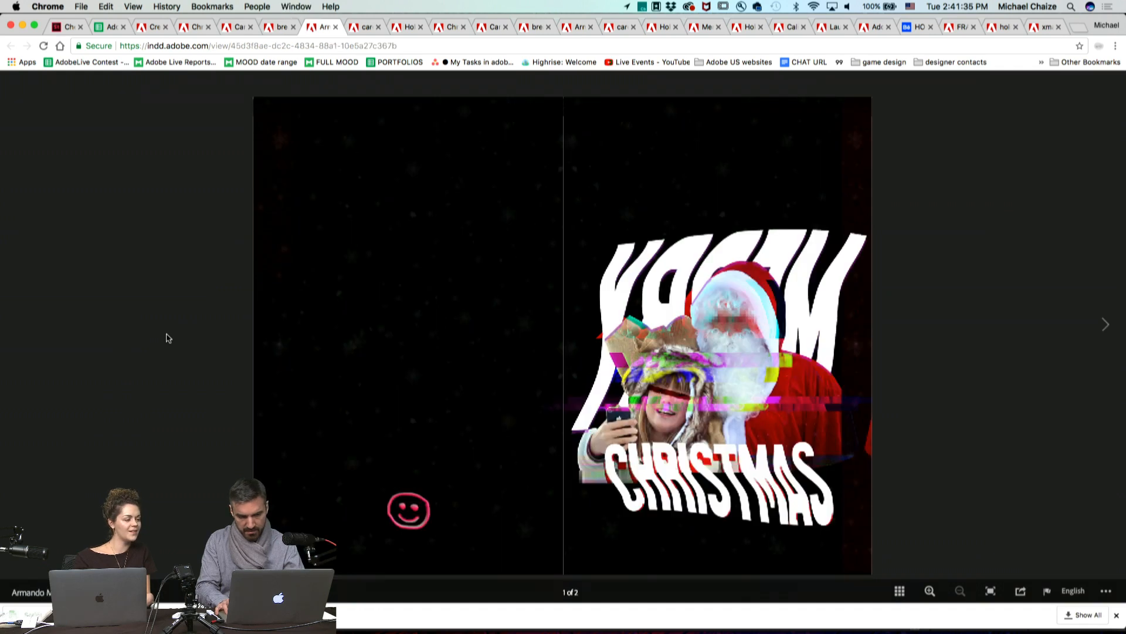
key("Right")
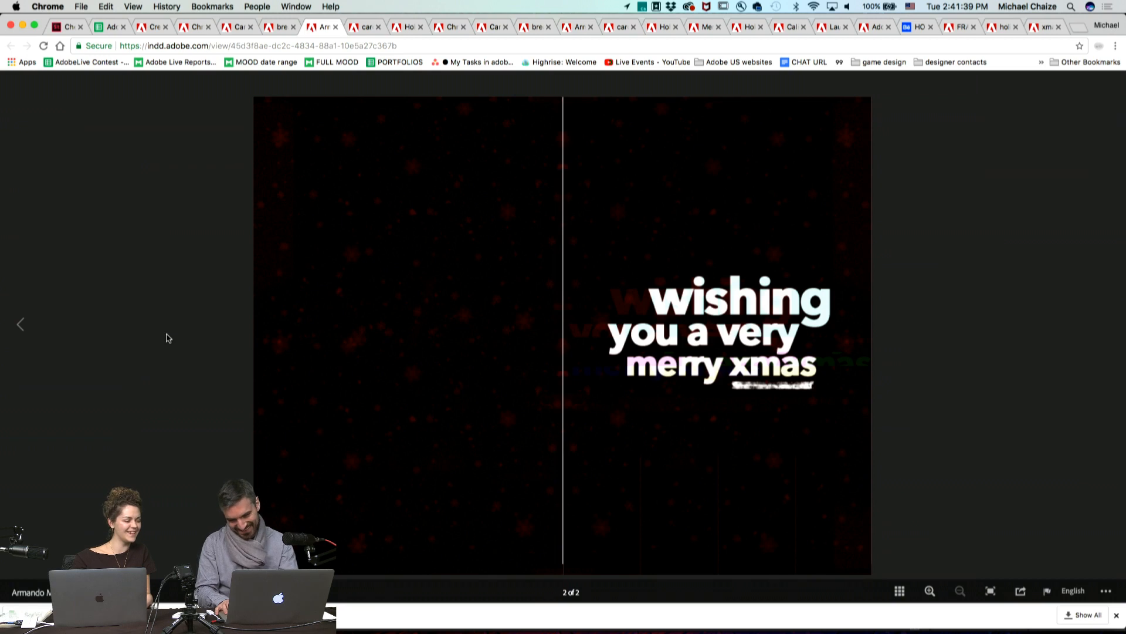
key("Left")
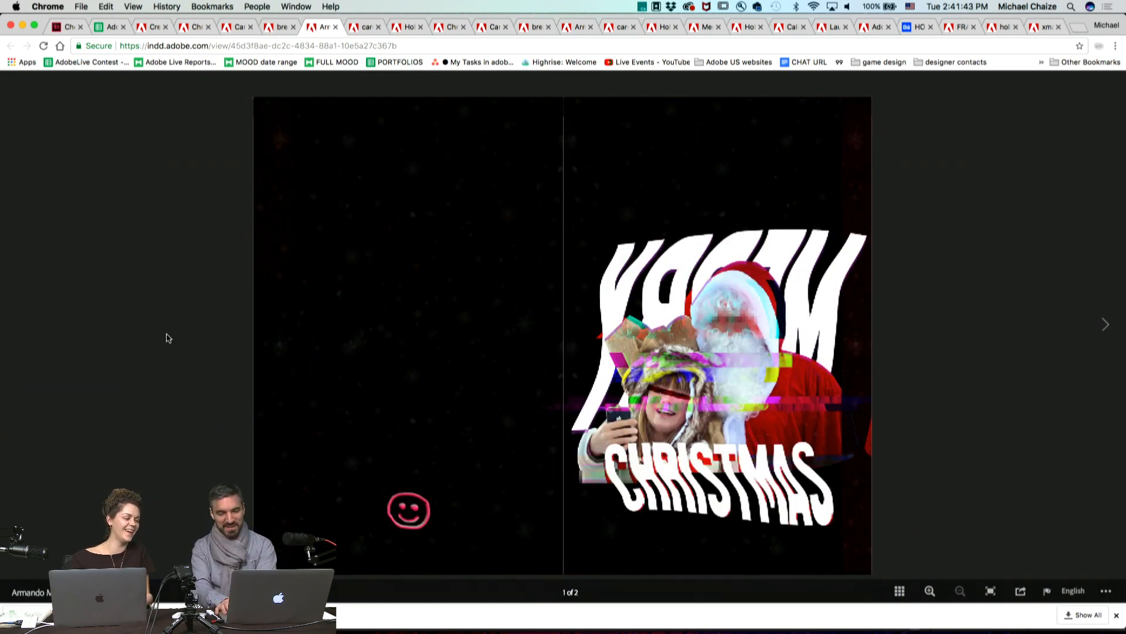
Step: Switch the browser to full screen and look through the pages of the red "Holiday Party!" invitation
left_click(35, 25)
key("ctrl+Tab")
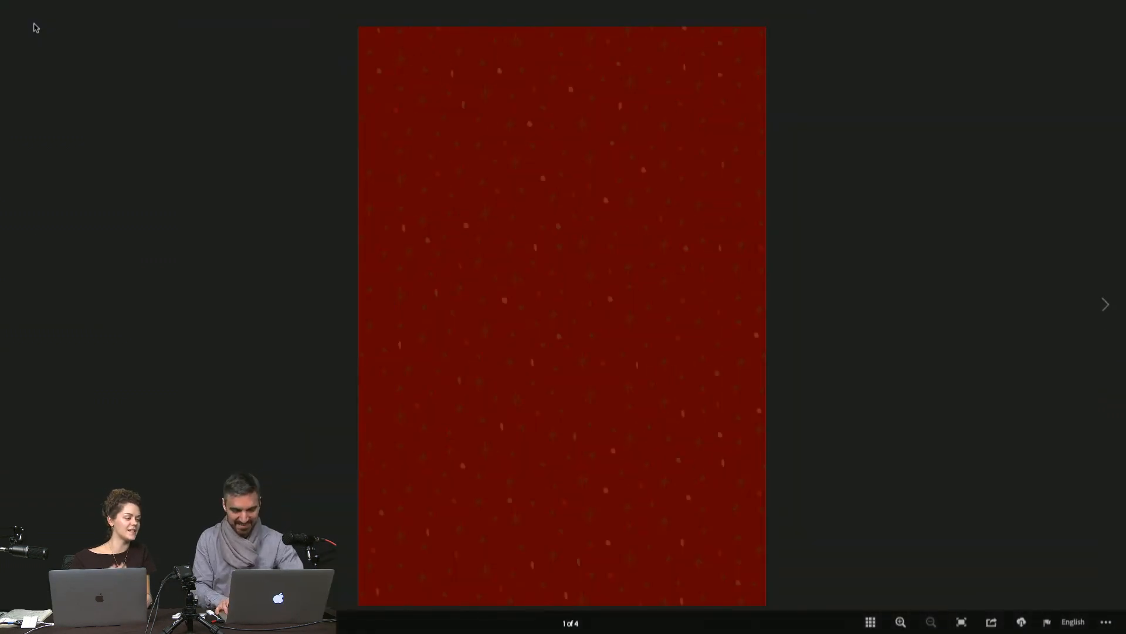
key("Right")
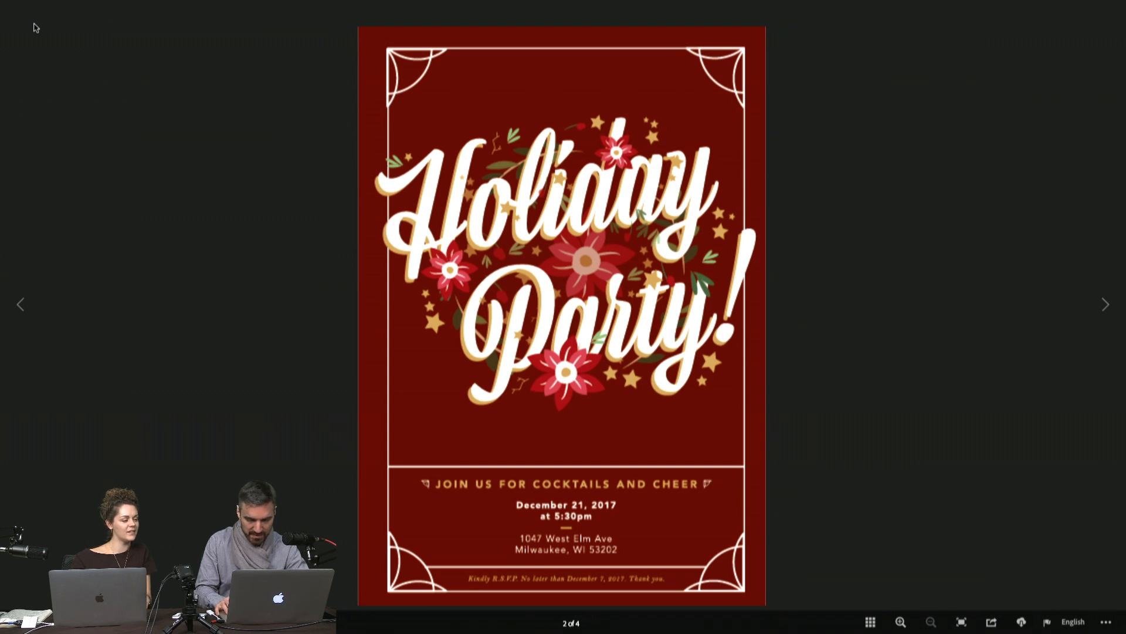
key("Right")
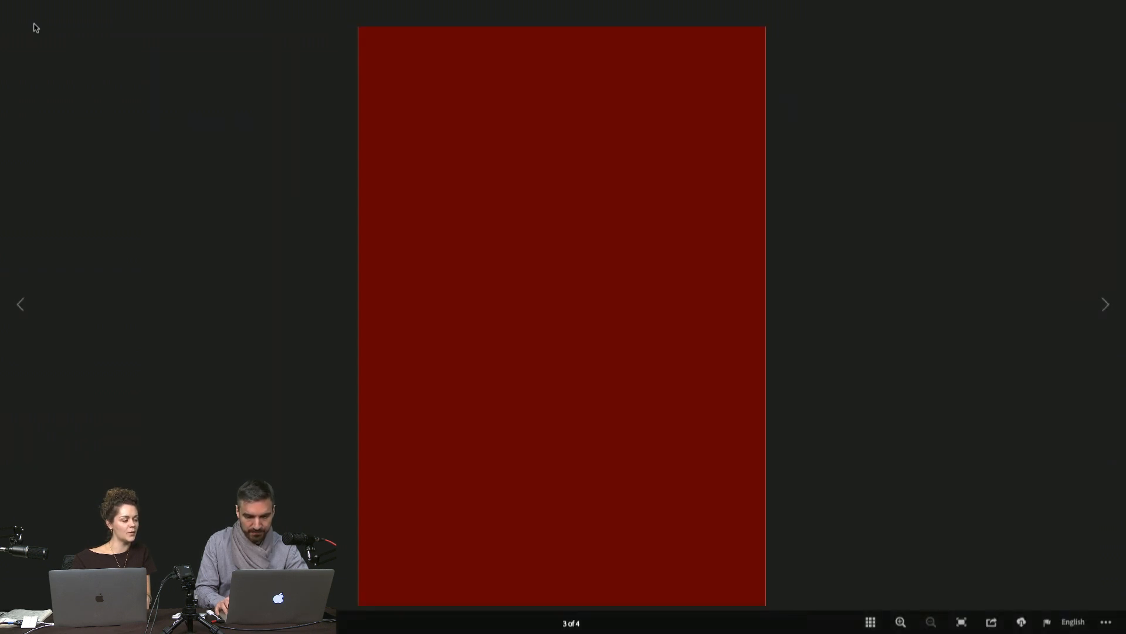
key("Left")
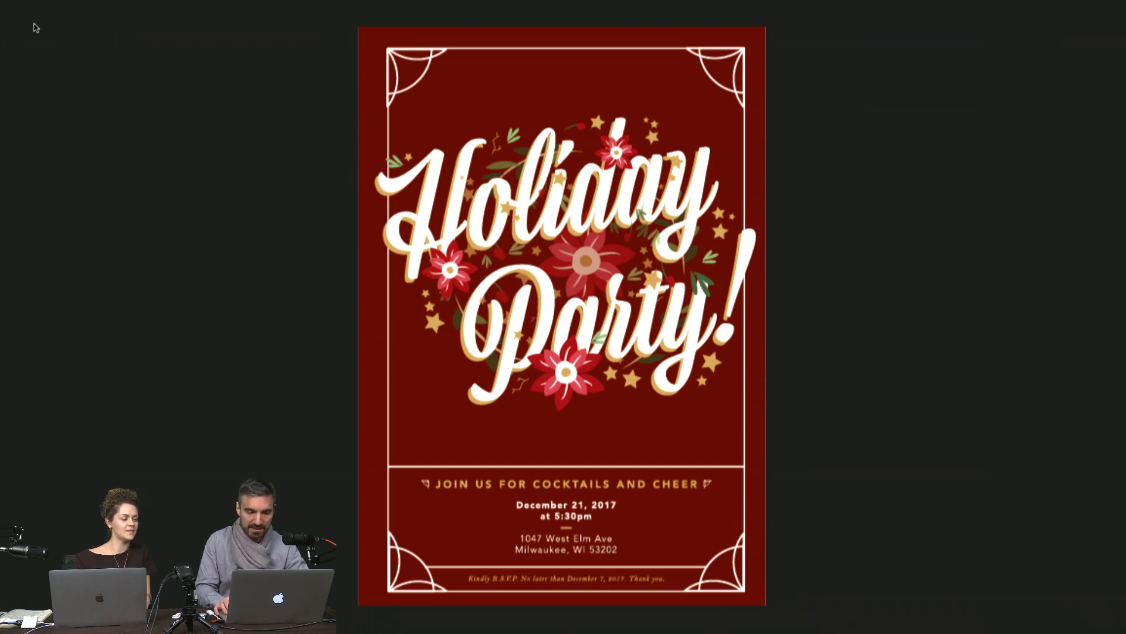
key("Right")
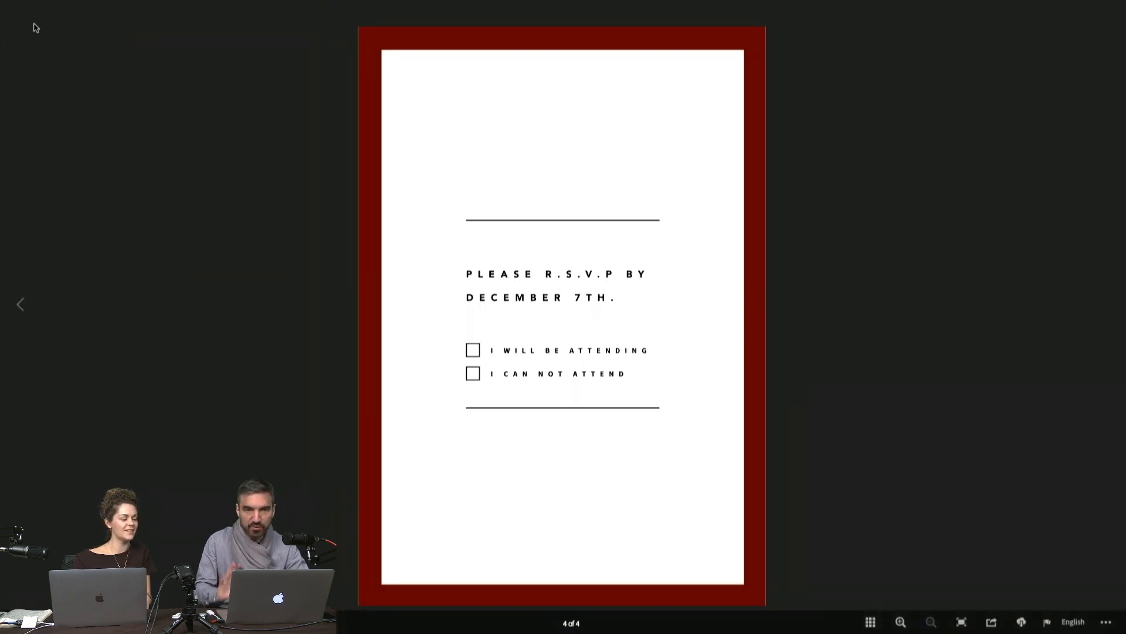
Step: Look through all four pages of the "2017" card with the pinecone drawing
key("Right")
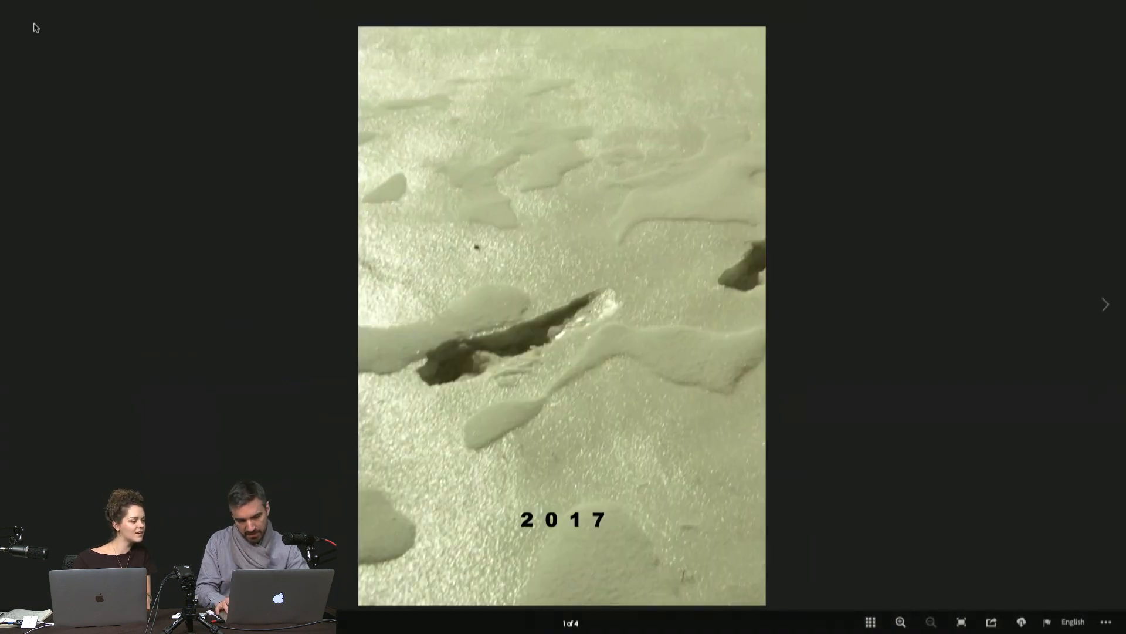
key("Right")
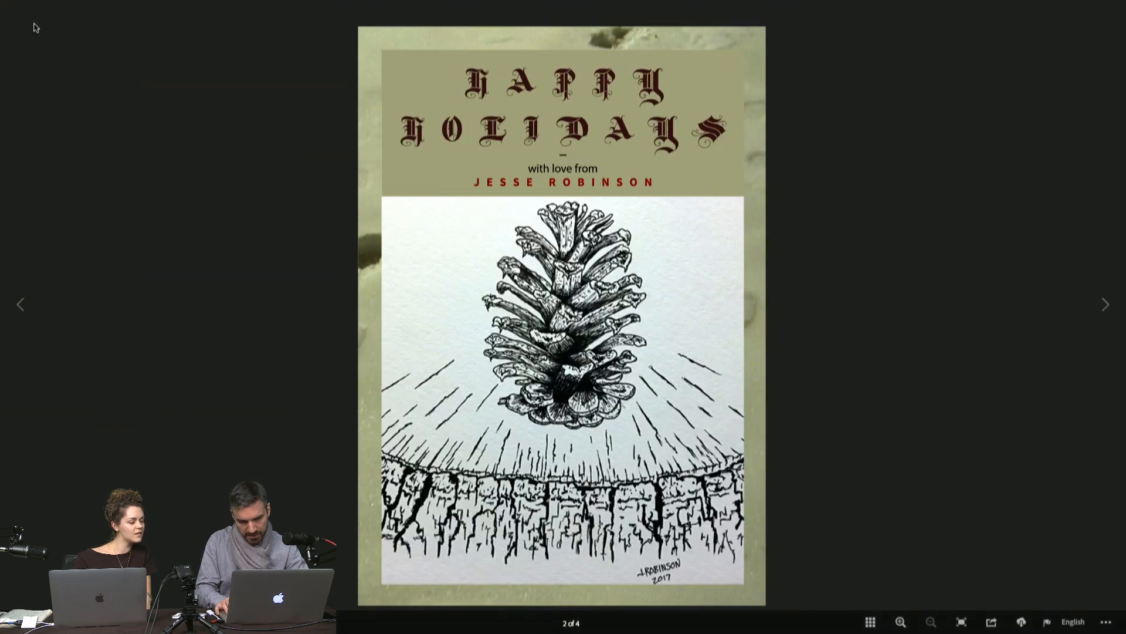
key("Right")
key("Right")
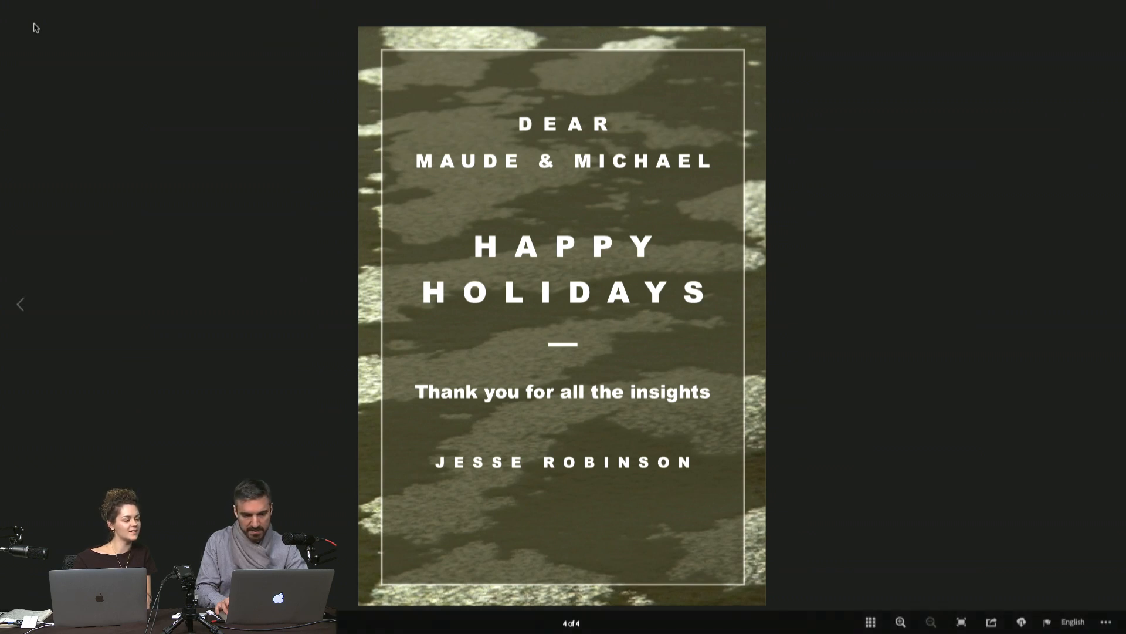
Step: Check the last pages of the duplicate reindeer-patterned card and close its browser tab
key("Left")
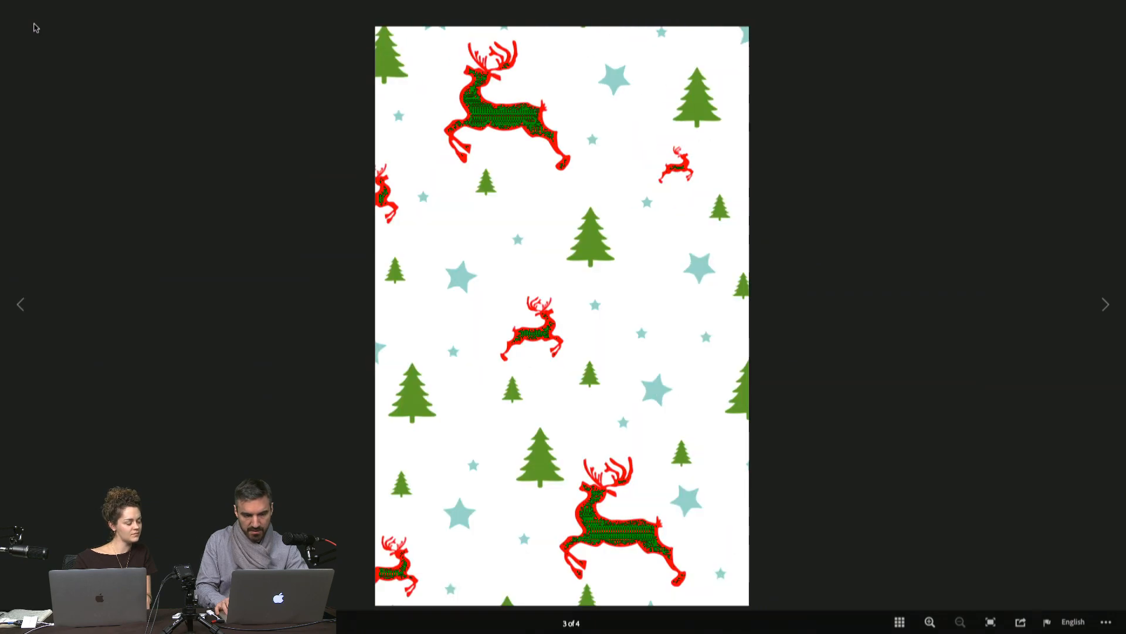
key("Right")
mouse_move(369, 18)
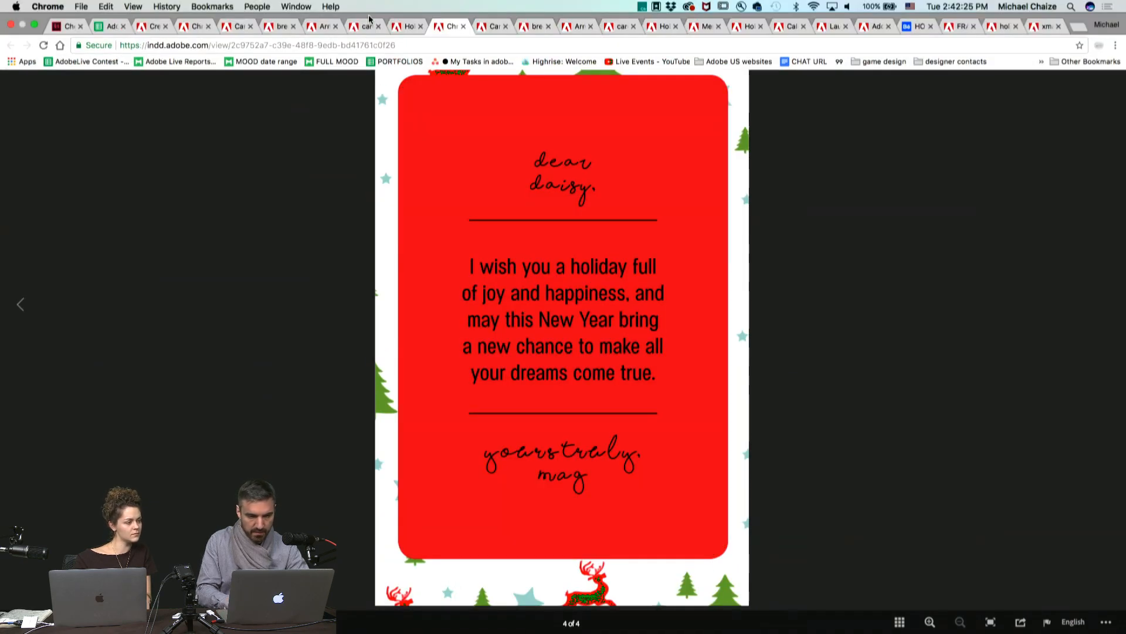
left_click(464, 27)
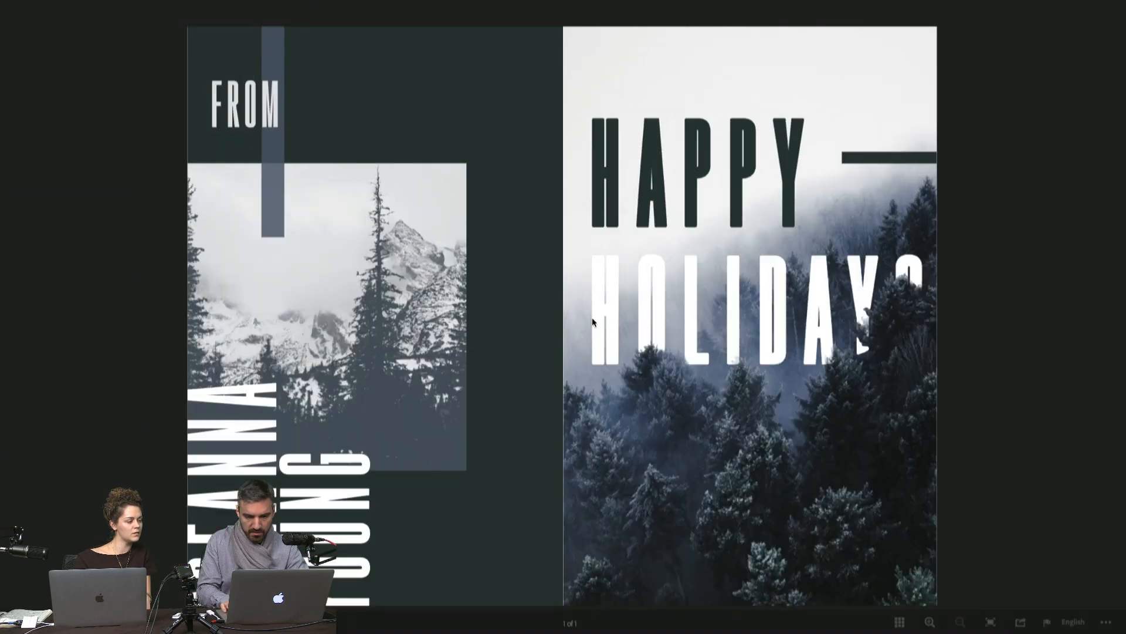
Step: Move past the repeated entries, paging again through the red "Holiday Party!" invitation on the way to the next new card
key("ctrl+shift+Tab")
key("ctrl+Tab")
key("ctrl+Tab")
key("Right")
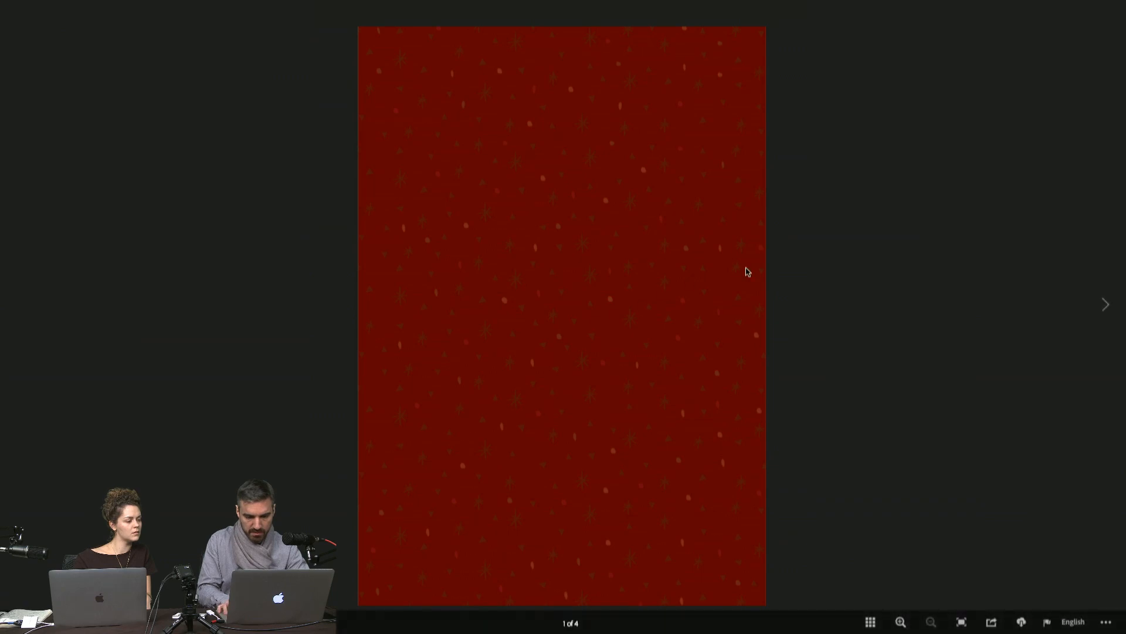
key("Right")
key("Right")
key("Right")
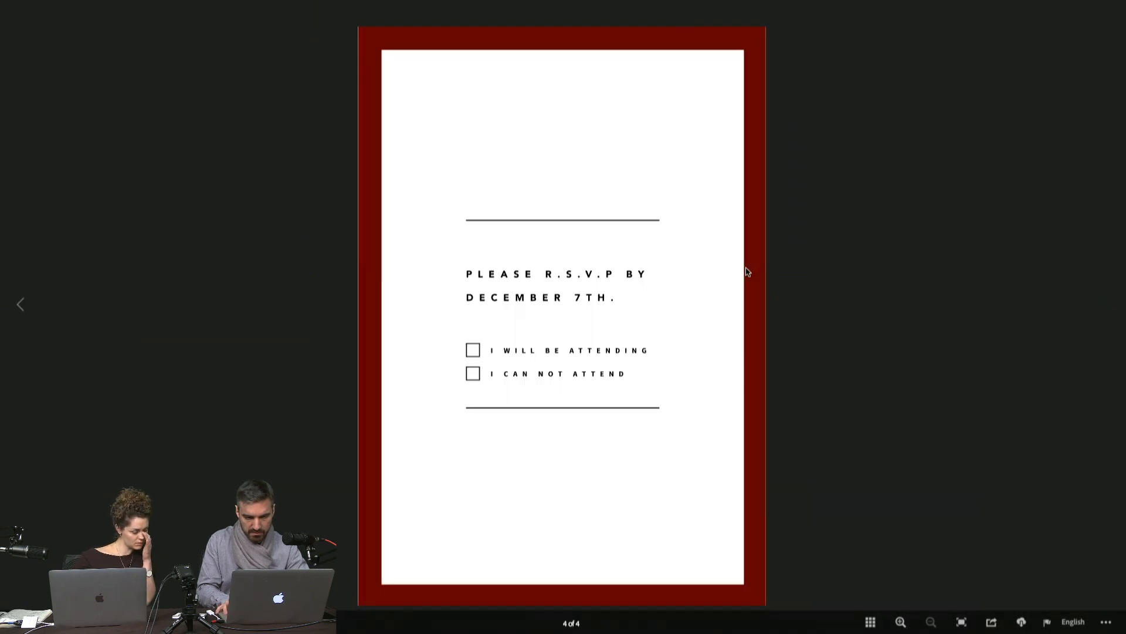
key("ctrl+Tab")
key("Right")
key("Right")
Step: View both pages of the "STAY WOKE" card, going back and forth between its burning tree and "HAPPY HOLIDAYS" pages
key("ctrl+Tab")
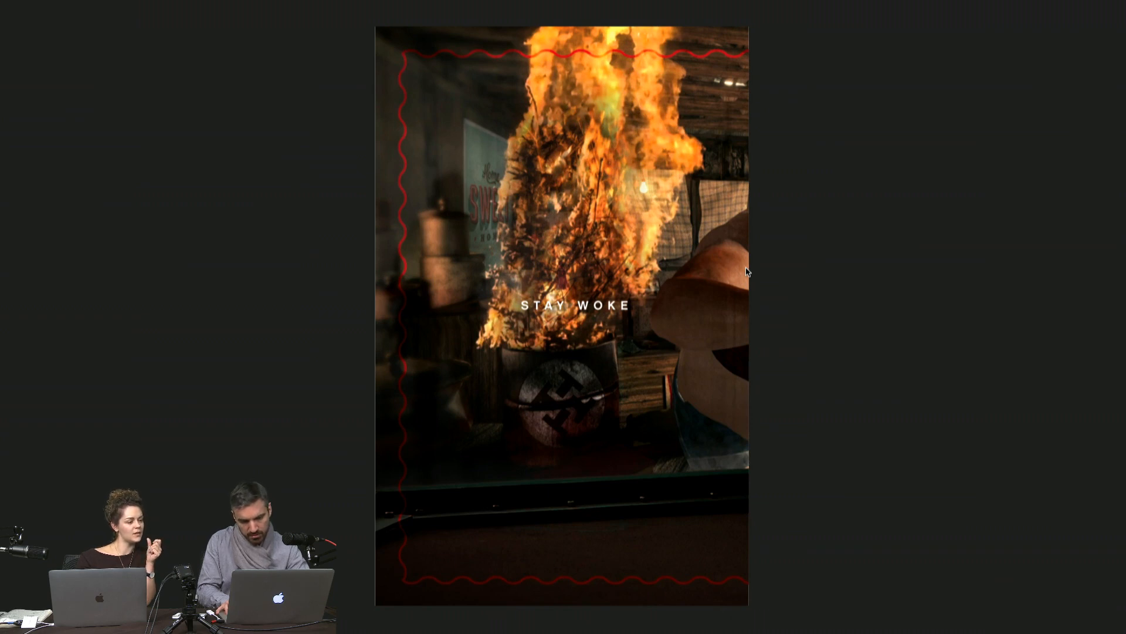
key("Right")
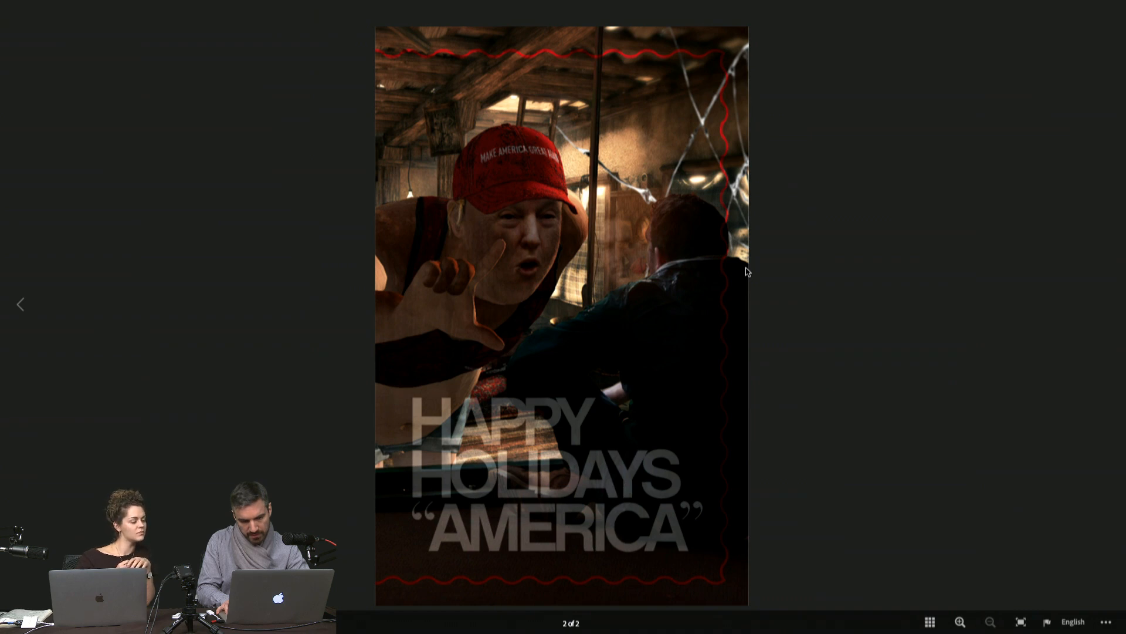
key("Left")
key("Right")
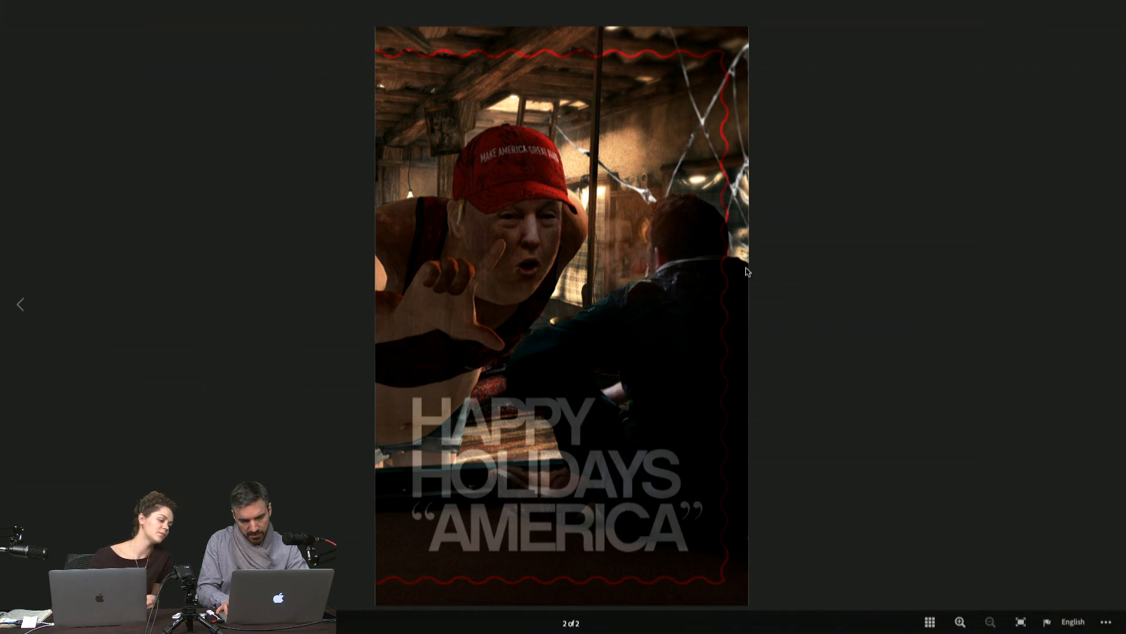
Step: View the mountain and cabin "HAPPY HOLIDAYS" card and its inside page with snowflakes
key("ctrl+Tab")
key("ctrl+Tab")
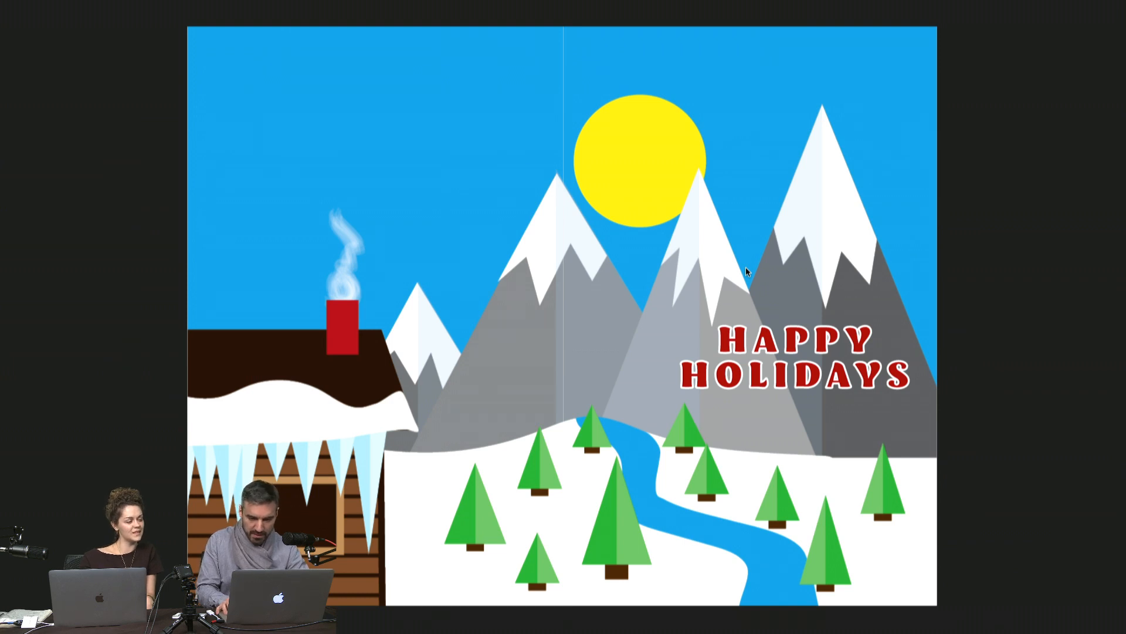
key("Right")
key("Left")
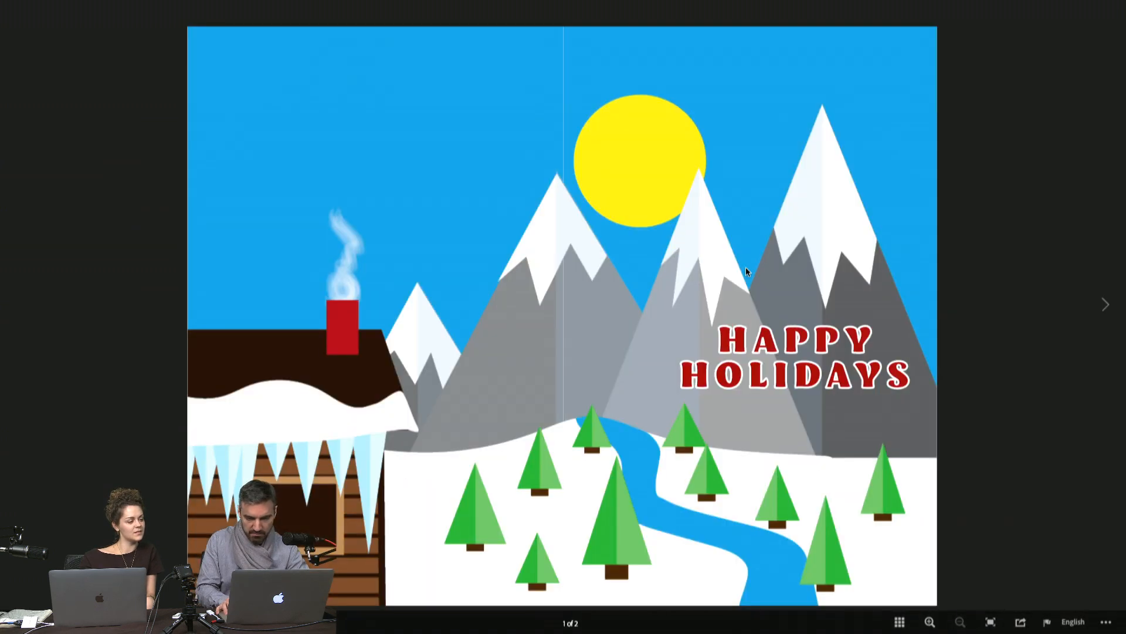
key("Right")
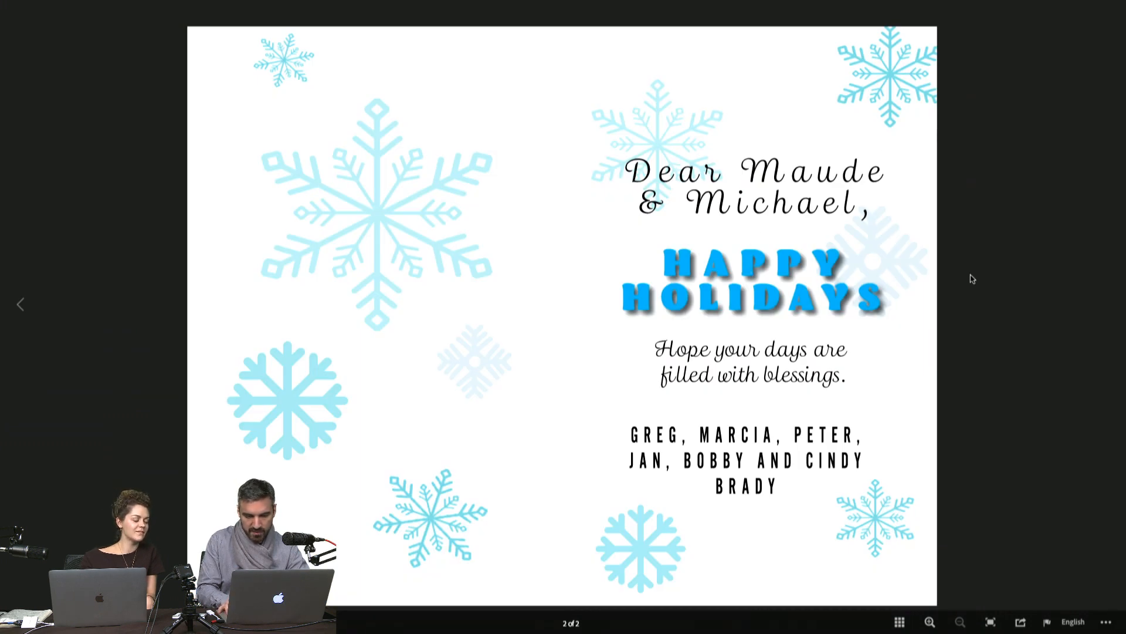
Step: Look through all four pages of the Rudolph card, comparing its colourful version with the dark one
key("ctrl+Tab")
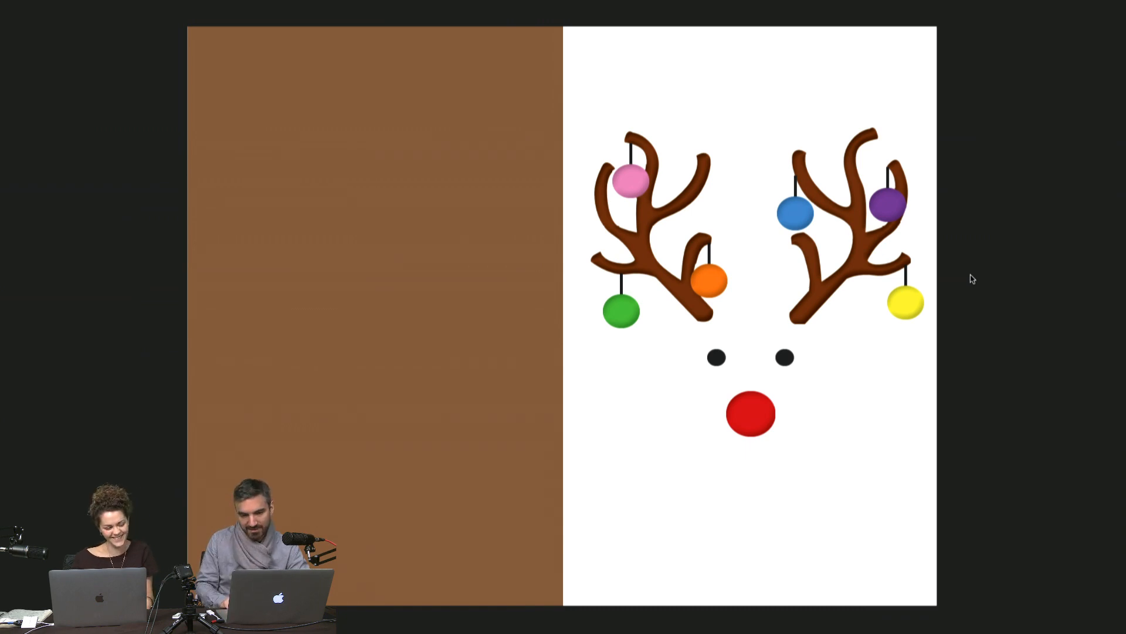
key("Right")
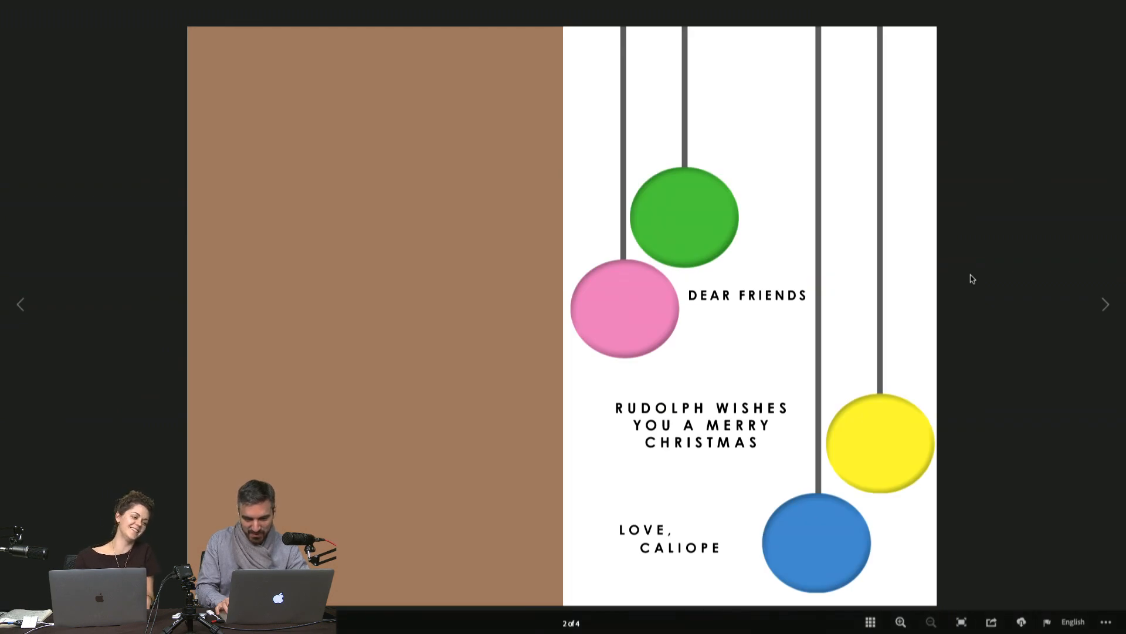
key("Right")
key("Left")
key("Right")
key("Right")
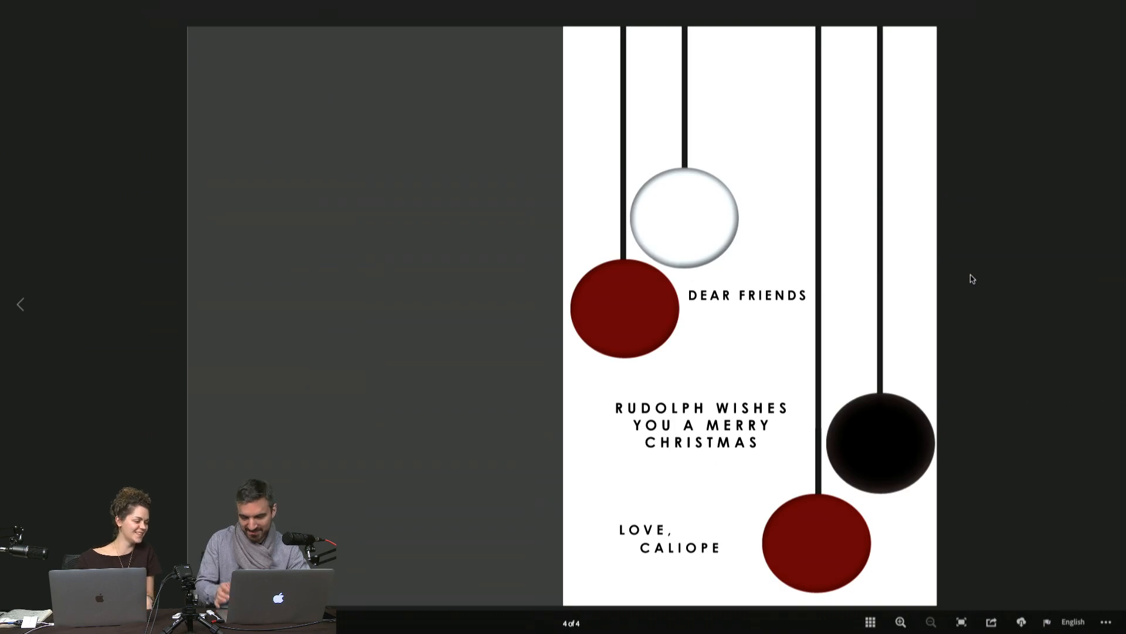
key("Left")
key("Left")
key("Right")
Step: View both pages of the Christmas tree and snowman card and of the orange-slice "Season's Greetings!" card
key("ctrl+Tab")
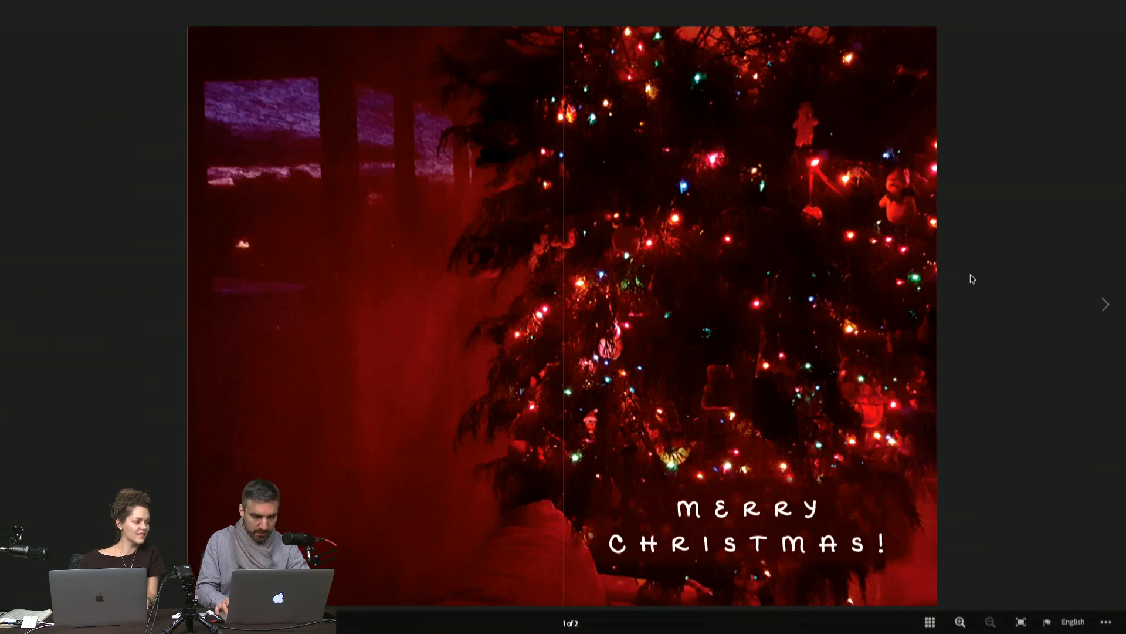
key("Right")
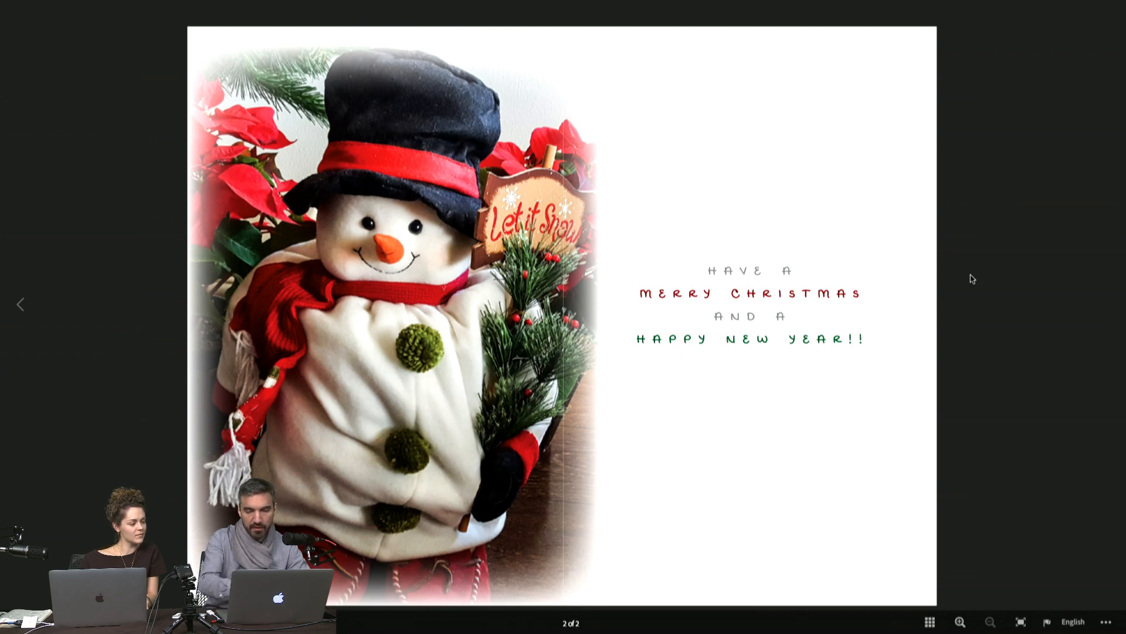
key("Left")
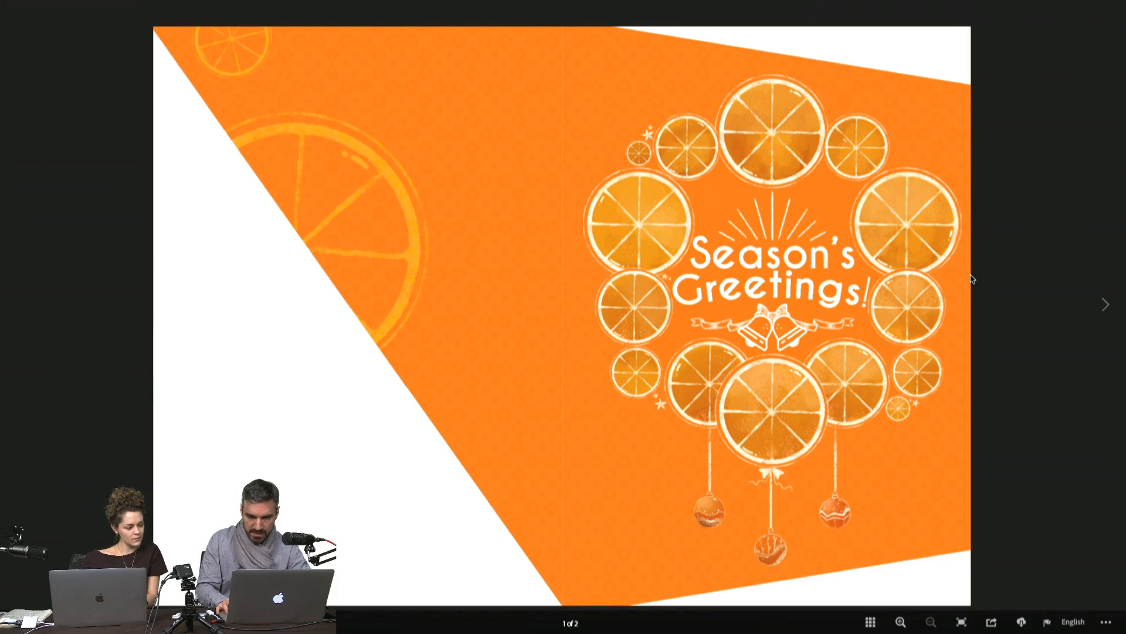
key("Right")
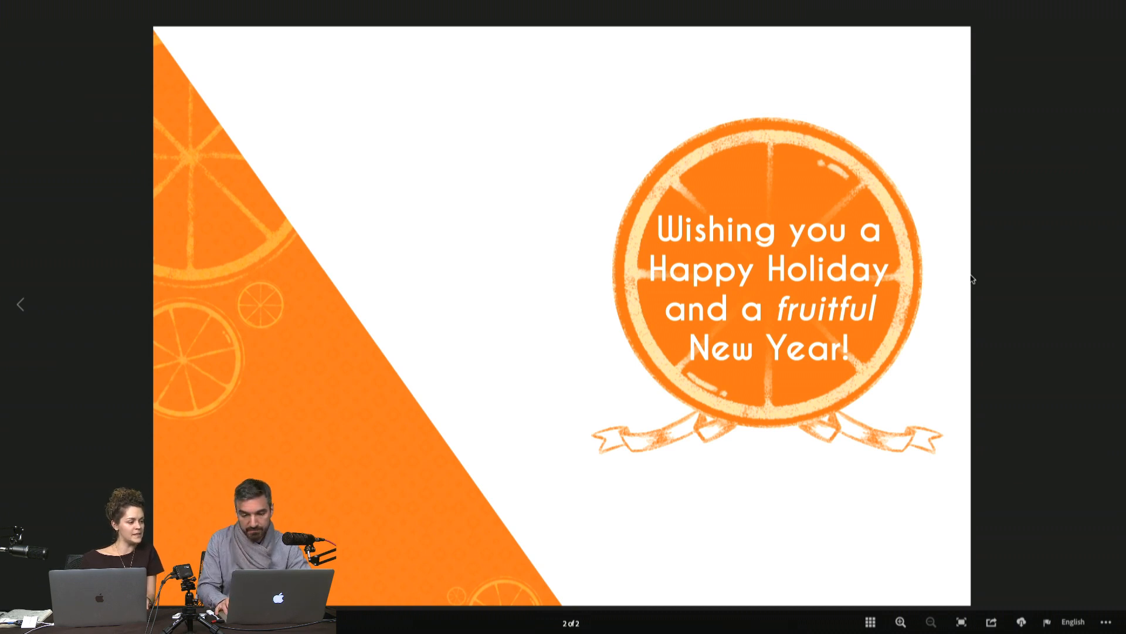
Step: View both pages of the "HOLIDAY CARD" project on Behance
key("ctrl+Tab")
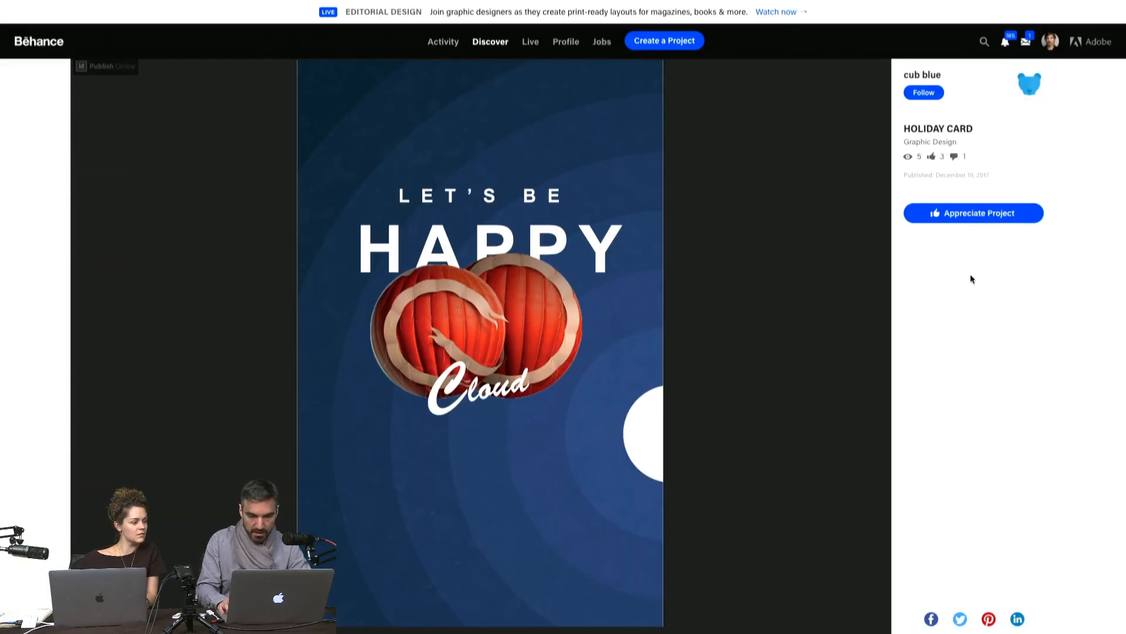
left_click(879, 355)
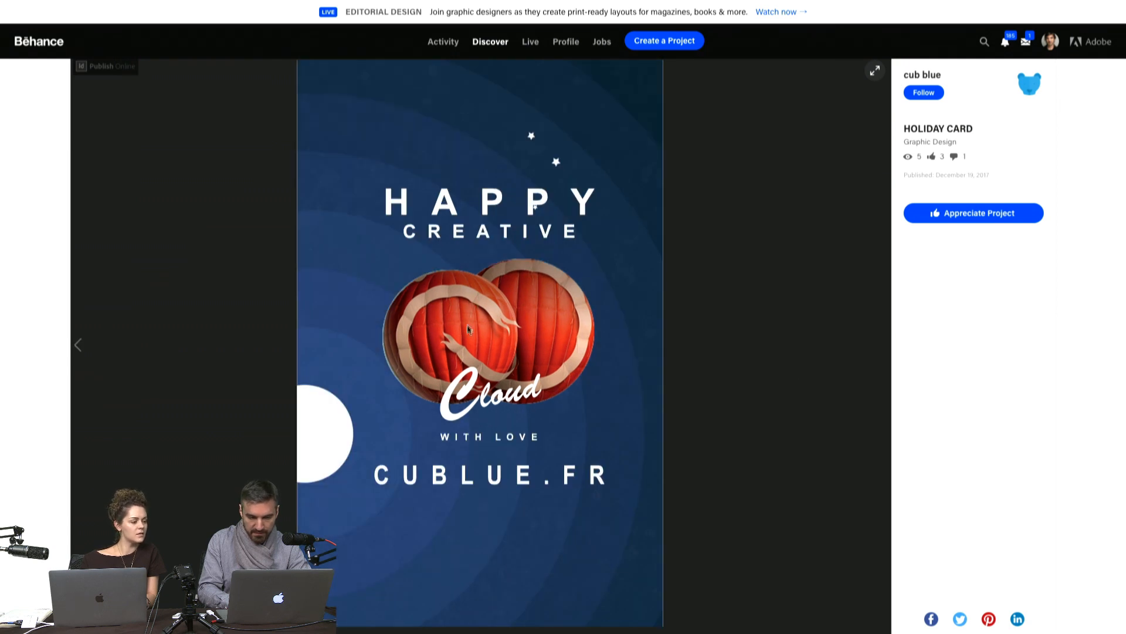
Step: Look through the pages of the pink puffer-fish card and view the gift-patterned "HAPPY HOLIDAYS" card
key("ctrl+Tab")
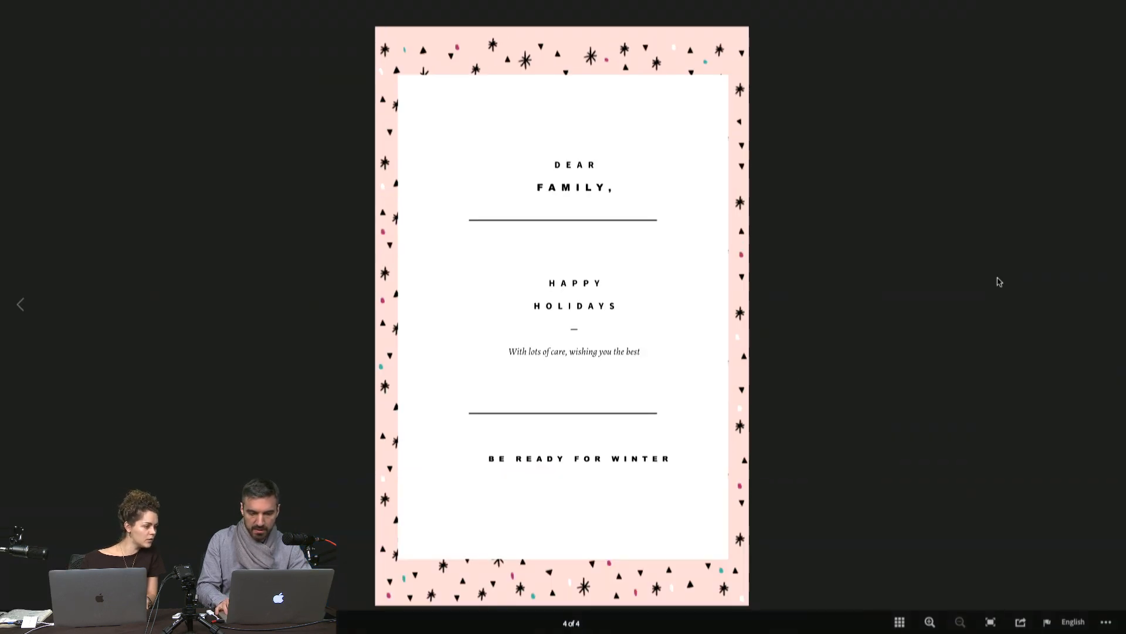
key("Left")
key("Left")
key("Left")
key("Right")
key("Right")
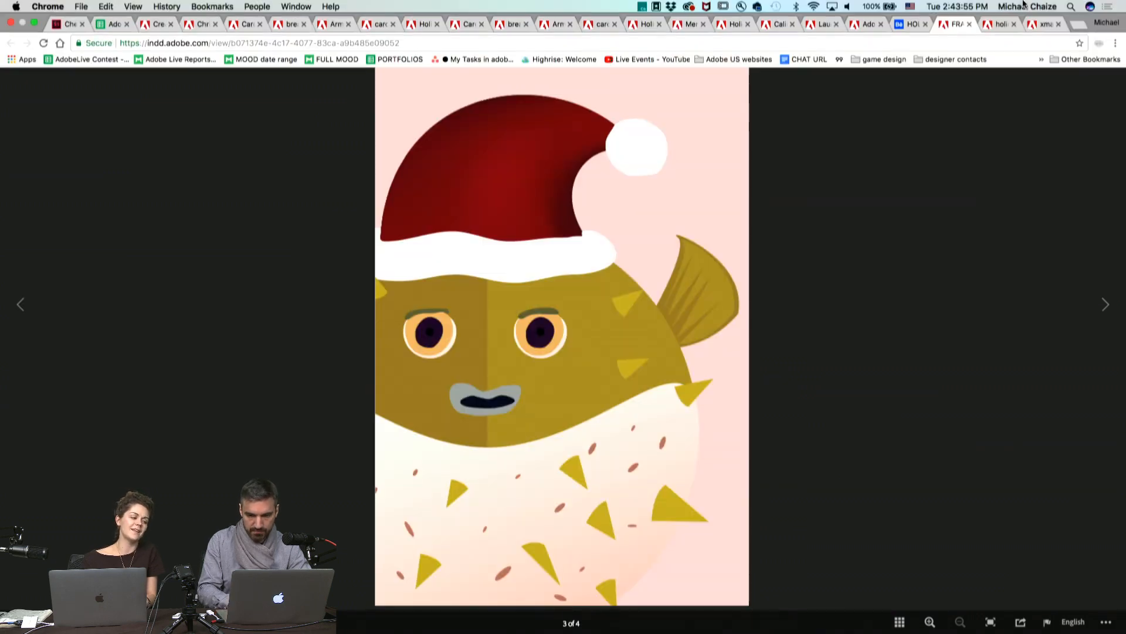
key("ctrl+Tab")
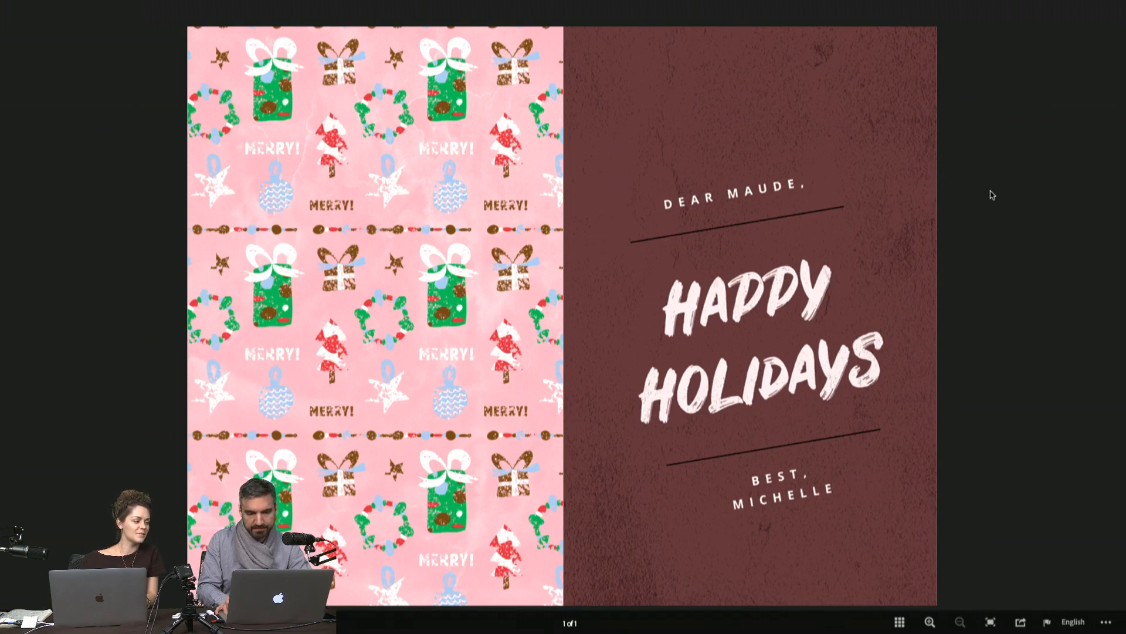
Step: View the light-blue "Merry" card with illustrated lettering, recheck the gift-patterned card, and return to the puffer-fish card
key("ctrl+Tab")
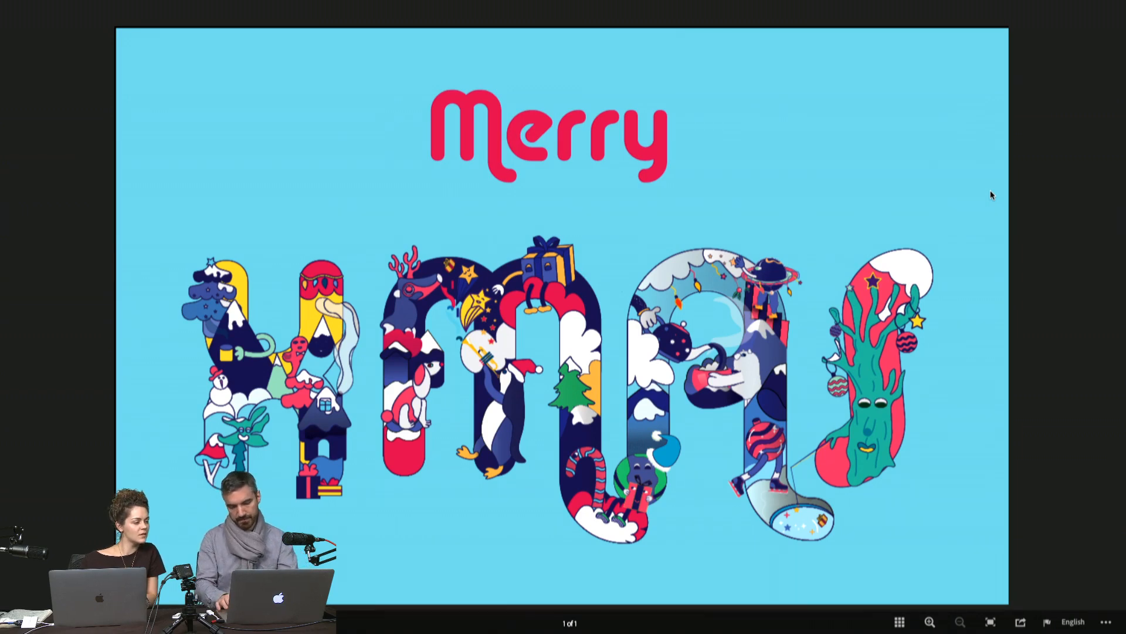
key("ctrl+Tab")
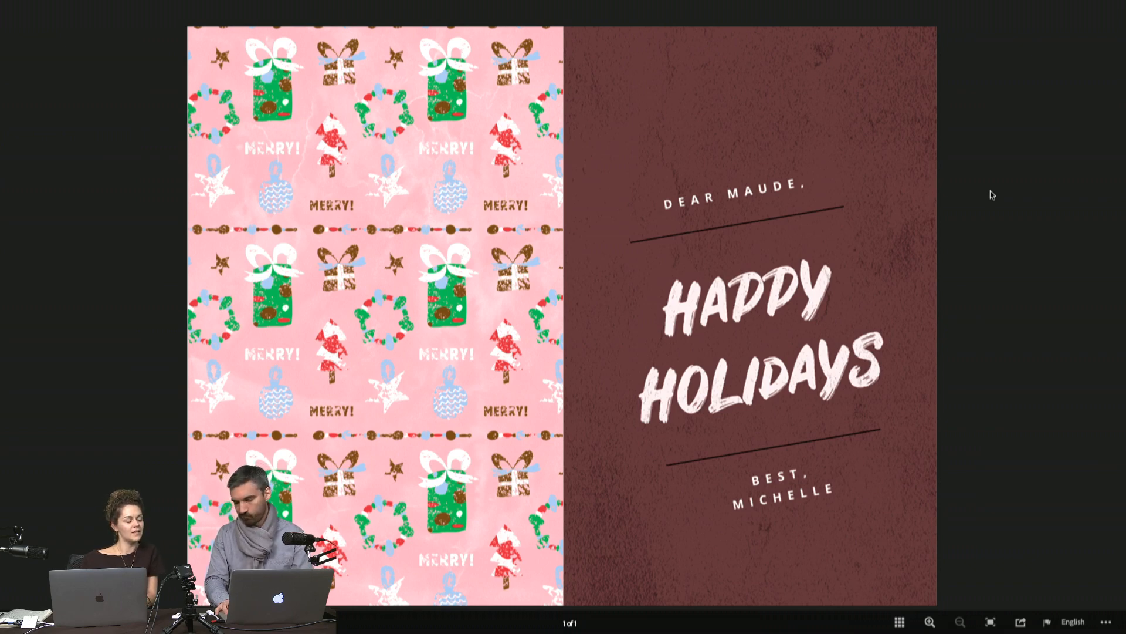
key("ctrl+Tab")
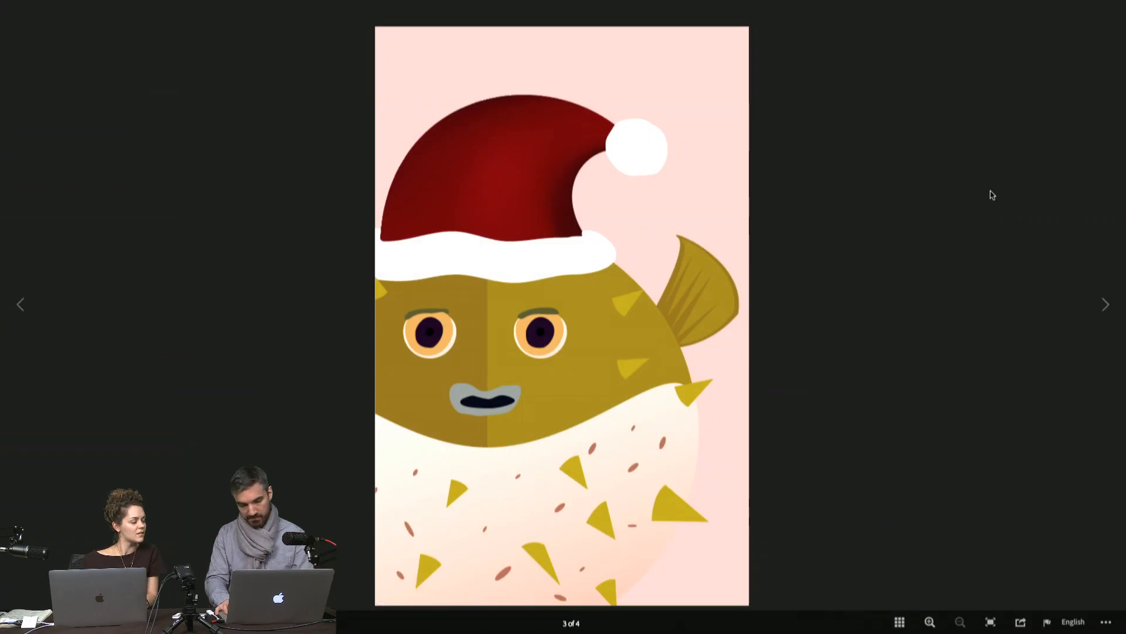
Step: Examine the puffer-fish card's pages again, comparing the diagonal-patterned greeting page, the Santa-hat fish on page 3 and the family message on page 4
key("Left")
key("Left")
key("Right")
key("Right")
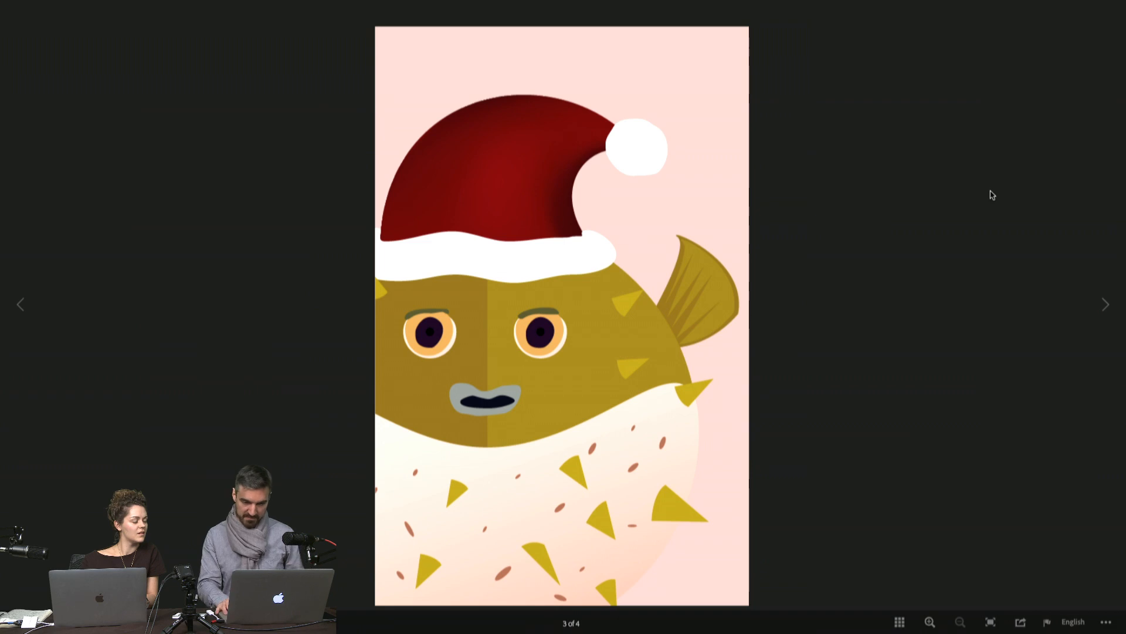
key("Left")
key("Right")
key("Right")
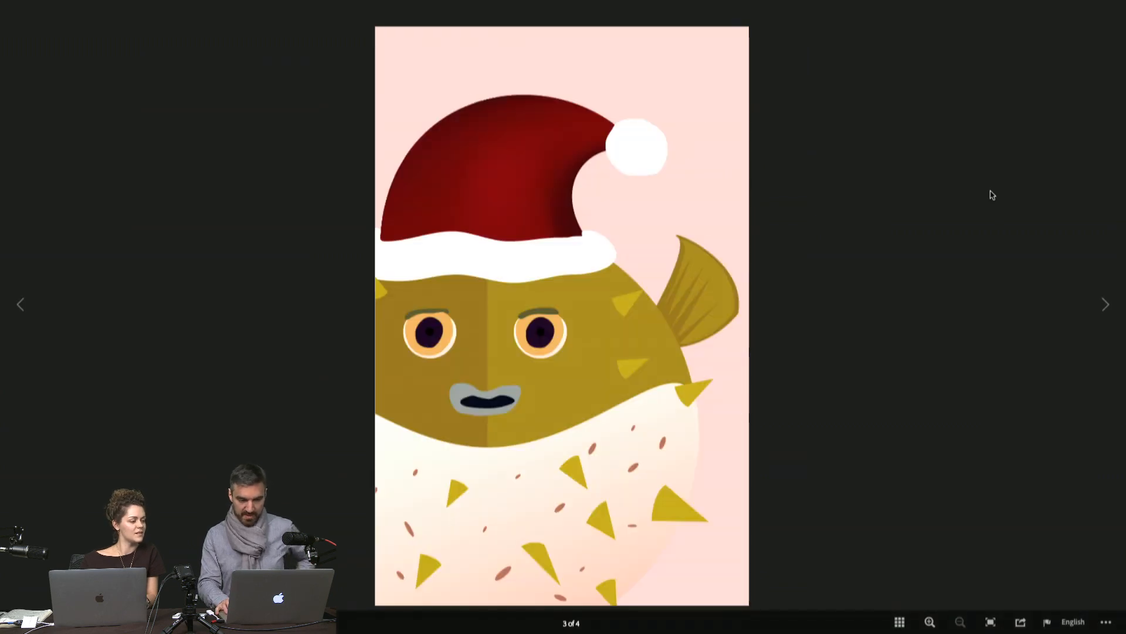
key("Left")
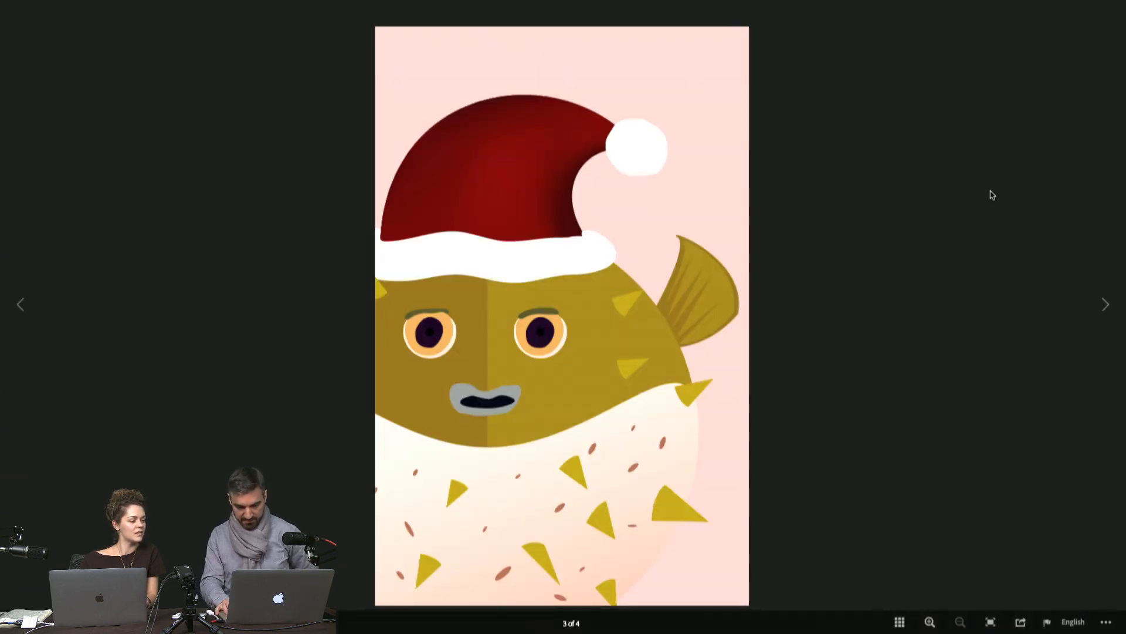
key("Right")
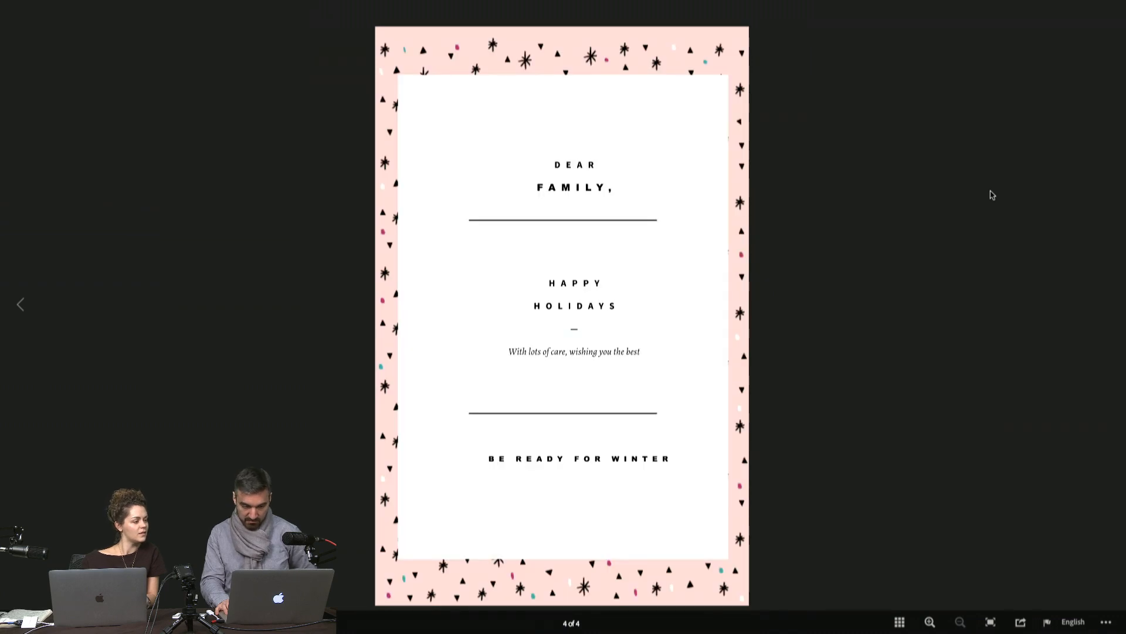
key("Left")
key("Left")
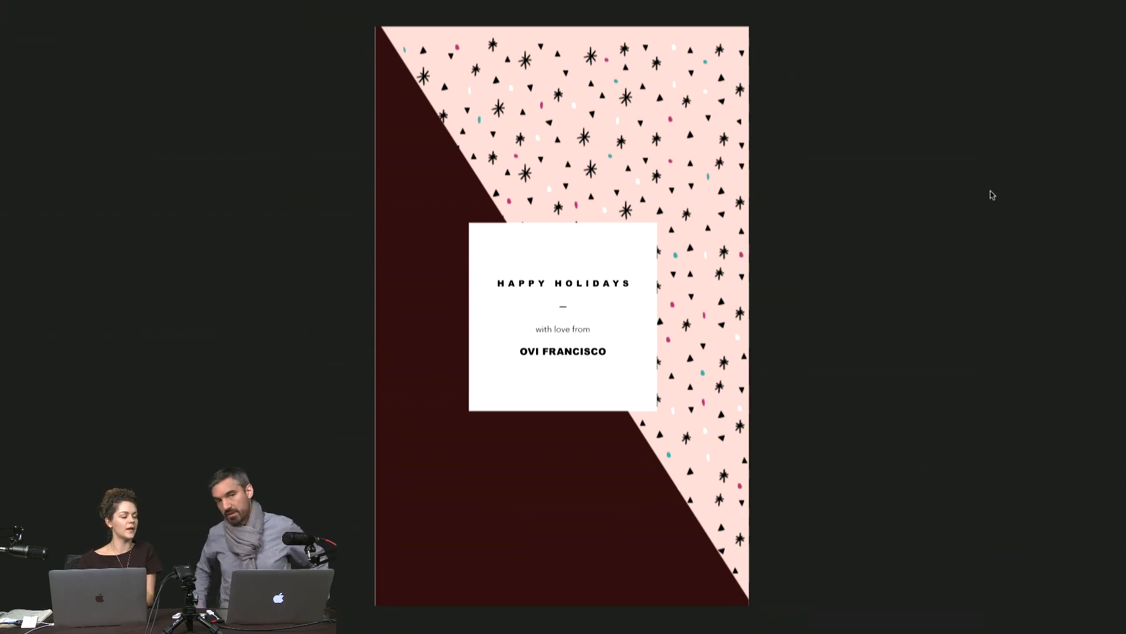
key("Right")
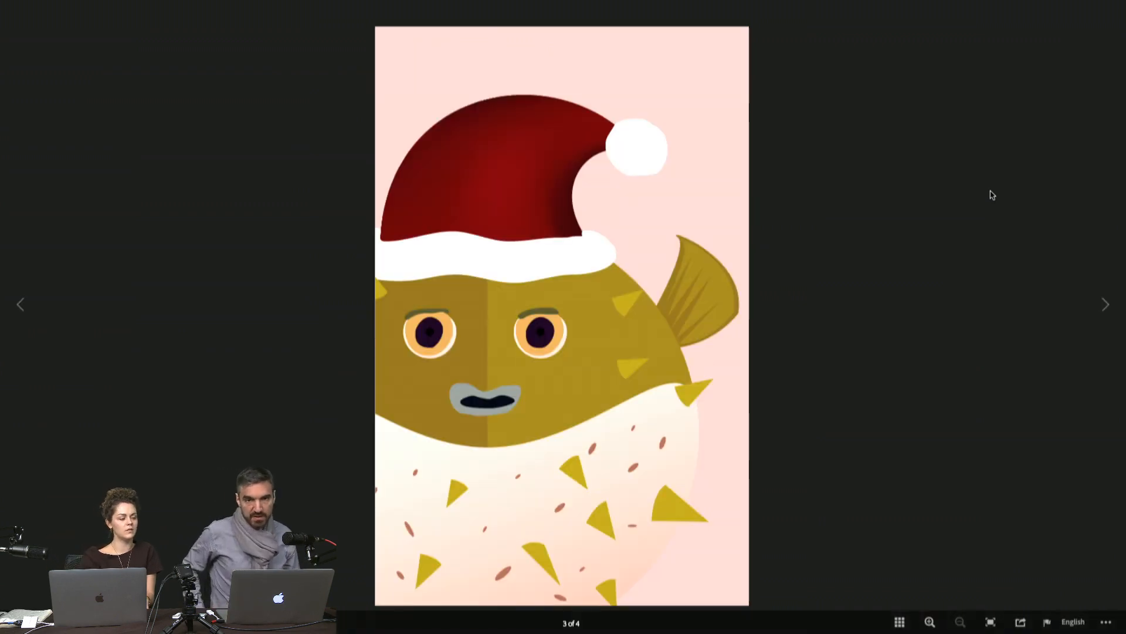
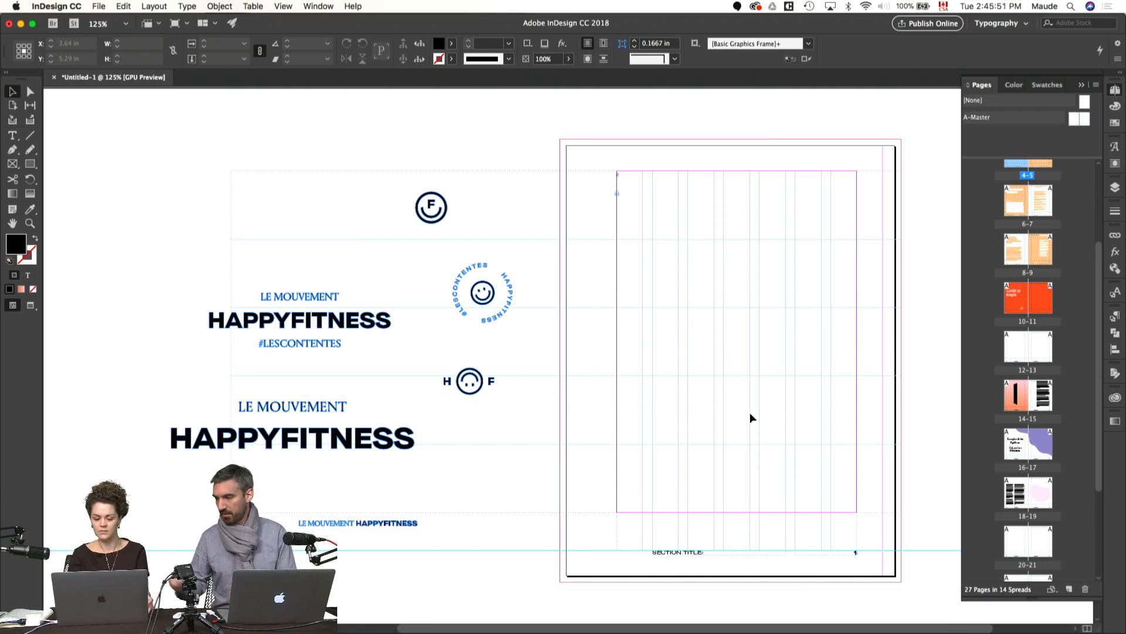
Step: Bring up the pending Adobe Acrobat update prompt and decline the installation
mouse_move(786, 631)
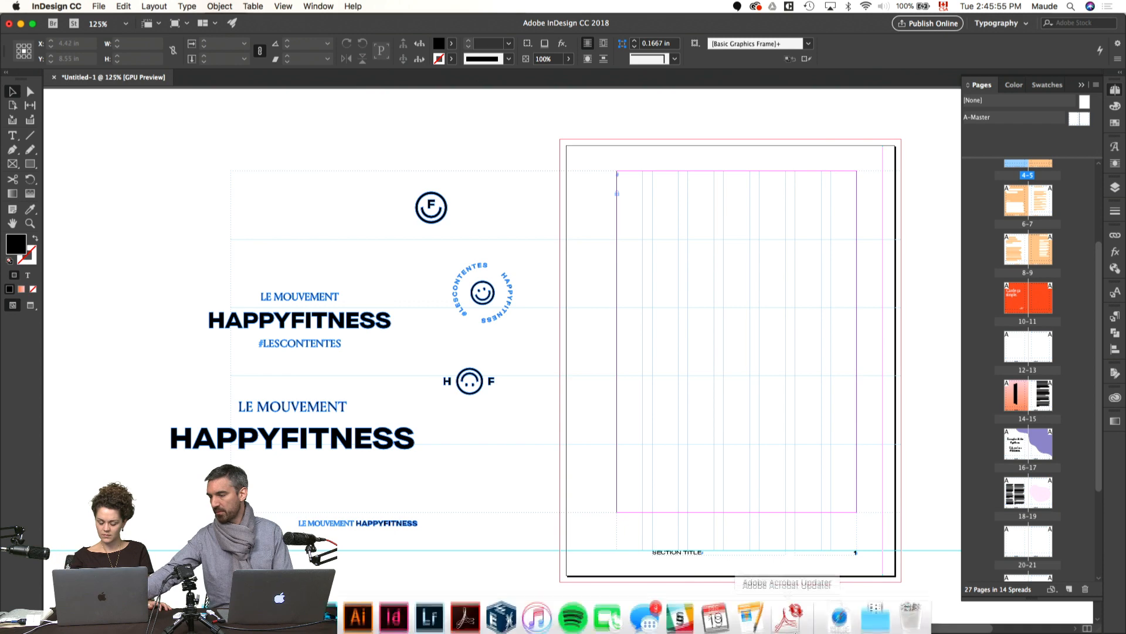
left_click(789, 618)
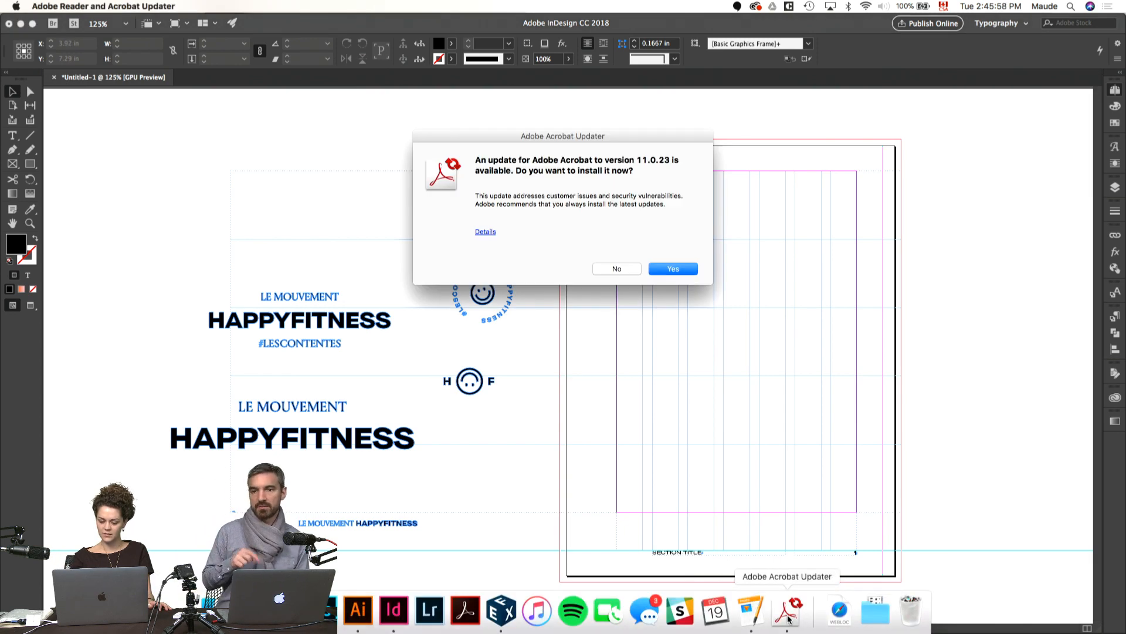
left_click(616, 268)
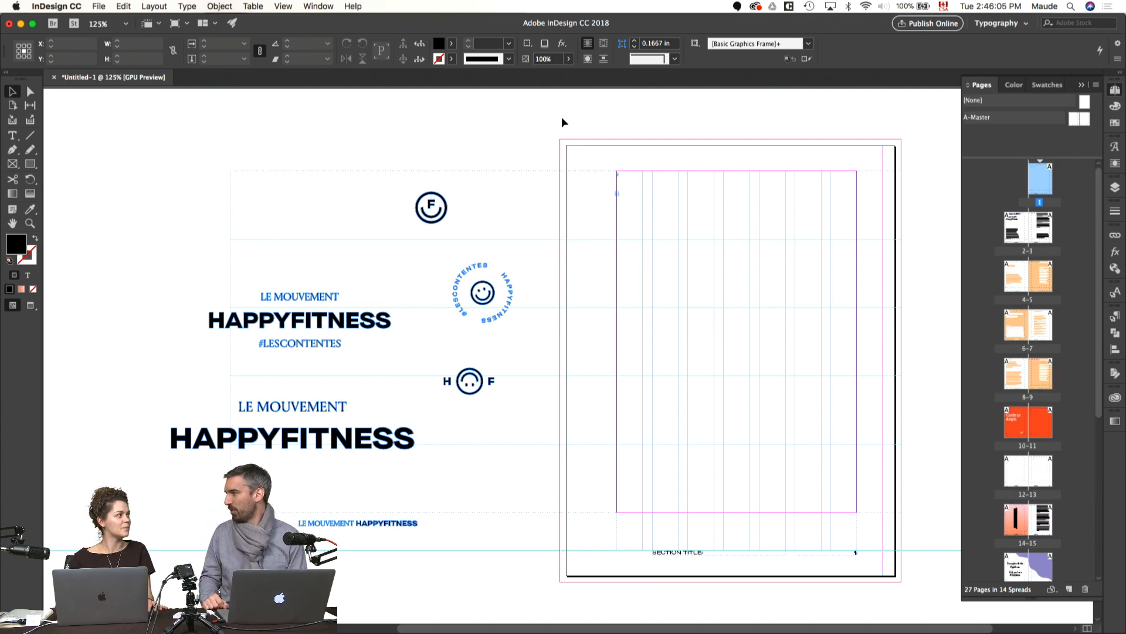
Step: Look through the app list in Creative Cloud and return to the InDesign document
mouse_move(716, 629)
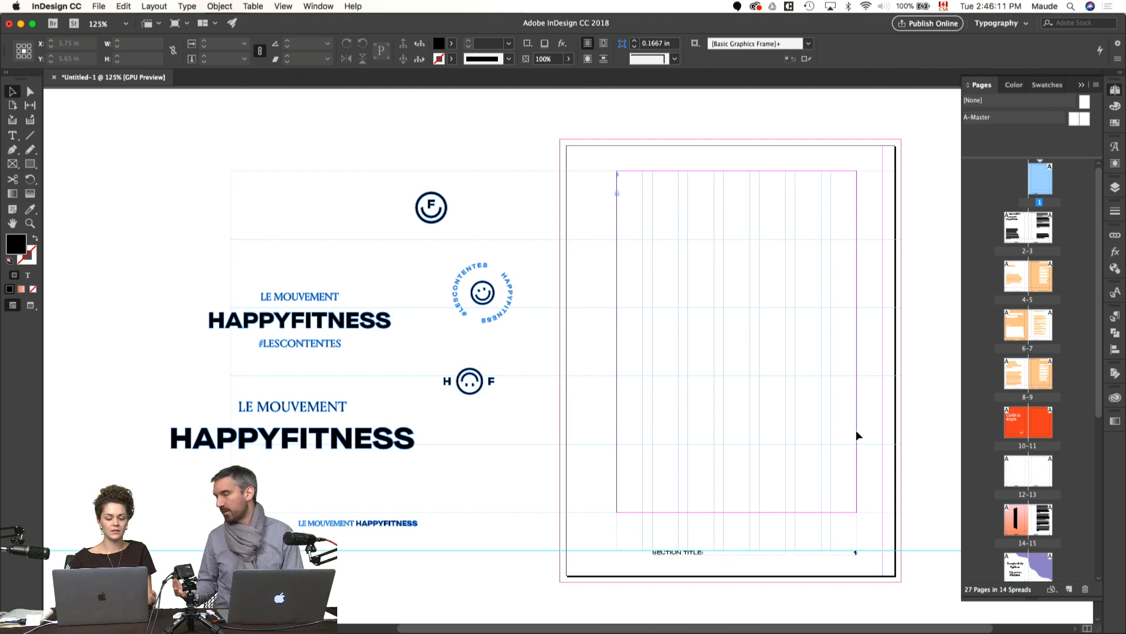
left_click(756, 7)
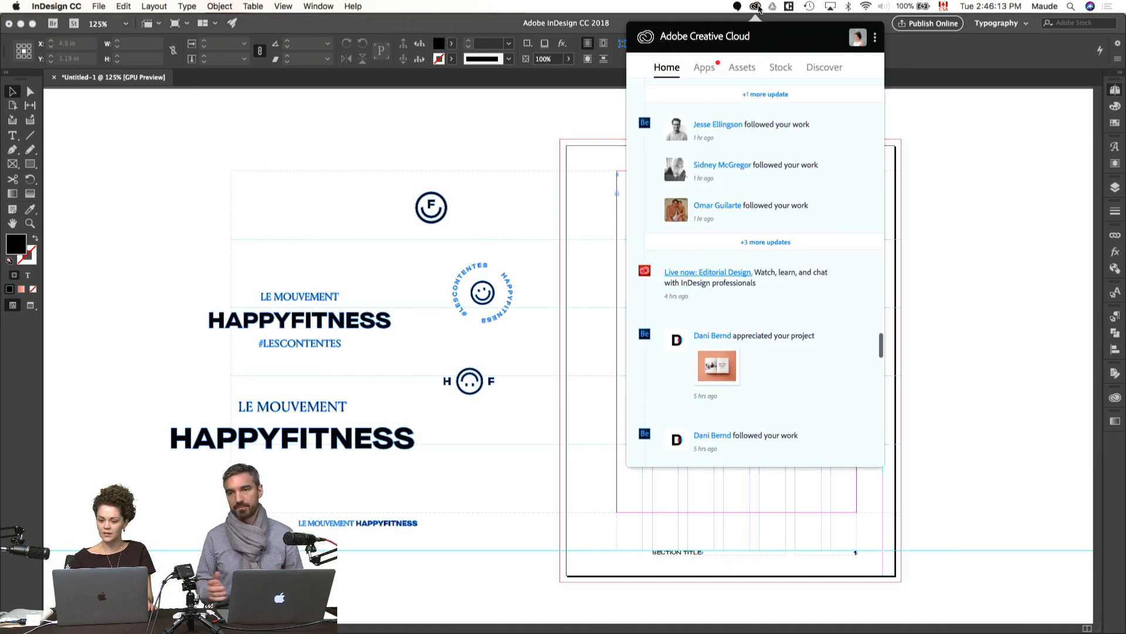
left_click(704, 67)
scroll(768, 344, "down", 10)
scroll(770, 345, "up", 10)
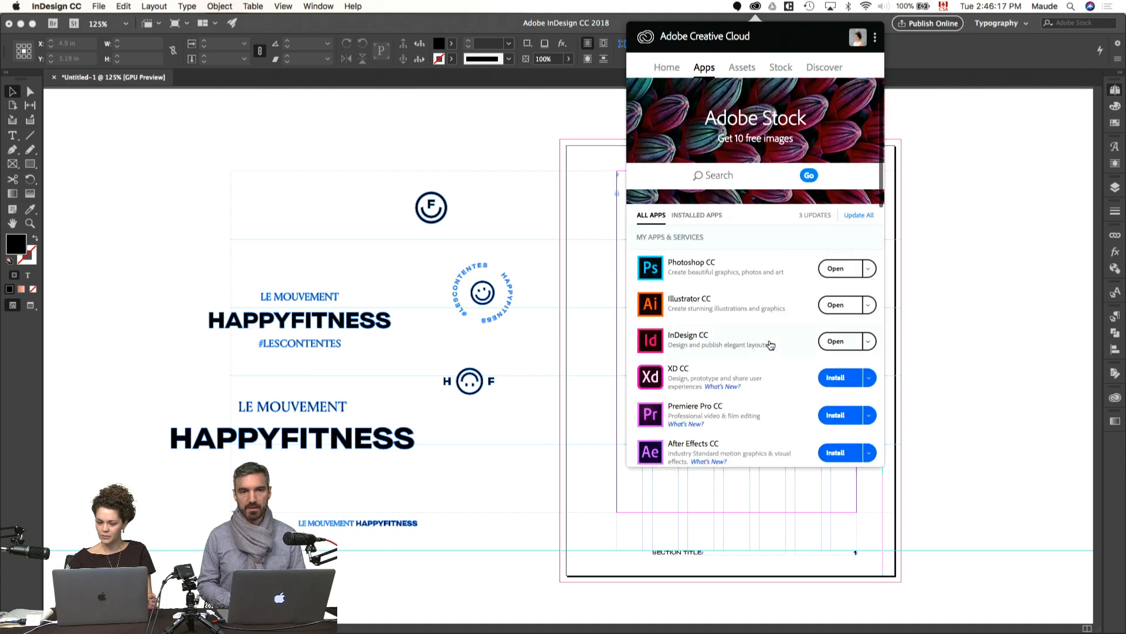
left_click(524, 142)
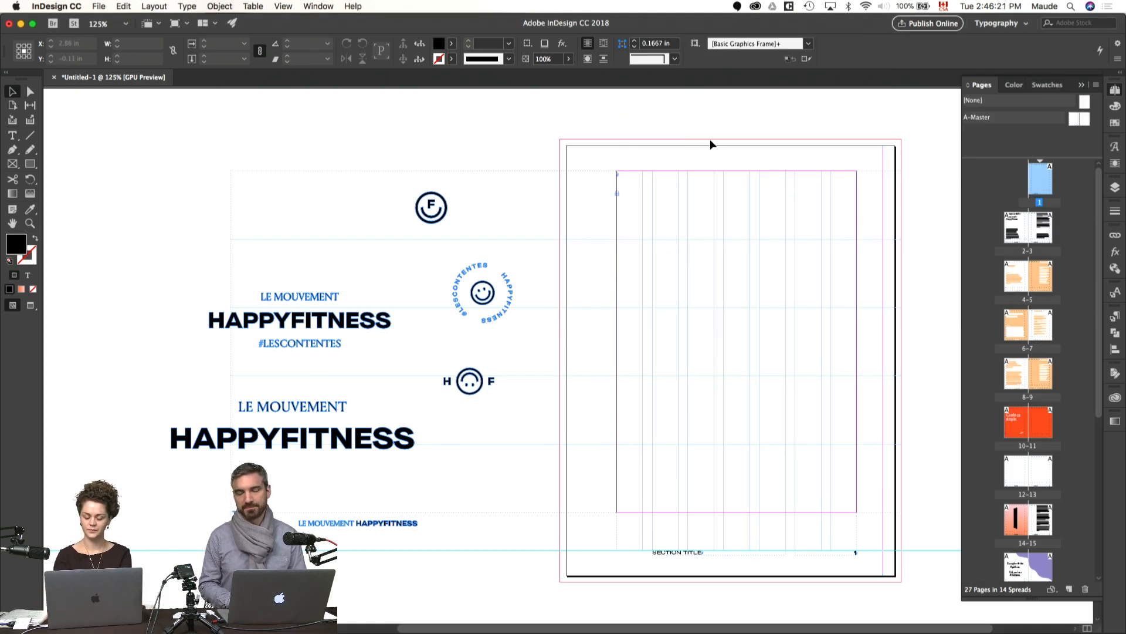
Step: Duplicate the purple-wave spread 16-17 directly after spread 2-3, so the copy sits ahead of the precept spreads
key("super+1")
scroll(872, 245, "down", 15)
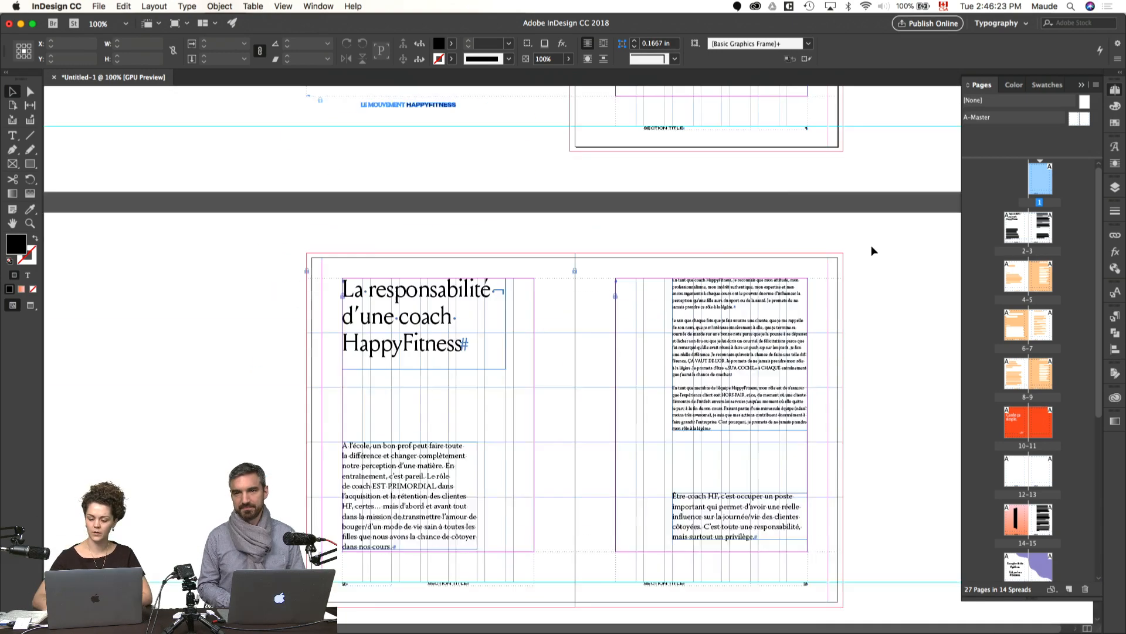
scroll(872, 251, "up", 3)
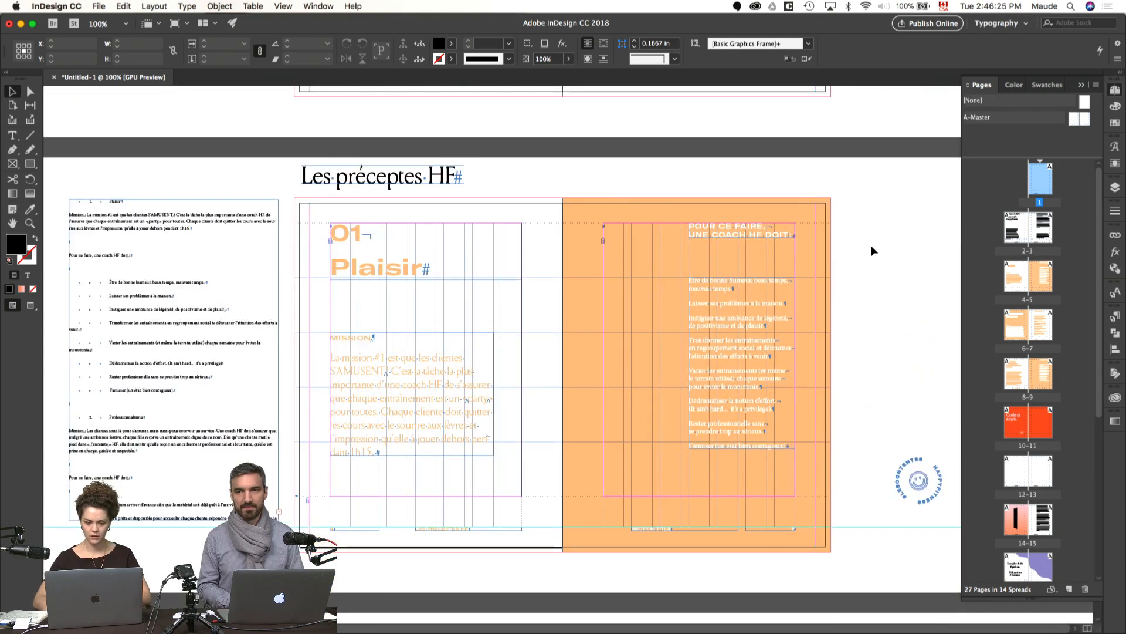
scroll(611, 262, "up", 10)
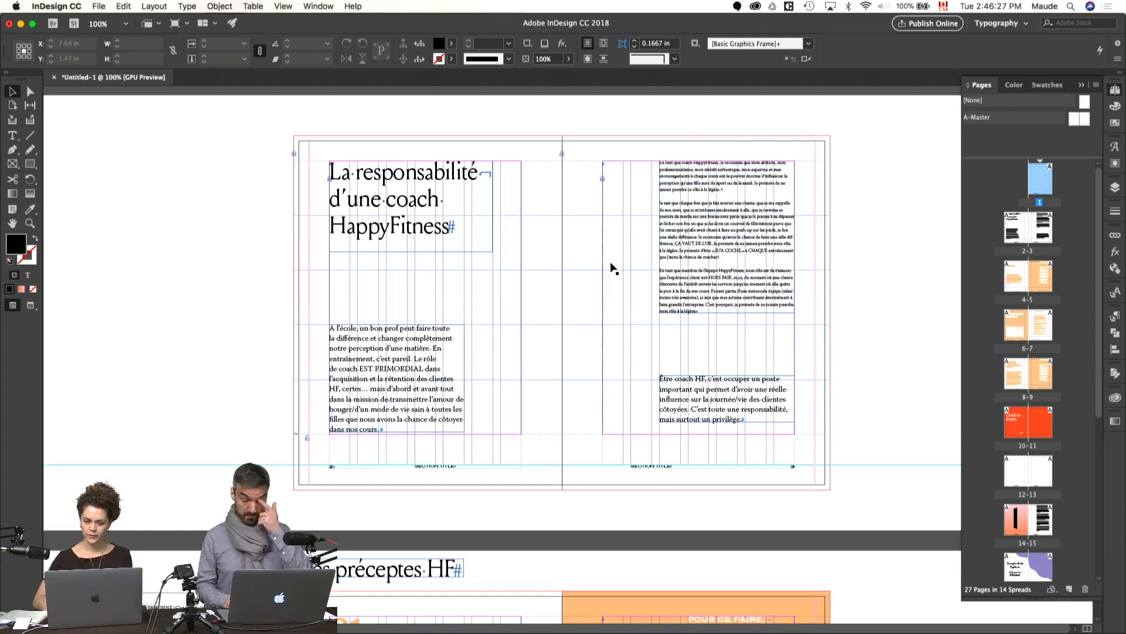
scroll(610, 267, "down", 5)
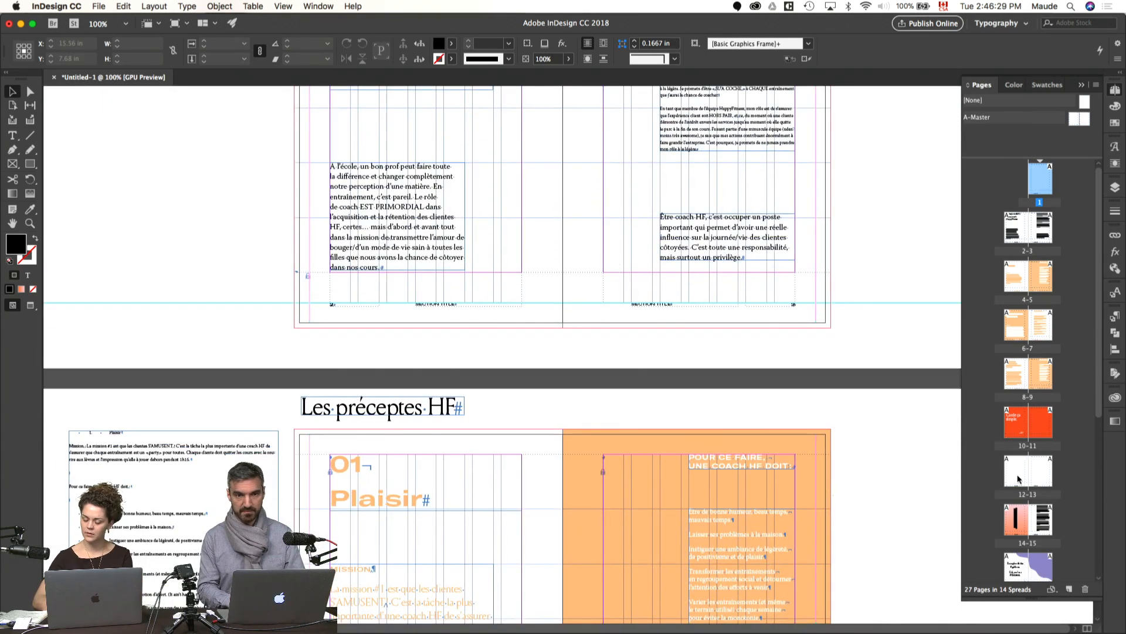
left_click(1034, 565)
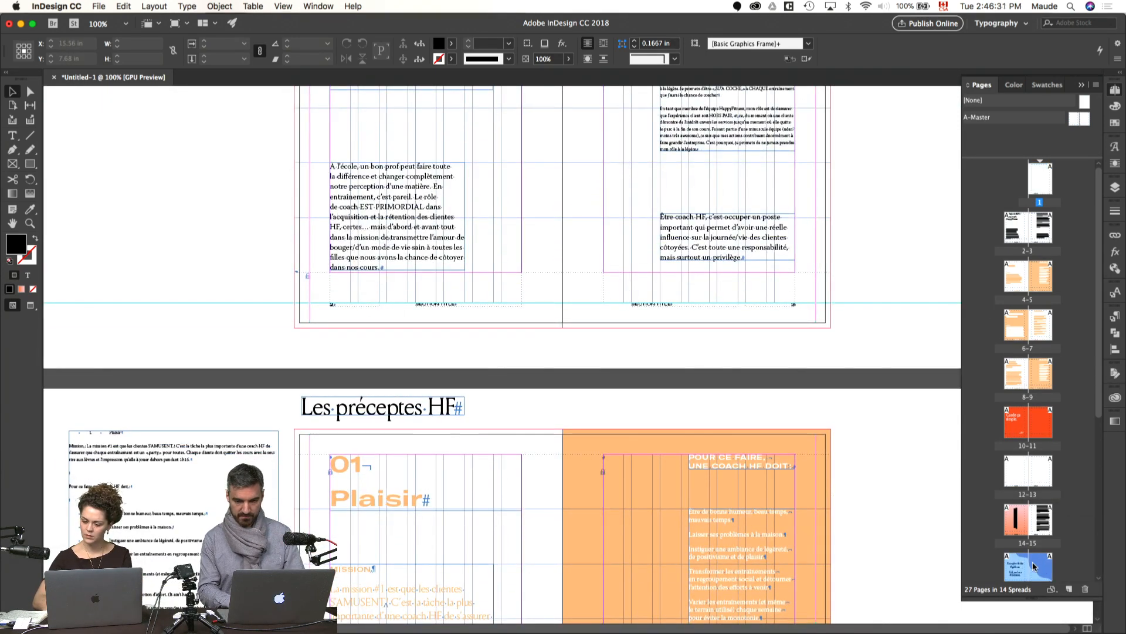
left_click_drag(1019, 569, 1009, 294)
left_click_drag(854, 204, 850, 344)
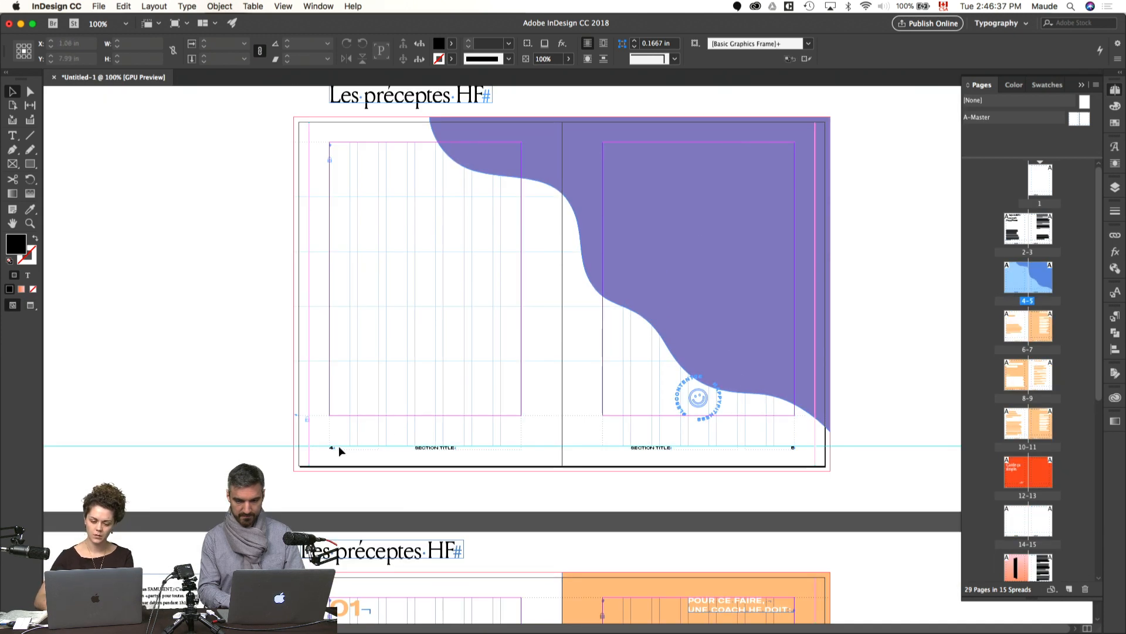
Step: Delete the "#girlboss" text and the footer page number and section title frames from the duplicated spread 4-5
left_click(338, 447)
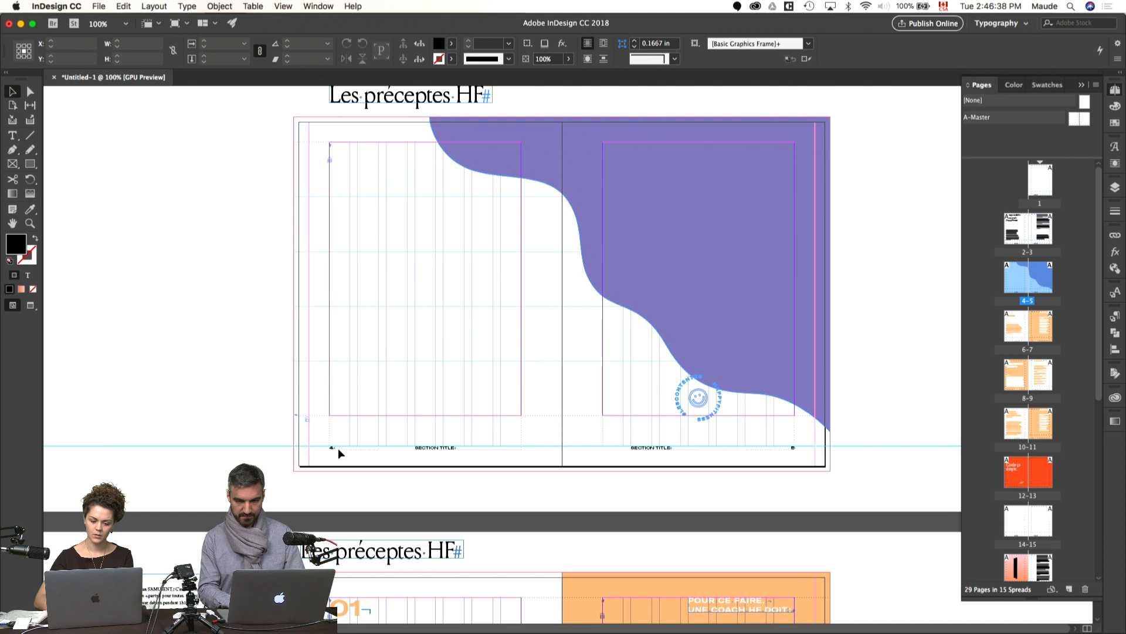
left_click(428, 449, "shift")
left_click(635, 449, "shift")
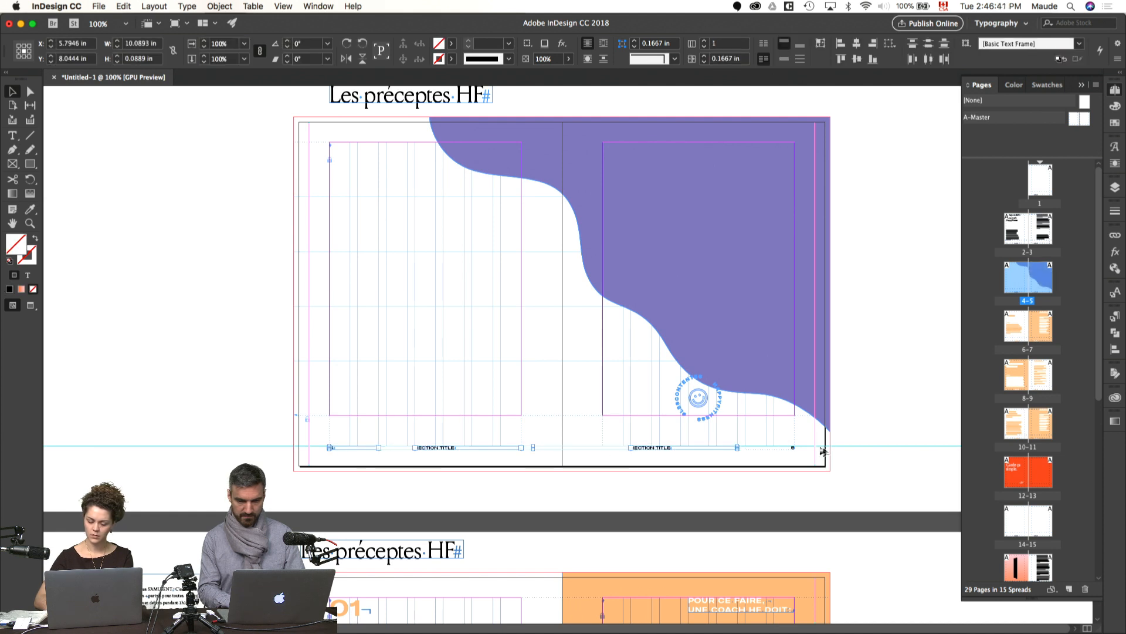
left_click(696, 339)
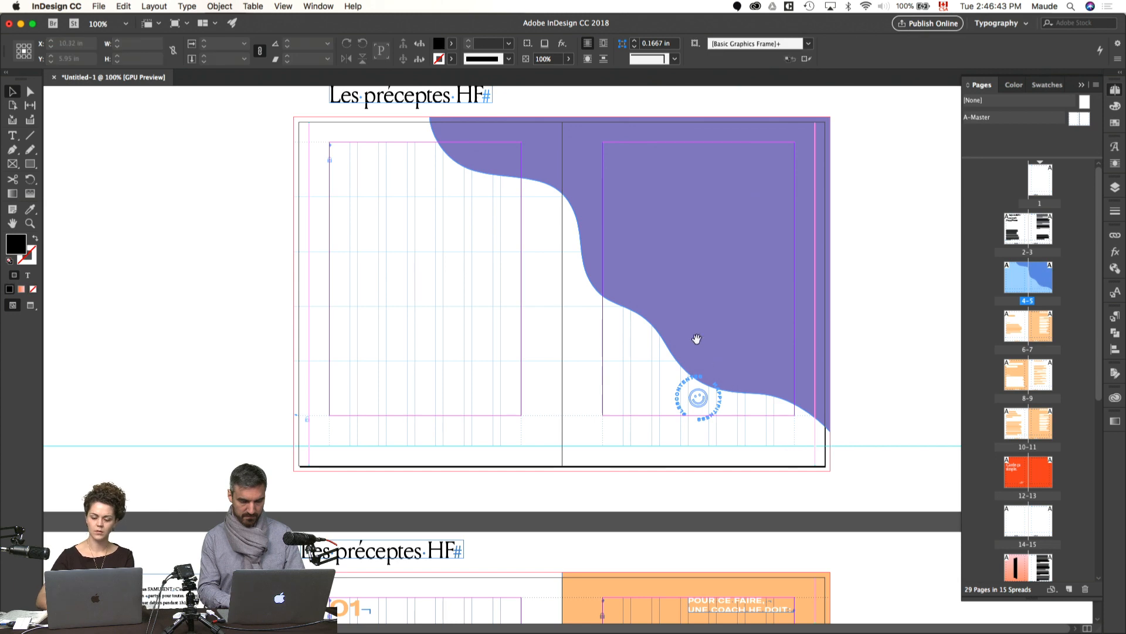
Step: Delete the purple wave shape from spread 4-5 after checking the spread in preview
left_click_drag(697, 339, 695, 397)
key("w")
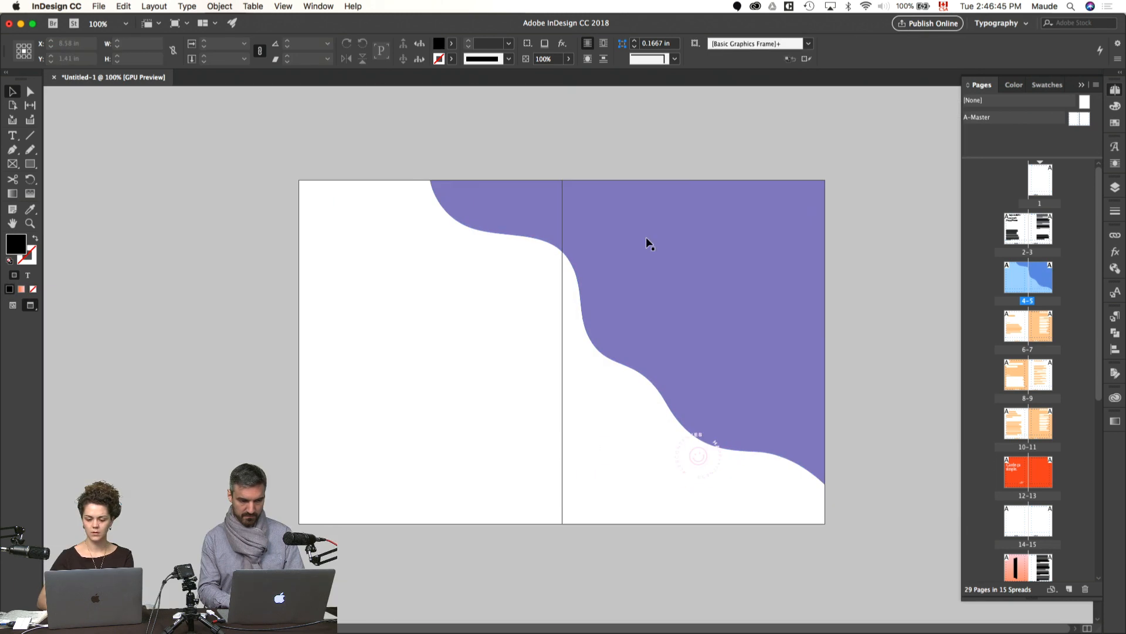
left_click(695, 295)
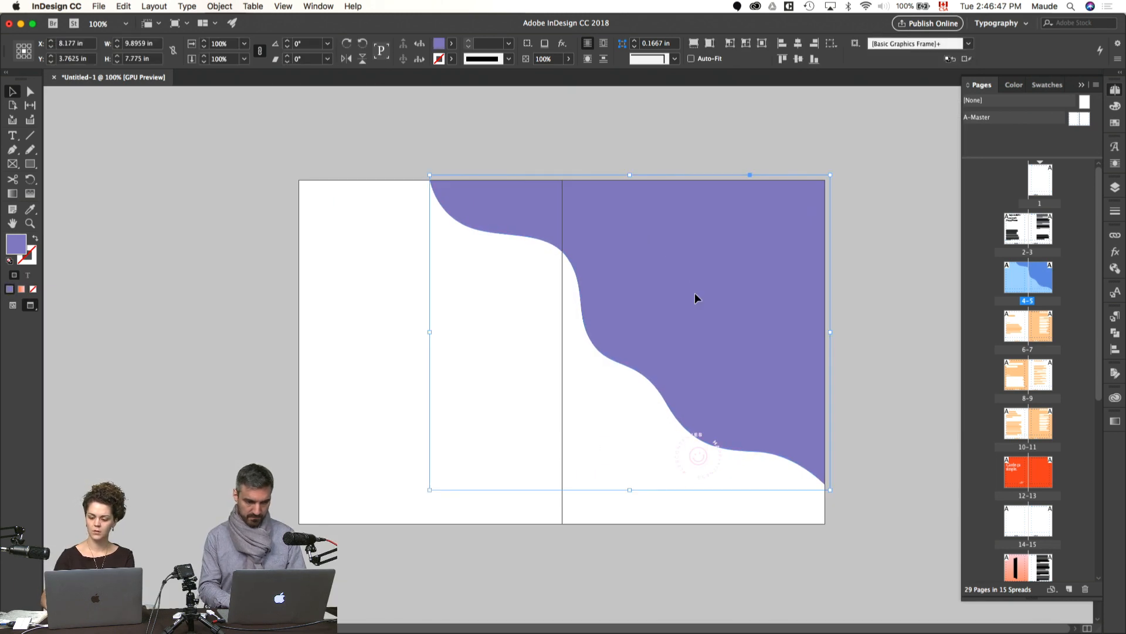
key("Delete")
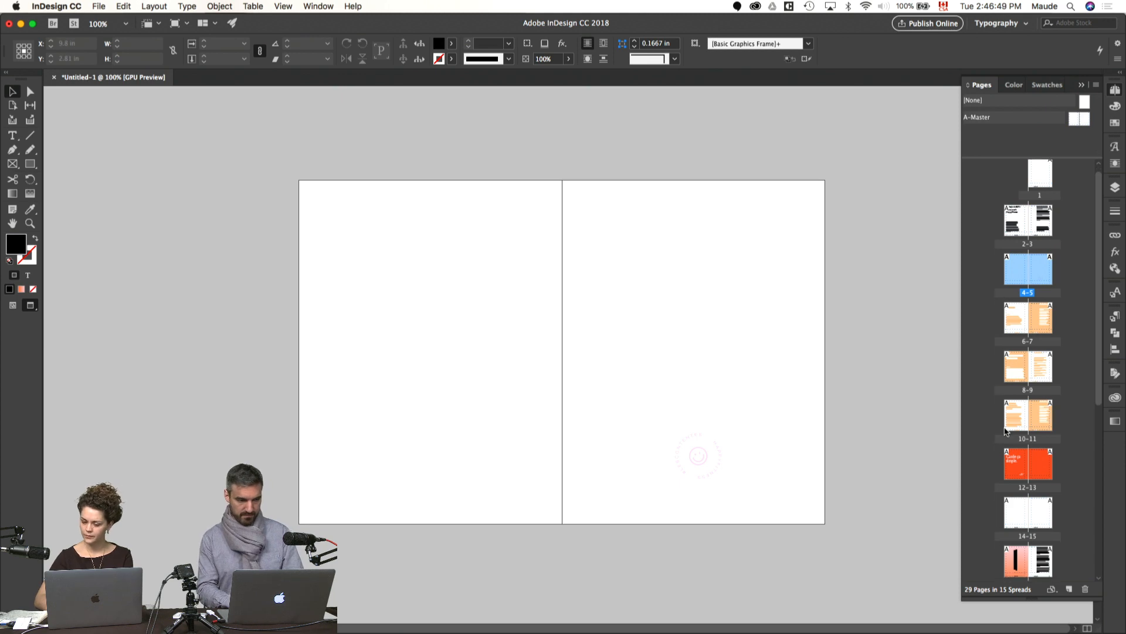
key("w")
Step: Copy the pink blob shape from spread 20-21 and paste it onto spread 4-5
scroll(1050, 381, "down", 5)
double_click(1039, 352)
left_click(780, 338)
scroll(1032, 352, "up", 5)
scroll(1033, 352, "up", 5)
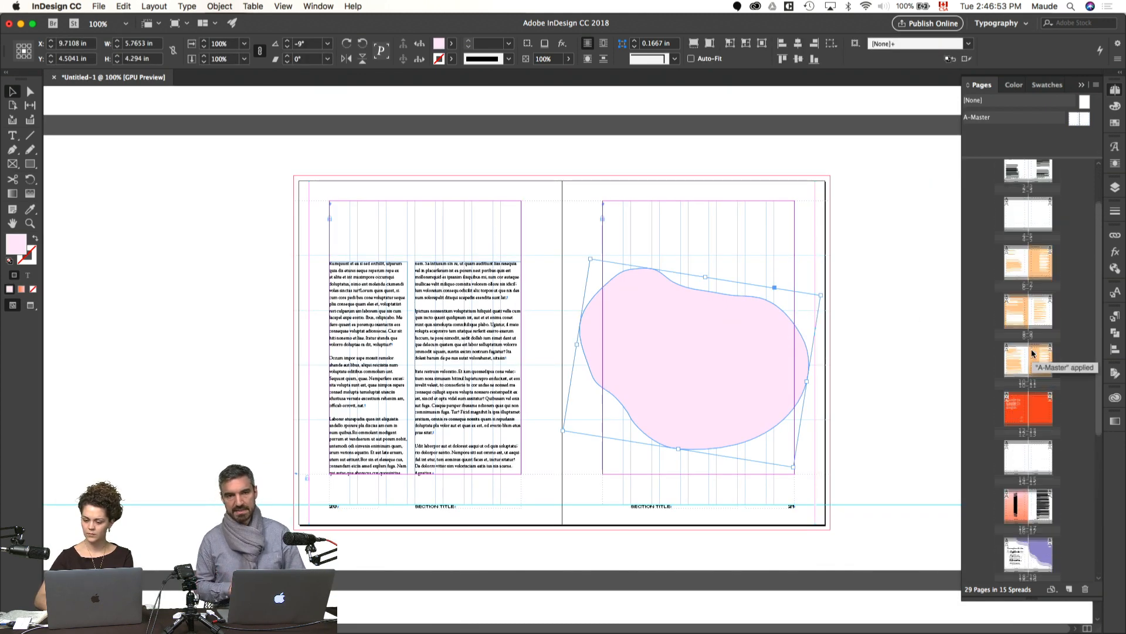
double_click(1028, 249)
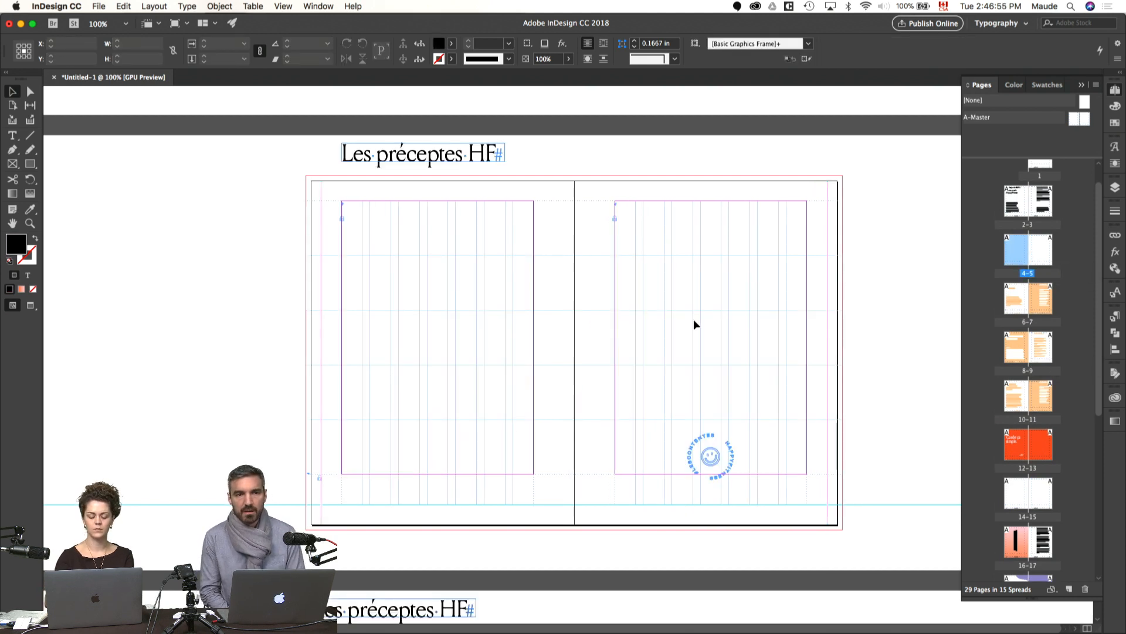
key("super+v")
Step: Enlarge the pasted pink blob slightly and move it across the spine of spread 4-5
key("e")
left_click_drag(784, 309, 800, 297)
key("v")
left_click_drag(749, 325, 652, 302)
Step: Switch to the Pages coach guide and examine the structure and content of its HF precepts, mission and values sections
key("super+Tab")
key("super+Tab")
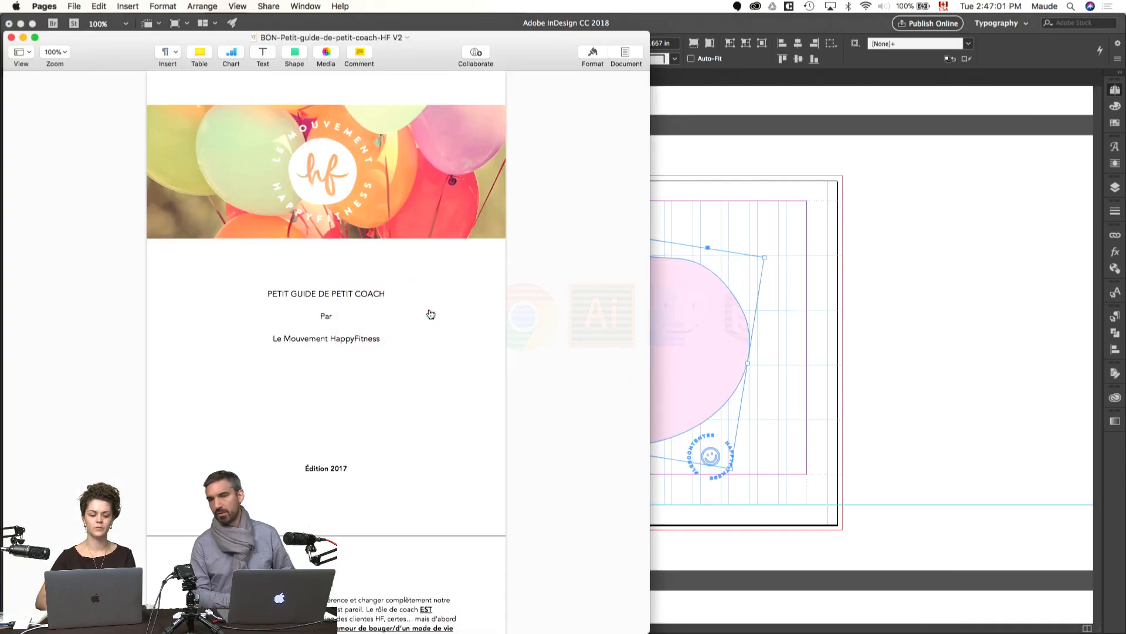
scroll(348, 334, "down", 10)
scroll(348, 335, "down", 10)
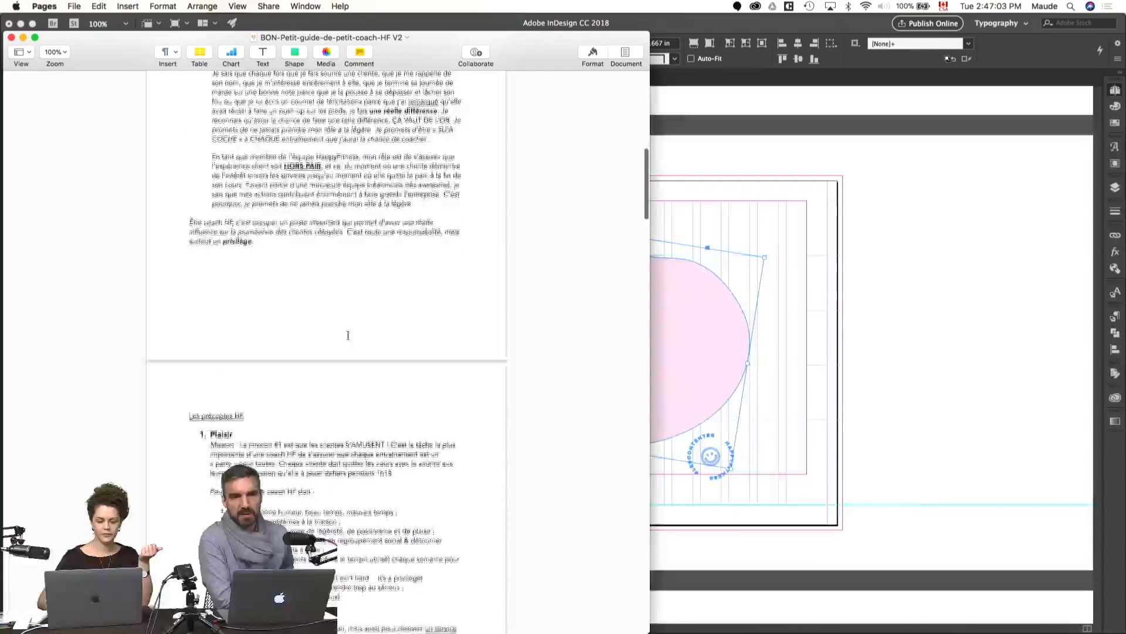
scroll(348, 335, "down", 15)
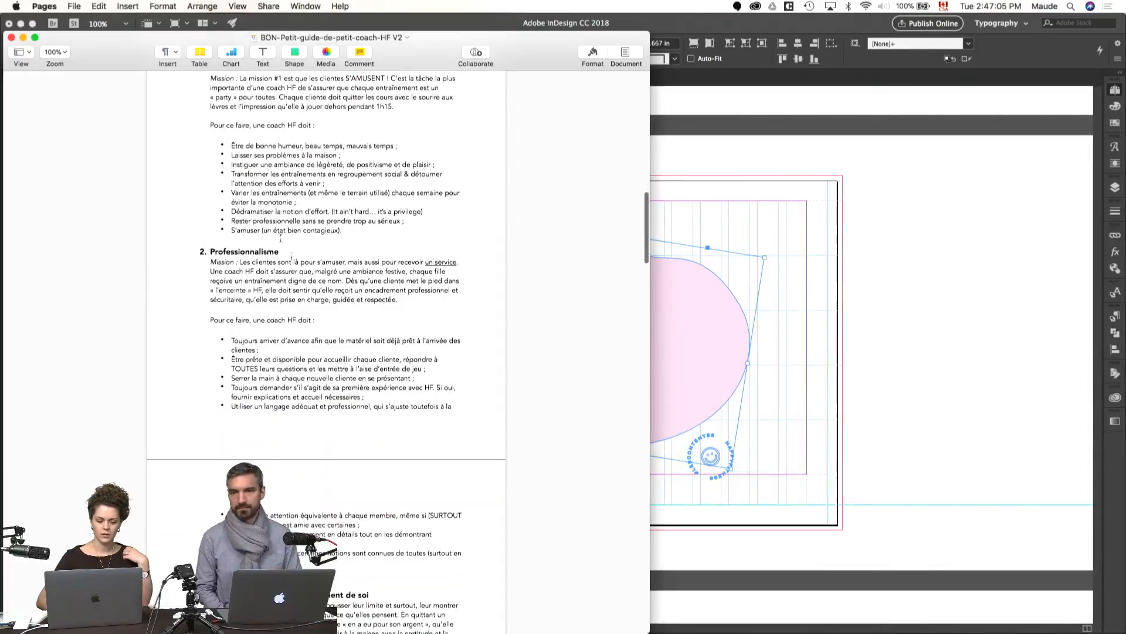
scroll(262, 209, "down", 15)
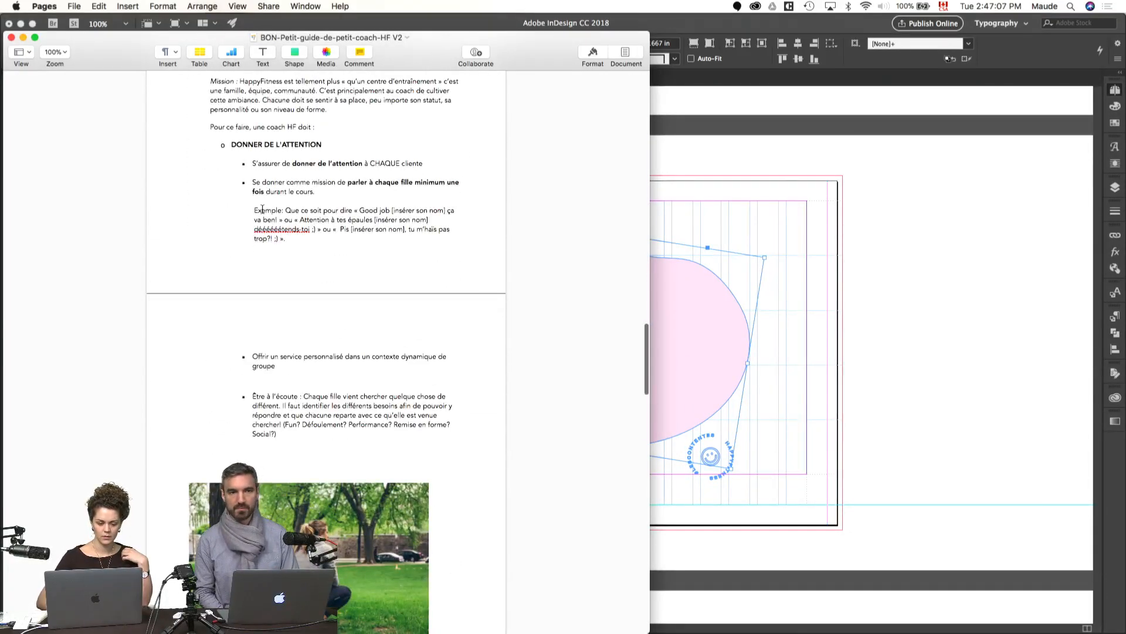
scroll(263, 209, "up", 15)
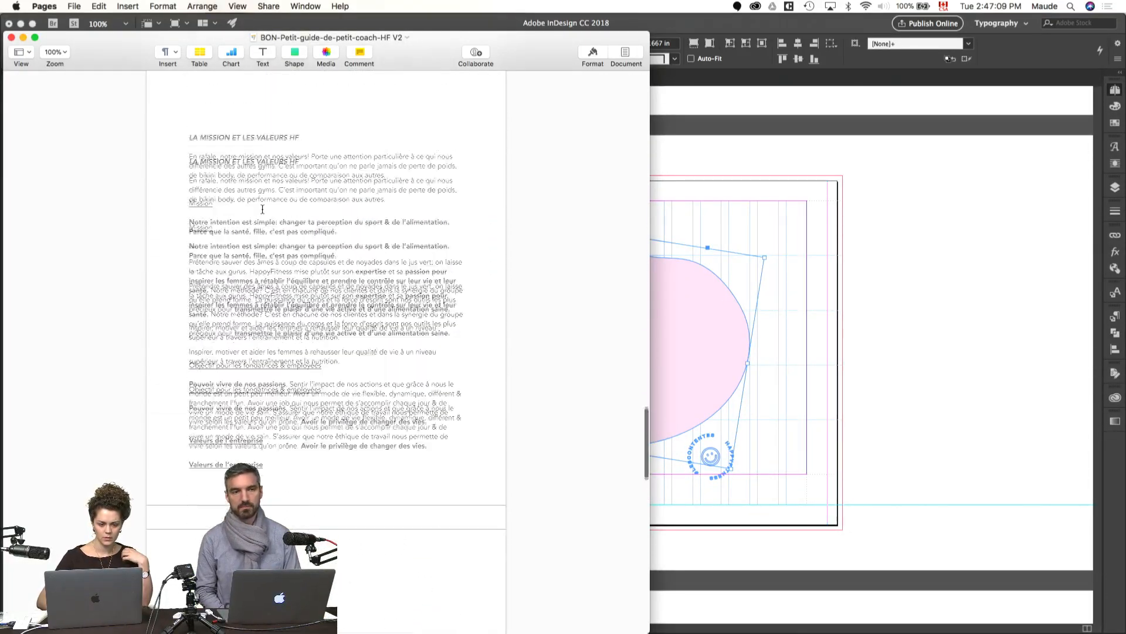
scroll(262, 210, "up", 15)
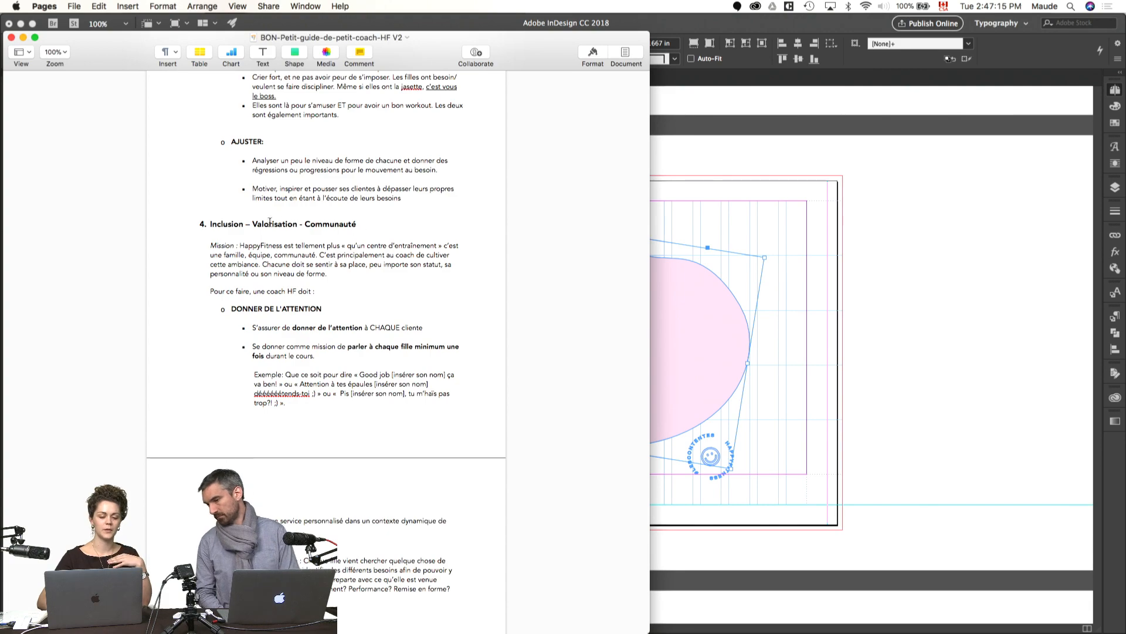
scroll(265, 224, "up", 10)
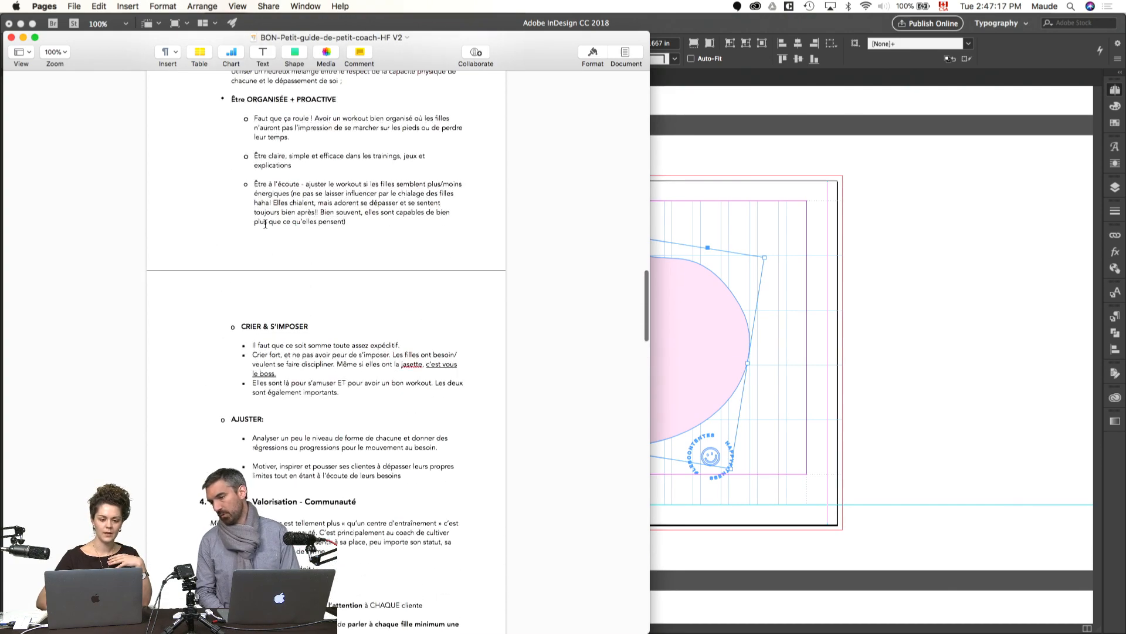
scroll(223, 128, "down", 2)
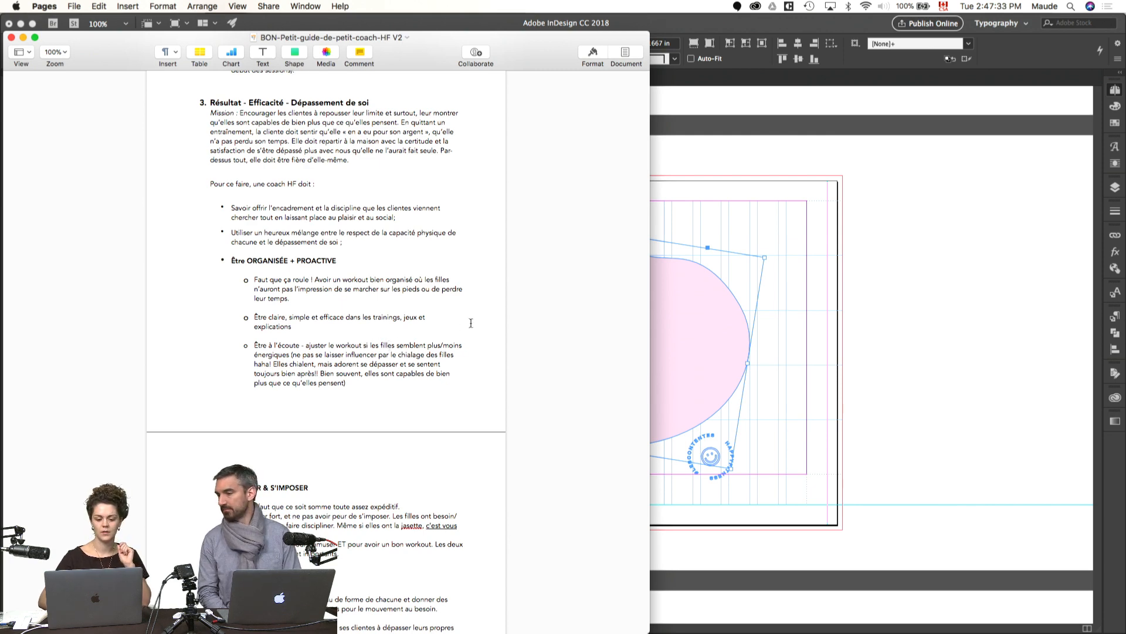
Step: Return to InDesign and scale the pink blob up to about 7.94 × 5.92 in
left_click(803, 325)
key("s")
left_click_drag(688, 286, 700, 280)
key("v")
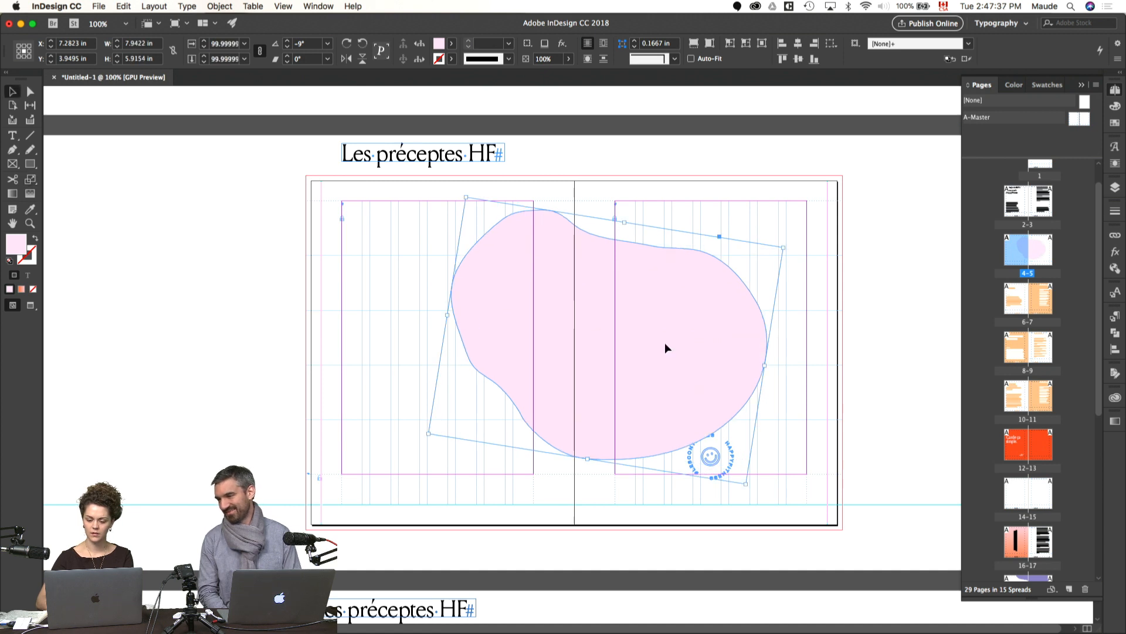
Step: Move the circular smiley badge onto the pasteboard beside page 5, then reposition and enlarge the blob to about 8.47 × 6.31 in
left_click_drag(727, 476, 905, 368)
left_click_drag(711, 385, 753, 420)
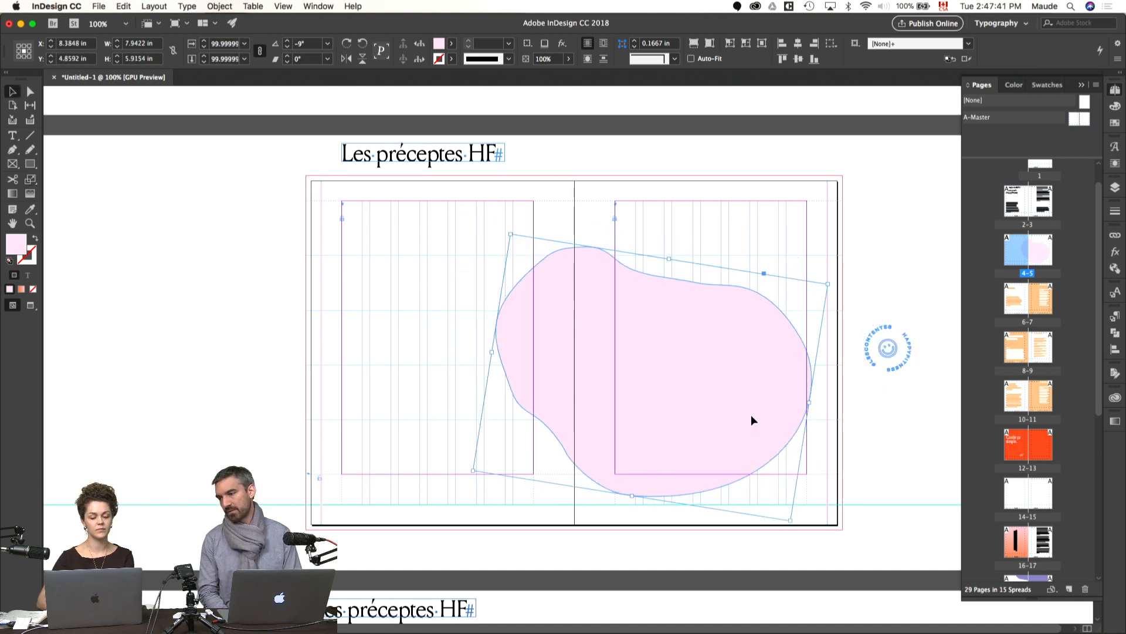
left_click_drag(495, 354, 471, 348)
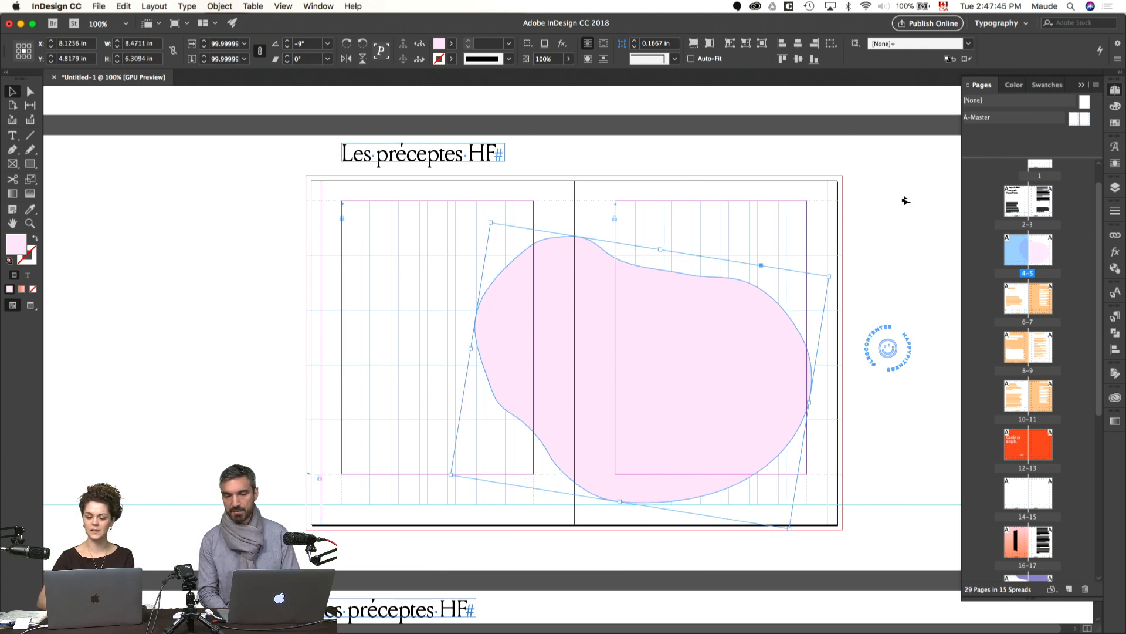
Step: Preview spread 4-5 and shift the pink blob slightly upward
left_click(883, 202)
key("w")
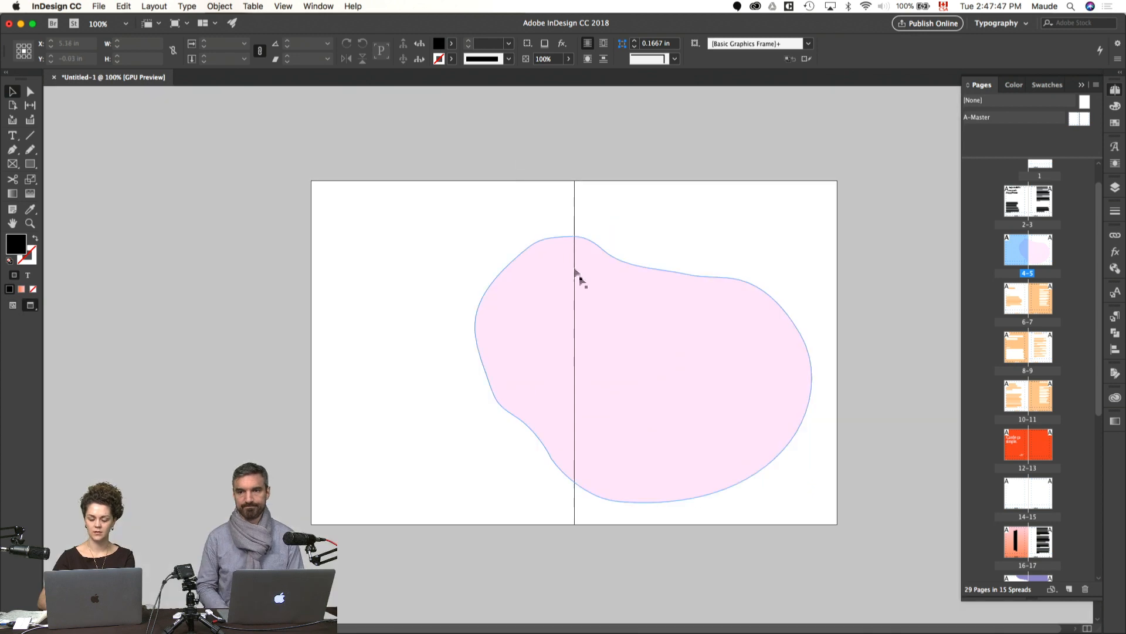
left_click(606, 304)
left_click(666, 186)
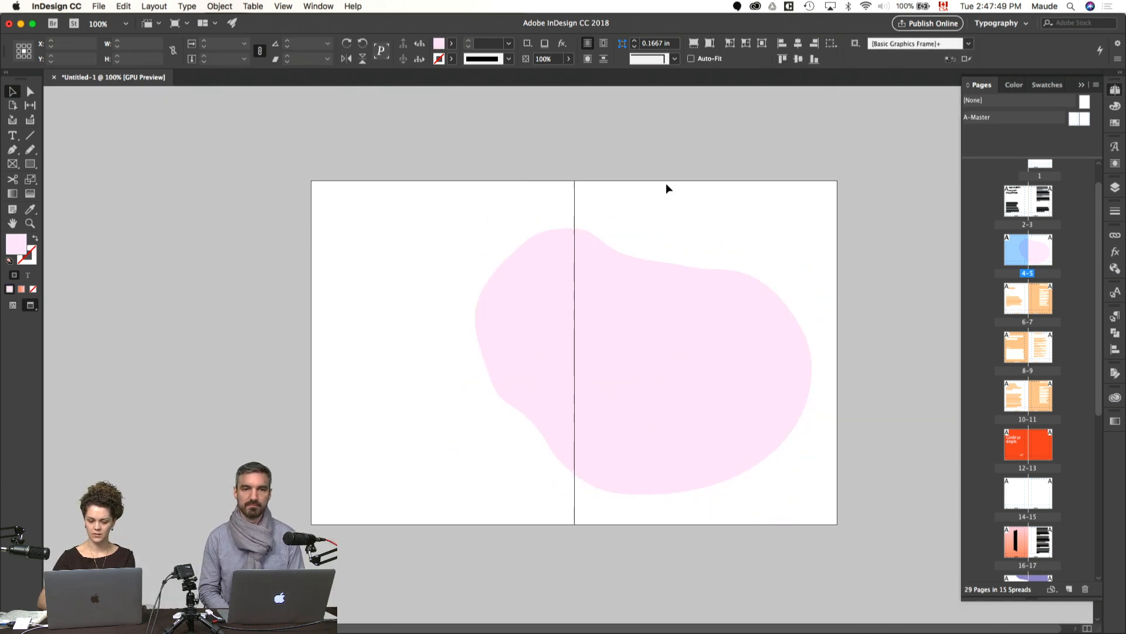
key("w")
Step: Change the heading above spread 4-5 to "Les préceptes HappyFitness", with "HappyFitness" on a second line
double_click(452, 159)
key("super+a")
type("Les")
key("BackSpace")
key("BackSpace")
key("super+z")
left_click(472, 145)
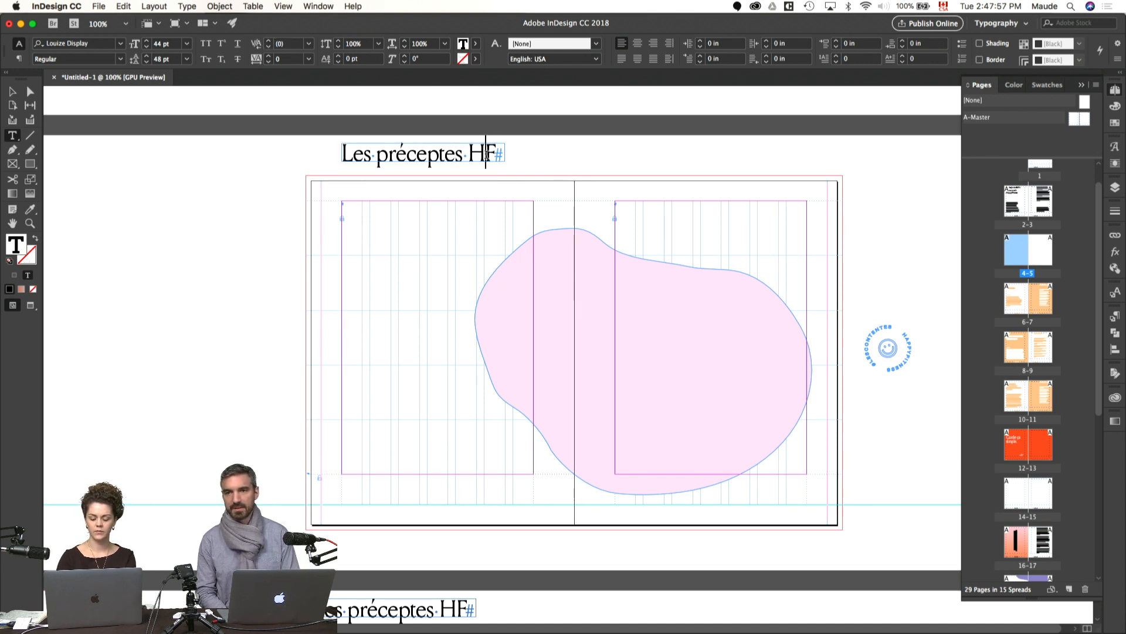
key("Return")
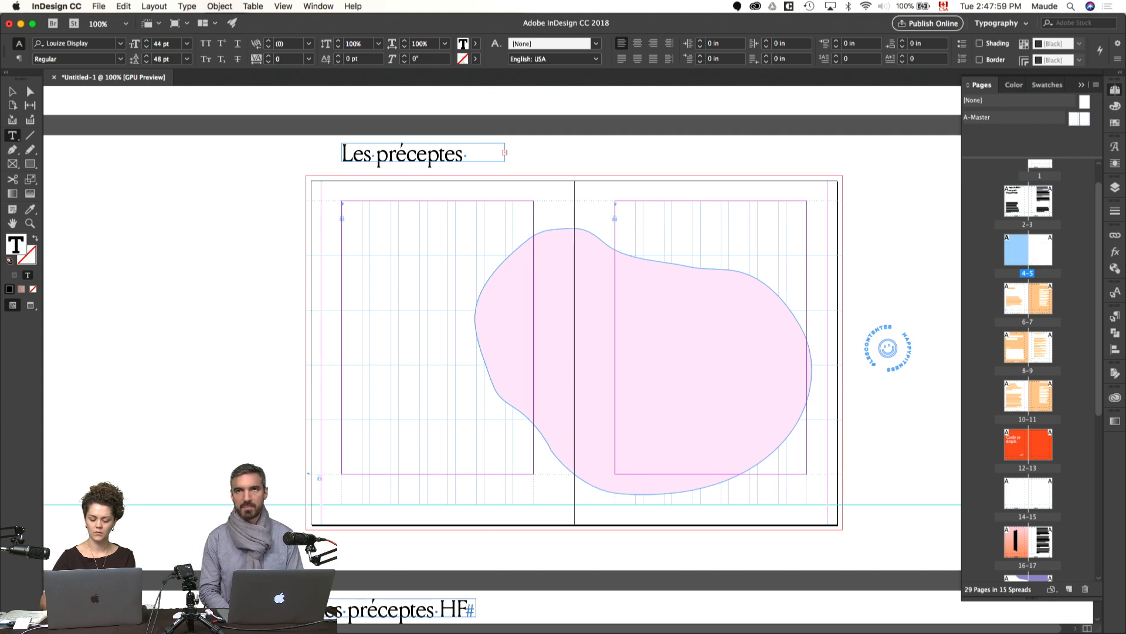
type("appy")
left_click(460, 169)
type("itness")
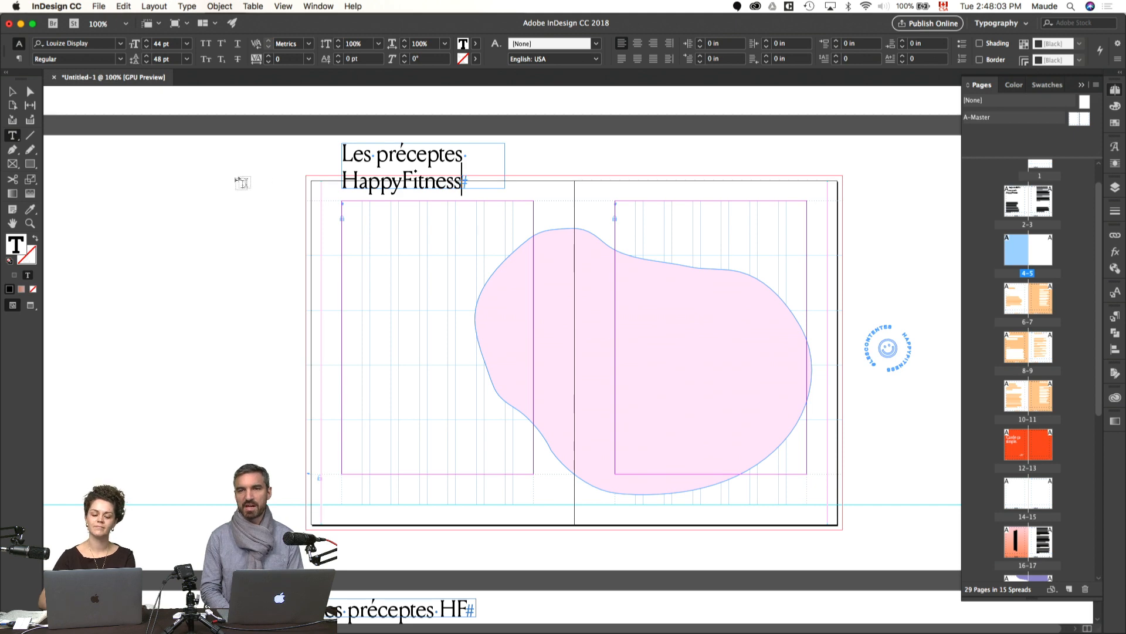
key("Escape")
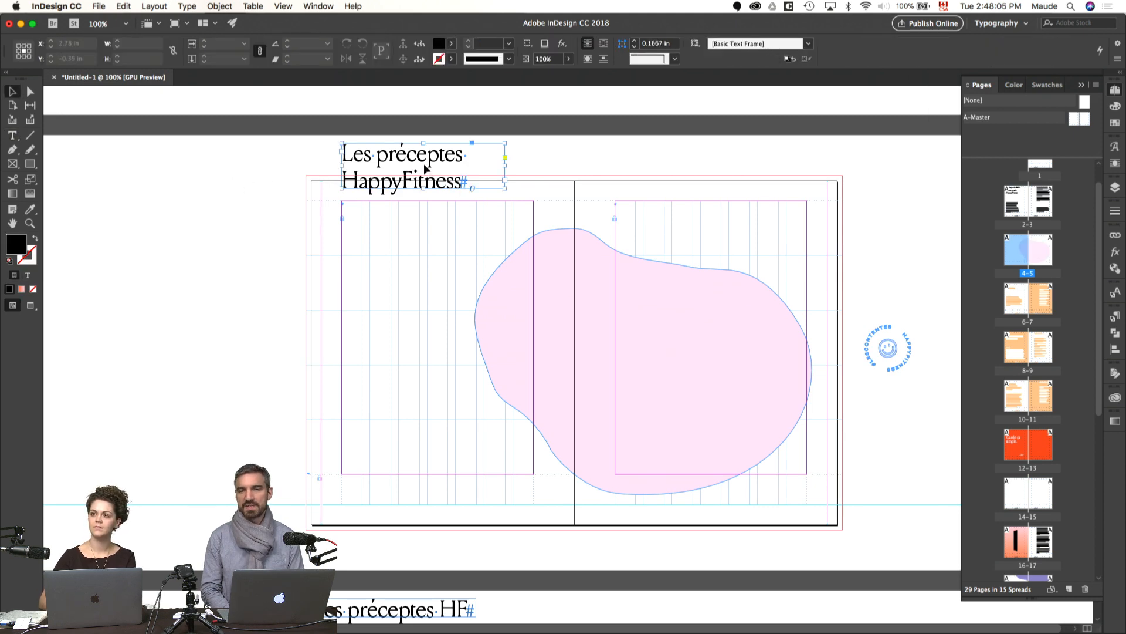
Step: Move the title onto page 4 beside the pink blob and enlarge its frame to about 6.74 × 2.7 in
left_click(427, 169)
left_click_drag(463, 179, 435, 287)
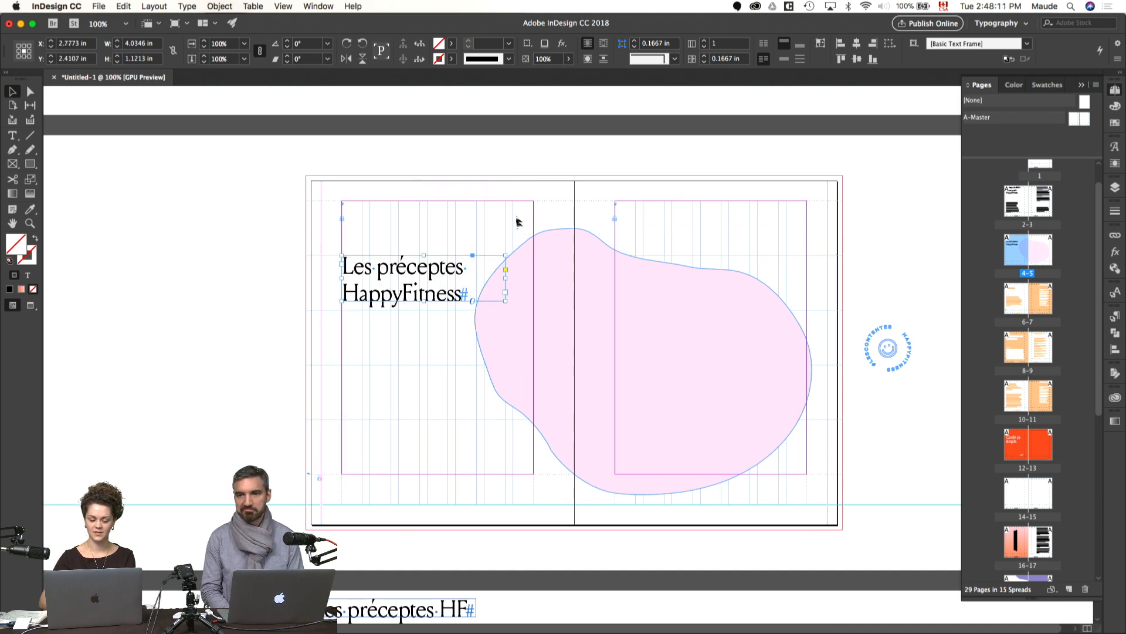
key("w")
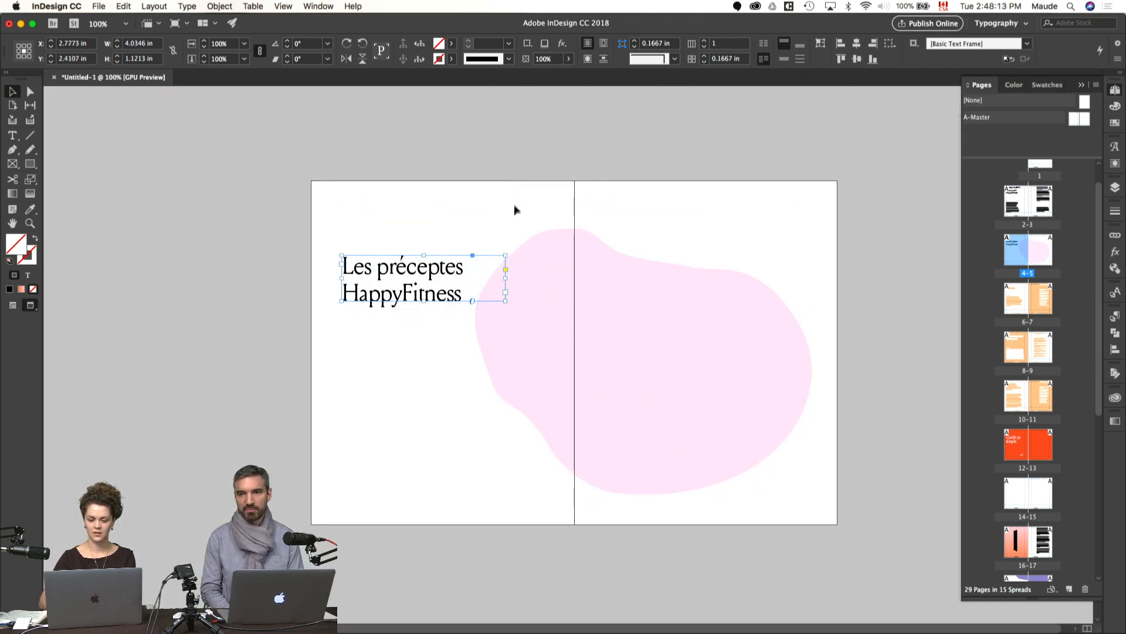
key("w")
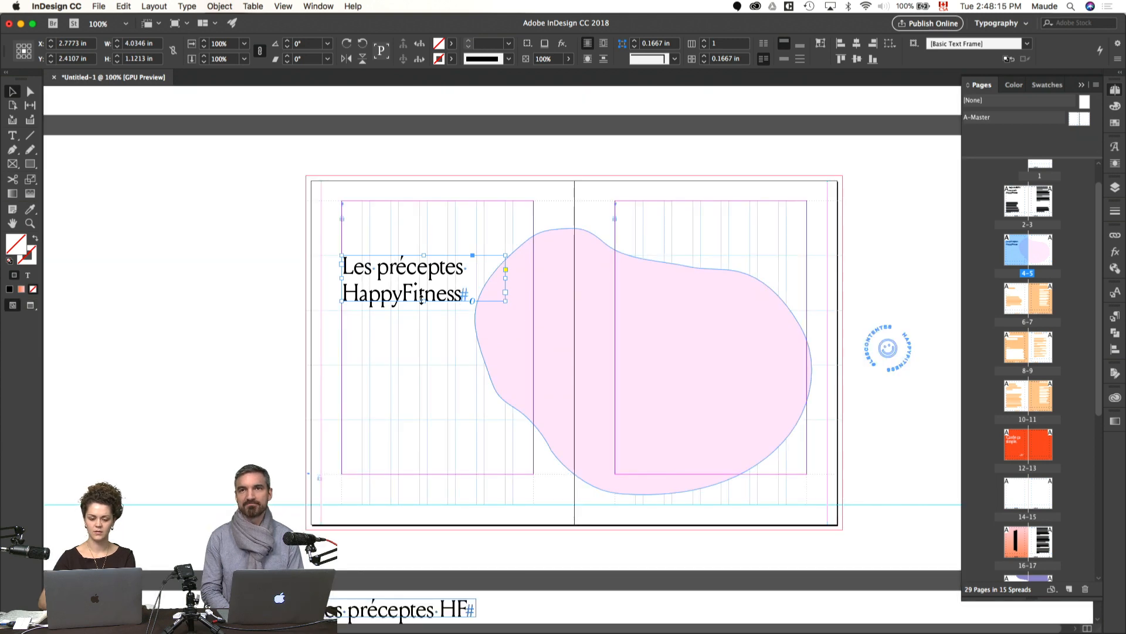
left_click_drag(425, 303, 423, 364)
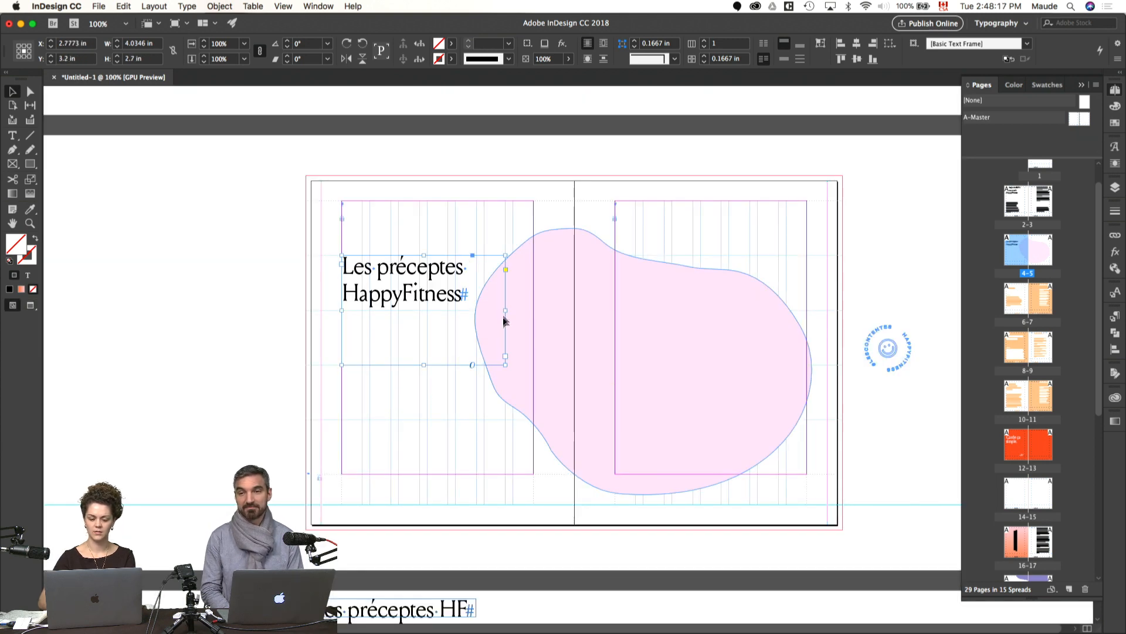
left_click_drag(504, 311, 615, 328)
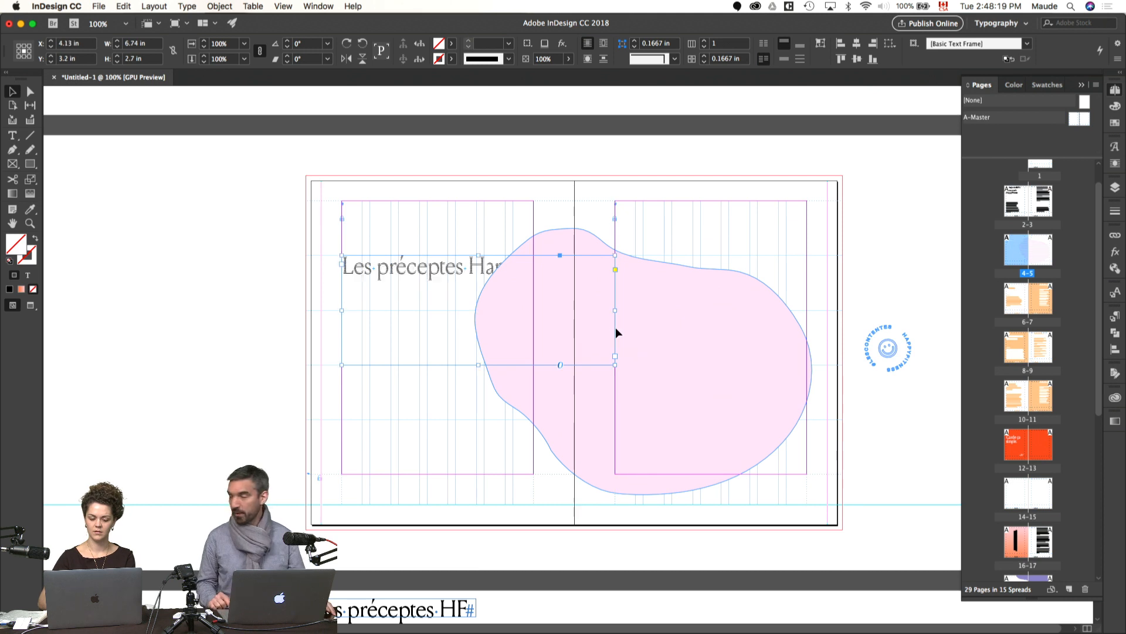
Step: Place the title in front of the pink blob at the same position and force a line break before "HappyFitness"
key("super+t")
left_click(659, 170)
left_click(429, 298)
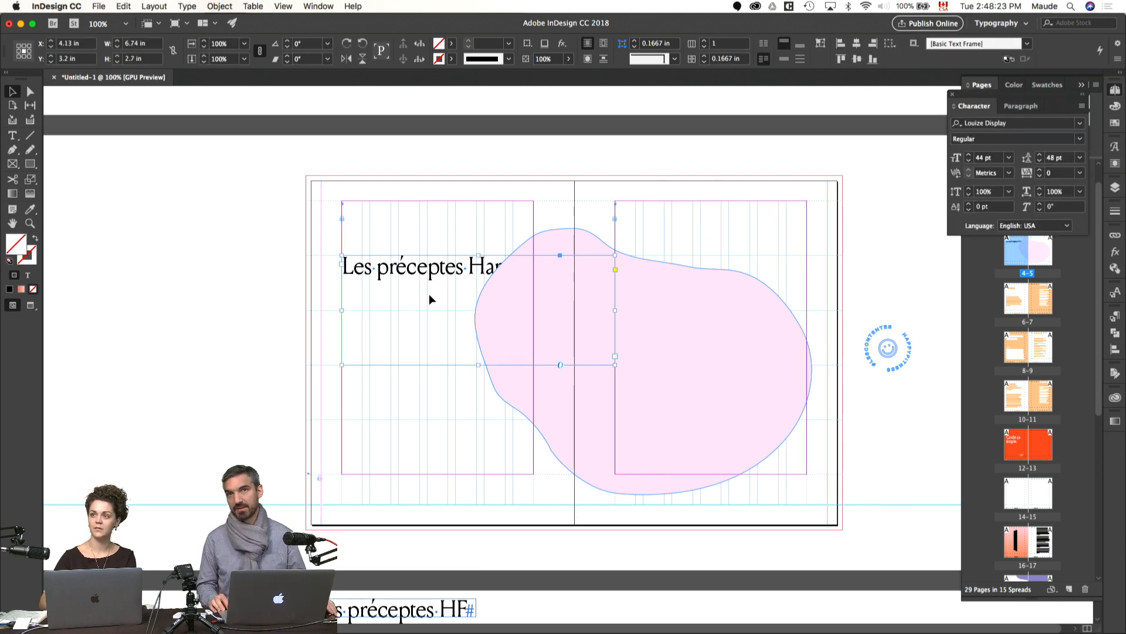
key("super+x")
key("alt+shift+super+v")
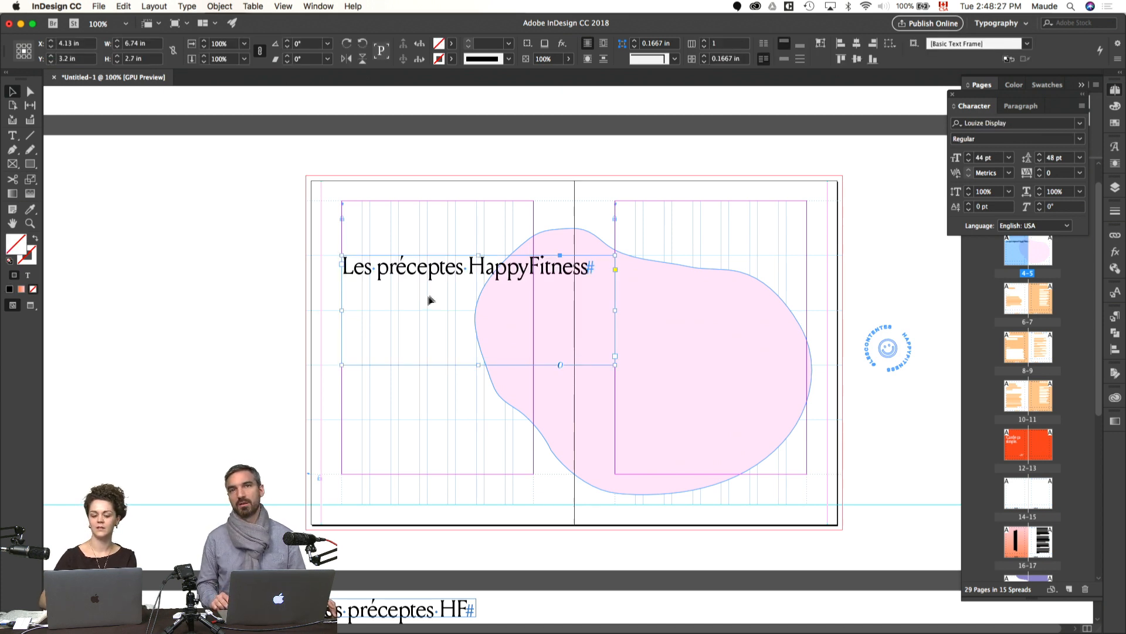
key("t")
left_click(470, 267)
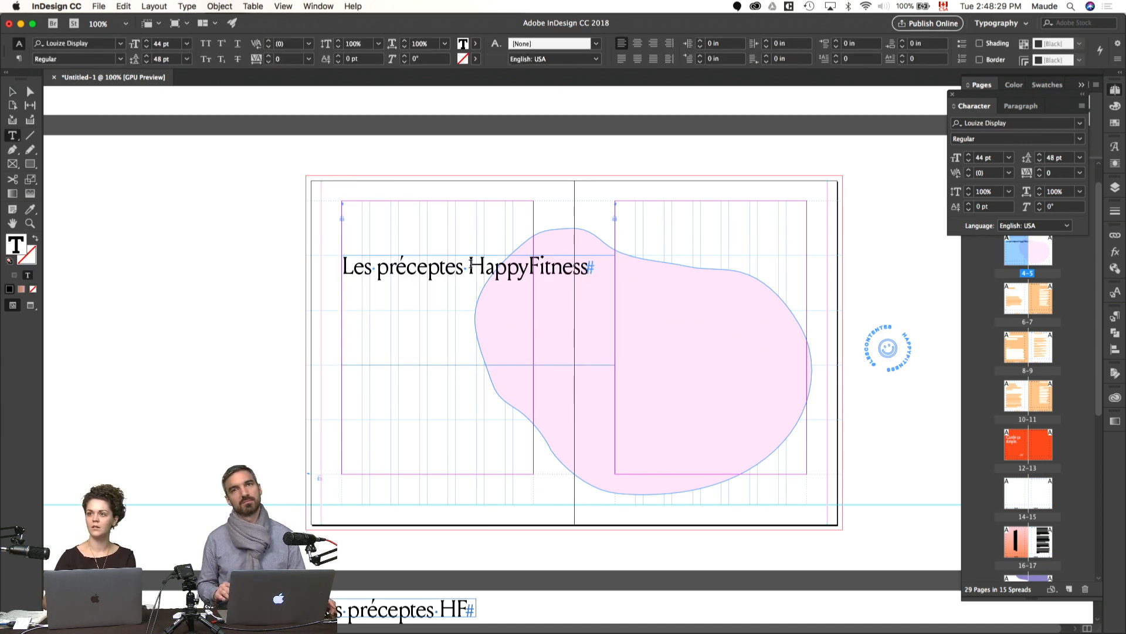
key("shift+Return")
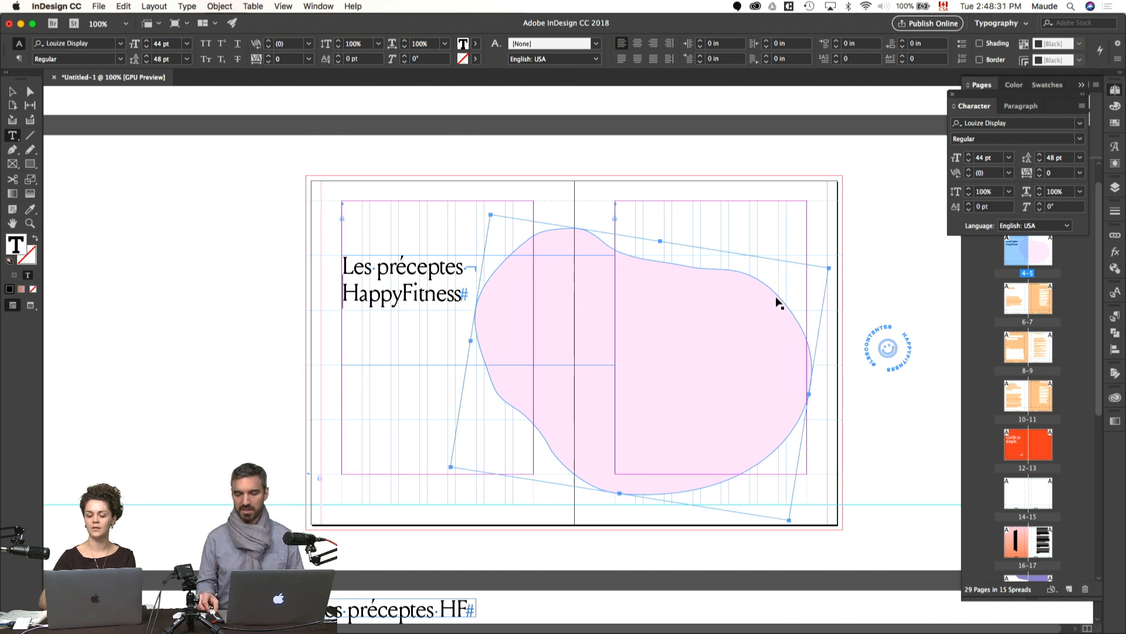
Step: Set the two-line title's font size and leading to 70 pt and preview the spread
key("super+a")
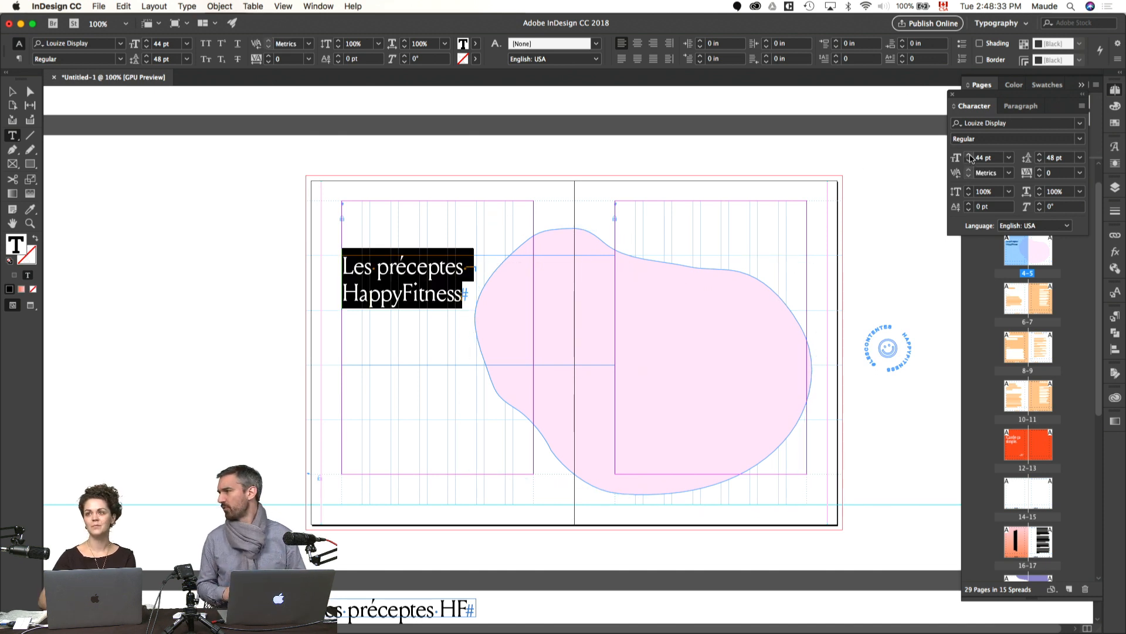
left_click(969, 156)
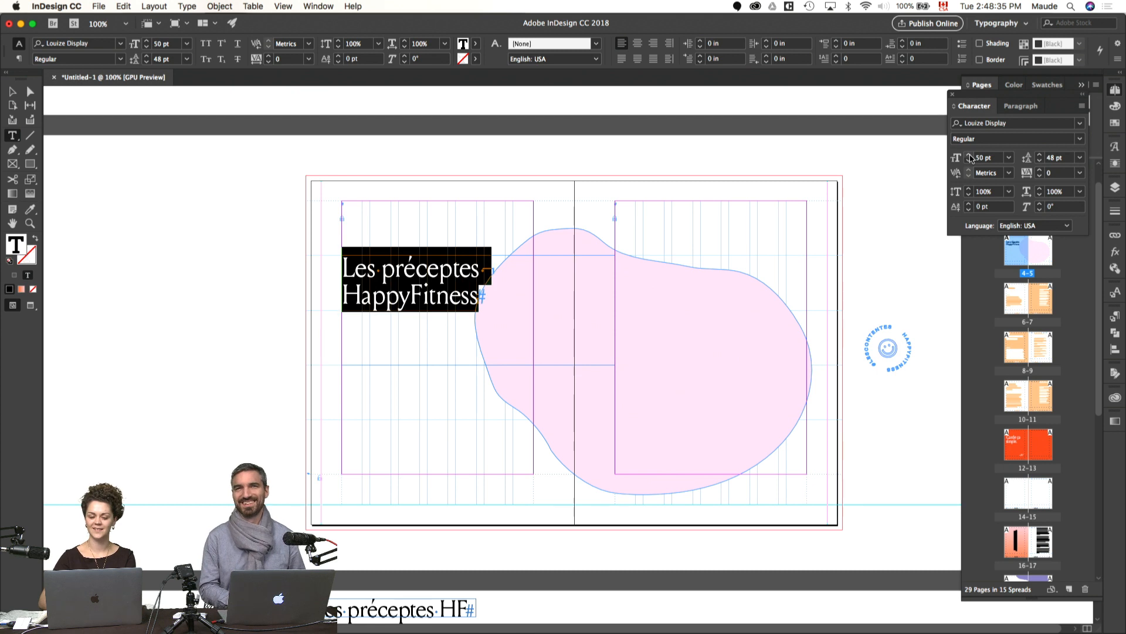
left_click(969, 155)
left_click(970, 155)
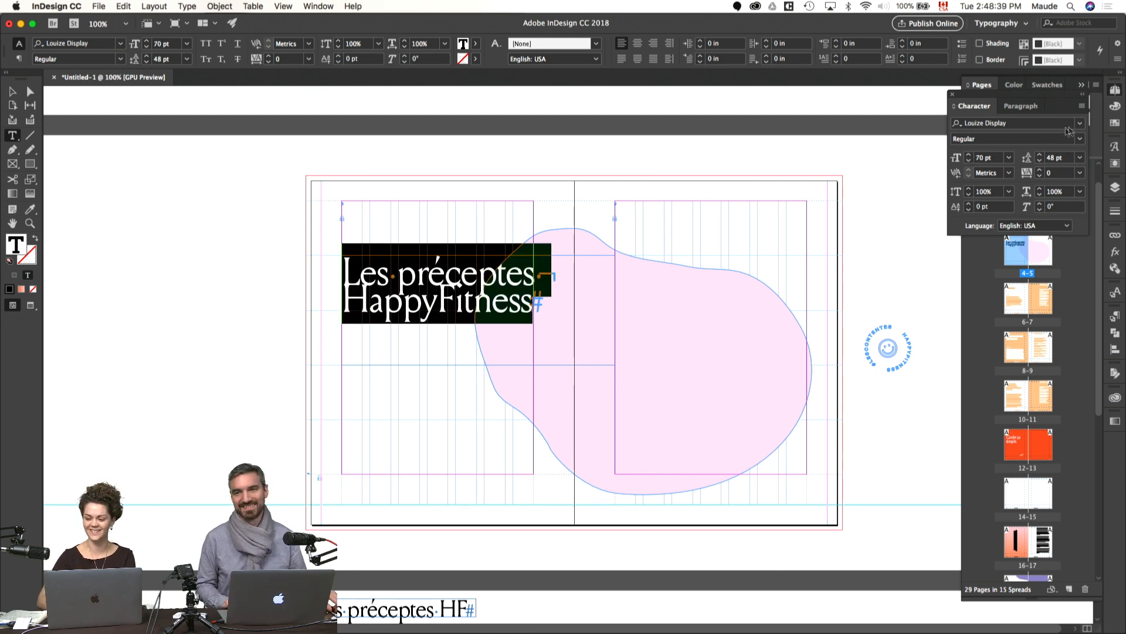
left_click(1040, 155)
left_click(1040, 155)
key("Escape")
left_click(826, 238)
key("w")
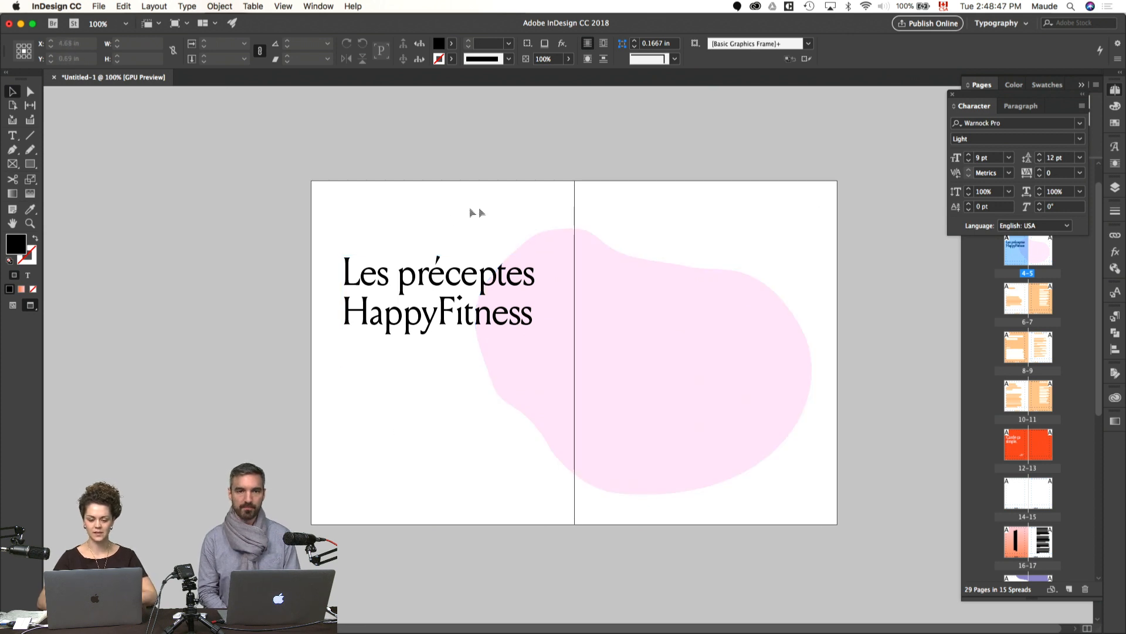
Step: Narrow the title frame to about 5.09 in and move it down to the lower part of page 4
left_click(465, 301)
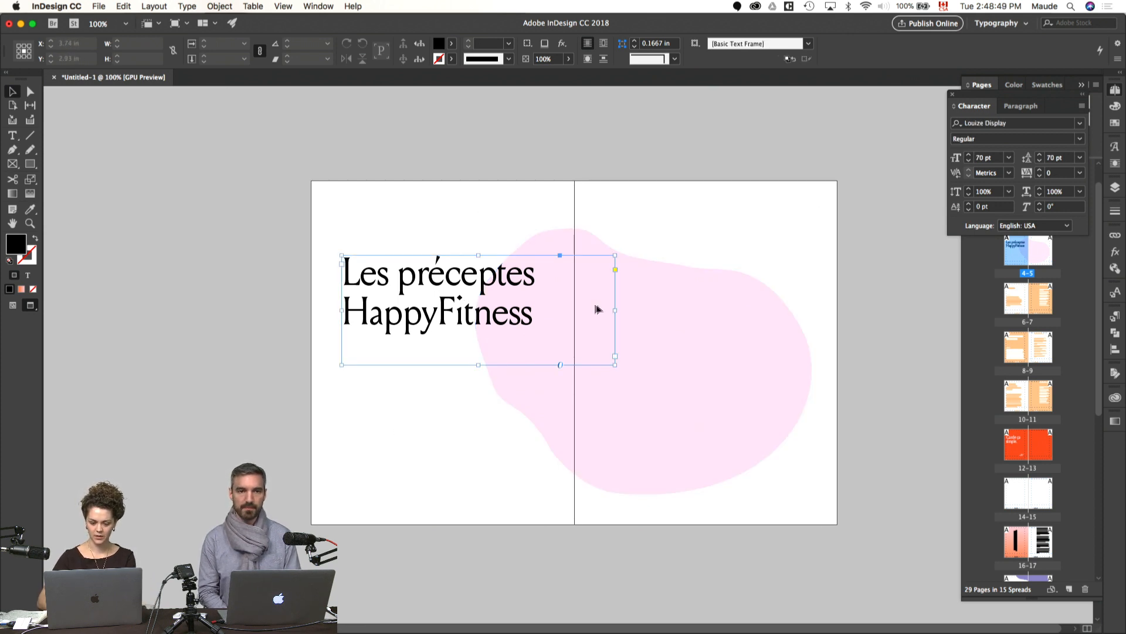
key("w")
left_click_drag(615, 311, 550, 311)
left_click(523, 178)
key("w")
key("w")
left_click_drag(441, 285, 440, 399)
left_click(458, 261)
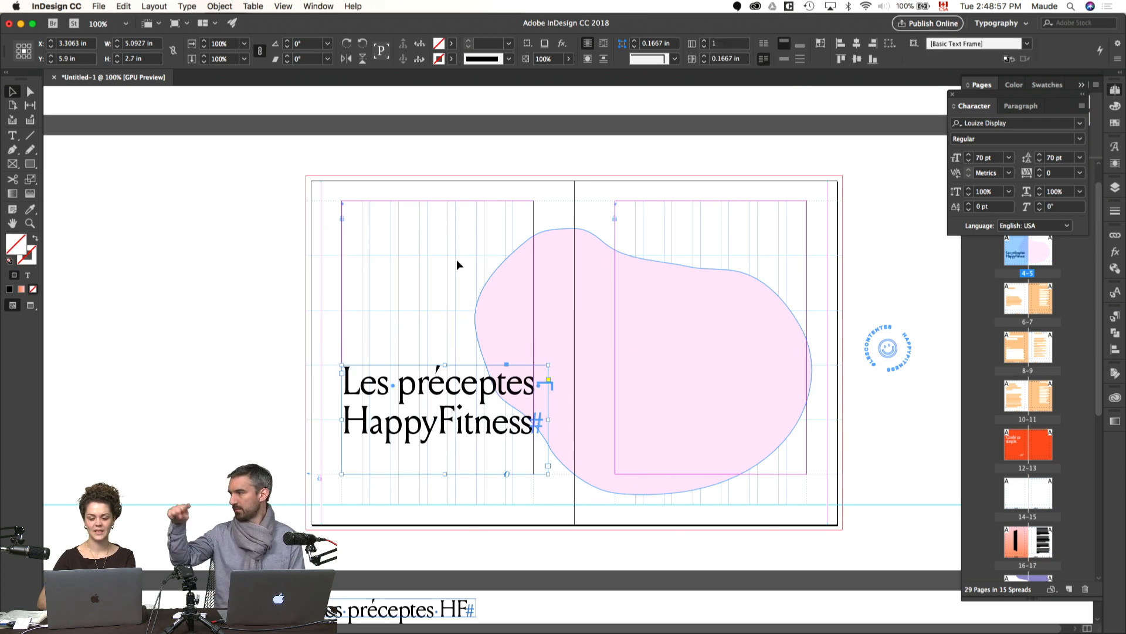
key("w")
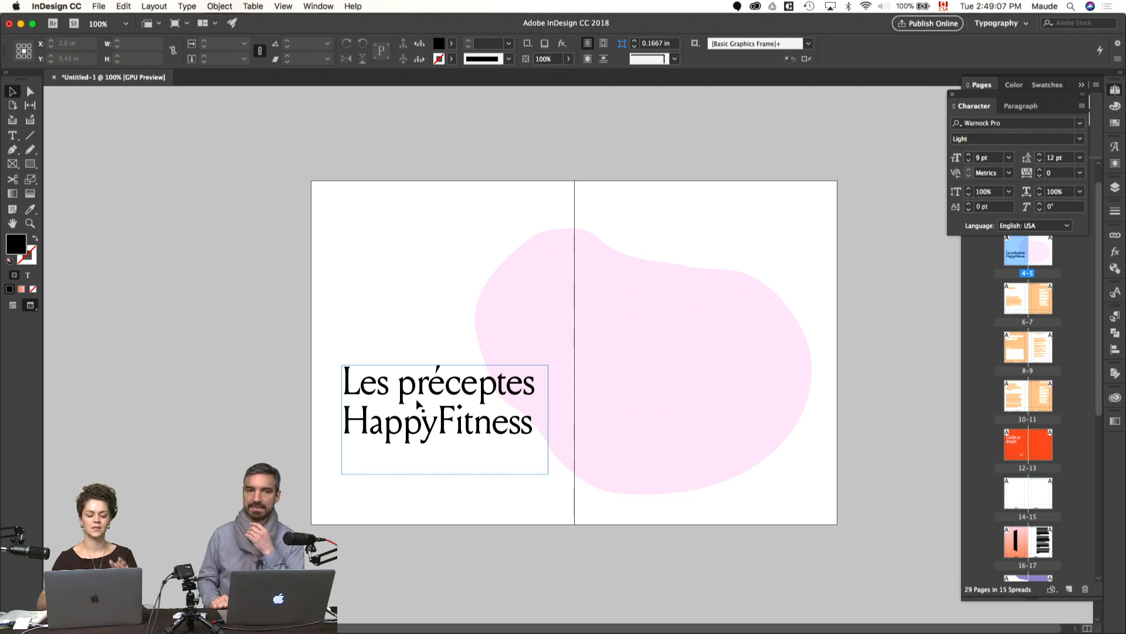
Step: Remove "HappyFitness" from the title, reduce its frame to about 1.35 in high and move it up one grid row
double_click(431, 435)
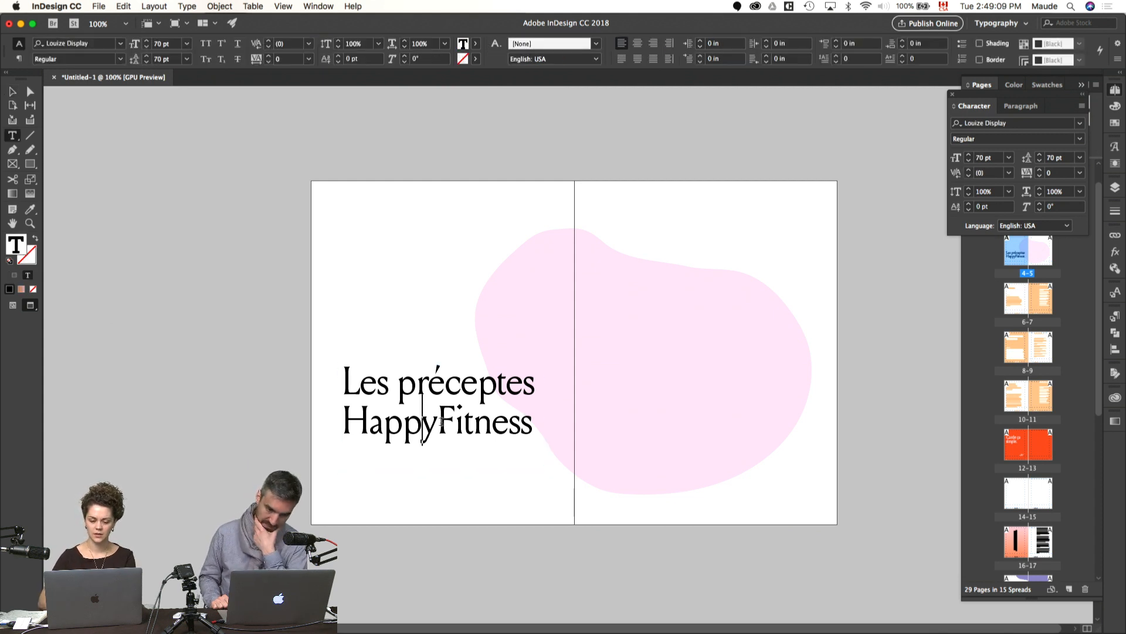
double_click(443, 425)
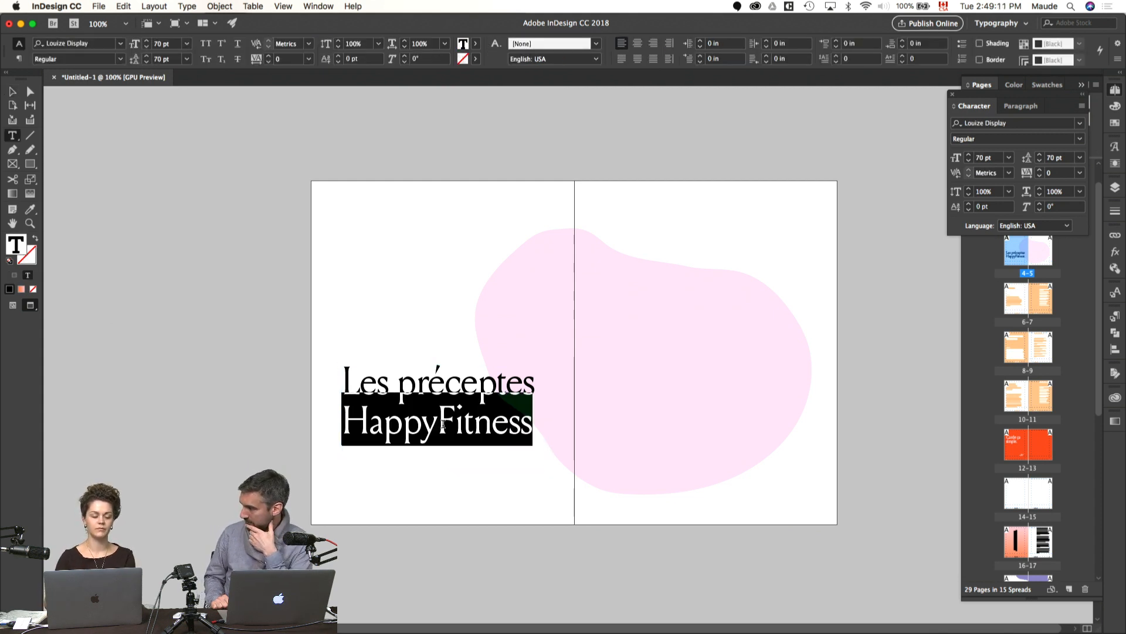
key("BackSpace")
key("Escape")
key("w")
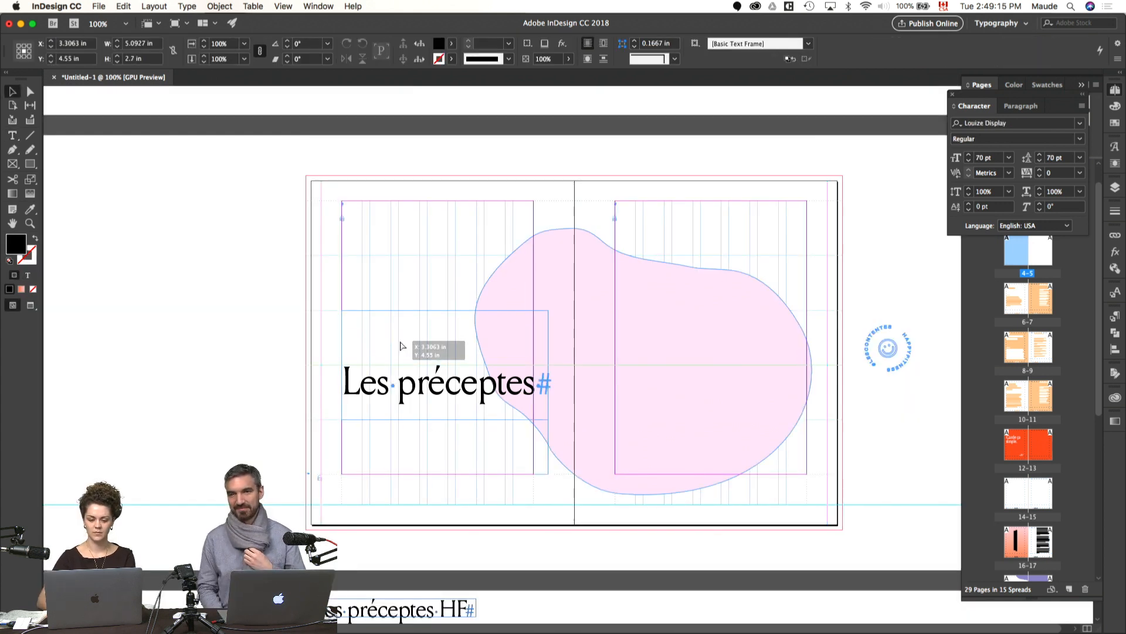
left_click_drag(400, 345, 402, 345)
Step: Duplicate the "Les préceptes" title onto page 5 at the same height and replace the copy's text with "HappyFitness"
left_click_drag(447, 420, 654, 360)
double_click(654, 360)
key("super+a")
type("HappyFitness")
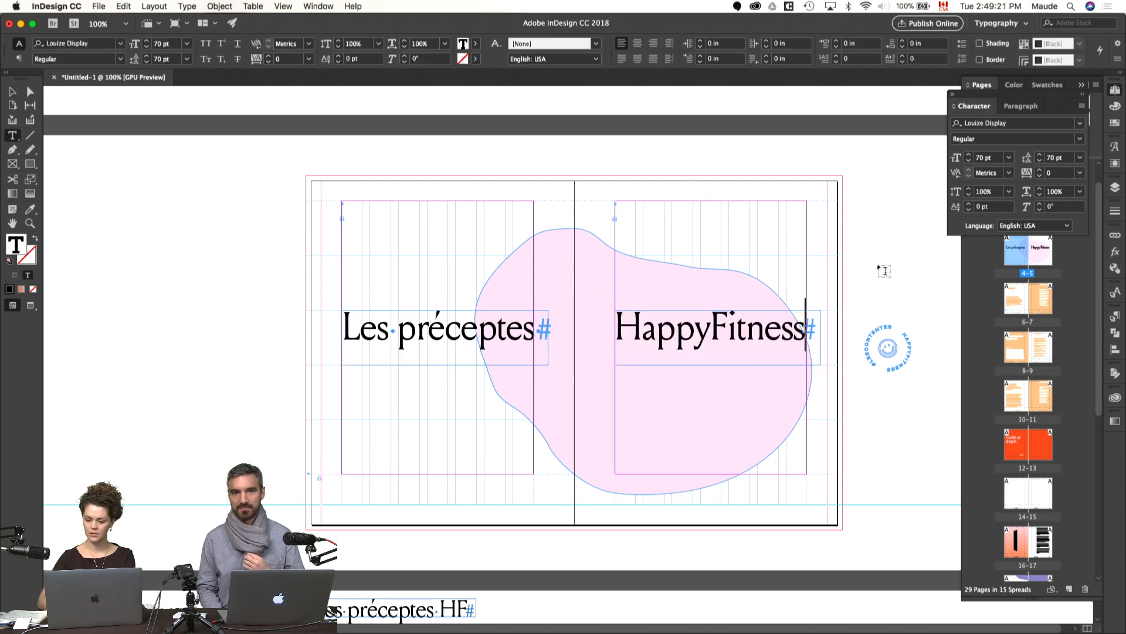
key("Escape")
key("w")
left_click(876, 263)
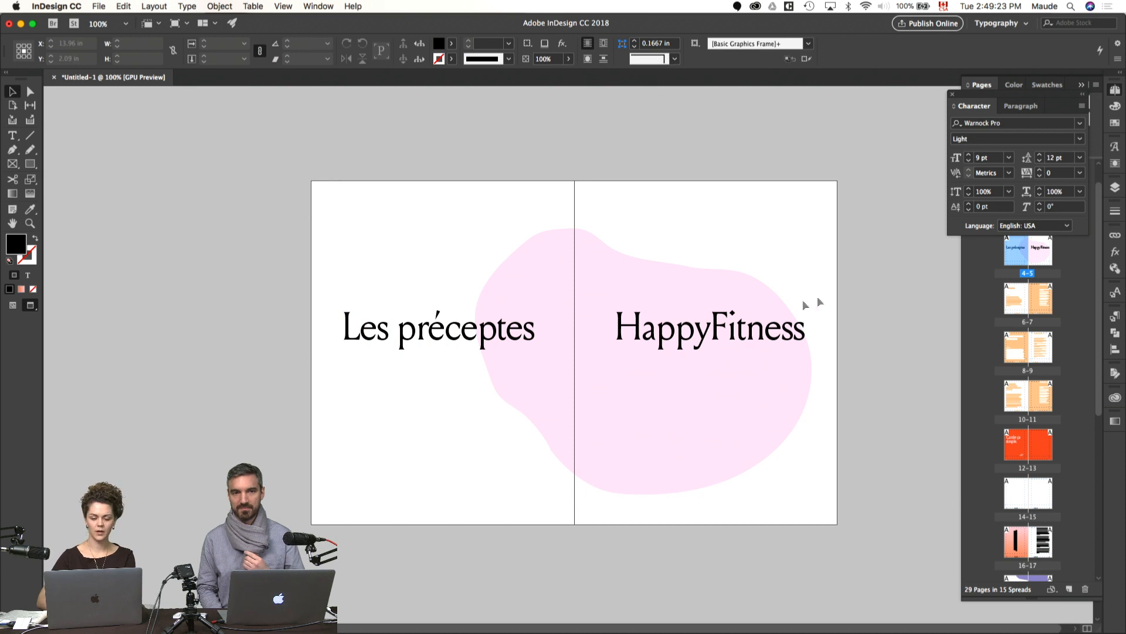
Step: Move both title frames down one grid row to about Y 5.225 in and preview the spread
left_click(702, 357)
left_click(513, 350, "shift")
key("w")
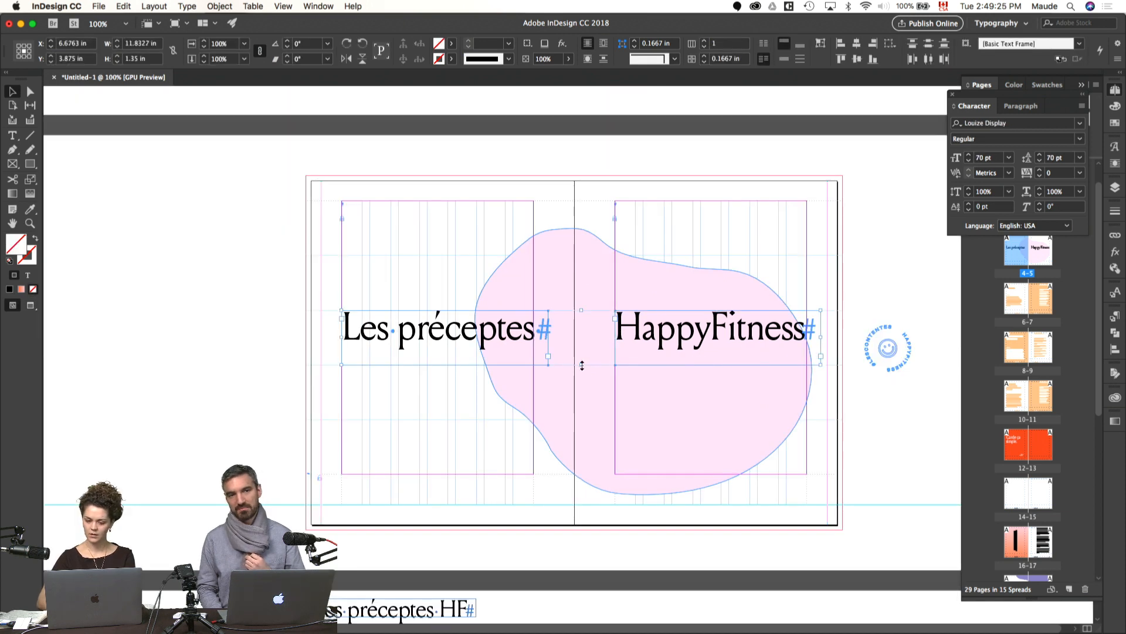
left_click_drag(676, 333, 678, 388)
key("w")
left_click(857, 269)
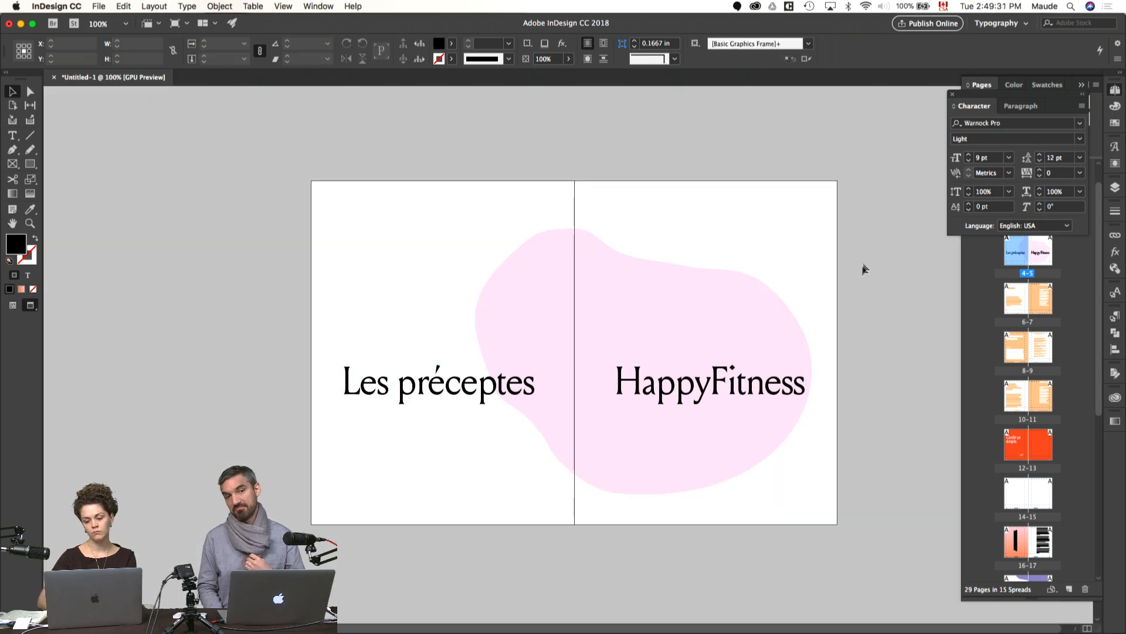
Step: Put away the character settings and apply A-Master to pages 4 and 5
left_click(952, 94)
left_click_drag(1078, 121, 1019, 253)
left_click_drag(1089, 132, 1041, 252)
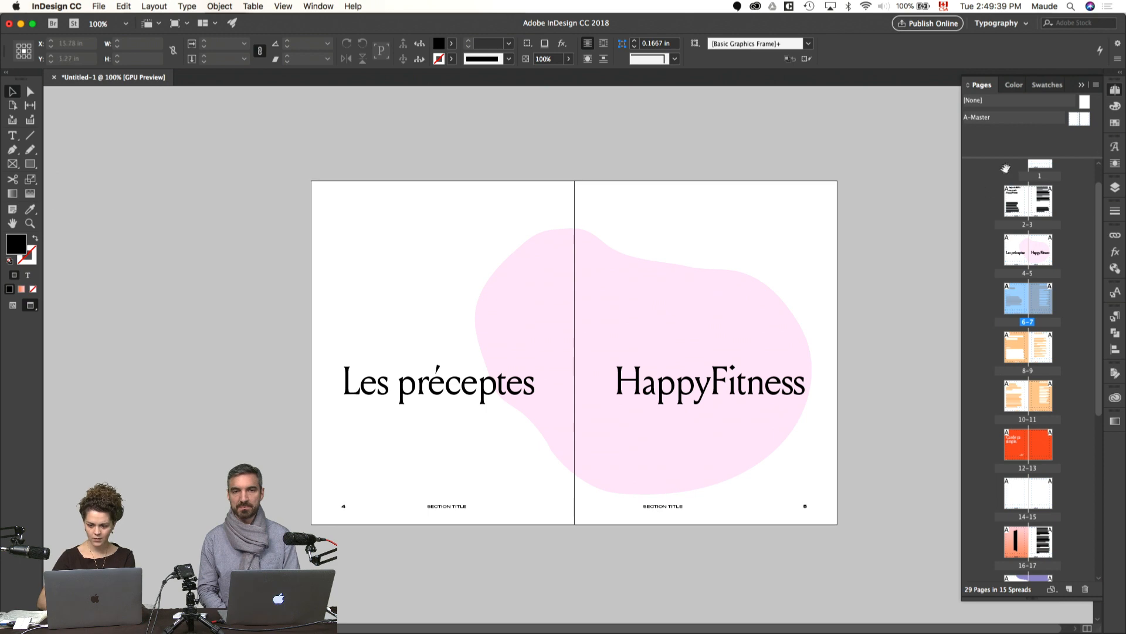
key("w")
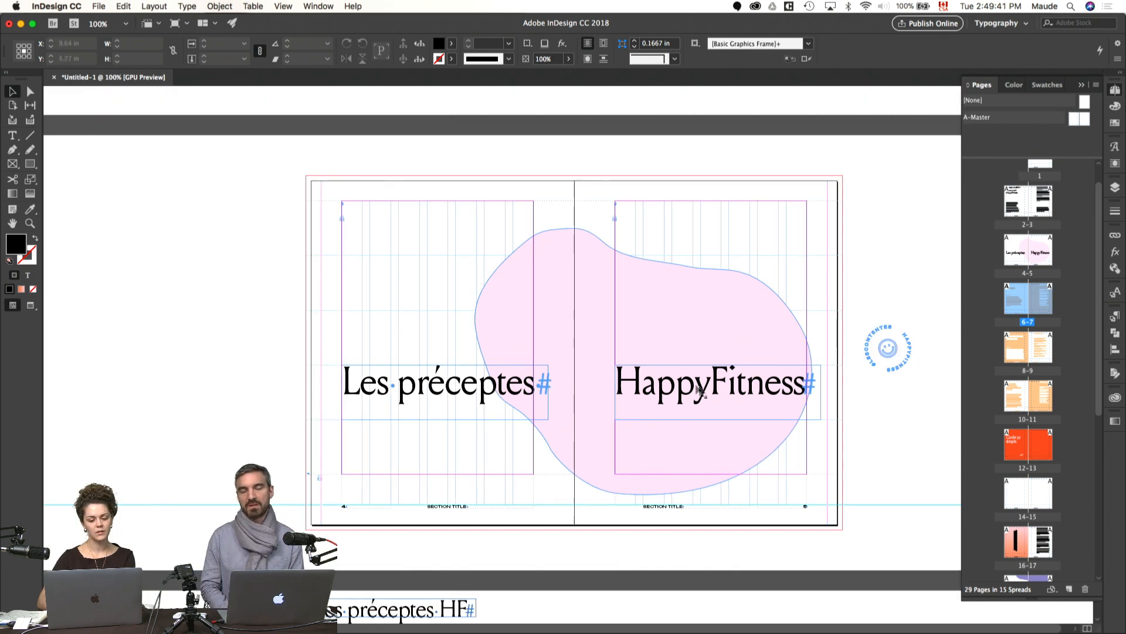
key("w")
Step: Delete the "SECTION TITLE" footers from pages 4 and 5, keeping the page numbers
left_click(650, 506)
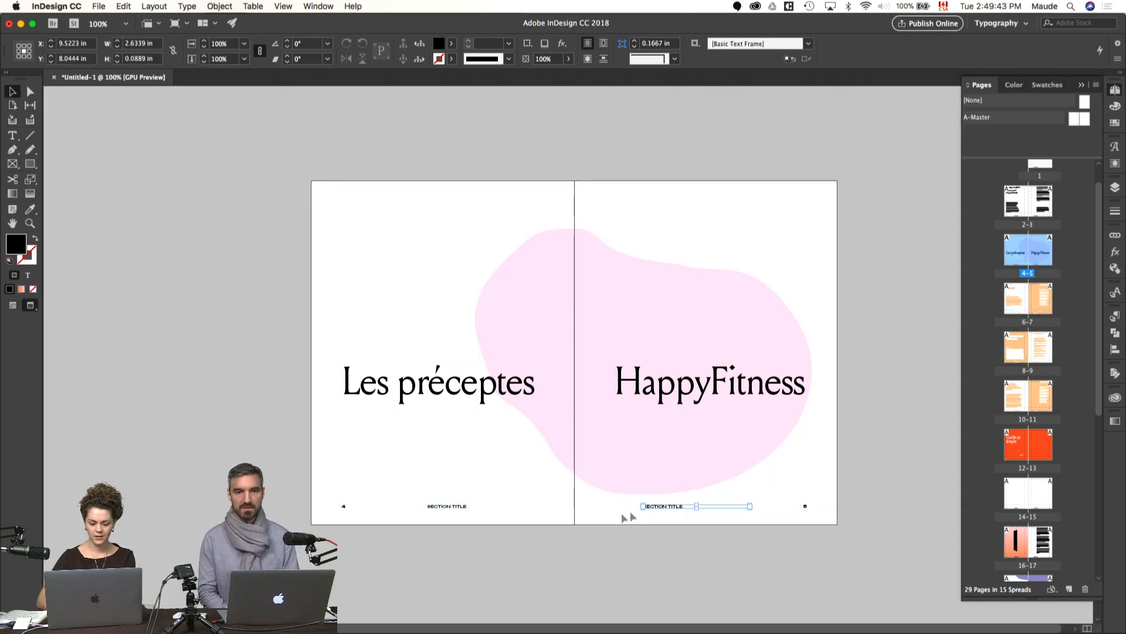
left_click(469, 506, "shift")
key("Delete")
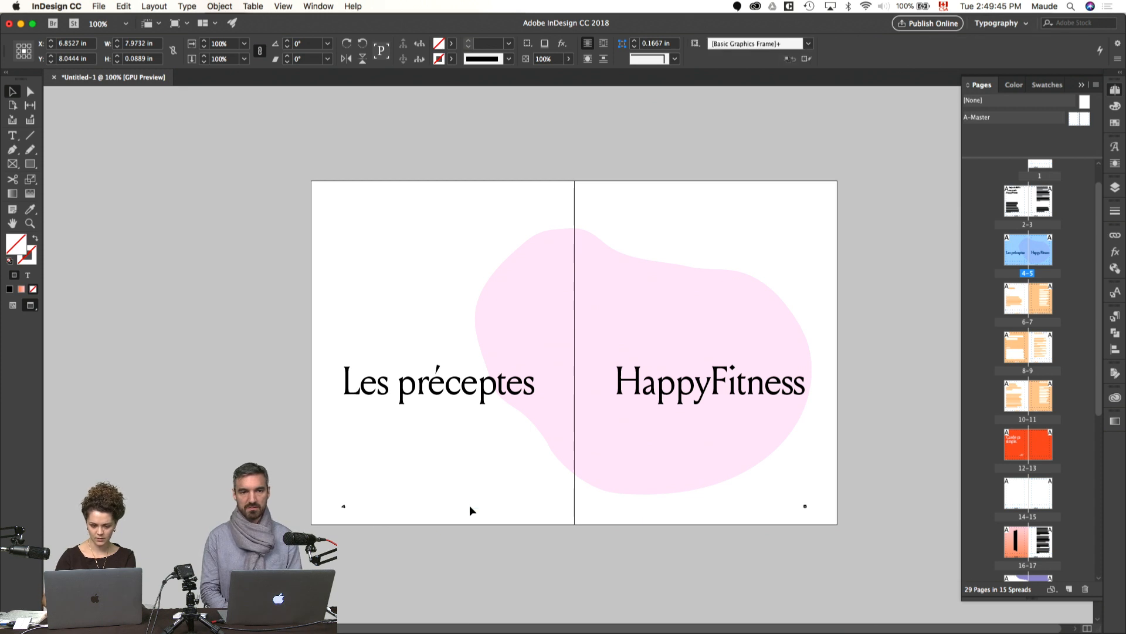
left_click(456, 392)
left_click(689, 391, "shift")
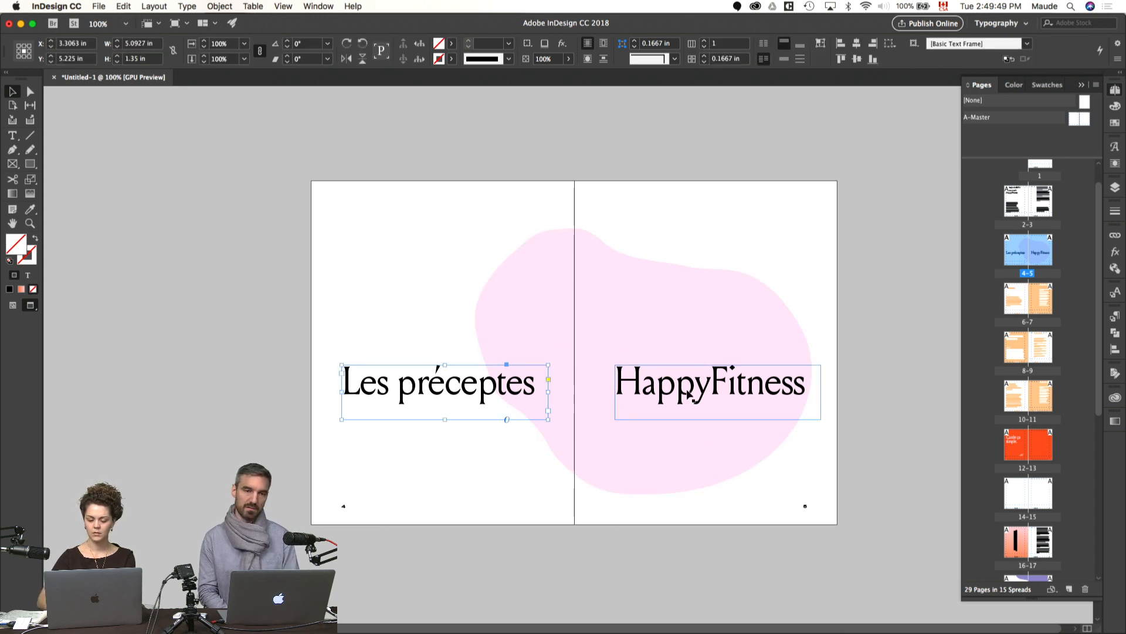
Step: Draw a 13.25 × 8.75 in black rectangle covering spread 4-5 including the bleed, and send it to the back
left_click(847, 301)
key("m")
key("w")
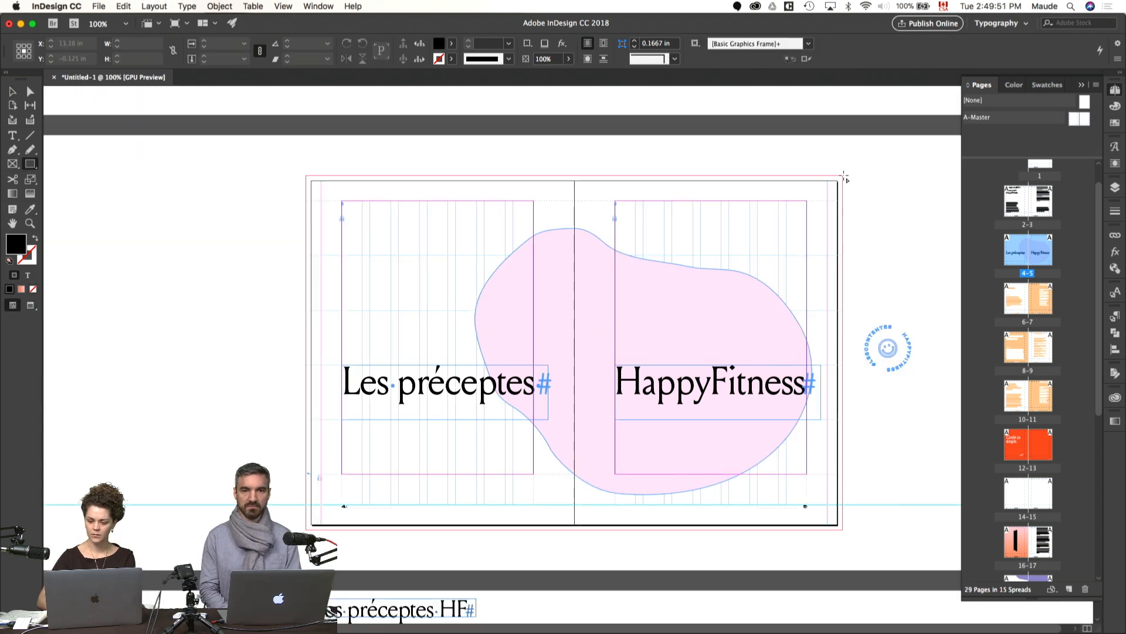
left_click_drag(774, 193, 307, 529)
left_click(219, 6)
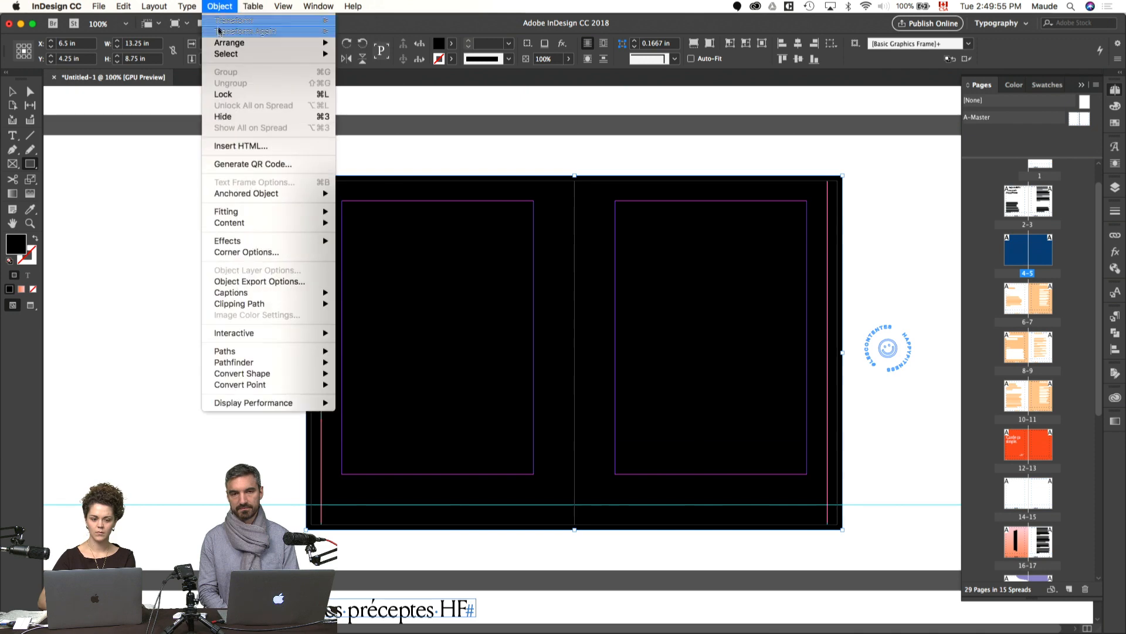
mouse_move(235, 41)
left_click(376, 77)
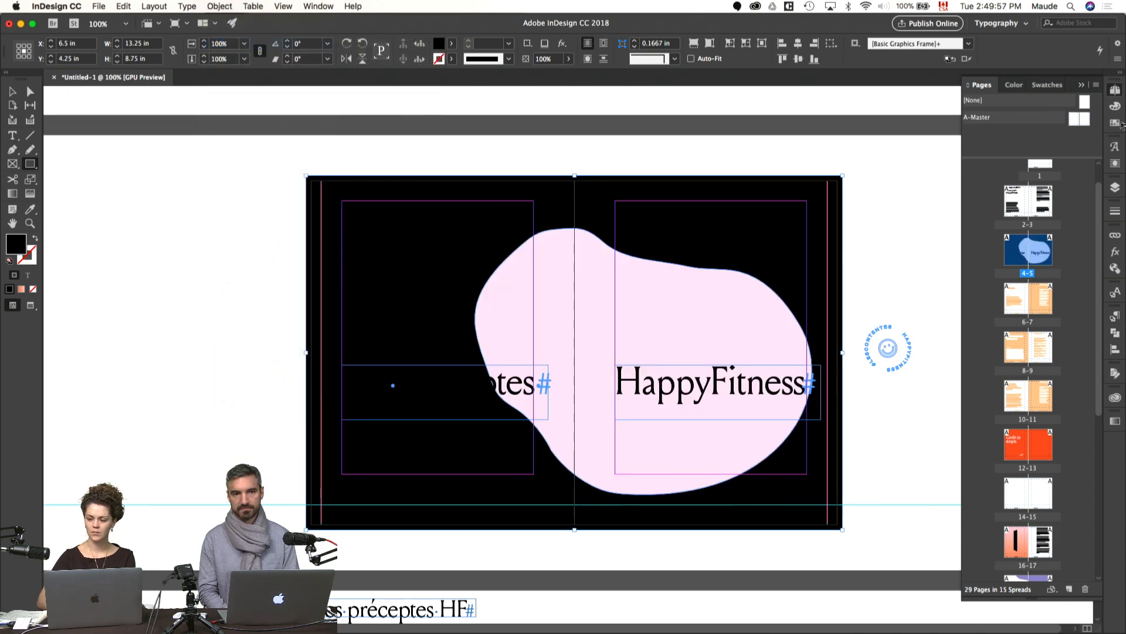
Step: Fill the full-bleed background rectangle with the light orange swatch C=4 M=29 Y=51 K=0 and preview the spread
left_click(1117, 123)
left_click(989, 304)
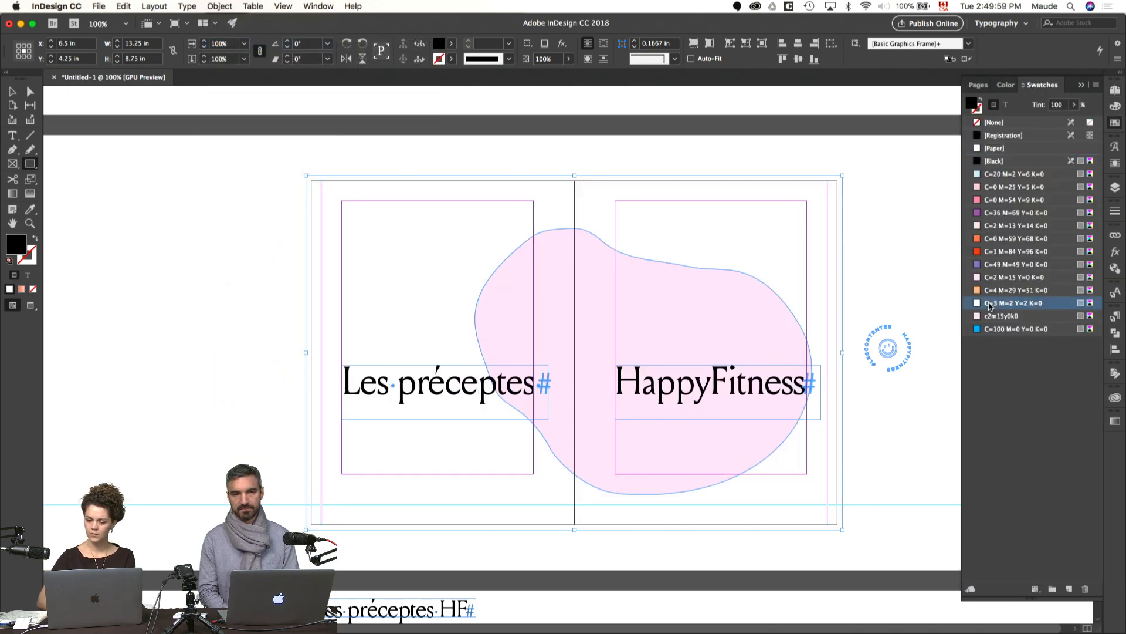
key("v")
key("w")
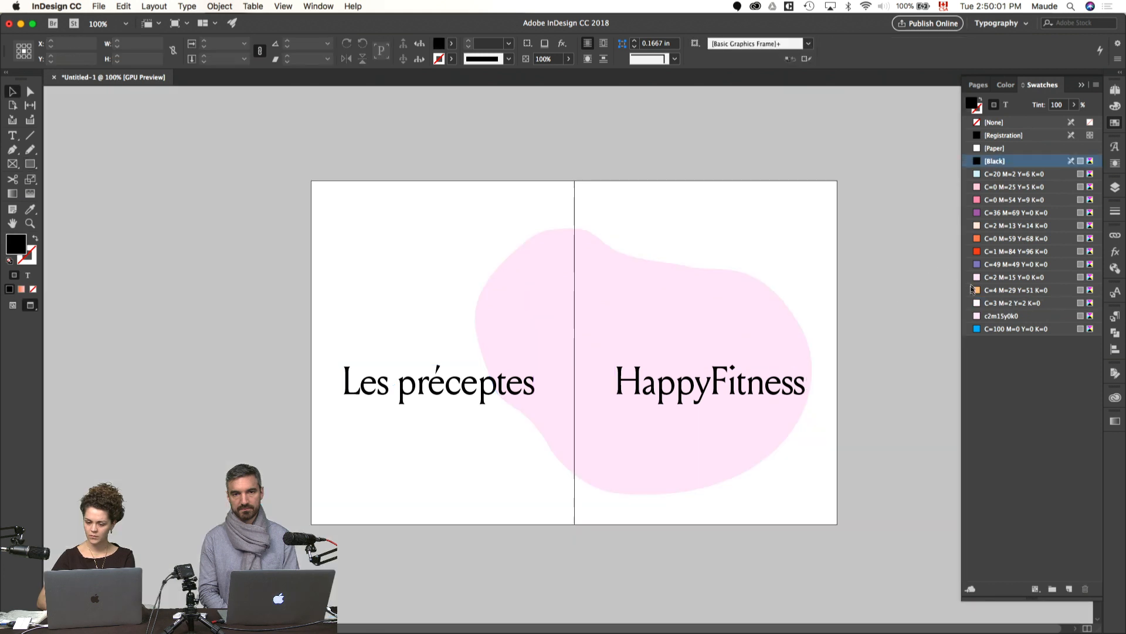
left_click(1003, 291)
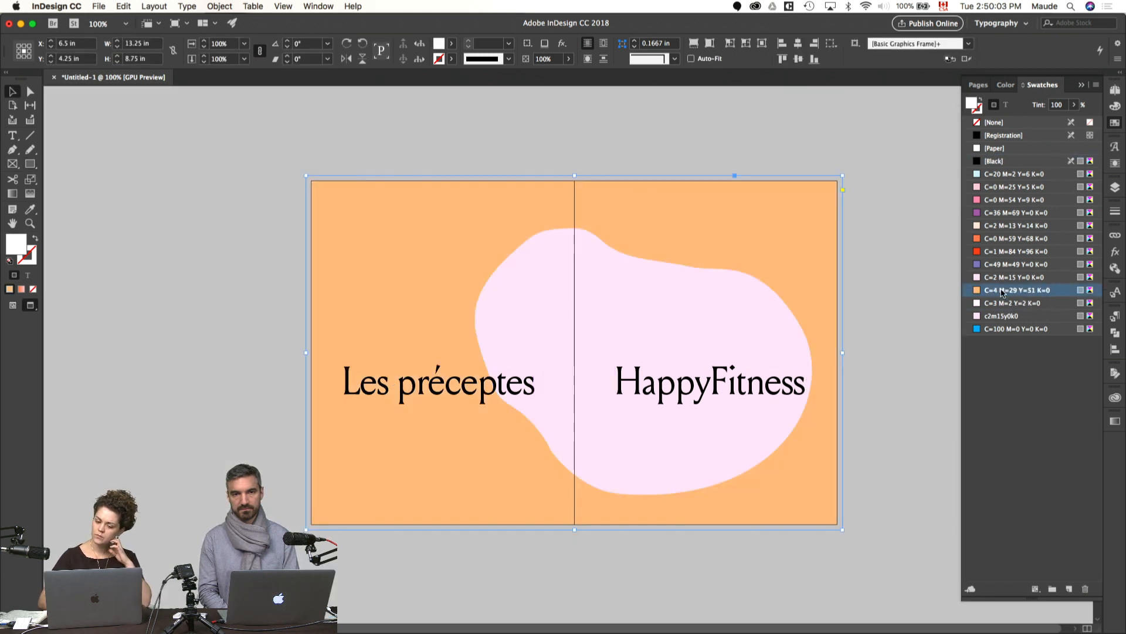
left_click(902, 245)
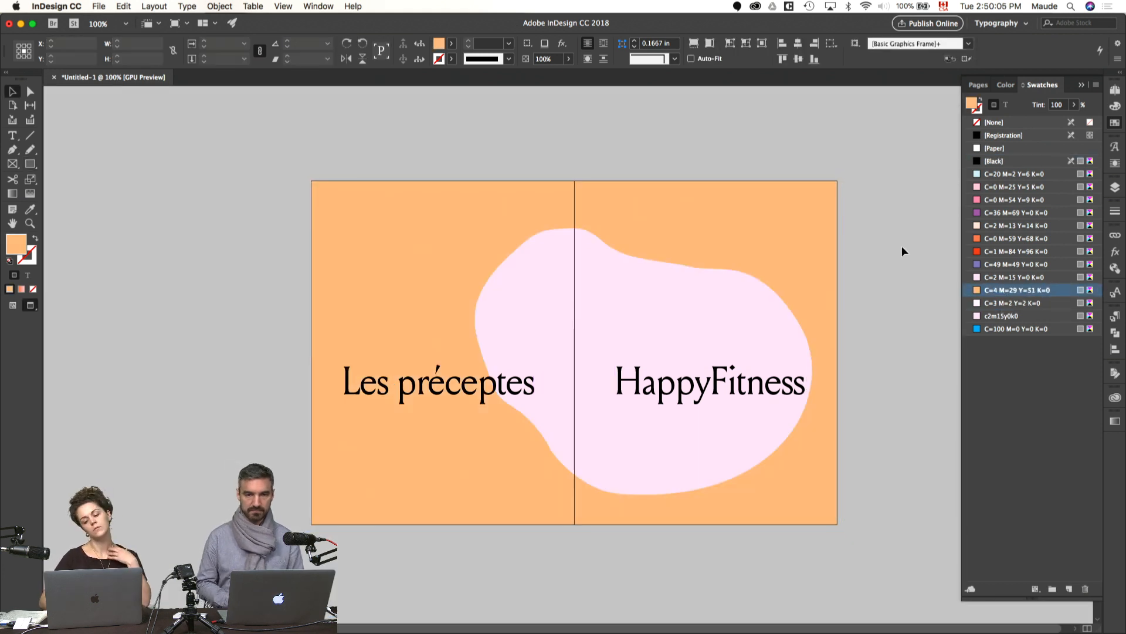
Step: Enlarge the pink blob proportionally to about 10.57 × 7.87 in and shift it slightly up and toward page 4
left_click(760, 404)
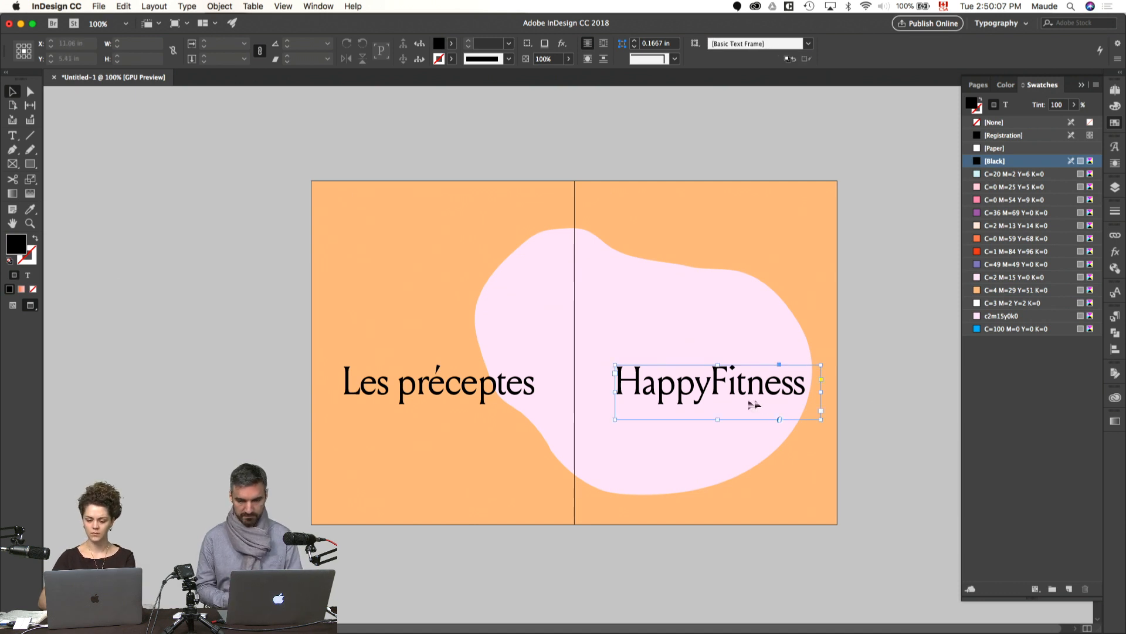
left_click(604, 339)
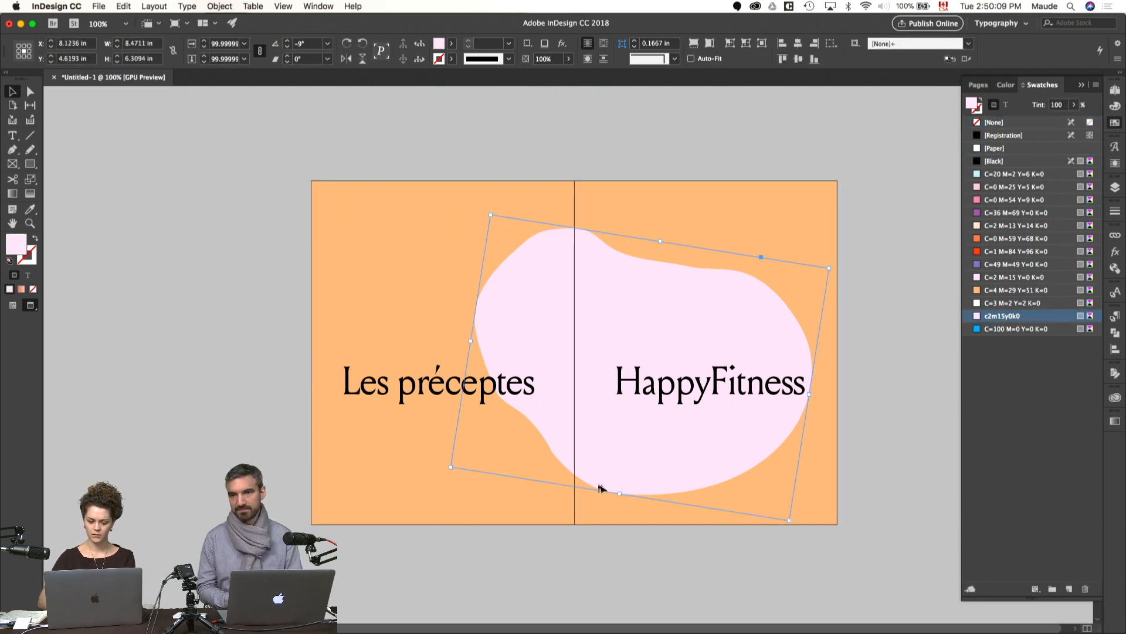
left_click_drag(619, 493, 608, 557)
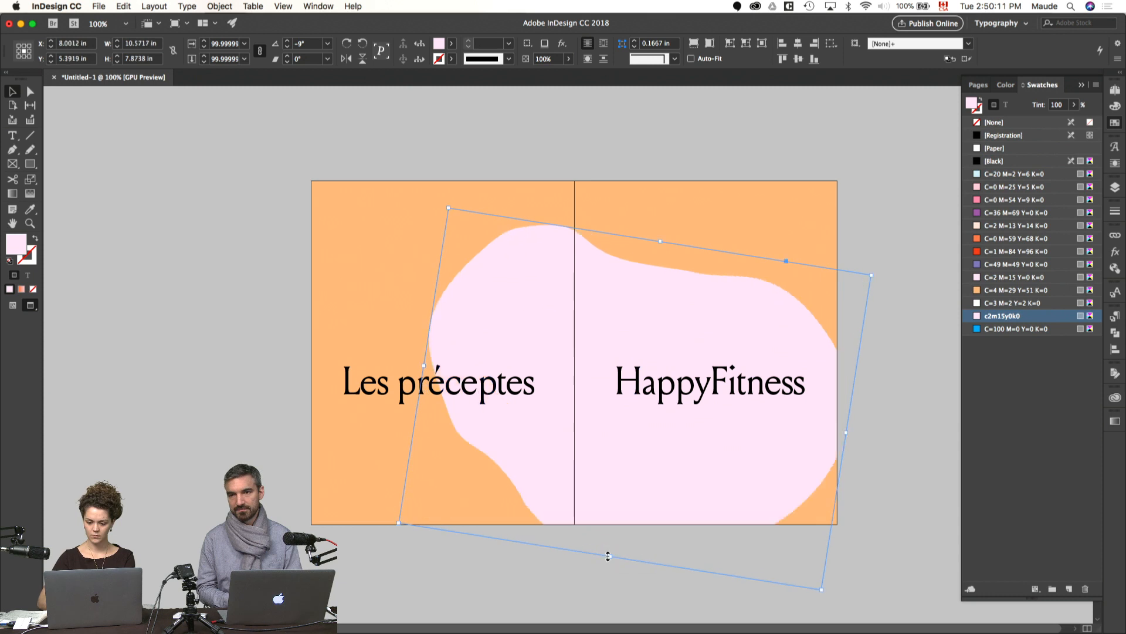
mouse_move(654, 468)
left_mouse_down()
mouse_move(635, 482)
mouse_move(633, 463)
left_mouse_up()
left_click(886, 447)
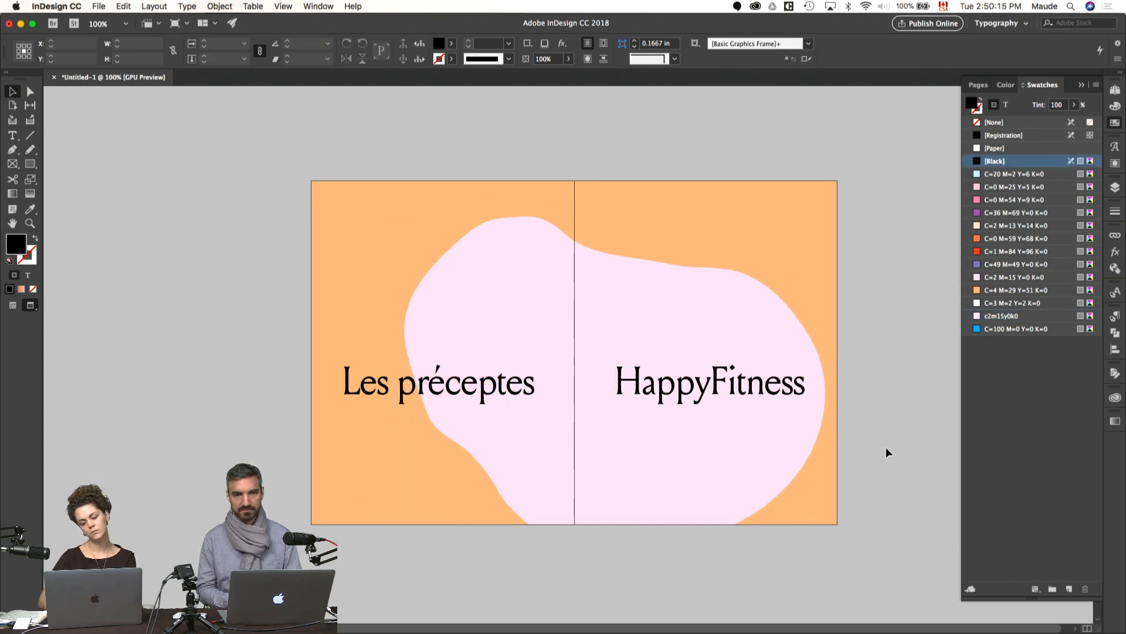
Step: Bring the page-number frames at the foot of pages 4 and 5 in front of the background and blob, and preview the spread
key("w")
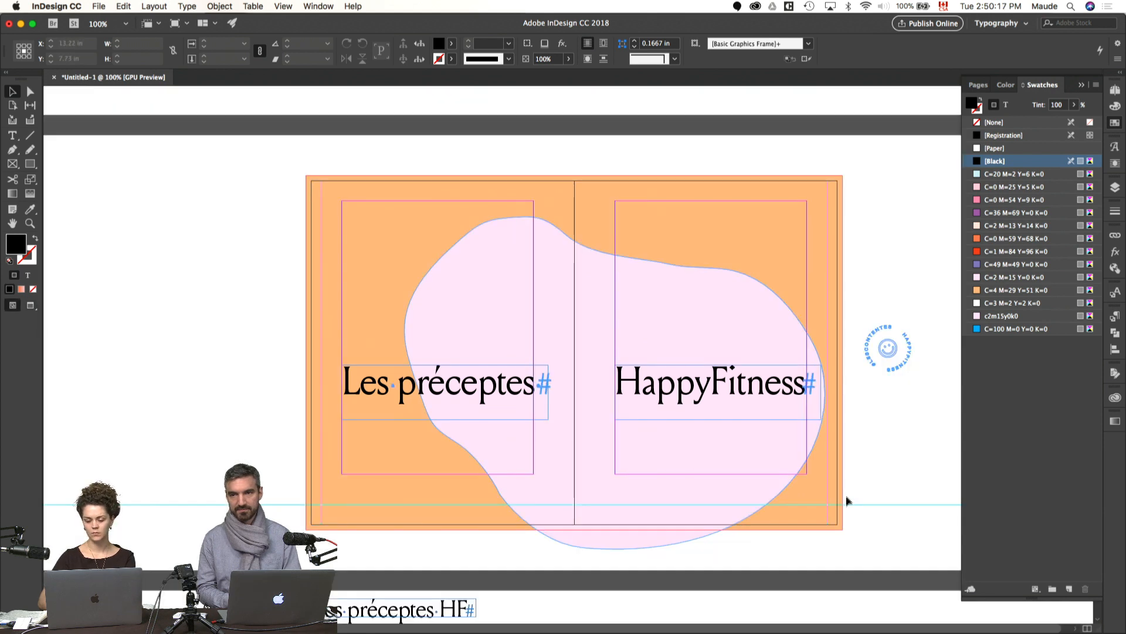
left_click_drag(760, 549, 325, 504)
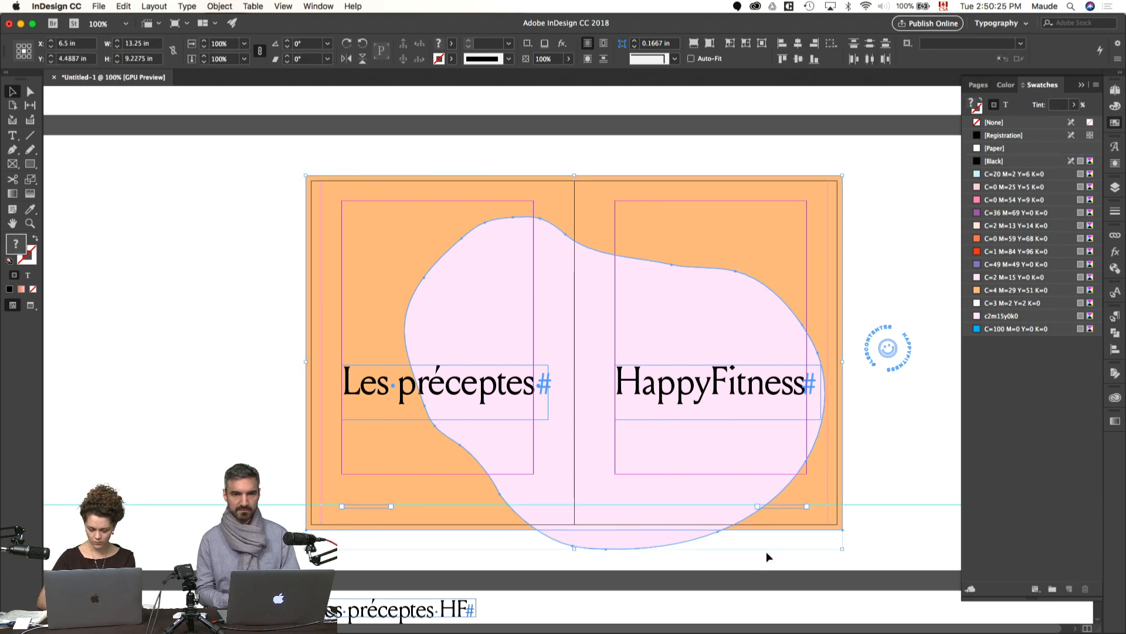
left_click_drag(743, 559, 699, 525)
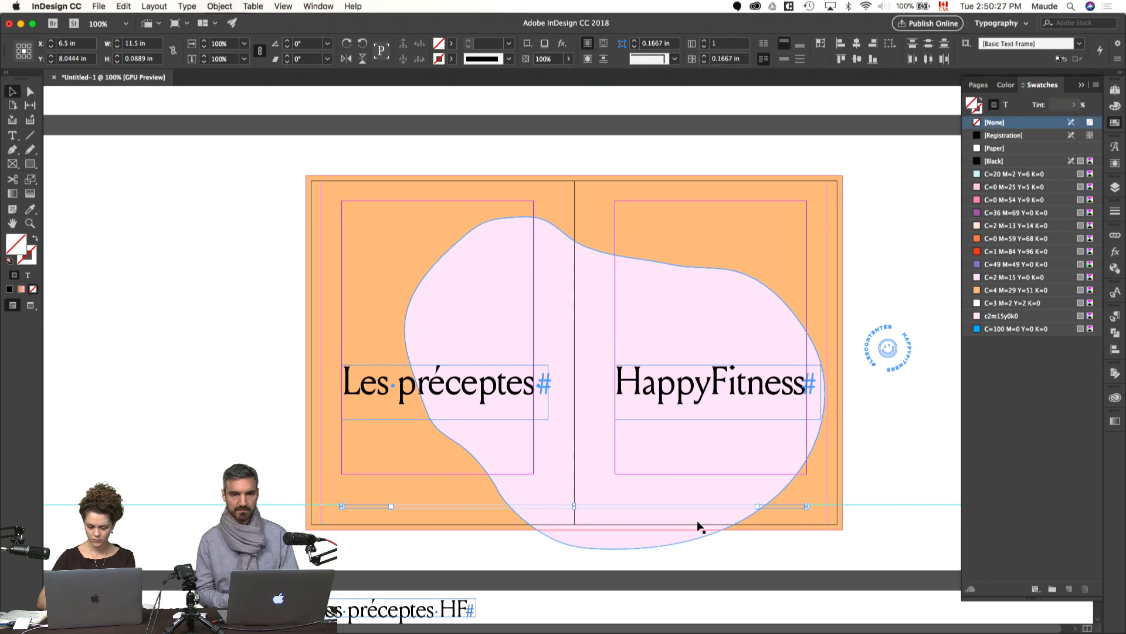
key("w")
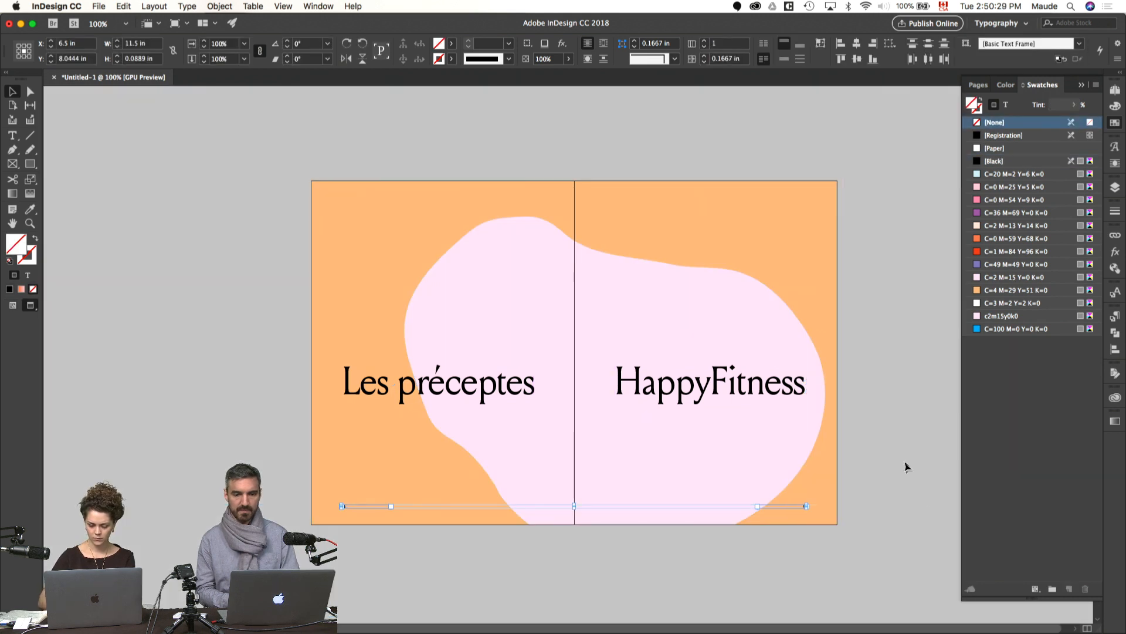
left_click(905, 461)
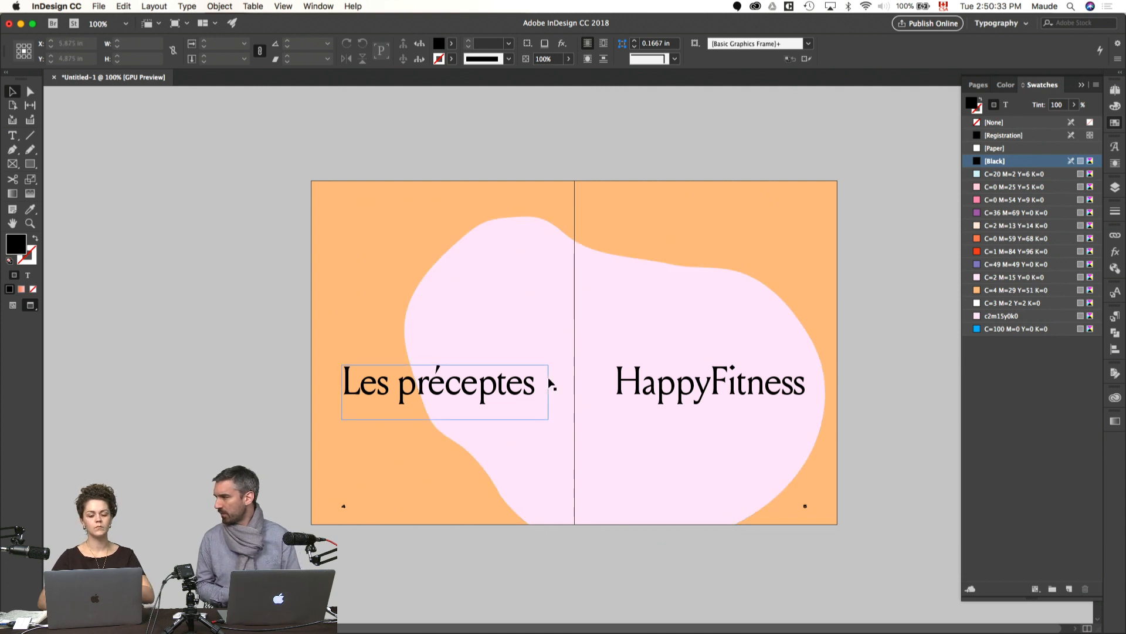
Step: Switch to Finder and open the Autres Photos folder inside HF Photos of the Adobe Live folder
mouse_move(376, 630)
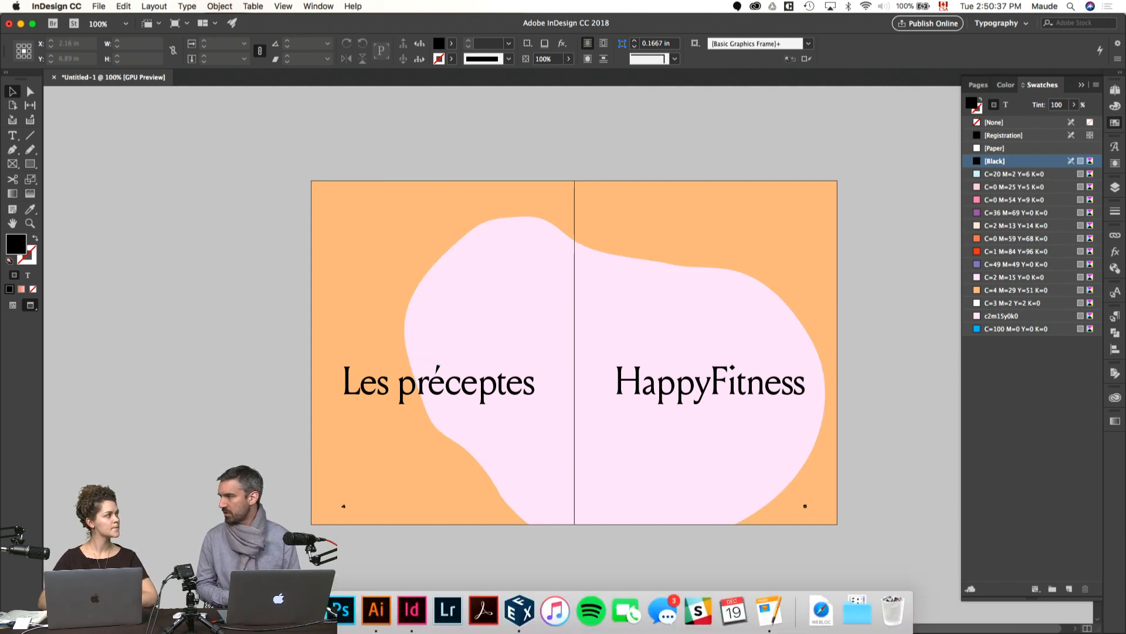
left_click(235, 611)
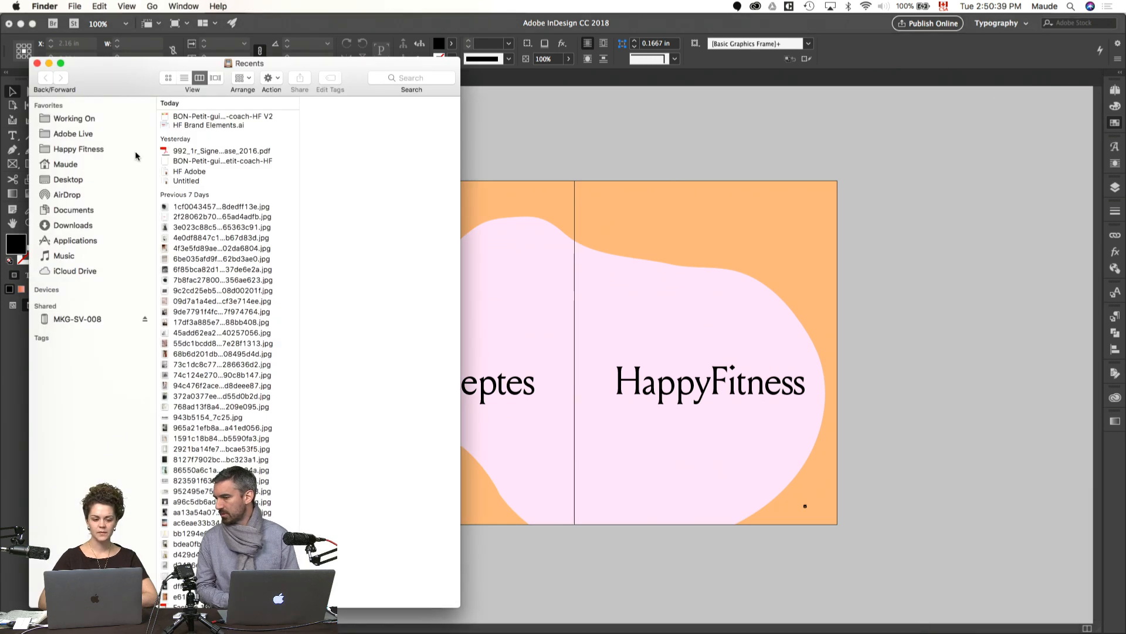
left_click(80, 133)
left_click(188, 123)
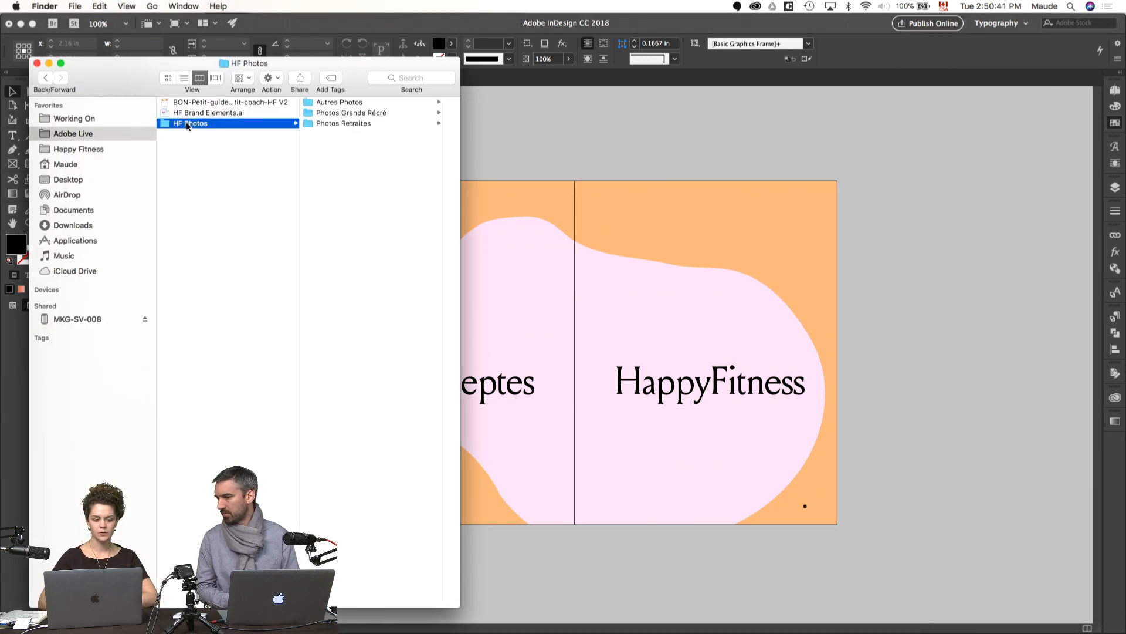
left_click(352, 102)
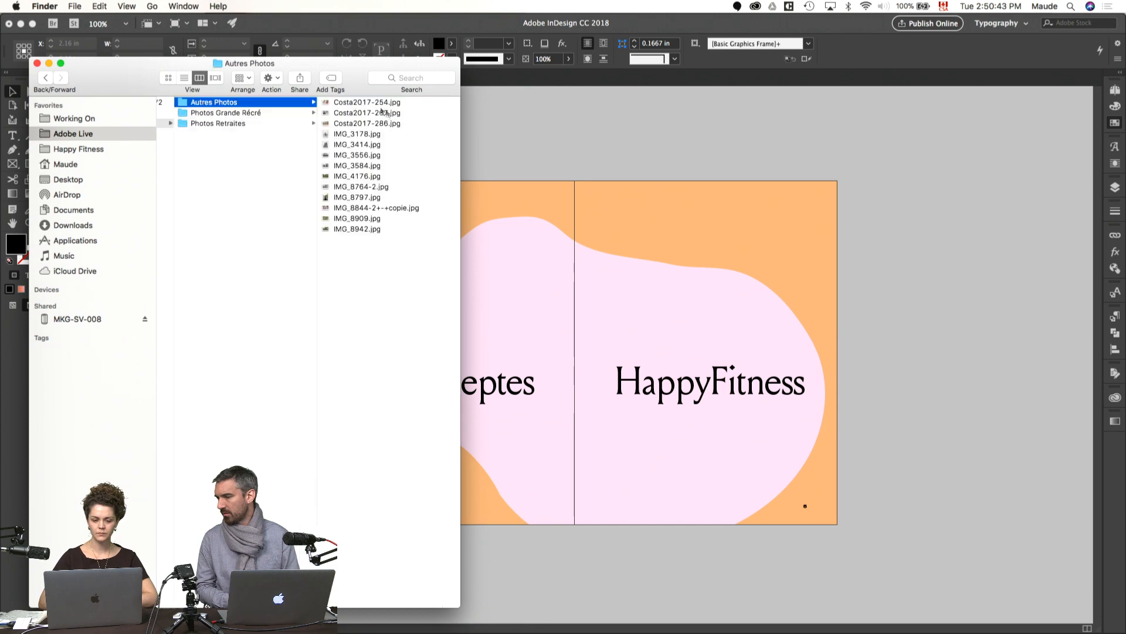
Step: Preview all the Autres Photos images as a contact sheet and examine Costa2017-267.jpg and IMG_8764-2.jpg enlarged
left_click_drag(460, 243, 388, 101)
key("space")
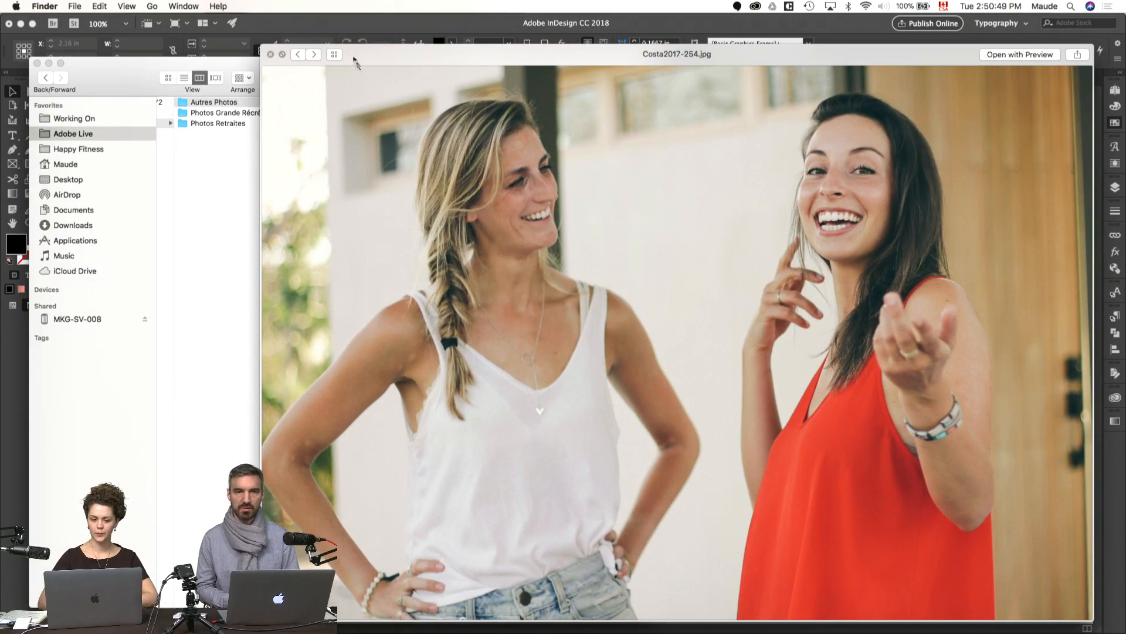
left_click(329, 51)
left_click_drag(502, 58, 360, 48)
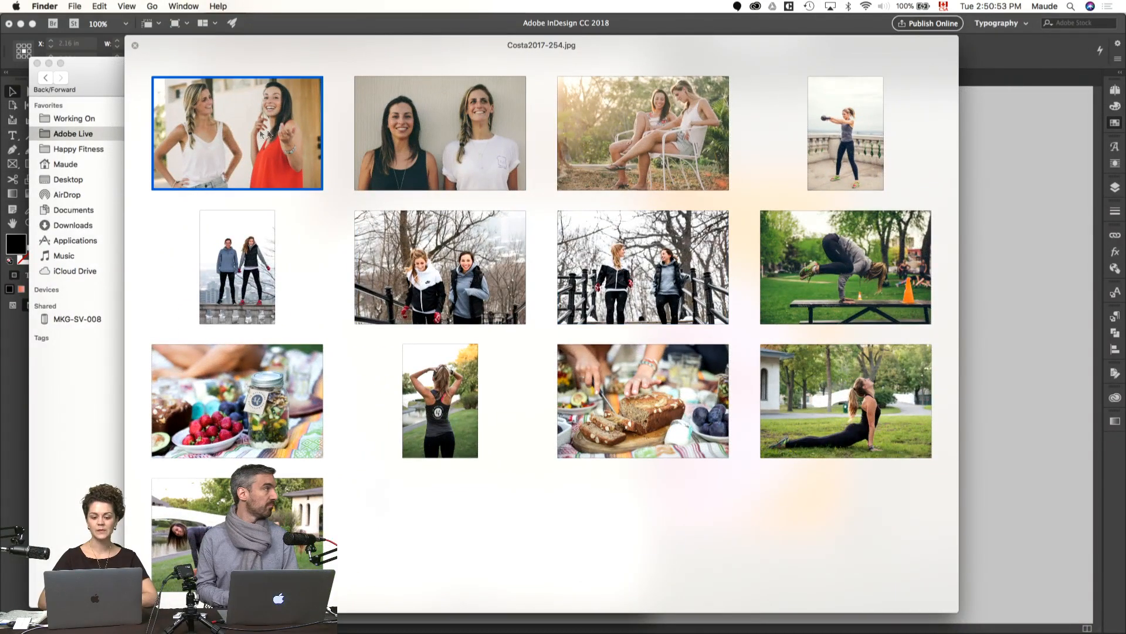
left_click(435, 158)
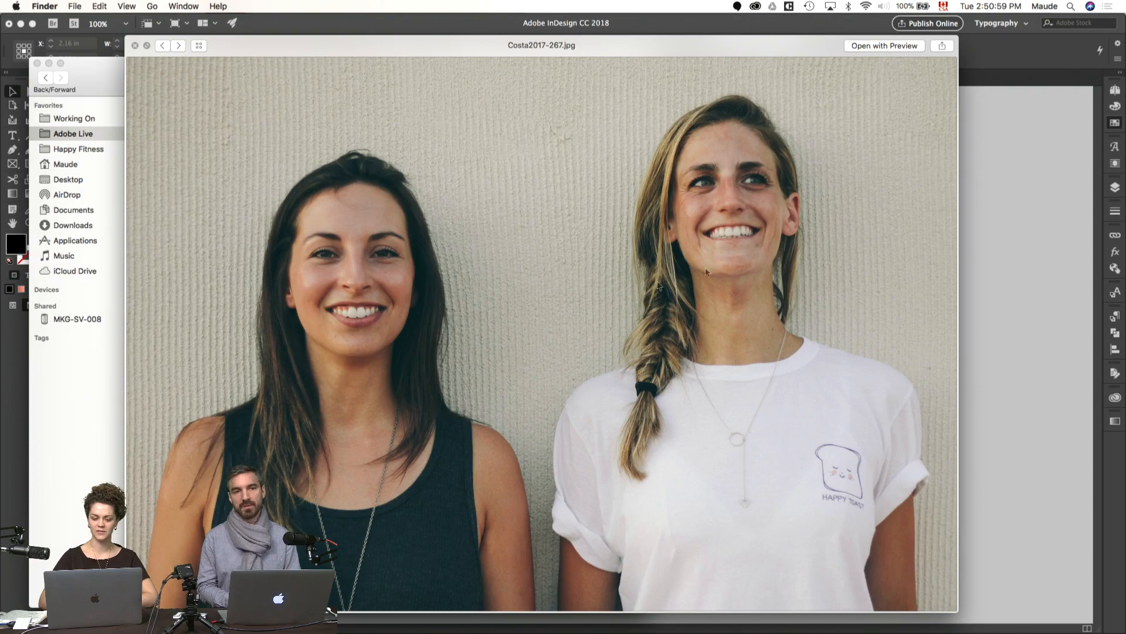
left_click(199, 46)
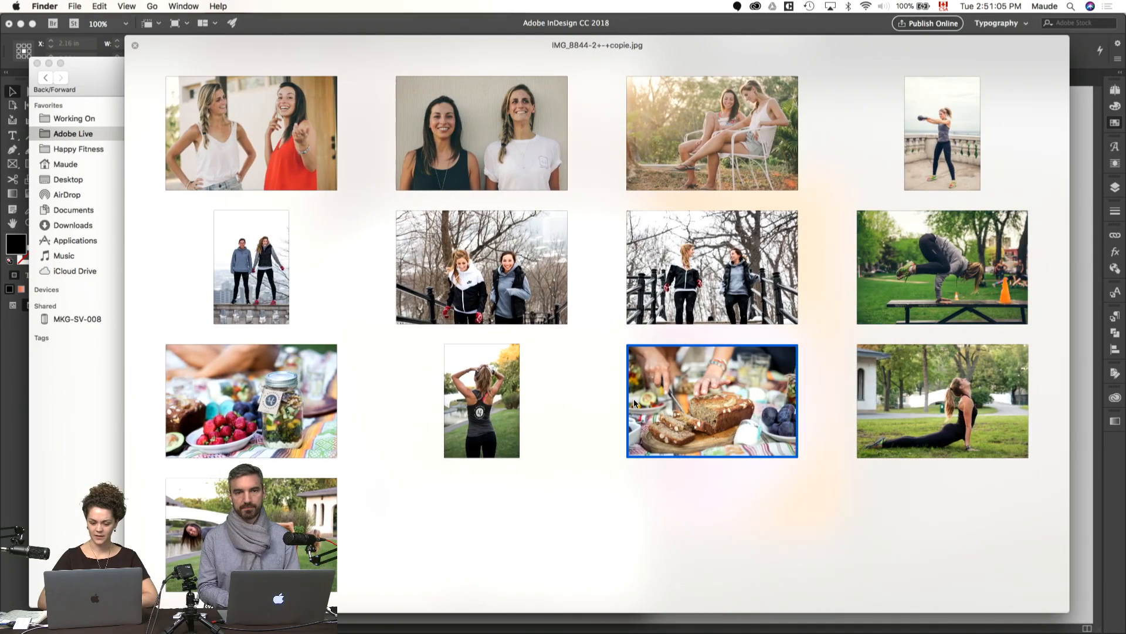
left_click(287, 399)
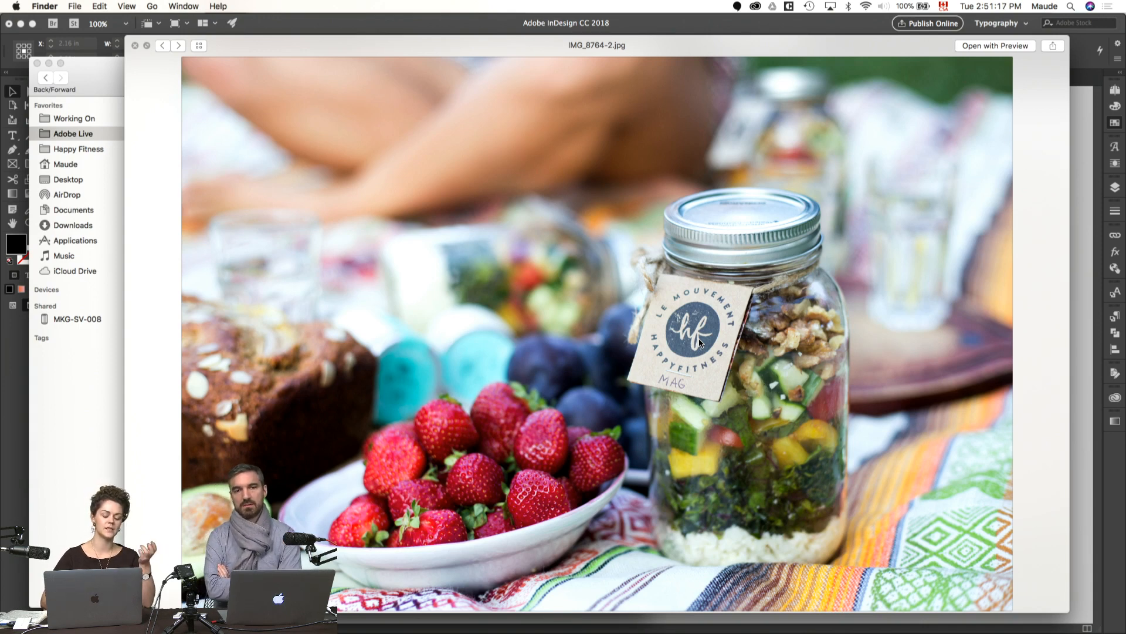
key("space")
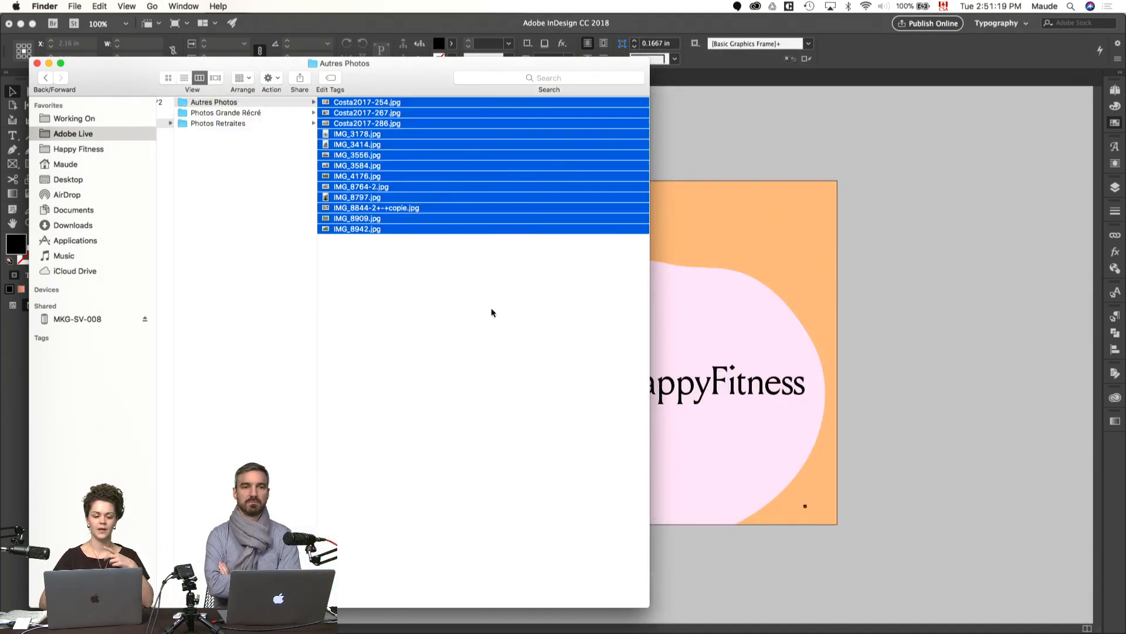
Step: Open the Photos Grande Récré folder and preview its first photo, GrandeRecreHF2017-43.jpg
left_click(491, 312)
key("Down")
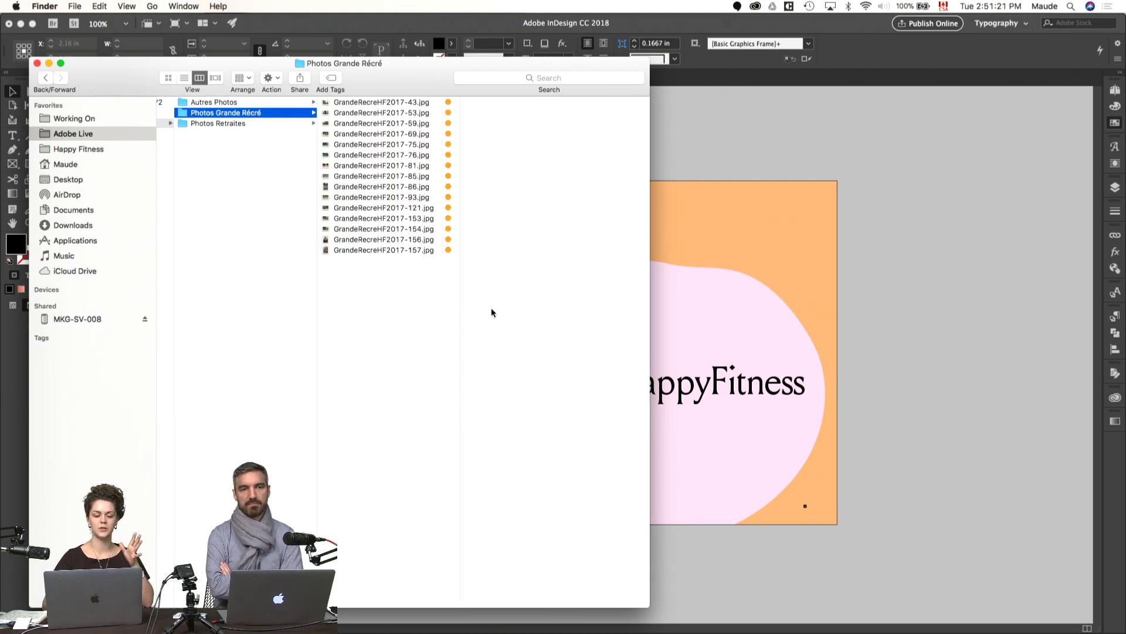
key("Right")
key("space")
key("space")
key("space")
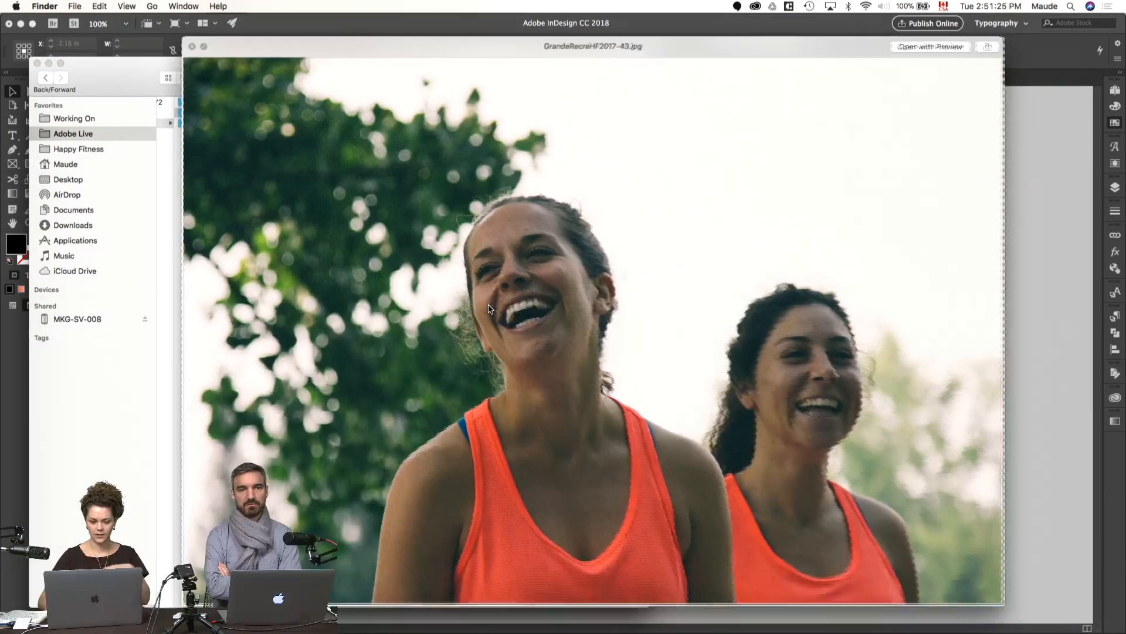
Step: Browse the enlarged Grande Récré photos from GrandeRecreHF2017-53.jpg through GrandeRecreHF2017-93.jpg, and close the preview
key("Down")
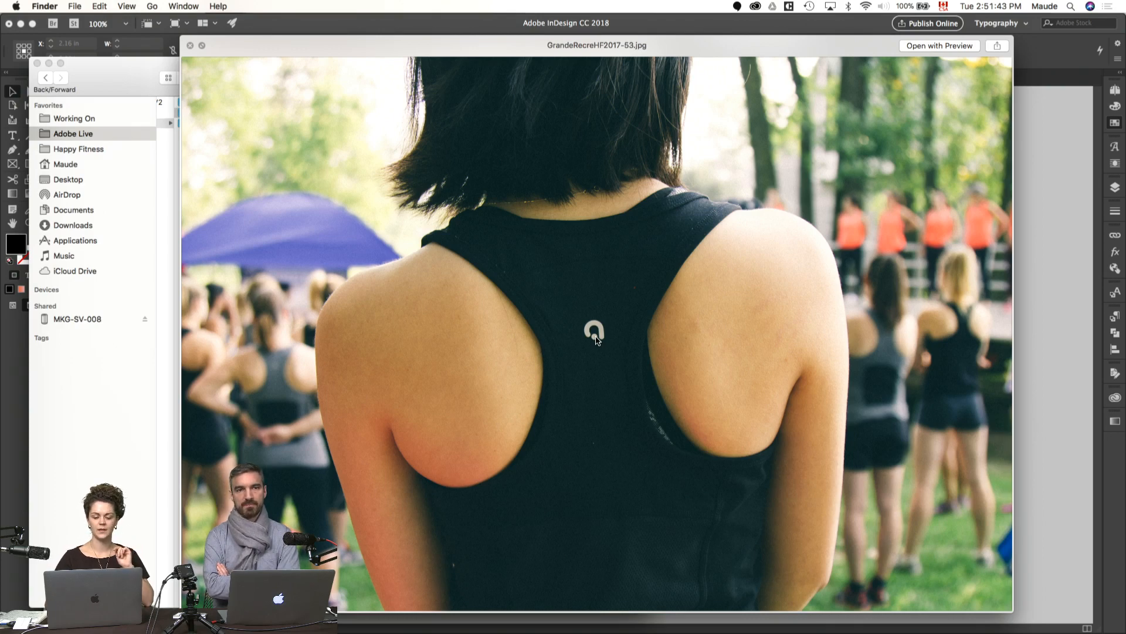
key("Down")
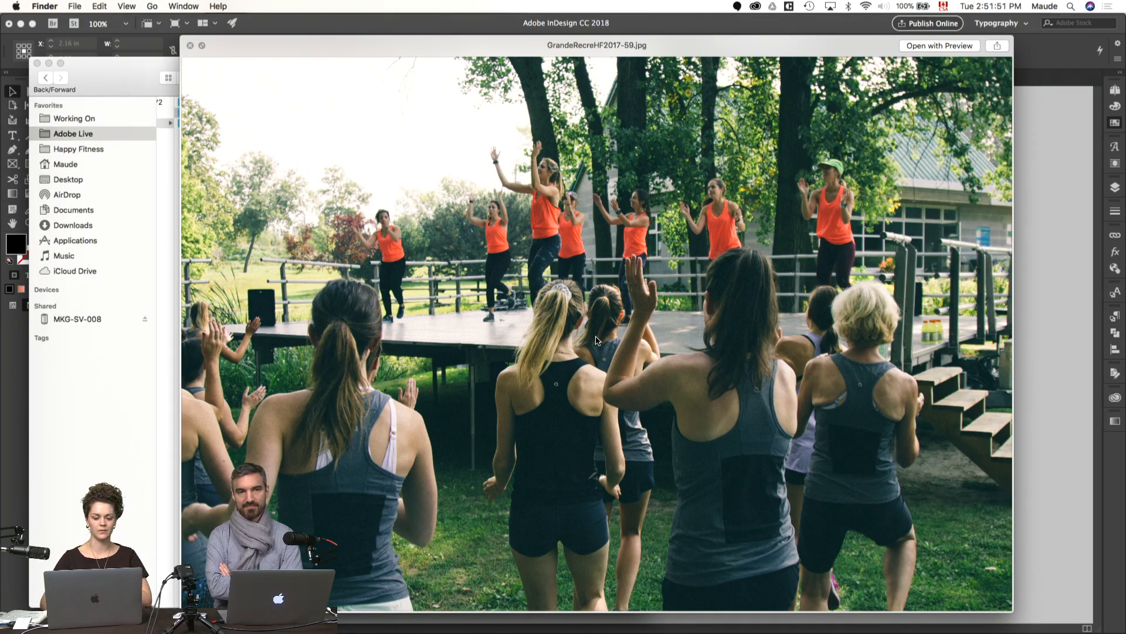
key("Down")
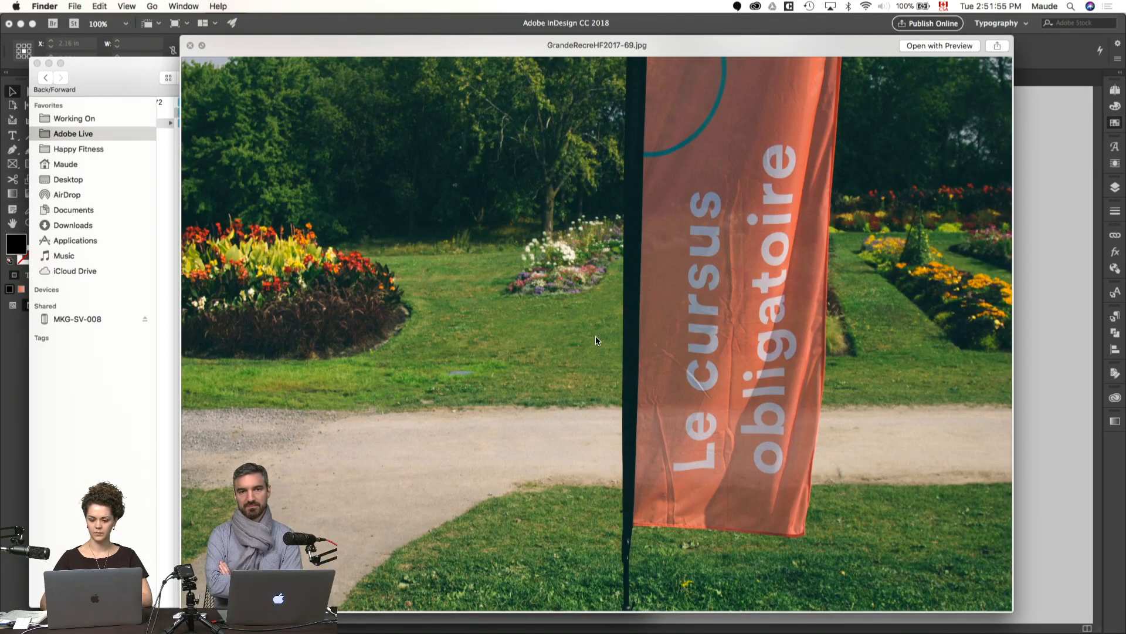
key("Down")
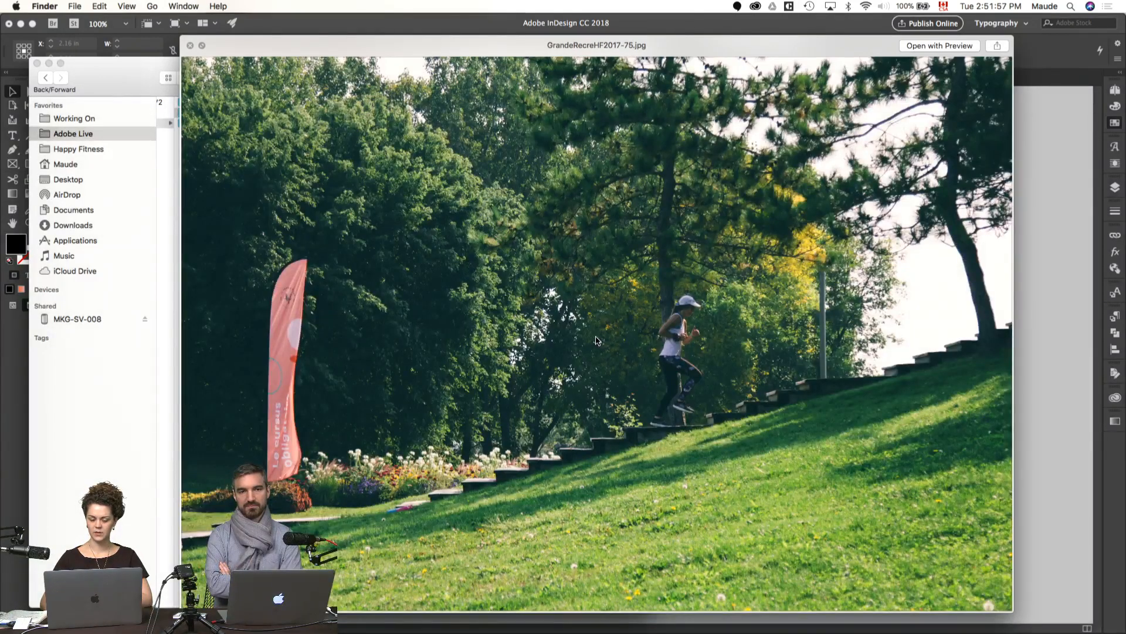
key("Down")
key("Up")
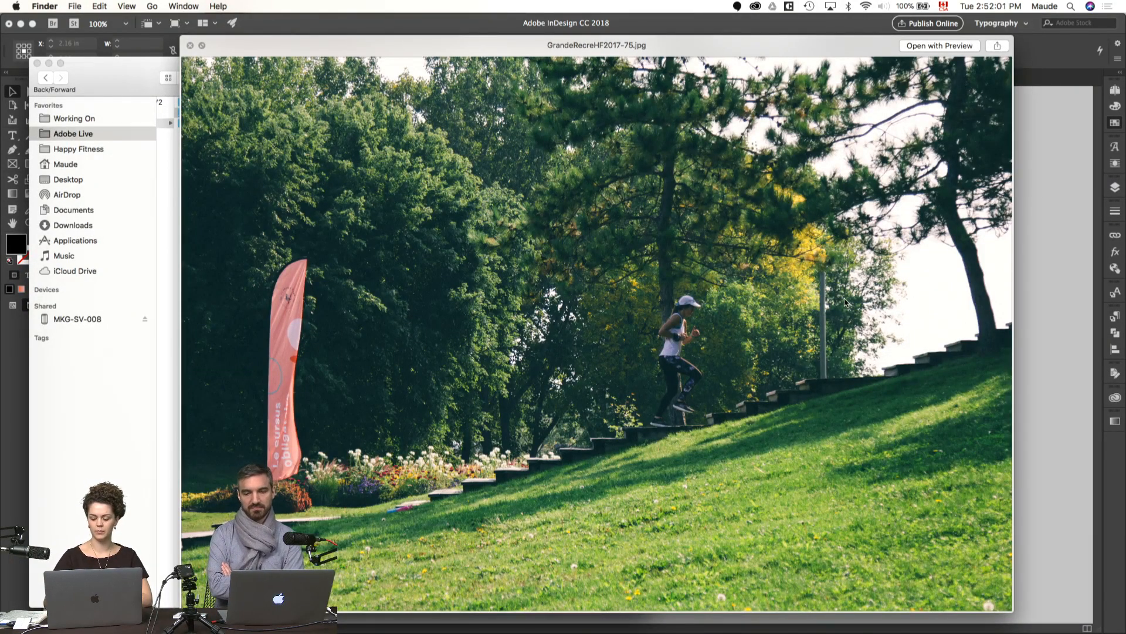
key("Down")
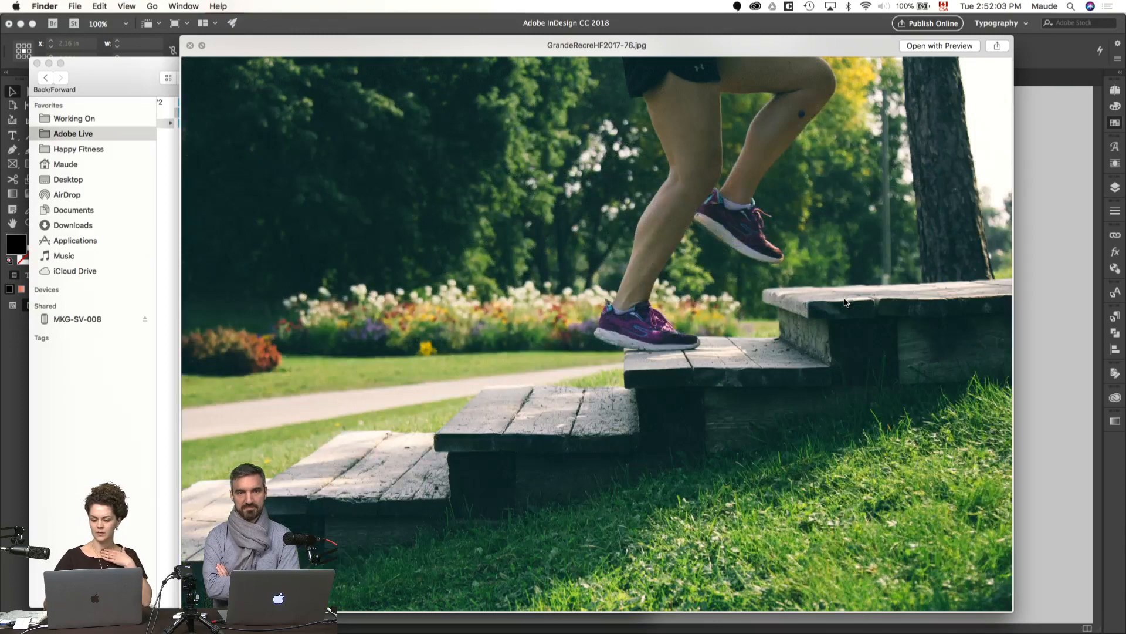
key("Down")
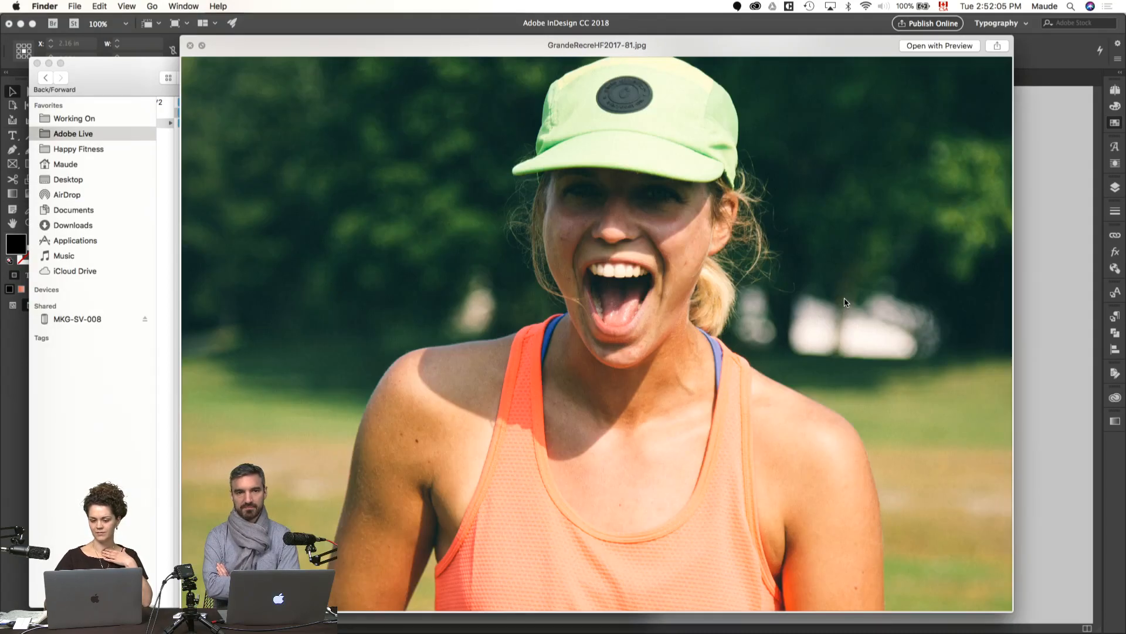
key("Down")
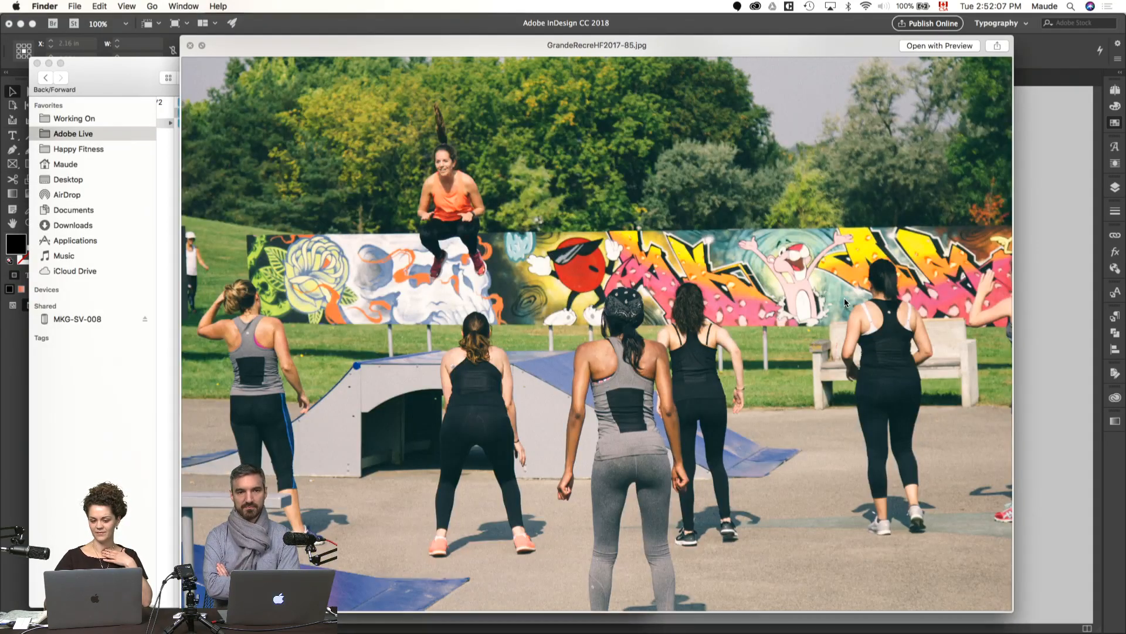
key("Down")
key("Down")
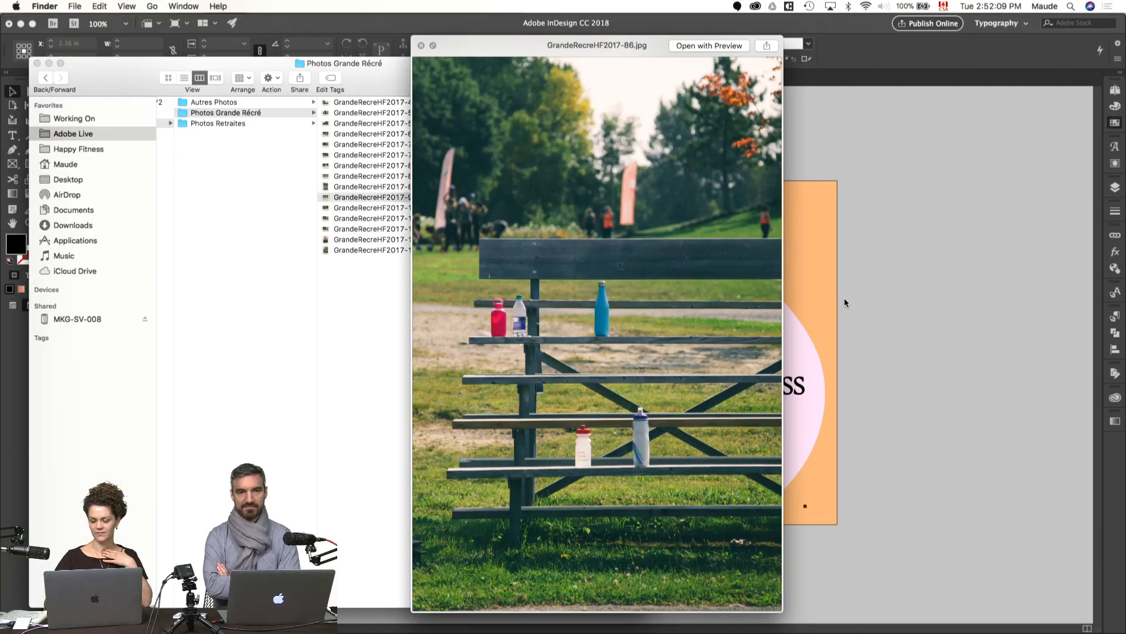
key("space")
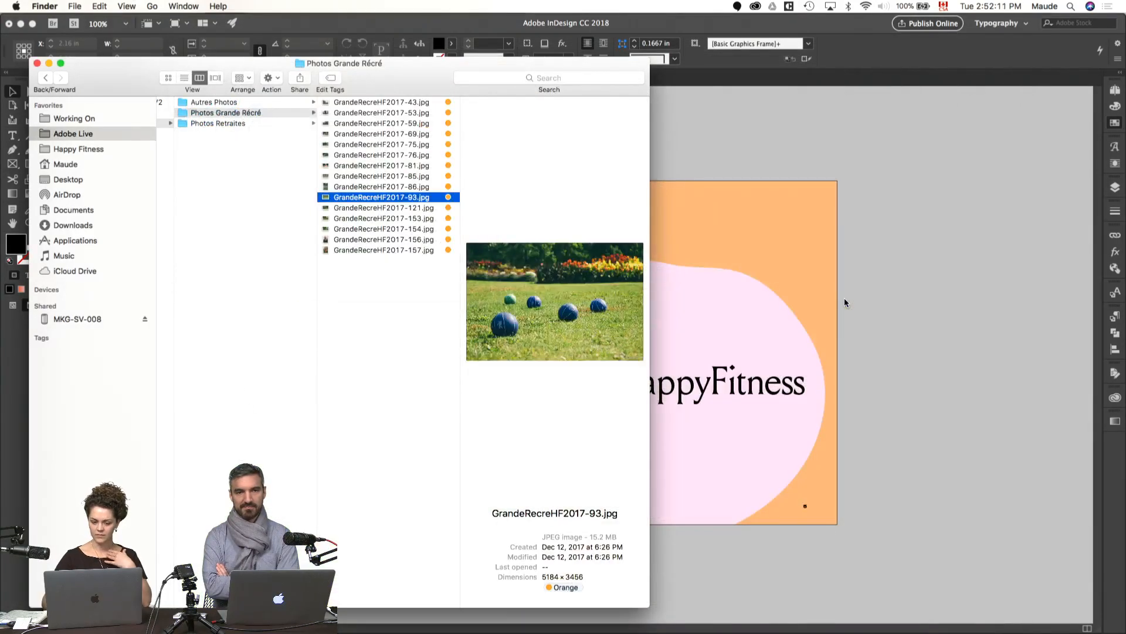
Step: Browse the enlarged Grande Récré photos from GrandeRecreHF2017-121.jpg through GrandeRecreHF2017-157.jpg, and close the preview
key("Down")
key("space")
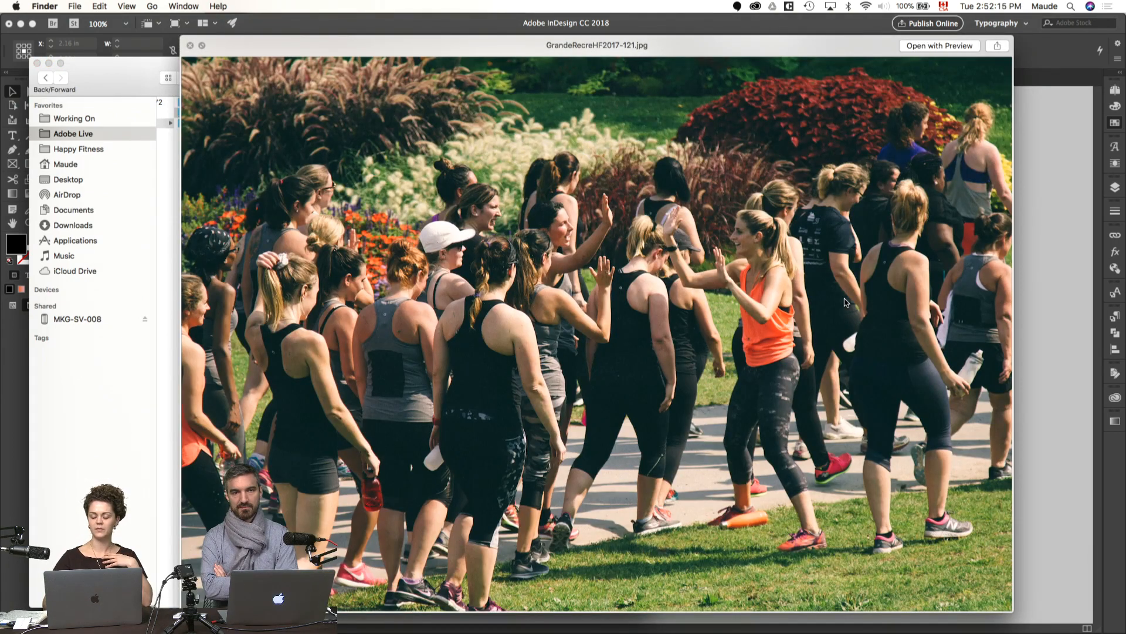
key("Down")
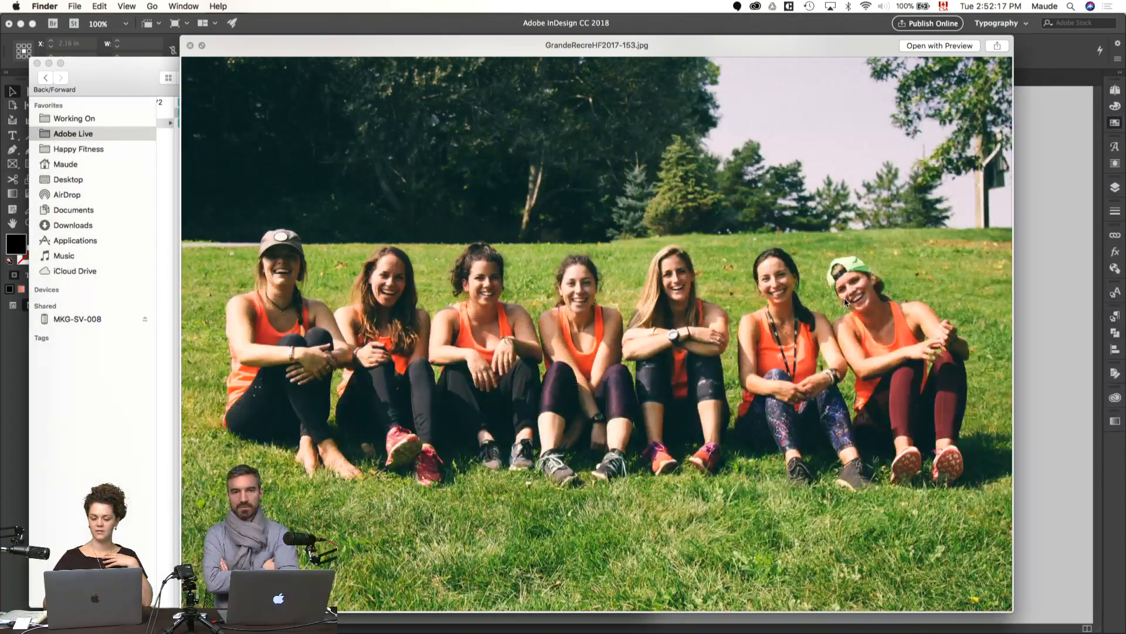
key("Down")
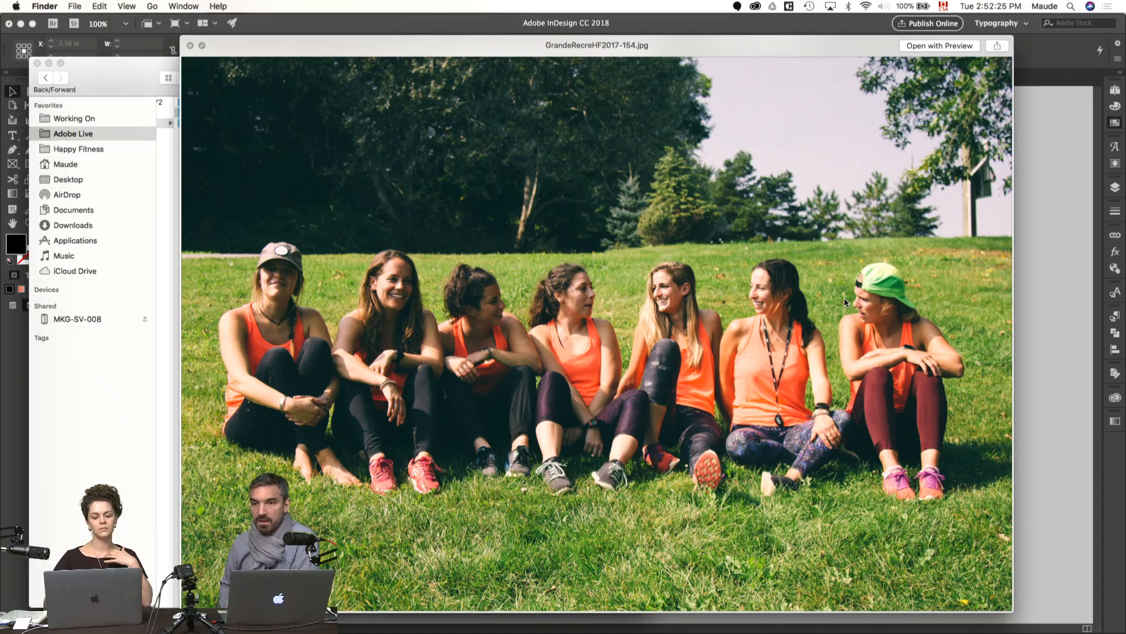
key("Down")
key("Down")
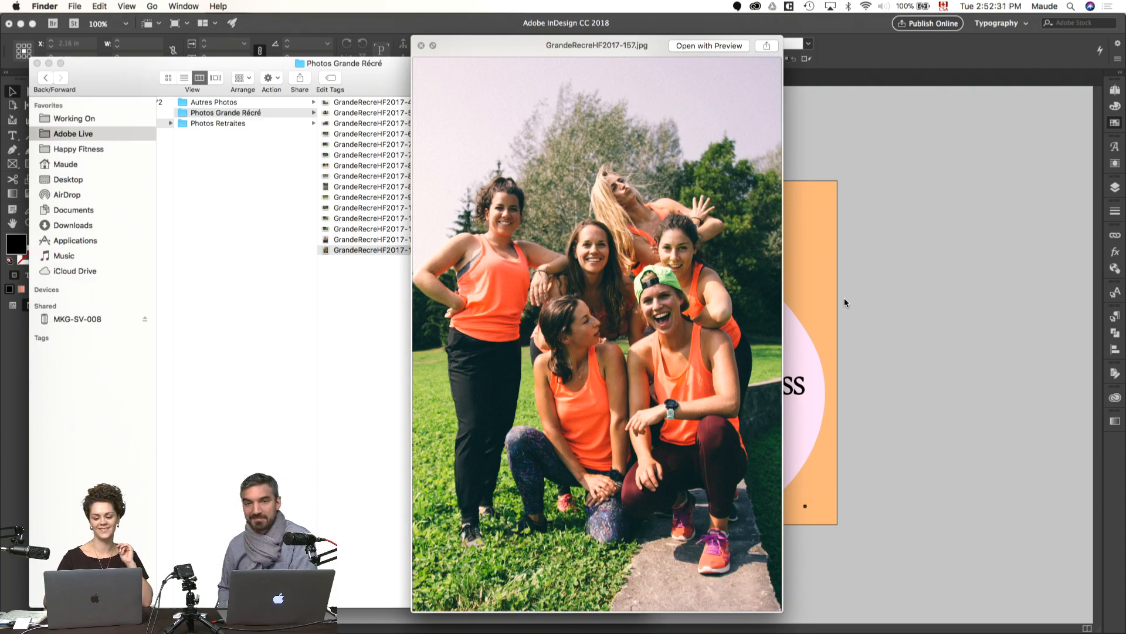
key("space")
Step: Open the Photos Retraites folder and preview all of its images as a contact sheet
key("Down")
key("Right")
key("super+a")
key("space")
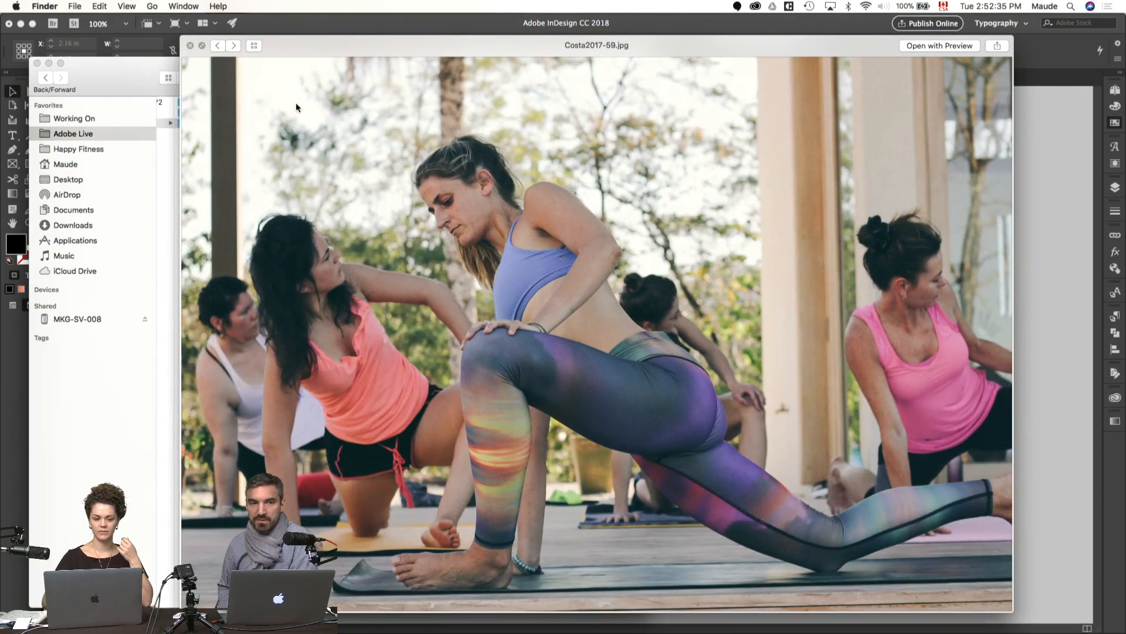
left_click(254, 46)
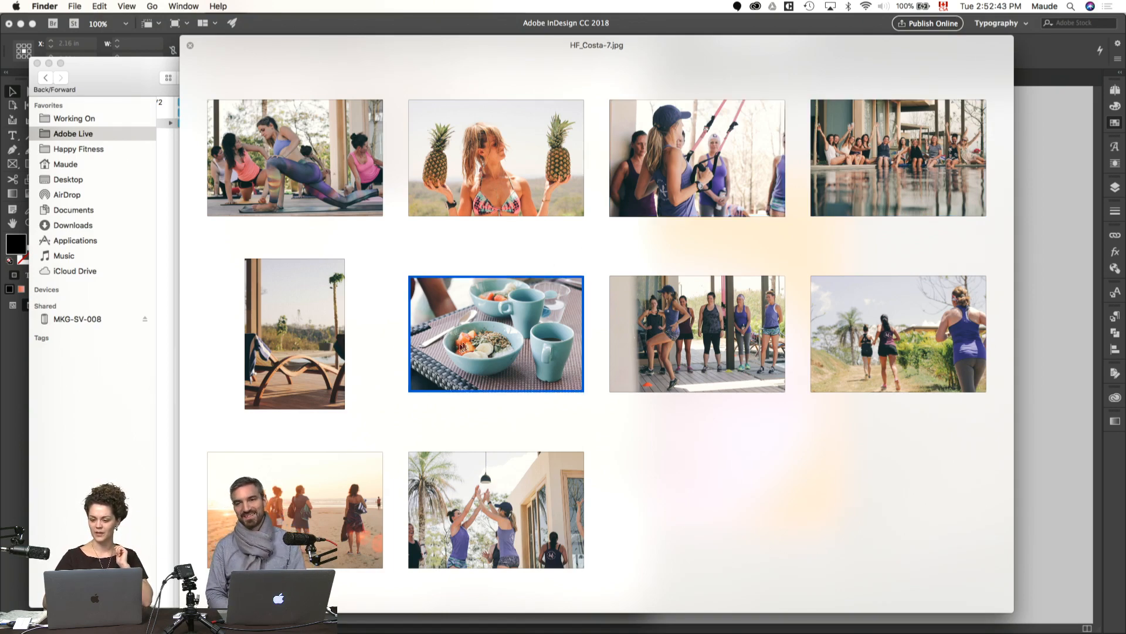
Step: Enlarge Costa2017-307.jpg from the contact sheet, compare it with Costa2017-109.jpg, and close the preview
left_click(902, 156)
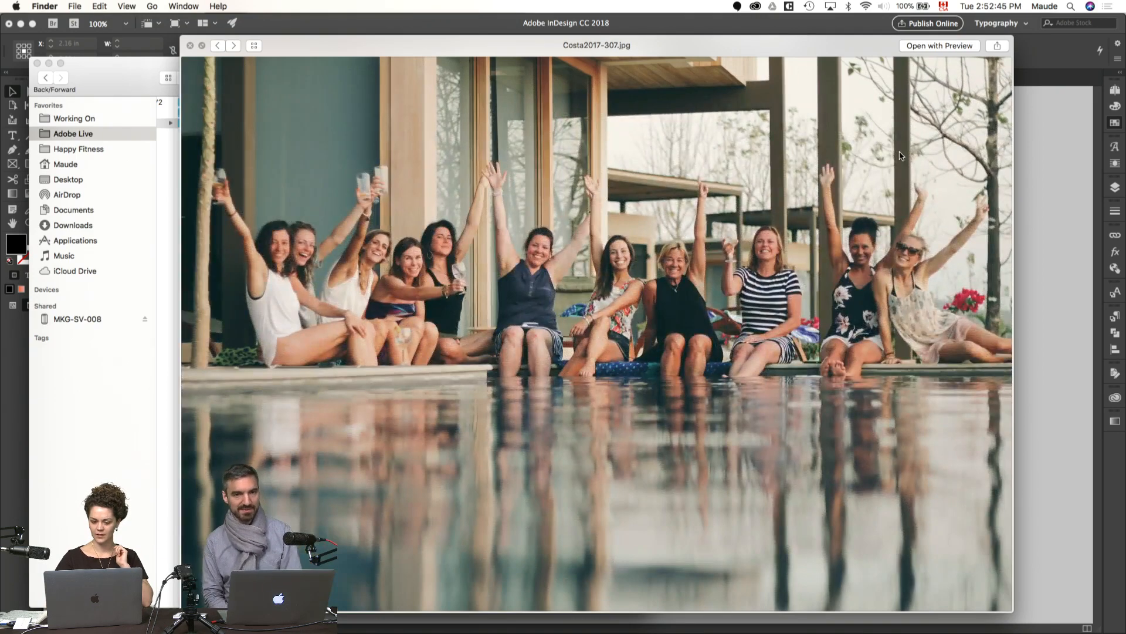
key("Right")
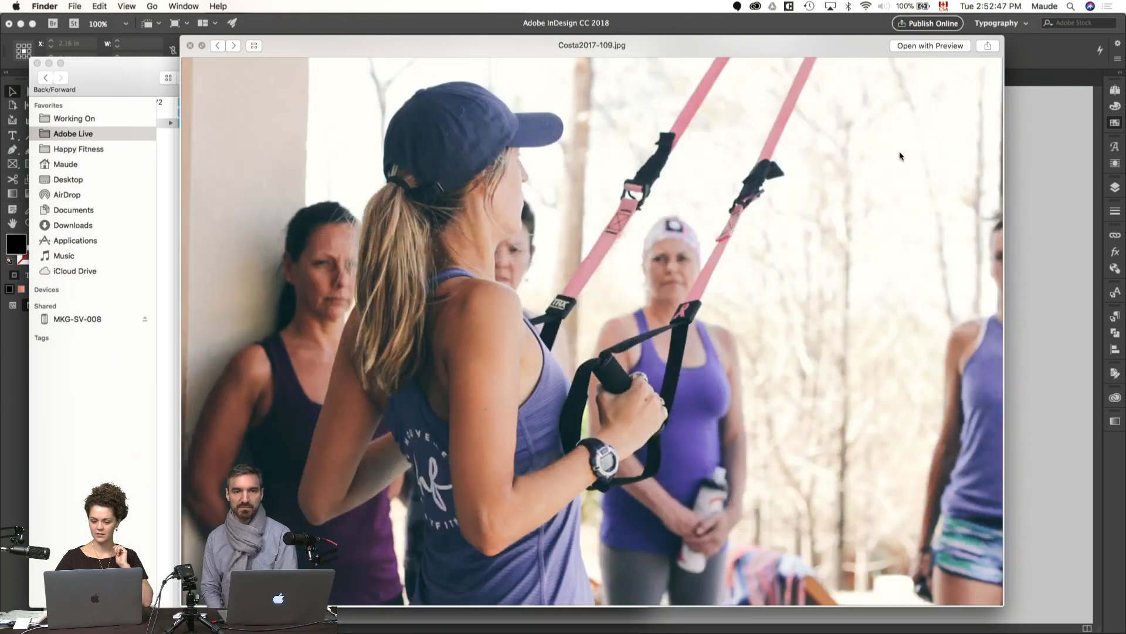
key("Left")
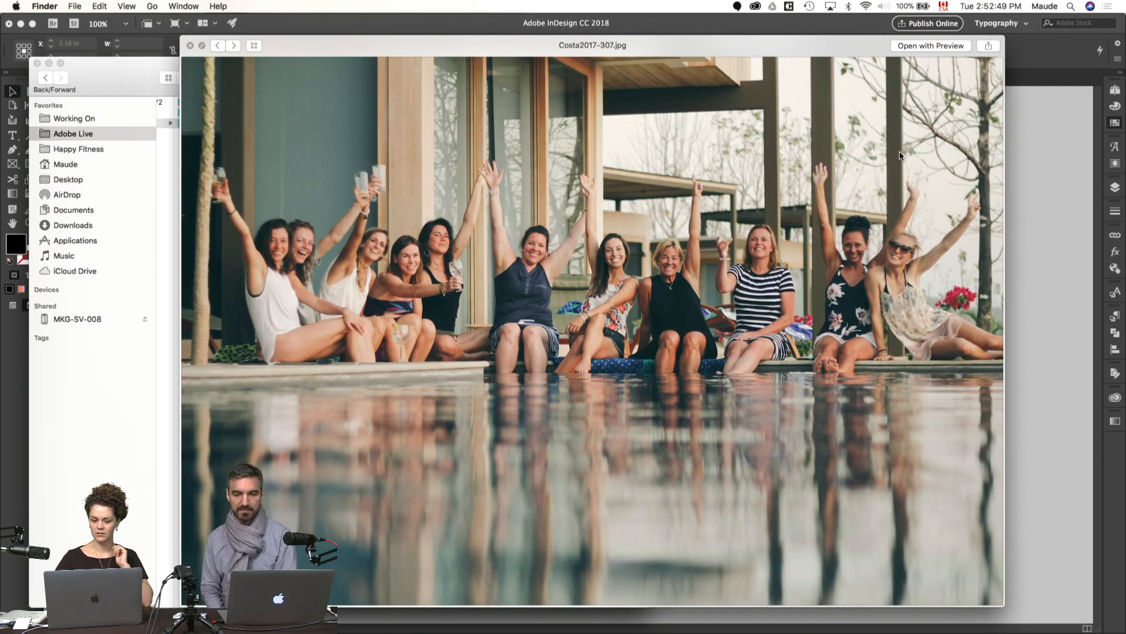
key("space")
Step: Clear the photo selection in the Photos Retraites folder and switch back to the InDesign spread
left_click(410, 332)
scroll(297, 177, "left", 5)
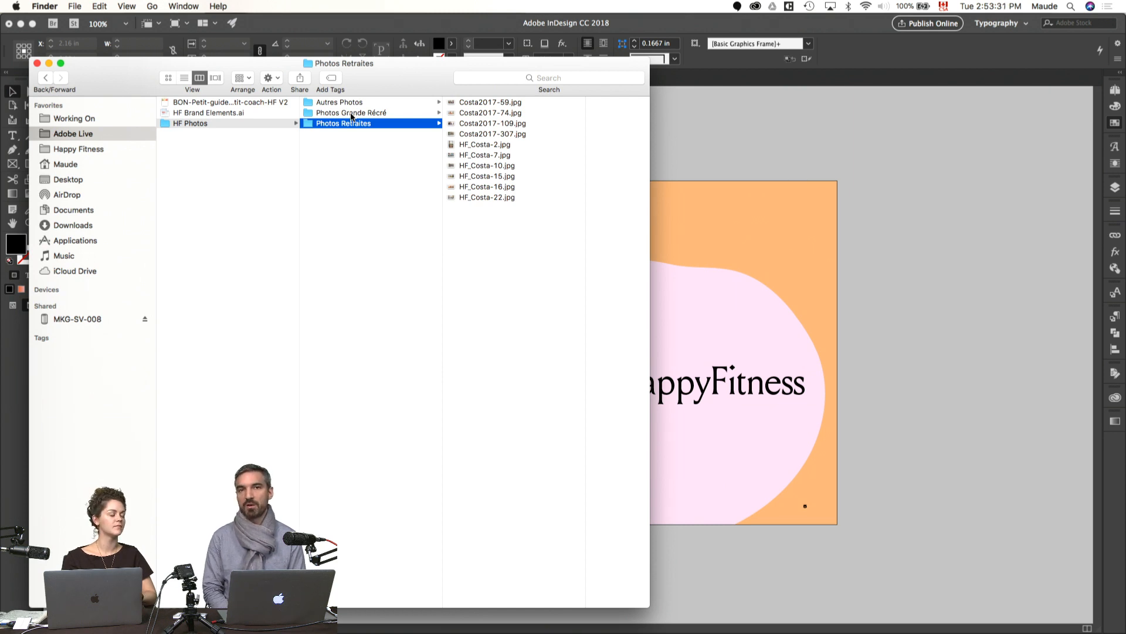
left_click(813, 106)
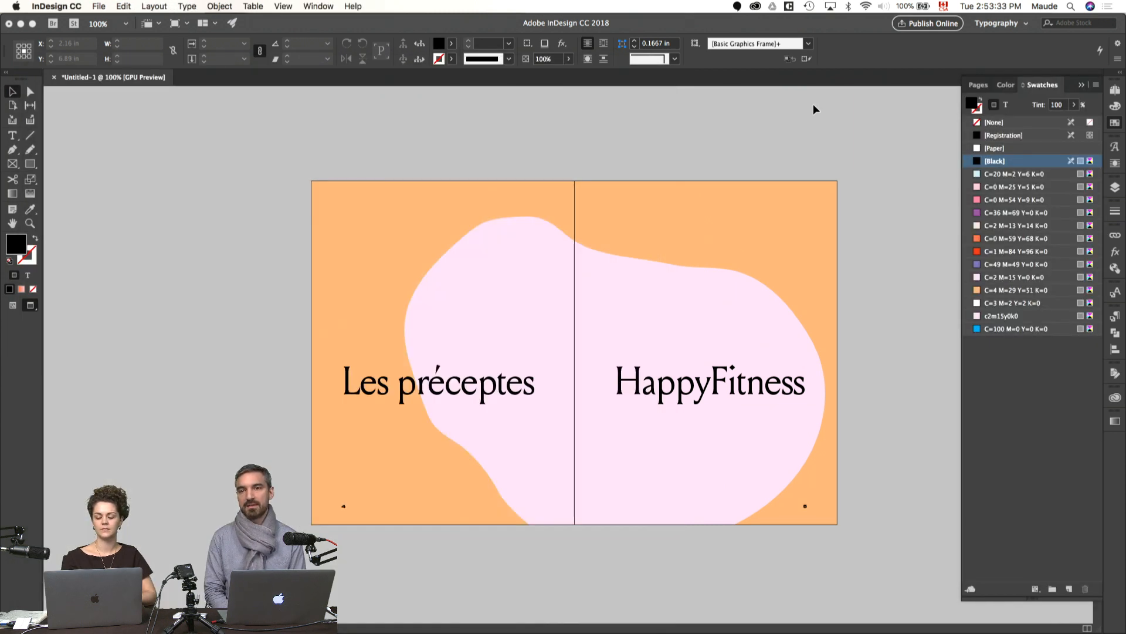